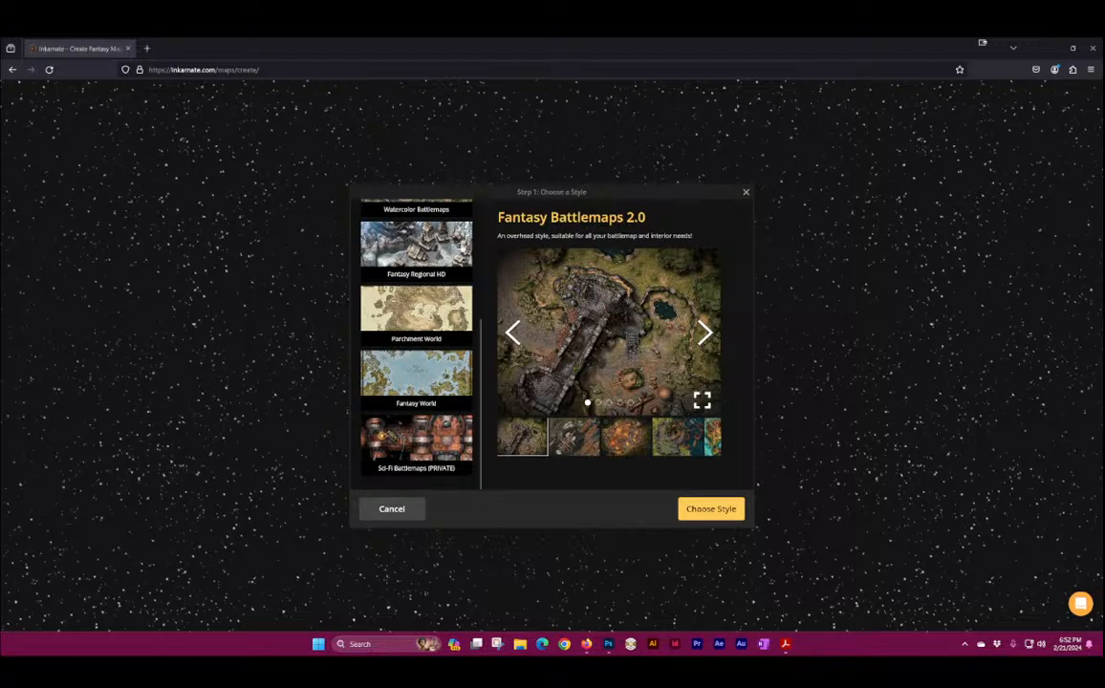
# Step: Preview the Watercolor Battlemaps, Watercolor Cities, Fantasy Regional HD, Parchment World and Fantasy World map styles
pyautogui.scroll(3, 415, 258)
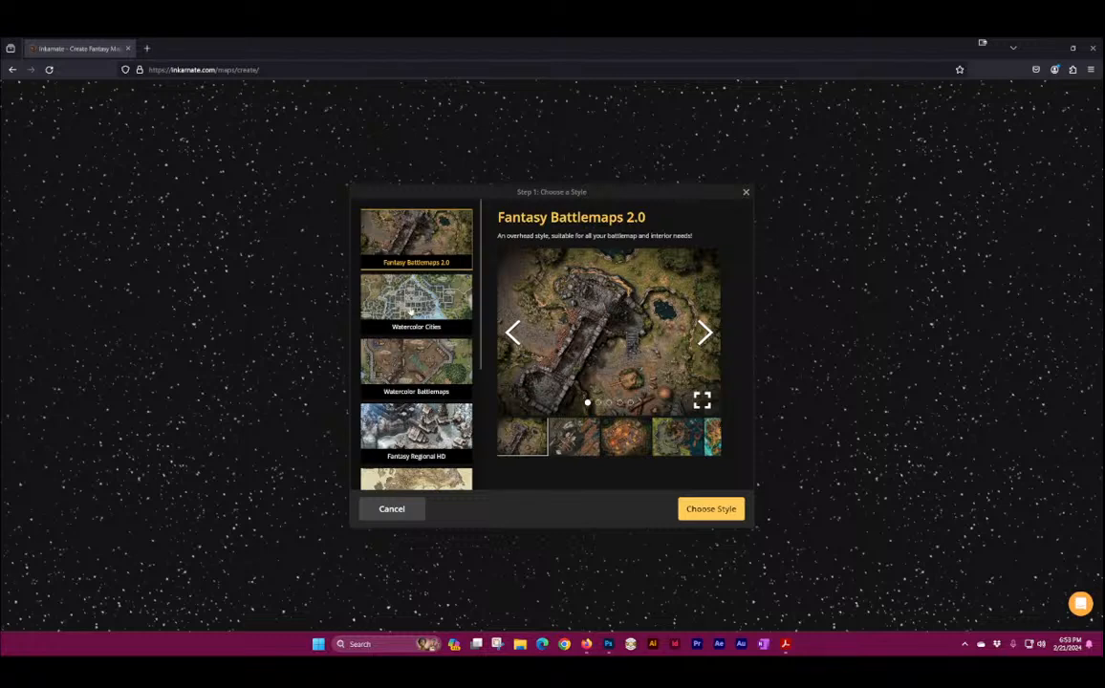
pyautogui.click(411, 368)
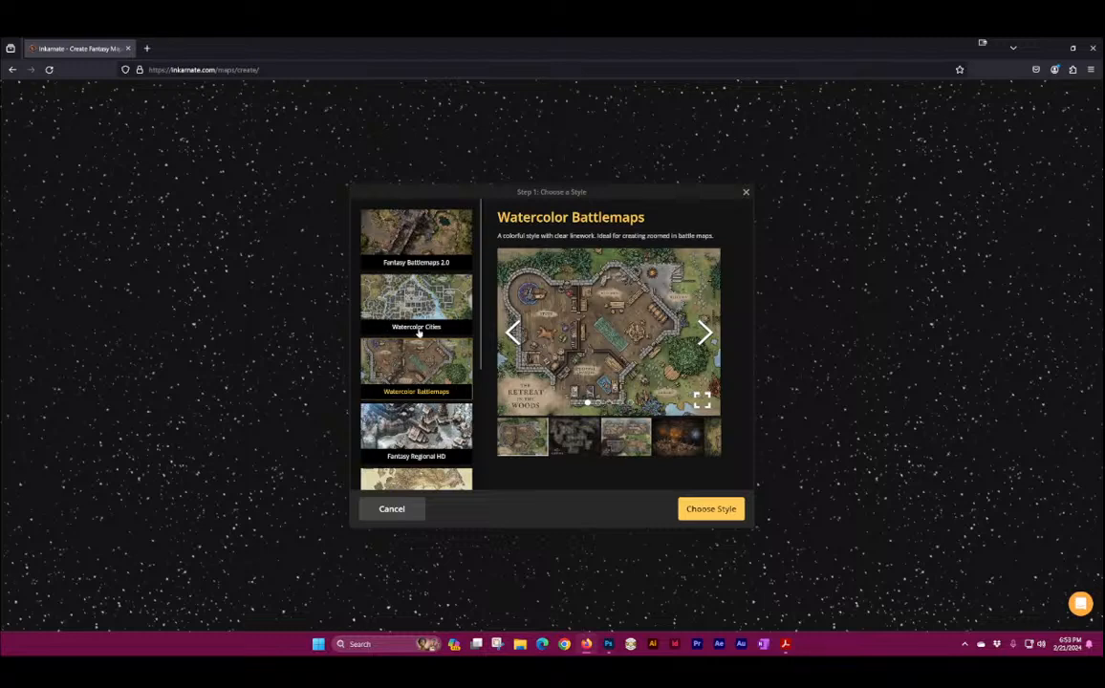
pyautogui.click(417, 296)
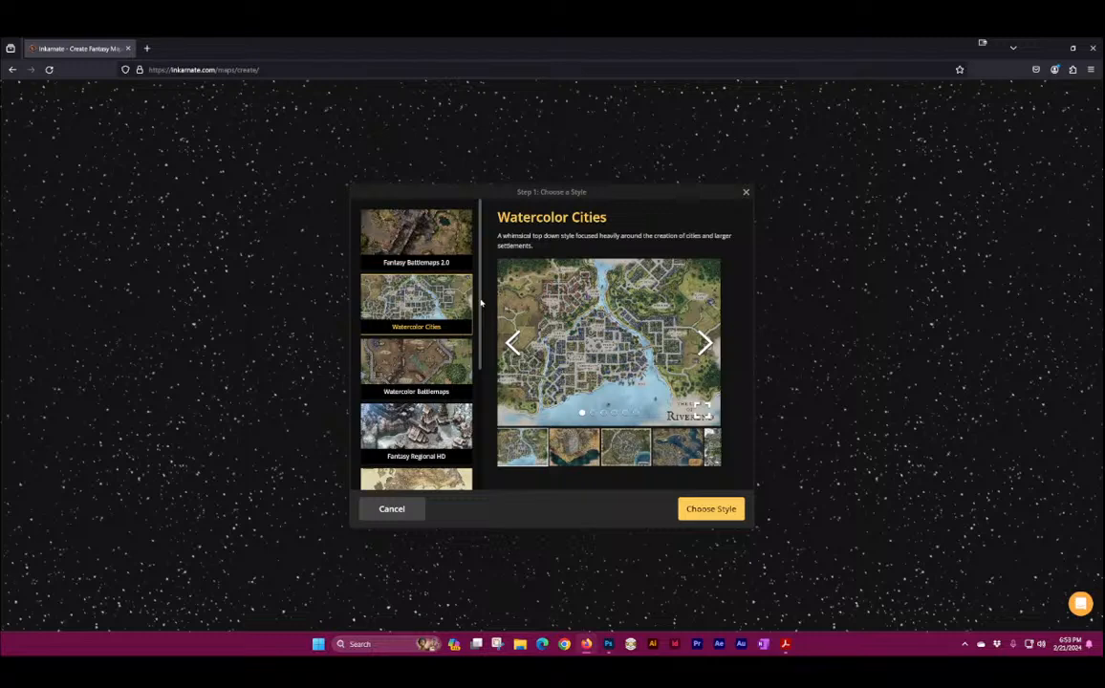
pyautogui.moveTo(479, 307); pyautogui.dragTo(500, 364)
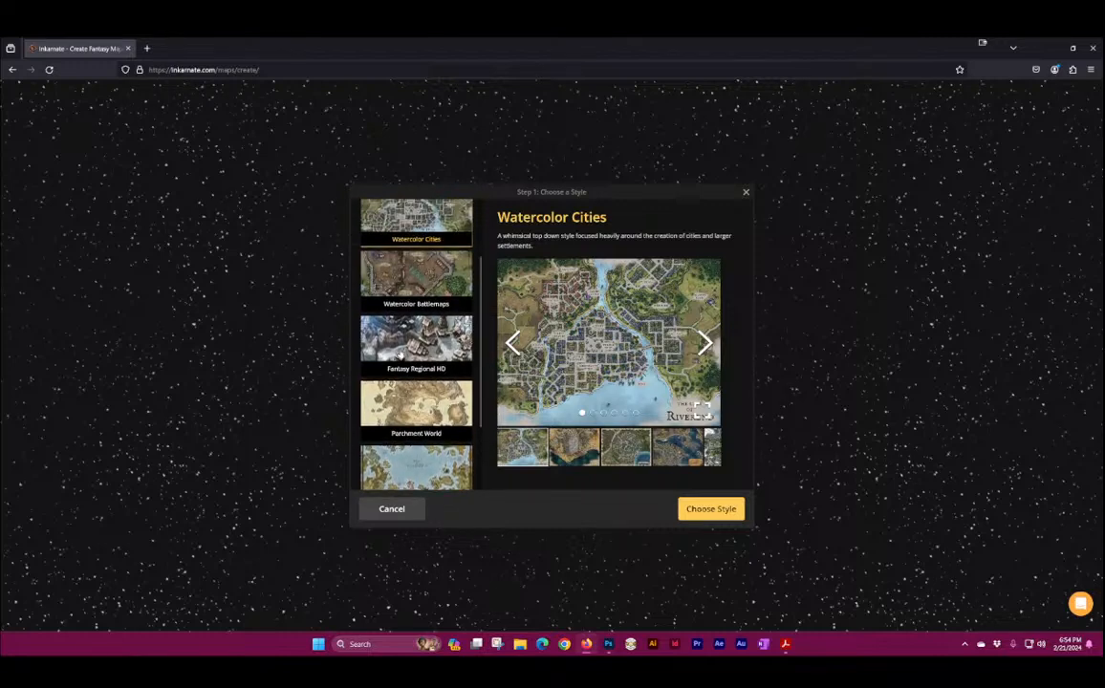
pyautogui.click(363, 320)
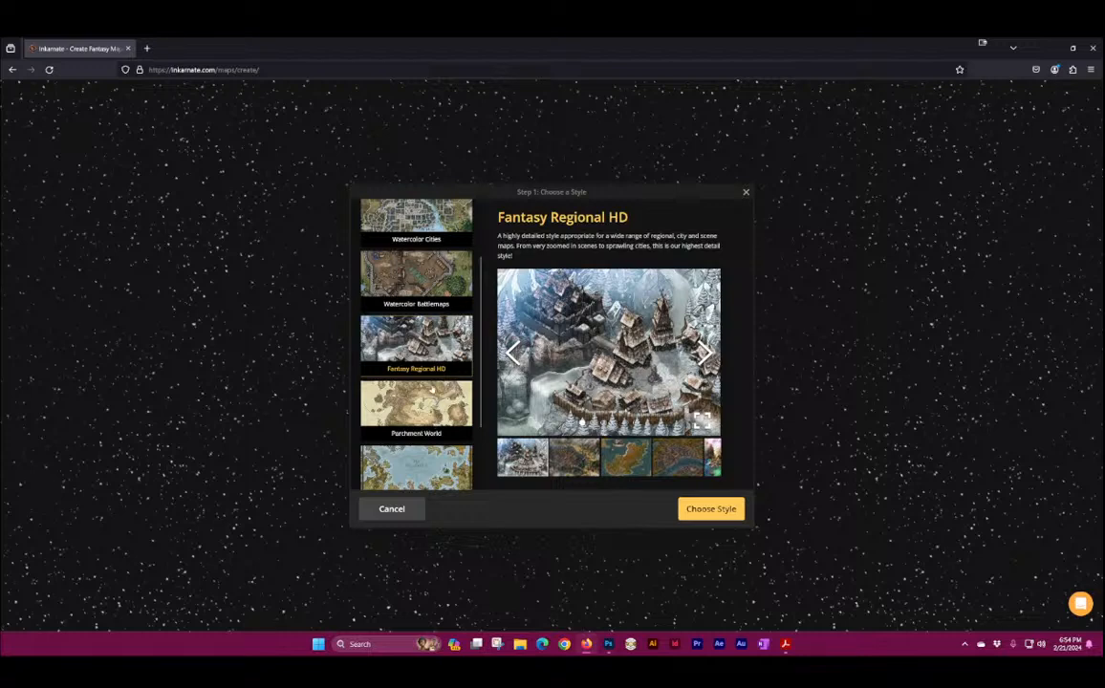
pyautogui.click(435, 409)
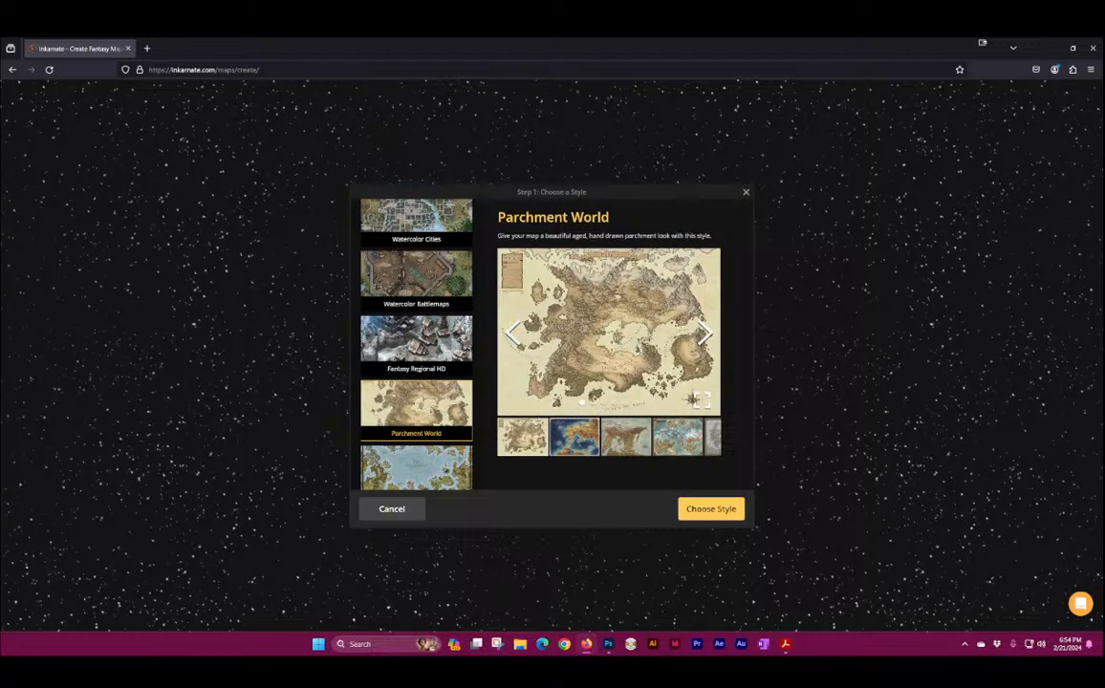
pyautogui.scroll(-2, 382, 325)
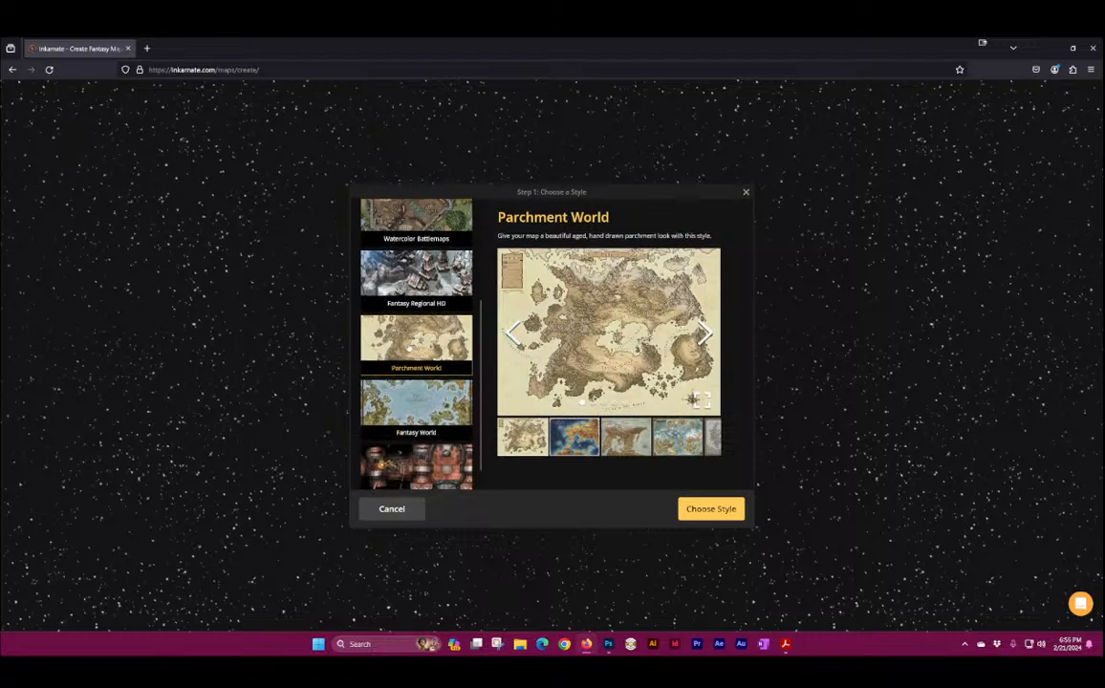
pyautogui.click(404, 386)
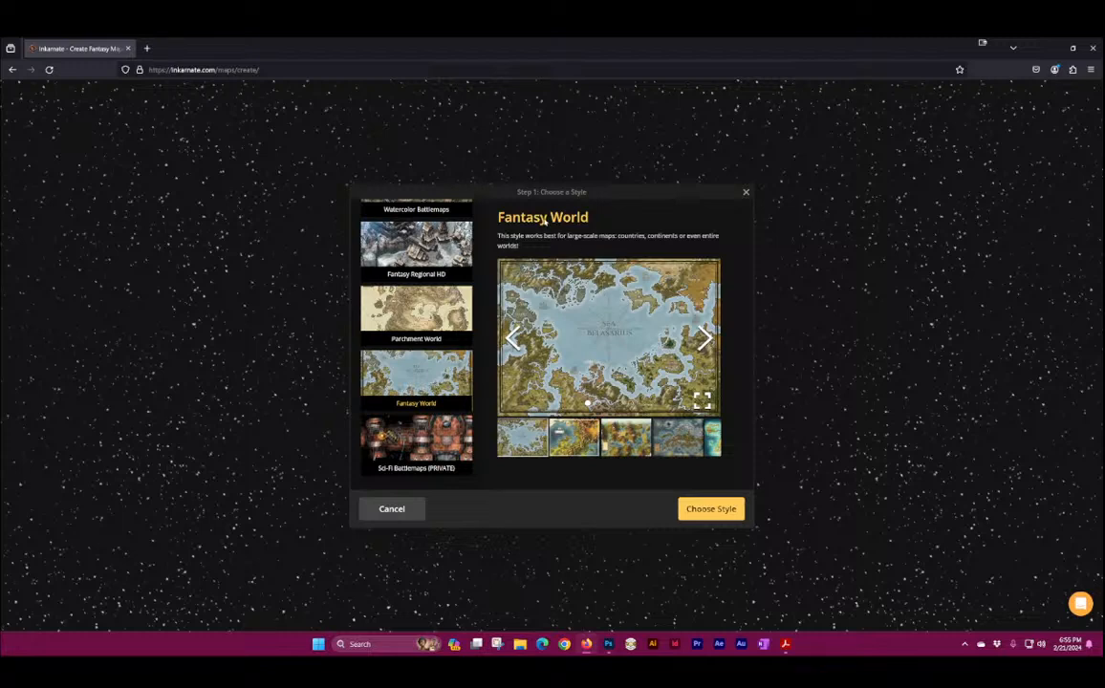
# Step: Choose the Sci-Fi Battlemaps (PRIVATE) style for the new map
pyautogui.click(403, 446)
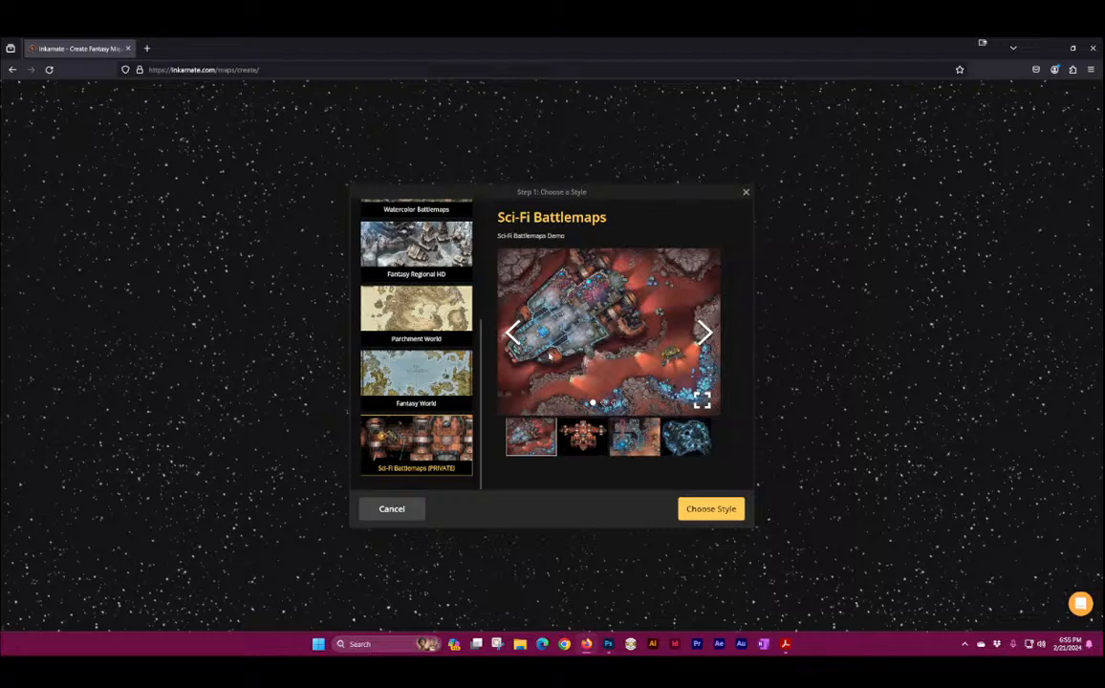
pyautogui.scroll(3, 407, 264)
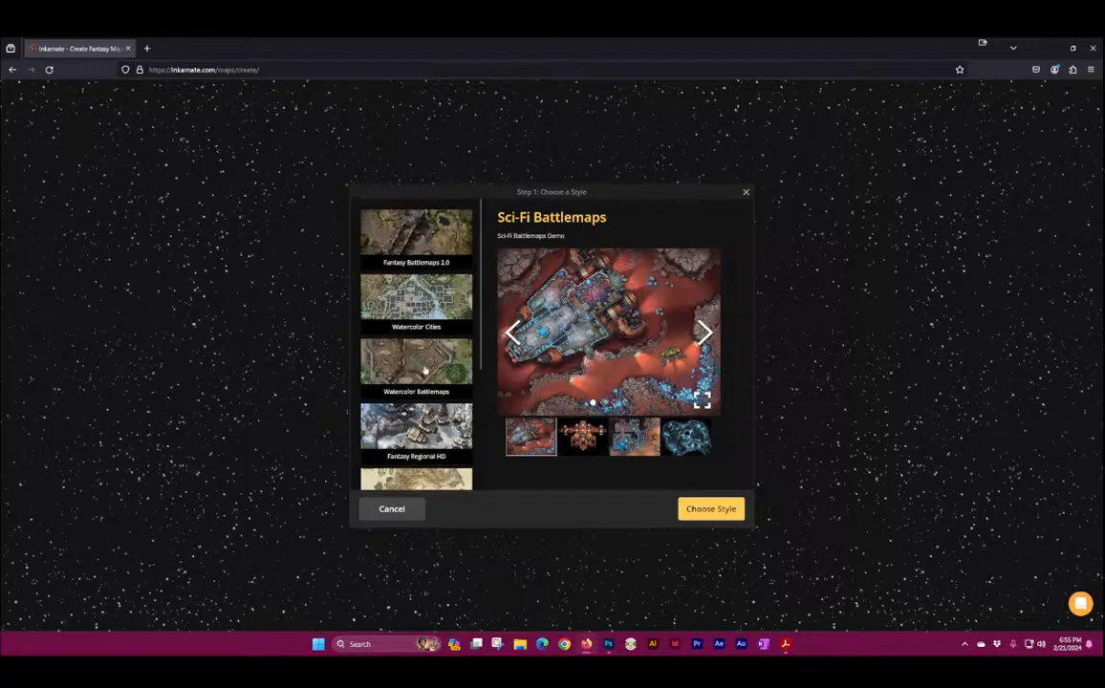
pyautogui.scroll(-3, 426, 369)
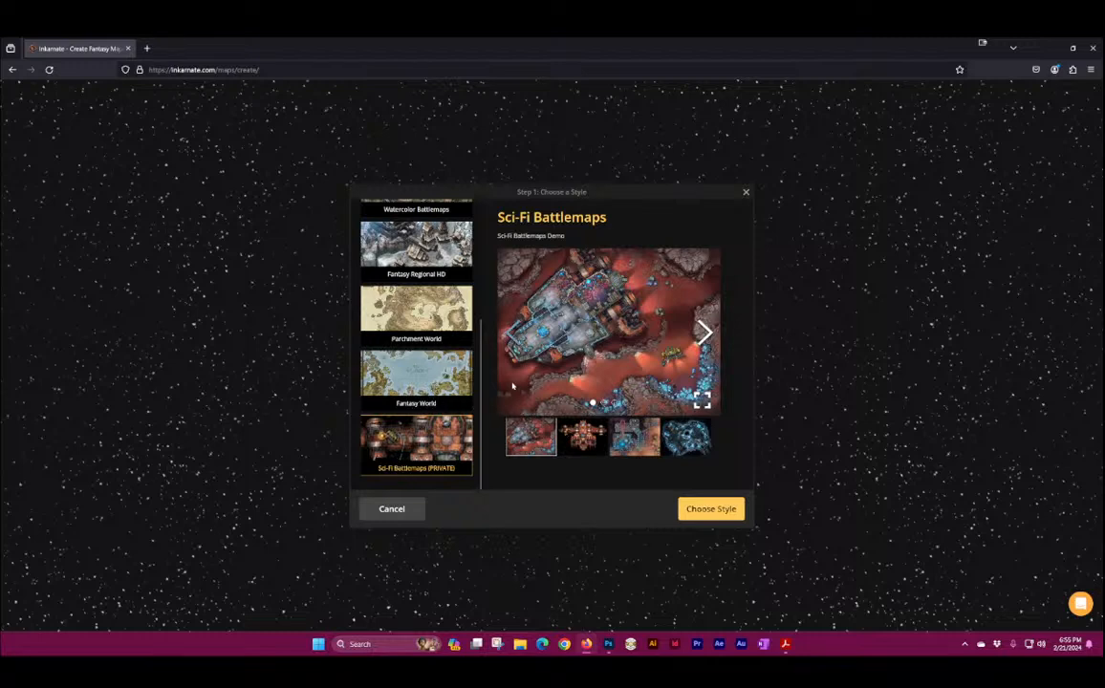
pyautogui.click(713, 513)
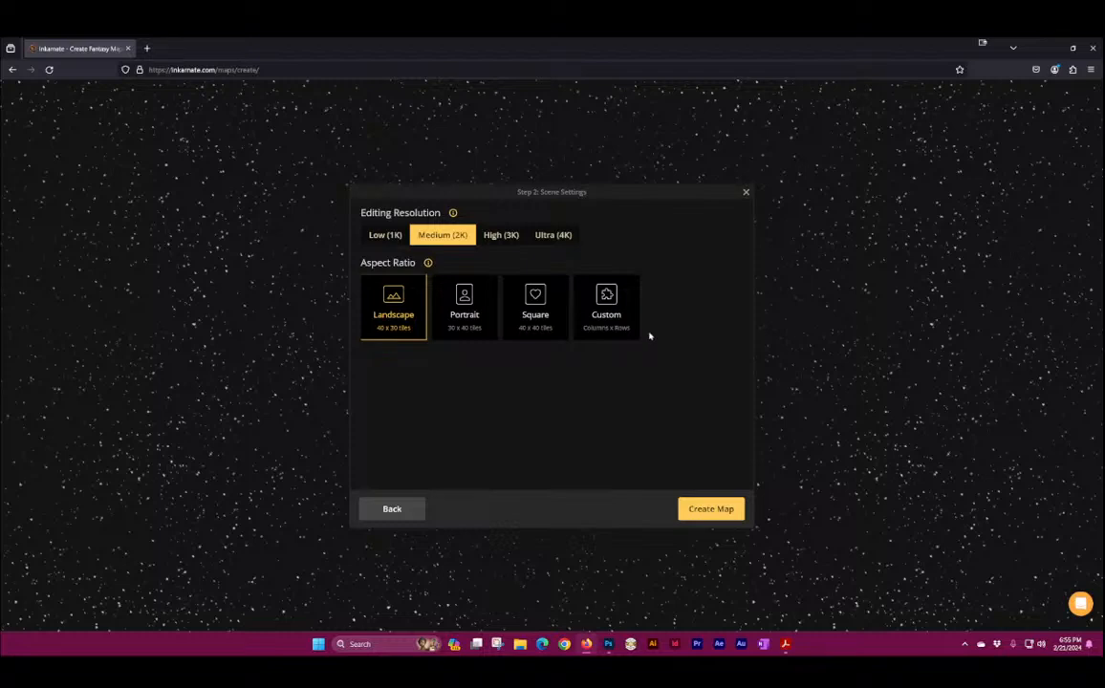
# Step: Set the editing resolution to Ultra (4K) and create the map with the Landscape 40 x 30 tiles aspect ratio
pyautogui.click(567, 235)
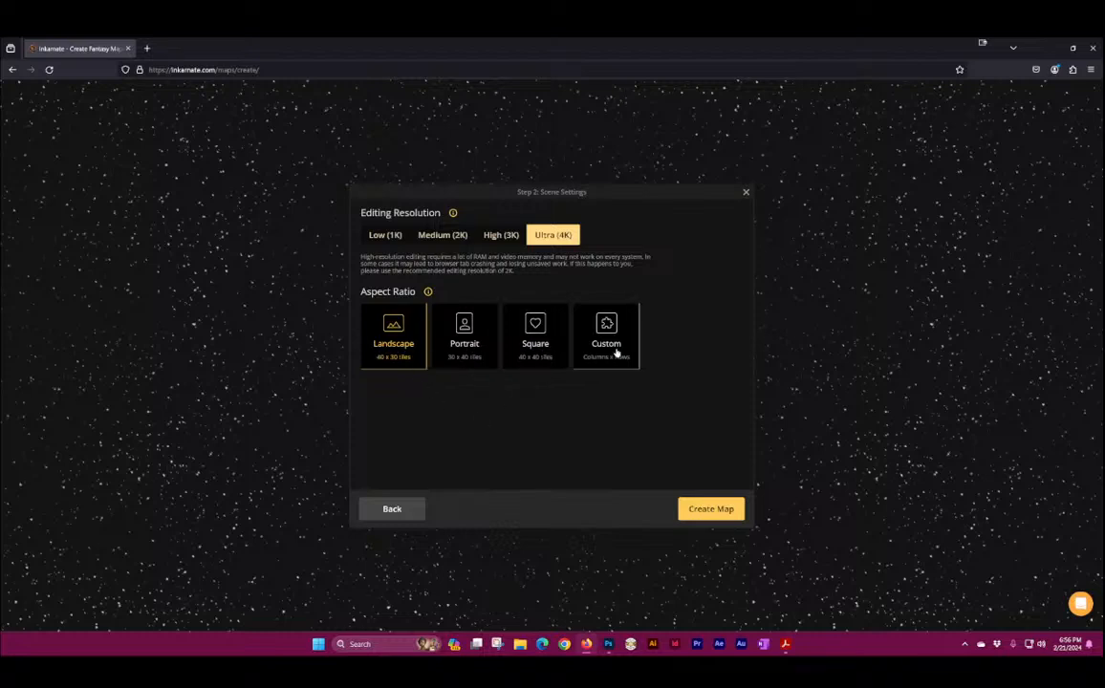
pyautogui.rightClick(680, 395)
pyautogui.click(558, 432)
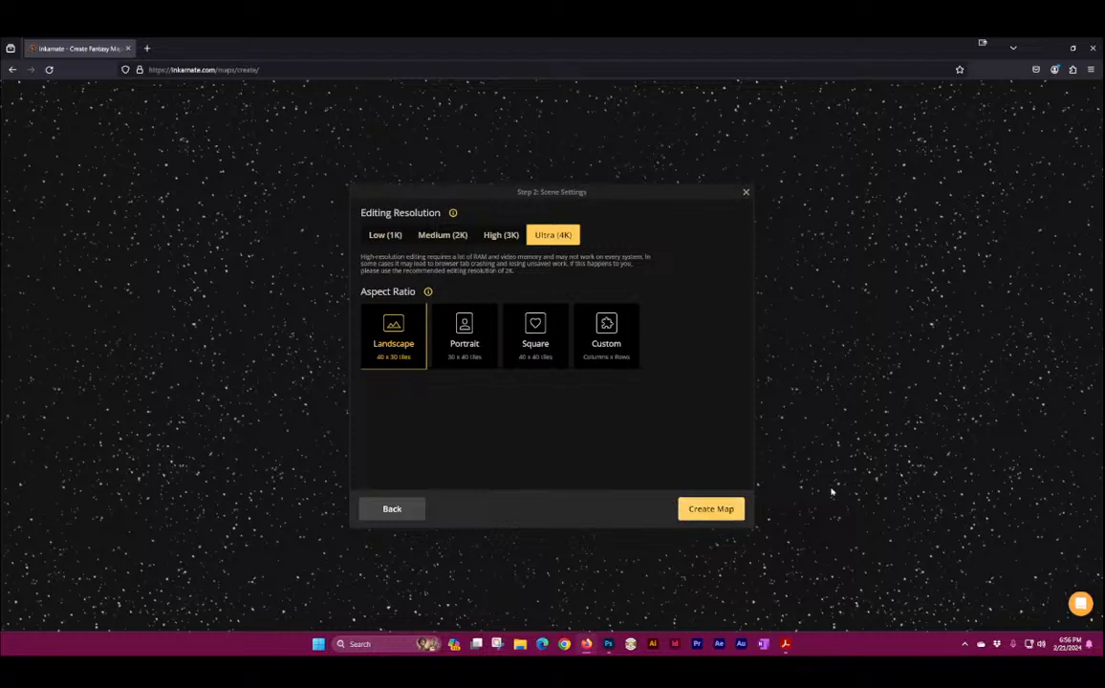
pyautogui.click(719, 507)
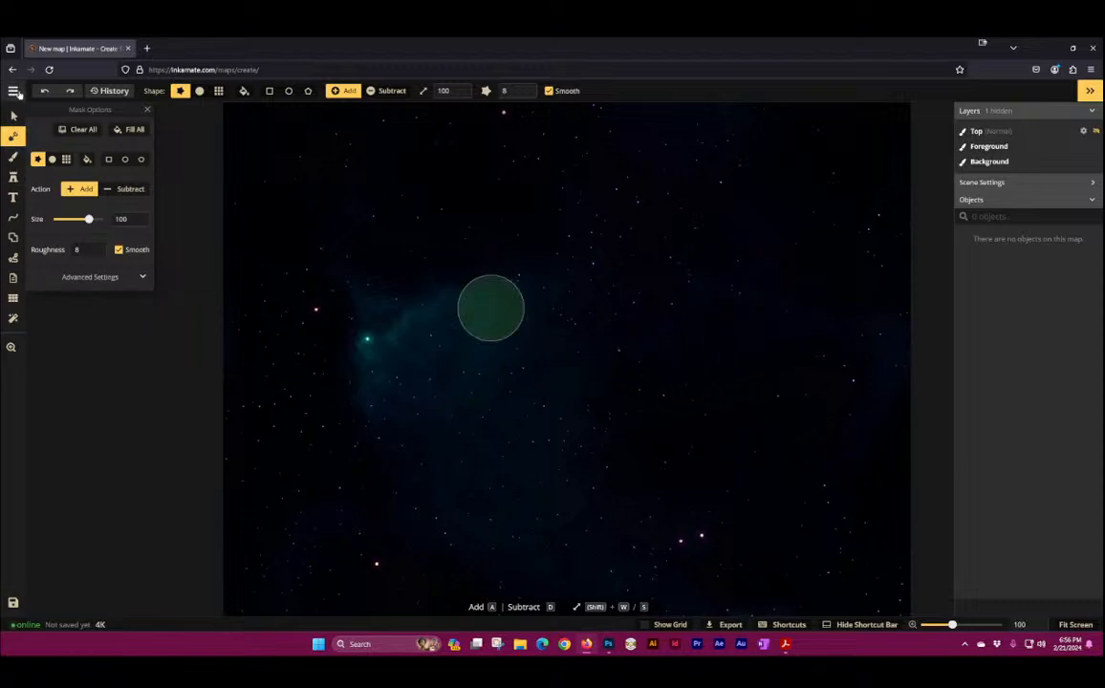
# Step: Switch to the Select tool and examine the empty starfield map at different zoom levels
pyautogui.click(15, 114)
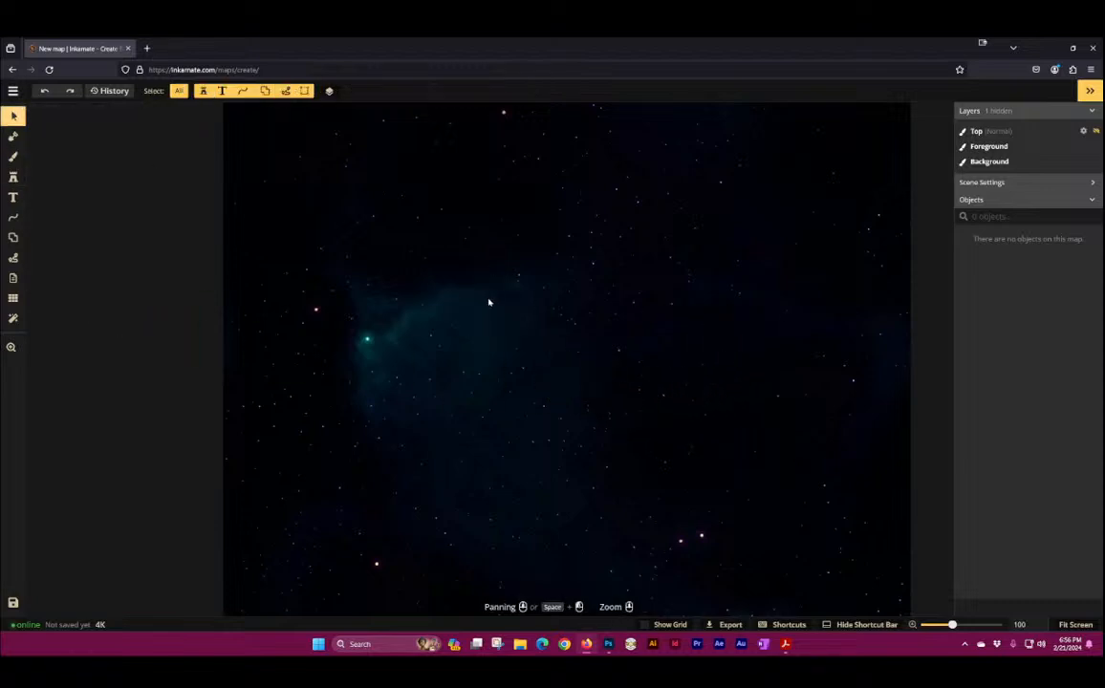
pyautogui.scroll(1, 480, 314)
pyautogui.scroll(-3, 483, 361)
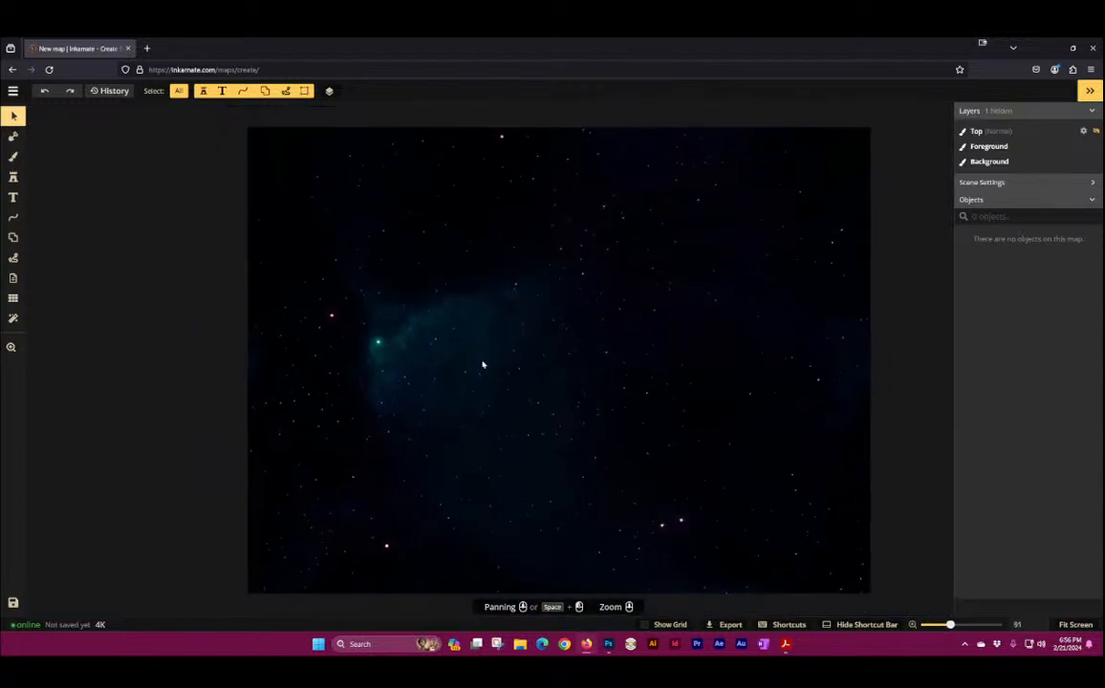
pyautogui.scroll(1, 449, 206)
pyautogui.scroll(2, 515, 290)
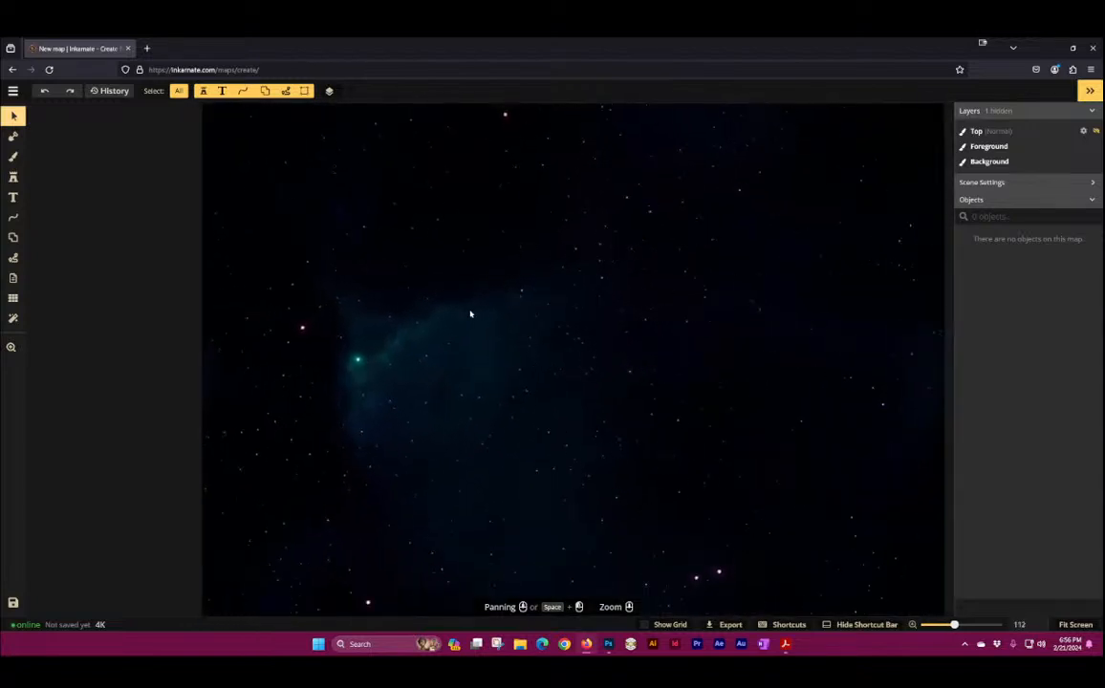
pyautogui.scroll(-1, 471, 314)
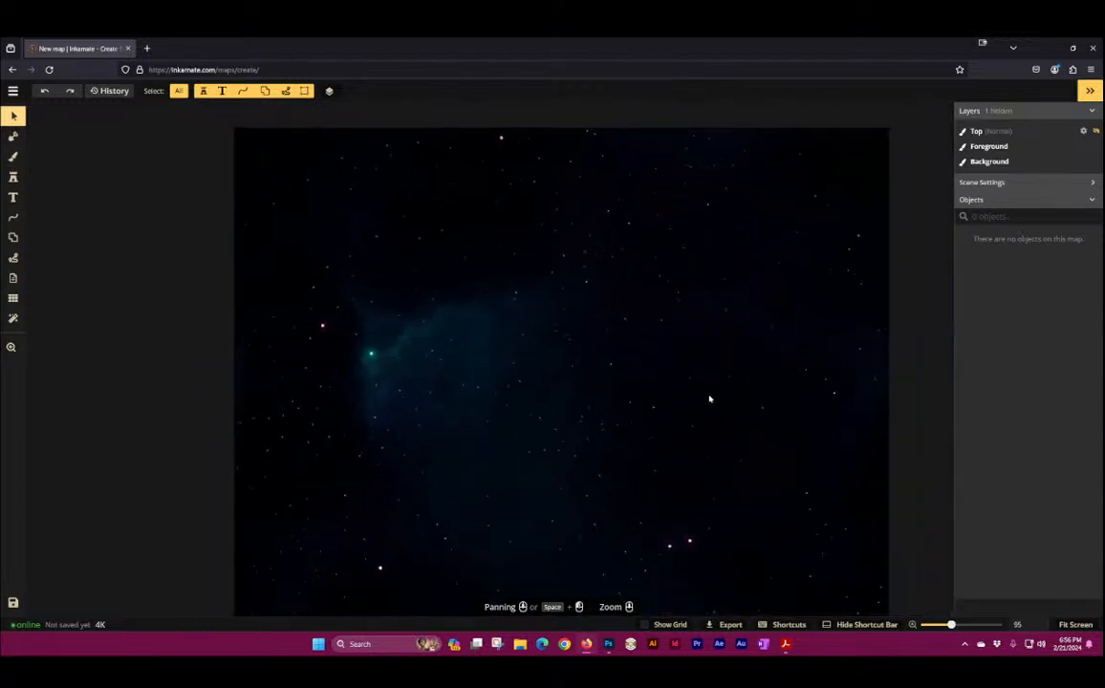
pyautogui.scroll(4, 712, 398)
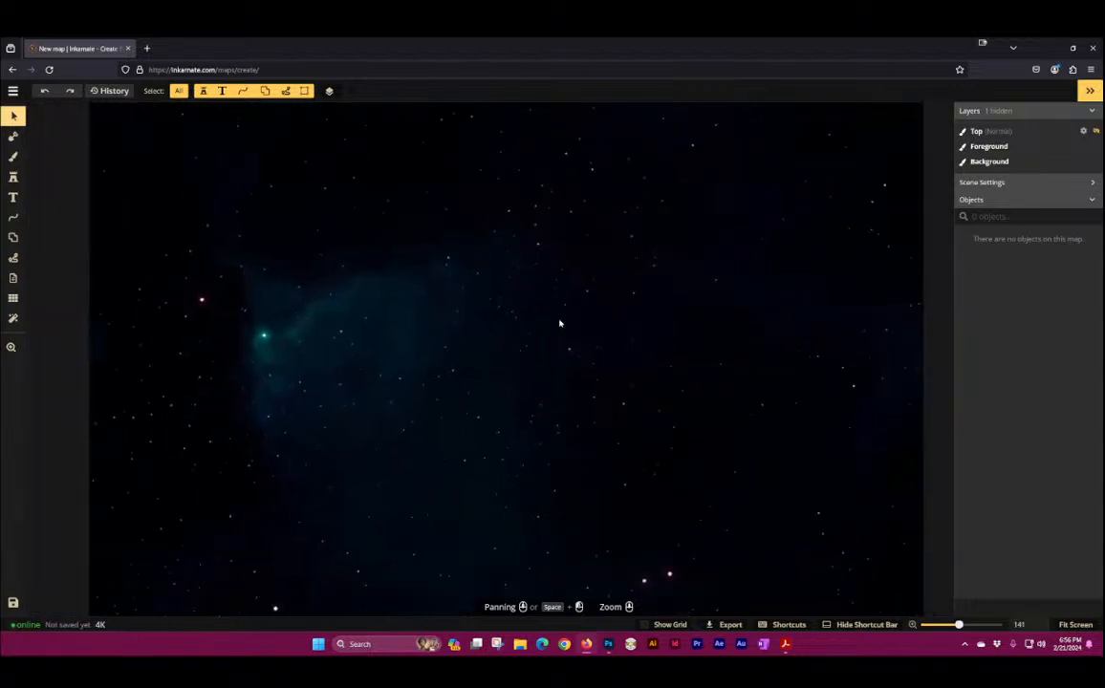
pyautogui.scroll(-3, 560, 315)
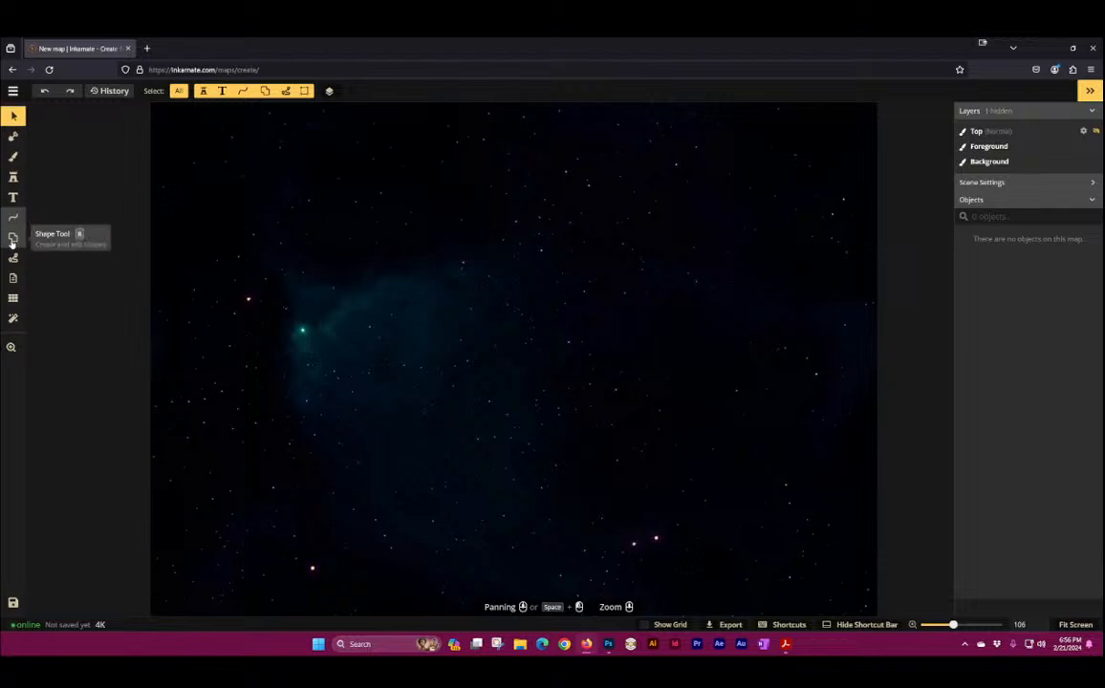
# Step: Add a metal floor area above the map's centre with the Mask tool's rough brush, at size 100 and roughness 8
pyautogui.click(14, 140)
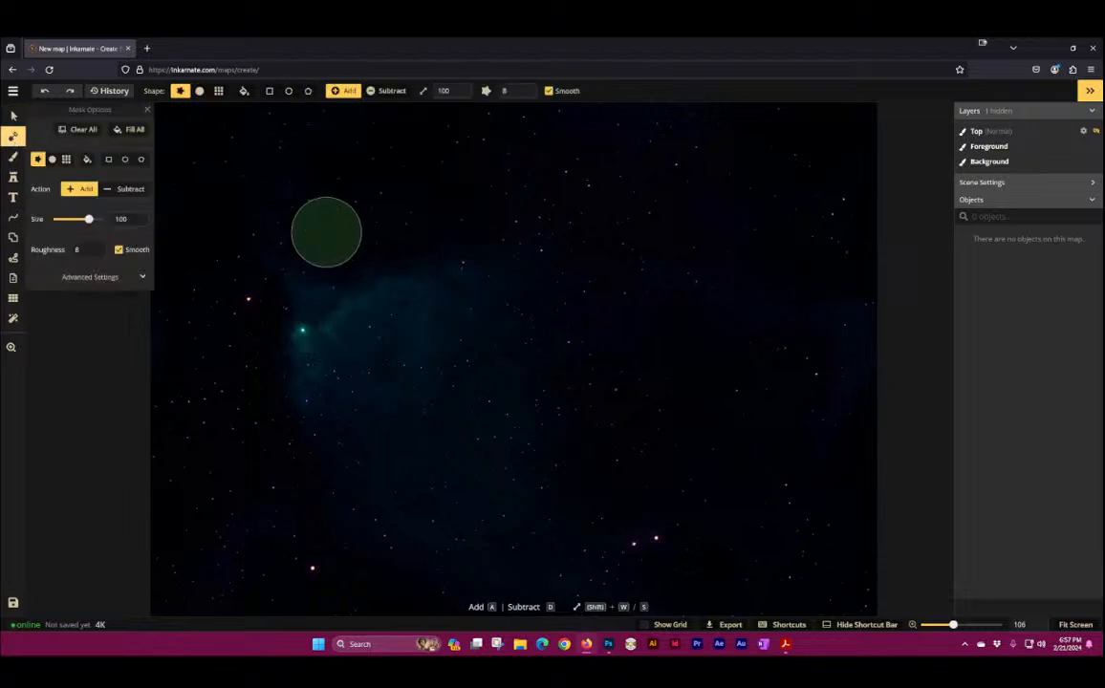
pyautogui.scroll(-3, 363, 210)
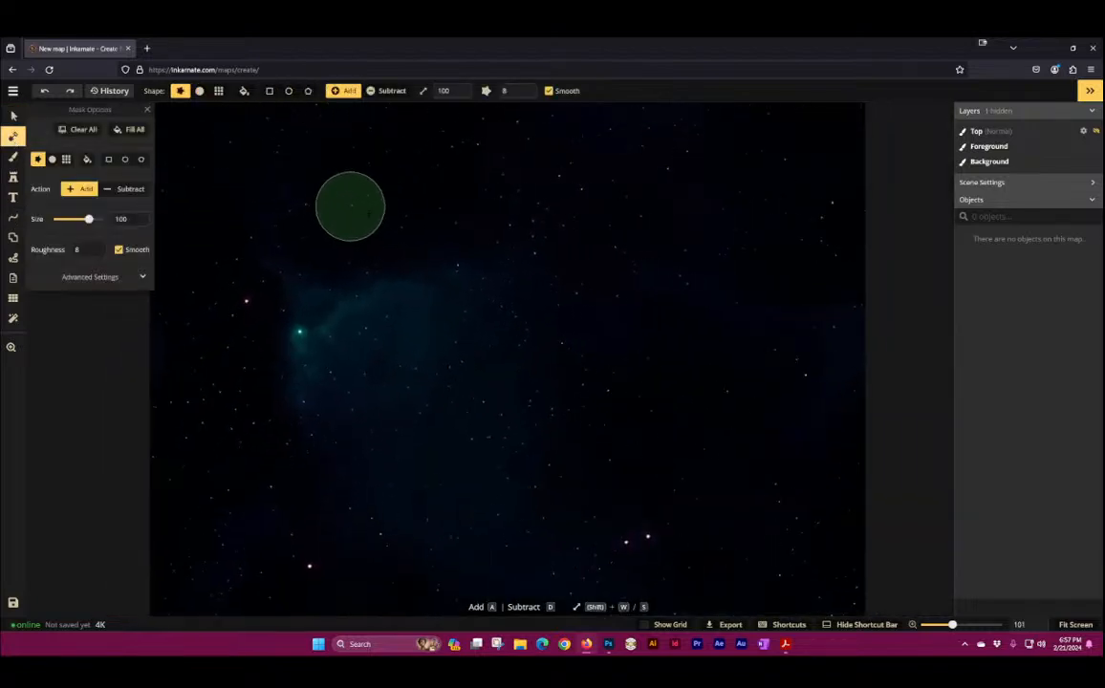
pyautogui.scroll(1, 367, 214)
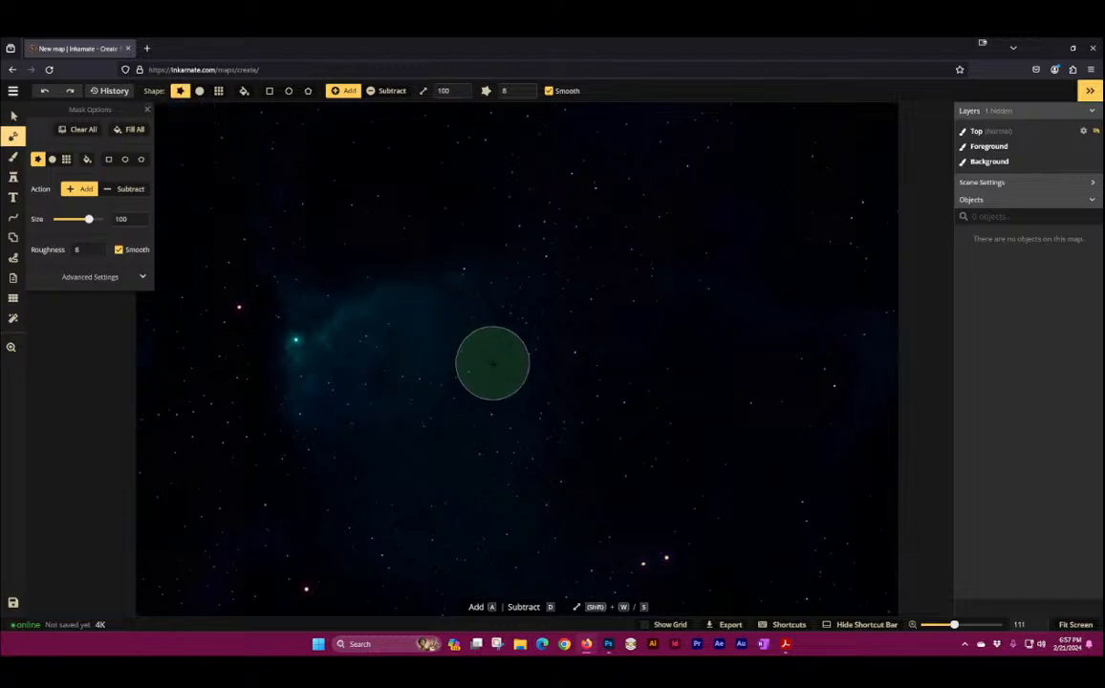
pyautogui.moveTo(463, 364)
pyautogui.mouseDown()
pyautogui.moveTo(412, 306)
pyautogui.moveTo(435, 288)
pyautogui.moveTo(505, 315)
pyautogui.mouseUp()
# Step: Set the mask brush roughness to 32 and extend the floor area diagonally toward the map's lower left
pyautogui.scroll(1, 430, 311)
pyautogui.scroll(10, 430, 310)
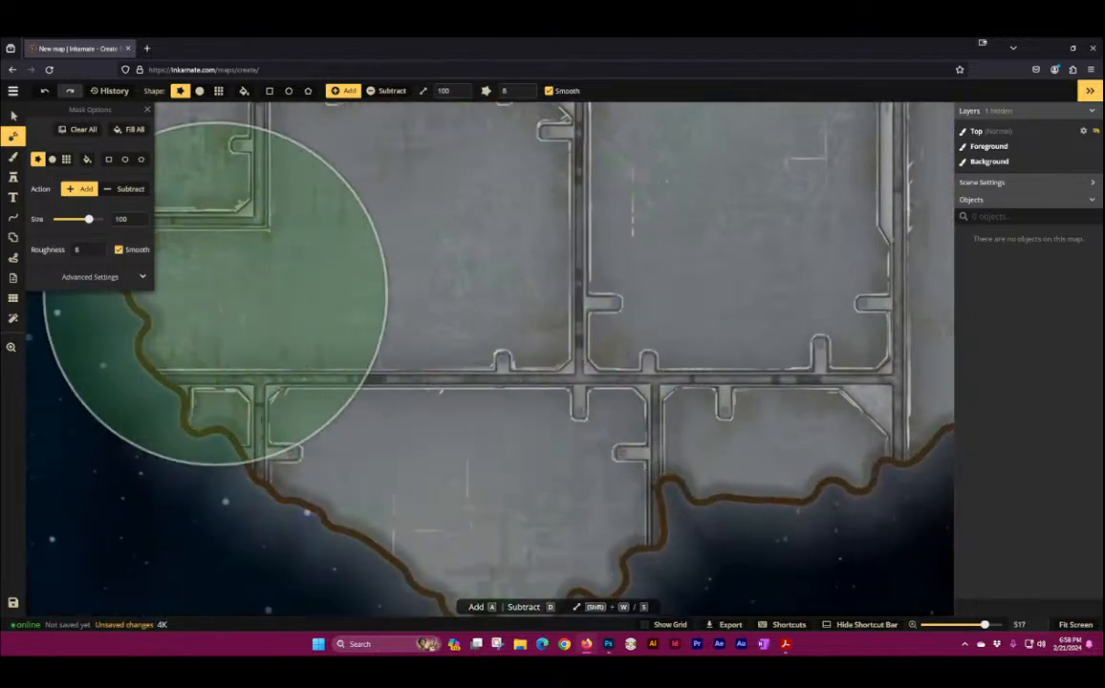
pyautogui.scroll(-2, 447, 253)
pyautogui.scroll(-6, 448, 254)
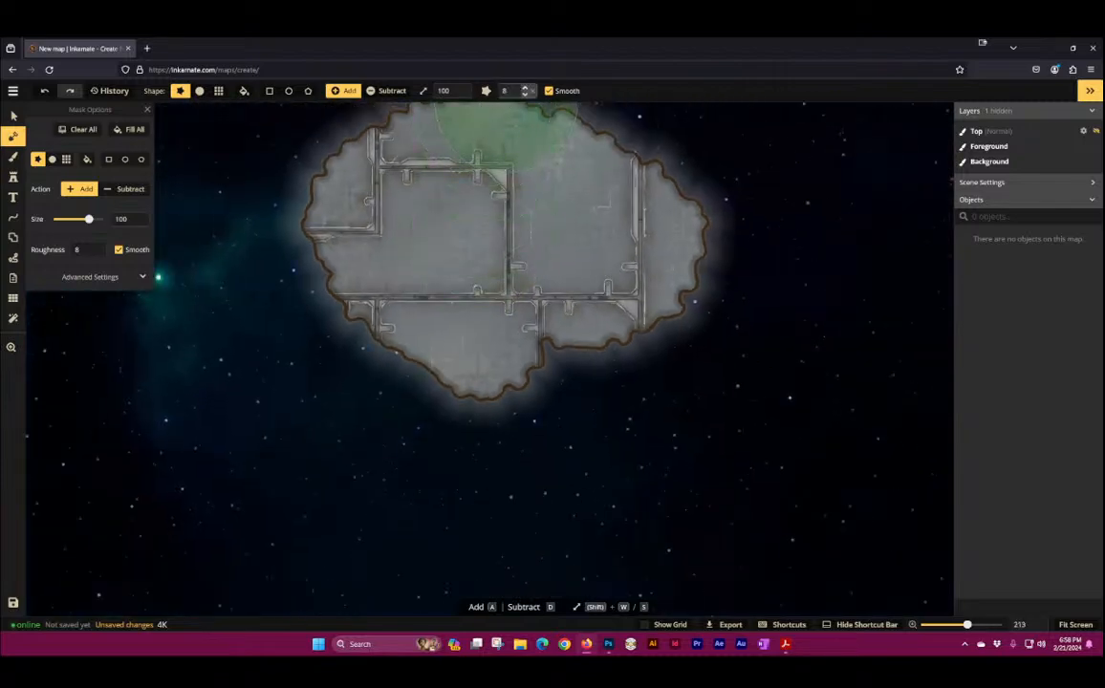
pyautogui.click(486, 90)
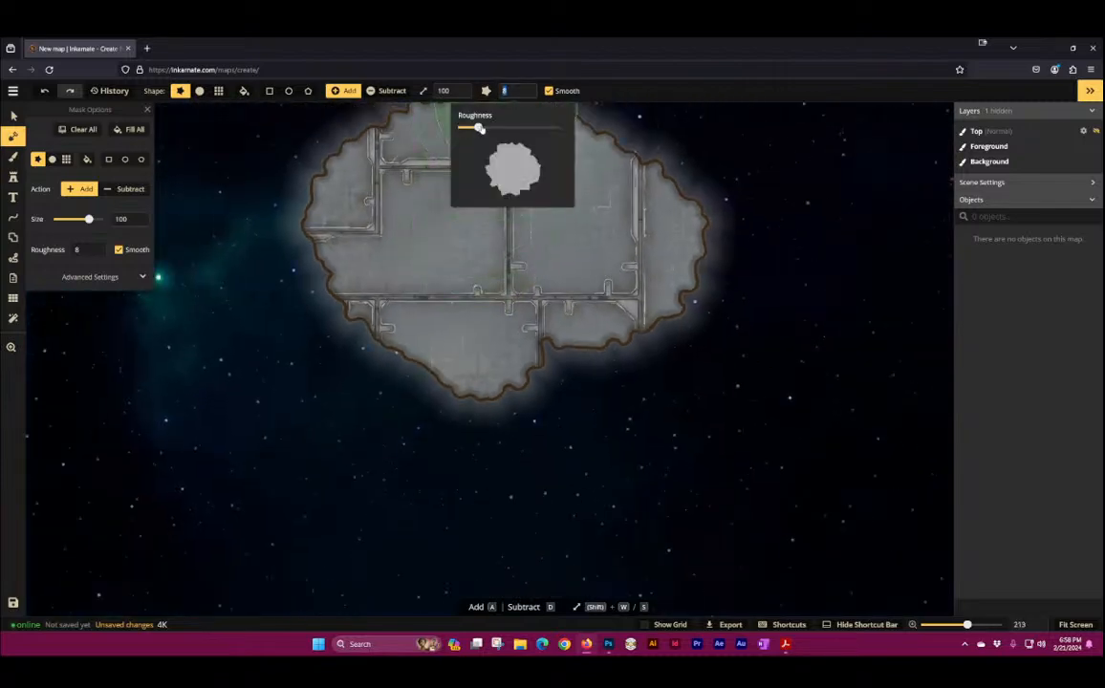
pyautogui.moveTo(478, 128); pyautogui.dragTo(560, 132)
pyautogui.moveTo(387, 345); pyautogui.dragTo(153, 481)
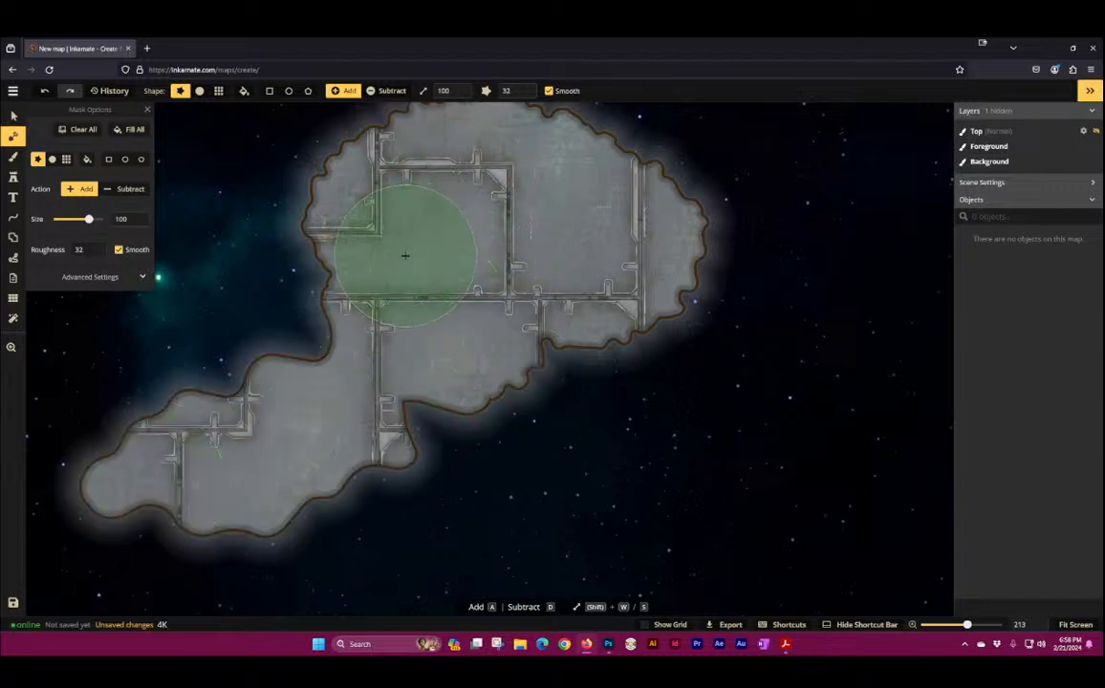
# Step: Set the mask brush roughness to 3 and add a lobe to the floor area's lower-right edge
pyautogui.click(506, 91)
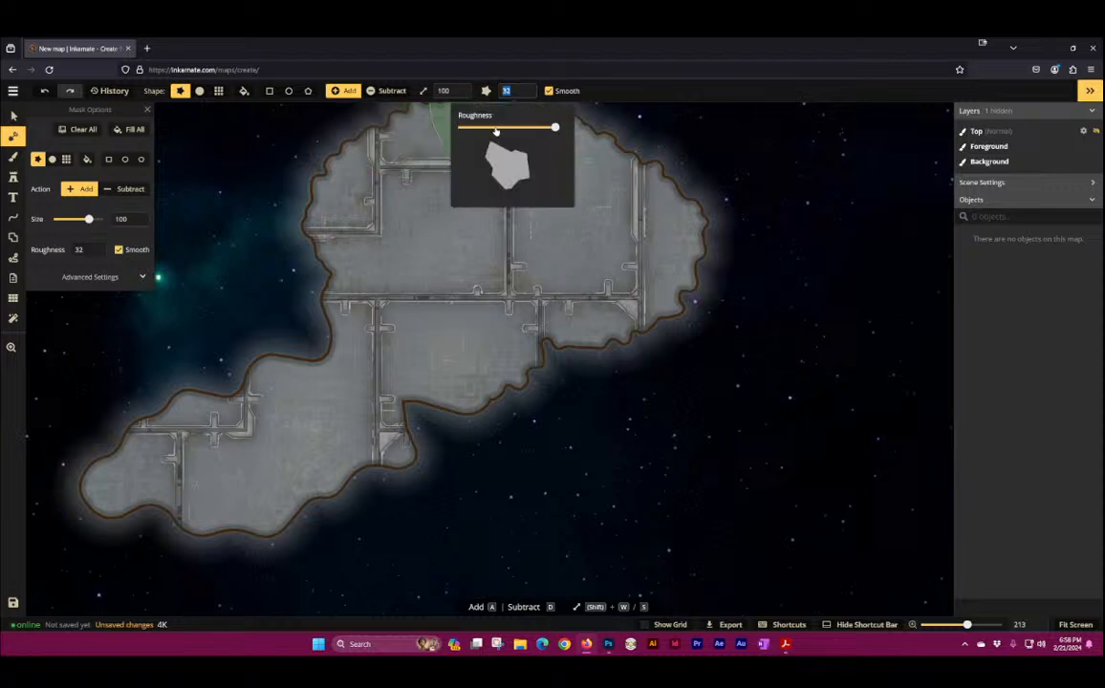
pyautogui.moveTo(495, 130); pyautogui.dragTo(440, 124)
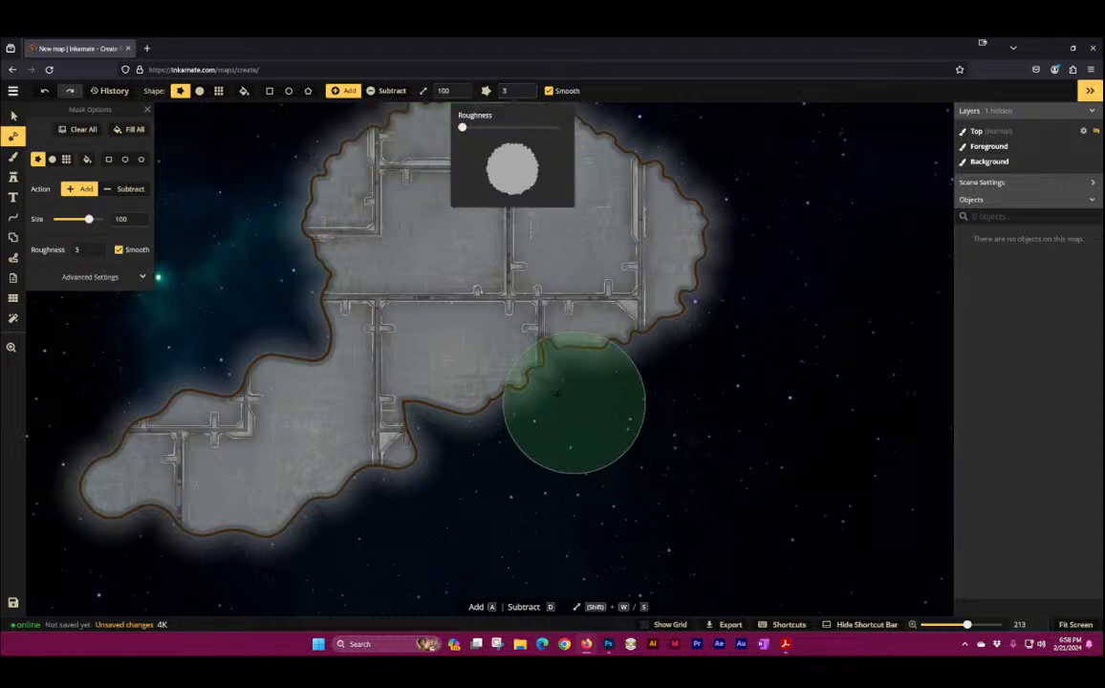
pyautogui.moveTo(645, 395); pyautogui.dragTo(671, 413)
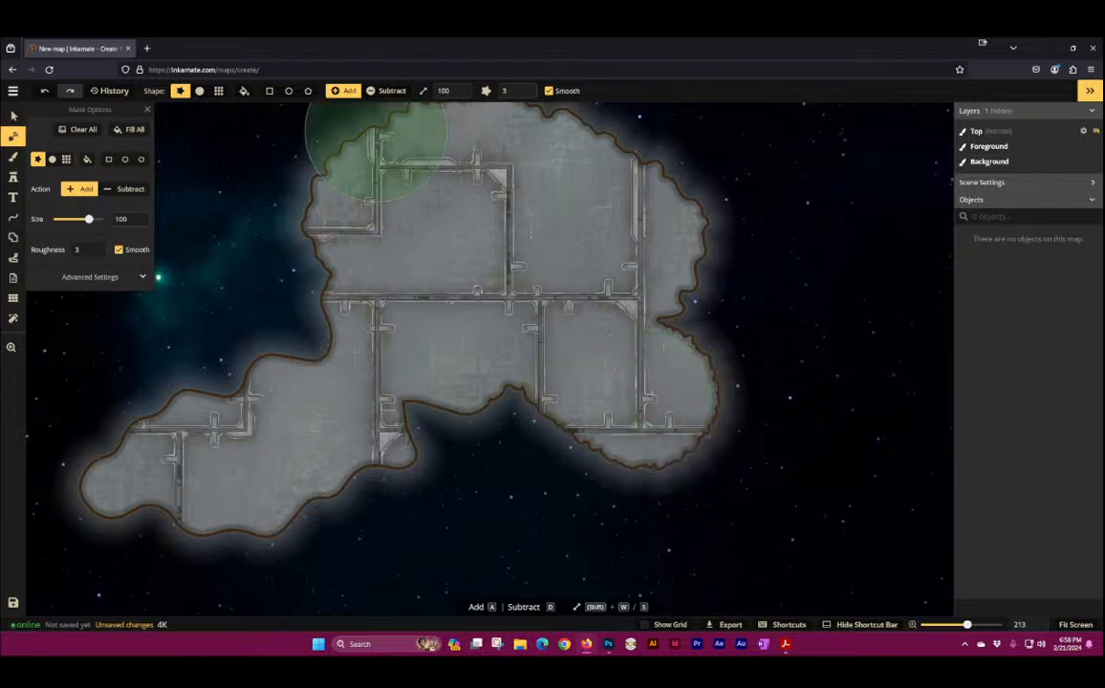
# Step: Fill out the floor area's upper-left side with the circle mask brush at size 100, and reduce the brush size to 97
pyautogui.scroll(-5, 536, 248)
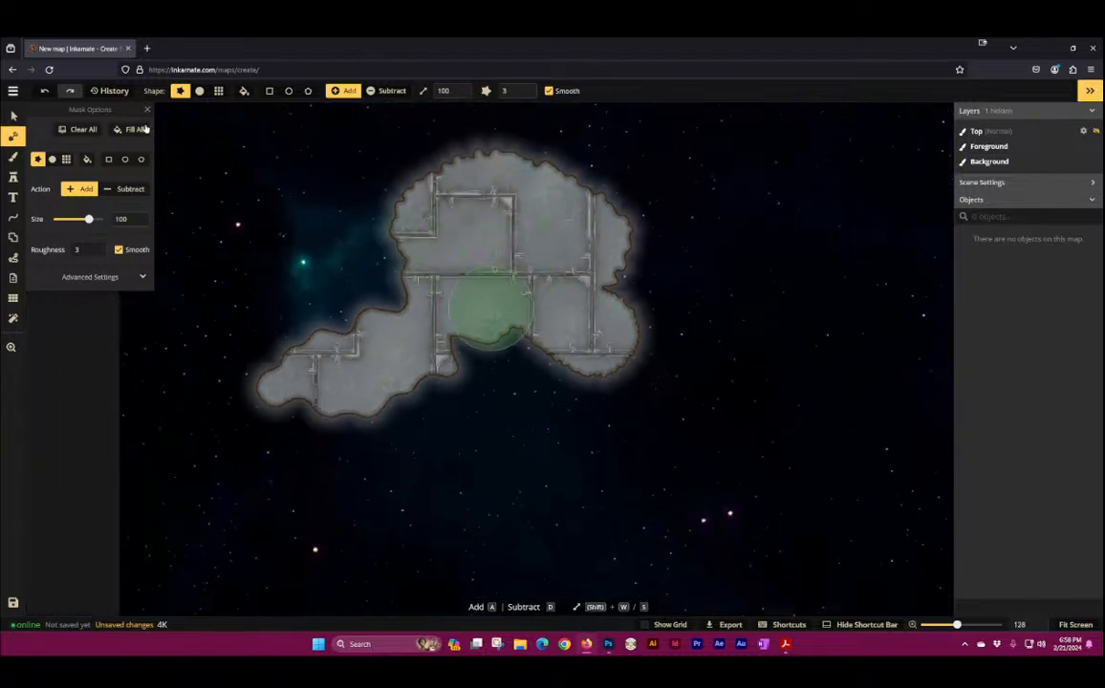
pyautogui.click(199, 90)
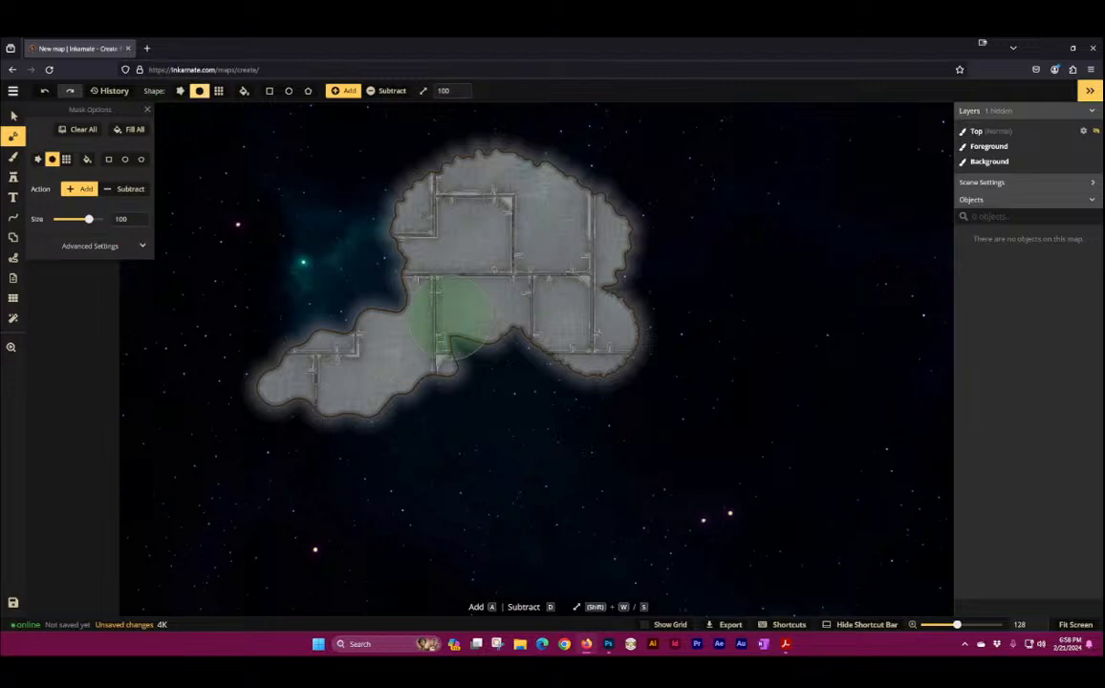
pyautogui.moveTo(448, 318)
pyautogui.mouseDown()
pyautogui.moveTo(381, 313)
pyautogui.moveTo(402, 300)
pyautogui.moveTo(363, 325)
pyautogui.moveTo(382, 271)
pyautogui.mouseUp()
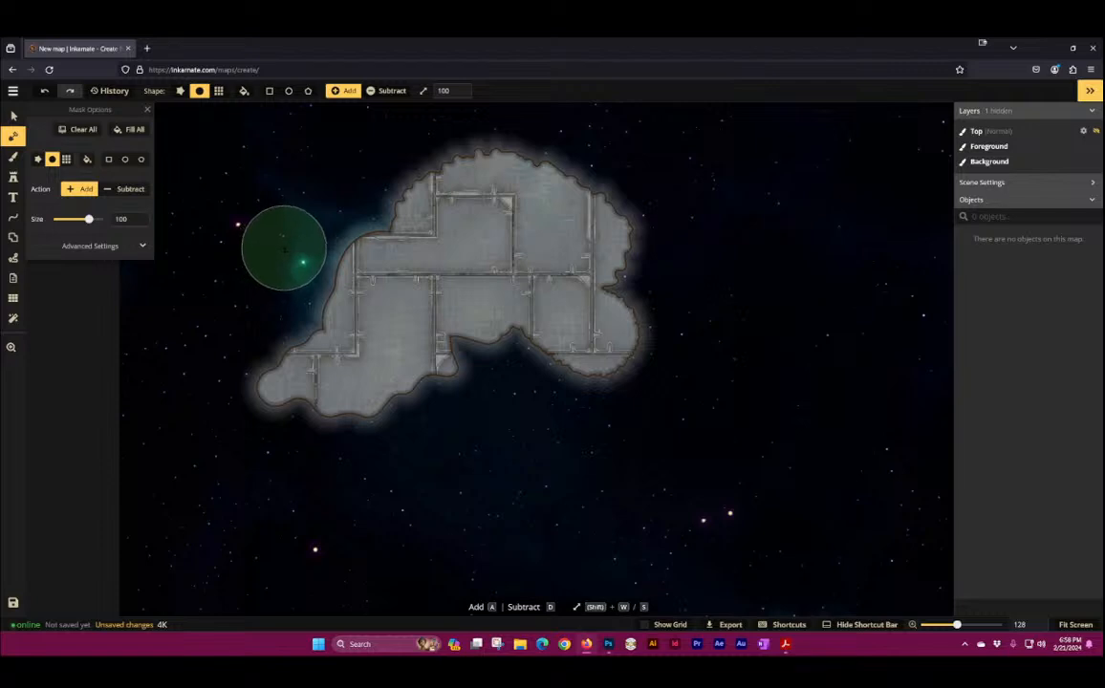
pyautogui.press('s')
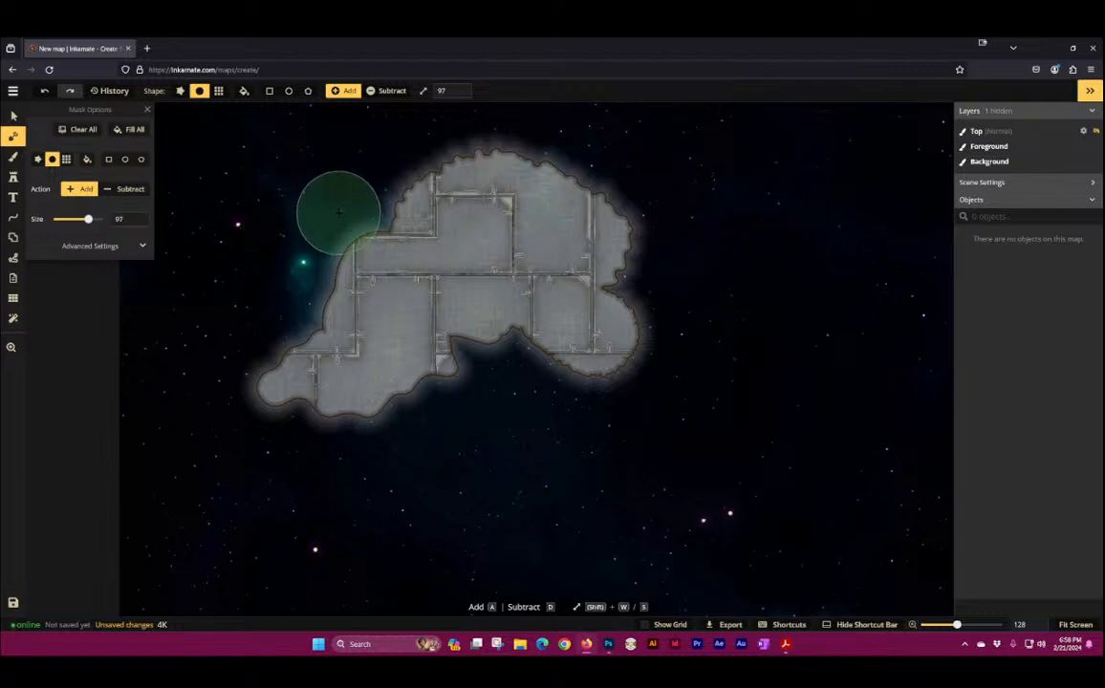
# Step: Reduce the mask brush size to 74 and switch to the grid brush shape
pyautogui.press('s')
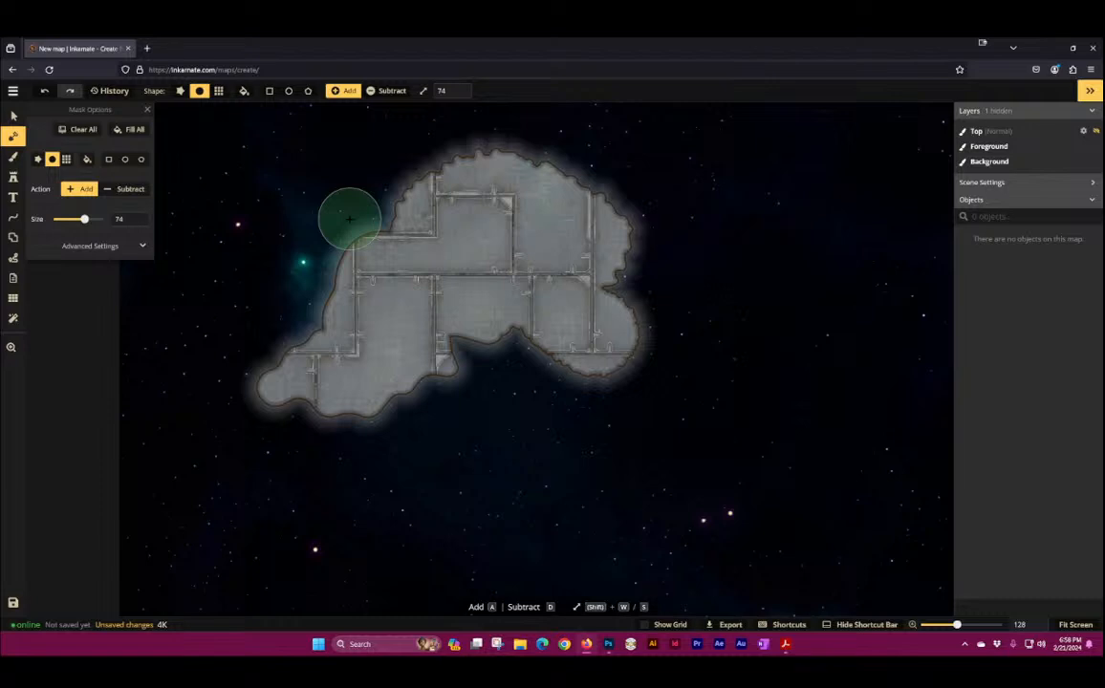
pyautogui.click(219, 91)
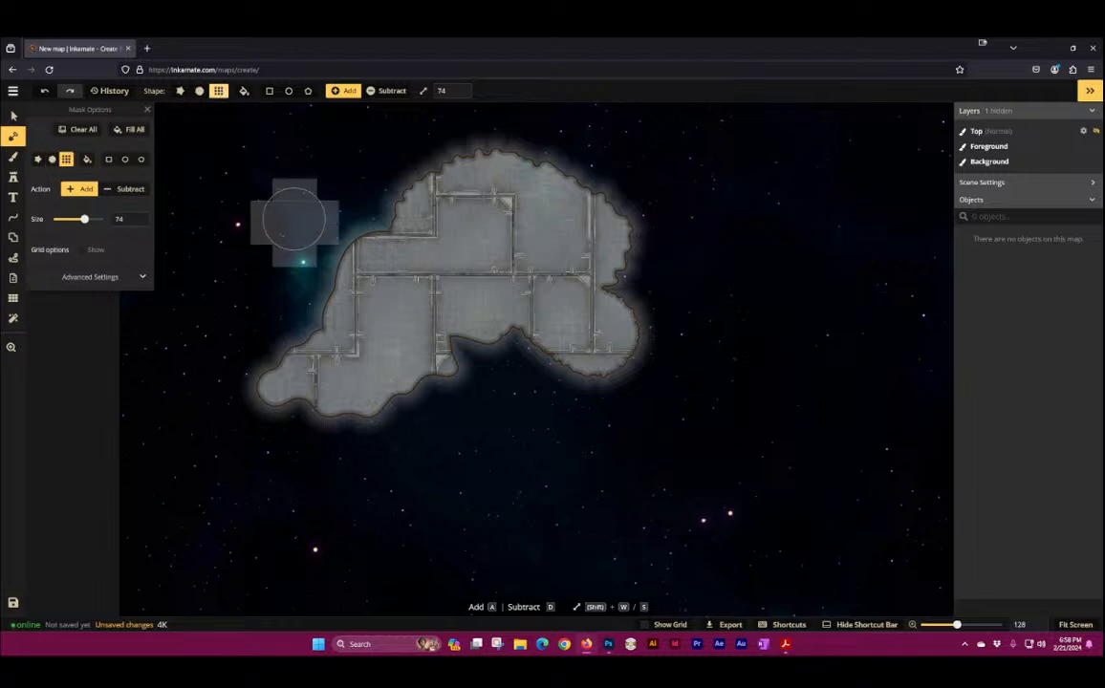
pyautogui.moveTo(320, 190); pyautogui.dragTo(382, 345)
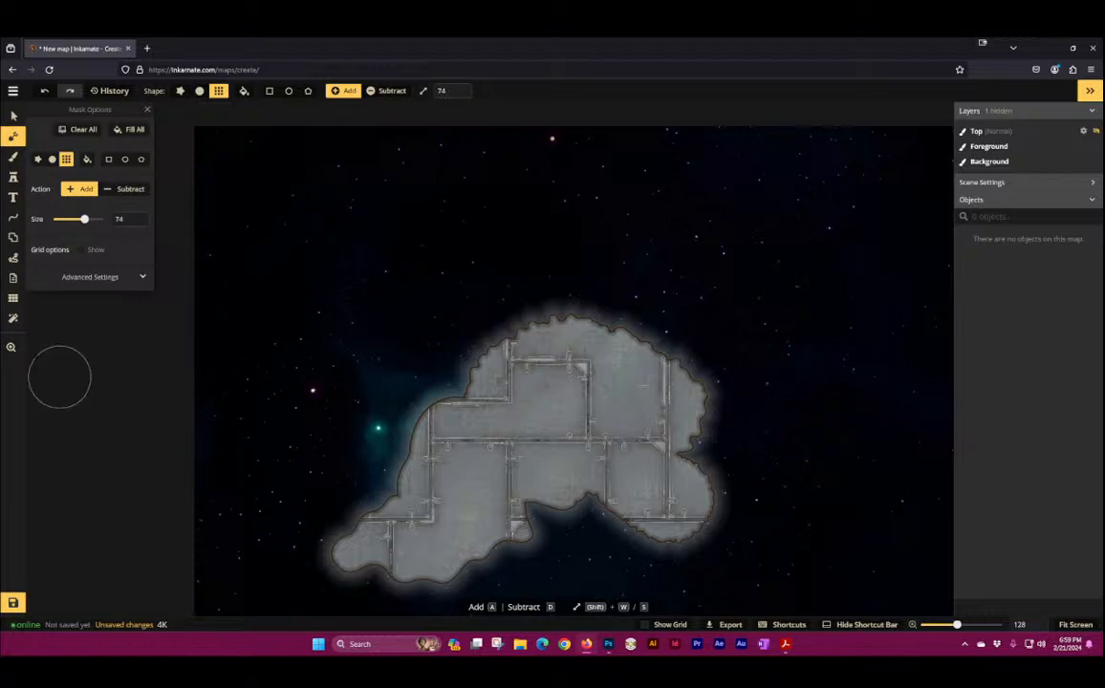
# Step: Show the square grid over the map and inspect its cells up close
pyautogui.click(13, 297)
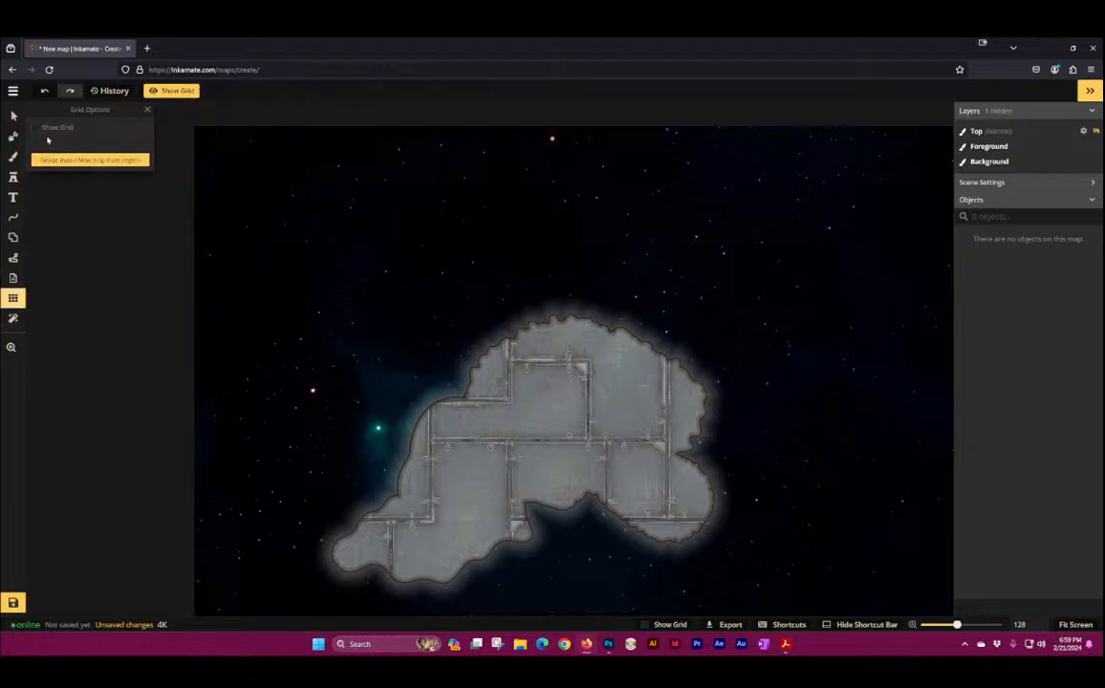
pyautogui.click(35, 127)
pyautogui.scroll(5, 421, 284)
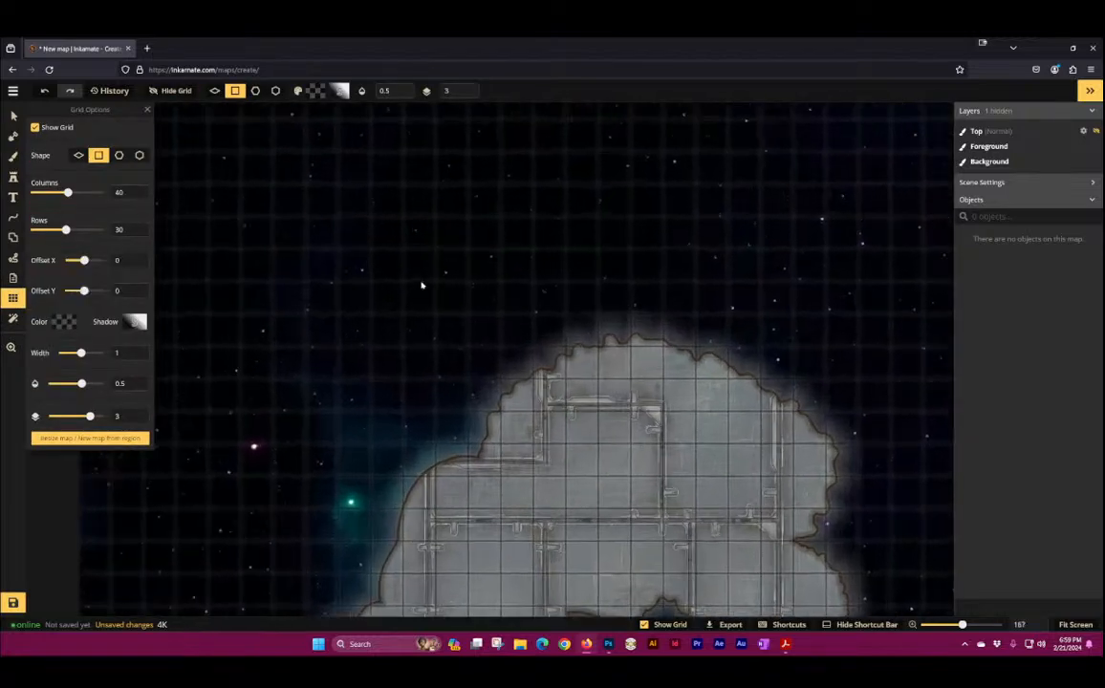
pyautogui.scroll(8, 421, 285)
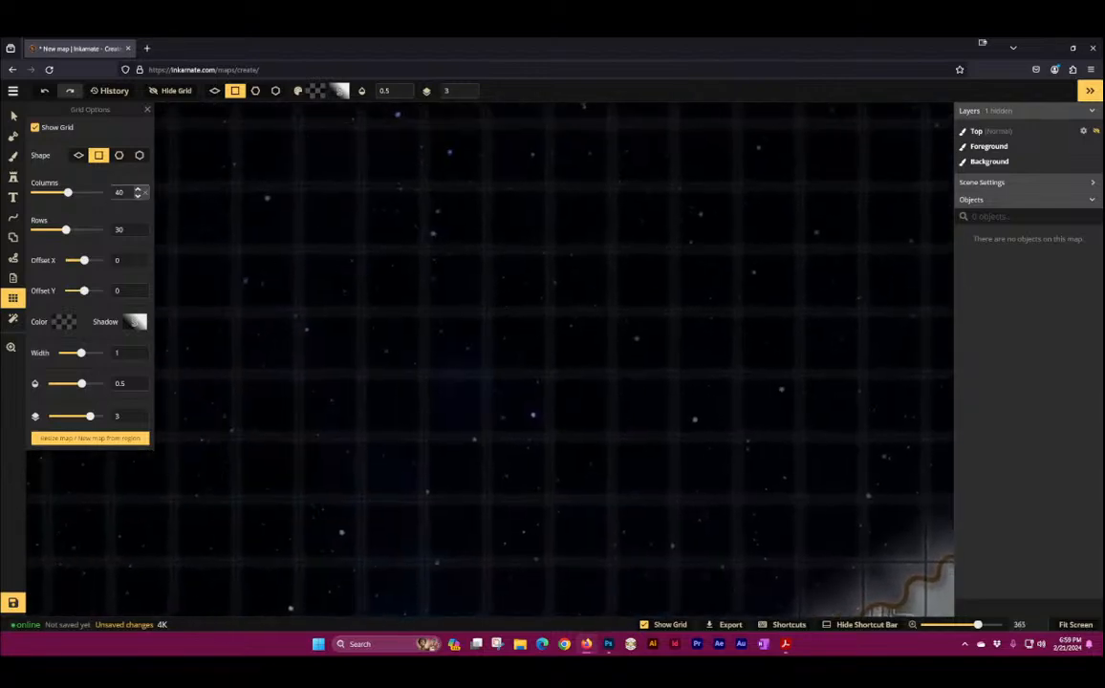
pyautogui.scroll(-8, 513, 362)
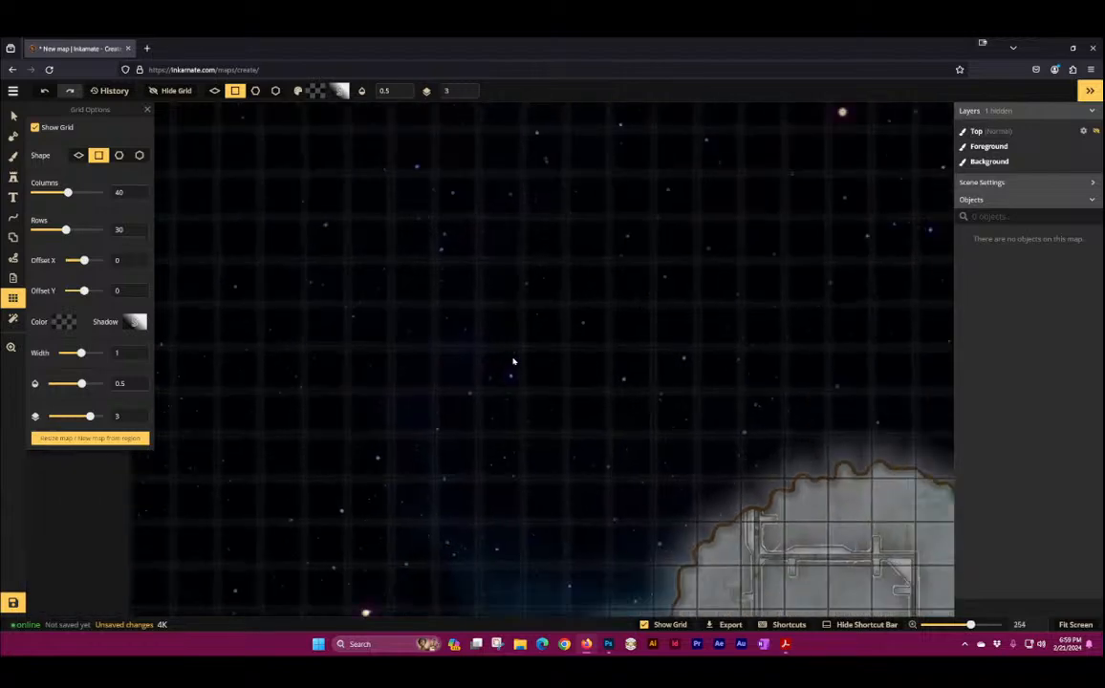
pyautogui.scroll(-3, 469, 283)
pyautogui.moveTo(685, 335); pyautogui.dragTo(466, 222)
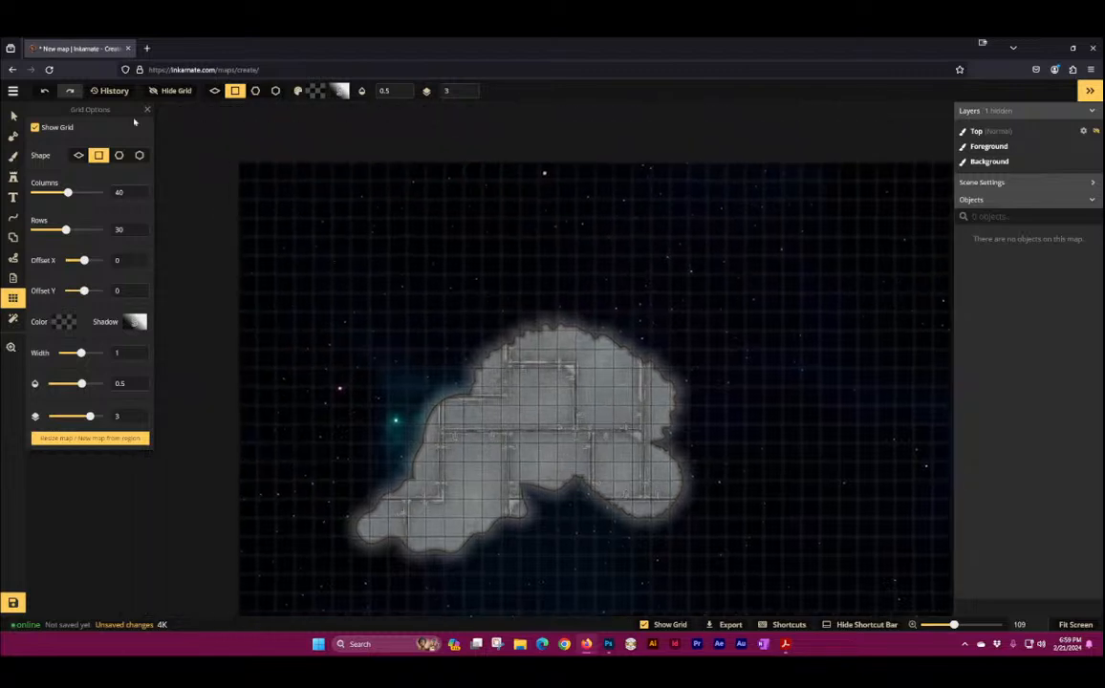
# Step: Add two adjoining blocky floor sections above and left of the main floor area with the grid mask brush at size 74
pyautogui.click(13, 135)
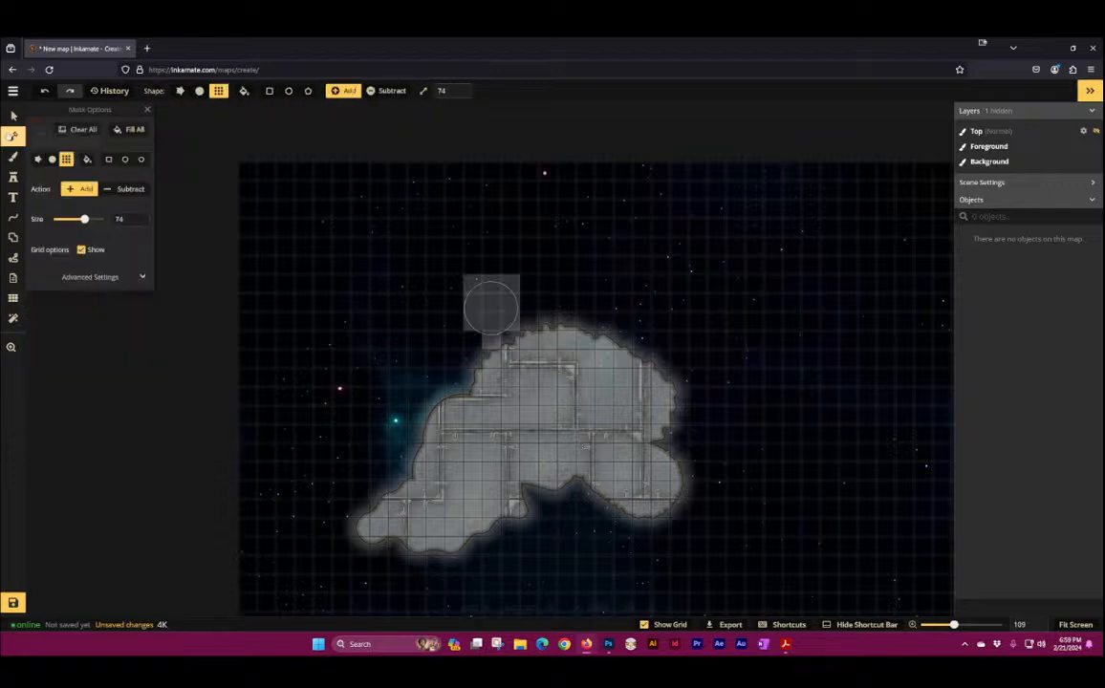
pyautogui.scroll(2, 444, 286)
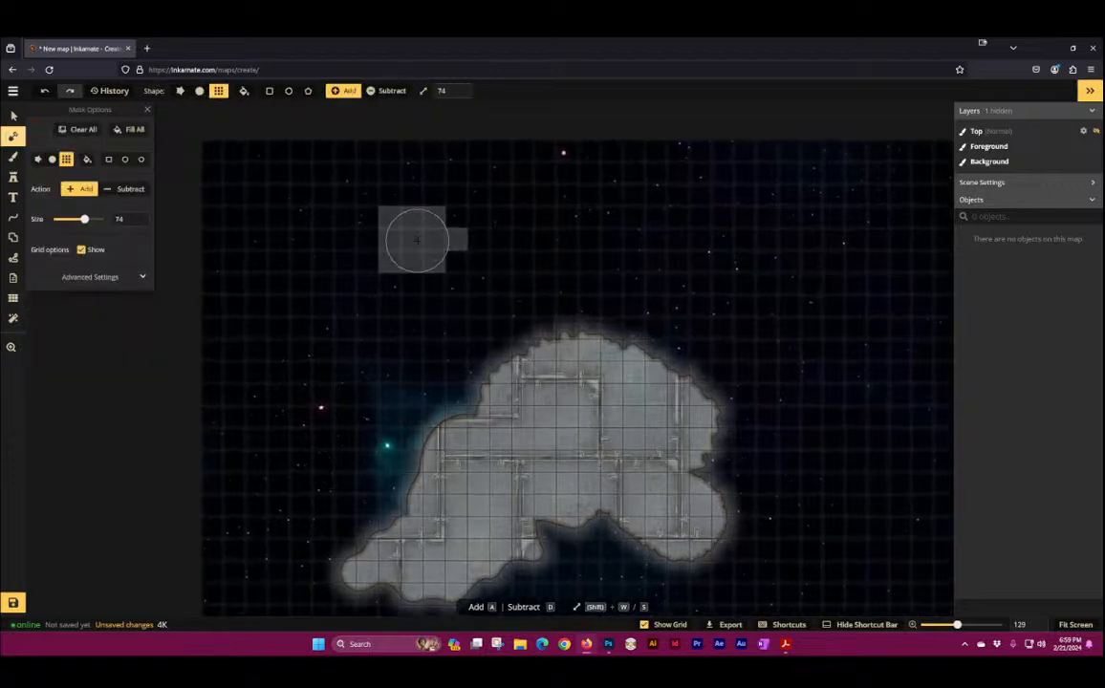
pyautogui.click(411, 239)
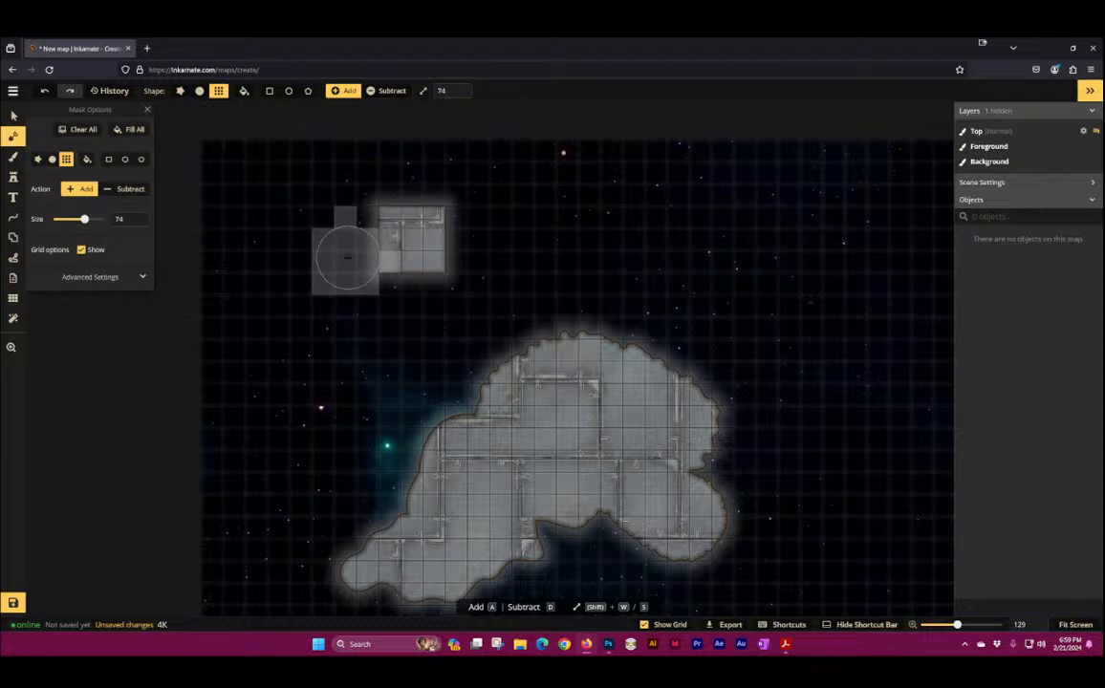
pyautogui.click(345, 265)
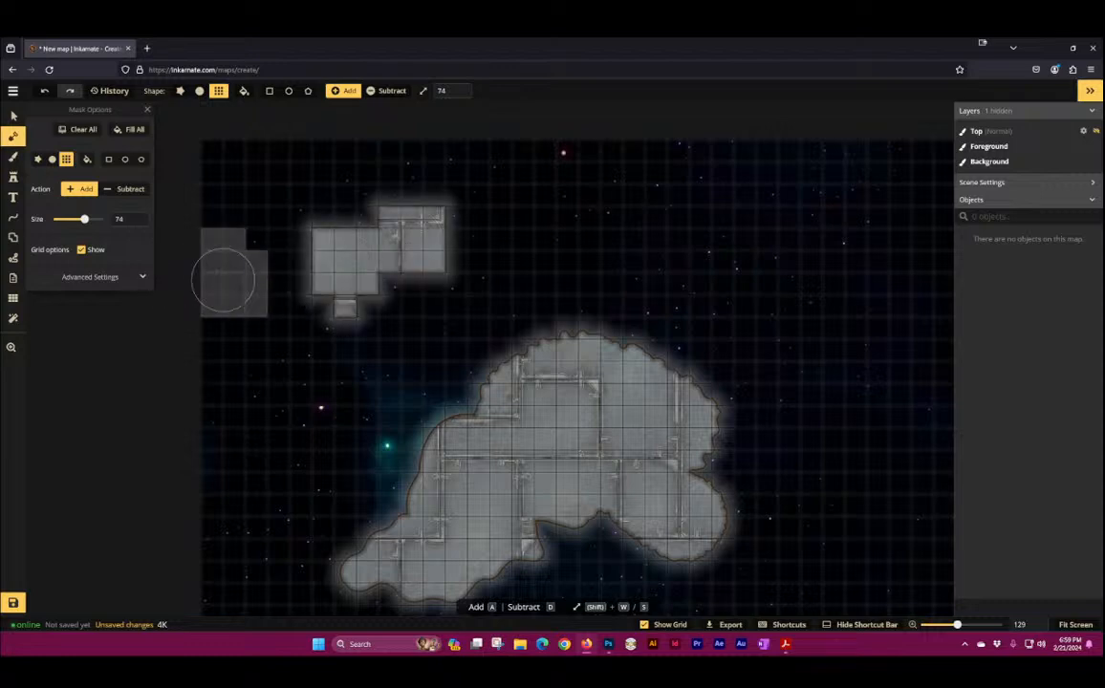
pyautogui.click(347, 247)
# Step: Try smaller and larger grid brush sizes, settle on 57 and extend the blocky floor section to the right
pyautogui.press('s')
pyautogui.press('s')
pyautogui.press('s')
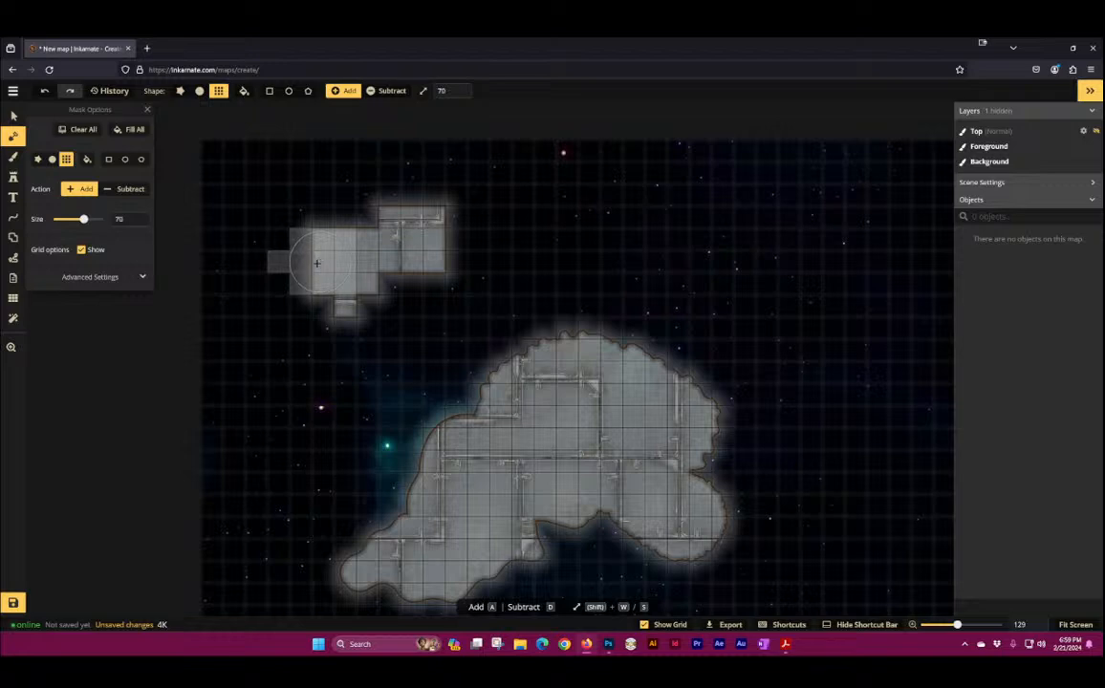
pyautogui.click(501, 245)
pyautogui.press('s')
pyautogui.press('s')
pyautogui.press('s')
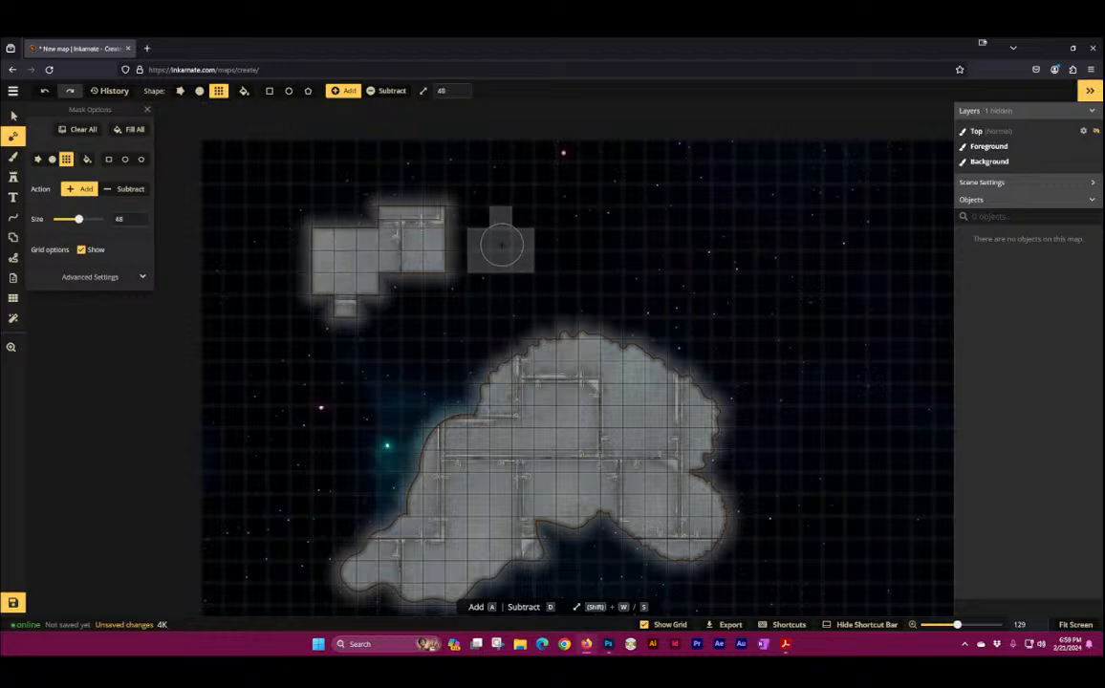
pyautogui.press('w')
pyautogui.press('w')
pyautogui.press('w')
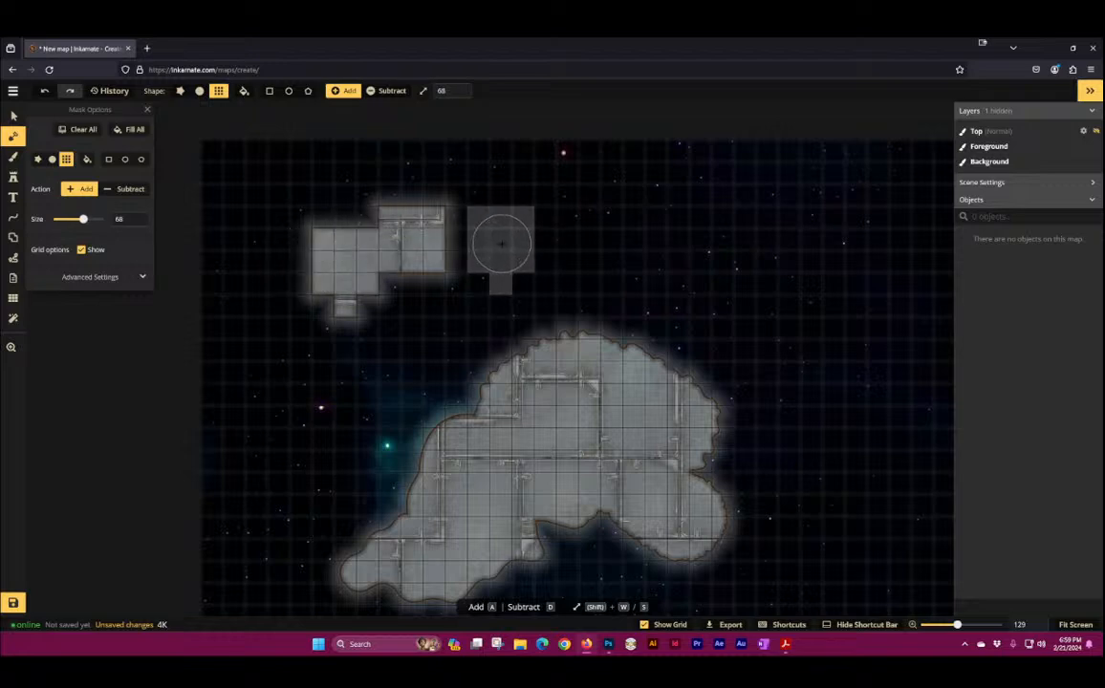
pyautogui.press('s')
pyautogui.press('s')
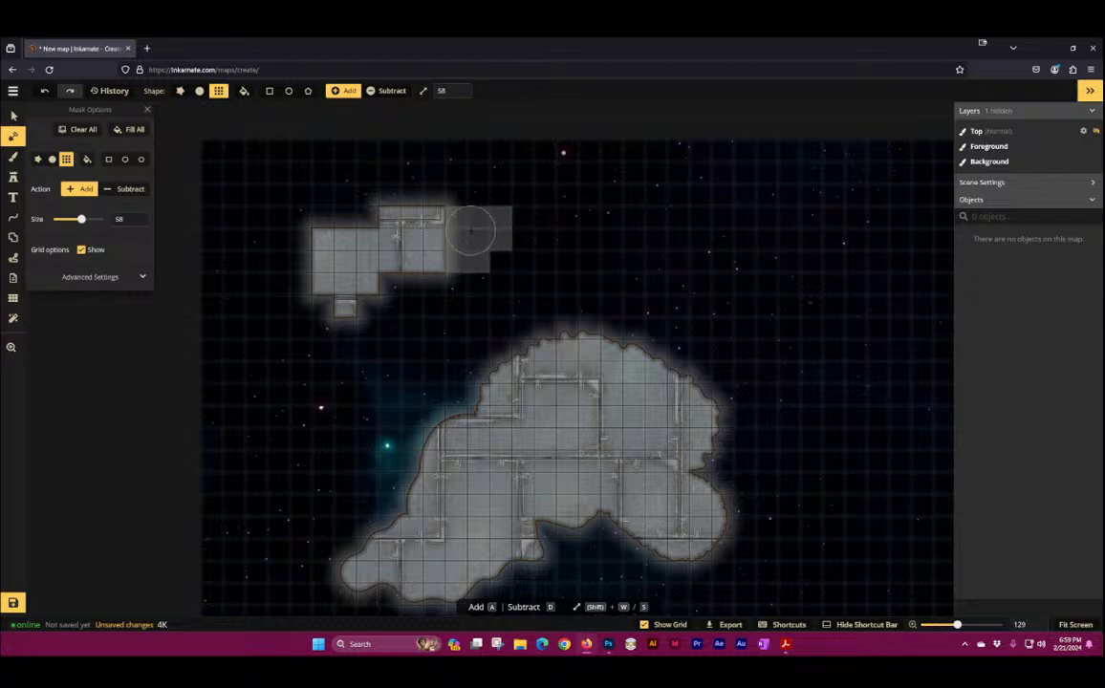
pyautogui.click(483, 235)
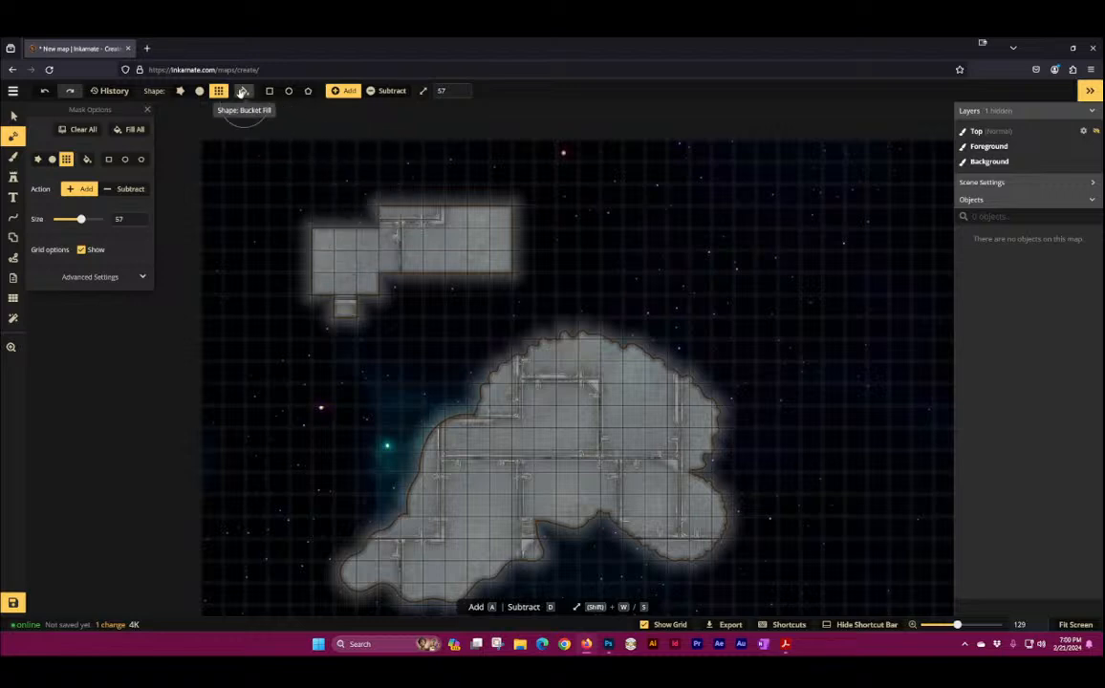
# Step: Fill the whole map with floor using the mask's bucket fill, and undo the fill
pyautogui.click(242, 91)
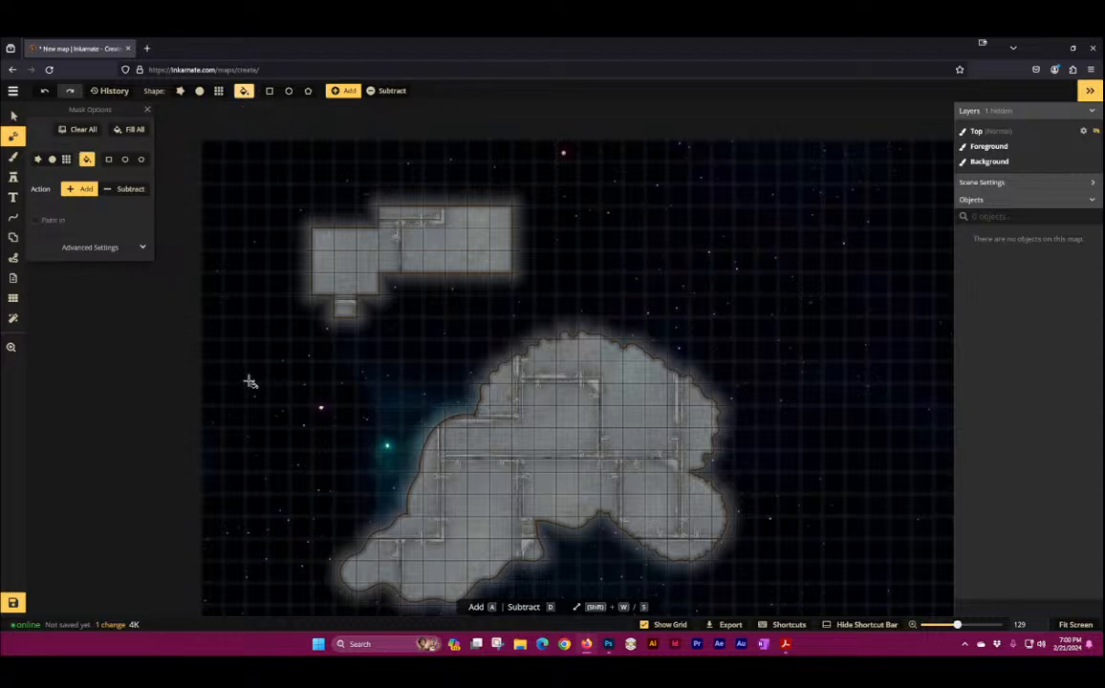
pyautogui.click(34, 219)
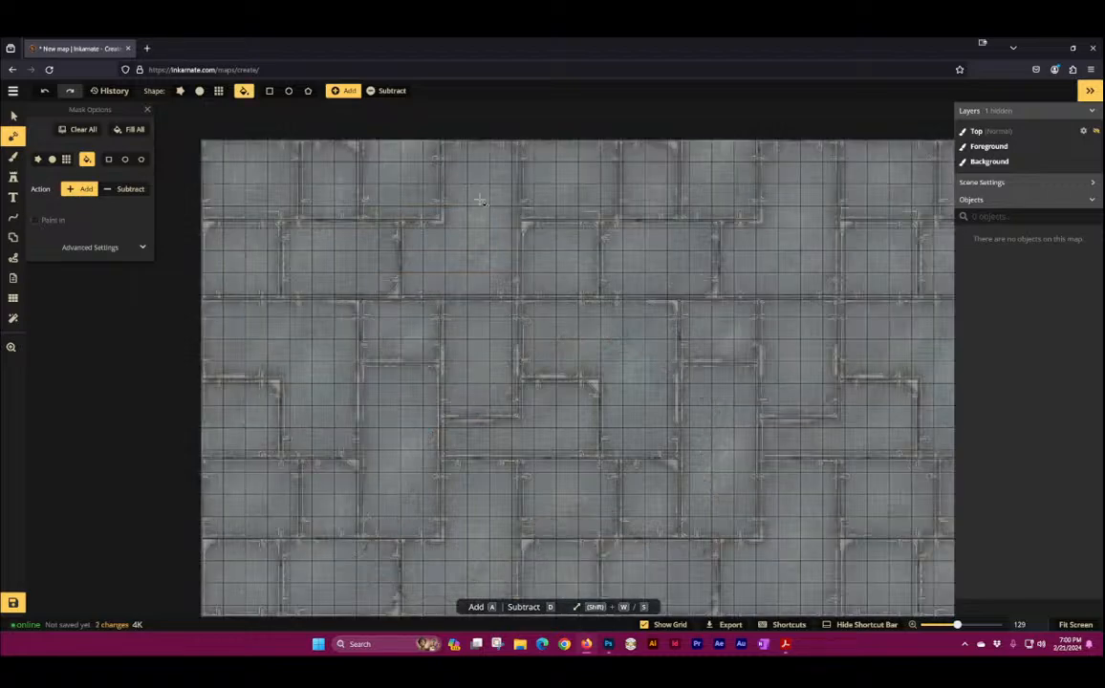
pyautogui.hotkey('ctrl', 'z')
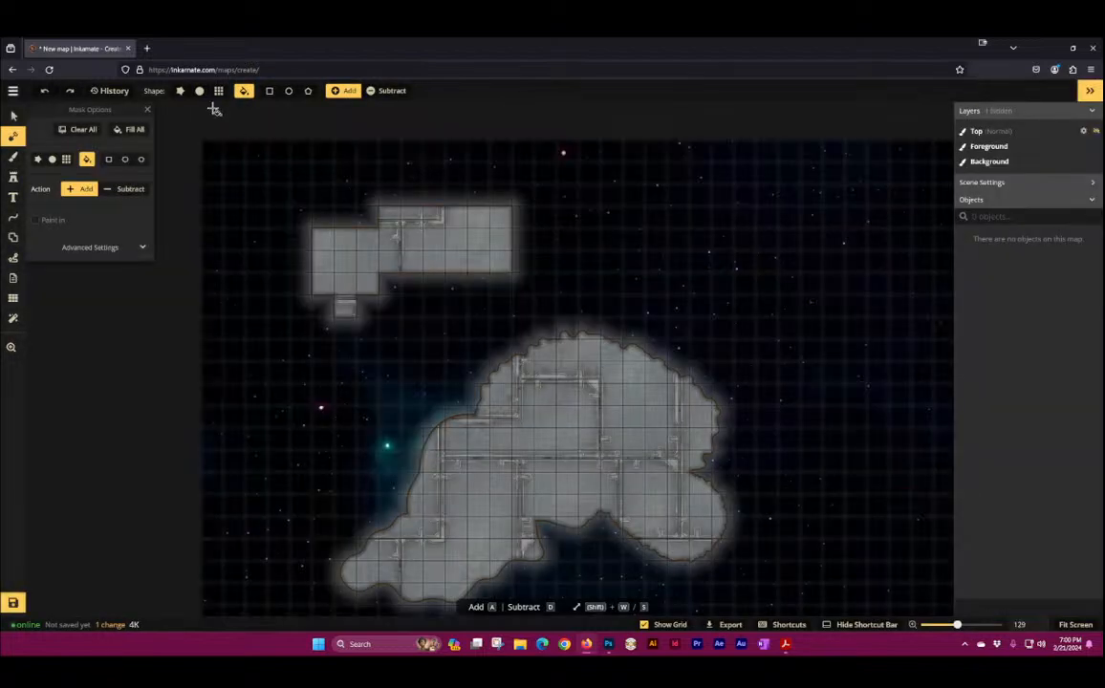
# Step: Draw a grid-snapped rectangular mask shape about 10 by 6 squares in the map's upper right, add it as floor and subtract it again
pyautogui.click(269, 93)
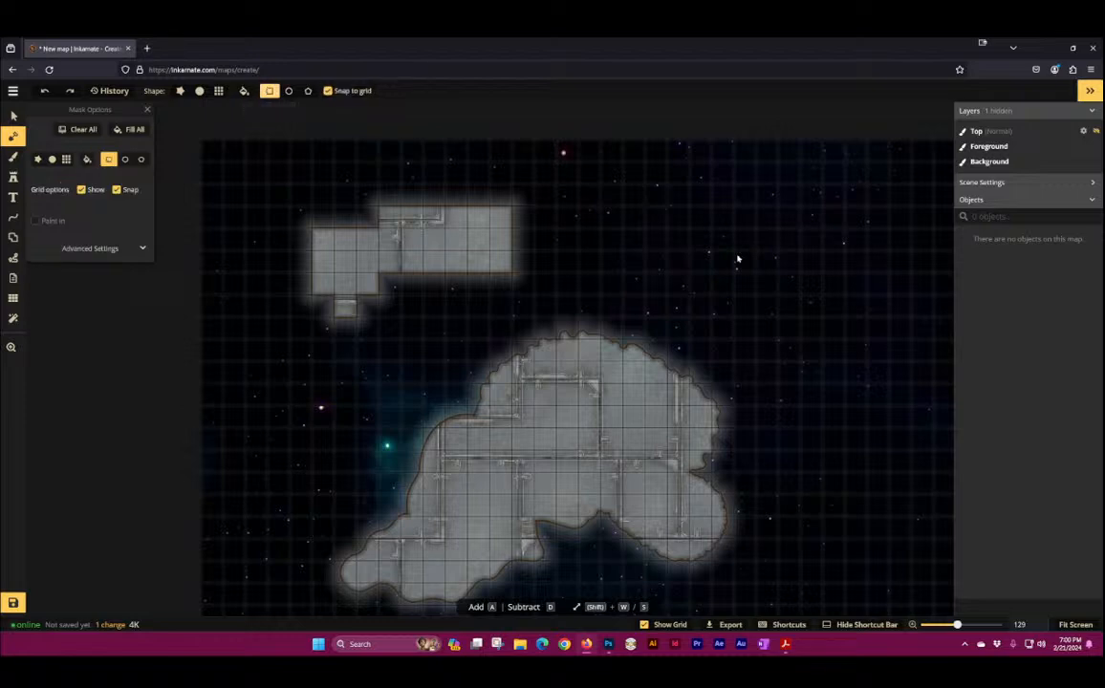
pyautogui.moveTo(726, 254); pyautogui.dragTo(378, 239)
pyautogui.moveTo(367, 197); pyautogui.dragTo(576, 322)
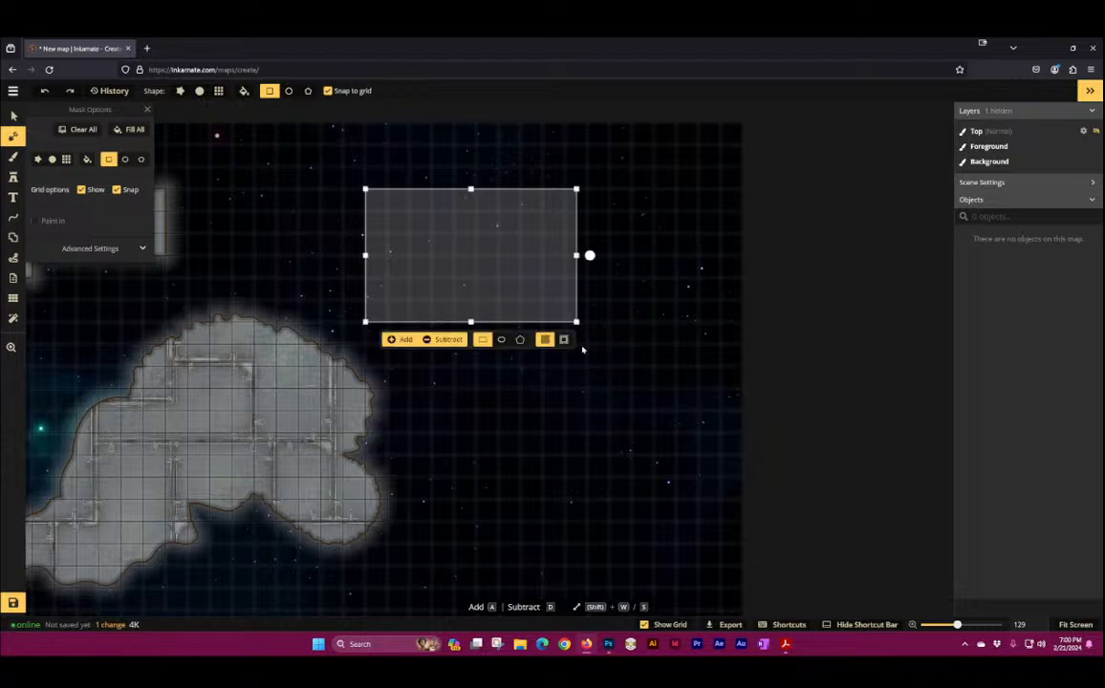
pyautogui.moveTo(576, 322)
pyautogui.mouseDown()
pyautogui.moveTo(581, 312)
pyautogui.moveTo(587, 322)
pyautogui.mouseUp()
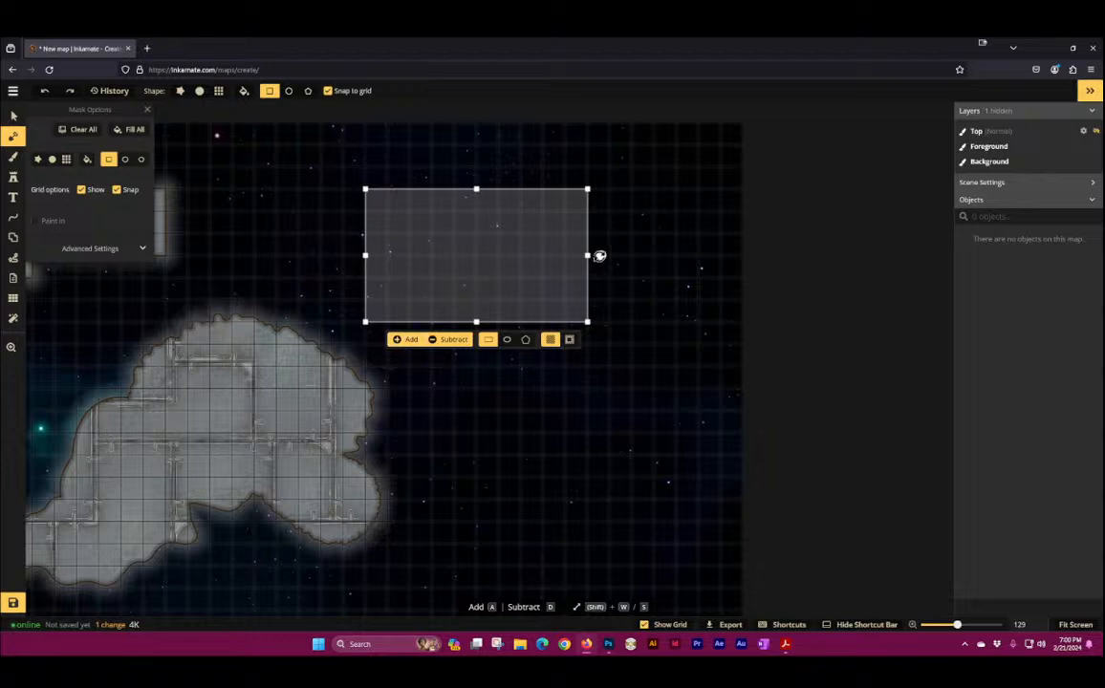
pyautogui.moveTo(600, 256)
pyautogui.mouseDown()
pyautogui.moveTo(604, 289)
pyautogui.moveTo(576, 333)
pyautogui.moveTo(607, 311)
pyautogui.moveTo(610, 250)
pyautogui.mouseUp()
pyautogui.click(405, 340)
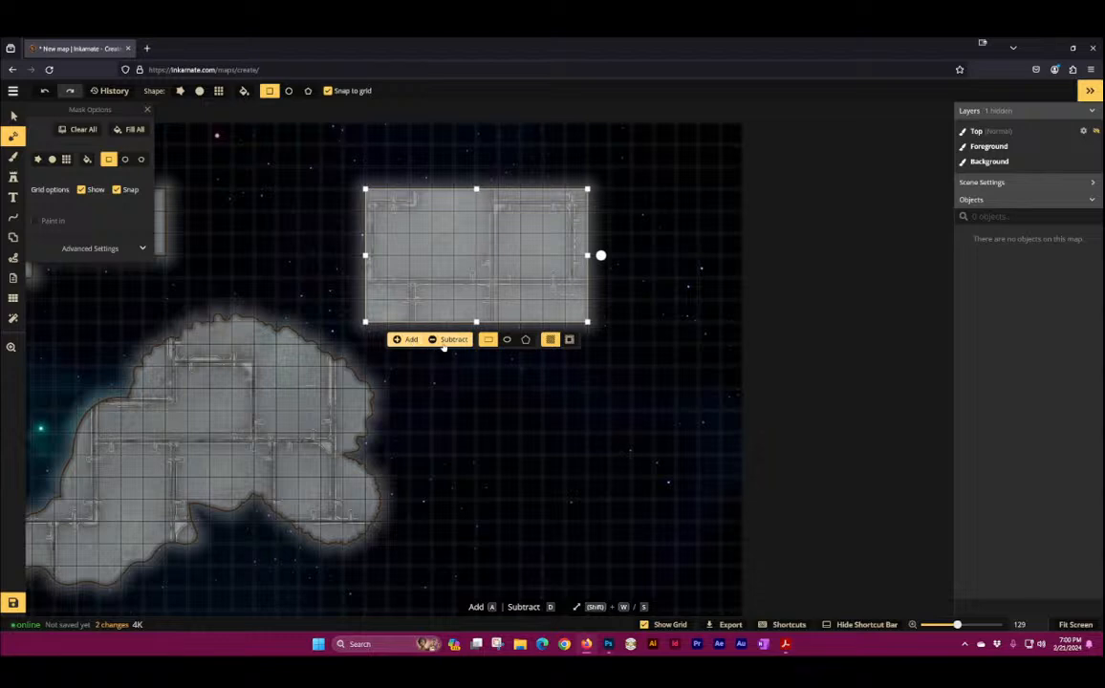
pyautogui.click(449, 339)
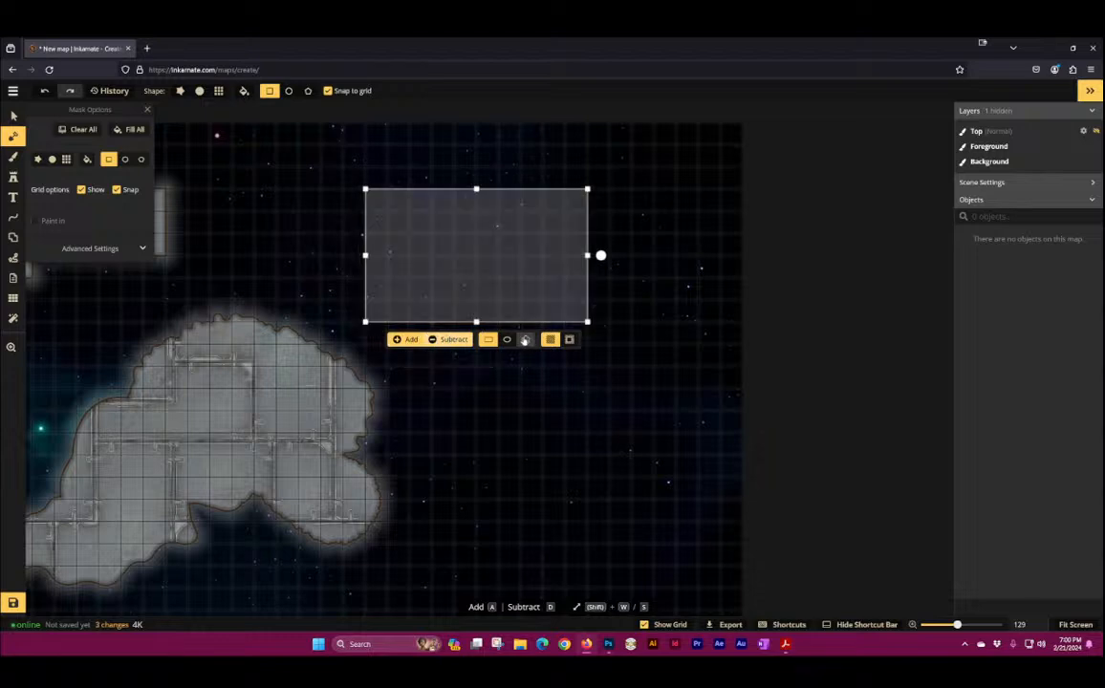
# Step: Change the mask shape to an ellipse, resize it to a circle about 9 squares across and move it toward the map's upper-right corner
pyautogui.click(289, 91)
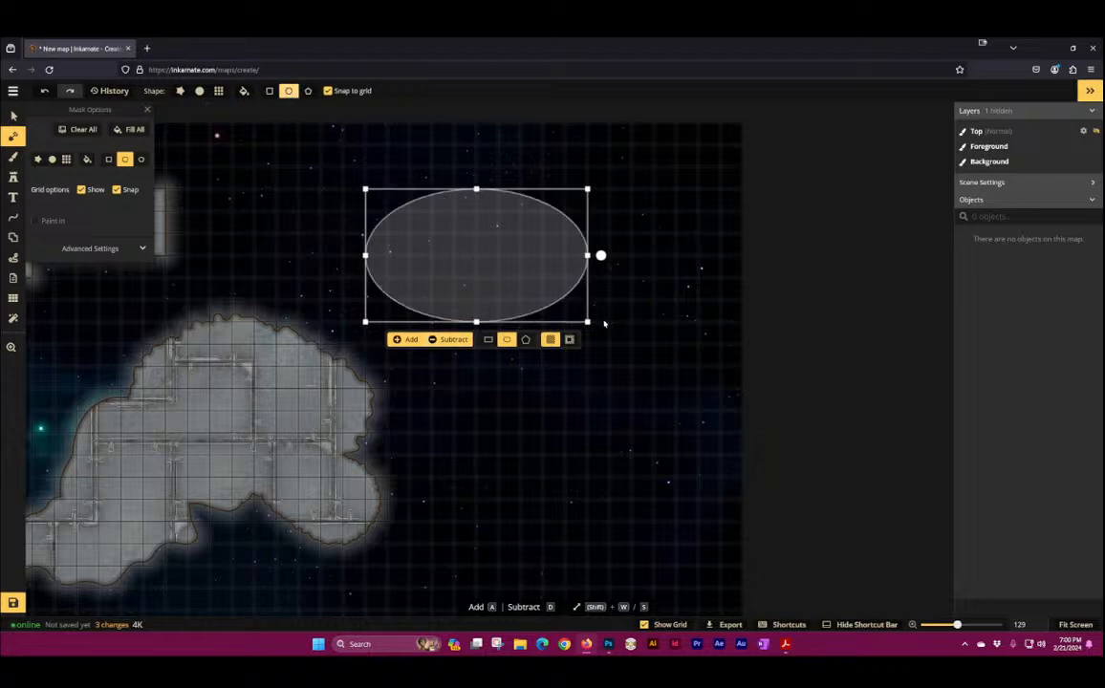
pyautogui.moveTo(589, 322); pyautogui.dragTo(565, 387)
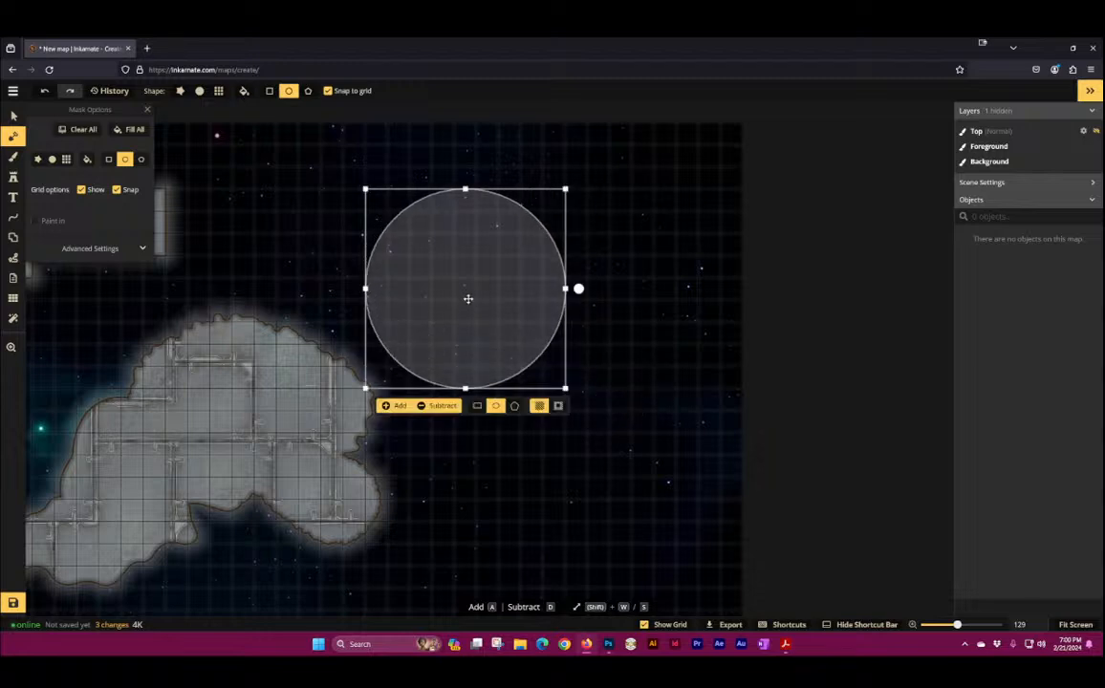
pyautogui.moveTo(466, 299); pyautogui.dragTo(553, 256)
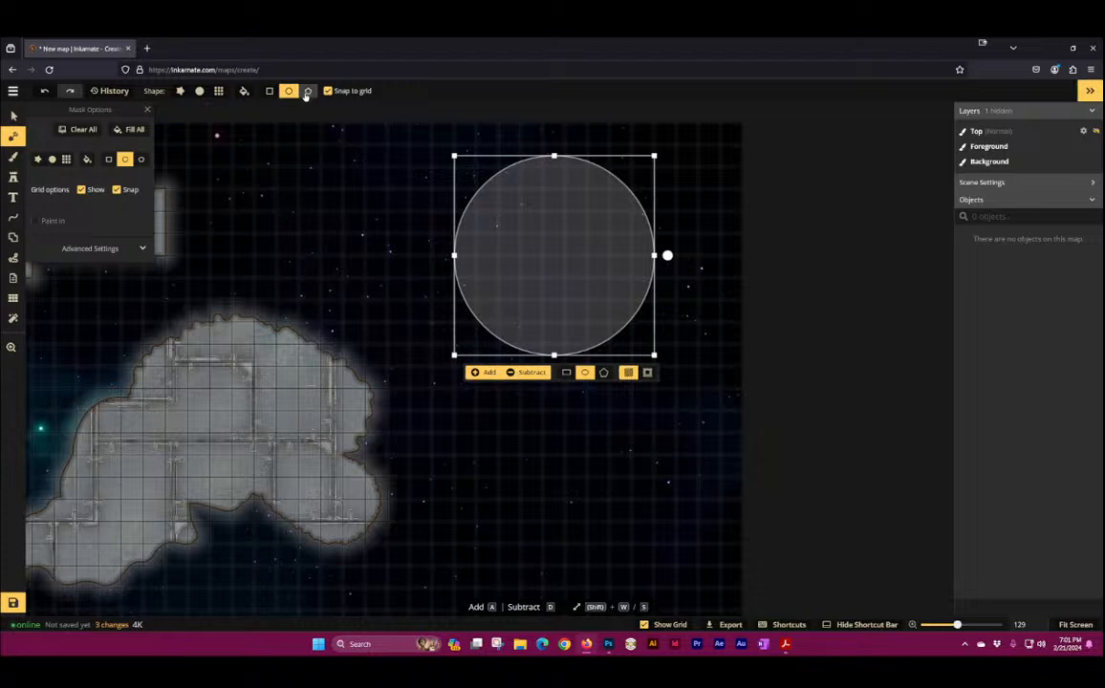
# Step: Change the mask shape to a polygon, try 8 and 5 sides, and set the number of sides to 6
pyautogui.click(308, 91)
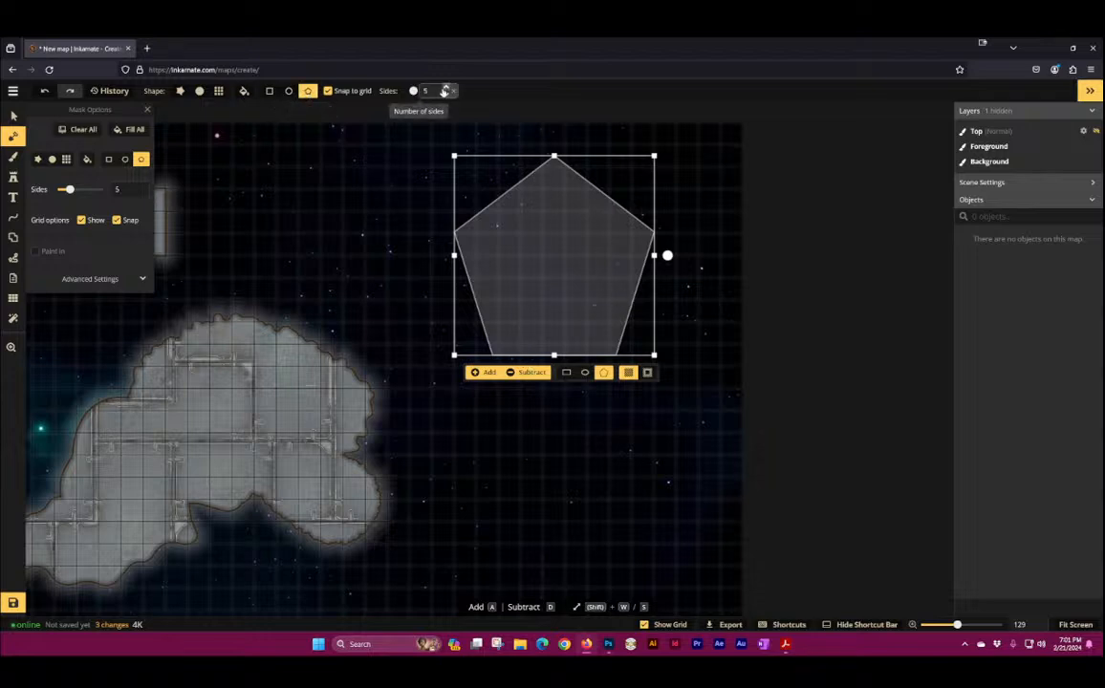
pyautogui.click(444, 88)
pyautogui.click(445, 88)
pyautogui.click(445, 88)
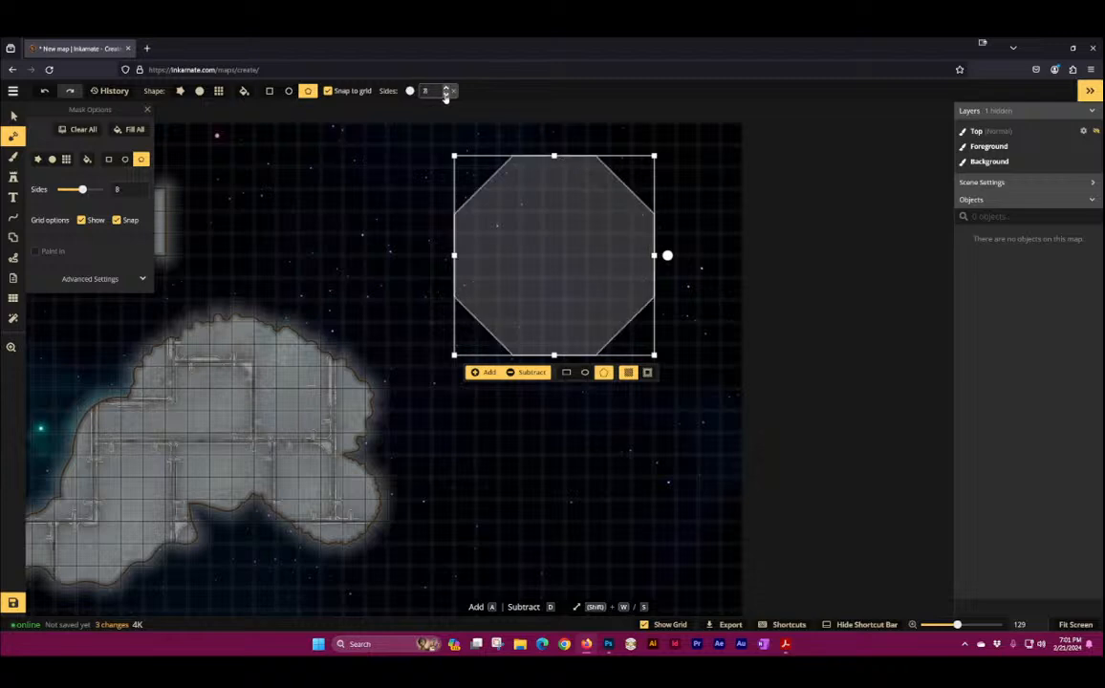
pyautogui.click(446, 94)
pyautogui.doubleClick(445, 94)
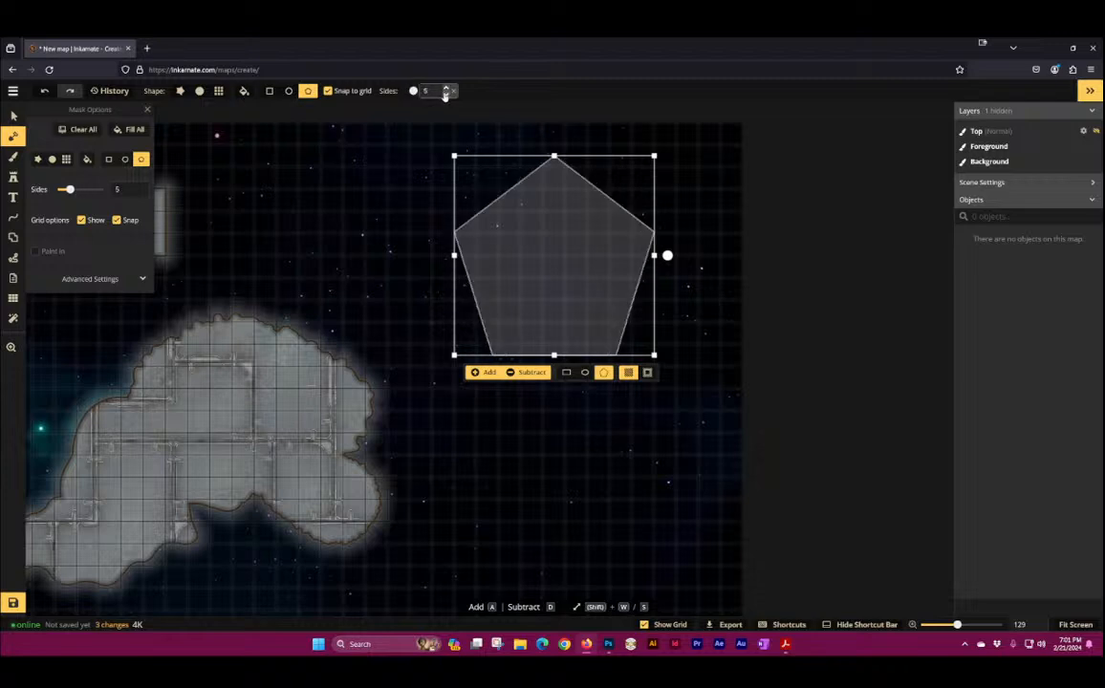
pyautogui.click(445, 88)
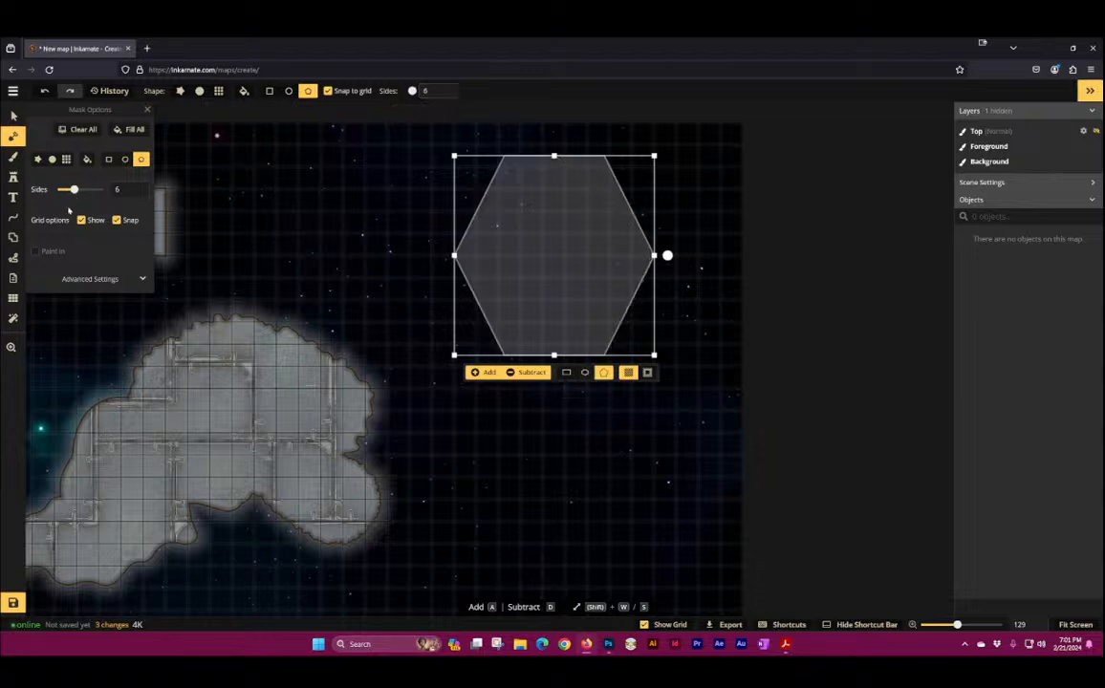
# Step: Expand the mask's advanced effect settings, drop the pending hexagon with the Select tool and return to the Mask tool
pyautogui.click(129, 279)
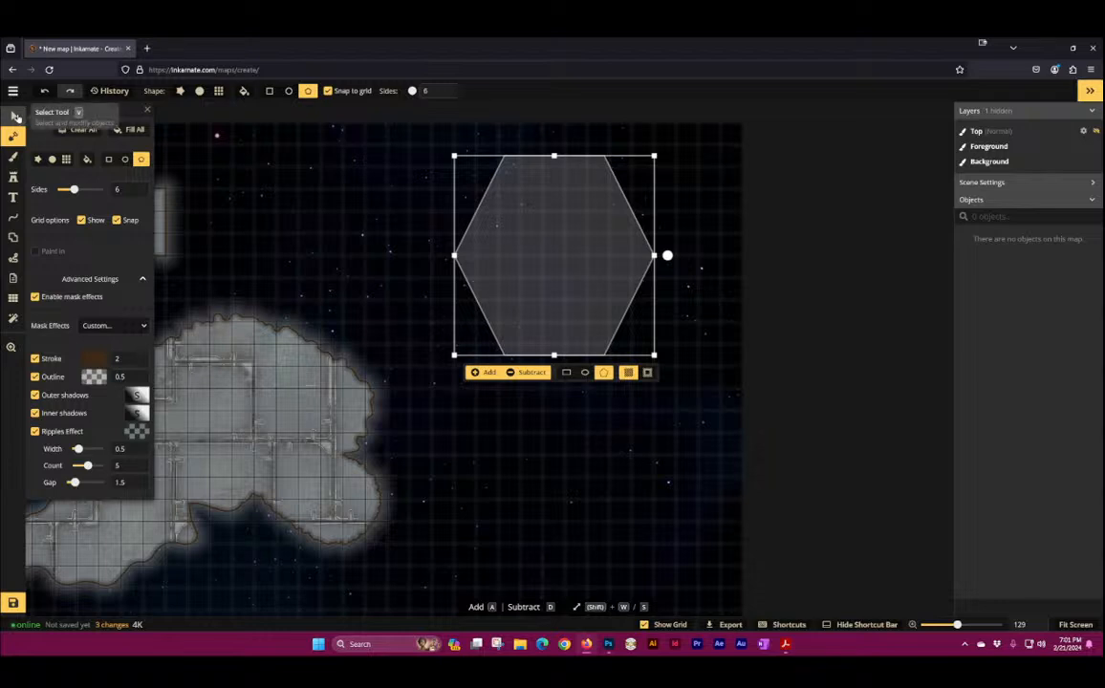
pyautogui.click(15, 116)
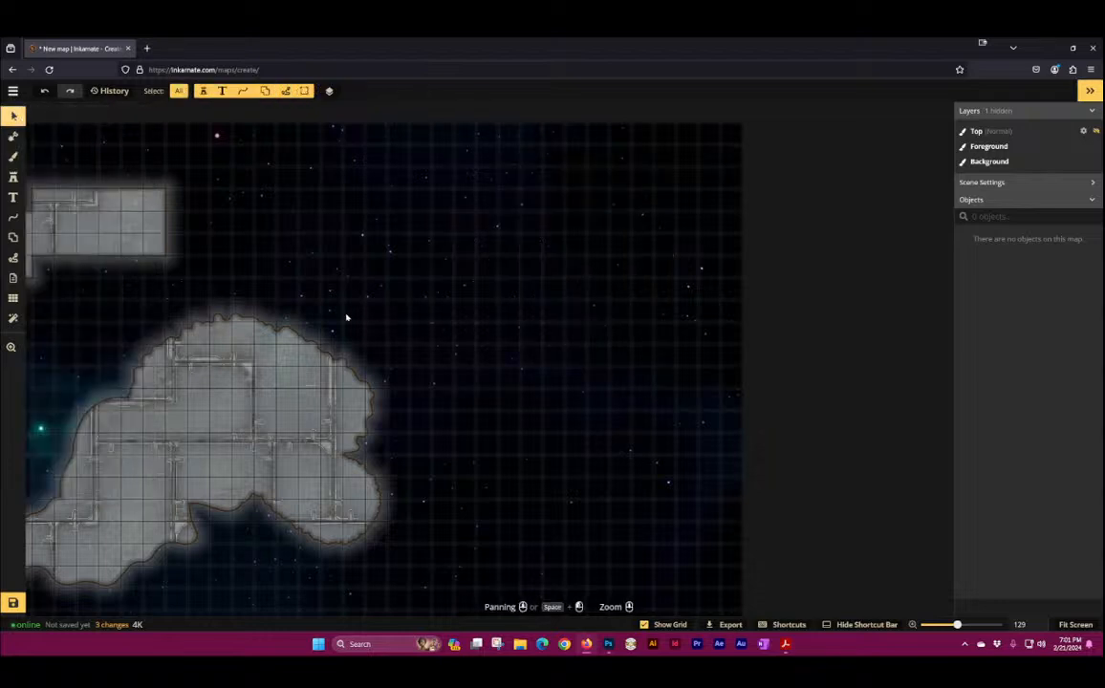
pyautogui.scroll(2, 122, 160)
pyautogui.click(13, 135)
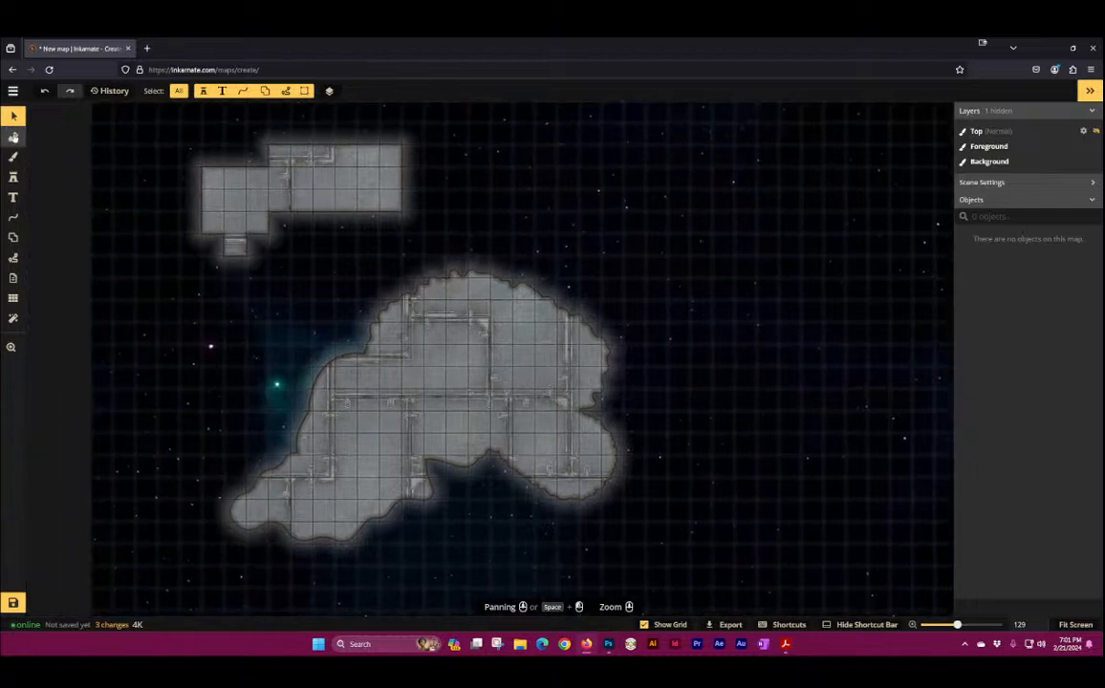
# Step: Turn off the stroke, outline and outer shadows in the mask effects
pyautogui.scroll(5, 504, 258)
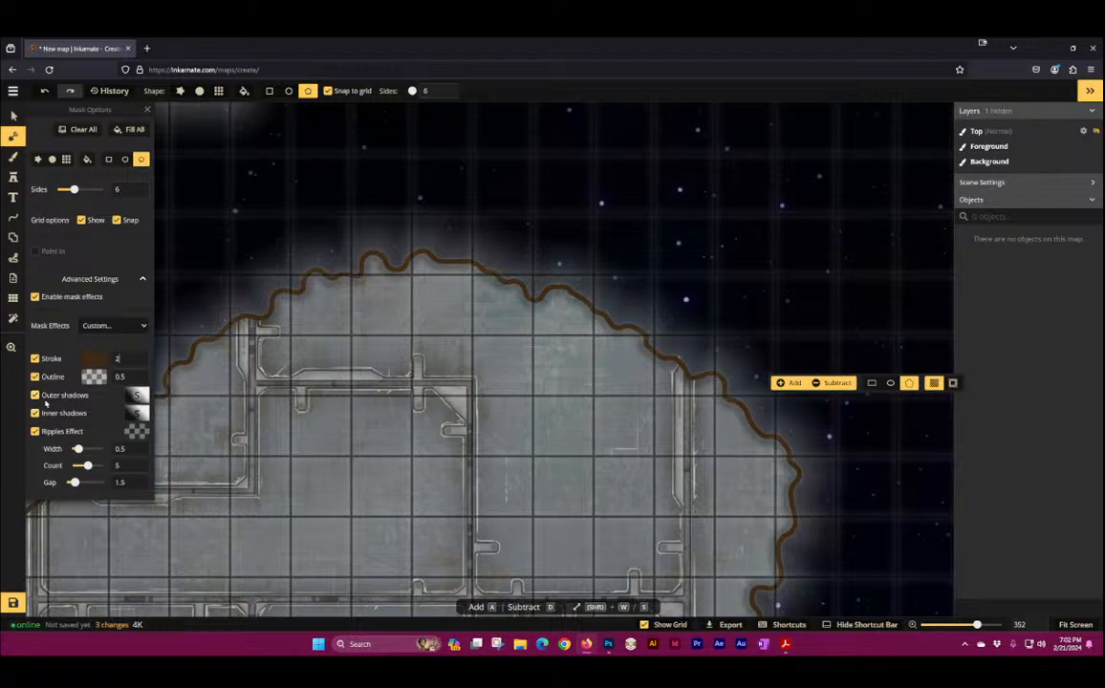
pyautogui.click(35, 358)
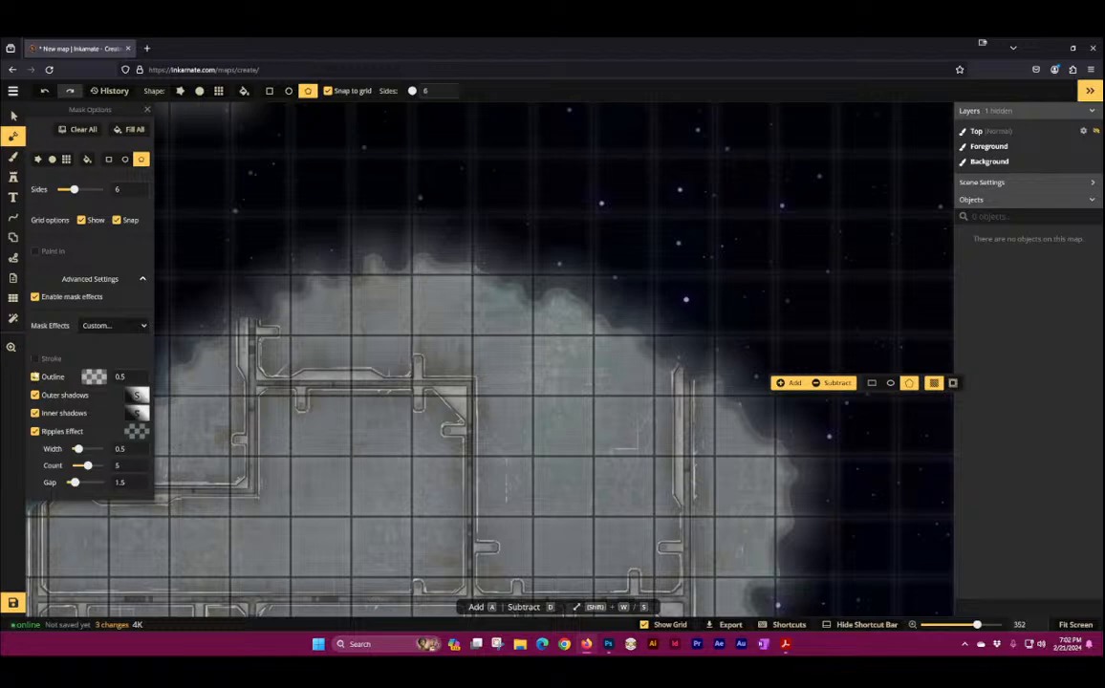
pyautogui.click(36, 376)
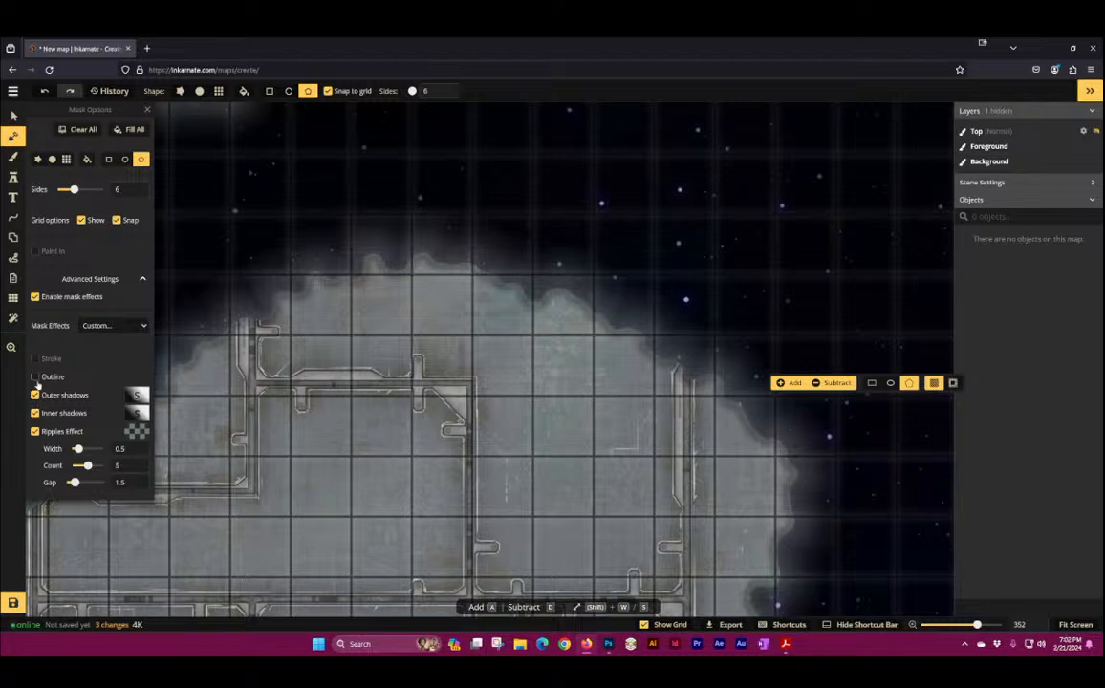
pyautogui.click(35, 377)
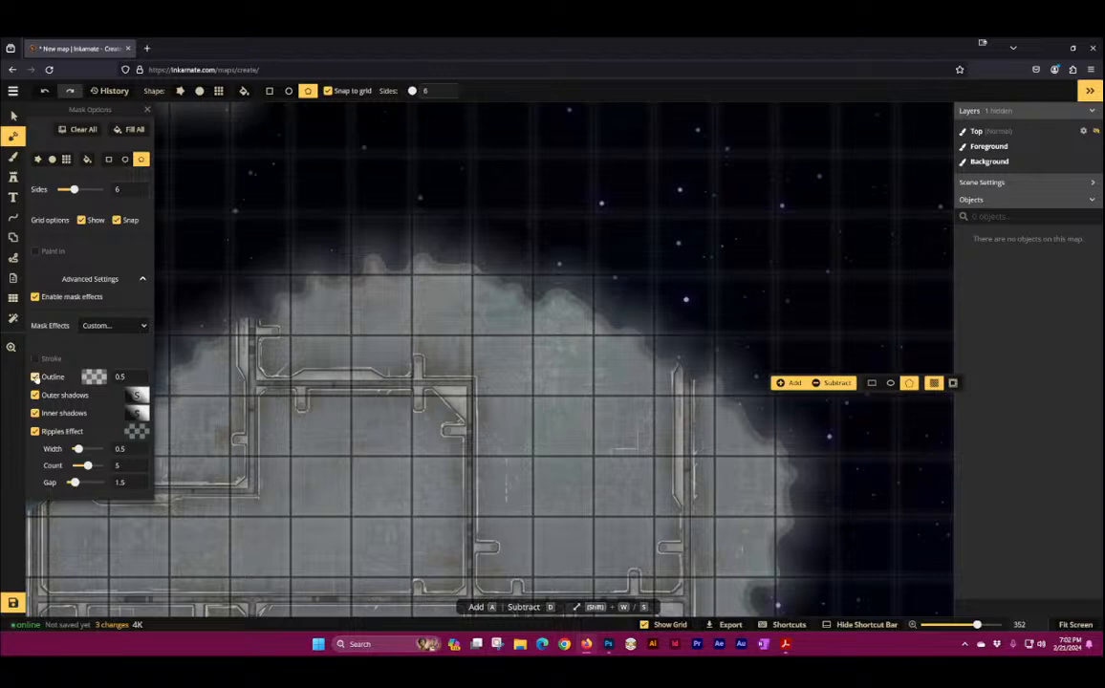
pyautogui.click(35, 377)
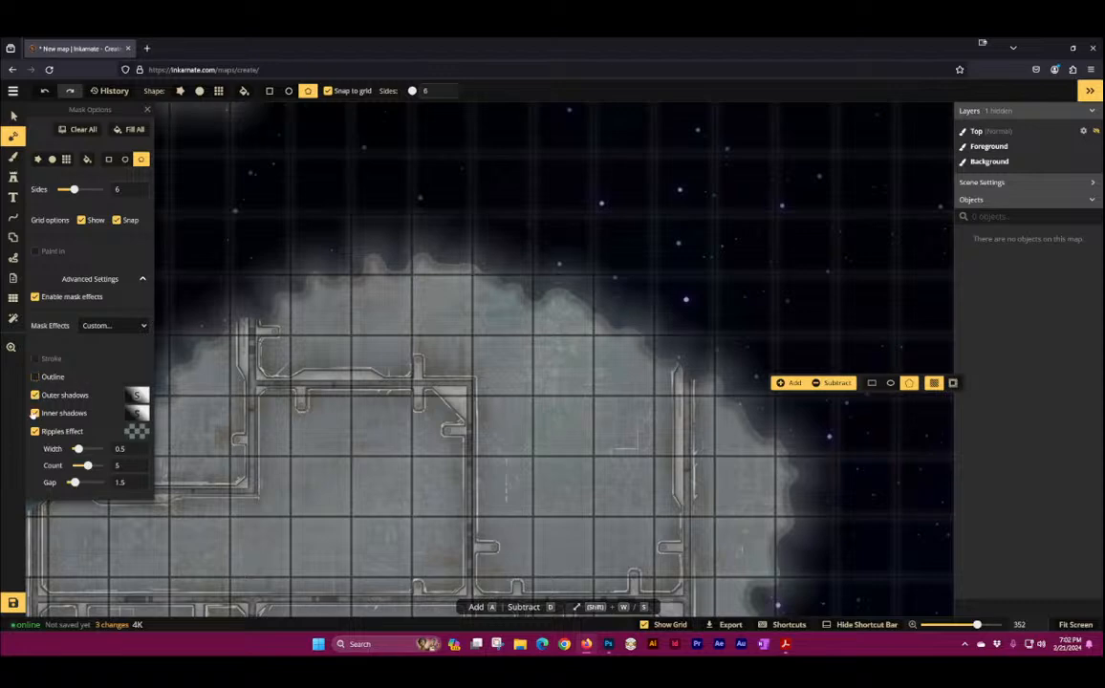
pyautogui.click(36, 395)
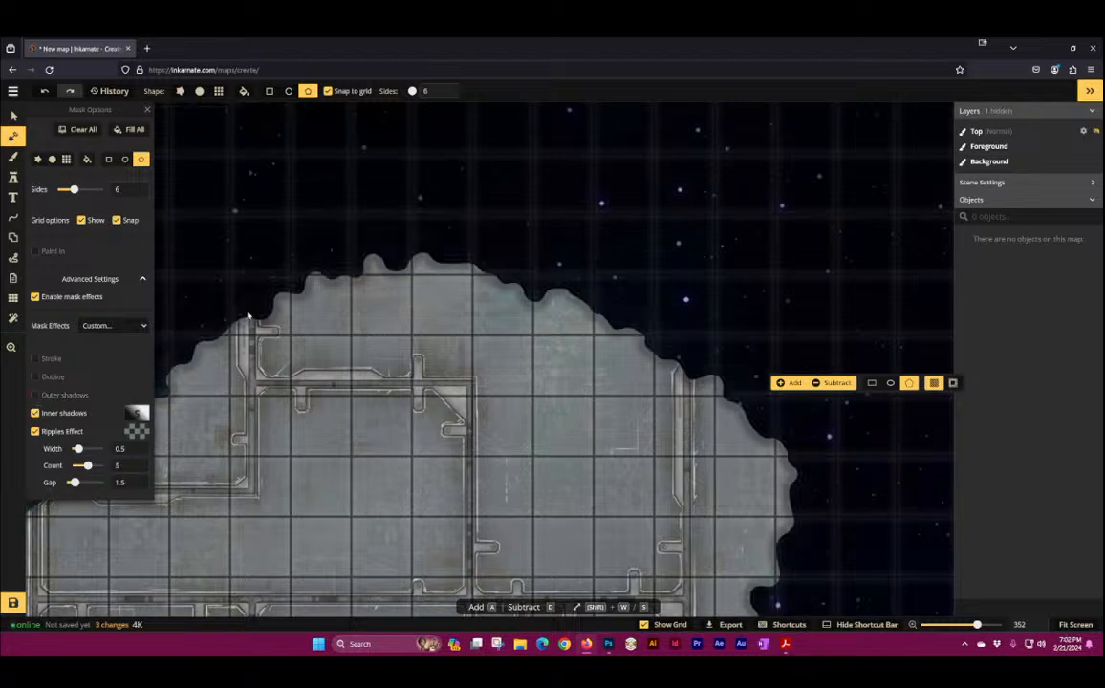
# Step: Turn off the mask's ripples effect and compare the floor edge with inner shadows off and on
pyautogui.scroll(8, 462, 197)
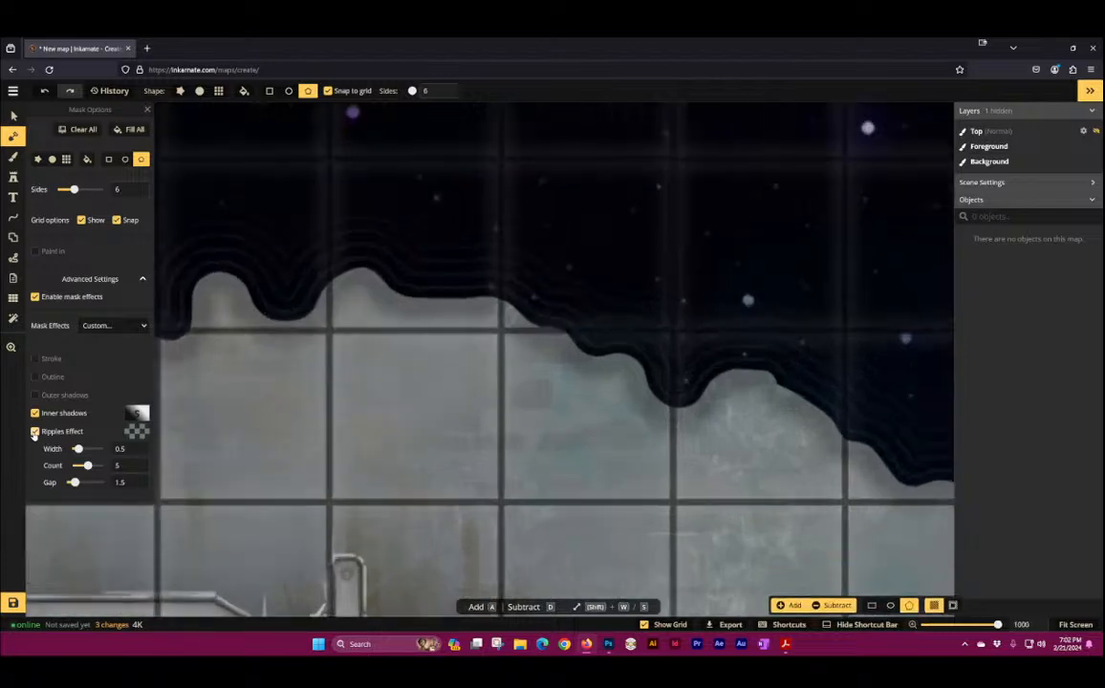
pyautogui.click(35, 431)
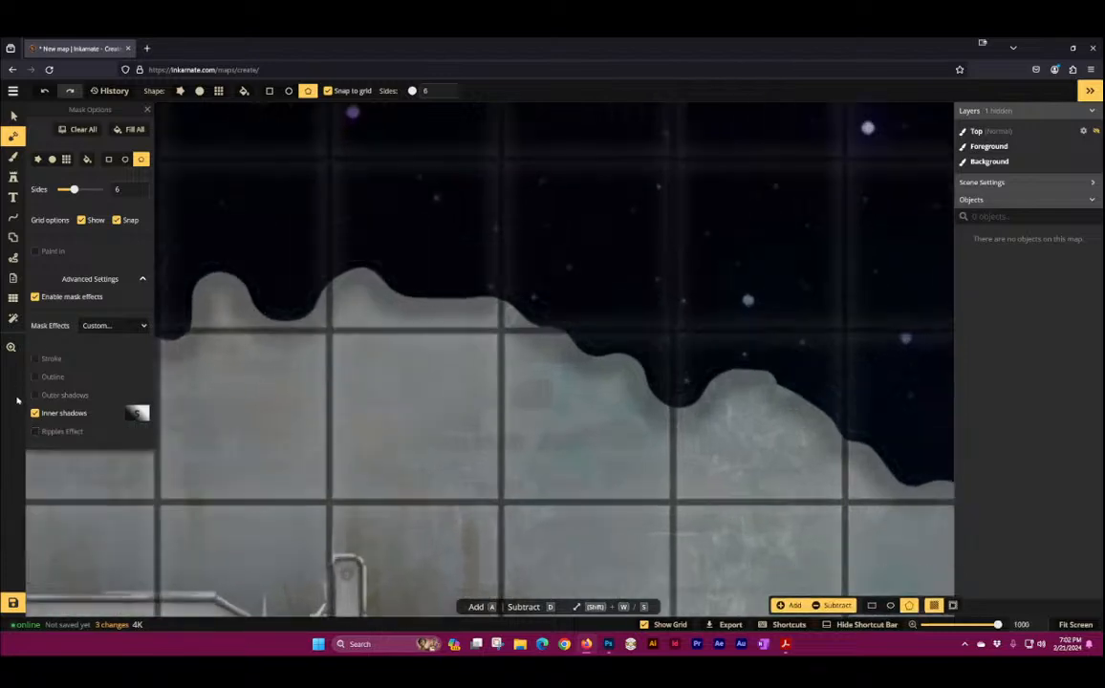
pyautogui.click(35, 413)
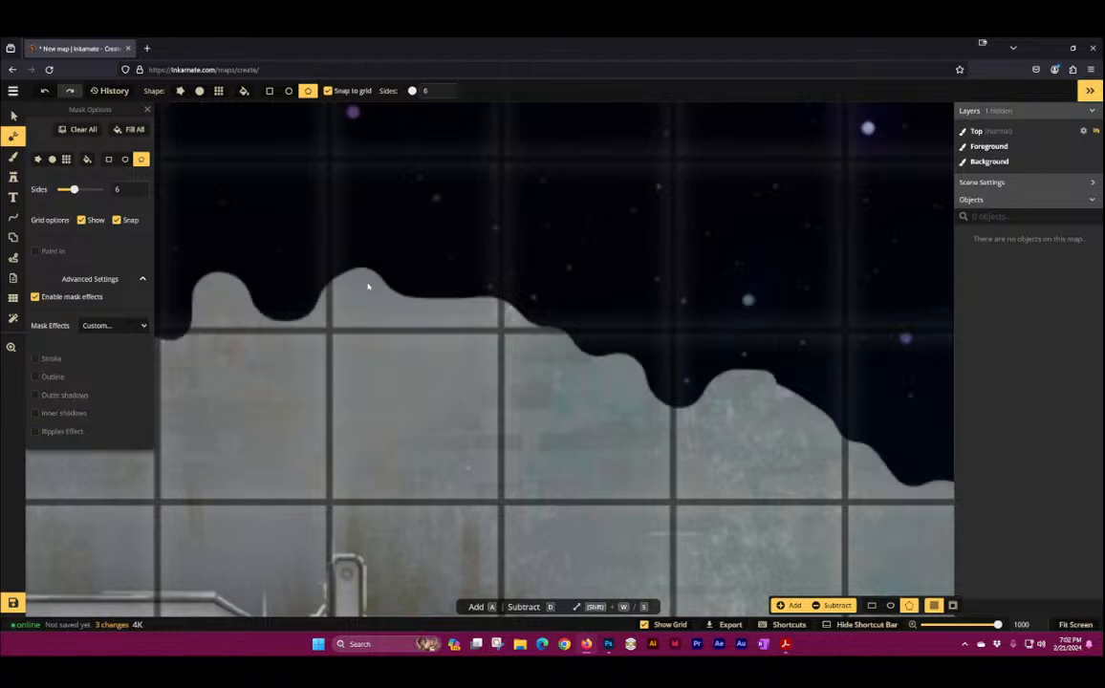
pyautogui.click(35, 412)
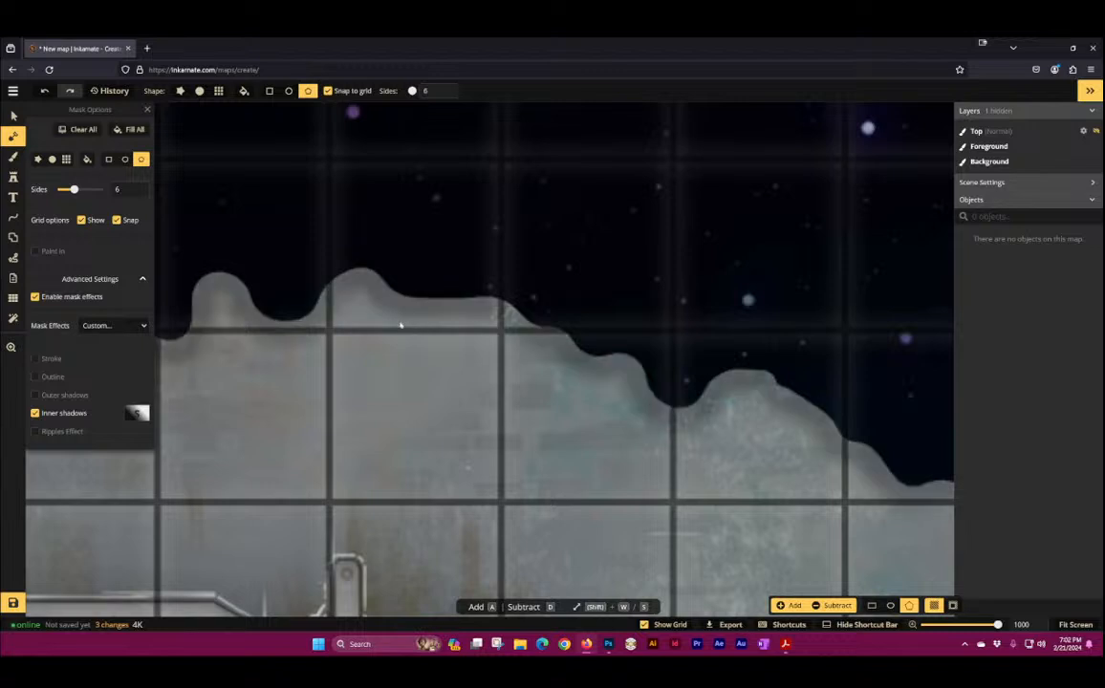
# Step: Try the red c11616 as the mask's inner shadow colour and return it to black
pyautogui.click(135, 414)
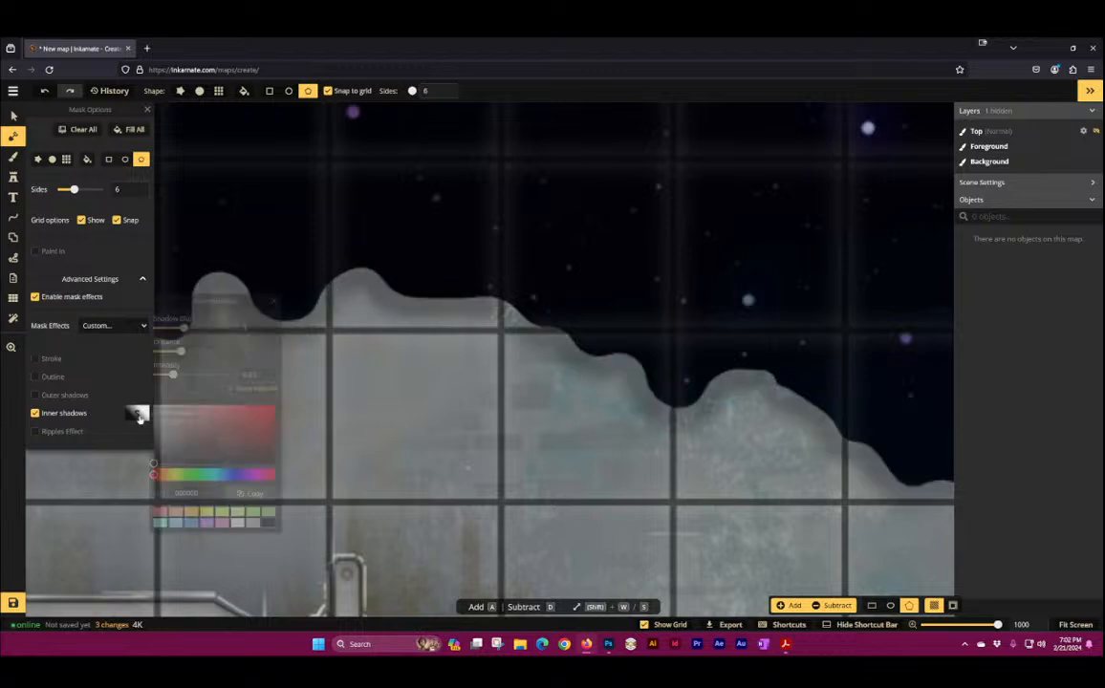
pyautogui.click(261, 420)
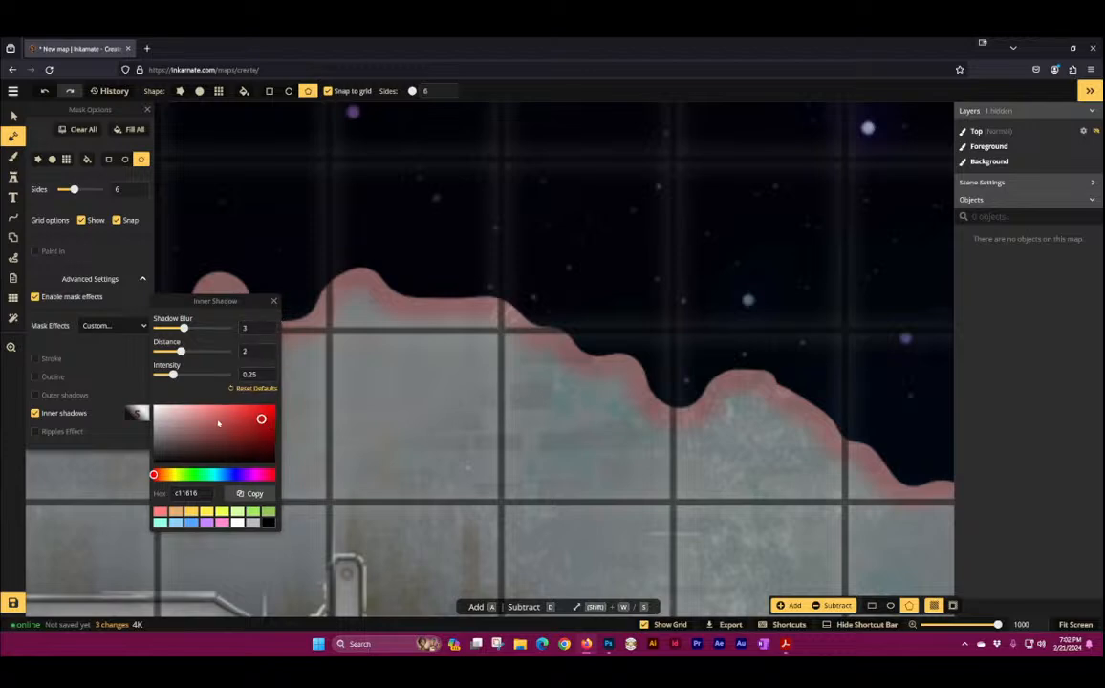
pyautogui.click(223, 427)
pyautogui.moveTo(181, 425); pyautogui.dragTo(106, 488)
pyautogui.click(275, 302)
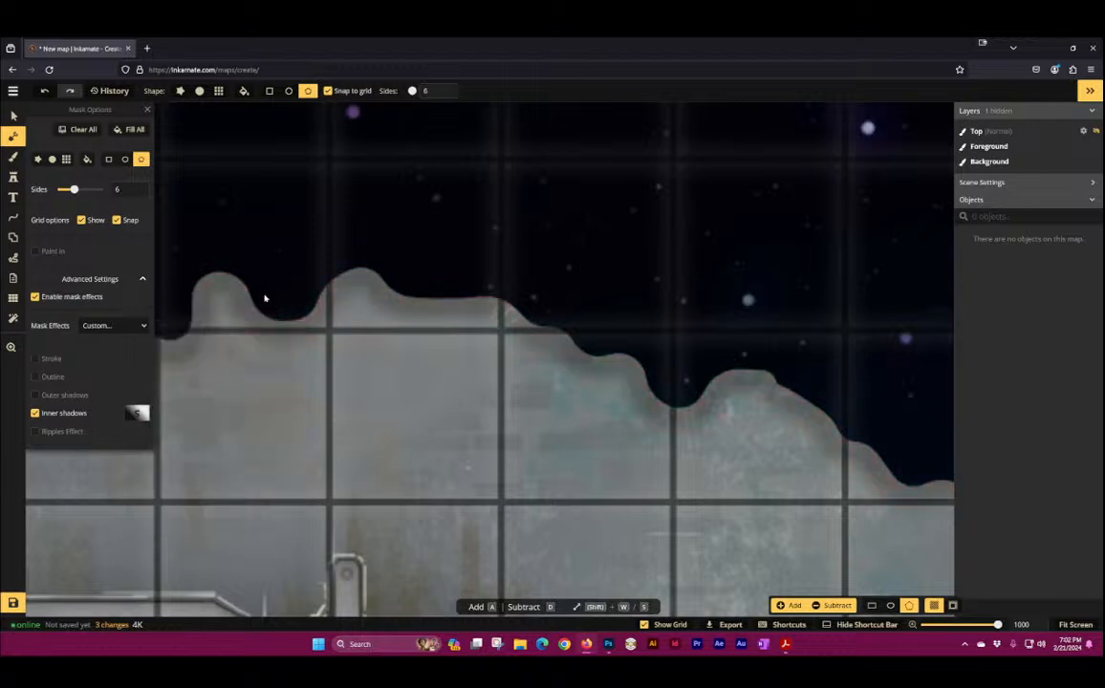
# Step: Turn off the mask's inner shadows so that no mask effect is applied to the floor
pyautogui.scroll(-8, 450, 310)
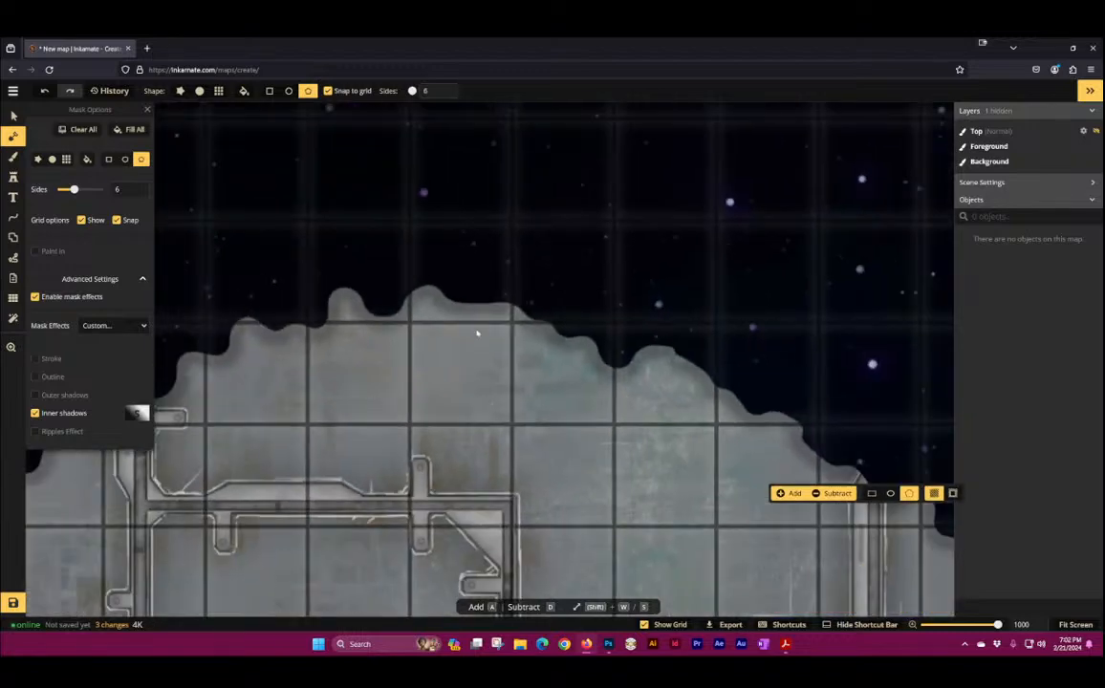
pyautogui.scroll(-5, 426, 340)
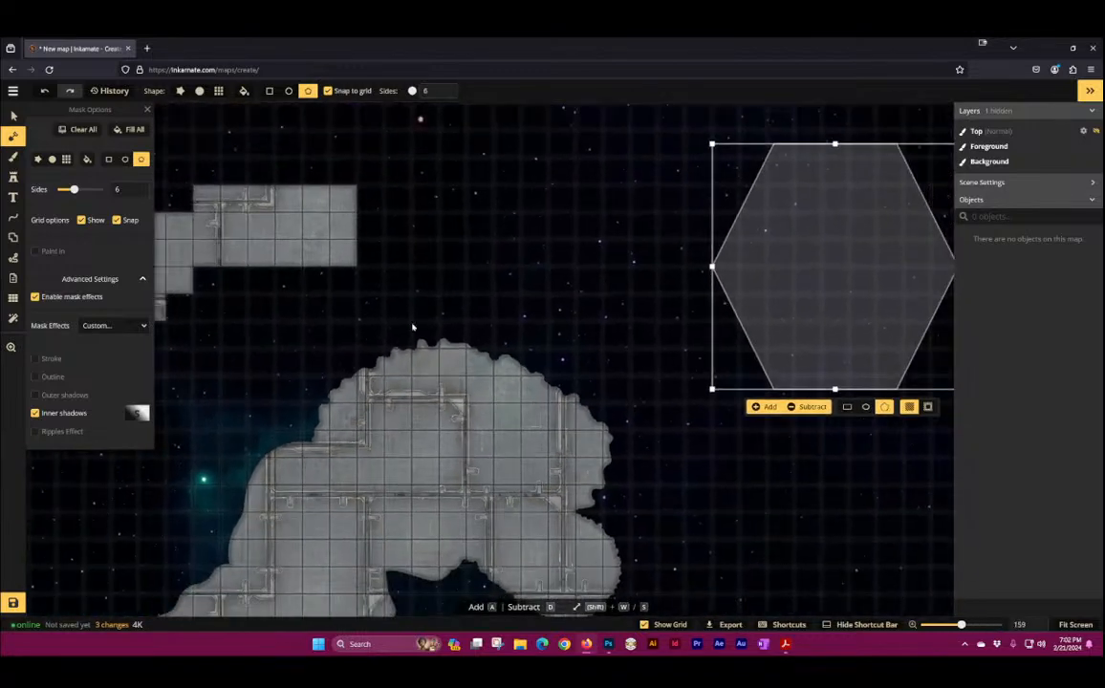
pyautogui.click(13, 115)
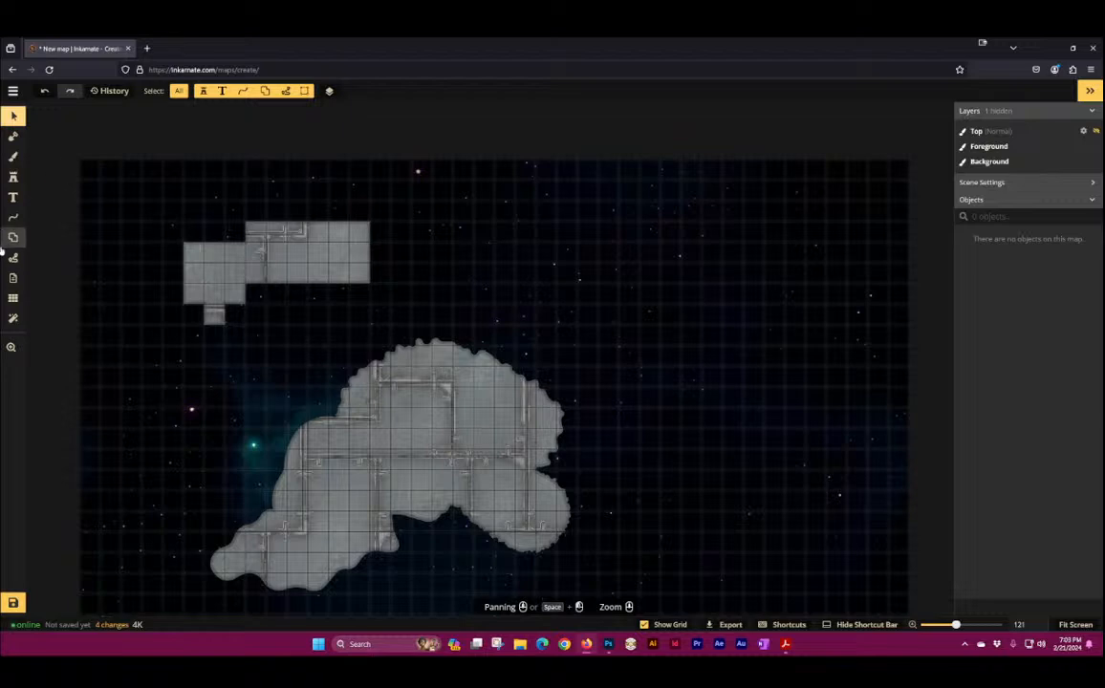
pyautogui.click(13, 135)
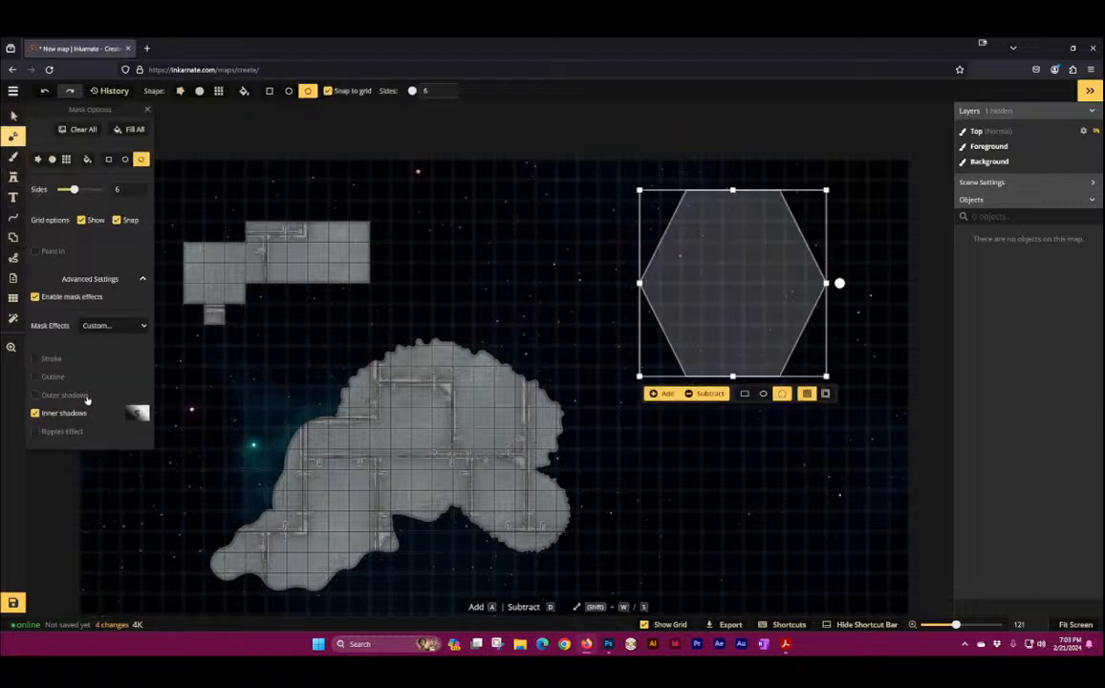
pyautogui.click(35, 413)
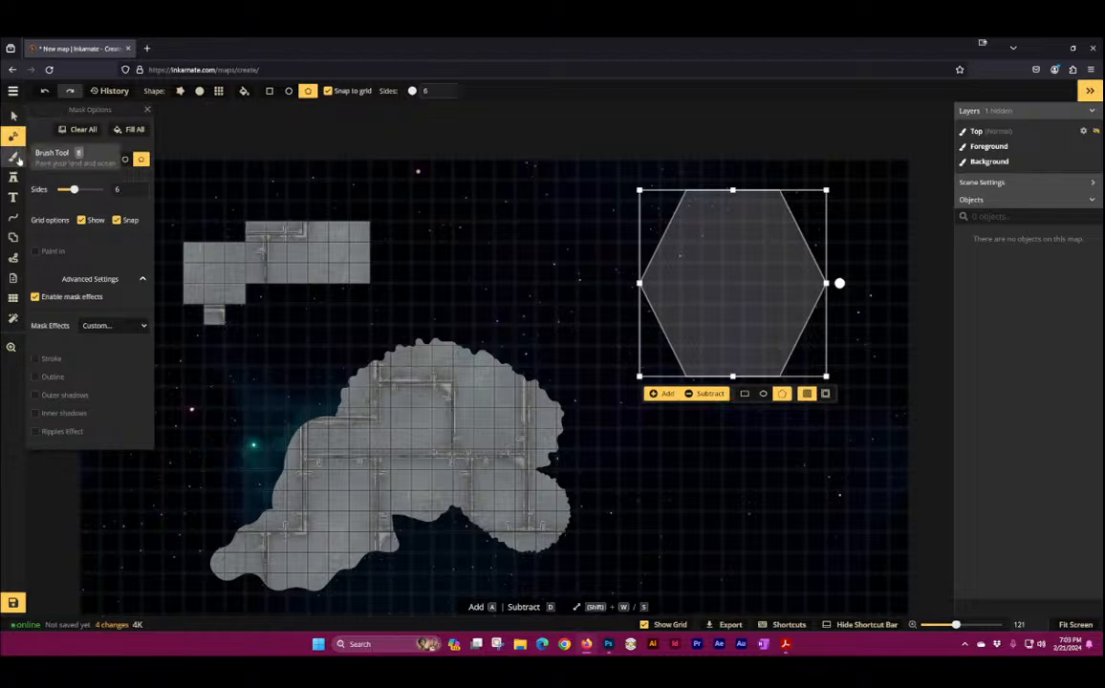
# Step: Open the Brush tool's texture catalog and look through the Sci-Fi Battlemaps texture packs
pyautogui.click(13, 157)
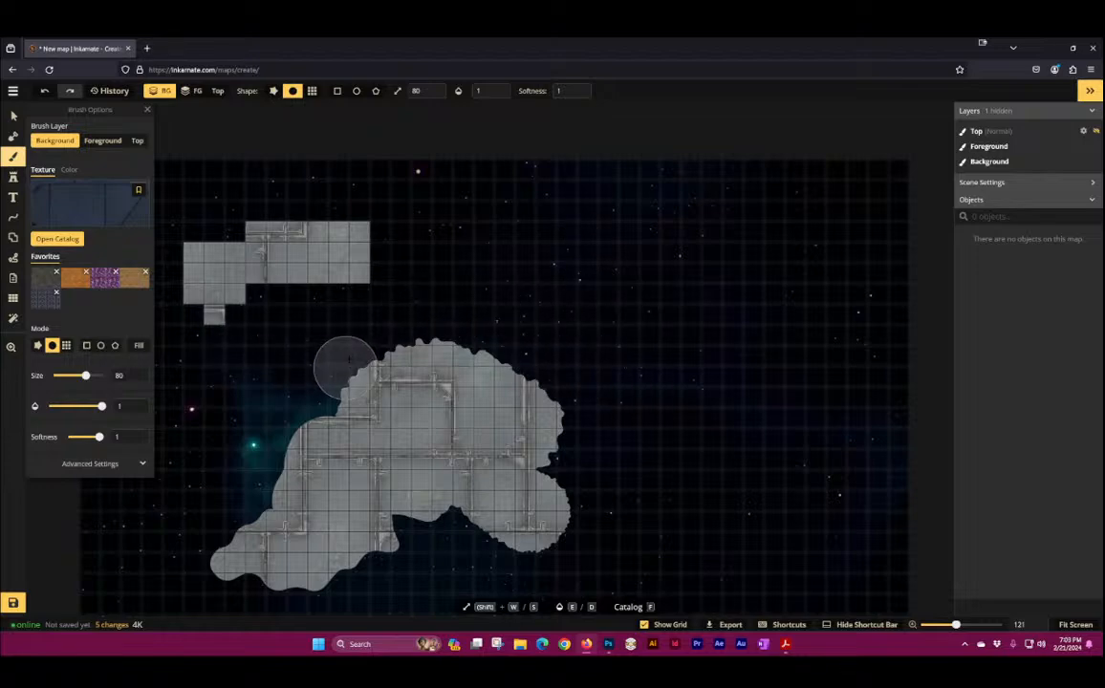
pyautogui.click(82, 192)
pyautogui.scroll(-5, 619, 332)
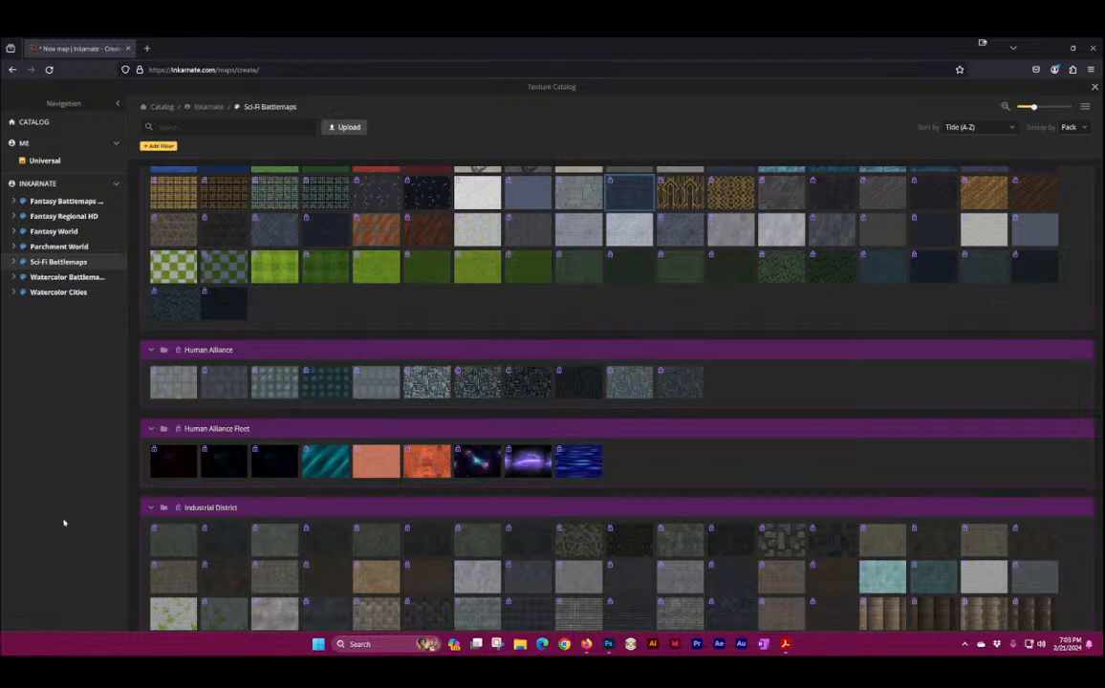
pyautogui.scroll(3, 471, 343)
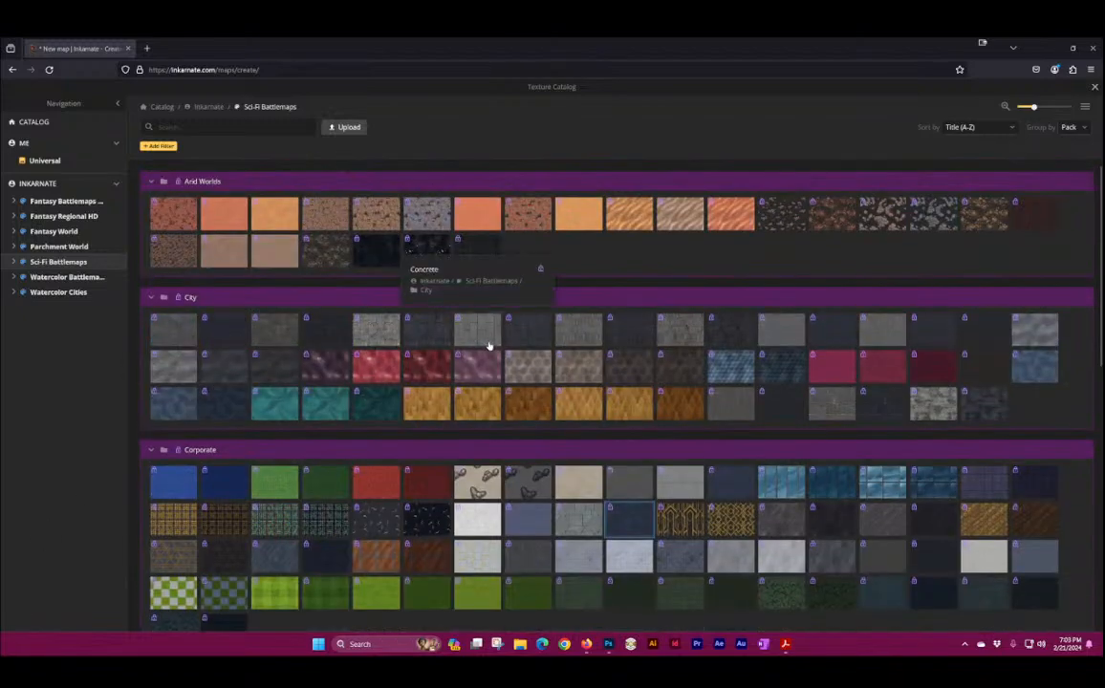
pyautogui.scroll(-15, 411, 387)
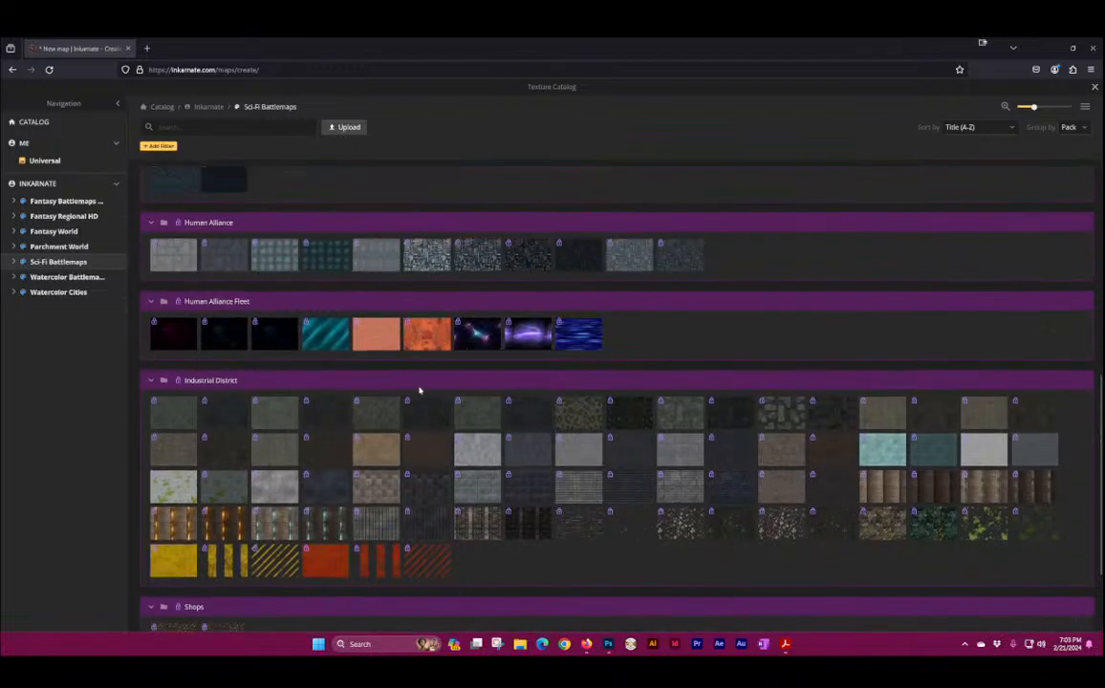
pyautogui.scroll(12, 419, 389)
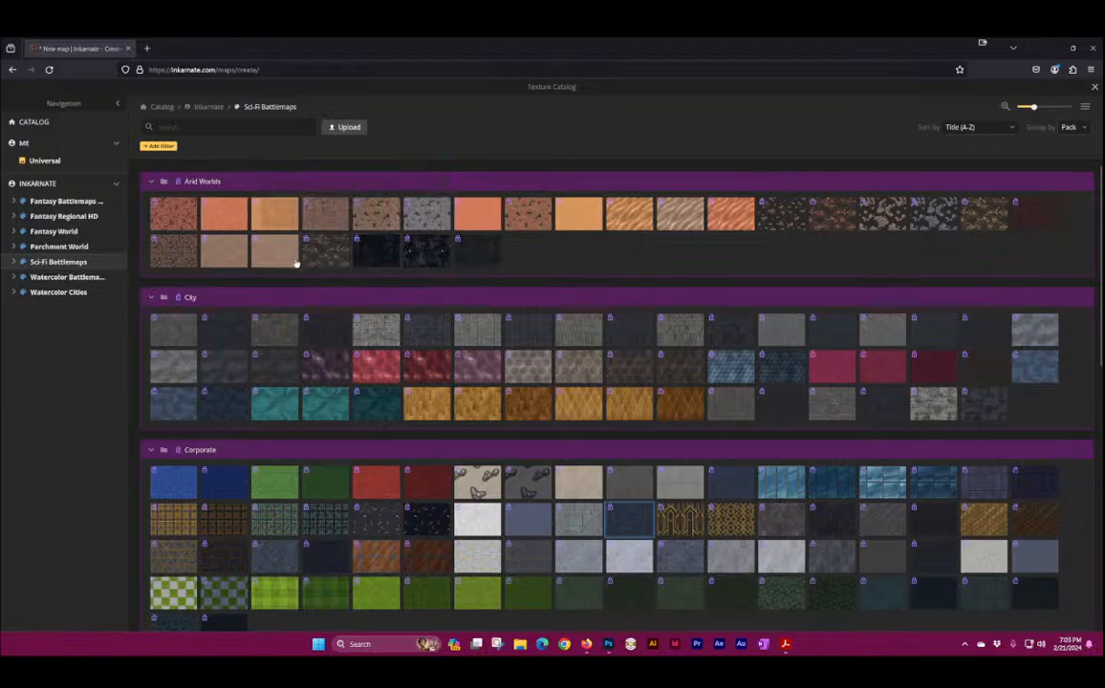
pyautogui.moveTo(295, 263)
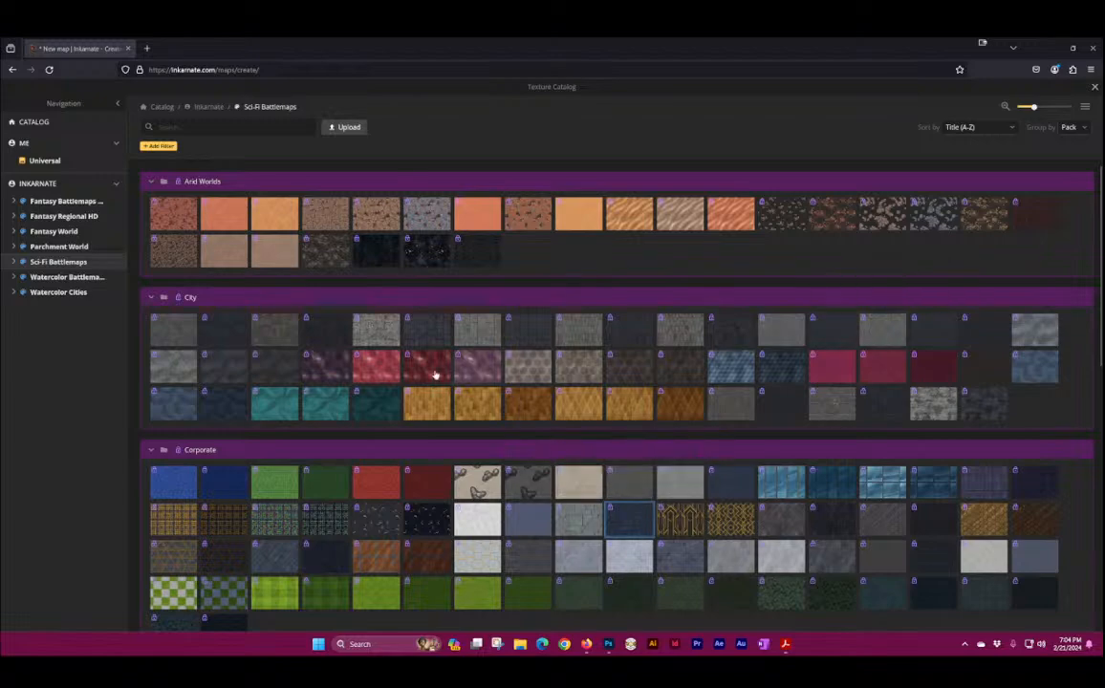
pyautogui.scroll(-1, 632, 475)
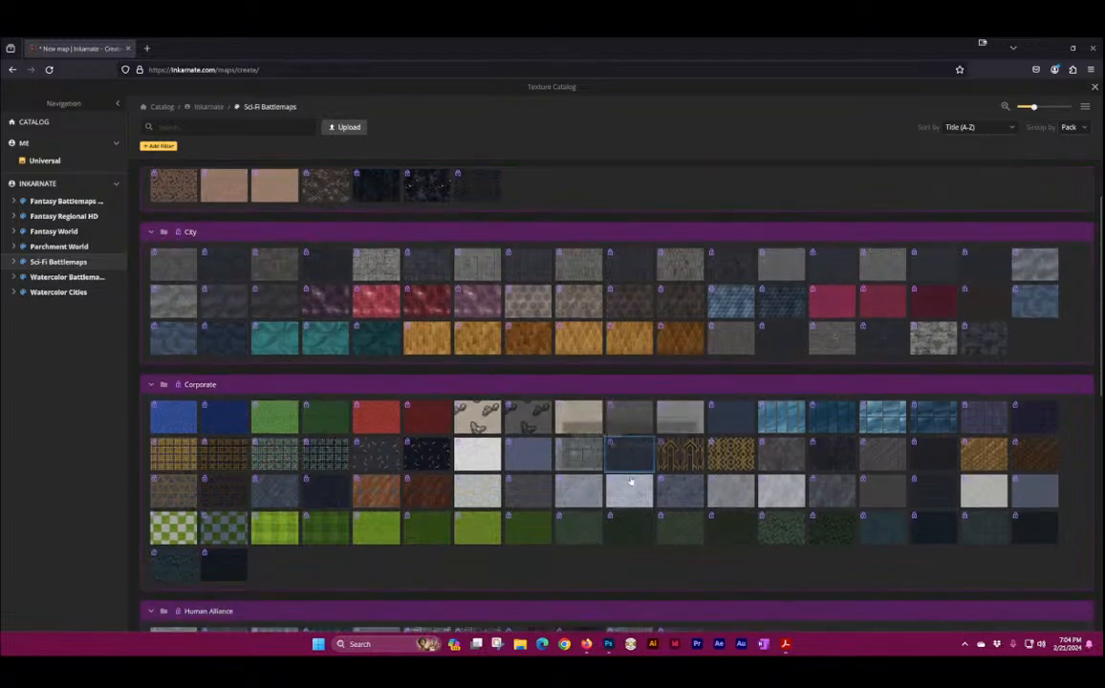
pyautogui.scroll(-6, 633, 477)
pyautogui.scroll(-2, 626, 514)
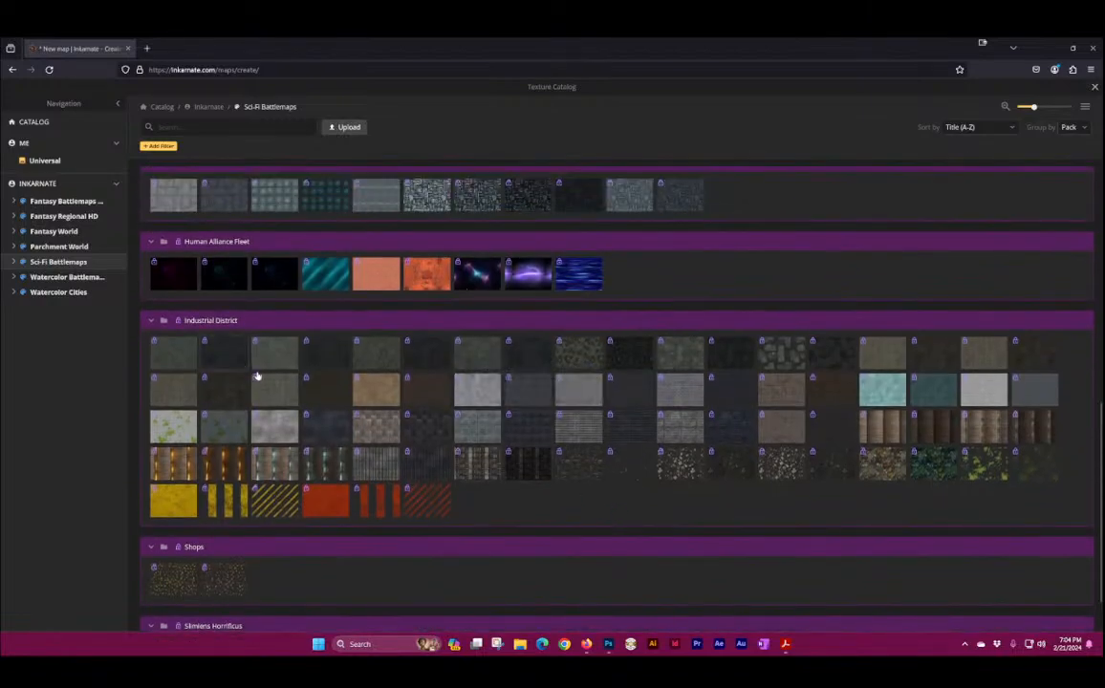
pyautogui.scroll(-1, 289, 475)
pyautogui.scroll(10, 297, 449)
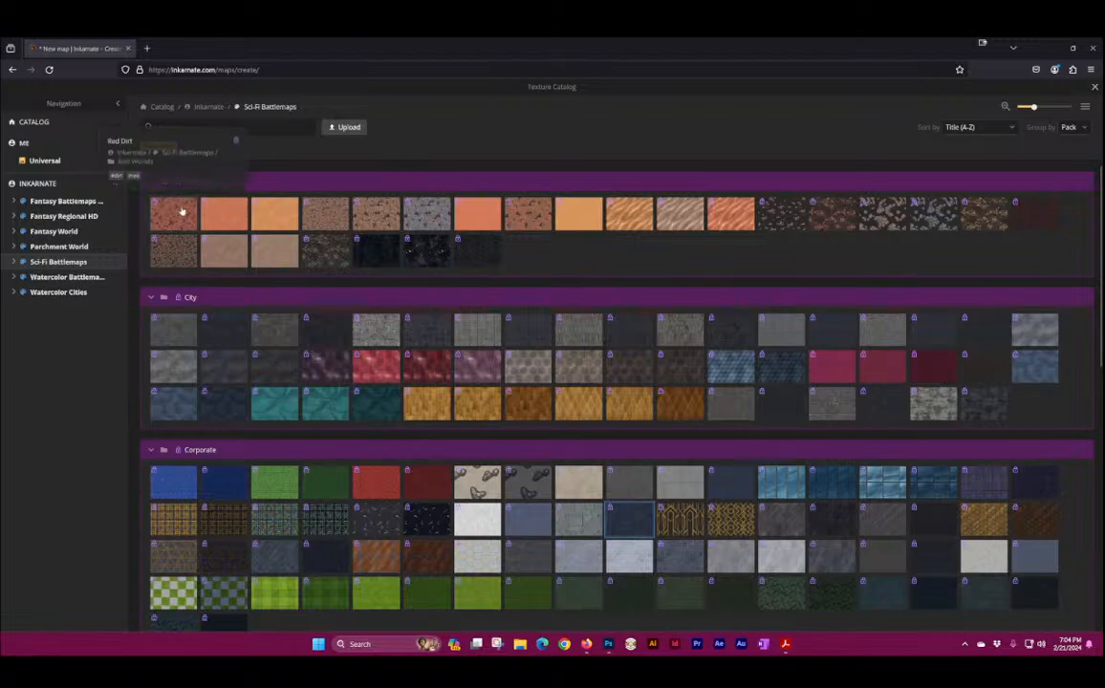
# Step: Choose the salmon-orange texture beside Red Dirt in the Arid Worlds pack as the brush texture, accepting the private asset
pyautogui.click(229, 214)
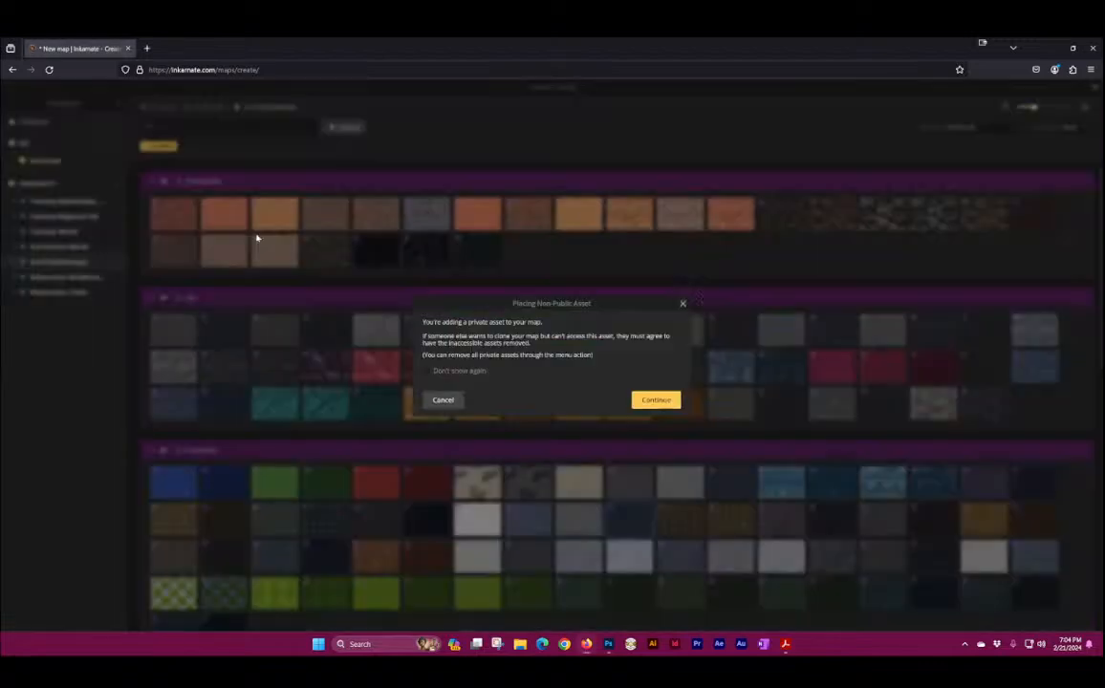
pyautogui.click(656, 400)
pyautogui.scroll(4, 450, 483)
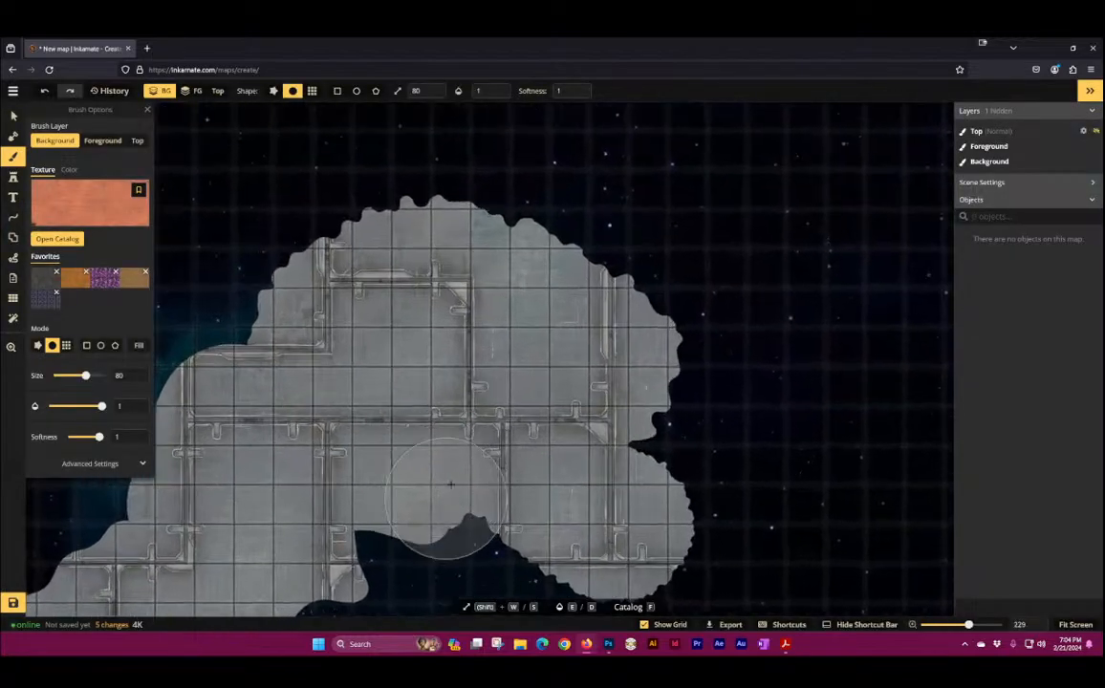
pyautogui.scroll(3, 450, 483)
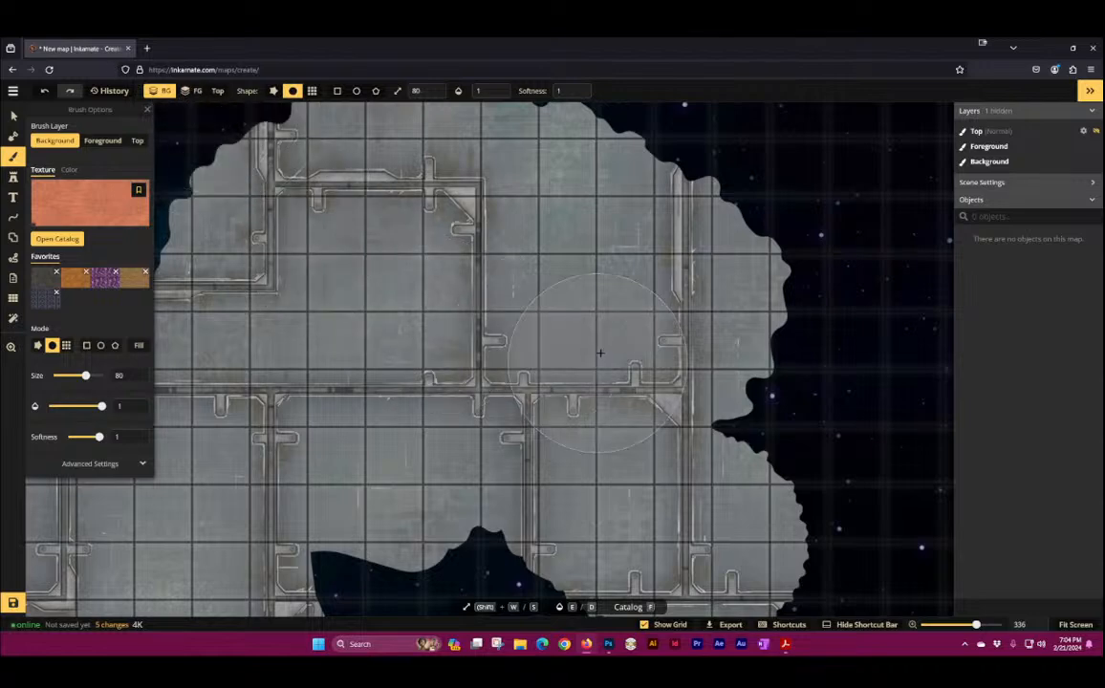
pyautogui.scroll(-2, 600, 354)
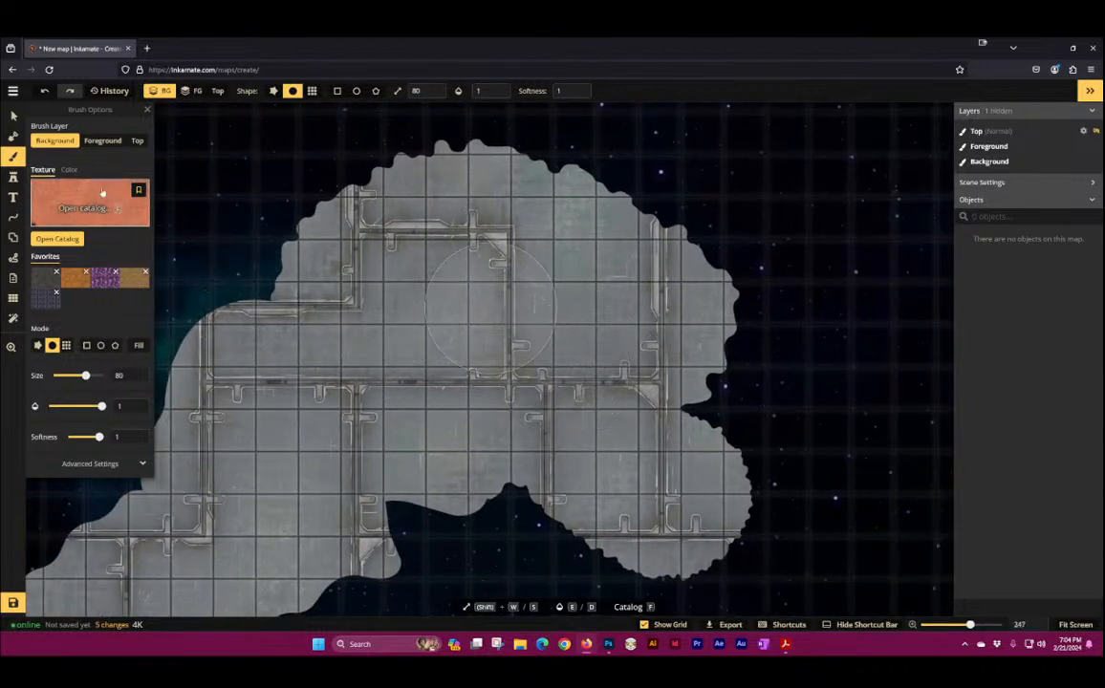
pyautogui.scroll(-4, 578, 306)
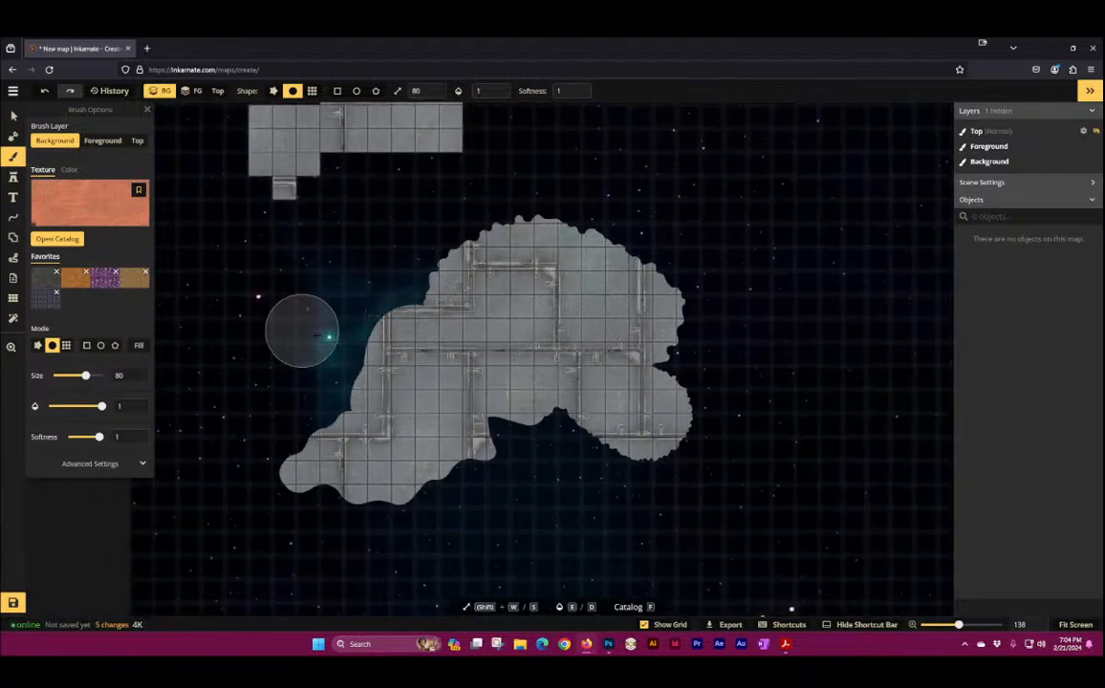
# Step: Paint a test stroke on the background layer around the large floor's left side, undo it and switch the brush to the foreground layer
pyautogui.moveTo(396, 263)
pyautogui.mouseDown()
pyautogui.moveTo(312, 329)
pyautogui.moveTo(390, 277)
pyautogui.moveTo(316, 349)
pyautogui.moveTo(370, 378)
pyautogui.moveTo(299, 454)
pyautogui.moveTo(335, 460)
pyautogui.moveTo(378, 395)
pyautogui.moveTo(309, 505)
pyautogui.moveTo(347, 485)
pyautogui.moveTo(364, 526)
pyautogui.moveTo(403, 526)
pyautogui.moveTo(370, 533)
pyautogui.moveTo(430, 531)
pyautogui.moveTo(284, 490)
pyautogui.mouseUp()
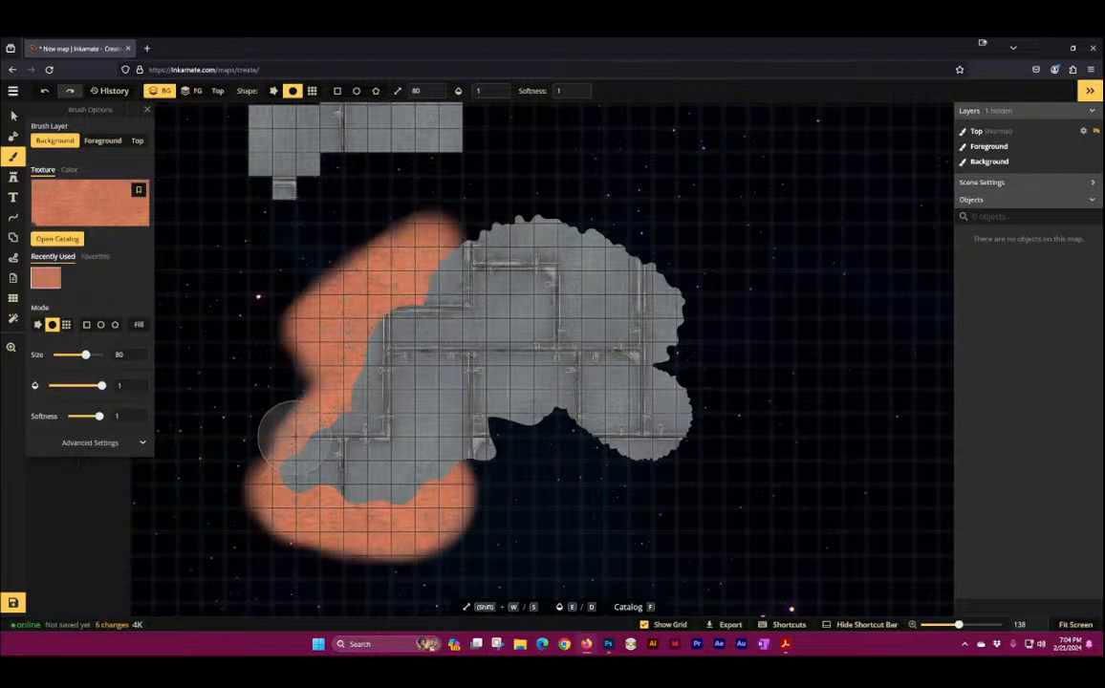
pyautogui.hotkey('ctrl', 'z')
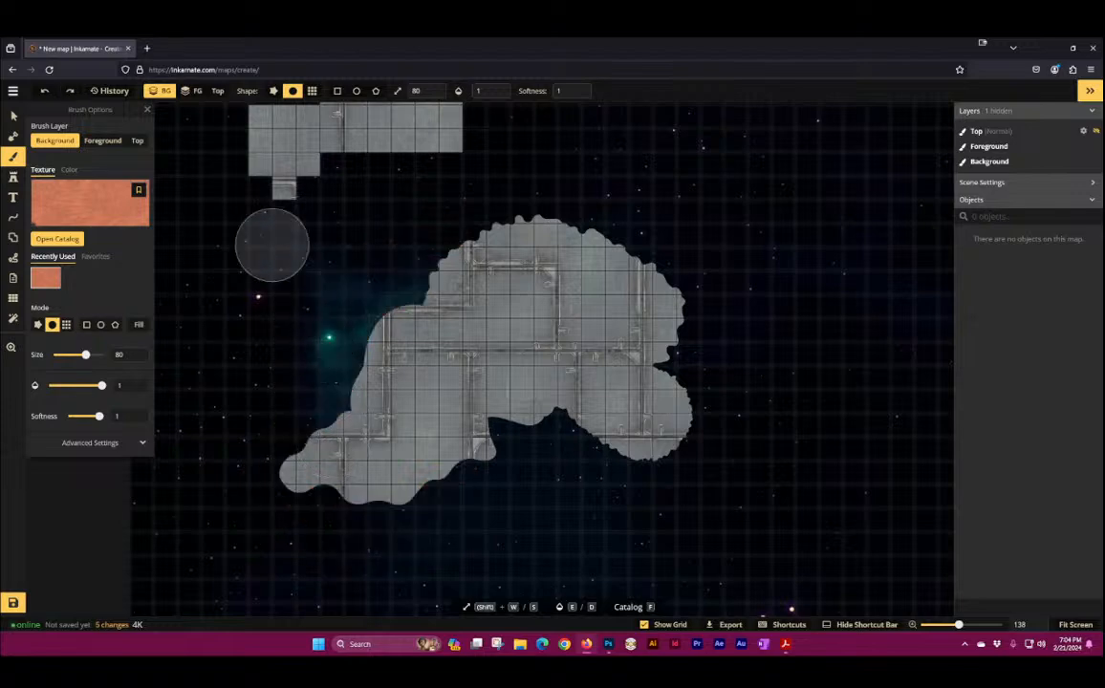
pyautogui.click(195, 93)
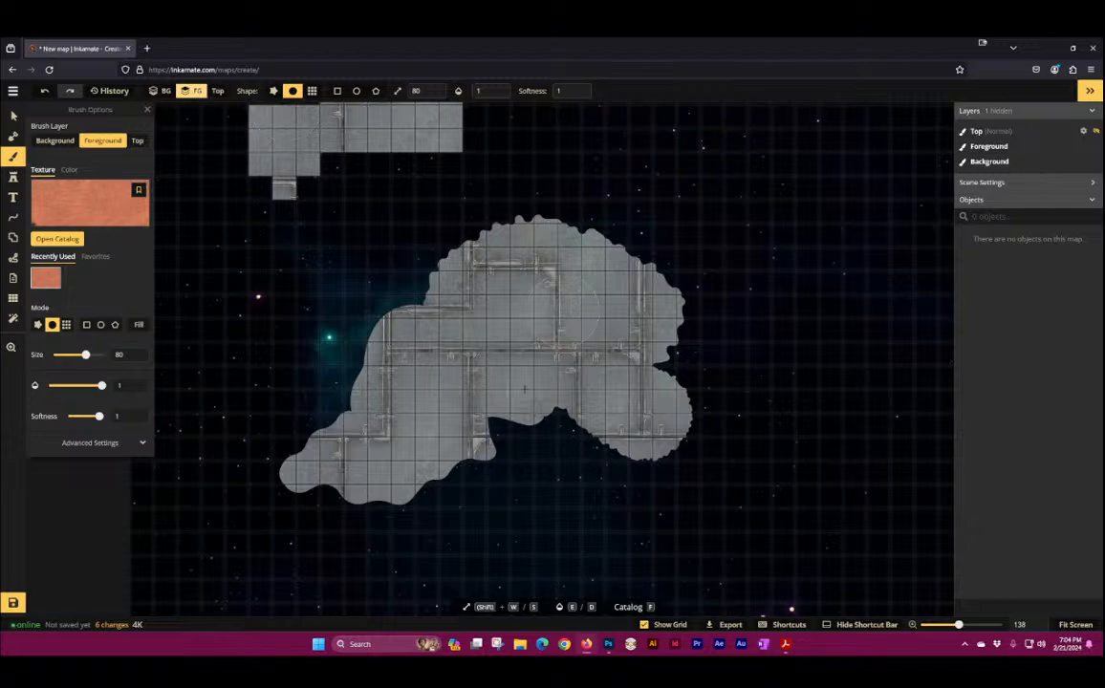
# Step: Paint the salmon-orange texture over the whole large floor on the foreground layer
pyautogui.moveTo(524, 389)
pyautogui.mouseDown()
pyautogui.moveTo(506, 382)
pyautogui.moveTo(621, 411)
pyautogui.moveTo(393, 506)
pyautogui.moveTo(349, 440)
pyautogui.moveTo(368, 286)
pyautogui.moveTo(397, 270)
pyautogui.moveTo(639, 308)
pyautogui.moveTo(583, 334)
pyautogui.moveTo(655, 296)
pyautogui.moveTo(660, 372)
pyautogui.moveTo(684, 439)
pyautogui.mouseUp()
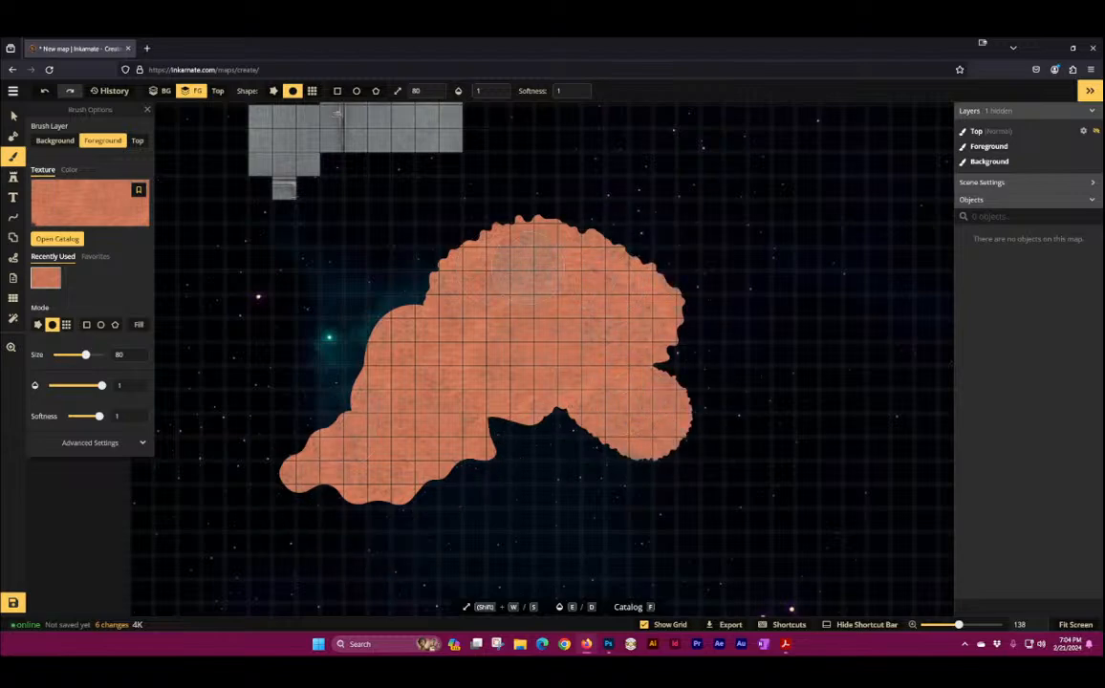
pyautogui.click(502, 230)
pyautogui.scroll(6, 547, 370)
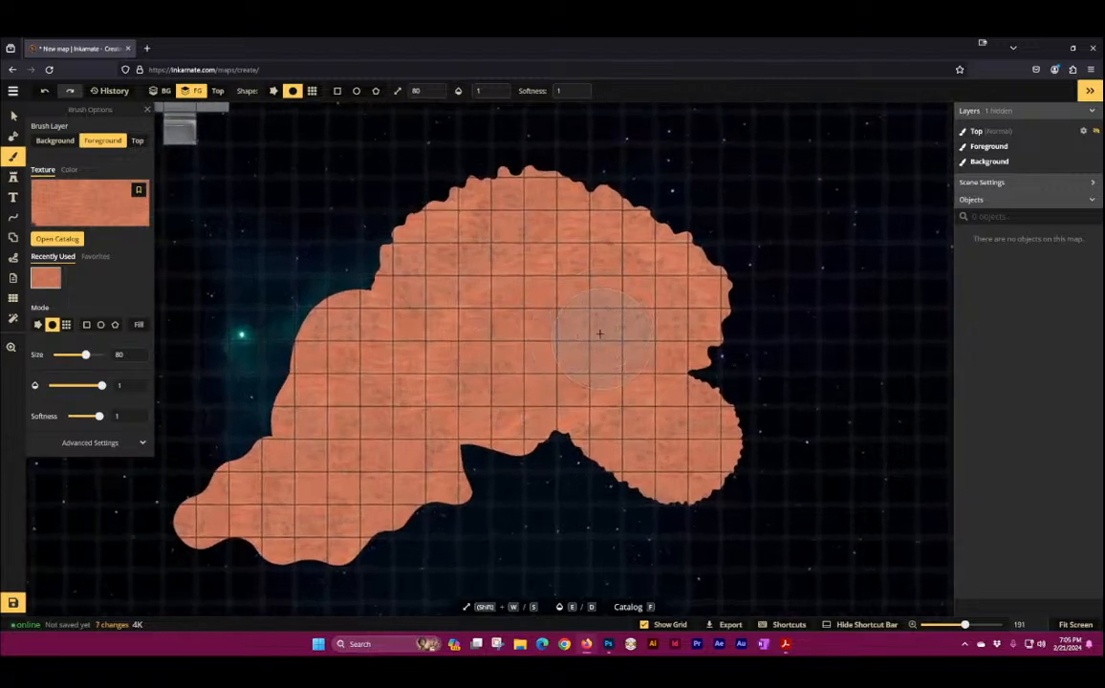
pyautogui.scroll(3, 755, 413)
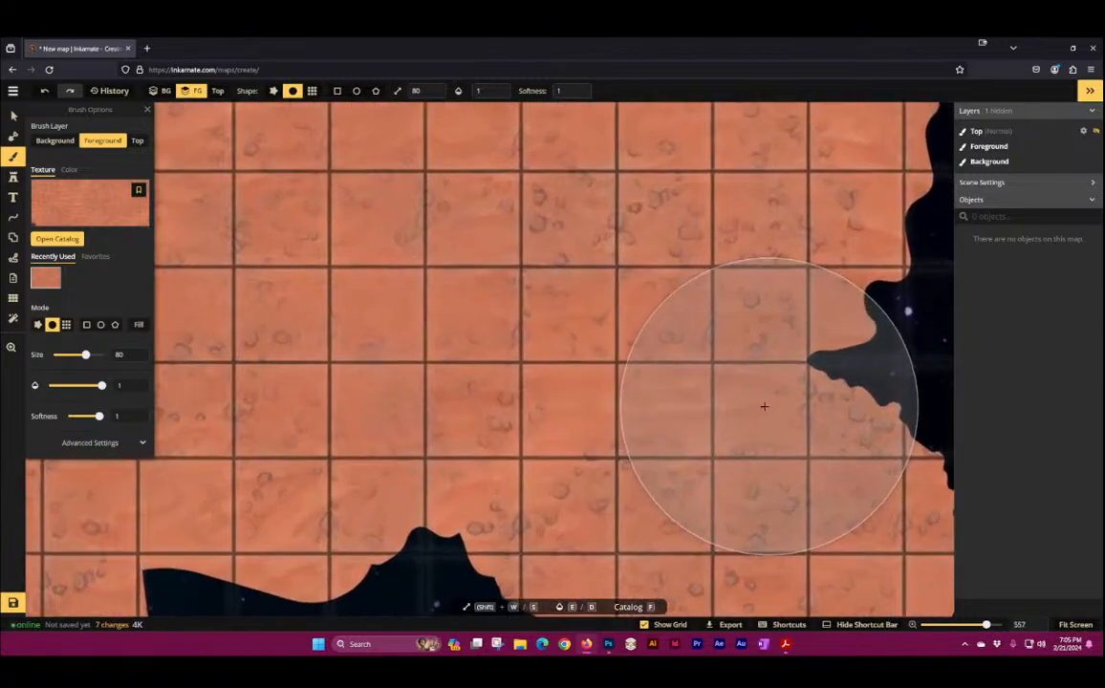
# Step: Scale the brush texture's placement size to 40.06 and repaint the lower-left part of the large floor with it
pyautogui.scroll(-3, 745, 409)
pyautogui.moveTo(291, 446)
pyautogui.mouseDown()
pyautogui.moveTo(562, 308)
pyautogui.moveTo(585, 197)
pyautogui.mouseUp()
pyautogui.moveTo(537, 230); pyautogui.dragTo(423, 332)
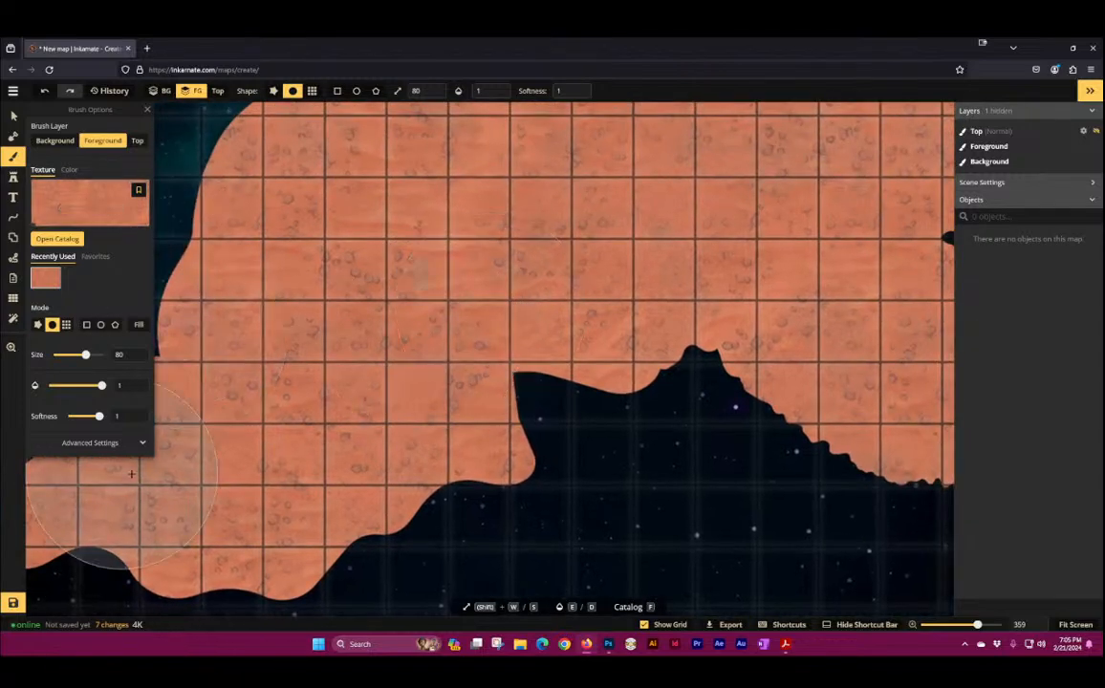
pyautogui.click(139, 443)
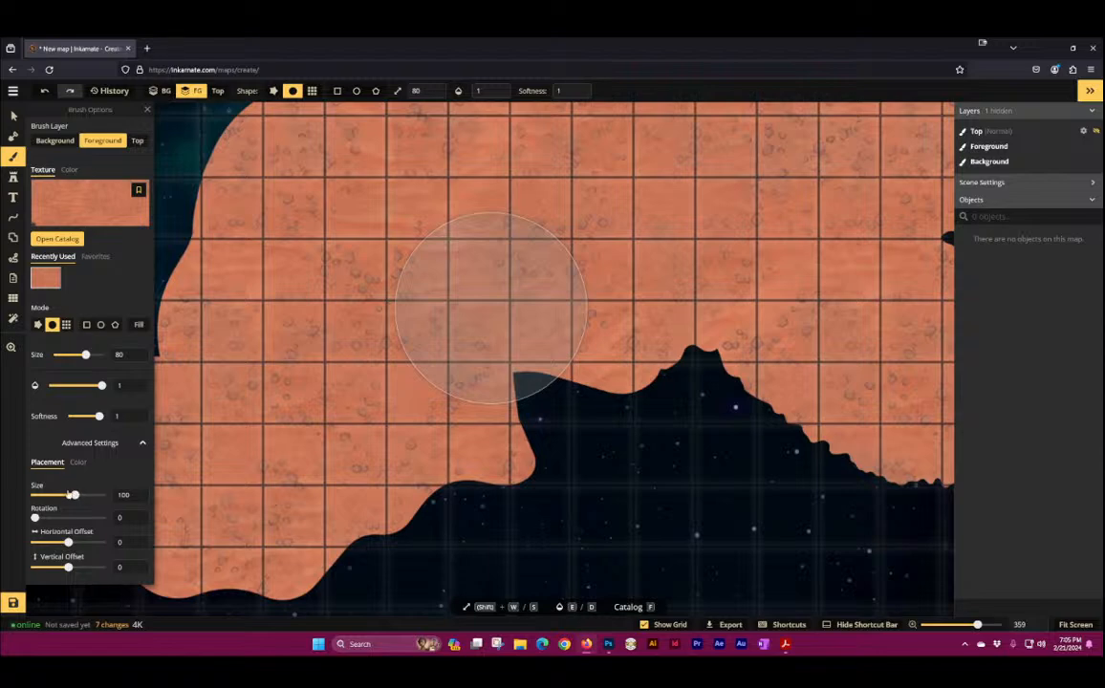
pyautogui.moveTo(73, 496); pyautogui.dragTo(60, 496)
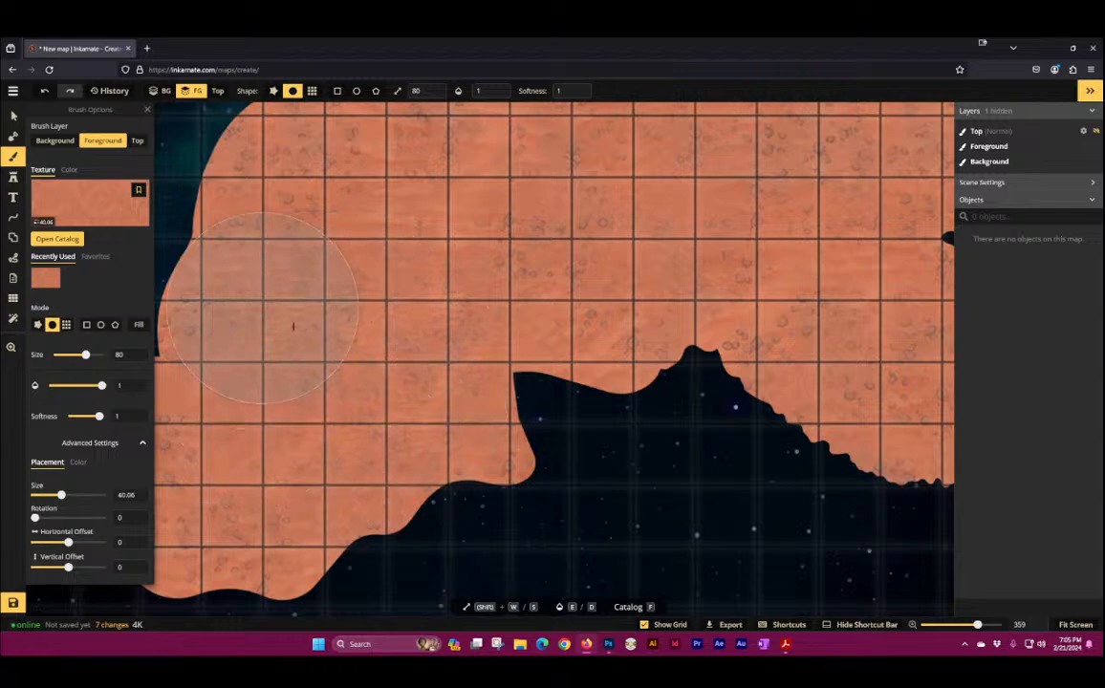
pyautogui.moveTo(163, 495)
pyautogui.mouseDown()
pyautogui.moveTo(320, 266)
pyautogui.moveTo(261, 121)
pyautogui.moveTo(444, 242)
pyautogui.moveTo(441, 465)
pyautogui.mouseUp()
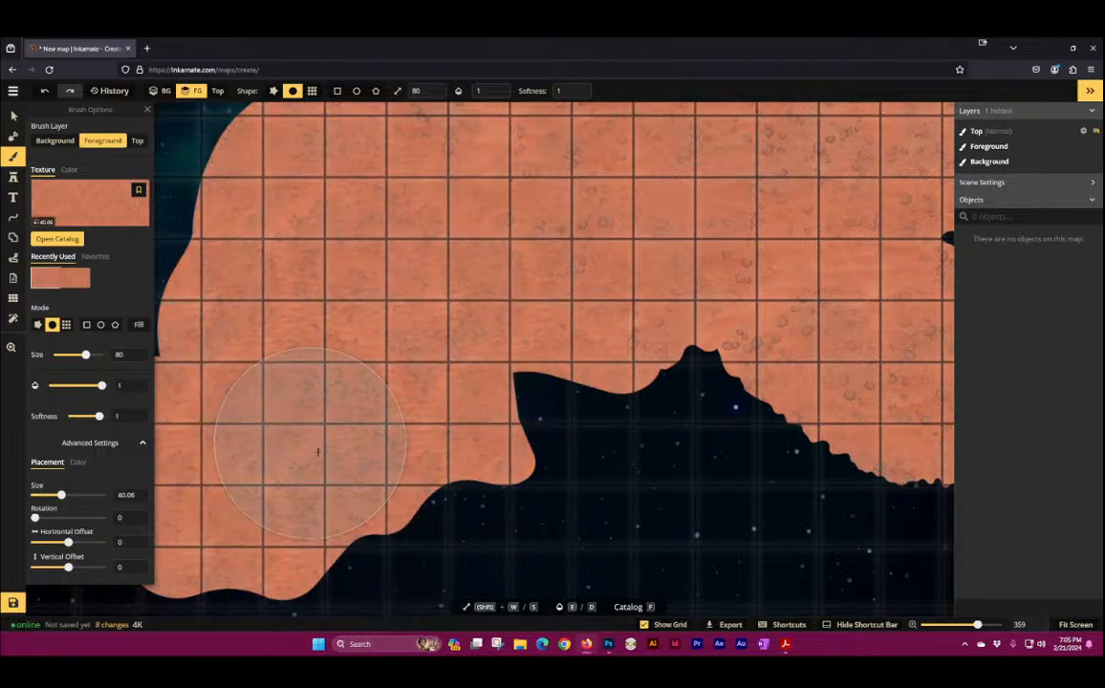
pyautogui.press('space')
pyautogui.moveTo(373, 420); pyautogui.dragTo(621, 297)
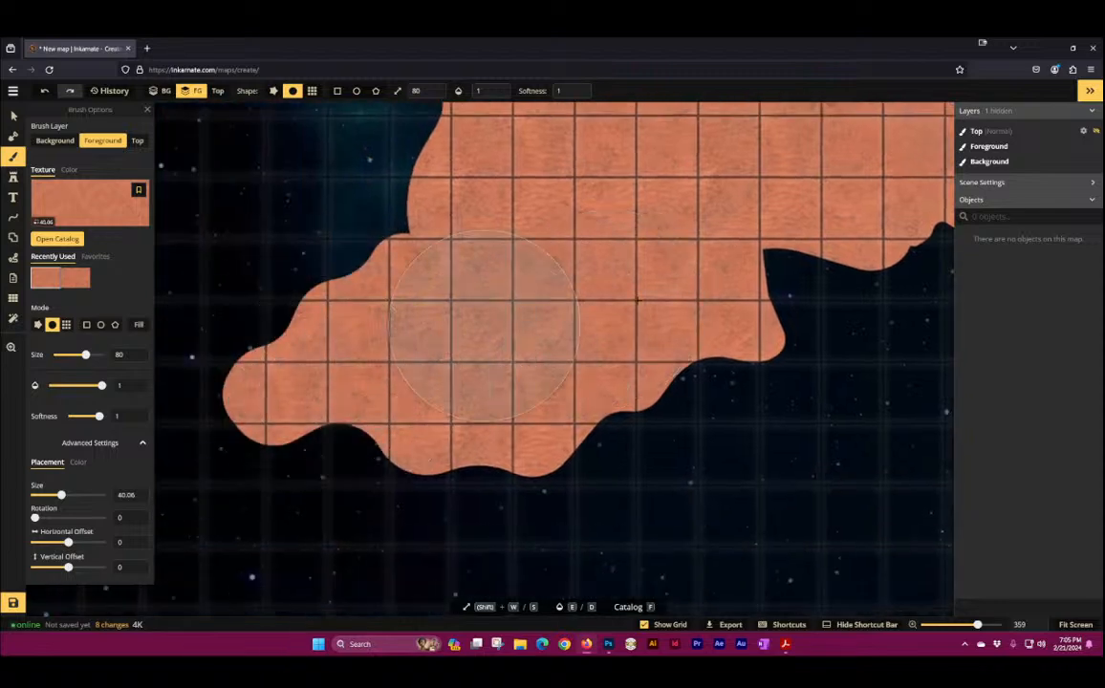
pyautogui.press('space')
pyautogui.moveTo(739, 309); pyautogui.dragTo(481, 493)
pyautogui.moveTo(330, 471); pyautogui.dragTo(435, 334)
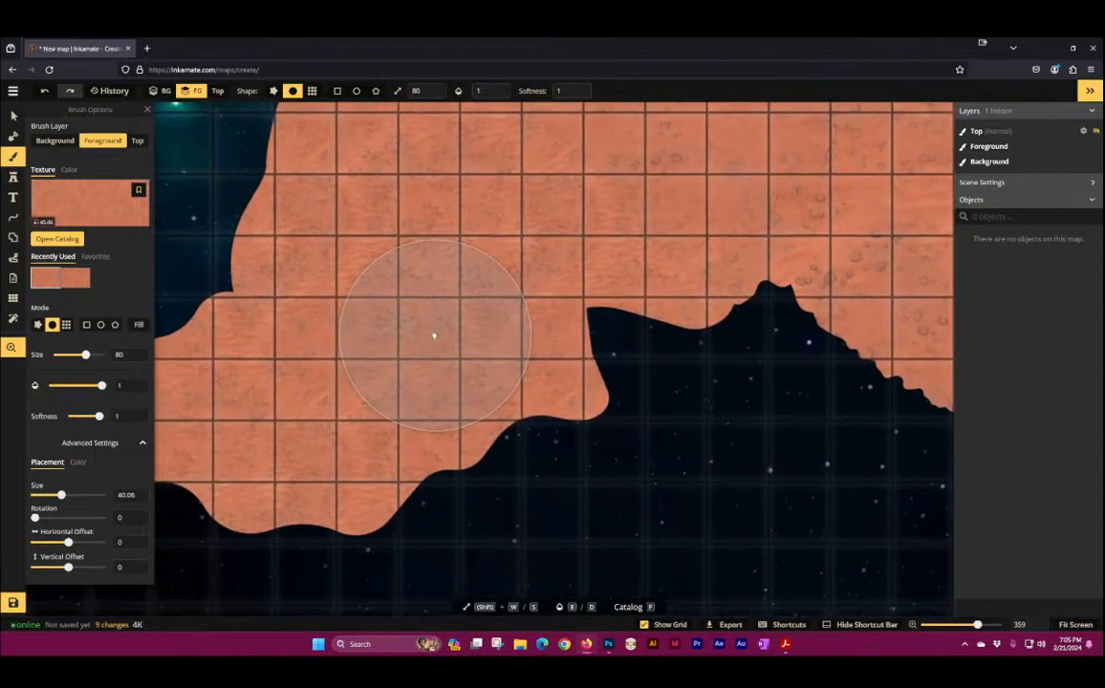
# Step: Try the texture at a rotation of 106 on the floor's lower-left part, and repaint it with the rotation reset to 0
pyautogui.moveTo(53, 519)
pyautogui.mouseDown()
pyautogui.moveTo(64, 517)
pyautogui.moveTo(54, 518)
pyautogui.mouseUp()
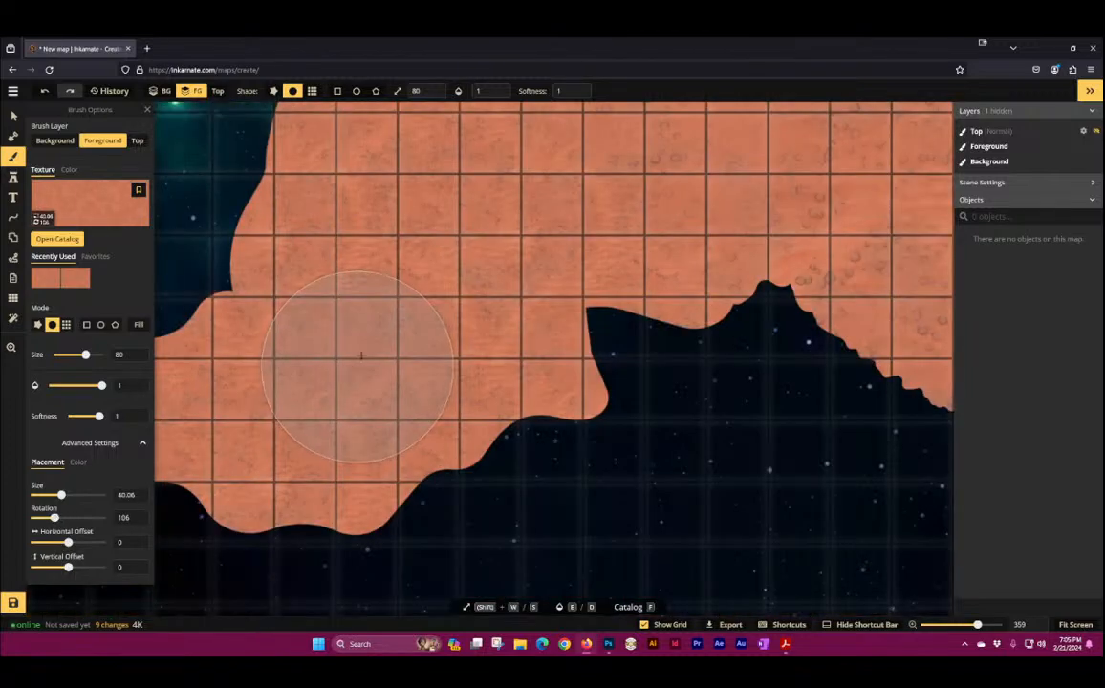
pyautogui.moveTo(252, 287)
pyautogui.mouseDown()
pyautogui.moveTo(348, 473)
pyautogui.moveTo(491, 308)
pyautogui.mouseUp()
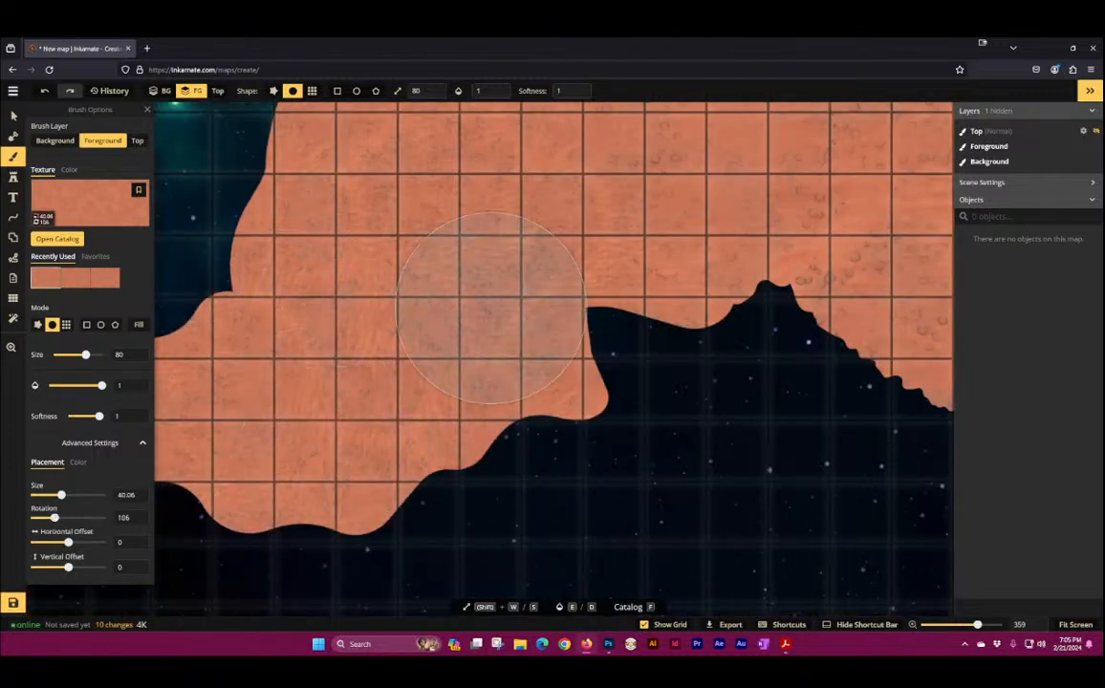
pyautogui.click(143, 518)
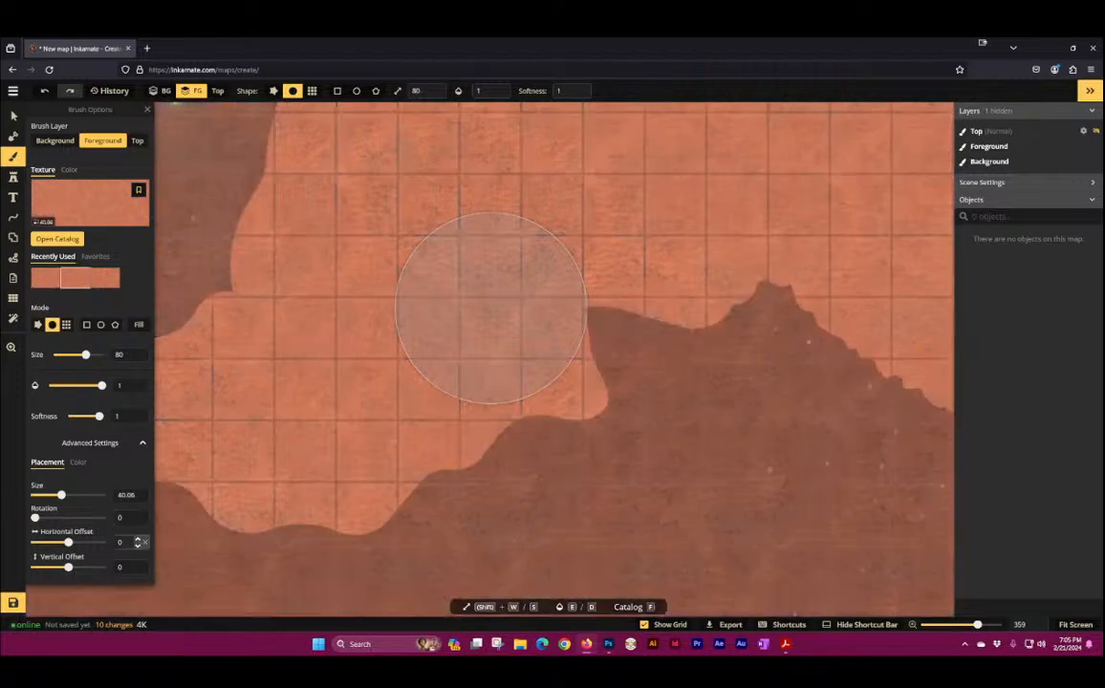
pyautogui.moveTo(591, 370)
pyautogui.mouseDown()
pyautogui.moveTo(432, 284)
pyautogui.moveTo(369, 371)
pyautogui.moveTo(286, 421)
pyautogui.mouseUp()
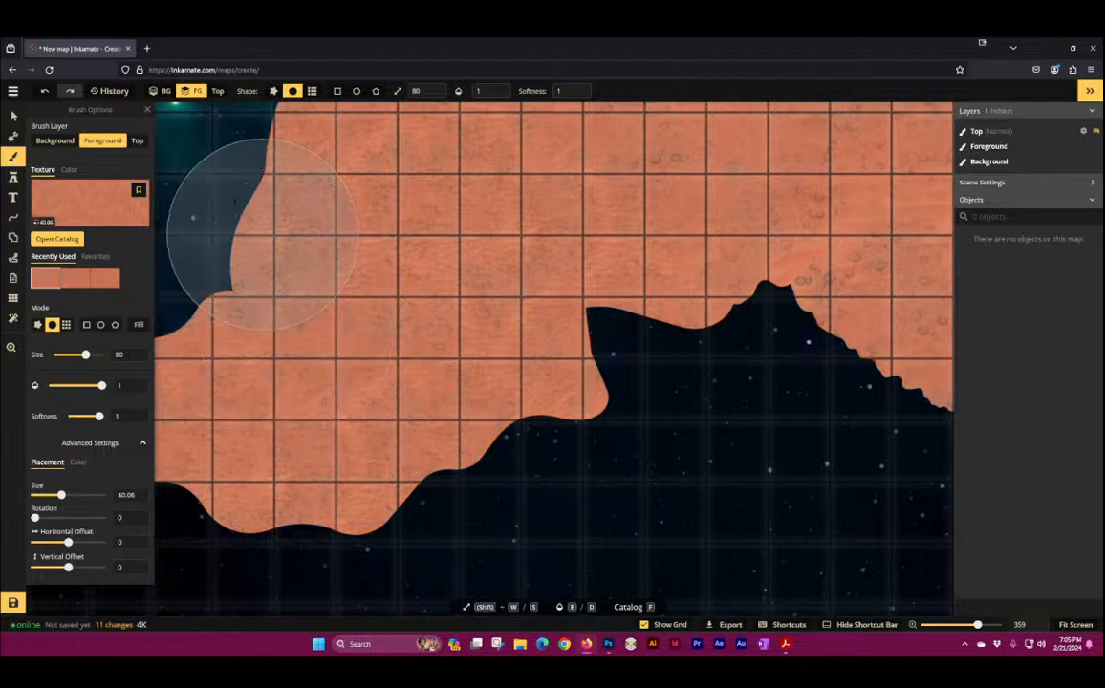
# Step: Look through the Sci-Fi Battlemaps texture packs in the texture catalog and close it without choosing another texture
pyautogui.click(99, 209)
pyautogui.scroll(-3, 417, 370)
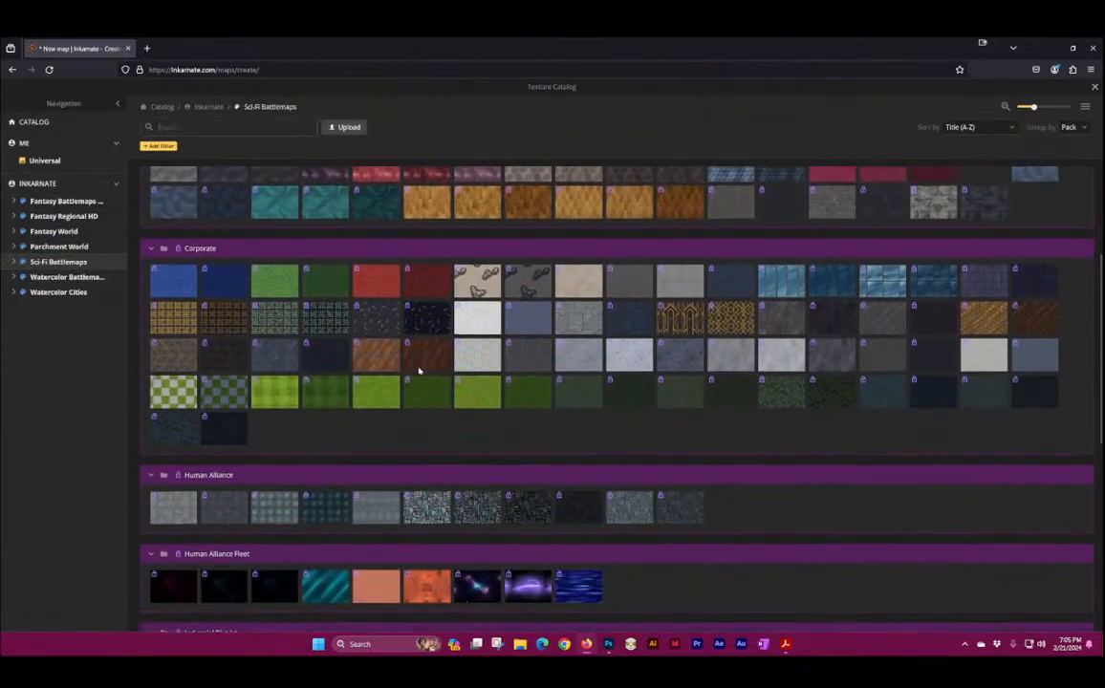
pyautogui.scroll(-4, 418, 371)
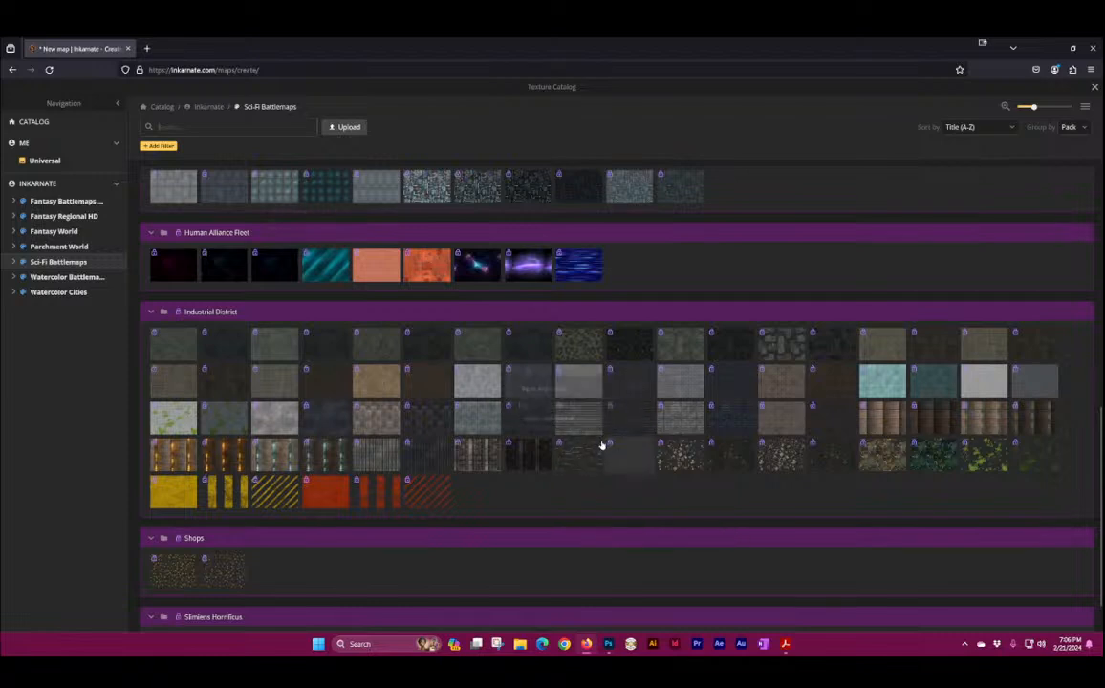
pyautogui.scroll(-1, 594, 448)
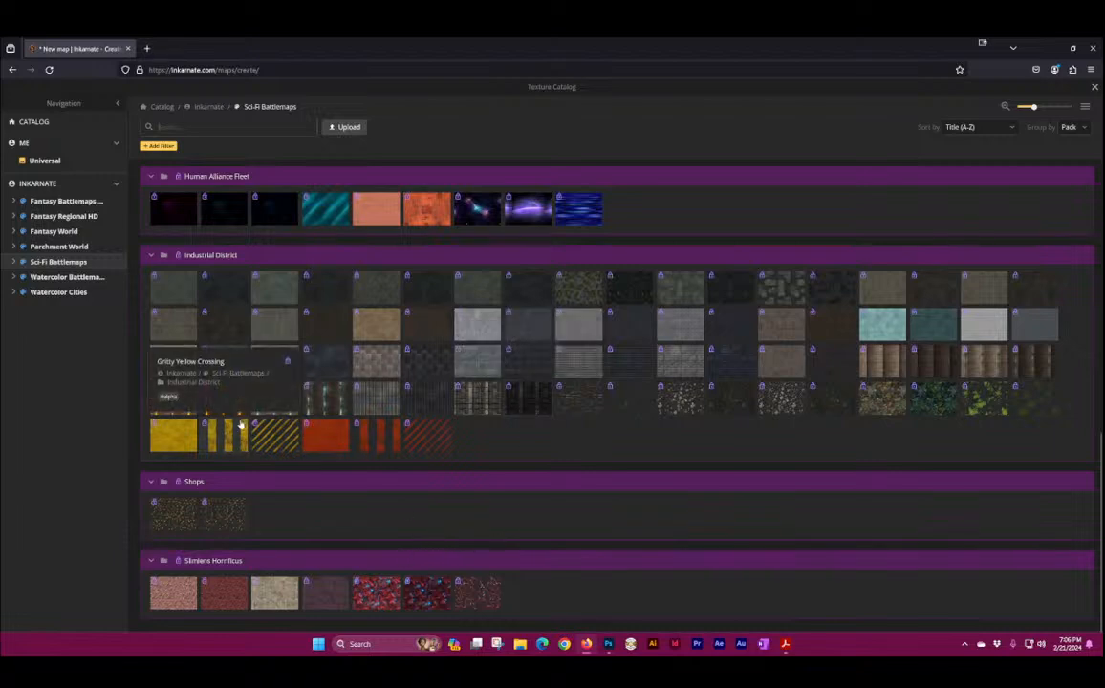
pyautogui.scroll(5, 410, 426)
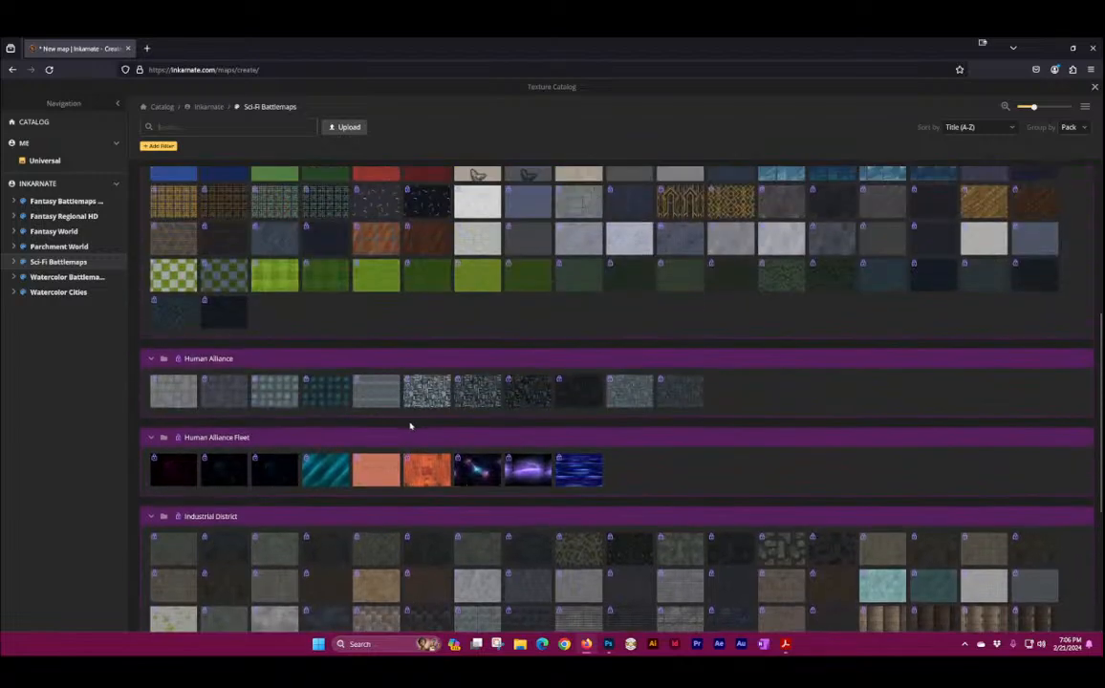
pyautogui.scroll(5, 658, 327)
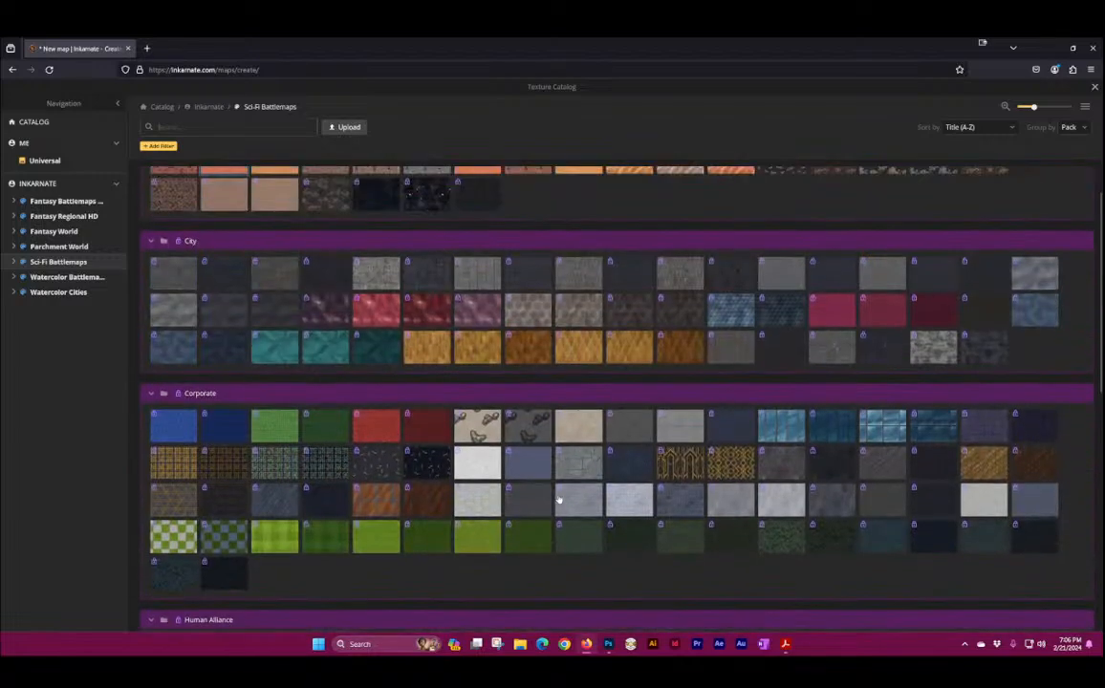
pyautogui.click(1095, 87)
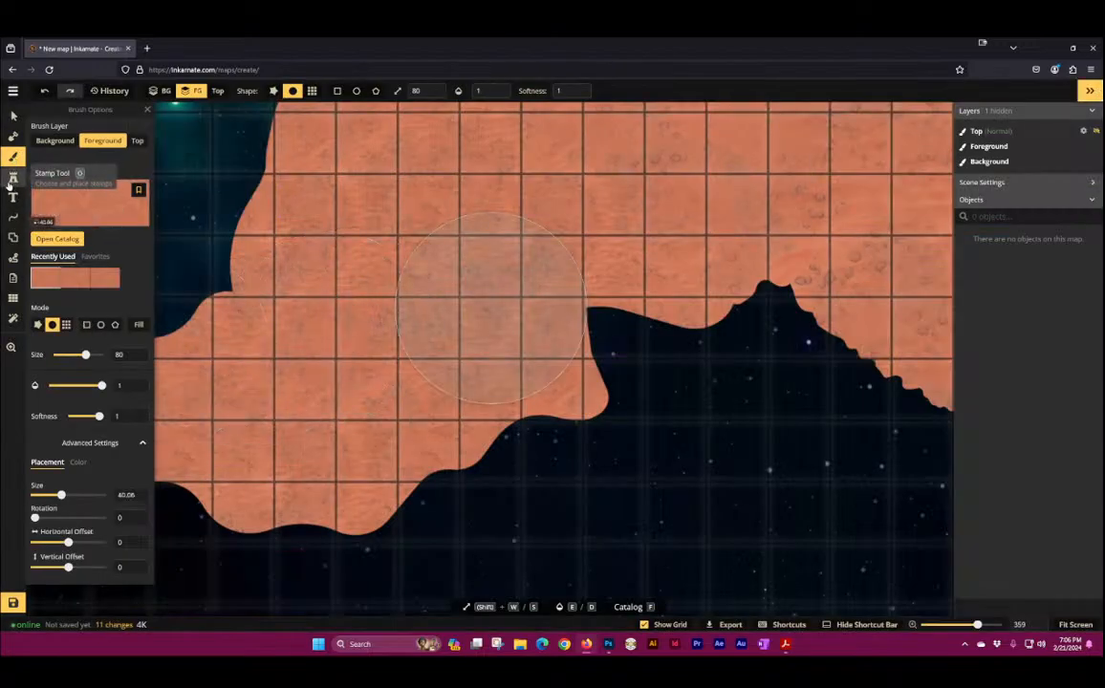
# Step: Switch to the Stamp tool with the whole large floor in view
pyautogui.click(11, 180)
pyautogui.scroll(-3, 478, 306)
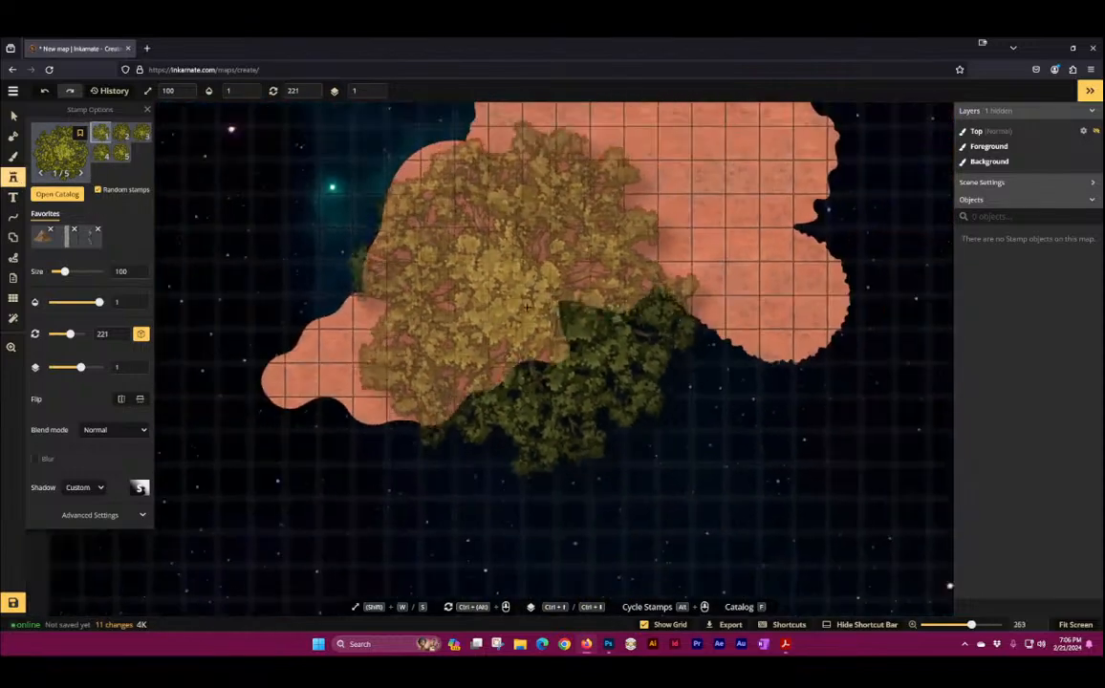
pyautogui.scroll(-3, 254, 315)
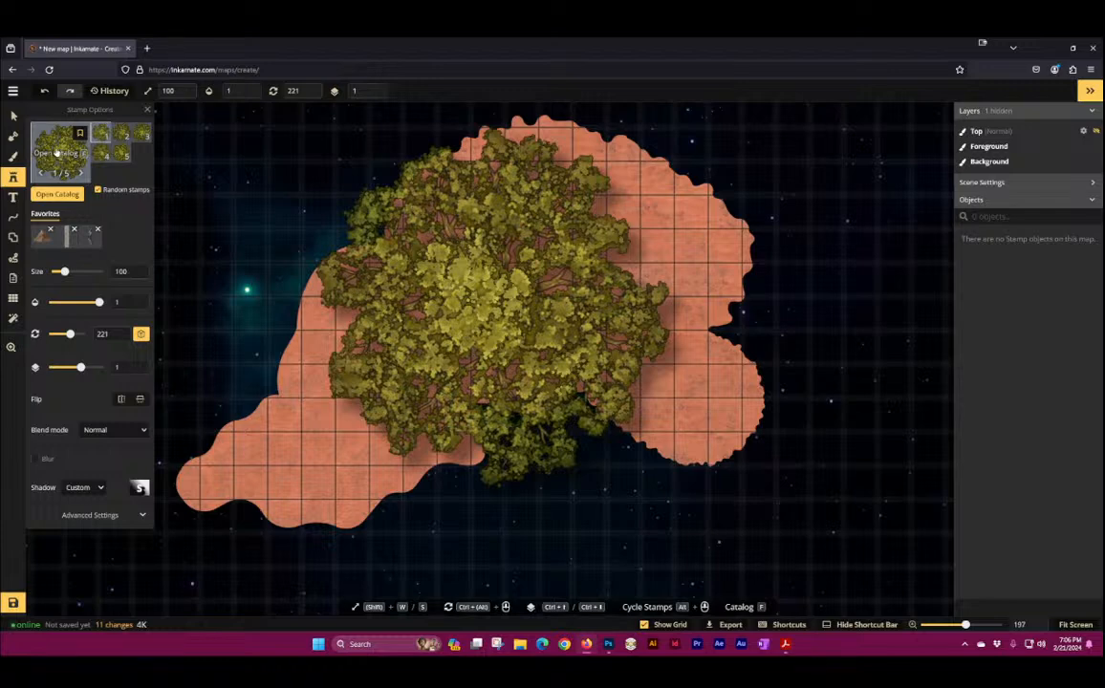
# Step: Look through the Sci-Fi Battlemaps packs in the stamp catalog, from Arid Worlds to Slimiens Horrificus, and close it without choosing a stamp
pyautogui.click(56, 150)
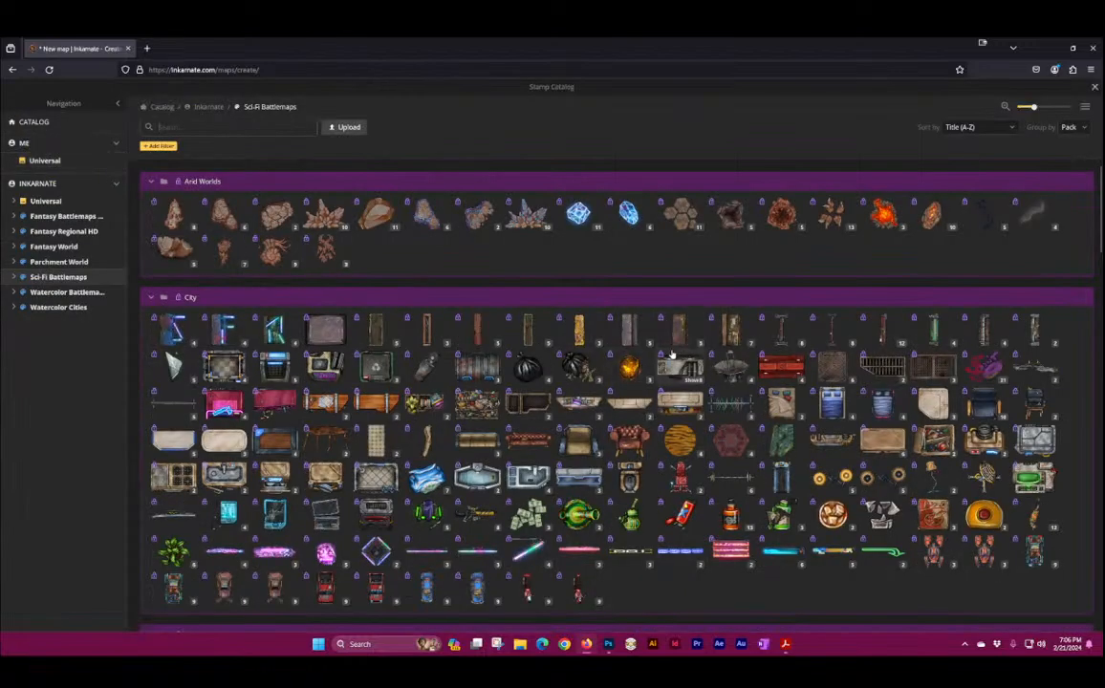
pyautogui.scroll(-2, 649, 334)
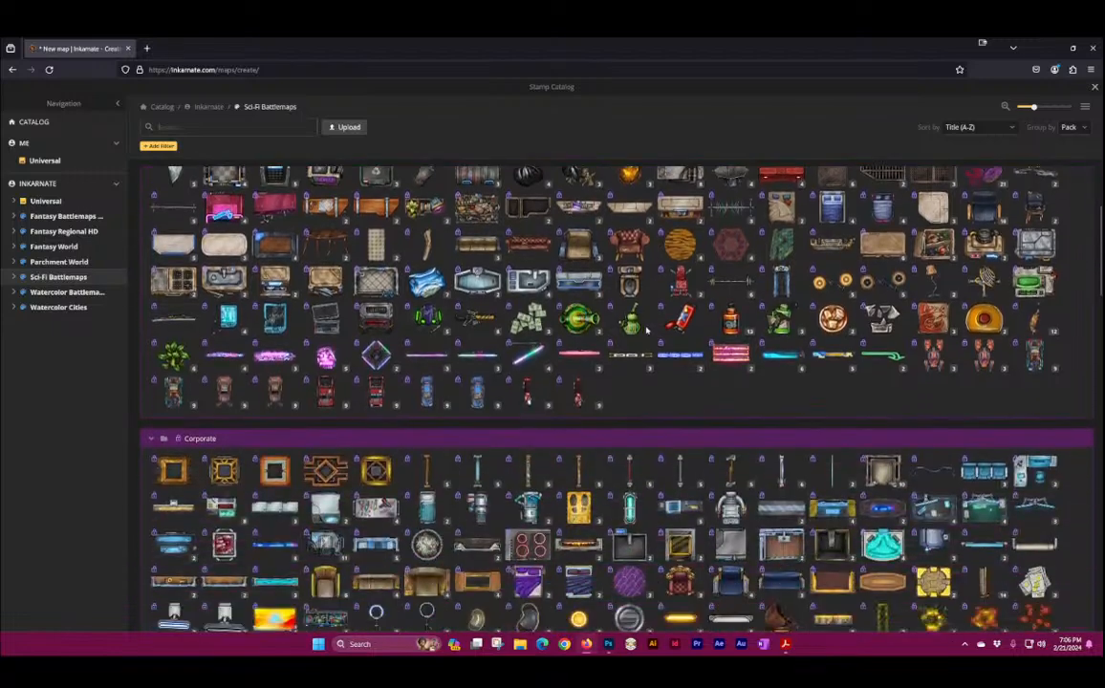
pyautogui.scroll(2, 646, 330)
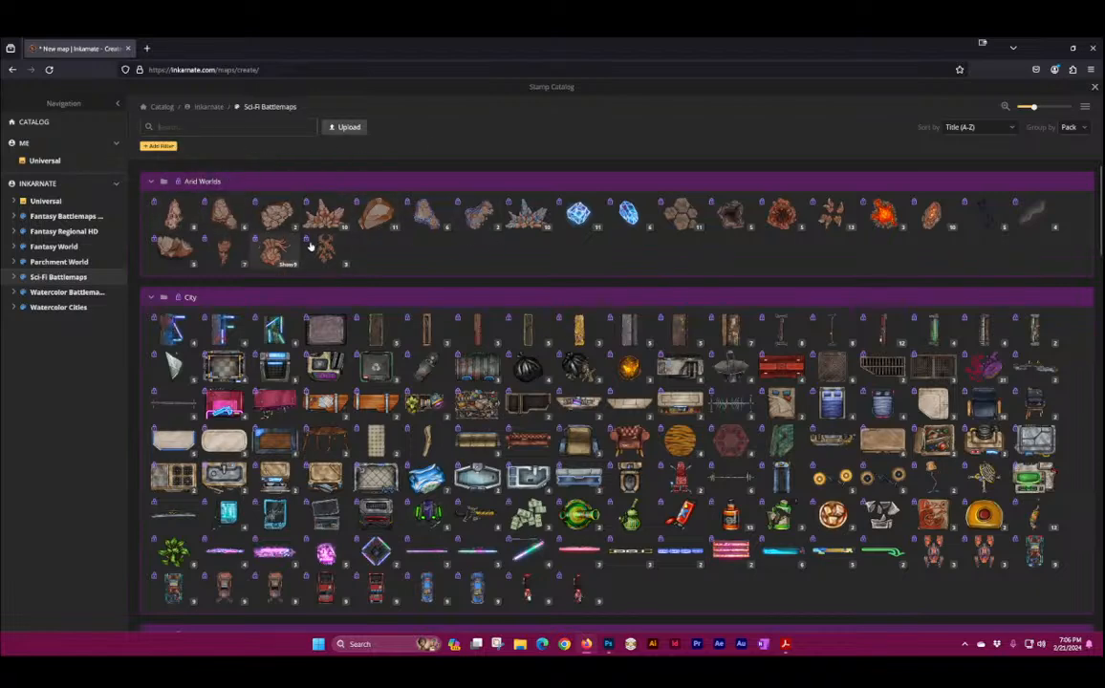
pyautogui.scroll(-2, 369, 239)
pyautogui.scroll(-2, 364, 344)
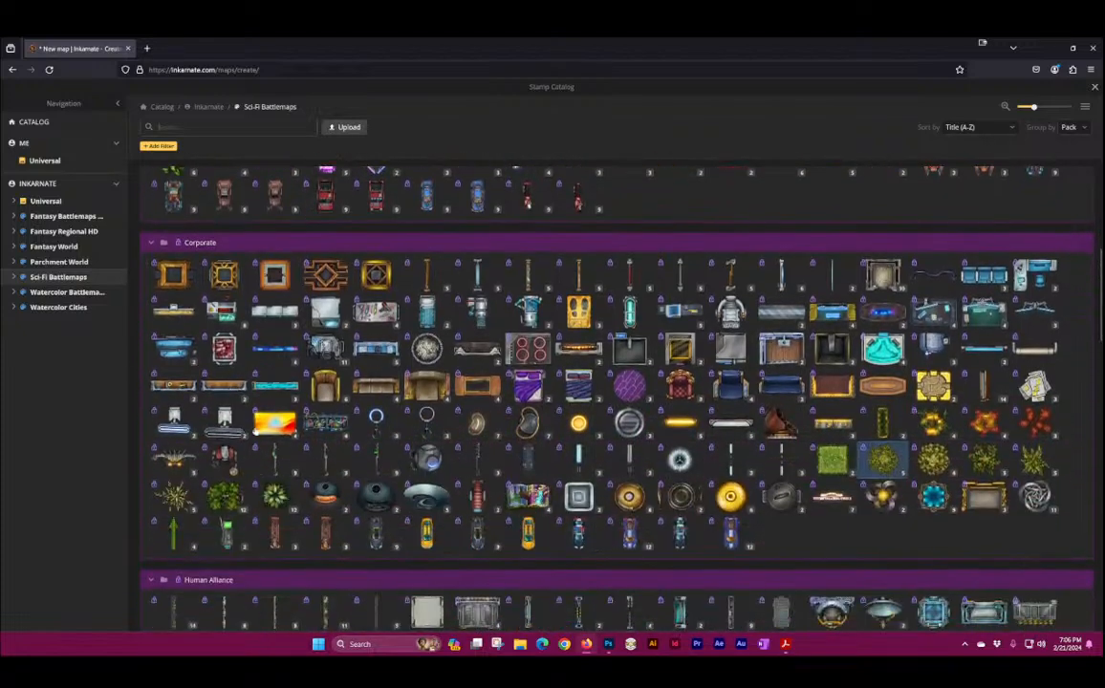
pyautogui.scroll(-3, 396, 395)
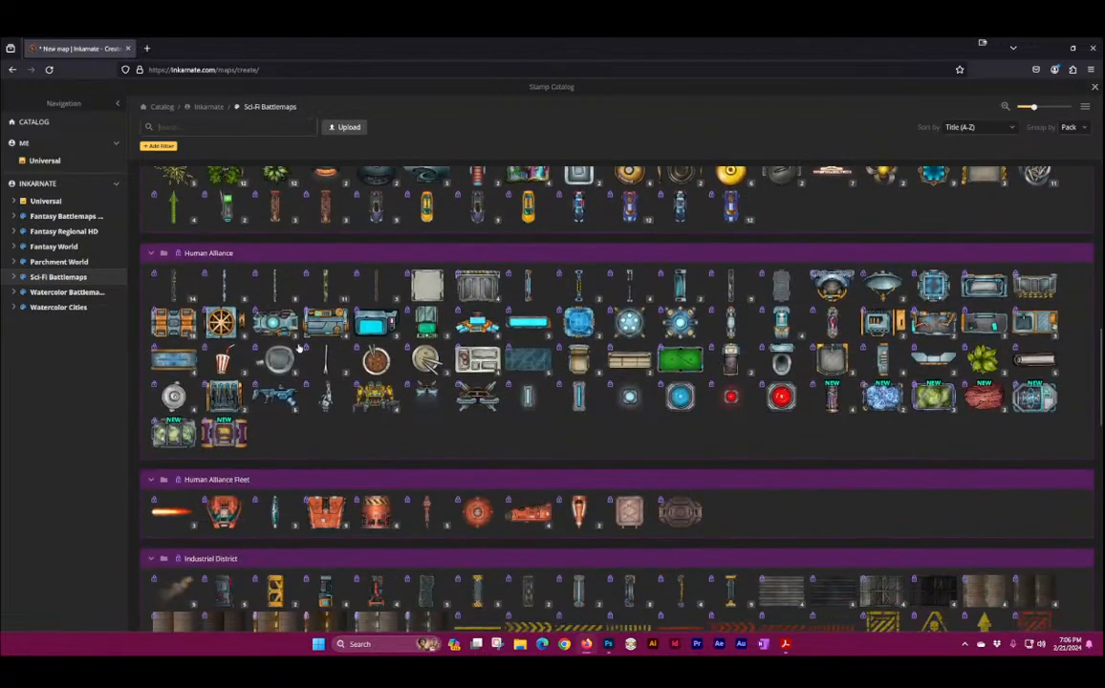
pyautogui.scroll(-3, 228, 272)
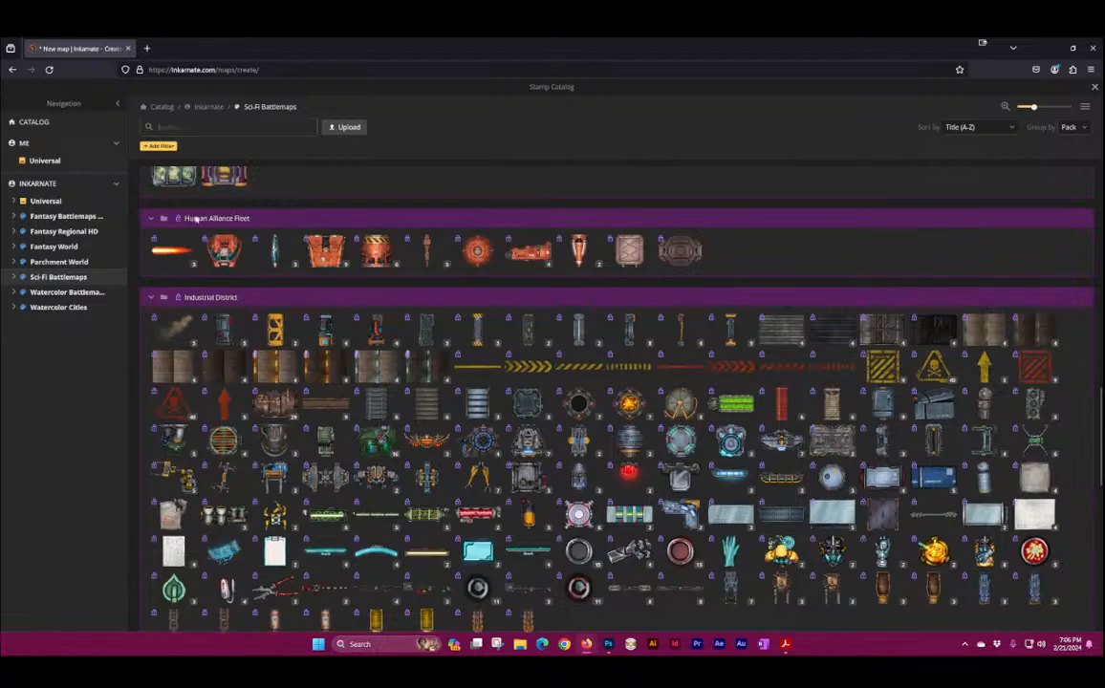
pyautogui.scroll(-4, 277, 286)
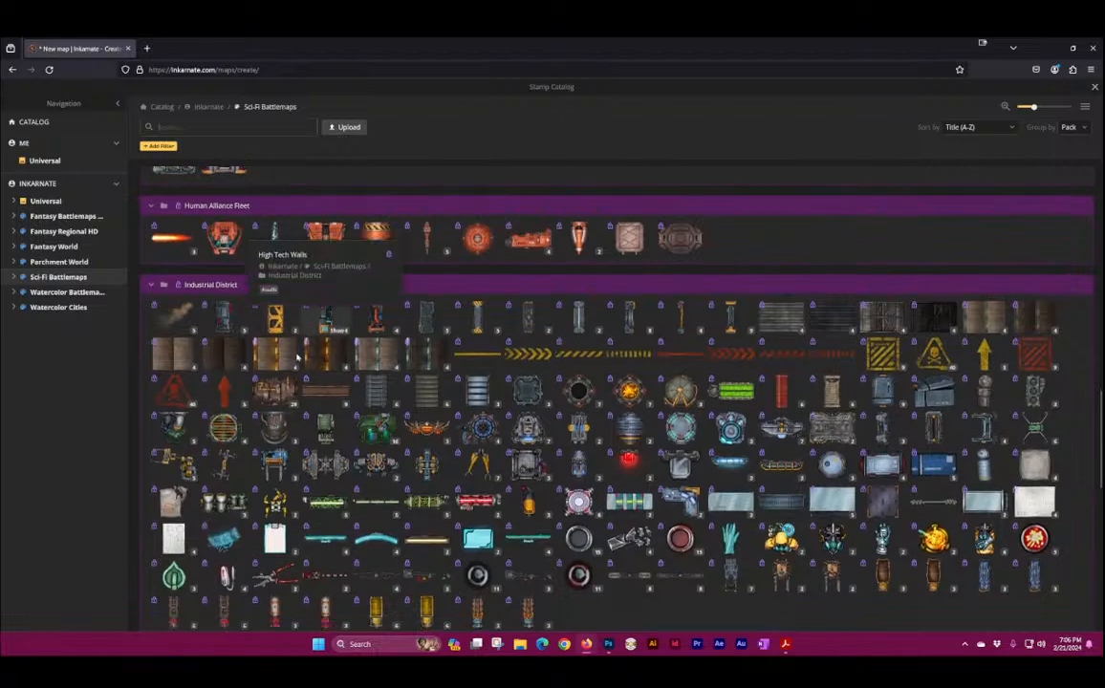
pyautogui.scroll(-2, 215, 349)
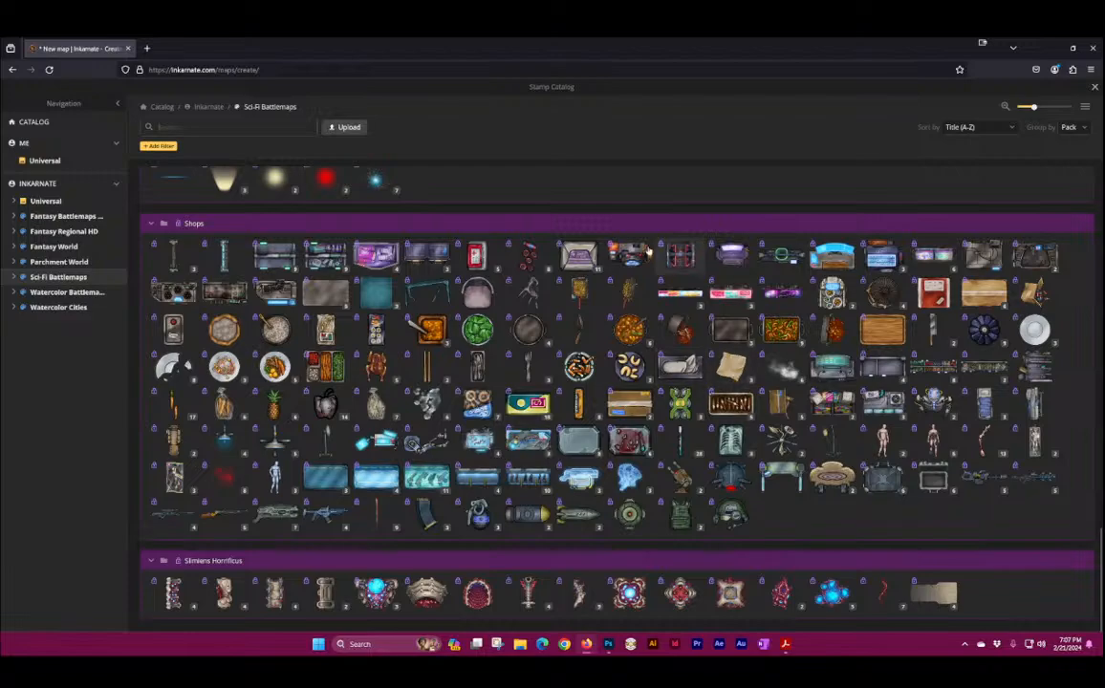
pyautogui.scroll(5, 672, 427)
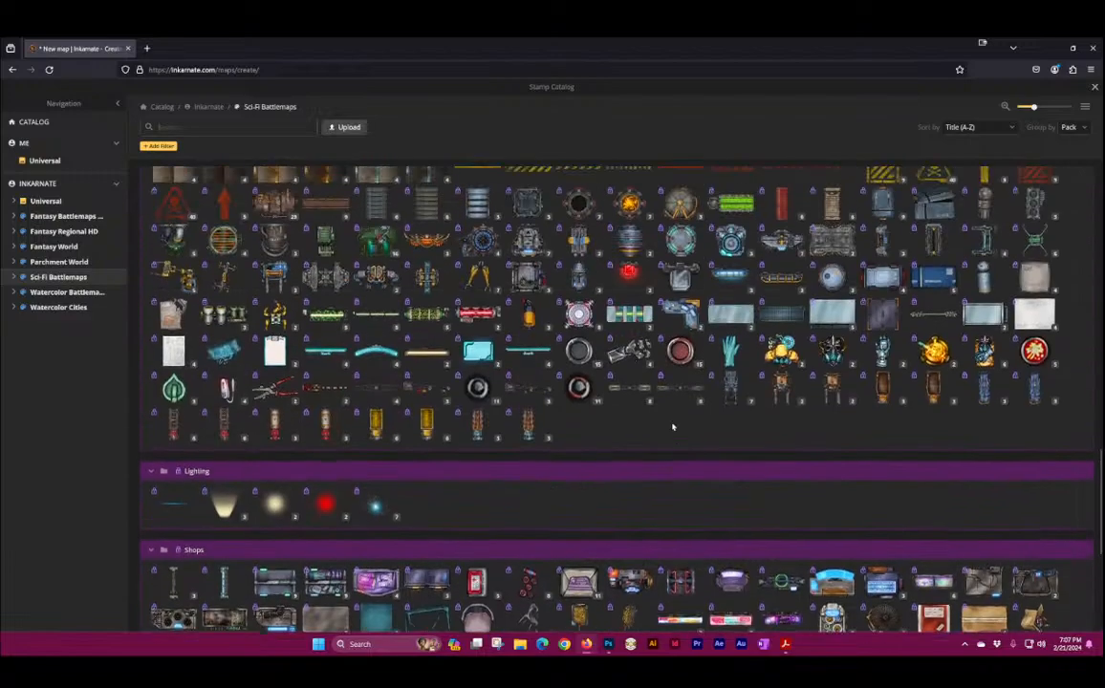
pyautogui.scroll(15, 672, 427)
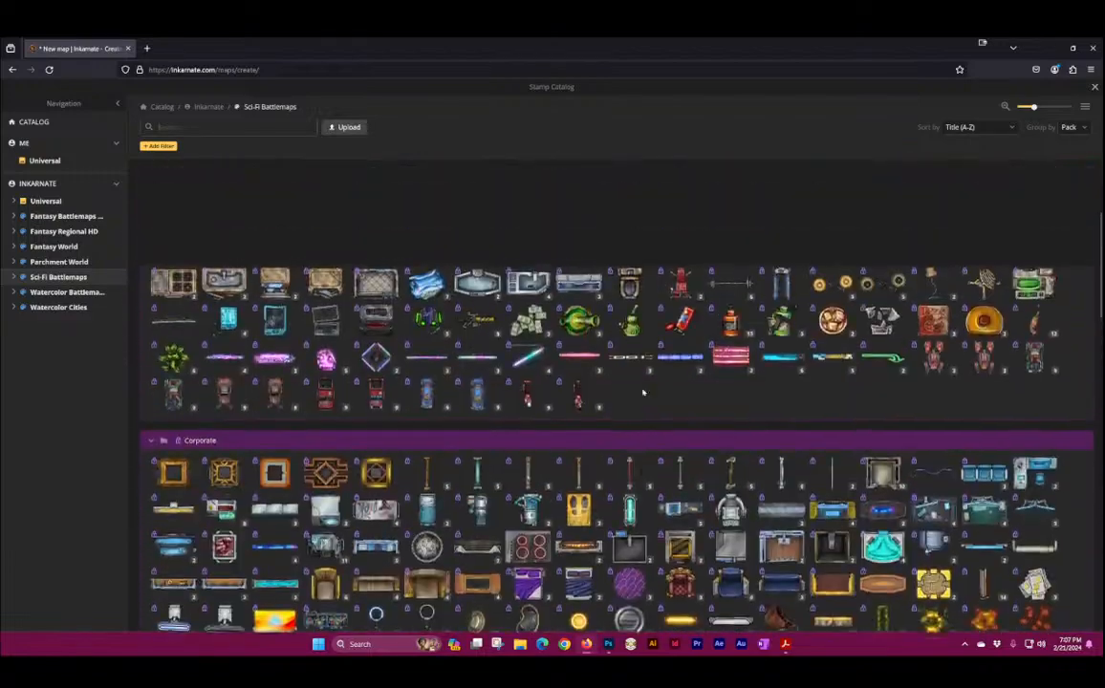
pyautogui.scroll(3, 642, 392)
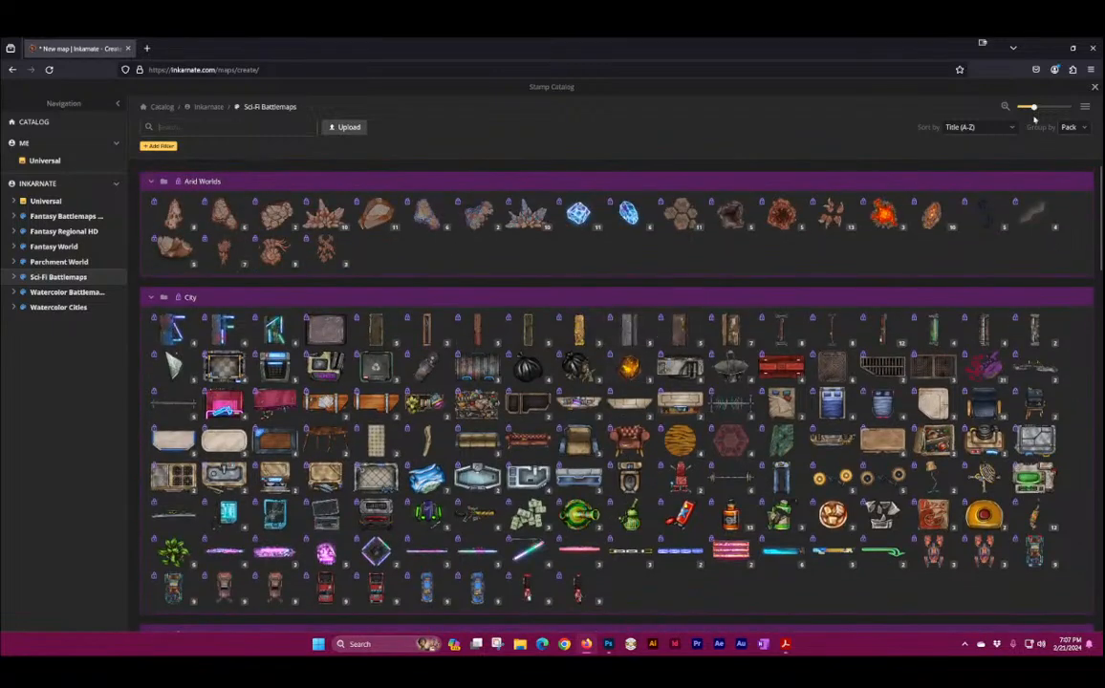
pyautogui.click(1096, 87)
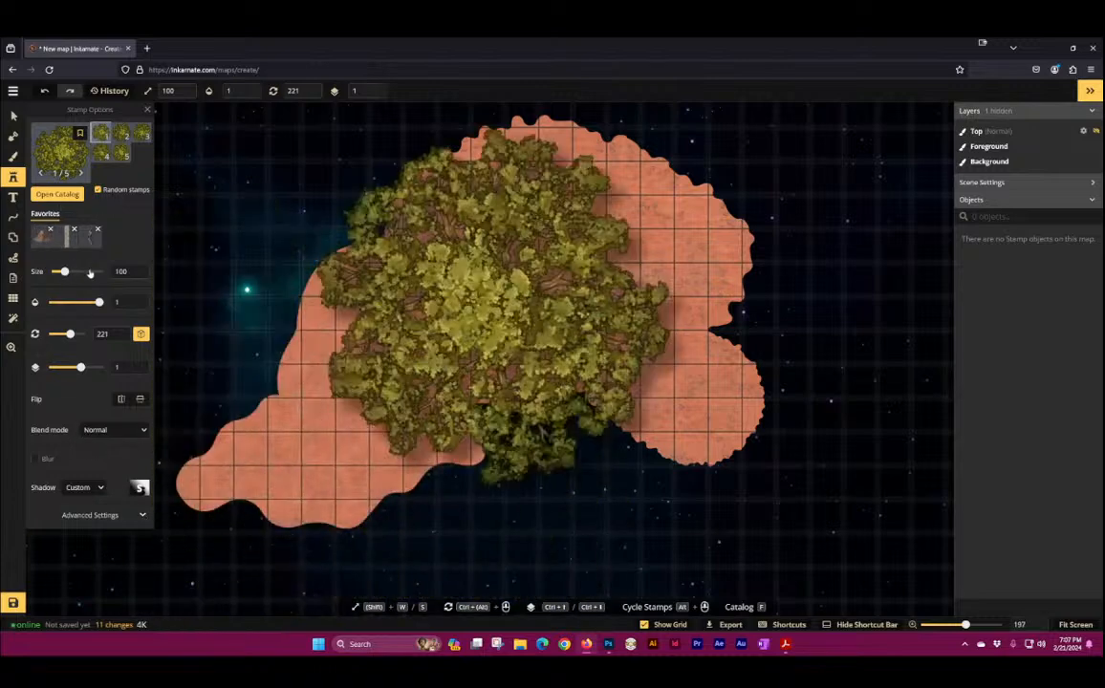
# Step: Set the tree stamp's size to 32, its opacity to 0.45 and its rotation to 195
pyautogui.moveTo(63, 271); pyautogui.dragTo(84, 306)
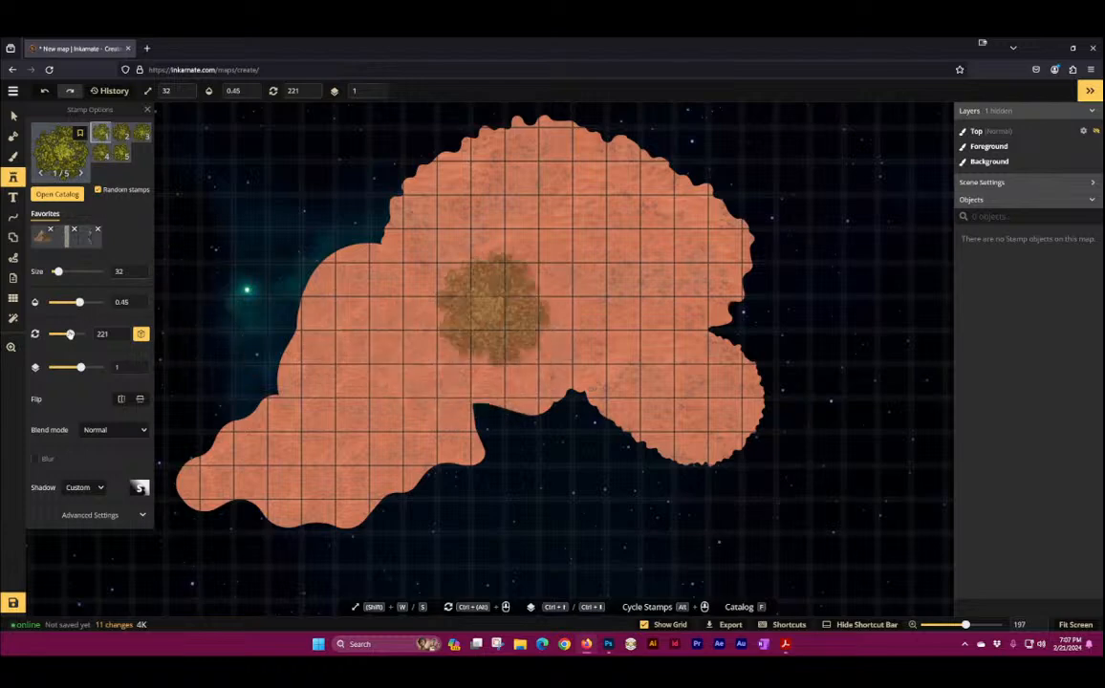
pyautogui.moveTo(70, 333); pyautogui.dragTo(69, 334)
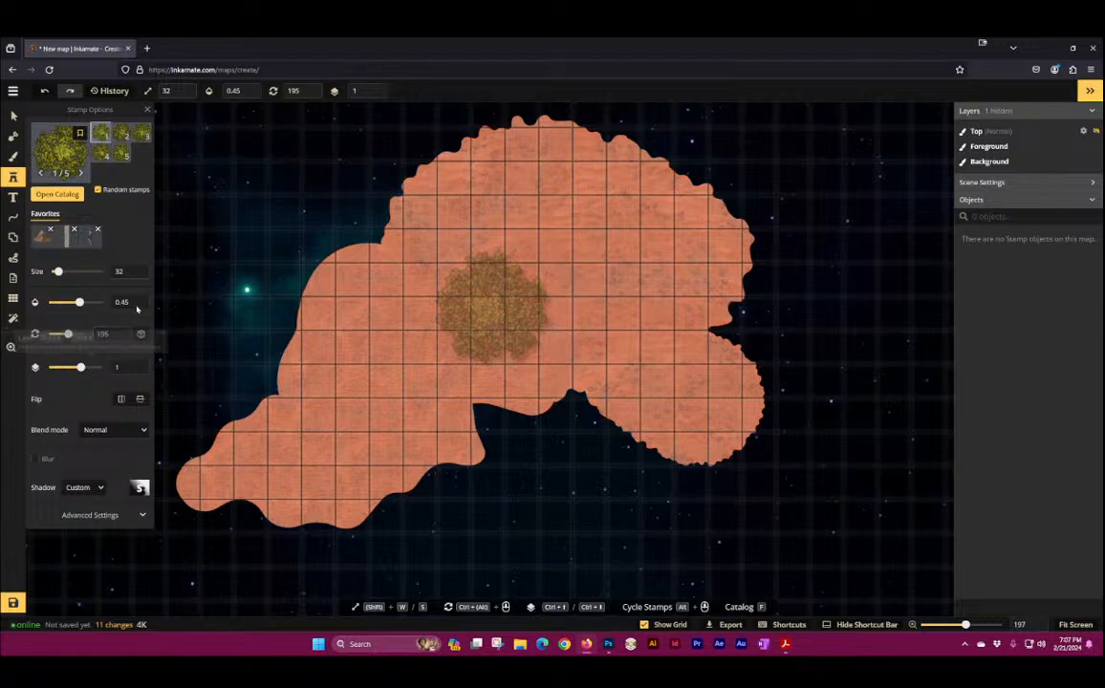
pyautogui.click(492, 308)
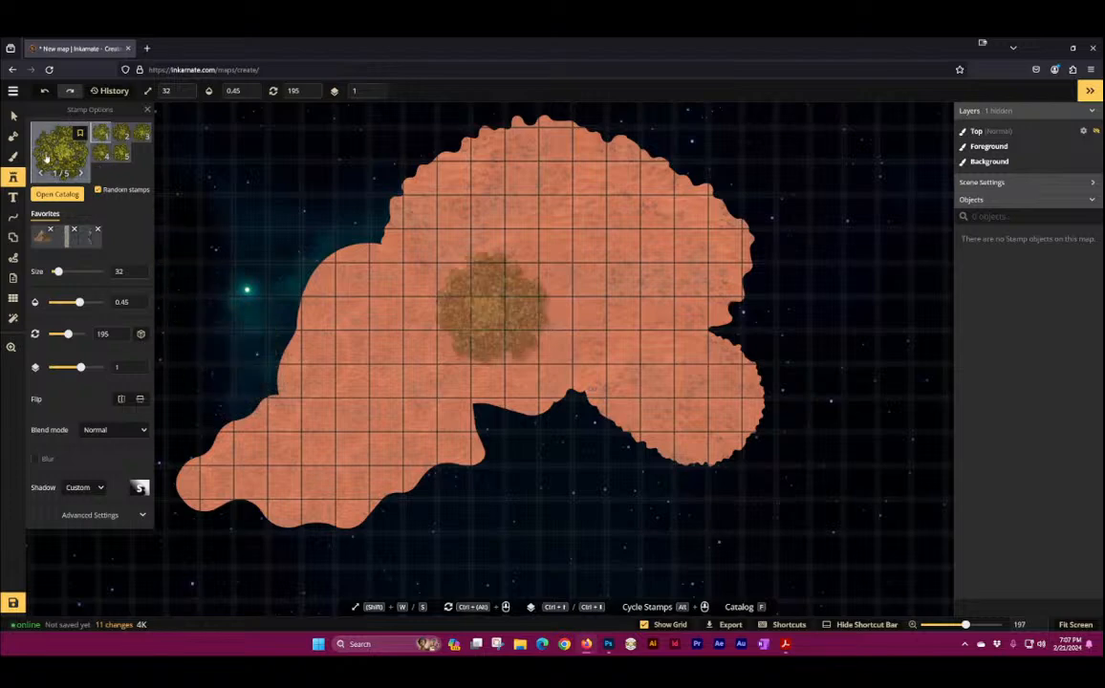
pyautogui.click(14, 115)
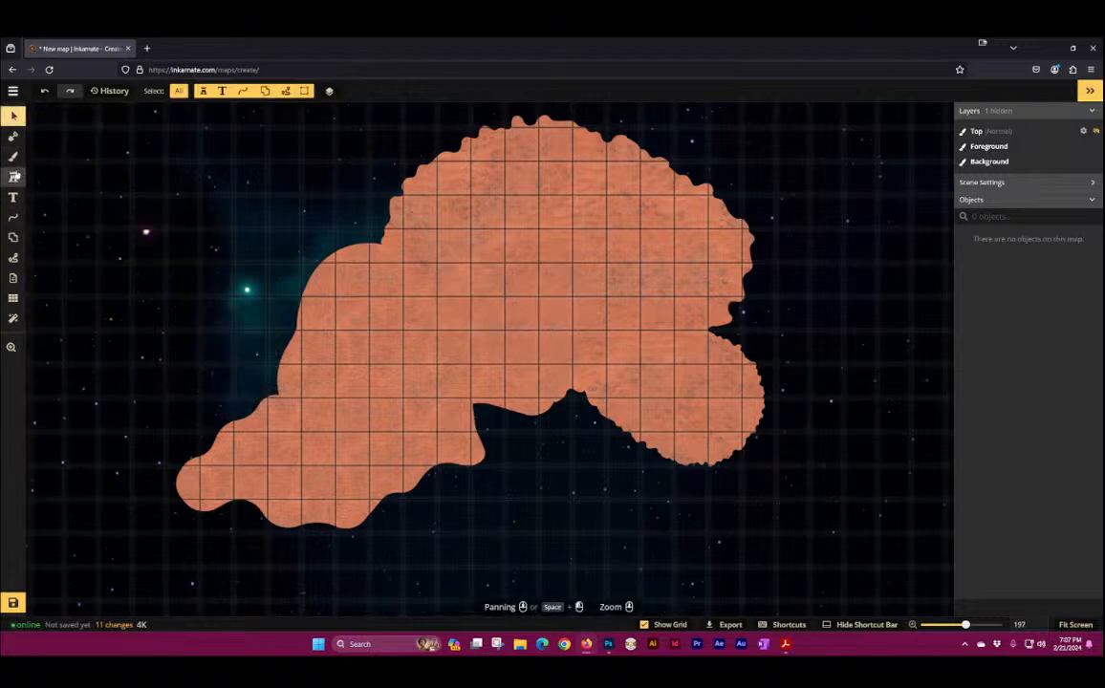
pyautogui.click(15, 177)
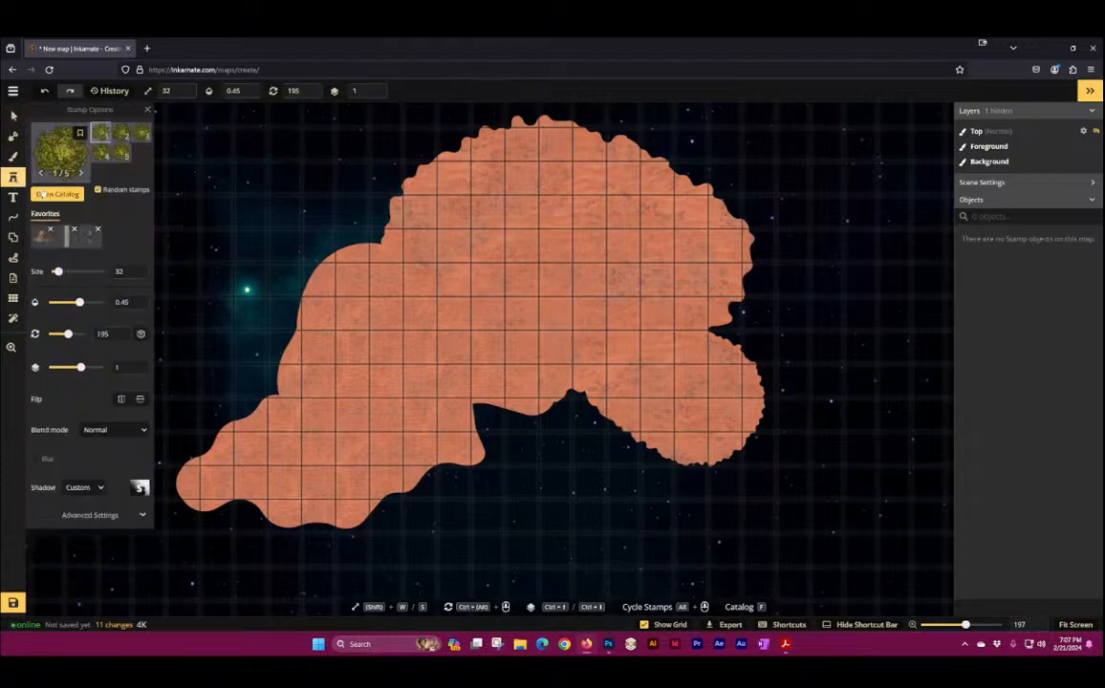
# Step: Choose the Rooted Crystal stamp from the Arid Worlds pack and place one crystal on the western half of the floor
pyautogui.click(69, 158)
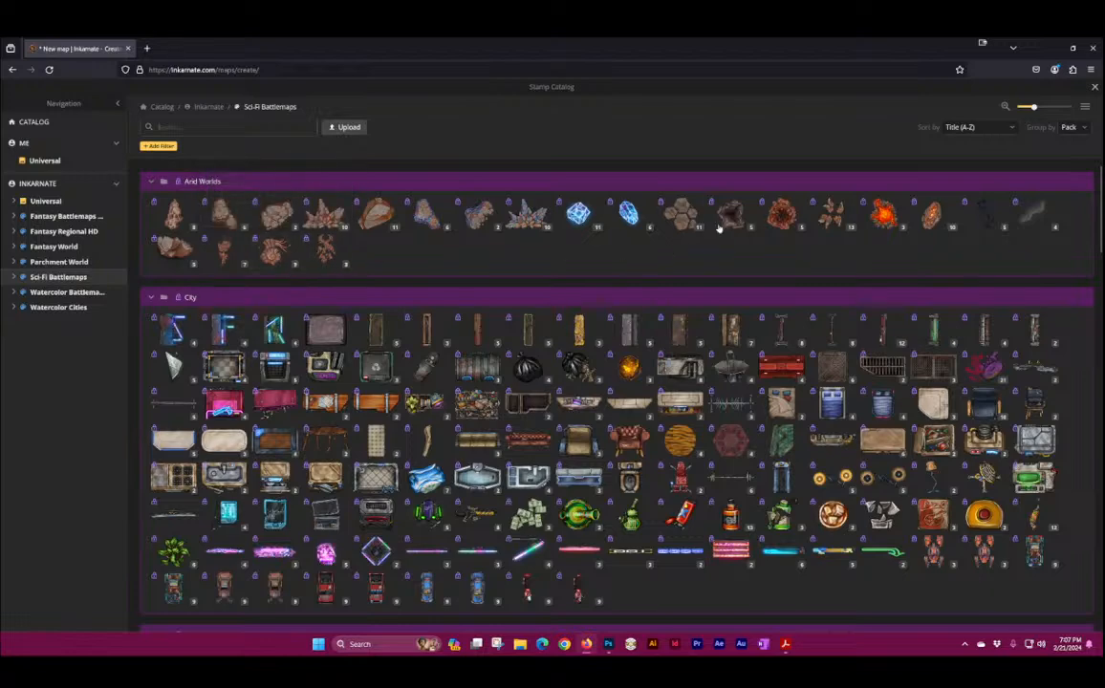
pyautogui.click(621, 213)
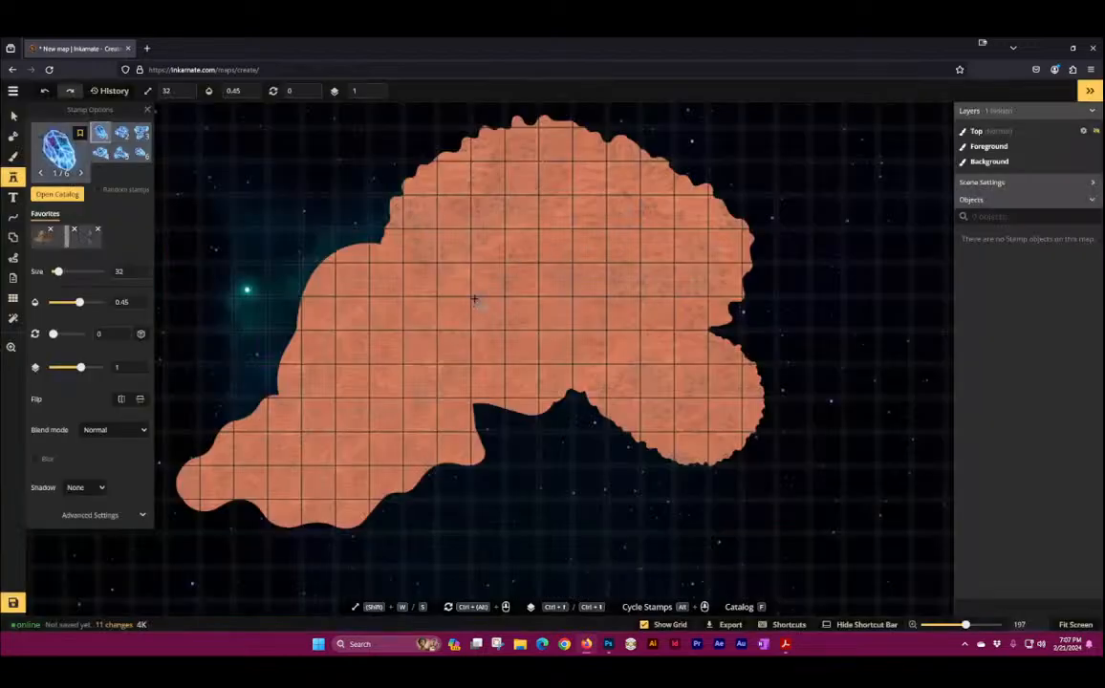
pyautogui.scroll(5, 423, 320)
pyautogui.click(424, 320)
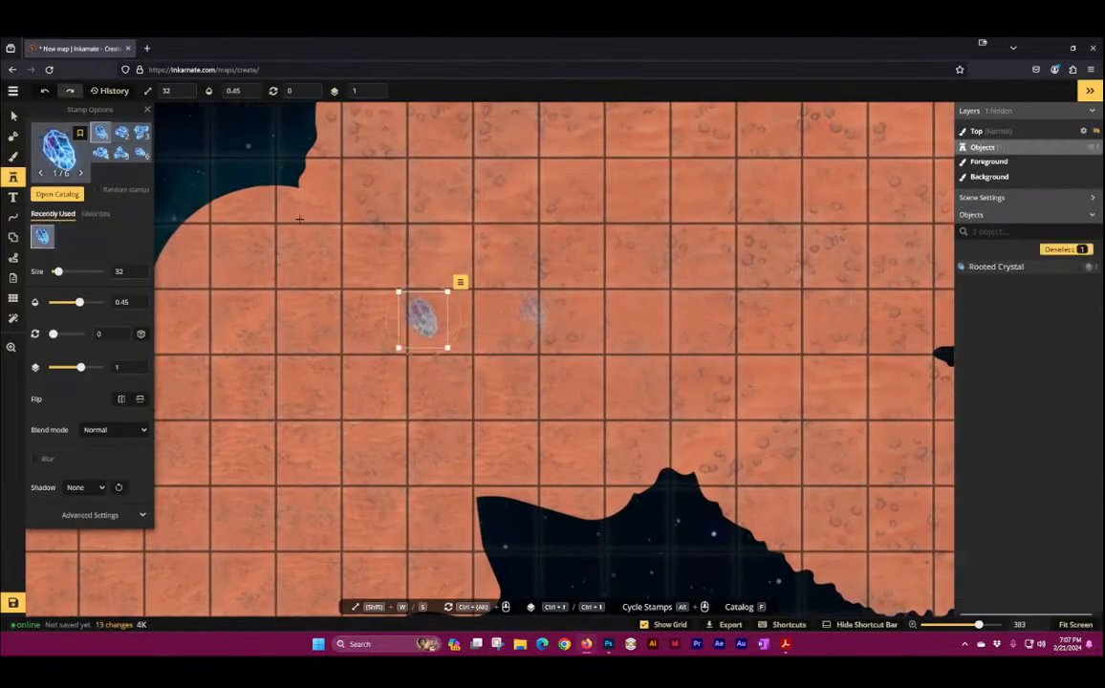
# Step: Expand the Rooted Crystal variants in the stamp catalog, choose the first one, enable random stamps and place a crystal farther east
pyautogui.click(50, 143)
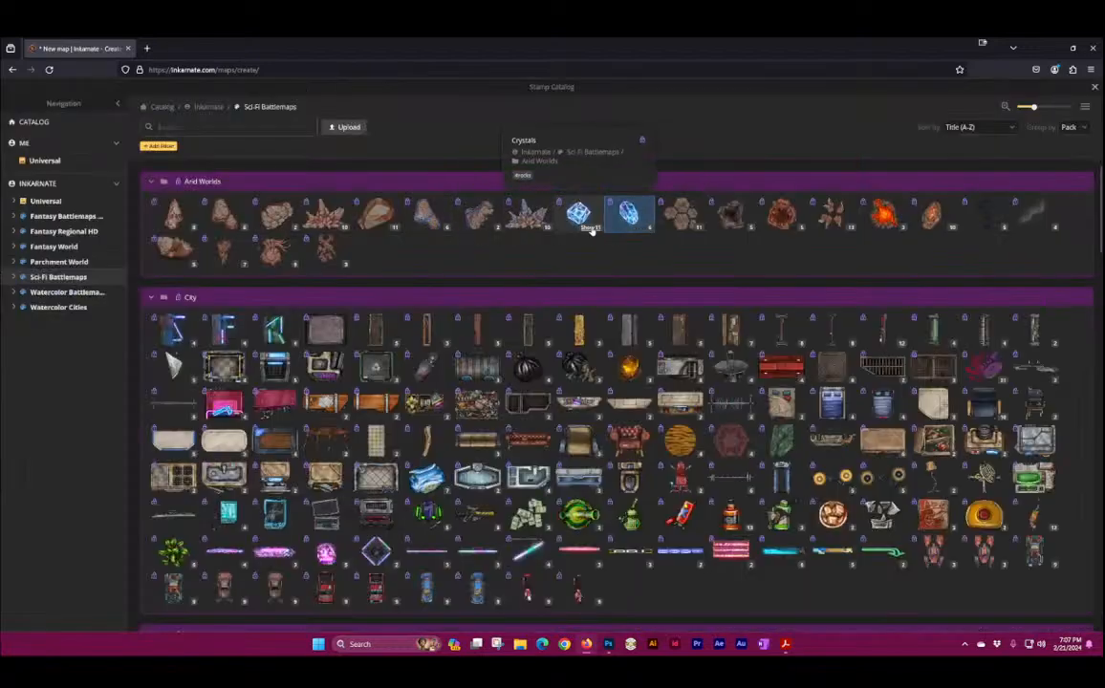
pyautogui.click(641, 228)
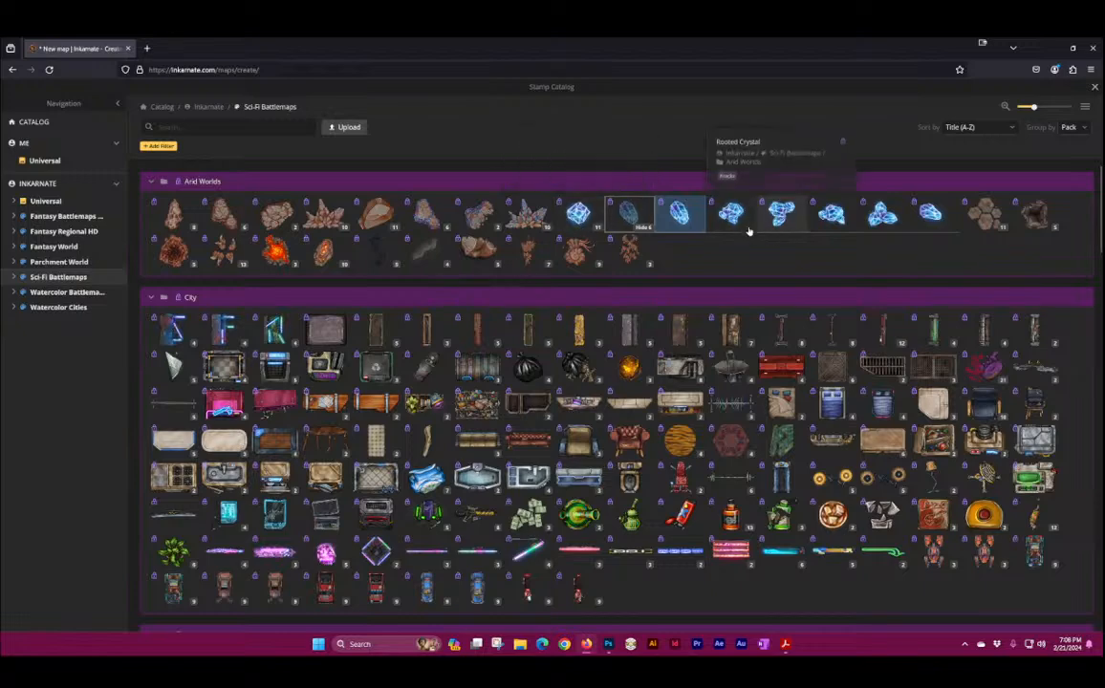
pyautogui.click(669, 209)
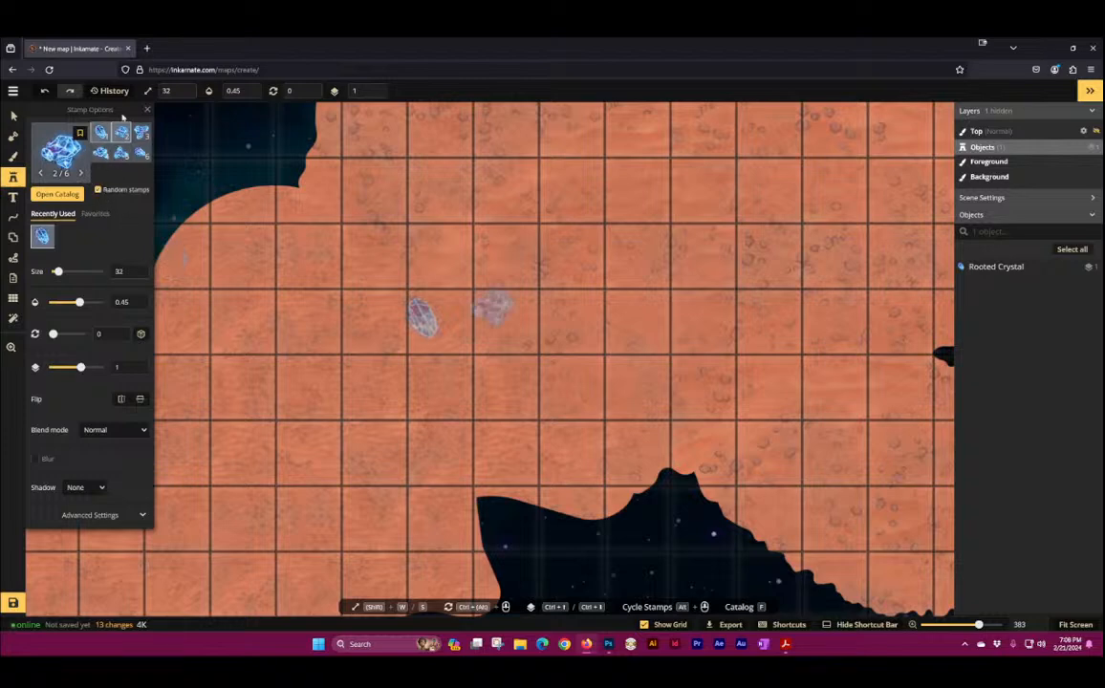
pyautogui.click(715, 260)
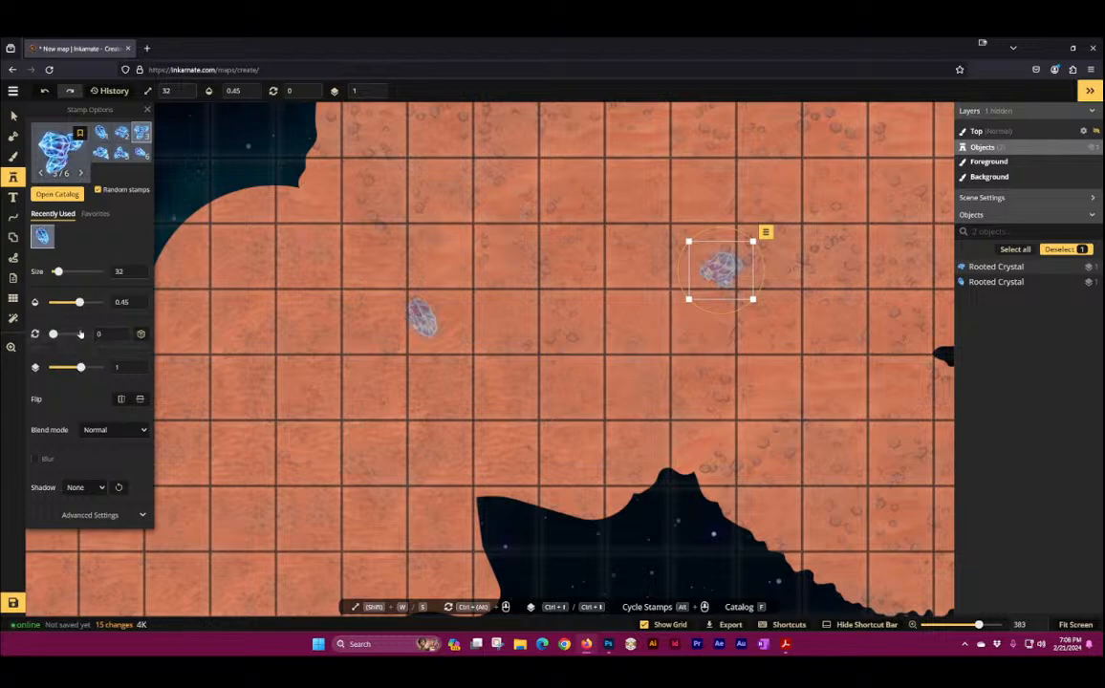
# Step: Set the stamp opacity to 1 and place two more Rooted Crystals, one near the upper middle and one farther west
pyautogui.moveTo(82, 303); pyautogui.dragTo(99, 302)
pyautogui.click(530, 230)
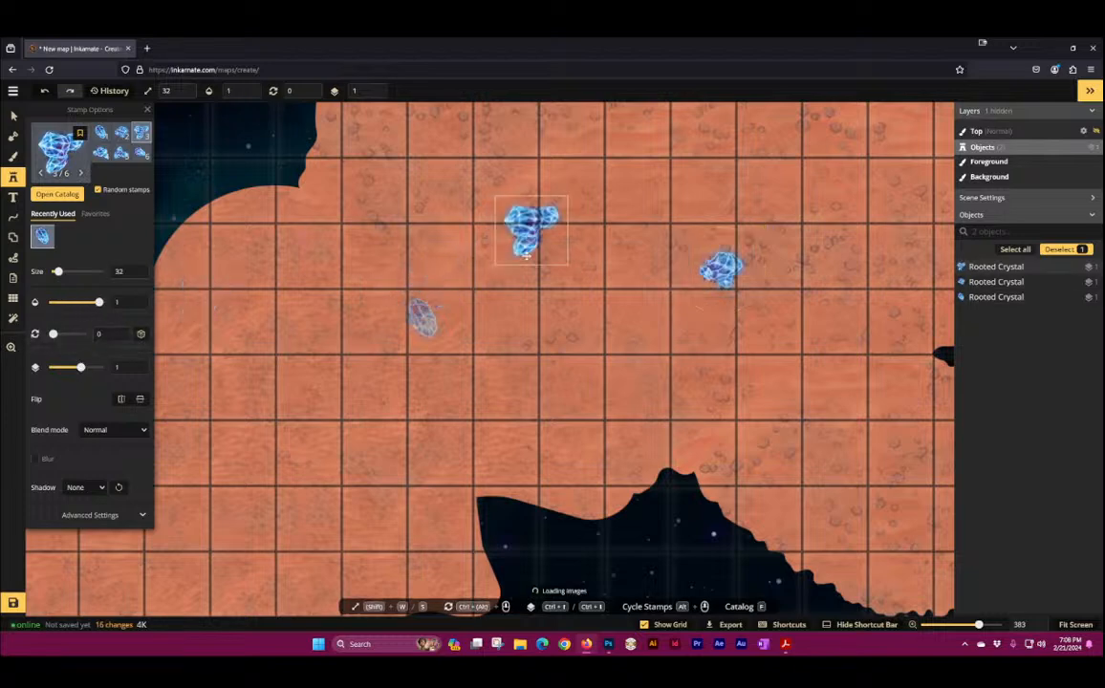
pyautogui.click(296, 351)
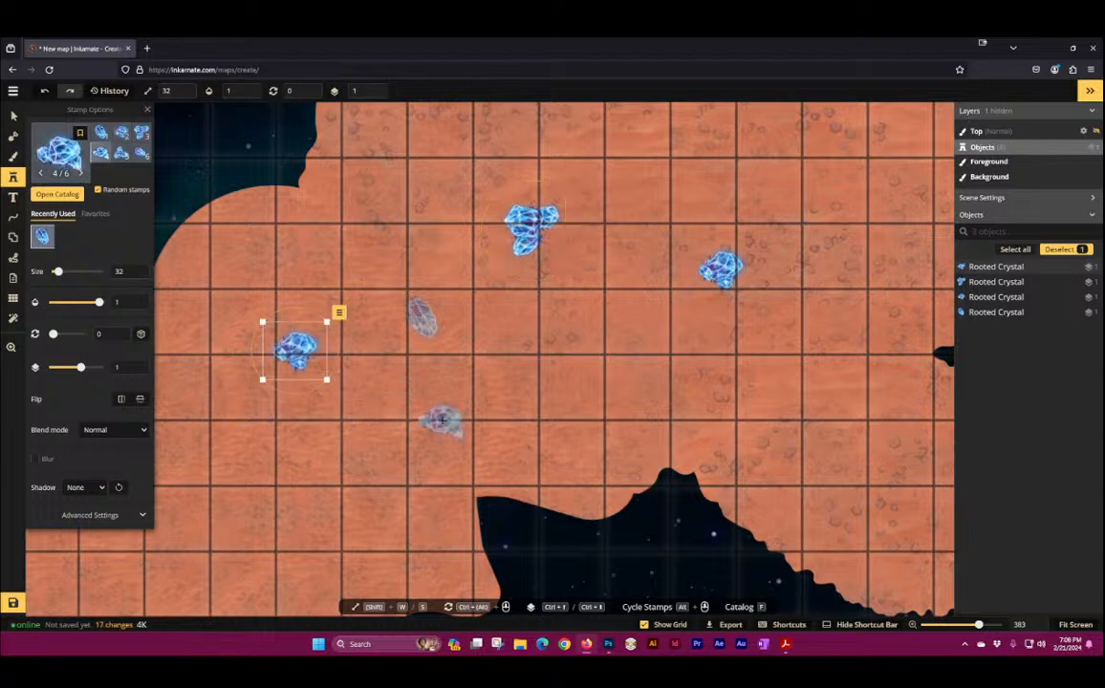
# Step: Enable random rotation for the stamp and scatter six more Rooted Crystals around the semi-transparent one
pyautogui.click(140, 335)
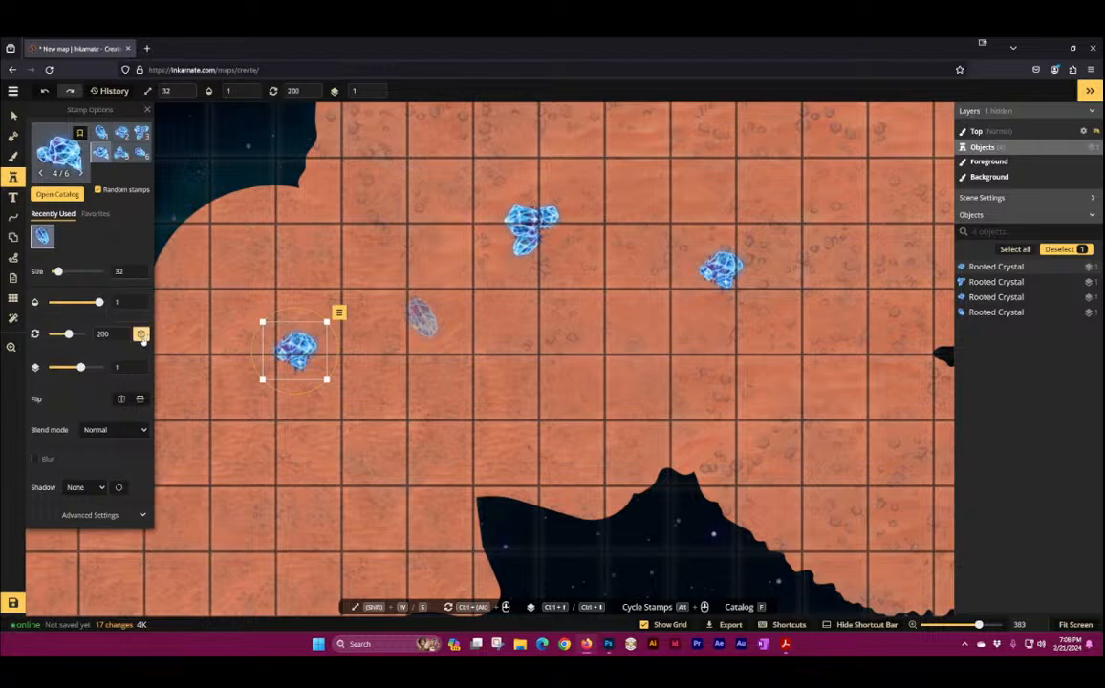
pyautogui.click(365, 248)
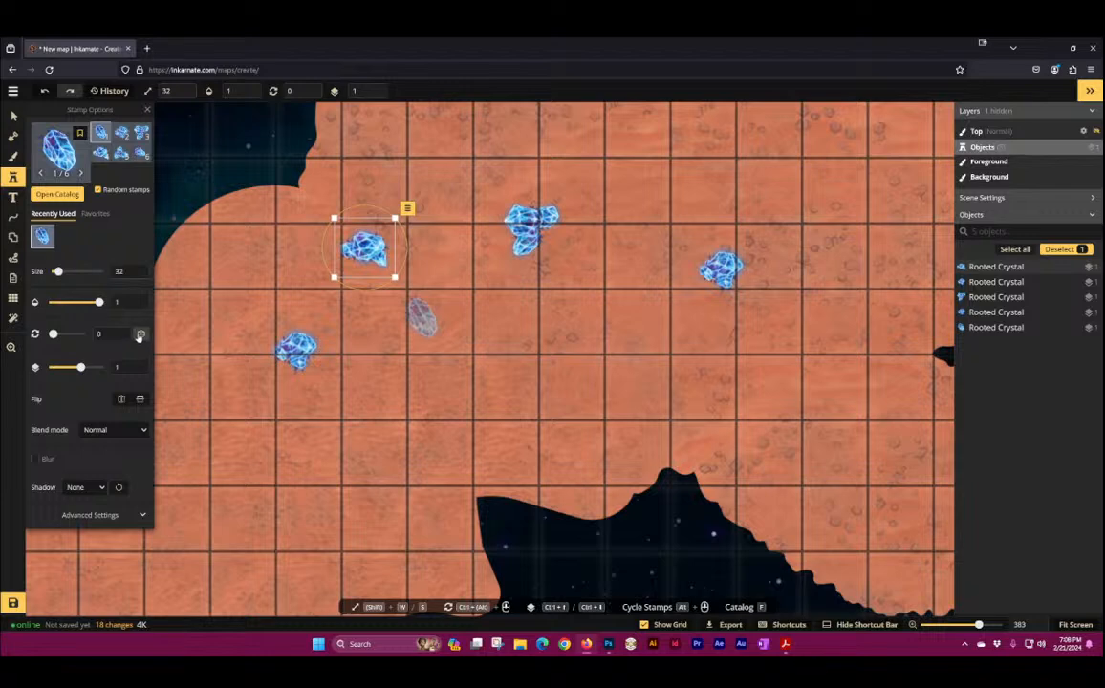
pyautogui.click(517, 355)
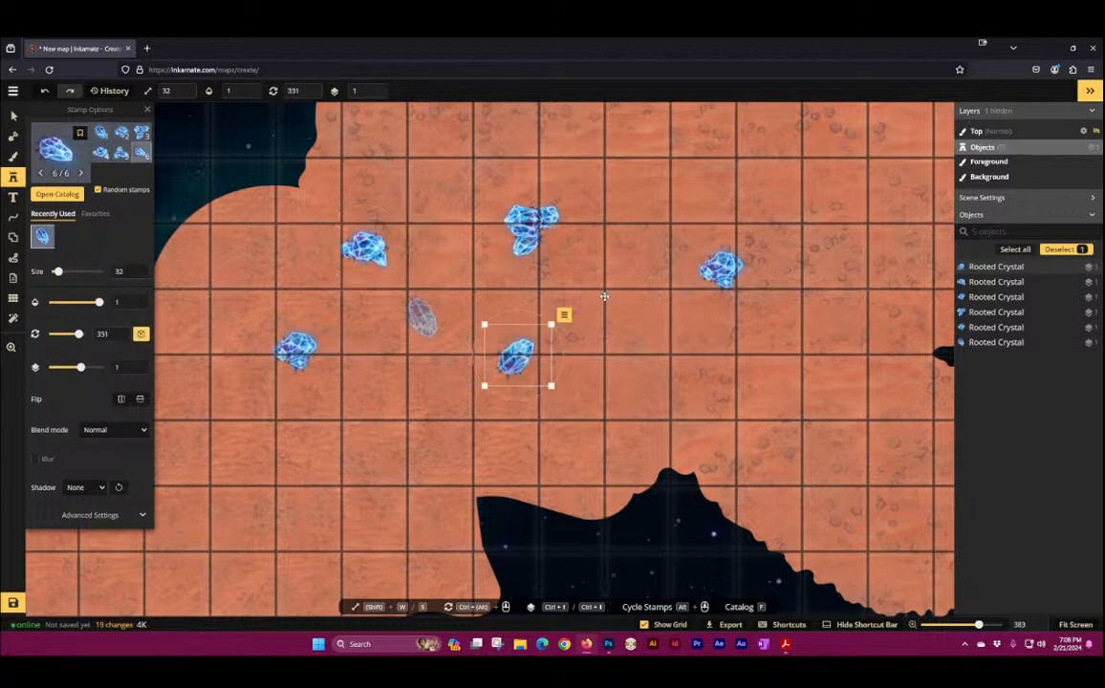
pyautogui.click(599, 297)
pyautogui.click(514, 411)
pyautogui.click(407, 433)
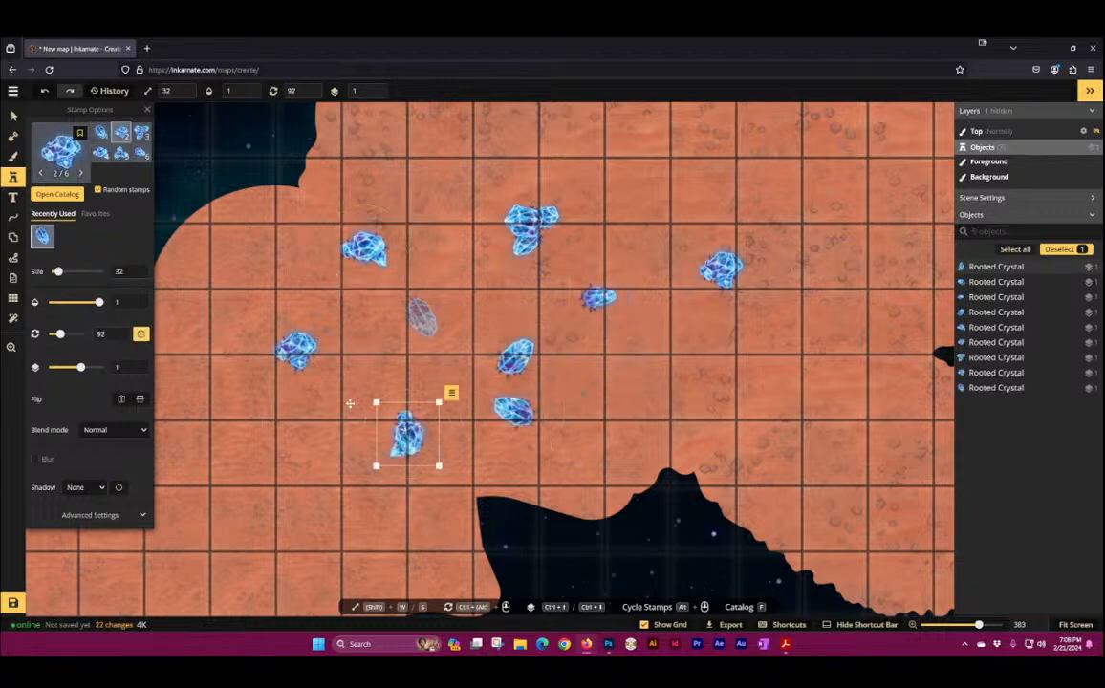
pyautogui.click(316, 413)
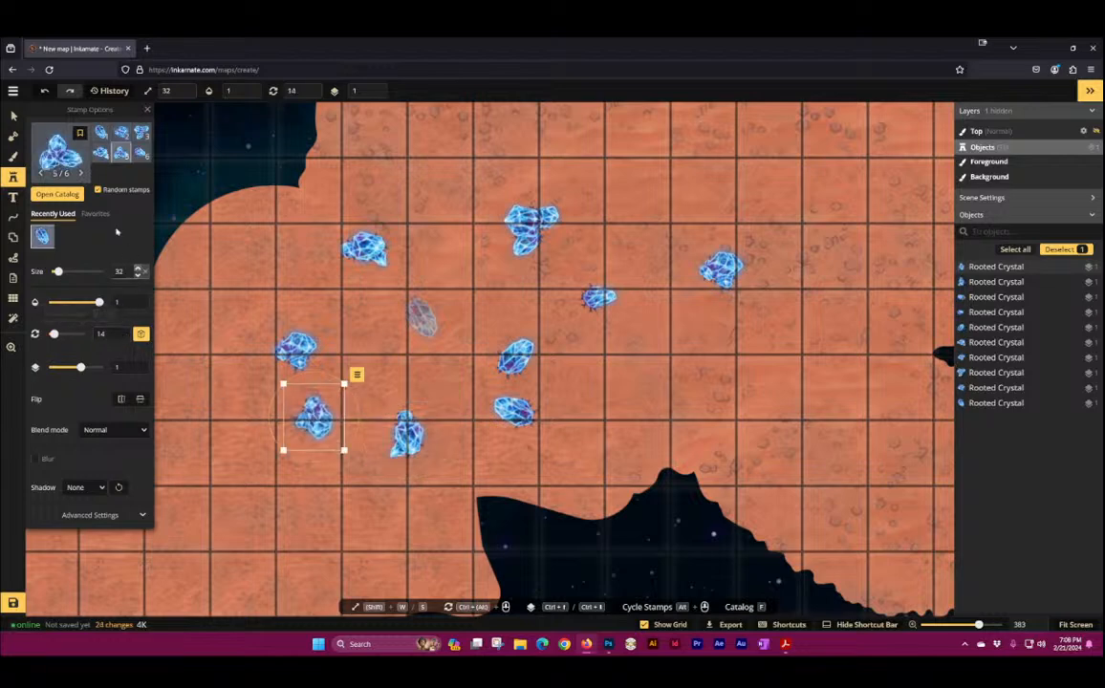
# Step: Select the semi-transparent Rooted Crystal in the middle of the group and delete it
pyautogui.click(13, 115)
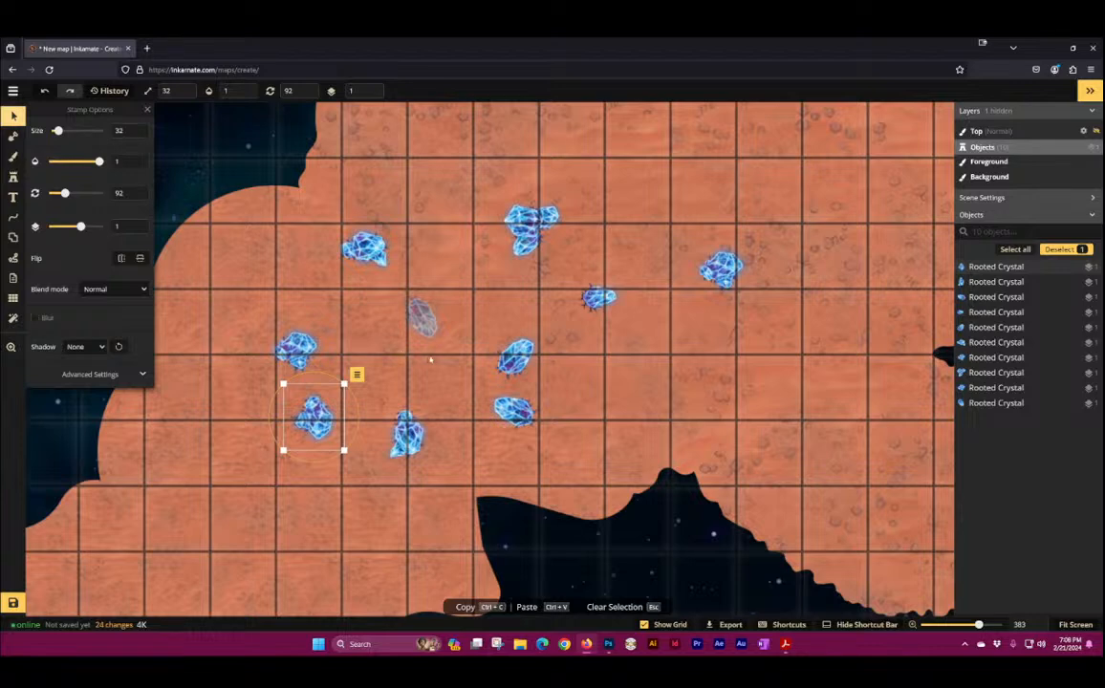
pyautogui.click(423, 319)
pyautogui.press('Delete')
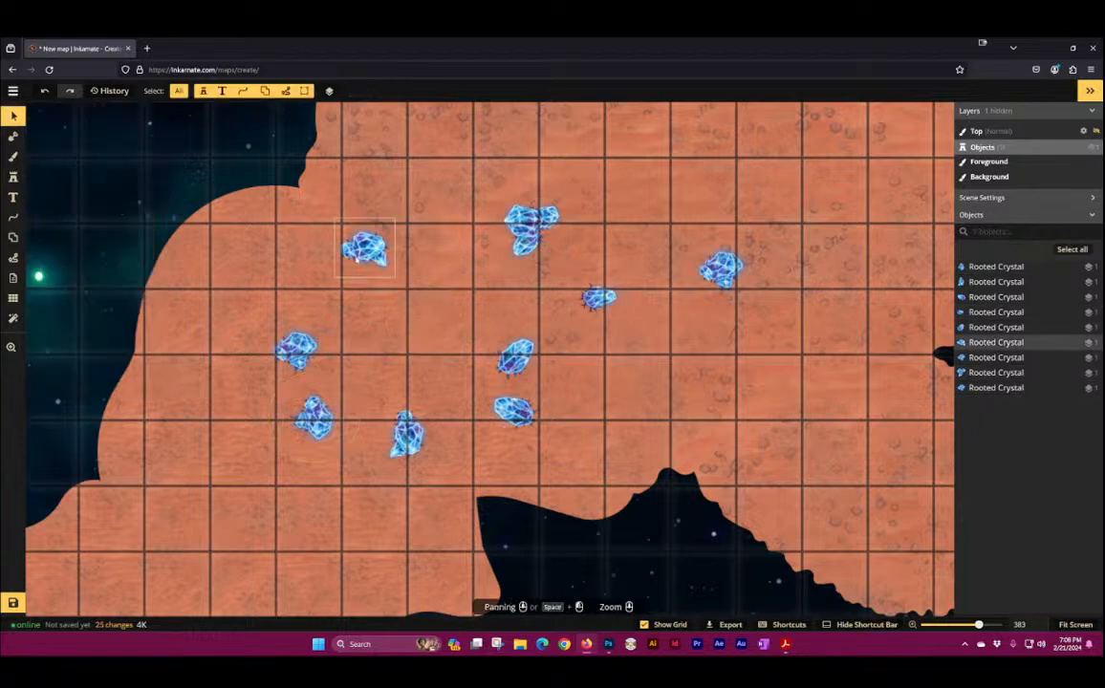
# Step: Rotate the northwestern Rooted Crystal to 343 and clear the selection
pyautogui.click(359, 245)
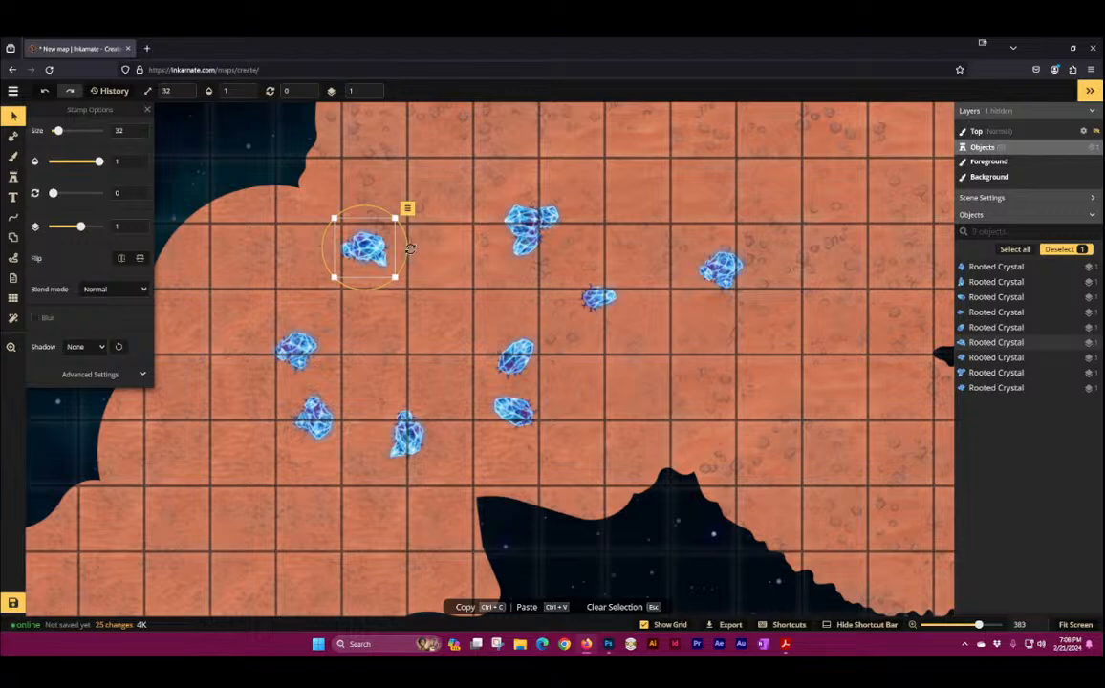
pyautogui.moveTo(407, 238); pyautogui.dragTo(423, 214)
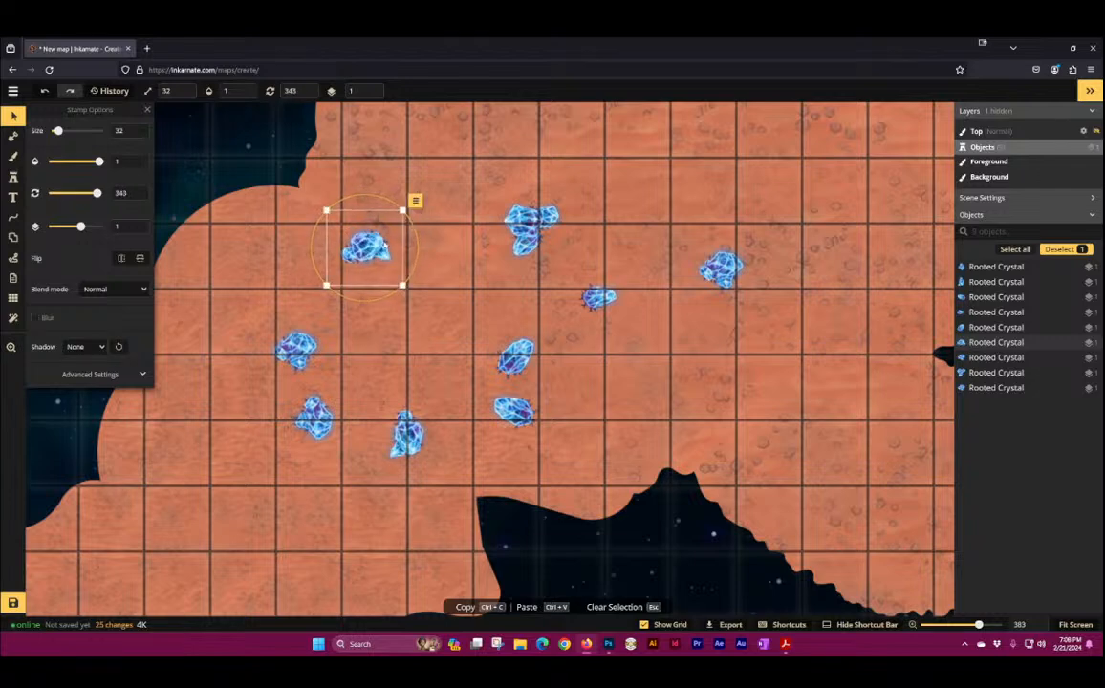
pyautogui.click(260, 188)
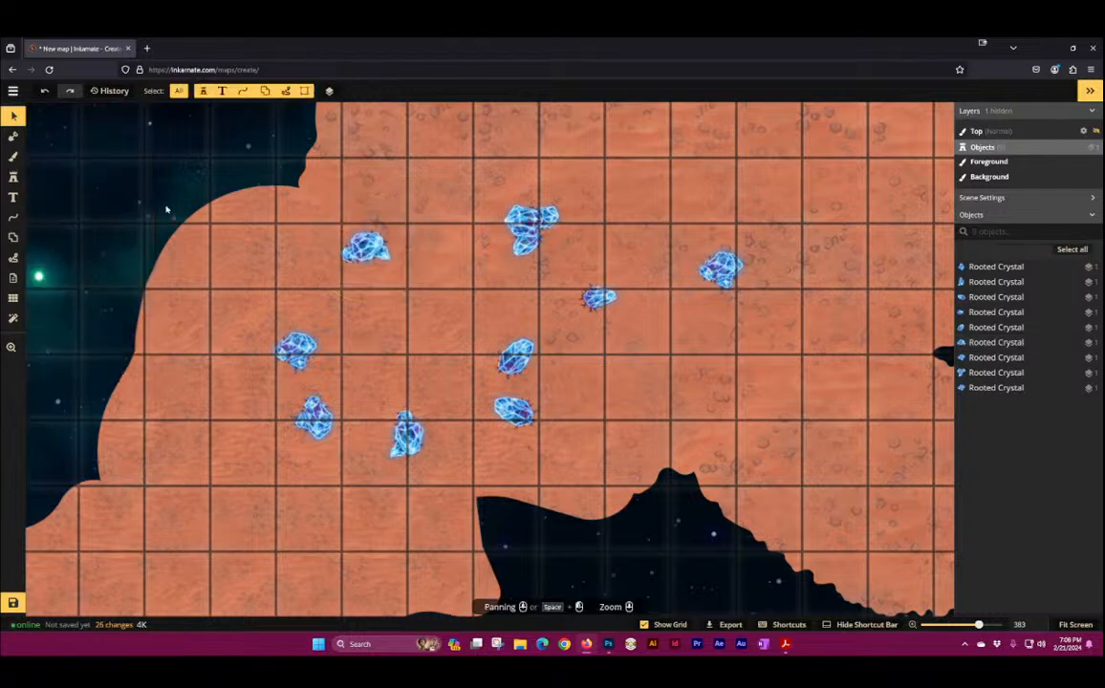
# Step: Choose the Corroded Stone stamp from the Arid Worlds pack and place three stones among the crystals
pyautogui.click(13, 178)
pyautogui.click(53, 149)
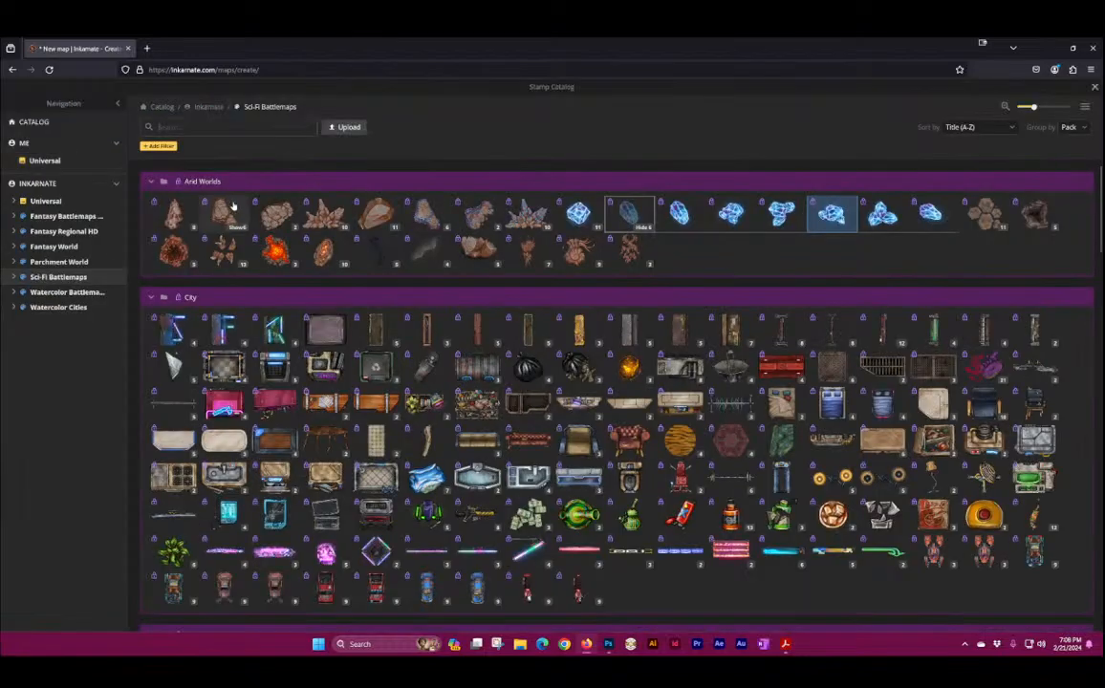
pyautogui.click(183, 214)
pyautogui.click(272, 255)
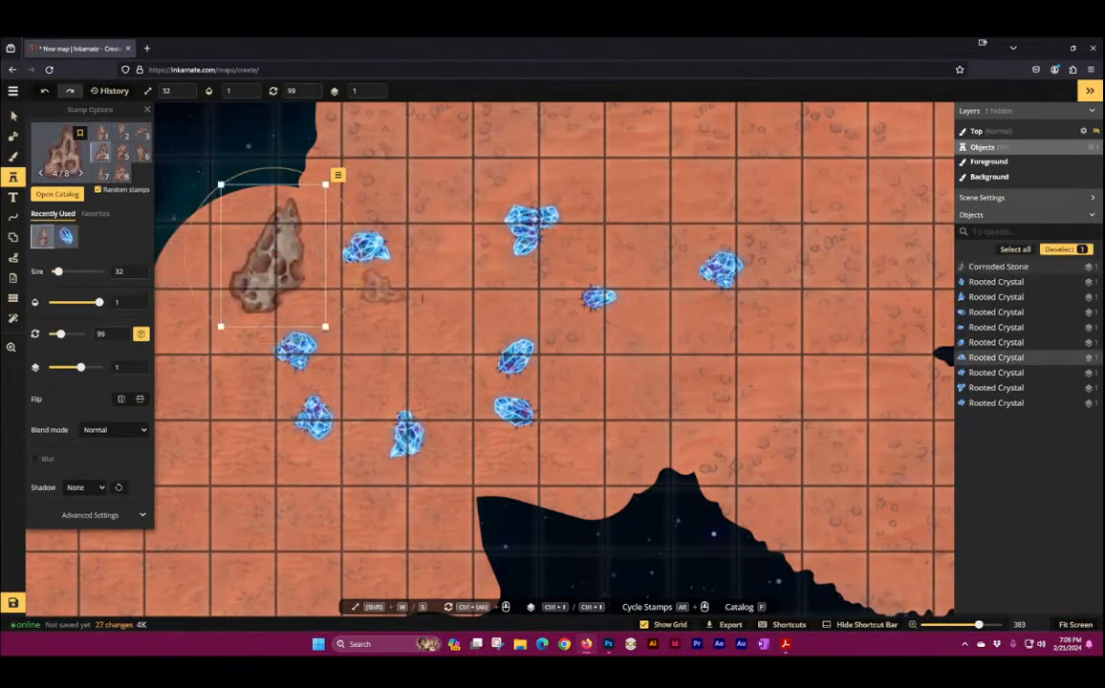
pyautogui.click(428, 303)
pyautogui.click(417, 366)
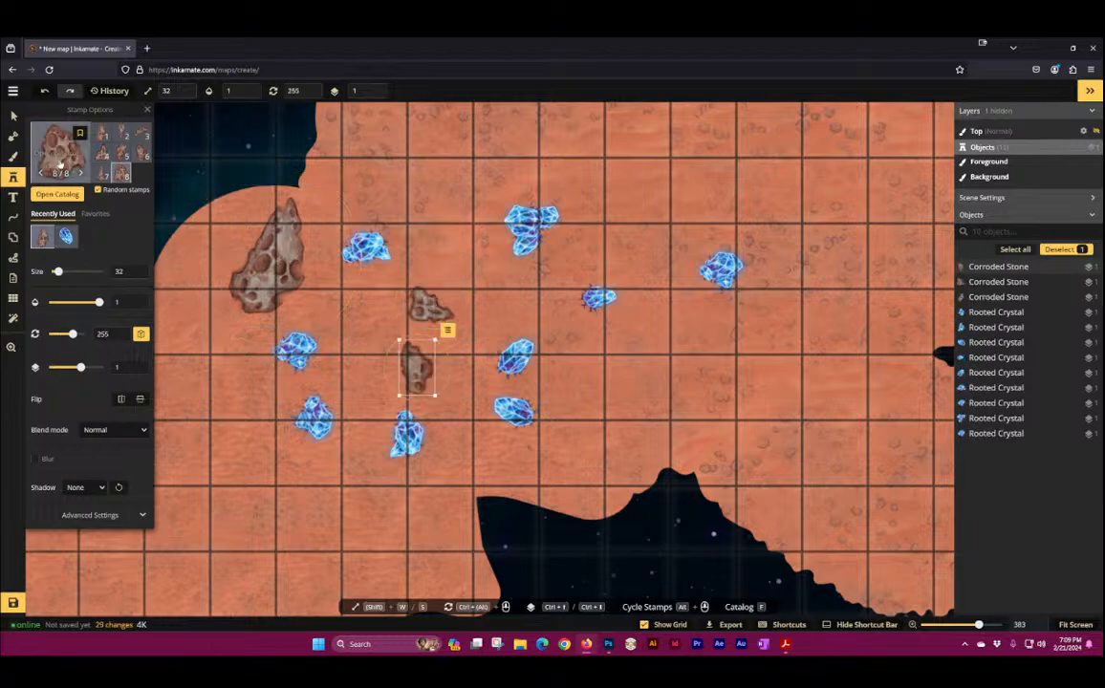
# Step: Choose the Big Rock stamp from the Arid Worlds pack and place four rocks across the northern part of the floor
pyautogui.click(59, 148)
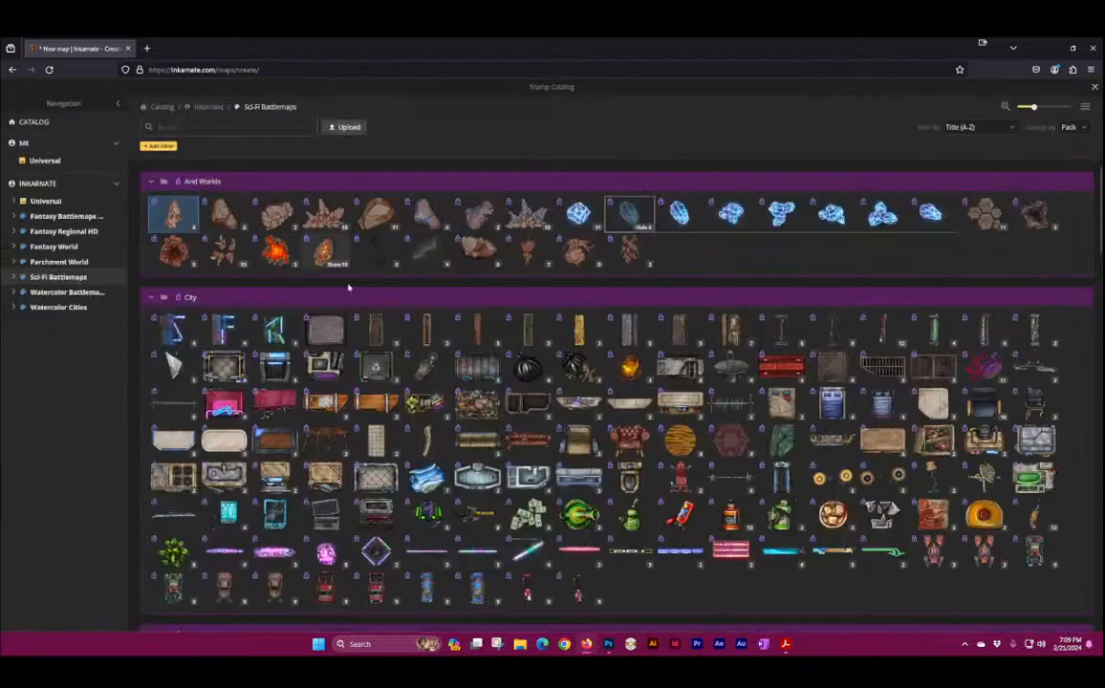
pyautogui.click(226, 216)
pyautogui.scroll(3, 369, 346)
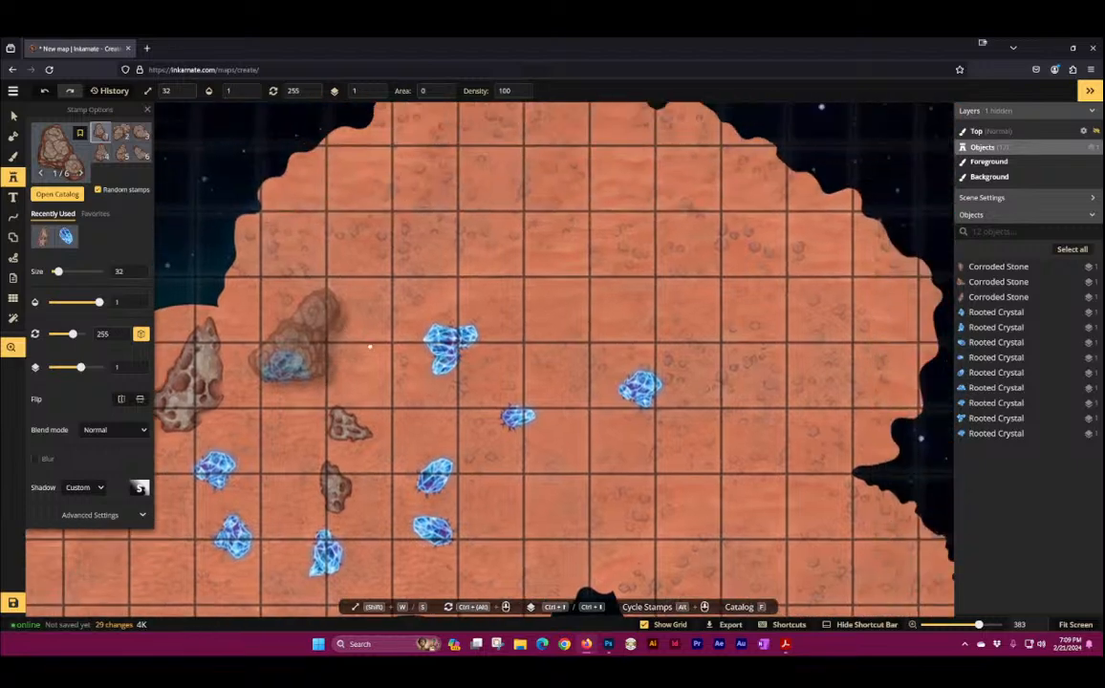
pyautogui.moveTo(370, 345); pyautogui.dragTo(427, 356)
pyautogui.click(437, 212)
pyautogui.click(584, 232)
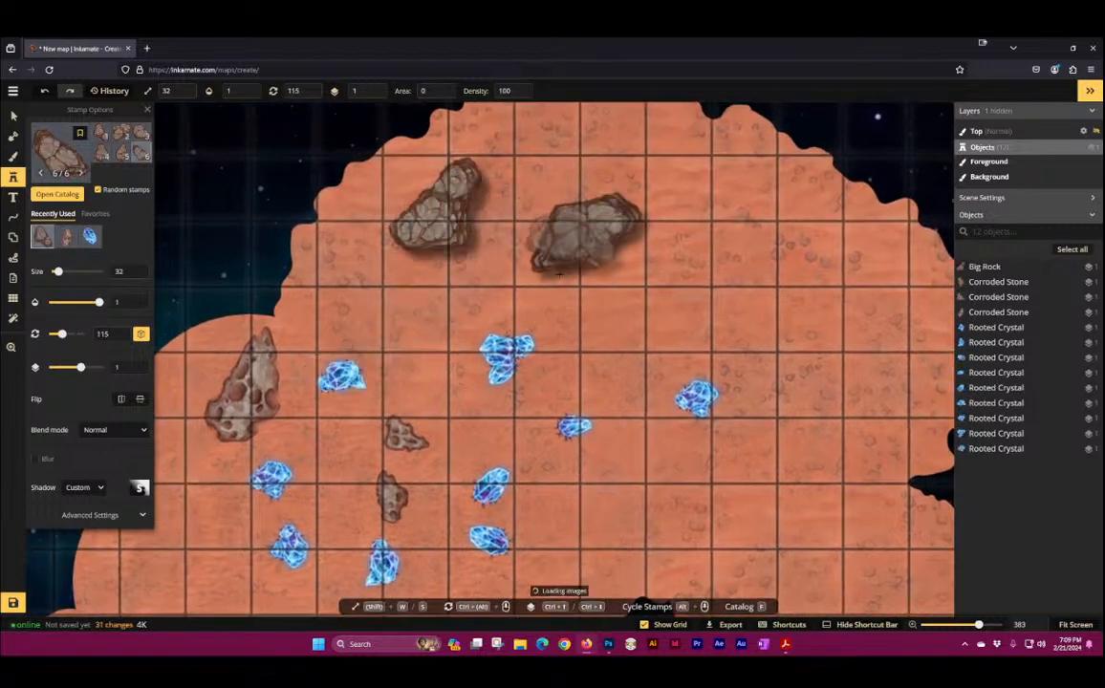
pyautogui.click(658, 308)
pyautogui.click(761, 241)
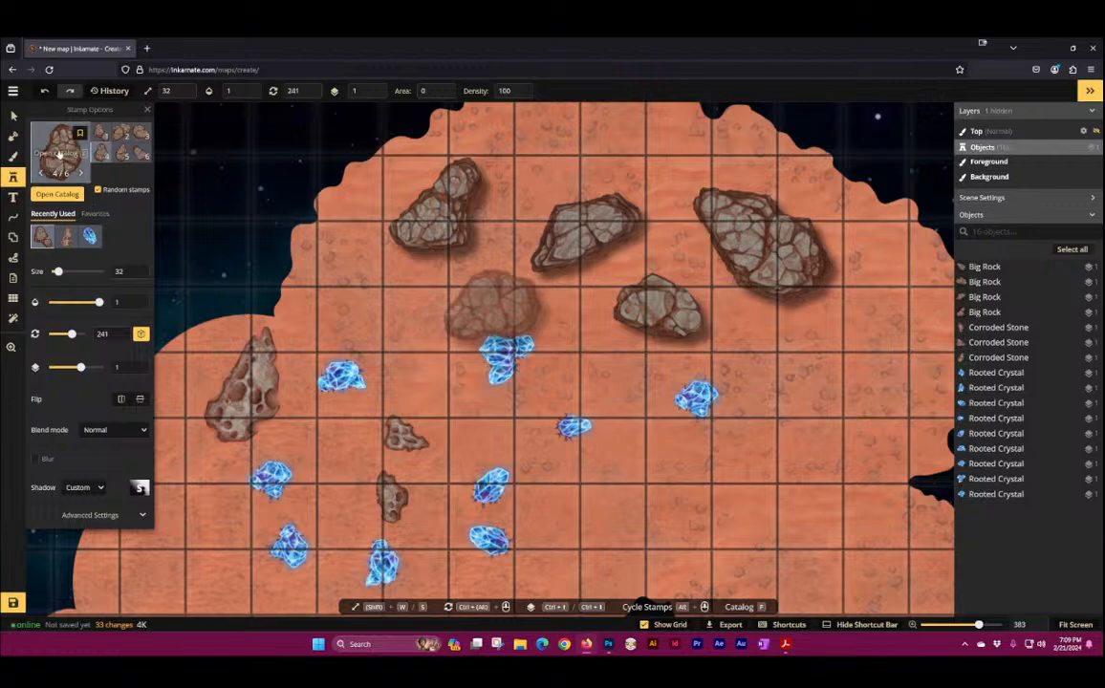
# Step: Choose the Cliff Rock stamp from the Arid Worlds pack and place three of them on the eastern part of the floor
pyautogui.click(59, 153)
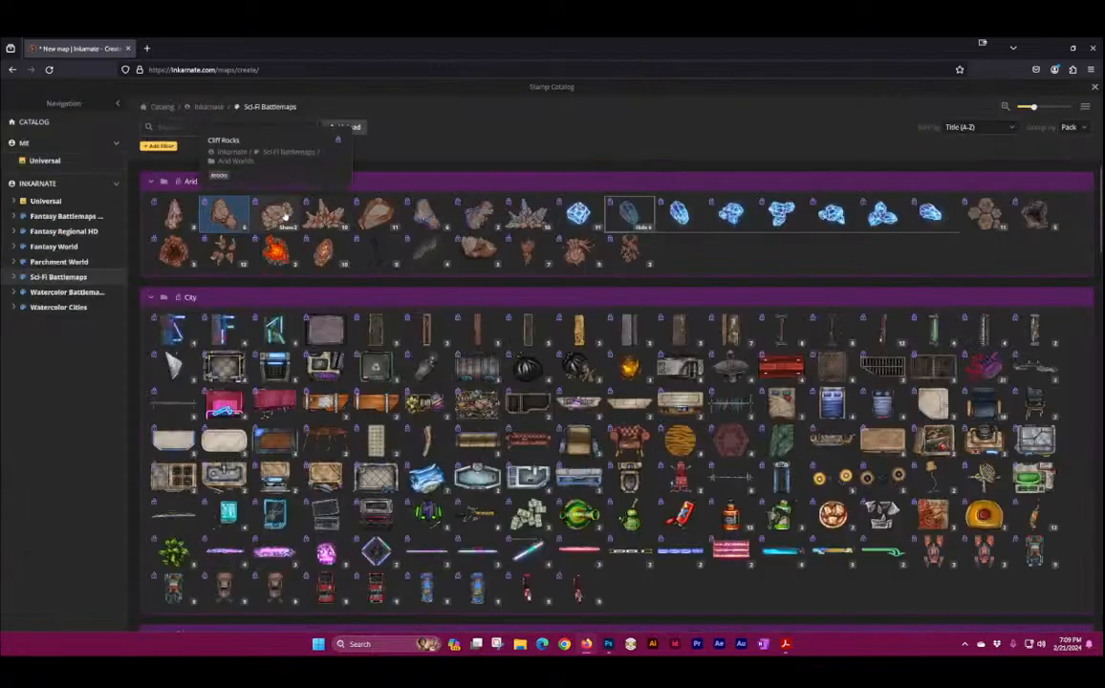
pyautogui.click(225, 213)
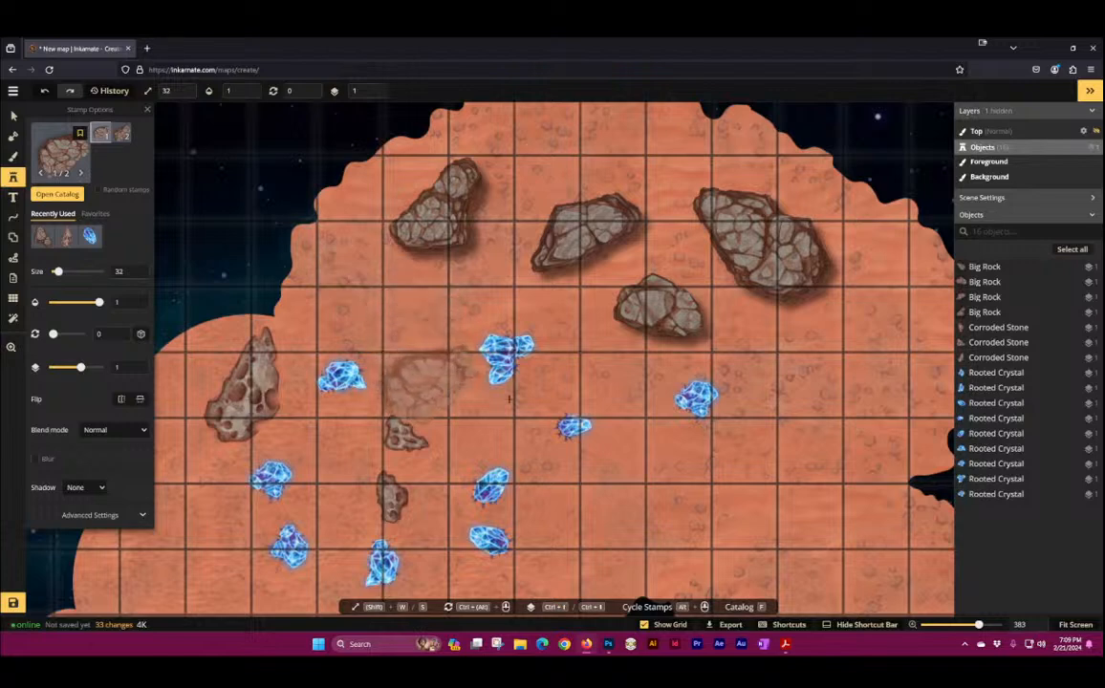
pyautogui.click(643, 465)
pyautogui.press('space')
pyautogui.moveTo(756, 547); pyautogui.dragTo(442, 404)
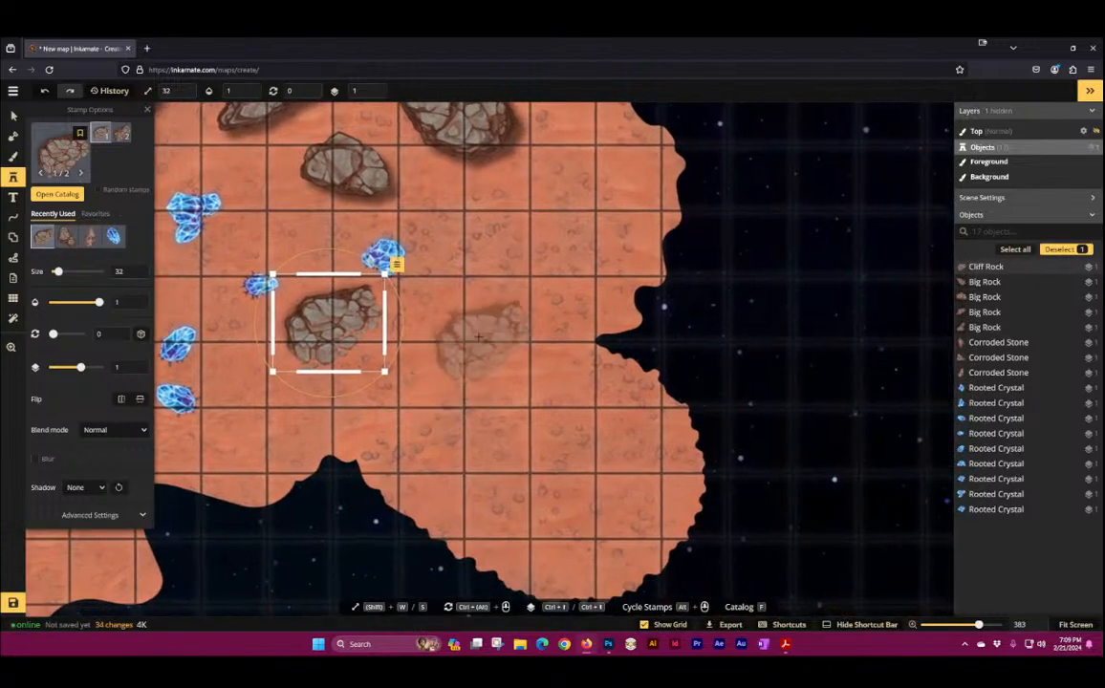
pyautogui.click(478, 335)
pyautogui.click(549, 217)
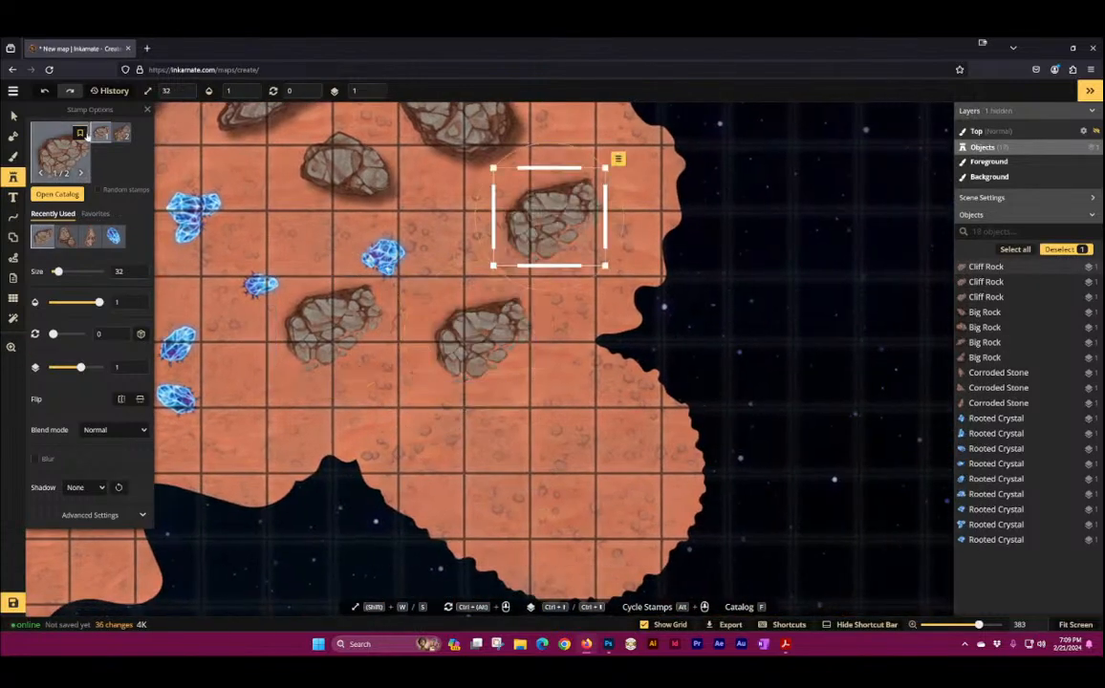
# Step: Place the second Cliff Rock variant on the southeastern lobe of the floor and reopen the stamp catalog
pyautogui.click(120, 134)
pyautogui.click(466, 483)
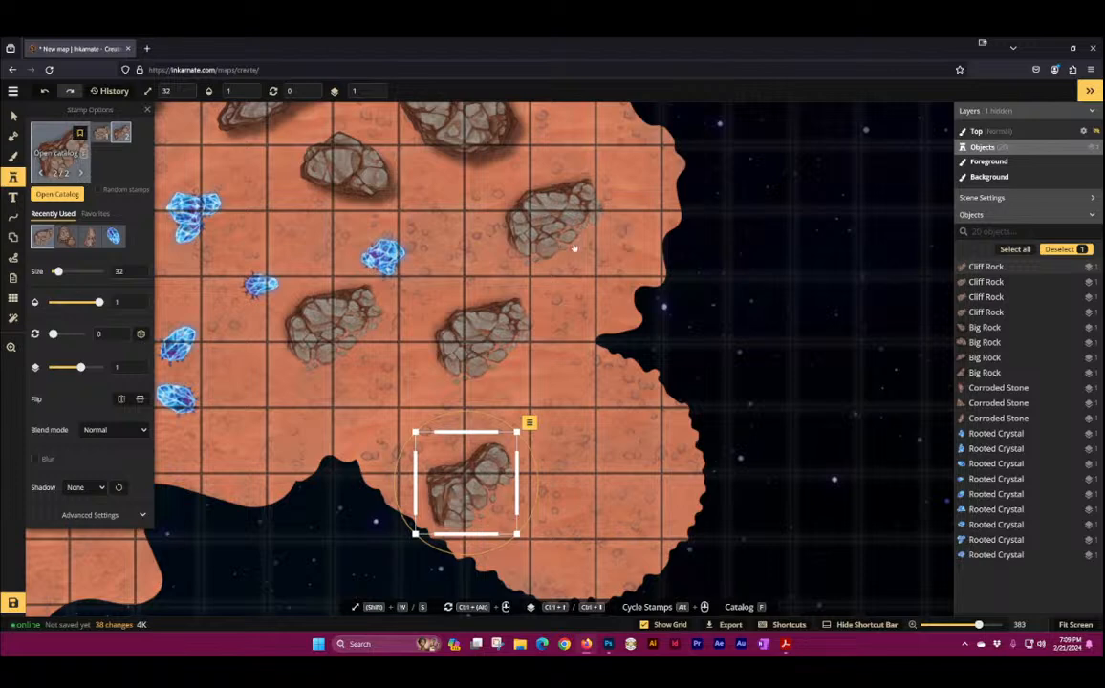
pyautogui.press('f')
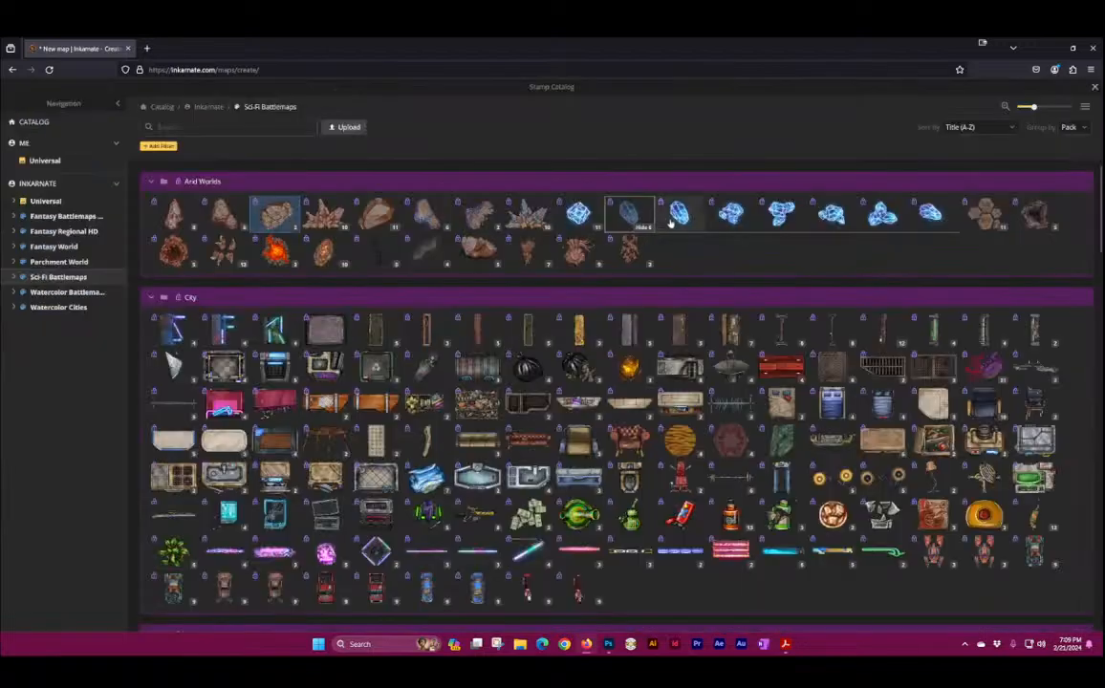
# Step: Choose the Pointy Rock stamp from the Arid Worlds pack and place four of them across the southwestern part of the floor
pyautogui.click(321, 211)
pyautogui.moveTo(167, 290); pyautogui.dragTo(523, 173)
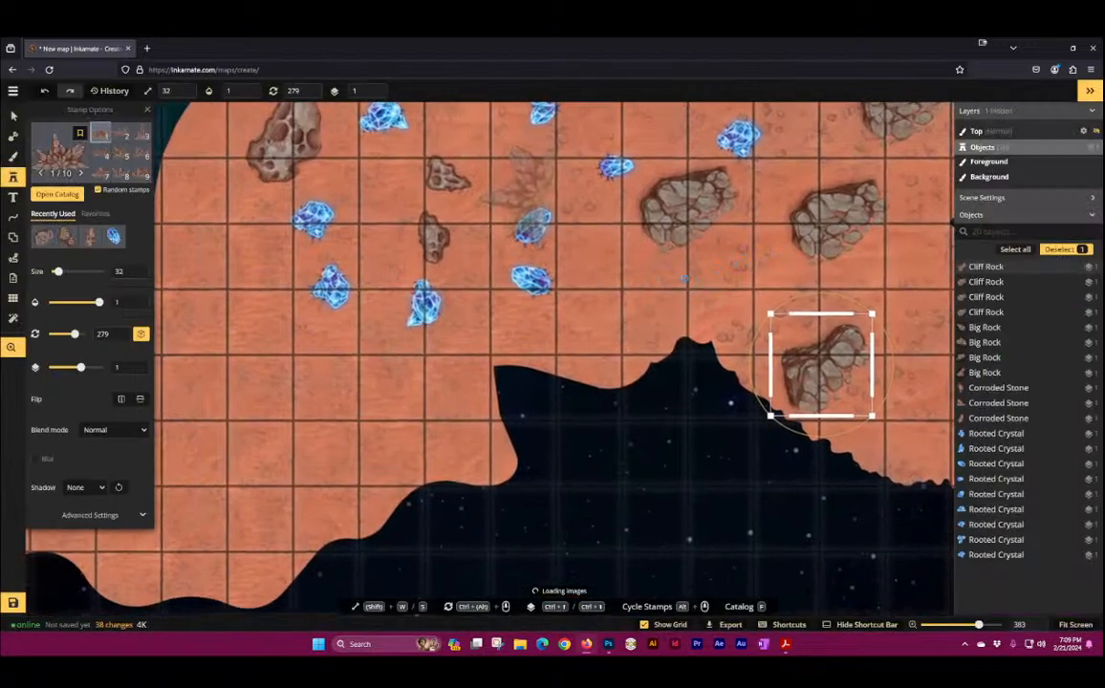
pyautogui.click(309, 408)
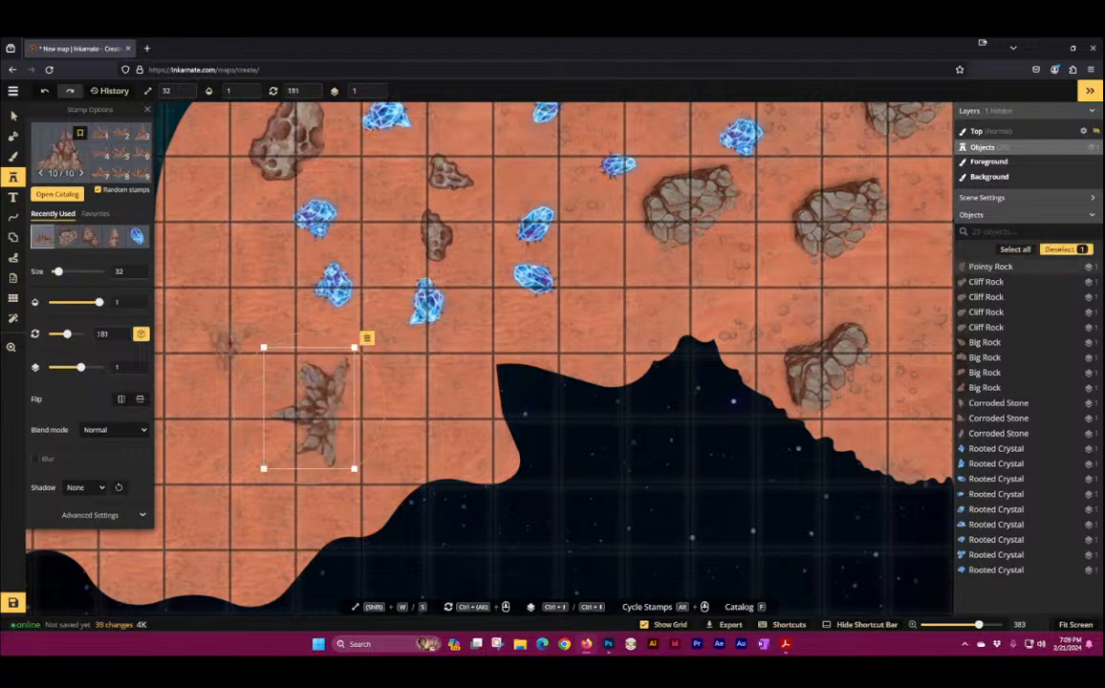
pyautogui.moveTo(226, 323); pyautogui.dragTo(383, 245)
pyautogui.click(349, 281)
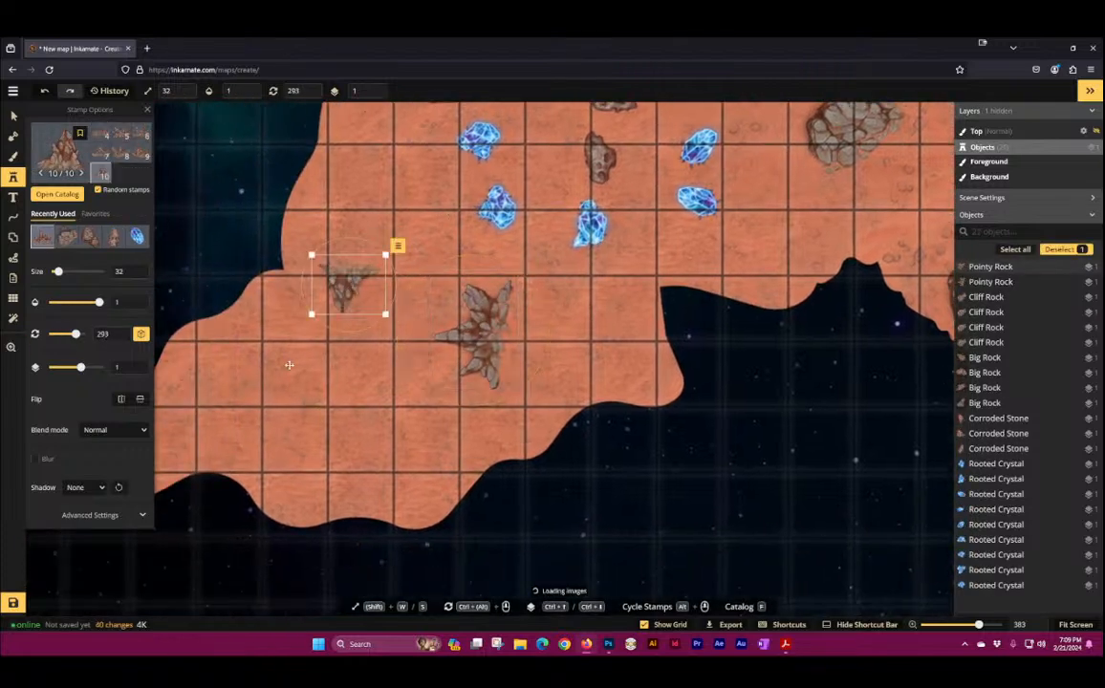
pyautogui.click(317, 392)
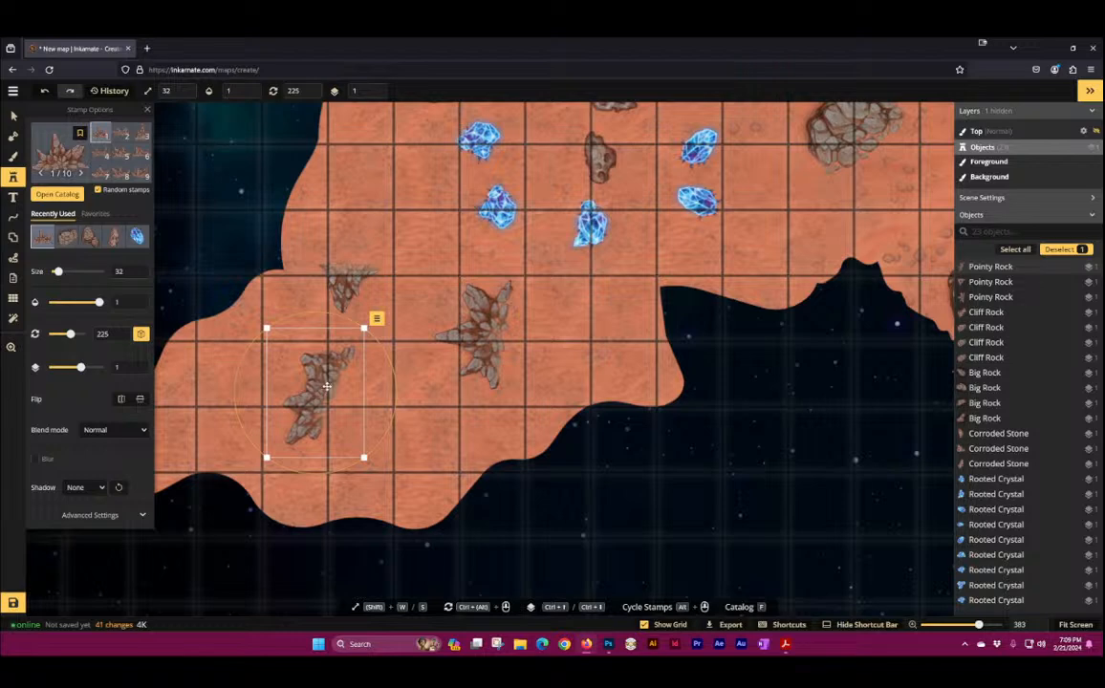
pyautogui.click(441, 458)
# Step: Rotate the southernmost Pointy Rock to 131 degrees and move it onto the floor's southern edge
pyautogui.scroll(2, 459, 445)
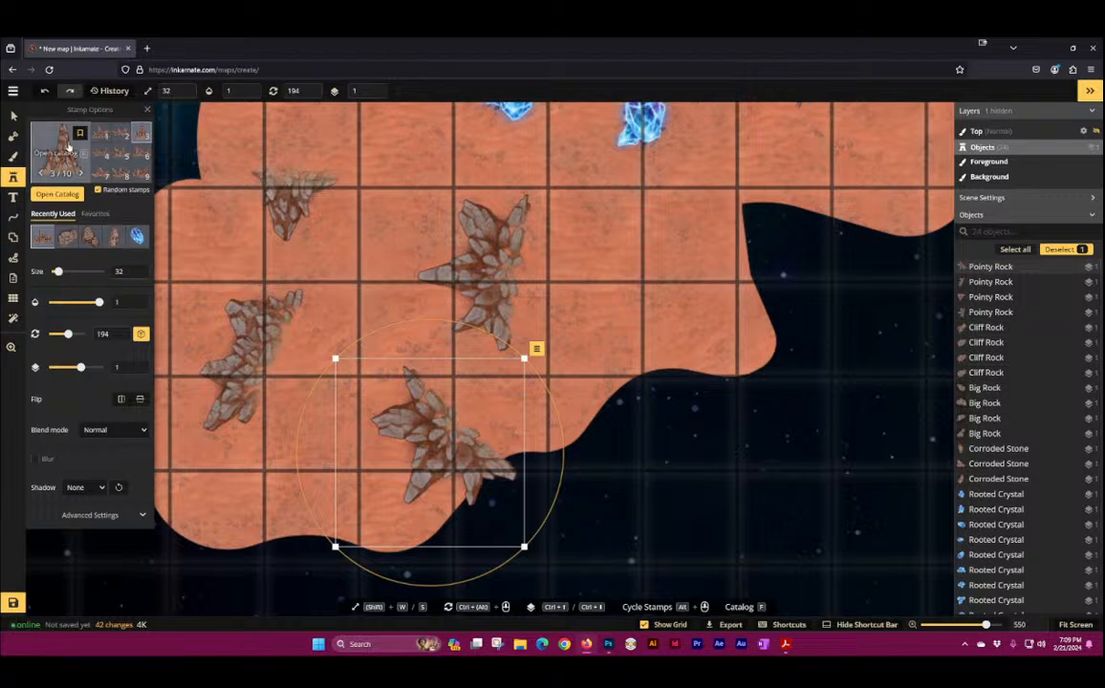
pyautogui.click(14, 114)
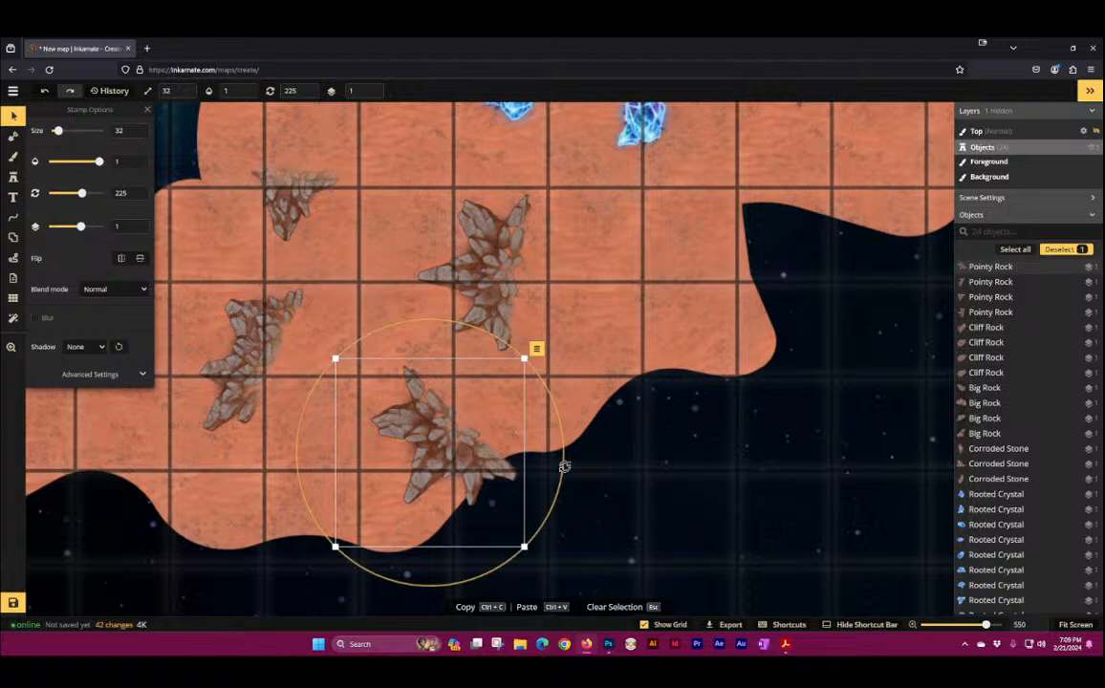
pyautogui.moveTo(563, 467); pyautogui.dragTo(437, 199)
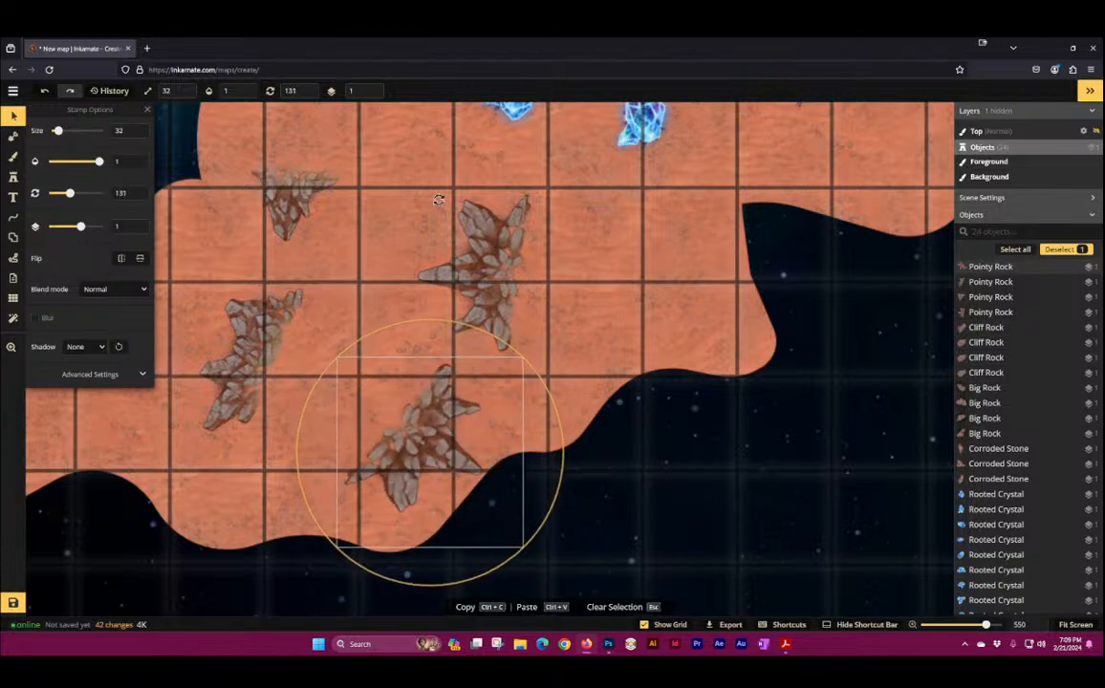
pyautogui.moveTo(416, 447); pyautogui.dragTo(462, 514)
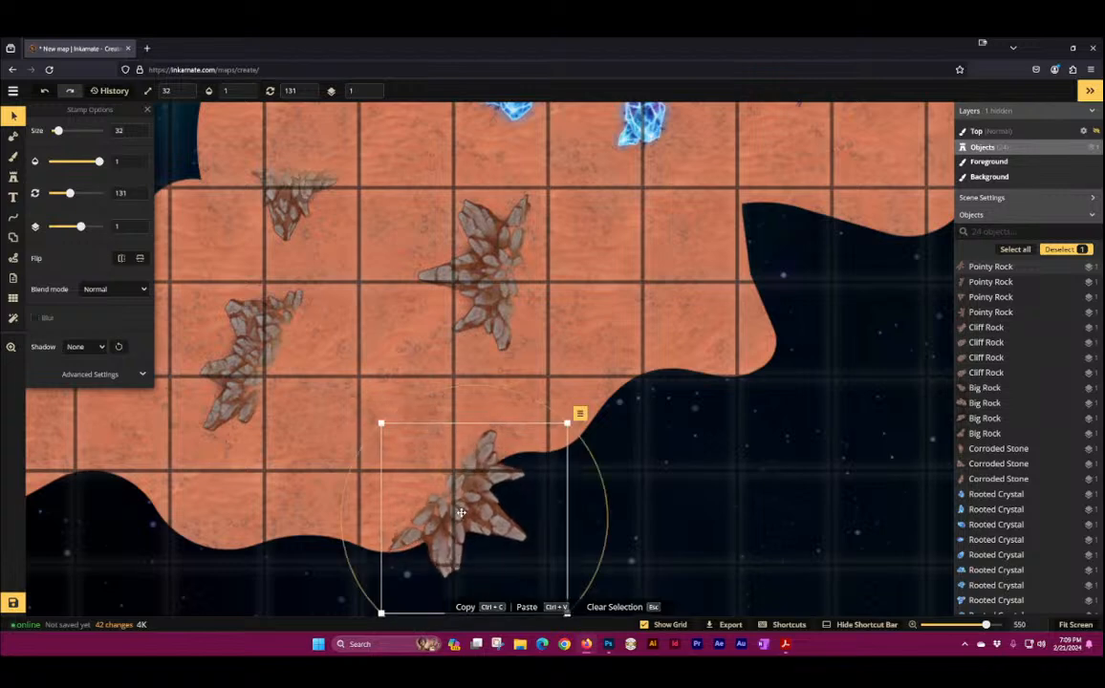
# Step: Rotate the Pointy Rock south of the crystals to 152 degrees and move it along the southern edge beside the neighbouring Pointy Rock
pyautogui.scroll(-5, 626, 455)
pyautogui.moveTo(785, 474); pyautogui.dragTo(686, 413)
pyautogui.scroll(-2, 562, 280)
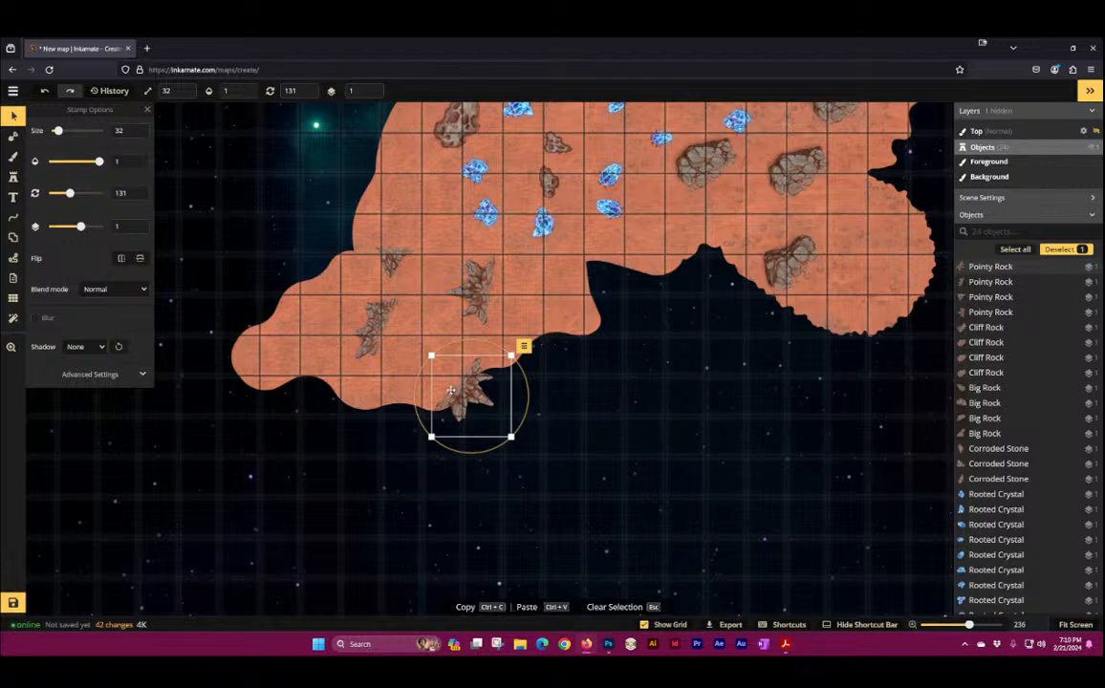
pyautogui.scroll(4, 447, 388)
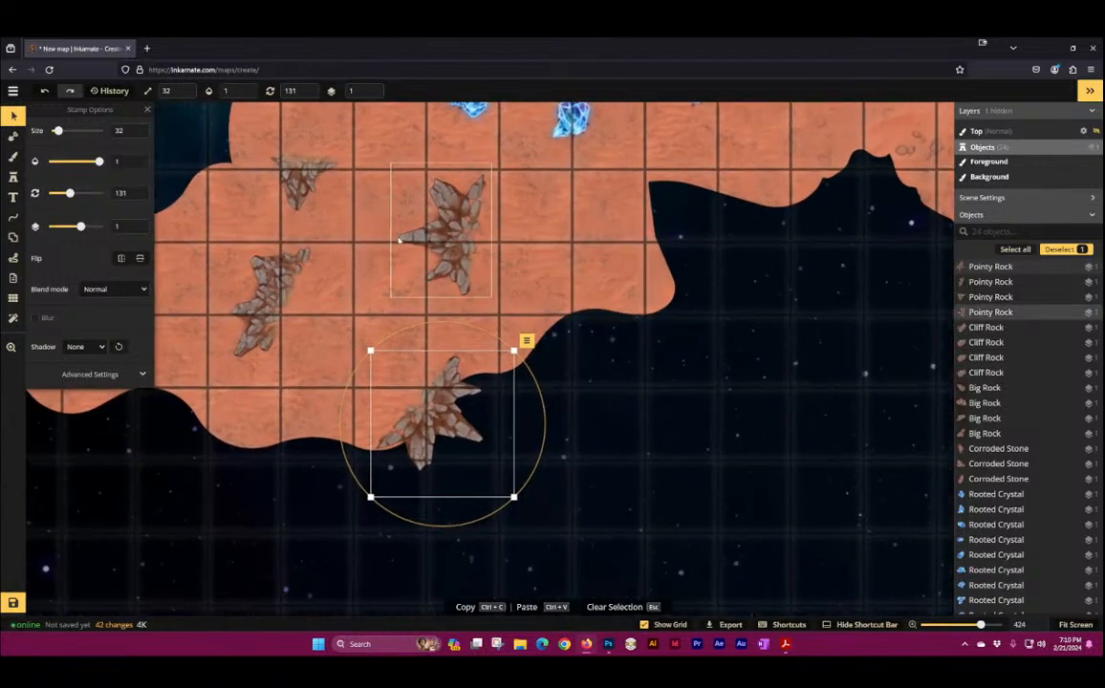
pyautogui.click(456, 250)
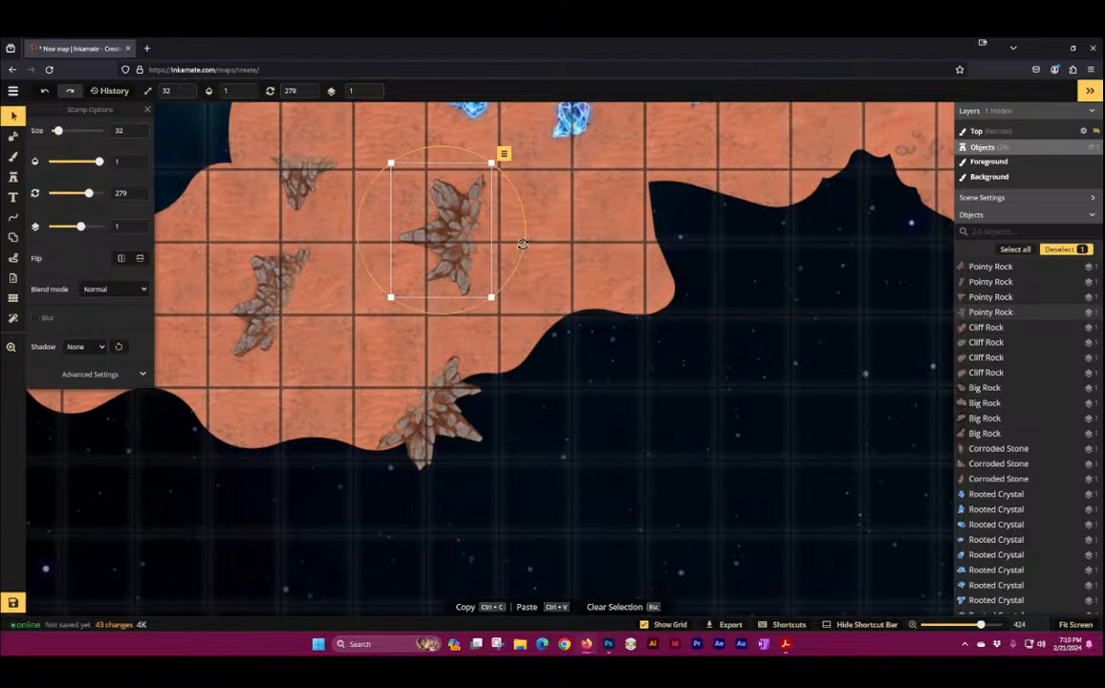
pyautogui.moveTo(522, 245); pyautogui.dragTo(366, 59)
pyautogui.moveTo(417, 215); pyautogui.dragTo(527, 372)
pyautogui.moveTo(621, 351)
pyautogui.mouseDown()
pyautogui.moveTo(604, 316)
pyautogui.moveTo(617, 342)
pyautogui.mouseUp()
pyautogui.moveTo(498, 375); pyautogui.dragTo(501, 368)
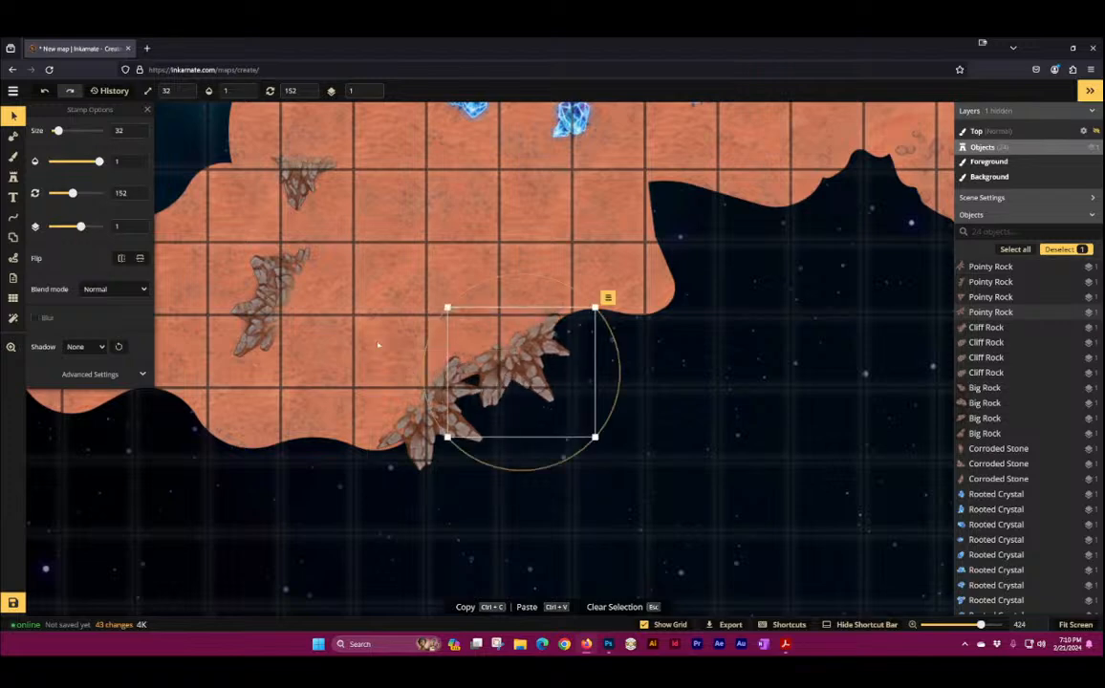
# Step: Choose the Rock stamp from the Arid Worlds pack and place two rocks in the middle of the southwestern floor
pyautogui.click(13, 177)
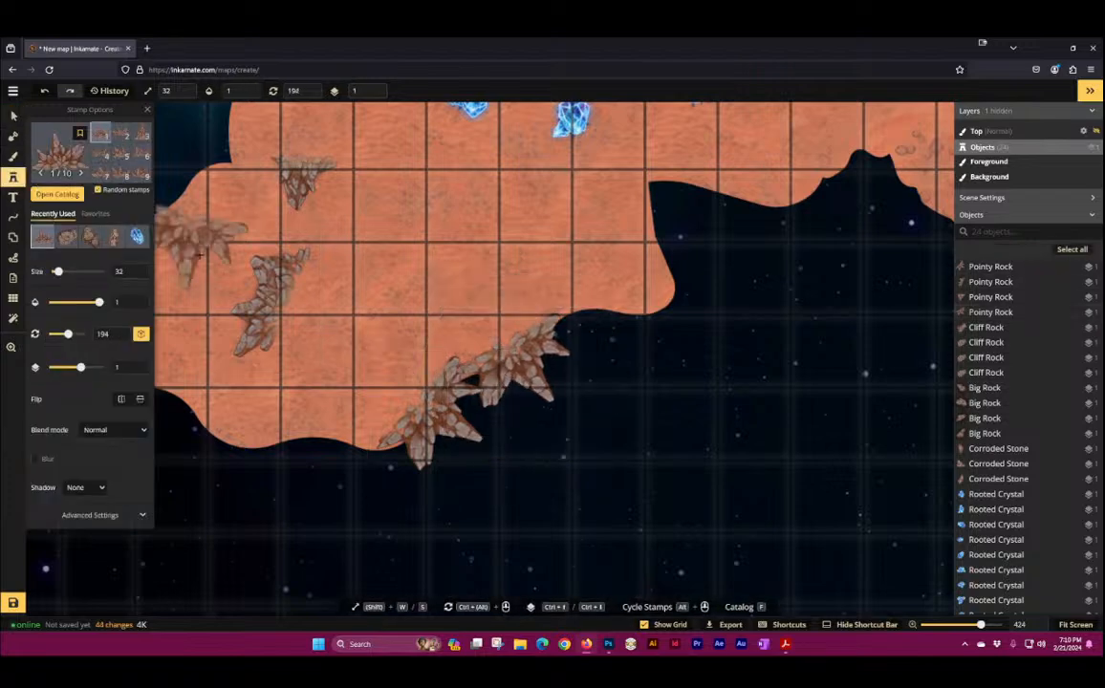
pyautogui.click(54, 158)
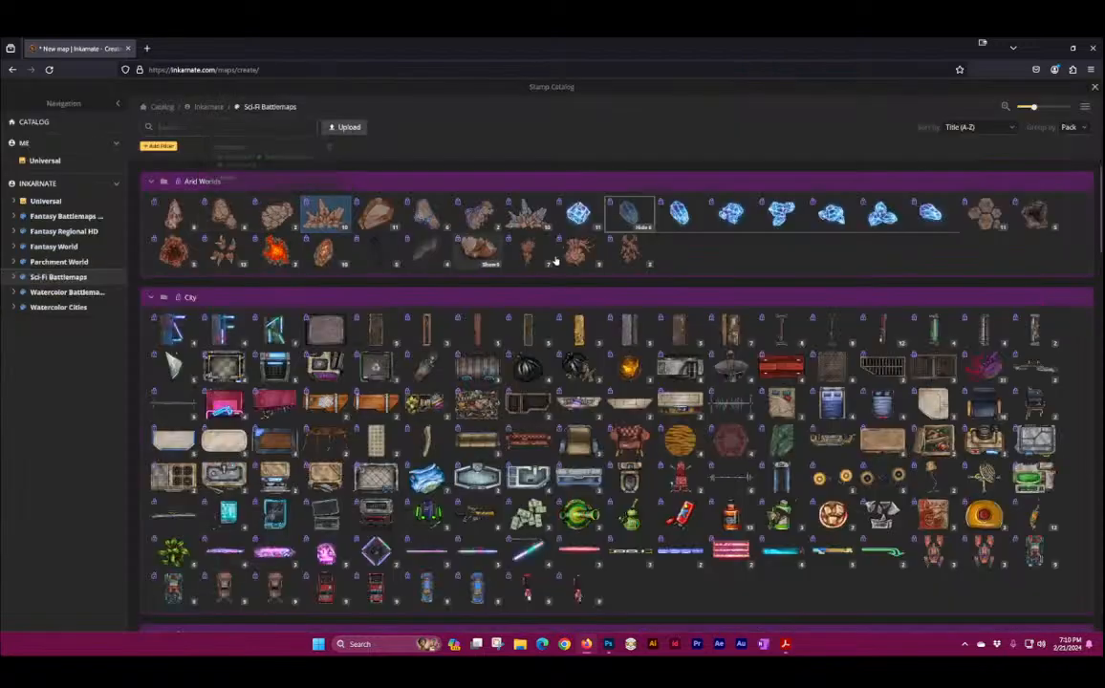
pyautogui.click(389, 207)
pyautogui.click(439, 260)
pyautogui.click(506, 213)
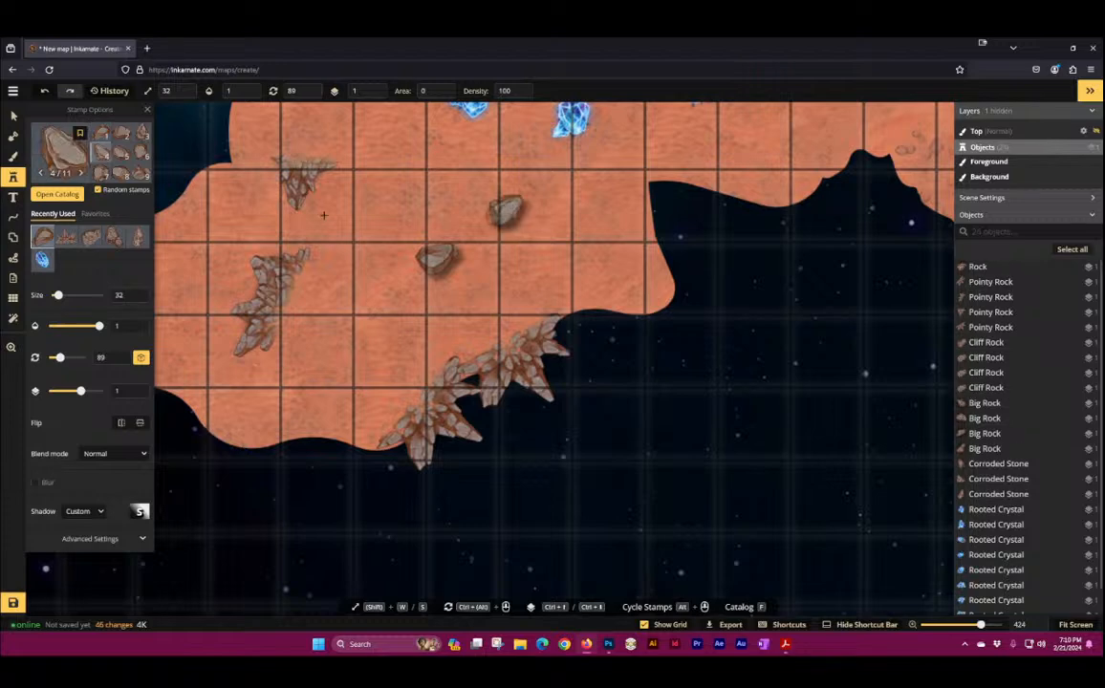
# Step: Choose the Big Glowing Rocks stamp from the Arid Worlds pack and place two of them on the southwestern floor
pyautogui.press('f')
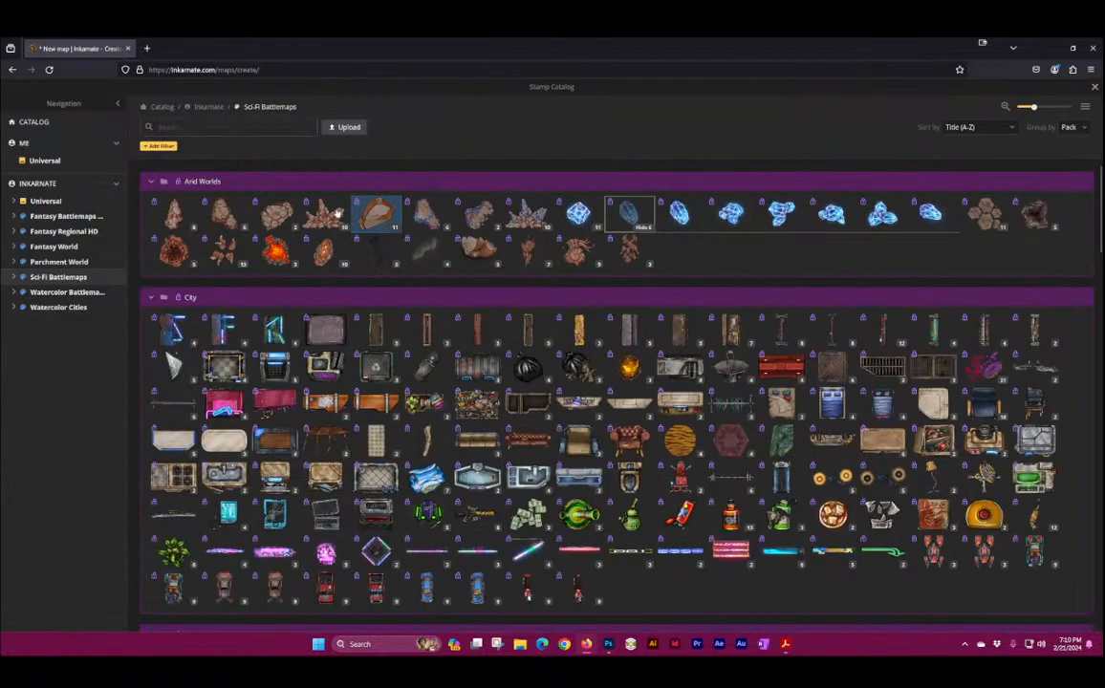
pyautogui.click(432, 215)
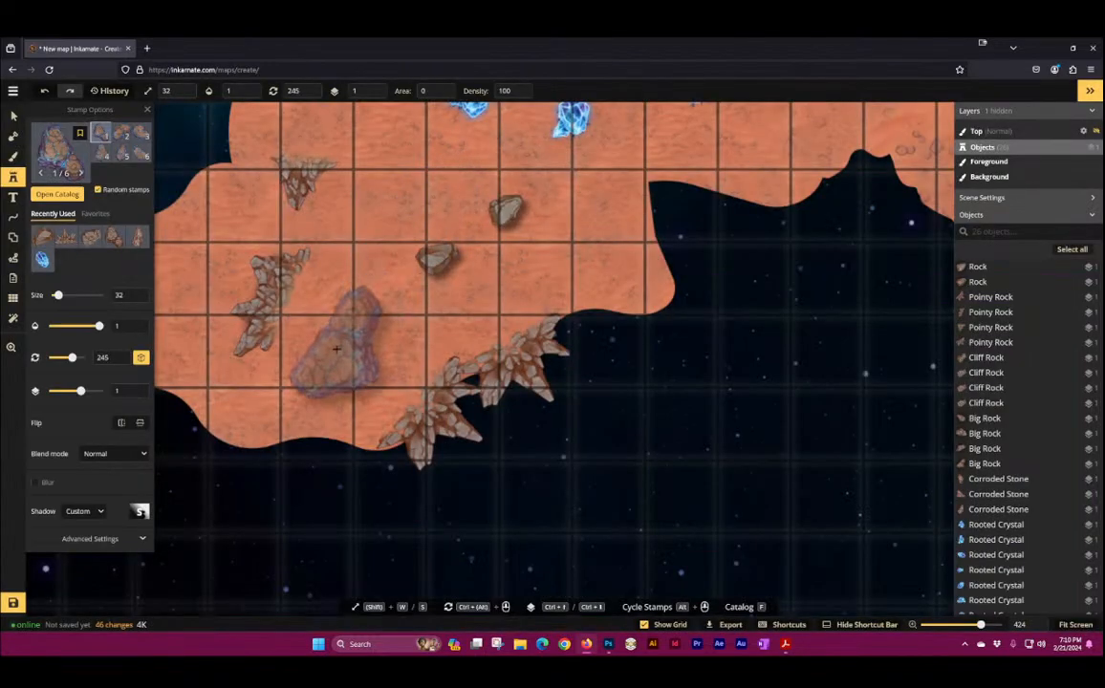
pyautogui.click(335, 342)
pyautogui.click(391, 179)
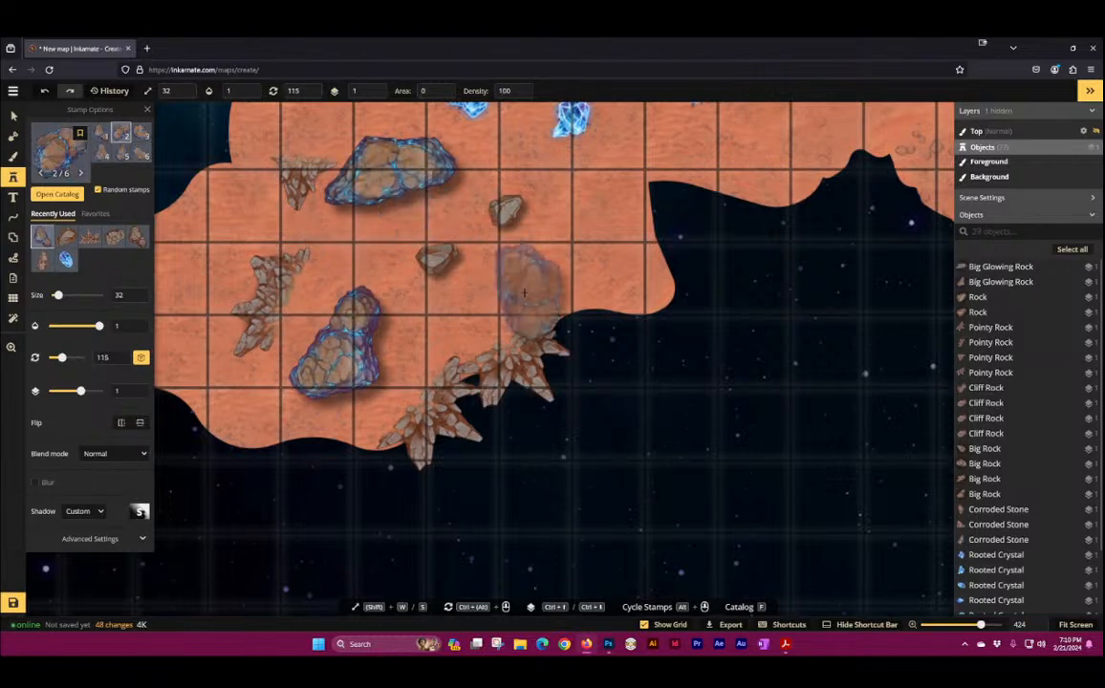
# Step: Place a Blue Cliff Rock stamp, rotate it to 216 degrees and move it onto the southern edge beside the Pointy Rocks
pyautogui.press('space')
pyautogui.moveTo(461, 237); pyautogui.dragTo(510, 357)
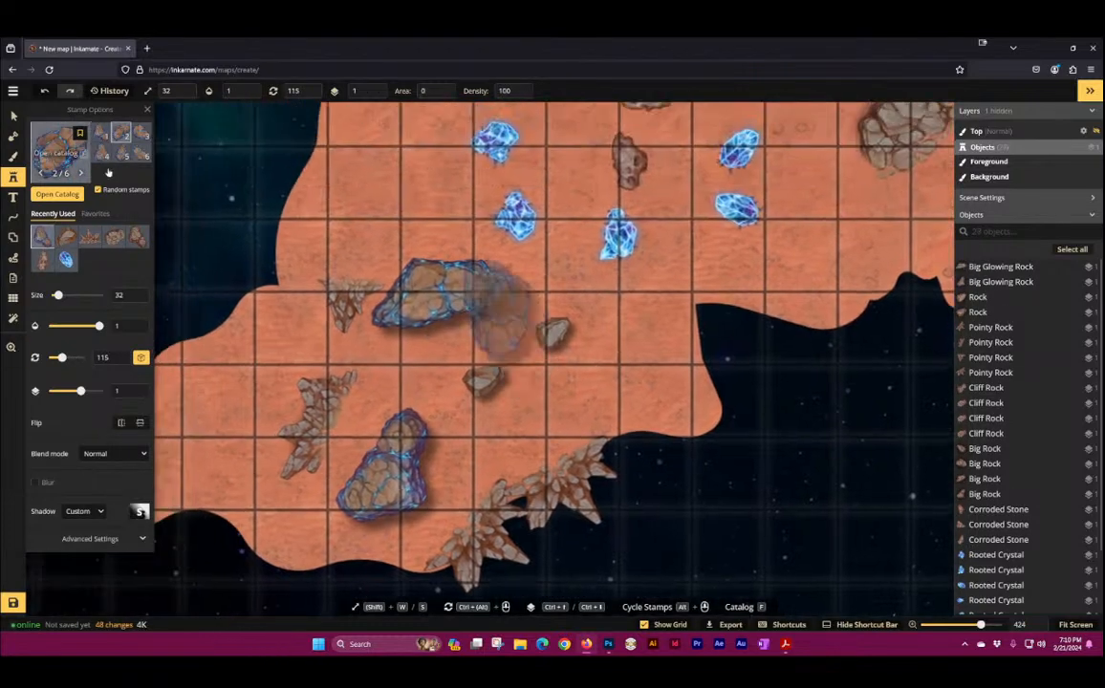
pyautogui.click(61, 151)
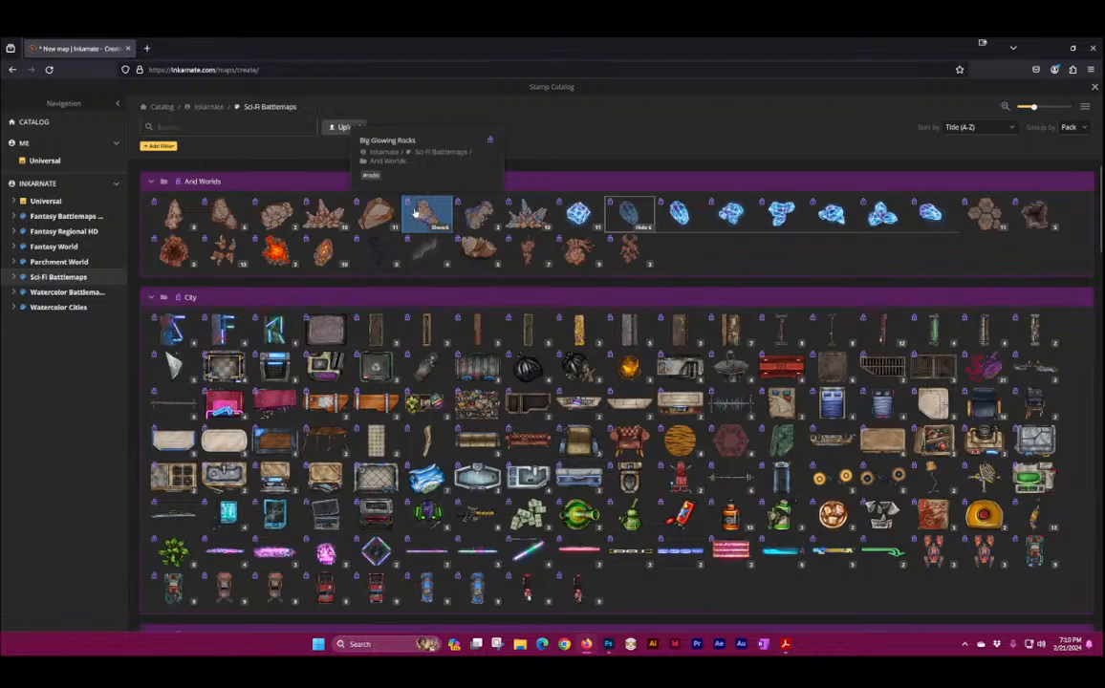
pyautogui.click(477, 217)
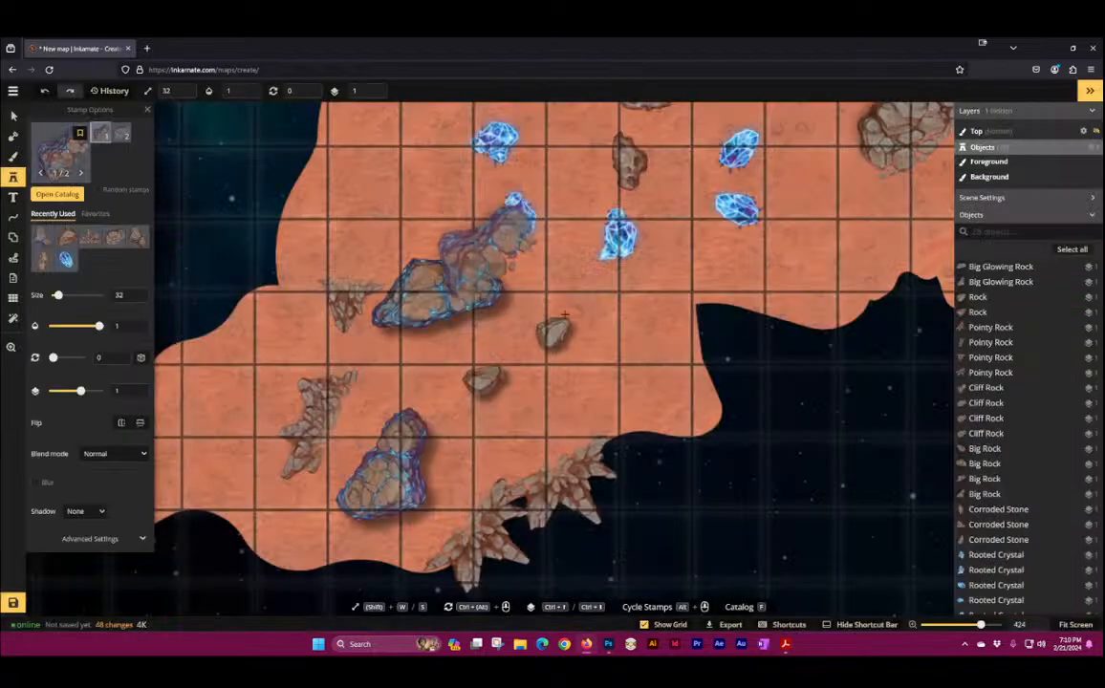
pyautogui.click(677, 409)
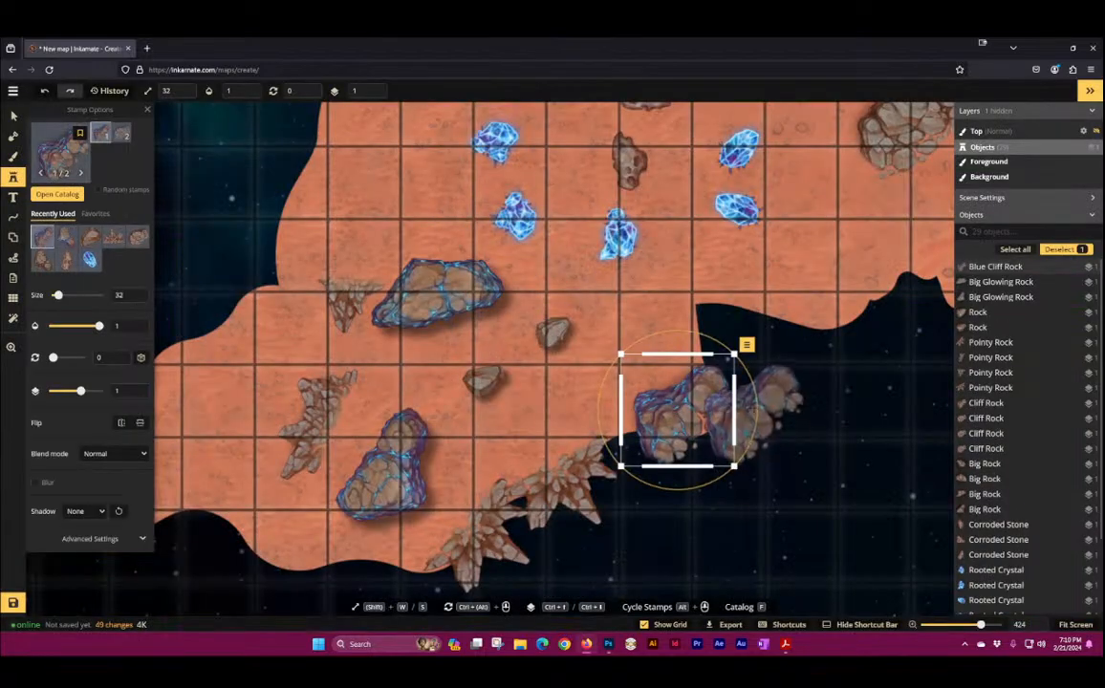
pyautogui.moveTo(757, 410); pyautogui.dragTo(550, 313)
pyautogui.moveTo(633, 376); pyautogui.dragTo(681, 447)
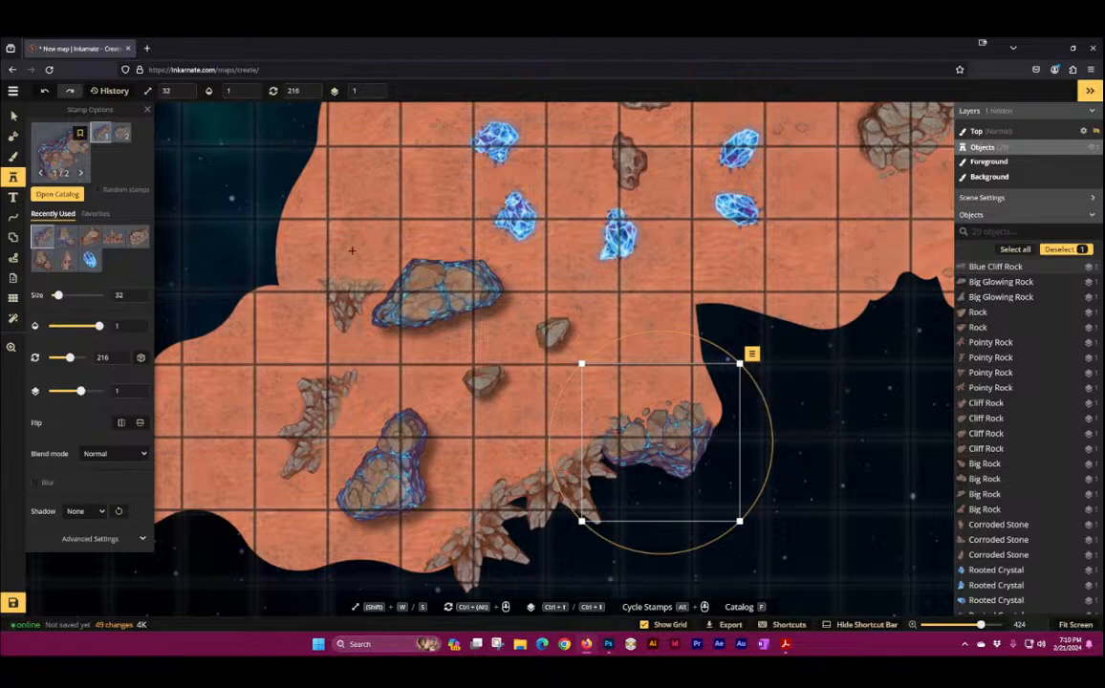
# Step: Place the second Blue Cliff Rock variant, rotate it to 138 degrees and move it against the first along the floor's edge
pyautogui.click(127, 138)
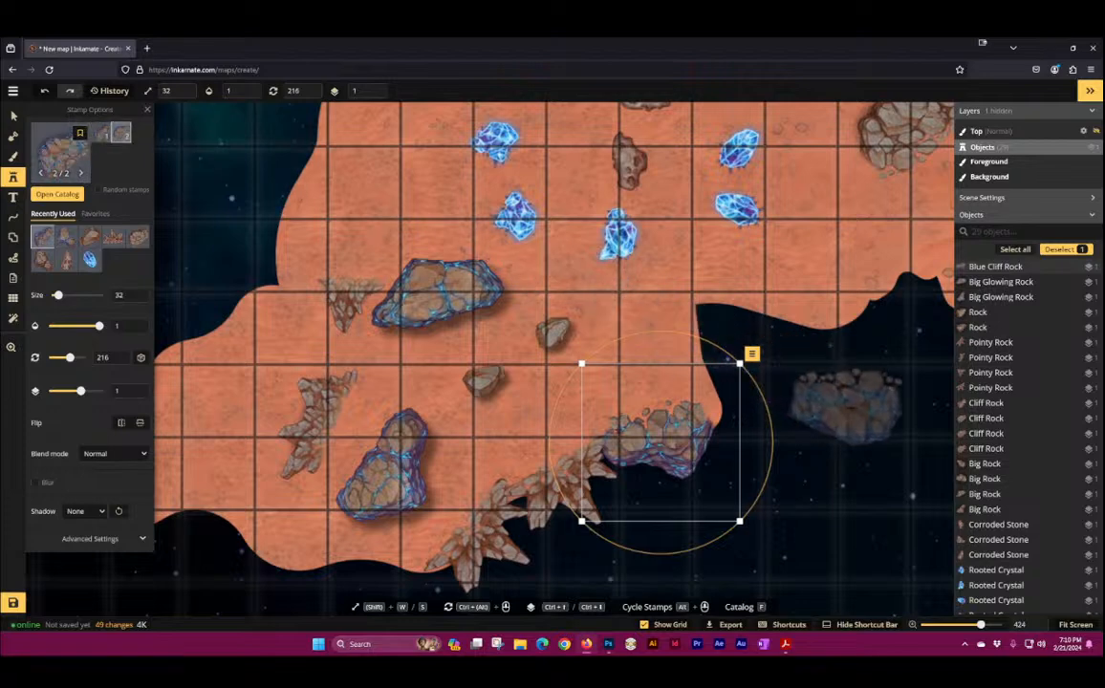
pyautogui.click(846, 406)
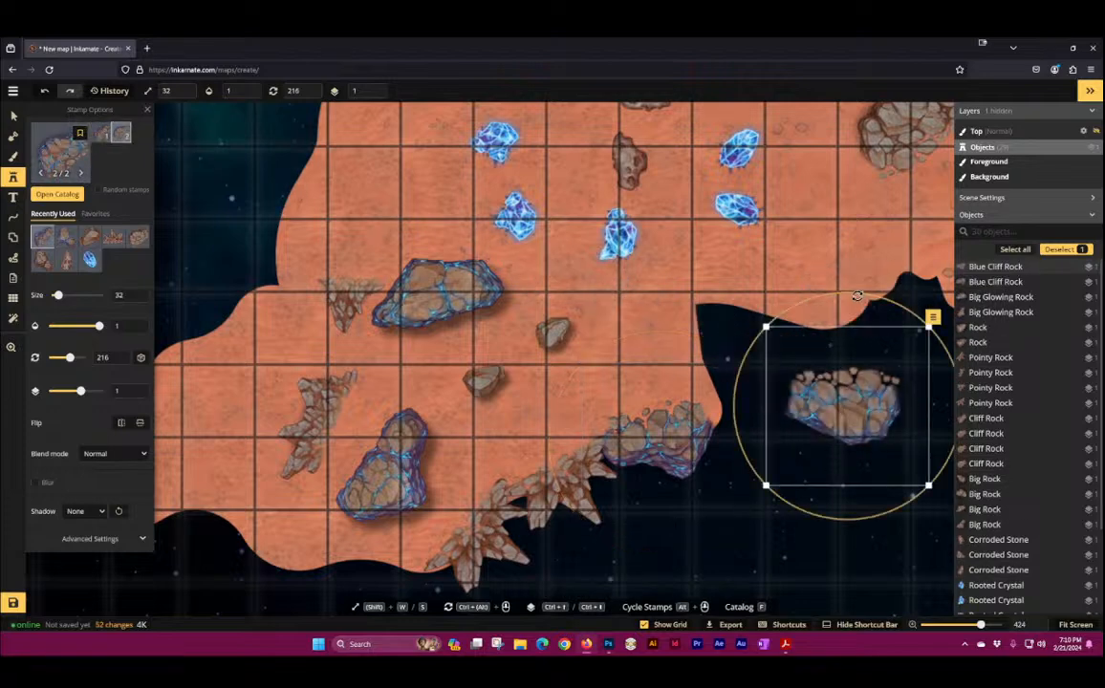
pyautogui.moveTo(851, 295); pyautogui.dragTo(648, 364)
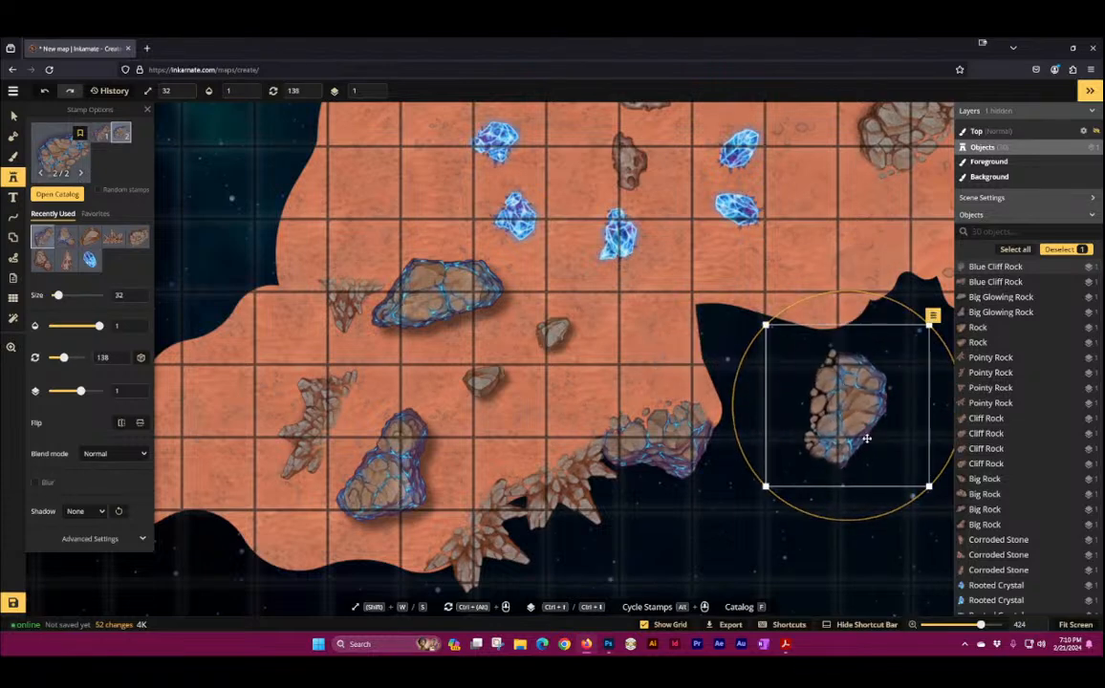
pyautogui.moveTo(859, 435); pyautogui.dragTo(719, 401)
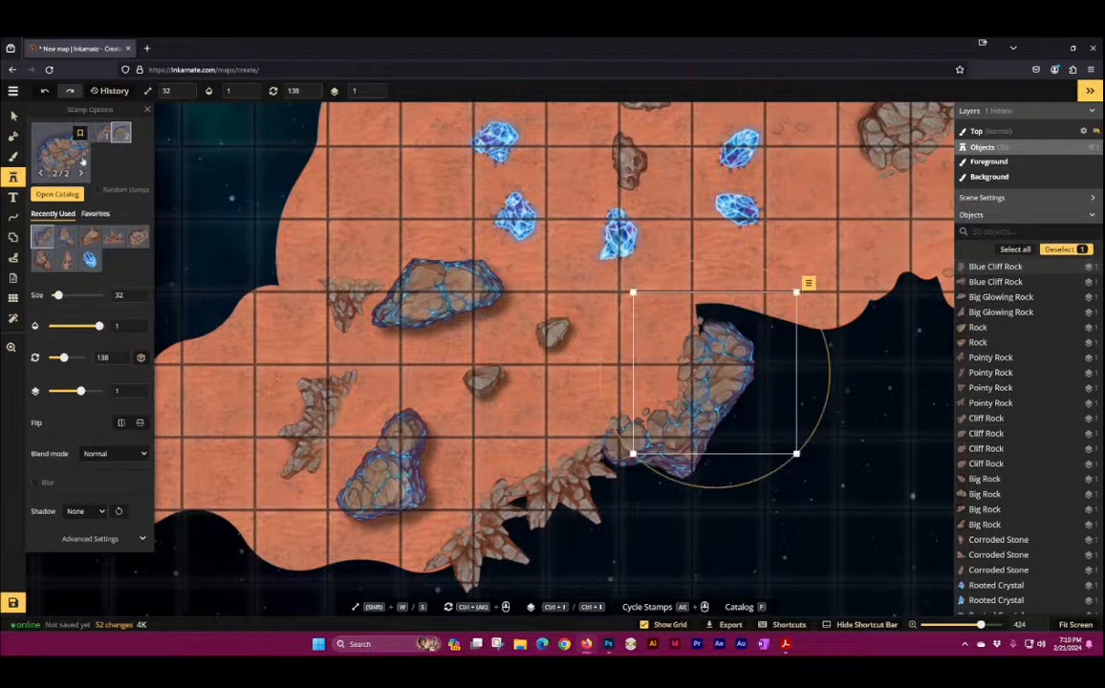
pyautogui.click(14, 115)
pyautogui.click(730, 461)
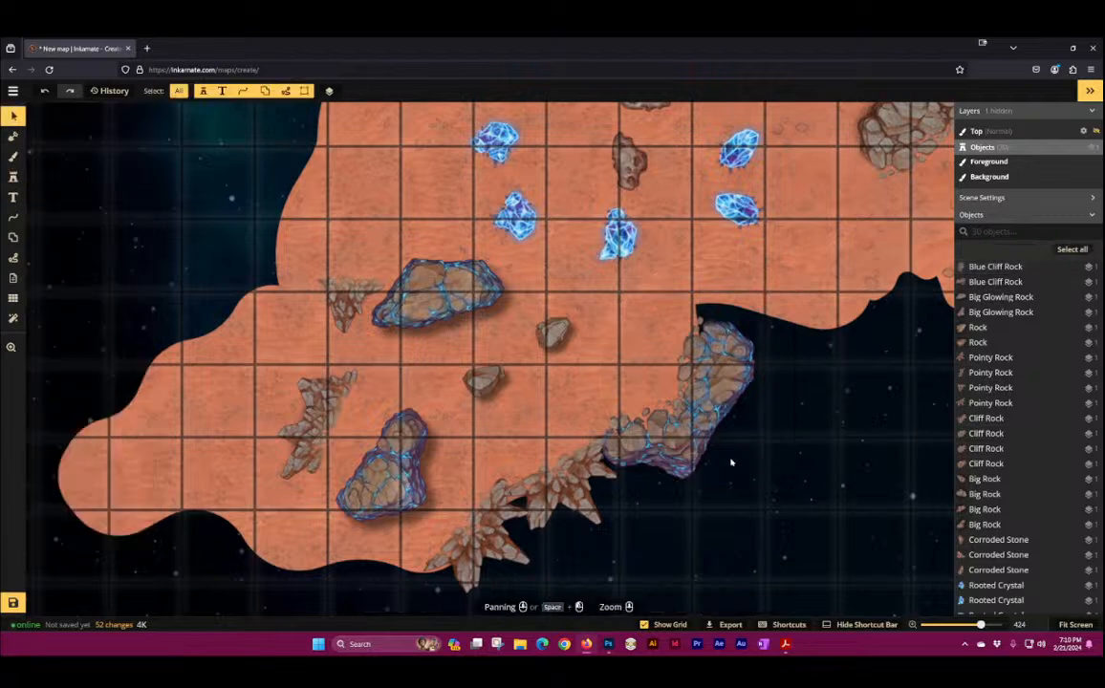
pyautogui.scroll(4, 730, 462)
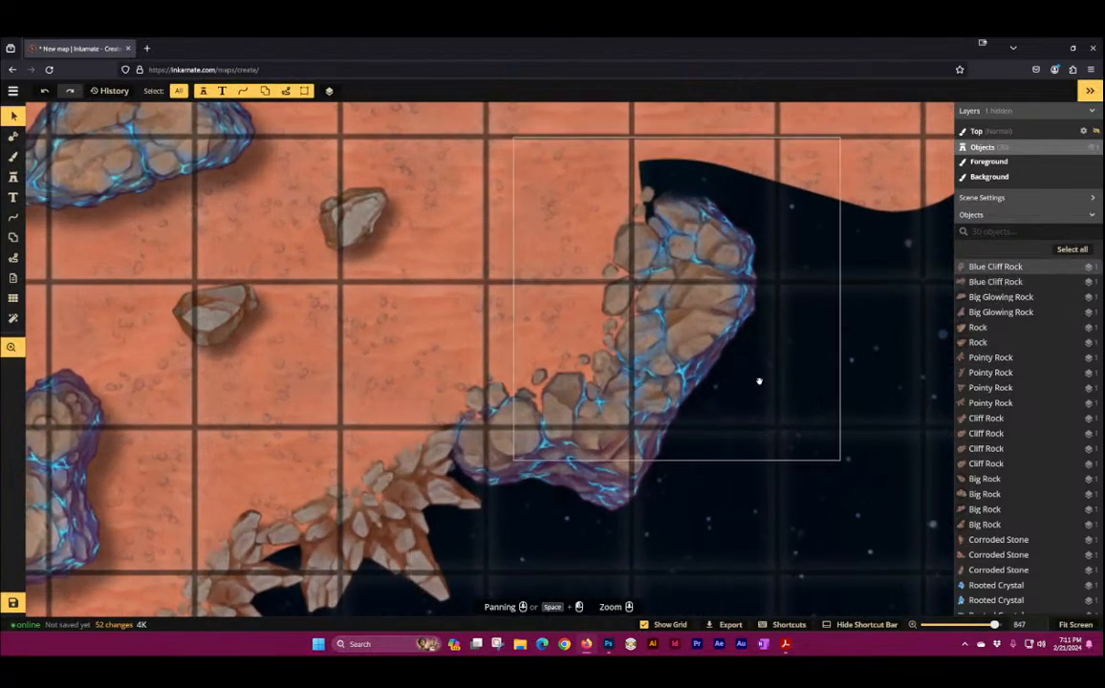
pyautogui.moveTo(757, 379); pyautogui.dragTo(509, 364)
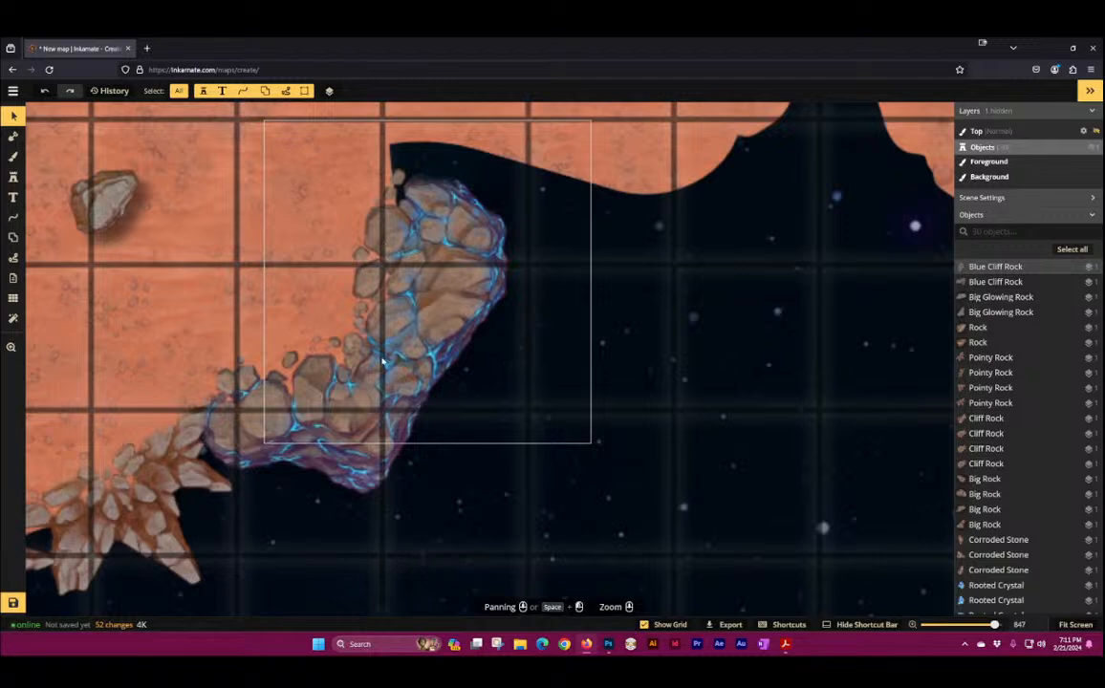
# Step: Choose the Blue Pointy Rock stamp from the Arid Worlds pack and place one inside the corner formed by the Blue Cliff Rocks
pyautogui.click(14, 178)
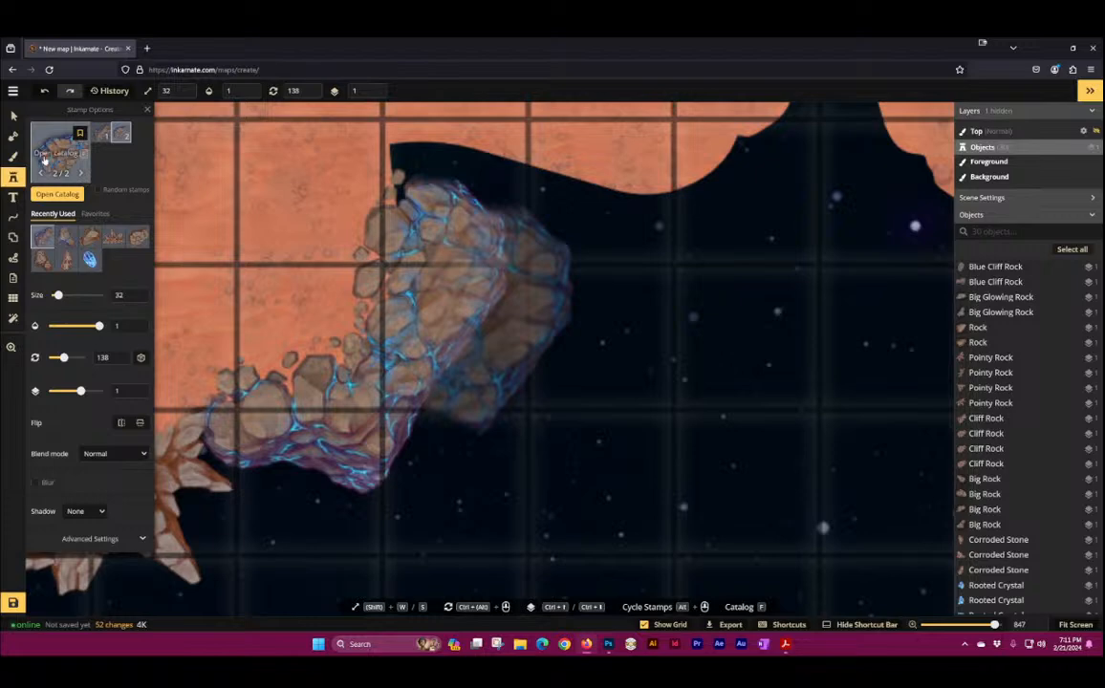
pyautogui.click(44, 159)
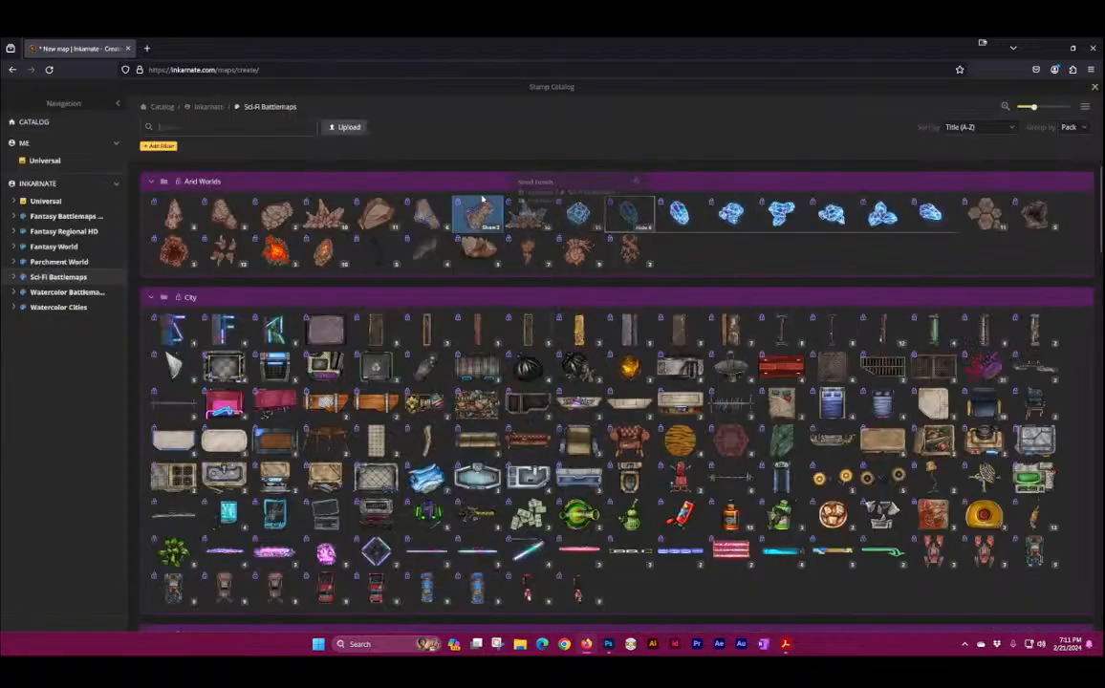
pyautogui.click(530, 213)
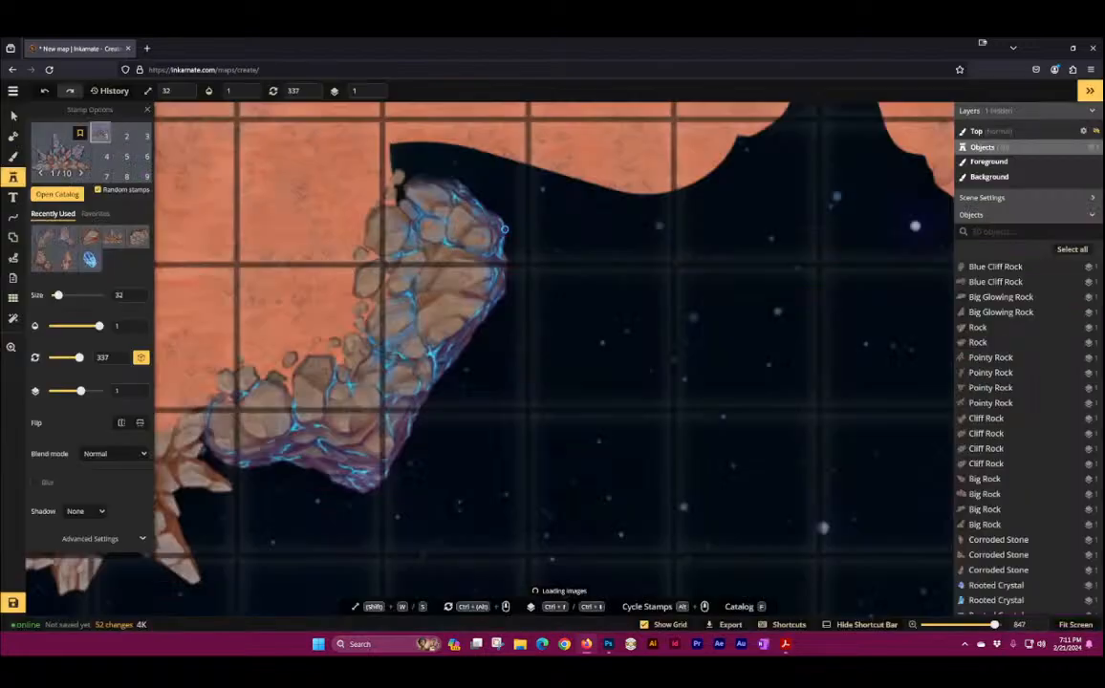
pyautogui.moveTo(191, 263); pyautogui.dragTo(536, 207)
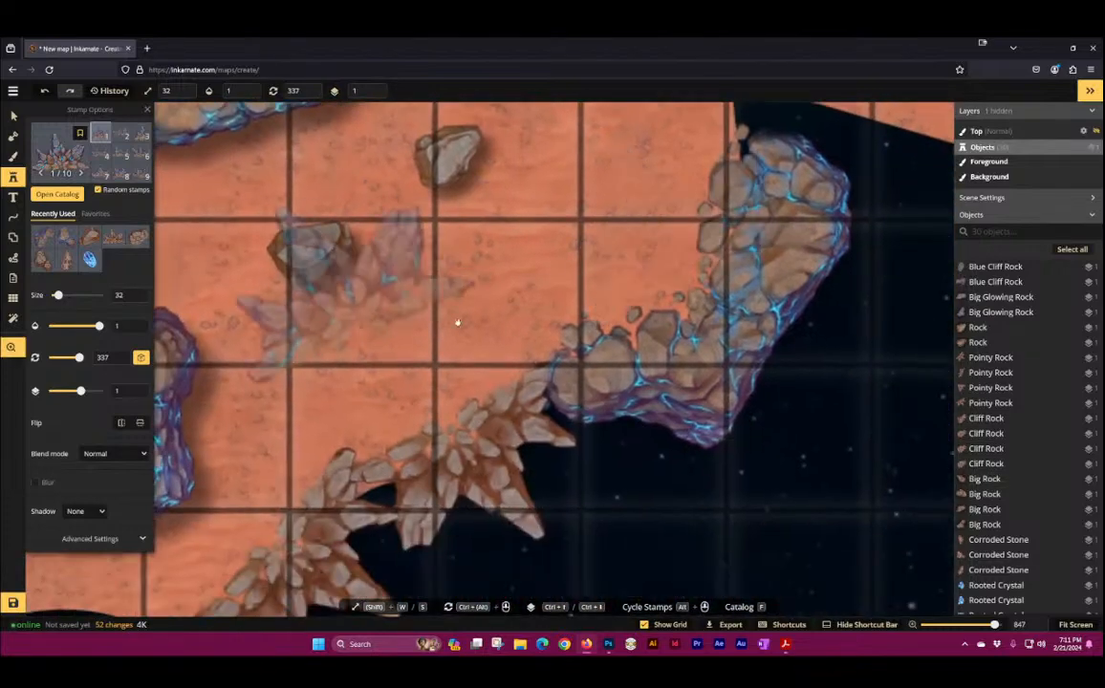
pyautogui.scroll(-1, 462, 325)
pyautogui.click(546, 256)
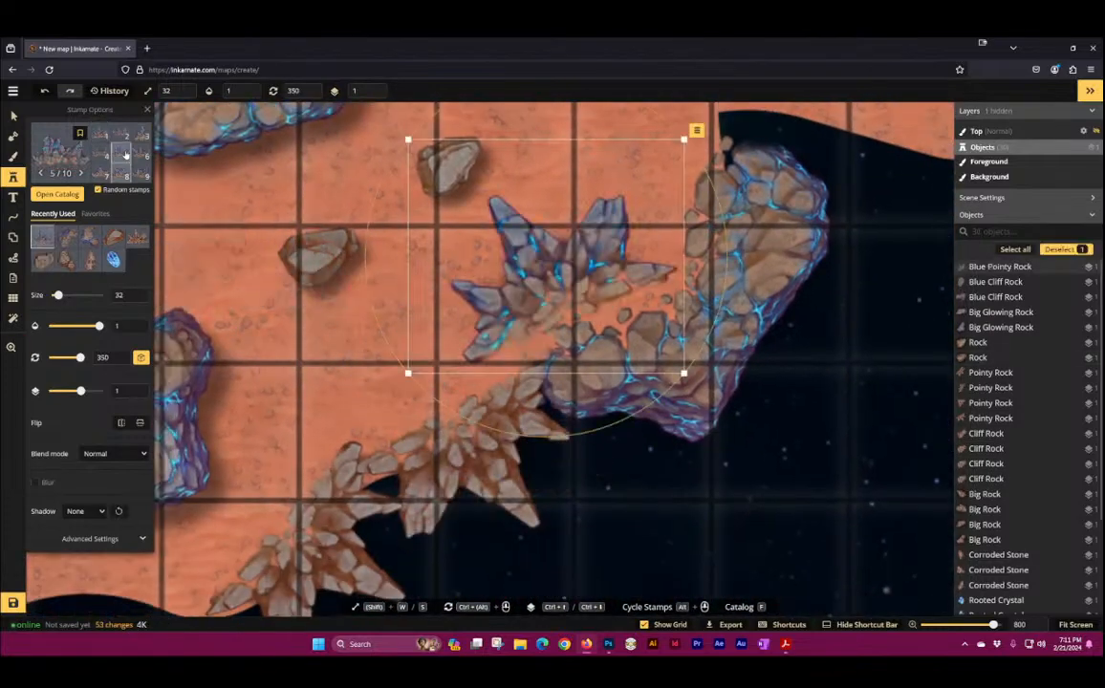
# Step: Choose the Hex Rocks stamp from the Arid Worlds pack and place three of them on the floor near the south-central edge
pyautogui.press('f')
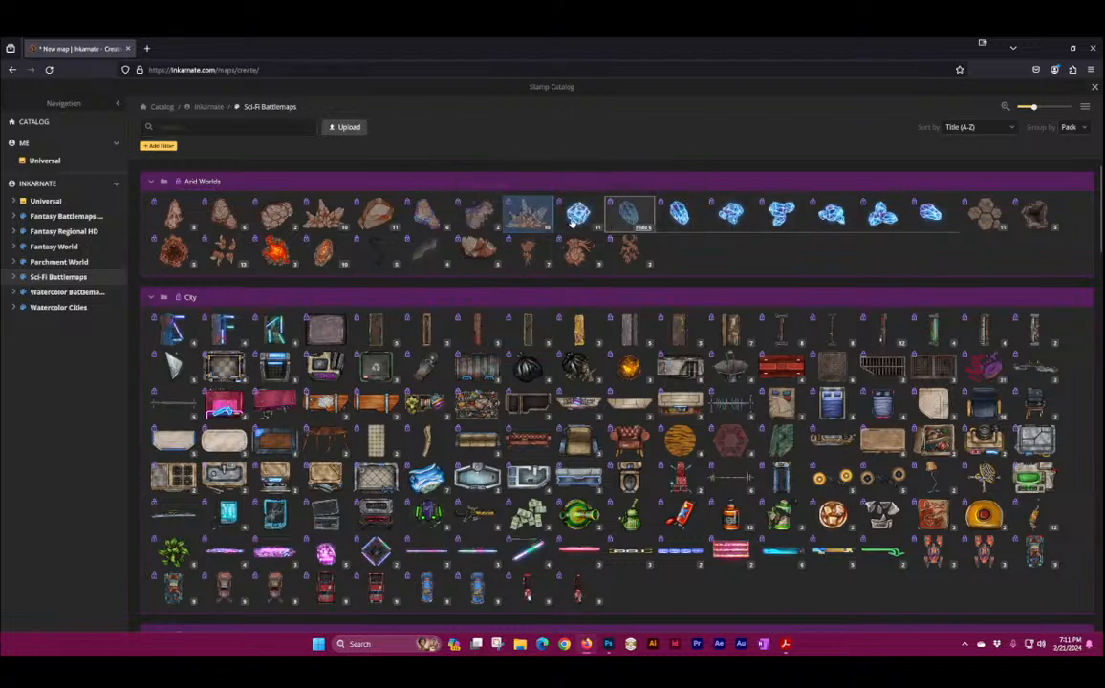
pyautogui.click(638, 229)
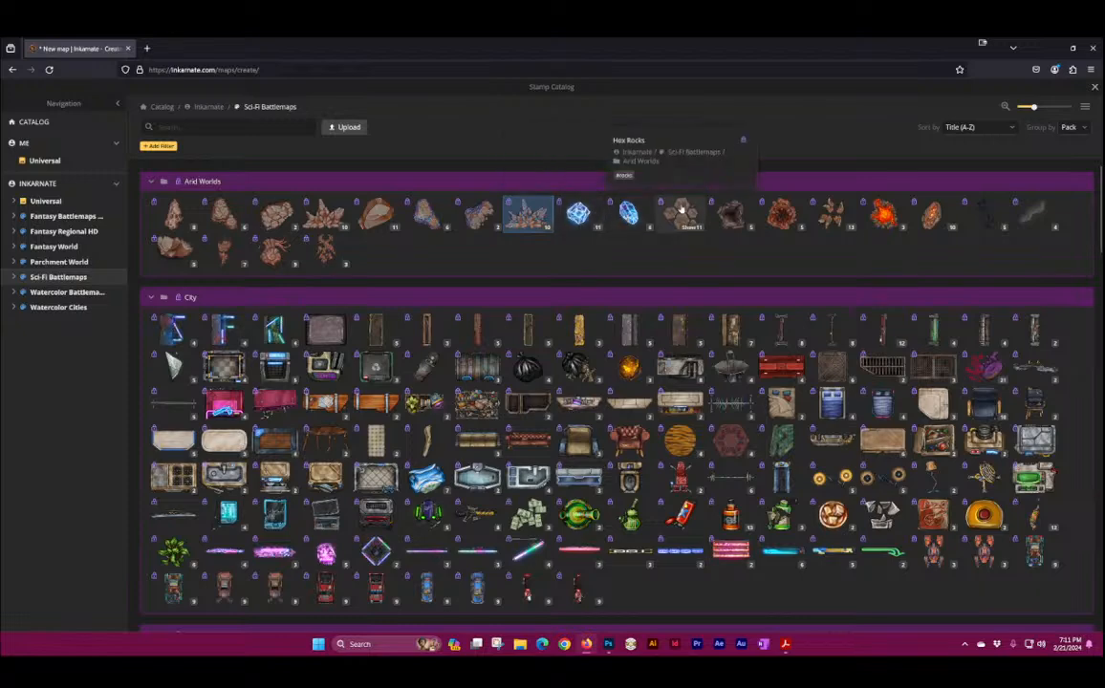
pyautogui.click(684, 208)
pyautogui.scroll(5, 757, 281)
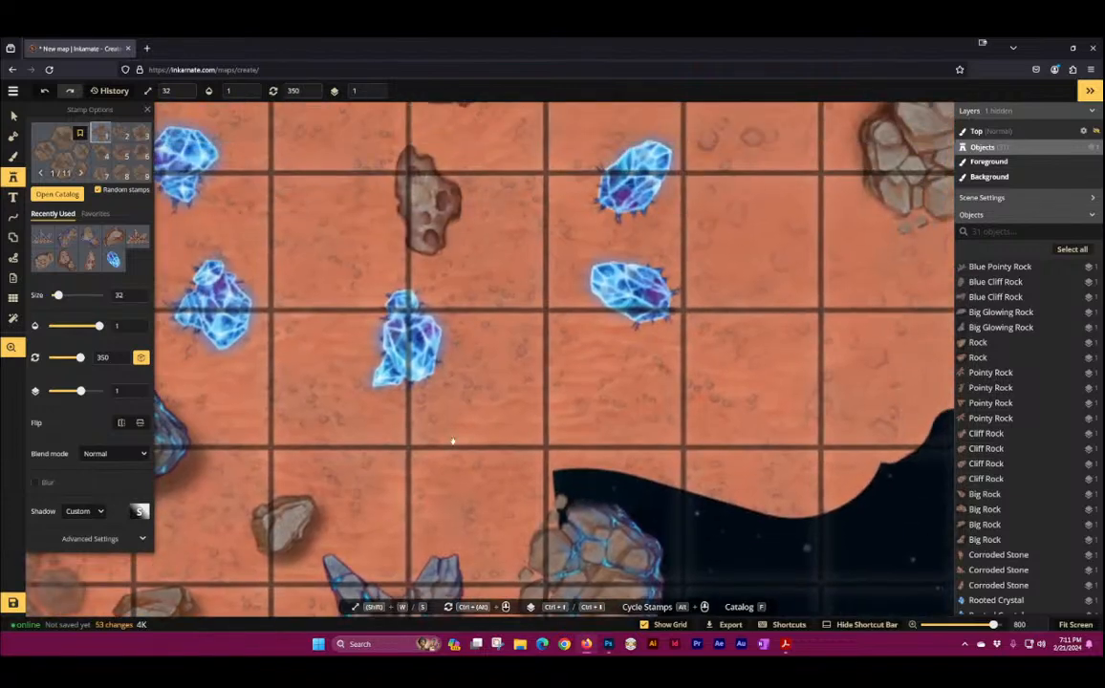
pyautogui.moveTo(757, 281); pyautogui.dragTo(320, 222)
pyautogui.click(304, 344)
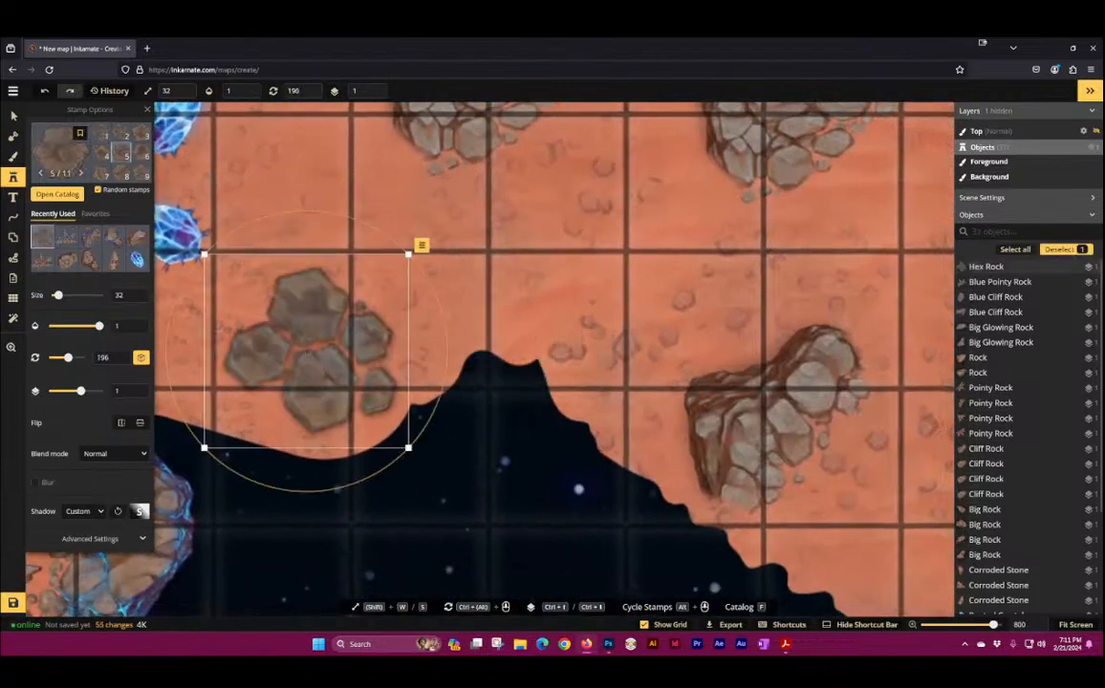
pyautogui.click(530, 216)
pyautogui.click(663, 306)
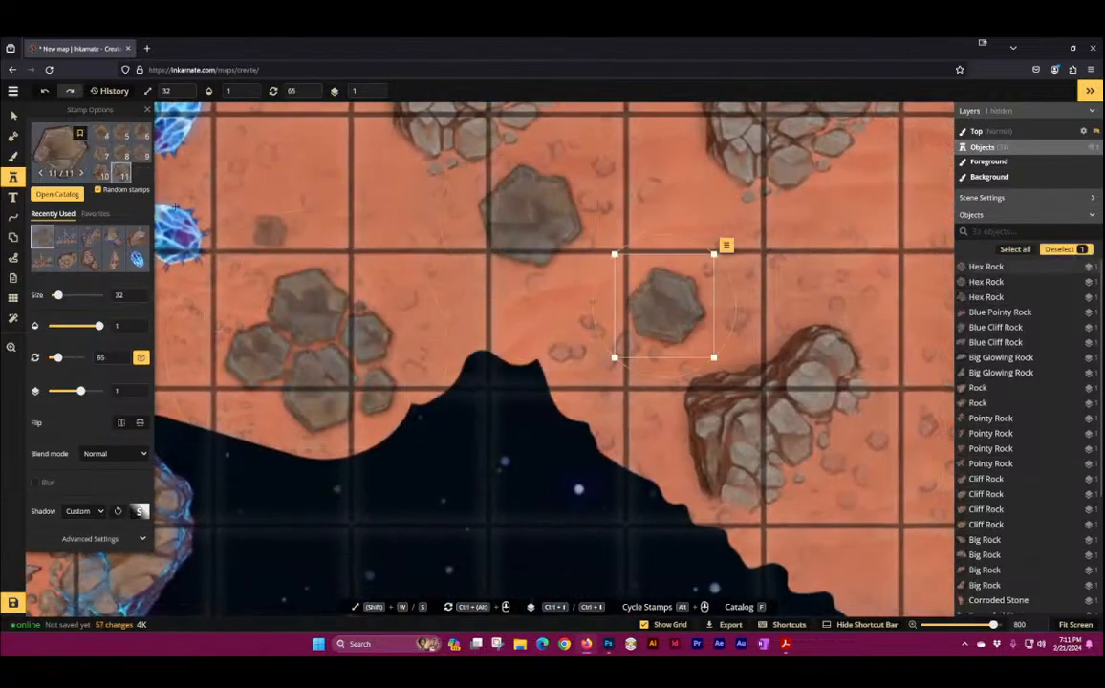
# Step: Choose the Hole stamp from the Arid Worlds pack and place two overlapping ones between the blue crystals and the Hex Rocks
pyautogui.click(53, 152)
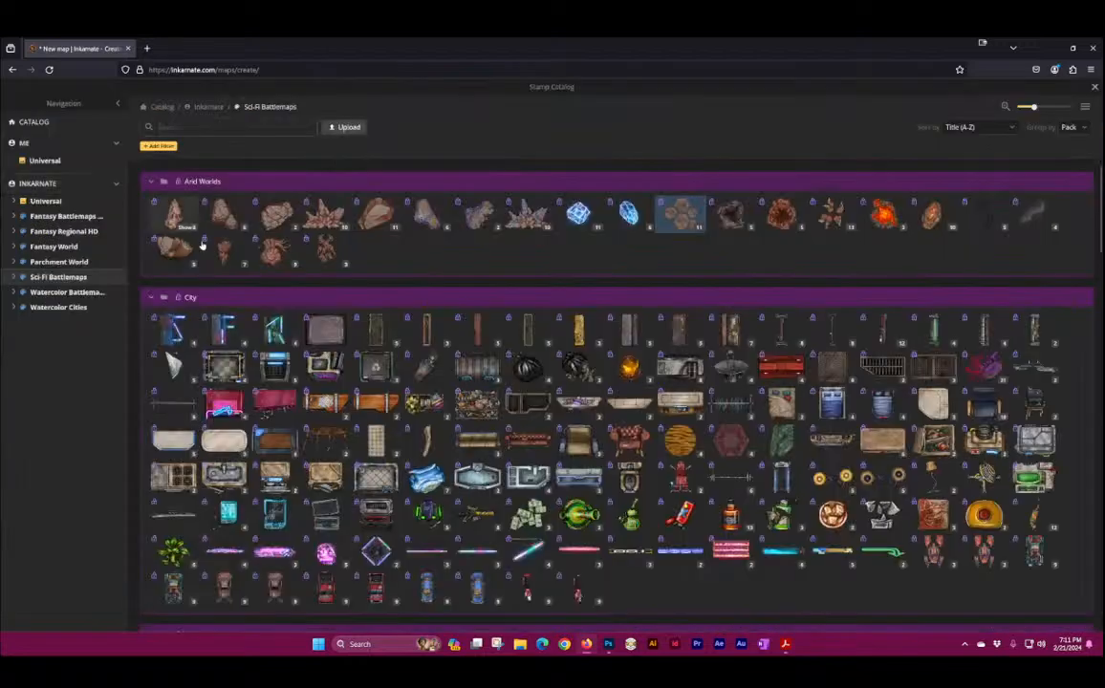
pyautogui.click(728, 208)
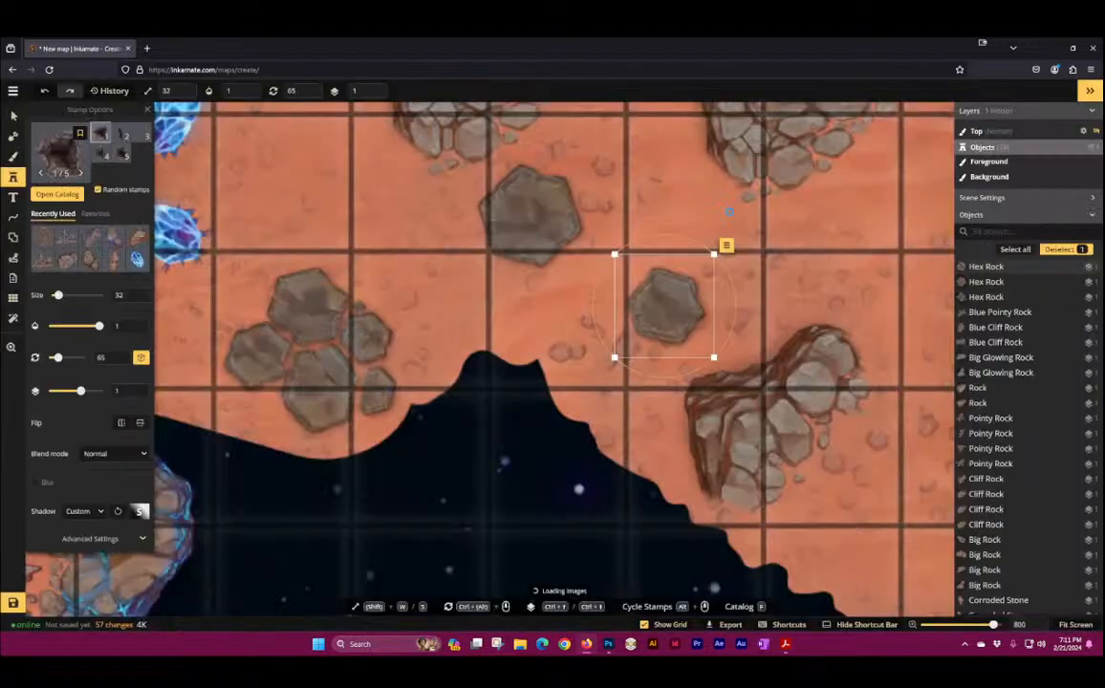
pyautogui.click(368, 215)
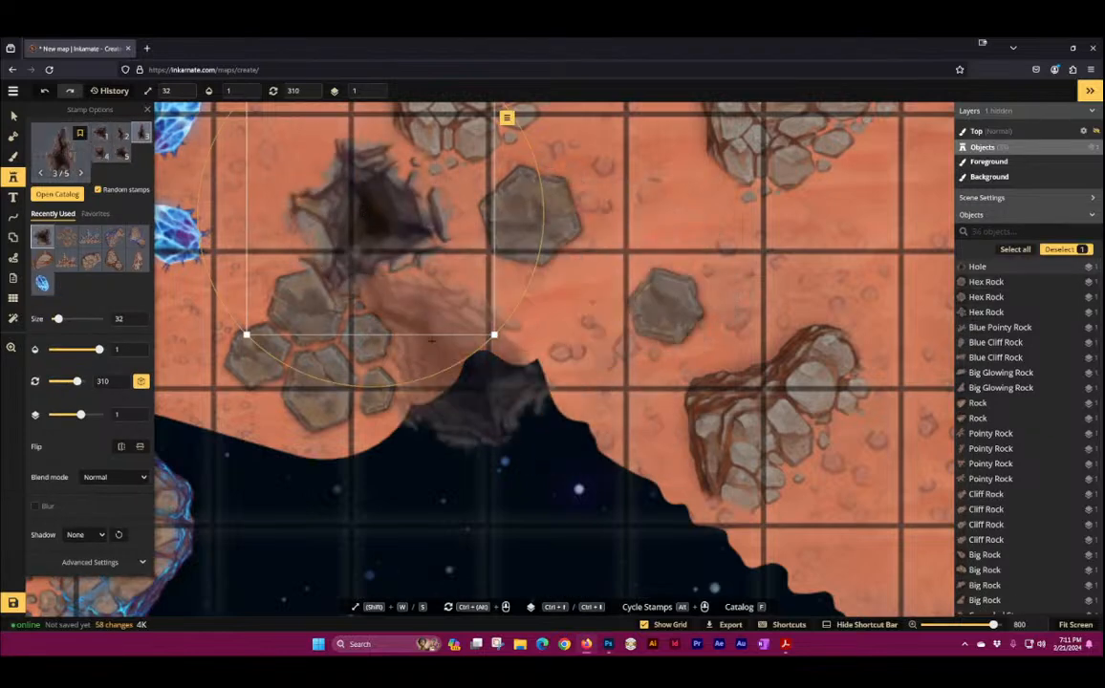
pyautogui.moveTo(349, 244); pyautogui.dragTo(487, 380)
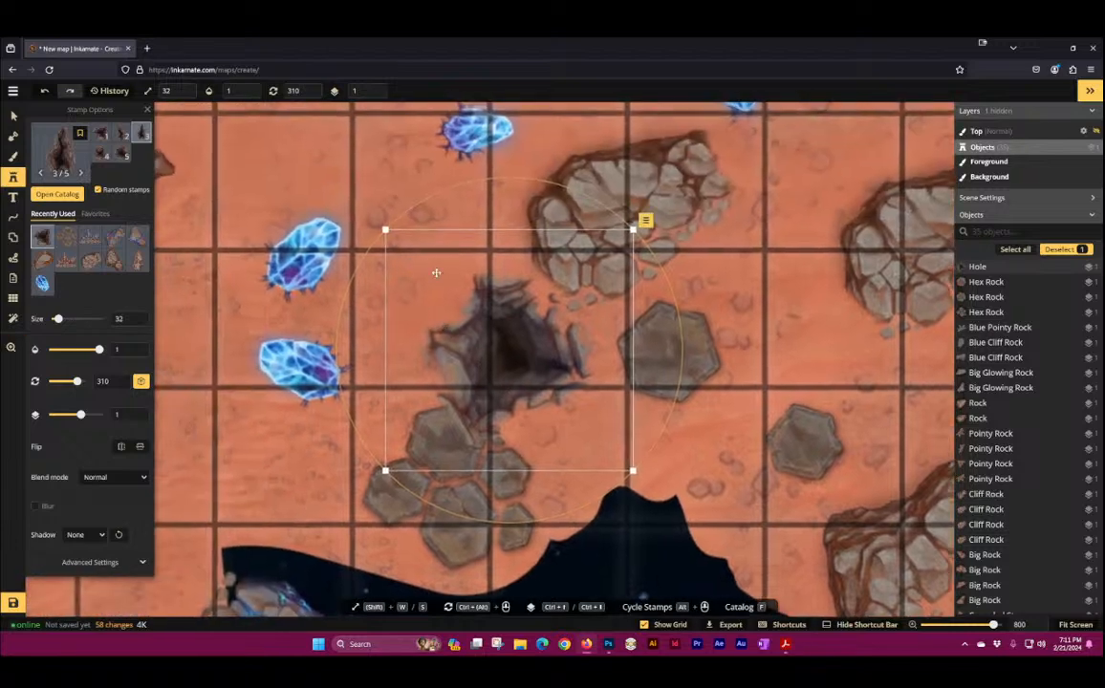
pyautogui.click(416, 251)
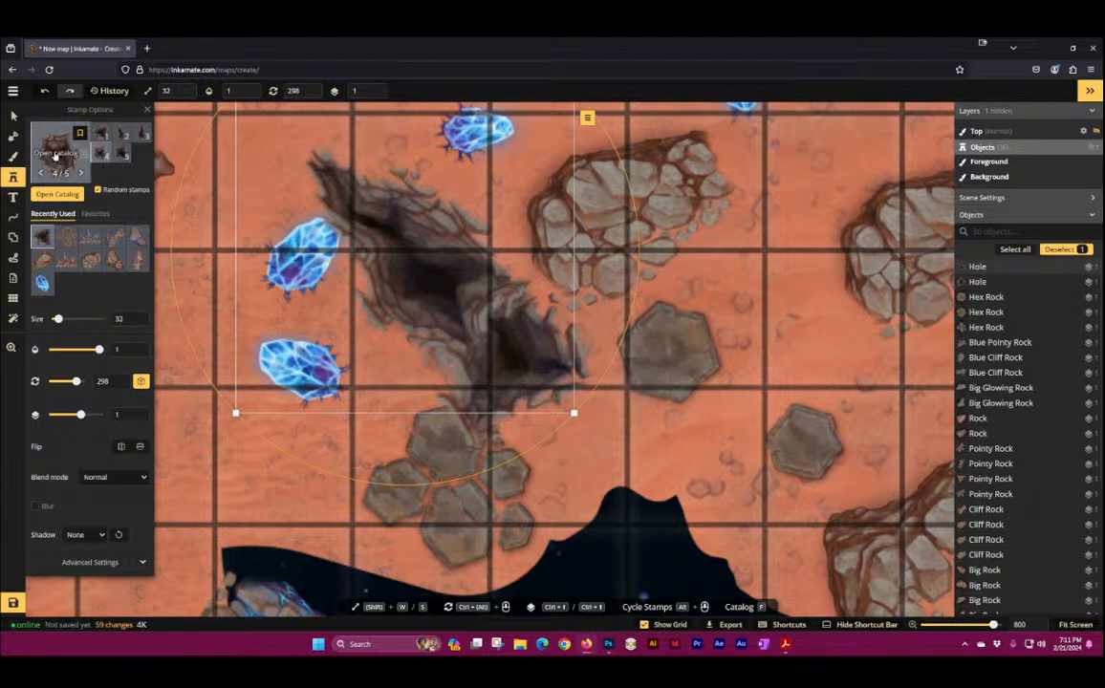
# Step: Place a small Maw stamp on the southeastern floor and the large fifth Maw variant beside it over the floor's edge
pyautogui.click(63, 157)
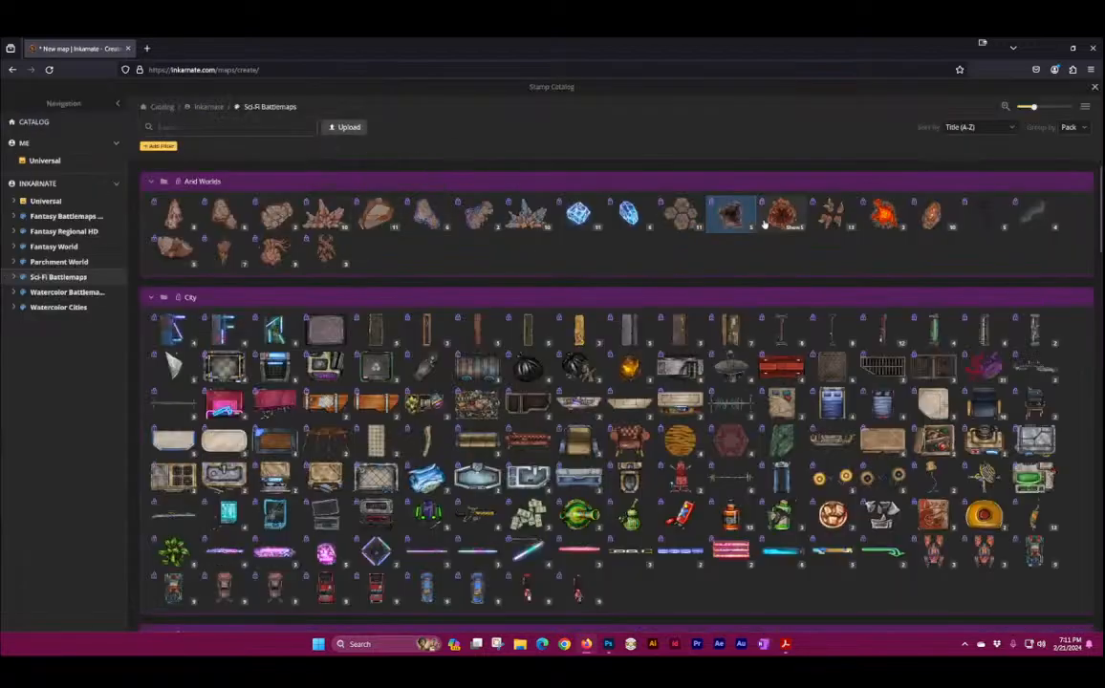
pyautogui.click(776, 217)
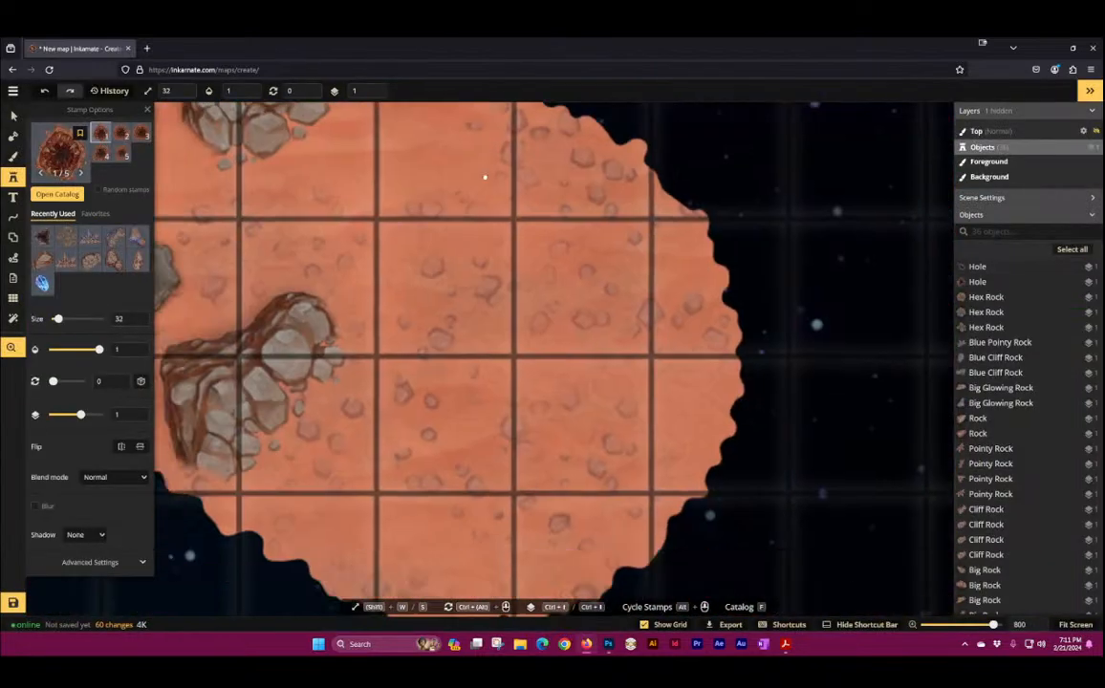
pyautogui.click(422, 277)
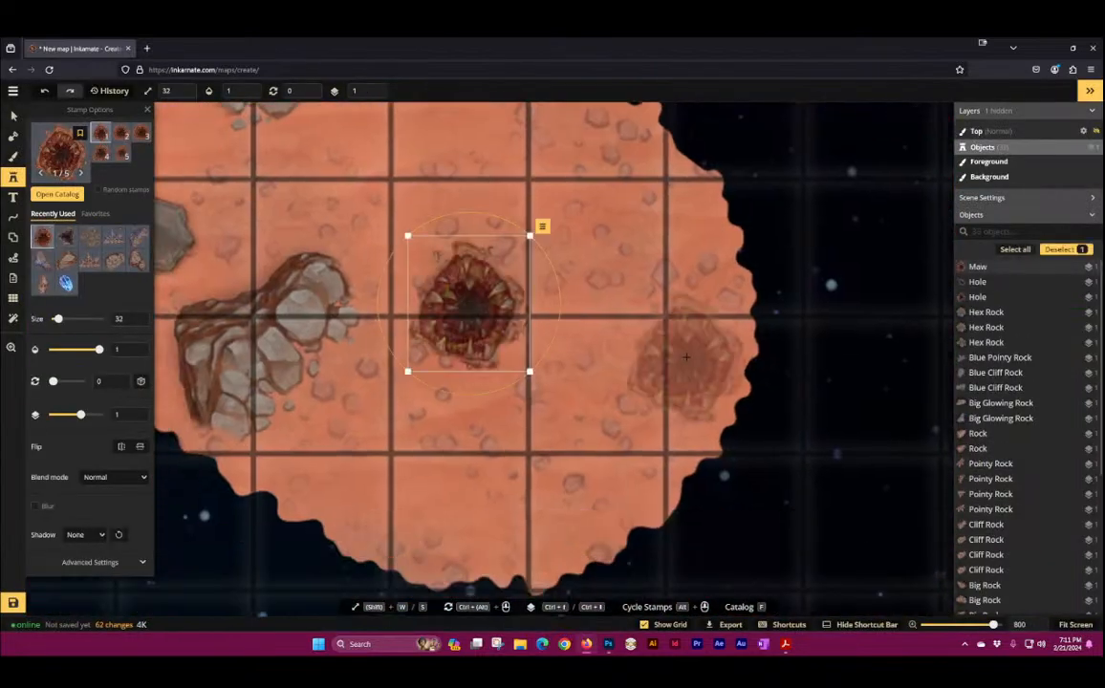
pyautogui.click(123, 159)
pyautogui.click(628, 411)
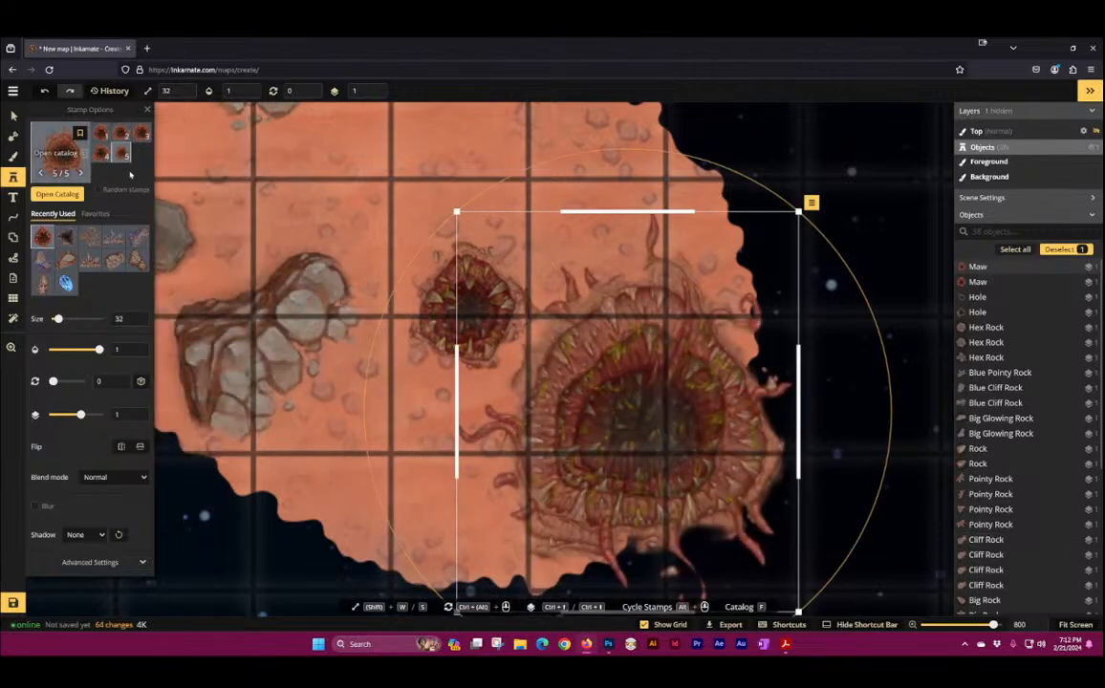
# Step: Choose the Spike Cluster stamp from the Arid Worlds pack and place one just northwest of the small Maw
pyautogui.click(72, 148)
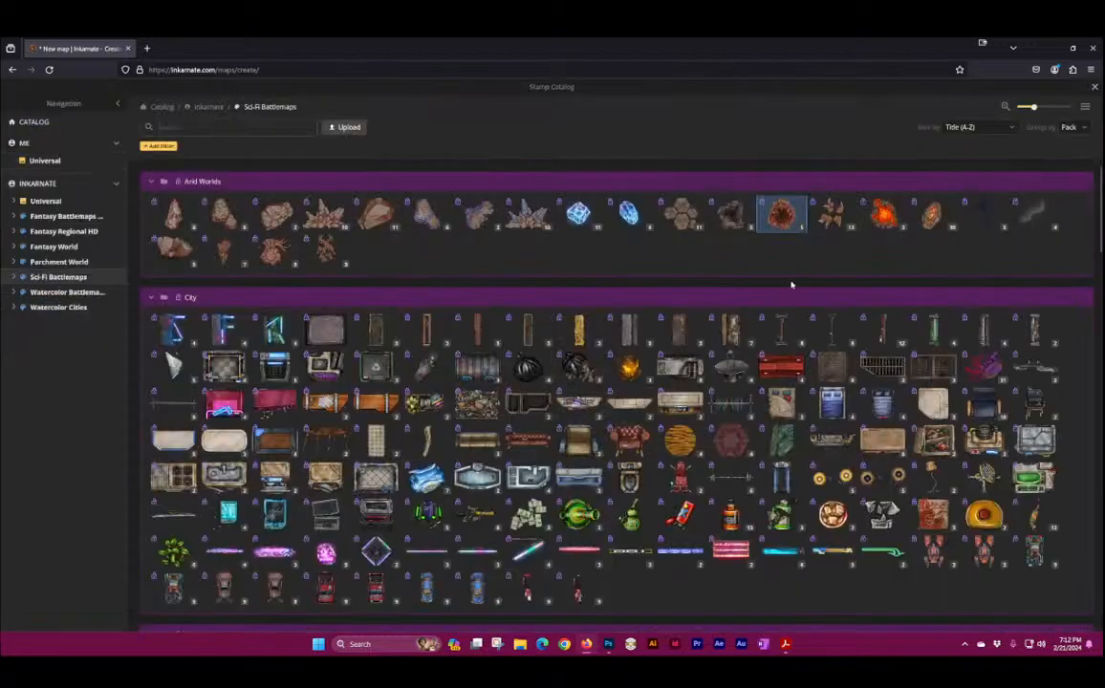
pyautogui.click(830, 210)
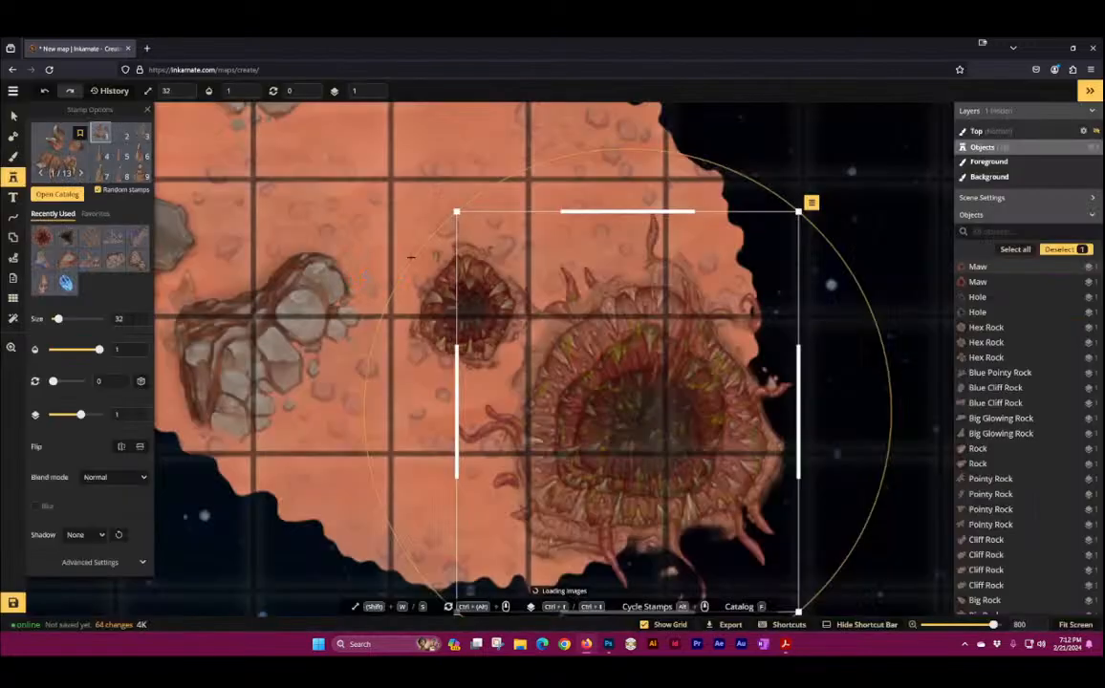
pyautogui.click(388, 183)
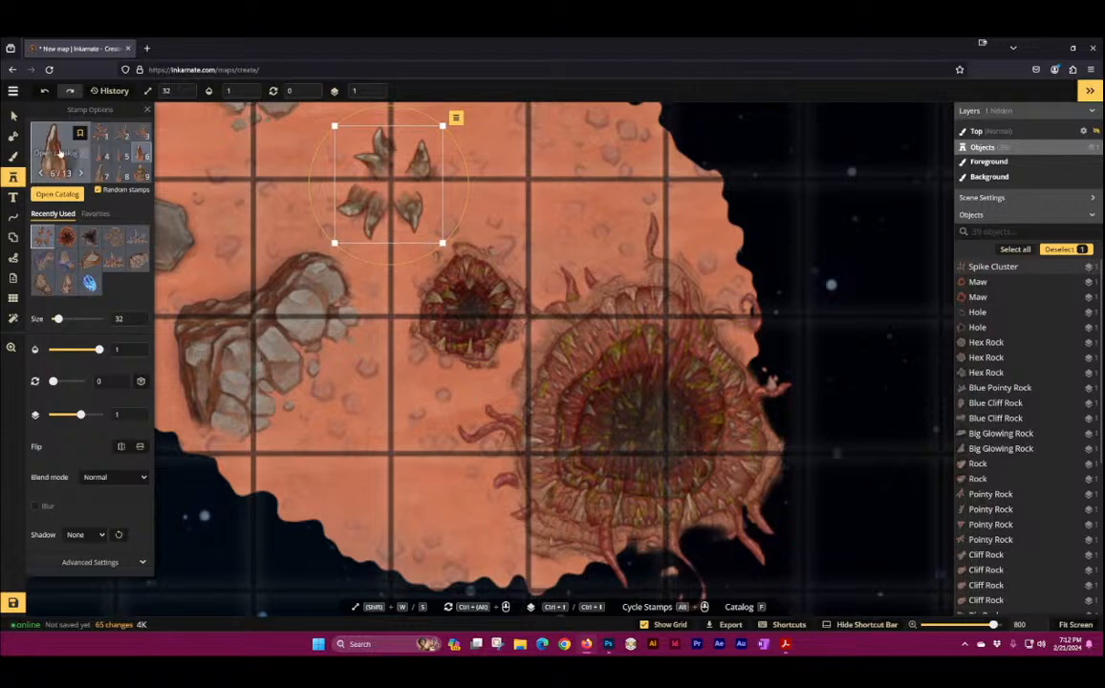
# Step: Place a Hex Rock and, just above it, a large Volcano from the Arid Worlds pack in the empty space west of the floor
pyautogui.press('f')
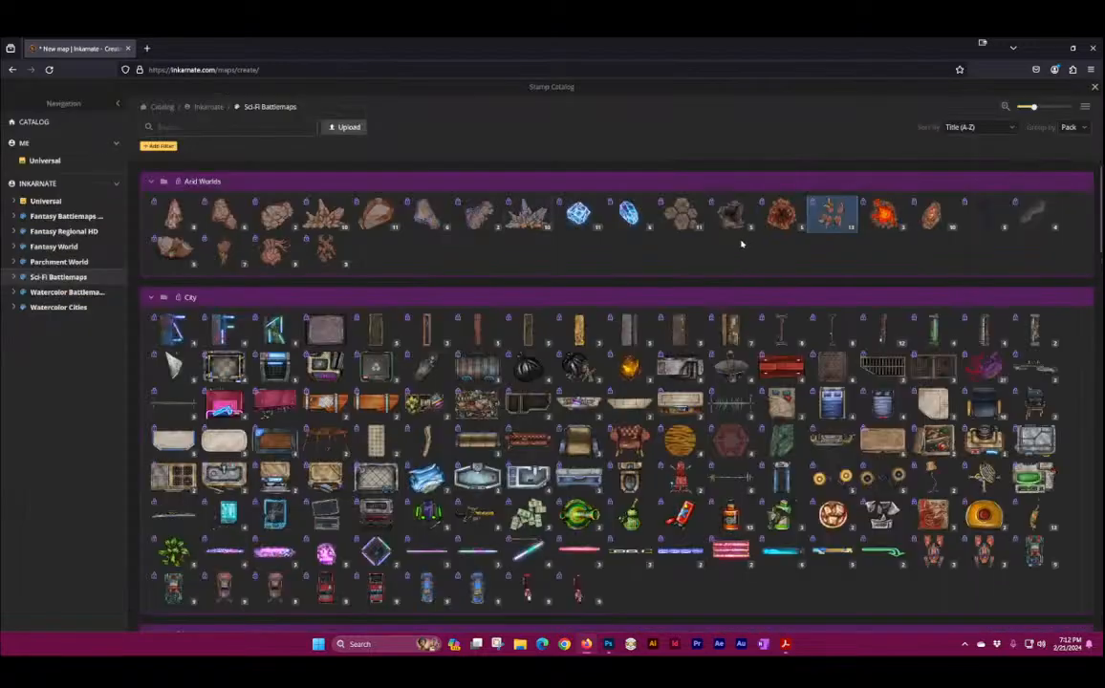
pyautogui.click(881, 215)
pyautogui.scroll(5, 784, 442)
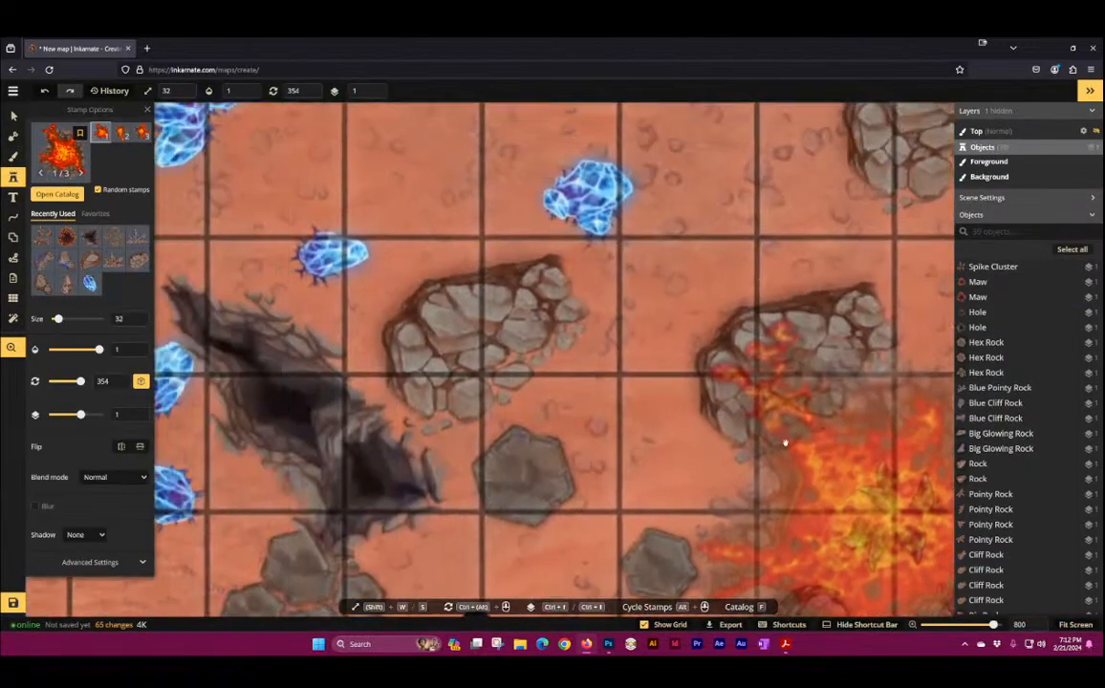
pyautogui.scroll(-8, 579, 287)
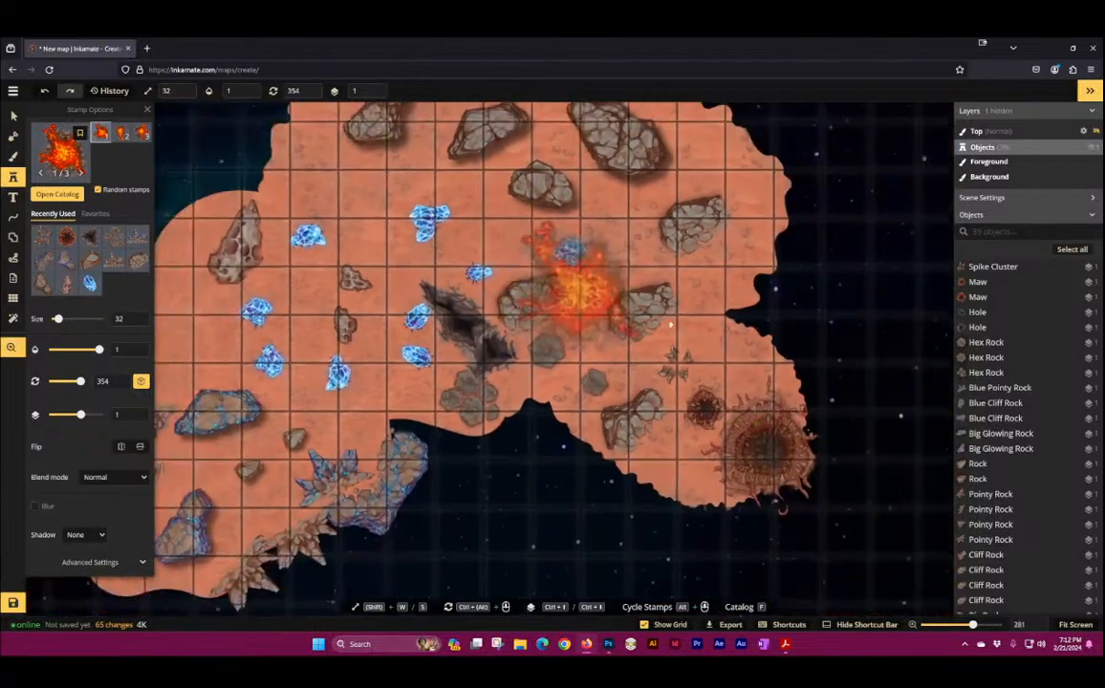
pyautogui.moveTo(649, 320); pyautogui.dragTo(979, 345)
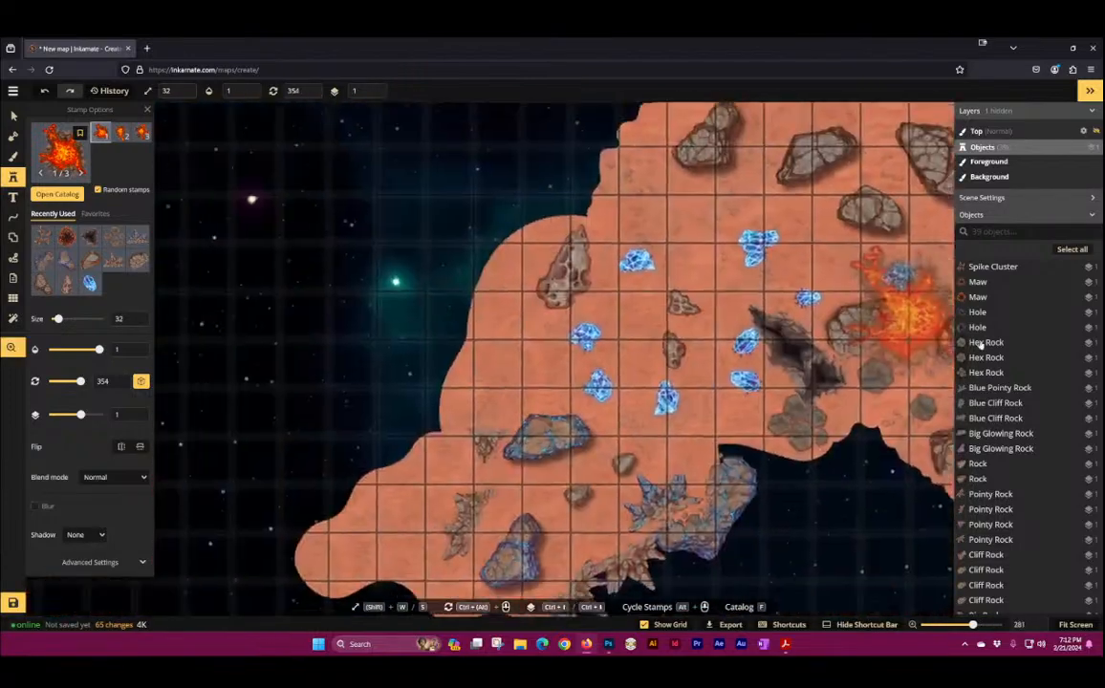
pyautogui.click(983, 342)
pyautogui.click(331, 277)
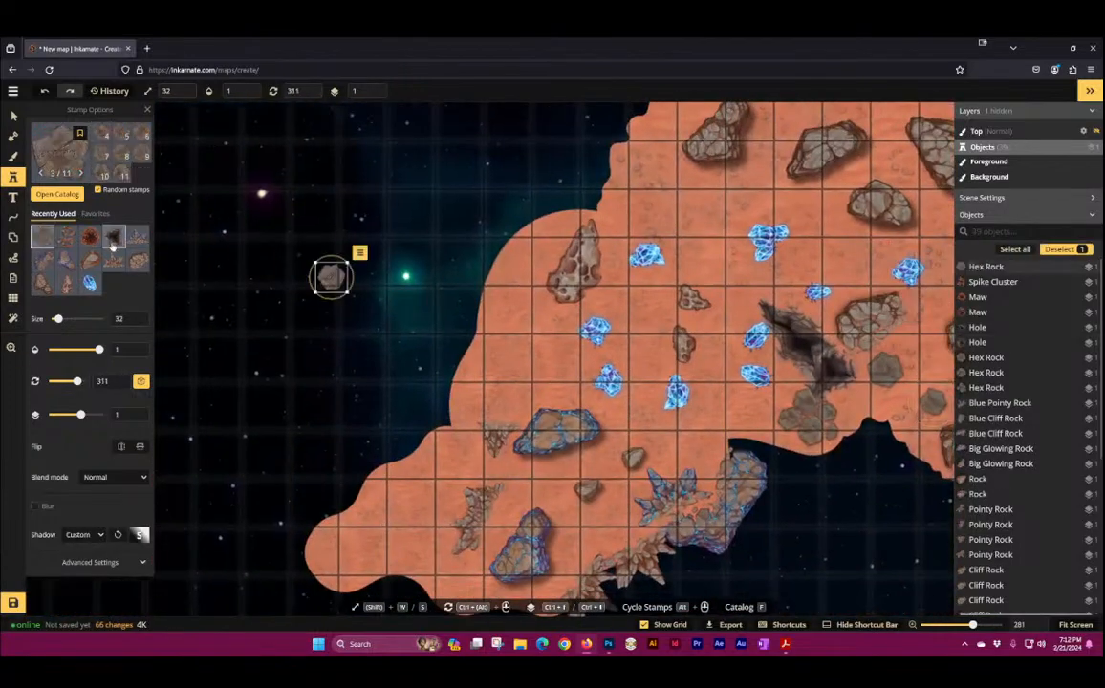
pyautogui.click(64, 144)
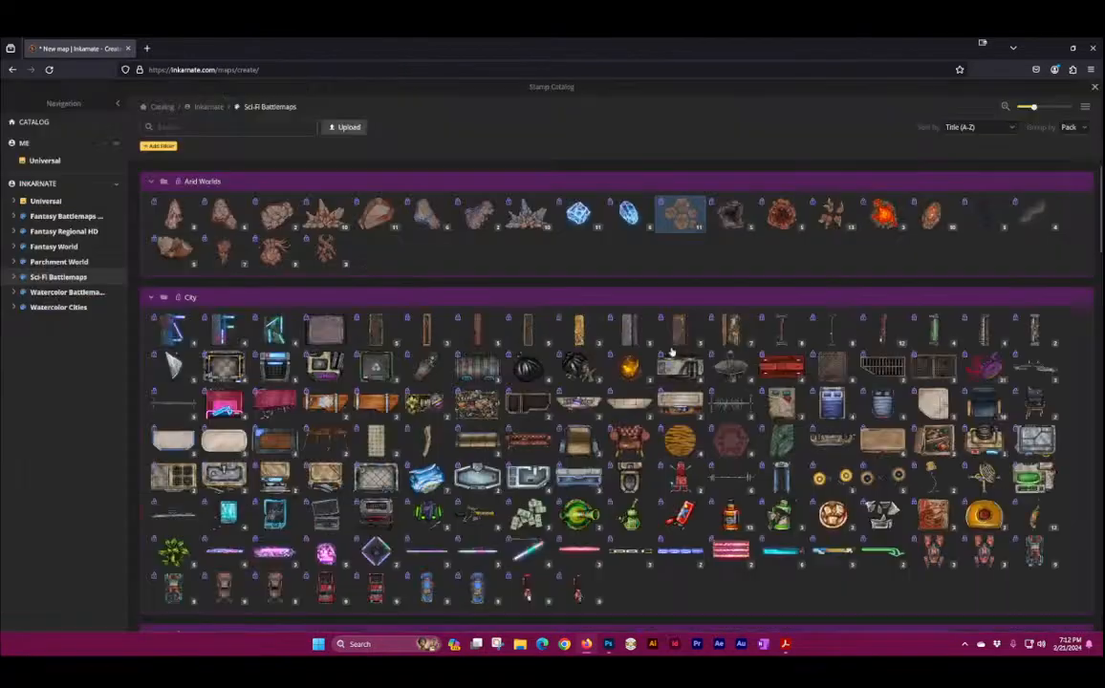
pyautogui.click(873, 215)
pyautogui.click(342, 194)
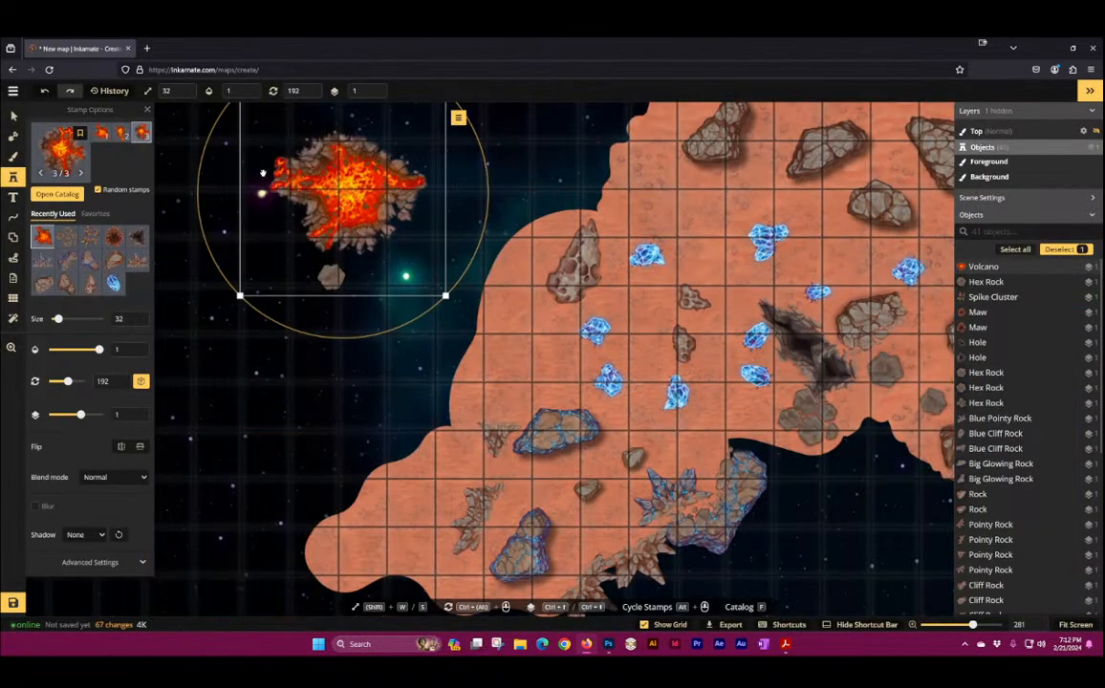
# Step: Place the second Volcano variant east of the first, rotated to 113 degrees, and move it so that their lava flows meet
pyautogui.press('space')
pyautogui.moveTo(263, 174); pyautogui.dragTo(610, 274)
pyautogui.scroll(6, 718, 300)
pyautogui.scroll(1, 781, 294)
pyautogui.press('space')
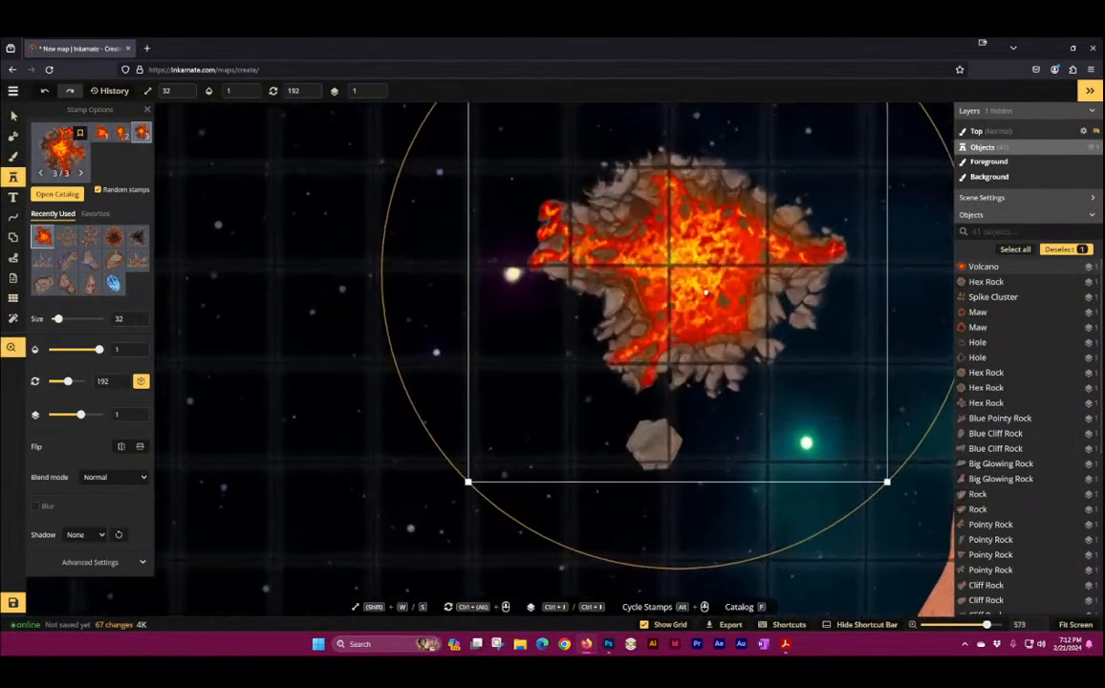
pyautogui.moveTo(782, 286); pyautogui.dragTo(413, 294)
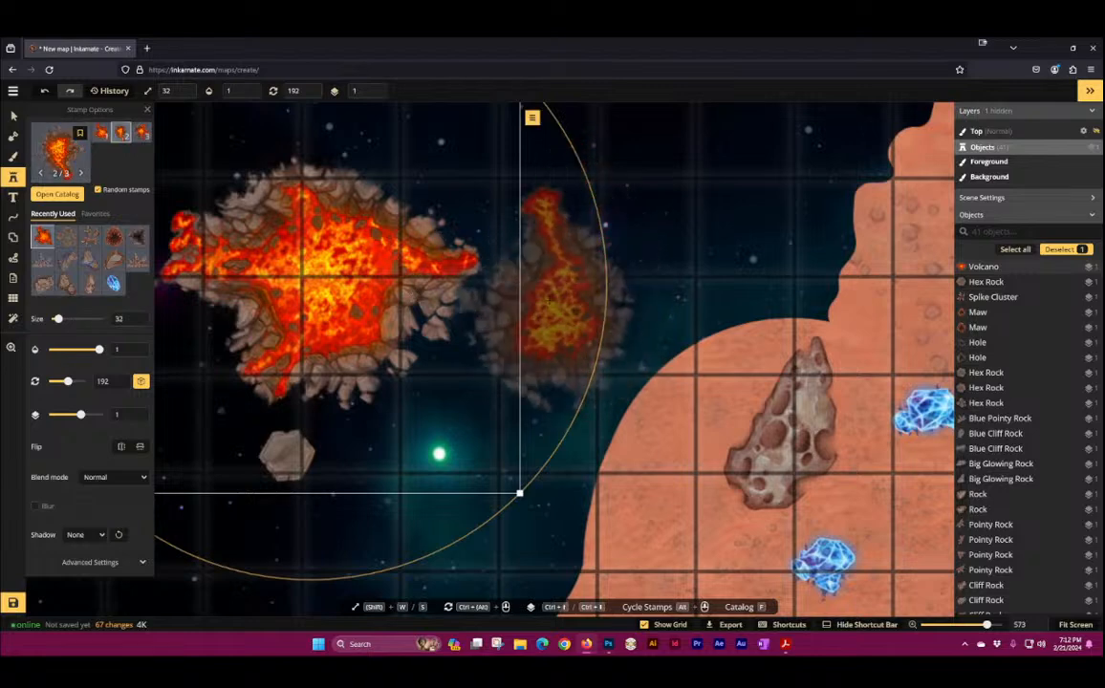
pyautogui.click(549, 298)
pyautogui.moveTo(717, 246); pyautogui.dragTo(497, 134)
pyautogui.moveTo(596, 281); pyautogui.dragTo(619, 267)
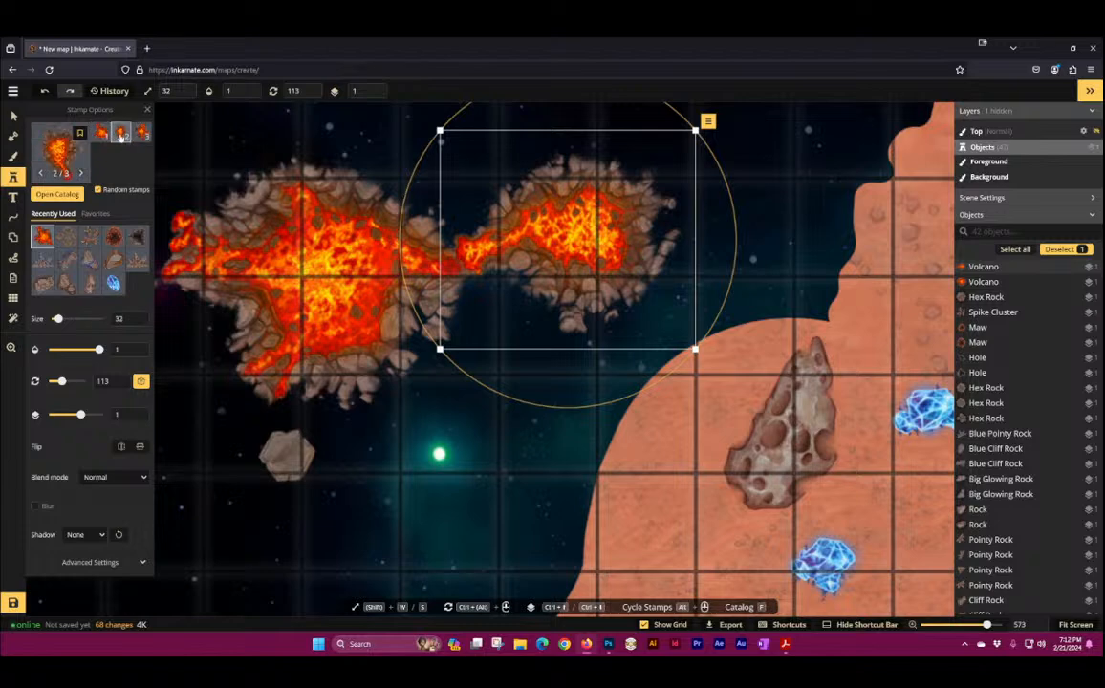
# Step: Choose the Volcanic Vent stamp from the Arid Worlds pack and place one in the space west of the Volcanoes
pyautogui.moveTo(427, 268); pyautogui.dragTo(760, 292)
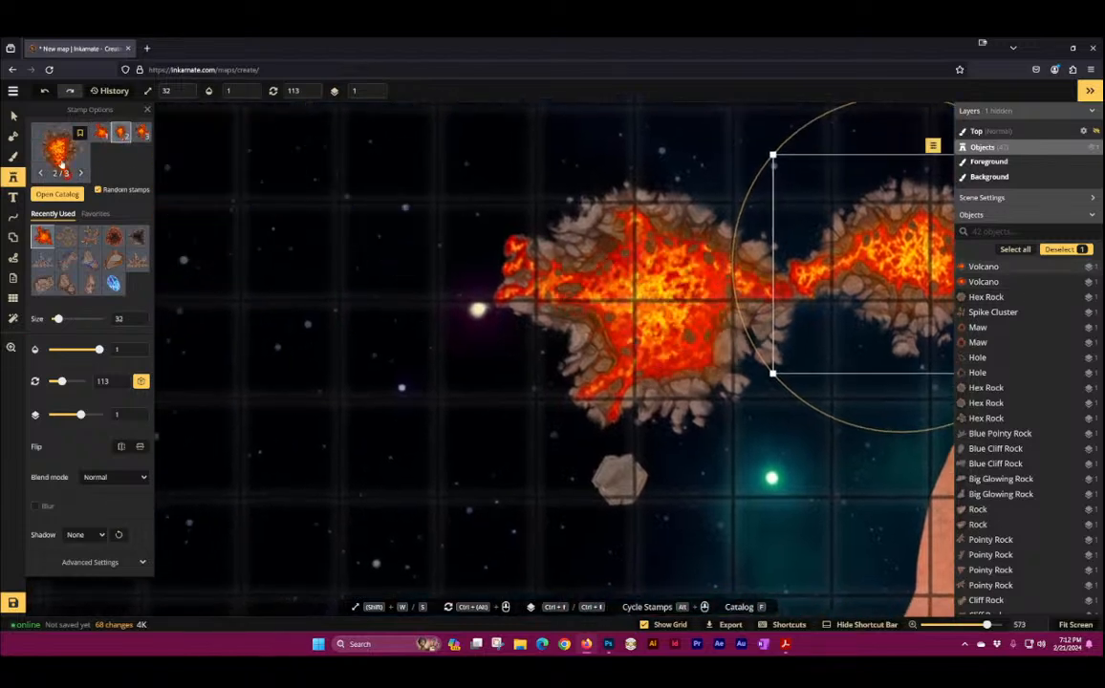
pyautogui.click(82, 155)
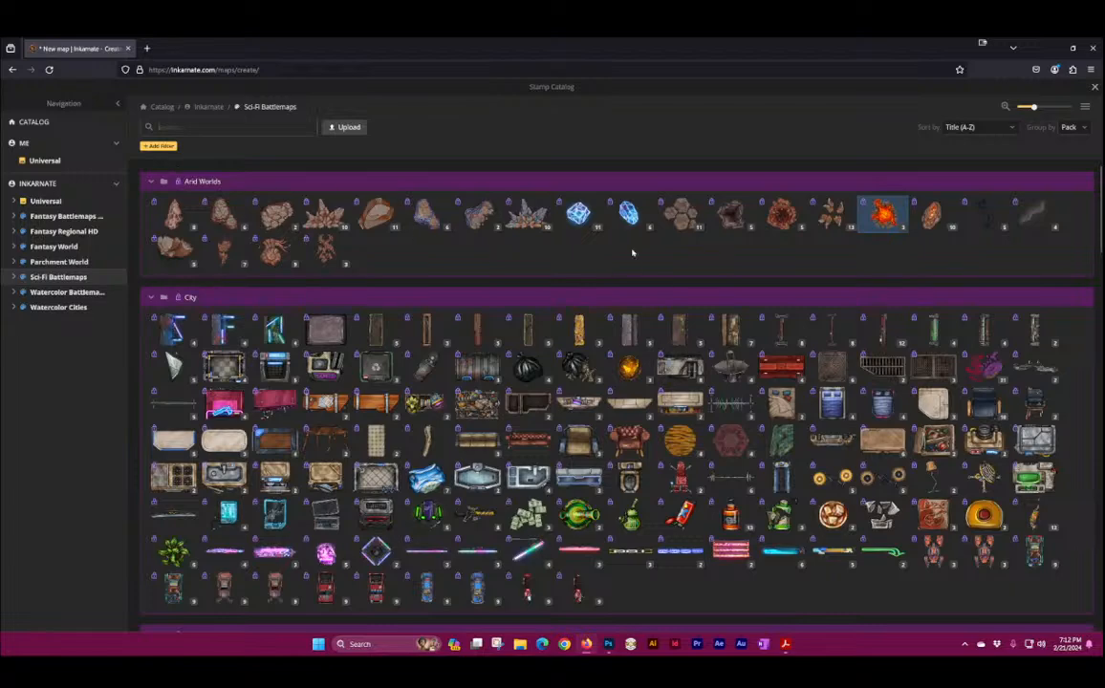
pyautogui.click(934, 218)
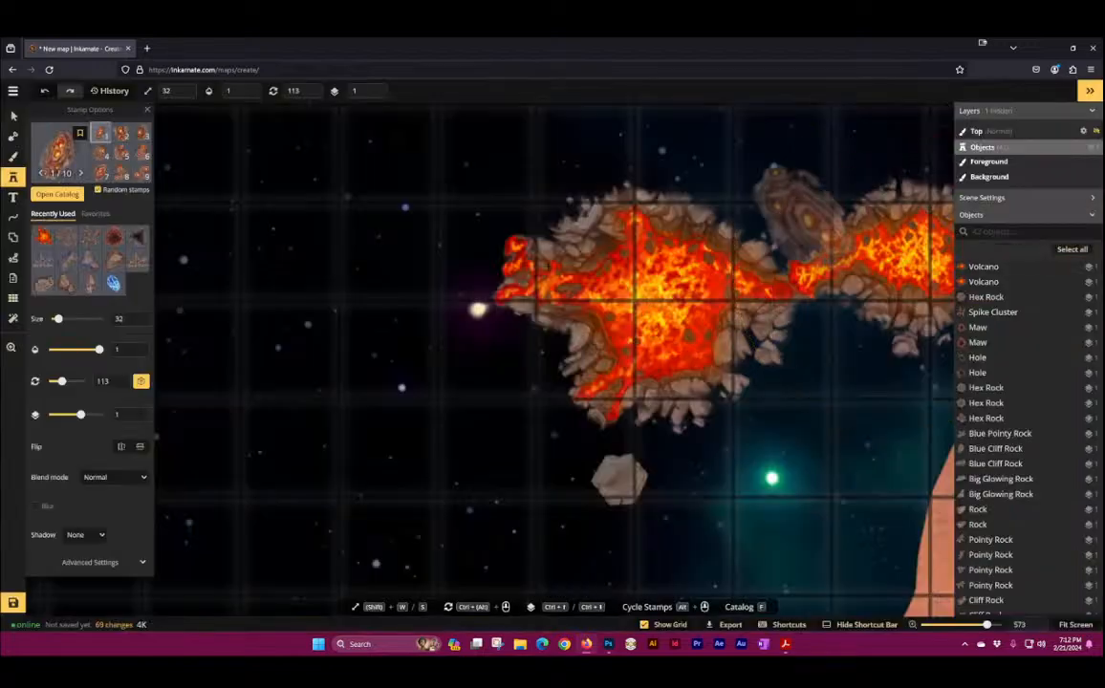
pyautogui.click(375, 304)
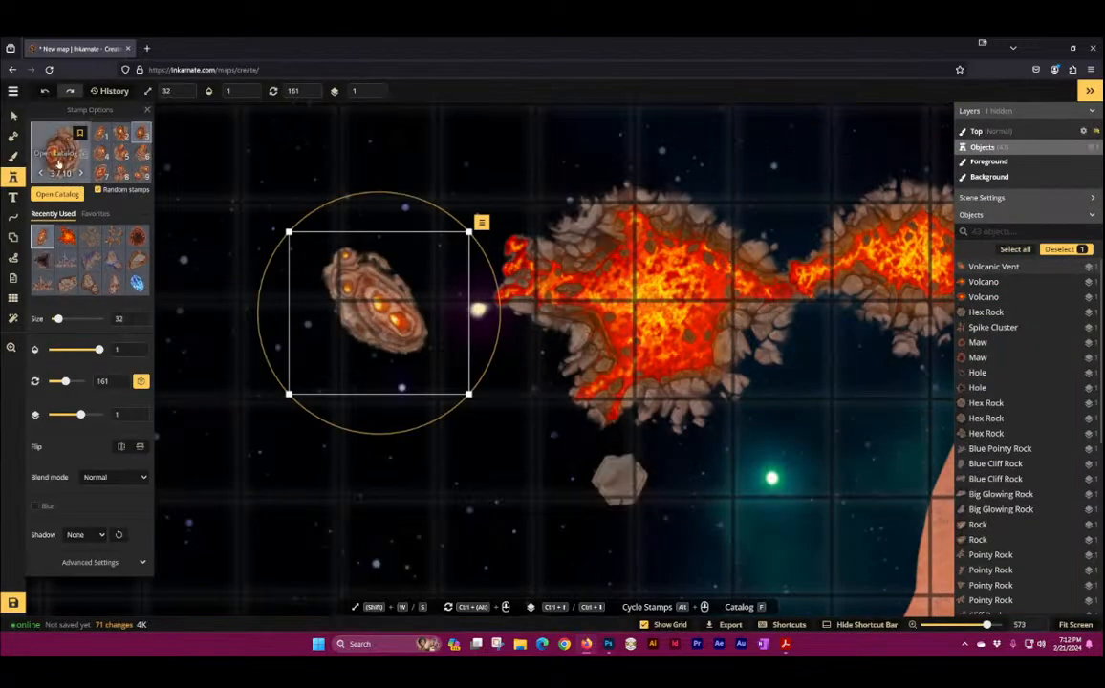
# Step: Place a Tar Splatter stamp from the Arid Worlds pack at the southwestern edge and move it fully onto the floor
pyautogui.press('f')
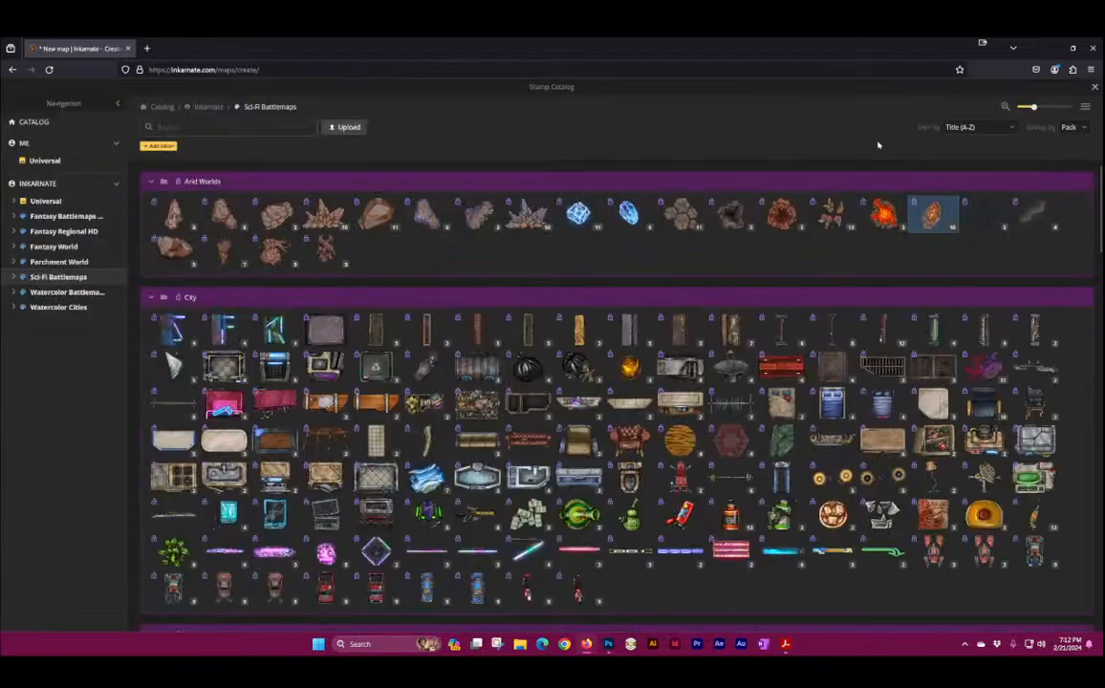
pyautogui.click(987, 212)
pyautogui.scroll(6, 479, 319)
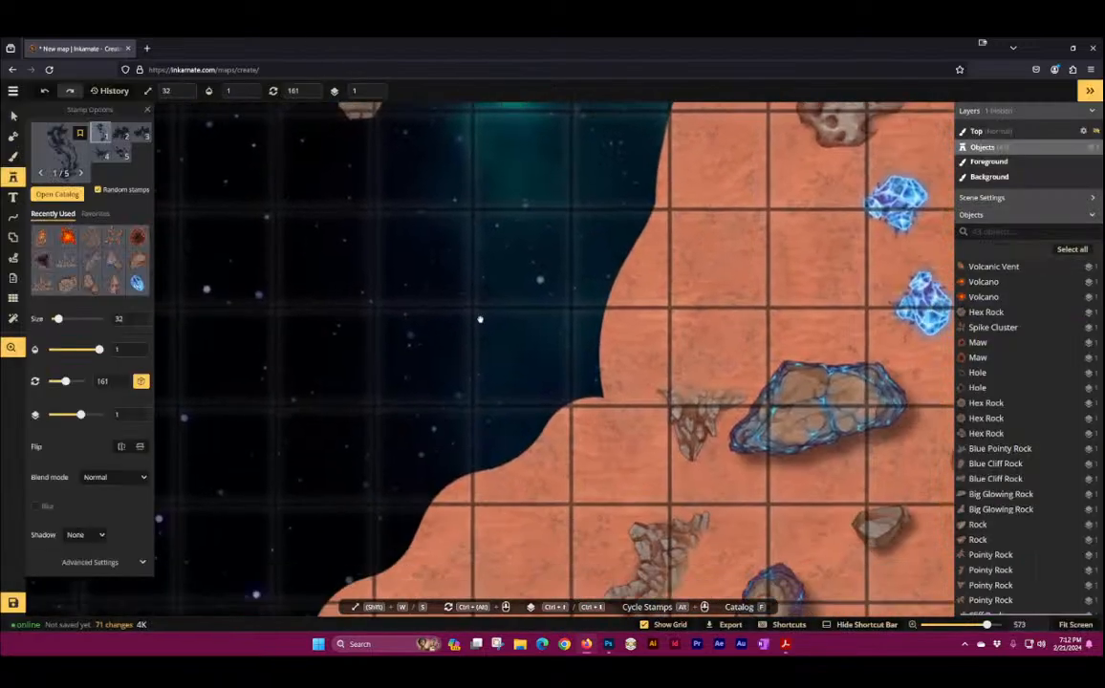
pyautogui.click(533, 493)
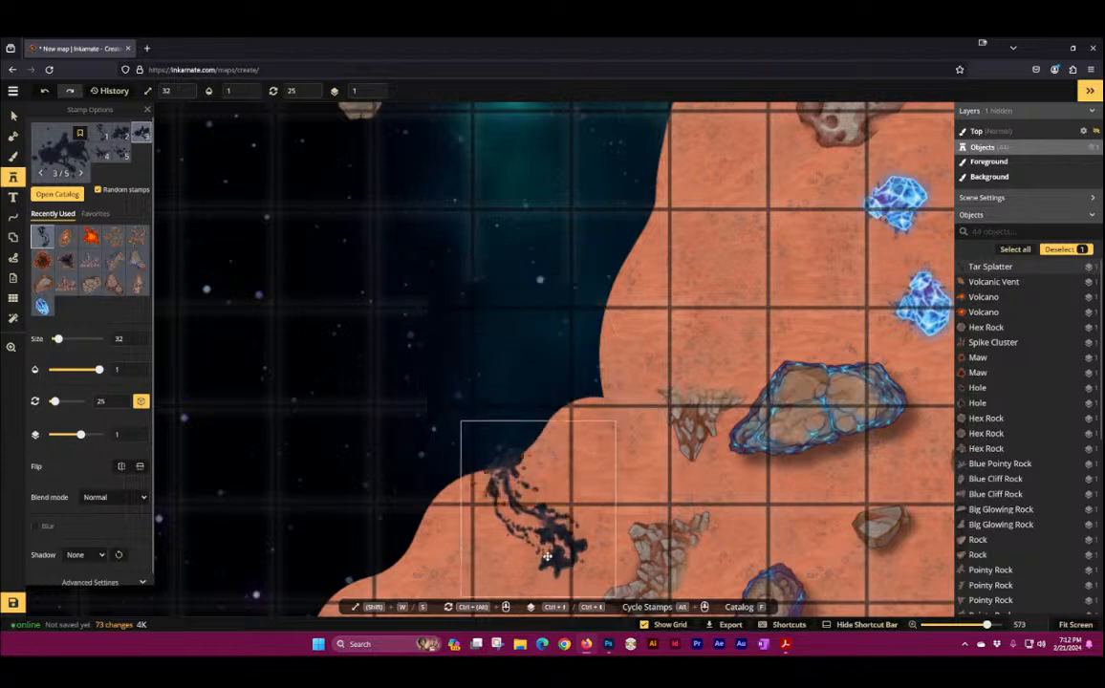
pyautogui.moveTo(604, 460); pyautogui.dragTo(593, 59)
pyautogui.moveTo(514, 180); pyautogui.dragTo(509, 256)
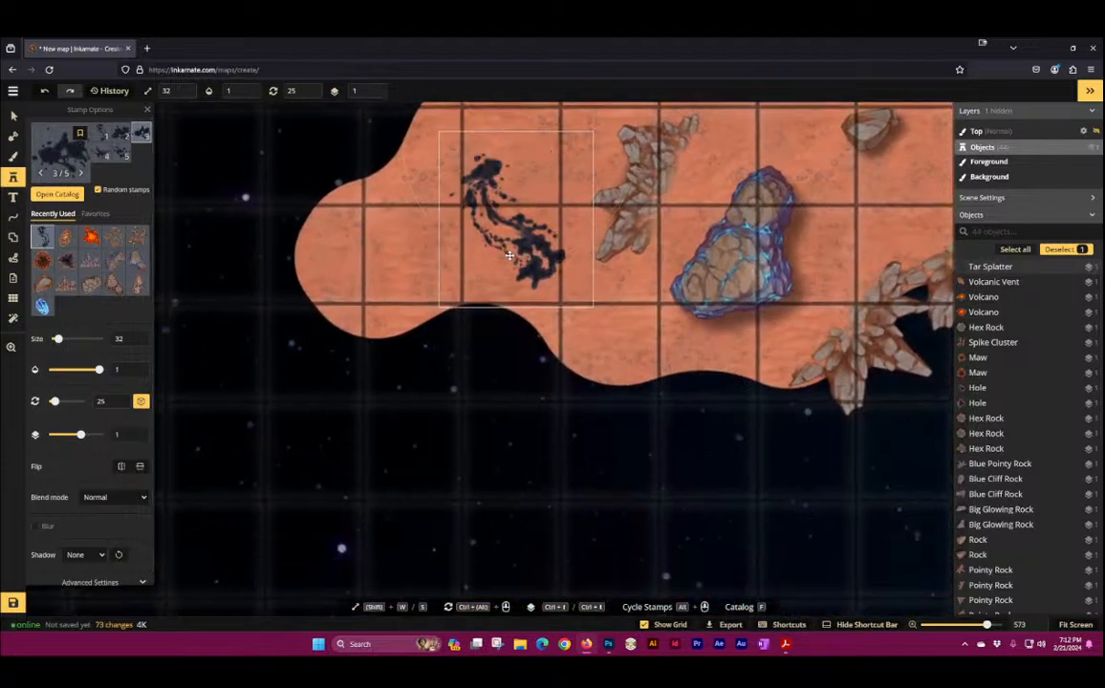
# Step: Place another Tar Splatter stamp on the southwestern part of the floor, just northeast of the first splatter
pyautogui.moveTo(541, 214); pyautogui.dragTo(413, 350)
pyautogui.click(434, 237)
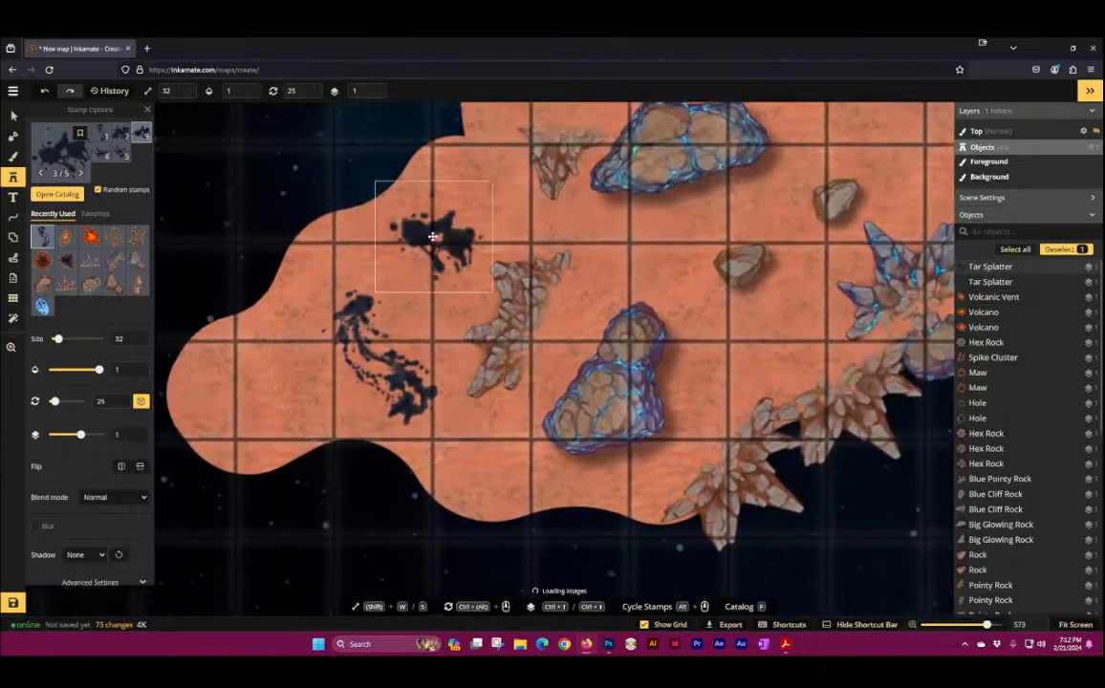
# Step: Choose the Dunes stamp from the Arid Worlds pack and place one among the large cliff rocks in the northeast
pyautogui.click(45, 144)
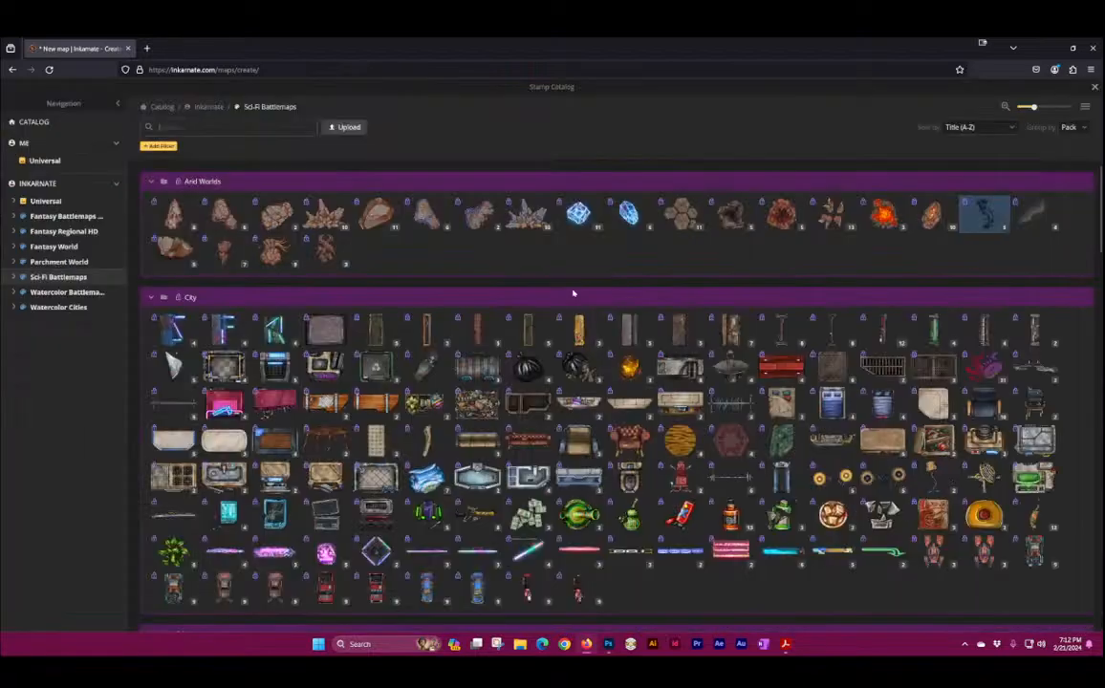
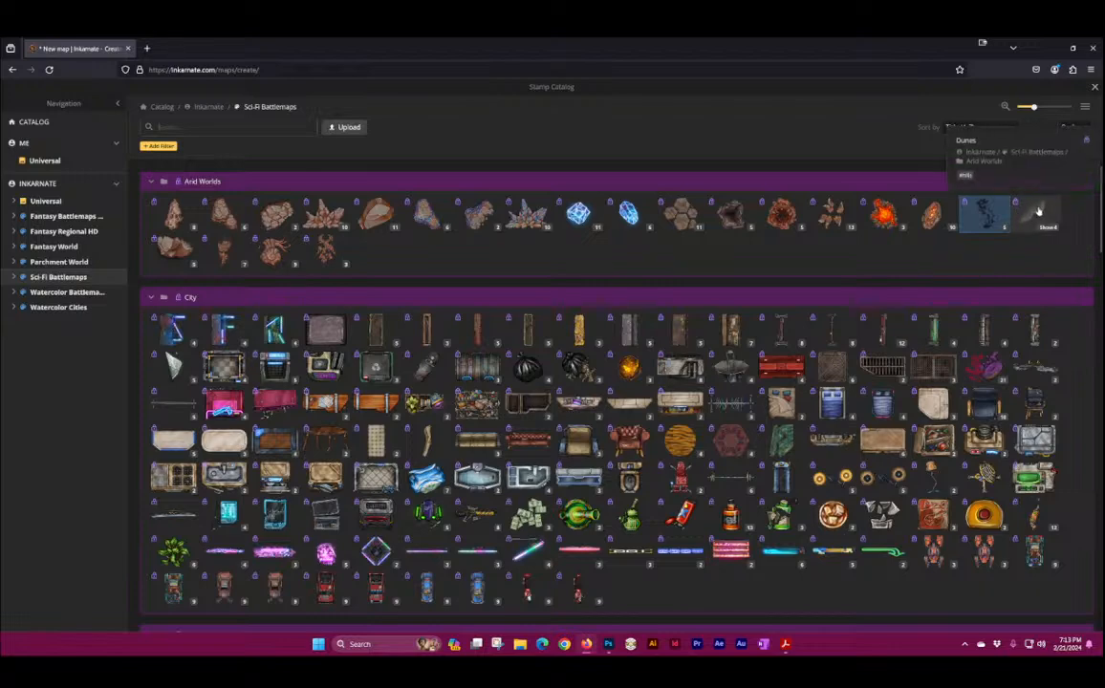
pyautogui.click(1039, 211)
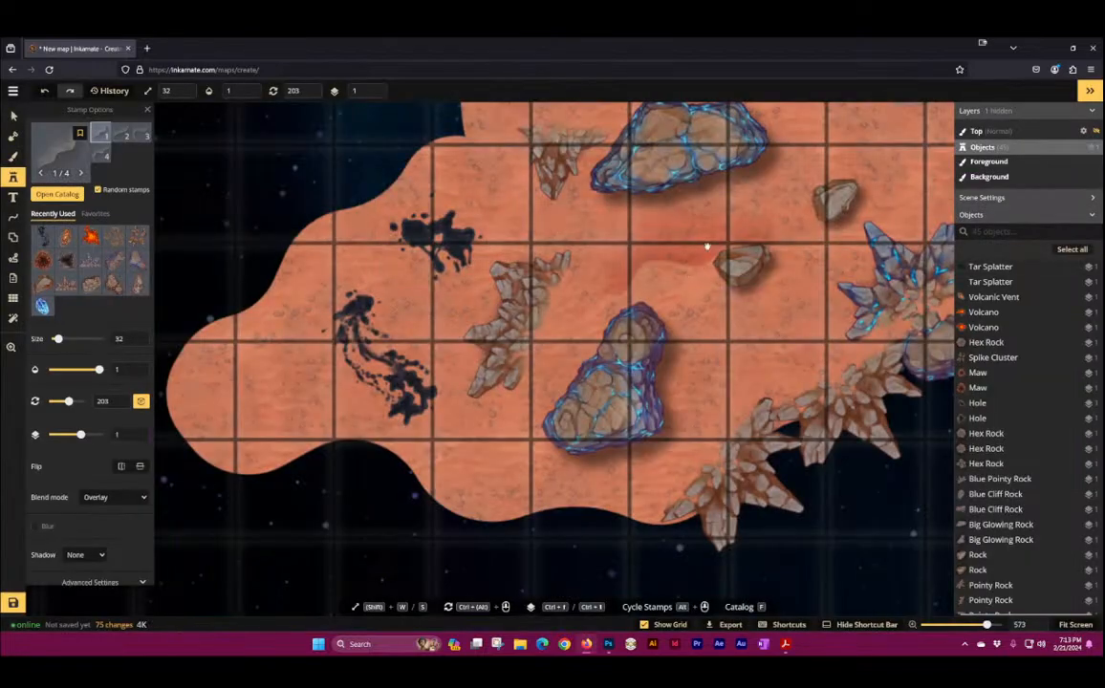
pyautogui.scroll(3, 621, 239)
pyautogui.moveTo(22, 496); pyautogui.dragTo(20, 487)
pyautogui.moveTo(748, 246); pyautogui.dragTo(256, 454)
pyautogui.moveTo(307, 204); pyautogui.dragTo(503, 445)
pyautogui.click(502, 444)
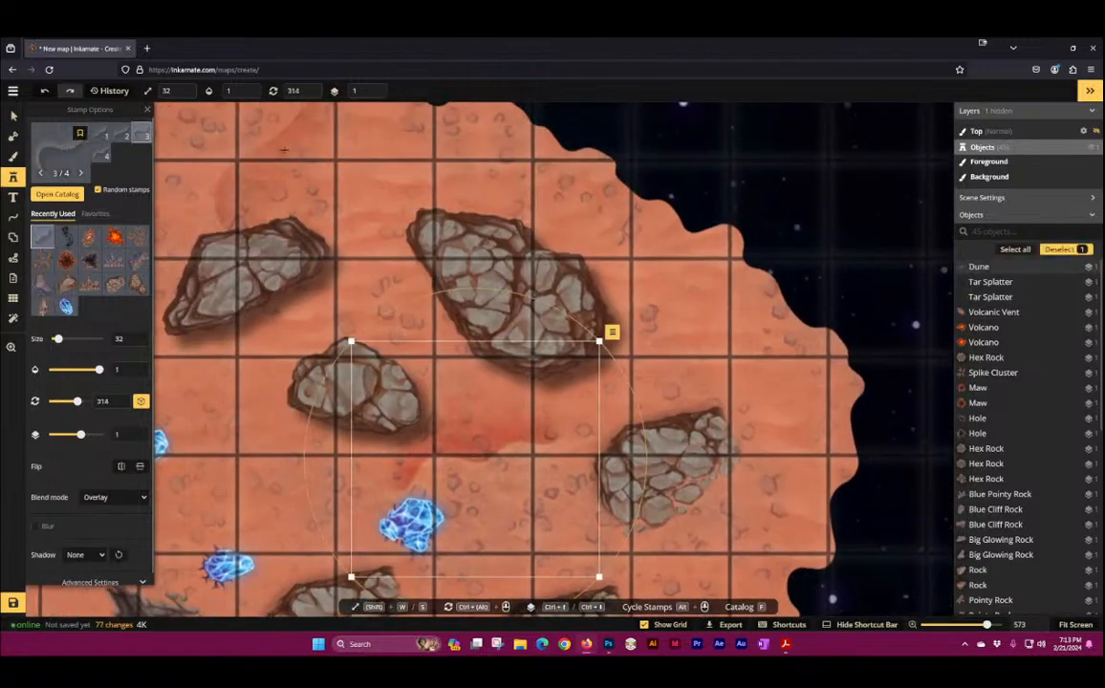
# Step: Place two more Dunes side by side near the blue crystals in the northwestern part of the floor
pyautogui.moveTo(309, 190); pyautogui.dragTo(703, 143)
pyautogui.click(389, 363)
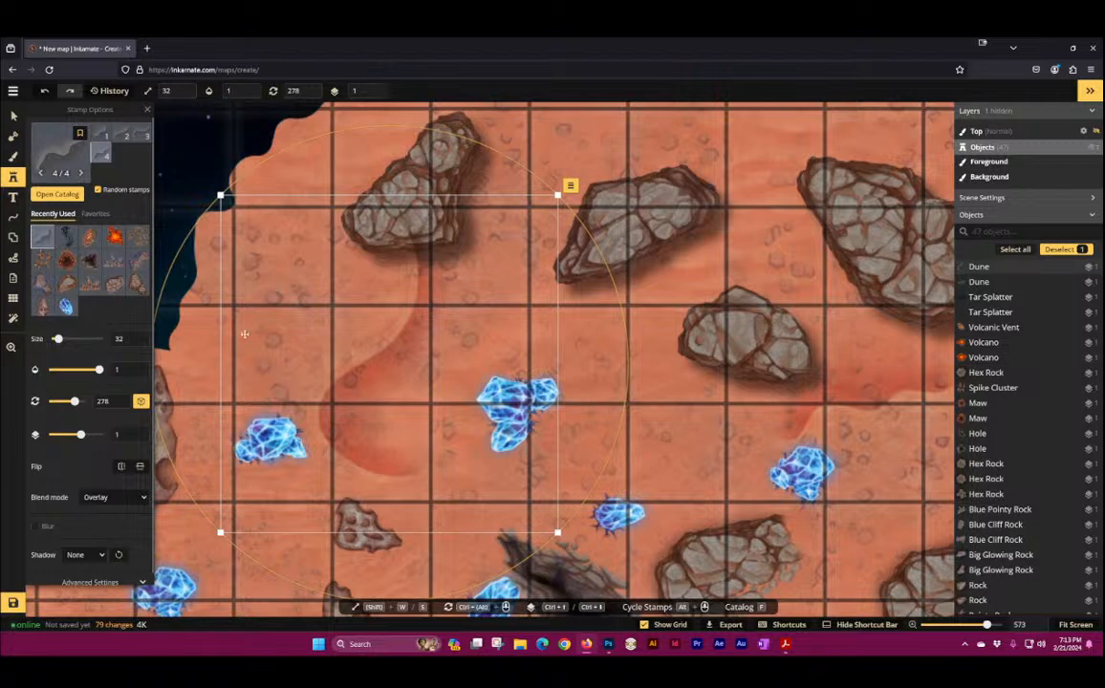
pyautogui.click(185, 326)
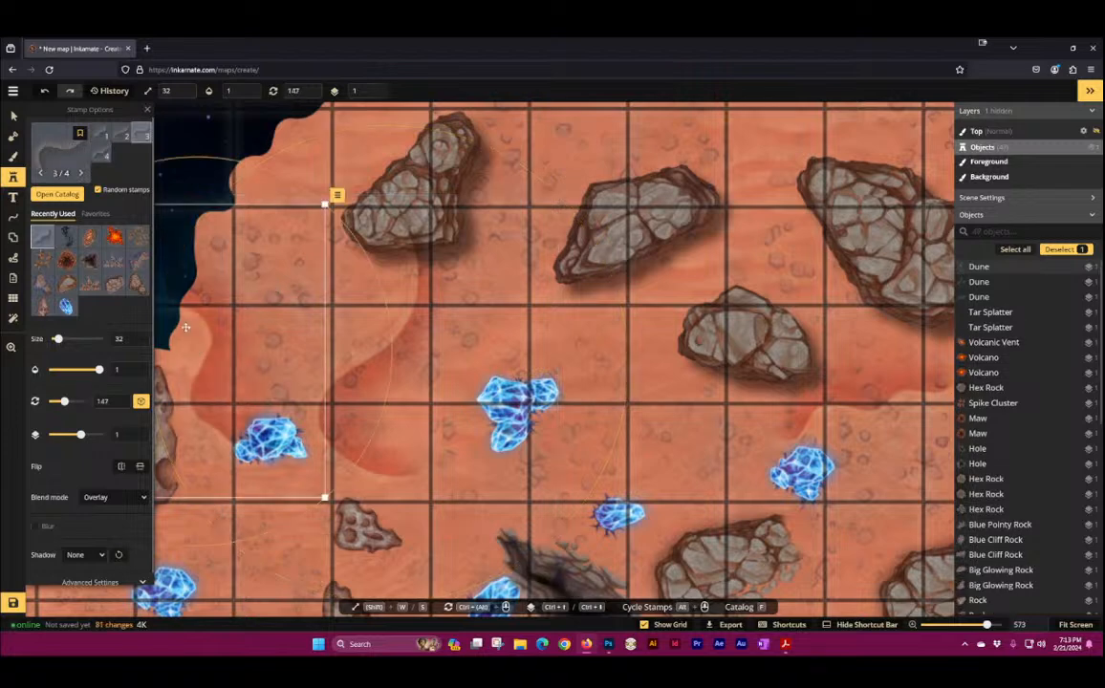
# Step: Choose the clustered Rock stamp from the Arid Worlds pack and place three variants along the floor's western edge
pyautogui.click(70, 124)
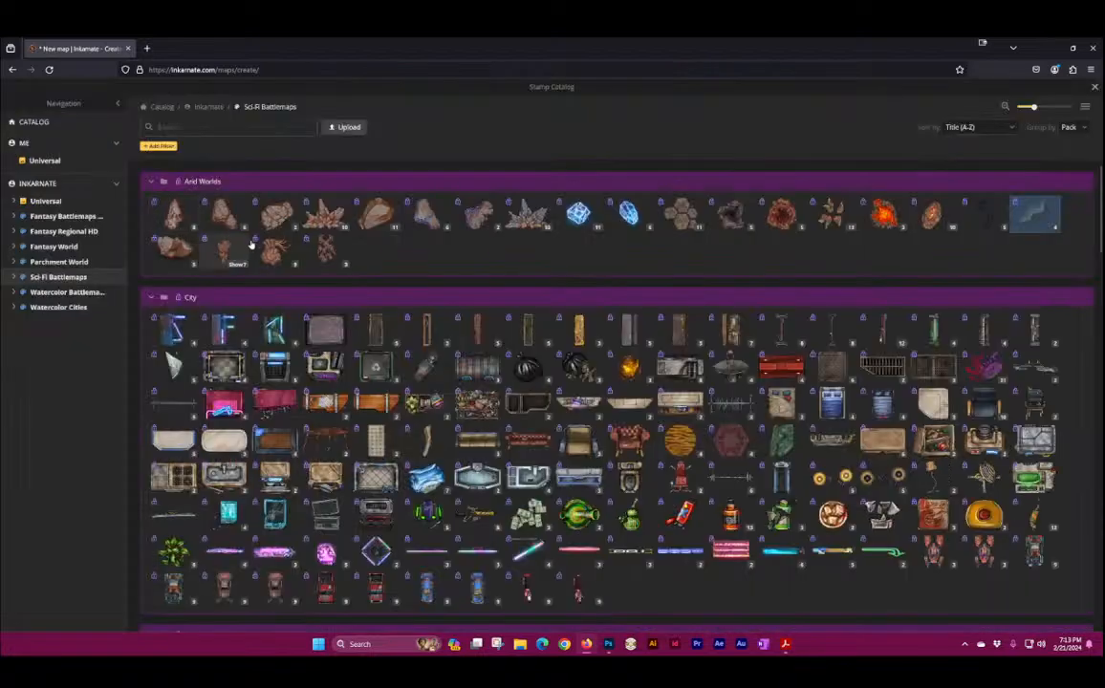
pyautogui.click(174, 248)
pyautogui.moveTo(305, 276); pyautogui.dragTo(656, 264)
pyautogui.moveTo(247, 468); pyautogui.dragTo(454, 239)
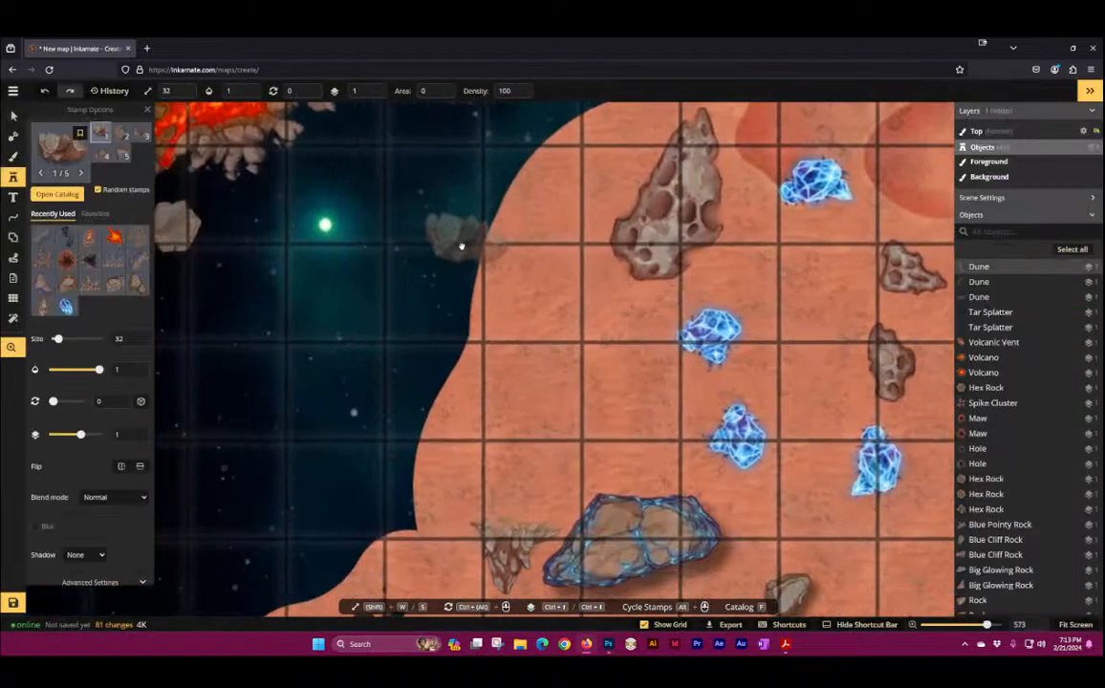
pyautogui.click(420, 290)
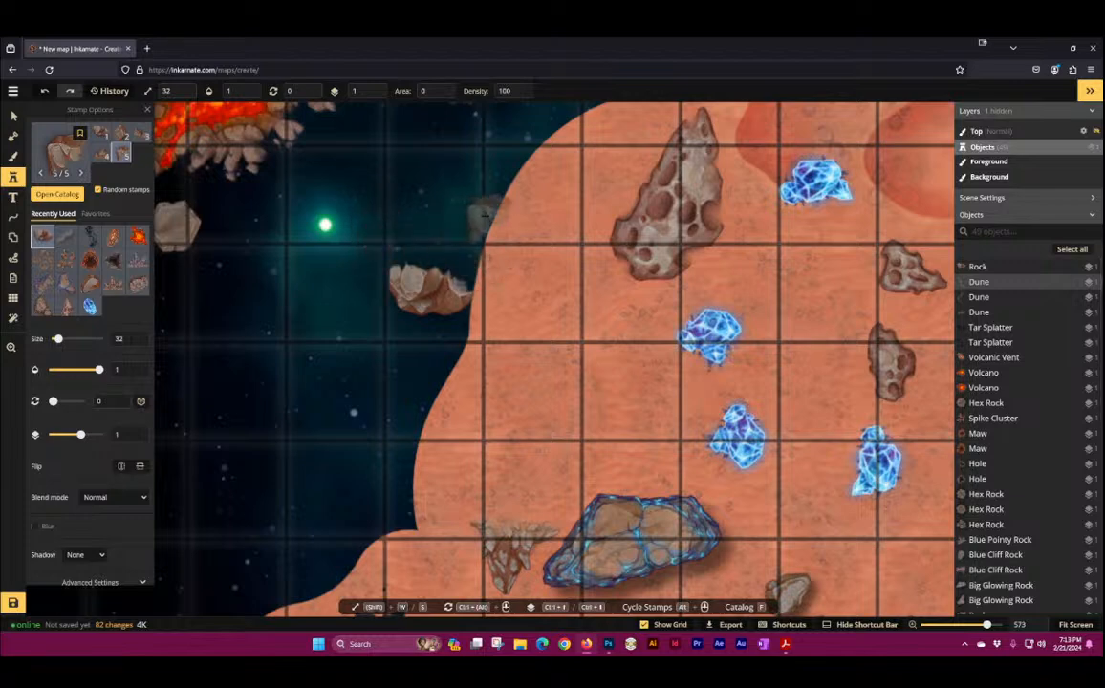
pyautogui.click(489, 228)
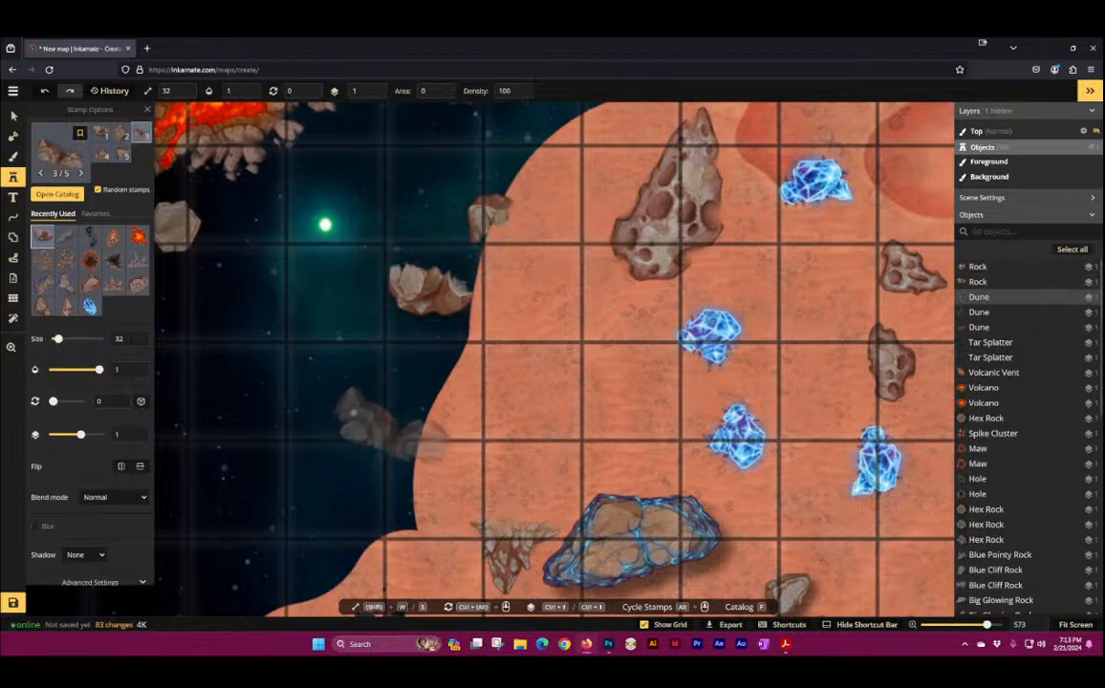
pyautogui.click(401, 408)
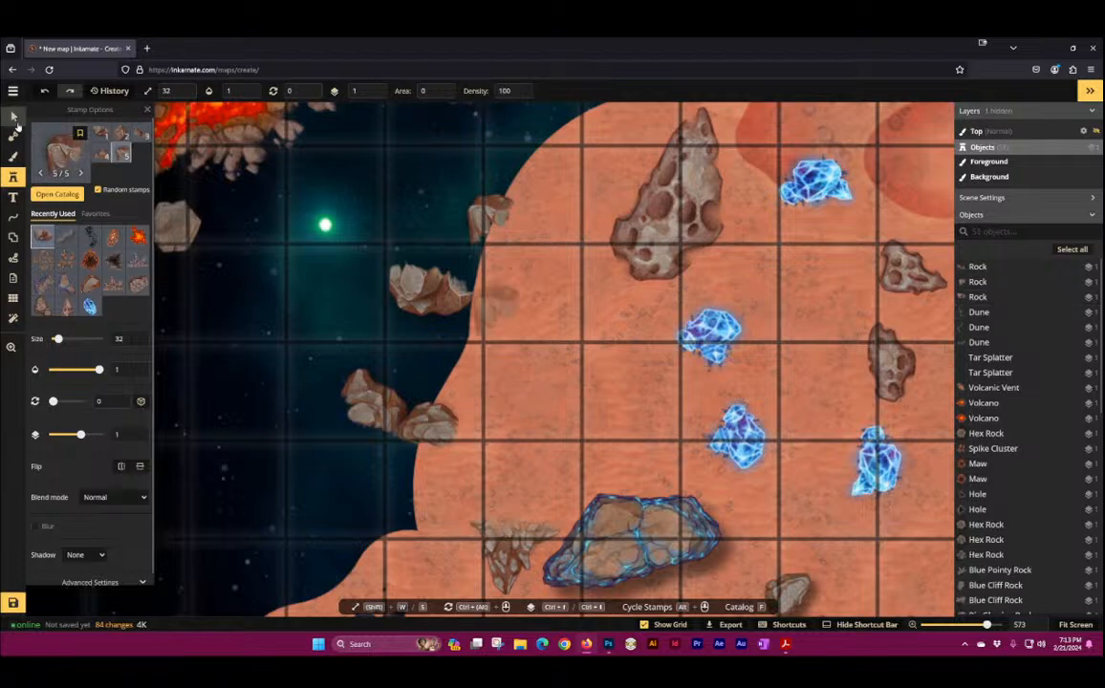
# Step: Rotate the southernmost new Rock to 272 degrees and the middle one to 85, lining both up along the floor's western edge
pyautogui.click(14, 117)
pyautogui.moveTo(491, 408); pyautogui.dragTo(415, 287)
pyautogui.moveTo(437, 401); pyautogui.dragTo(450, 402)
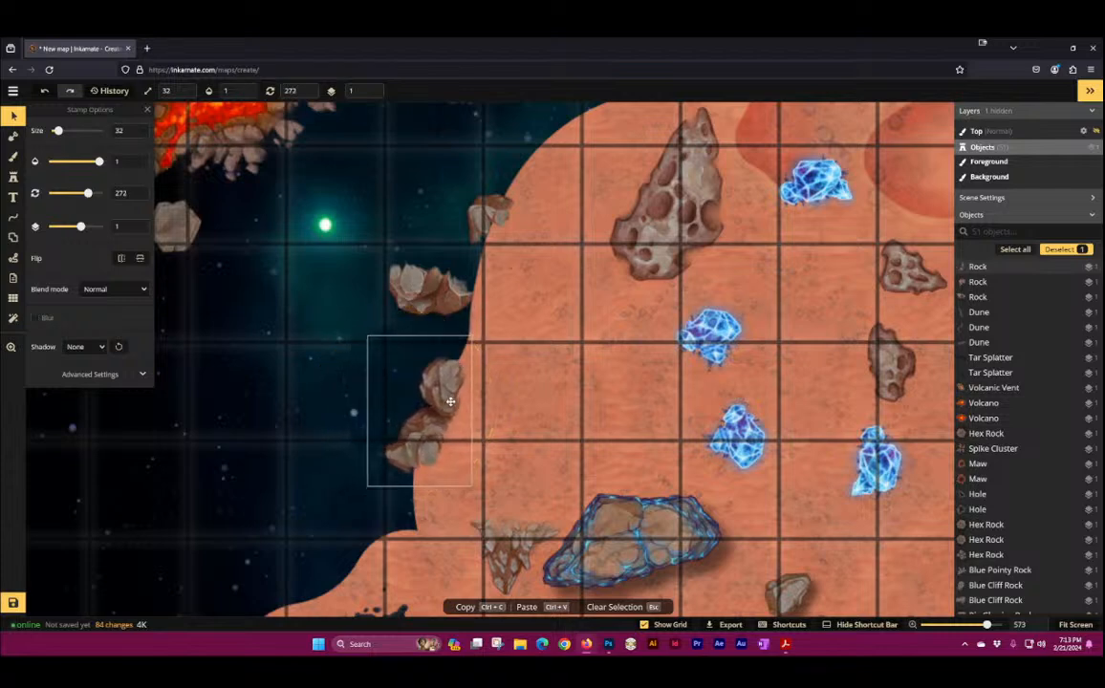
pyautogui.click(439, 293)
pyautogui.moveTo(487, 279); pyautogui.dragTo(475, 346)
# Step: Rotate the northernmost new Rock to 328 degrees and move it against the northern end of the rock row
pyautogui.click(507, 214)
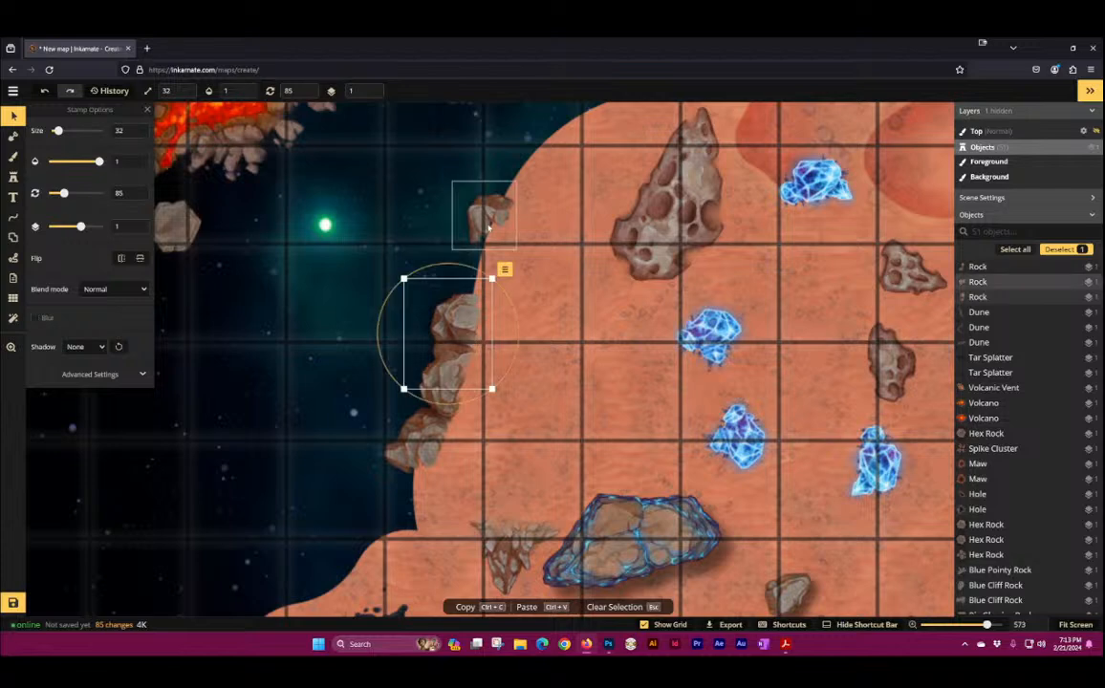
pyautogui.moveTo(532, 207); pyautogui.dragTo(540, 158)
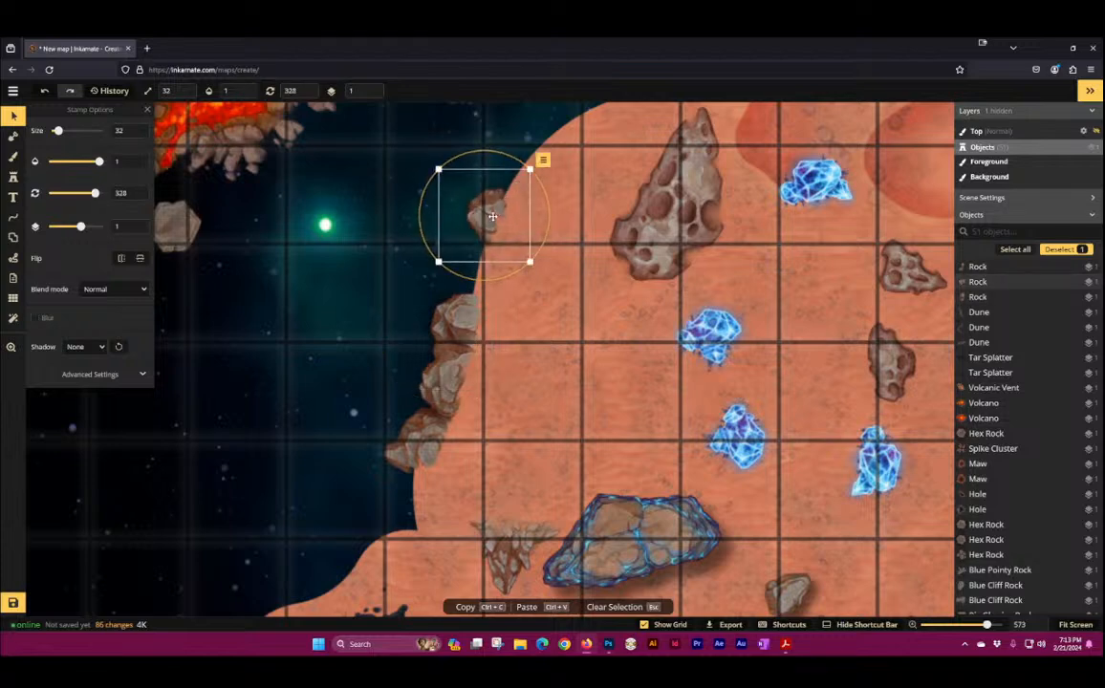
pyautogui.moveTo(482, 215); pyautogui.dragTo(475, 272)
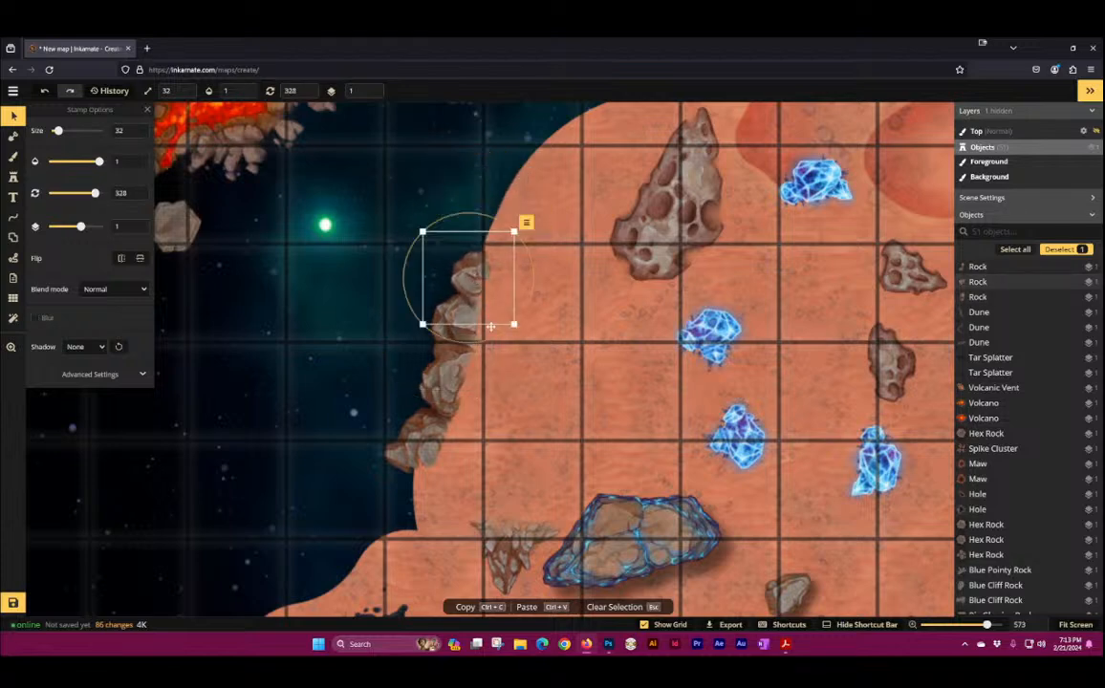
pyautogui.click(633, 391)
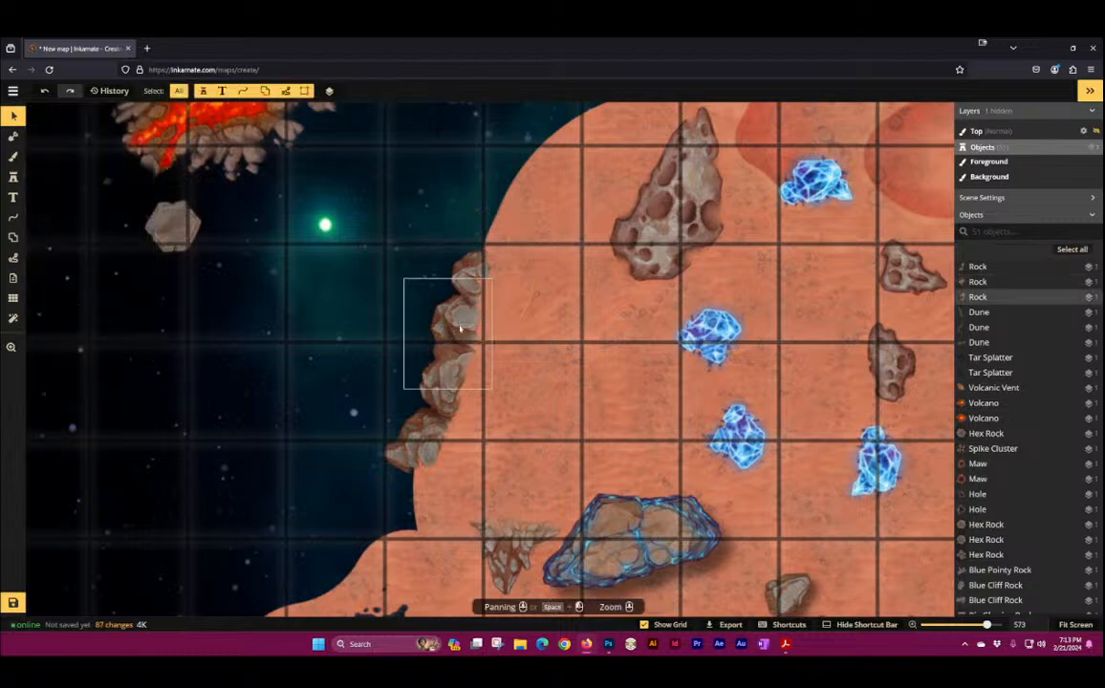
# Step: Raise the middle Rock of the western edge row to layer 2 so it overlaps its neighbours, and clear the selection
pyautogui.click(460, 328)
pyautogui.scroll(3, 455, 307)
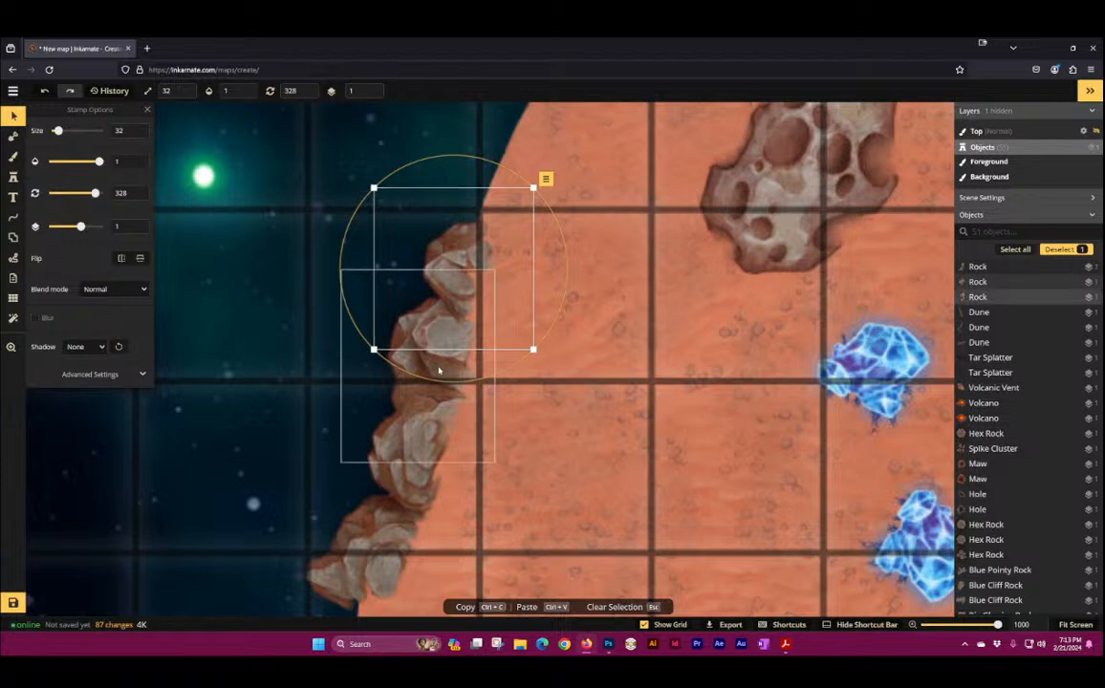
pyautogui.click(439, 415)
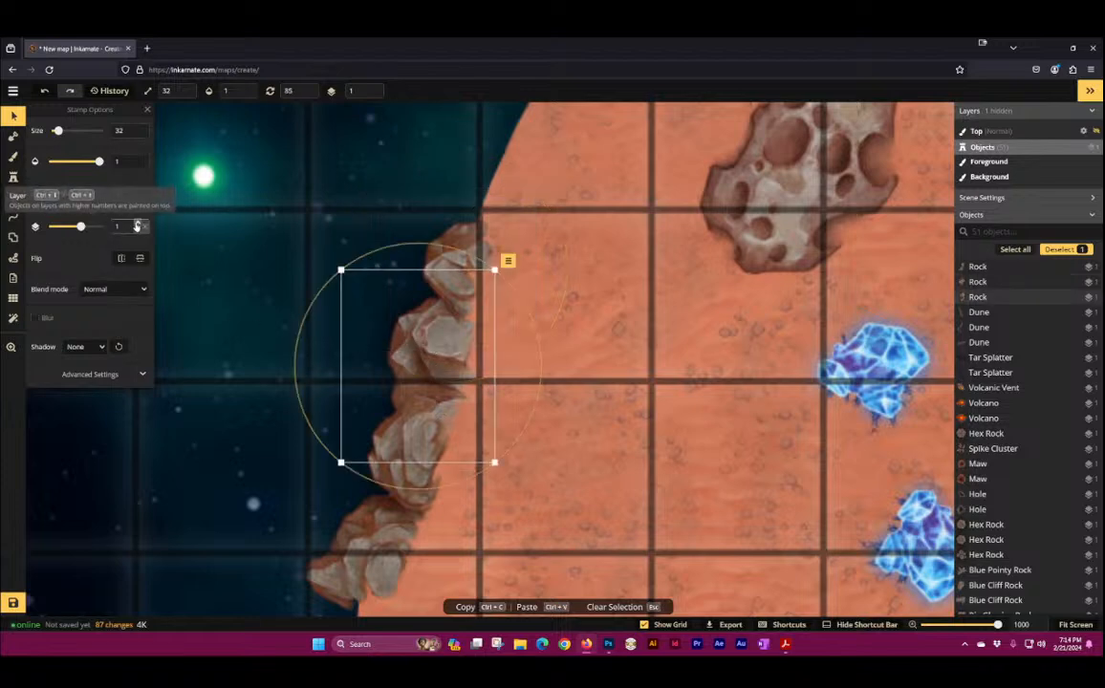
pyautogui.click(136, 223)
pyautogui.click(426, 214)
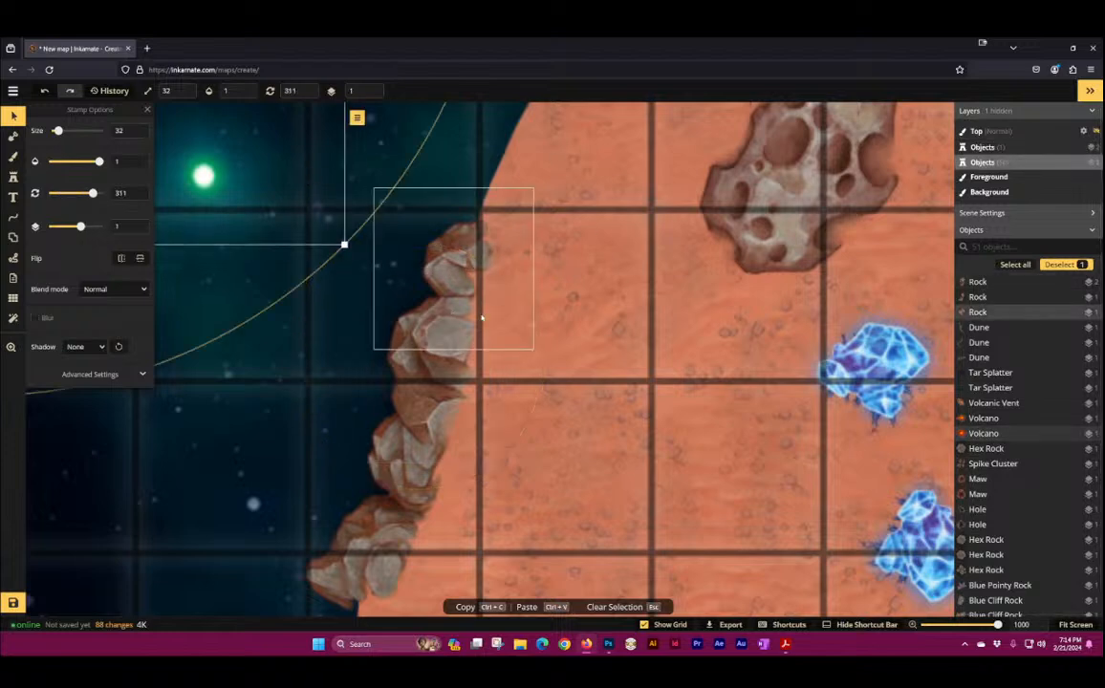
pyautogui.press('Escape')
pyautogui.scroll(-5, 569, 334)
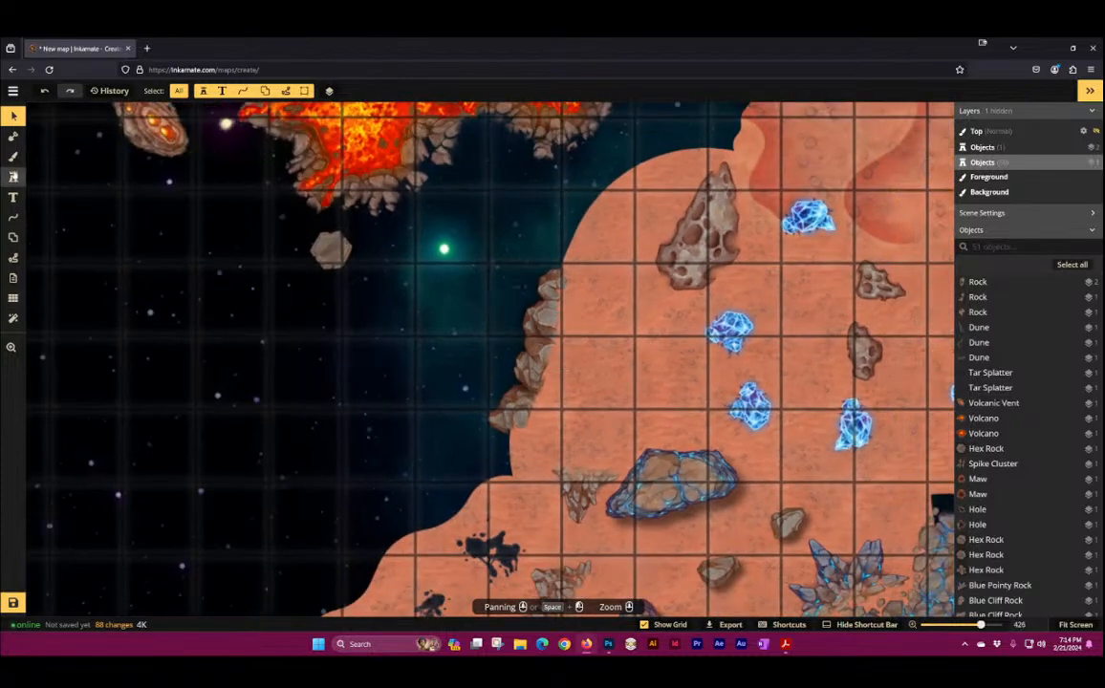
# Step: Choose the Medium Fossils stamp and place its first two variants side by side north of the blue-veined cliff rock
pyautogui.click(13, 177)
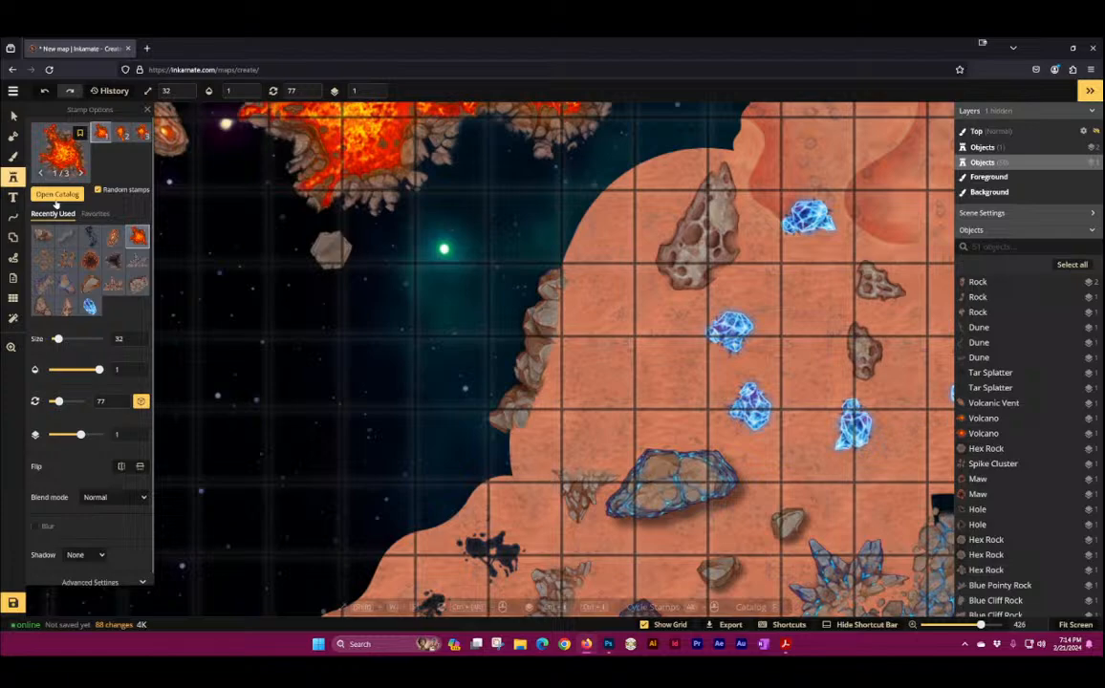
pyautogui.rightClick(242, 224)
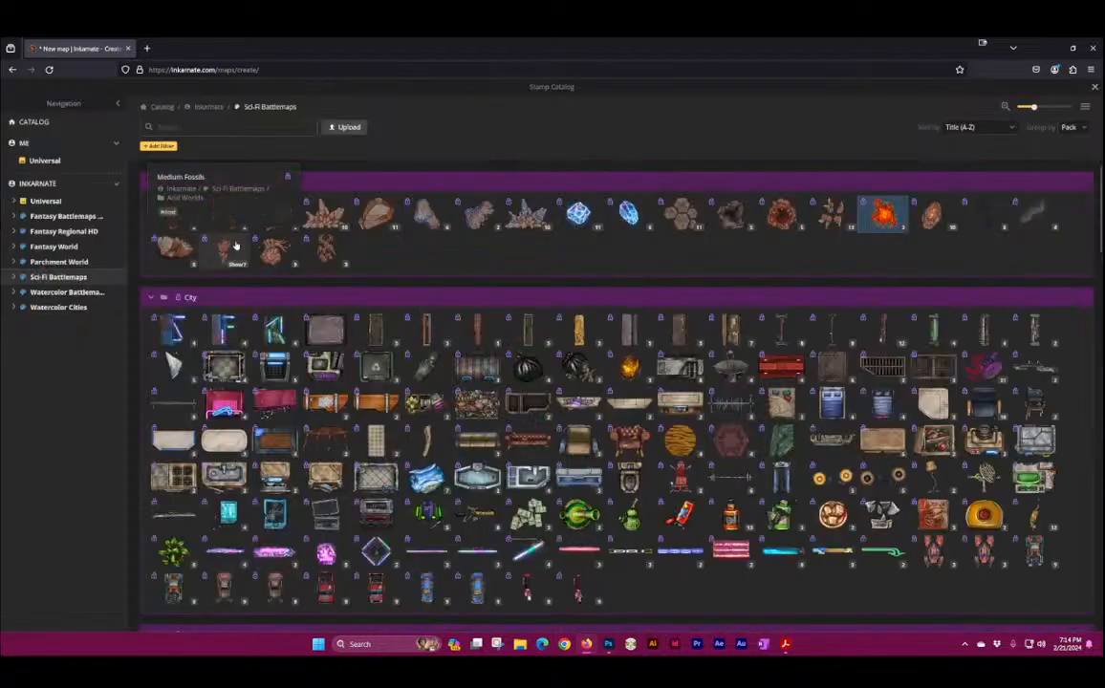
pyautogui.click(236, 246)
pyautogui.moveTo(684, 417); pyautogui.dragTo(419, 317)
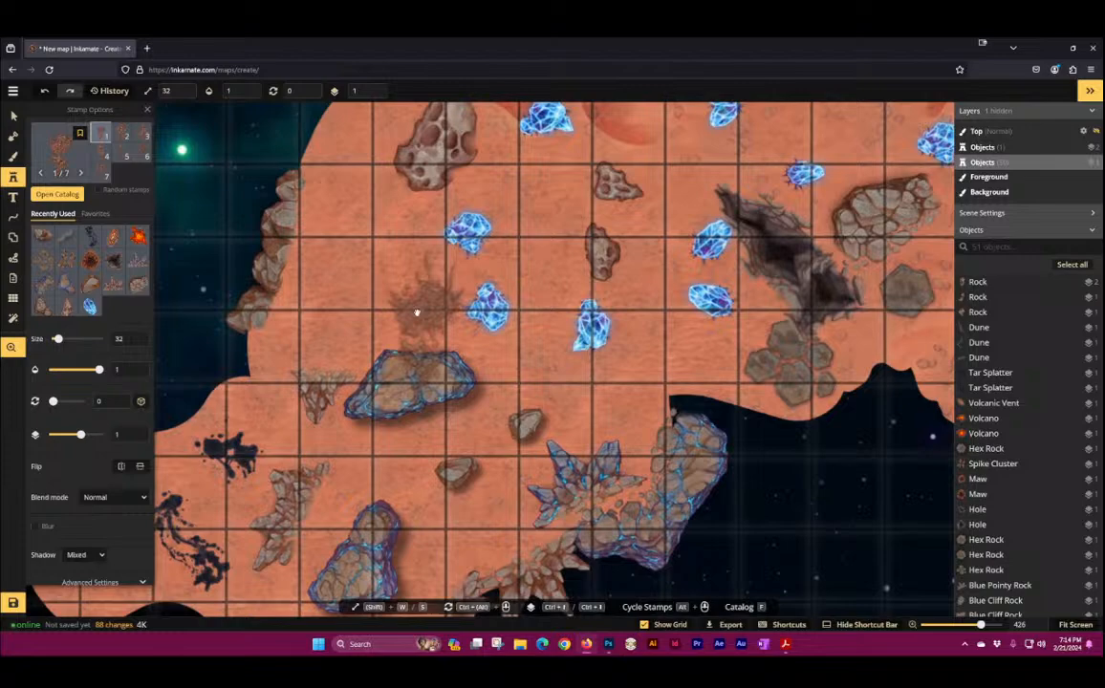
pyautogui.click(358, 259)
pyautogui.scroll(6, 373, 253)
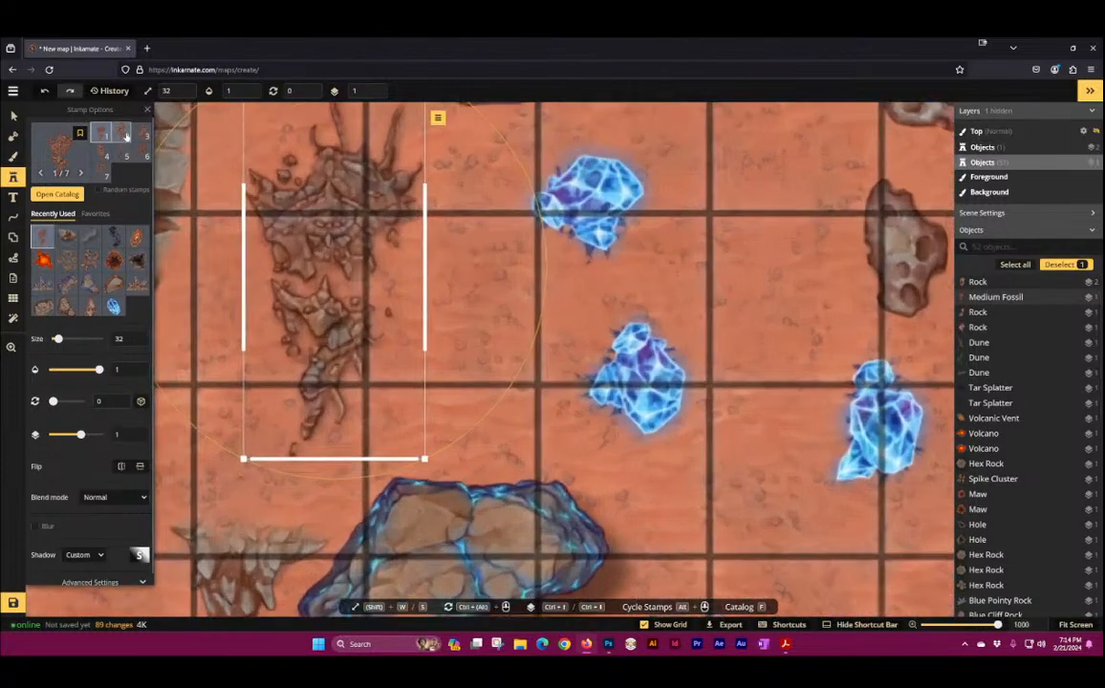
pyautogui.click(500, 340)
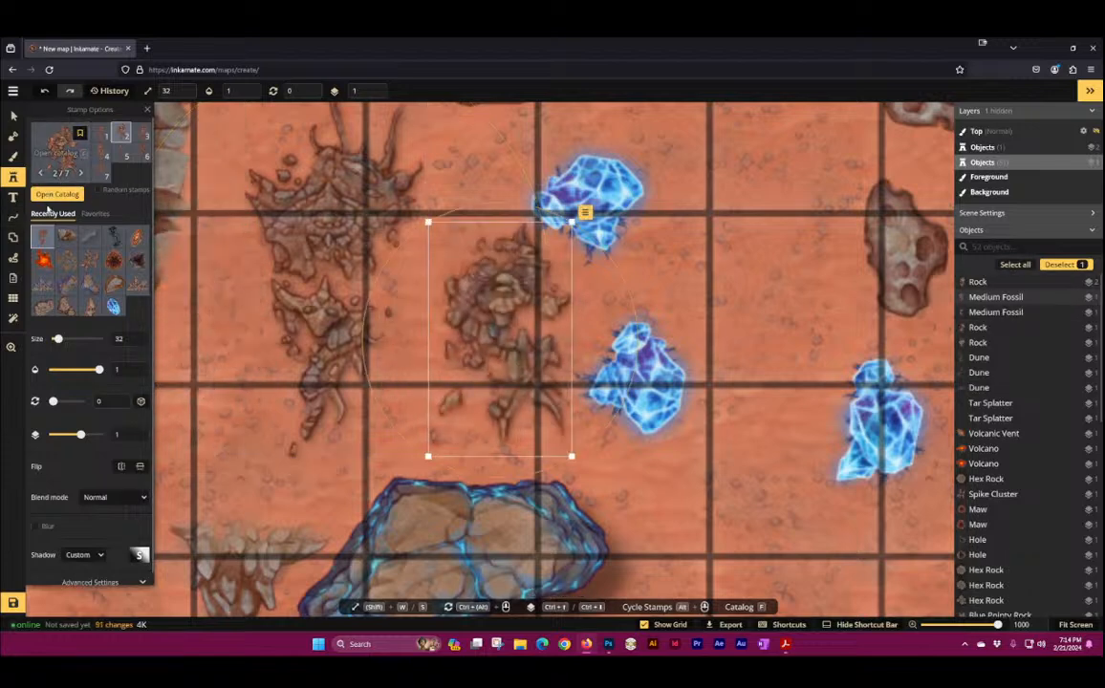
# Step: Choose the Small Fossils stamp and place two copies of its tentacled shell variant between the blue crystal and the porous rocks
pyautogui.click(58, 194)
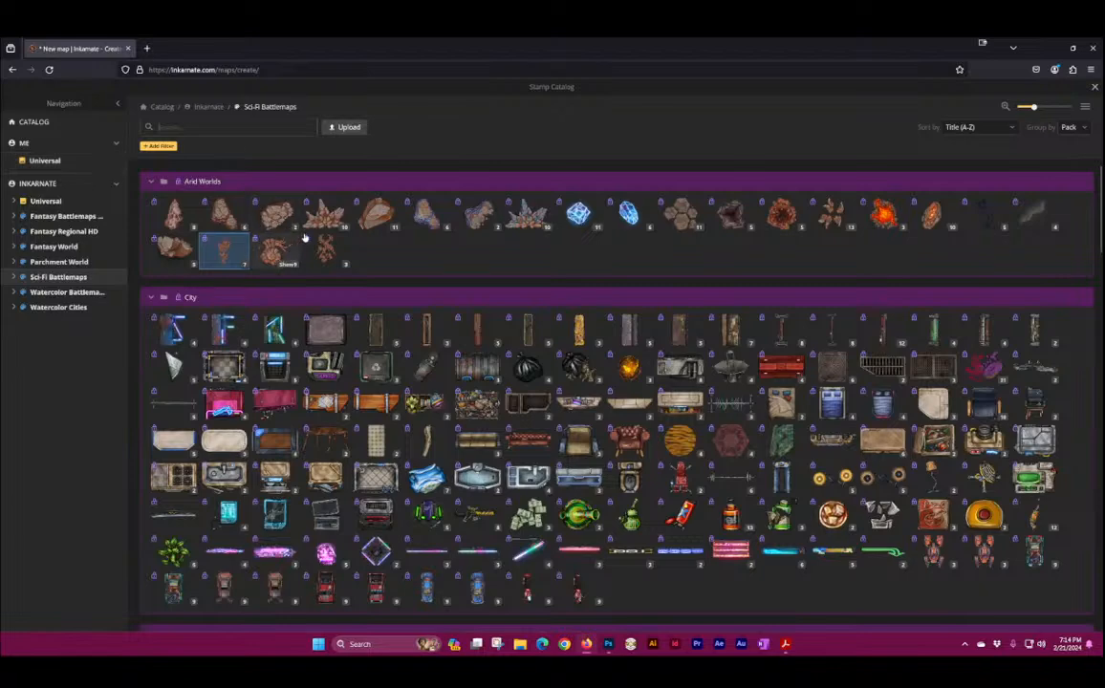
pyautogui.click(275, 252)
pyautogui.moveTo(568, 277); pyautogui.dragTo(323, 471)
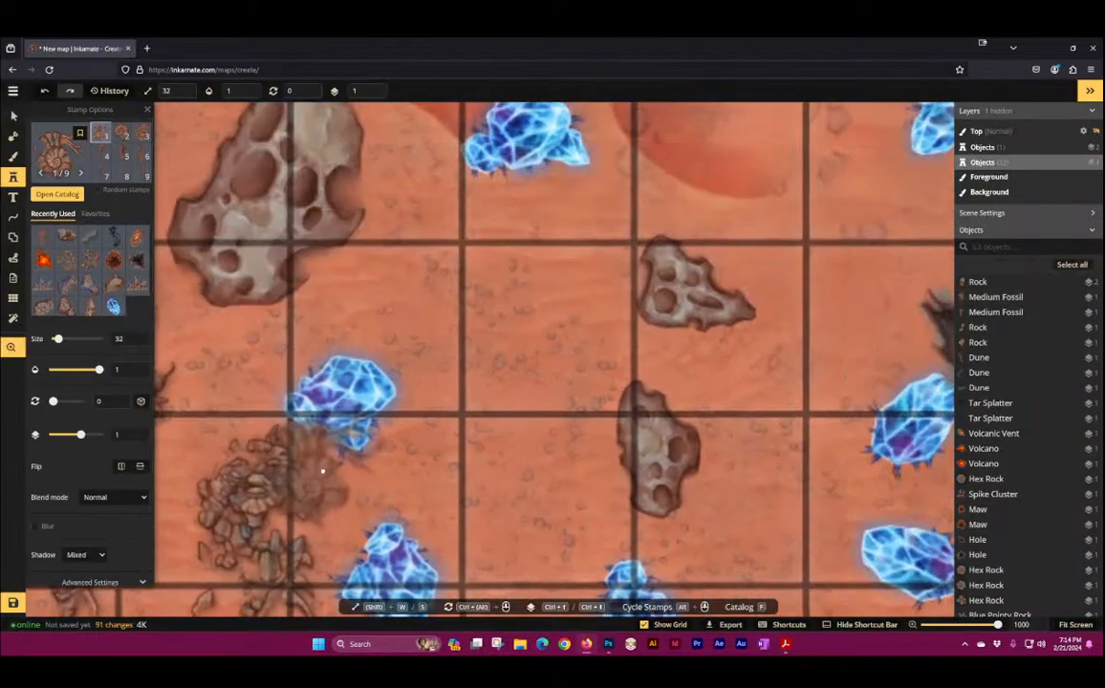
pyautogui.click(440, 341)
pyautogui.click(504, 454)
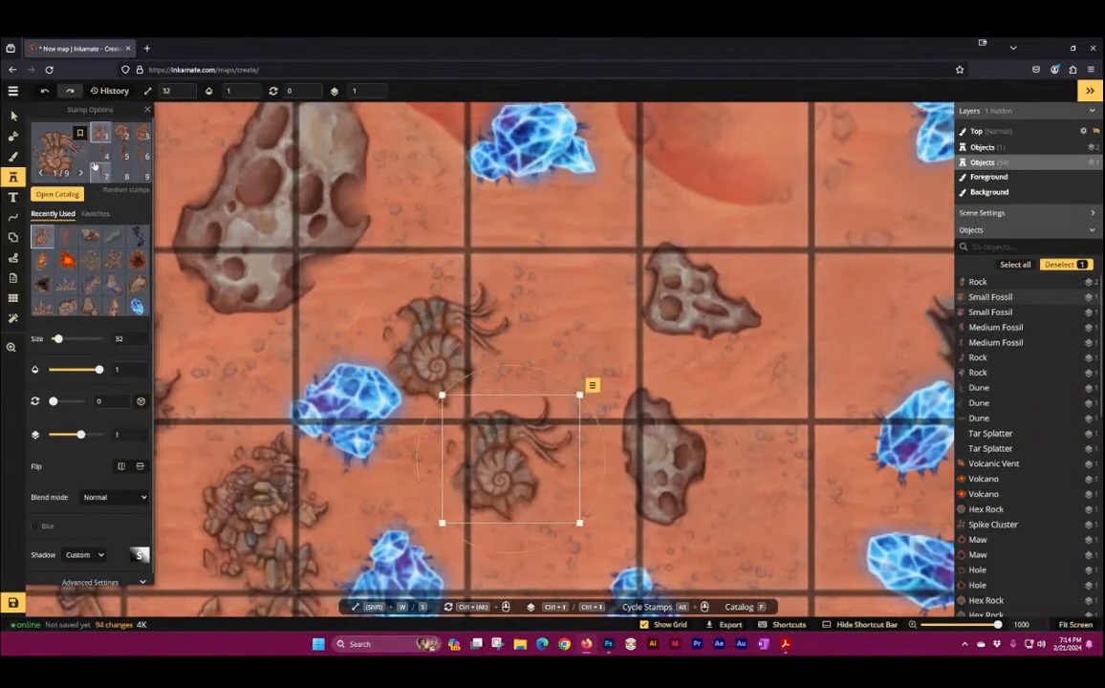
# Step: Place a spiky Small Fossil west of the upper porous rock and the second, spiral shell variant east of the lower one
pyautogui.click(142, 157)
pyautogui.click(565, 274)
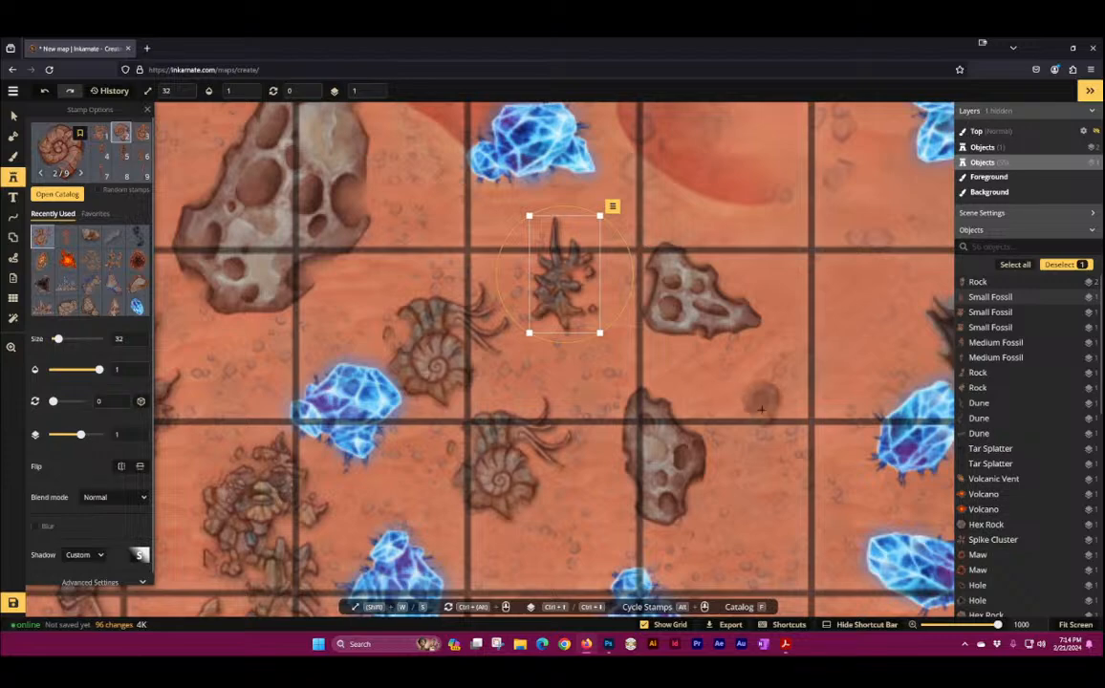
pyautogui.click(761, 430)
pyautogui.scroll(-3, 401, 287)
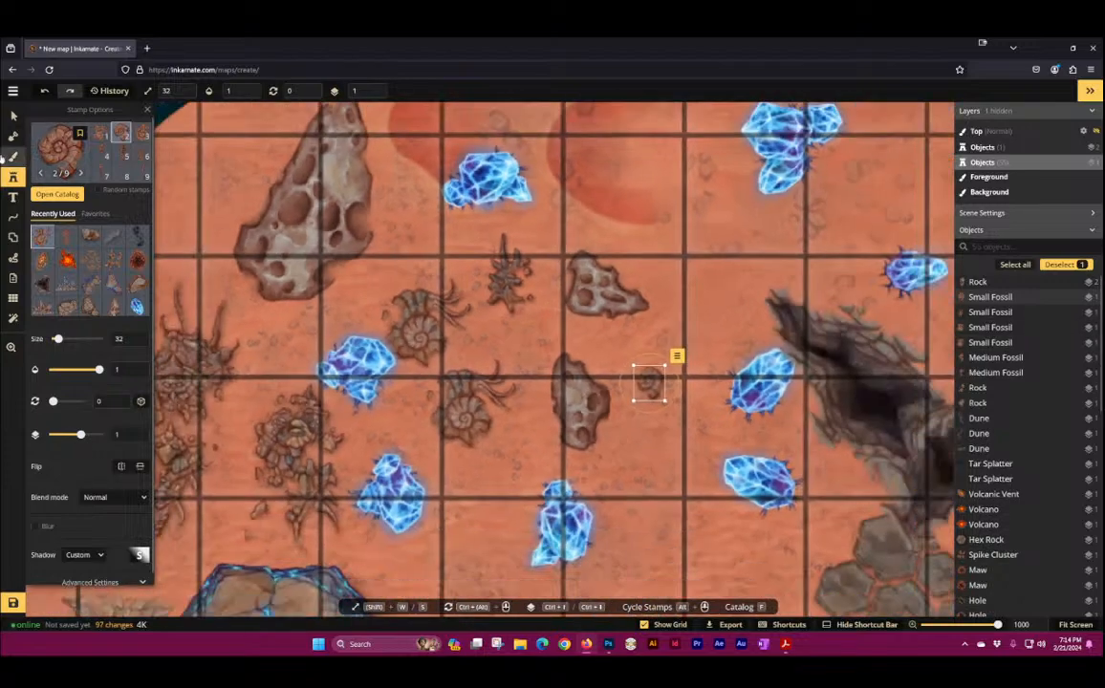
# Step: Choose the Big Fossil stamp and place its first two variants side by side among the northern cliff rocks and blue crystals
pyautogui.click(59, 134)
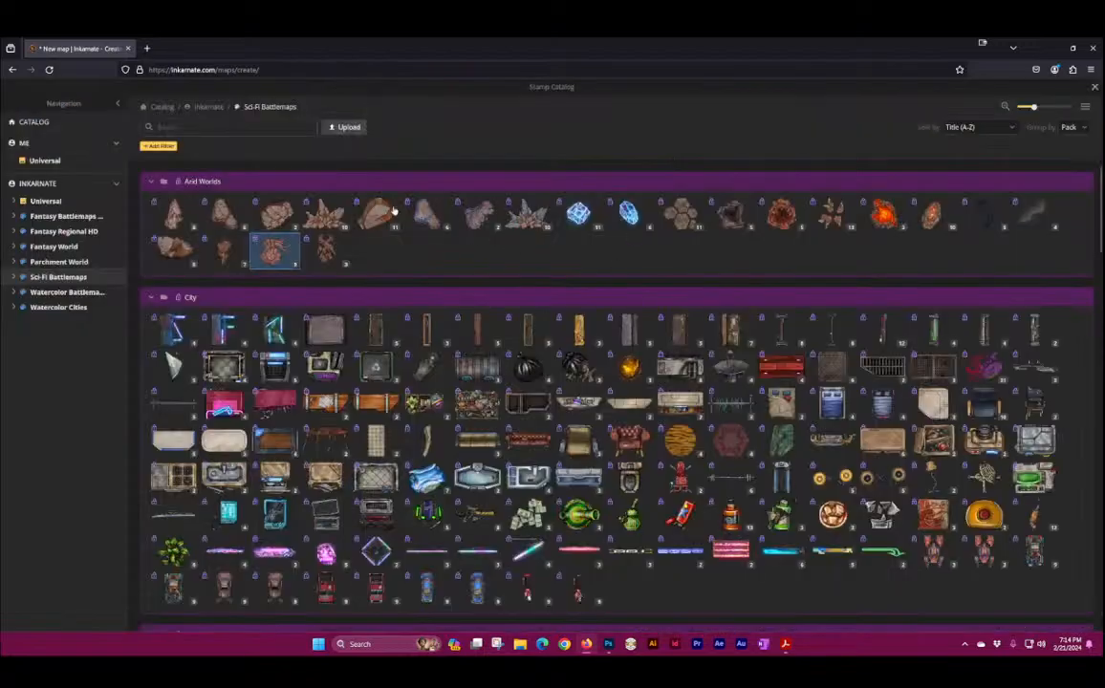
pyautogui.click(326, 248)
pyautogui.moveTo(474, 350); pyautogui.dragTo(246, 415)
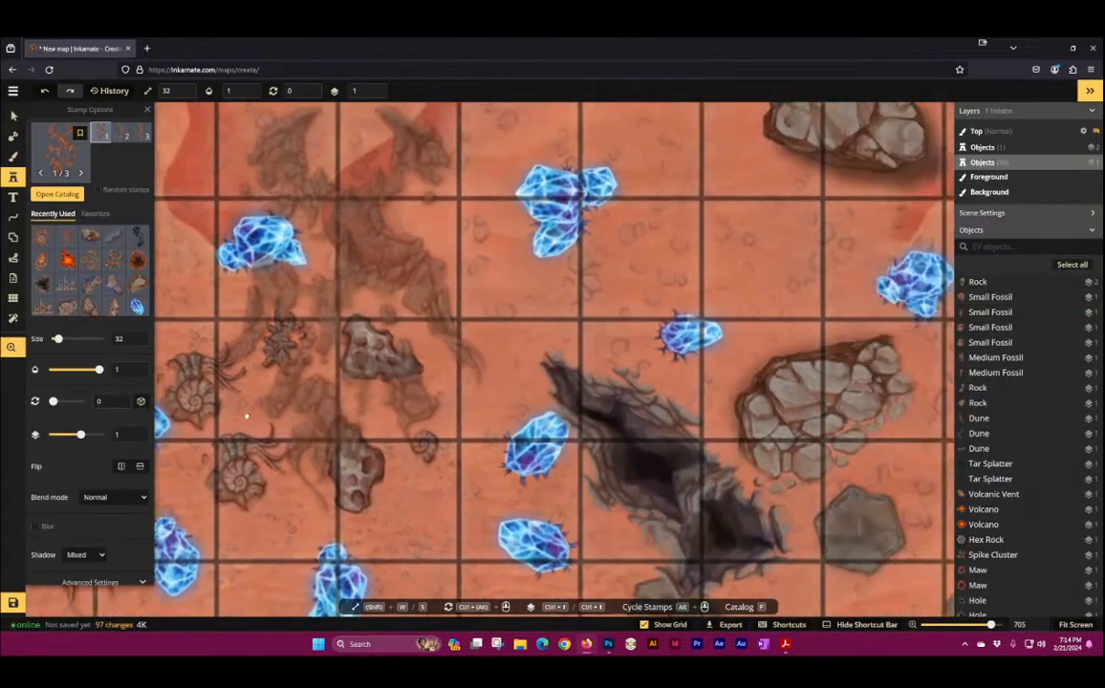
pyautogui.moveTo(602, 249); pyautogui.dragTo(384, 436)
pyautogui.click(455, 381)
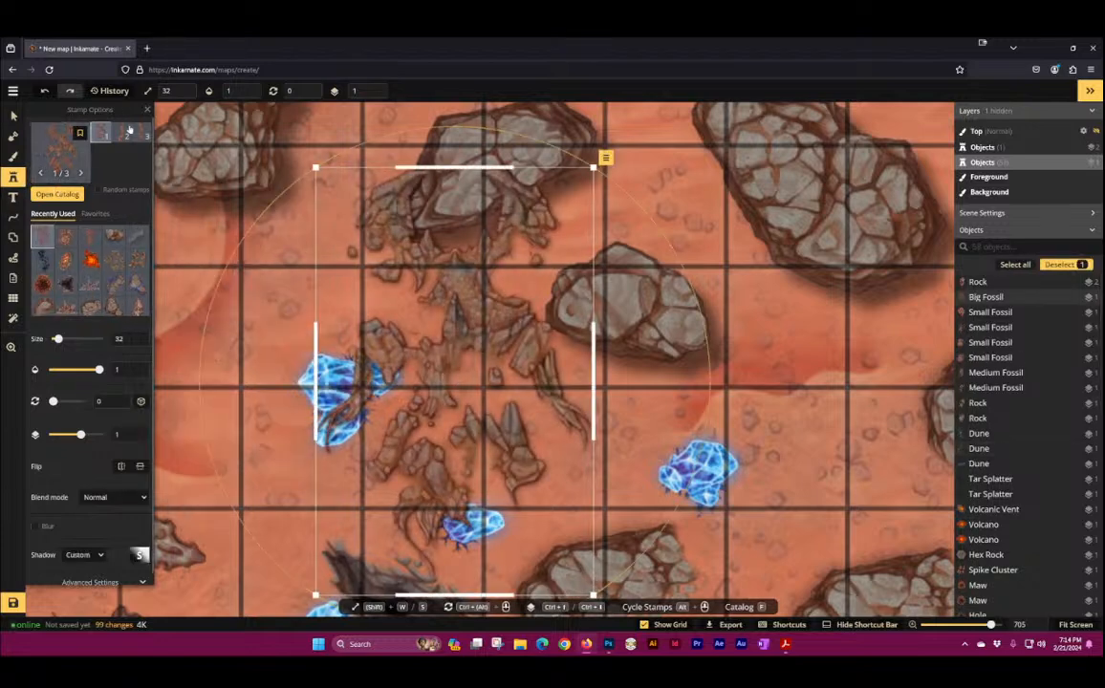
pyautogui.click(250, 345)
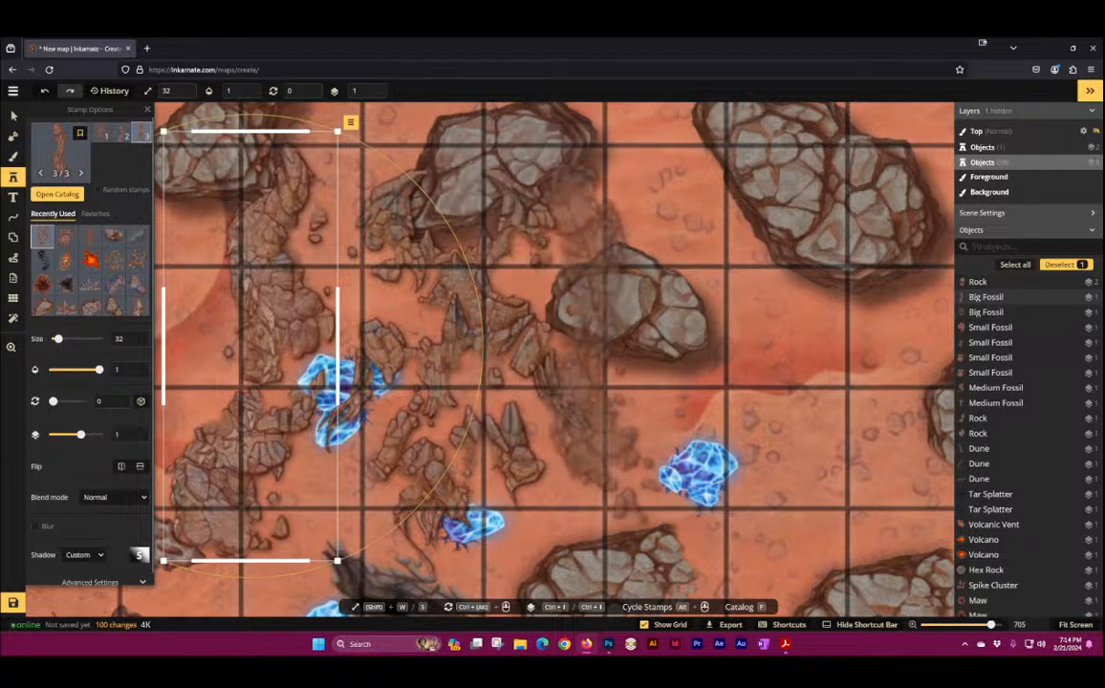
# Step: Place the third Big Fossil variant over the blue crystal east of the central grey rock, and delete every object from the map
pyautogui.click(716, 354)
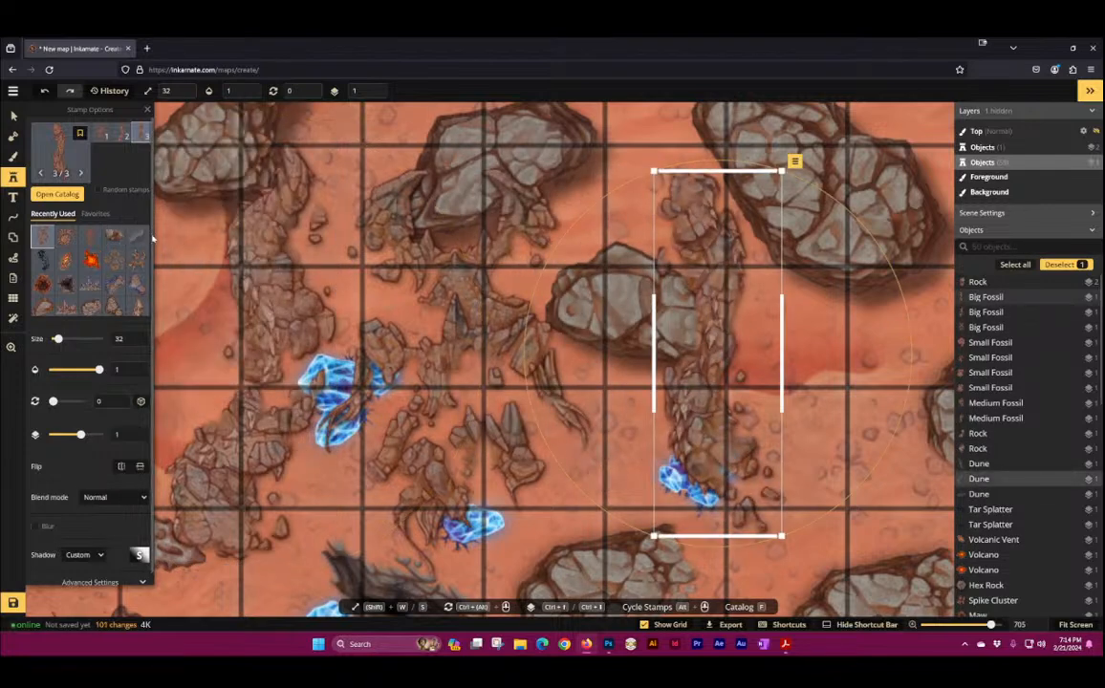
pyautogui.click(13, 114)
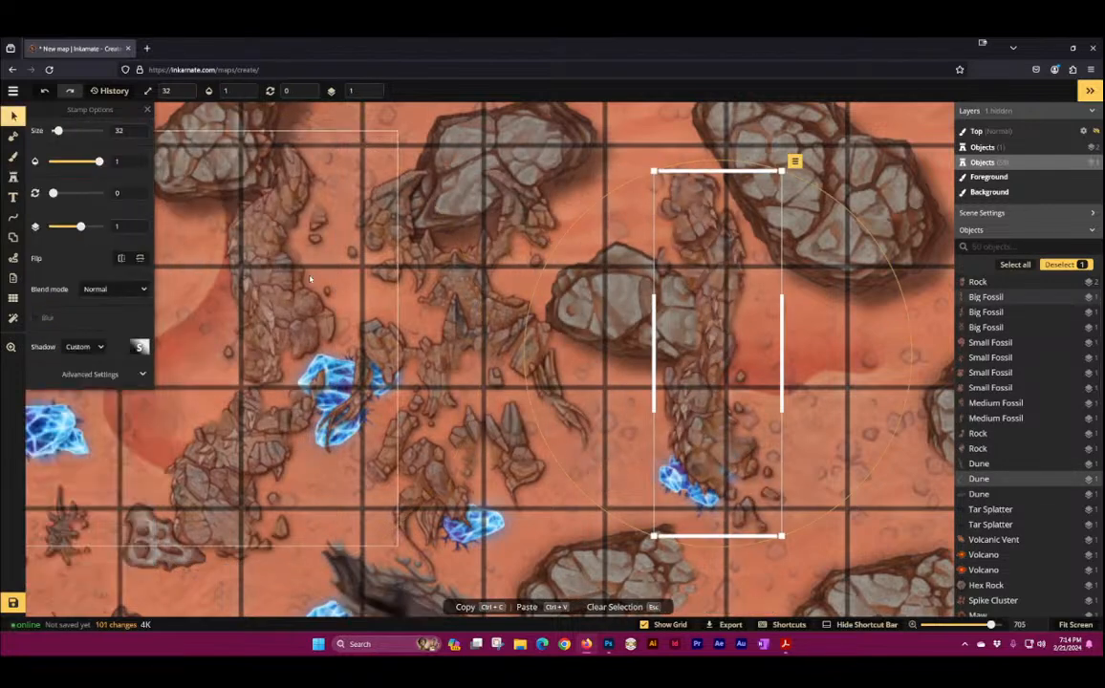
pyautogui.hotkey('ctrl', 'a')
pyautogui.click(353, 318)
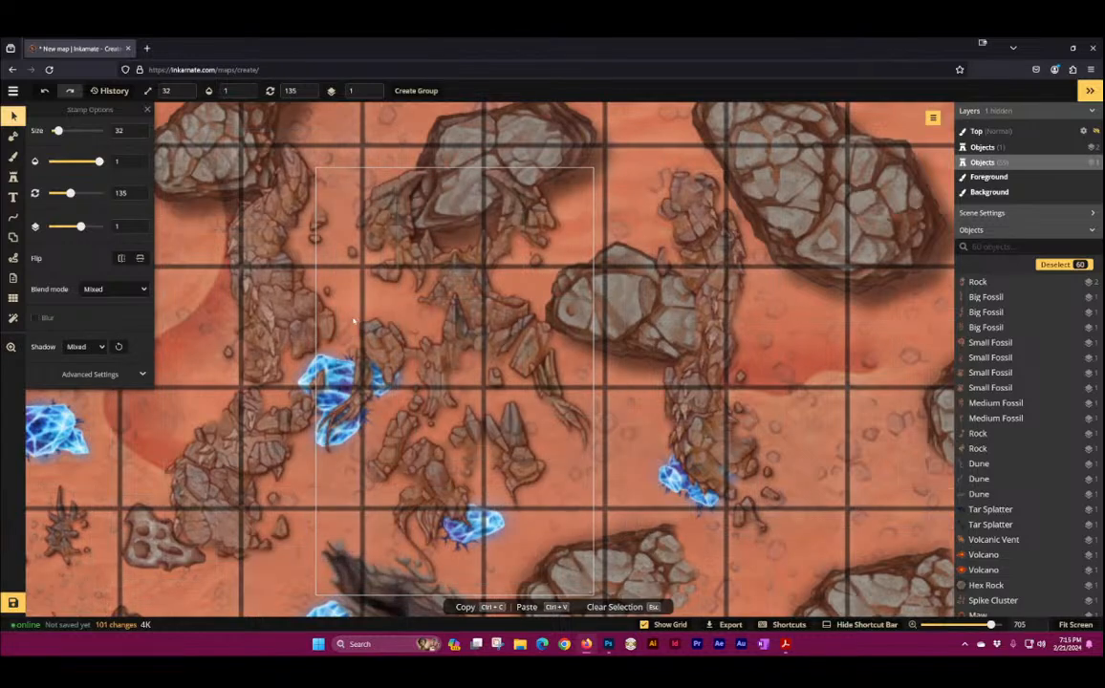
pyautogui.press('Delete')
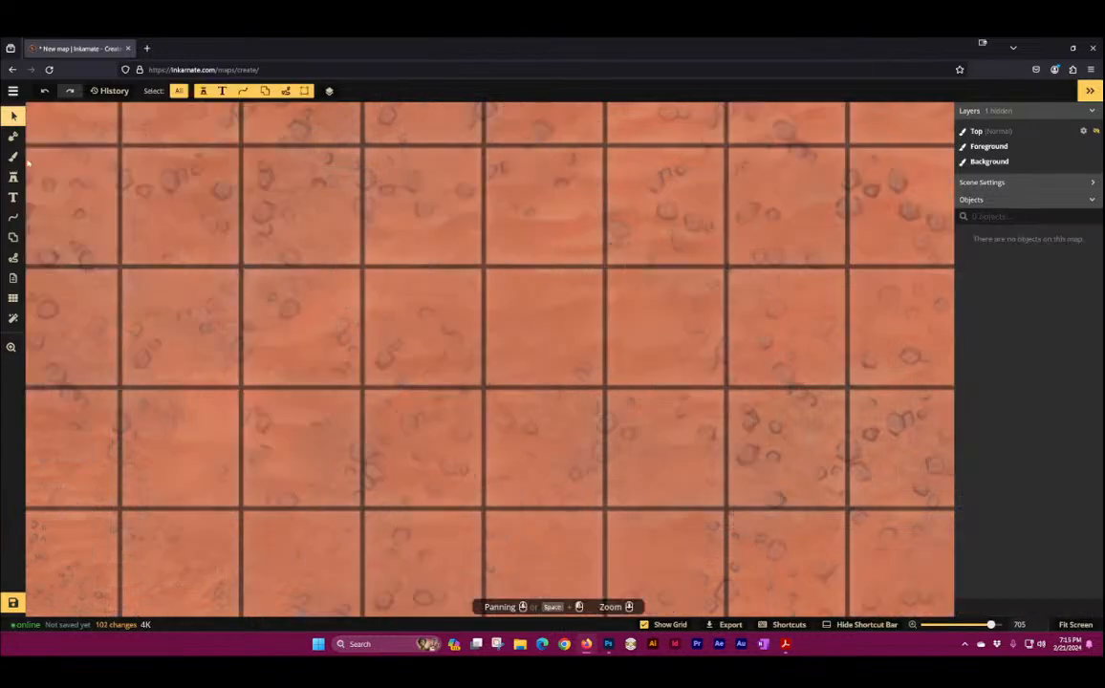
# Step: Choose the Walls With Billboards stamp from the City pack and place its second variant directly north of its first
pyautogui.click(14, 177)
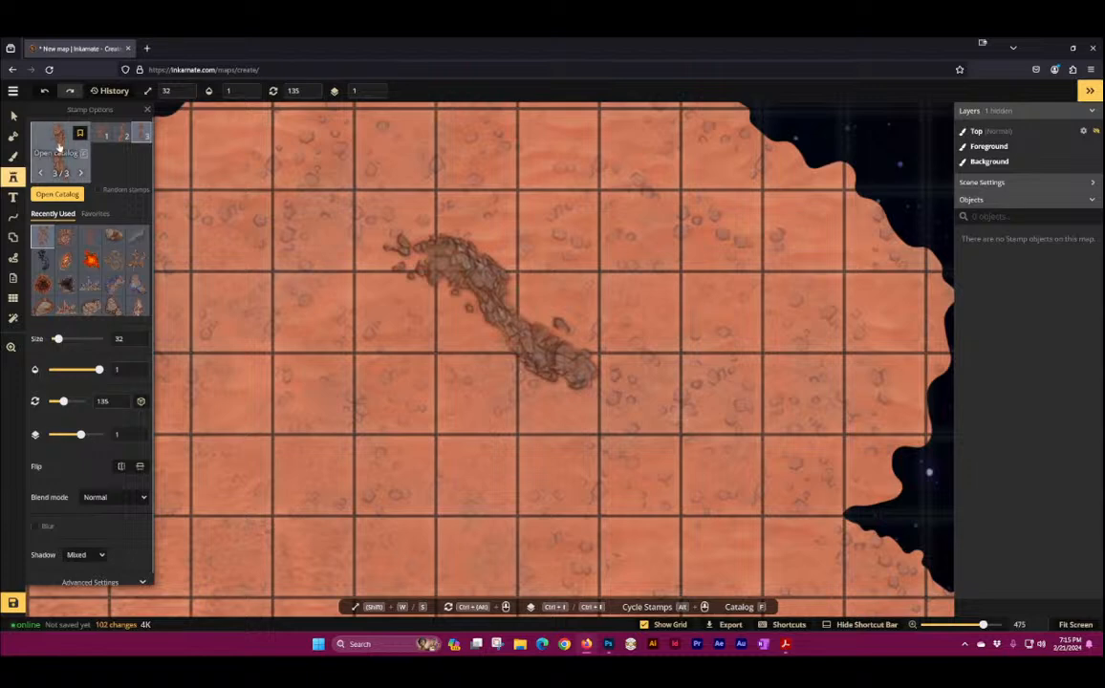
pyautogui.click(128, 174)
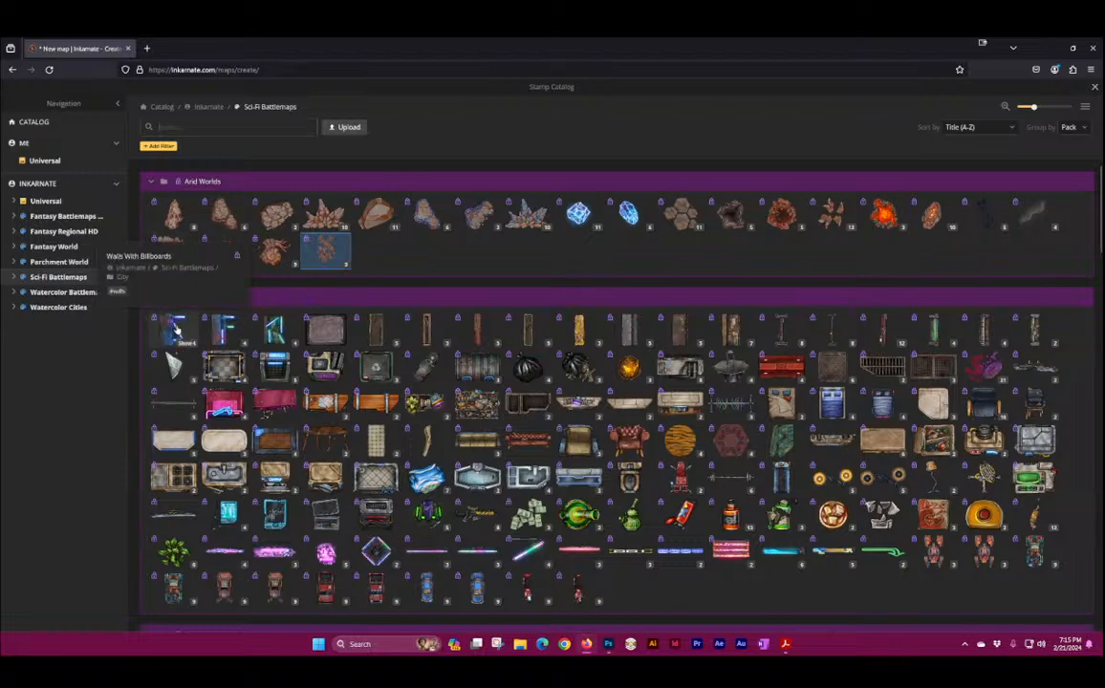
pyautogui.click(175, 330)
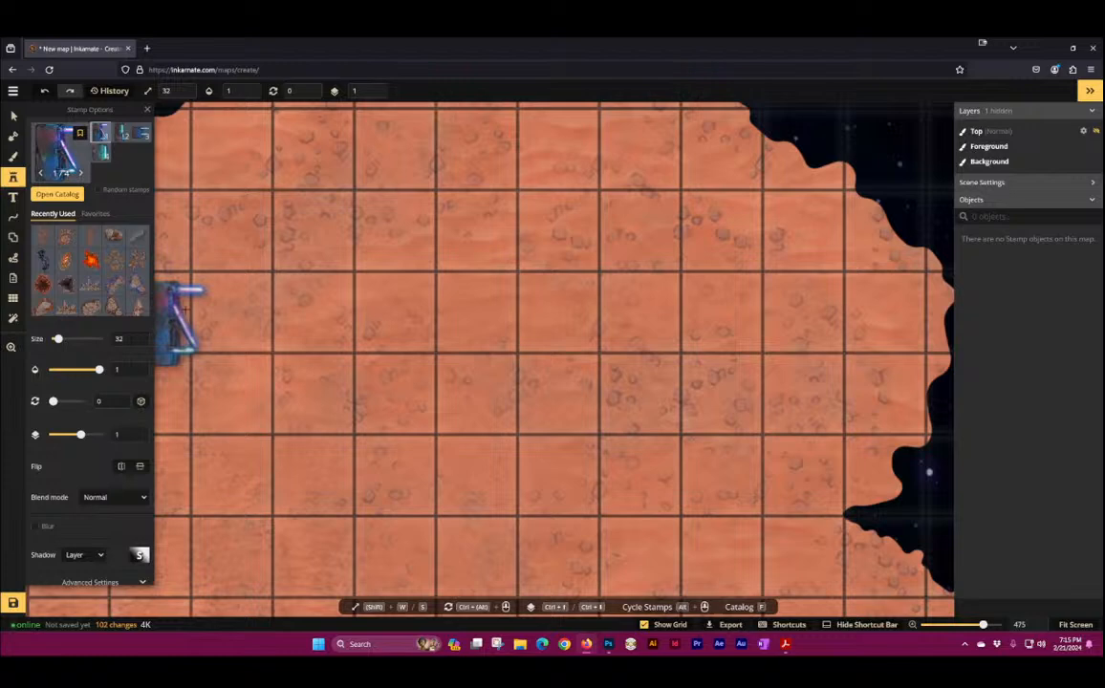
pyautogui.click(224, 321)
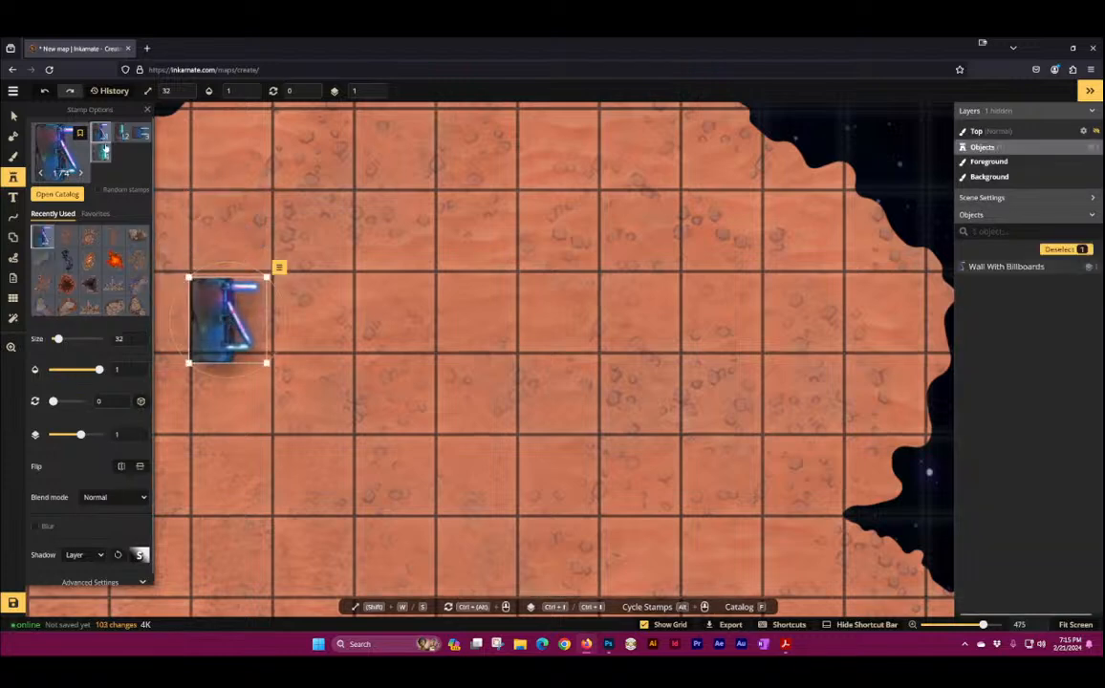
pyautogui.click(122, 135)
pyautogui.click(246, 220)
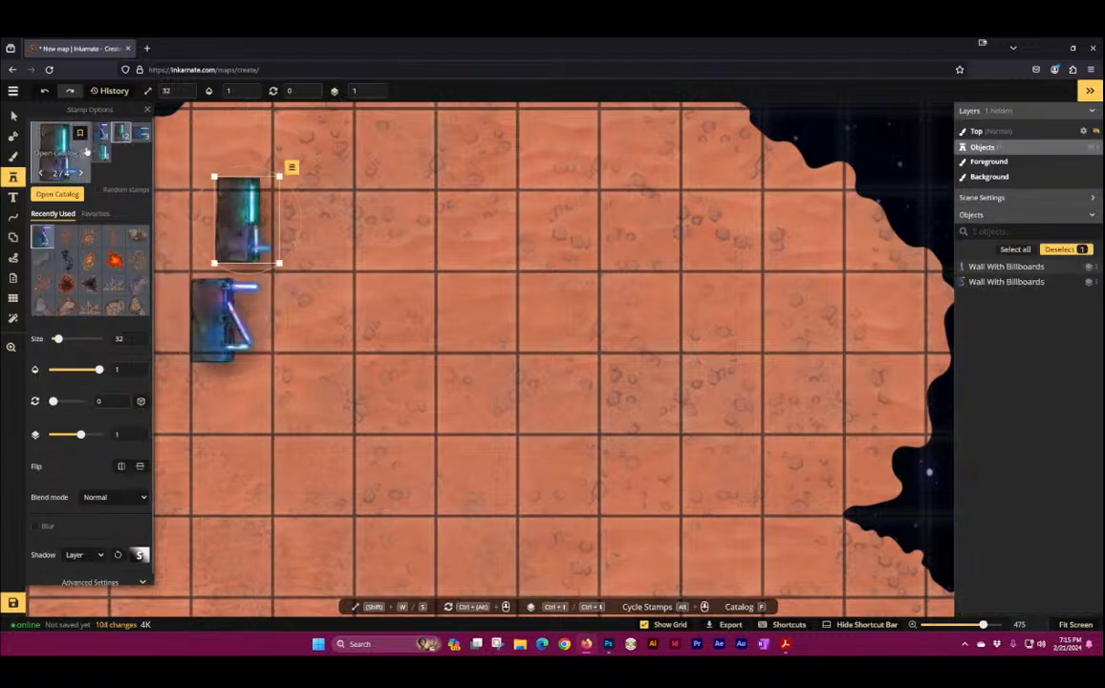
# Step: Place the third Wall With Billboards variant at the north end of the column and the fourth at its south end
pyautogui.click(141, 134)
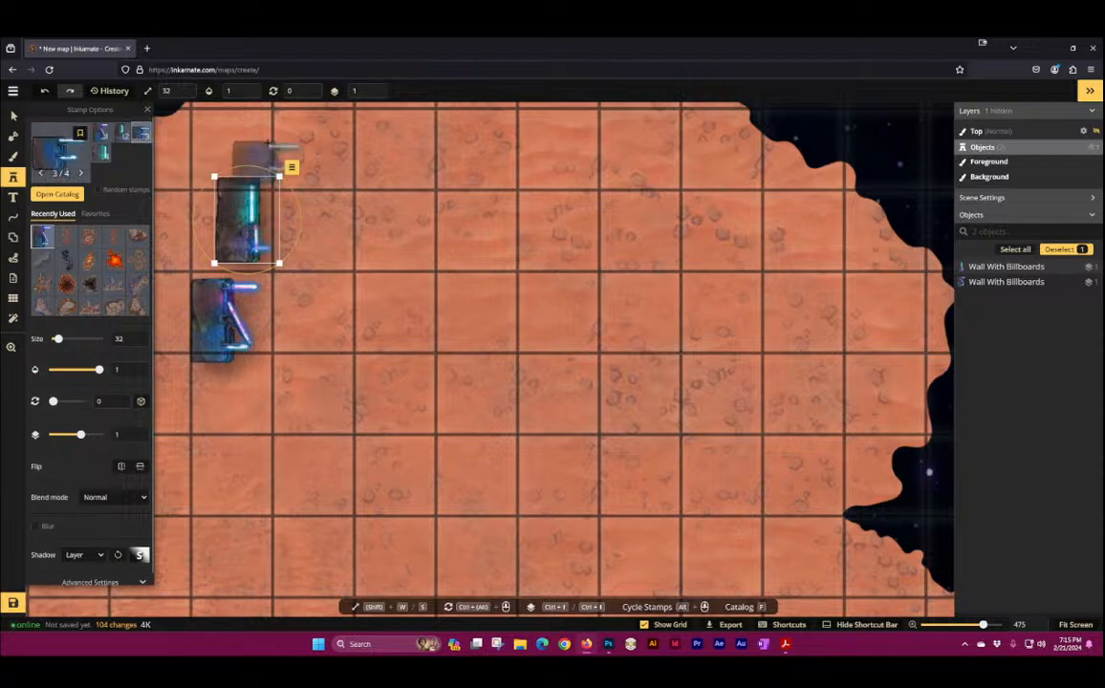
pyautogui.click(247, 139)
pyautogui.click(101, 150)
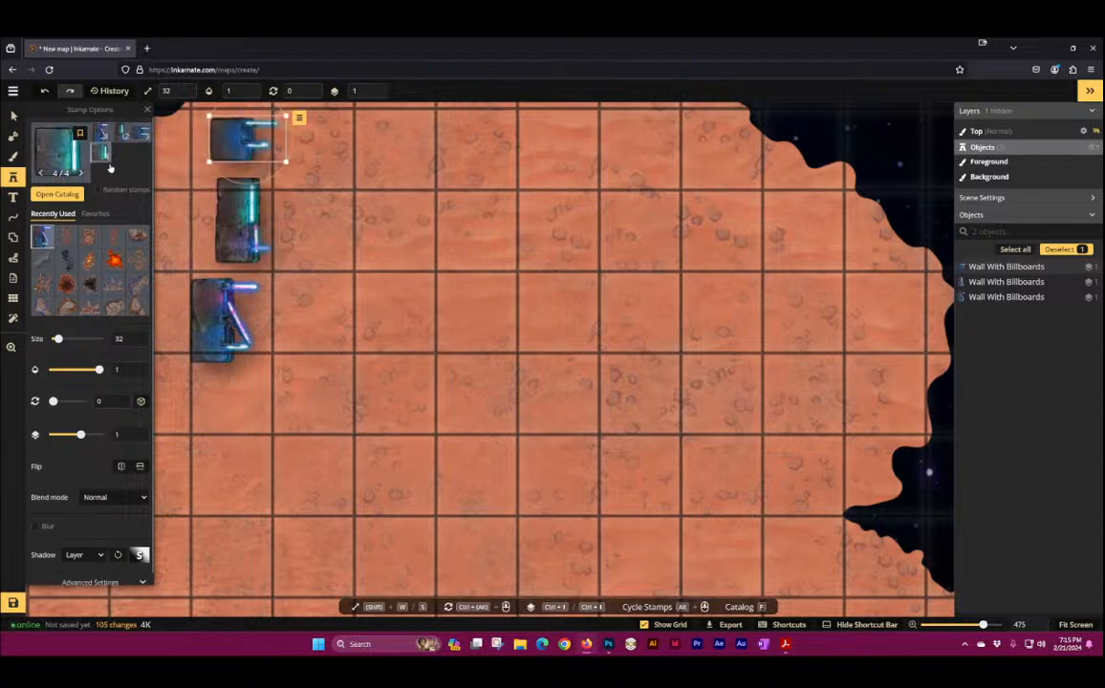
pyautogui.click(228, 415)
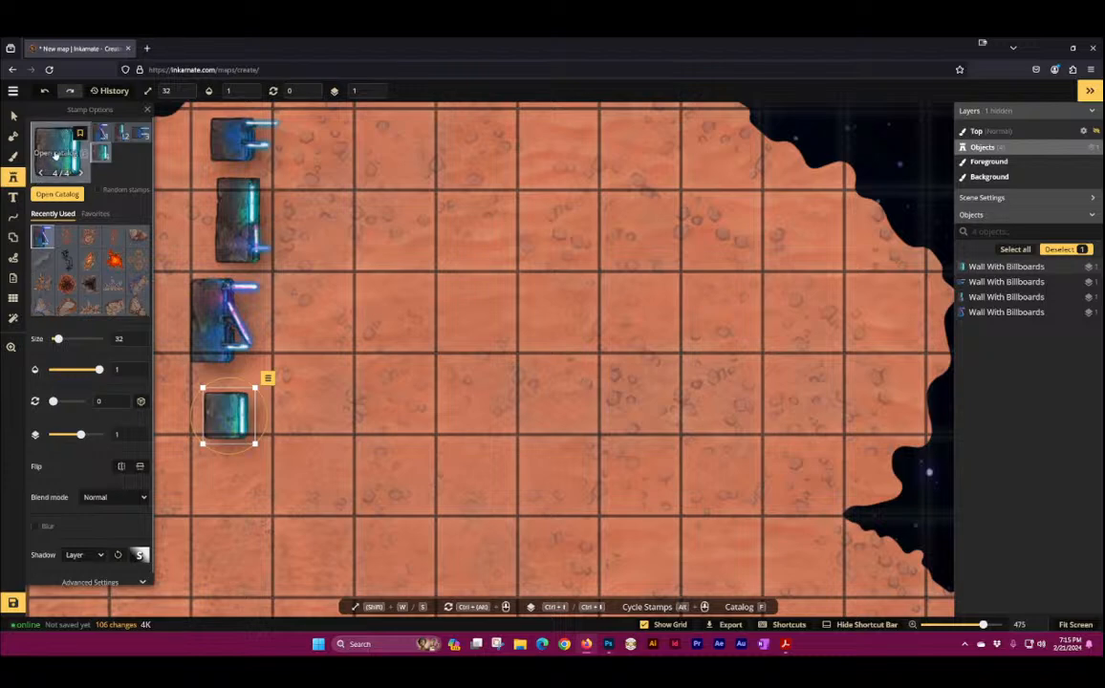
# Step: Choose the Metal Walls With Billboards stamp and place its first variant south of the wall column and its second west of it
pyautogui.click(55, 153)
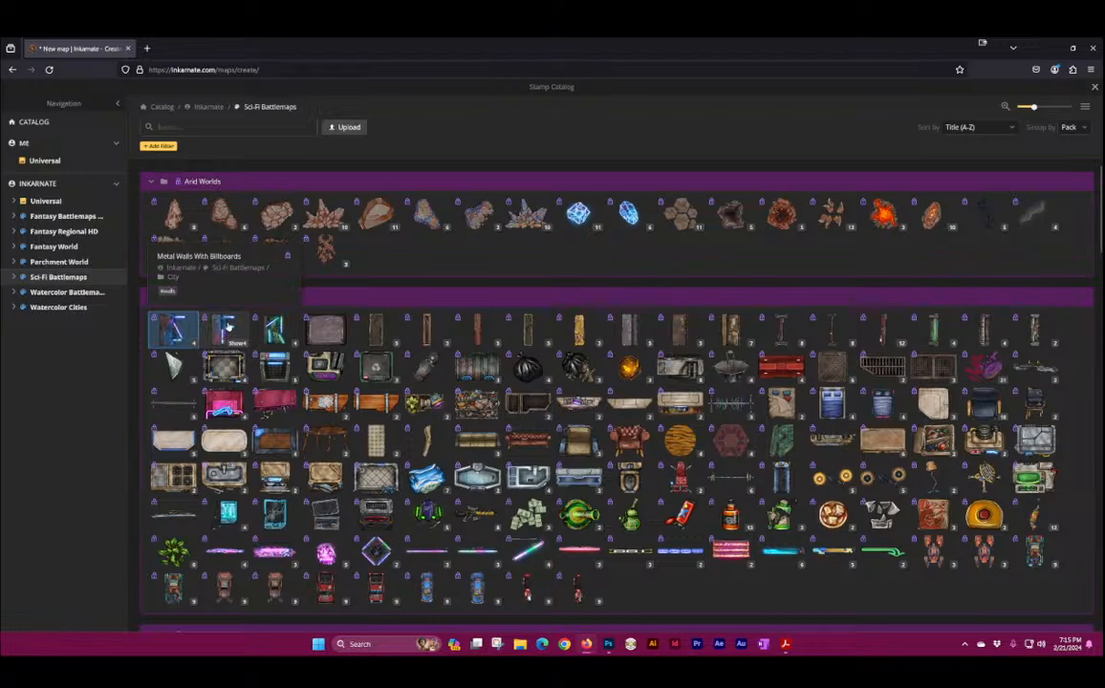
pyautogui.click(227, 326)
pyautogui.click(237, 508)
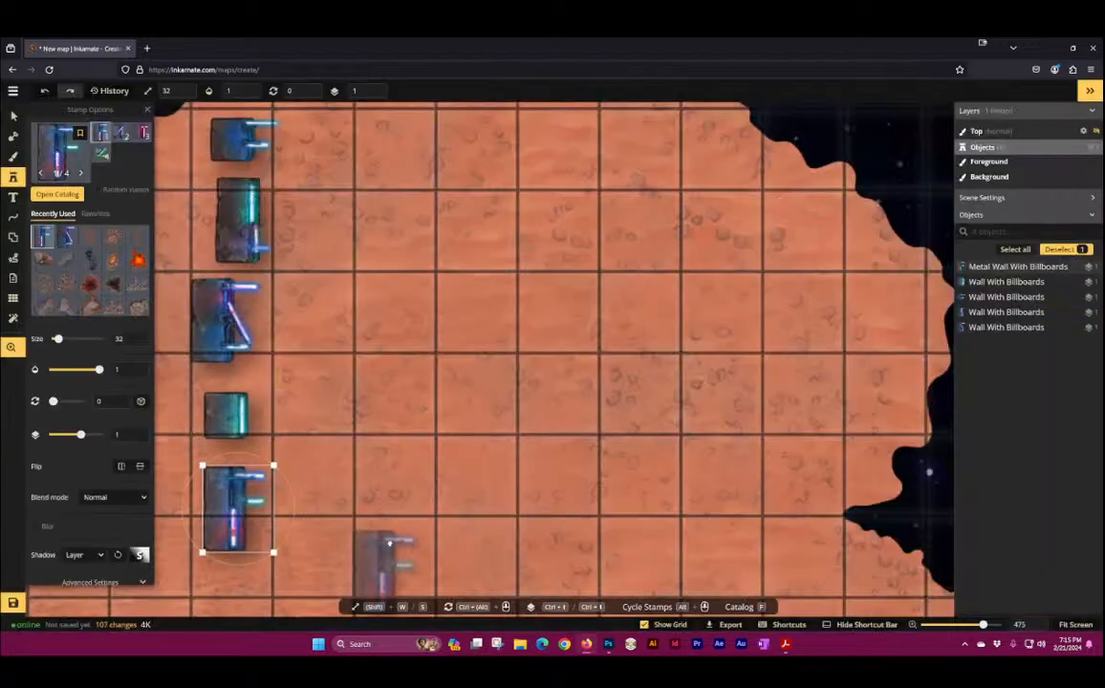
pyautogui.moveTo(390, 543); pyautogui.dragTo(597, 307)
pyautogui.scroll(3, 444, 283)
pyautogui.moveTo(543, 279); pyautogui.dragTo(489, 531)
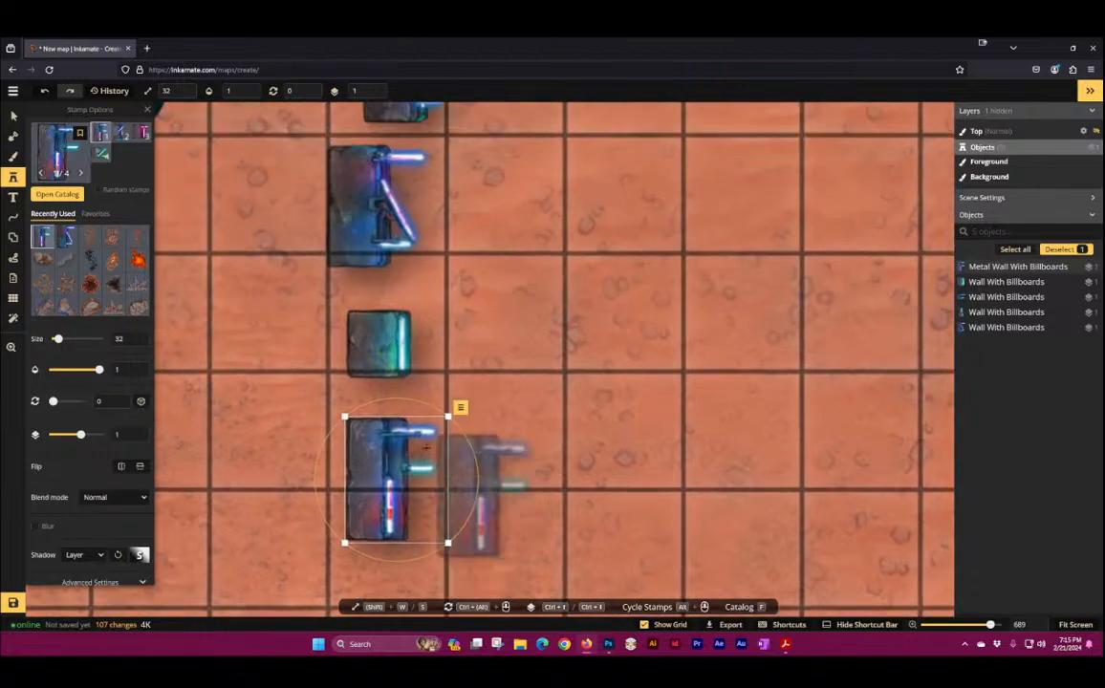
pyautogui.click(125, 135)
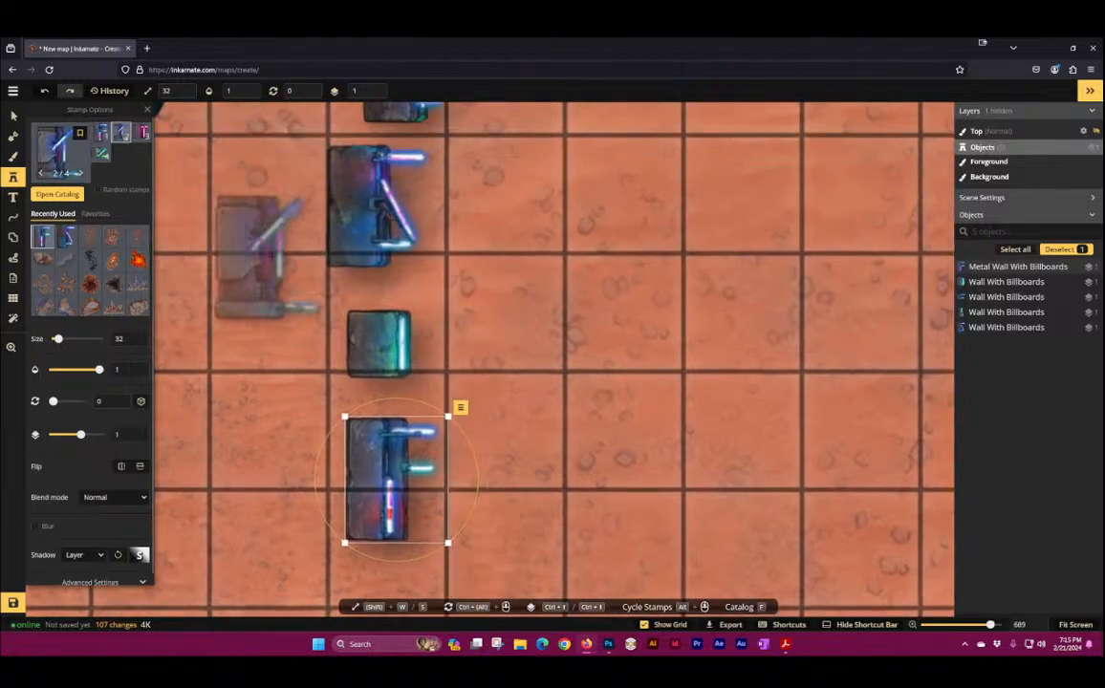
pyautogui.click(246, 223)
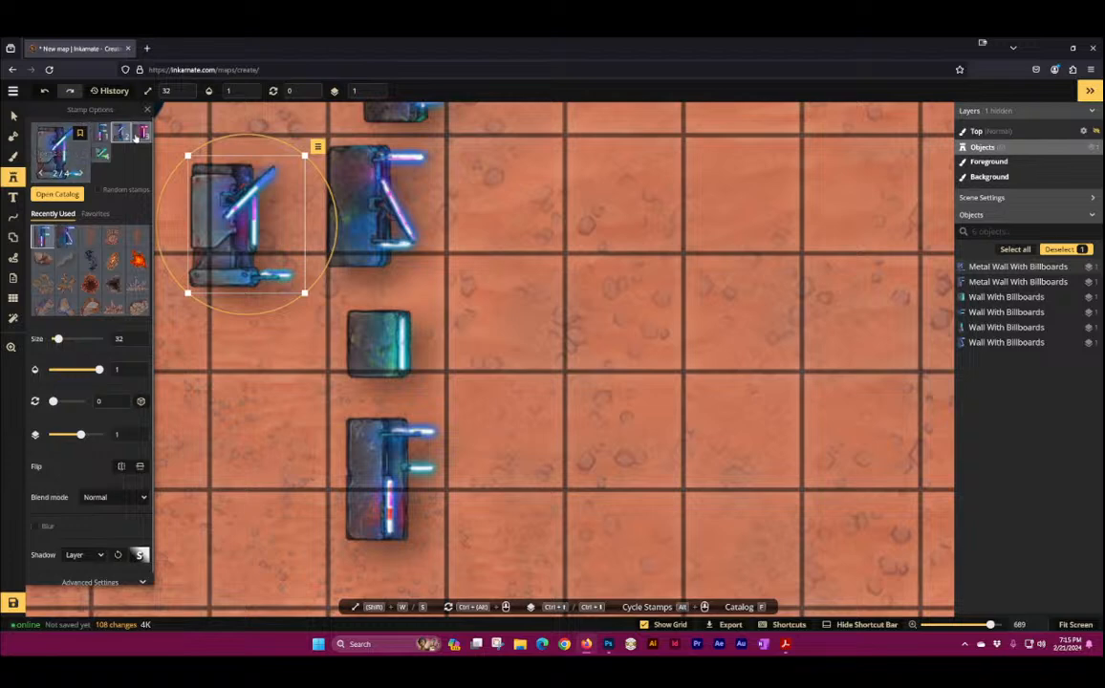
# Step: Place the pink third Metal Wall With Billboards variant beside the southernmost wall and the green fourth variant beside the small teal-lit wall
pyautogui.click(142, 133)
pyautogui.click(290, 451)
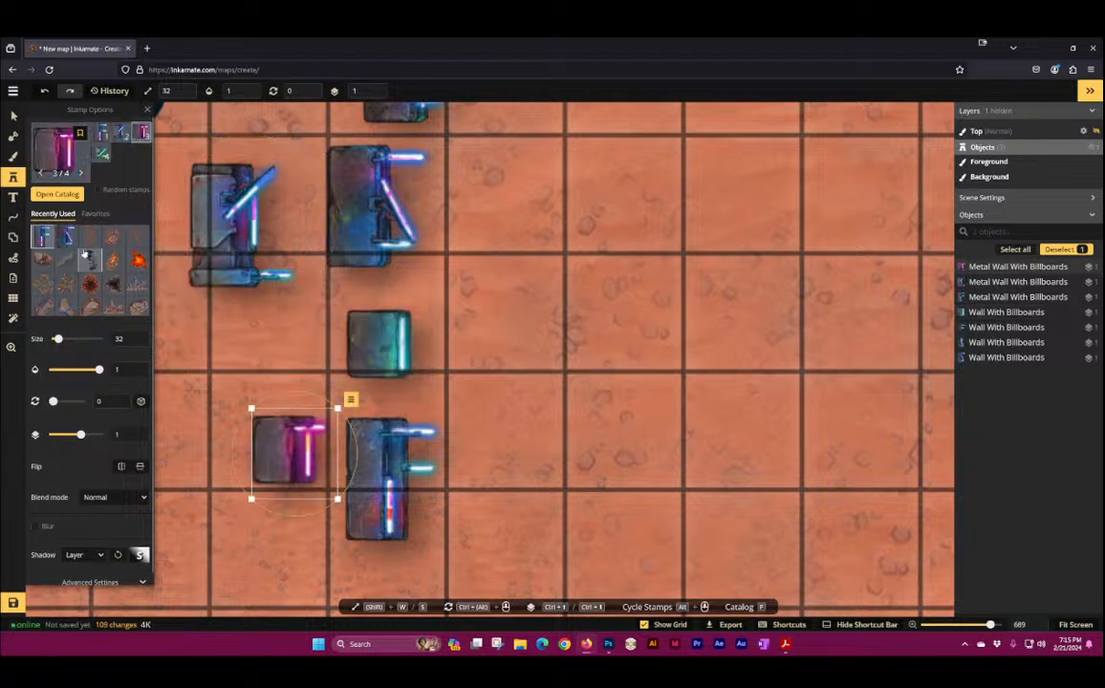
pyautogui.click(100, 153)
pyautogui.click(245, 348)
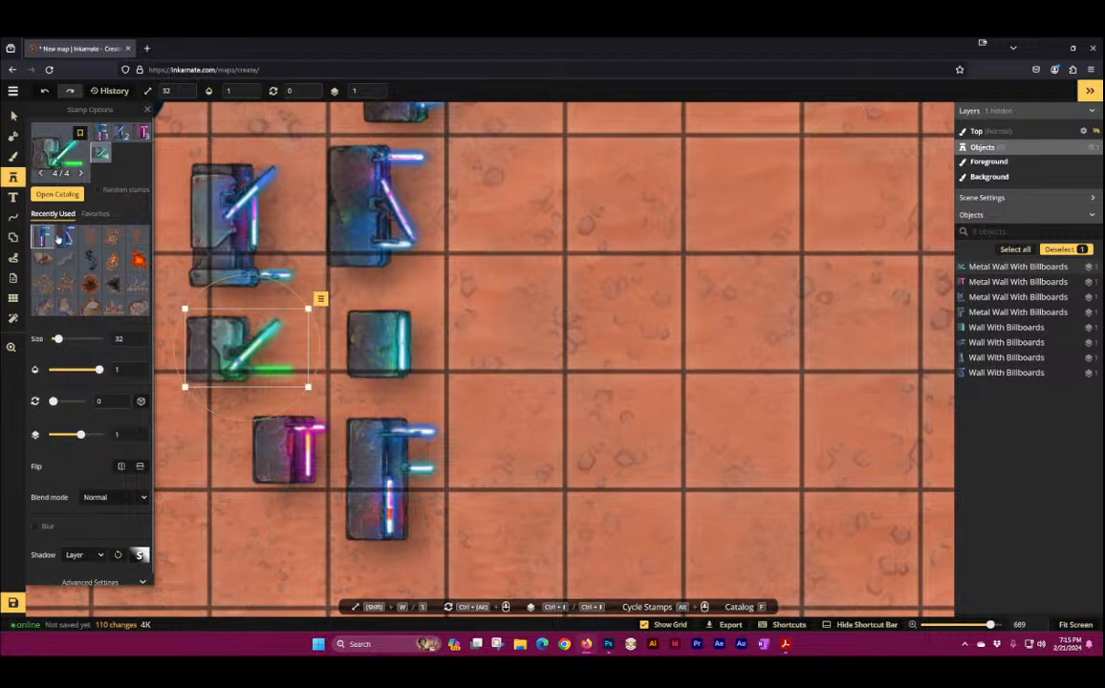
# Step: Try brightness 122 and contrast 124 on the small teal-lit wall, and reset both to 100
pyautogui.click(13, 115)
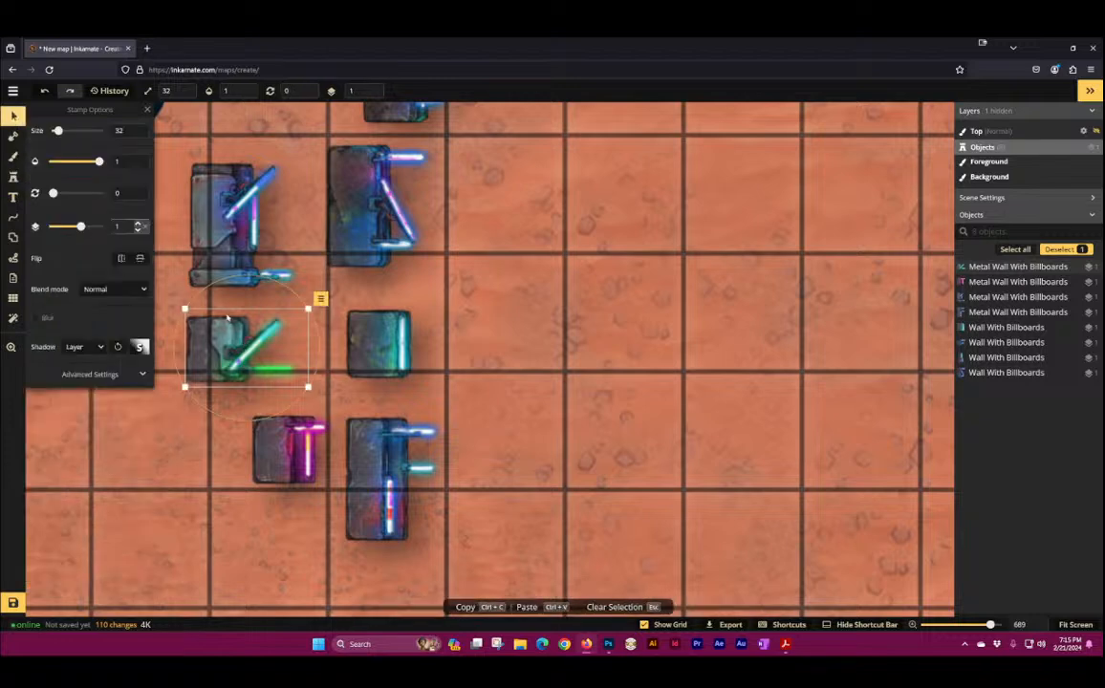
pyautogui.click(379, 342)
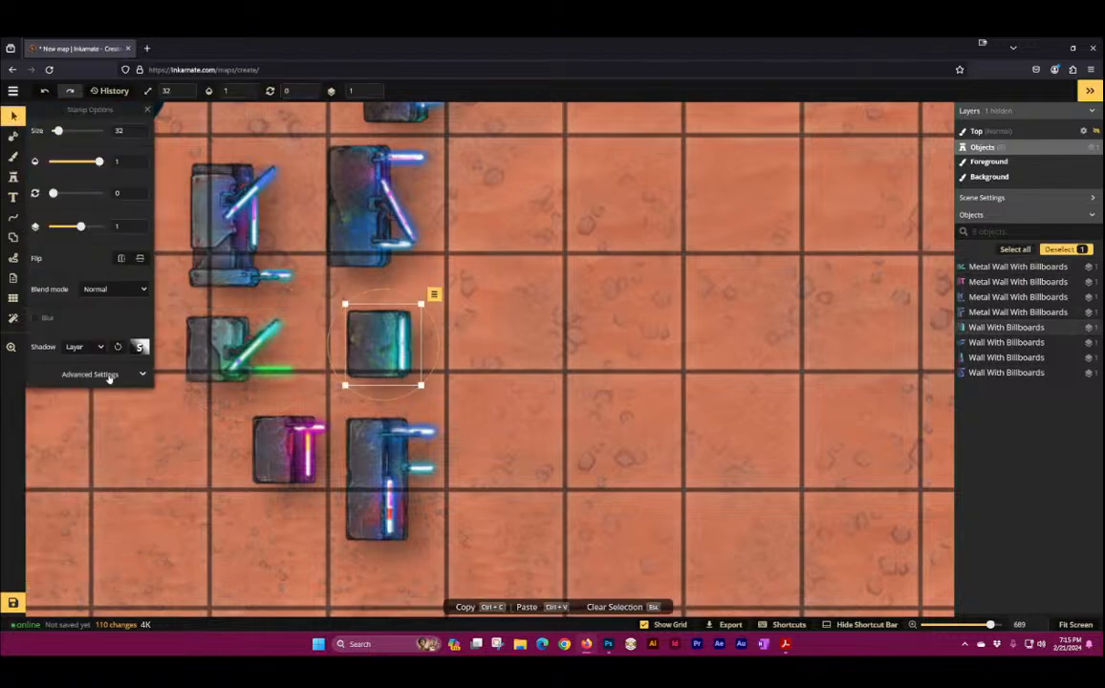
pyautogui.click(114, 374)
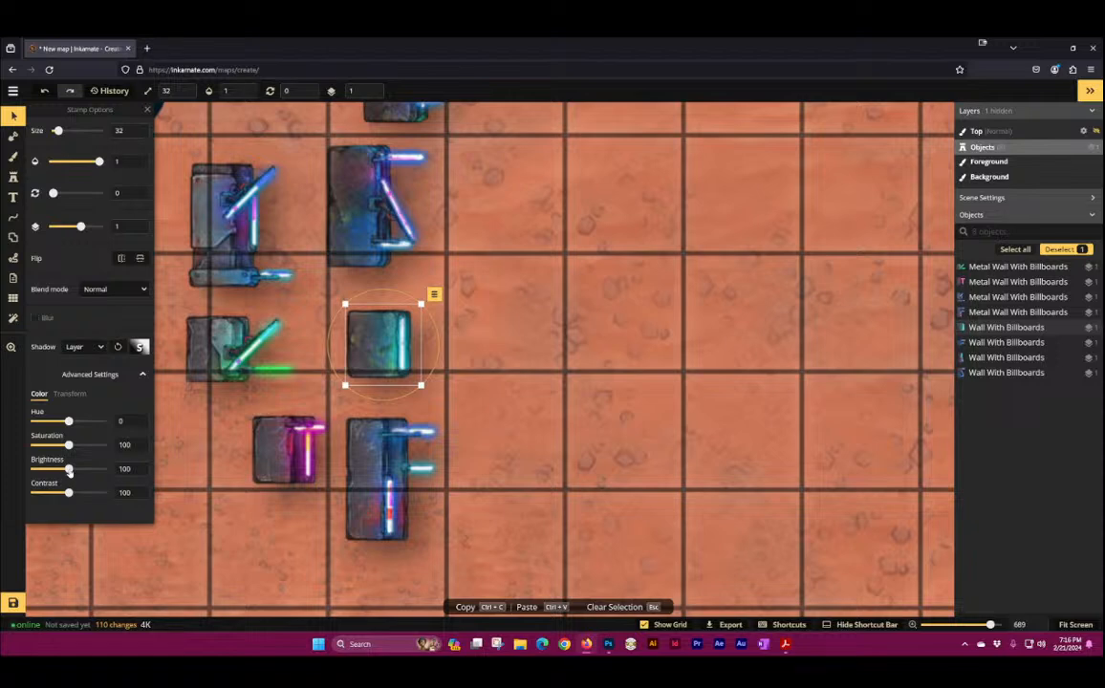
pyautogui.moveTo(69, 471)
pyautogui.mouseDown()
pyautogui.moveTo(105, 473)
pyautogui.moveTo(78, 470)
pyautogui.moveTo(88, 491)
pyautogui.moveTo(134, 492)
pyautogui.moveTo(12, 483)
pyautogui.moveTo(79, 484)
pyautogui.mouseUp()
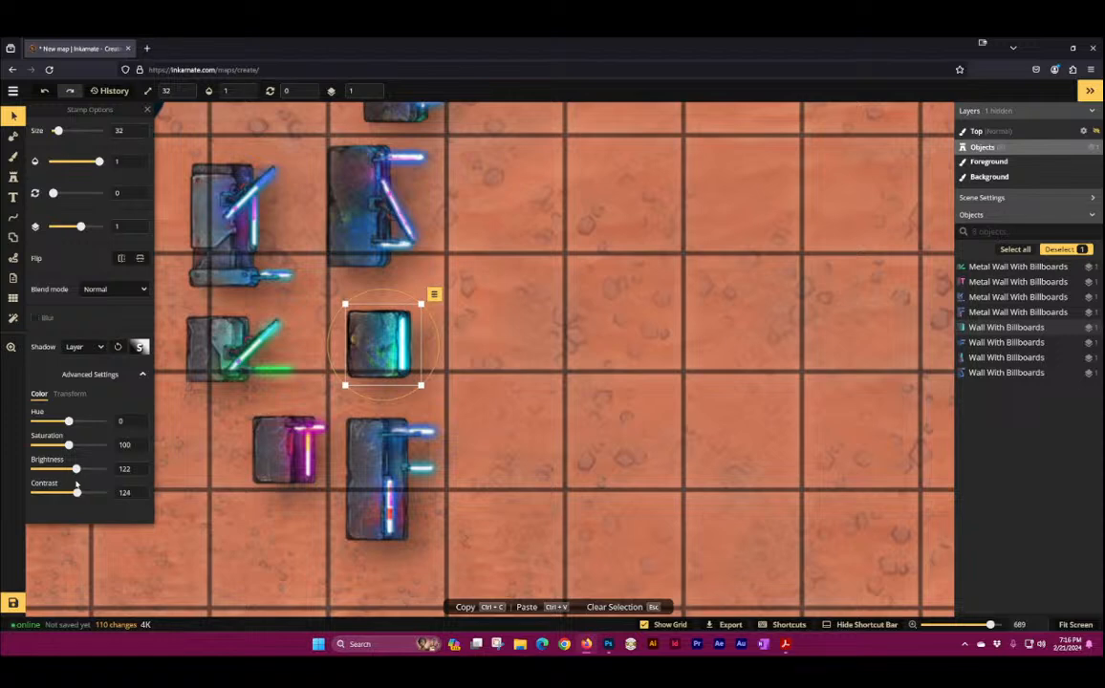
pyautogui.click(144, 493)
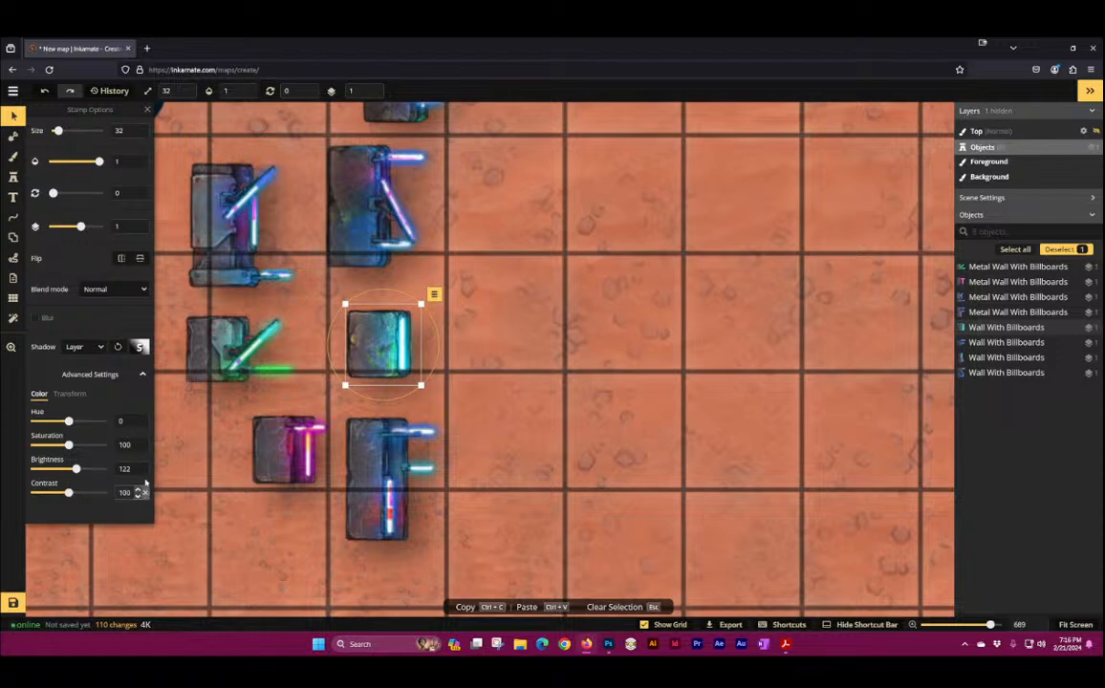
pyautogui.click(145, 469)
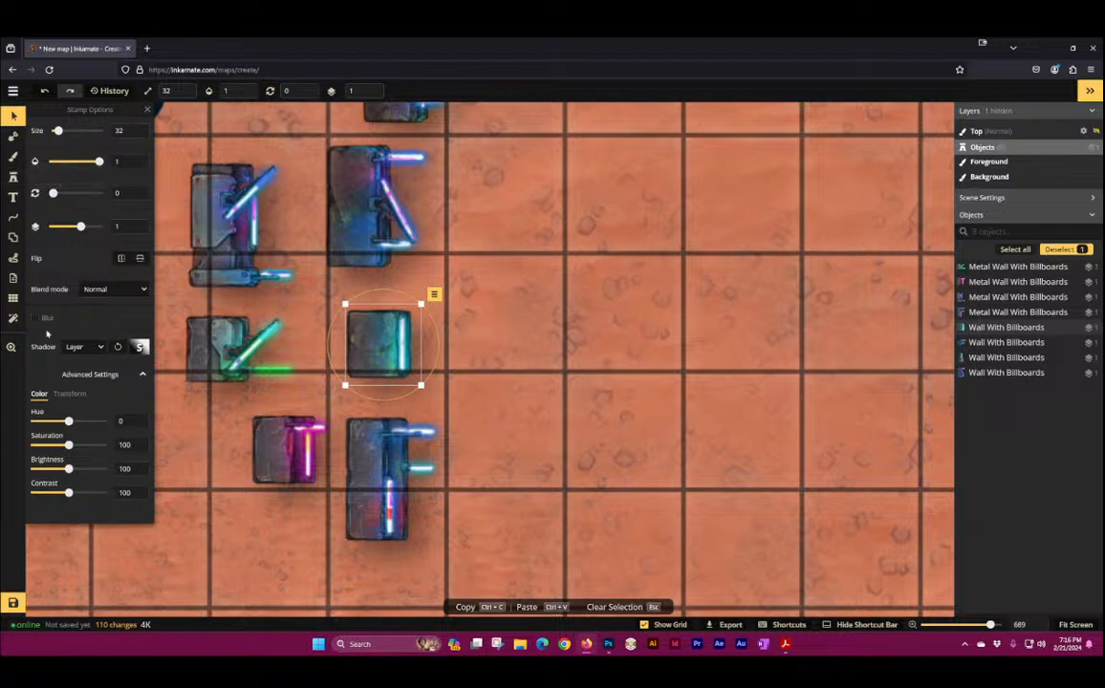
# Step: Choose the Rusty Walls With Billboards stamp and place two copies of its first variant, one above the other, east of the other walls
pyautogui.click(13, 177)
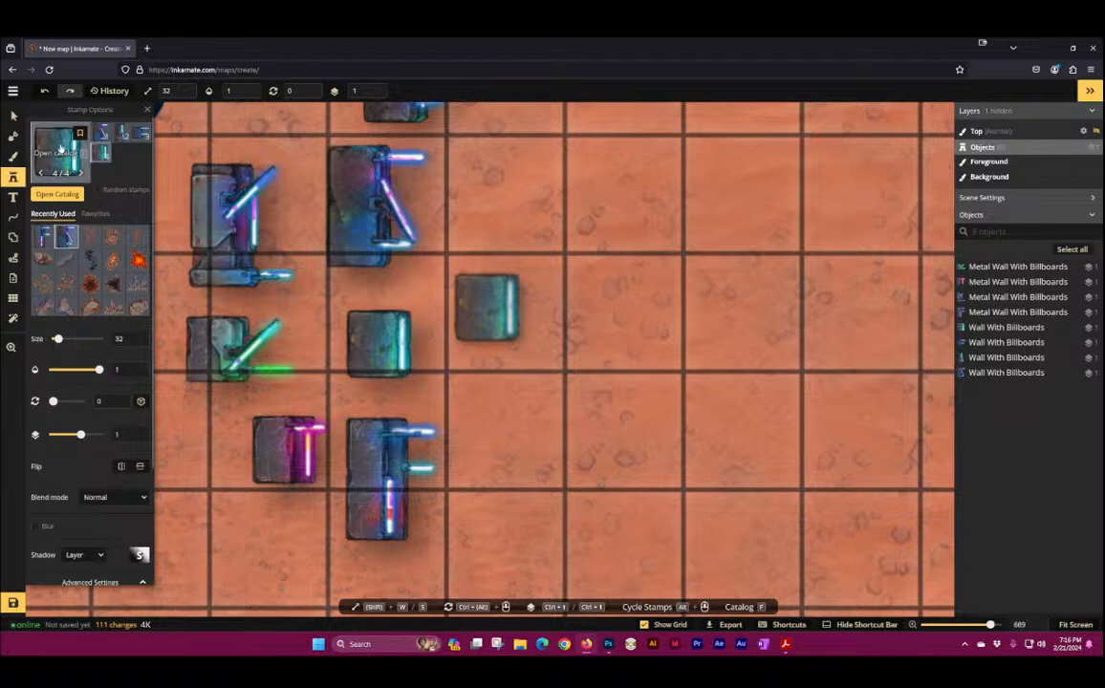
pyautogui.click(60, 148)
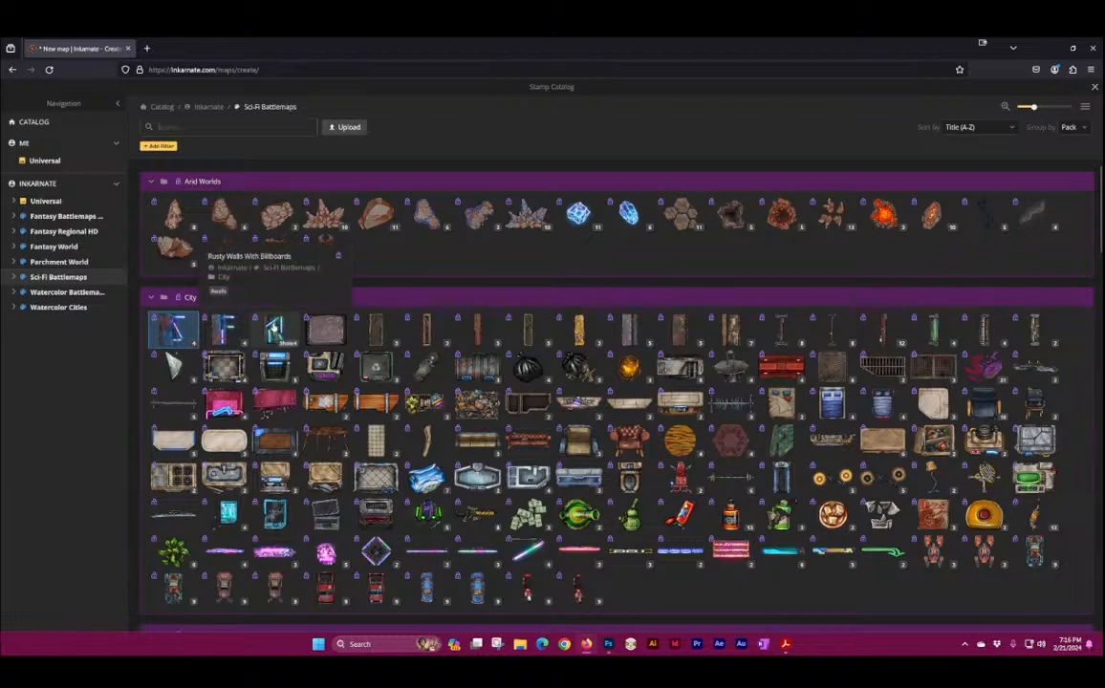
pyautogui.click(172, 328)
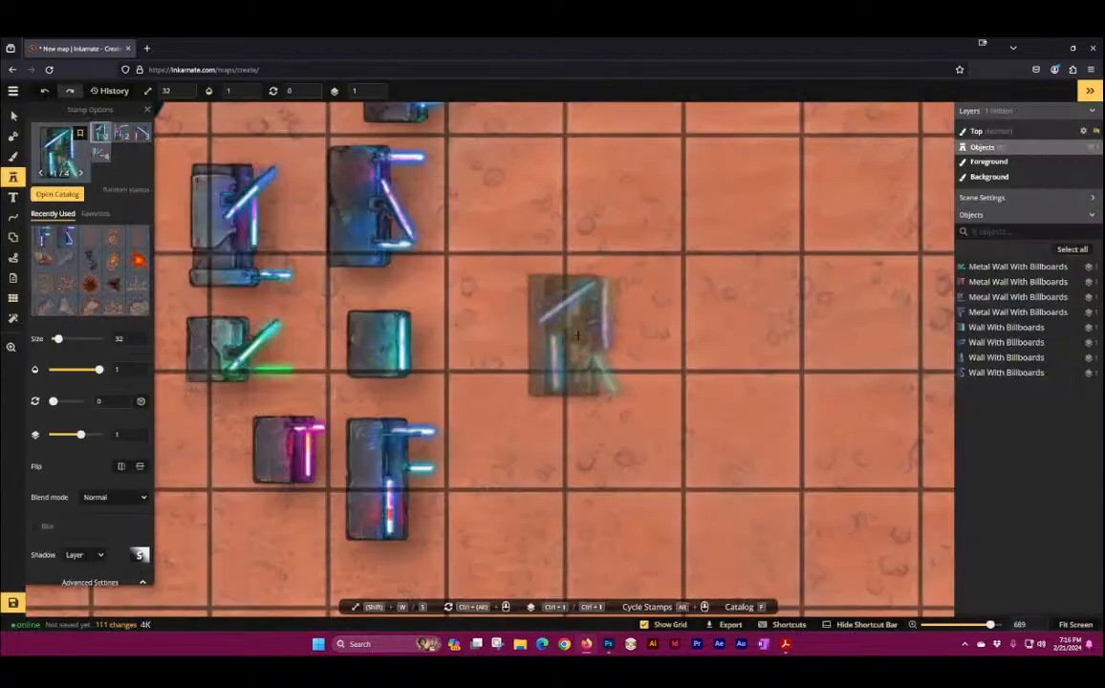
pyautogui.click(577, 335)
pyautogui.click(564, 497)
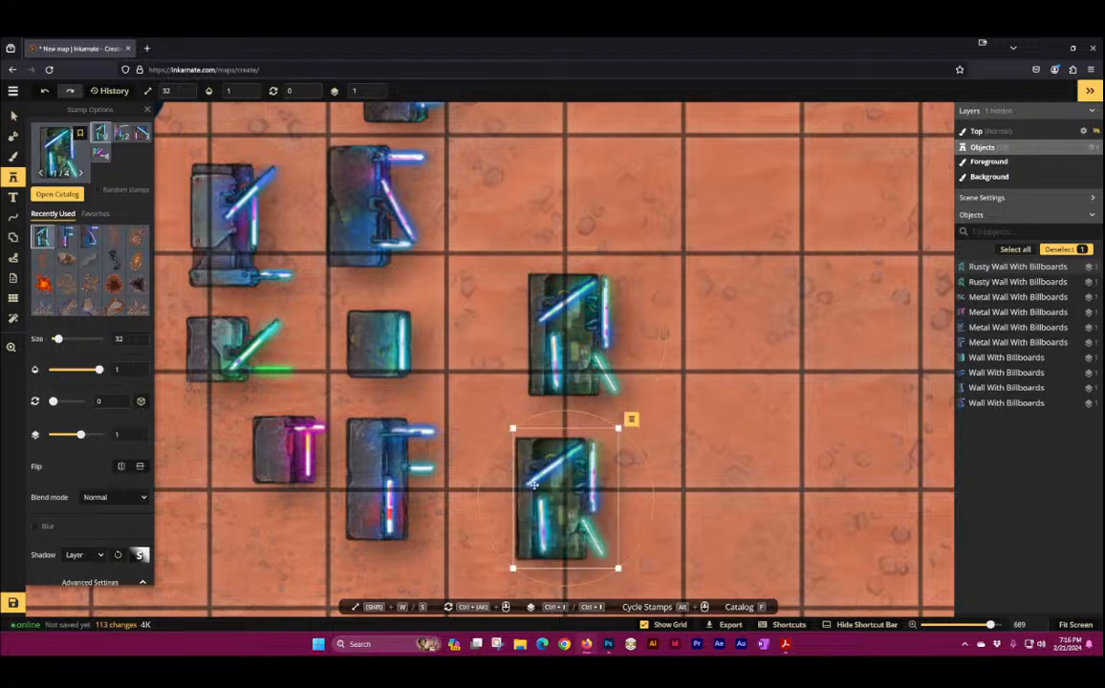
# Step: Place the second Rusty Wall With Billboards variant overlapping the northern rusty wall, and the third variant farther east
pyautogui.click(99, 156)
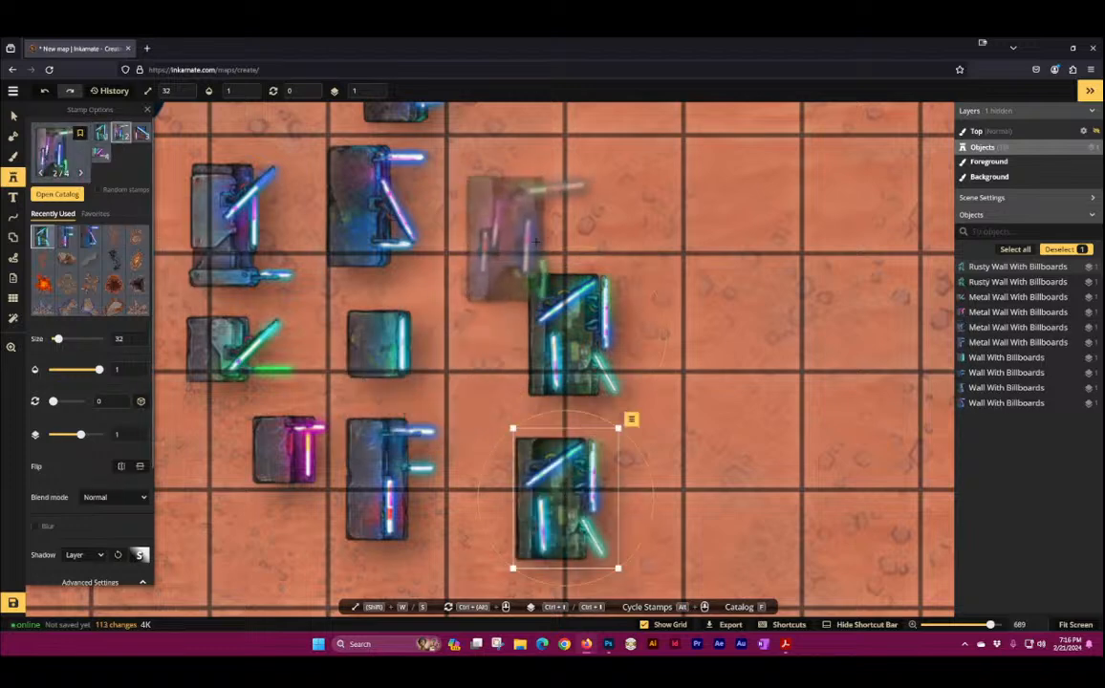
pyautogui.click(538, 239)
pyautogui.click(101, 154)
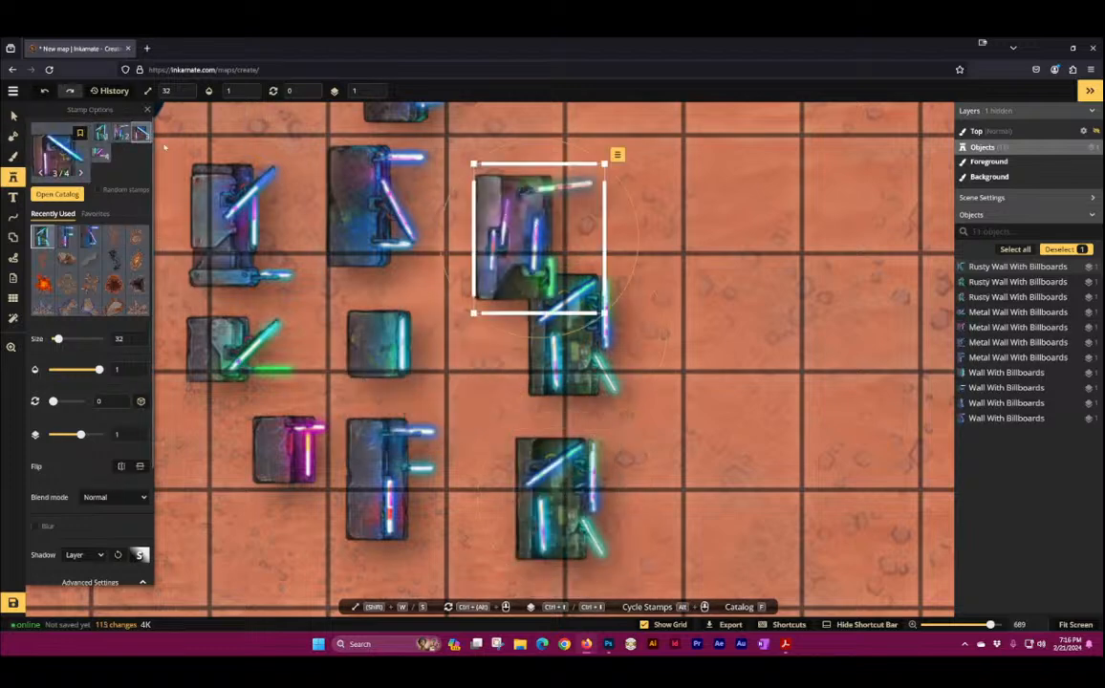
pyautogui.click(755, 316)
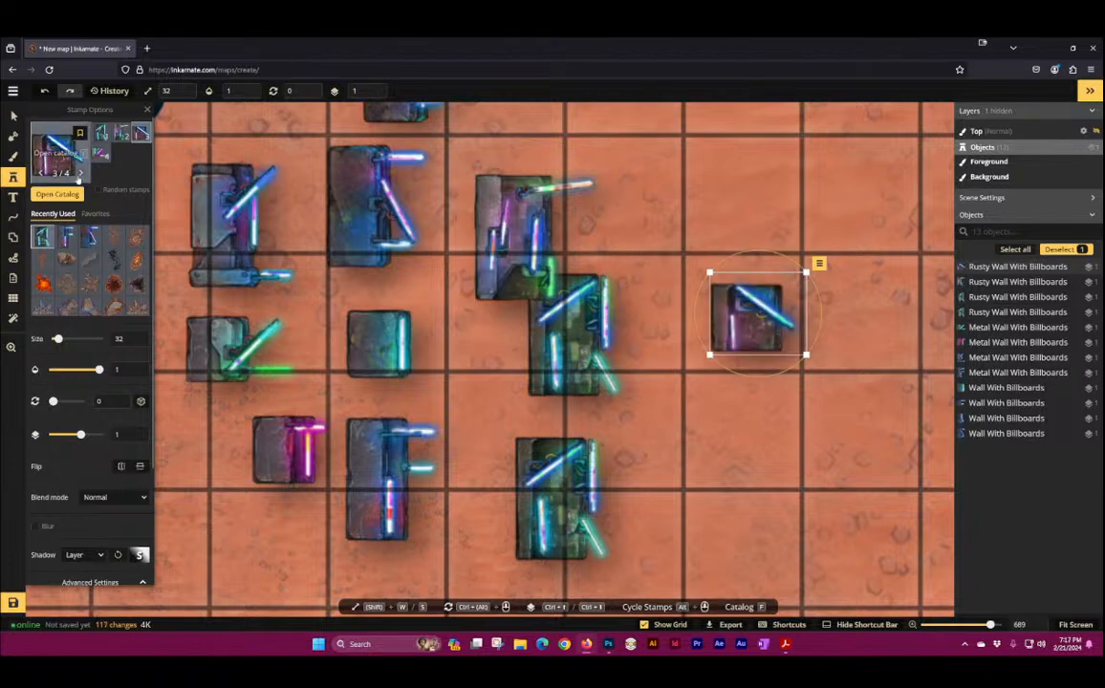
# Step: Choose the Roof Wall Cap stamp from the City pack and place one north of the small purple rusty wall
pyautogui.click(13, 115)
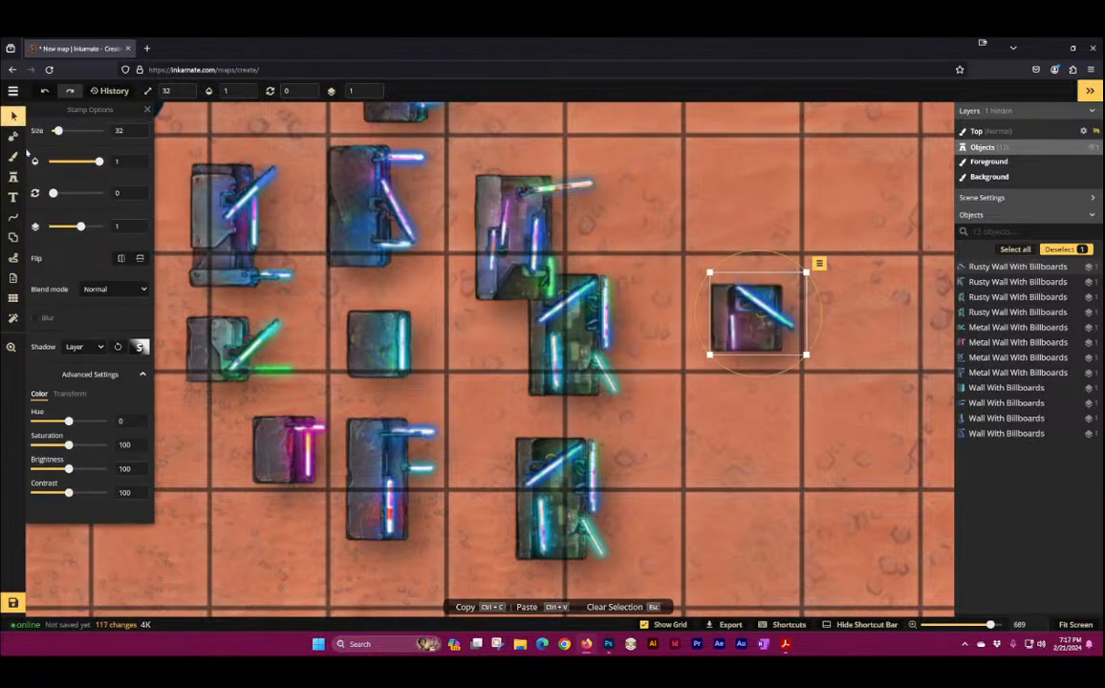
pyautogui.click(15, 159)
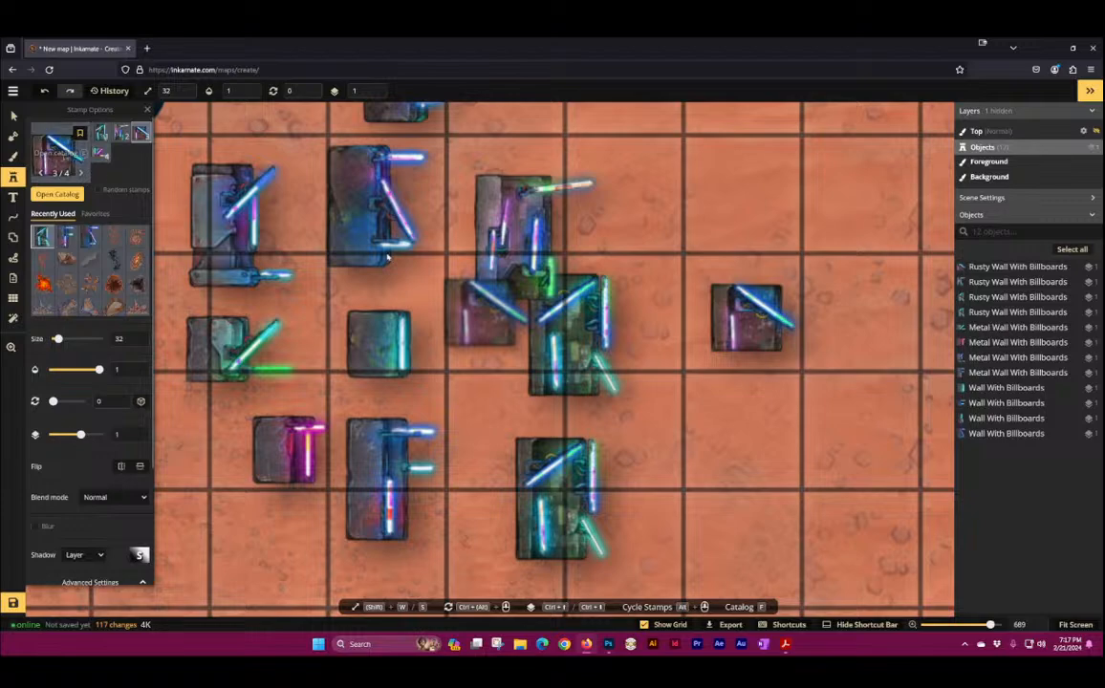
pyautogui.click(45, 145)
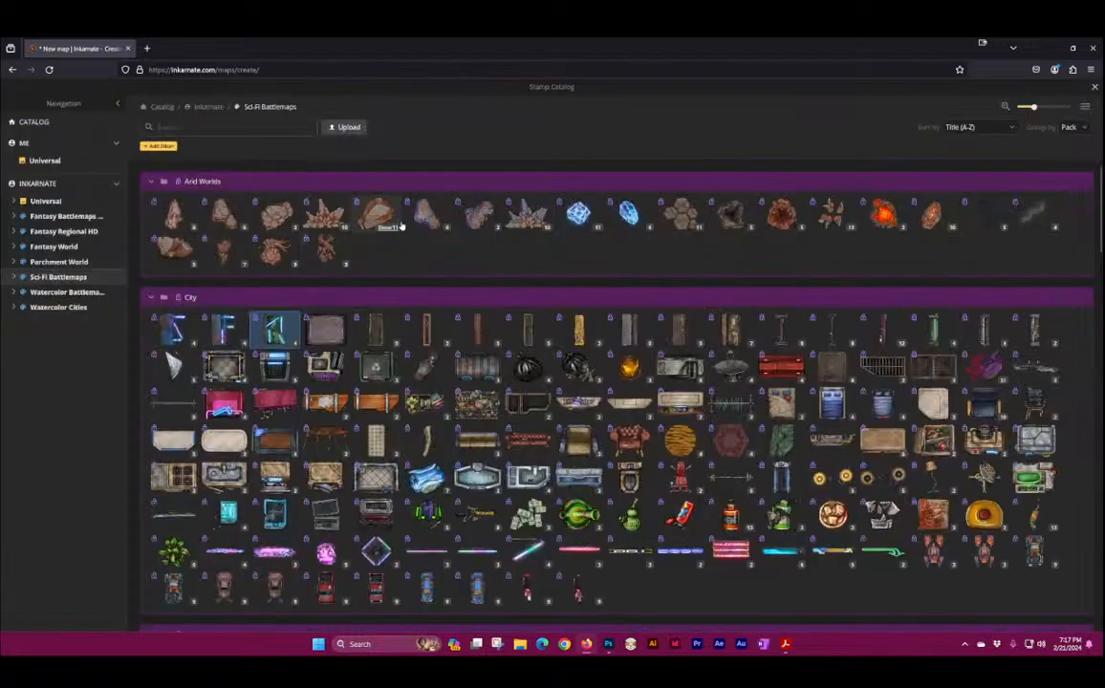
pyautogui.click(329, 328)
pyautogui.click(688, 173)
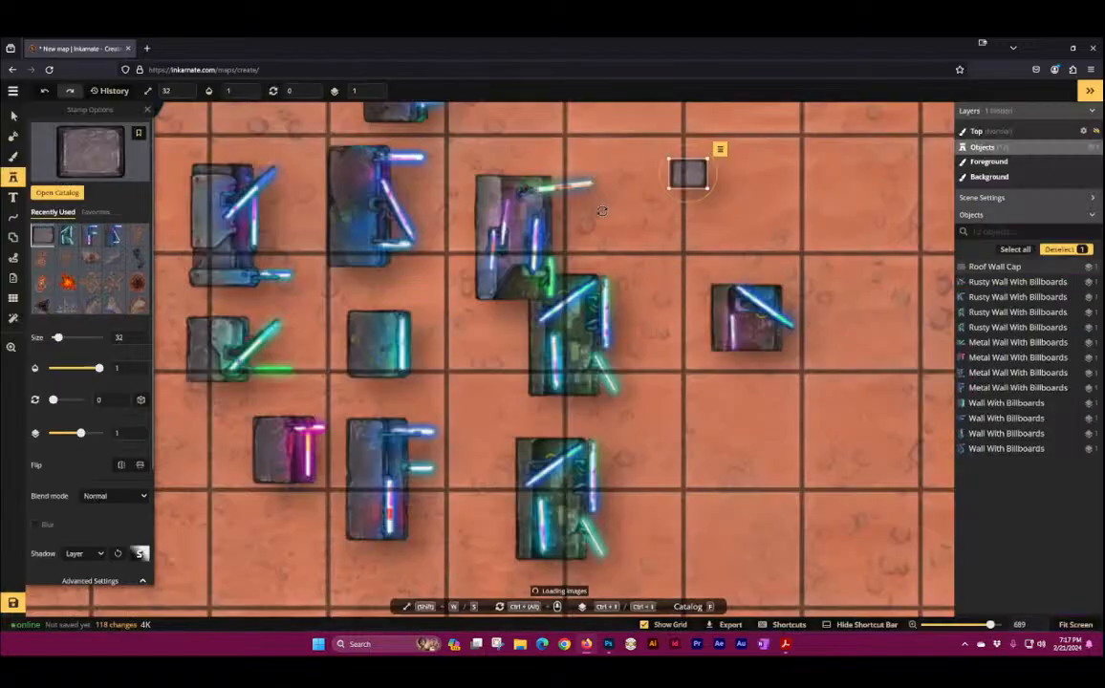
# Step: Choose the Concrete Wall stamp and place its first variant on open floor east of the Roof Wall Cap
pyautogui.click(42, 150)
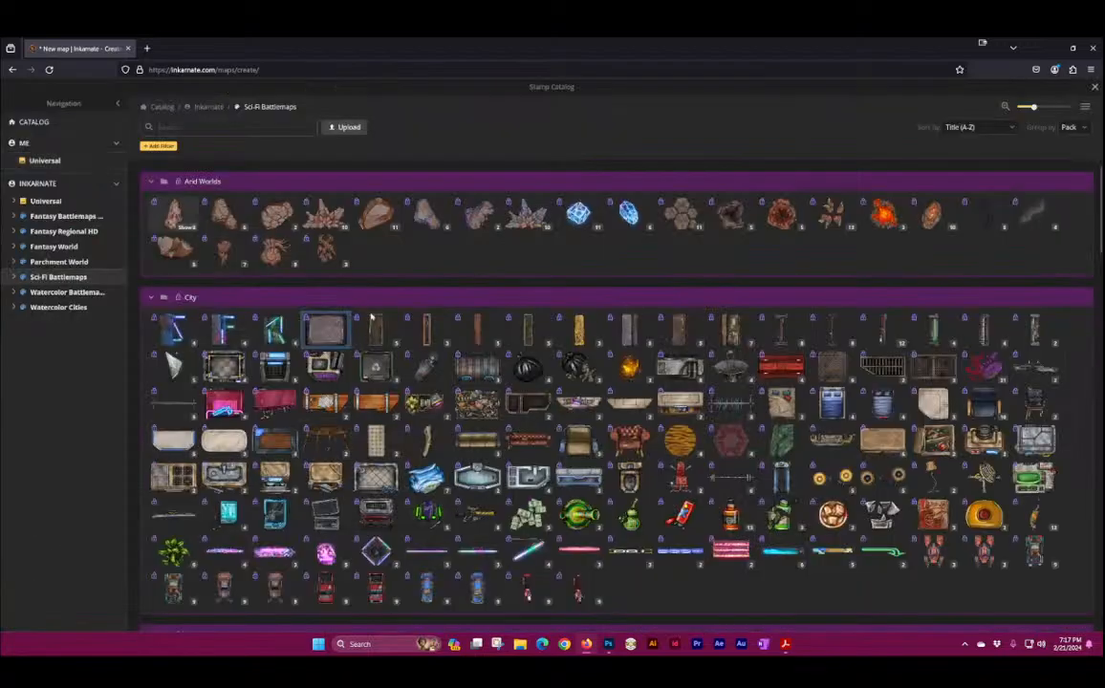
pyautogui.click(369, 324)
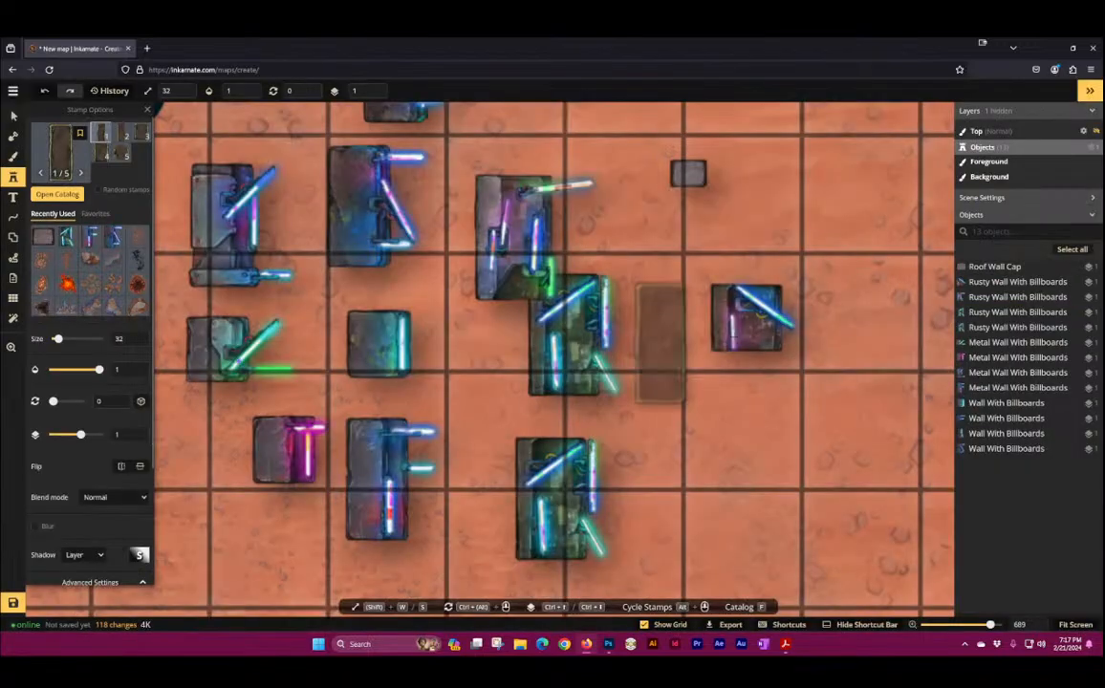
pyautogui.moveTo(753, 335); pyautogui.dragTo(352, 341)
pyautogui.click(536, 226)
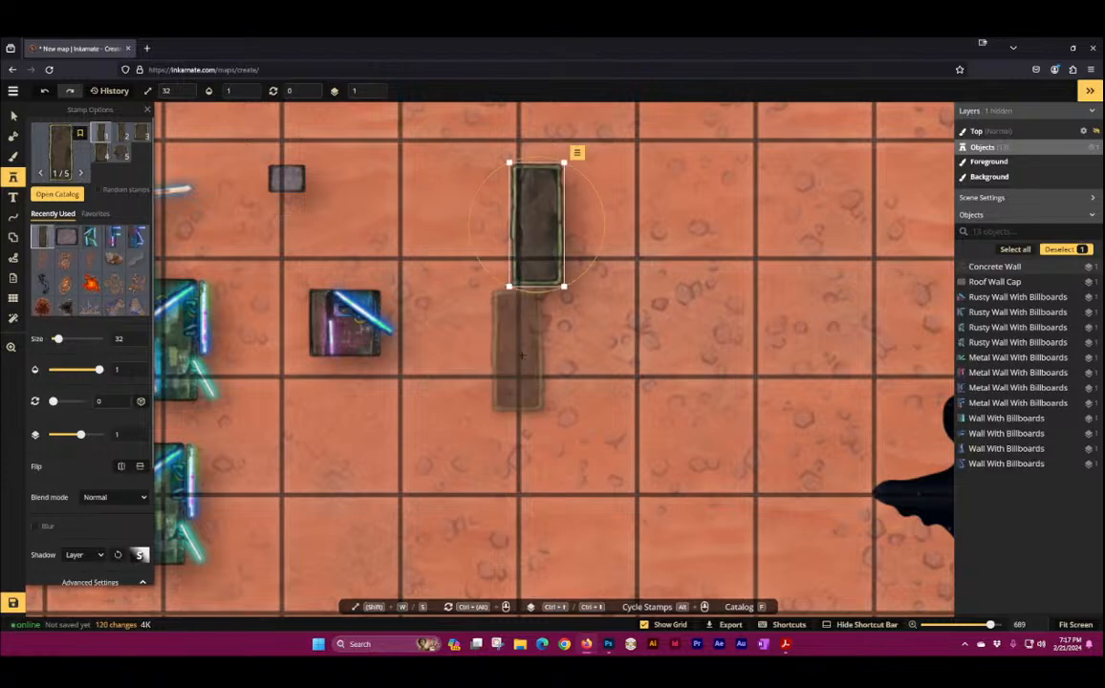
# Step: Place two copies of the second Concrete Wall variant end to end, south of and in line with the first wall
pyautogui.click(122, 150)
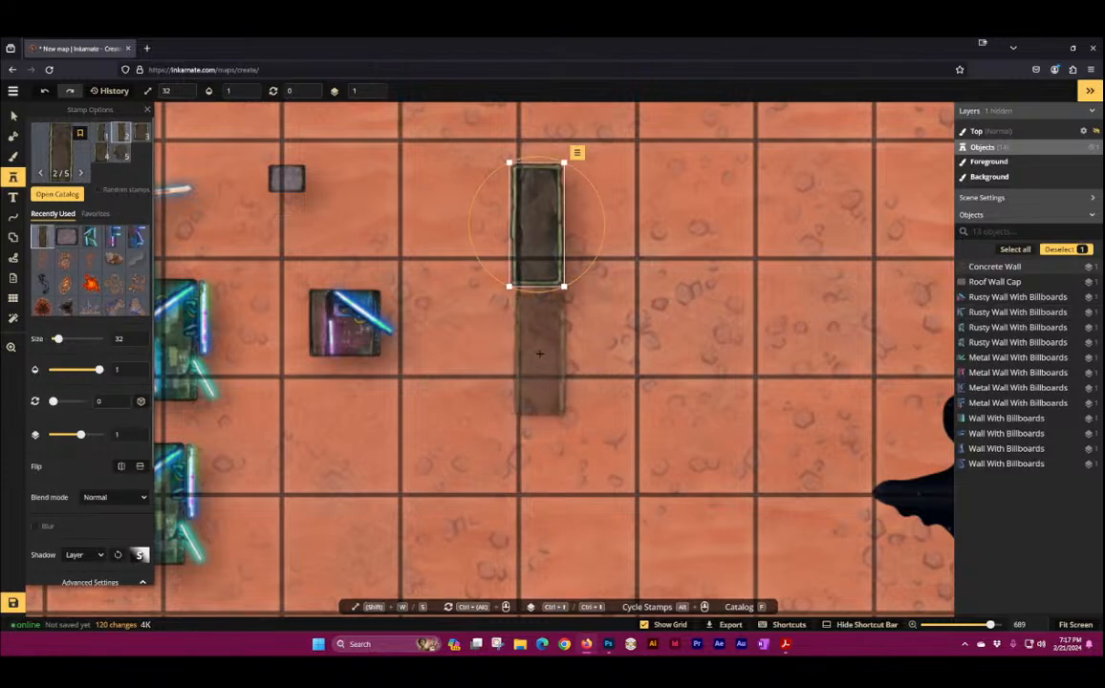
pyautogui.click(535, 365)
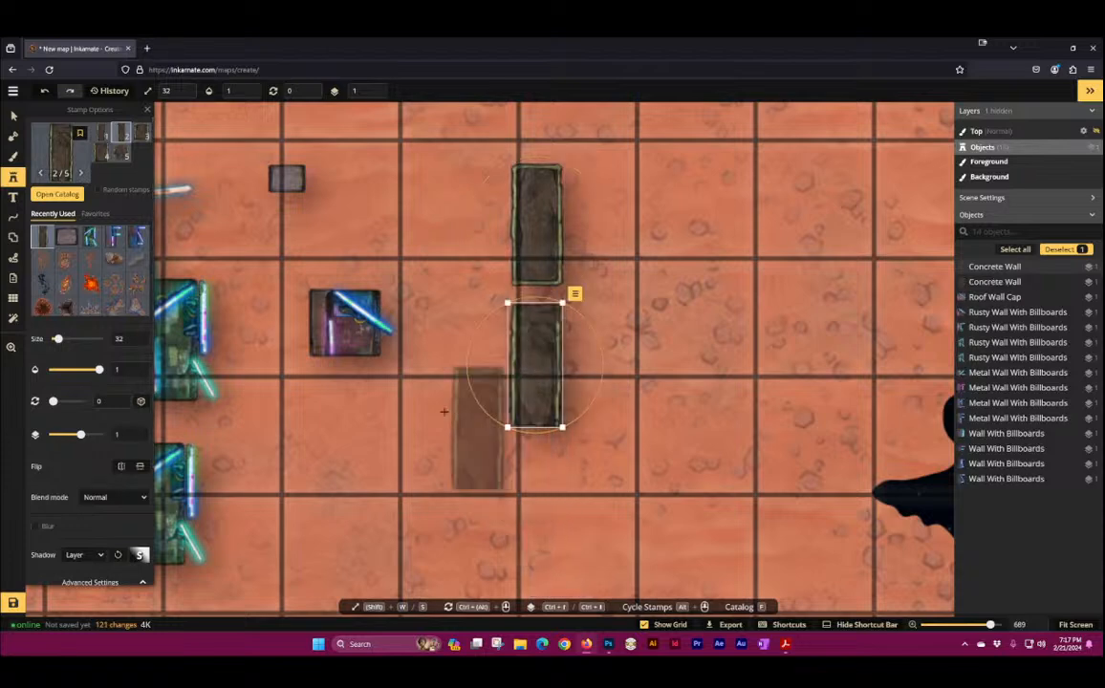
pyautogui.click(535, 488)
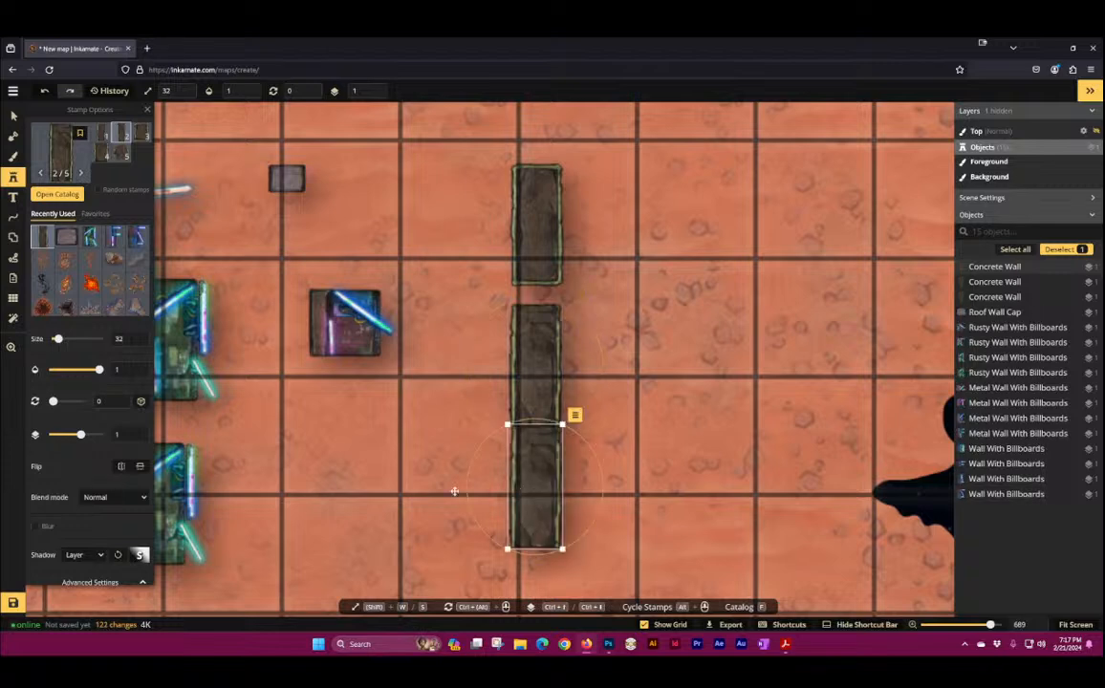
pyautogui.click(14, 116)
pyautogui.click(418, 449)
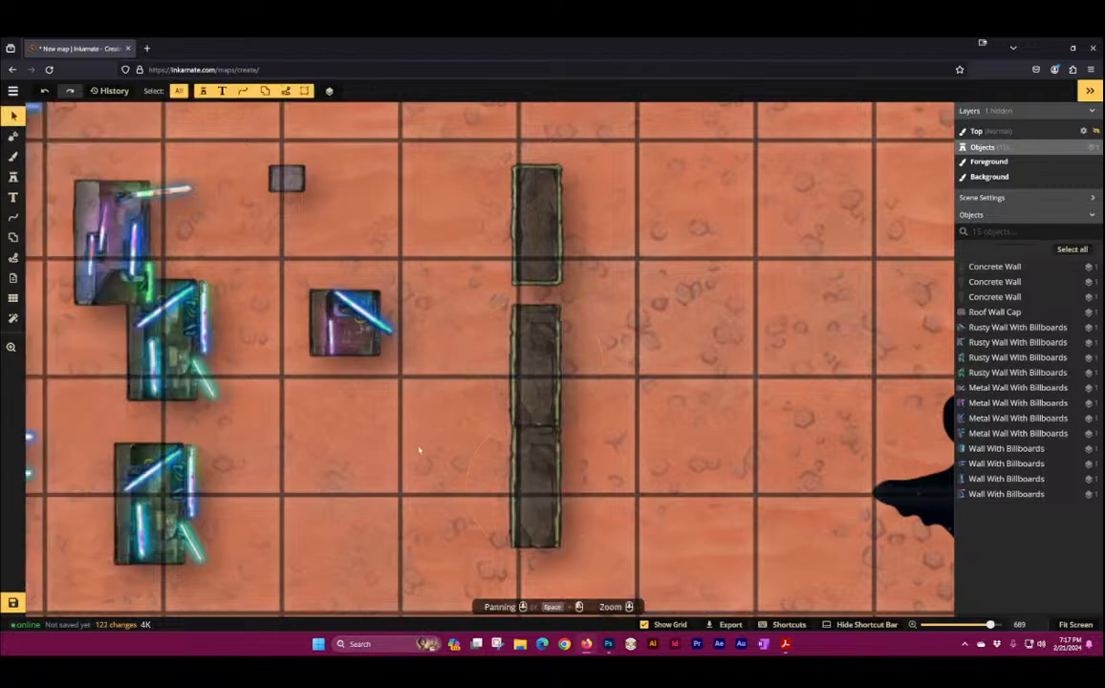
# Step: Place the fifth Concrete Wall variant and move it over the seam between the two southern concrete walls
pyautogui.scroll(3, 660, 446)
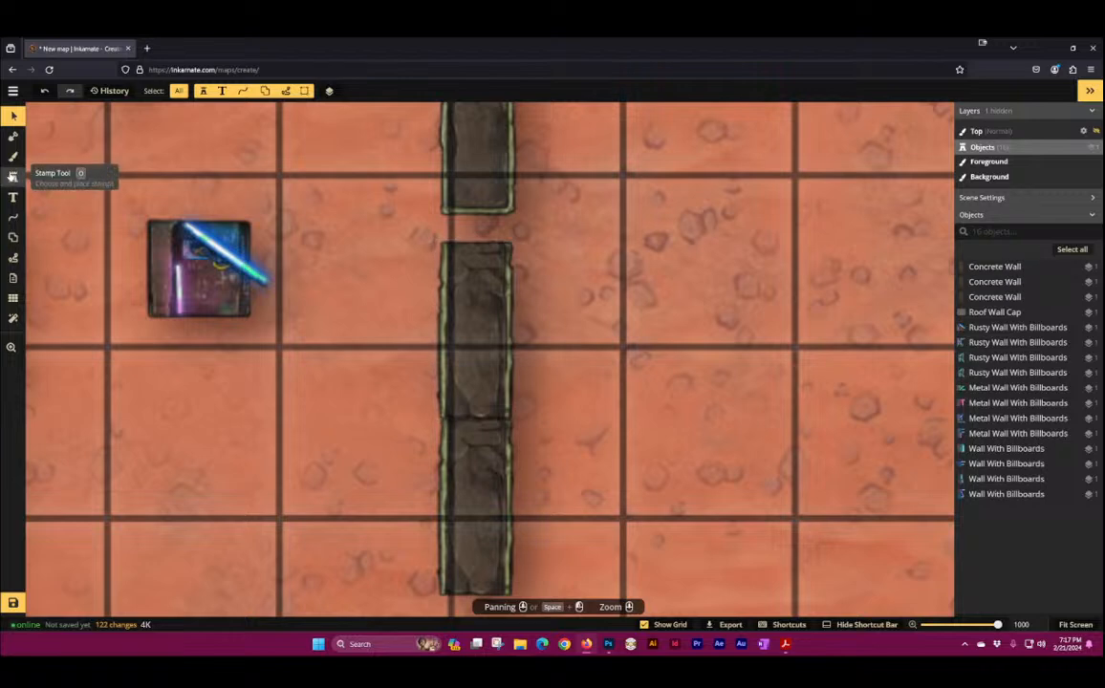
pyautogui.click(14, 176)
pyautogui.click(117, 152)
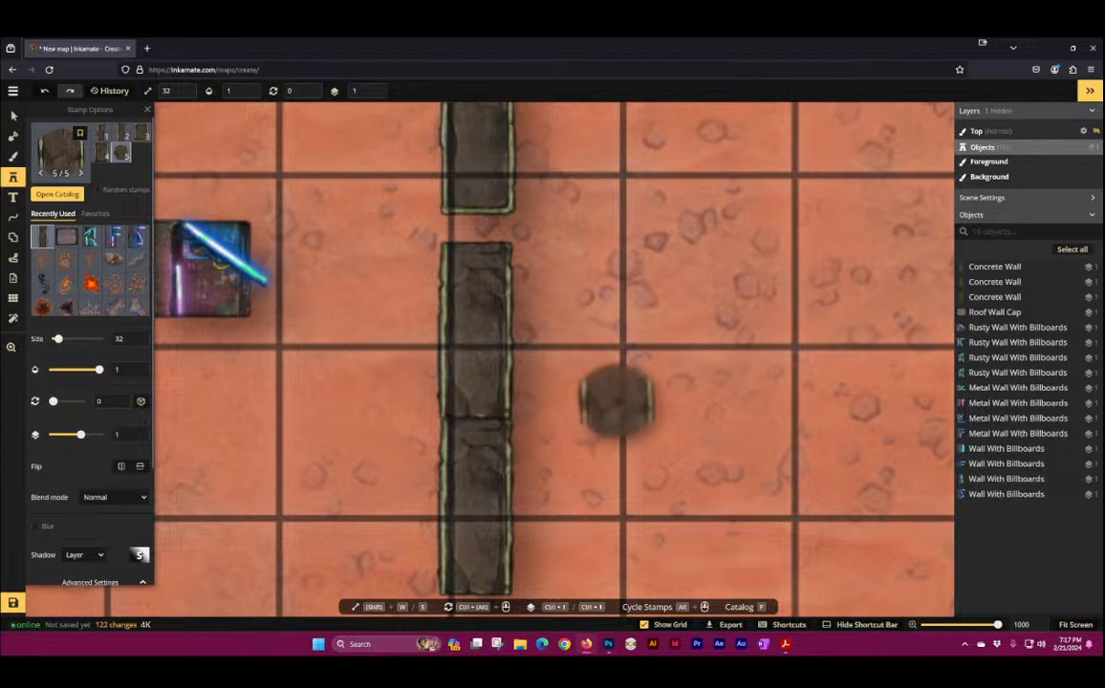
pyautogui.click(616, 400)
pyautogui.click(17, 117)
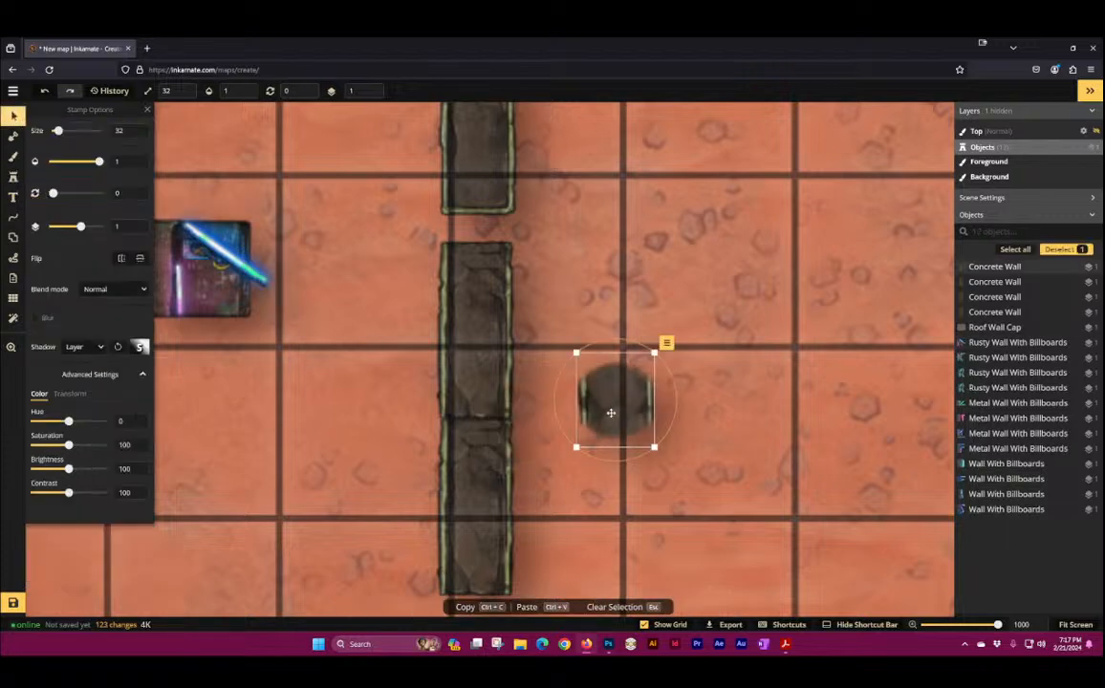
pyautogui.moveTo(608, 402); pyautogui.dragTo(476, 427)
pyautogui.click(679, 436)
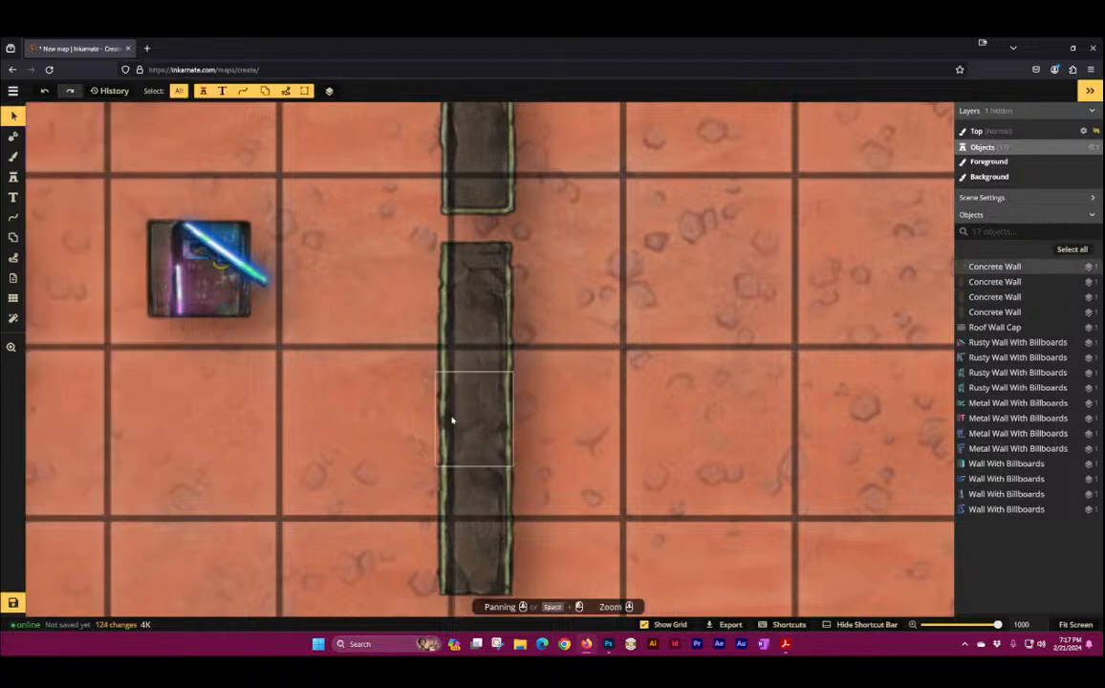
# Step: Place the first Electric Wires Wall variant west of the concrete walls and the first Red Brick Wall variant southwest of it
pyautogui.click(14, 177)
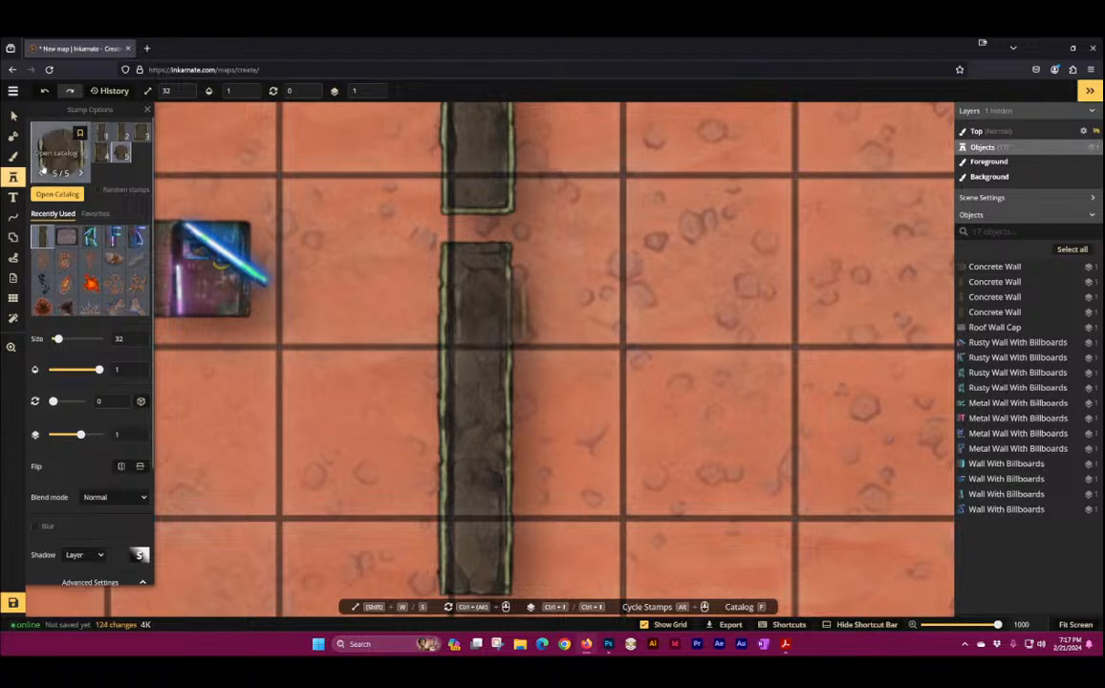
pyautogui.click(57, 153)
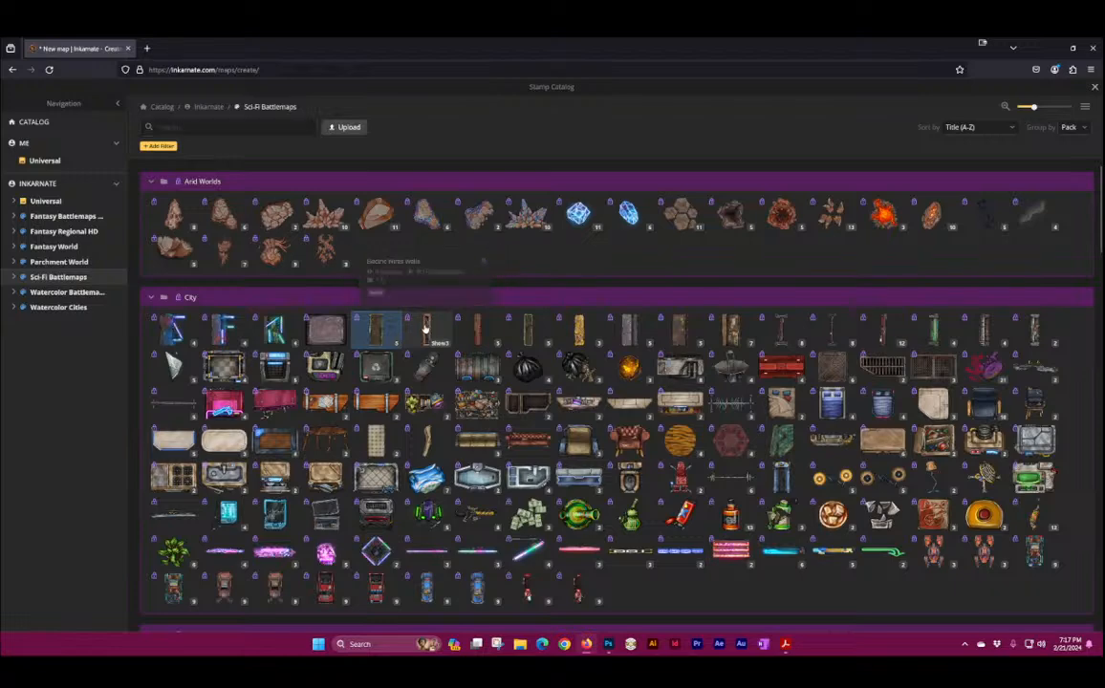
pyautogui.click(427, 329)
pyautogui.click(363, 347)
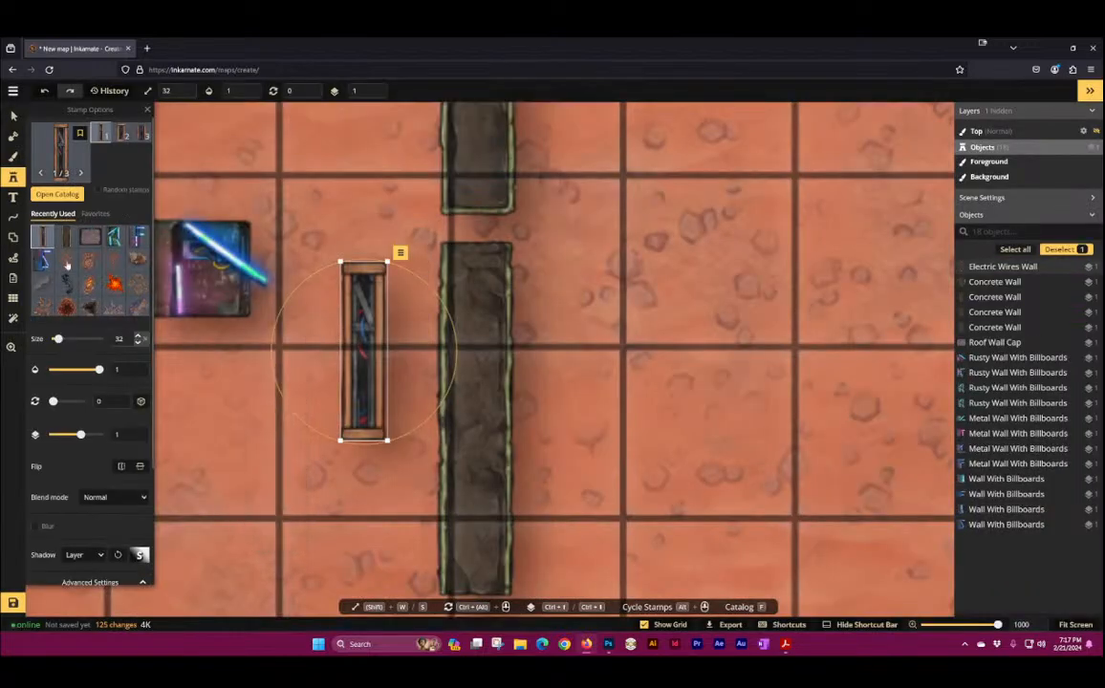
pyautogui.click(80, 168)
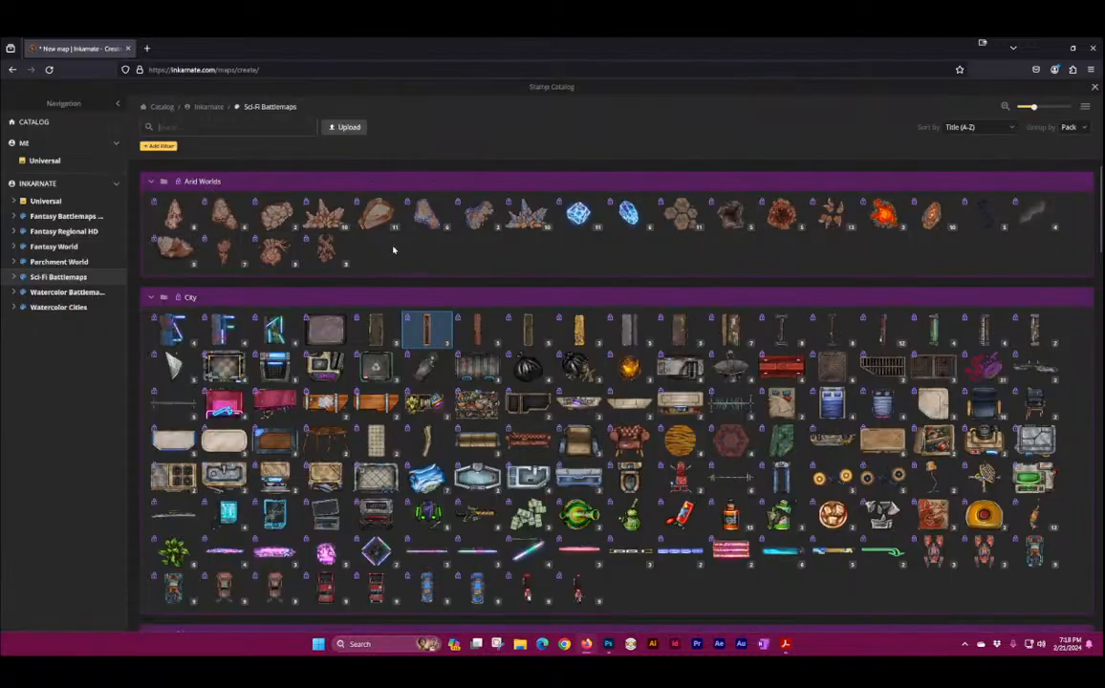
pyautogui.click(376, 329)
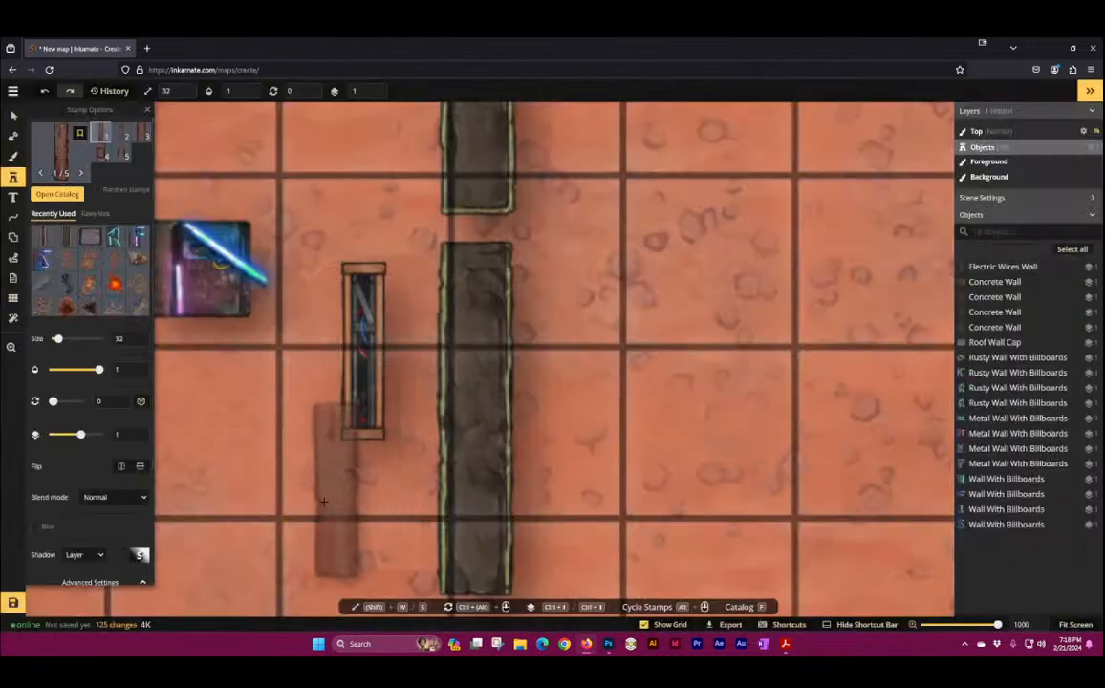
pyautogui.click(257, 481)
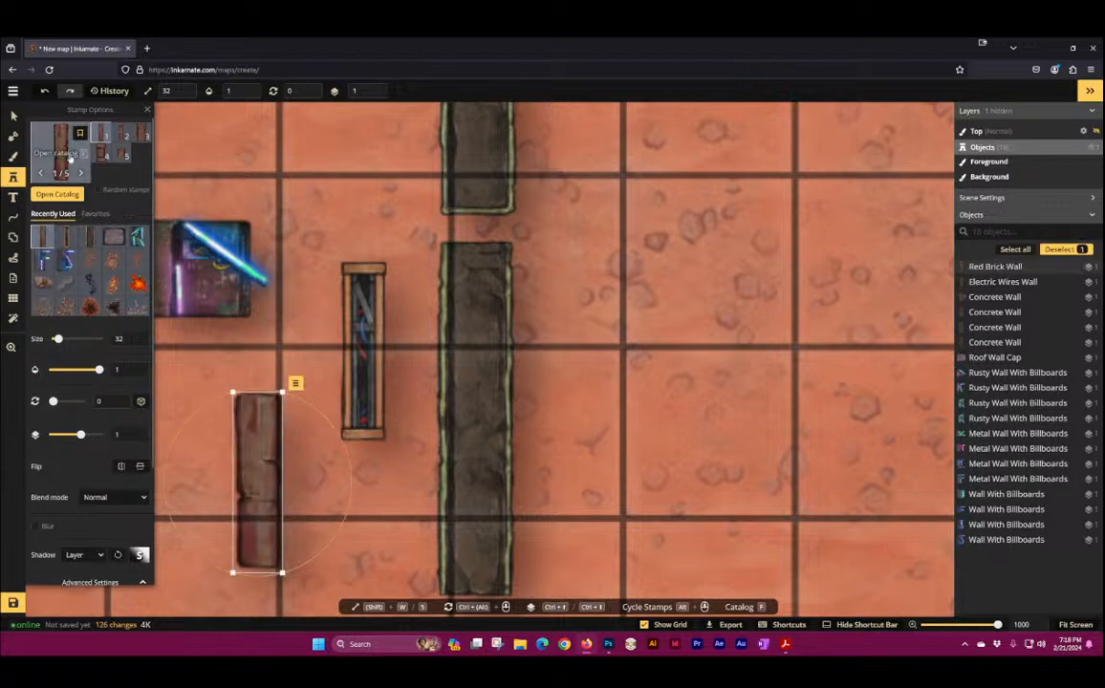
# Step: Place the first Slim Concrete Wall variant east of the concrete walls and the first Abandoned Wall variant farther east
pyautogui.click(70, 159)
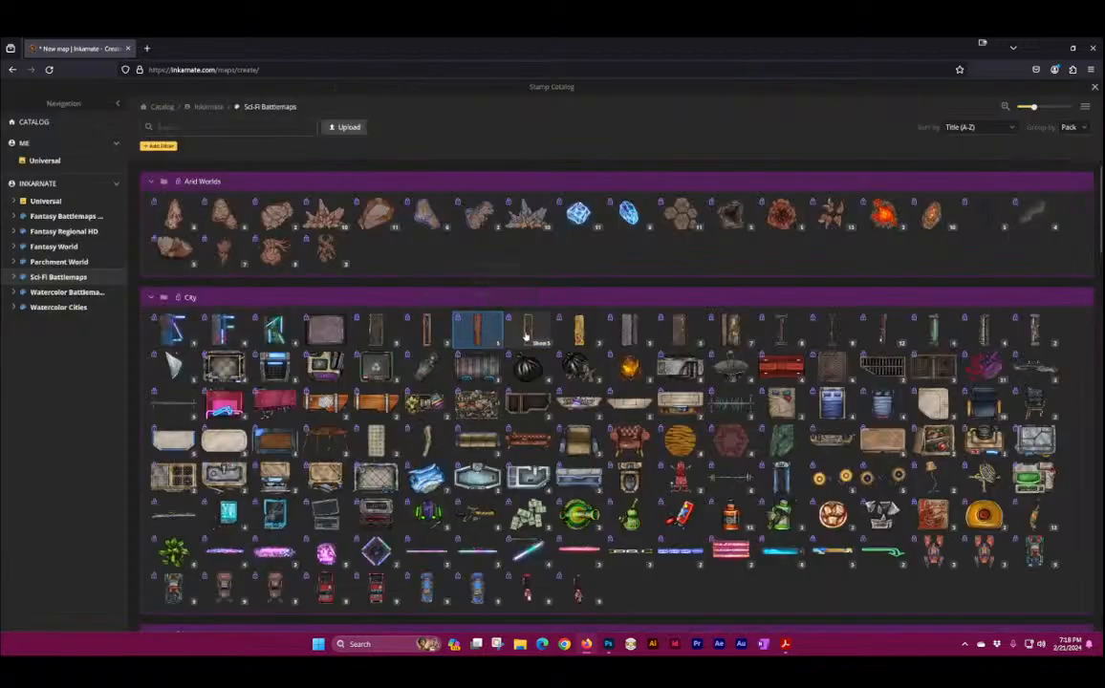
pyautogui.click(527, 332)
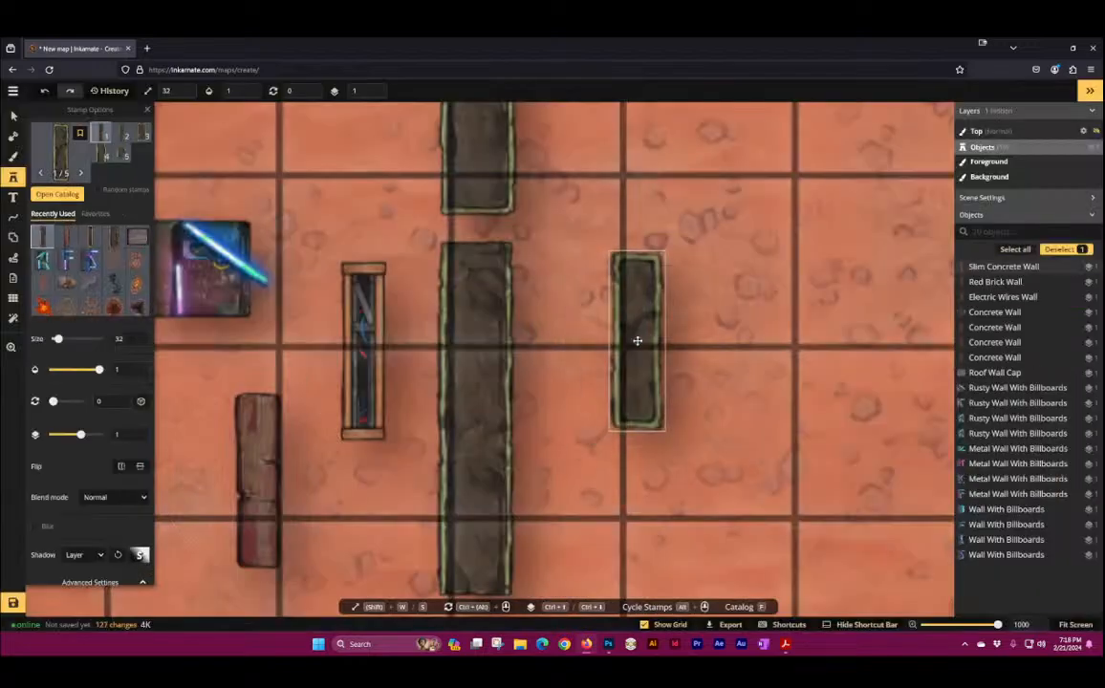
pyautogui.click(637, 337)
pyautogui.click(56, 153)
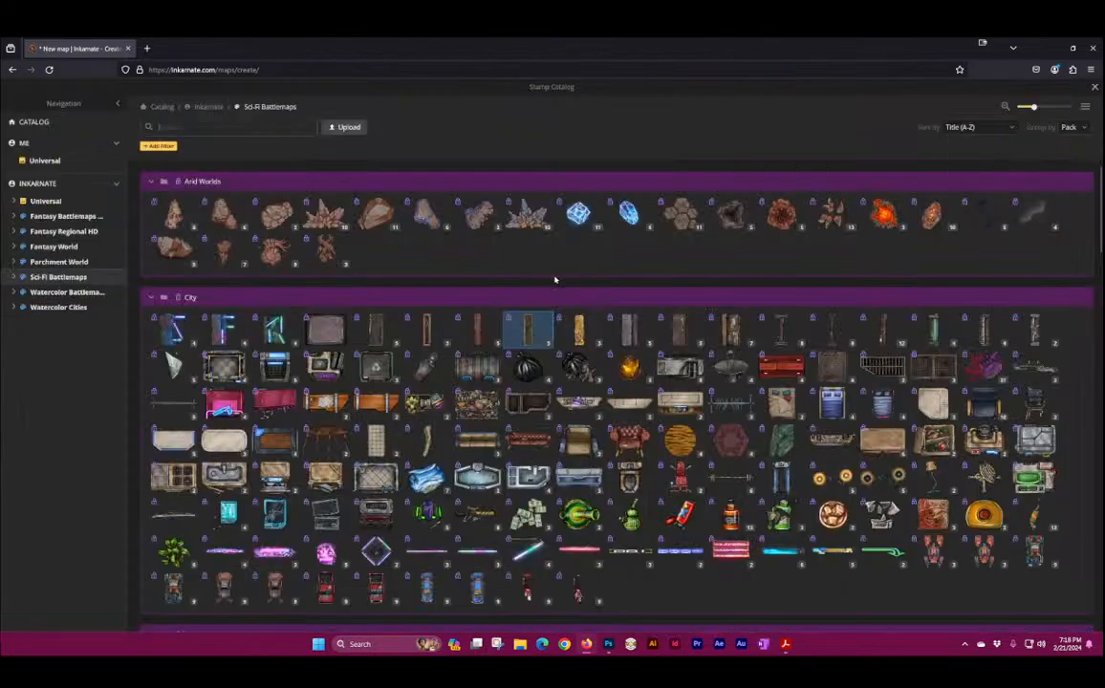
pyautogui.click(580, 335)
pyautogui.click(755, 357)
# Step: Turn on random stamps and place three more Abandoned Wall pieces south and west of the first one
pyautogui.moveTo(870, 425); pyautogui.dragTo(506, 332)
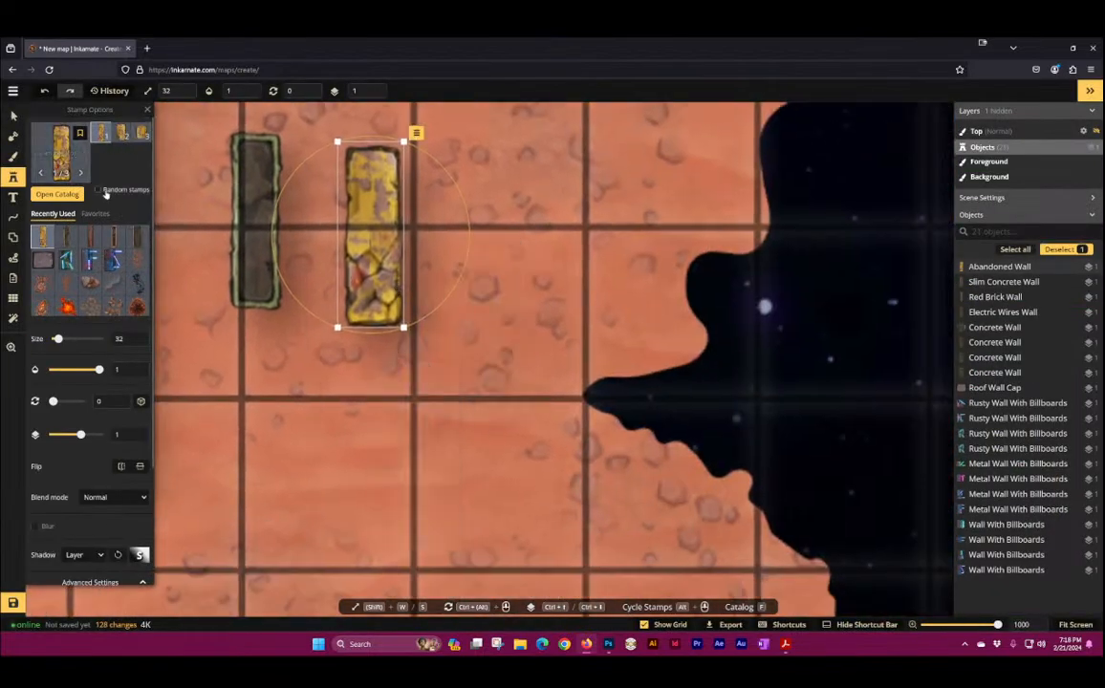
pyautogui.click(98, 190)
pyautogui.click(341, 451)
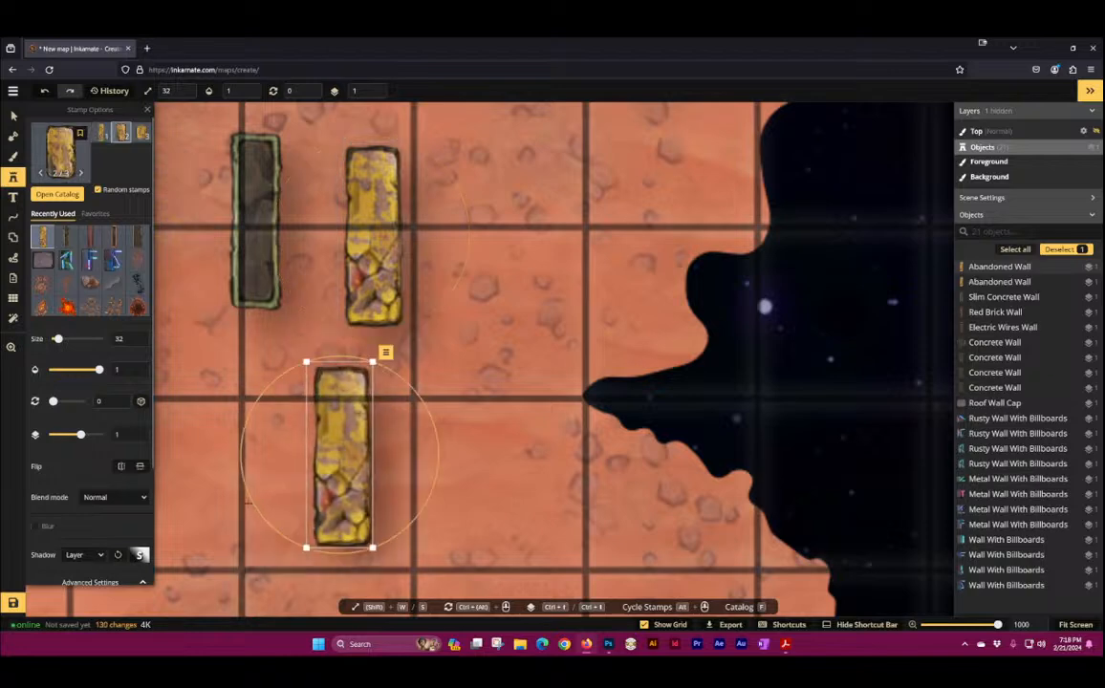
pyautogui.click(204, 480)
pyautogui.click(193, 333)
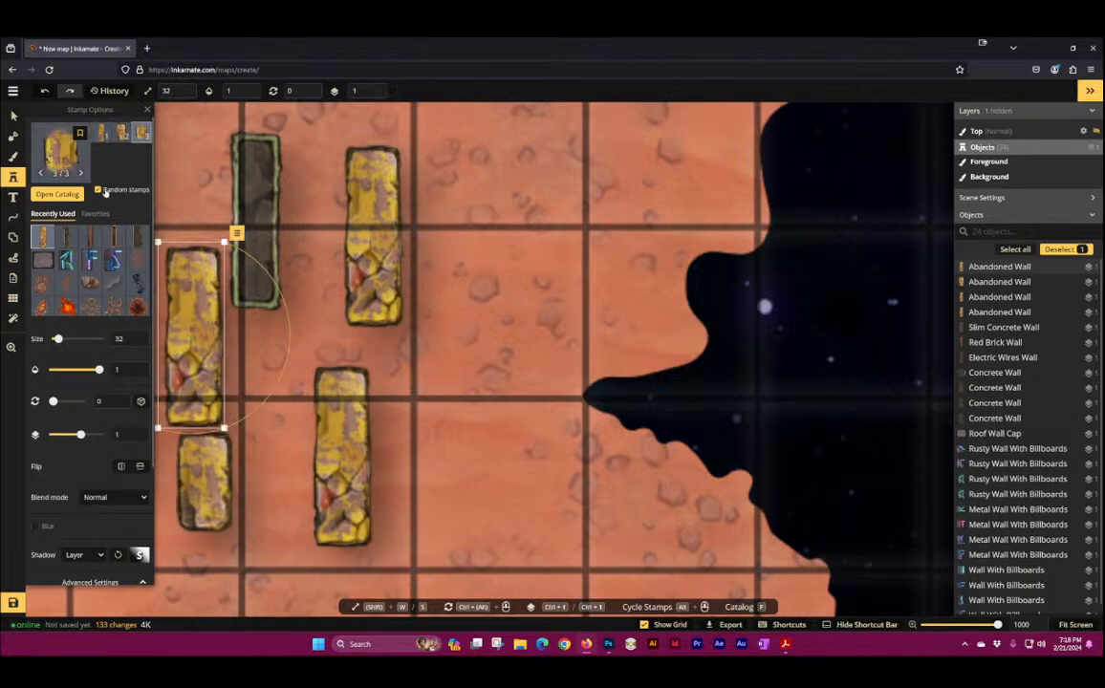
# Step: Choose the Metal Wall stamp and place its first variant east of the southern yellow abandoned wall
pyautogui.click(54, 161)
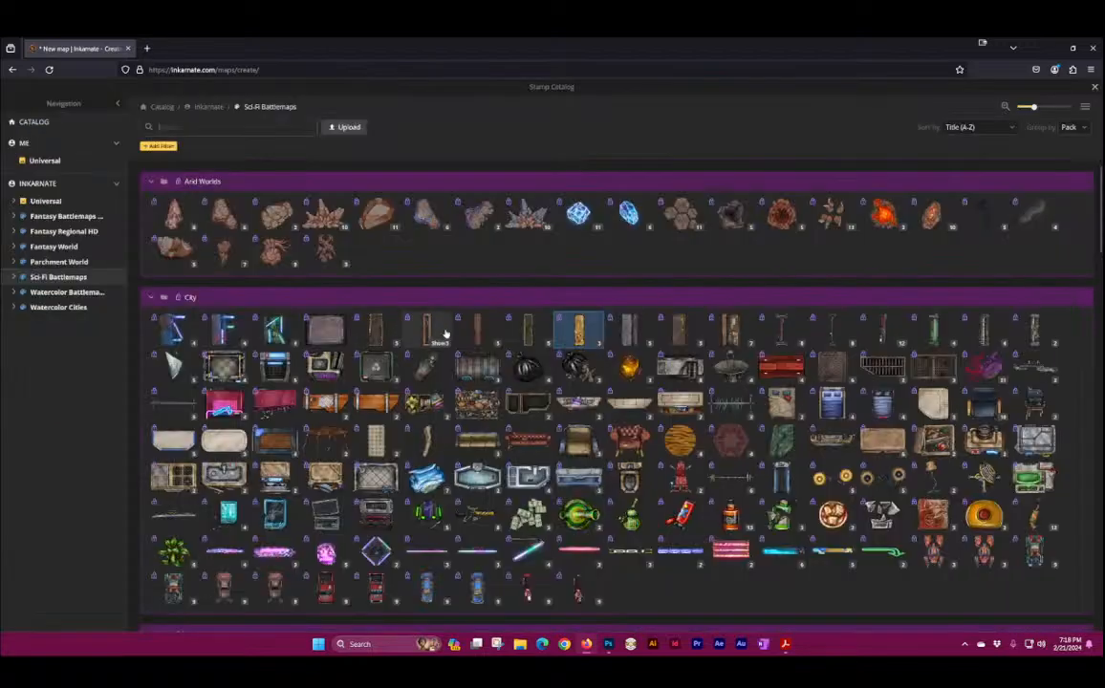
pyautogui.click(641, 334)
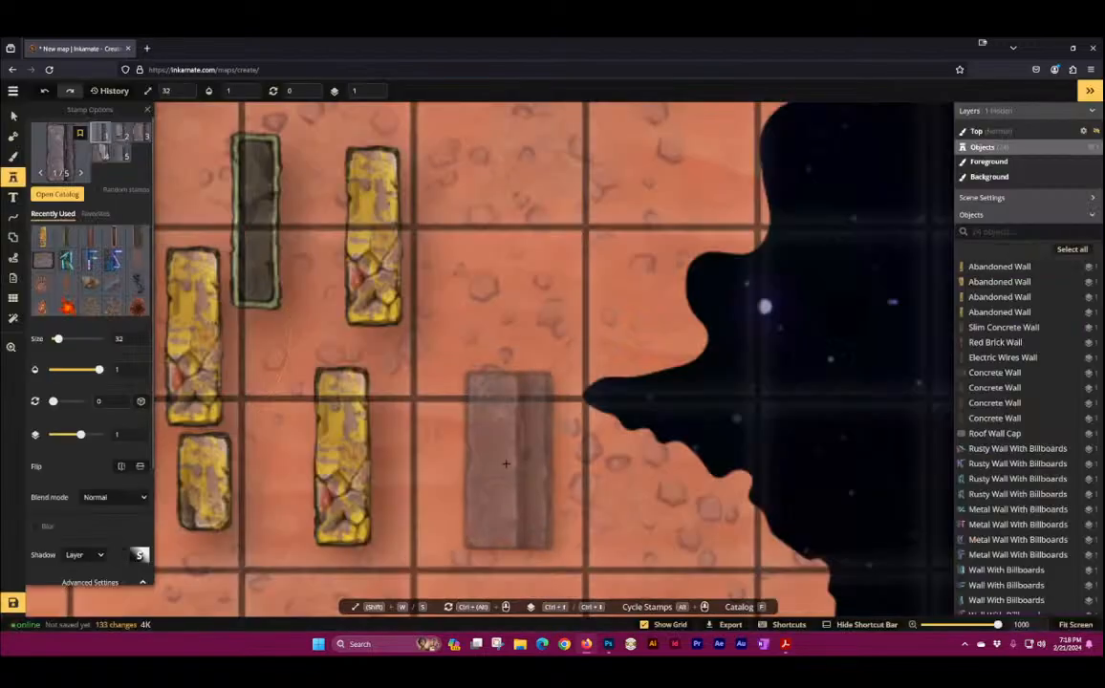
pyautogui.click(508, 457)
# Step: Place the fourth Metal Wall variant directly south of the long metal wall and cover their joint with the fifth variant
pyautogui.moveTo(617, 384); pyautogui.dragTo(573, 106)
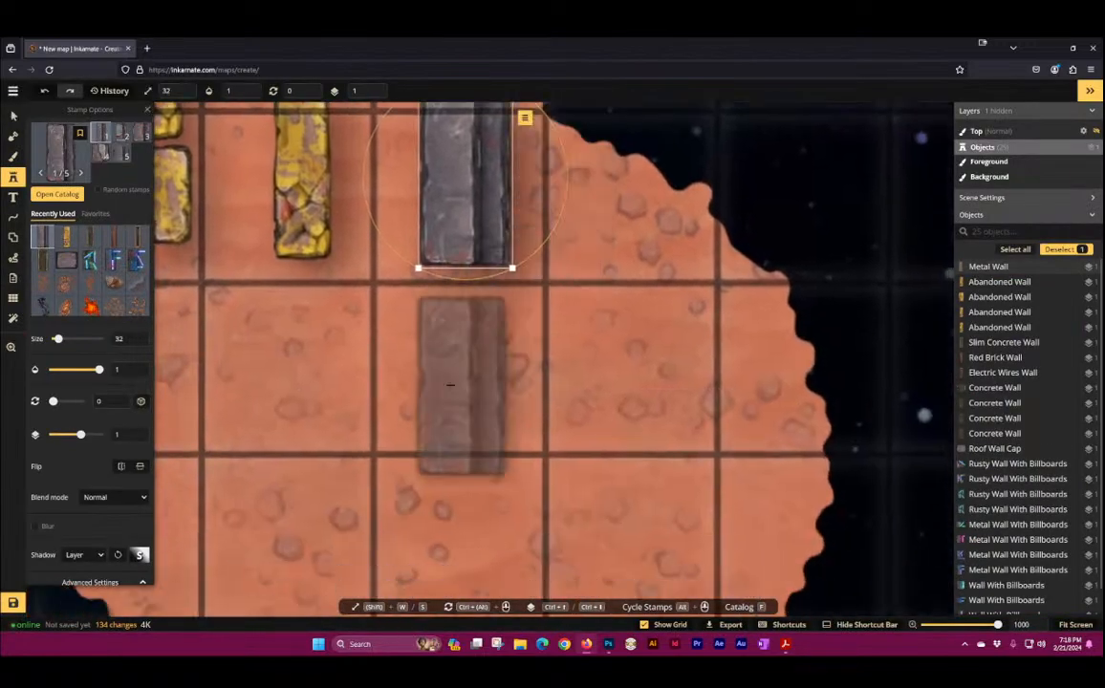
pyautogui.click(103, 153)
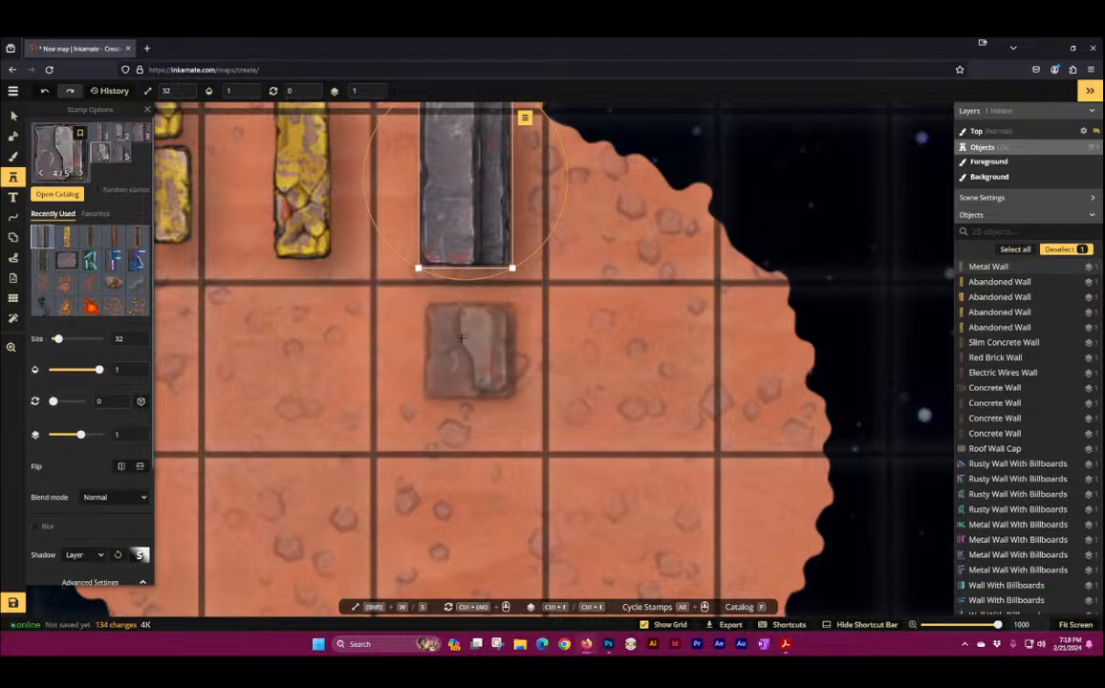
pyautogui.click(461, 339)
pyautogui.click(116, 143)
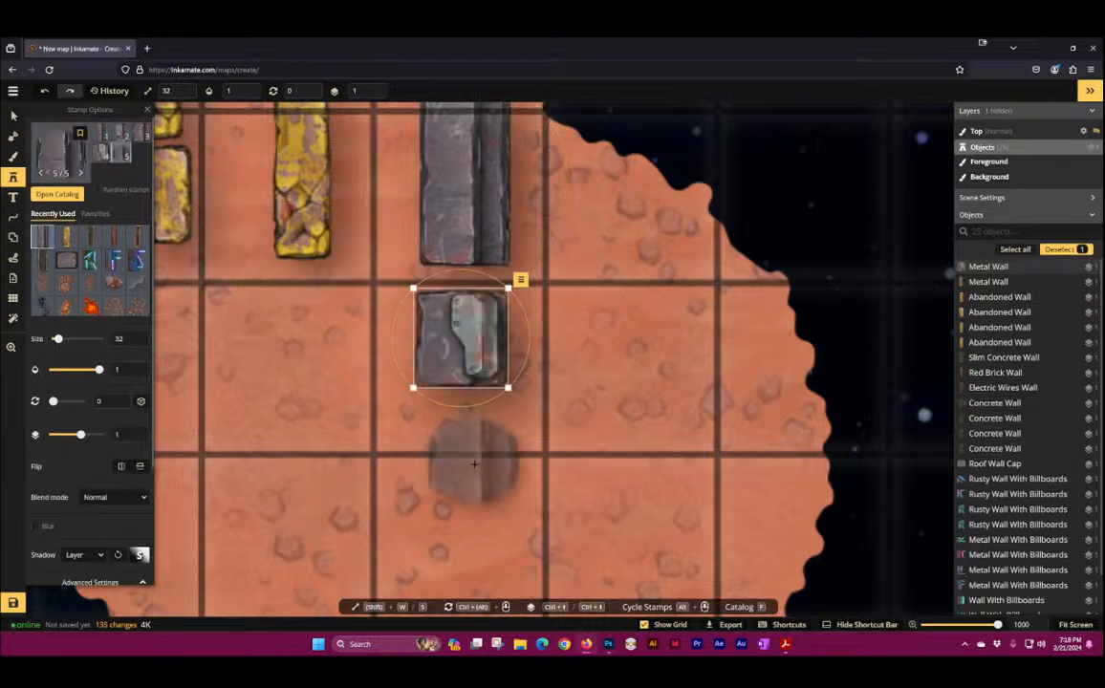
pyautogui.click(458, 255)
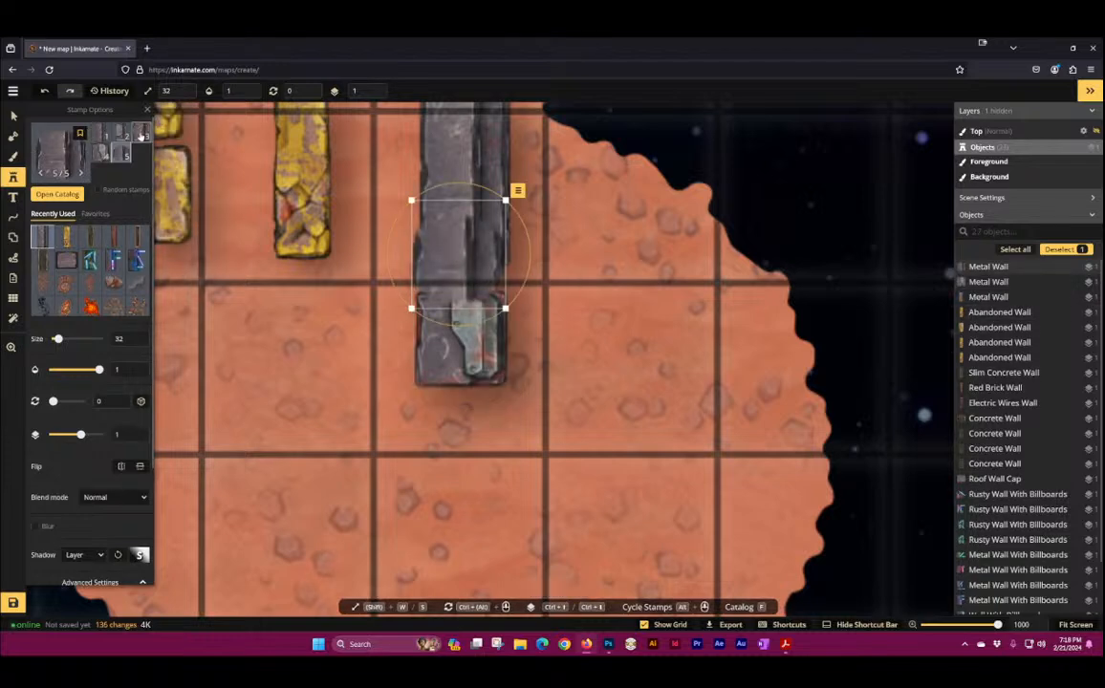
# Step: Place the third Metal Wall variant west of the joined metal walls, and reopen the stamp catalog
pyautogui.click(141, 135)
pyautogui.click(300, 369)
pyautogui.click(300, 369)
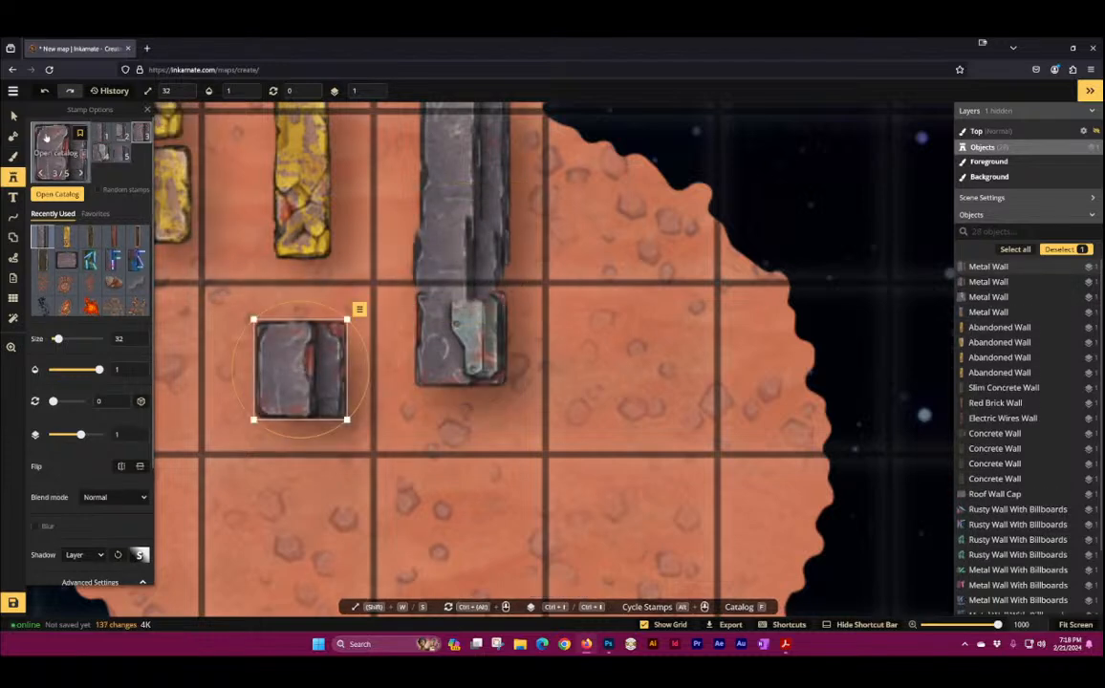
pyautogui.click(61, 153)
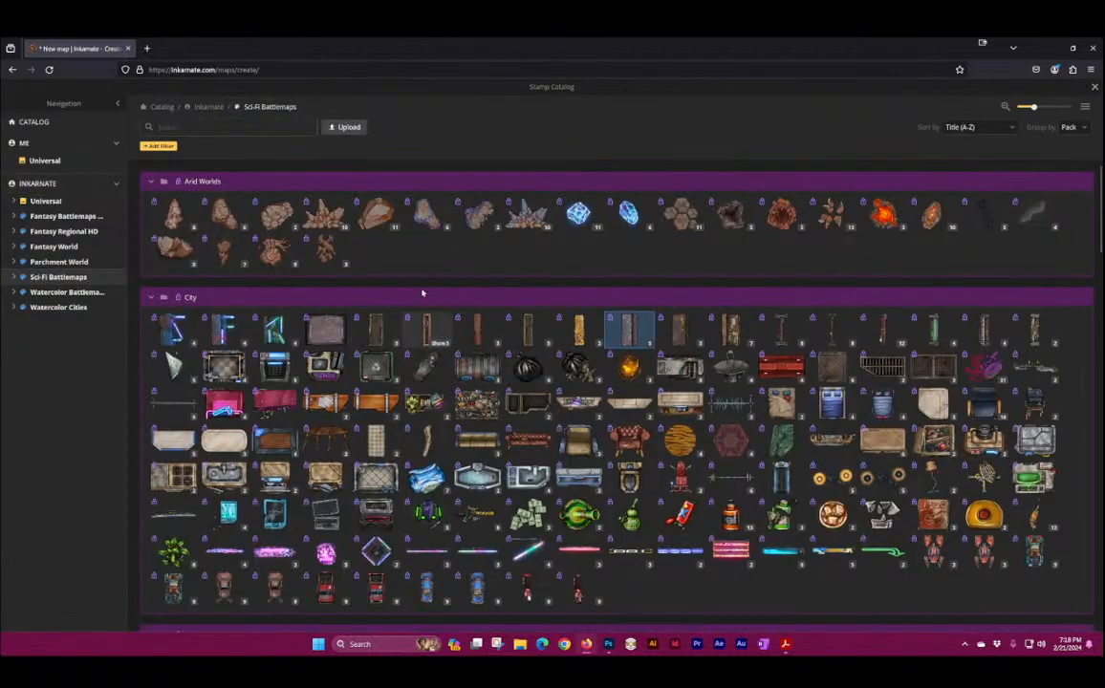
# Step: Choose the Dirty Wall stamp and place its first, fourth and third variants west of the small metal wall
pyautogui.click(680, 333)
pyautogui.moveTo(200, 443); pyautogui.dragTo(593, 348)
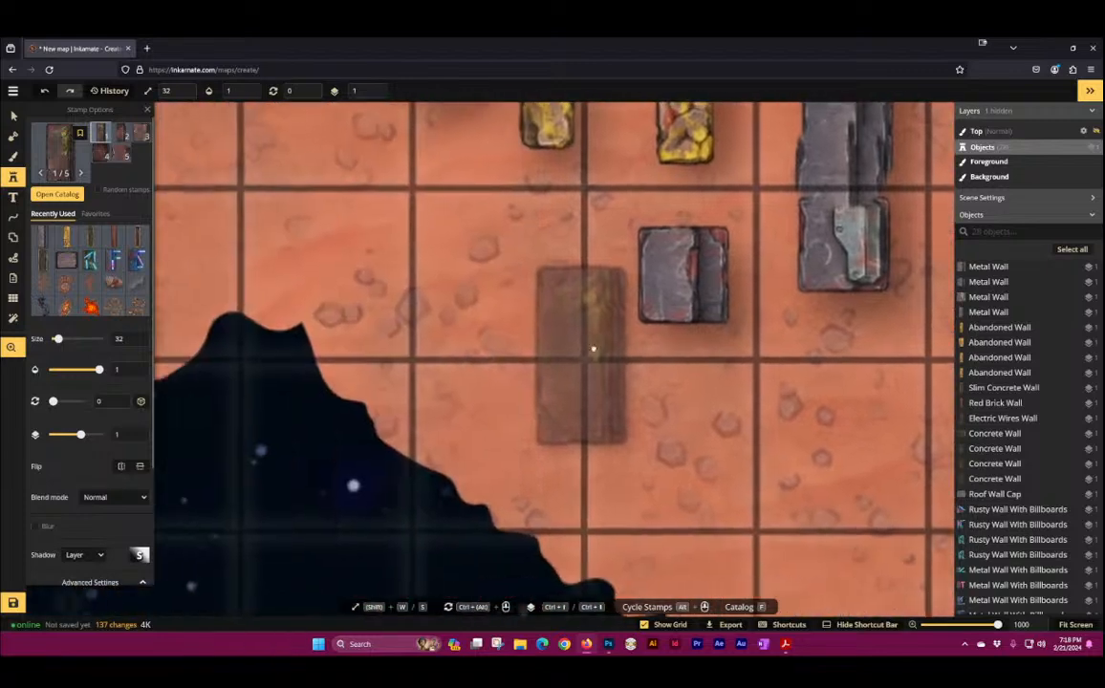
pyautogui.click(332, 267)
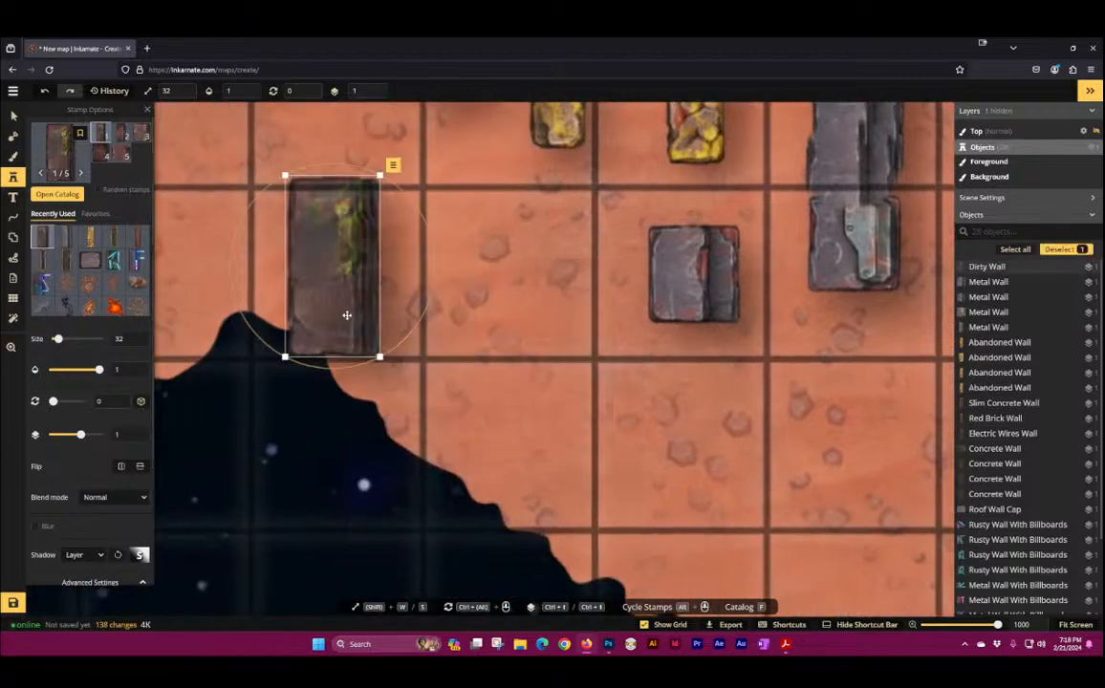
pyautogui.click(100, 152)
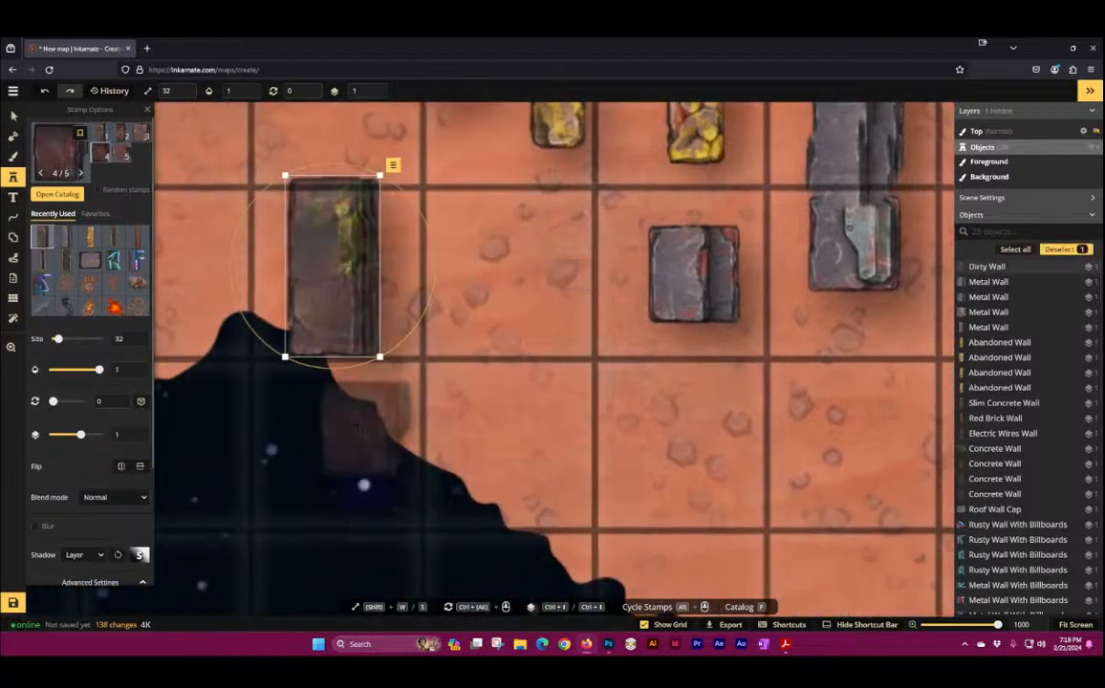
pyautogui.click(349, 430)
pyautogui.click(143, 137)
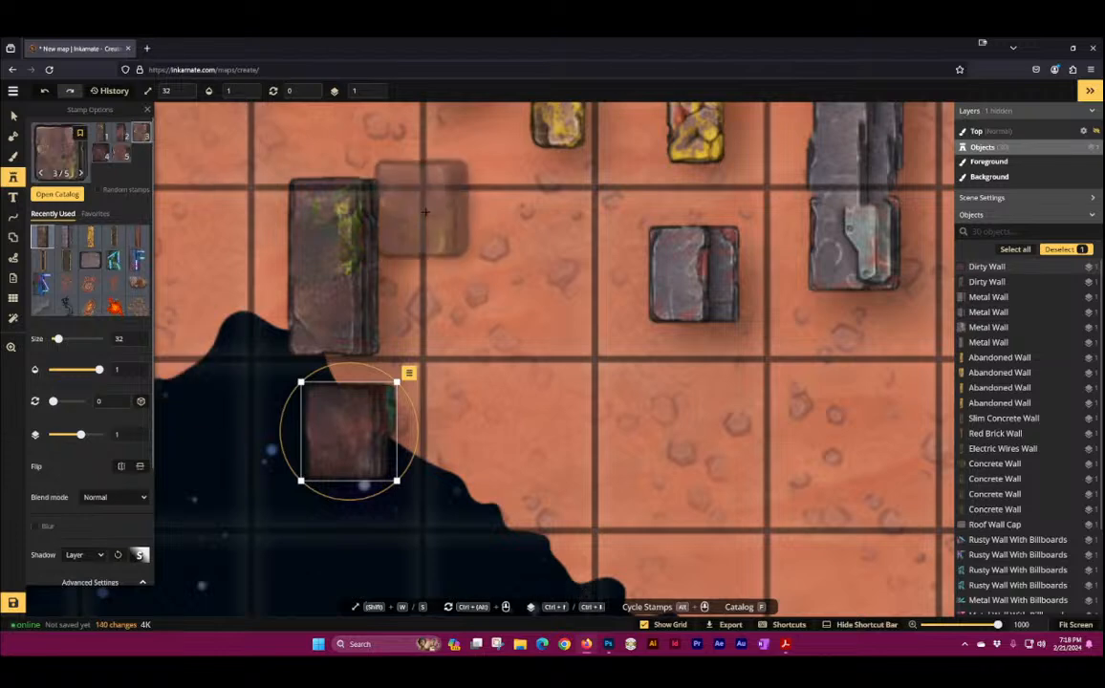
pyautogui.click(520, 292)
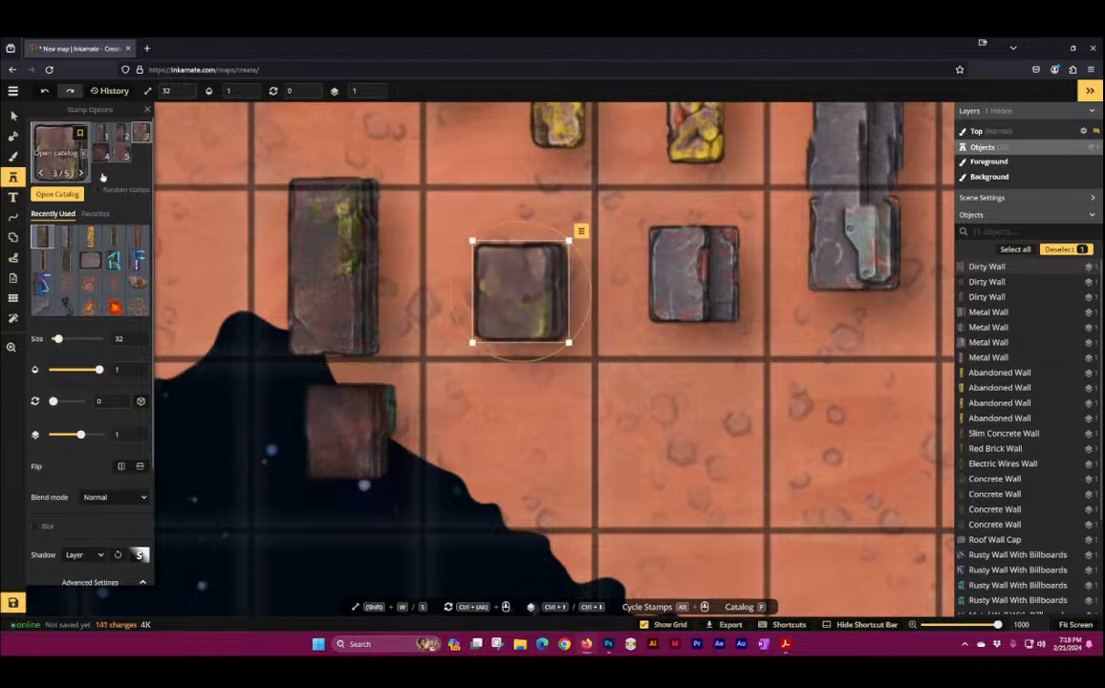
# Step: Choose the Rusty Wall stamp and place five pieces west and south of the dirty walls, including its first, fourth, fifth and third variants
pyautogui.click(61, 154)
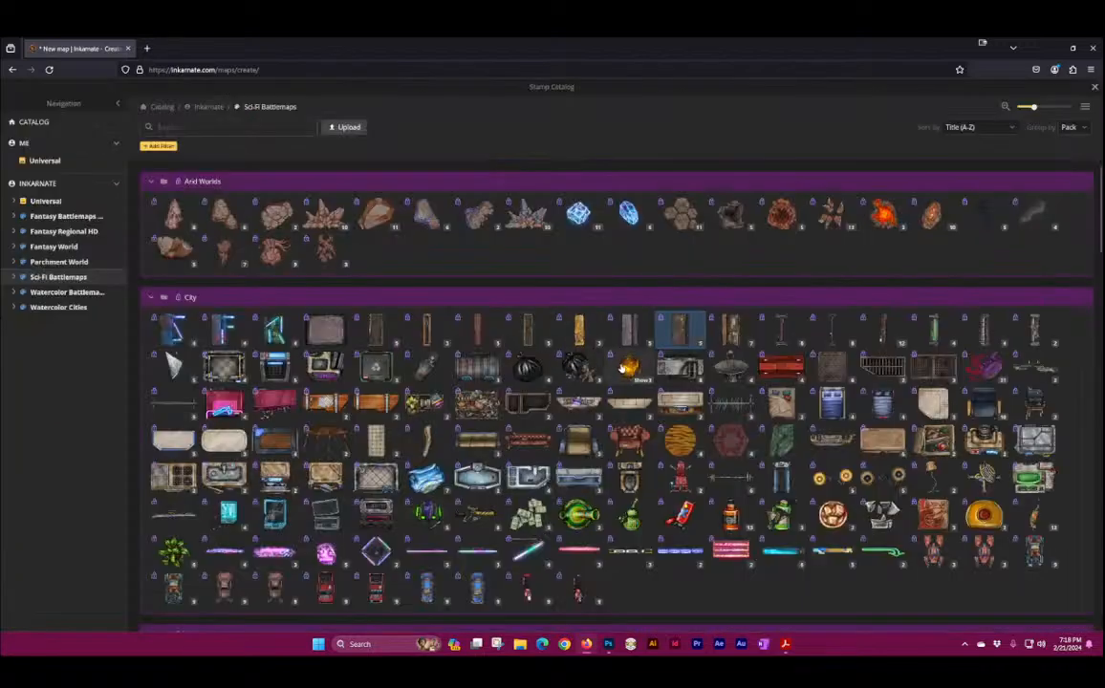
pyautogui.click(734, 334)
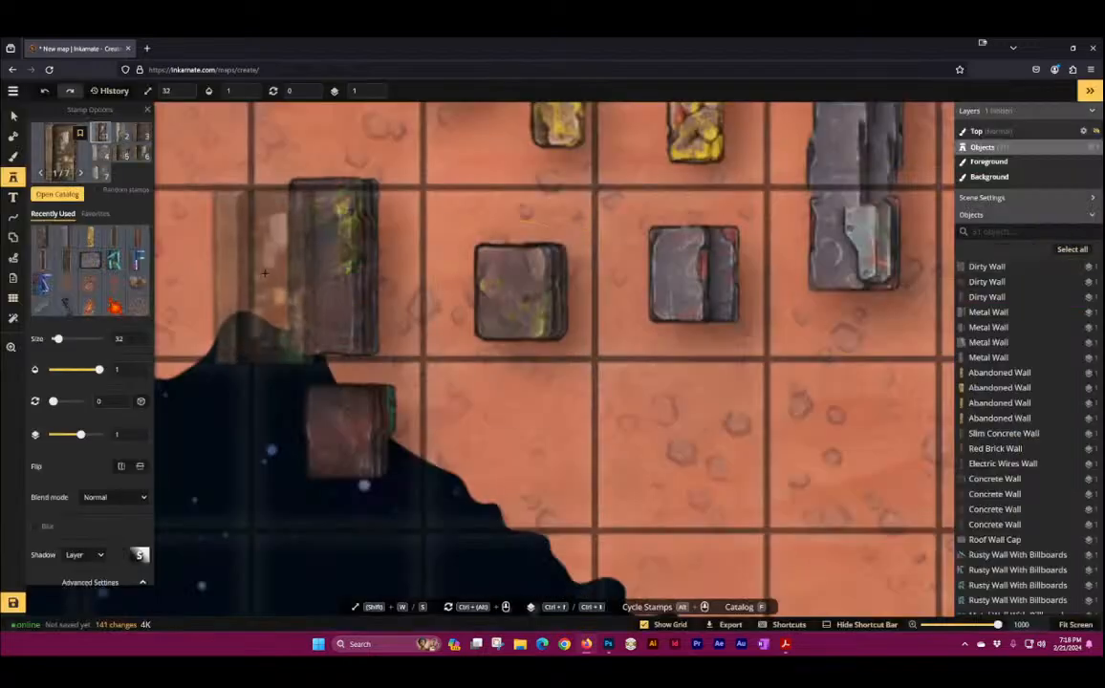
pyautogui.click(204, 251)
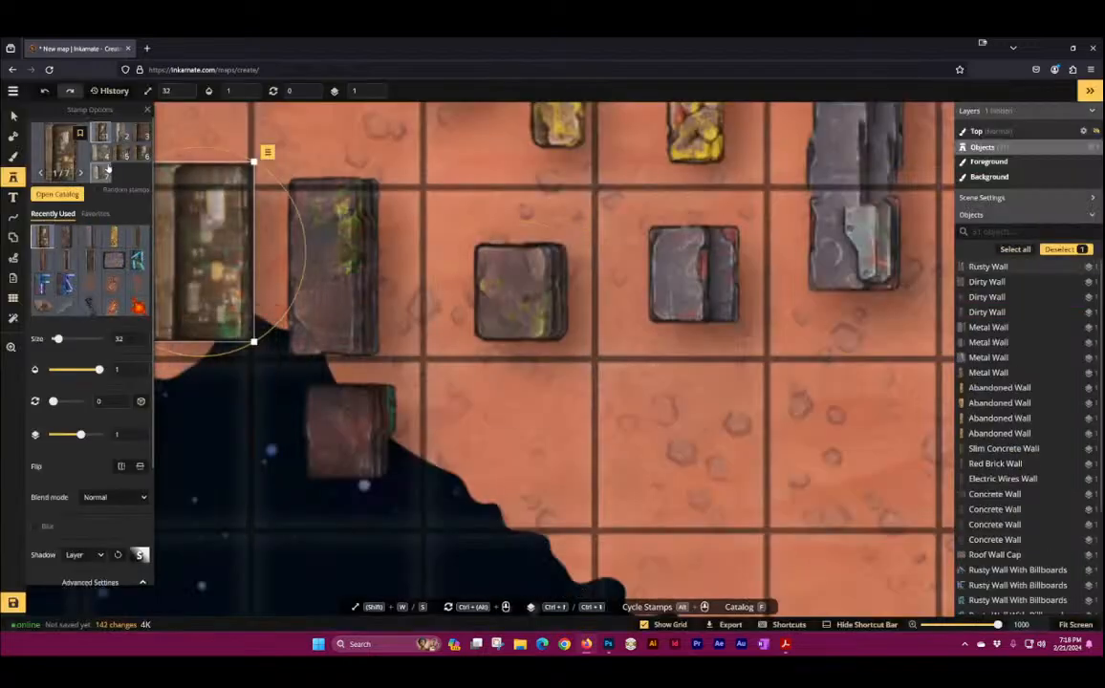
pyautogui.click(203, 437)
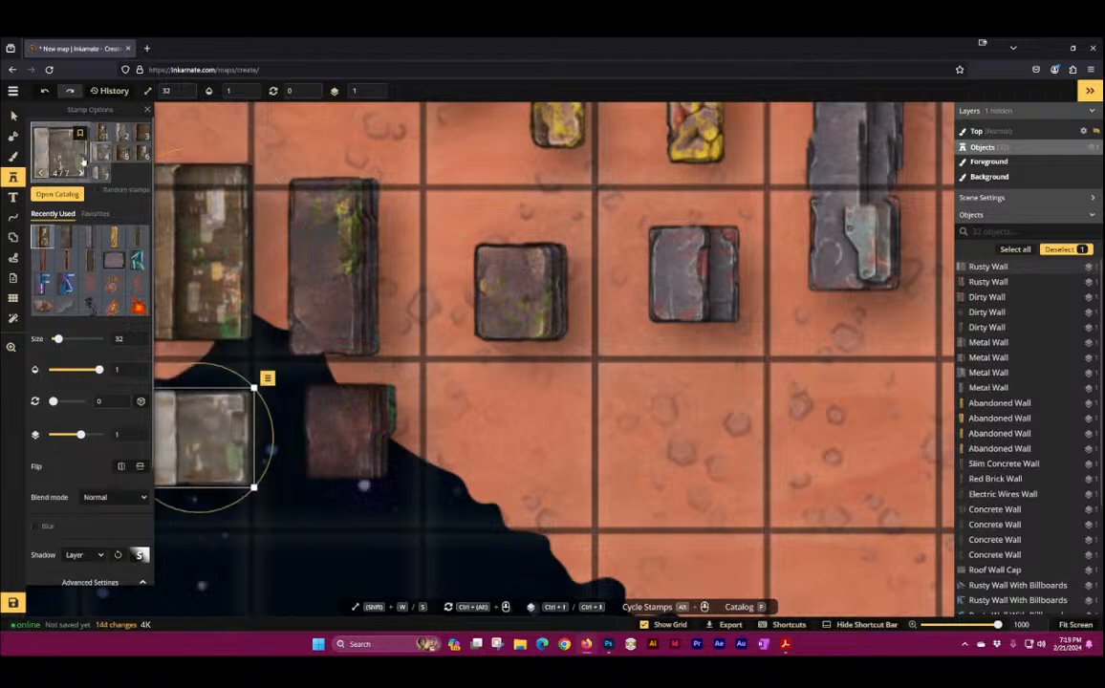
pyautogui.click(276, 547)
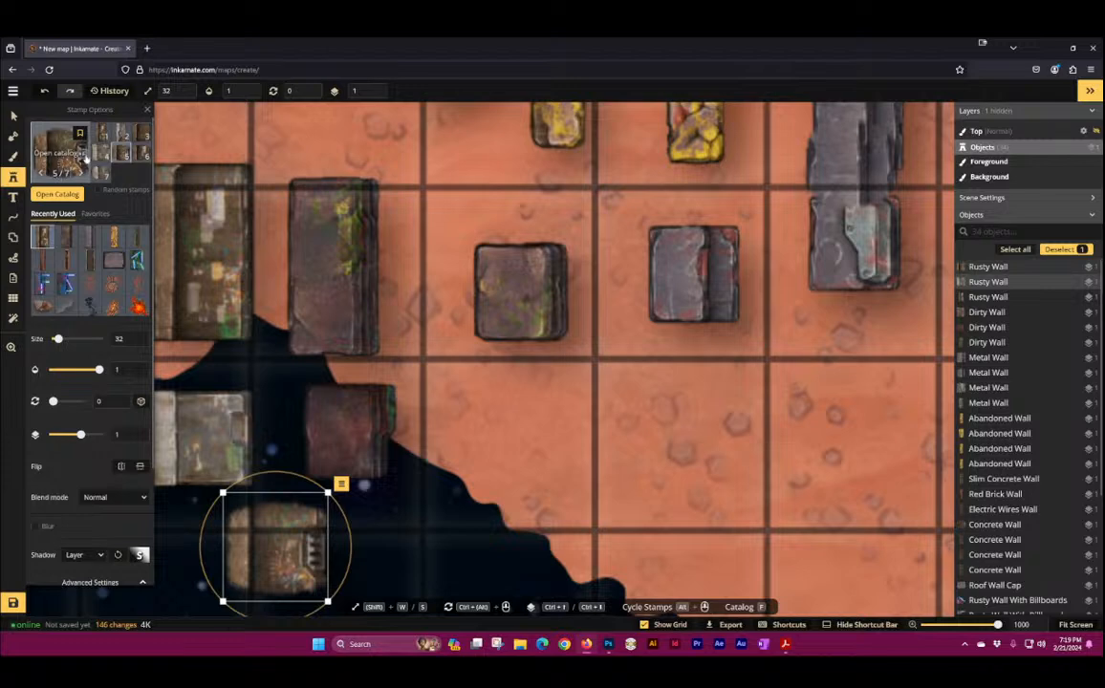
pyautogui.click(493, 487)
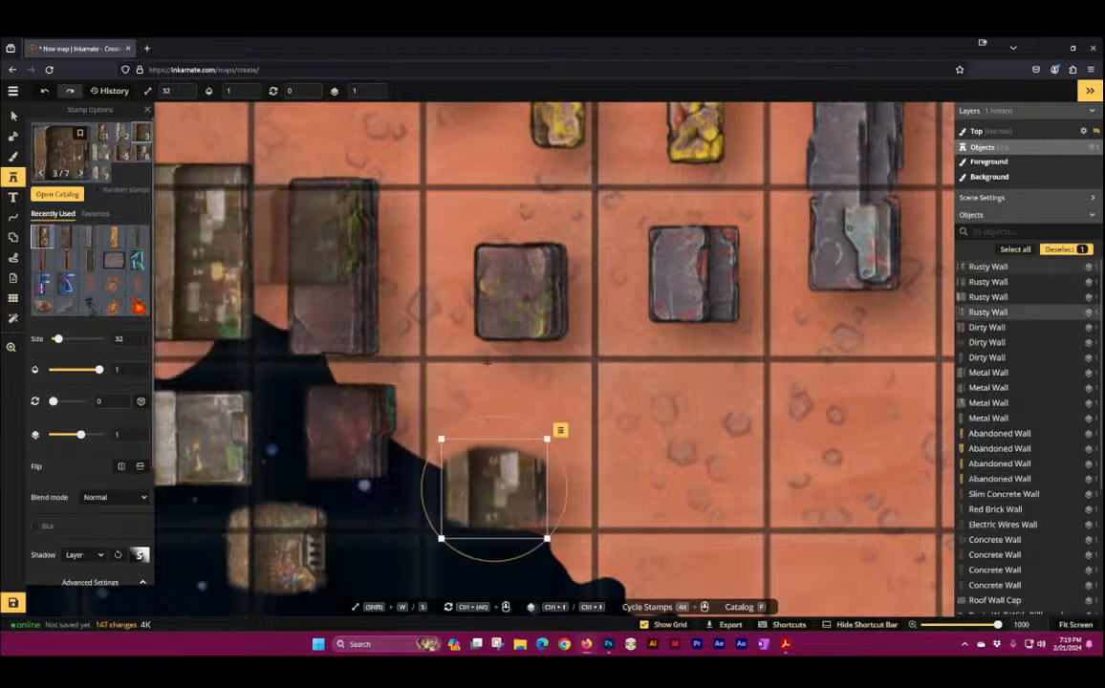
pyautogui.click(658, 443)
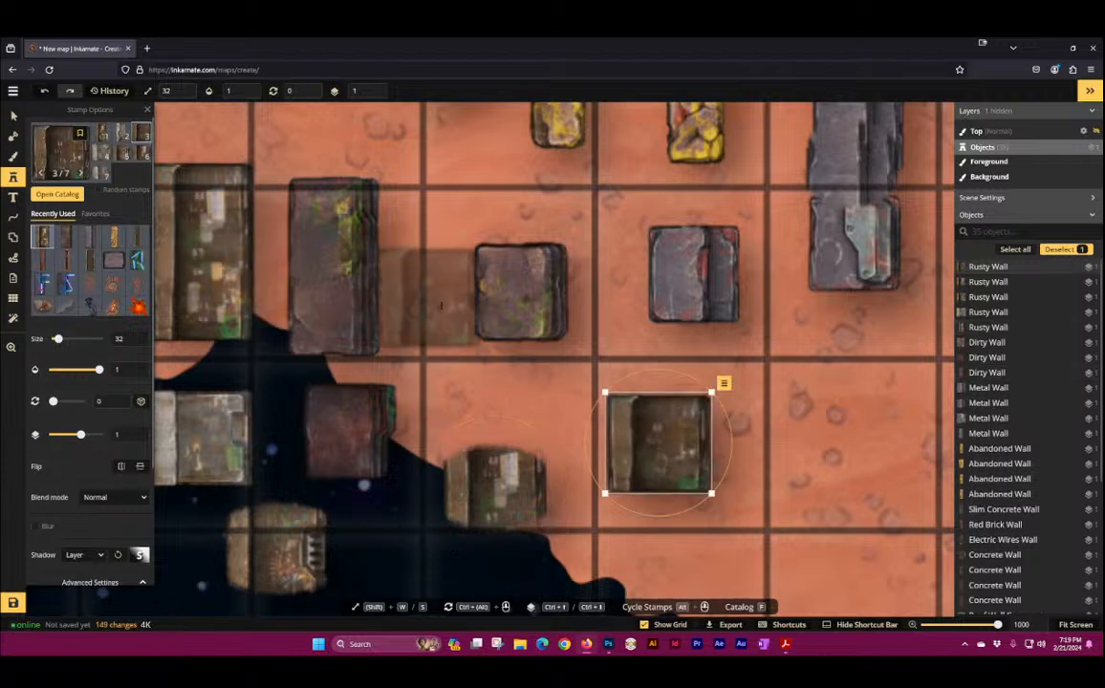
# Step: Clear all placed wall stamps from the map
pyautogui.hotkey('ctrl', 'z')
pyautogui.hotkey('ctrl', 'z')
pyautogui.hotkey('ctrl', 'z')
pyautogui.hotkey('ctrl', 'z')
pyautogui.hotkey('ctrl', 'z')
pyautogui.hotkey('ctrl', 'z')
pyautogui.hotkey('ctrl', 'z')
pyautogui.hotkey('ctrl', 'z')
pyautogui.hotkey('ctrl', 'z')
pyautogui.hotkey('ctrl', 'z')
pyautogui.hotkey('ctrl', 'z')
pyautogui.hotkey('ctrl', 'z')
pyautogui.hotkey('ctrl', 'z')
pyautogui.hotkey('ctrl', 'z')
pyautogui.hotkey('ctrl', 'z')
pyautogui.hotkey('ctrl', 'z')
pyautogui.hotkey('ctrl', 'z')
pyautogui.hotkey('ctrl', 'z')
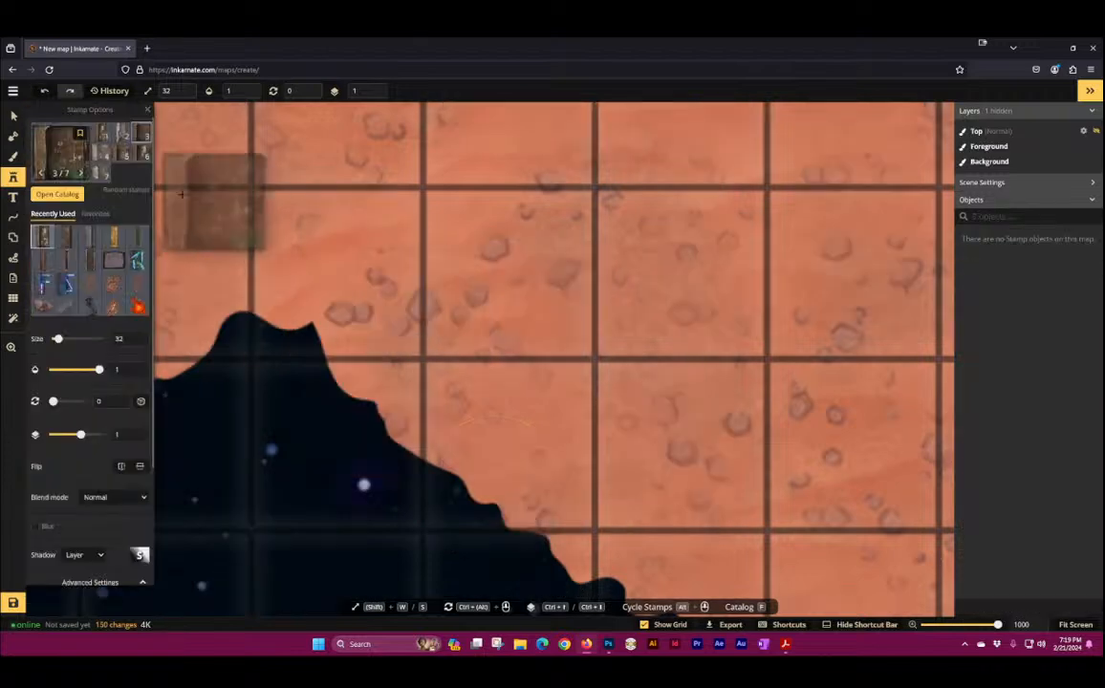
# Step: Choose the narrow I-shaped stamp that follows Rusty Wall in the City pack
pyautogui.press('f')
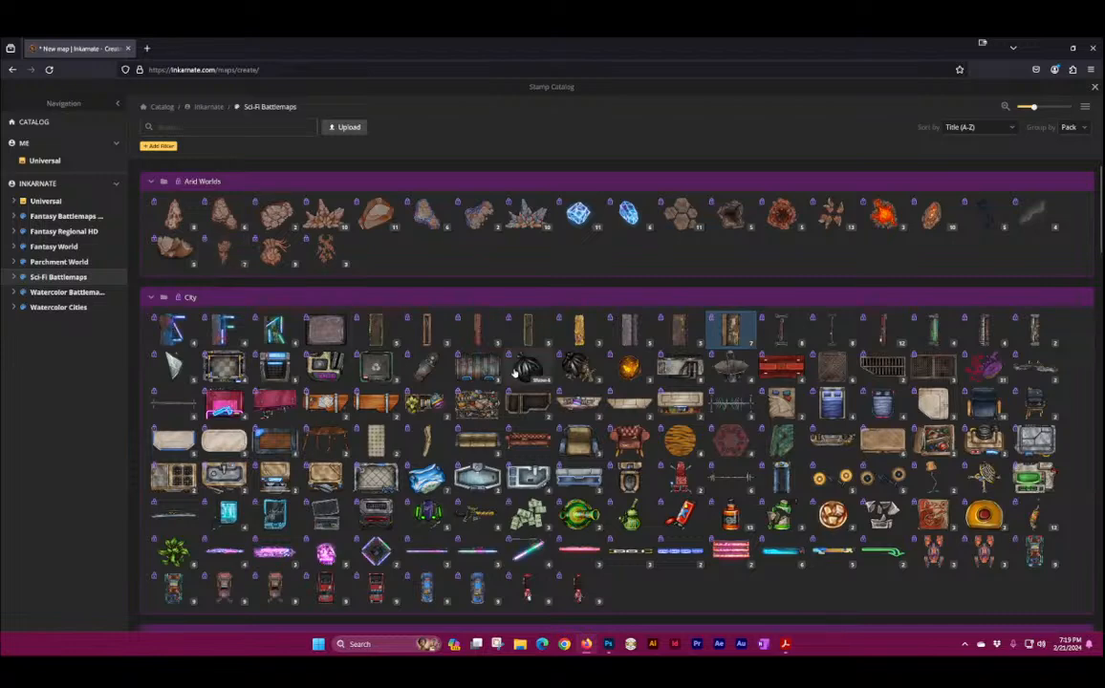
pyautogui.click(781, 334)
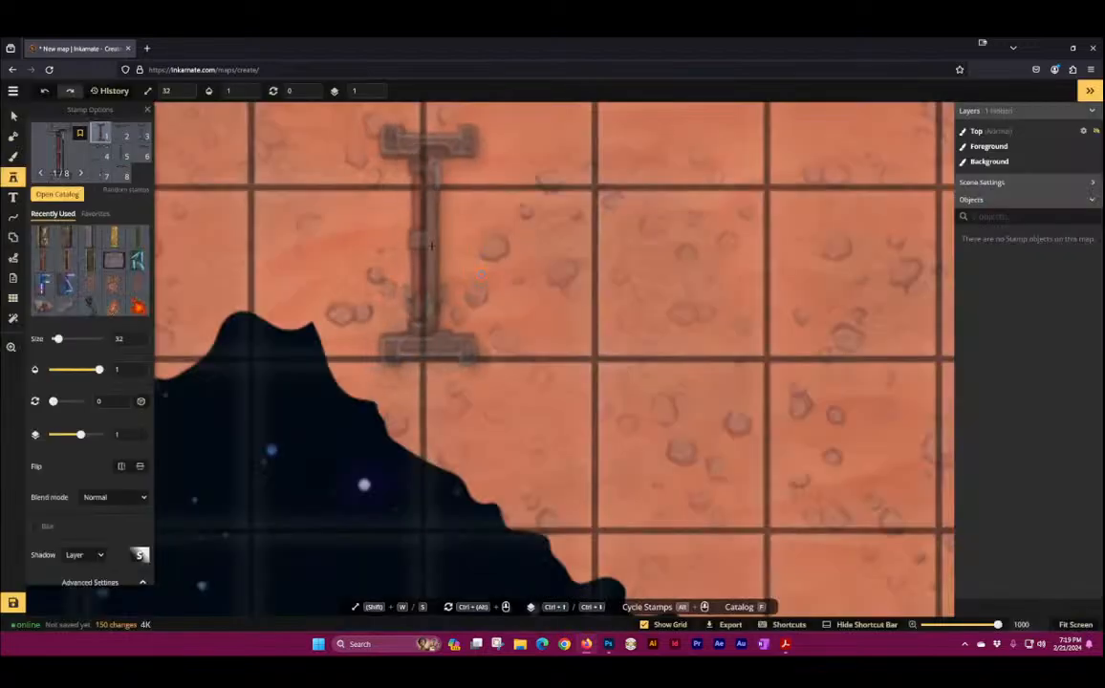
# Step: Place four single-door stamps side by side on the sand: variants 1, 3 and 5 closed, variant 2 open
pyautogui.click(483, 250)
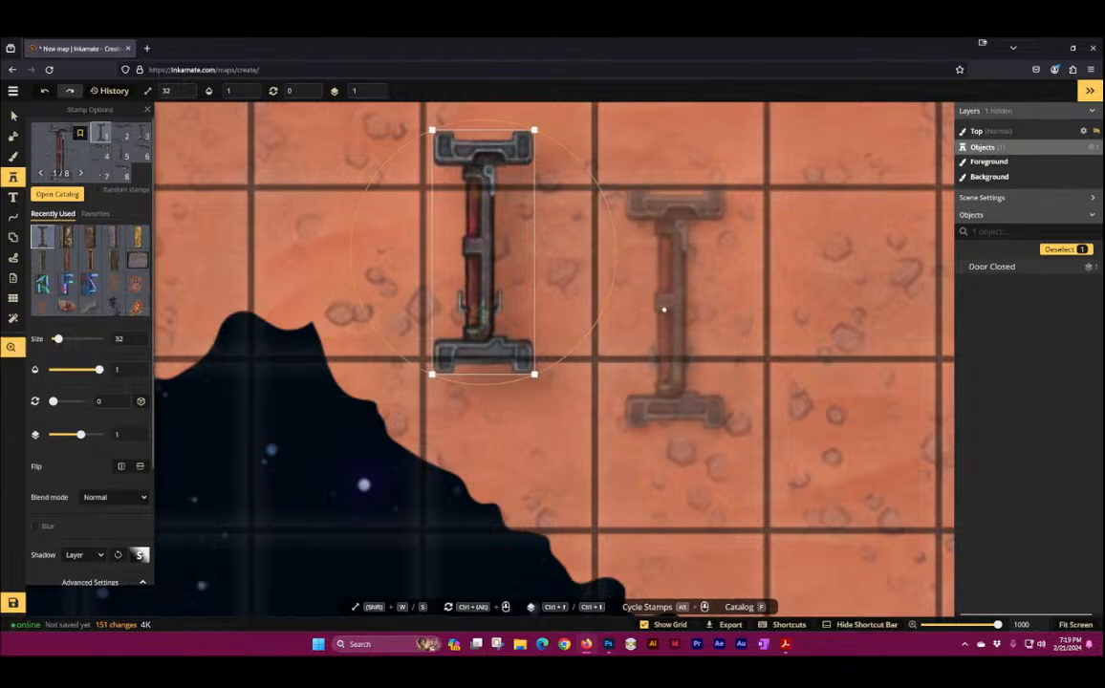
pyautogui.moveTo(663, 308); pyautogui.dragTo(492, 391)
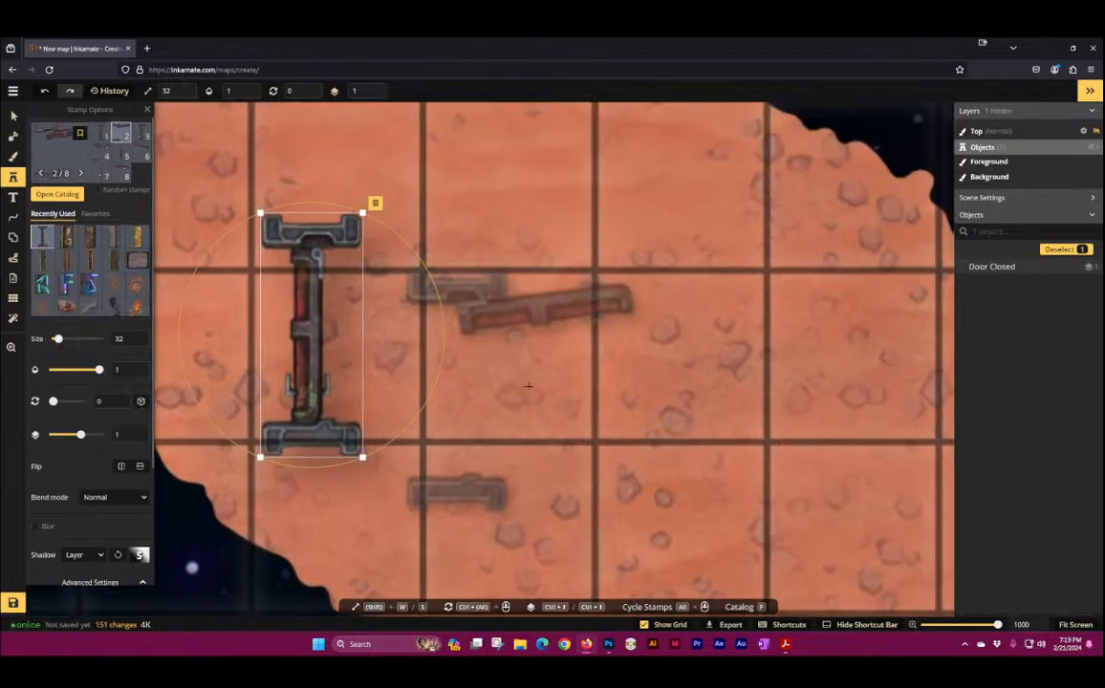
pyautogui.click(577, 335)
pyautogui.click(139, 134)
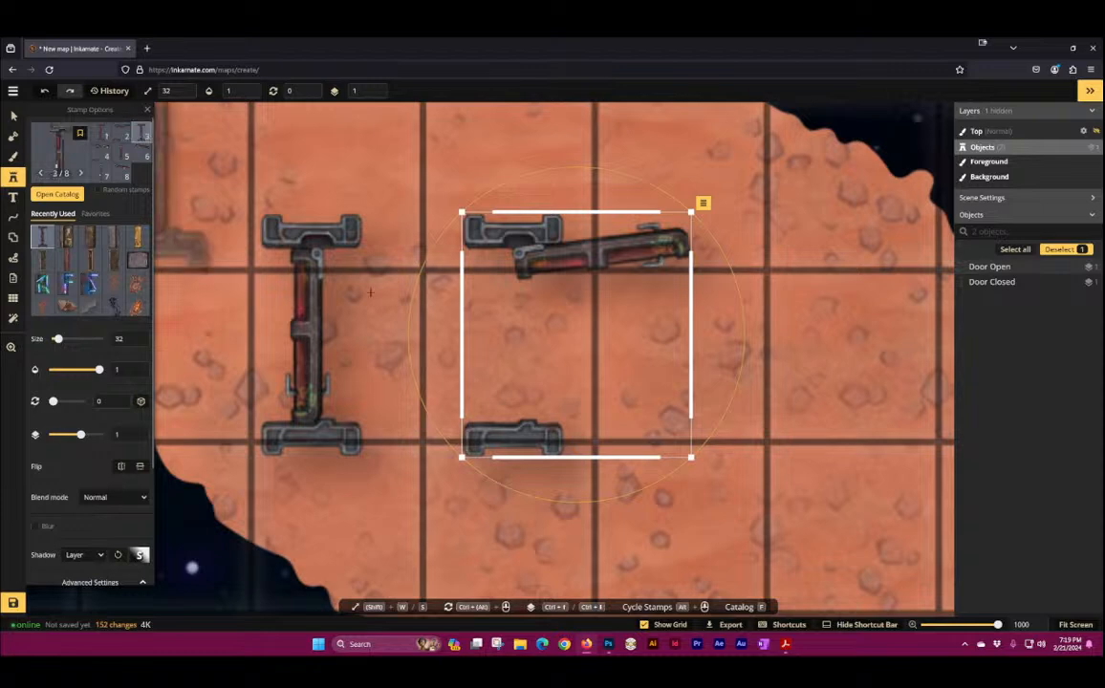
pyautogui.click(805, 375)
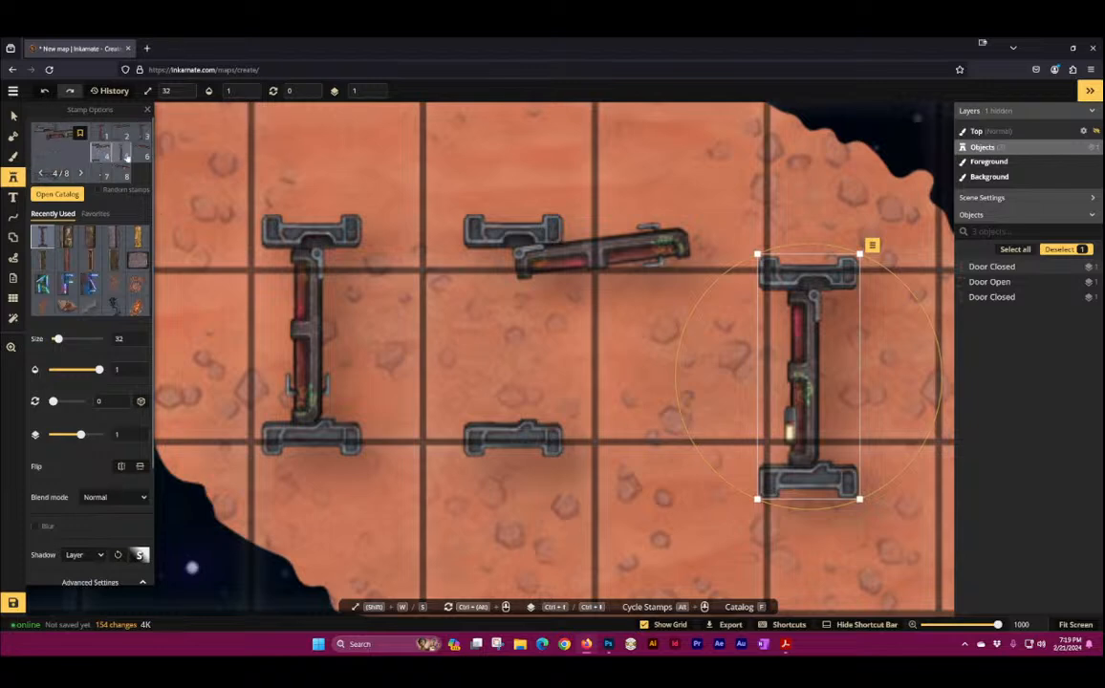
pyautogui.moveTo(178, 229); pyautogui.dragTo(420, 258)
pyautogui.click(376, 296)
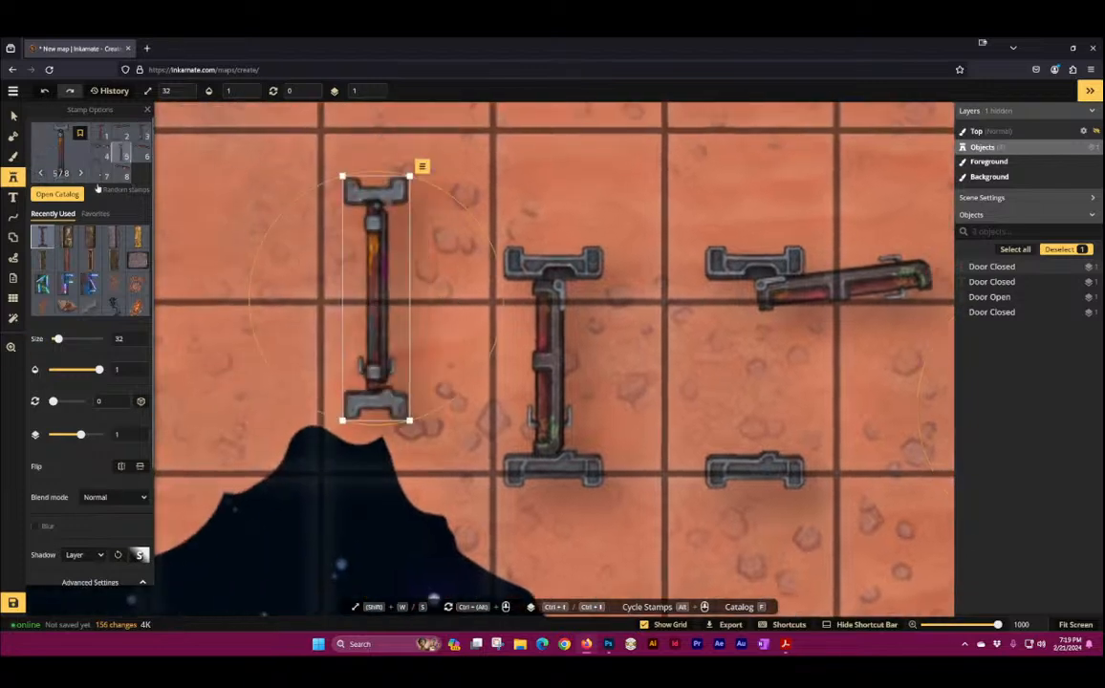
# Step: Choose the double door stamp from the City pack and place its closed variant 1 and open variant 2 beside the single doors
pyautogui.click(60, 134)
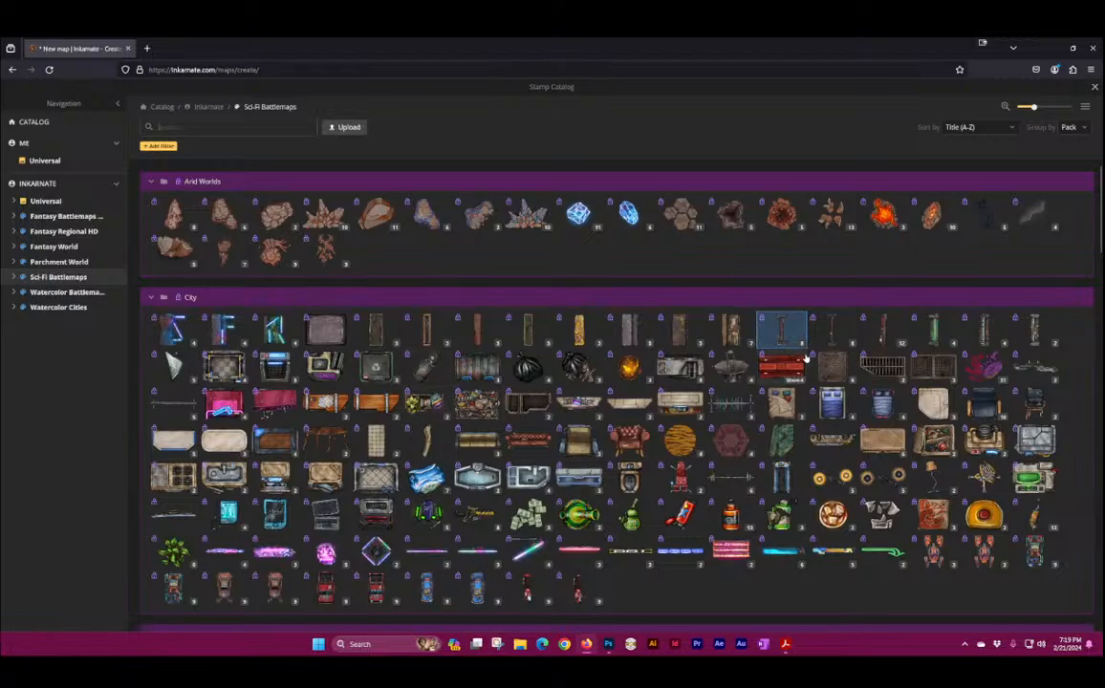
pyautogui.click(820, 333)
pyautogui.press('space')
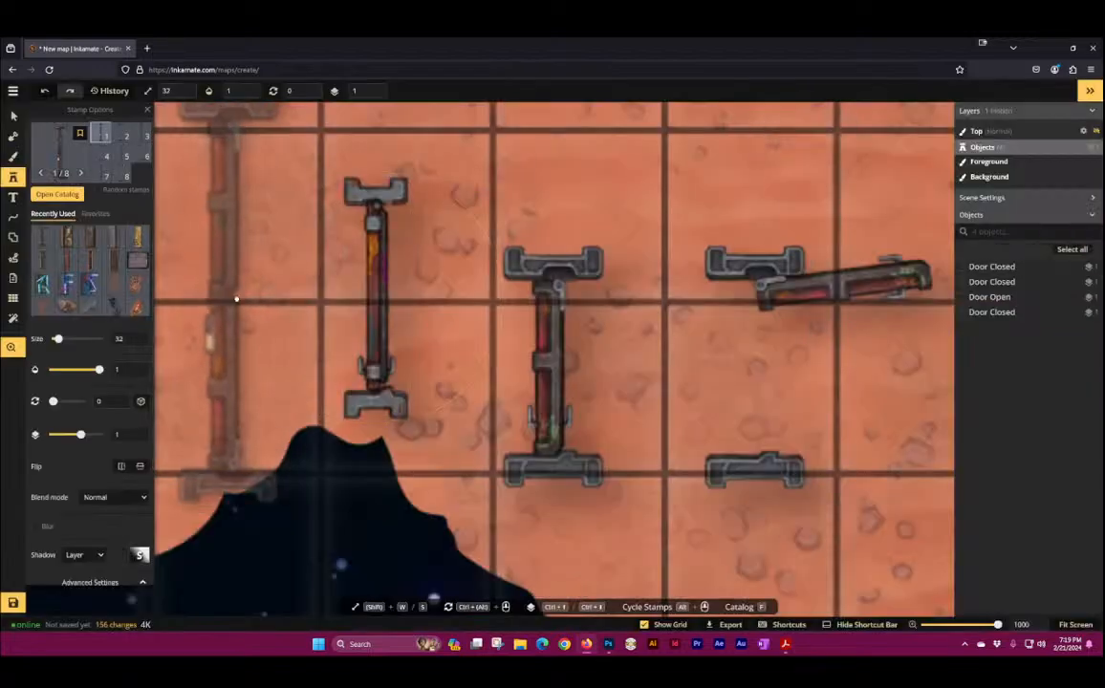
pyautogui.moveTo(229, 296); pyautogui.dragTo(459, 306)
pyautogui.click(459, 306)
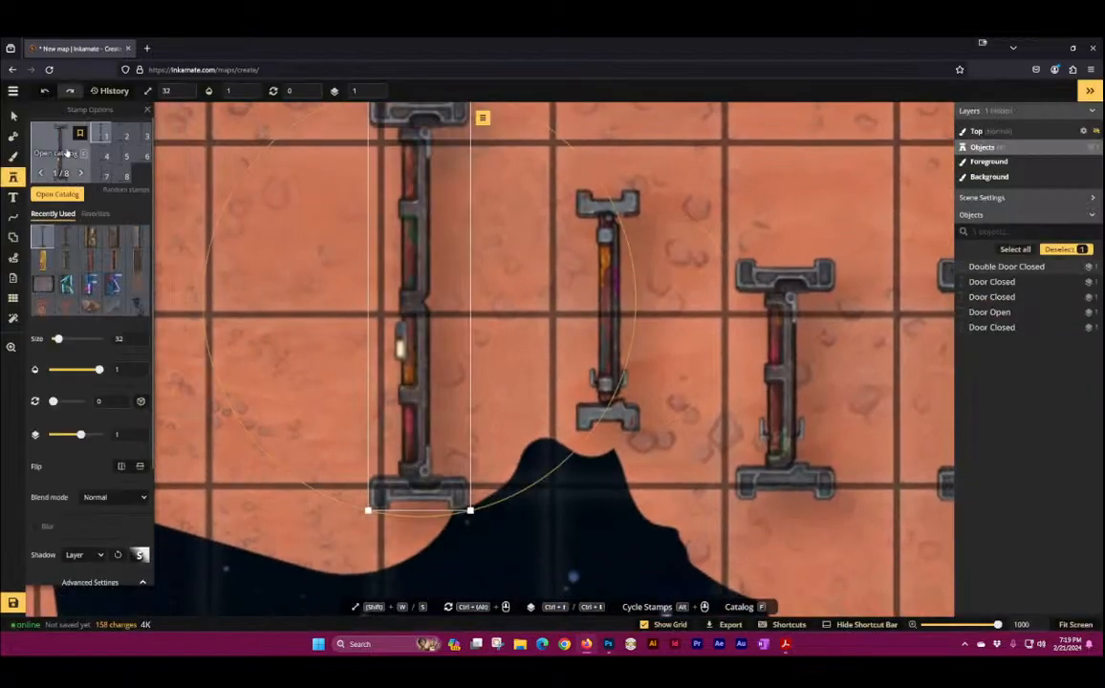
pyautogui.press('space')
pyautogui.moveTo(222, 299); pyautogui.dragTo(412, 307)
pyautogui.scroll(-4, 354, 304)
pyautogui.click(355, 304)
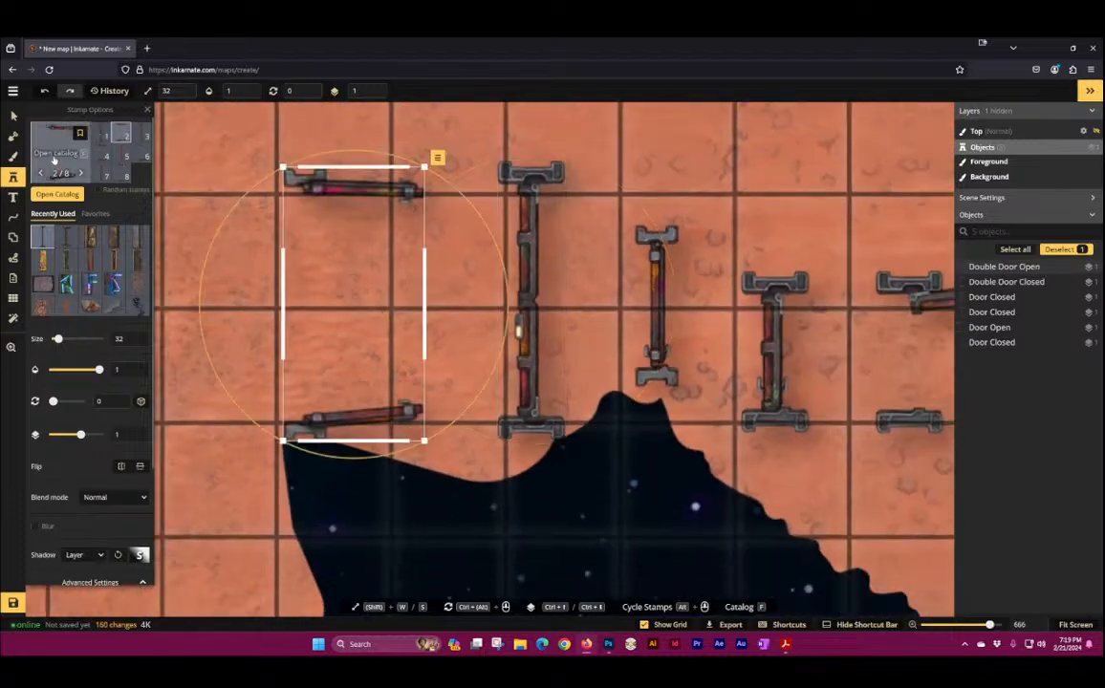
# Step: Choose the 12-variant door stamp from the City pack and place two loose doors and the variant 12 door frame
pyautogui.press('f')
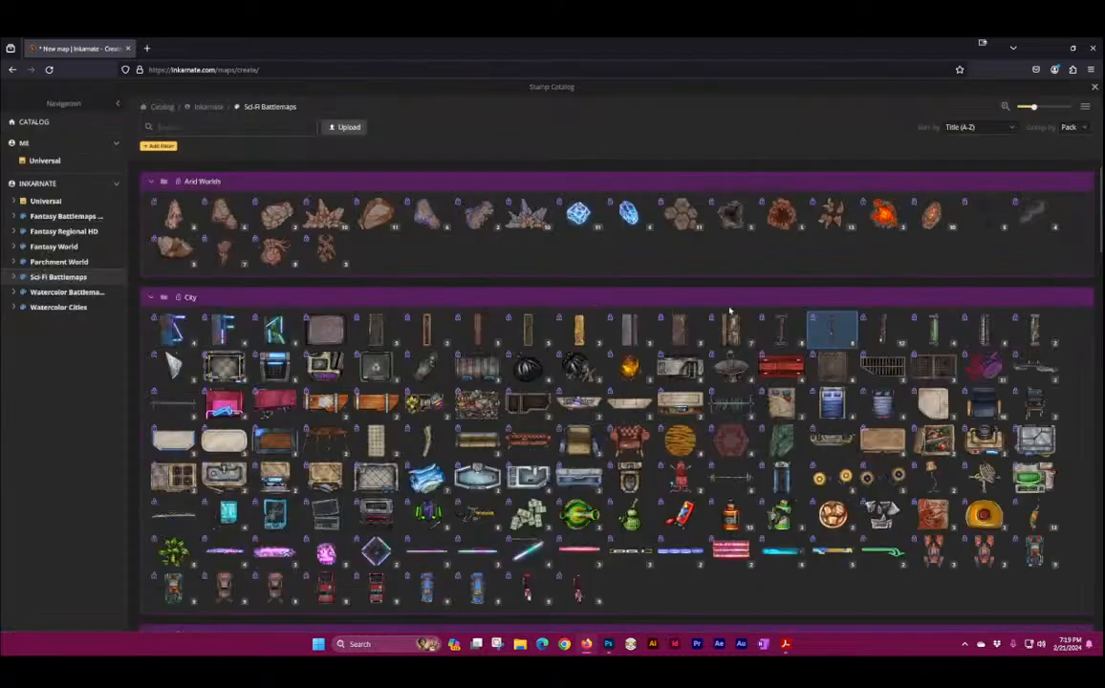
pyautogui.click(885, 330)
pyautogui.scroll(3, 507, 287)
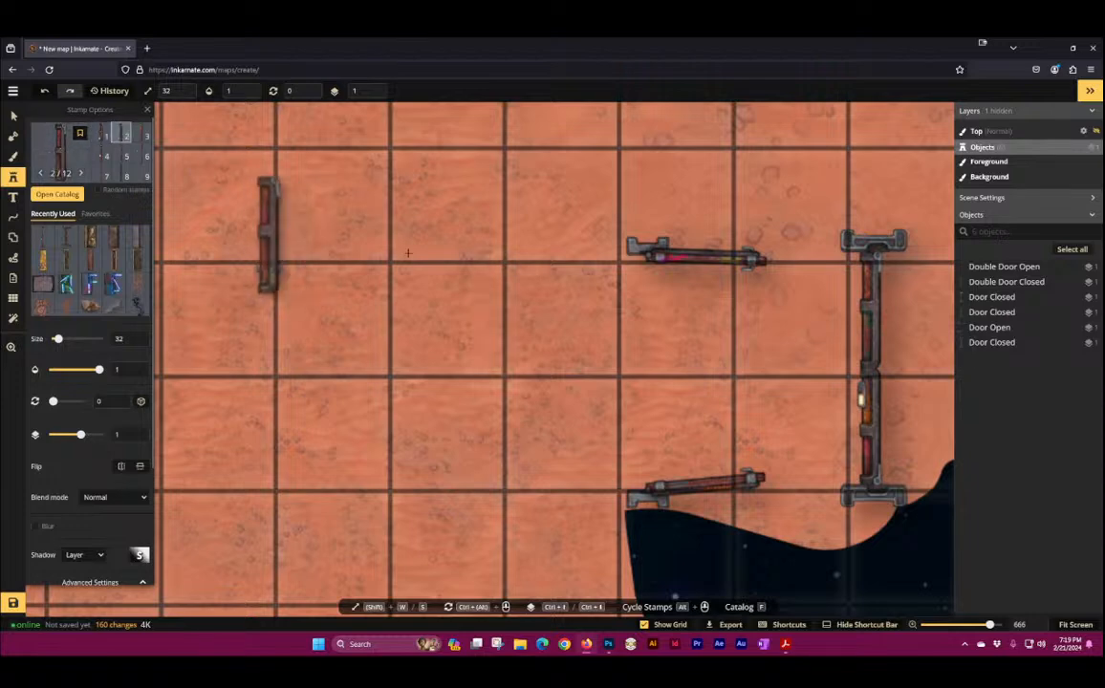
pyautogui.click(449, 254)
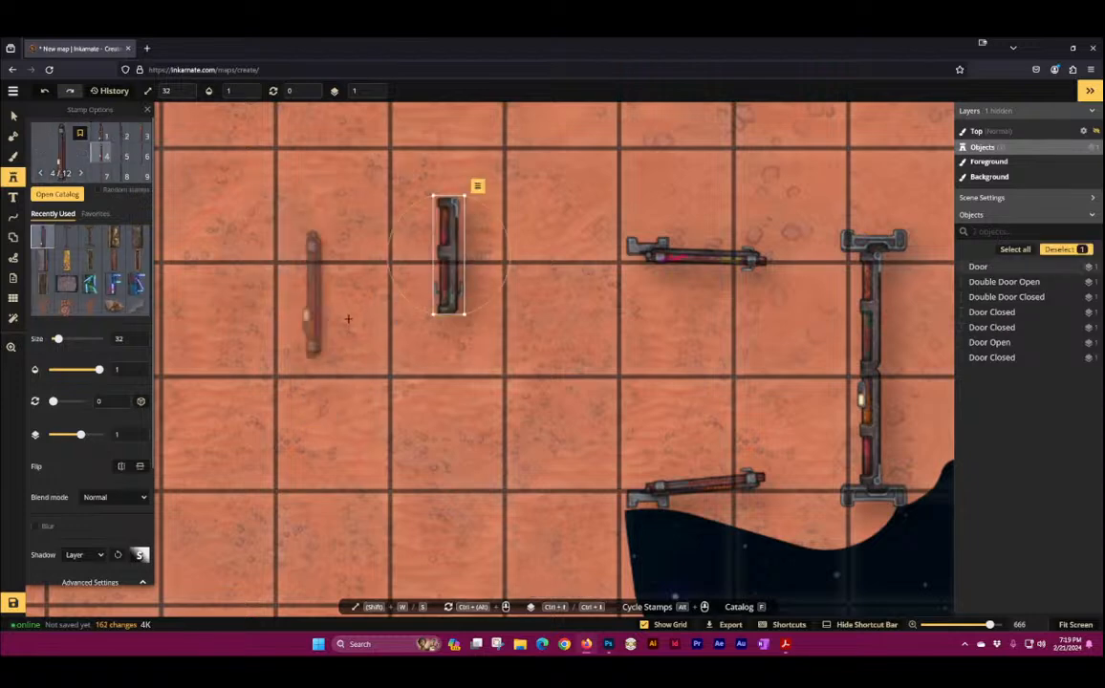
pyautogui.click(351, 315)
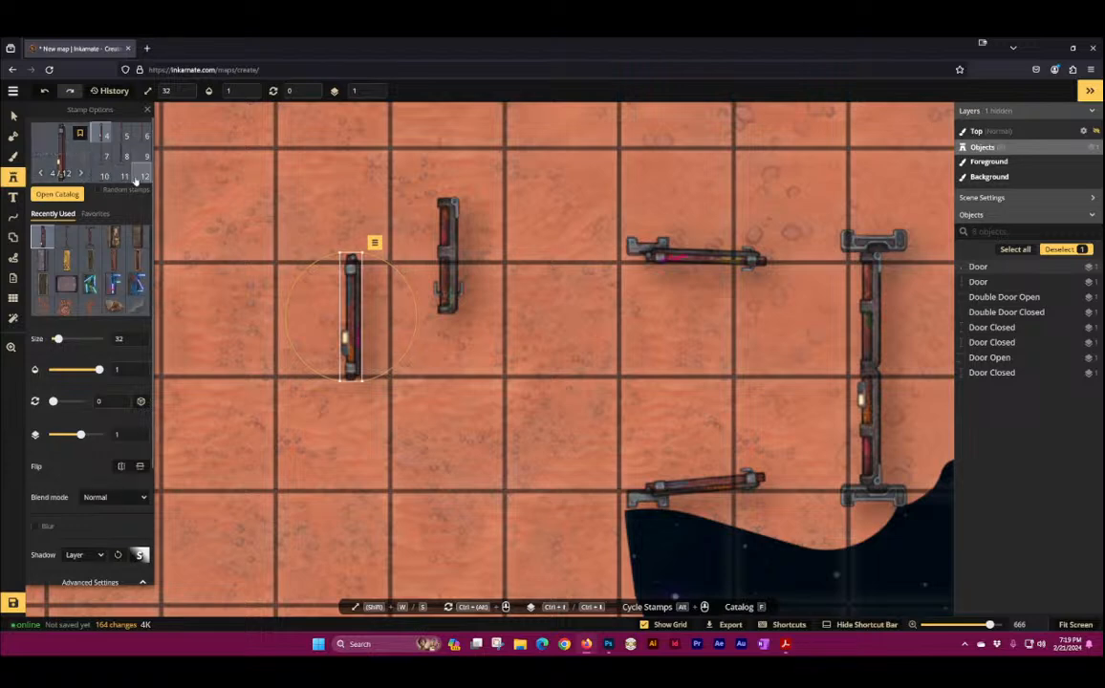
pyautogui.click(300, 319)
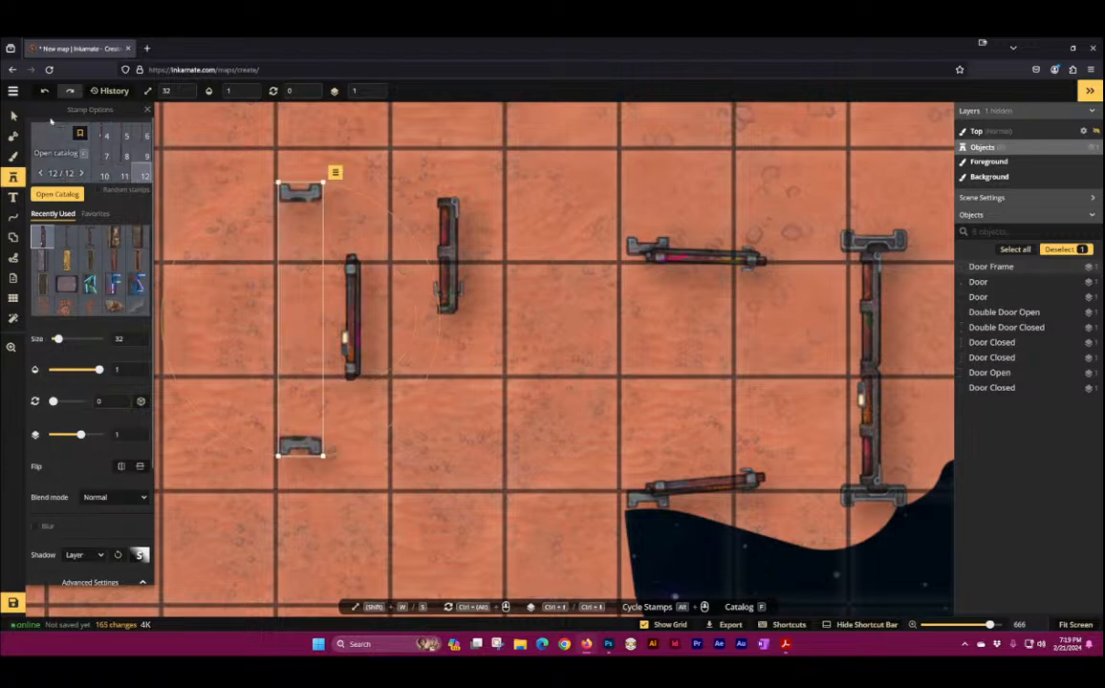
# Step: Move the loose door with the light-coloured handle into the upper part of the empty door frame
pyautogui.click(14, 117)
pyautogui.click(879, 302)
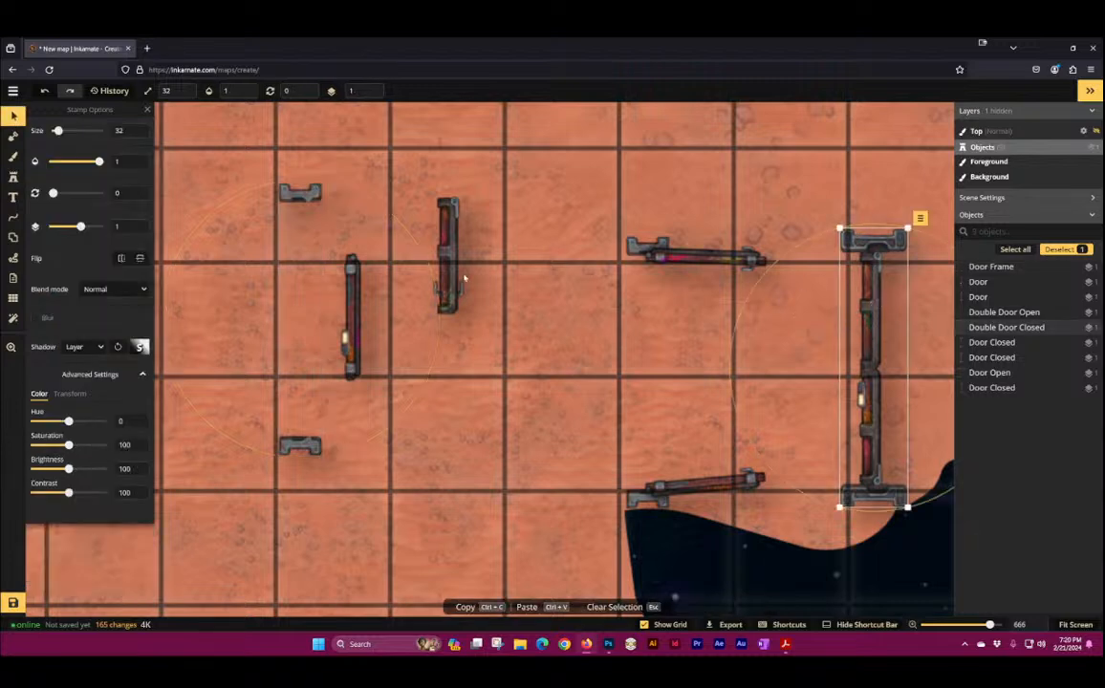
pyautogui.click(315, 287)
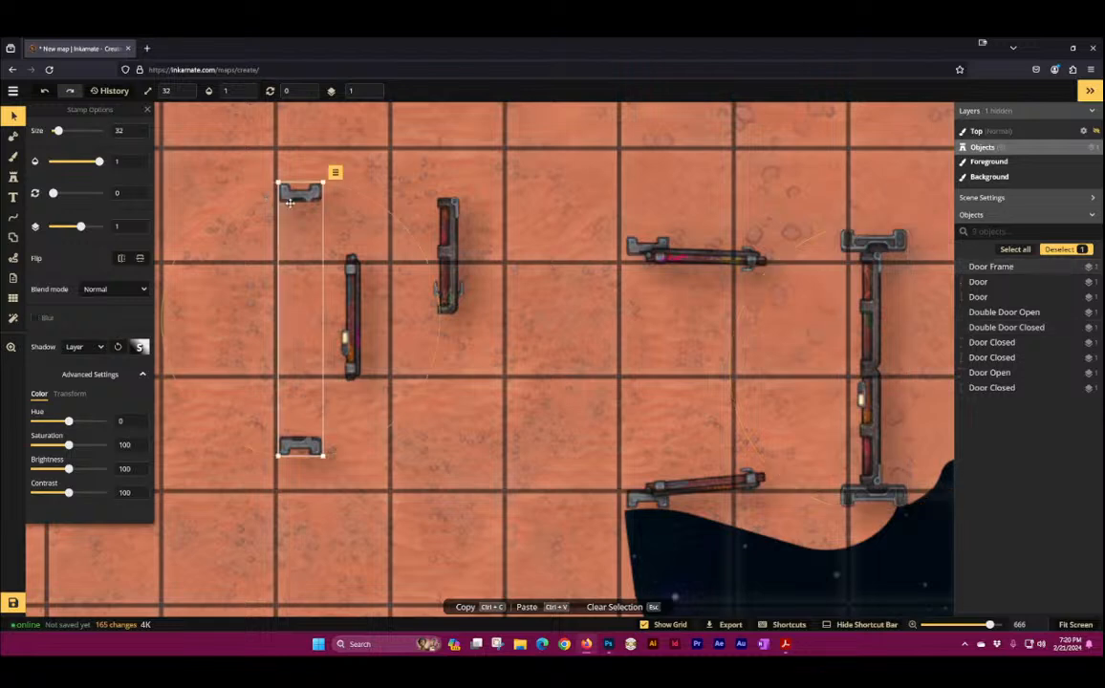
pyautogui.click(357, 353)
pyautogui.moveTo(359, 354); pyautogui.dragTo(303, 311)
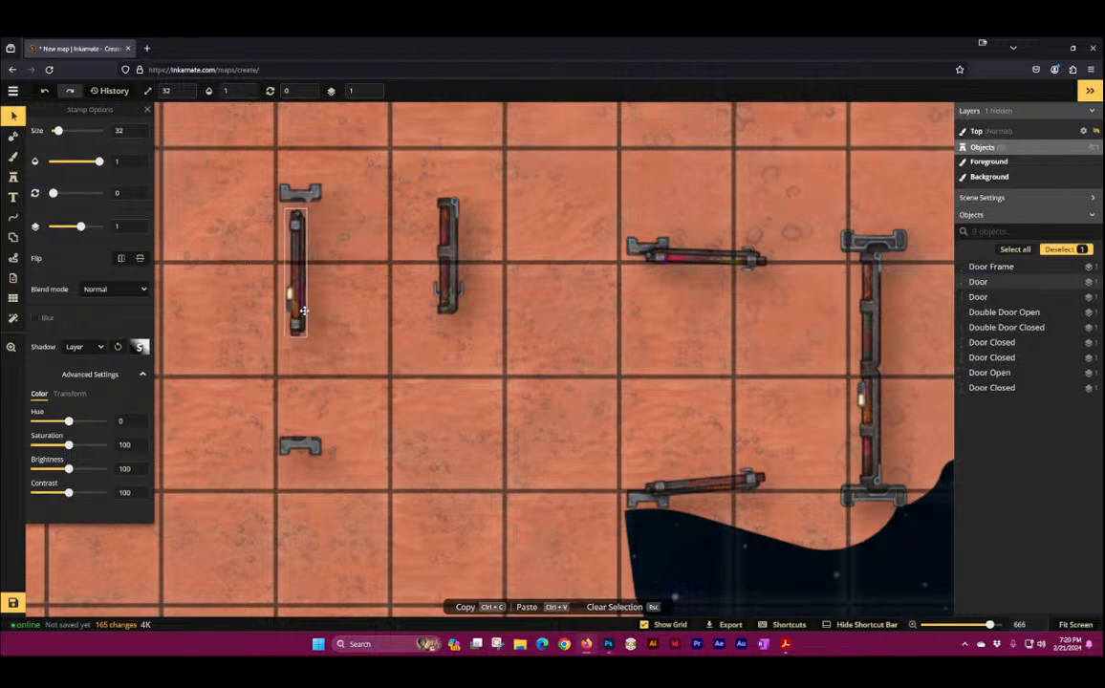
# Step: Place a barred rusty window, an intact rusty window and a smashed rusty window from the City pack among the doors
pyautogui.click(13, 178)
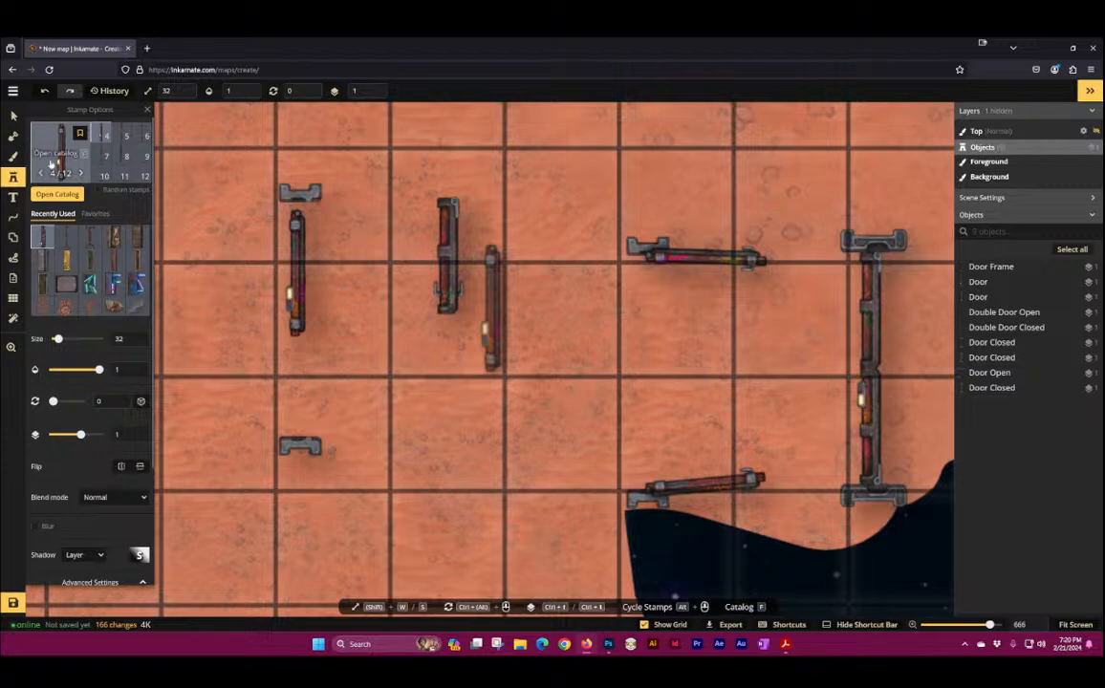
pyautogui.click(52, 165)
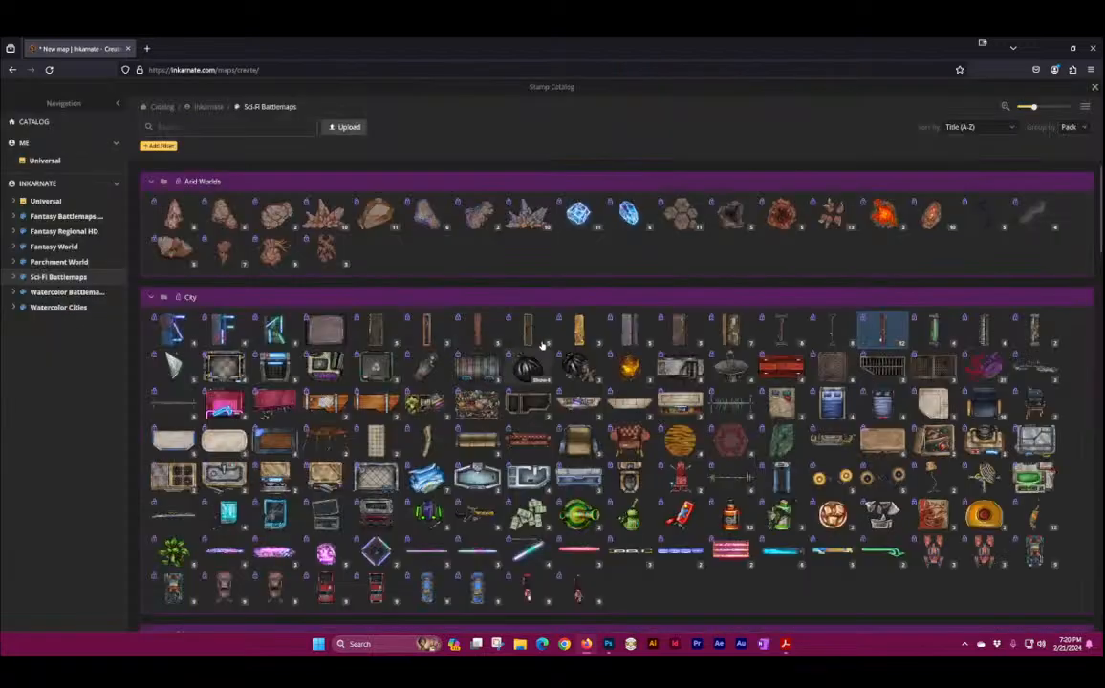
pyautogui.click(986, 331)
pyautogui.click(399, 279)
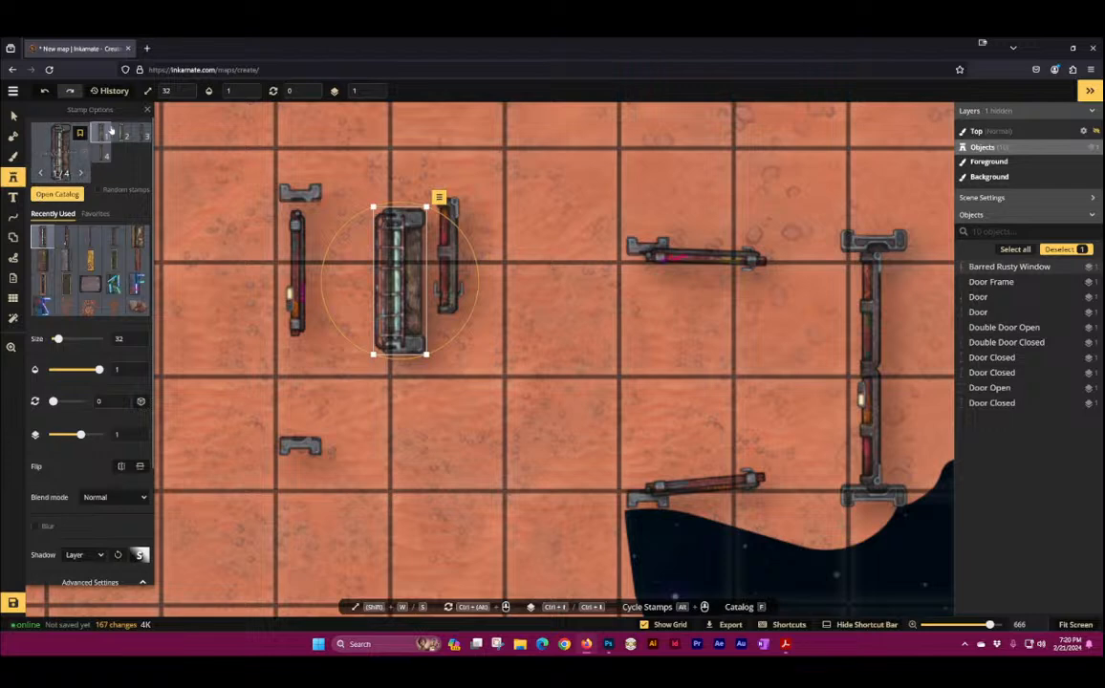
pyautogui.click(191, 286)
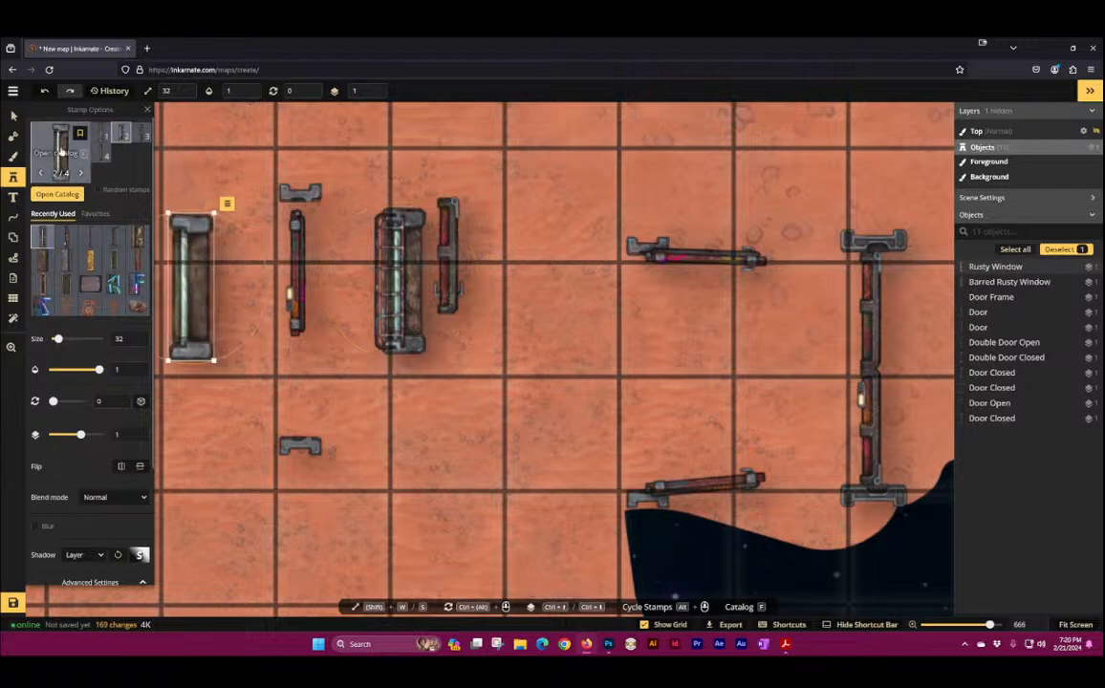
pyautogui.press('f')
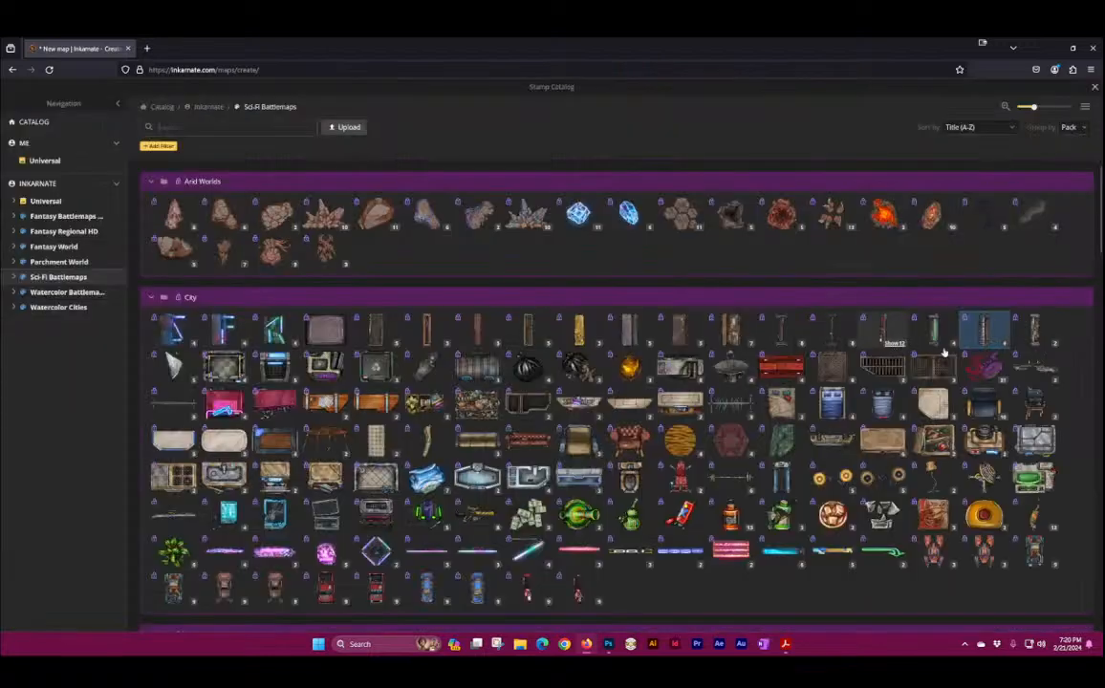
pyautogui.click(1037, 331)
pyautogui.click(454, 444)
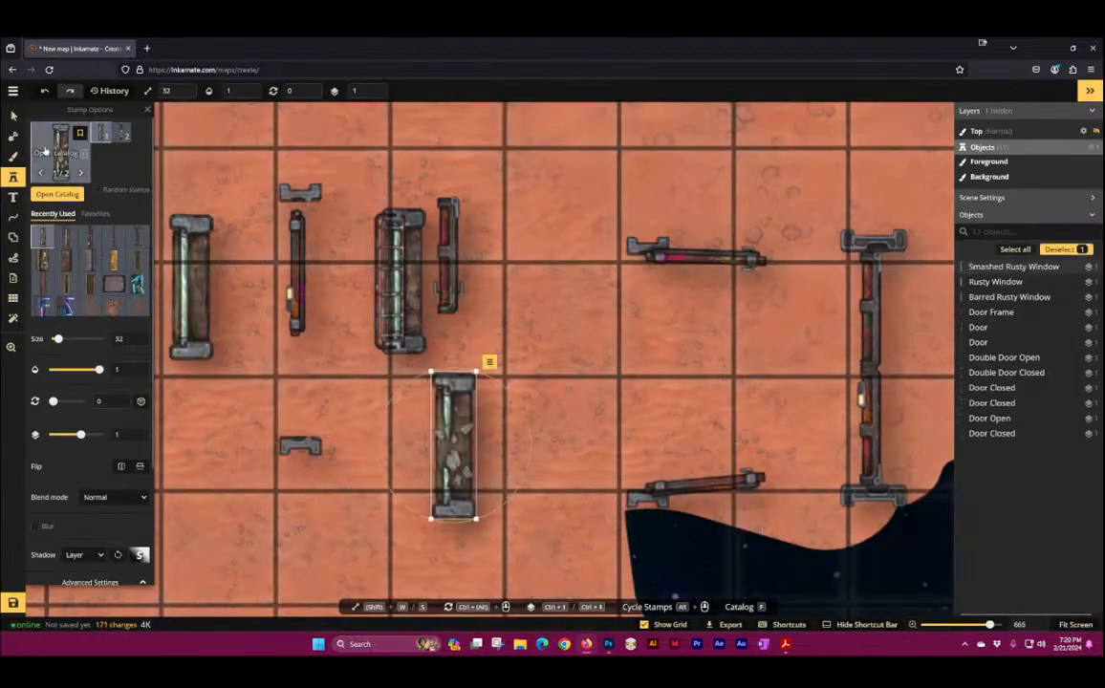
# Step: Scatter three random glass shard stamps on the ground beside the smashed rusty window
pyautogui.click(45, 151)
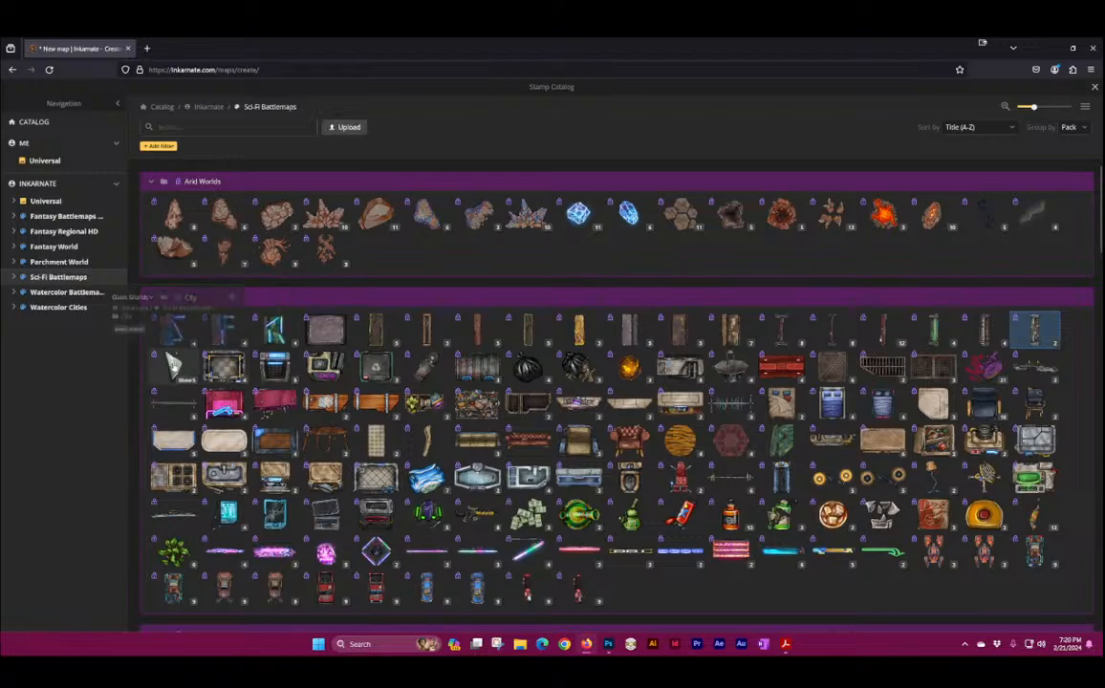
pyautogui.click(173, 364)
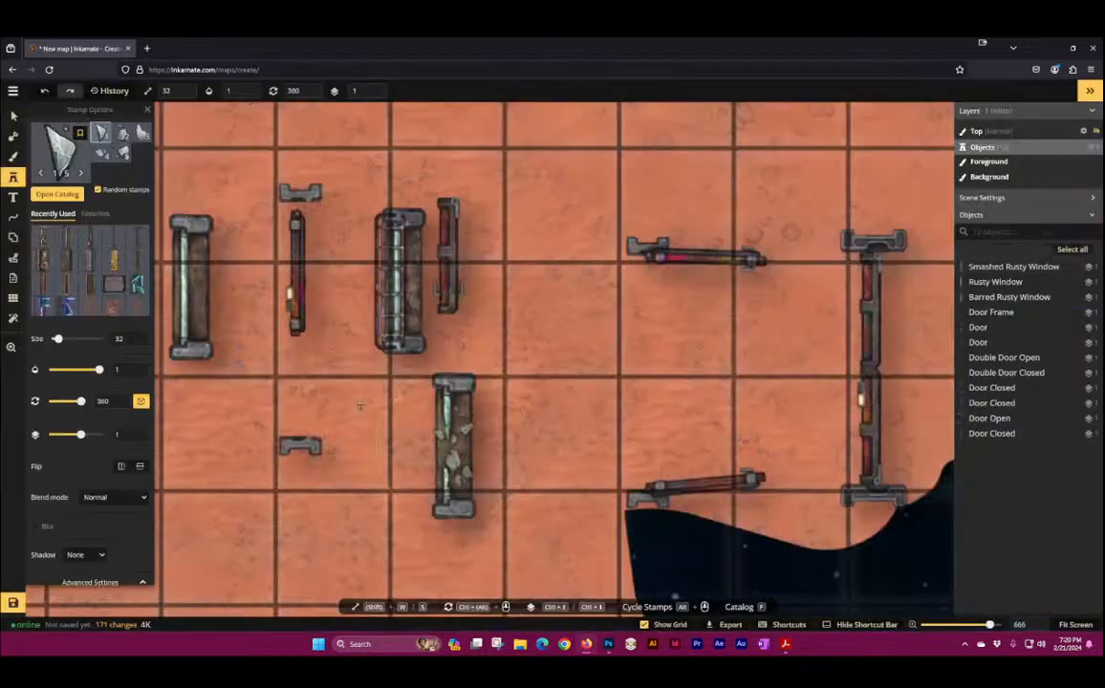
pyautogui.scroll(2, 513, 417)
pyautogui.click(501, 446)
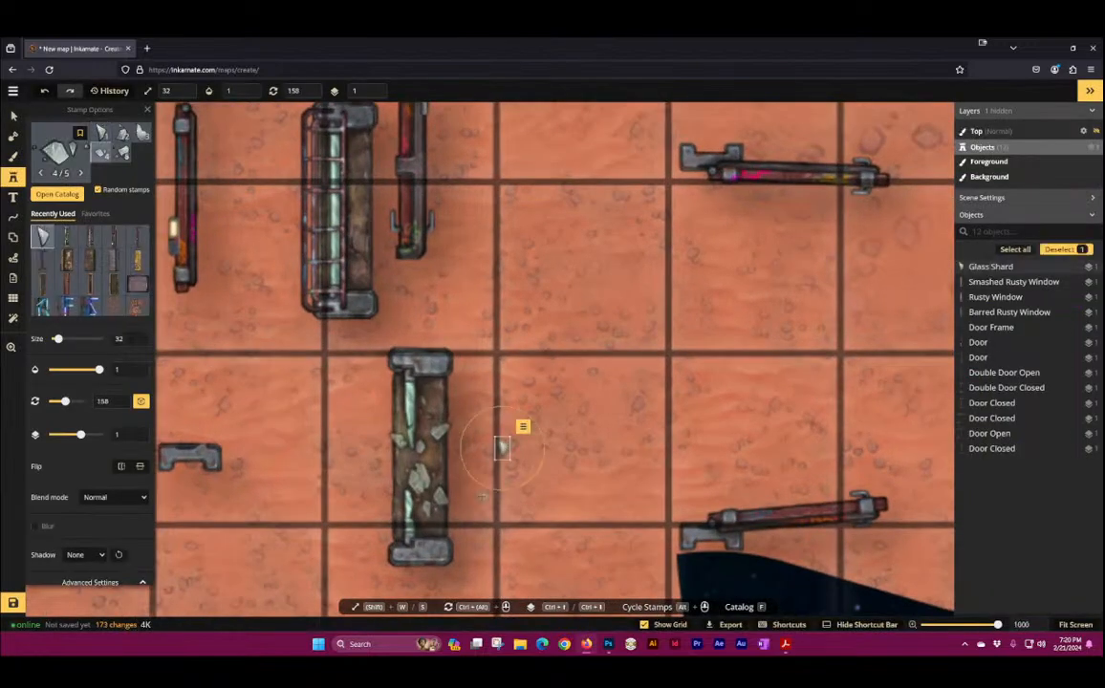
pyautogui.click(483, 494)
pyautogui.click(473, 425)
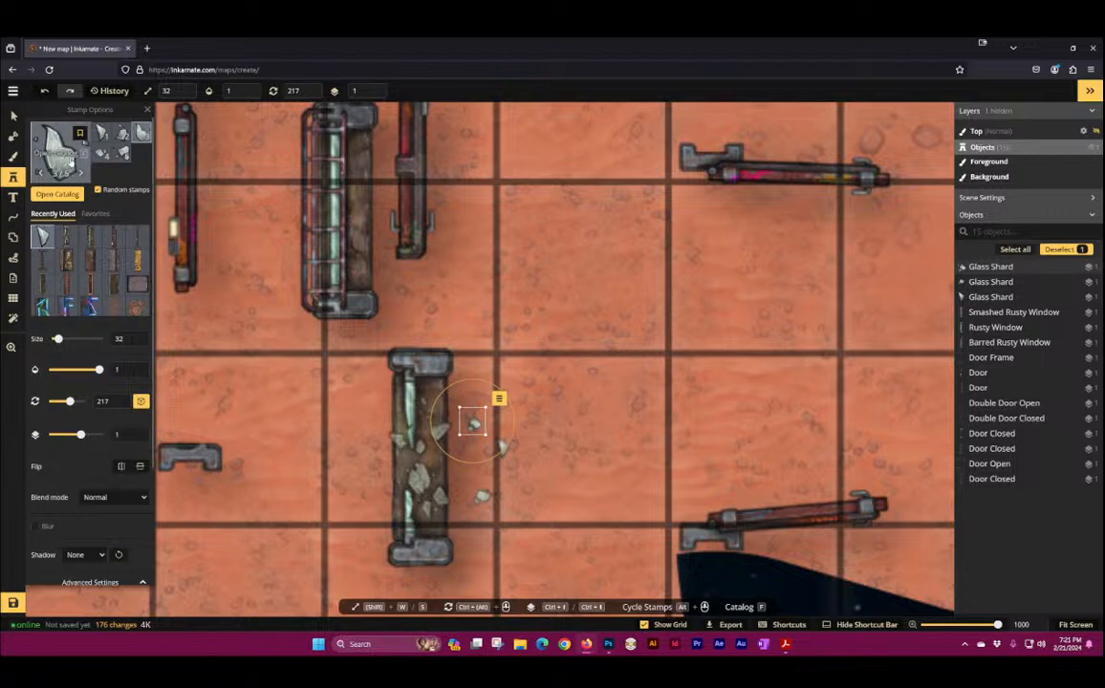
# Step: Choose the Elevators stamp from the City pack and place a large elevator on the open sand above the windows
pyautogui.click(55, 151)
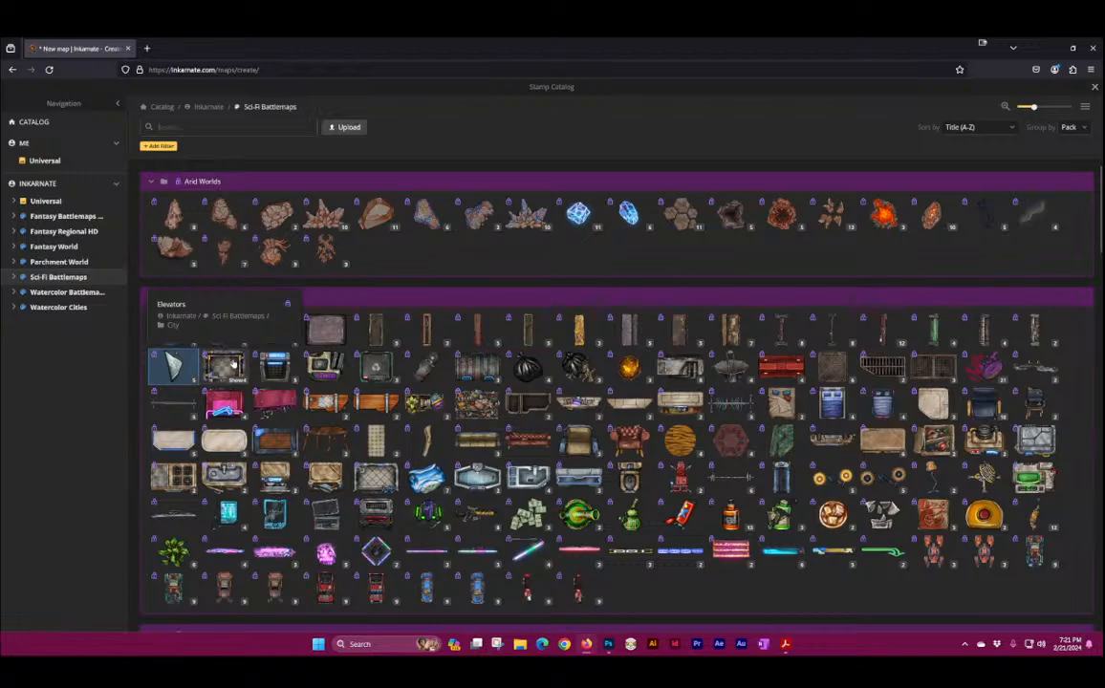
pyautogui.click(232, 363)
pyautogui.scroll(-4, 619, 274)
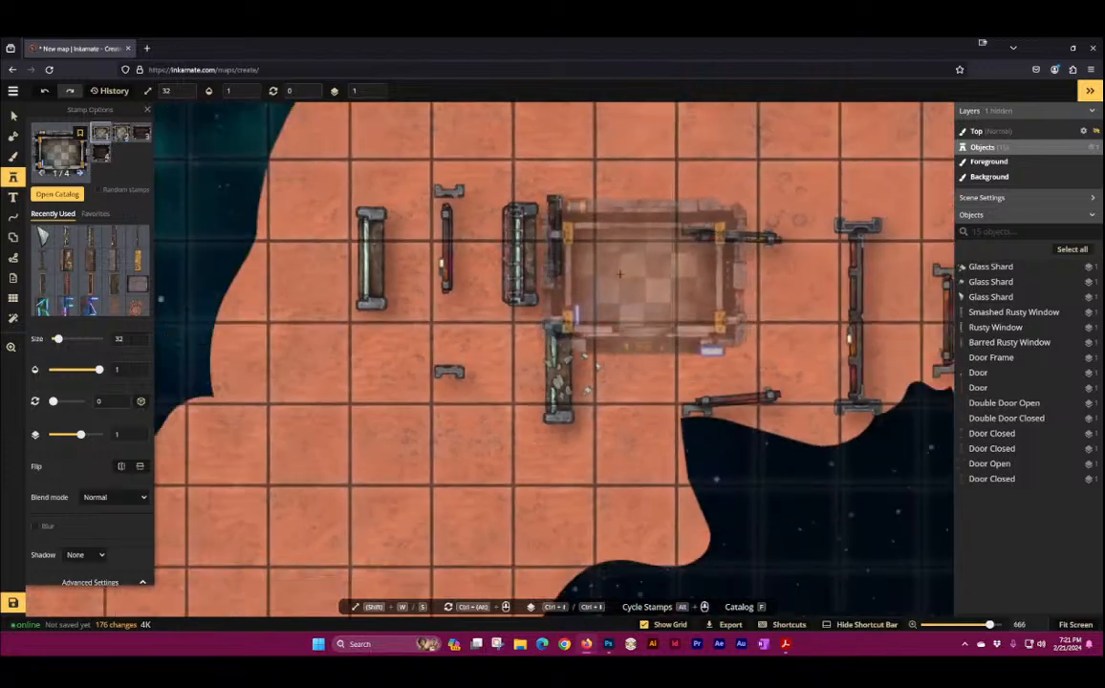
pyautogui.moveTo(455, 265); pyautogui.dragTo(292, 491)
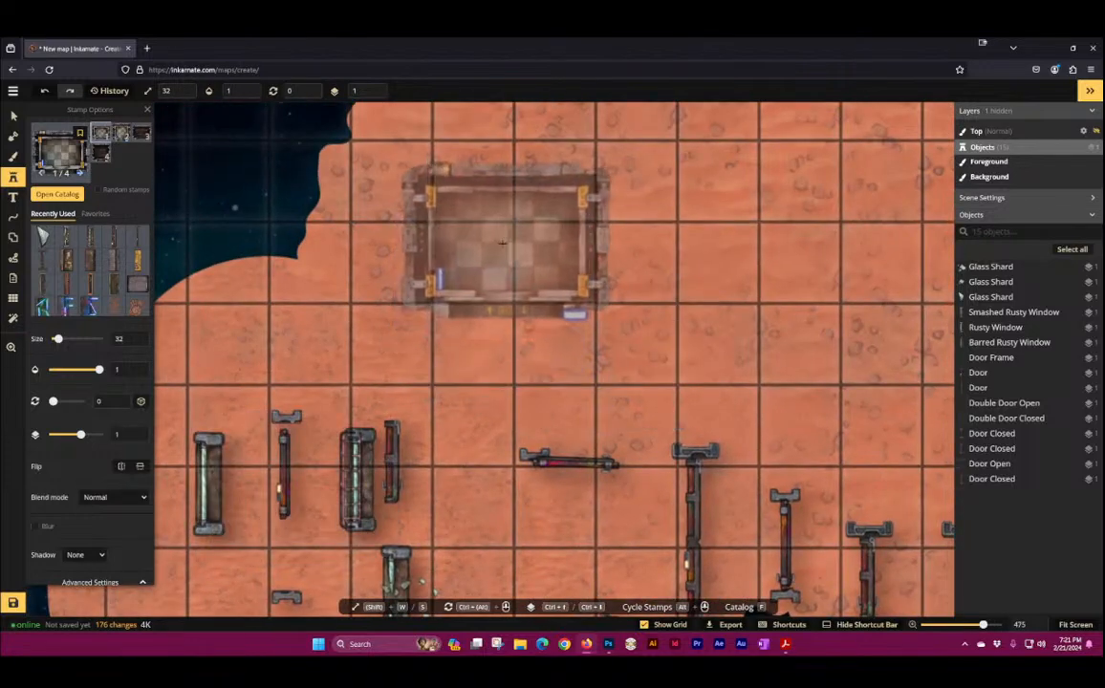
pyautogui.click(492, 304)
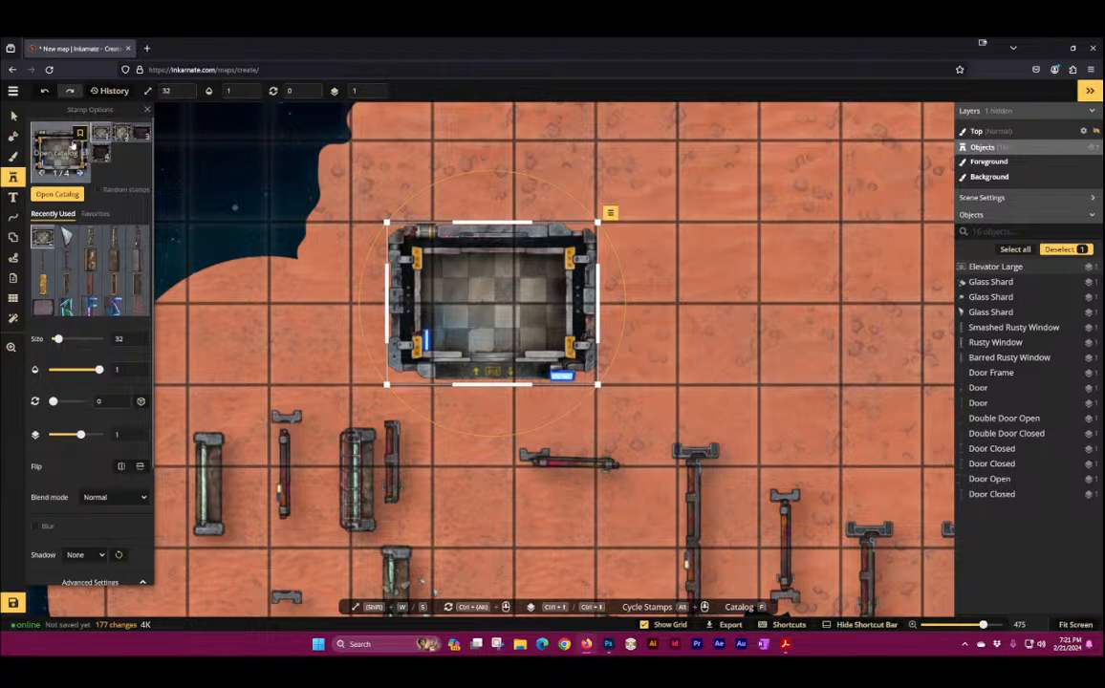
# Step: Choose the Street Props stamps from the City pack and place two parking meters and a hydrant near the large elevator
pyautogui.click(57, 160)
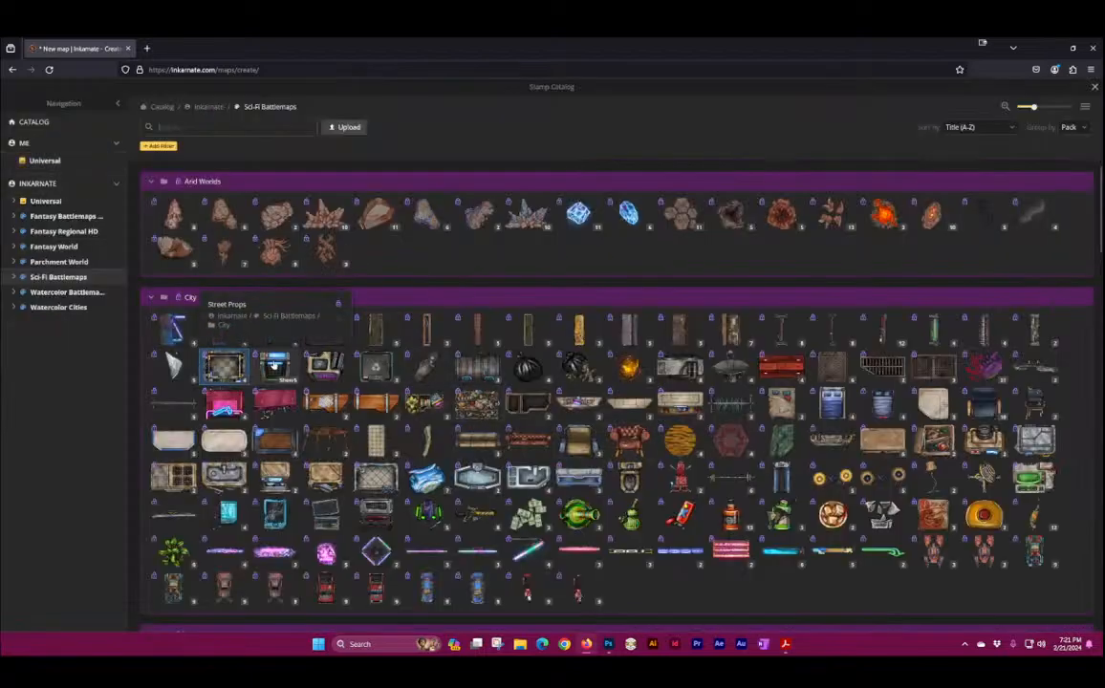
pyautogui.click(276, 367)
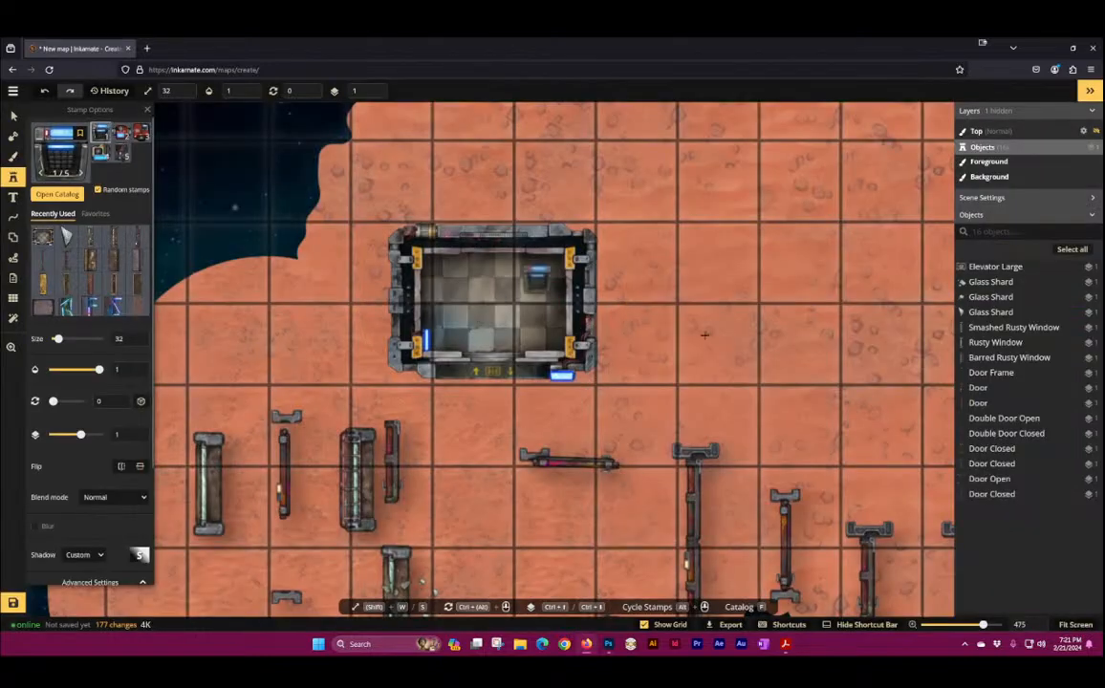
pyautogui.click(751, 347)
pyautogui.scroll(5, 687, 406)
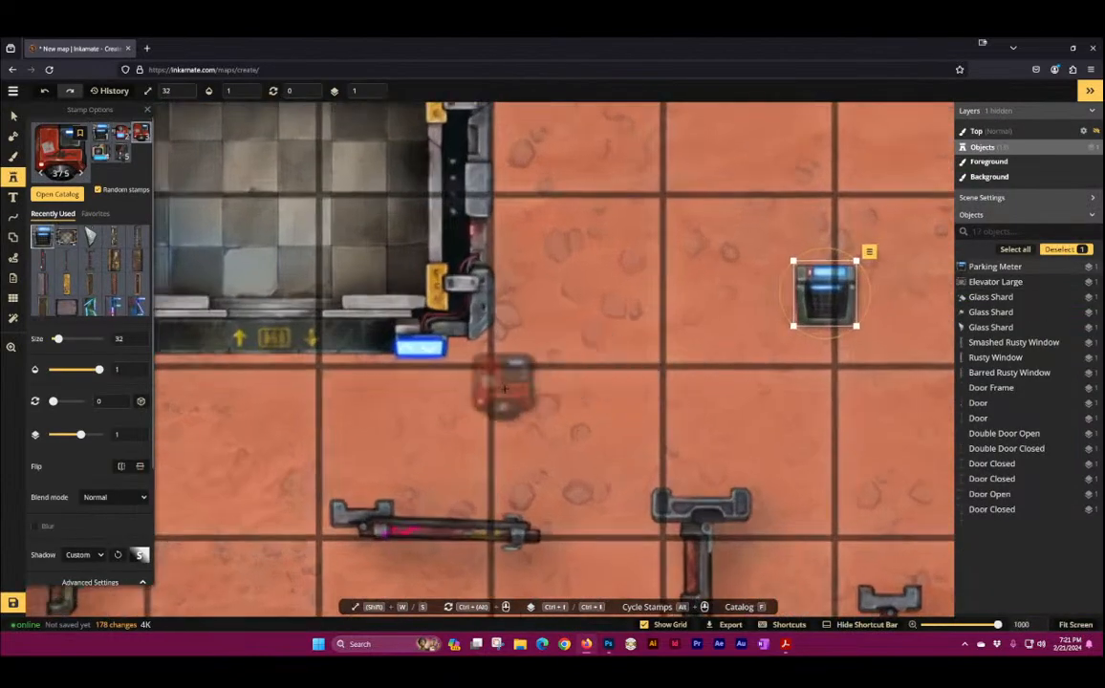
pyautogui.click(522, 382)
pyautogui.click(659, 378)
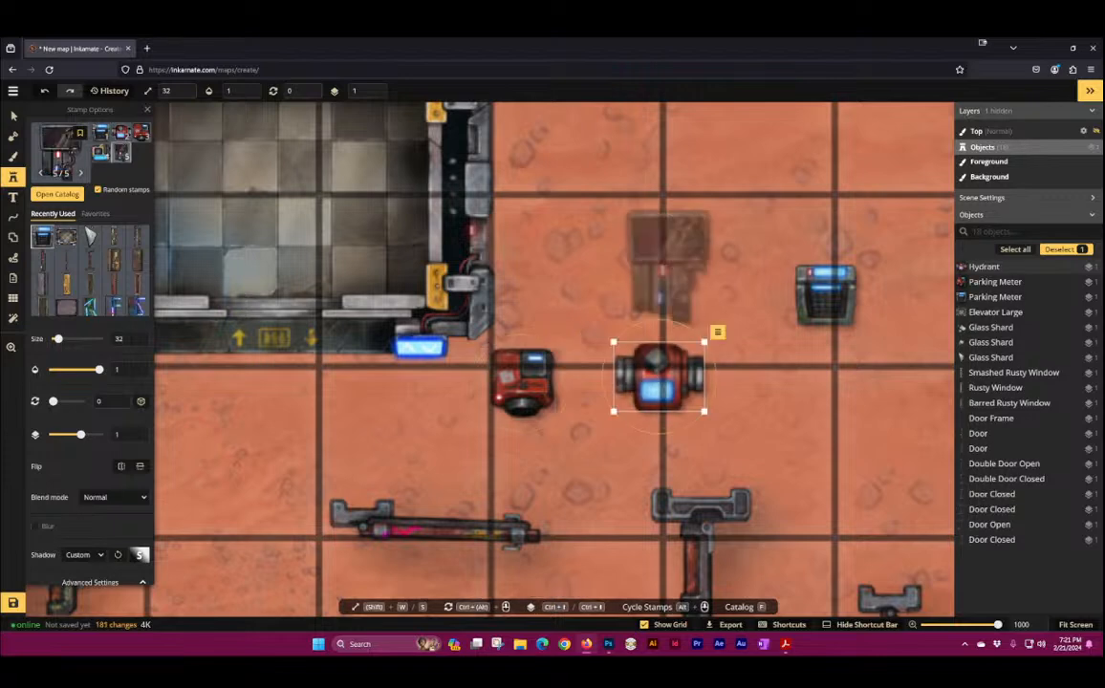
# Step: Place two more parking meters beside the large elevator, then add a Broken Parking Meter stamp from the City pack near the hydrant
pyautogui.click(666, 259)
pyautogui.click(539, 180)
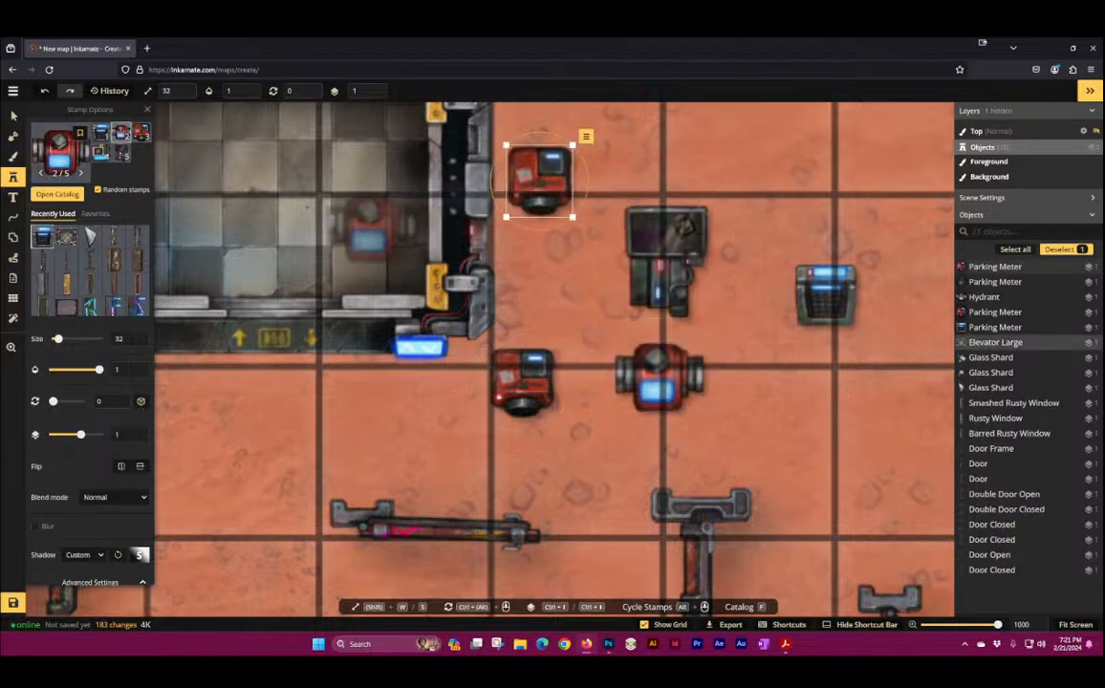
pyautogui.press('f')
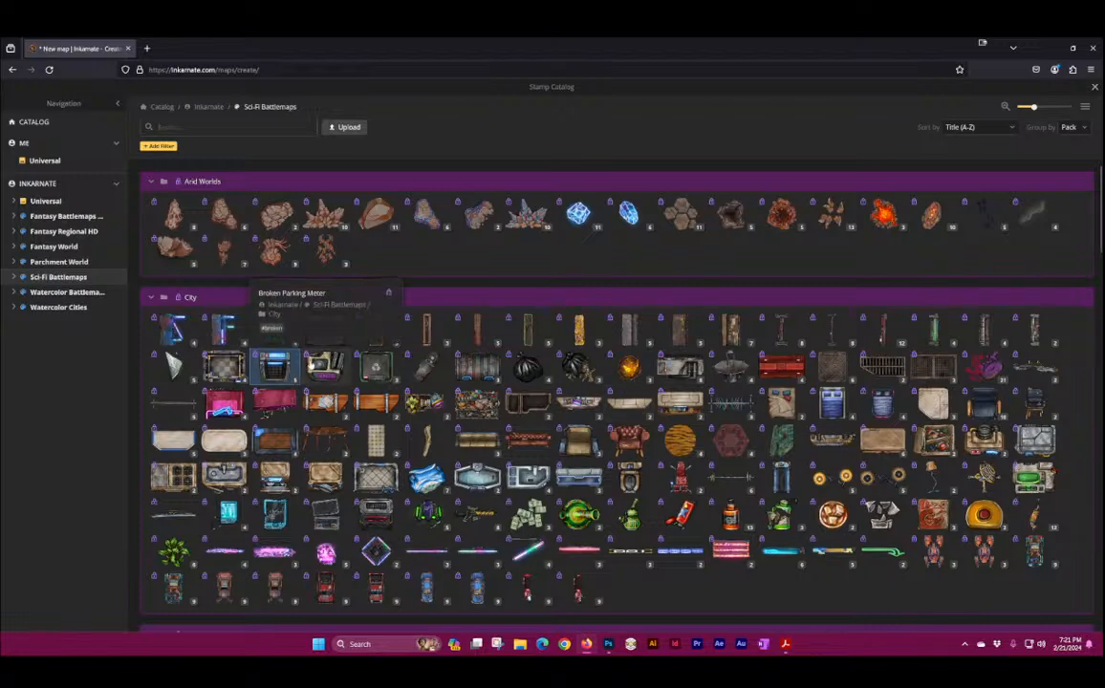
pyautogui.click(276, 361)
pyautogui.click(794, 438)
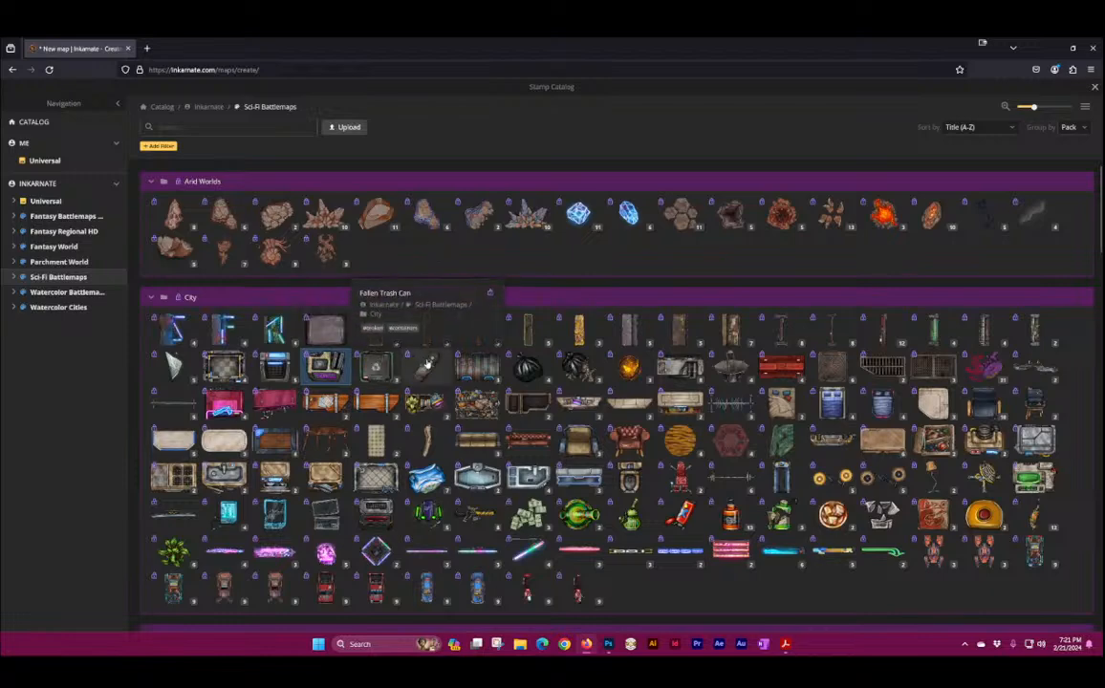
# Step: Choose the dumpster stamps from the City pack and place two closed trash dumpsters and an open one above the parking meters
pyautogui.click(476, 367)
pyautogui.scroll(3, 419, 458)
pyautogui.click(509, 285)
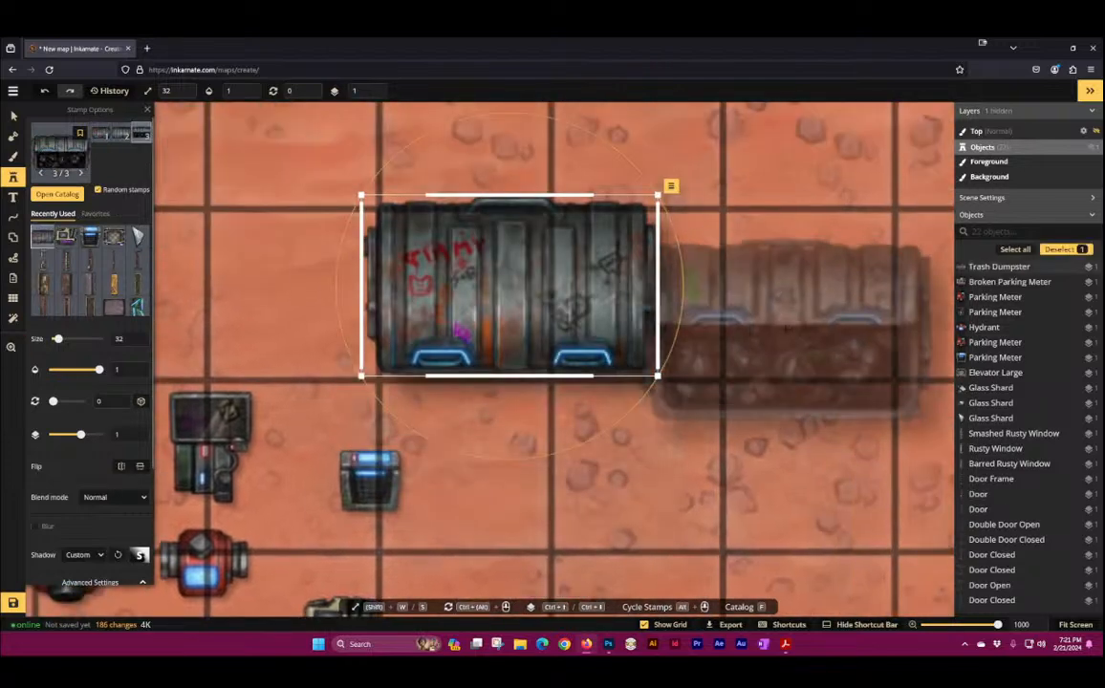
pyautogui.click(786, 326)
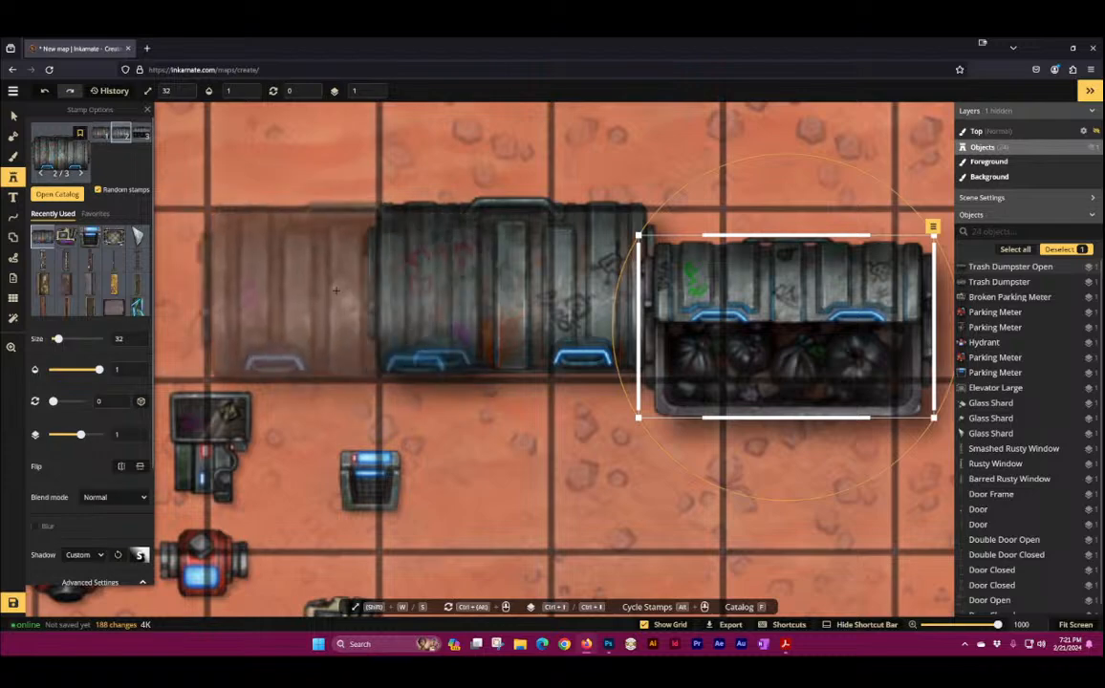
pyautogui.click(267, 206)
pyautogui.scroll(-2, 277, 211)
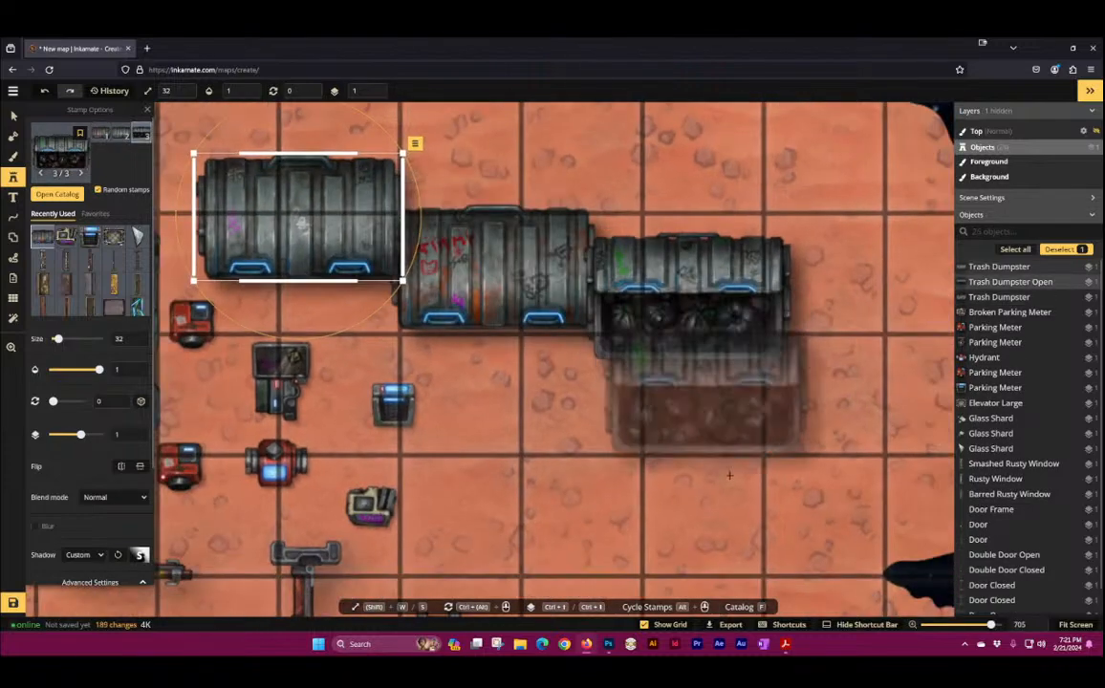
# Step: Choose the Torn Trash Bags stamps from the City pack and place two different variants below the open dumpster
pyautogui.click(59, 145)
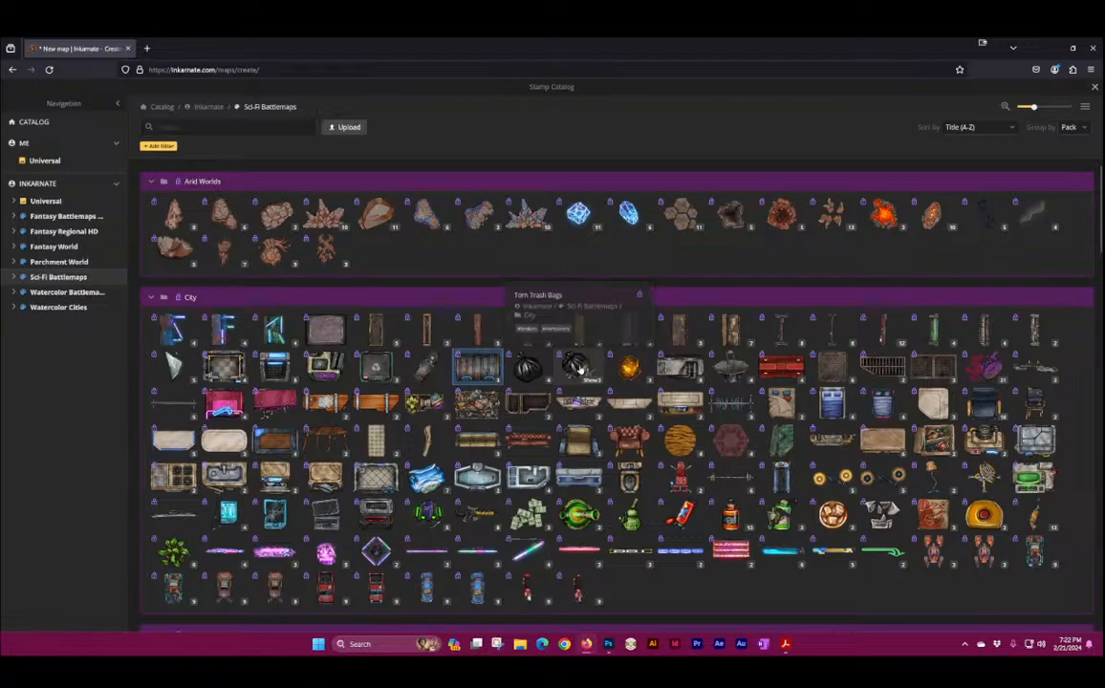
pyautogui.click(577, 367)
pyautogui.click(736, 481)
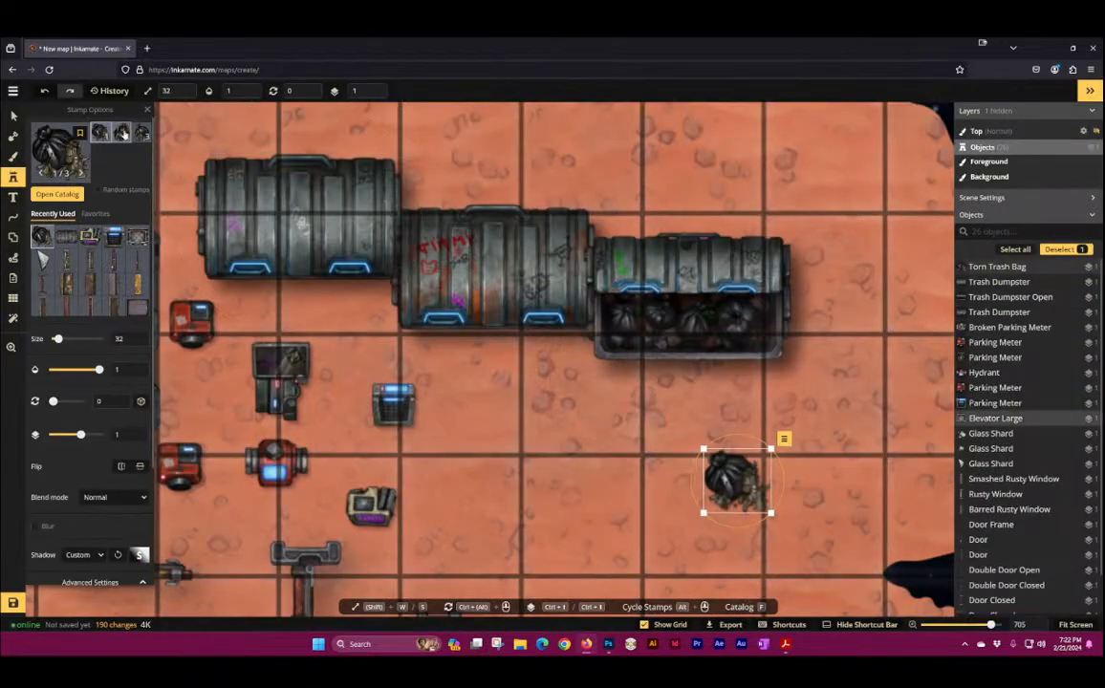
pyautogui.click(667, 475)
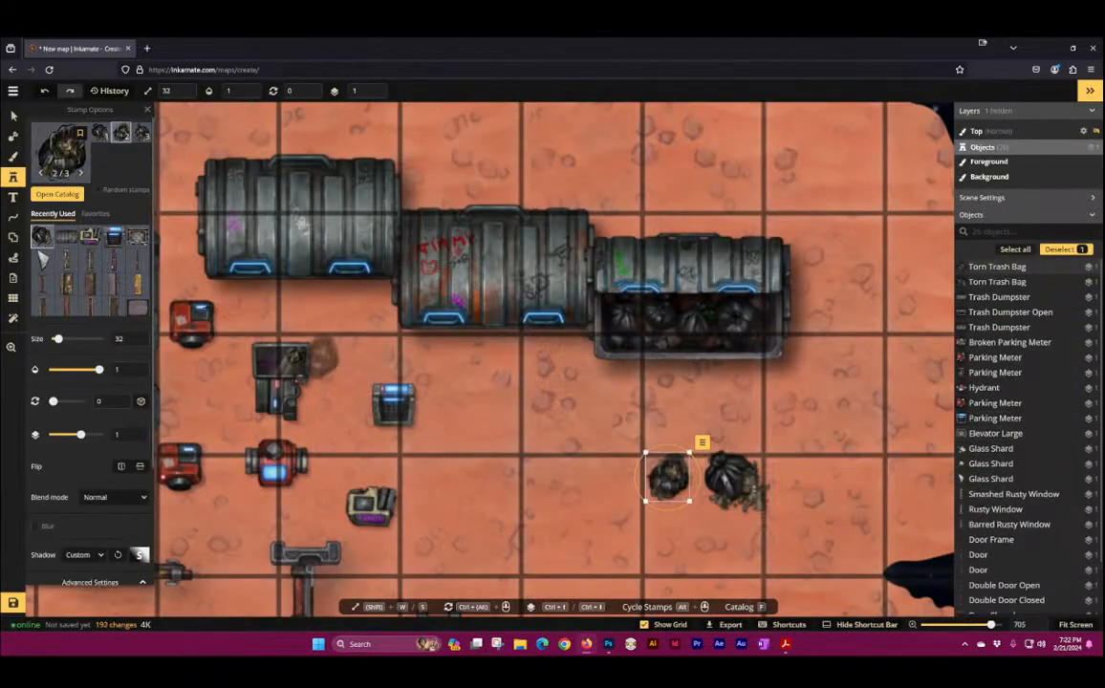
# Step: Choose the burn barrel stamps from the City pack and place all three variants, two burning and one unlit, on the empty southwest sand
pyautogui.click(60, 143)
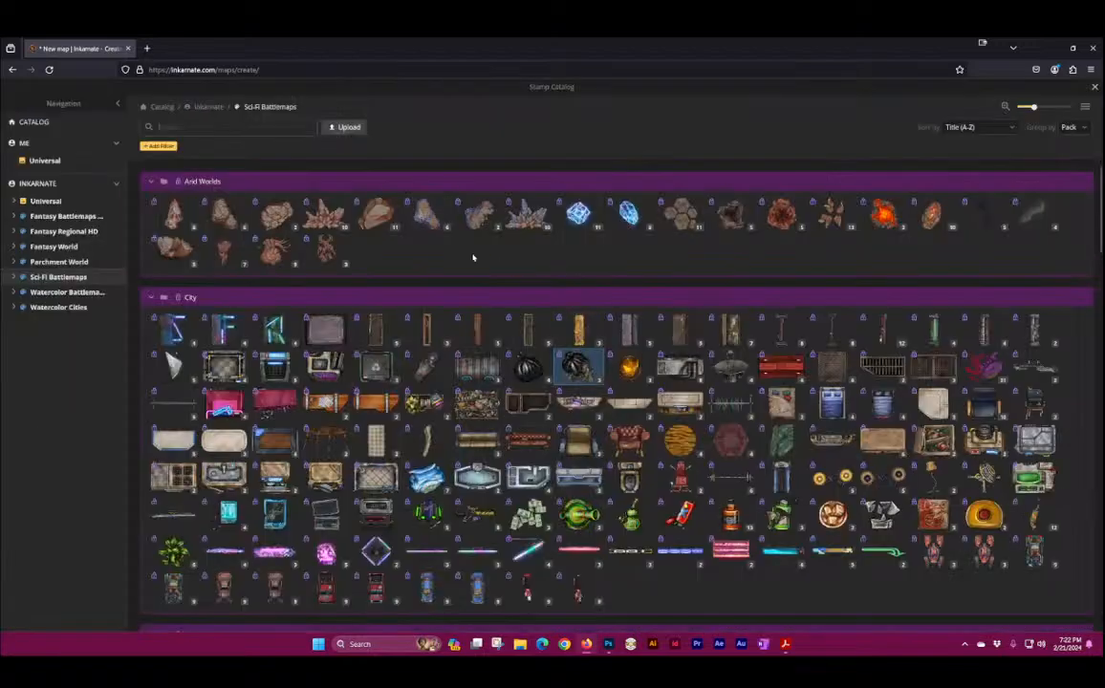
pyautogui.click(634, 368)
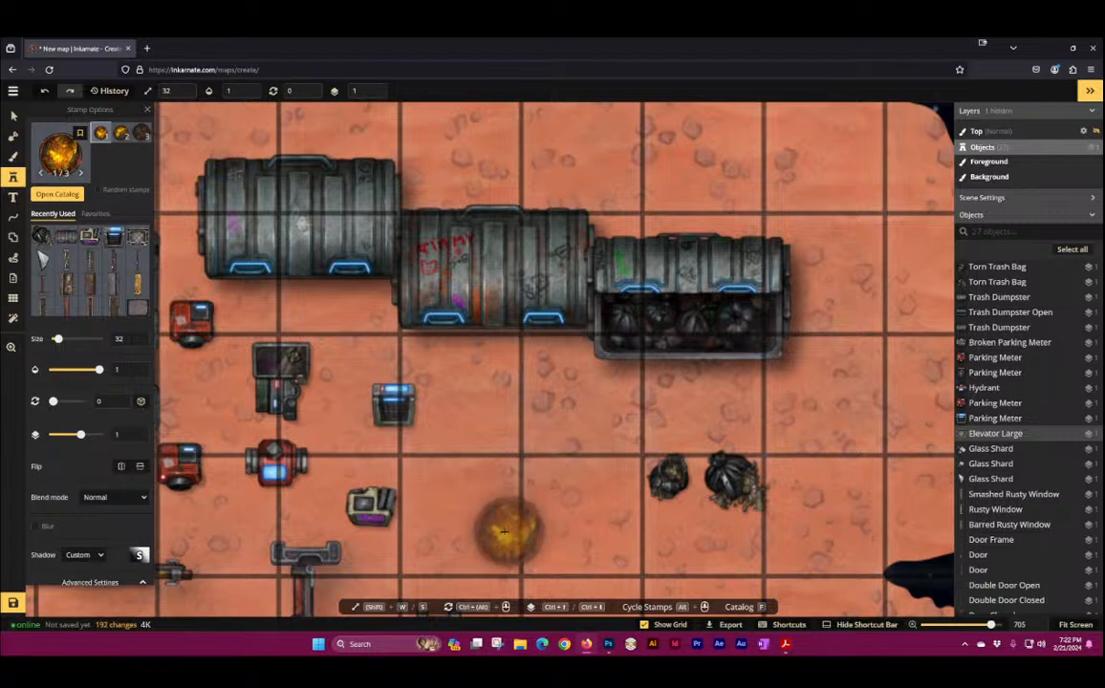
pyautogui.moveTo(503, 531); pyautogui.dragTo(461, 300)
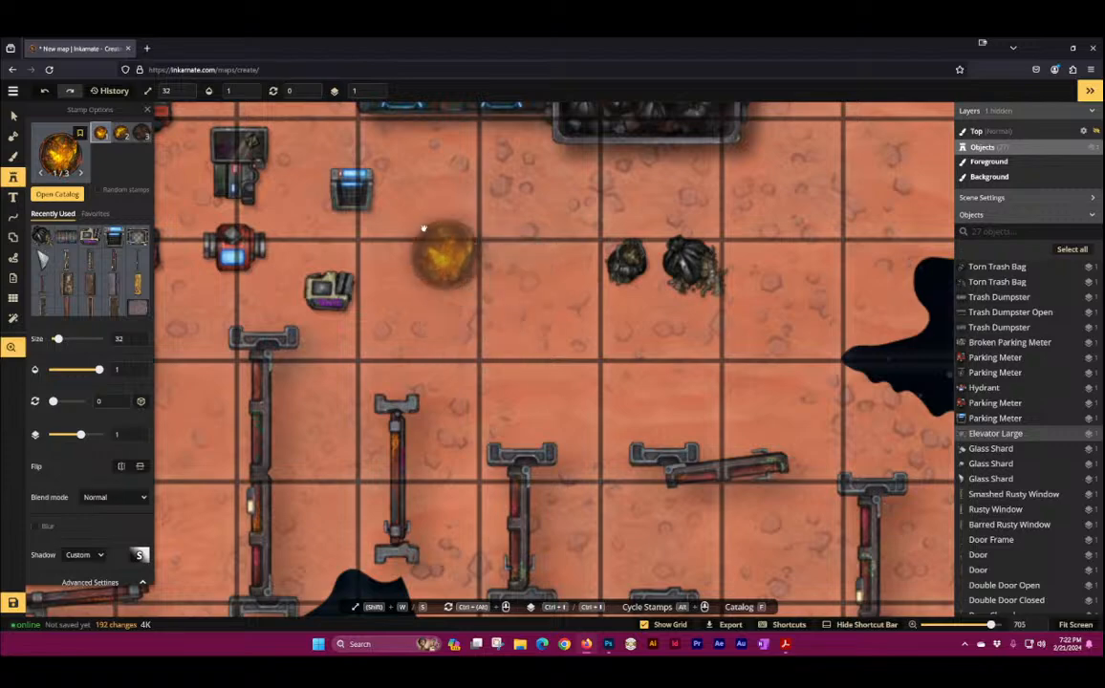
pyautogui.moveTo(489, 230); pyautogui.dragTo(896, 361)
pyautogui.scroll(-4, 433, 261)
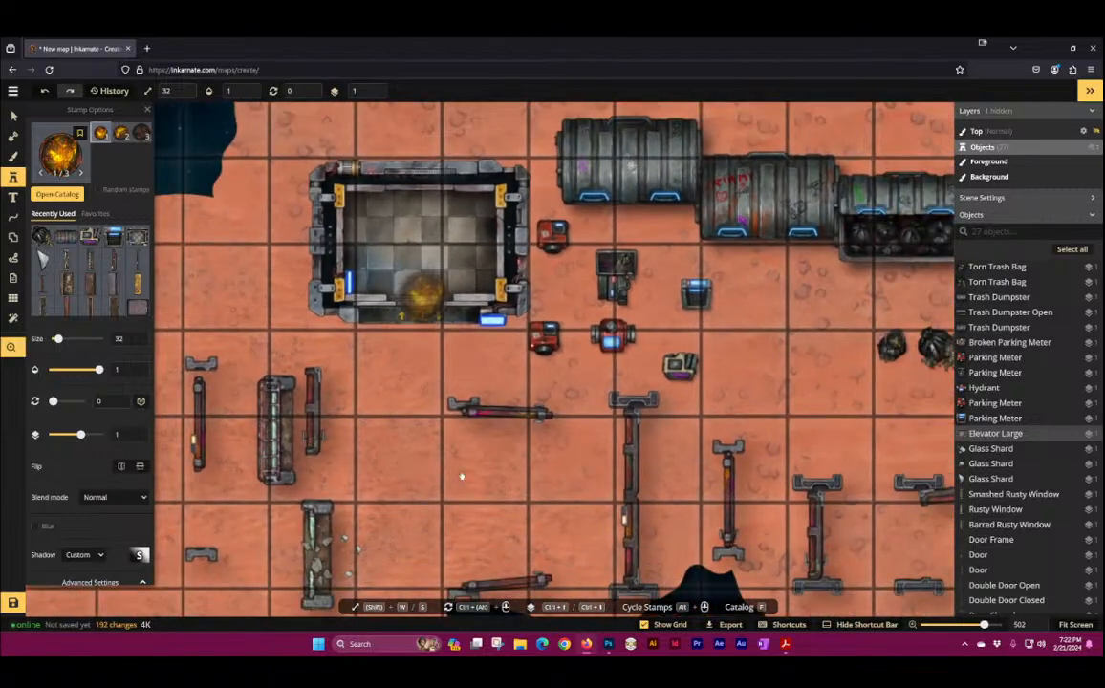
pyautogui.moveTo(461, 476)
pyautogui.mouseDown()
pyautogui.moveTo(518, 333)
pyautogui.moveTo(698, 105)
pyautogui.moveTo(711, 115)
pyautogui.mouseUp()
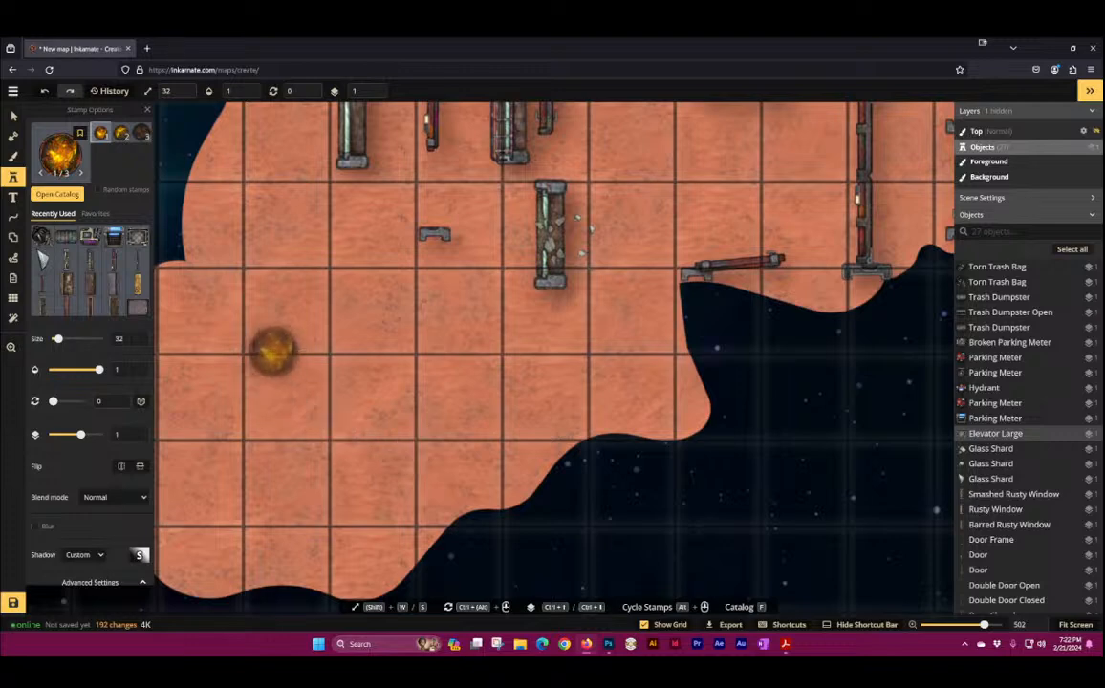
pyautogui.click(251, 342)
pyautogui.click(140, 133)
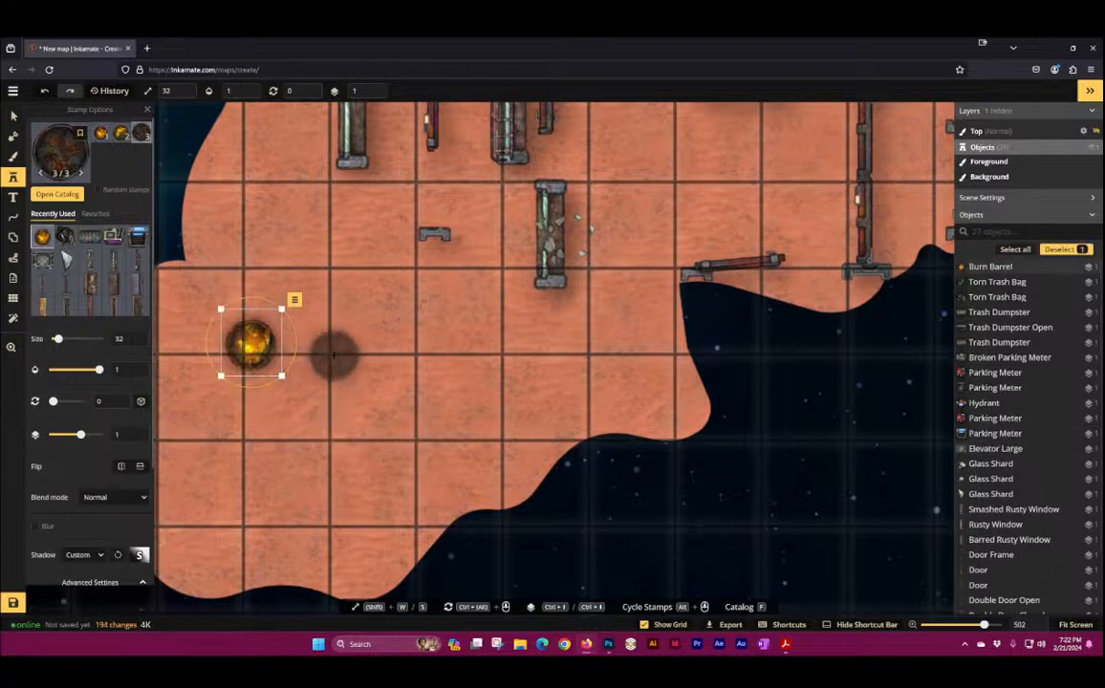
pyautogui.click(334, 356)
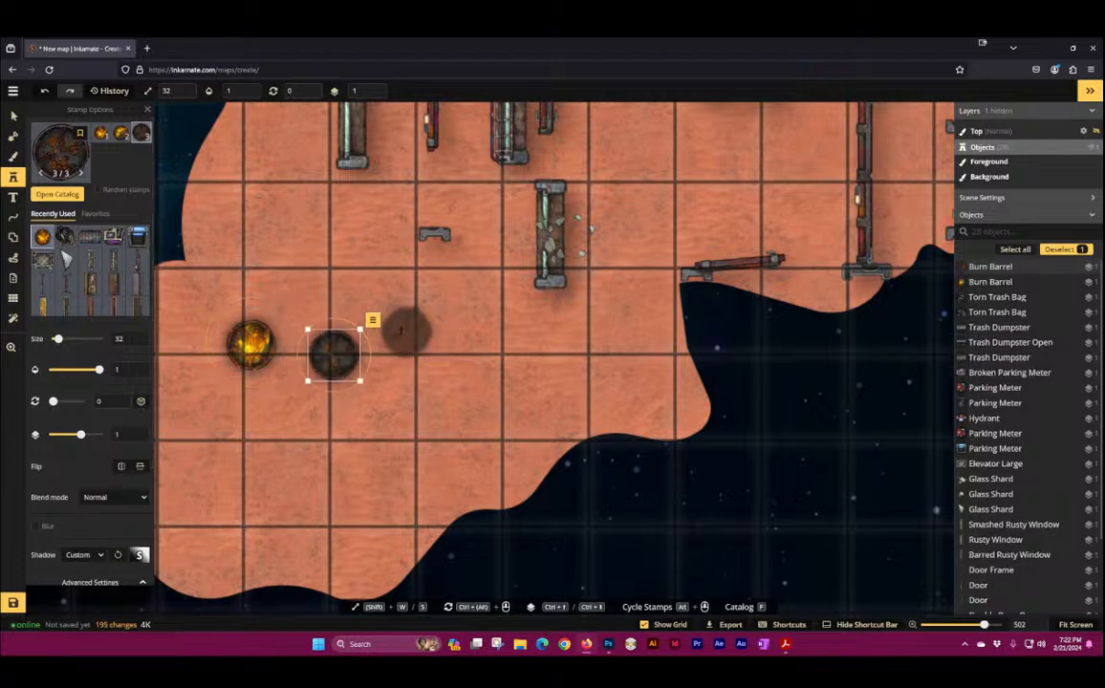
pyautogui.click(124, 133)
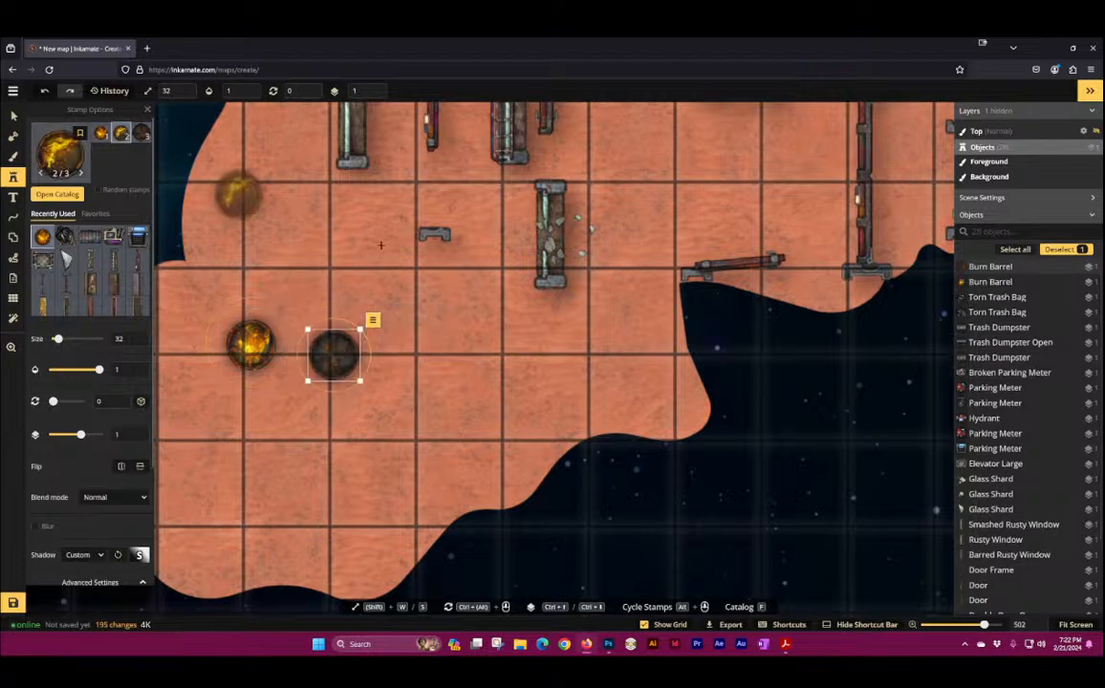
pyautogui.click(297, 274)
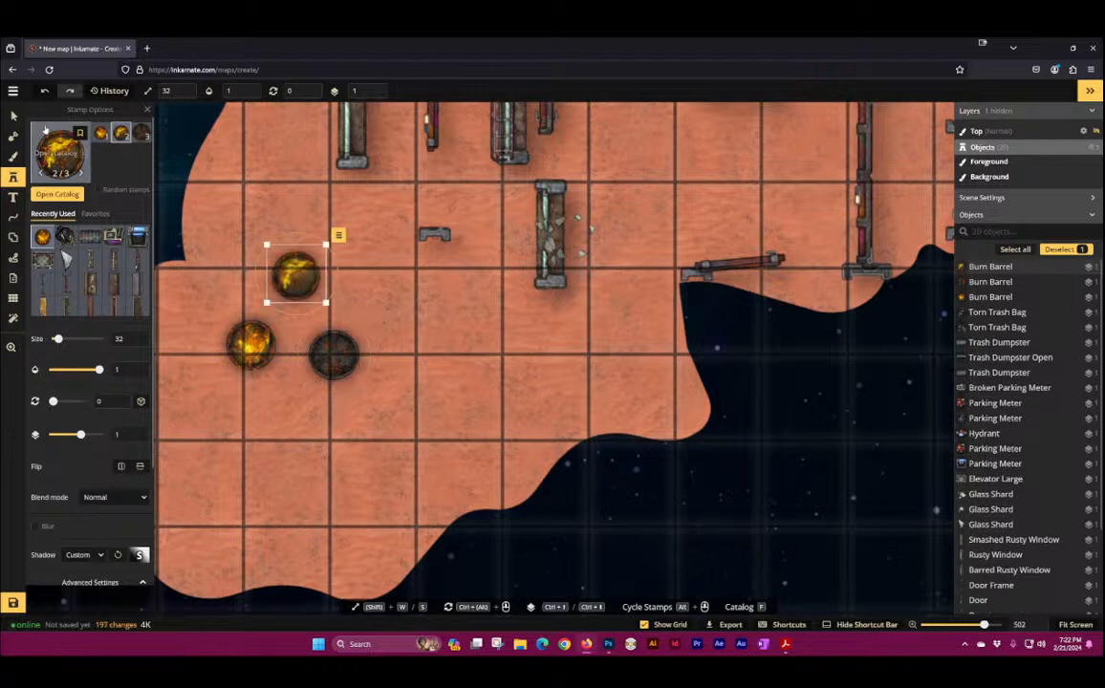
pyautogui.click(14, 115)
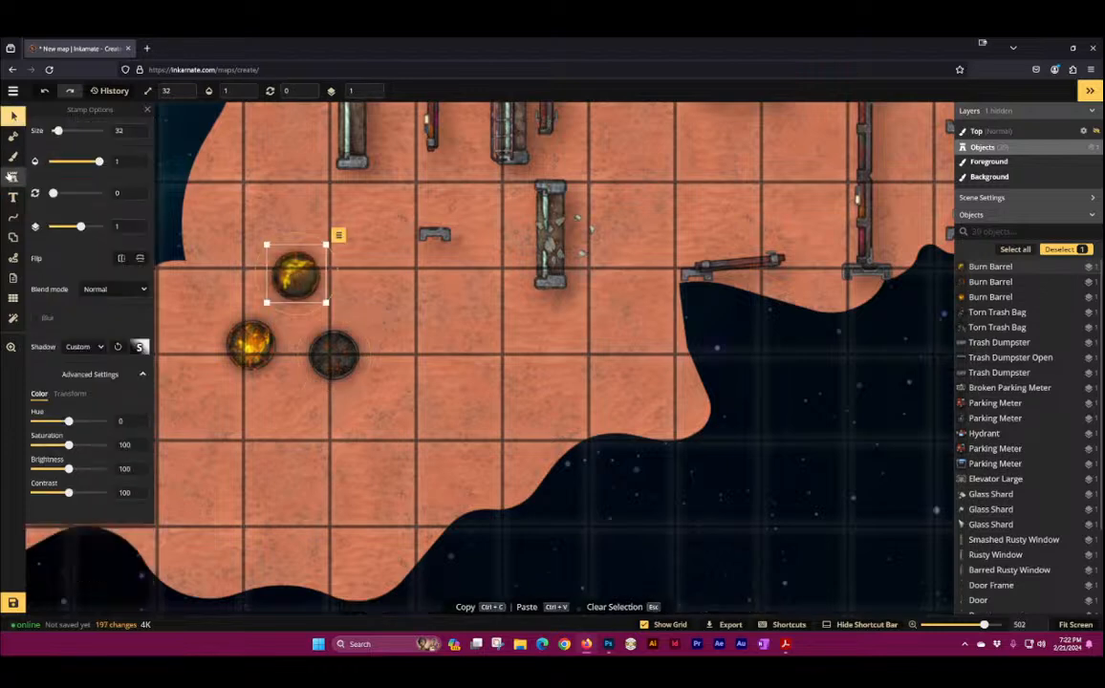
# Step: Choose the Roof AC Units stamps from the City pack and place a piped unit, a boxy unit and a large round fan near the burn barrels
pyautogui.click(12, 177)
pyautogui.click(44, 150)
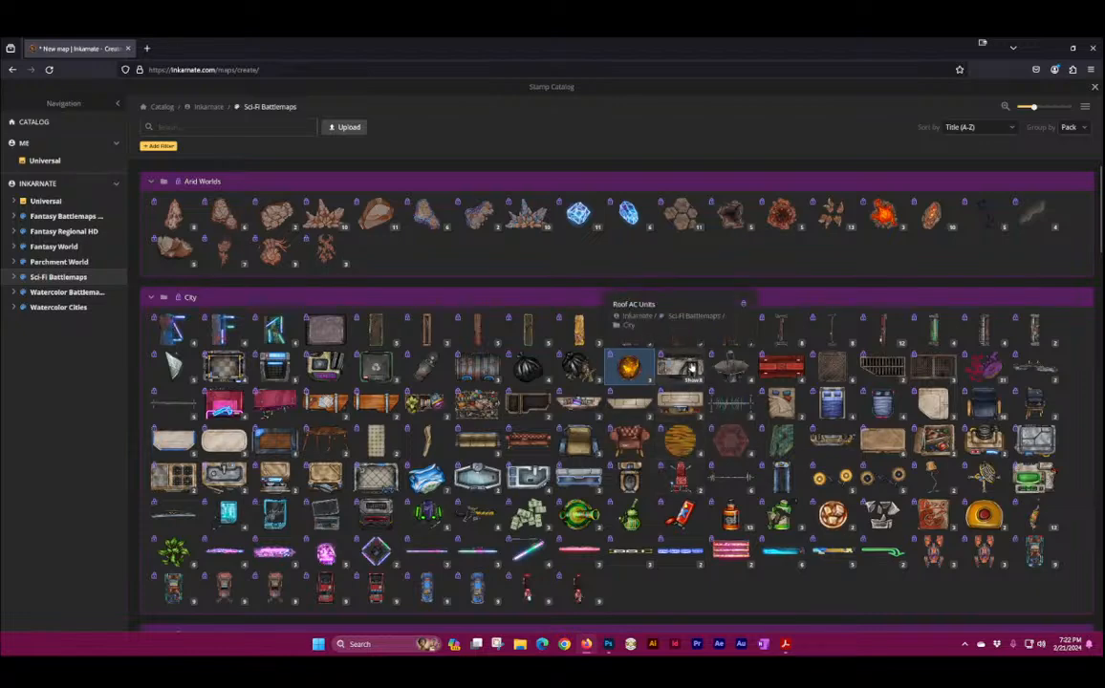
pyautogui.click(690, 375)
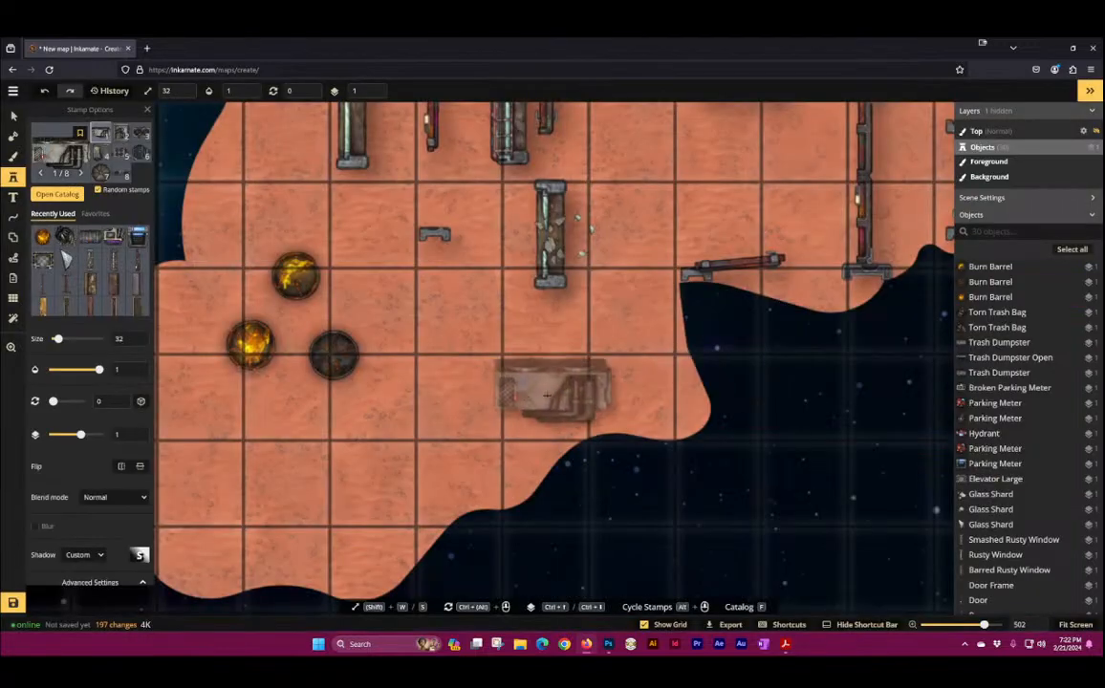
pyautogui.click(490, 361)
pyautogui.scroll(5, 589, 361)
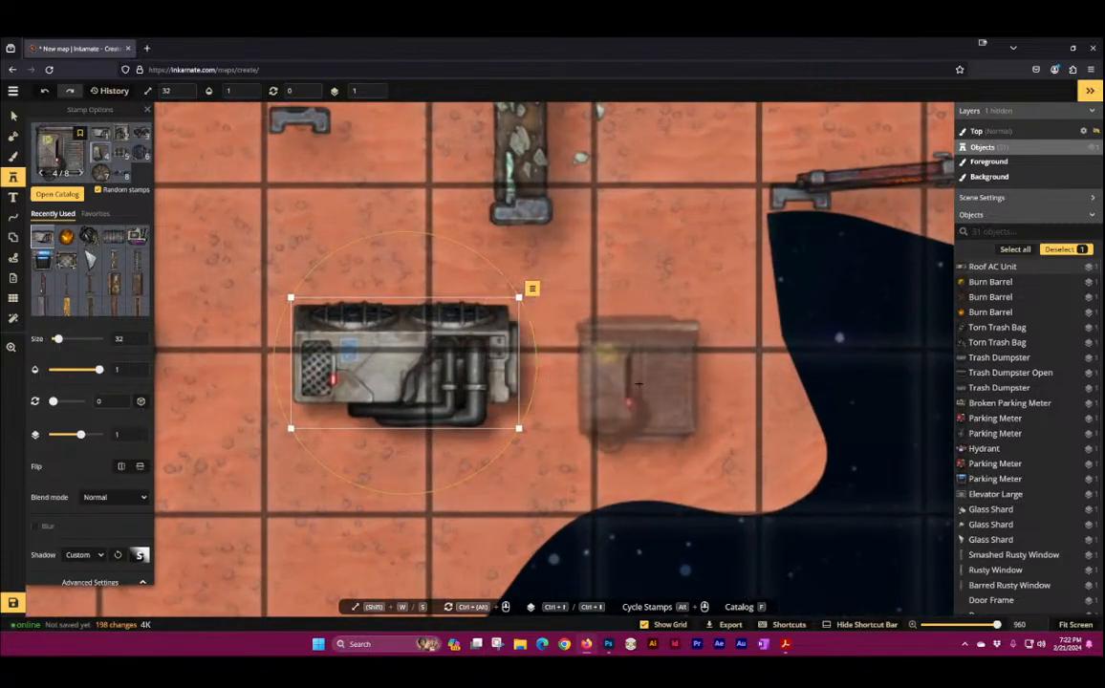
pyautogui.click(632, 370)
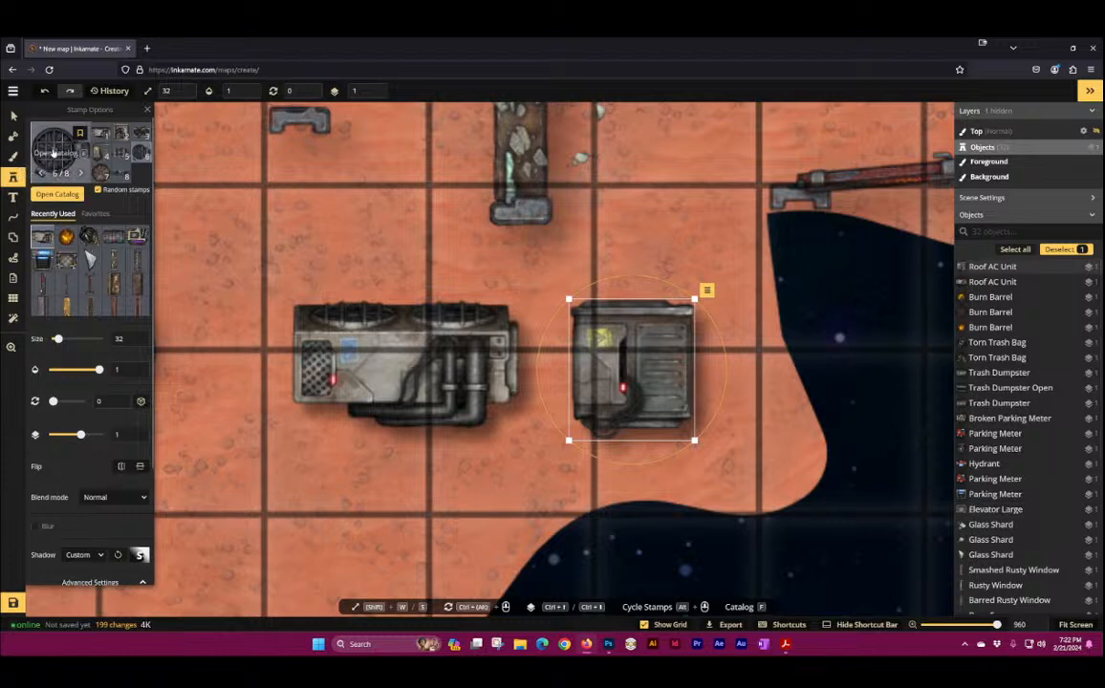
pyautogui.scroll(-1, 351, 234)
pyautogui.scroll(-2, 370, 234)
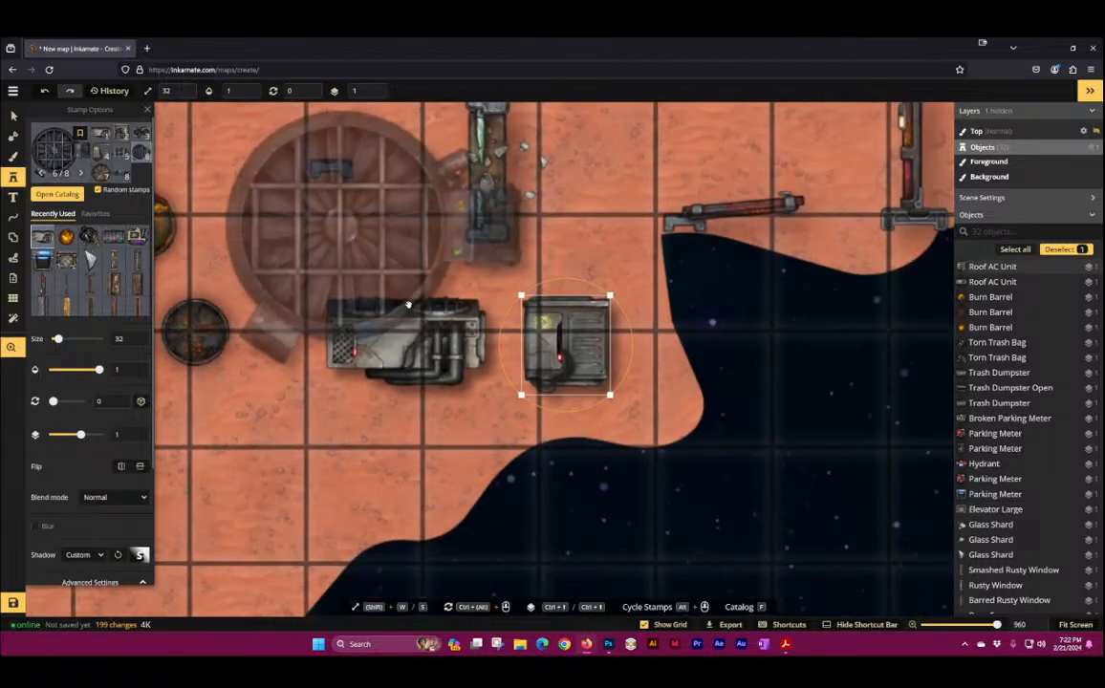
pyautogui.click(311, 516)
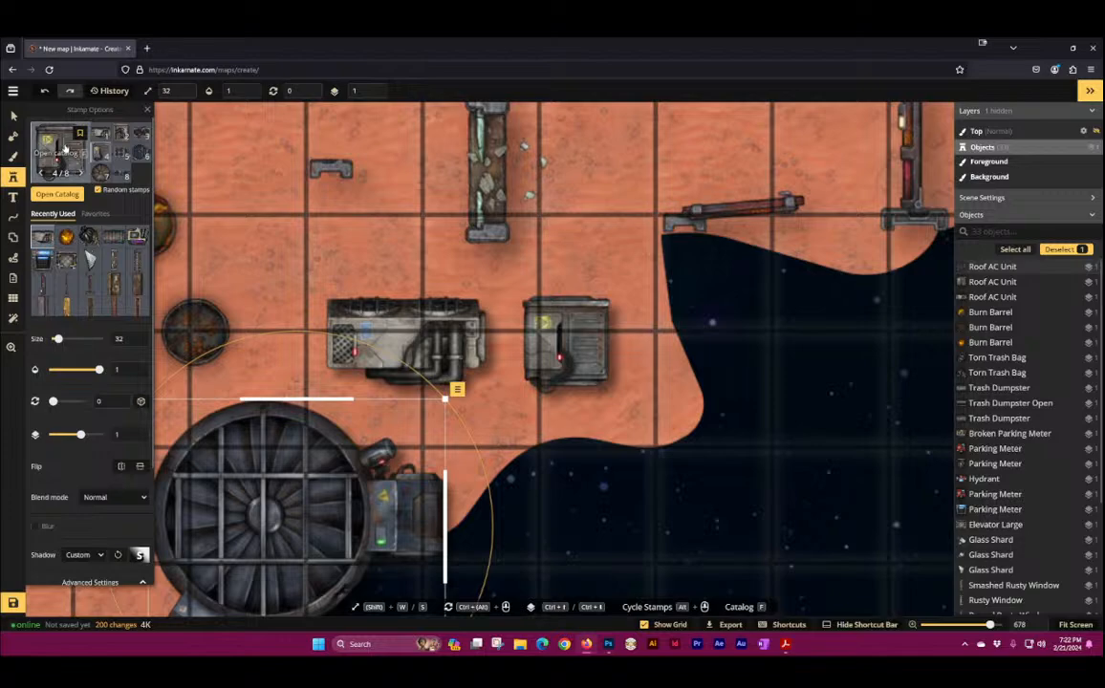
# Step: Choose the antenna stamps from the City pack and place a large dish, a smaller dish and a thin antenna around the burn barrels and windows
pyautogui.click(58, 143)
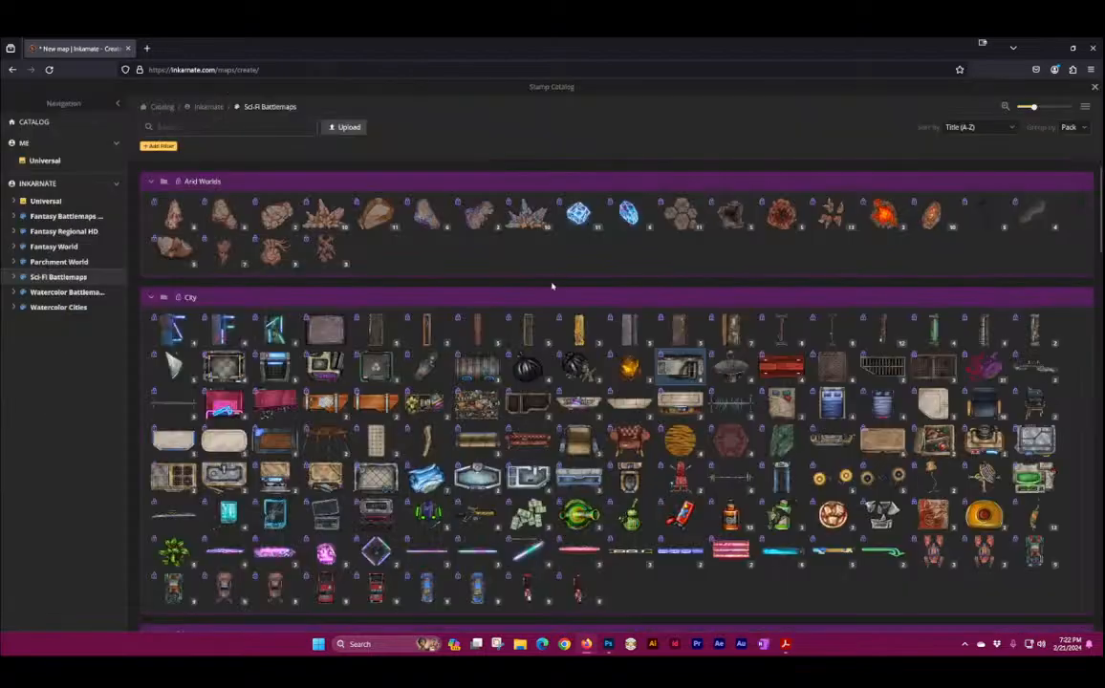
pyautogui.click(730, 369)
pyautogui.scroll(-5, 383, 410)
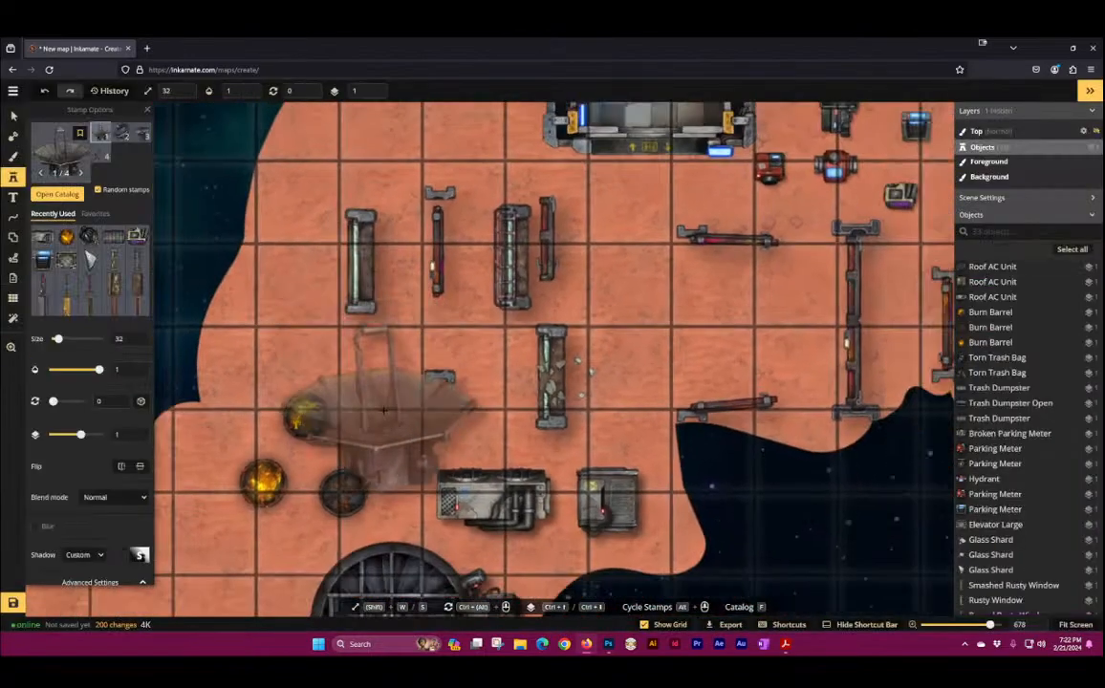
pyautogui.click(383, 410)
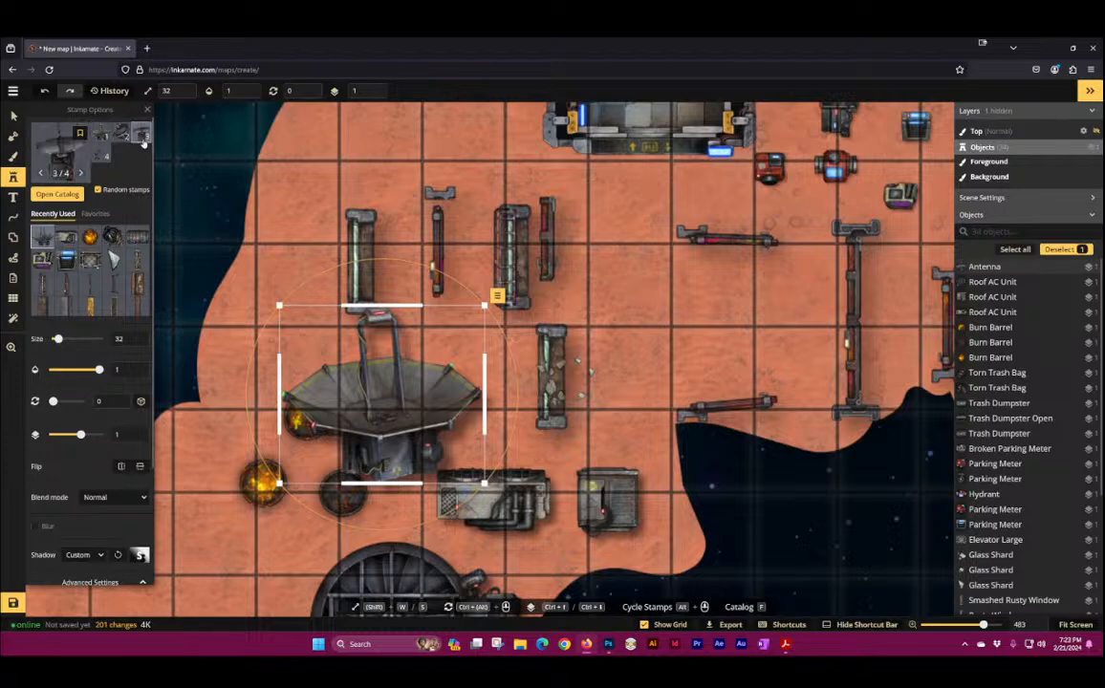
pyautogui.click(299, 215)
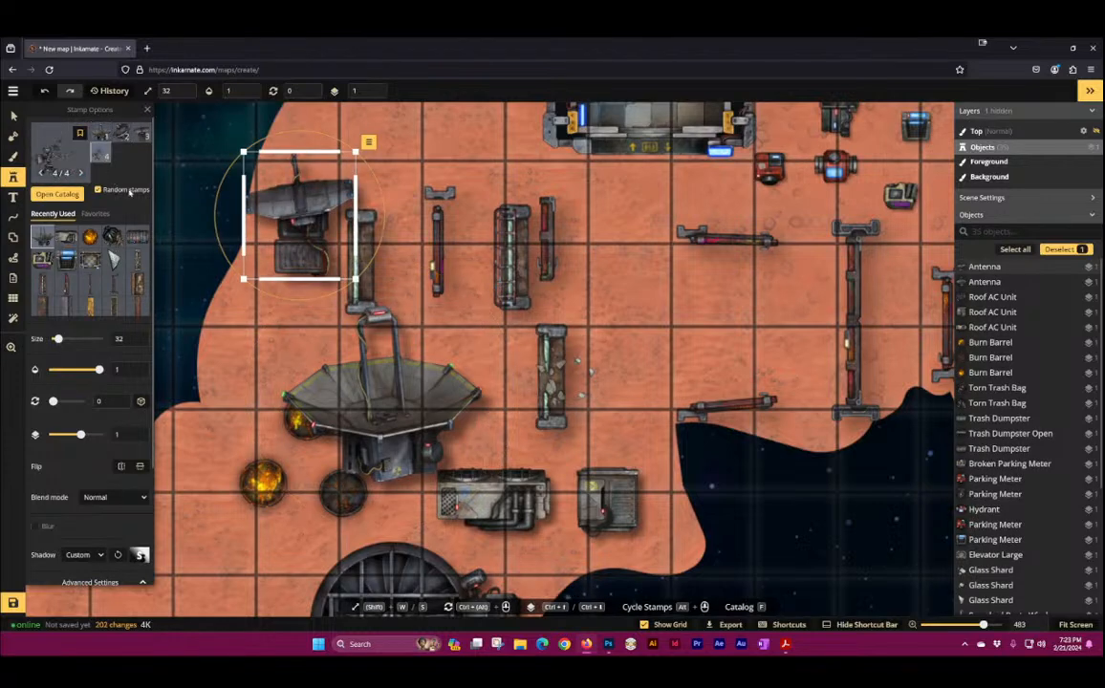
pyautogui.click(233, 350)
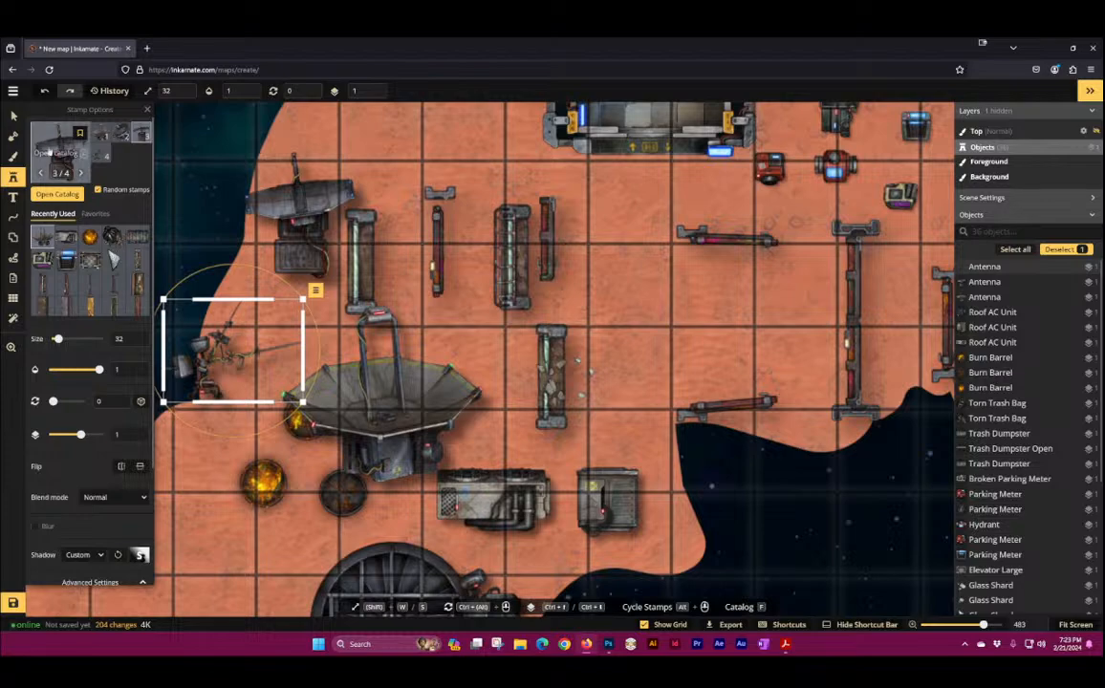
# Step: Choose the street barrier stamps from the City pack and place one red and two grey barriers on the sand west of the round fan
pyautogui.click(59, 152)
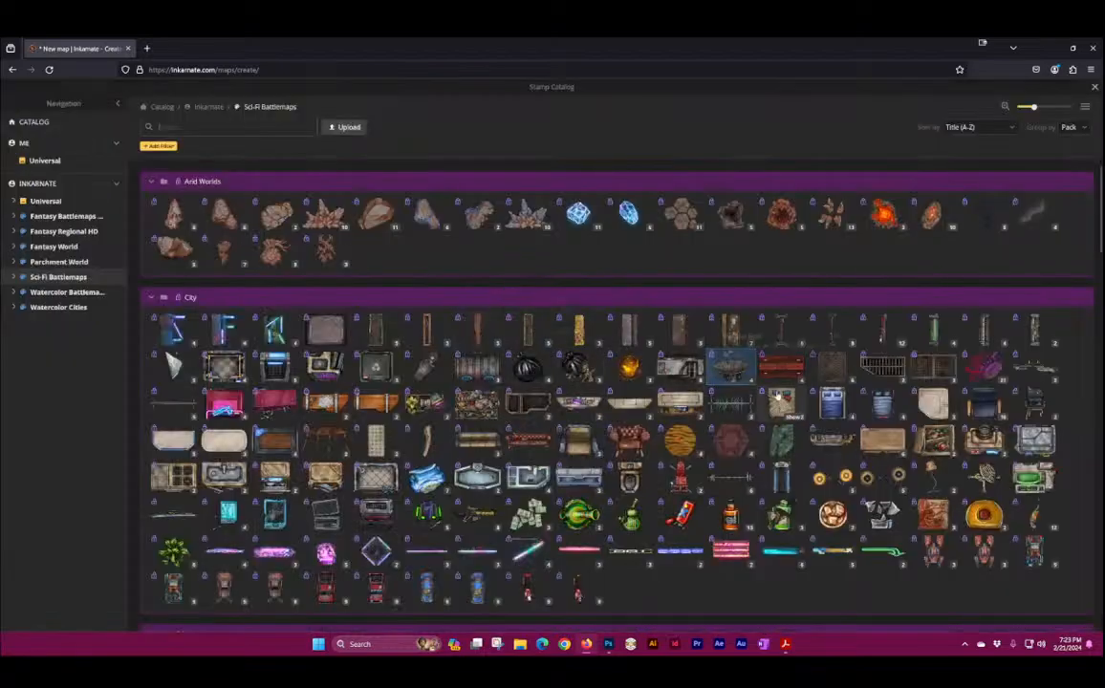
pyautogui.click(782, 360)
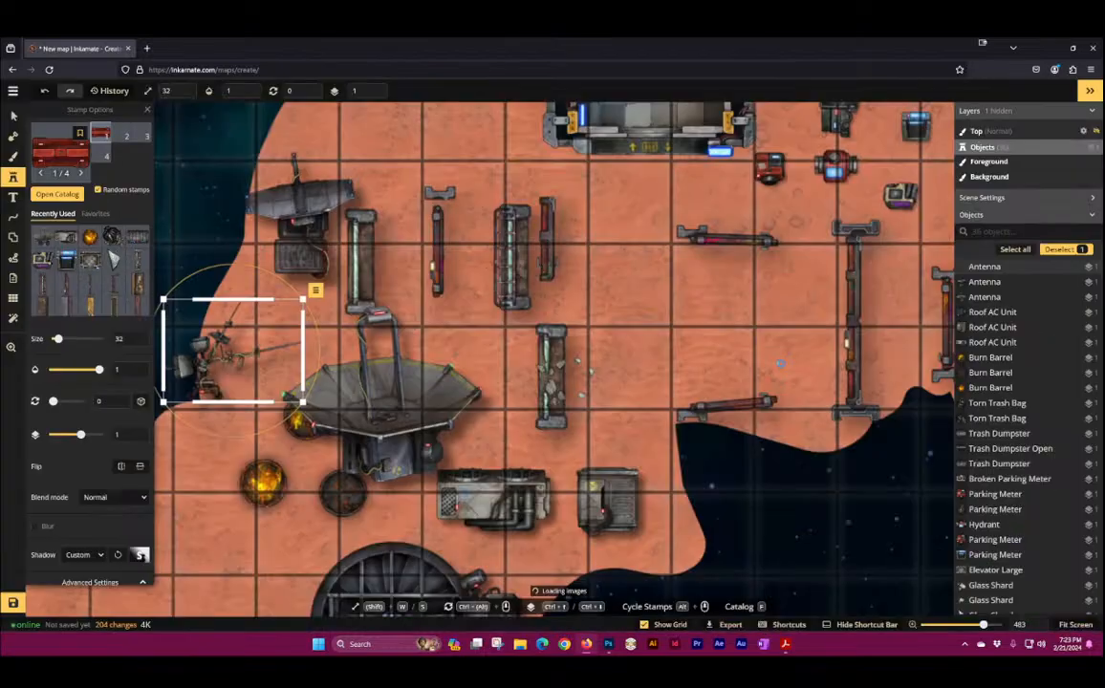
pyautogui.moveTo(243, 521); pyautogui.dragTo(624, 170)
pyautogui.click(429, 259)
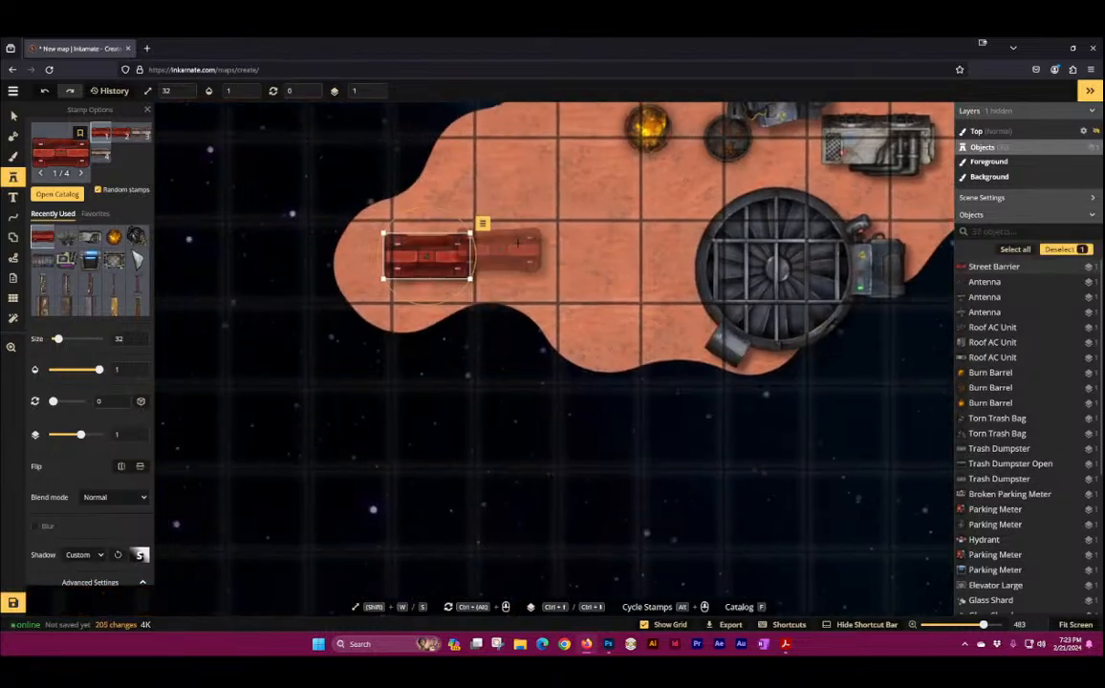
pyautogui.click(563, 261)
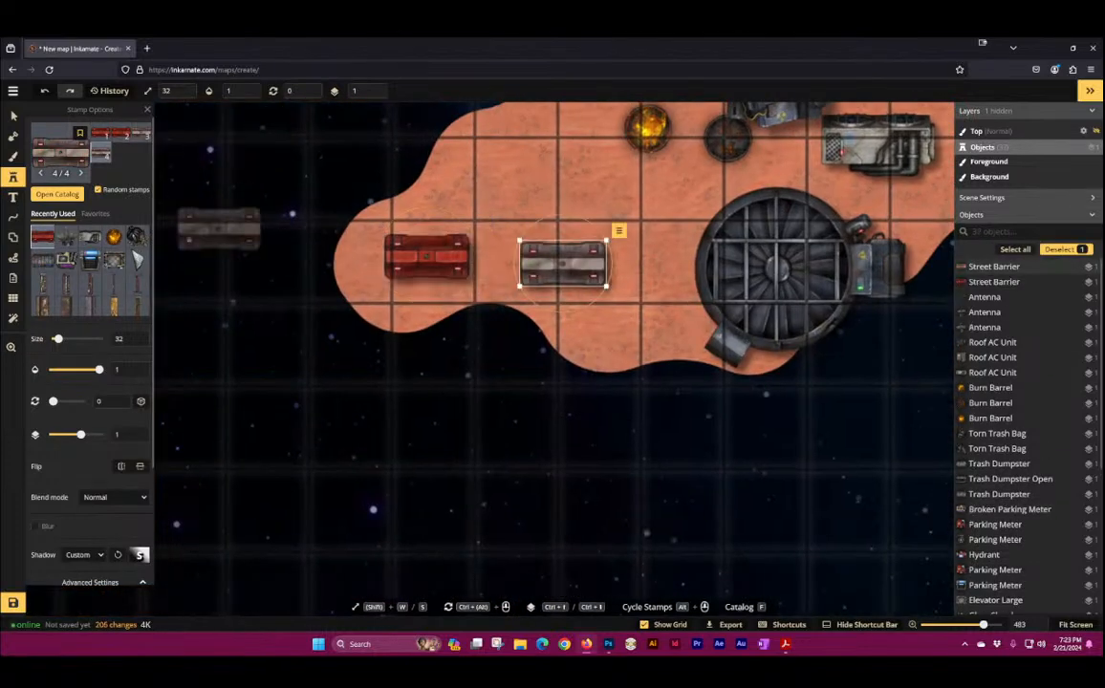
pyautogui.click(503, 179)
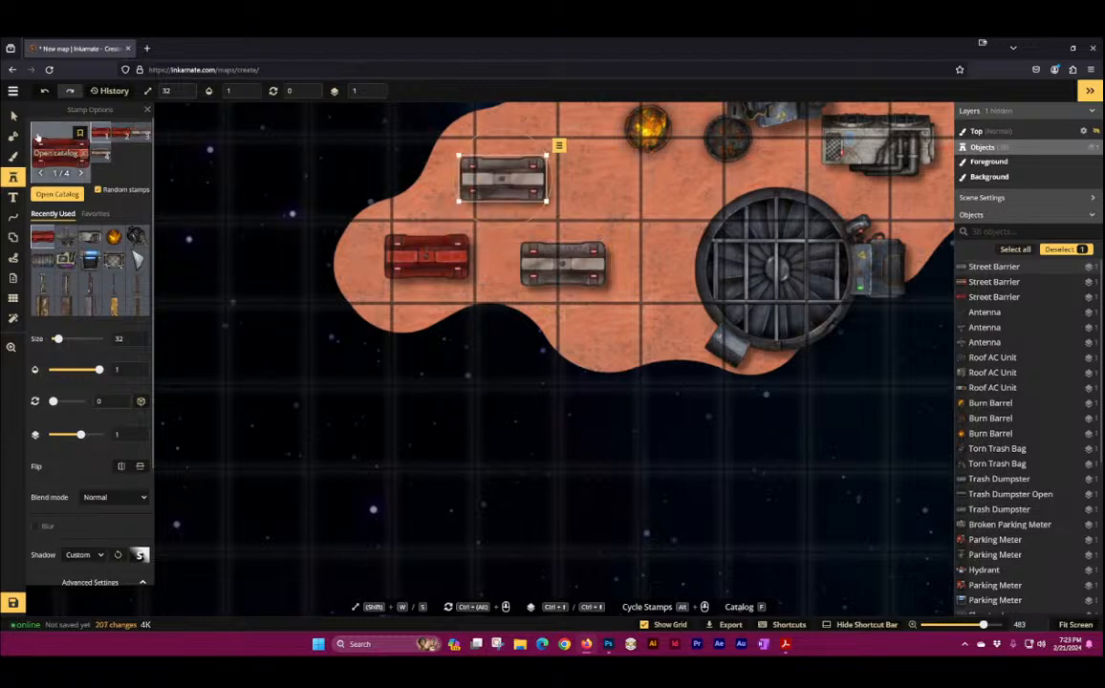
# Step: Add a second red street barrier, and place an octagonal and a round cover from the Man Holes stamps along the southwest edge of the sand
pyautogui.click(401, 196)
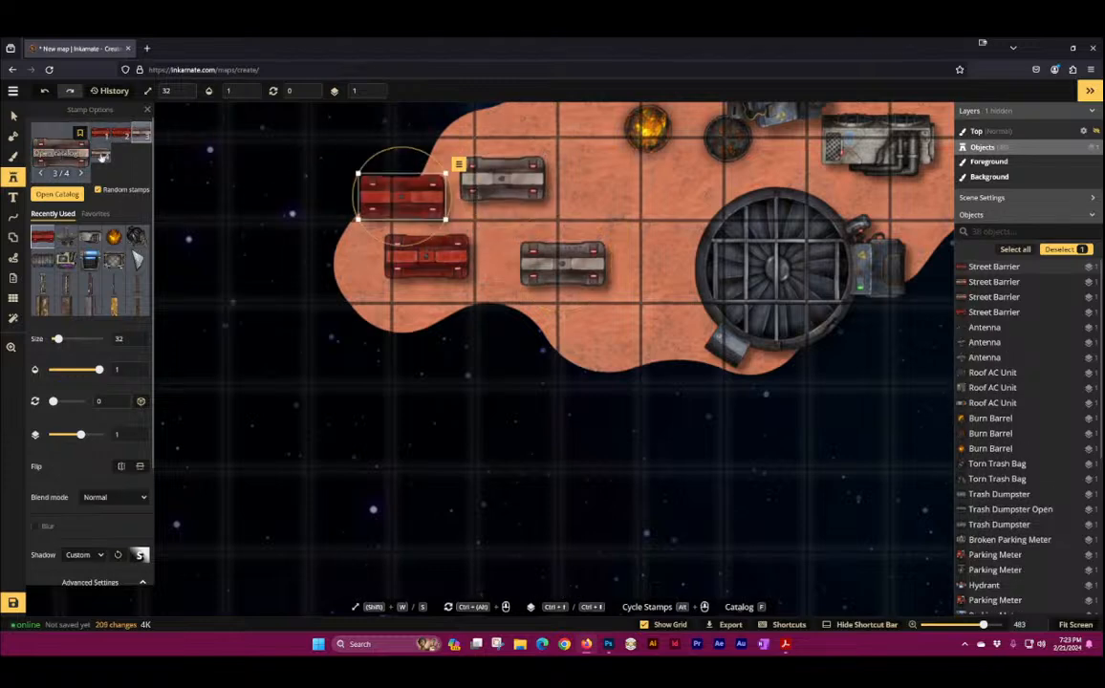
pyautogui.click(101, 157)
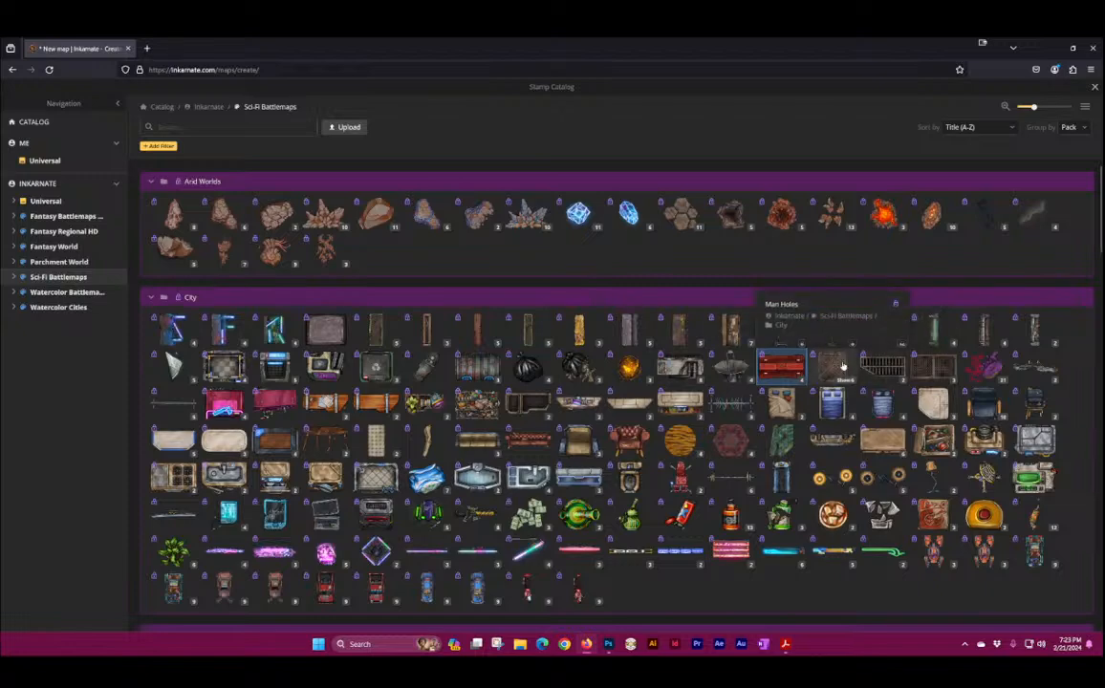
pyautogui.click(840, 366)
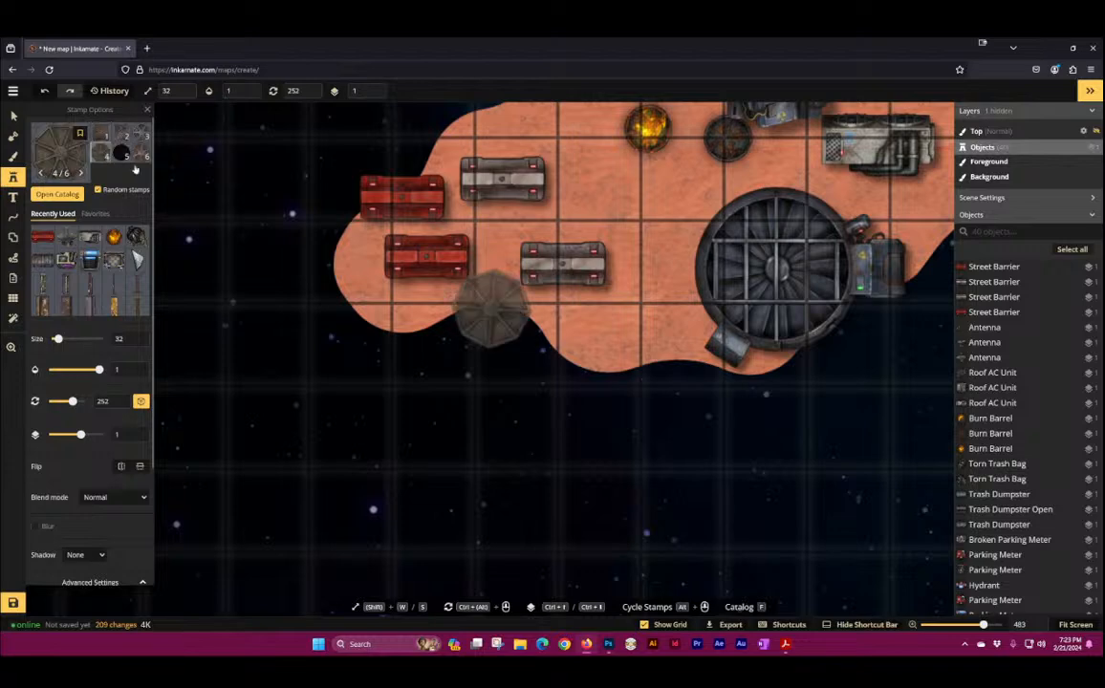
pyautogui.click(368, 298)
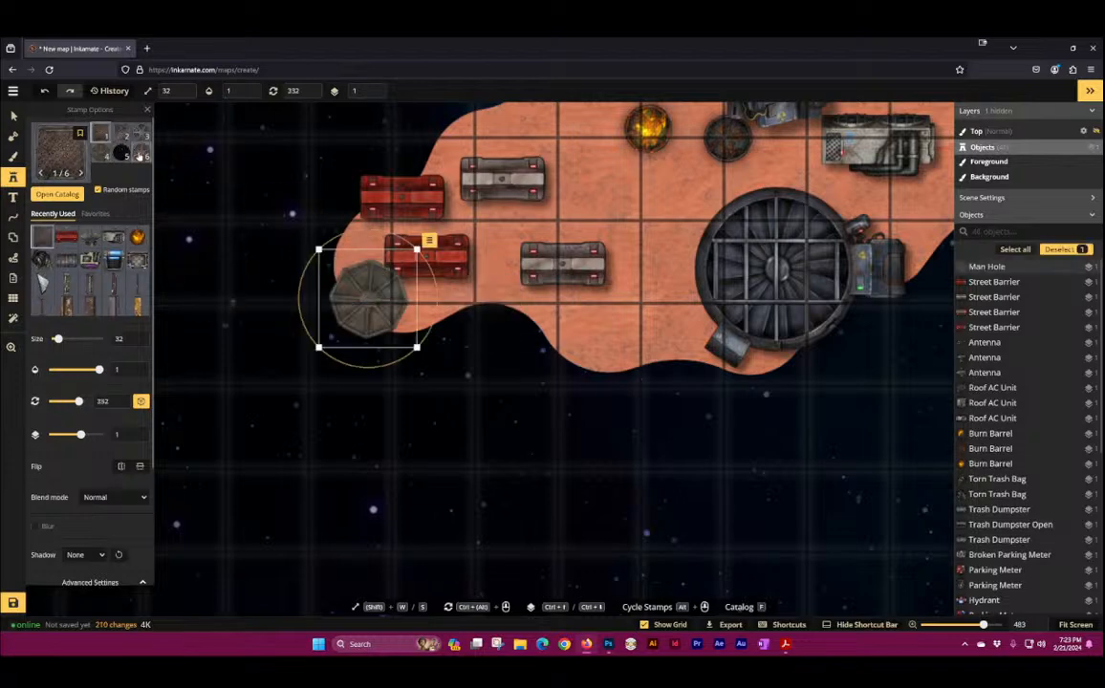
pyautogui.click(462, 323)
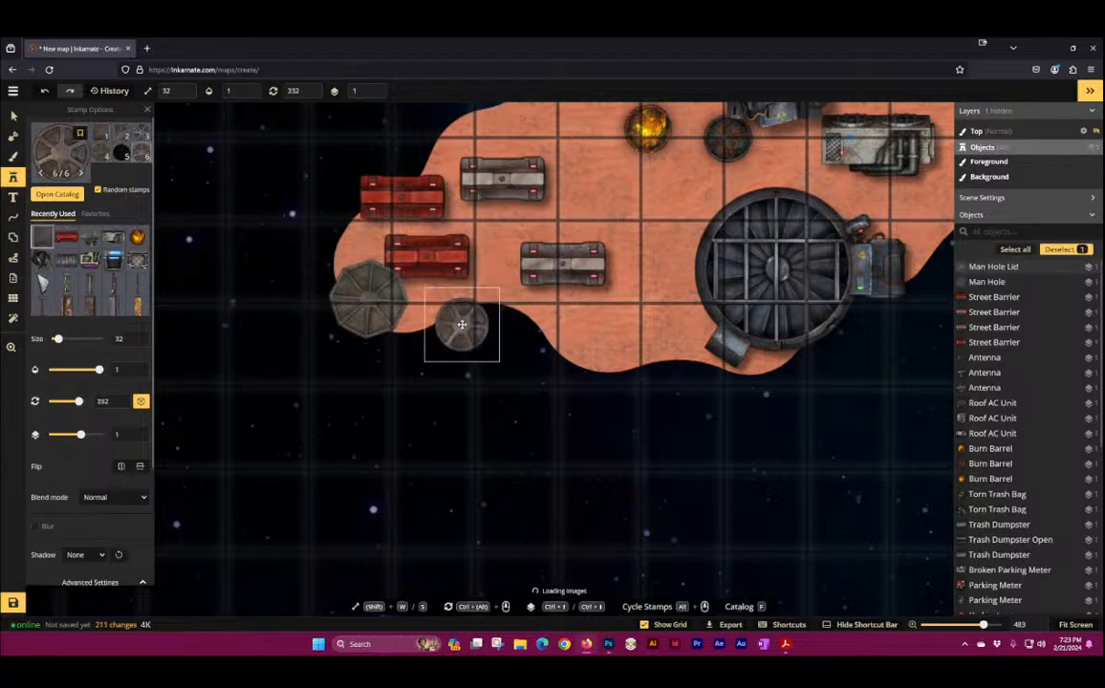
pyautogui.scroll(3, 493, 319)
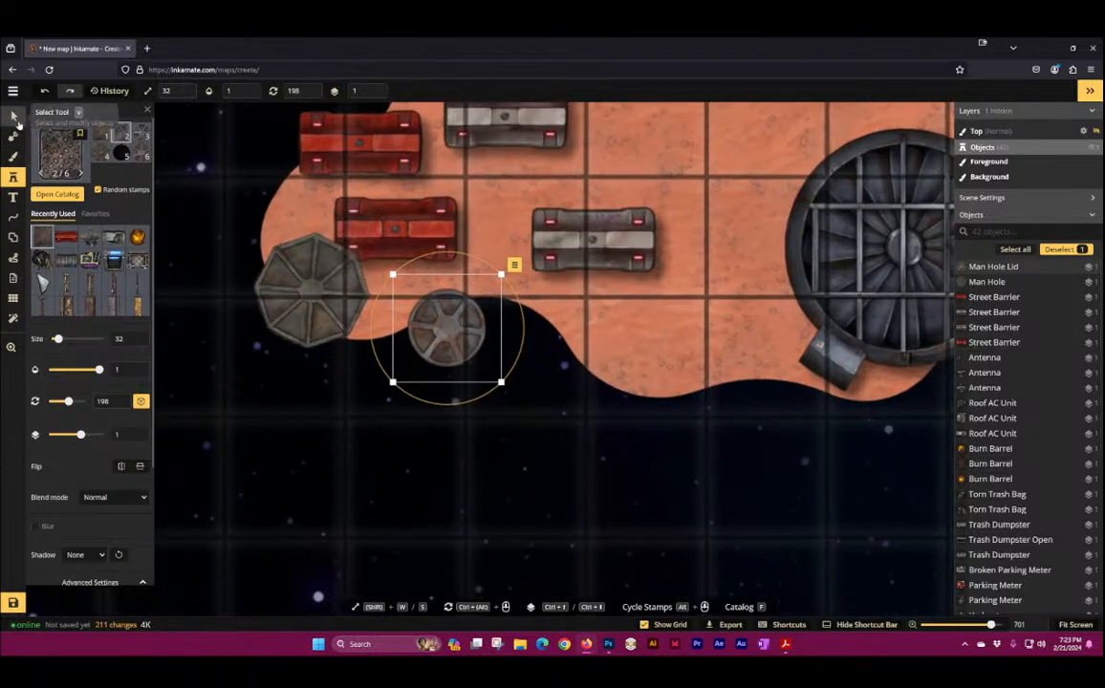
# Step: Choose the grate stamps from the City pack and place both variants end to end, east of the round manhole lid
pyautogui.click(59, 193)
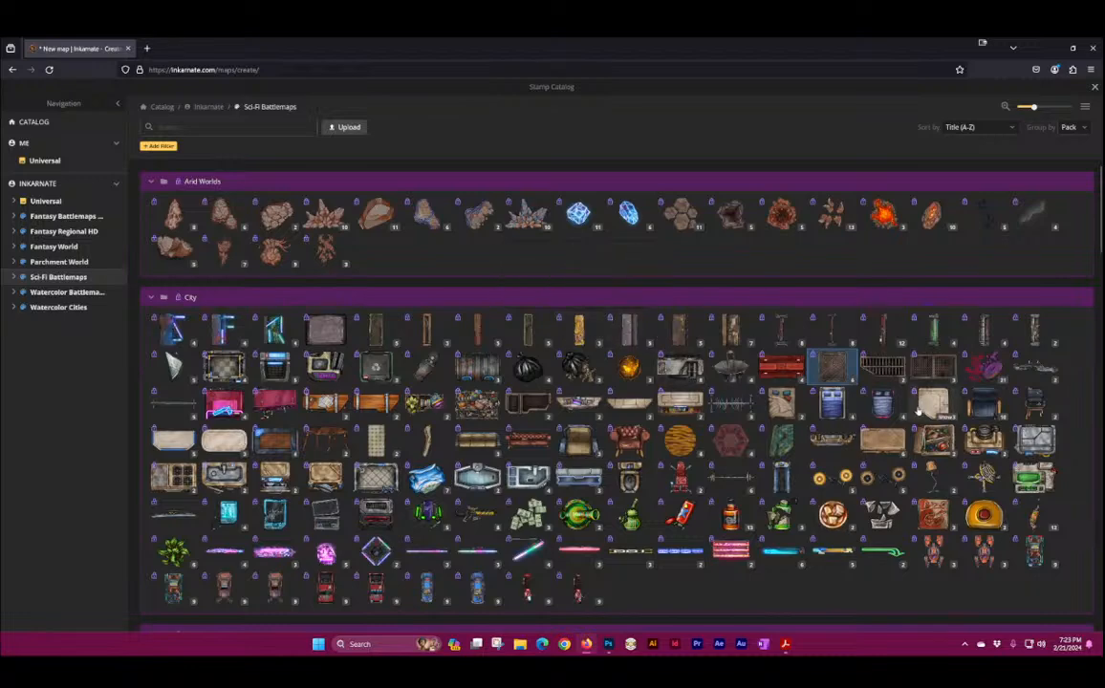
pyautogui.click(884, 370)
pyautogui.click(562, 377)
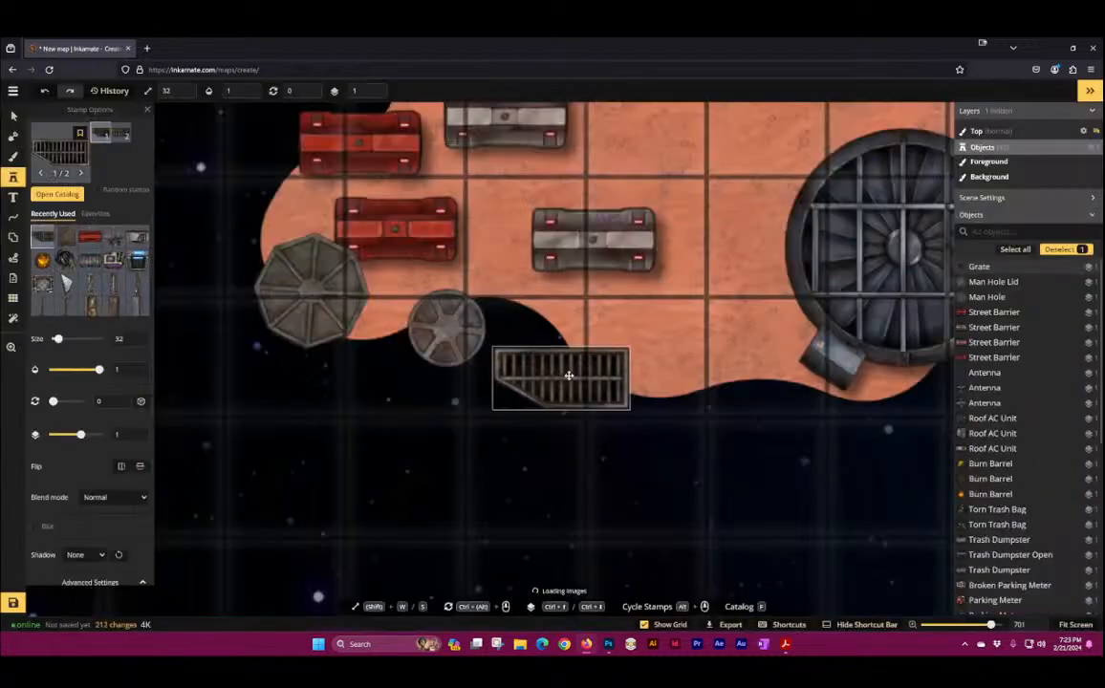
pyautogui.click(120, 133)
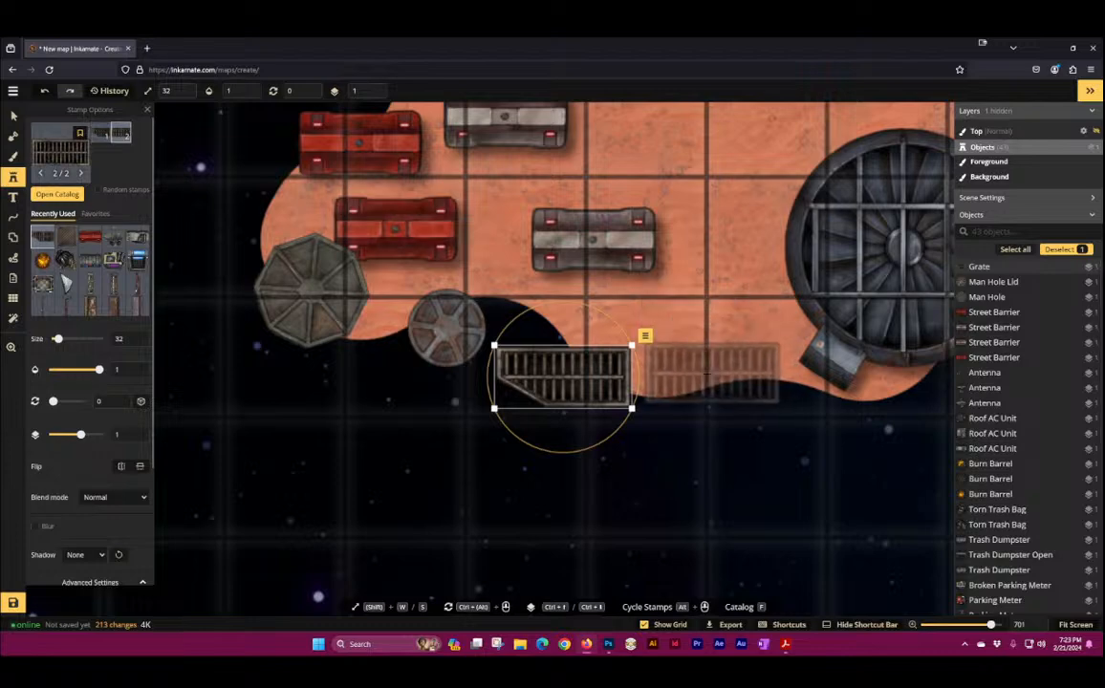
pyautogui.click(697, 376)
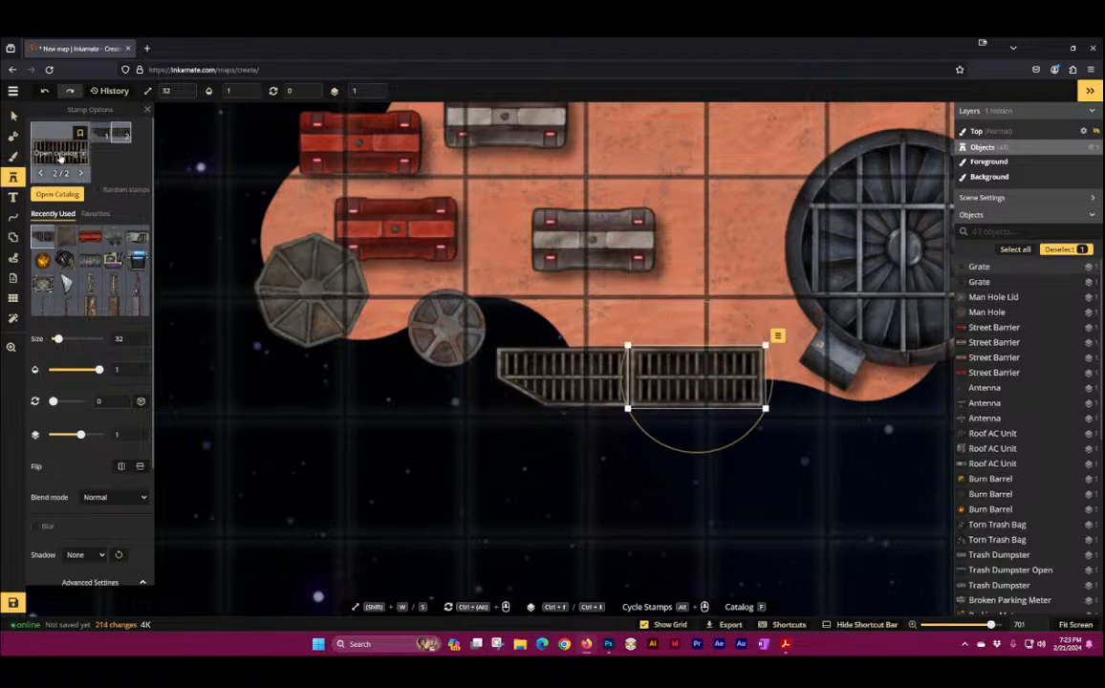
# Step: Choose the trench grate stamps from the City pack and place a double-panel grate in the empty space south of the manhole covers
pyautogui.press('f')
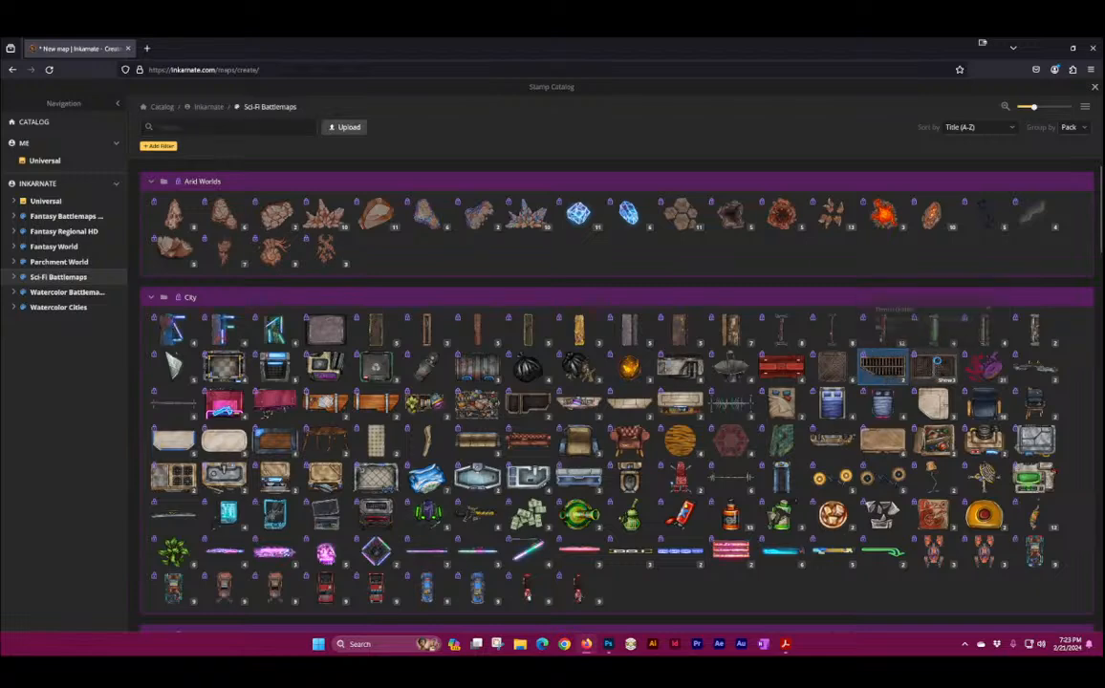
pyautogui.click(929, 374)
pyautogui.click(381, 482)
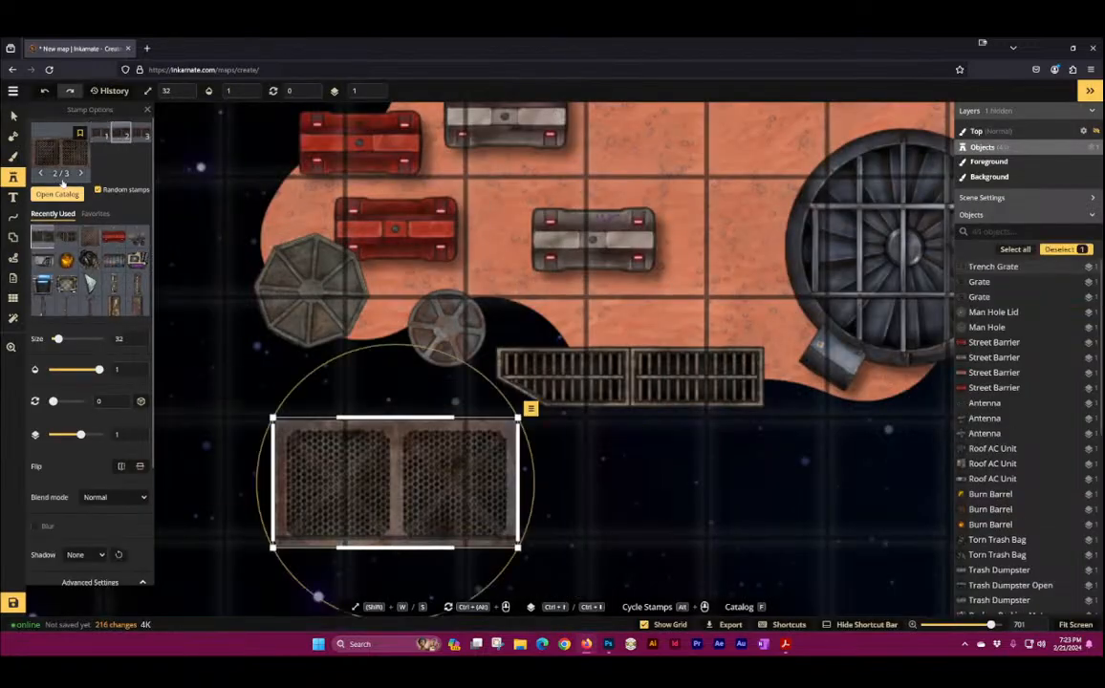
# Step: Choose the graffiti stamps from the City pack and place two different designs on the sand between the grey barriers and the burn barrels
pyautogui.press('f')
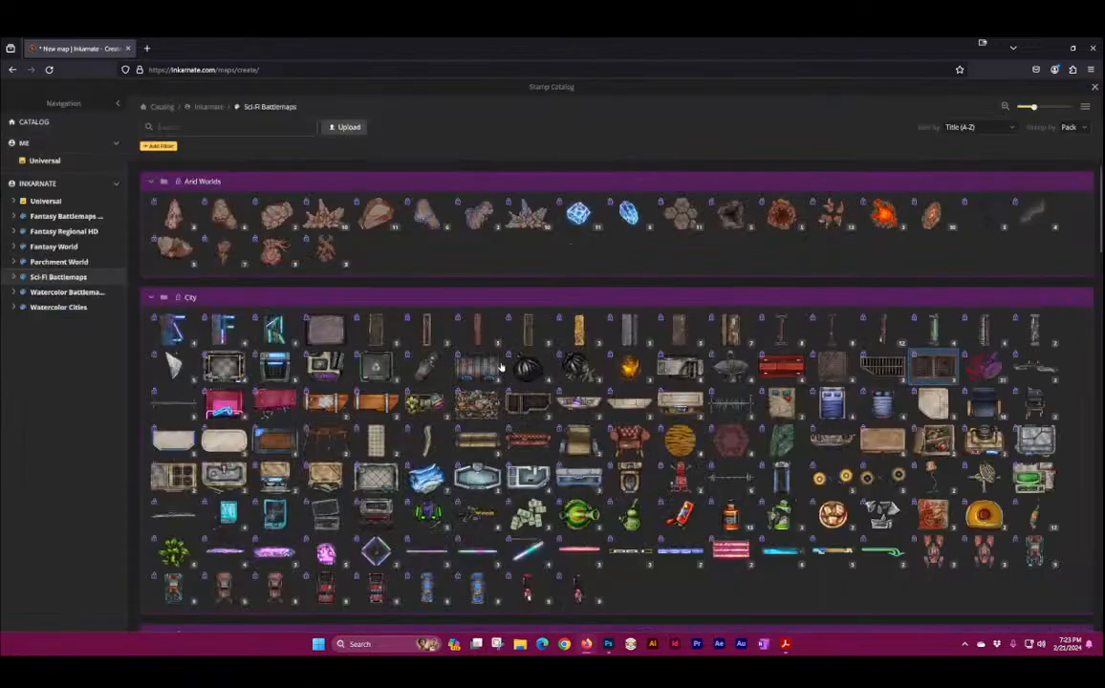
pyautogui.click(990, 369)
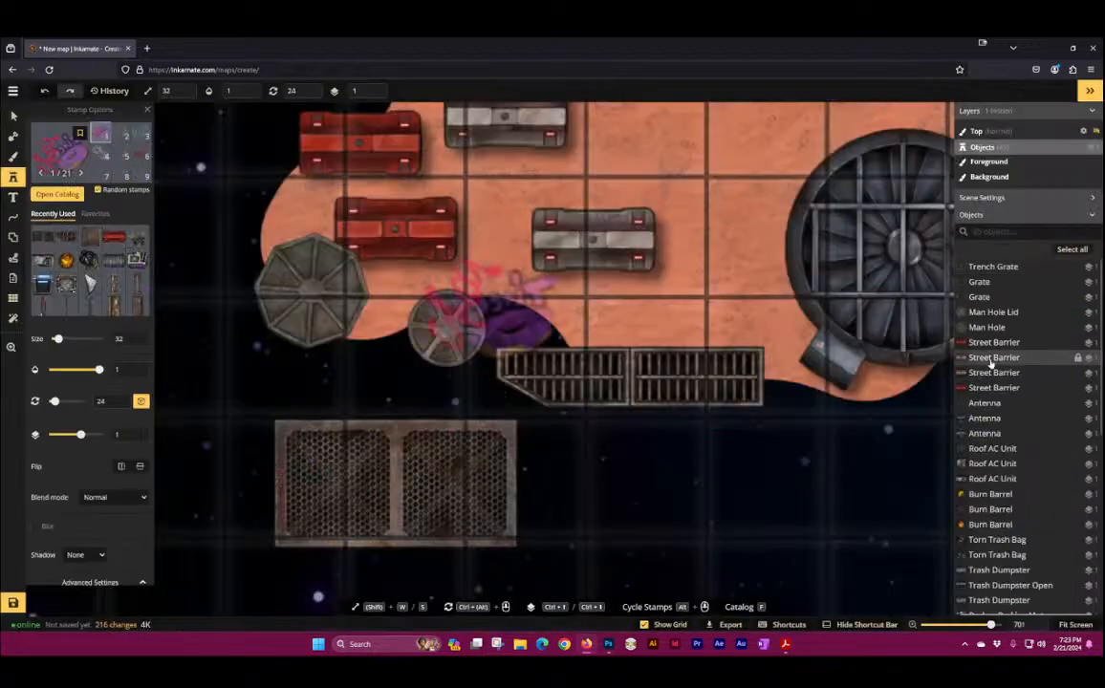
pyautogui.scroll(4, 421, 385)
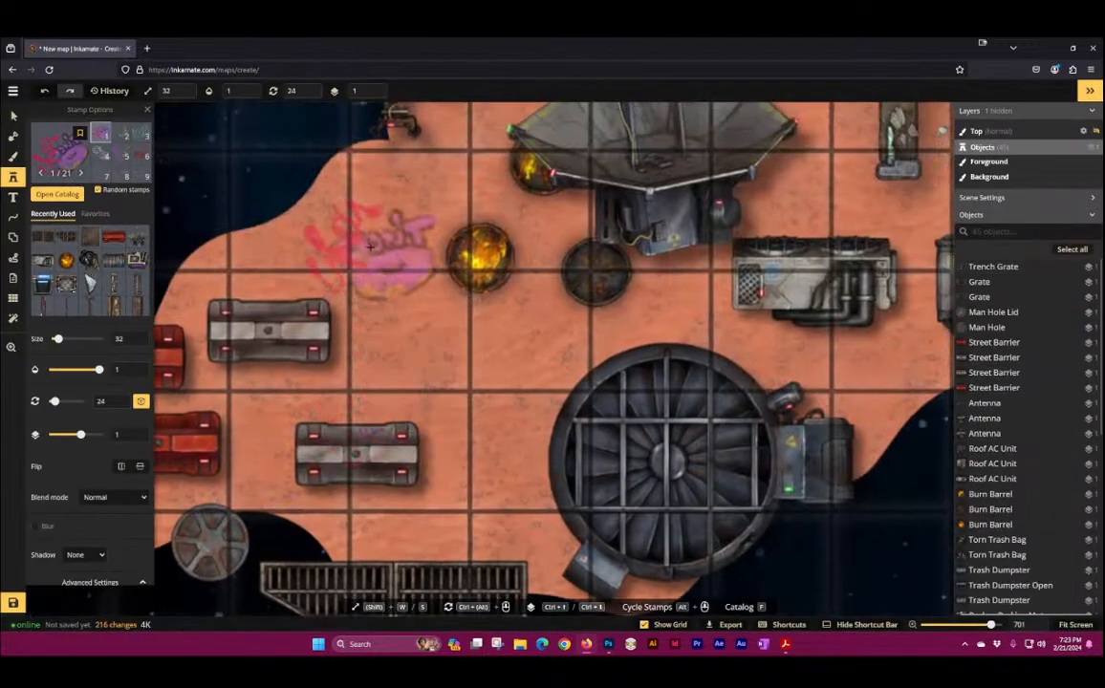
pyautogui.click(373, 245)
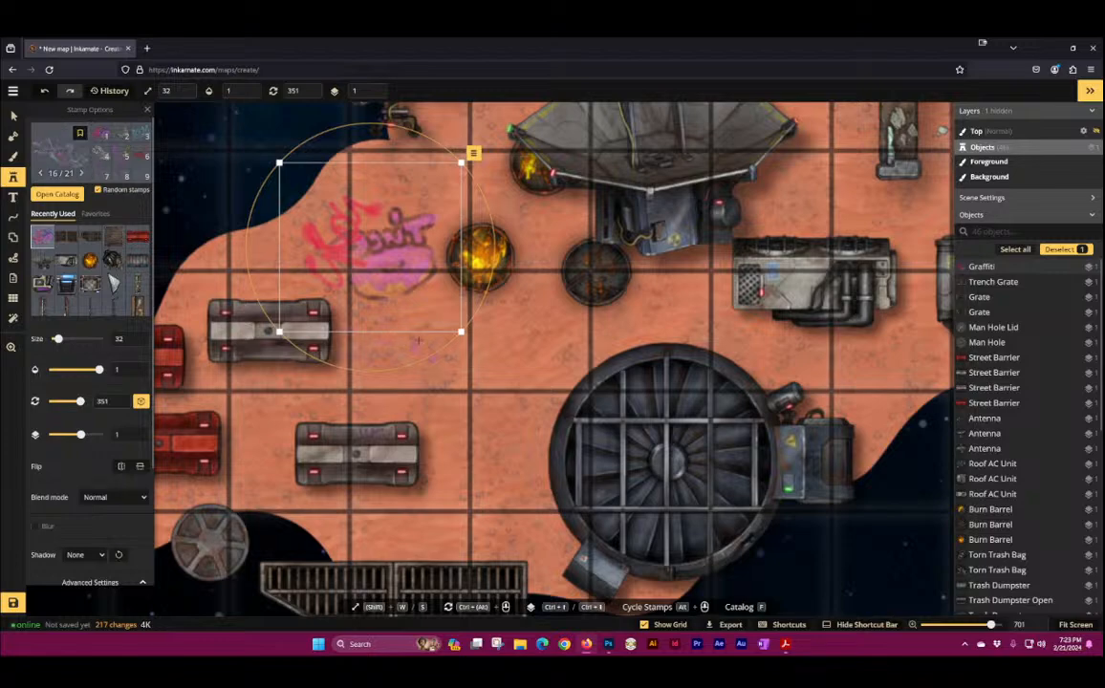
pyautogui.click(453, 377)
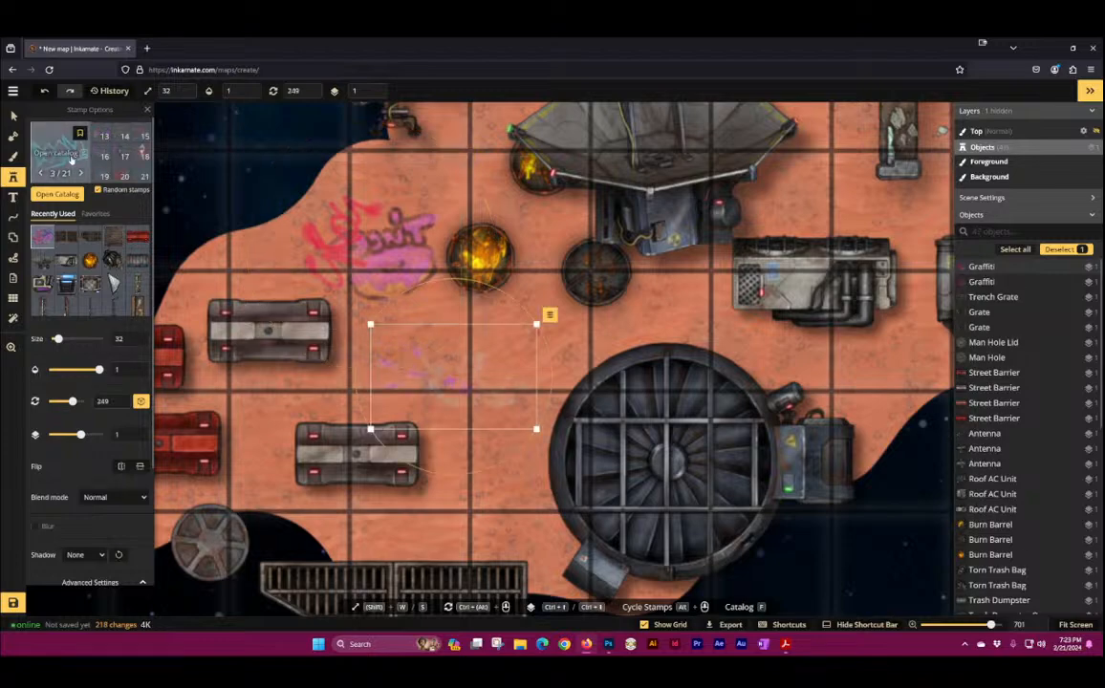
# Step: Choose the broken billboard stamps from the City pack and place both variants along the sand's northwest edge beside the graffiti
pyautogui.click(63, 153)
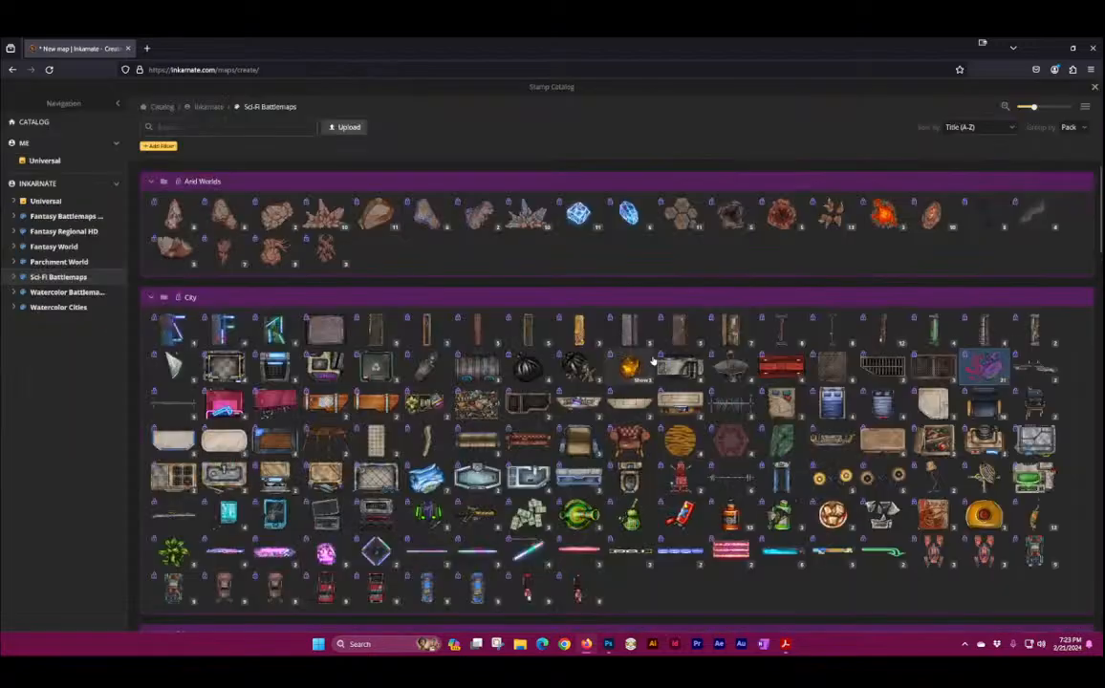
pyautogui.click(1045, 372)
pyautogui.click(297, 161)
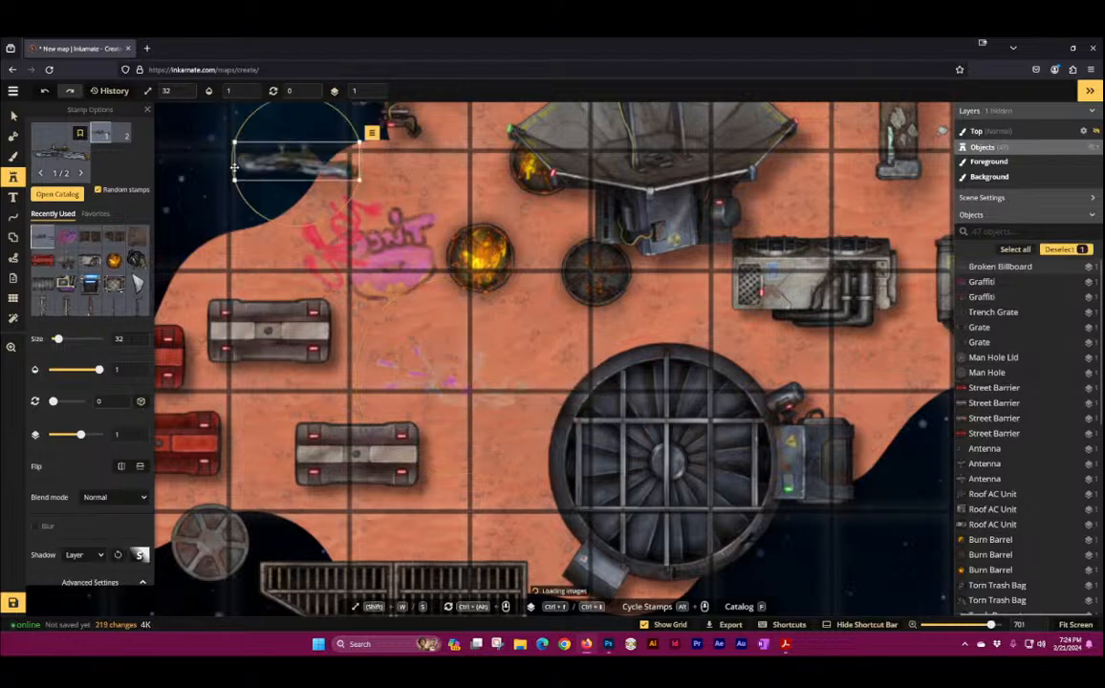
pyautogui.click(236, 252)
pyautogui.moveTo(449, 381); pyautogui.dragTo(679, 407)
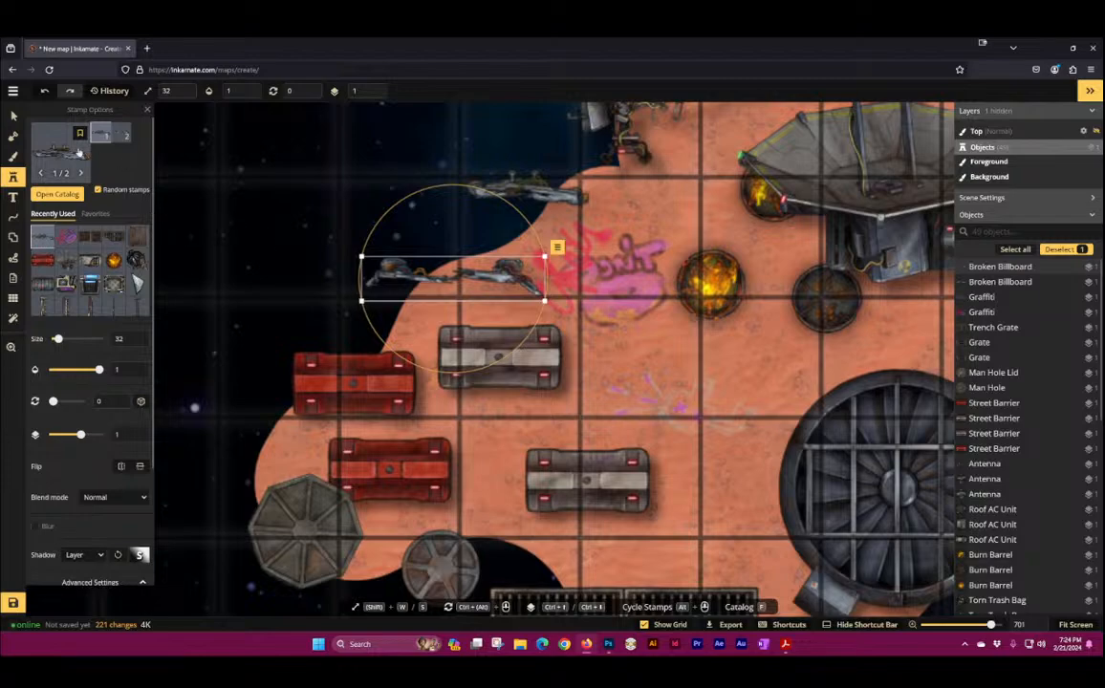
# Step: Choose the metal railing street barriers from the City pack and place an intact and a broken one in the empty space west of the sand
pyautogui.click(59, 135)
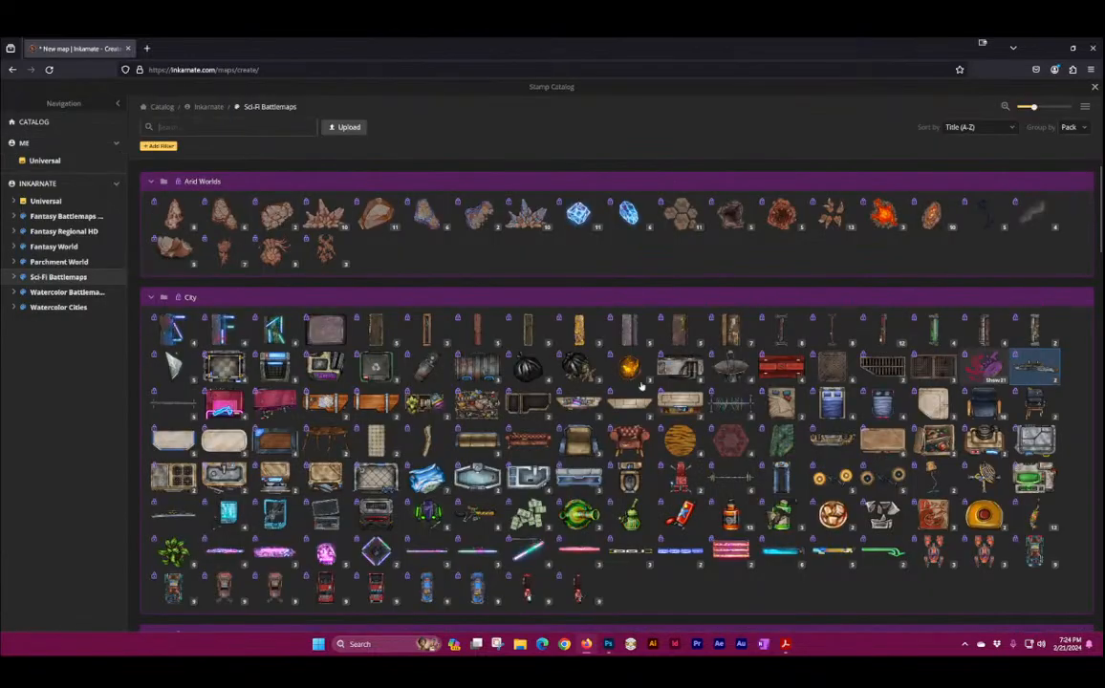
pyautogui.click(173, 405)
pyautogui.moveTo(308, 344); pyautogui.dragTo(620, 290)
pyautogui.click(458, 220)
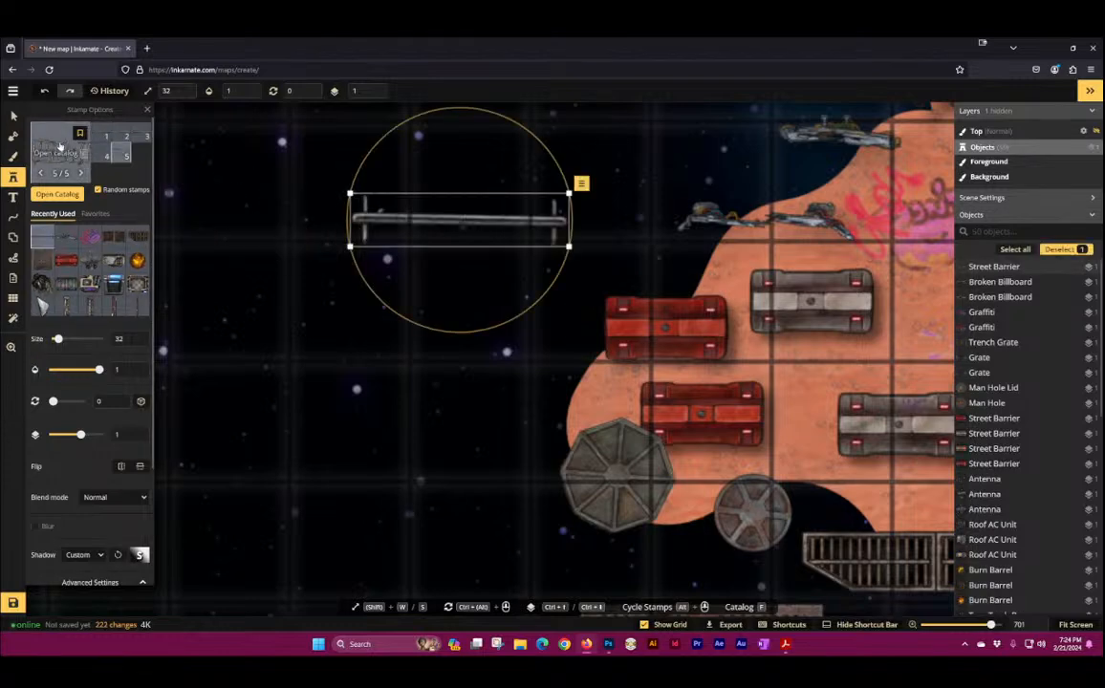
pyautogui.click(295, 330)
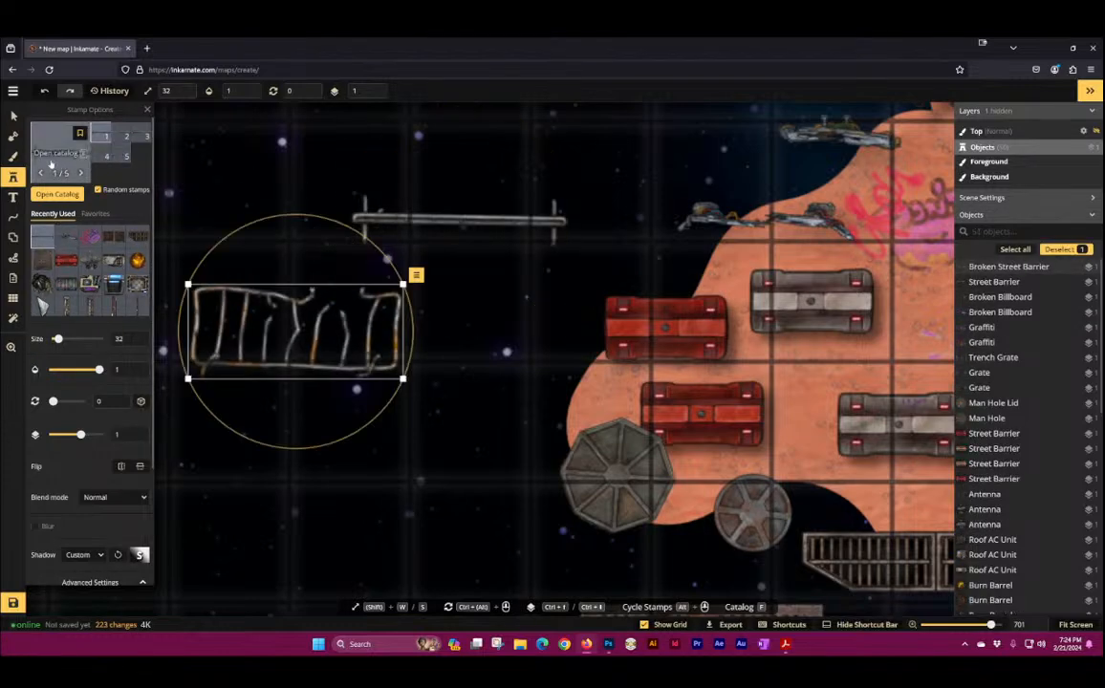
# Step: Choose the vending machine stamps from the City pack and place a pink, a green and a dark drinks machine near the broken railing
pyautogui.click(51, 161)
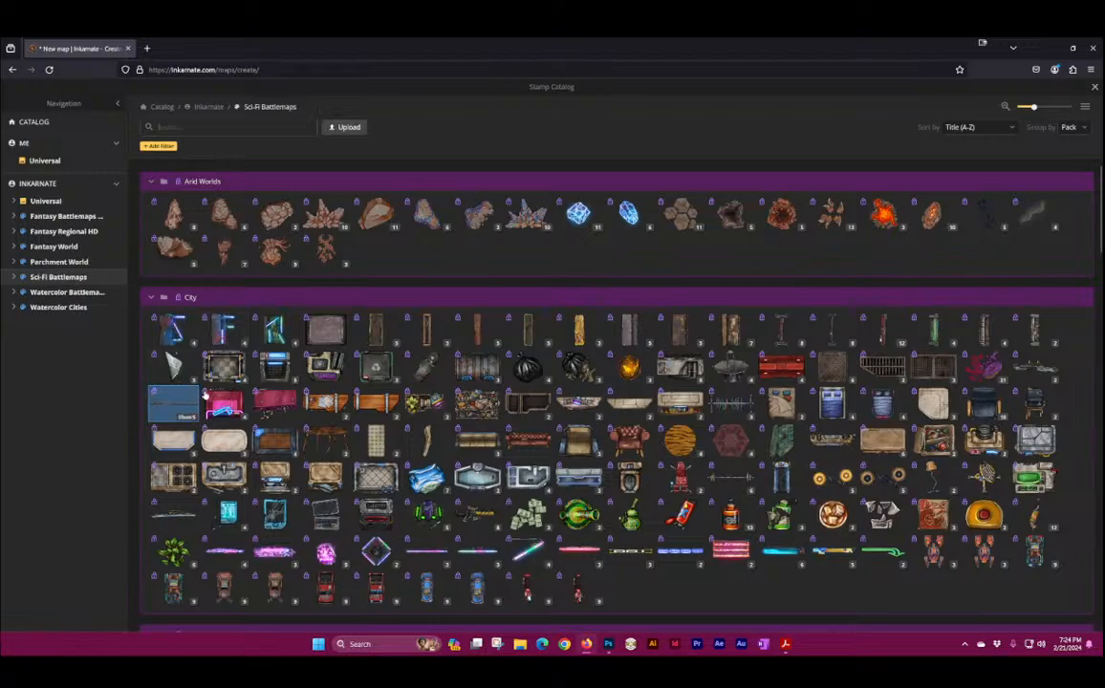
pyautogui.click(222, 409)
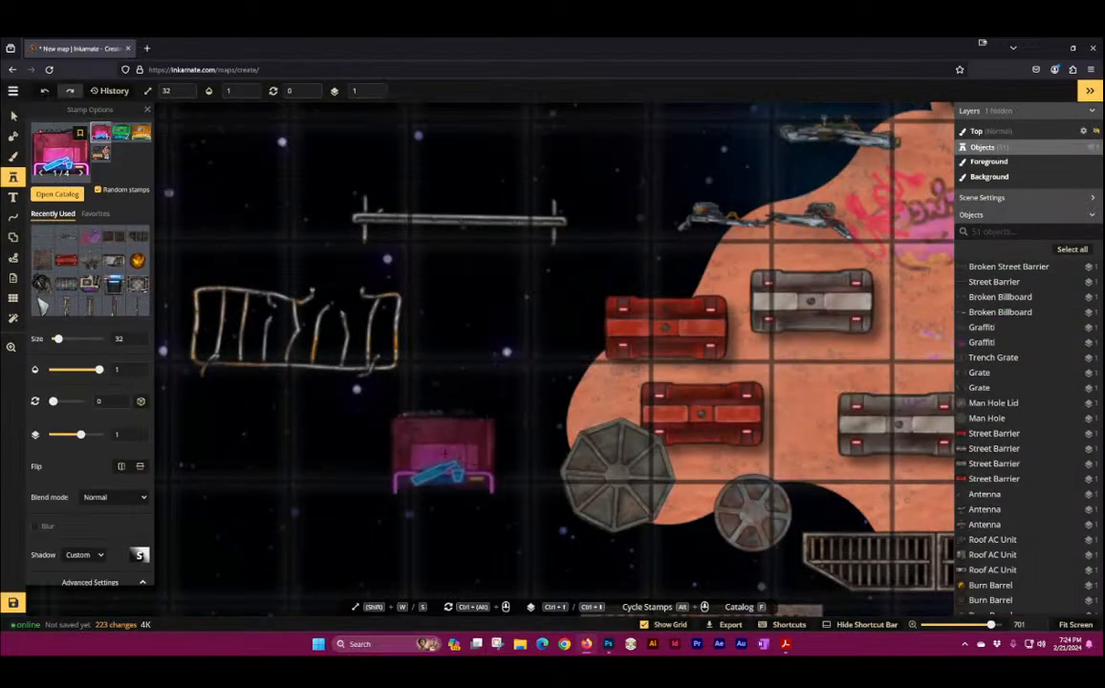
pyautogui.click(445, 451)
pyautogui.click(500, 324)
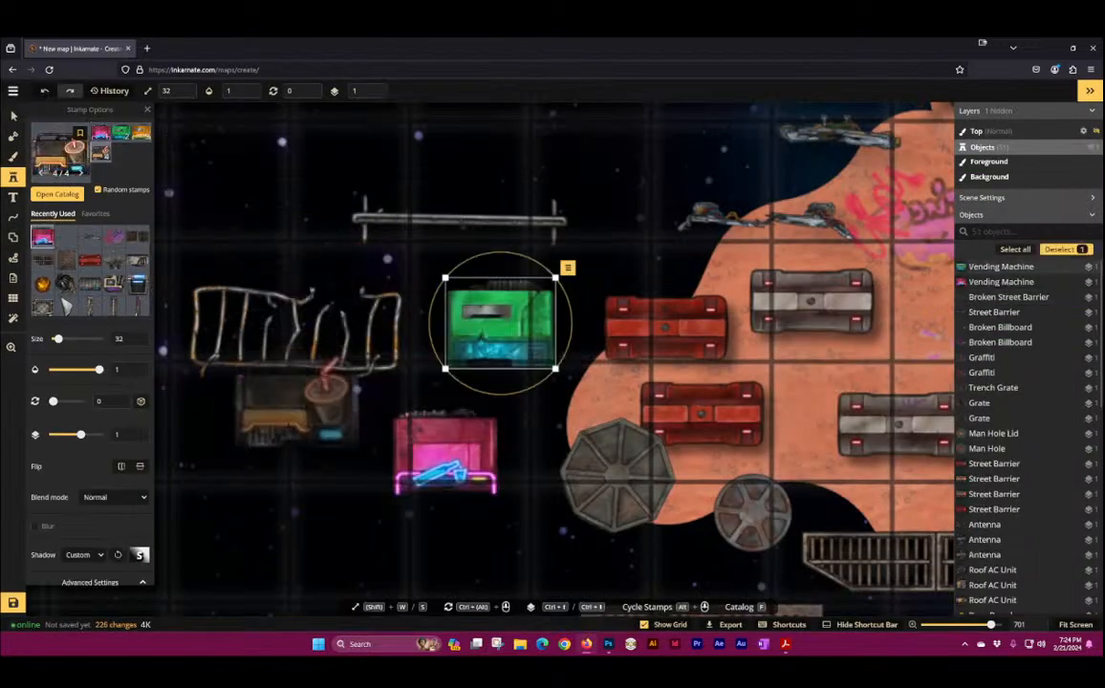
pyautogui.click(308, 432)
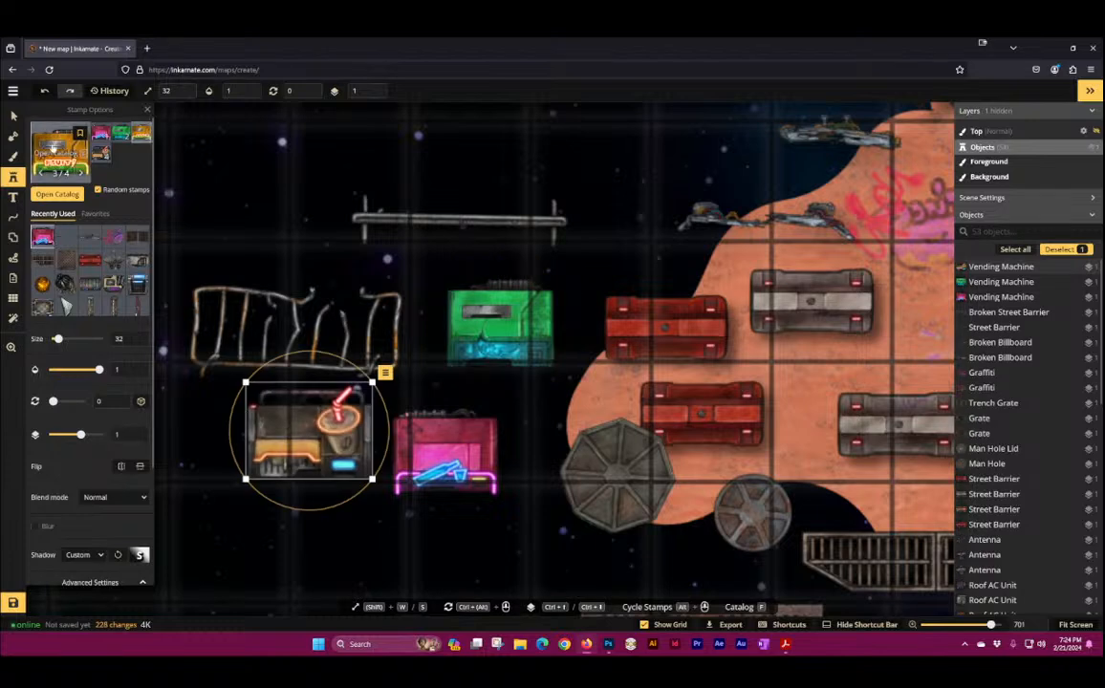
# Step: Choose the wooden bookshelf stamps from the City pack and place a short and a long, book-filled shelf above the metal railings
pyautogui.click(59, 148)
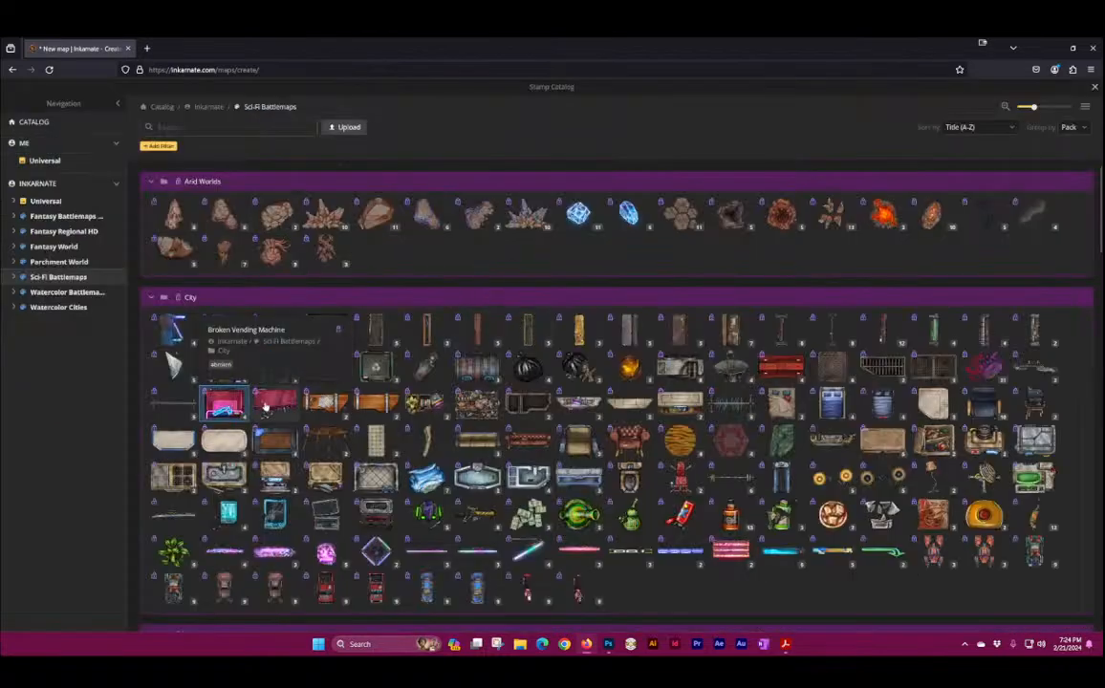
pyautogui.click(326, 402)
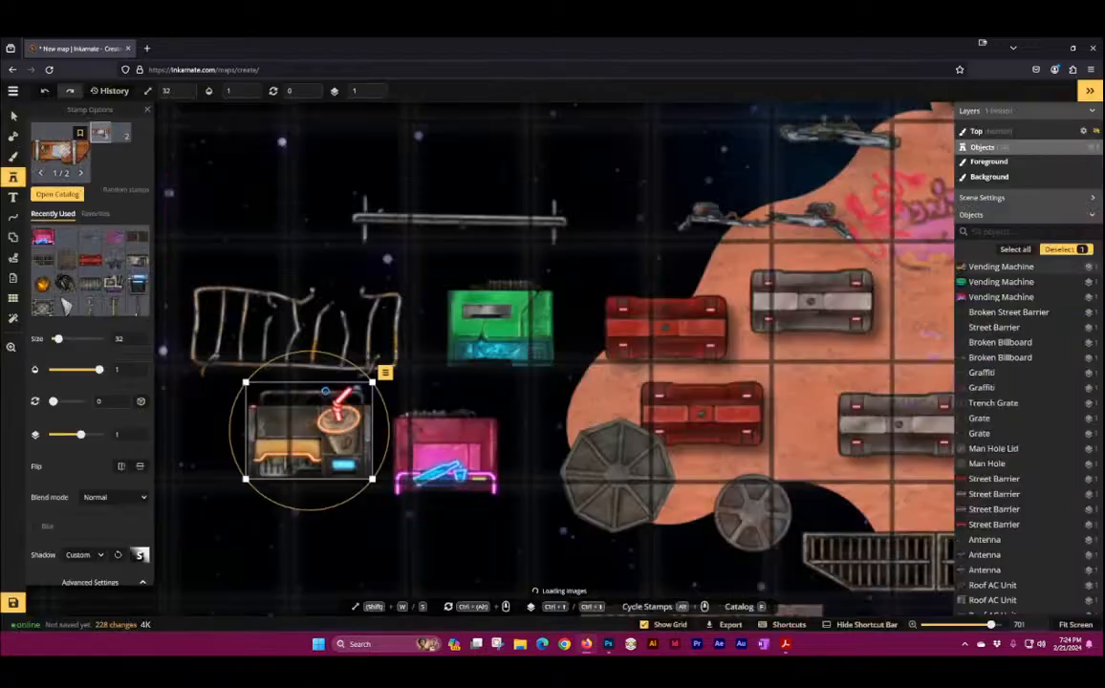
pyautogui.click(258, 172)
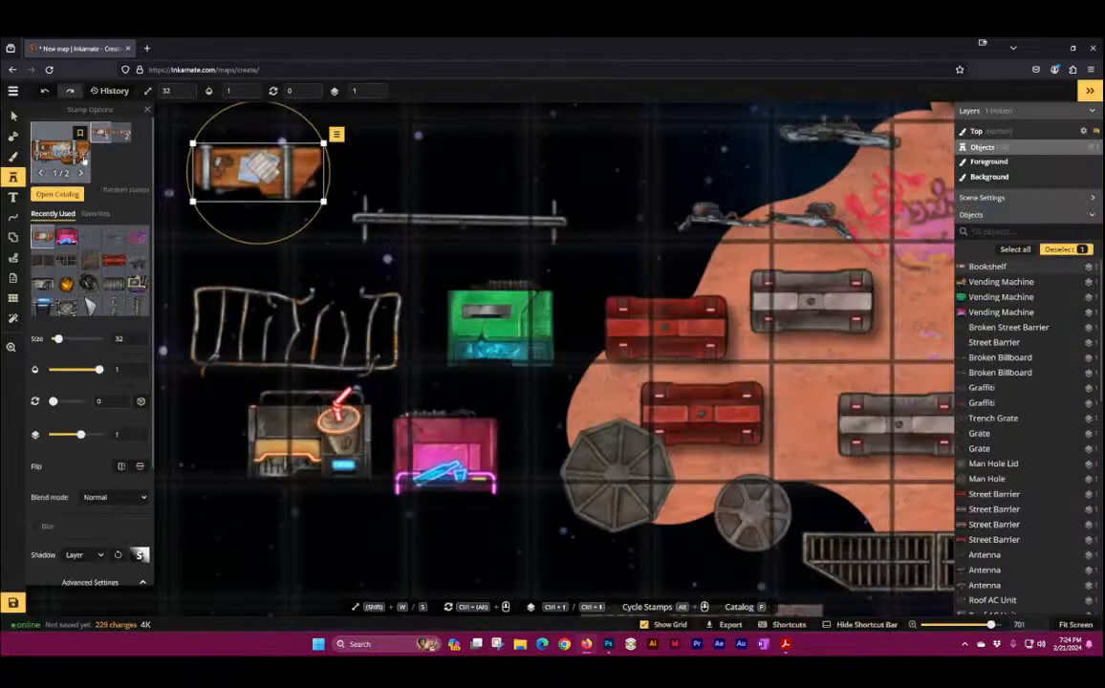
pyautogui.click(451, 141)
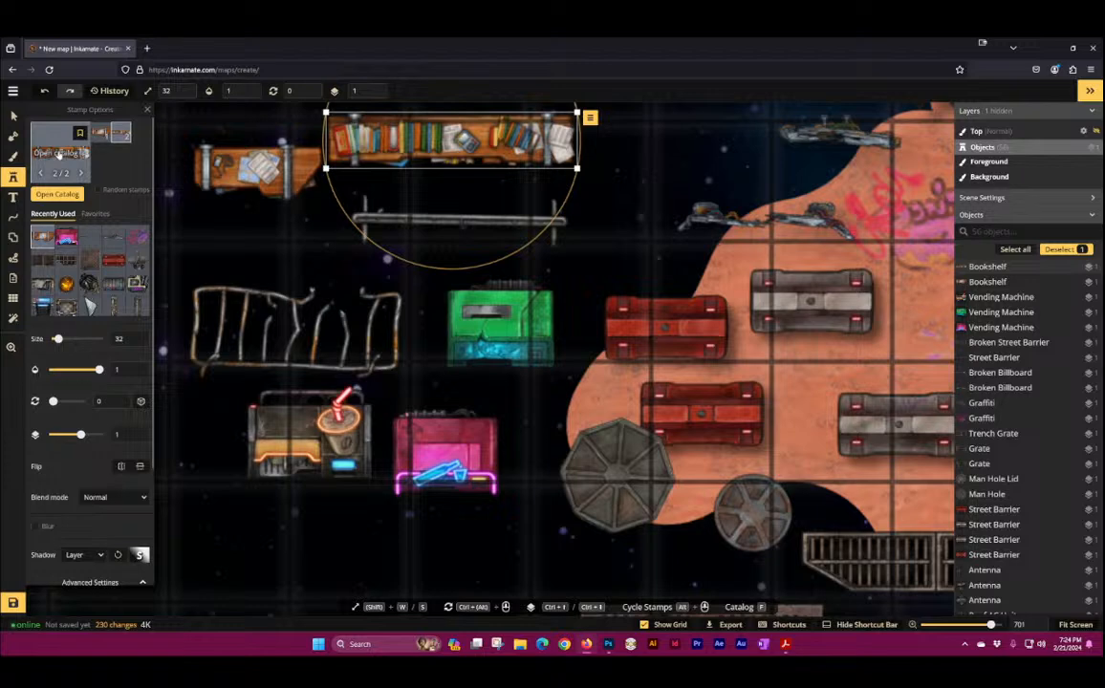
# Step: Choose the broken metal bookshelf stamp from the City pack and place it in the empty space southeast of the large fan
pyautogui.click(59, 153)
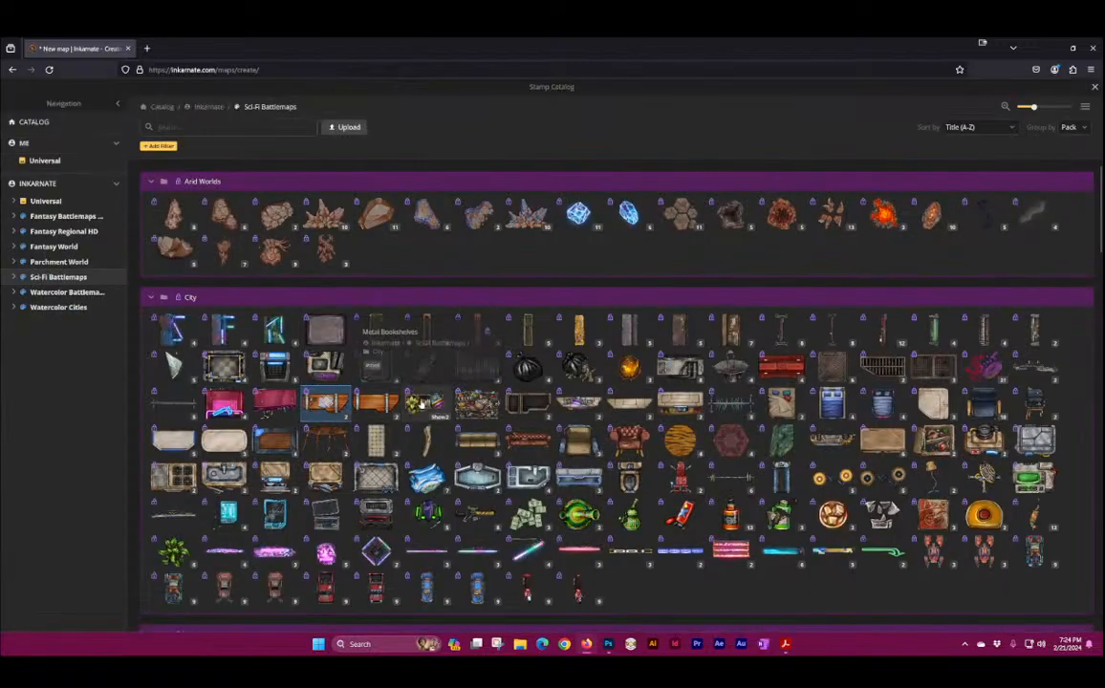
pyautogui.click(489, 401)
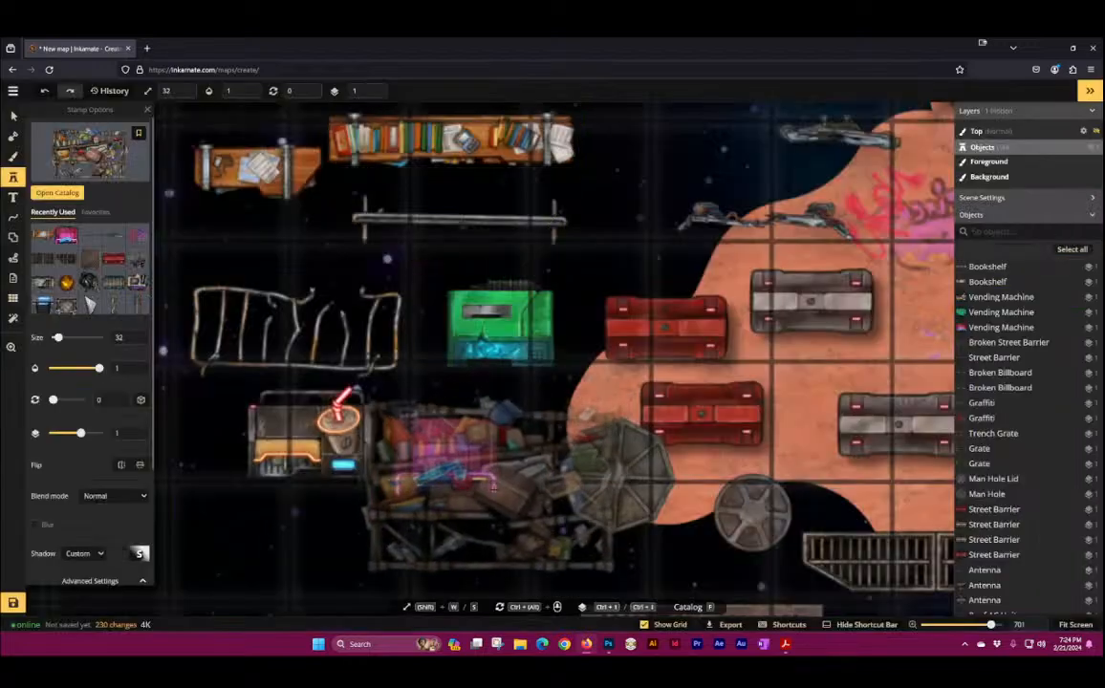
pyautogui.moveTo(749, 445)
pyautogui.mouseDown()
pyautogui.moveTo(83, 267)
pyautogui.moveTo(24, 240)
pyautogui.mouseUp()
pyautogui.click(13, 237)
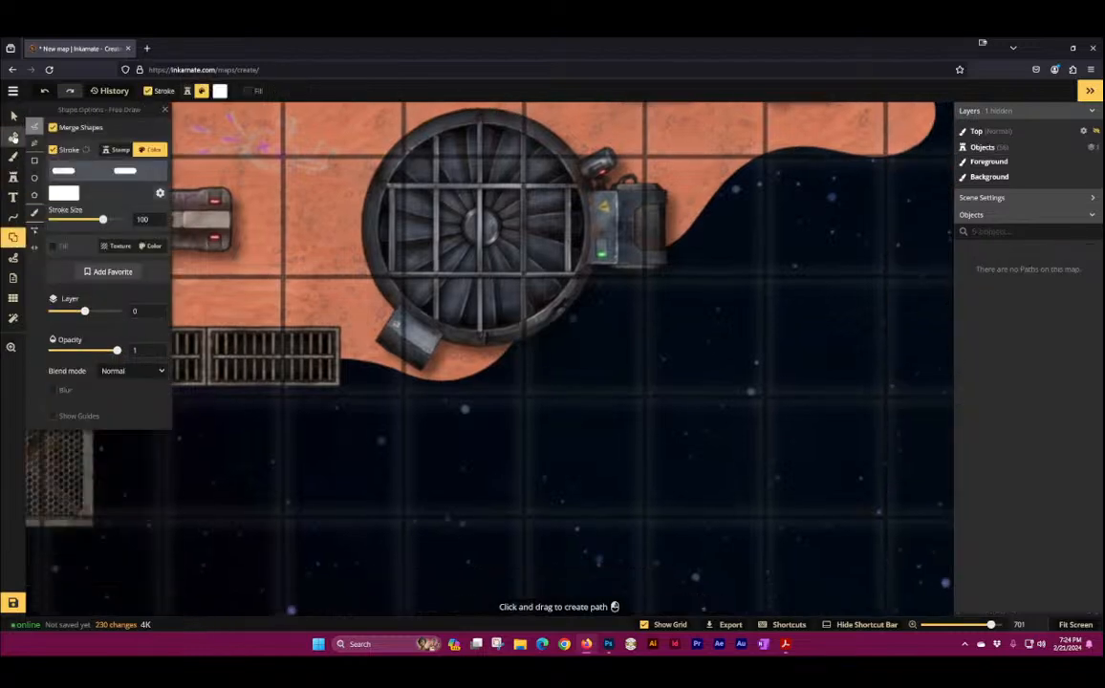
pyautogui.click(13, 137)
pyautogui.click(14, 178)
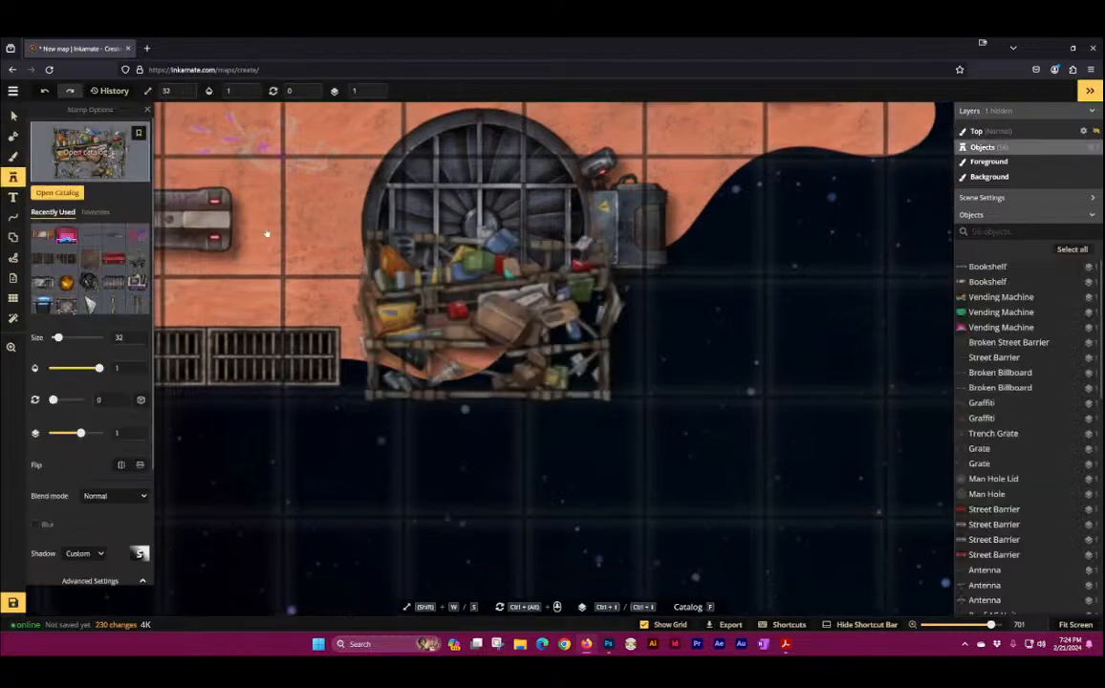
pyautogui.press('f')
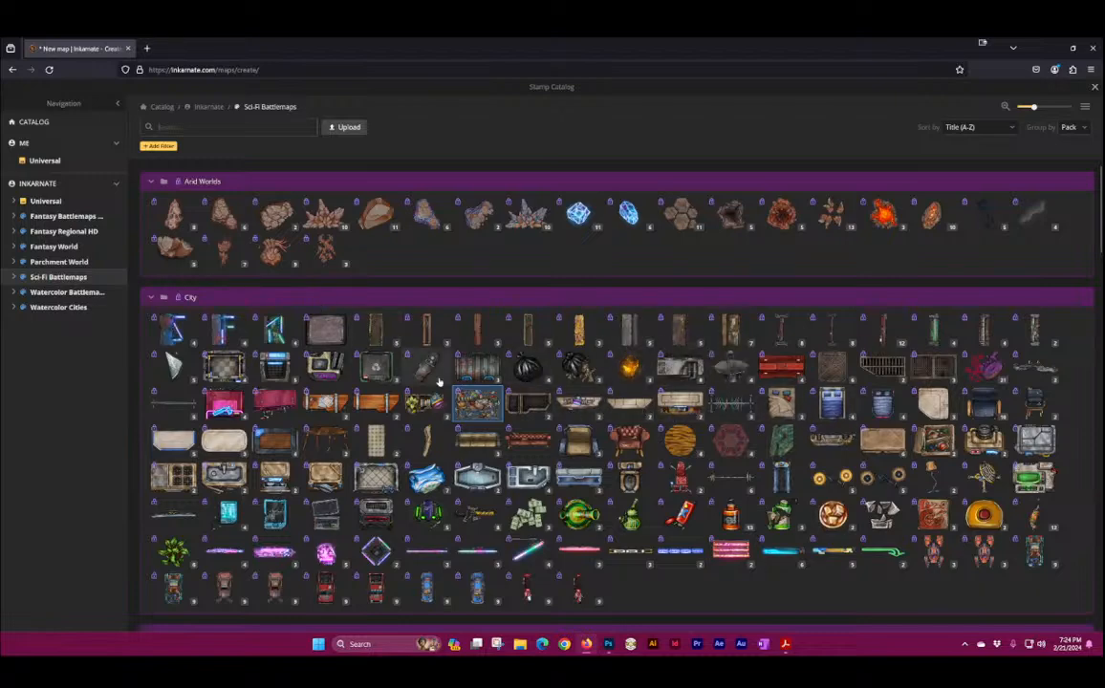
pyautogui.click(471, 404)
pyautogui.click(646, 466)
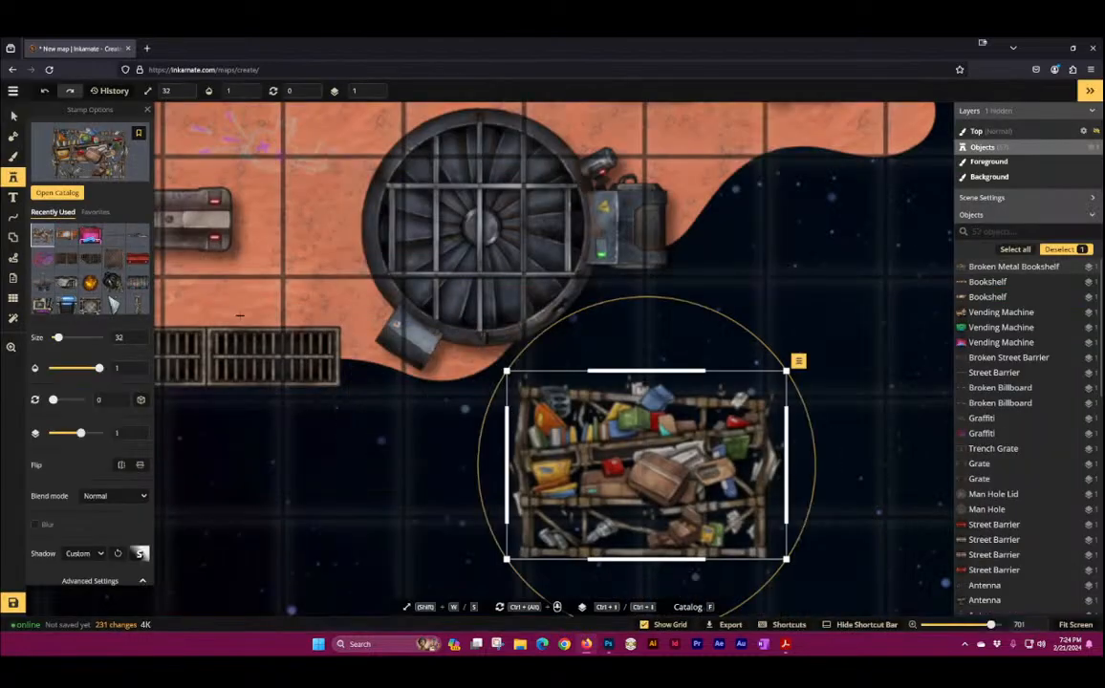
# Step: Choose the empty metal bookshelf stamps from the City pack and place a short and a long one above the broken metal bookshelf
pyautogui.click(86, 149)
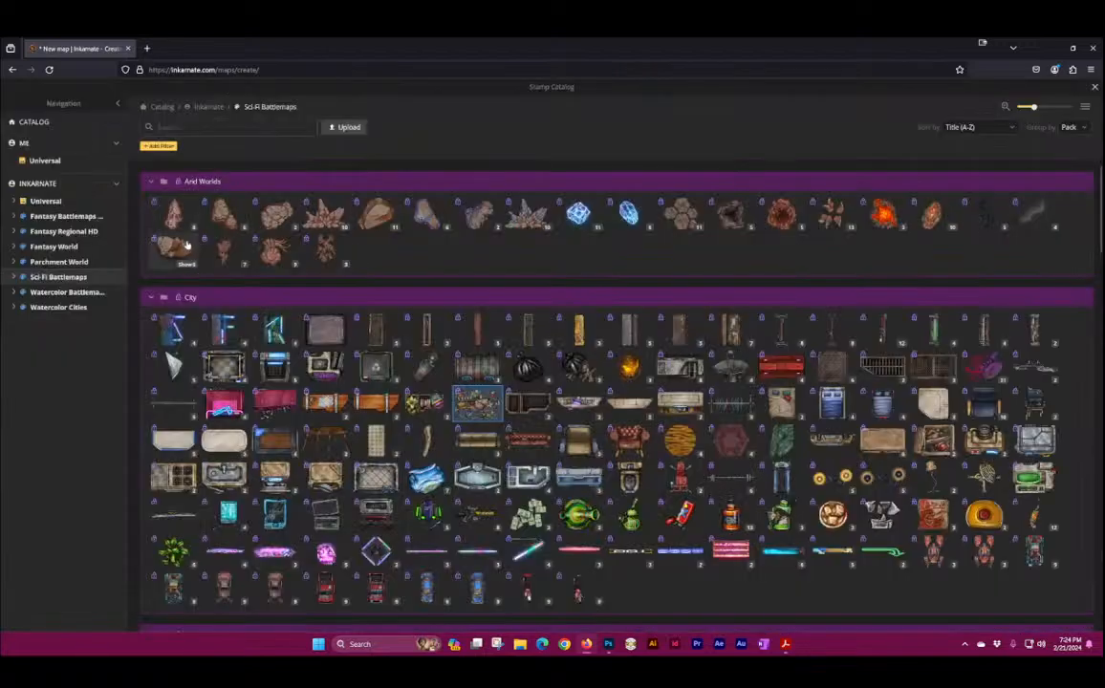
pyautogui.click(541, 401)
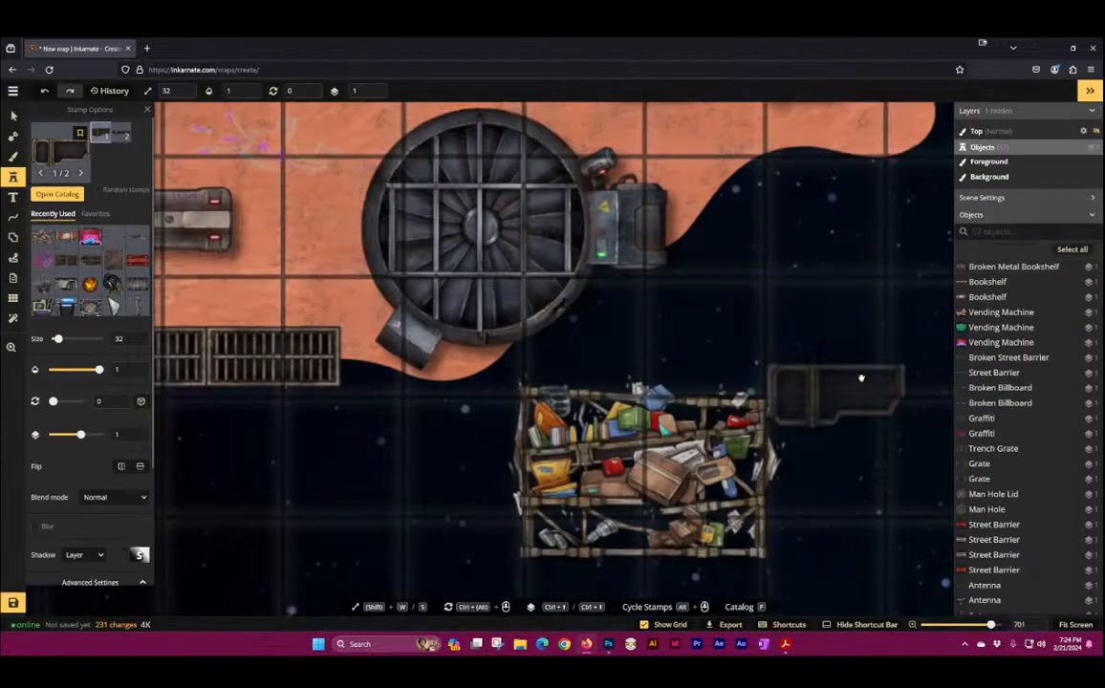
pyautogui.click(744, 308)
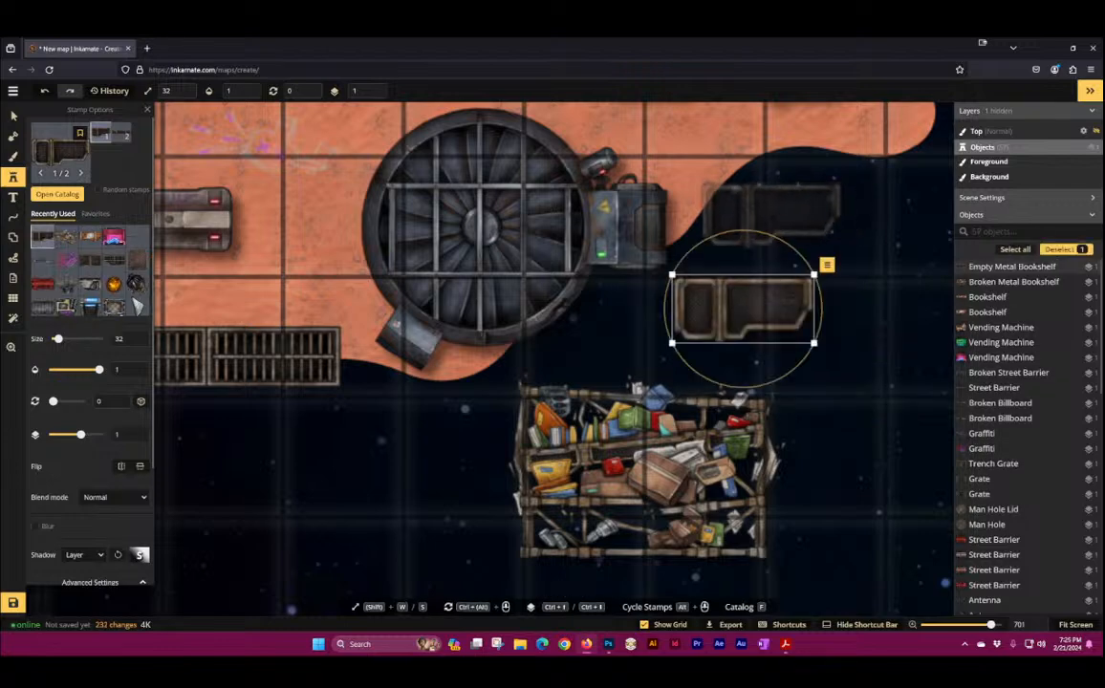
pyautogui.click(119, 134)
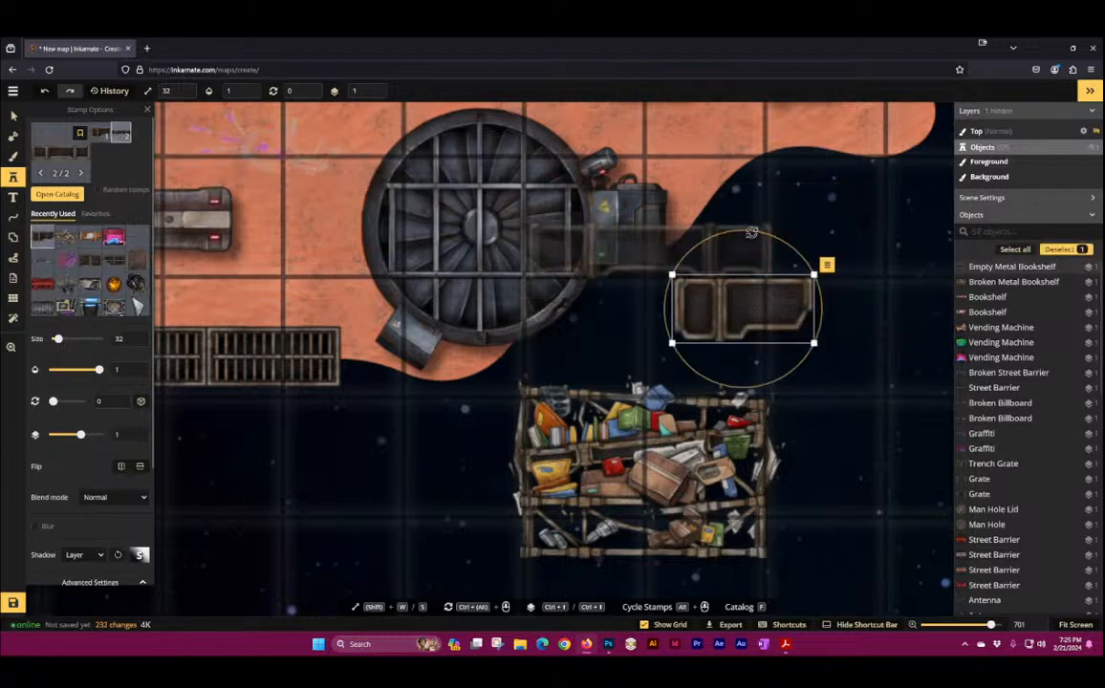
pyautogui.click(791, 180)
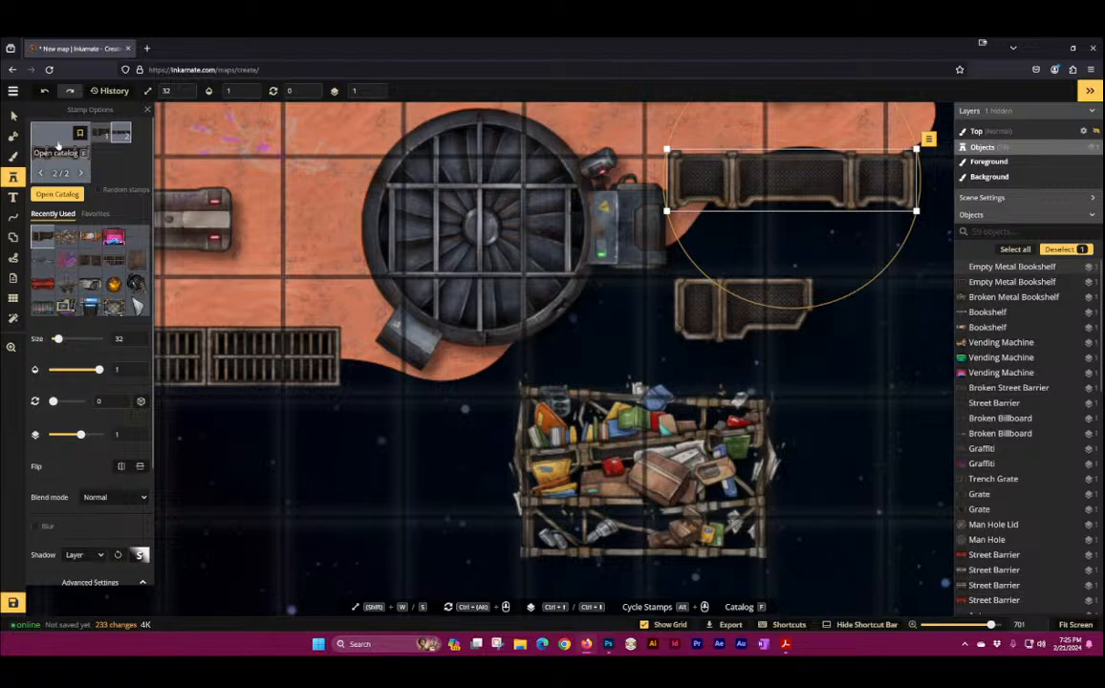
# Step: Choose the cream, book-filled bookshelf stamp from the City pack and place it below the trench grate, west of the broken metal bookshelf
pyautogui.click(57, 143)
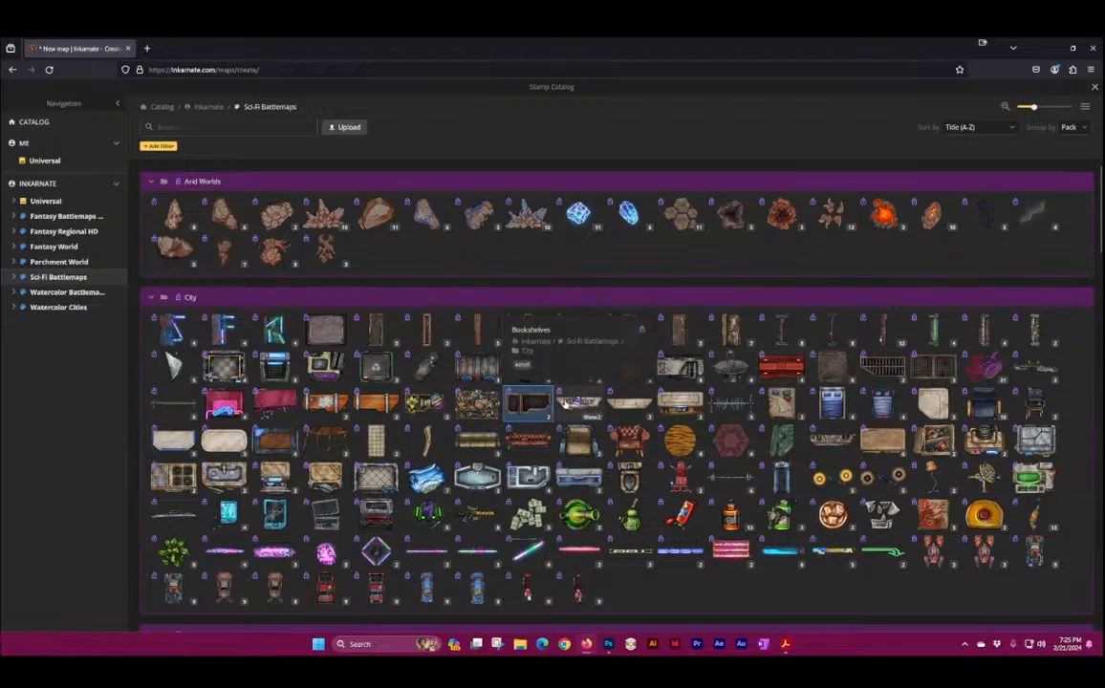
pyautogui.click(580, 403)
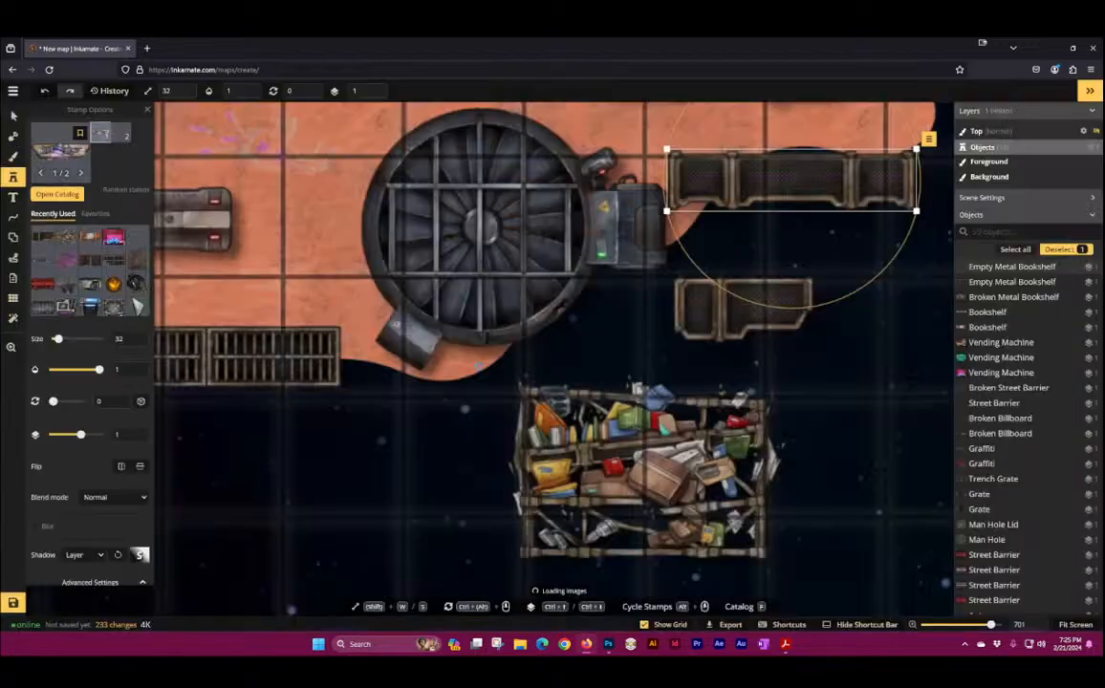
pyautogui.click(286, 474)
pyautogui.moveTo(320, 370); pyautogui.dragTo(642, 195)
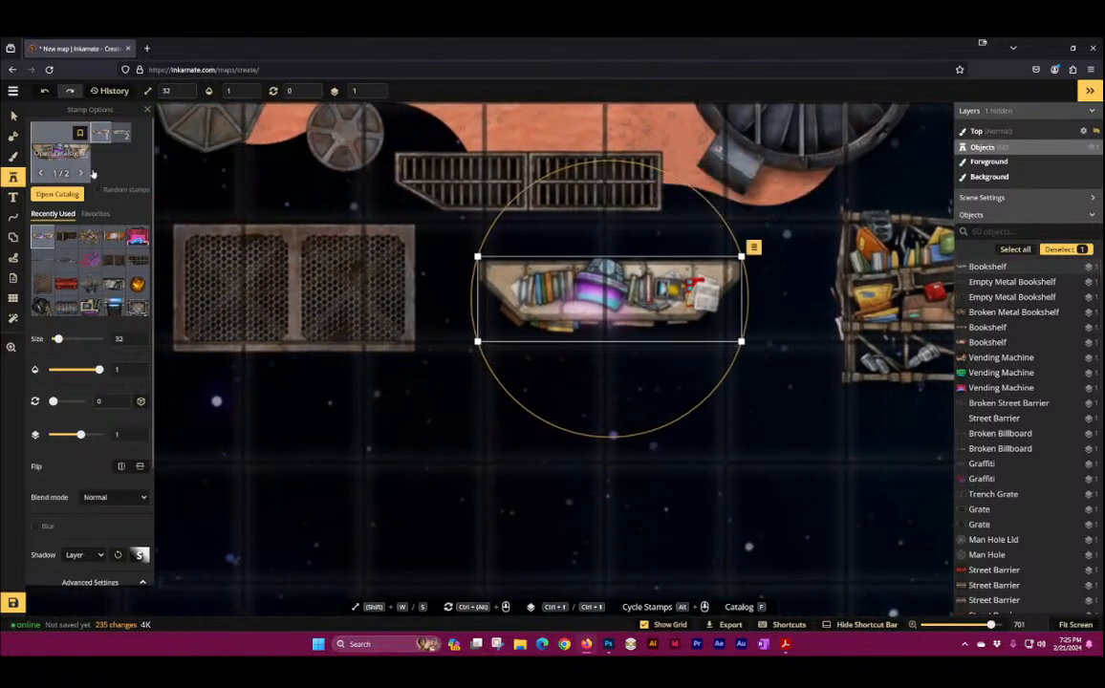
# Step: Choose the cream wardrobe stamp from the City pack and place it below the rusty mesh grate
pyautogui.click(93, 174)
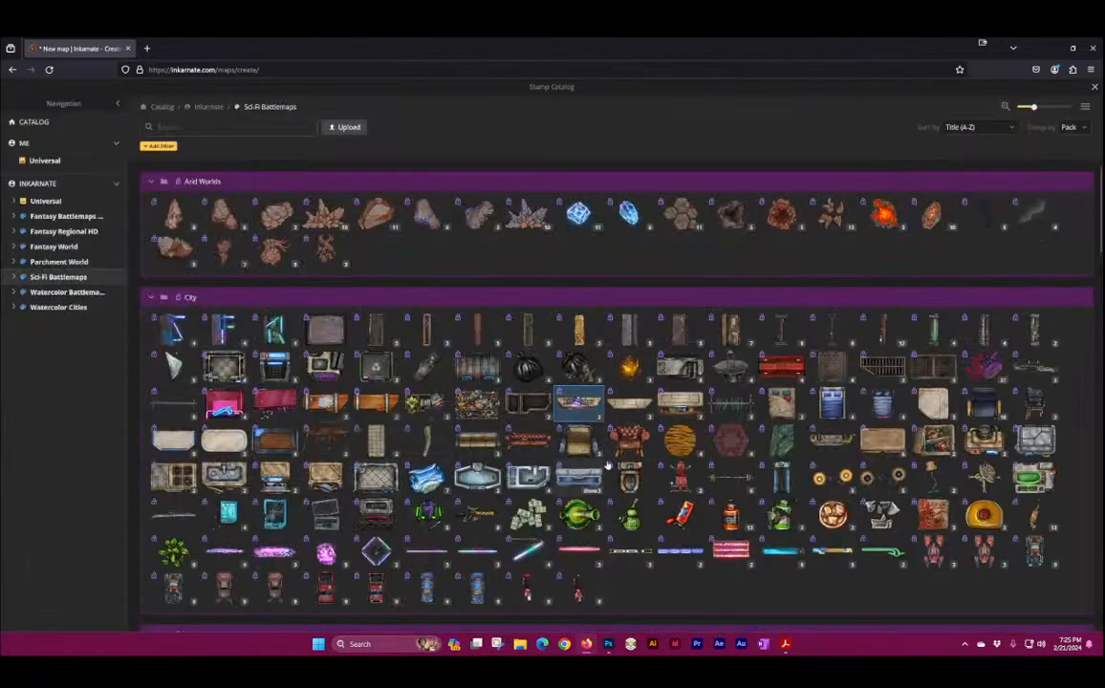
pyautogui.click(689, 405)
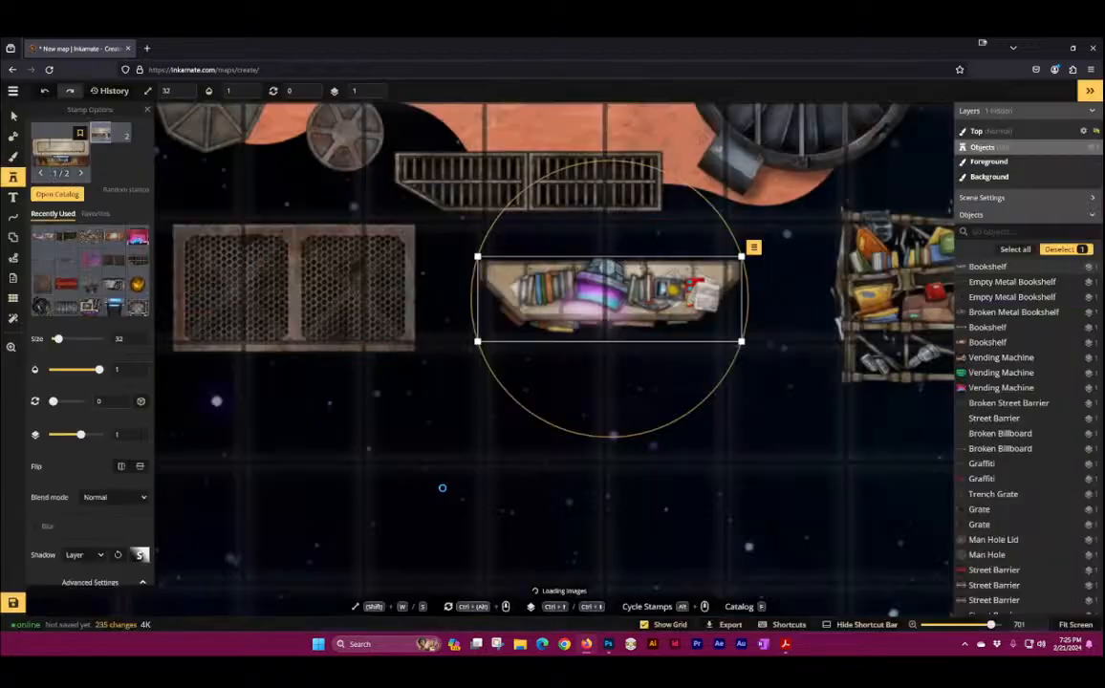
pyautogui.click(331, 433)
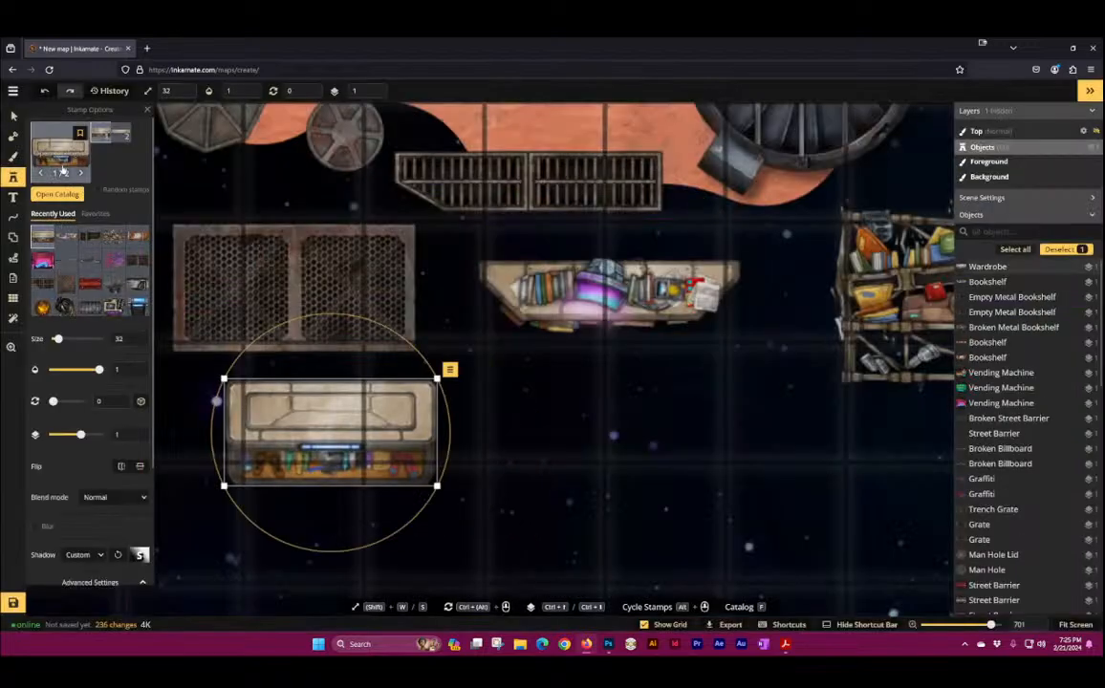
# Step: Choose the blue double bed stamps from the City pack and place a made and a messy bed east of the wardrobe
pyautogui.click(59, 151)
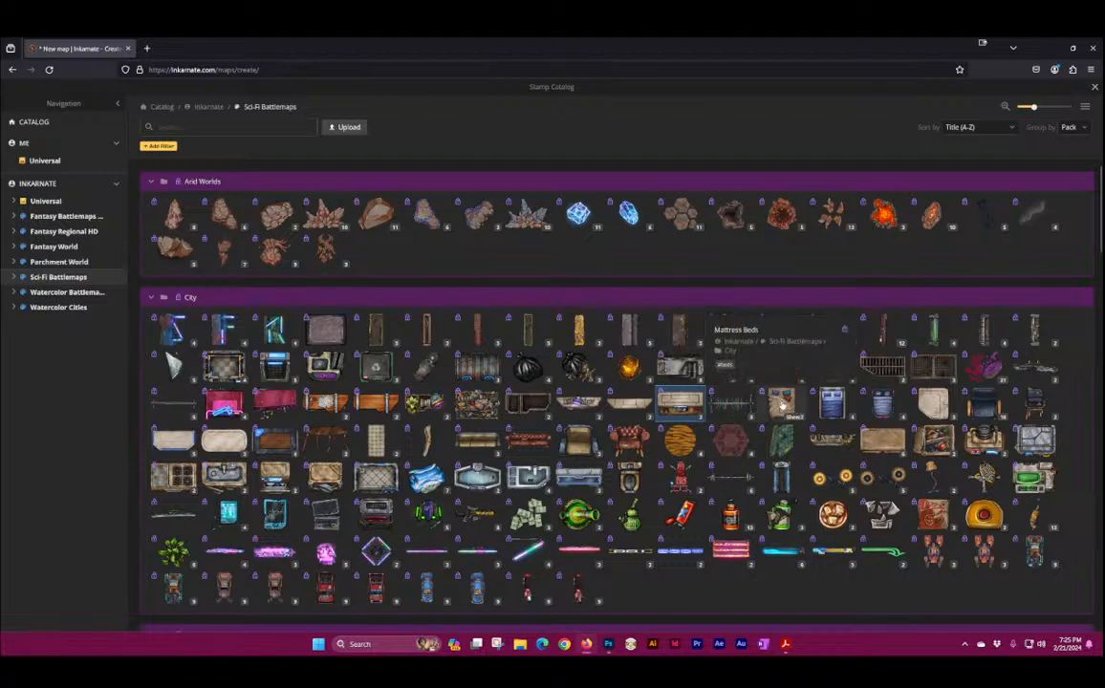
pyautogui.click(881, 405)
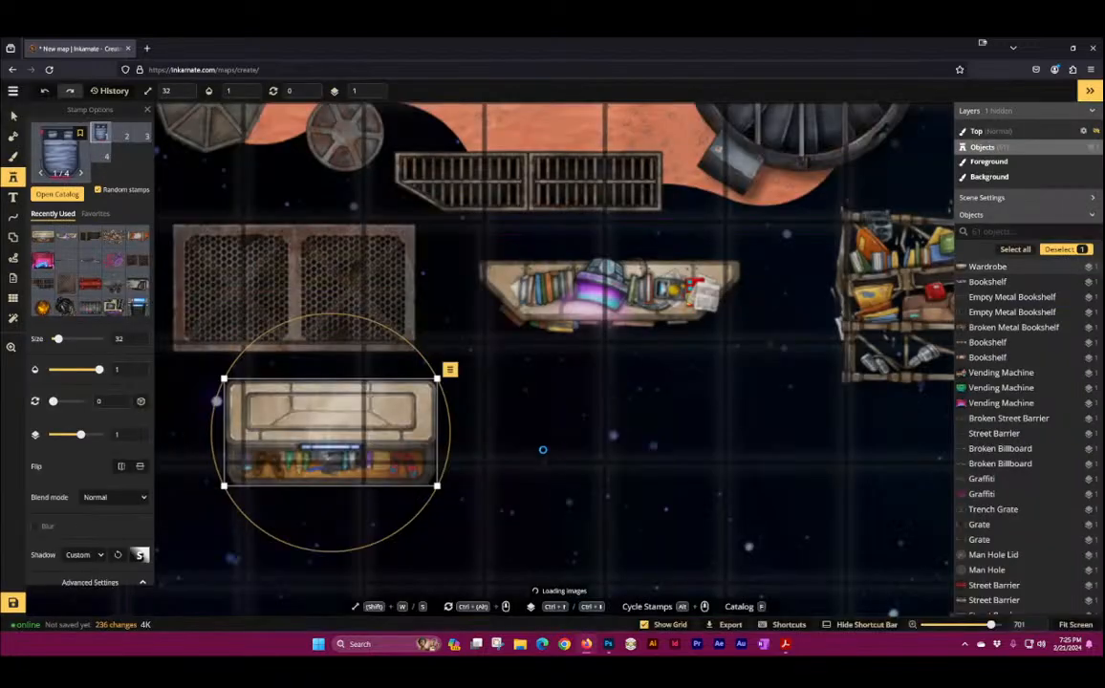
pyautogui.click(712, 466)
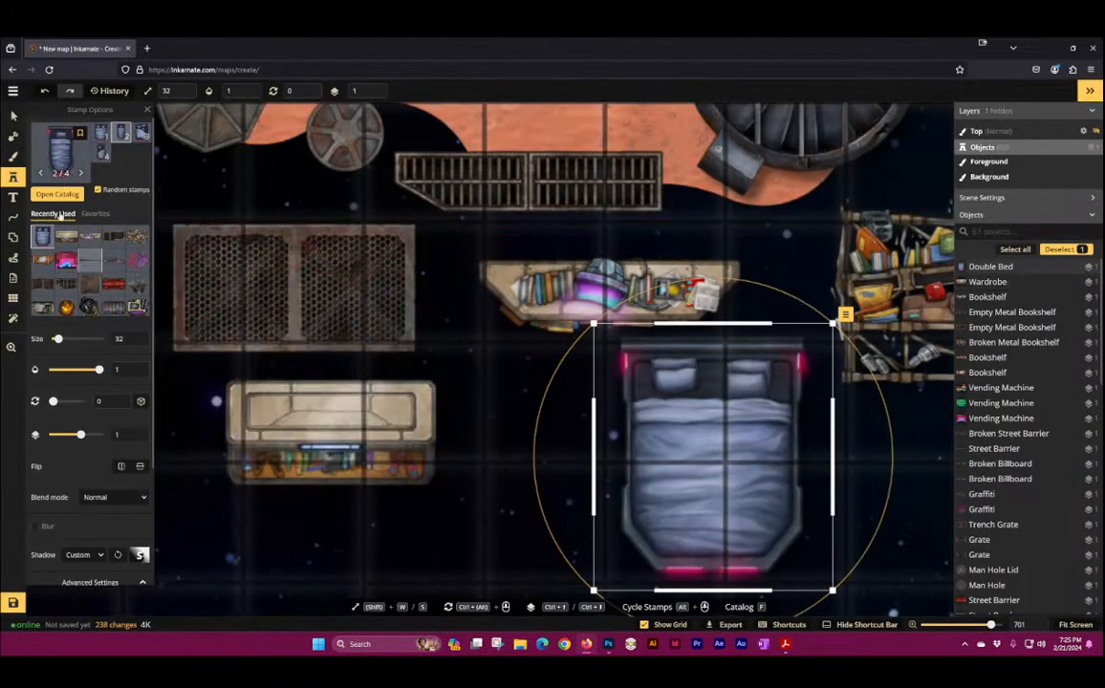
pyautogui.click(137, 136)
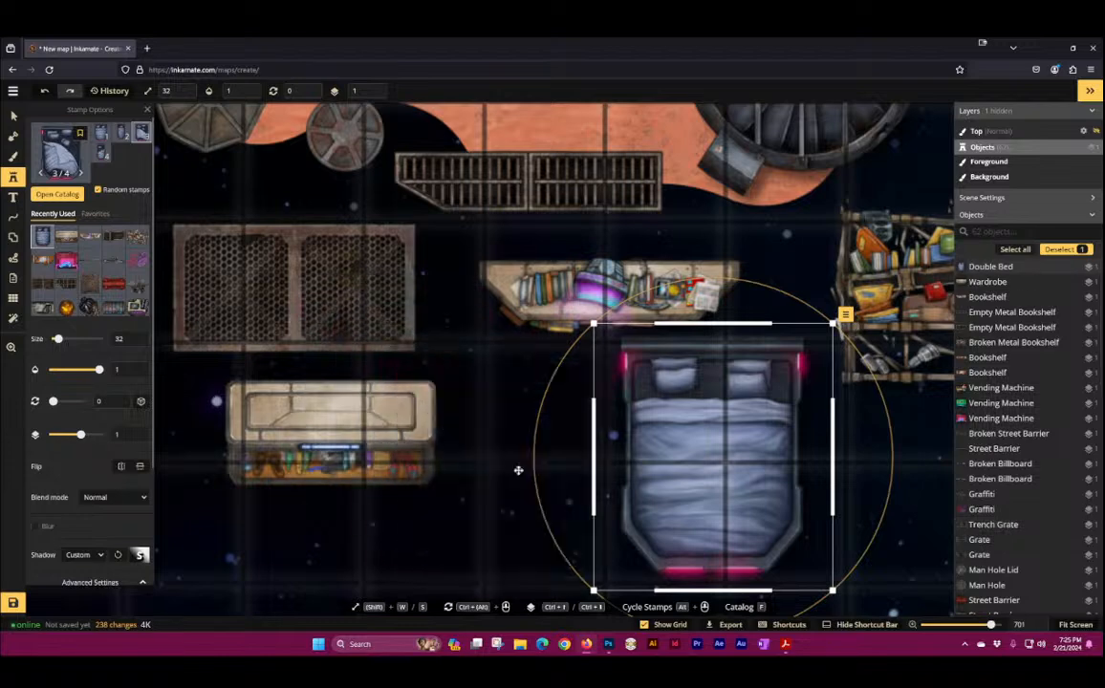
pyautogui.click(518, 469)
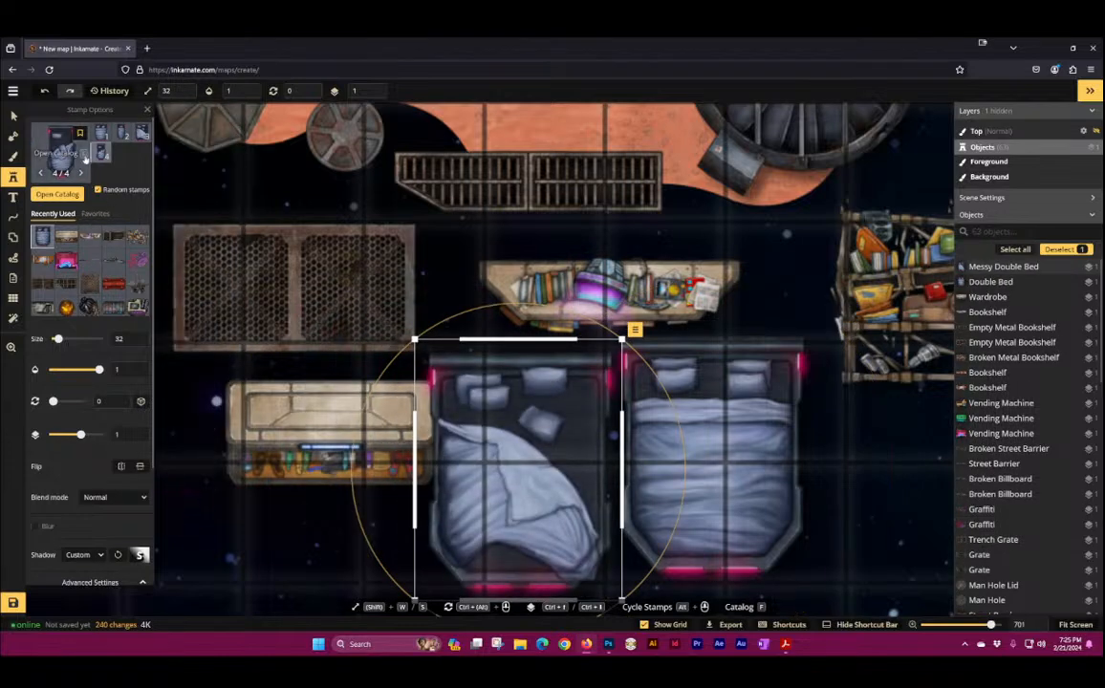
# Step: Choose the bedside table stamps from the City pack and place a cream, a dark pink-lit and a wooden blue-lit table east of the beds
pyautogui.click(73, 190)
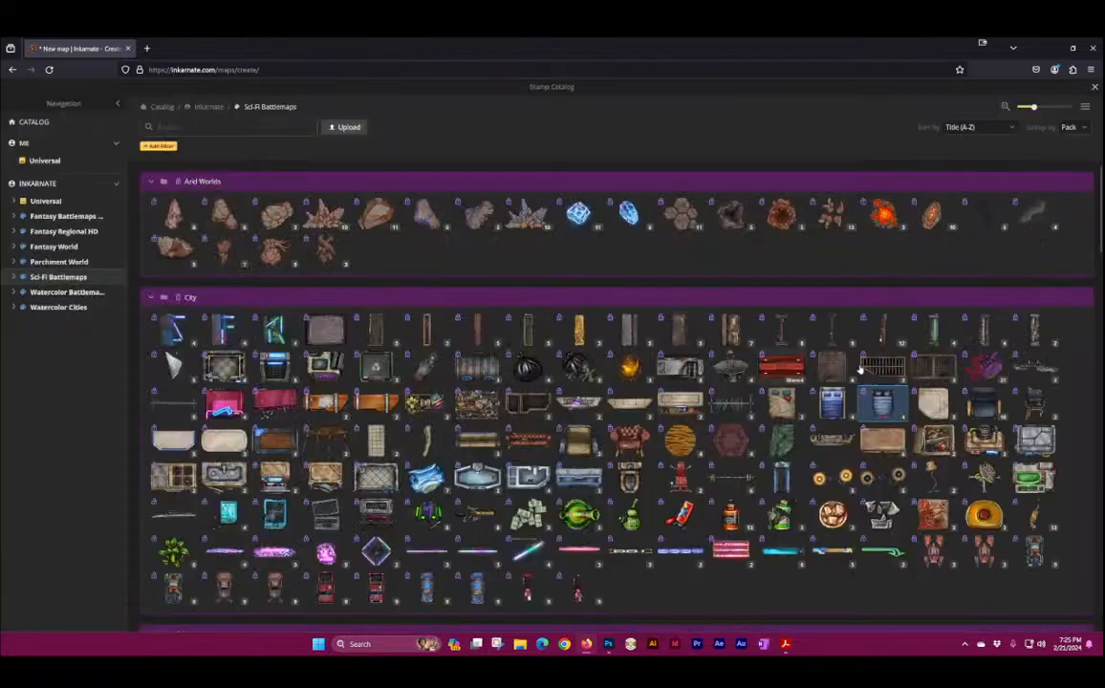
pyautogui.click(926, 402)
pyautogui.scroll(3, 497, 311)
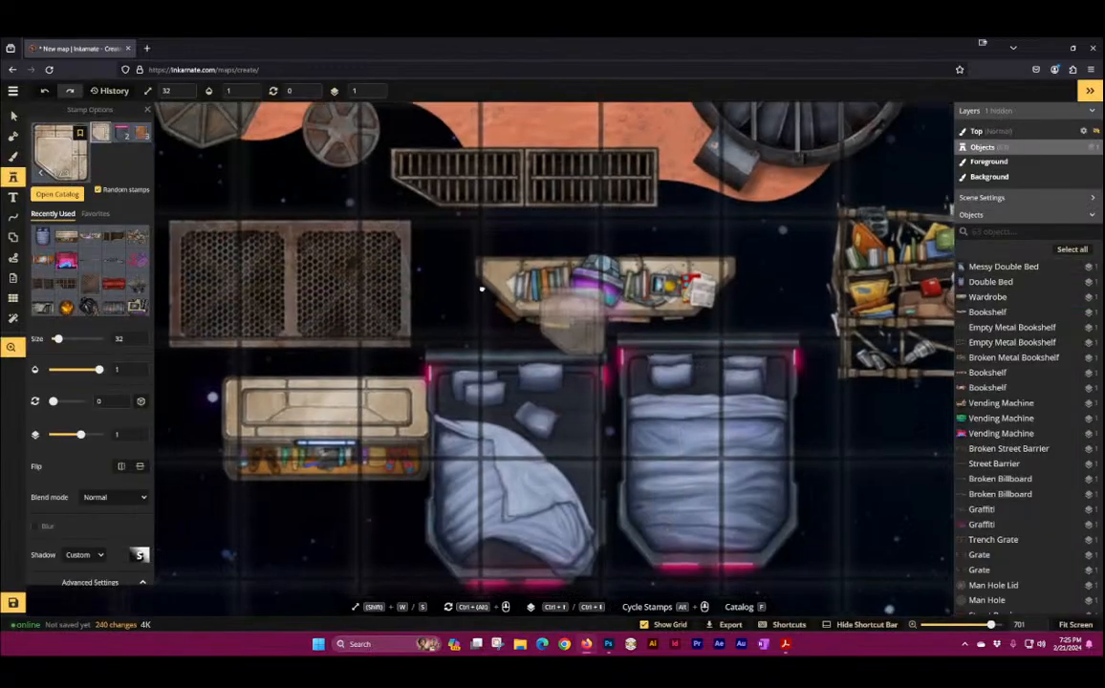
pyautogui.click(546, 392)
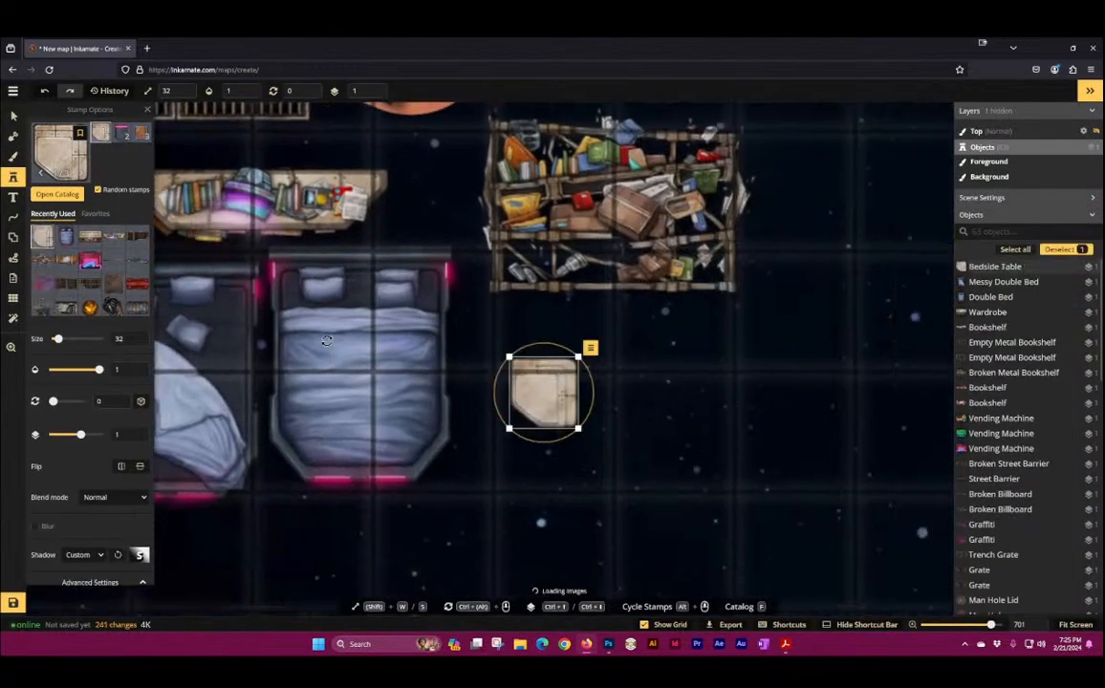
pyautogui.click(670, 394)
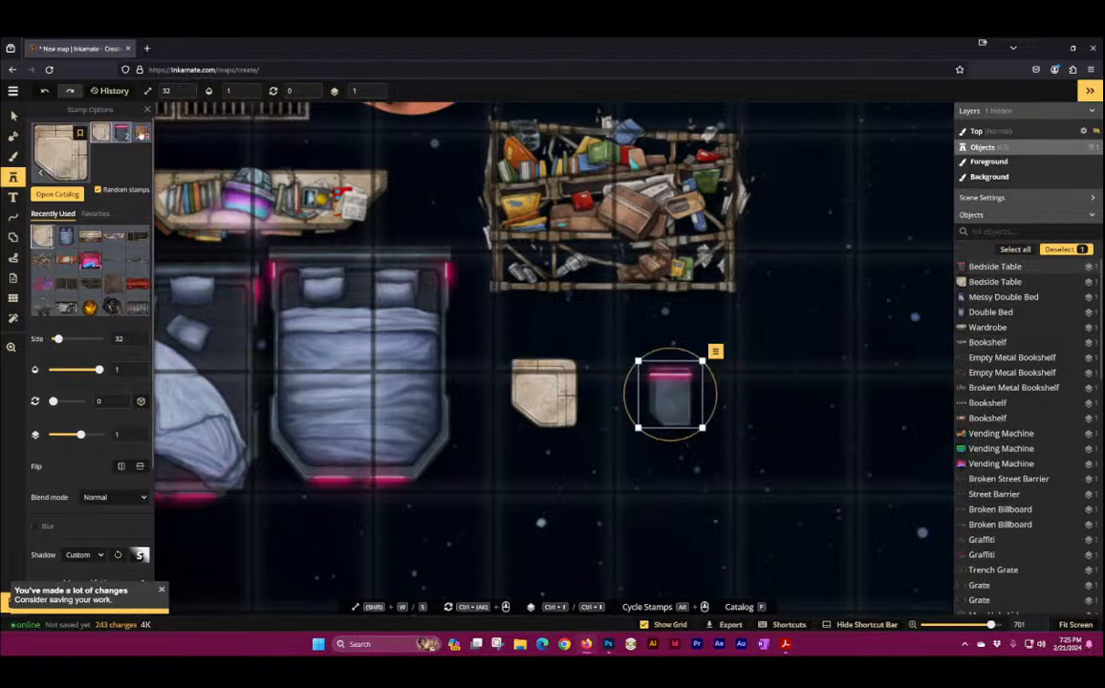
pyautogui.click(141, 133)
pyautogui.click(792, 372)
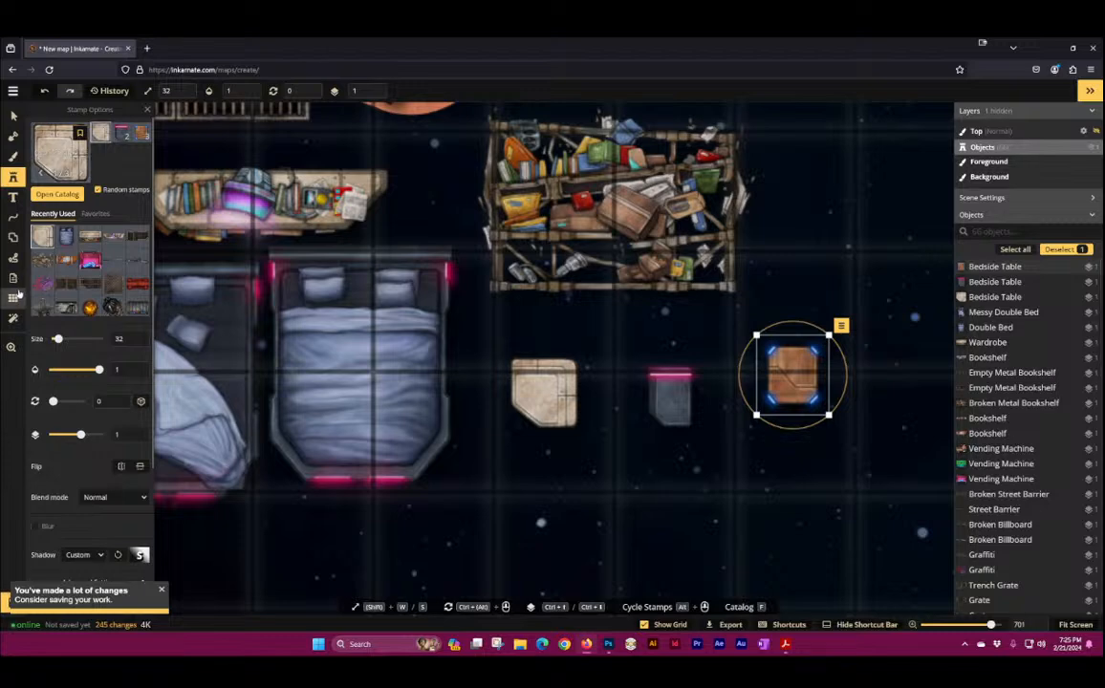
# Step: Hide the map grid and return to placing stamps
pyautogui.click(13, 298)
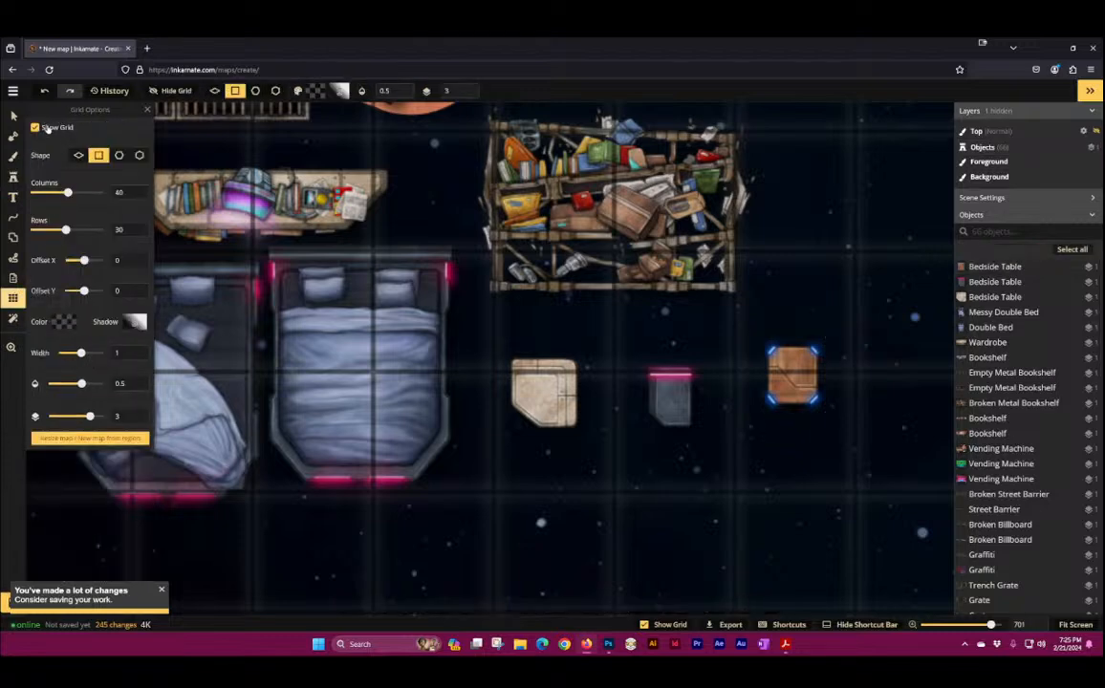
pyautogui.click(35, 128)
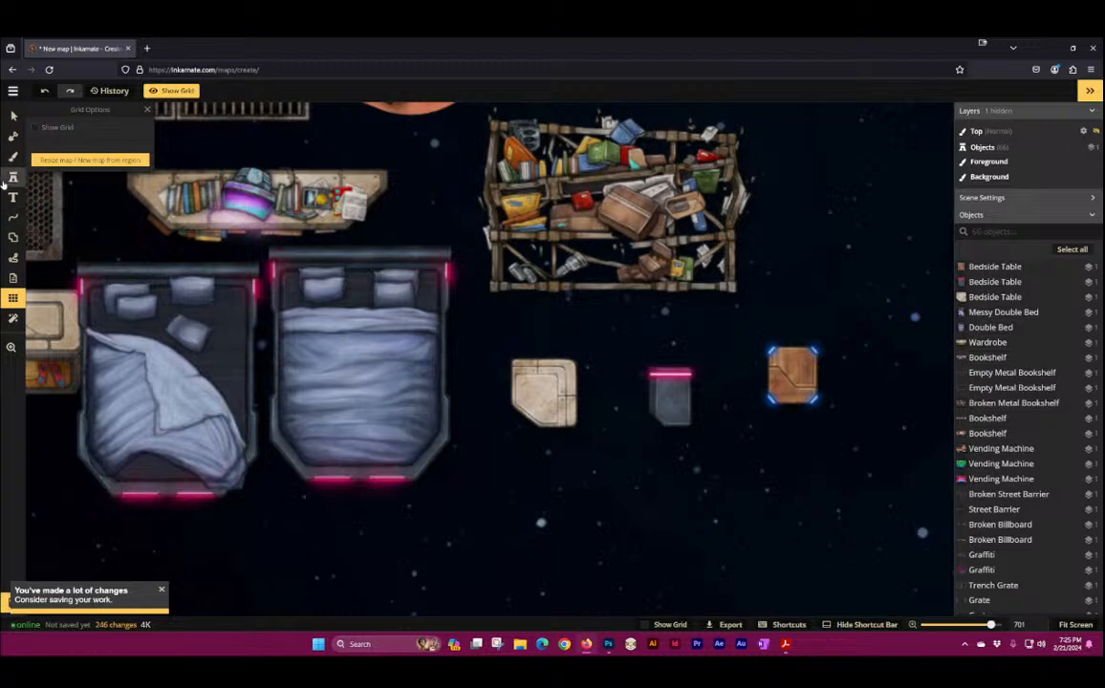
pyautogui.click(13, 177)
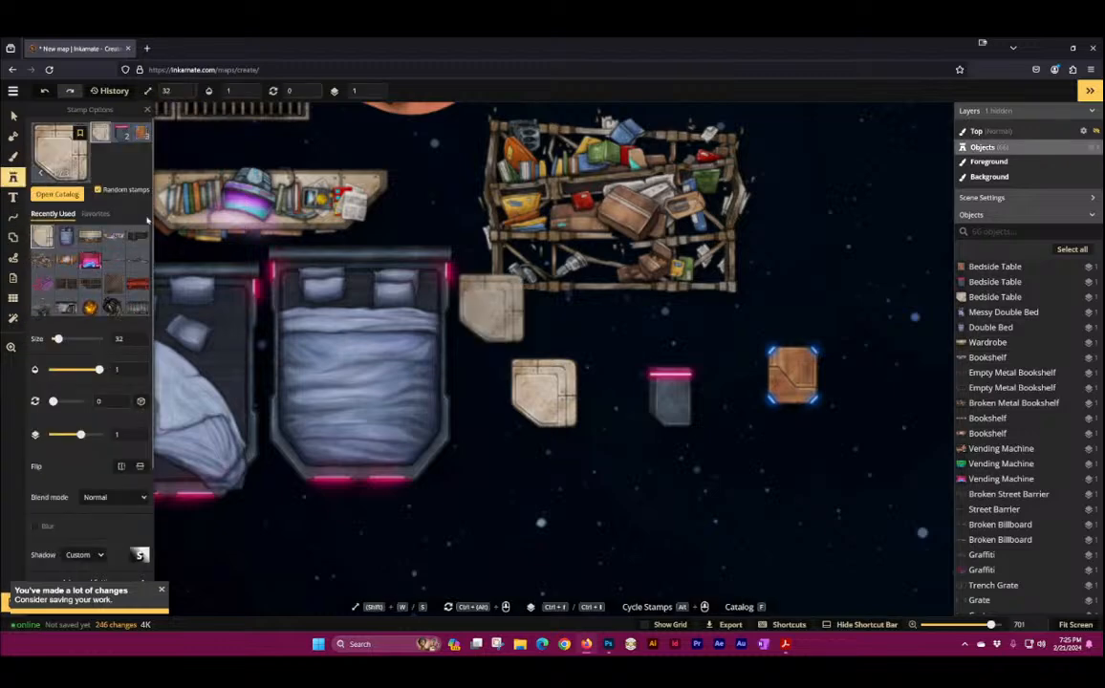
# Step: Choose the desk stamps from the City pack and place a cream desk, a dark desk and a cream corner desk below the beds and bedside tables
pyautogui.click(51, 161)
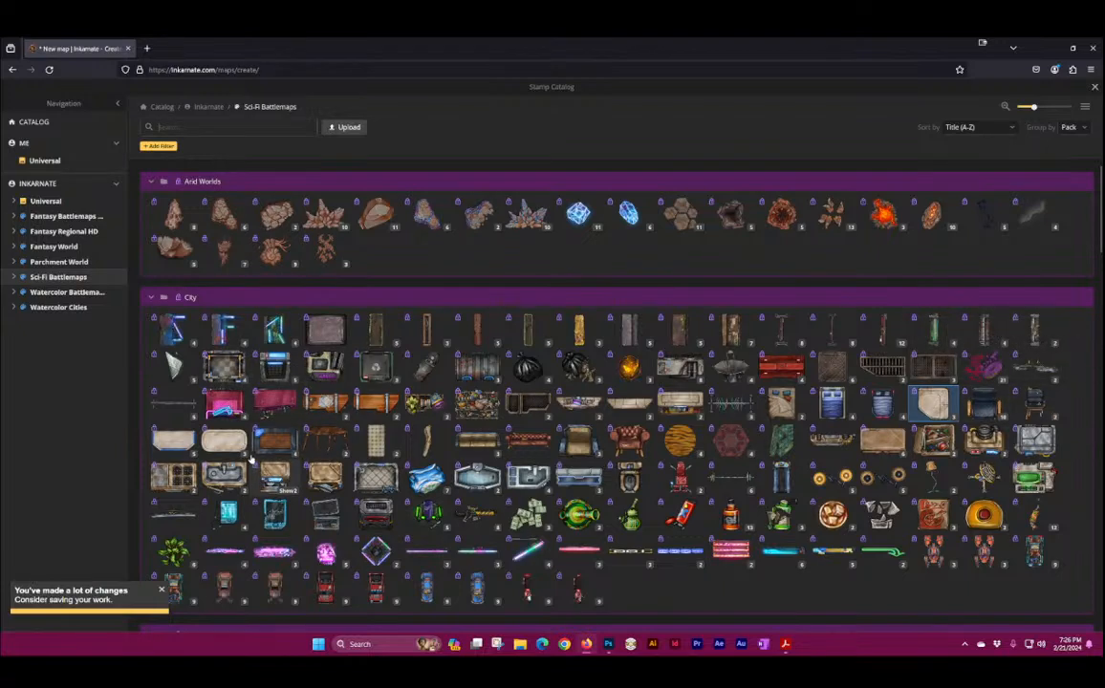
pyautogui.click(176, 442)
pyautogui.click(616, 514)
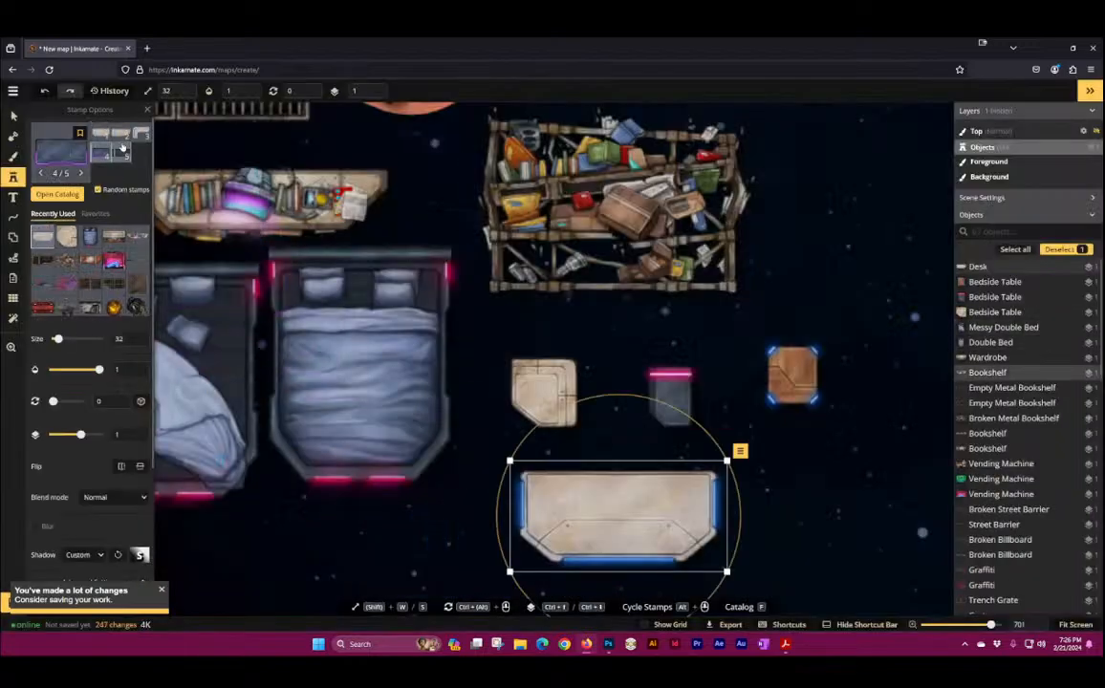
pyautogui.click(363, 537)
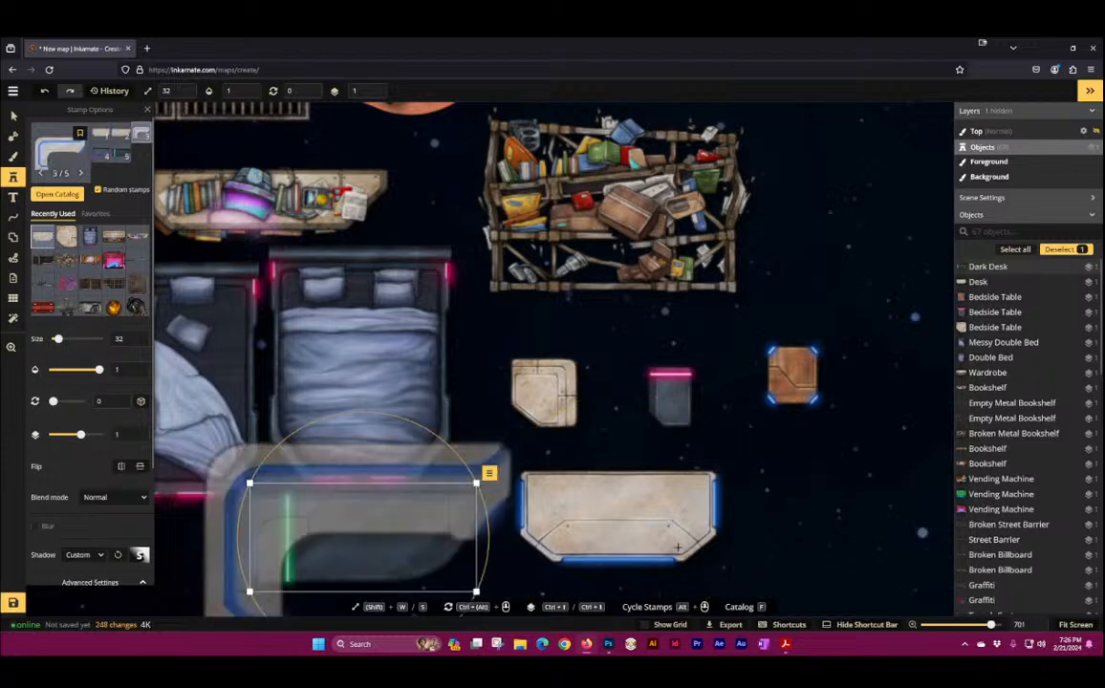
pyautogui.moveTo(722, 492); pyautogui.dragTo(655, 296)
pyautogui.click(559, 467)
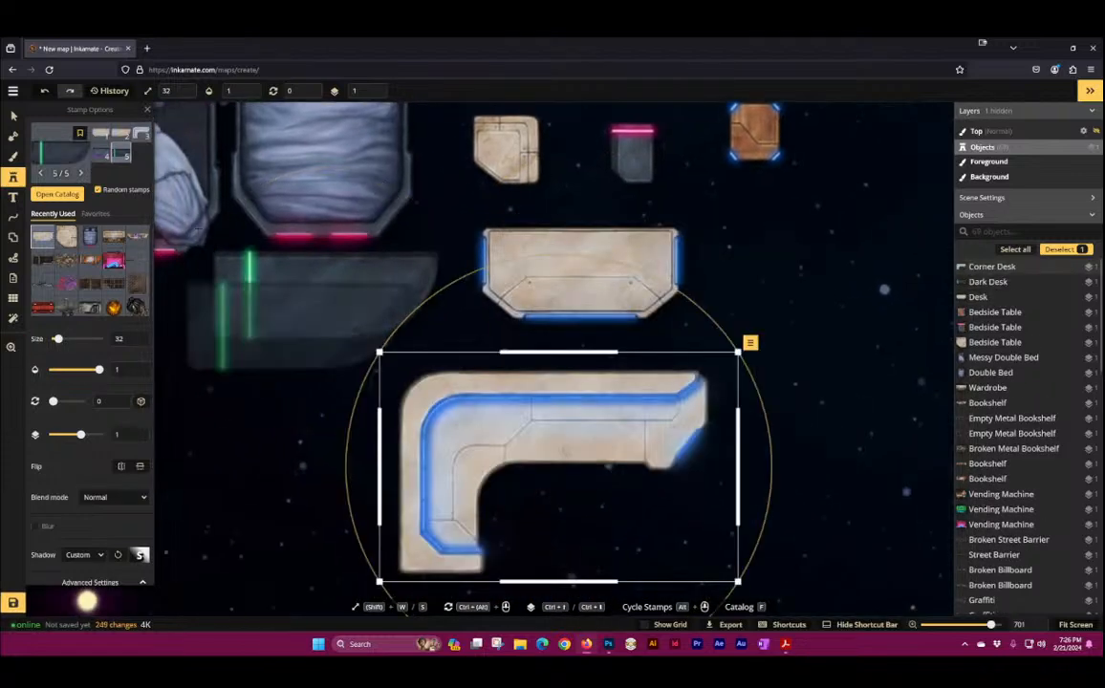
# Step: Choose the couch stamps from the City pack and place a beige, a burgundy and a tufted red couch west of the corner desk
pyautogui.press('f')
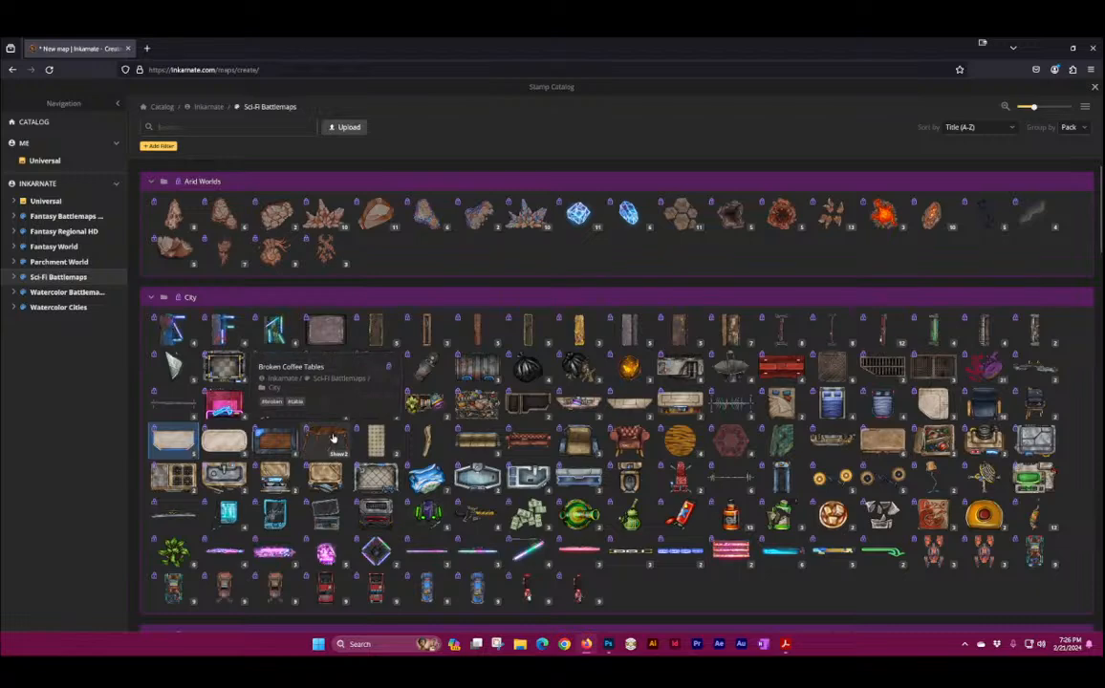
pyautogui.click(394, 436)
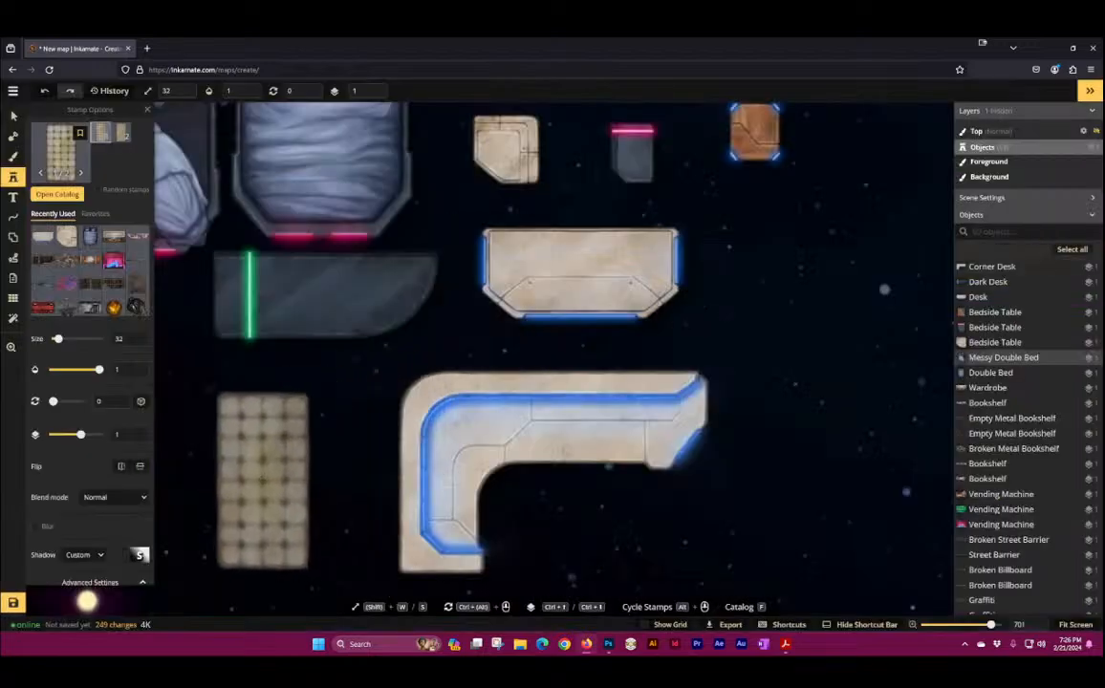
pyautogui.click(57, 151)
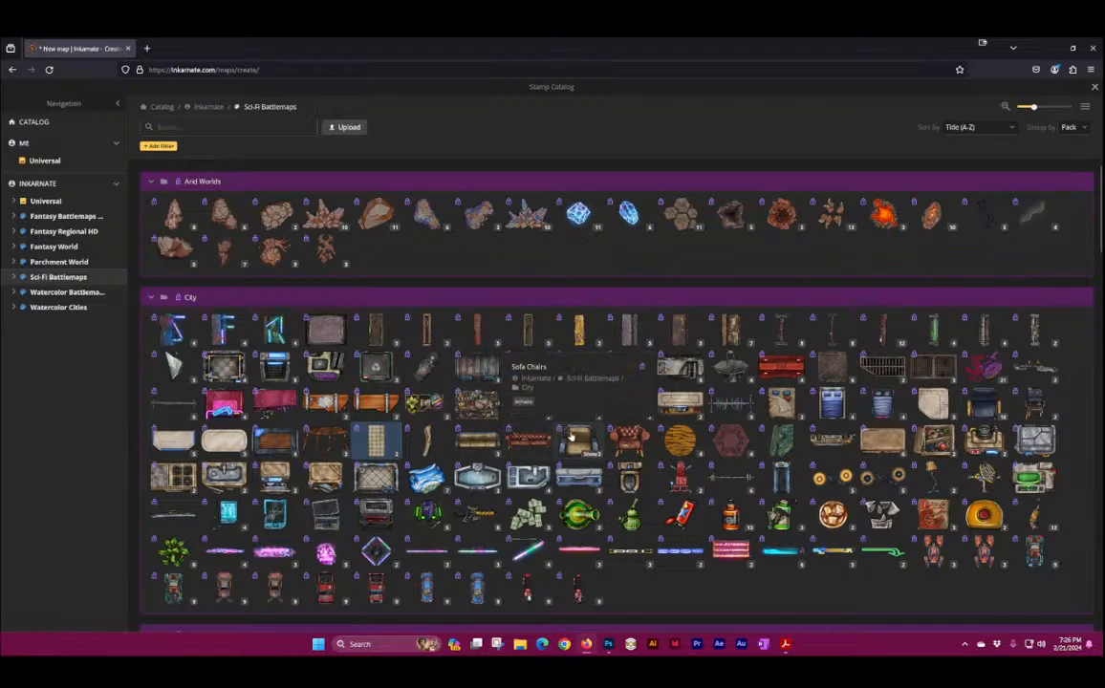
pyautogui.click(571, 436)
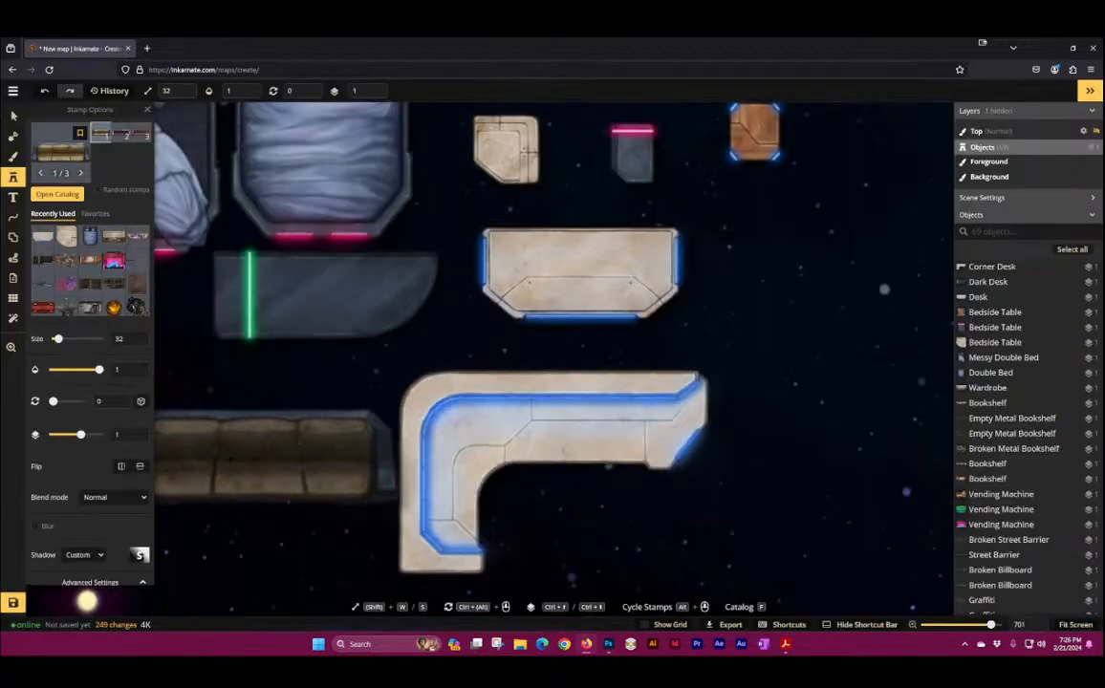
pyautogui.click(276, 451)
pyautogui.moveTo(276, 451); pyautogui.dragTo(563, 317)
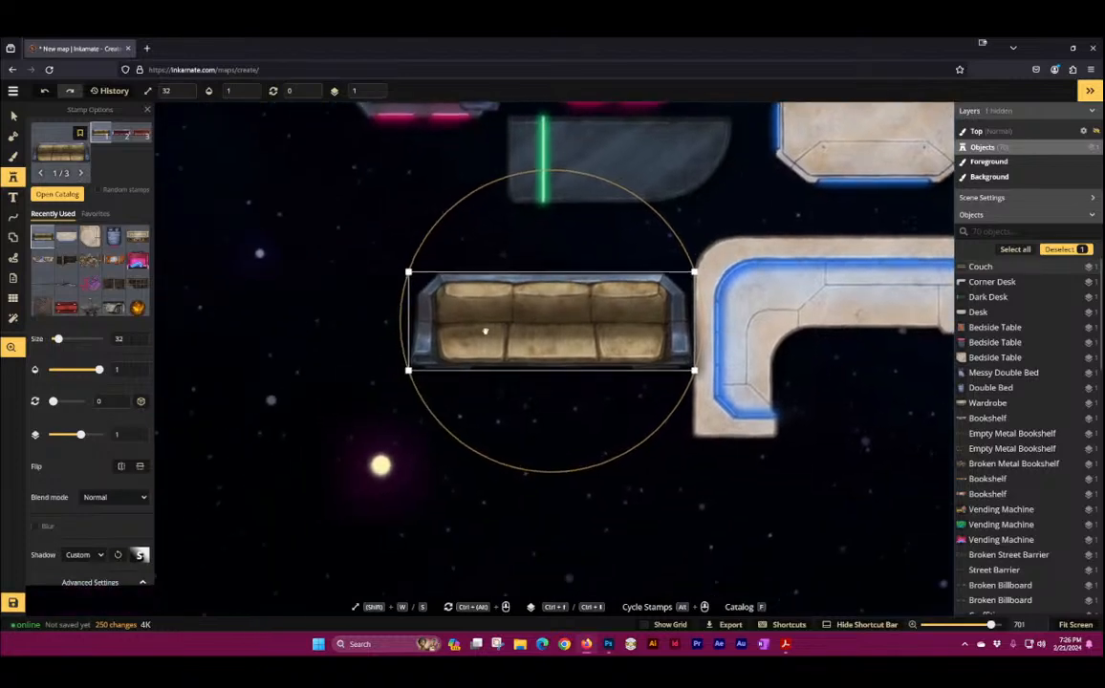
pyautogui.click(125, 139)
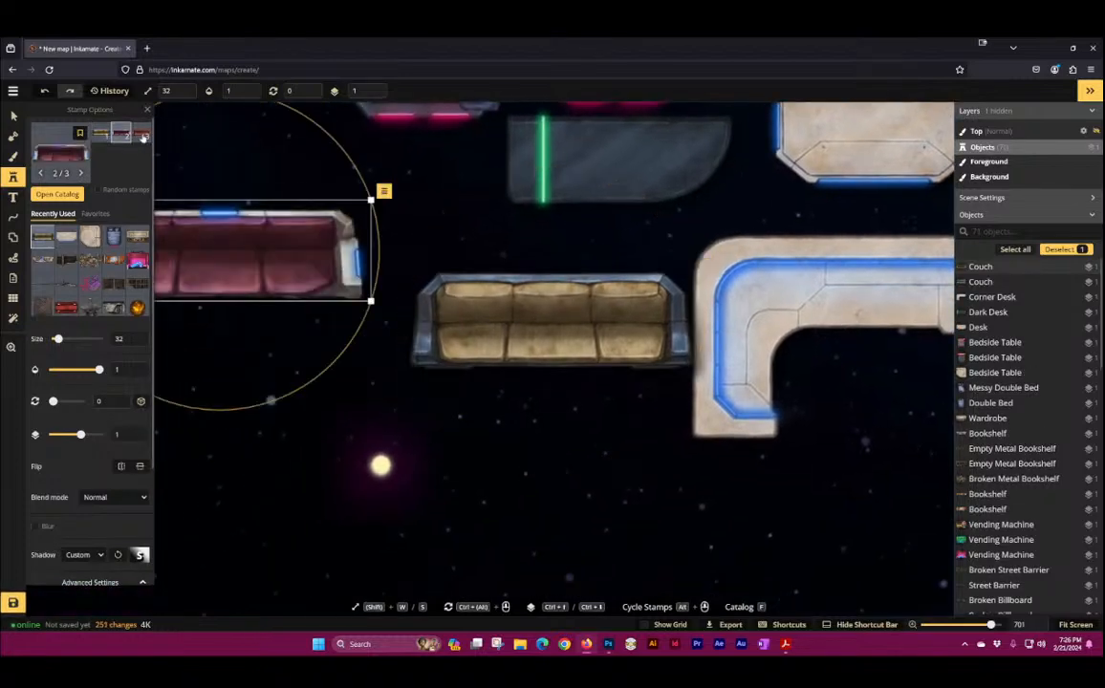
pyautogui.click(286, 425)
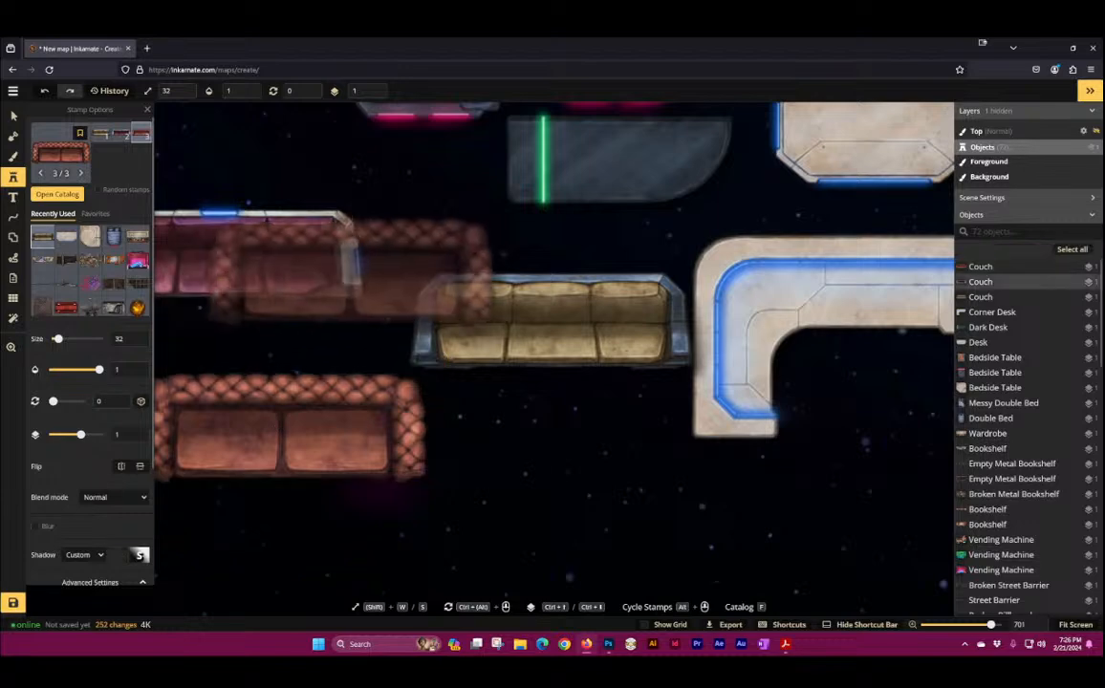
# Step: Choose the small rug stamps from the City pack and place a blue geometric and a red patterned rug east of the desks
pyautogui.click(14, 116)
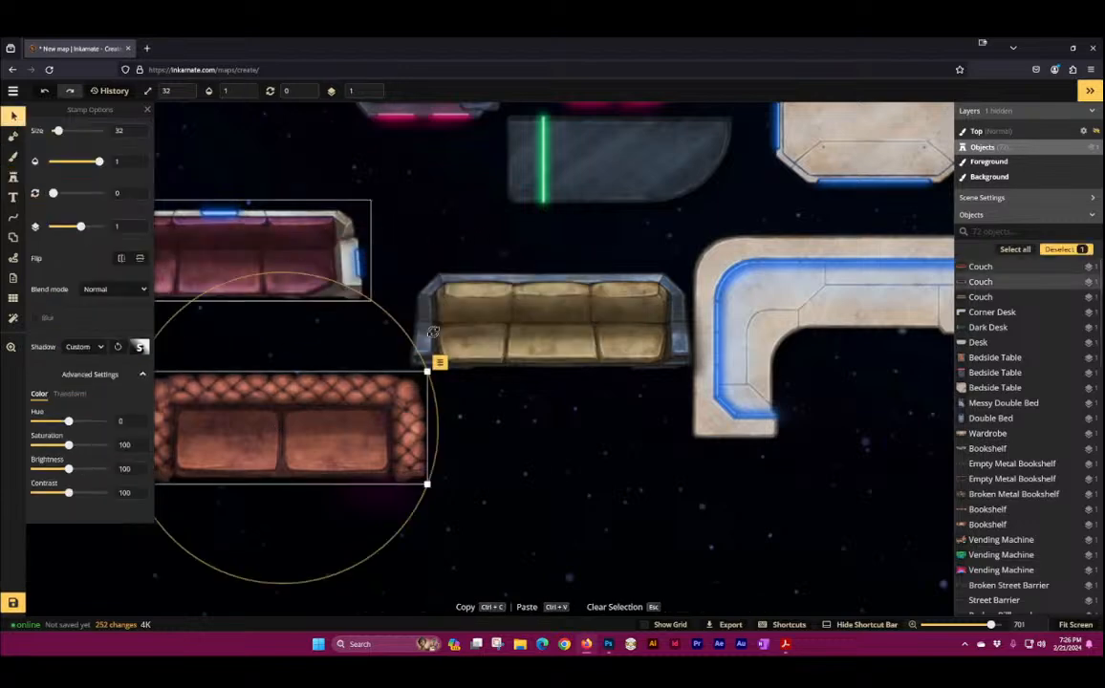
pyautogui.click(579, 441)
pyautogui.scroll(-3, 557, 335)
pyautogui.moveTo(728, 346); pyautogui.dragTo(317, 481)
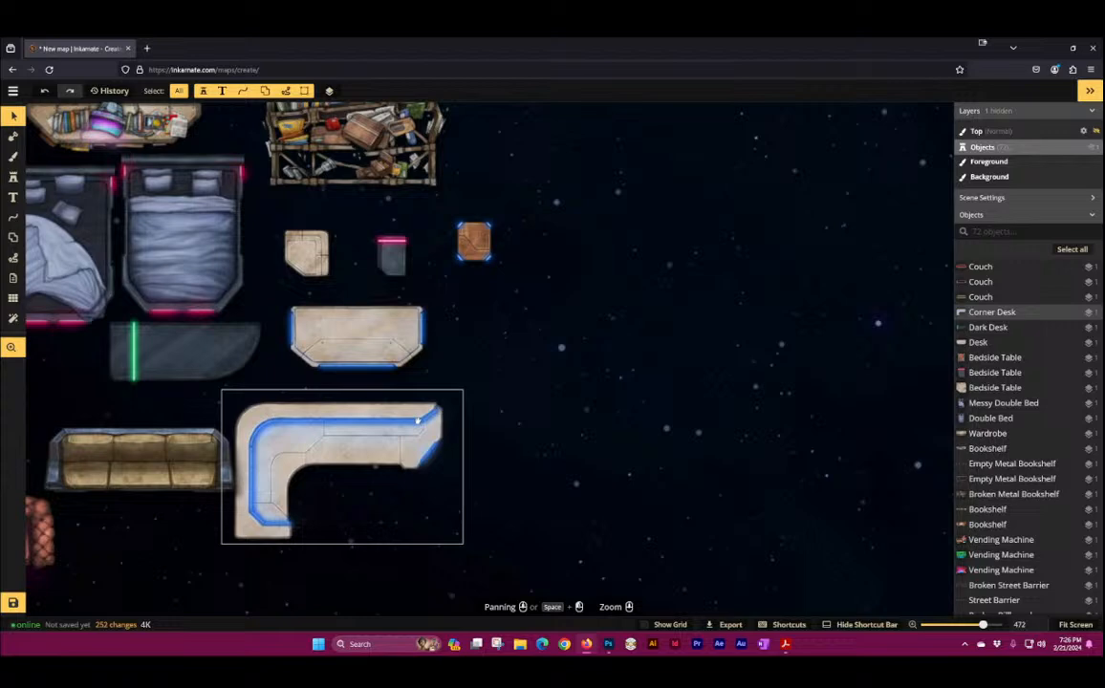
pyautogui.click(12, 177)
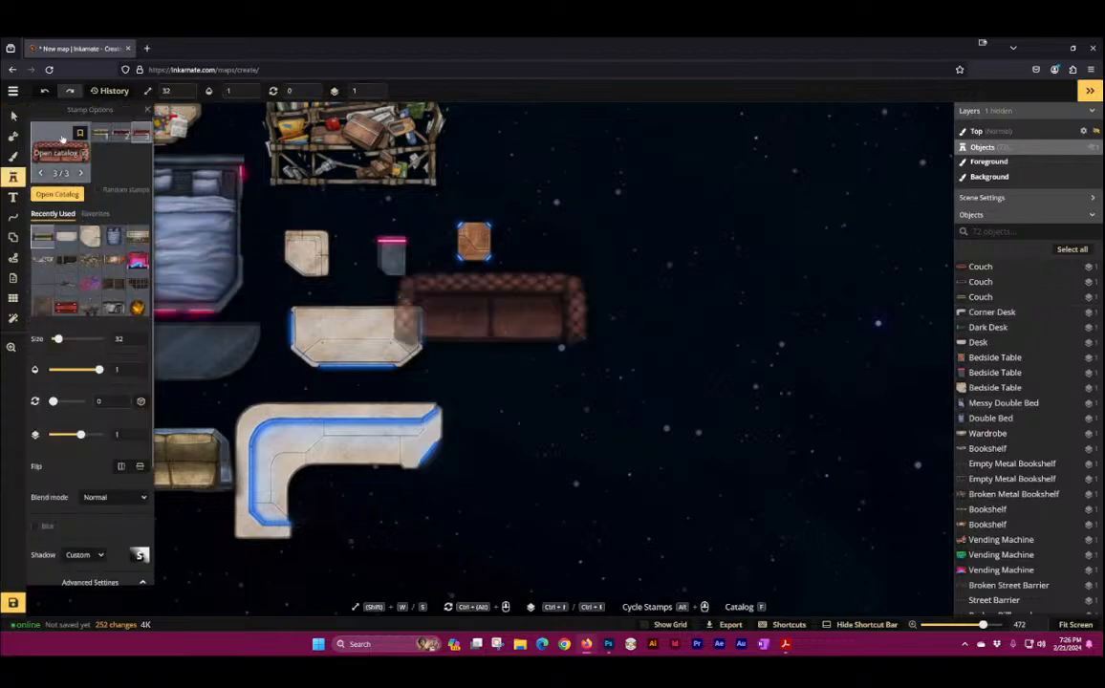
pyautogui.click(58, 193)
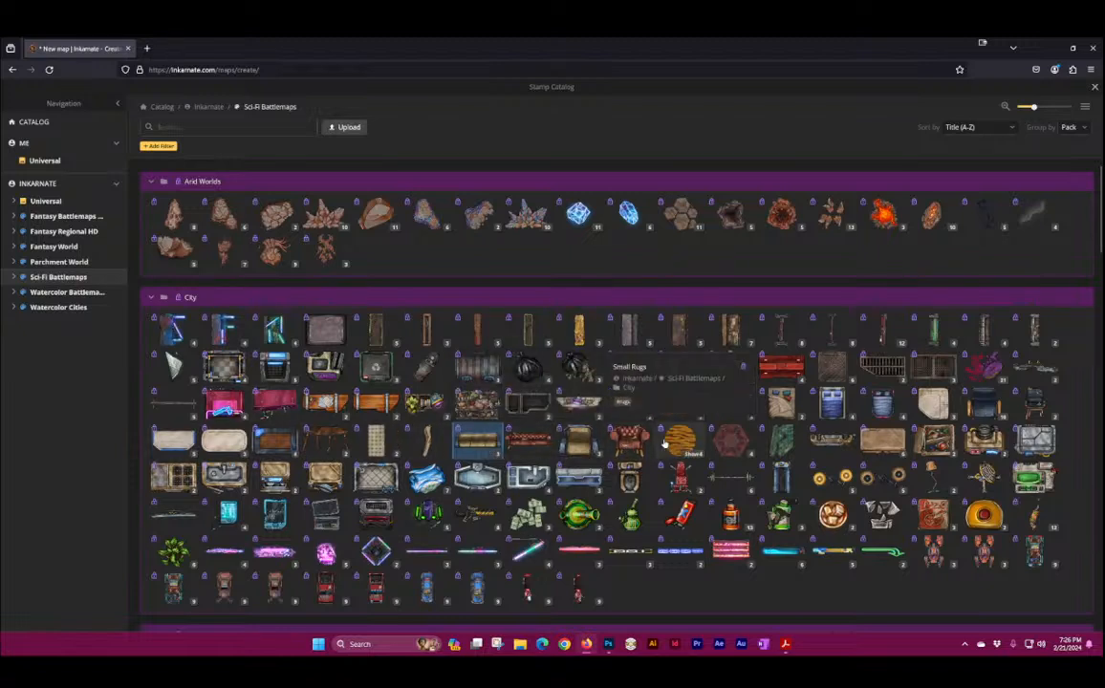
pyautogui.click(724, 445)
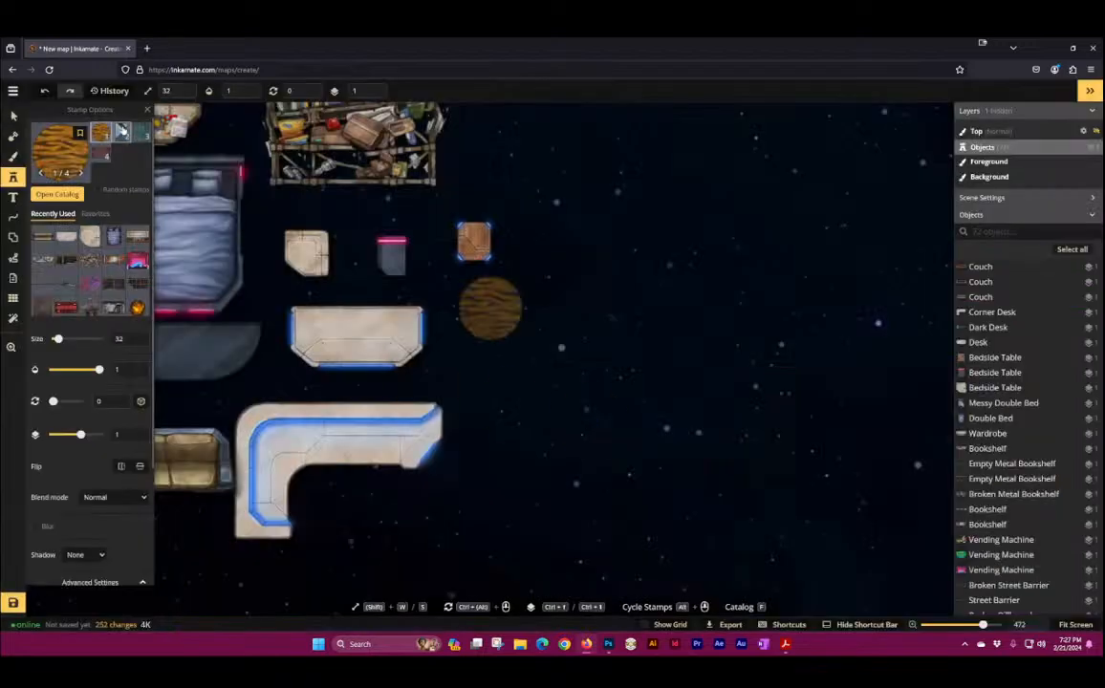
pyautogui.scroll(-1, 490, 307)
pyautogui.click(578, 405)
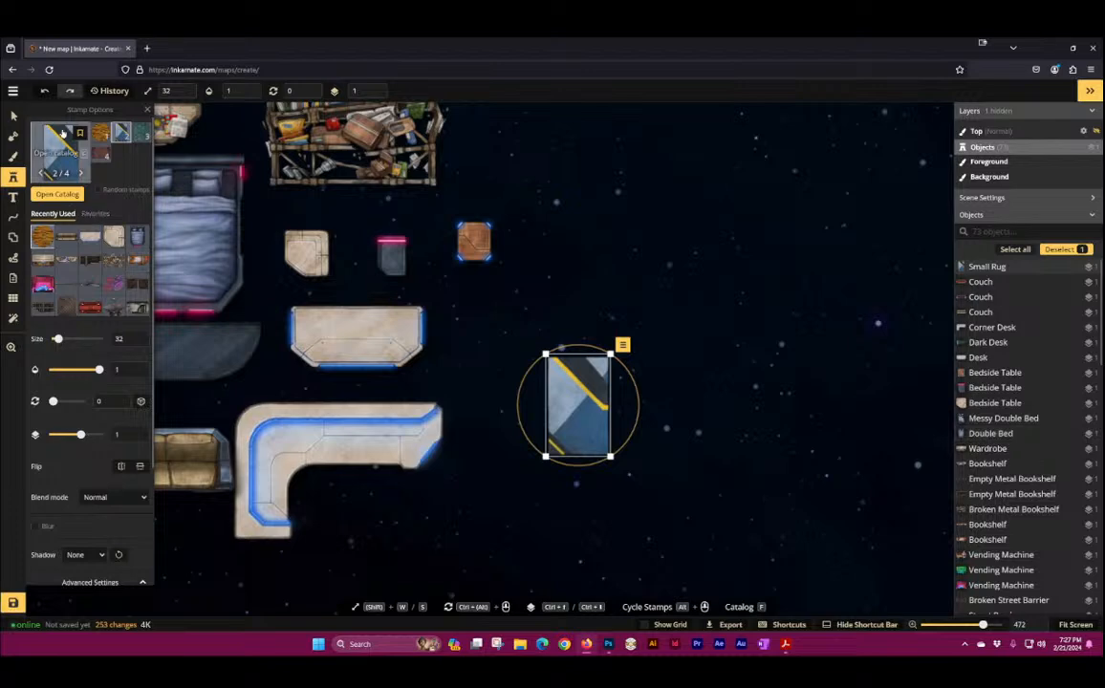
pyautogui.click(101, 154)
pyautogui.click(626, 256)
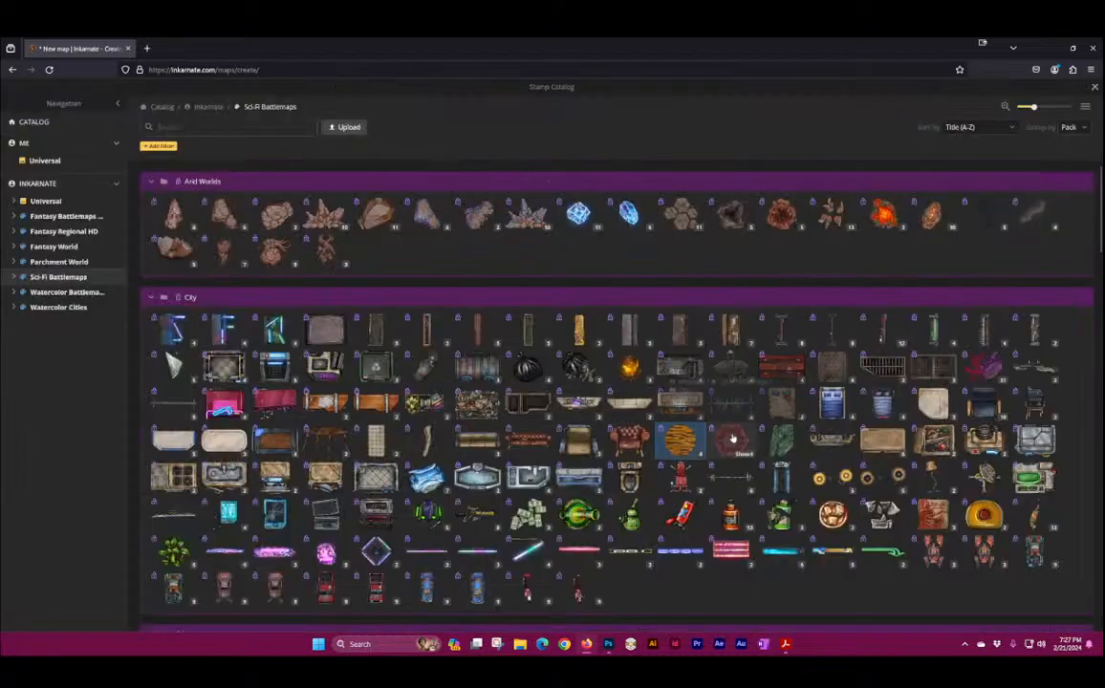
# Step: Choose the large rug stamps from the City pack and place a red hexagonal, a round tiger-striped, a blue geometric and a green rug around the small rugs
pyautogui.click(732, 438)
pyautogui.click(755, 416)
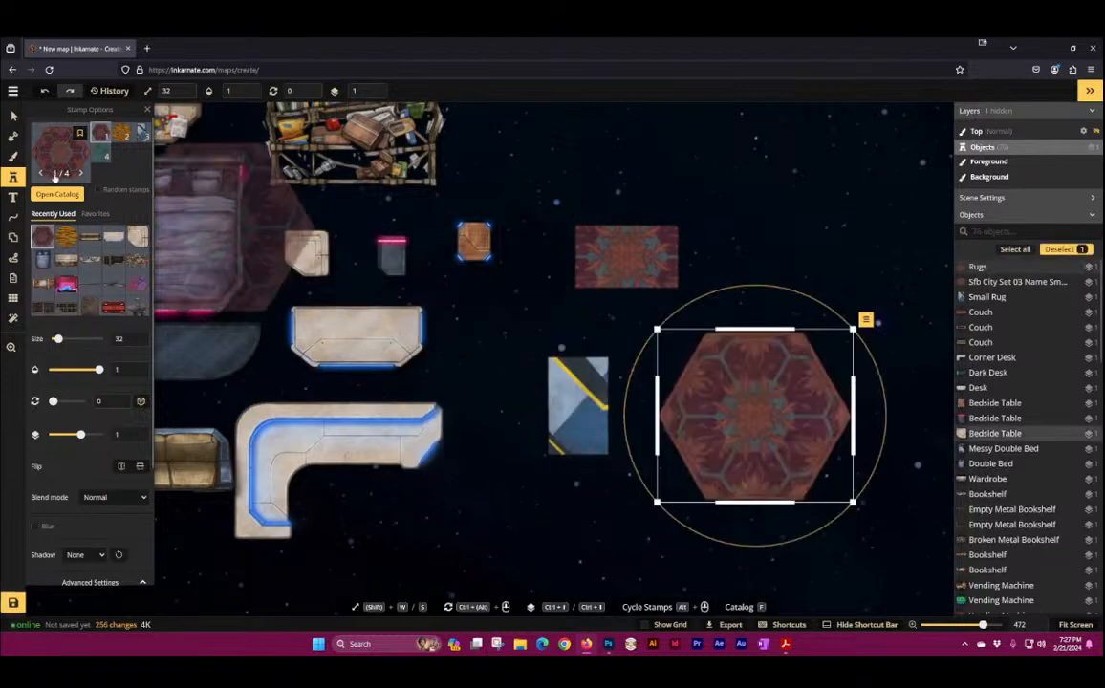
pyautogui.click(122, 132)
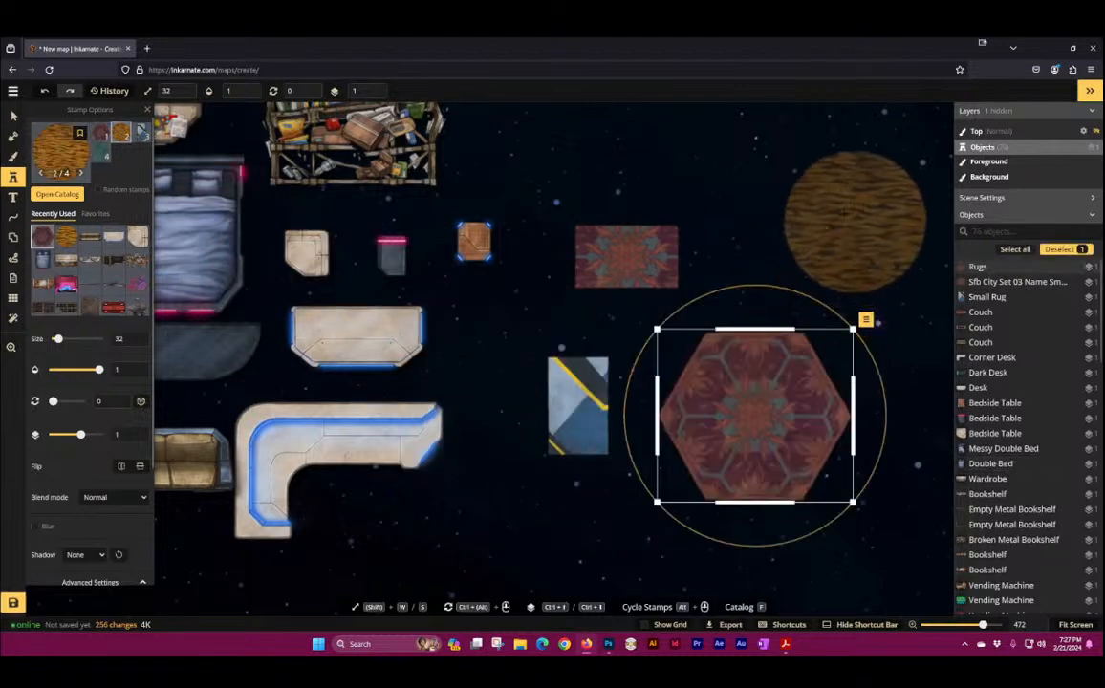
pyautogui.click(834, 206)
pyautogui.click(141, 132)
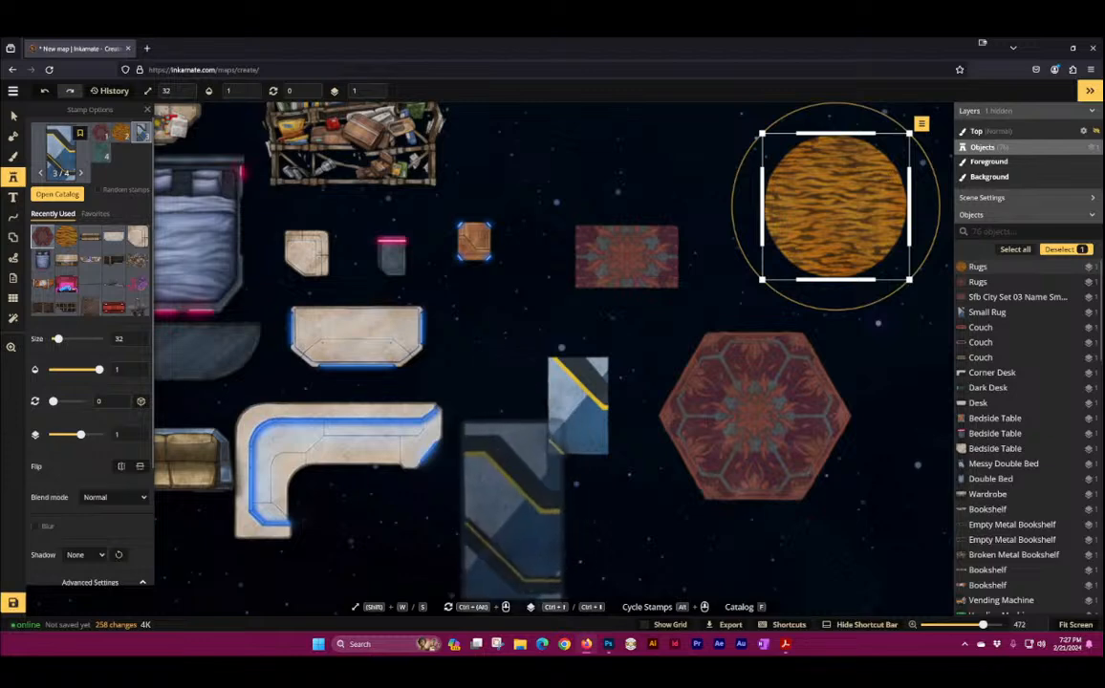
pyautogui.click(478, 454)
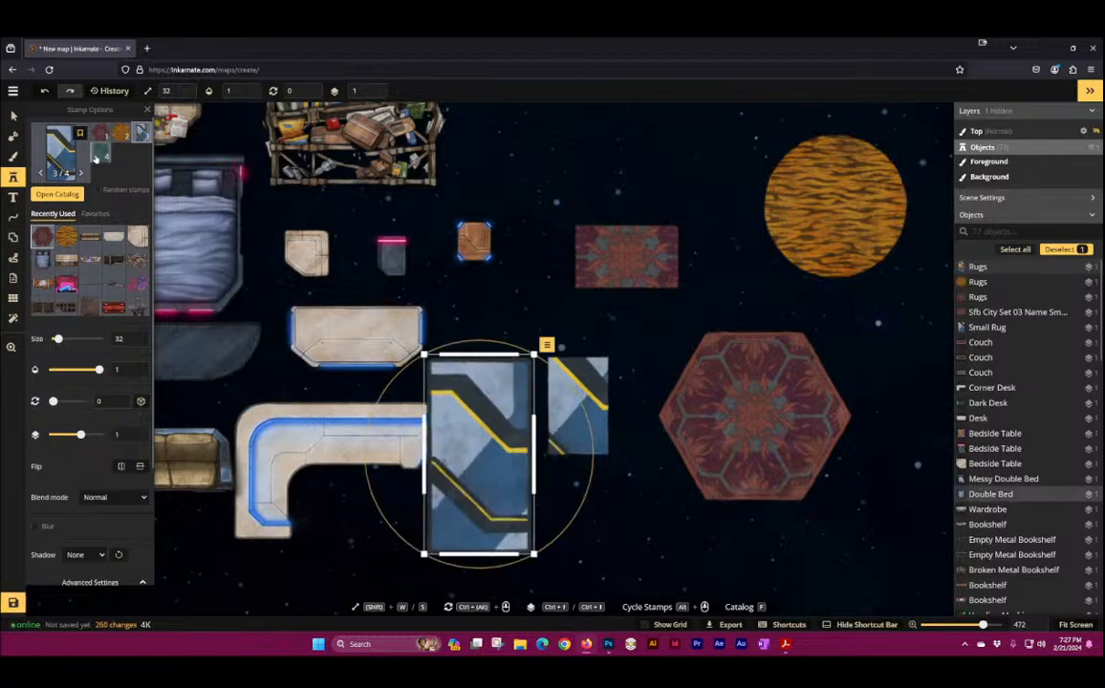
pyautogui.click(98, 152)
pyautogui.click(628, 513)
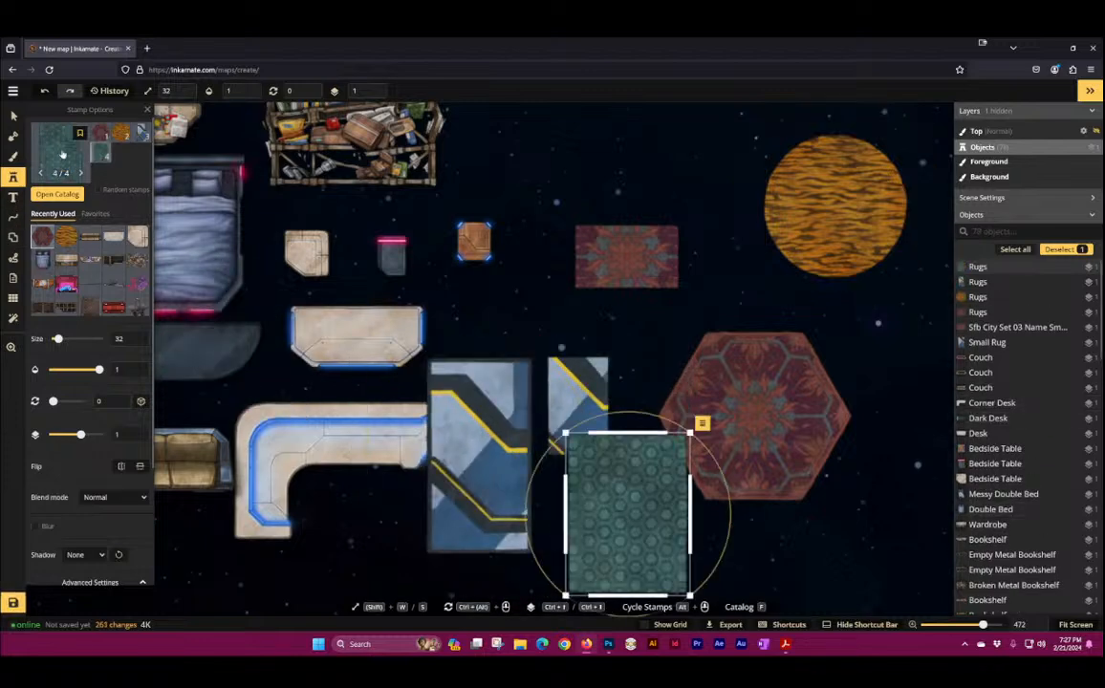
# Step: Choose the air conditioner stamp from the City pack and place it above the blue rugs, east of the cream desk
pyautogui.click(65, 145)
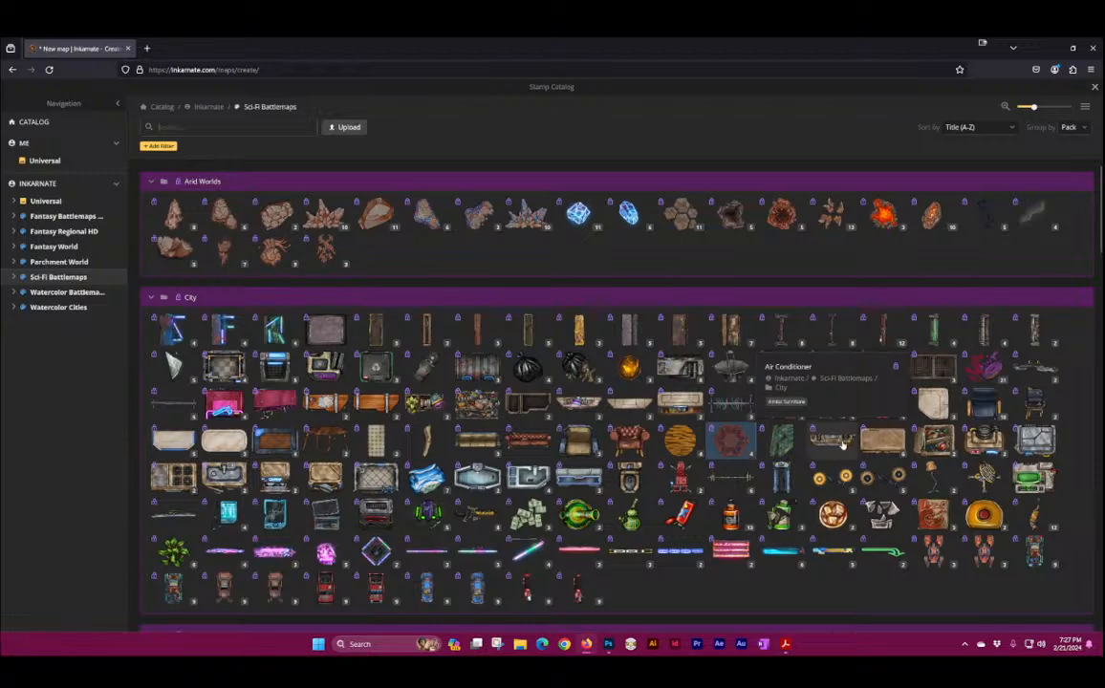
pyautogui.click(835, 442)
pyautogui.click(523, 322)
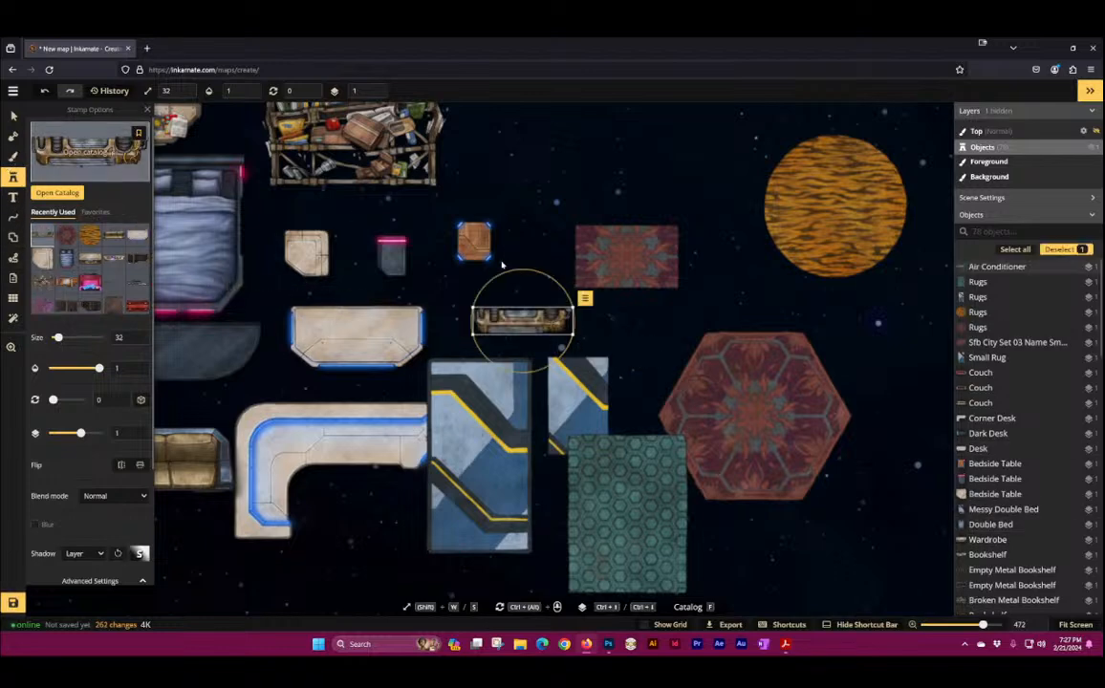
# Step: Choose the shower cabin stamp from the City pack and place it east of the broken, cluttered bookshelf
pyautogui.press('f')
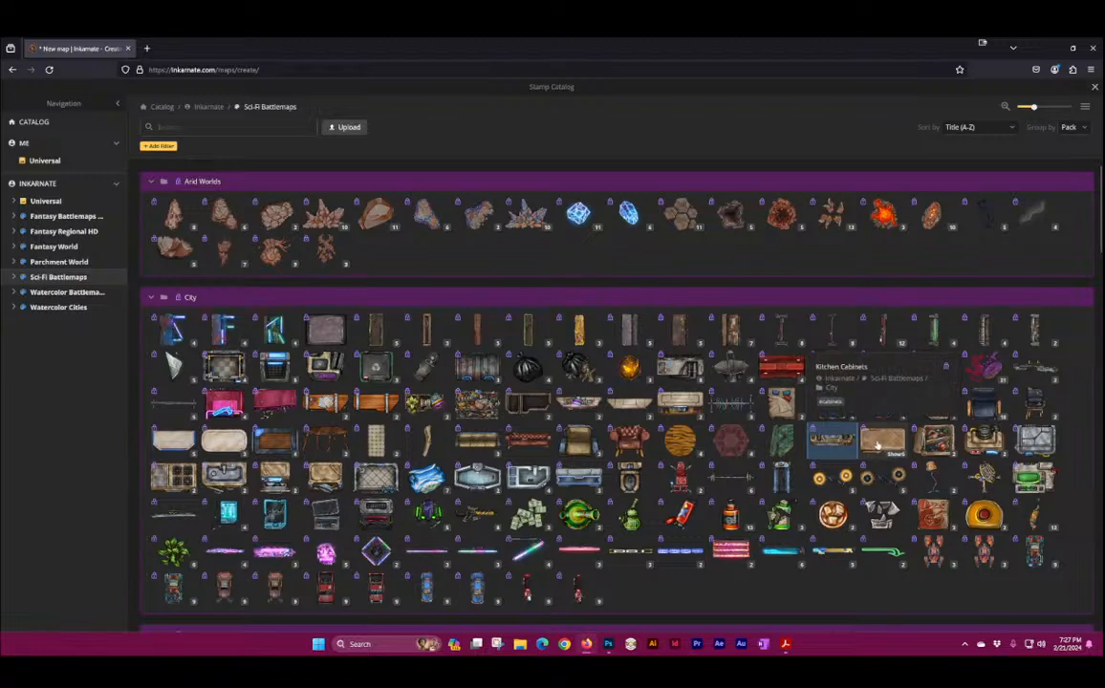
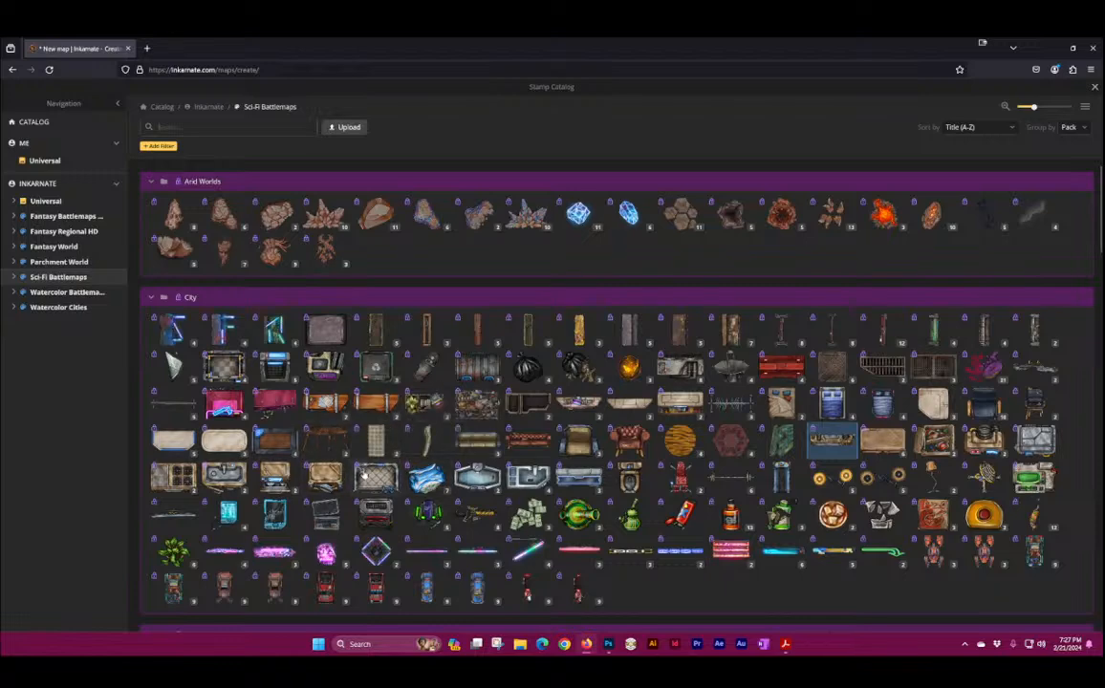
pyautogui.click(364, 475)
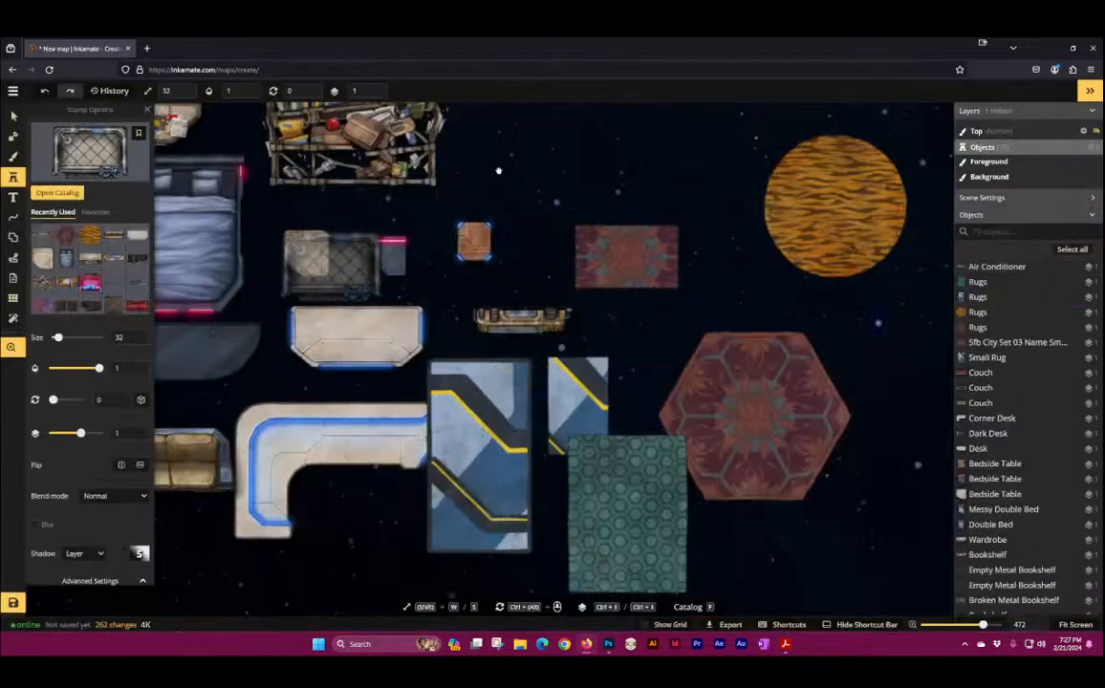
pyautogui.scroll(5, 443, 332)
pyautogui.click(460, 332)
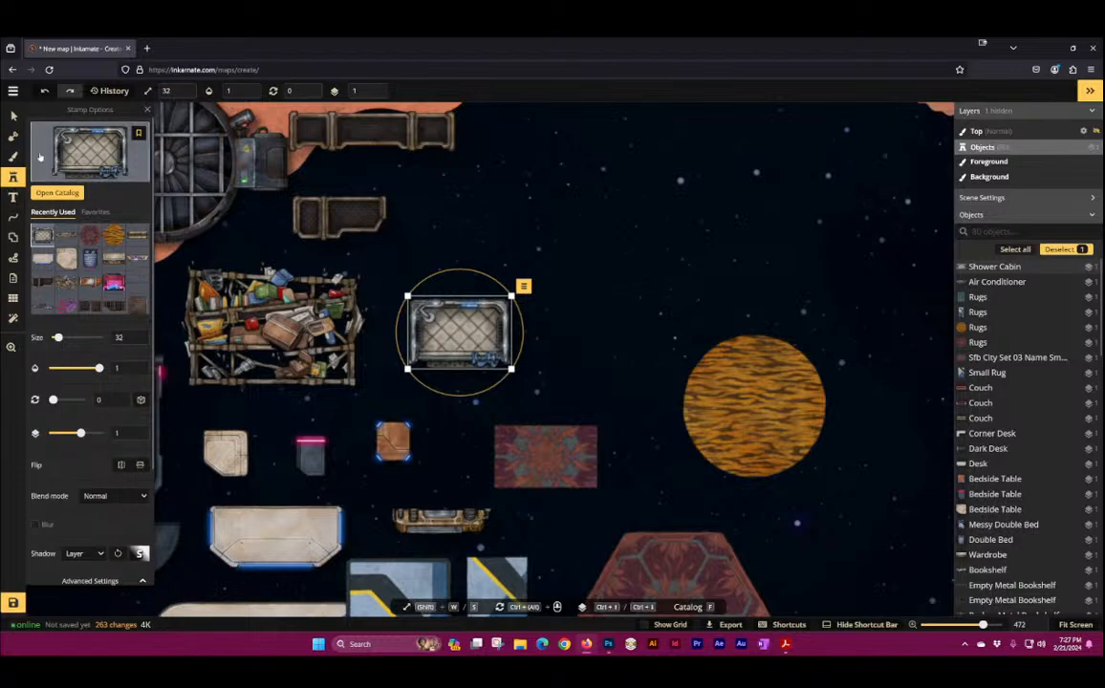
# Step: Choose the washing detergent stamps from the City pack and scatter a powder bag, two capsules, a green and a red washing fluid around the shower cabin
pyautogui.click(84, 142)
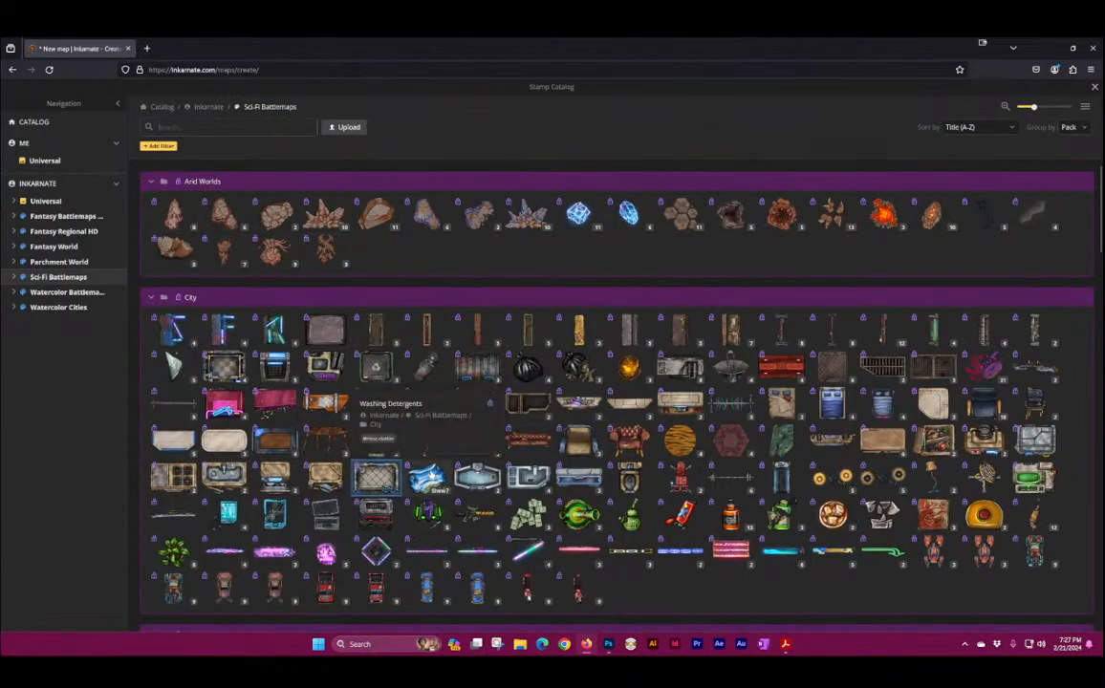
pyautogui.click(427, 475)
pyautogui.click(562, 370)
pyautogui.scroll(2, 588, 373)
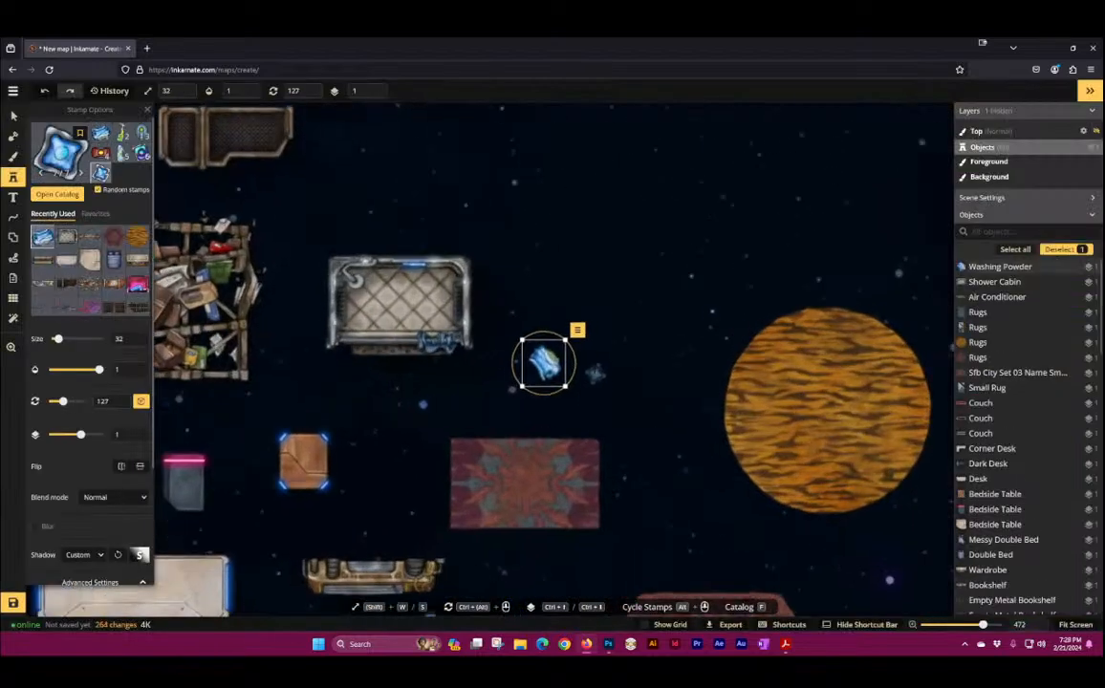
pyautogui.scroll(3, 594, 373)
pyautogui.scroll(-1, 519, 360)
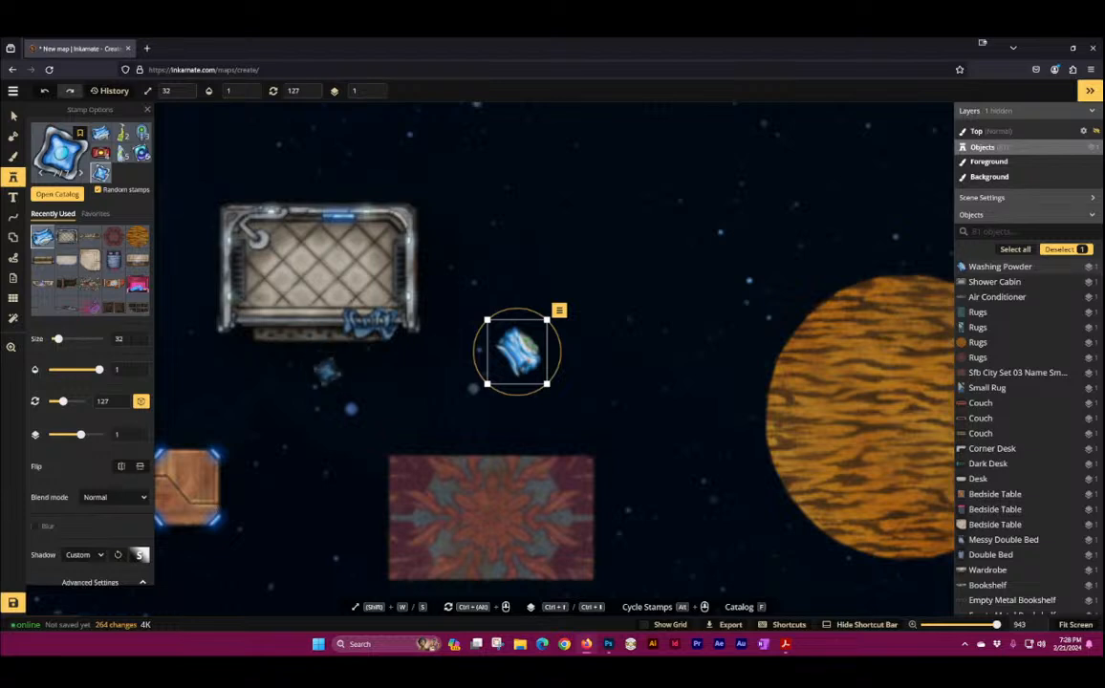
pyautogui.click(330, 394)
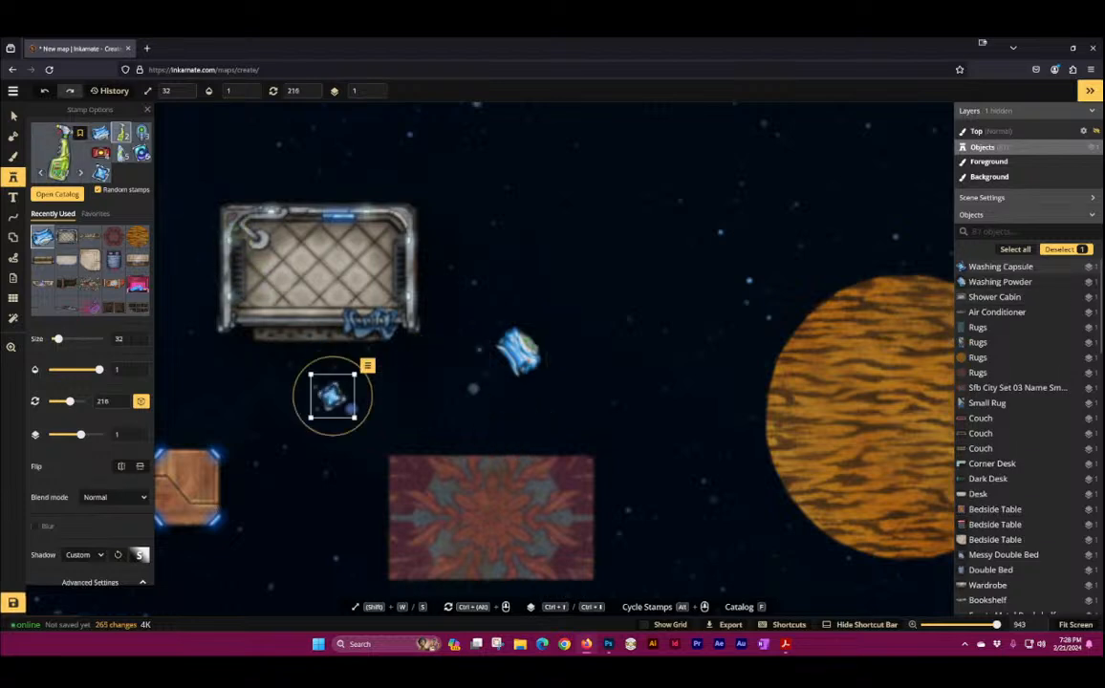
pyautogui.click(411, 387)
pyautogui.click(441, 292)
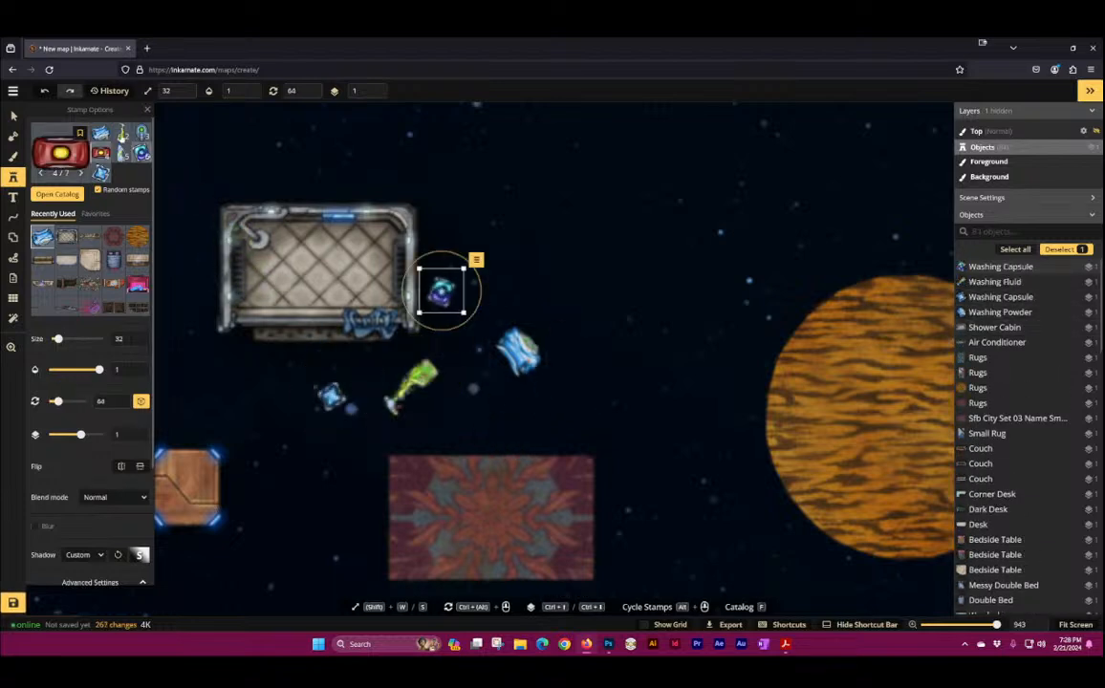
pyautogui.click(508, 401)
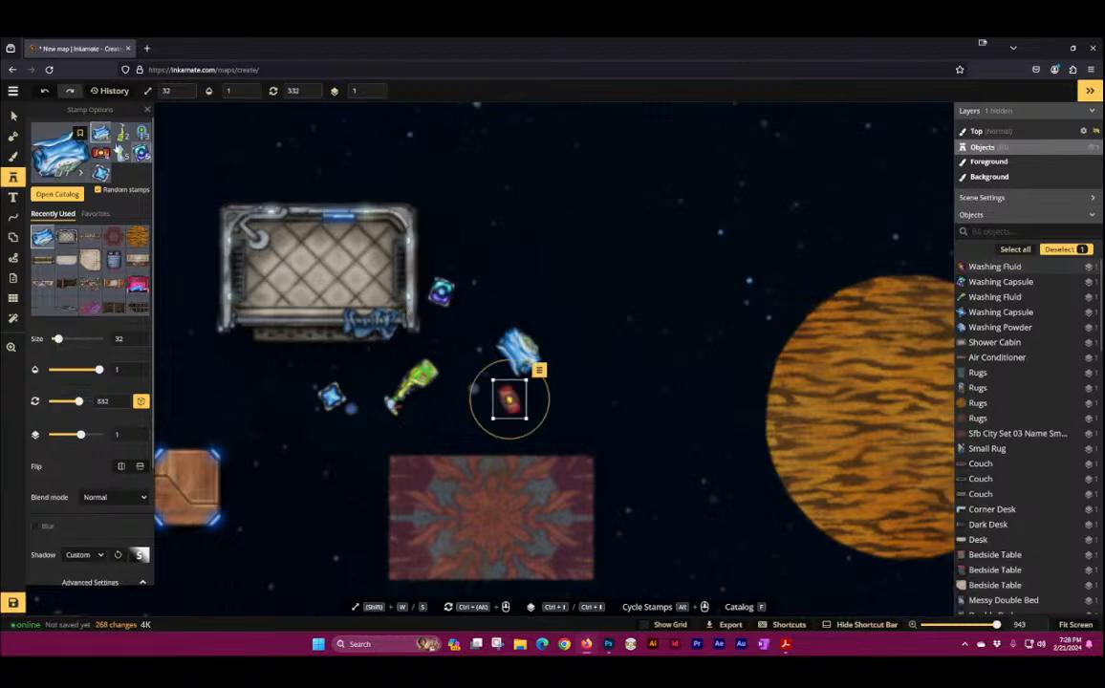
# Step: Choose the bathtub stamps from the City pack and place the angular tub east of the shower cabin and the round tub north of it
pyautogui.press('f')
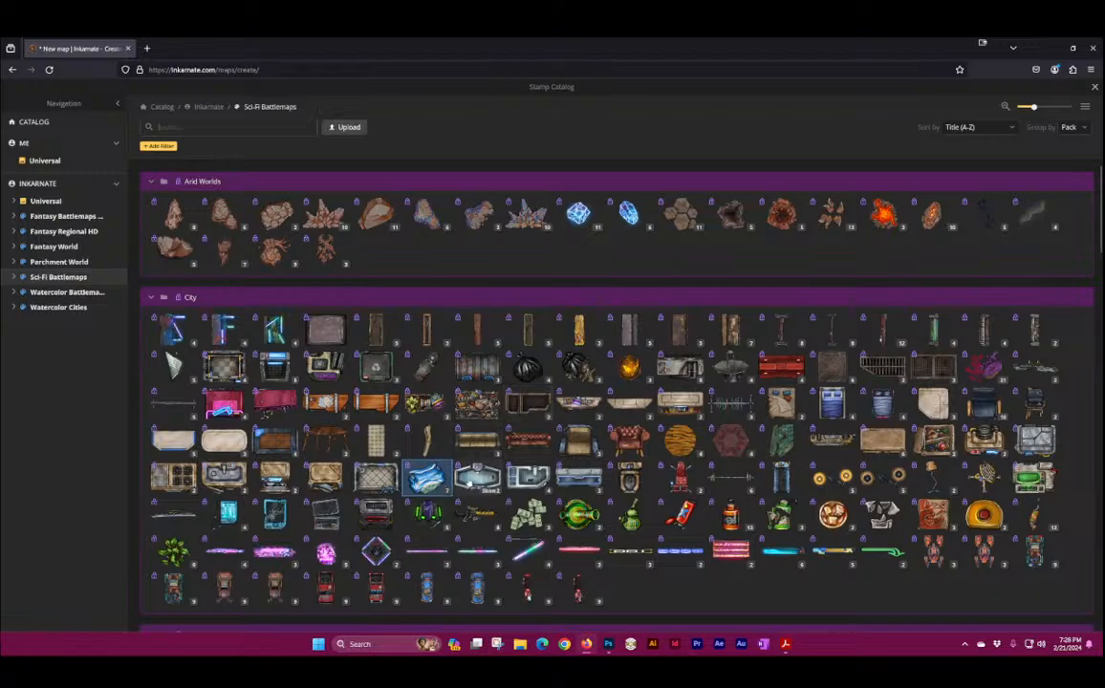
pyautogui.click(427, 475)
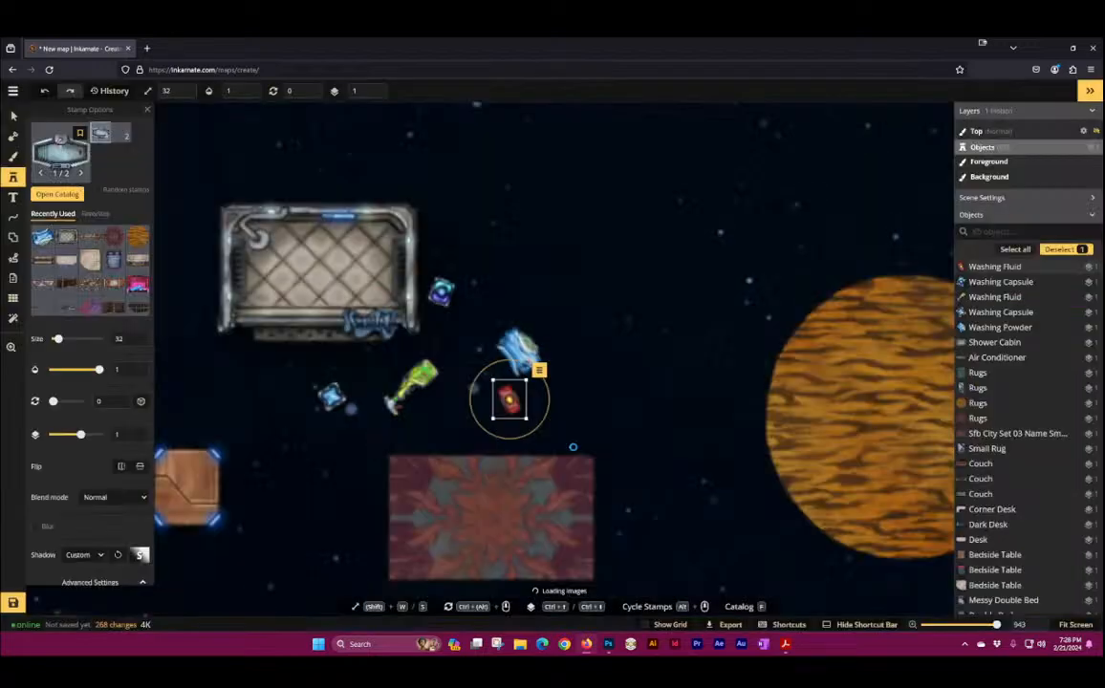
pyautogui.click(544, 222)
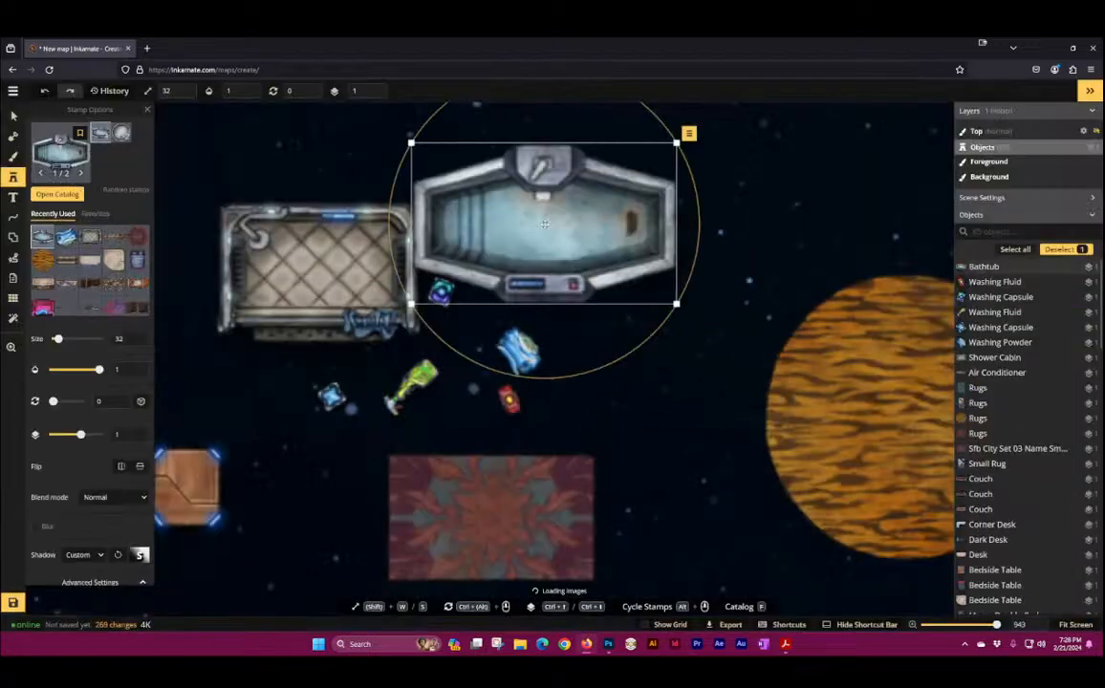
pyautogui.click(122, 134)
pyautogui.moveTo(242, 162); pyautogui.dragTo(498, 381)
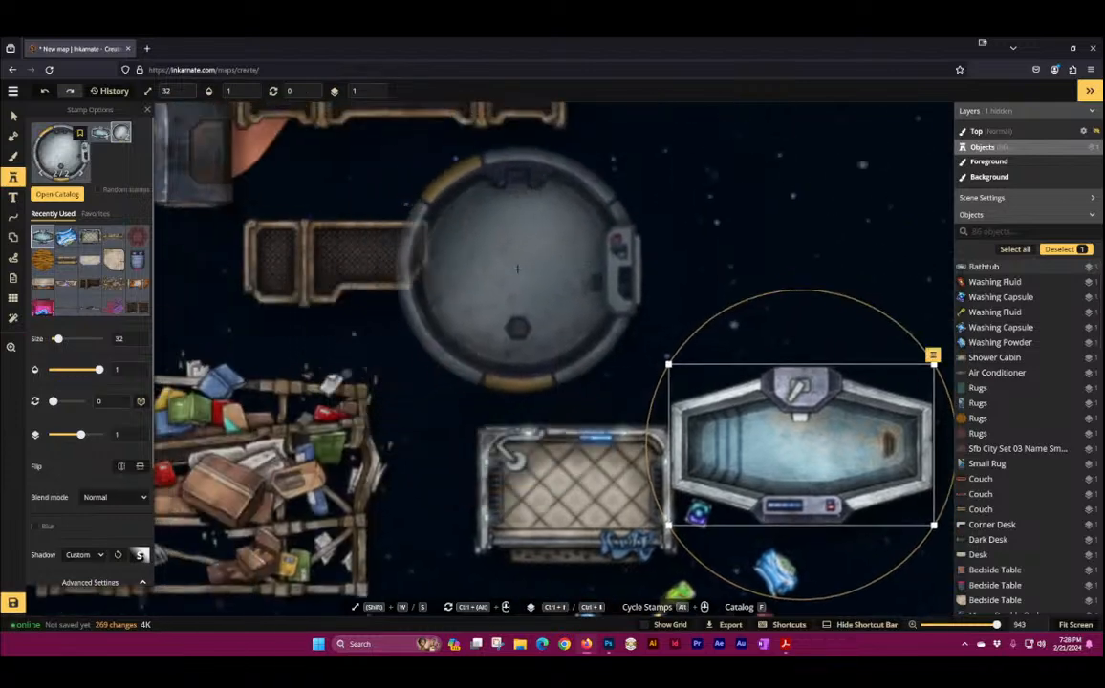
pyautogui.click(516, 268)
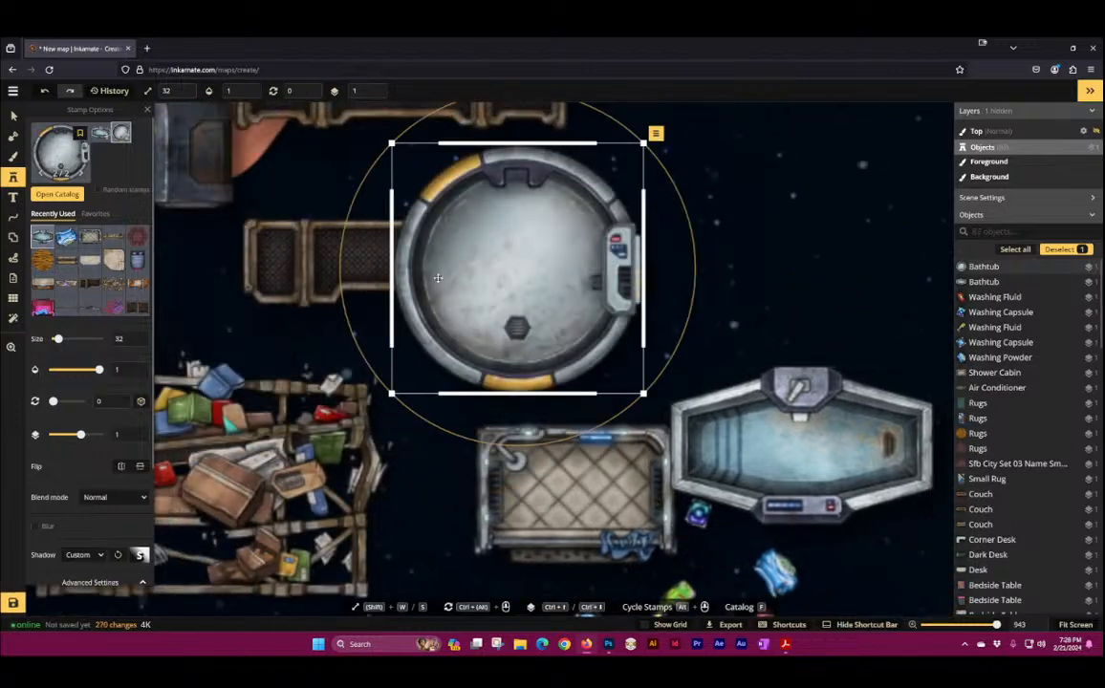
# Step: Select all stamp objects on the map and delete them
pyautogui.hotkey('ctrl', 'a')
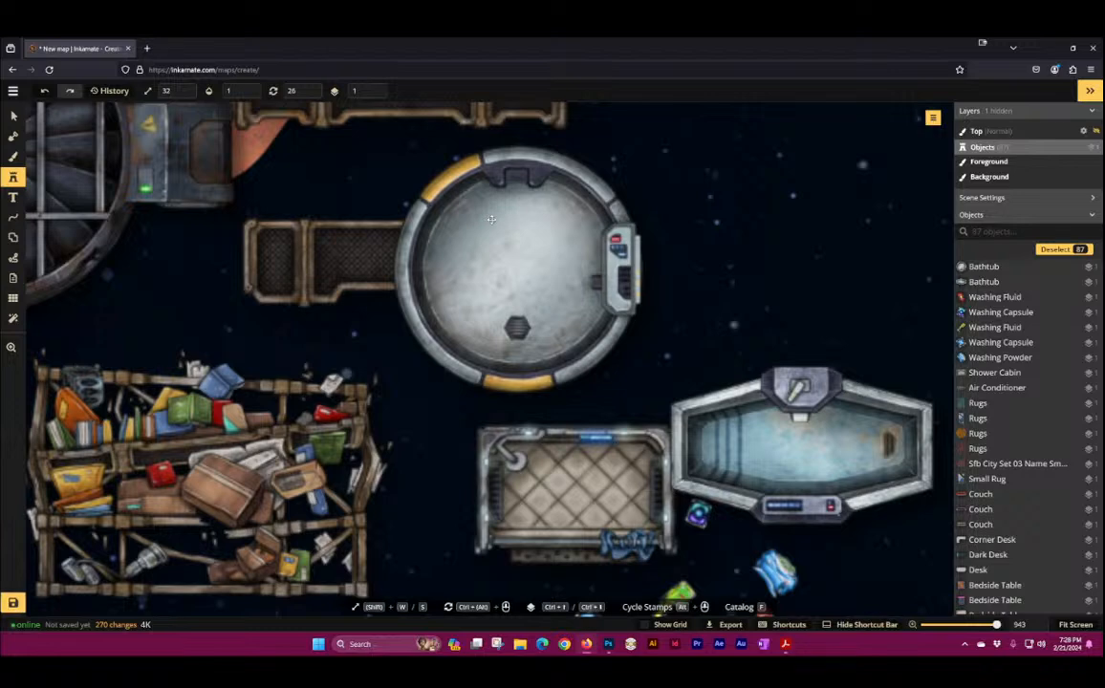
pyautogui.press('Delete')
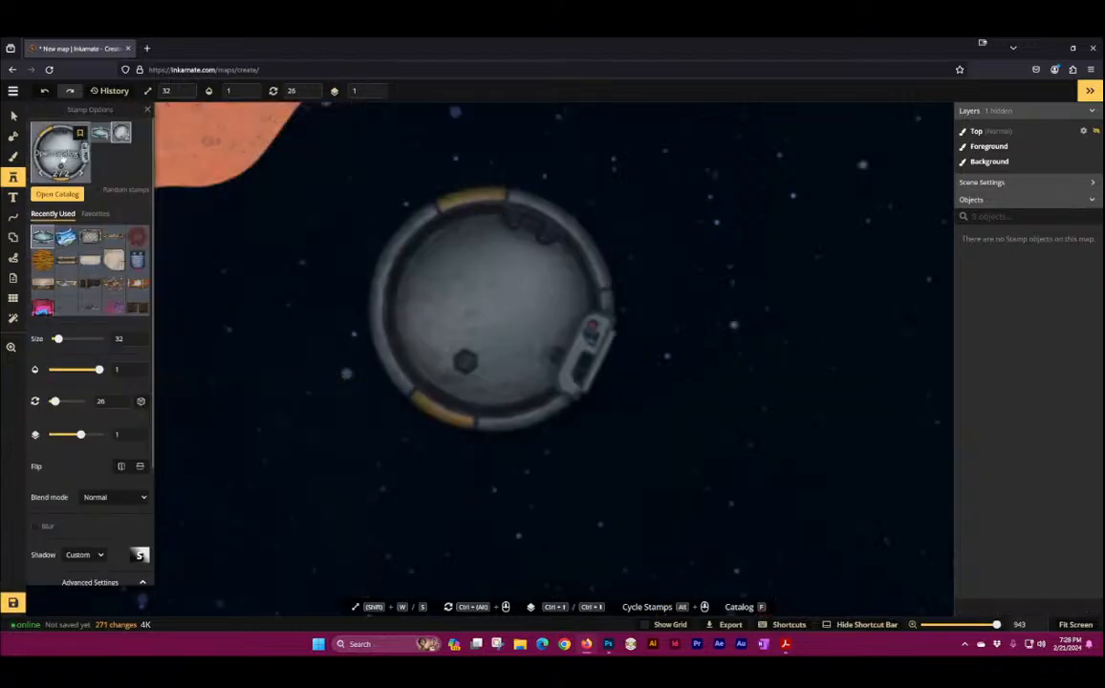
# Step: Choose the training apparatus stamps from the City pack and place the long red bench with the barbell machine east of it
pyautogui.click(58, 153)
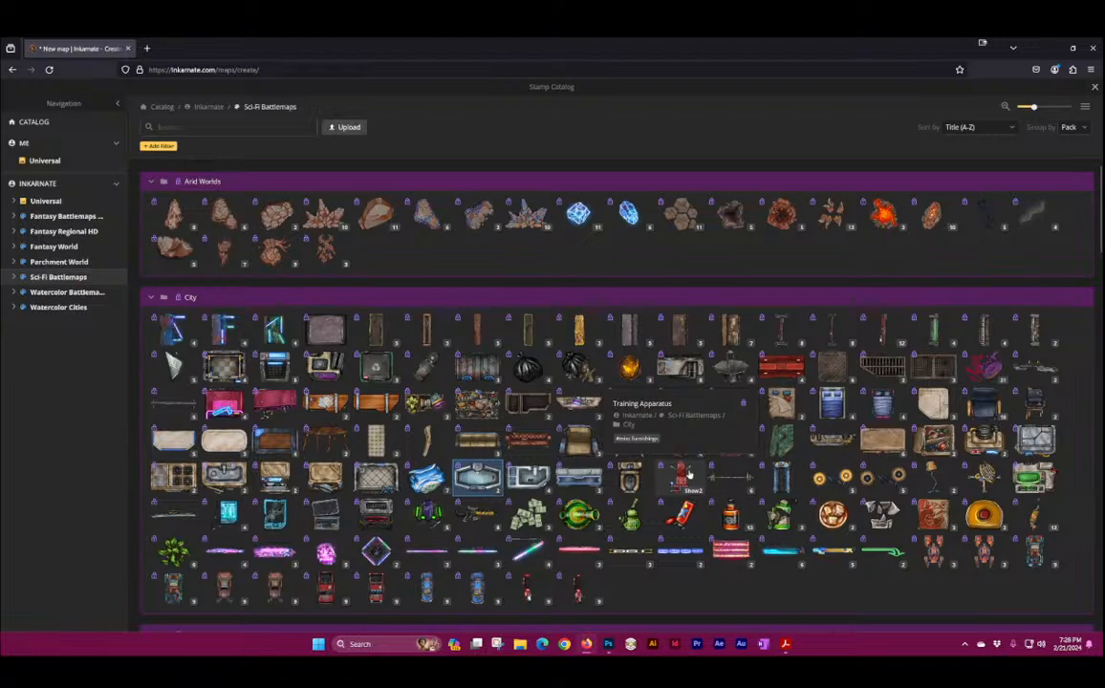
pyautogui.click(685, 473)
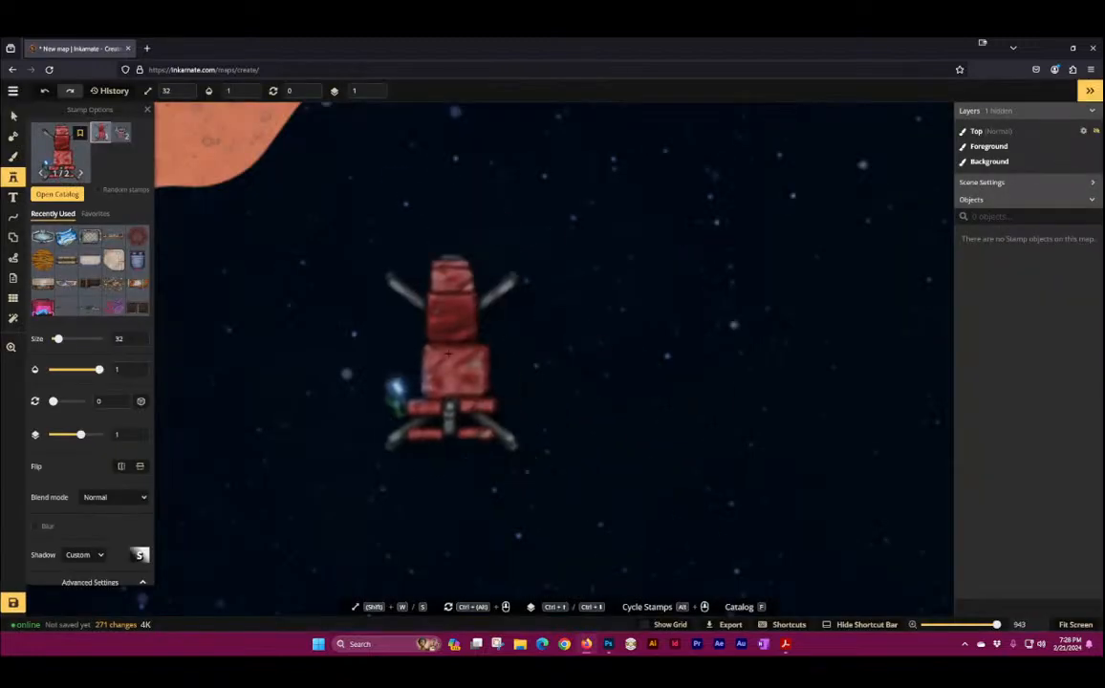
pyautogui.click(447, 356)
pyautogui.click(115, 132)
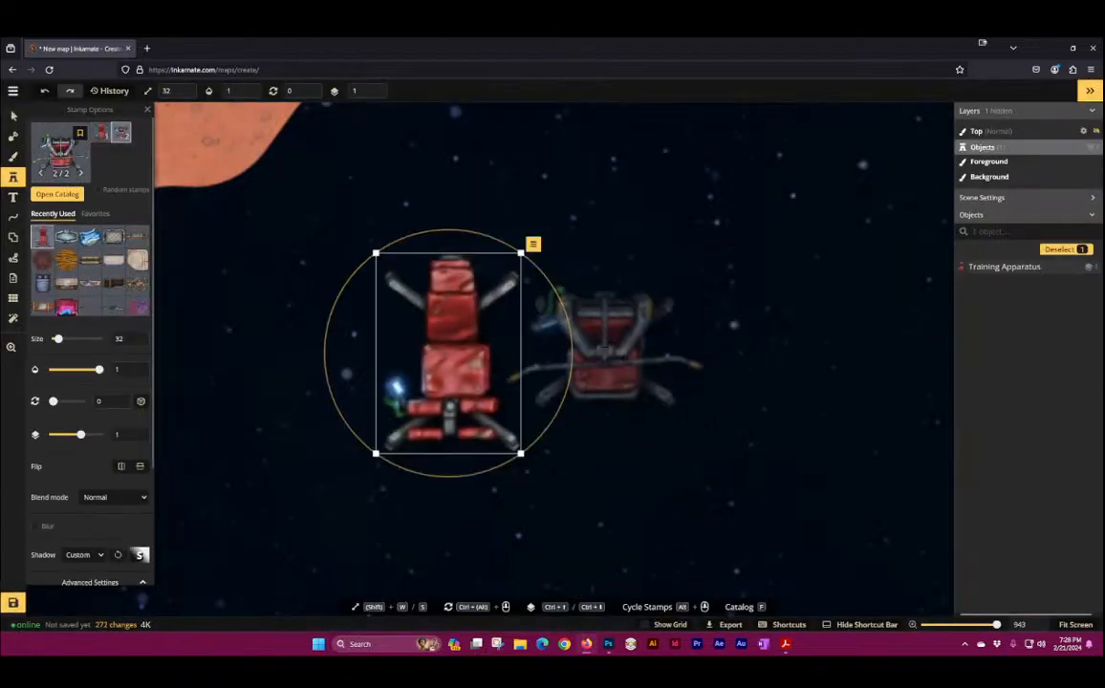
pyautogui.click(653, 342)
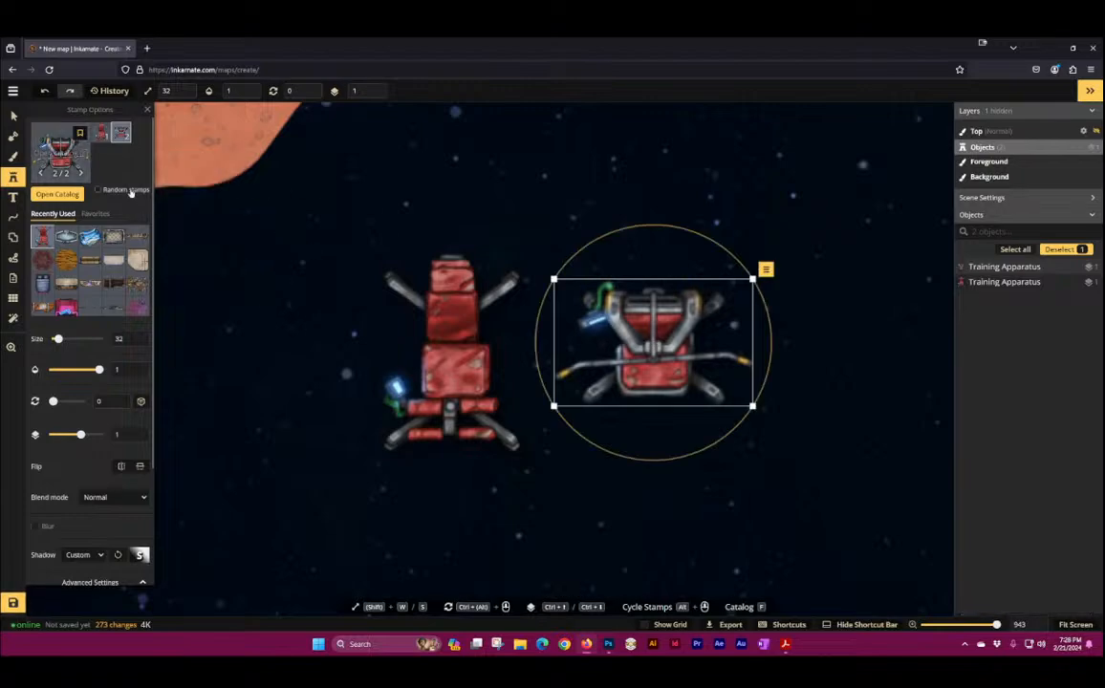
# Step: Choose the floor lamp stamps from the City pack, enable random stamps and place seven lamps around the two training apparatuses
pyautogui.press('f')
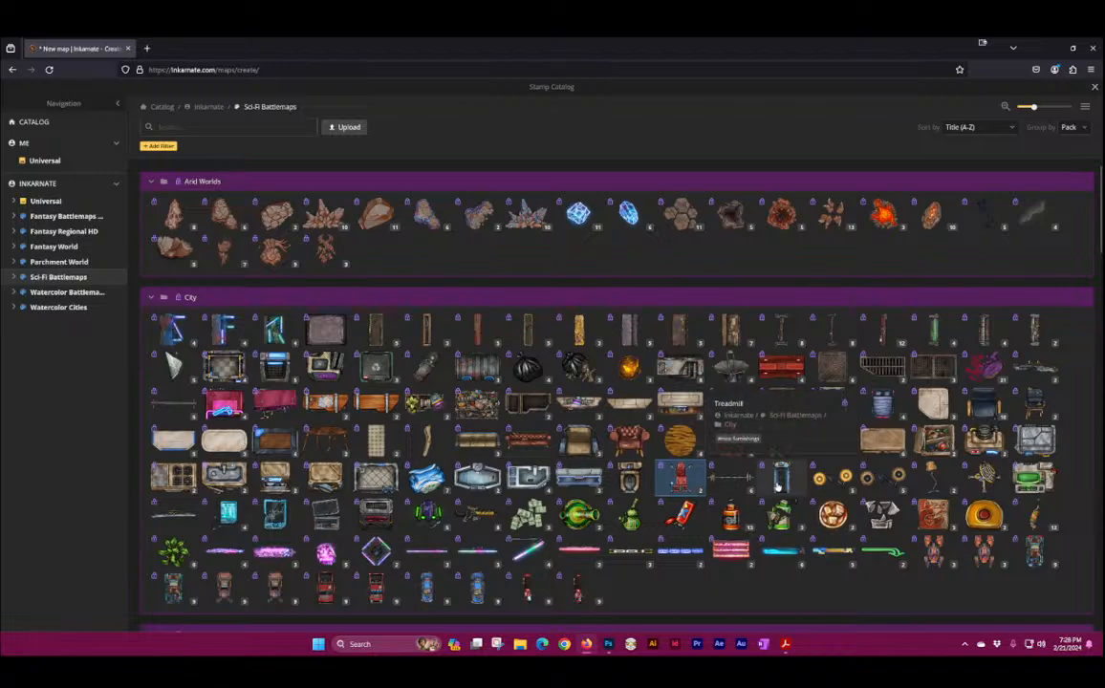
pyautogui.click(836, 480)
pyautogui.click(296, 356)
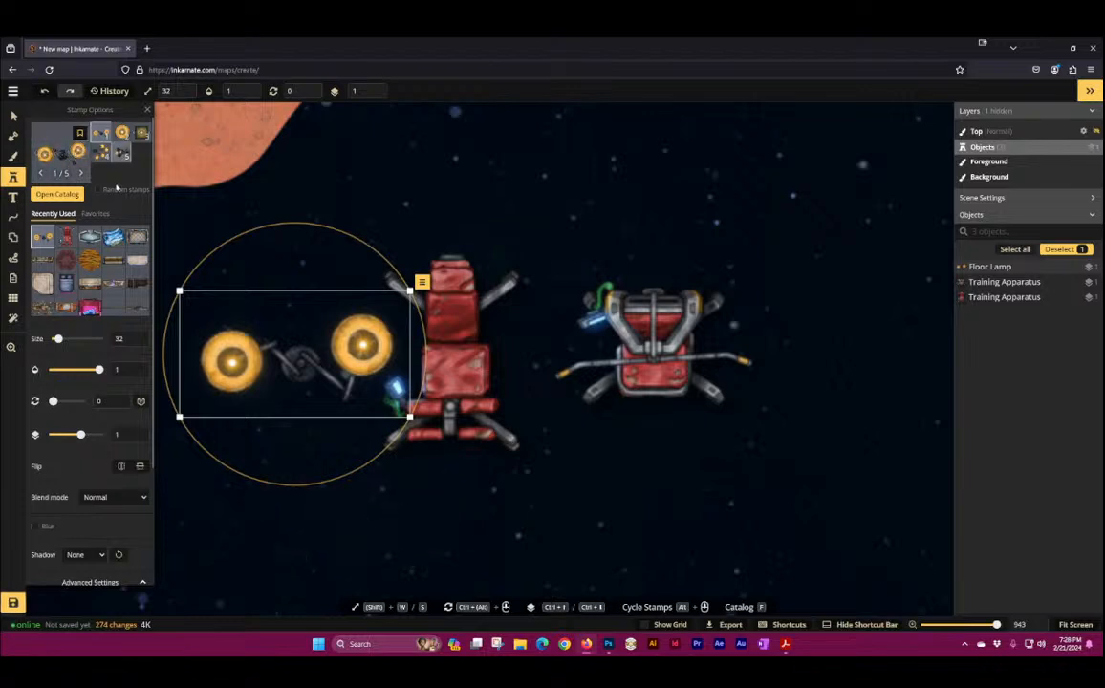
pyautogui.click(114, 193)
pyautogui.click(369, 499)
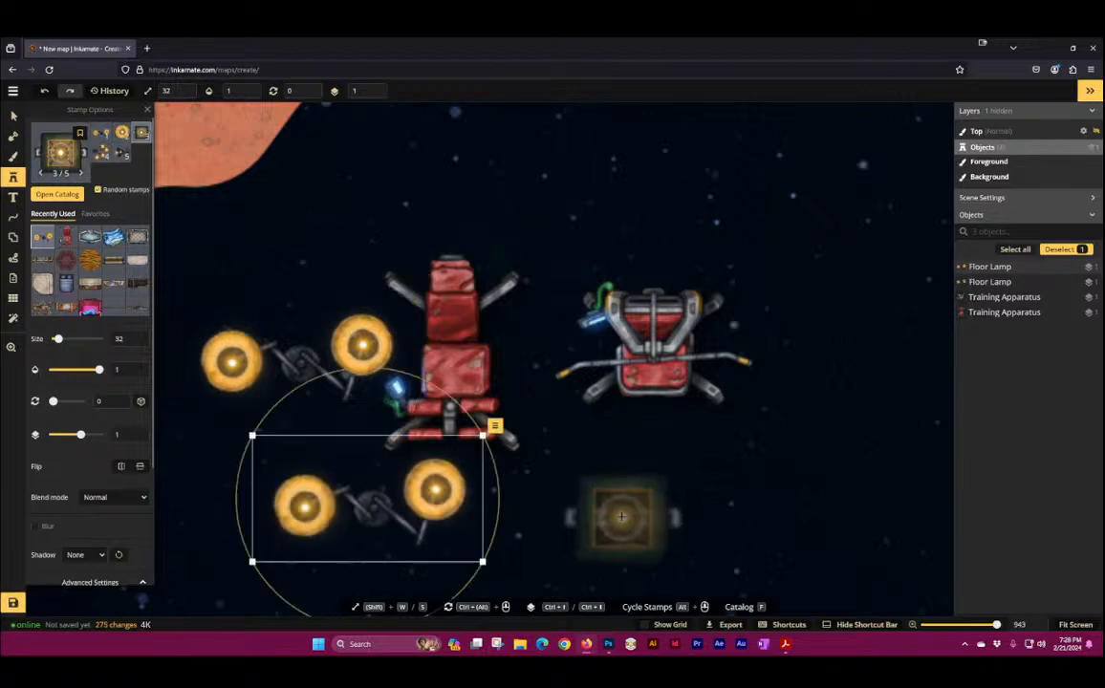
pyautogui.click(621, 516)
pyautogui.click(814, 464)
pyautogui.click(817, 291)
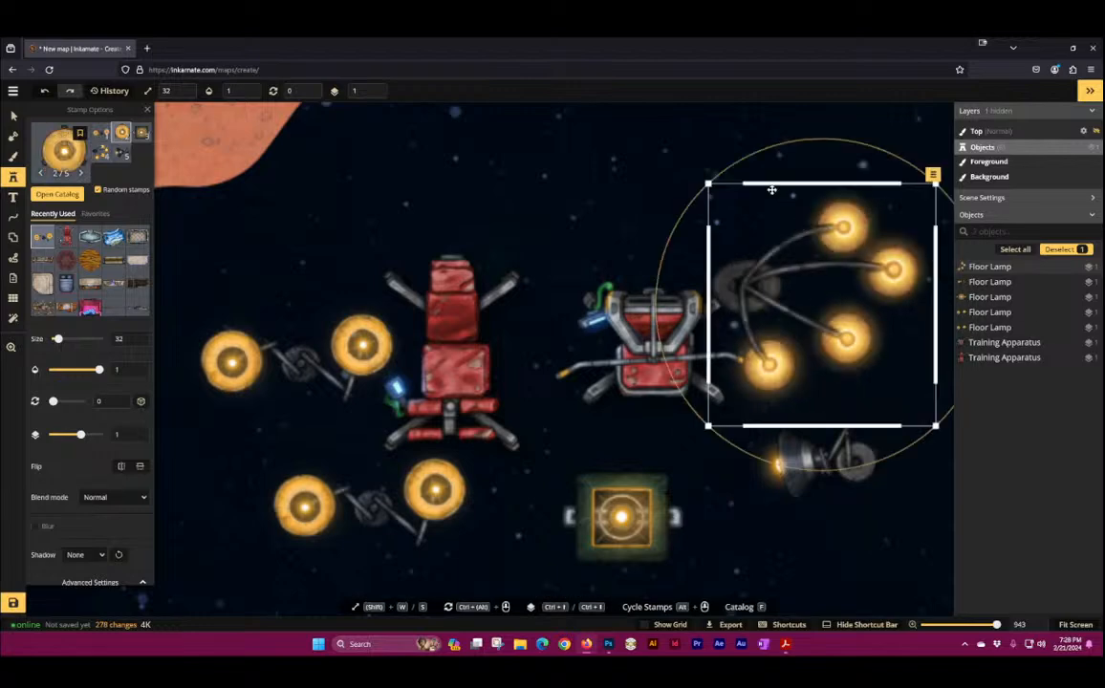
pyautogui.click(652, 163)
pyautogui.click(481, 129)
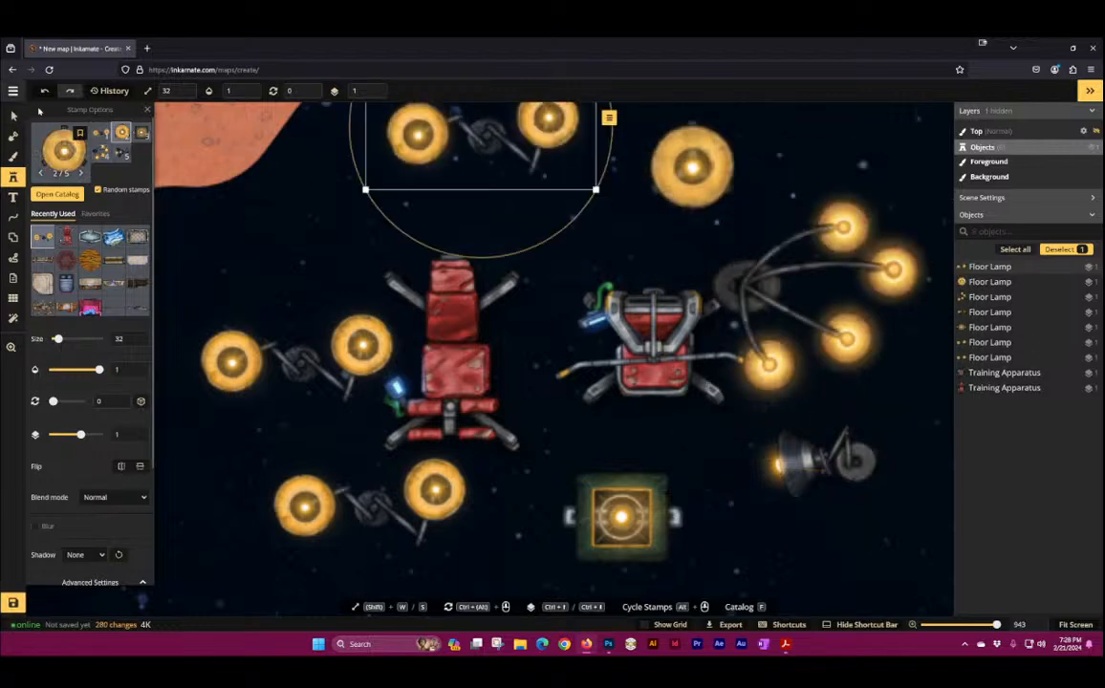
# Step: Choose the computer stamp from the City pack and place it on the orange terrain north of the floor lamps
pyautogui.click(50, 149)
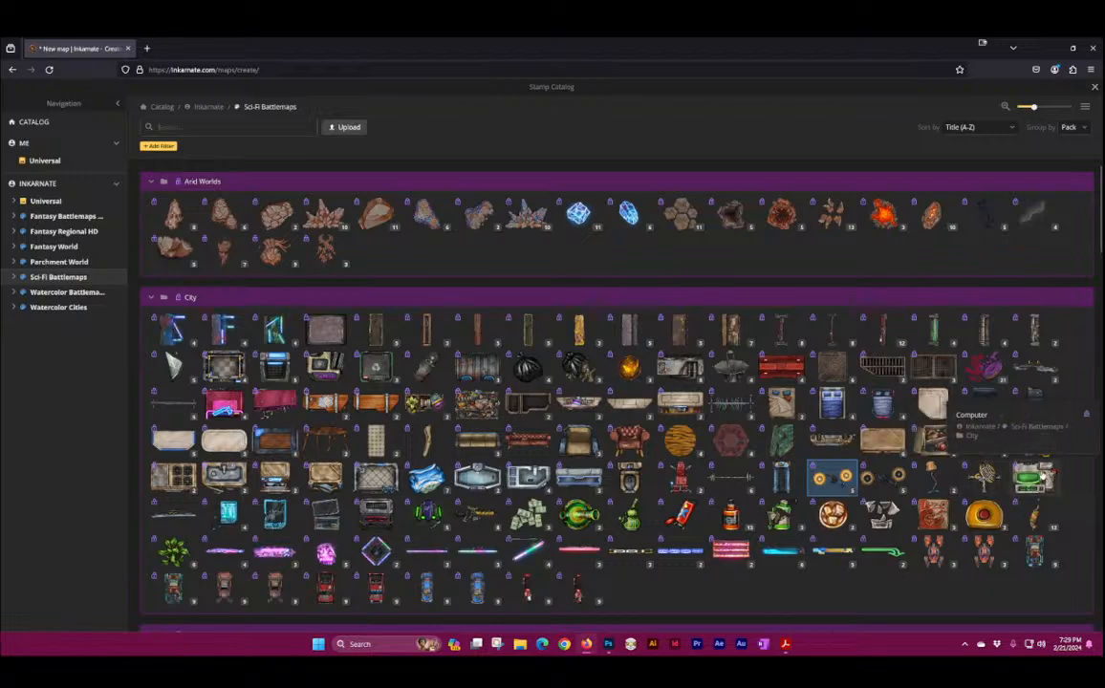
pyautogui.click(833, 475)
pyautogui.scroll(5, 313, 382)
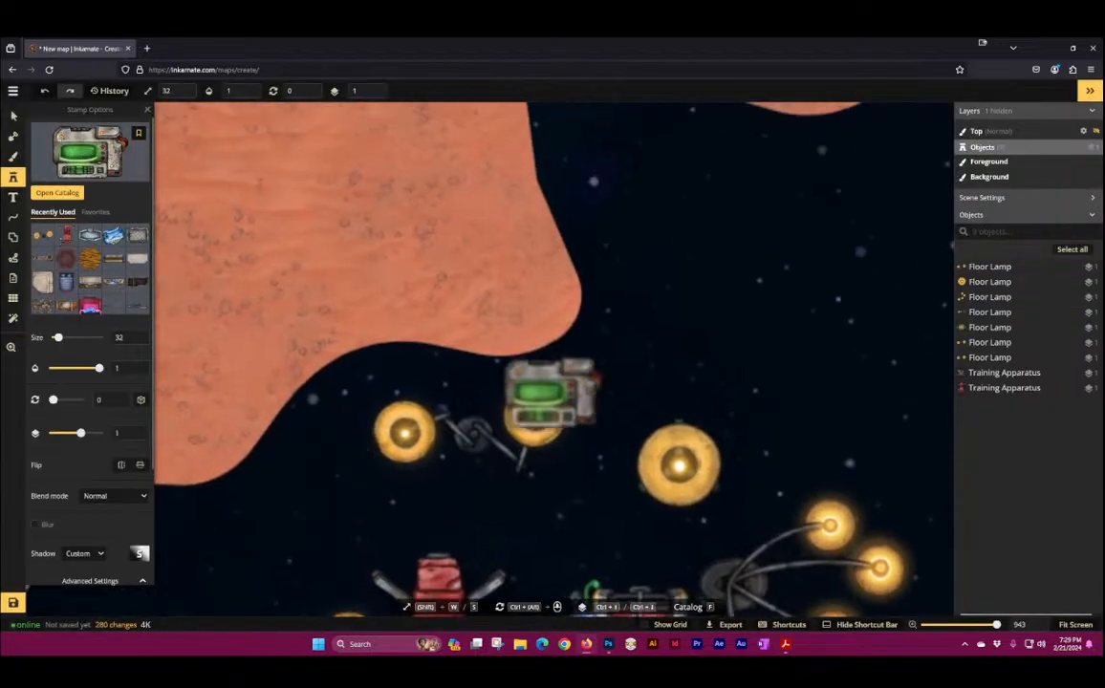
pyautogui.click(483, 267)
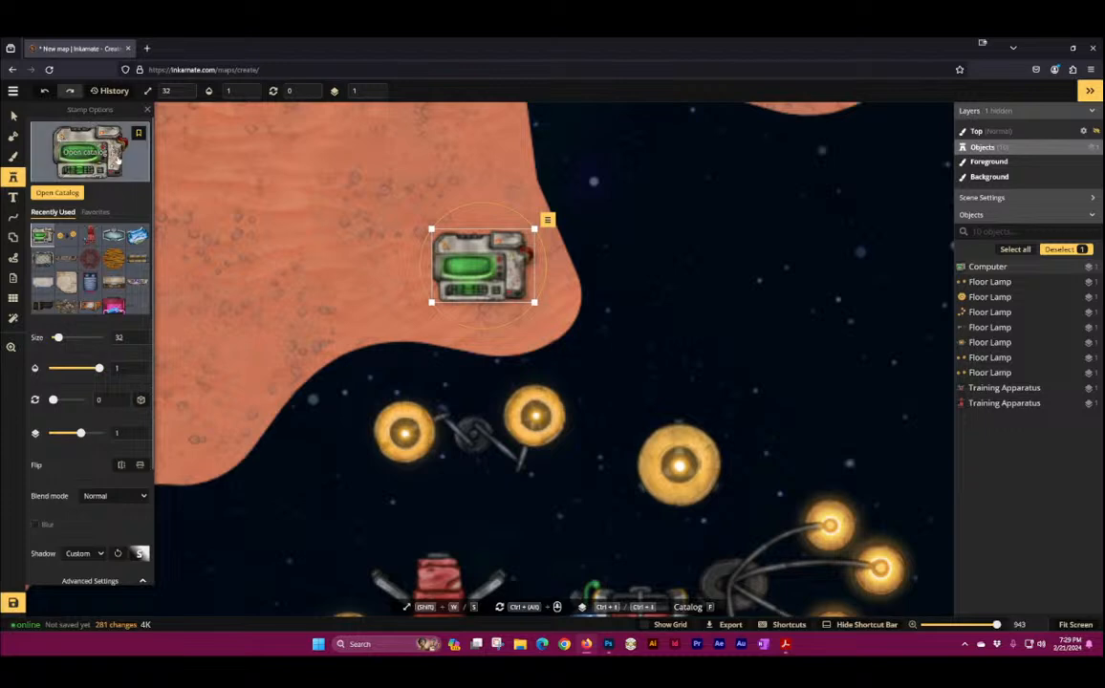
# Step: Choose the TV stamp from the City pack and place it on the orange terrain west of the computer
pyautogui.click(84, 151)
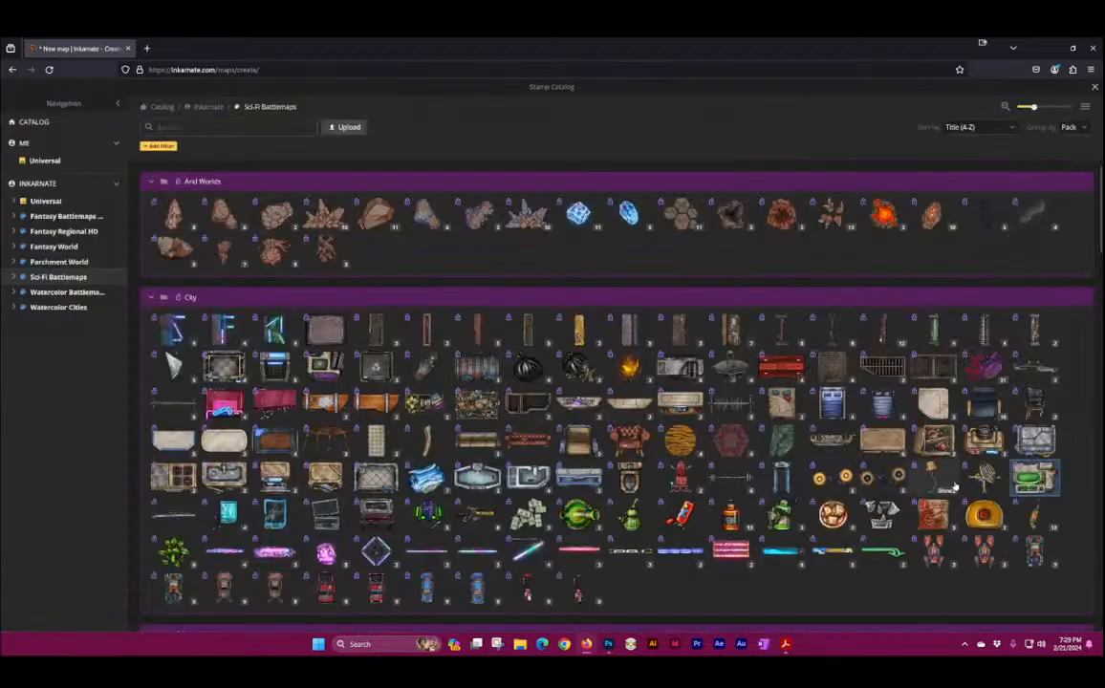
pyautogui.click(173, 513)
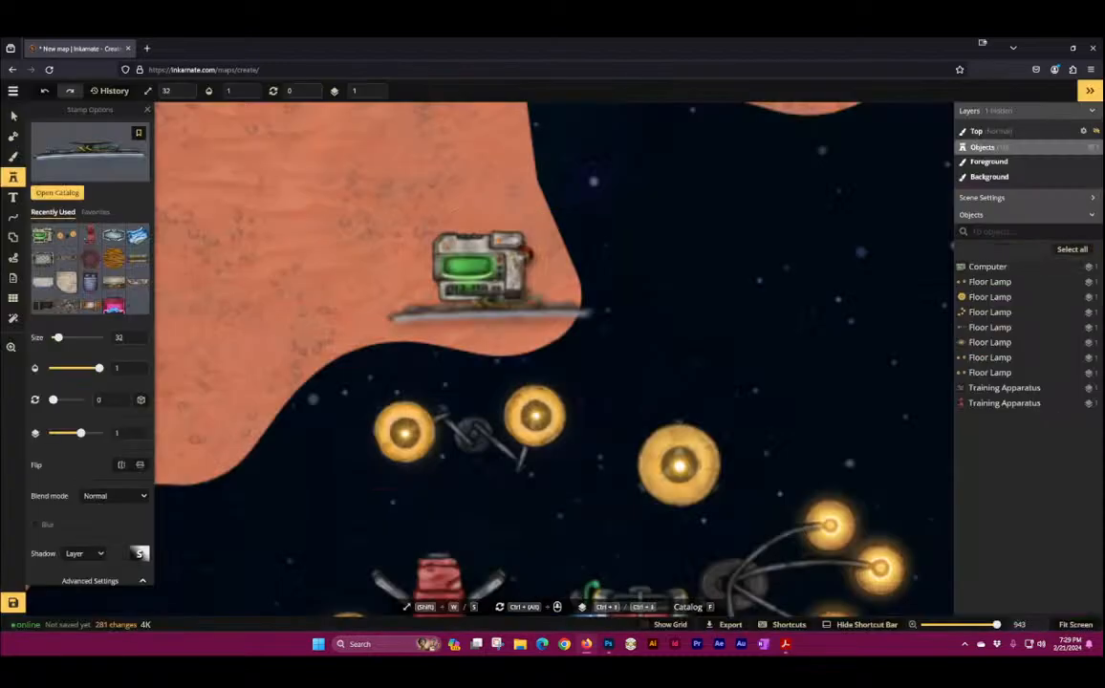
pyautogui.click(249, 248)
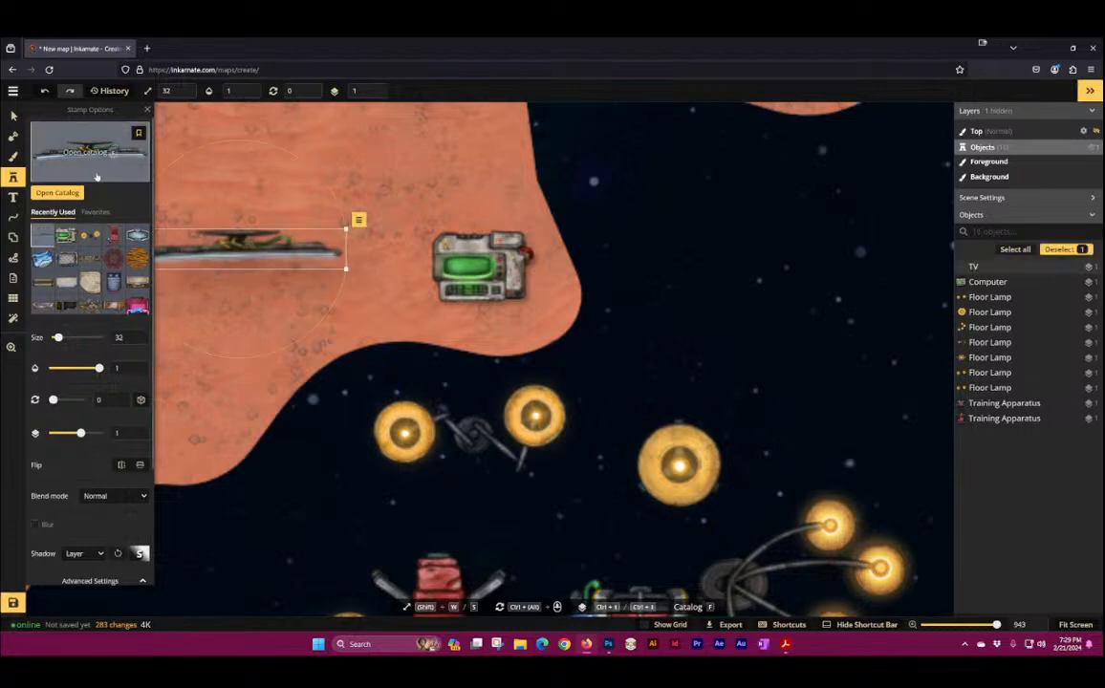
# Step: Choose the tablet stamp set from the City pack and place a tablet, phone and round tech gadget near the TV and a laptop above the computer
pyautogui.press('f')
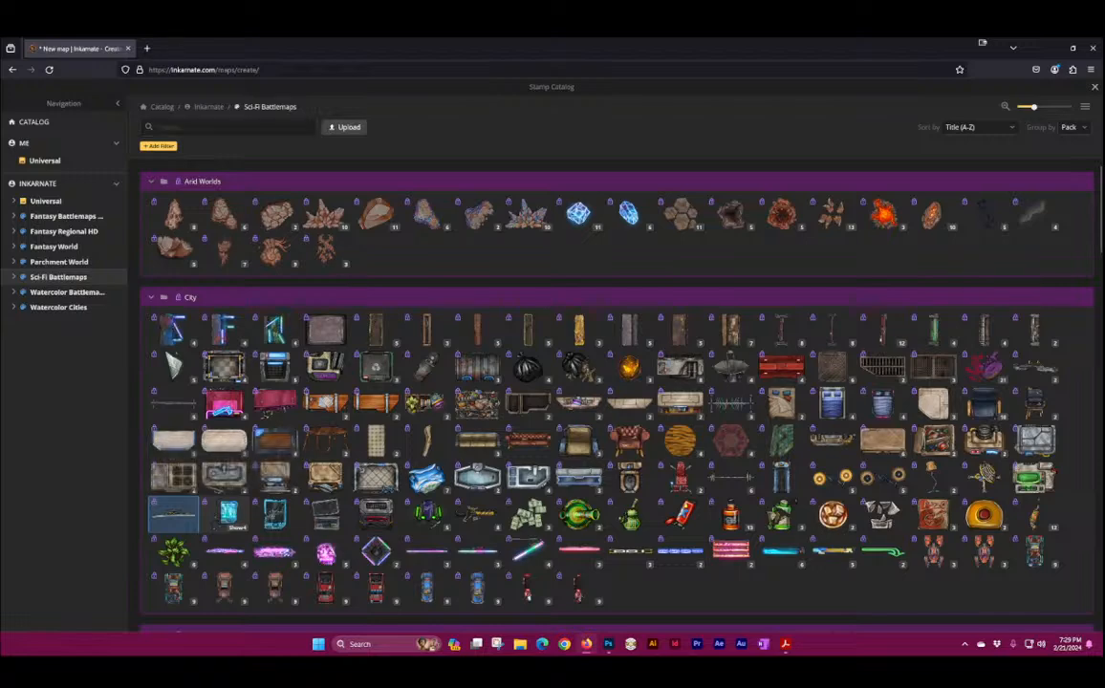
pyautogui.click(228, 513)
pyautogui.click(353, 167)
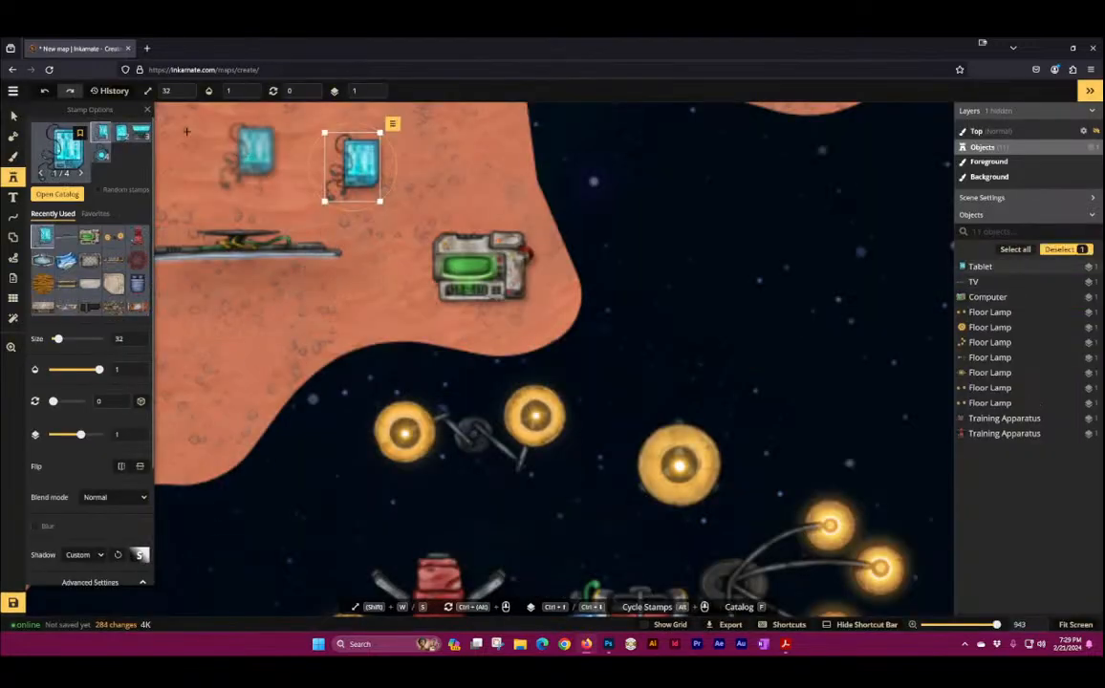
pyautogui.click(120, 133)
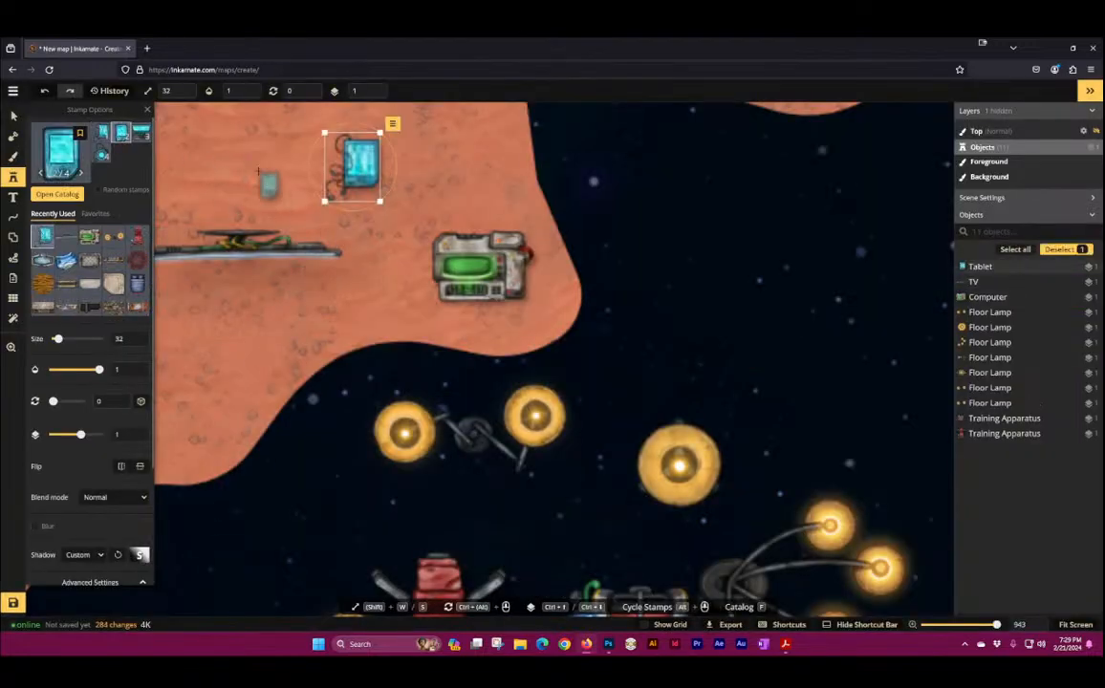
pyautogui.click(254, 167)
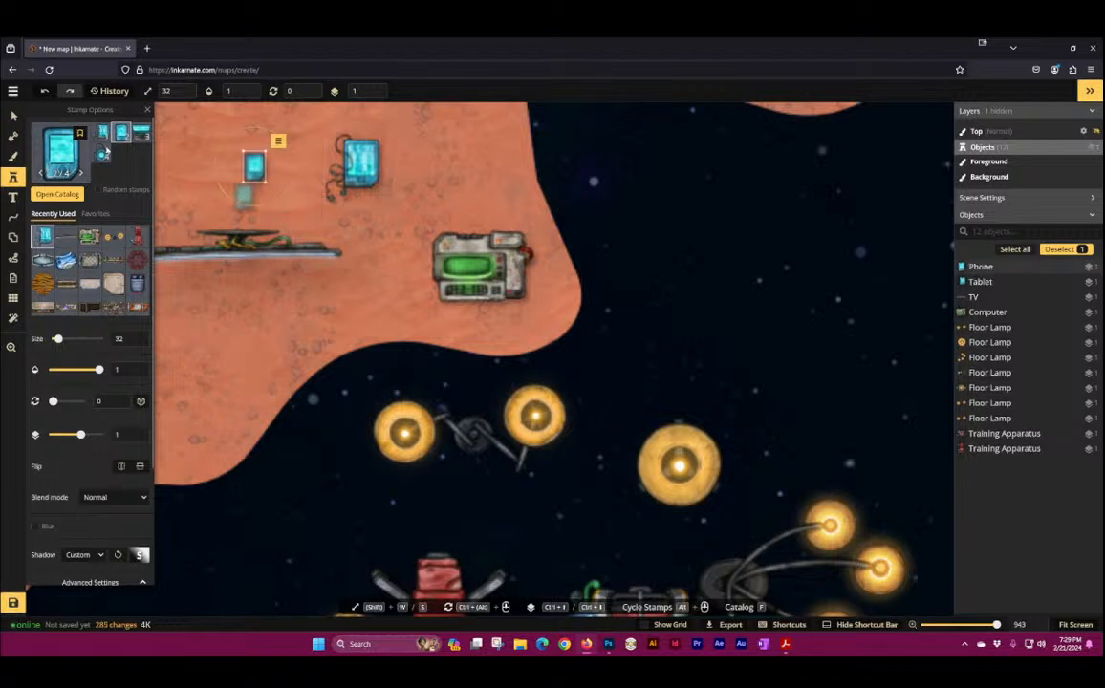
pyautogui.click(103, 153)
pyautogui.click(272, 199)
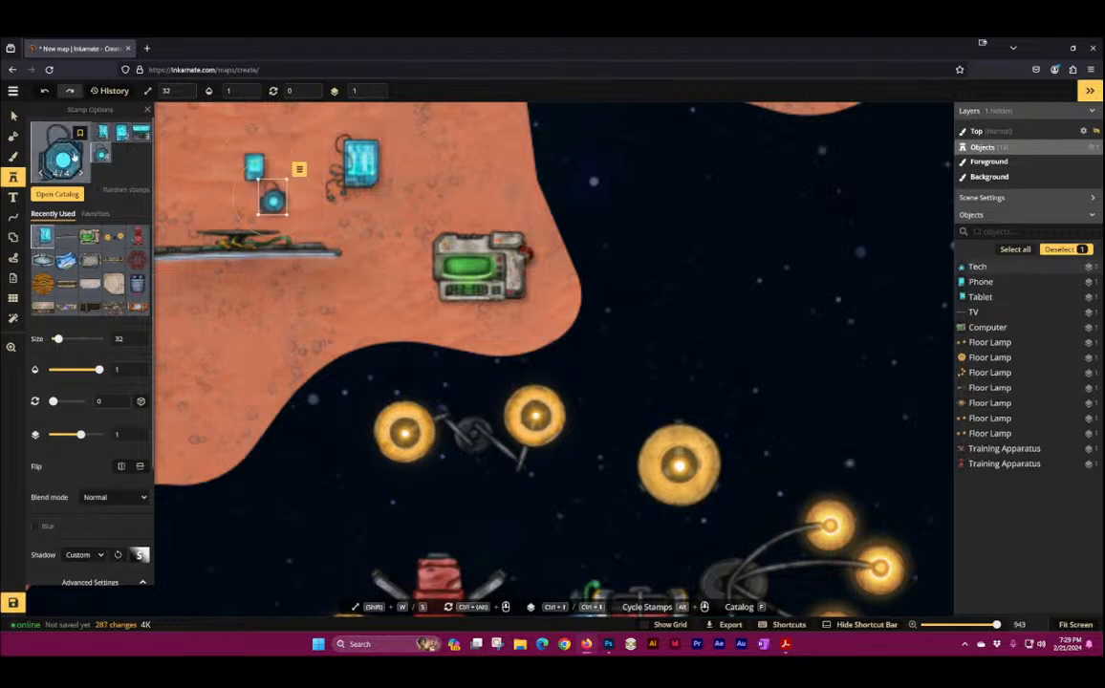
pyautogui.click(141, 133)
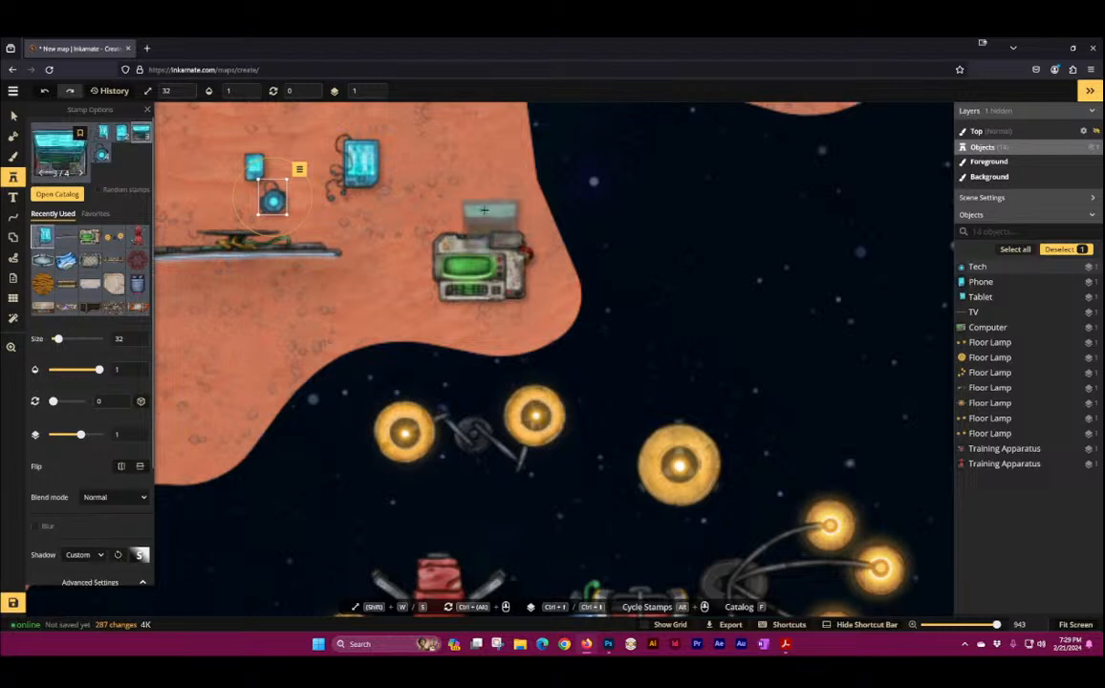
pyautogui.click(469, 189)
# Step: Choose the toy stamp set from the City pack and place three toys, a controller and a gaming console on the orange terrain west of the electronics
pyautogui.click(63, 155)
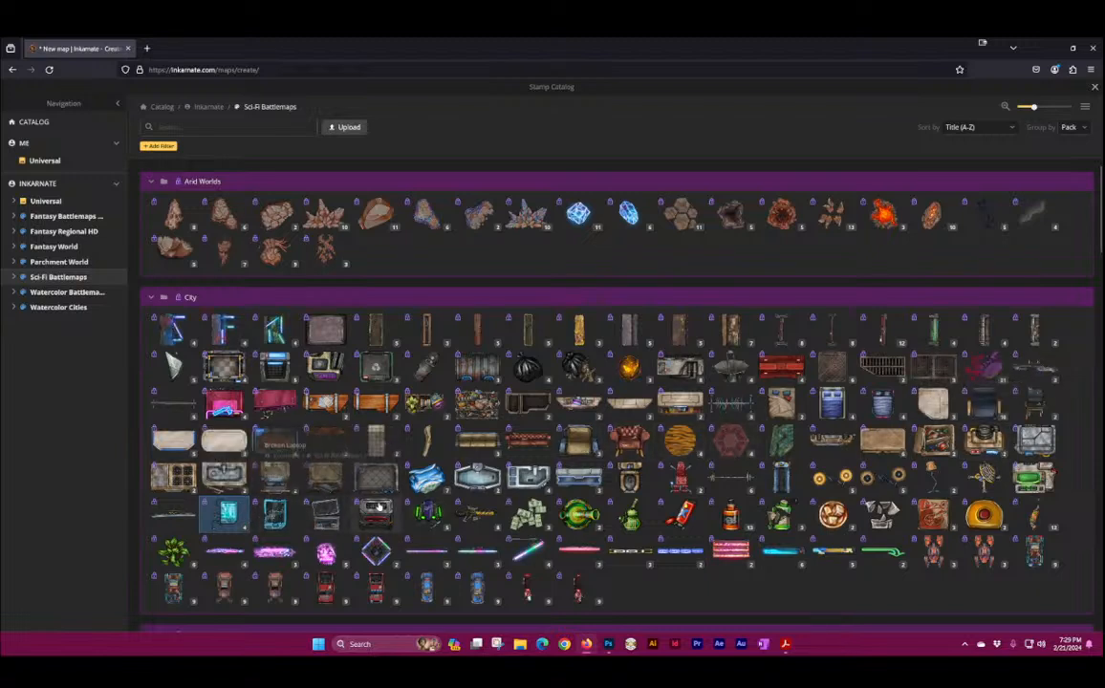
pyautogui.click(439, 514)
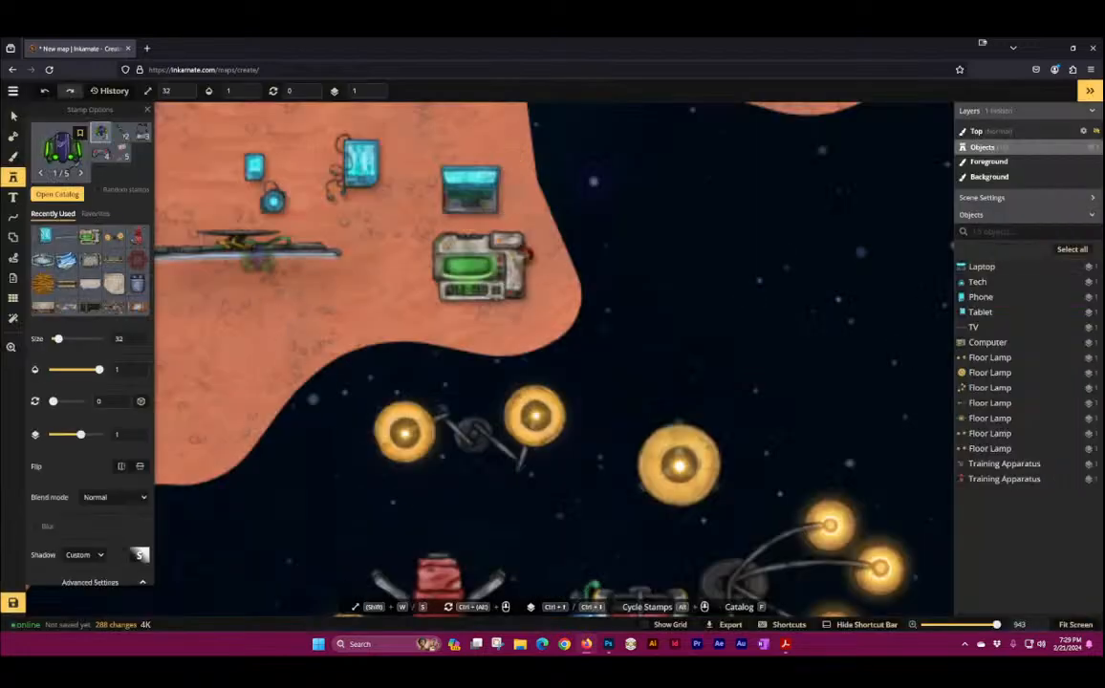
pyautogui.click(359, 317)
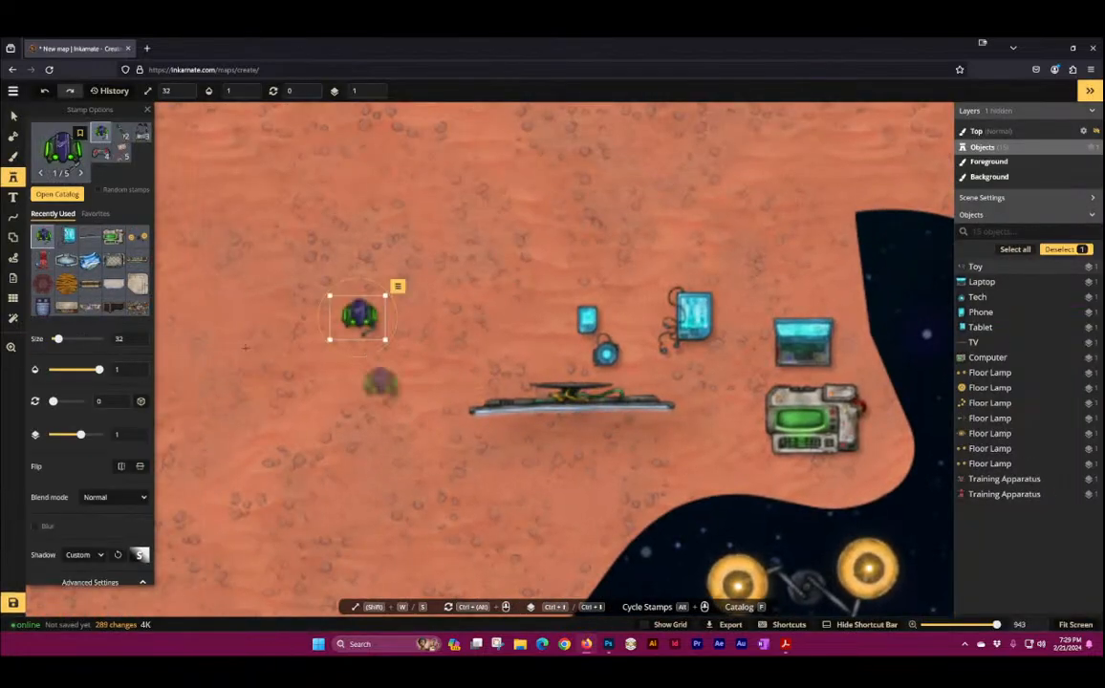
pyautogui.click(121, 132)
pyautogui.click(326, 401)
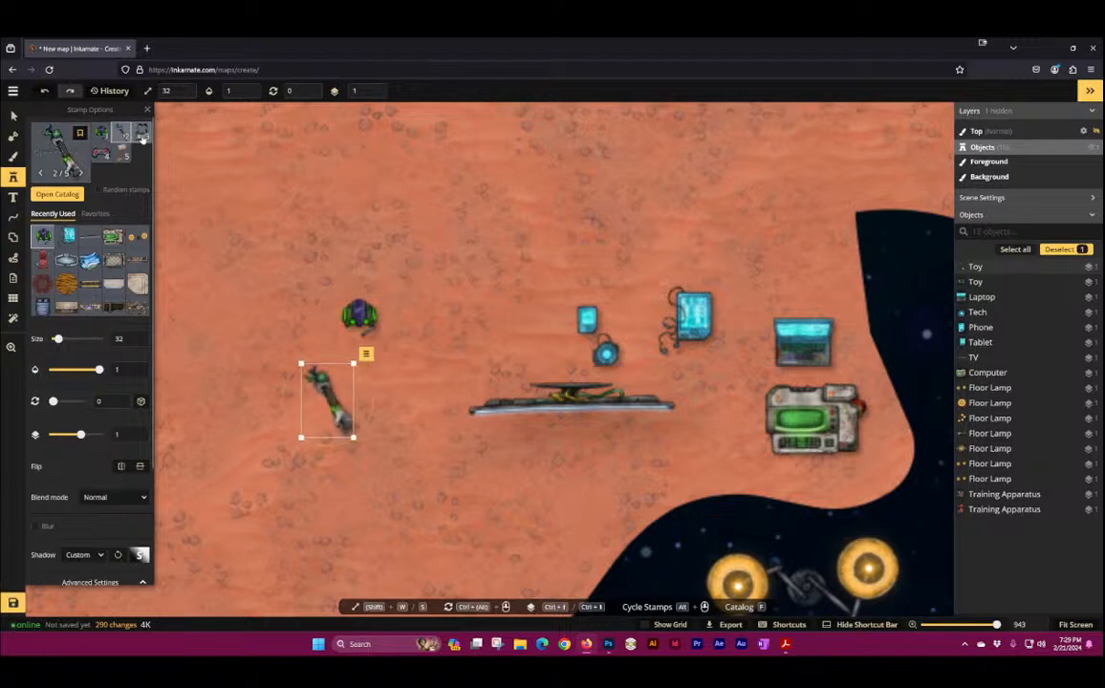
pyautogui.click(140, 132)
pyautogui.click(282, 327)
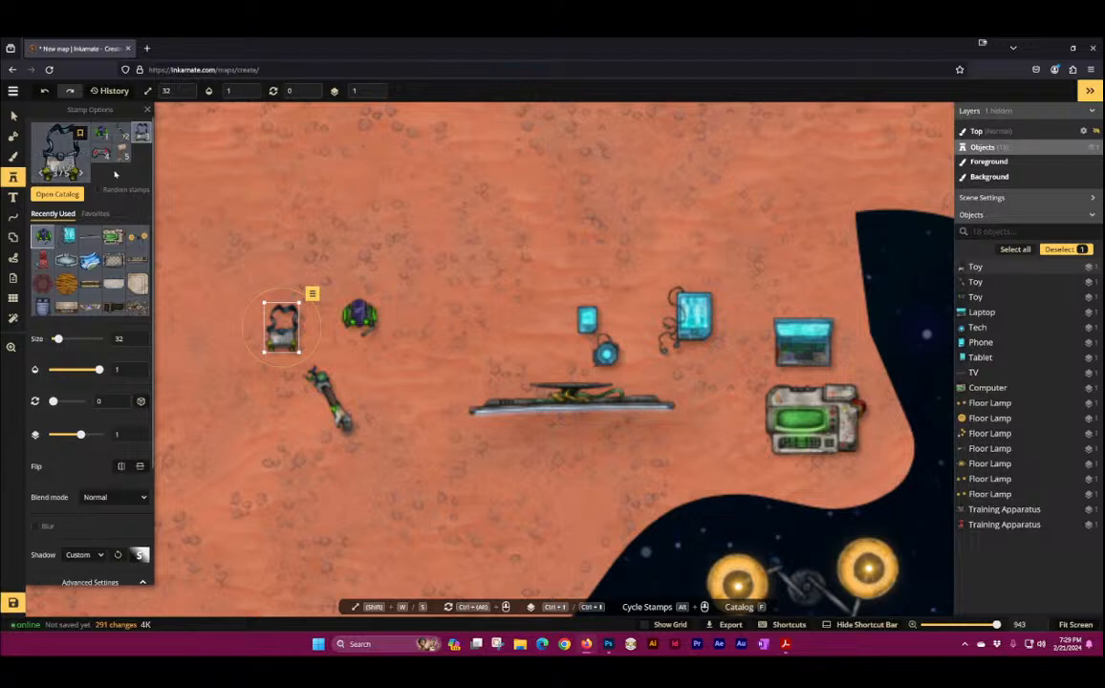
pyautogui.click(102, 152)
pyautogui.click(310, 269)
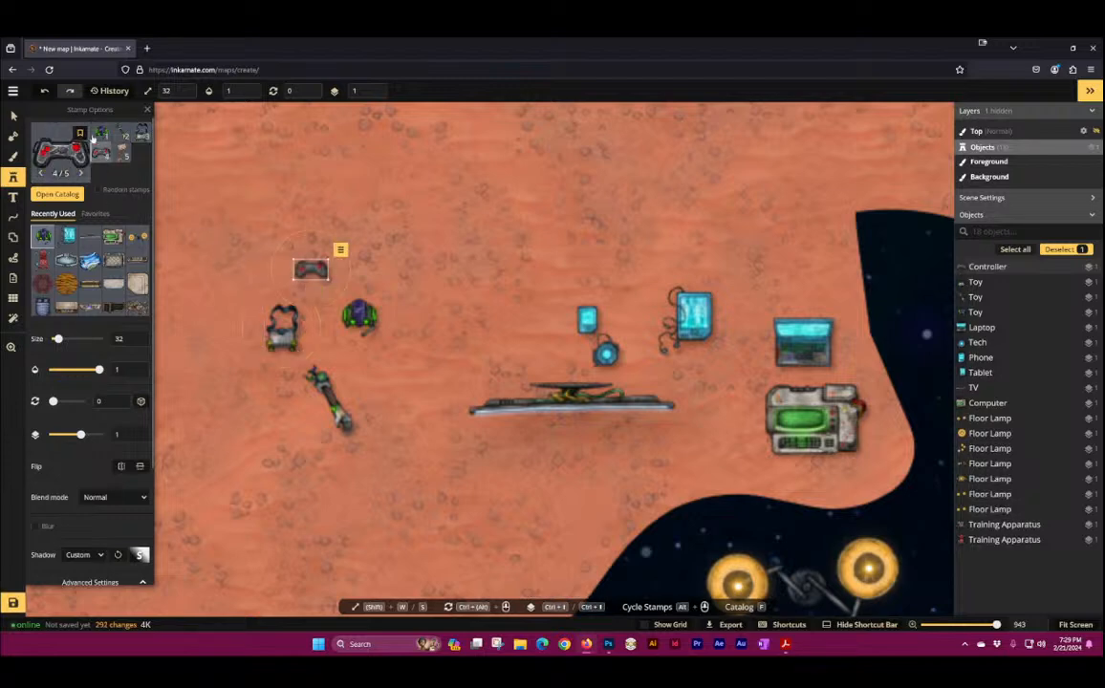
pyautogui.click(122, 151)
pyautogui.click(436, 244)
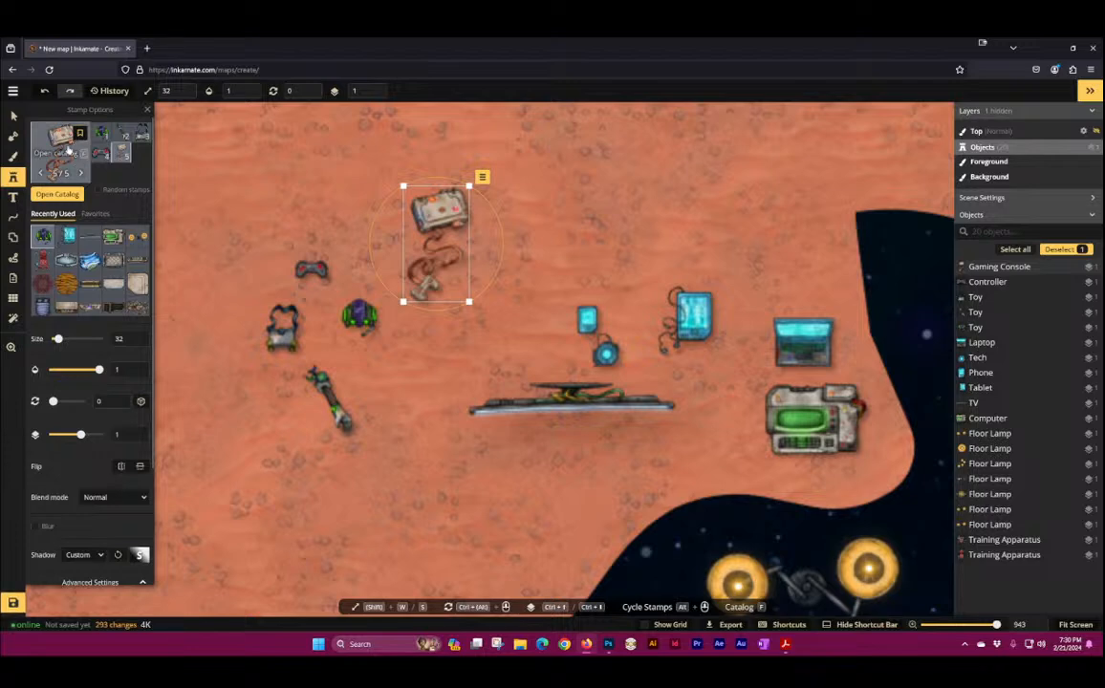
# Step: Choose the weapons stamp set from the City pack and place a machine gun on the orange terrain northwest of the toys
pyautogui.click(81, 153)
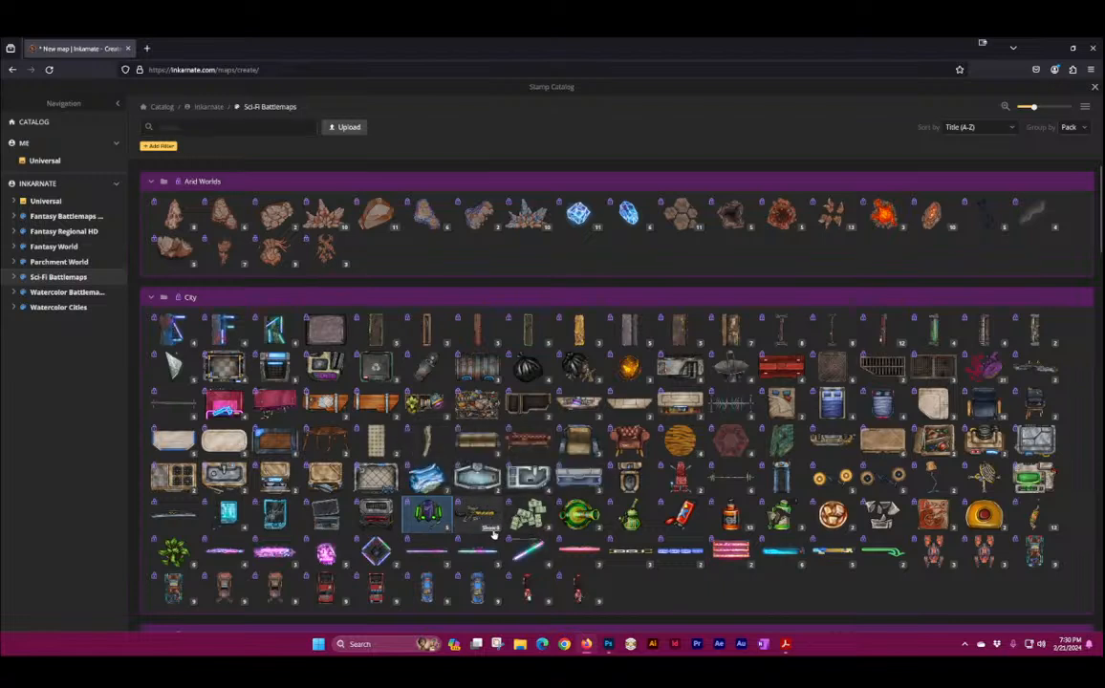
pyautogui.click(491, 528)
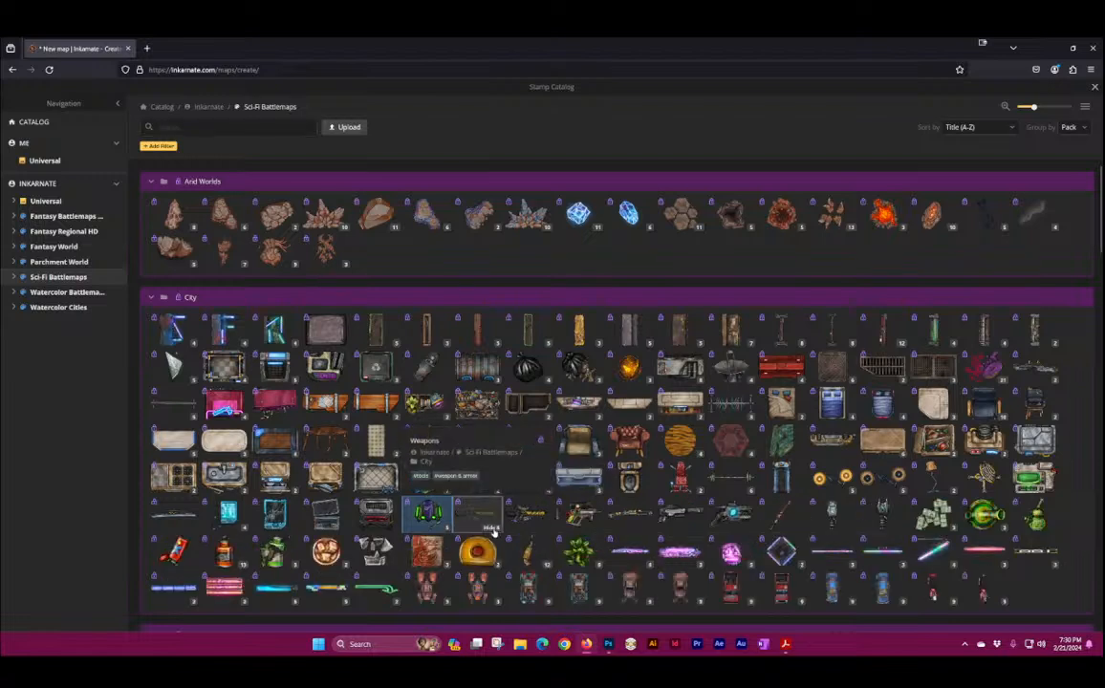
pyautogui.click(491, 528)
pyautogui.click(471, 516)
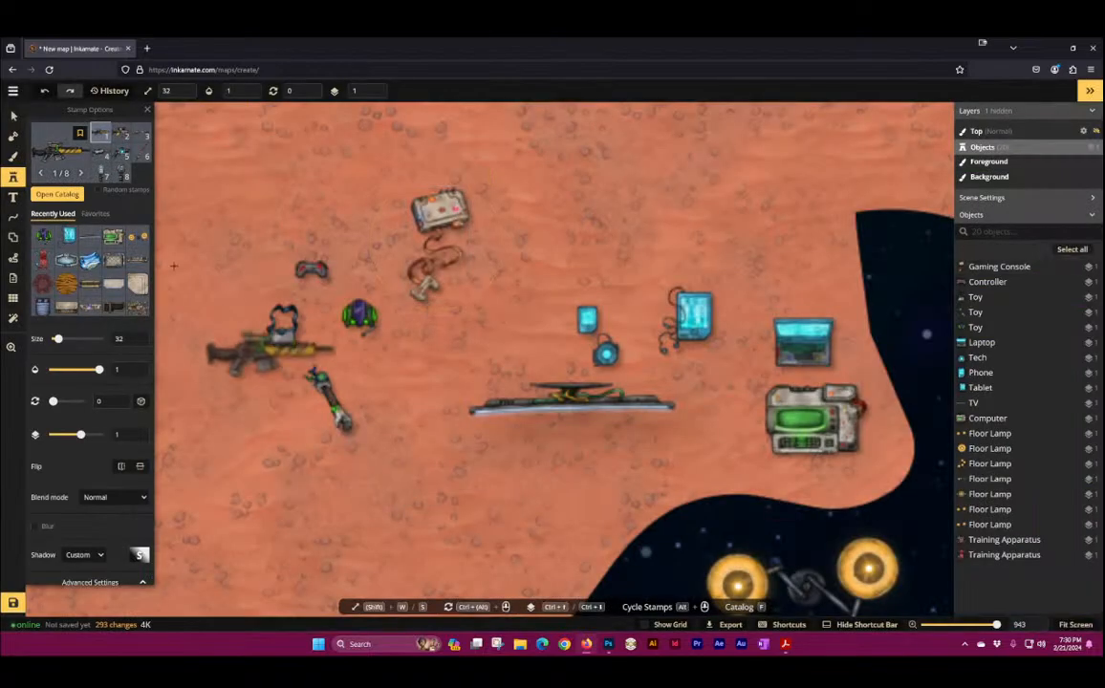
pyautogui.click(212, 168)
pyautogui.press('space')
pyautogui.moveTo(212, 168); pyautogui.dragTo(299, 213)
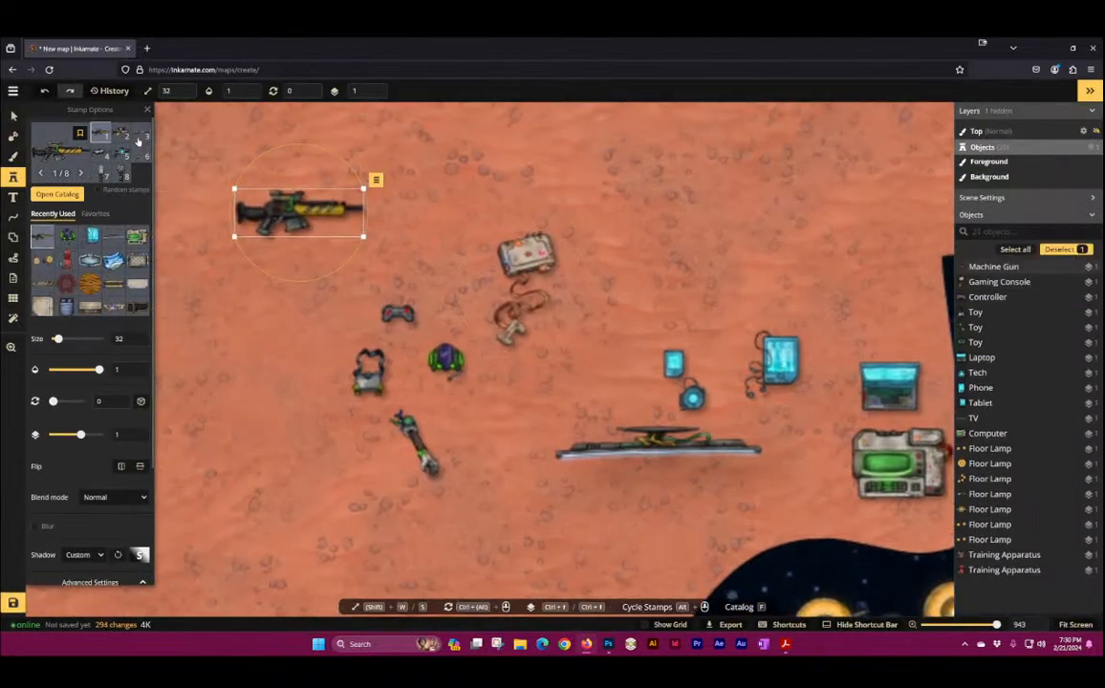
# Step: Place a pistol, a Taser Off and a Taser On stamp south of the machine gun and a katana to its west
pyautogui.click(122, 154)
pyautogui.click(241, 322)
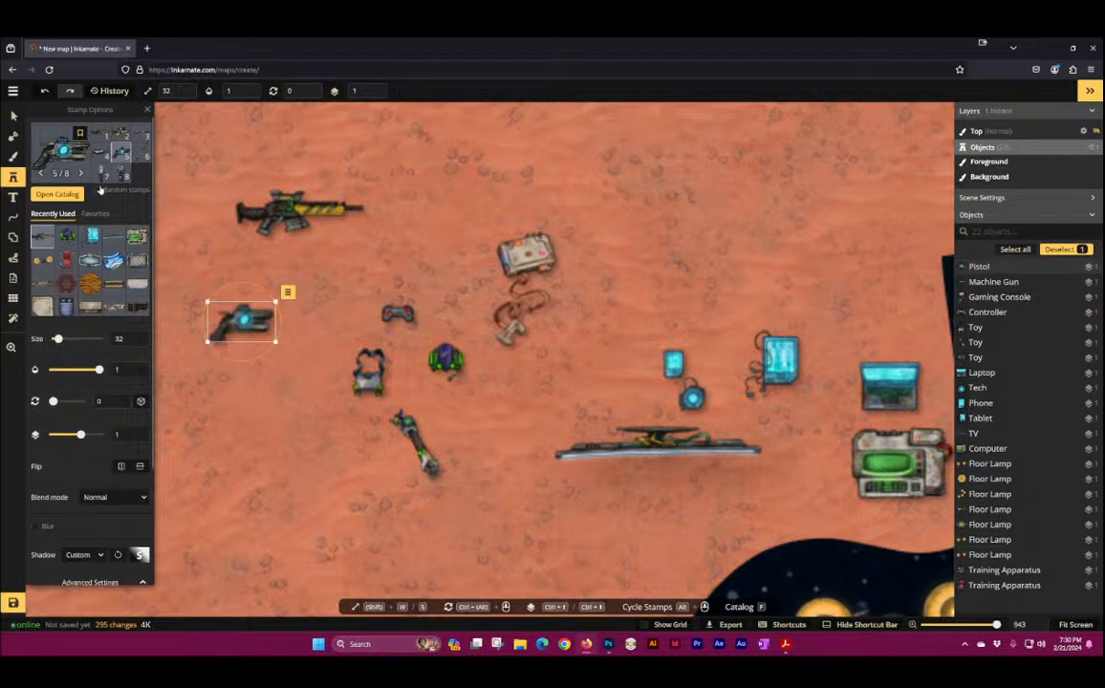
pyautogui.click(124, 175)
pyautogui.click(285, 406)
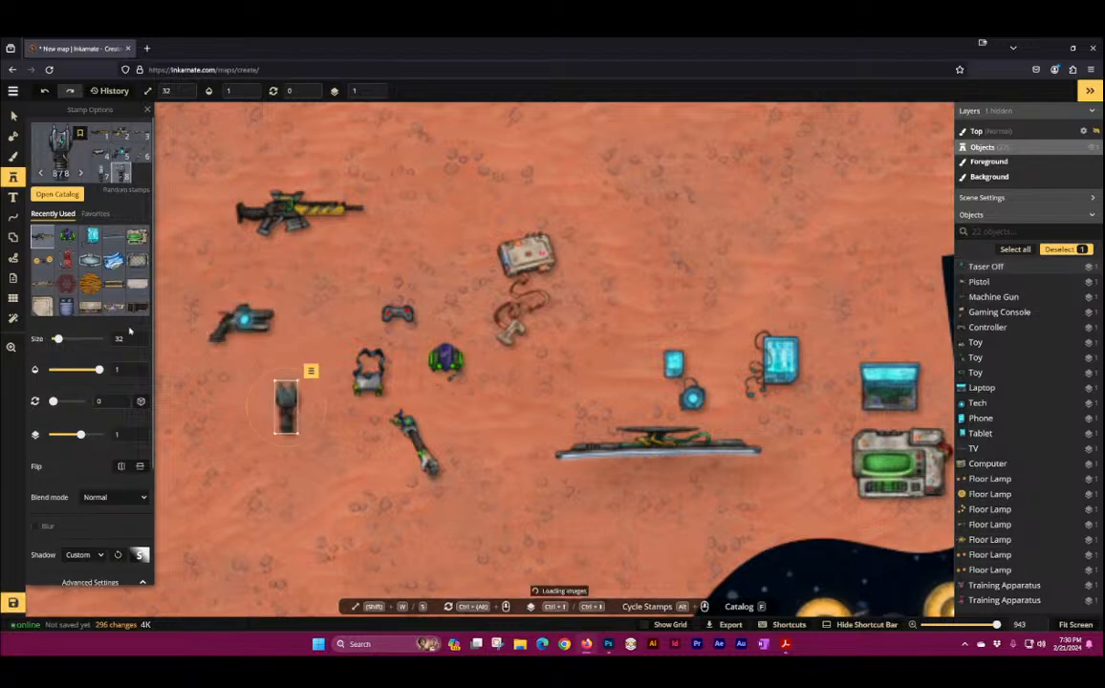
pyautogui.click(103, 175)
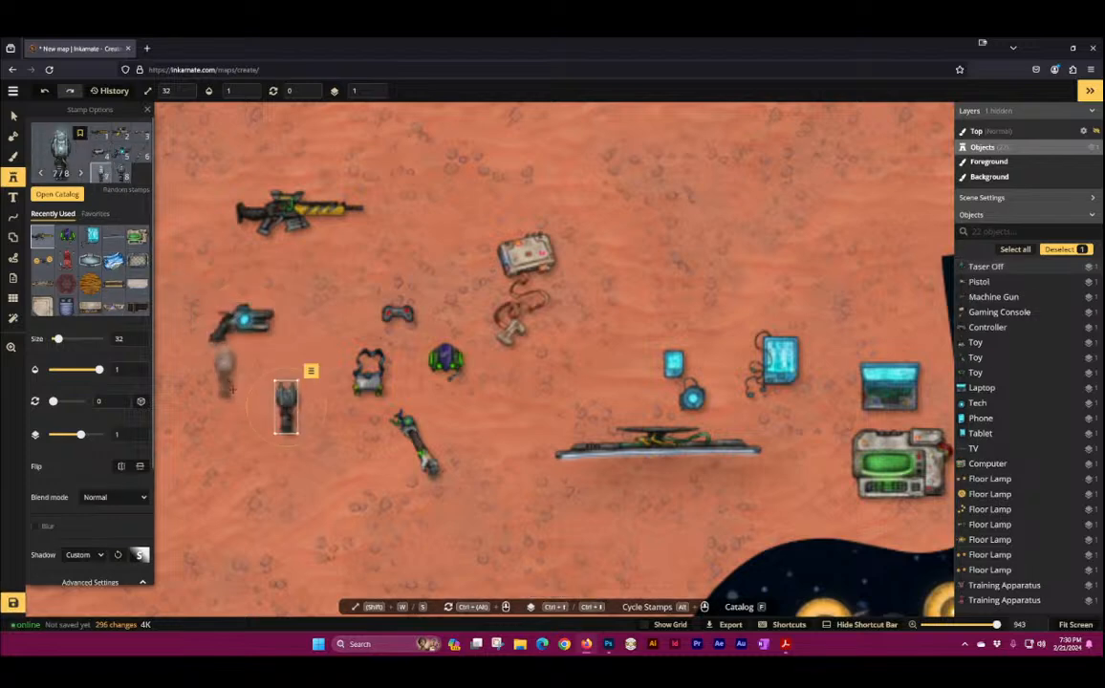
pyautogui.click(236, 434)
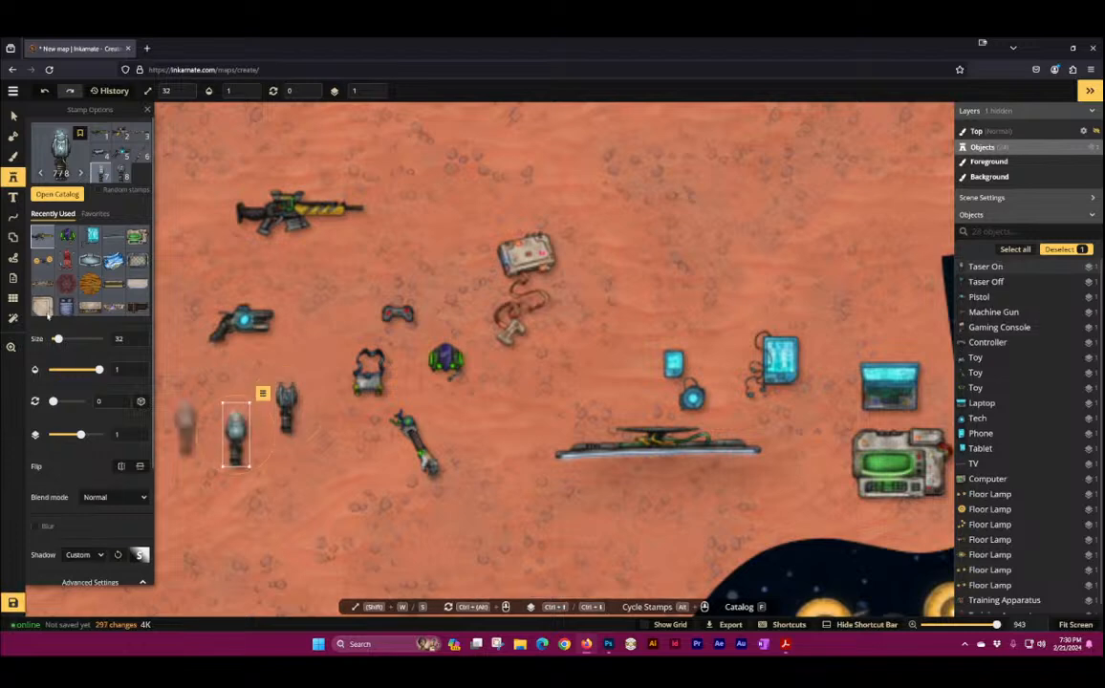
pyautogui.click(140, 152)
pyautogui.click(202, 214)
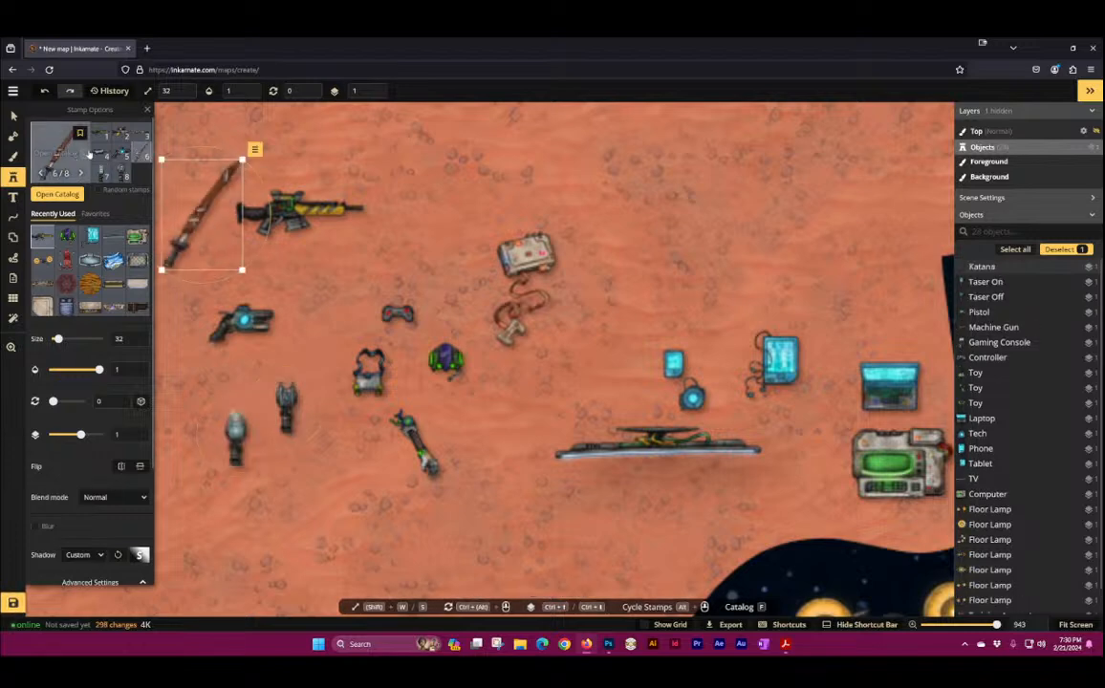
# Step: Choose the cash stamp from the City pack and place a pile of bills just east of the machine gun
pyautogui.click(58, 151)
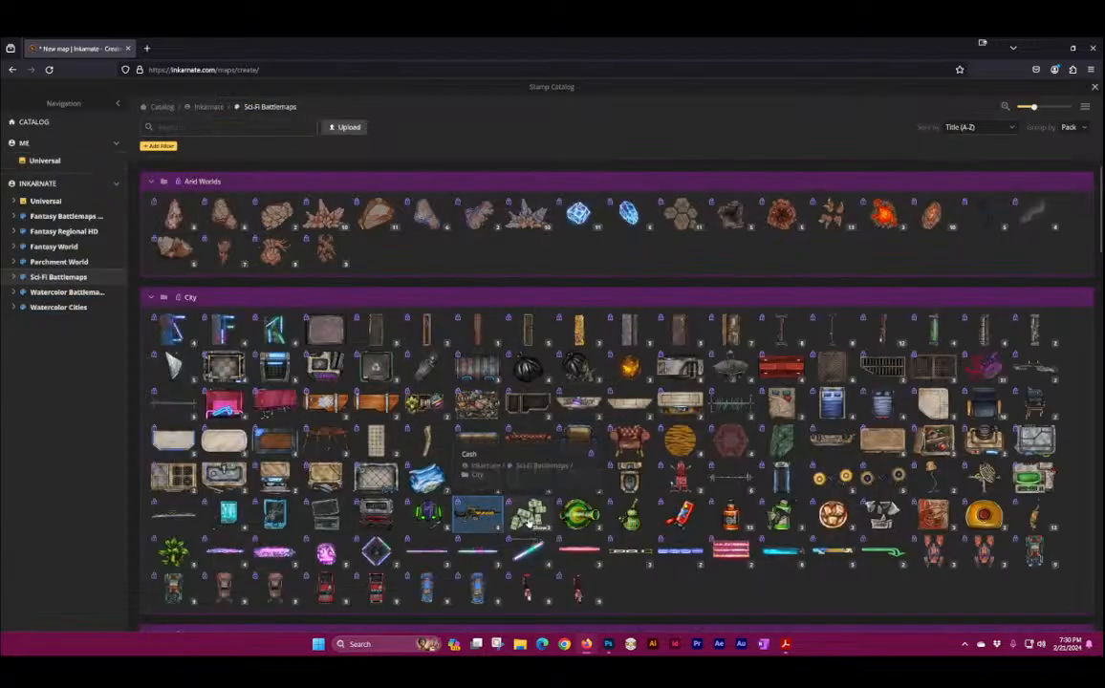
pyautogui.click(529, 516)
pyautogui.scroll(-5, 526, 396)
pyautogui.scroll(4, 526, 396)
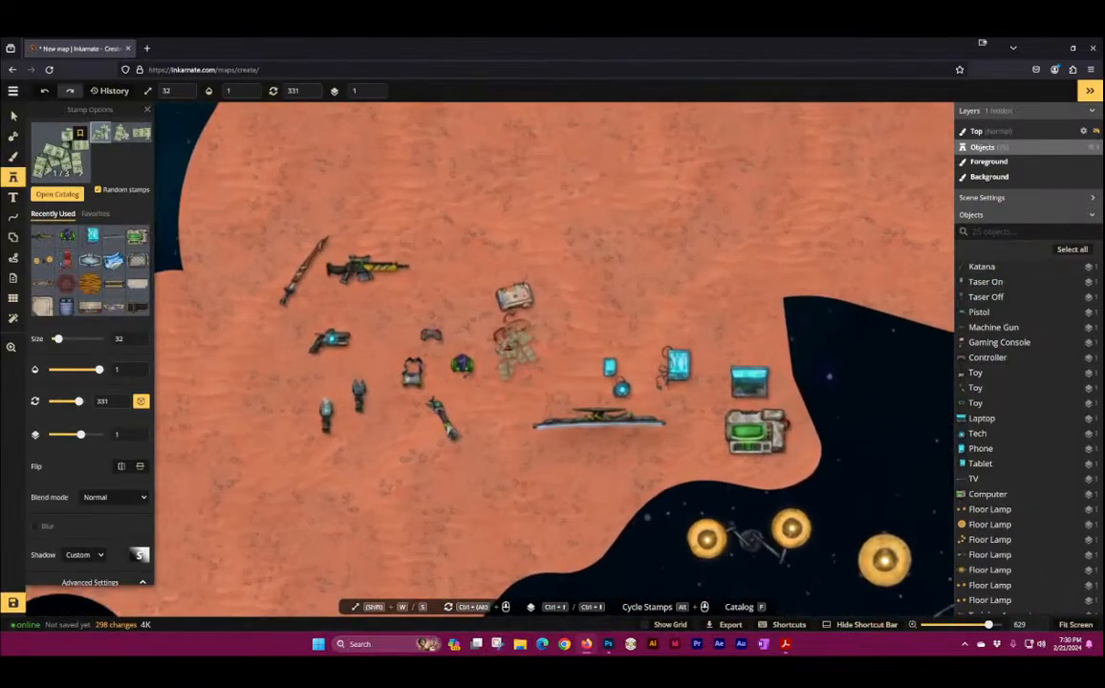
pyautogui.click(446, 212)
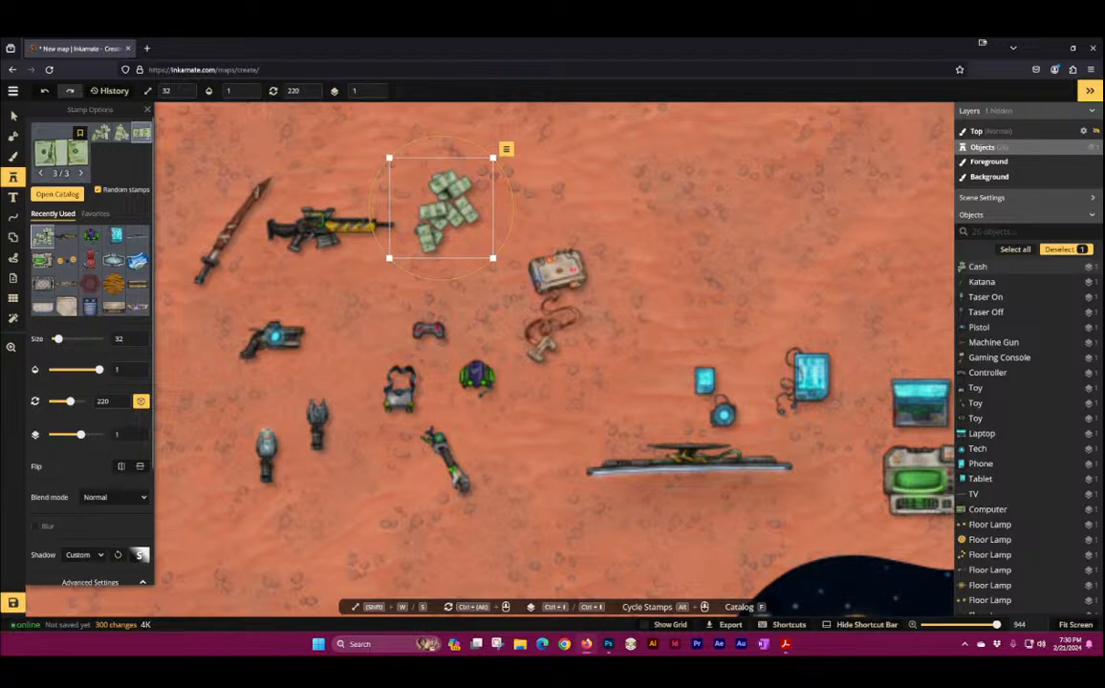
# Step: Examine the image export options with HD export enabled at 8K resolution, and close them without exporting
pyautogui.click(730, 625)
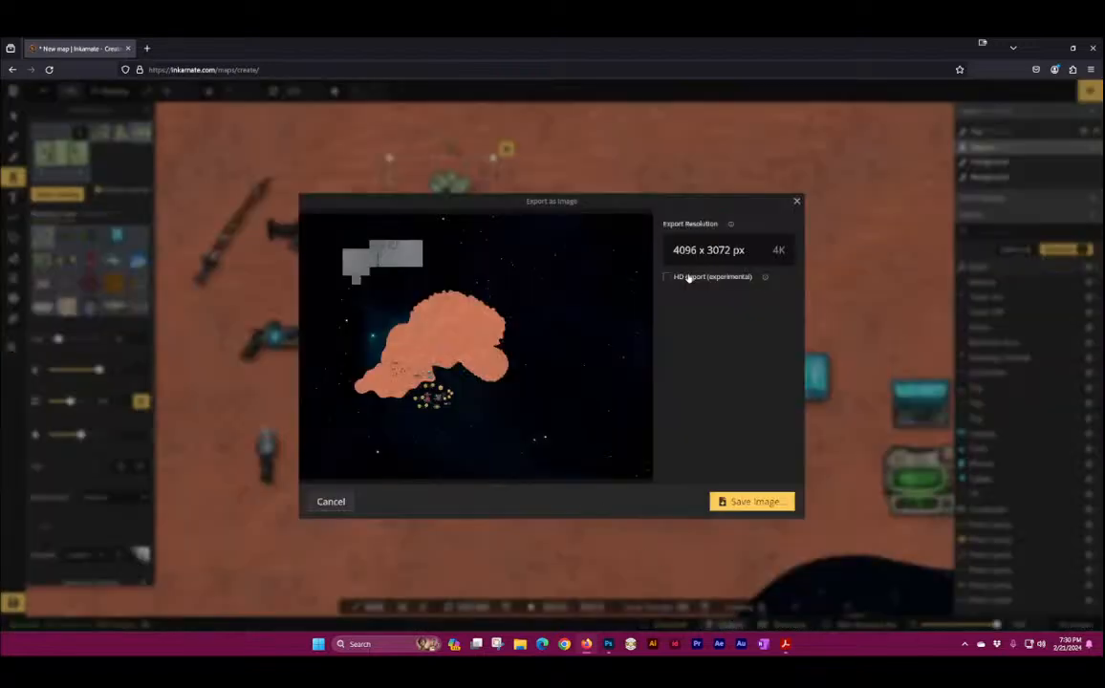
pyautogui.click(687, 277)
pyautogui.moveTo(705, 293); pyautogui.dragTo(783, 302)
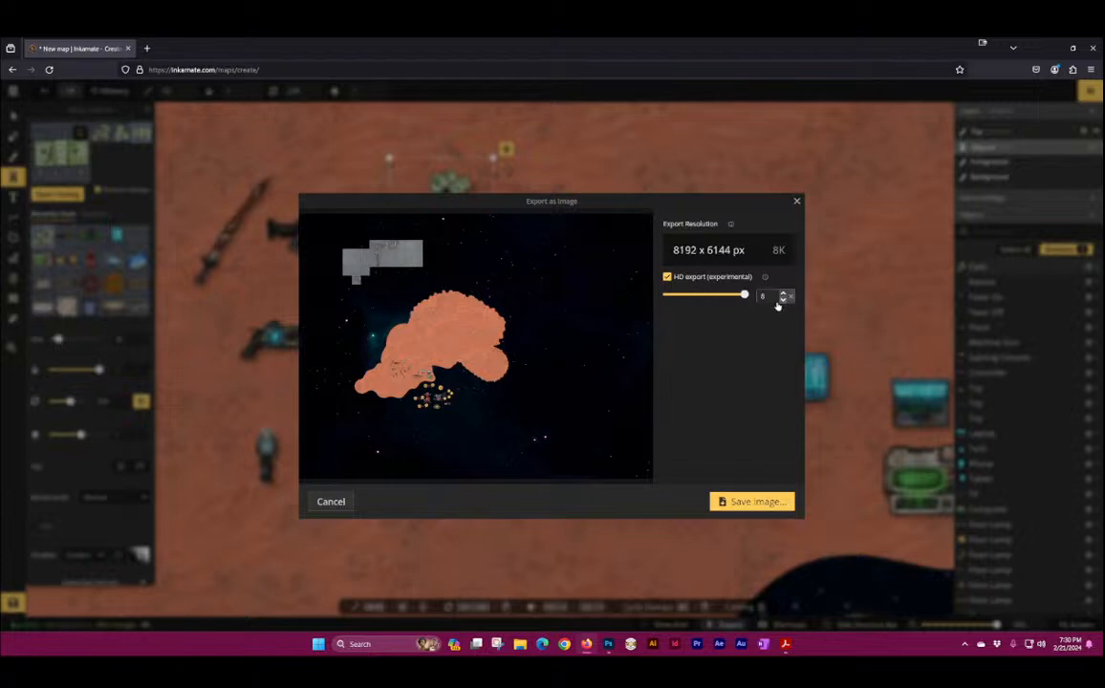
pyautogui.click(797, 203)
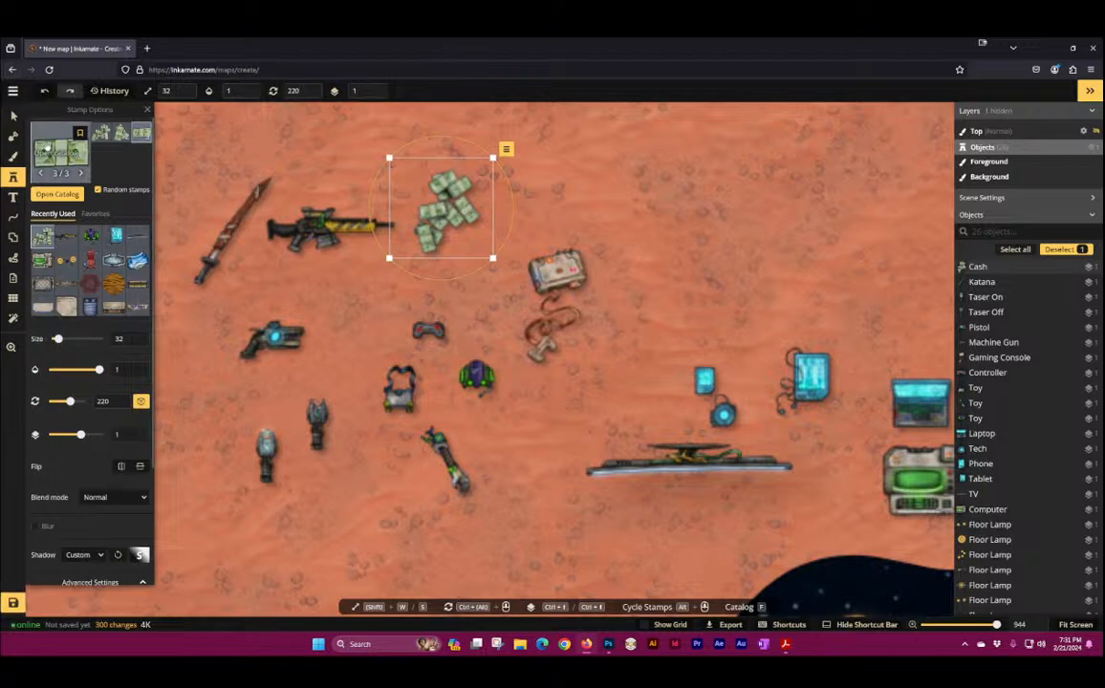
# Step: Choose the Cyberkitty stamp set from the City pack and place an orange, a blue and a purple cat around the cash and gaming console
pyautogui.click(60, 150)
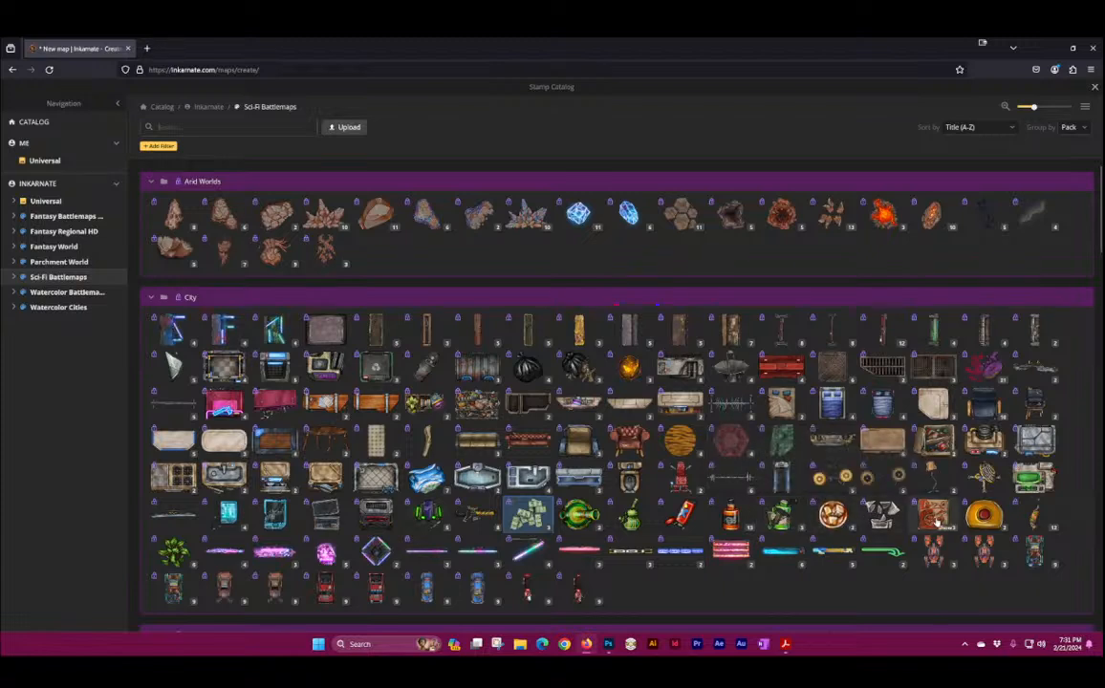
pyautogui.click(1036, 516)
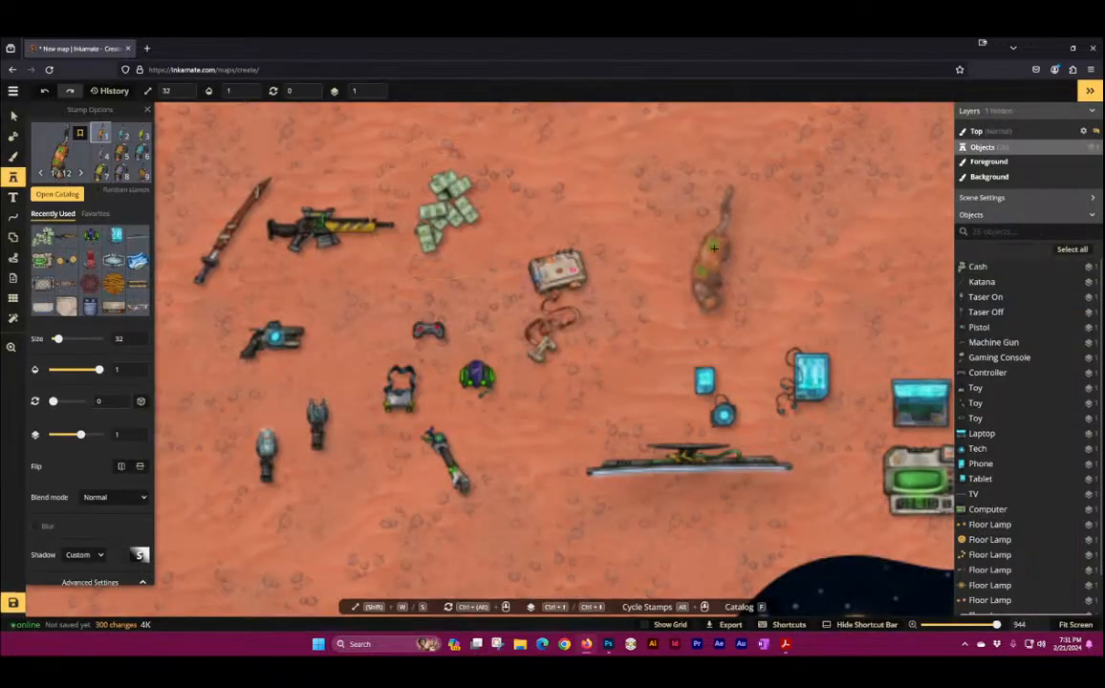
pyautogui.click(712, 246)
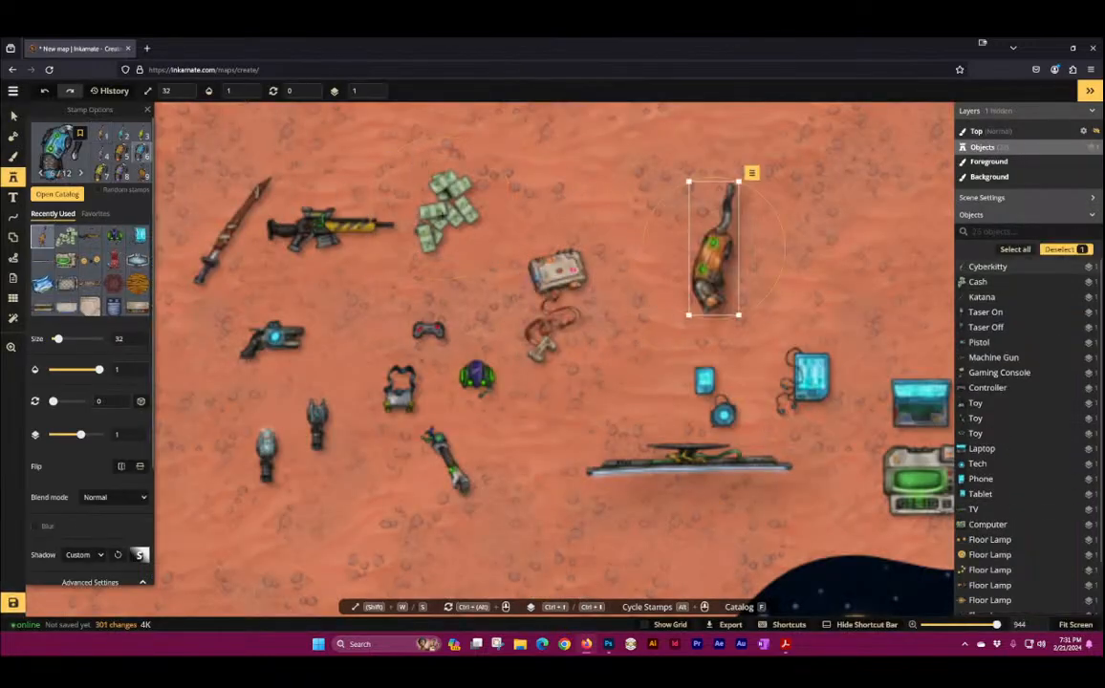
pyautogui.click(574, 164)
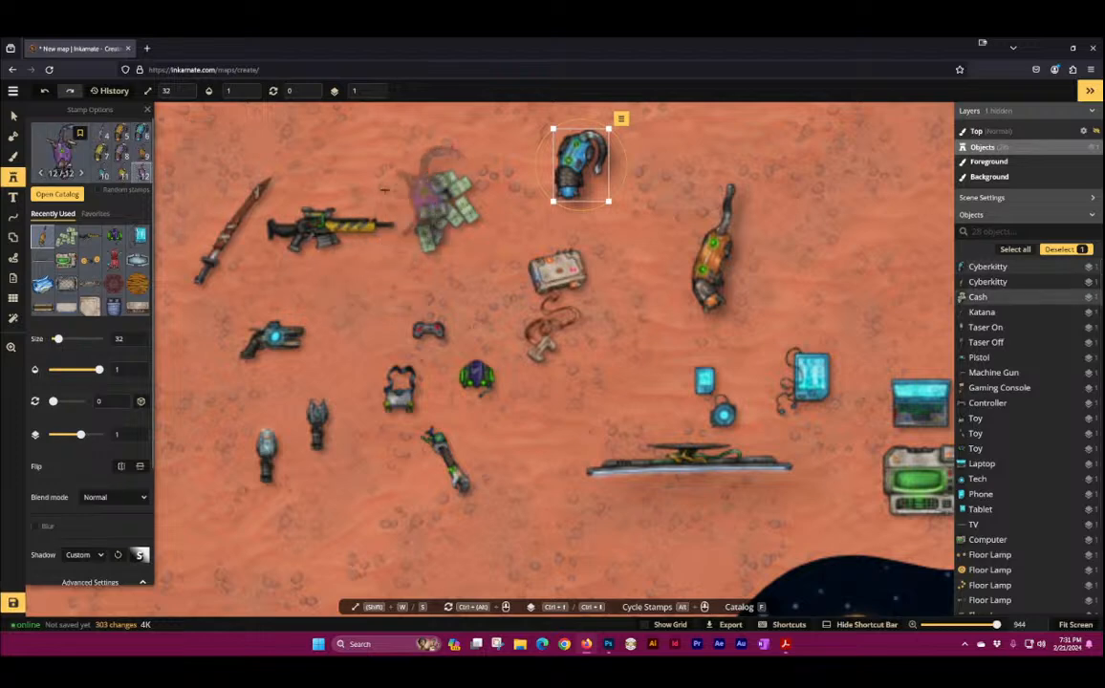
pyautogui.click(366, 169)
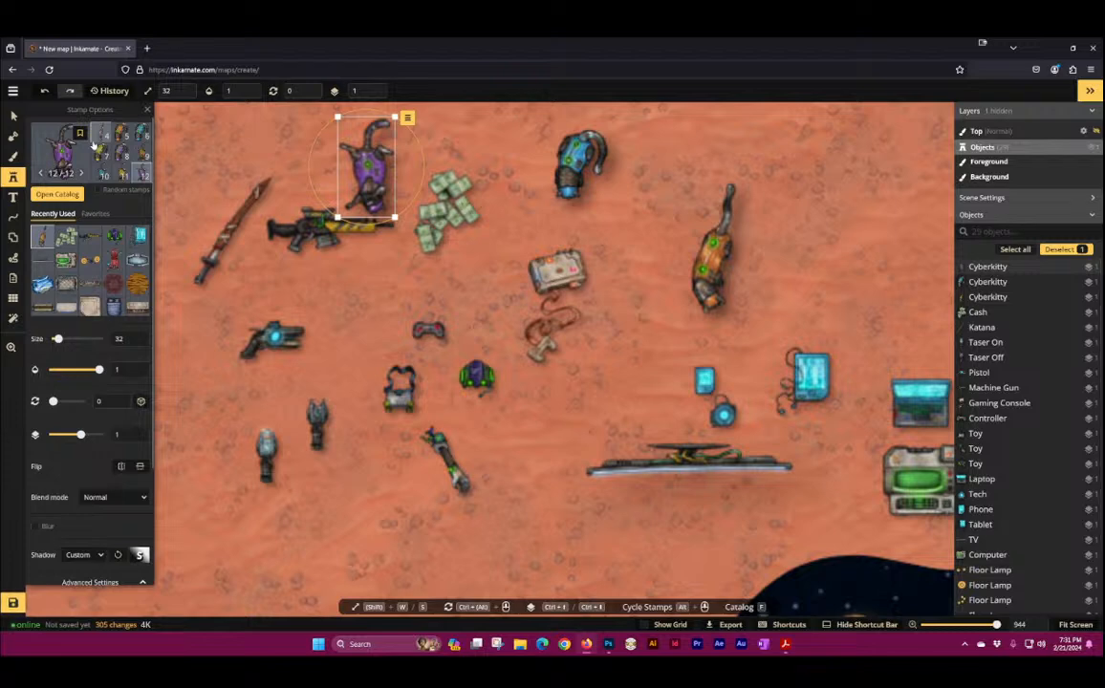
# Step: Choose the hologram ad stamp set from the City pack and place a pink ad below the machine gun and a second ad to its west
pyautogui.click(93, 155)
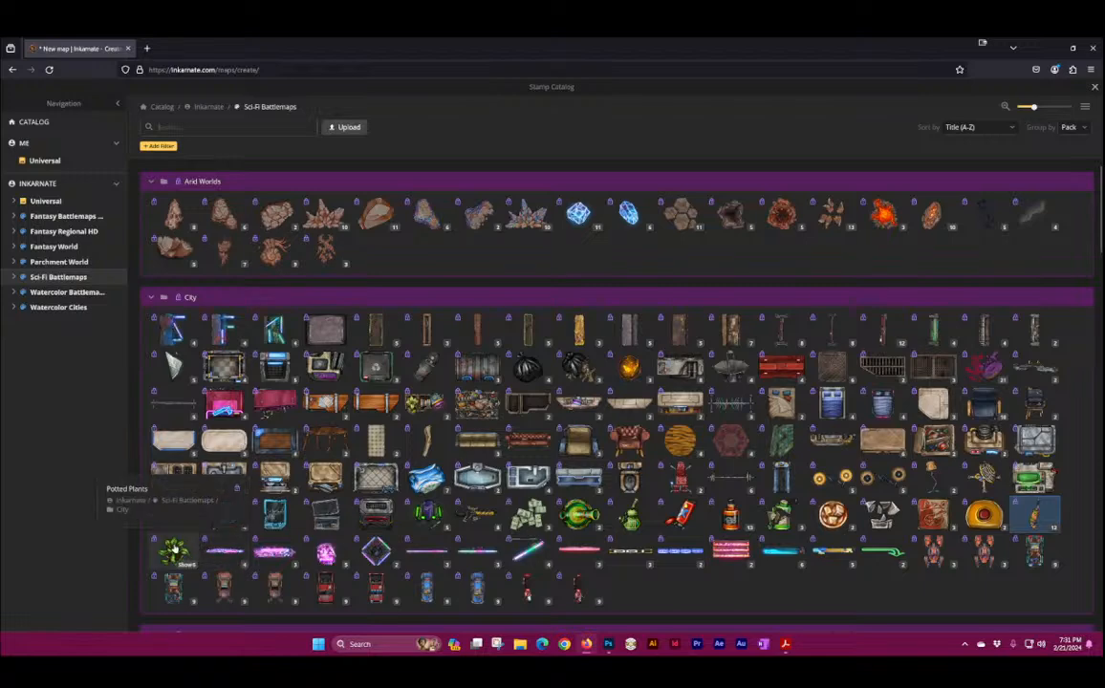
pyautogui.click(237, 552)
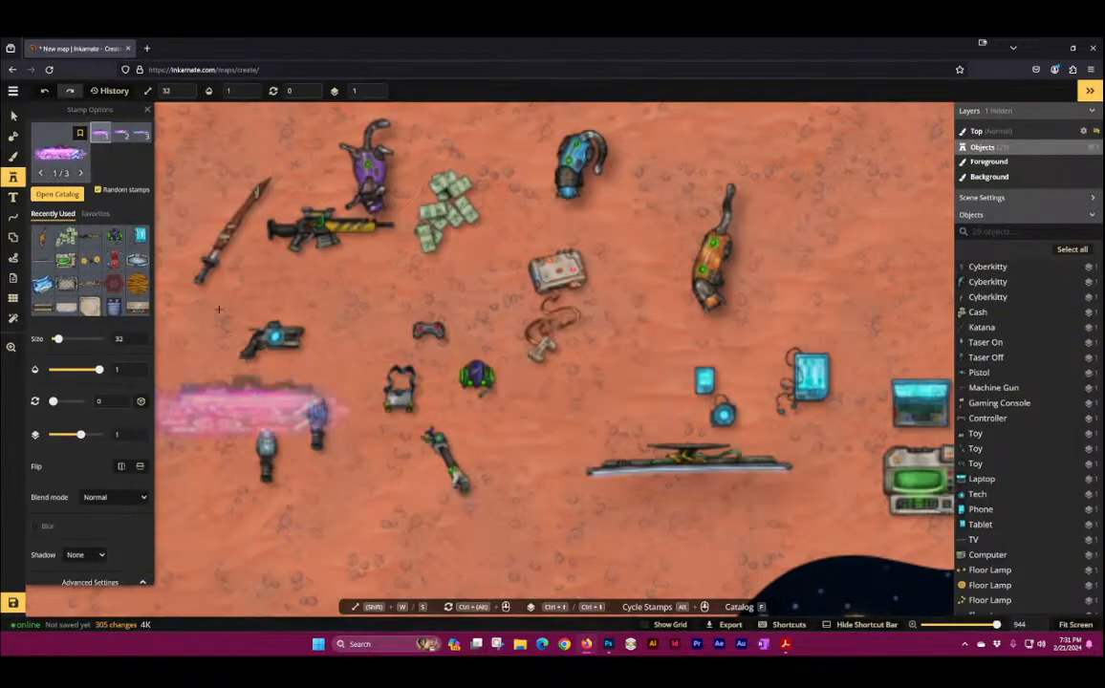
pyautogui.click(333, 295)
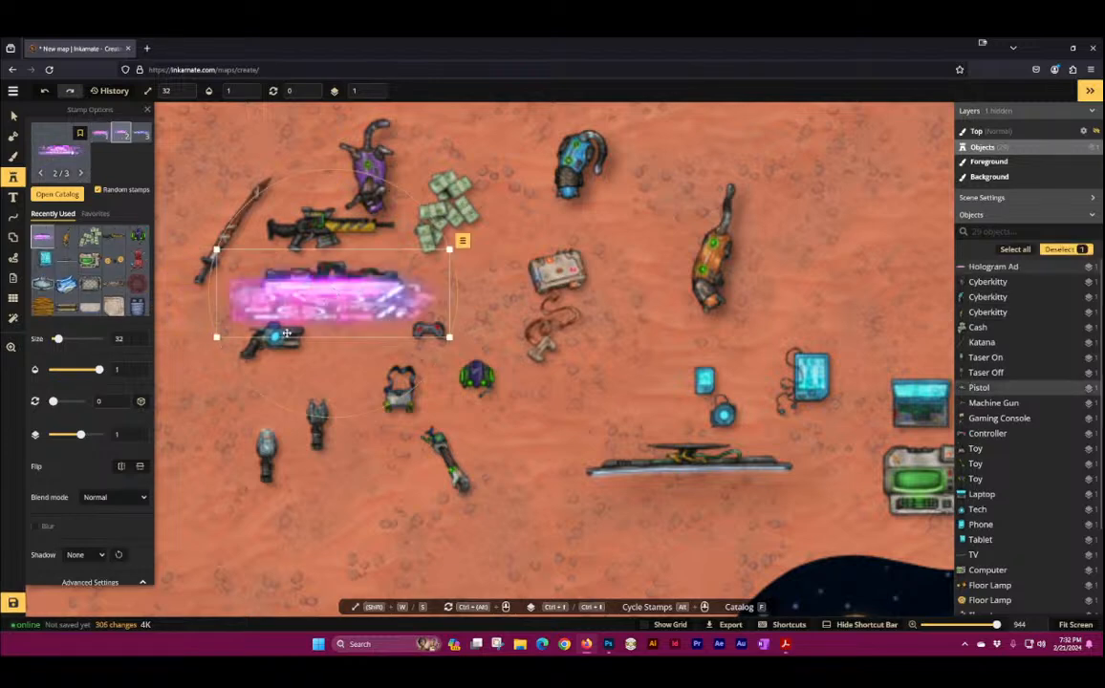
pyautogui.press('space')
pyautogui.moveTo(316, 241); pyautogui.dragTo(679, 336)
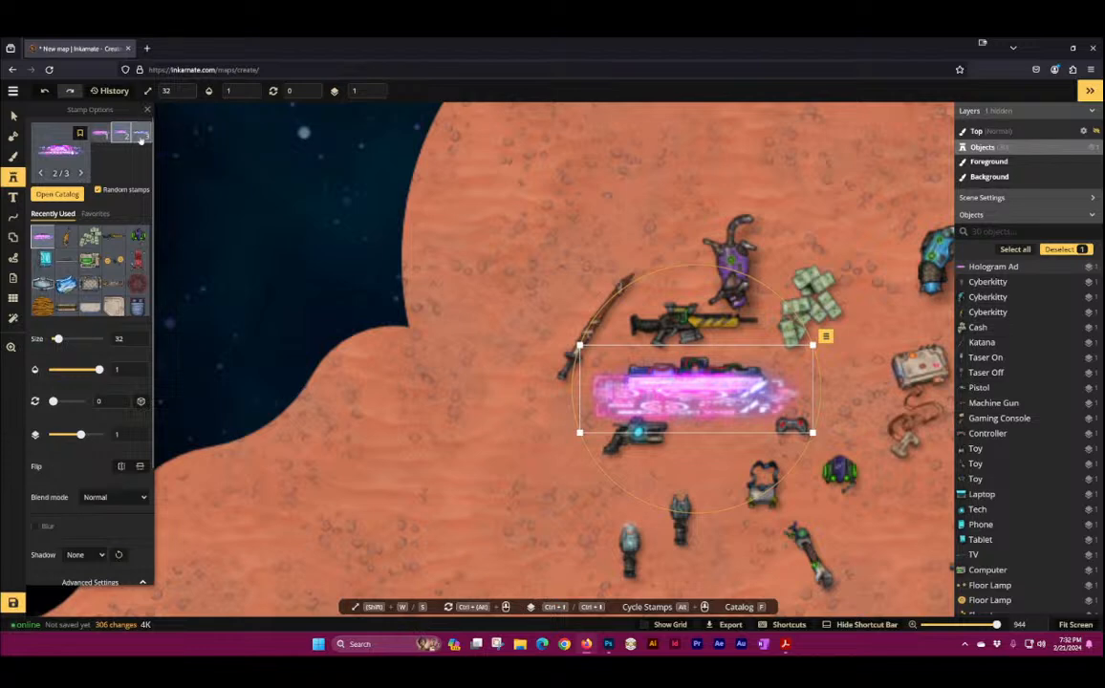
pyautogui.click(380, 457)
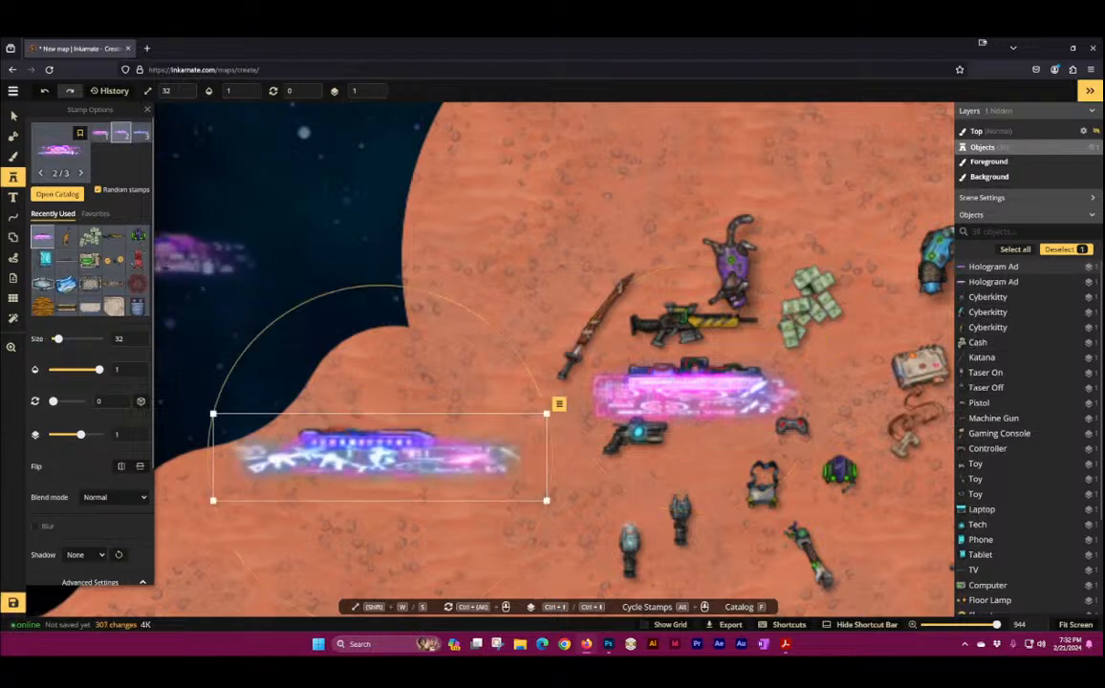
# Step: Choose the billboard stand stamp set from the City pack and place three neon billboard stands northwest of the weapons
pyautogui.click(57, 194)
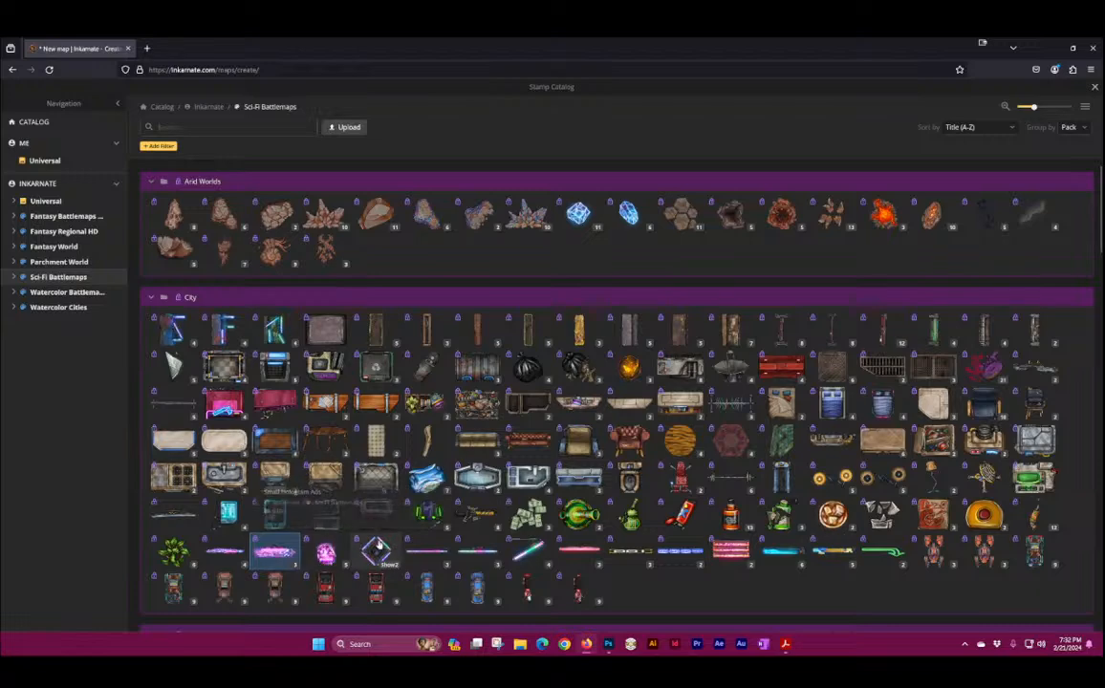
pyautogui.click(377, 547)
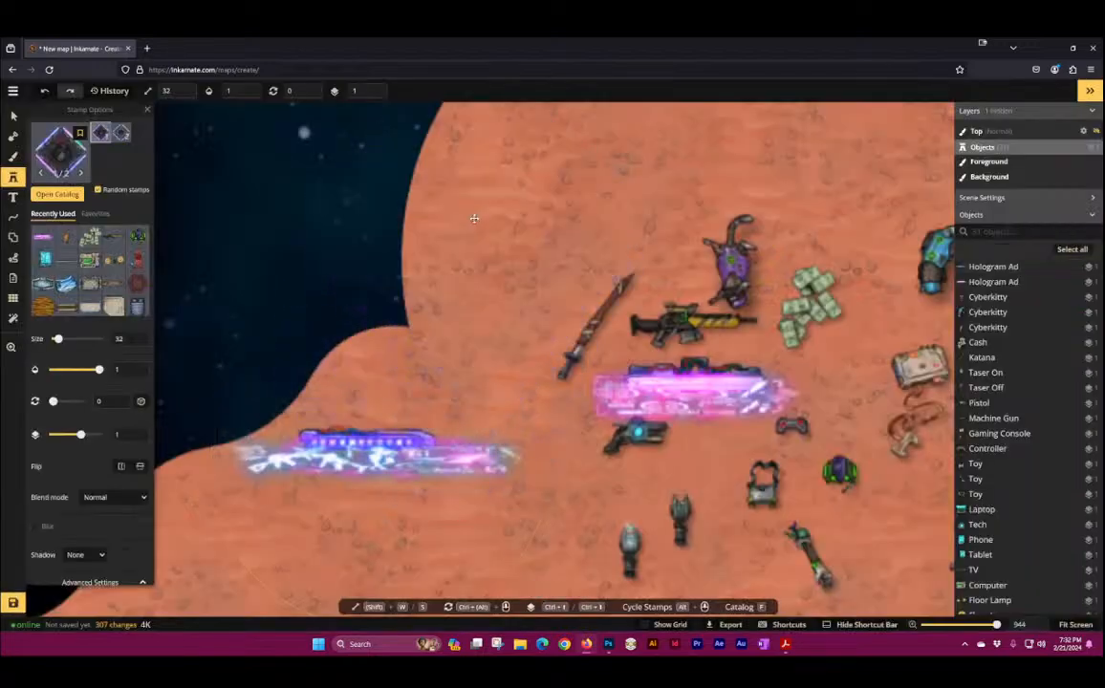
pyautogui.click(180, 285)
pyautogui.press('space')
pyautogui.moveTo(365, 396); pyautogui.dragTo(534, 374)
pyautogui.scroll(-3, 493, 330)
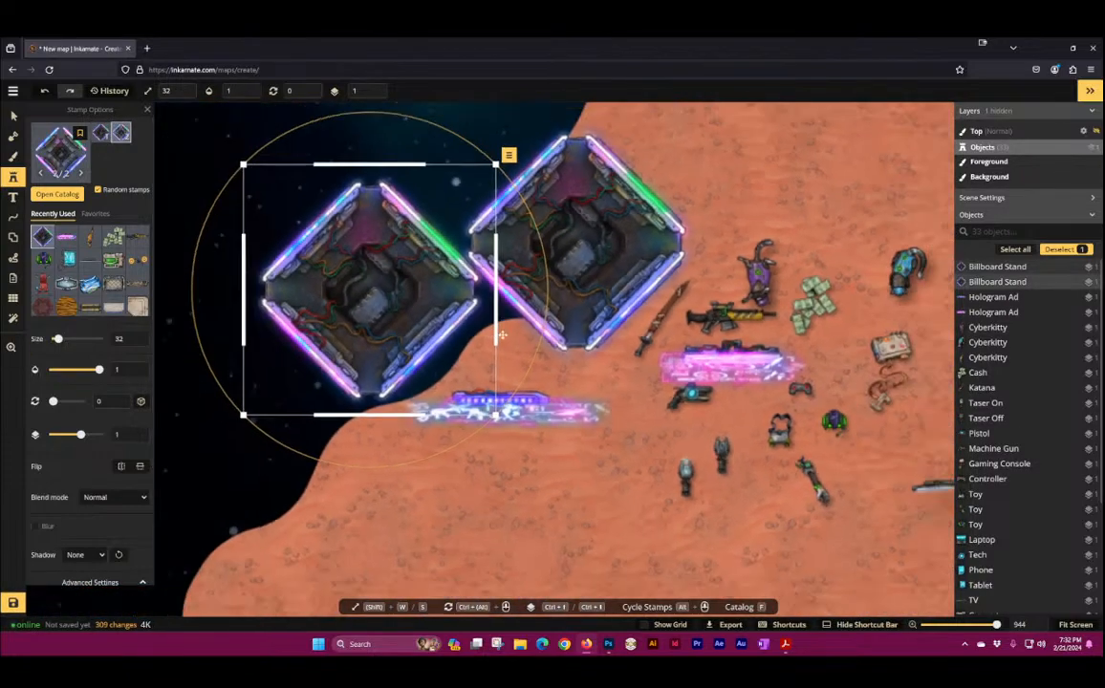
pyautogui.moveTo(624, 279); pyautogui.dragTo(158, 241)
pyautogui.click(372, 300)
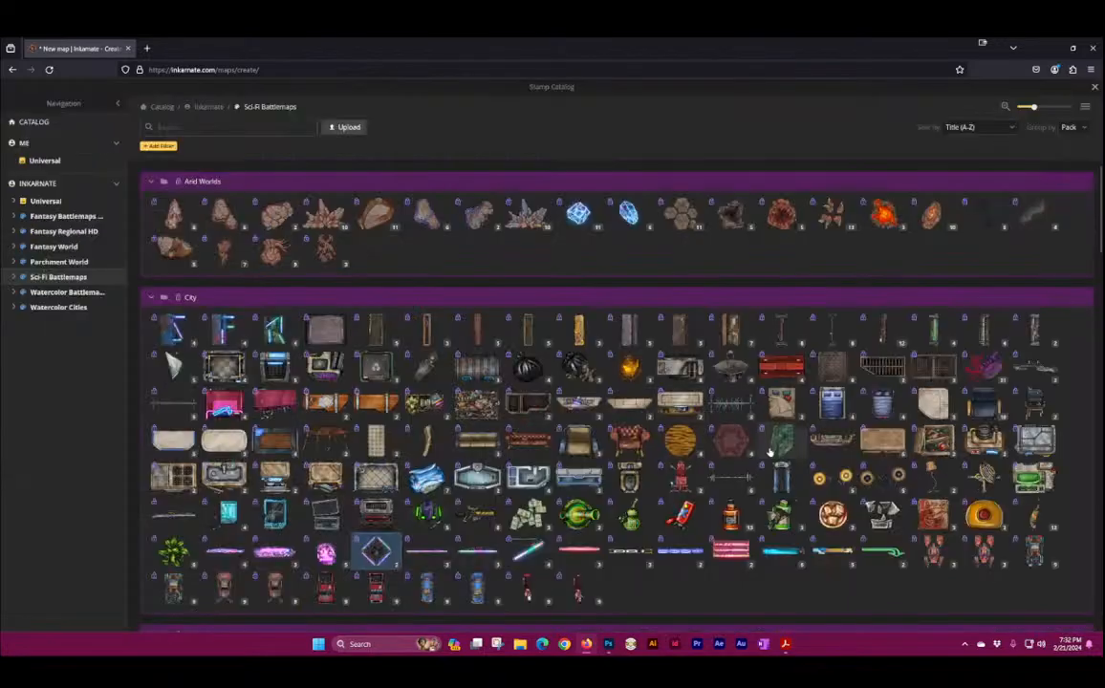
# Step: Choose the ad screen stamp set from the City pack and place a pink and a green screen east of the large billboard stand
pyautogui.click(68, 134)
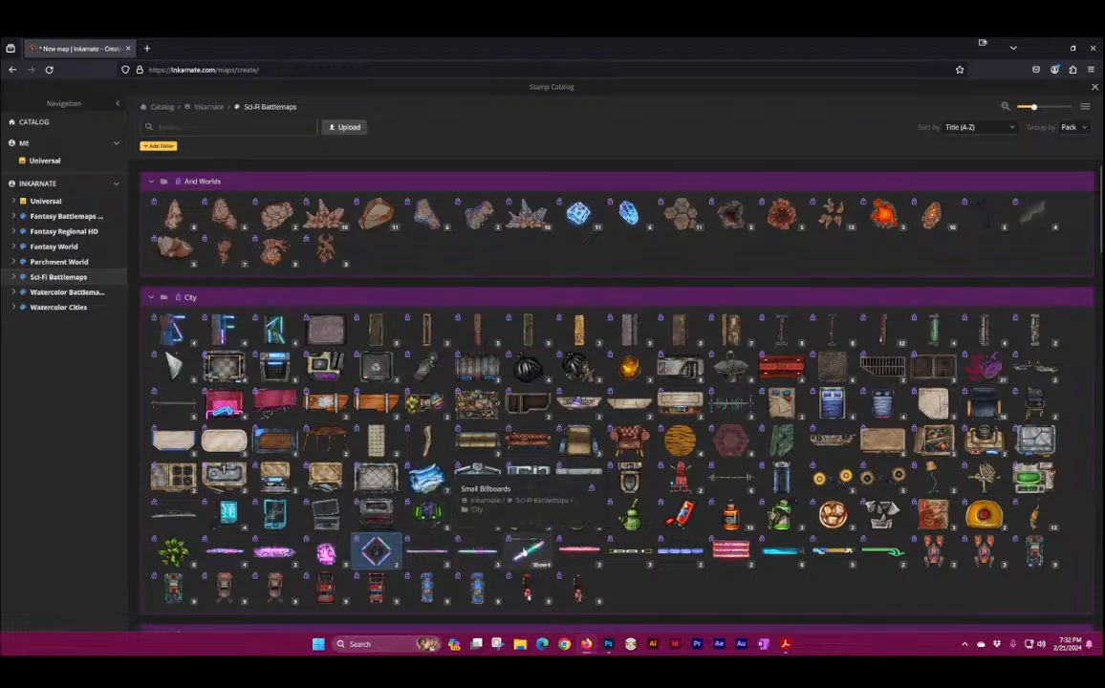
pyautogui.click(579, 549)
pyautogui.click(684, 269)
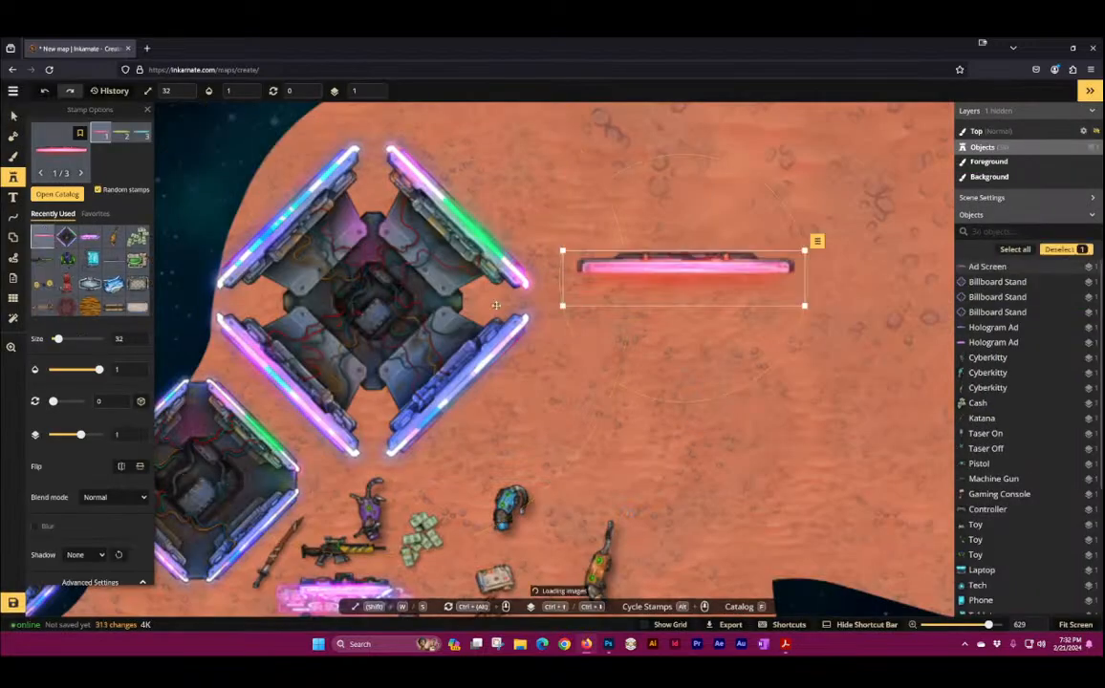
pyautogui.click(728, 422)
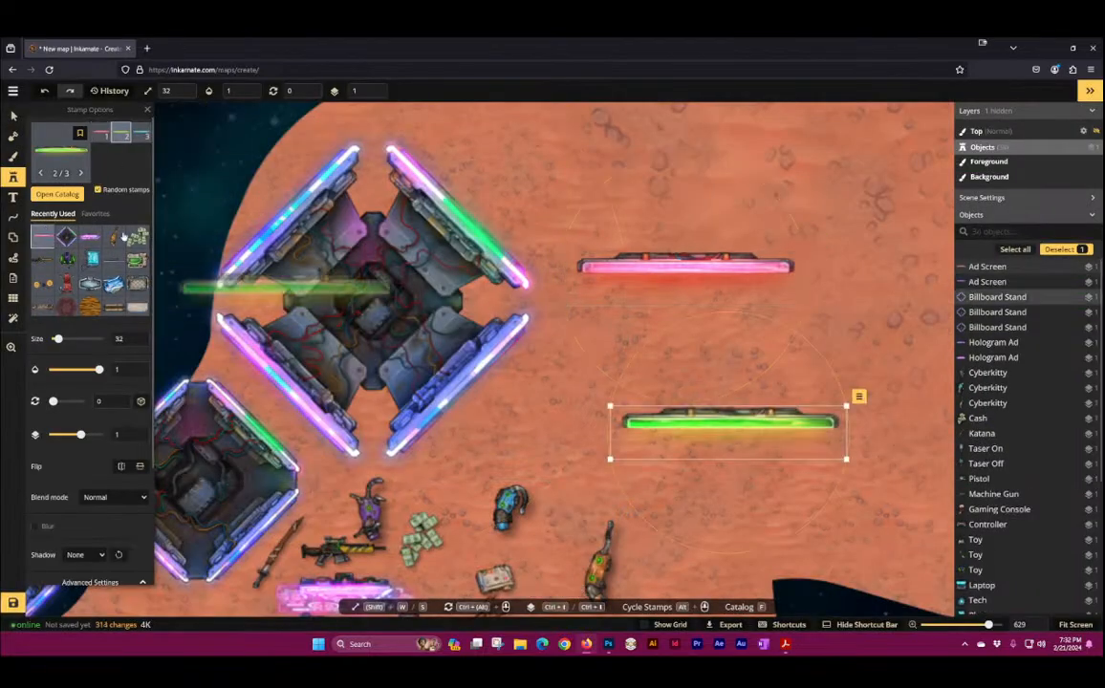
# Step: Choose the Hologram 001 stamp set from the City pack and place one hologram on the orange terrain above the pink ad screen
pyautogui.click(49, 158)
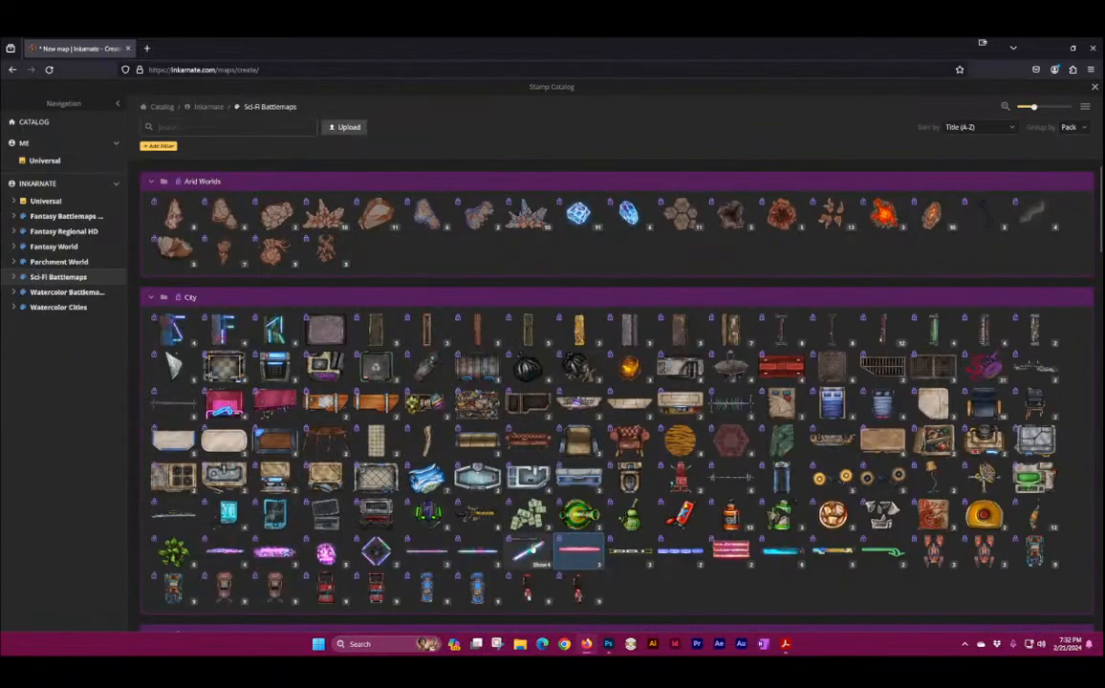
pyautogui.click(638, 551)
pyautogui.click(659, 167)
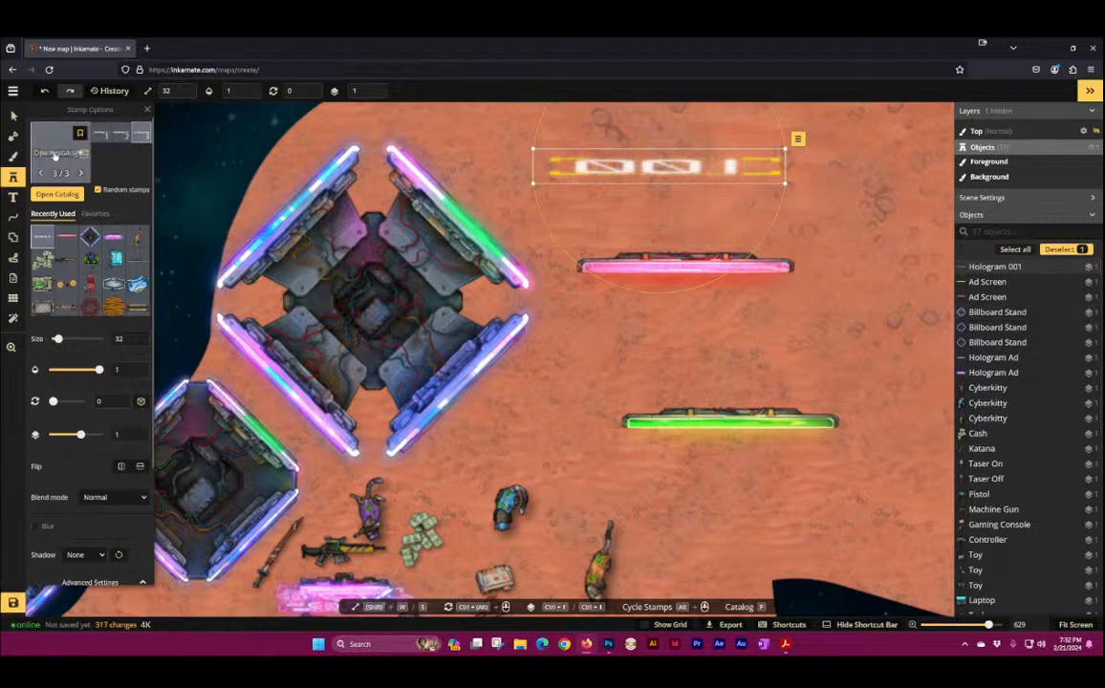
# Step: Choose the four-panel blue hologram ad stamp set from the City pack and place one between the pink and green ad screens
pyautogui.click(145, 171)
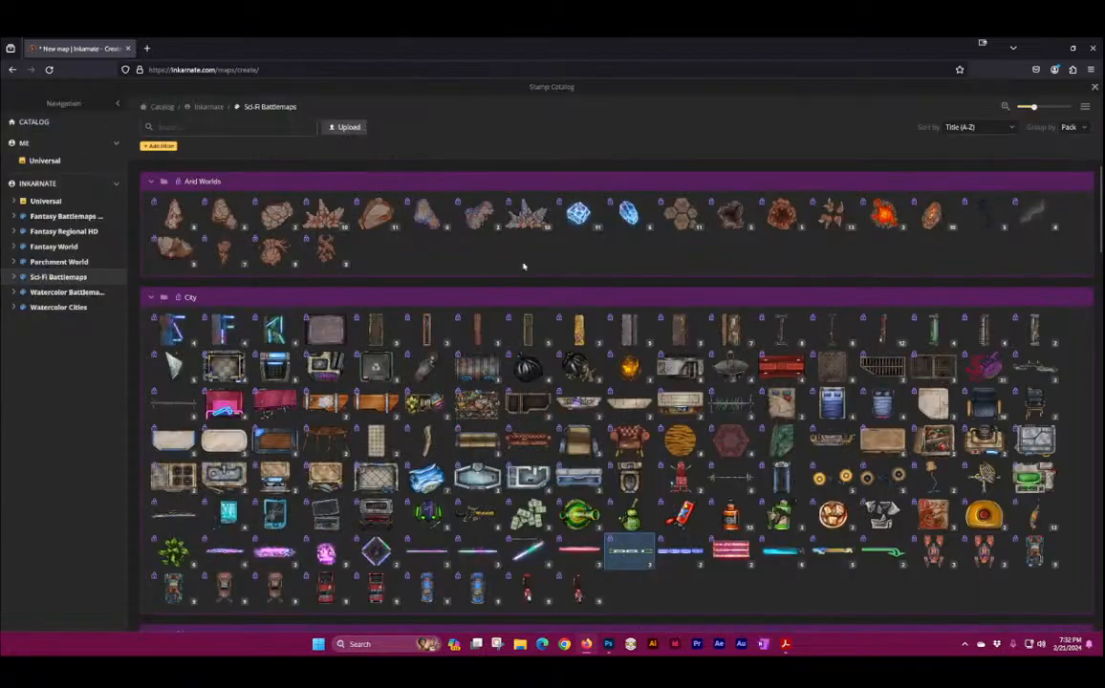
pyautogui.click(675, 556)
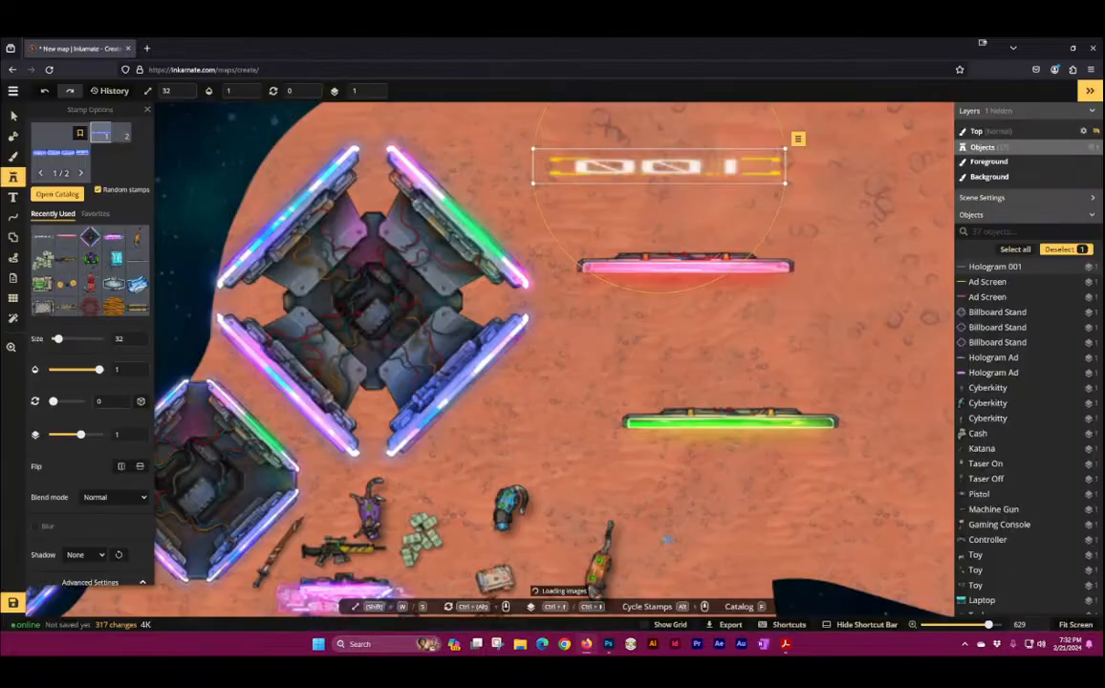
pyautogui.click(712, 373)
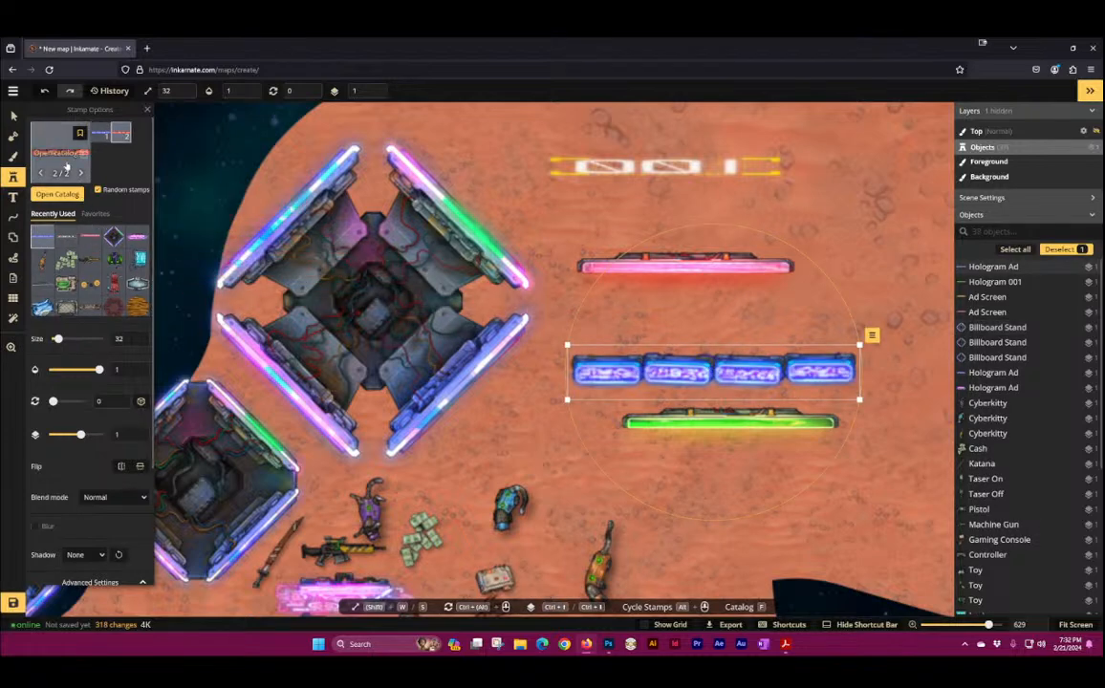
# Step: Choose the Hologram Arrow Sign stamp set from the City pack and place a green arrow just above the pink ad screen
pyautogui.click(67, 194)
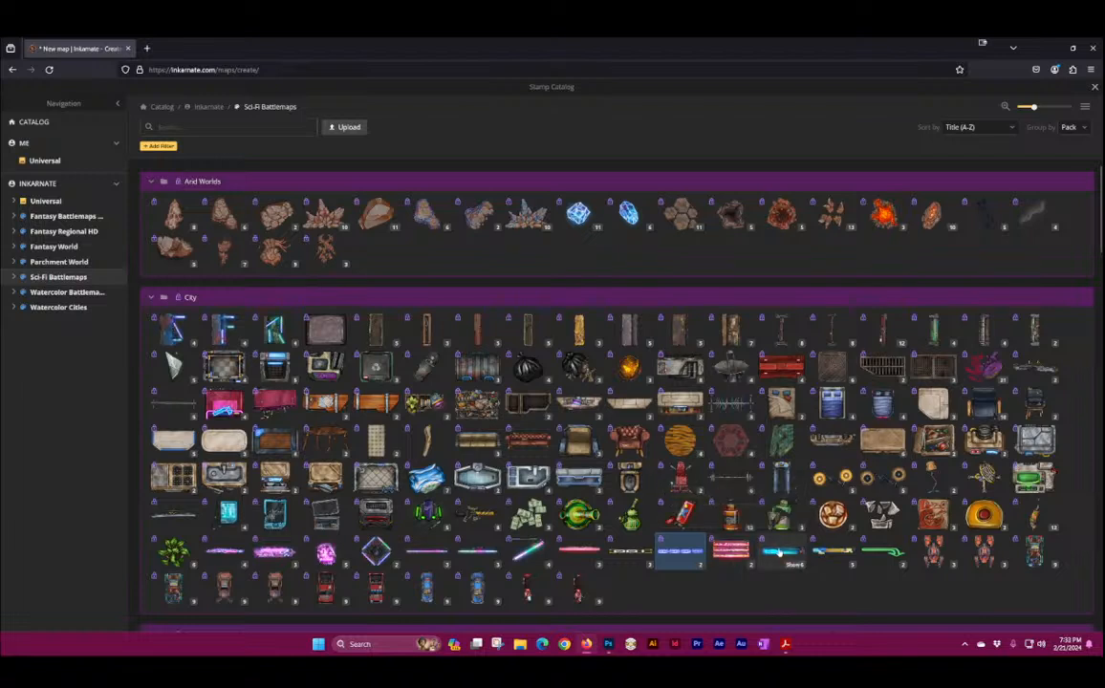
pyautogui.click(894, 552)
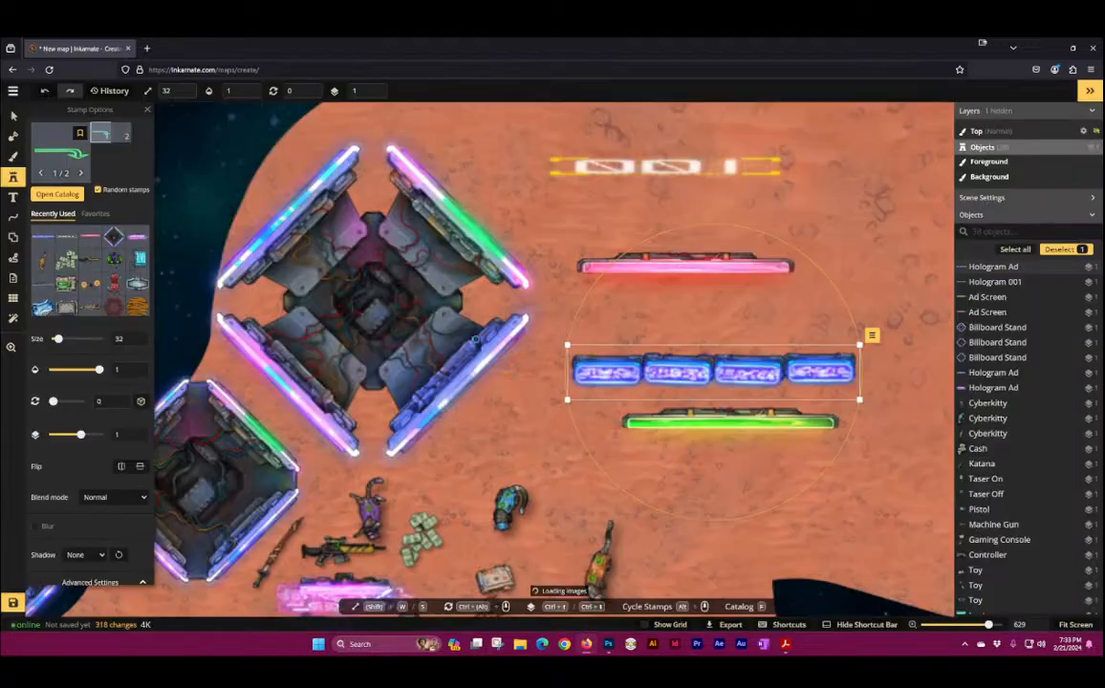
pyautogui.click(700, 228)
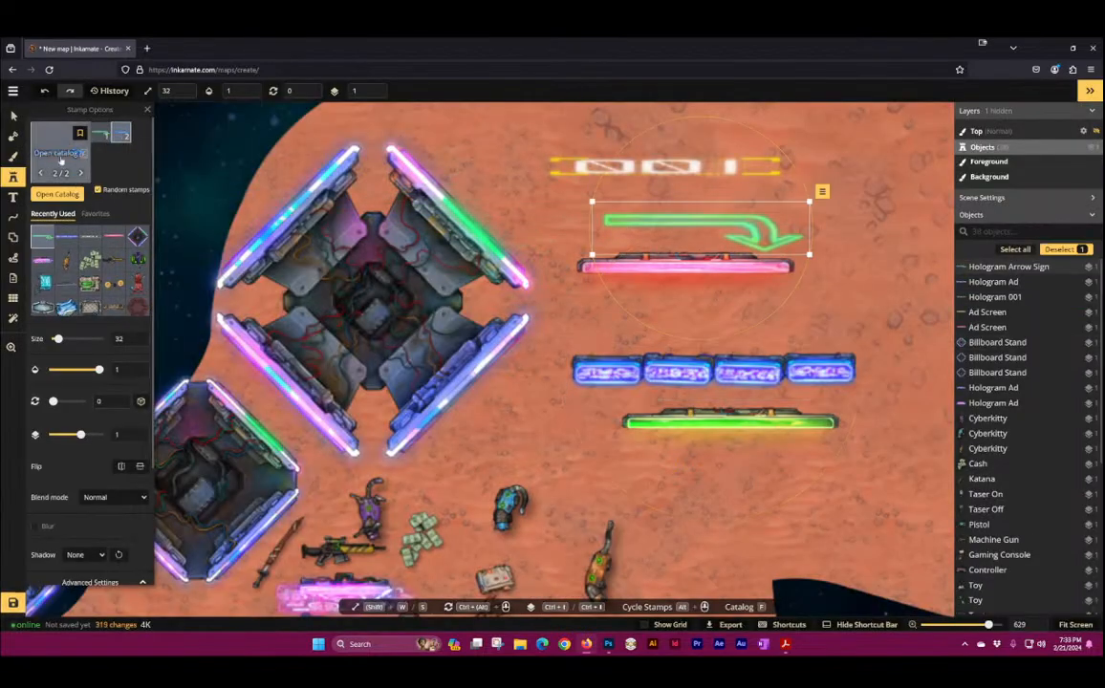
# Step: Choose the Flying Car stamp set from the City pack and place an orange car on the open terrain east of the ad screens
pyautogui.press('f')
pyautogui.click(932, 552)
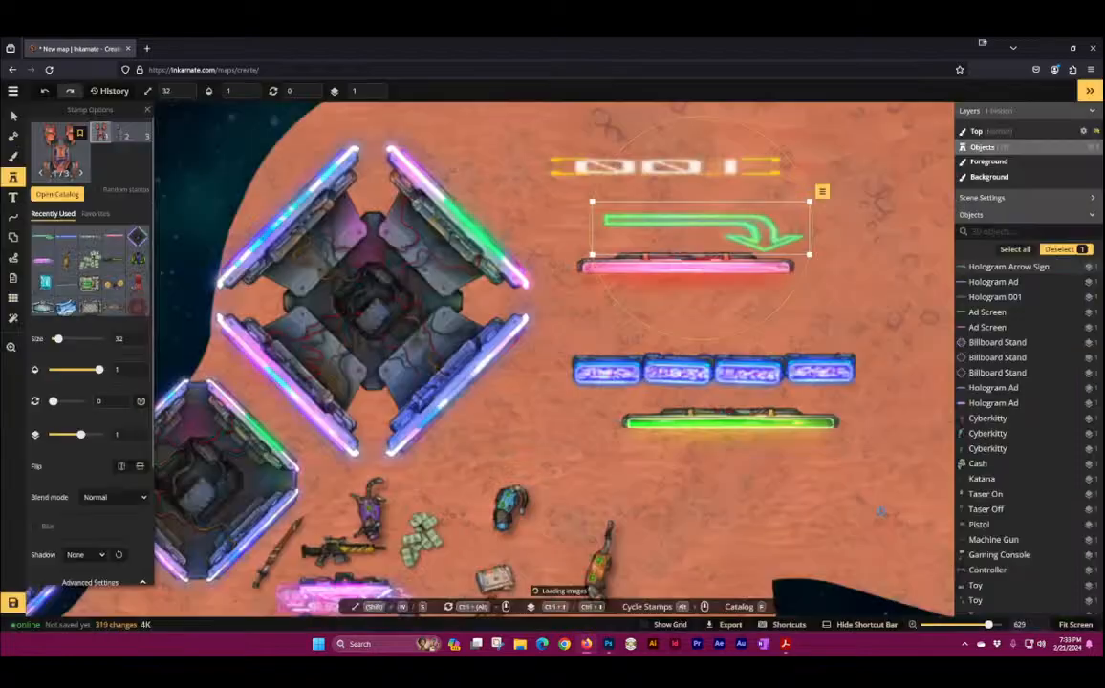
pyautogui.scroll(-4, 700, 343)
pyautogui.press('space')
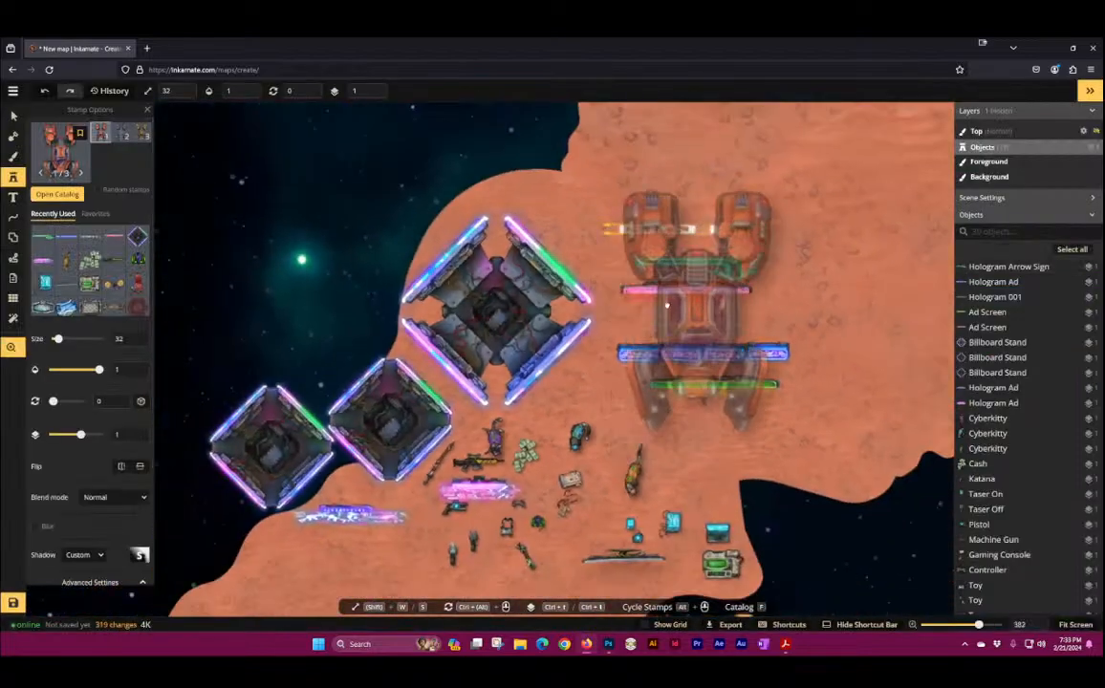
pyautogui.moveTo(696, 306); pyautogui.dragTo(90, 305)
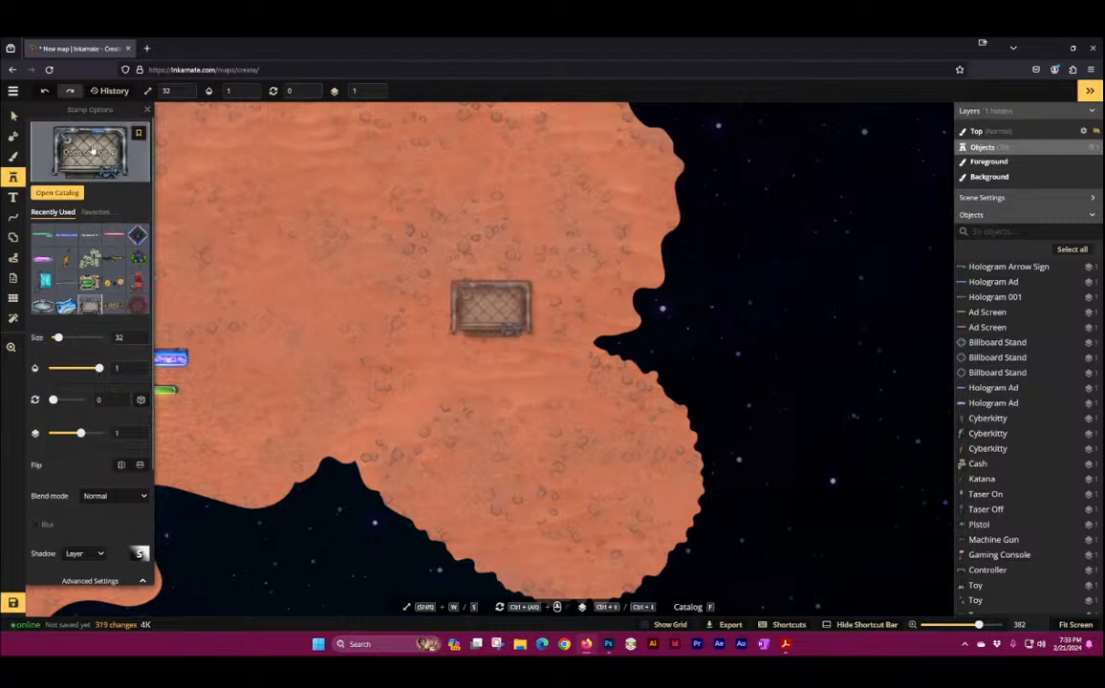
pyautogui.press('f')
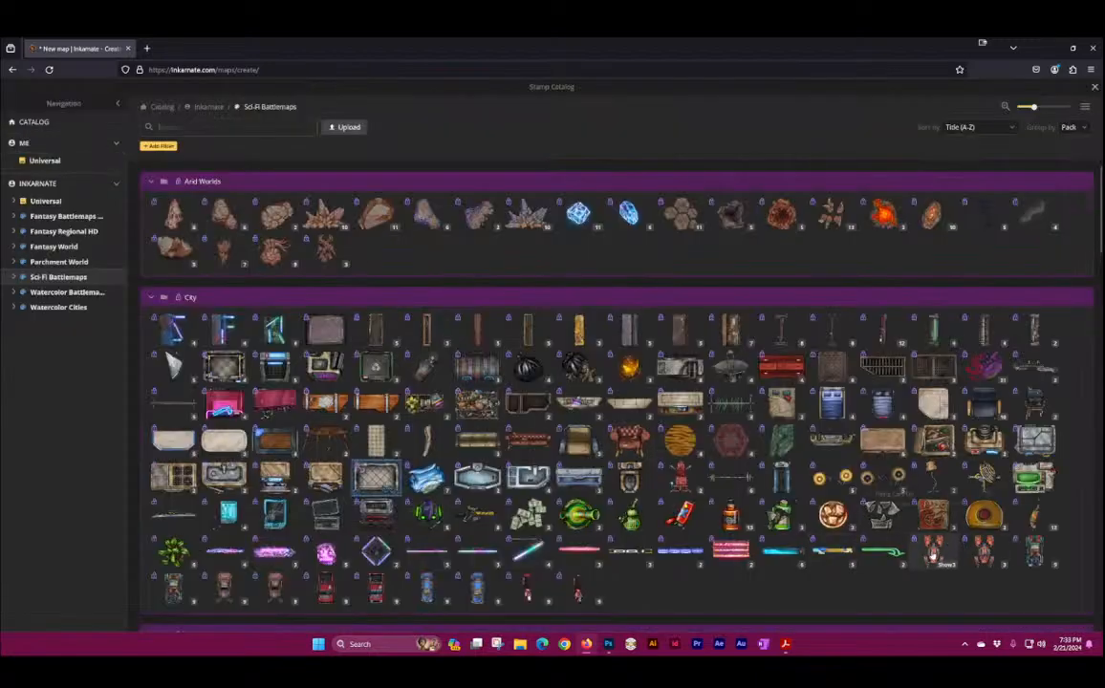
pyautogui.click(933, 551)
pyautogui.click(307, 304)
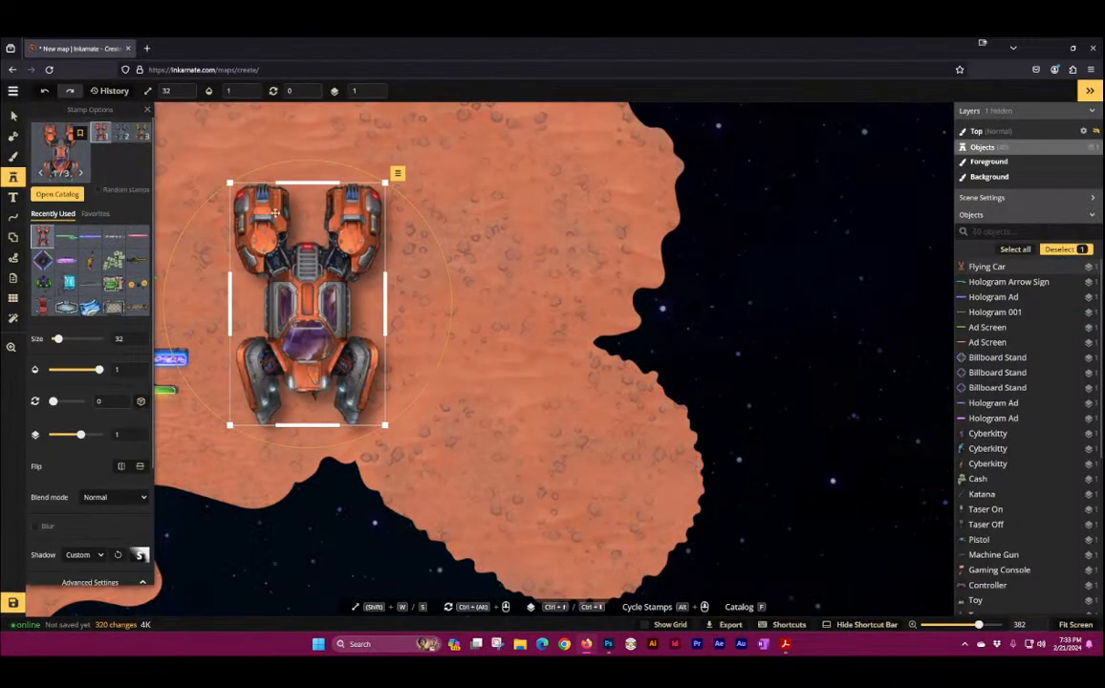
# Step: Place a blue flying car northeast of the orange one
pyautogui.press('space')
pyautogui.moveTo(274, 170); pyautogui.dragTo(322, 285)
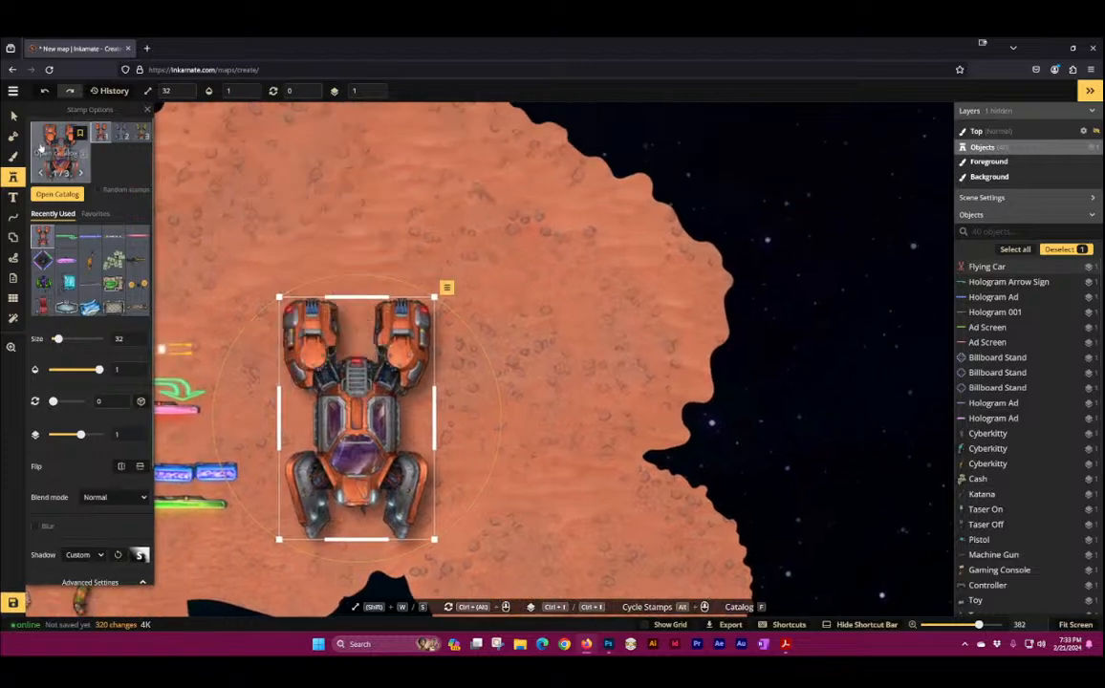
pyautogui.click(40, 145)
pyautogui.click(511, 224)
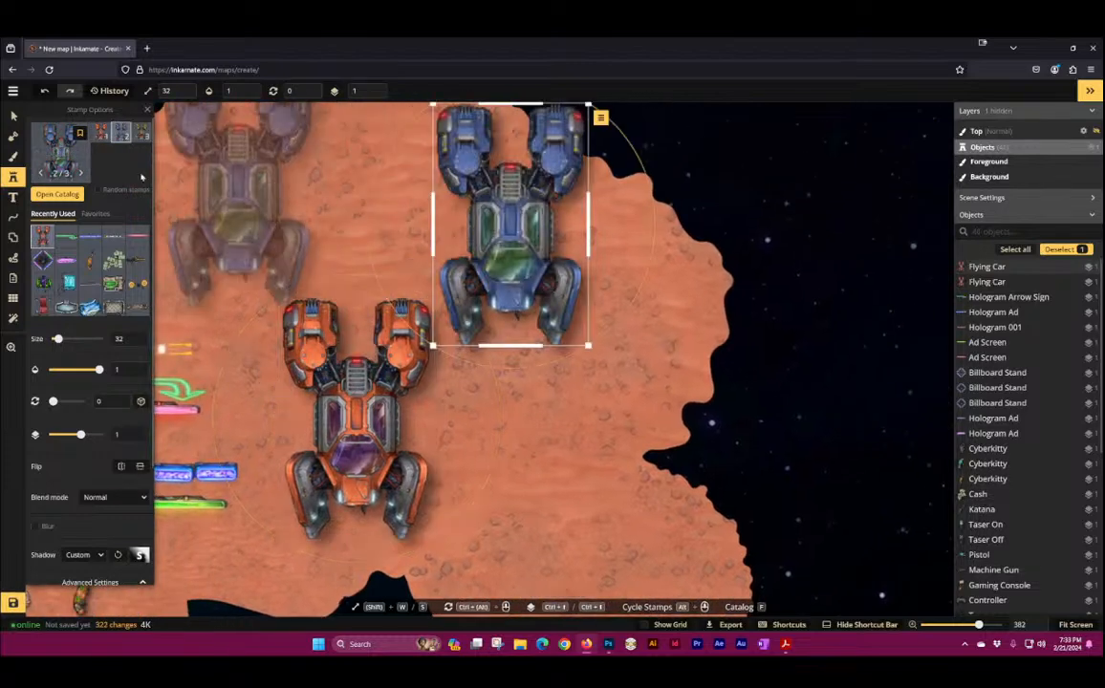
# Step: Choose the Flying Cars Off stamp set from the City pack and place an orange car southeast of the blue one
pyautogui.click(68, 148)
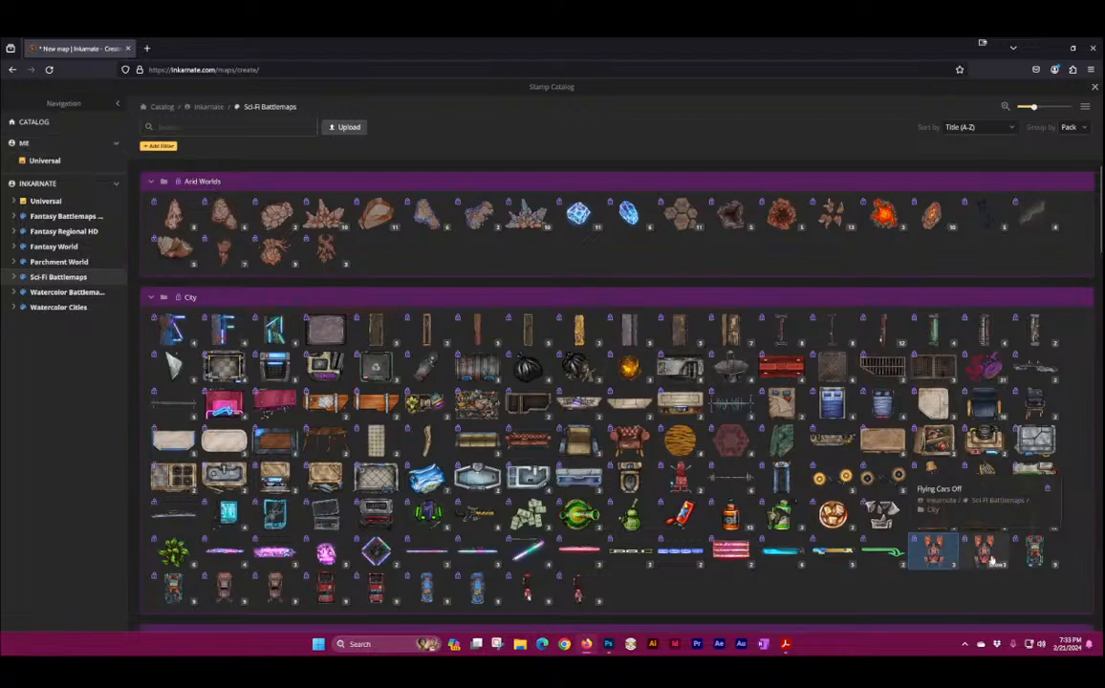
pyautogui.click(986, 552)
pyautogui.click(646, 387)
pyautogui.click(646, 387)
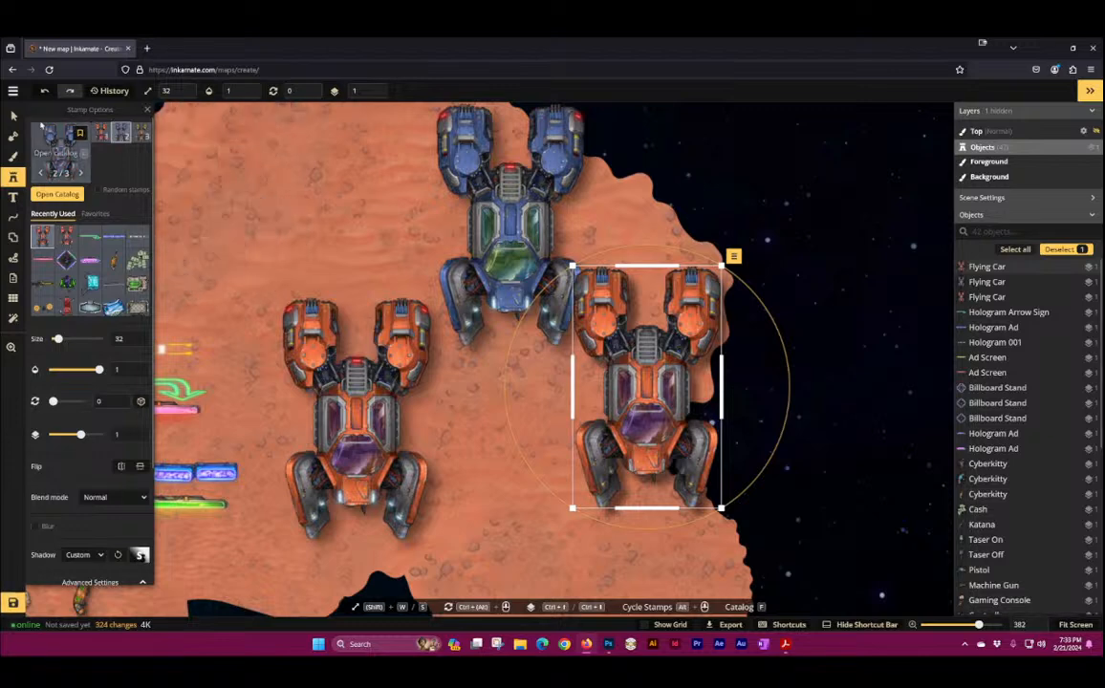
pyautogui.press('f')
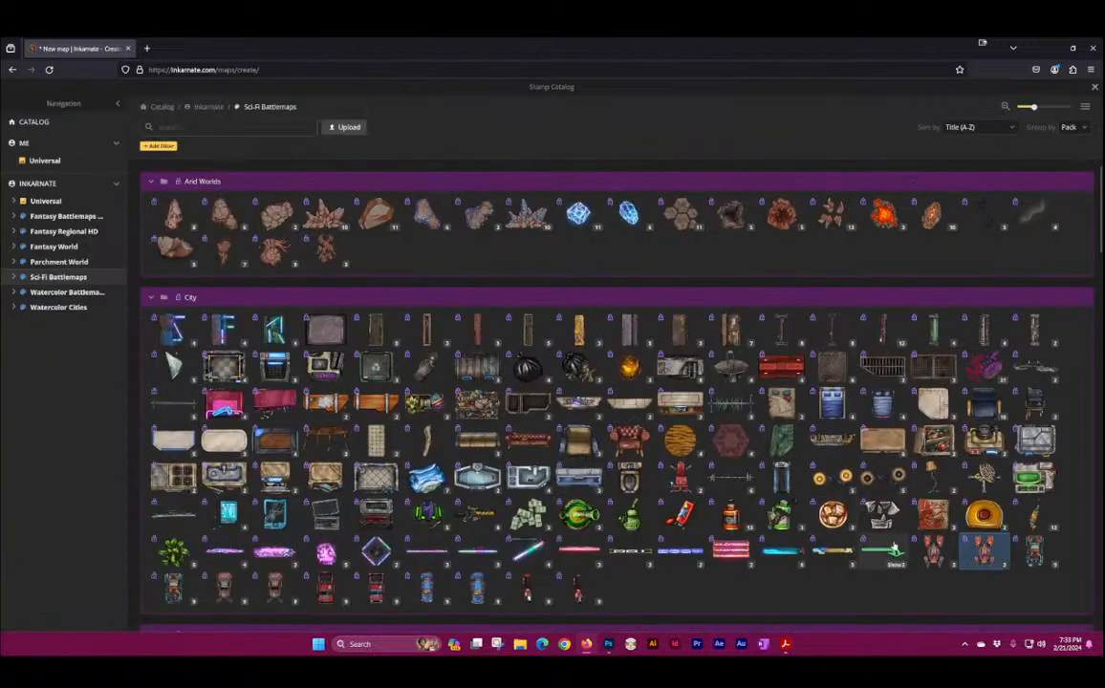
pyautogui.click(984, 547)
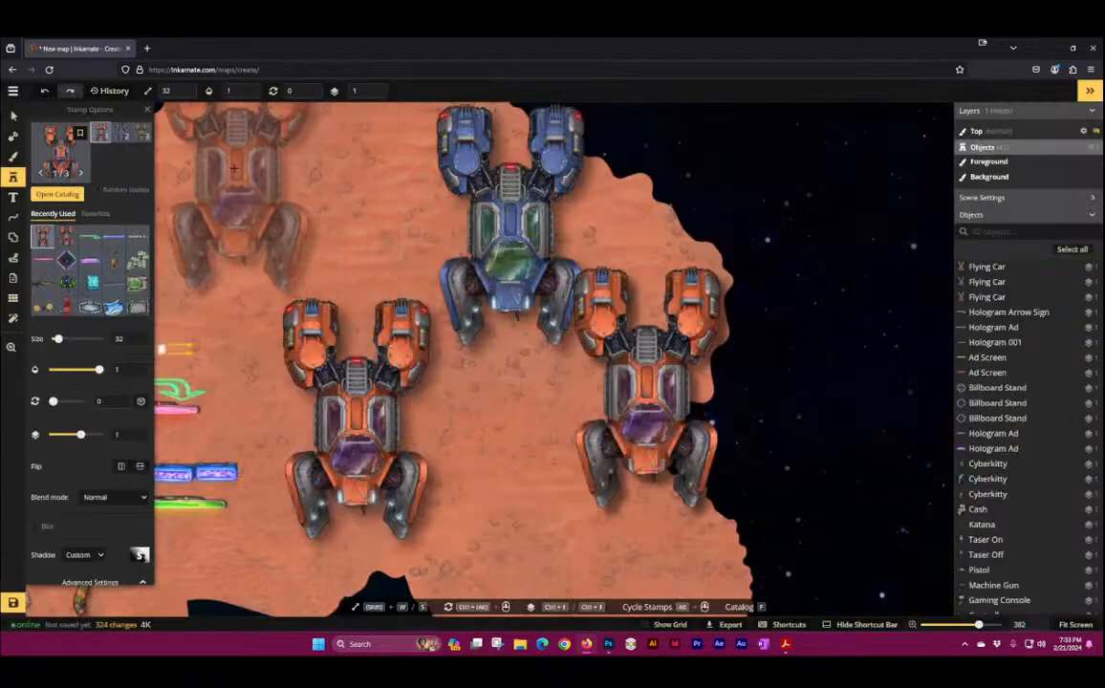
pyautogui.click(11, 114)
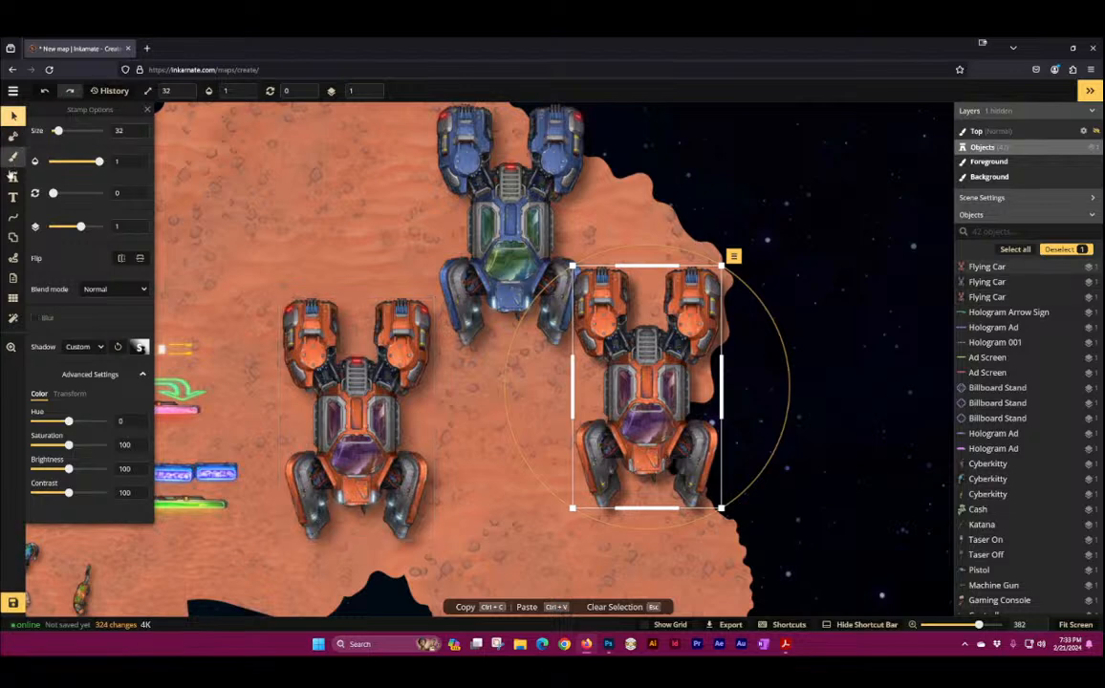
pyautogui.click(12, 179)
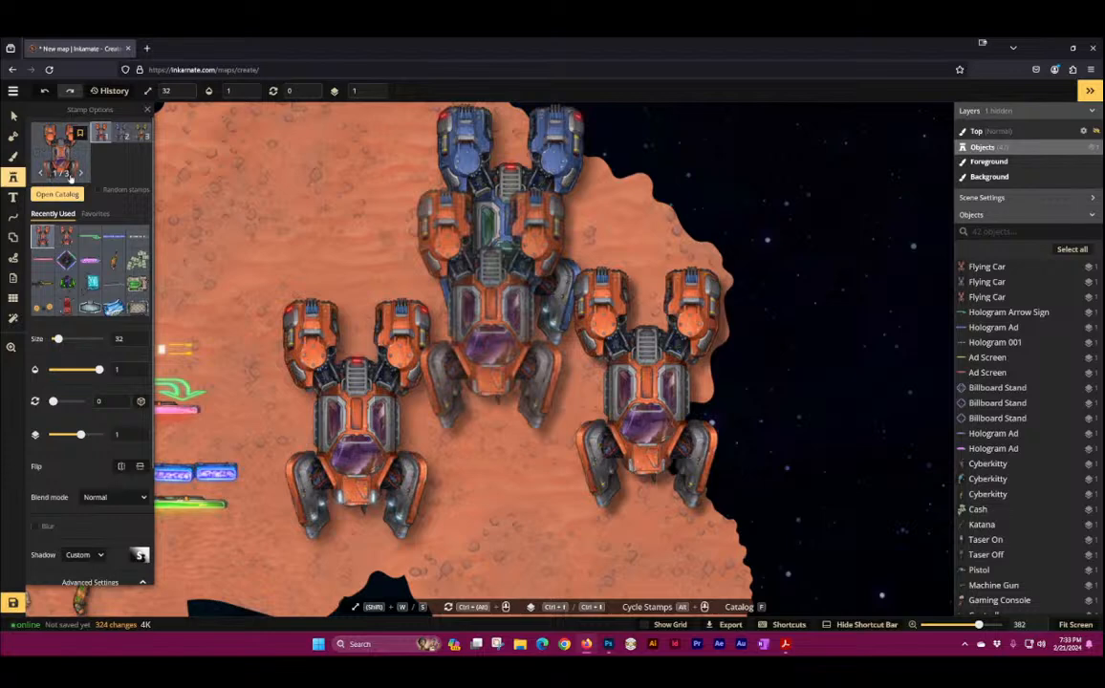
# Step: Choose the Hatchback stamp set from the City pack and place teal, yellow and lavender cars in a row west of the flying cars
pyautogui.click(59, 151)
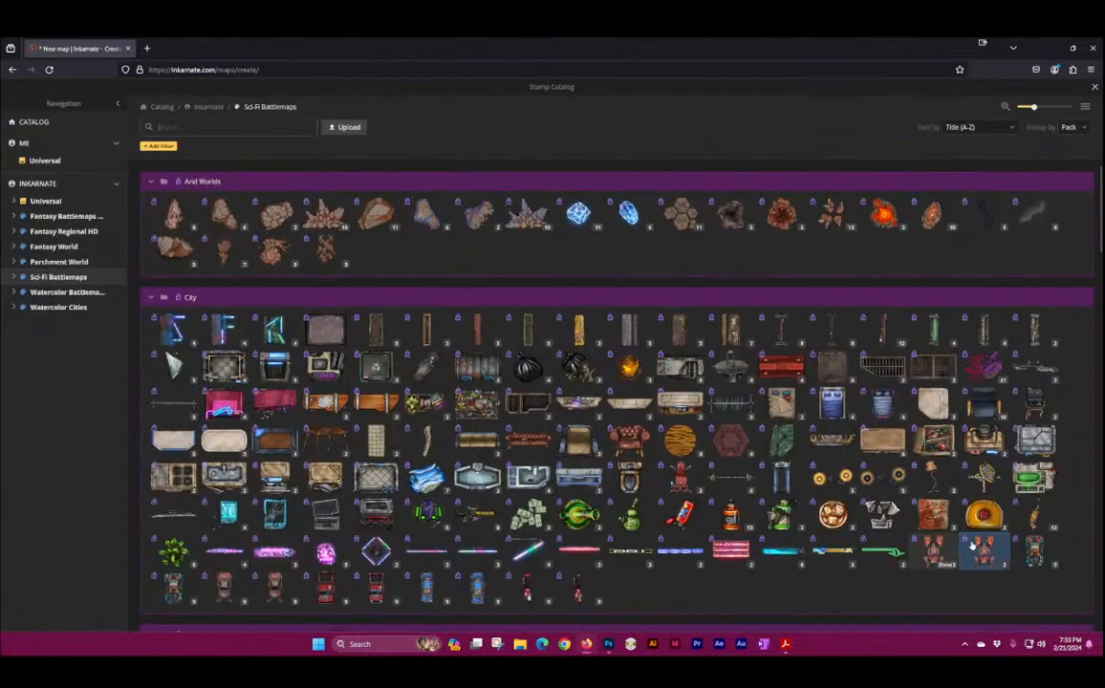
pyautogui.click(1035, 553)
pyautogui.click(259, 183)
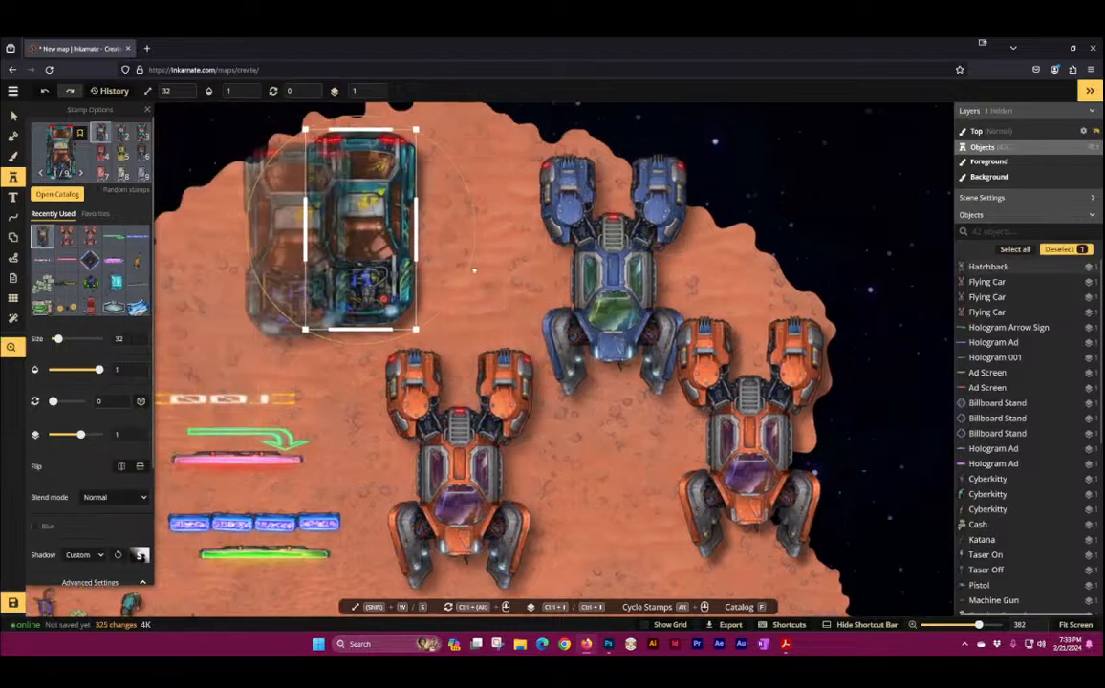
pyautogui.click(122, 153)
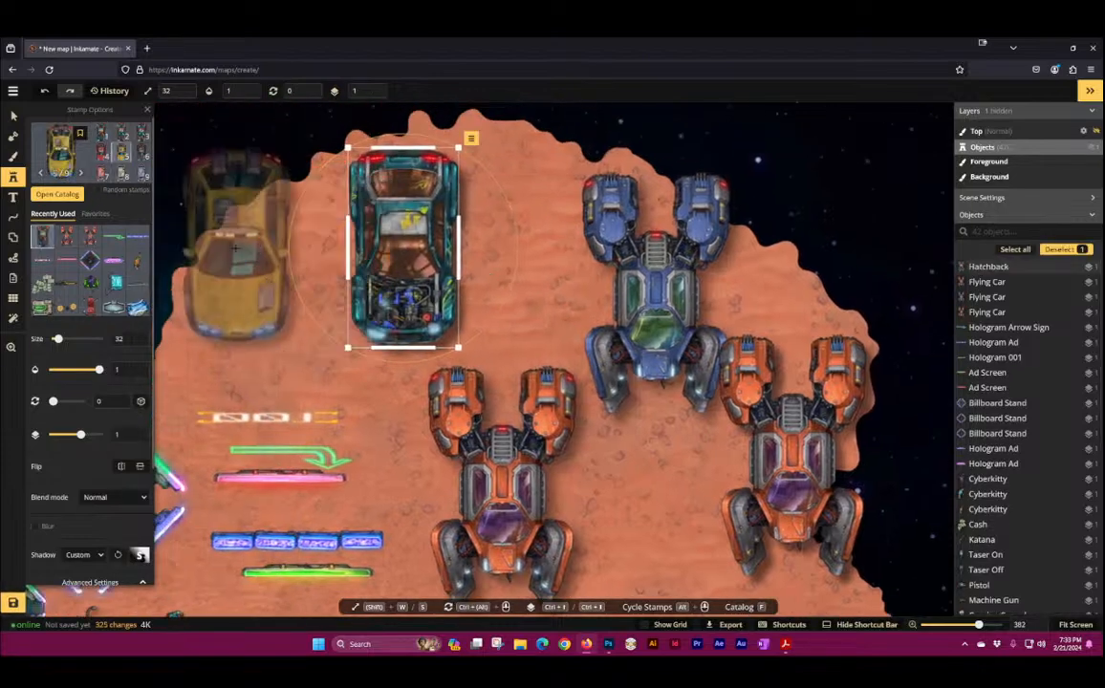
pyautogui.click(235, 248)
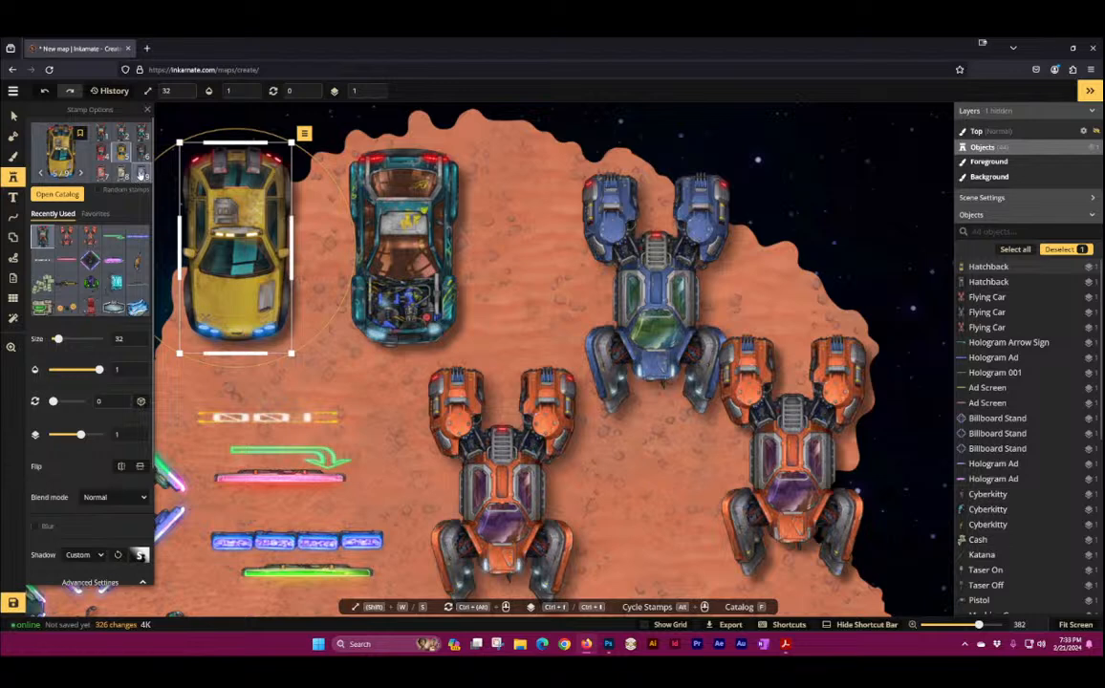
pyautogui.click(140, 175)
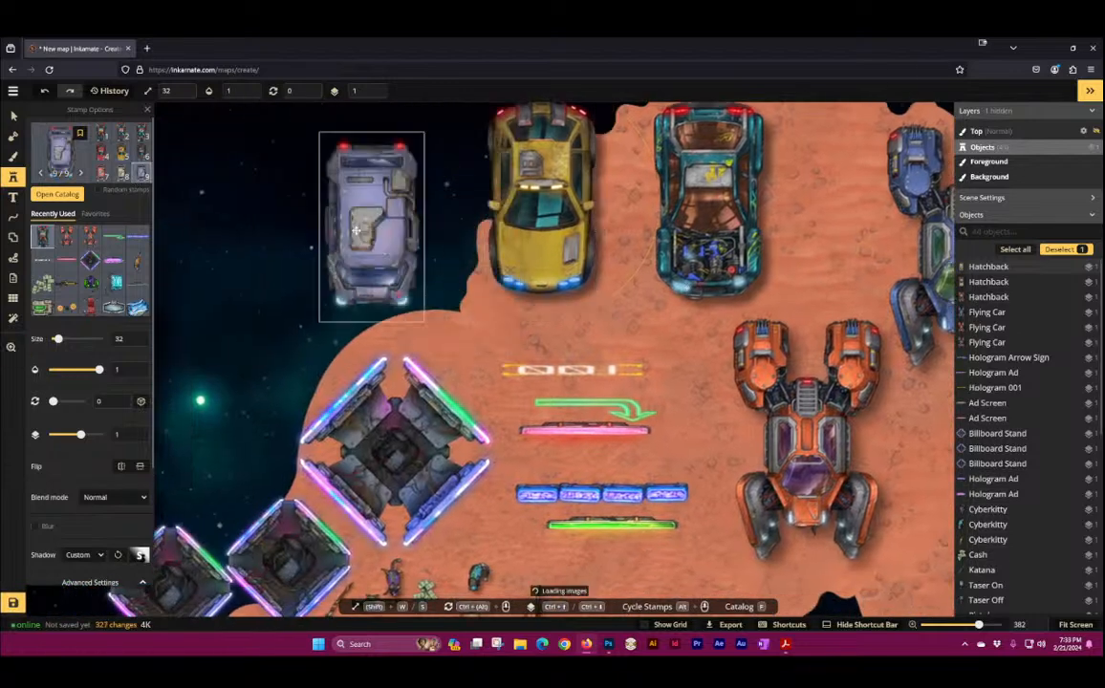
pyautogui.click(356, 230)
# Step: Choose the Motorcycle stamp set from the City pack and place a magenta and a red motorcycle west of the lavender hatchback
pyautogui.click(58, 194)
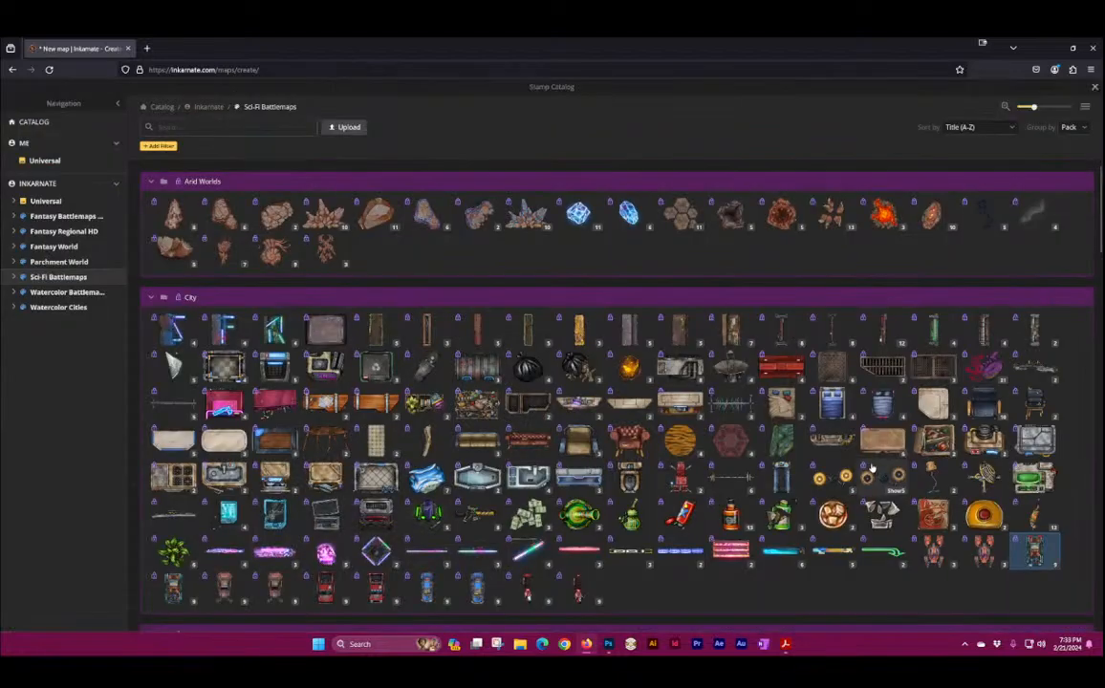
pyautogui.scroll(-1, 146, 549)
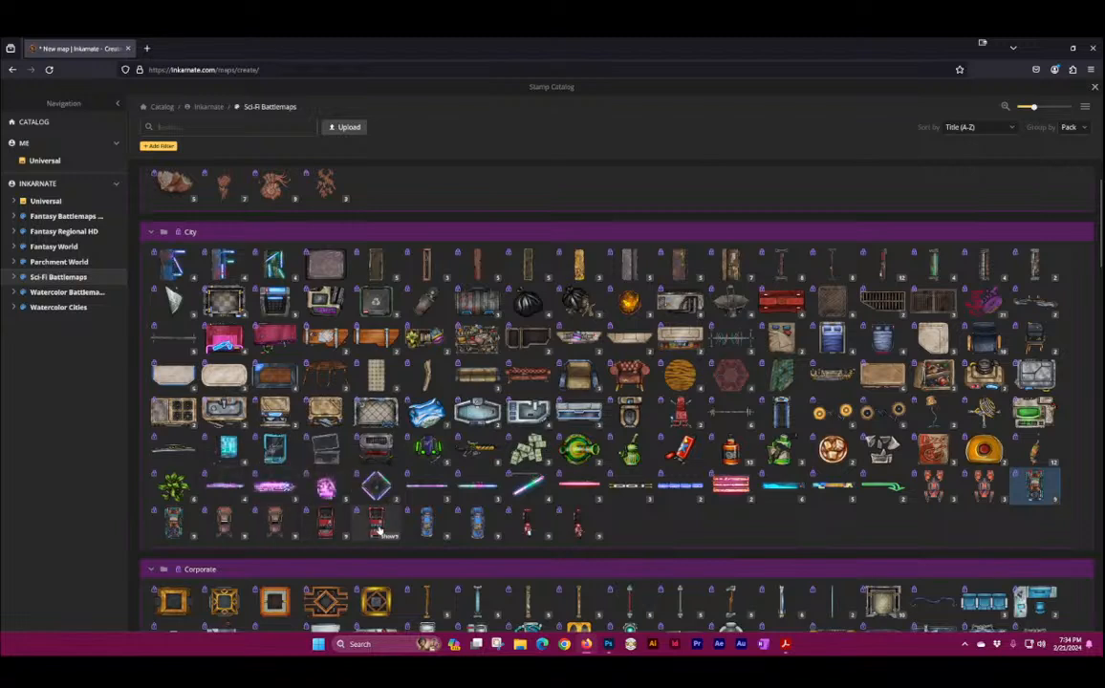
pyautogui.click(531, 520)
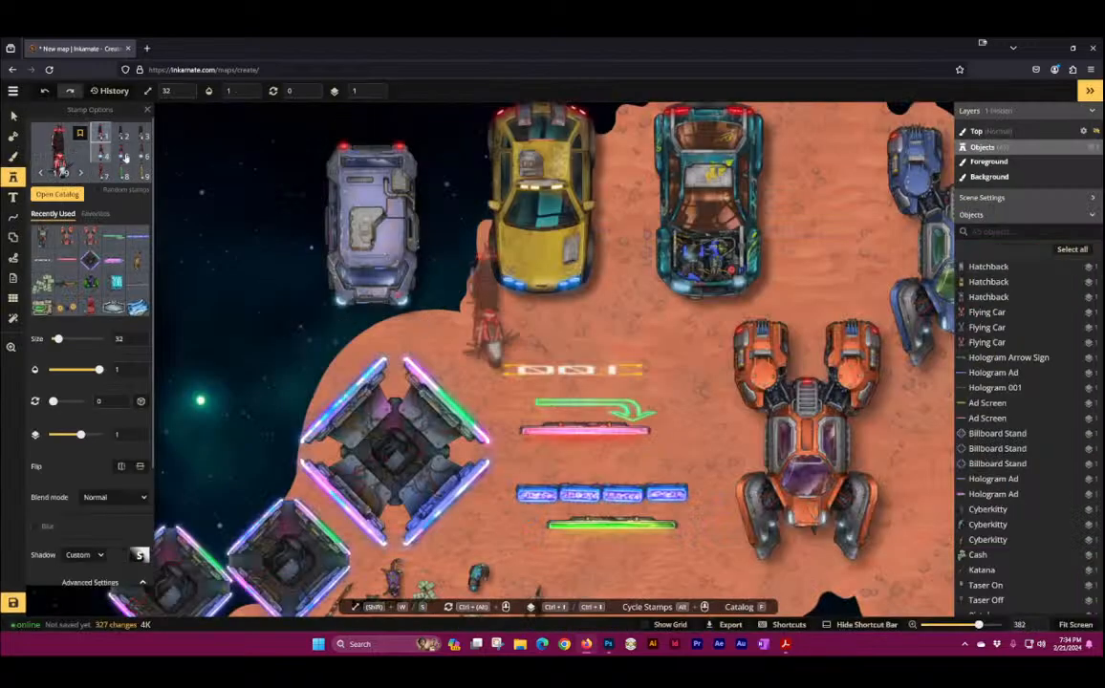
pyautogui.click(261, 342)
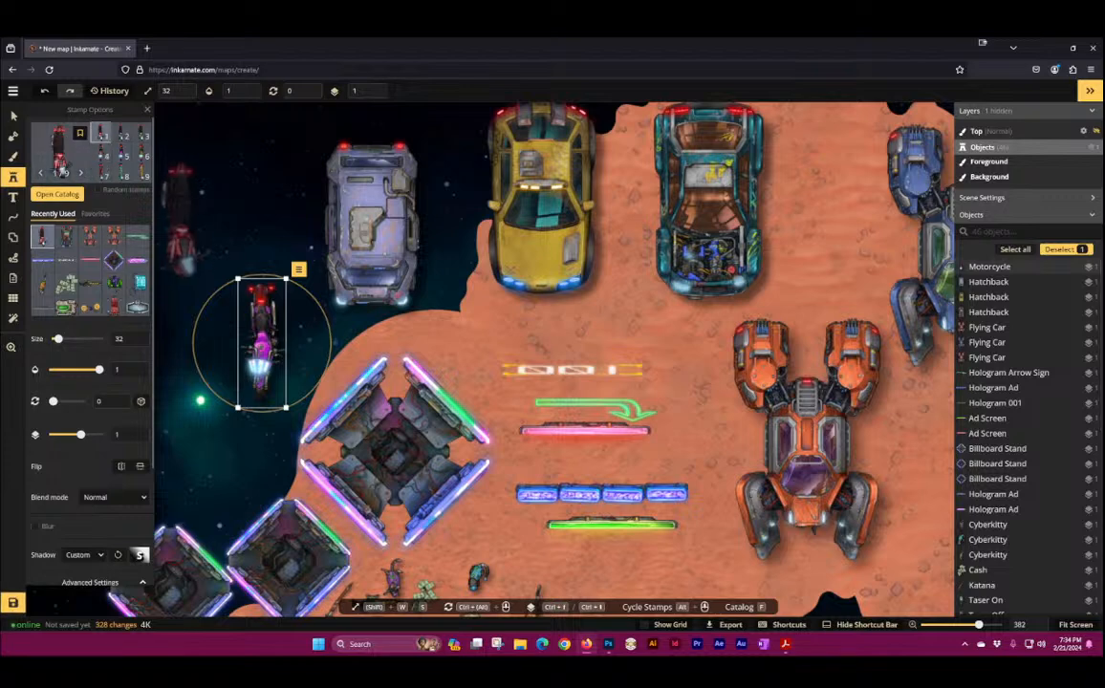
pyautogui.click(226, 177)
pyautogui.moveTo(187, 214); pyautogui.dragTo(431, 256)
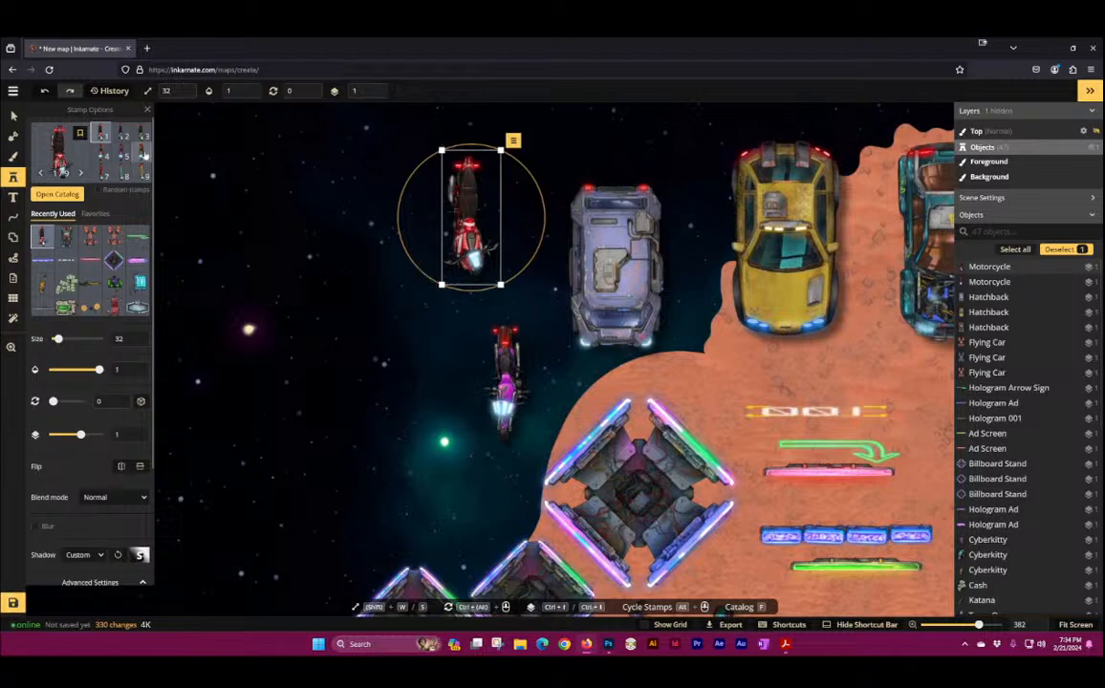
# Step: Place yellow, green and blue motorcycles on the starfield west of the red one
pyautogui.click(292, 281)
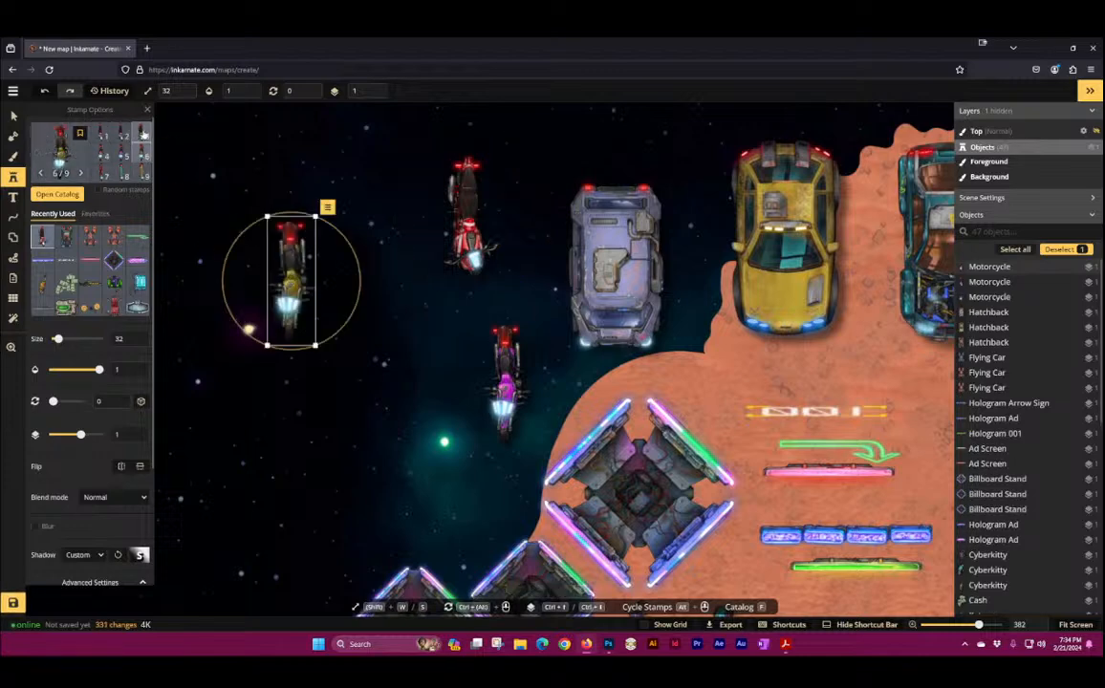
pyautogui.click(186, 250)
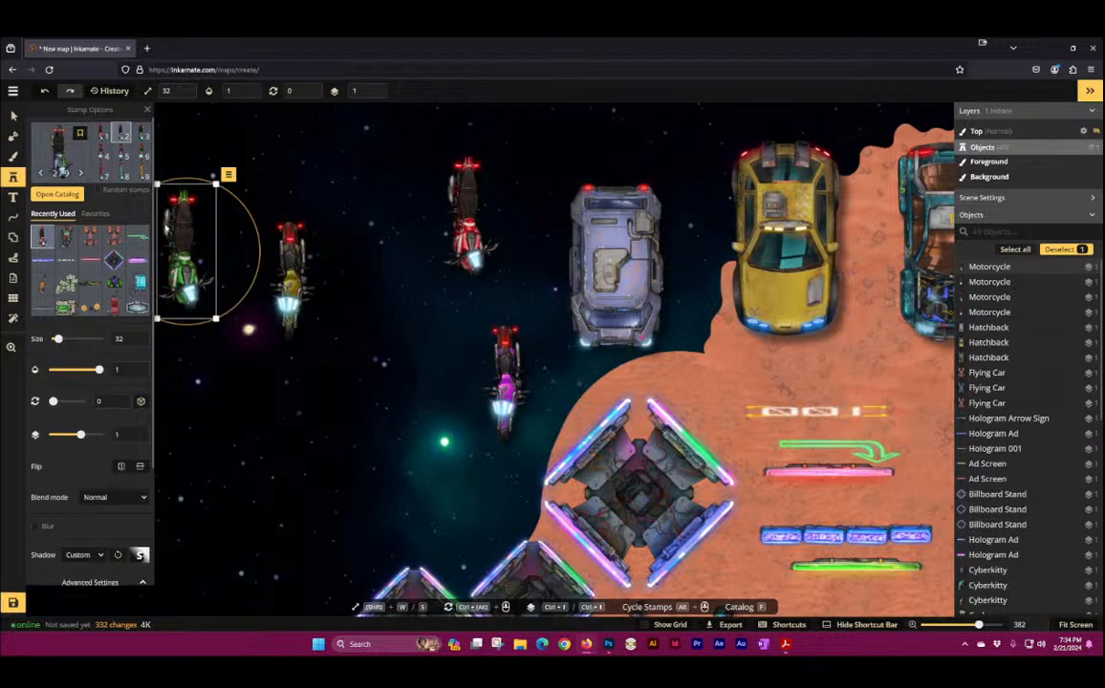
pyautogui.click(279, 435)
pyautogui.scroll(-3, 116, 132)
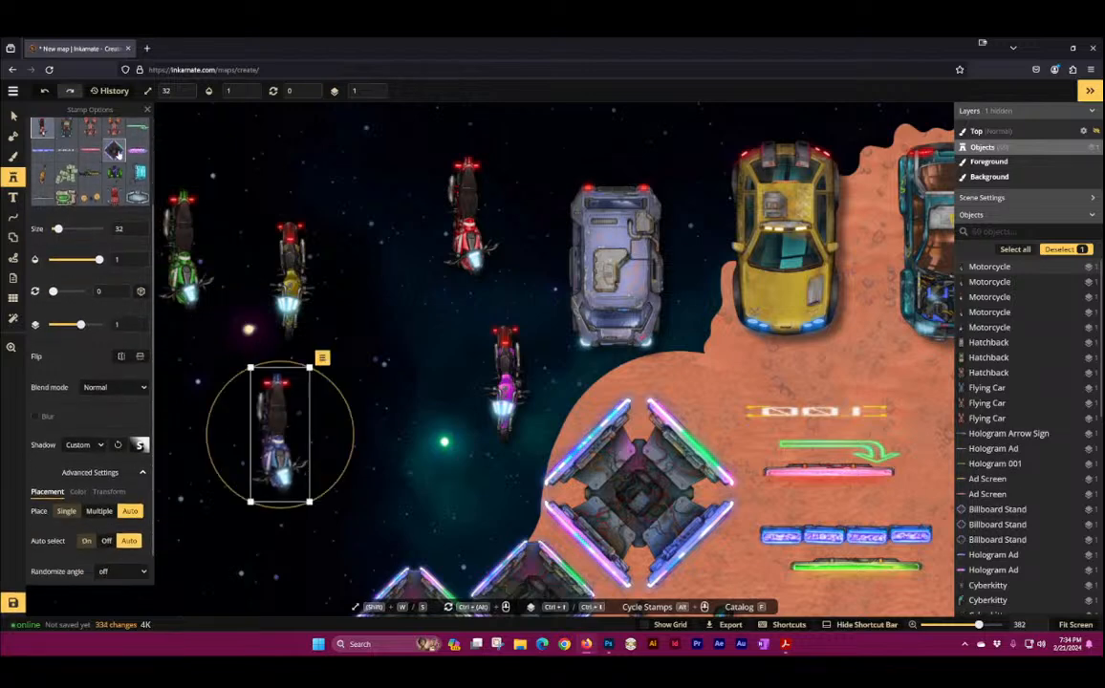
pyautogui.scroll(3, 123, 165)
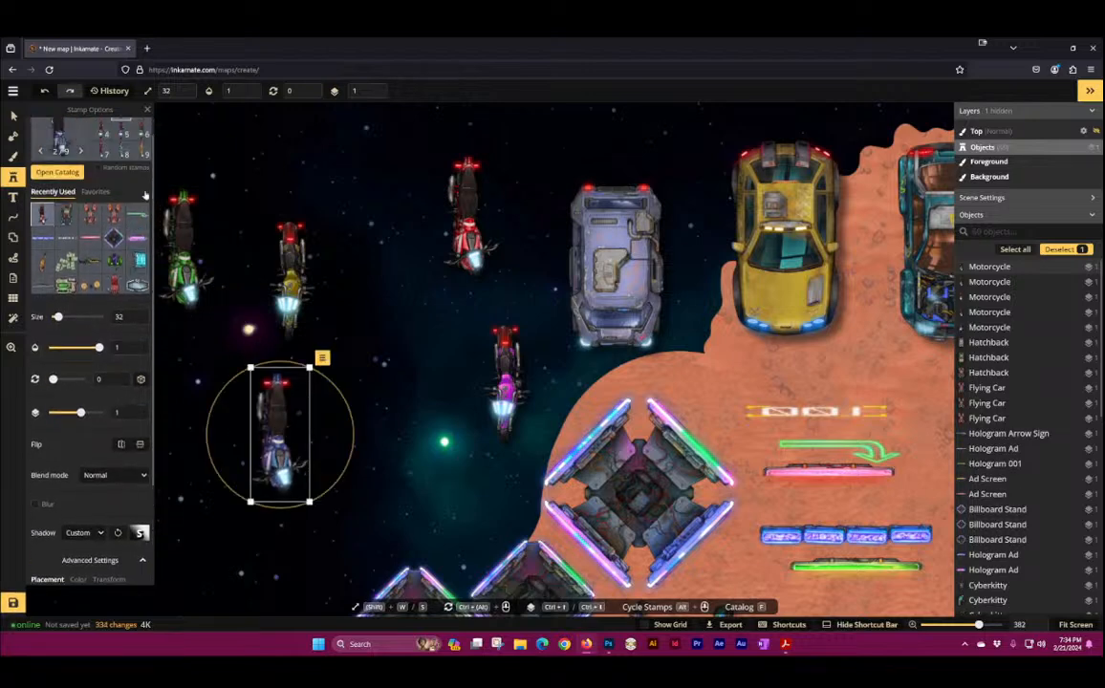
# Step: Choose the Golden Metal Wall Bit stamp from the Corporate pack and place one on the starfield southwest of the magenta motorcycle
pyautogui.click(55, 141)
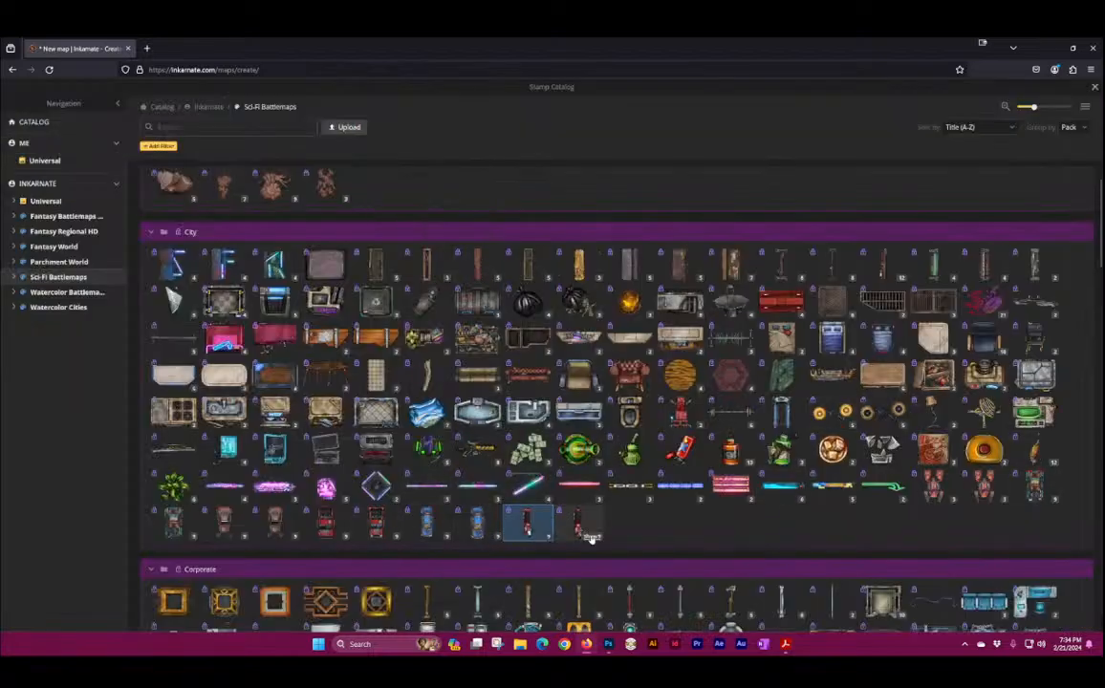
pyautogui.scroll(-2, 594, 506)
pyautogui.scroll(-3, 594, 488)
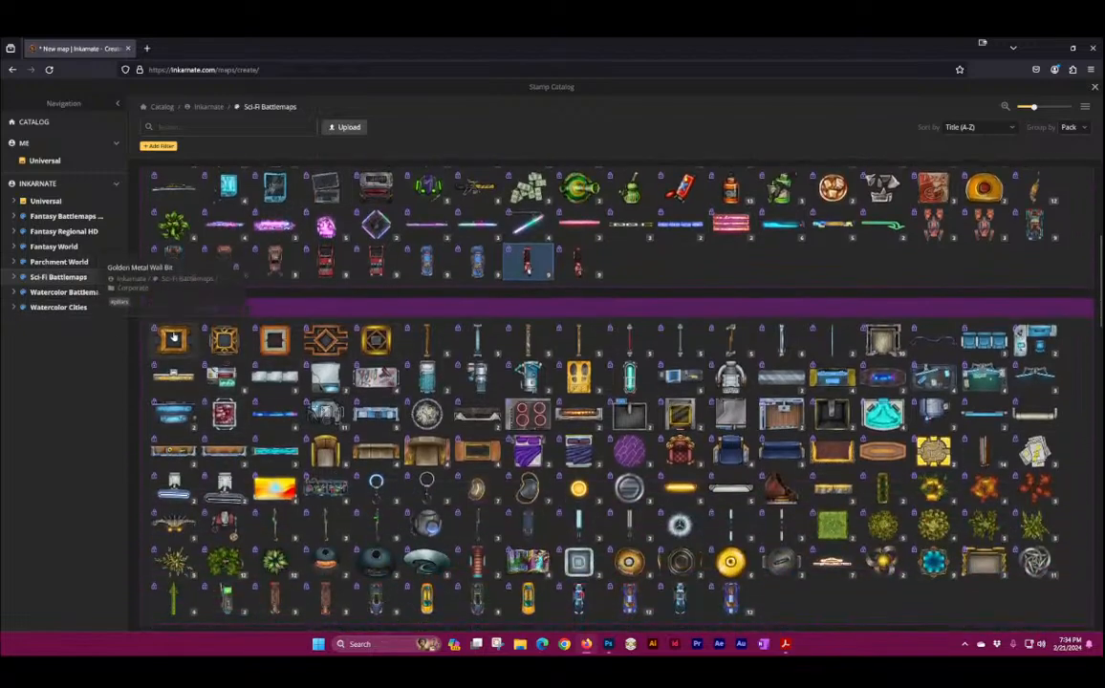
pyautogui.click(174, 341)
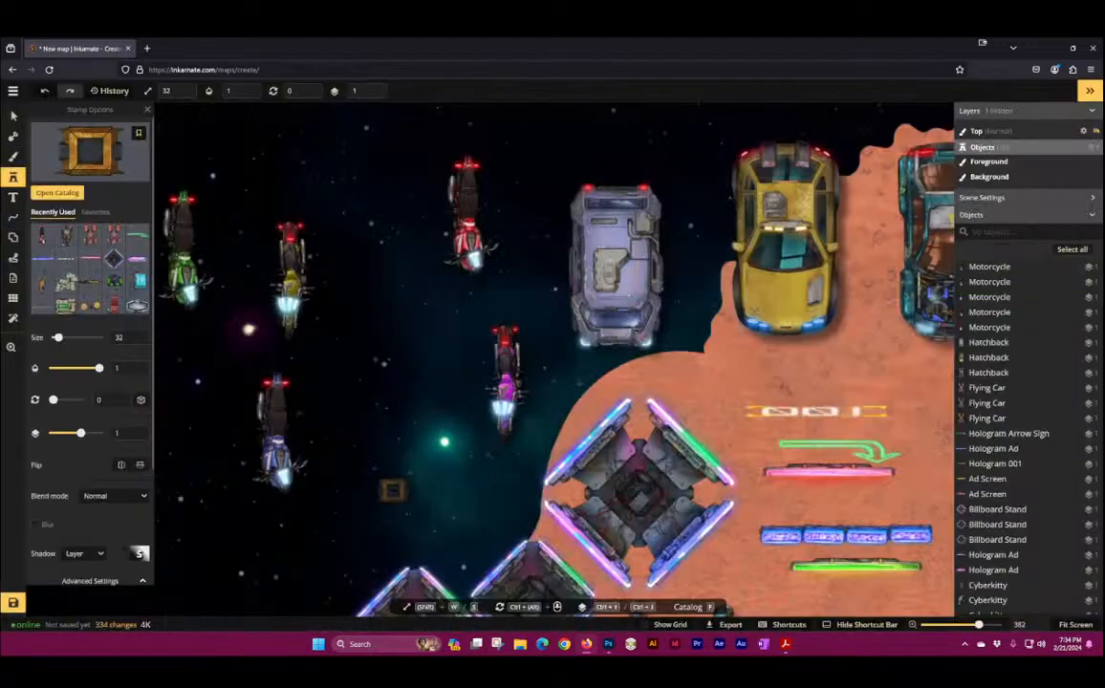
pyautogui.click(392, 490)
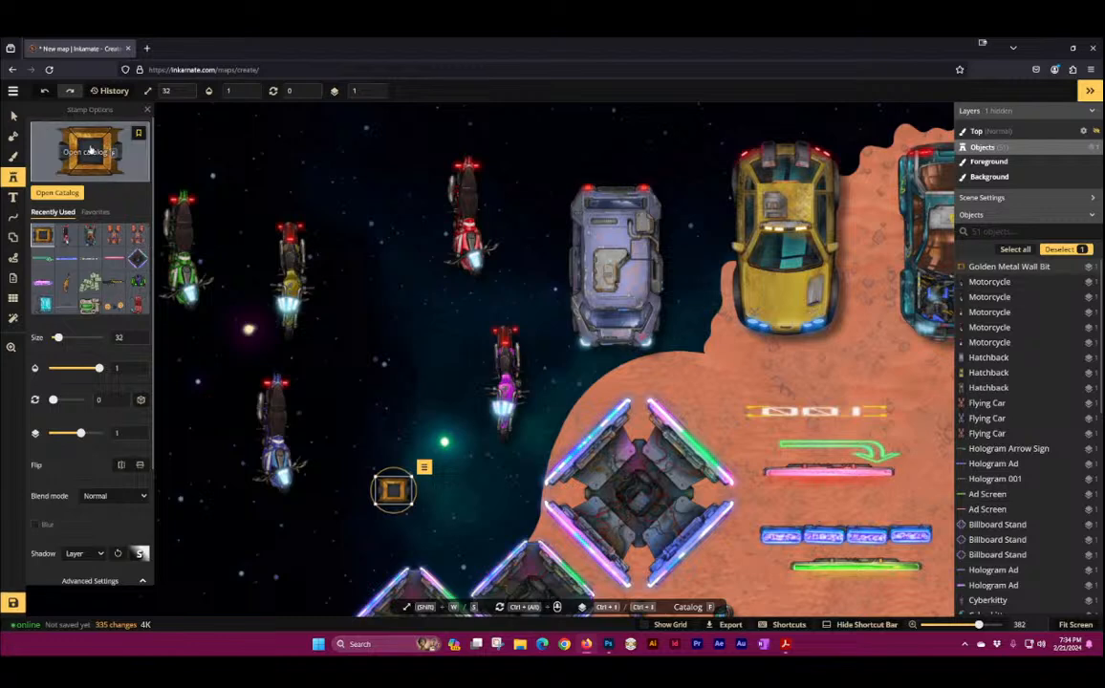
# Step: Delete all the stamps from the map and place a Golden Metal Wall Bit on the orange ground
pyautogui.hotkey('ctrl', 'a')
pyautogui.press('Delete')
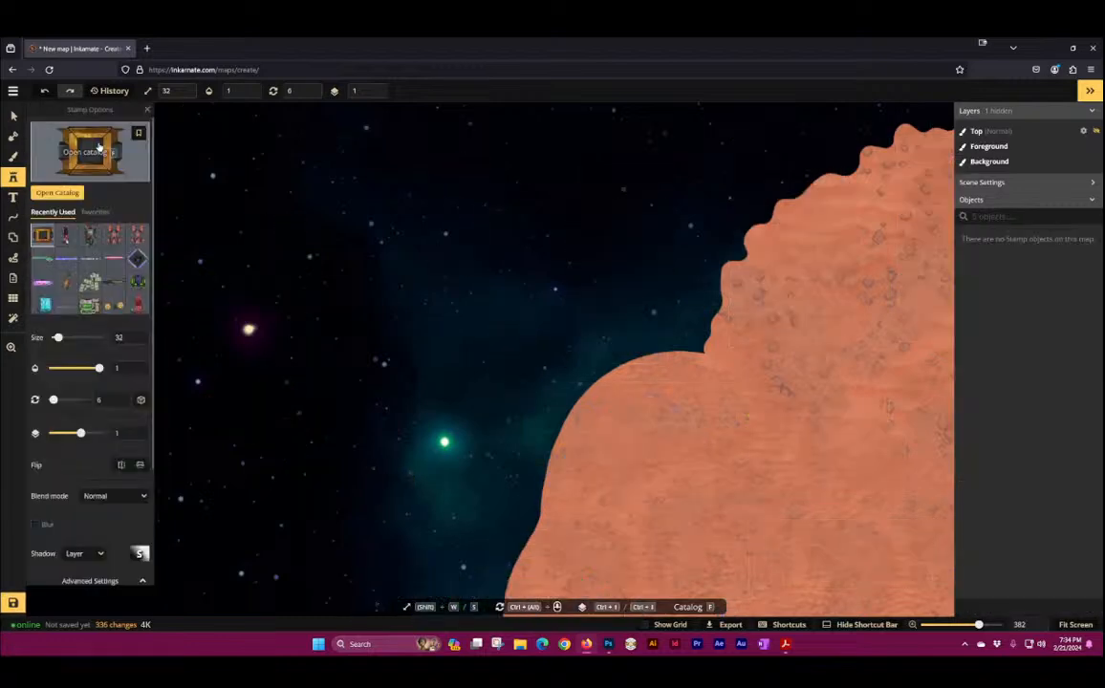
pyautogui.press('space')
pyautogui.moveTo(659, 375); pyautogui.dragTo(324, 86)
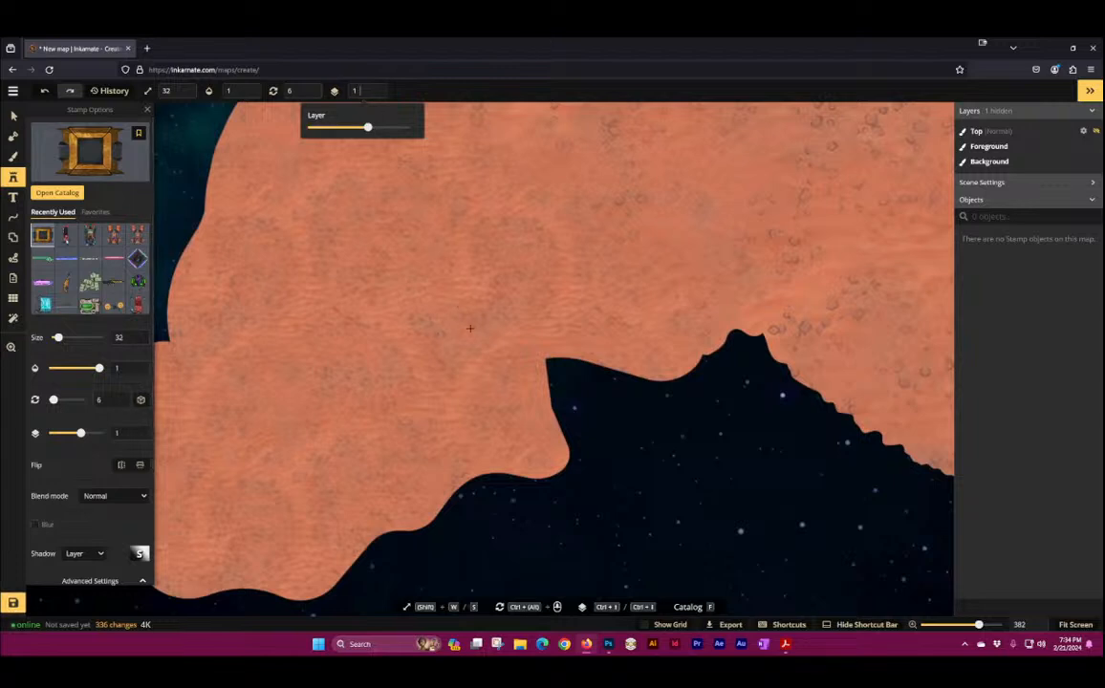
pyautogui.click(382, 253)
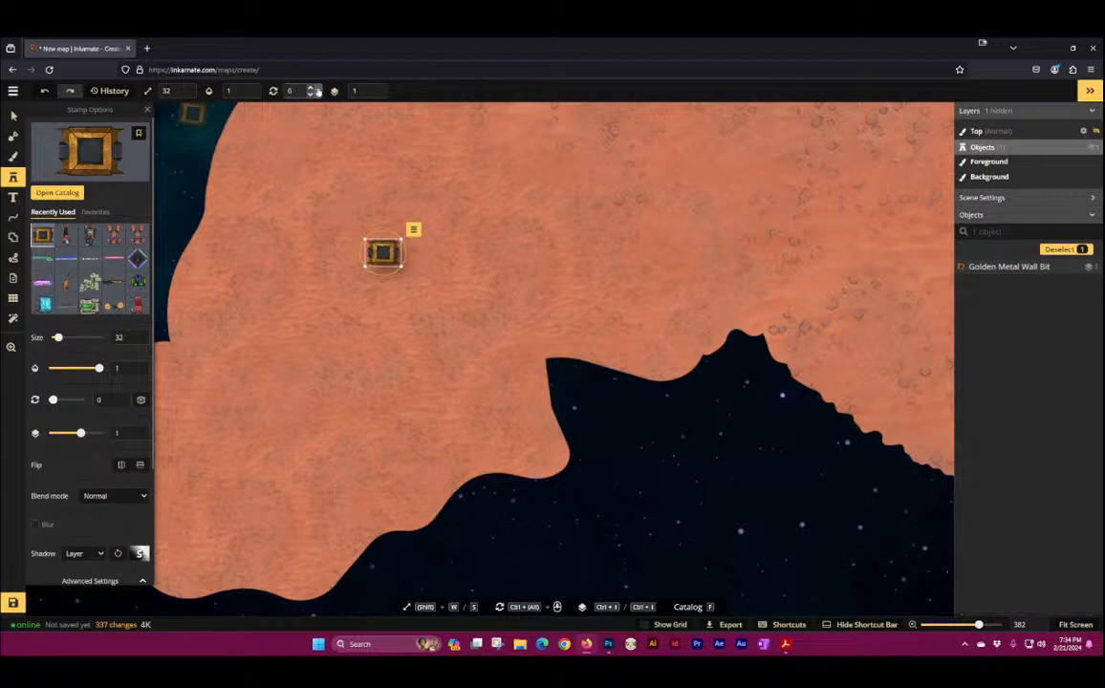
# Step: Place the Corporate pack's Golden Metal Pillar west of the wall bit and a Thick Metal Pillar southeast of that pillar
pyautogui.press('f')
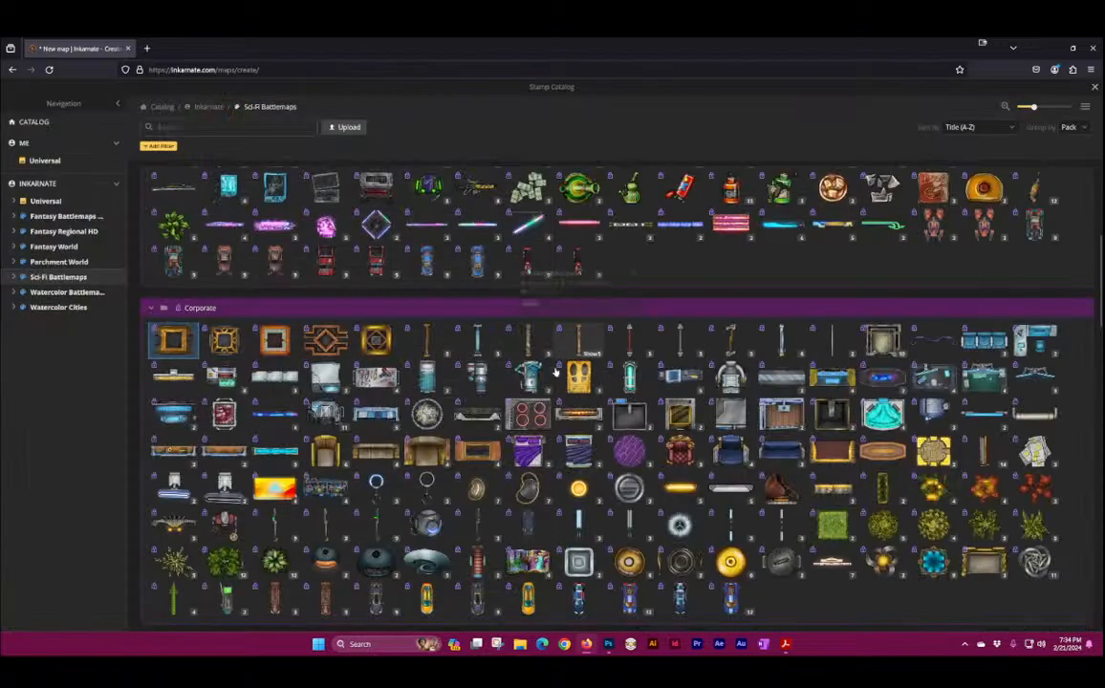
pyautogui.click(223, 339)
pyautogui.click(278, 254)
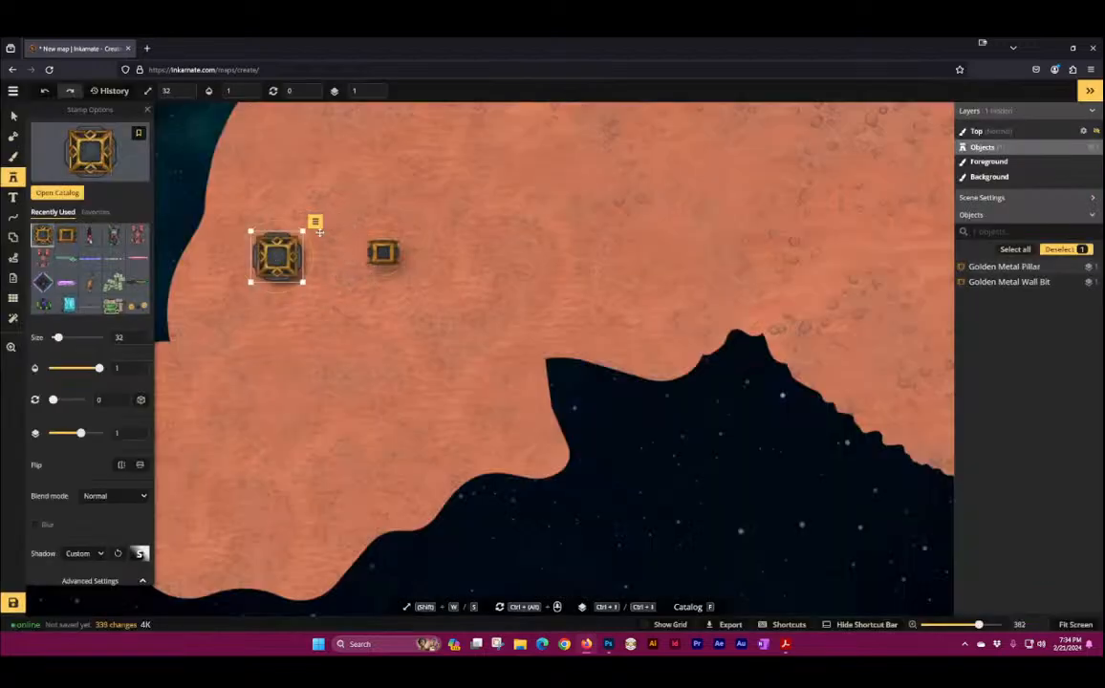
pyautogui.moveTo(278, 254); pyautogui.dragTo(242, 270)
pyautogui.scroll(3, 243, 271)
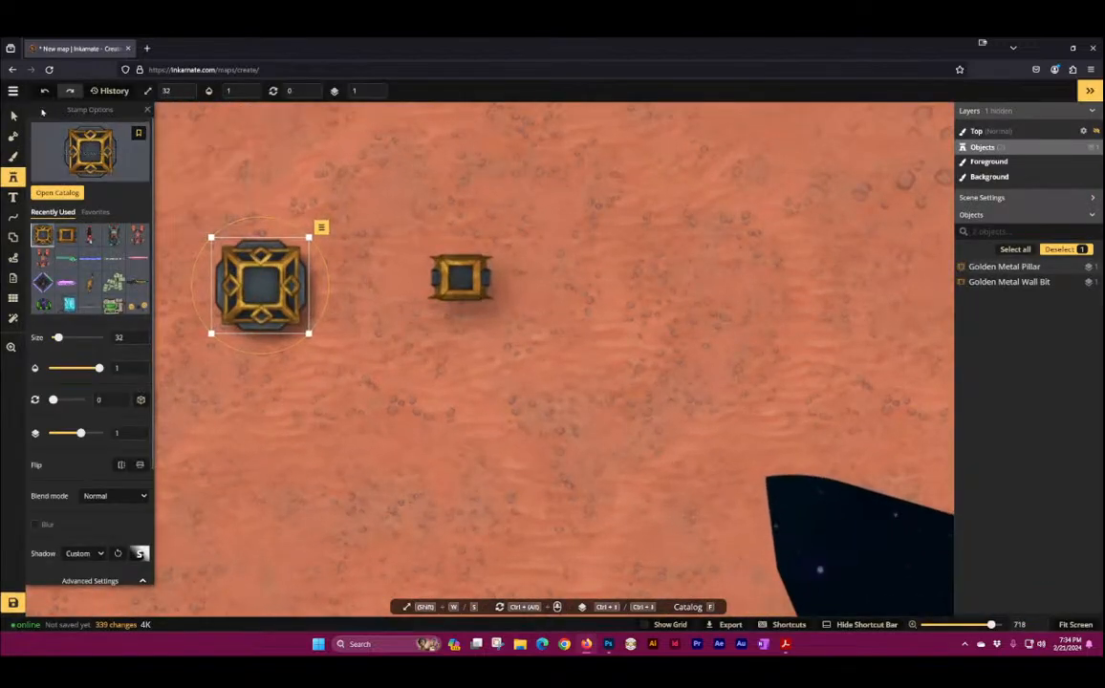
pyautogui.click(74, 153)
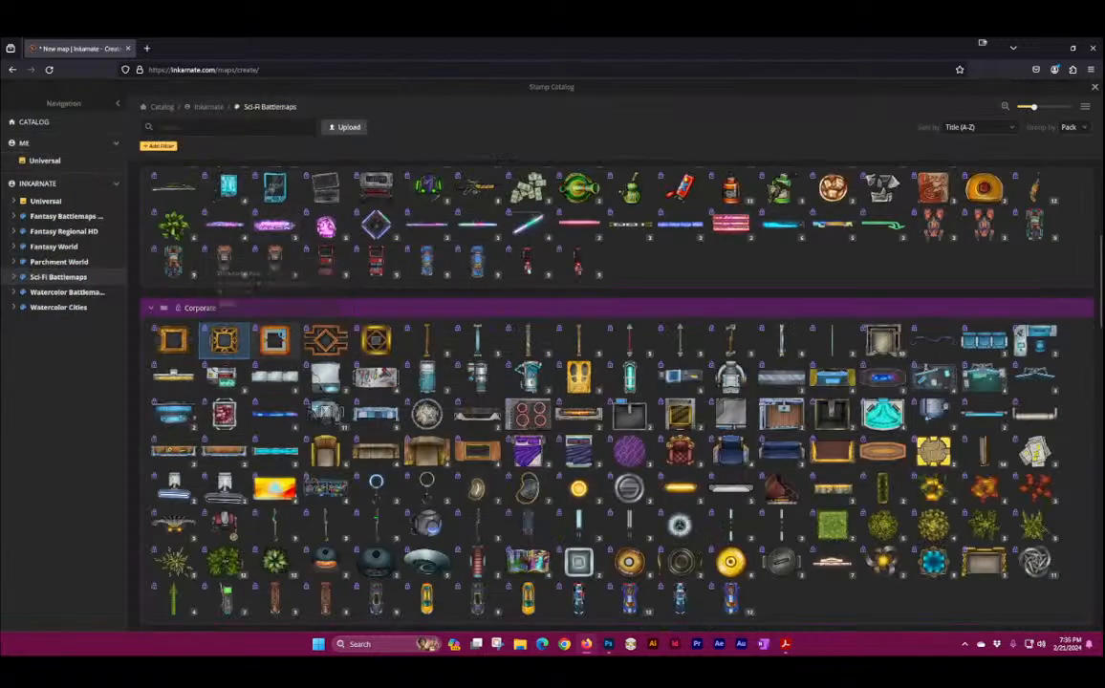
pyautogui.click(274, 339)
pyautogui.click(328, 408)
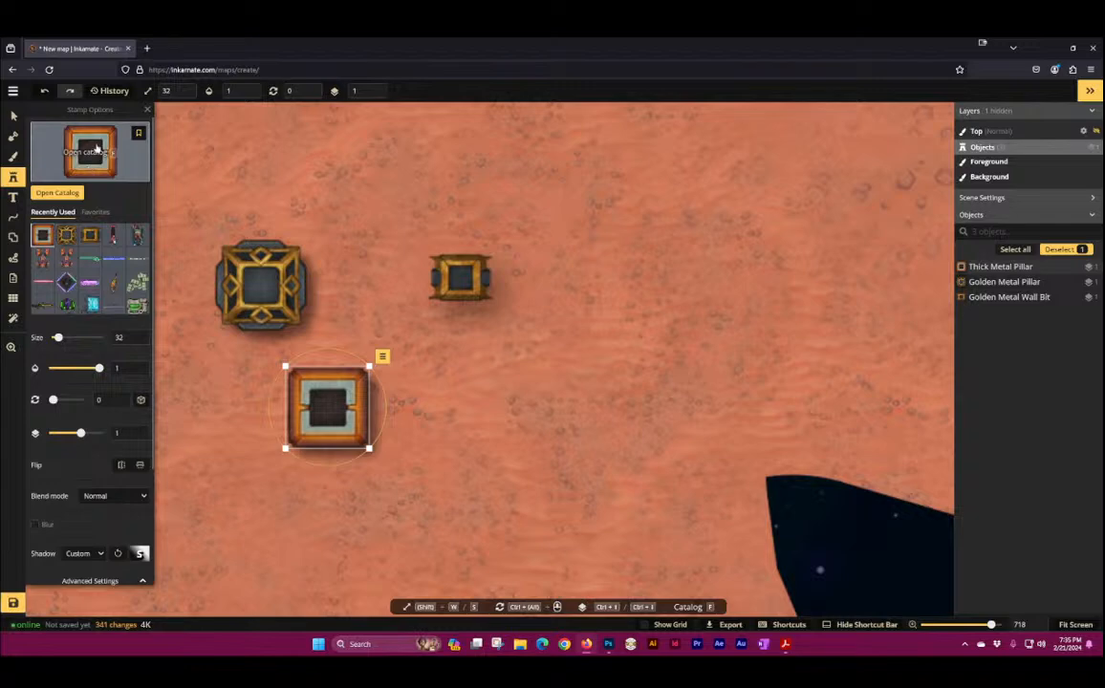
# Step: Place the diamond-patterned Golden Metal Wall Bit and the diamond-patterned Golden Metal Pillar from the Corporate pack east of the Thick Metal Pillar
pyautogui.click(95, 146)
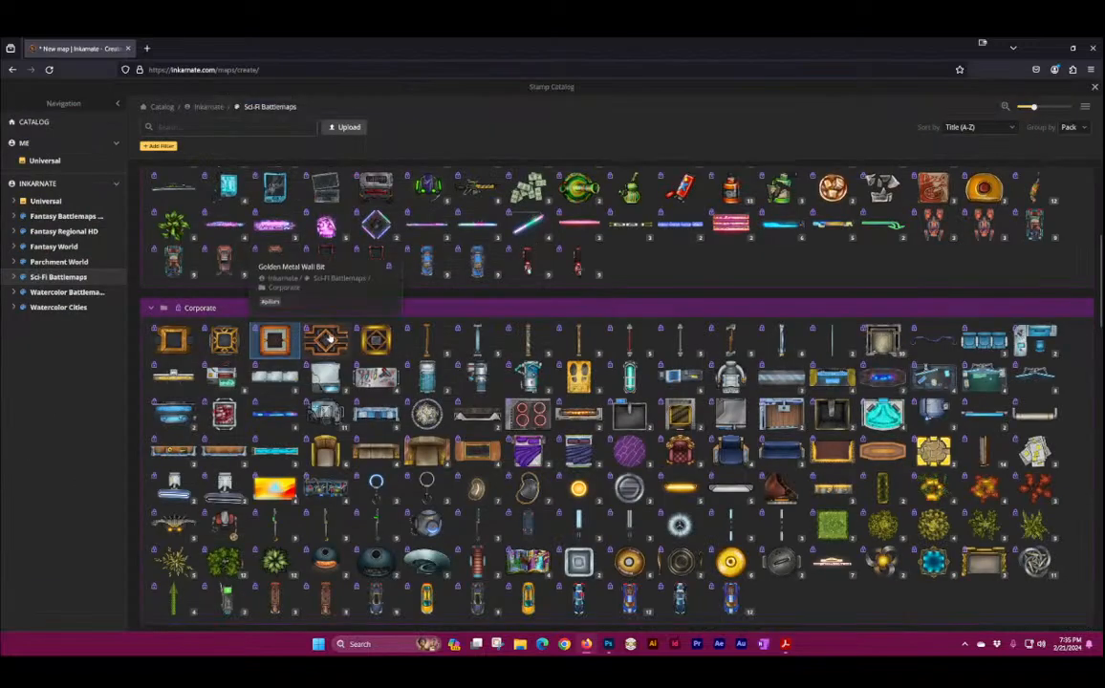
pyautogui.click(325, 339)
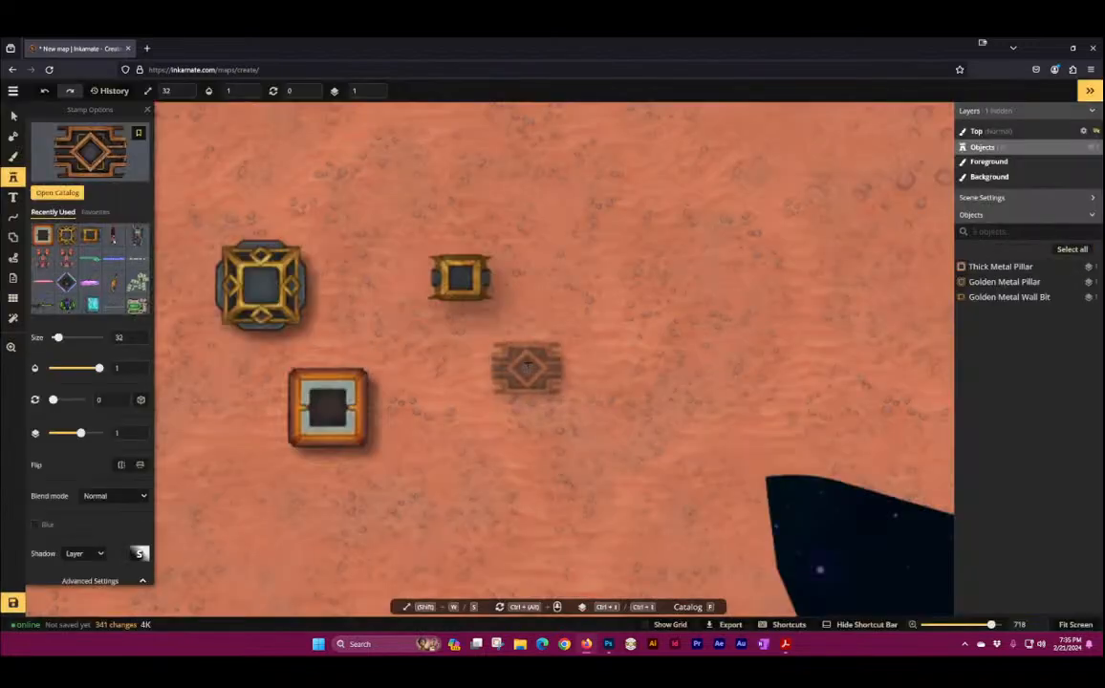
pyautogui.click(529, 360)
pyautogui.click(99, 141)
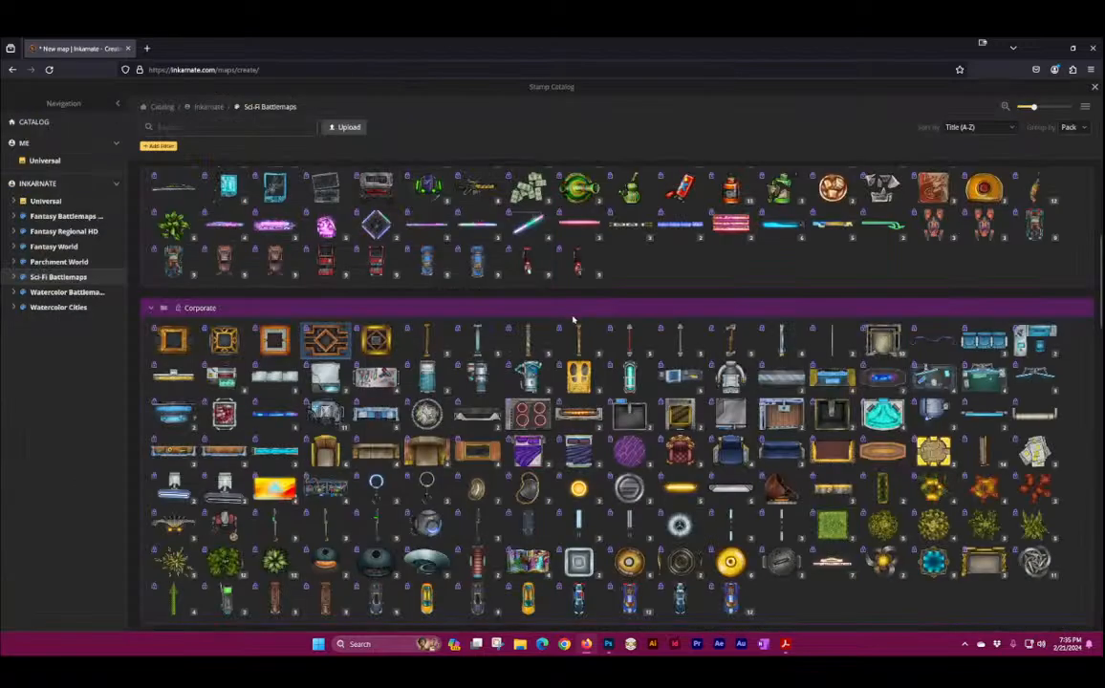
pyautogui.click(375, 339)
pyautogui.click(484, 482)
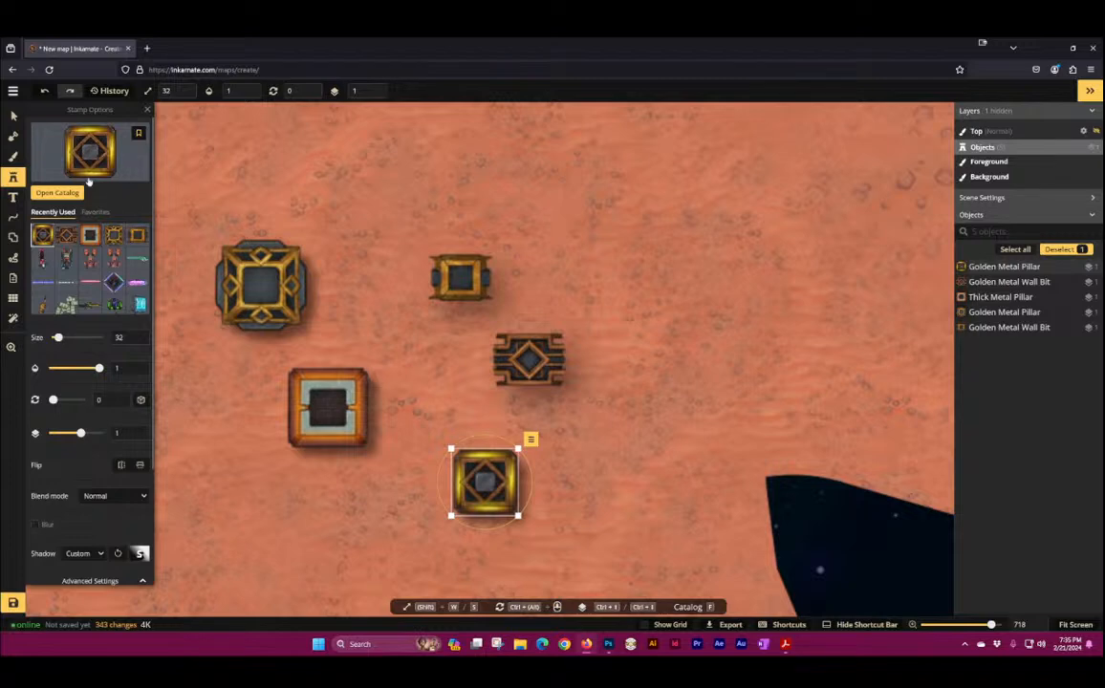
# Step: Choose the Fancy Glass Doors set from the Corporate pack and place variants 1, 2 and 3: framed door, empty frame and frameless door
pyautogui.click(88, 145)
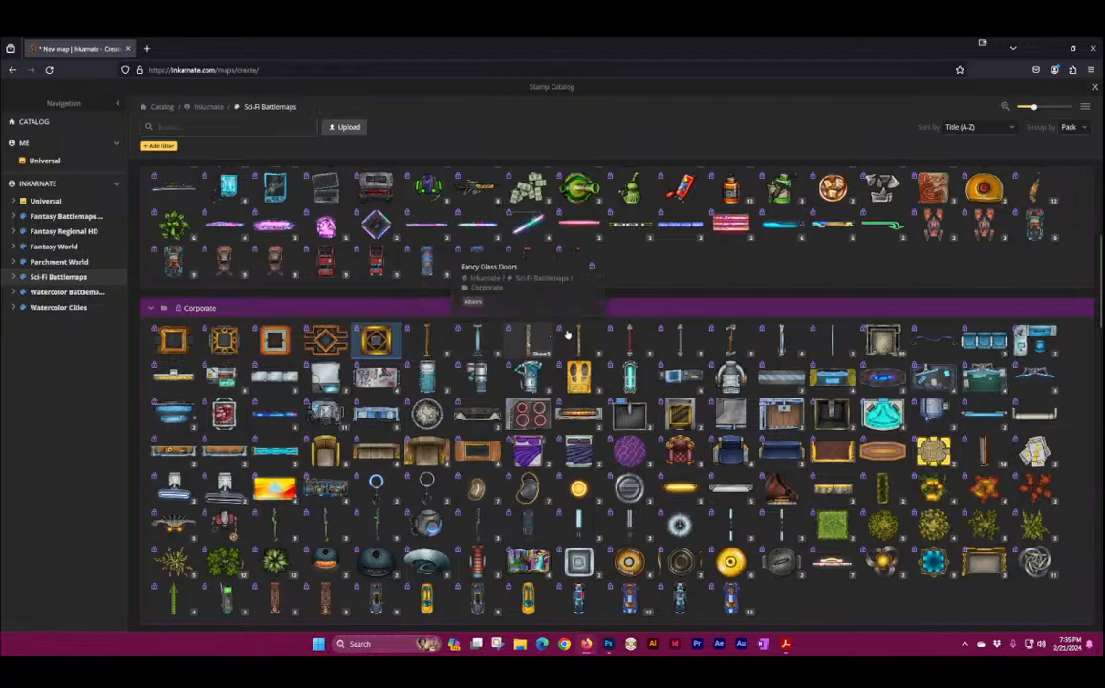
pyautogui.click(528, 336)
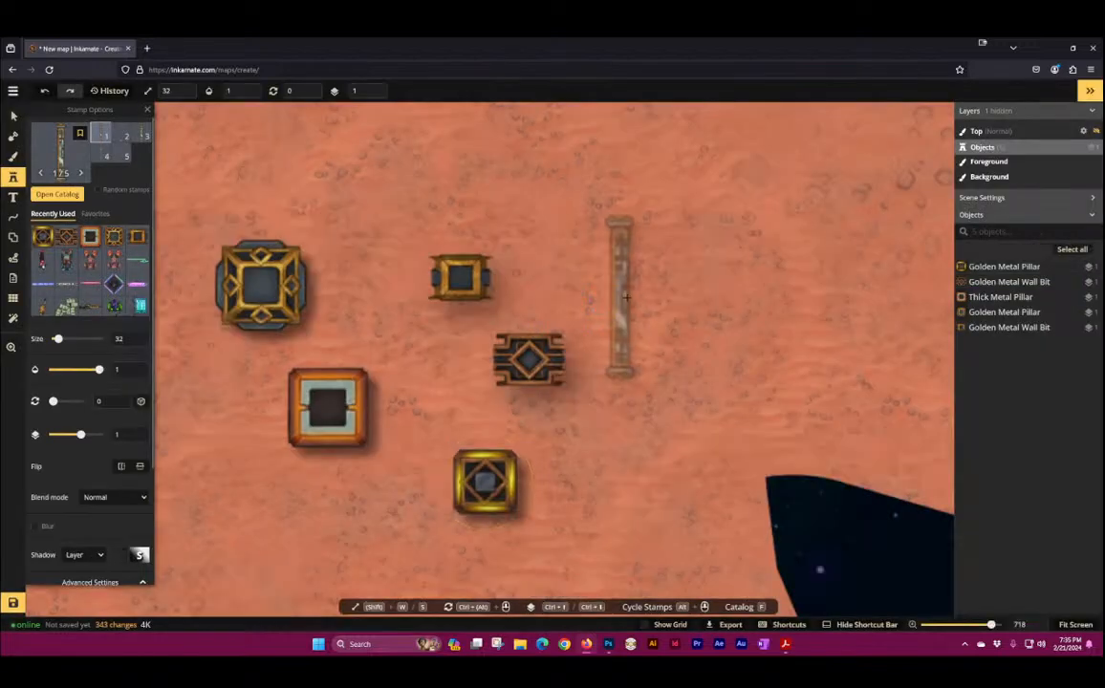
pyautogui.click(641, 289)
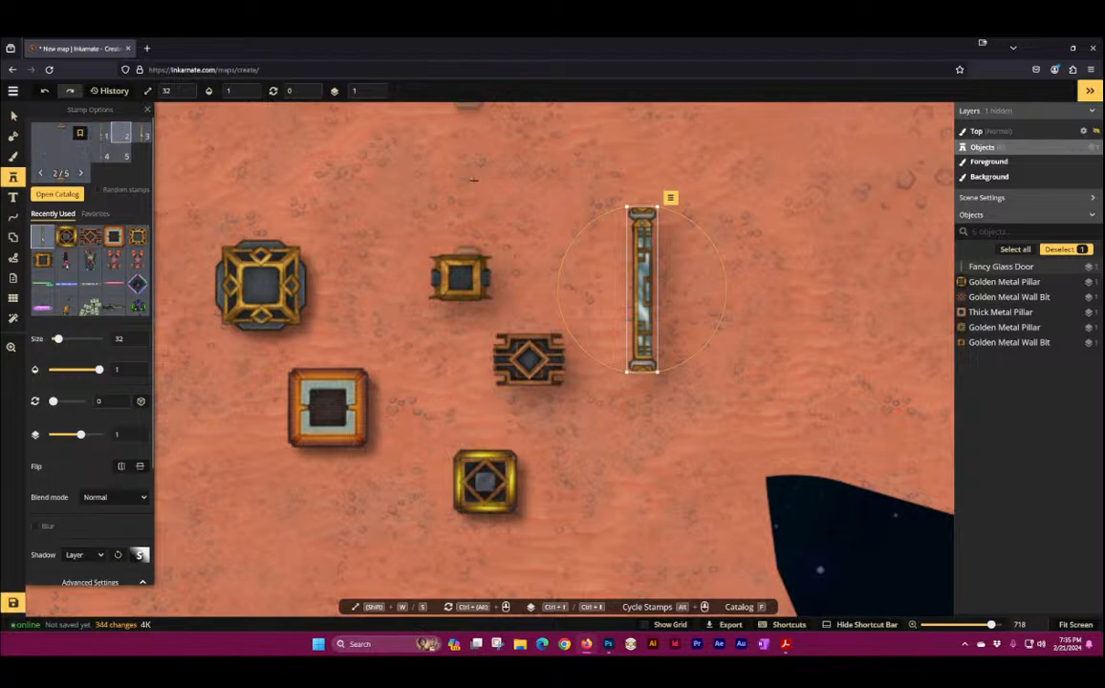
pyautogui.click(543, 185)
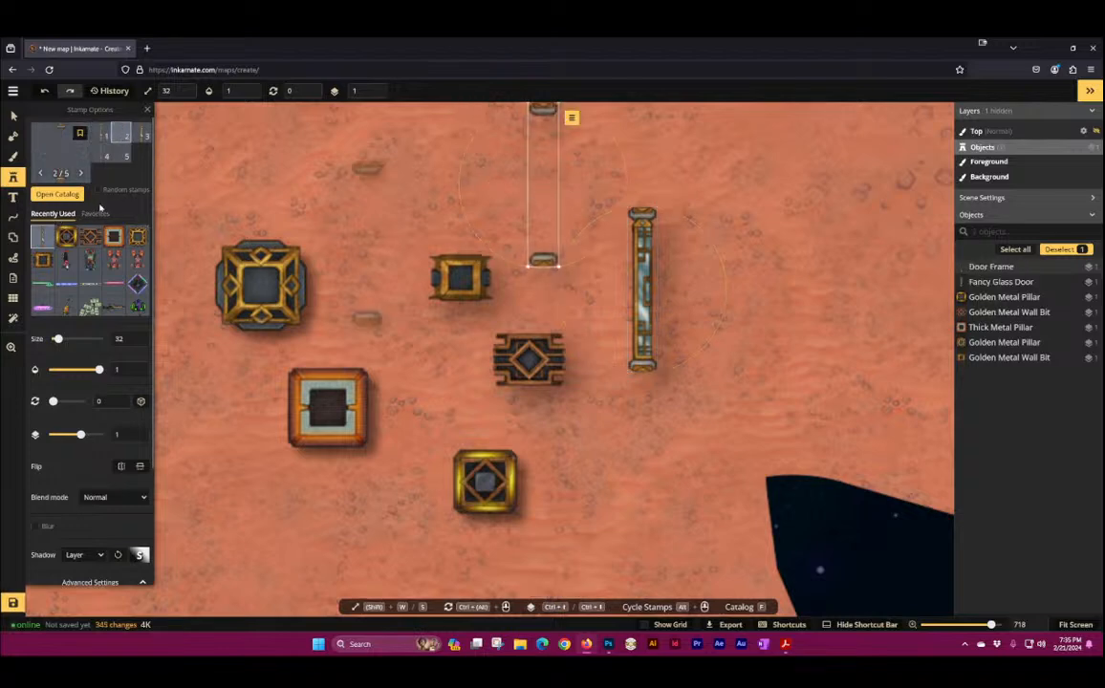
pyautogui.click(141, 137)
pyautogui.click(740, 182)
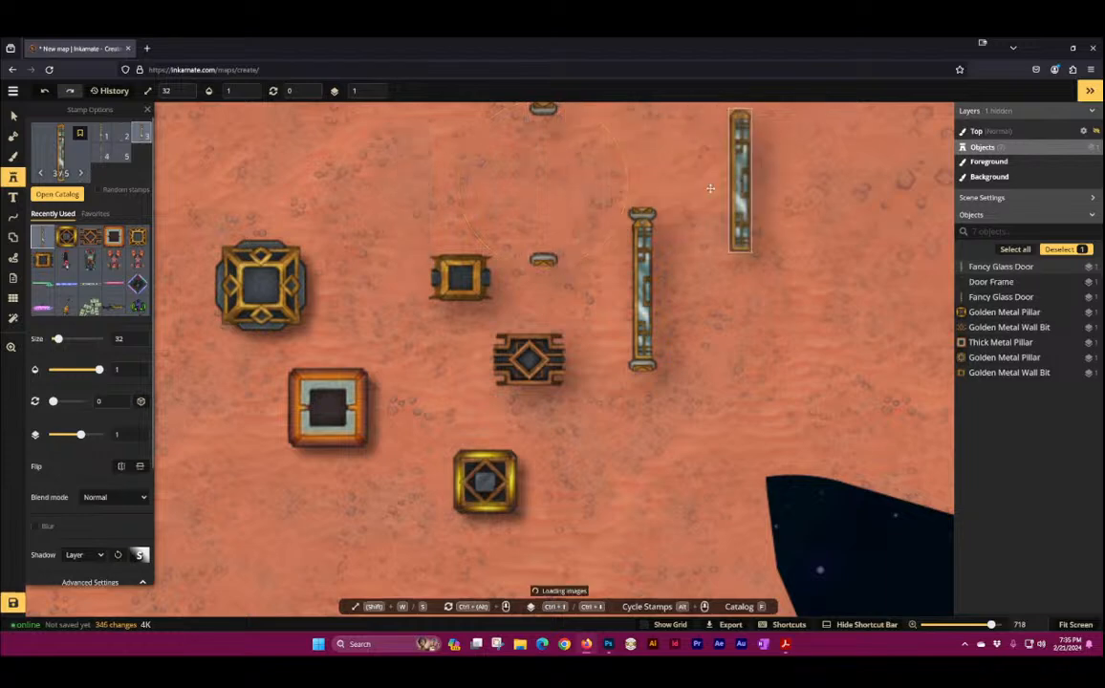
# Step: Place a Corporate Sliding Door north of the golden pillars and its matching empty door frame to the west
pyautogui.click(57, 143)
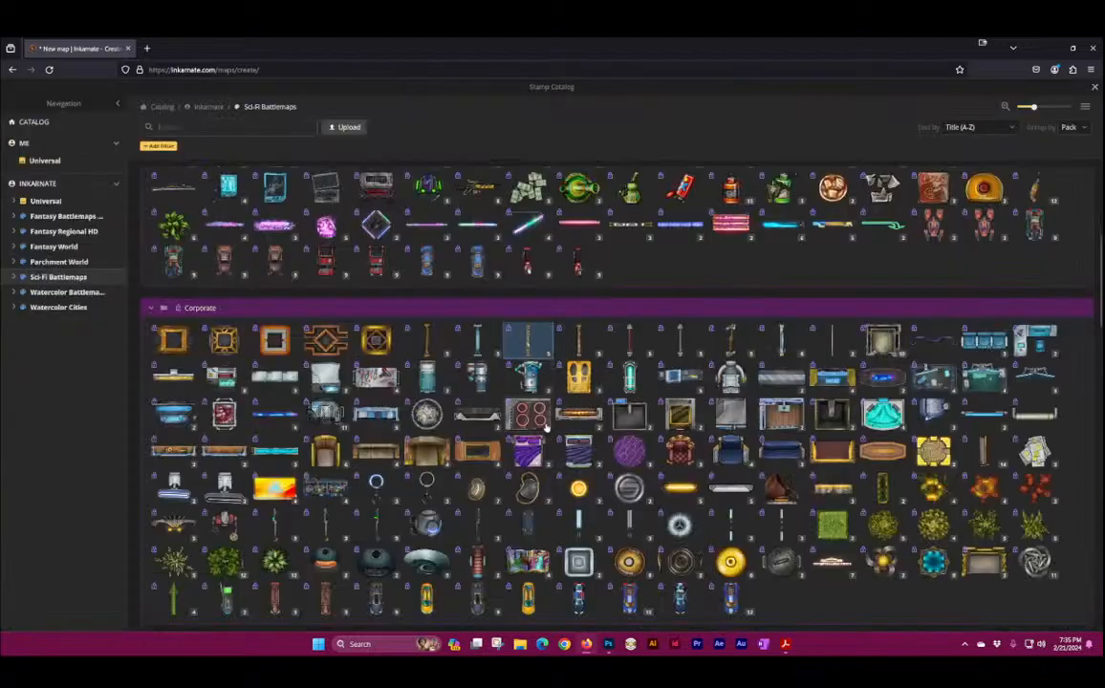
pyautogui.click(736, 341)
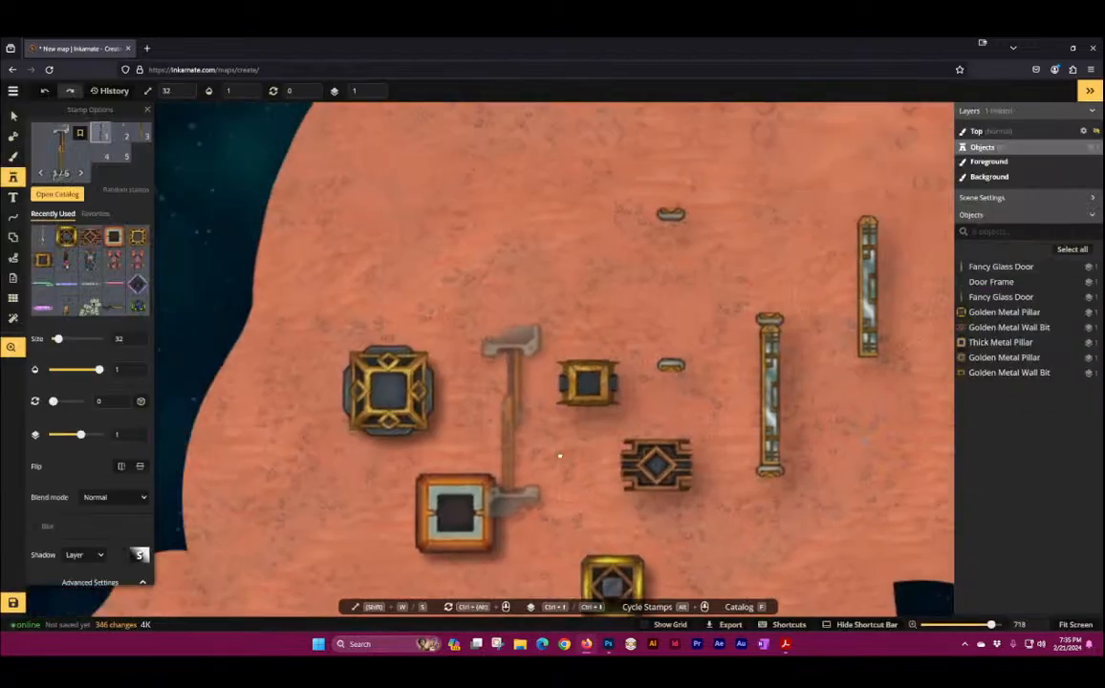
pyautogui.click(616, 268)
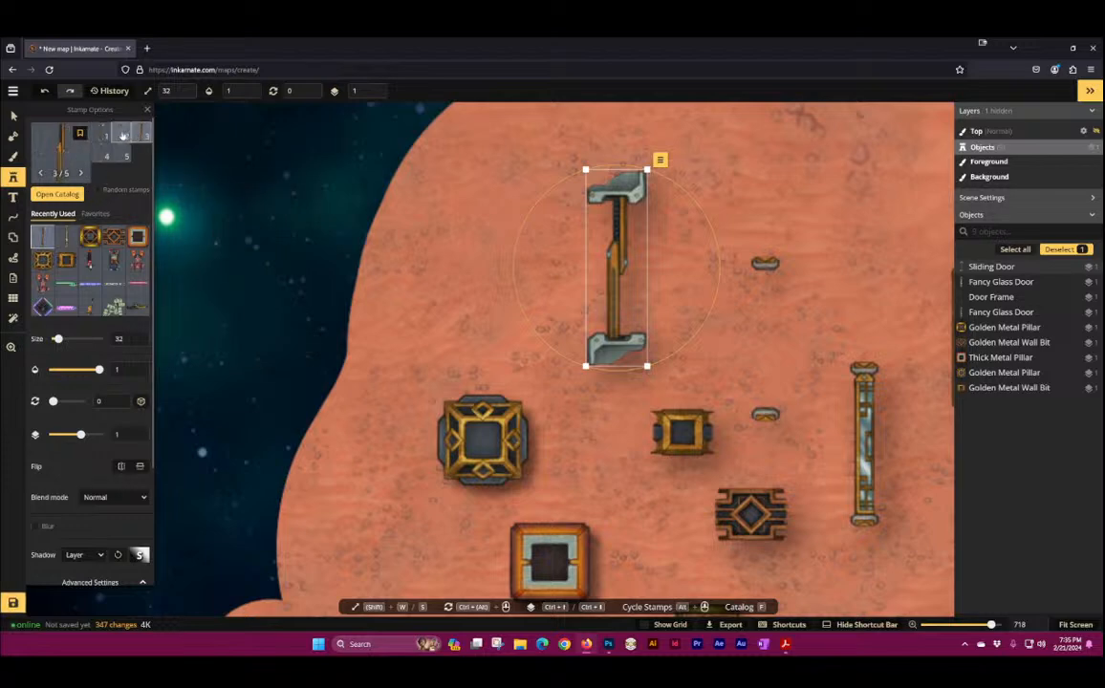
pyautogui.click(482, 239)
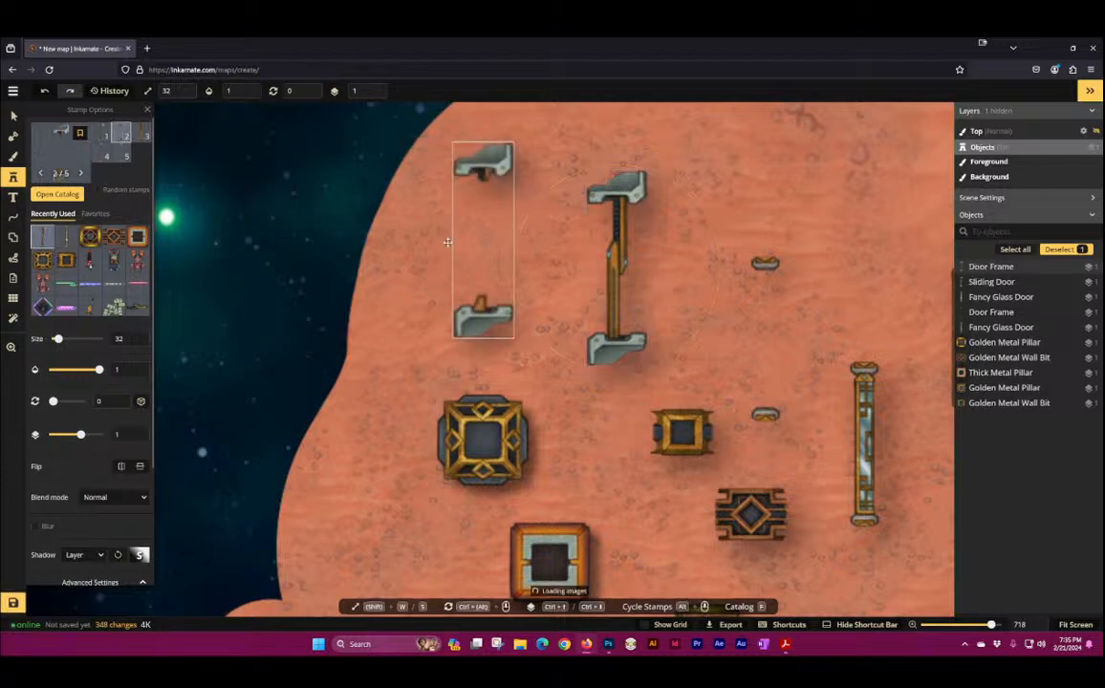
# Step: Choose the Operation Table set from the Corporate pack and place both variants side by side on a clear area of orange ground
pyautogui.click(35, 126)
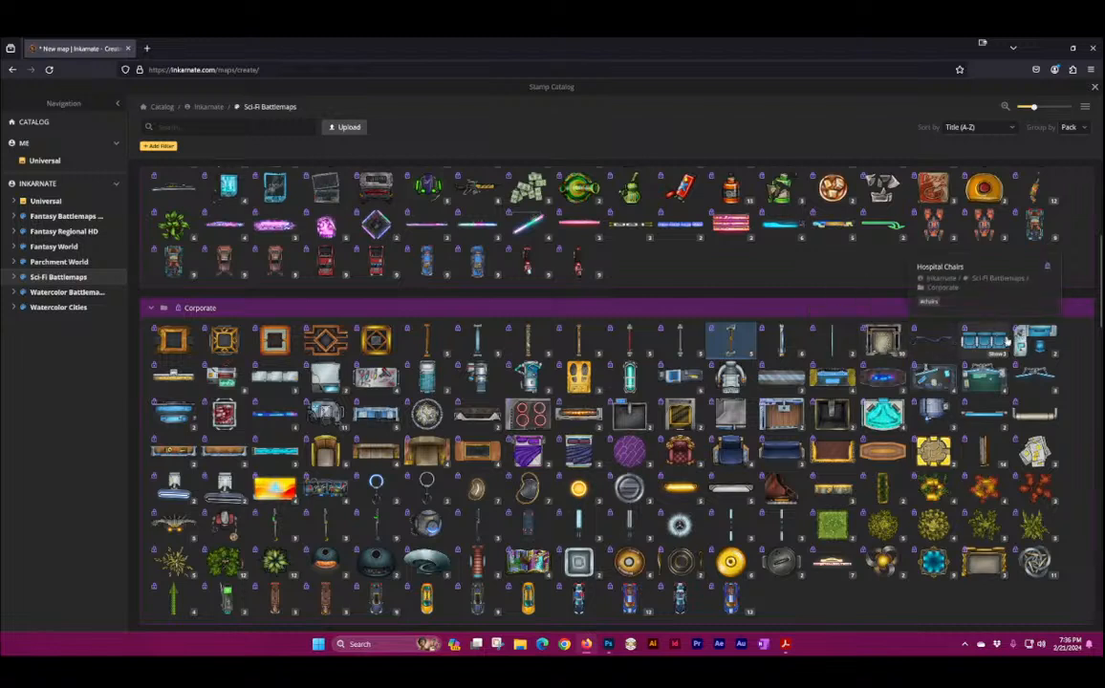
pyautogui.scroll(-2, 255, 421)
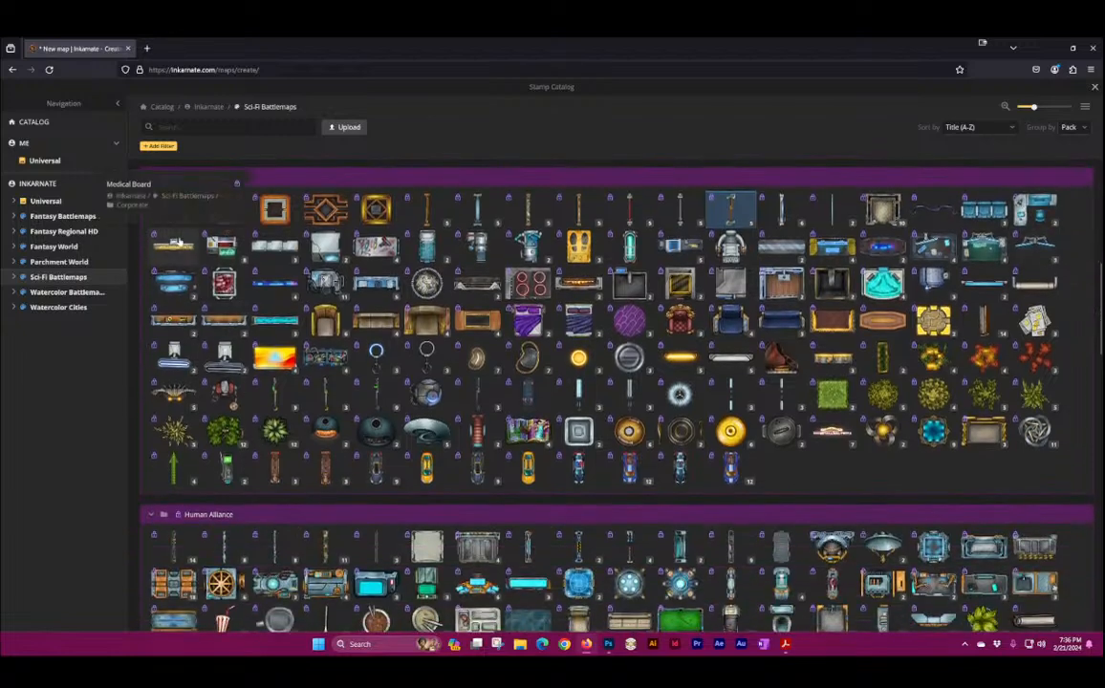
pyautogui.click(520, 245)
pyautogui.moveTo(837, 258); pyautogui.dragTo(233, 321)
pyautogui.click(652, 241)
pyautogui.moveTo(782, 319); pyautogui.dragTo(390, 365)
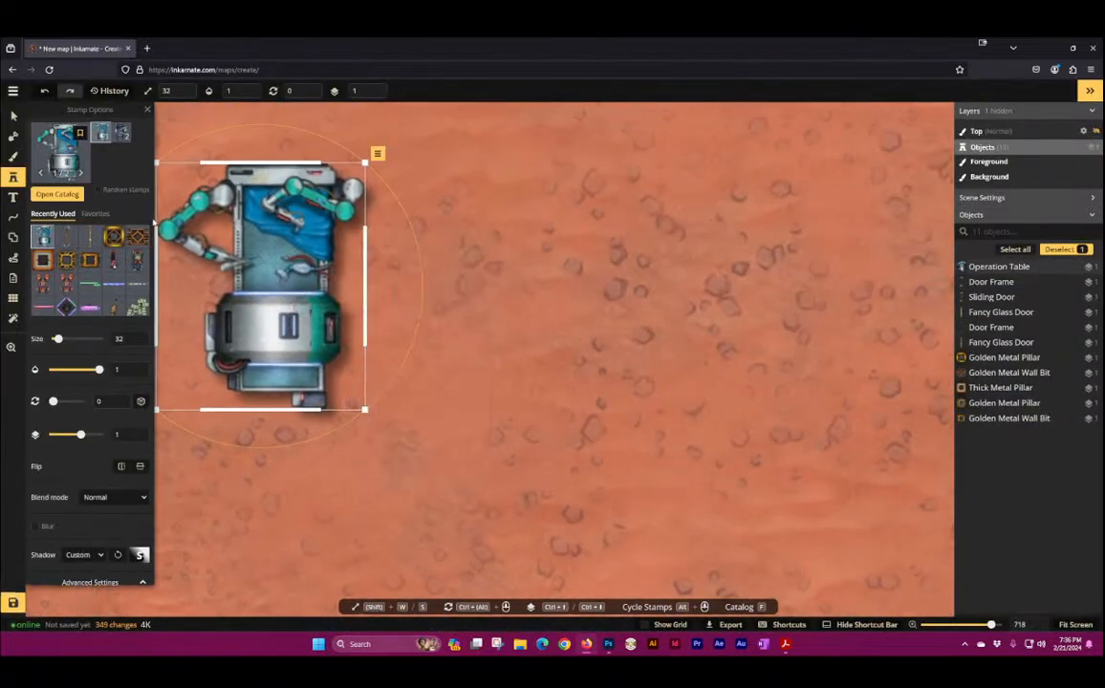
pyautogui.click(122, 135)
pyautogui.click(539, 276)
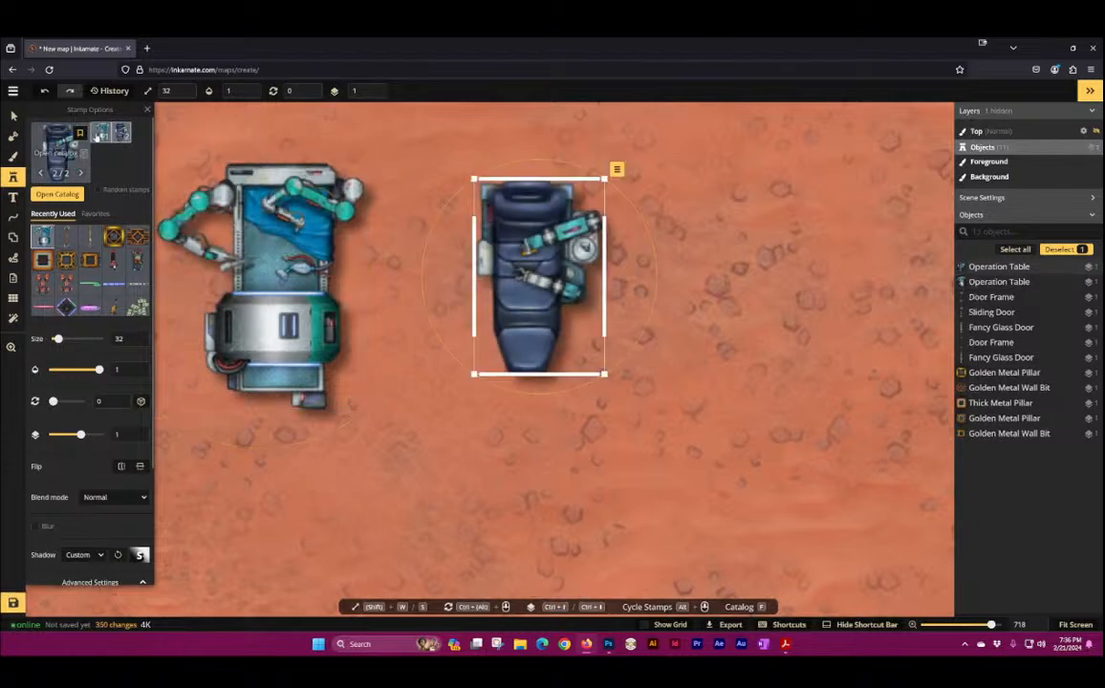
# Step: Choose the MRA Machine stamp from the Corporate pack and place it east of the blue operation table
pyautogui.click(59, 141)
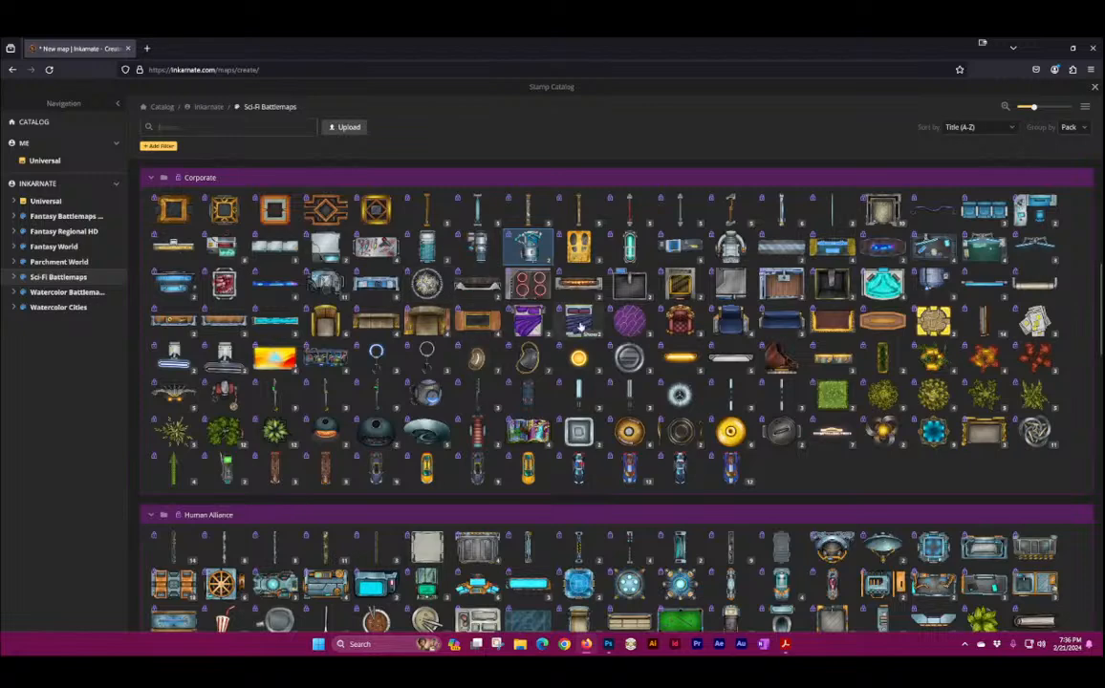
pyautogui.click(528, 244)
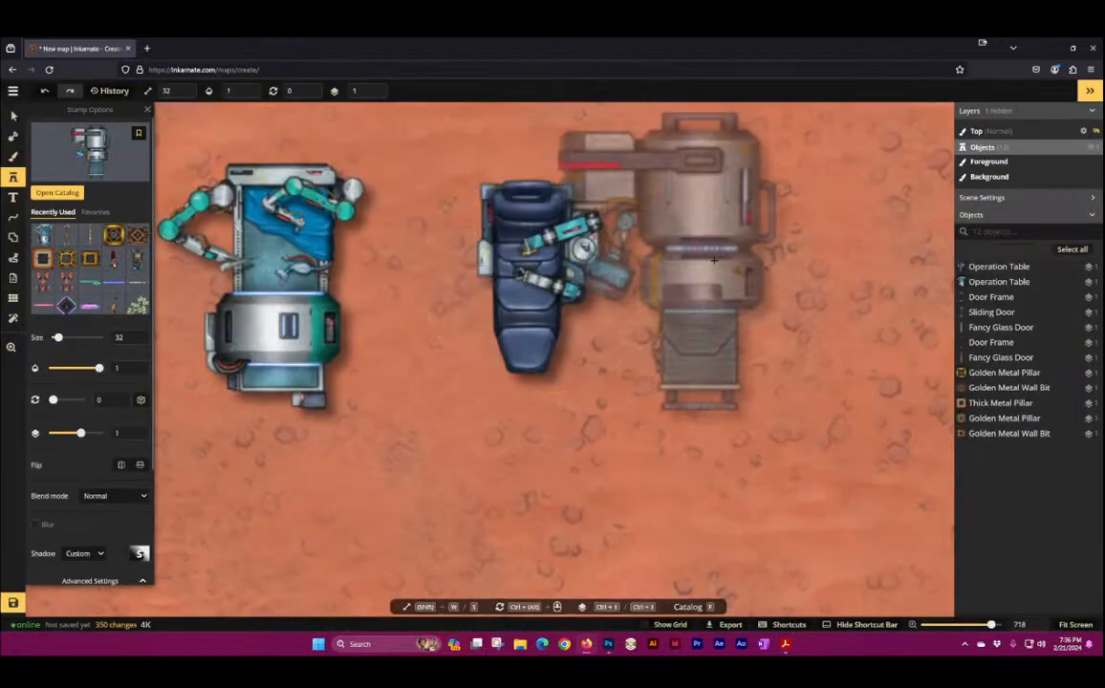
pyautogui.moveTo(640, 265); pyautogui.dragTo(520, 271)
pyautogui.click(520, 271)
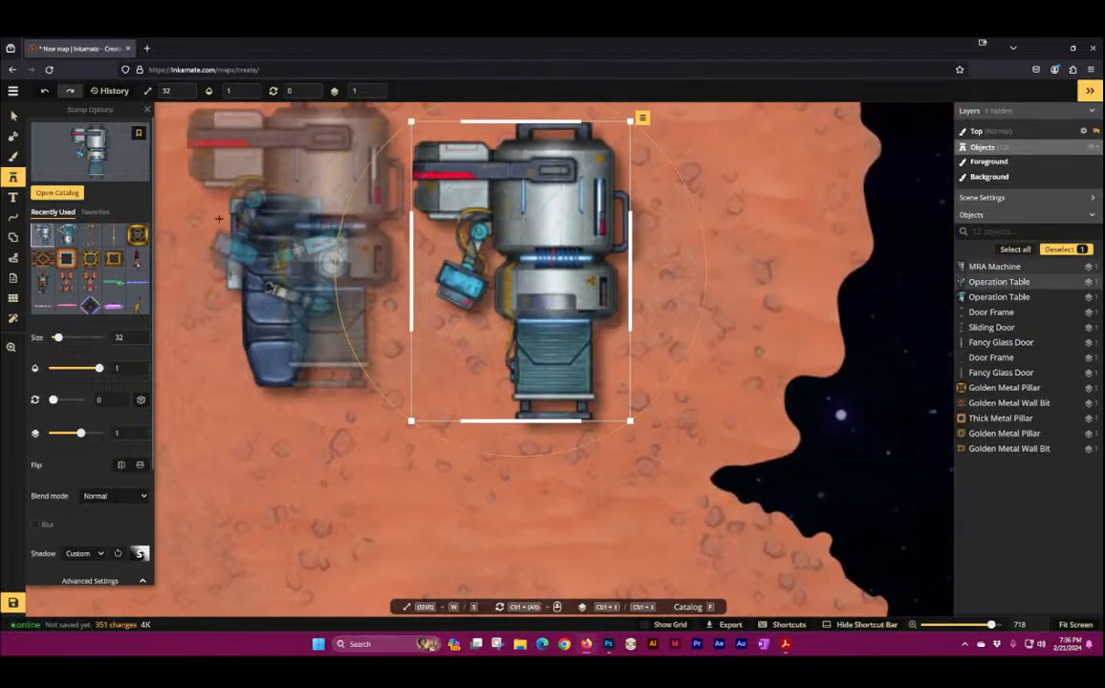
# Step: Choose the Dark Metal Cabinets set from the Corporate pack, place one south of the medical equipment, and reopen the stamp catalog
pyautogui.click(107, 139)
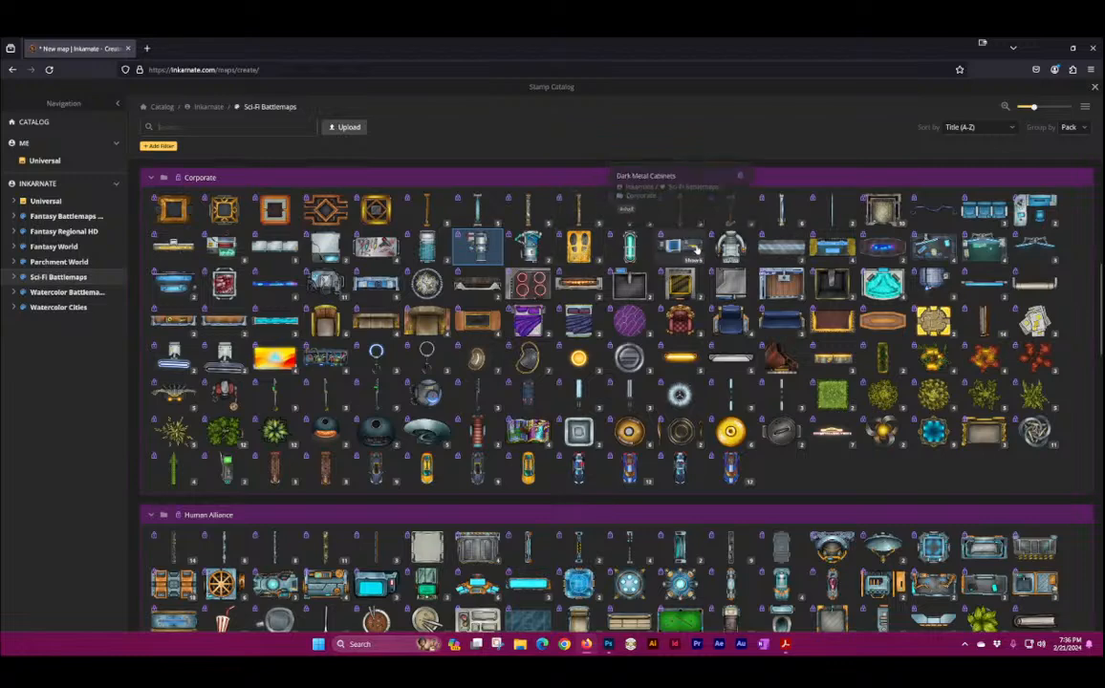
pyautogui.click(580, 247)
pyautogui.click(427, 523)
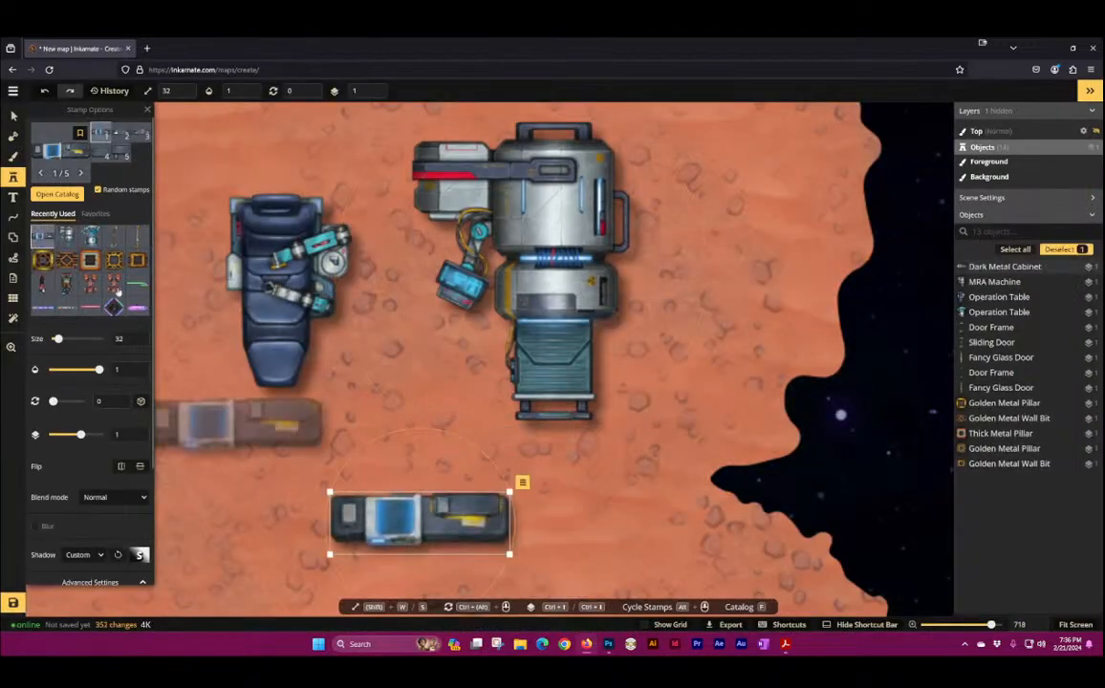
pyautogui.click(84, 157)
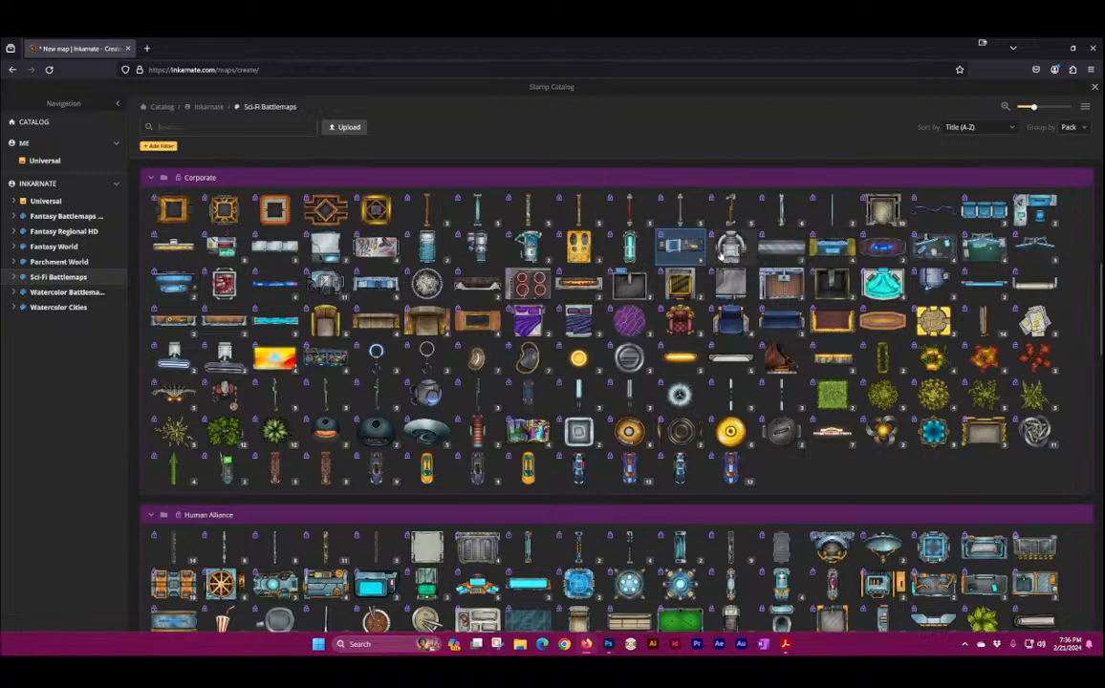
# Step: Choose the Wheelchair stamp from the Corporate pack and place it east of the MRA Machine
pyautogui.click(730, 250)
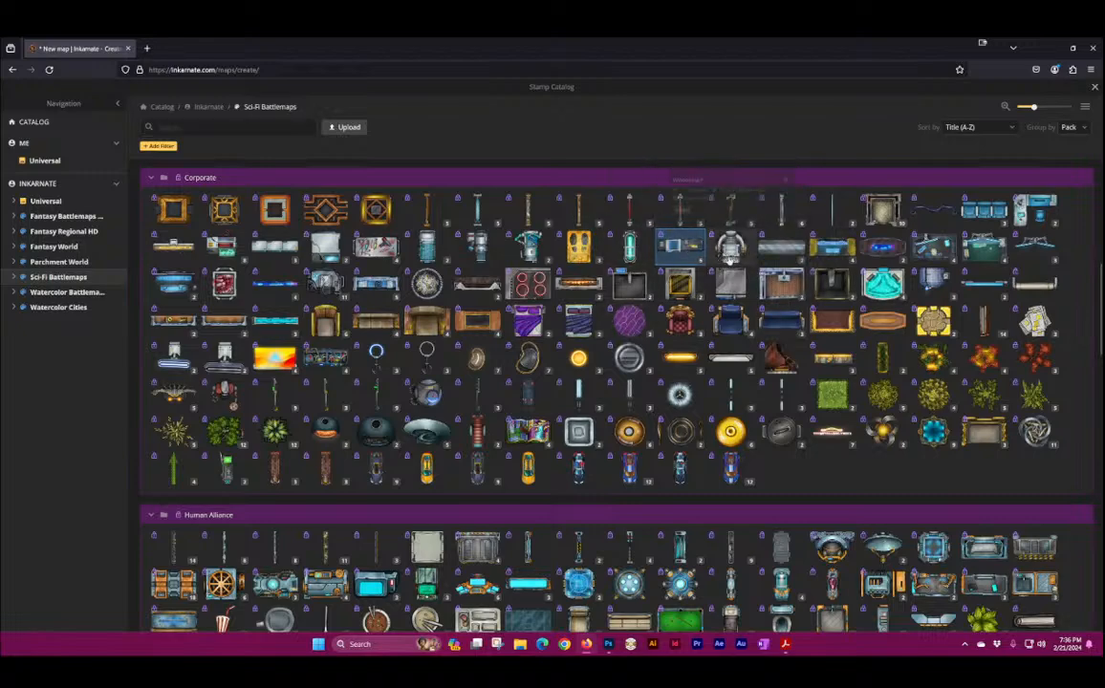
pyautogui.click(737, 248)
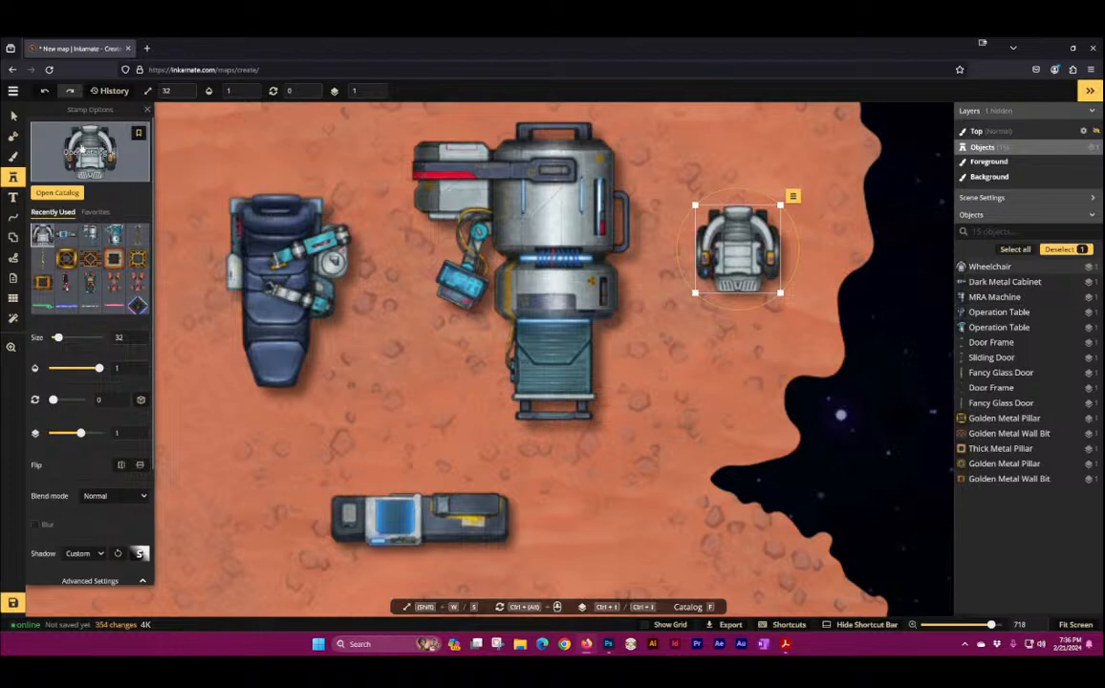
# Step: Choose the Computer Screens set from the Corporate pack and place the screens, mouse and keyboard around the head of the blue operation table
pyautogui.click(89, 151)
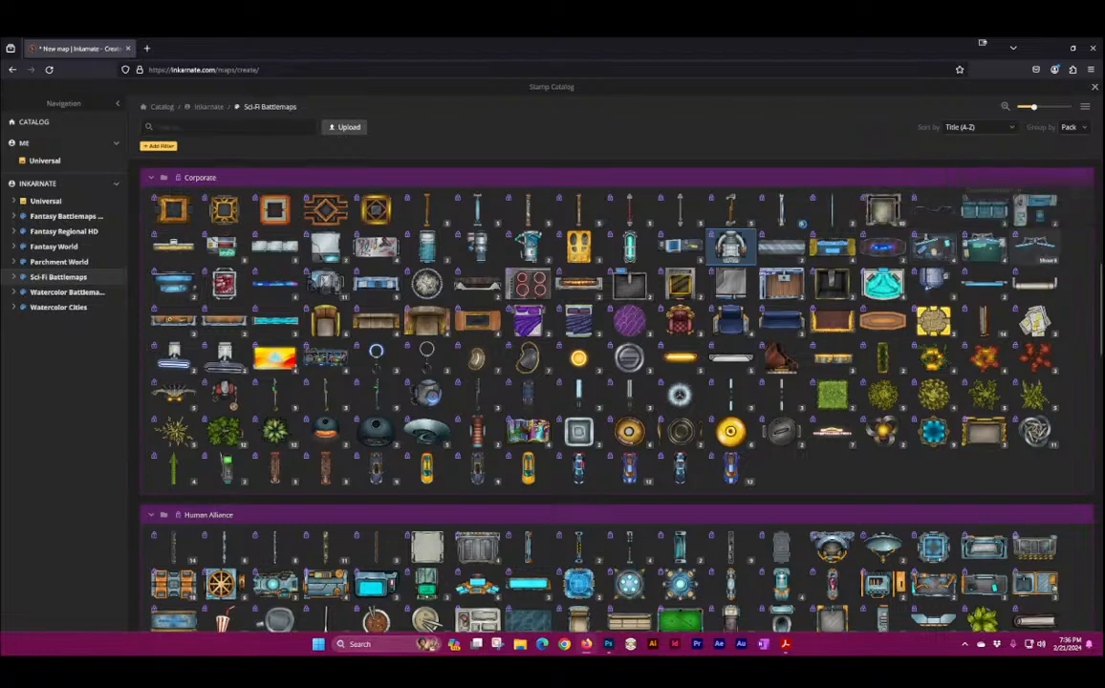
pyautogui.click(1036, 246)
pyautogui.click(310, 155)
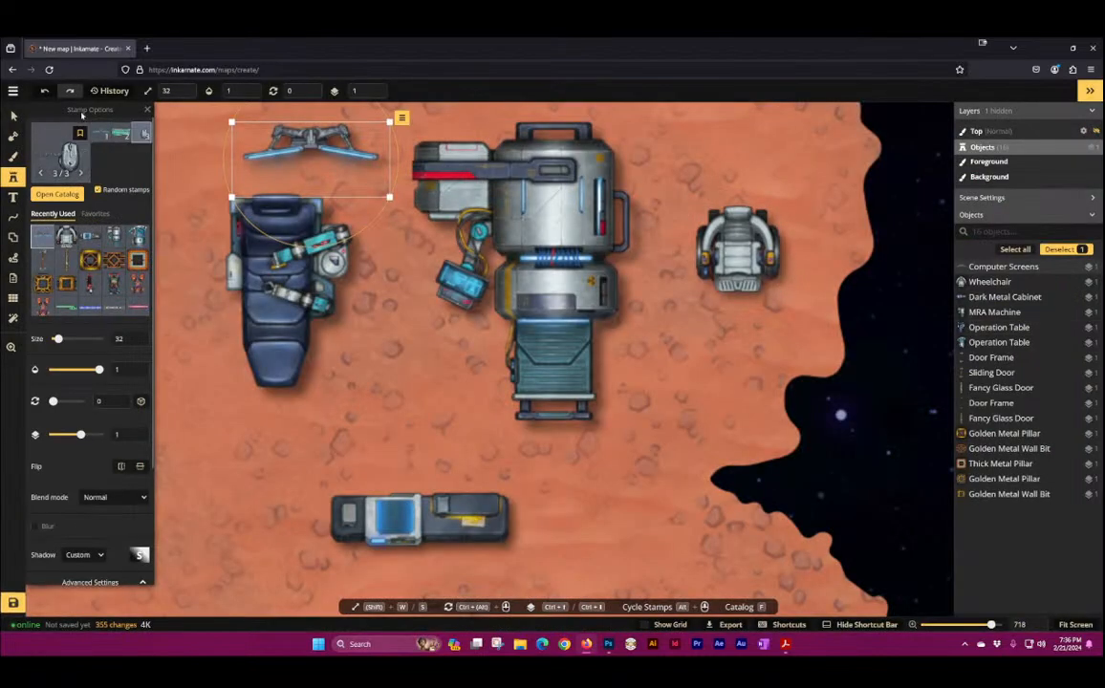
pyautogui.click(373, 209)
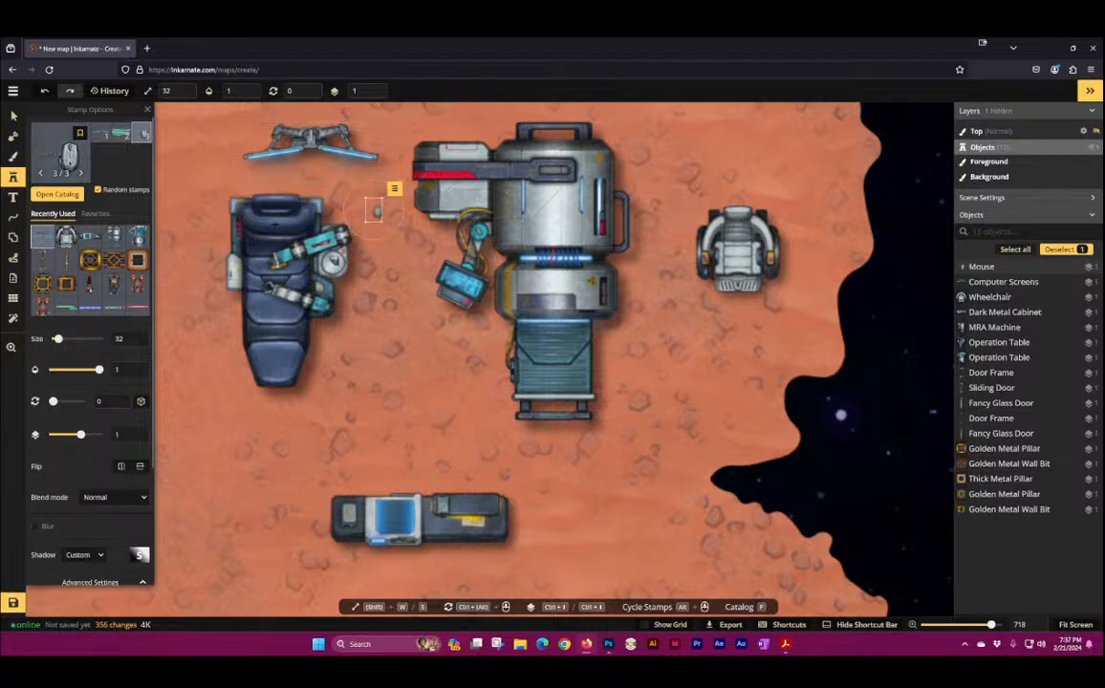
pyautogui.click(316, 178)
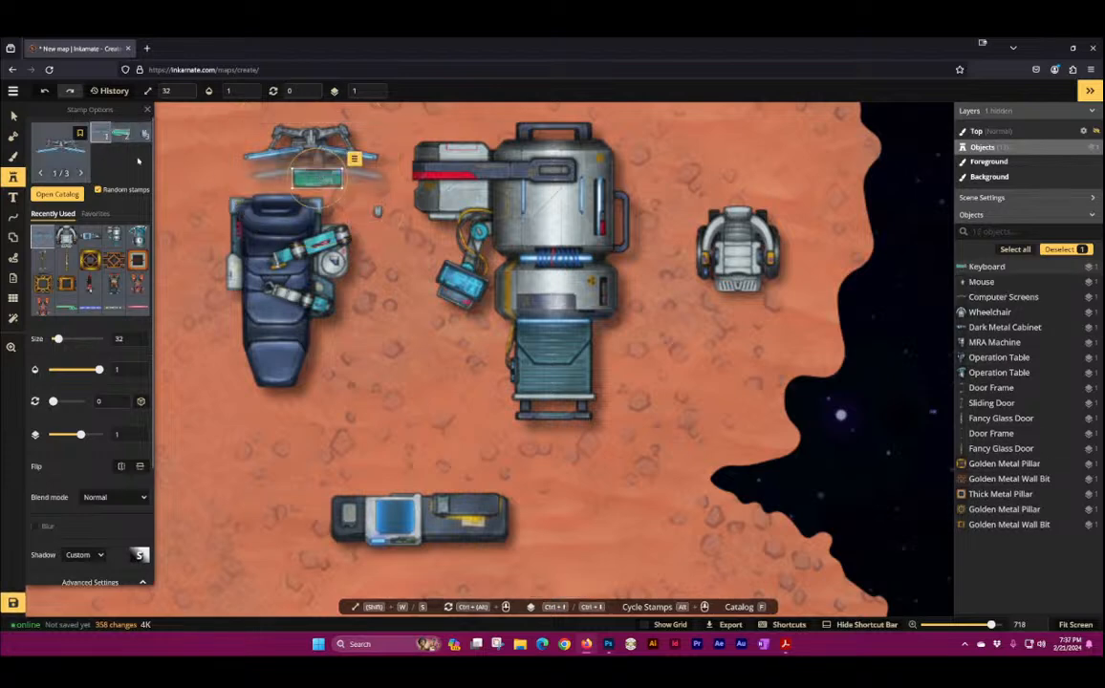
# Step: Choose the Bloody Bin stamp from the Corporate pack and place it west of the blue operation table
pyautogui.click(114, 161)
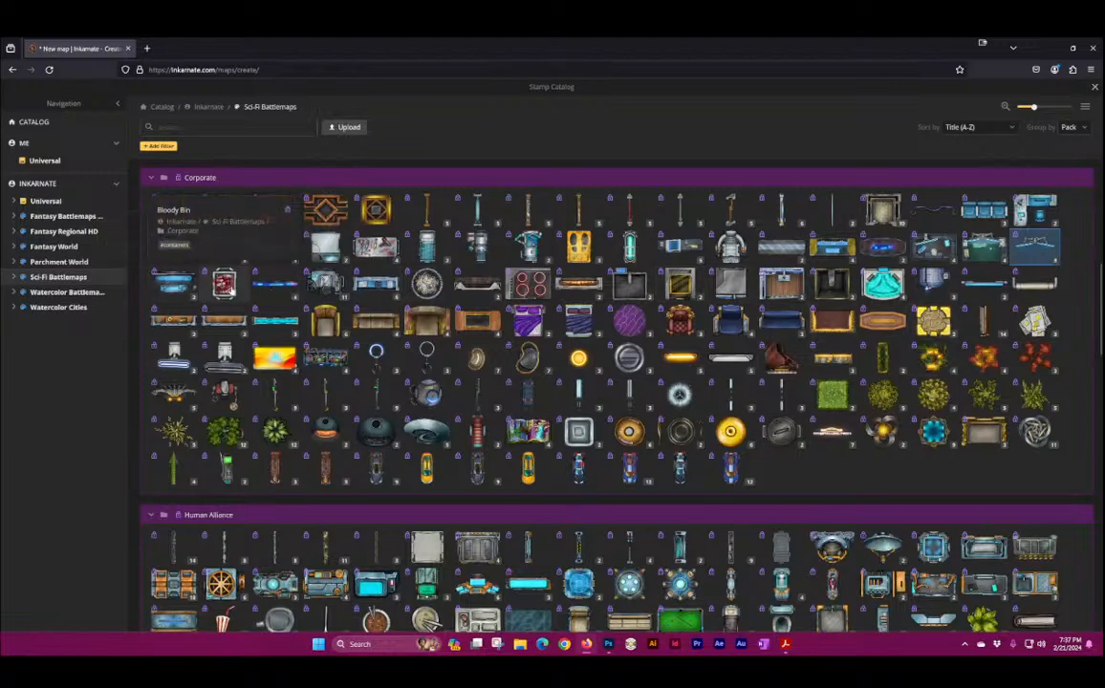
pyautogui.click(224, 283)
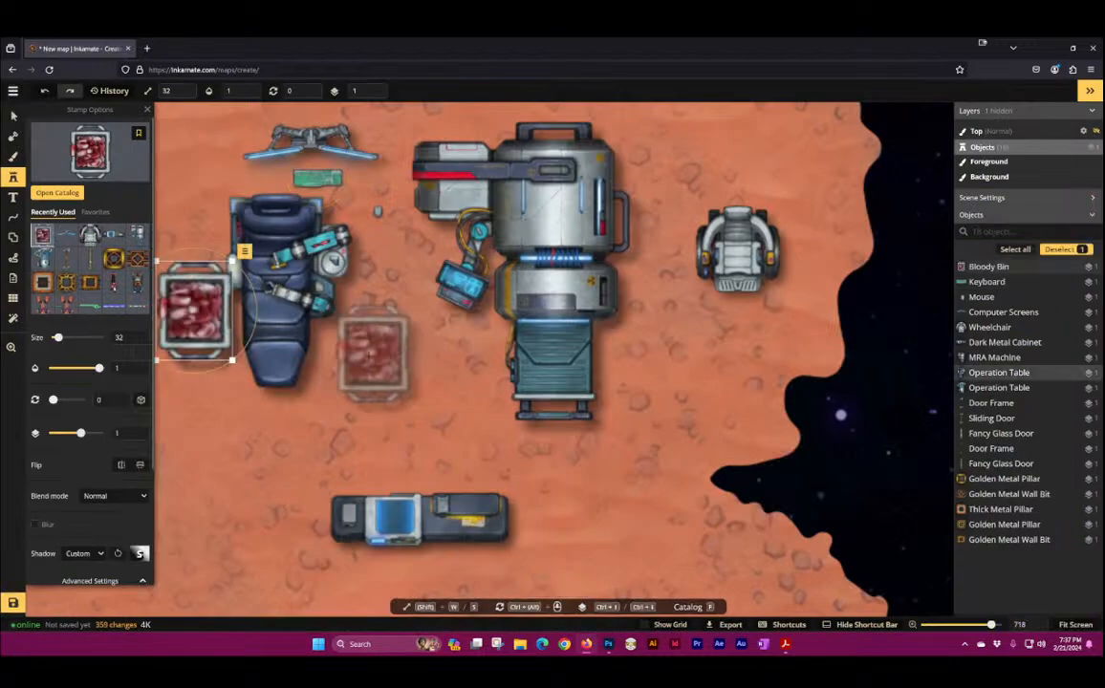
pyautogui.moveTo(340, 359); pyautogui.dragTo(761, 454)
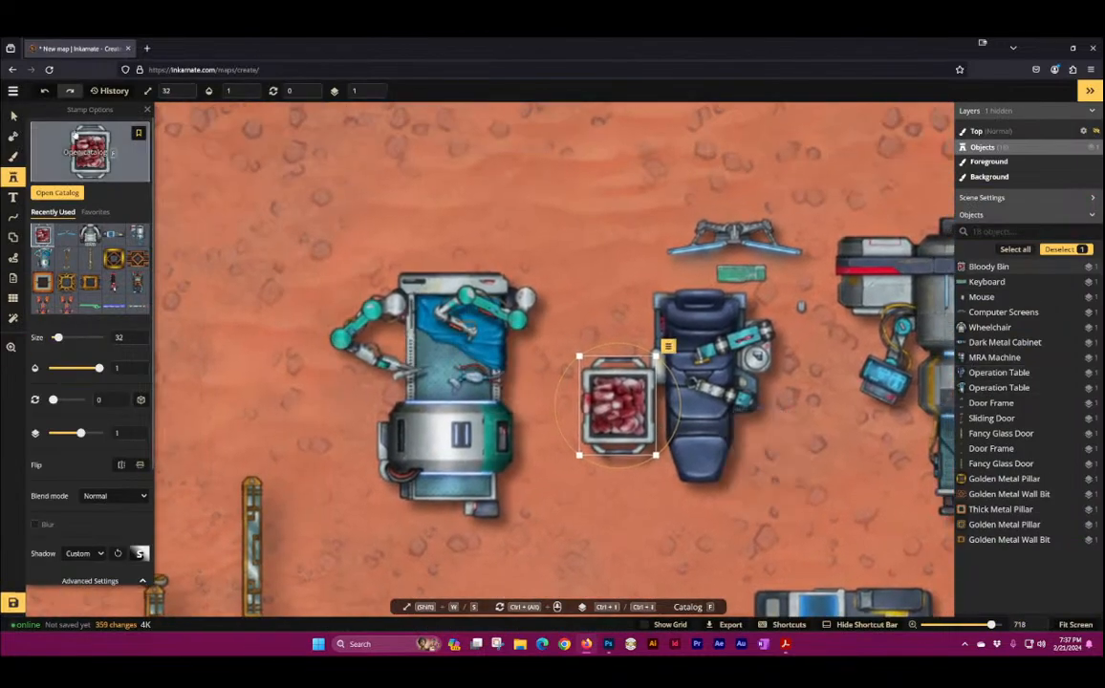
# Step: Choose the Presentation Screen set from the Corporate pack and place one screen north of the operation table with the robotic arms
pyautogui.click(119, 172)
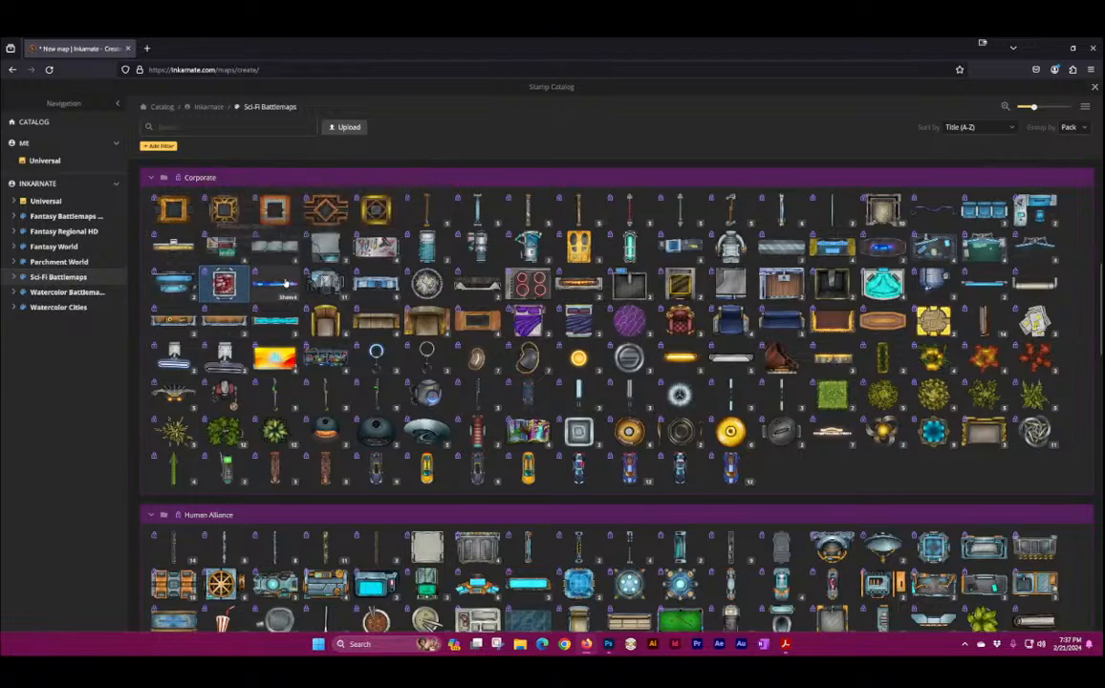
pyautogui.click(277, 284)
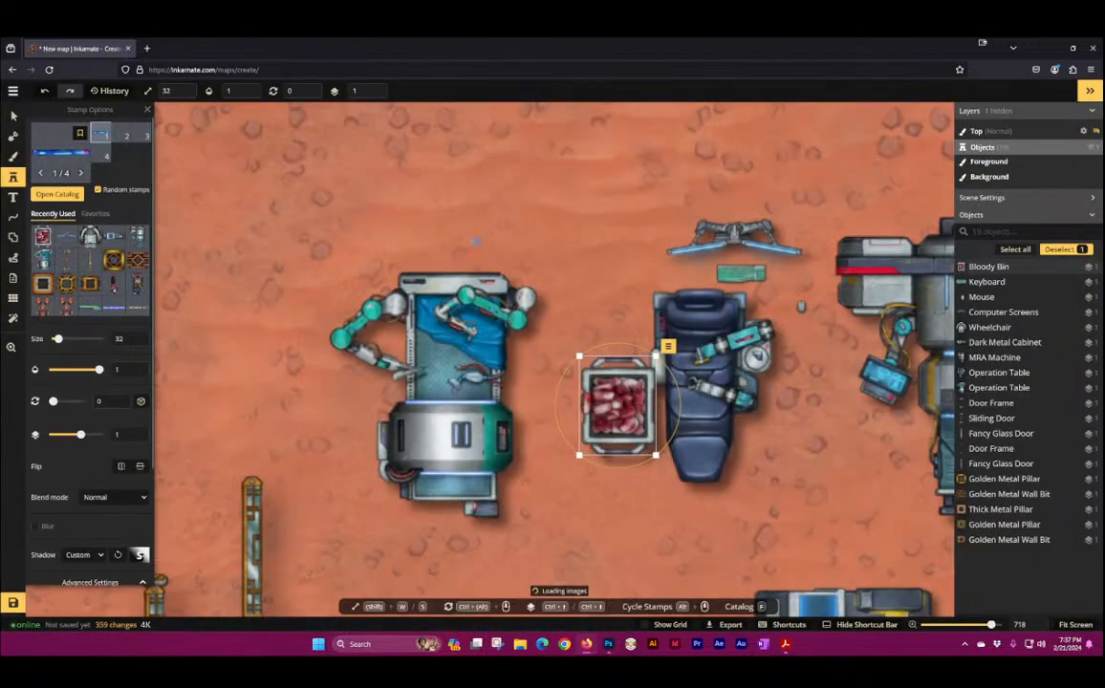
pyautogui.click(459, 198)
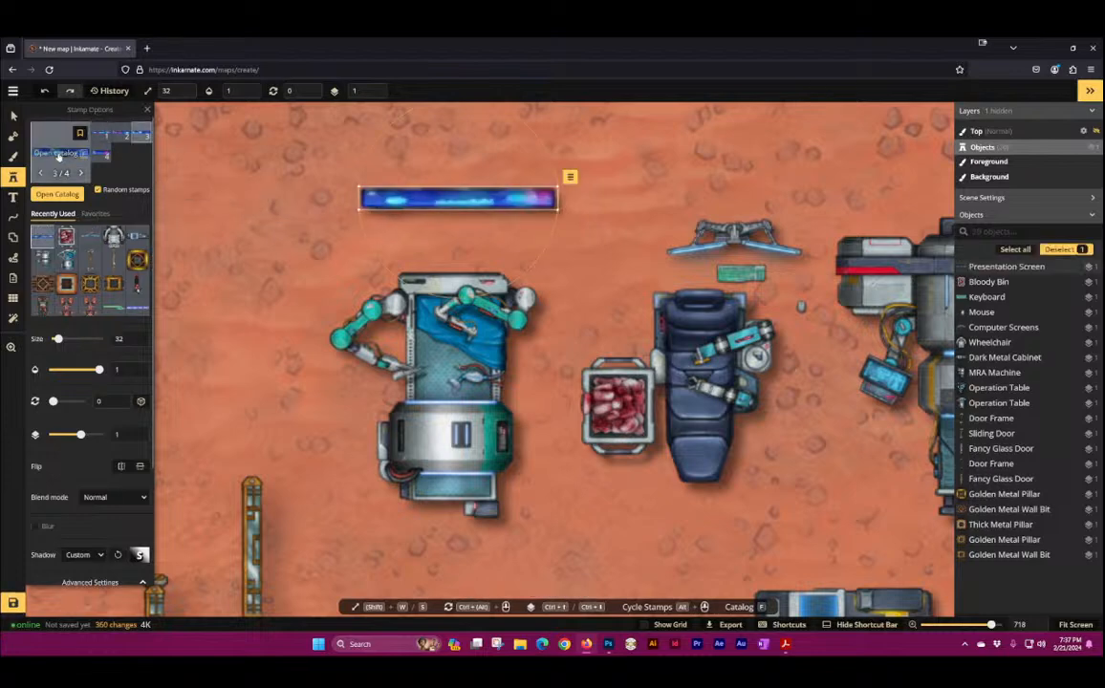
# Step: Place the filled and empty corner bathtubs from the Corporate pack side by side and a filled rectangular bathtub east of them
pyautogui.click(96, 147)
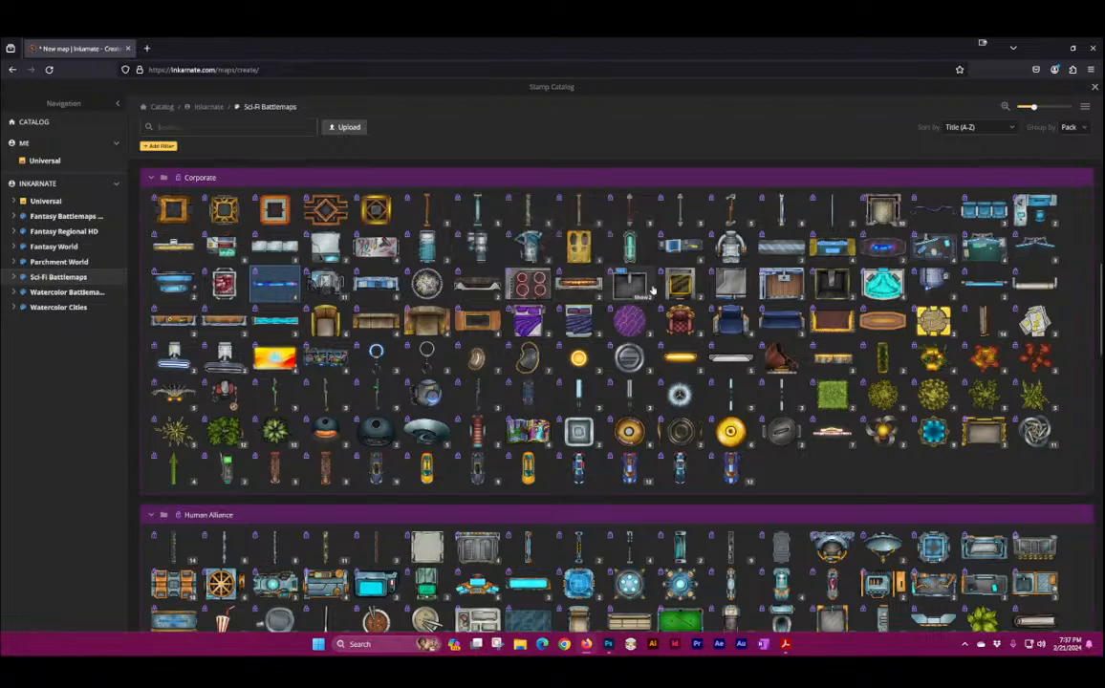
pyautogui.click(882, 283)
pyautogui.scroll(3, 712, 353)
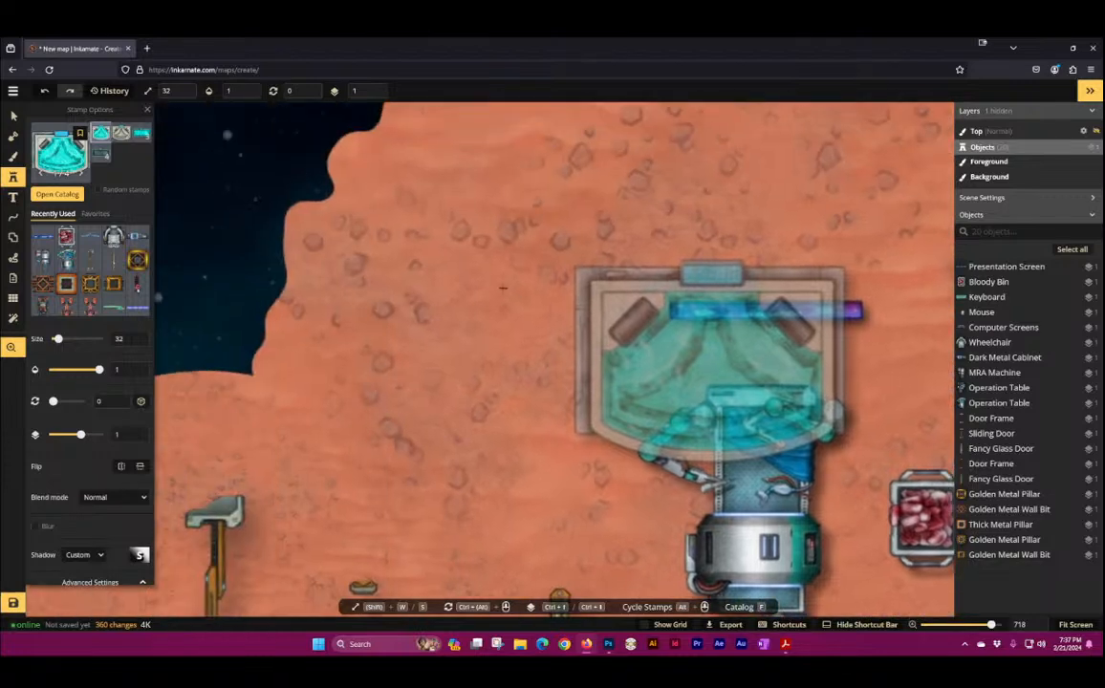
pyautogui.click(616, 199)
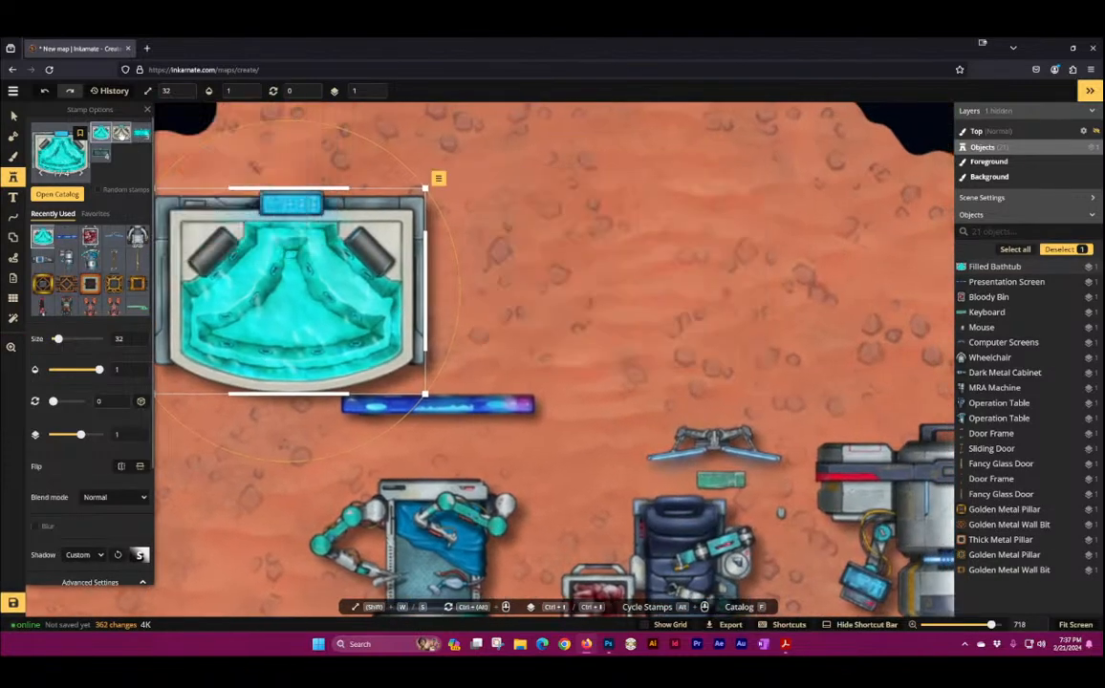
pyautogui.click(122, 132)
pyautogui.click(492, 178)
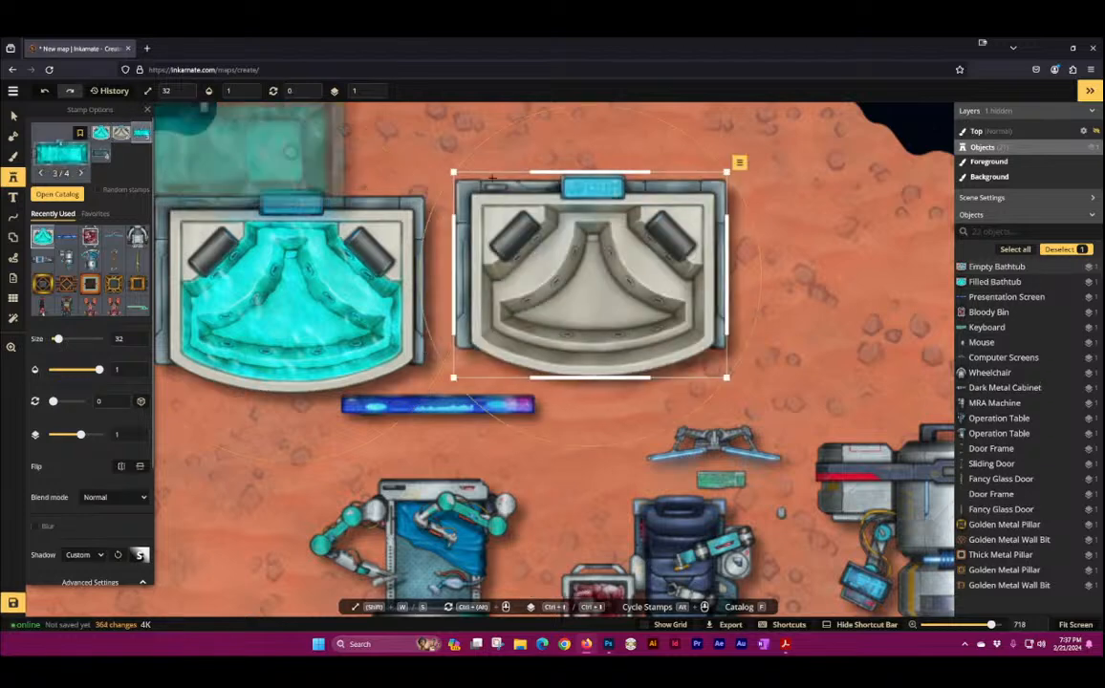
pyautogui.moveTo(626, 176); pyautogui.dragTo(251, 233)
pyautogui.click(684, 341)
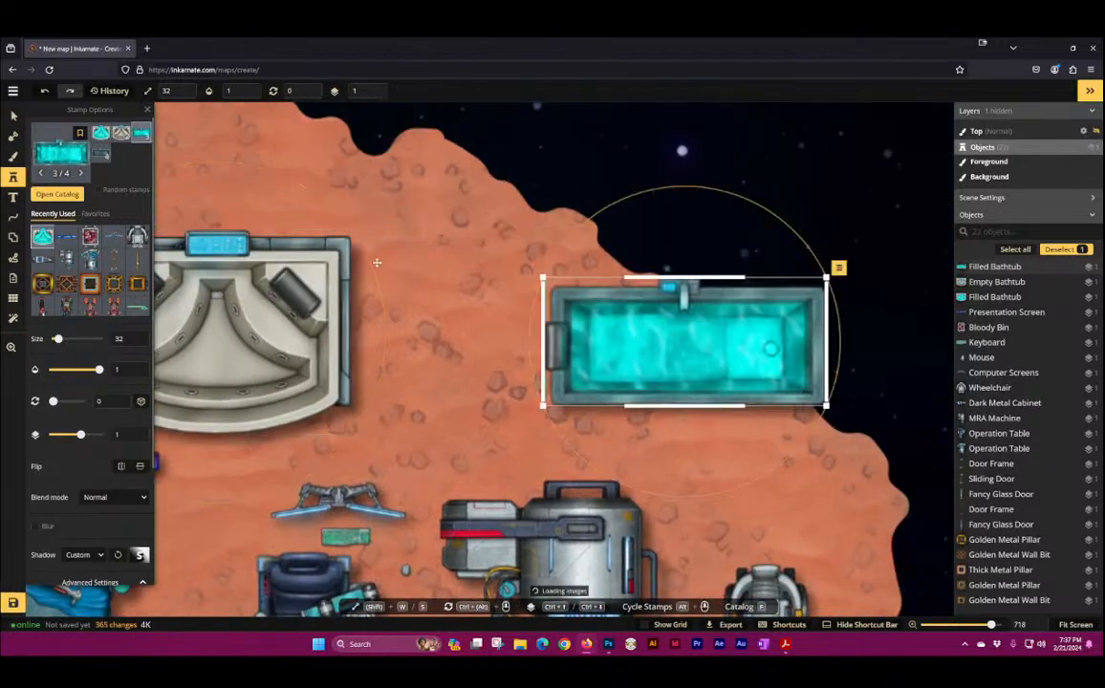
# Step: Choose the Server Rack set from the Corporate pack and place two different racks side by side north of the rectangular bathtub
pyautogui.click(44, 144)
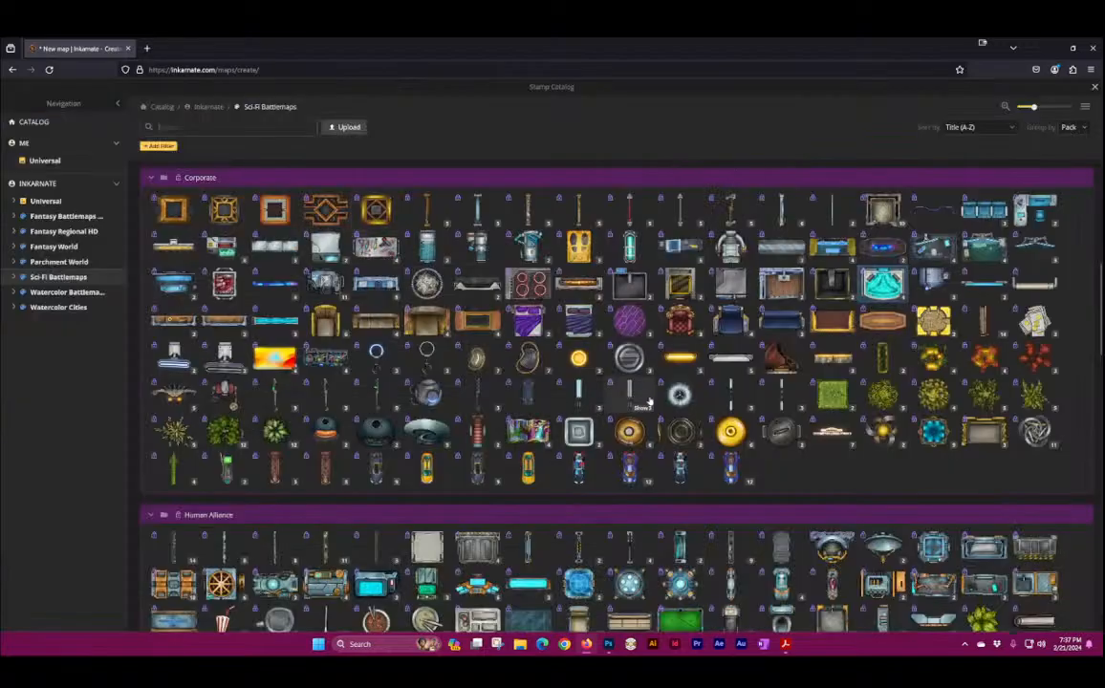
pyautogui.scroll(5, 430, 411)
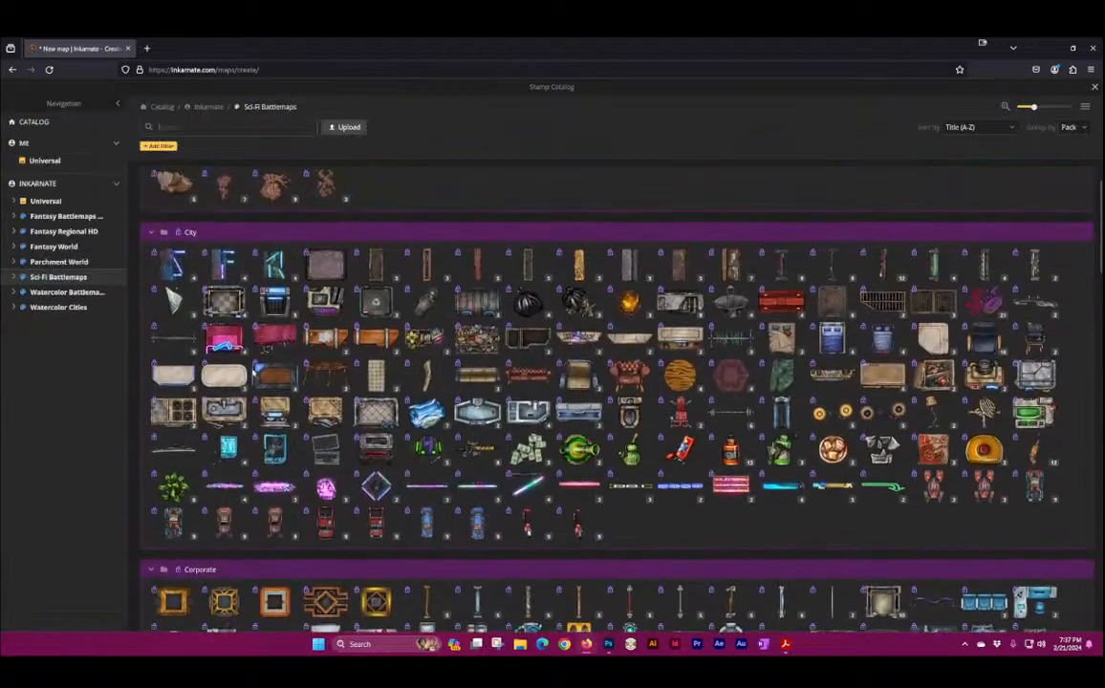
pyautogui.scroll(-7, 531, 388)
pyautogui.scroll(2, 576, 401)
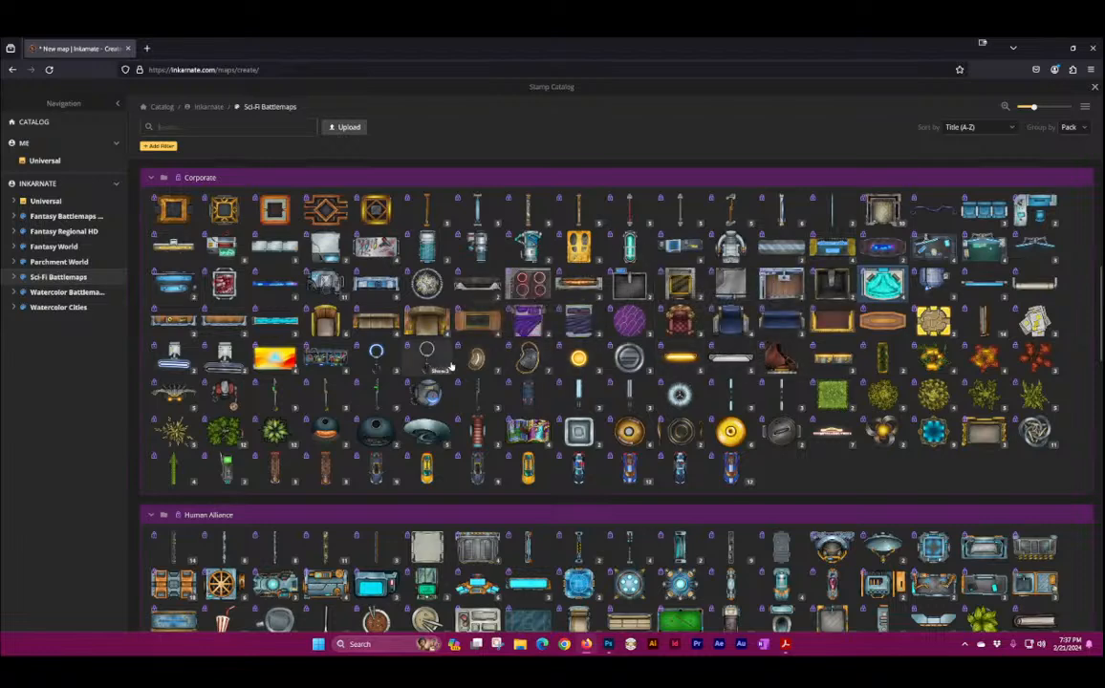
pyautogui.click(335, 356)
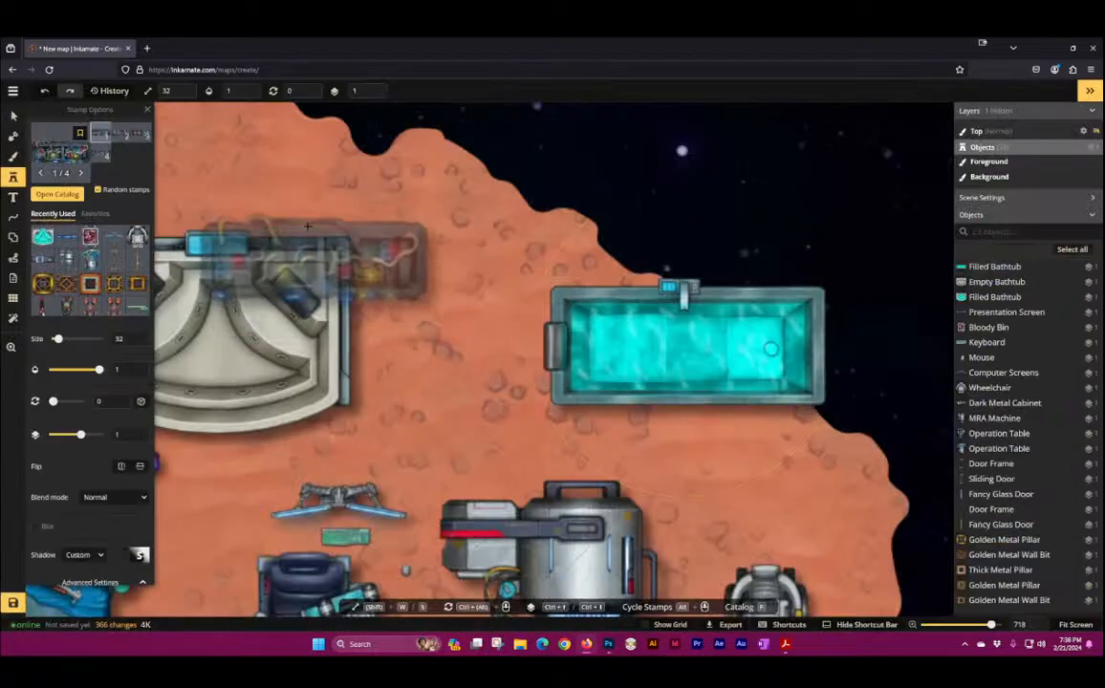
pyautogui.click(435, 182)
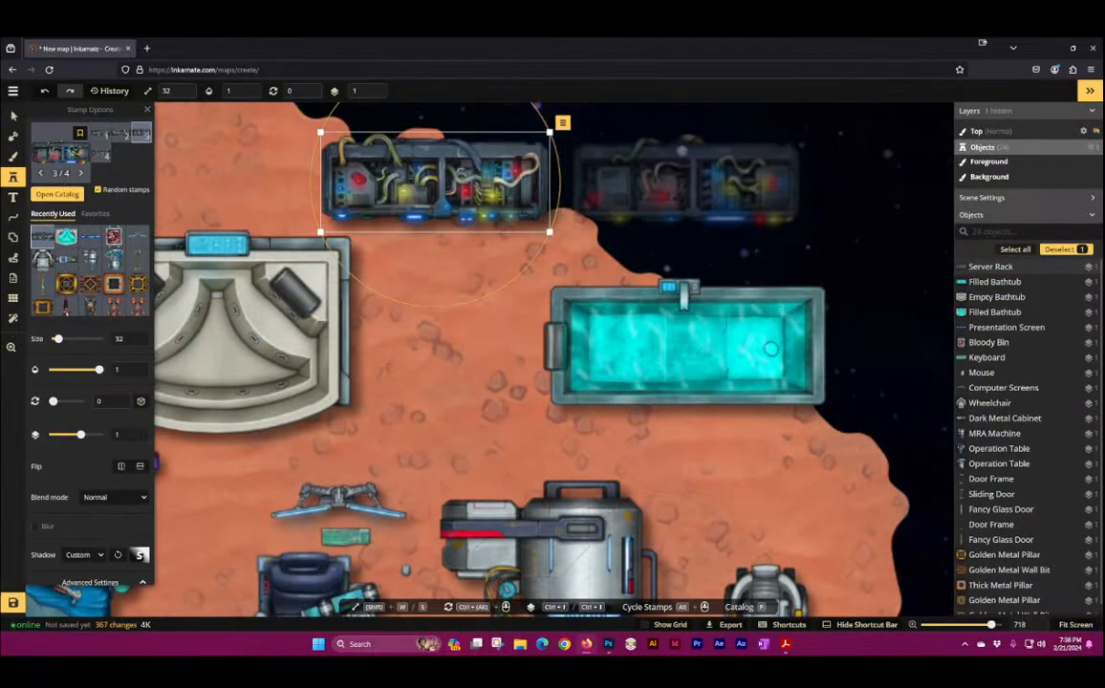
pyautogui.click(692, 196)
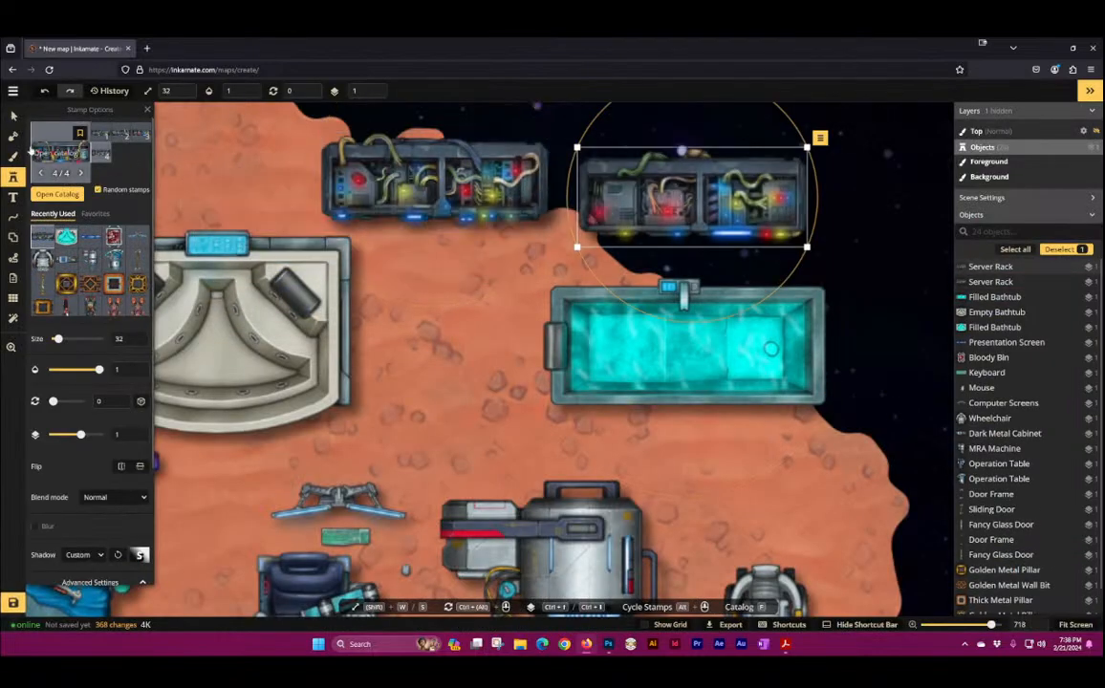
# Step: Choose the Grand Piano stamp from the Corporate pack and place it between the empty bathtub and the rectangular bathtub
pyautogui.click(57, 139)
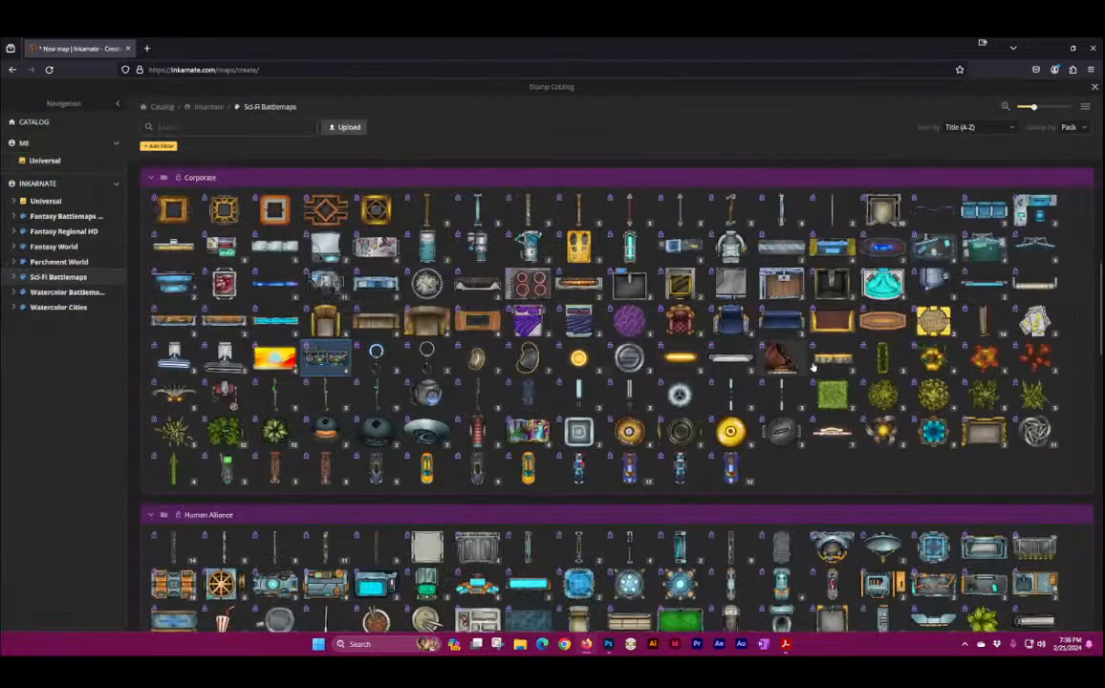
pyautogui.click(780, 359)
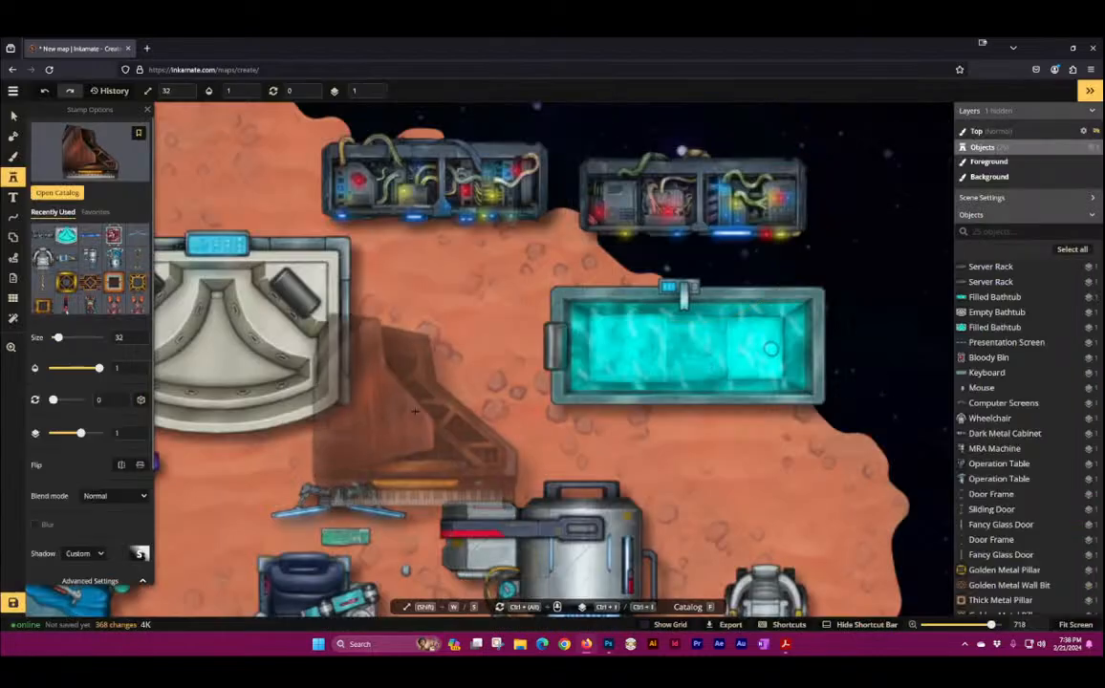
pyautogui.click(447, 367)
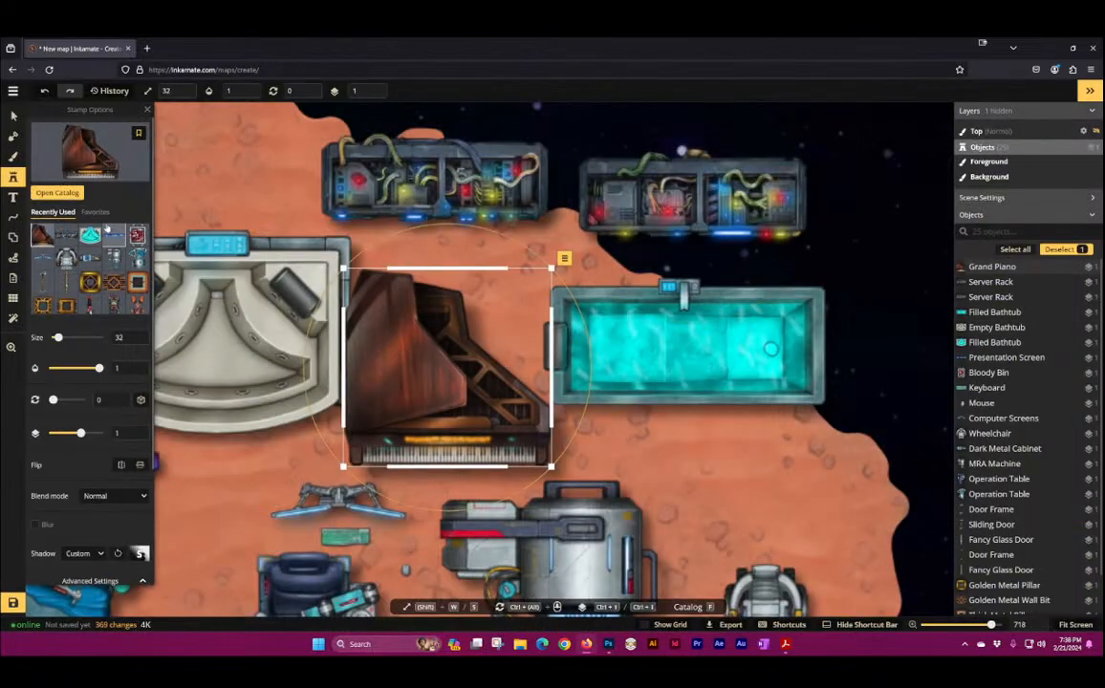
# Step: Choose the Robo Buttler stamp from the Corporate pack and place it on the orange ground north of the corner bathtubs
pyautogui.click(73, 156)
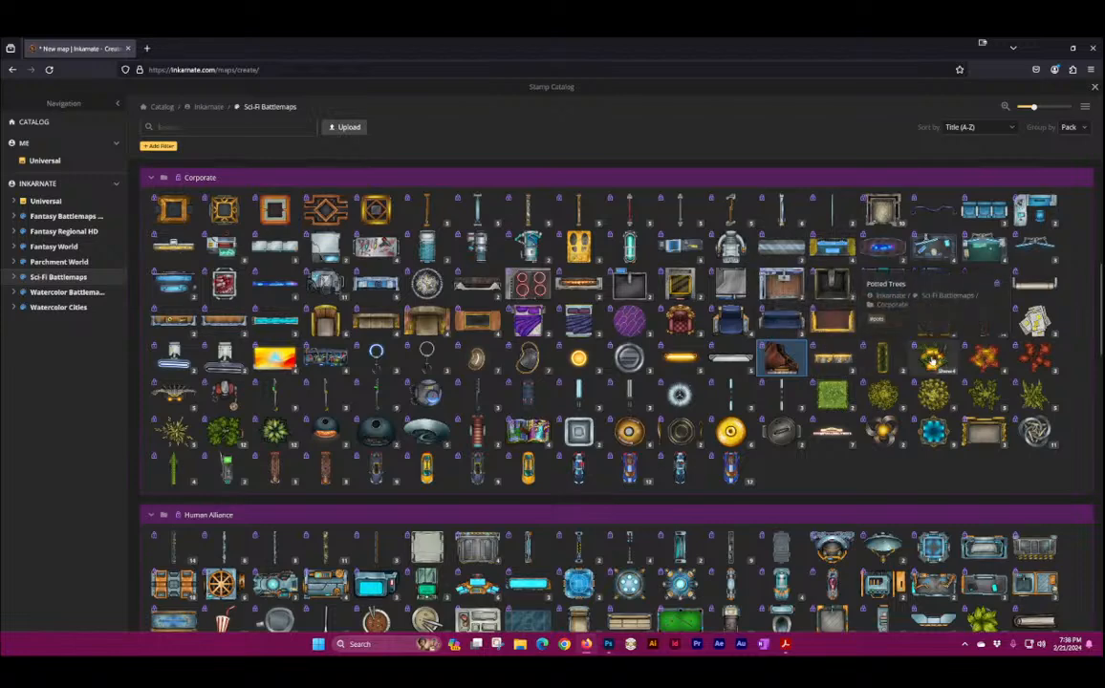
pyautogui.click(222, 388)
pyautogui.scroll(5, 567, 279)
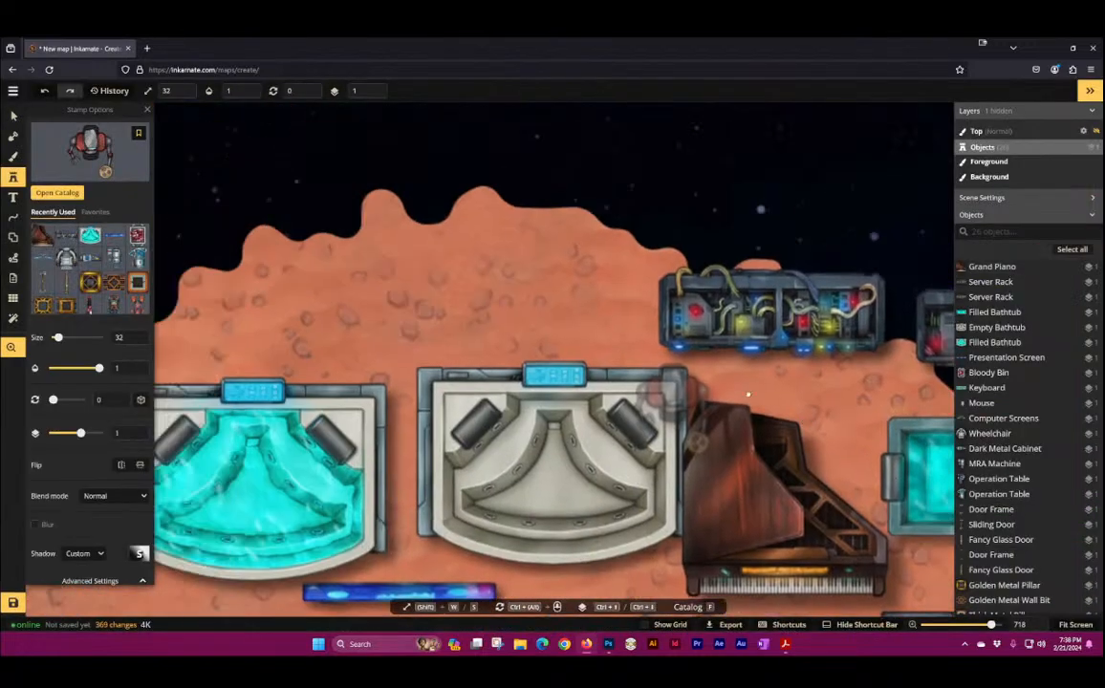
pyautogui.click(536, 234)
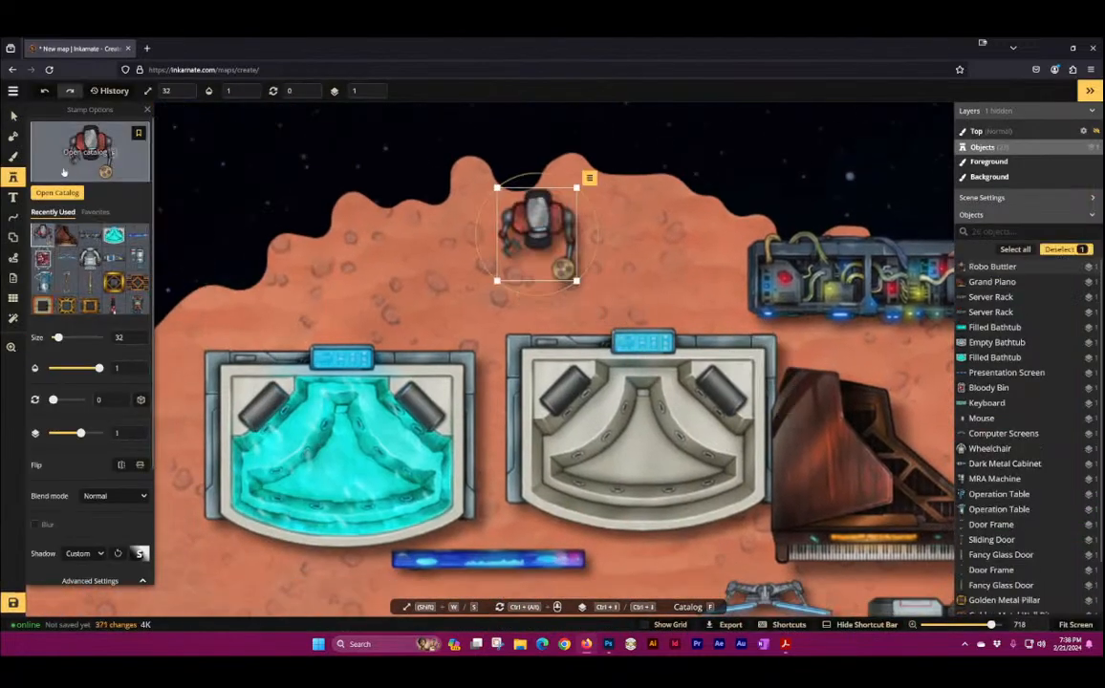
# Step: Choose the Statues set from the Corporate pack and place six figure, head and other statues around the northwest edge of the land
pyautogui.click(84, 159)
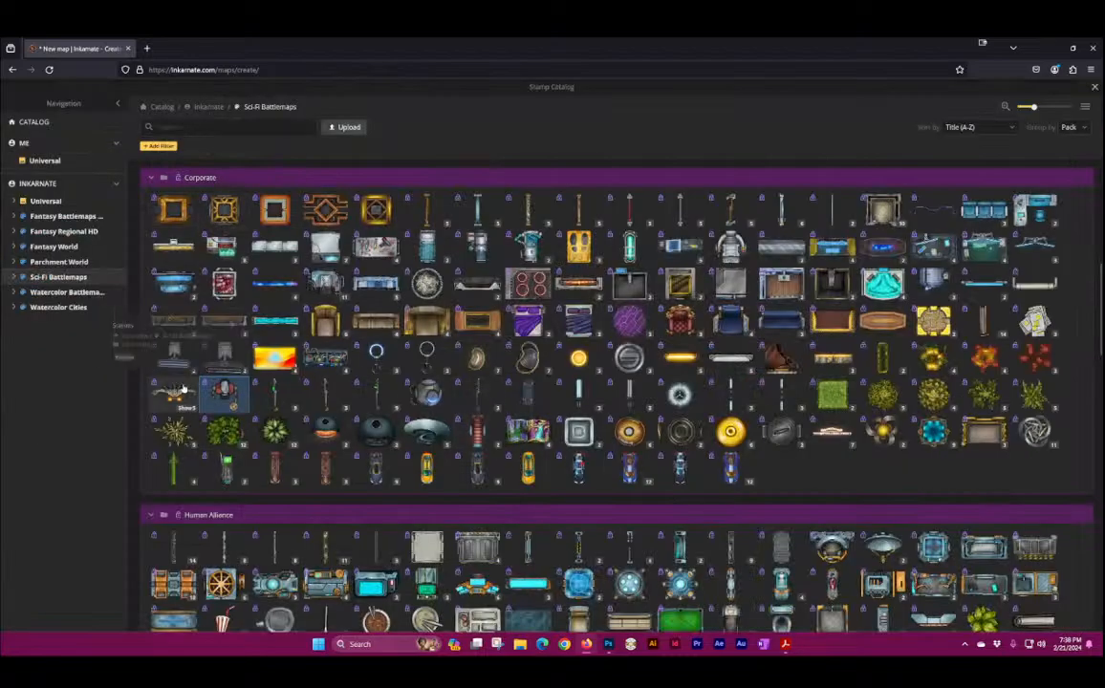
pyautogui.click(176, 389)
pyautogui.click(297, 237)
pyautogui.moveTo(266, 326); pyautogui.dragTo(524, 333)
pyautogui.click(332, 322)
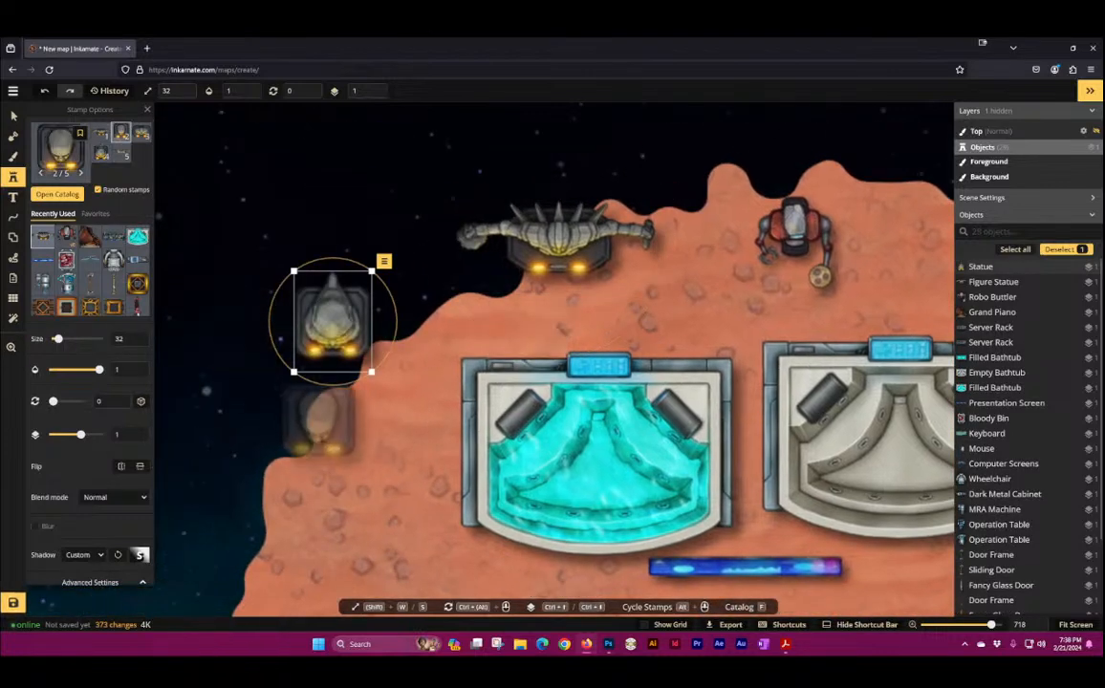
pyautogui.click(310, 449)
pyautogui.click(218, 342)
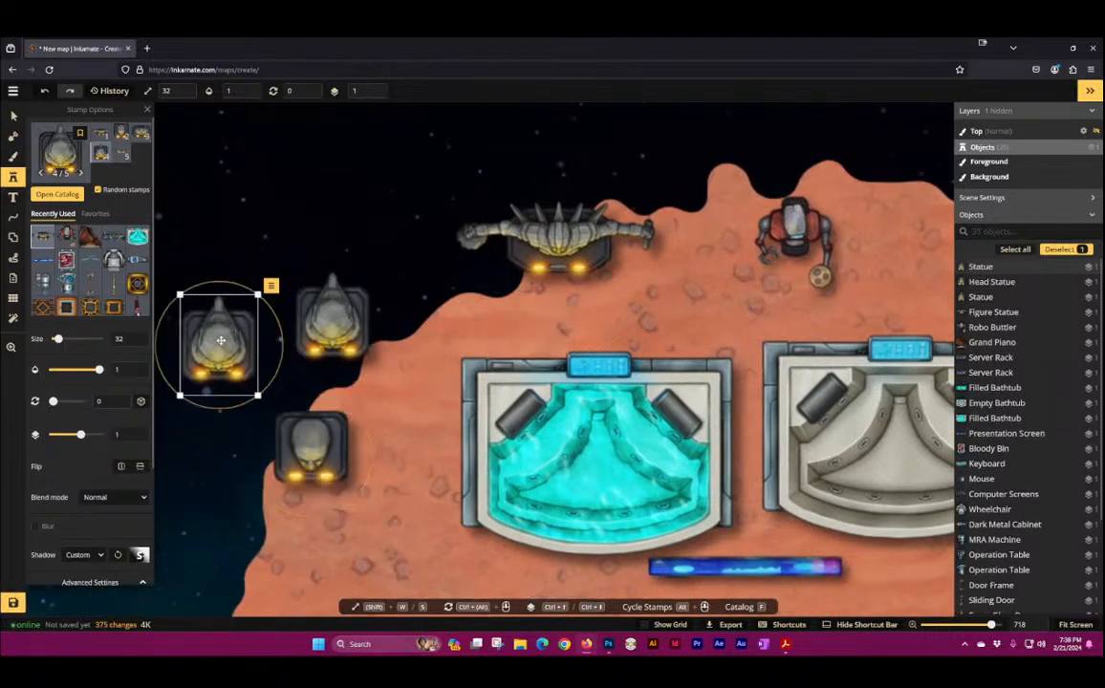
pyautogui.click(279, 212)
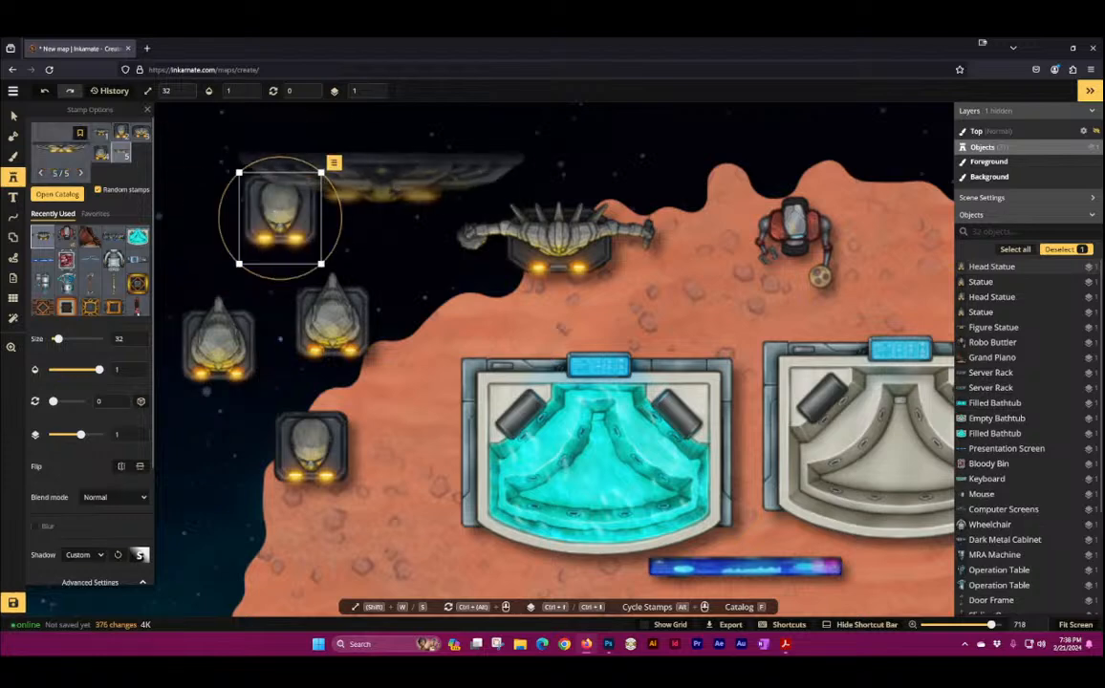
pyautogui.click(427, 158)
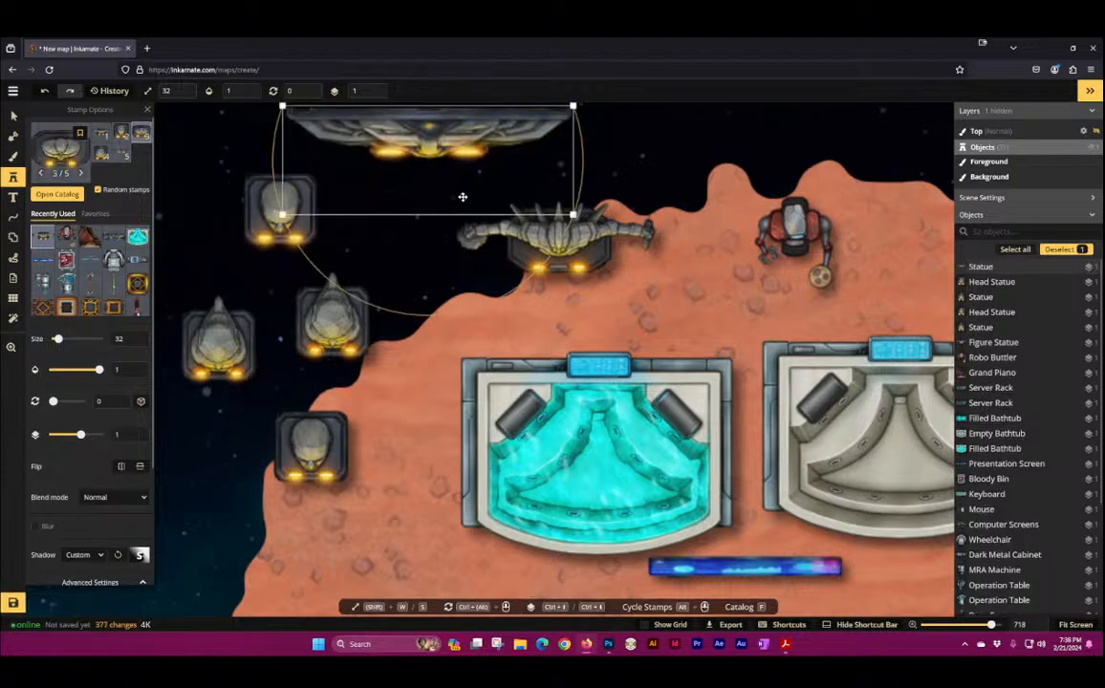
# Step: Select all stamp objects on the map and delete them
pyautogui.hotkey('ctrl', 'a')
pyautogui.press('Delete')
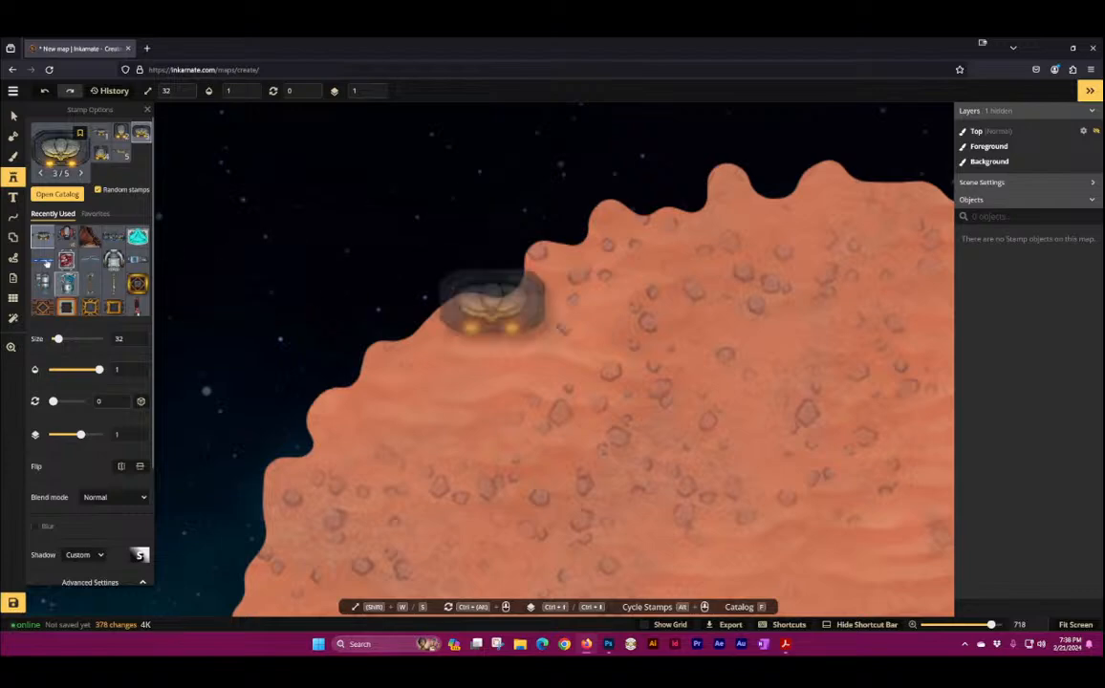
# Step: Choose the Water Feature set from the Corporate pack and place its first two large square pools side by side along the land's northern edge
pyautogui.press('f')
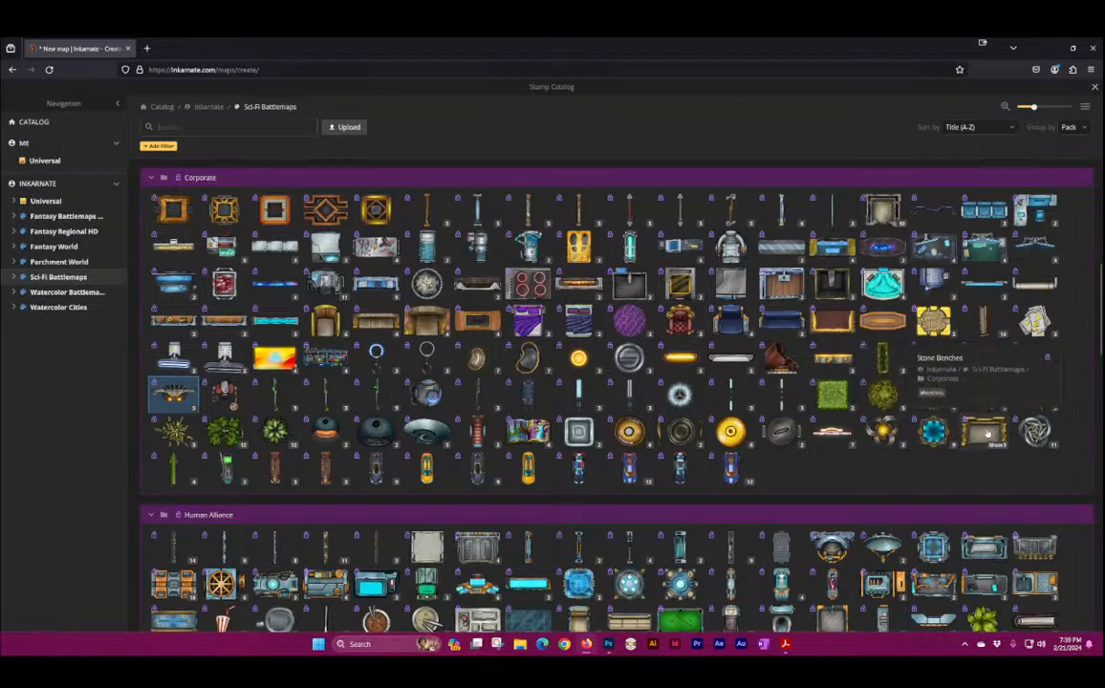
pyautogui.click(939, 434)
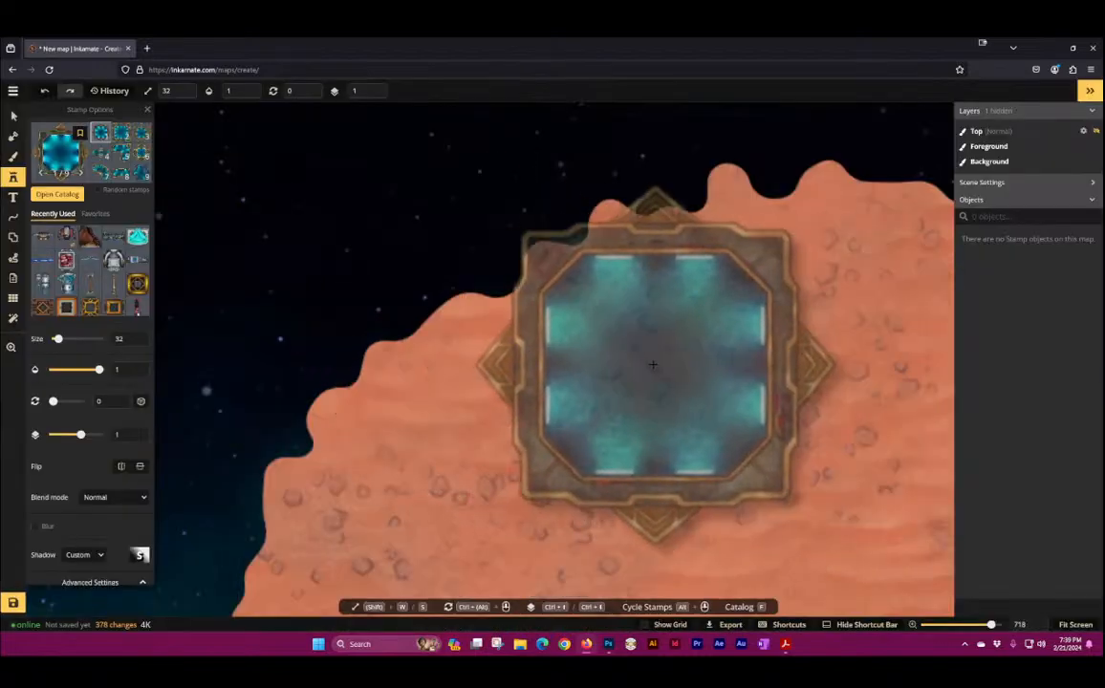
pyautogui.click(653, 364)
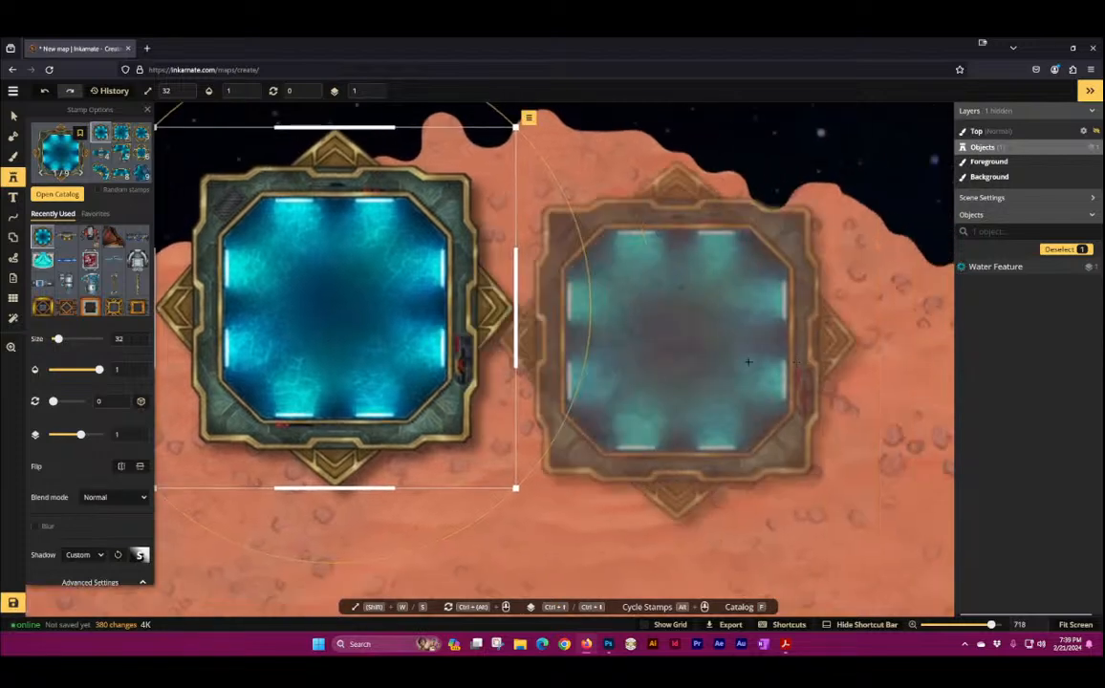
pyautogui.scroll(-3, 755, 363)
pyautogui.moveTo(788, 367); pyautogui.dragTo(552, 341)
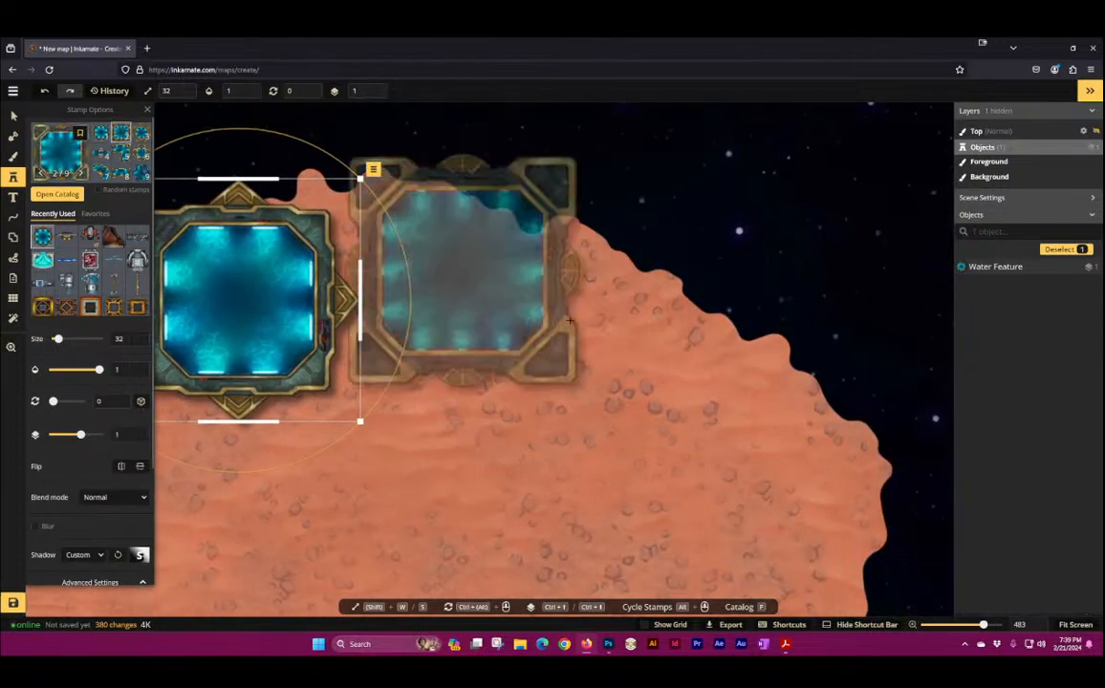
pyautogui.click(571, 322)
# Step: Place the round Water Feature (variant 3) south of and between the square pools, and the rectangular one (variant 8) to its east
pyautogui.click(145, 135)
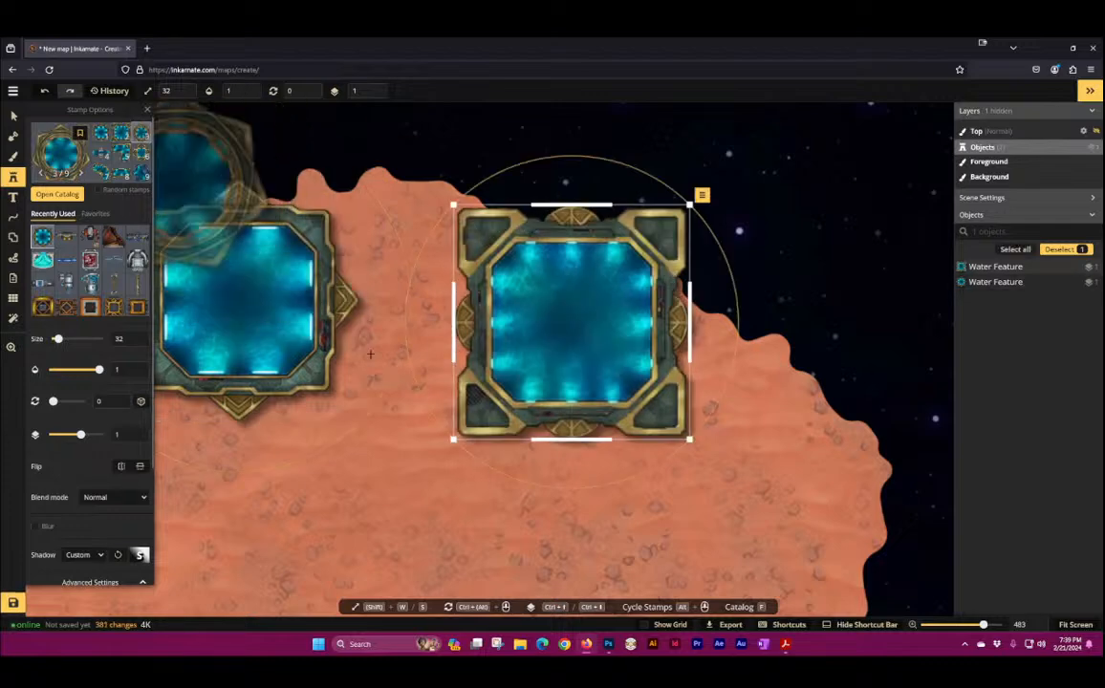
pyautogui.click(384, 476)
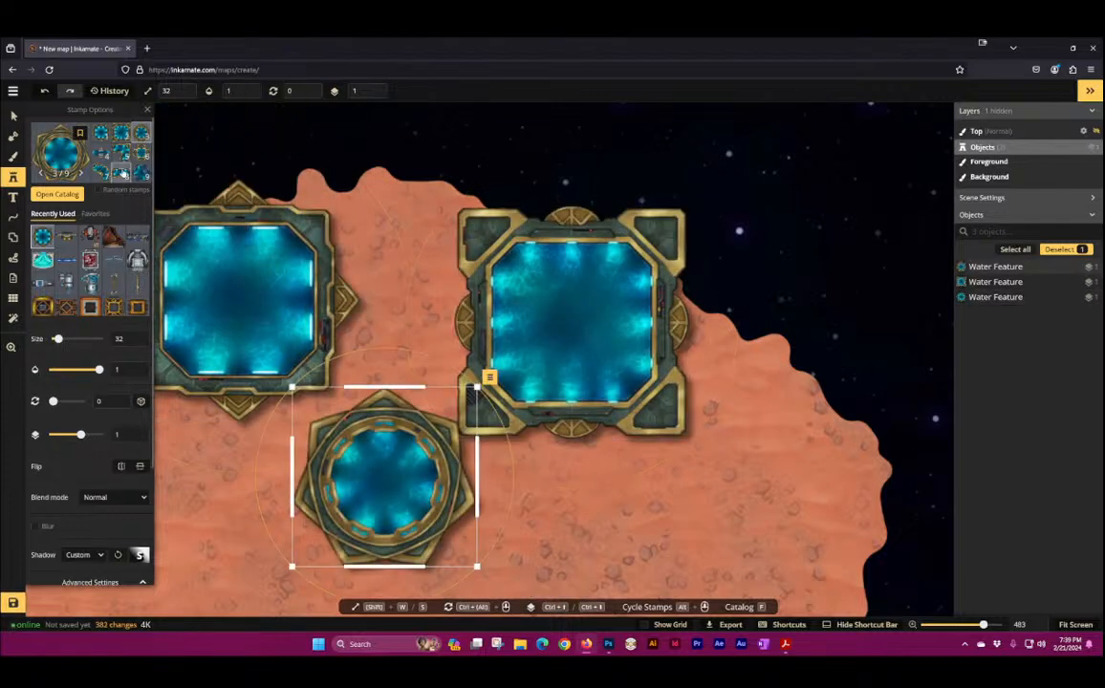
pyautogui.click(121, 172)
pyautogui.click(645, 504)
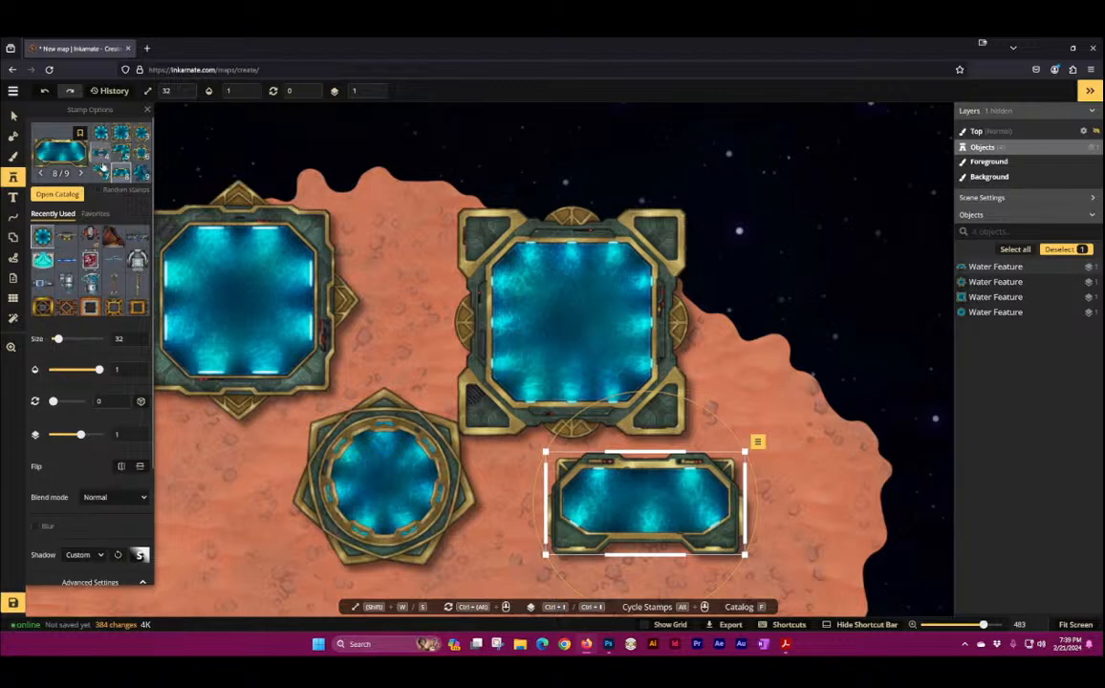
# Step: Place the long Water Feature (variant 4) north of the square pools, with the curved (variant 7) and hexagonal (variant 9) ones to the east
pyautogui.click(102, 155)
pyautogui.click(405, 155)
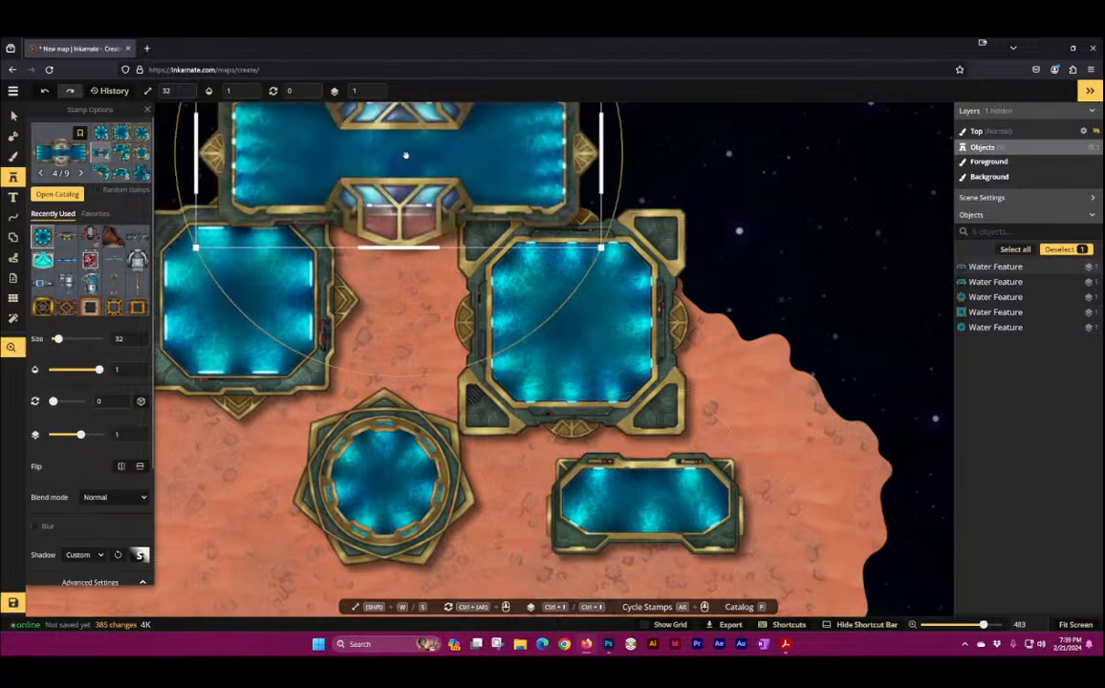
pyautogui.moveTo(405, 155); pyautogui.dragTo(418, 275)
pyautogui.click(101, 172)
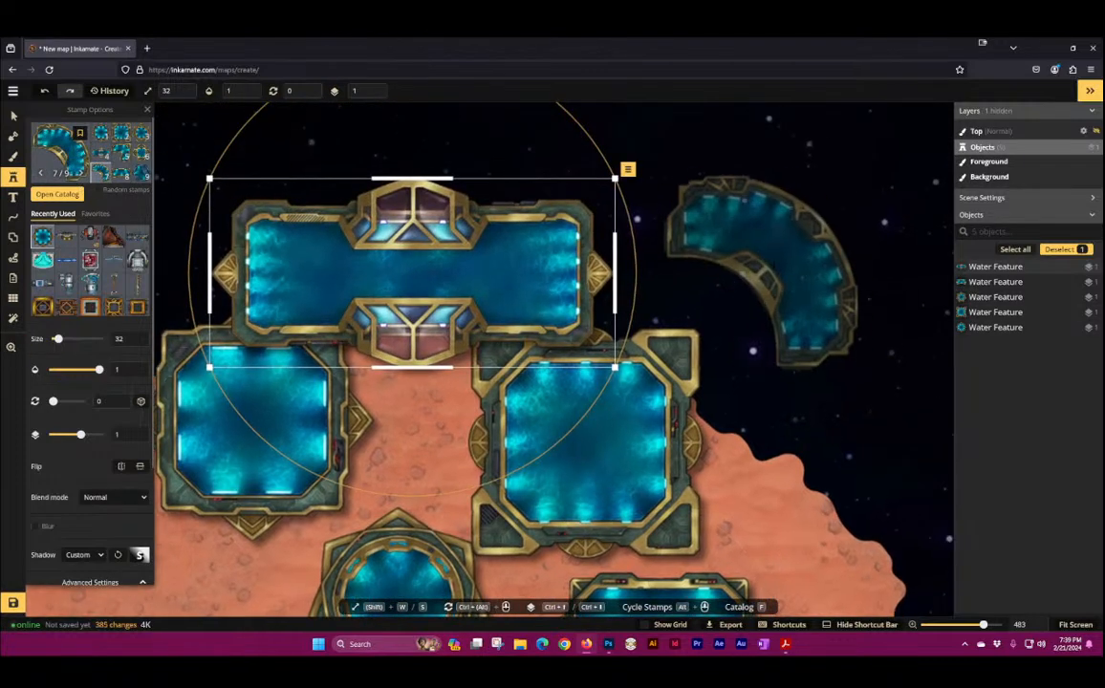
pyautogui.click(775, 246)
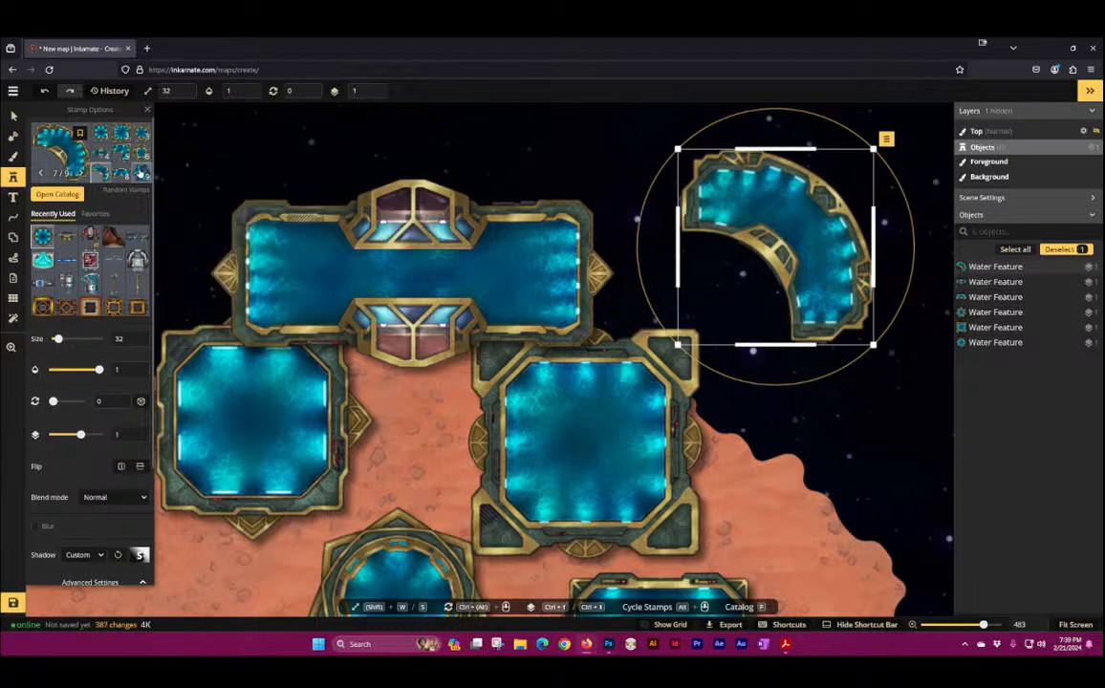
pyautogui.click(141, 173)
pyautogui.click(784, 436)
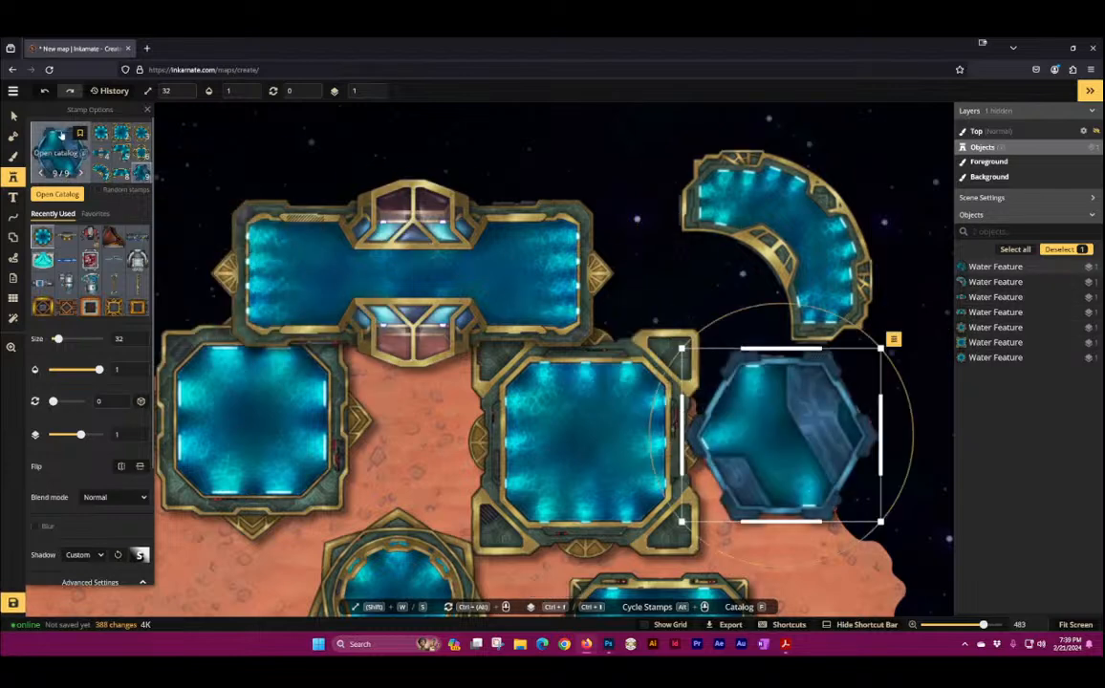
# Step: Choose the Pipe Walls set from the Human Alliance pack and place variants 1 and 2 end to end vertically along the land's western edge
pyautogui.click(61, 139)
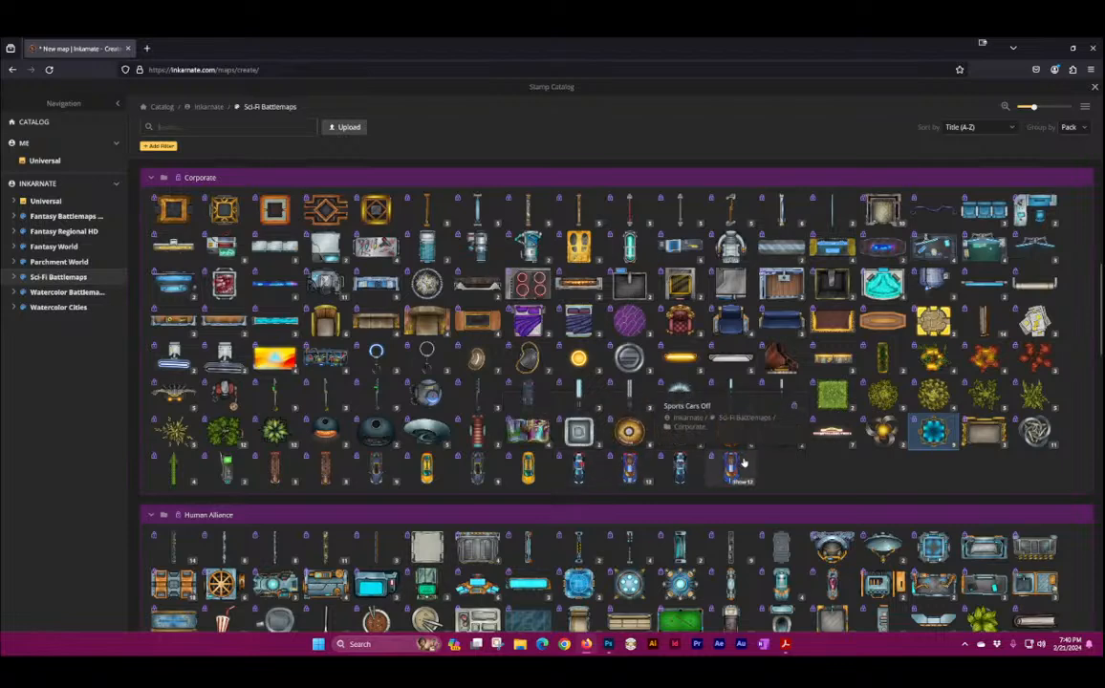
pyautogui.scroll(-3, 735, 461)
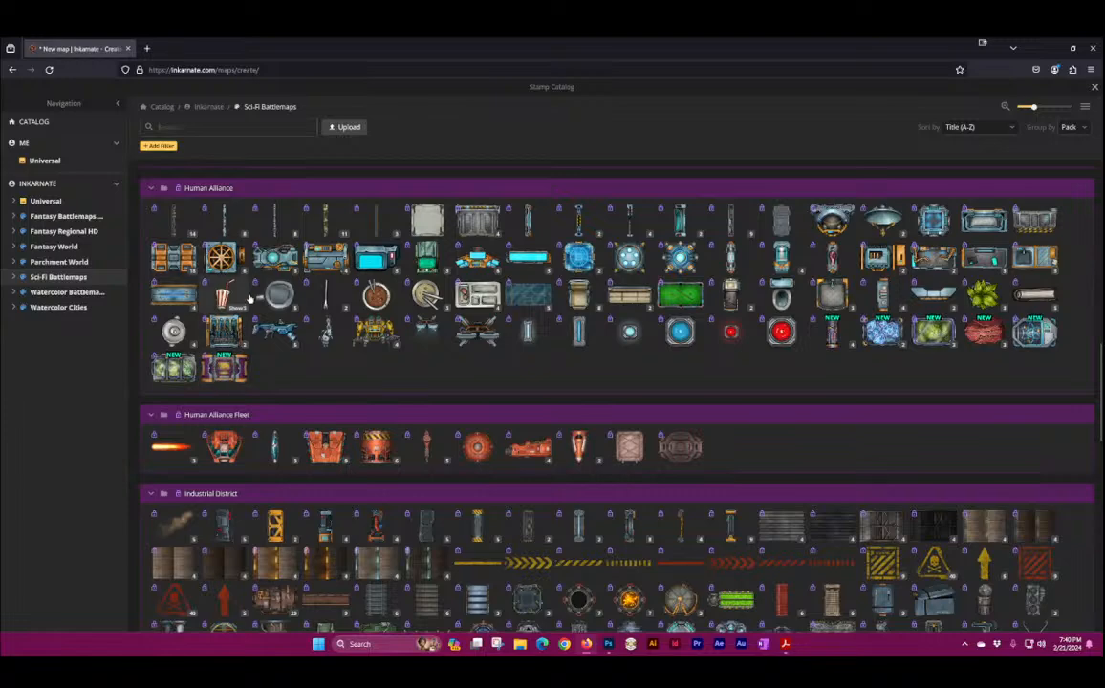
pyautogui.scroll(1, 210, 287)
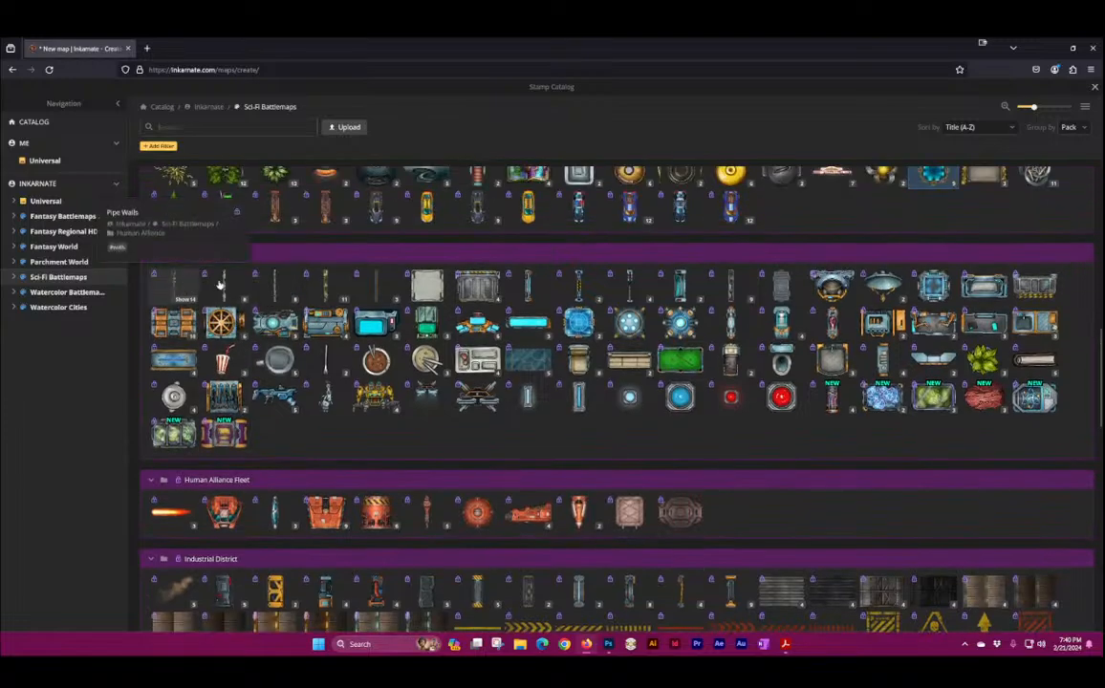
pyautogui.click(220, 284)
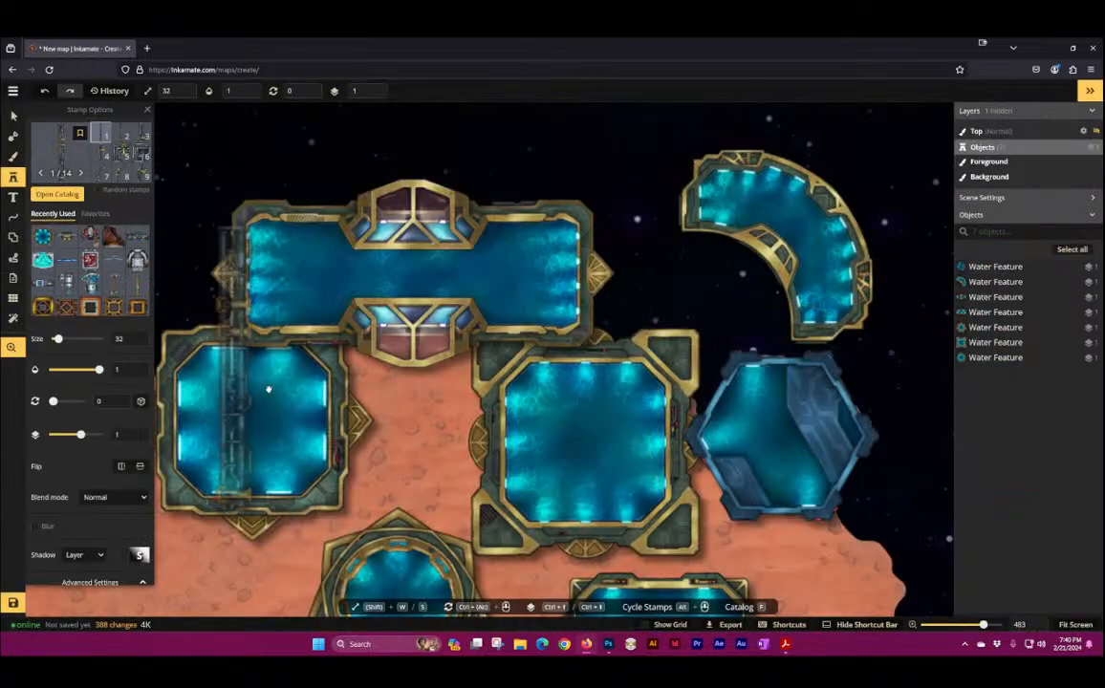
pyautogui.moveTo(268, 389); pyautogui.dragTo(793, 155)
pyautogui.click(334, 371)
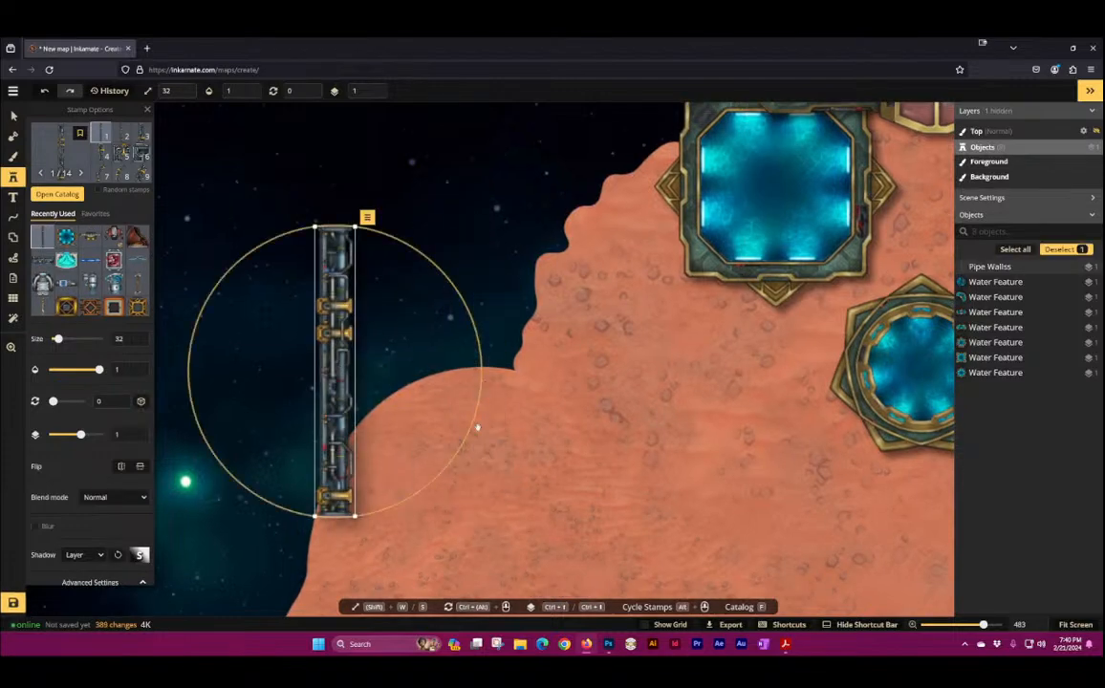
pyautogui.moveTo(477, 427); pyautogui.dragTo(538, 146)
pyautogui.click(120, 139)
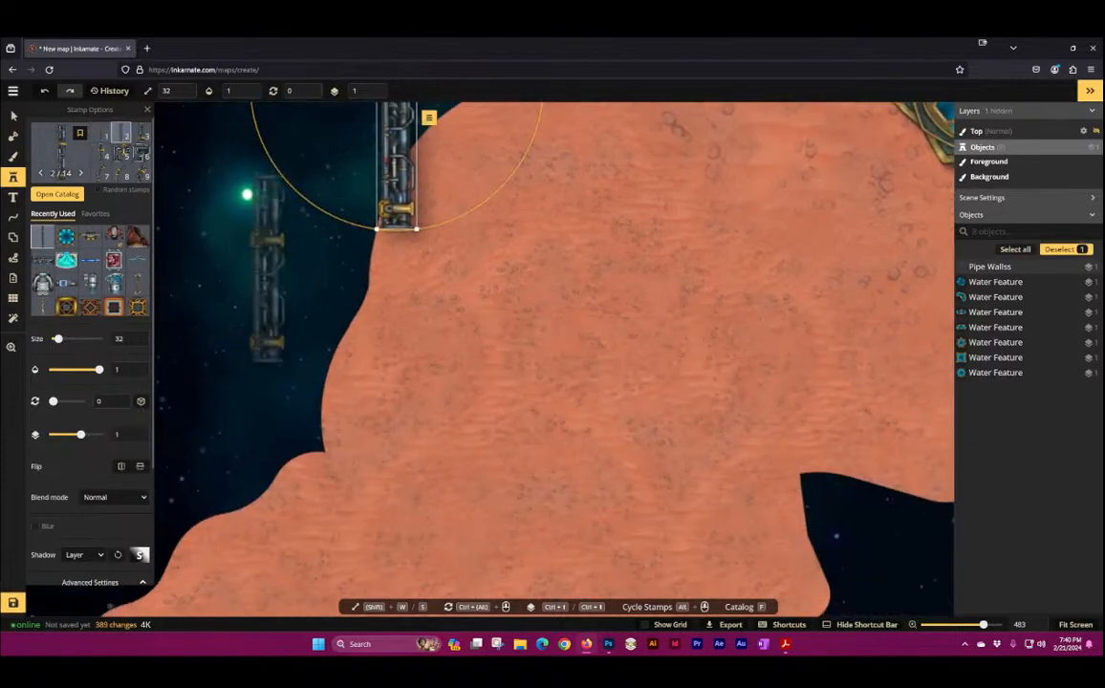
pyautogui.click(391, 323)
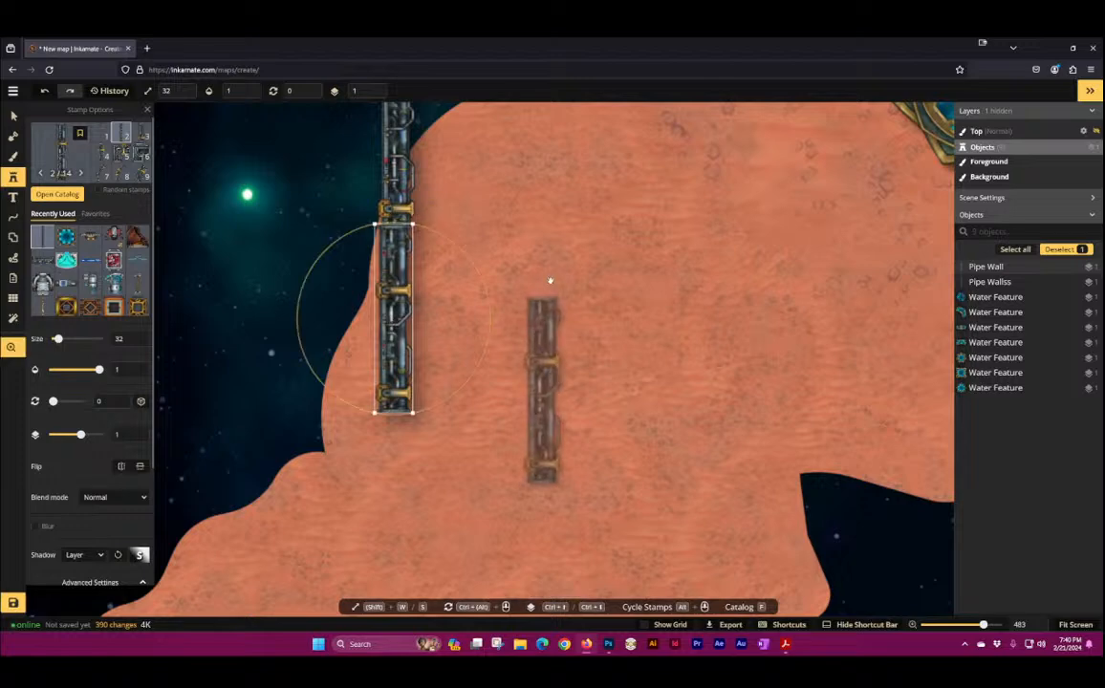
# Step: Place the short straight Pipe Wall (variant 3) and two corner pieces (variants 5 and 6) on the orange ground east of the long wall
pyautogui.moveTo(514, 260); pyautogui.dragTo(505, 327)
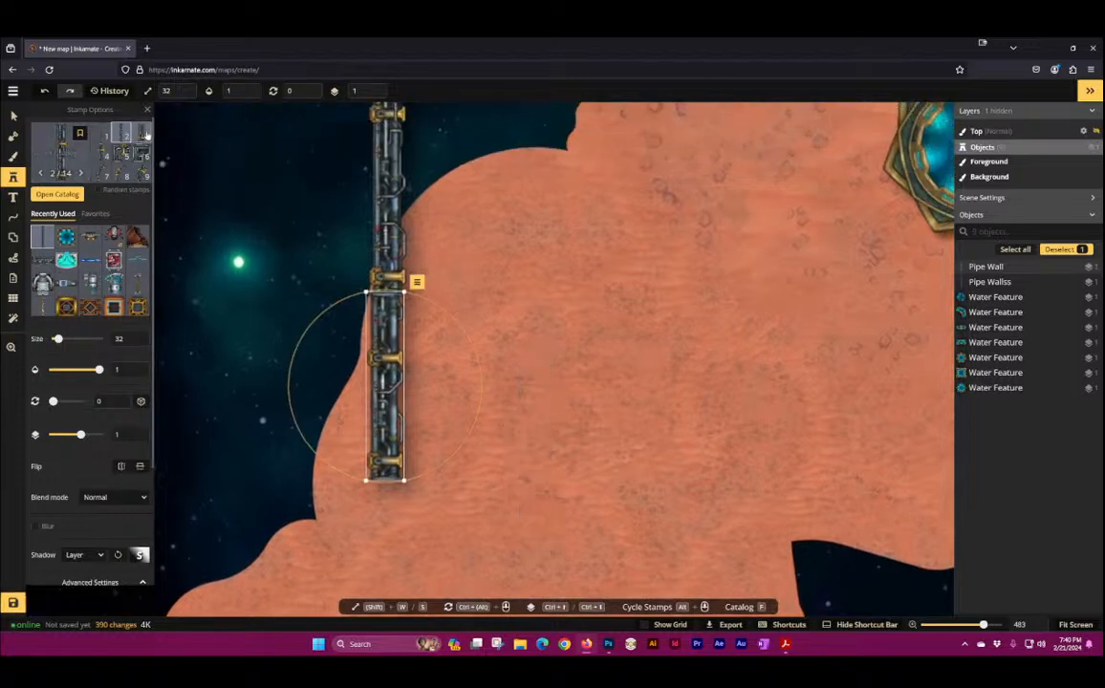
pyautogui.click(519, 399)
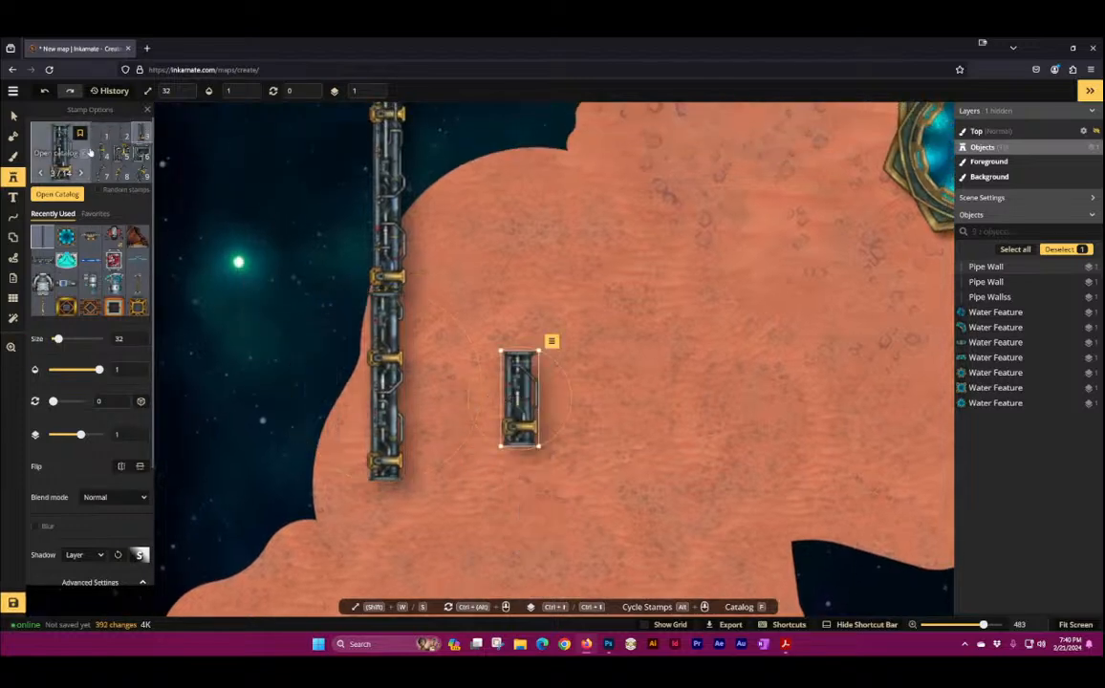
pyautogui.click(121, 155)
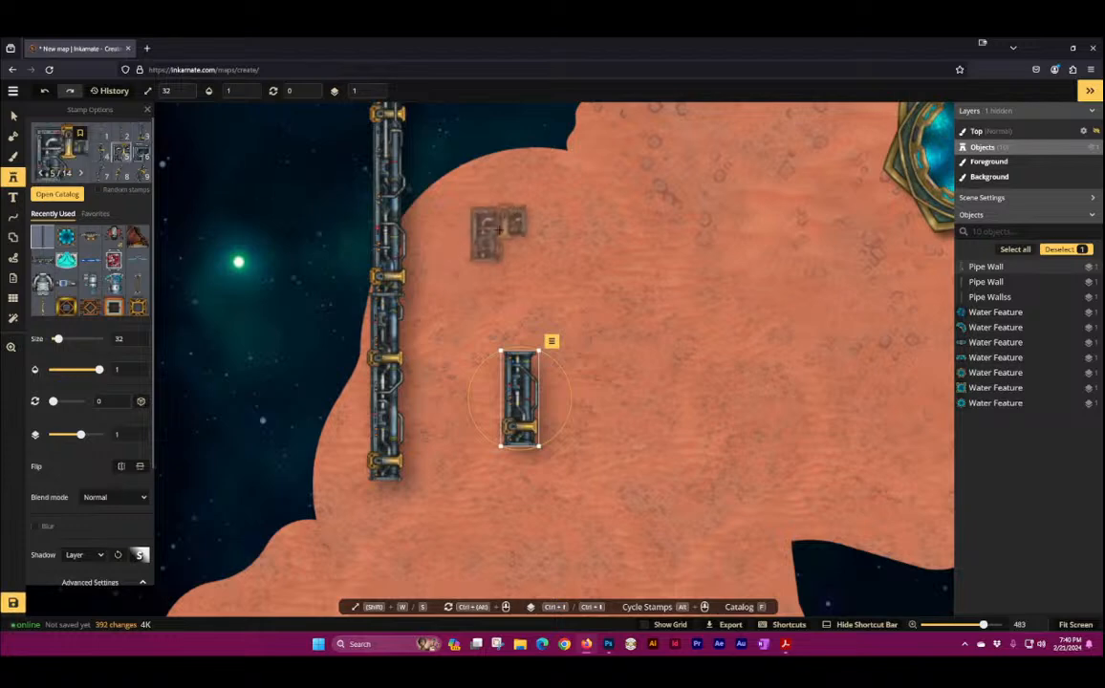
pyautogui.click(505, 232)
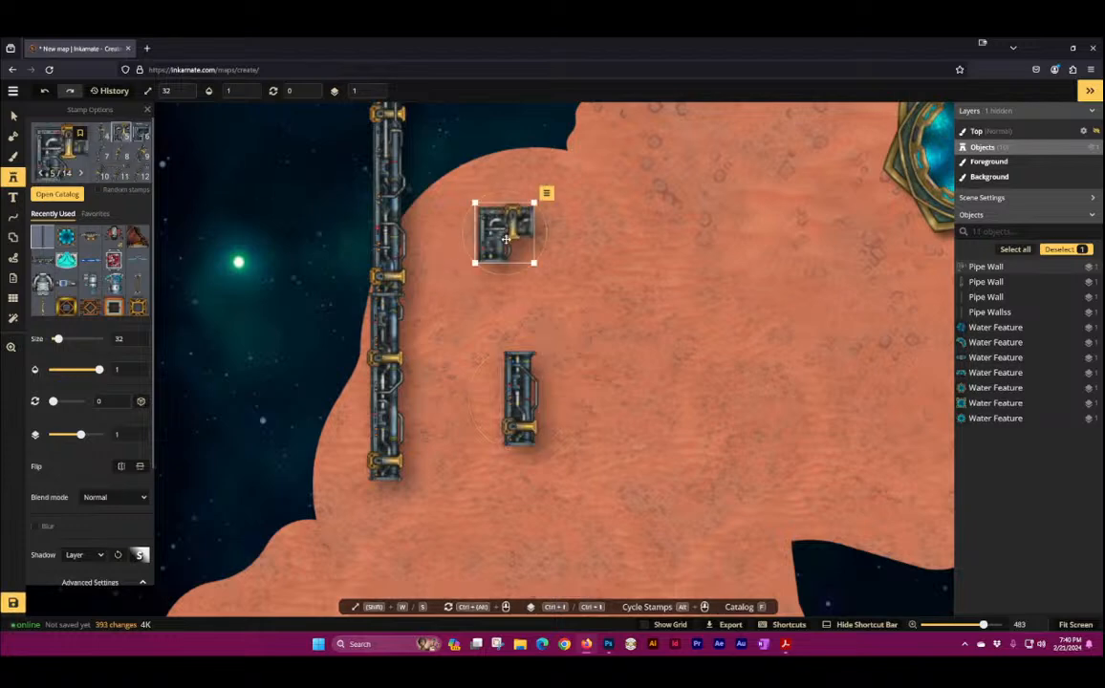
pyautogui.click(144, 136)
pyautogui.click(631, 291)
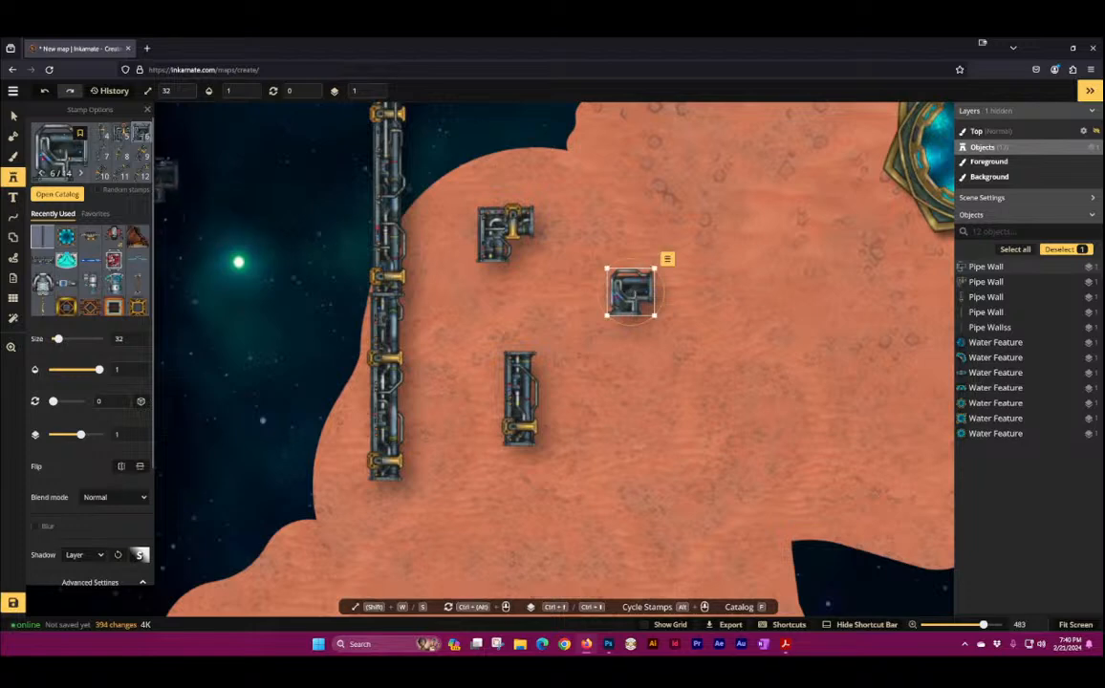
# Step: Choose the bent Pipe Walls piece, variant 7, for placement on the orange ground
pyautogui.click(101, 154)
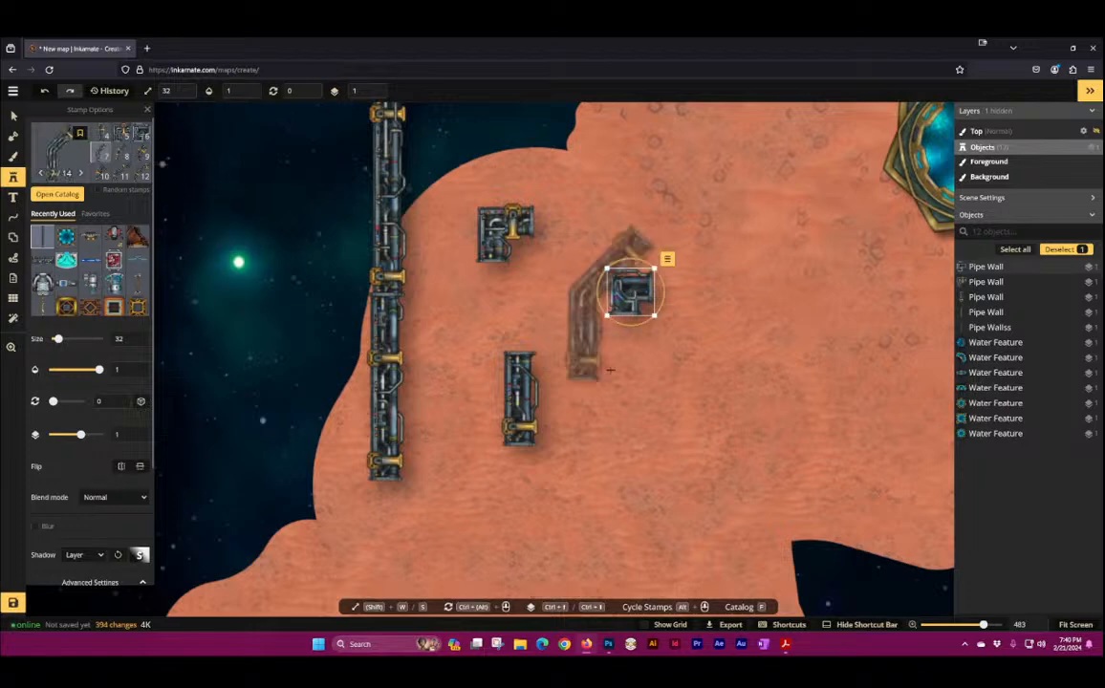
# Step: Place the angled Pipe Wall stamp, two quarter-curve pieces and two half-circle arches around the existing straight pipes
pyautogui.click(613, 415)
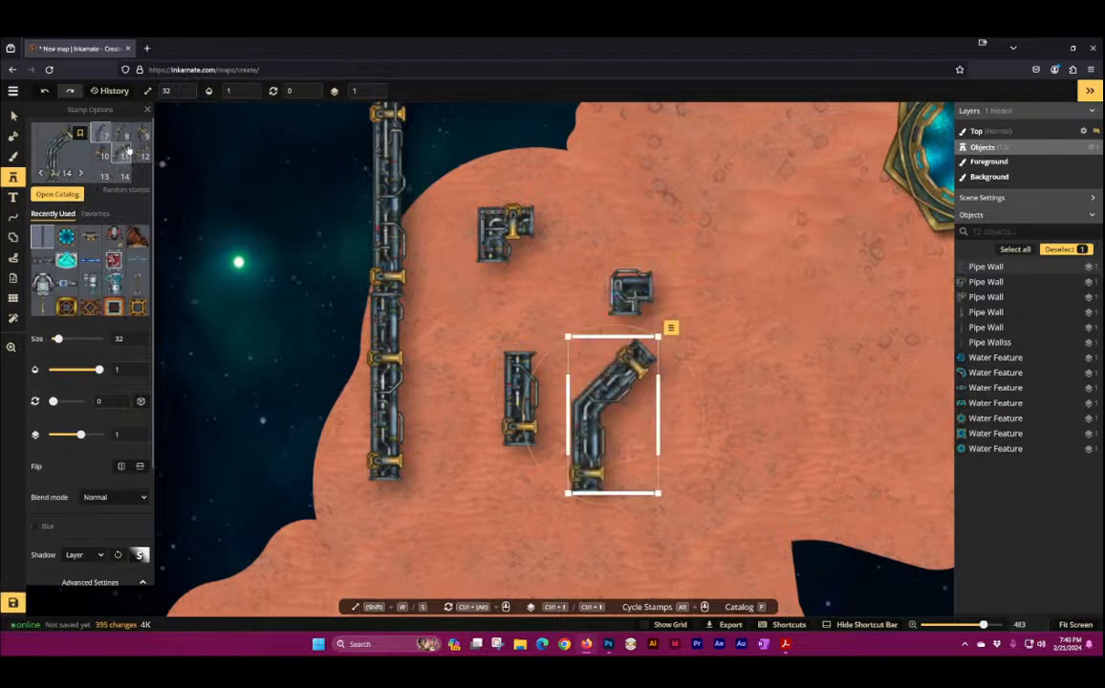
pyautogui.click(277, 360)
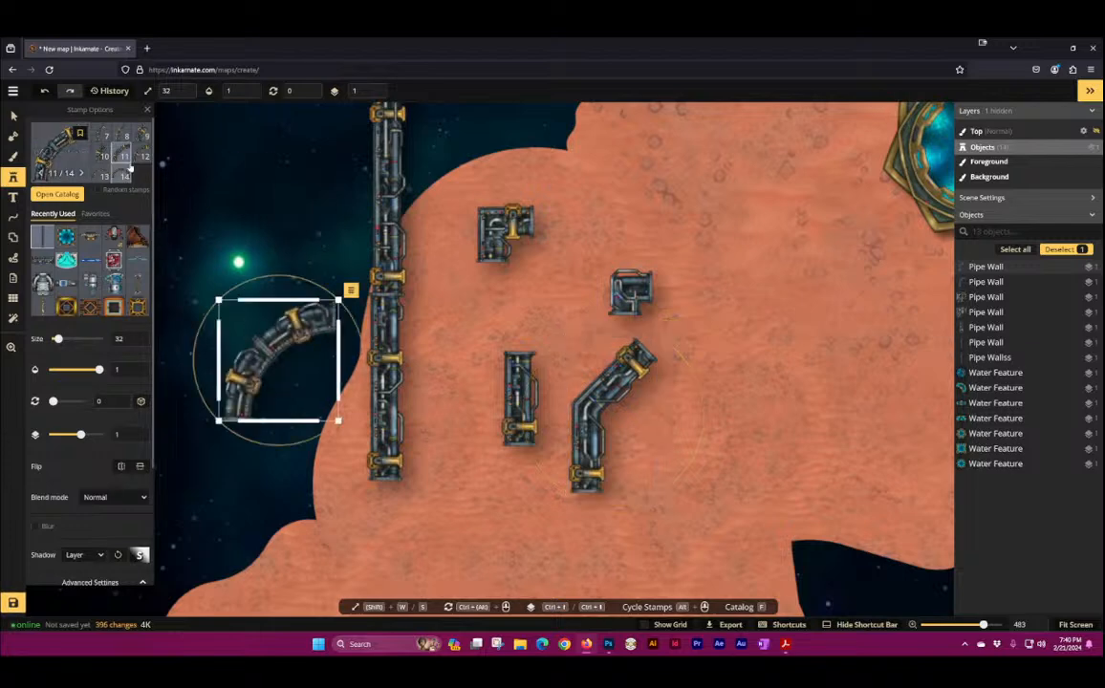
pyautogui.click(246, 209)
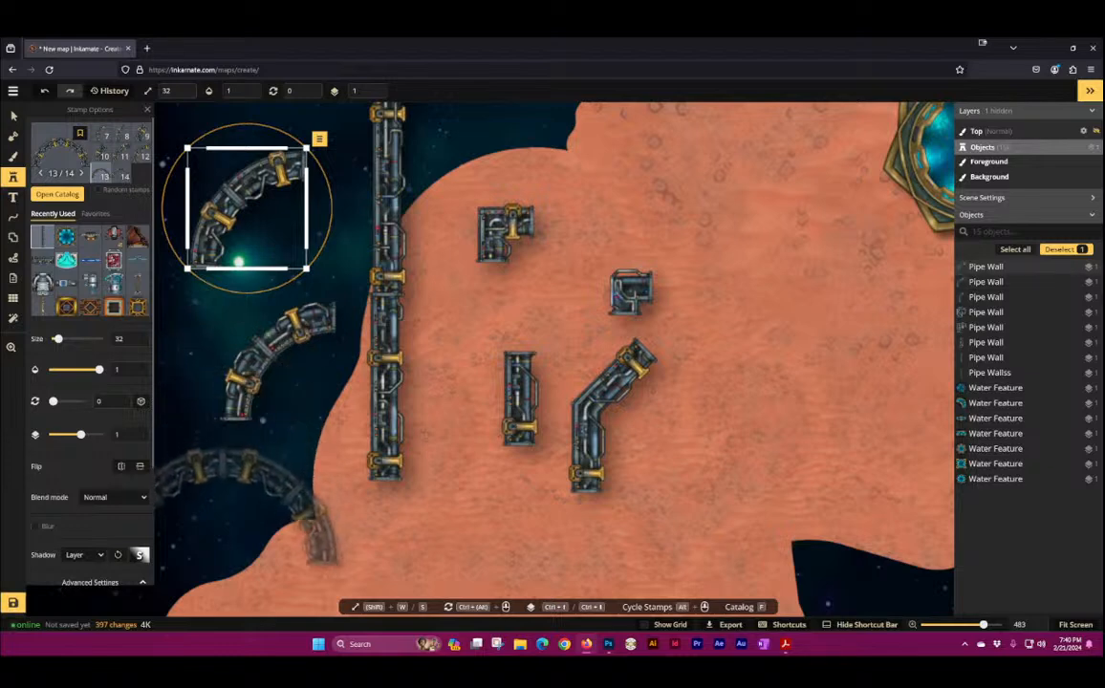
pyautogui.click(268, 513)
pyautogui.click(124, 175)
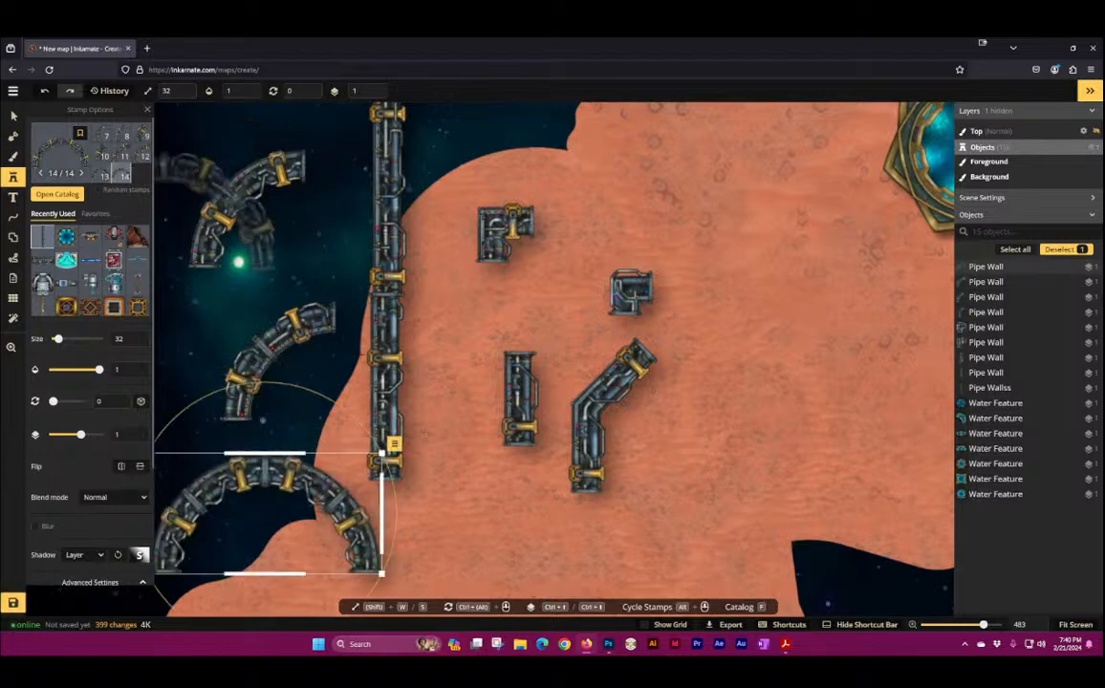
pyautogui.click(510, 536)
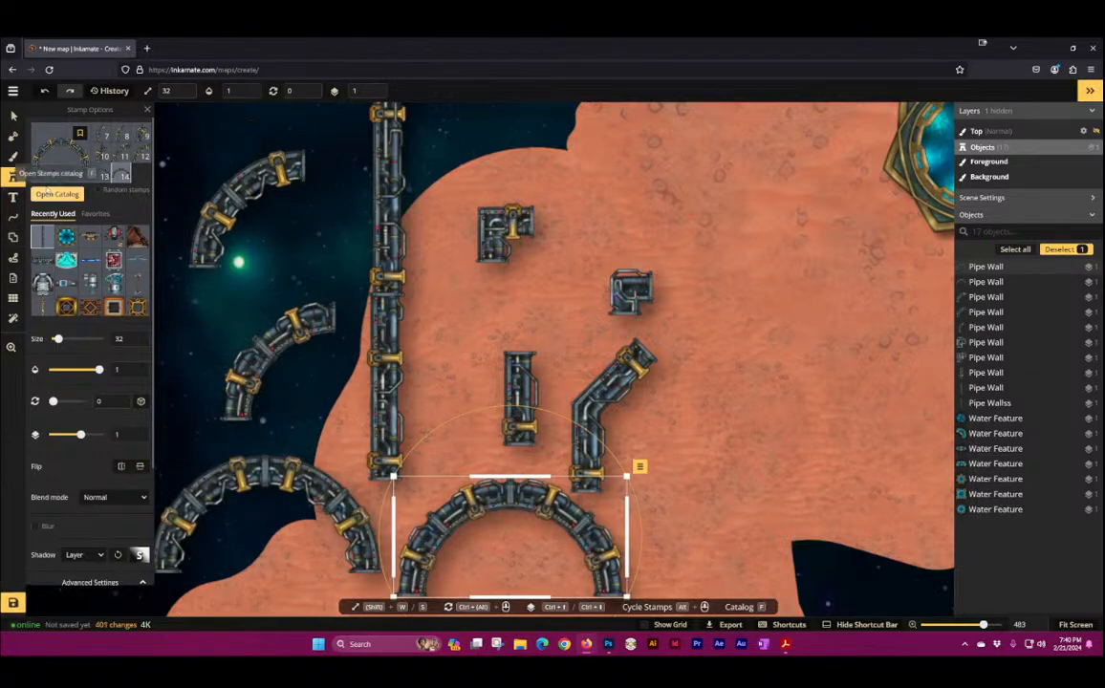
# Step: Place all four Human Alliance gate variants on the red terrain: wide open, wide closed, narrow open and narrow closed
pyautogui.click(58, 145)
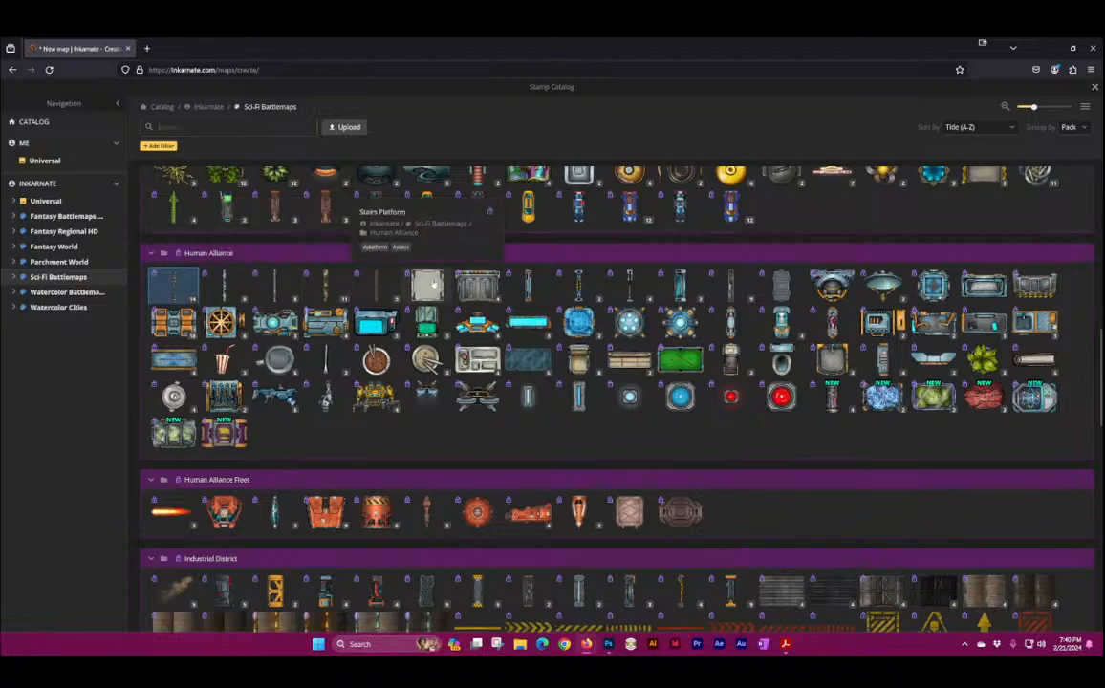
pyautogui.click(497, 284)
pyautogui.scroll(2, 715, 358)
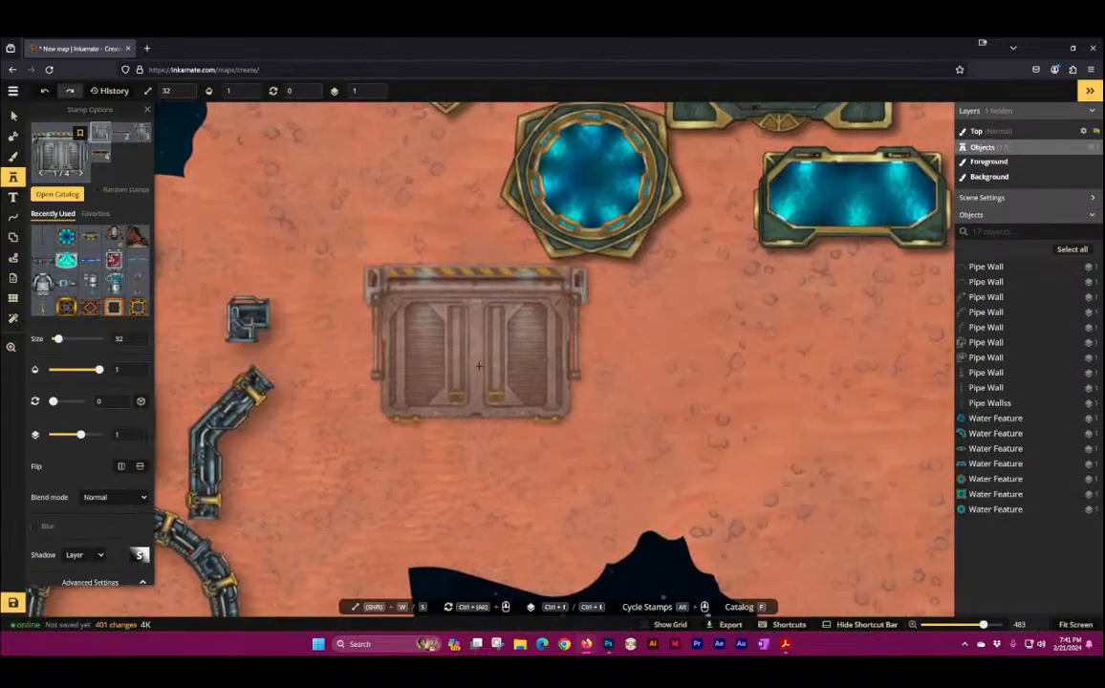
pyautogui.click(479, 365)
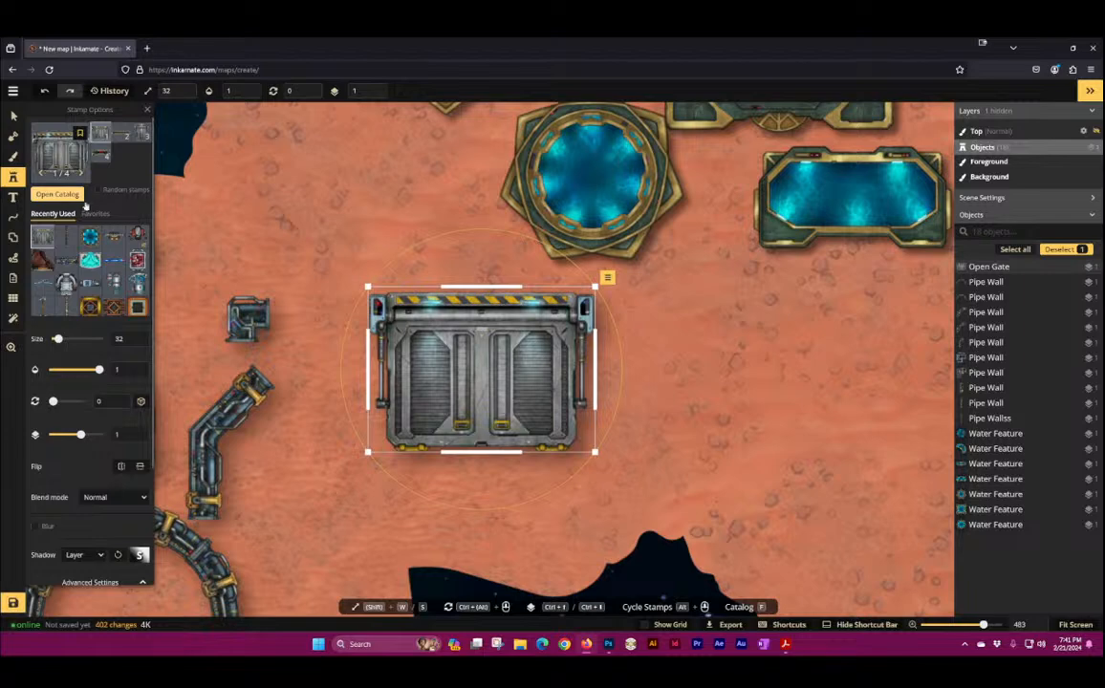
pyautogui.click(120, 136)
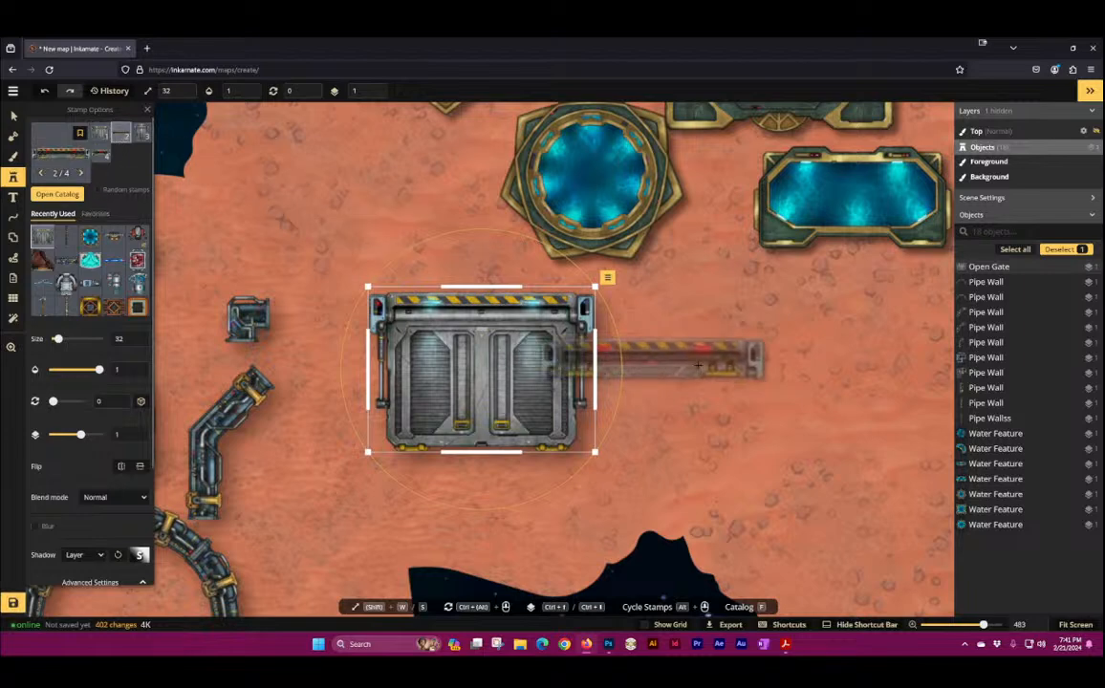
pyautogui.click(716, 365)
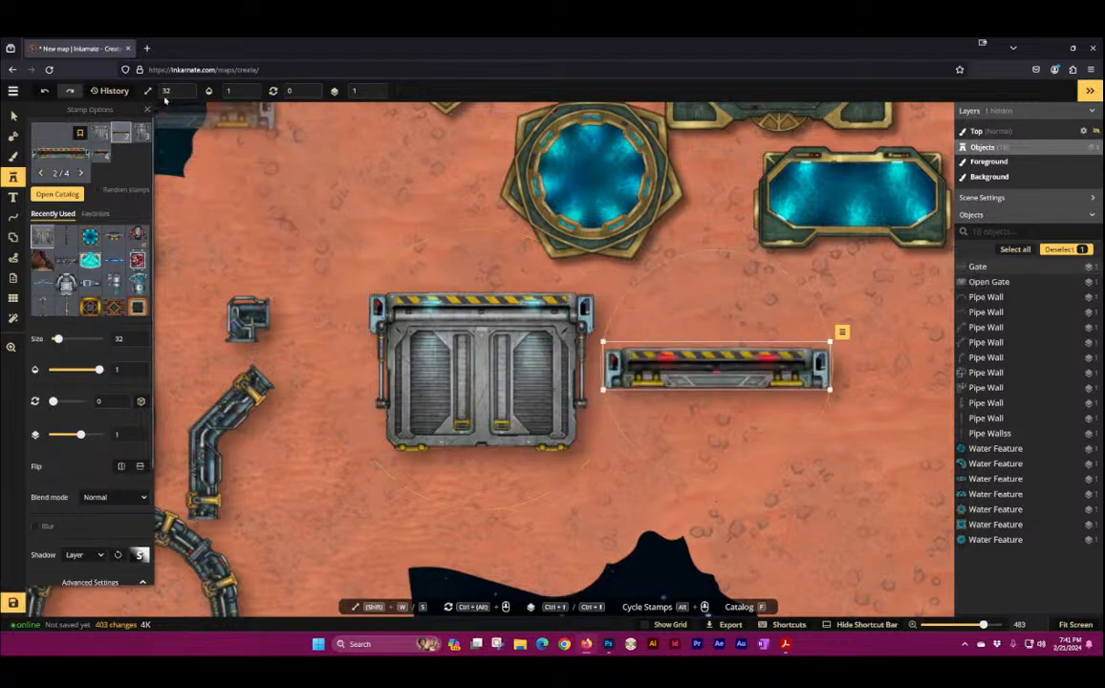
pyautogui.click(329, 217)
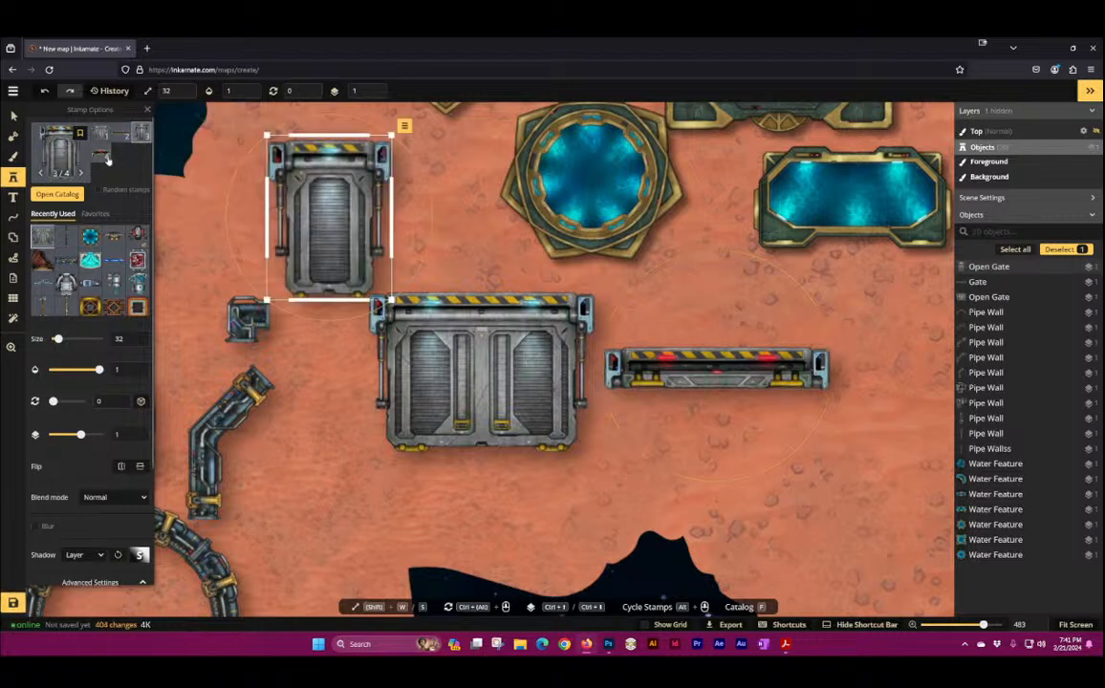
pyautogui.moveTo(256, 239); pyautogui.dragTo(444, 235)
pyautogui.click(351, 235)
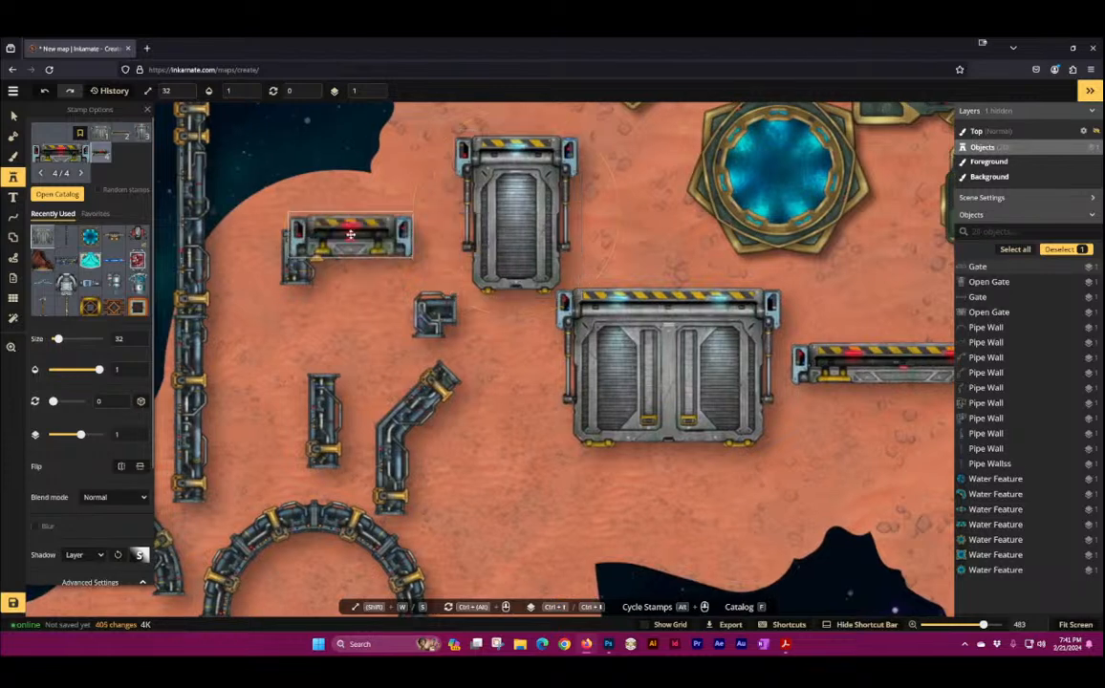
# Step: Place three Floor Vent variants near the pipe walls: the long narrow vent, the rectangular grate and the small square fan
pyautogui.click(69, 153)
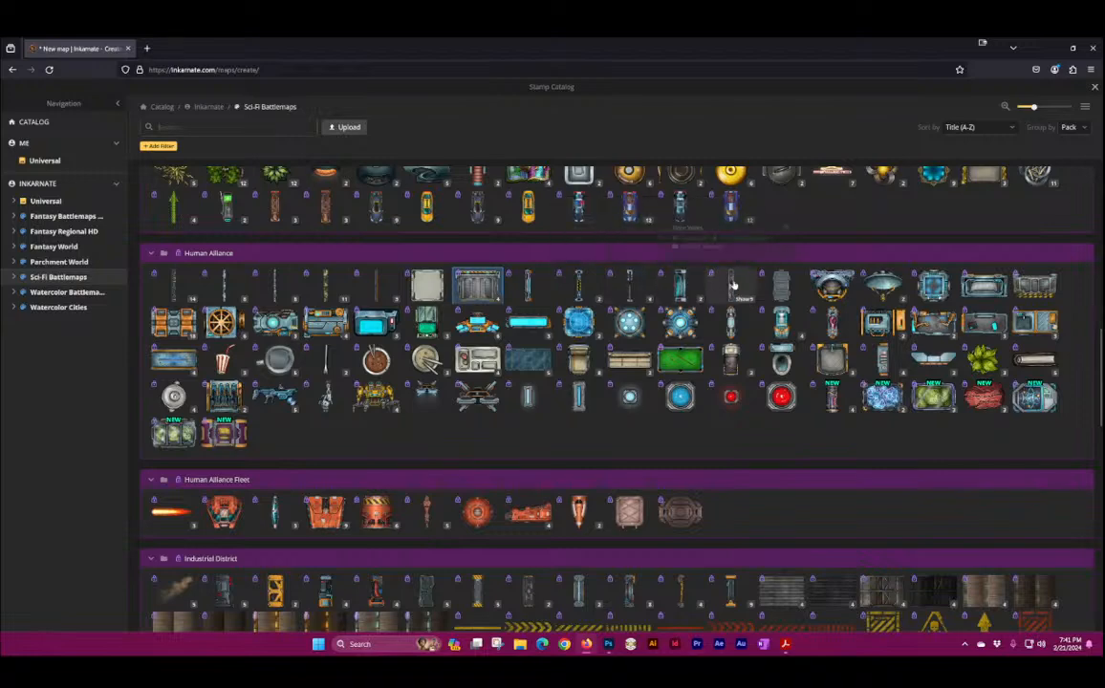
pyautogui.click(732, 284)
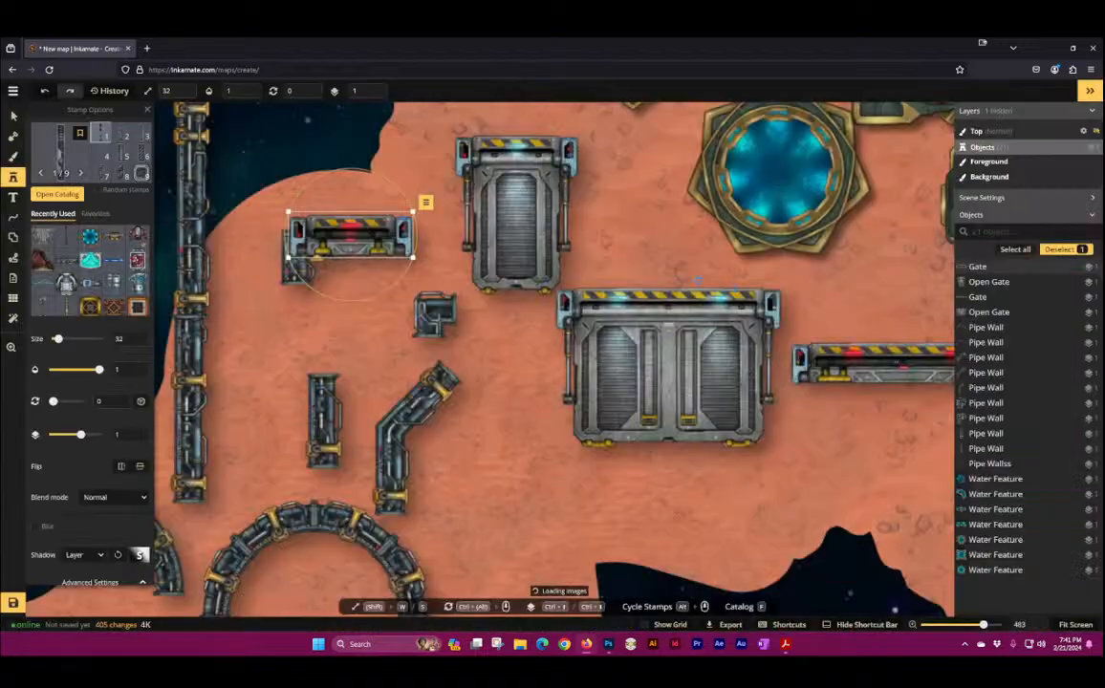
pyautogui.click(246, 269)
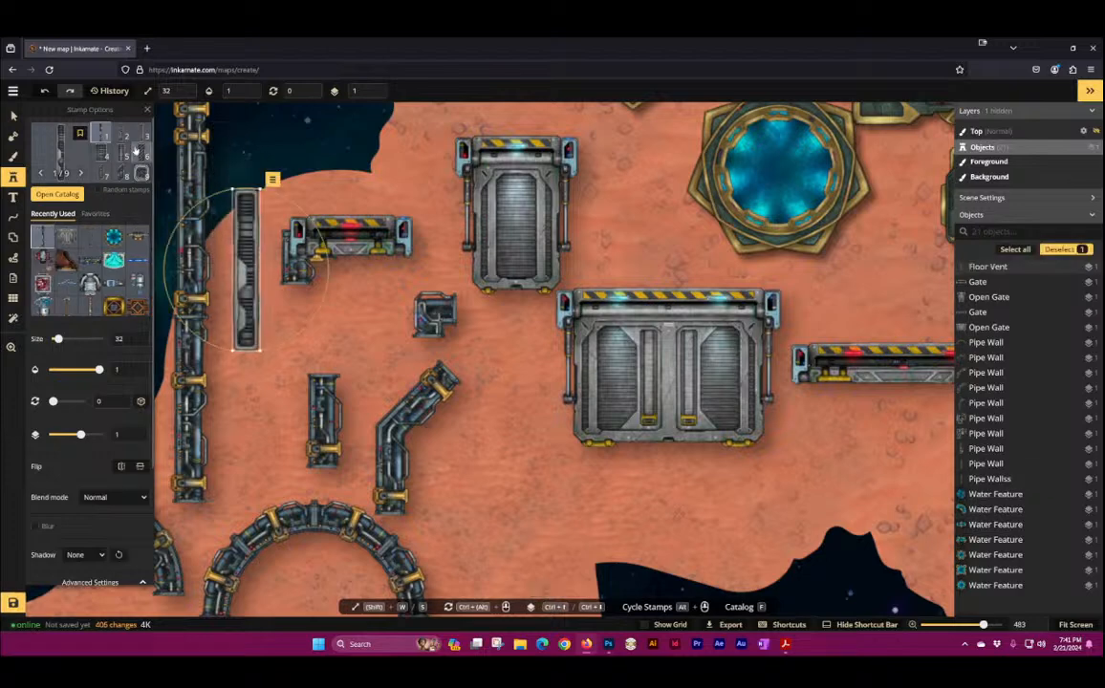
pyautogui.click(425, 166)
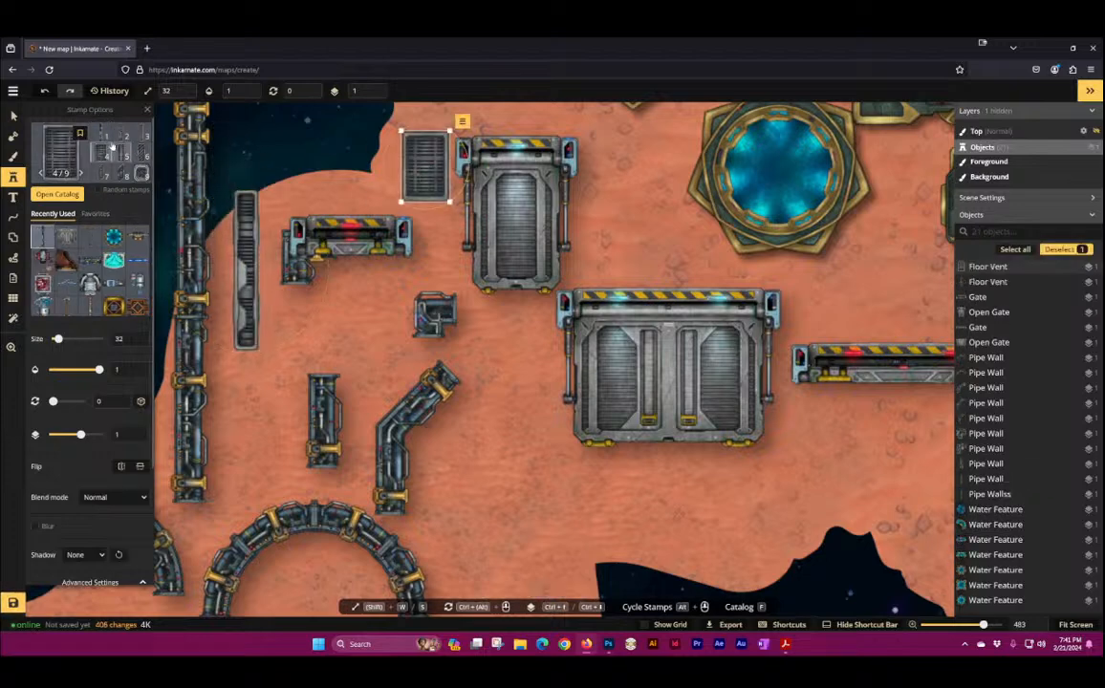
pyautogui.click(127, 173)
pyautogui.click(317, 324)
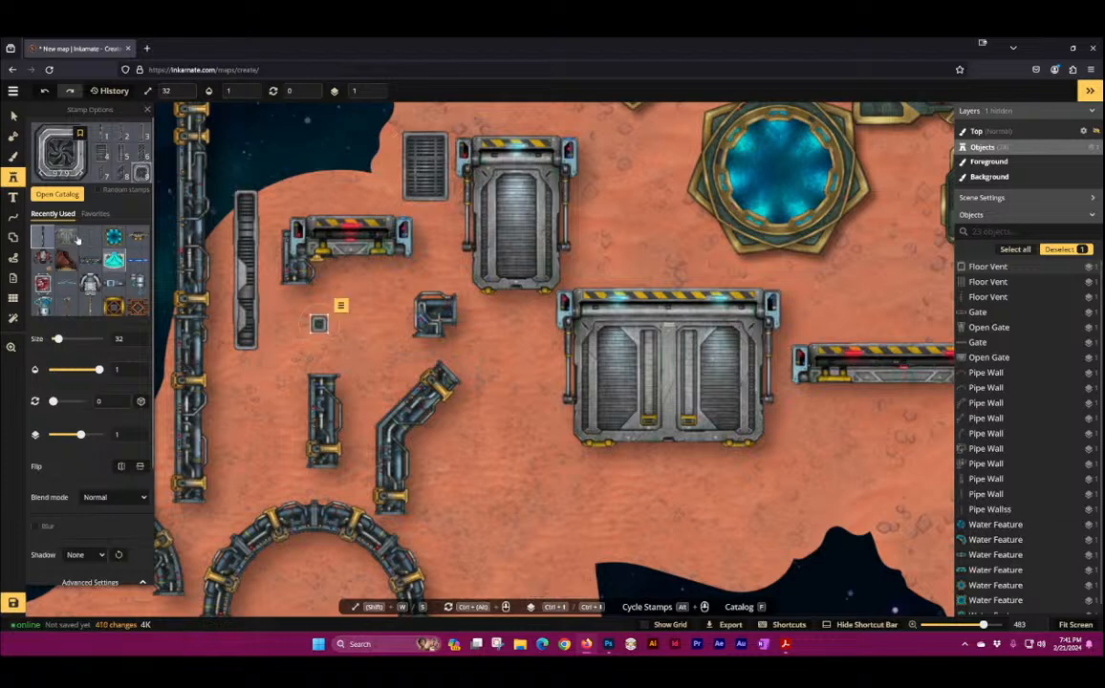
# Step: Place two Vented Floor stamps end to end on the eastern terrain and an Airlock below the wide closed gate
pyautogui.click(67, 156)
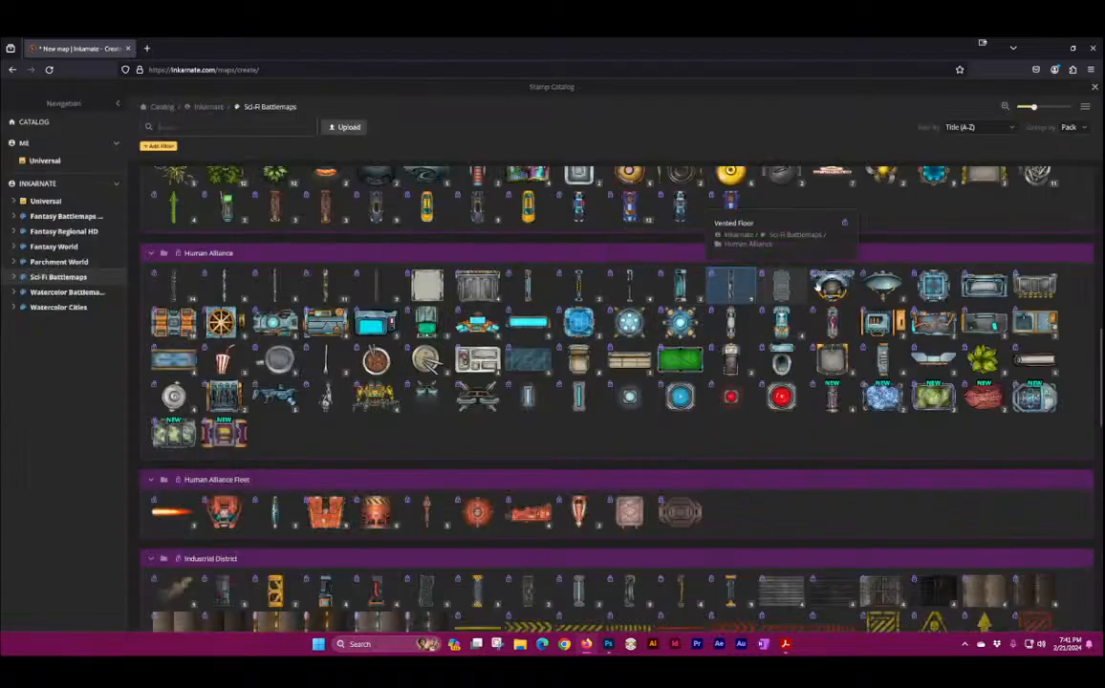
pyautogui.click(731, 285)
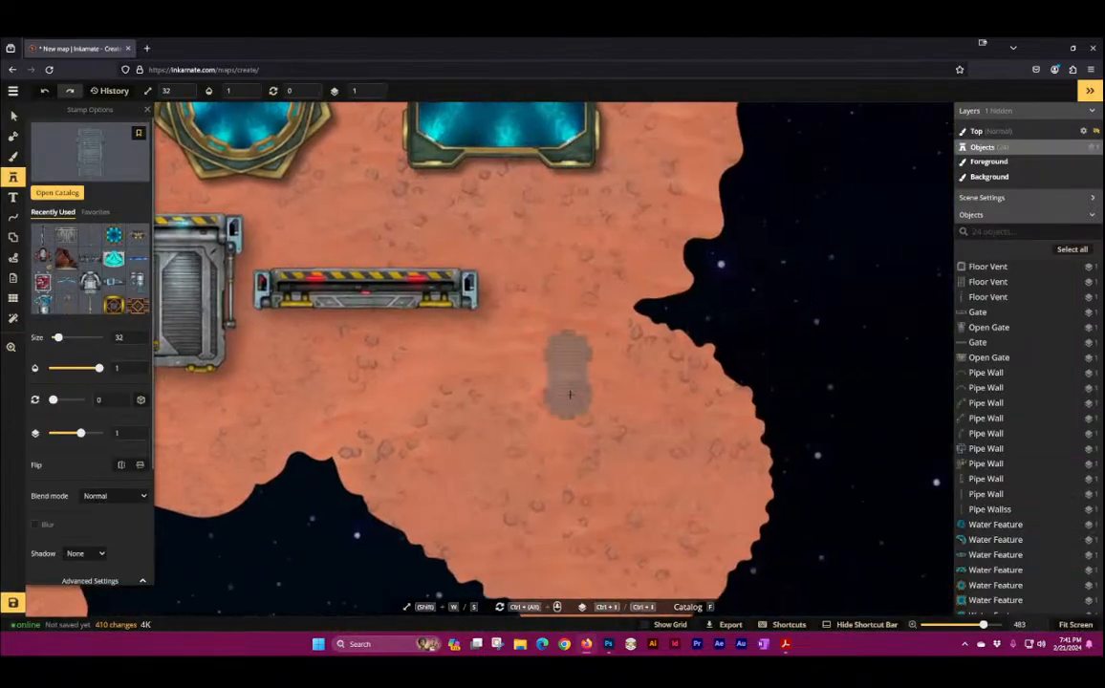
pyautogui.click(570, 396)
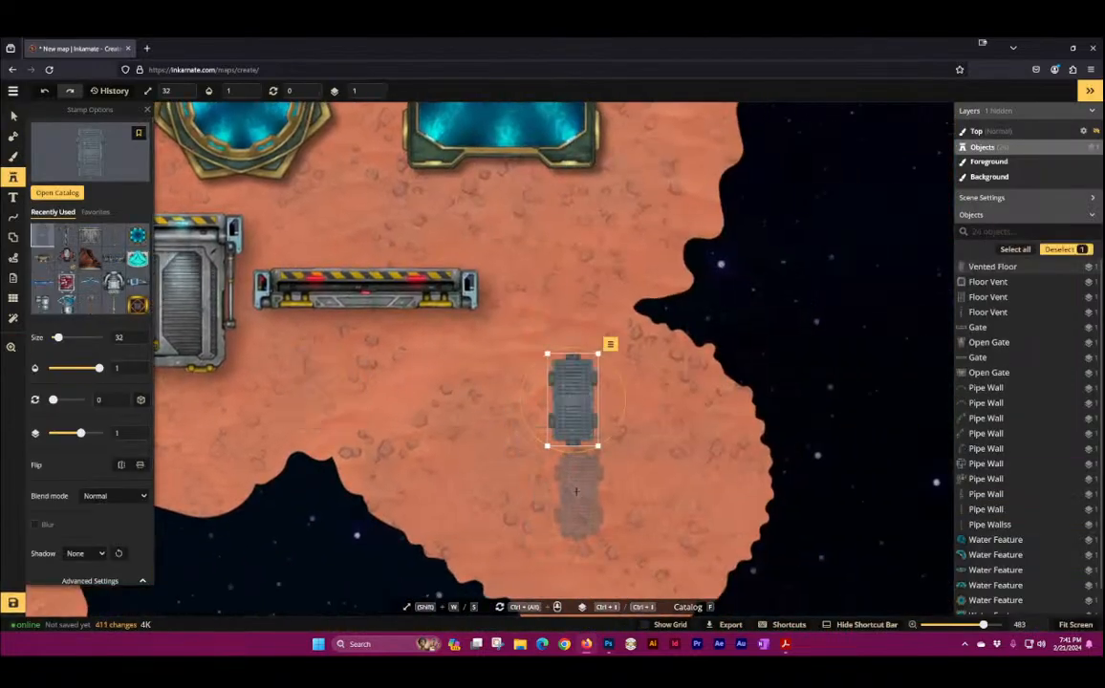
pyautogui.click(87, 151)
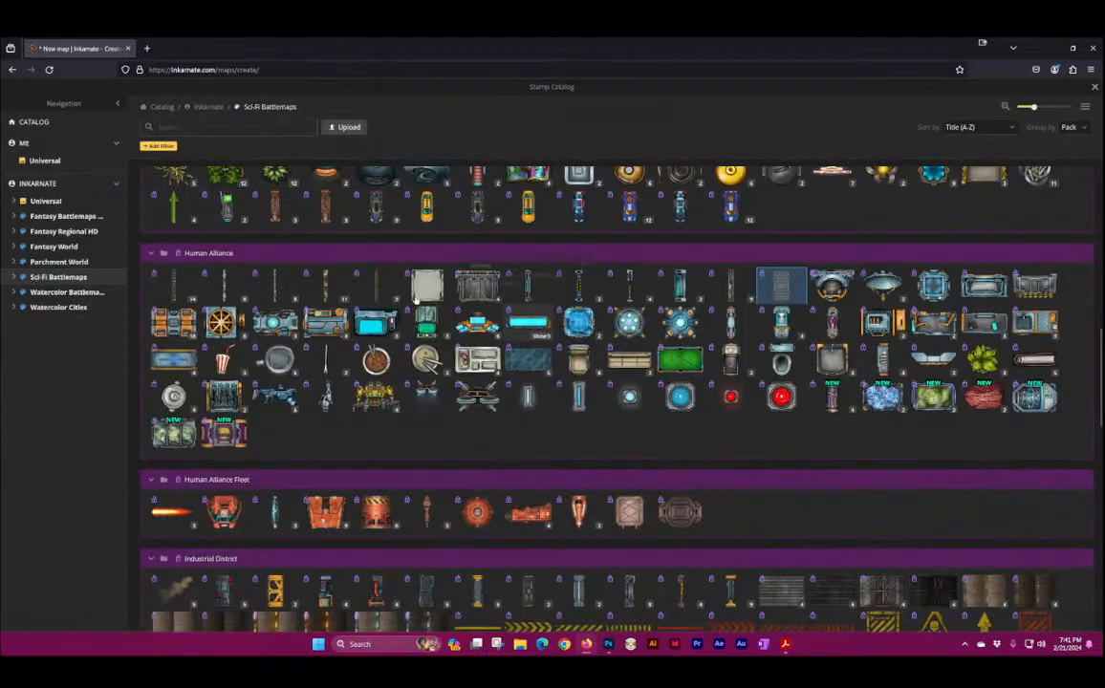
pyautogui.click(846, 288)
pyautogui.click(401, 399)
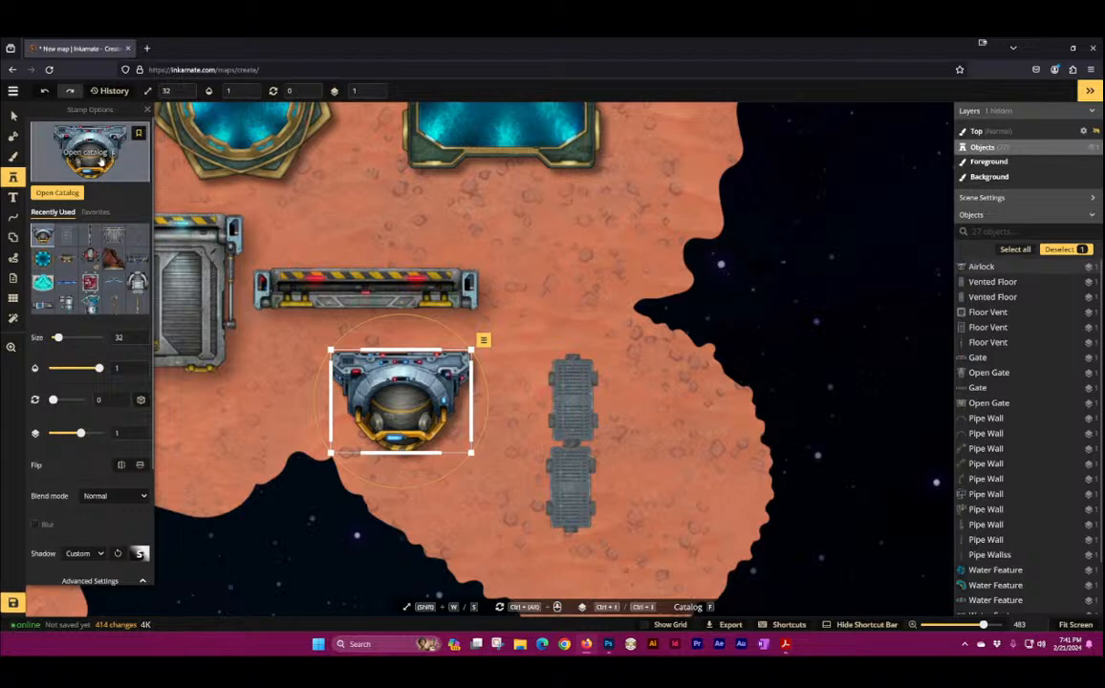
# Step: Place a Lab Cell above the vented floor pieces and an Elevator beside them, overlapping the terrain edge
pyautogui.click(99, 160)
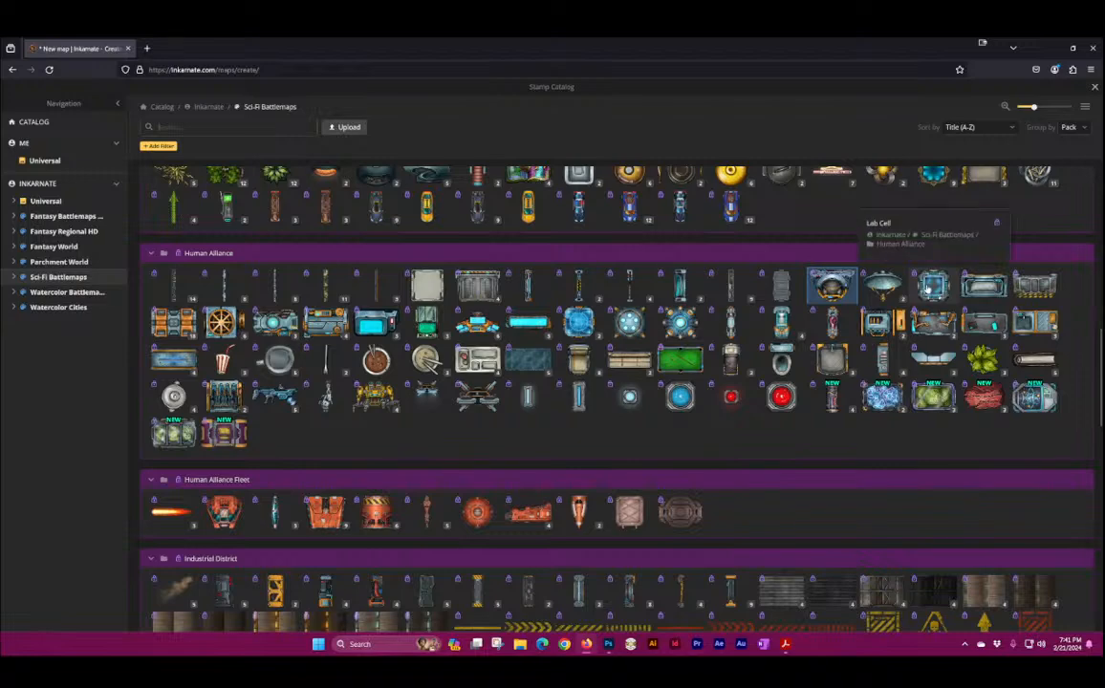
pyautogui.click(833, 283)
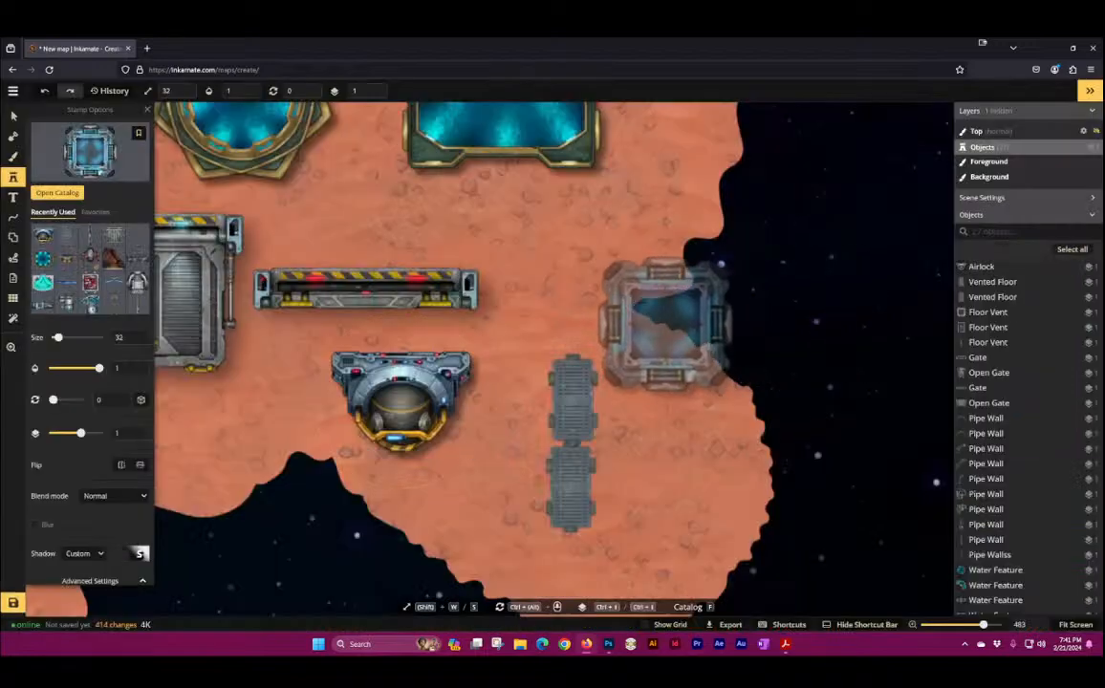
pyautogui.click(617, 266)
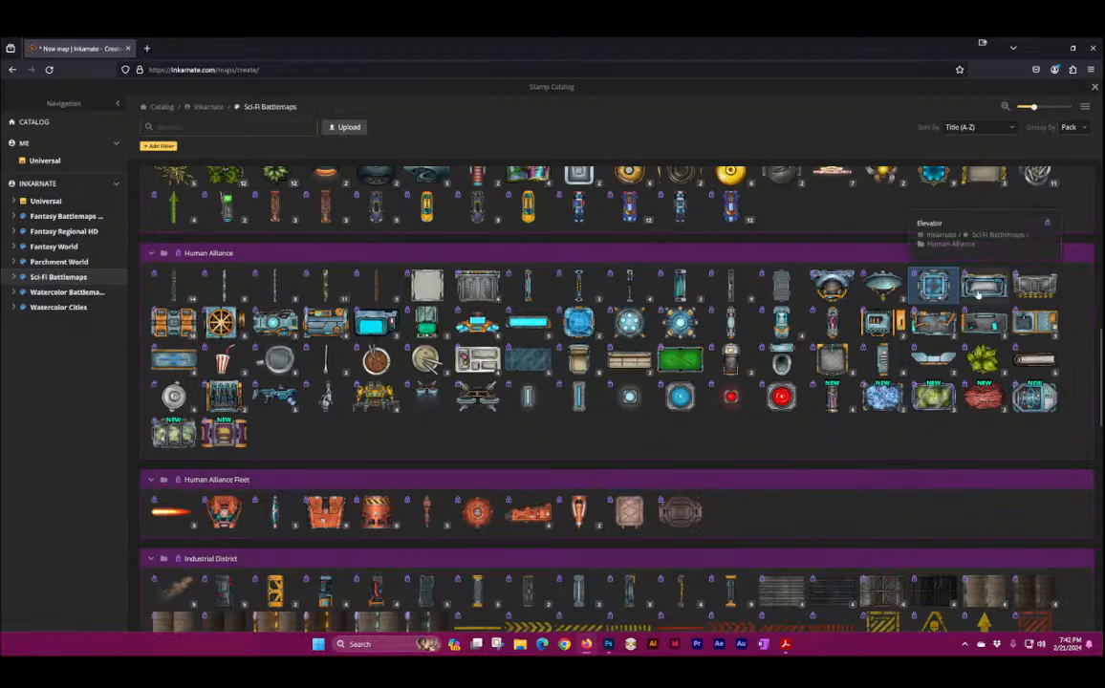
pyautogui.click(979, 289)
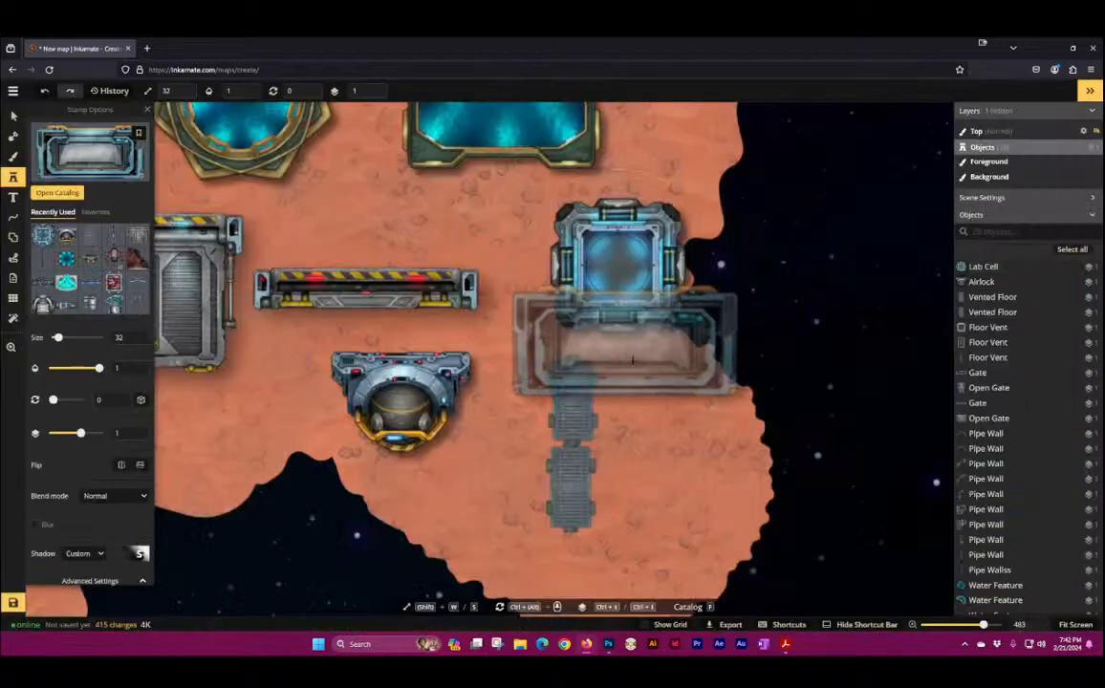
pyautogui.click(722, 417)
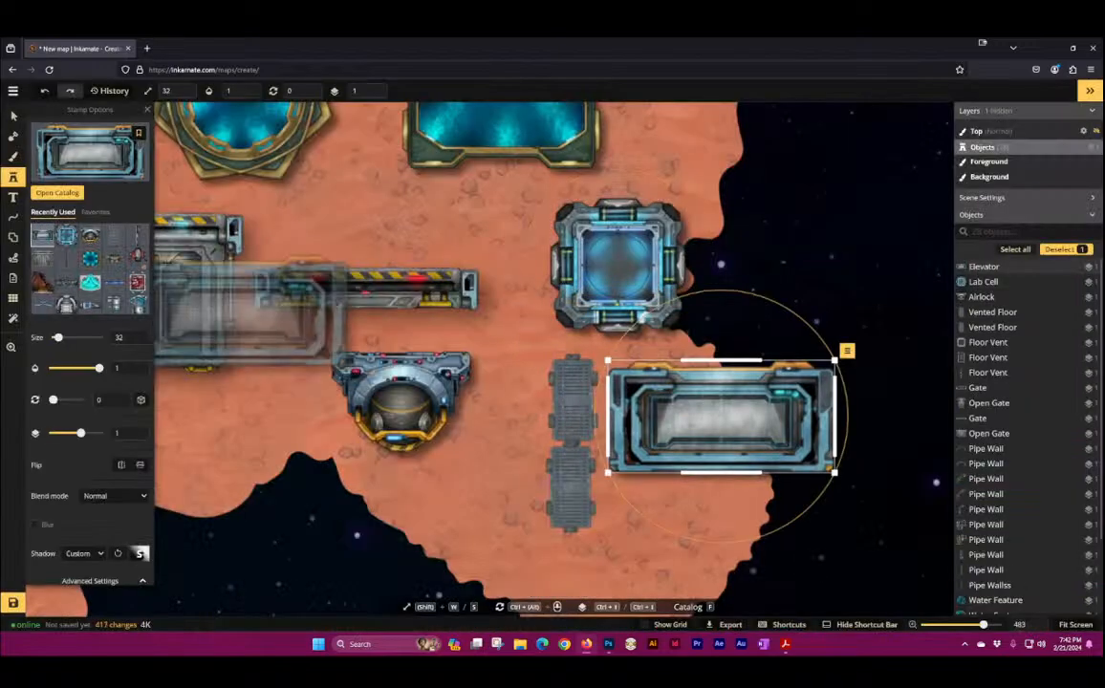
# Step: Place the Human Alliance Lift stamp on the terrain edge below the wide open gate
pyautogui.click(69, 153)
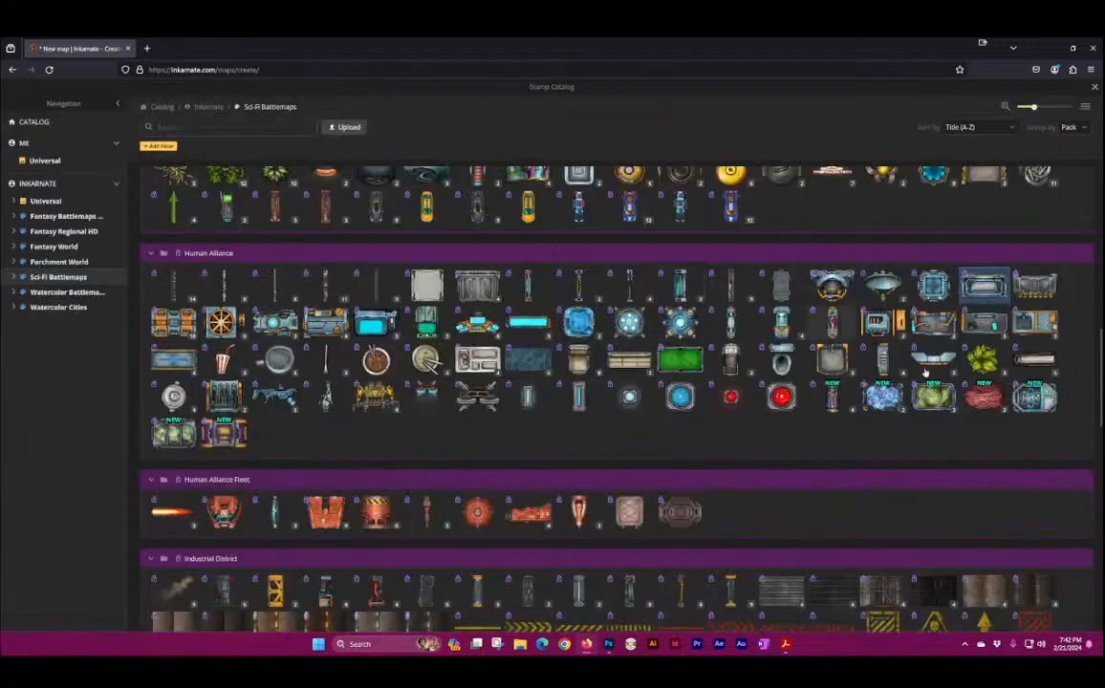
pyautogui.click(1027, 288)
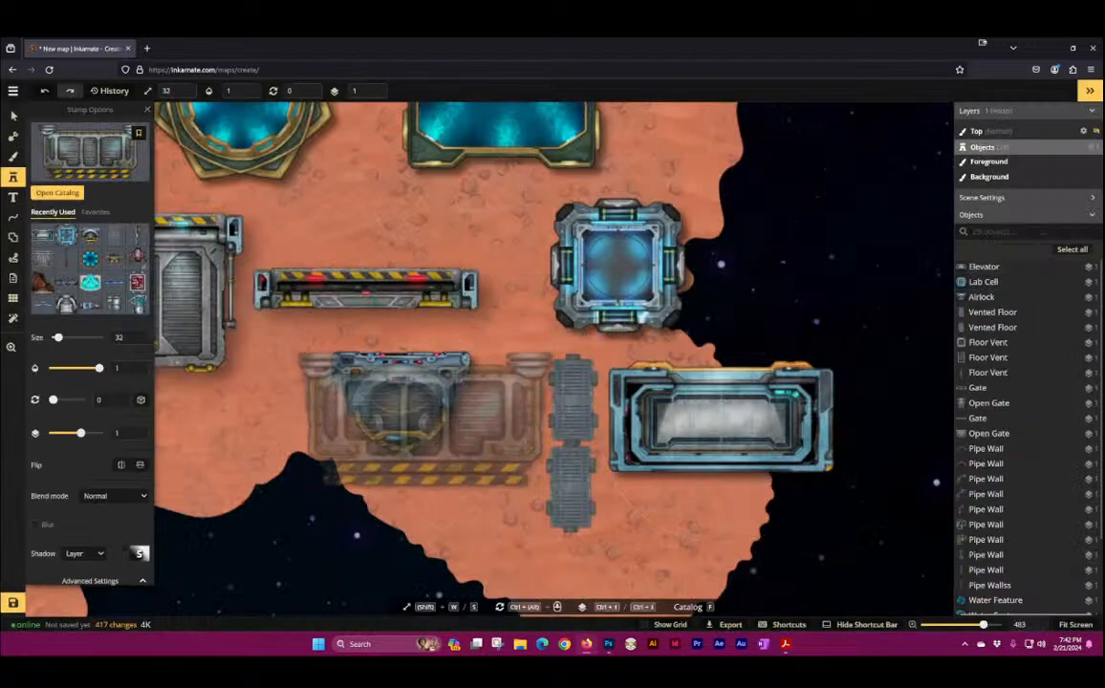
pyautogui.scroll(2, 612, 354)
pyautogui.click(449, 349)
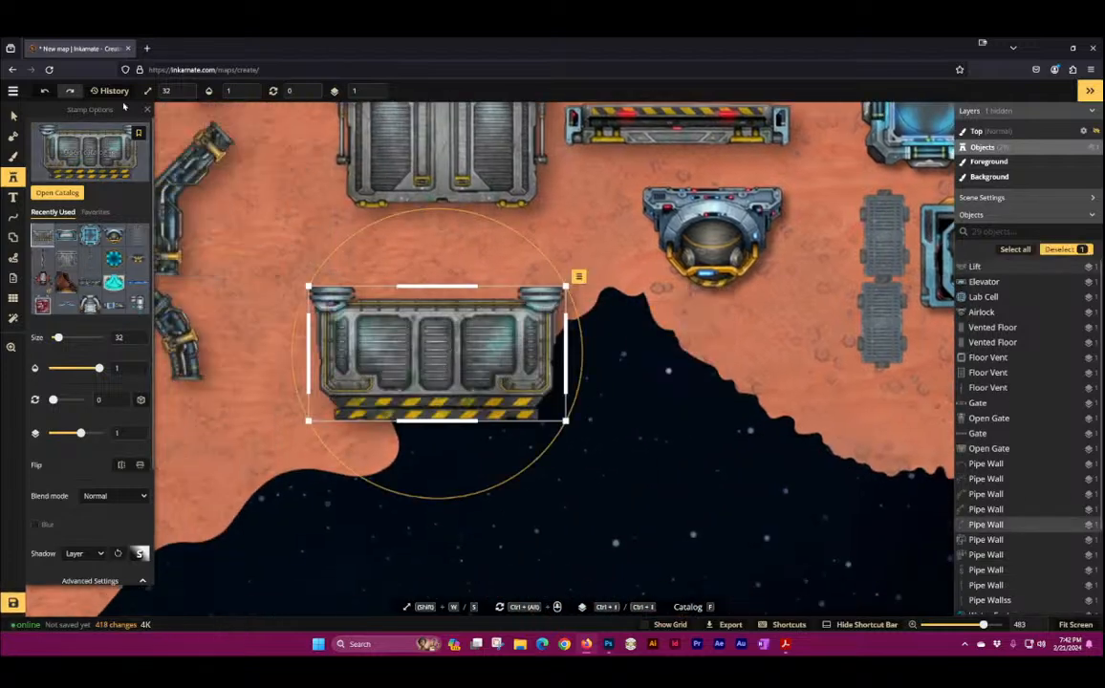
# Step: Place three different Huge Gadget stamps in a row on the terrain below the pipe arches
pyautogui.click(72, 153)
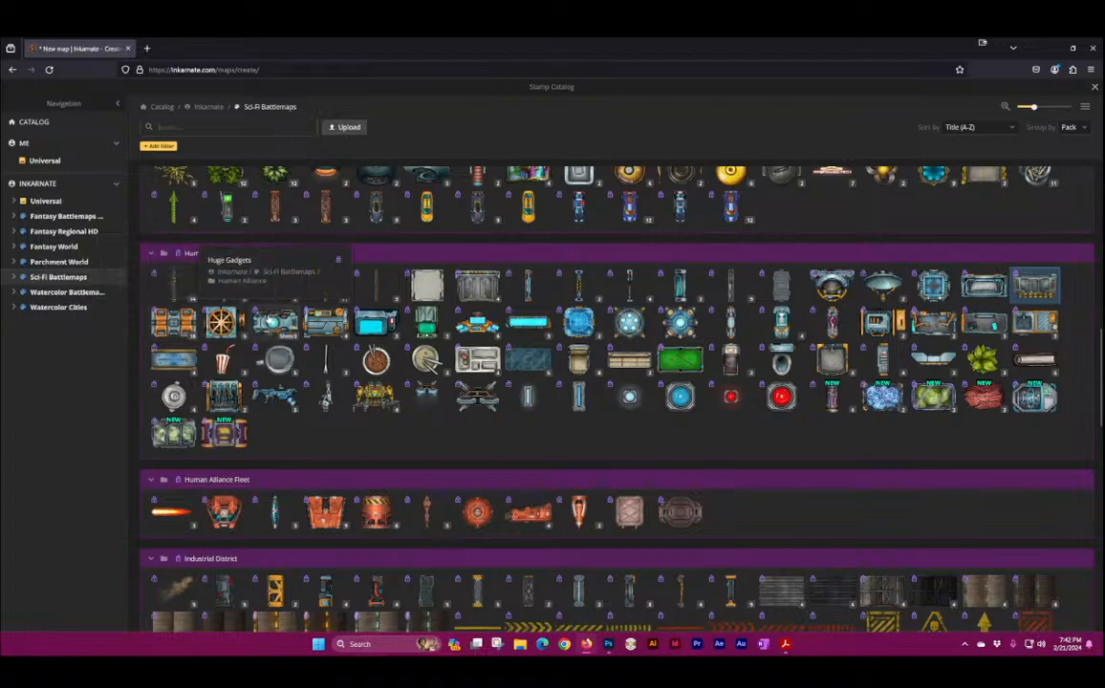
pyautogui.click(272, 321)
pyautogui.press('space')
pyautogui.moveTo(298, 321); pyautogui.dragTo(798, 446)
pyautogui.moveTo(482, 409); pyautogui.dragTo(439, 254)
pyautogui.click(278, 364)
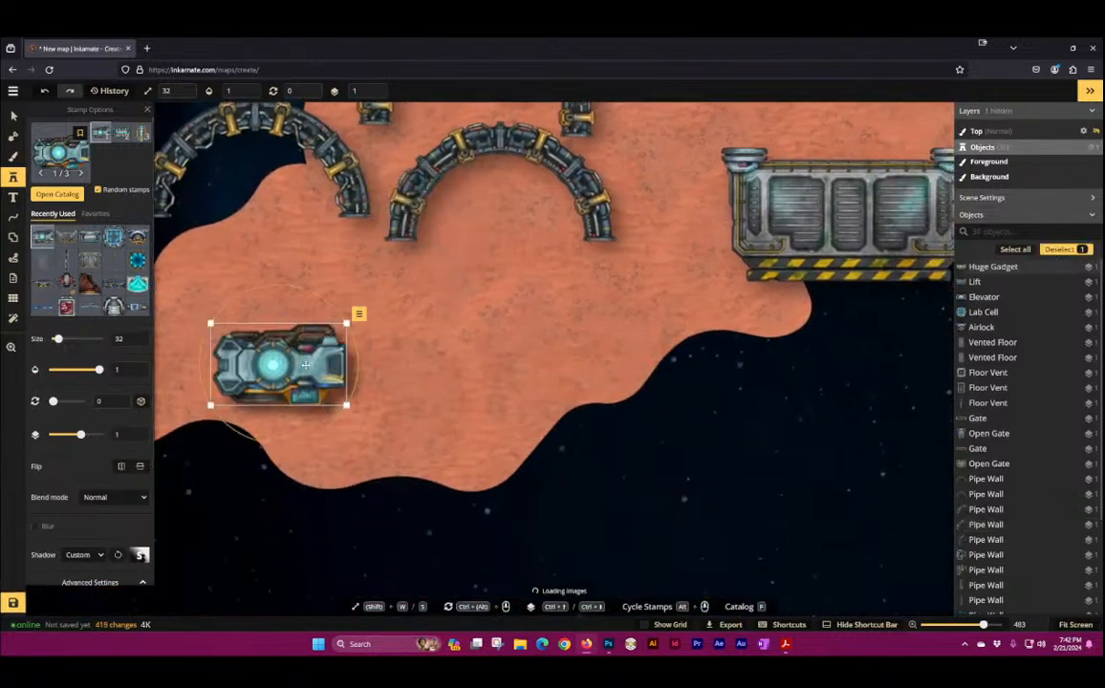
pyautogui.click(473, 354)
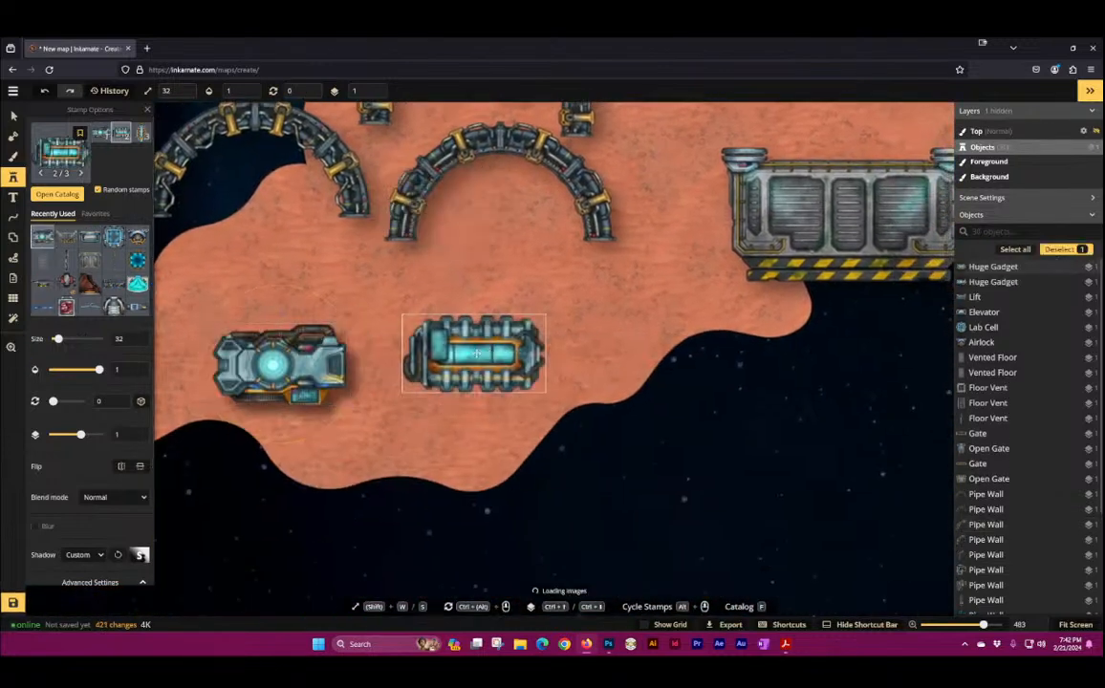
pyautogui.click(663, 334)
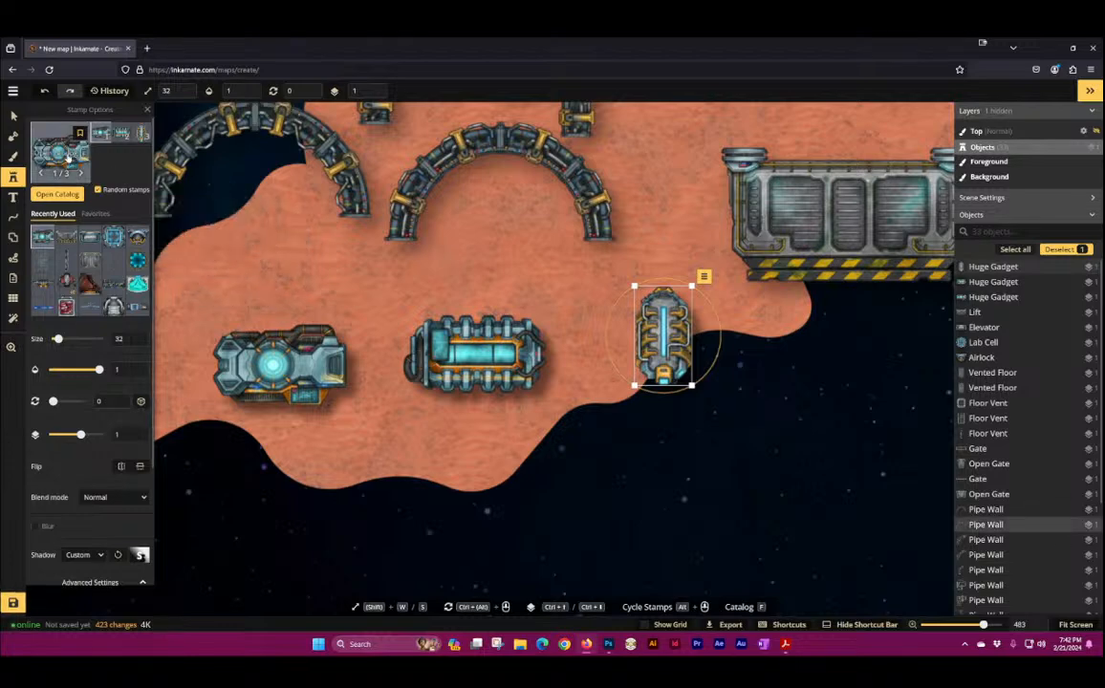
# Step: Place three different Human Alliance Console stamps around the Huge Gadgets: one below the middle gadget and two beneath the pipe arches
pyautogui.click(63, 151)
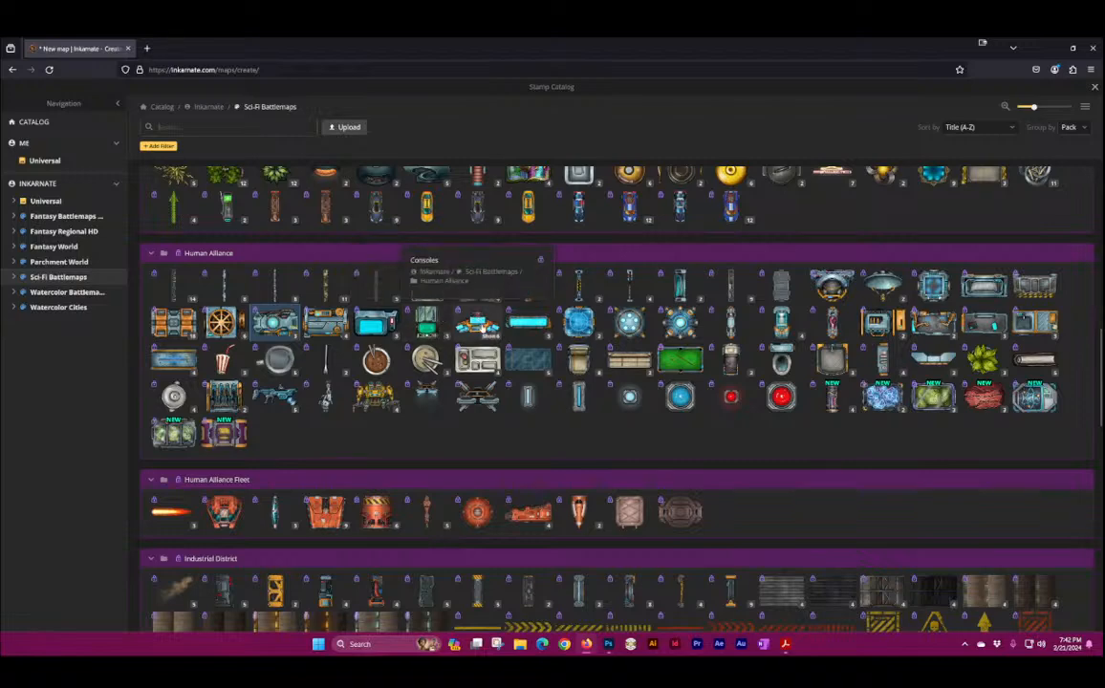
pyautogui.click(435, 302)
pyautogui.click(666, 333)
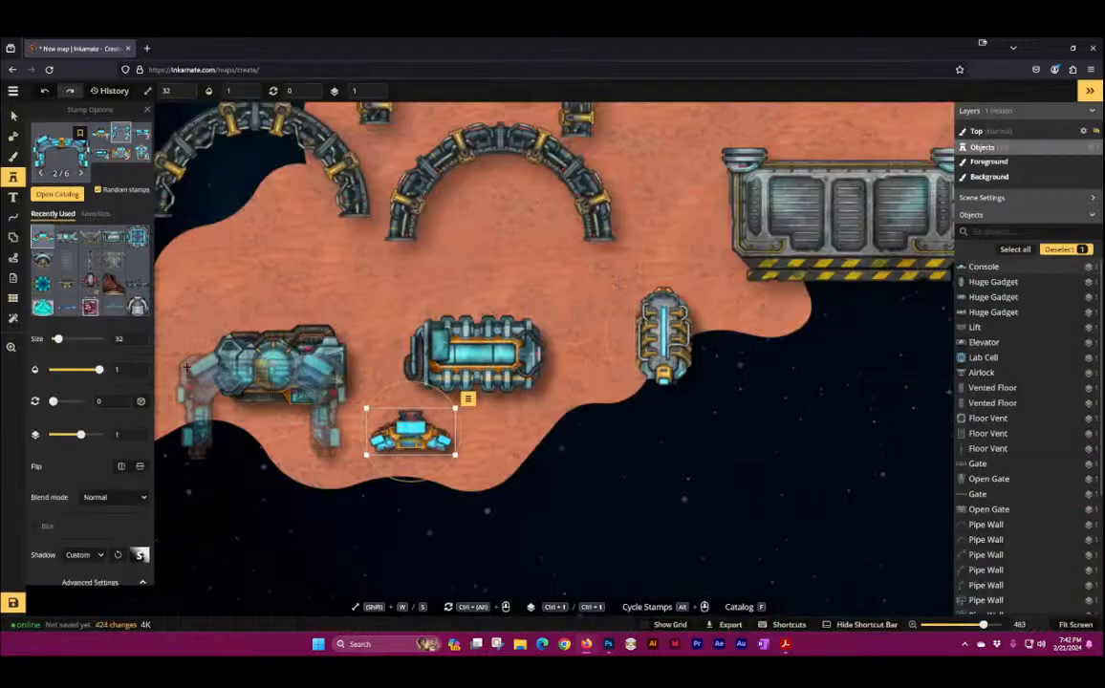
pyautogui.click(448, 259)
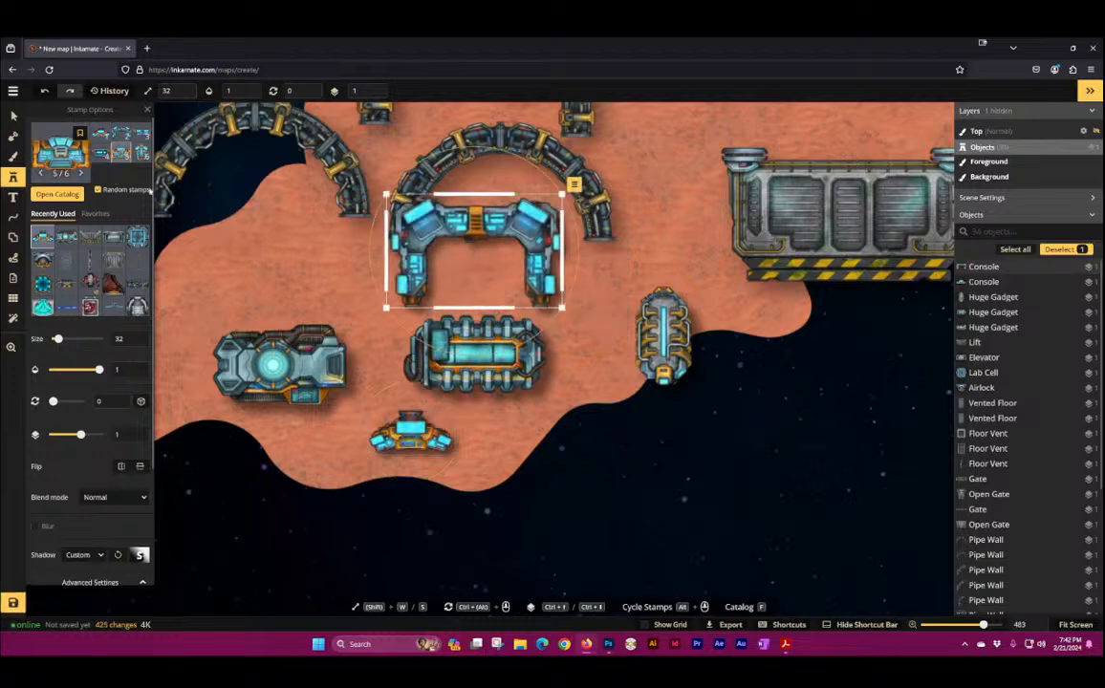
pyautogui.click(196, 253)
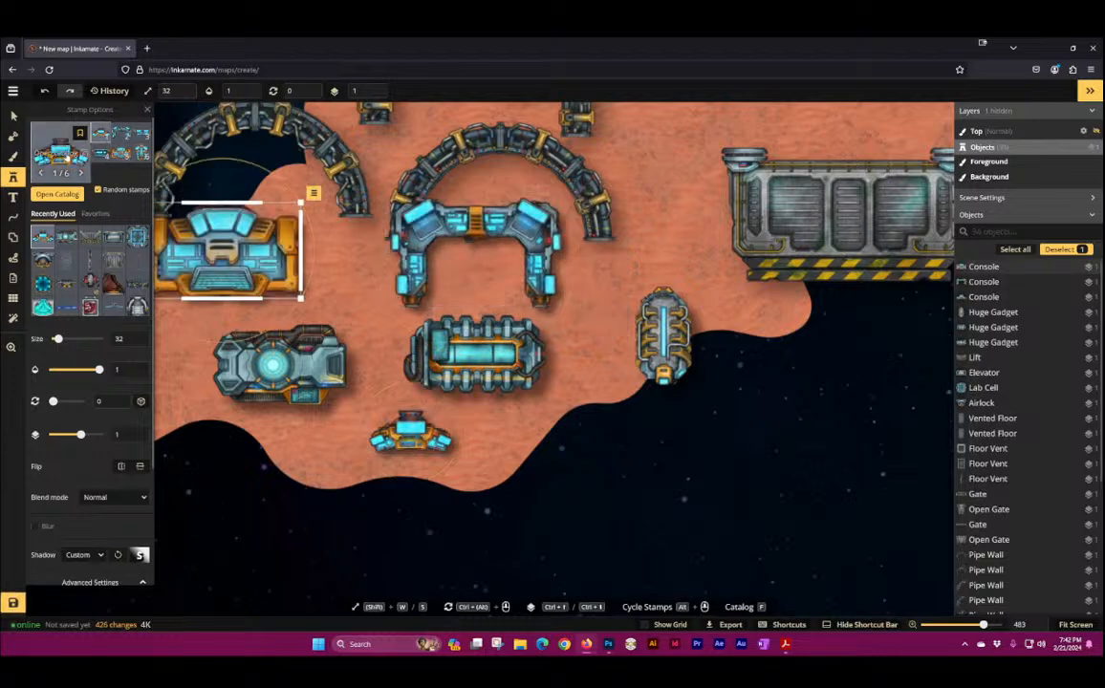
# Step: Place both Command Table variants side by side on the terrain between the two wide gates
pyautogui.press('f')
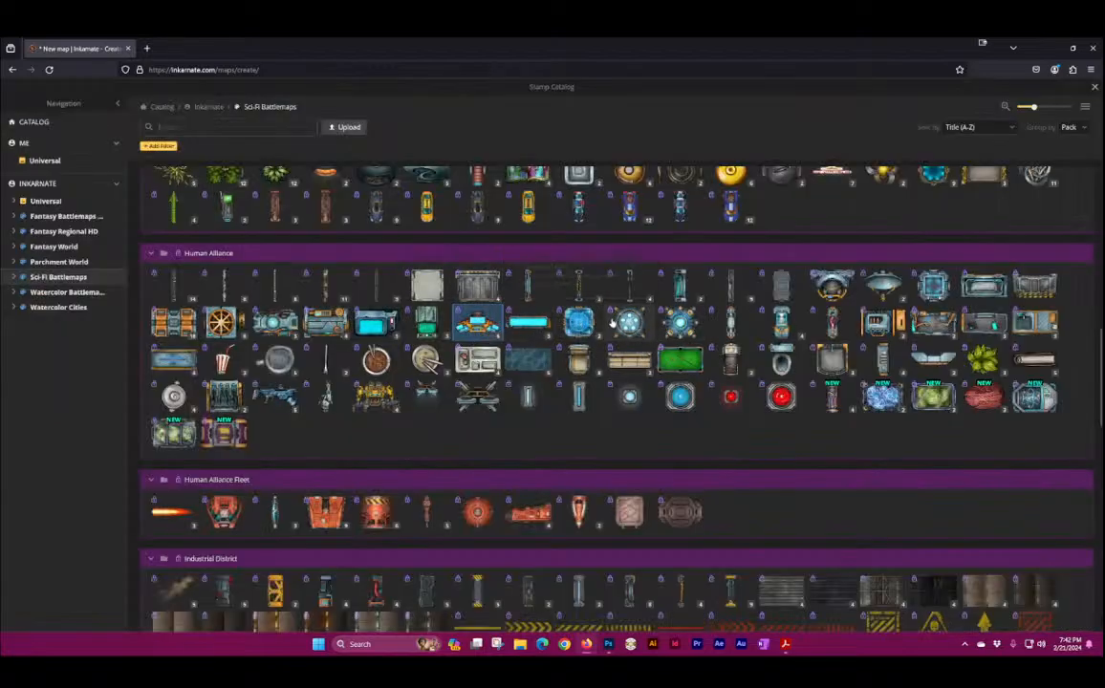
pyautogui.click(581, 323)
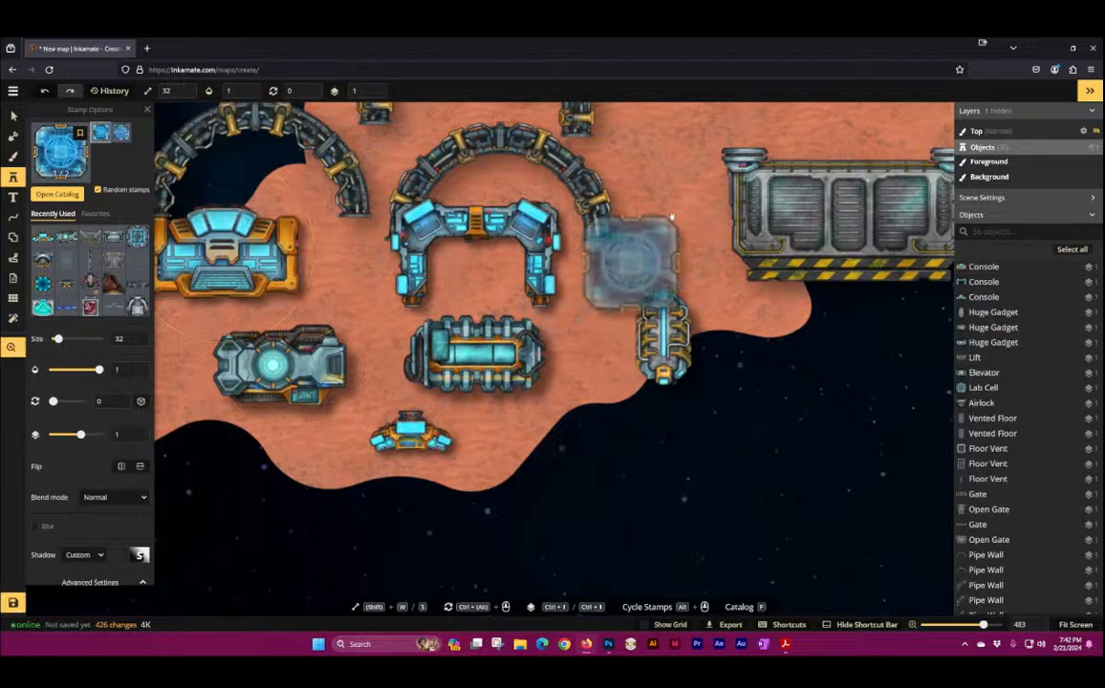
pyautogui.moveTo(650, 243); pyautogui.dragTo(278, 472)
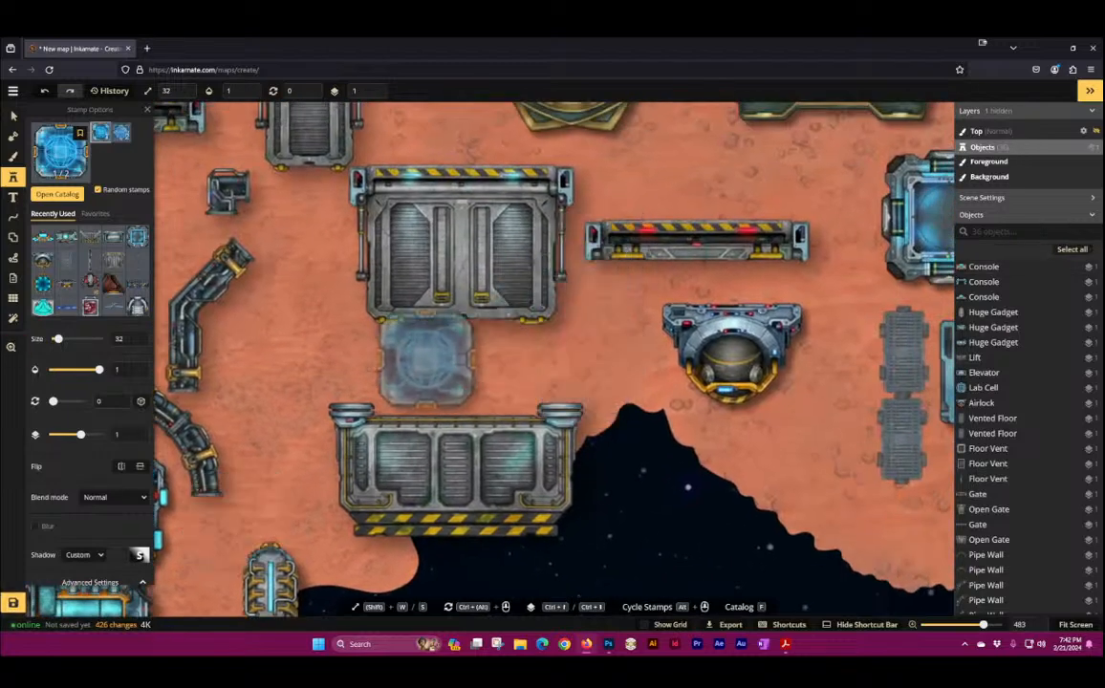
pyautogui.click(375, 370)
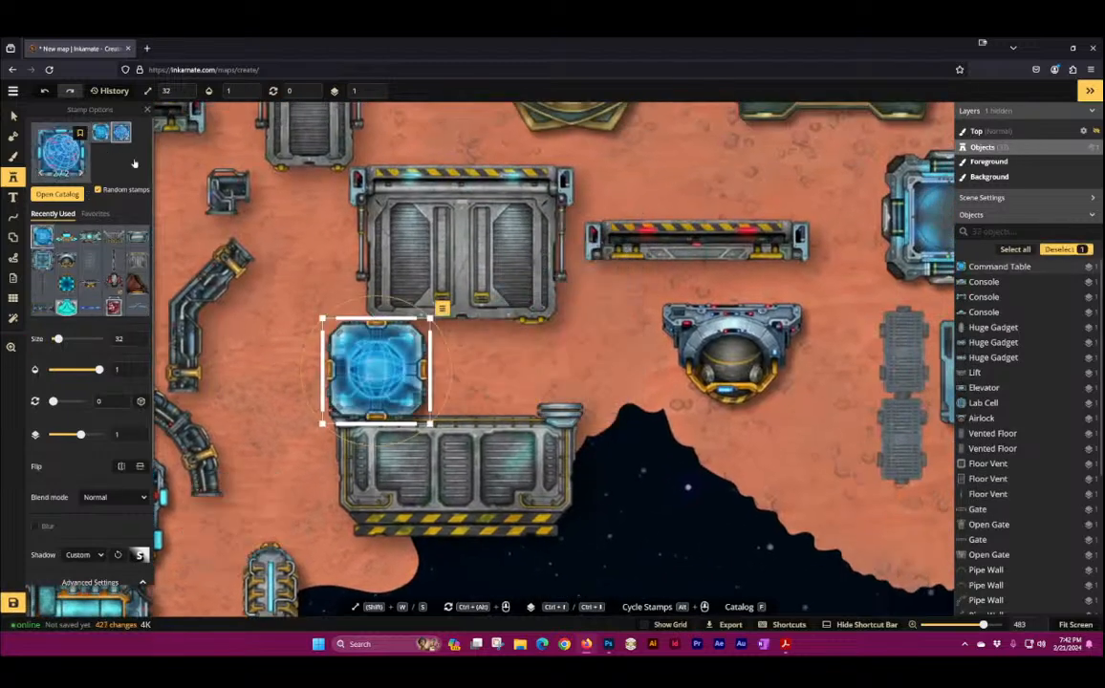
pyautogui.click(519, 366)
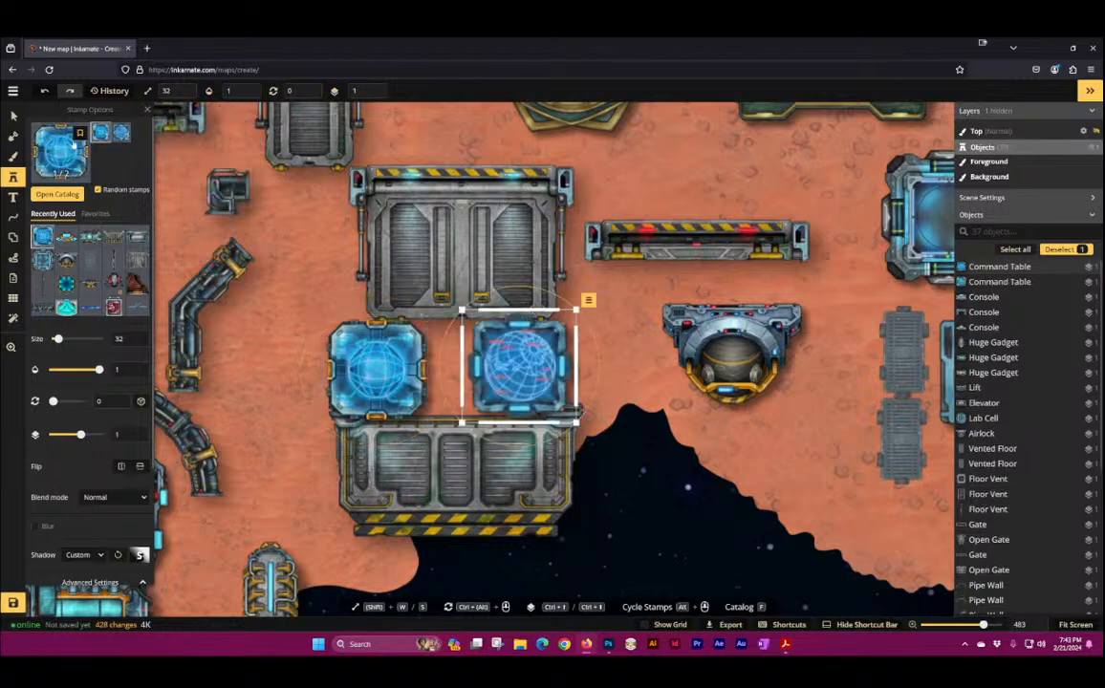
# Step: Place four different Cryo Chamber stamps in a row in the open space east of the terrain
pyautogui.click(43, 149)
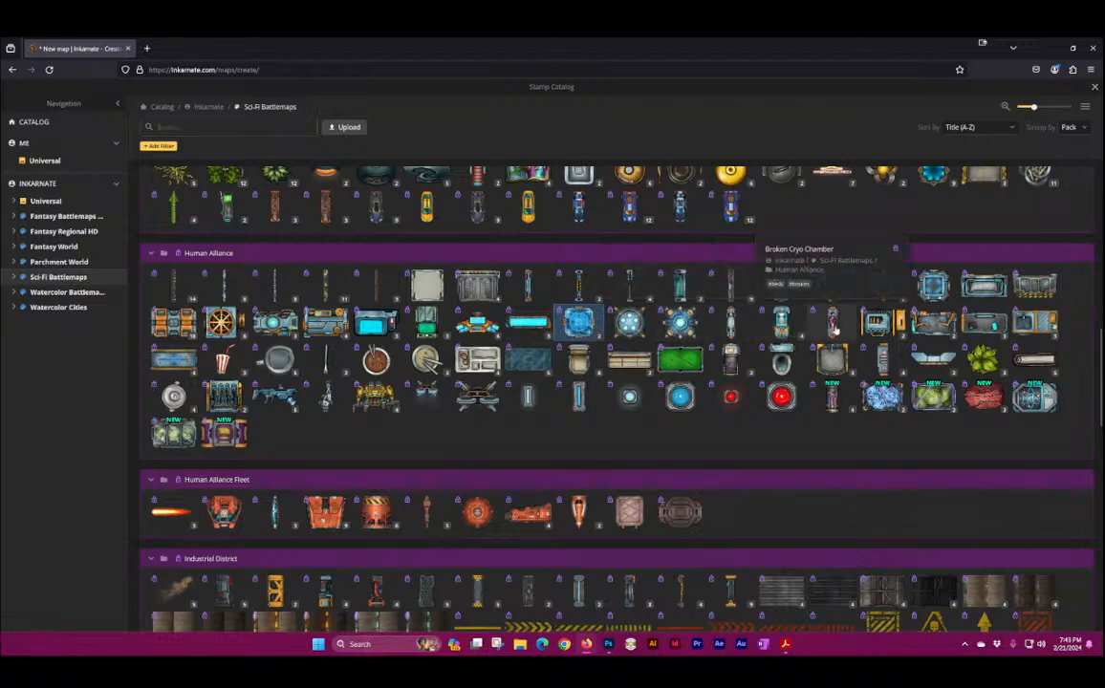
pyautogui.click(789, 327)
pyautogui.moveTo(606, 188); pyautogui.dragTo(315, 506)
pyautogui.moveTo(623, 309); pyautogui.dragTo(203, 311)
pyautogui.click(455, 358)
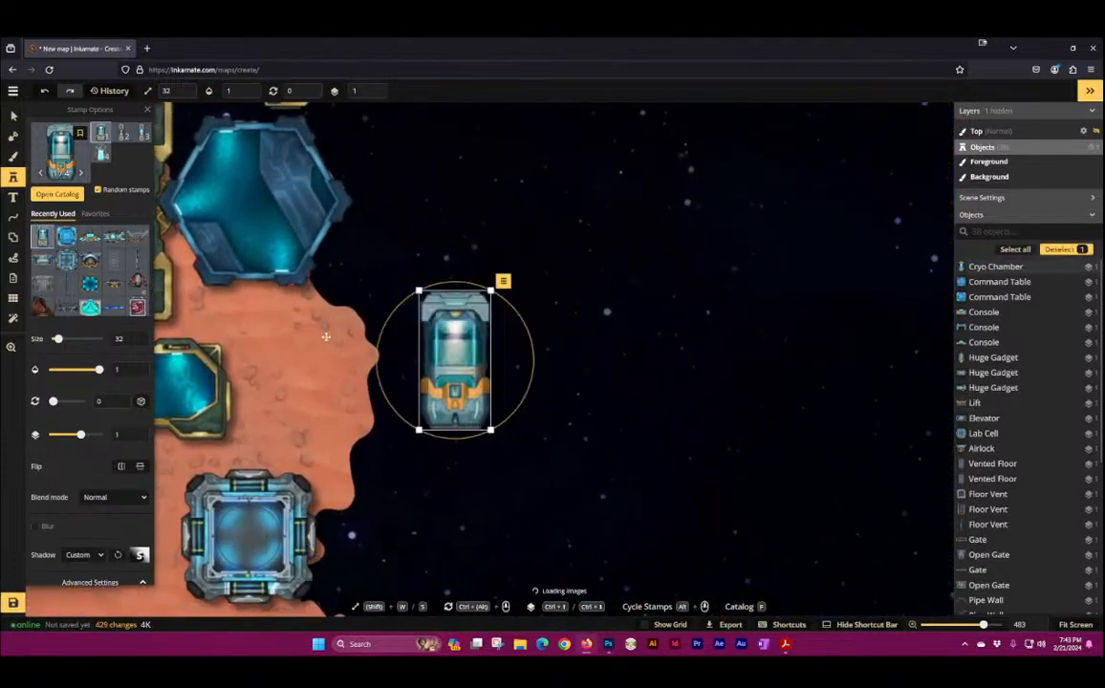
pyautogui.click(122, 134)
pyautogui.click(595, 343)
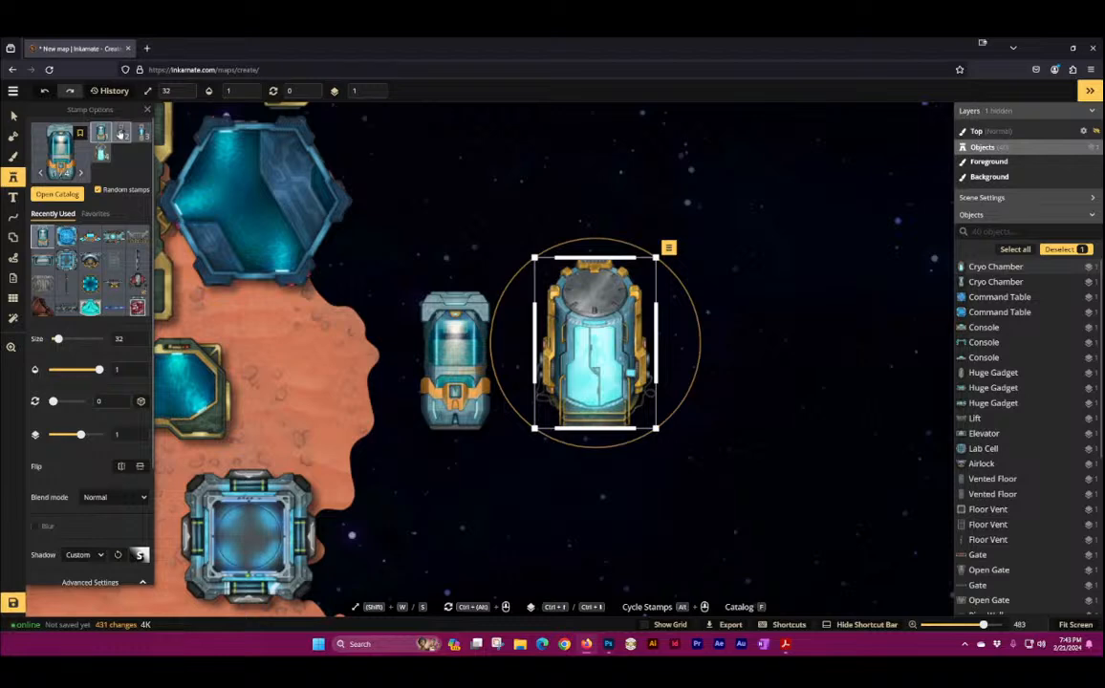
pyautogui.click(768, 320)
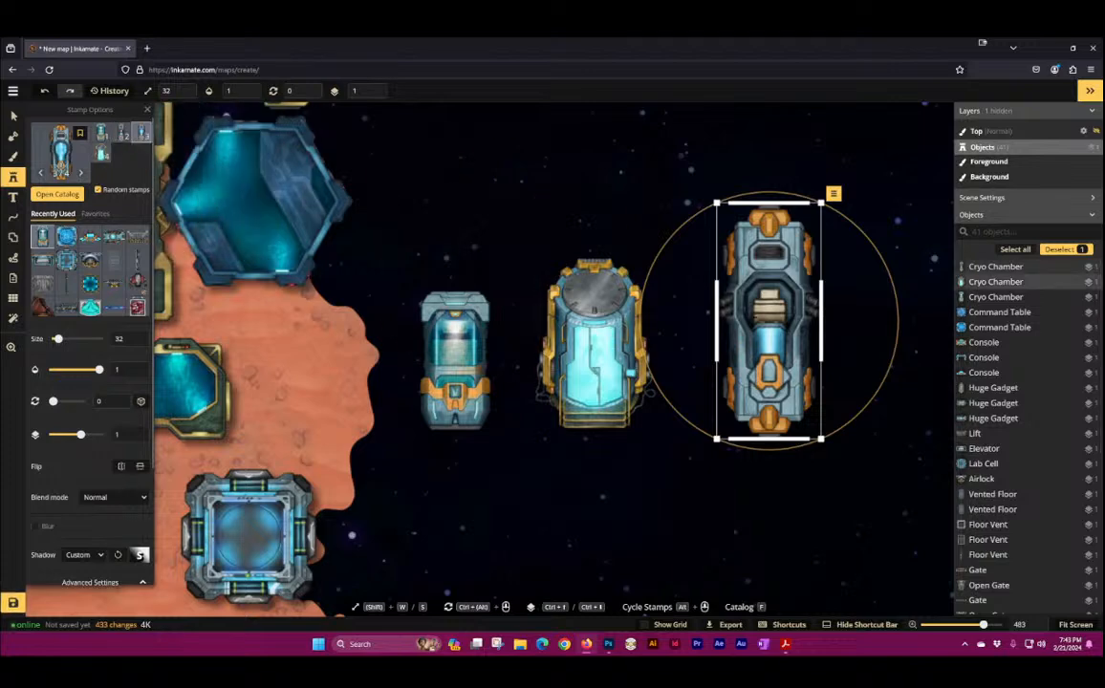
pyautogui.click(892, 334)
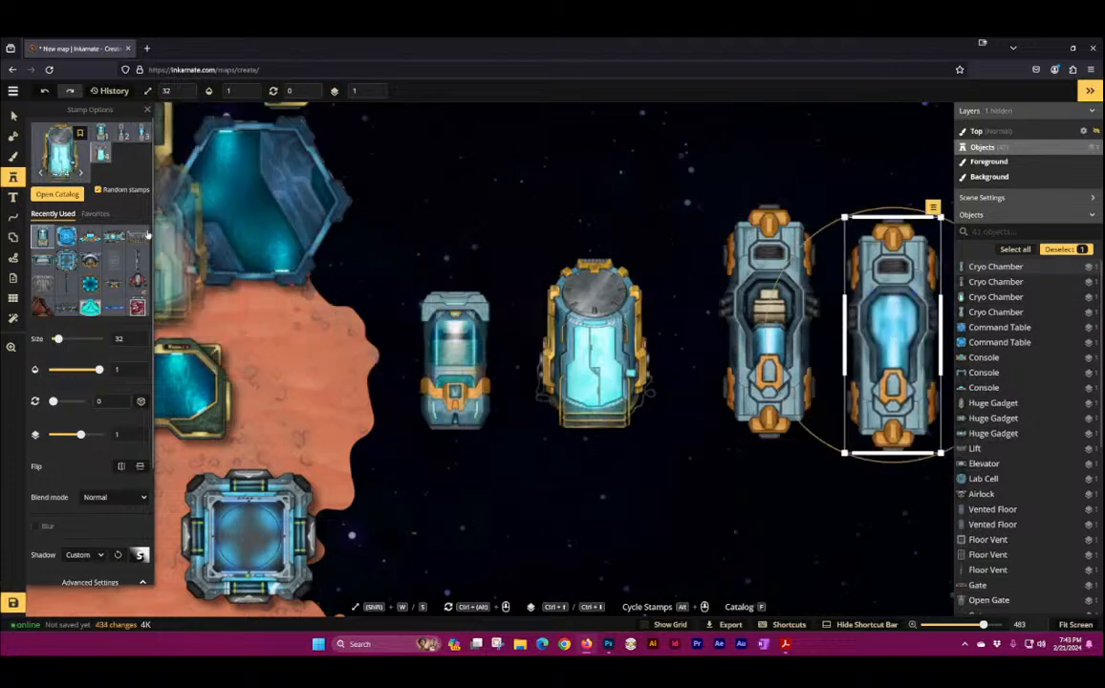
# Step: Place a Broken Cryo Chamber stamp in space above the first, smallest Cryo Chamber
pyautogui.scroll(1, 831, 366)
pyautogui.scroll(1, 812, 359)
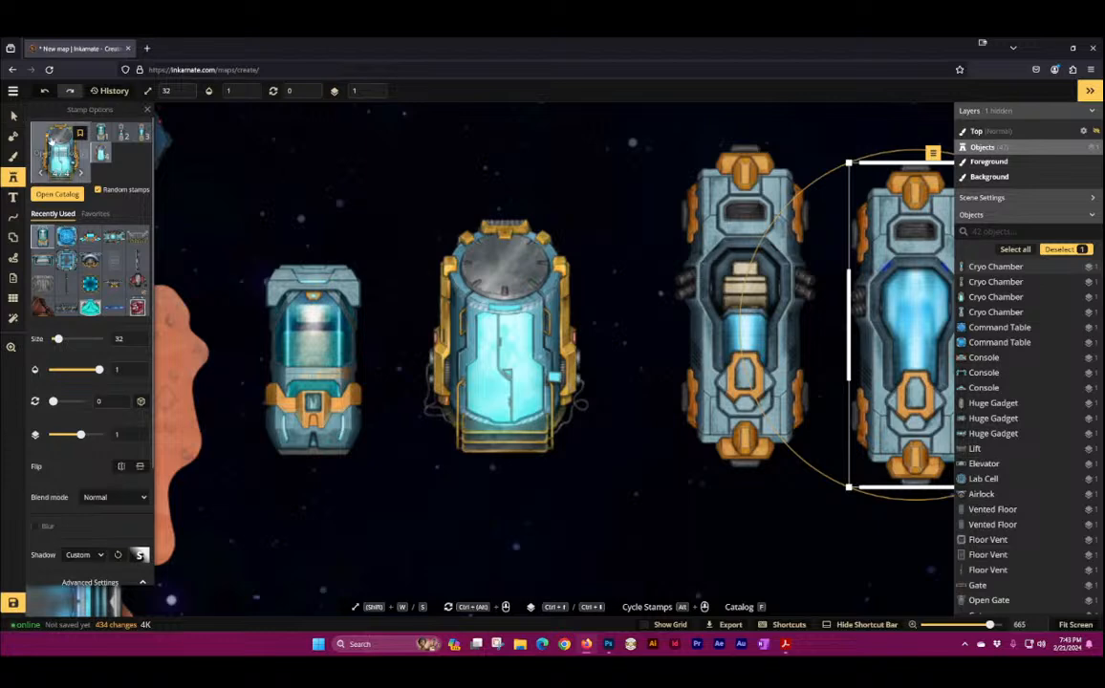
pyautogui.click(60, 135)
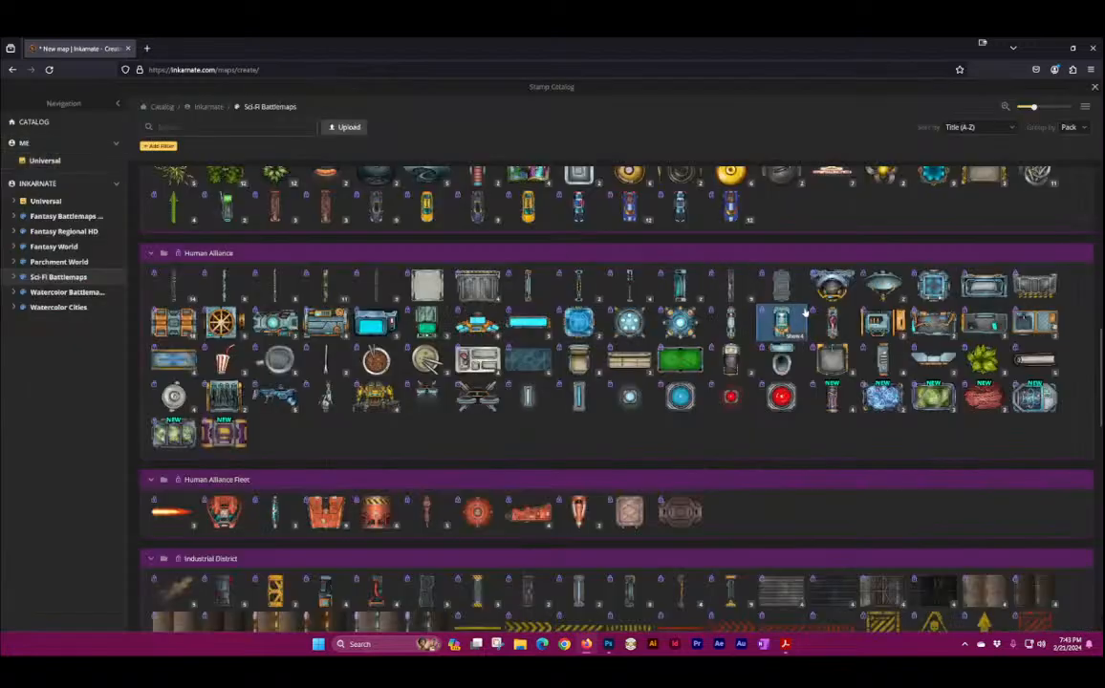
pyautogui.click(730, 284)
pyautogui.moveTo(453, 235); pyautogui.dragTo(552, 452)
pyautogui.click(385, 299)
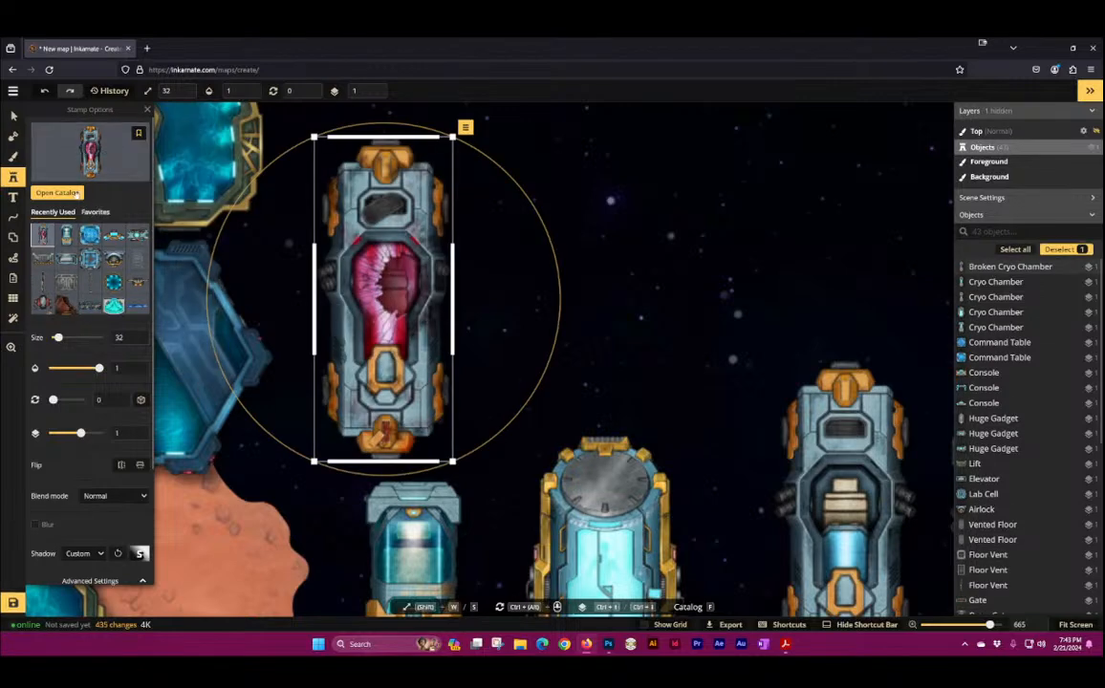
# Step: Place a Fuel Container and a Crystal Container in the space east of the Broken Cryo Chamber
pyautogui.click(63, 134)
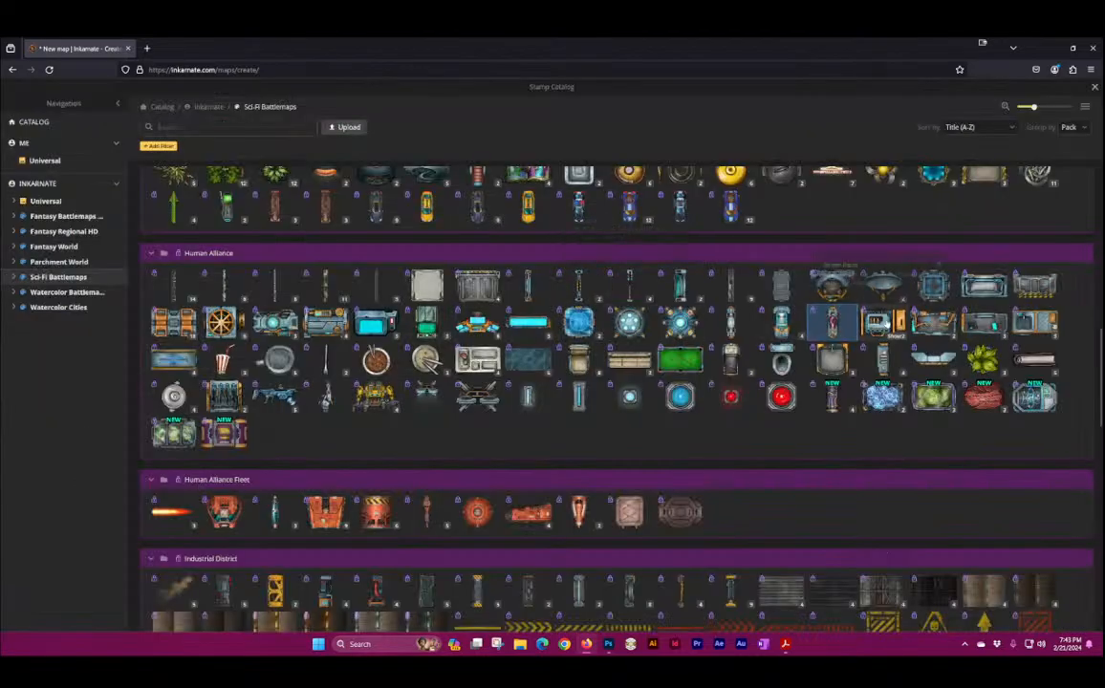
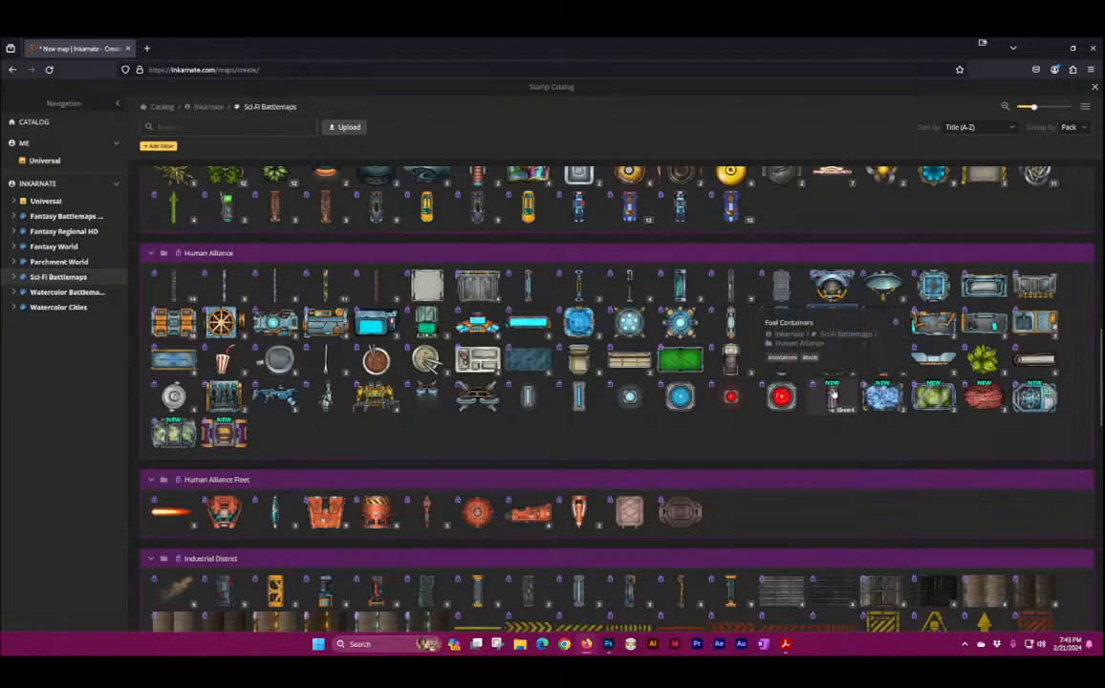
pyautogui.click(831, 394)
pyautogui.click(602, 270)
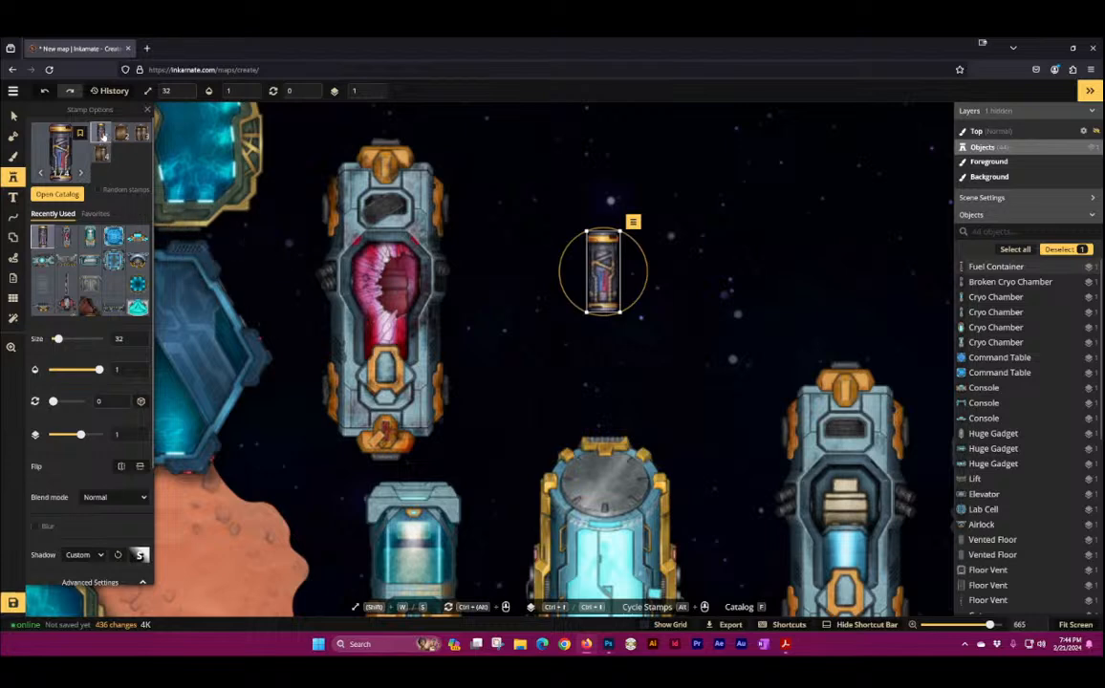
pyautogui.click(59, 151)
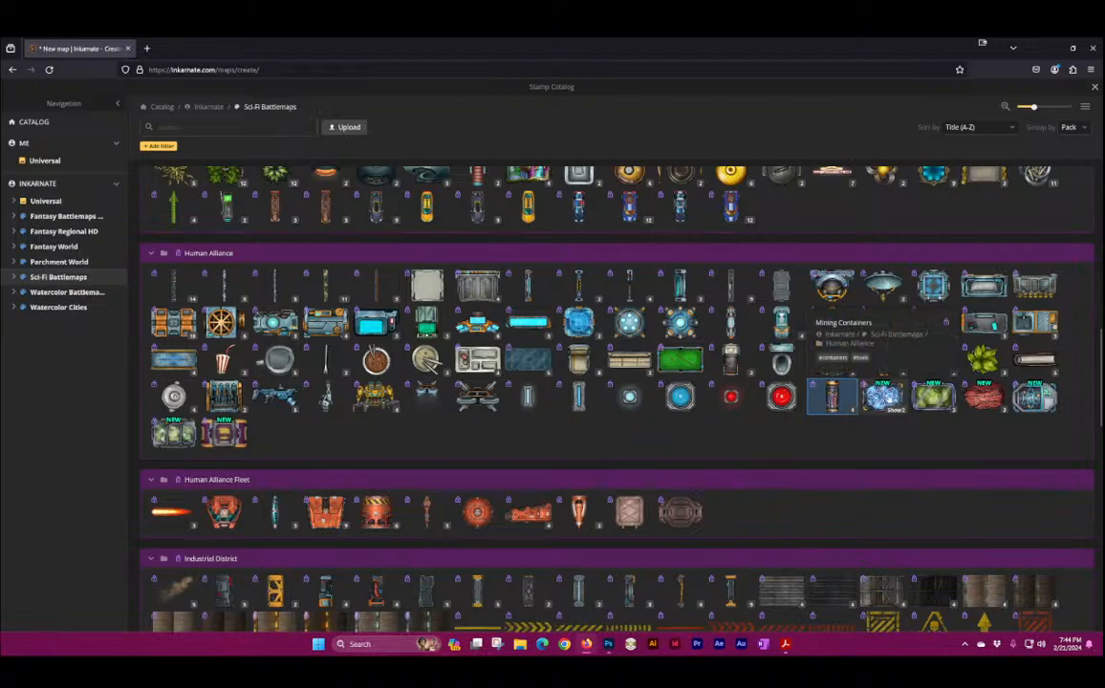
pyautogui.click(889, 399)
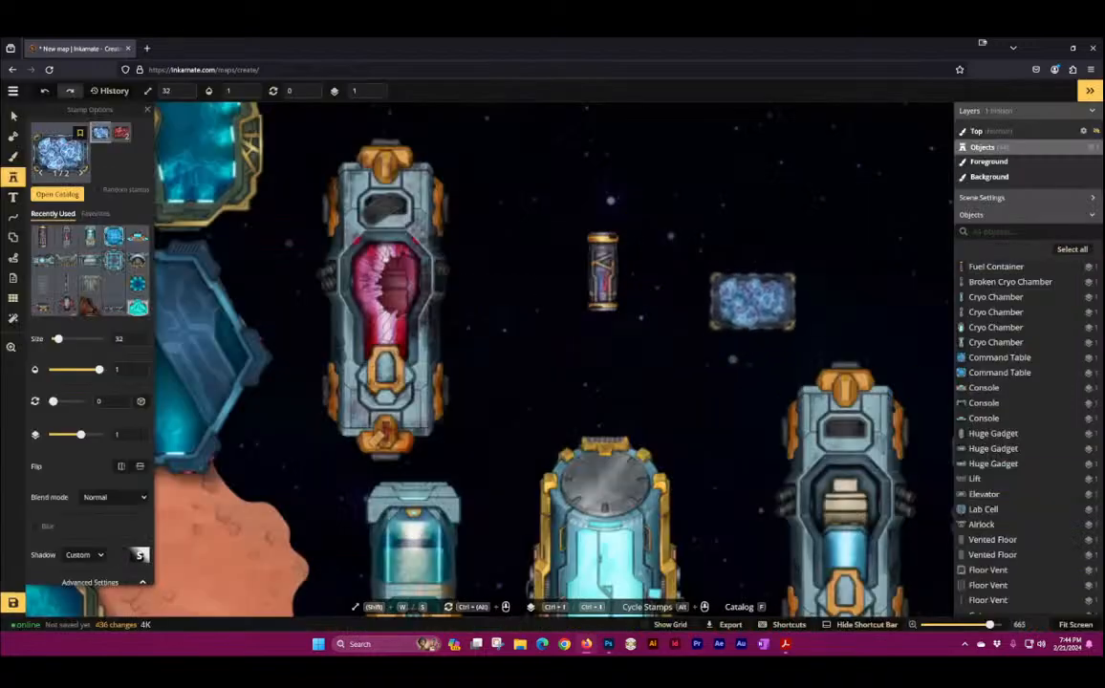
pyautogui.click(740, 249)
# Step: Place a Science Container beside the upper end of the Broken Cryo Chamber and a Trade Container near its lower end
pyautogui.click(77, 150)
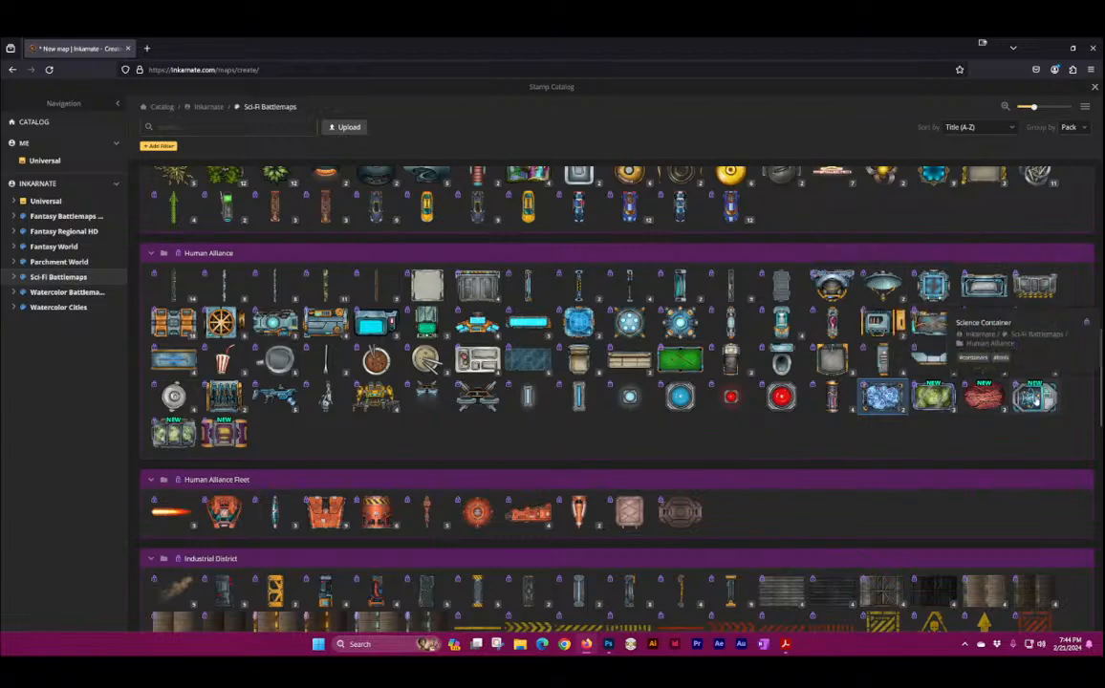
pyautogui.click(1036, 398)
pyautogui.click(494, 173)
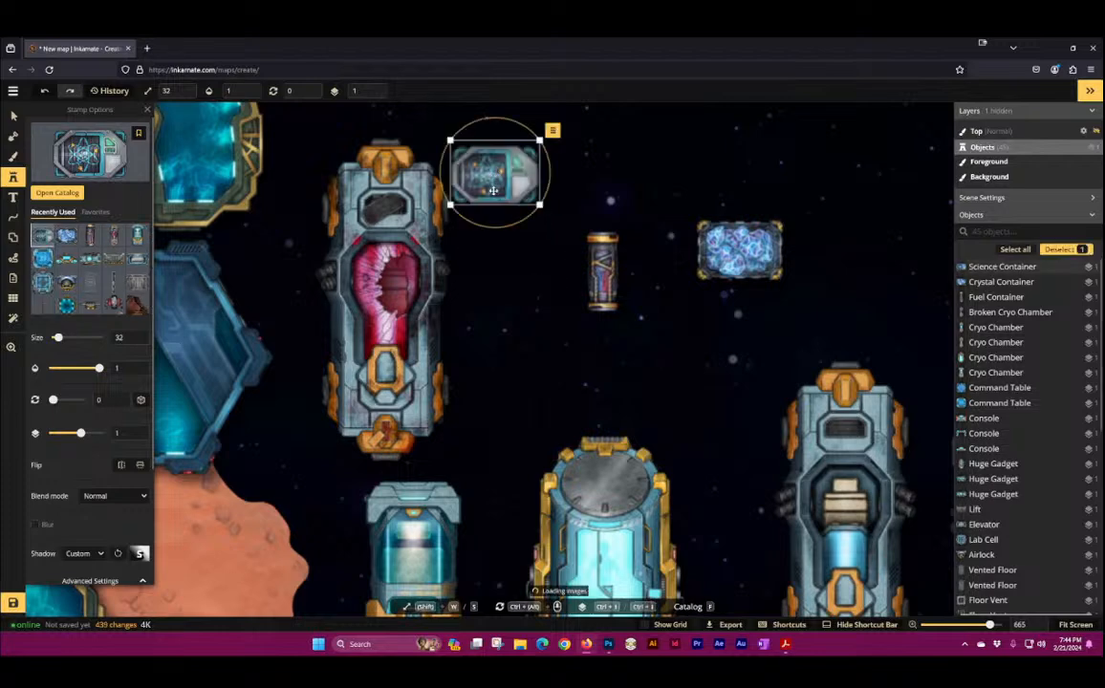
pyautogui.click(85, 161)
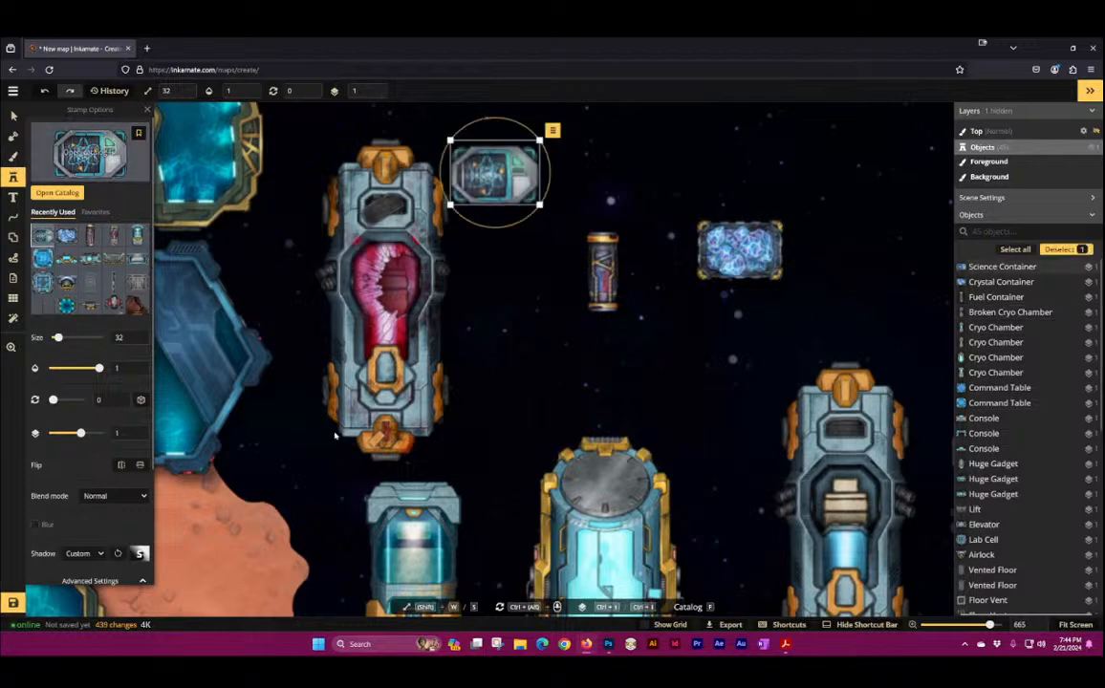
pyautogui.moveTo(165, 433)
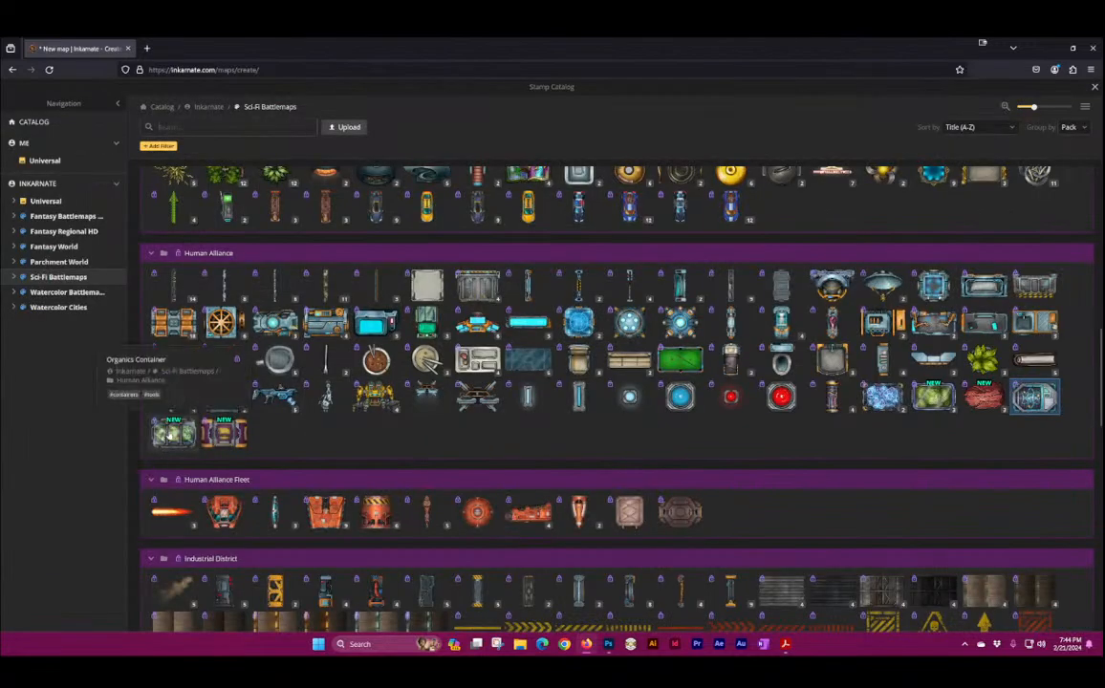
pyautogui.moveTo(225, 432)
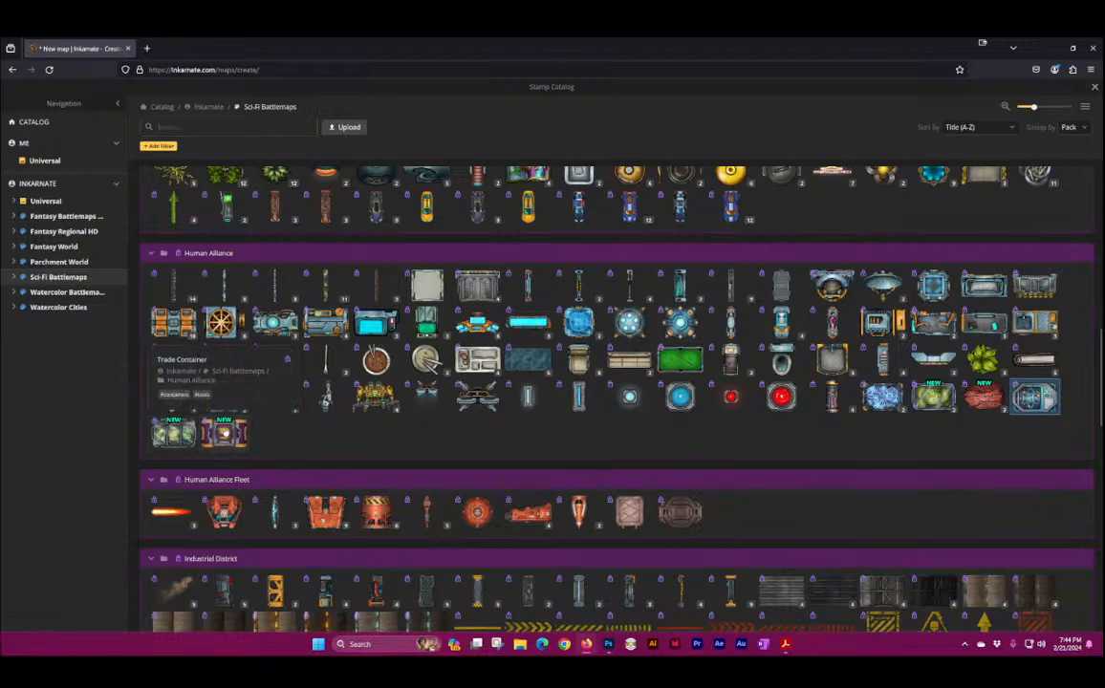
pyautogui.click(226, 432)
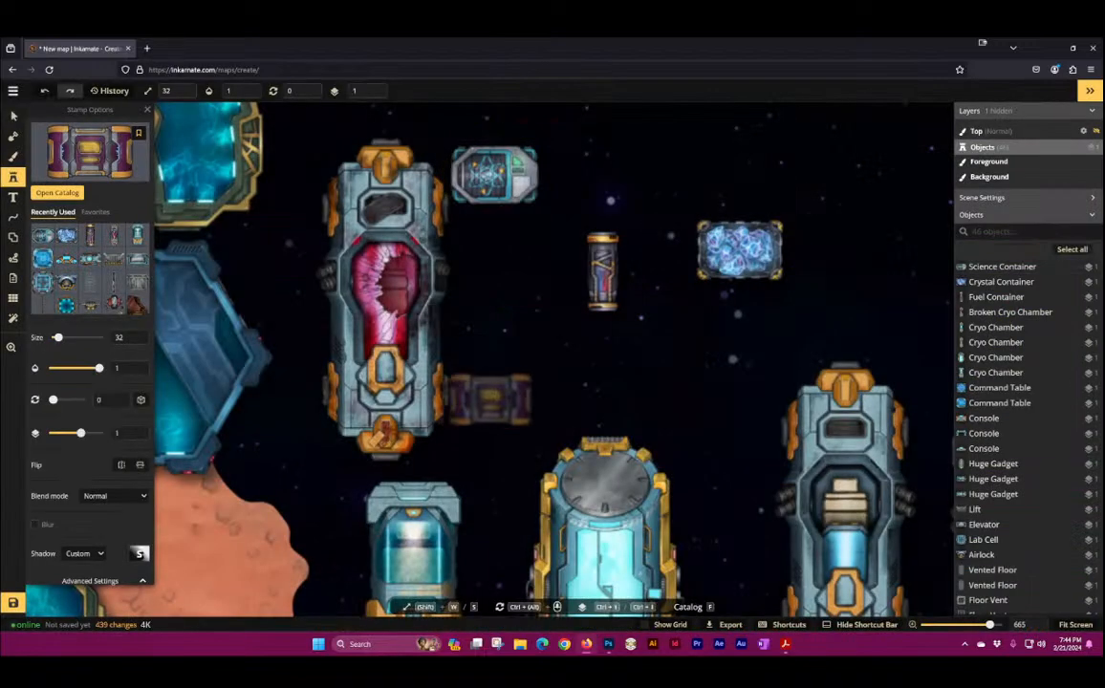
pyautogui.click(543, 395)
# Step: Place the Large Cargoship Cockpit stamp from the Human Alliance Fleet pack in empty space northeast of the containers
pyautogui.click(83, 139)
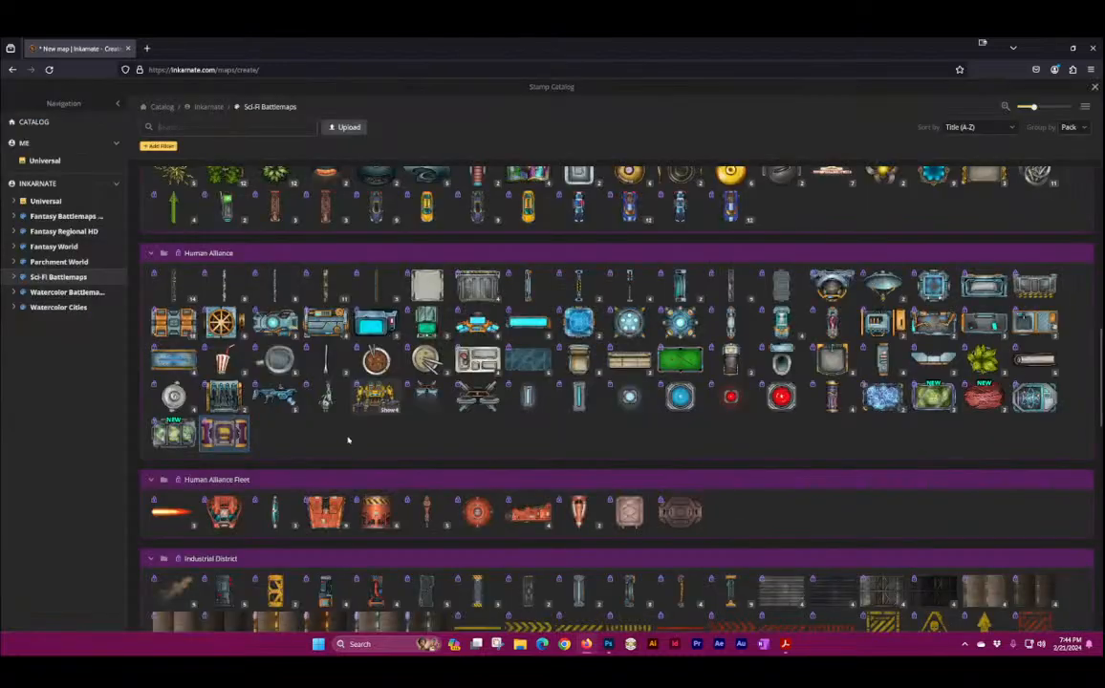
pyautogui.scroll(-2, 311, 424)
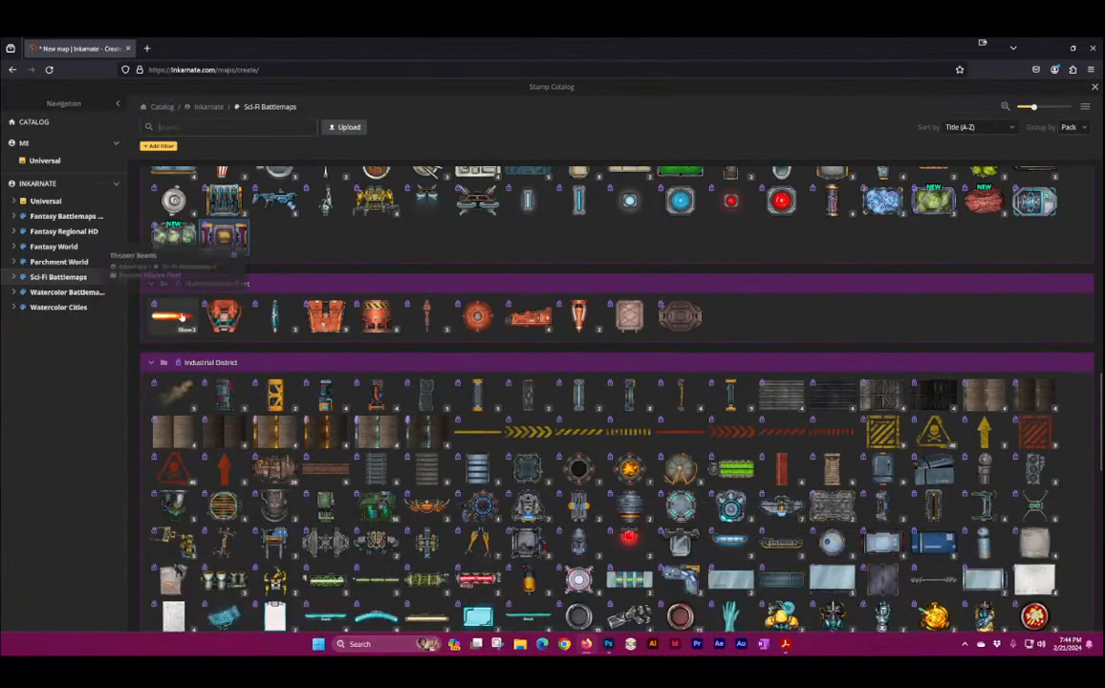
pyautogui.click(224, 317)
pyautogui.scroll(-2, 583, 309)
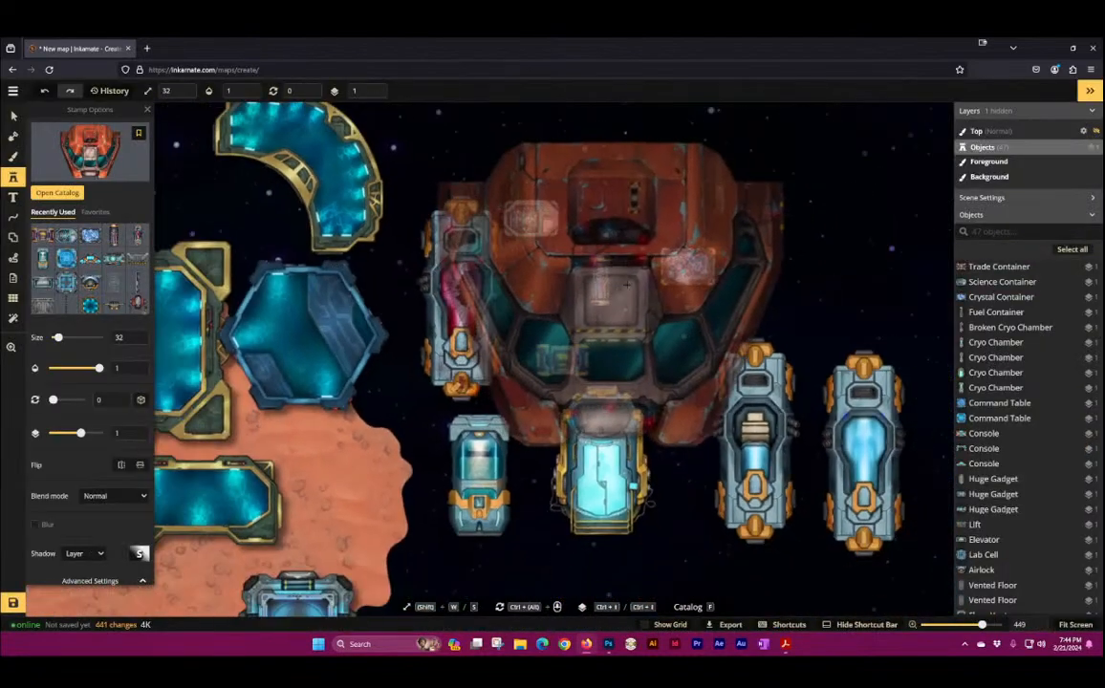
pyautogui.moveTo(610, 327); pyautogui.dragTo(307, 597)
pyautogui.click(584, 287)
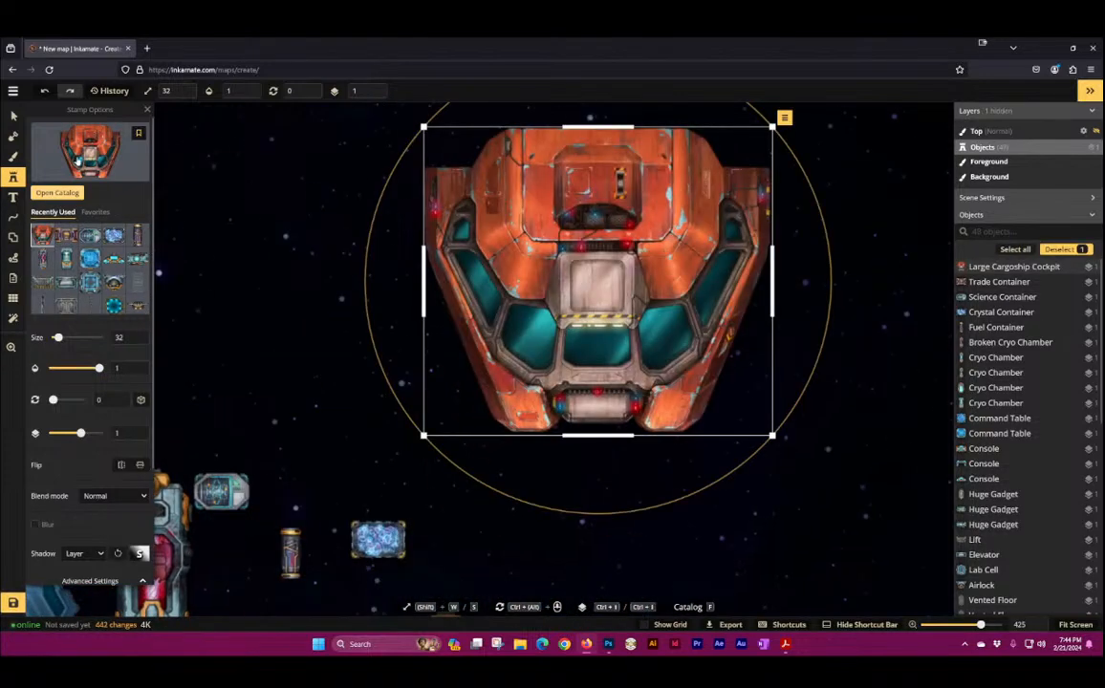
# Step: Place the first Diamond Cockpit variant from the Human Alliance Fleet pack in space east of the Large Cargoship Cockpit
pyautogui.scroll(-2, 606, 254)
pyautogui.moveTo(586, 207); pyautogui.dragTo(433, 420)
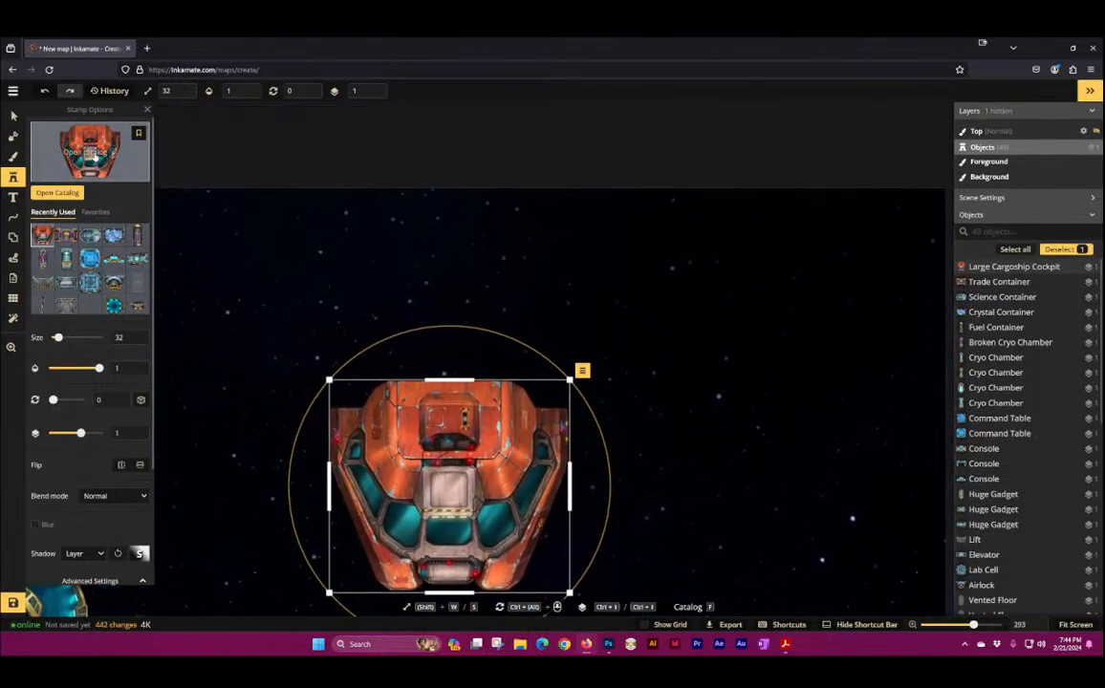
pyautogui.press('f')
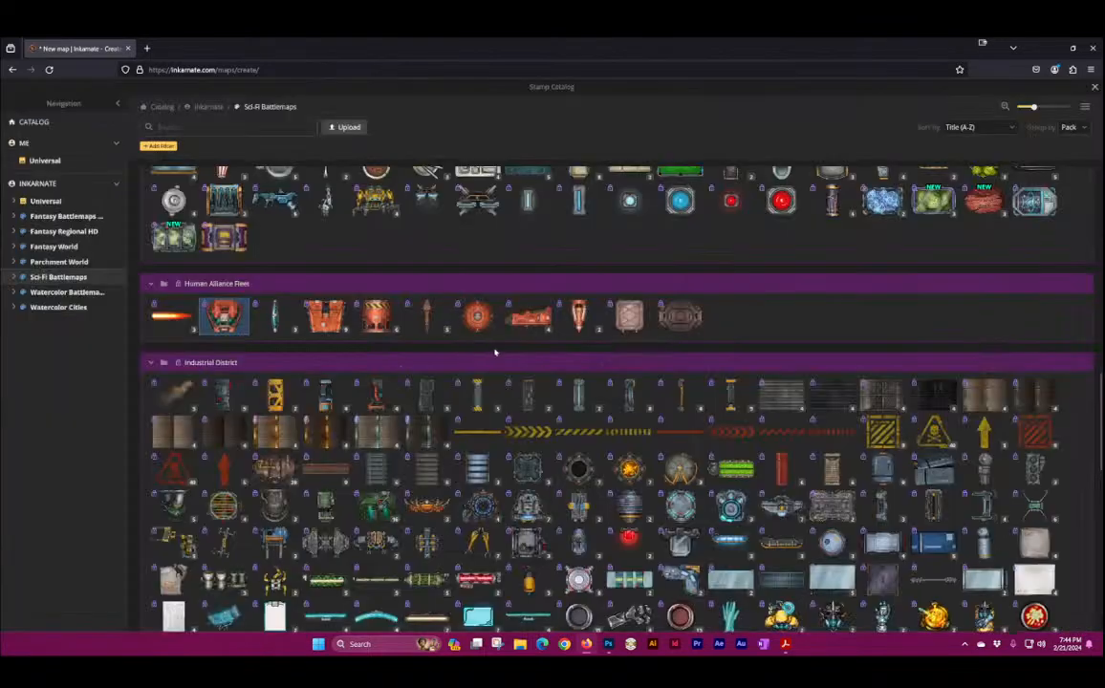
pyautogui.click(275, 314)
pyautogui.click(695, 424)
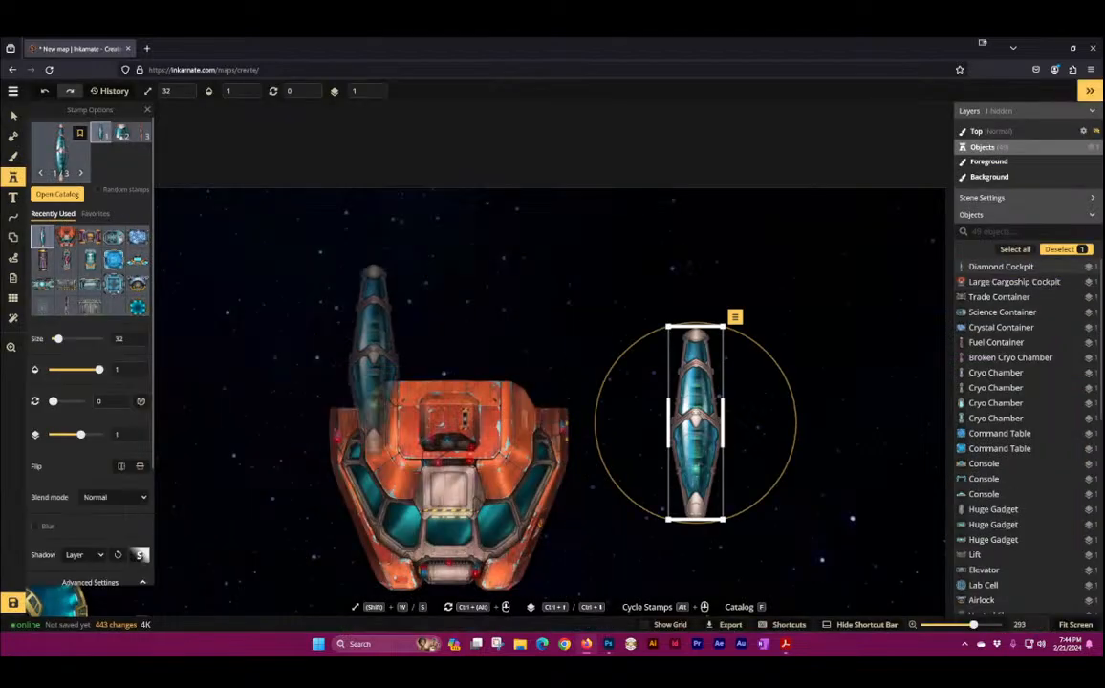
# Step: Place the Hyperdrive Thruster from the Human Alliance Fleet pack north of the Large Cargoship Cockpit and the Ion Propulsion Thruster variant just beneath it
pyautogui.press('f')
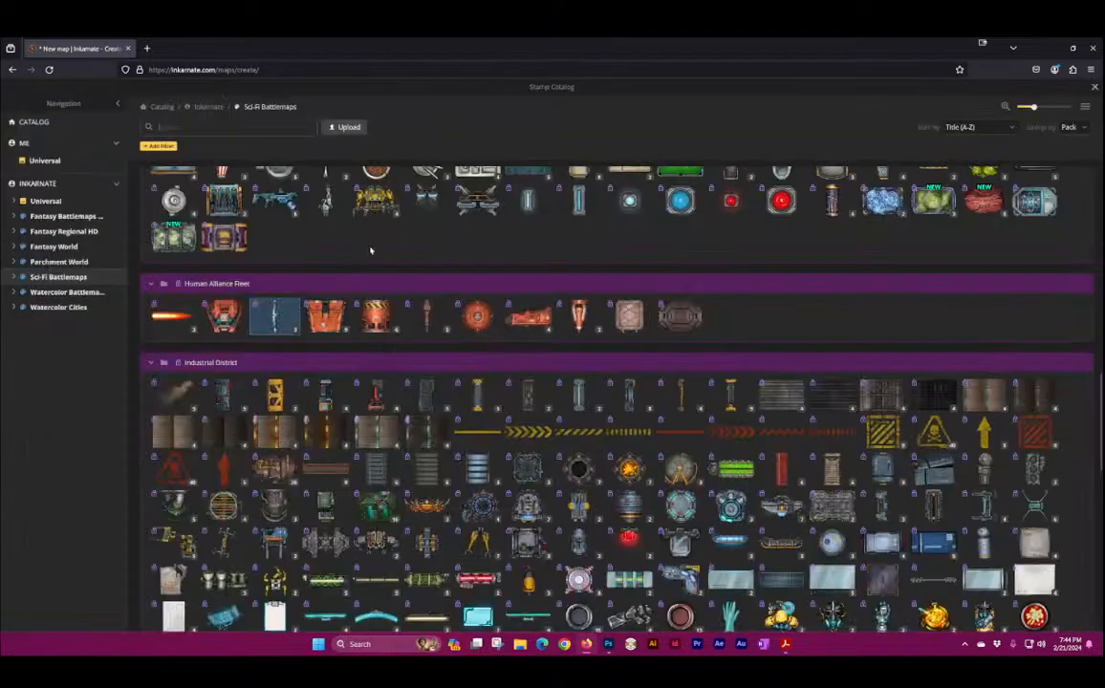
pyautogui.click(172, 312)
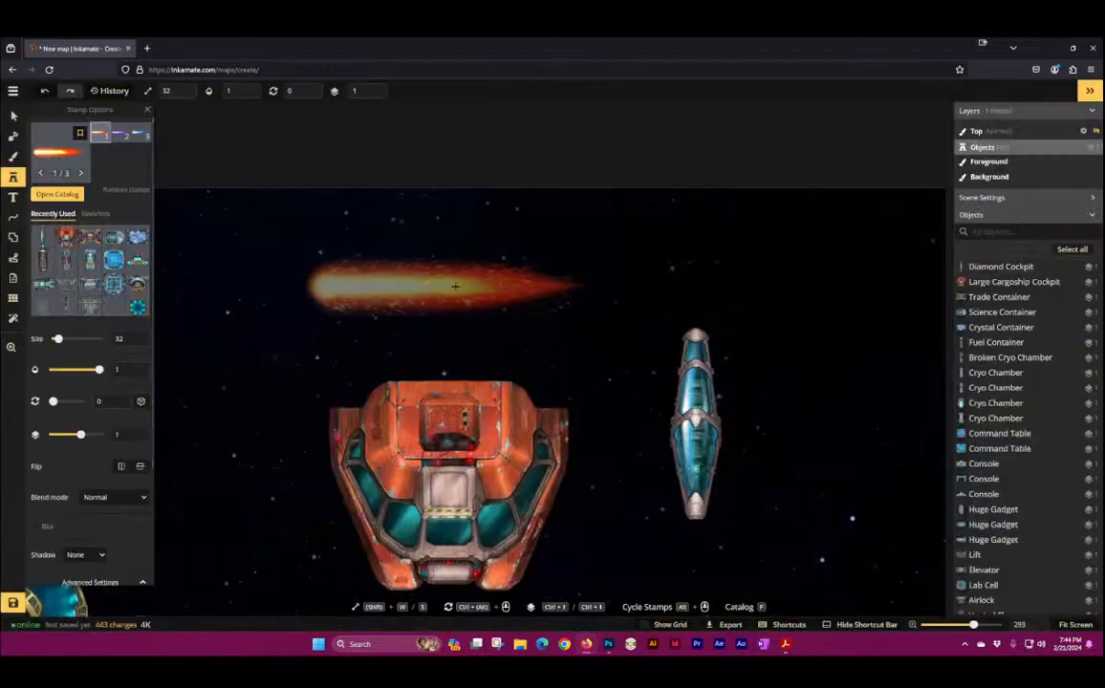
pyautogui.click(444, 282)
pyautogui.click(121, 135)
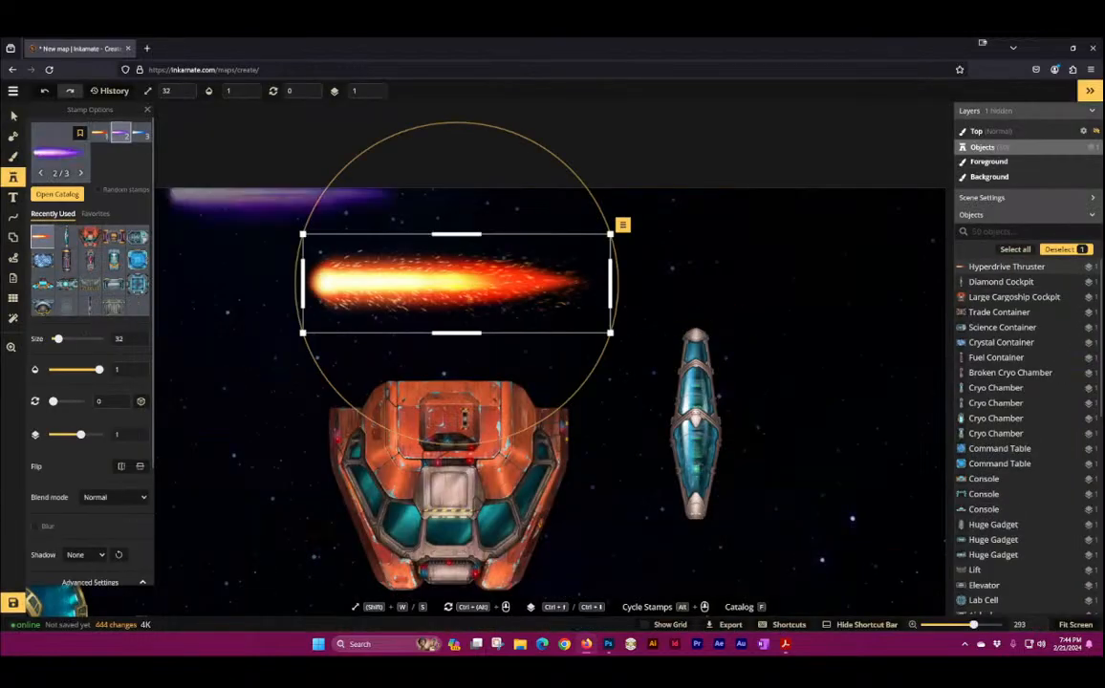
pyautogui.click(401, 355)
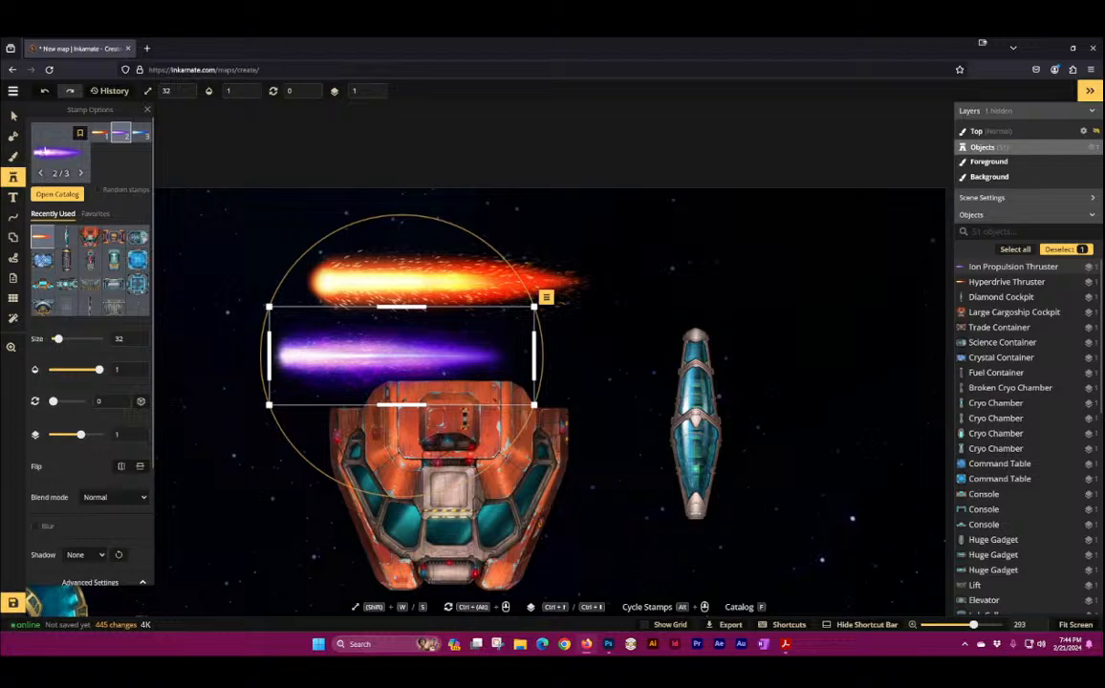
# Step: Place the third thruster variant, the Warp Drive Thruster, in the space west of the Hyperdrive Thruster
pyautogui.click(140, 134)
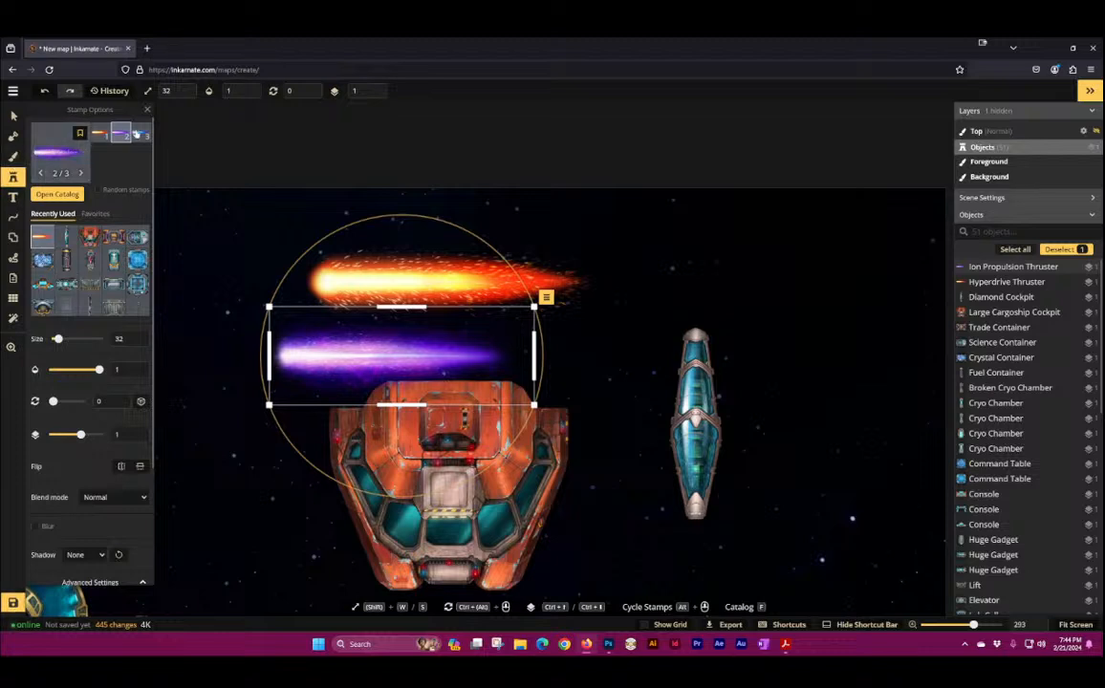
pyautogui.click(228, 257)
pyautogui.moveTo(227, 256); pyautogui.dragTo(420, 237)
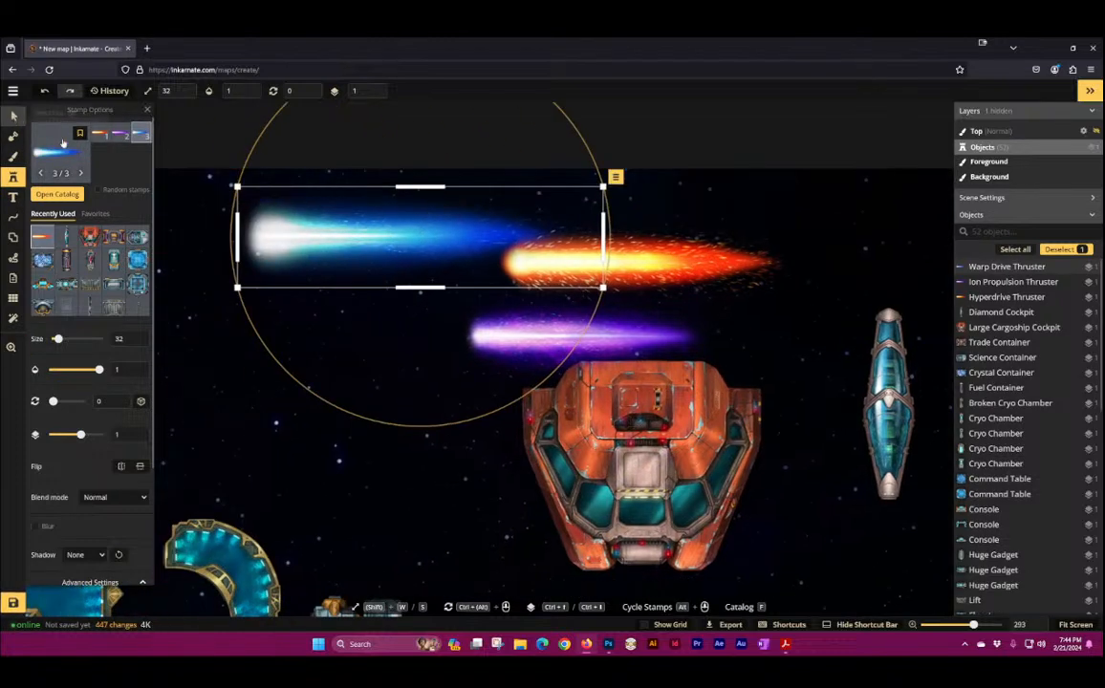
# Step: Place the Hull with windows stamp from the Human Alliance Fleet pack in the space west of the Large Cargoship Cockpit
pyautogui.press('f')
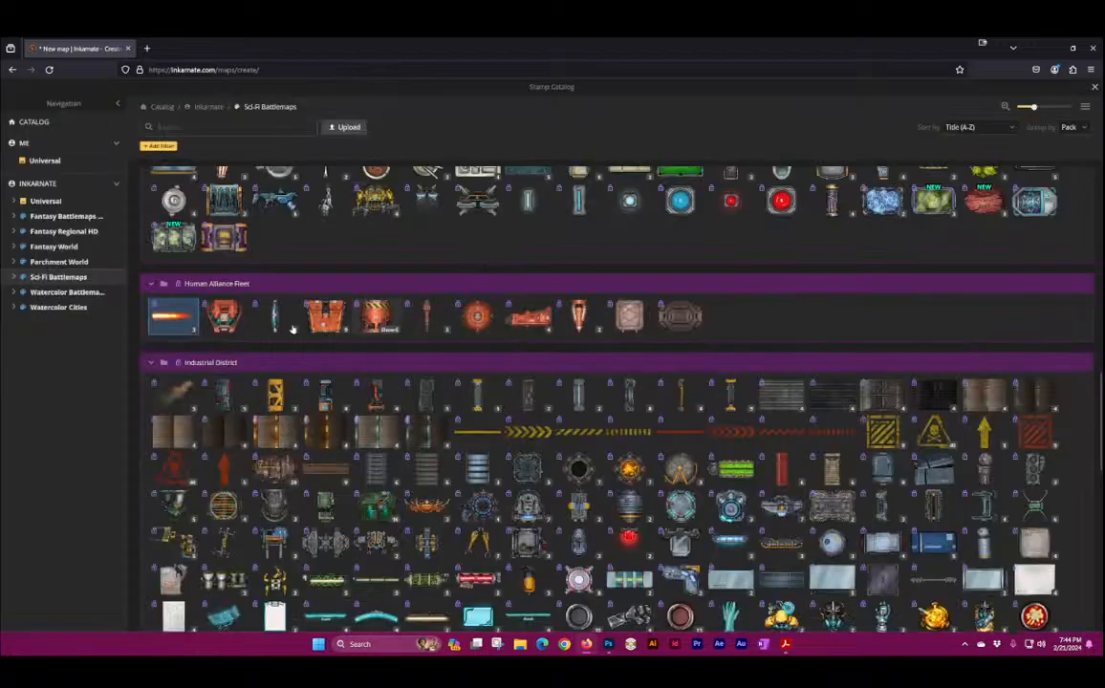
pyautogui.click(323, 315)
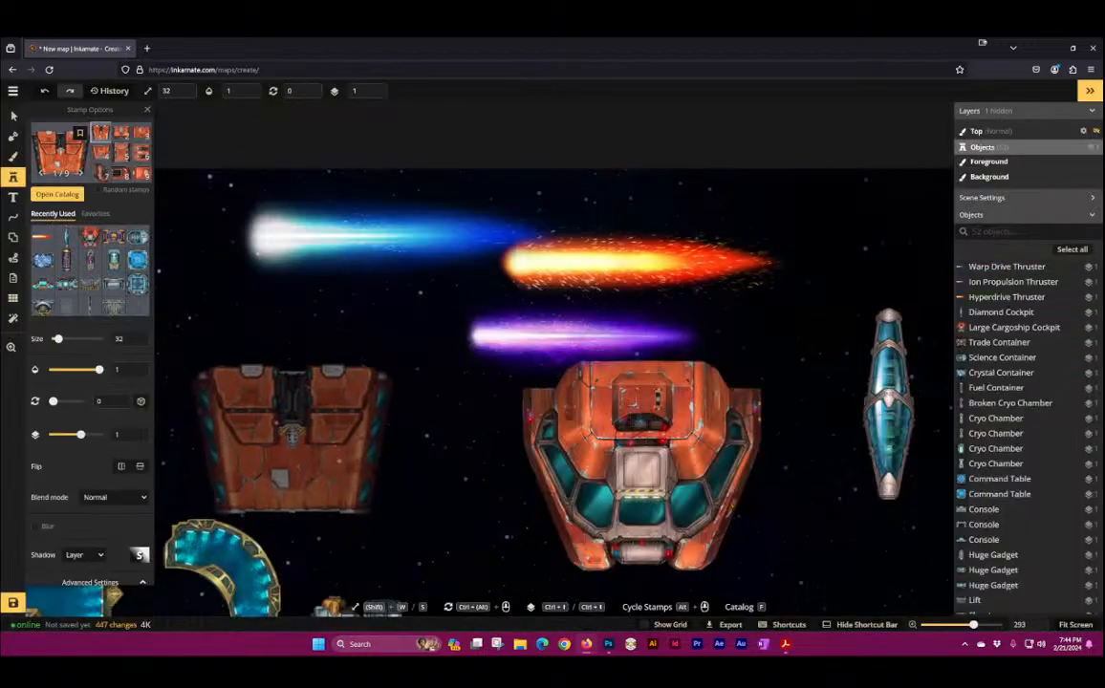
pyautogui.moveTo(293, 437); pyautogui.dragTo(435, 306)
pyautogui.click(485, 307)
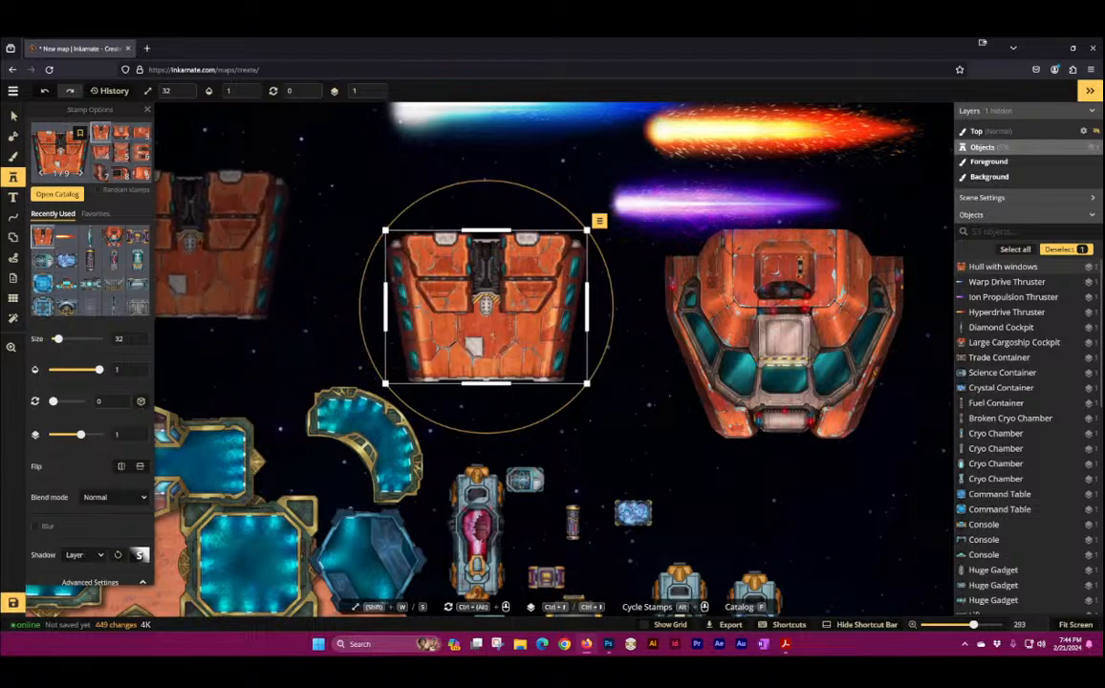
# Step: Place the Stern Hull variant in the space west of the Hull with windows and the Bulkhead variant directly below it
pyautogui.moveTo(228, 251); pyautogui.dragTo(430, 281)
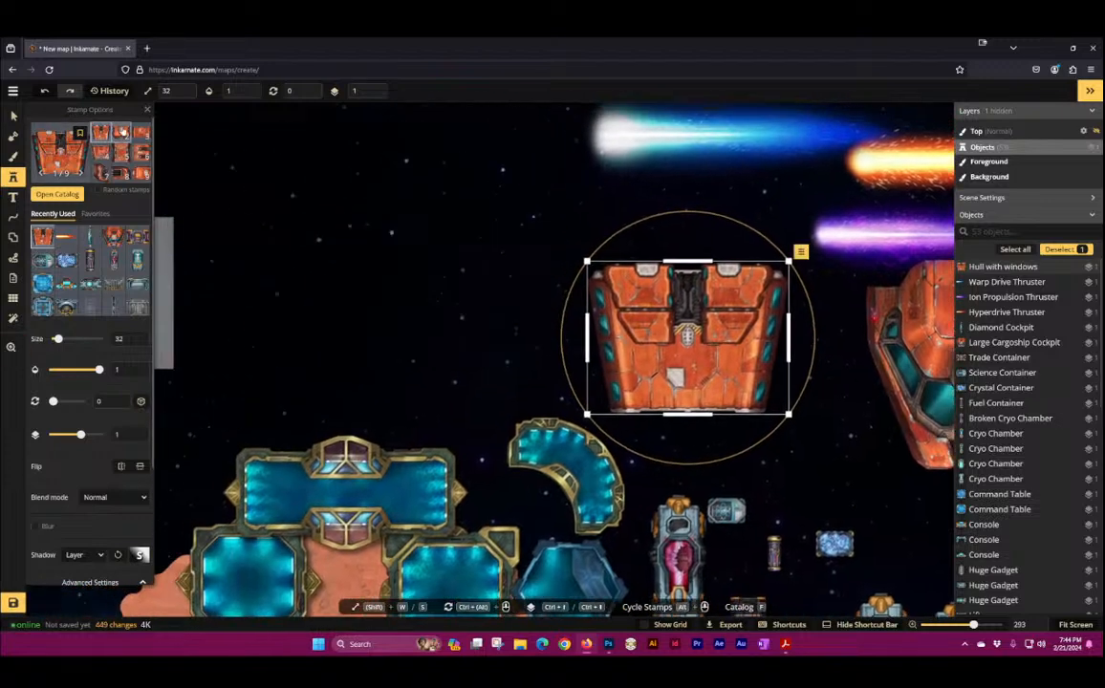
pyautogui.click(122, 132)
pyautogui.click(386, 257)
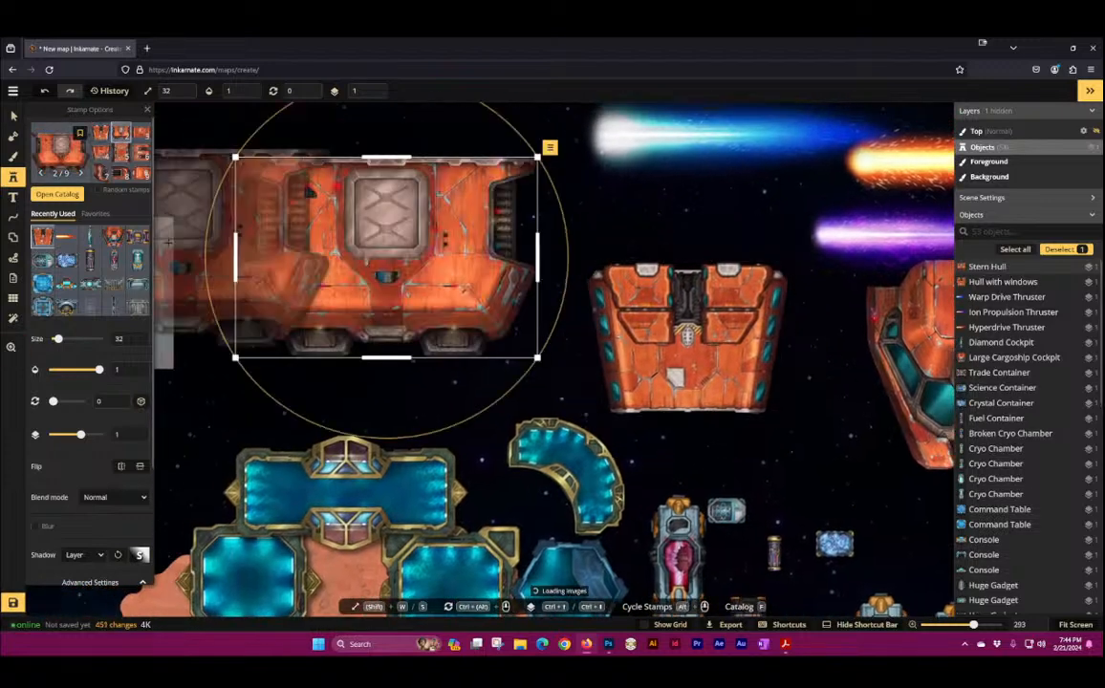
pyautogui.click(141, 139)
pyautogui.click(364, 399)
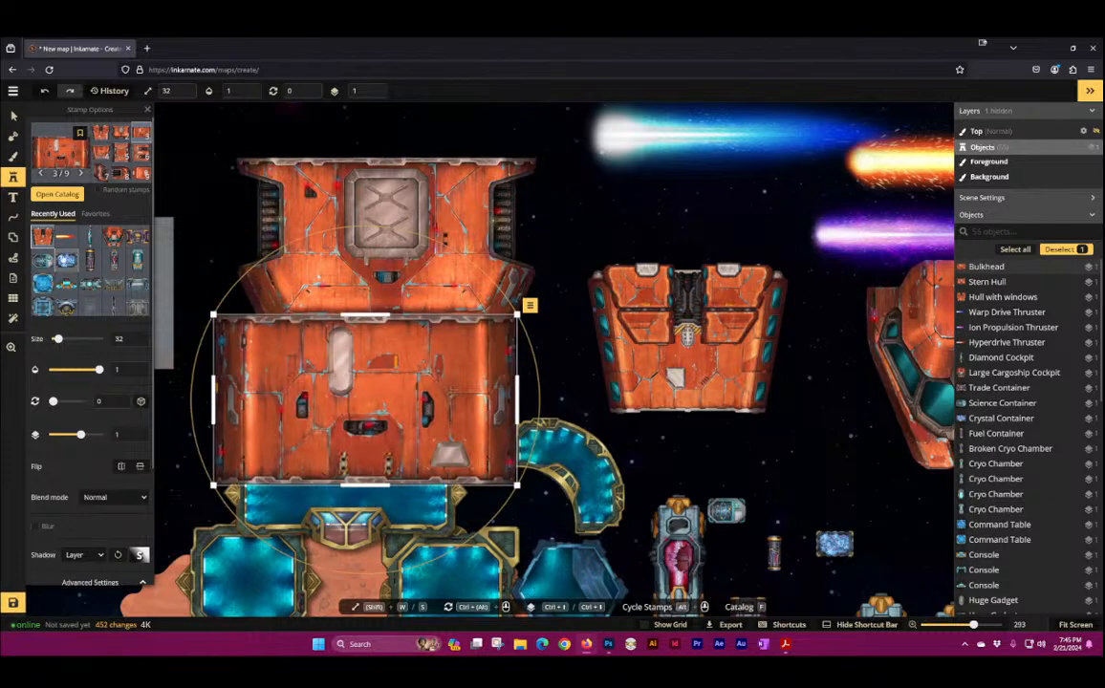
# Step: Delete all placed objects from the map
pyautogui.hotkey('ctrl', 'a')
pyautogui.press('Delete')
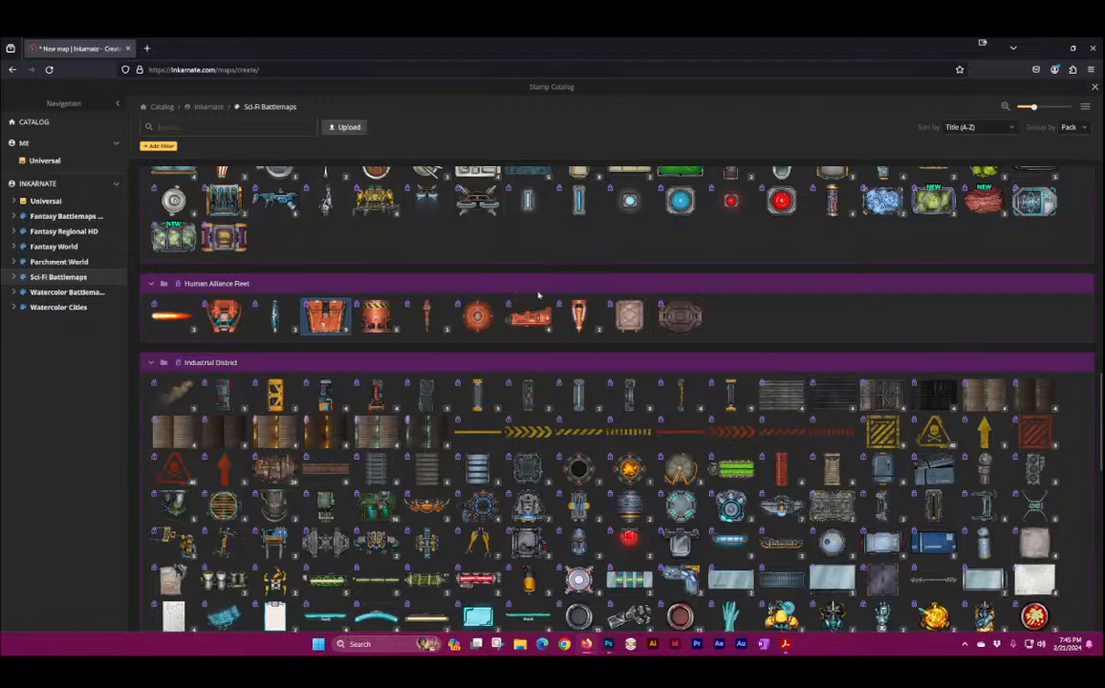
# Step: Place the Quantum Drive Engine in the cleared space, flanked by its Jet Thruster variant on the west and Mini Warp Drivers variant on the east
pyautogui.click(383, 318)
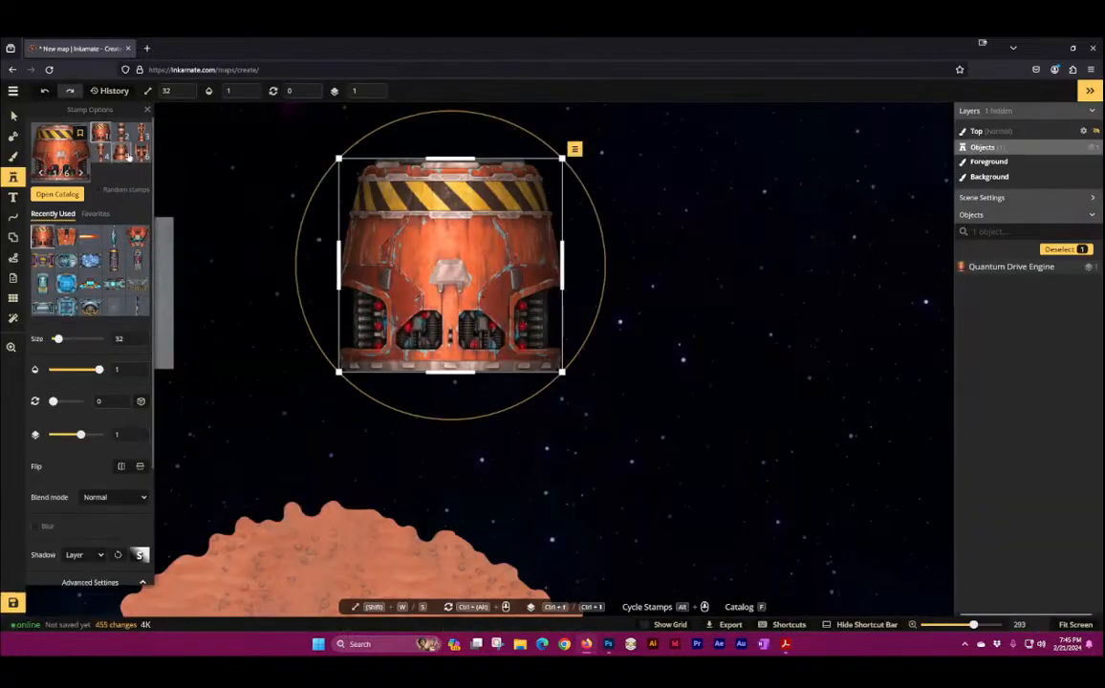
pyautogui.click(126, 155)
pyautogui.click(238, 237)
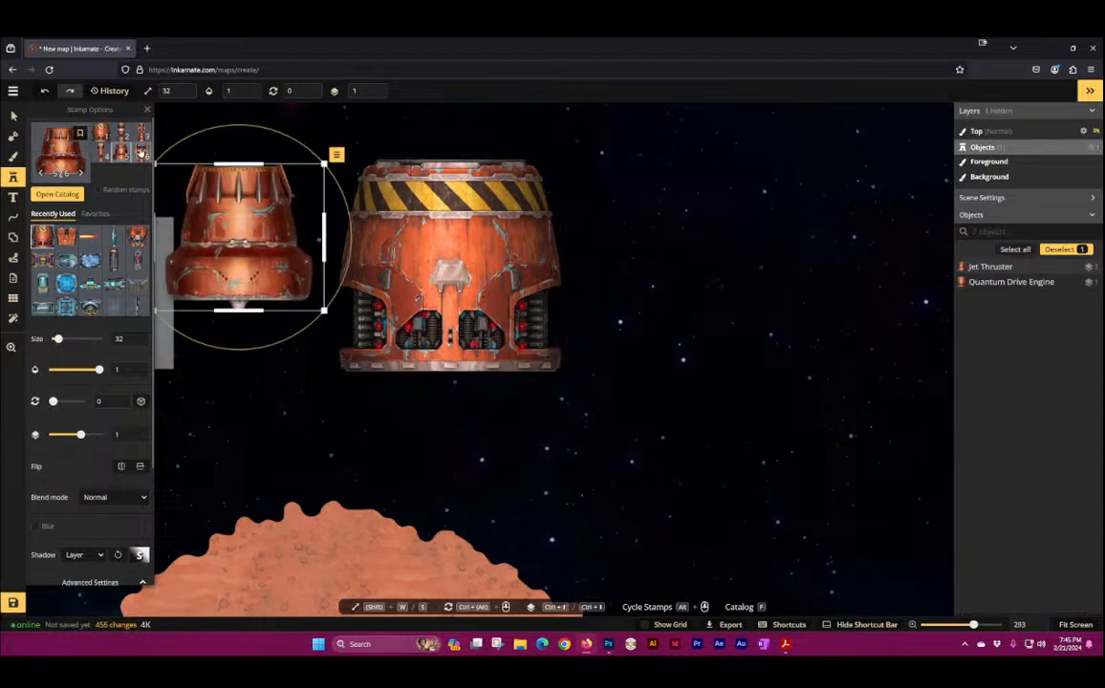
pyautogui.click(141, 153)
pyautogui.click(678, 237)
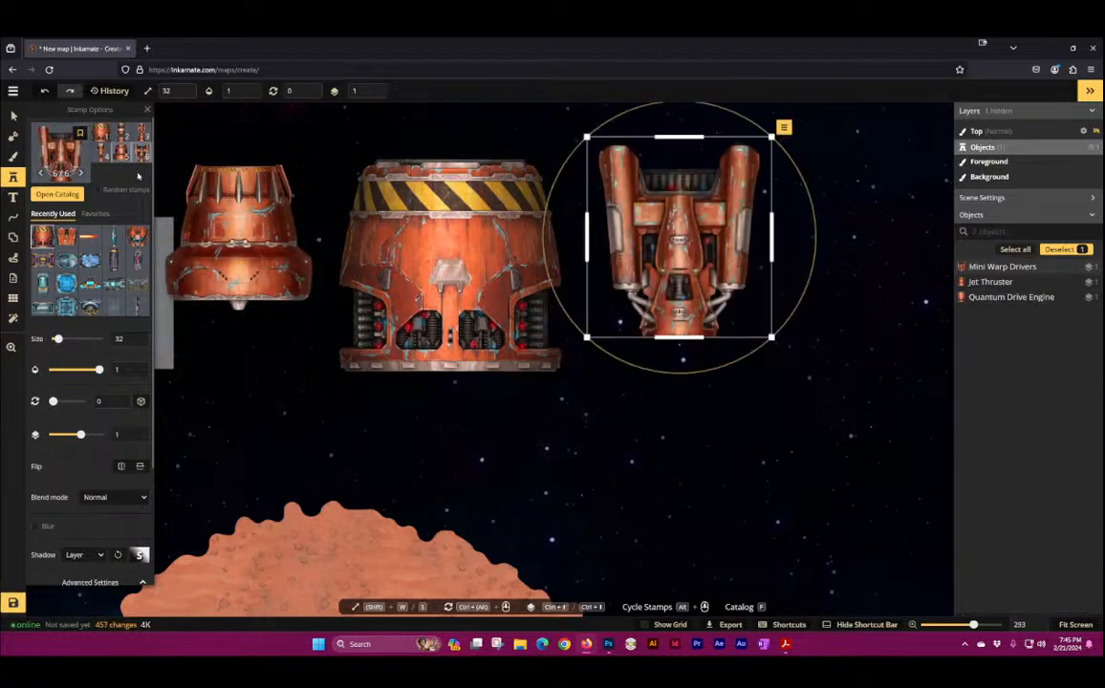
# Step: Place the first Spaceship Turret variant from the Human Alliance Fleet pack directly below the Mini Warp Drivers
pyautogui.press('f')
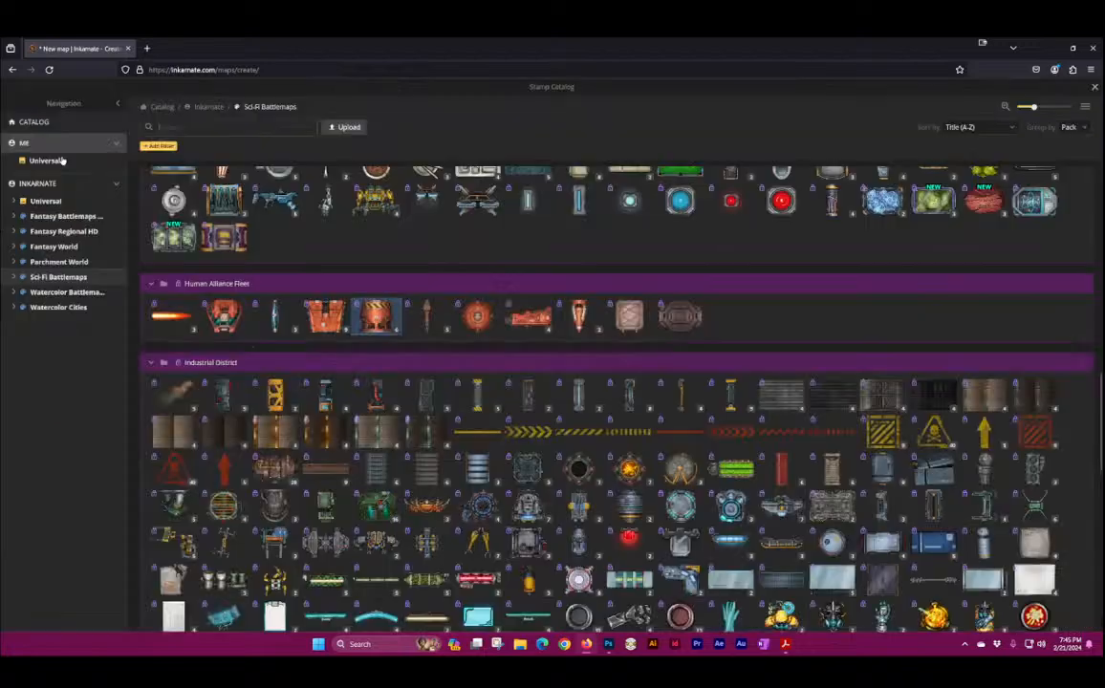
pyautogui.click(421, 328)
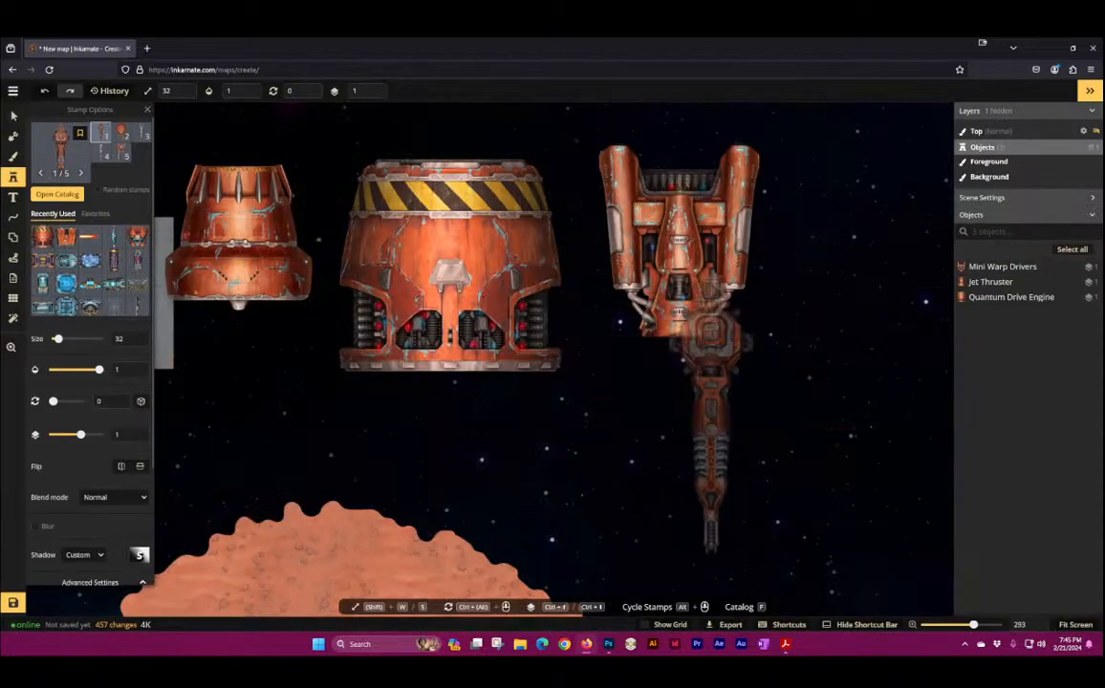
pyautogui.click(714, 466)
# Step: Place the Hatch Dome from the Human Alliance Fleet pack in the space east of the Mini Warp Drivers
pyautogui.click(63, 190)
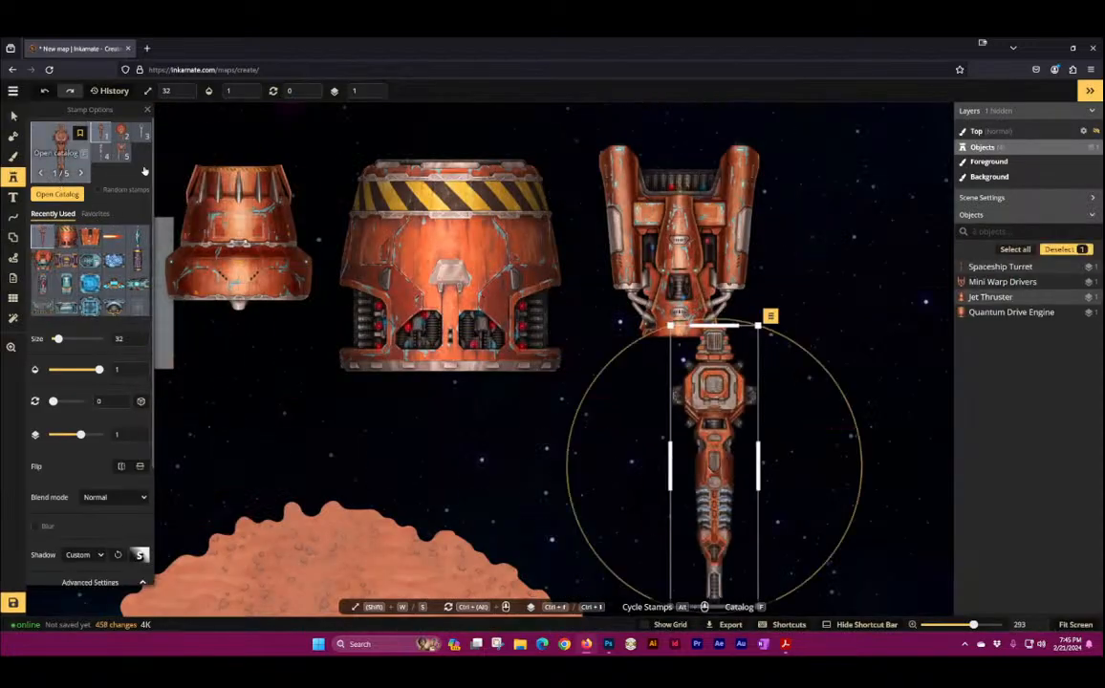
pyautogui.click(484, 316)
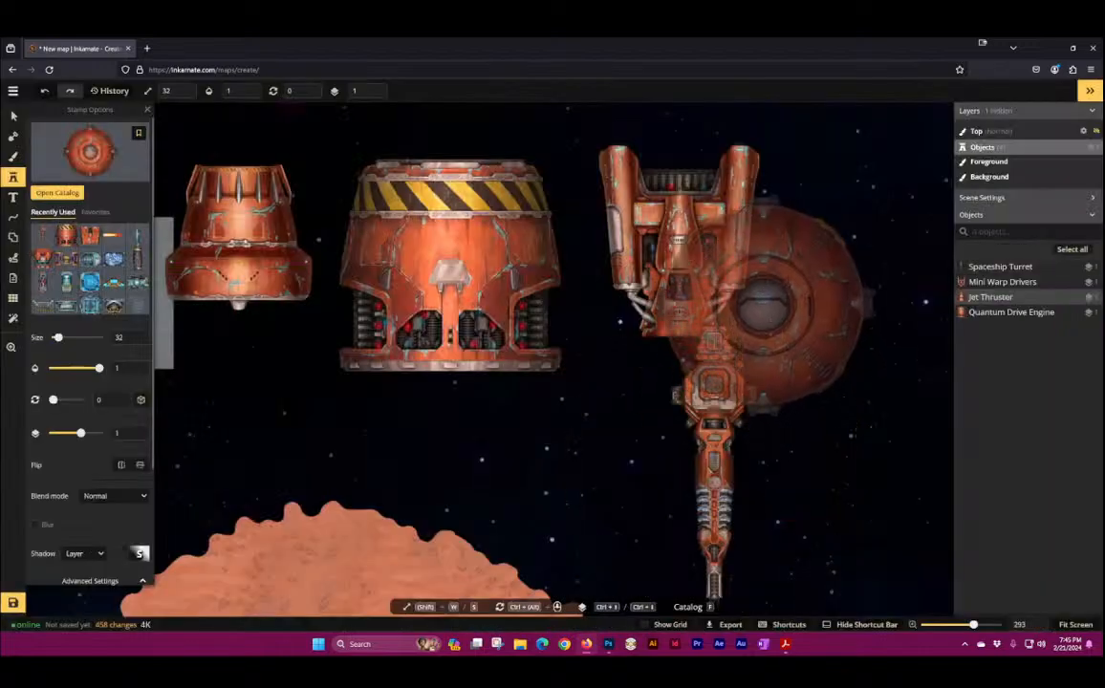
pyautogui.moveTo(829, 286); pyautogui.dragTo(346, 231)
pyautogui.click(436, 249)
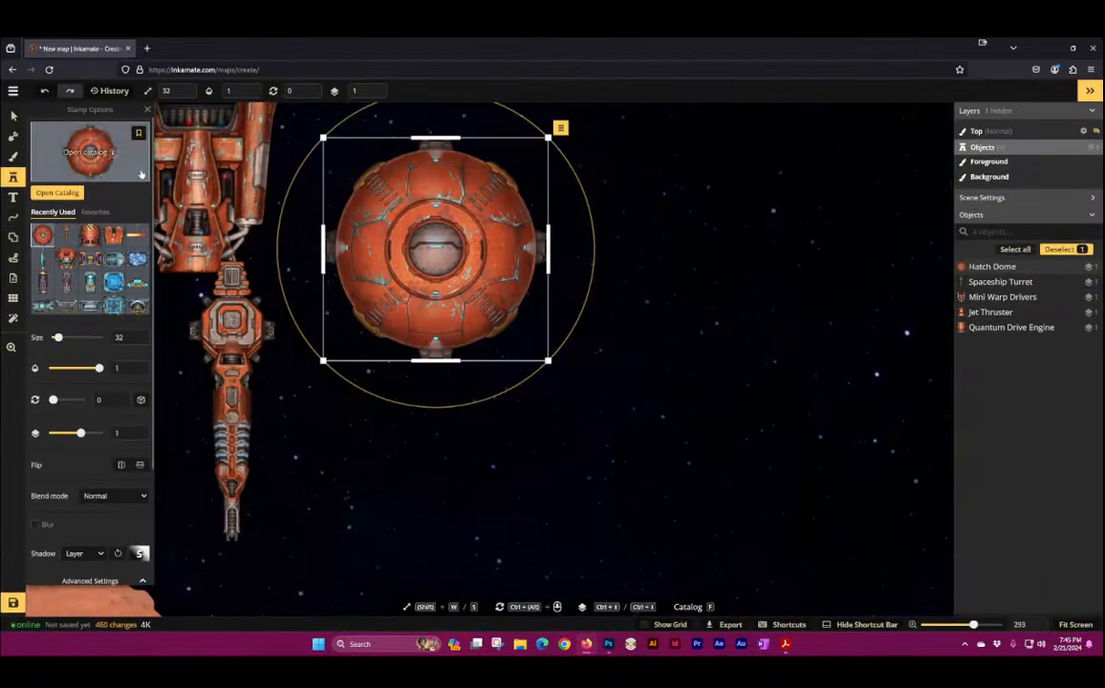
# Step: Place the Tapered Wing from the Human Alliance Fleet pack southeast of the Hatch Dome
pyautogui.press('f')
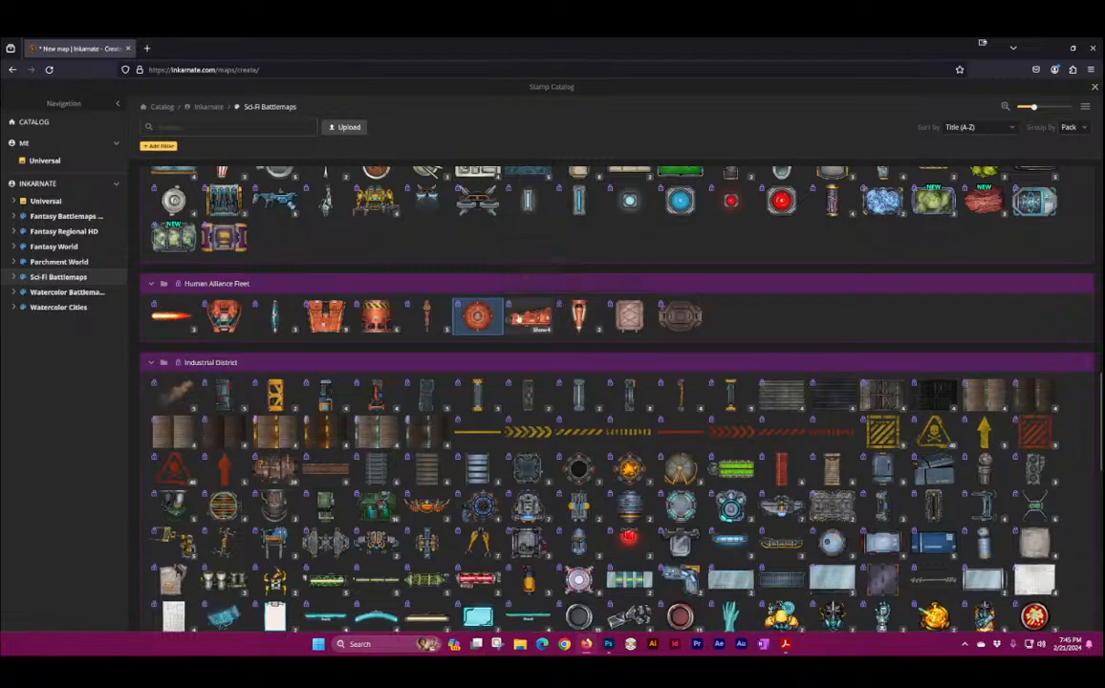
pyautogui.click(528, 317)
pyautogui.click(640, 461)
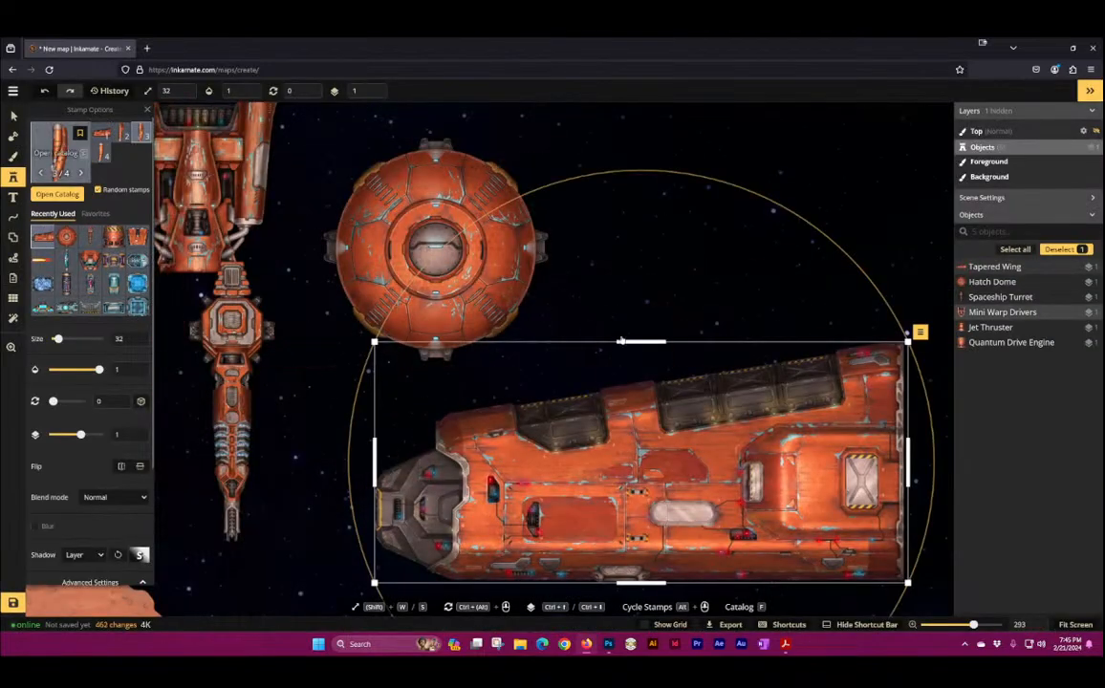
# Step: Place the Ogive Nose and its Recon Nose variant side by side in the empty space south of the Tapered Wing
pyautogui.press('f')
pyautogui.click(575, 323)
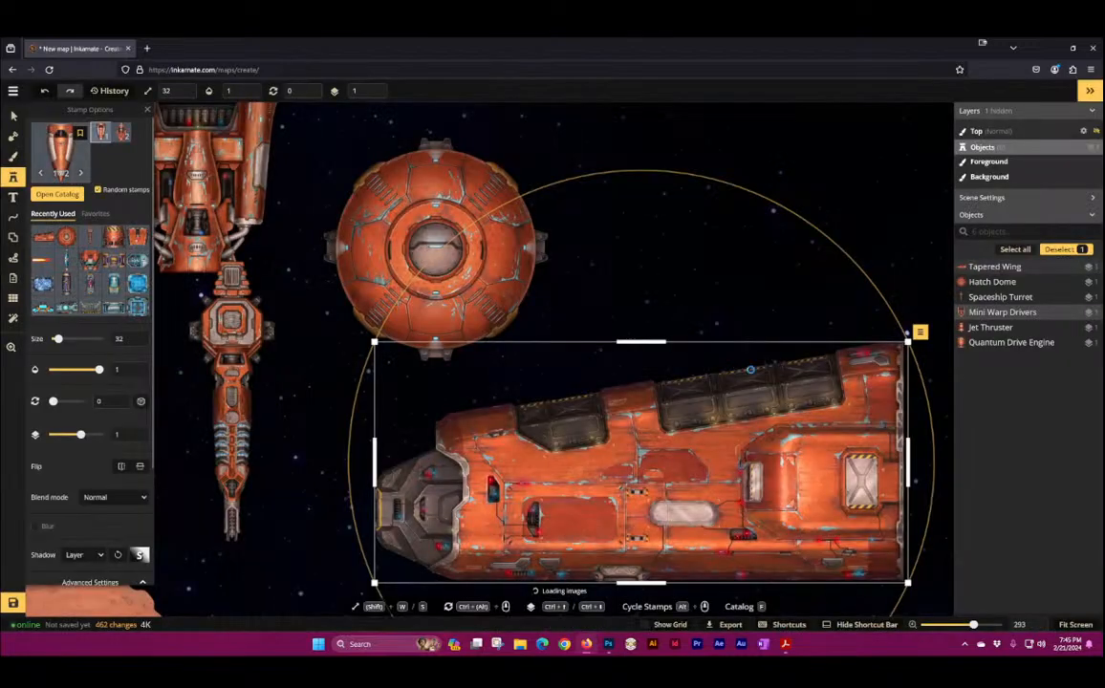
pyautogui.press('space')
pyautogui.moveTo(752, 392); pyautogui.dragTo(225, 153)
pyautogui.moveTo(357, 429); pyautogui.dragTo(577, 201)
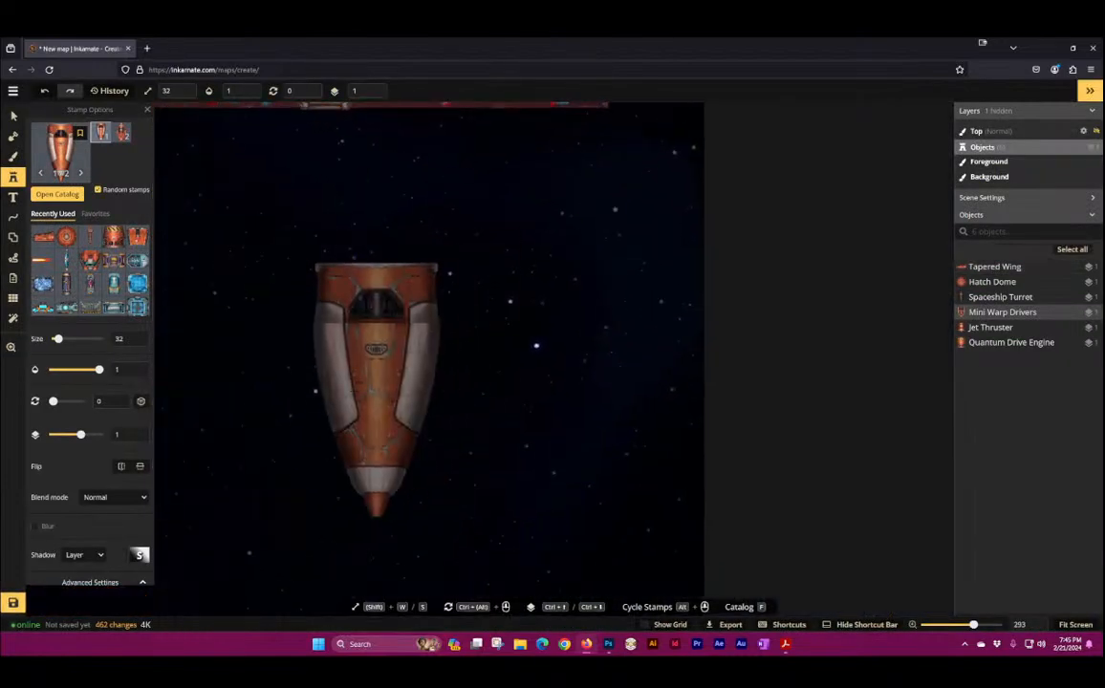
pyautogui.click(307, 301)
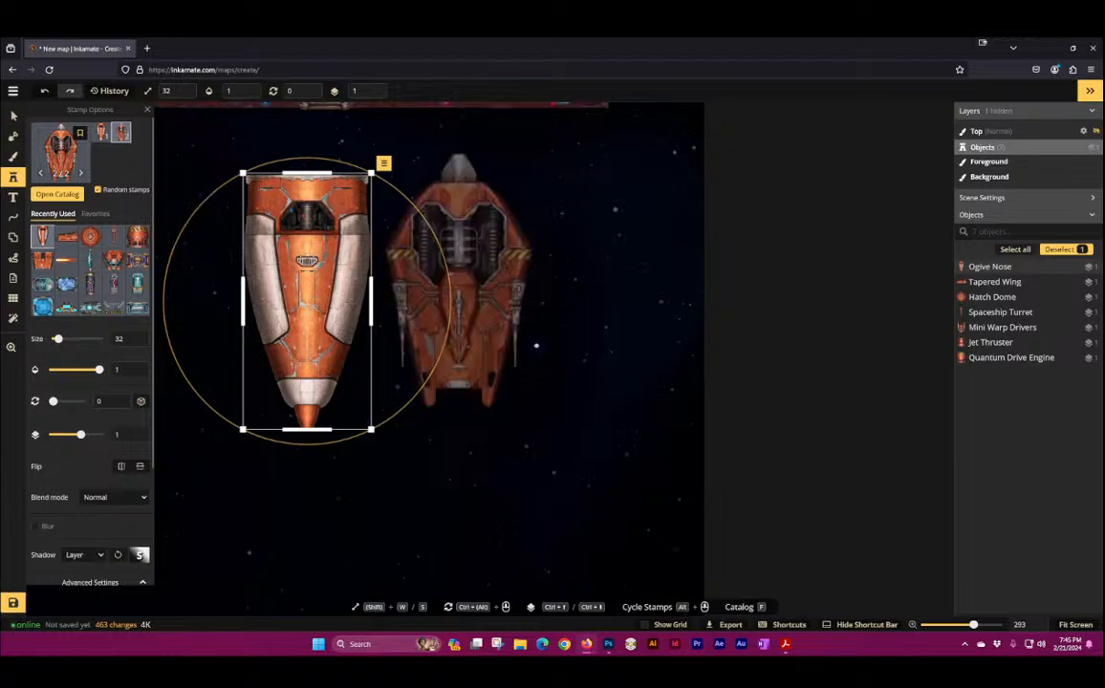
pyautogui.click(545, 285)
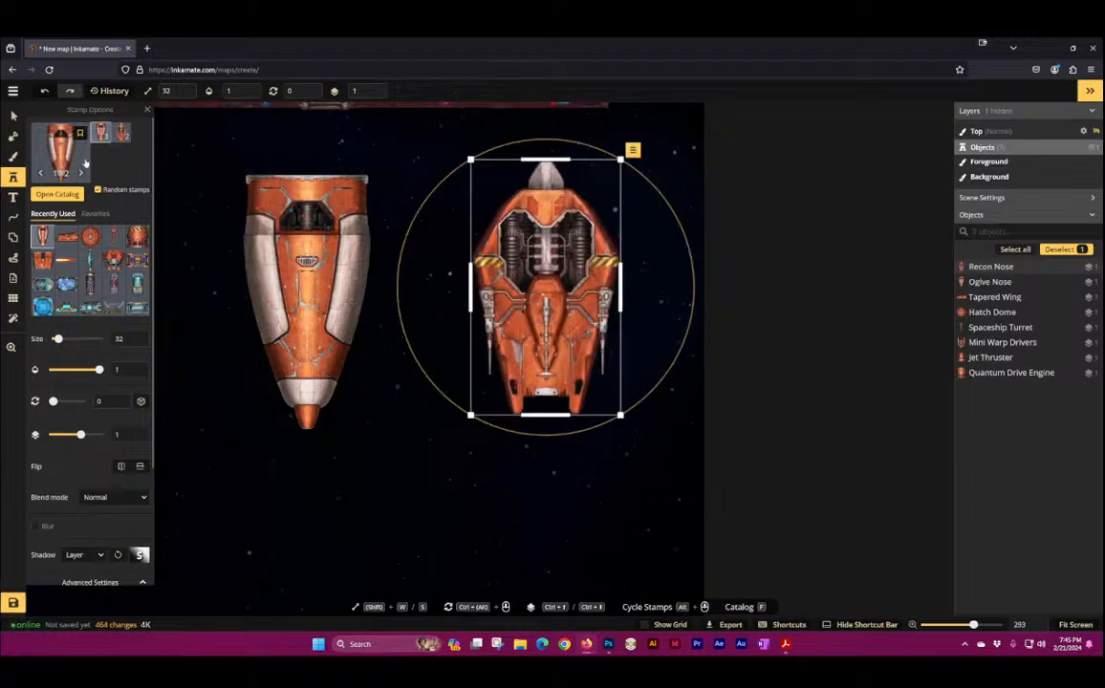
# Step: Preview the last stamp of the Human Alliance Fleet pack over the map
pyautogui.press('f')
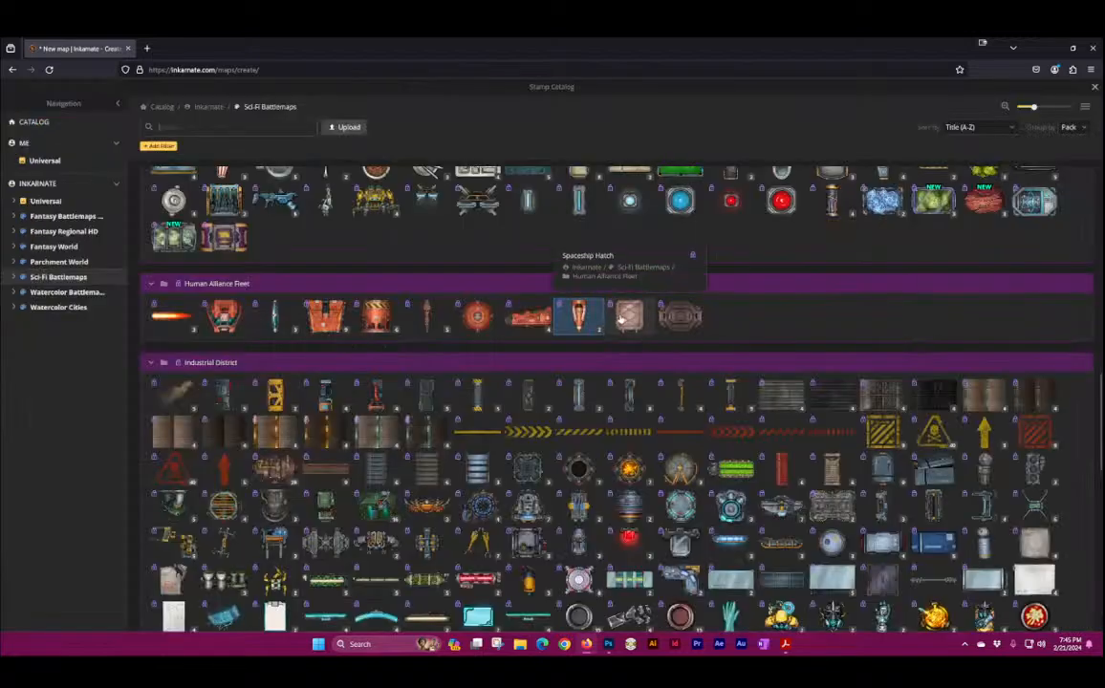
pyautogui.click(681, 321)
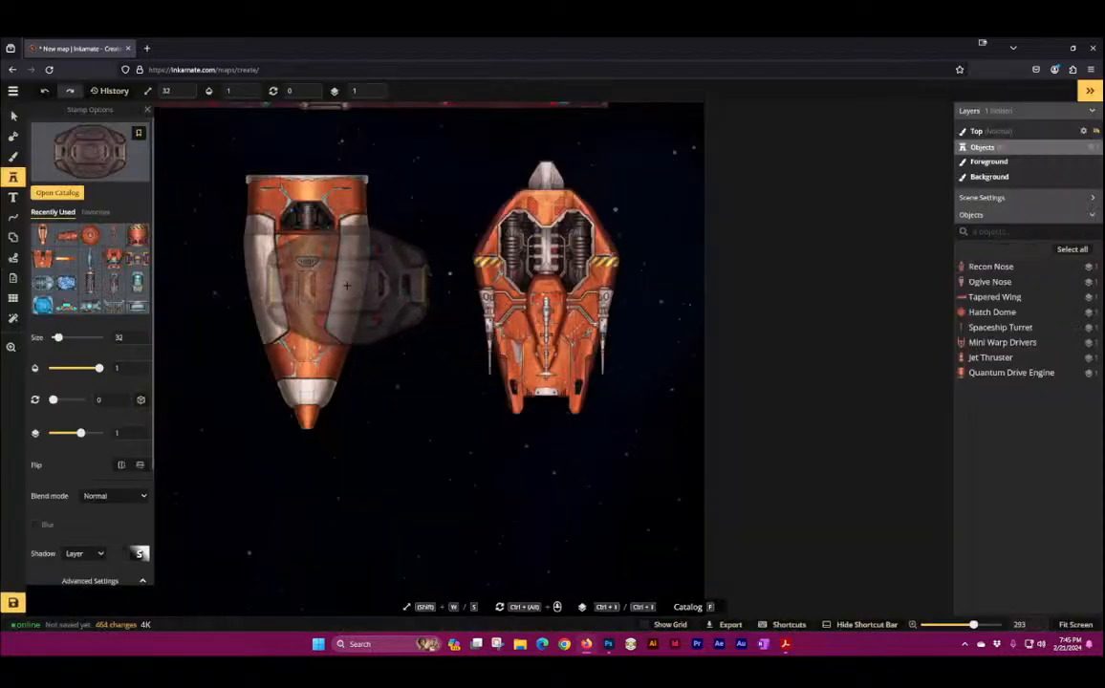
# Step: Place the first two Electrical Wall variants from the Industrial District pack side by side in the space south of the Ogive Nose
pyautogui.press('f')
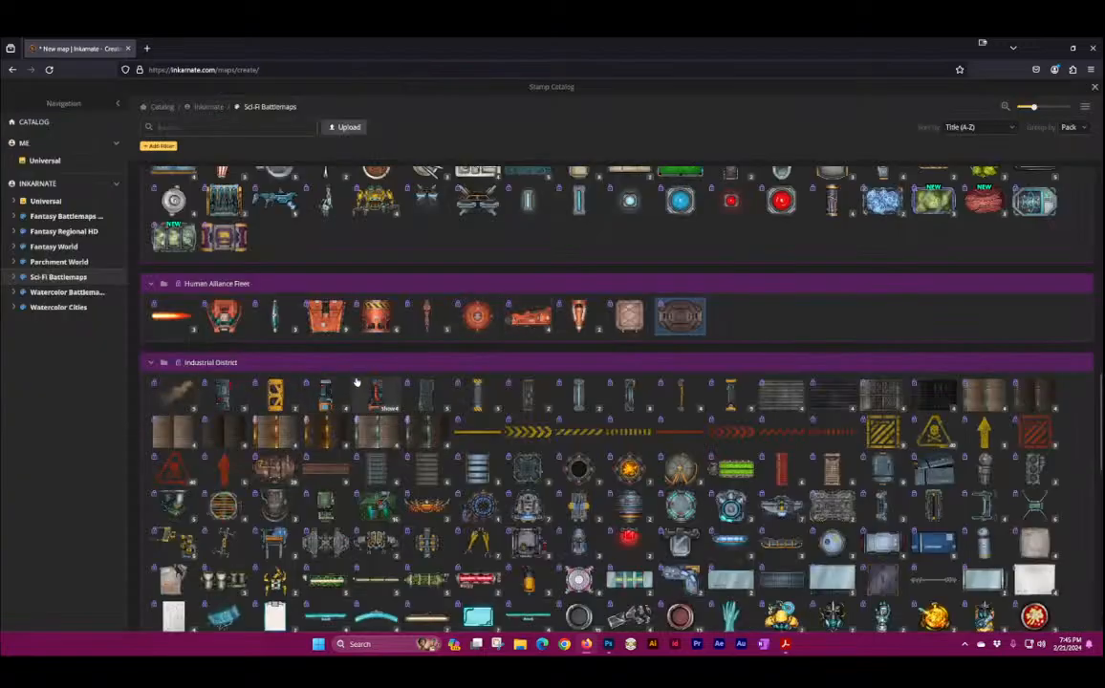
pyautogui.scroll(-3, 356, 383)
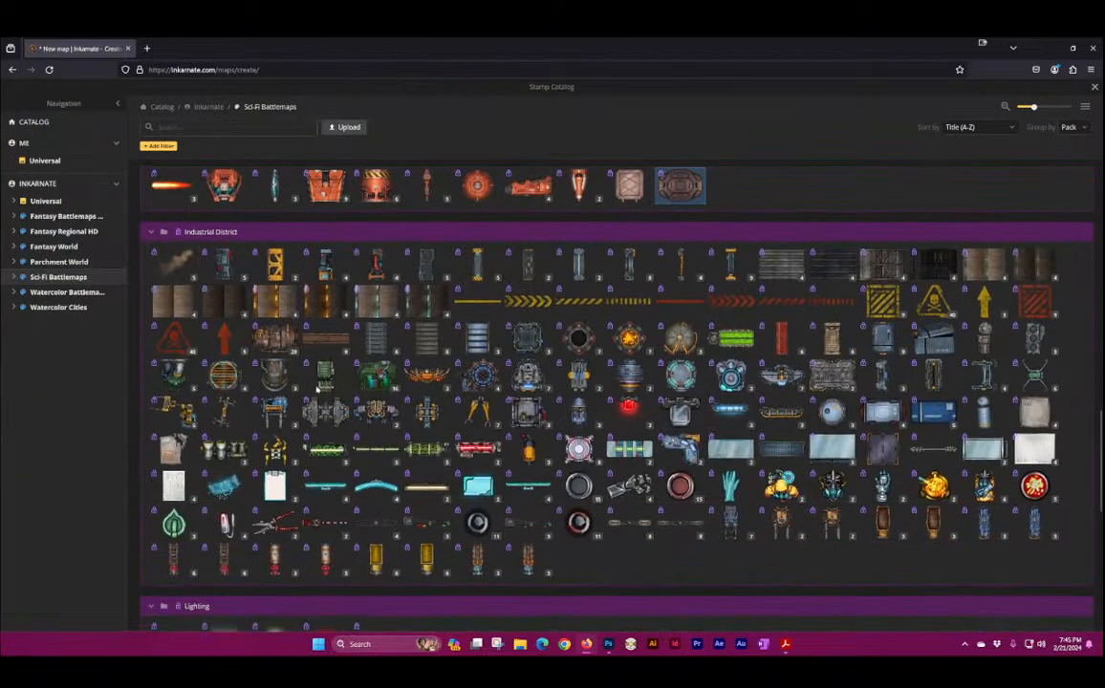
pyautogui.click(230, 267)
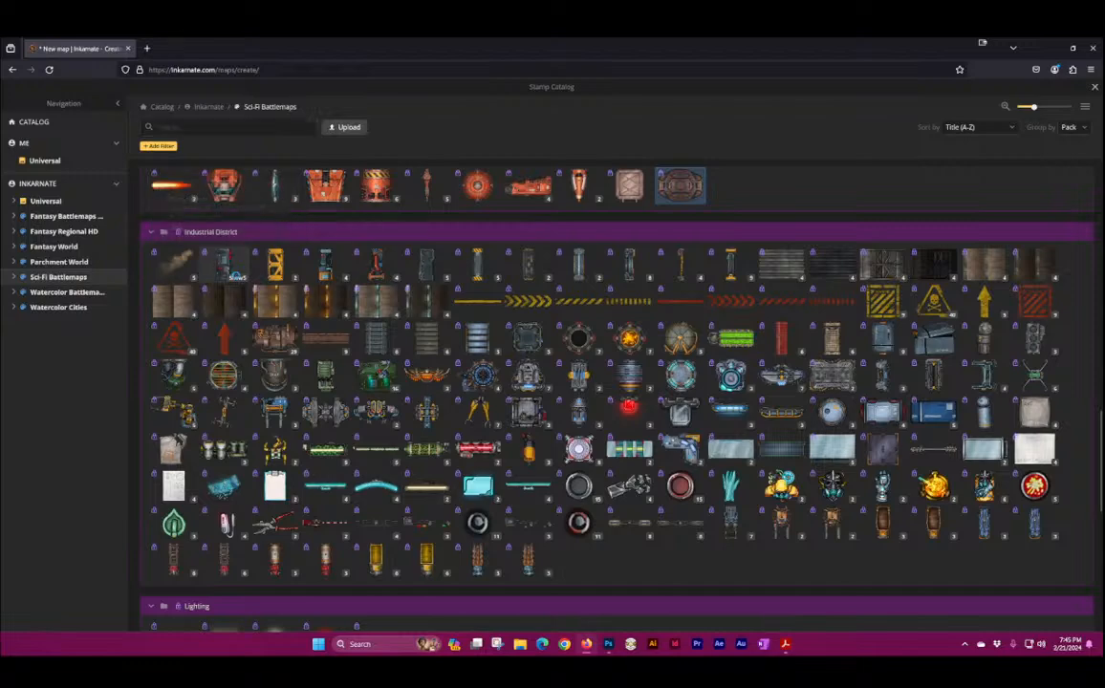
pyautogui.click(249, 487)
pyautogui.scroll(2, 250, 482)
pyautogui.scroll(2, 253, 508)
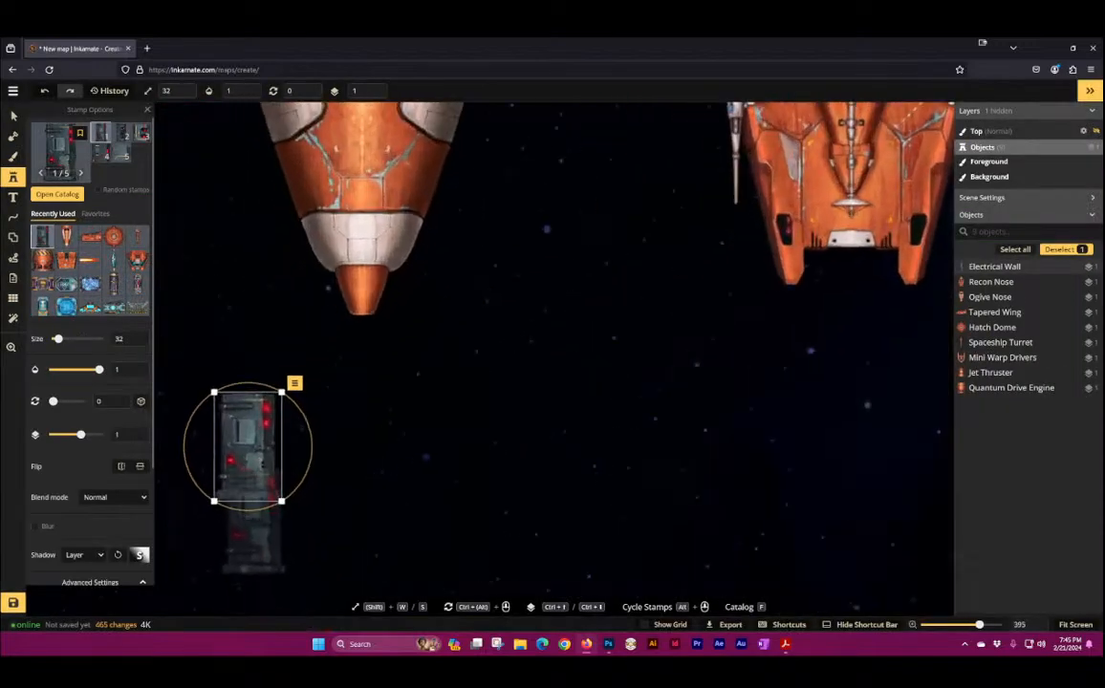
pyautogui.click(119, 137)
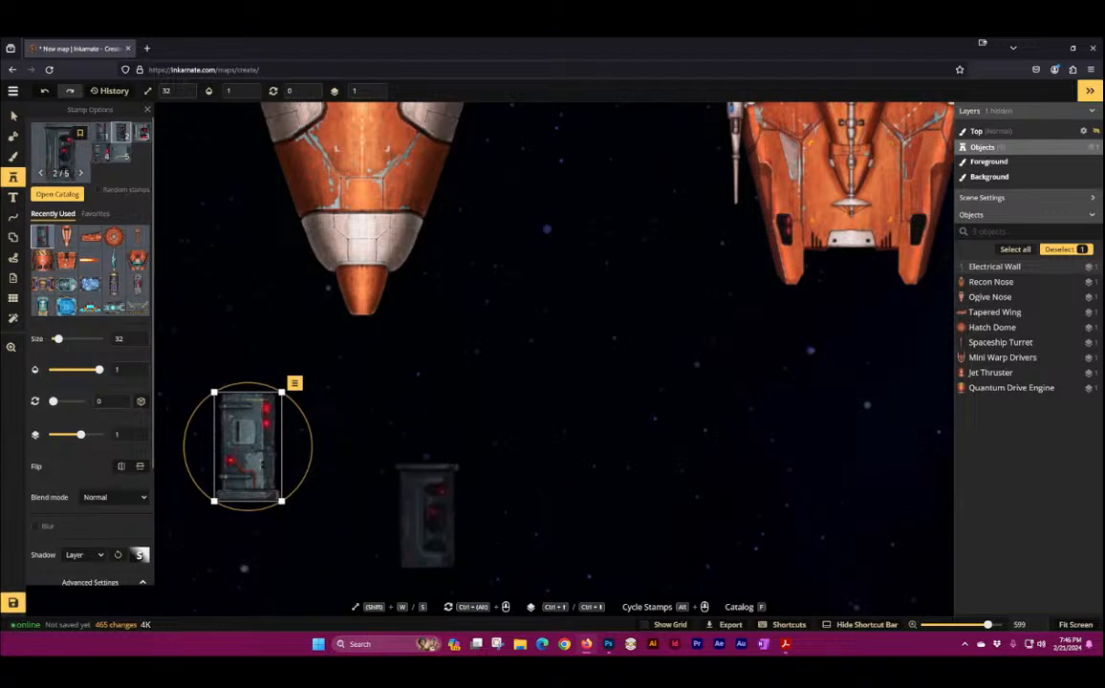
pyautogui.click(444, 435)
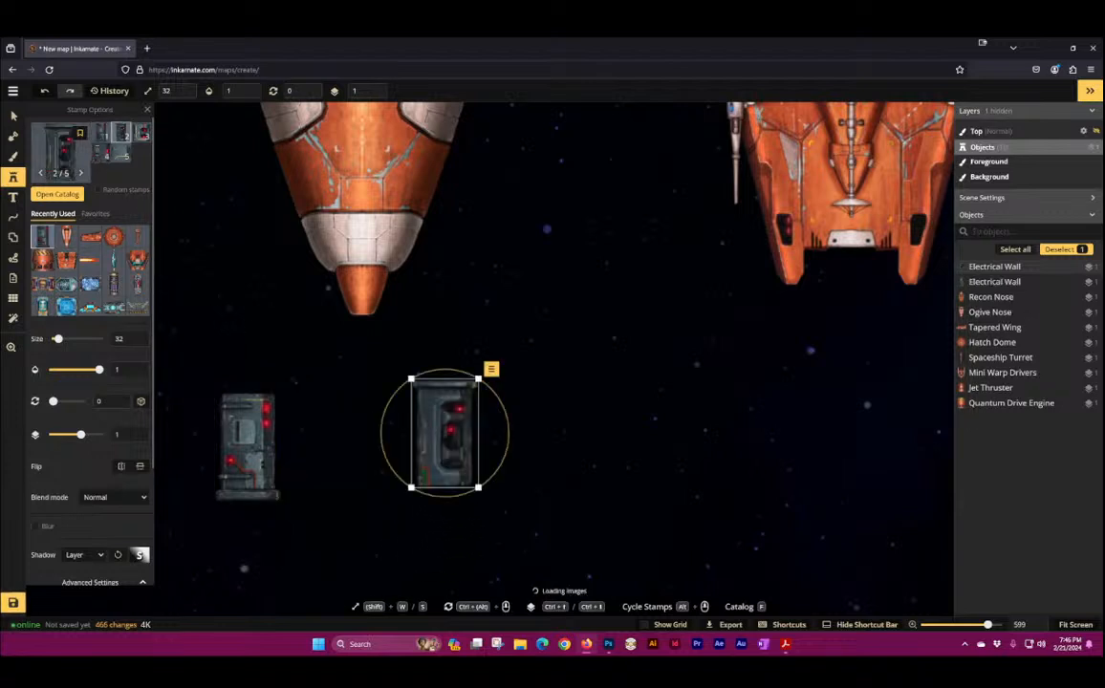
# Step: Place the third Electrical Wall variant in the empty space west of the Ogive Nose's tip
pyautogui.click(142, 131)
pyautogui.click(216, 257)
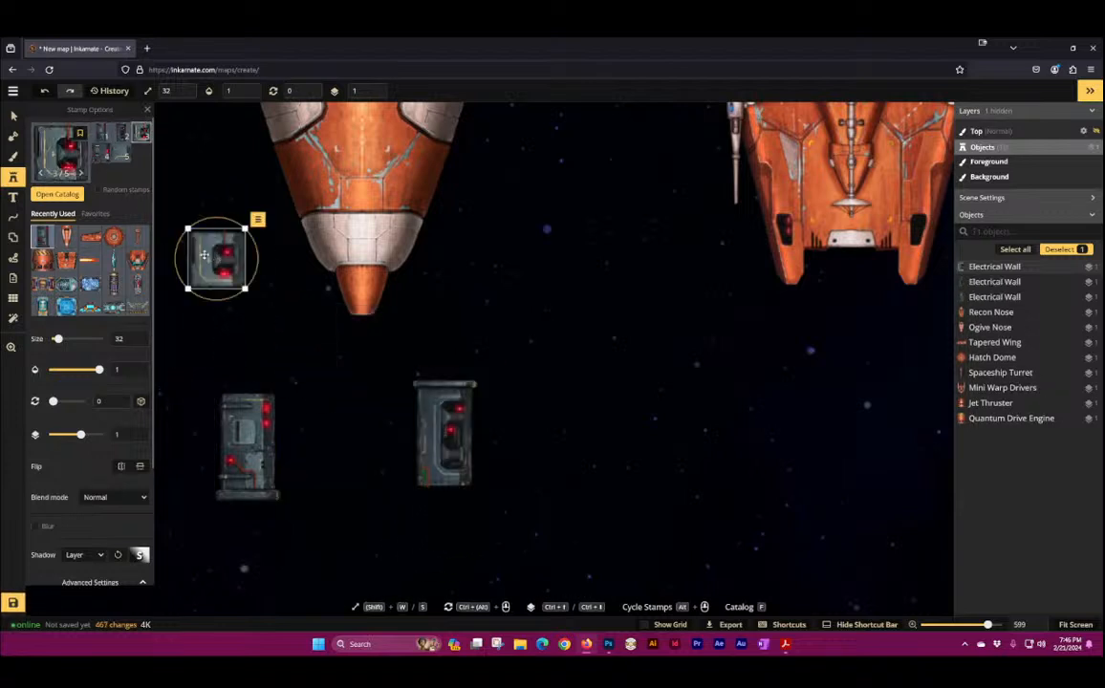
# Step: Place the blue, dark red and grey Android variants from the Shops pack in the space east of the Electrical Walls
pyautogui.click(76, 162)
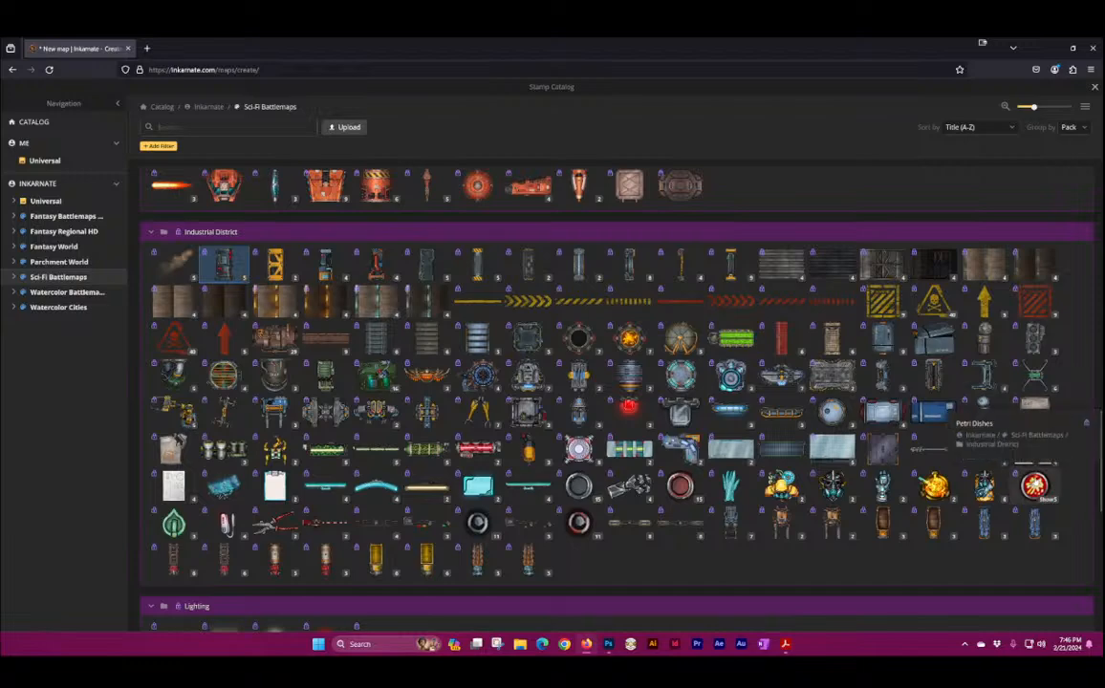
pyautogui.scroll(-3, 481, 475)
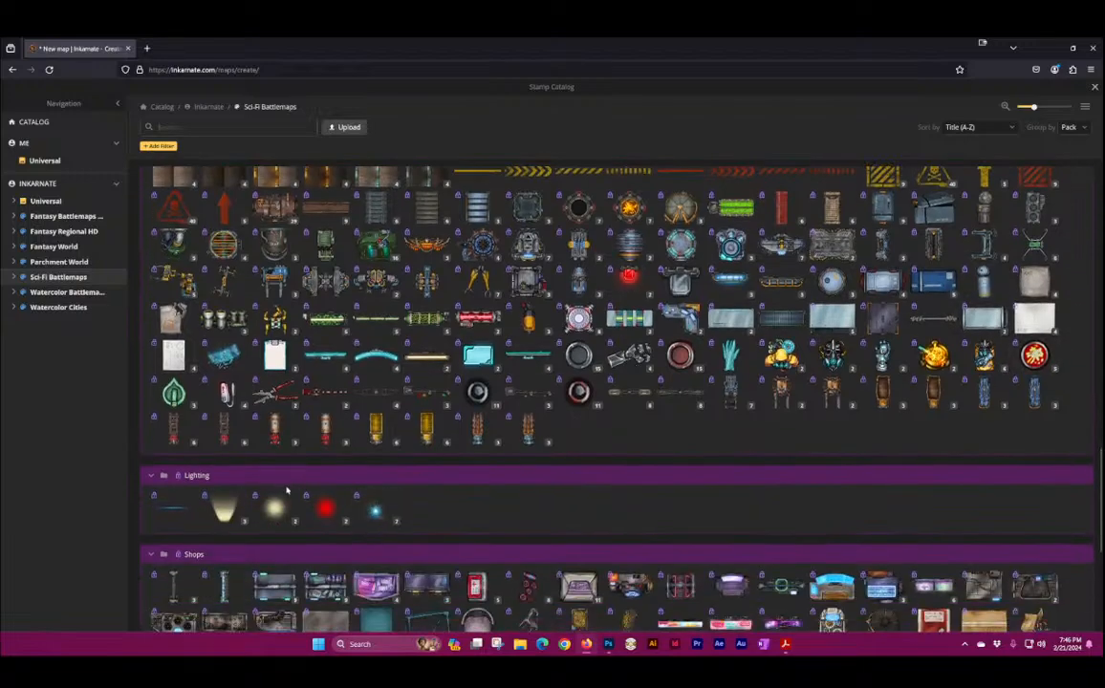
pyautogui.scroll(-3, 287, 491)
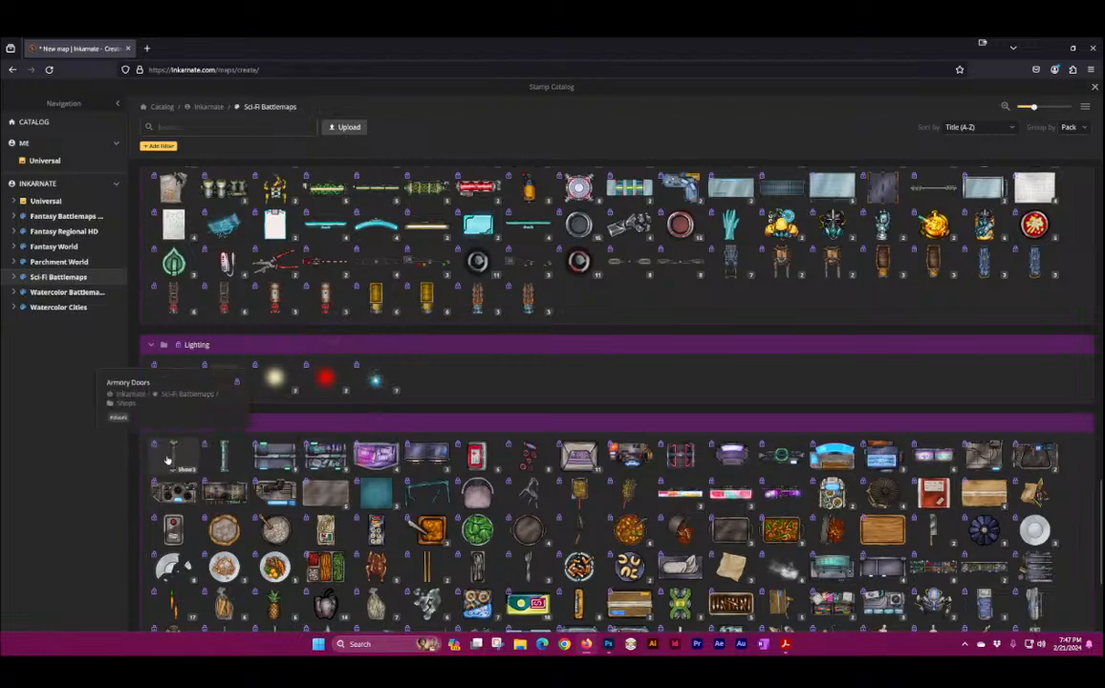
pyautogui.scroll(-2, 496, 365)
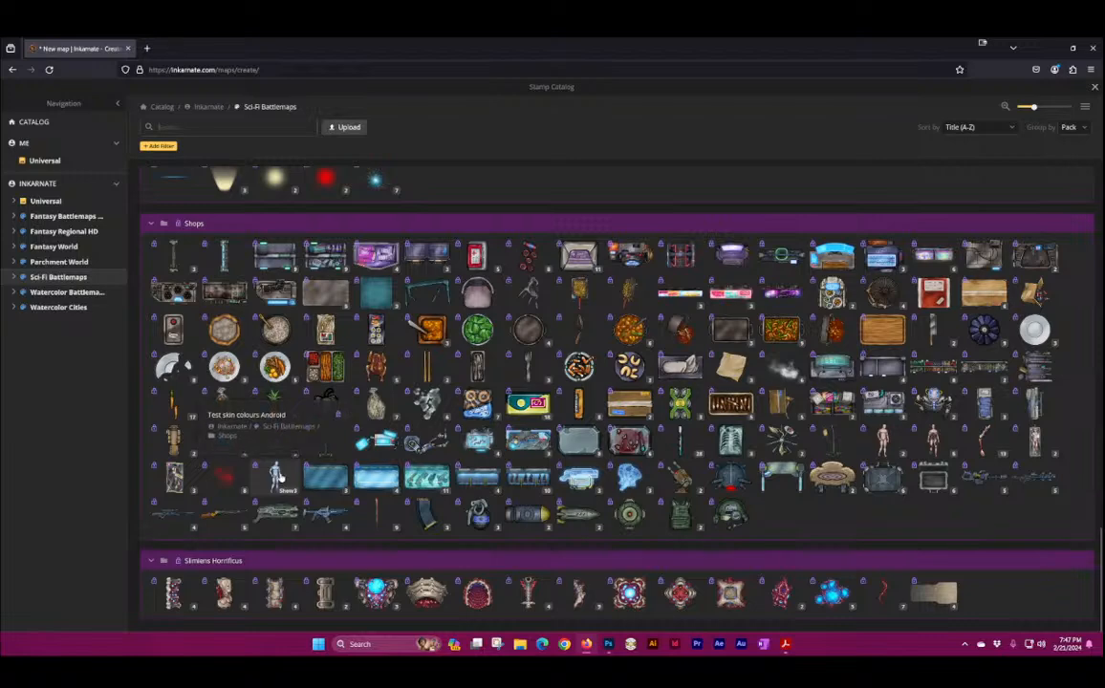
pyautogui.click(222, 396)
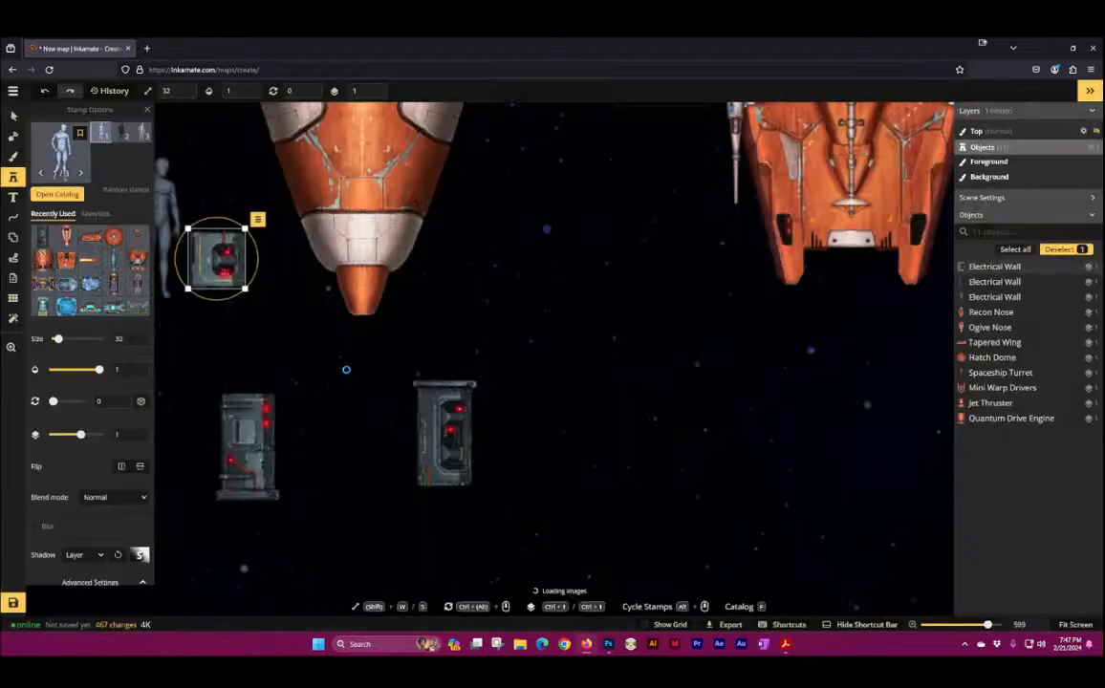
pyautogui.click(544, 333)
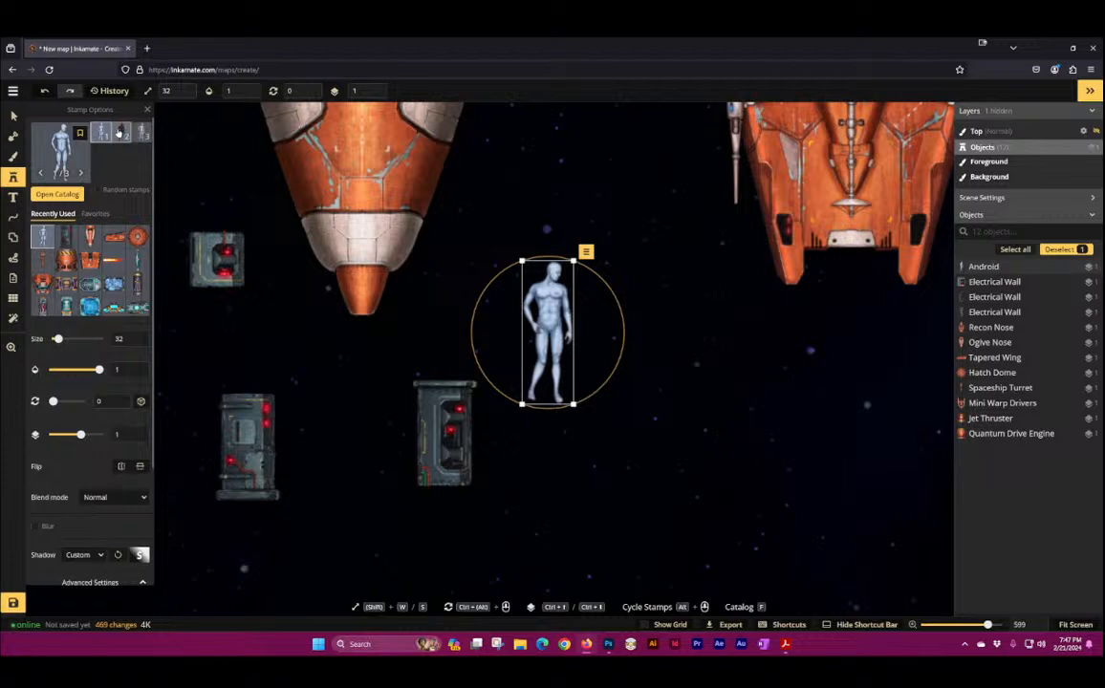
pyautogui.click(119, 132)
pyautogui.click(657, 387)
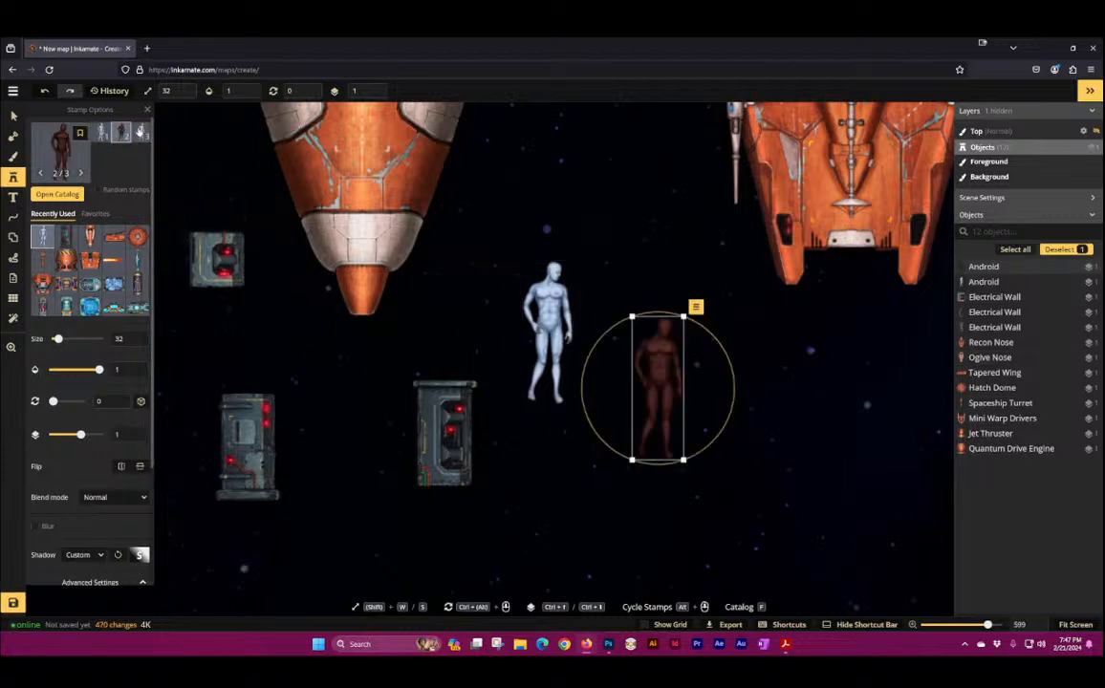
pyautogui.click(137, 134)
pyautogui.click(477, 273)
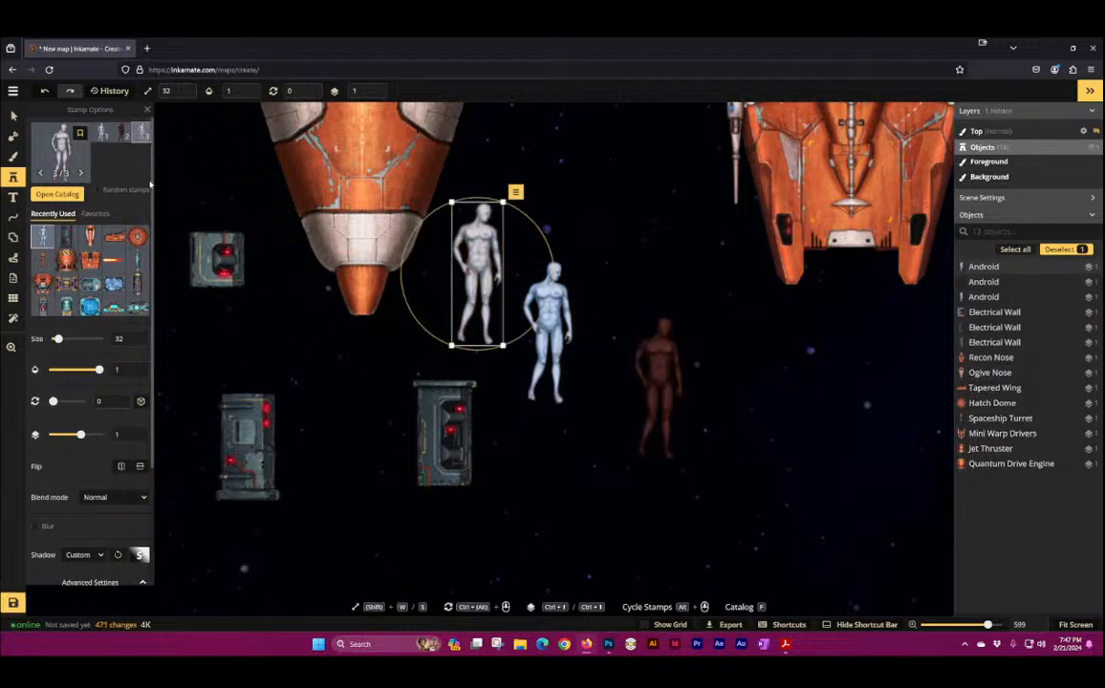
# Step: Place both variants of the skin-toned Android from the Shops pack, one east of the dark red Android and one below the blue Android
pyautogui.click(67, 134)
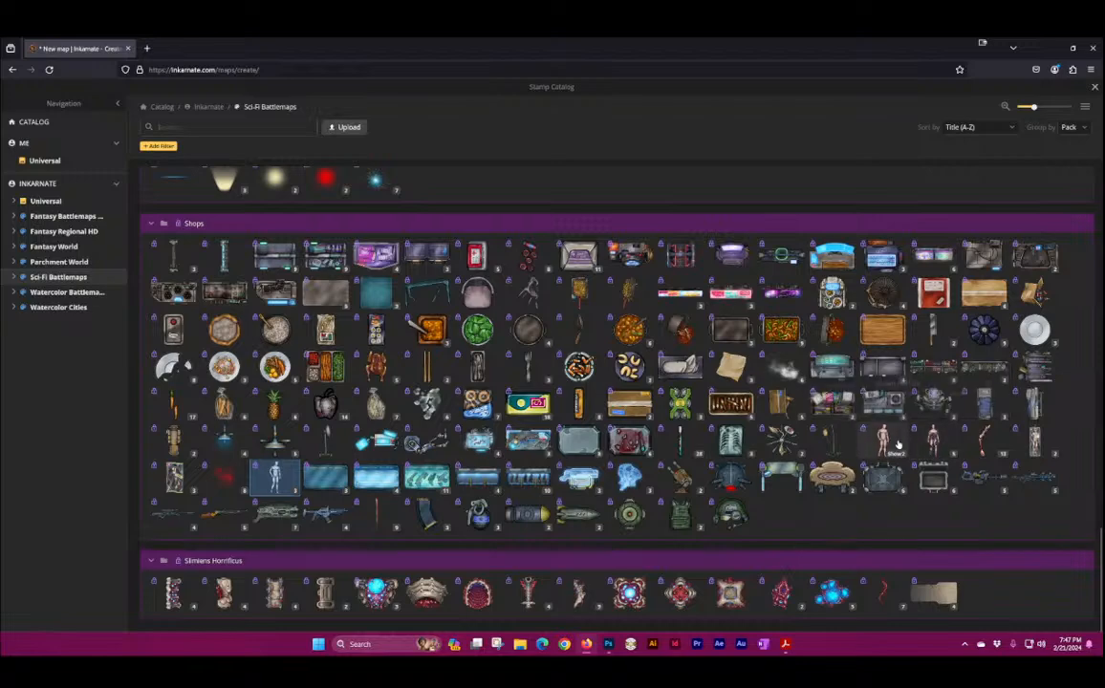
pyautogui.click(946, 446)
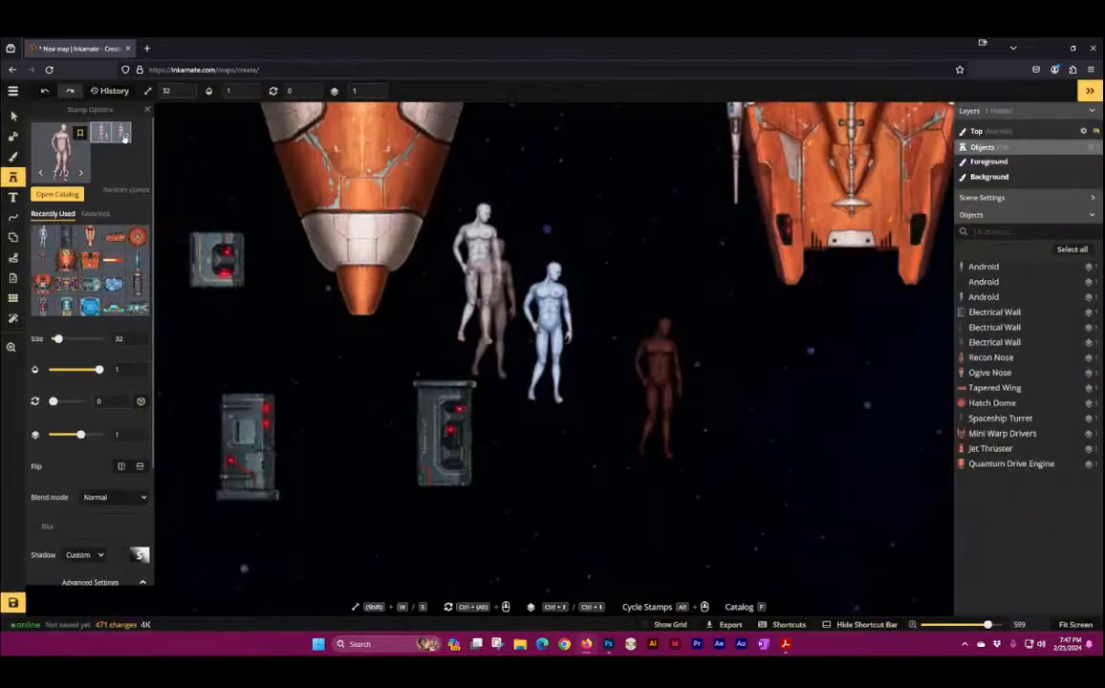
pyautogui.click(759, 390)
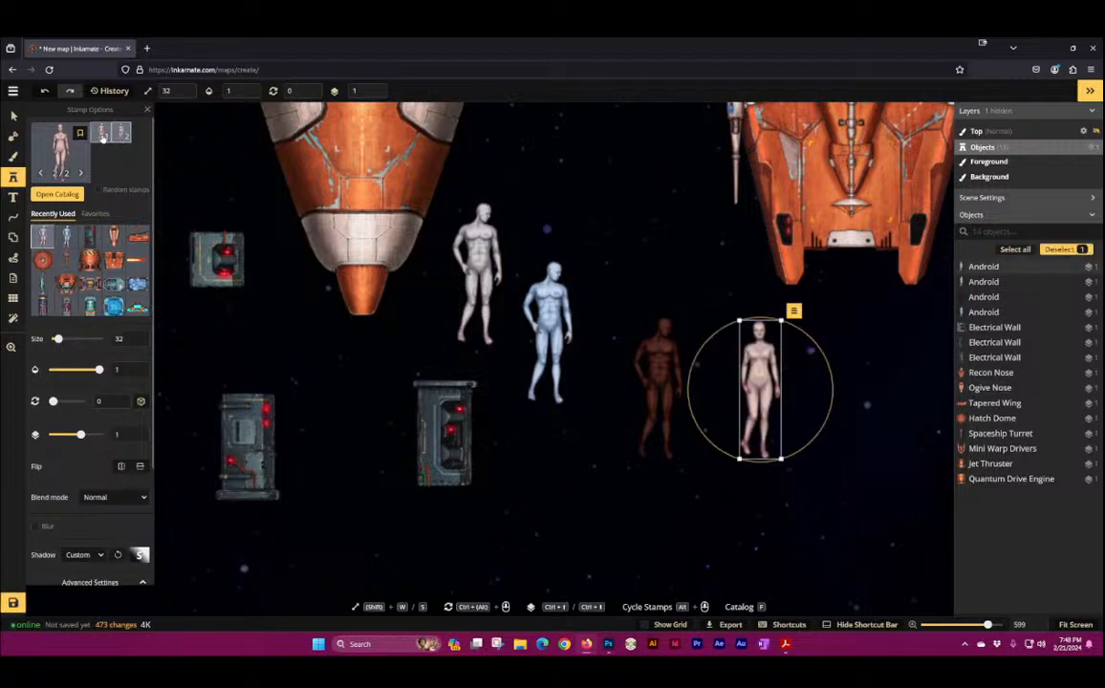
pyautogui.click(102, 135)
pyautogui.click(577, 514)
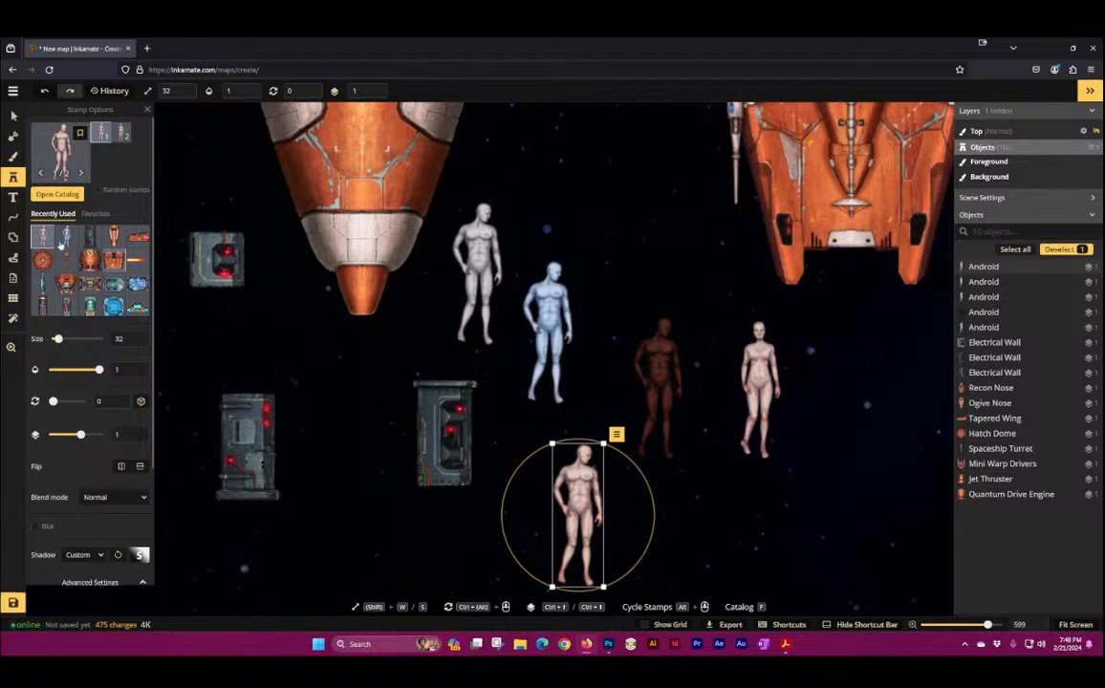
# Step: Place both Robot Clerk variants from the Shops pack close together above the Androids
pyautogui.click(67, 154)
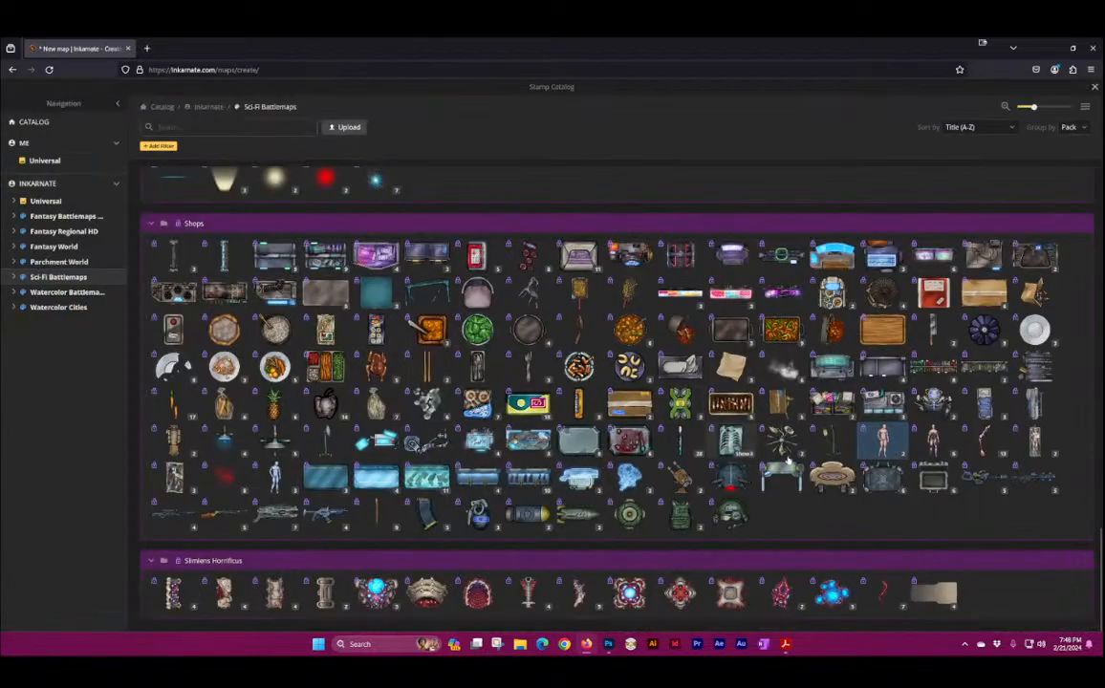
pyautogui.click(951, 394)
pyautogui.click(600, 203)
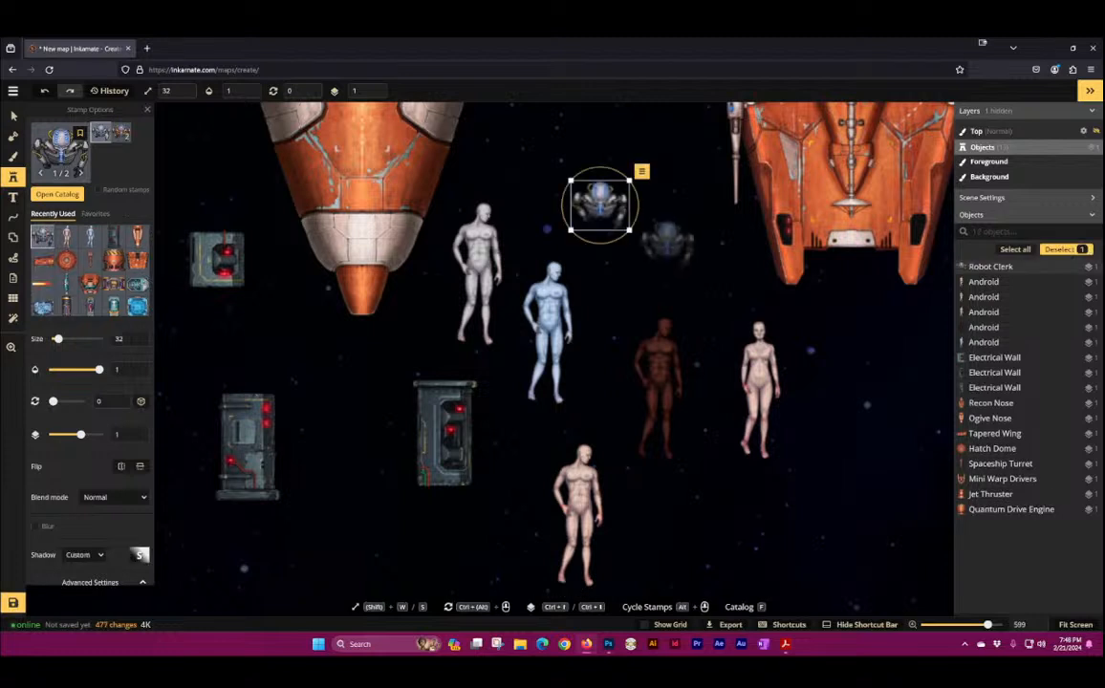
pyautogui.click(121, 133)
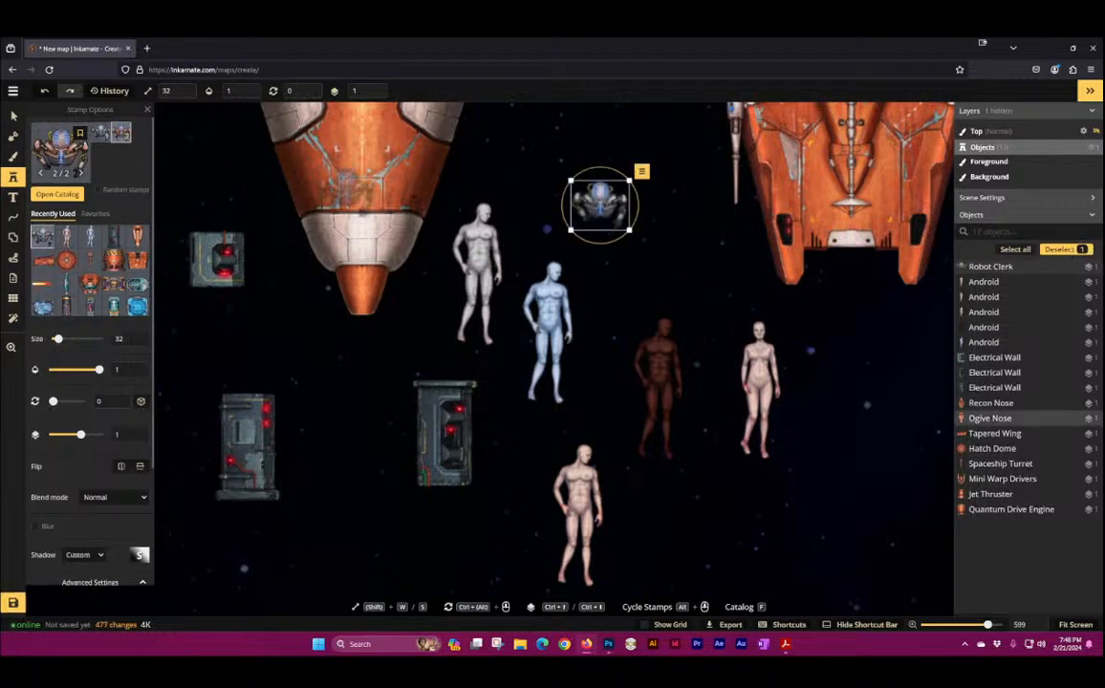
pyautogui.click(566, 172)
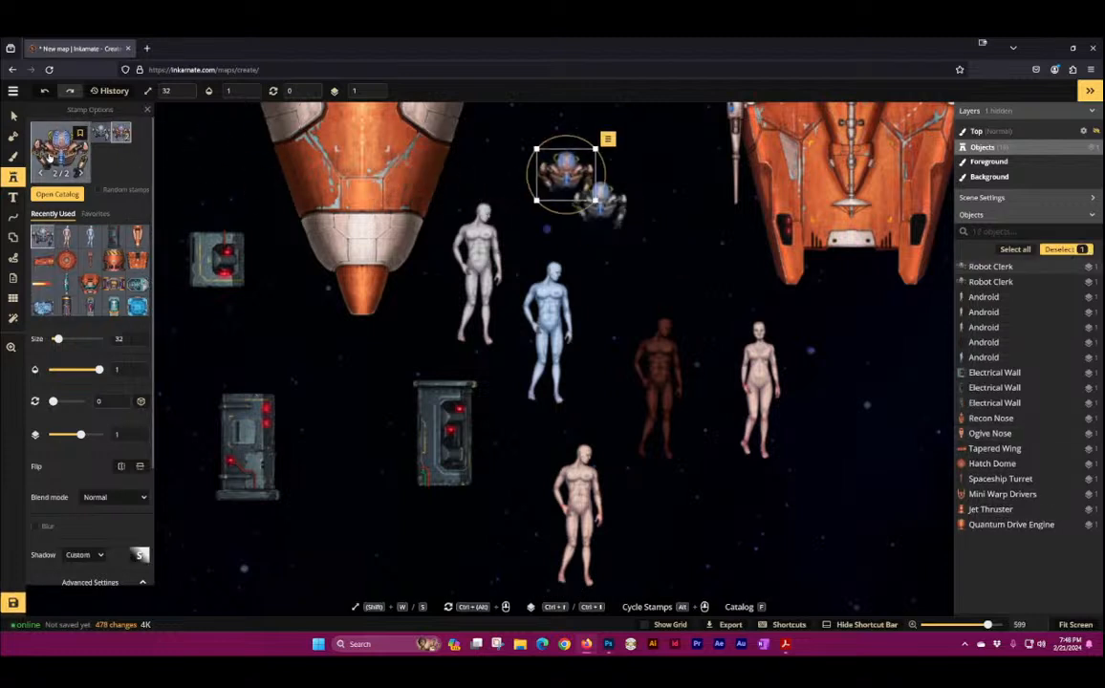
# Step: Place the four Organic Tissue Wall variants from the Slimiens Horrificus pack in the empty space east of the orange planet terrain
pyautogui.click(68, 160)
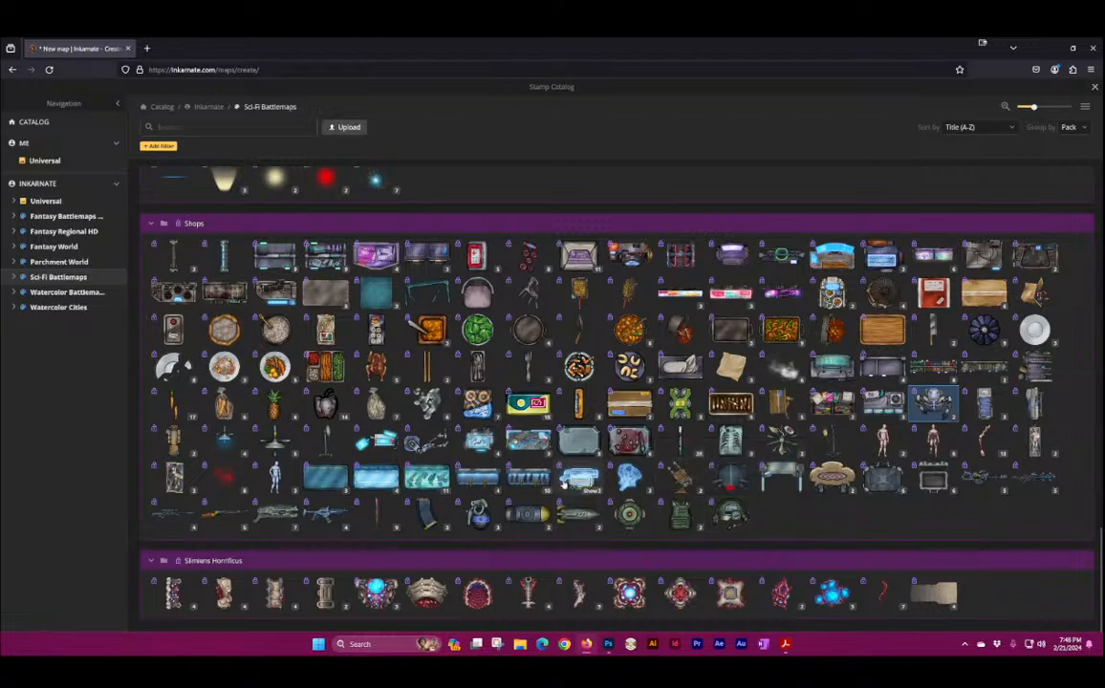
pyautogui.click(173, 592)
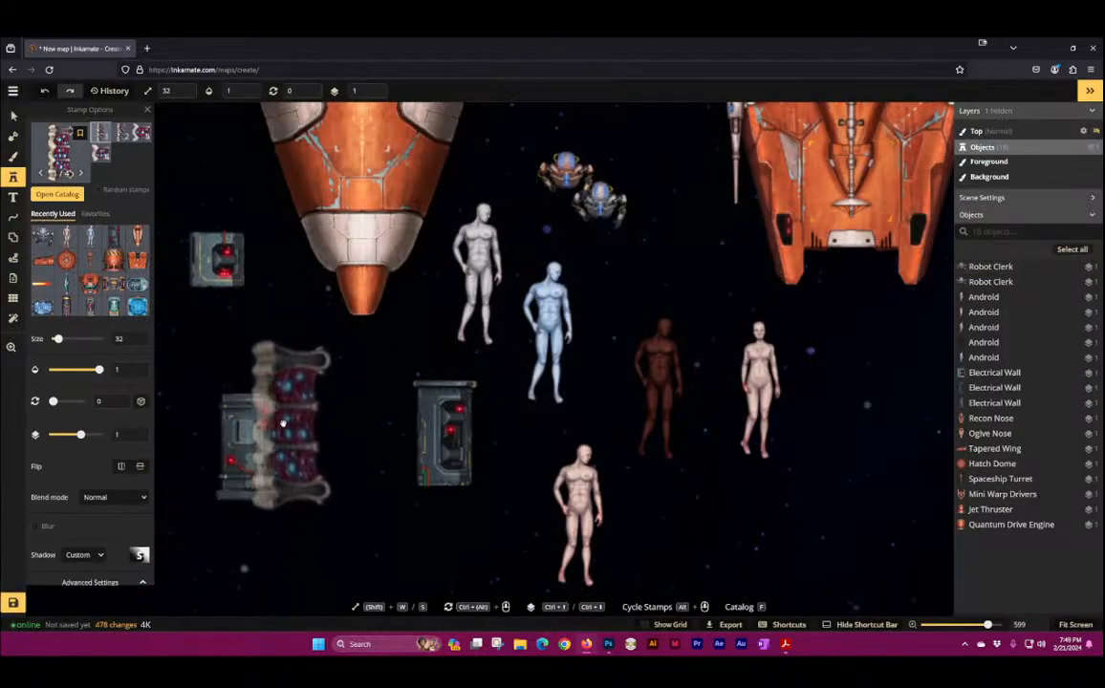
pyautogui.moveTo(293, 411); pyautogui.dragTo(700, 331)
pyautogui.moveTo(216, 294); pyautogui.dragTo(718, 351)
pyautogui.click(537, 354)
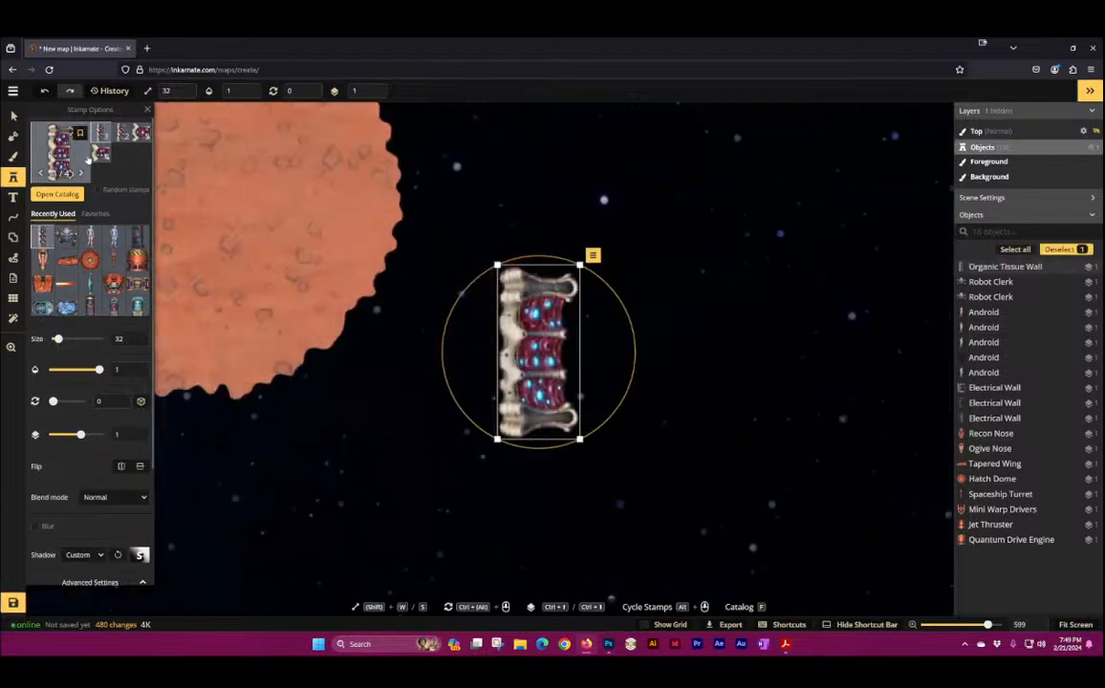
pyautogui.click(546, 185)
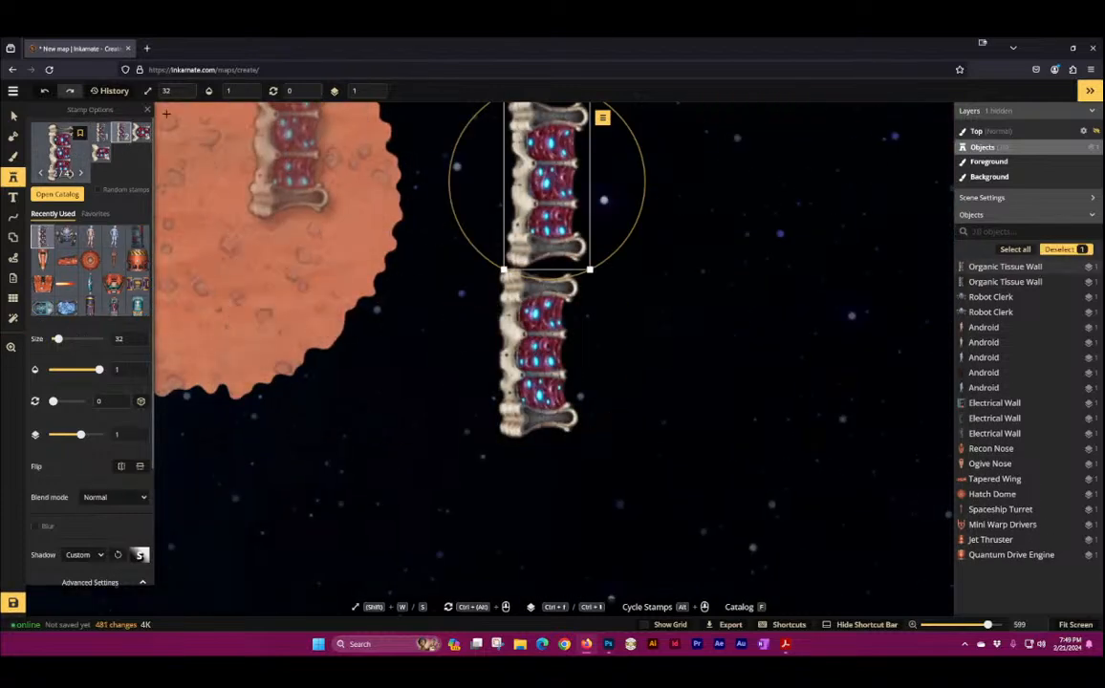
pyautogui.click(120, 131)
pyautogui.click(457, 325)
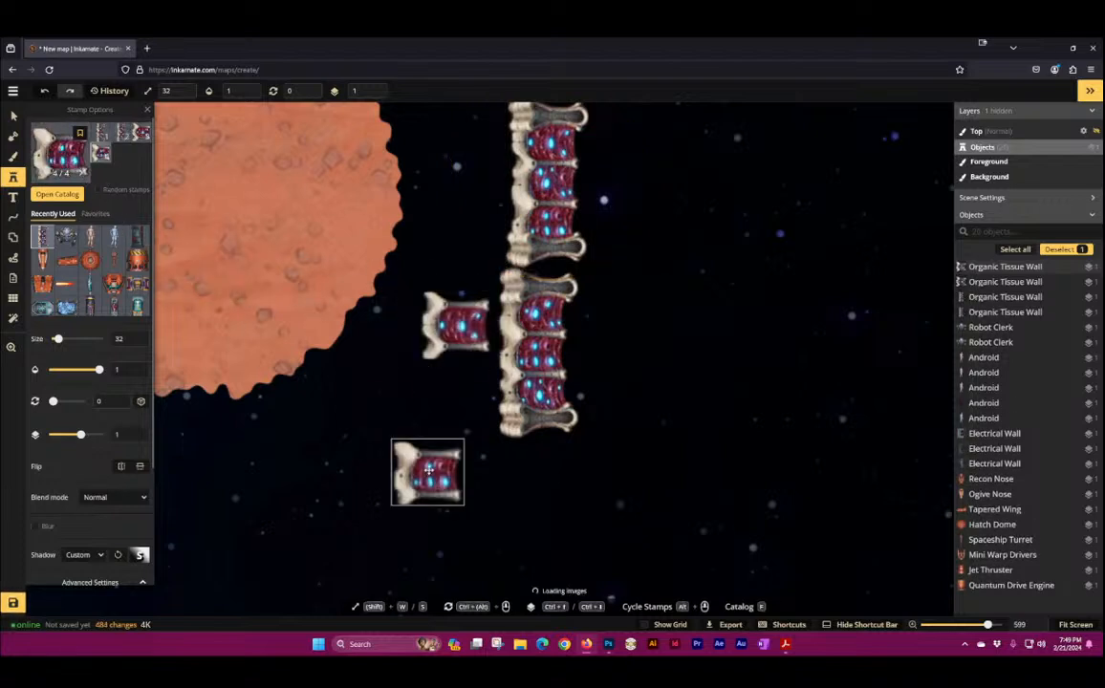
pyautogui.click(428, 471)
# Step: Place four Creep Covered Wall variants east of the Organic Tissue Walls, setting the short piece against the top end of the lowest wall
pyautogui.press('f')
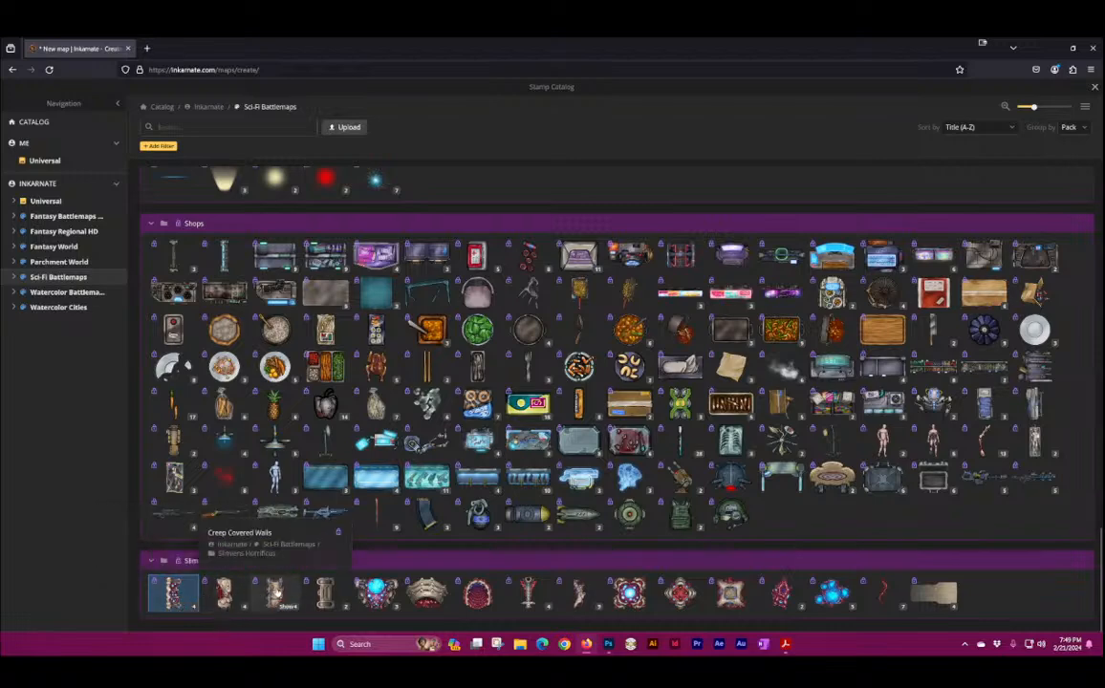
pyautogui.click(275, 594)
pyautogui.click(431, 470)
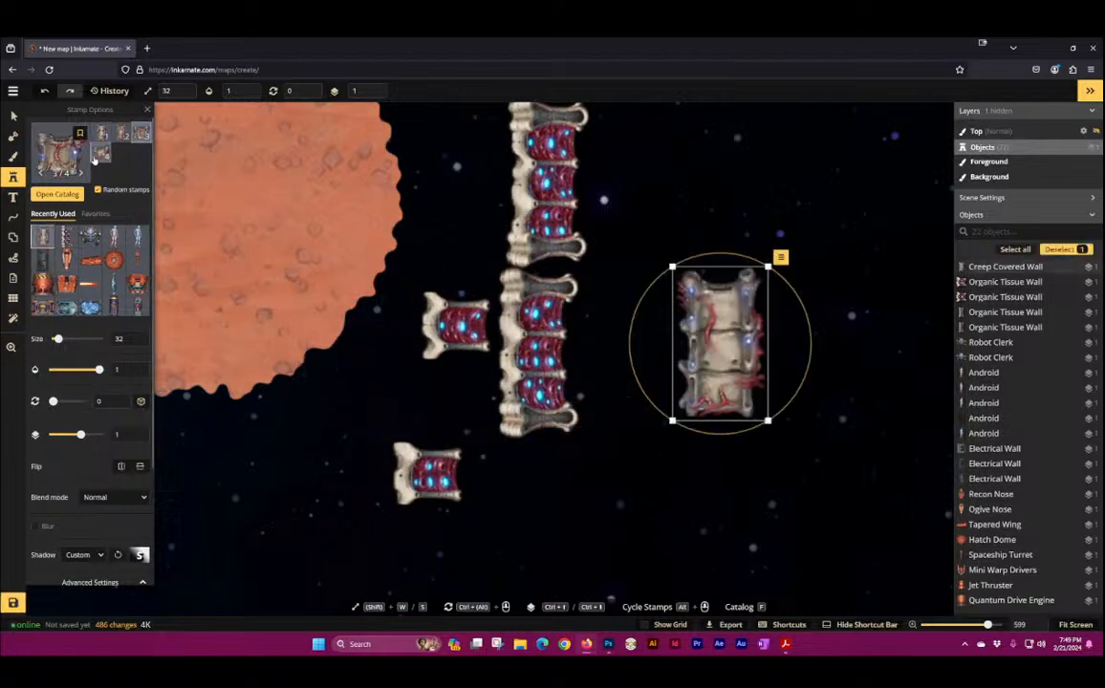
pyautogui.click(770, 181)
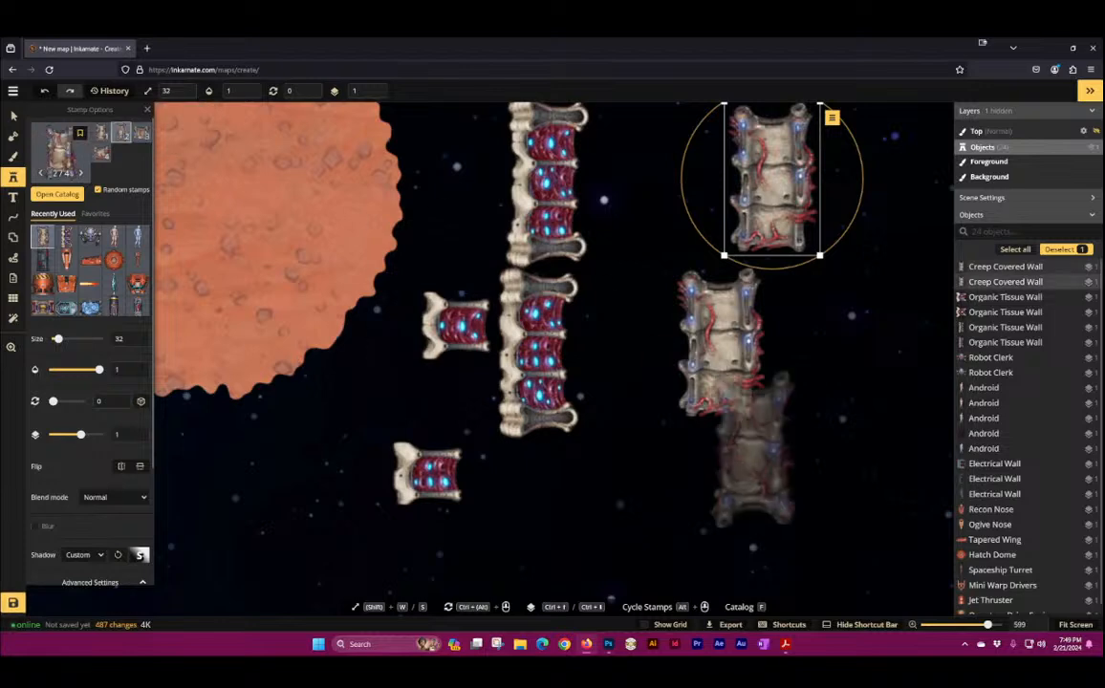
pyautogui.click(642, 501)
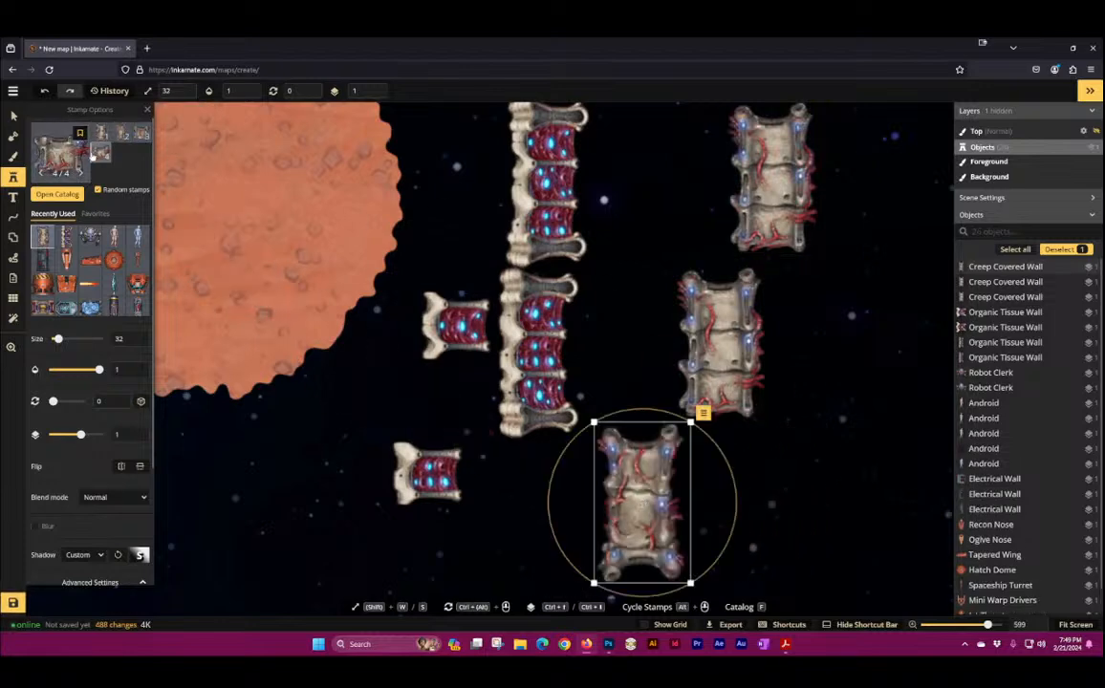
pyautogui.click(641, 384)
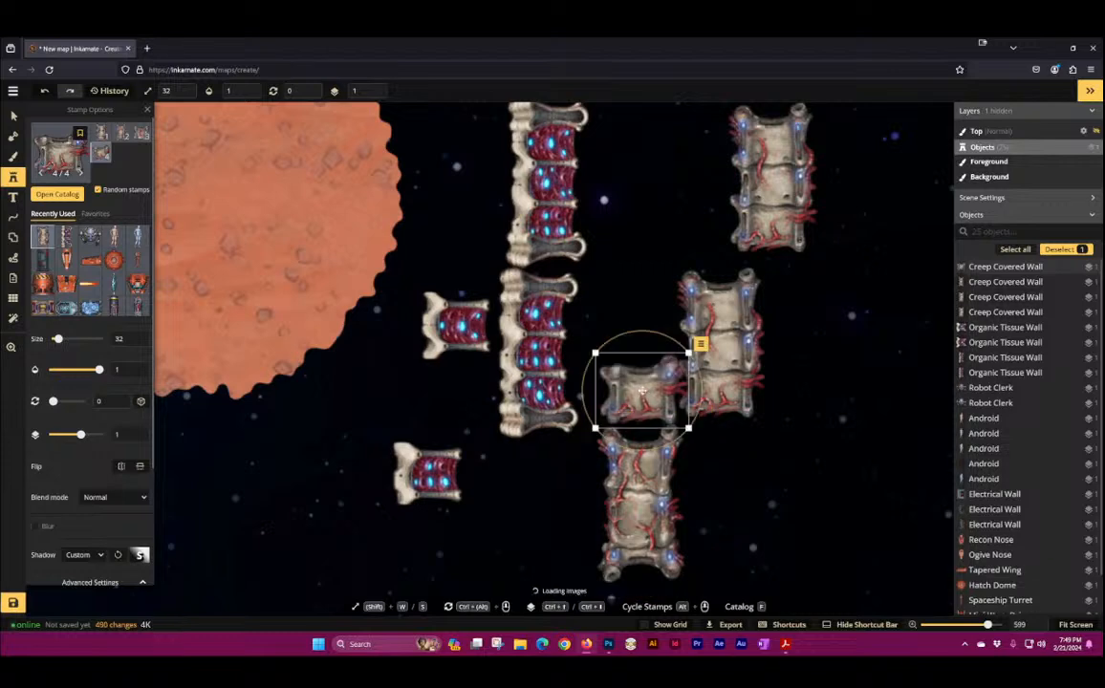
pyautogui.moveTo(641, 415)
pyautogui.mouseDown()
pyautogui.moveTo(646, 562)
pyautogui.moveTo(636, 585)
pyautogui.moveTo(654, 593)
pyautogui.moveTo(646, 384)
pyautogui.moveTo(650, 399)
pyautogui.mouseUp()
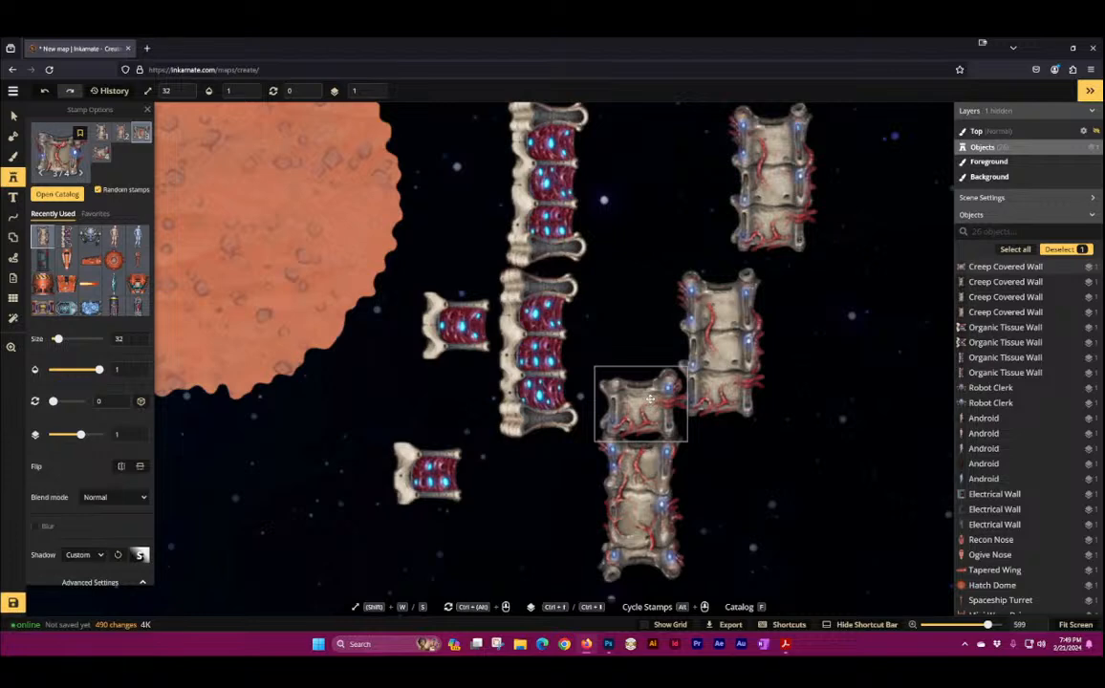
# Step: Place the Brood Chamber and its Syphon and Eye variants in the space between the Creep Covered Walls and the Electrical Walls
pyautogui.click(43, 144)
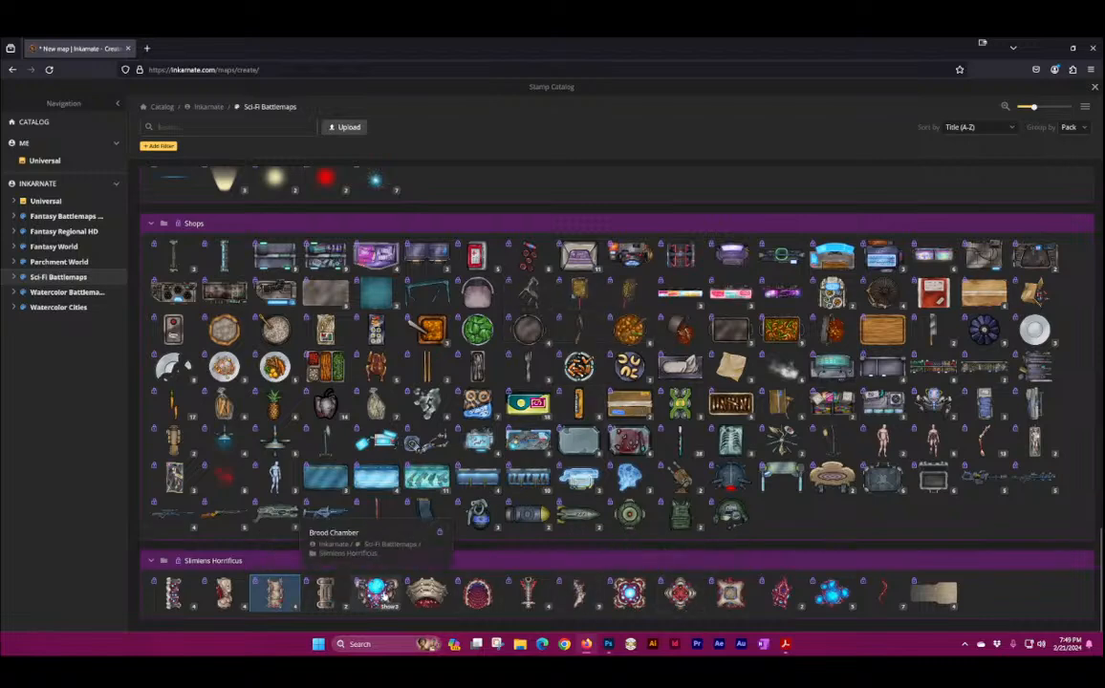
pyautogui.click(275, 593)
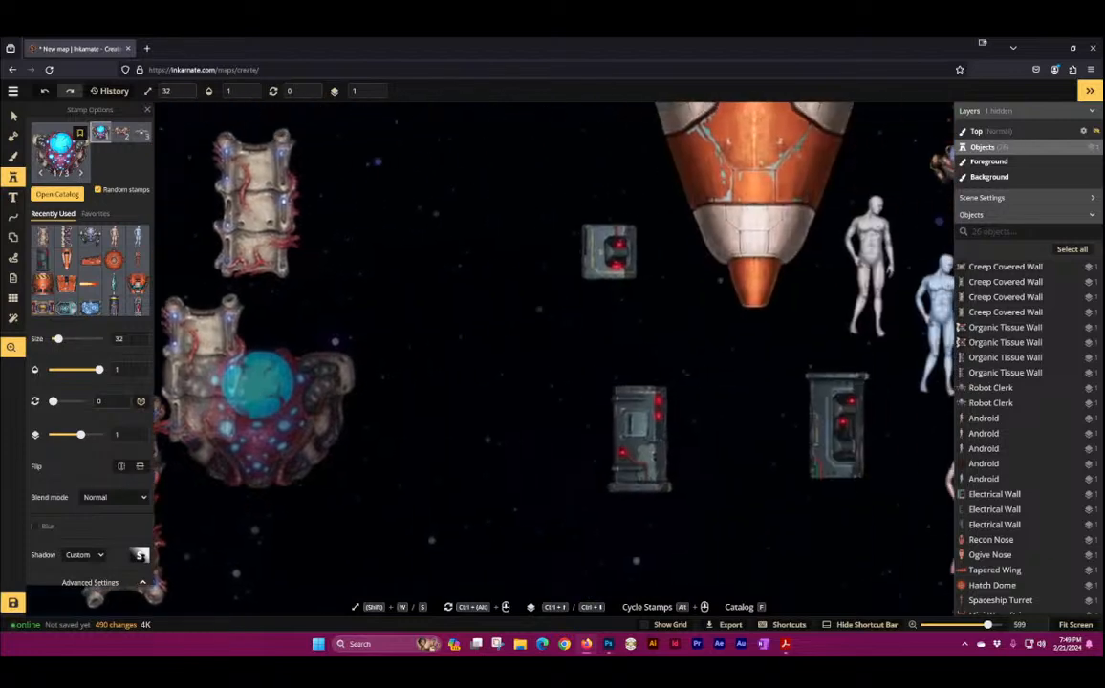
pyautogui.click(415, 248)
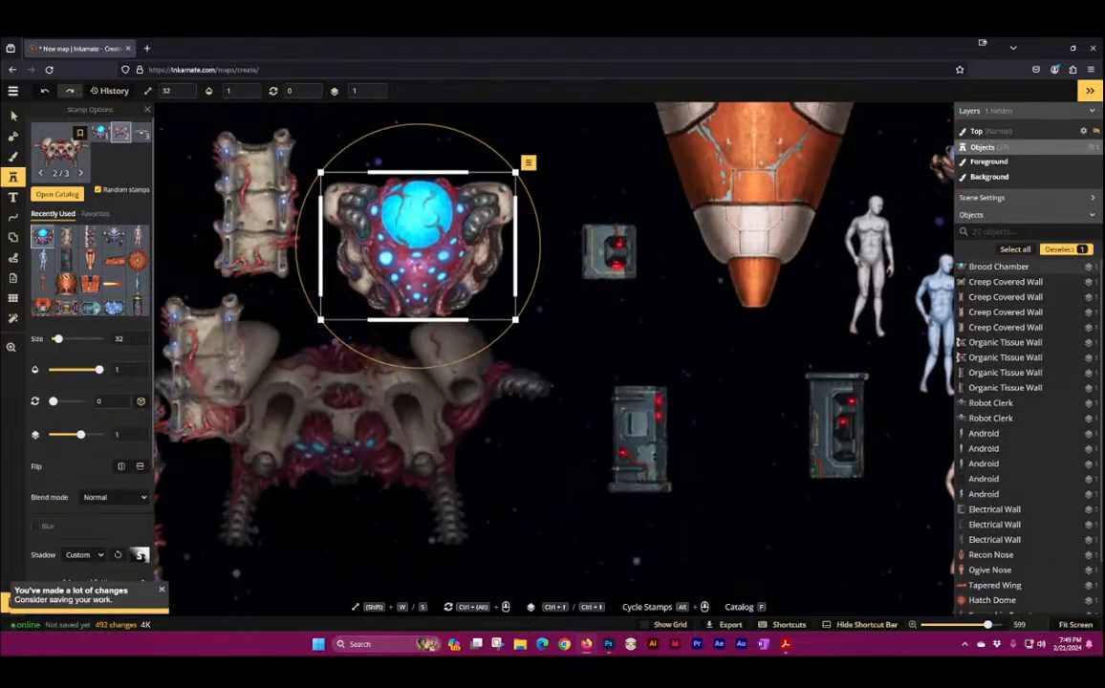
pyautogui.click(347, 438)
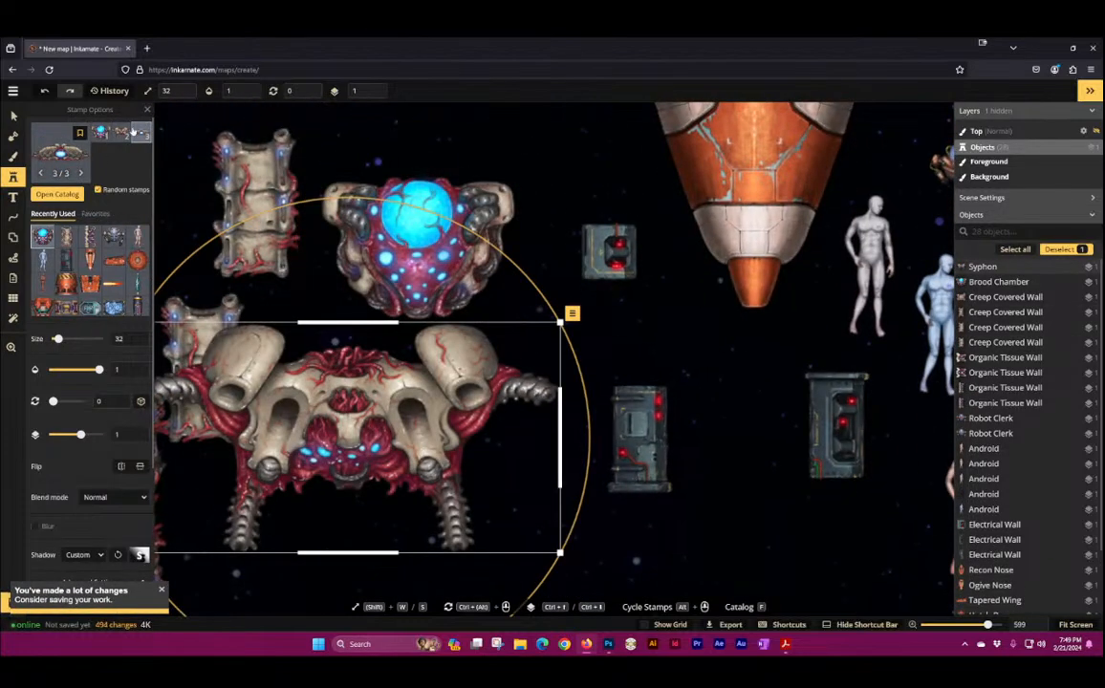
pyautogui.click(433, 120)
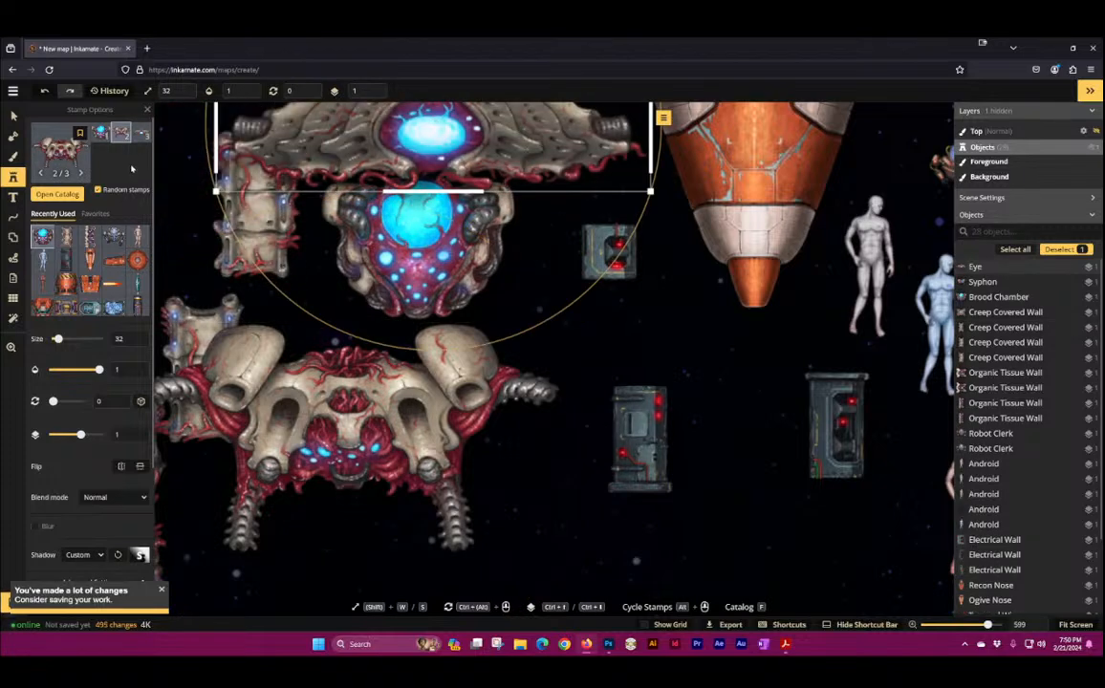
# Step: Place the Chamber stamp from the Slimiens Horrificus pack in the empty space north of the Organic Tissue Walls
pyautogui.click(59, 146)
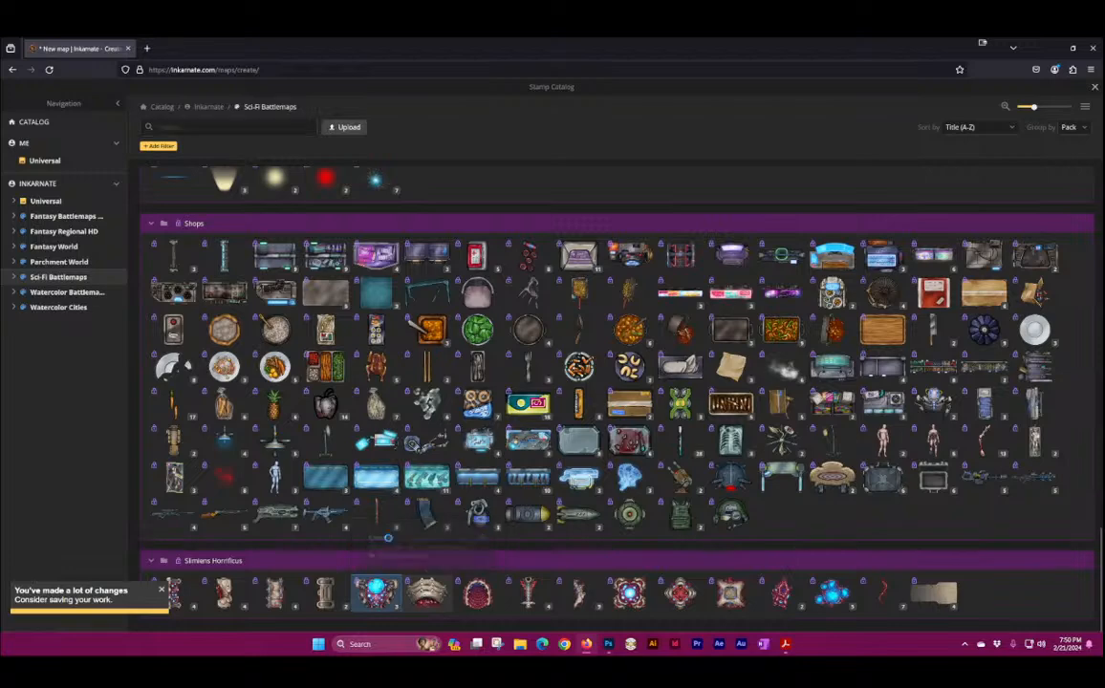
pyautogui.click(375, 592)
pyautogui.click(685, 181)
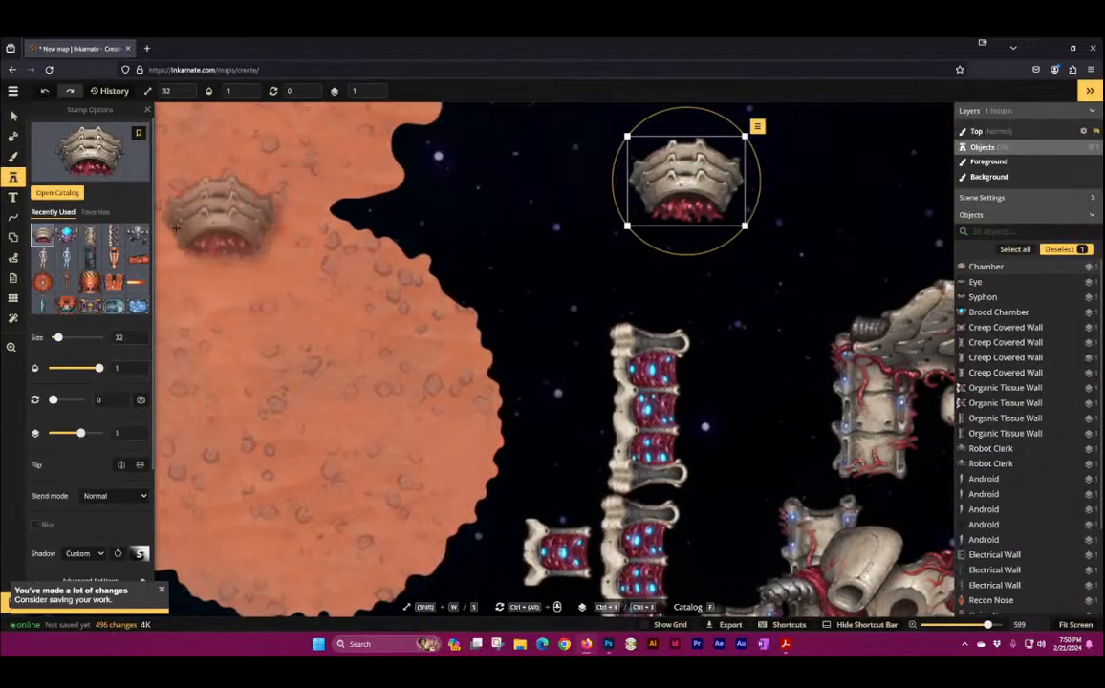
# Step: Place the Fleshy Tunnel stamp from the Slimiens Horrificus pack over the east edge of the orange terrain, west of the Chamber
pyautogui.click(75, 150)
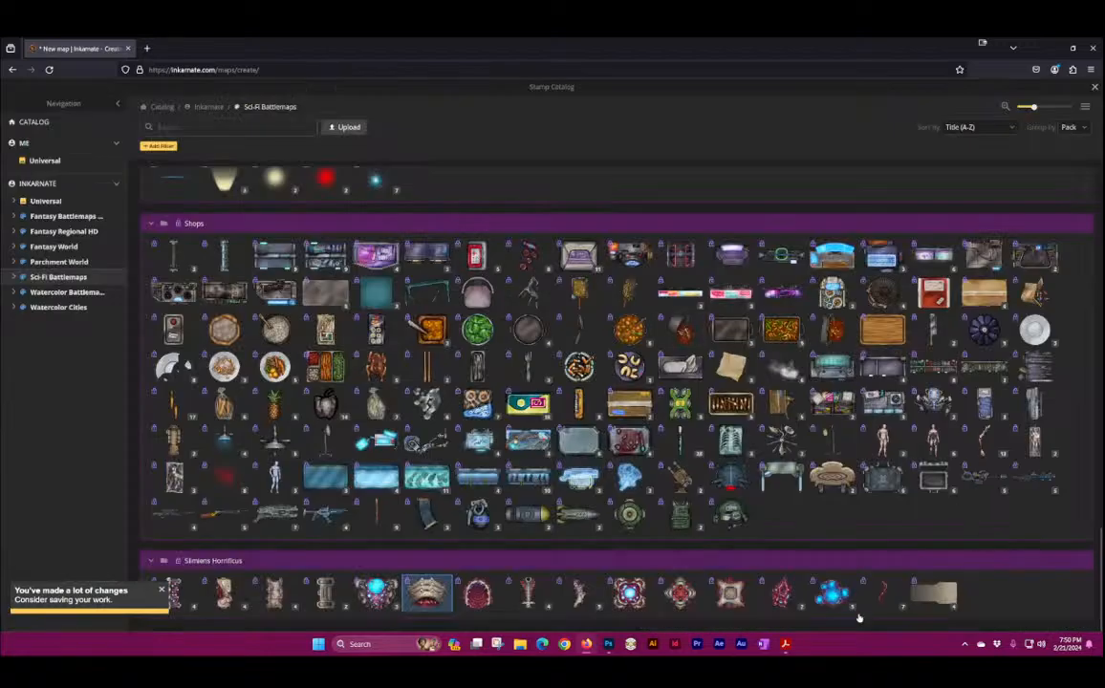
pyautogui.click(478, 606)
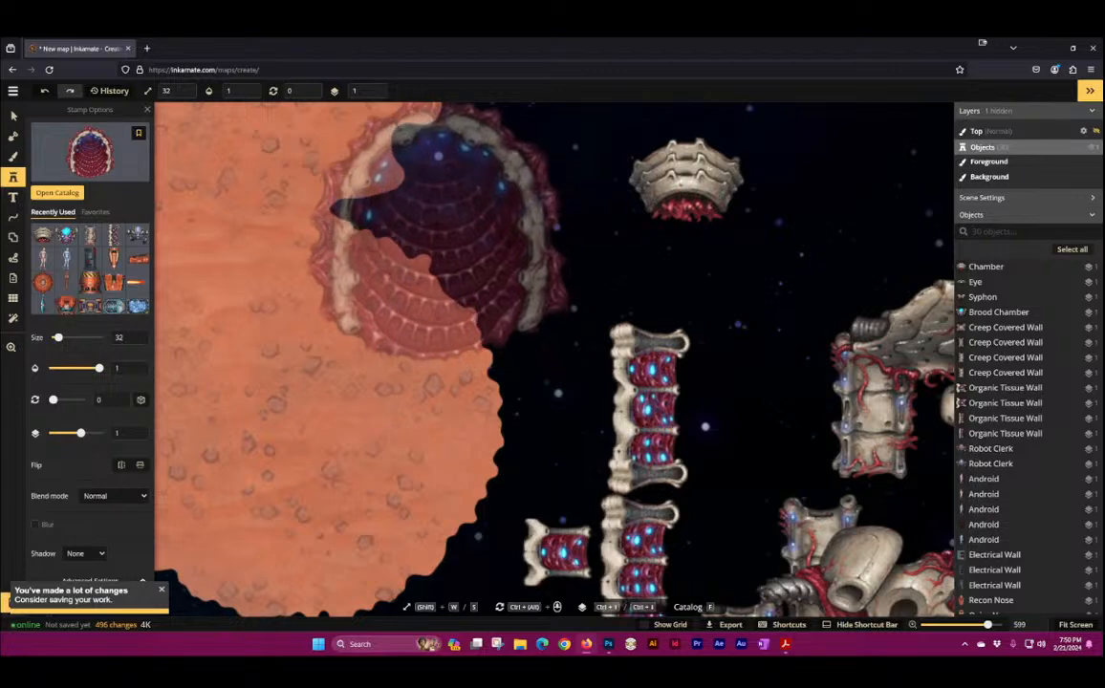
pyautogui.click(436, 234)
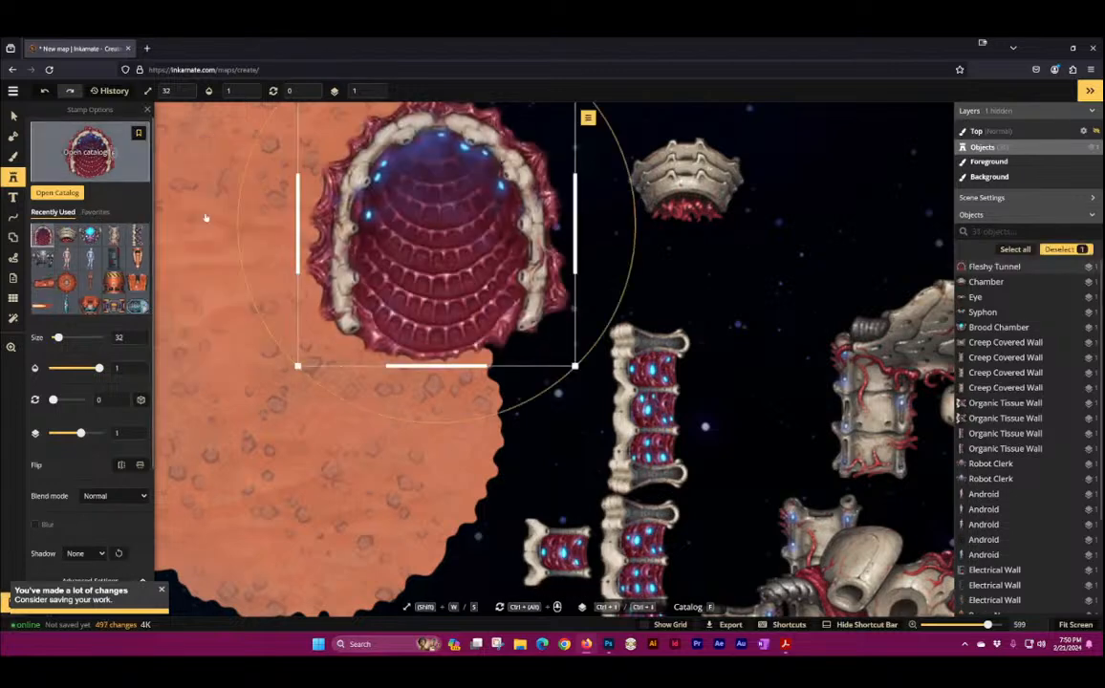
# Step: Place two Sprout variants and the Ventilation Sprout on the orange terrain west and south of the Fleshy Tunnel
pyautogui.click(89, 153)
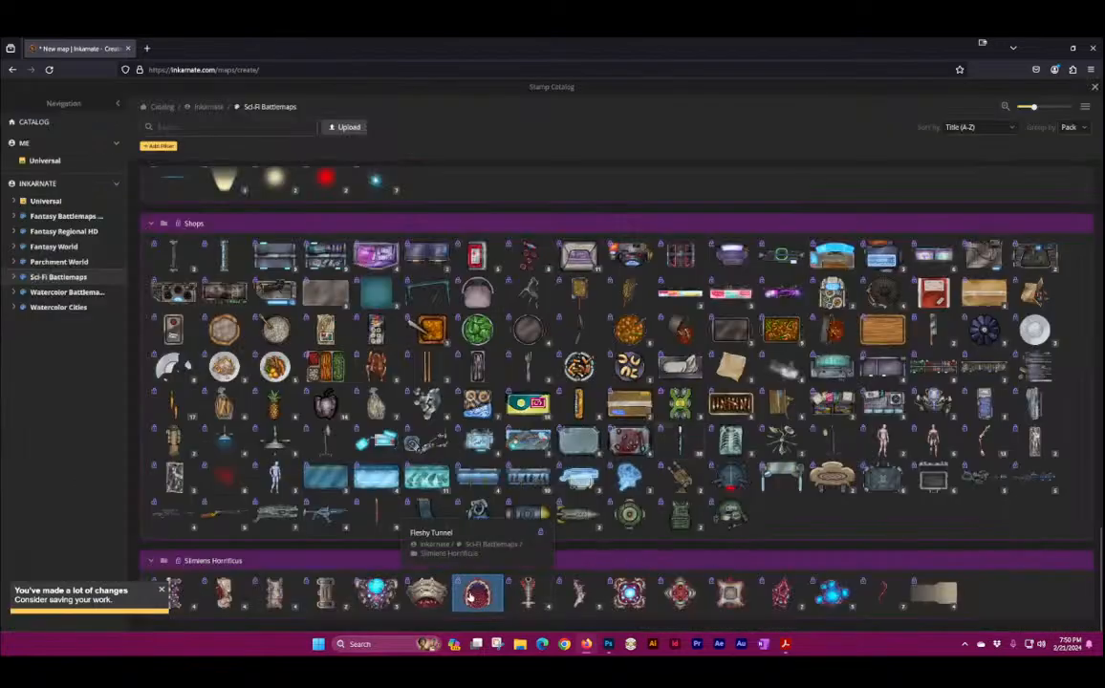
pyautogui.click(531, 597)
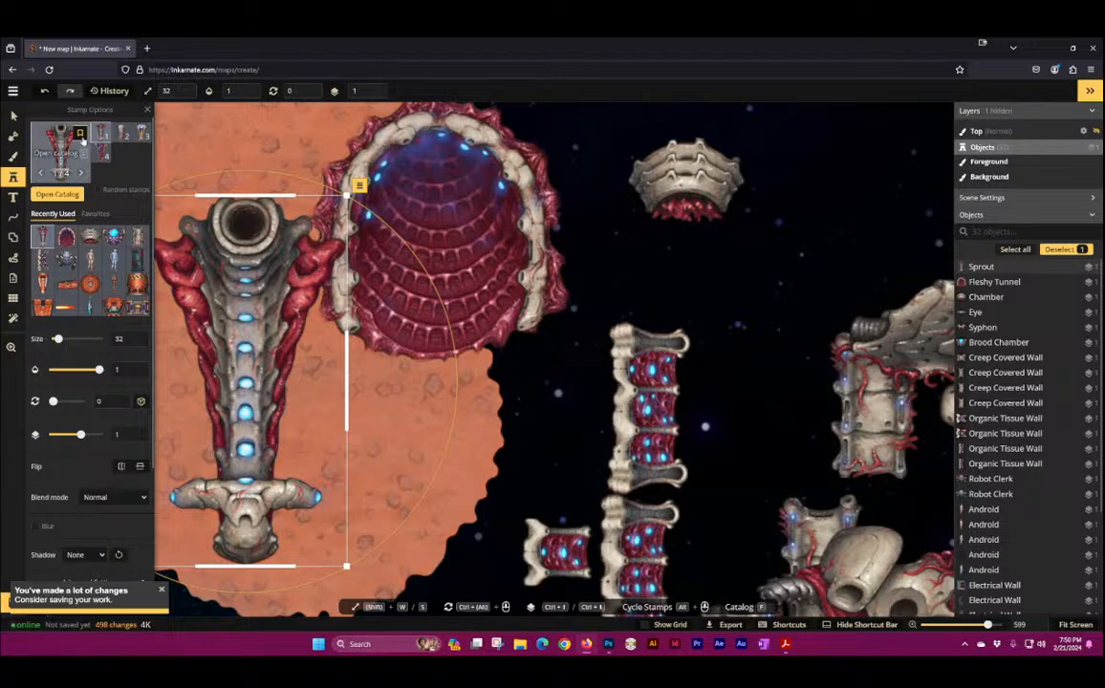
pyautogui.click(384, 425)
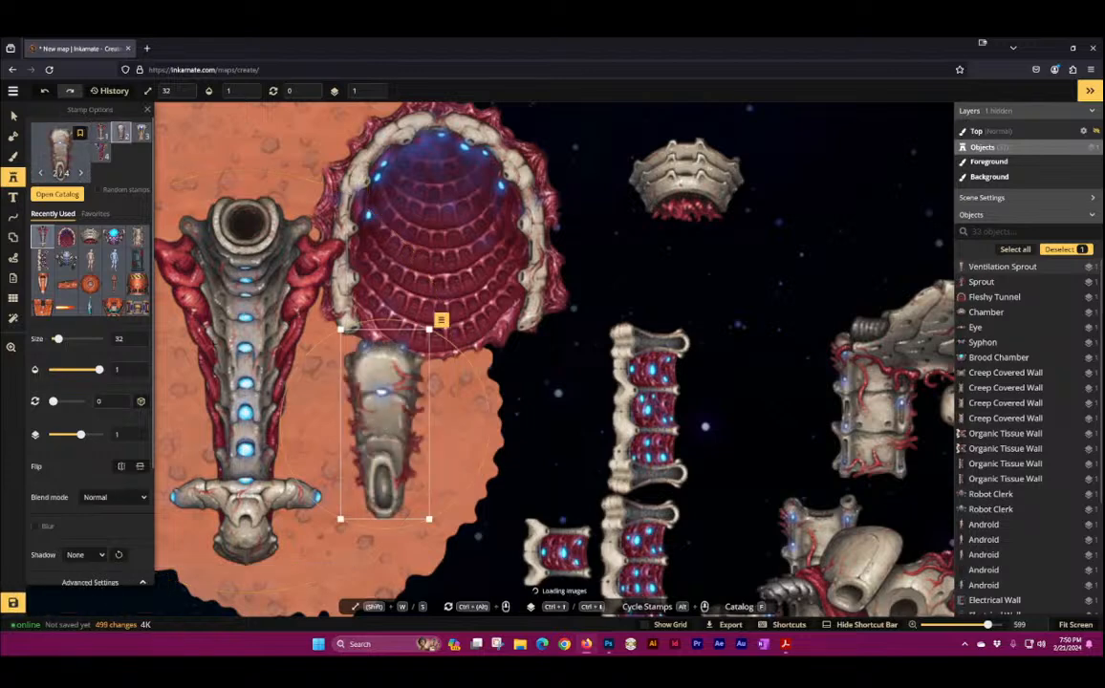
pyautogui.click(244, 189)
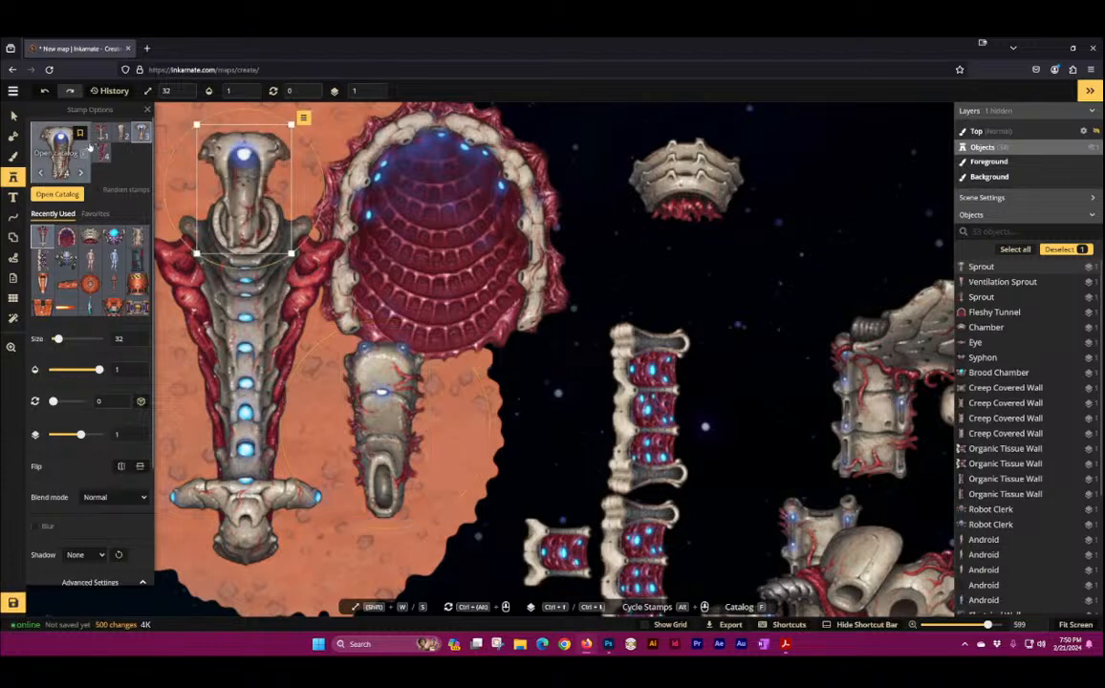
# Step: Place five random Wall Infestation variants on the orange terrain west of the large Sprout
pyautogui.click(67, 164)
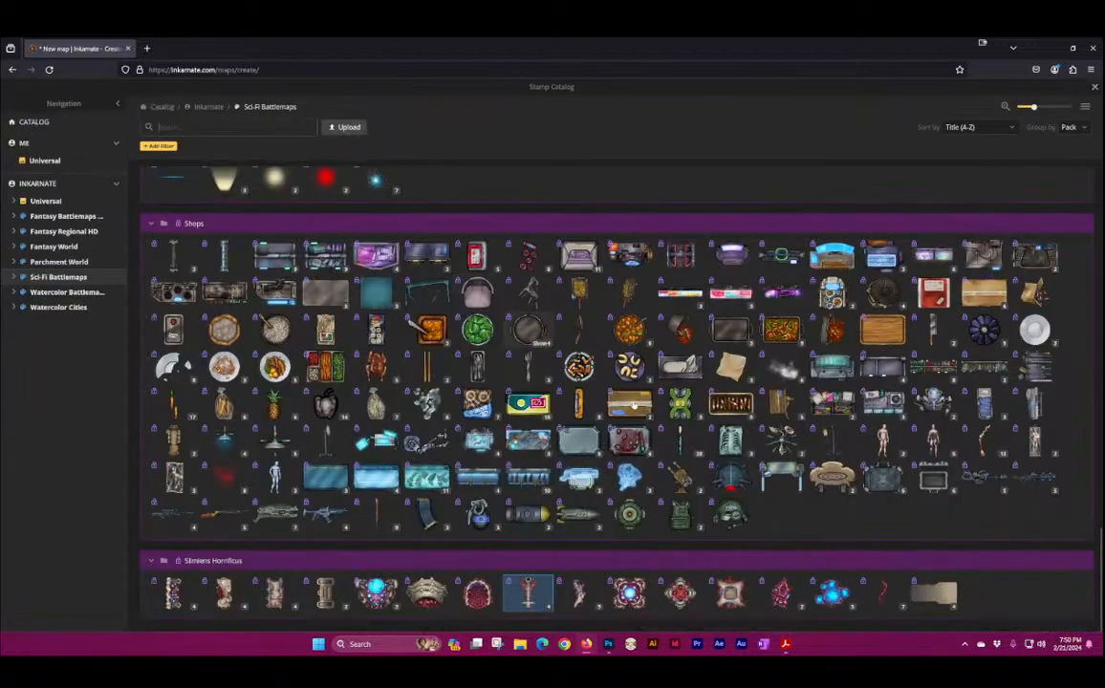
pyautogui.click(586, 592)
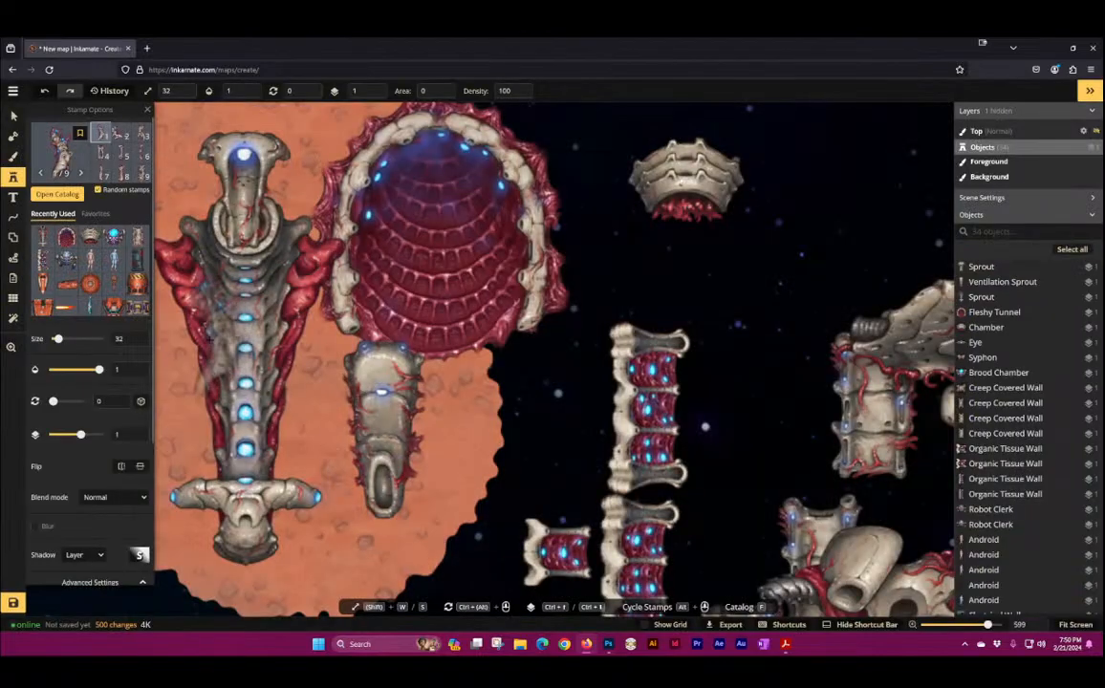
pyautogui.moveTo(211, 406); pyautogui.dragTo(508, 381)
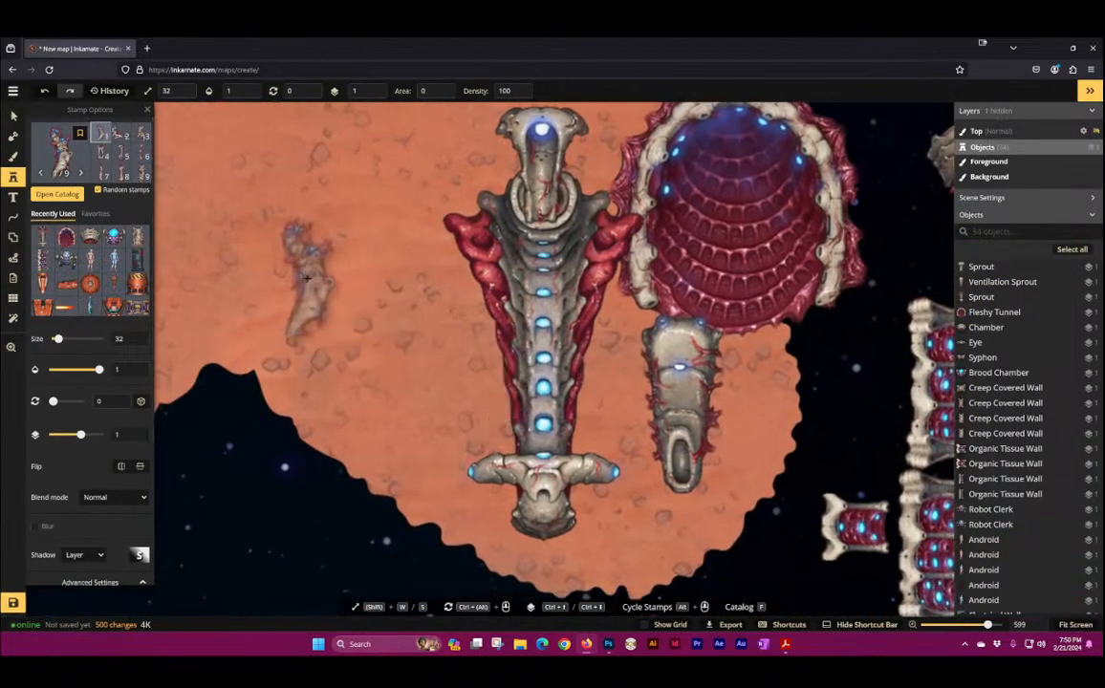
pyautogui.click(306, 278)
pyautogui.click(306, 428)
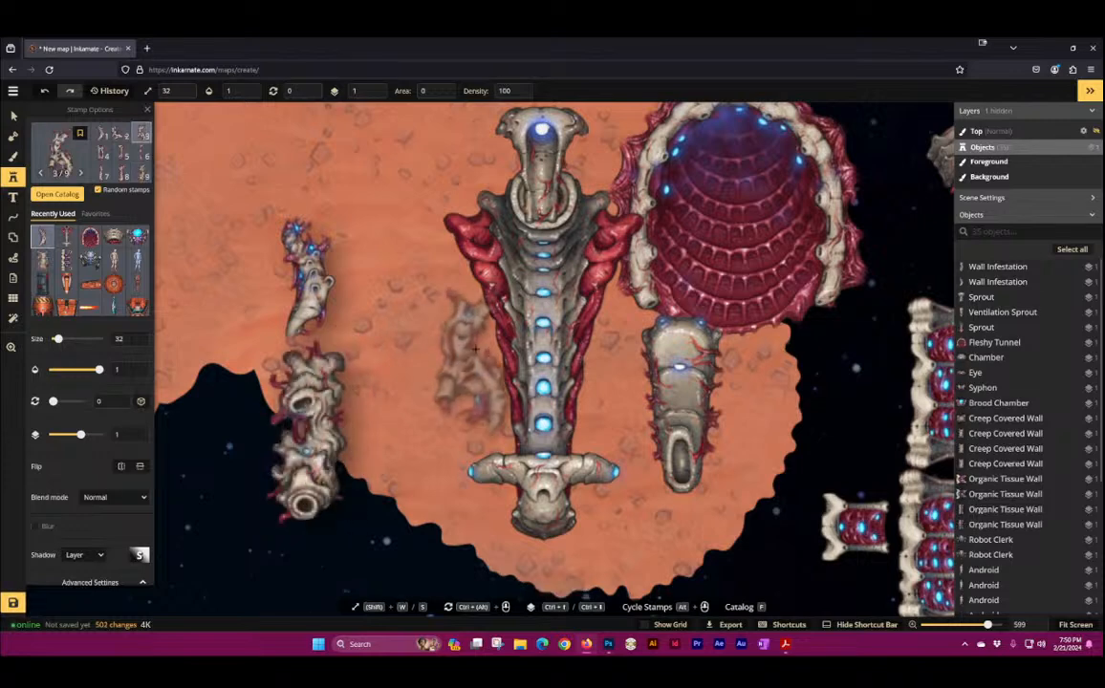
pyautogui.click(335, 272)
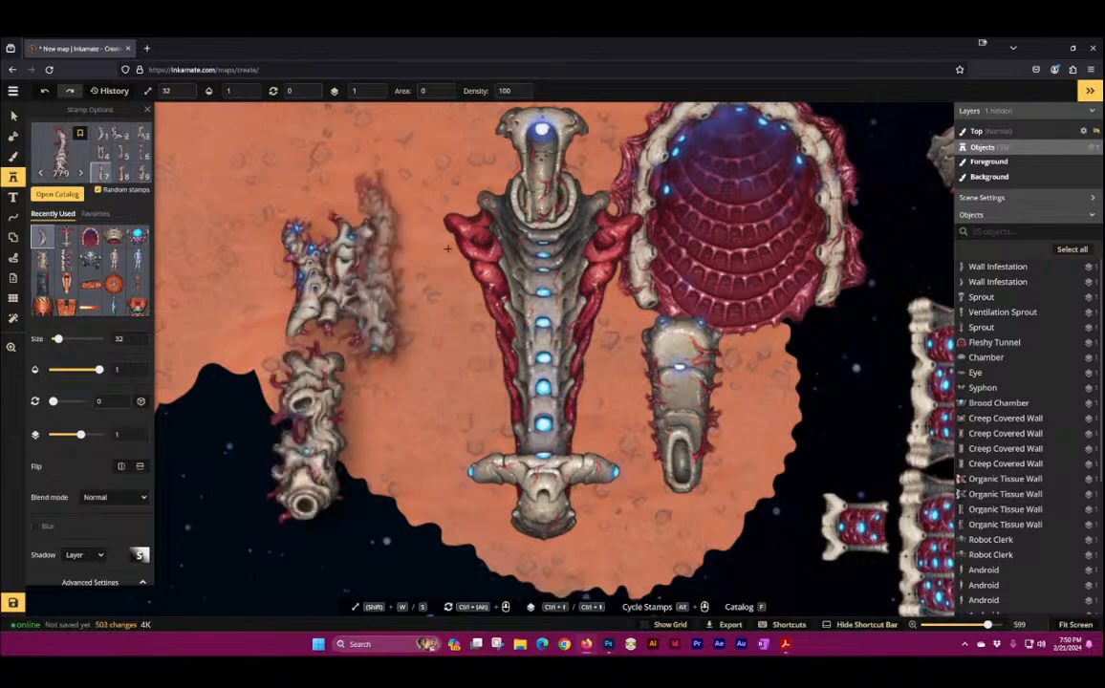
pyautogui.click(187, 225)
pyautogui.click(182, 366)
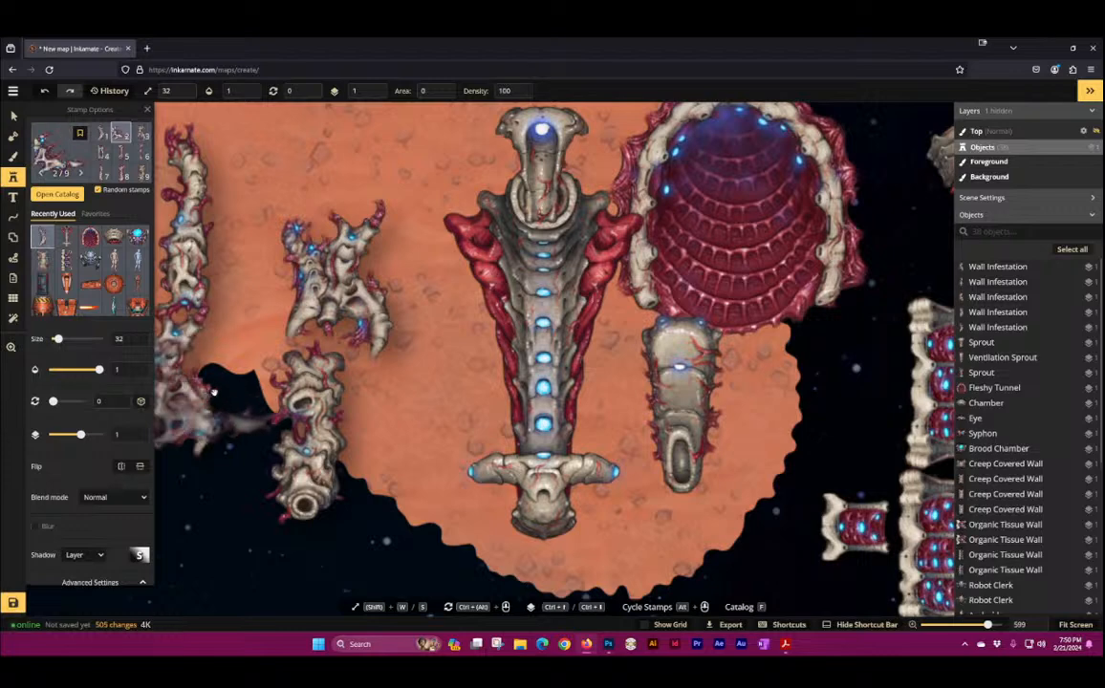
# Step: Place the Glowing Organic Pillar from the Slimiens Horrificus pack on the orange terrain west of the Wall Infestation stamps
pyautogui.moveTo(214, 391); pyautogui.dragTo(401, 397)
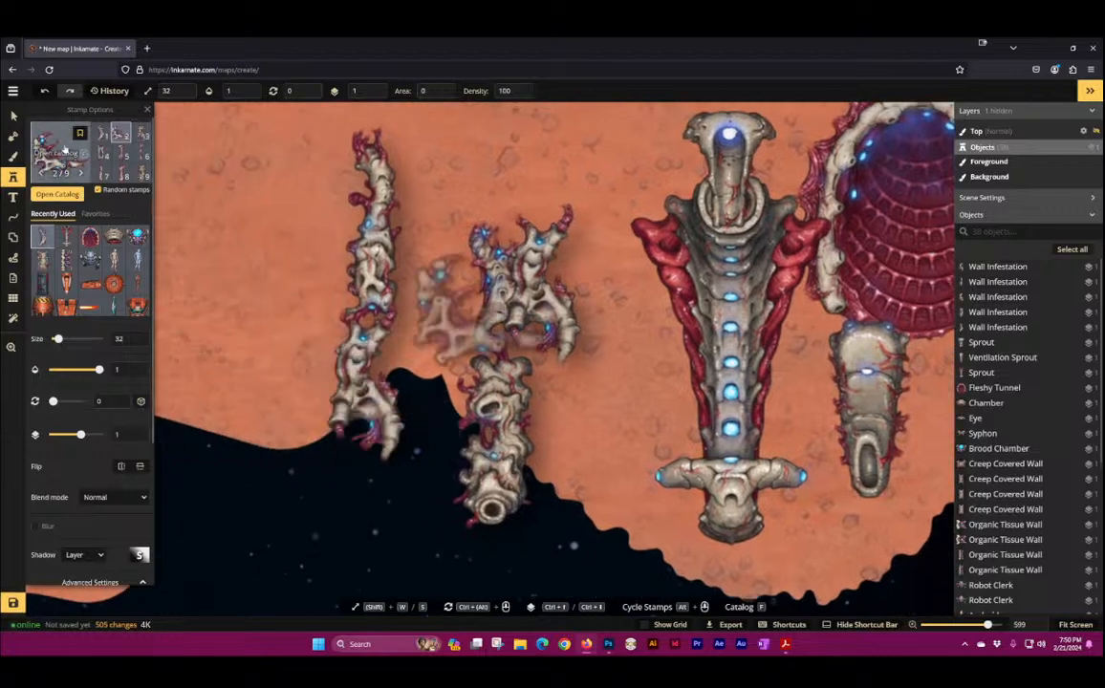
pyautogui.click(59, 146)
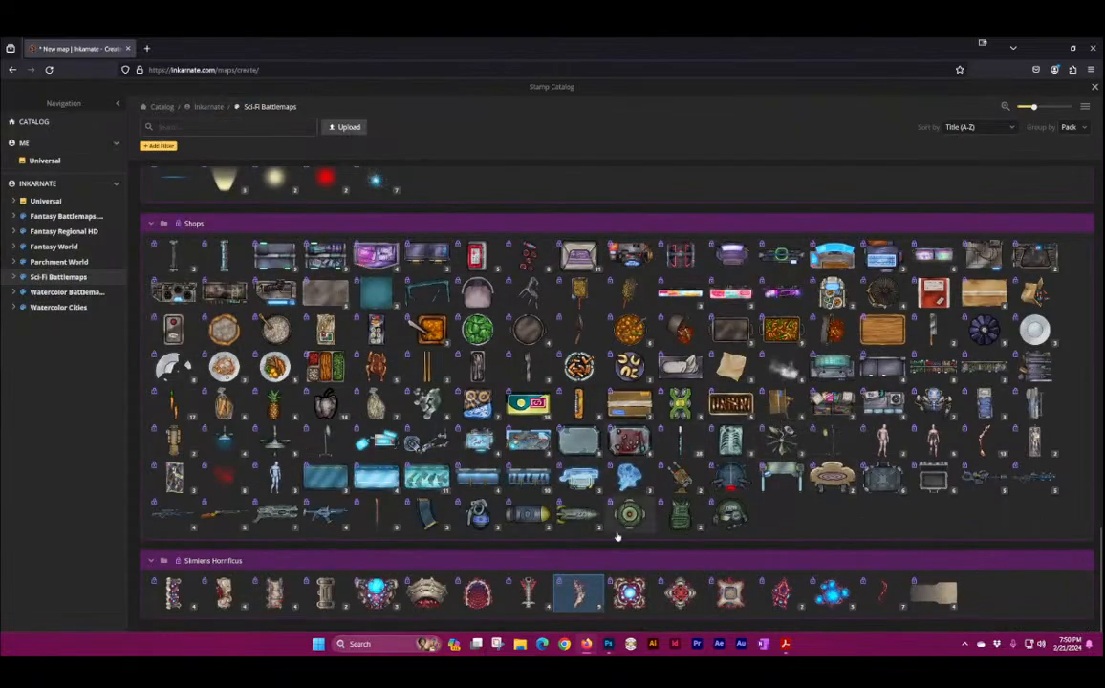
pyautogui.click(629, 593)
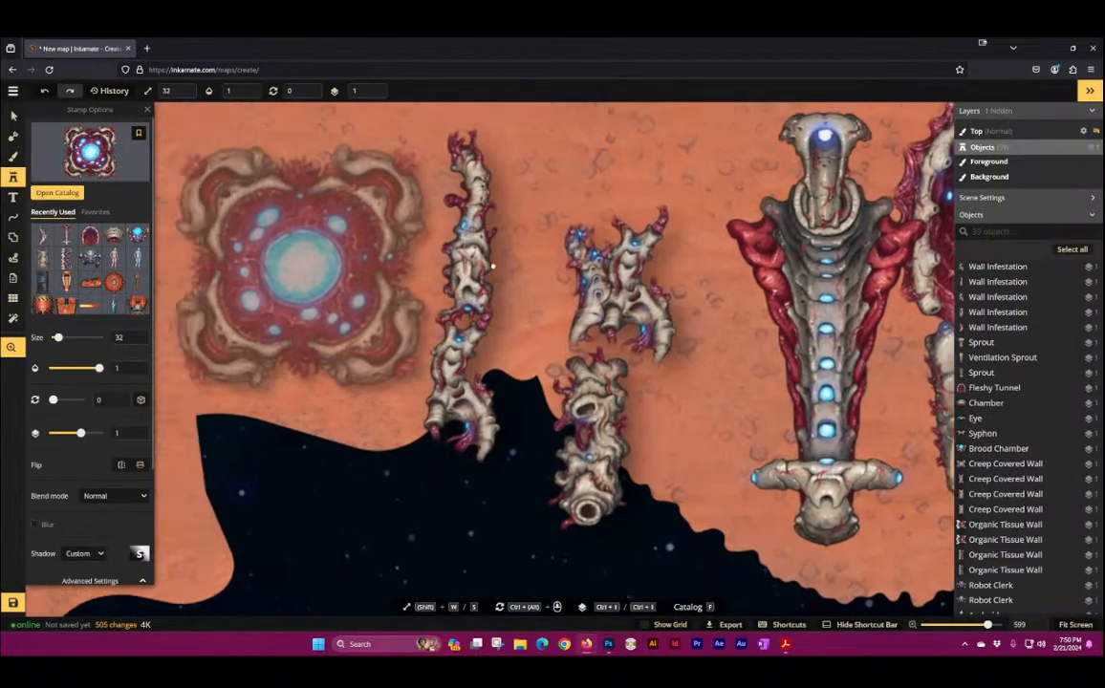
pyautogui.scroll(2, 301, 263)
pyautogui.click(368, 287)
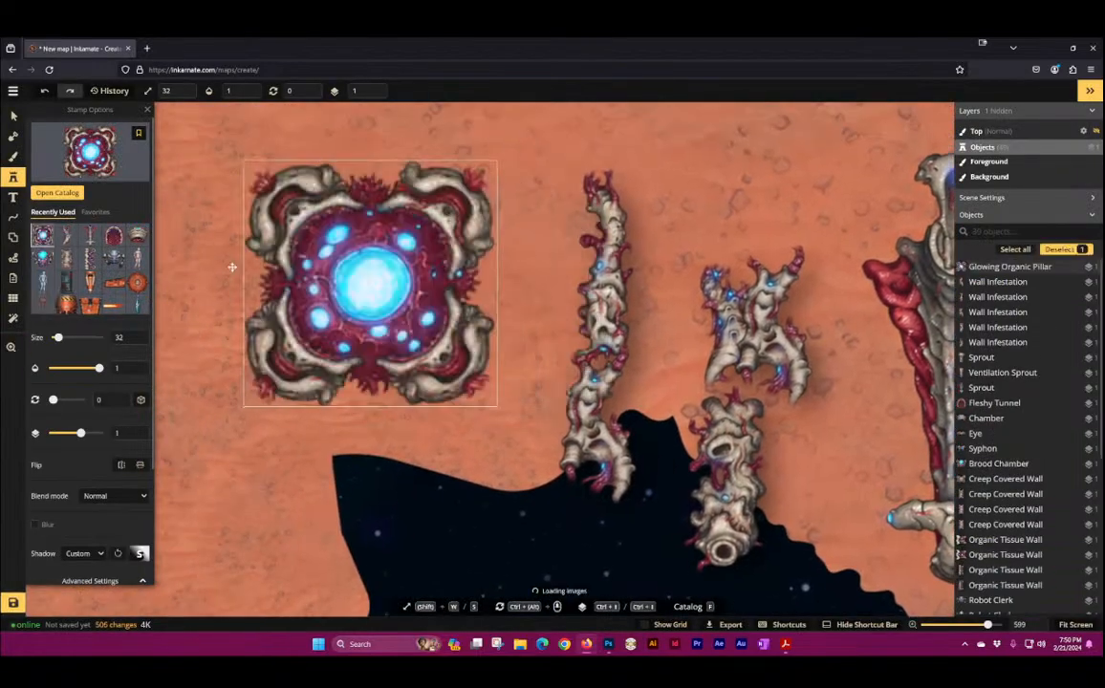
# Step: Close the stamp catalog, then select all stamps on the map and delete them
pyautogui.click(96, 162)
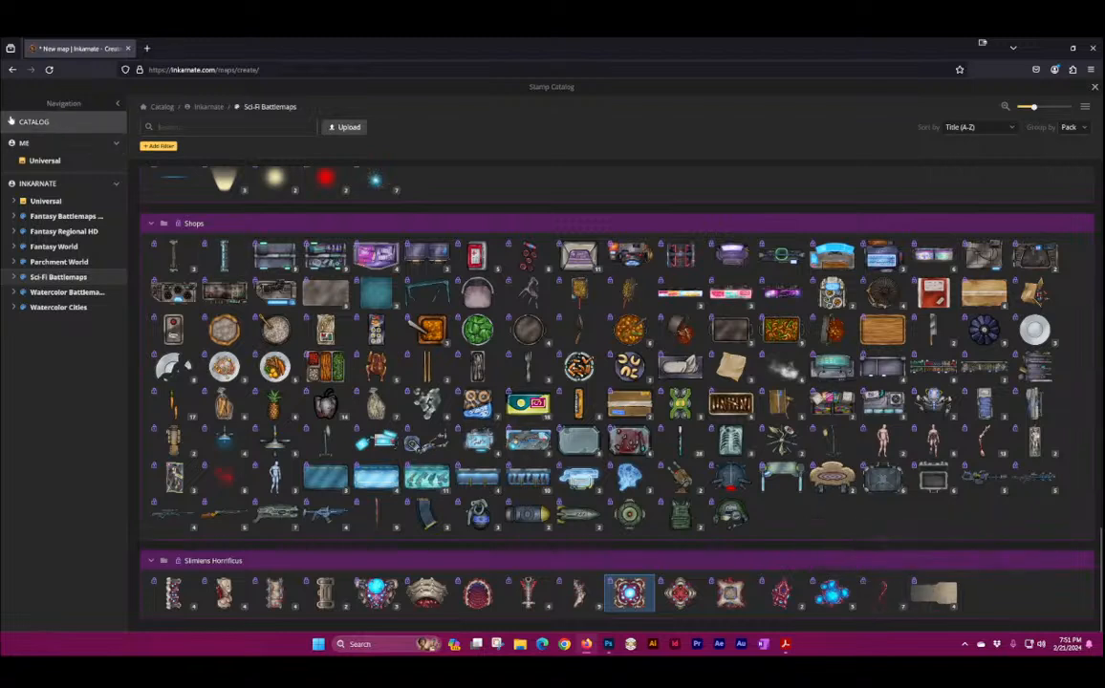
pyautogui.click(1095, 87)
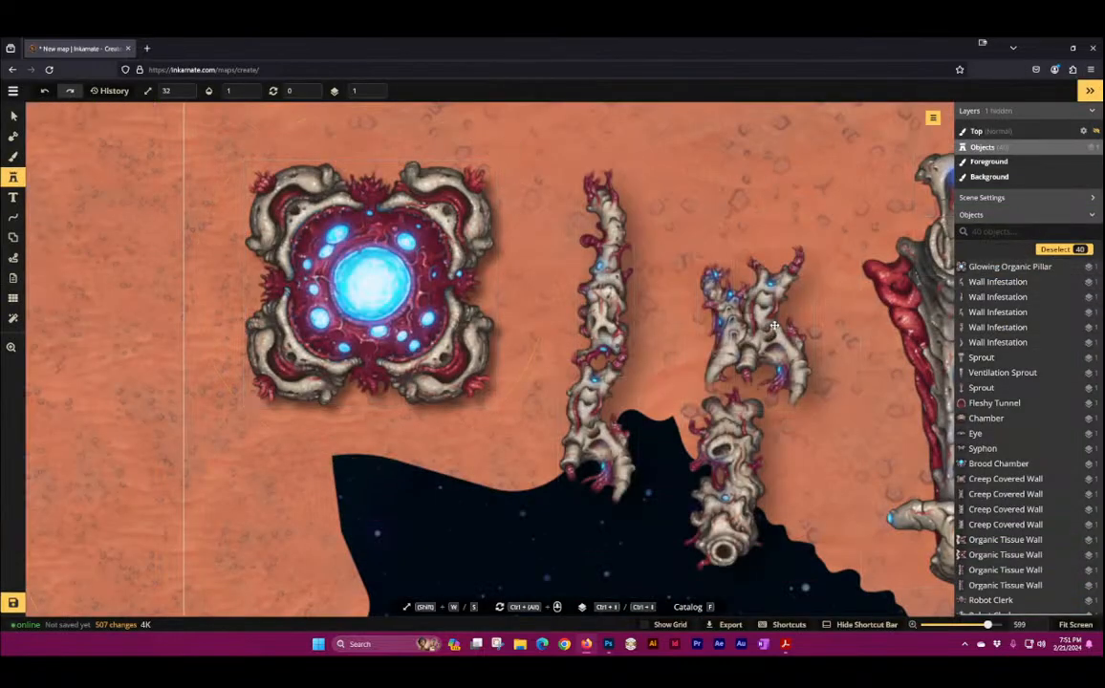
pyautogui.press('Delete')
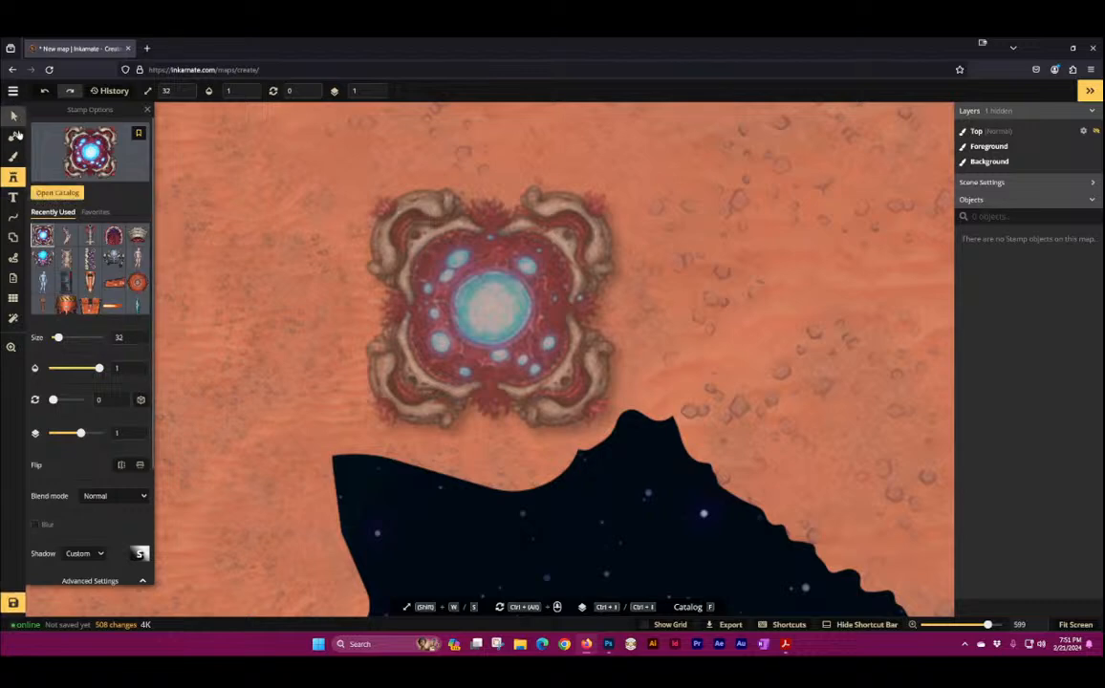
pyautogui.click(13, 115)
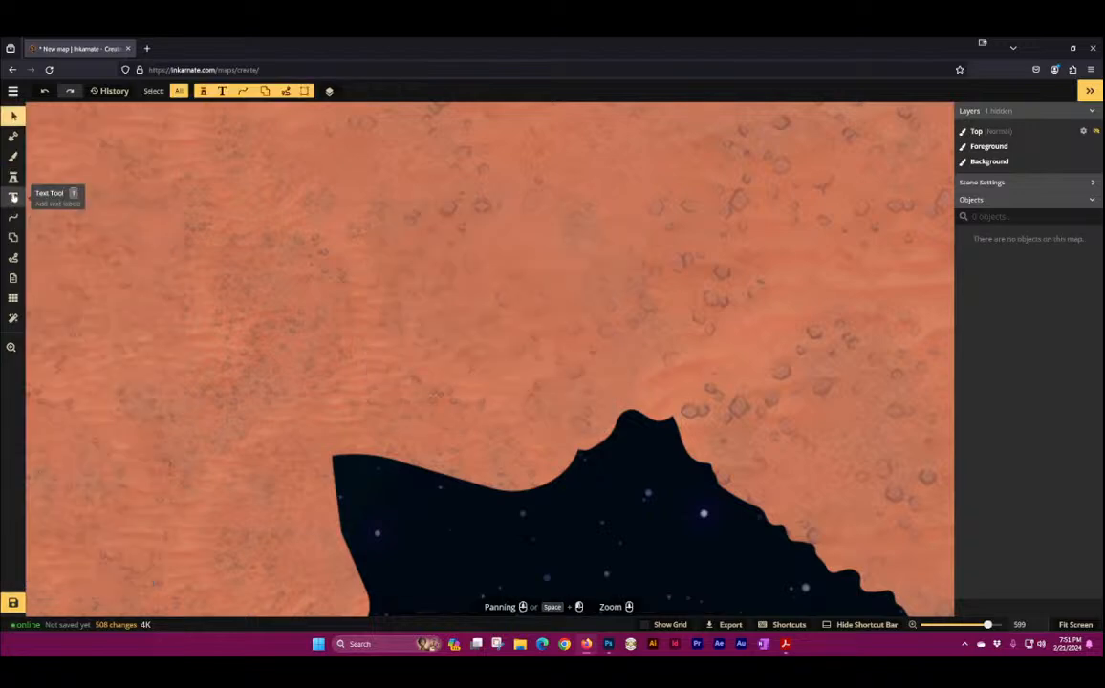
# Step: Place a default "Text" label on the upper part of the orange terrain with the Text tool
pyautogui.click(14, 196)
pyautogui.press('space')
pyautogui.moveTo(268, 196); pyautogui.dragTo(418, 480)
pyautogui.scroll(-3, 418, 480)
pyautogui.click(594, 280)
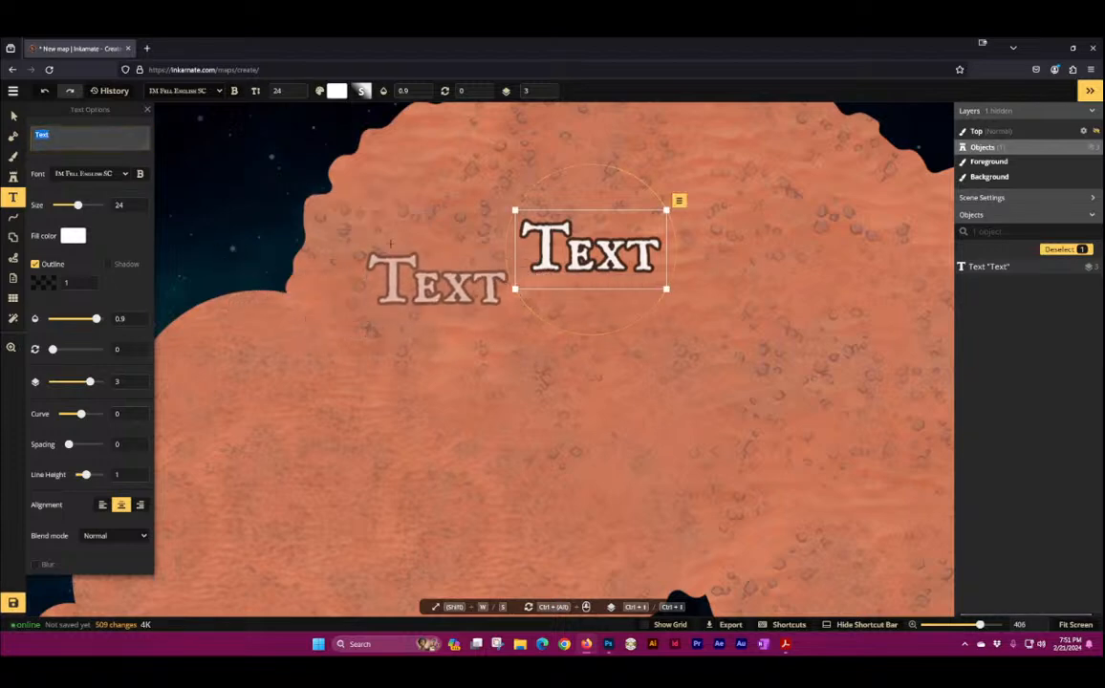
# Step: Look through the fonts available for the text label and try out its Curve setting
pyautogui.click(183, 90)
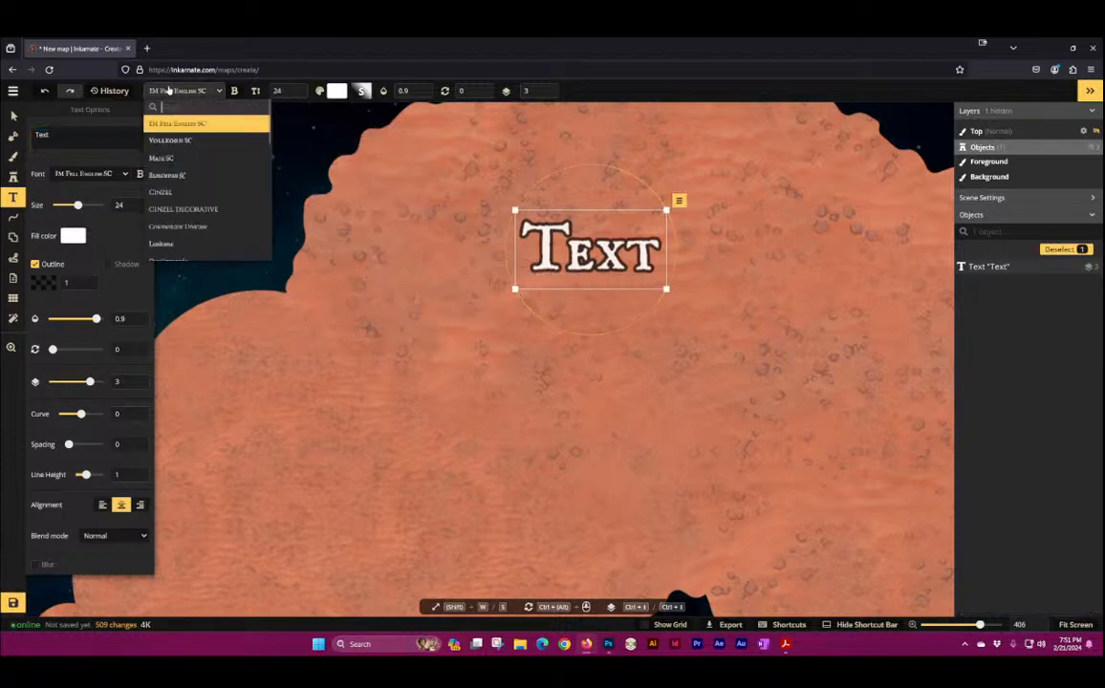
pyautogui.scroll(-5, 216, 175)
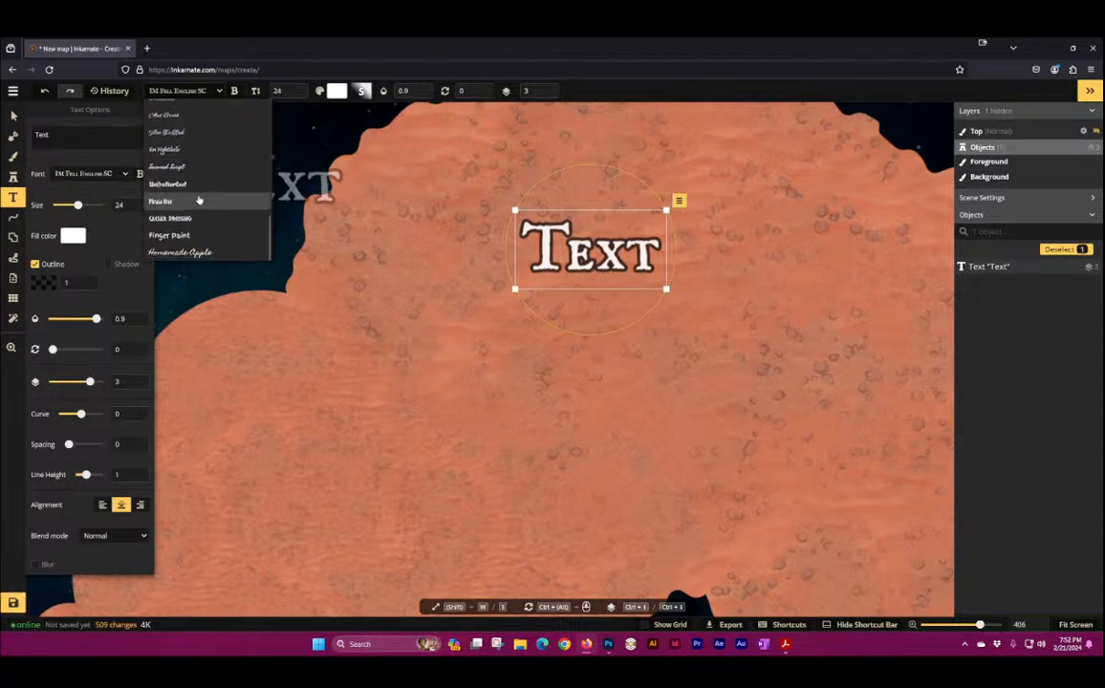
pyautogui.scroll(-6, 201, 181)
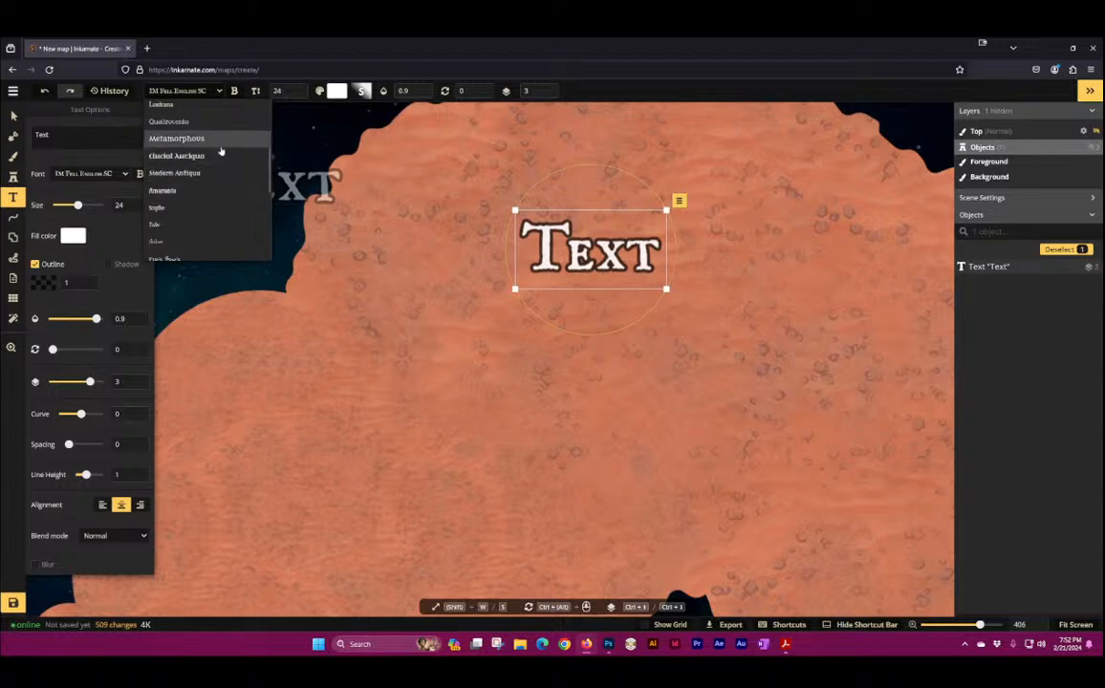
pyautogui.click(213, 86)
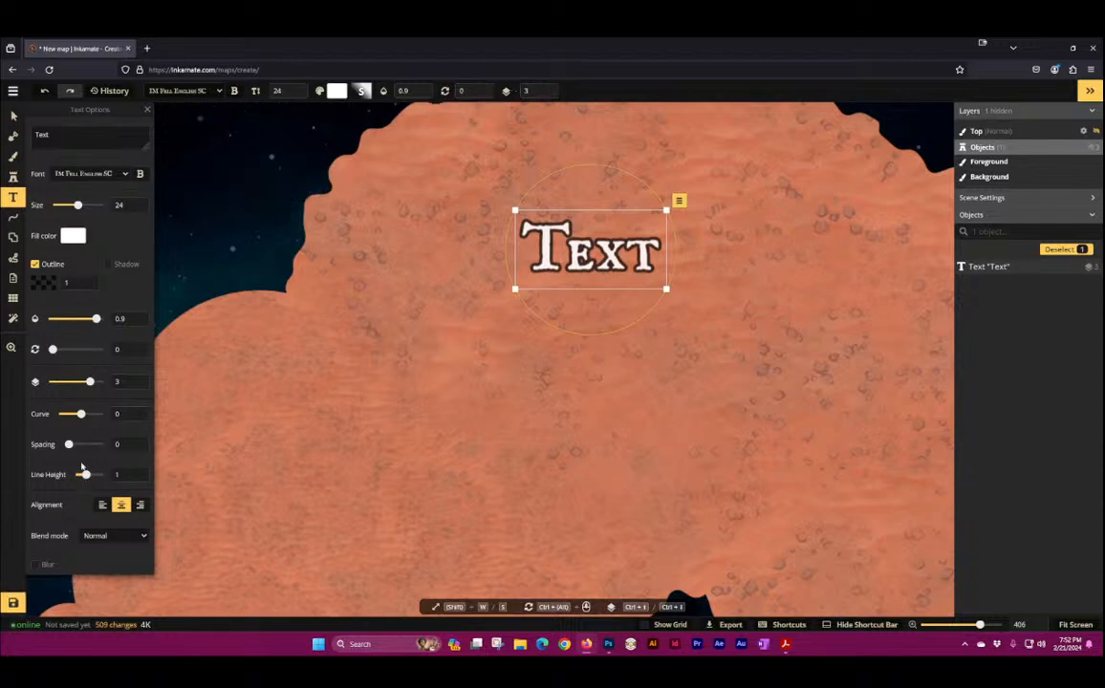
pyautogui.moveTo(86, 414); pyautogui.dragTo(80, 411)
pyautogui.click(146, 415)
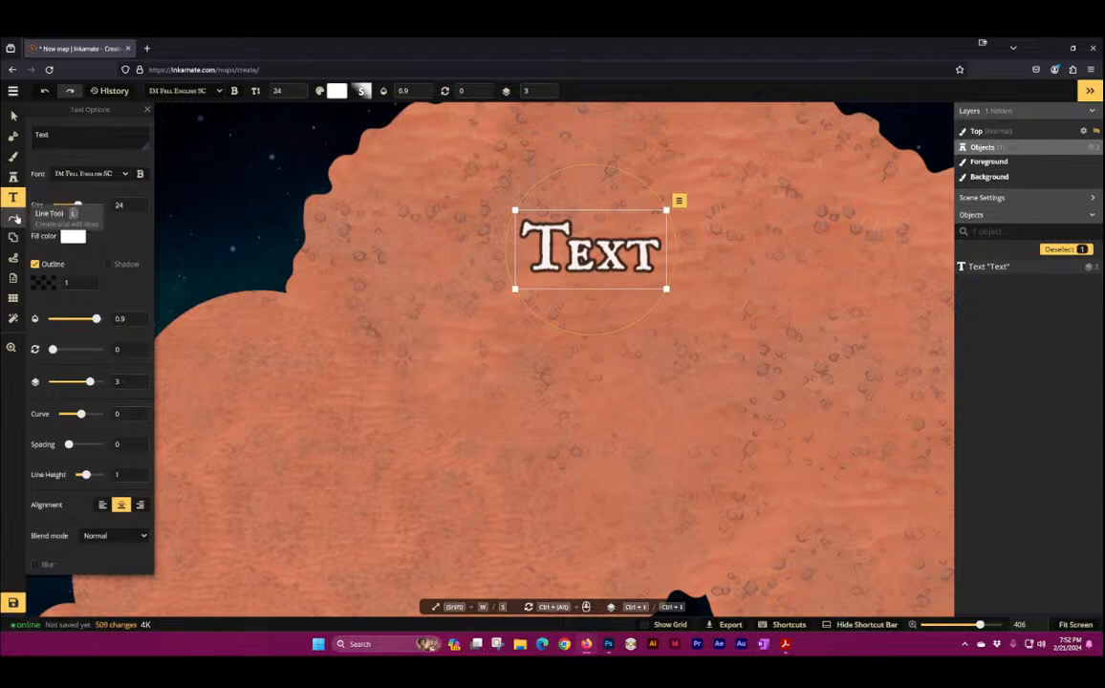
# Step: Draw a wavy white dashed line freehand across the orange terrain below the text label, with stroke size 100
pyautogui.click(13, 216)
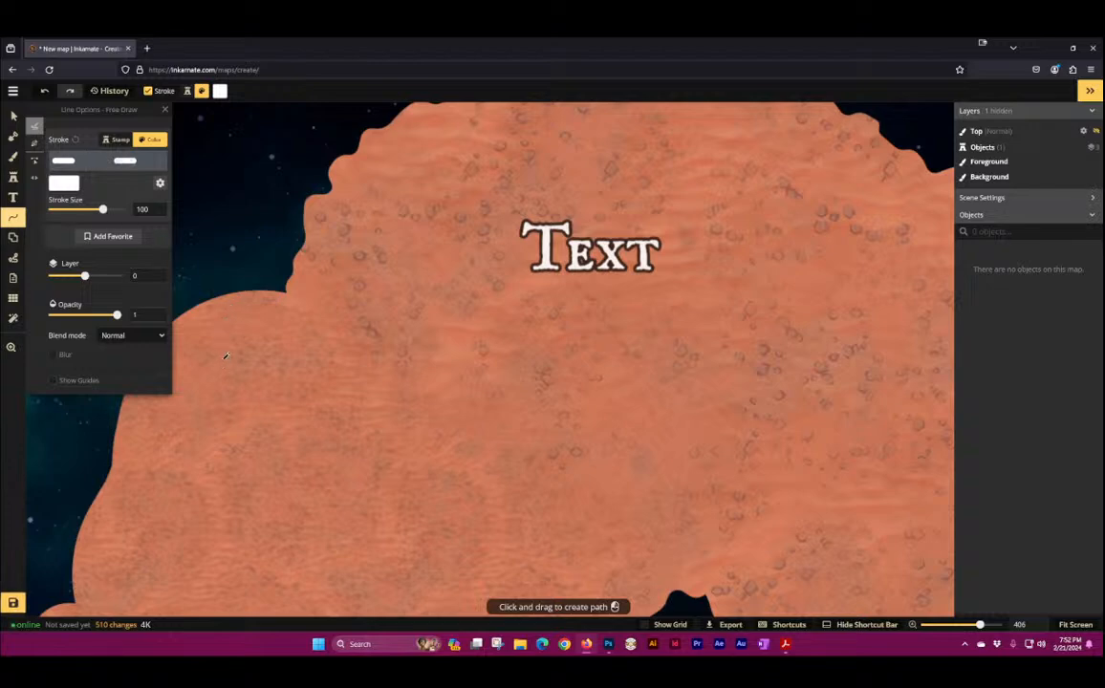
pyautogui.moveTo(225, 355); pyautogui.dragTo(261, 338)
pyautogui.moveTo(351, 384); pyautogui.dragTo(392, 406)
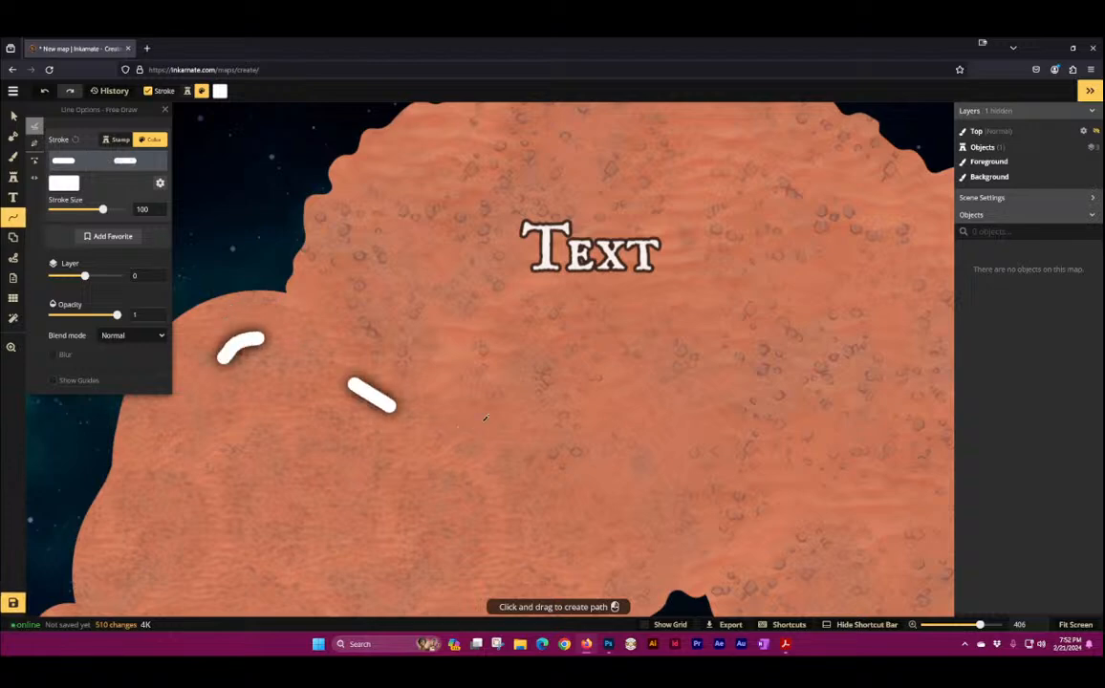
pyautogui.moveTo(485, 420); pyautogui.dragTo(531, 408)
pyautogui.moveTo(628, 381); pyautogui.dragTo(677, 381)
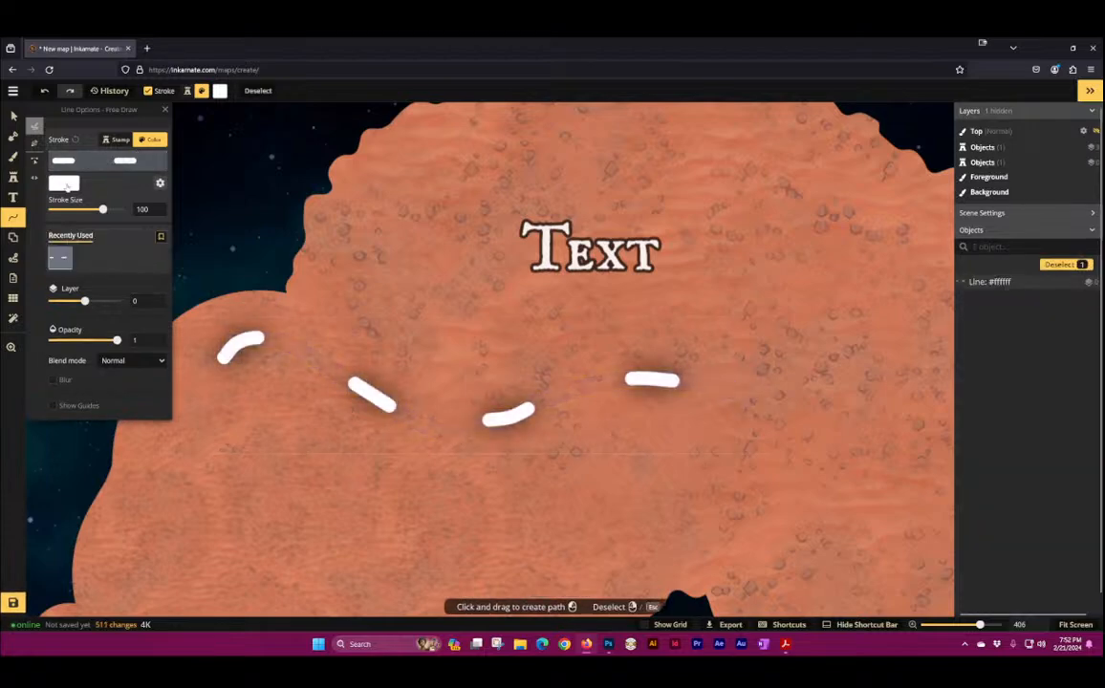
# Step: Examine the stroke colour and opacity options of the dashed line without changing them
pyautogui.click(65, 186)
pyautogui.click(62, 174)
pyautogui.click(67, 182)
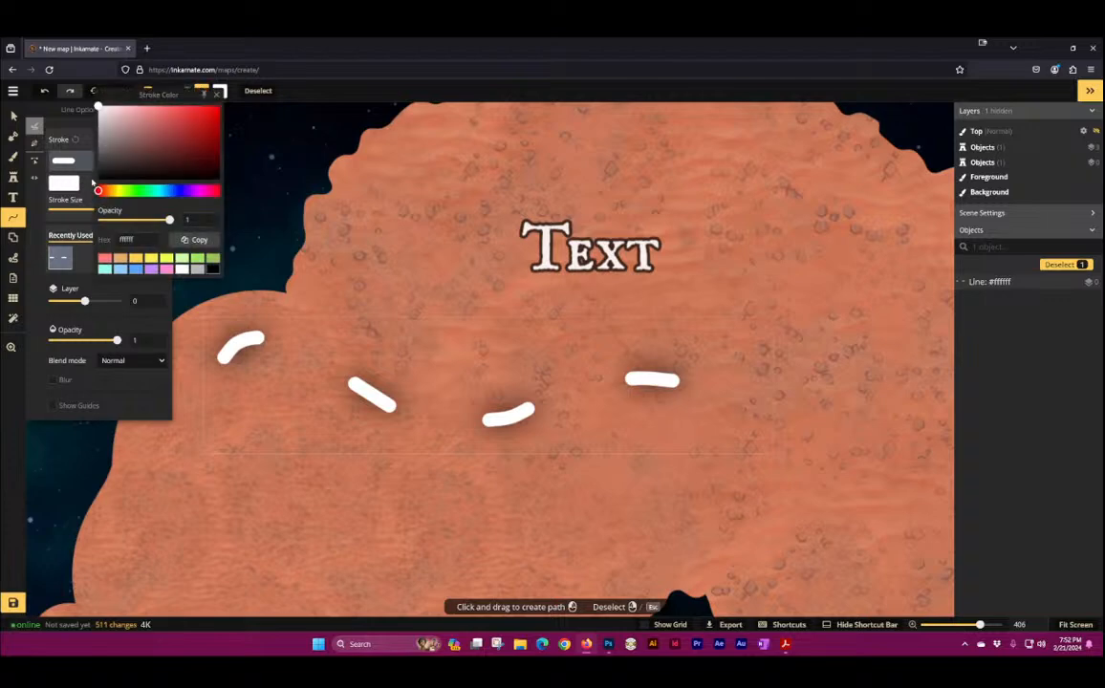
pyautogui.click(92, 182)
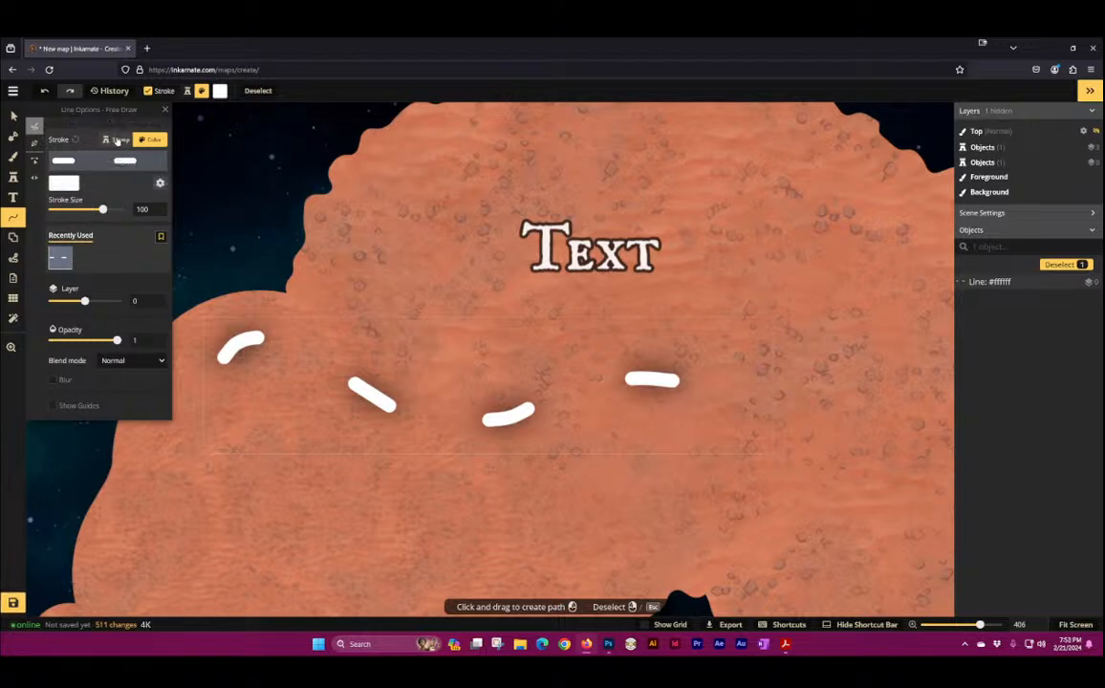
# Step: Change the wavy dashed line to a stamp stroke using the Organic Wall path from the Sci-Fi Battlemaps Slimians Horrificus pack
pyautogui.click(115, 141)
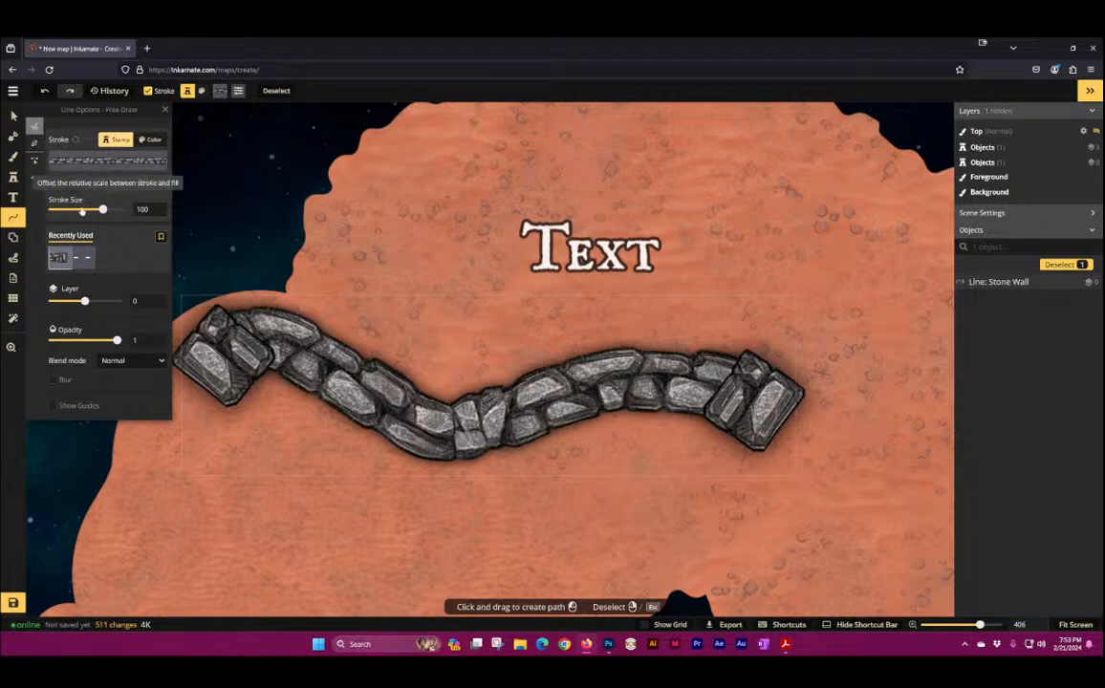
pyautogui.click(77, 167)
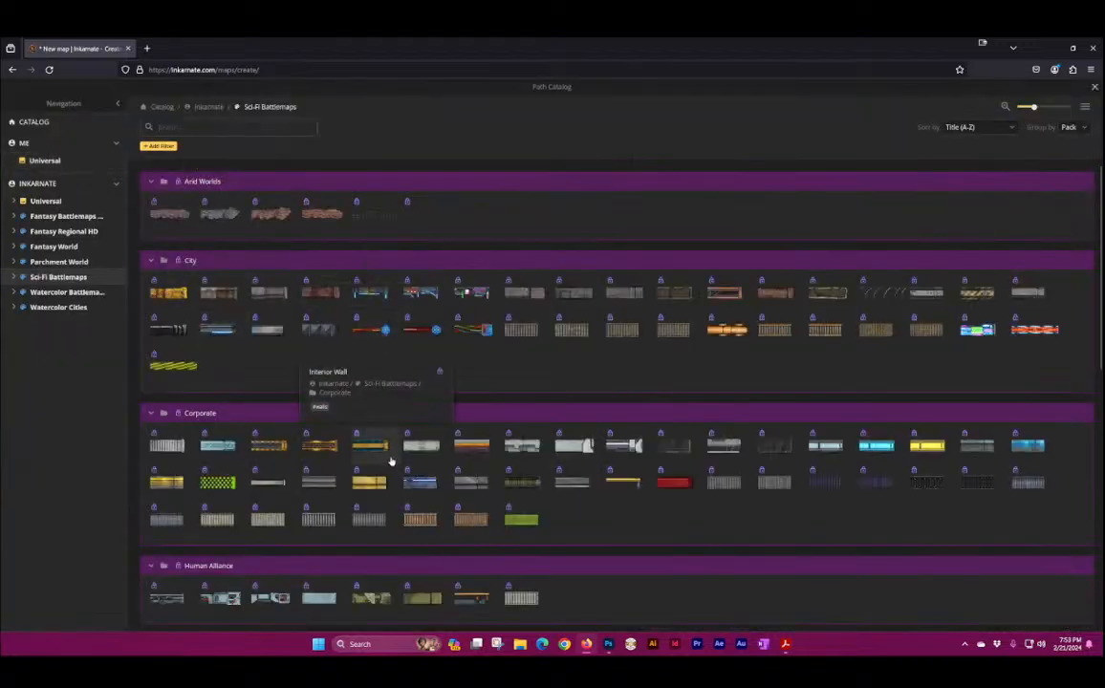
pyautogui.scroll(-1, 389, 460)
pyautogui.scroll(1, 295, 378)
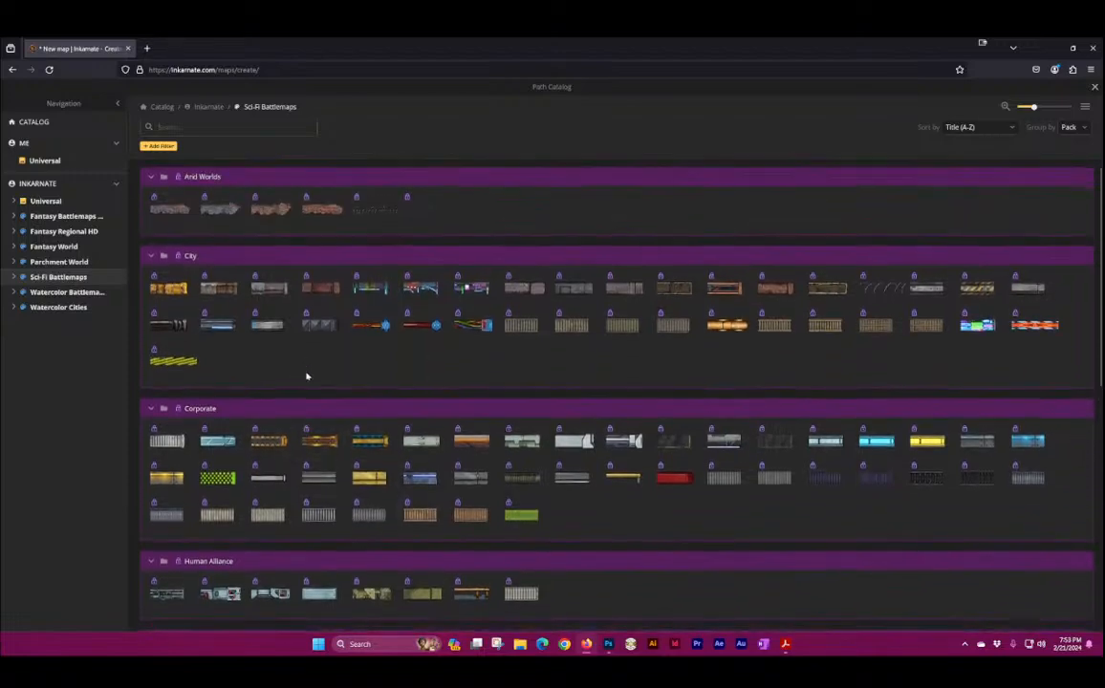
pyautogui.scroll(-6, 304, 383)
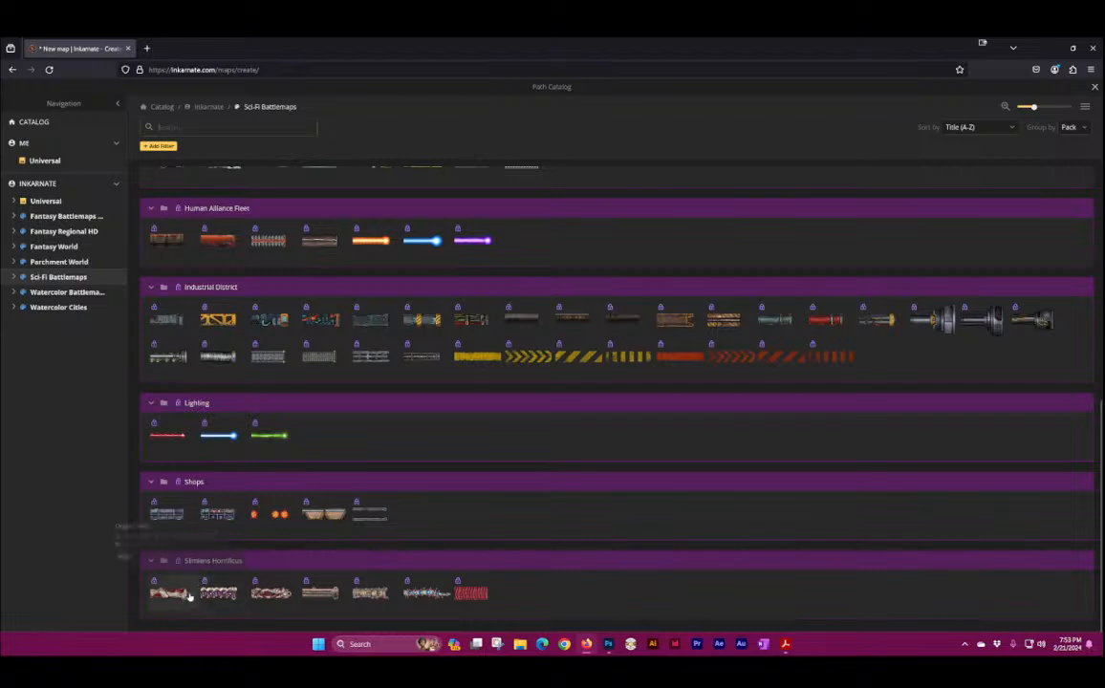
pyautogui.click(169, 592)
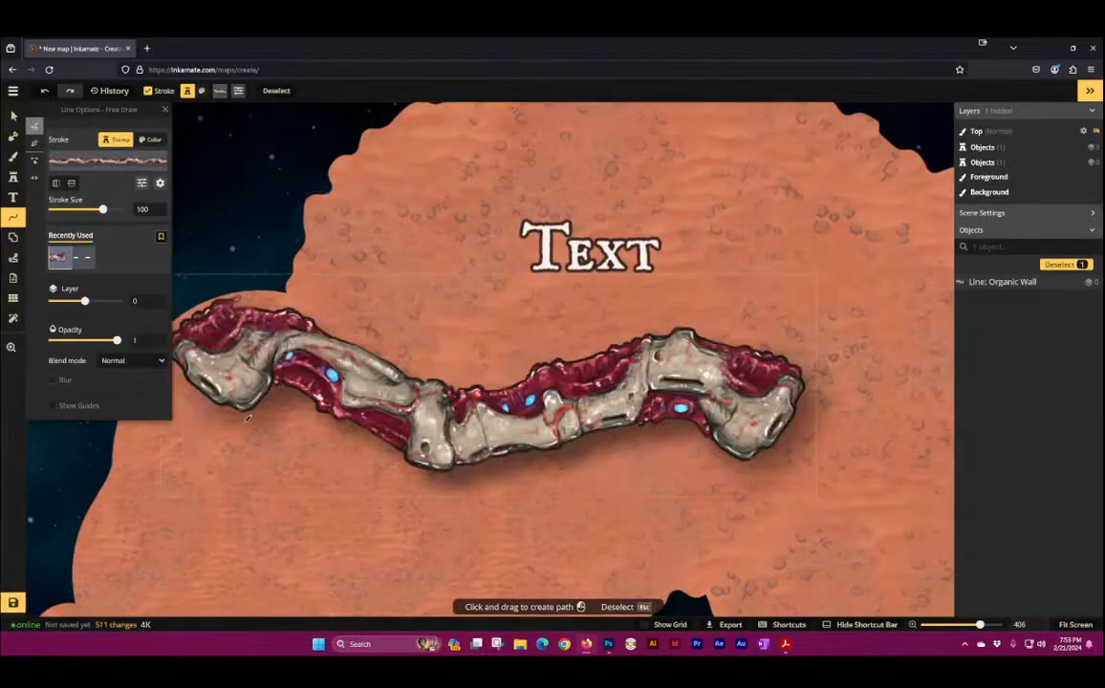
pyautogui.click(18, 115)
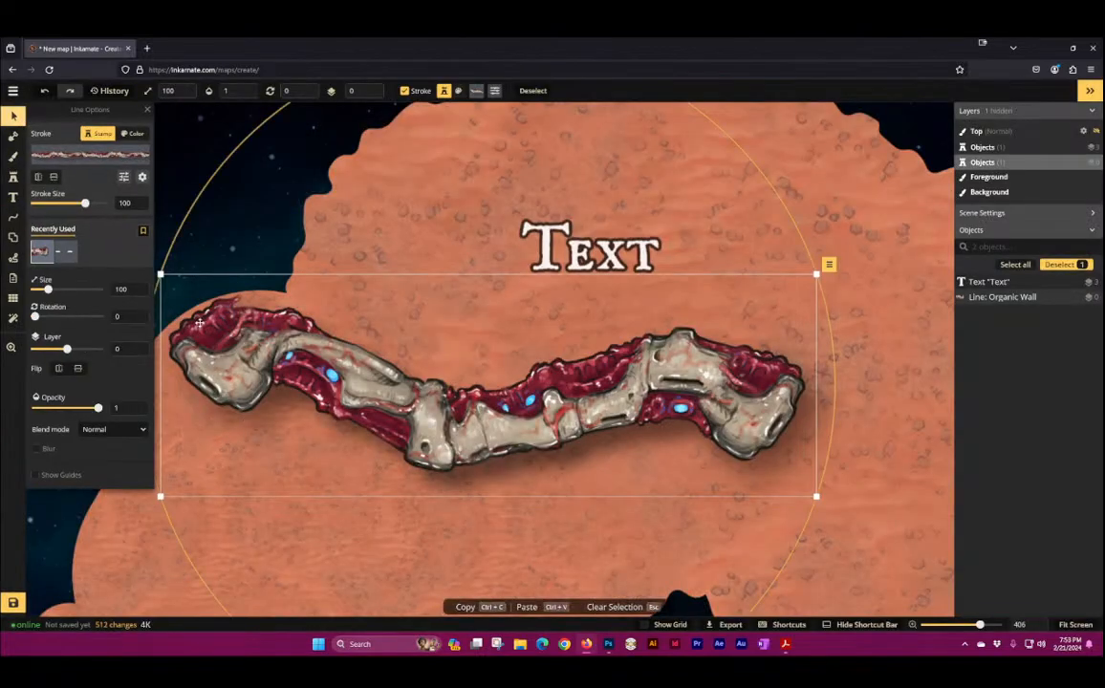
# Step: Outline a closed shape with curved sides around the terrain's lower-left lobe using the Shape tool in Pen mode
pyautogui.scroll(-3, 469, 557)
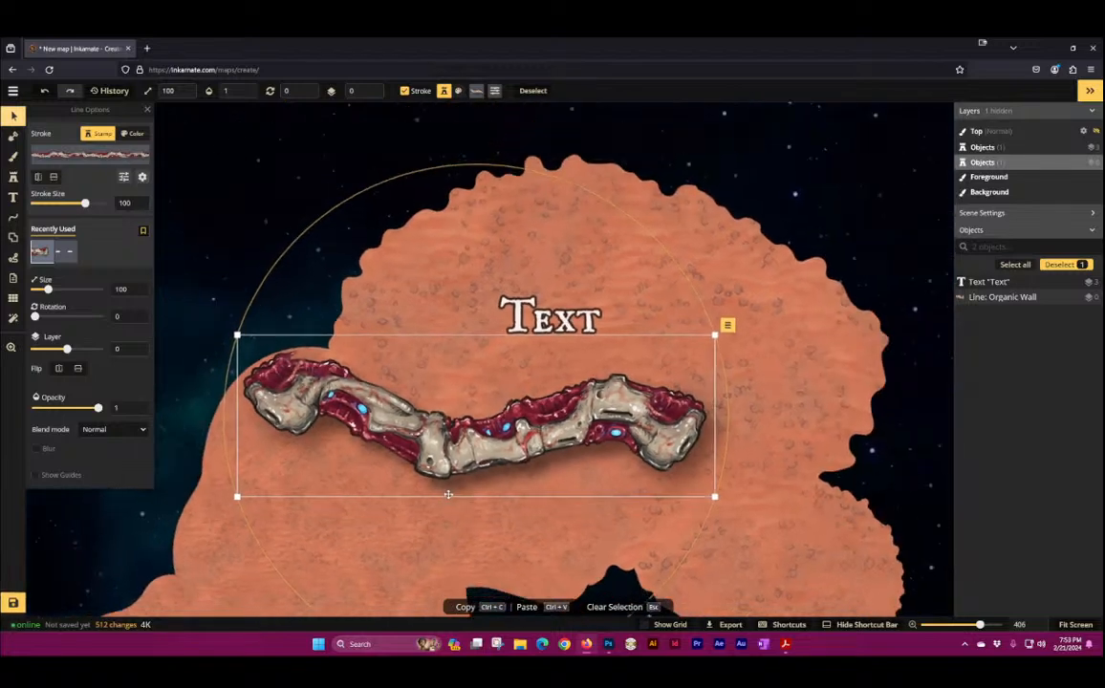
pyautogui.press('space')
pyautogui.moveTo(446, 574); pyautogui.dragTo(439, 228)
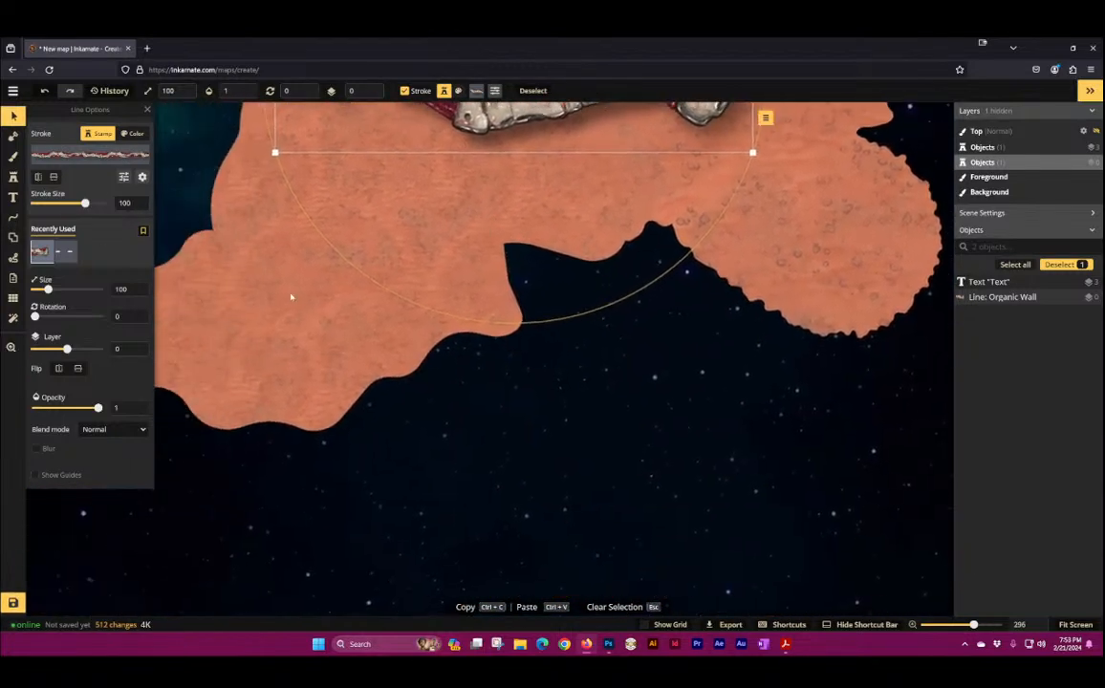
pyautogui.press('space')
pyautogui.moveTo(418, 327); pyautogui.dragTo(409, 472)
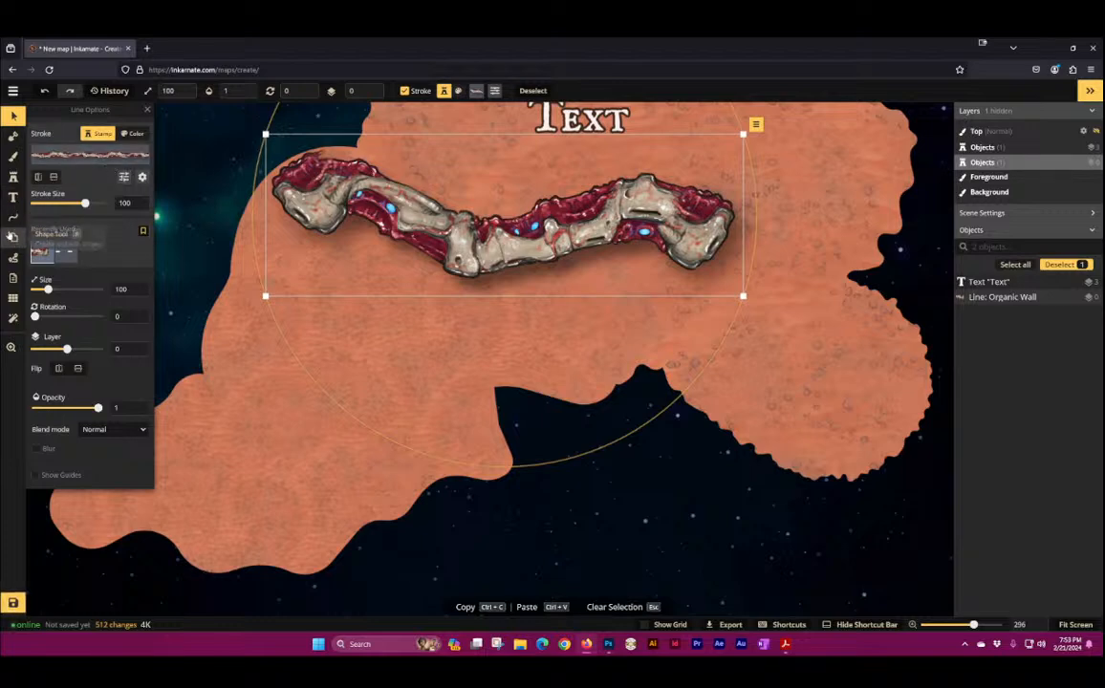
pyautogui.click(18, 240)
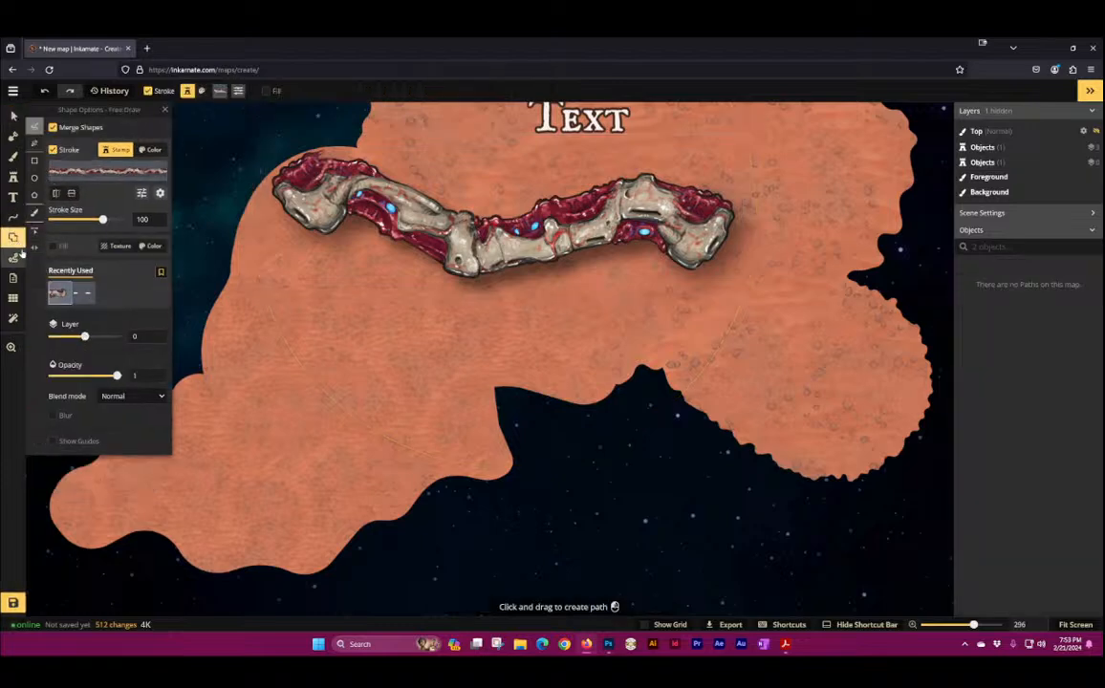
pyautogui.press('space')
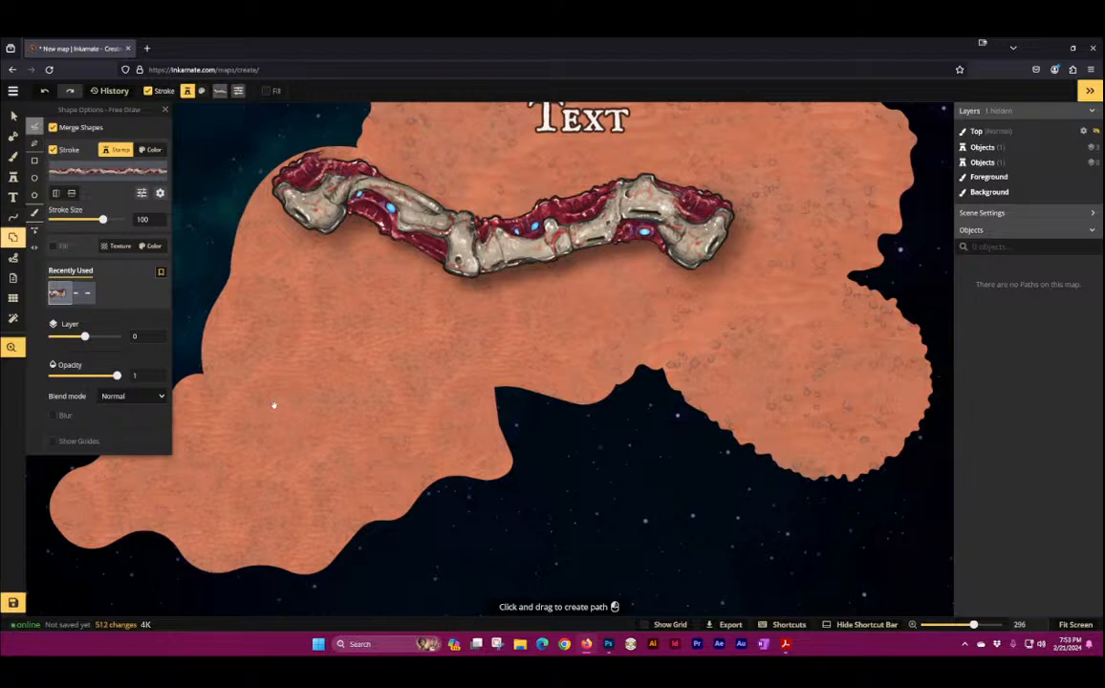
pyautogui.moveTo(271, 404); pyautogui.dragTo(392, 344)
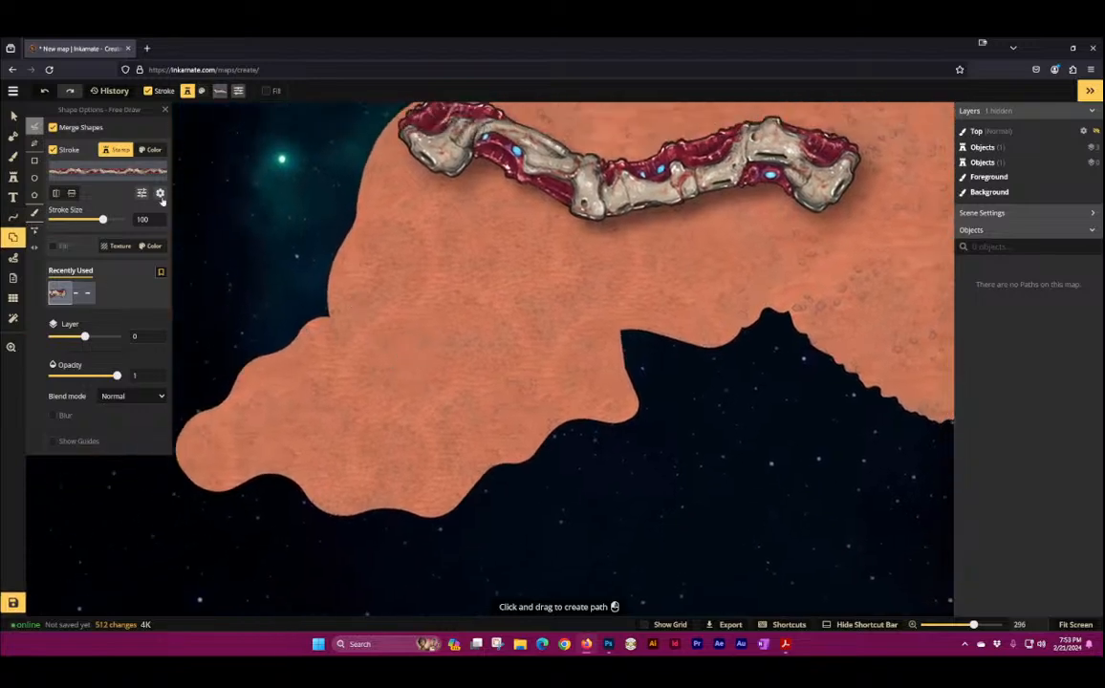
pyautogui.click(33, 142)
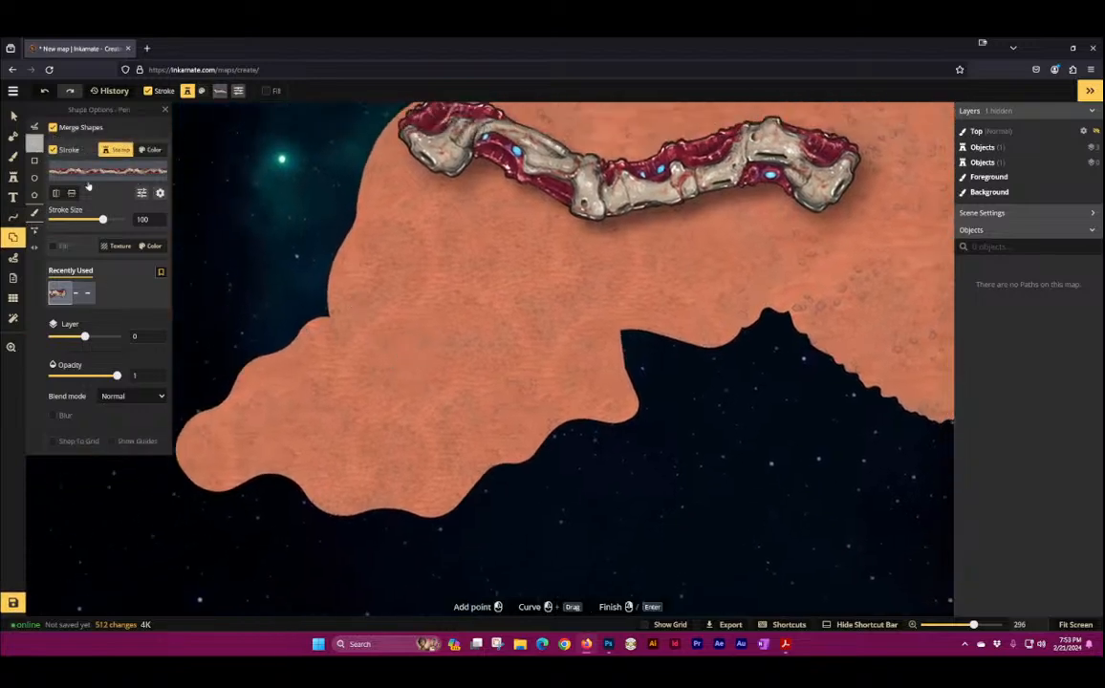
pyautogui.click(311, 316)
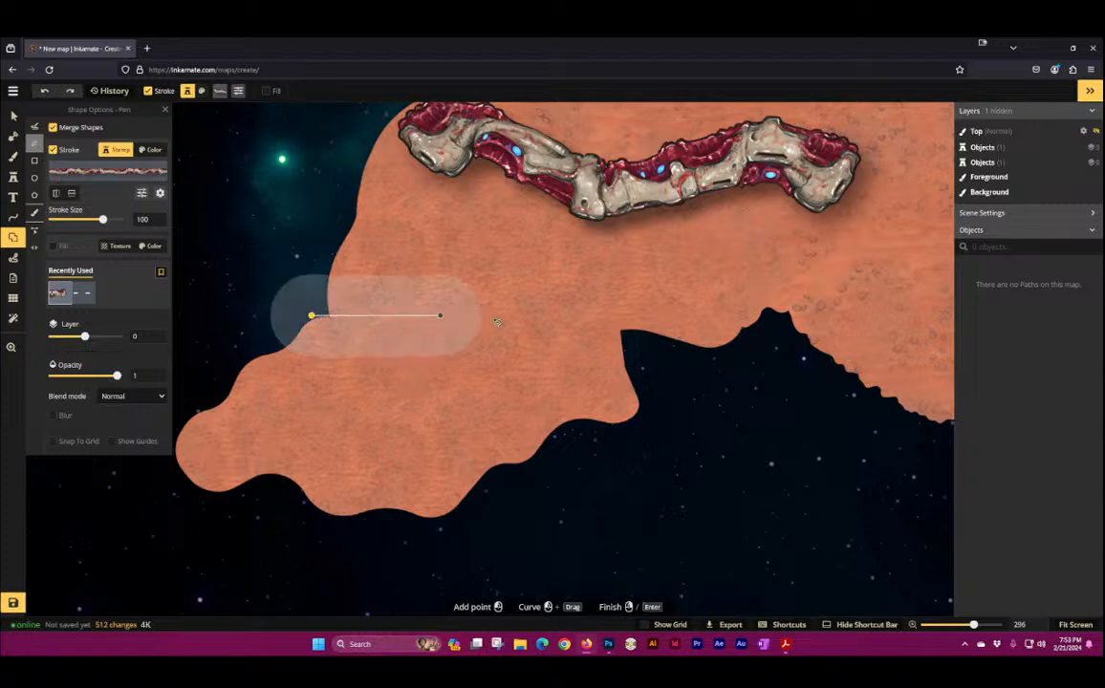
pyautogui.click(616, 333)
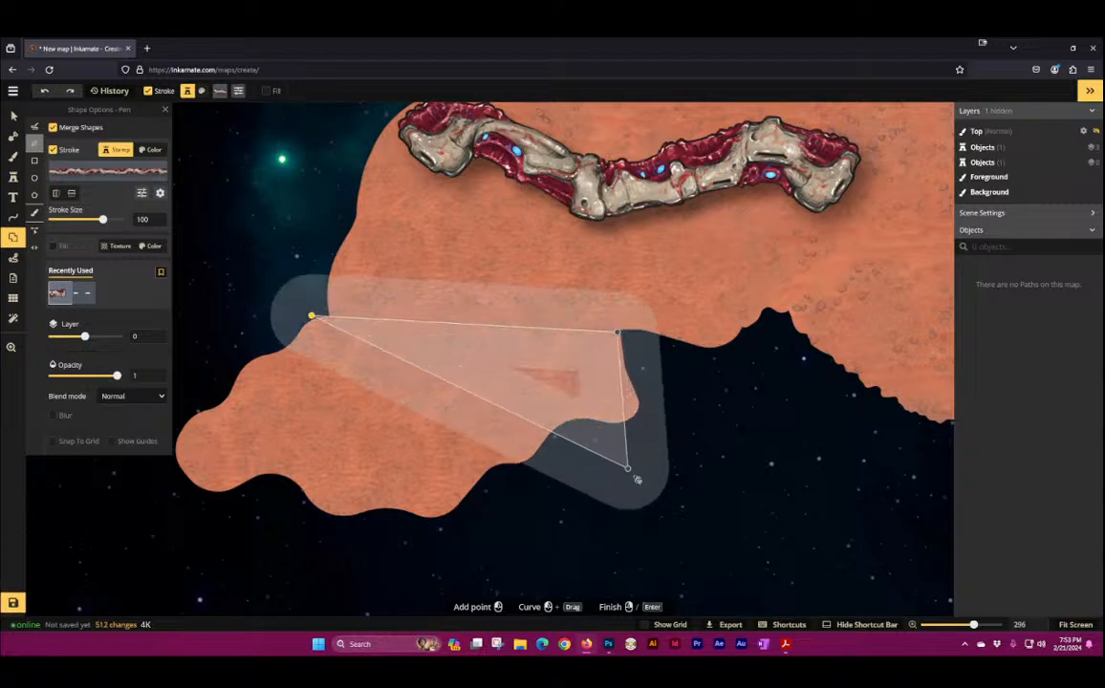
pyautogui.moveTo(624, 521); pyautogui.dragTo(530, 605)
pyautogui.click(440, 556)
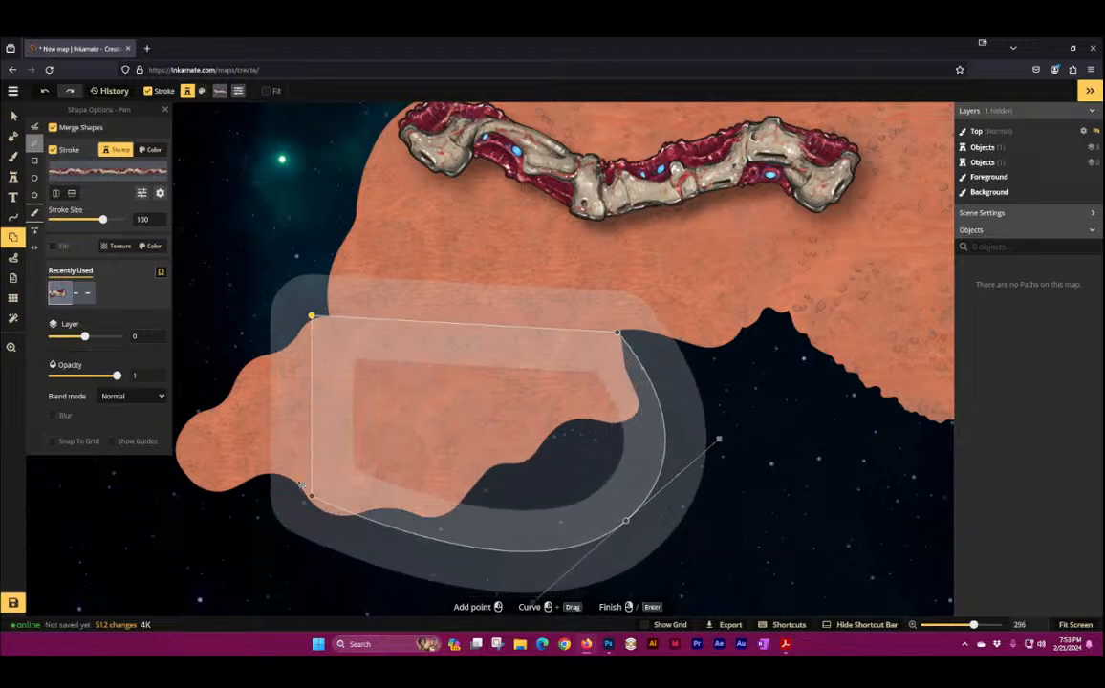
pyautogui.moveTo(212, 427); pyautogui.dragTo(193, 284)
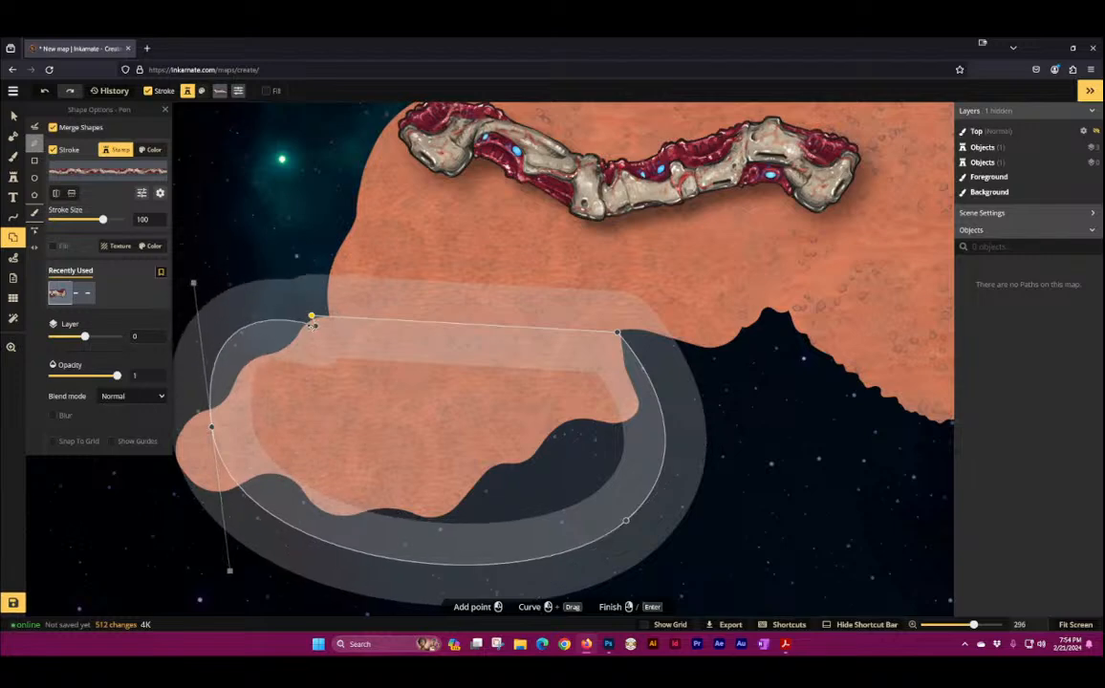
pyautogui.click(240, 338)
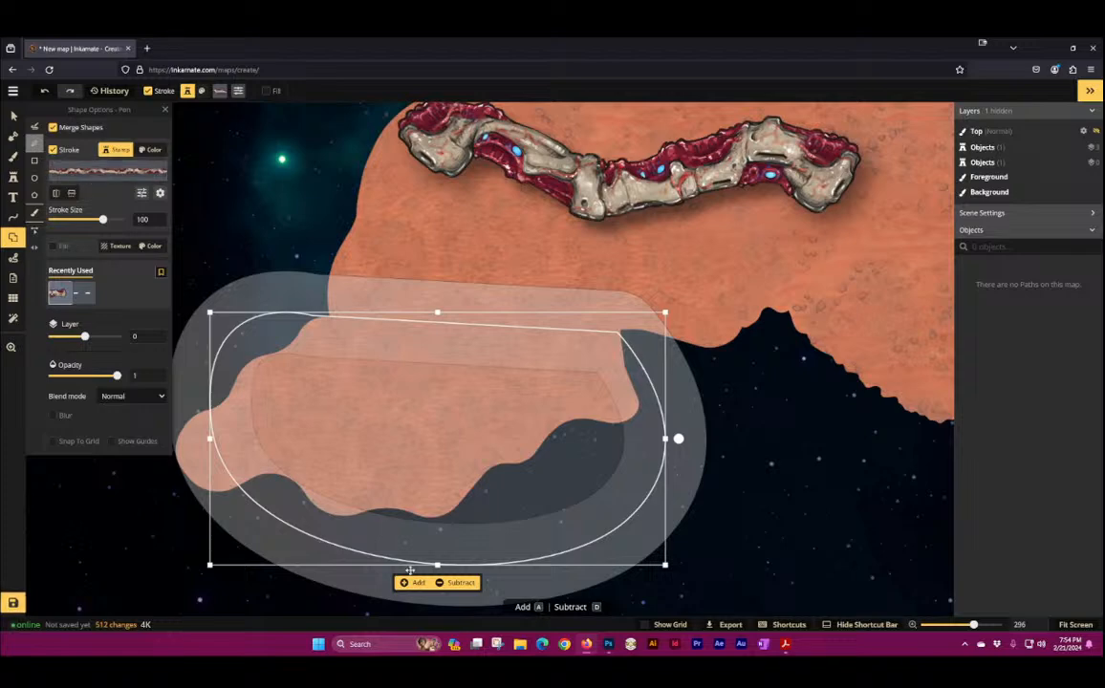
# Step: Add the outlined shape to the map with its Organic Wall stroke and clear the selection
pyautogui.click(412, 583)
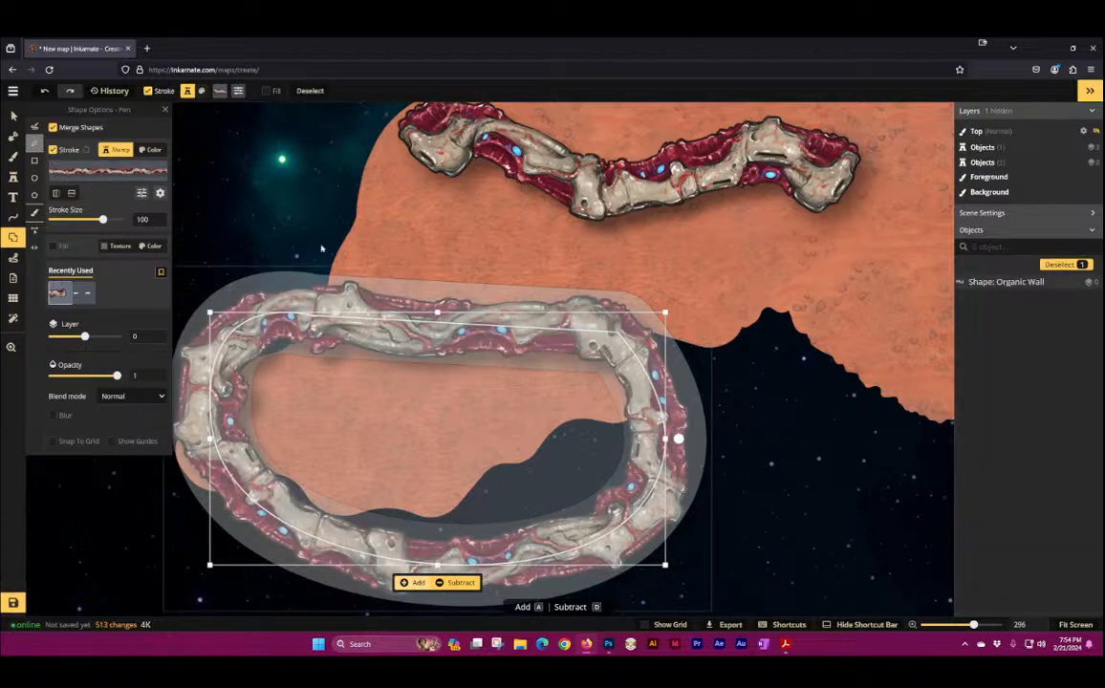
pyautogui.click(14, 116)
pyautogui.click(294, 208)
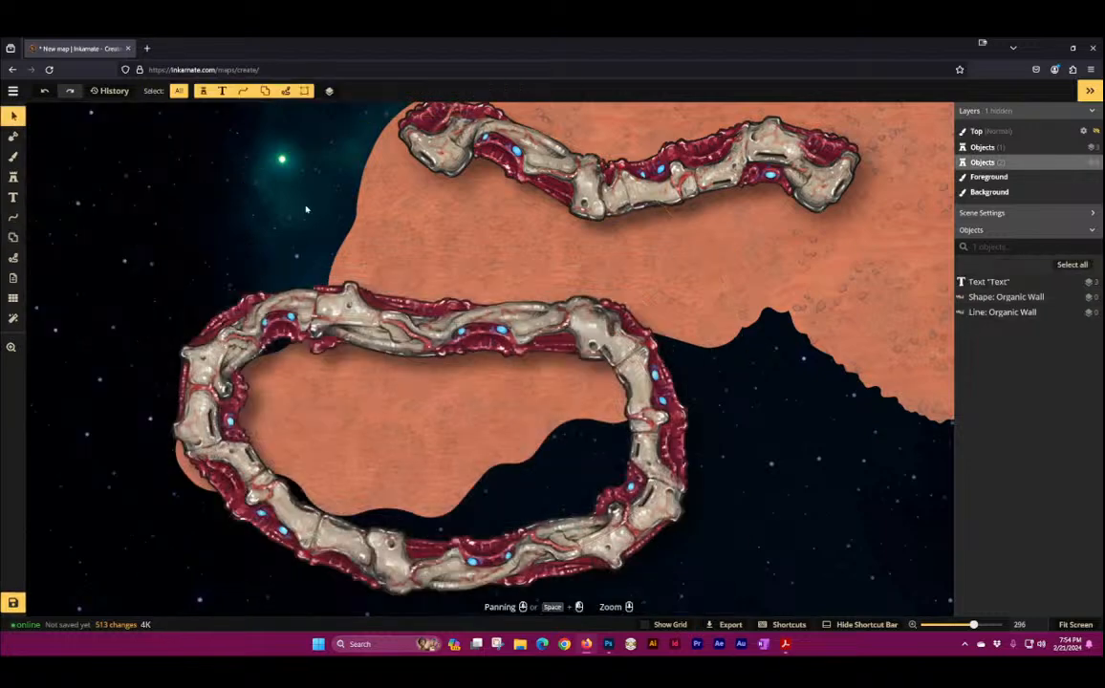
# Step: Choose the second Human Alliance path from the Sci-Fi Battlemaps catalog as the Shape tool's stroke
pyautogui.scroll(-5, 621, 322)
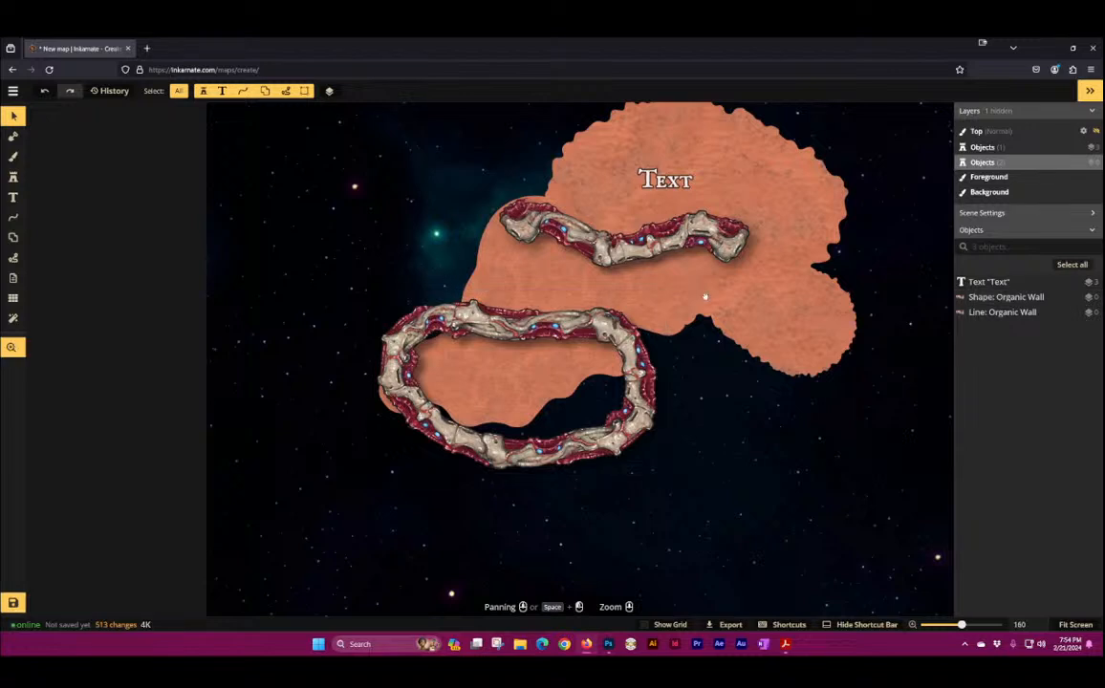
pyautogui.moveTo(705, 296); pyautogui.dragTo(353, 337)
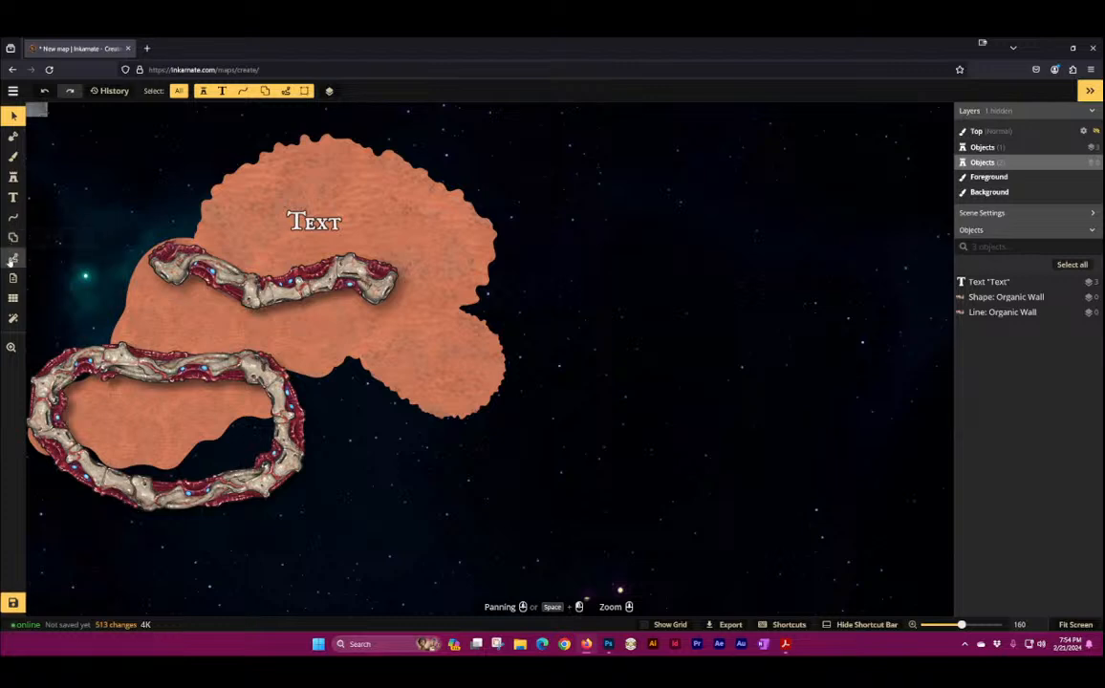
pyautogui.click(13, 256)
pyautogui.click(14, 218)
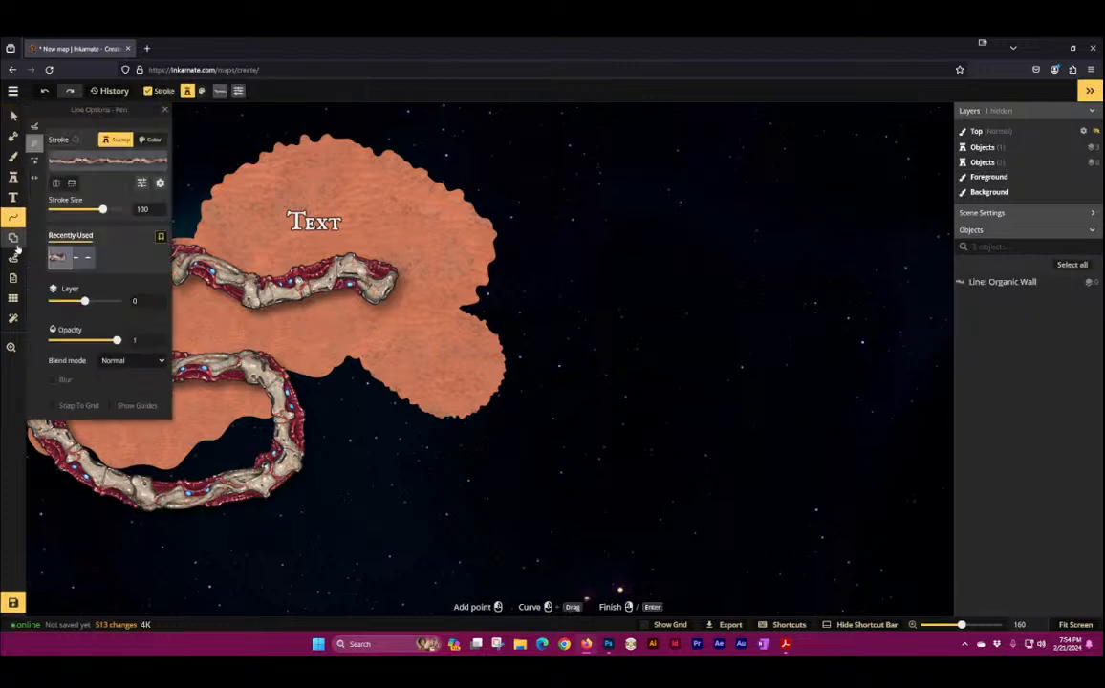
pyautogui.click(15, 237)
pyautogui.click(94, 170)
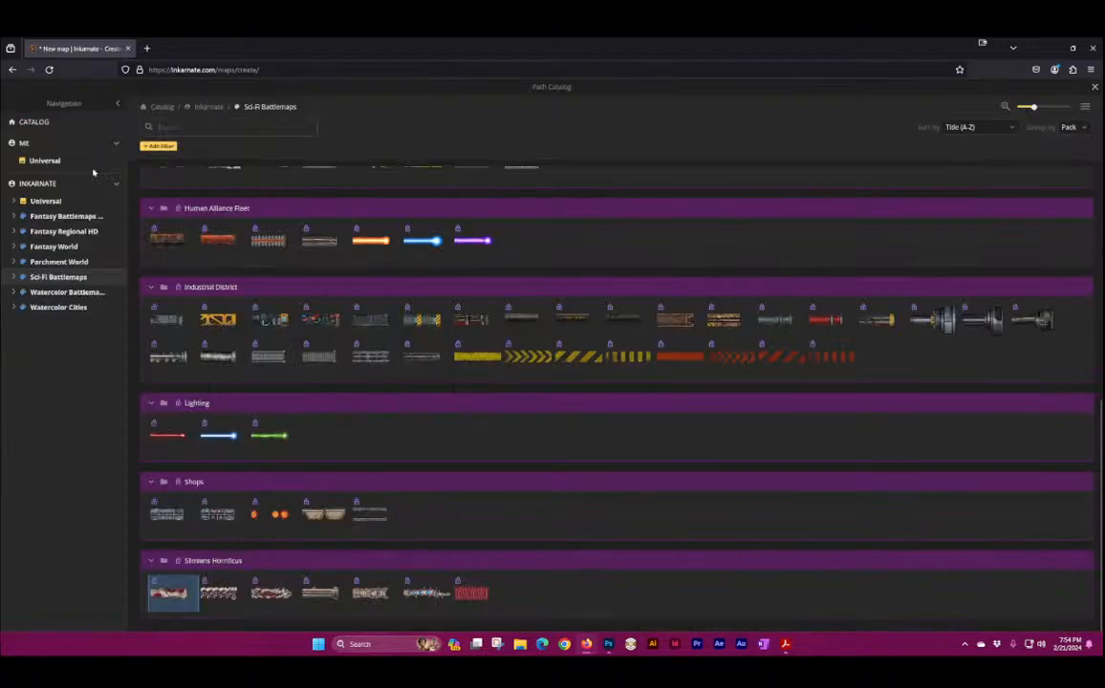
pyautogui.scroll(6, 462, 414)
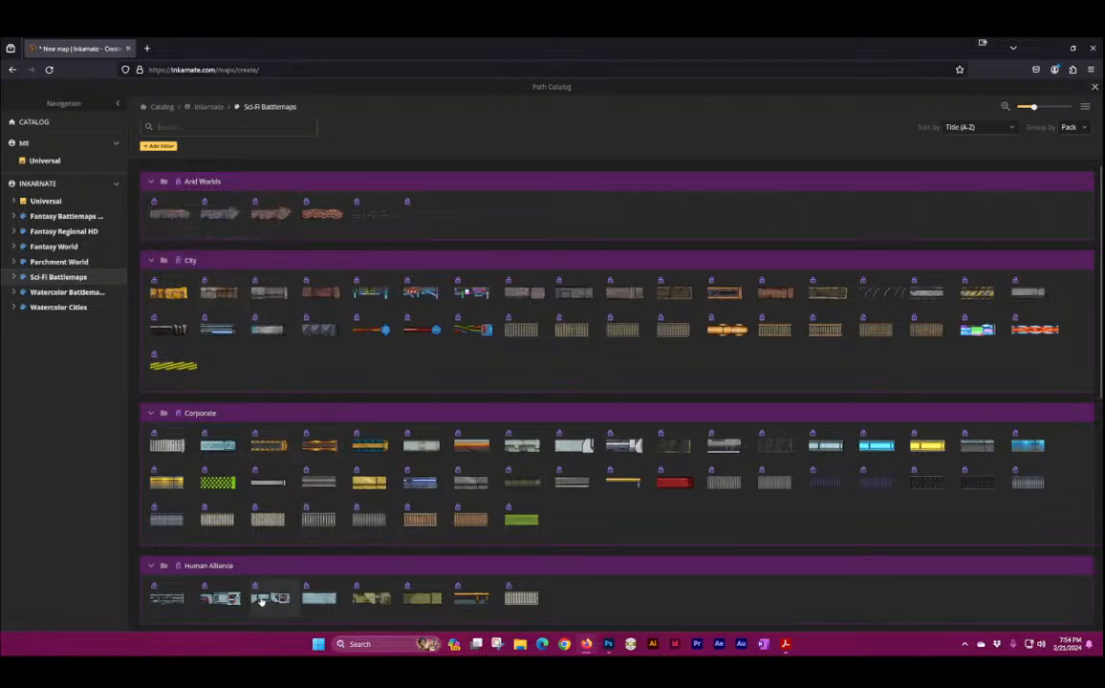
pyautogui.click(224, 598)
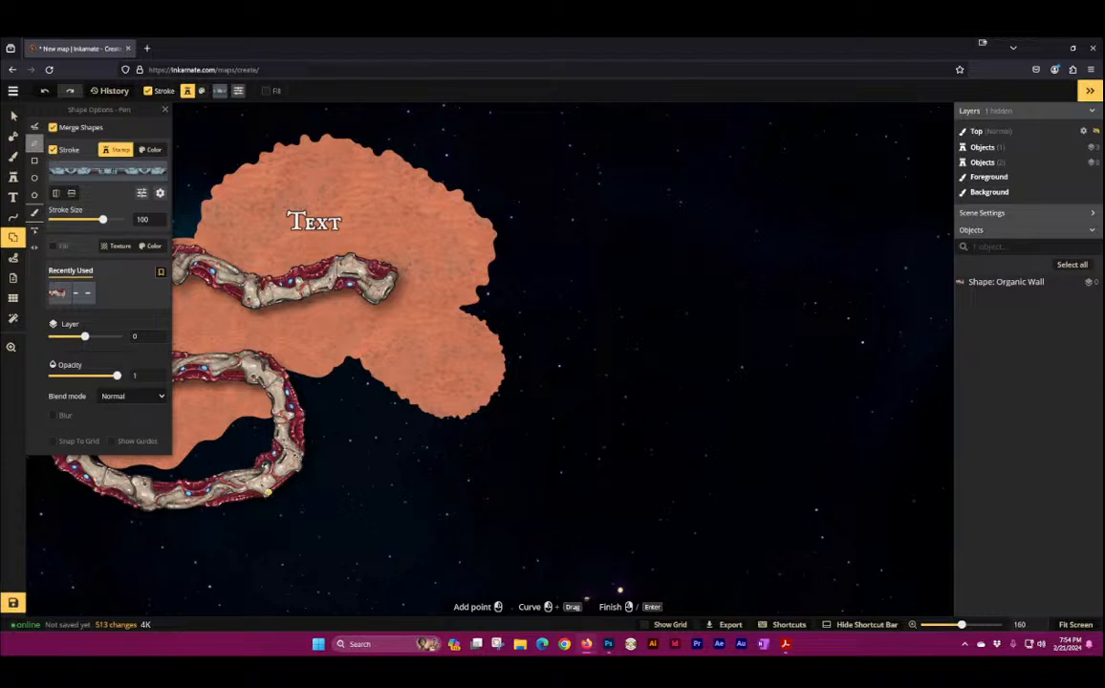
# Step: Replace the closed shape's Organic Wall stroke with the green dotted Road LED path from the Corporate pack
pyautogui.moveTo(192, 289); pyautogui.dragTo(444, 269)
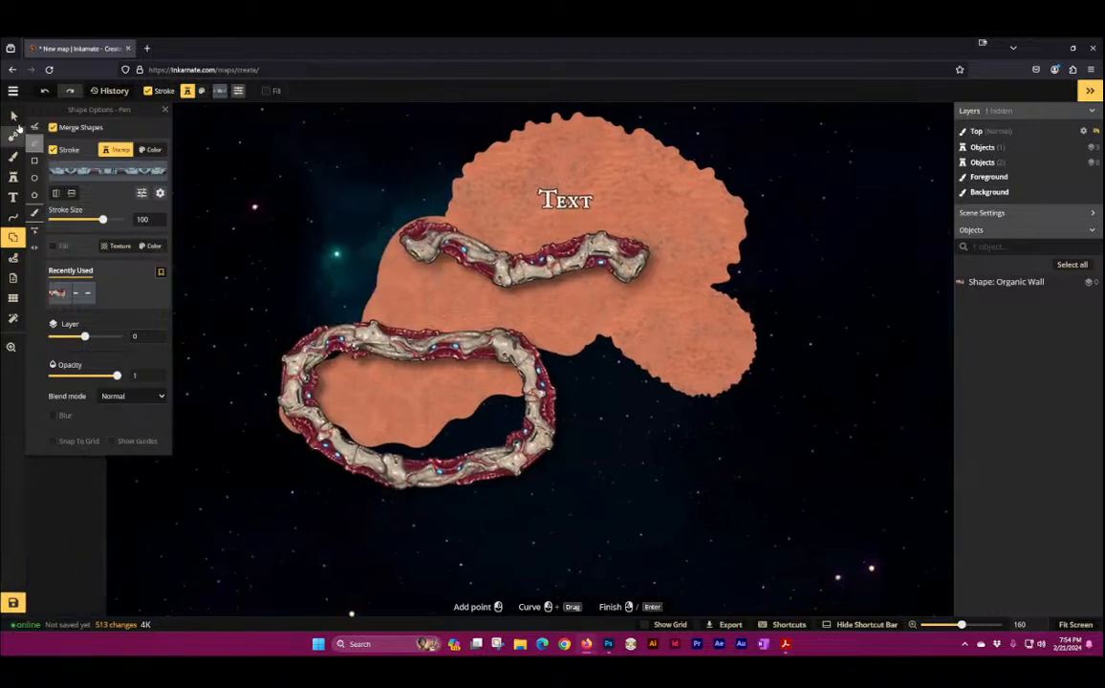
pyautogui.click(14, 116)
pyautogui.click(441, 363)
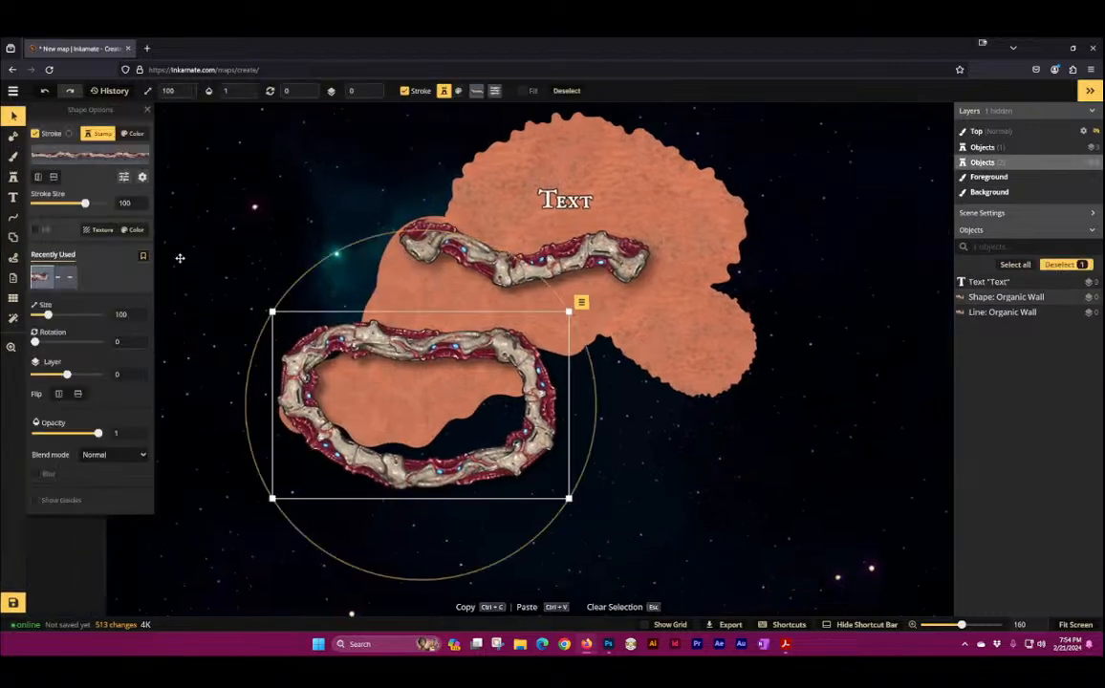
pyautogui.click(70, 156)
pyautogui.click(229, 483)
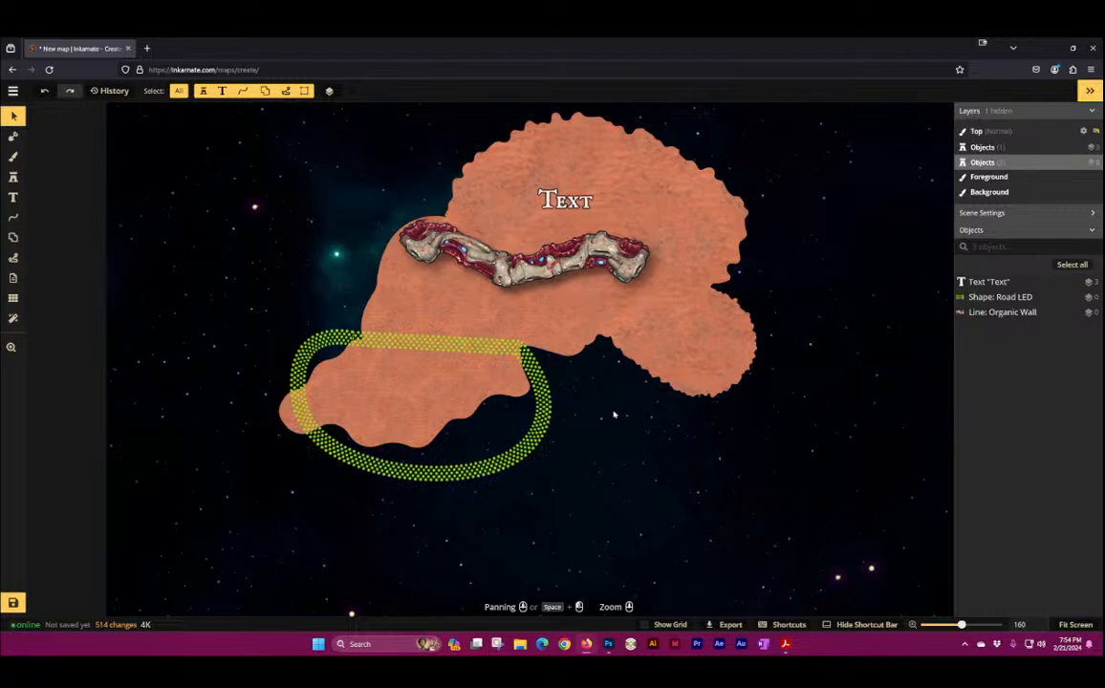
# Step: Move the Organic Wall line off the orange terrain into the open space at its upper left and deselect it
pyautogui.click(535, 256)
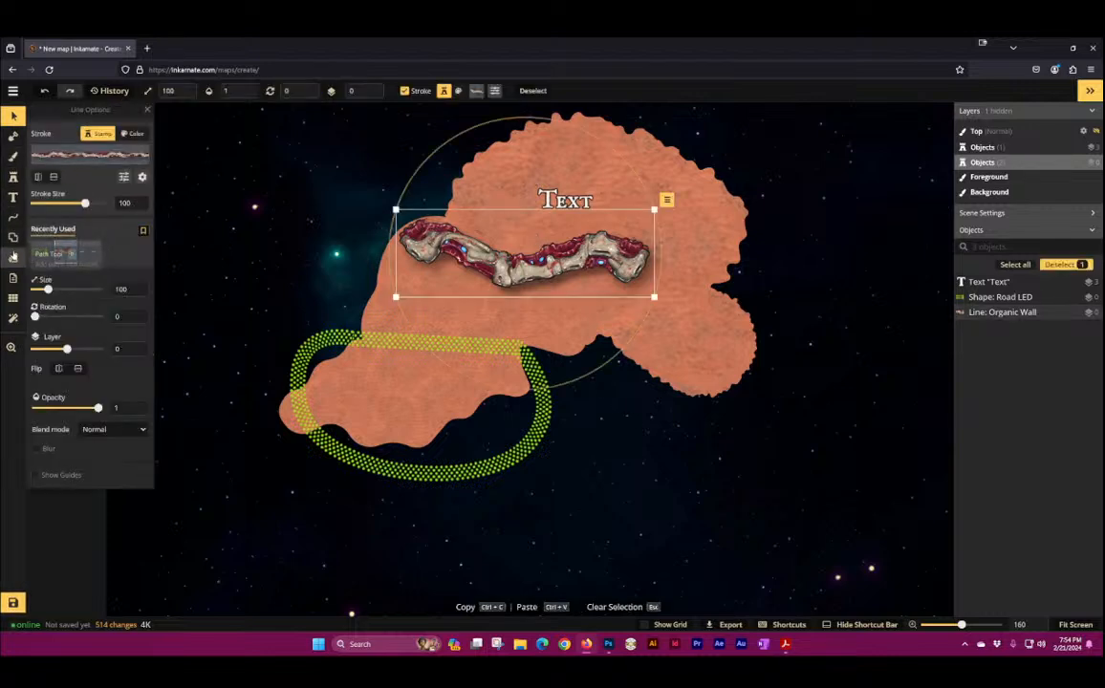
pyautogui.click(14, 137)
pyautogui.click(14, 116)
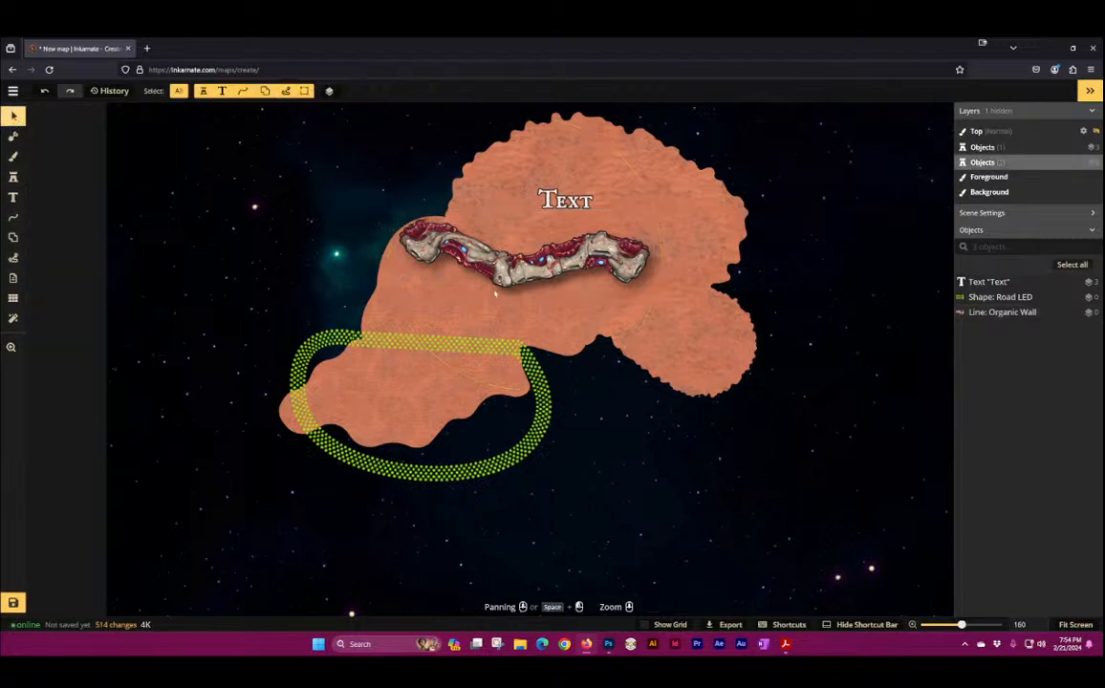
pyautogui.click(496, 268)
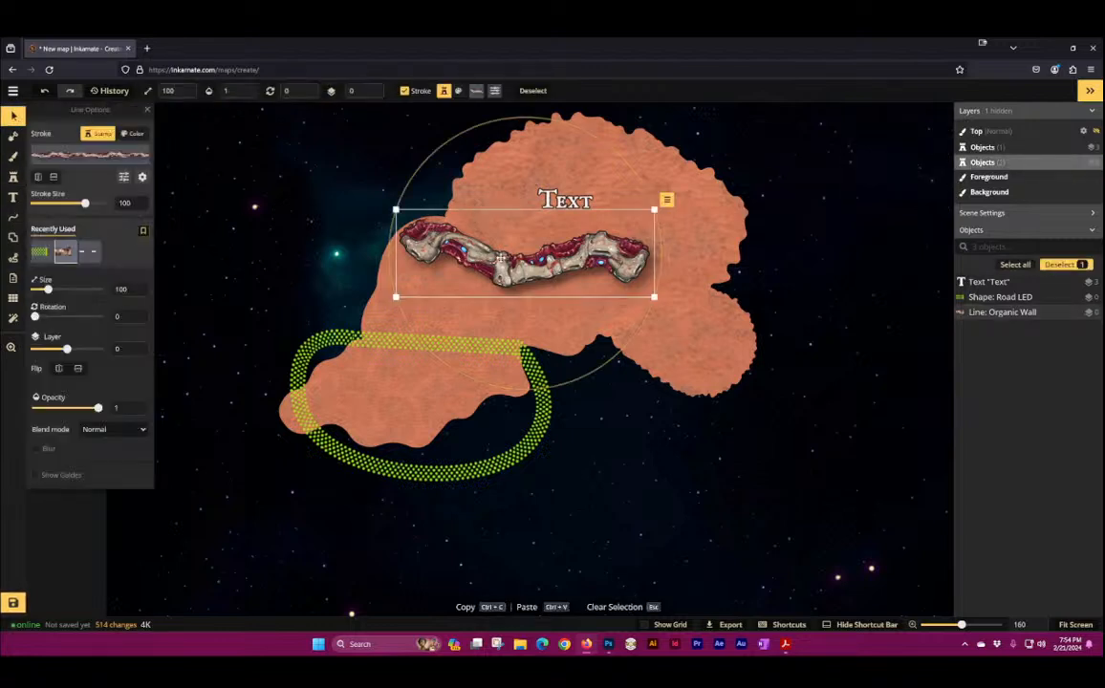
pyautogui.moveTo(497, 260); pyautogui.dragTo(291, 192)
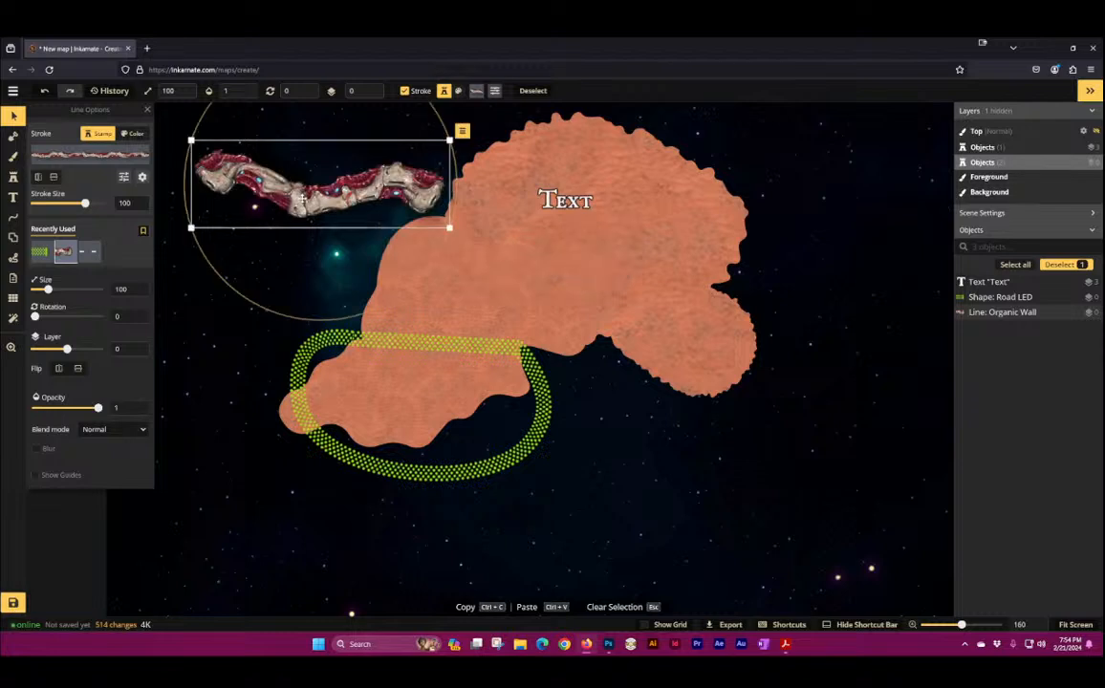
pyautogui.press('Escape')
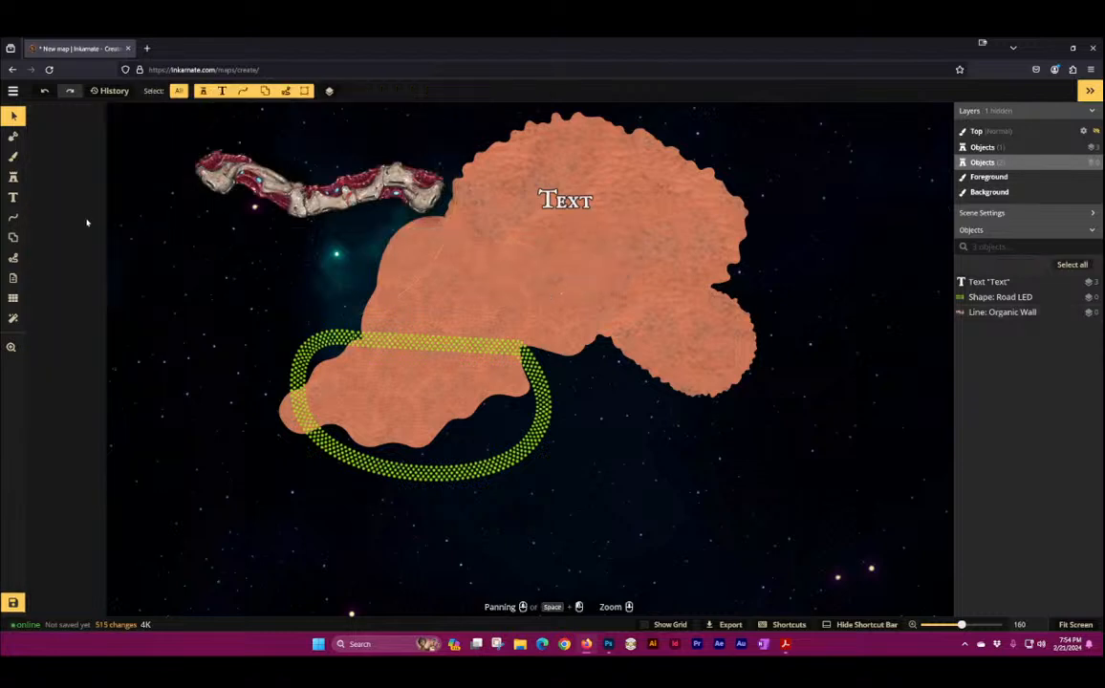
# Step: Draw a free-draw path in the solid line style as a white wavy curve across the orange terrain below the text
pyautogui.click(14, 258)
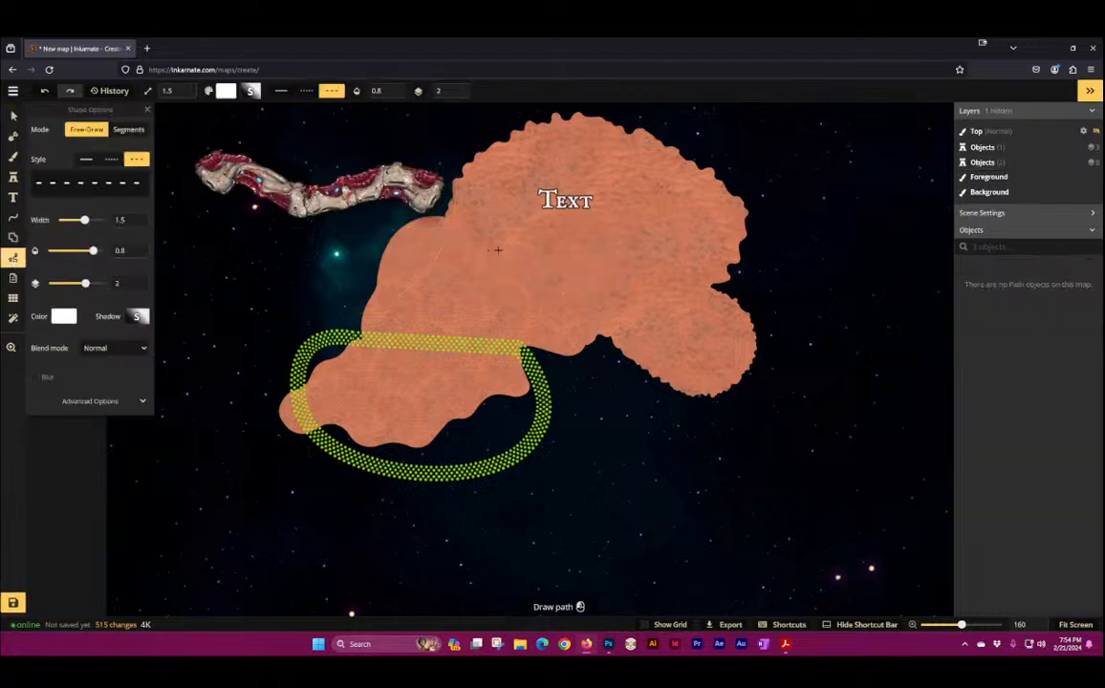
pyautogui.click(85, 159)
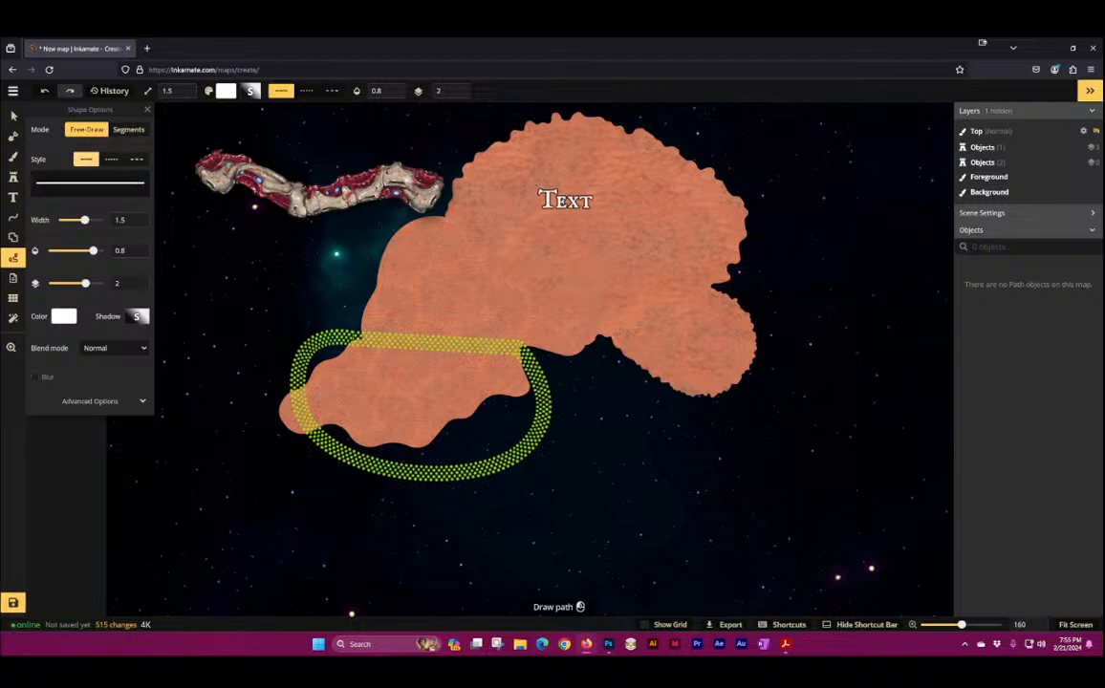
pyautogui.moveTo(395, 284)
pyautogui.mouseDown()
pyautogui.moveTo(454, 272)
pyautogui.moveTo(554, 295)
pyautogui.moveTo(600, 259)
pyautogui.moveTo(578, 226)
pyautogui.mouseUp()
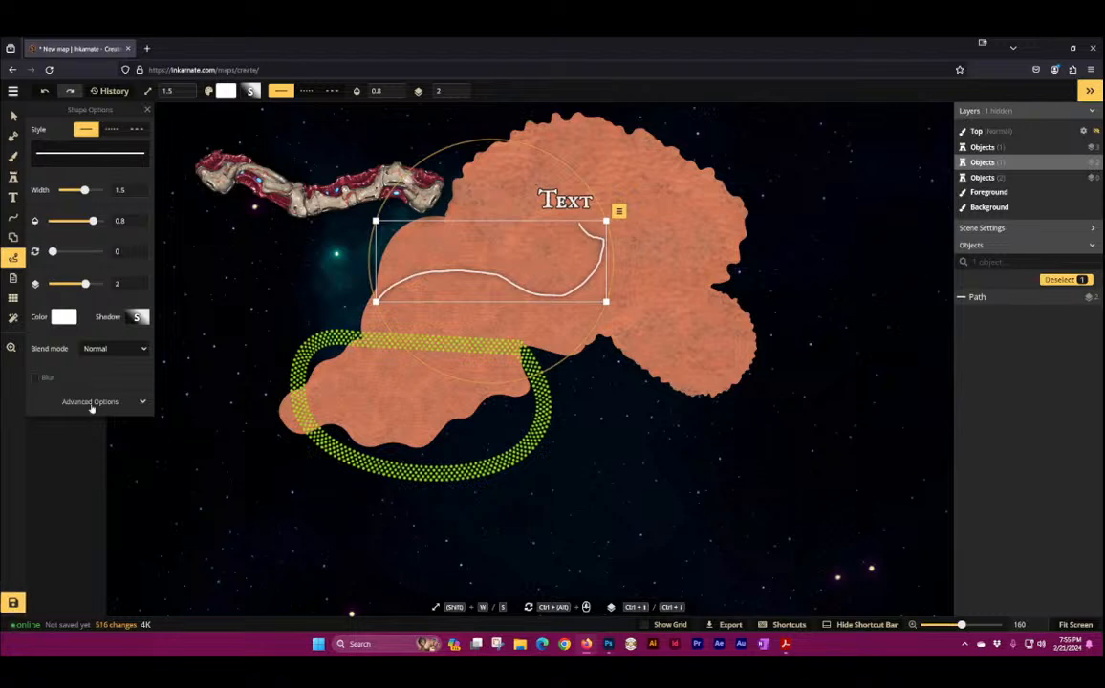
# Step: Try the Blur filter from the Misc Filters on the whole map and undo it
pyautogui.click(15, 277)
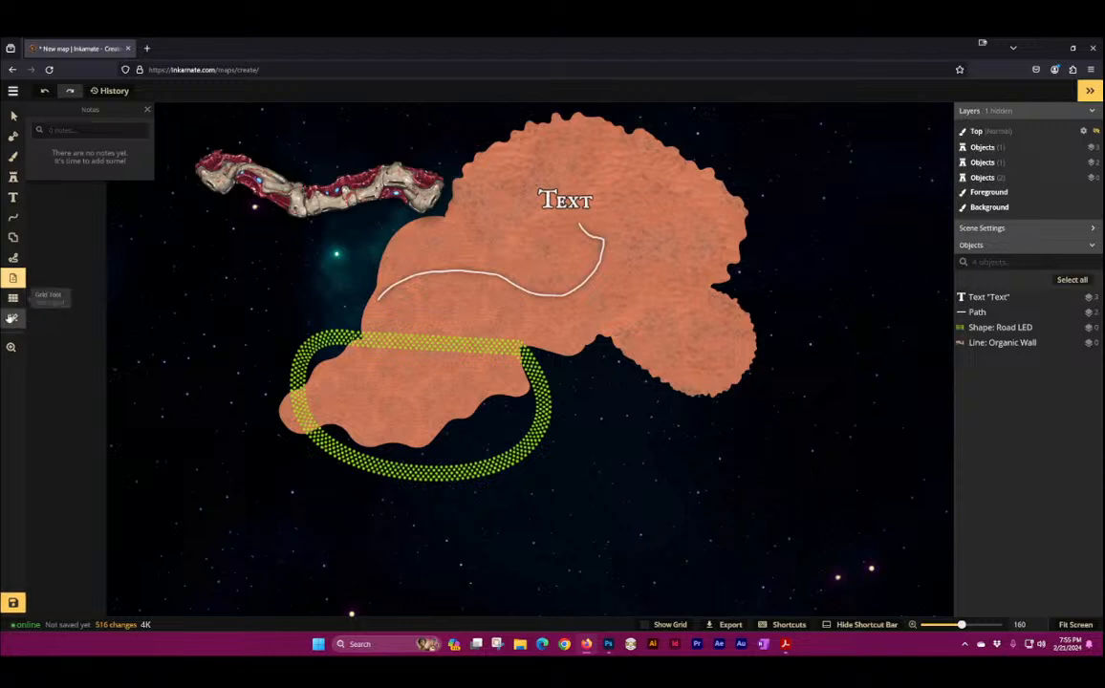
pyautogui.click(12, 319)
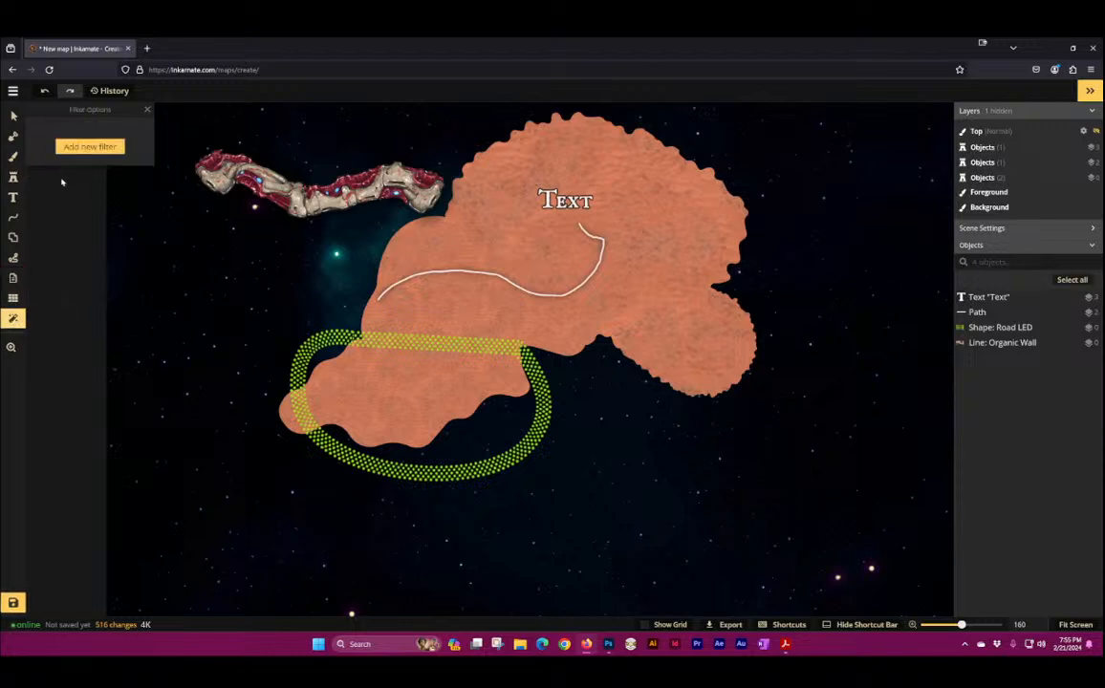
pyautogui.click(81, 151)
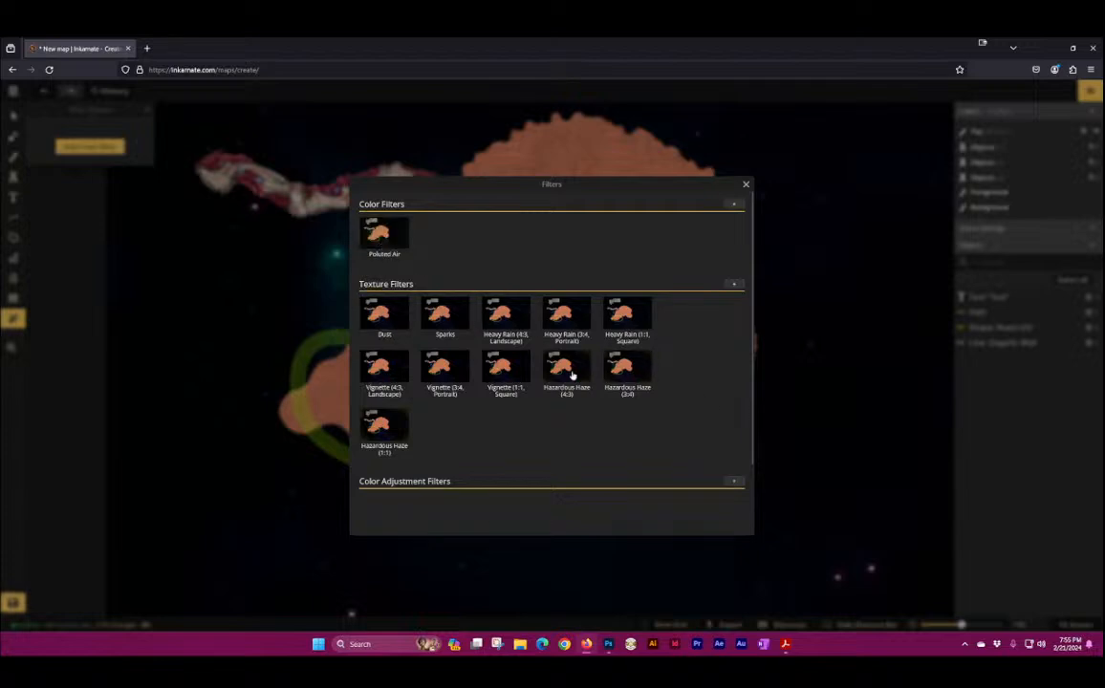
pyautogui.scroll(-1, 383, 363)
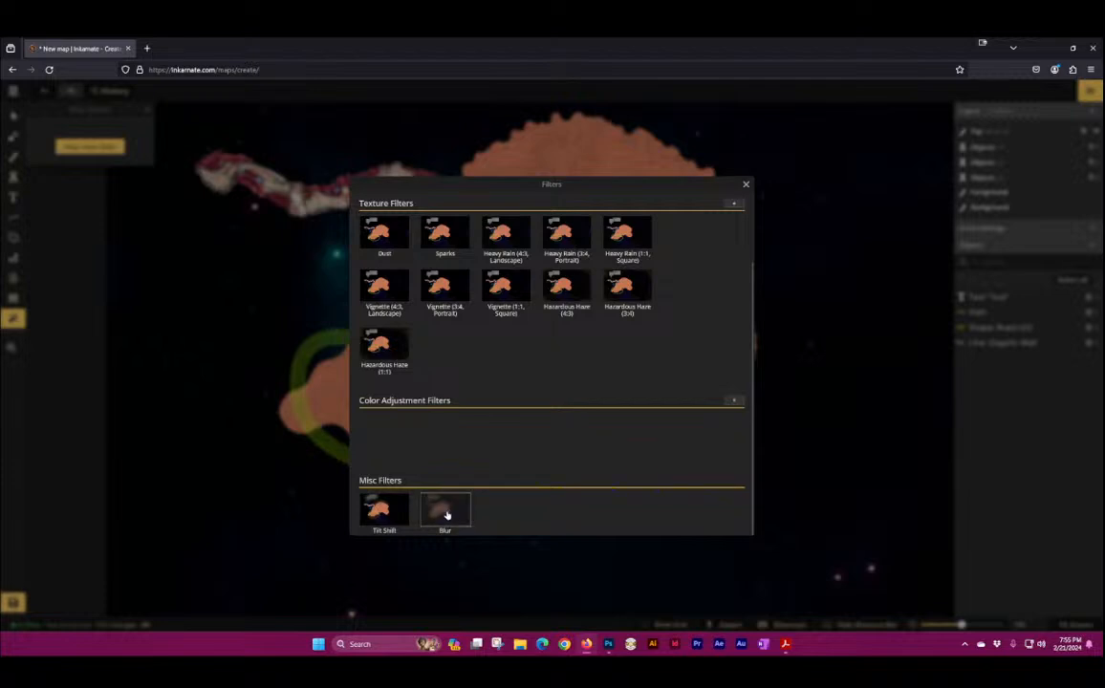
pyautogui.click(746, 186)
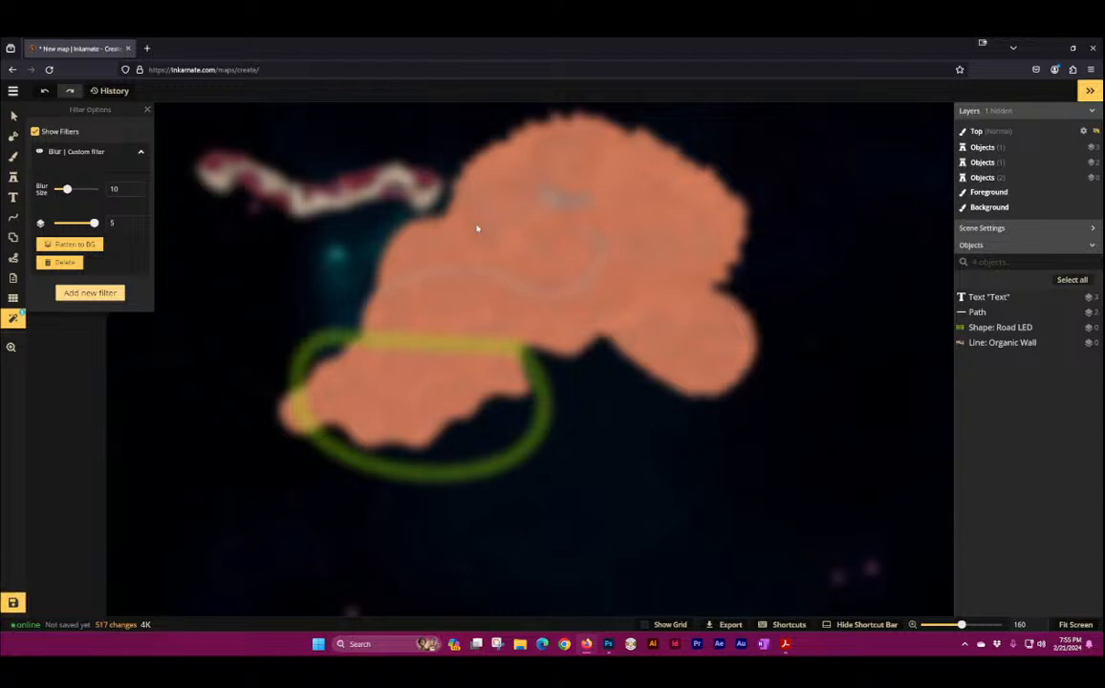
pyautogui.hotkey('ctrl', 'z')
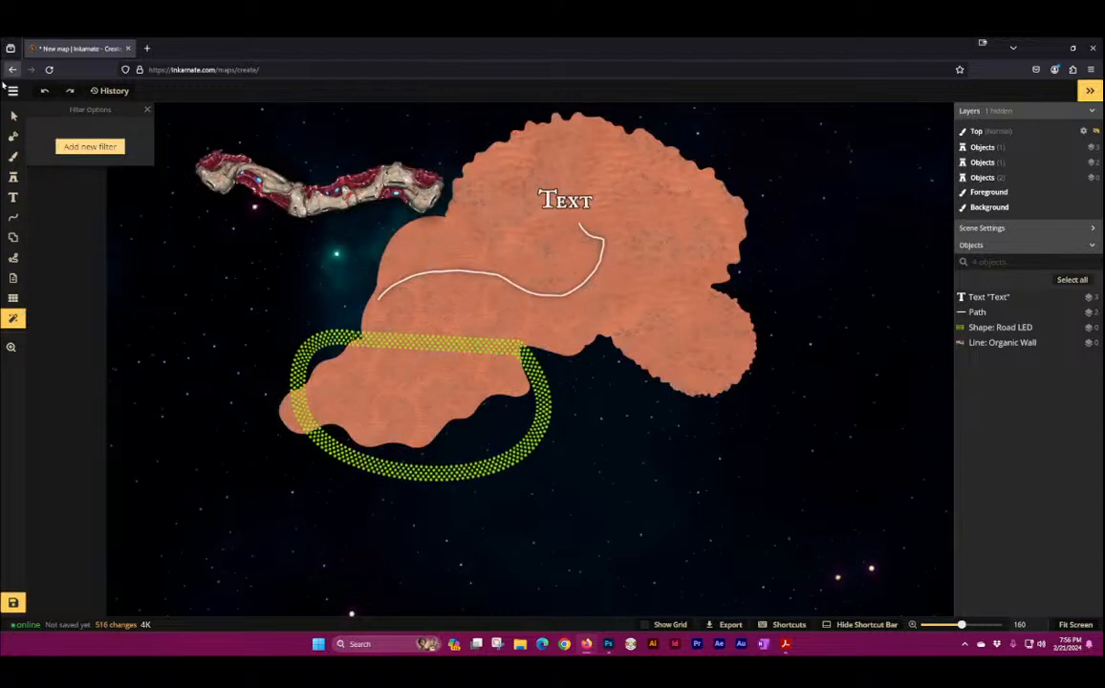
# Step: Leave the space map and return to the list of maps, discarding the unsaved changes
pyautogui.click(13, 116)
pyautogui.click(558, 269)
pyautogui.scroll(-5, 573, 277)
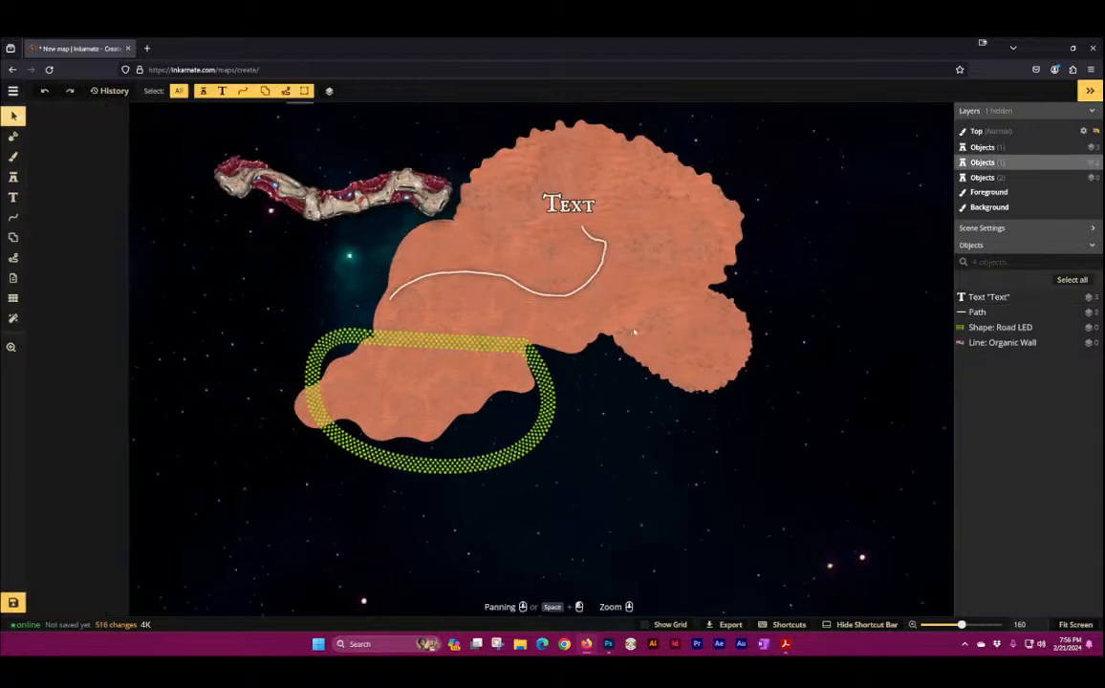
pyautogui.click(695, 289)
pyautogui.moveTo(728, 265); pyautogui.dragTo(522, 320)
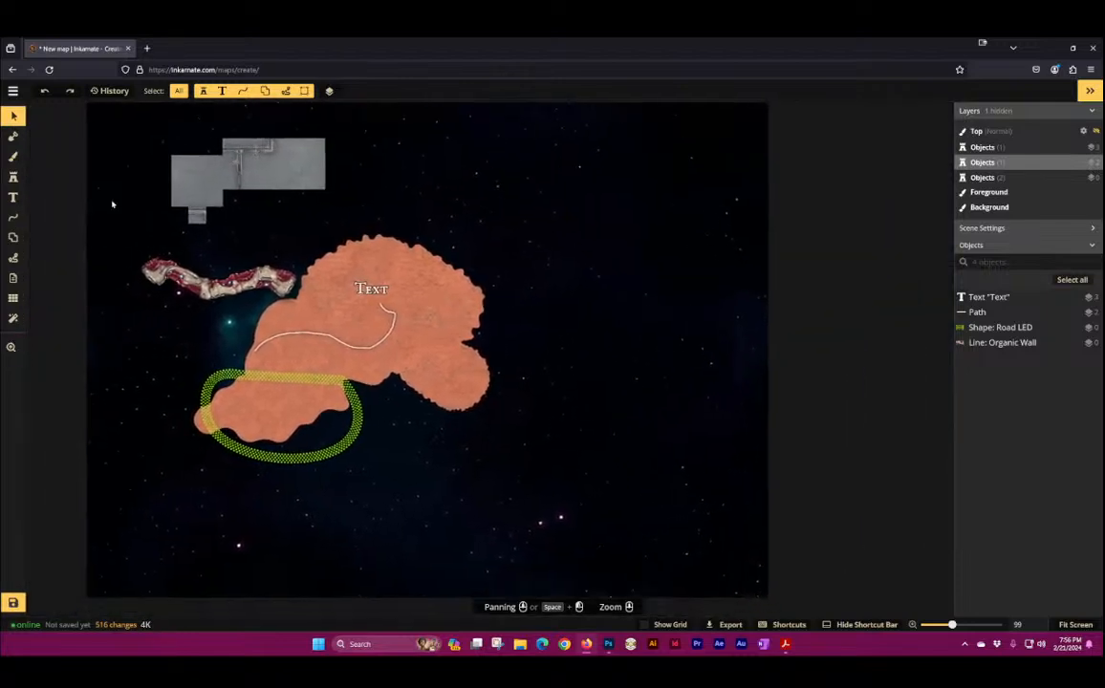
pyautogui.click(13, 91)
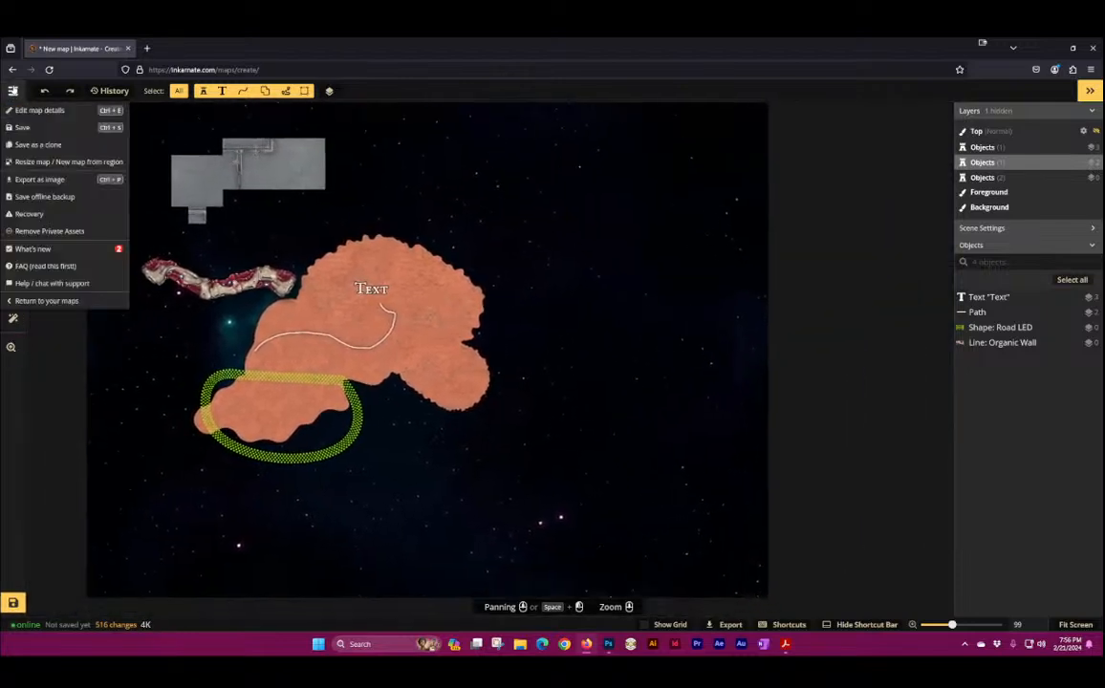
pyautogui.click(64, 303)
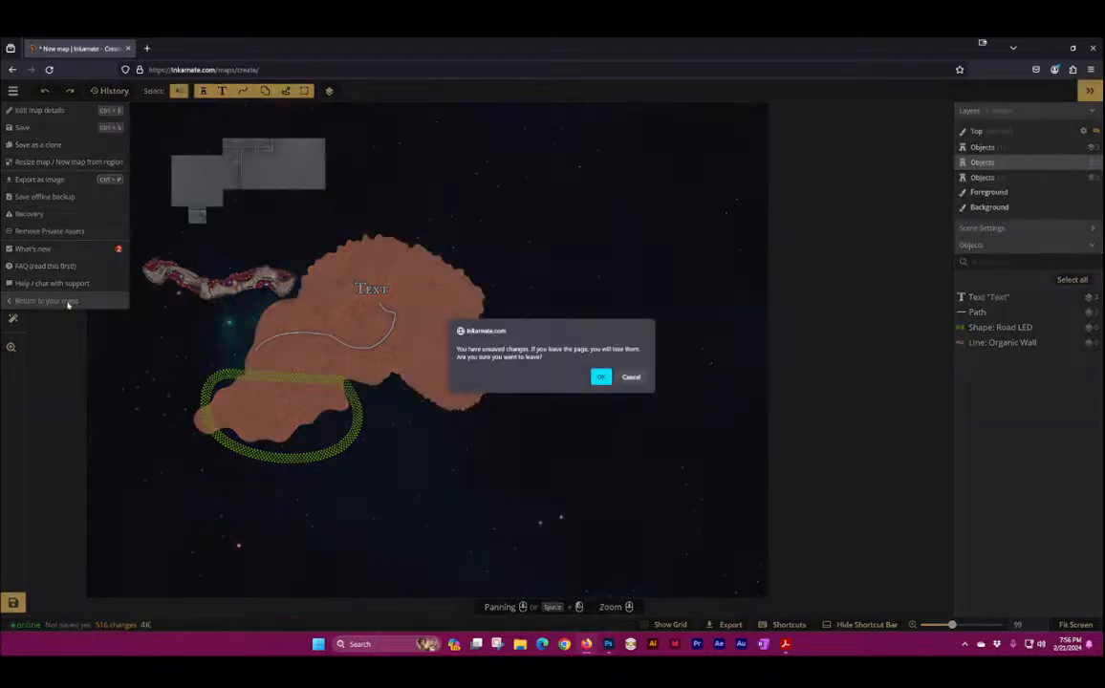
pyautogui.click(598, 378)
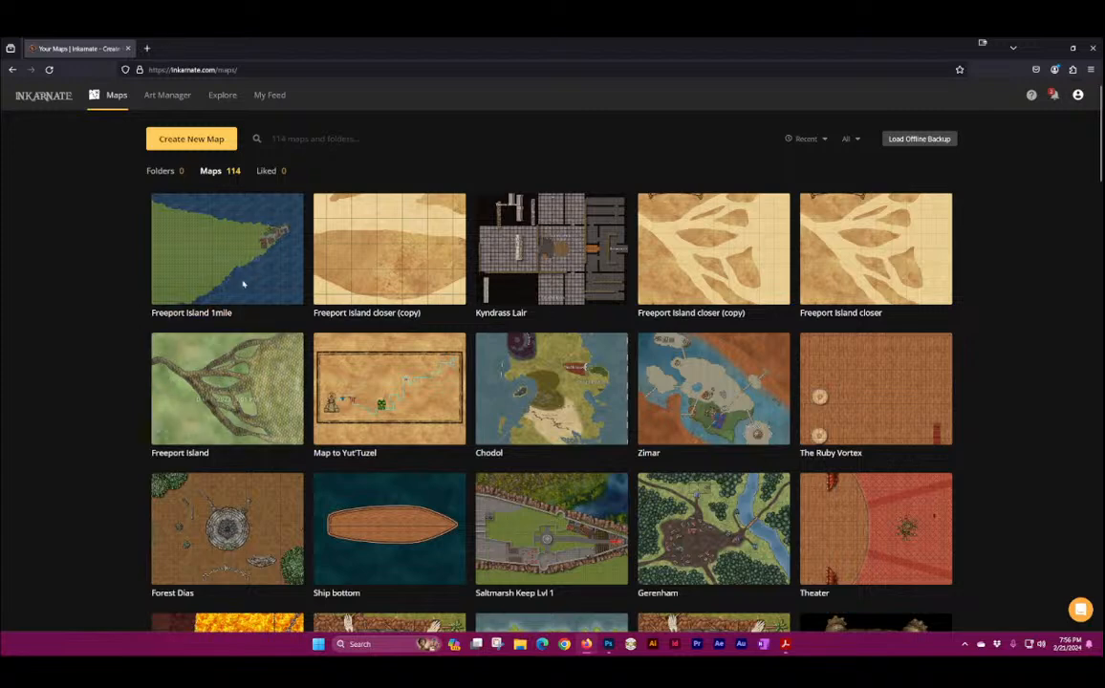
# Step: Check the Line tool's stamp stroke in the Forest Dias map and return to the list of maps
pyautogui.moveTo(250, 275)
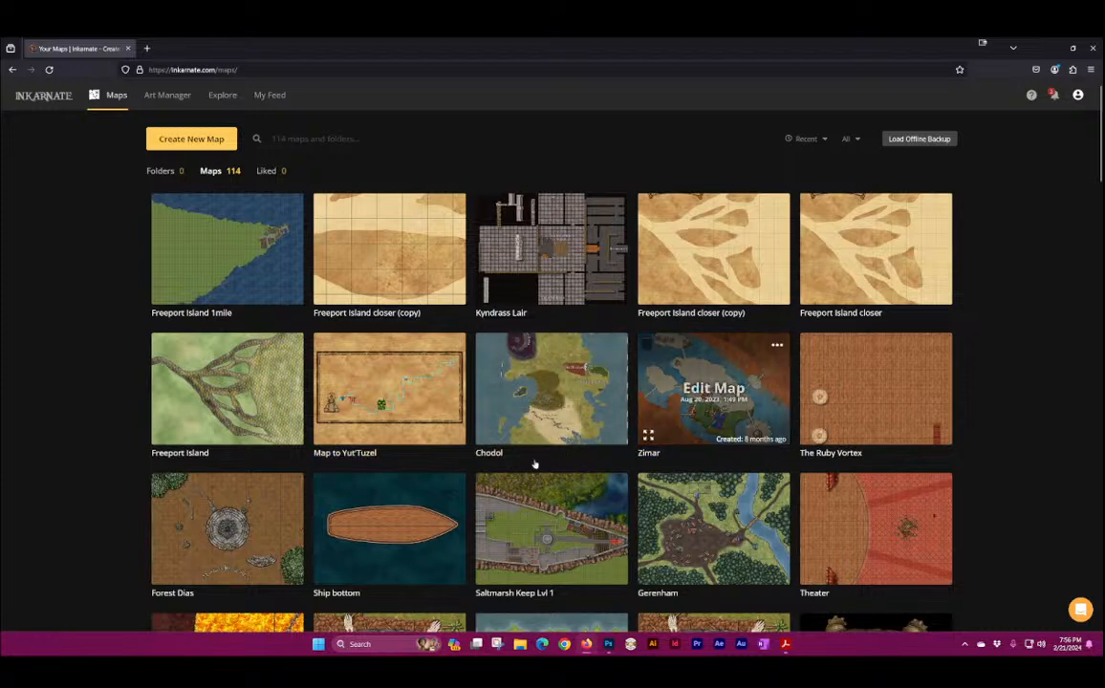
pyautogui.click(218, 533)
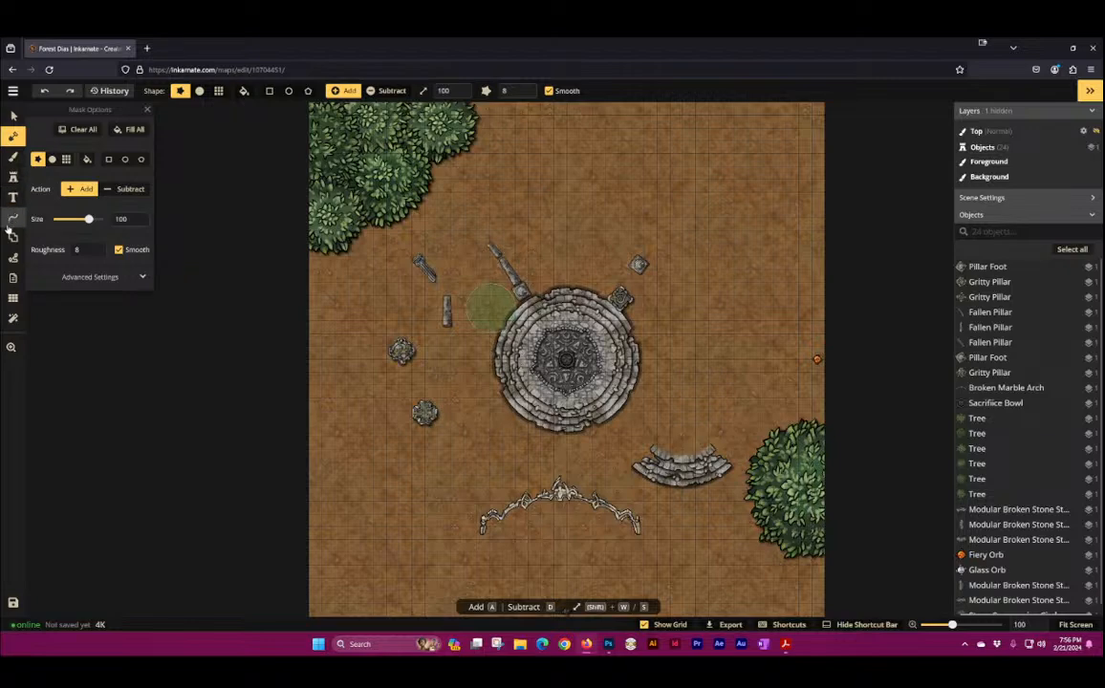
pyautogui.click(13, 220)
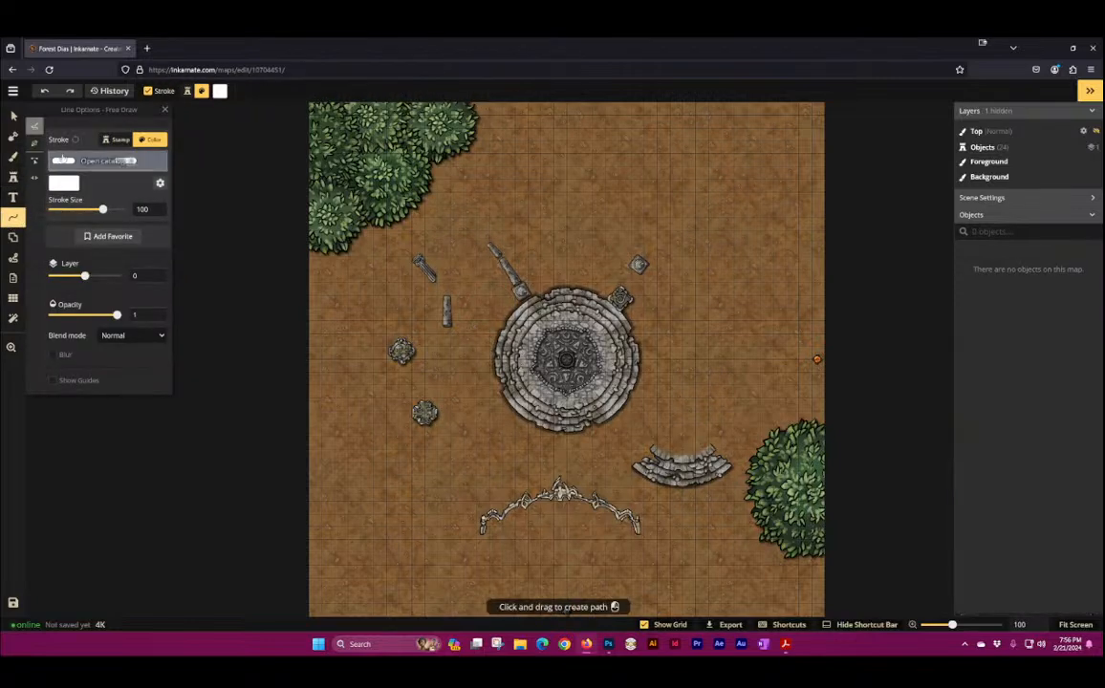
pyautogui.click(115, 138)
pyautogui.click(13, 91)
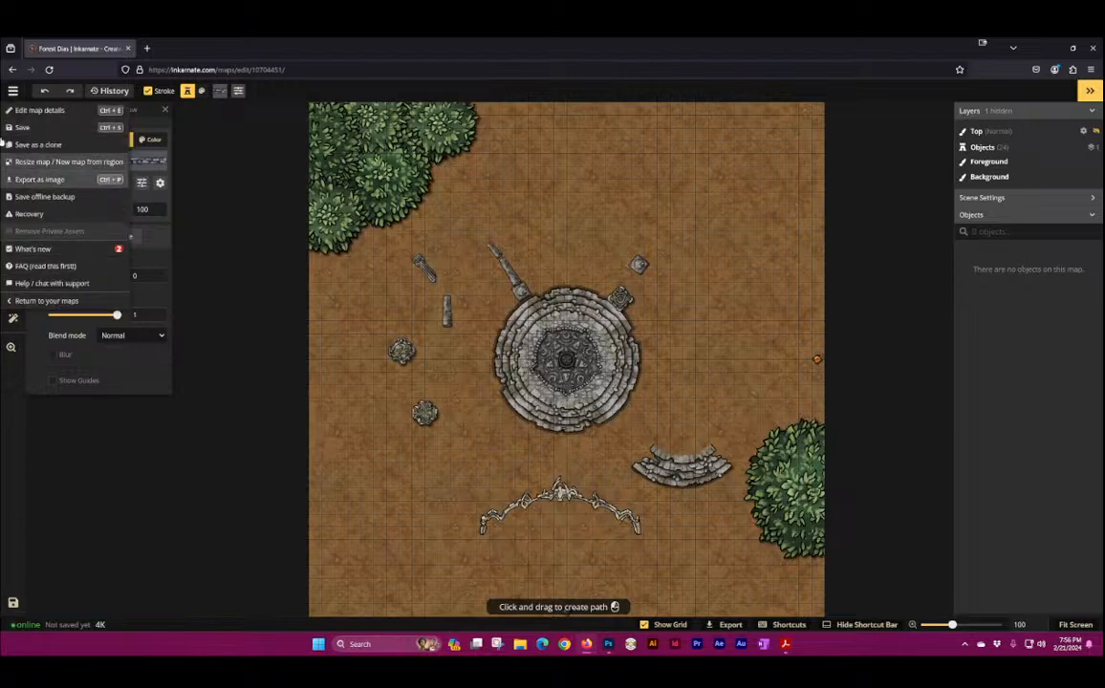
pyautogui.click(47, 301)
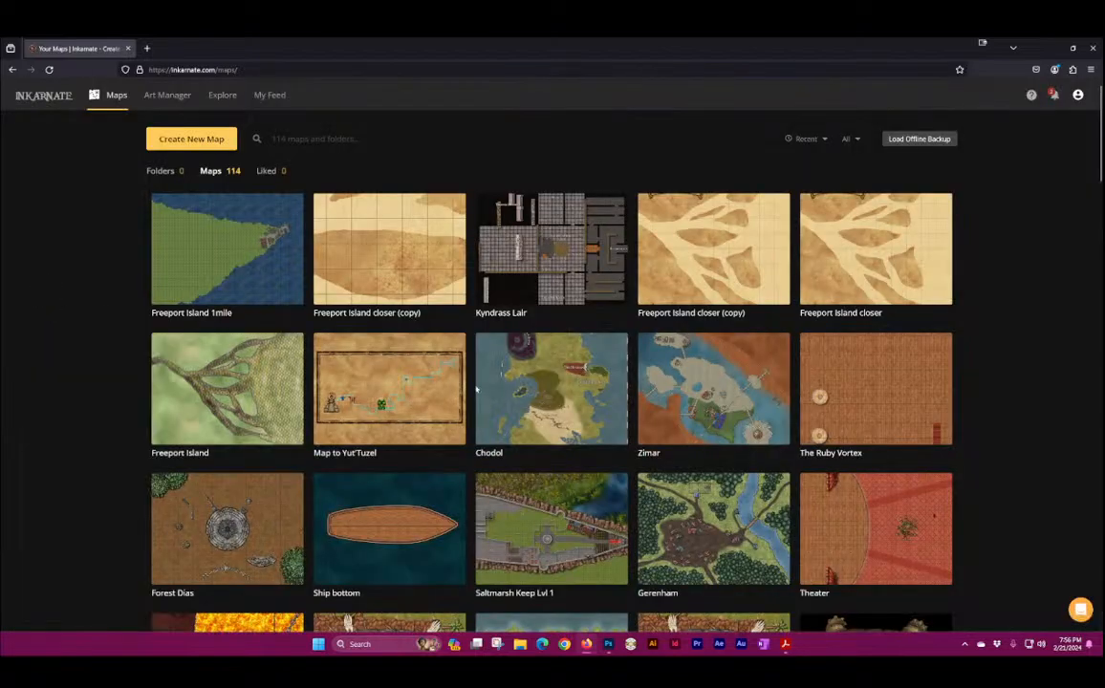
# Step: Start a new map in the Sci-Fi Battlemaps (PRIVATE) style and set its editing resolution to Ultra (4K)
pyautogui.click(168, 143)
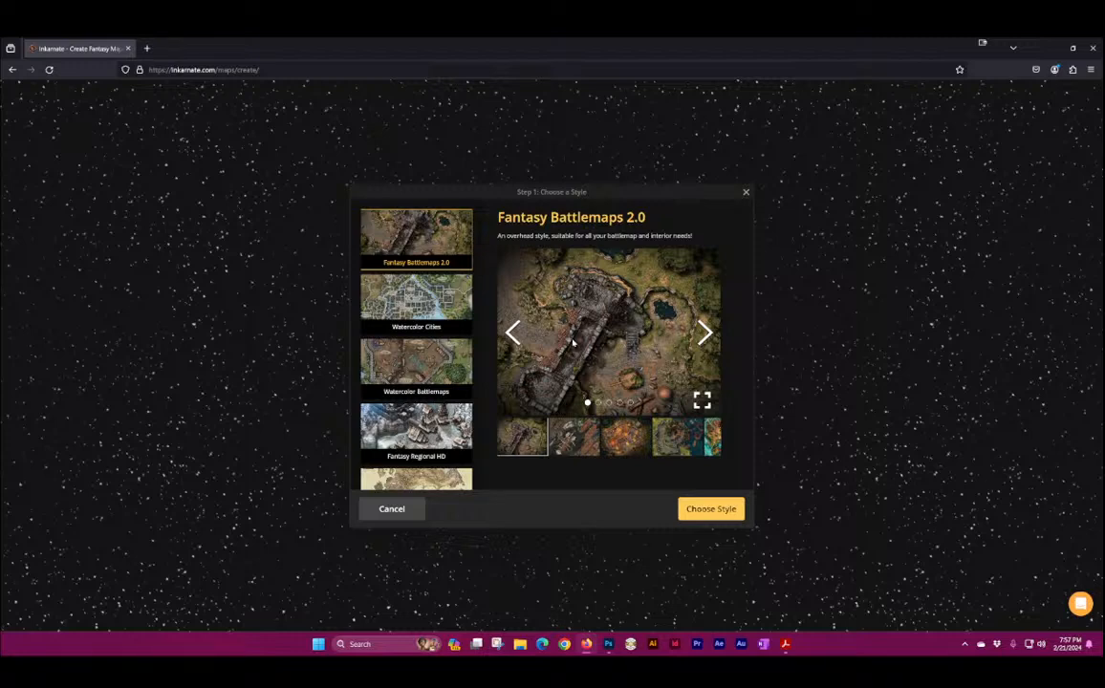
pyautogui.scroll(-3, 407, 339)
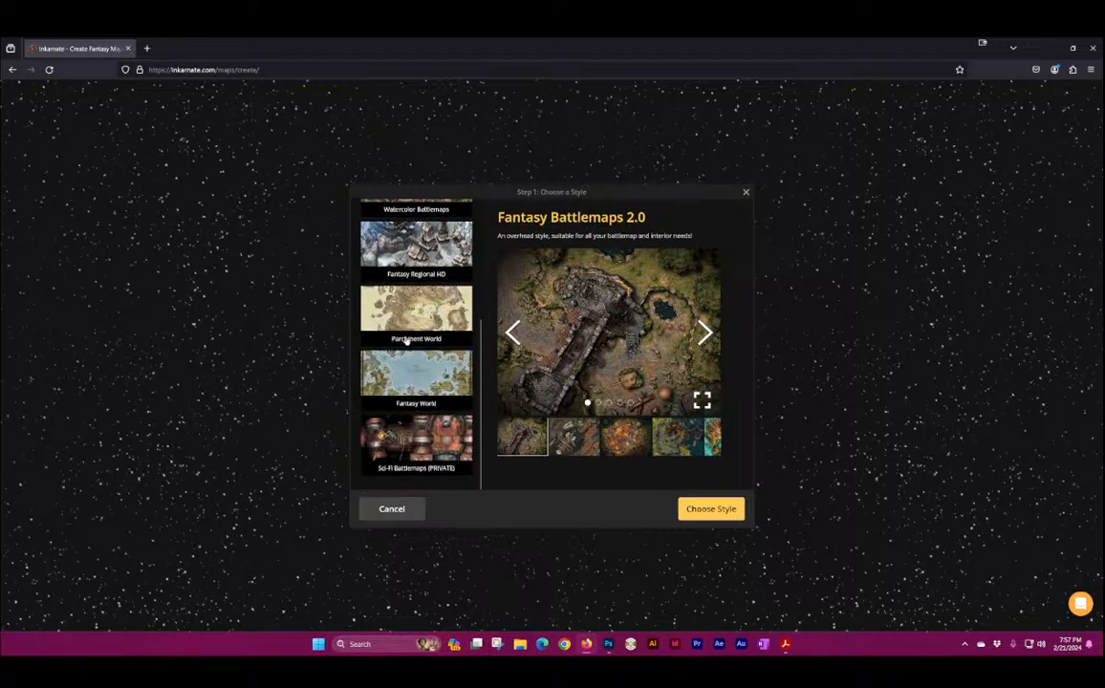
pyautogui.click(411, 454)
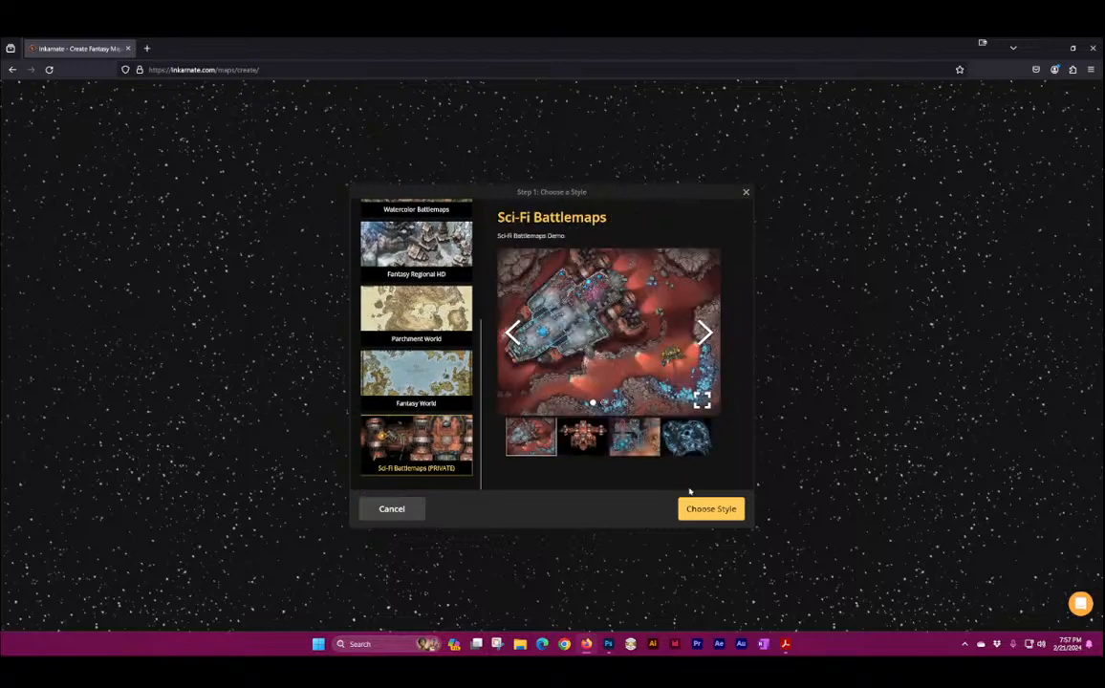
pyautogui.click(711, 515)
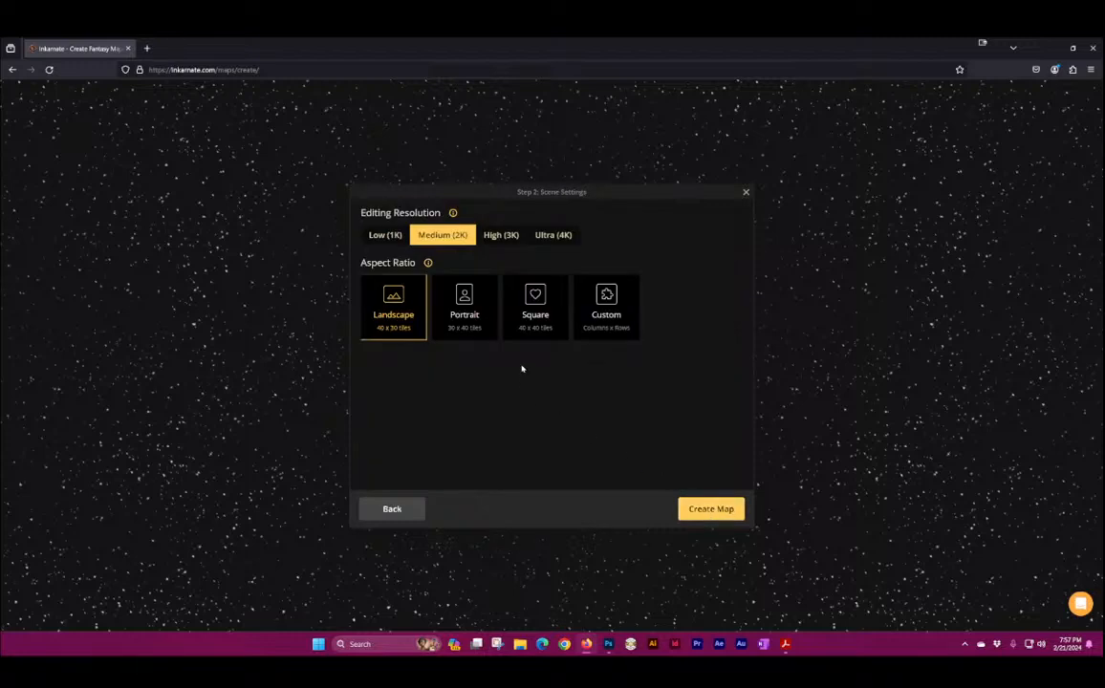
pyautogui.click(541, 235)
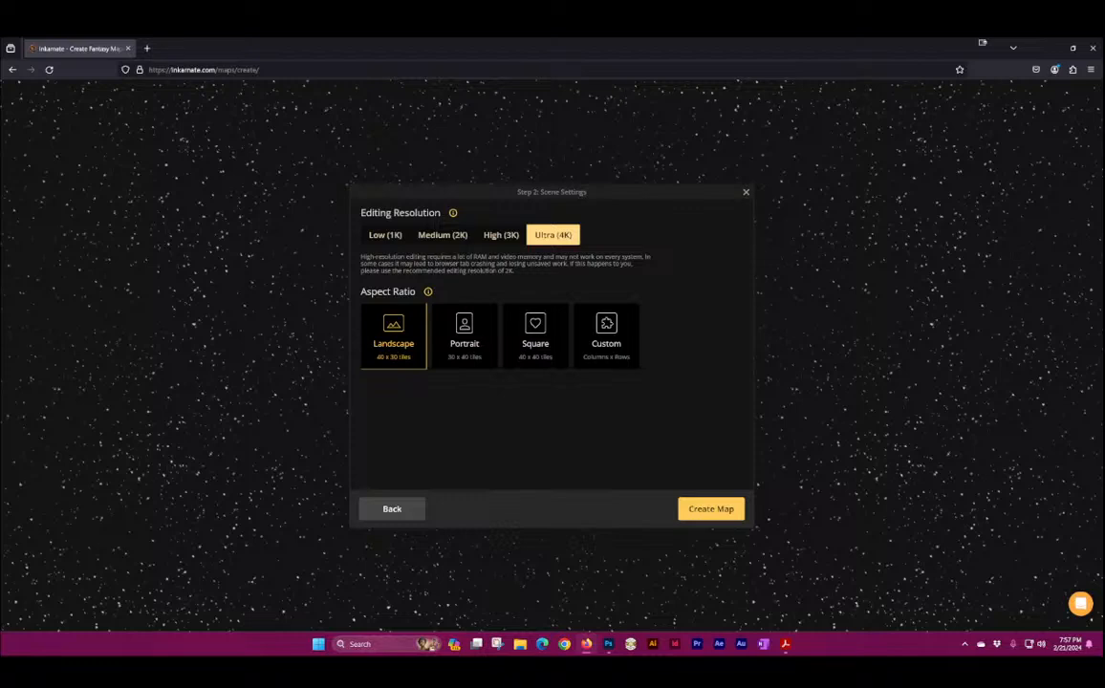
# Step: Switch to the Everything file search, find sv.exe and launch it from the SCI Viewer GUI folder
pyautogui.click(962, 646)
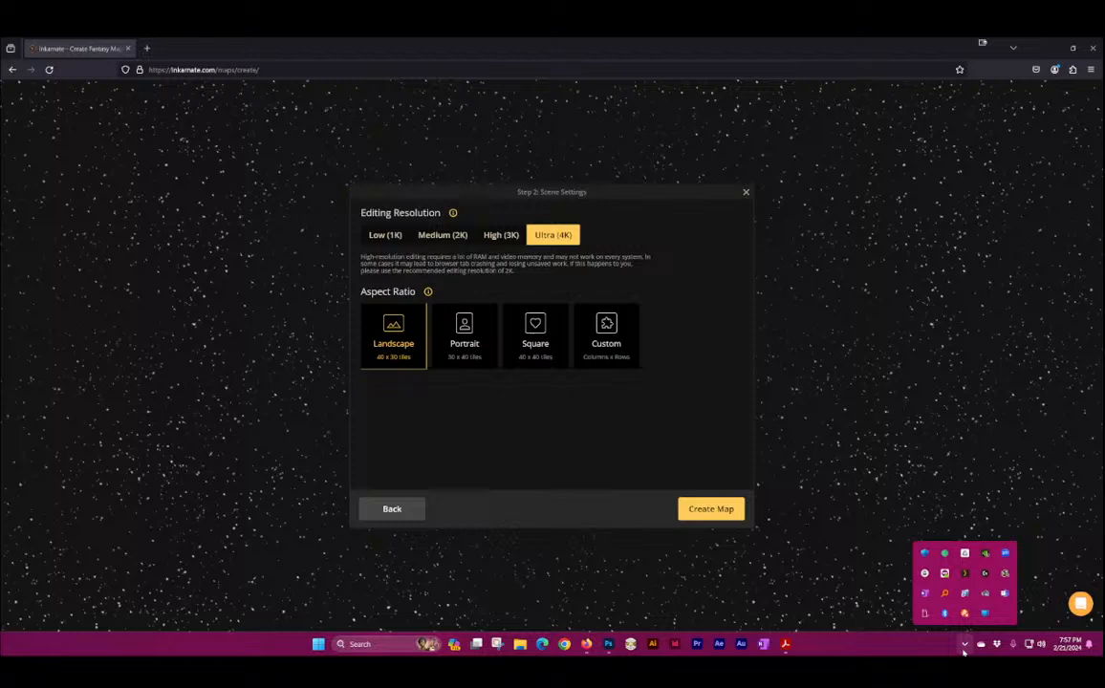
pyautogui.click(944, 592)
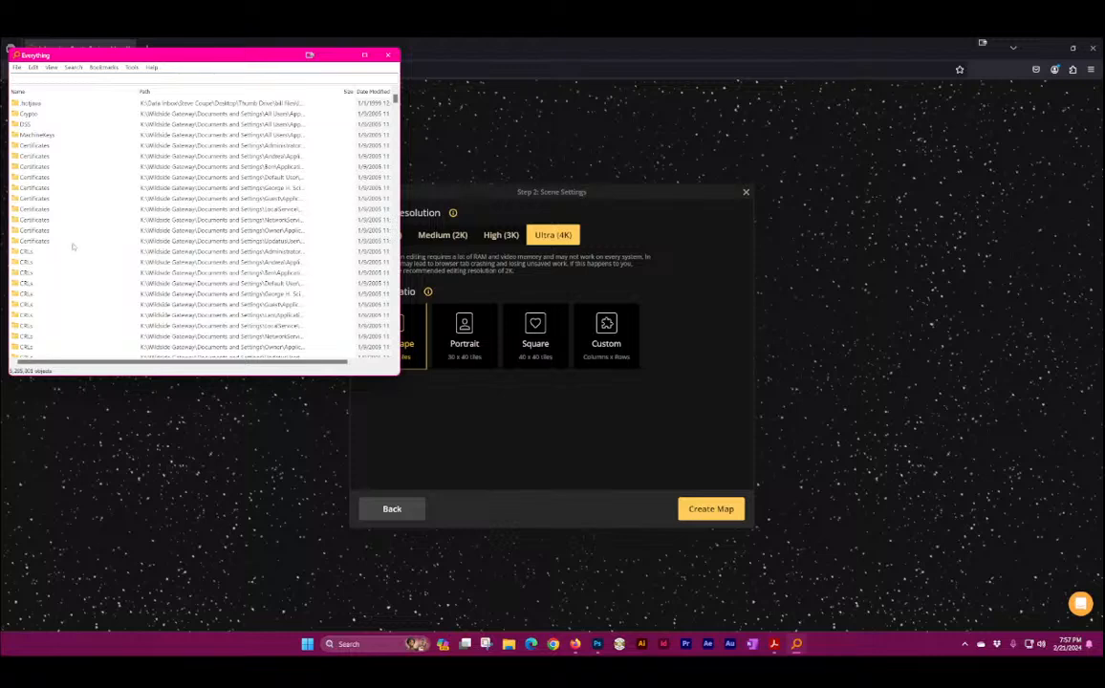
pyautogui.scroll(-10, 73, 246)
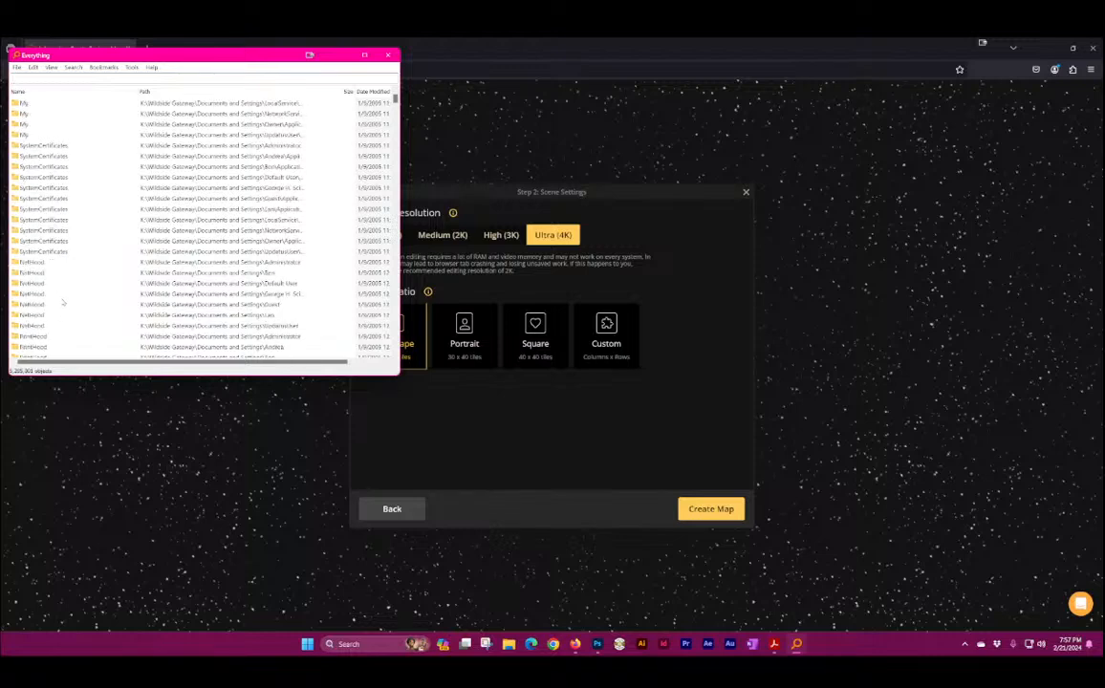
pyautogui.scroll(-2, 59, 308)
pyautogui.scroll(5, 59, 308)
pyautogui.rightClick(61, 295)
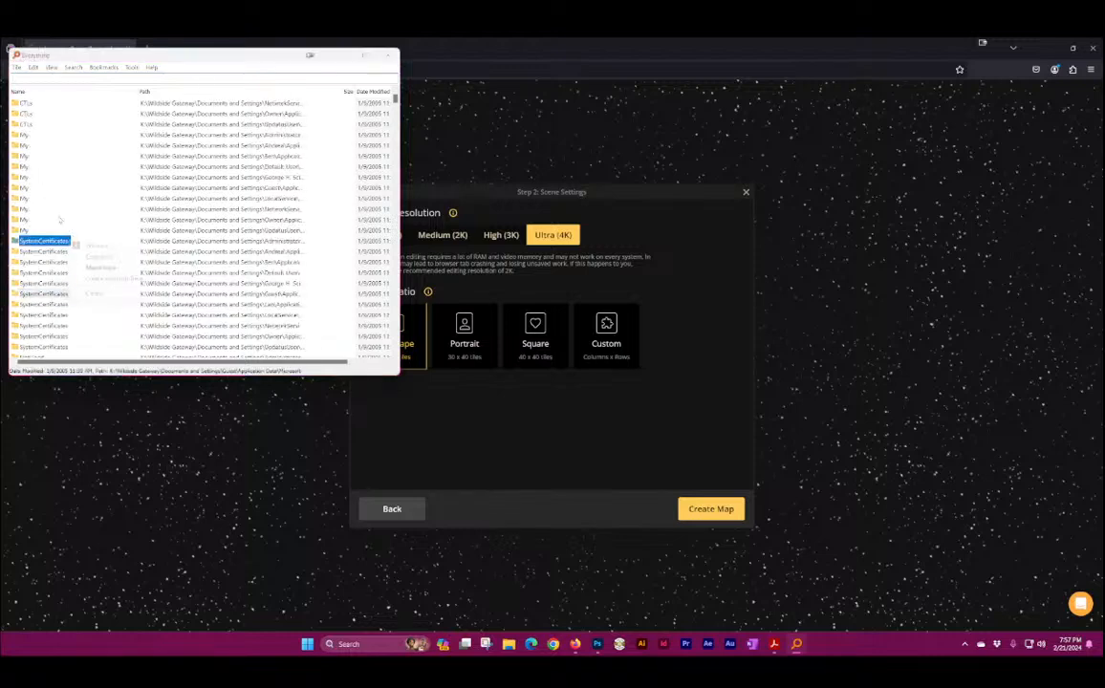
pyautogui.click(86, 86)
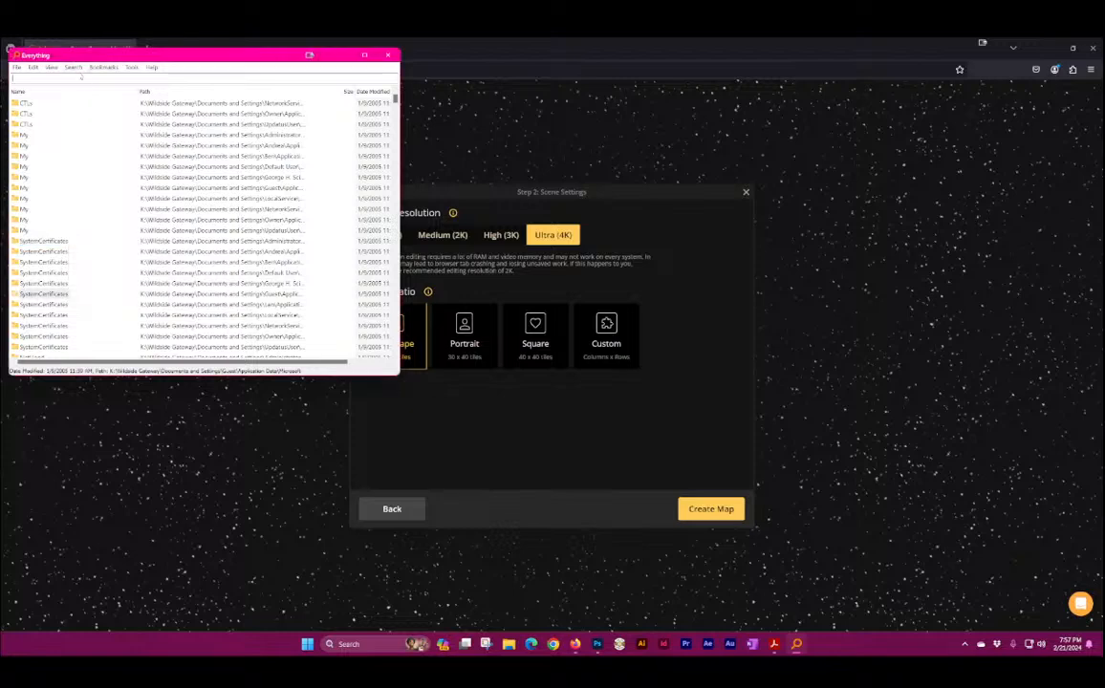
pyautogui.write('sv.ex')
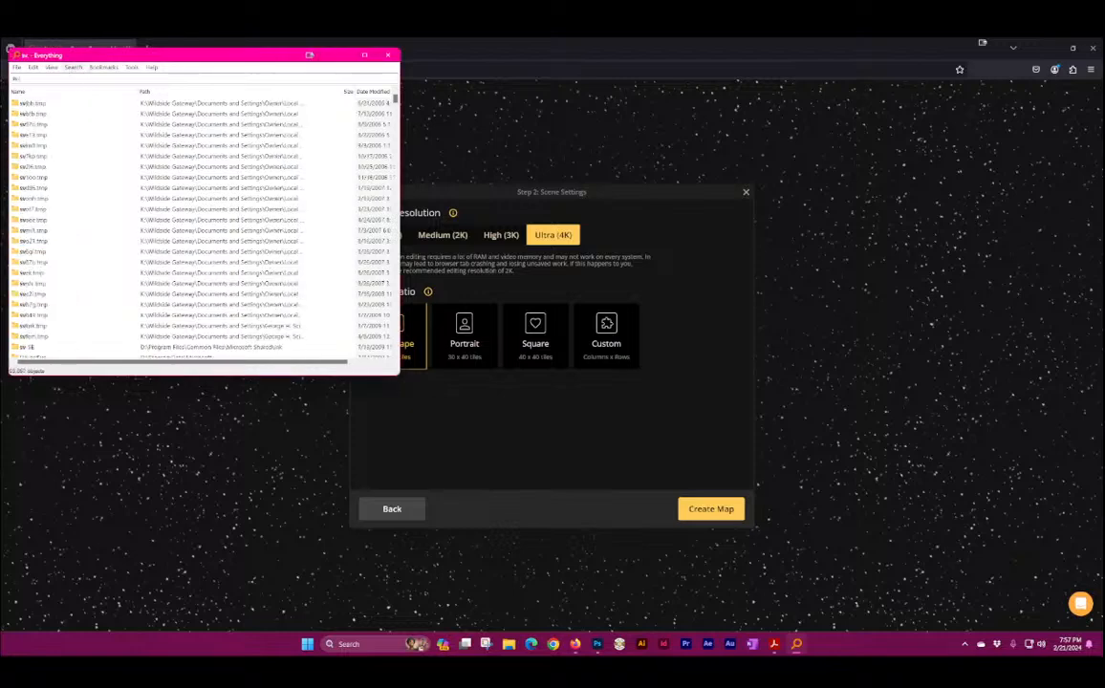
pyautogui.write('e')
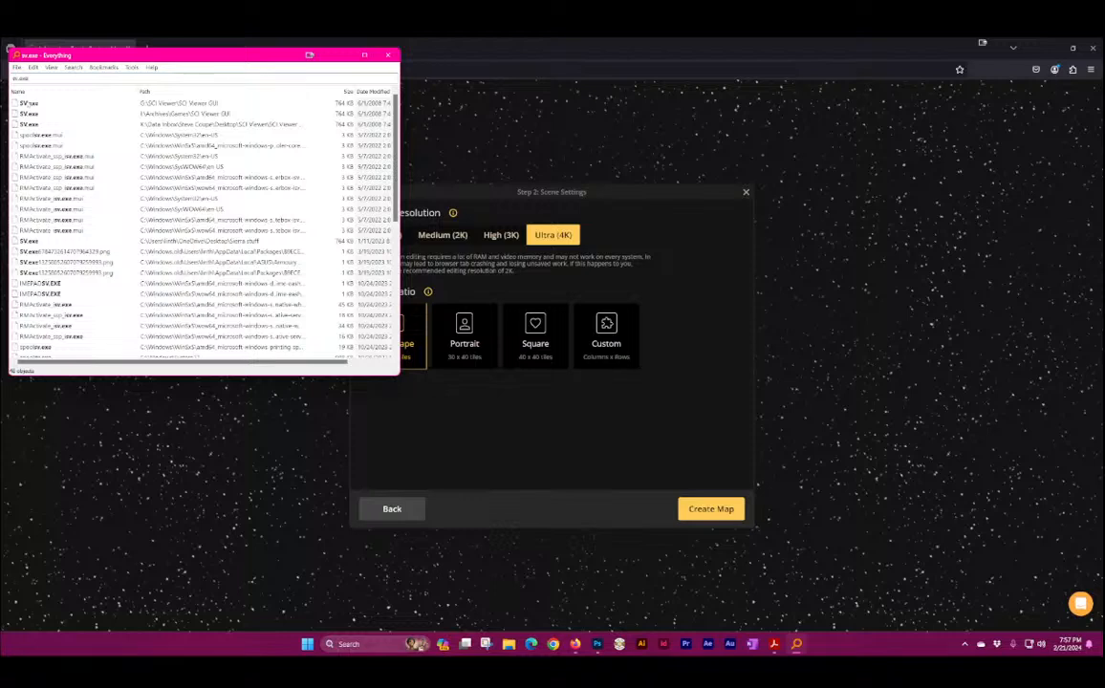
pyautogui.doubleClick(36, 103)
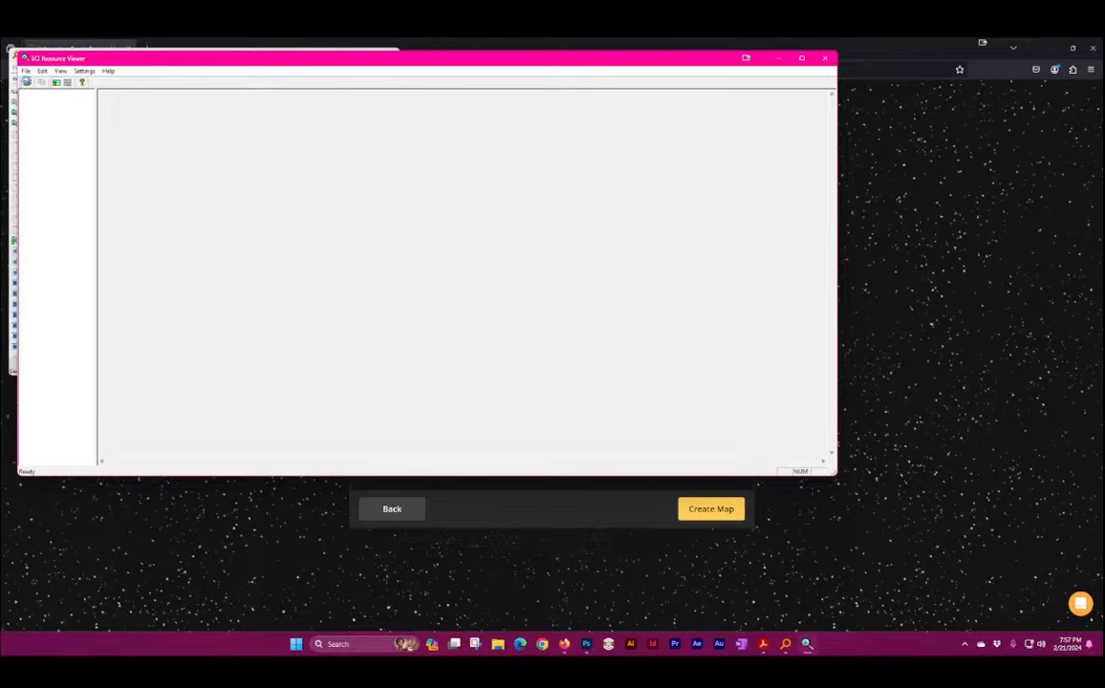
# Step: Load the sq4 game folder from the sierra directory into the SCI Resource Viewer
pyautogui.click(26, 82)
pyautogui.scroll(-20, 359, 256)
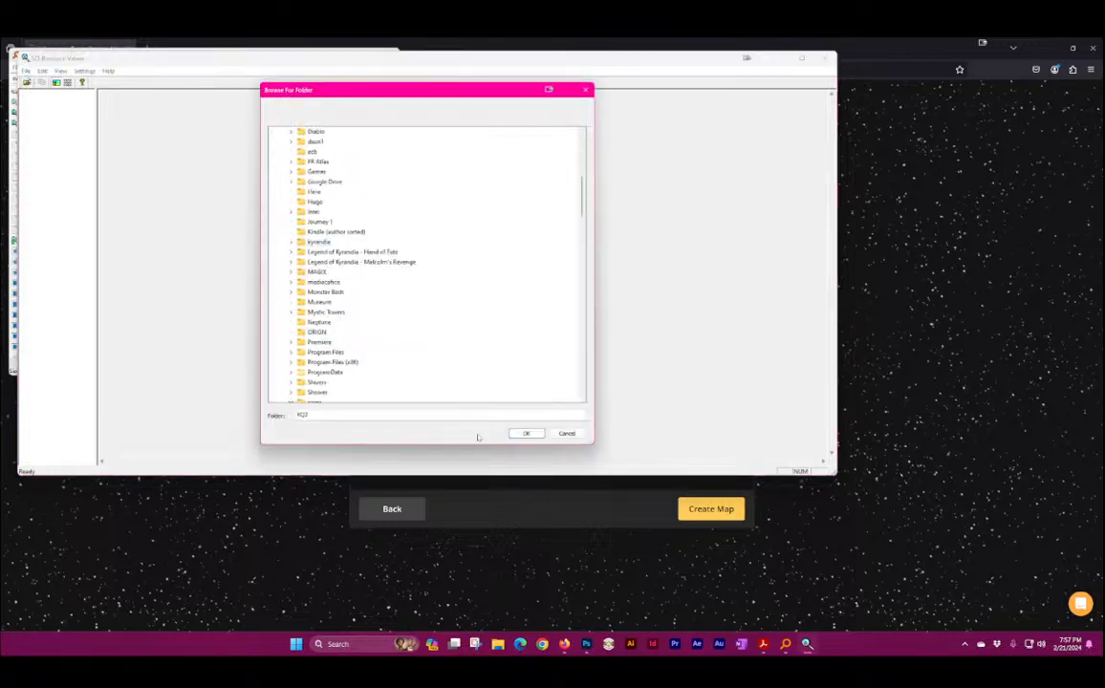
pyautogui.scroll(-10, 329, 351)
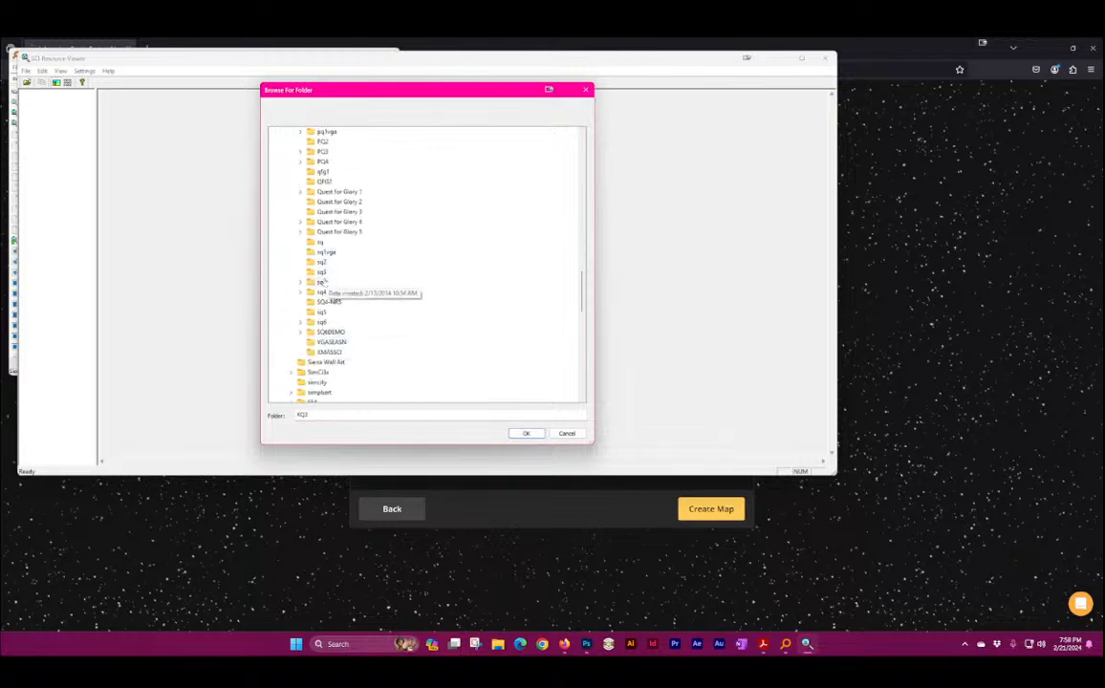
pyautogui.click(321, 282)
pyautogui.click(525, 434)
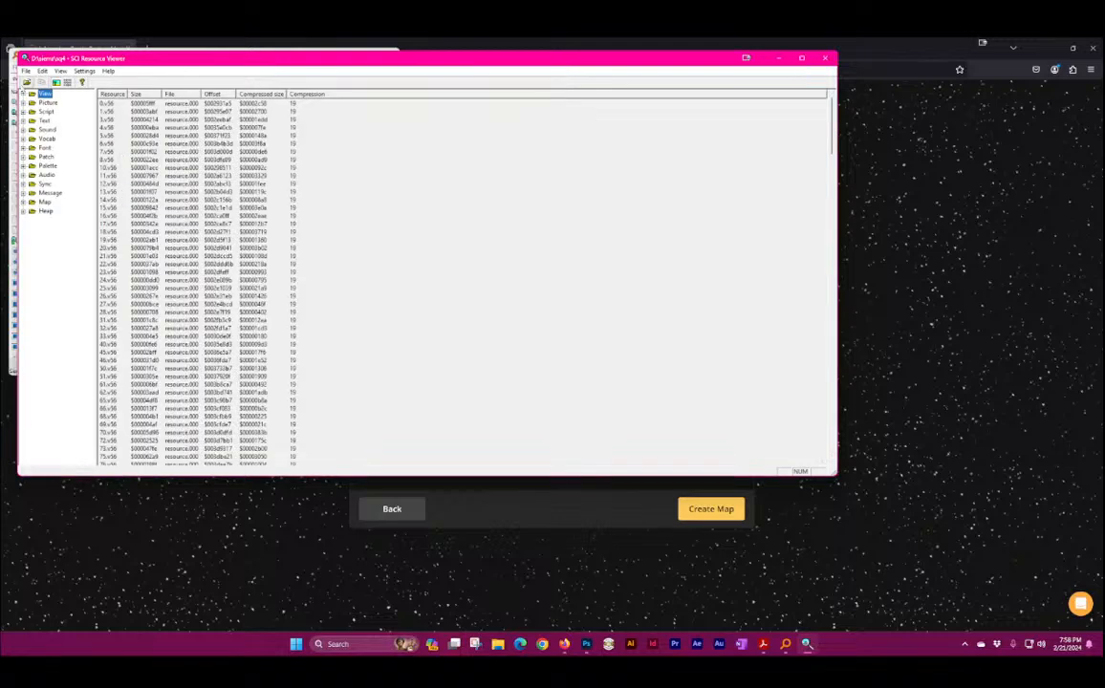
# Step: Expand the Picture resources and examine the background images from 1.p56 through 17.p56
pyautogui.click(24, 104)
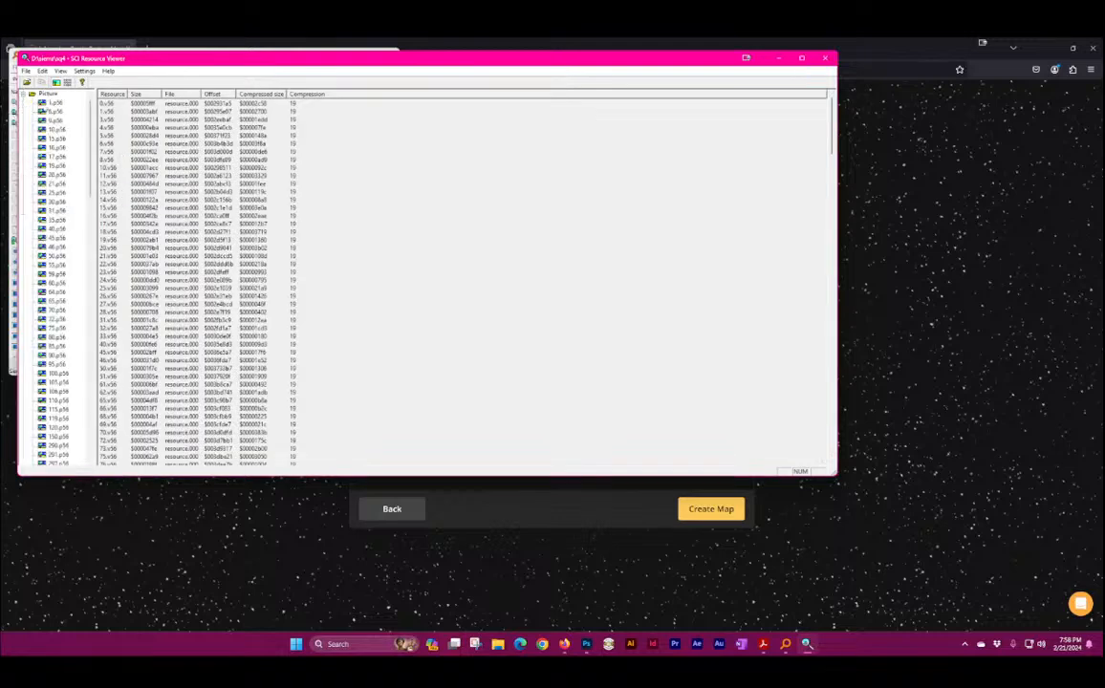
pyautogui.click(55, 103)
pyautogui.press('Down')
pyautogui.press('Down')
pyautogui.press('Down')
pyautogui.press('Down')
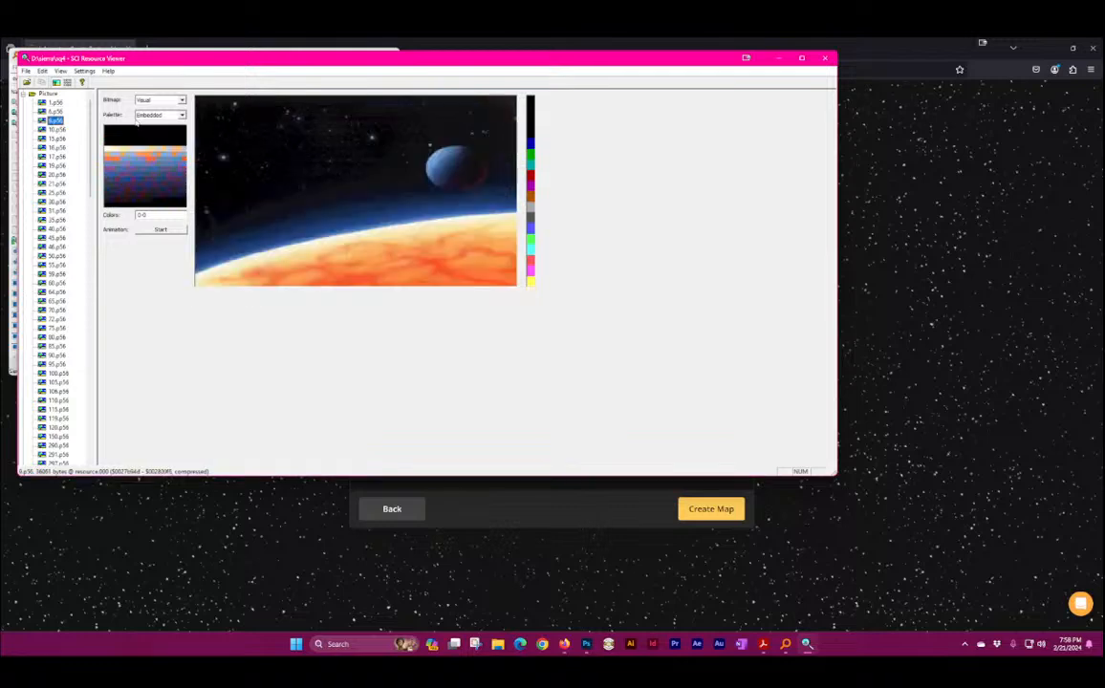
pyautogui.press('Down')
pyautogui.press('Down')
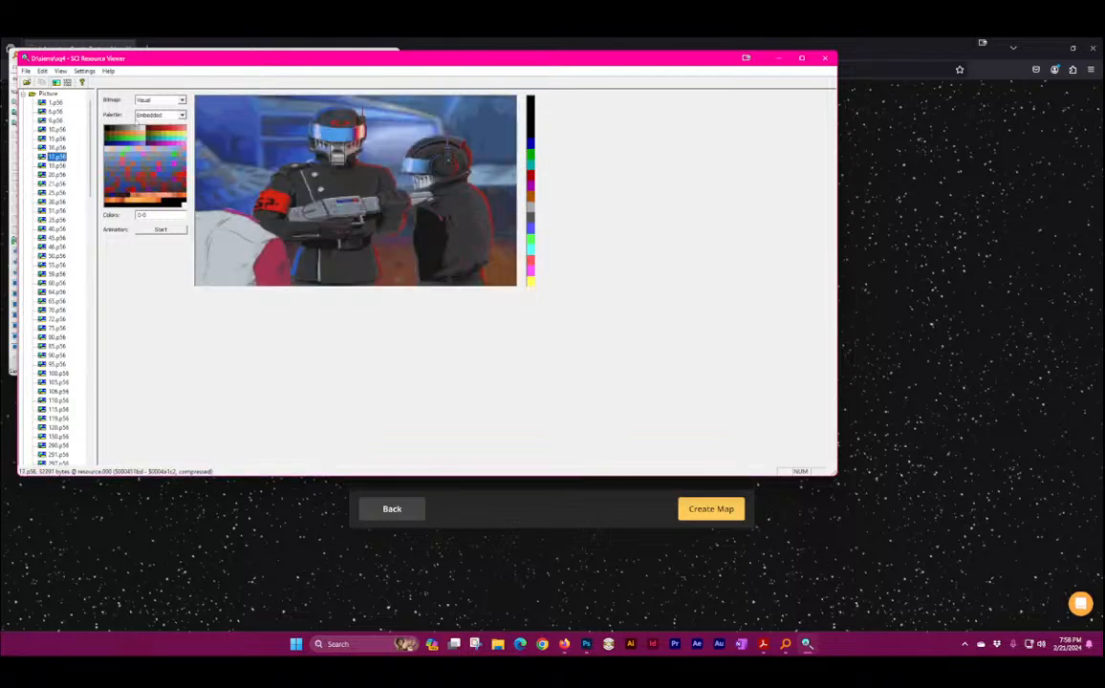
pyautogui.press('Up')
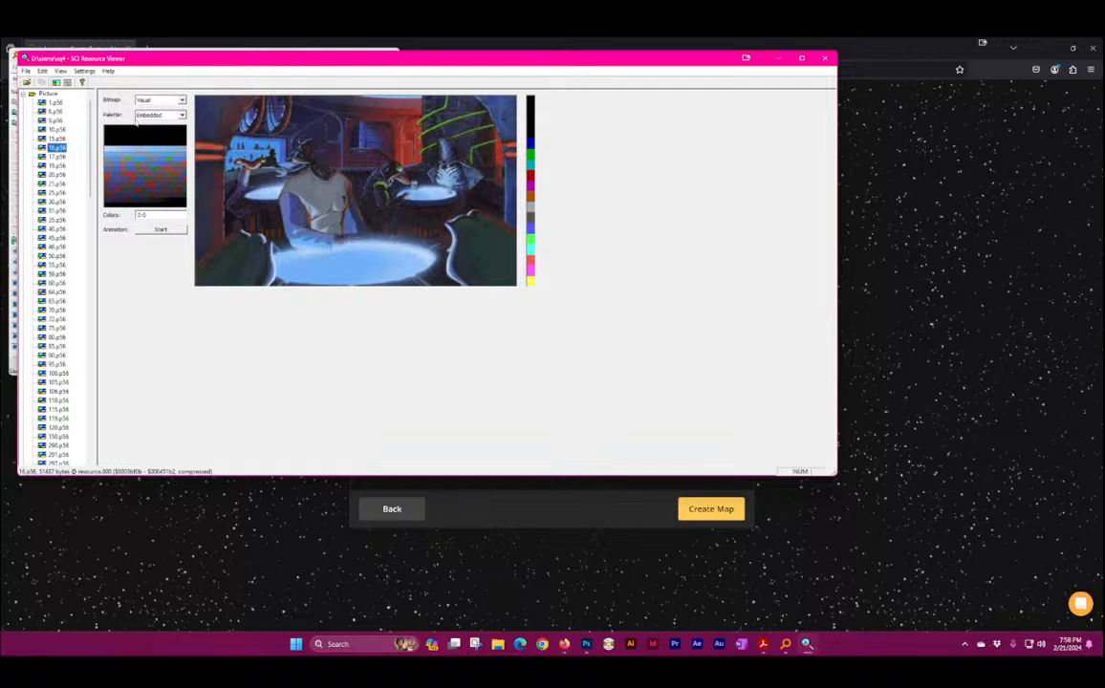
pyautogui.press('Down')
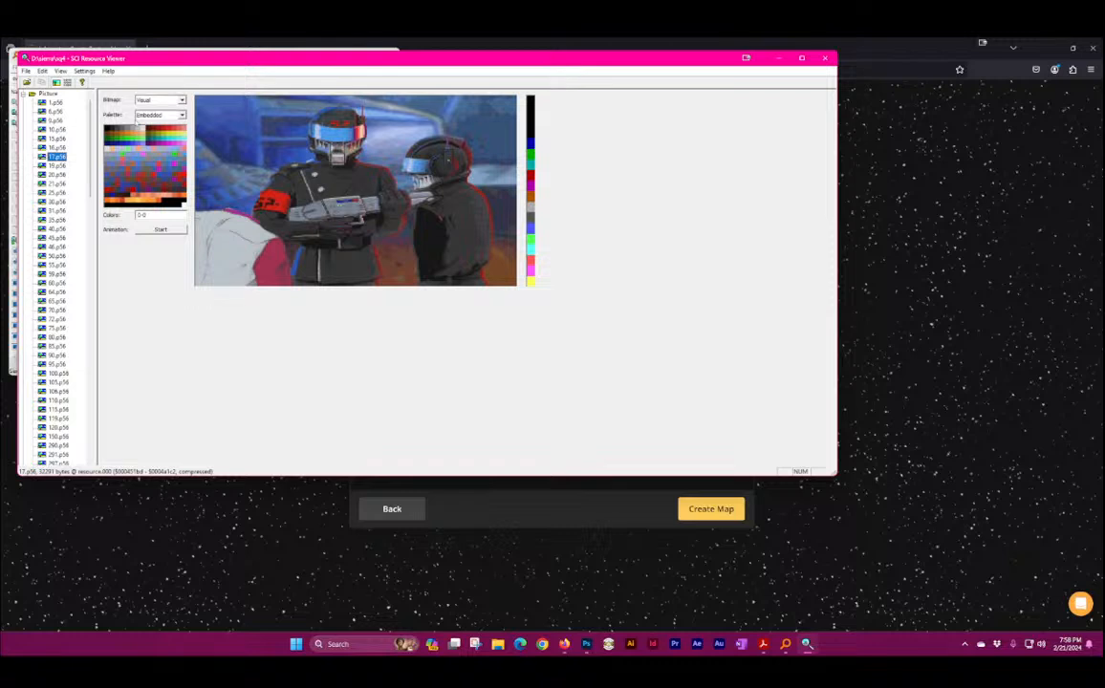
# Step: Examine the picture resources from 19.p56 through 31.p56 one after another
pyautogui.press('Down')
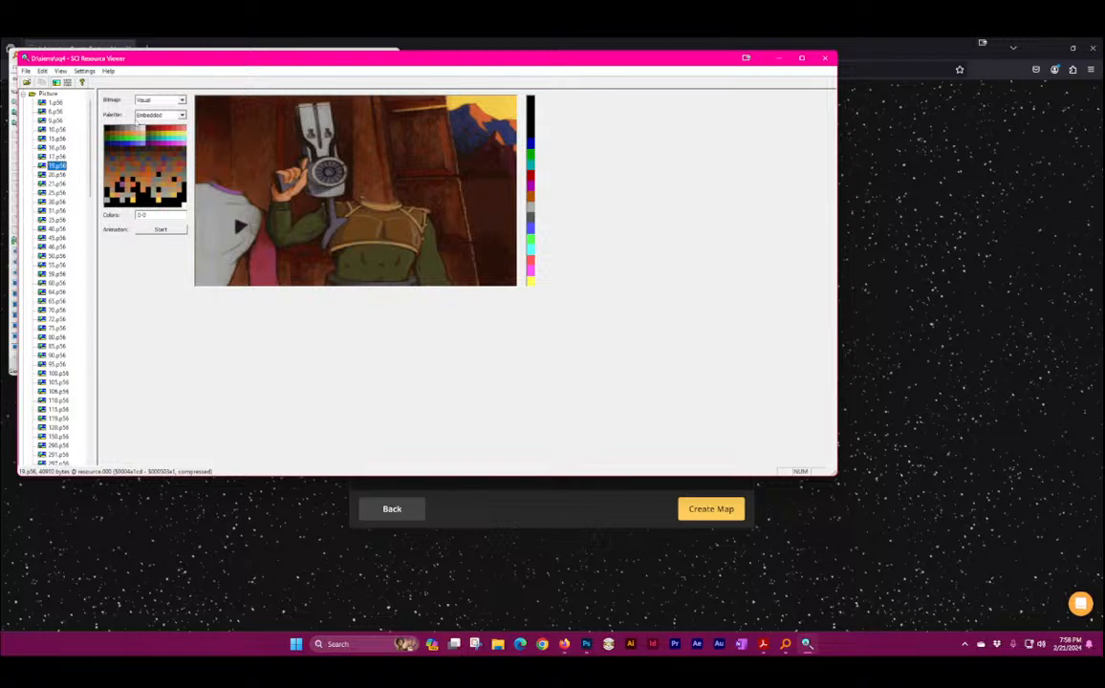
pyautogui.press('Down')
pyautogui.press('Up')
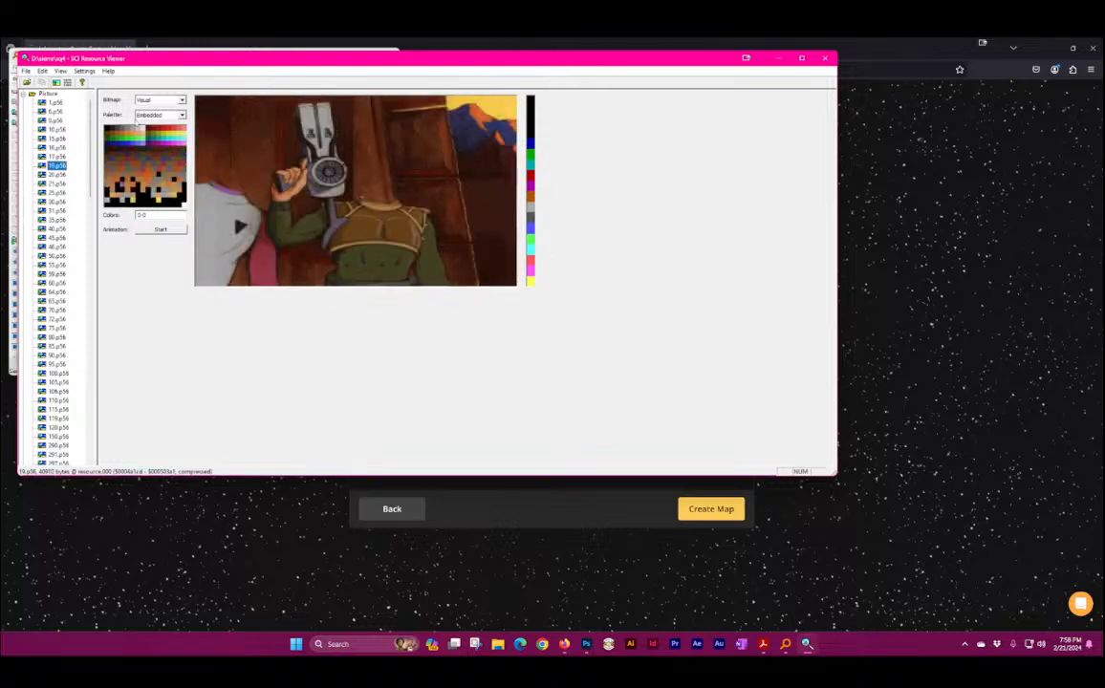
pyautogui.press('Down')
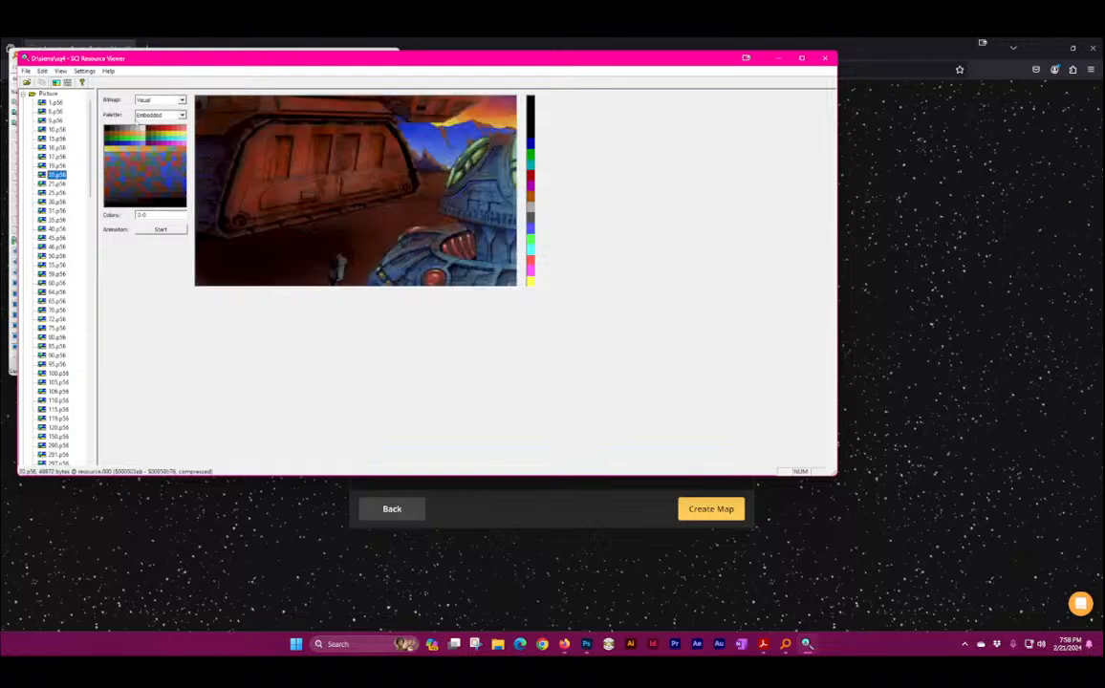
pyautogui.press('Down')
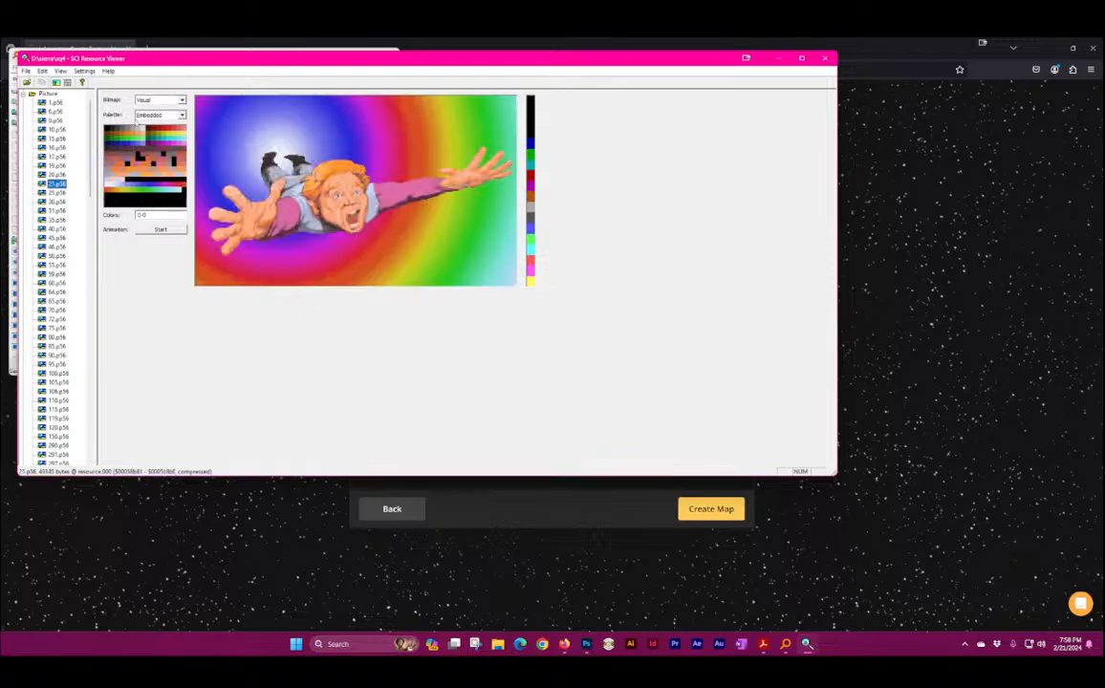
pyautogui.press('Down')
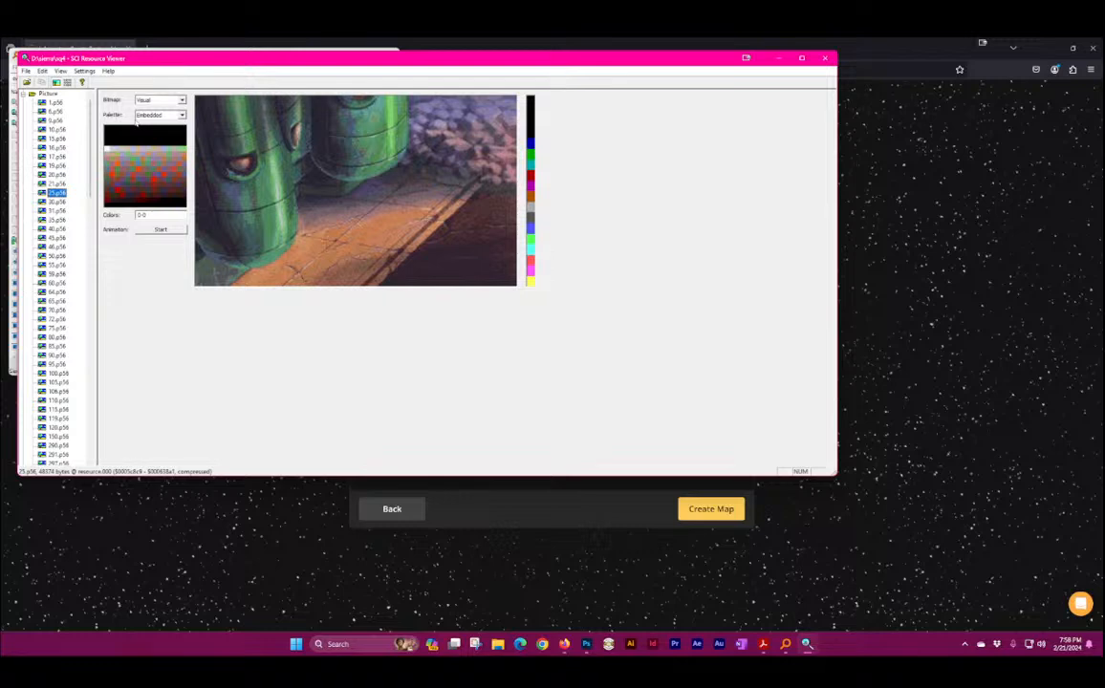
pyautogui.press('Down')
pyautogui.press('Down')
pyautogui.press('Down')
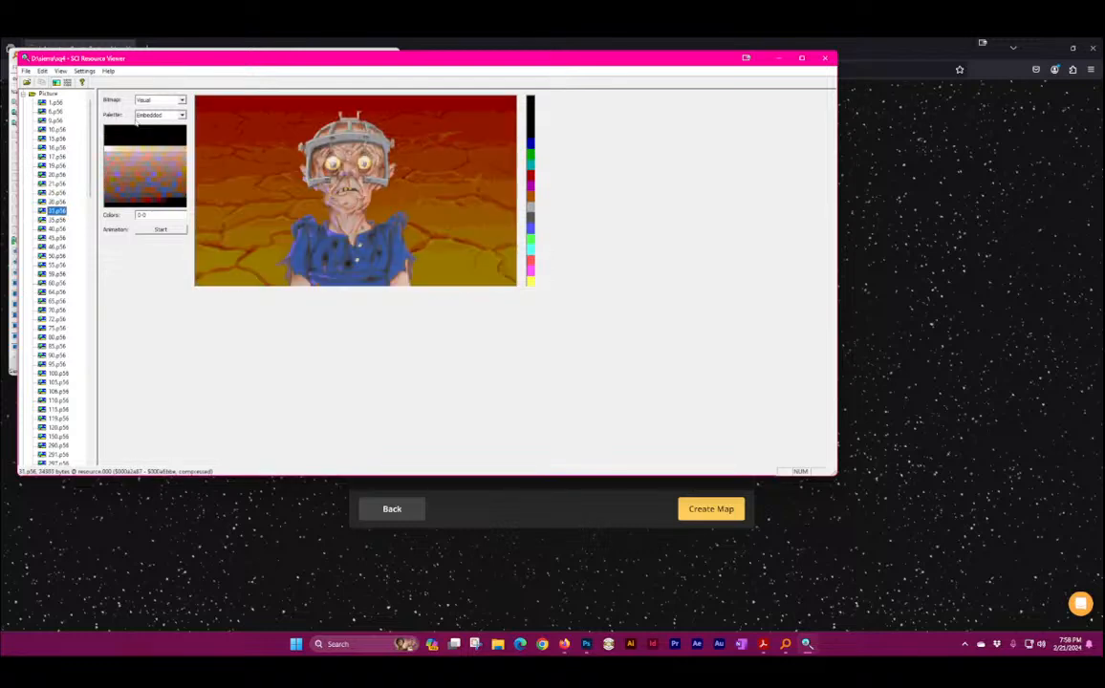
# Step: Continue through the ruined city pictures from 35.p56 to 60.p56
pyautogui.press('Down')
pyautogui.press('Down')
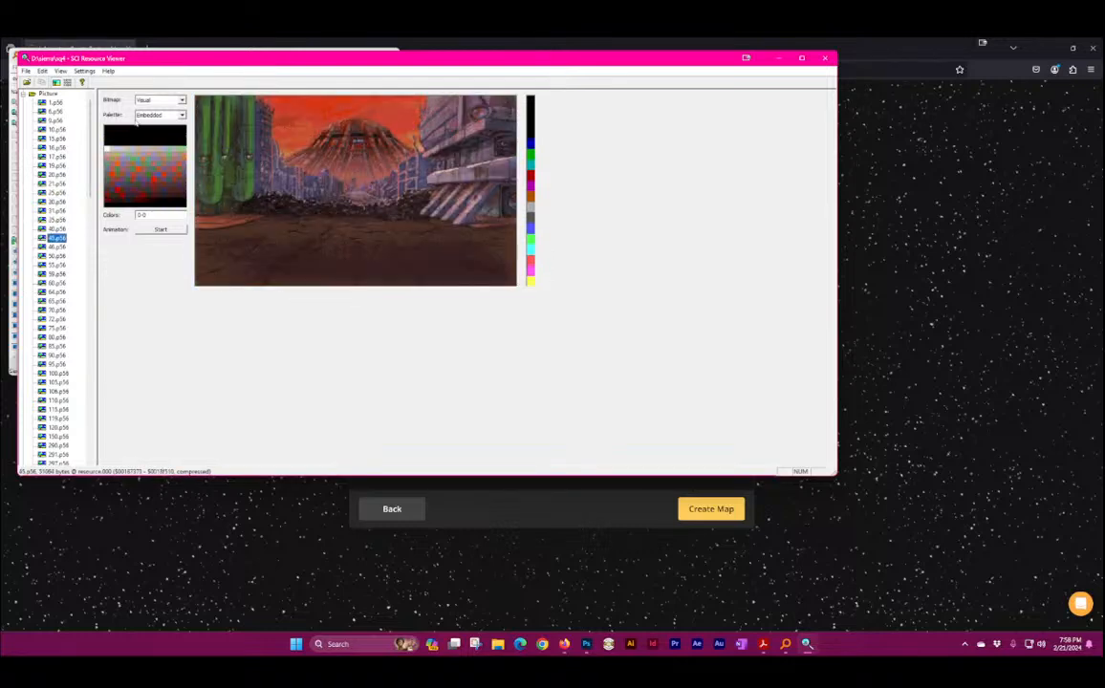
pyautogui.press('Down')
pyautogui.press('Down')
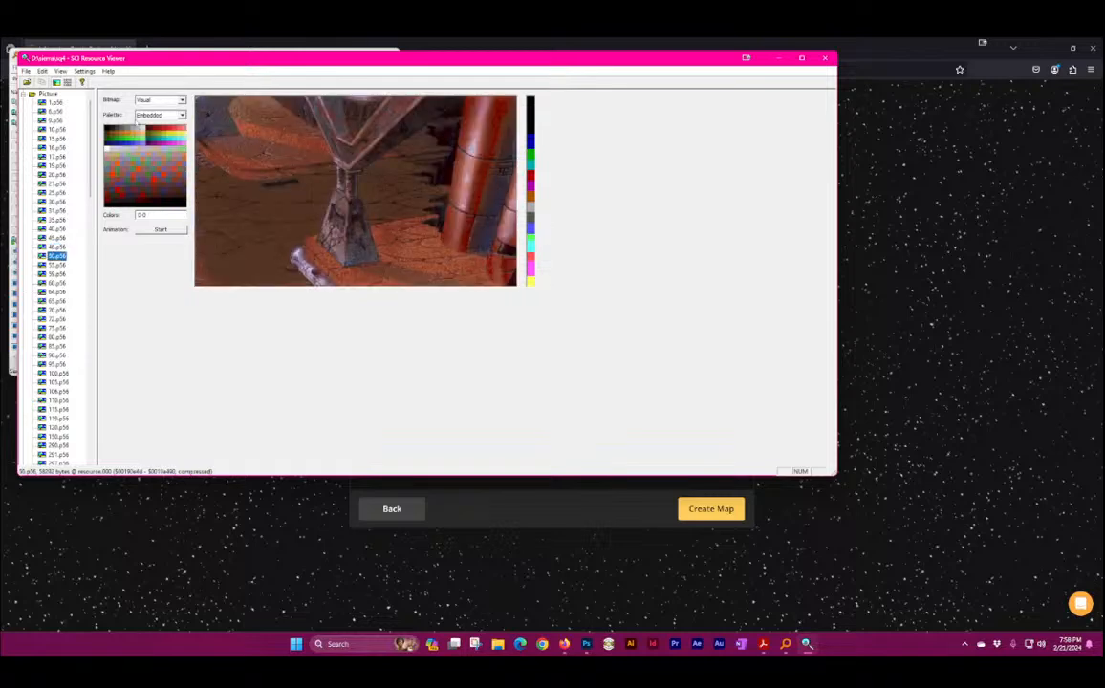
pyautogui.press('Down')
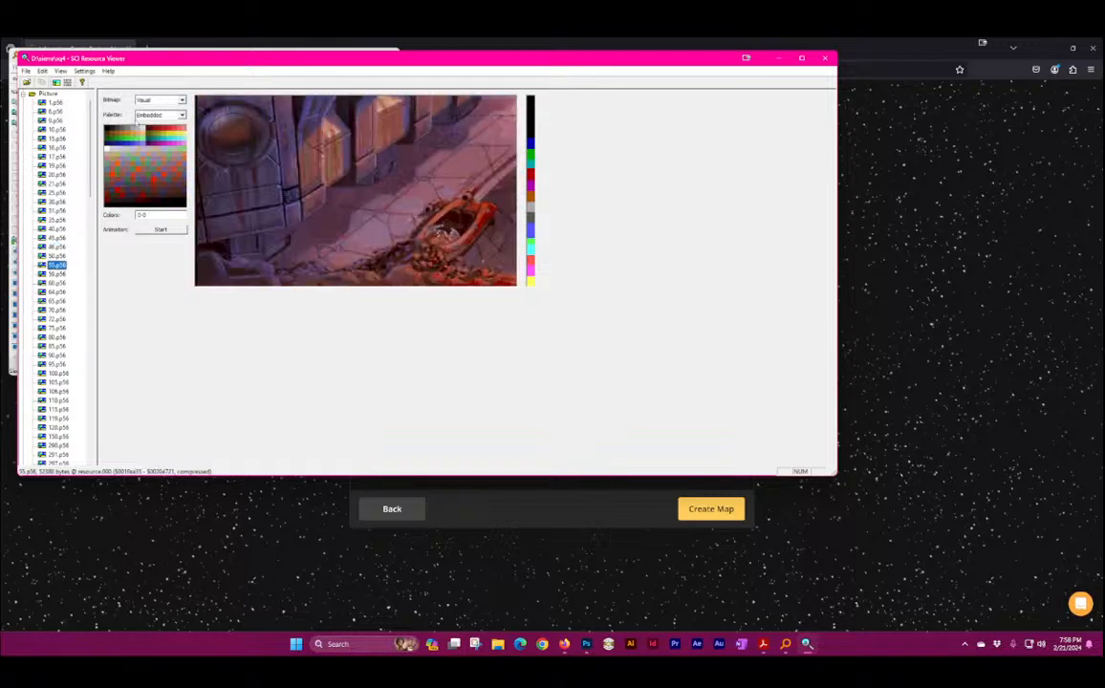
pyautogui.press('Down')
pyautogui.press('Down')
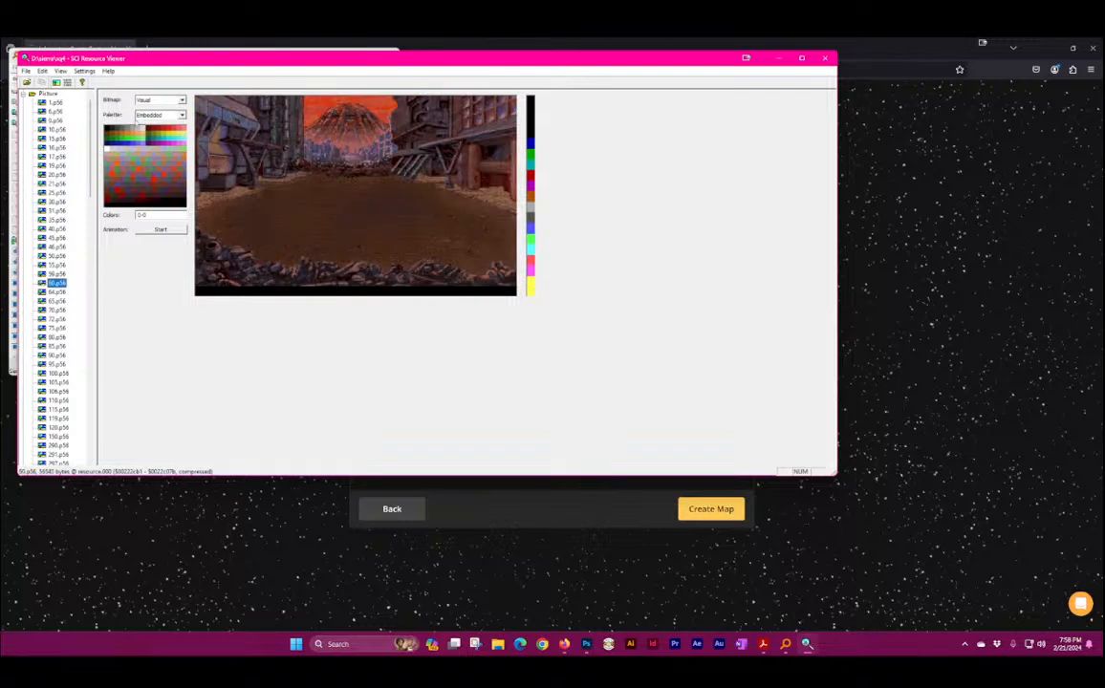
# Step: Look through pictures 64.p56 to 72.p56 and return to the street scene 60.p56
pyautogui.press('Down')
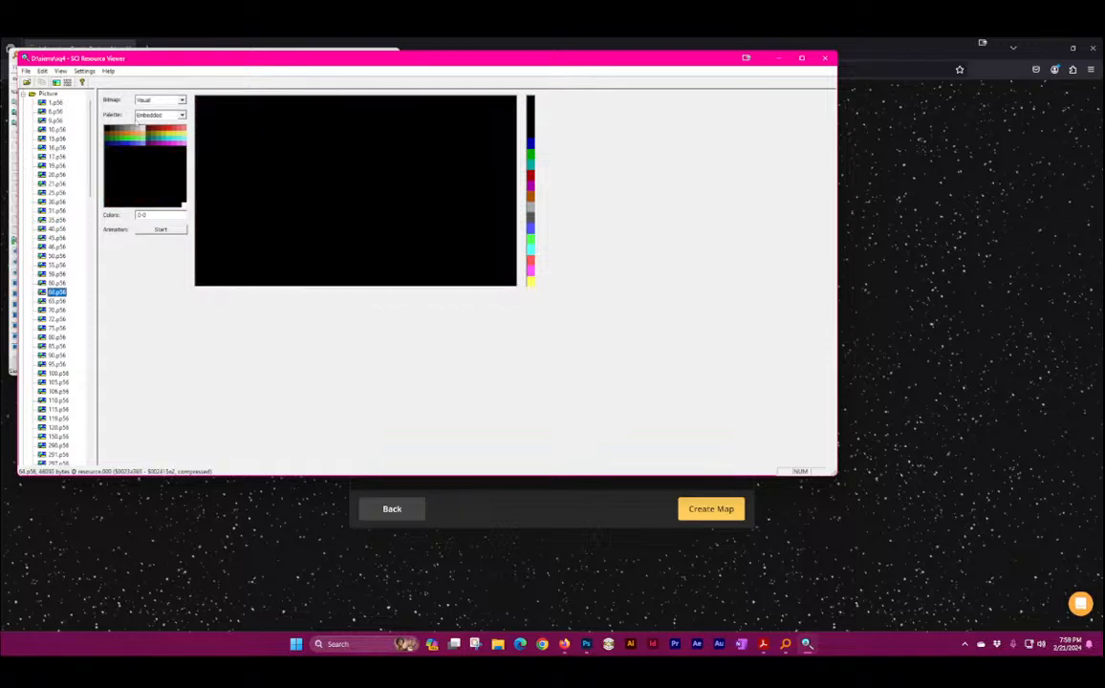
pyautogui.press('Down')
pyautogui.press('Down')
pyautogui.press('Down')
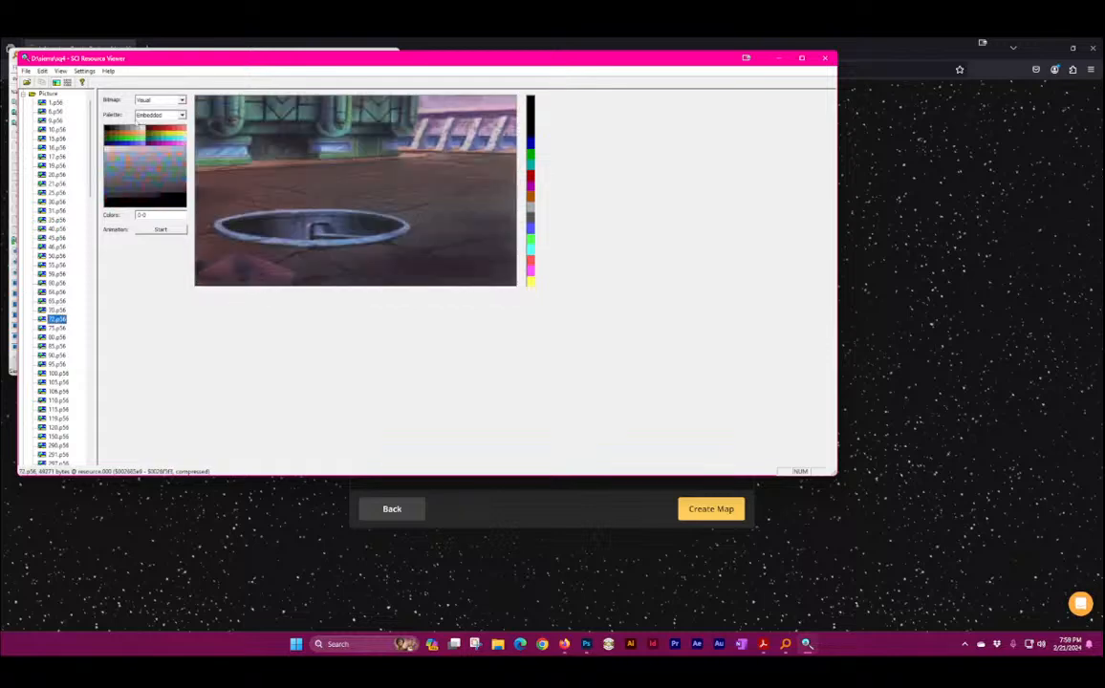
pyautogui.press('Up')
pyautogui.press('Up')
pyautogui.press('Up')
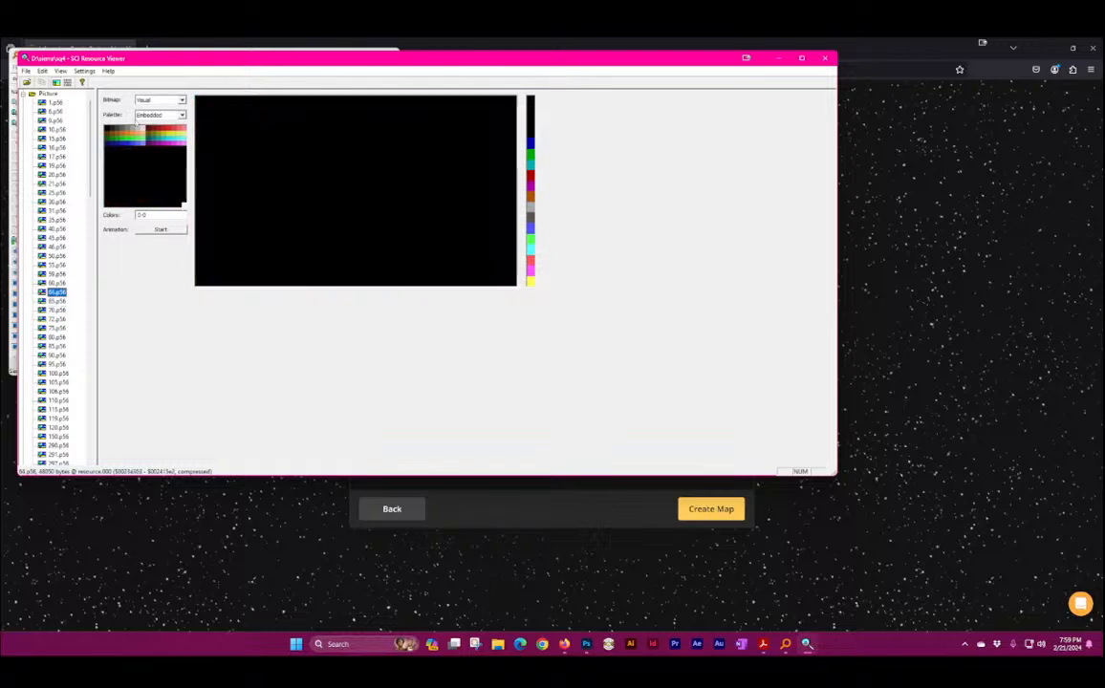
pyautogui.press('Down')
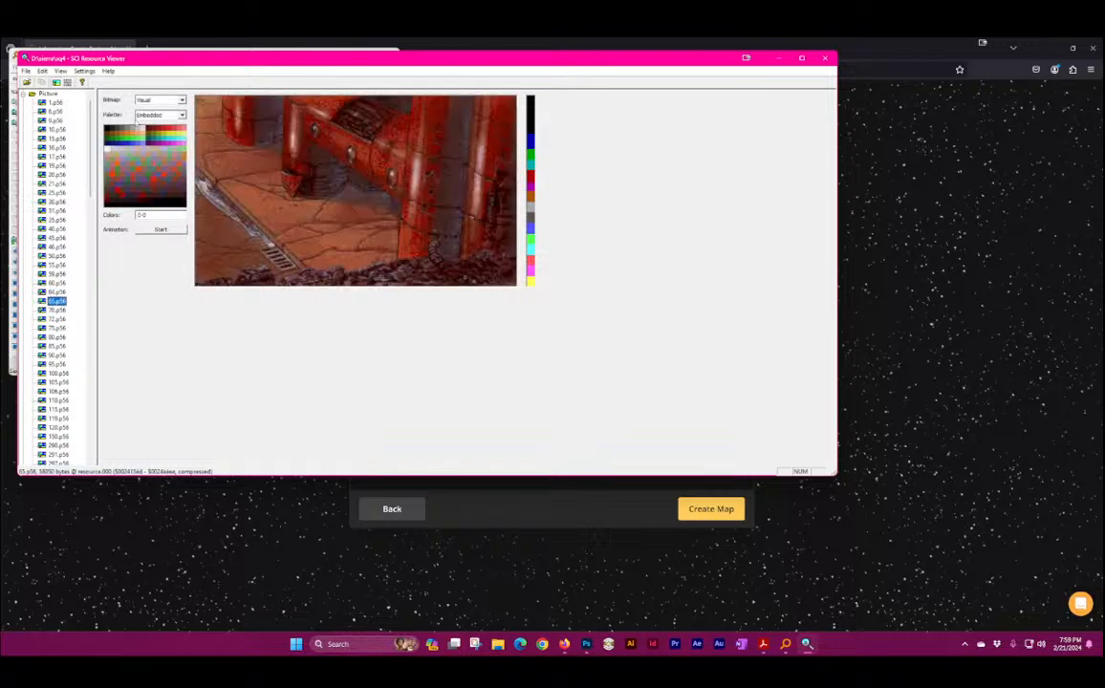
pyautogui.press('Up')
pyautogui.press('Up')
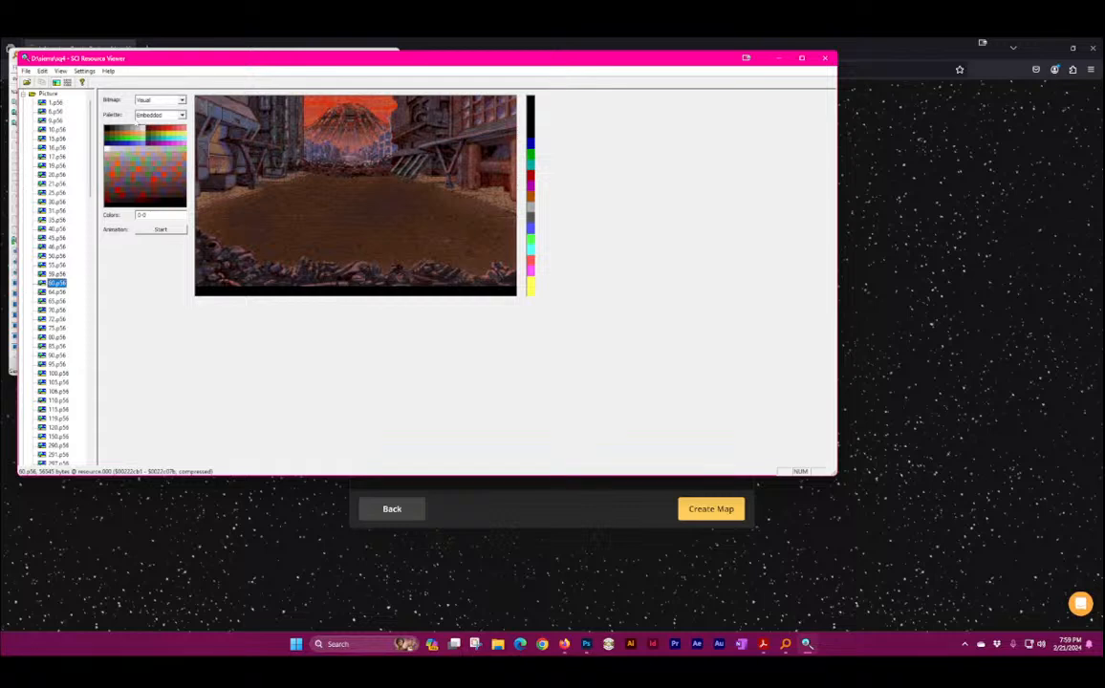
# Step: Compare the street scenes between 55.p56 and 65.p56, stepping back and forth through them
pyautogui.press('Up')
pyautogui.press('Up')
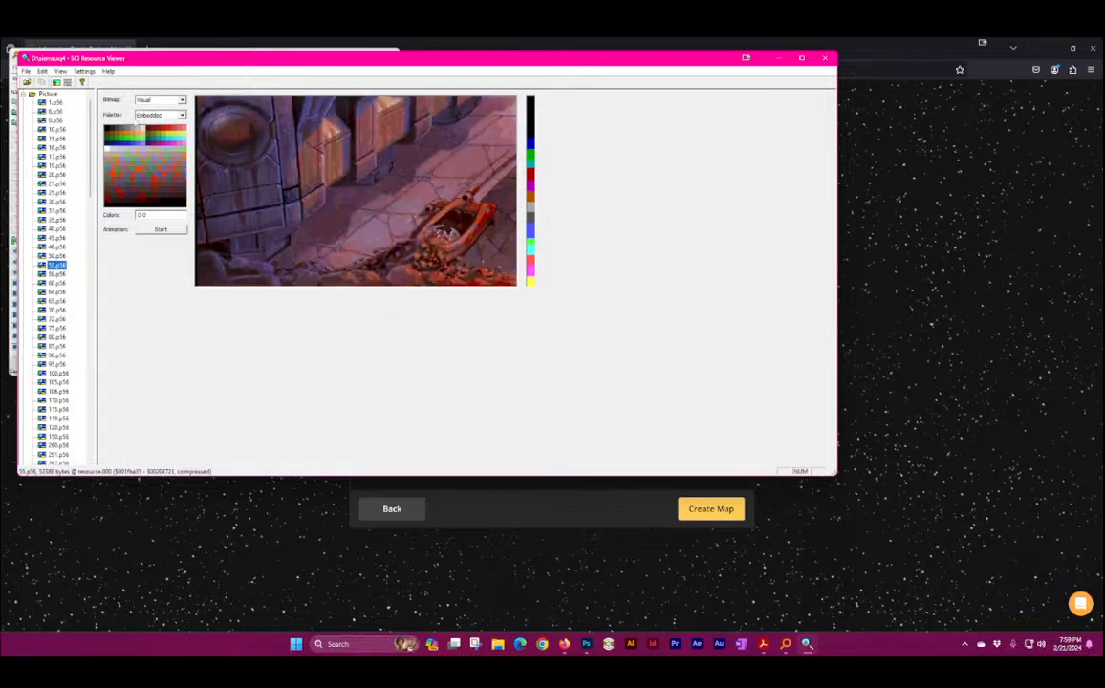
pyautogui.press('Down')
pyautogui.press('Down')
pyautogui.press('Up')
pyautogui.press('Up')
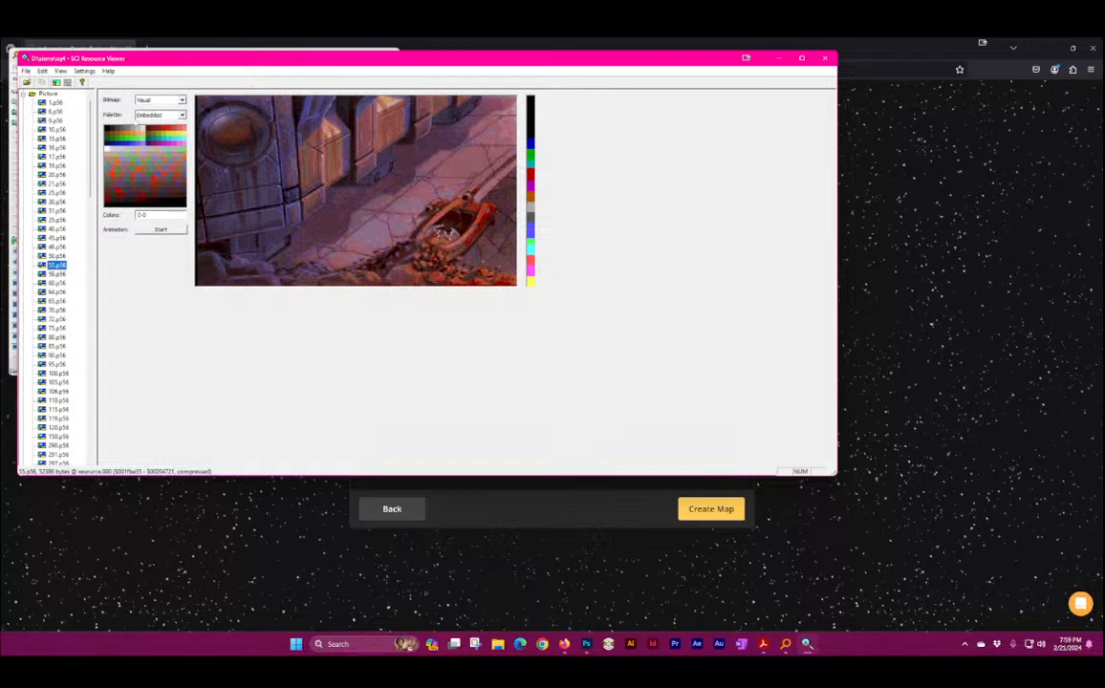
pyautogui.press('Down')
pyautogui.press('Down')
pyautogui.press('Down')
pyautogui.press('Down')
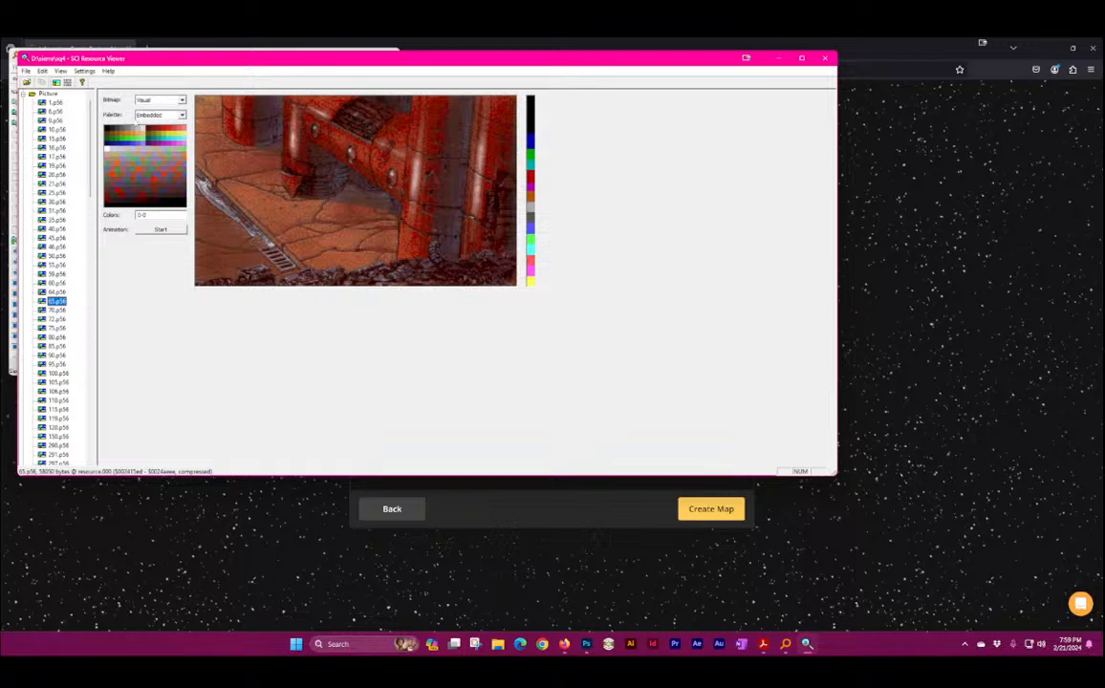
# Step: Compare the perspective of pictures 50.p56, 60.p56 and 65.p56, ending on 60.p56
pyautogui.press('Up')
pyautogui.press('Up')
pyautogui.press('Up')
pyautogui.press('Up')
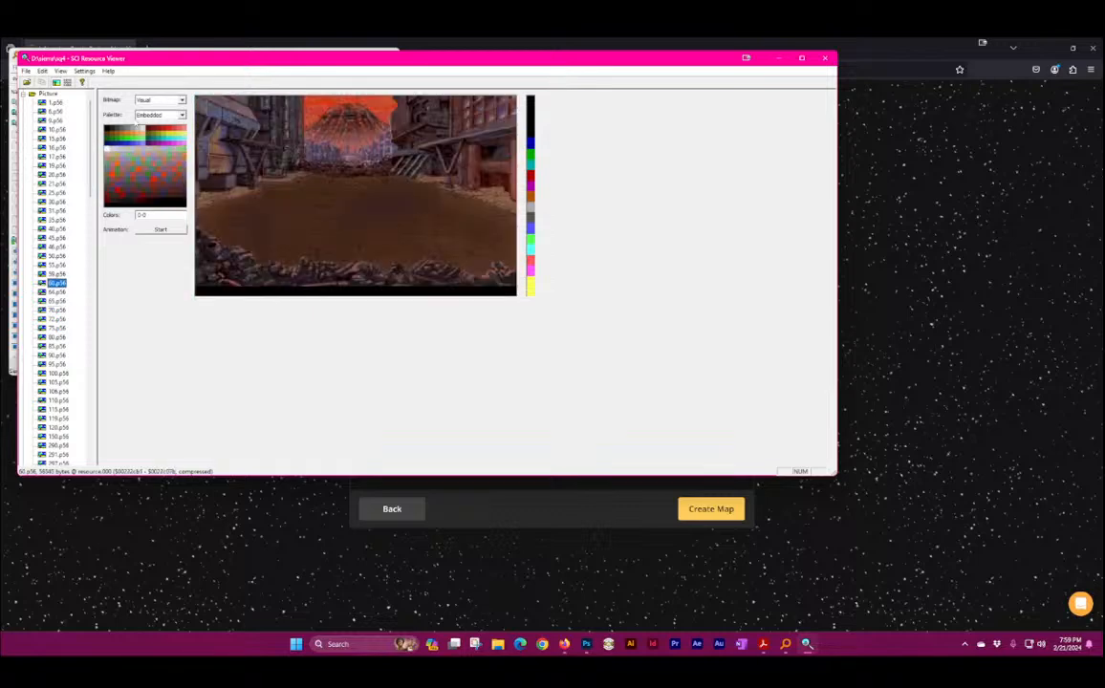
pyautogui.press('Up')
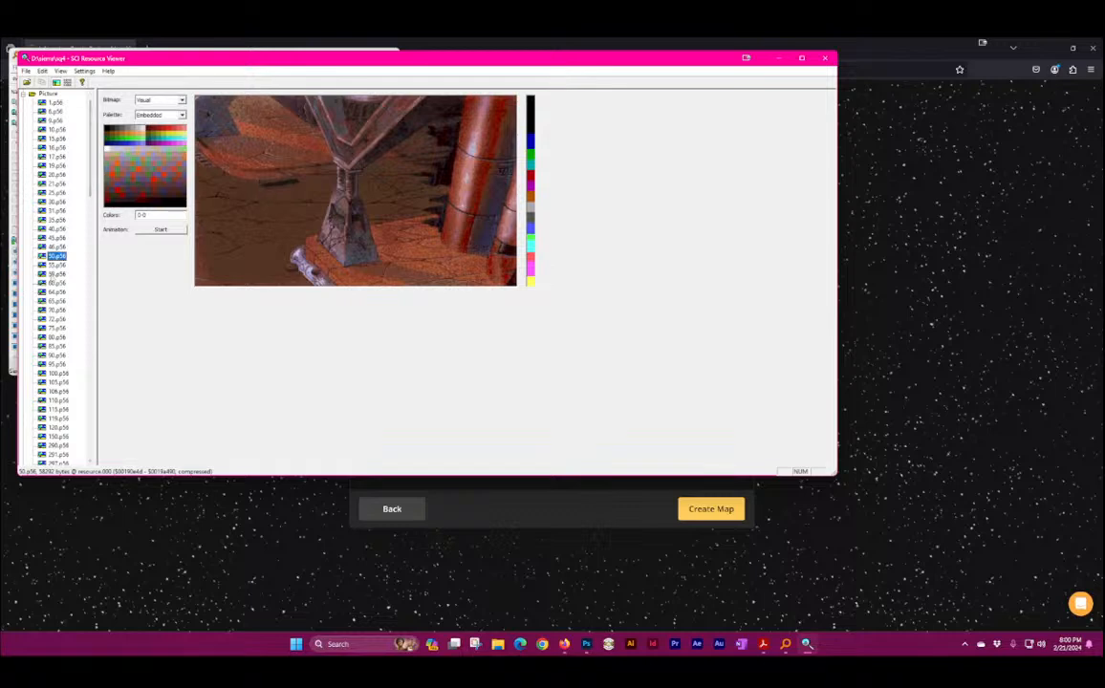
pyautogui.click(54, 275)
pyautogui.click(53, 291)
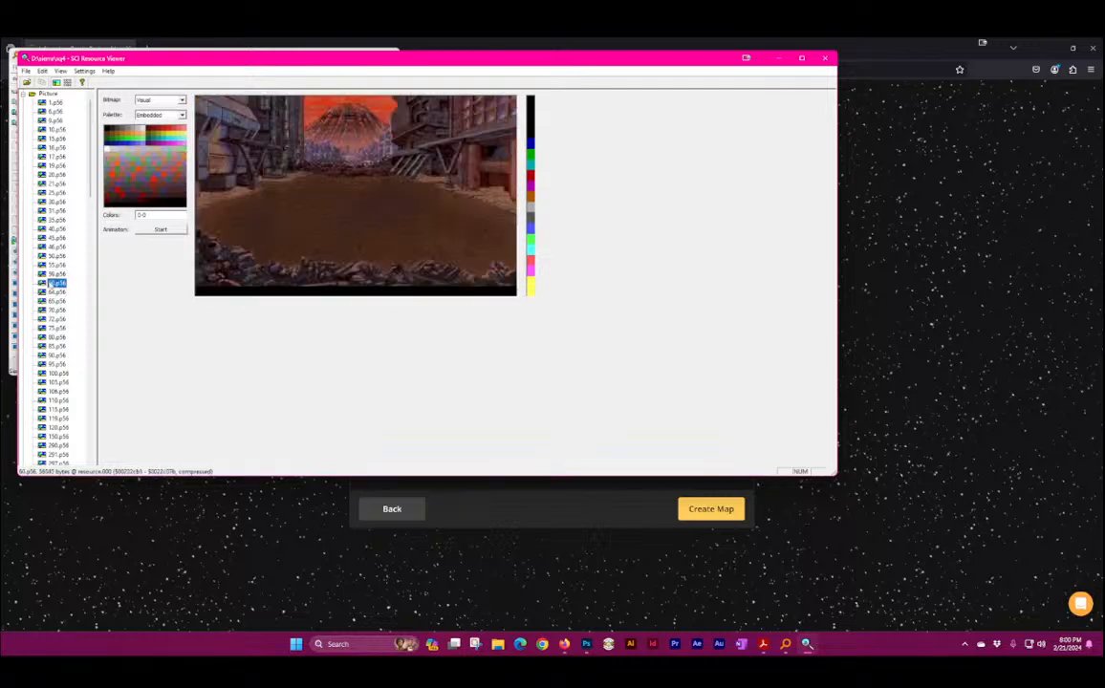
pyautogui.click(55, 301)
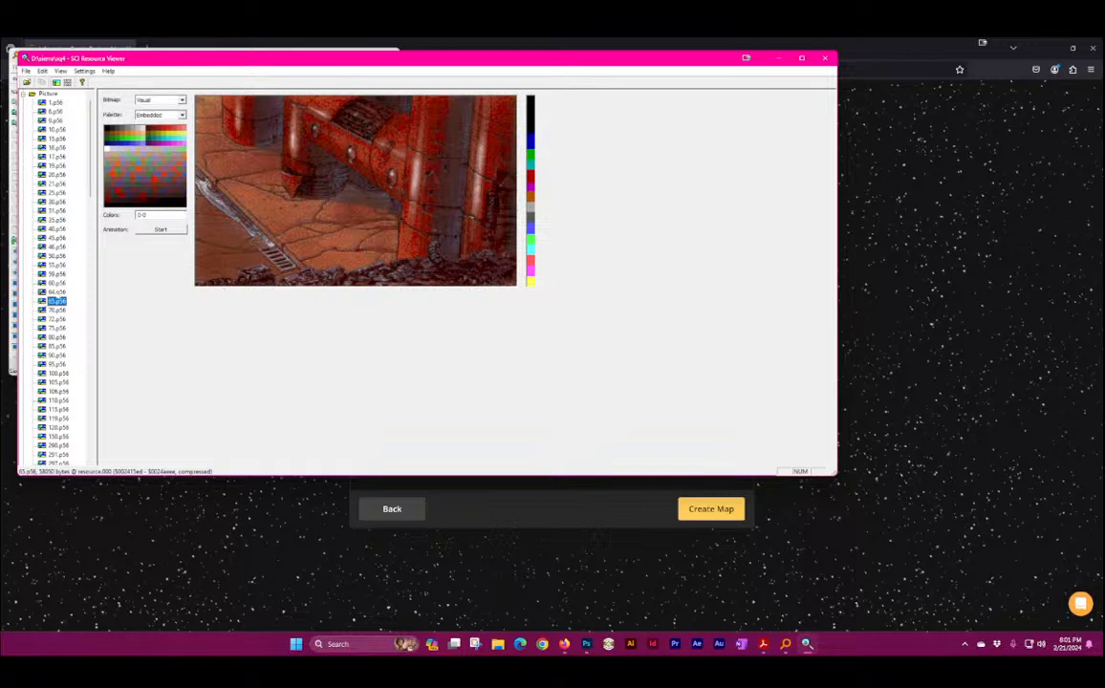
pyautogui.click(54, 283)
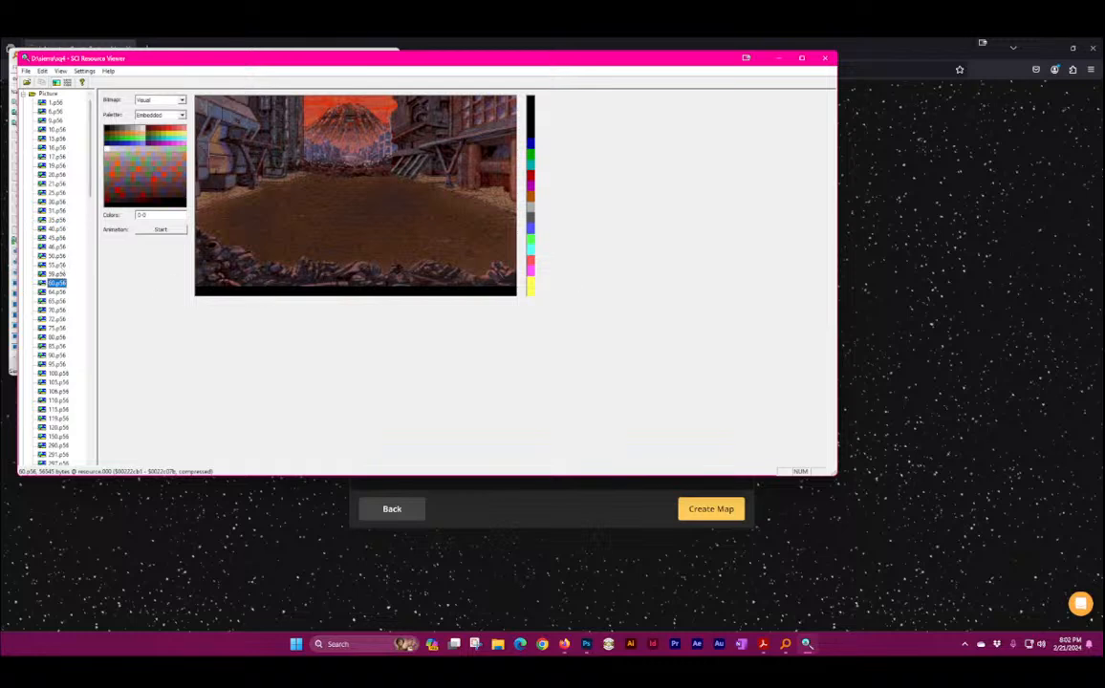
# Step: Revisit pictures 55.p56, 59.p56 and 46.p56, and bring 60.p56 back into view
pyautogui.press('Up')
pyautogui.press('Up')
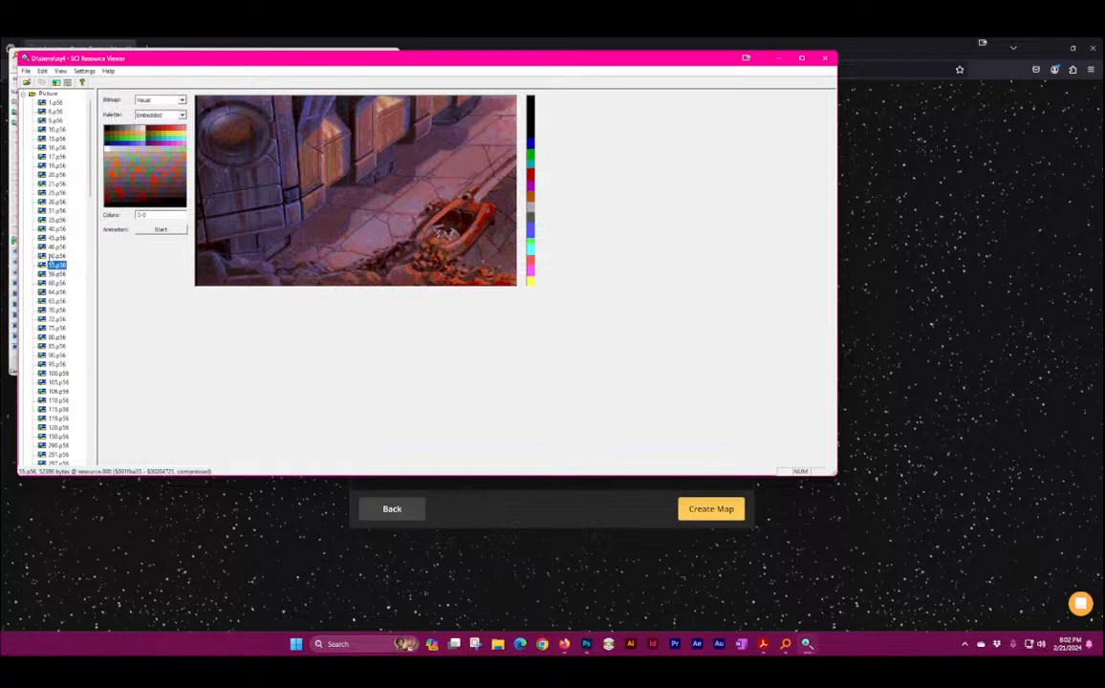
pyautogui.click(49, 273)
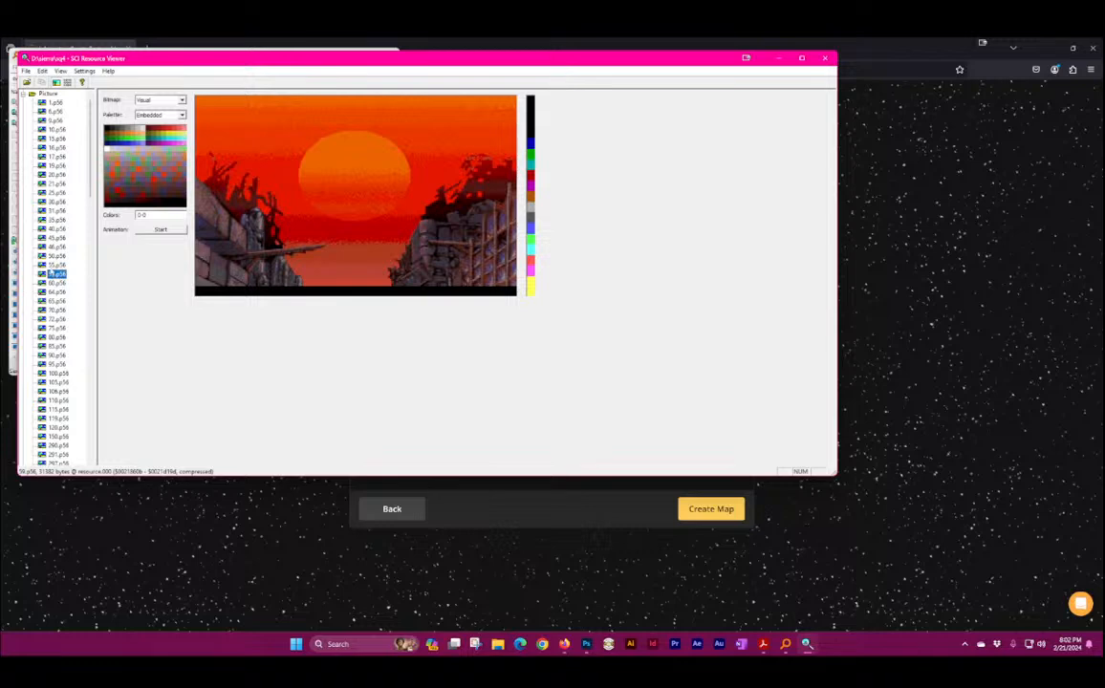
pyautogui.click(52, 266)
pyautogui.click(51, 256)
pyautogui.click(51, 247)
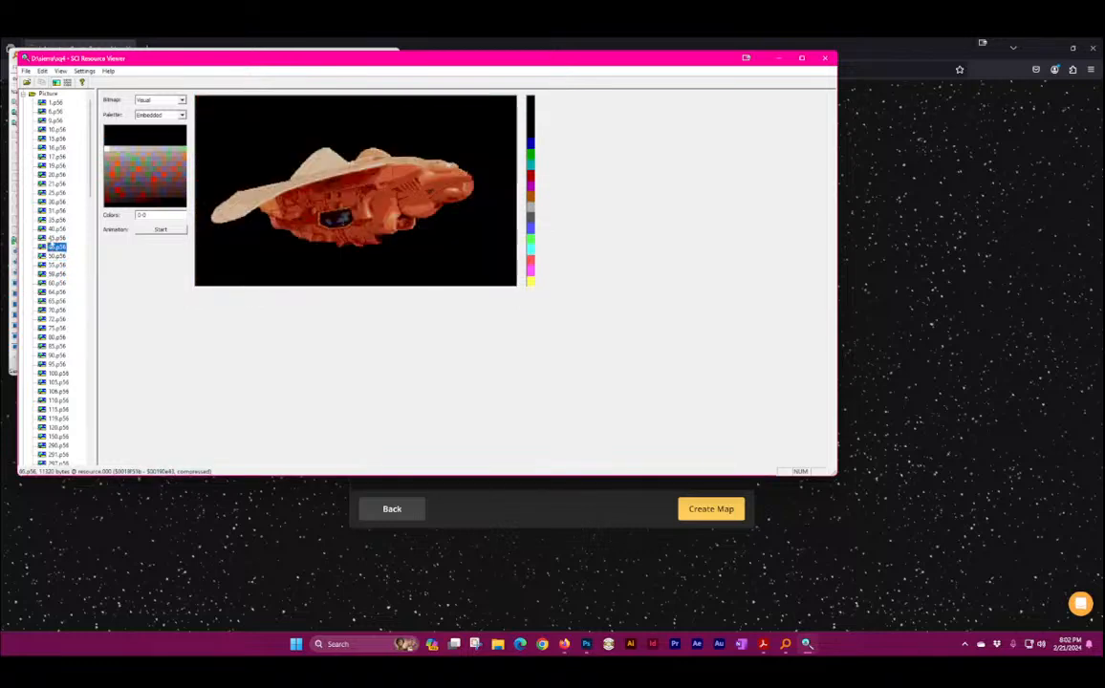
pyautogui.click(53, 274)
pyautogui.click(55, 282)
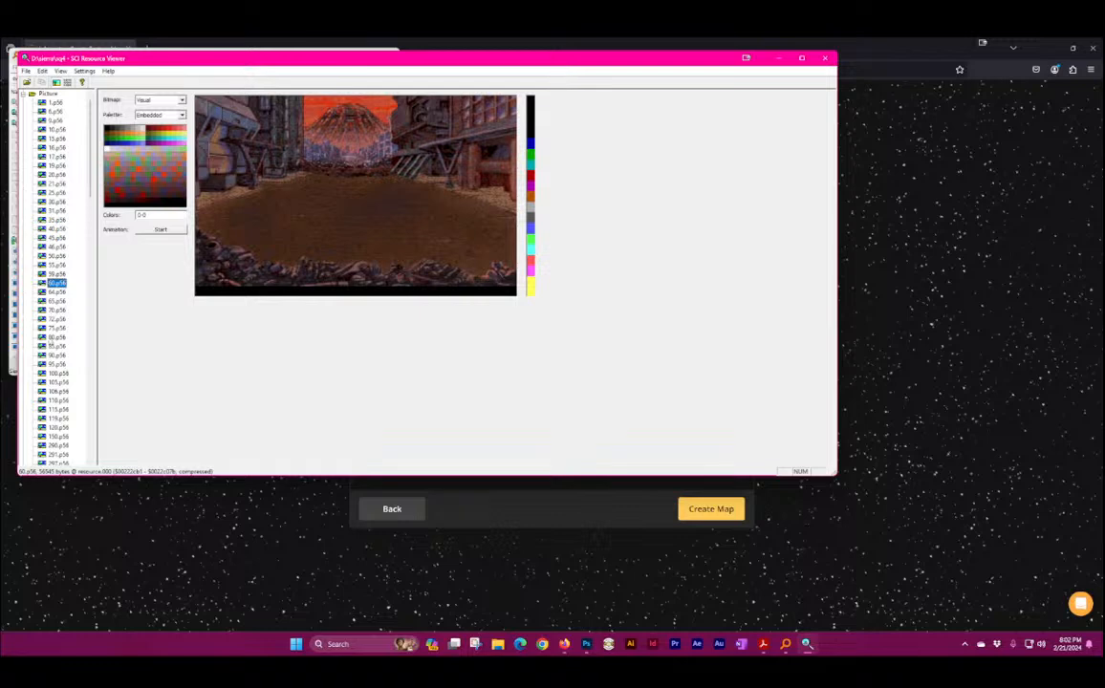
# Step: Browse the picture resources backwards from 95.p56 to 35.p56 to study more scene angles
pyautogui.click(56, 364)
pyautogui.press('Up')
pyautogui.press('Up')
pyautogui.press('Up')
pyautogui.press('Up')
pyautogui.press('Up')
pyautogui.press('Up')
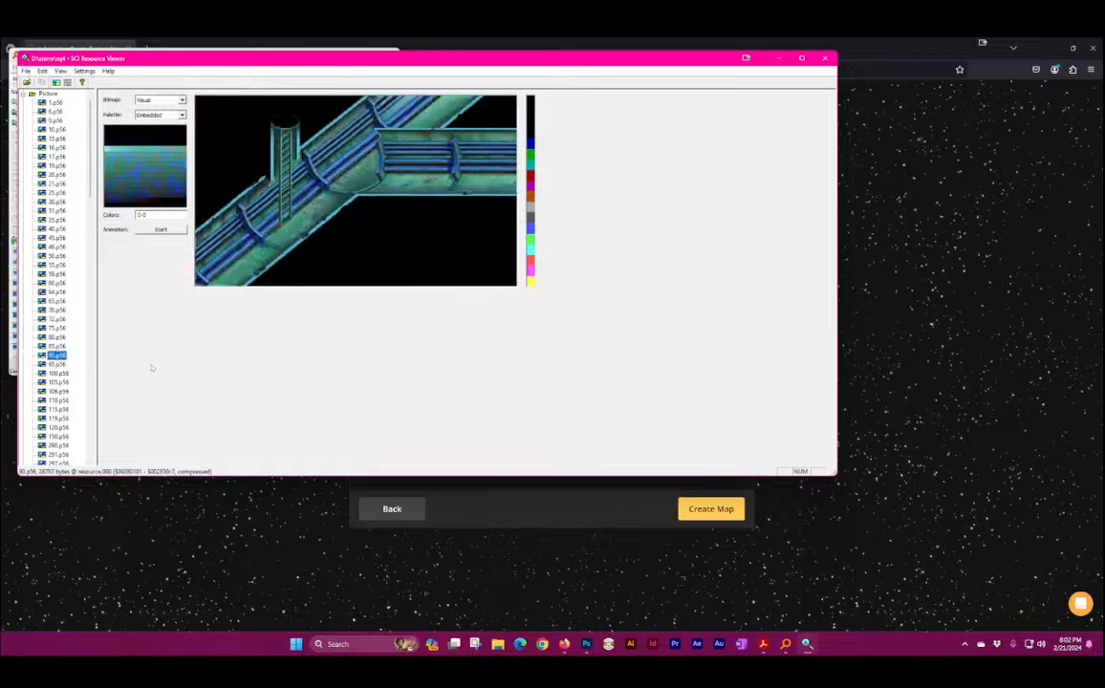
pyautogui.press('Up')
pyautogui.press('Up')
pyautogui.press('Up')
pyautogui.press('Up')
pyautogui.press('Up')
pyautogui.press('Up')
pyautogui.press('Up')
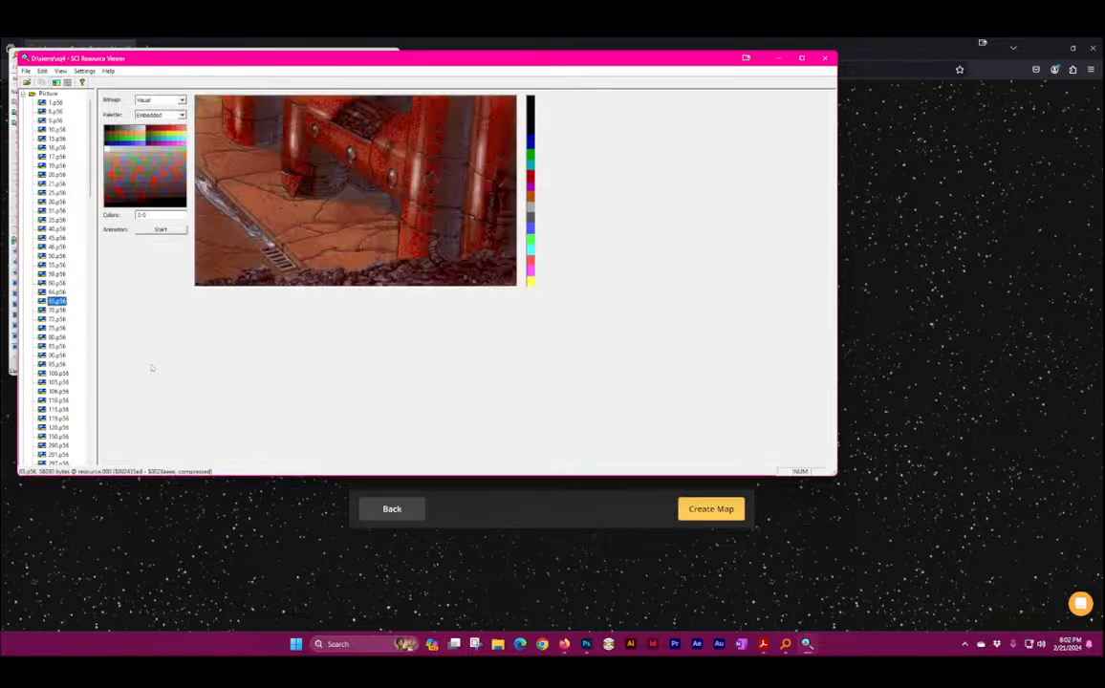
pyautogui.press('Up')
pyautogui.press('Up')
pyautogui.press('Up')
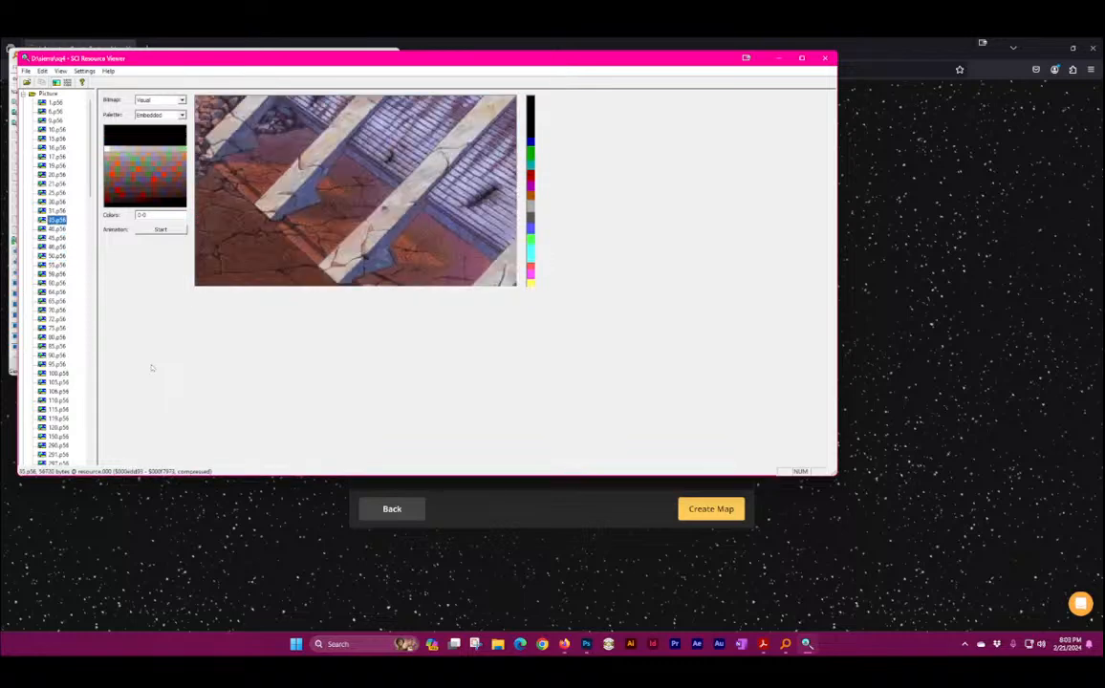
# Step: Compare the ruined-city scenes between 30.p56 and 45.p56, stepping back and forth through the pictures
pyautogui.press('Down')
pyautogui.press('Down')
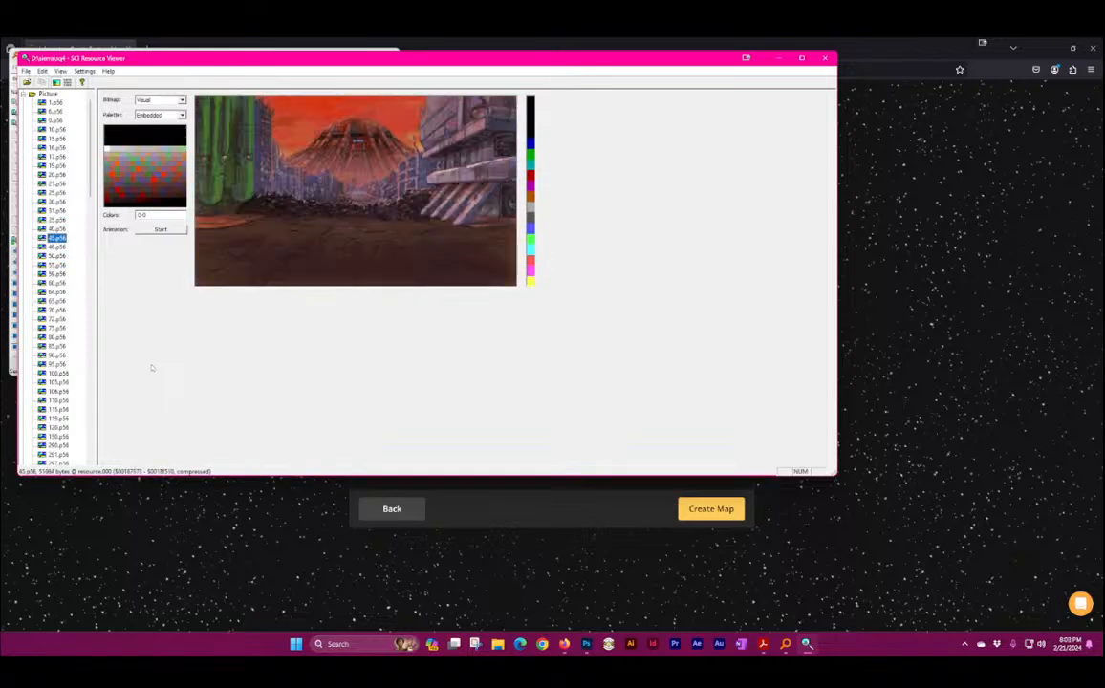
pyautogui.press('Up')
pyautogui.press('Up')
pyautogui.press('Up')
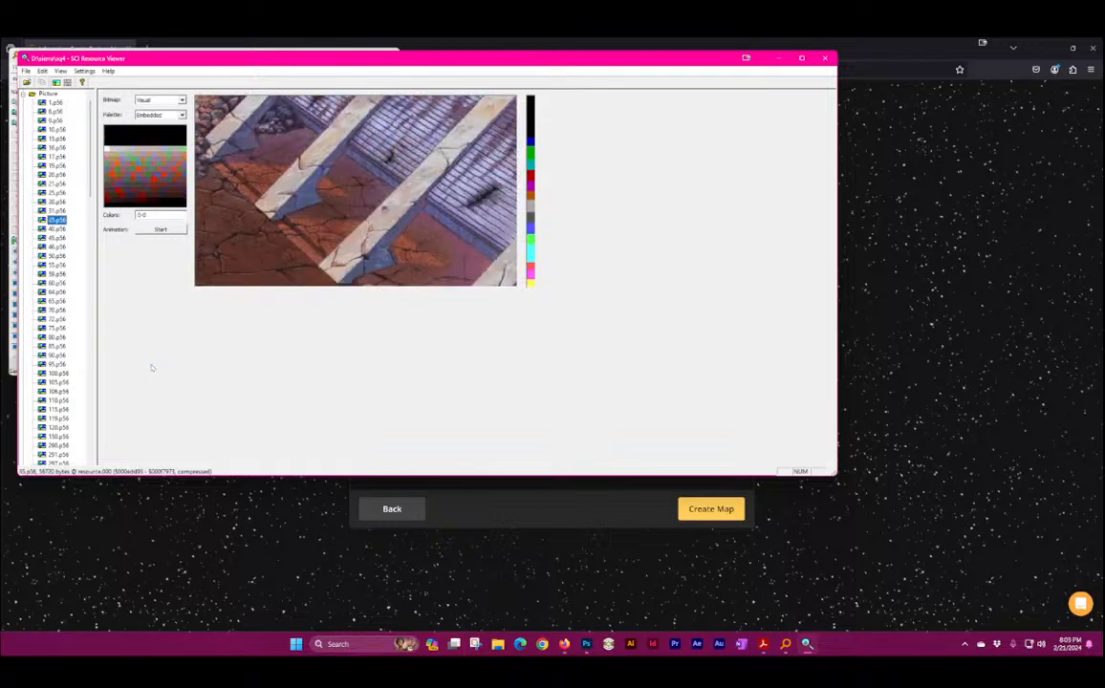
pyautogui.press('Up')
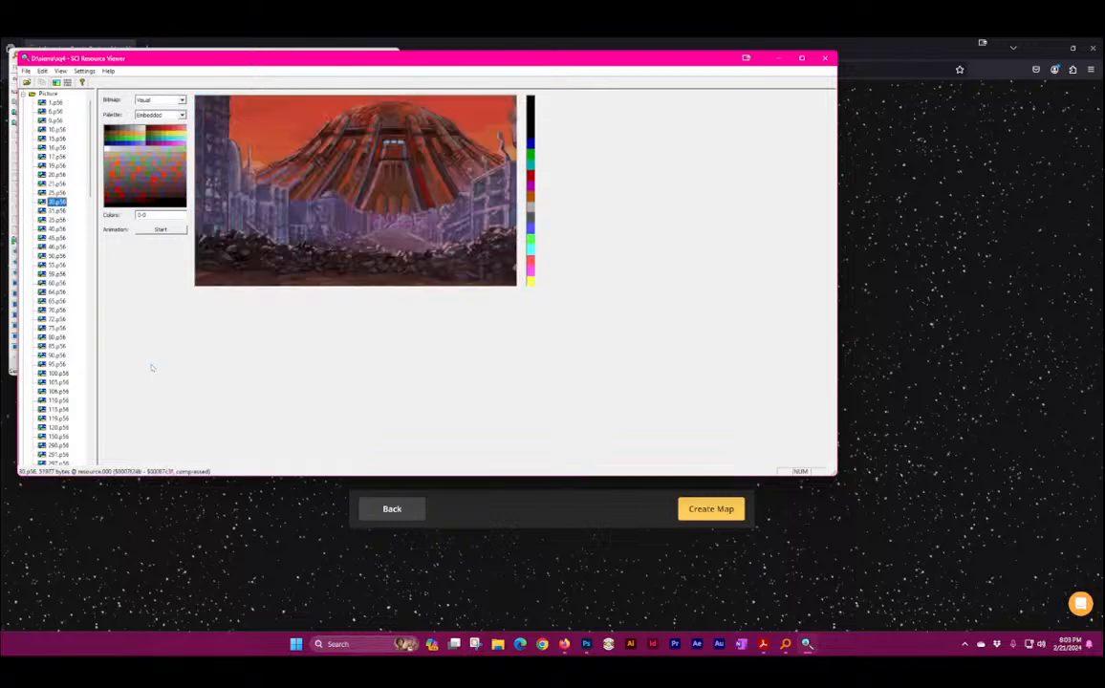
pyautogui.press('Down')
pyautogui.press('Down')
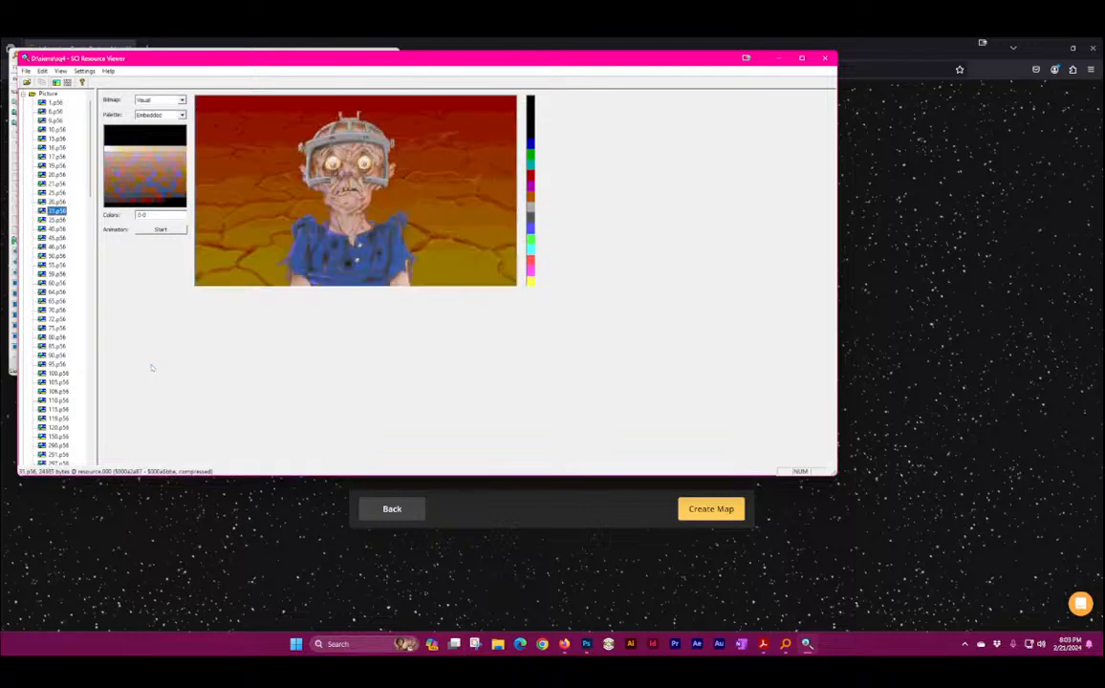
pyautogui.press('Down')
pyautogui.press('Down')
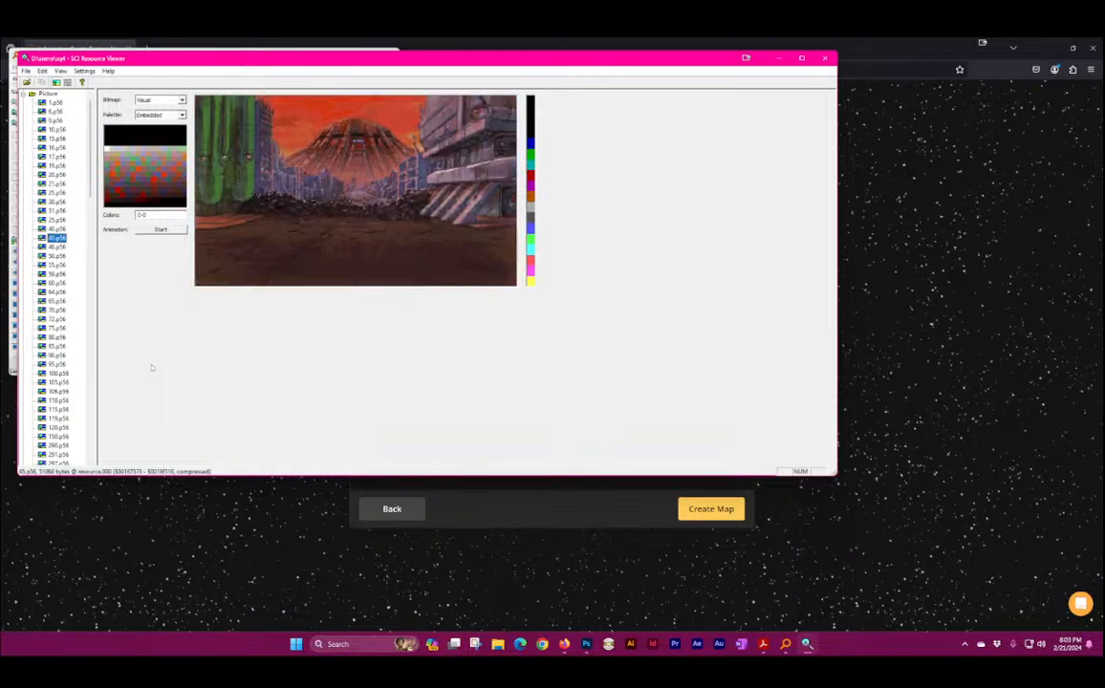
# Step: Compare the damaged street scene in 55.p56 with the open plaza in 60.p56, ending on 55.p56
pyautogui.press('Down')
pyautogui.press('Down')
pyautogui.press('Down')
pyautogui.press('Down')
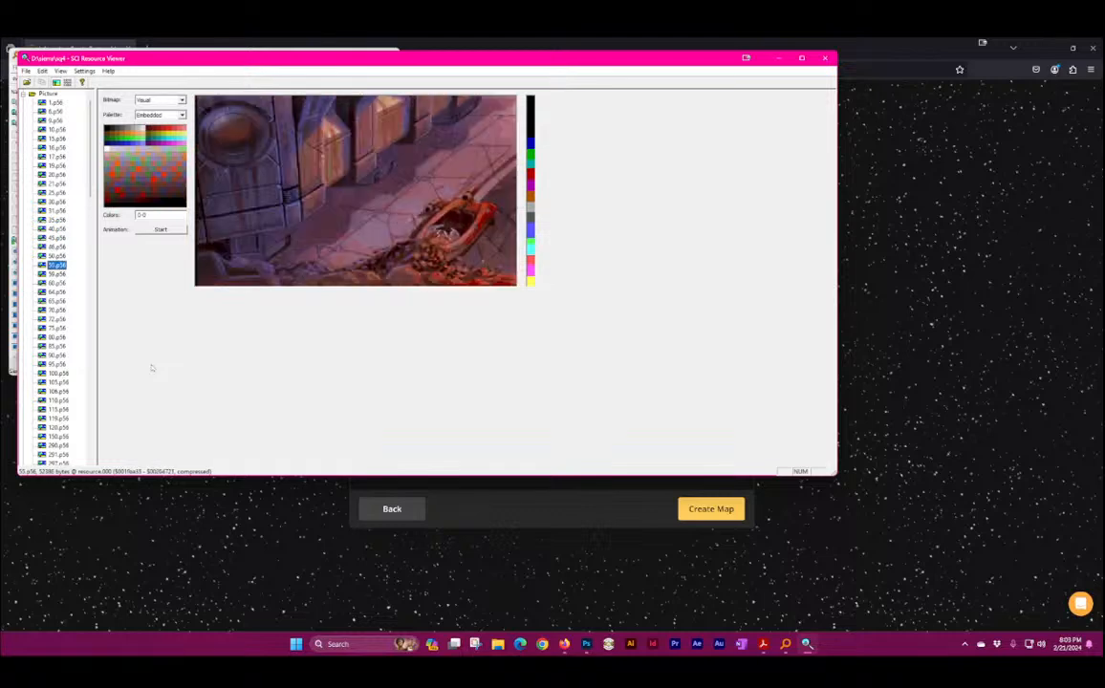
pyautogui.press('Down')
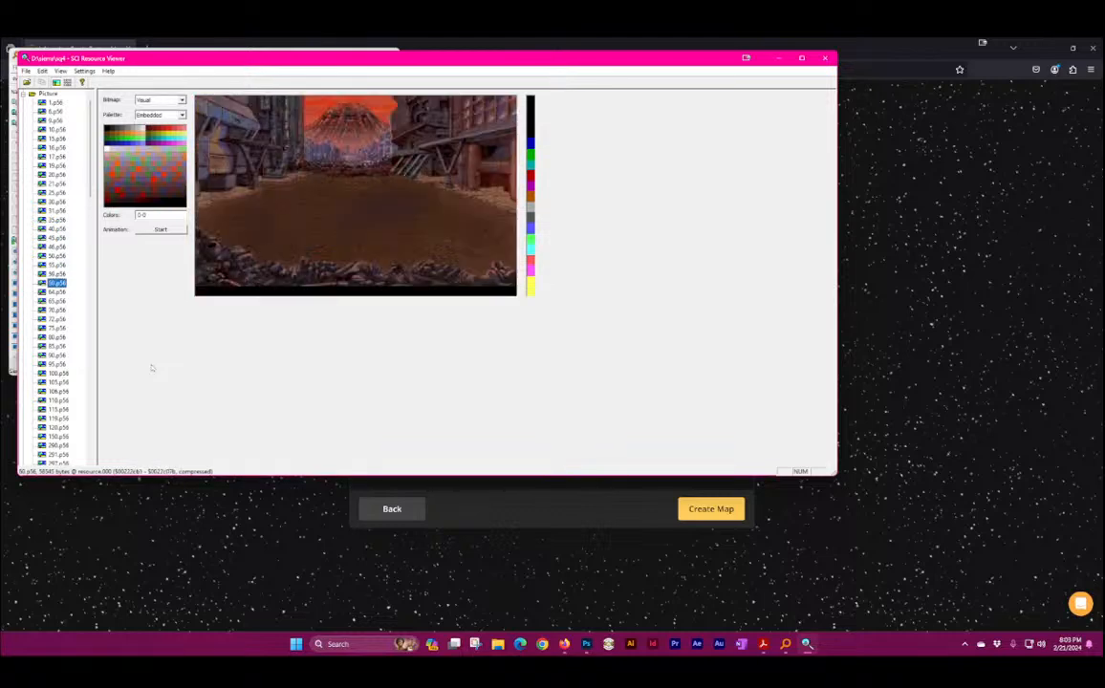
pyautogui.press('Up')
pyautogui.press('Up')
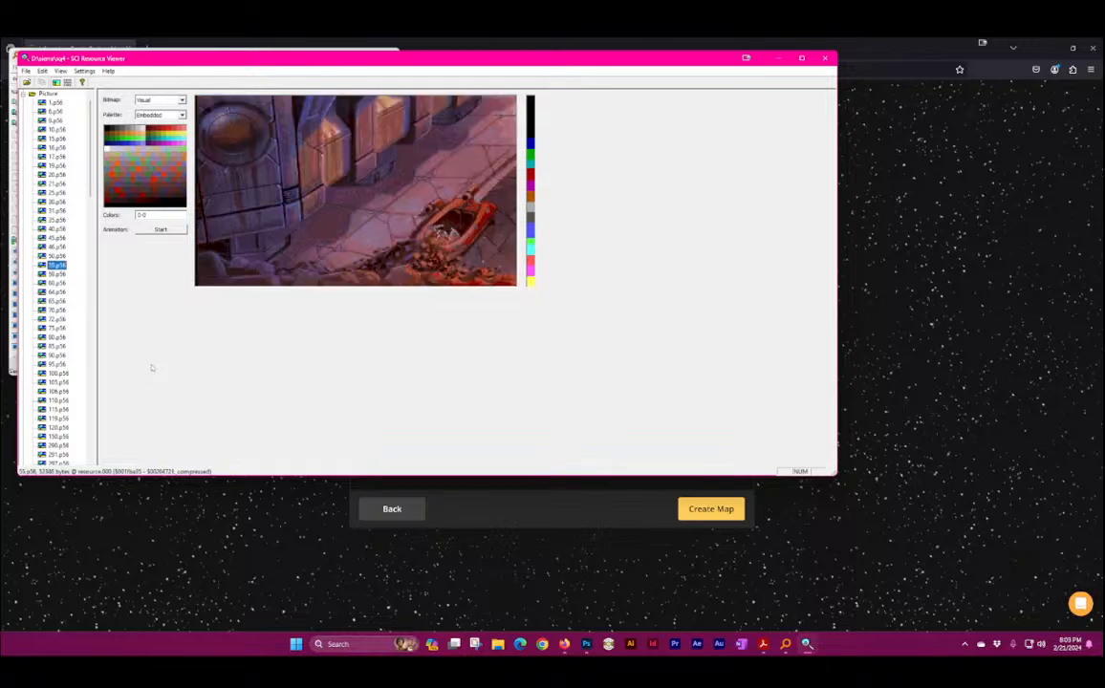
# Step: Browse the picture resources backwards from 55.p56 to the dome view in 30.p56
pyautogui.press('Up')
pyautogui.press('Up')
pyautogui.press('Up')
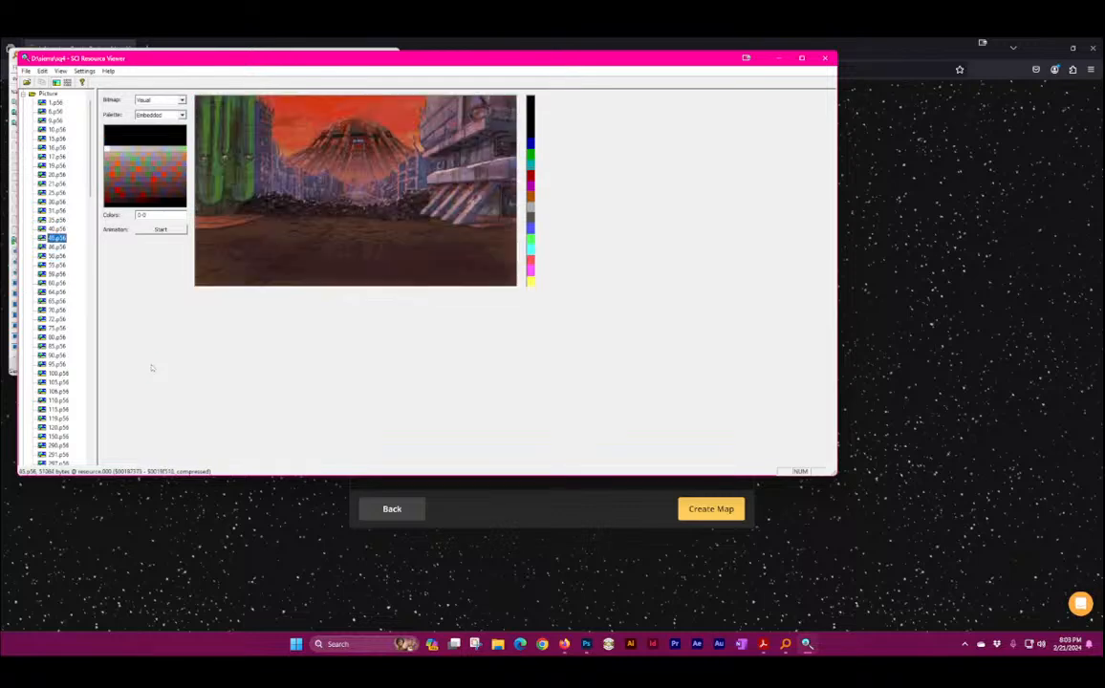
pyautogui.press('Up')
pyautogui.press('Up')
pyautogui.press('Up')
pyautogui.press('Up')
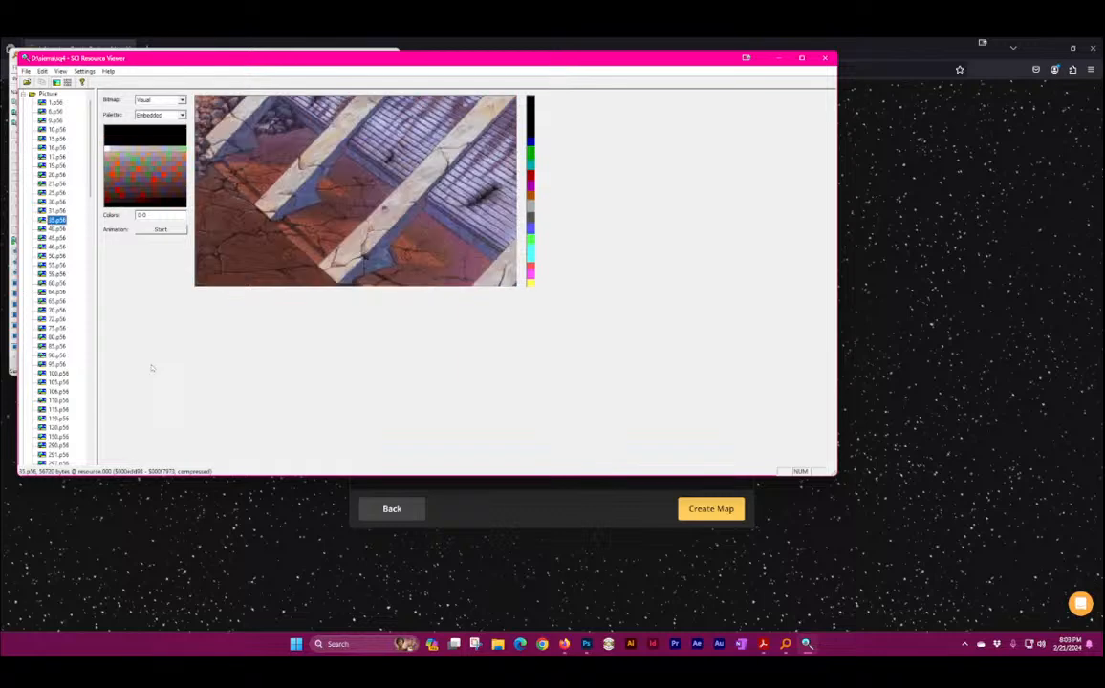
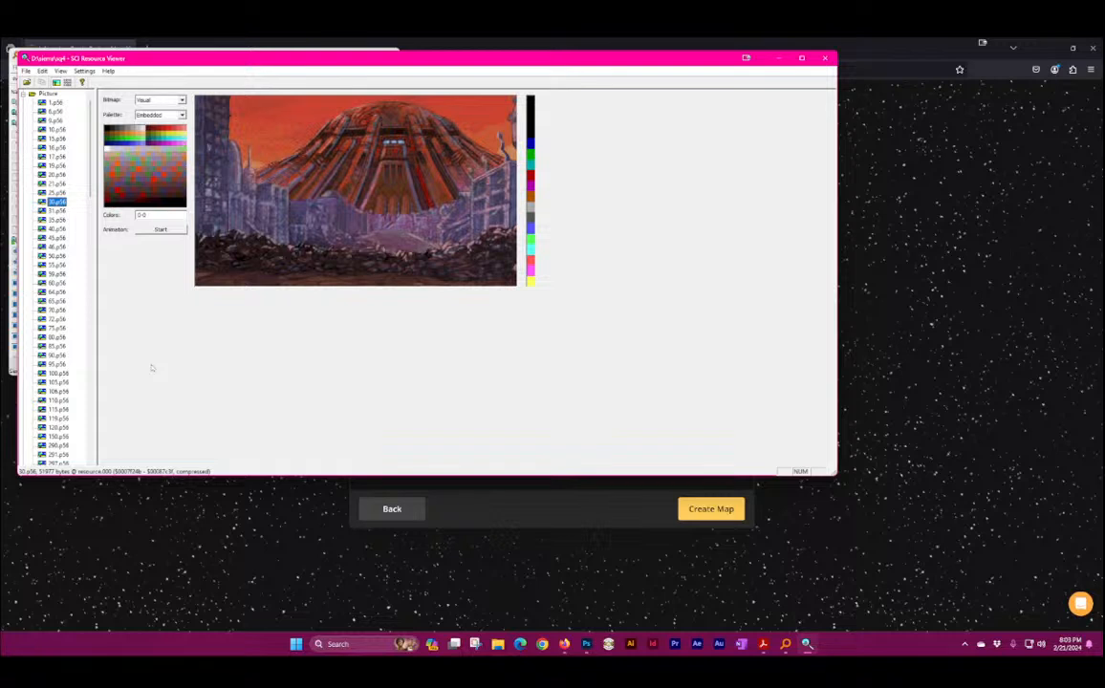
# Step: Step forward through the pictures from 30.p56 to 60.p56 to follow how the city scenes connect
pyautogui.press('Down')
pyautogui.press('Down')
pyautogui.press('Down')
pyautogui.press('Down')
pyautogui.press('Down')
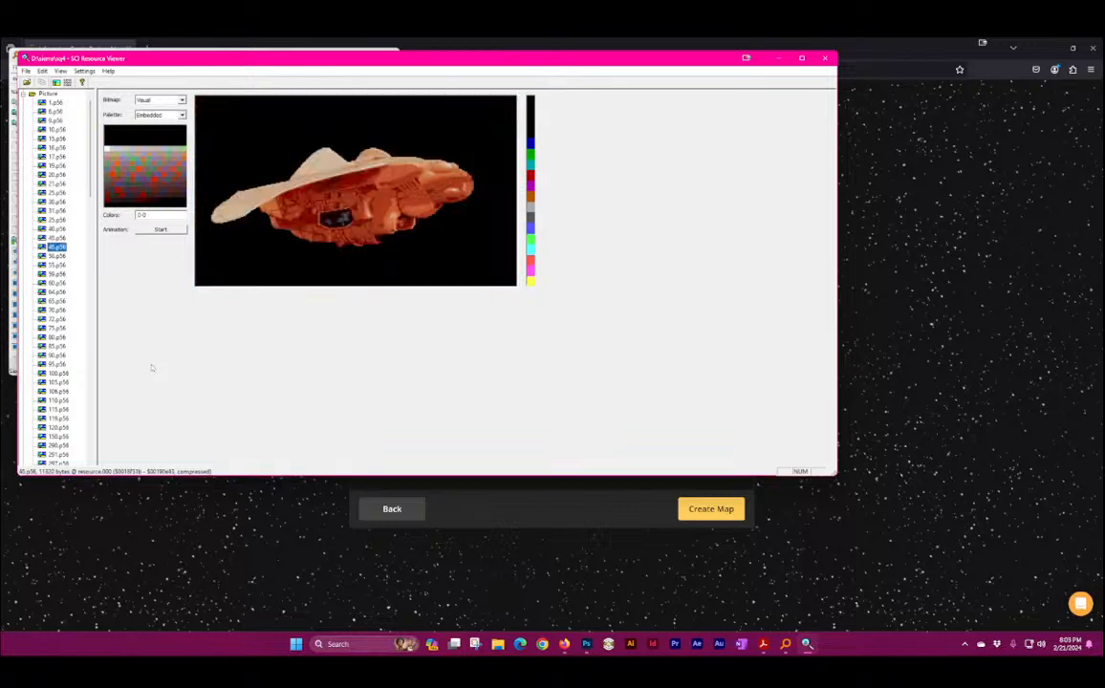
pyautogui.press('Down')
pyautogui.press('Down')
pyautogui.press('Down')
pyautogui.press('Down')
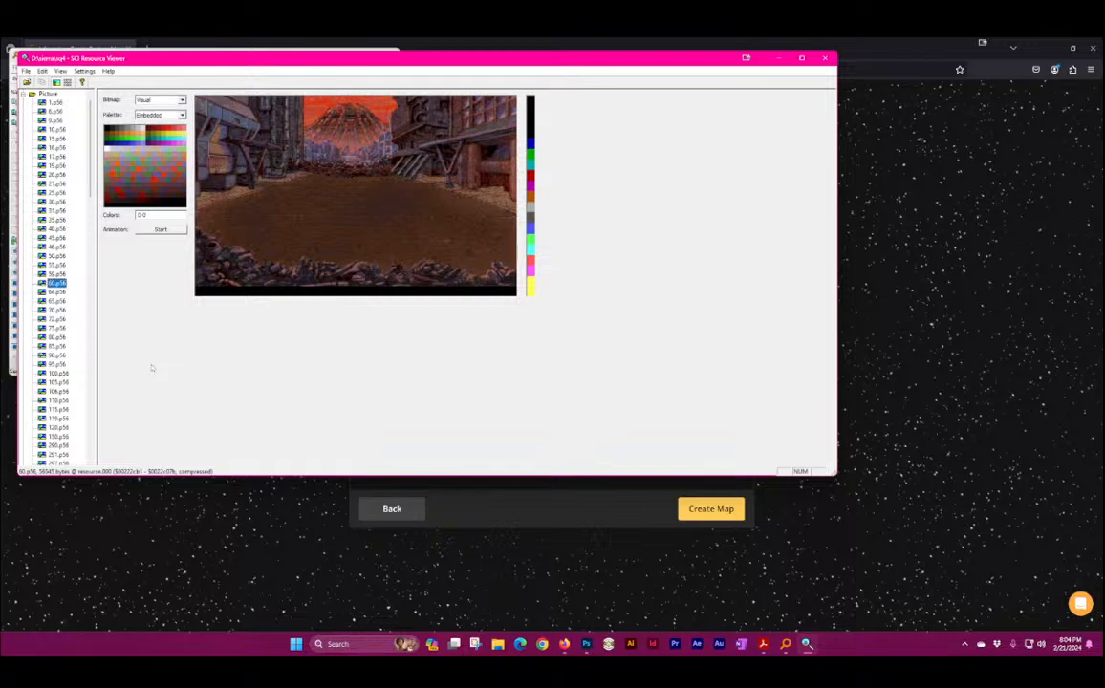
# Step: Switch to Inkarnate and give the new map a custom size of 60 columns by 40 rows
pyautogui.click(534, 523)
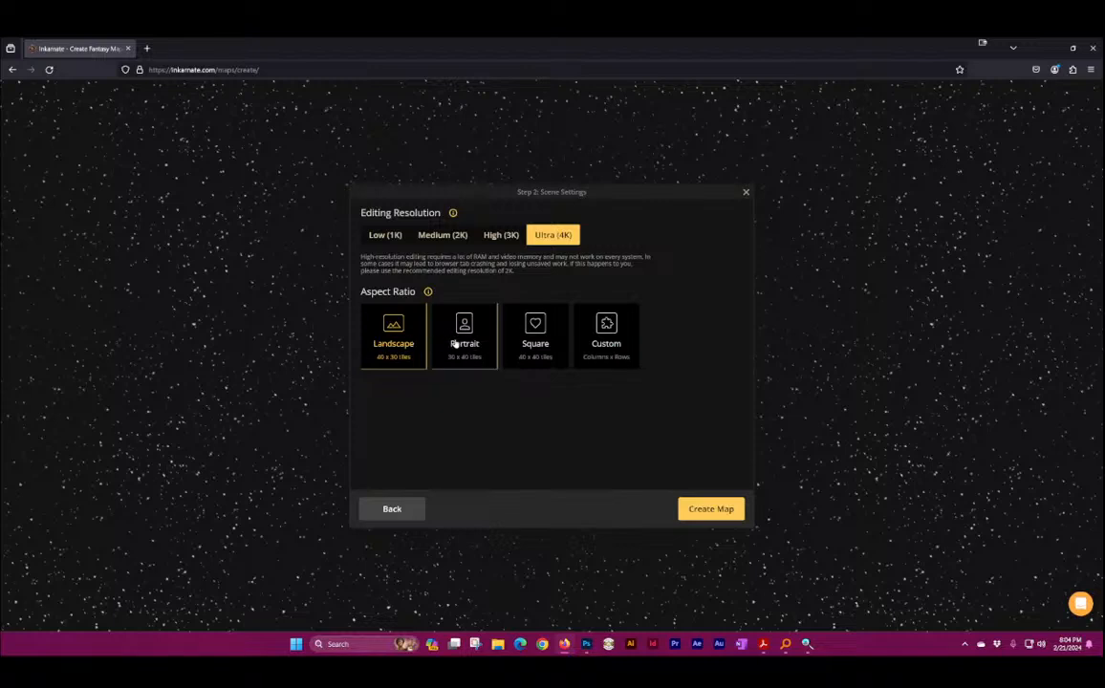
pyautogui.click(618, 333)
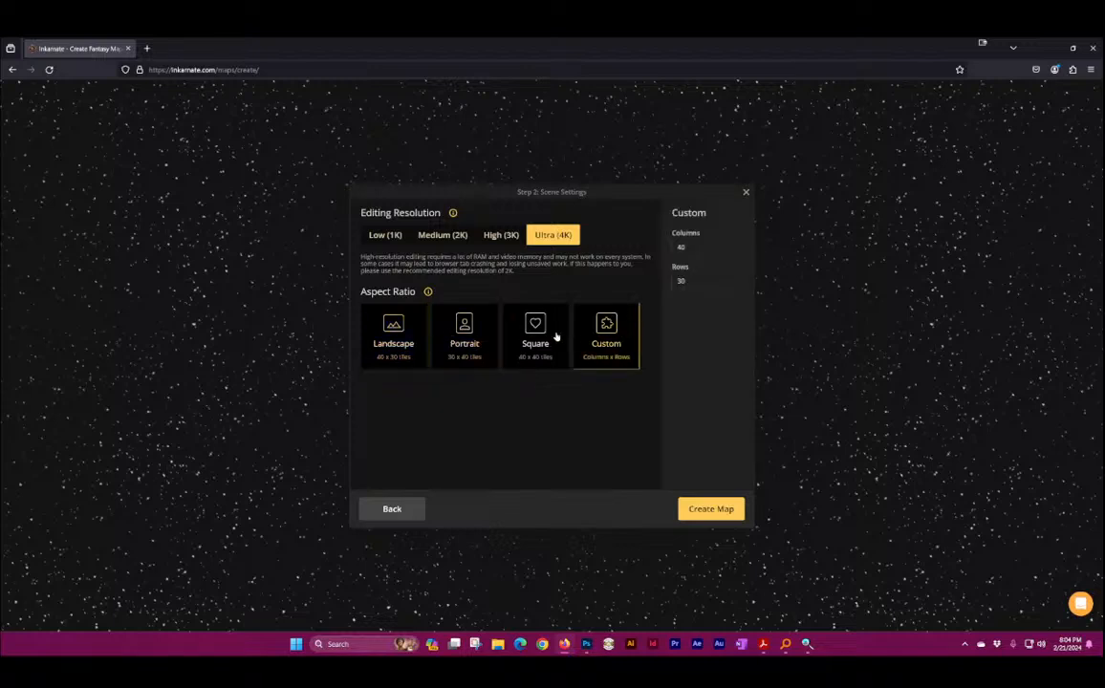
pyautogui.doubleClick(682, 281)
pyautogui.write('40')
pyautogui.doubleClick(682, 247)
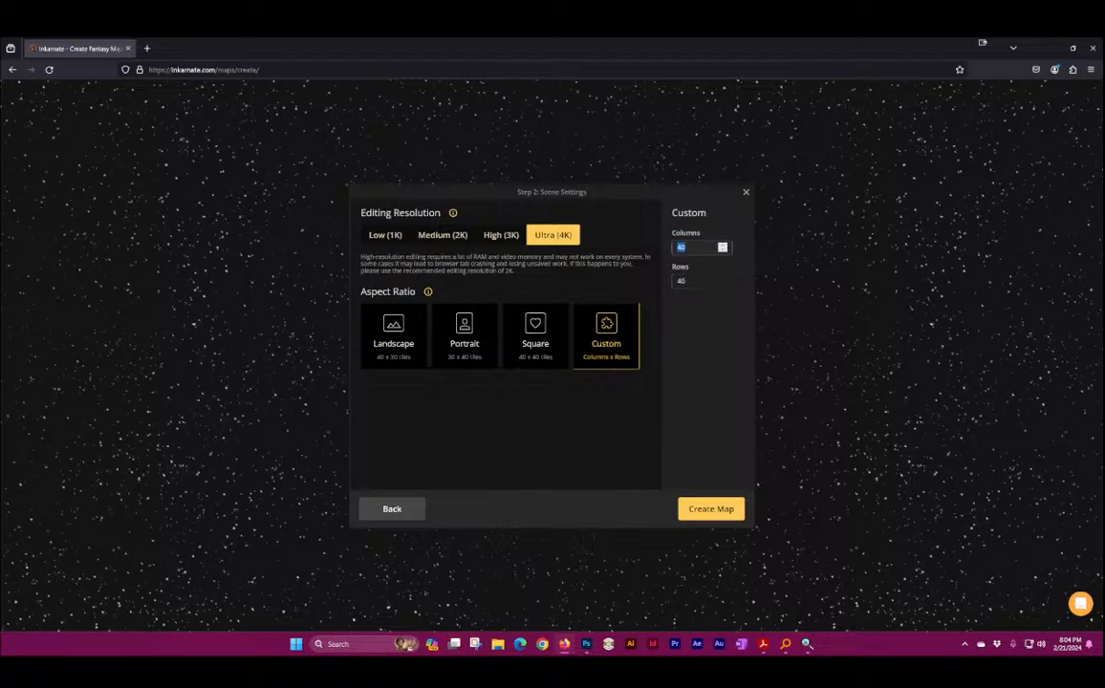
pyautogui.write('60')
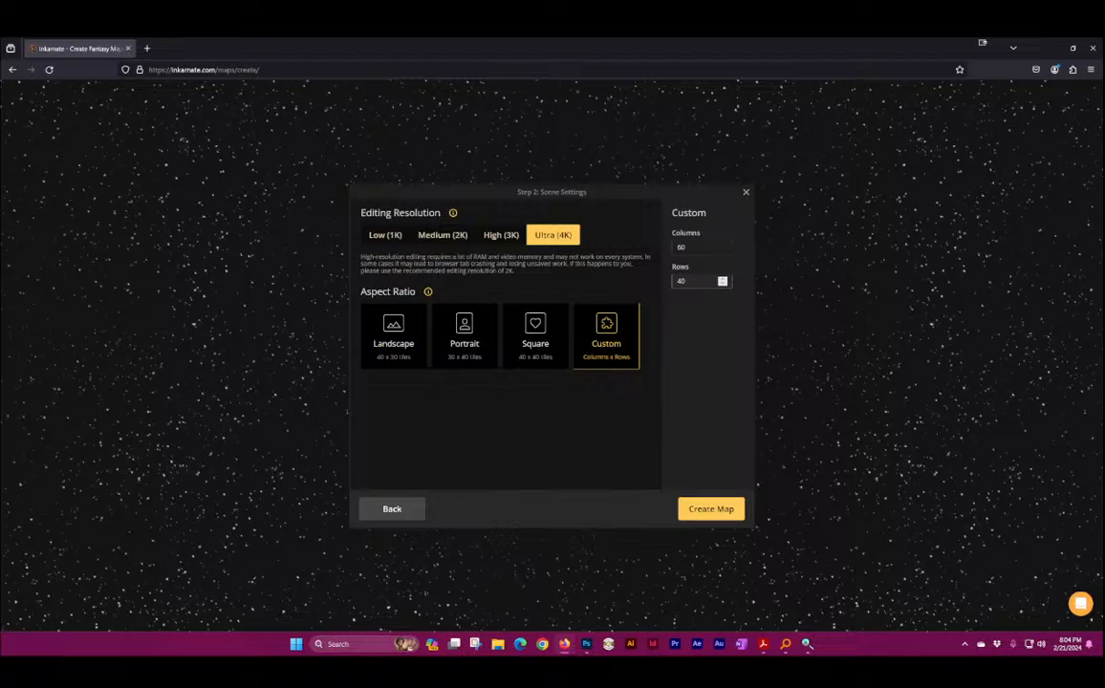
# Step: Set the custom map size to 40 columns by 60 rows, create the map and activate the Select tool
pyautogui.doubleClick(715, 281)
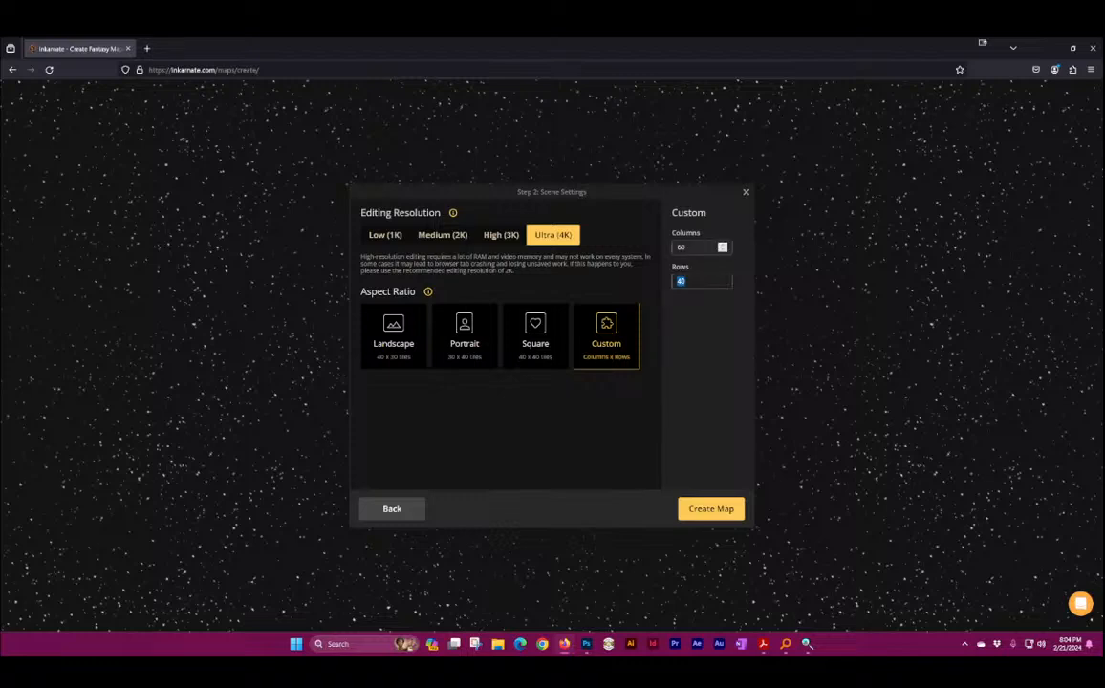
pyautogui.write('60')
pyautogui.doubleClick(698, 246)
pyautogui.write('40')
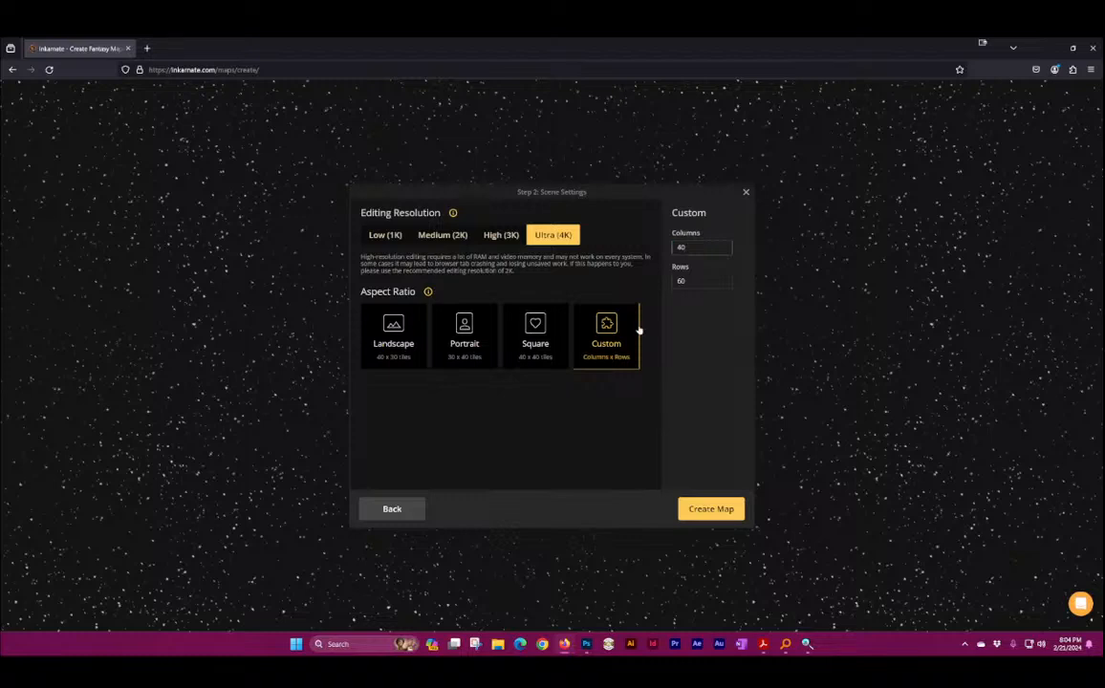
pyautogui.click(707, 511)
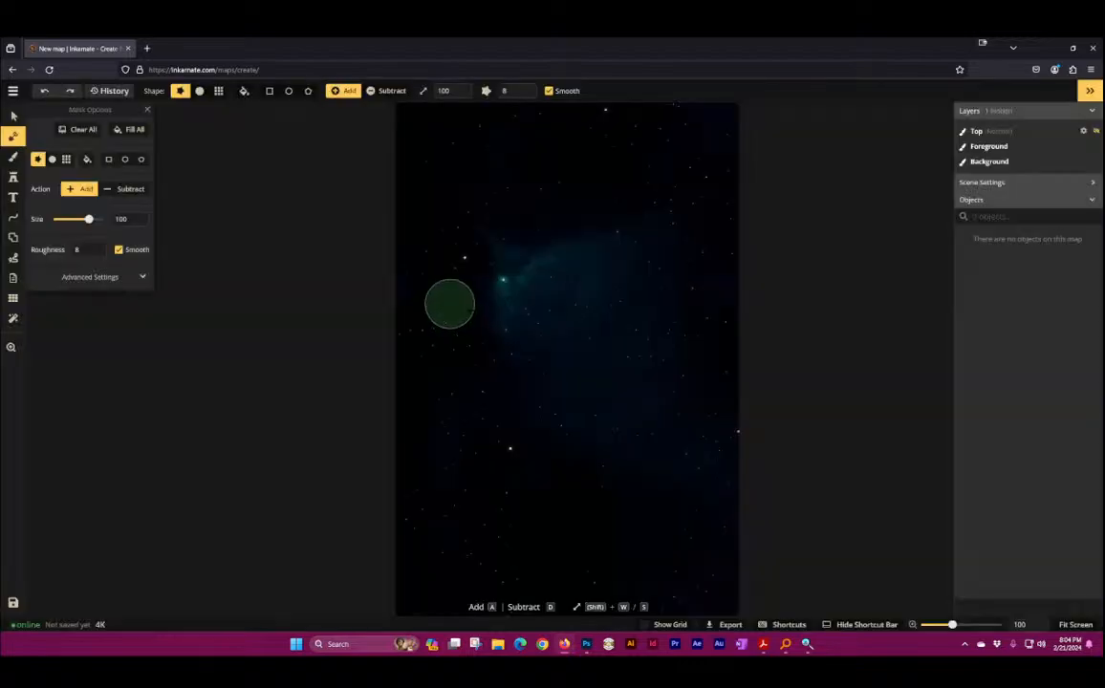
pyautogui.scroll(5, 616, 480)
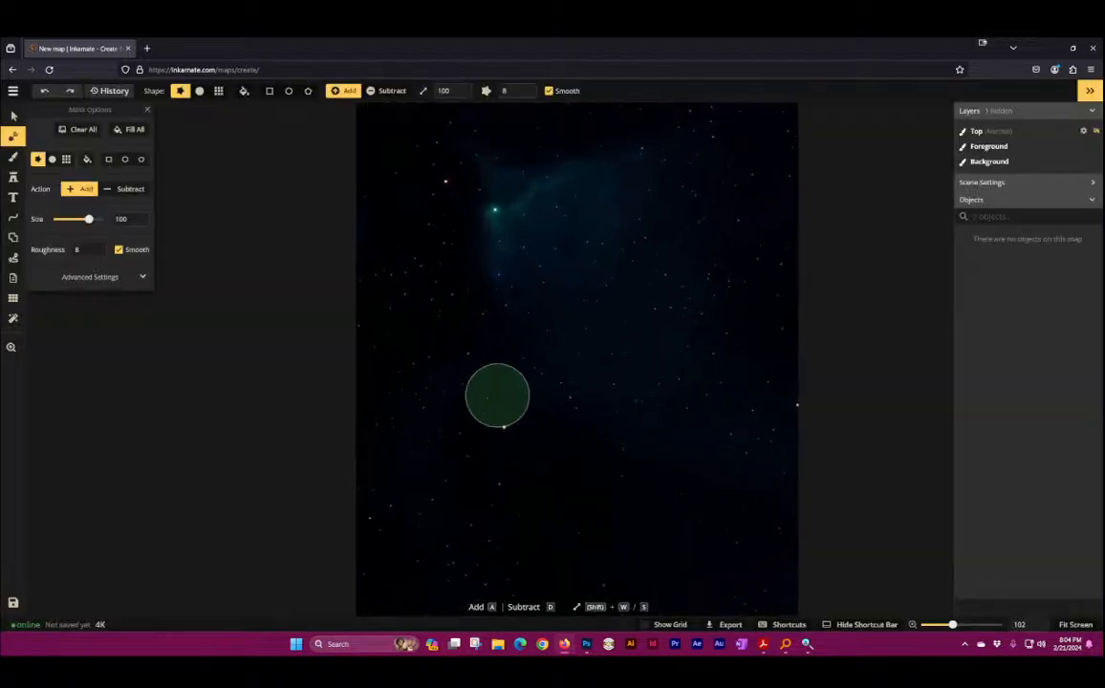
pyautogui.click(14, 115)
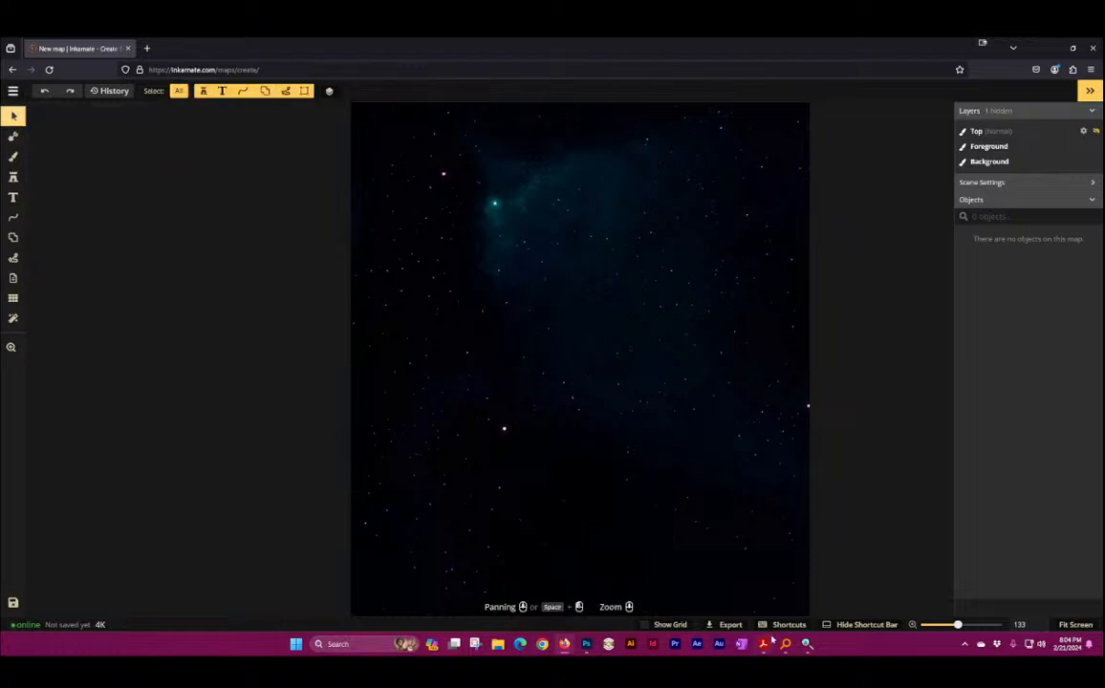
# Step: Switch to SCI Resource Viewer and review the scenes from 70.p56 backwards to 55.p56
pyautogui.click(808, 645)
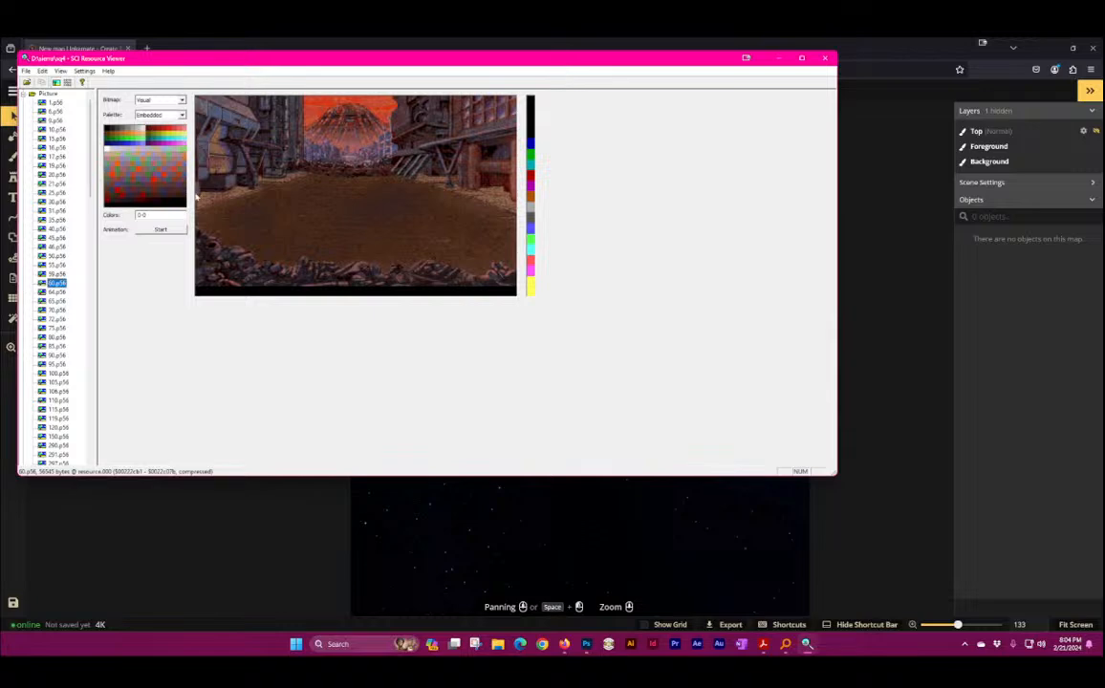
pyautogui.click(58, 310)
pyautogui.press('Up')
pyautogui.press('Up')
pyautogui.press('Up')
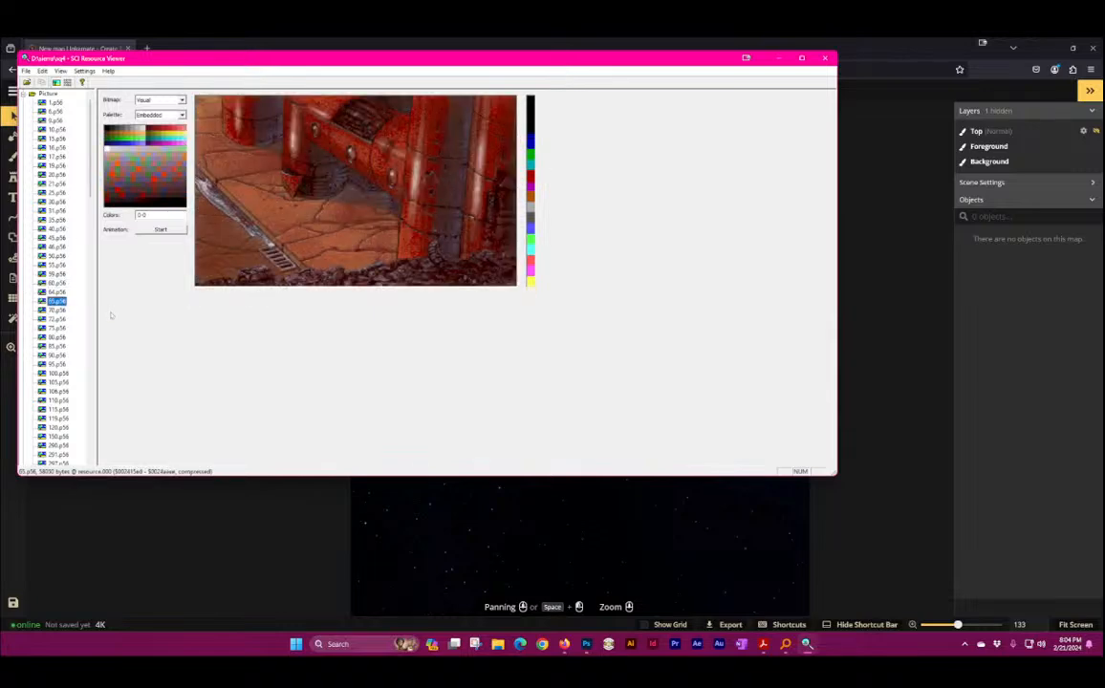
pyautogui.press('Up')
pyautogui.press('Up')
pyautogui.press('Up')
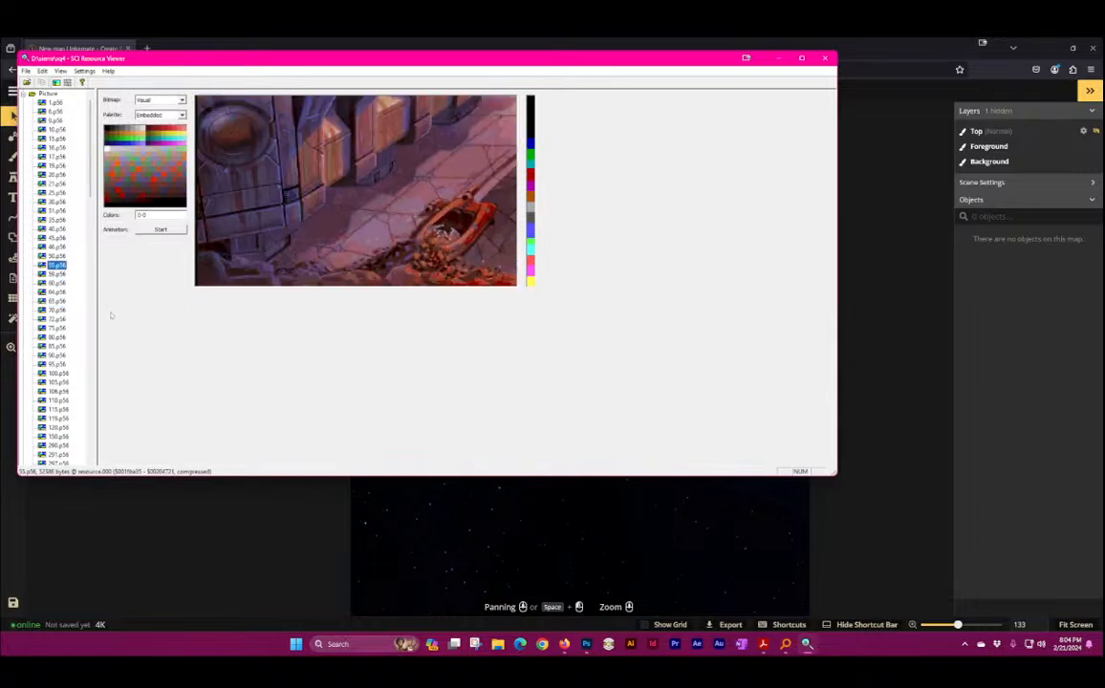
# Step: Examine the scene layouts of pictures 50.p56, 45.p56 and 40.p56, ending on 40.p56
pyautogui.press('Up')
pyautogui.press('Down')
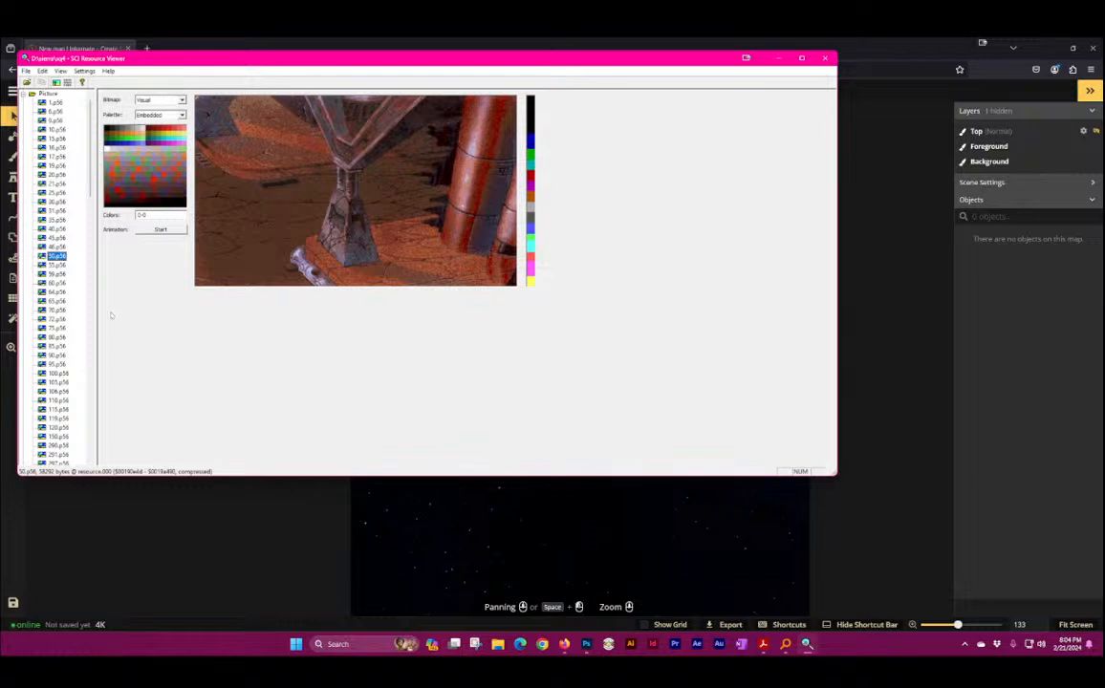
pyautogui.press('Up')
pyautogui.press('Up')
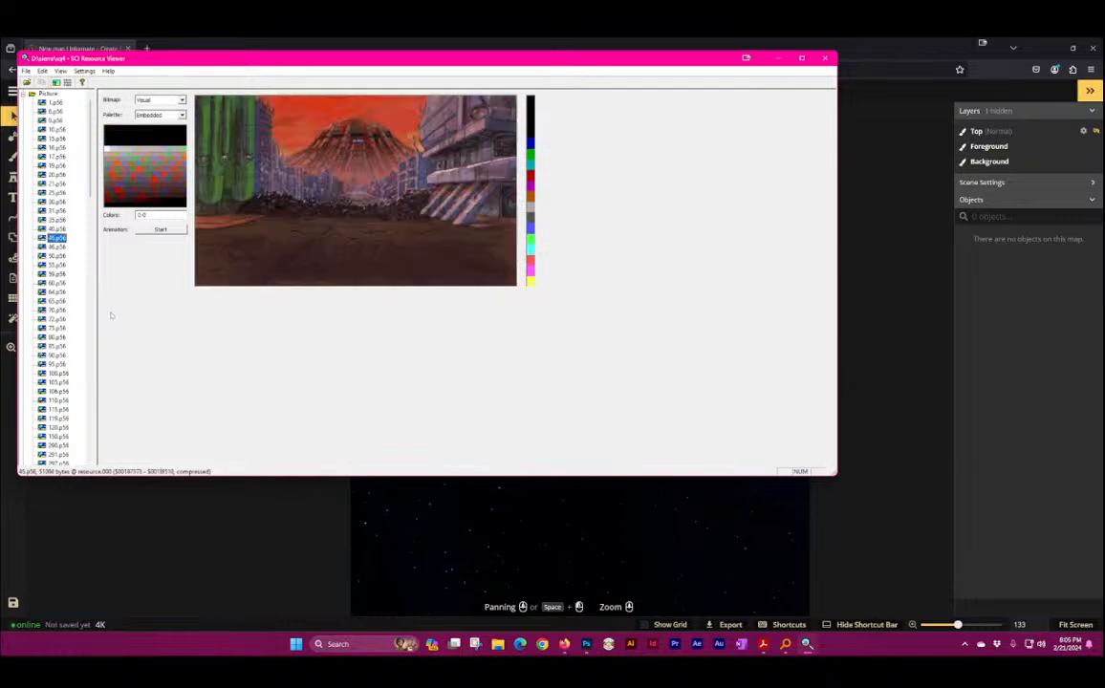
pyautogui.press('Up')
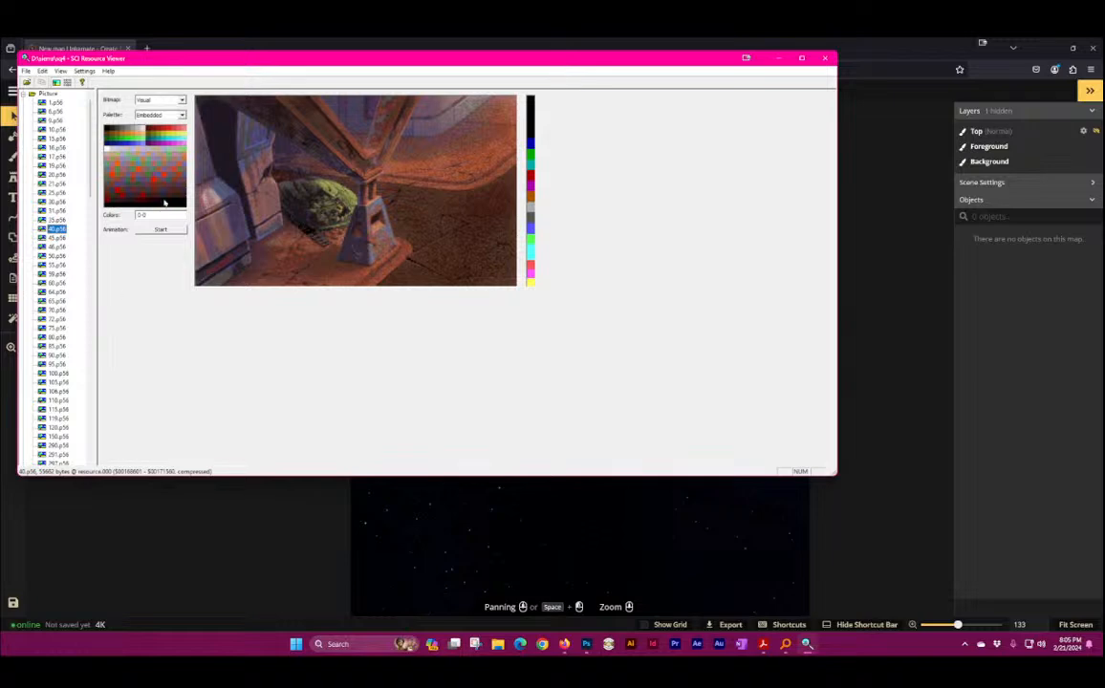
# Step: Switch back to Inkarnate, check the blank canvas and leave the unsaved map for the list of maps
pyautogui.click(713, 42)
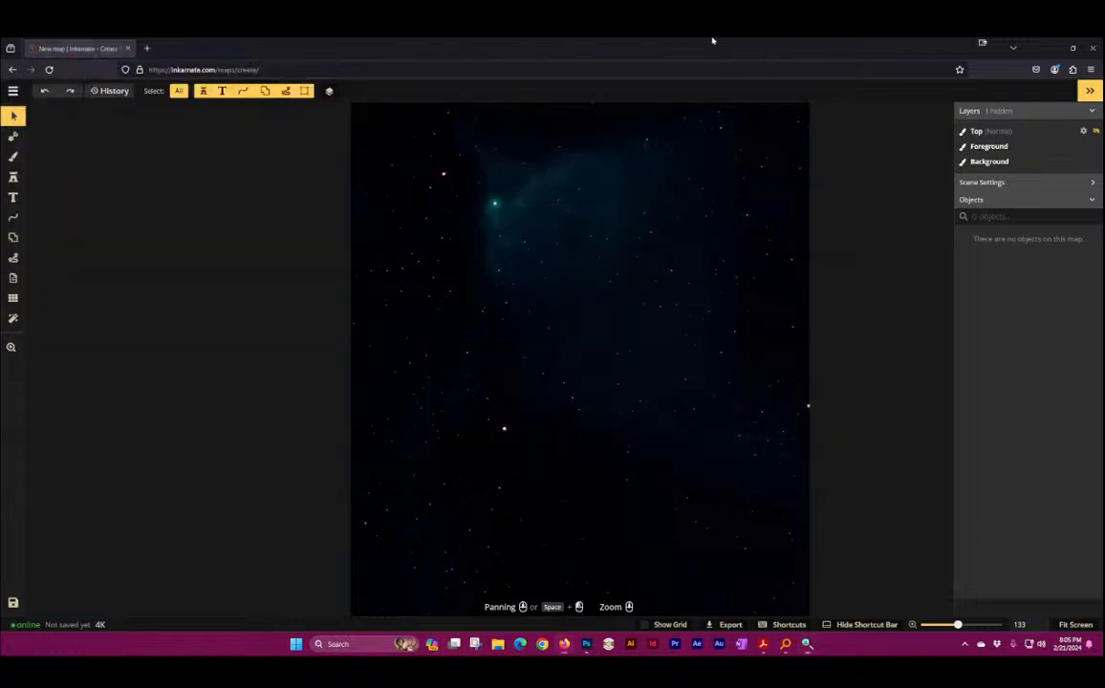
pyautogui.scroll(-3, 512, 382)
pyautogui.scroll(-3, 516, 372)
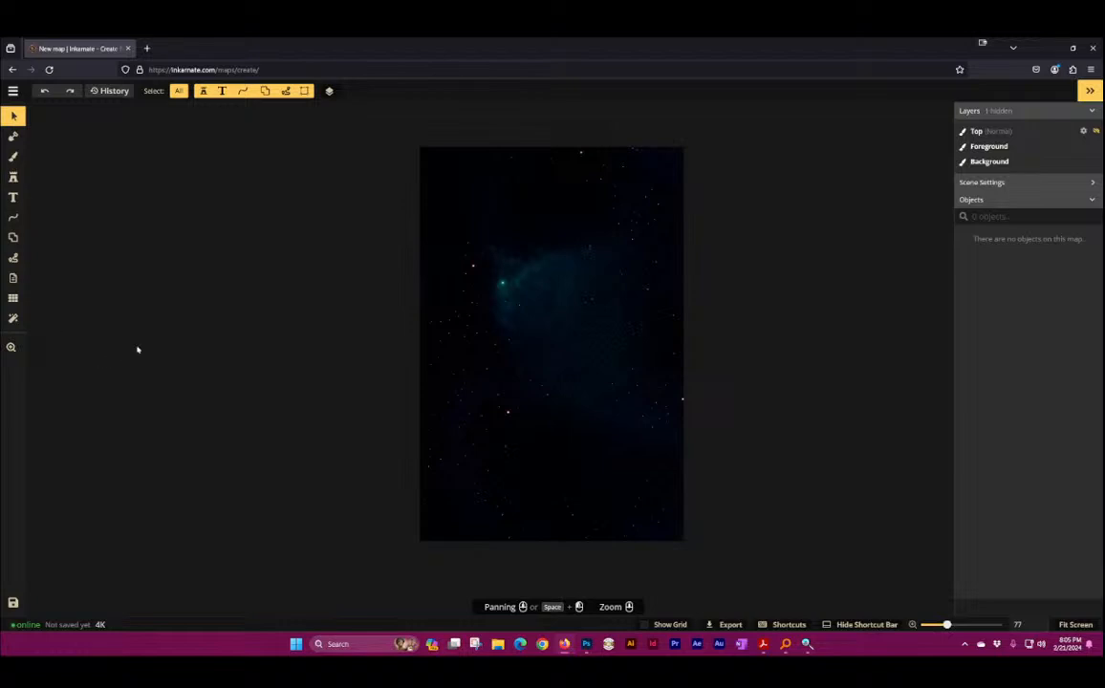
pyautogui.scroll(2, 144, 333)
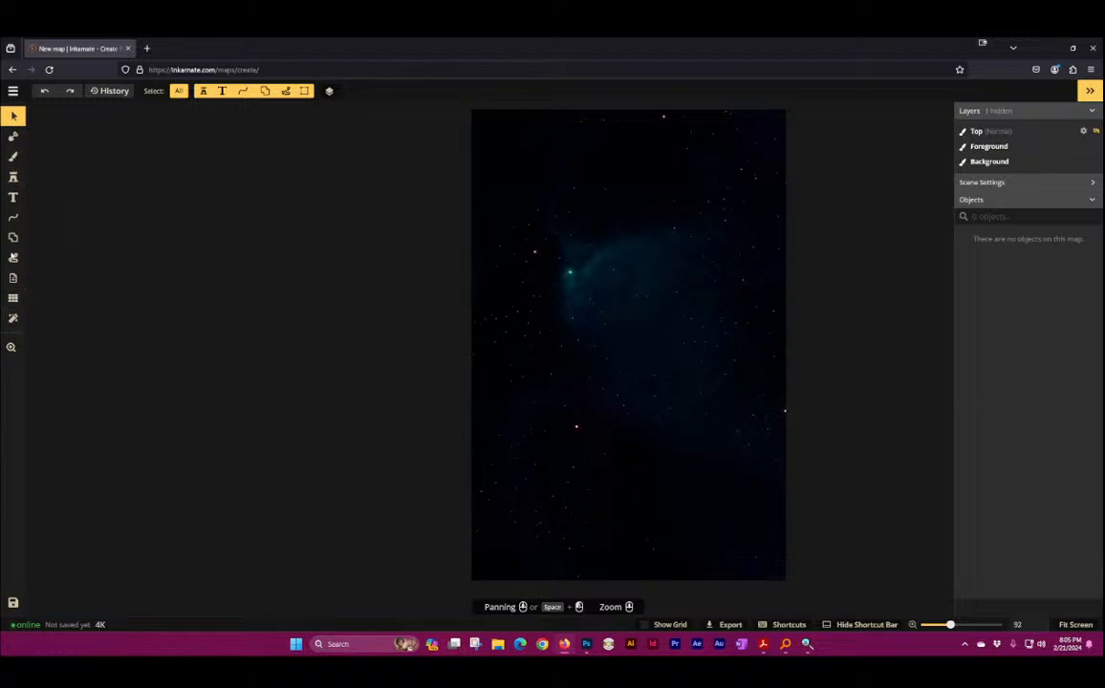
pyautogui.click(13, 90)
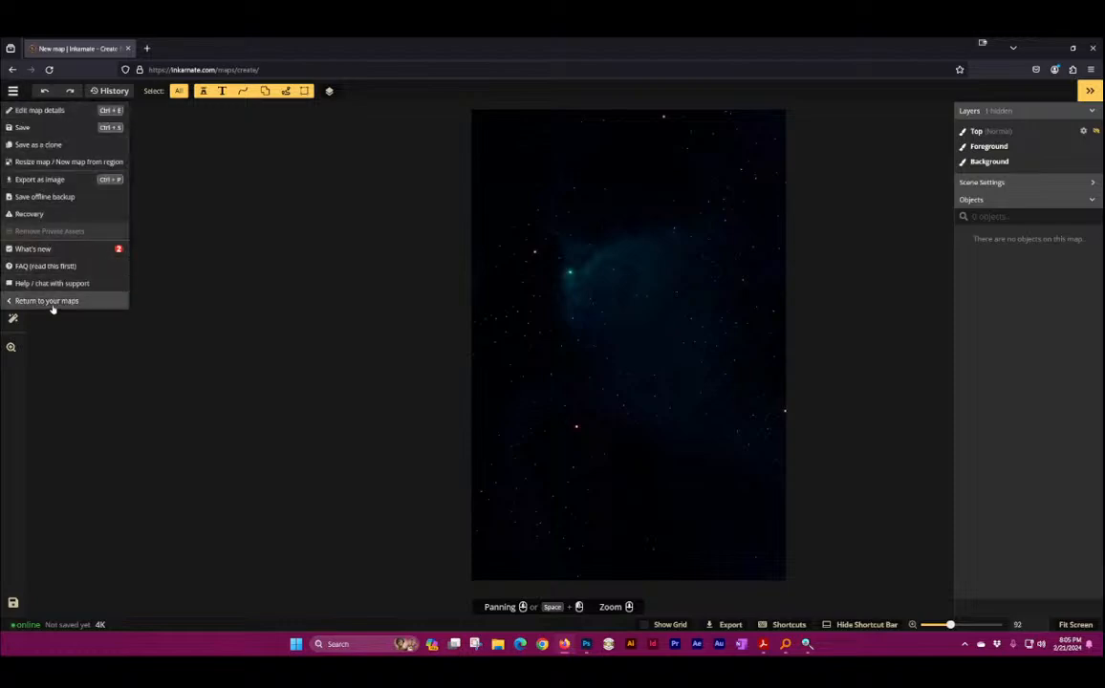
pyautogui.click(52, 306)
# Step: Start another new map and choose the Sci-Fi Battlemaps (PRIVATE) style
pyautogui.click(180, 144)
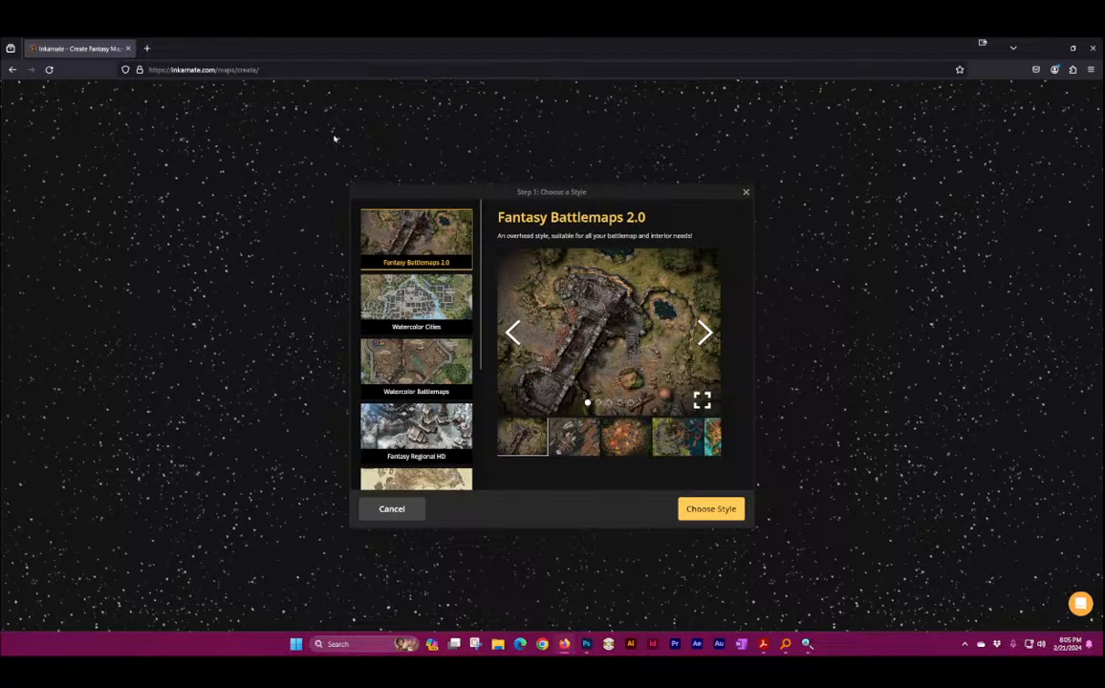
pyautogui.scroll(-3, 415, 334)
pyautogui.click(416, 441)
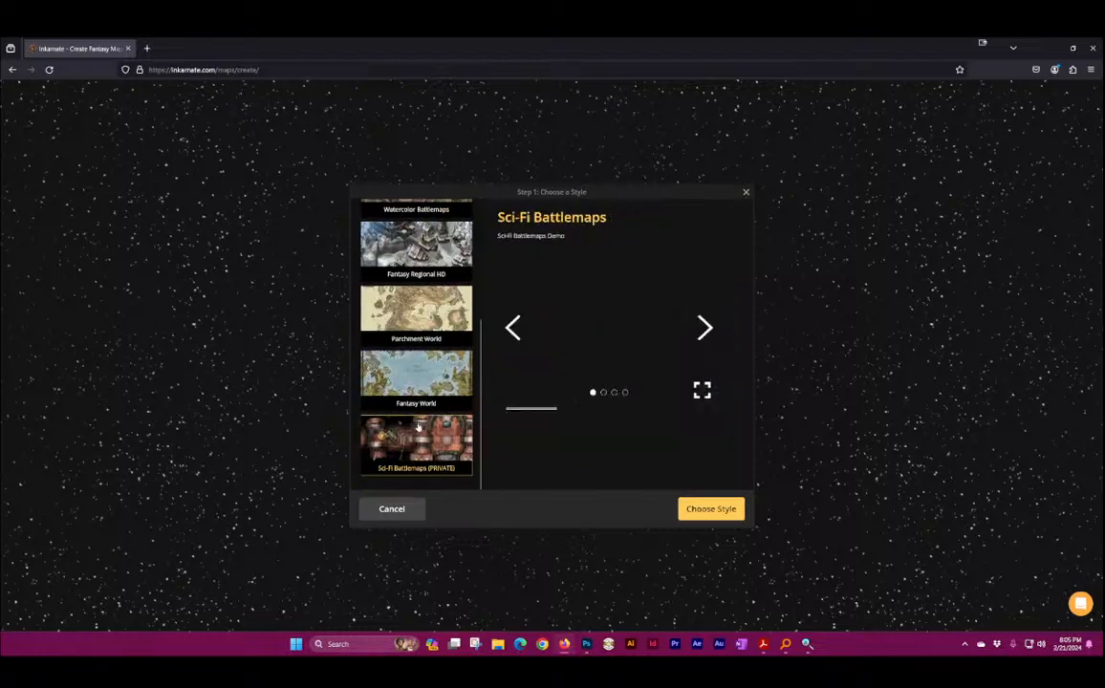
pyautogui.click(710, 510)
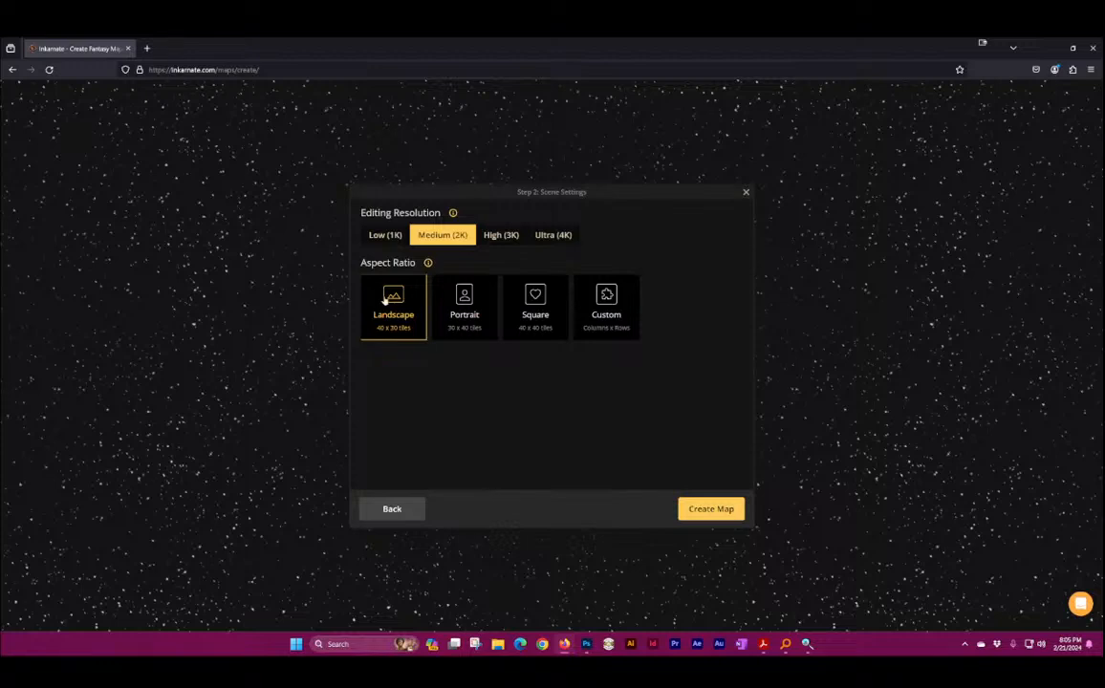
# Step: Set the scene to Ultra (4K) resolution with a custom aspect ratio of 40 columns by 50 rows and create the map
pyautogui.click(560, 236)
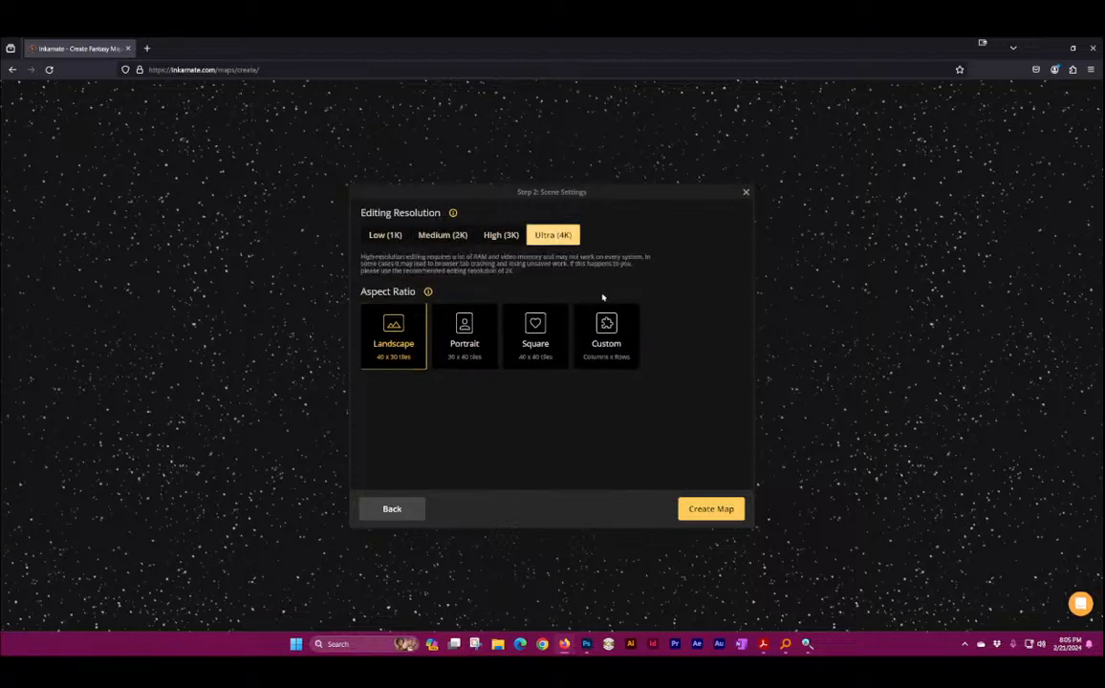
pyautogui.click(608, 313)
pyautogui.doubleClick(687, 247)
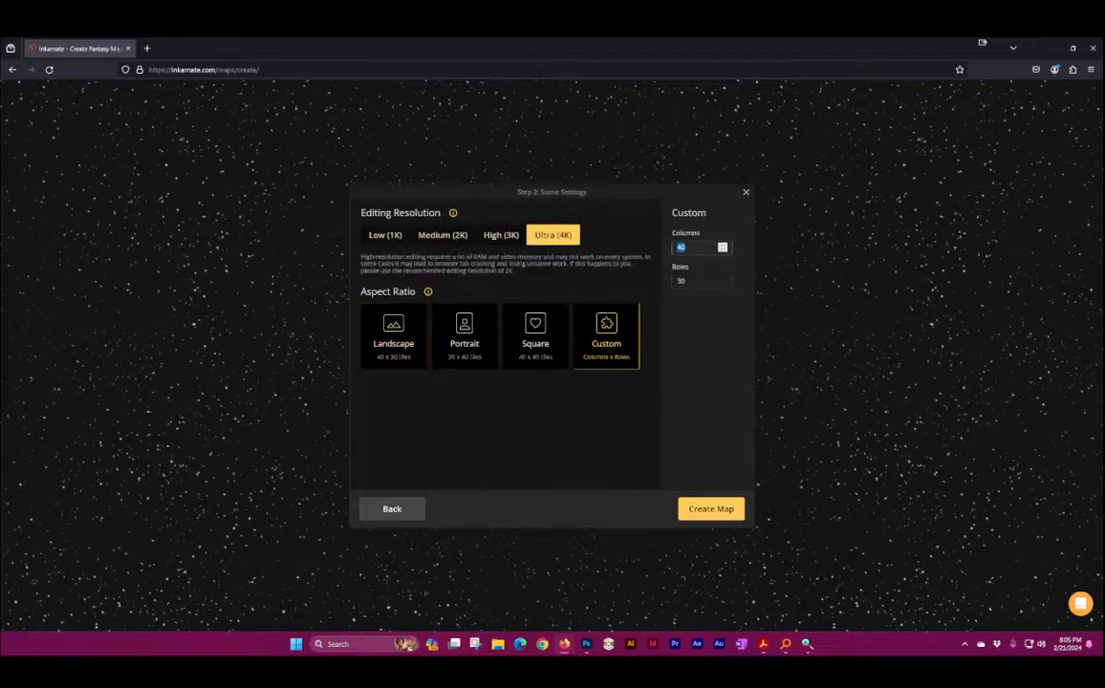
pyautogui.click(688, 281)
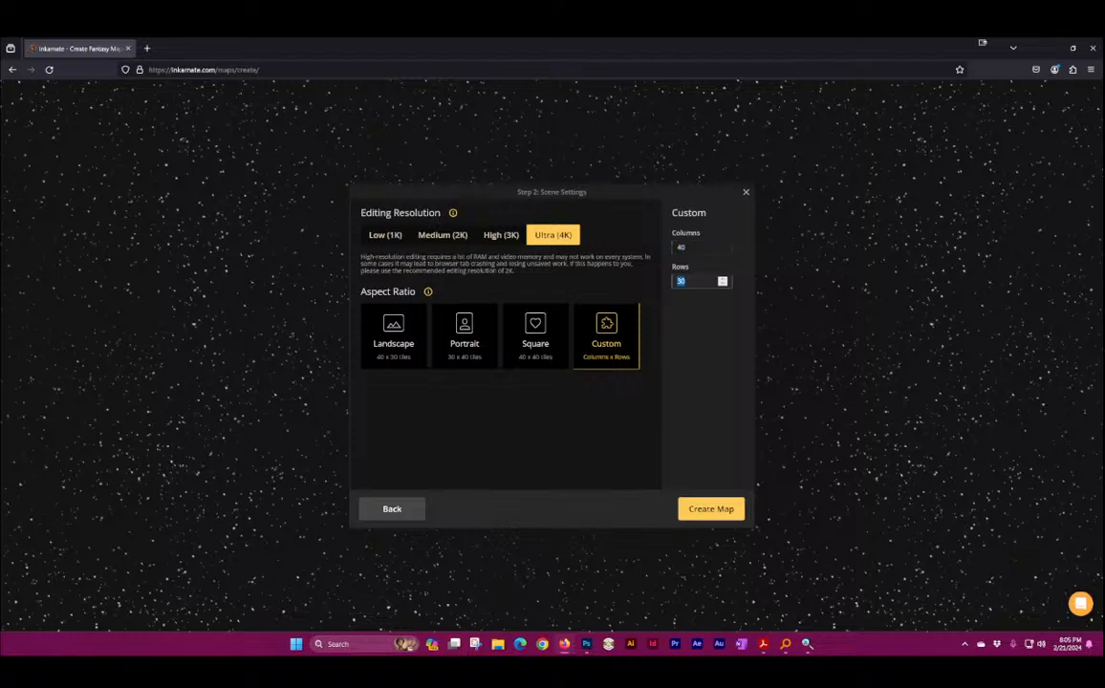
pyautogui.write('400')
pyautogui.press('BackSpace')
pyautogui.write('50')
pyautogui.click(711, 511)
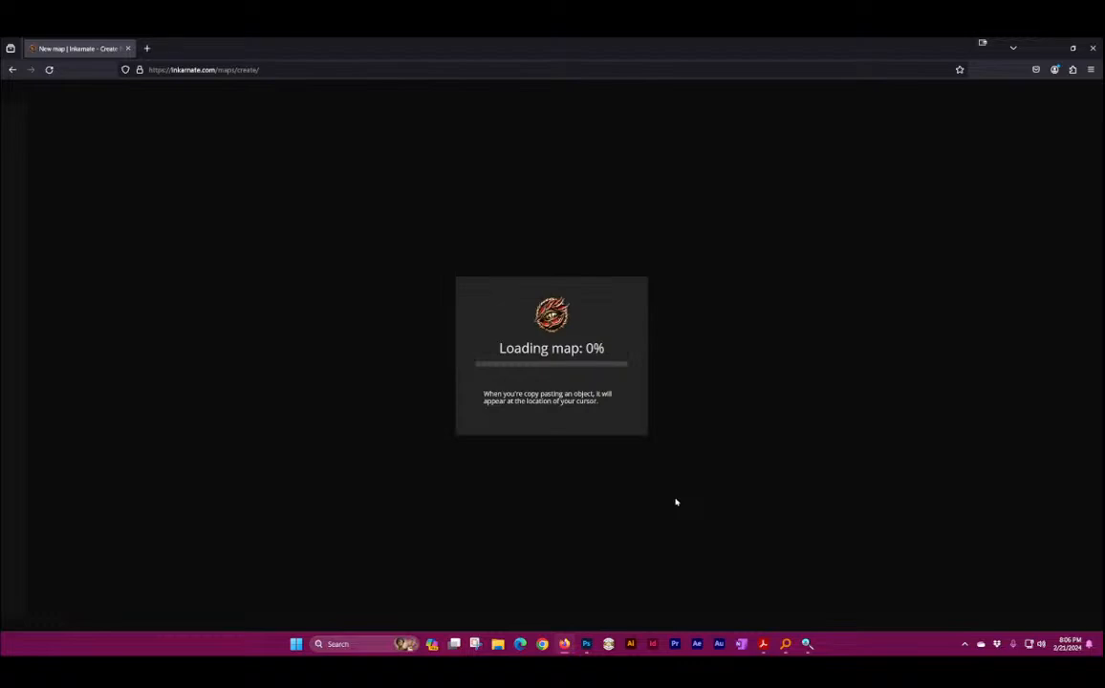
# Step: Save the new map under the name Xenon Street attempt
pyautogui.scroll(-2, 752, 424)
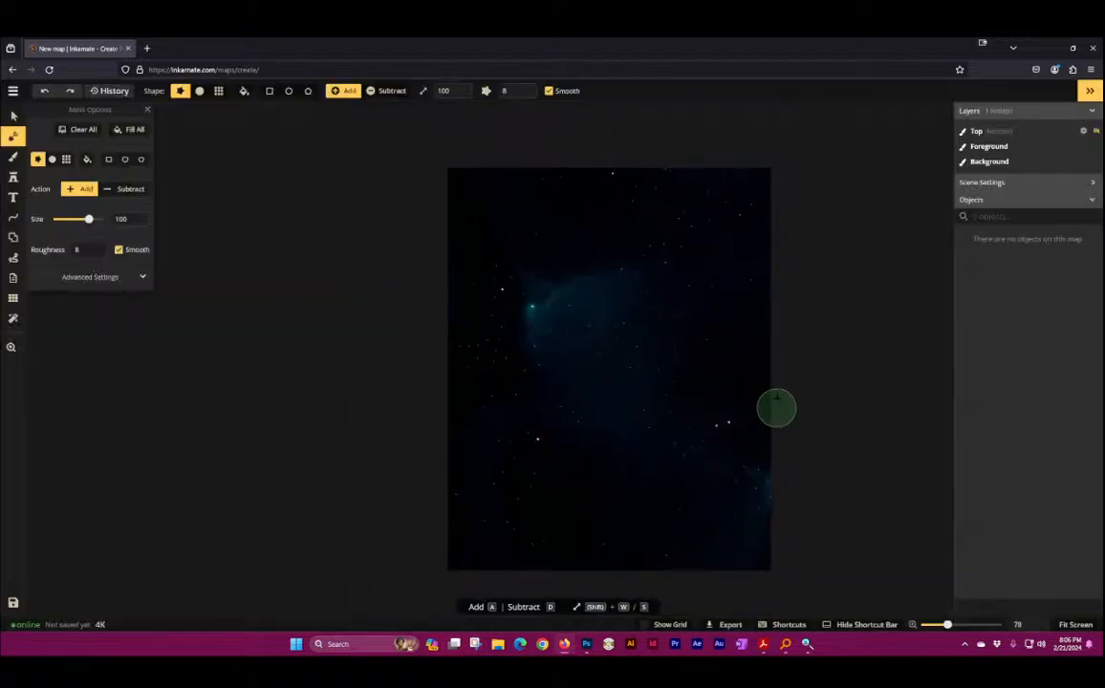
pyautogui.click(13, 115)
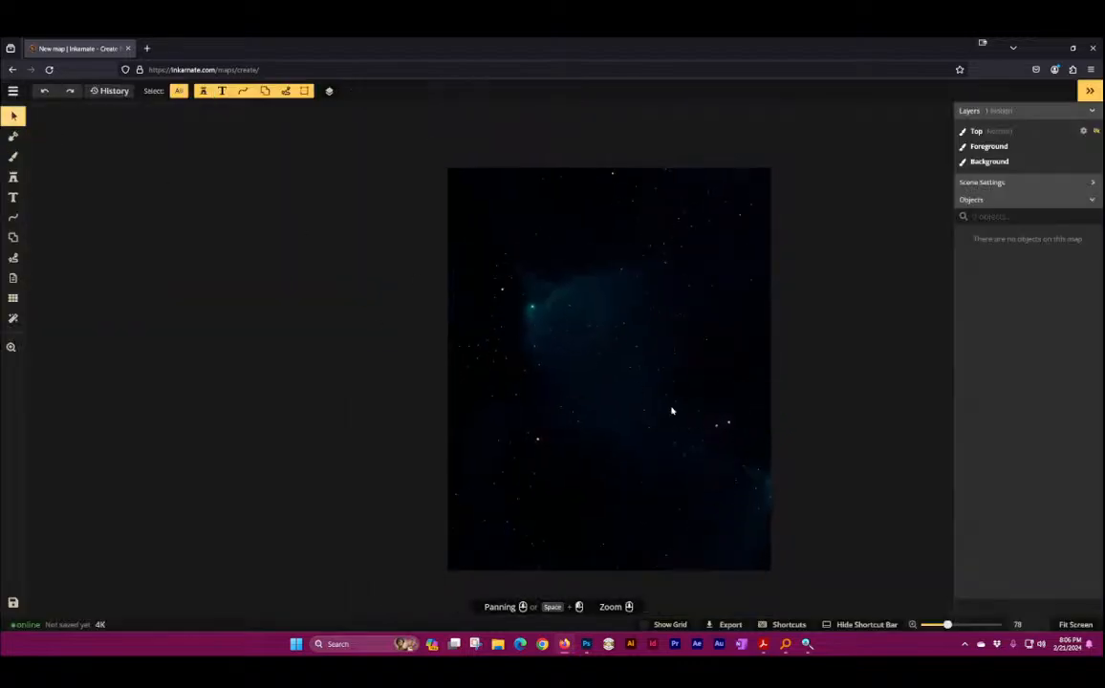
pyautogui.moveTo(678, 410); pyautogui.dragTo(520, 365)
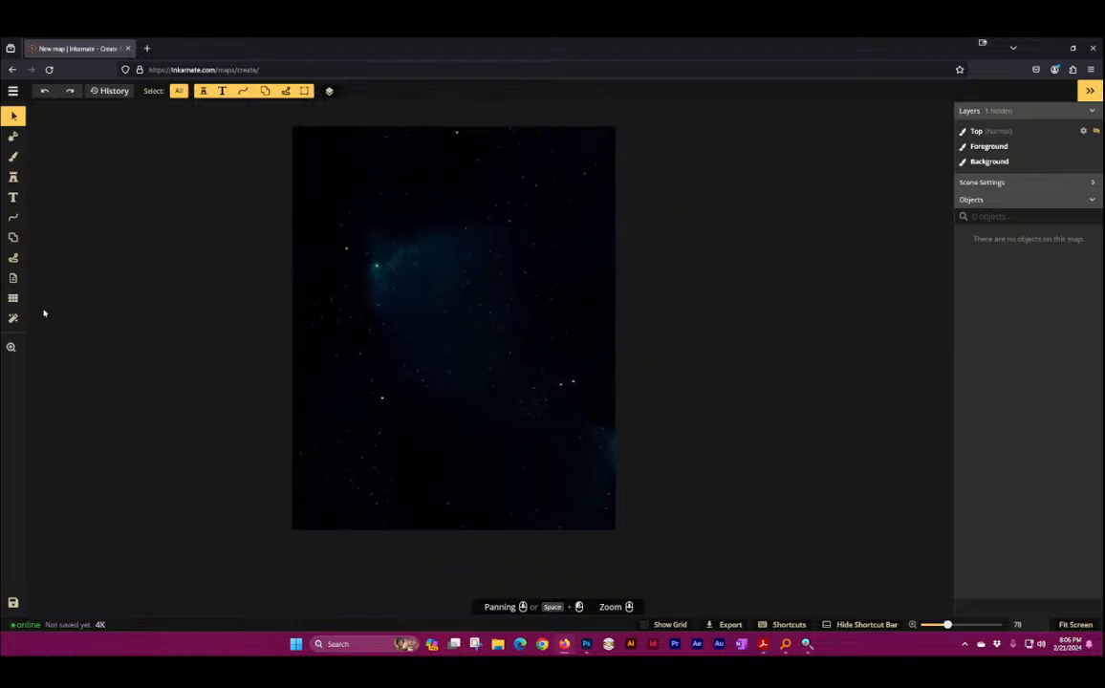
pyautogui.click(12, 602)
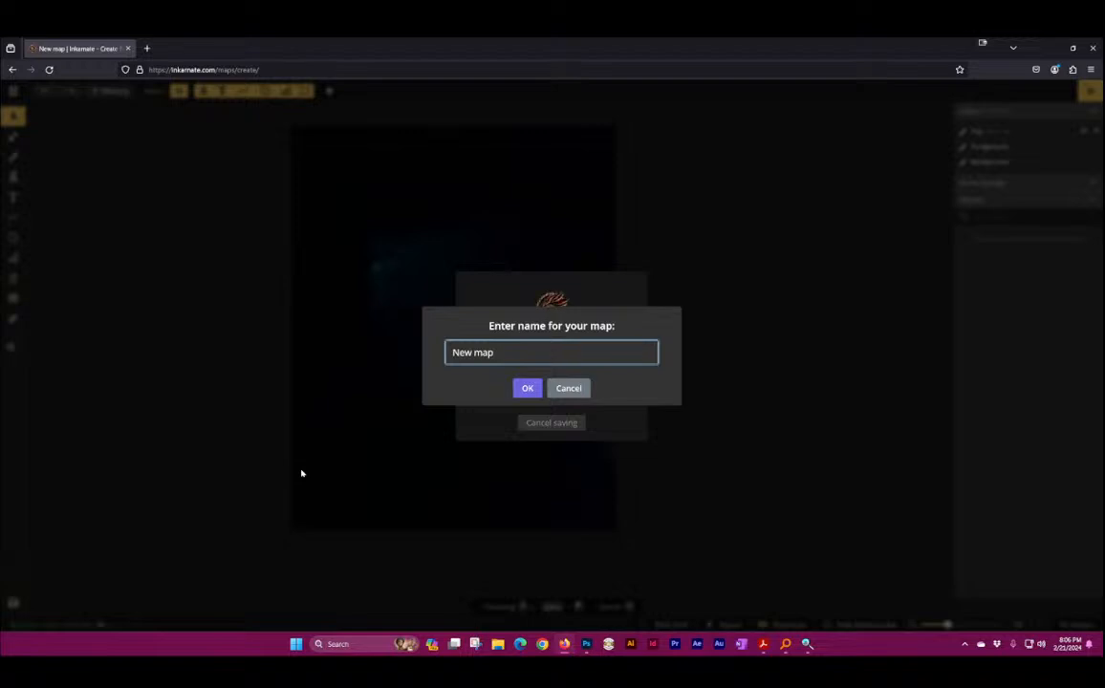
pyautogui.press('BackSpace')
pyautogui.press('BackSpace')
pyautogui.press('BackSpace')
pyautogui.press('BackSpace')
pyautogui.press('BackSpace')
pyautogui.press('BackSpace')
pyautogui.press('BackSpace')
pyautogui.write('Xenon Street attempt')
pyautogui.press('Return')
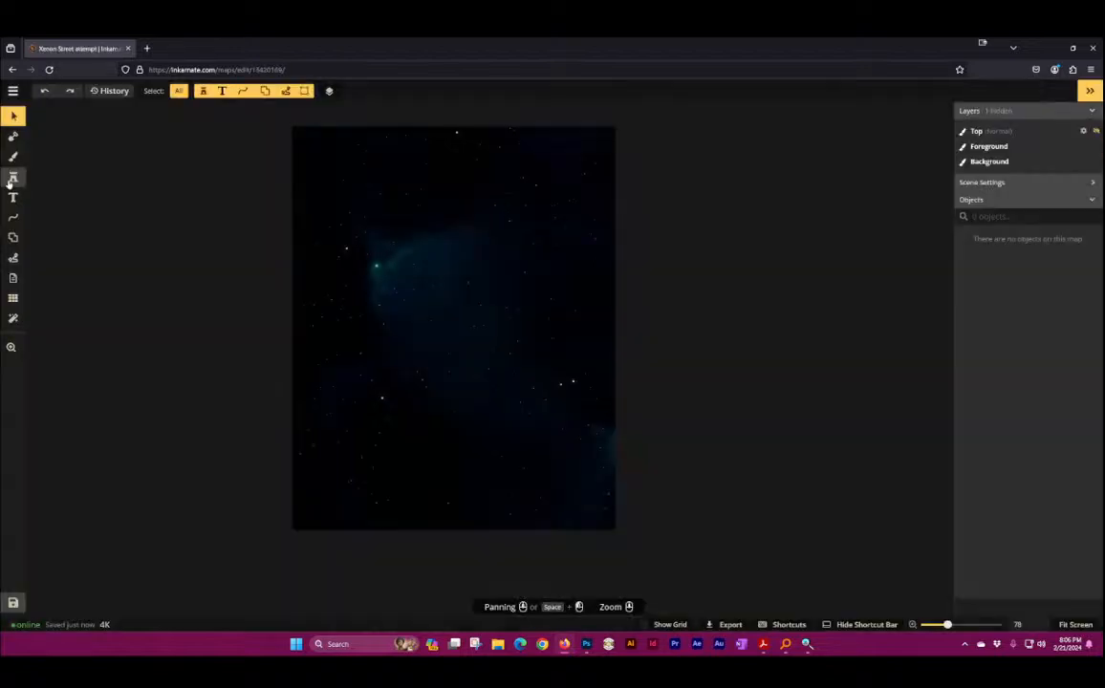
pyautogui.scroll(4, 394, 414)
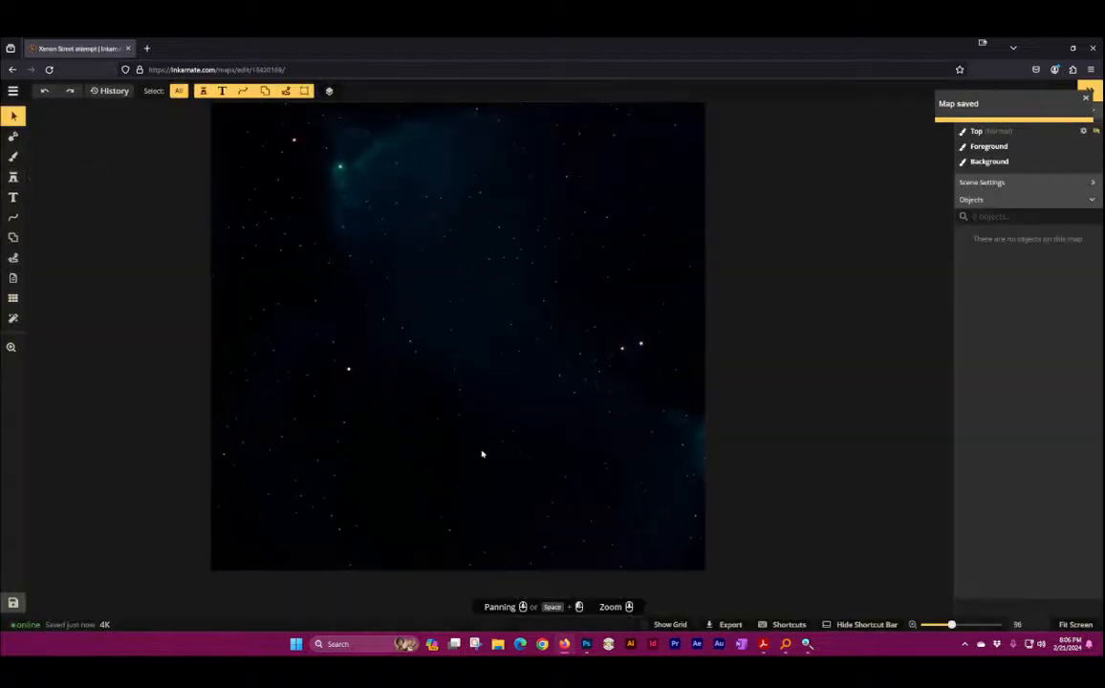
pyautogui.scroll(-3, 420, 382)
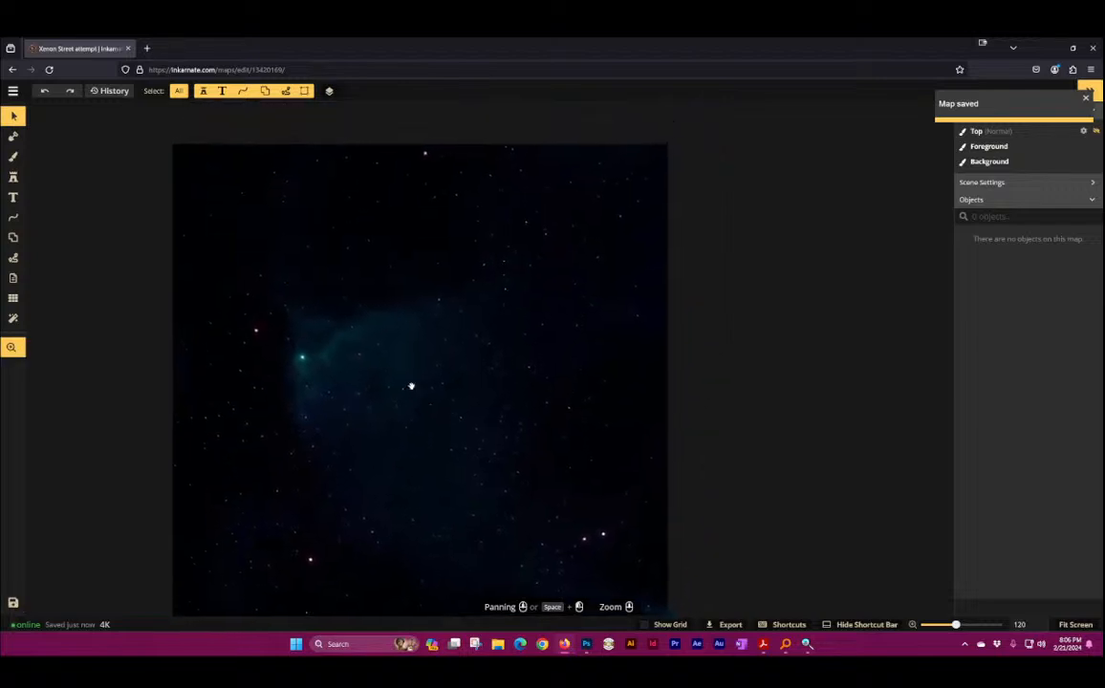
pyautogui.moveTo(419, 417); pyautogui.dragTo(386, 325)
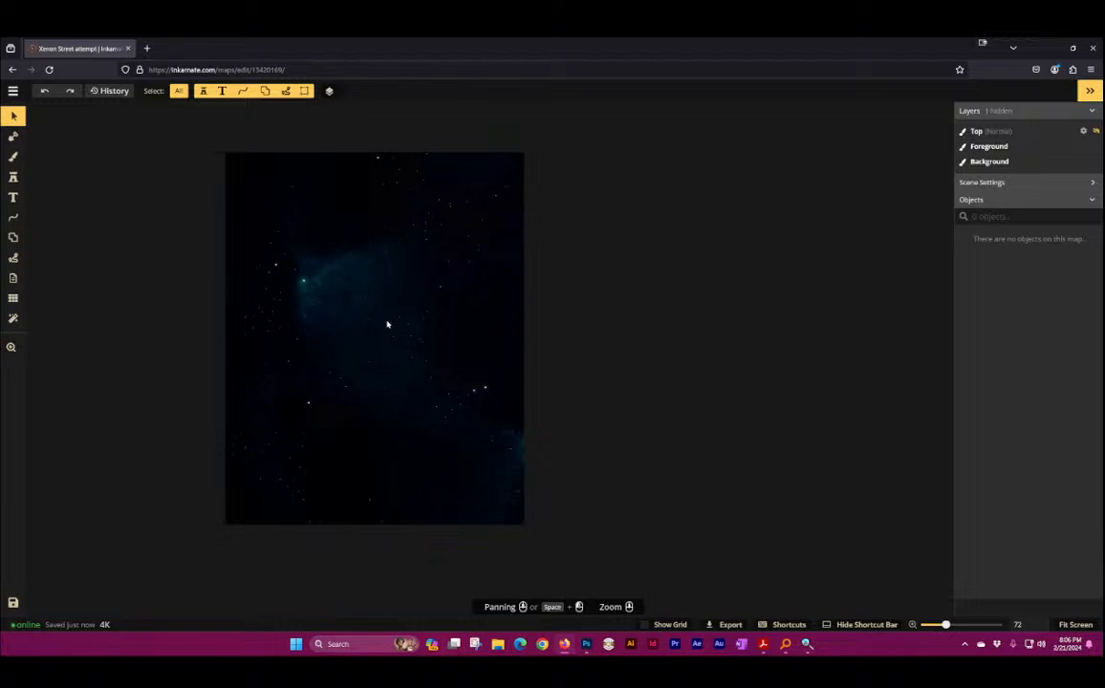
pyautogui.scroll(3, 363, 530)
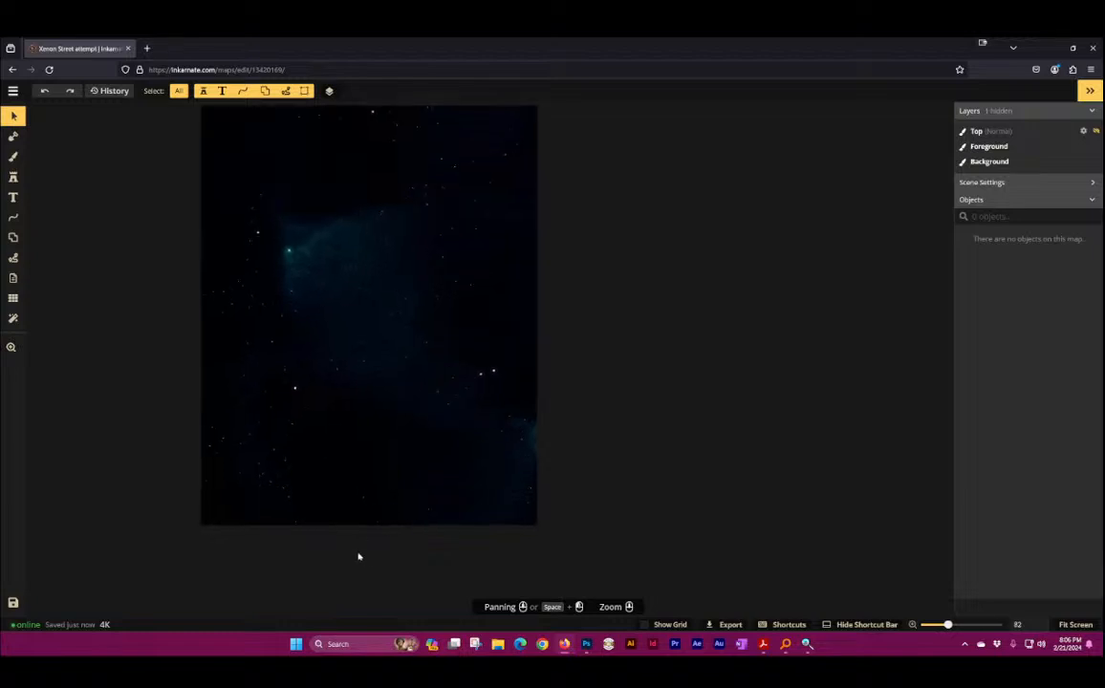
pyautogui.moveTo(405, 290); pyautogui.dragTo(353, 460)
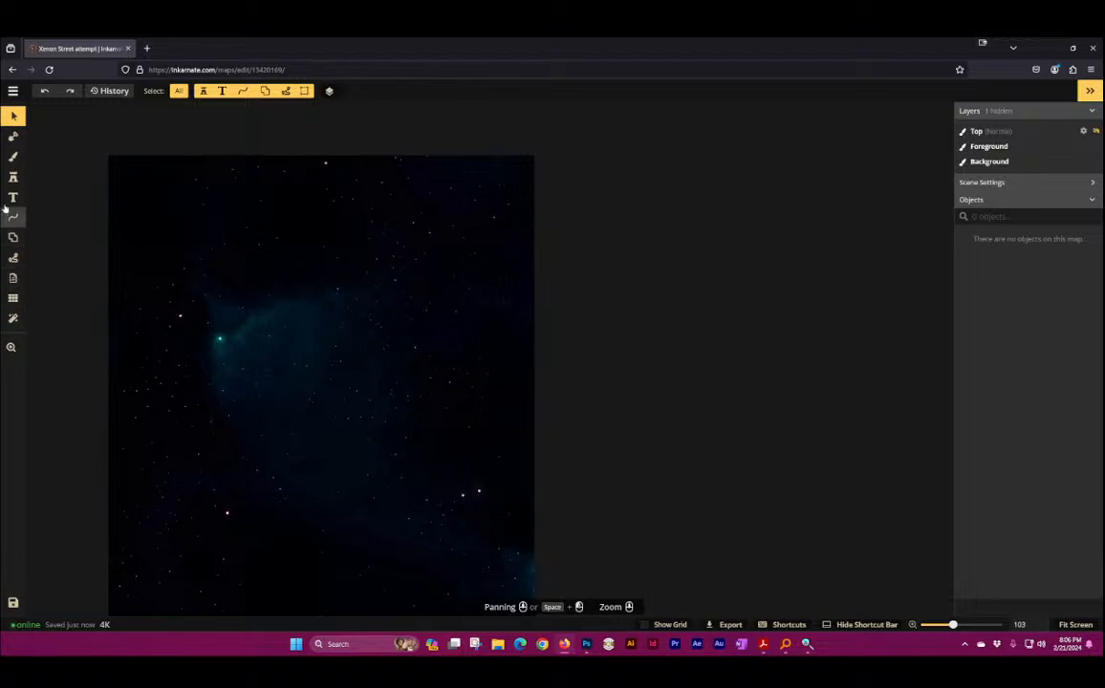
# Step: Open the stamp catalog and browse the Sci-Fi Battlemaps packs from Arid Worlds through Industrial District
pyautogui.click(13, 177)
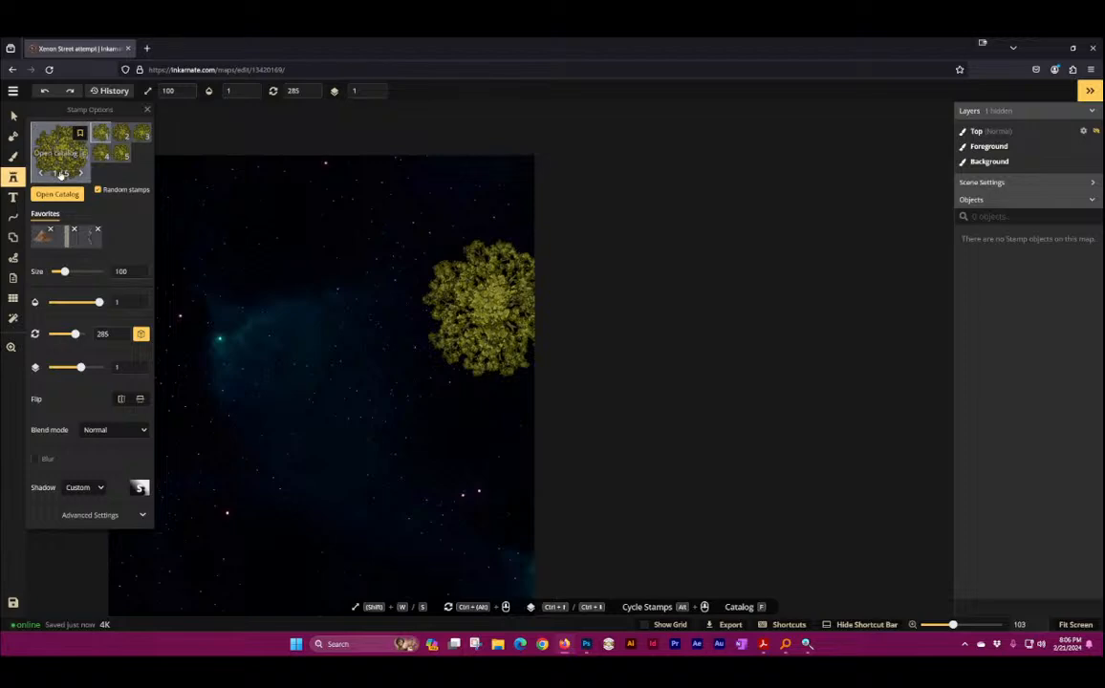
pyautogui.click(62, 175)
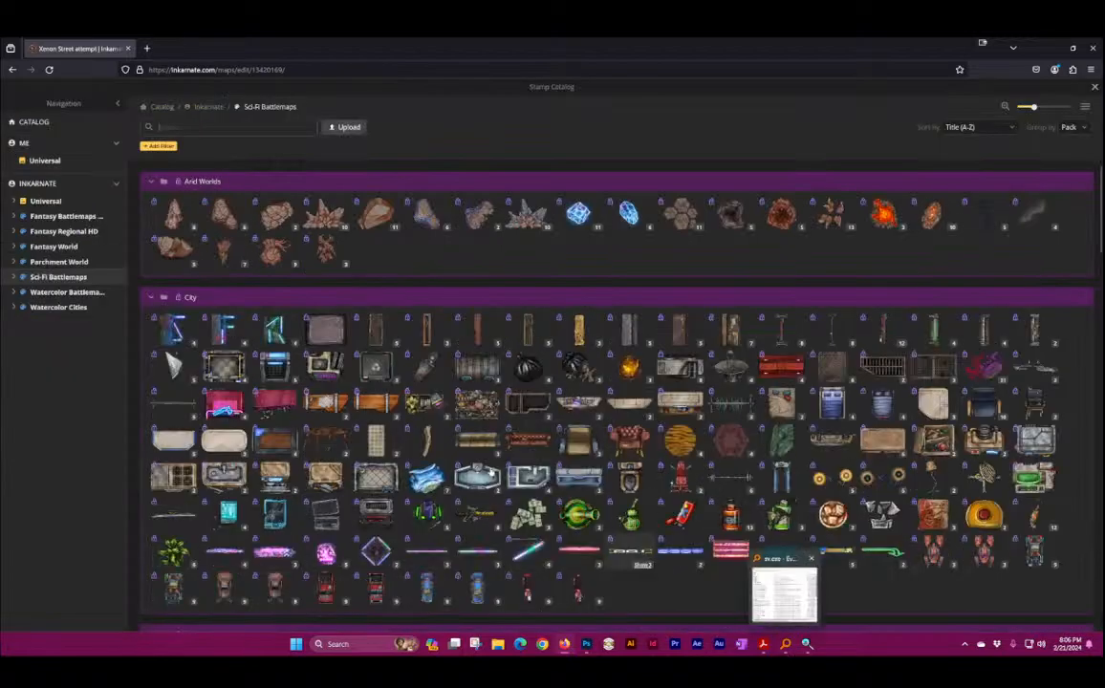
pyautogui.scroll(-5, 452, 401)
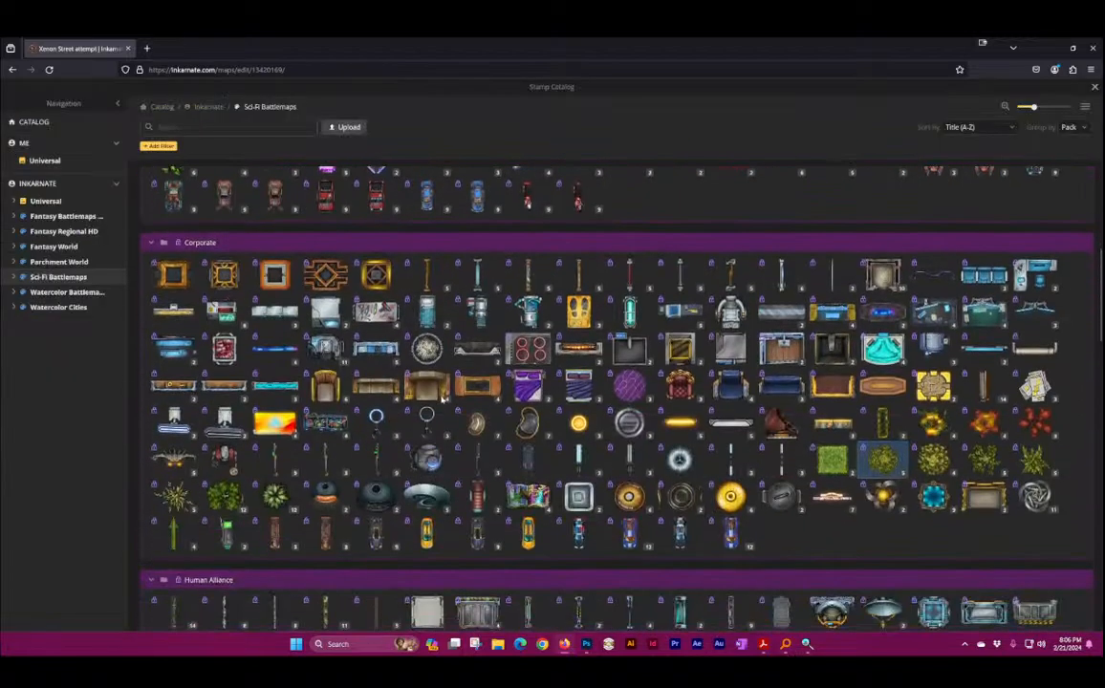
pyautogui.scroll(-3, 444, 397)
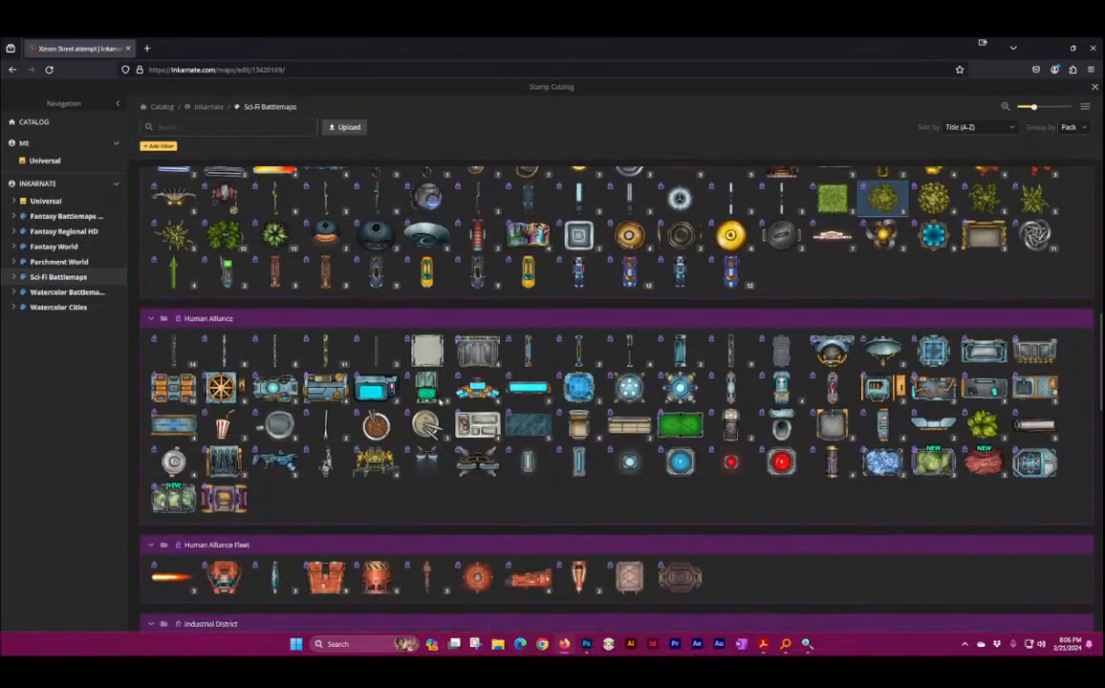
pyautogui.scroll(-2, 449, 315)
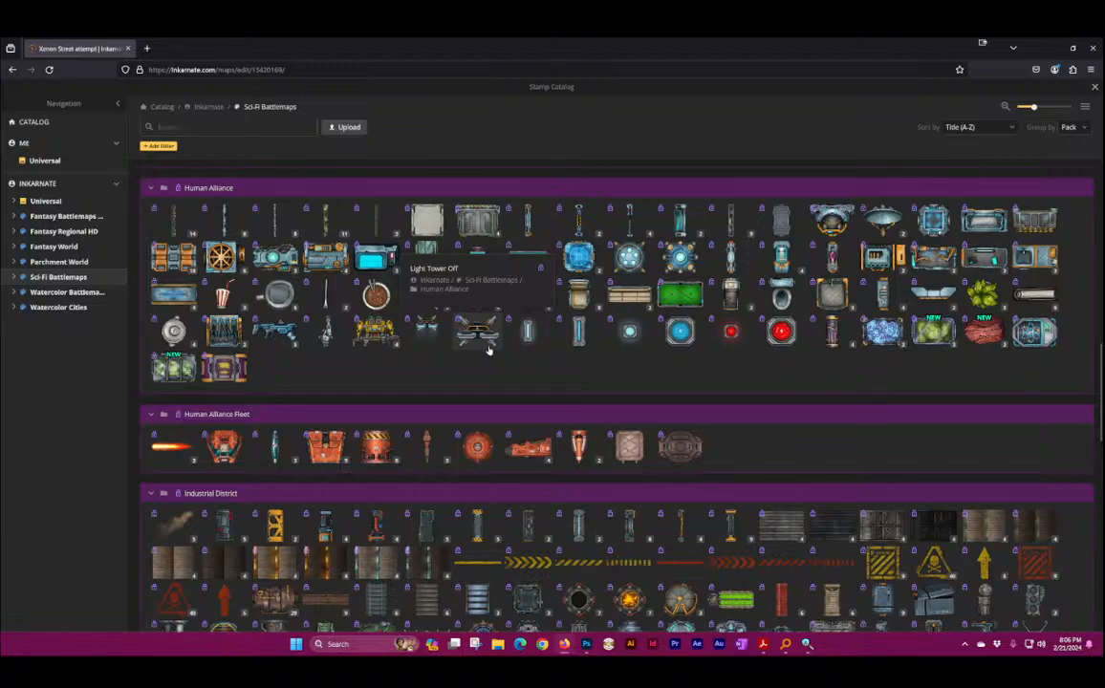
pyautogui.scroll(-3, 487, 346)
pyautogui.scroll(-1, 425, 315)
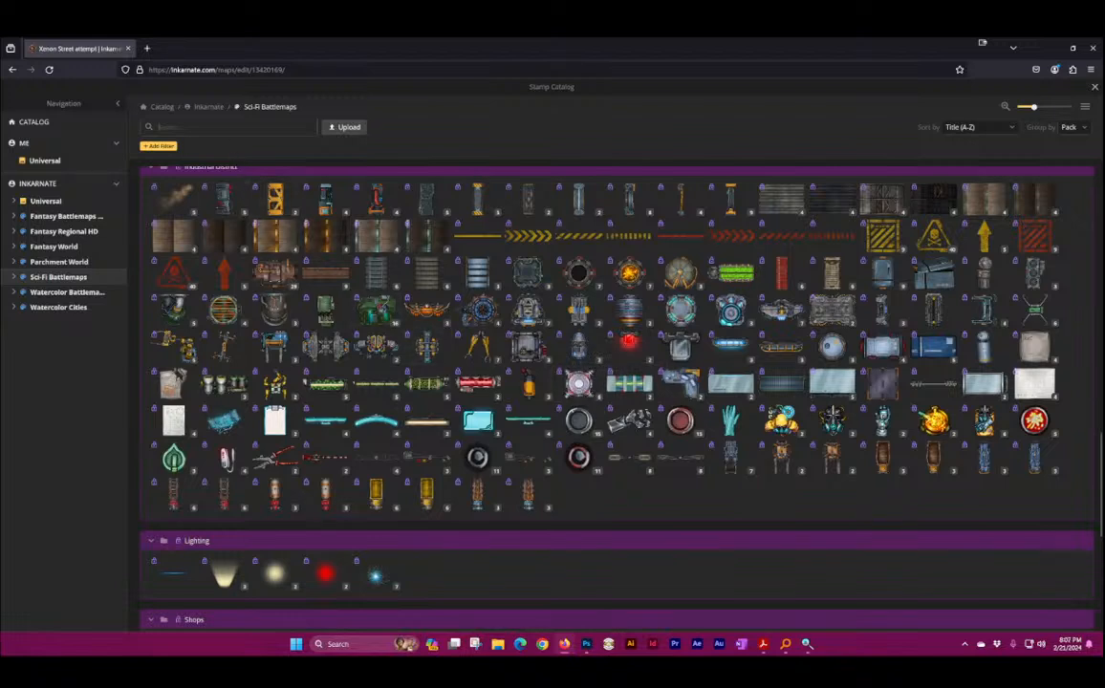
# Step: Search the Sci-Fi Battlemaps stamps for trash and expand the variants of Canteen Trash and the torn trash bag
pyautogui.write('tra')
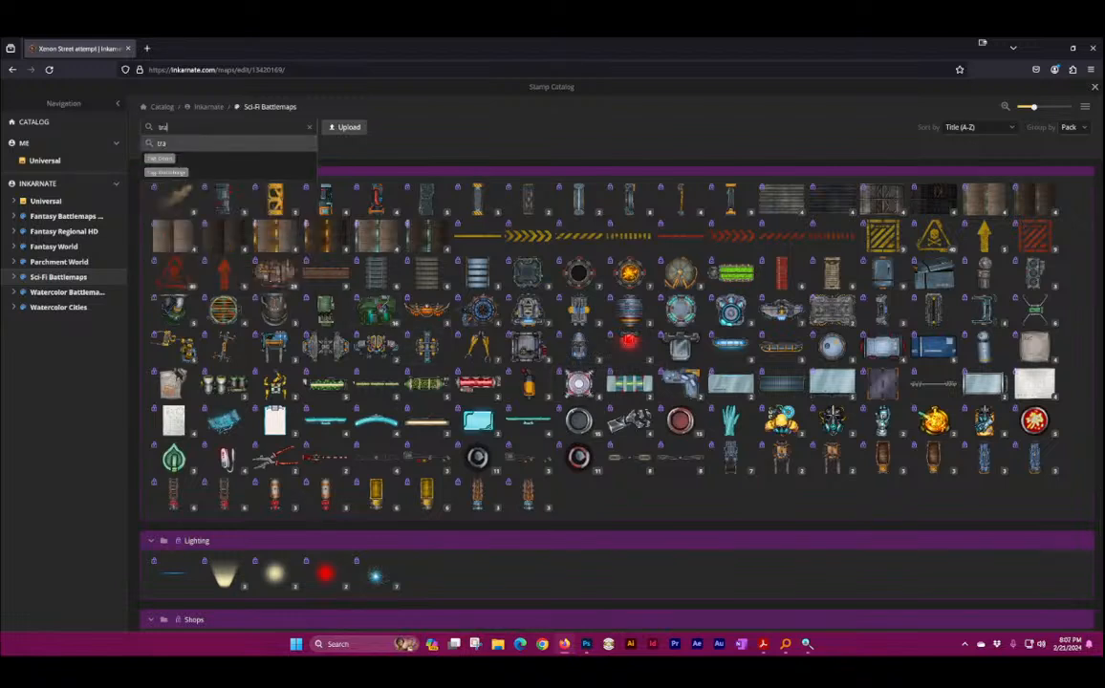
pyautogui.write('sh')
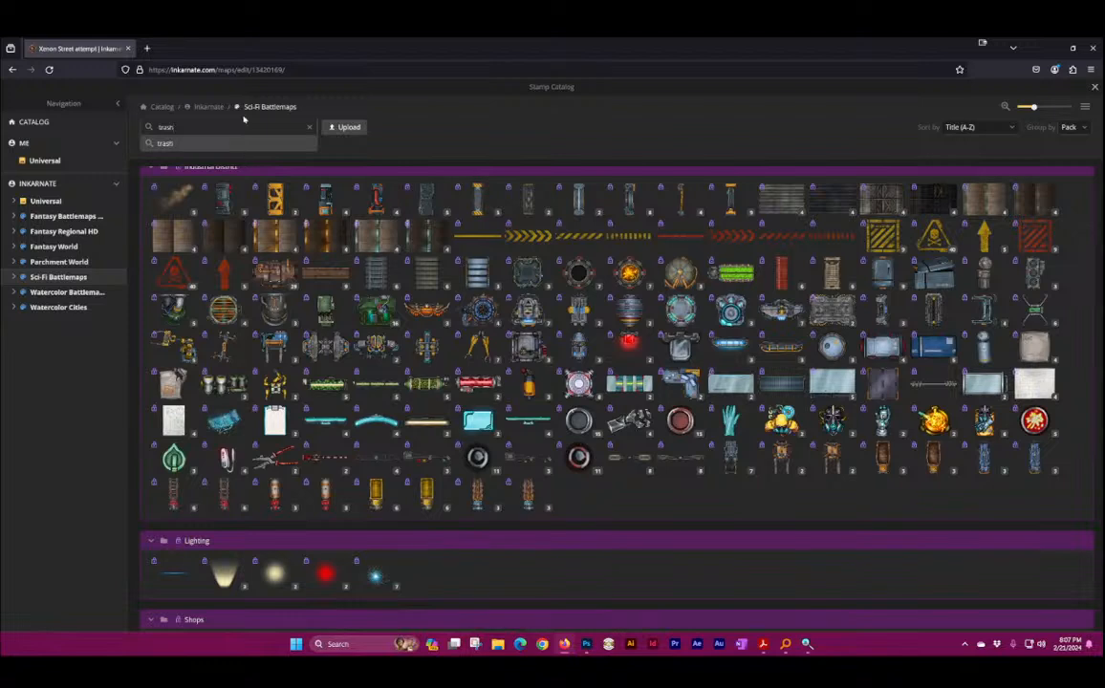
pyautogui.press('Return')
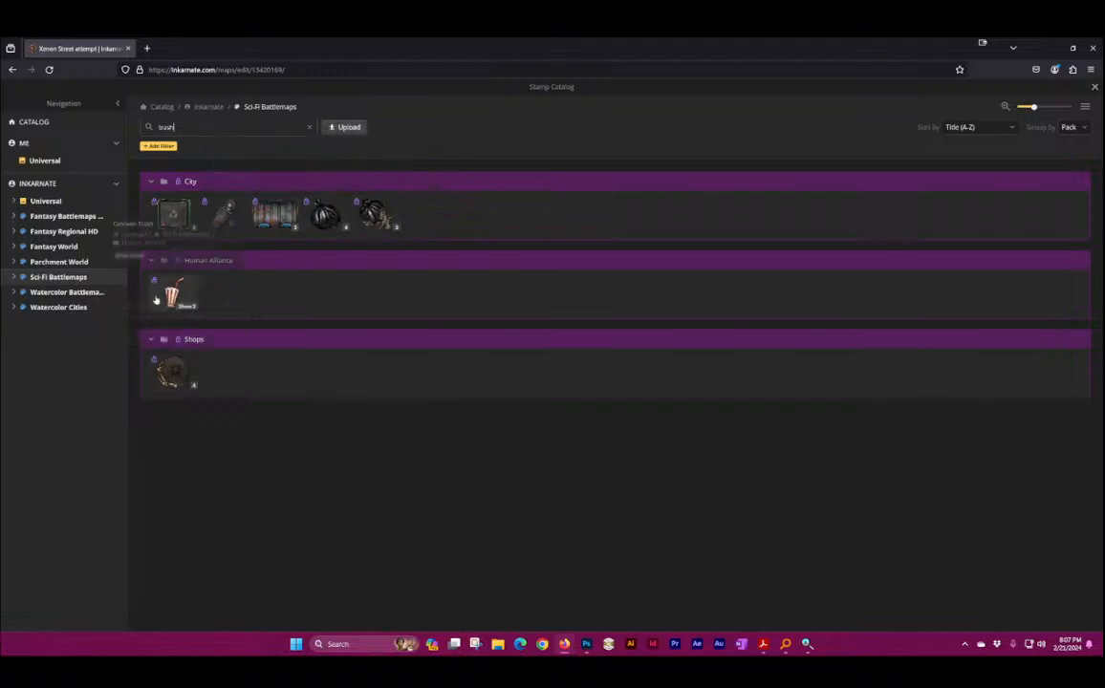
pyautogui.click(191, 307)
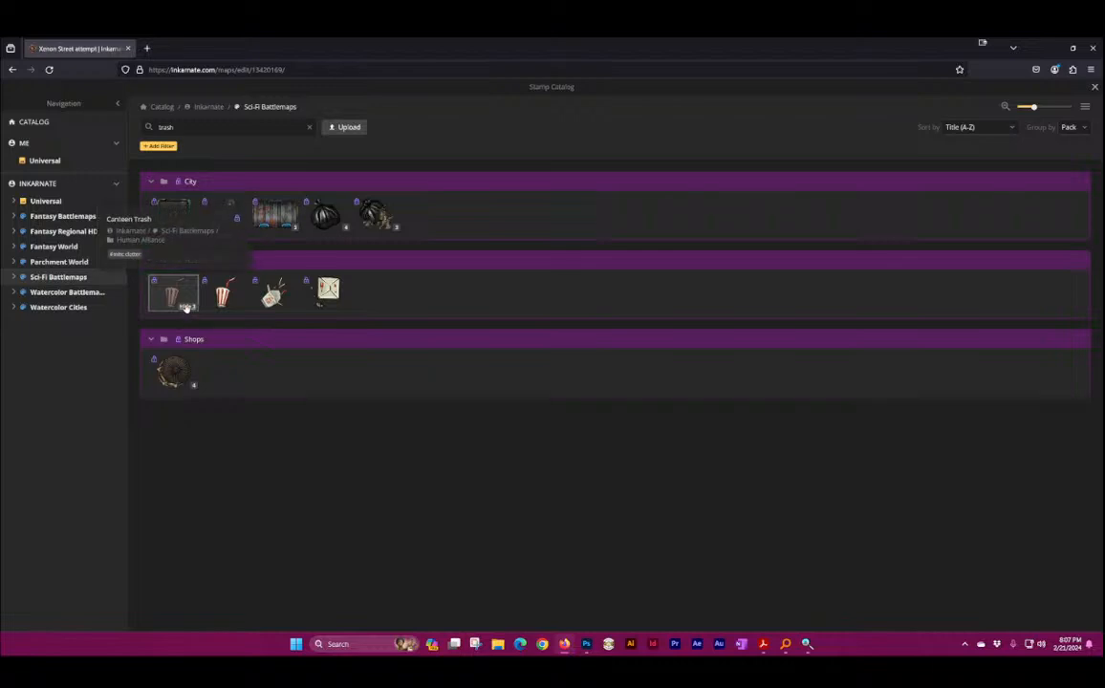
pyautogui.click(385, 227)
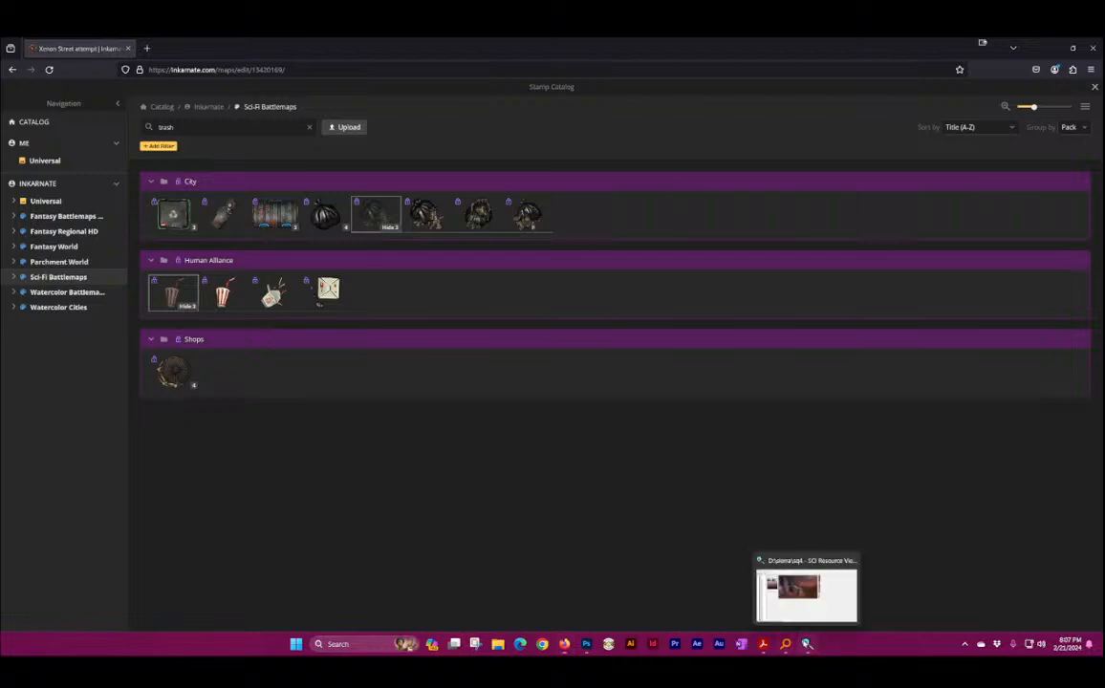
# Step: Switch to SCI Resource Viewer and review the background pictures from 45.p56 forward to 60.p56
pyautogui.click(806, 644)
pyautogui.press('Down')
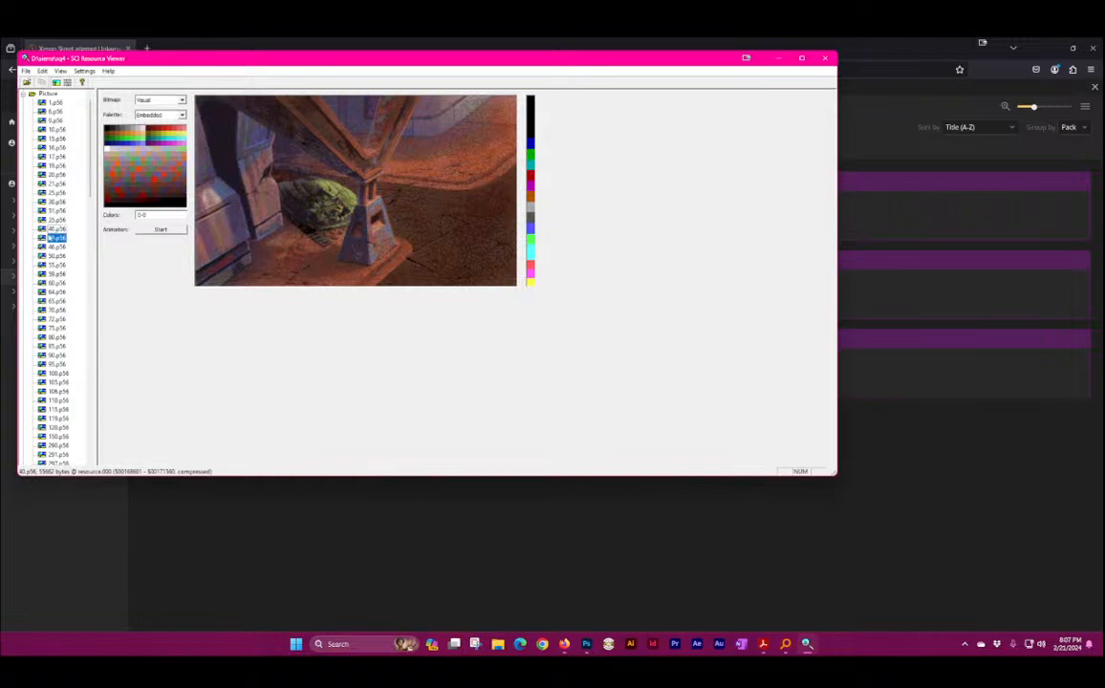
pyautogui.press('Down')
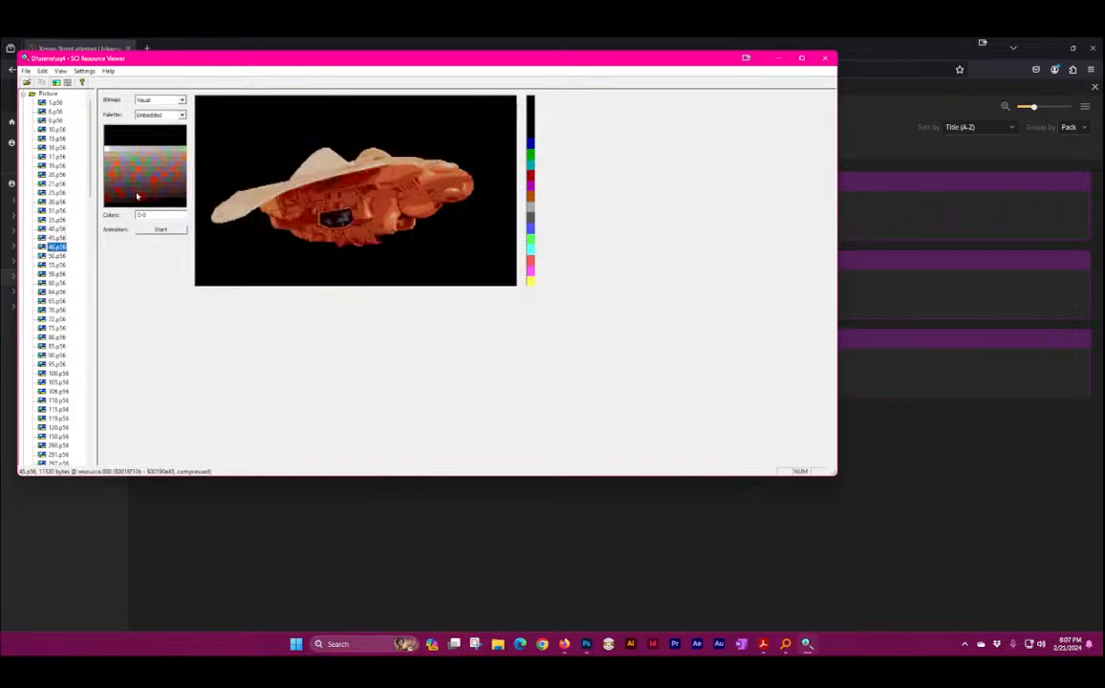
pyautogui.press('Down')
pyautogui.press('Down')
pyautogui.press('Down')
pyautogui.press('Down')
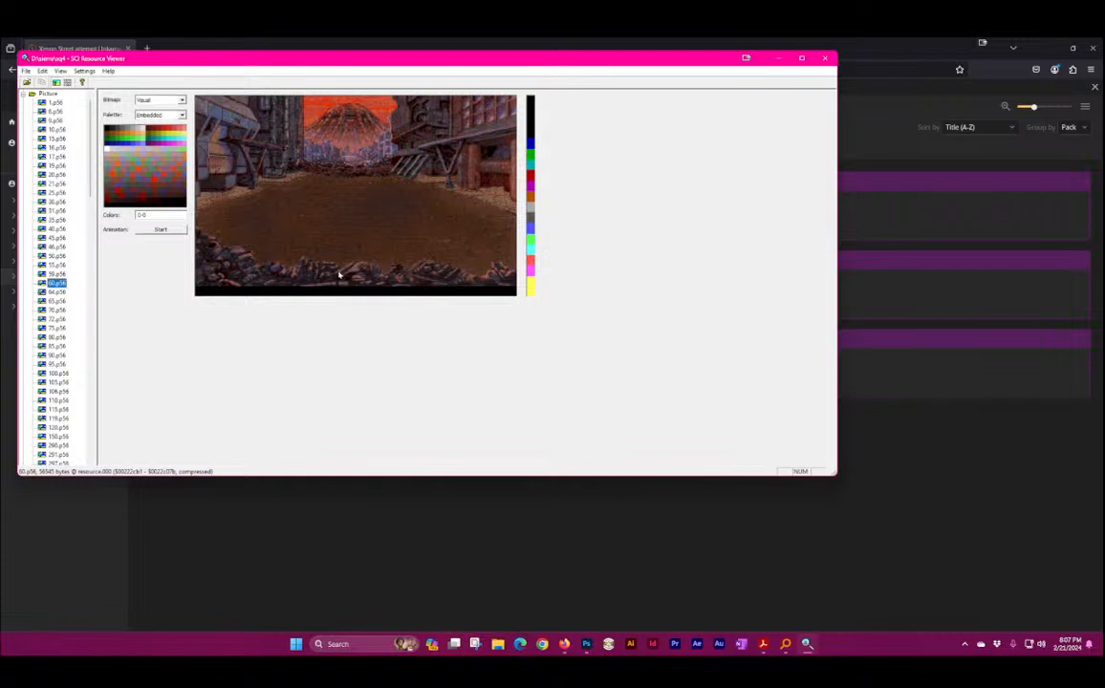
# Step: Return to Inkarnate and choose the Torn Trash Bag stamp from the City pack, accepting the use of a private asset
pyautogui.click(657, 40)
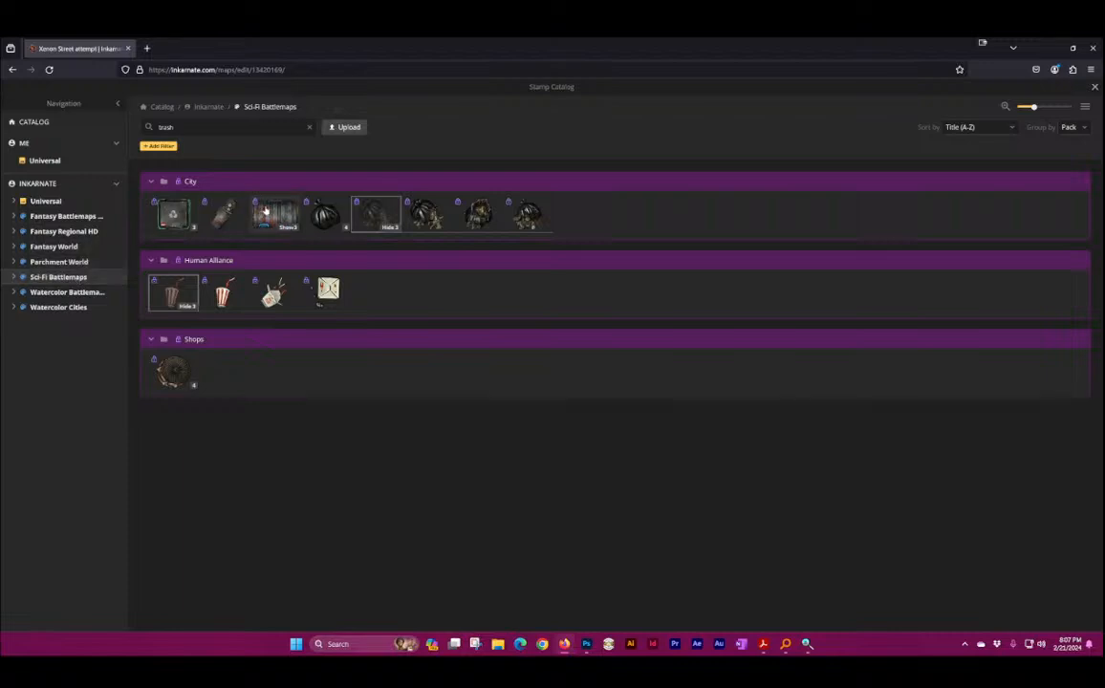
pyautogui.click(387, 227)
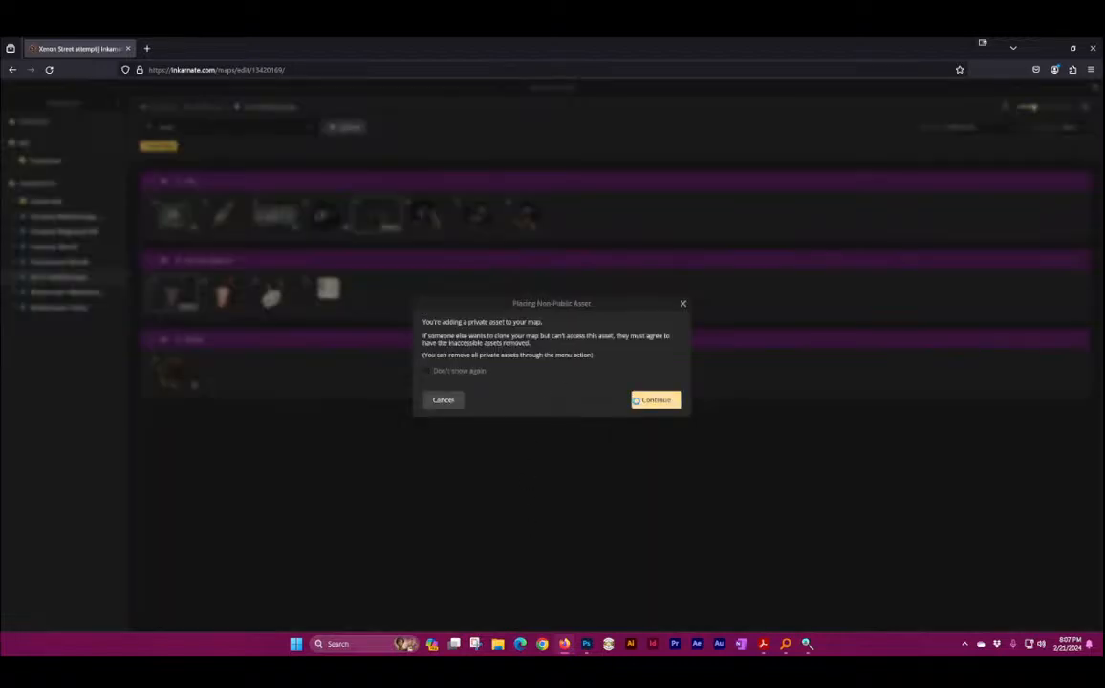
pyautogui.click(650, 399)
pyautogui.scroll(5, 470, 366)
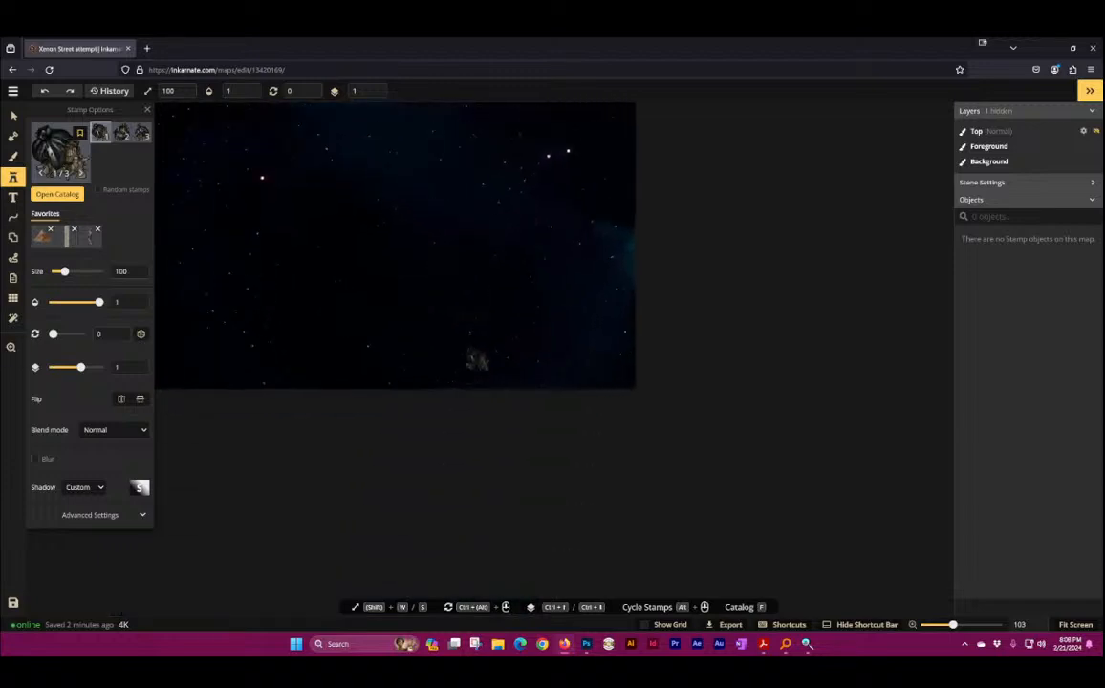
# Step: Place one of each of the three Torn Trash Bag variants near the map's lower edge and move the third fully onto the map
pyautogui.click(524, 368)
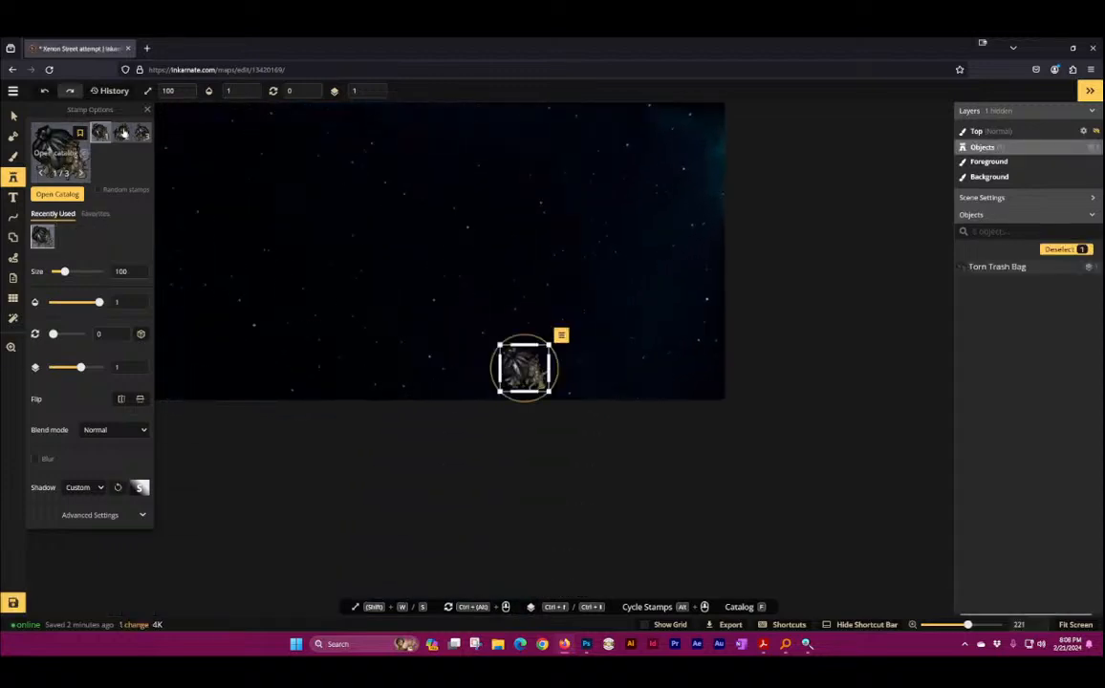
pyautogui.click(120, 132)
pyautogui.click(246, 347)
pyautogui.click(142, 132)
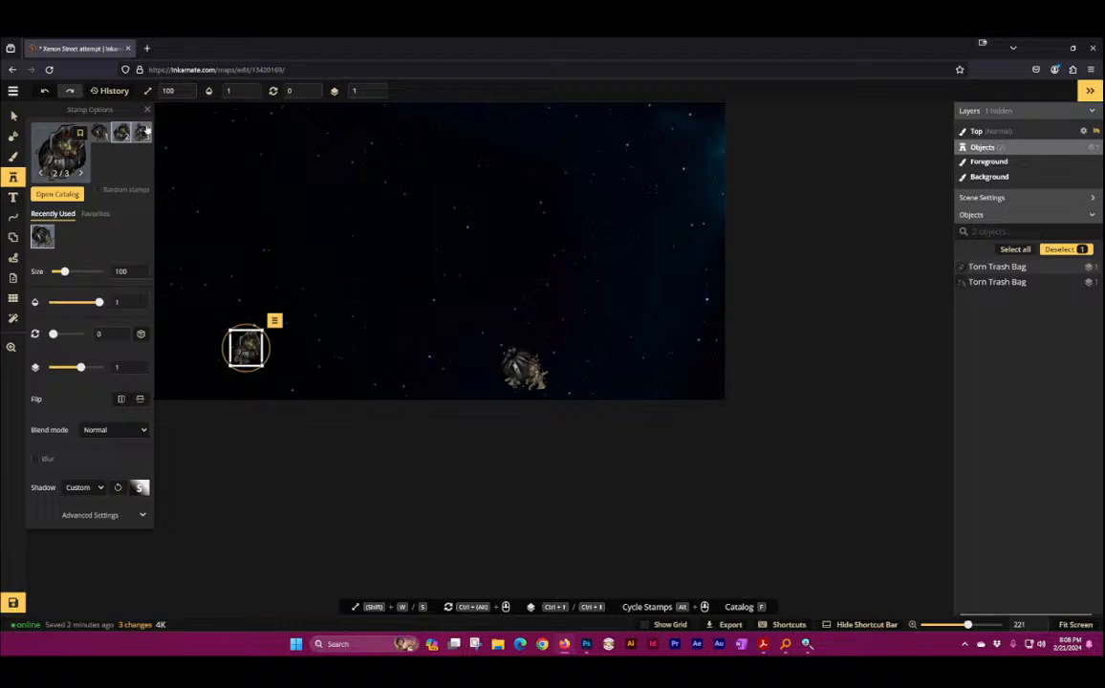
pyautogui.click(376, 387)
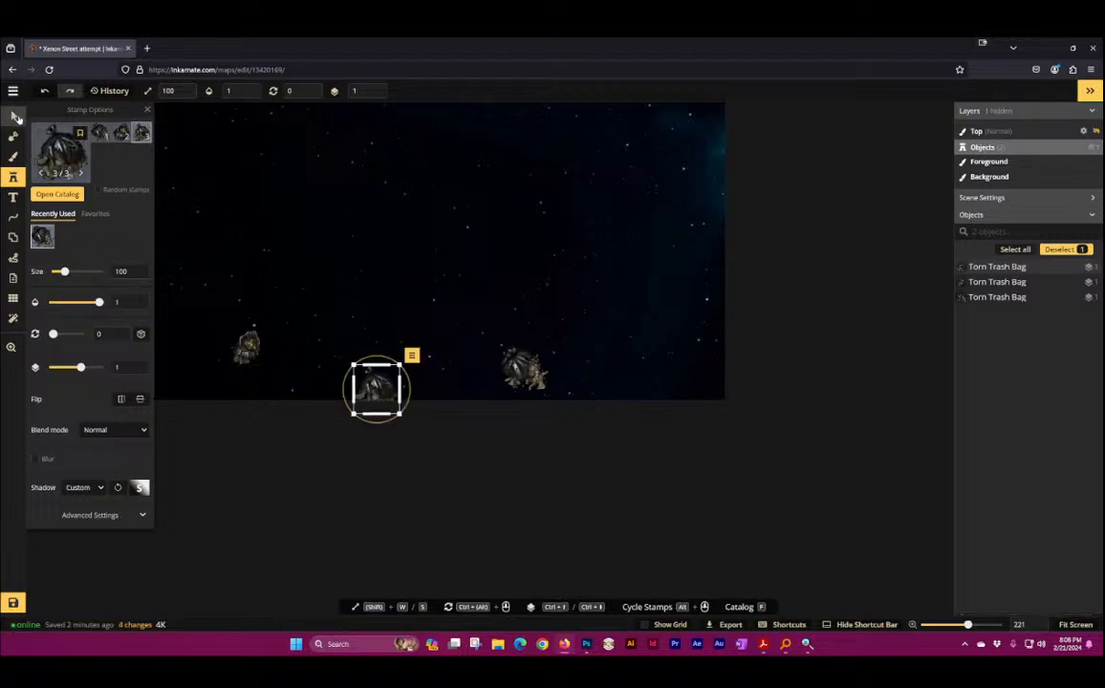
pyautogui.click(13, 115)
pyautogui.moveTo(386, 388); pyautogui.dragTo(357, 359)
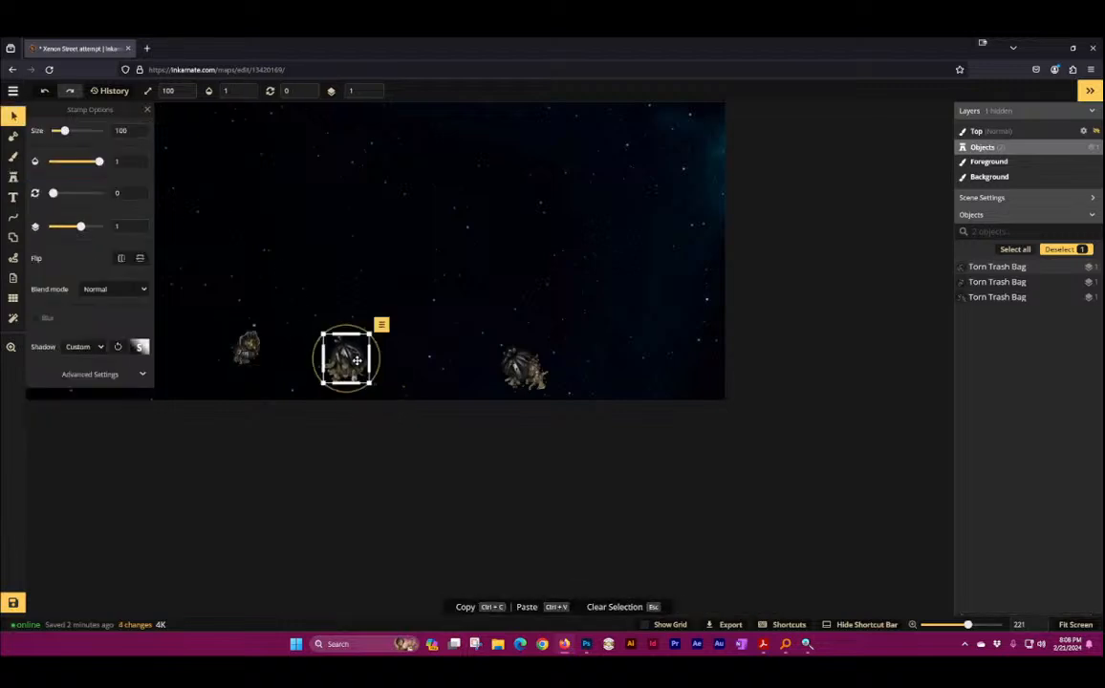
# Step: Show the square grid over the map to judge the trash bags' scale and placement
pyautogui.scroll(3, 284, 369)
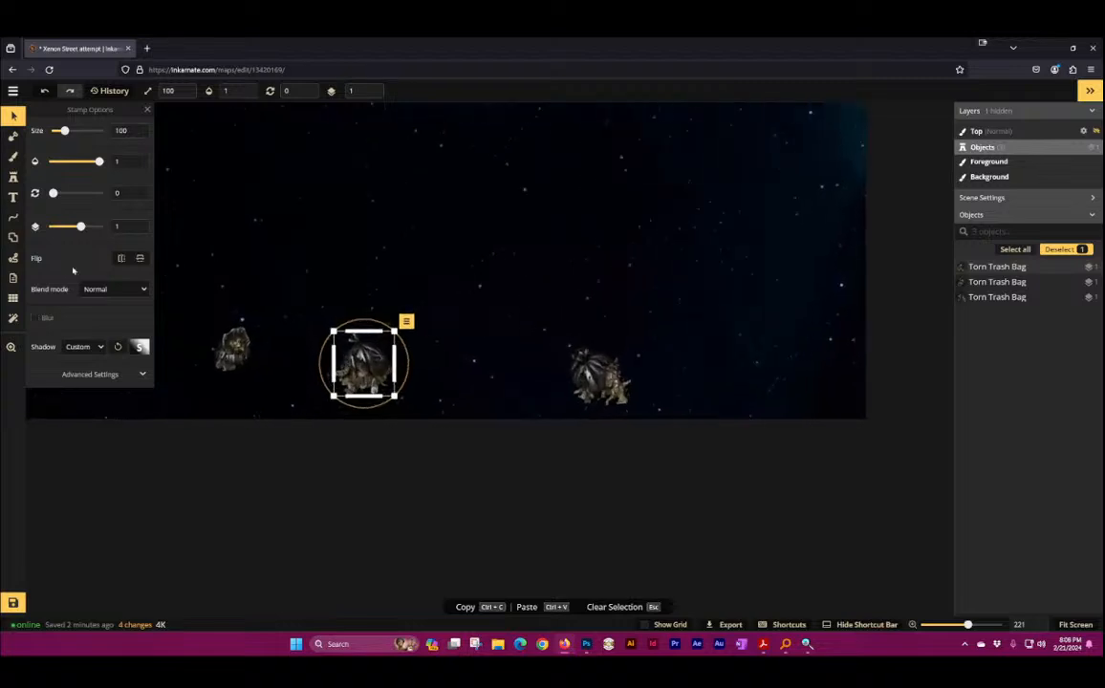
pyautogui.click(13, 297)
pyautogui.click(41, 127)
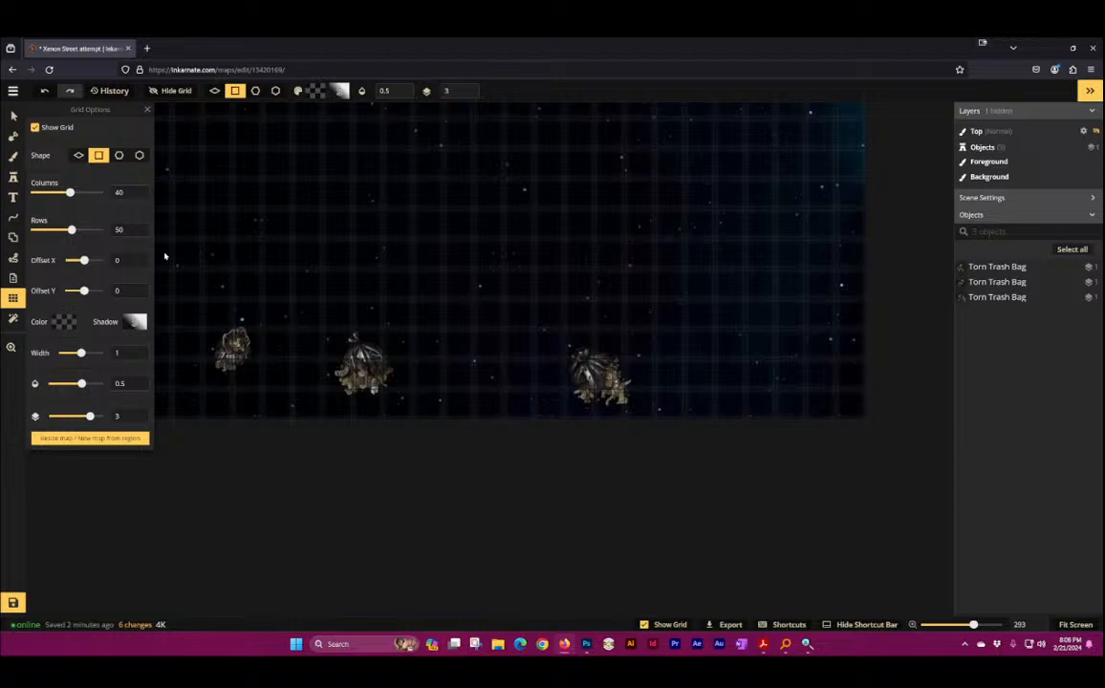
# Step: Select the two leftmost Torn Trash Bag stamps together and shift them slightly right and down relative to the grid
pyautogui.click(13, 115)
pyautogui.moveTo(203, 304); pyautogui.dragTo(416, 441)
pyautogui.moveTo(353, 369); pyautogui.dragTo(366, 374)
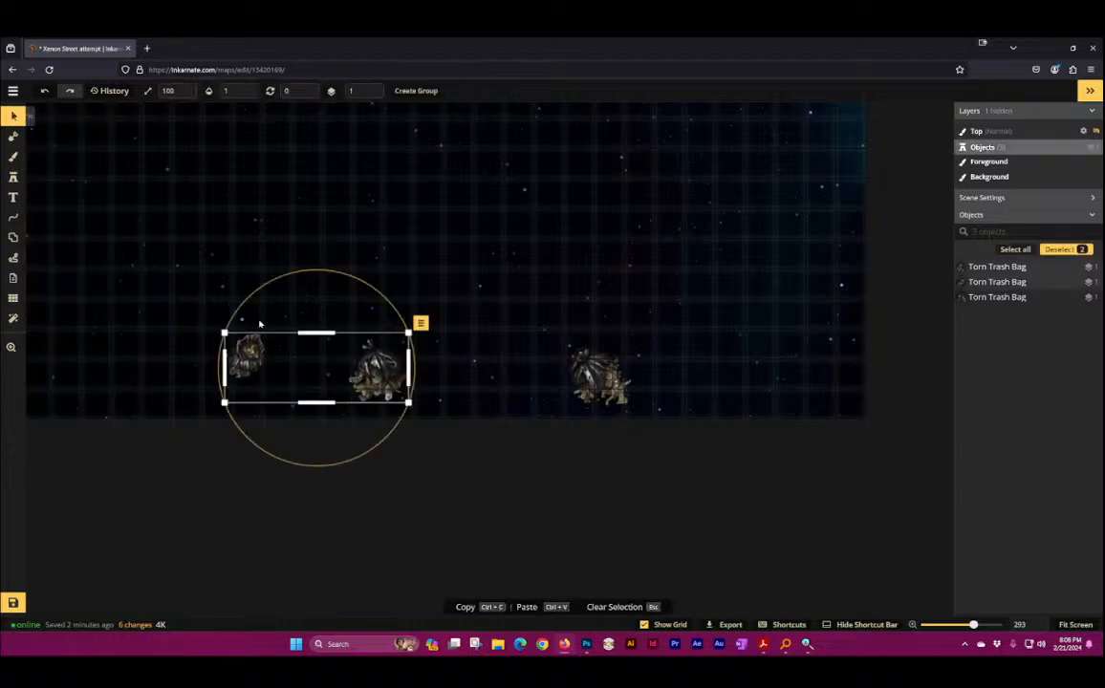
pyautogui.click(258, 323)
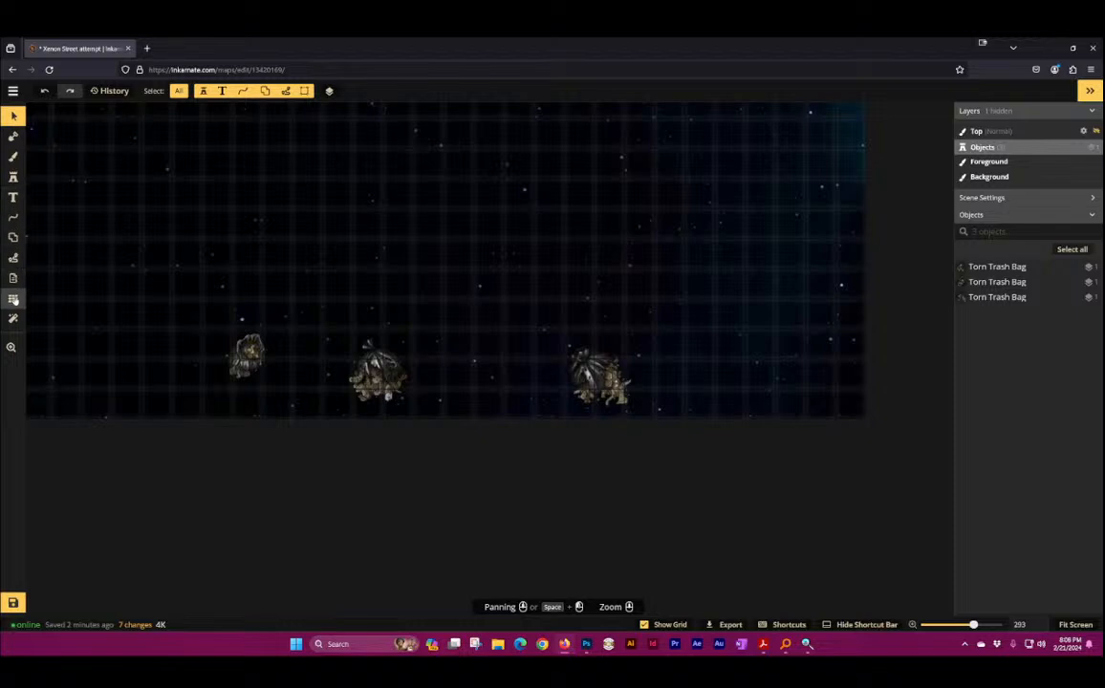
# Step: Set the grid's line width to 0.5 and its line shadow intensity to 0
pyautogui.click(13, 298)
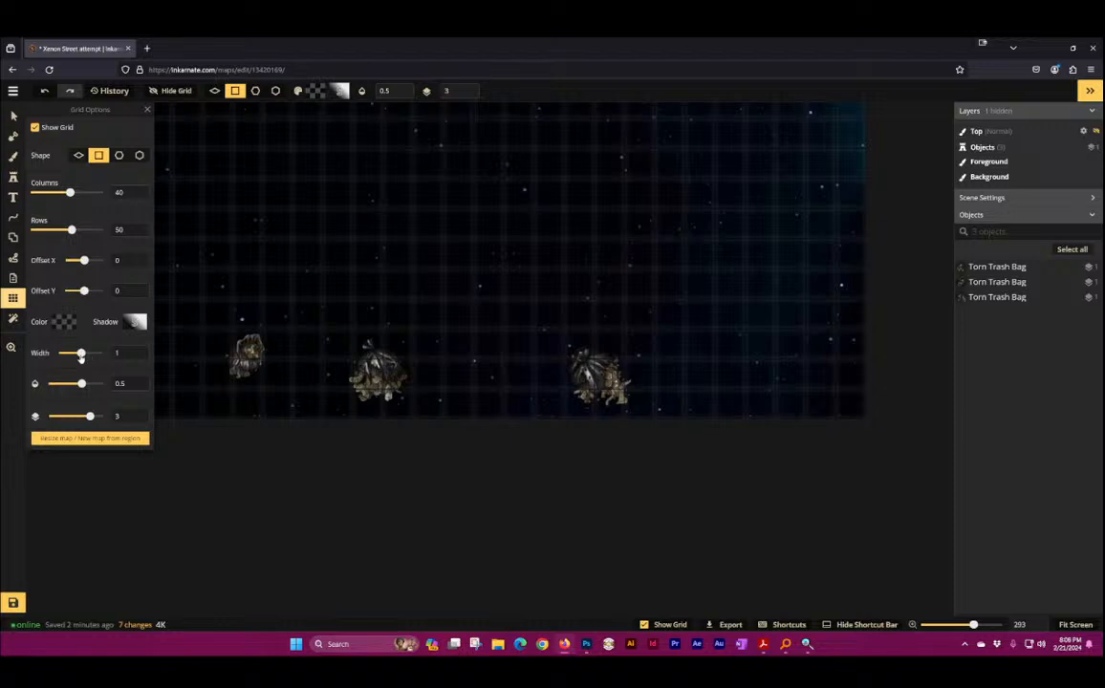
pyautogui.moveTo(79, 355); pyautogui.dragTo(75, 354)
pyautogui.click(126, 323)
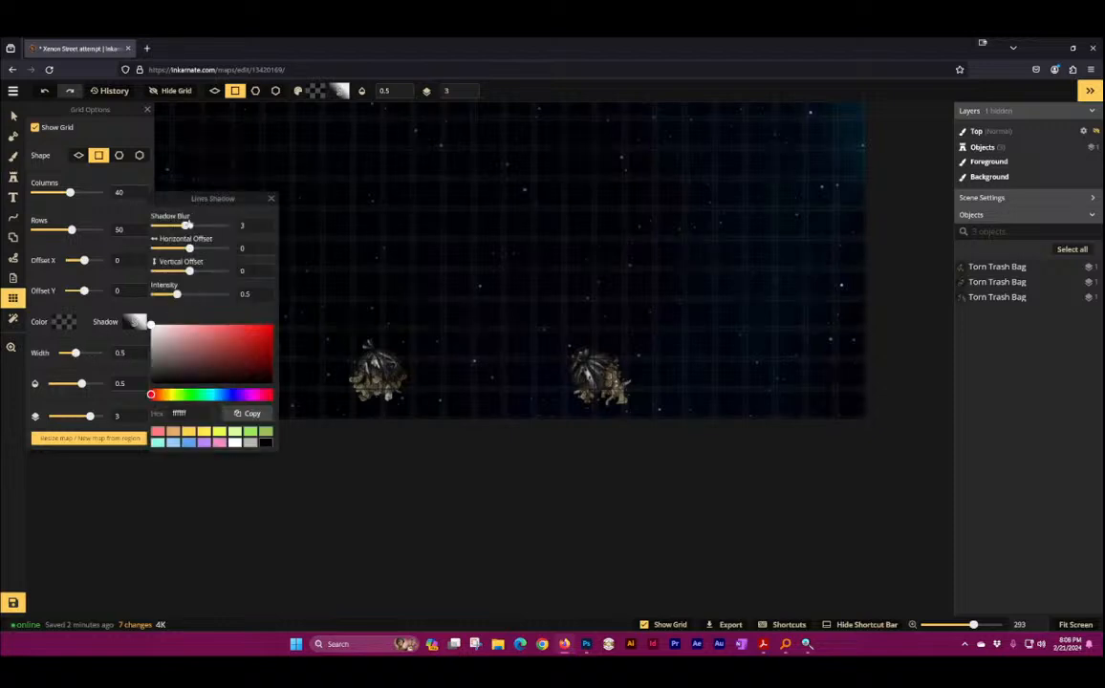
pyautogui.moveTo(148, 303); pyautogui.dragTo(120, 302)
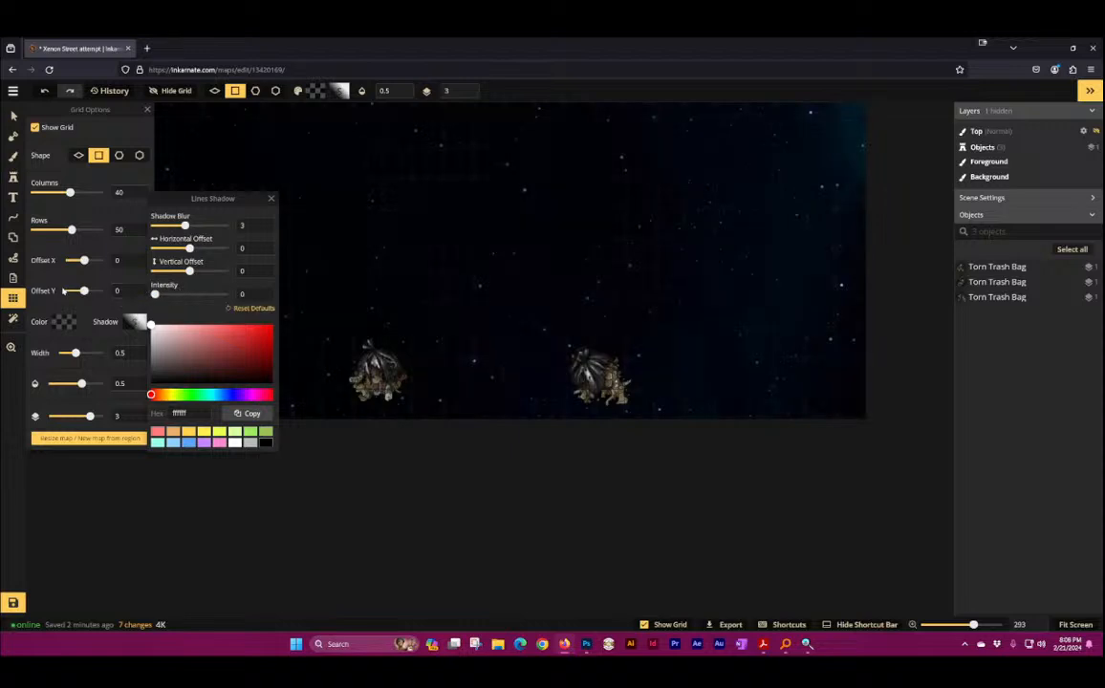
pyautogui.click(63, 323)
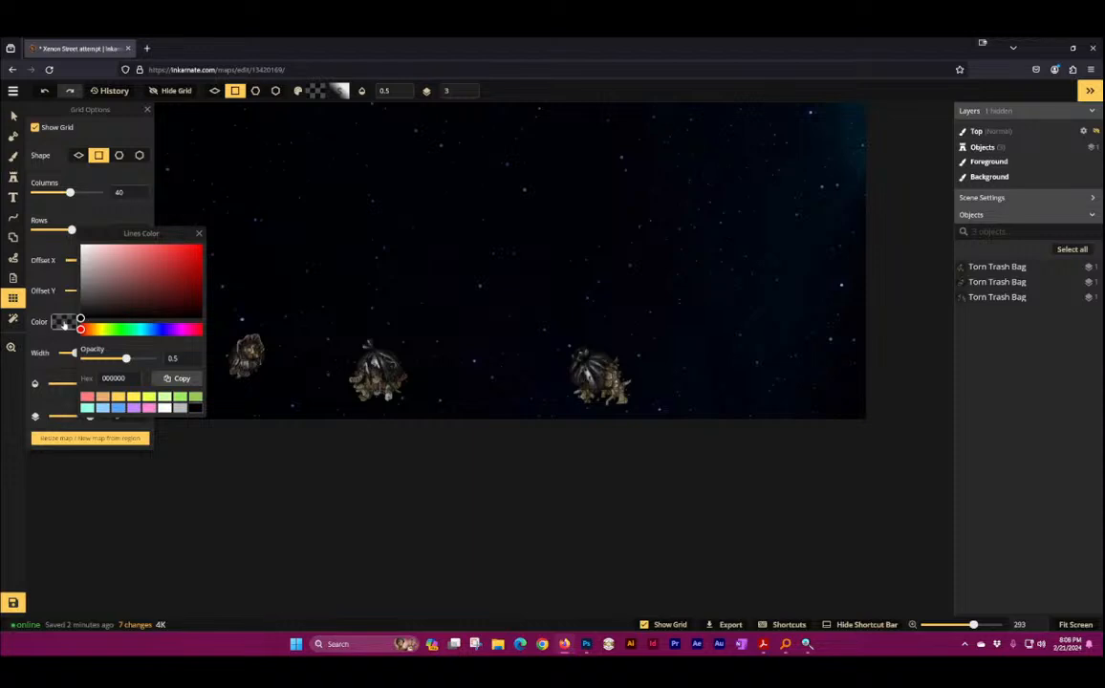
pyautogui.click(148, 510)
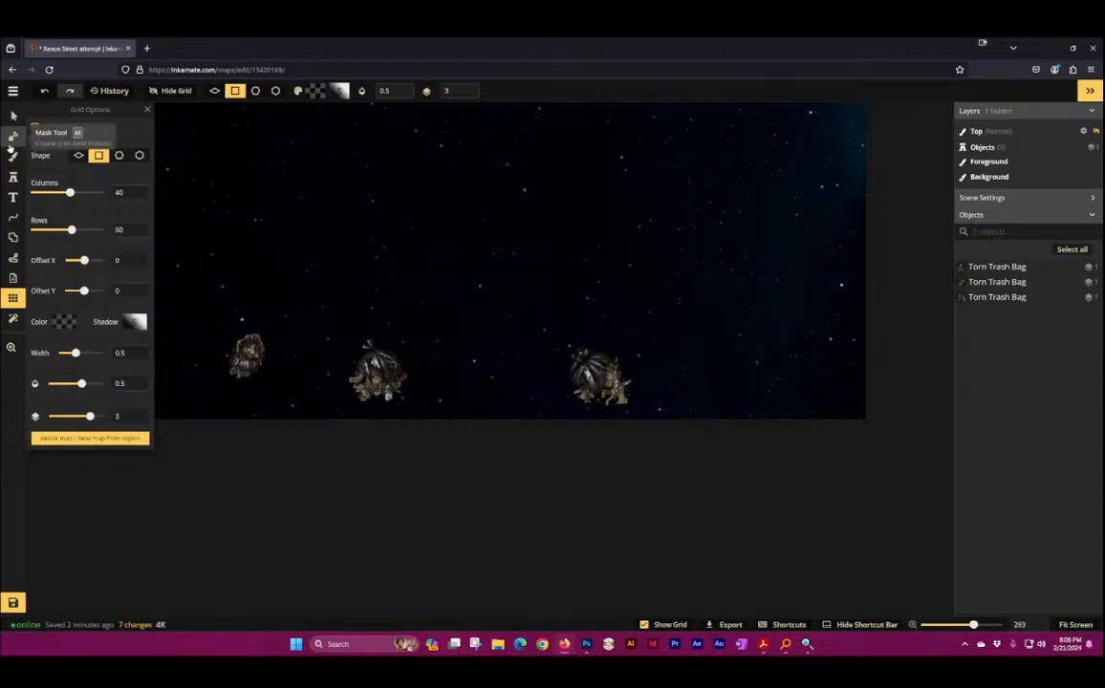
pyautogui.click(13, 114)
pyautogui.scroll(-2, 374, 250)
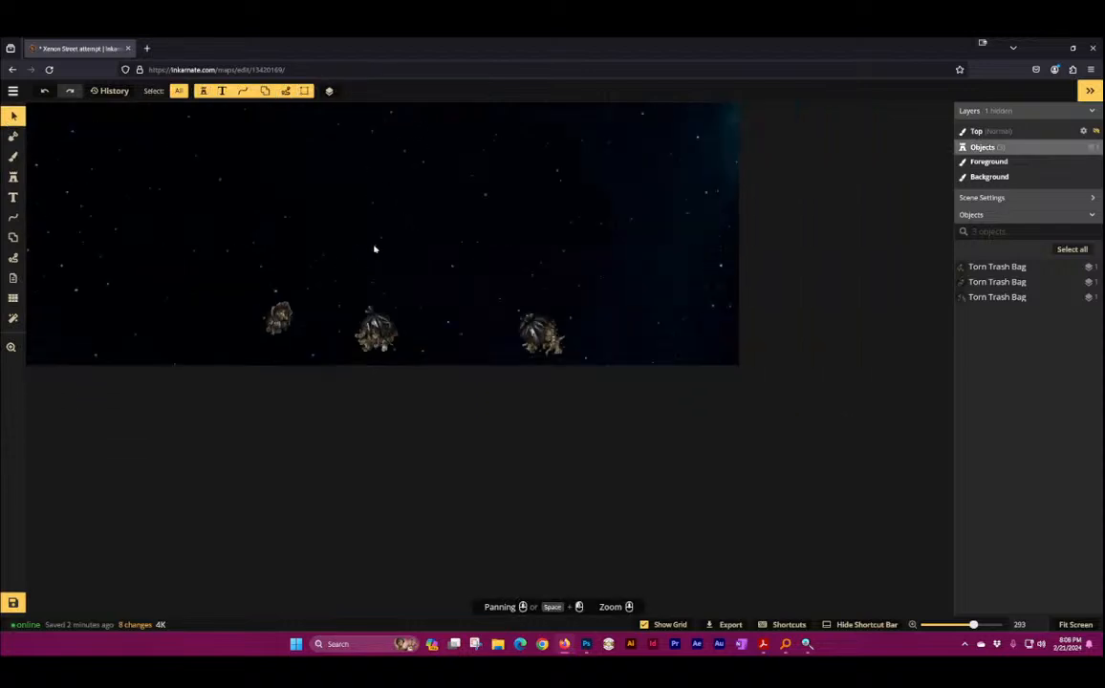
pyautogui.scroll(5, 373, 249)
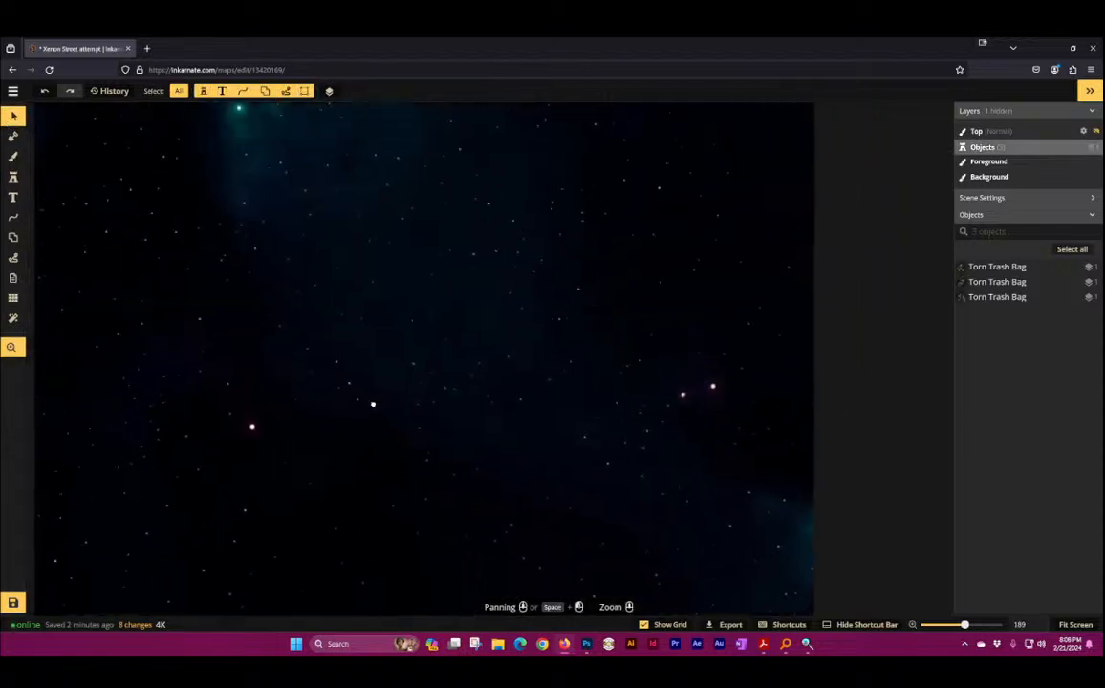
pyautogui.moveTo(372, 404); pyautogui.dragTo(370, 444)
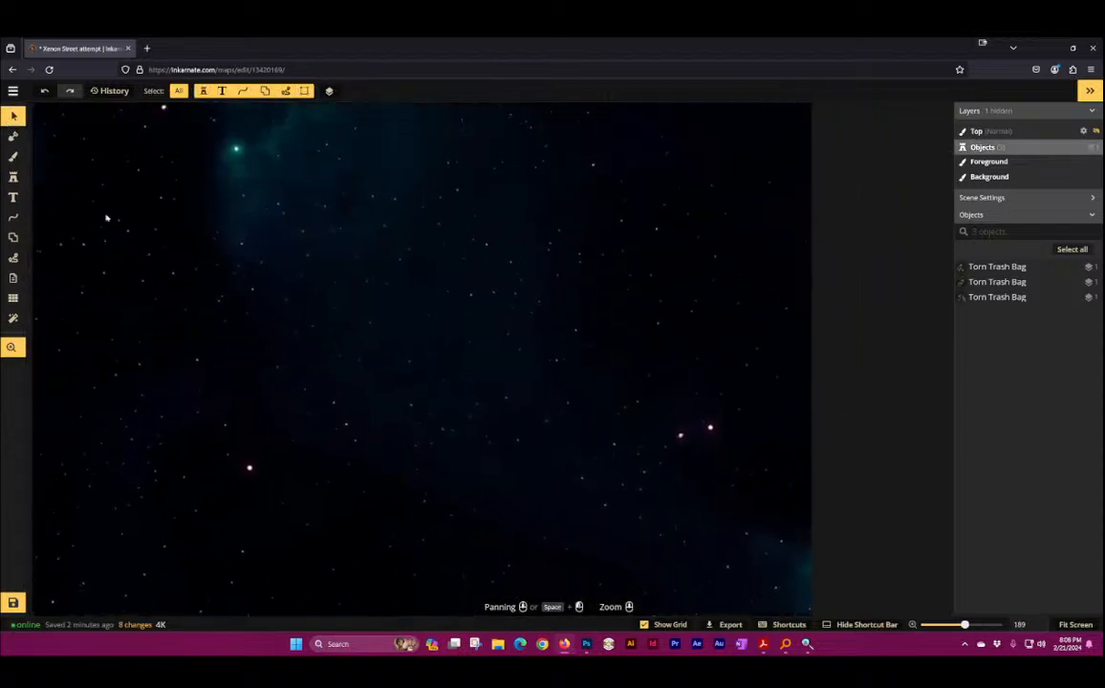
pyautogui.click(13, 156)
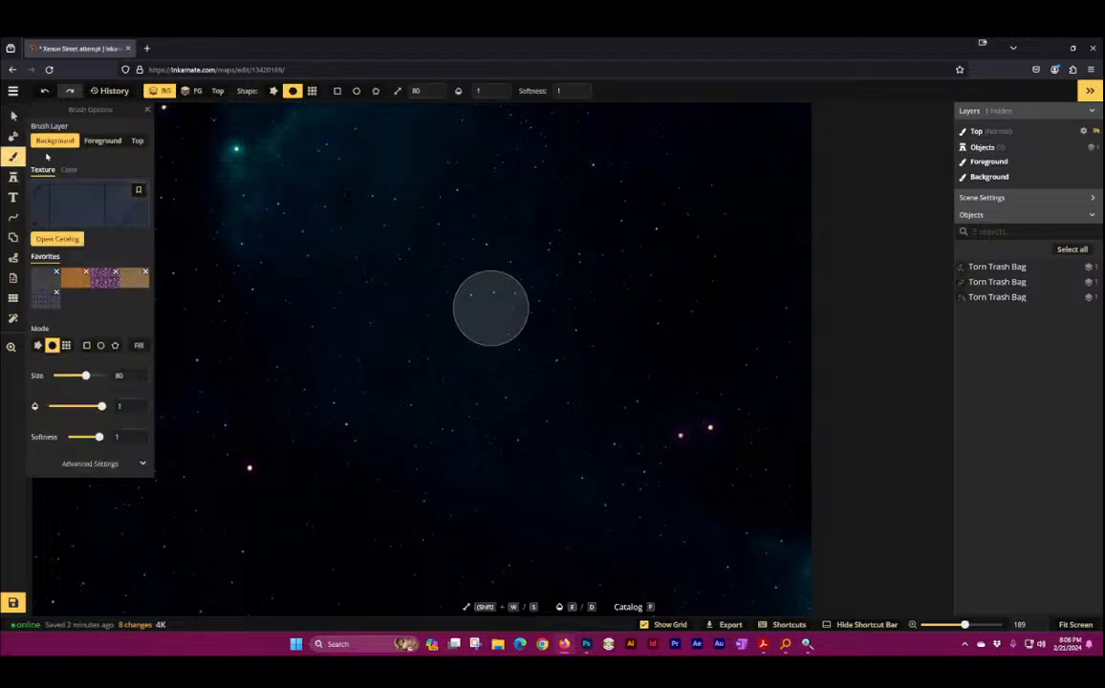
pyautogui.click(98, 197)
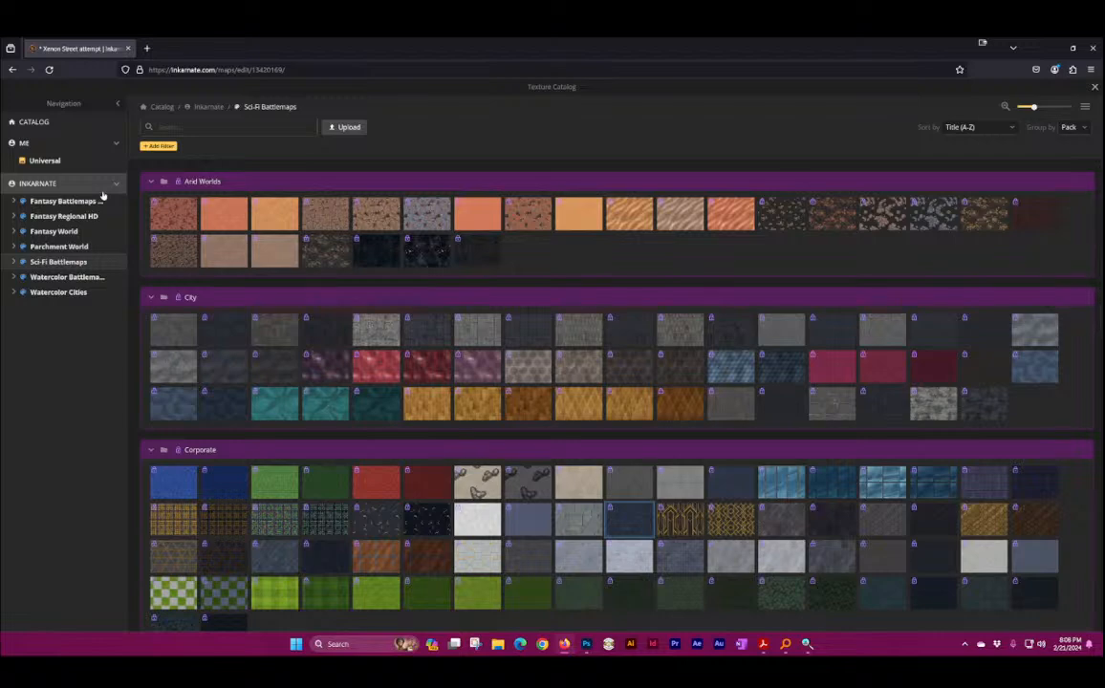
pyautogui.click(1093, 88)
# Step: Add a rectangular foreground mask that covers the whole map using the Mask tool
pyautogui.press('m')
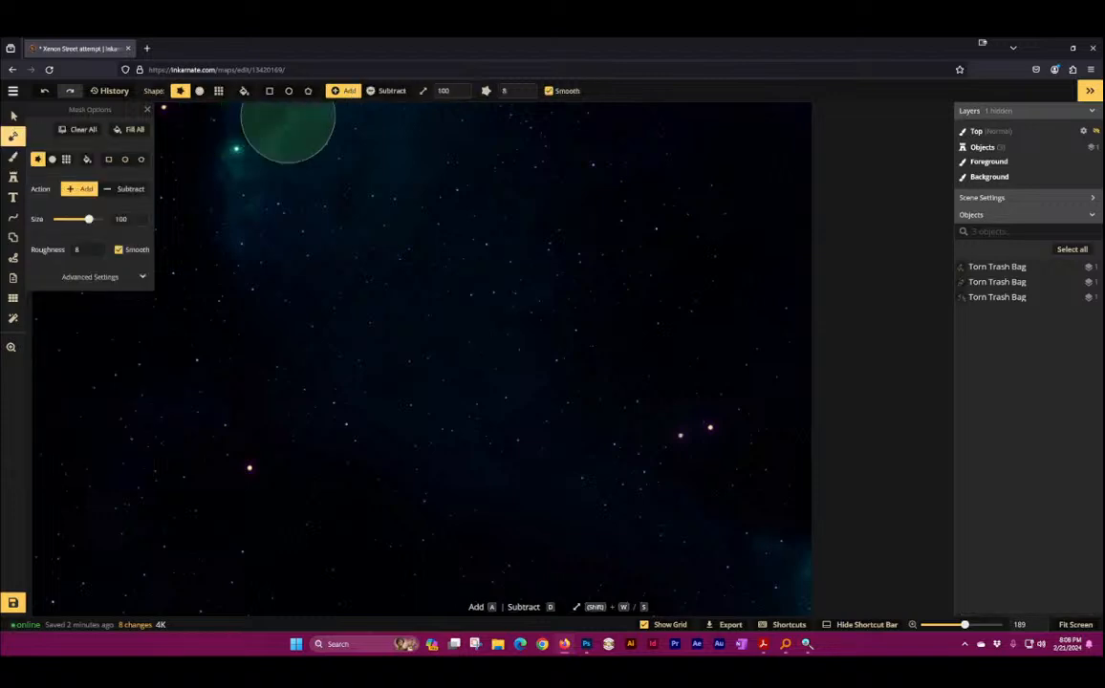
pyautogui.scroll(-3, 376, 218)
pyautogui.scroll(-5, 376, 218)
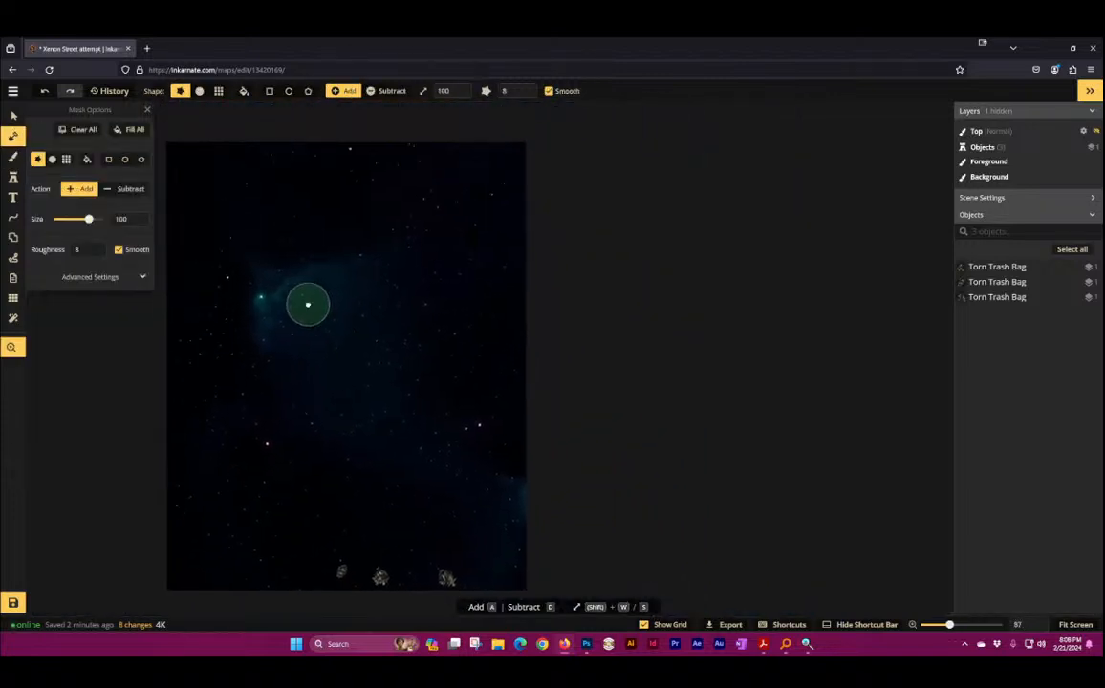
pyautogui.click(269, 91)
pyautogui.moveTo(162, 129); pyautogui.dragTo(570, 604)
pyautogui.moveTo(374, 533); pyautogui.dragTo(455, 504)
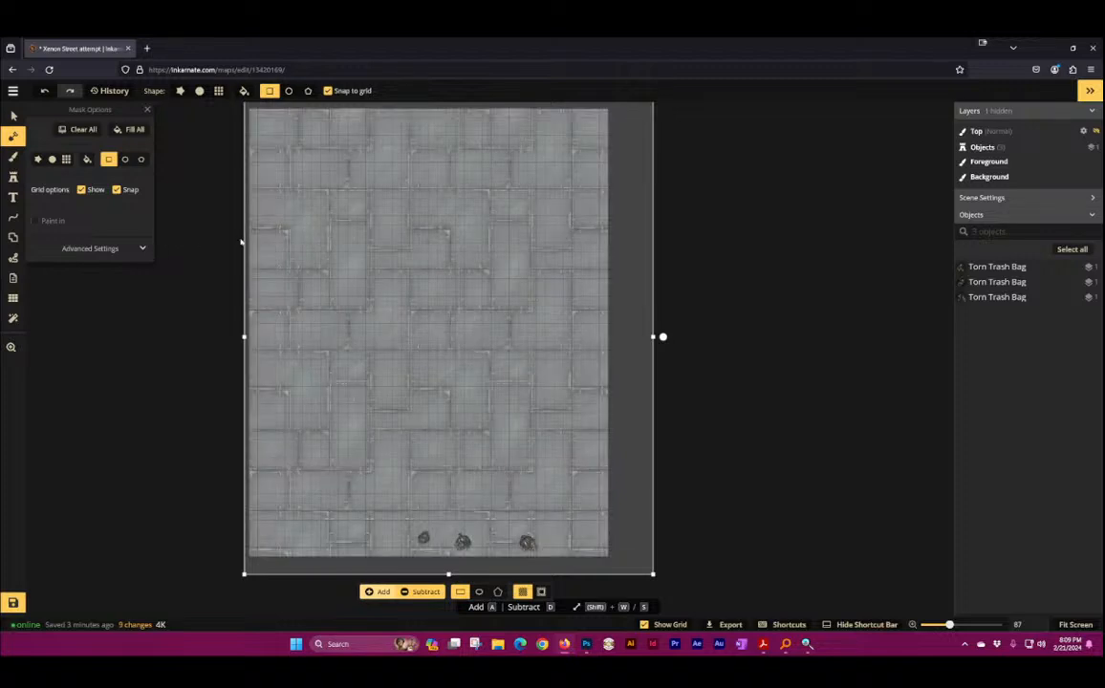
# Step: Undo the last mask rectangle, fill the foreground mask over the whole map, and brush the blue metal texture onto the background at the map's right edge
pyautogui.hotkey('ctrl', 'z')
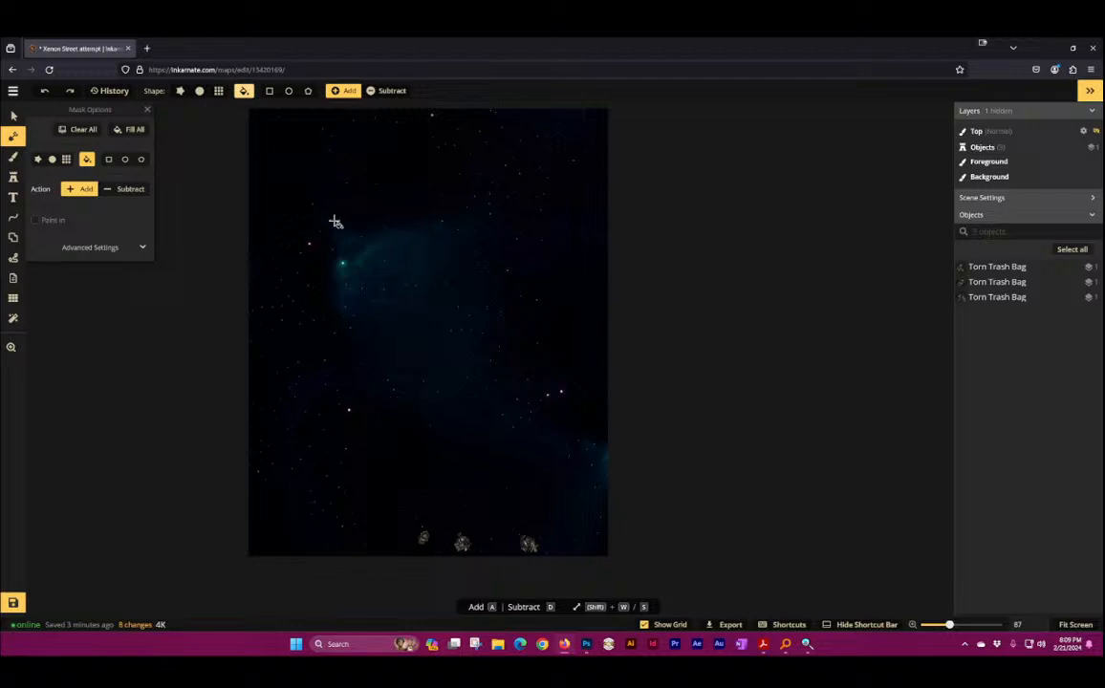
pyautogui.click(336, 221)
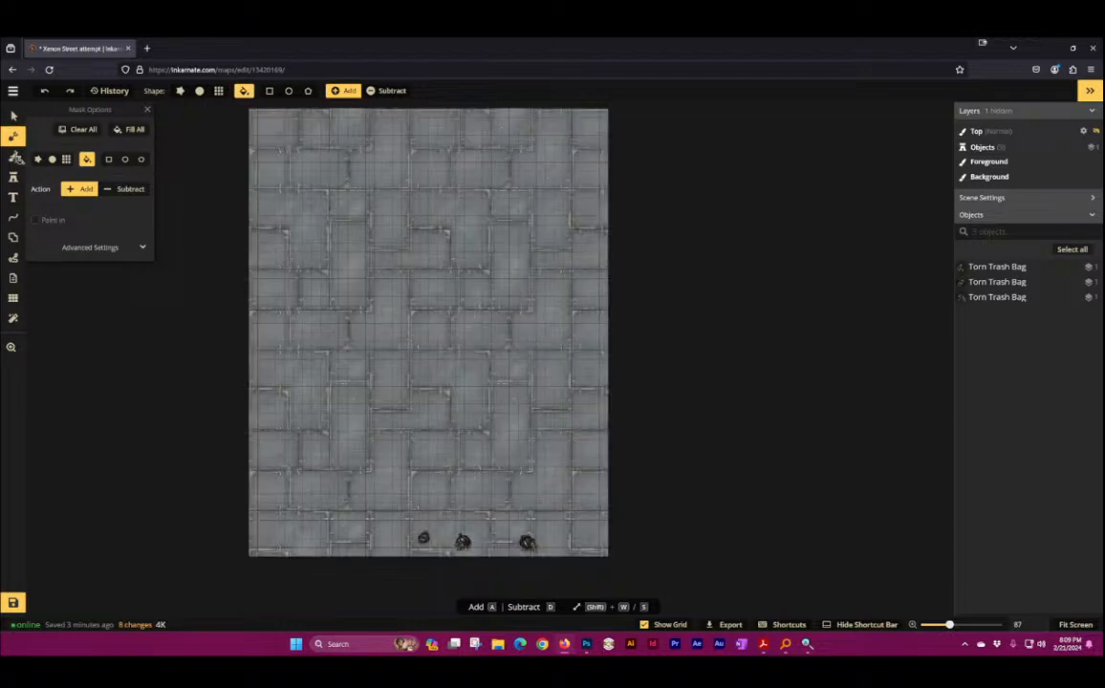
pyautogui.click(13, 155)
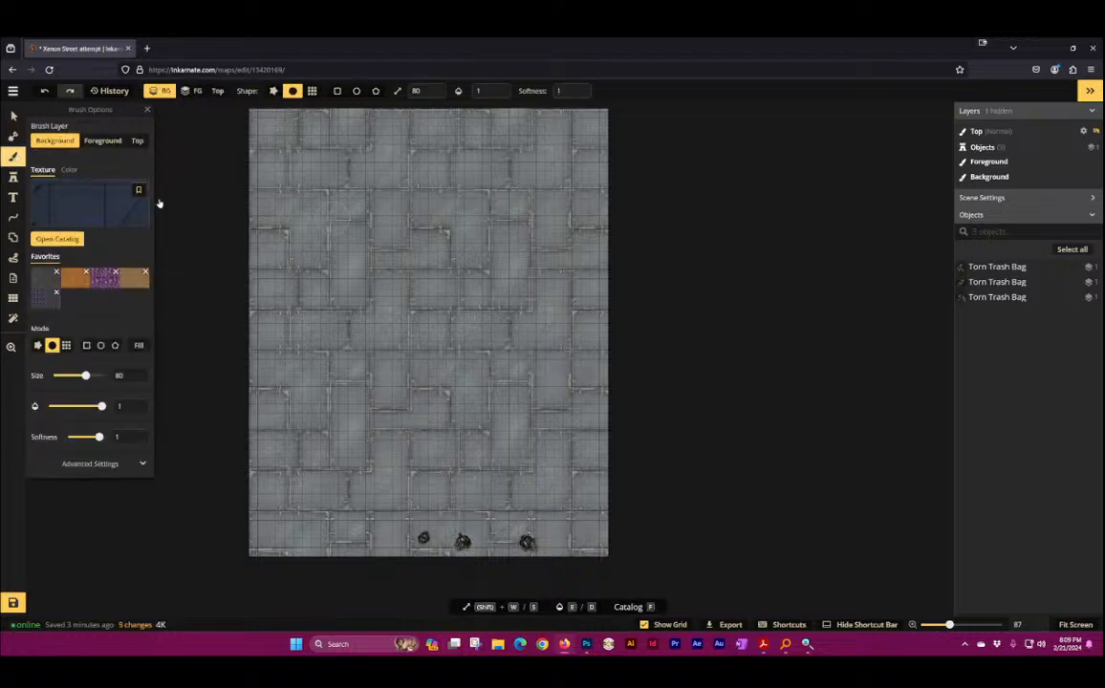
pyautogui.moveTo(621, 286)
pyautogui.mouseDown()
pyautogui.moveTo(561, 300)
pyautogui.moveTo(621, 332)
pyautogui.moveTo(601, 320)
pyautogui.mouseUp()
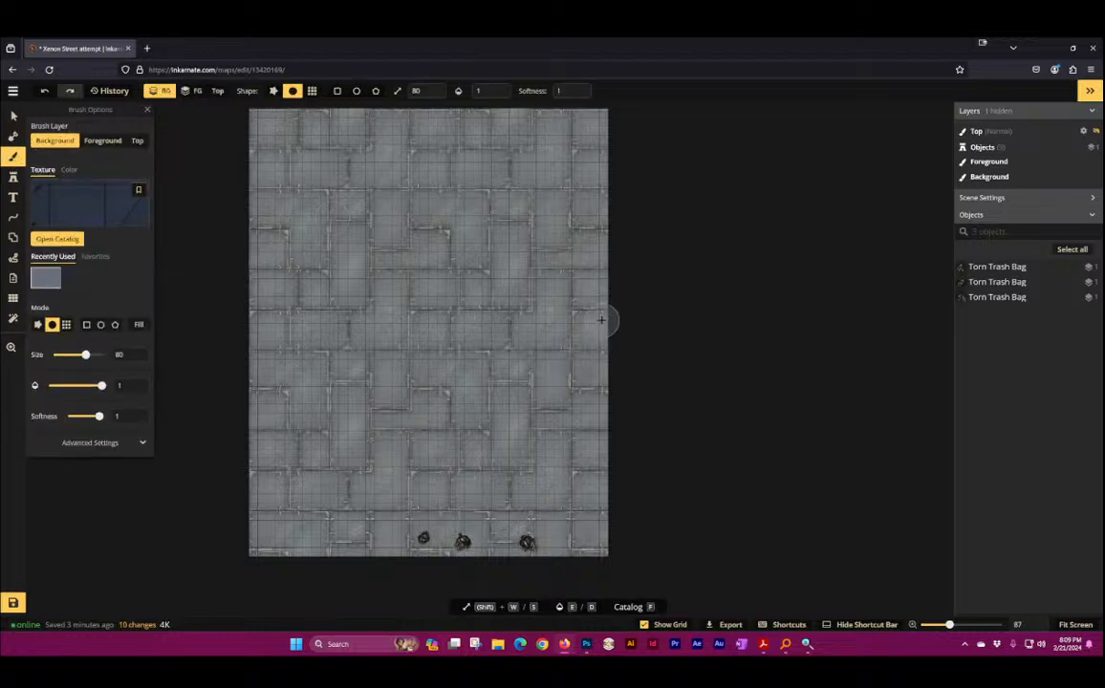
# Step: Subtract a ragged strip from the foreground mask along the map's right edge, using a rough brush of size 30
pyautogui.click(14, 136)
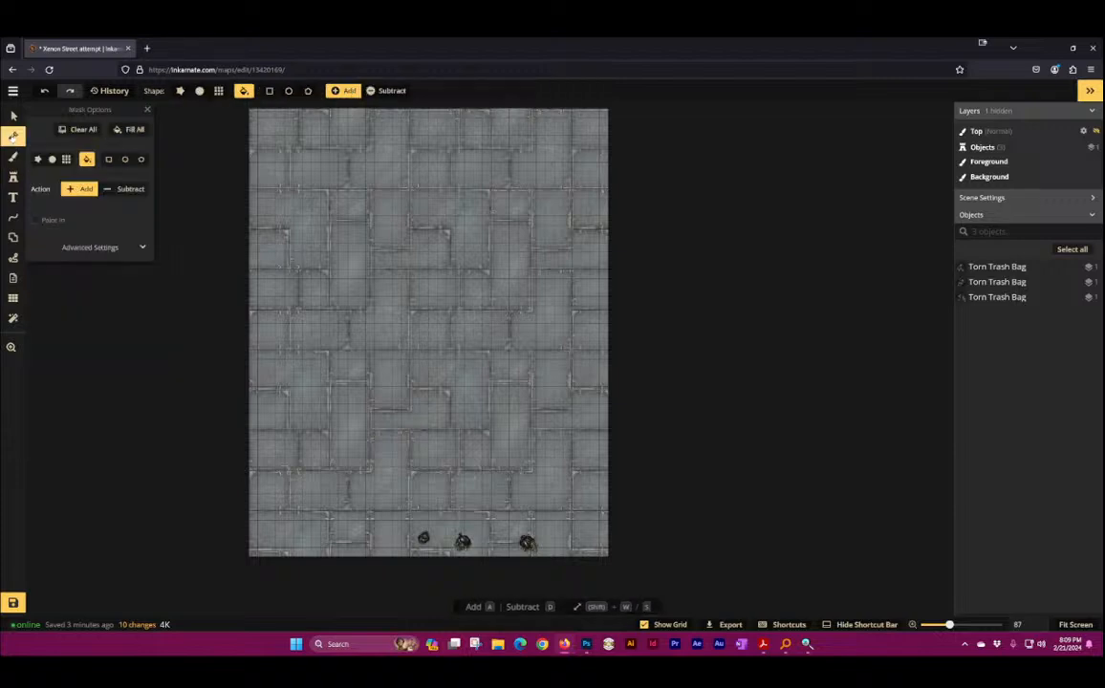
pyautogui.click(180, 91)
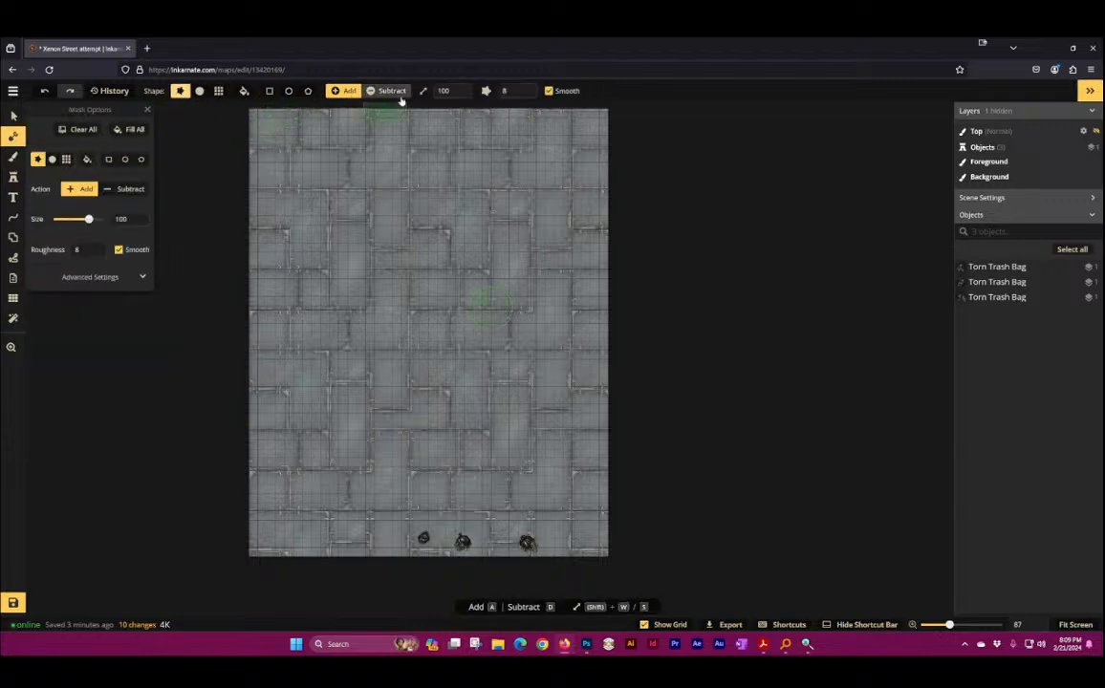
pyautogui.click(390, 91)
pyautogui.moveTo(616, 298)
pyautogui.mouseDown()
pyautogui.moveTo(600, 316)
pyautogui.moveTo(588, 414)
pyautogui.mouseUp()
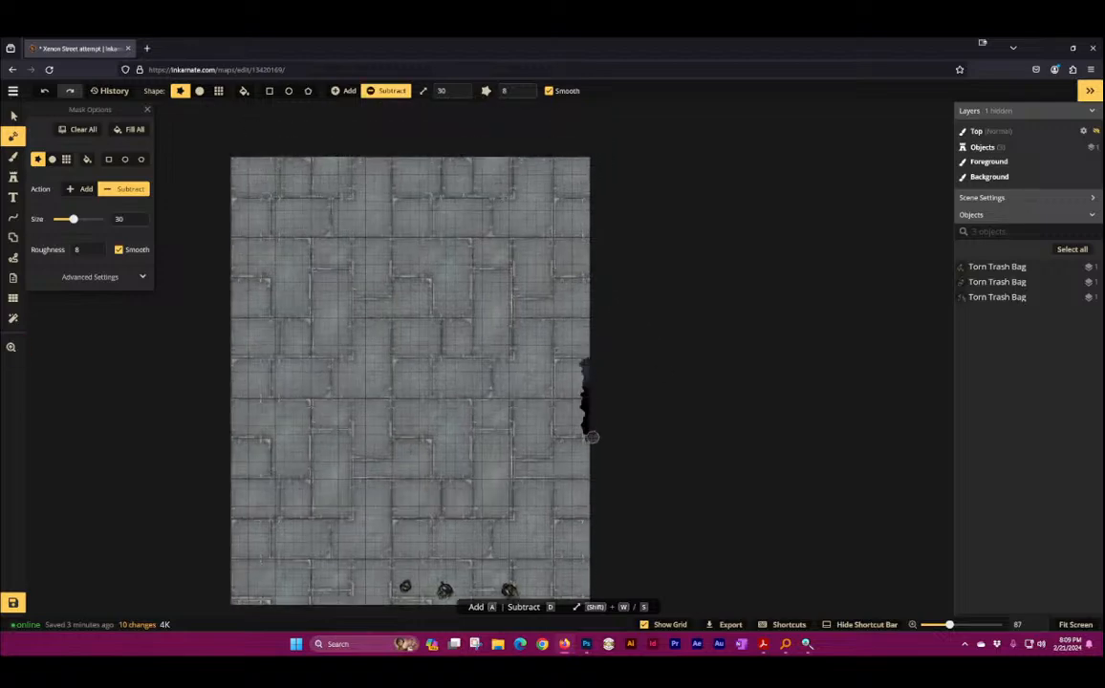
pyautogui.moveTo(601, 342); pyautogui.dragTo(617, 416)
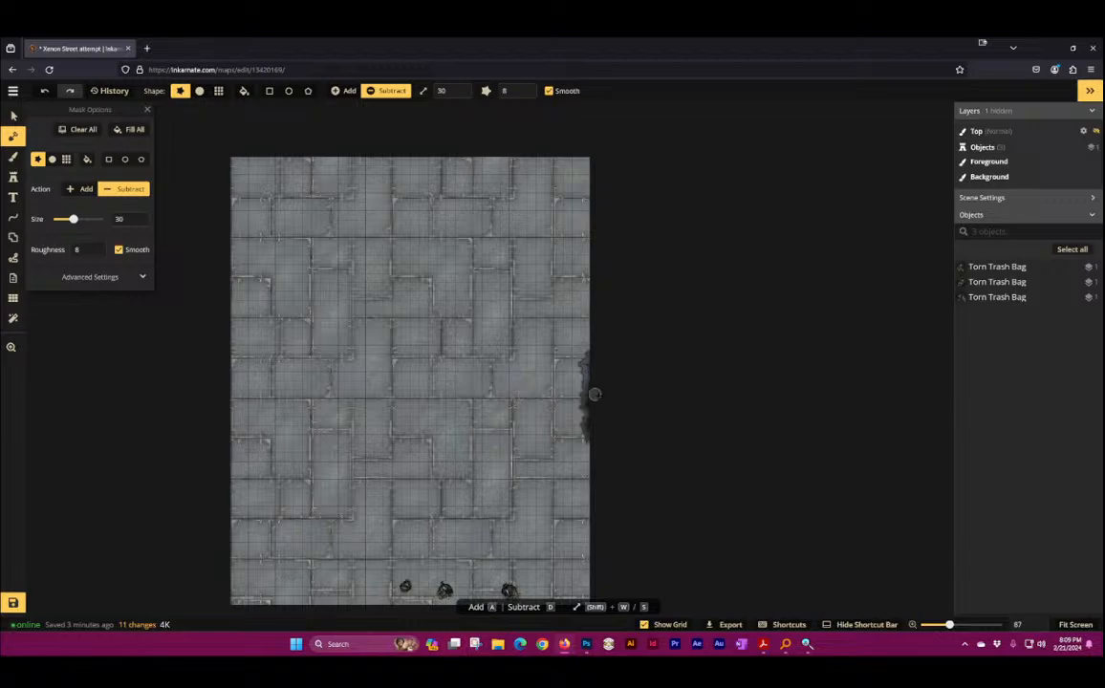
pyautogui.scroll(5, 621, 486)
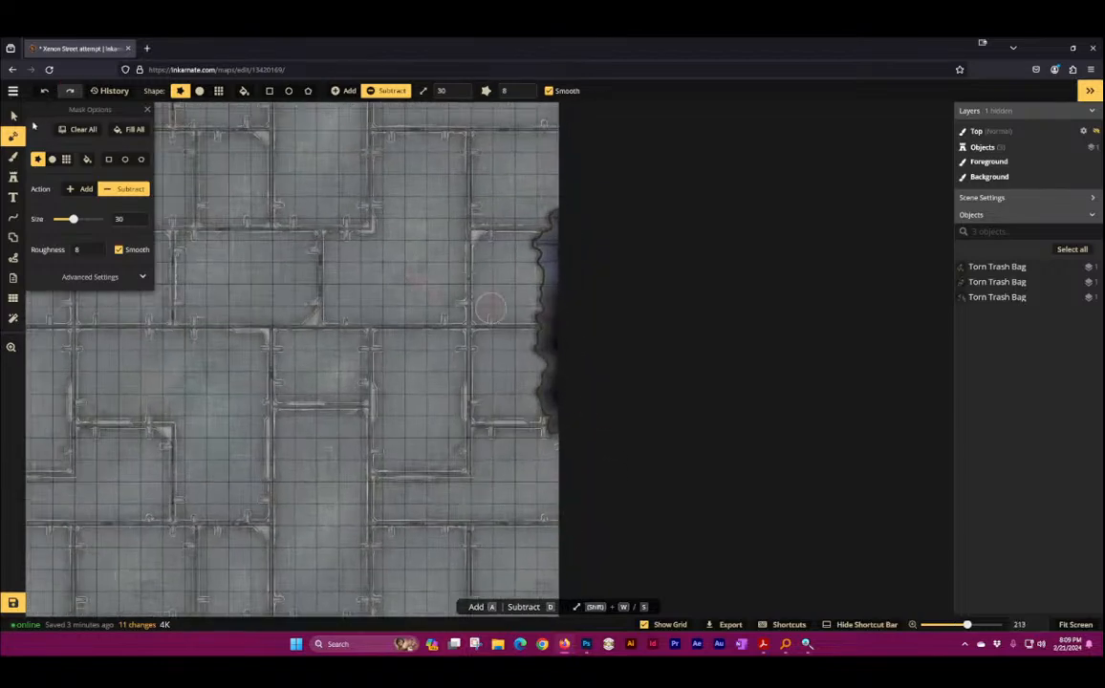
pyautogui.click(14, 114)
pyautogui.moveTo(335, 318); pyautogui.dragTo(660, 419)
pyautogui.scroll(-5, 595, 326)
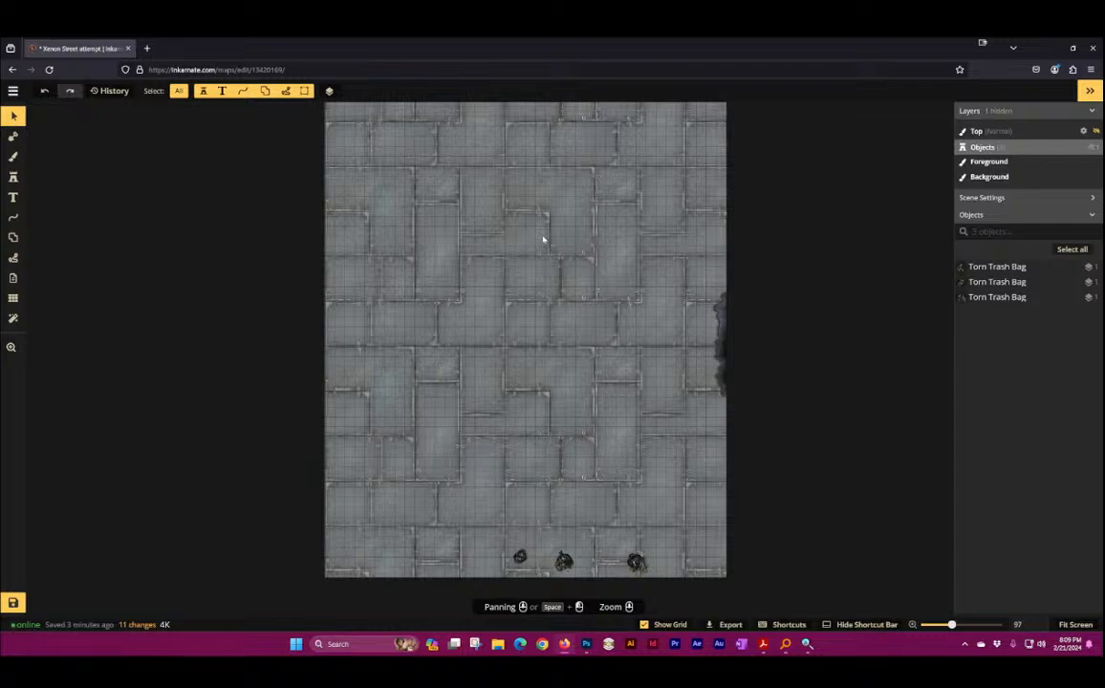
pyautogui.scroll(-1, 537, 268)
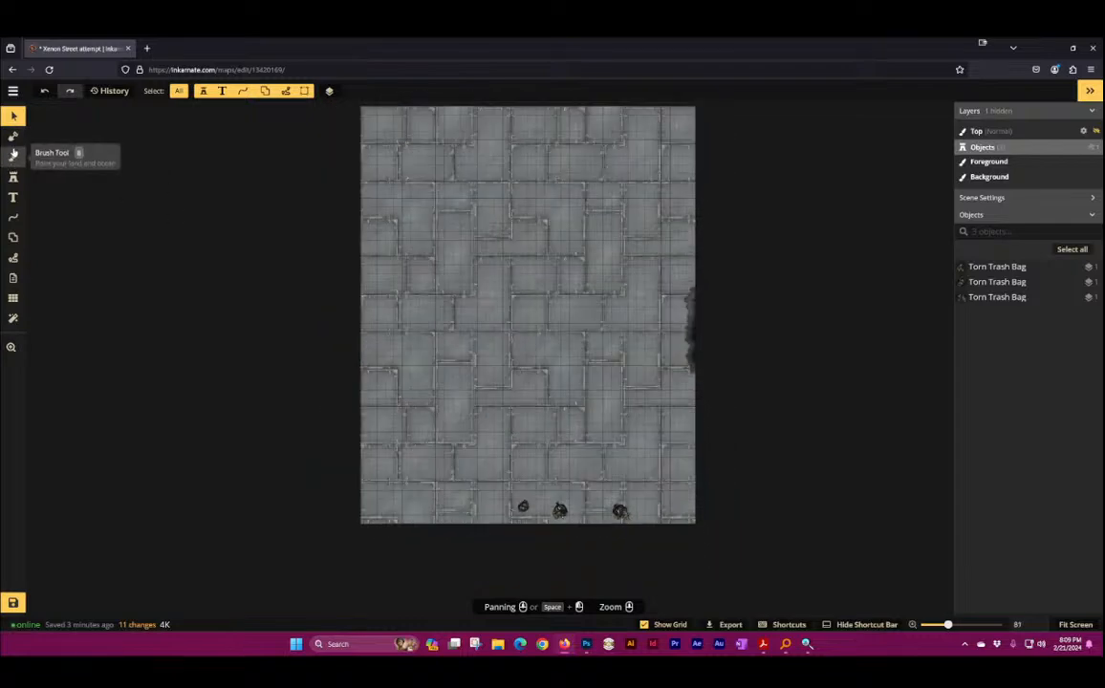
# Step: Examine the Sci-Fi Battlemaps textures in the brush's texture catalog for a suitable street ground
pyautogui.click(14, 154)
pyautogui.click(146, 202)
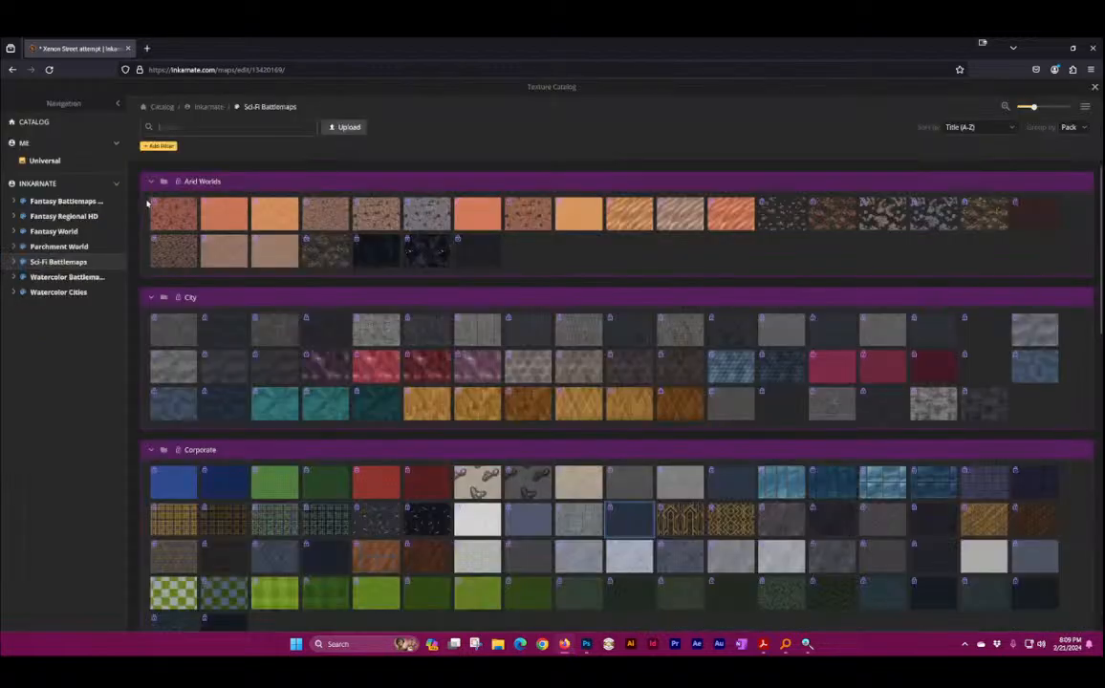
pyautogui.scroll(-4, 645, 351)
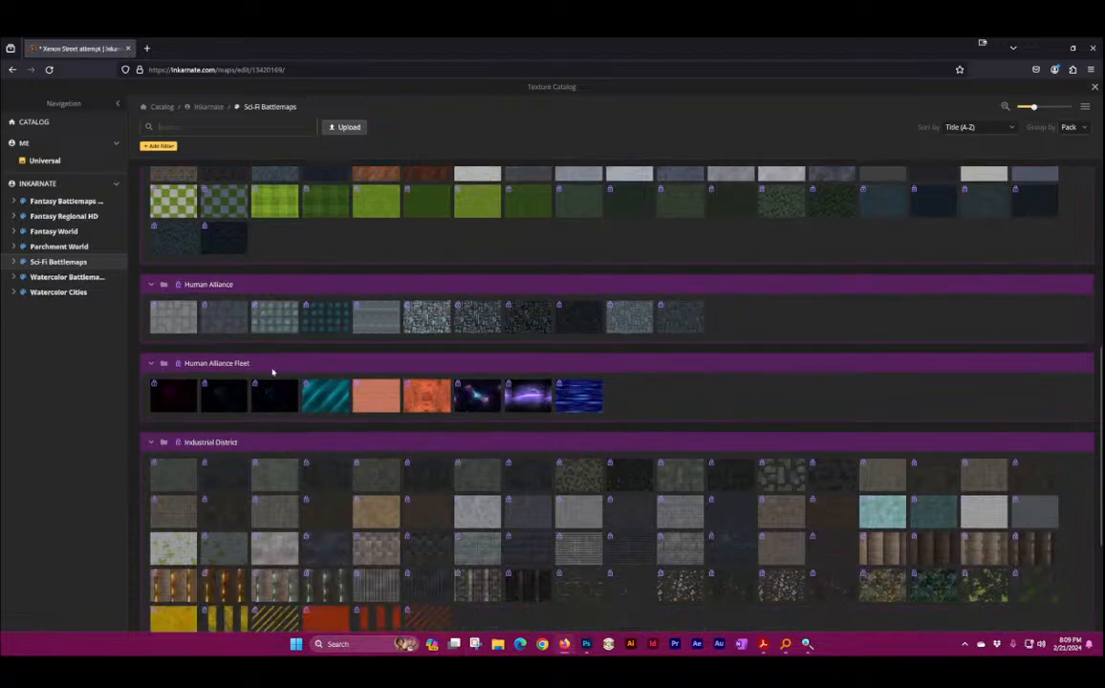
pyautogui.scroll(3, 239, 425)
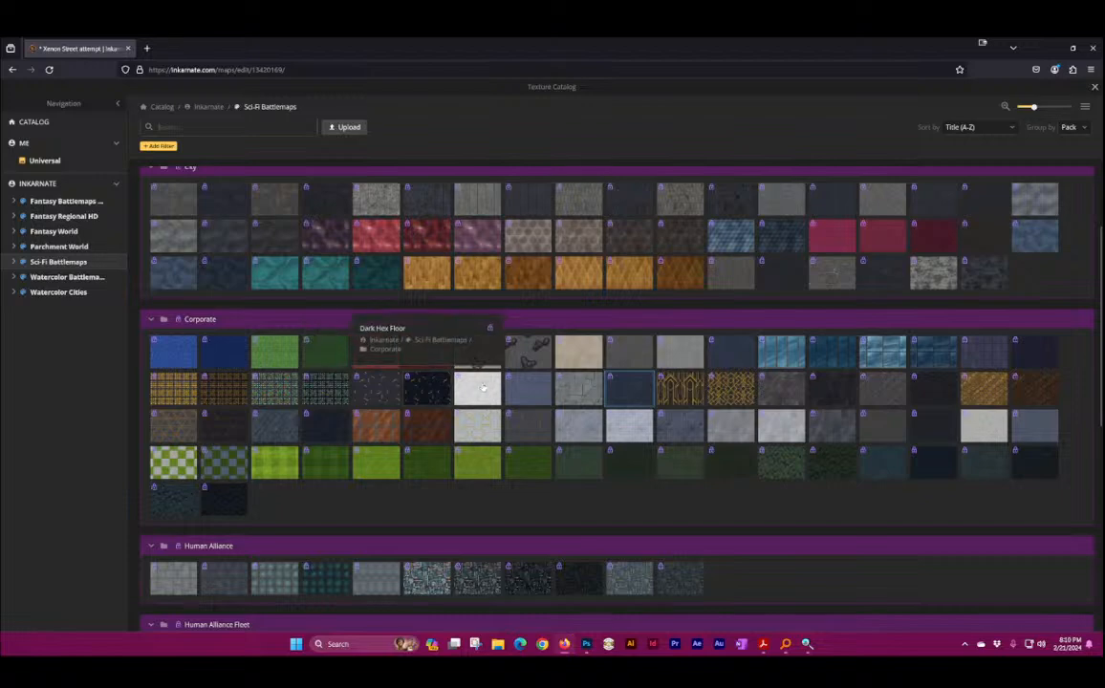
pyautogui.scroll(2, 483, 387)
pyautogui.scroll(-5, 524, 409)
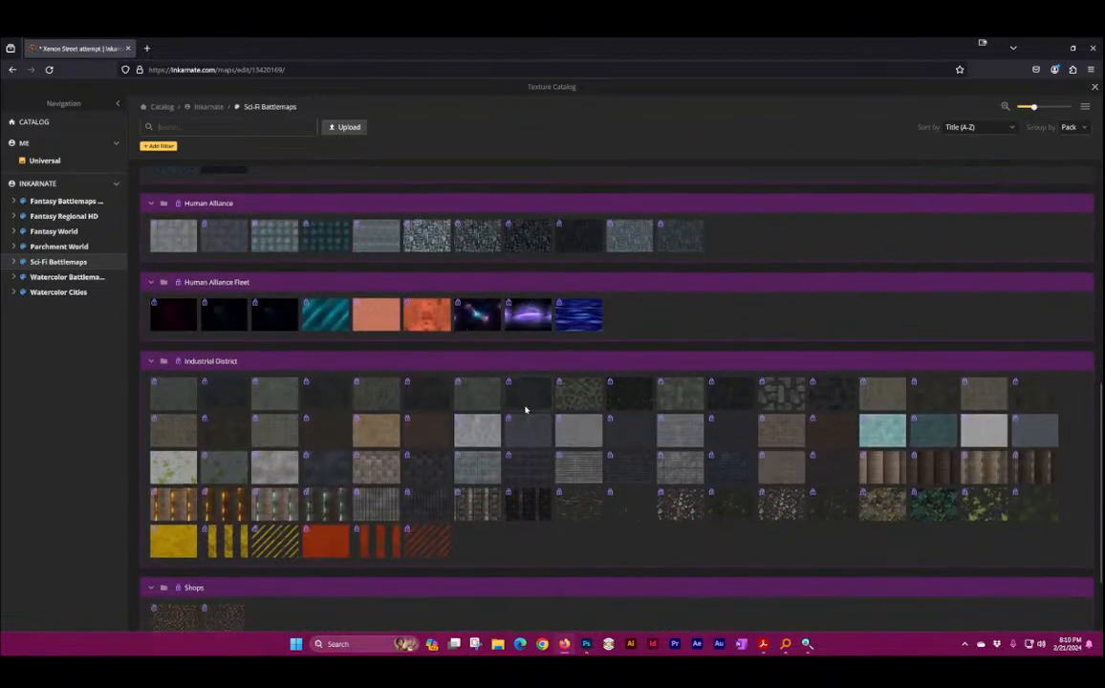
pyautogui.scroll(-2, 525, 409)
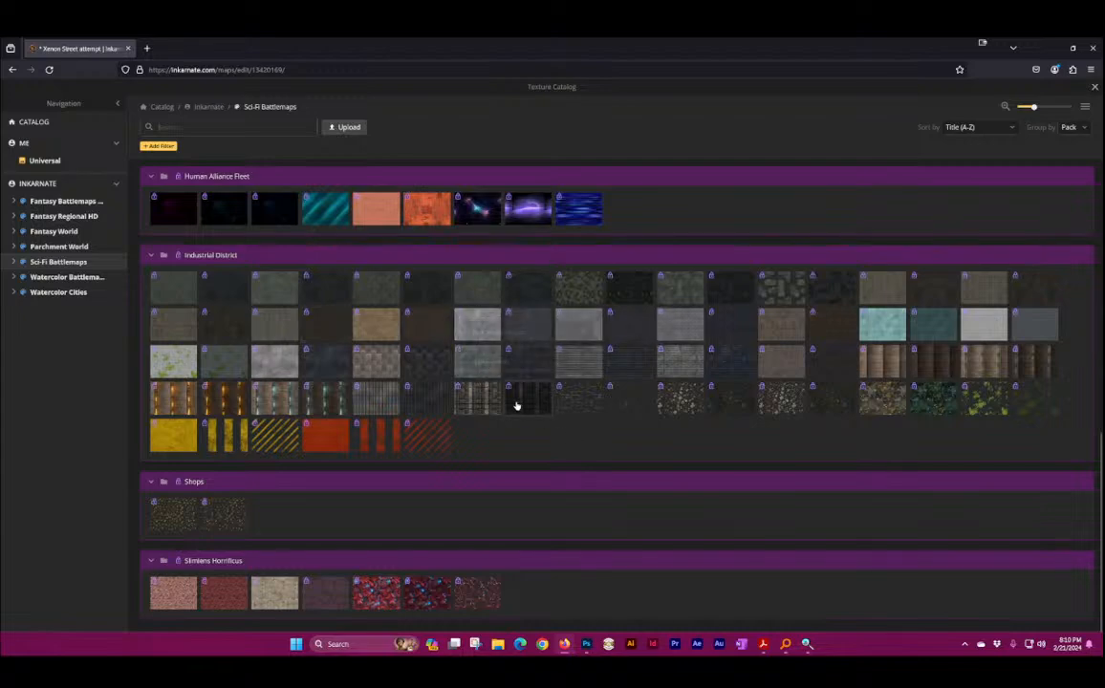
pyautogui.scroll(6, 521, 400)
pyautogui.scroll(5, 497, 456)
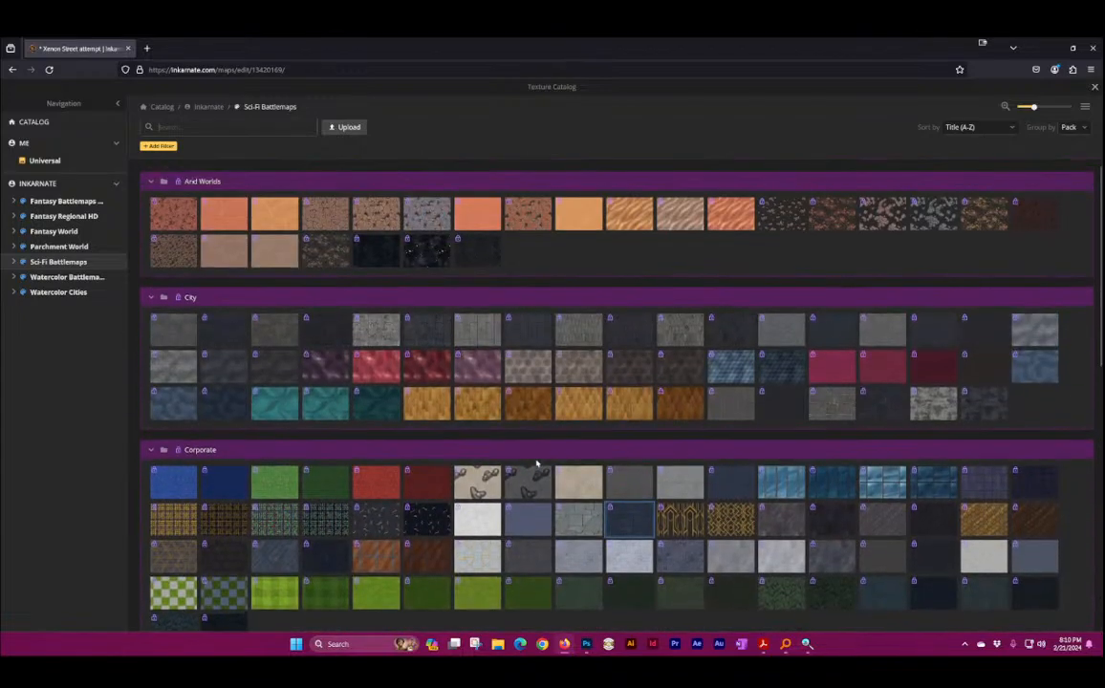
pyautogui.scroll(-4, 535, 464)
pyautogui.scroll(-3, 527, 461)
pyautogui.scroll(6, 425, 372)
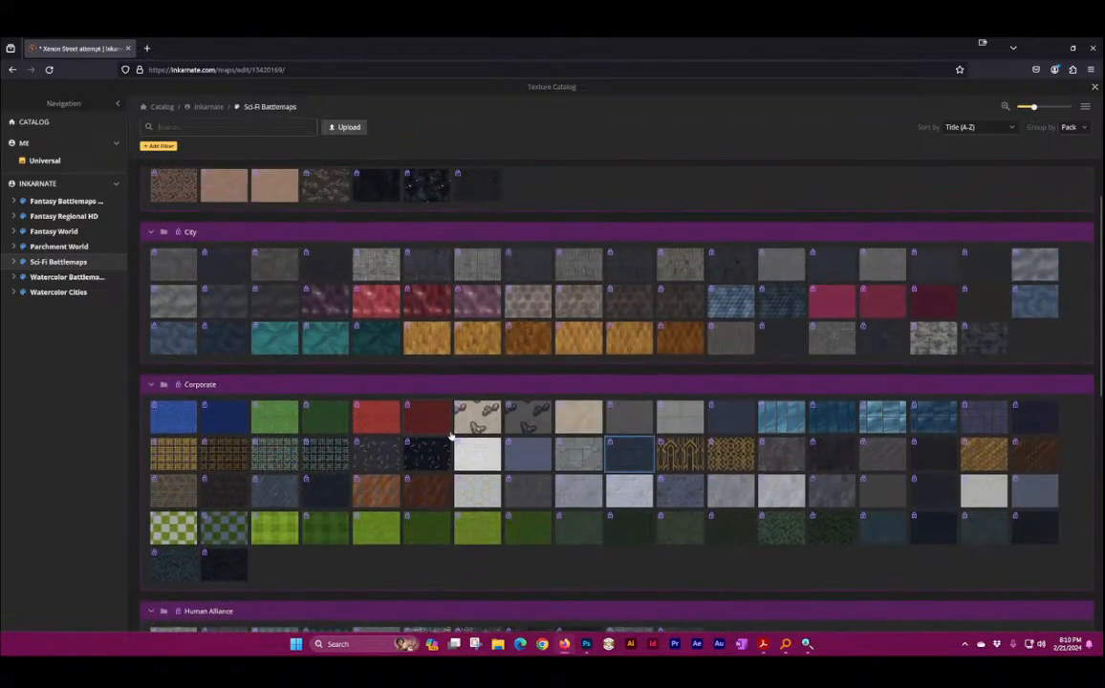
# Step: Switch to SCI Resource Viewer, examine the street ground in picture 65.p56, and return to the texture catalog
pyautogui.moveTo(740, 642)
pyautogui.click(728, 582)
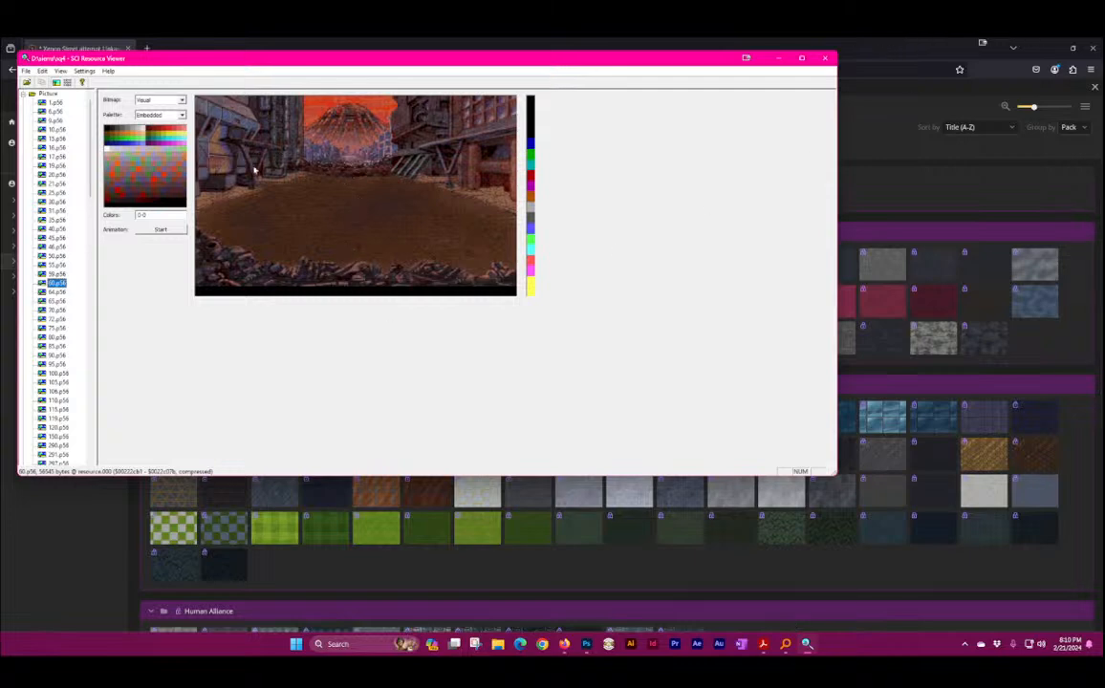
pyautogui.click(56, 301)
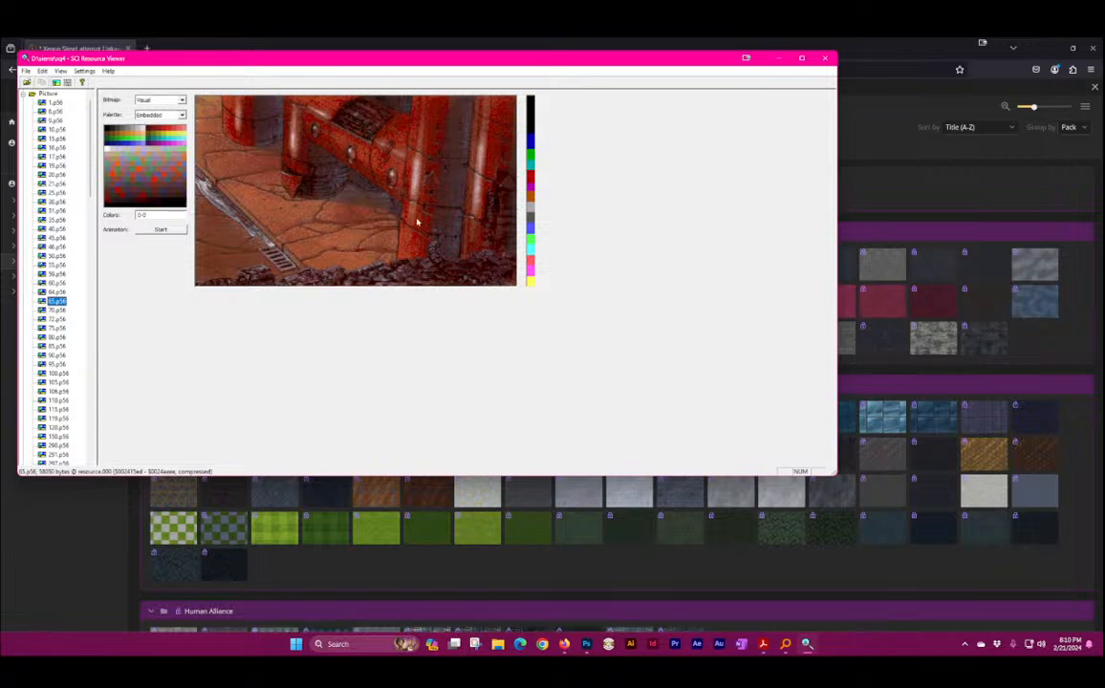
pyautogui.click(917, 41)
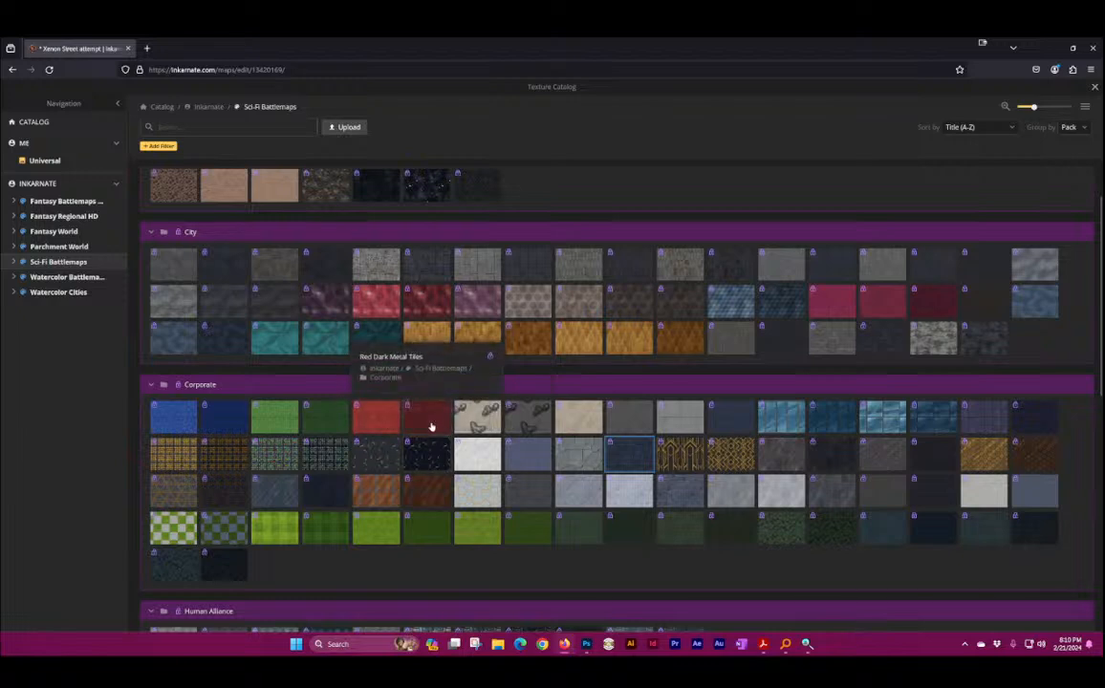
# Step: Choose the Cracked Ground texture from the Arid Worlds pack for the foreground brush
pyautogui.scroll(1, 431, 425)
pyautogui.moveTo(235, 248)
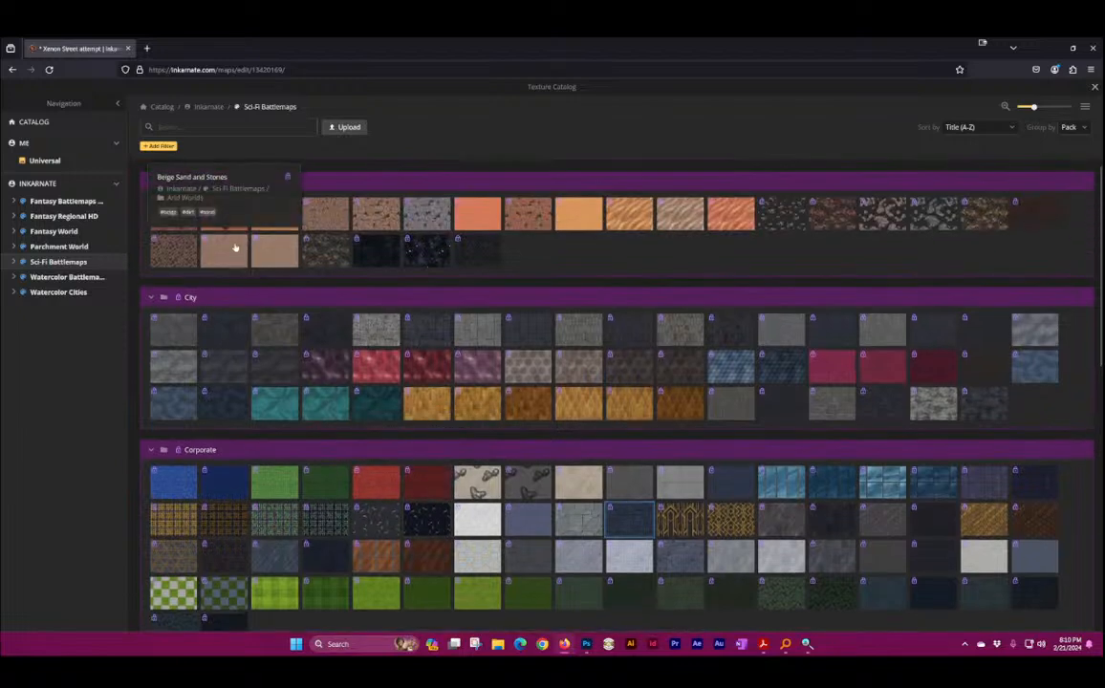
pyautogui.moveTo(233, 211)
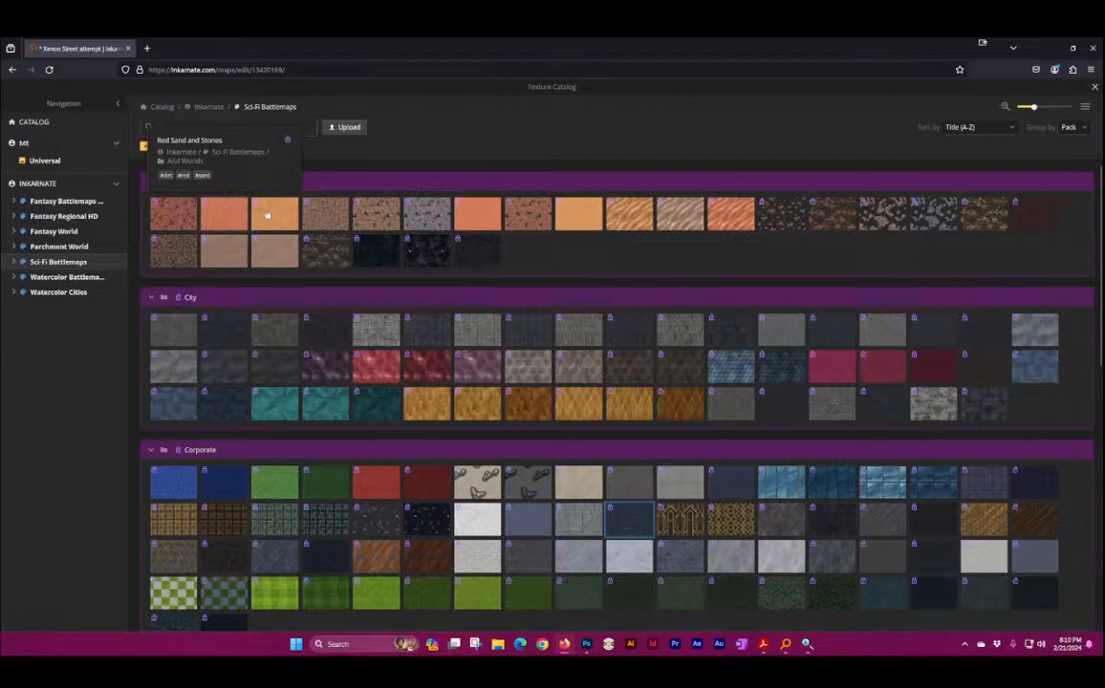
pyautogui.moveTo(293, 217)
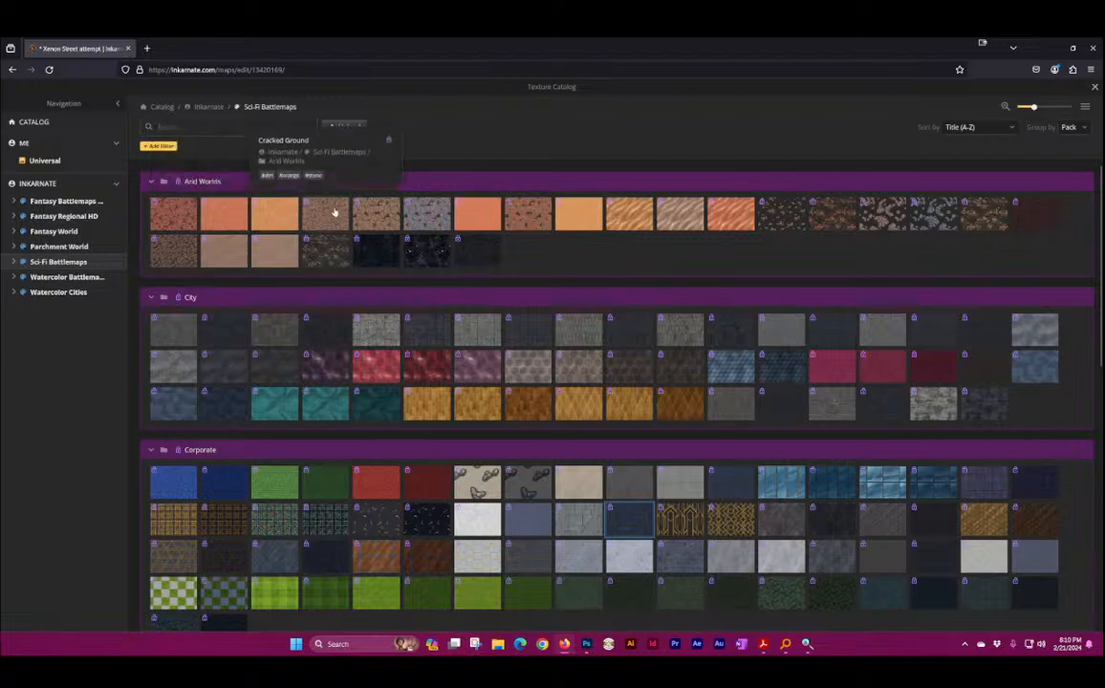
pyautogui.moveTo(352, 214)
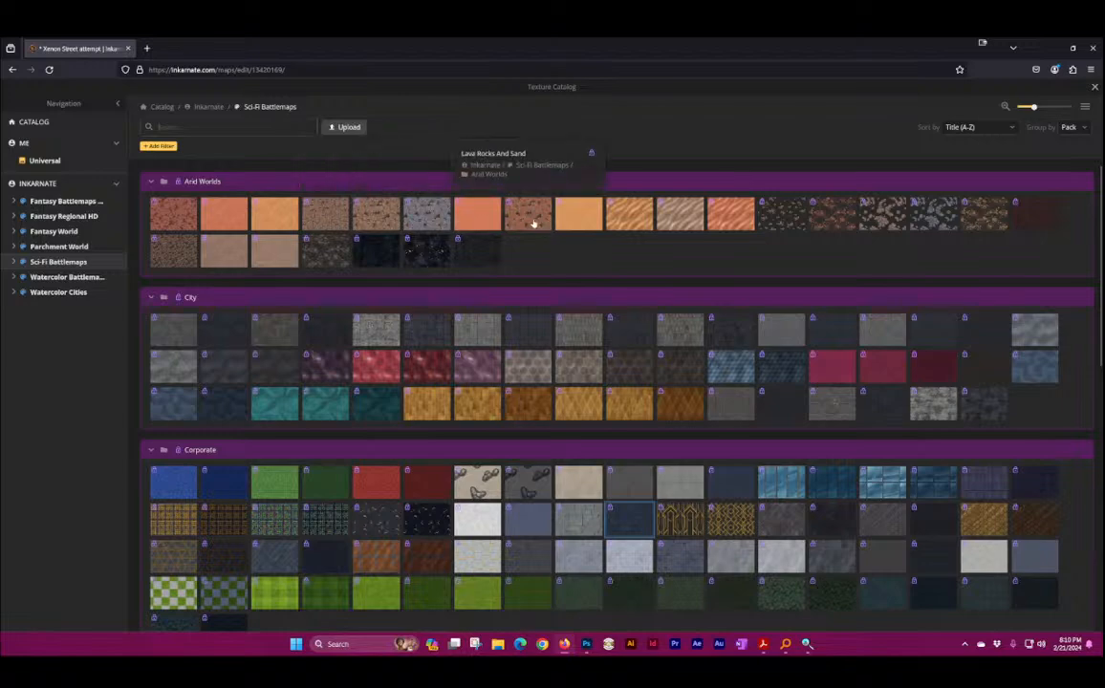
pyautogui.click(336, 214)
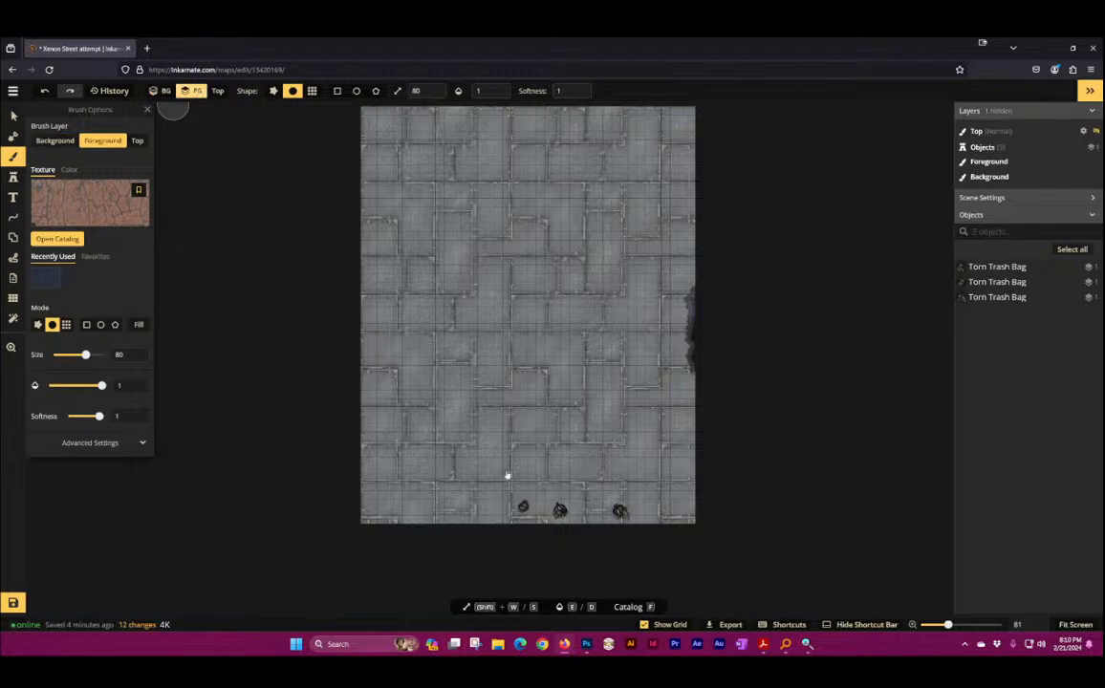
# Step: Paint a soft patch of Cracked Ground on the foreground just above the trash bags with the size 80 brush
pyautogui.scroll(5, 483, 347)
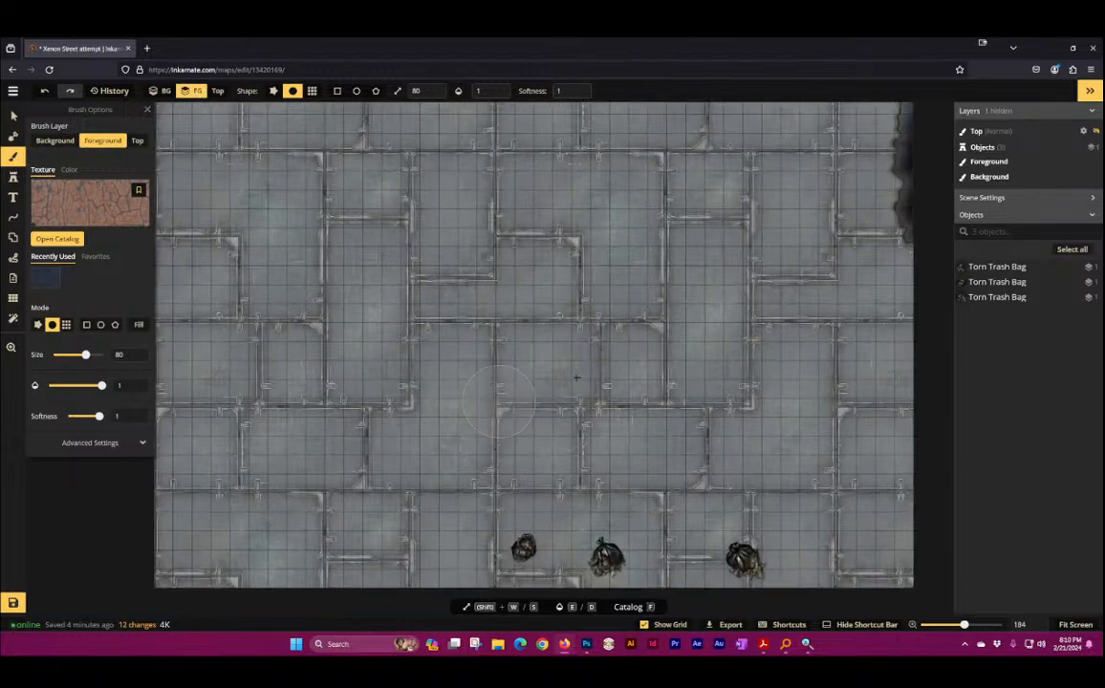
pyautogui.moveTo(499, 400)
pyautogui.mouseDown()
pyautogui.moveTo(320, 289)
pyautogui.moveTo(530, 509)
pyautogui.moveTo(358, 345)
pyautogui.mouseUp()
pyautogui.scroll(7, 530, 510)
pyautogui.scroll(-3, 358, 345)
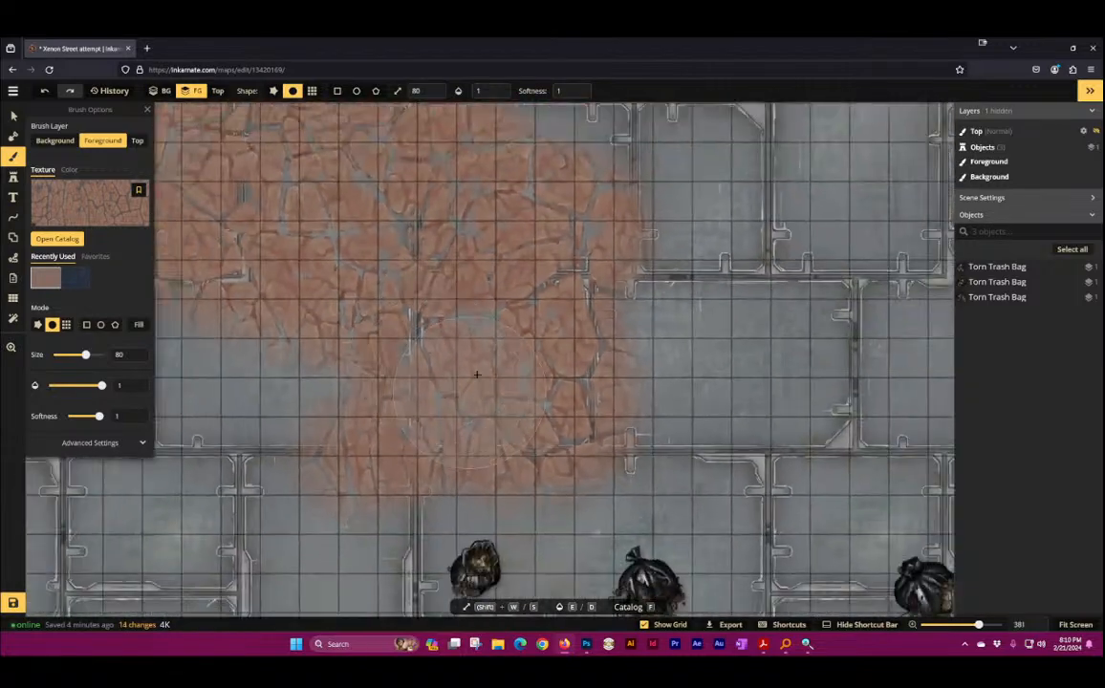
pyautogui.scroll(-3, 553, 360)
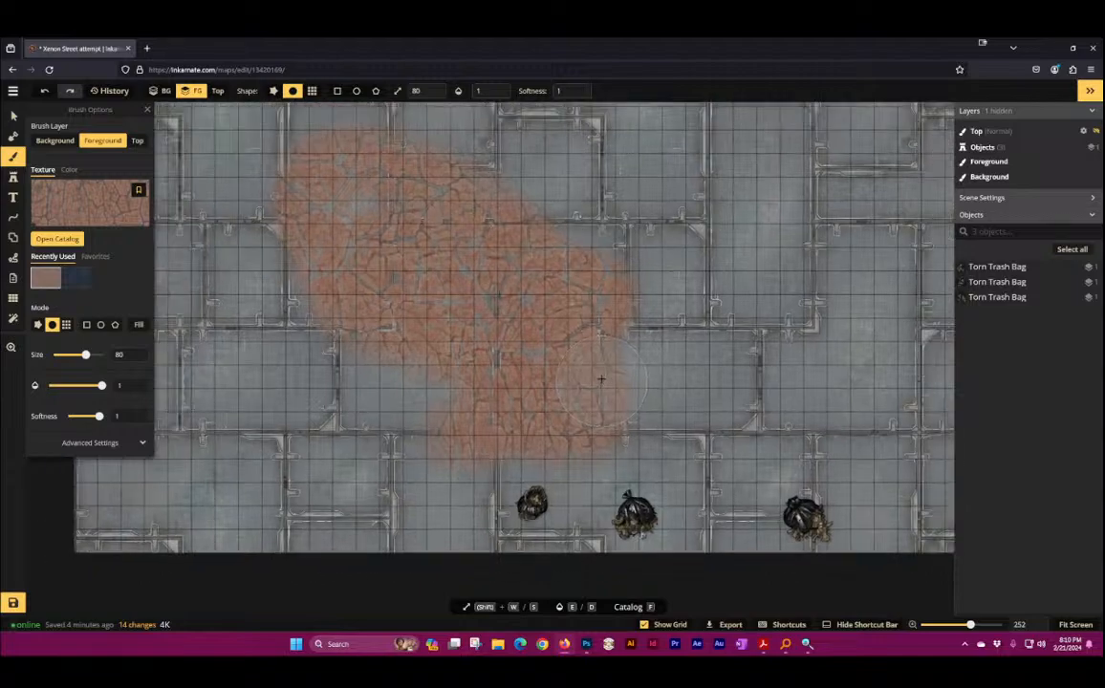
pyautogui.scroll(2, 552, 359)
pyautogui.scroll(-2, 552, 360)
pyautogui.scroll(5, 516, 342)
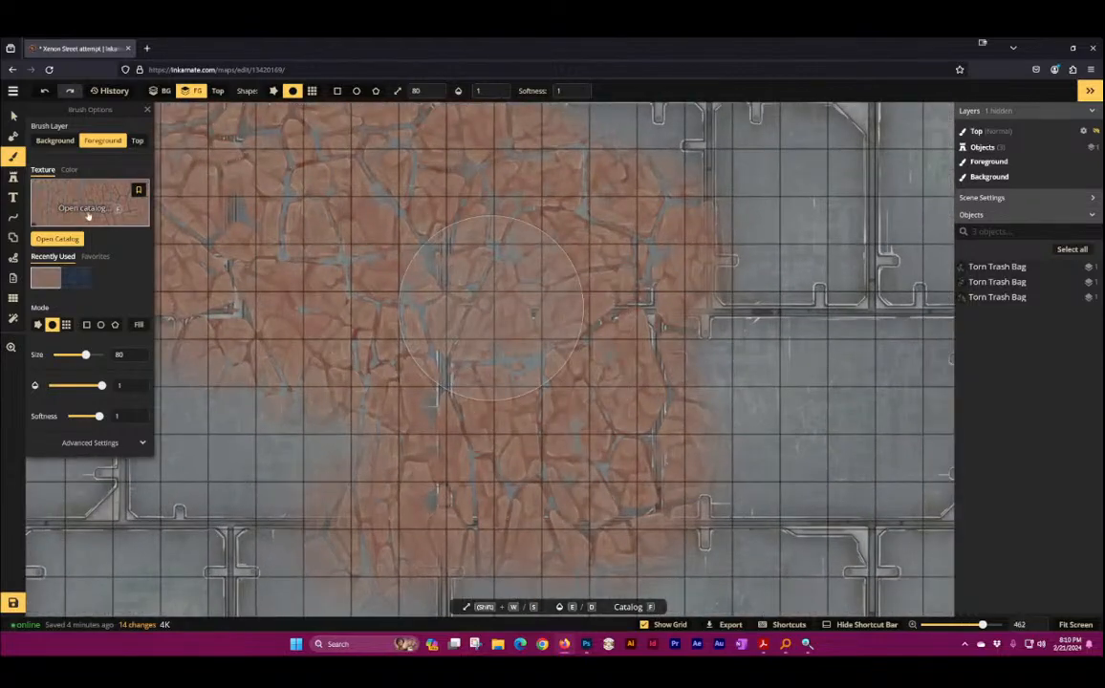
# Step: Pick the dark red rocky texture from Arid Worlds and paint it over the lower cracked patch and around the trash bags
pyautogui.click(84, 212)
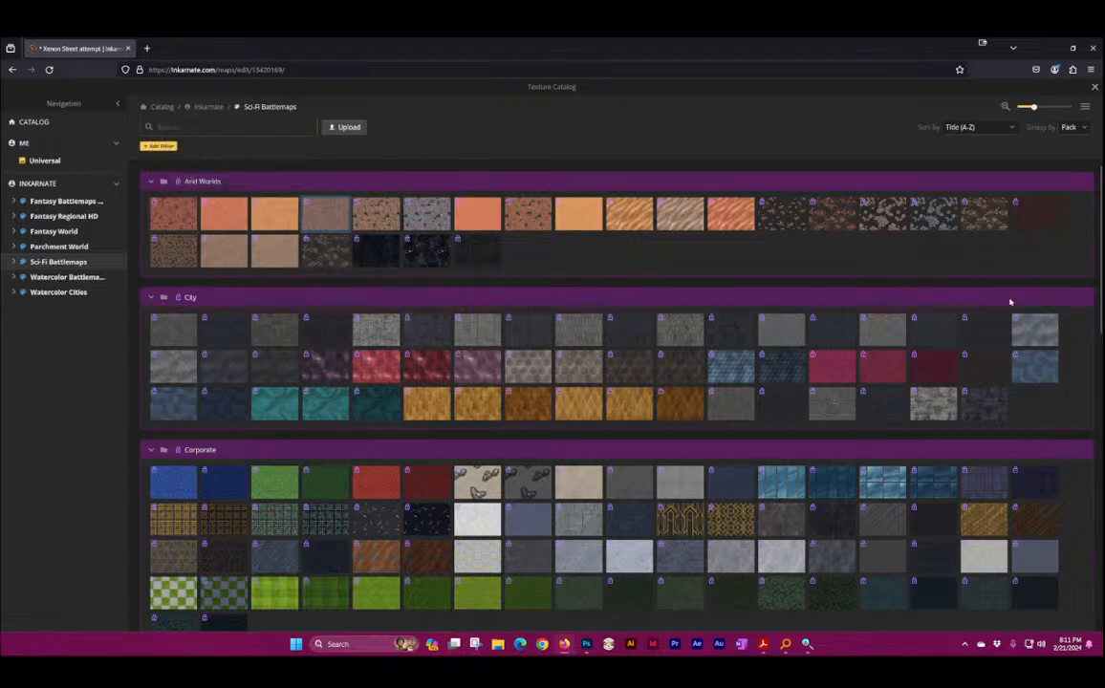
pyautogui.click(1051, 227)
pyautogui.moveTo(468, 365)
pyautogui.mouseDown()
pyautogui.moveTo(443, 340)
pyautogui.moveTo(420, 264)
pyautogui.mouseUp()
pyautogui.moveTo(392, 308); pyautogui.dragTo(361, 279)
pyautogui.scroll(-4, 401, 323)
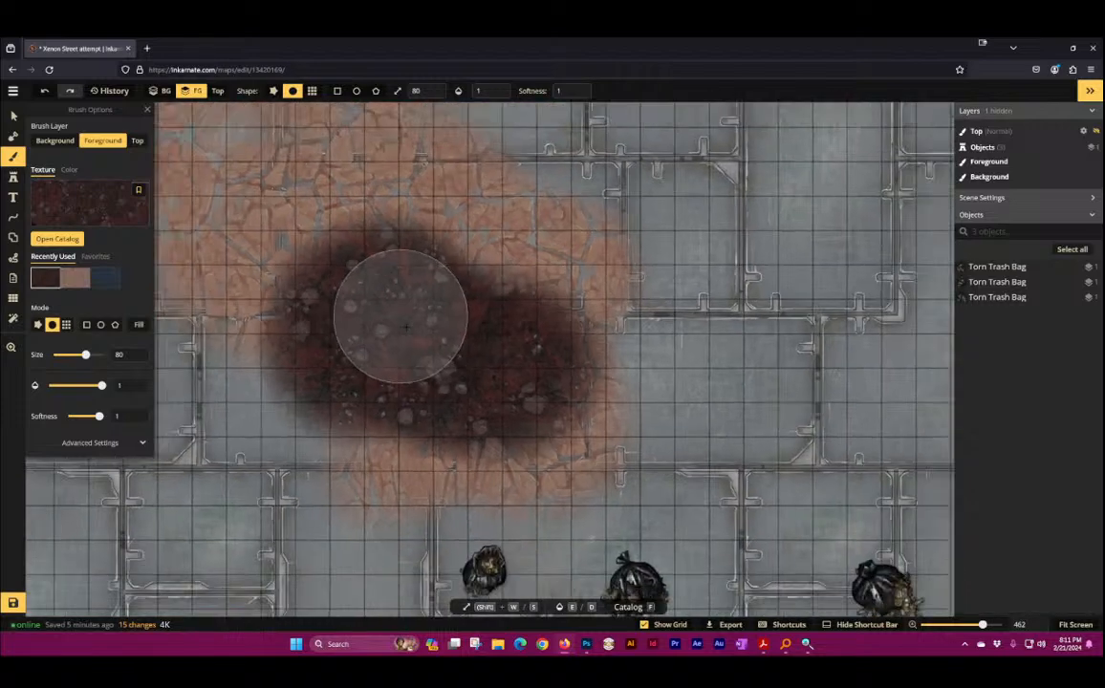
pyautogui.moveTo(387, 423)
pyautogui.mouseDown()
pyautogui.moveTo(601, 364)
pyautogui.moveTo(684, 303)
pyautogui.moveTo(816, 415)
pyautogui.moveTo(879, 438)
pyautogui.moveTo(860, 442)
pyautogui.moveTo(839, 341)
pyautogui.moveTo(762, 316)
pyautogui.moveTo(806, 304)
pyautogui.moveTo(788, 345)
pyautogui.moveTo(848, 251)
pyautogui.moveTo(645, 231)
pyautogui.moveTo(593, 201)
pyautogui.moveTo(766, 208)
pyautogui.moveTo(576, 373)
pyautogui.moveTo(205, 396)
pyautogui.moveTo(525, 328)
pyautogui.mouseUp()
pyautogui.moveTo(817, 273)
pyautogui.mouseDown()
pyautogui.moveTo(651, 362)
pyautogui.moveTo(523, 365)
pyautogui.moveTo(525, 334)
pyautogui.mouseUp()
pyautogui.moveTo(569, 262); pyautogui.dragTo(602, 514)
pyautogui.moveTo(604, 396); pyautogui.dragTo(592, 407)
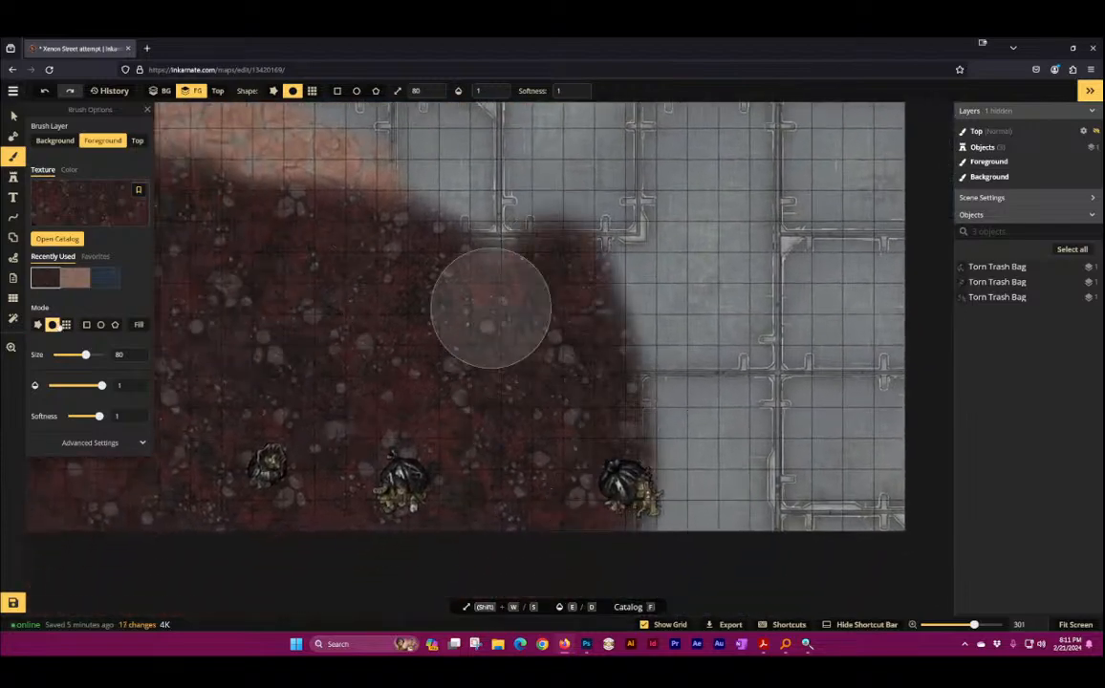
# Step: Switch back to the Cracked Ground texture and paint it over the middle of the dark red area above and around the trash bags
pyautogui.click(75, 276)
pyautogui.moveTo(323, 342)
pyautogui.mouseDown()
pyautogui.moveTo(234, 395)
pyautogui.moveTo(251, 287)
pyautogui.moveTo(363, 578)
pyautogui.moveTo(344, 501)
pyautogui.moveTo(175, 341)
pyautogui.moveTo(151, 444)
pyautogui.mouseUp()
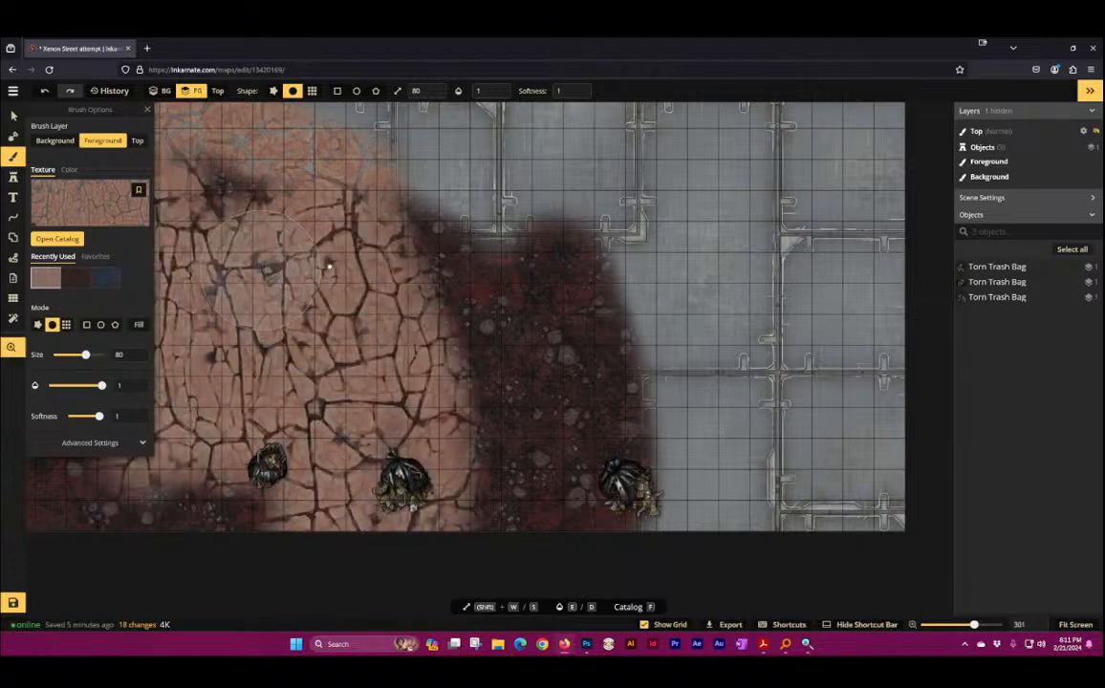
pyautogui.moveTo(269, 266)
pyautogui.mouseDown()
pyautogui.moveTo(569, 251)
pyautogui.moveTo(446, 202)
pyautogui.moveTo(388, 533)
pyautogui.moveTo(595, 440)
pyautogui.moveTo(537, 500)
pyautogui.moveTo(288, 291)
pyautogui.moveTo(392, 215)
pyautogui.mouseUp()
pyautogui.moveTo(519, 219)
pyautogui.mouseDown()
pyautogui.moveTo(441, 205)
pyautogui.moveTo(463, 168)
pyautogui.mouseUp()
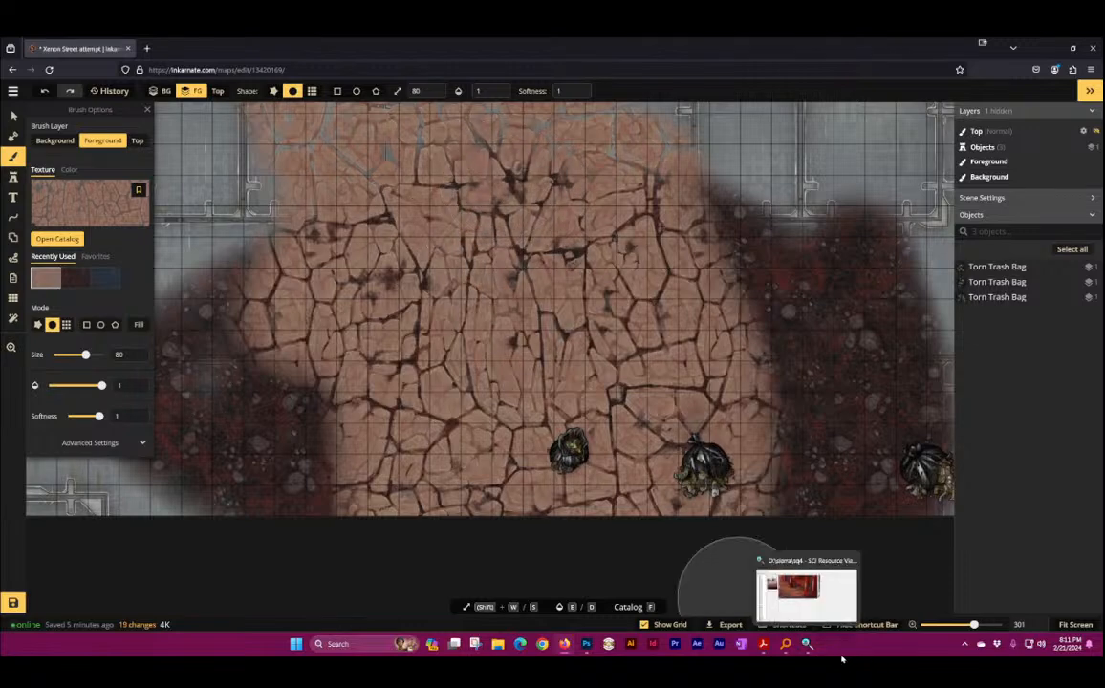
# Step: Switch to SCI Resource Viewer and examine the game scenes from 70.p56 back to the street scene 45.p56 as ground reference
pyautogui.click(805, 643)
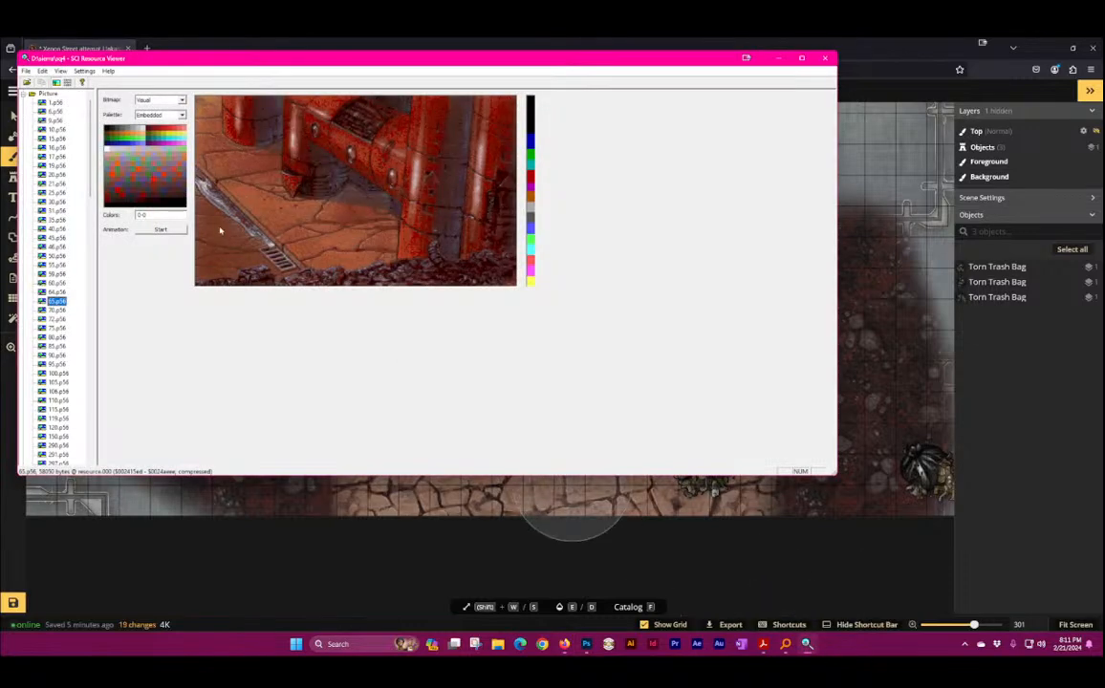
pyautogui.click(52, 310)
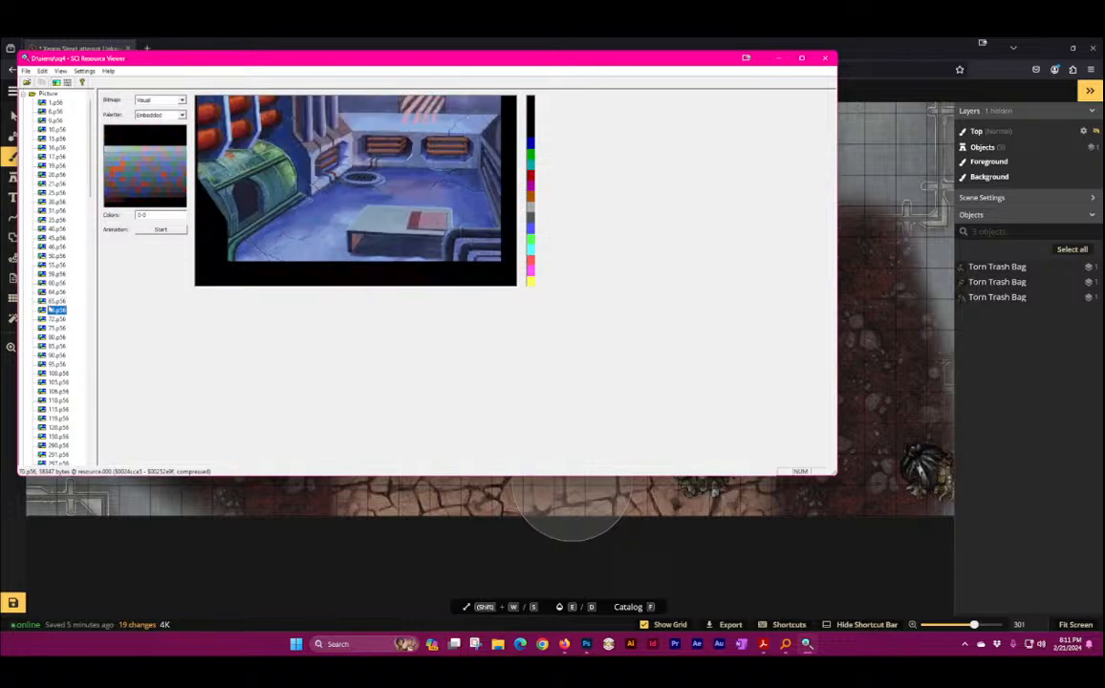
pyautogui.click(44, 274)
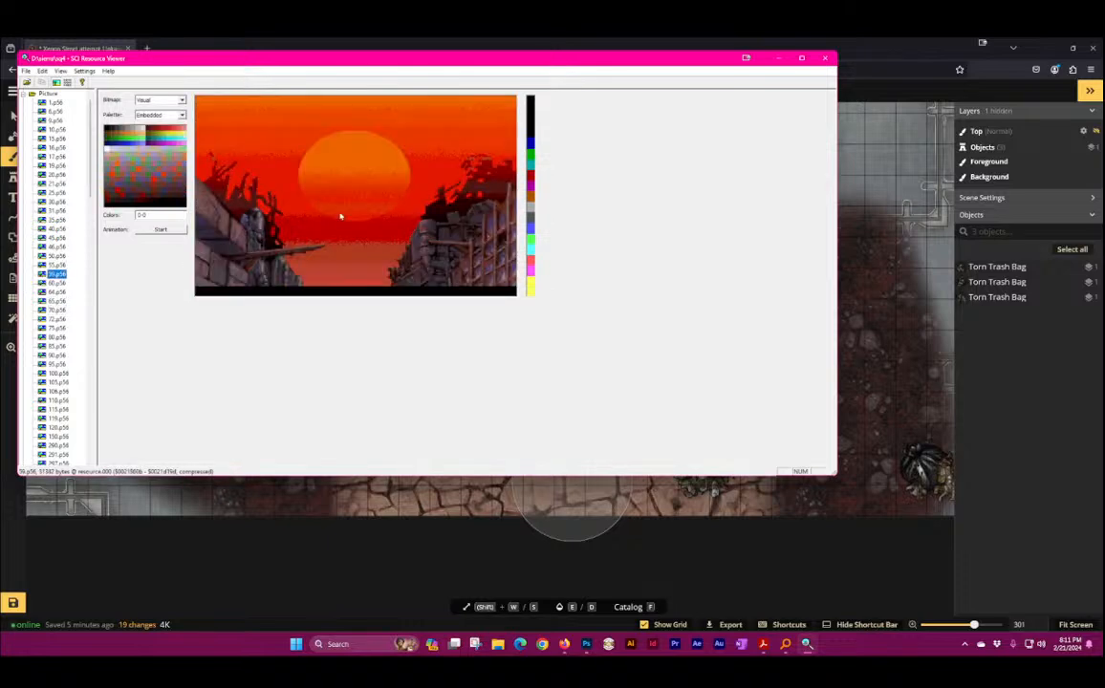
pyautogui.press('Up')
pyautogui.press('Up')
pyautogui.press('Up')
pyautogui.press('Up')
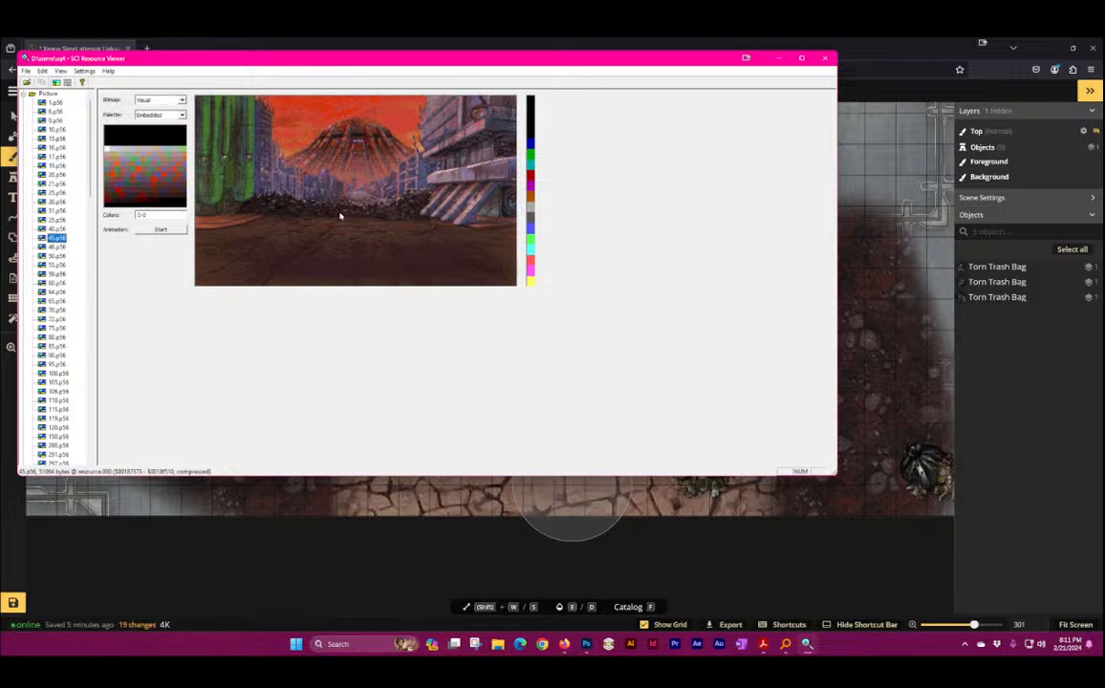
pyautogui.click(843, 41)
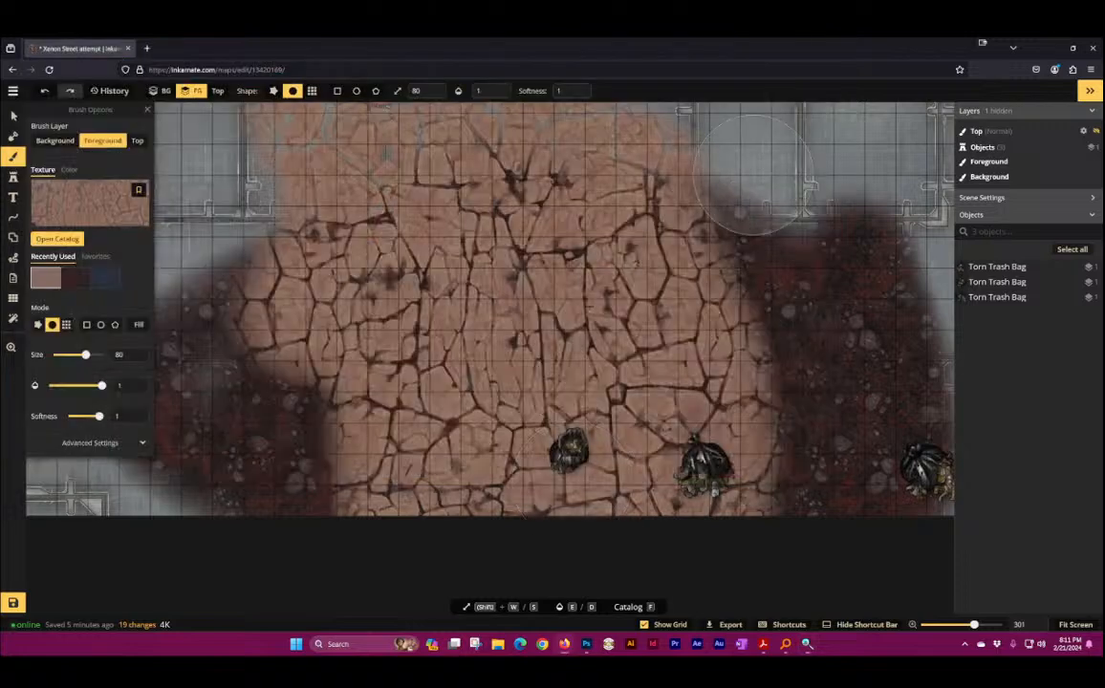
# Step: Try another rocky texture from the Arid Worlds pack and return the foreground brush to Cracked Ground
pyautogui.click(95, 444)
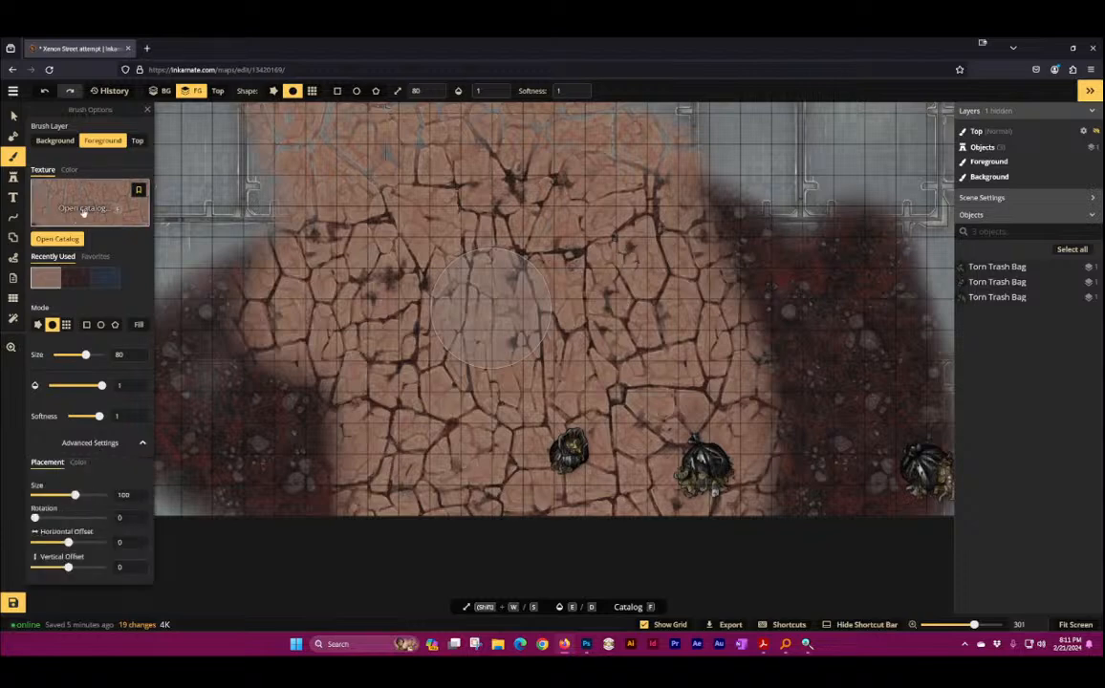
pyautogui.click(65, 238)
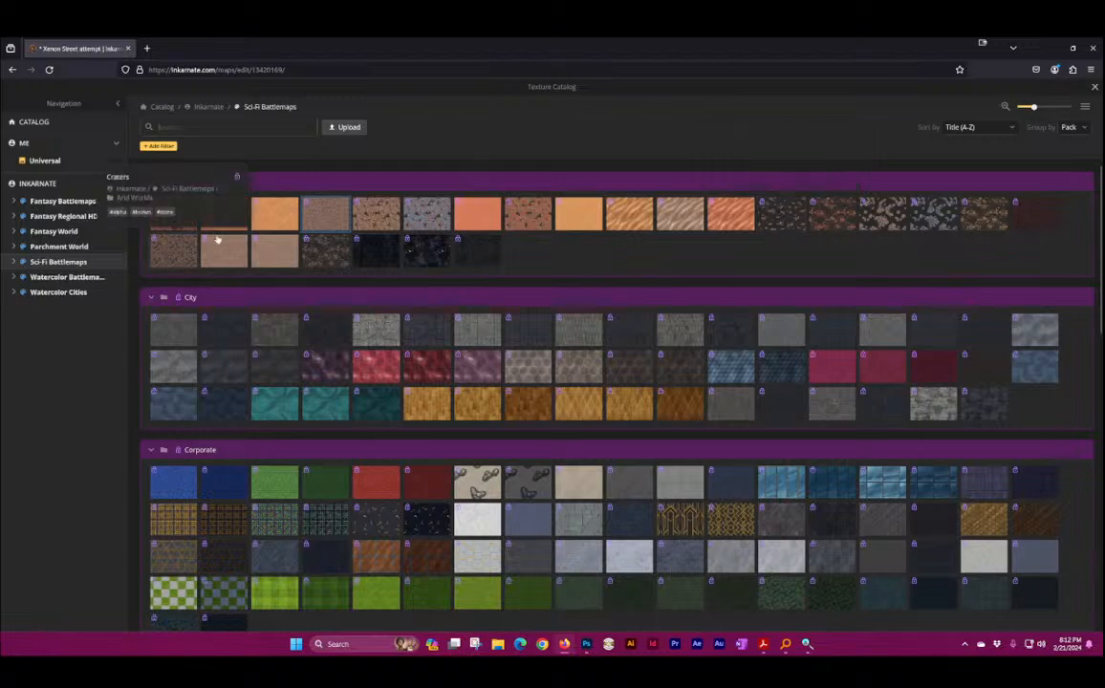
pyautogui.click(167, 251)
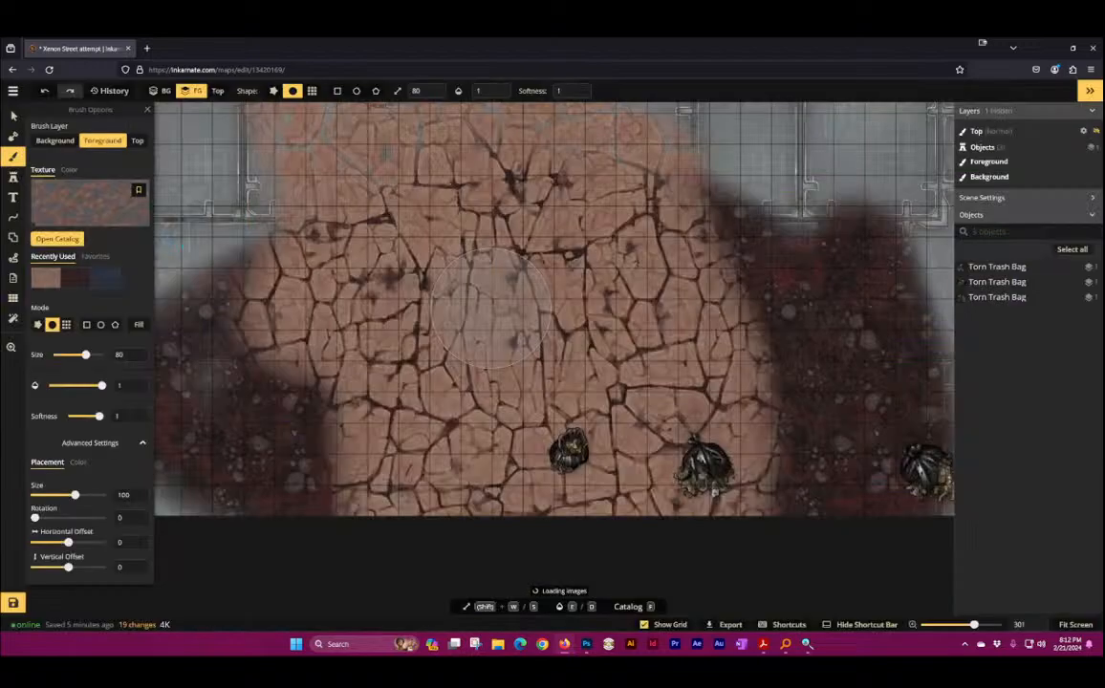
pyautogui.click(75, 187)
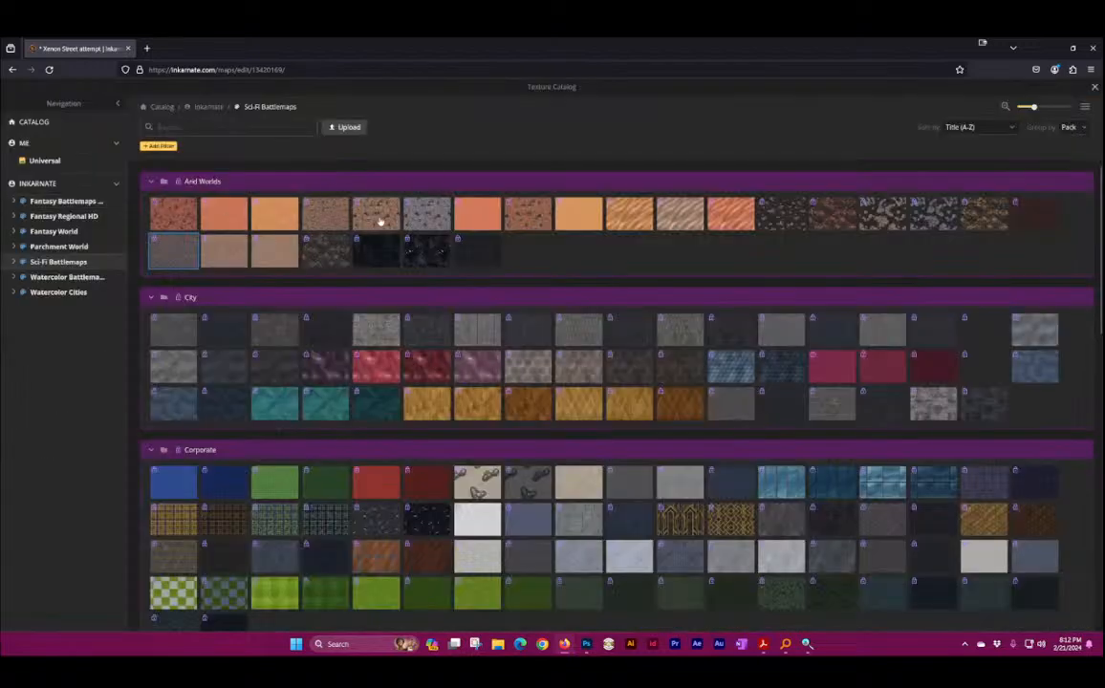
pyautogui.click(325, 217)
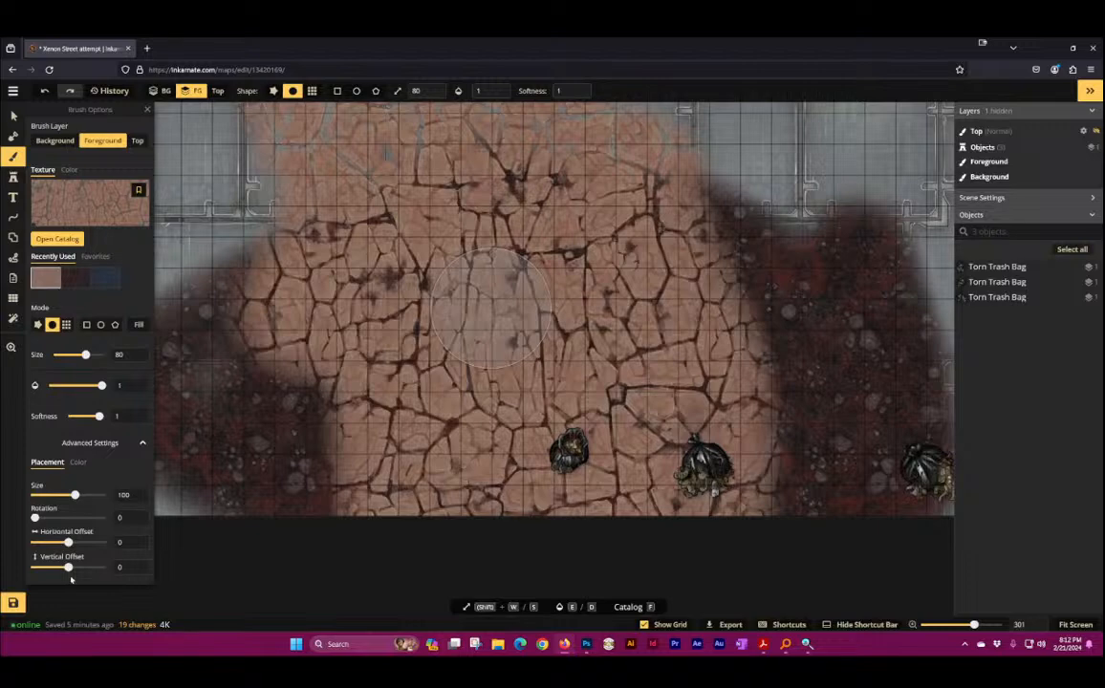
# Step: Adjust the Cracked Ground brush colour to saturation 152, brightness 49 and contrast 200
pyautogui.click(77, 463)
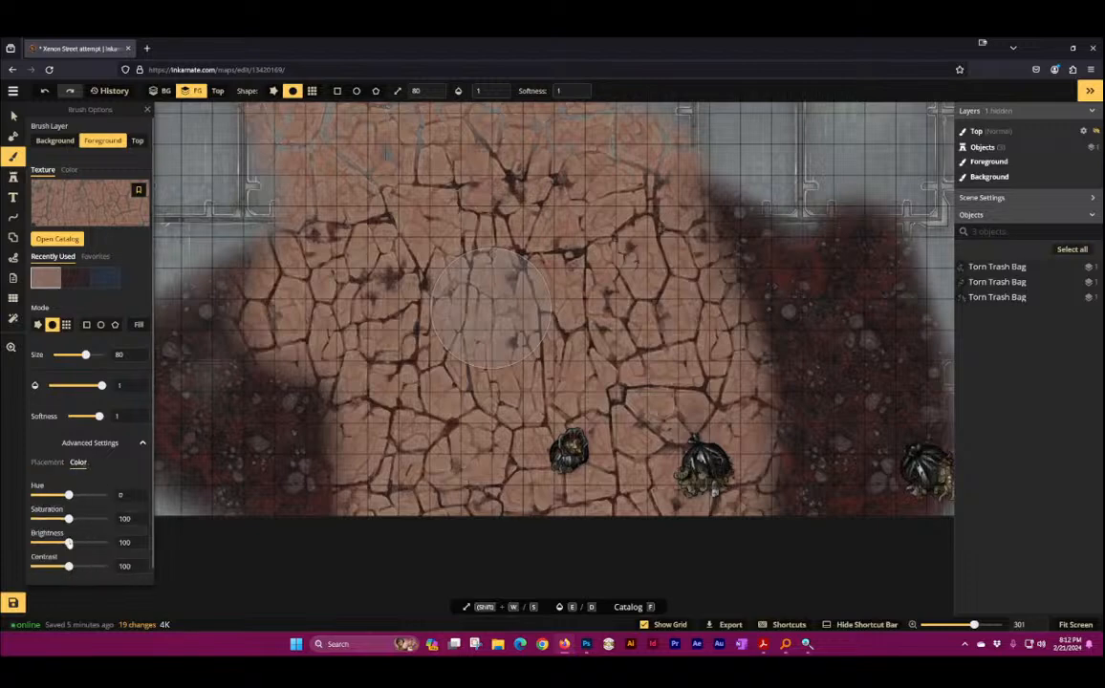
pyautogui.moveTo(69, 543)
pyautogui.mouseDown()
pyautogui.moveTo(52, 543)
pyautogui.moveTo(84, 568)
pyautogui.moveTo(68, 567)
pyautogui.moveTo(103, 567)
pyautogui.mouseUp()
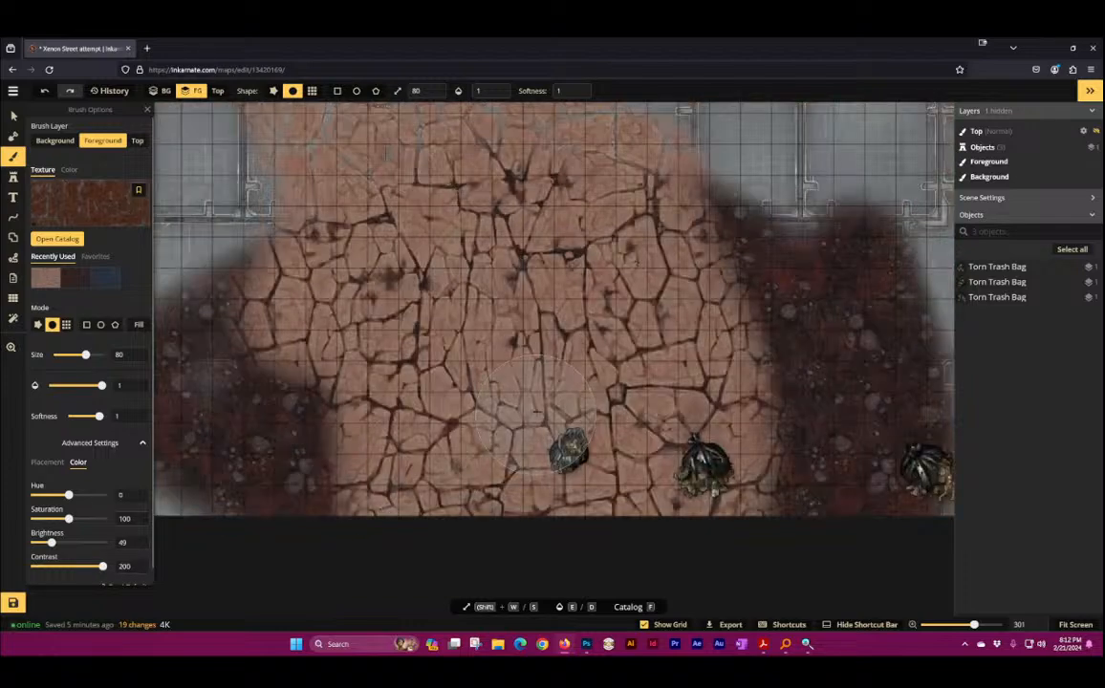
pyautogui.moveTo(68, 520); pyautogui.dragTo(87, 525)
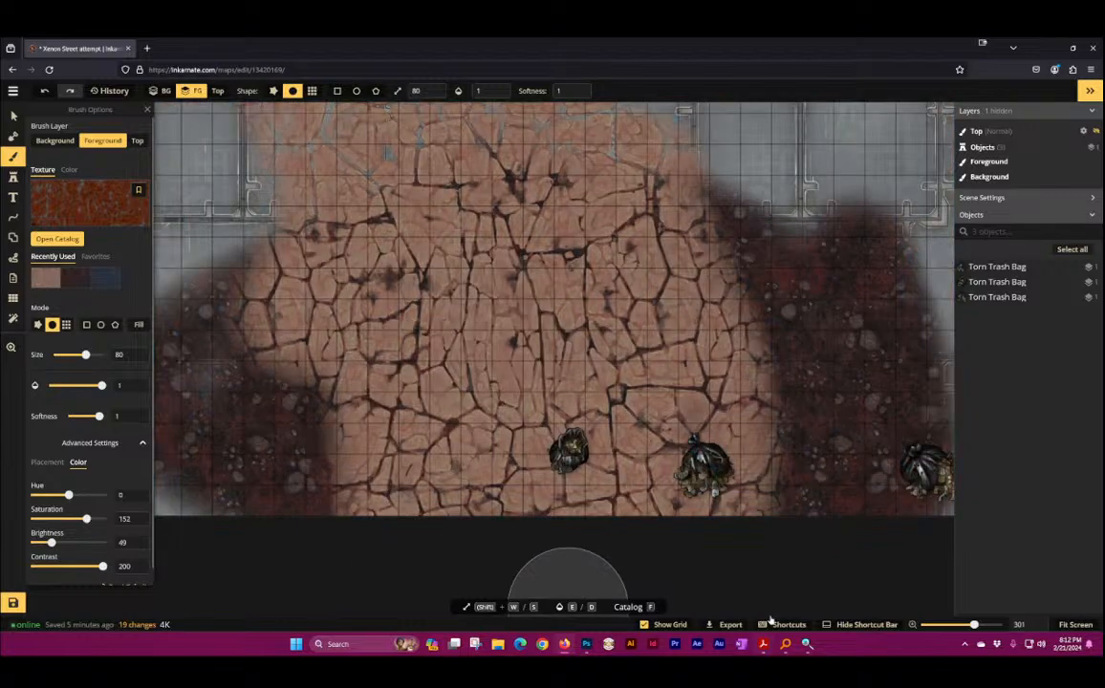
# Step: Check the 45.p56 street scene and paint the darkened orange Cracked Ground over the pale cracked area around the trash bags
pyautogui.click(807, 644)
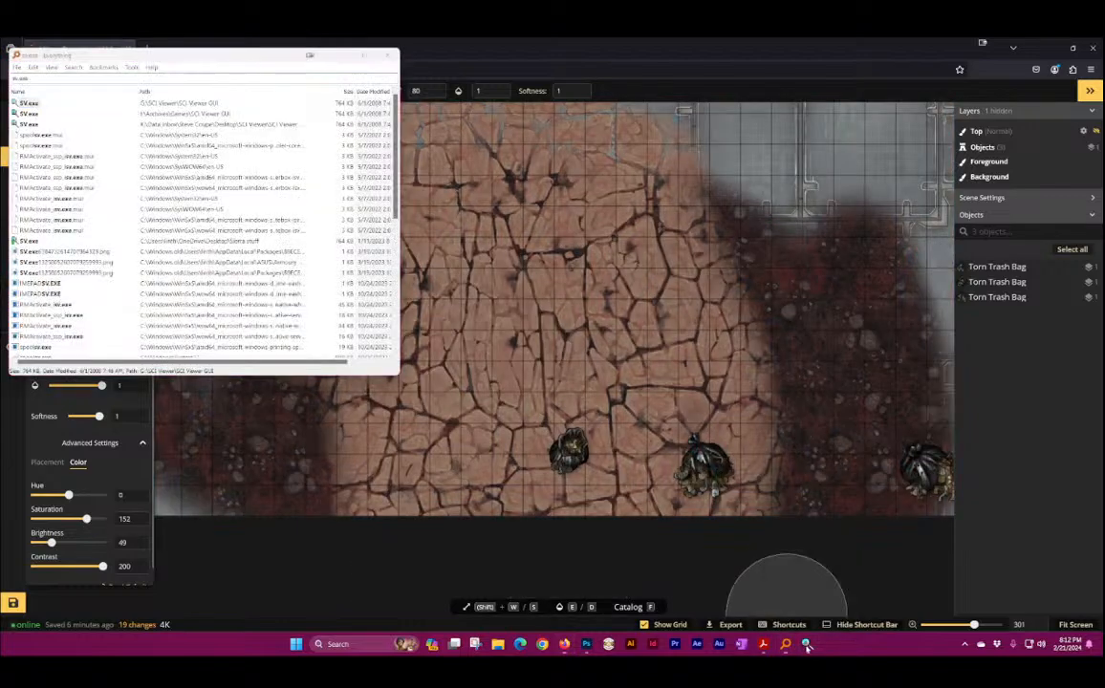
pyautogui.click(807, 647)
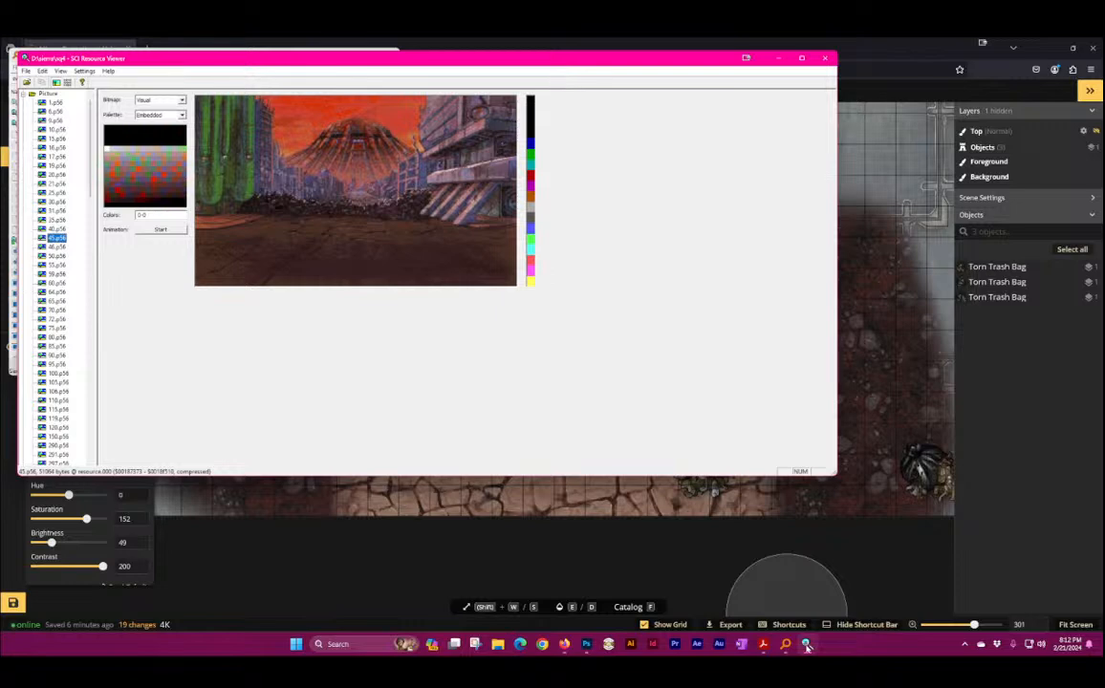
pyautogui.click(804, 648)
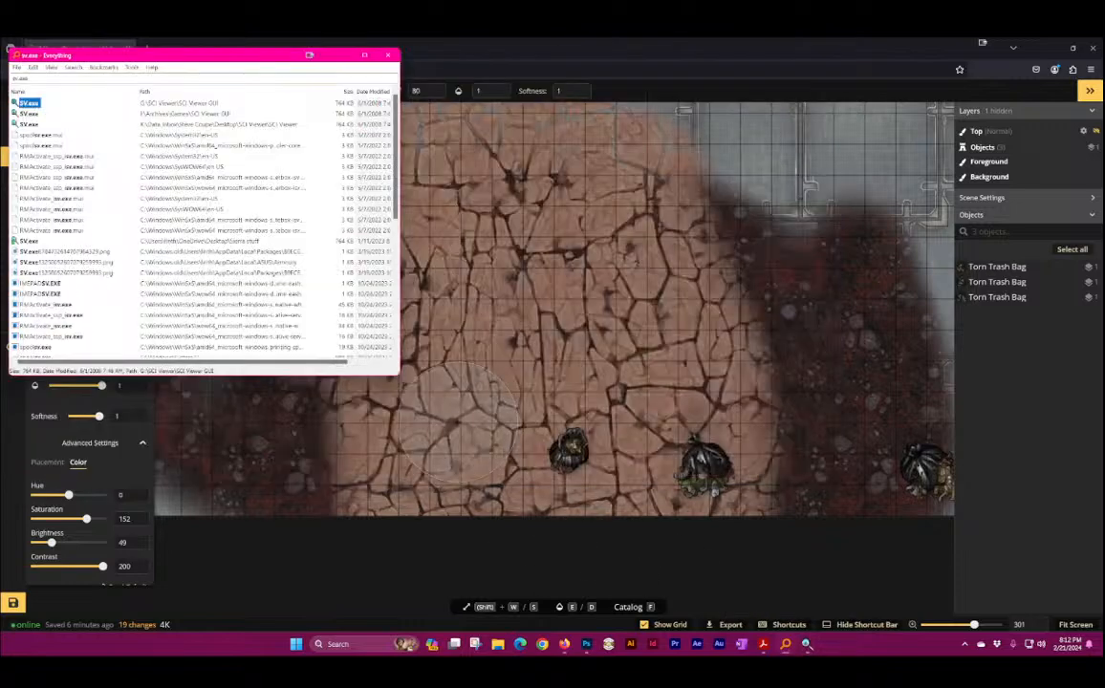
pyautogui.moveTo(372, 406)
pyautogui.mouseDown()
pyautogui.moveTo(552, 404)
pyautogui.moveTo(562, 490)
pyautogui.moveTo(389, 419)
pyautogui.moveTo(653, 414)
pyautogui.moveTo(432, 291)
pyautogui.moveTo(493, 363)
pyautogui.moveTo(619, 285)
pyautogui.moveTo(574, 420)
pyautogui.moveTo(619, 212)
pyautogui.moveTo(602, 212)
pyautogui.moveTo(855, 660)
pyautogui.mouseUp()
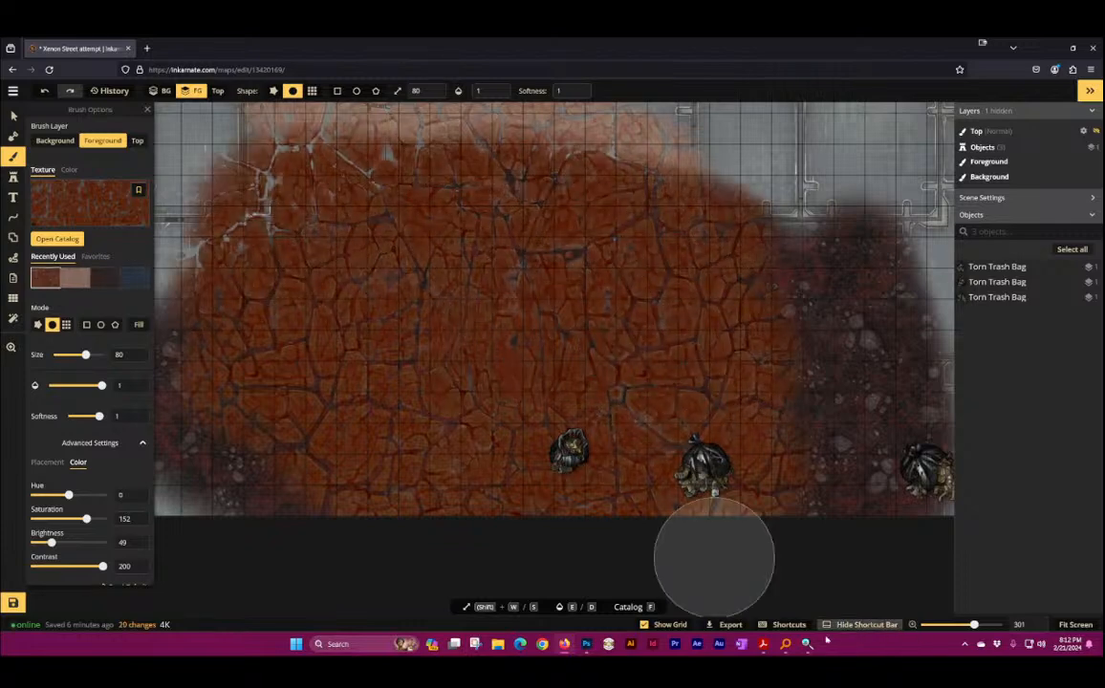
# Step: Compare the repainted ground with the 45.p56 street scene in SCI Resource Viewer
pyautogui.moveTo(806, 645)
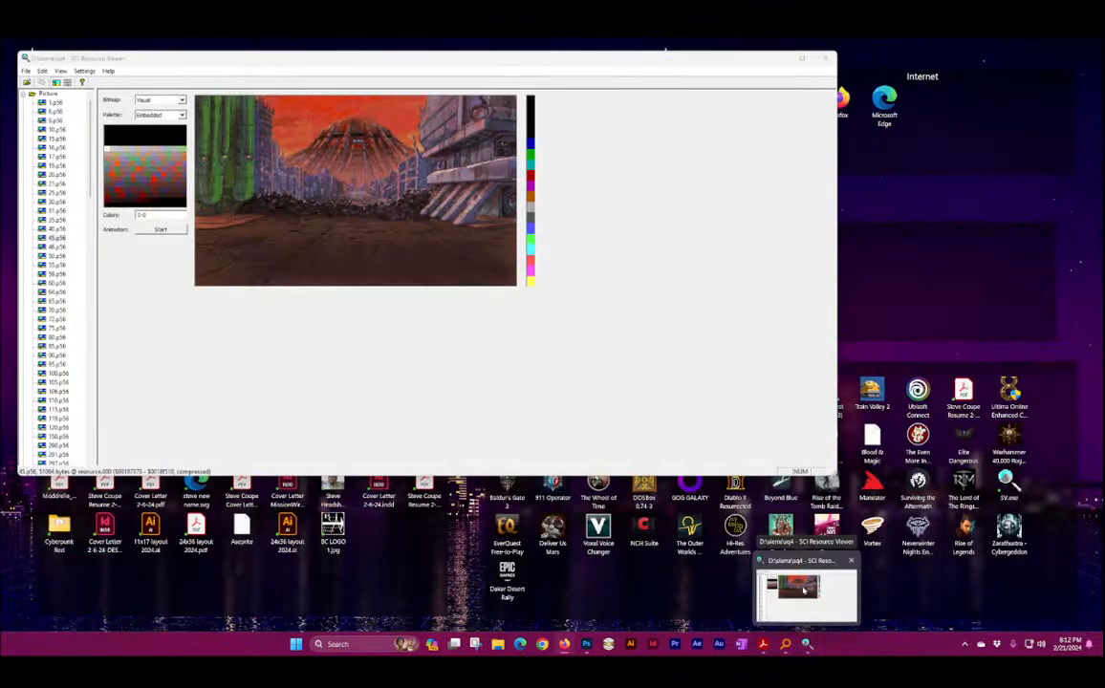
pyautogui.click(804, 591)
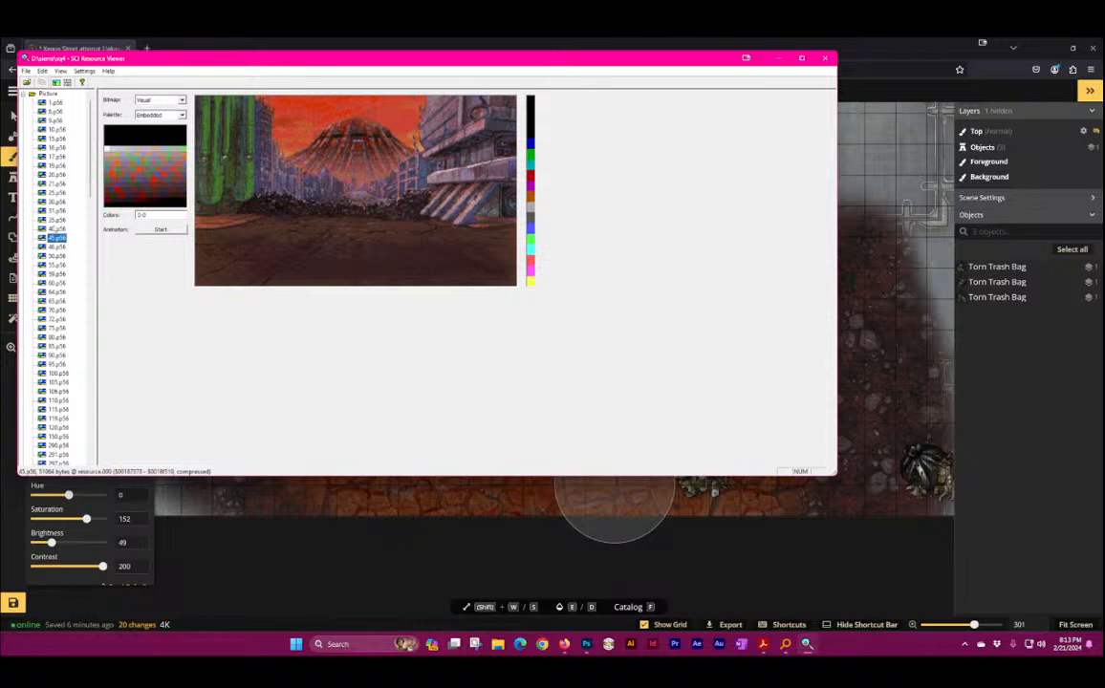
pyautogui.click(809, 42)
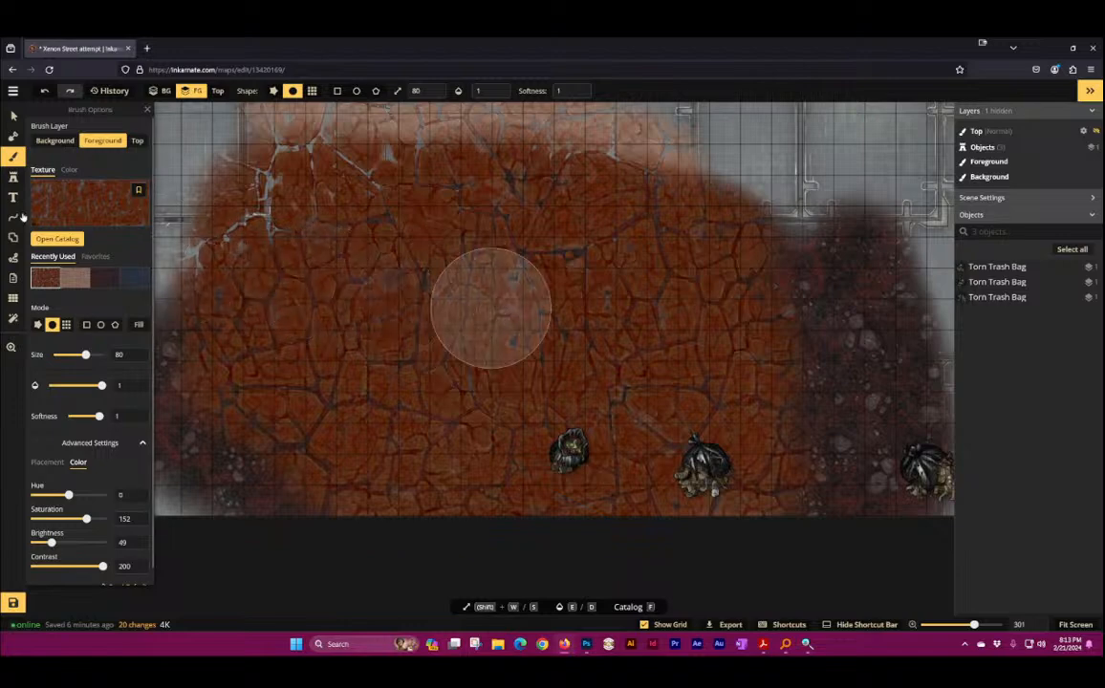
# Step: Try painting the cracked grey paving texture from the City pack over the orange ground and undo the stroke
pyautogui.press('f')
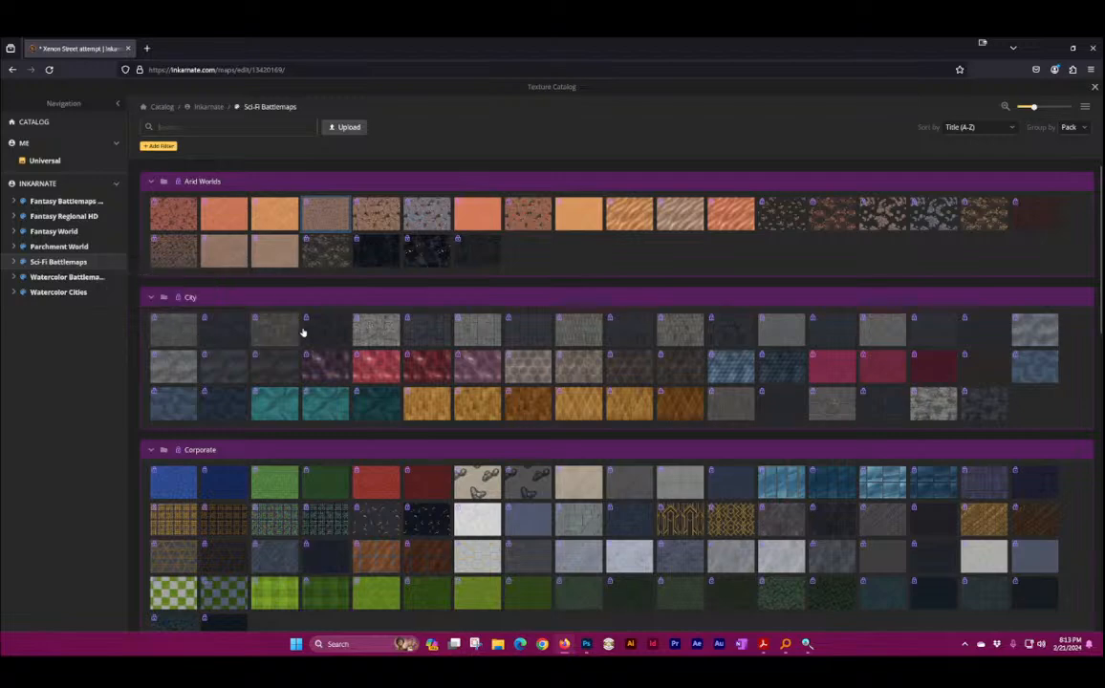
pyautogui.click(381, 331)
pyautogui.moveTo(428, 386)
pyautogui.mouseDown()
pyautogui.moveTo(316, 276)
pyautogui.moveTo(289, 229)
pyautogui.moveTo(218, 531)
pyautogui.mouseUp()
pyautogui.hotkey('ctrl', 'z')
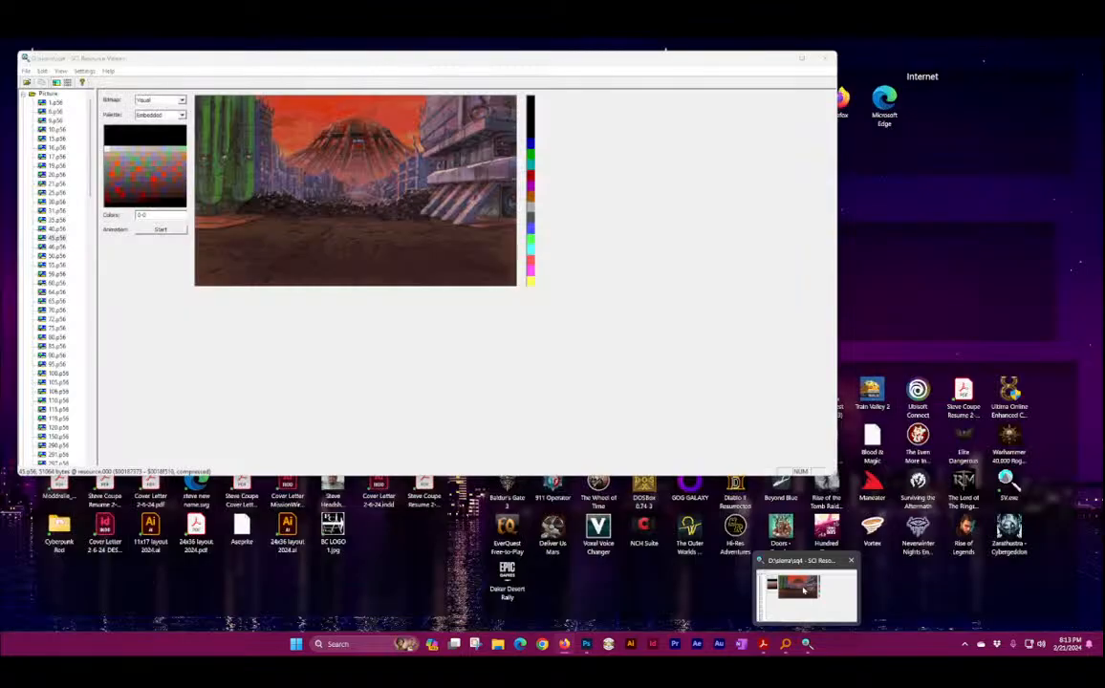
# Step: Examine the ground surfaces in game scenes 46.p56 to 75.p56 and 20.p56 to 35.p56 in SCI Resource Viewer
pyautogui.click(793, 588)
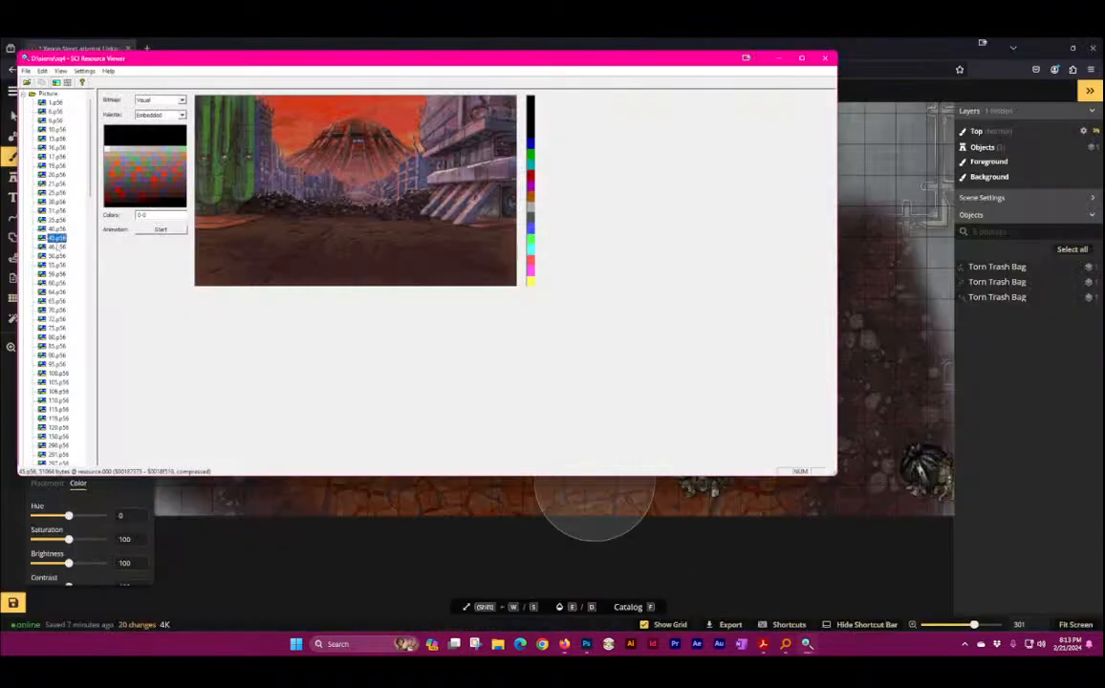
pyautogui.click(57, 247)
pyautogui.click(56, 256)
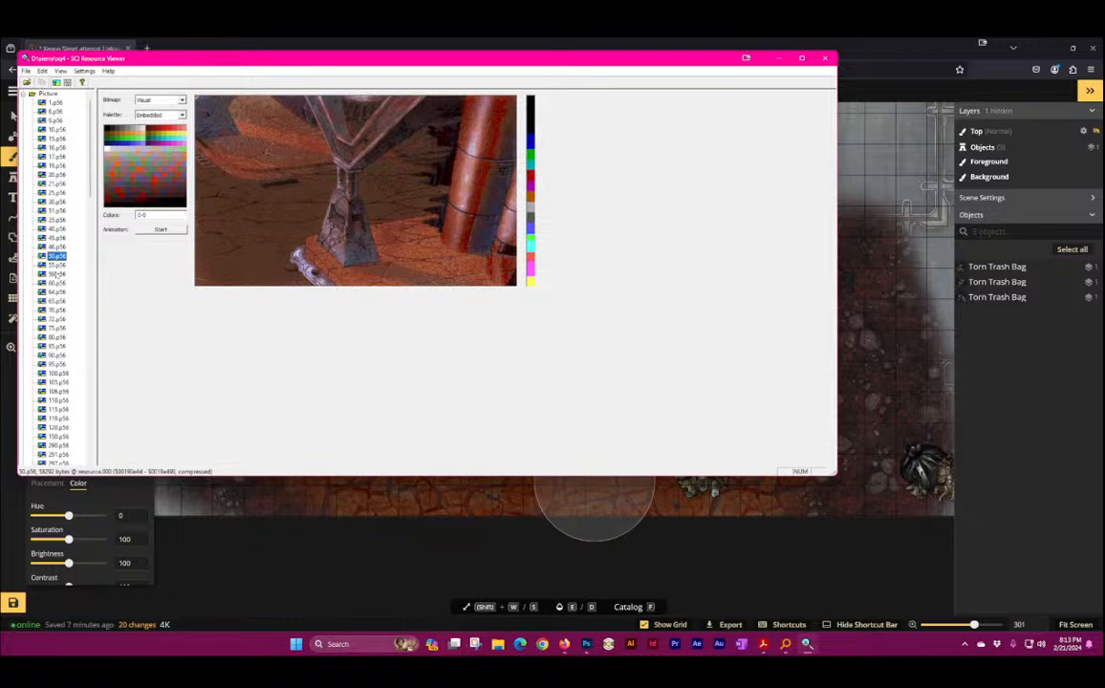
pyautogui.press('Down')
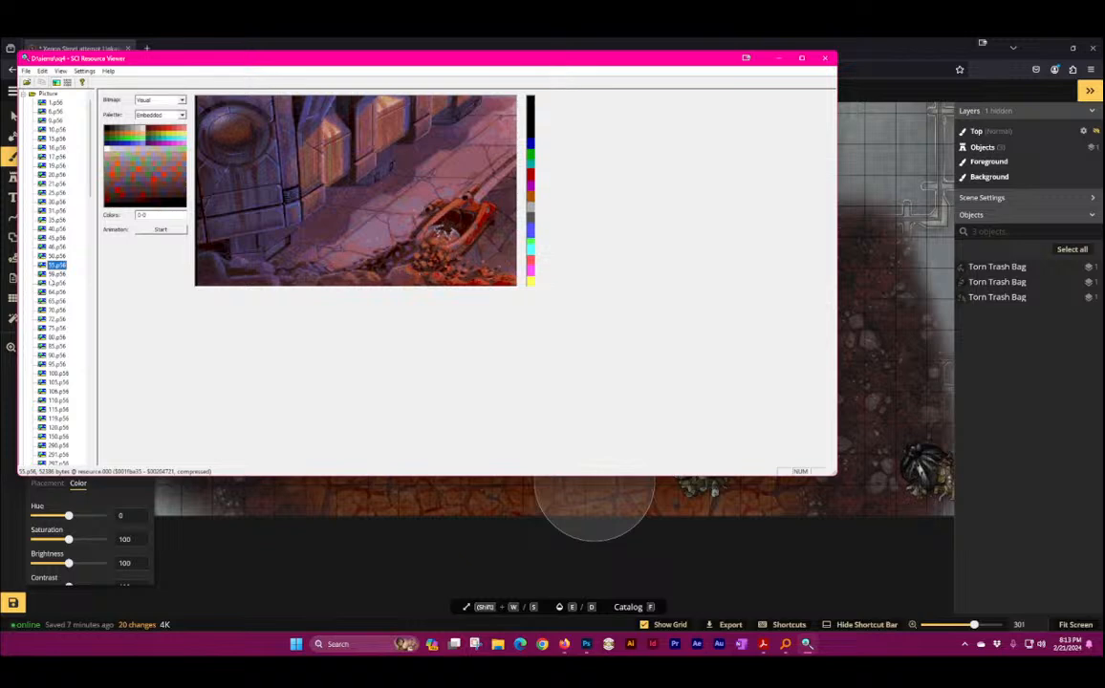
pyautogui.click(53, 283)
pyautogui.click(58, 301)
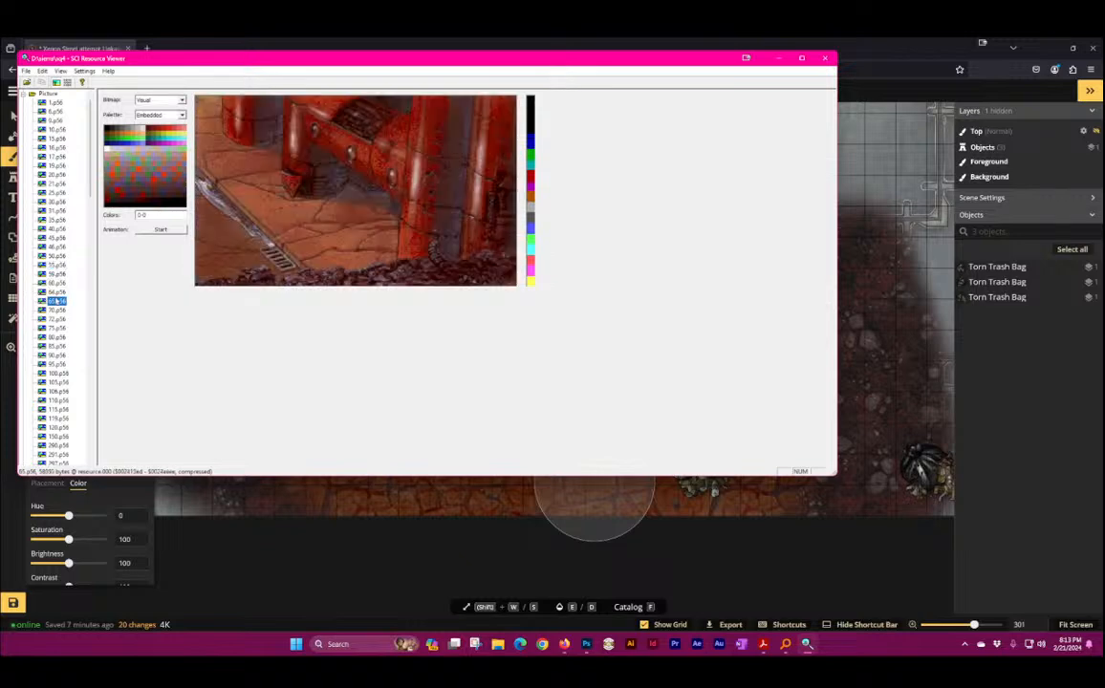
pyautogui.click(56, 310)
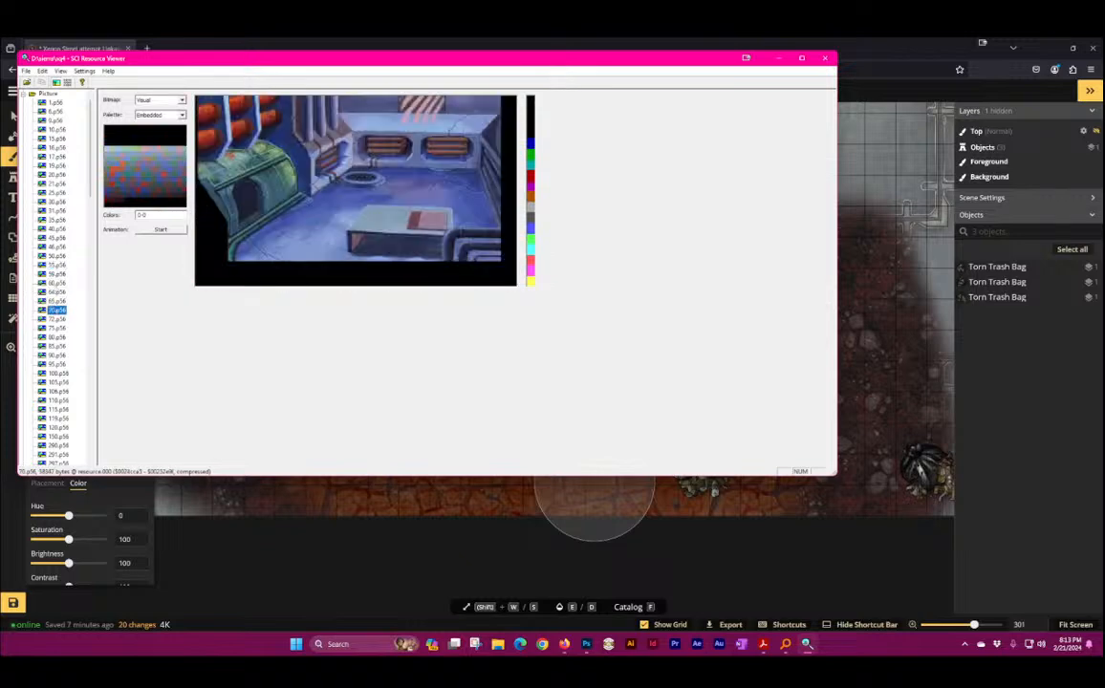
pyautogui.click(59, 320)
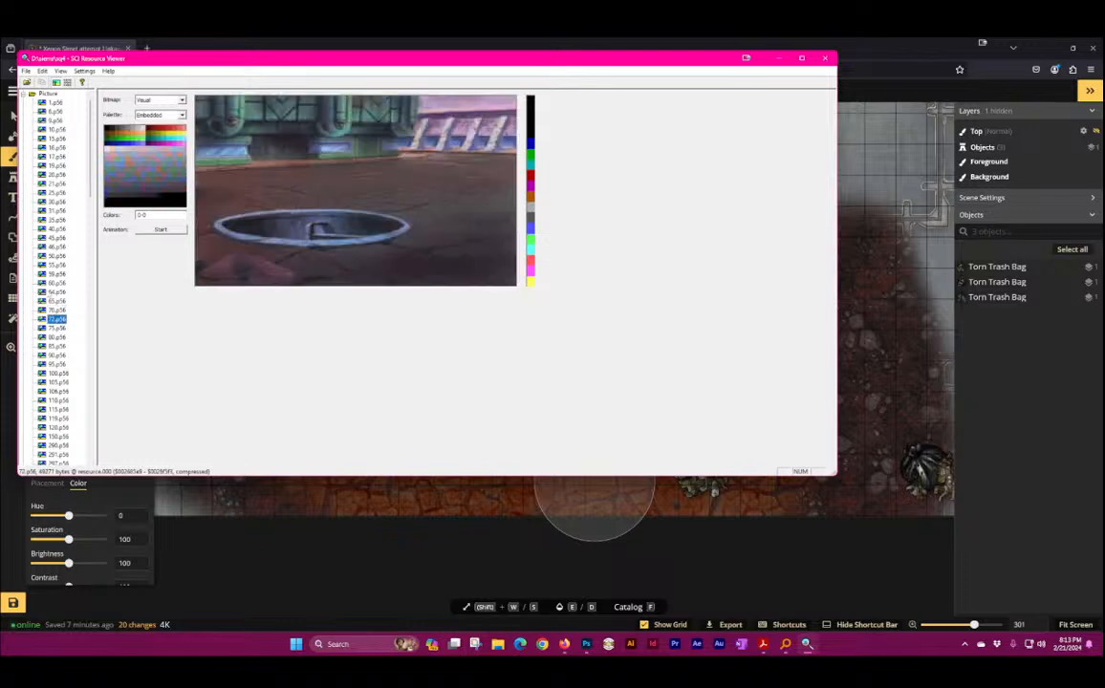
pyautogui.click(55, 328)
pyautogui.click(56, 175)
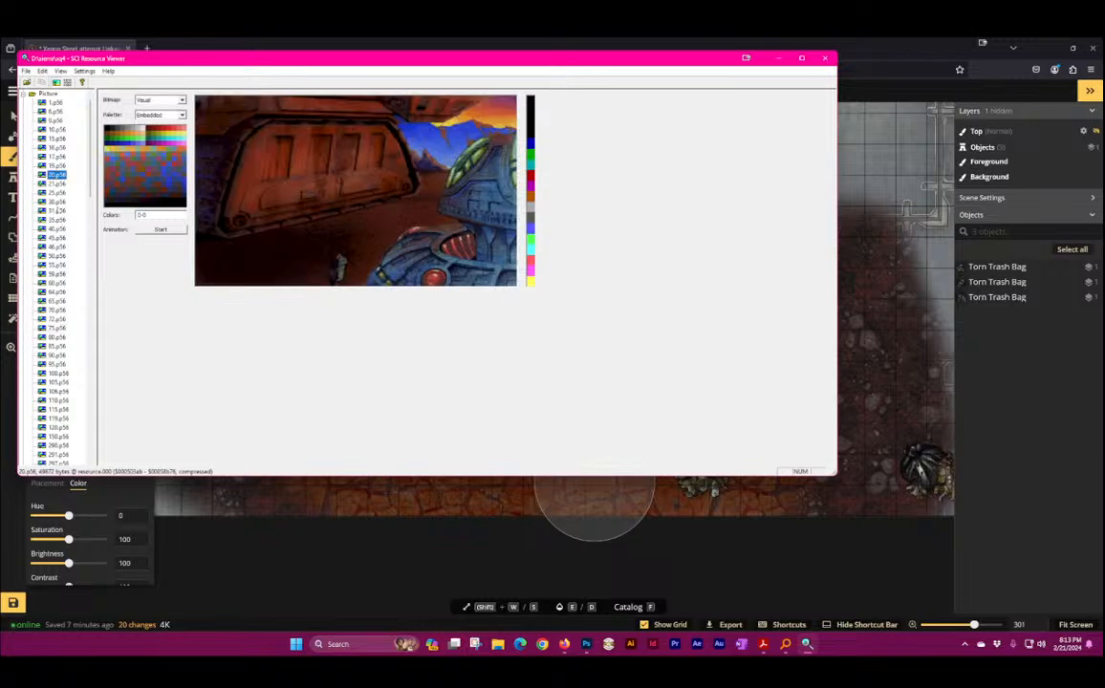
pyautogui.press('Down')
pyautogui.press('Down')
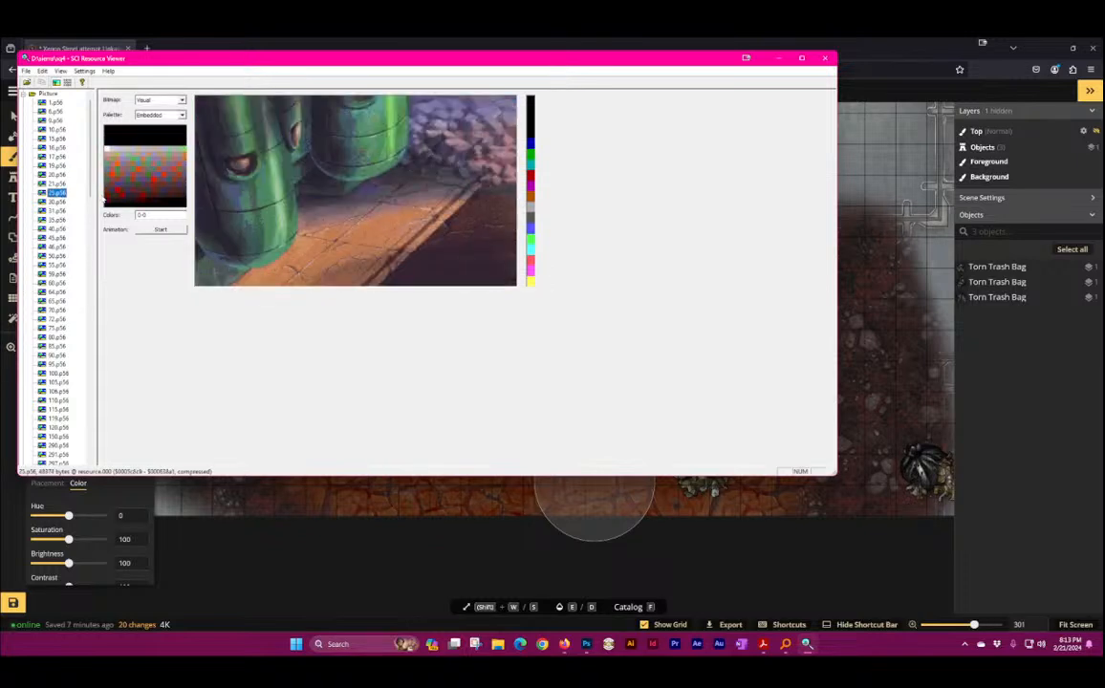
pyautogui.press('Down')
pyautogui.press('Down')
pyautogui.press('Down')
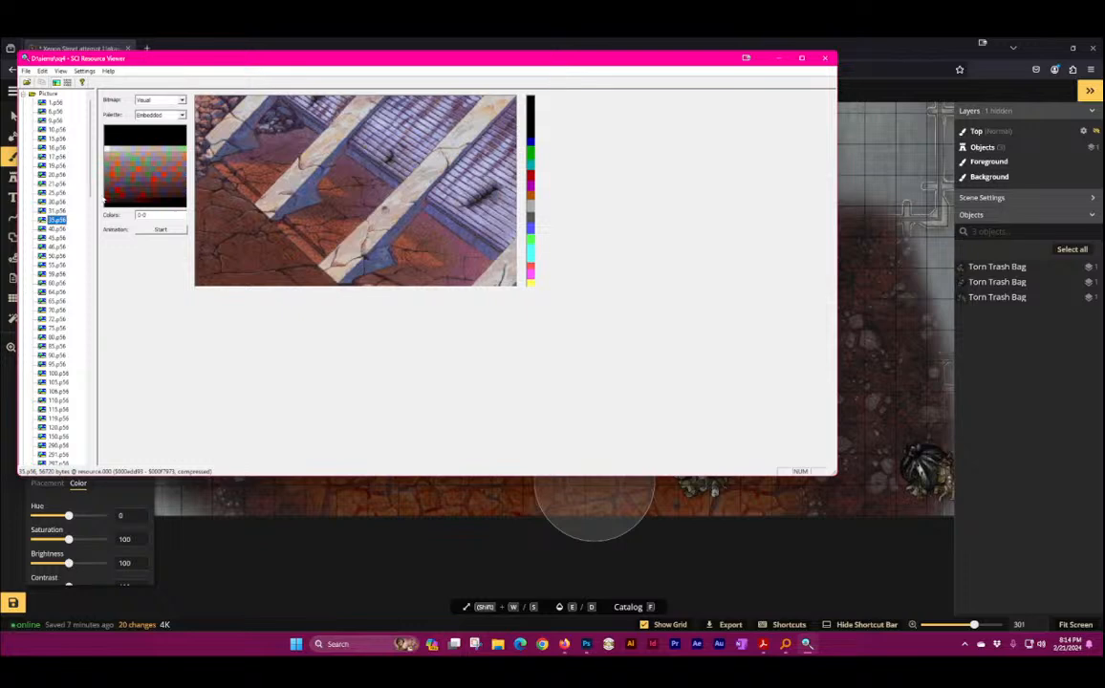
pyautogui.click(656, 40)
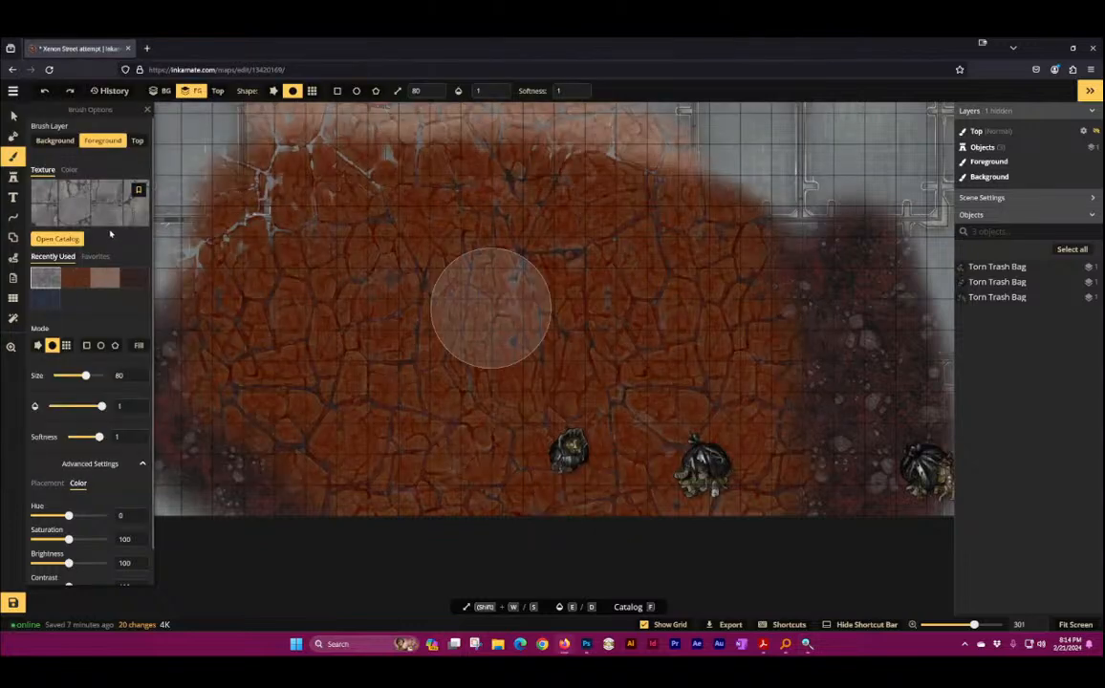
# Step: Pick the first grey texture of the City pack and paint it over the orange cracked ground around the trash bags
pyautogui.click(97, 213)
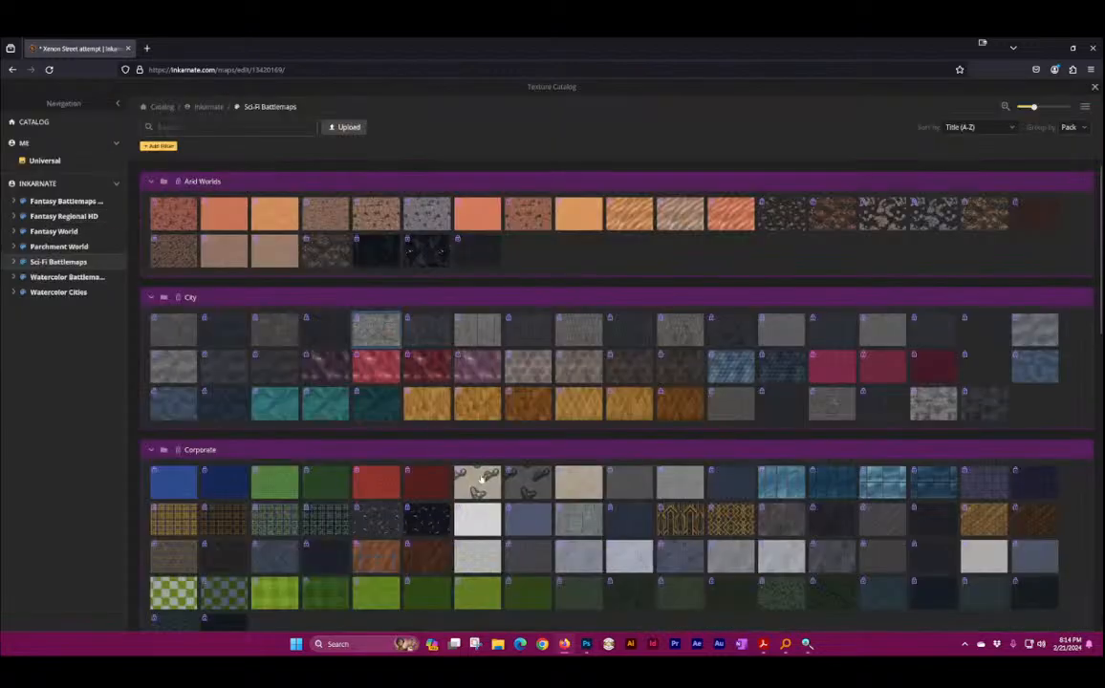
pyautogui.click(185, 334)
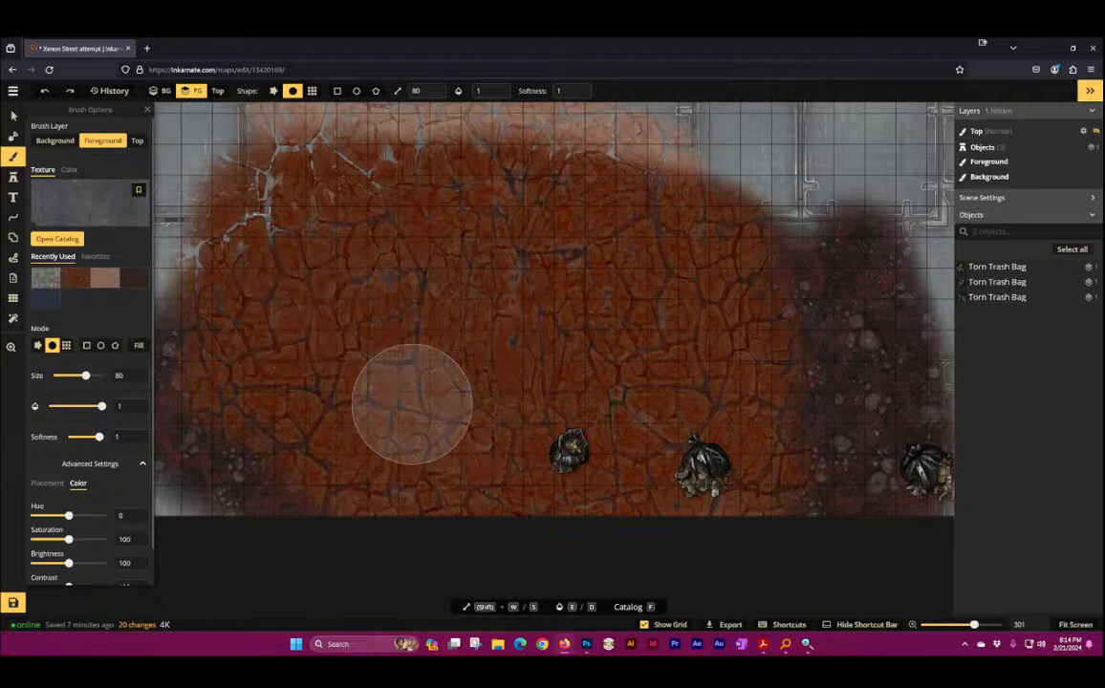
pyautogui.moveTo(399, 272)
pyautogui.mouseDown()
pyautogui.moveTo(348, 361)
pyautogui.moveTo(433, 365)
pyautogui.moveTo(383, 244)
pyautogui.moveTo(304, 427)
pyautogui.moveTo(487, 500)
pyautogui.moveTo(658, 371)
pyautogui.moveTo(448, 294)
pyautogui.moveTo(542, 478)
pyautogui.moveTo(689, 309)
pyautogui.moveTo(223, 239)
pyautogui.moveTo(180, 519)
pyautogui.moveTo(307, 225)
pyautogui.moveTo(338, 527)
pyautogui.moveTo(228, 281)
pyautogui.moveTo(423, 271)
pyautogui.moveTo(636, 502)
pyautogui.moveTo(756, 544)
pyautogui.moveTo(733, 270)
pyautogui.moveTo(789, 216)
pyautogui.moveTo(751, 403)
pyautogui.moveTo(545, 207)
pyautogui.moveTo(335, 278)
pyautogui.moveTo(309, 442)
pyautogui.moveTo(336, 293)
pyautogui.mouseUp()
pyautogui.scroll(-5, 782, 245)
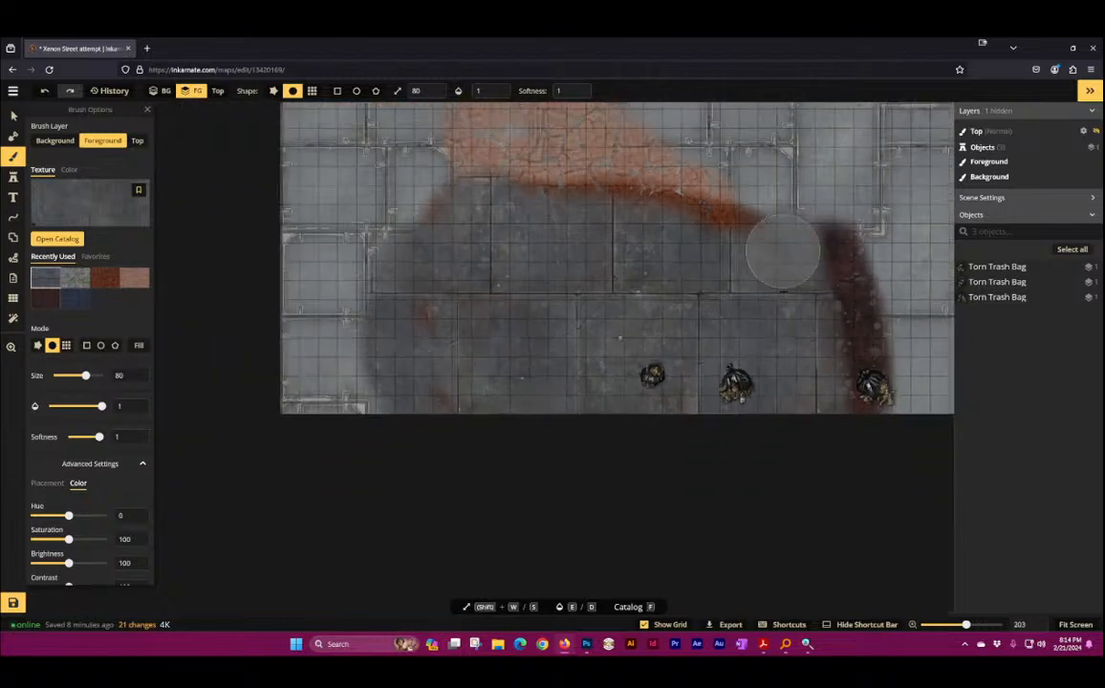
# Step: Finish the grey stroke around the trash bags and paint over it with the second, dark blue texture of the City pack
pyautogui.moveTo(676, 296)
pyautogui.mouseDown()
pyautogui.moveTo(402, 424)
pyautogui.moveTo(484, 382)
pyautogui.mouseUp()
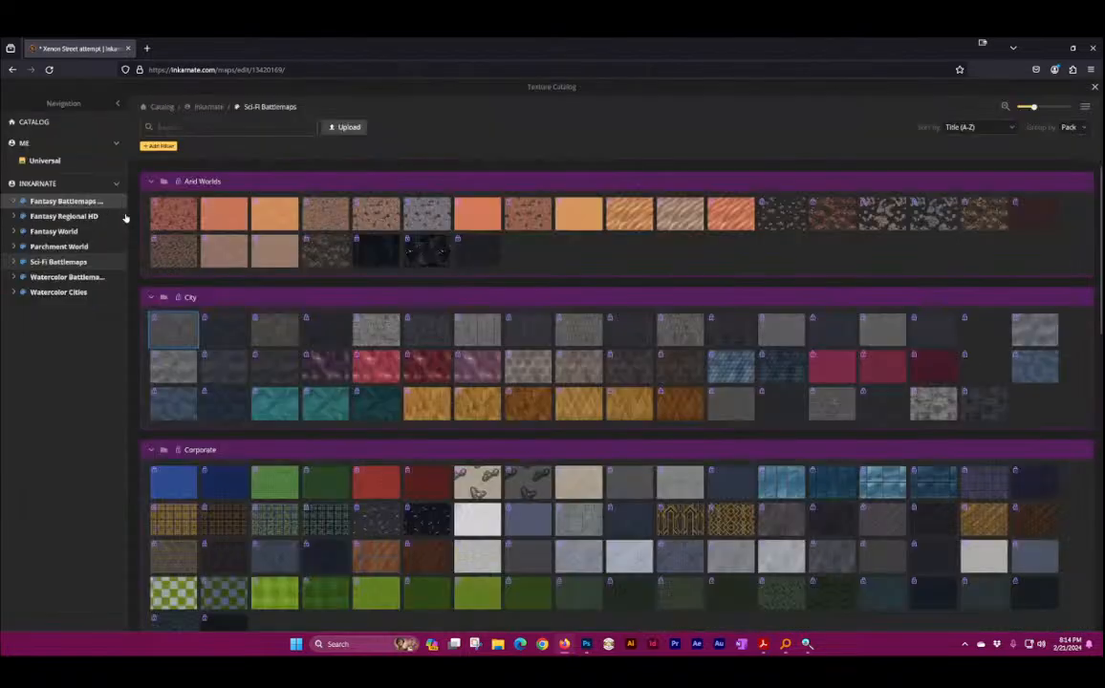
pyautogui.click(89, 190)
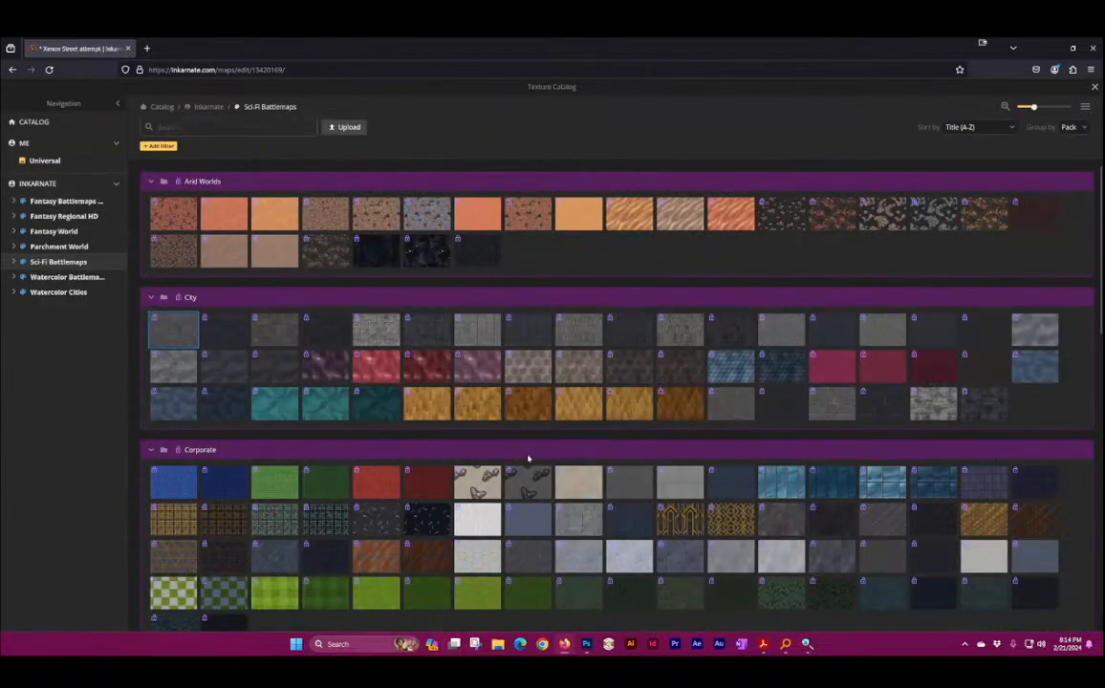
pyautogui.click(230, 338)
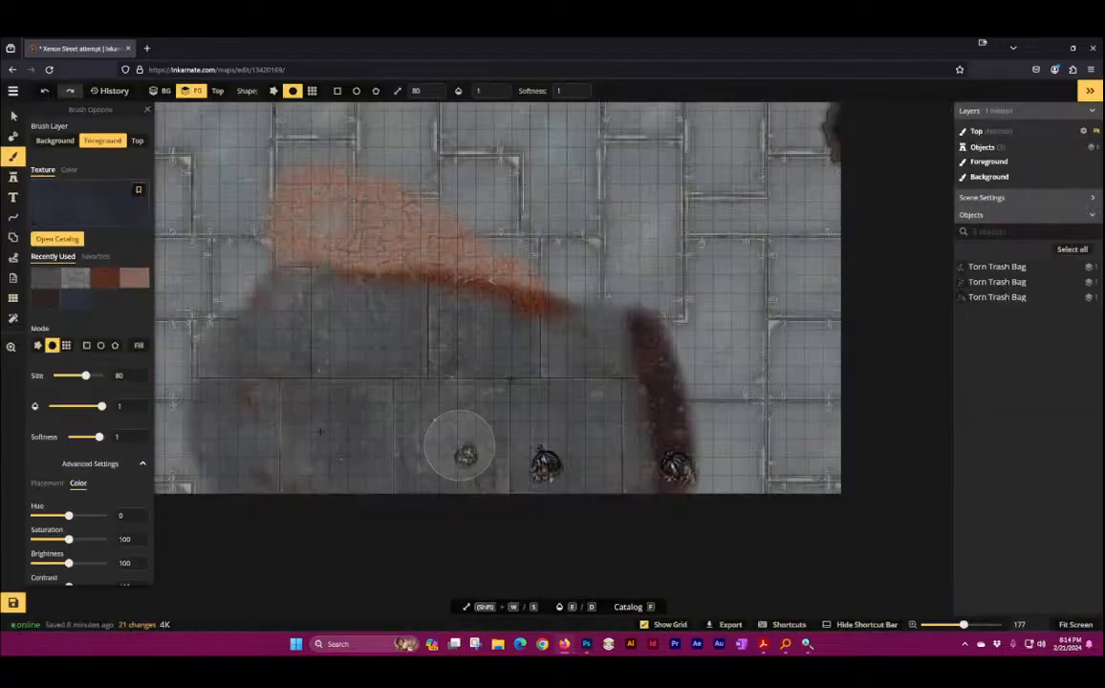
pyautogui.moveTo(458, 447)
pyautogui.mouseDown()
pyautogui.moveTo(399, 461)
pyautogui.moveTo(316, 382)
pyautogui.moveTo(247, 345)
pyautogui.moveTo(186, 338)
pyautogui.moveTo(183, 485)
pyautogui.moveTo(325, 259)
pyautogui.moveTo(547, 328)
pyautogui.moveTo(646, 394)
pyautogui.moveTo(562, 458)
pyautogui.moveTo(490, 309)
pyautogui.mouseUp()
# Step: Paint the City pack's third, cracked grey texture over the ground and repaint it with hue -43, saturation 160 and brightness 42
pyautogui.click(83, 207)
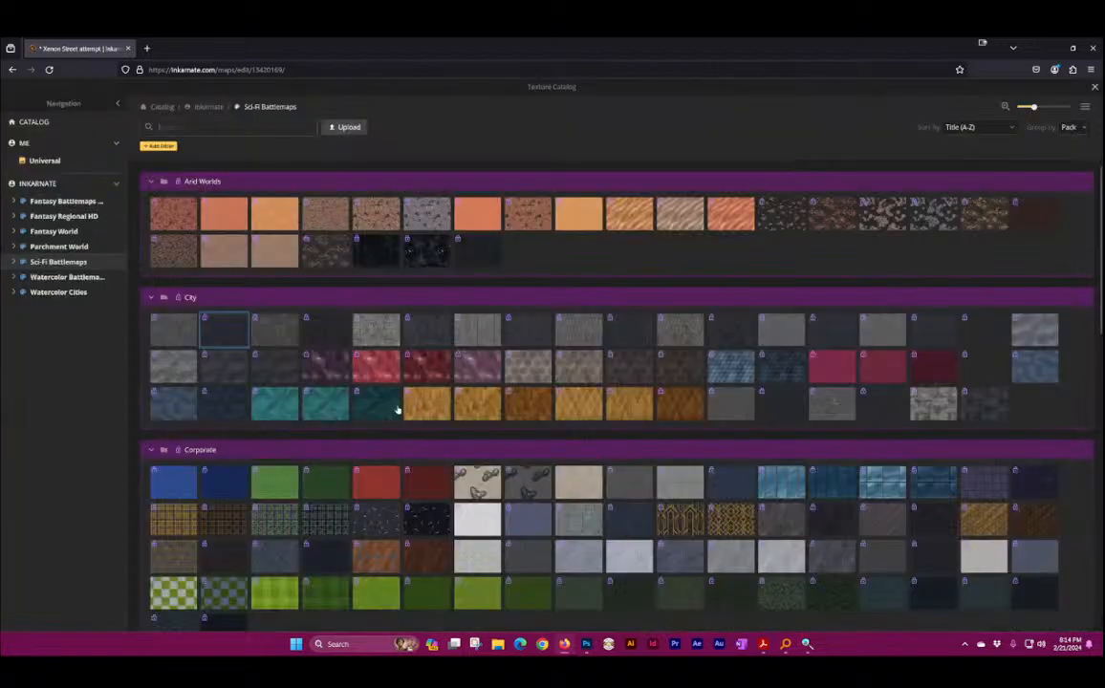
pyautogui.click(276, 331)
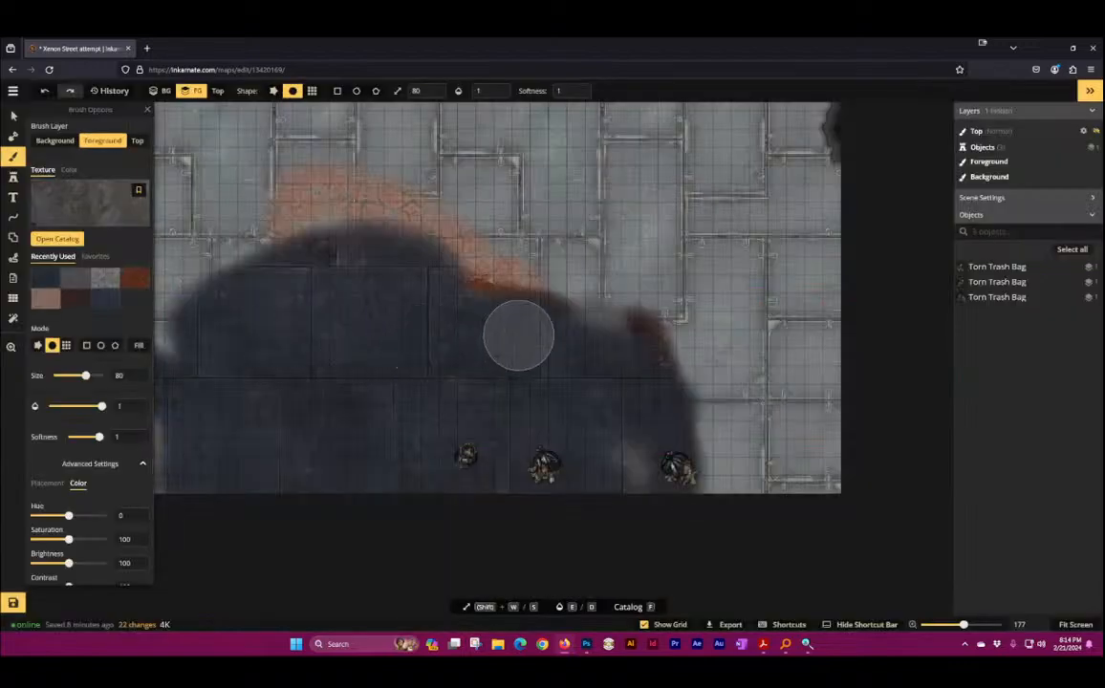
pyautogui.moveTo(267, 346)
pyautogui.mouseDown()
pyautogui.moveTo(222, 402)
pyautogui.moveTo(280, 399)
pyautogui.moveTo(237, 315)
pyautogui.moveTo(281, 505)
pyautogui.moveTo(426, 365)
pyautogui.moveTo(420, 226)
pyautogui.moveTo(548, 414)
pyautogui.moveTo(475, 478)
pyautogui.mouseUp()
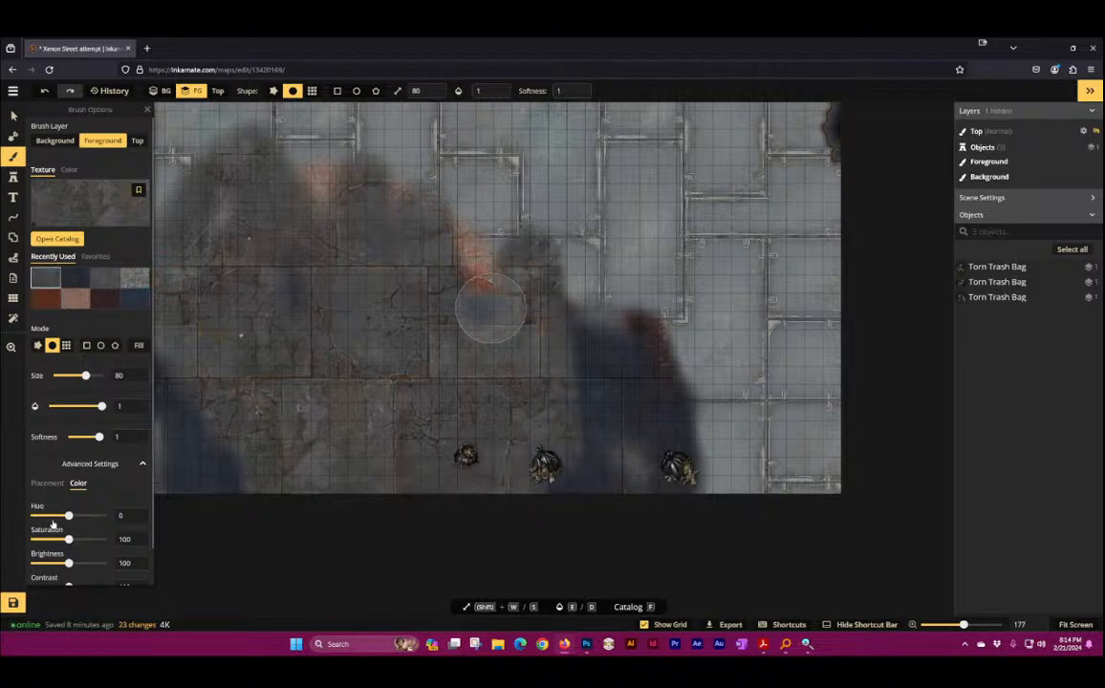
pyautogui.moveTo(68, 516)
pyautogui.mouseDown()
pyautogui.moveTo(76, 541)
pyautogui.moveTo(96, 542)
pyautogui.moveTo(74, 565)
pyautogui.moveTo(49, 564)
pyautogui.mouseUp()
pyautogui.moveTo(491, 307)
pyautogui.mouseDown()
pyautogui.moveTo(370, 402)
pyautogui.moveTo(298, 305)
pyautogui.moveTo(387, 498)
pyautogui.moveTo(331, 290)
pyautogui.moveTo(256, 234)
pyautogui.moveTo(403, 506)
pyautogui.moveTo(493, 244)
pyautogui.moveTo(549, 394)
pyautogui.moveTo(446, 510)
pyautogui.moveTo(281, 424)
pyautogui.moveTo(606, 365)
pyautogui.moveTo(602, 200)
pyautogui.moveTo(345, 254)
pyautogui.moveTo(486, 186)
pyautogui.moveTo(287, 134)
pyautogui.moveTo(434, 227)
pyautogui.moveTo(490, 308)
pyautogui.mouseUp()
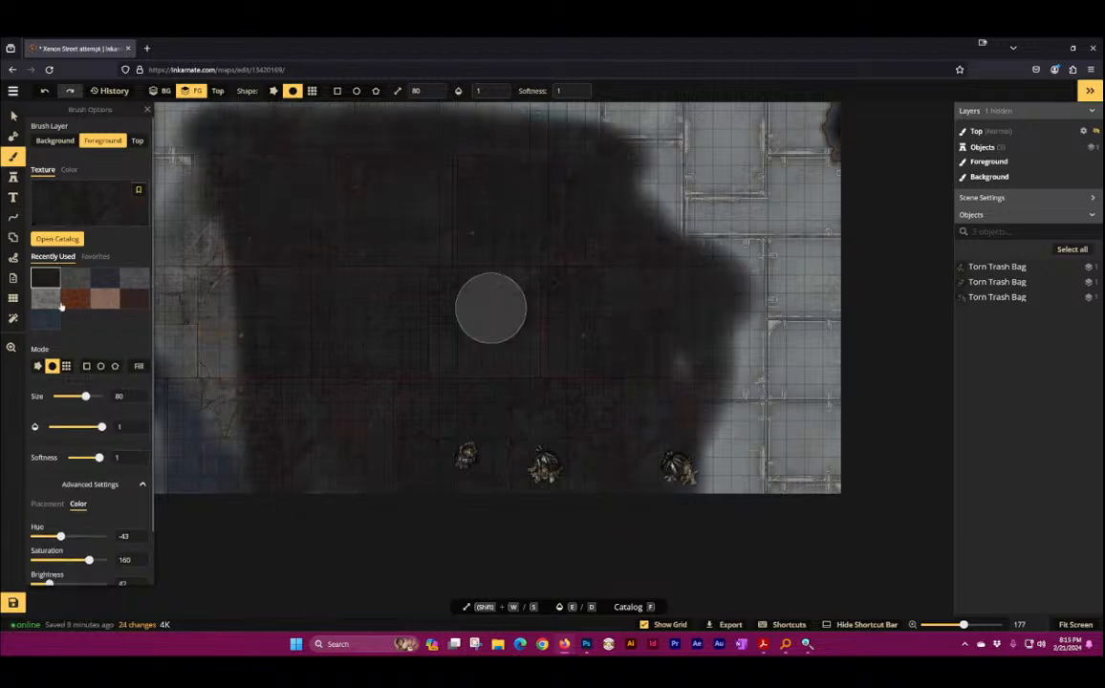
# Step: Reselect the recently used orange cracked texture and paint it over the darkened ground around the trash bags
pyautogui.moveTo(370, 312)
pyautogui.mouseDown()
pyautogui.moveTo(489, 304)
pyautogui.moveTo(392, 350)
pyautogui.moveTo(346, 439)
pyautogui.moveTo(497, 477)
pyautogui.moveTo(437, 323)
pyautogui.moveTo(312, 255)
pyautogui.moveTo(392, 403)
pyautogui.moveTo(389, 486)
pyautogui.moveTo(293, 350)
pyautogui.moveTo(328, 288)
pyautogui.moveTo(420, 276)
pyautogui.moveTo(468, 475)
pyautogui.moveTo(496, 261)
pyautogui.moveTo(492, 383)
pyautogui.moveTo(453, 266)
pyautogui.moveTo(460, 343)
pyautogui.moveTo(563, 438)
pyautogui.moveTo(559, 308)
pyautogui.moveTo(533, 436)
pyautogui.moveTo(630, 343)
pyautogui.moveTo(624, 226)
pyautogui.moveTo(451, 398)
pyautogui.moveTo(349, 247)
pyautogui.moveTo(432, 216)
pyautogui.moveTo(448, 227)
pyautogui.moveTo(451, 214)
pyautogui.moveTo(348, 177)
pyautogui.moveTo(438, 188)
pyautogui.moveTo(390, 340)
pyautogui.mouseUp()
pyautogui.moveTo(304, 343)
pyautogui.mouseDown()
pyautogui.moveTo(284, 457)
pyautogui.moveTo(215, 563)
pyautogui.moveTo(205, 223)
pyautogui.moveTo(361, 492)
pyautogui.mouseUp()
pyautogui.scroll(8, 361, 492)
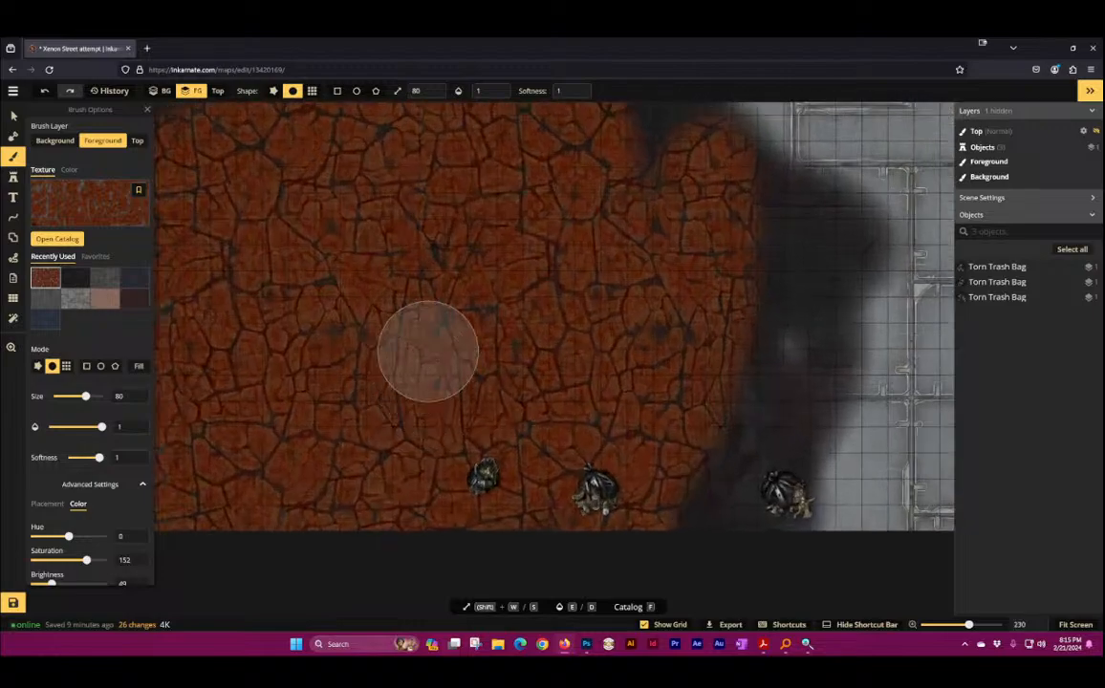
pyautogui.scroll(-4, 662, 424)
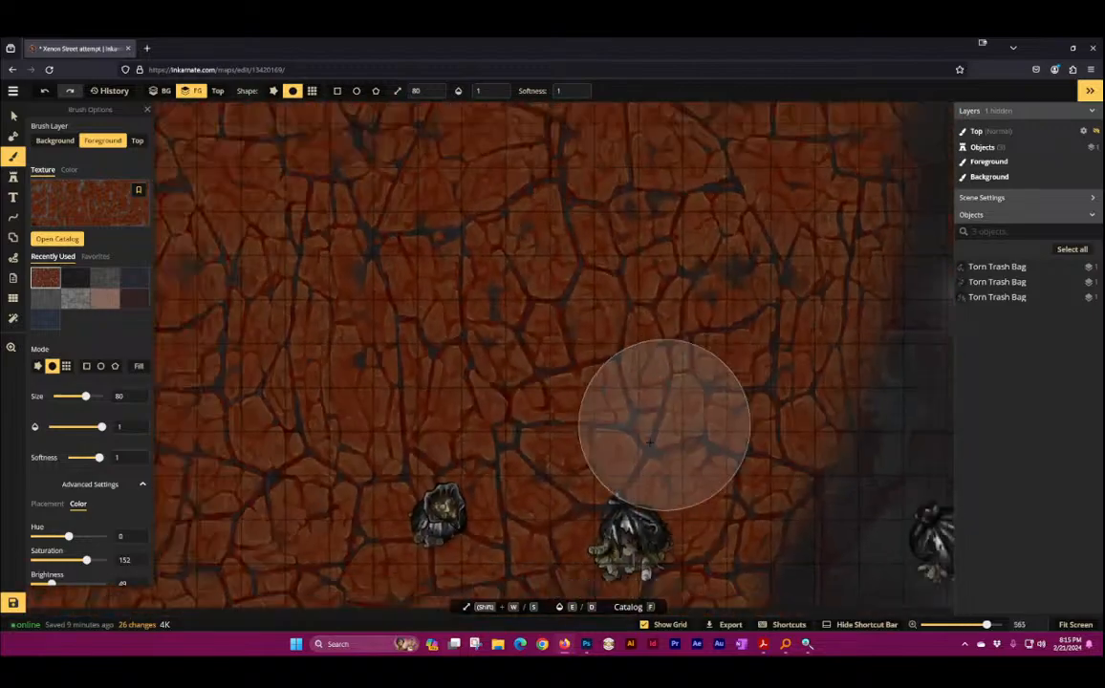
# Step: Test the elongated hexagonal tile texture and the light grey triangular tile texture from the City pack on the orange ground
pyautogui.click(70, 207)
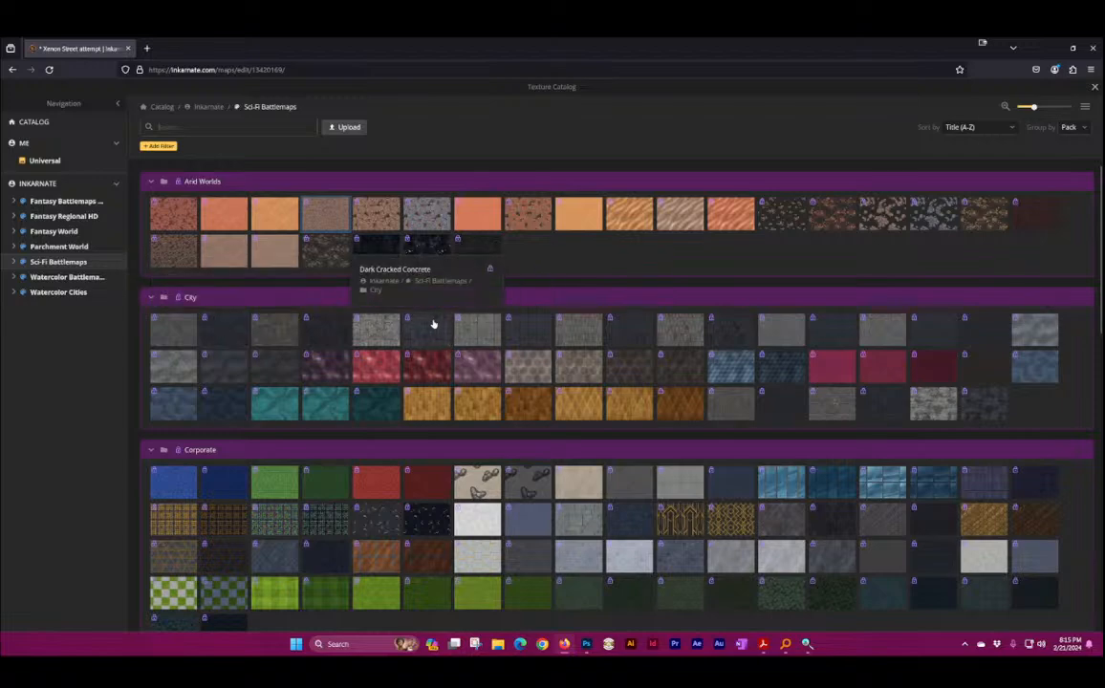
pyautogui.click(582, 333)
pyautogui.moveTo(482, 318)
pyautogui.mouseDown()
pyautogui.moveTo(365, 311)
pyautogui.moveTo(635, 331)
pyautogui.moveTo(490, 245)
pyautogui.moveTo(254, 346)
pyautogui.moveTo(572, 455)
pyautogui.moveTo(342, 381)
pyautogui.moveTo(490, 307)
pyautogui.mouseUp()
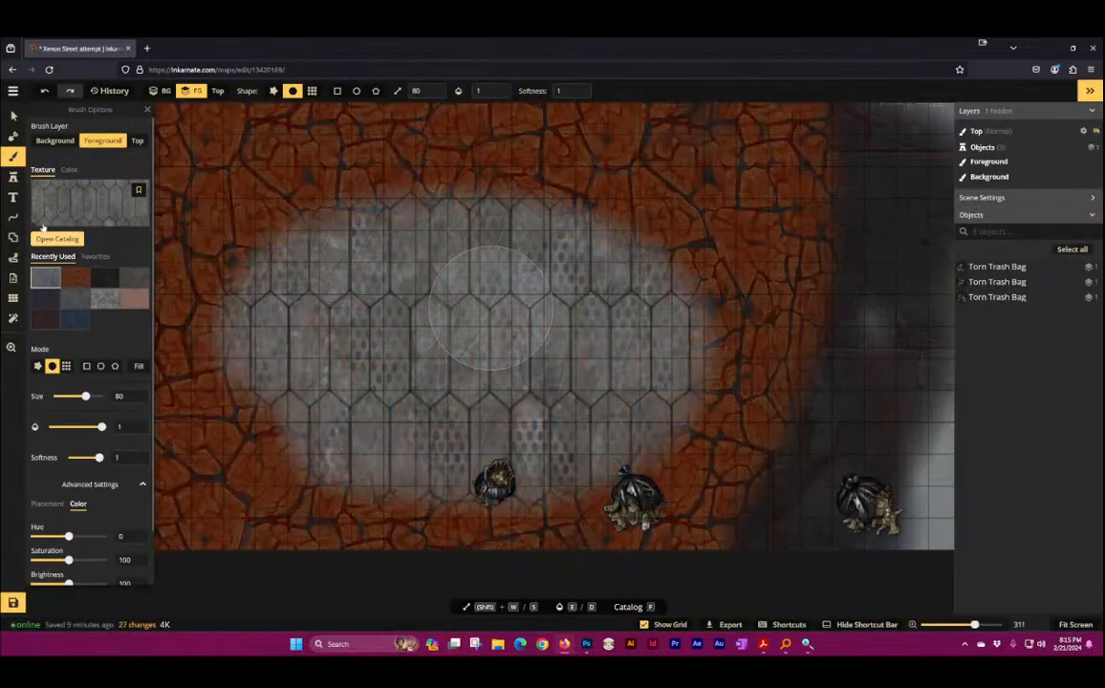
pyautogui.click(89, 191)
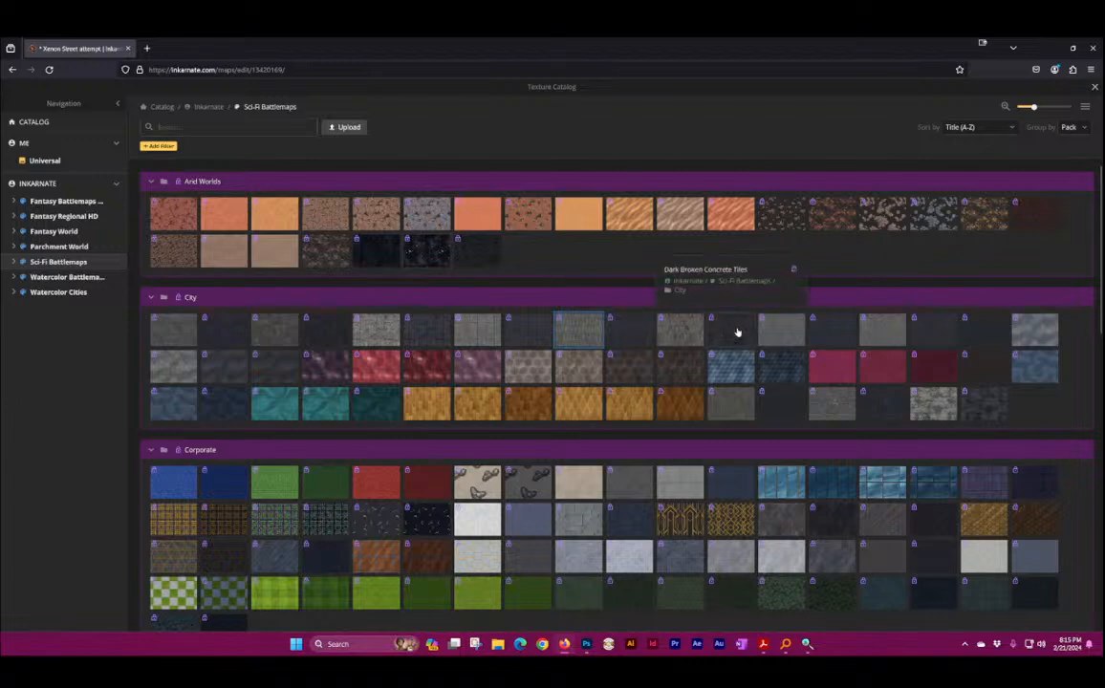
pyautogui.click(795, 335)
pyautogui.moveTo(772, 330)
pyautogui.mouseDown()
pyautogui.moveTo(605, 297)
pyautogui.moveTo(378, 318)
pyautogui.moveTo(619, 442)
pyautogui.moveTo(511, 317)
pyautogui.moveTo(230, 337)
pyautogui.moveTo(380, 405)
pyautogui.moveTo(508, 428)
pyautogui.moveTo(461, 426)
pyautogui.moveTo(498, 465)
pyautogui.moveTo(520, 426)
pyautogui.moveTo(490, 306)
pyautogui.mouseUp()
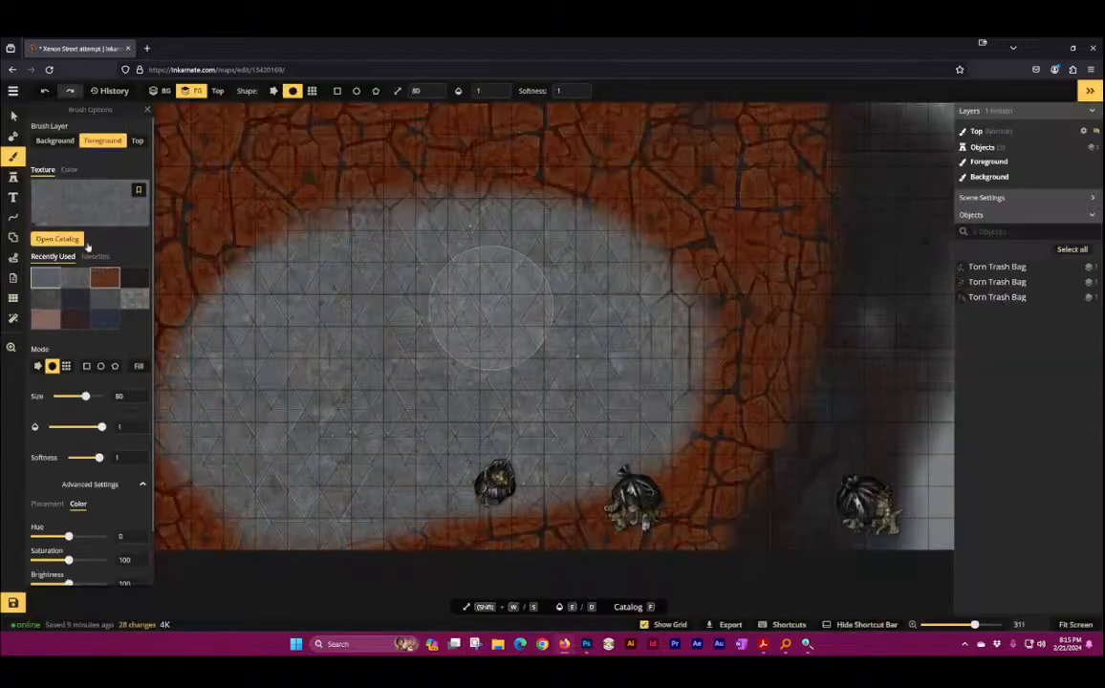
# Step: Paint the plain dark slate texture from the first row of the City pack across the ground around the trash bags
pyautogui.click(69, 205)
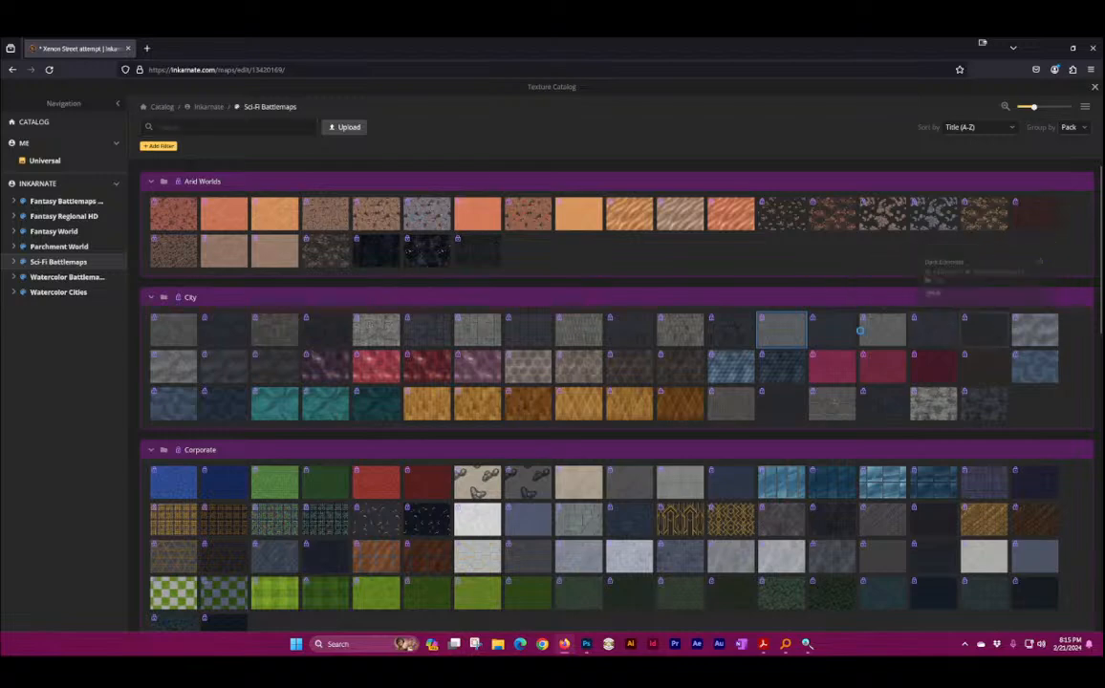
pyautogui.click(999, 331)
pyautogui.moveTo(493, 370)
pyautogui.mouseDown()
pyautogui.moveTo(475, 329)
pyautogui.moveTo(171, 462)
pyautogui.moveTo(196, 487)
pyautogui.moveTo(443, 435)
pyautogui.moveTo(474, 330)
pyautogui.moveTo(541, 290)
pyautogui.moveTo(554, 319)
pyautogui.moveTo(543, 304)
pyautogui.moveTo(730, 224)
pyautogui.moveTo(615, 452)
pyautogui.moveTo(388, 460)
pyautogui.moveTo(480, 375)
pyautogui.moveTo(595, 440)
pyautogui.moveTo(587, 436)
pyautogui.moveTo(573, 512)
pyautogui.moveTo(686, 457)
pyautogui.moveTo(715, 166)
pyautogui.moveTo(747, 598)
pyautogui.moveTo(767, 184)
pyautogui.moveTo(682, 384)
pyautogui.moveTo(747, 568)
pyautogui.moveTo(655, 532)
pyautogui.moveTo(544, 584)
pyautogui.moveTo(583, 452)
pyautogui.moveTo(232, 301)
pyautogui.moveTo(188, 466)
pyautogui.moveTo(209, 416)
pyautogui.moveTo(200, 312)
pyautogui.moveTo(216, 372)
pyautogui.moveTo(209, 402)
pyautogui.mouseUp()
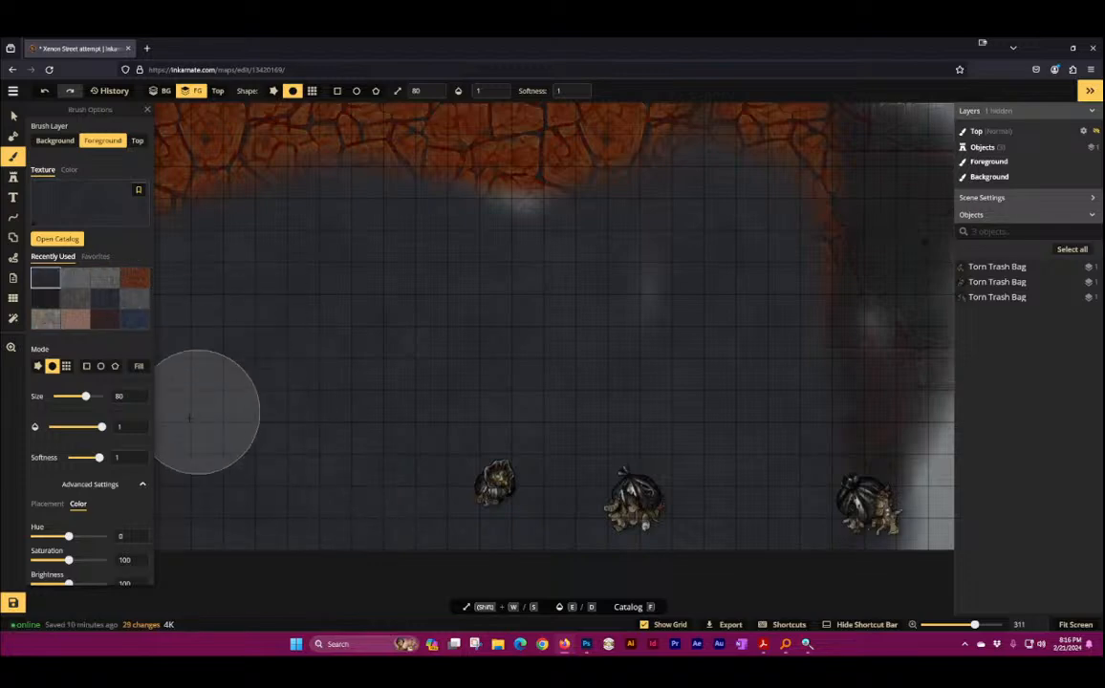
# Step: Test the two light grey square-and-triangle tile textures of the City pack on the dark ground above the trash bags
pyautogui.click(60, 206)
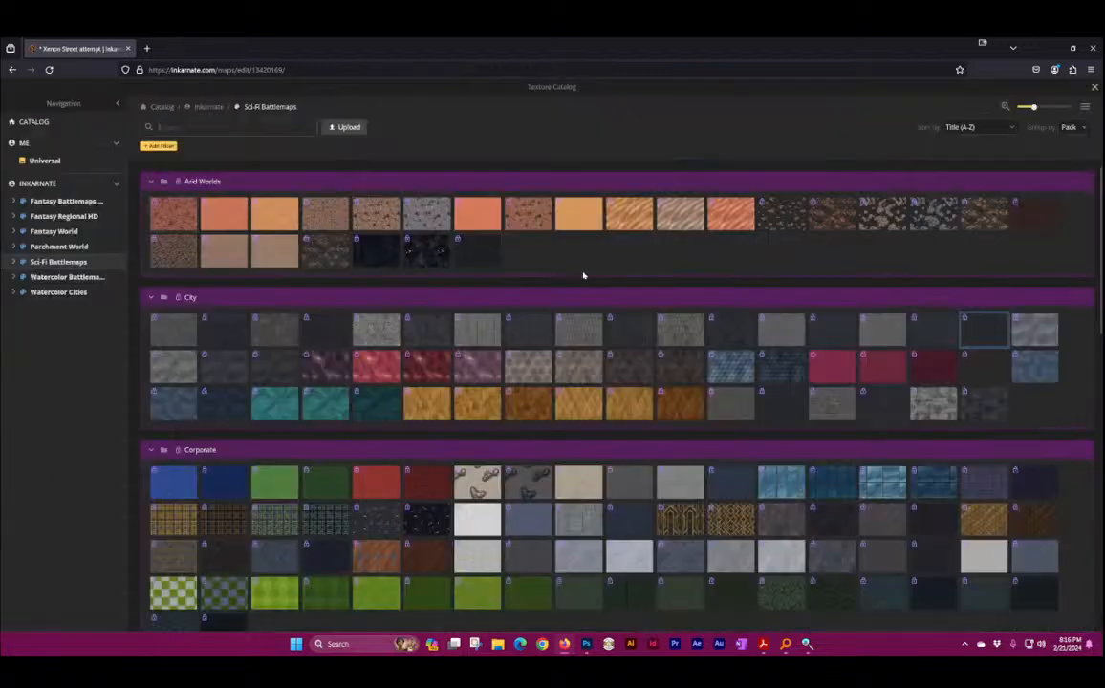
pyautogui.click(1033, 323)
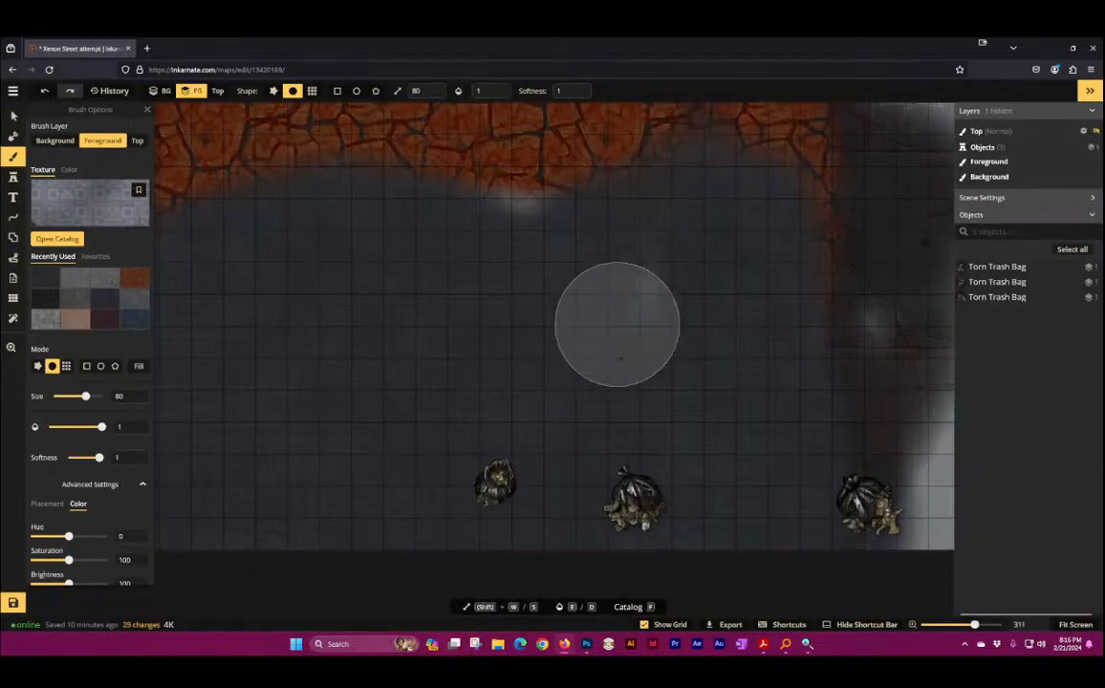
pyautogui.moveTo(633, 332)
pyautogui.mouseDown()
pyautogui.moveTo(574, 265)
pyautogui.moveTo(535, 303)
pyautogui.moveTo(507, 289)
pyautogui.mouseUp()
pyautogui.moveTo(585, 266)
pyautogui.mouseDown()
pyautogui.moveTo(566, 304)
pyautogui.moveTo(531, 275)
pyautogui.moveTo(516, 279)
pyautogui.mouseUp()
pyautogui.click(105, 207)
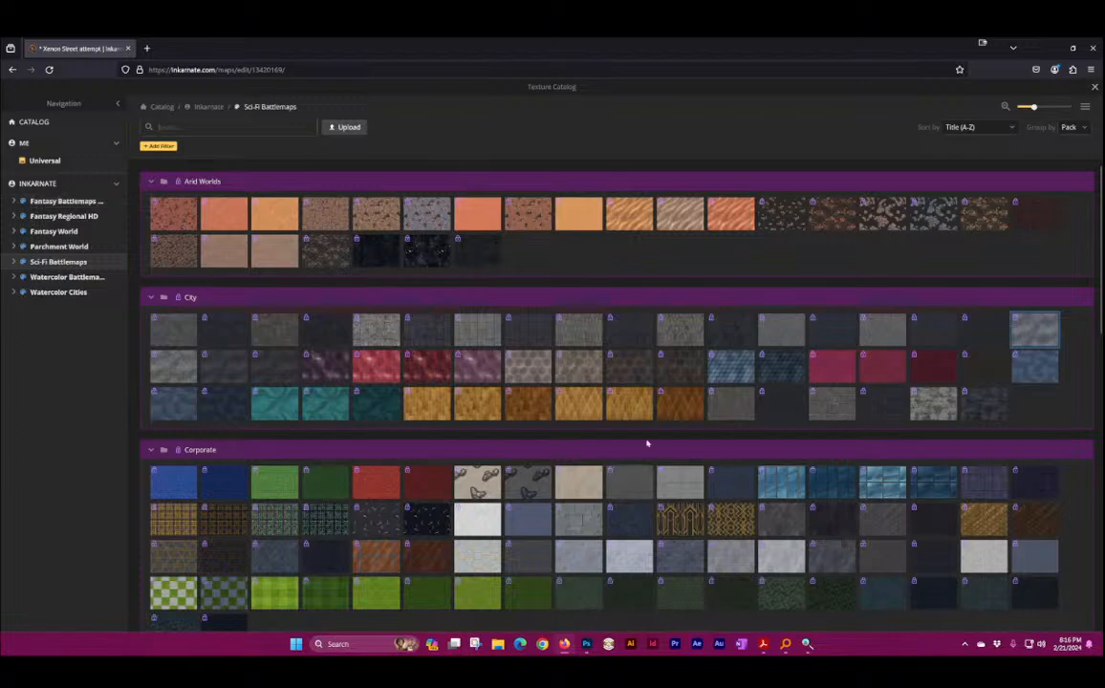
pyautogui.click(164, 370)
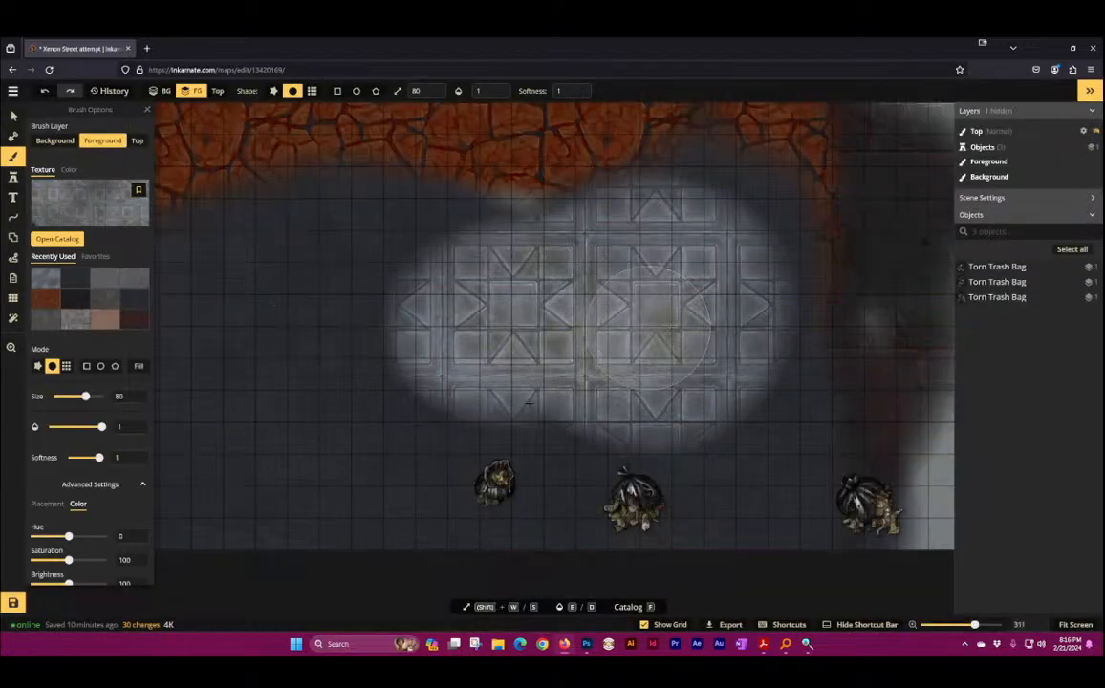
pyautogui.moveTo(399, 267); pyautogui.dragTo(506, 332)
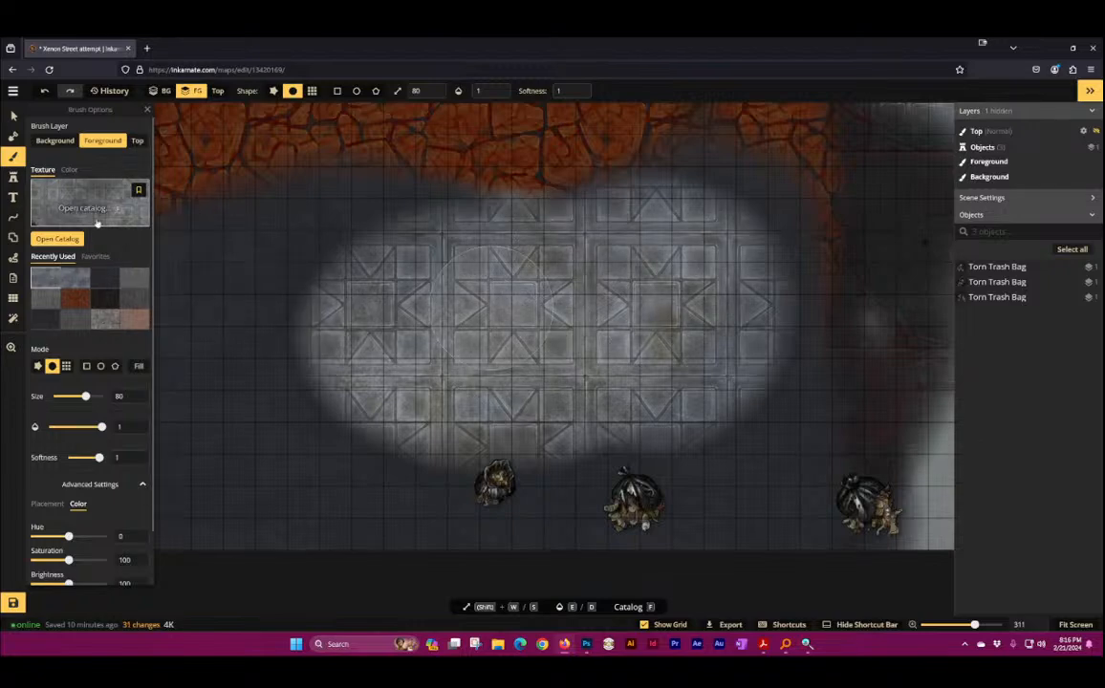
# Step: Try the Dark Retro Tiles texture over the middle of the light patterned tiles
pyautogui.click(96, 221)
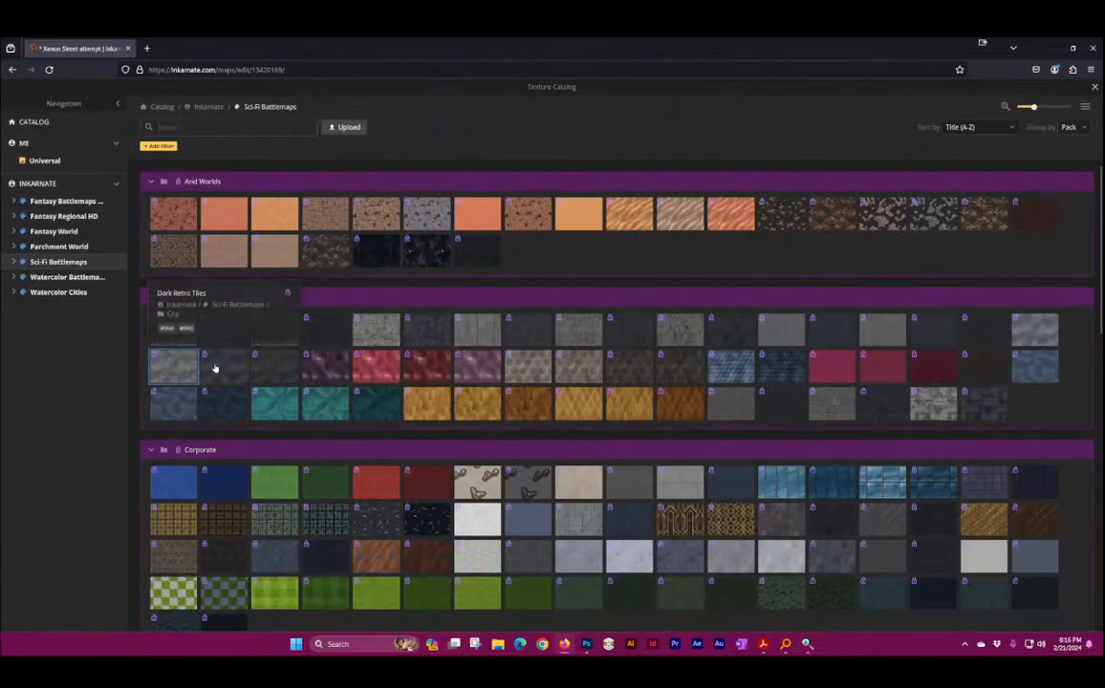
pyautogui.click(247, 366)
pyautogui.moveTo(440, 275)
pyautogui.mouseDown()
pyautogui.moveTo(524, 351)
pyautogui.moveTo(471, 365)
pyautogui.moveTo(486, 332)
pyautogui.mouseUp()
# Step: Examine the remaining floor, carpet, tile and roof textures of the City pack in the texture catalog
pyautogui.click(105, 206)
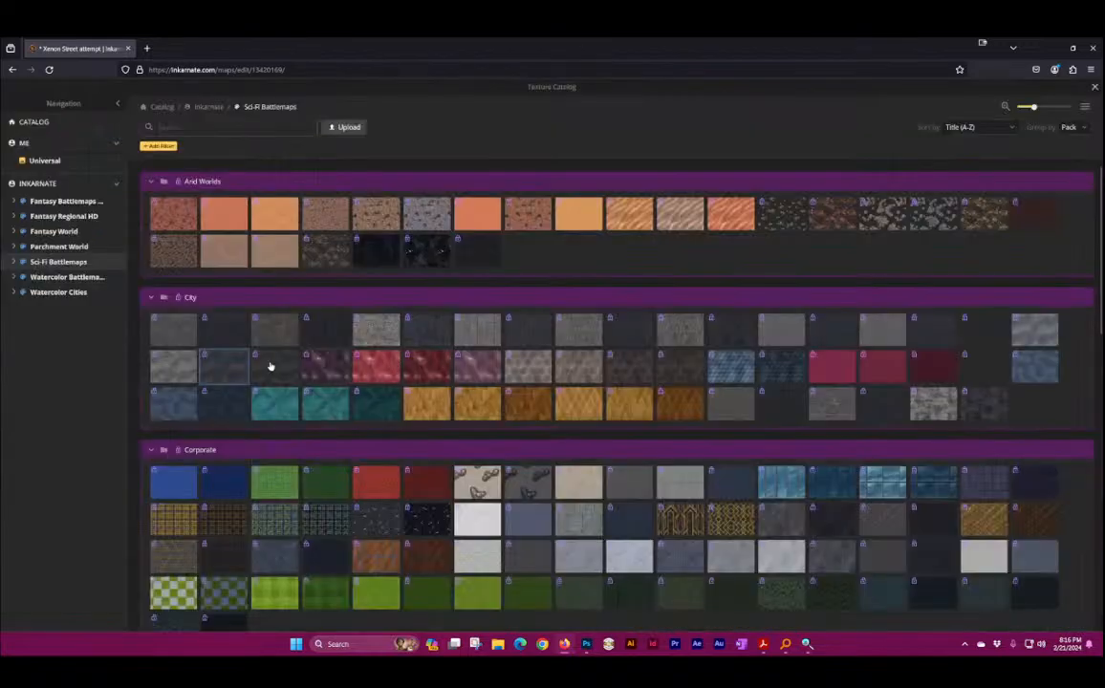
pyautogui.moveTo(271, 366)
pyautogui.moveTo(320, 364)
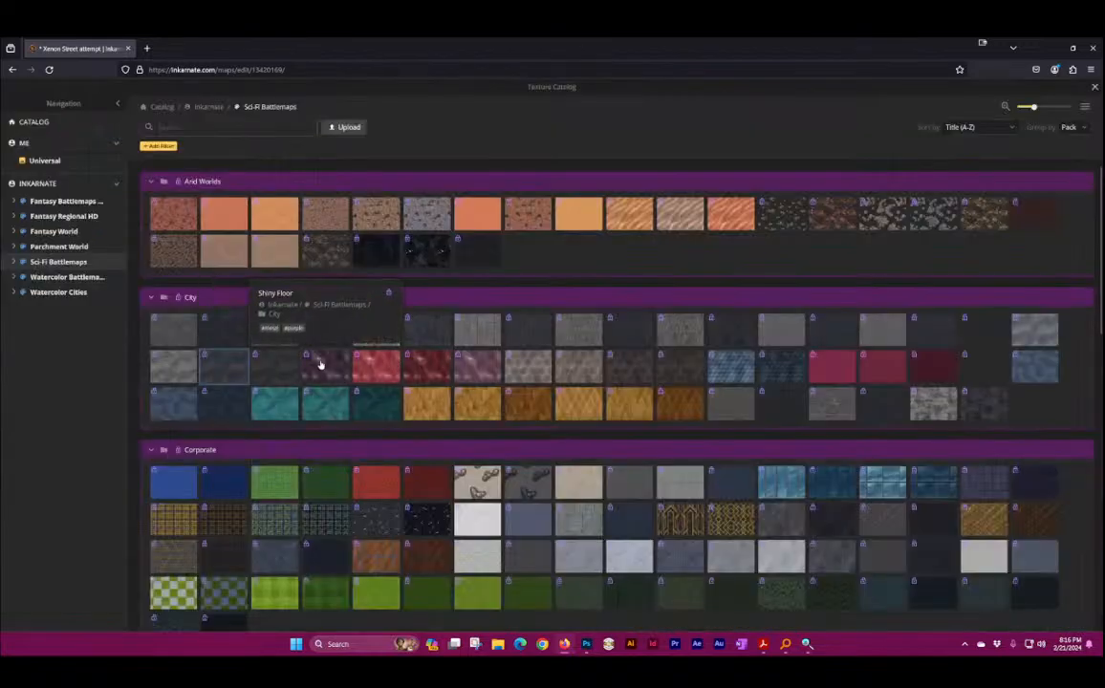
pyautogui.moveTo(468, 366)
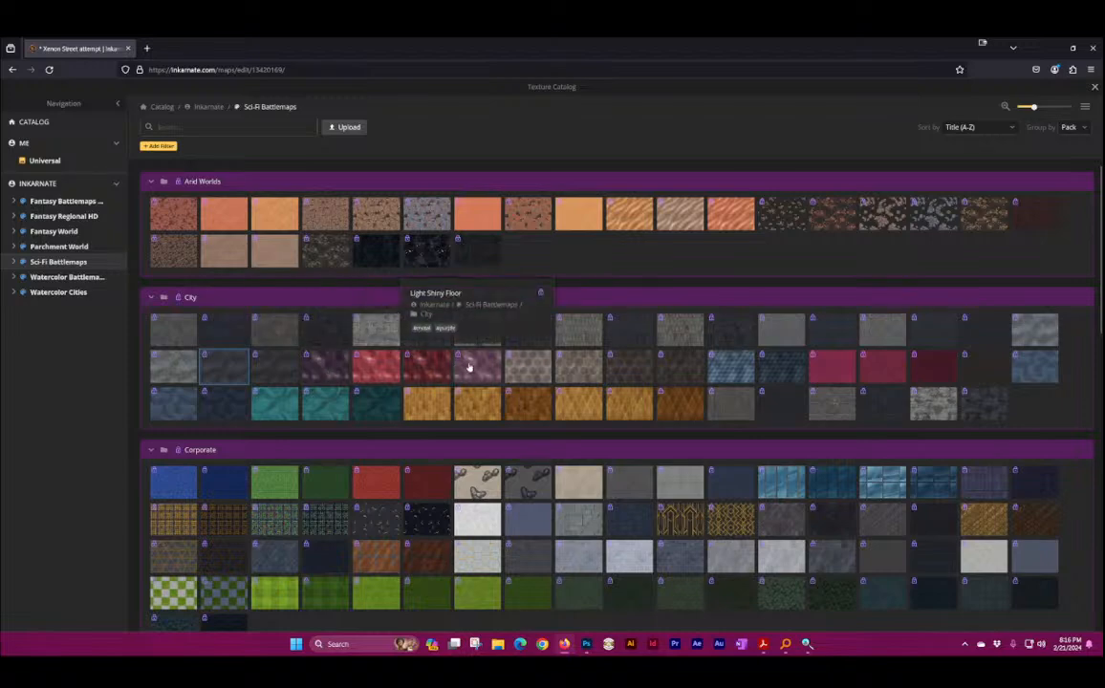
pyautogui.moveTo(514, 366)
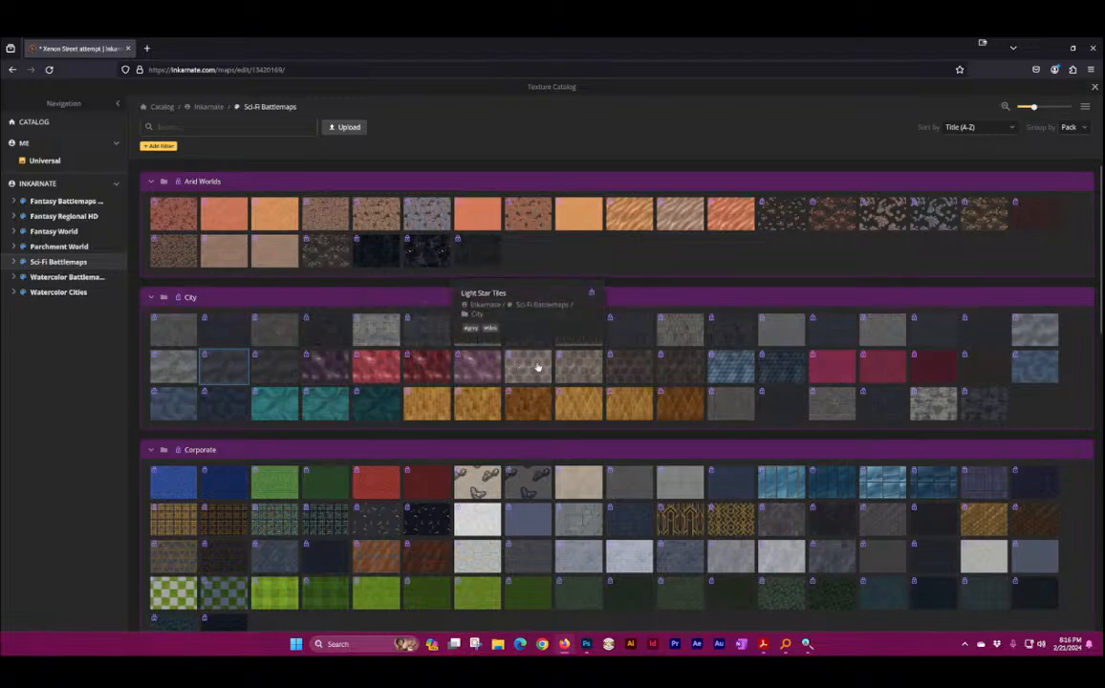
pyautogui.moveTo(689, 380)
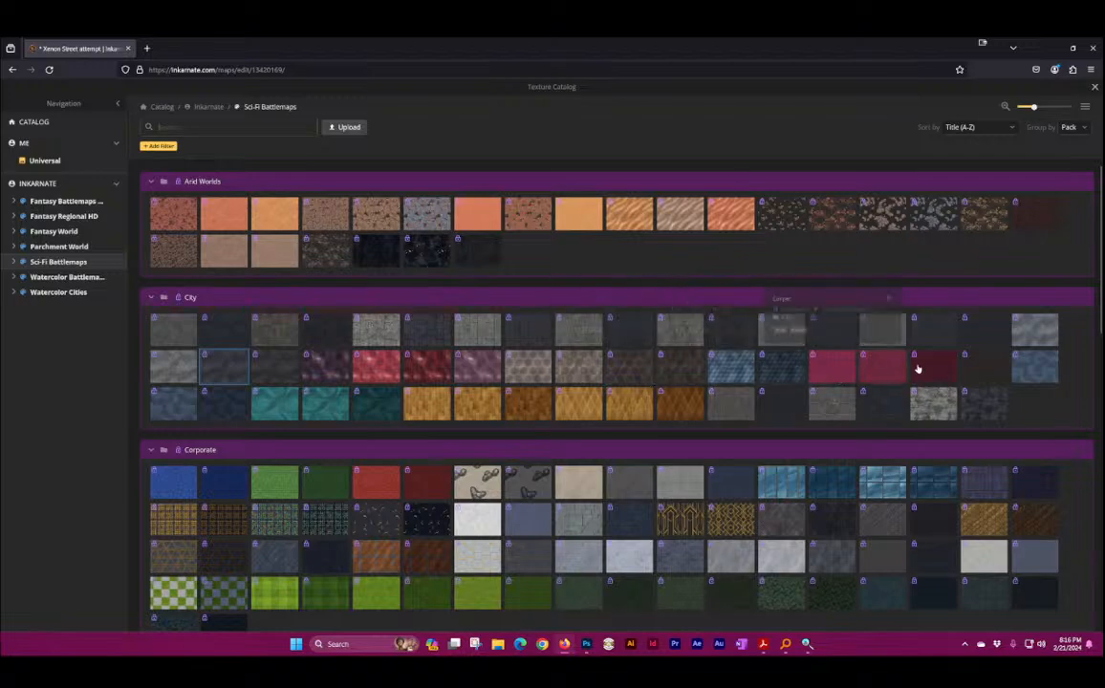
pyautogui.moveTo(1041, 363)
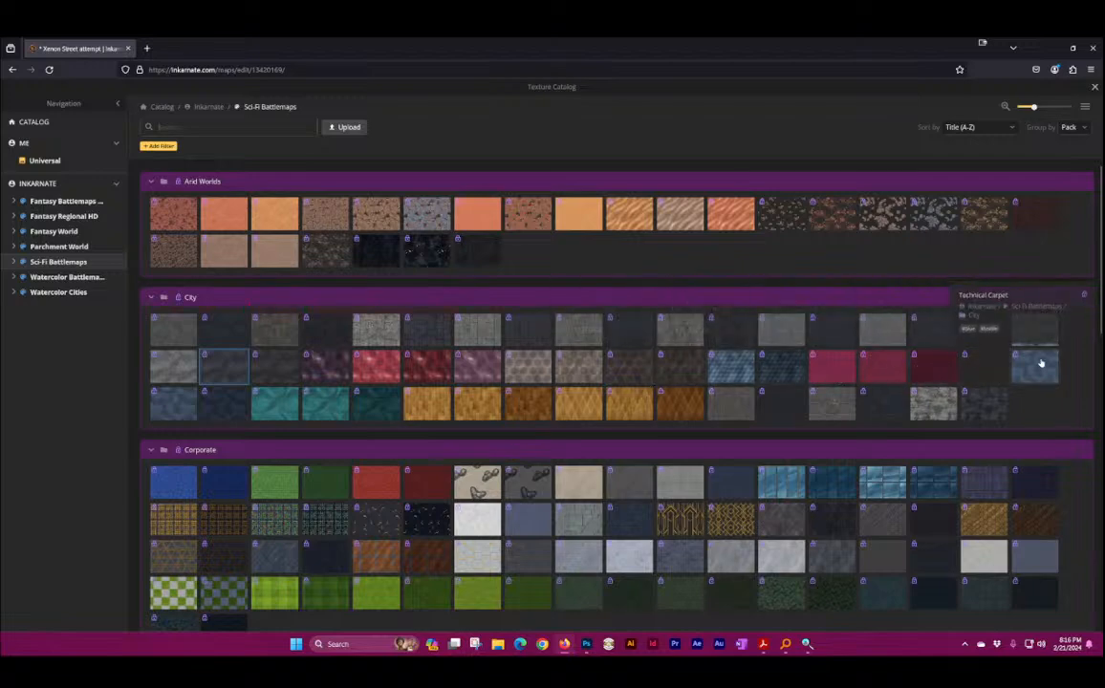
pyautogui.moveTo(976, 404)
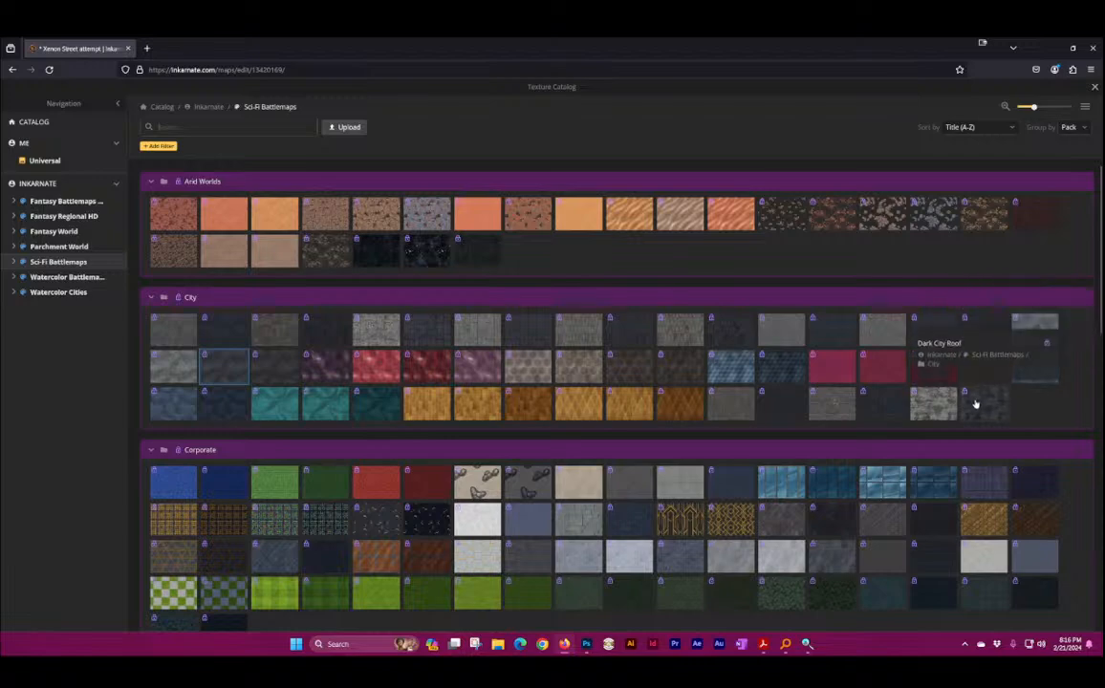
pyautogui.moveTo(934, 404)
pyautogui.moveTo(897, 403)
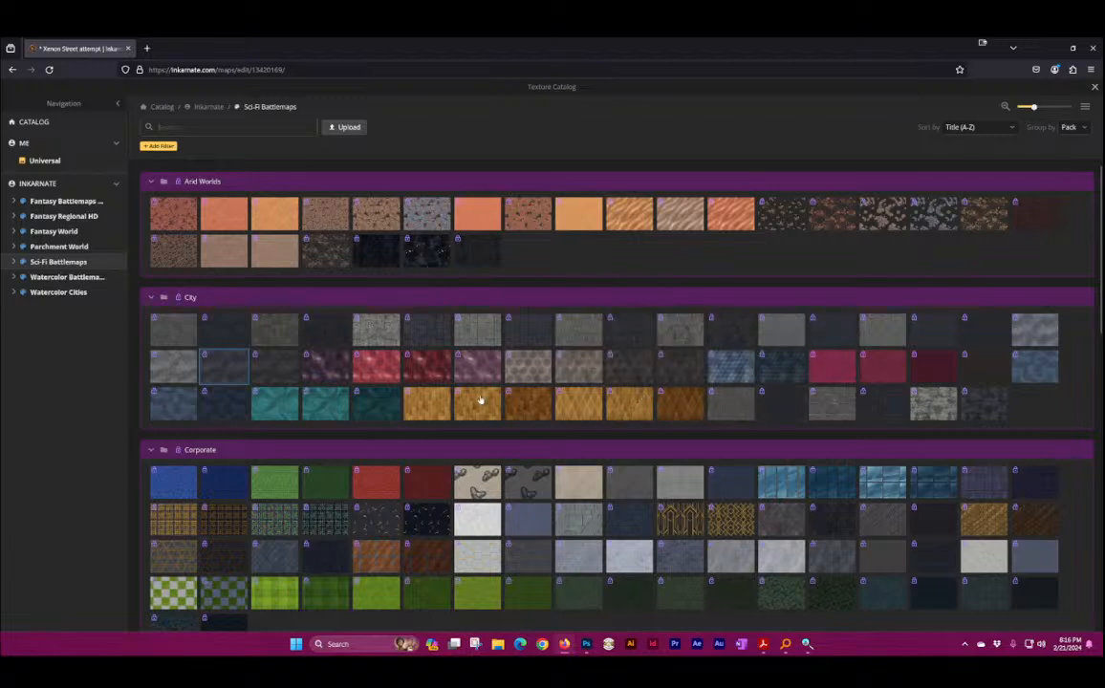
pyautogui.moveTo(468, 402)
pyautogui.moveTo(171, 408)
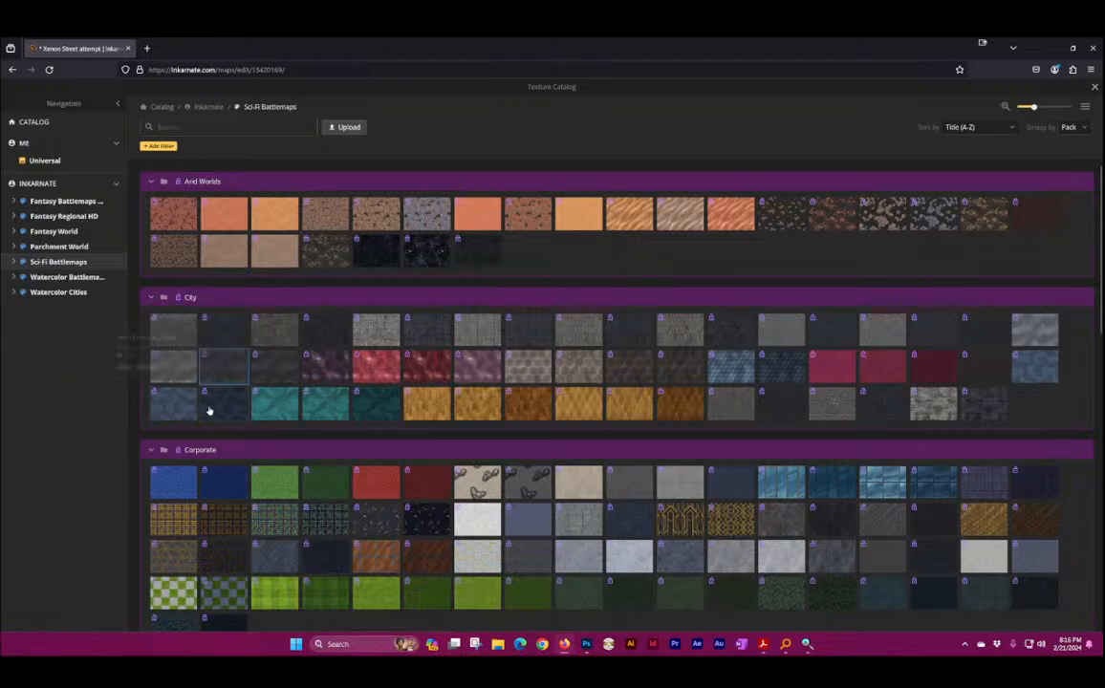
# Step: Pick the light grey panel texture beside Dark Zen Garden Sand in the Corporate pack and paint it across the ground
pyautogui.scroll(-3, 459, 392)
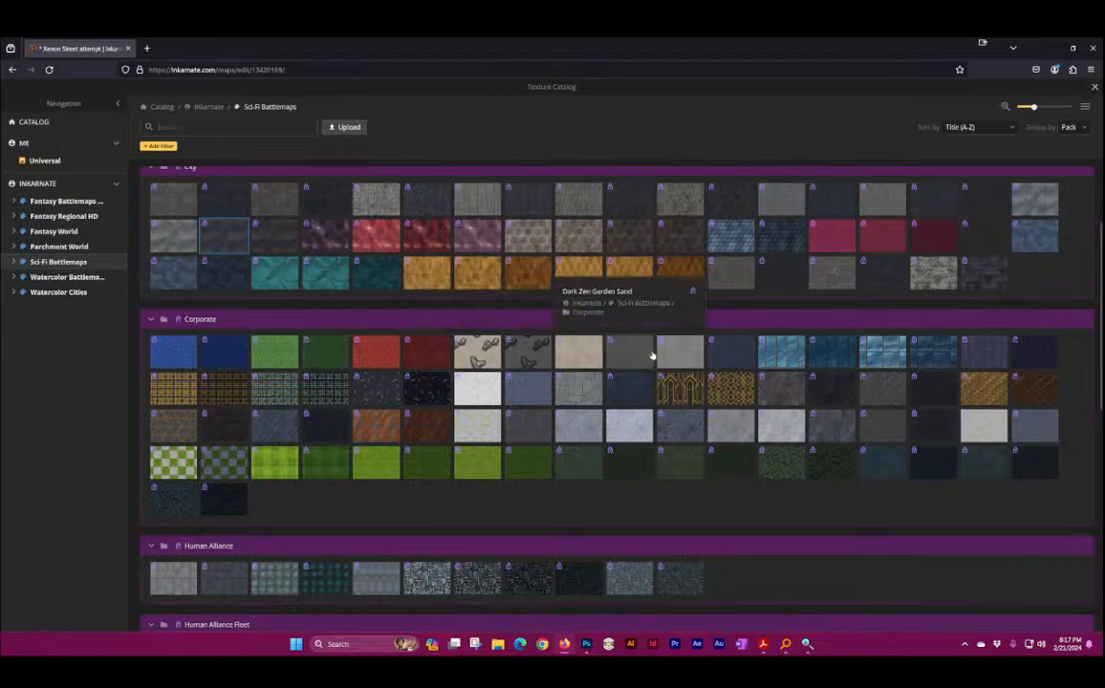
pyautogui.click(689, 353)
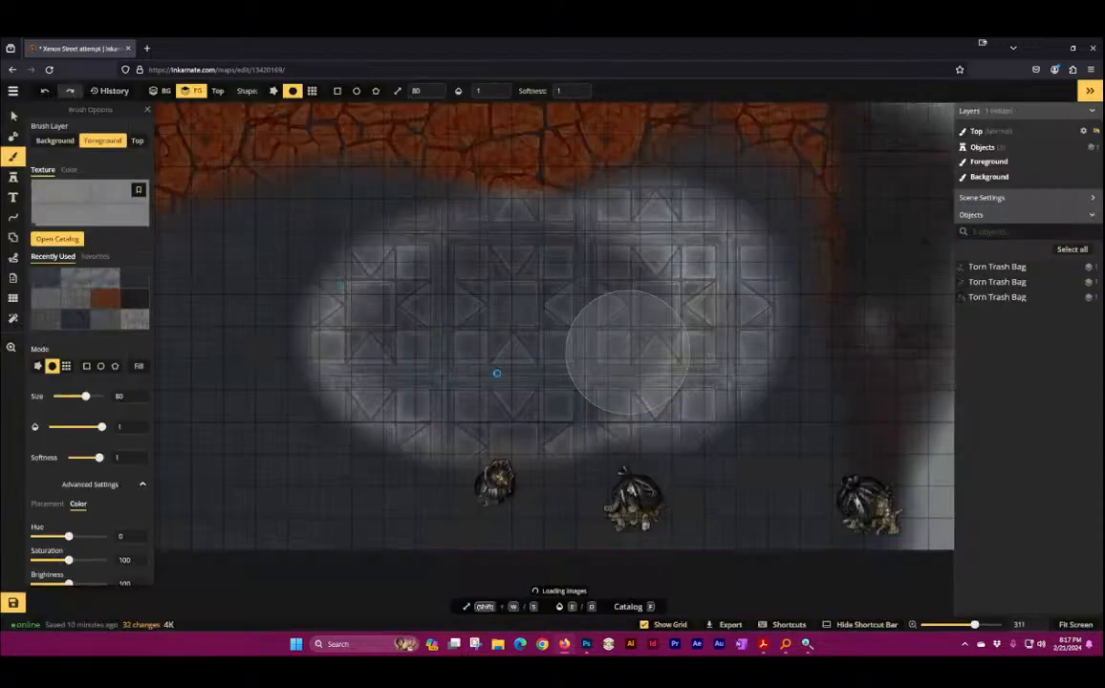
pyautogui.moveTo(493, 375)
pyautogui.mouseDown()
pyautogui.moveTo(217, 407)
pyautogui.moveTo(636, 476)
pyautogui.moveTo(261, 410)
pyautogui.moveTo(210, 246)
pyautogui.moveTo(680, 518)
pyautogui.moveTo(567, 395)
pyautogui.moveTo(717, 207)
pyautogui.moveTo(688, 497)
pyautogui.moveTo(764, 134)
pyautogui.moveTo(346, 212)
pyautogui.moveTo(573, 129)
pyautogui.moveTo(880, 574)
pyautogui.moveTo(874, 153)
pyautogui.moveTo(922, 382)
pyautogui.mouseUp()
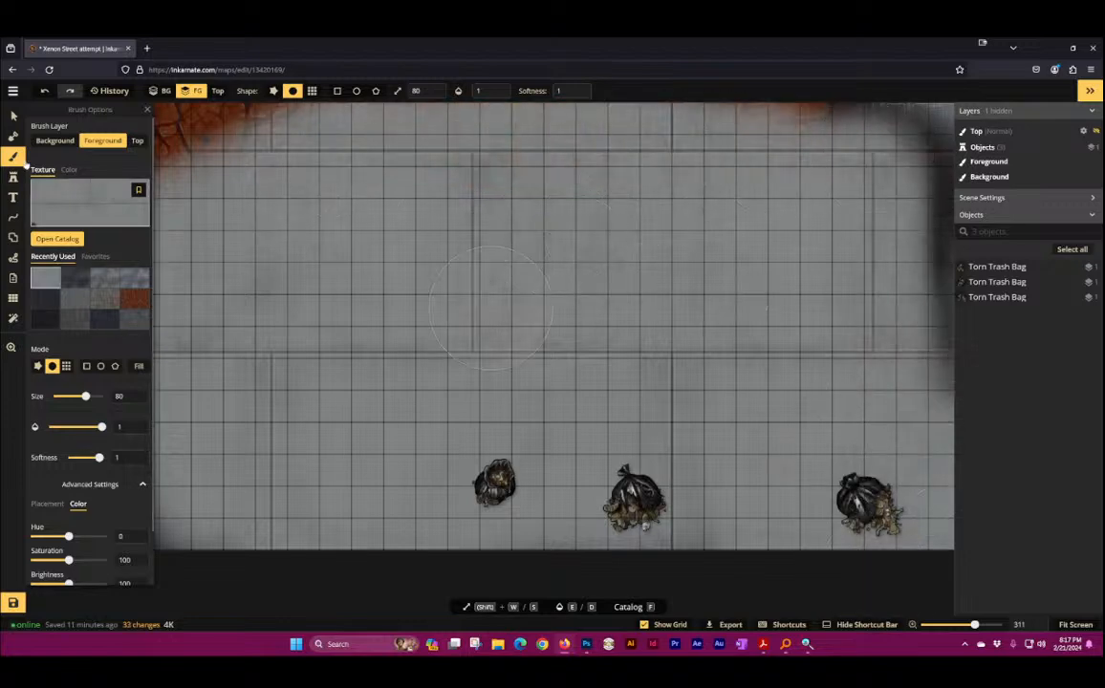
# Step: Paint the dark blue panel texture of the Corporate pack over the light grey ground around the two nearest trash bags
pyautogui.press('f')
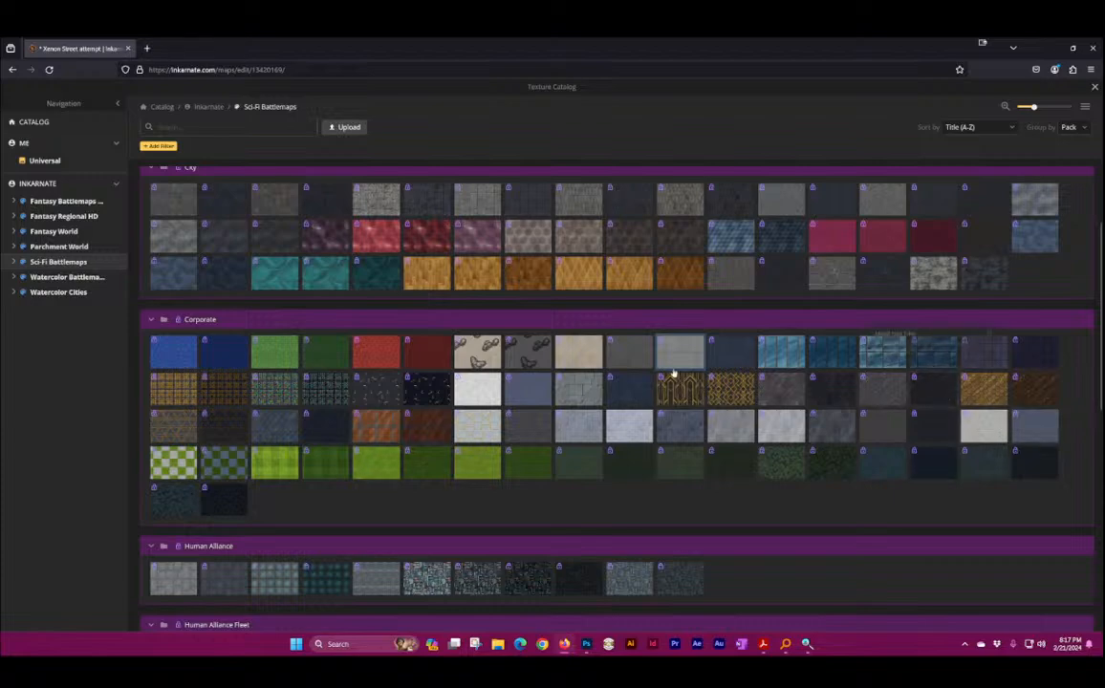
pyautogui.click(741, 354)
pyautogui.moveTo(560, 246)
pyautogui.mouseDown()
pyautogui.moveTo(522, 372)
pyautogui.moveTo(415, 458)
pyautogui.moveTo(591, 484)
pyautogui.moveTo(416, 462)
pyautogui.moveTo(386, 481)
pyautogui.moveTo(410, 514)
pyautogui.moveTo(363, 430)
pyautogui.mouseUp()
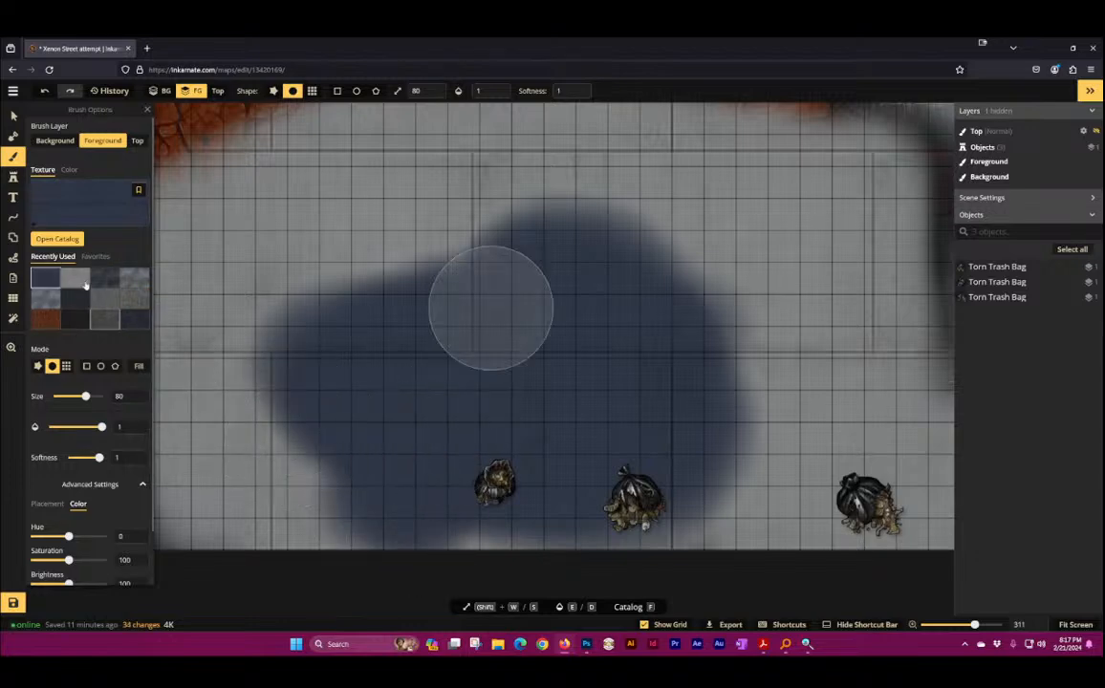
# Step: Try the purple tiled Corporate texture and the slate-blue texture beside Concrete over the dark blue ground above the trash bags
pyautogui.click(76, 189)
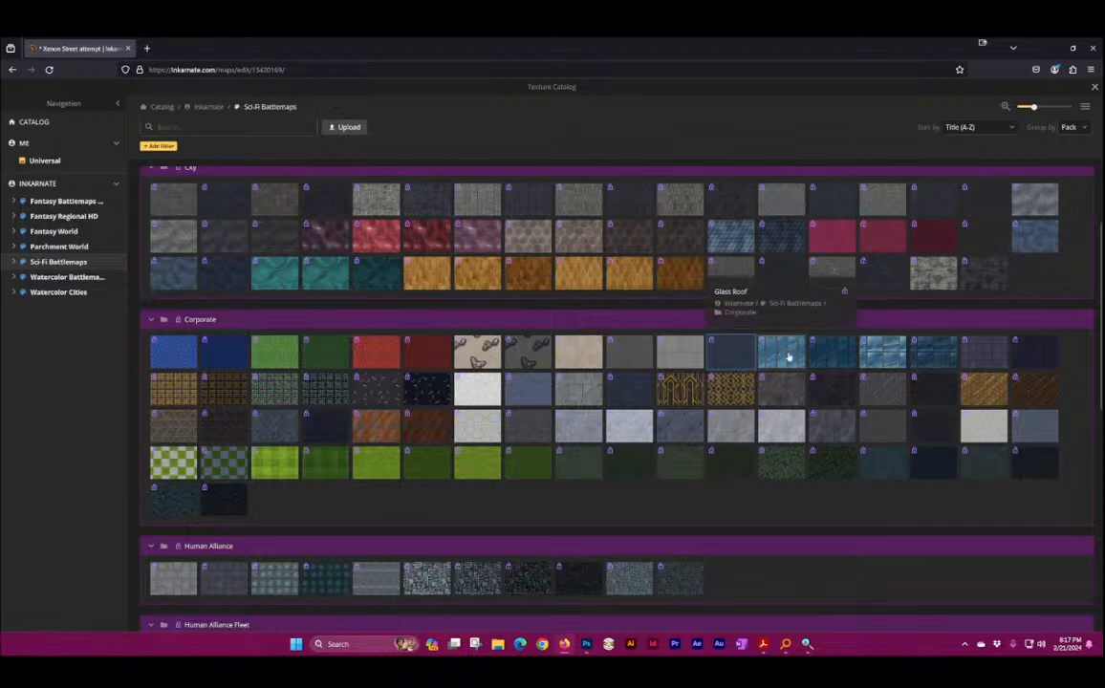
pyautogui.click(983, 351)
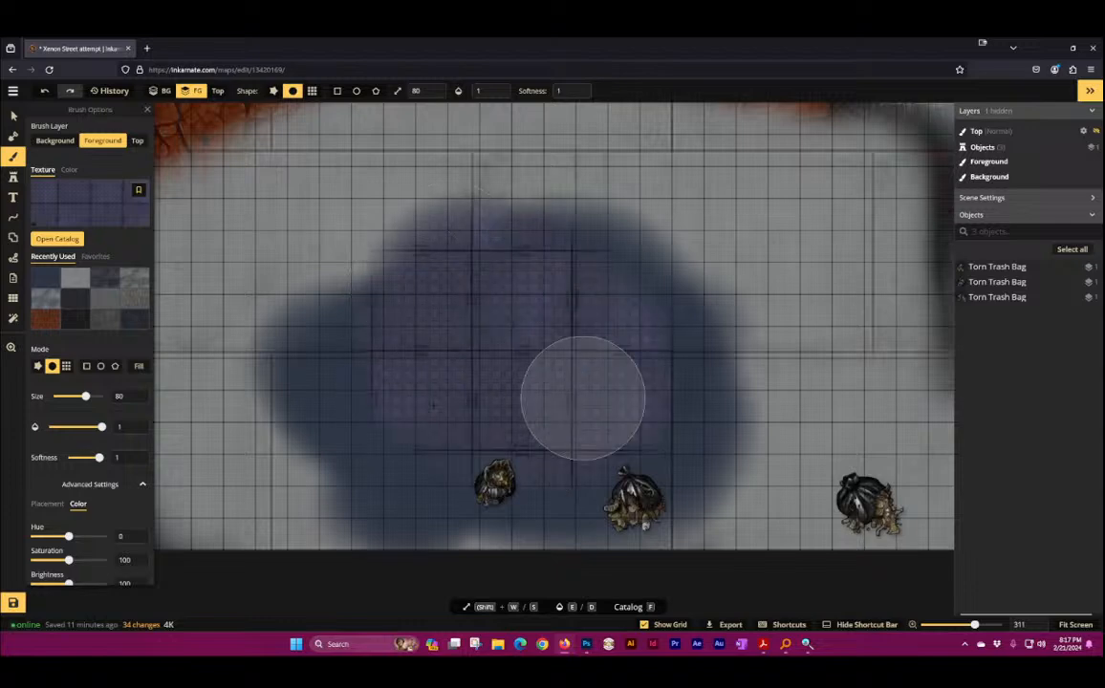
pyautogui.click(71, 205)
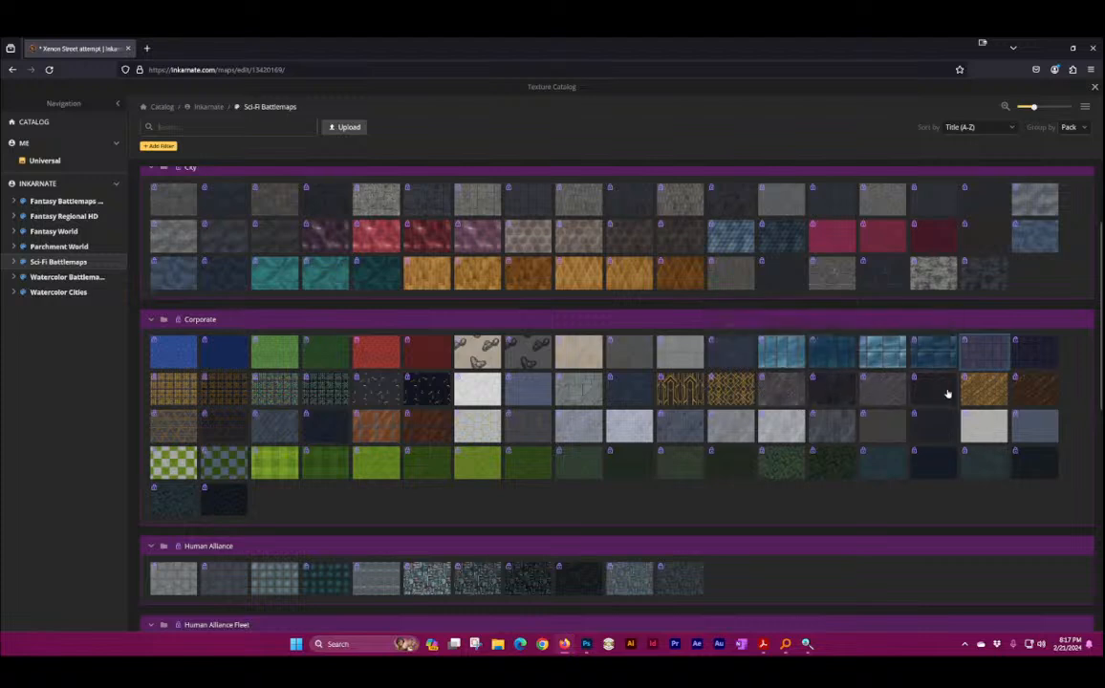
pyautogui.click(1039, 430)
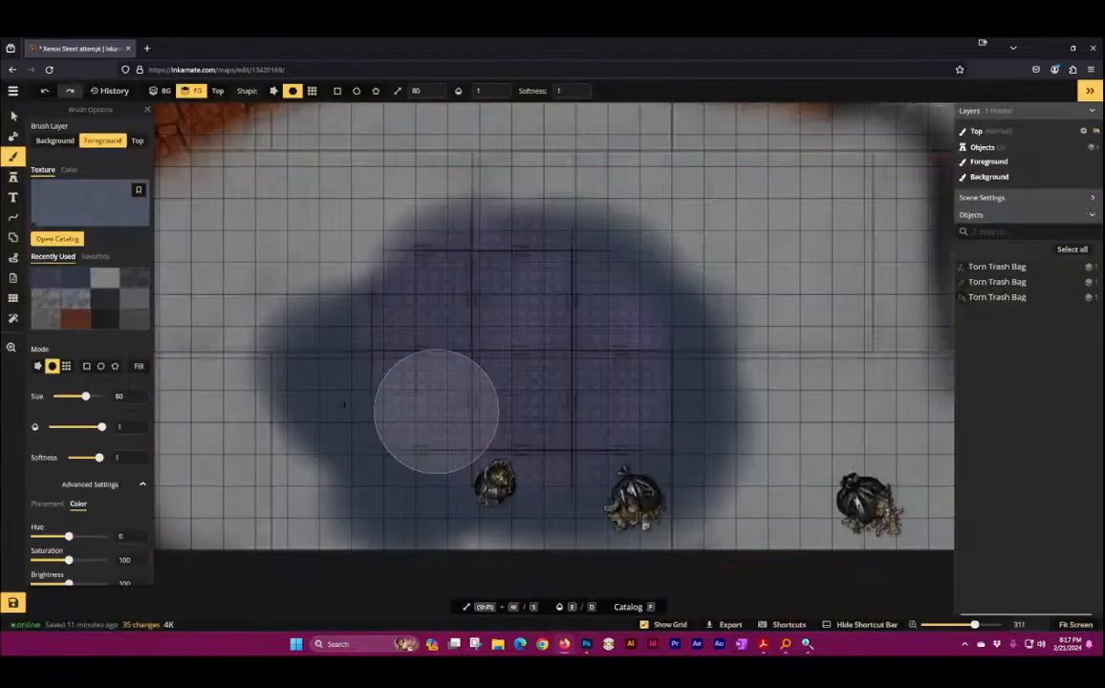
pyautogui.moveTo(396, 417); pyautogui.dragTo(439, 196)
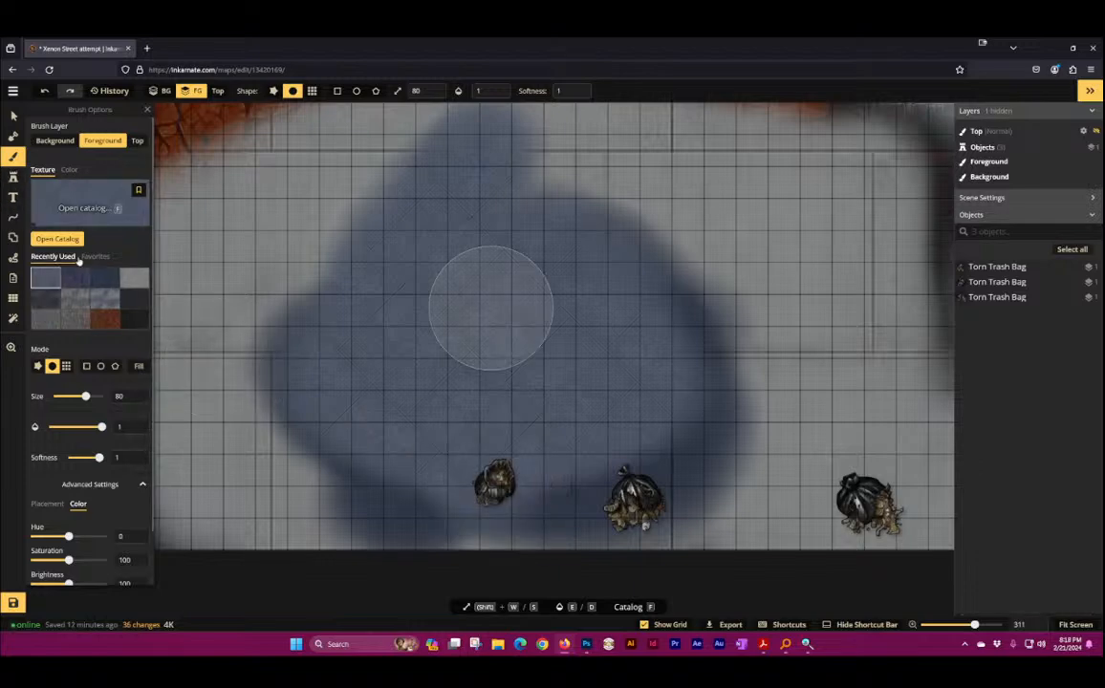
# Step: Paint the near-black Corporate texture just before Concrete over the slate-blue patch around the two nearest trash bags
pyautogui.click(87, 211)
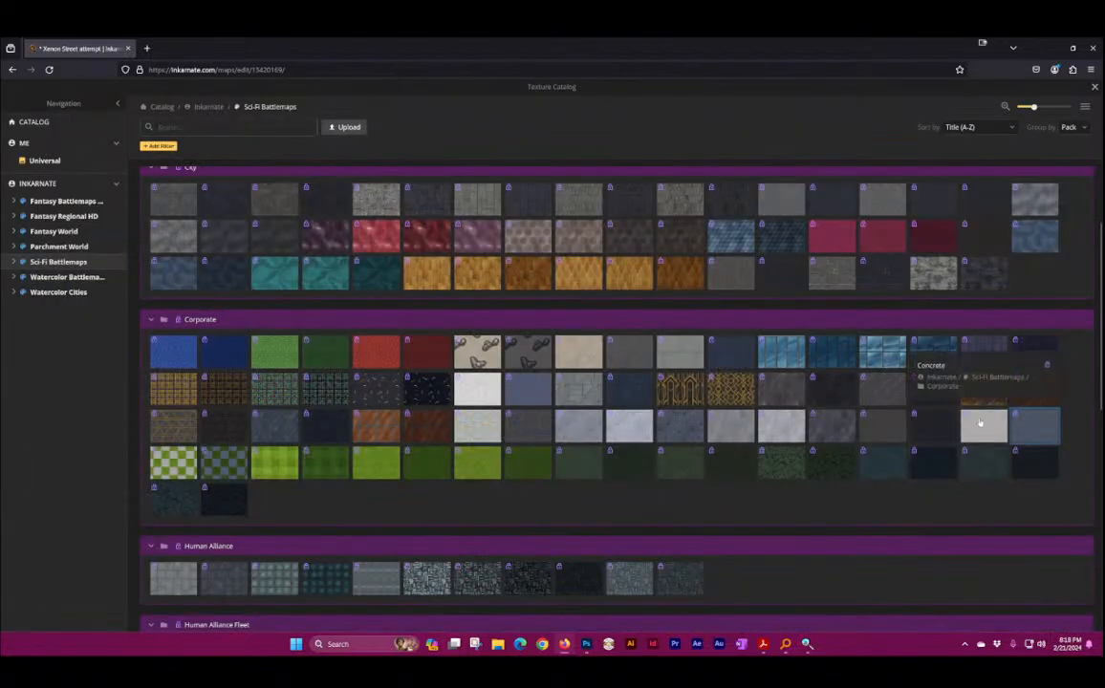
pyautogui.click(932, 412)
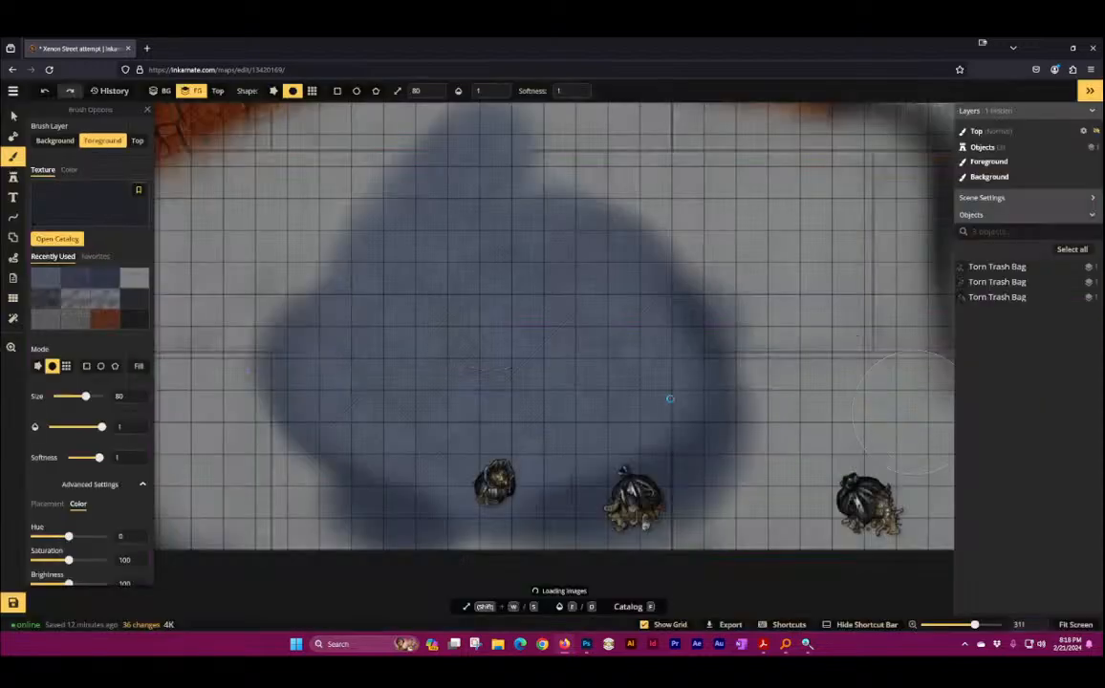
pyautogui.moveTo(356, 332)
pyautogui.mouseDown()
pyautogui.moveTo(348, 382)
pyautogui.moveTo(506, 493)
pyautogui.moveTo(457, 451)
pyautogui.mouseUp()
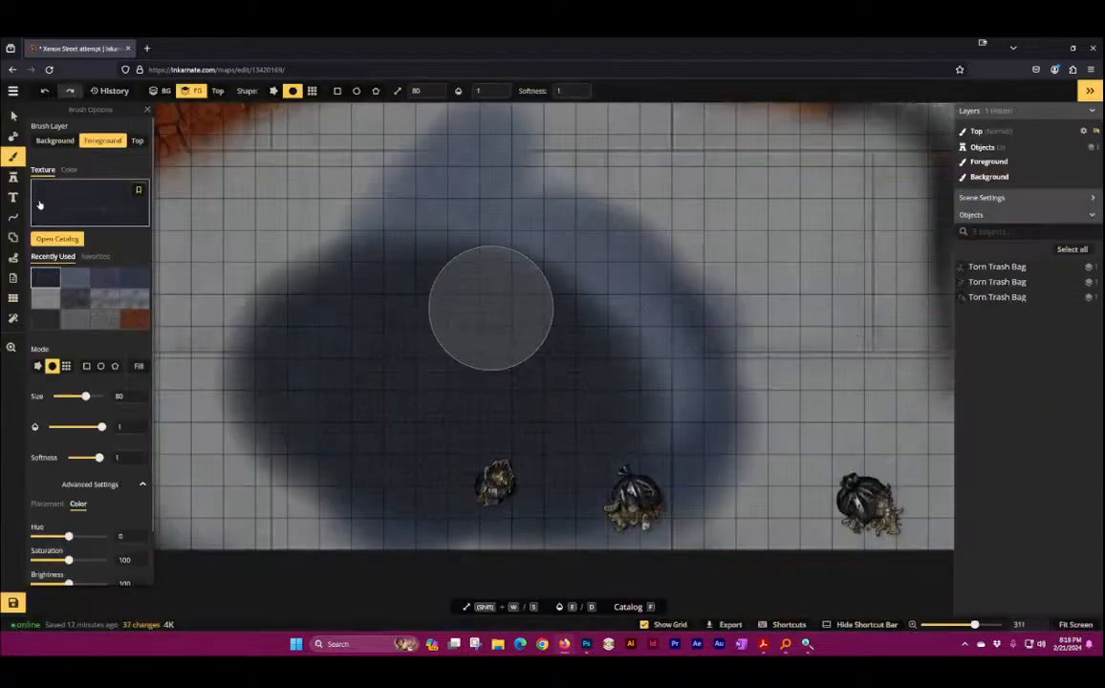
# Step: Try the mottled teal texture from the Corporate pack's last row, and the dark navy texture beside Water, over the dark patch
pyautogui.click(104, 219)
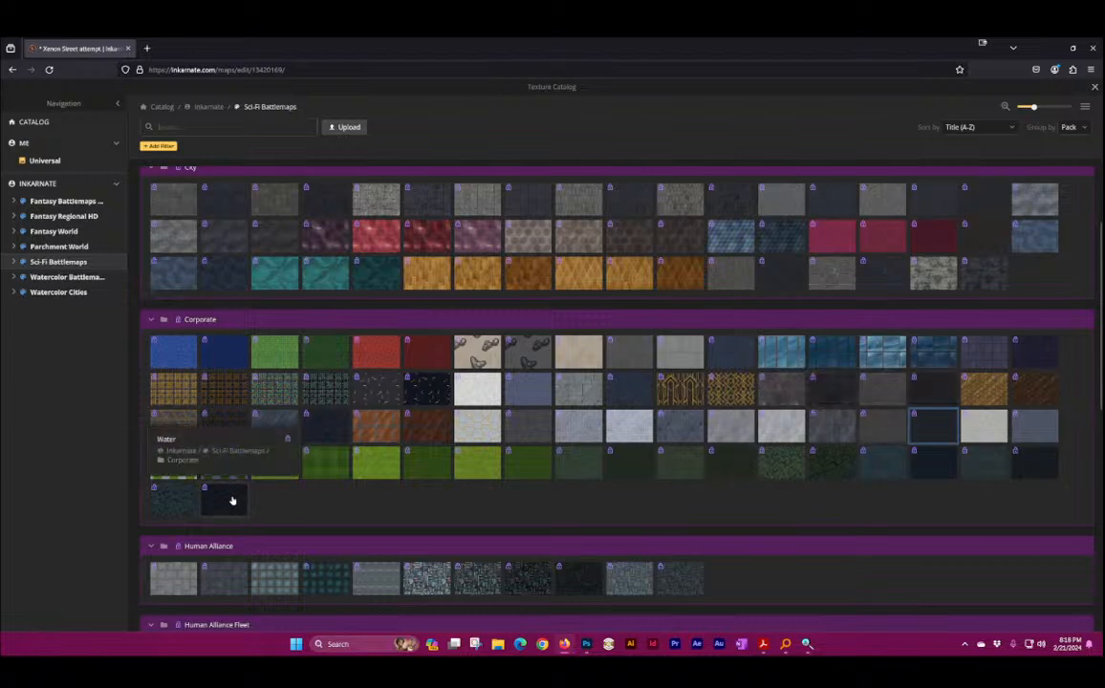
pyautogui.click(176, 501)
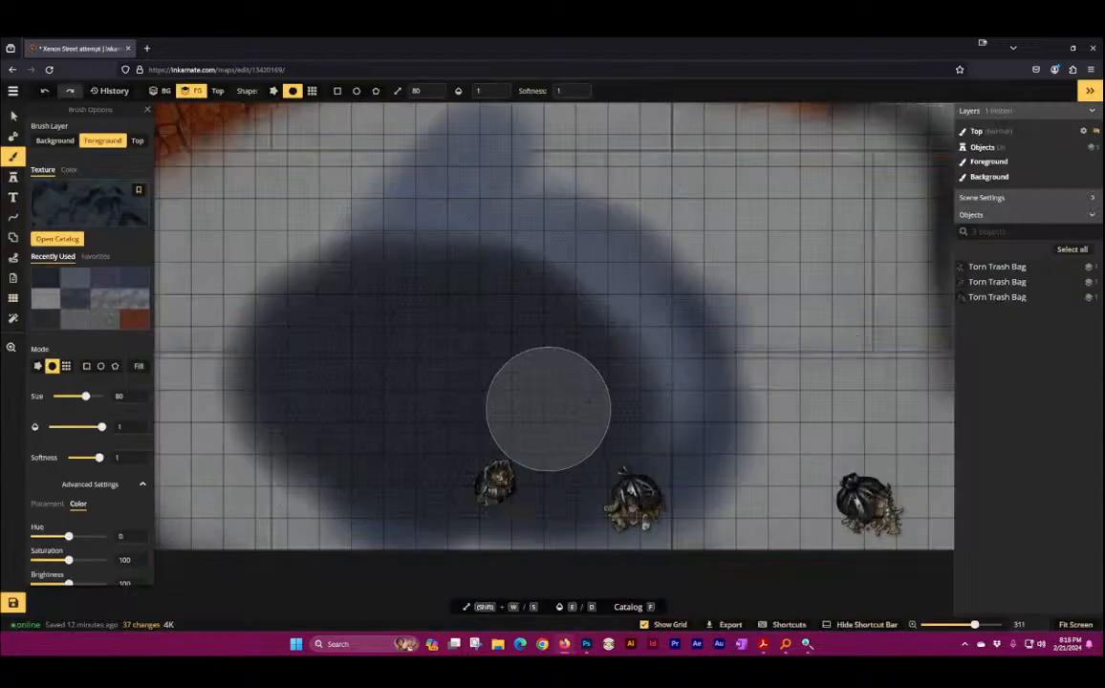
pyautogui.moveTo(545, 407)
pyautogui.mouseDown()
pyautogui.moveTo(365, 432)
pyautogui.moveTo(555, 333)
pyautogui.moveTo(657, 313)
pyautogui.moveTo(710, 413)
pyautogui.mouseUp()
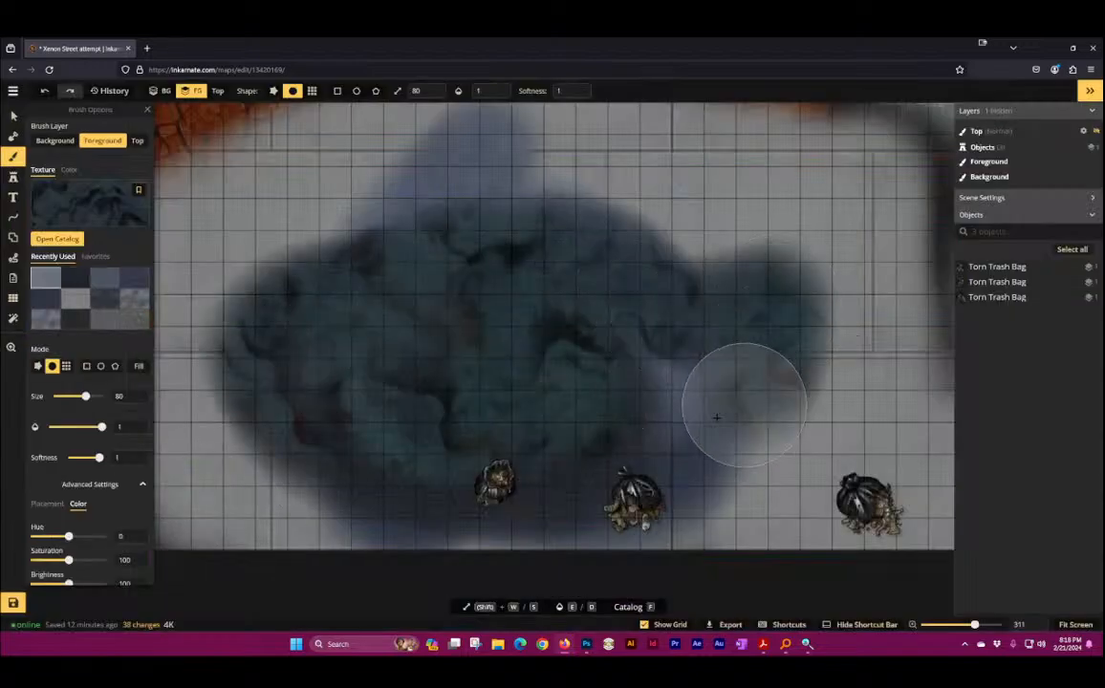
pyautogui.click(86, 198)
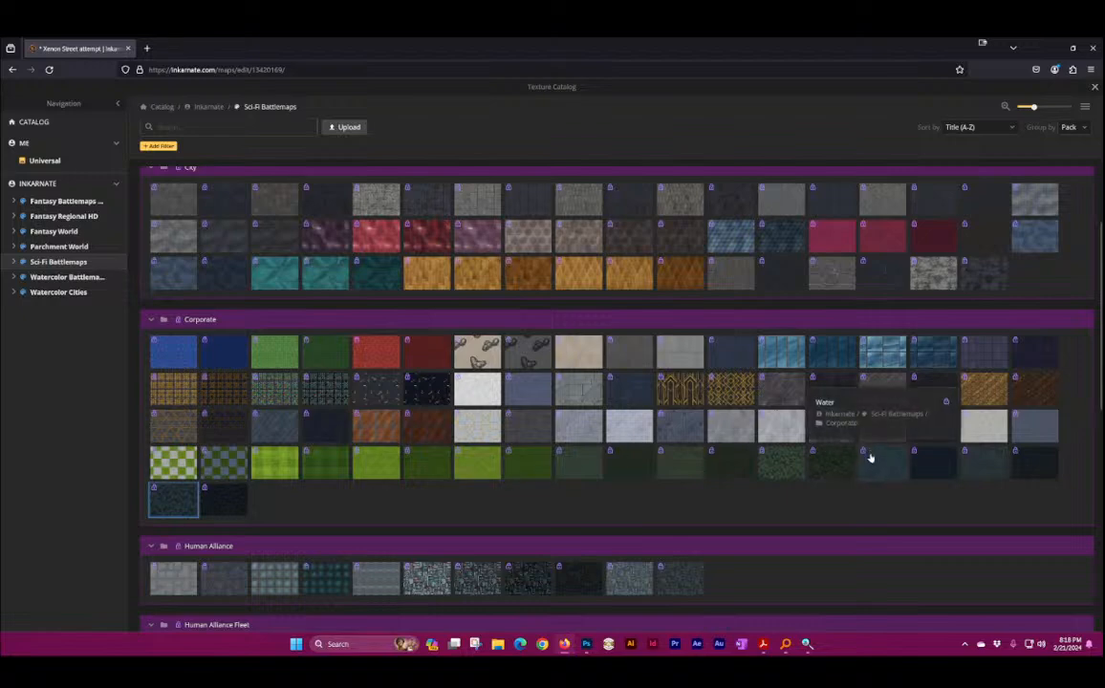
pyautogui.click(932, 466)
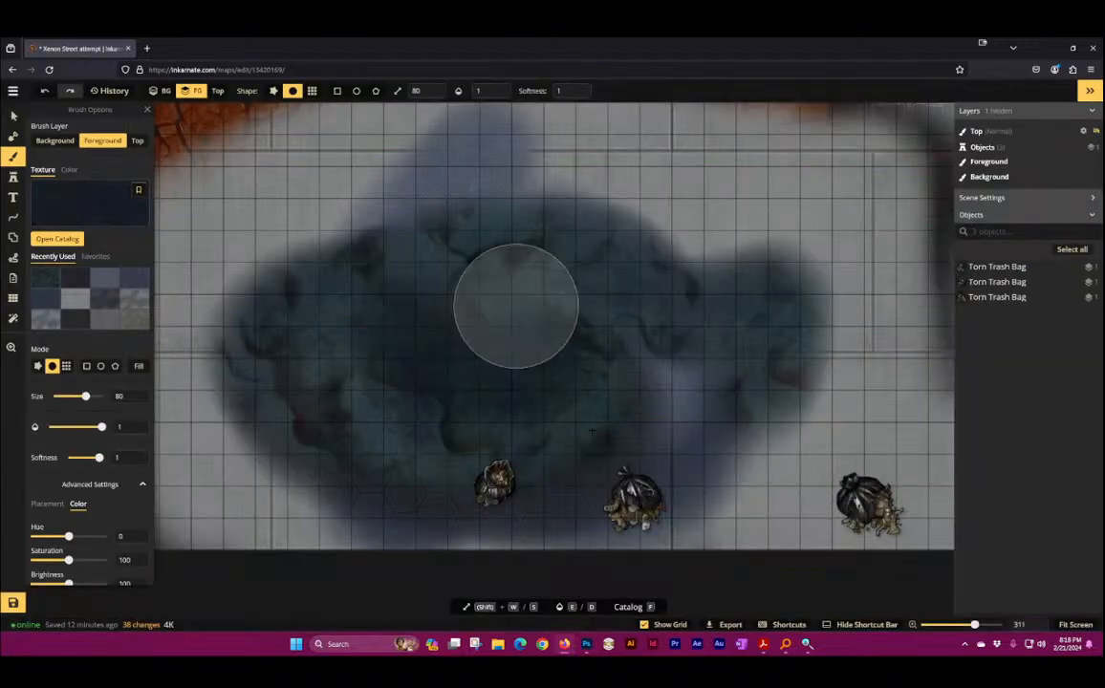
pyautogui.moveTo(516, 305)
pyautogui.mouseDown()
pyautogui.moveTo(280, 282)
pyautogui.moveTo(359, 321)
pyautogui.moveTo(379, 383)
pyautogui.moveTo(352, 344)
pyautogui.mouseUp()
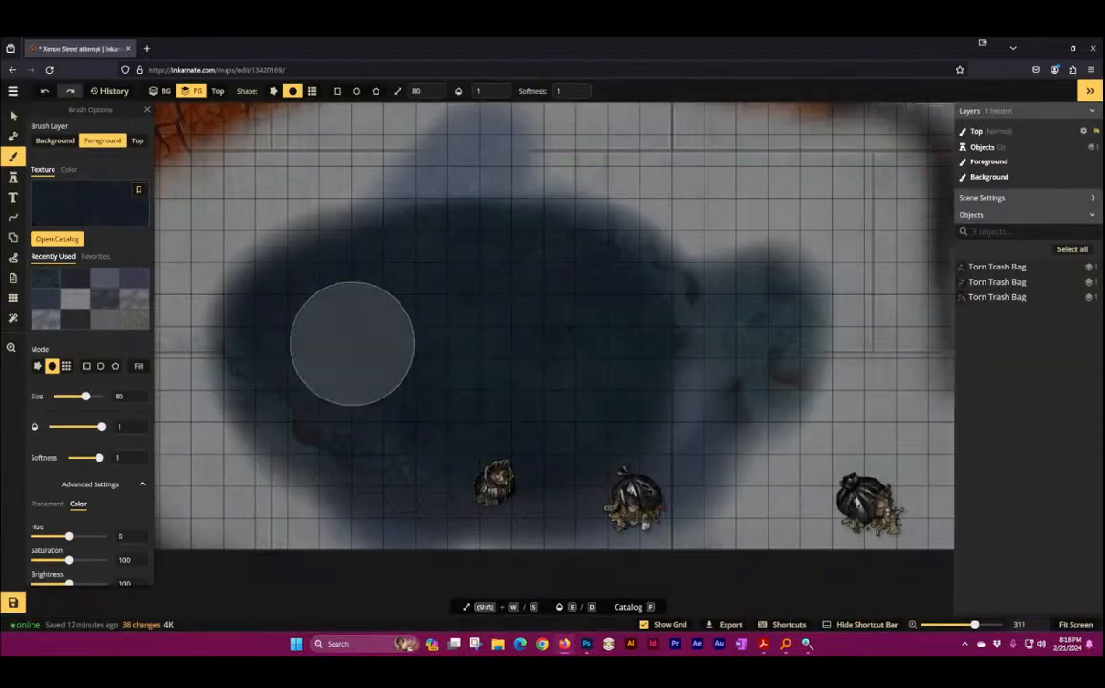
# Step: Paint the streaked blue starfield texture of the Human Alliance Fleet pack across the dark ground around the trash bags
pyautogui.click(52, 186)
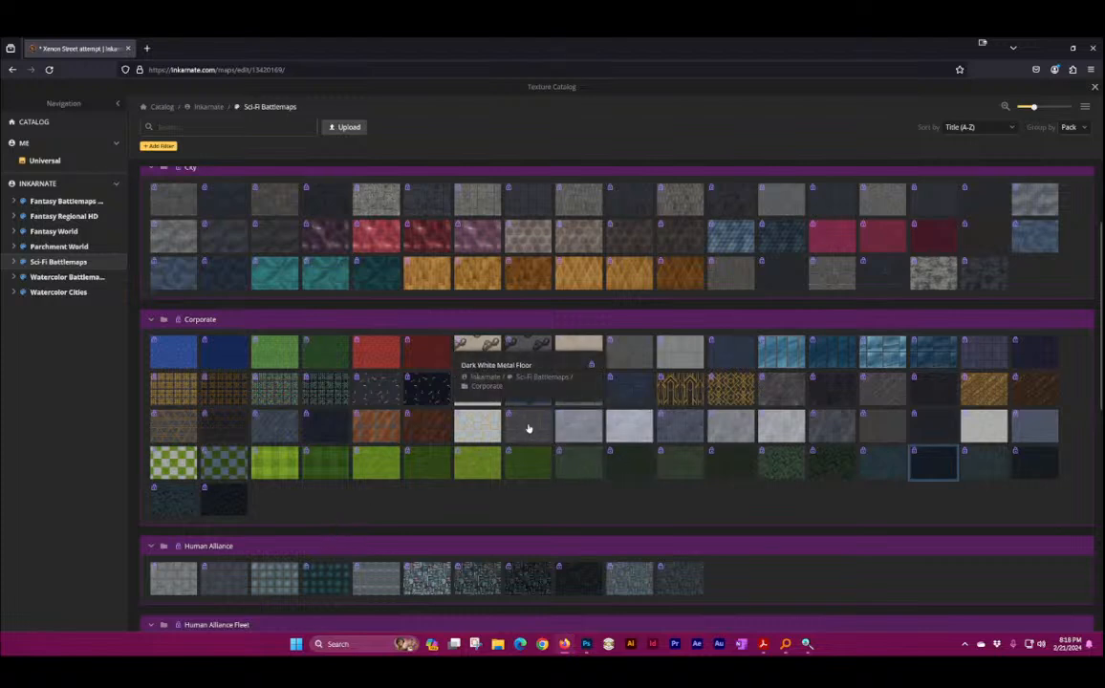
pyautogui.scroll(-2, 263, 505)
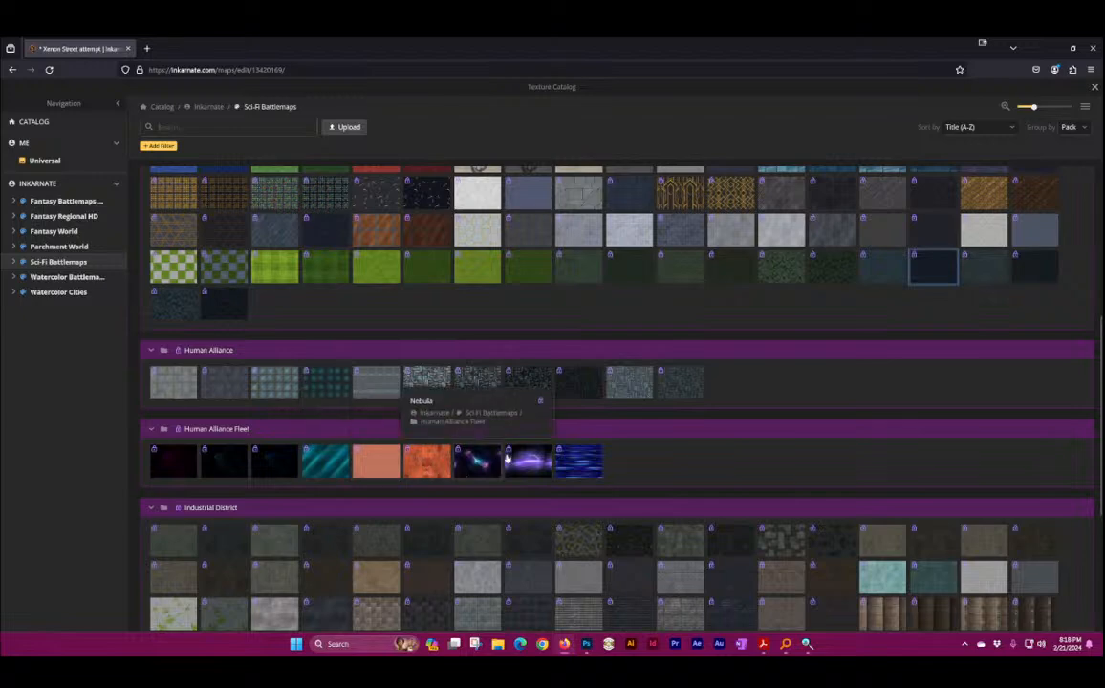
pyautogui.click(580, 458)
pyautogui.moveTo(454, 420)
pyautogui.mouseDown()
pyautogui.moveTo(679, 419)
pyautogui.moveTo(406, 378)
pyautogui.moveTo(355, 429)
pyautogui.moveTo(564, 253)
pyautogui.mouseUp()
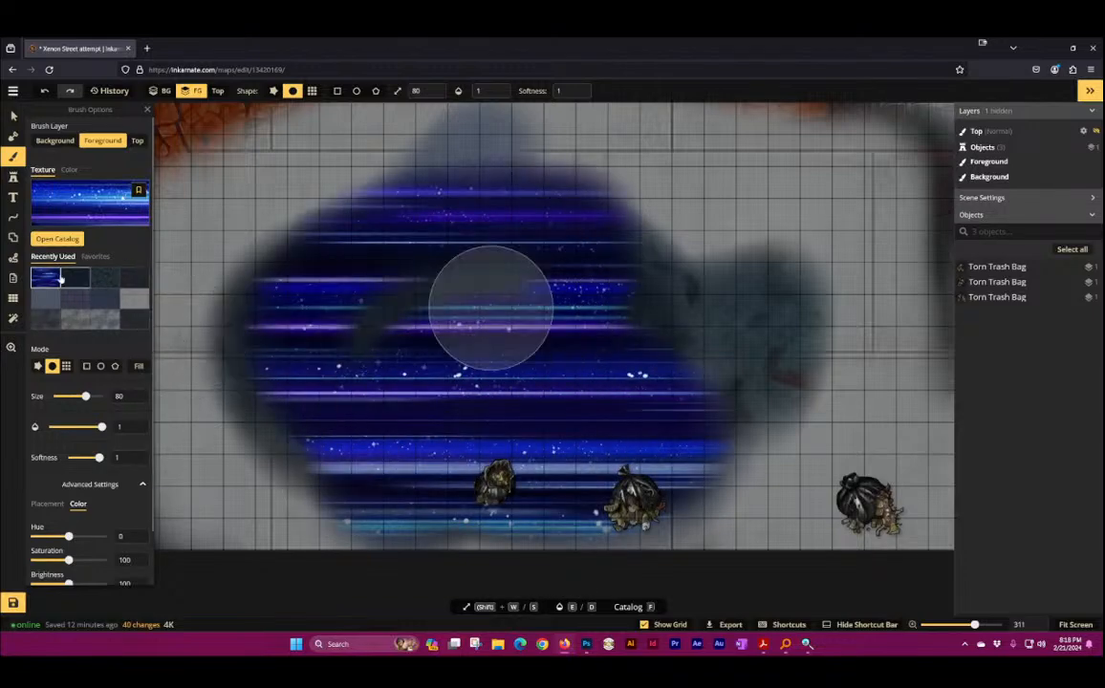
# Step: Paint the glowing purple planet texture of the Human Alliance Fleet pack over the blue starfield patch
pyautogui.press('f')
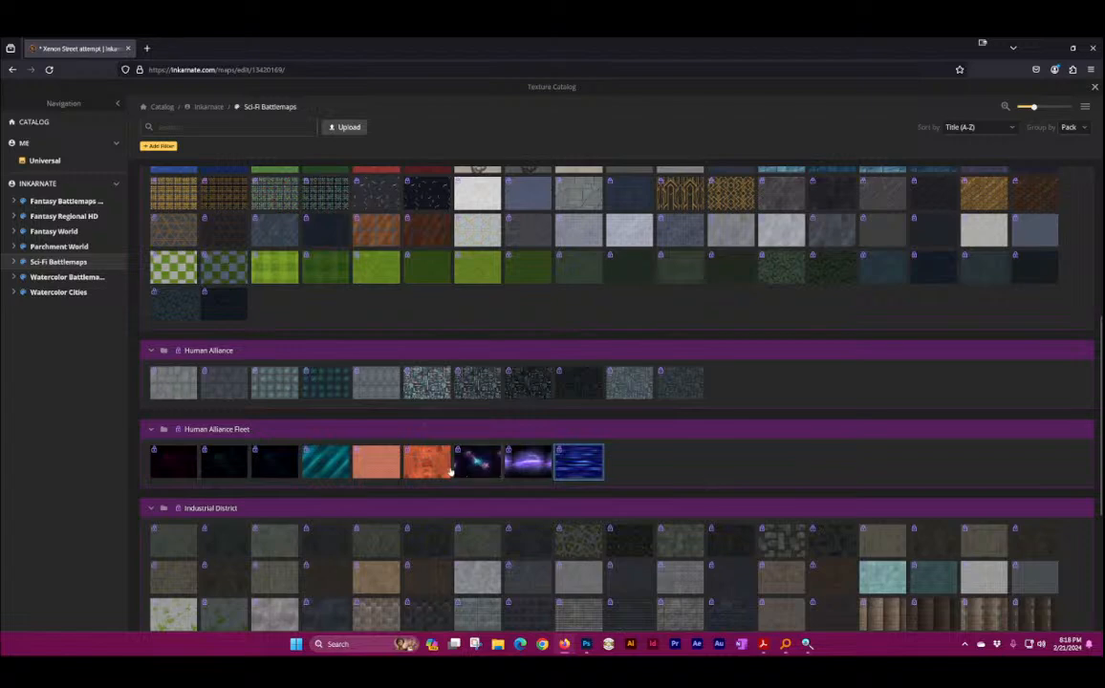
pyautogui.click(520, 467)
pyautogui.moveTo(451, 345)
pyautogui.mouseDown()
pyautogui.moveTo(453, 424)
pyautogui.moveTo(565, 377)
pyautogui.moveTo(369, 446)
pyautogui.moveTo(324, 368)
pyautogui.moveTo(575, 335)
pyautogui.moveTo(729, 192)
pyautogui.moveTo(196, 199)
pyautogui.moveTo(218, 216)
pyautogui.moveTo(491, 211)
pyautogui.moveTo(483, 307)
pyautogui.moveTo(735, 472)
pyautogui.moveTo(735, 337)
pyautogui.mouseUp()
pyautogui.scroll(-5, 535, 285)
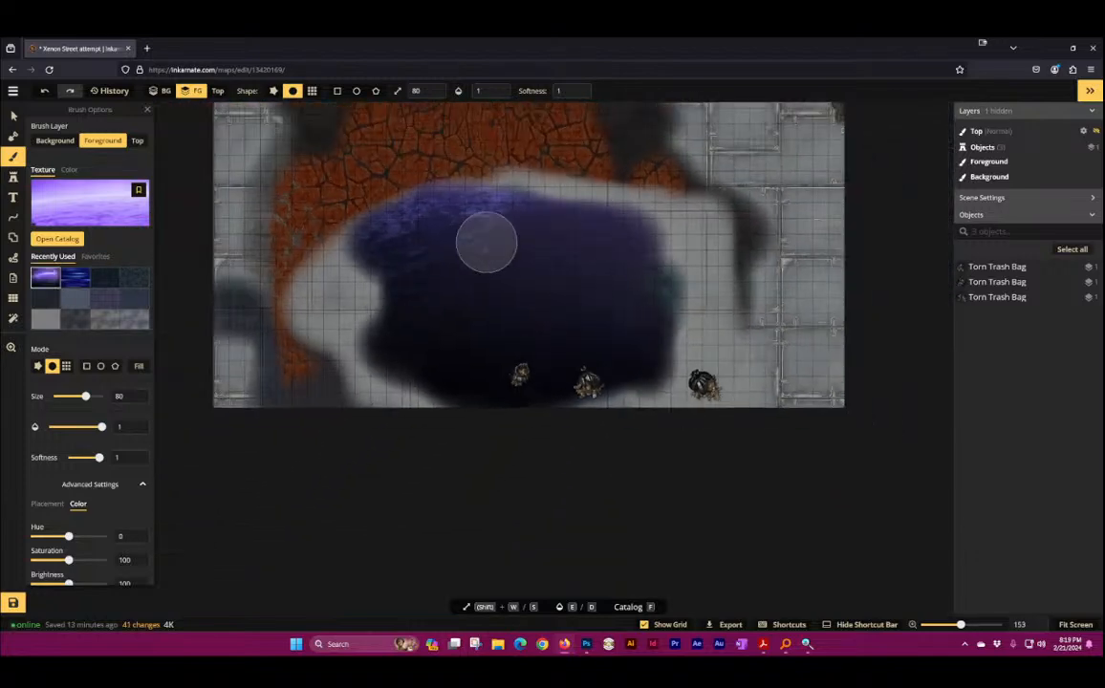
# Step: Paint the second, dark grey texture of the Industrial District pack over the purple patch and inspect its surface up close
pyautogui.press('f')
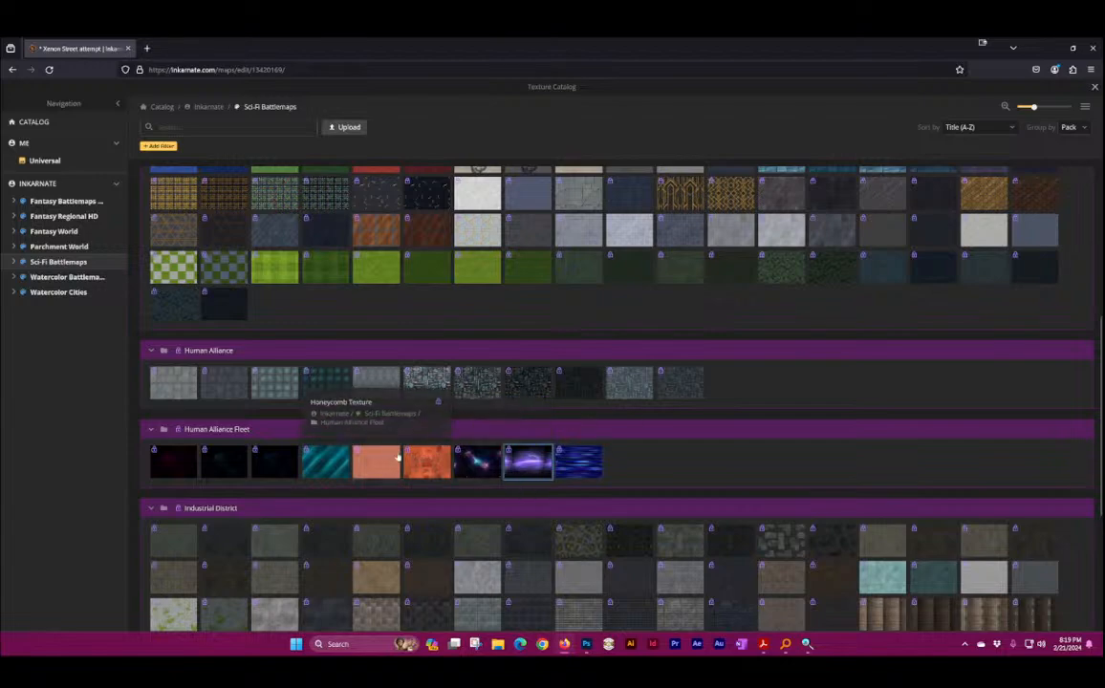
pyautogui.scroll(-3, 378, 504)
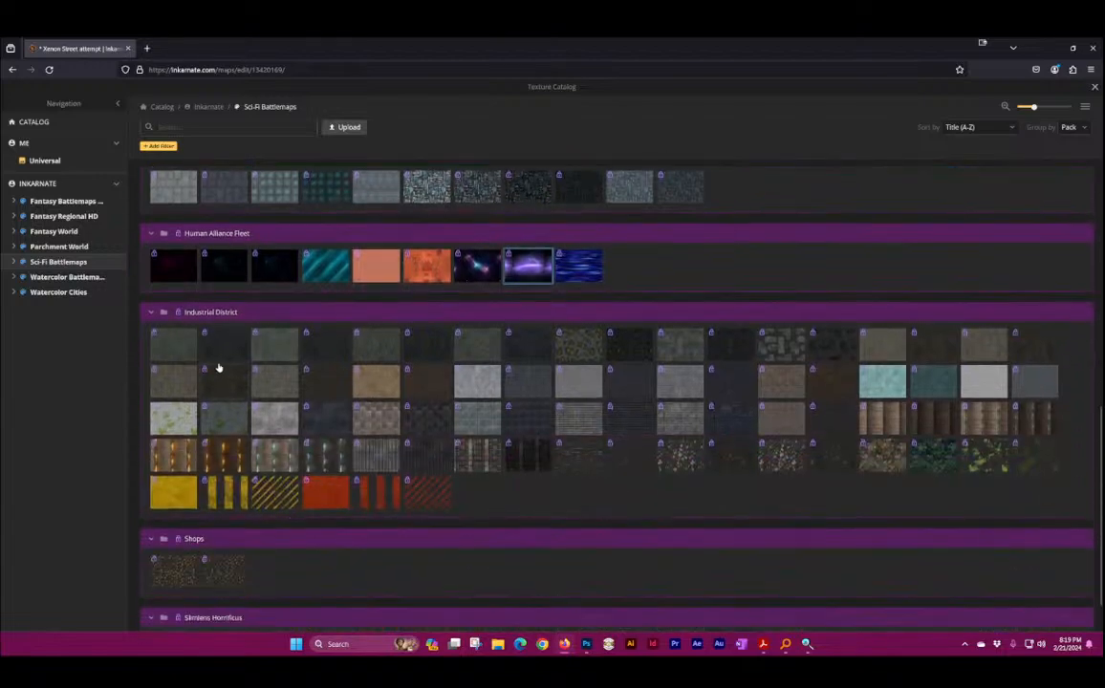
pyautogui.click(237, 346)
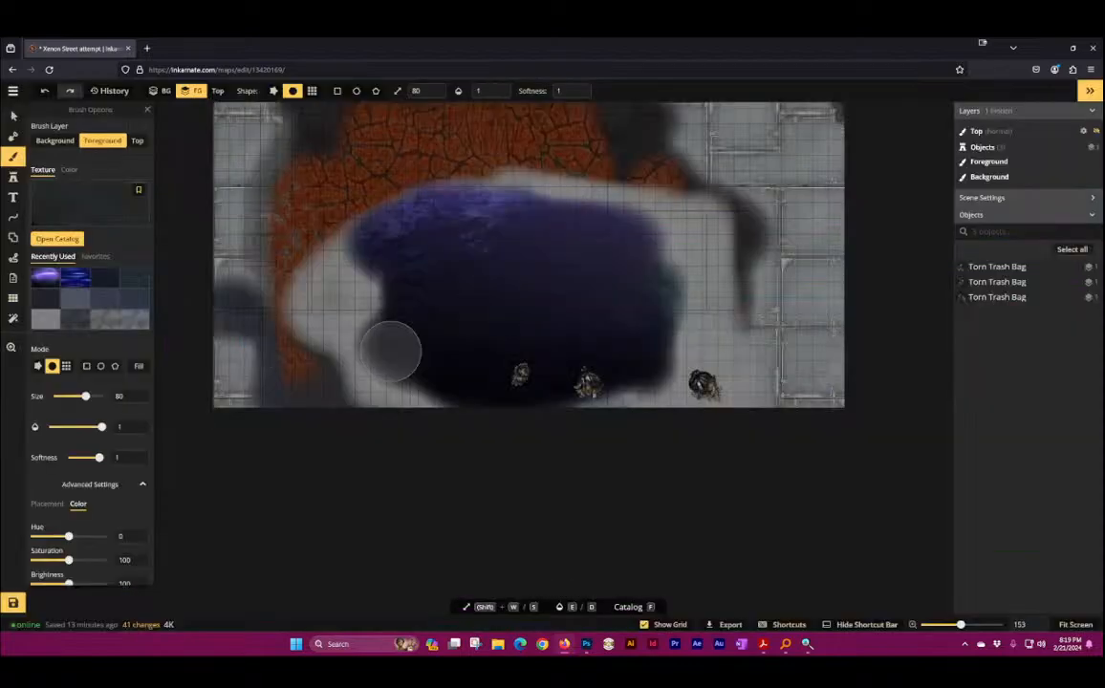
pyautogui.moveTo(395, 352)
pyautogui.mouseDown()
pyautogui.moveTo(586, 382)
pyautogui.moveTo(584, 341)
pyautogui.moveTo(629, 359)
pyautogui.moveTo(576, 306)
pyautogui.moveTo(588, 239)
pyautogui.moveTo(594, 261)
pyautogui.moveTo(625, 234)
pyautogui.moveTo(608, 276)
pyautogui.moveTo(657, 254)
pyautogui.moveTo(633, 302)
pyautogui.moveTo(631, 246)
pyautogui.moveTo(483, 231)
pyautogui.moveTo(466, 174)
pyautogui.moveTo(461, 232)
pyautogui.mouseUp()
pyautogui.scroll(3, 573, 329)
pyautogui.scroll(5, 583, 316)
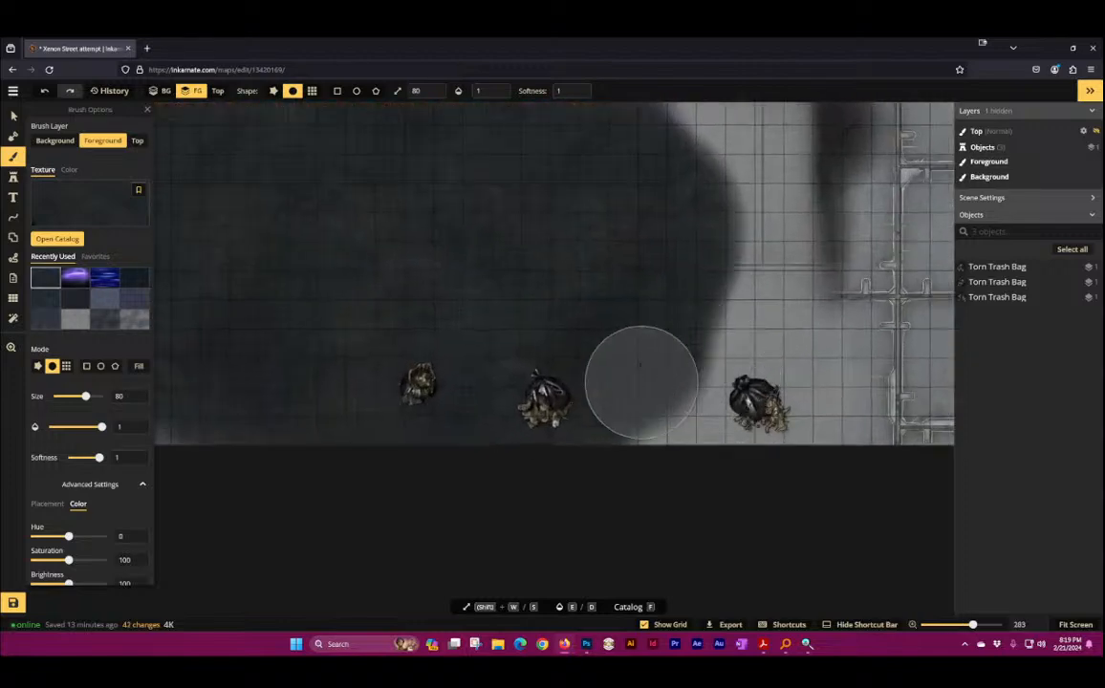
pyautogui.scroll(-3, 365, 270)
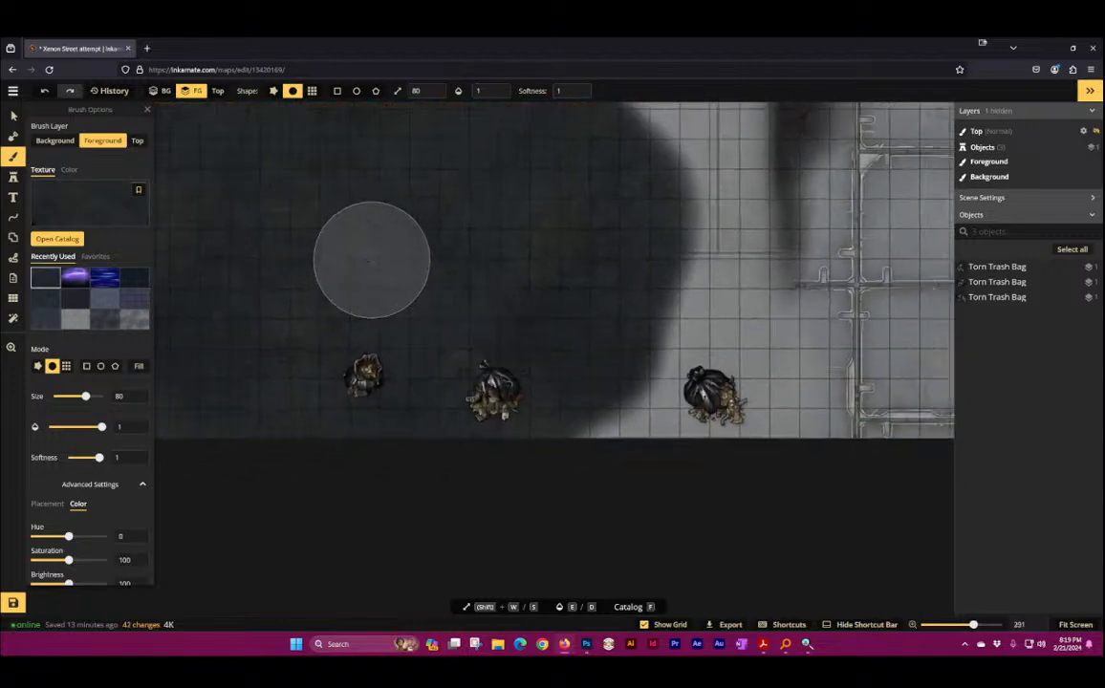
pyautogui.moveTo(382, 291); pyautogui.dragTo(686, 439)
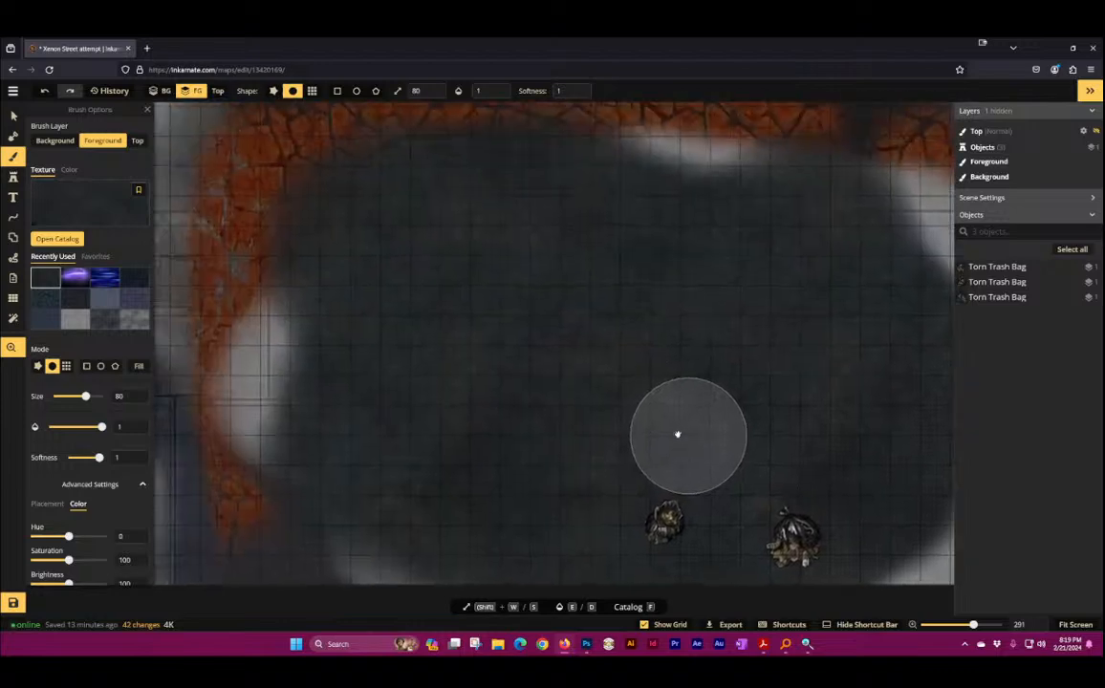
# Step: Paint the fourth, dark Industrial District texture over the dark grey ground and check its detail up close
pyautogui.click(69, 210)
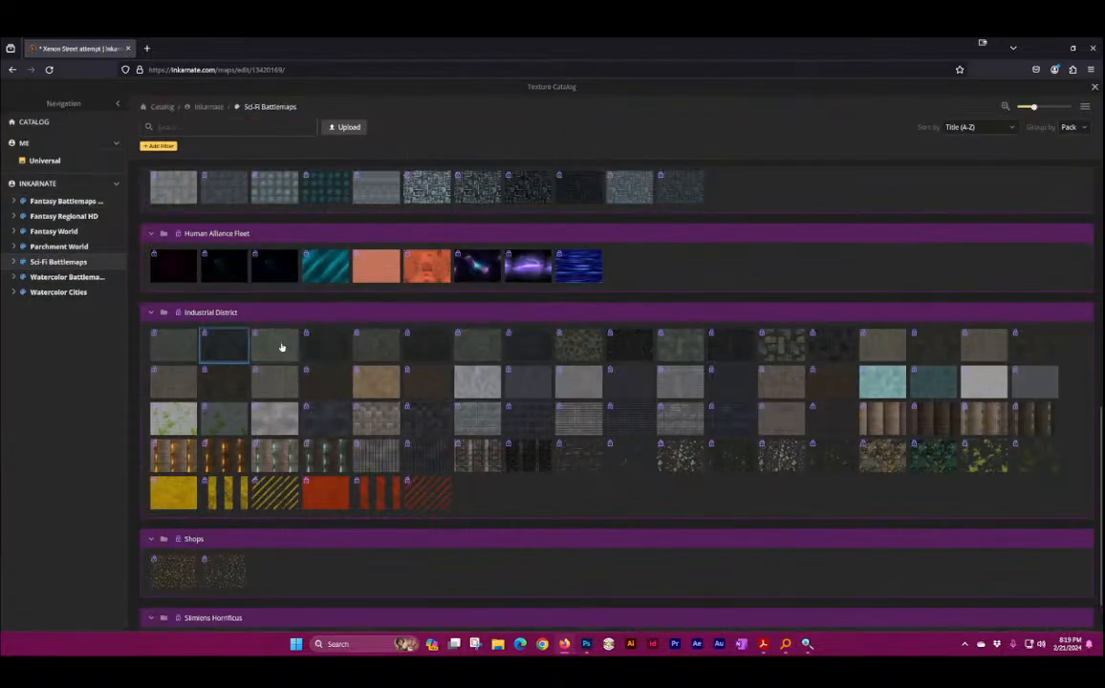
pyautogui.click(341, 347)
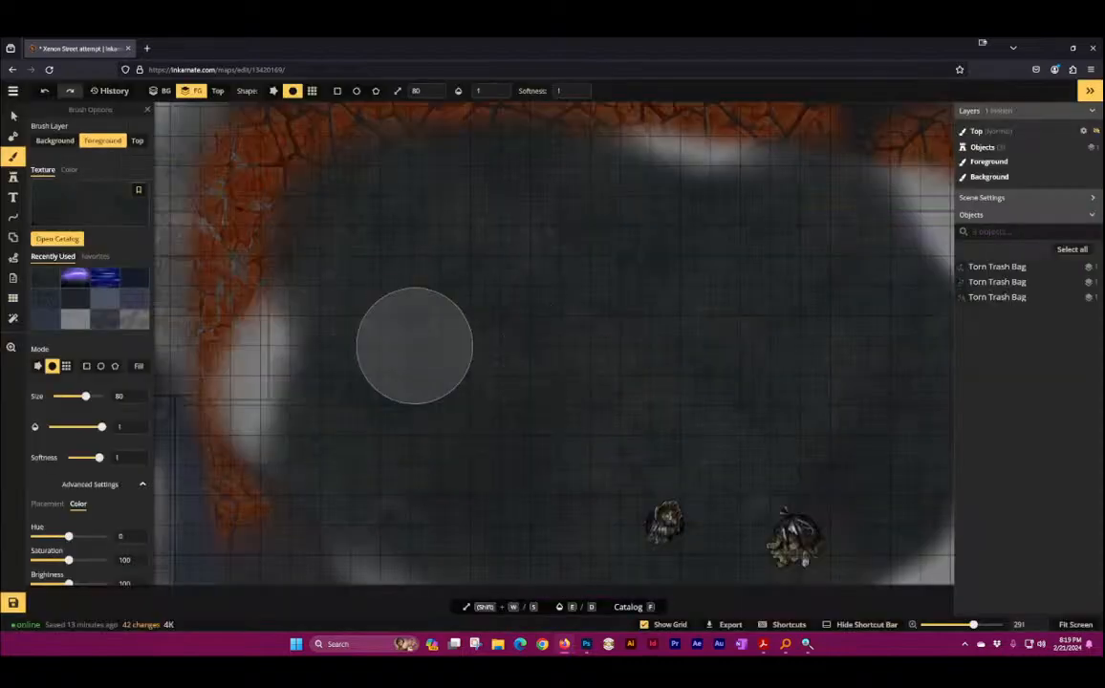
pyautogui.scroll(3, 442, 402)
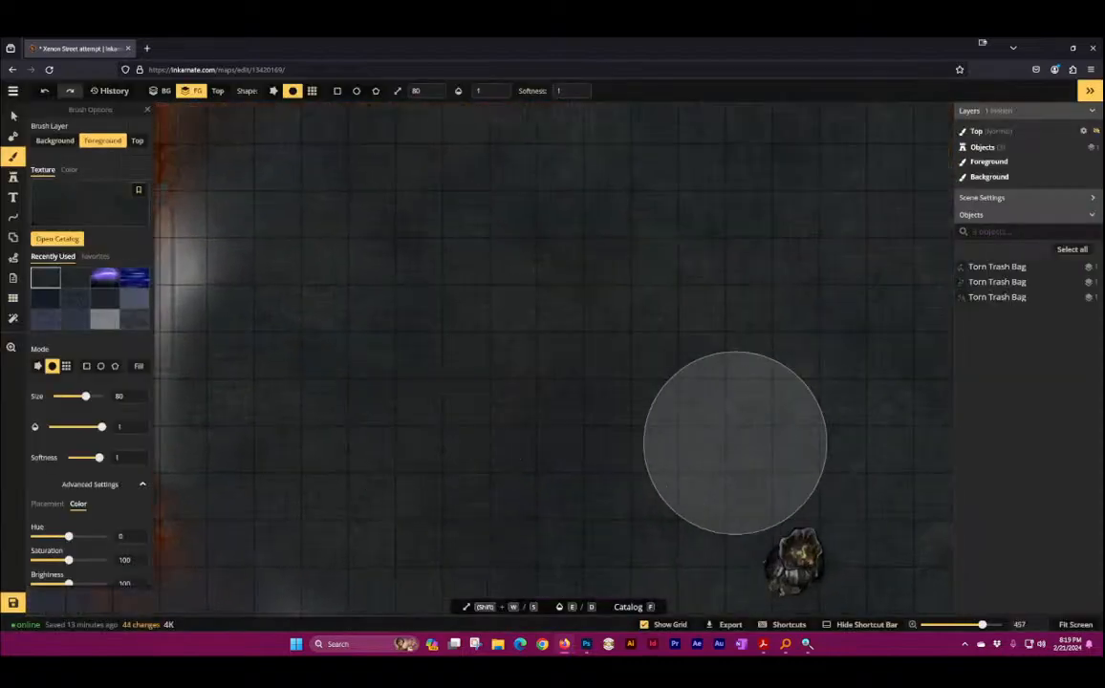
# Step: Paint the Dark Rough Asphalt texture across the dark ground, extending it around the two nearest trash bags
pyautogui.click(83, 210)
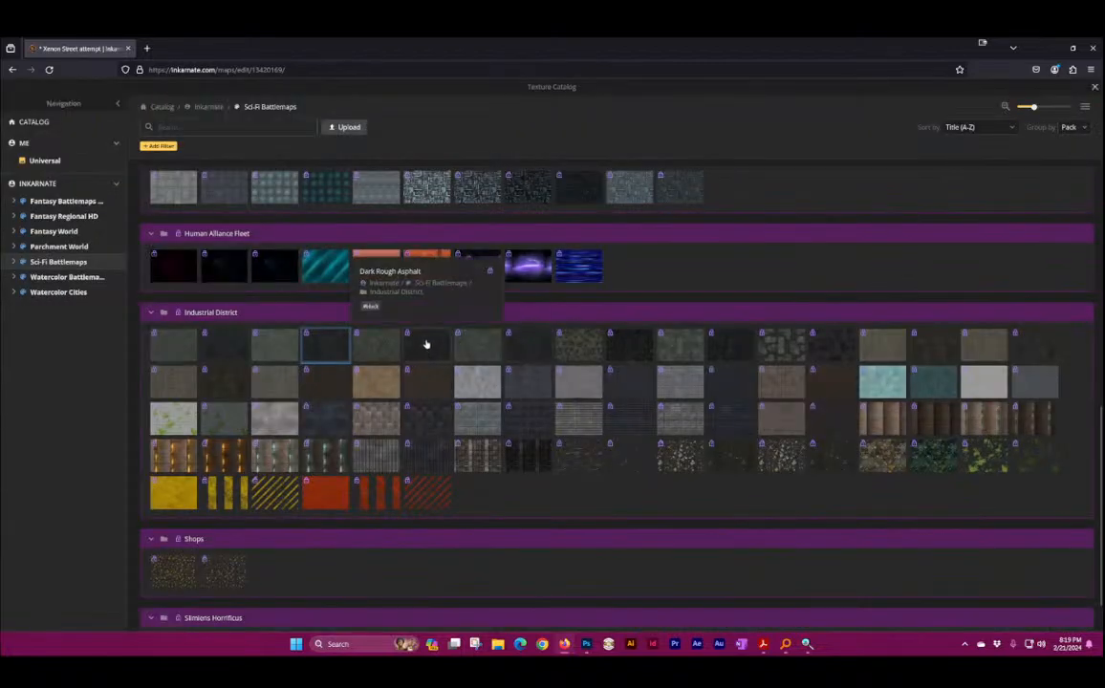
pyautogui.click(429, 346)
pyautogui.moveTo(452, 411)
pyautogui.mouseDown()
pyautogui.moveTo(515, 267)
pyautogui.moveTo(658, 467)
pyautogui.moveTo(449, 564)
pyautogui.moveTo(707, 341)
pyautogui.moveTo(656, 361)
pyautogui.moveTo(417, 518)
pyautogui.mouseUp()
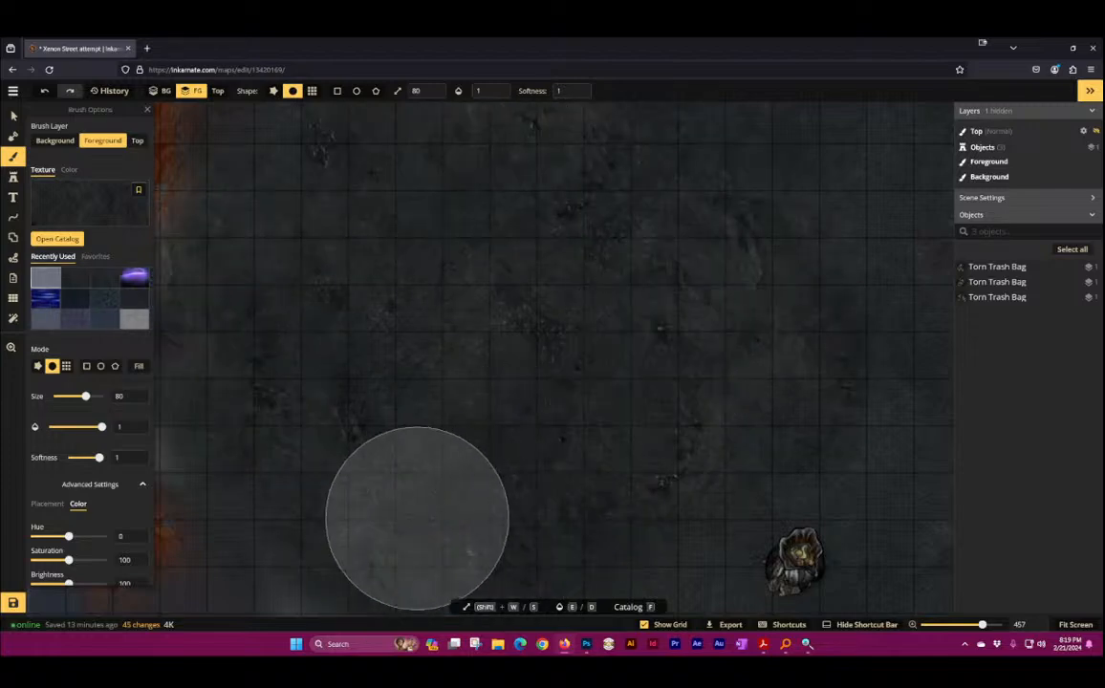
pyautogui.press('space')
pyautogui.moveTo(769, 394)
pyautogui.mouseDown()
pyautogui.moveTo(213, 447)
pyautogui.moveTo(172, 460)
pyautogui.mouseUp()
pyautogui.moveTo(366, 350); pyautogui.dragTo(604, 107)
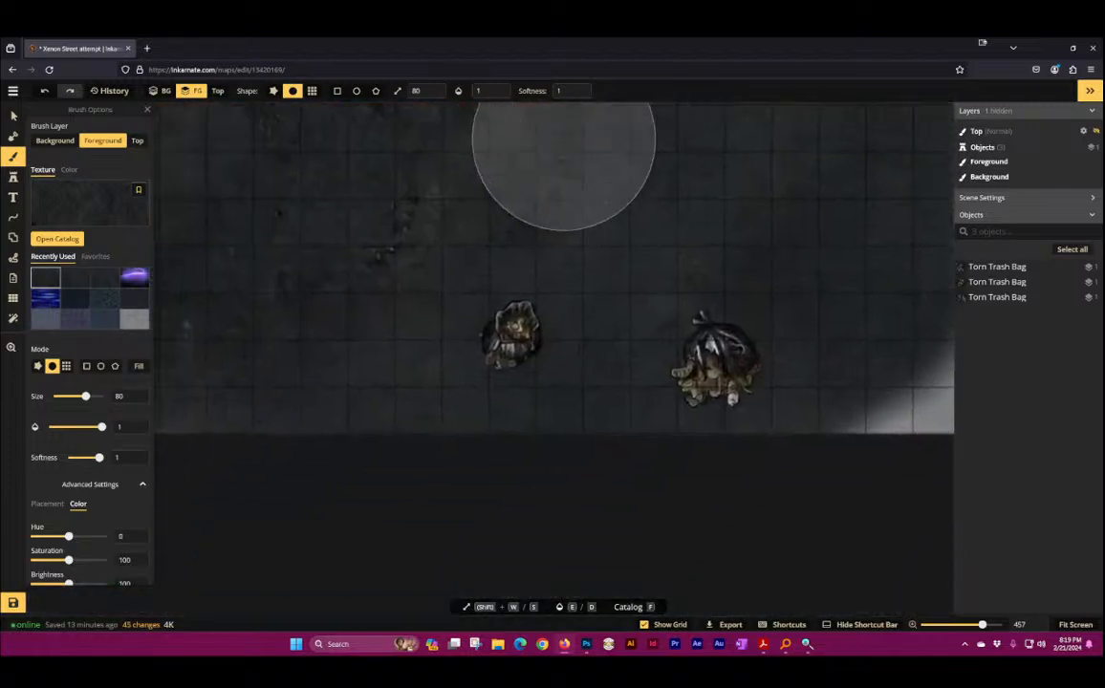
pyautogui.moveTo(590, 363); pyautogui.dragTo(593, 287)
pyautogui.press('space')
pyautogui.moveTo(666, 309); pyautogui.dragTo(614, 441)
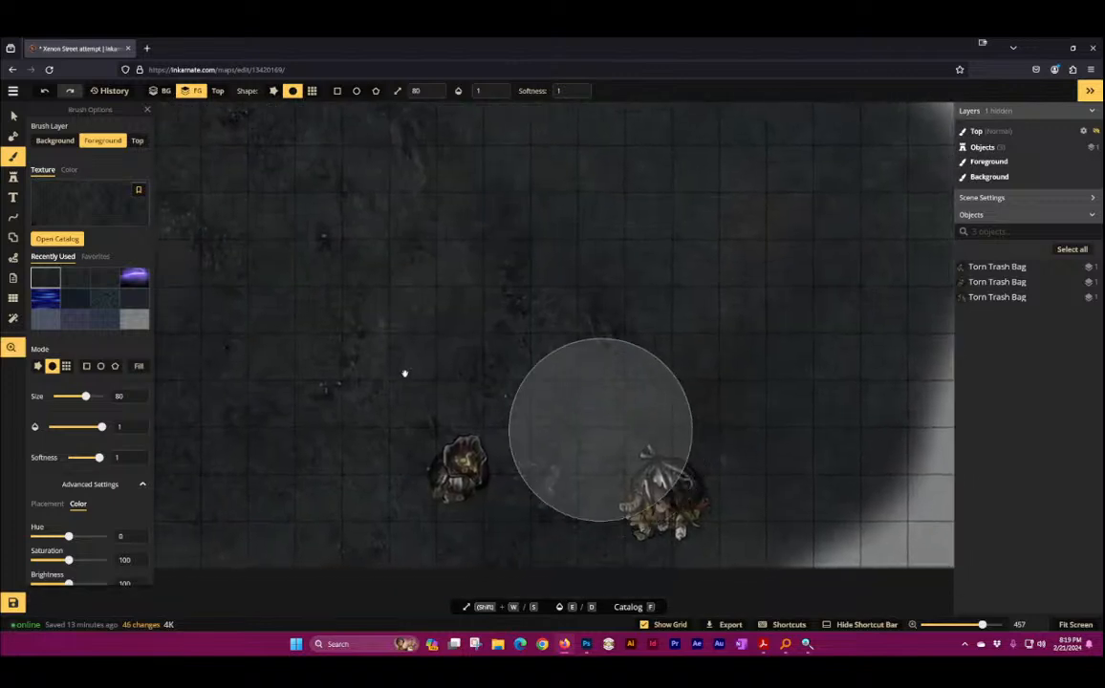
# Step: Paint the dark cracked asphalt texture of the Industrial District pack over the ground around the two nearest trash bags
pyautogui.click(86, 202)
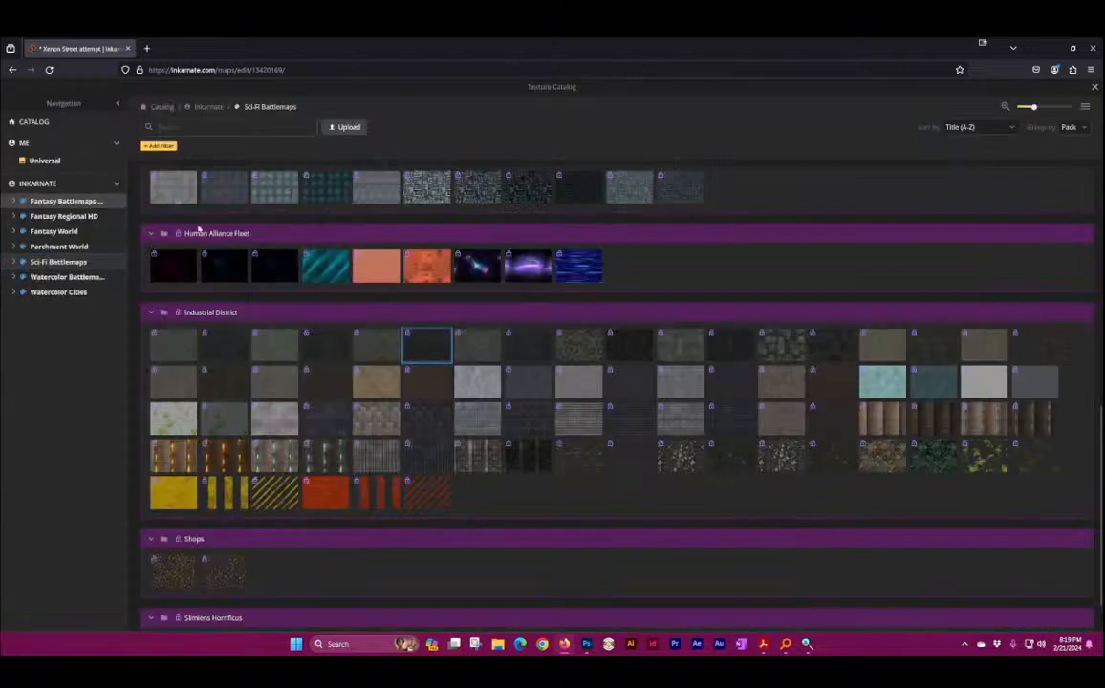
pyautogui.click(542, 343)
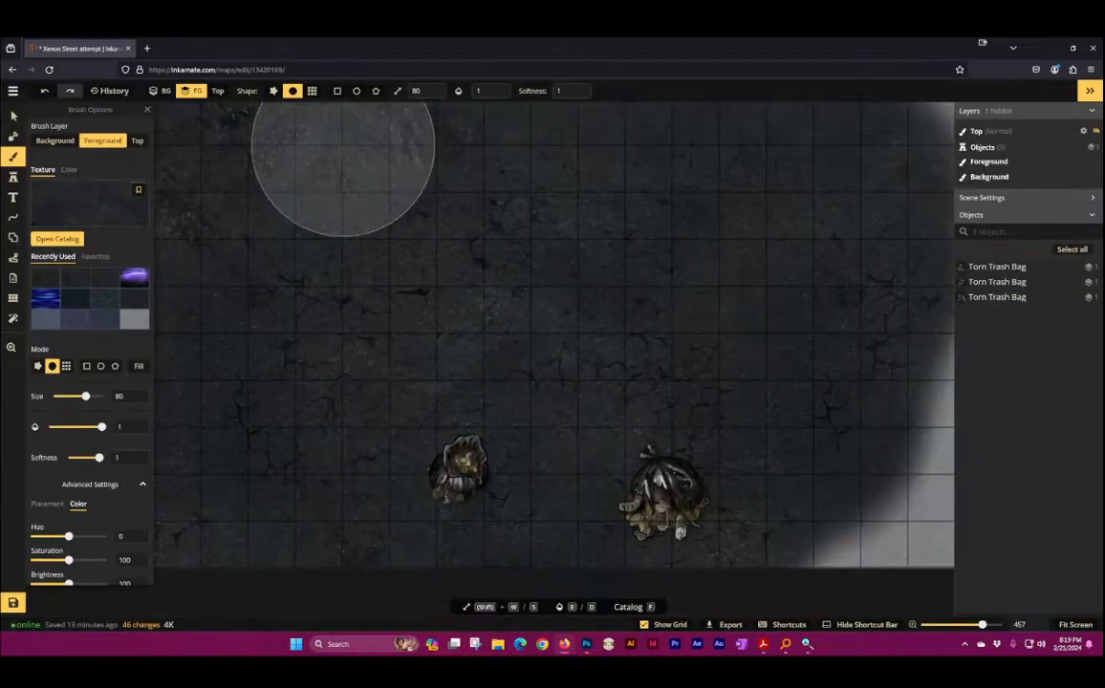
pyautogui.moveTo(597, 222)
pyautogui.mouseDown()
pyautogui.moveTo(786, 535)
pyautogui.moveTo(740, 215)
pyautogui.moveTo(815, 502)
pyautogui.mouseUp()
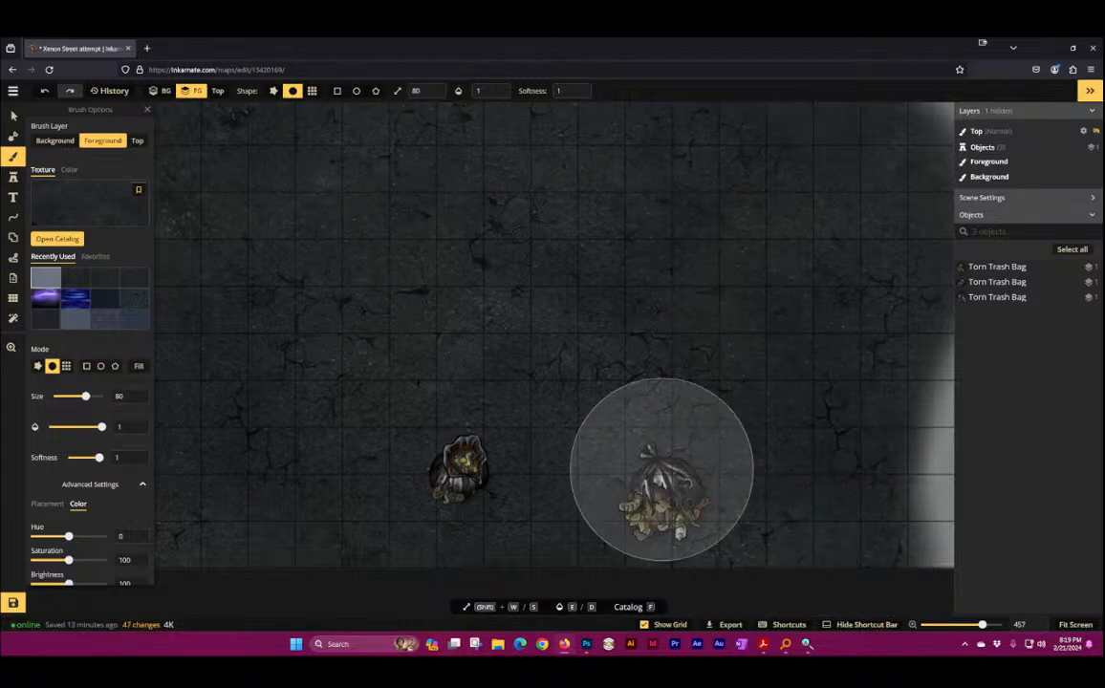
# Step: Paint the Dark Broken Asphalt texture of the Industrial District pack over the ground around the two nearest trash bags
pyautogui.click(87, 196)
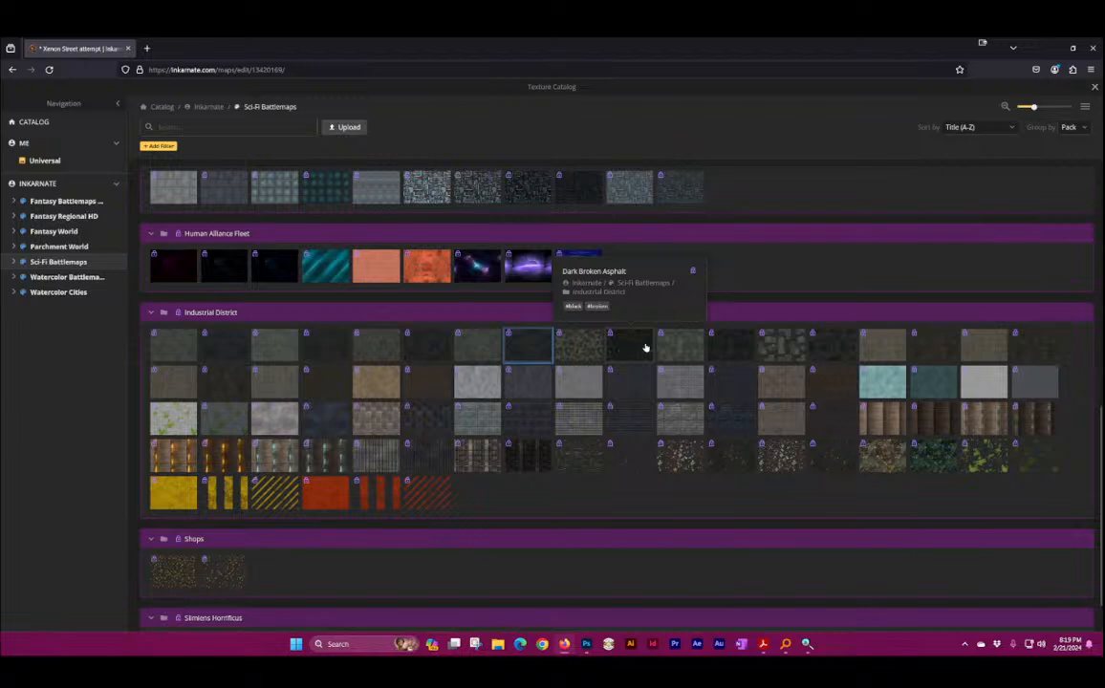
pyautogui.click(645, 347)
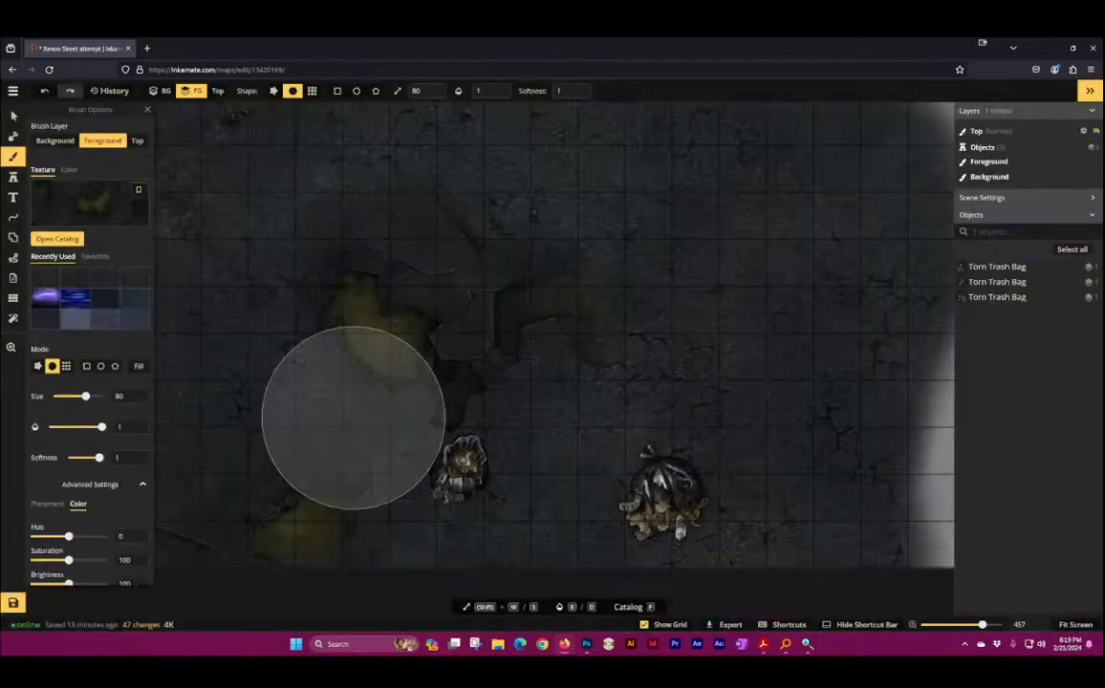
pyautogui.moveTo(353, 417)
pyautogui.mouseDown()
pyautogui.moveTo(638, 291)
pyautogui.moveTo(681, 547)
pyautogui.moveTo(387, 340)
pyautogui.moveTo(167, 262)
pyautogui.moveTo(139, 326)
pyautogui.moveTo(688, 346)
pyautogui.moveTo(799, 545)
pyautogui.moveTo(668, 265)
pyautogui.mouseUp()
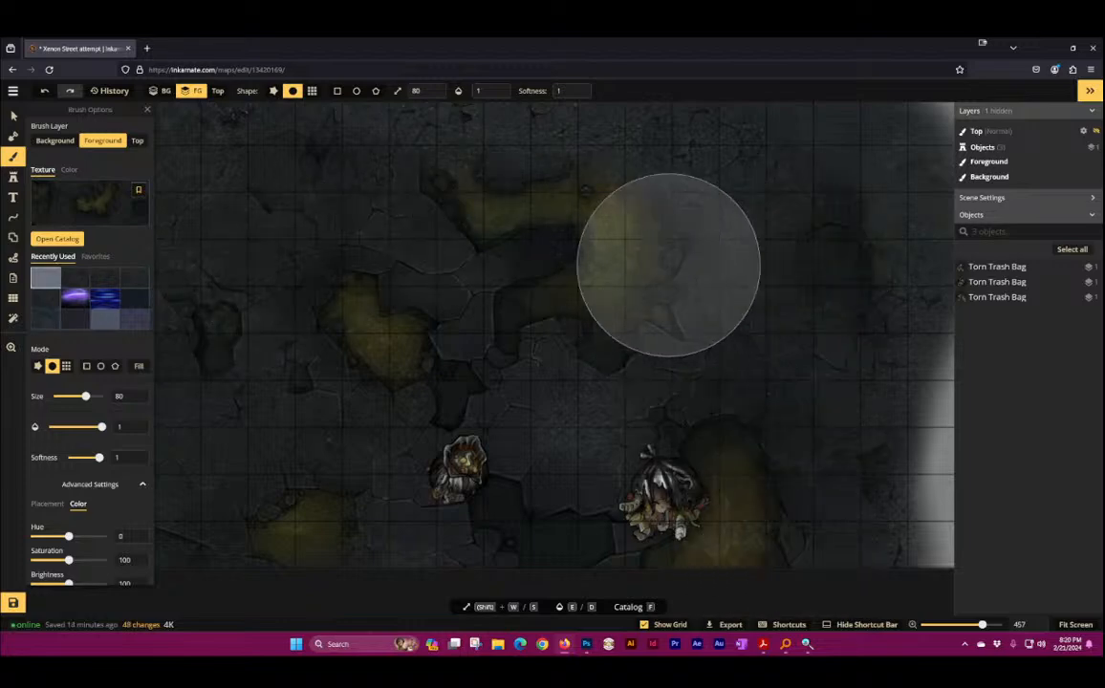
# Step: Paint the Dark Patched Asphalt texture over the broken asphalt around the two nearest trash bags
pyautogui.click(82, 207)
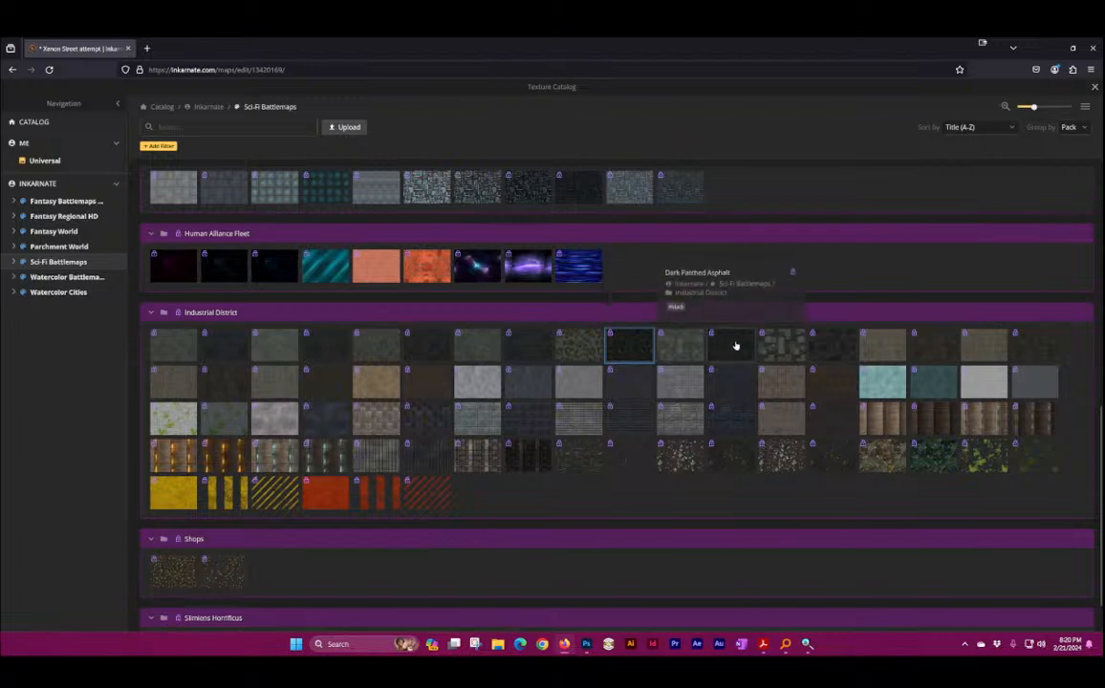
pyautogui.click(731, 344)
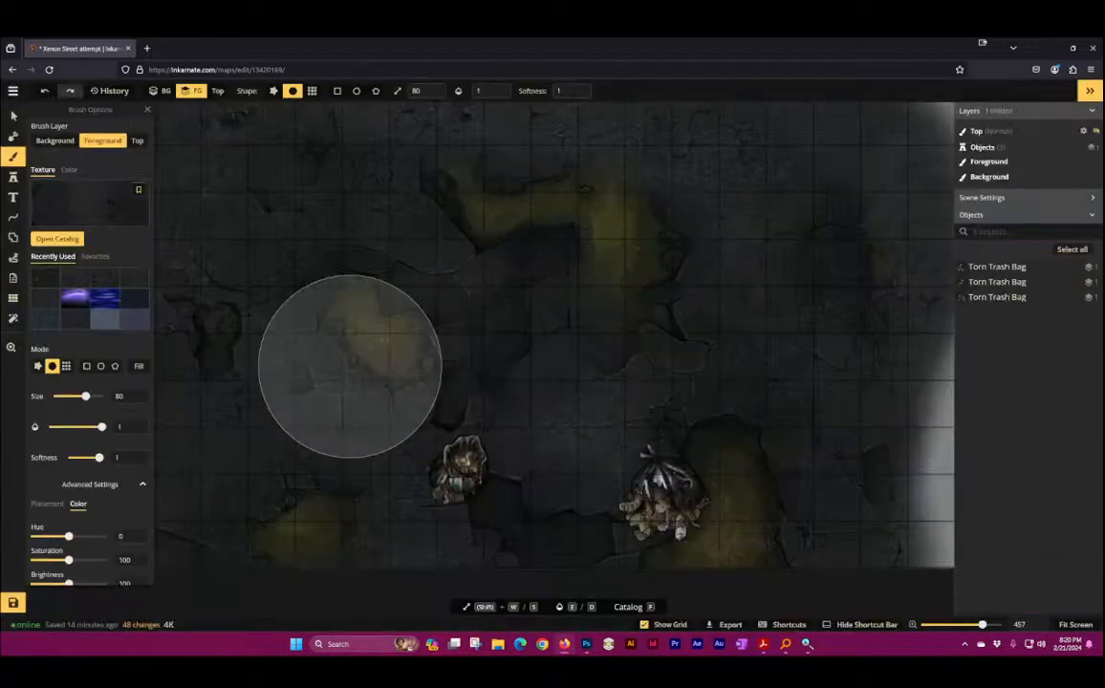
pyautogui.moveTo(350, 365)
pyautogui.mouseDown()
pyautogui.moveTo(443, 451)
pyautogui.moveTo(557, 515)
pyautogui.moveTo(526, 201)
pyautogui.moveTo(131, 485)
pyautogui.moveTo(431, 187)
pyautogui.moveTo(929, 343)
pyautogui.moveTo(442, 343)
pyautogui.mouseUp()
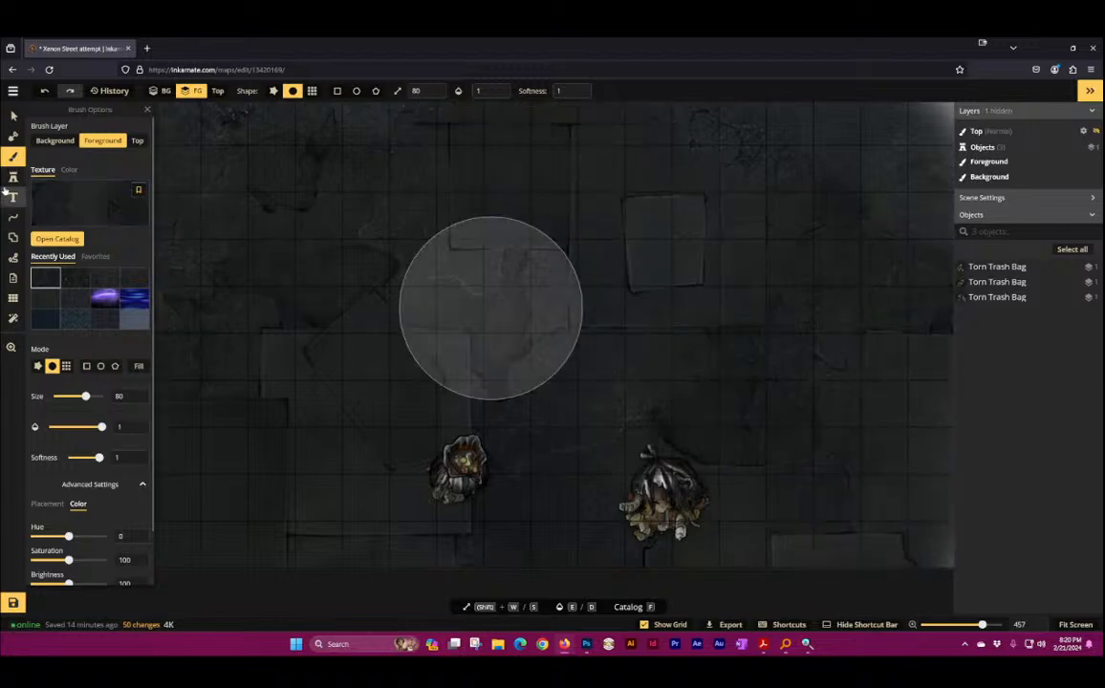
# Step: Paint the Dark Pavement texture over the patched asphalt, extending it across the ground around the two nearest trash bags
pyautogui.click(80, 207)
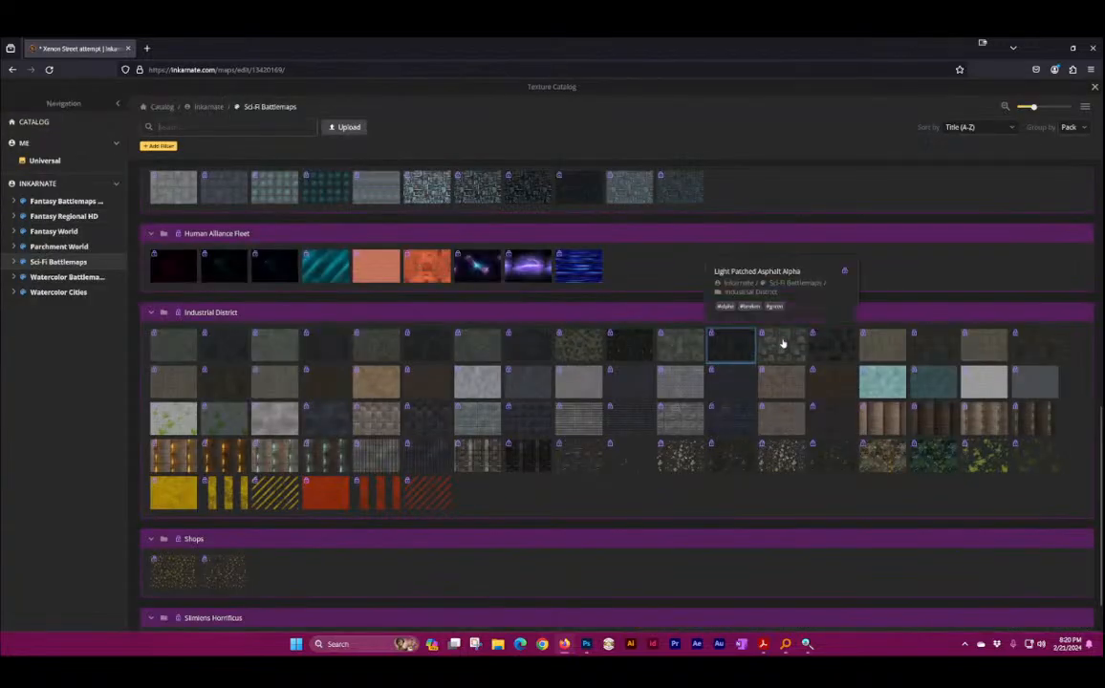
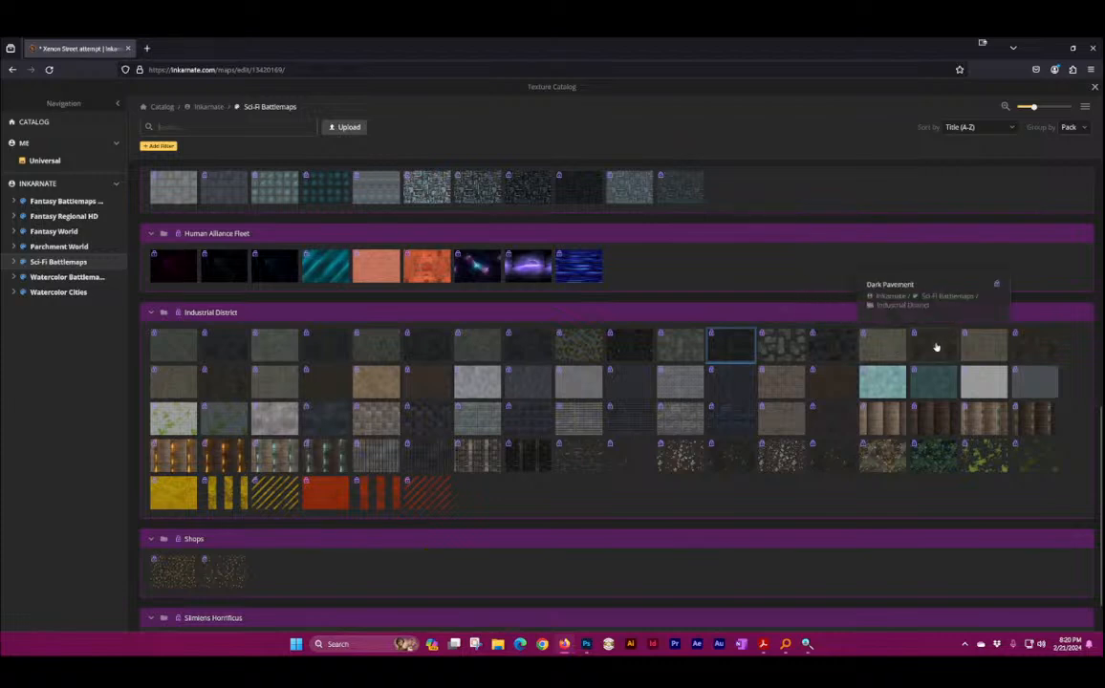
pyautogui.click(937, 347)
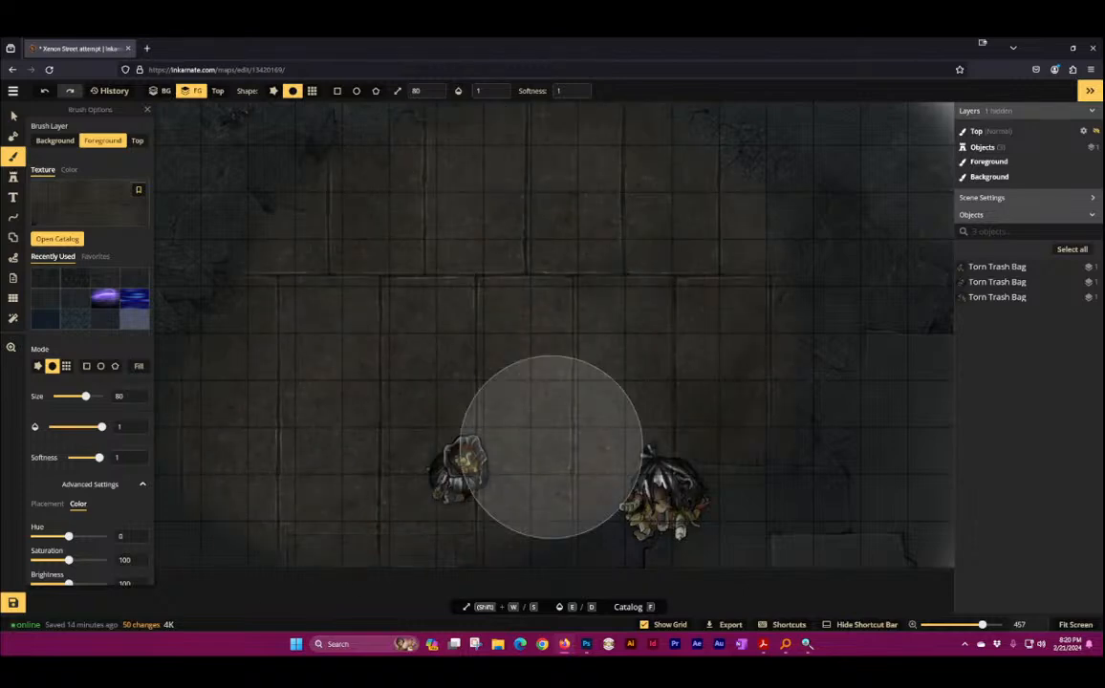
pyautogui.scroll(-3, 471, 402)
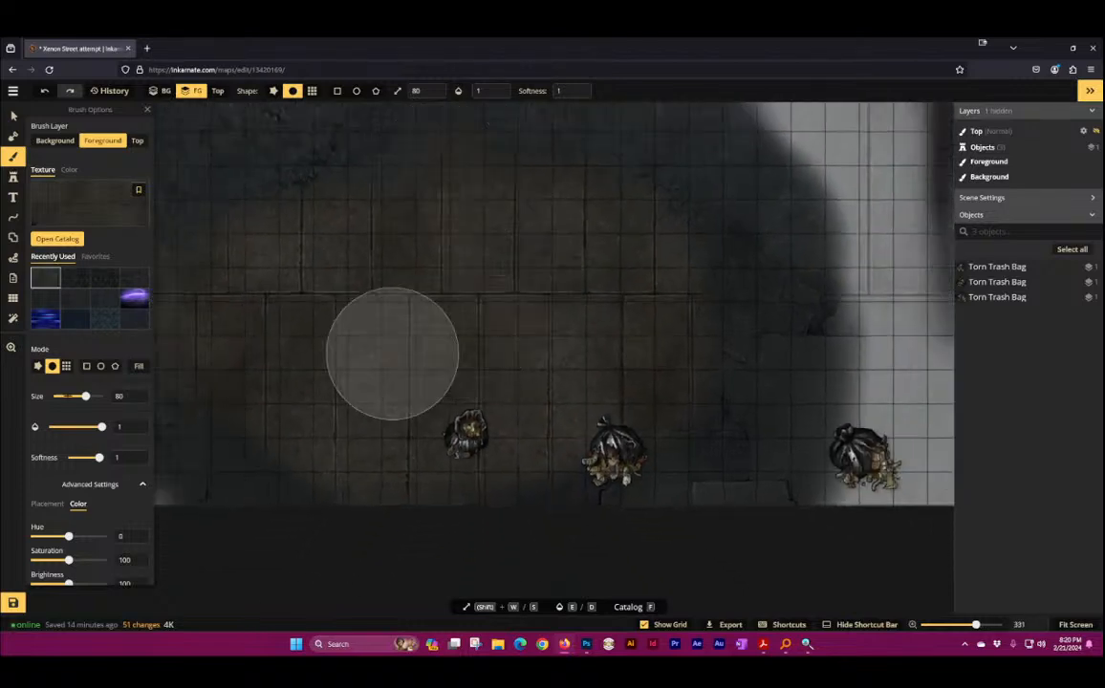
pyautogui.moveTo(392, 354)
pyautogui.mouseDown()
pyautogui.moveTo(640, 340)
pyautogui.moveTo(522, 349)
pyautogui.moveTo(547, 515)
pyautogui.moveTo(631, 507)
pyautogui.moveTo(655, 319)
pyautogui.mouseUp()
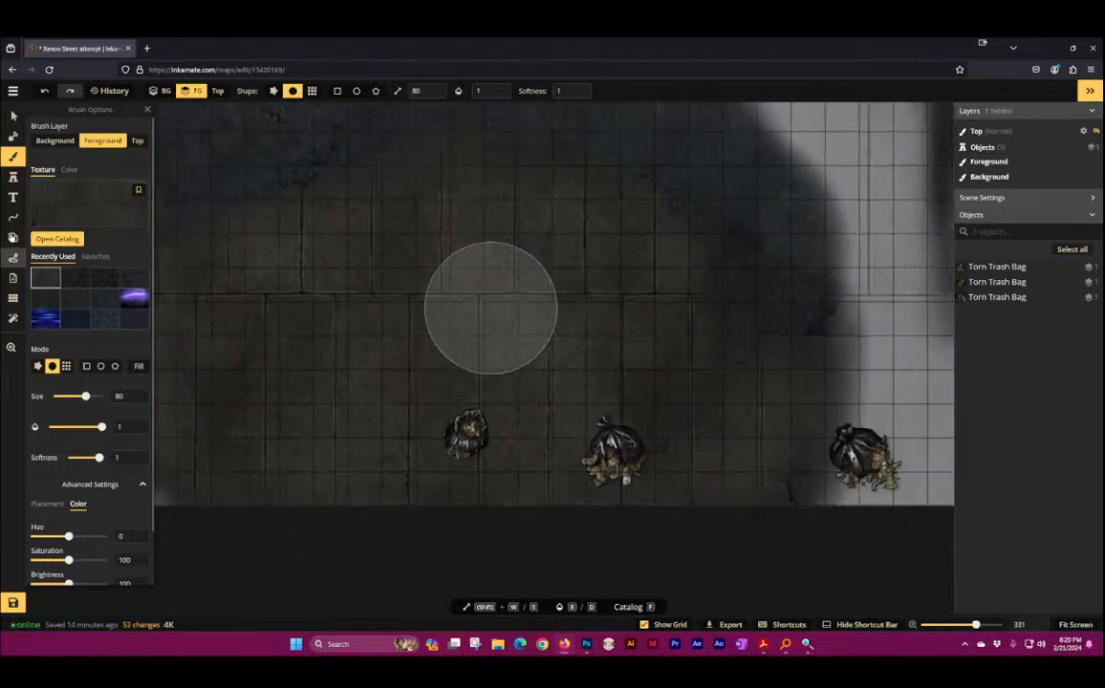
# Step: Test two more Industrial District textures on the pavement: the last one in the first row and the fourth in the second row
pyautogui.click(75, 198)
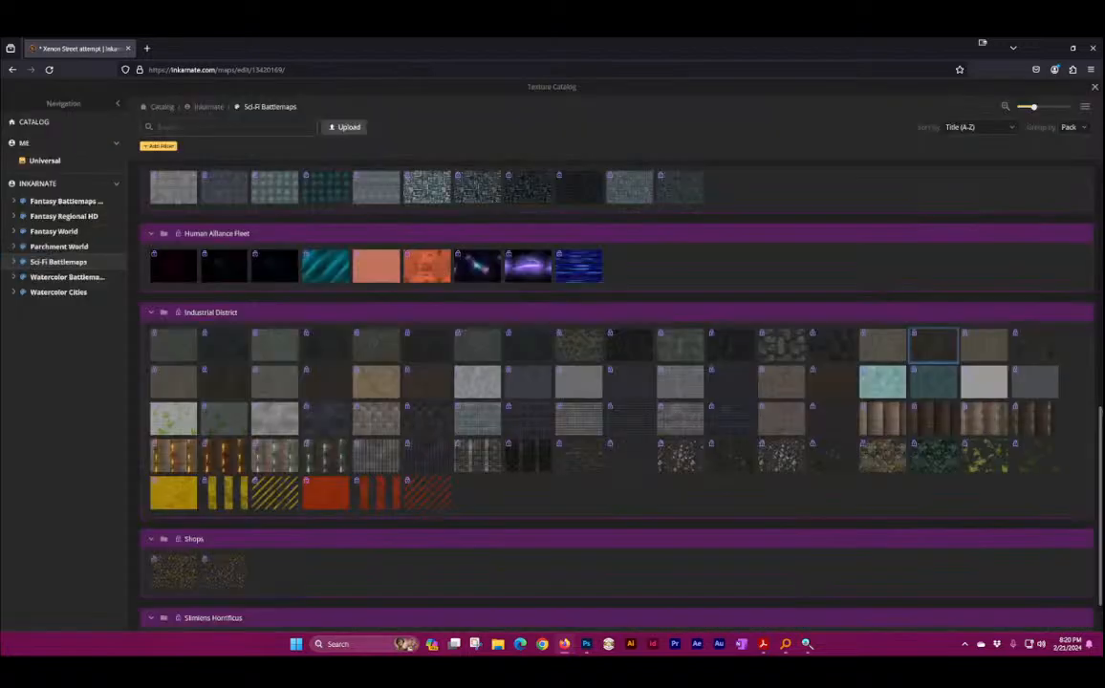
pyautogui.click(1034, 344)
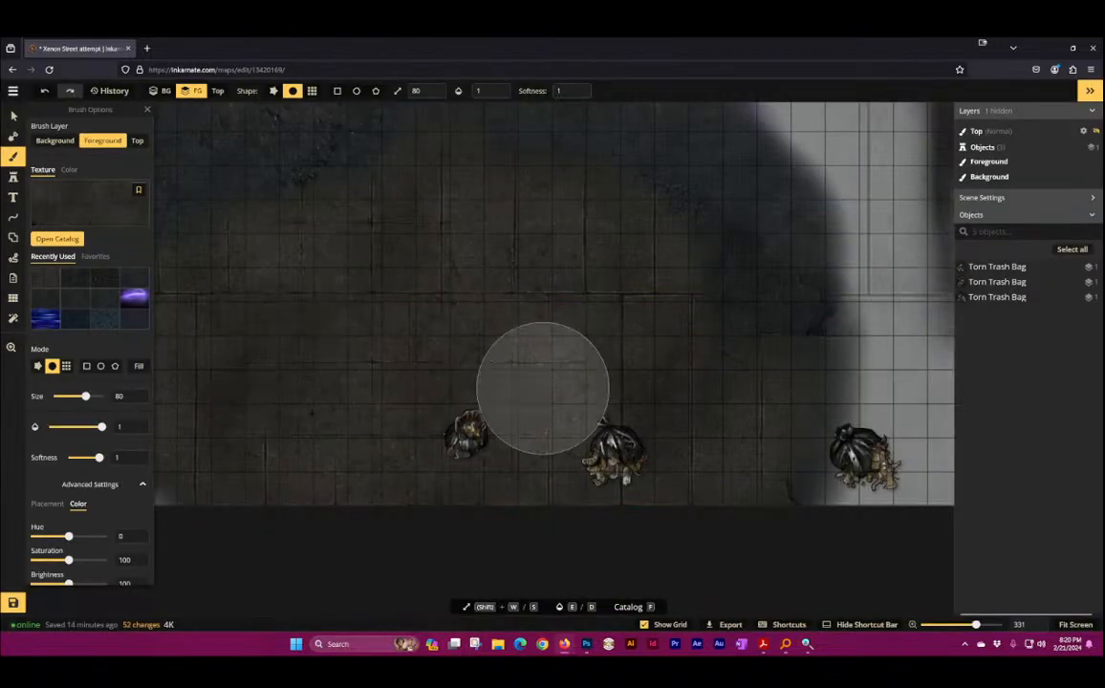
pyautogui.moveTo(697, 254)
pyautogui.mouseDown()
pyautogui.moveTo(374, 165)
pyautogui.moveTo(214, 375)
pyautogui.mouseUp()
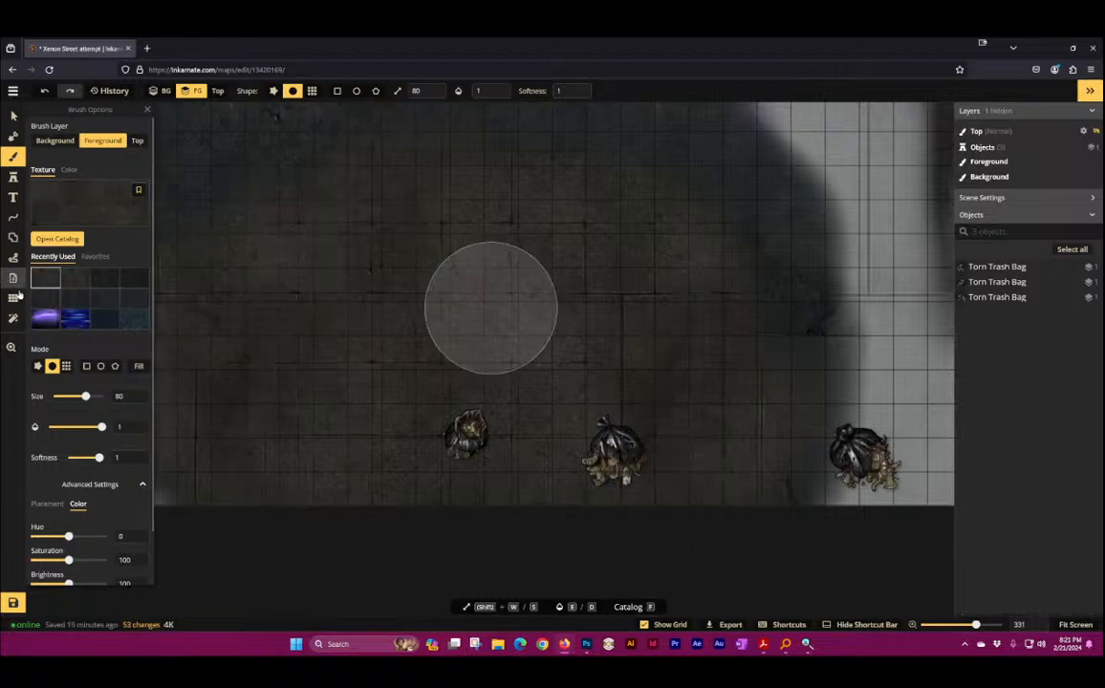
pyautogui.click(77, 183)
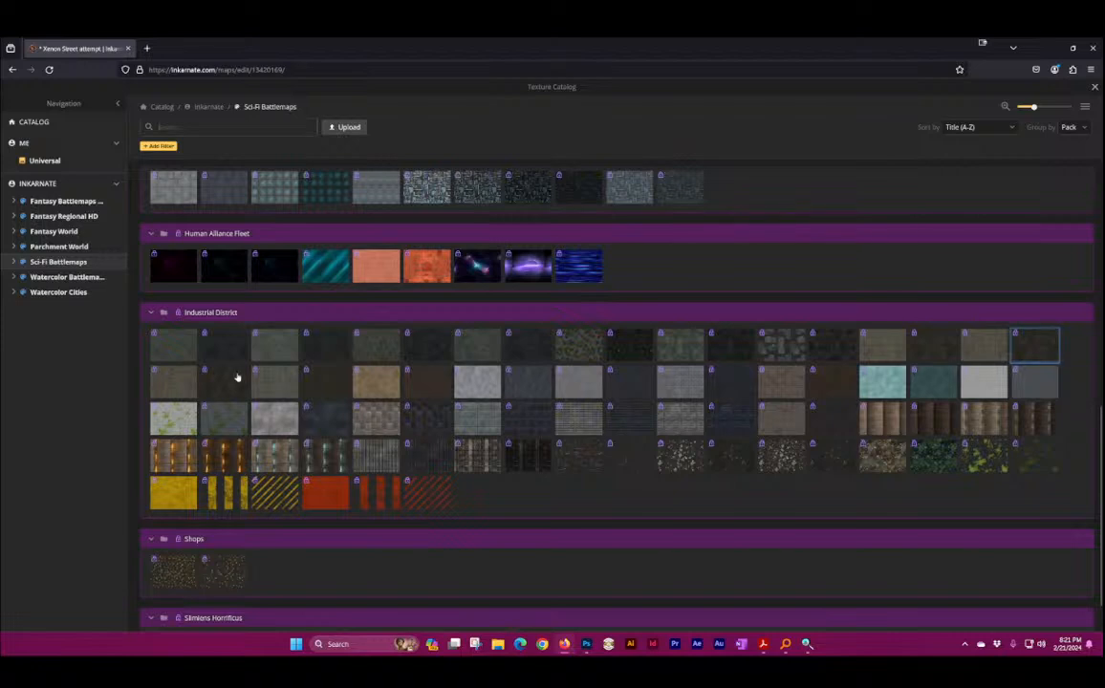
pyautogui.click(319, 383)
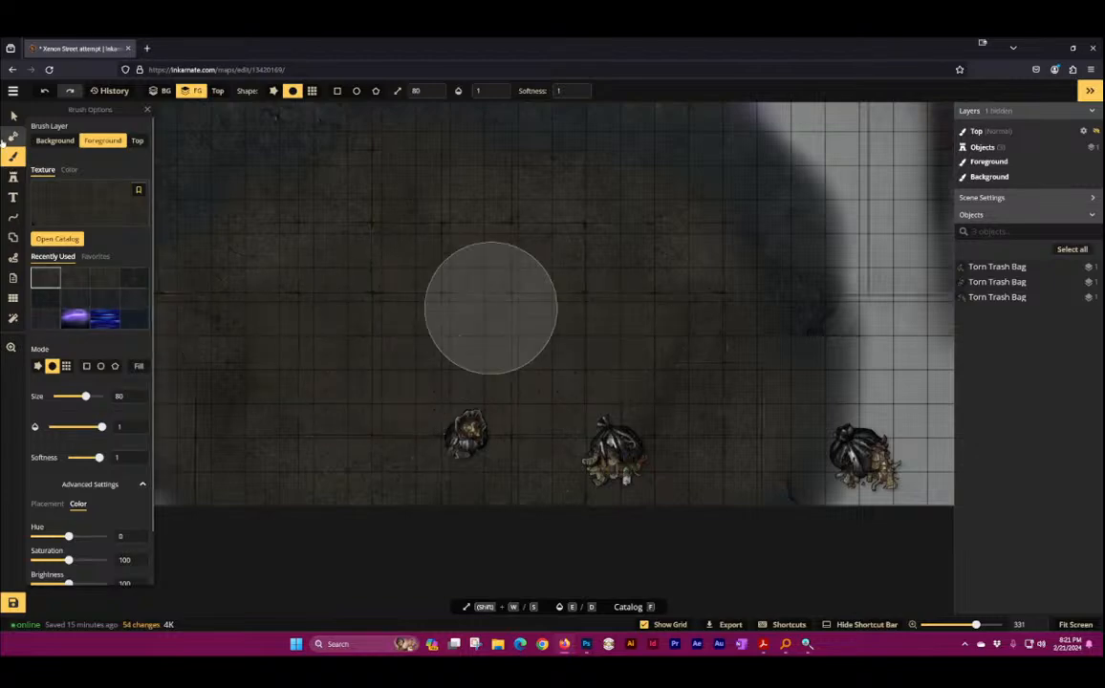
# Step: Paint the sixth, dark texture in the first row of the Industrial District pack over the brownish ground
pyautogui.click(86, 200)
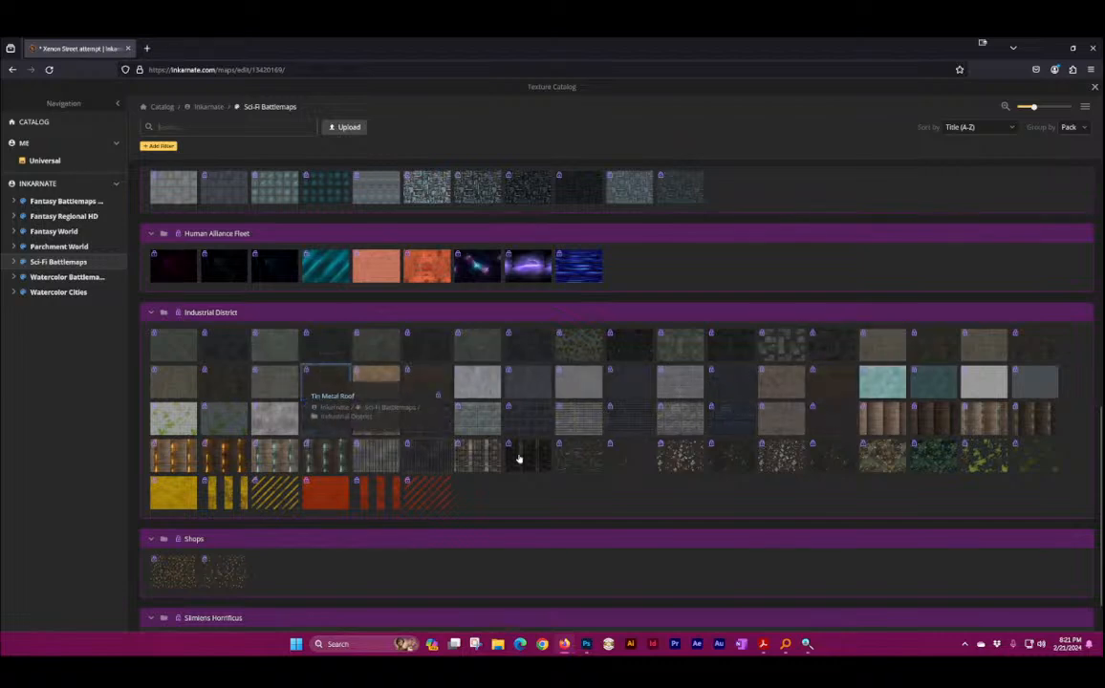
pyautogui.scroll(-1, 563, 462)
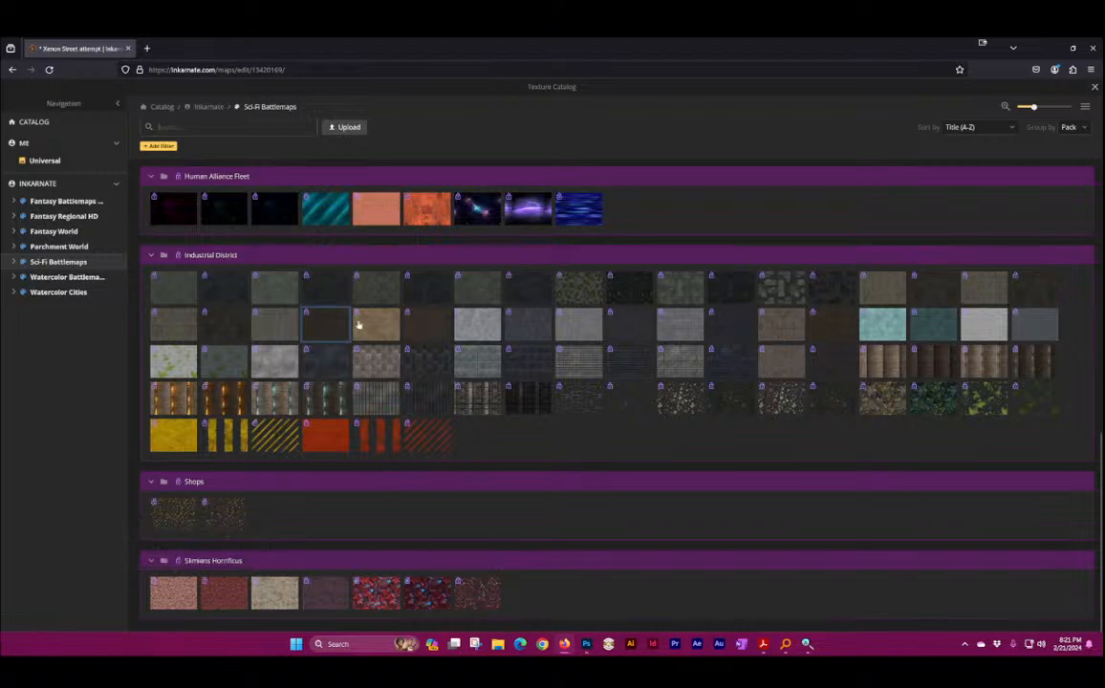
pyautogui.click(430, 287)
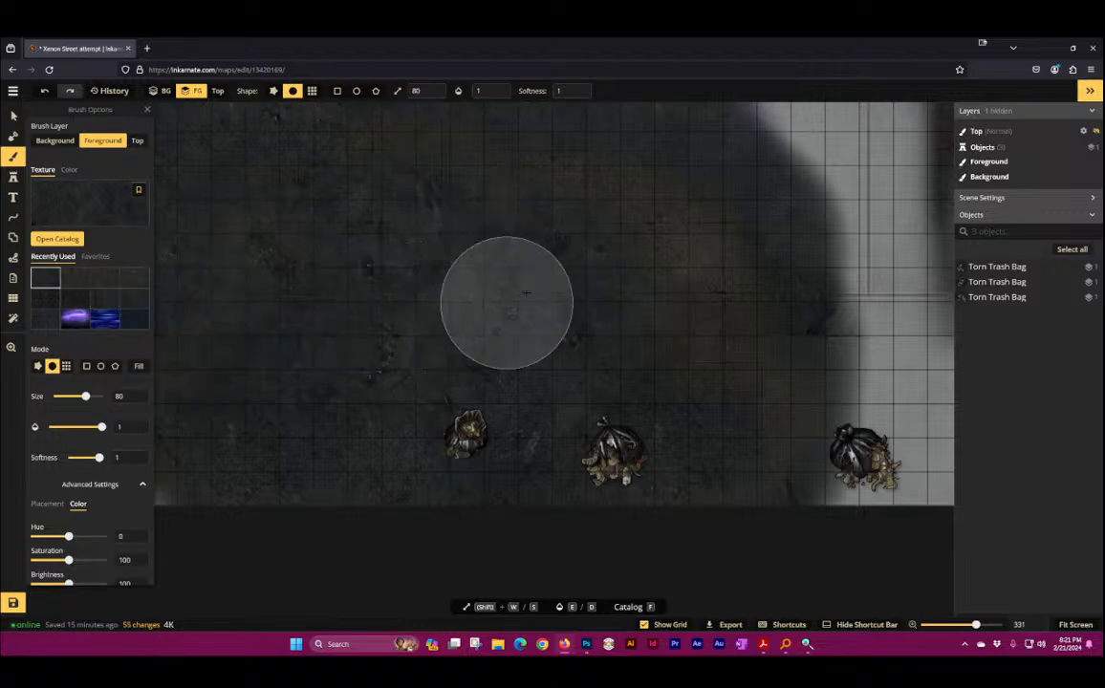
# Step: Cover the whole map's foreground with the dark asphalt texture using a rectangle shape, and return to the Select tool
pyautogui.scroll(-2, 535, 296)
pyautogui.scroll(-3, 576, 294)
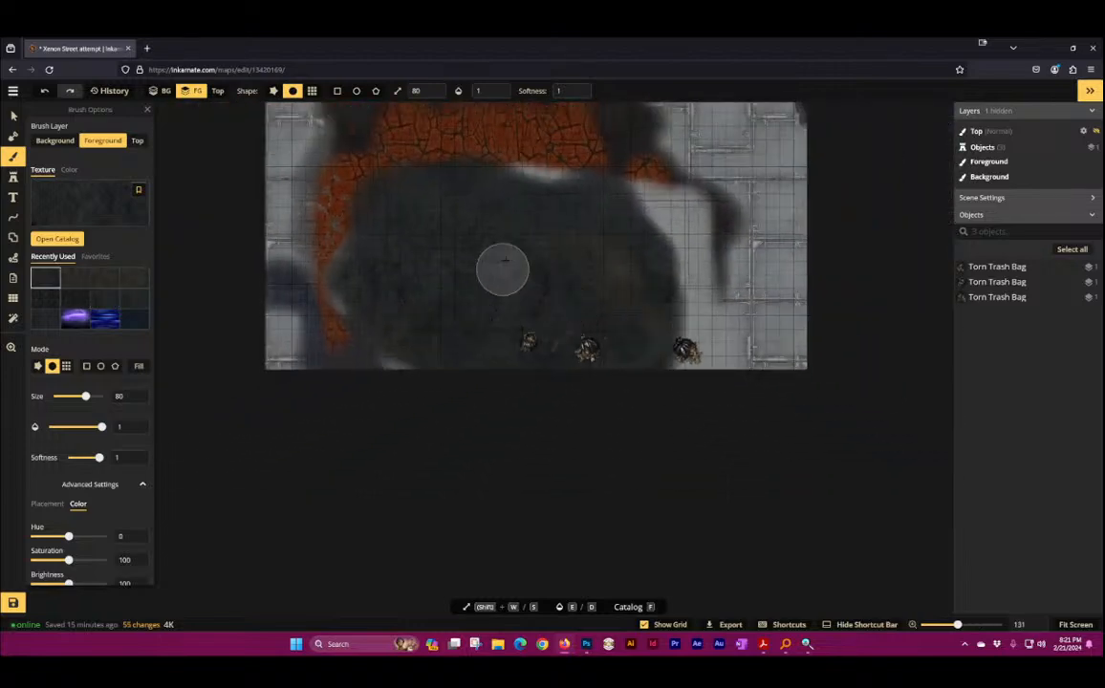
pyautogui.moveTo(530, 278); pyautogui.dragTo(489, 368)
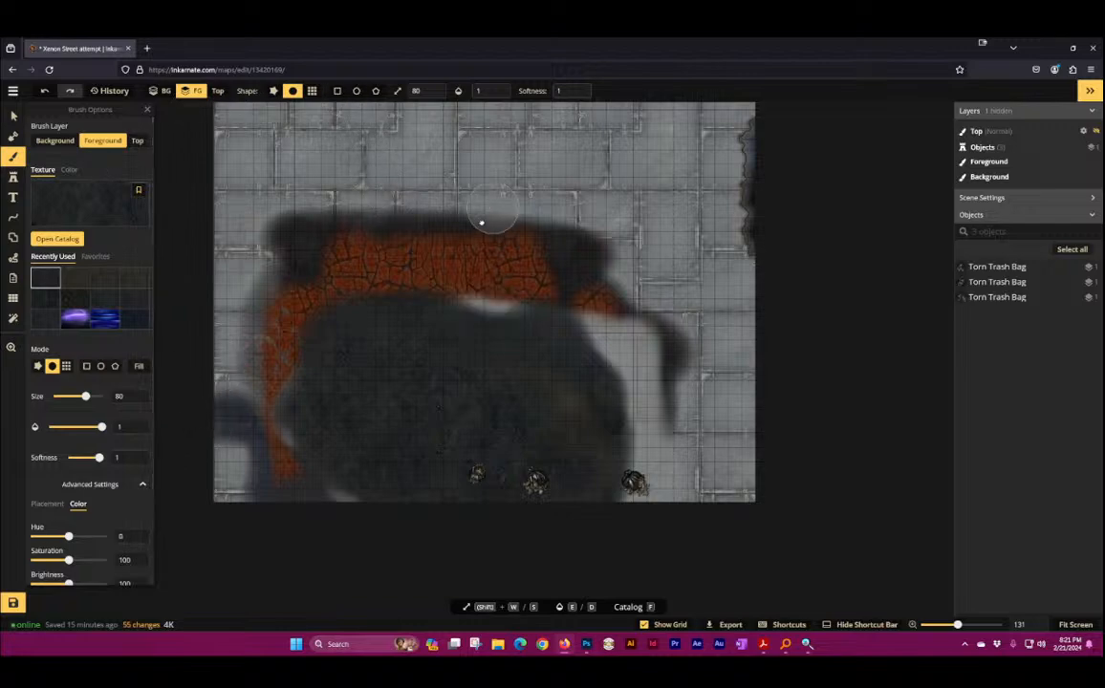
pyautogui.moveTo(482, 223); pyautogui.dragTo(456, 374)
pyautogui.scroll(-4, 455, 374)
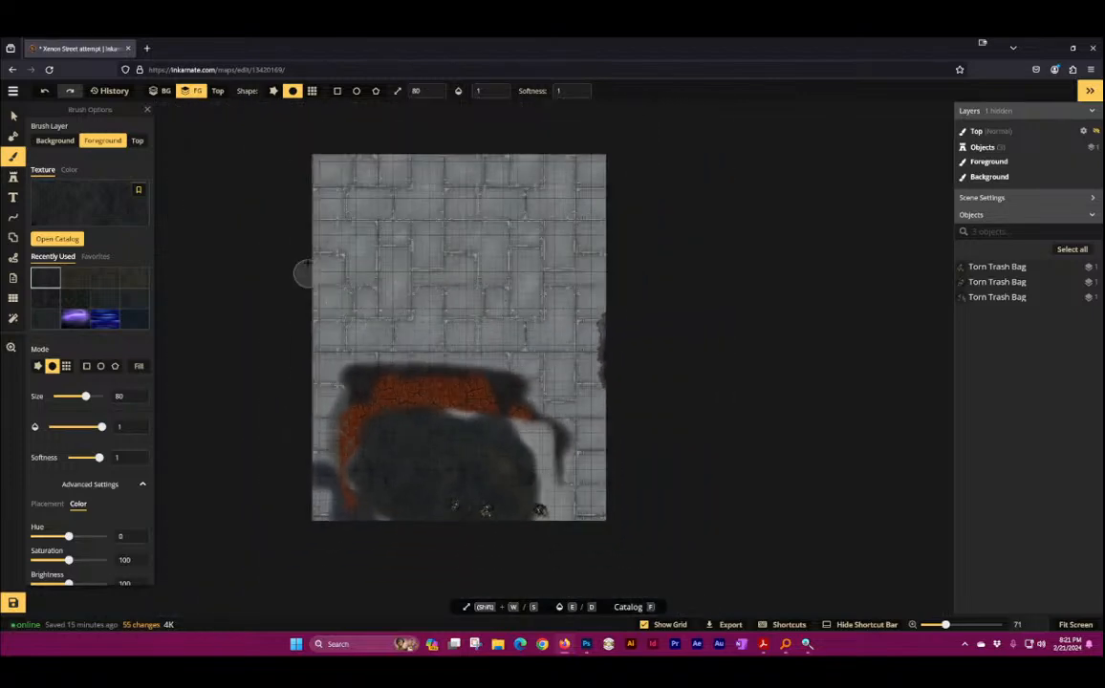
pyautogui.click(336, 91)
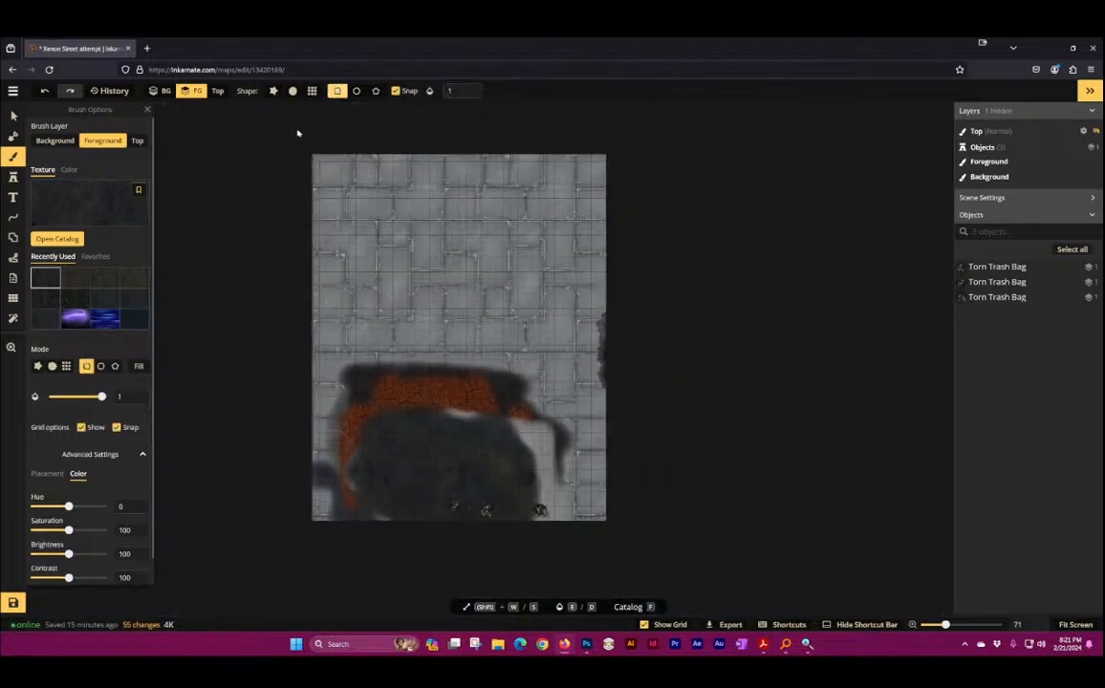
pyautogui.moveTo(297, 134); pyautogui.dragTo(639, 554)
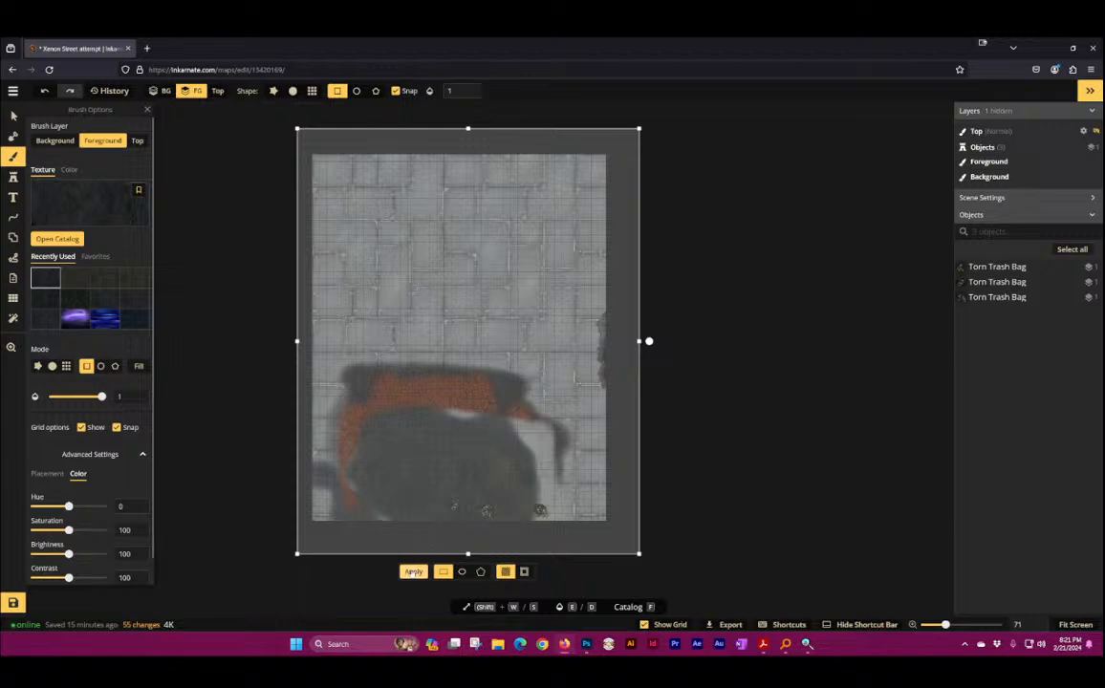
pyautogui.click(411, 572)
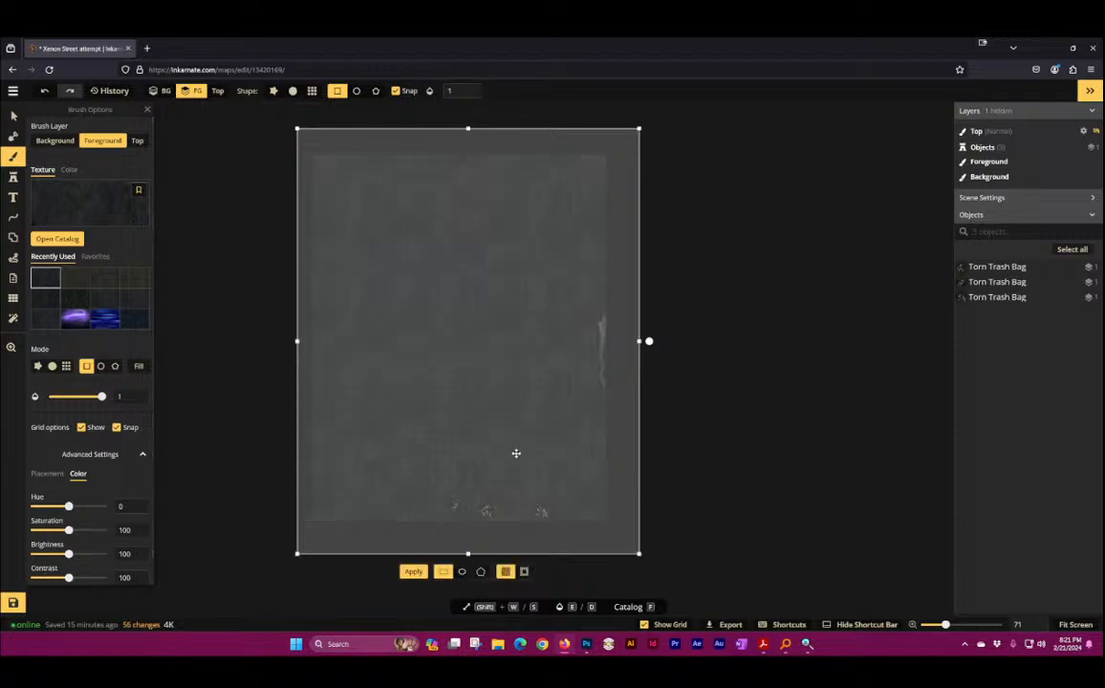
pyautogui.hotkey('ctrl', 'd')
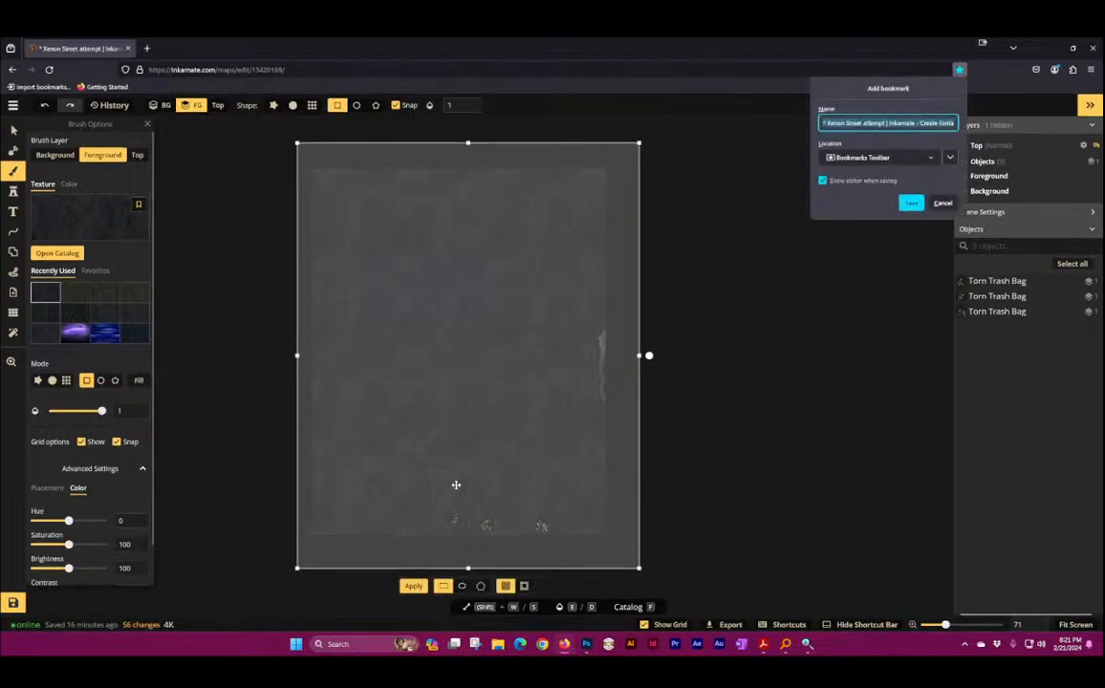
pyautogui.click(943, 205)
pyautogui.click(13, 132)
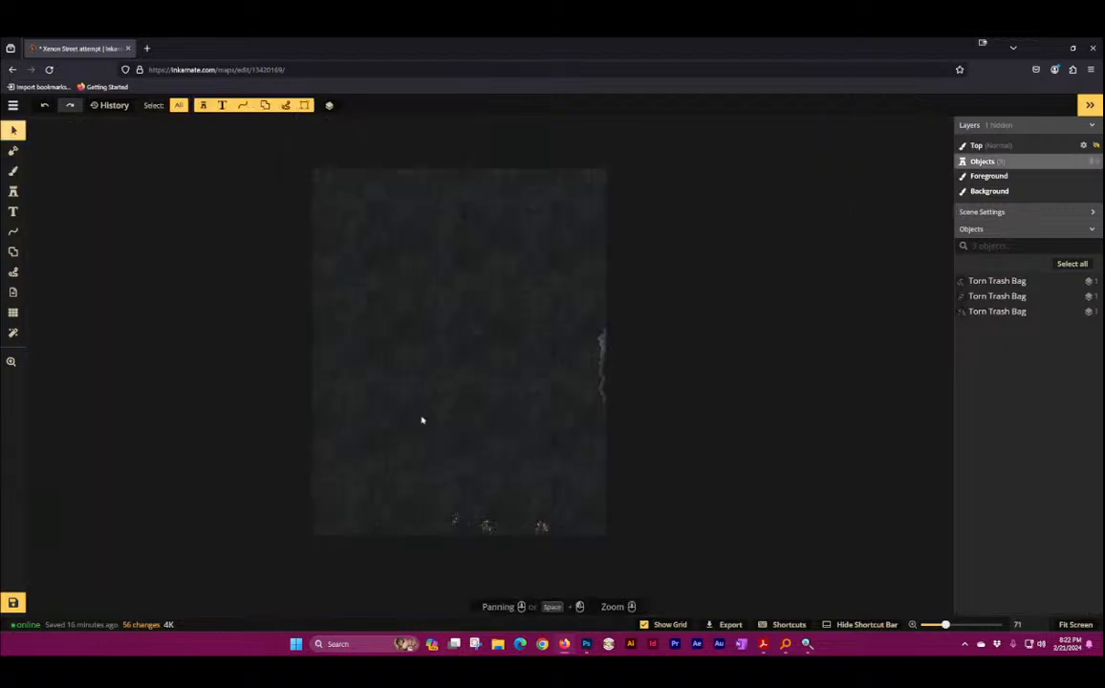
# Step: Inspect the dark asphalt around the trash bags up close and save the map
pyautogui.scroll(10, 444, 516)
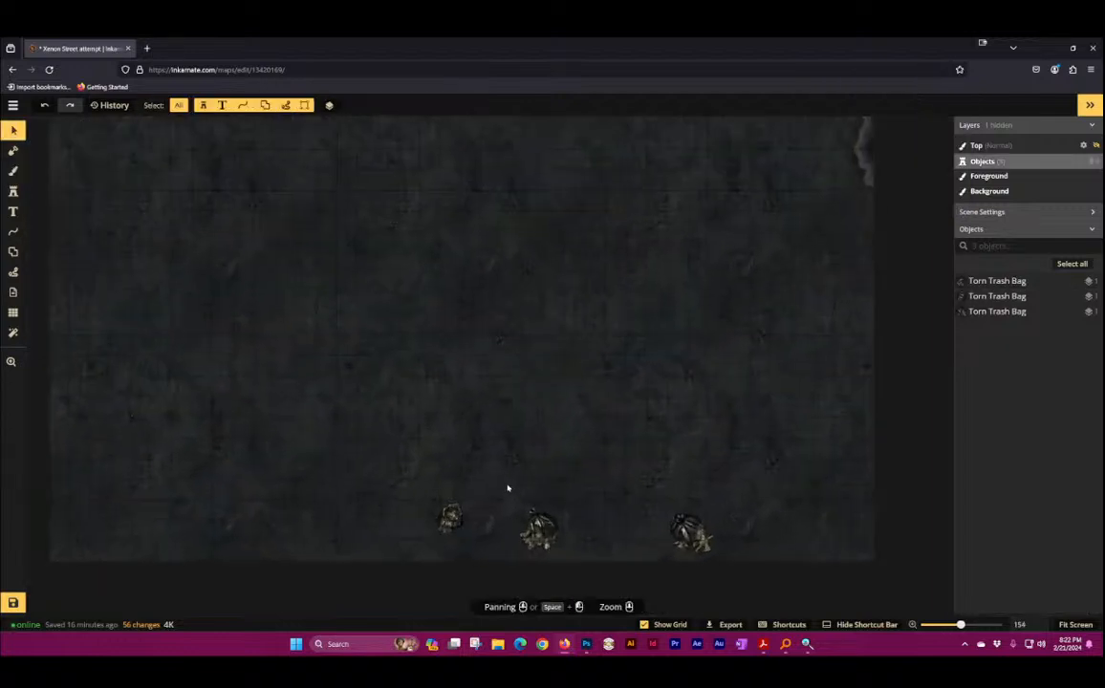
pyautogui.scroll(3, 458, 440)
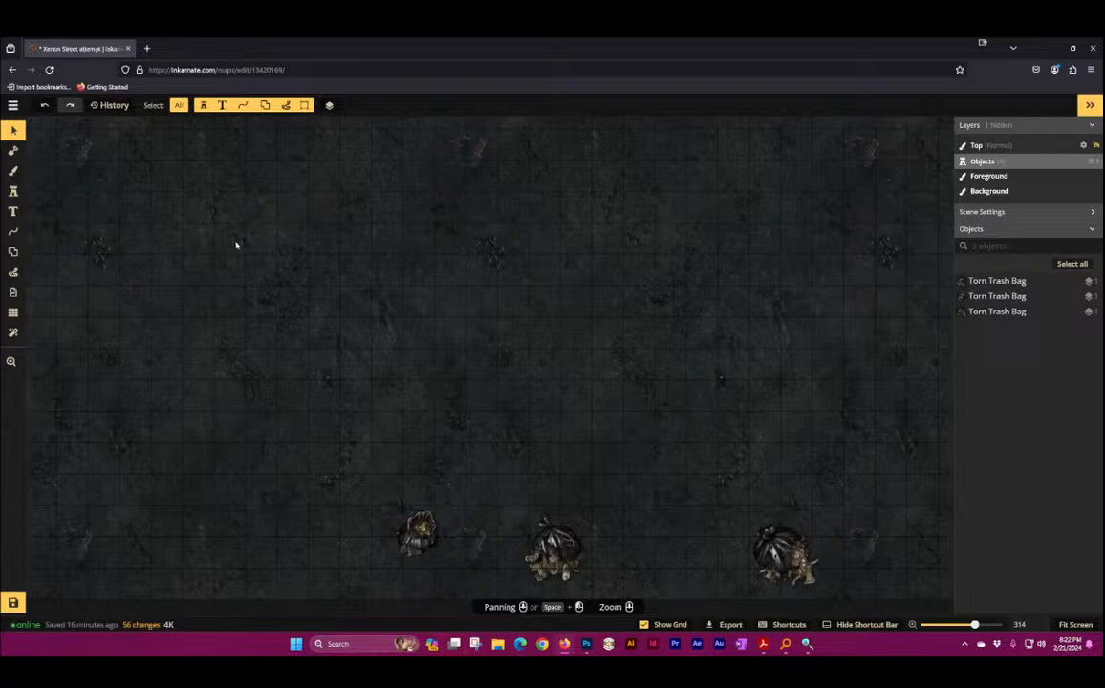
pyautogui.click(13, 602)
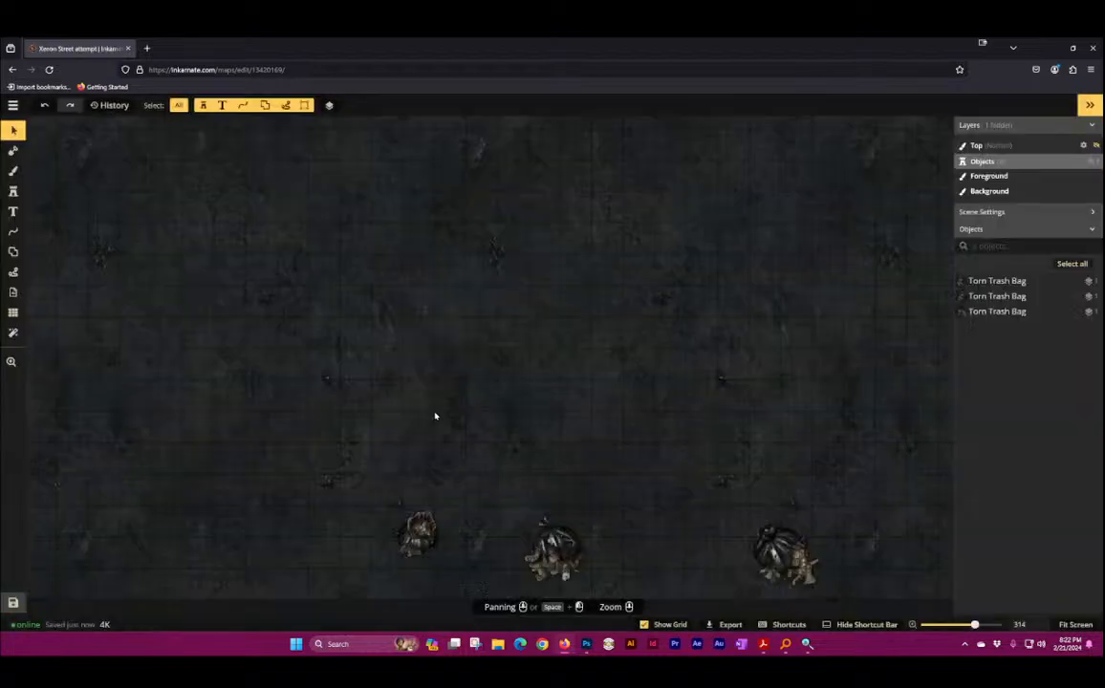
pyautogui.scroll(3, 443, 512)
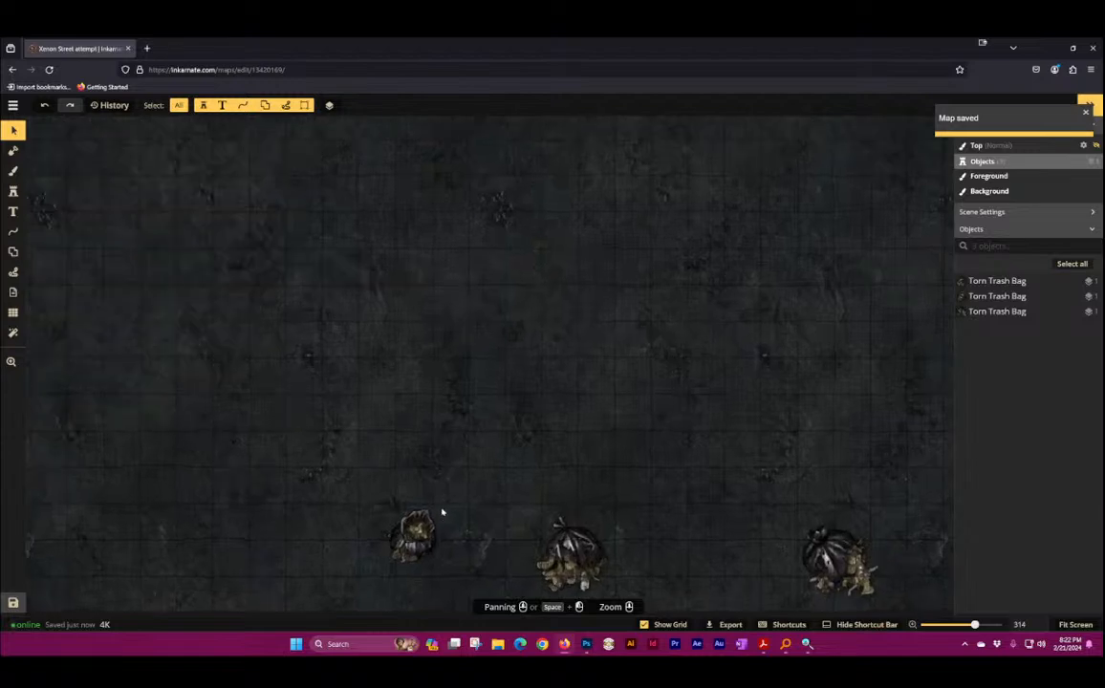
pyautogui.scroll(-3, 456, 370)
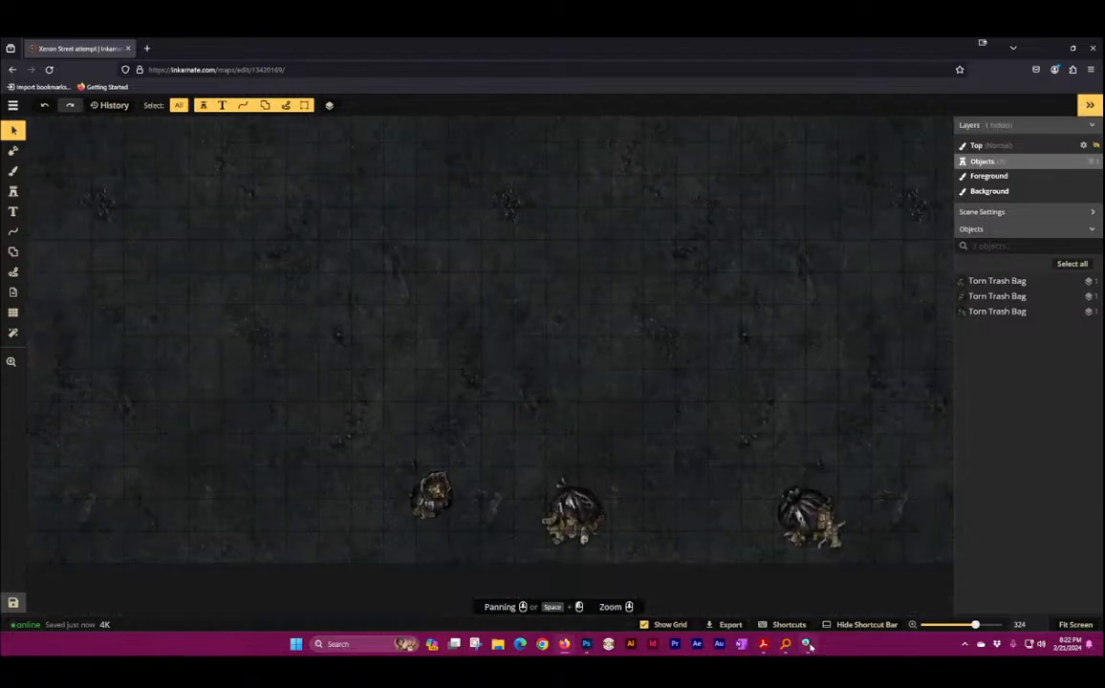
# Step: Switch to SCI Resource Viewer to check the 35.p56 reference scene, and return to the map in Inkarnate
pyautogui.click(807, 644)
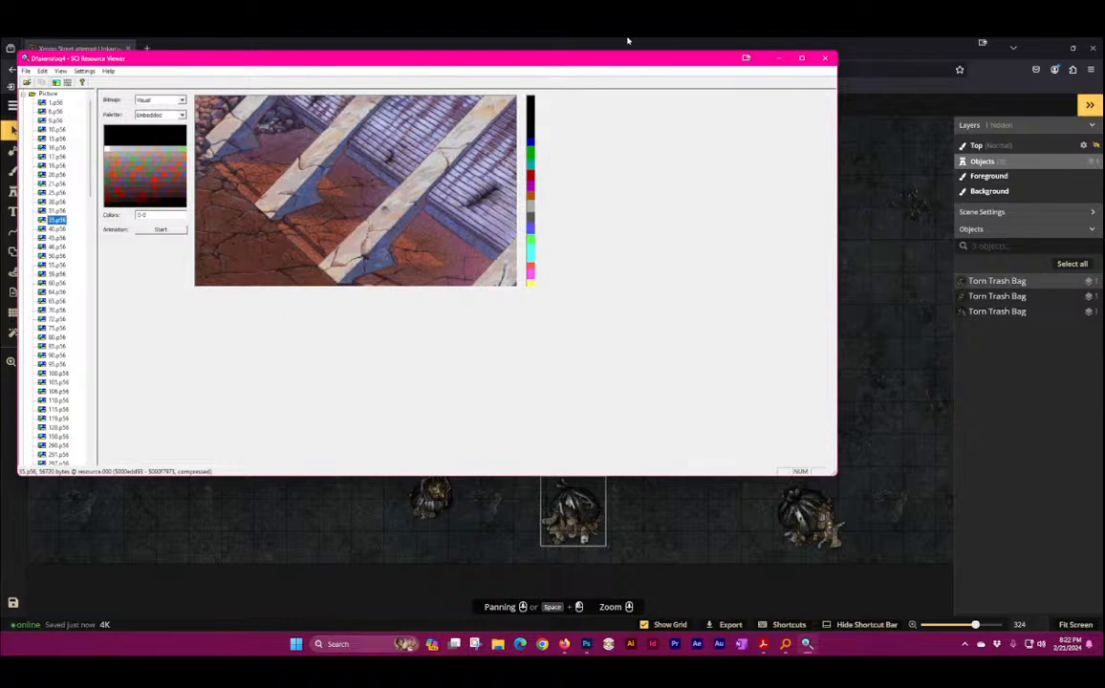
pyautogui.click(559, 40)
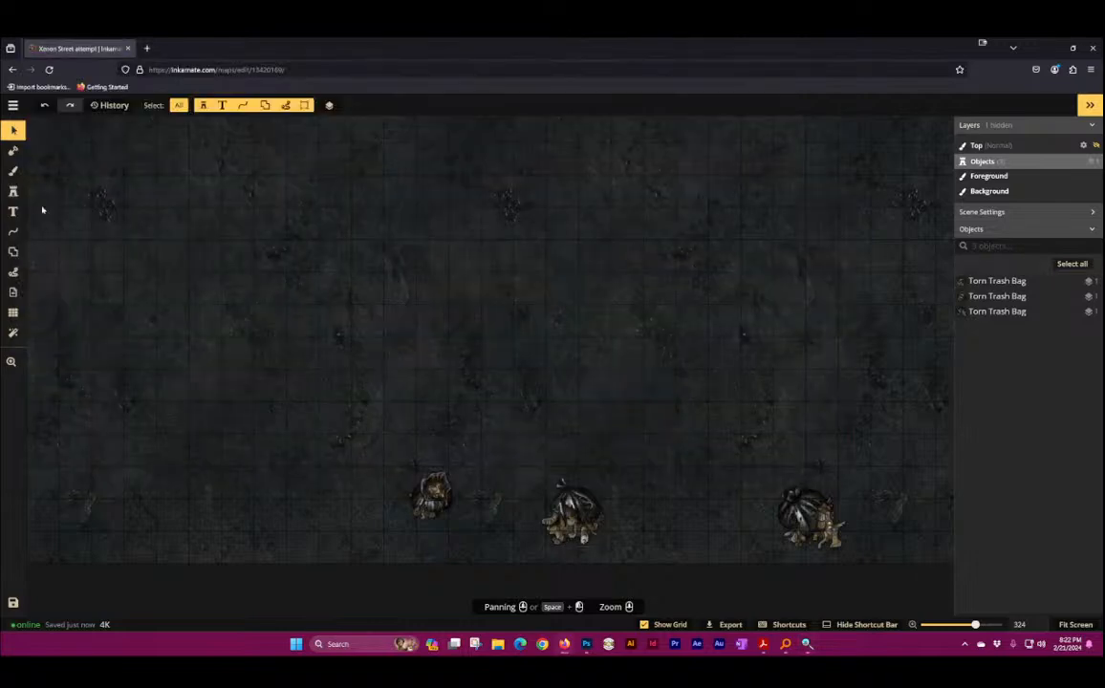
# Step: Set the dark asphalt foreground brush texture's hue to 75 and switch to the round brush shape
pyautogui.click(13, 169)
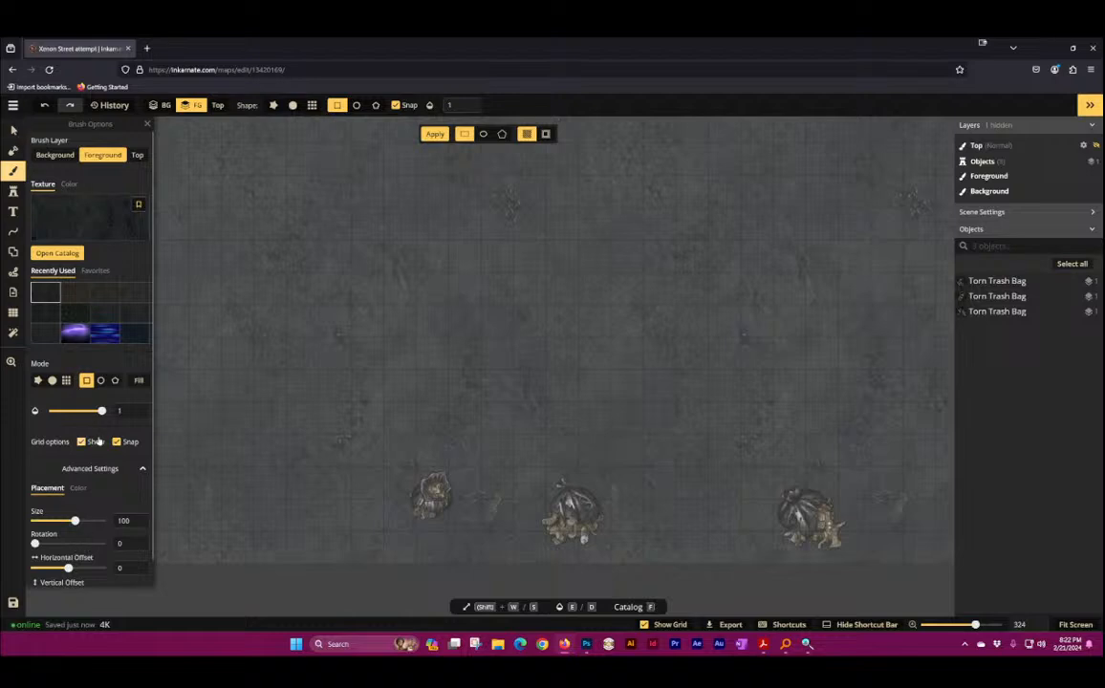
pyautogui.click(77, 488)
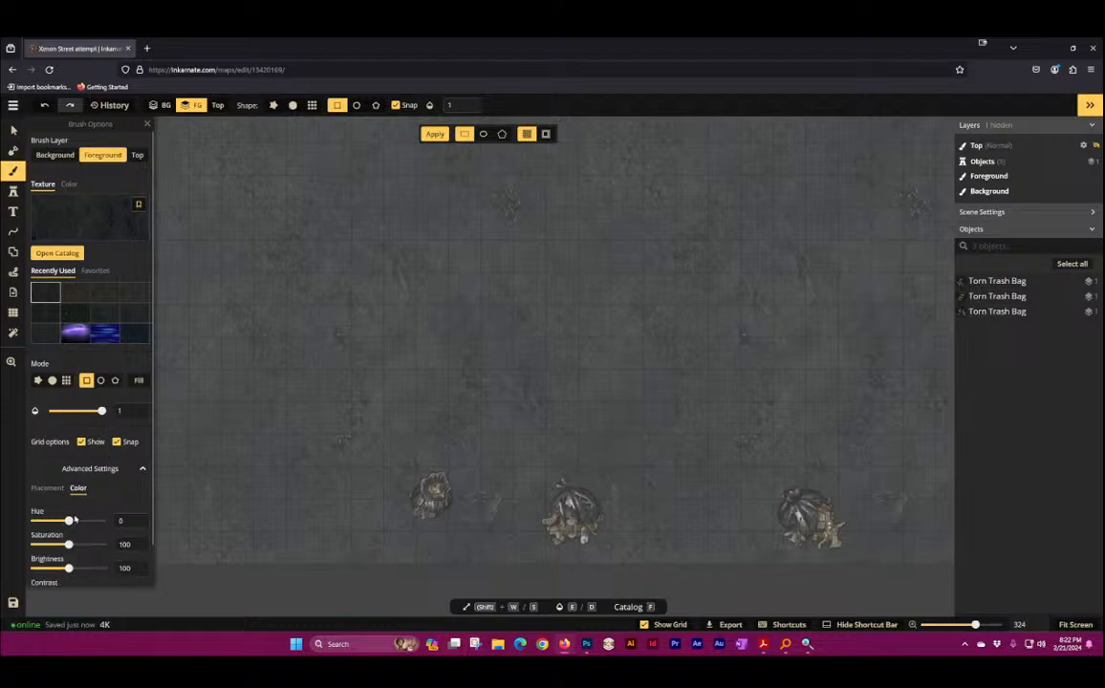
pyautogui.moveTo(66, 523); pyautogui.dragTo(82, 523)
pyautogui.scroll(-4, 449, 337)
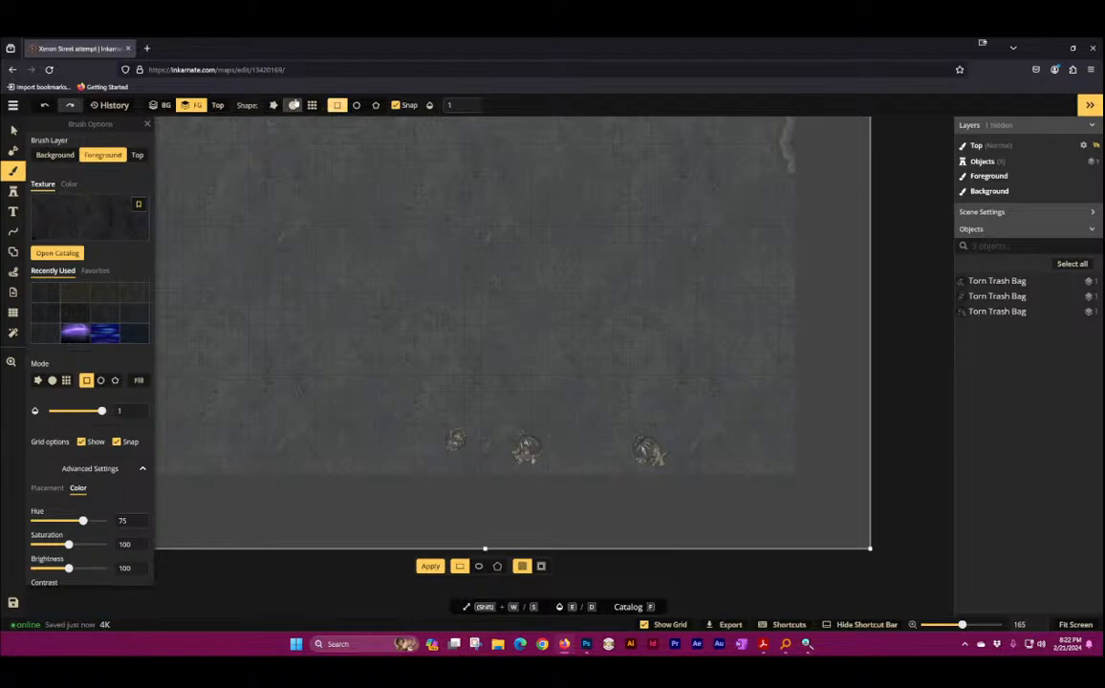
pyautogui.click(293, 105)
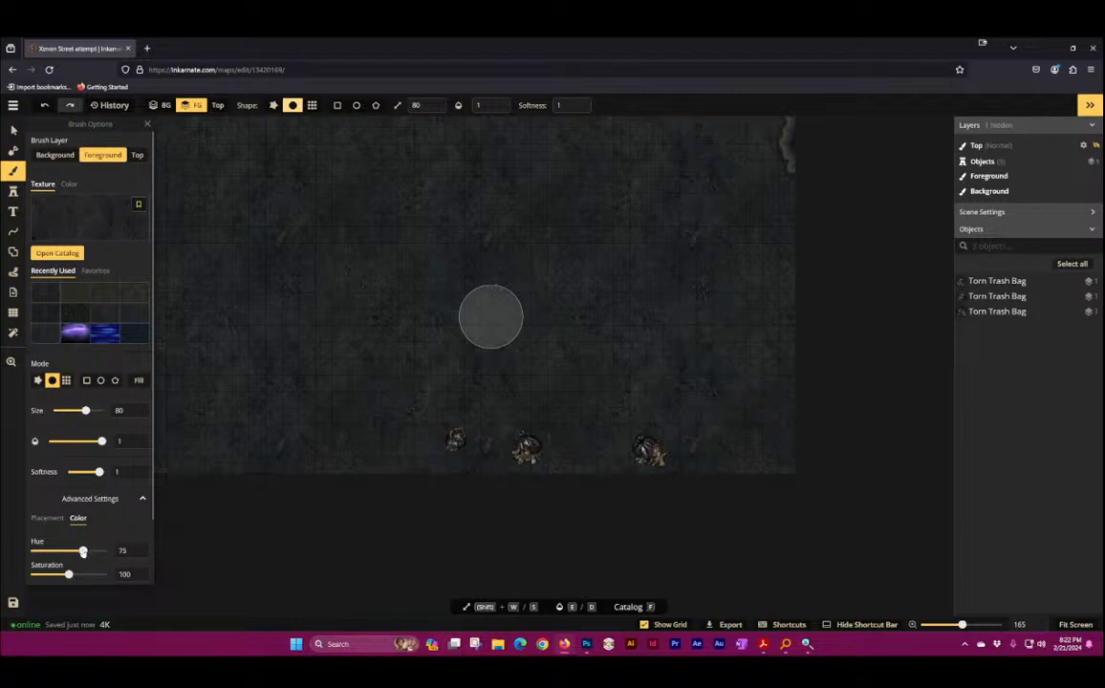
# Step: Recolour the brush texture with hue 180, saturation 200, brightness 81 and contrast 122
pyautogui.moveTo(83, 552); pyautogui.dragTo(37, 552)
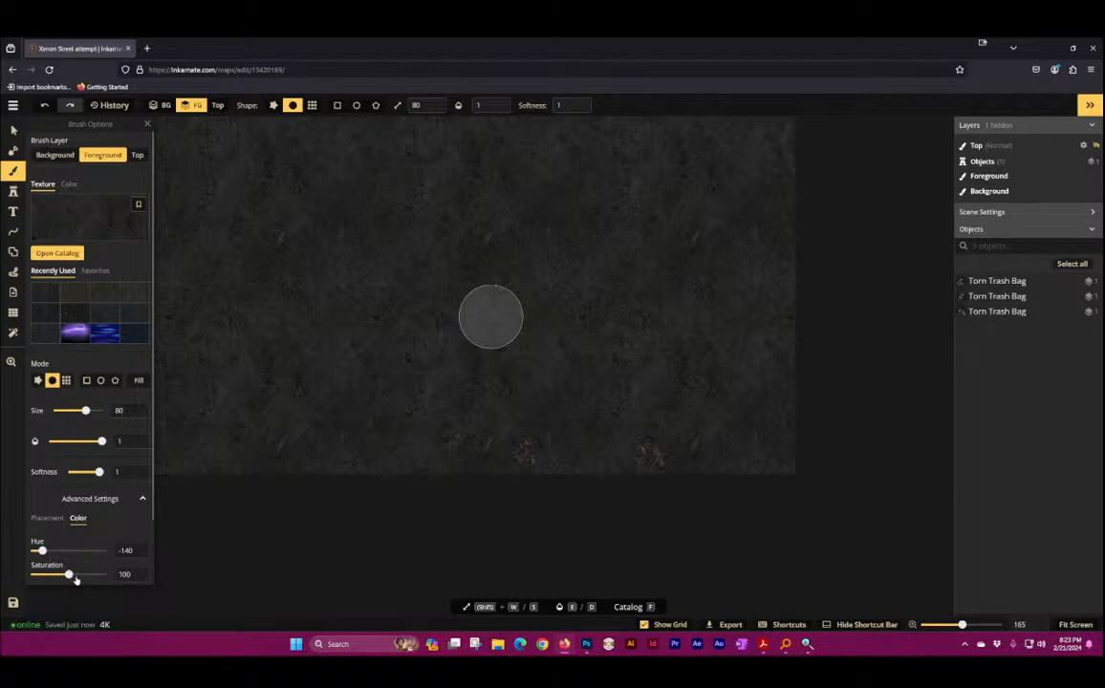
pyautogui.moveTo(71, 577); pyautogui.dragTo(86, 575)
pyautogui.scroll(-1, 86, 554)
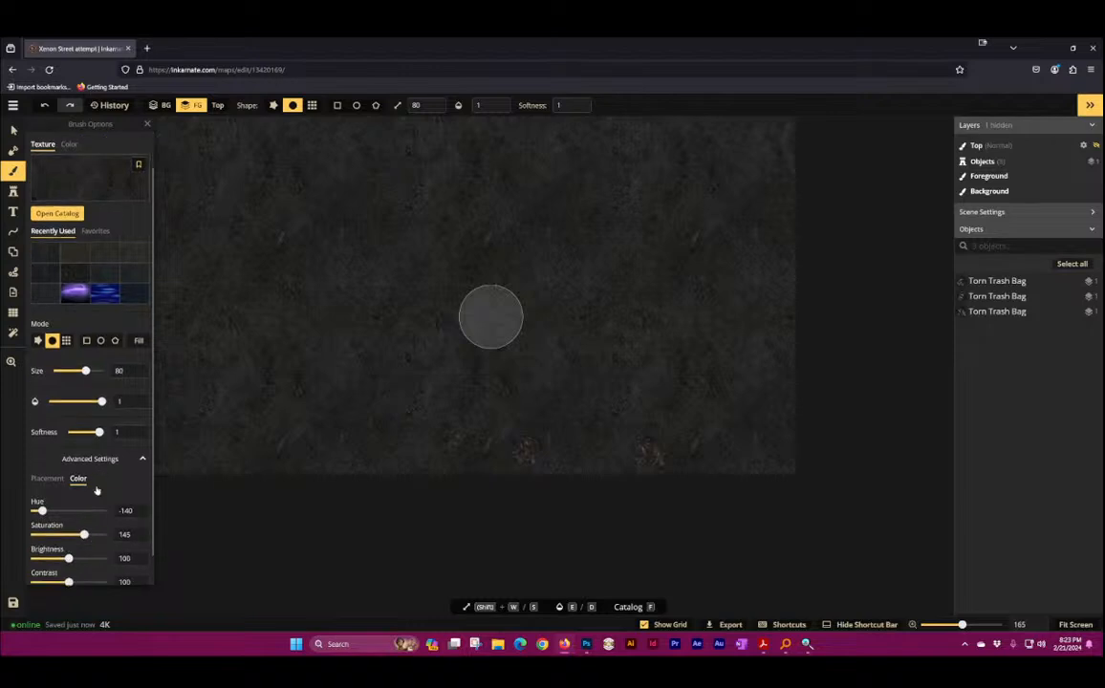
pyautogui.moveTo(83, 505)
pyautogui.mouseDown()
pyautogui.moveTo(40, 503)
pyautogui.moveTo(104, 503)
pyautogui.mouseUp()
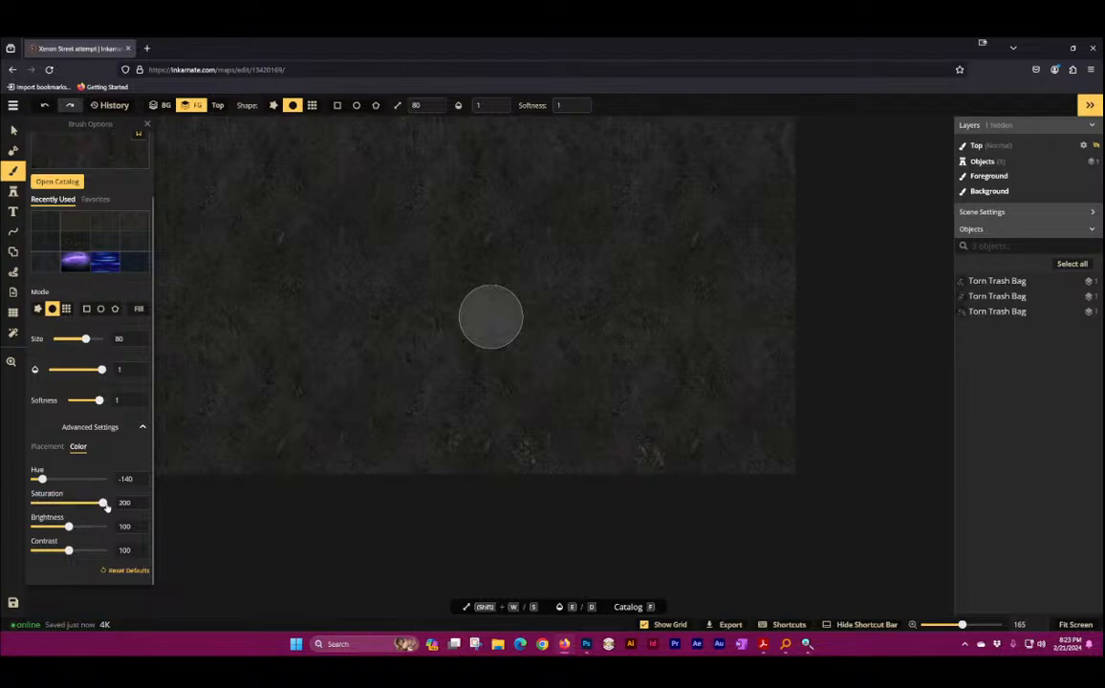
pyautogui.moveTo(42, 479); pyautogui.dragTo(103, 480)
pyautogui.moveTo(68, 526); pyautogui.dragTo(77, 552)
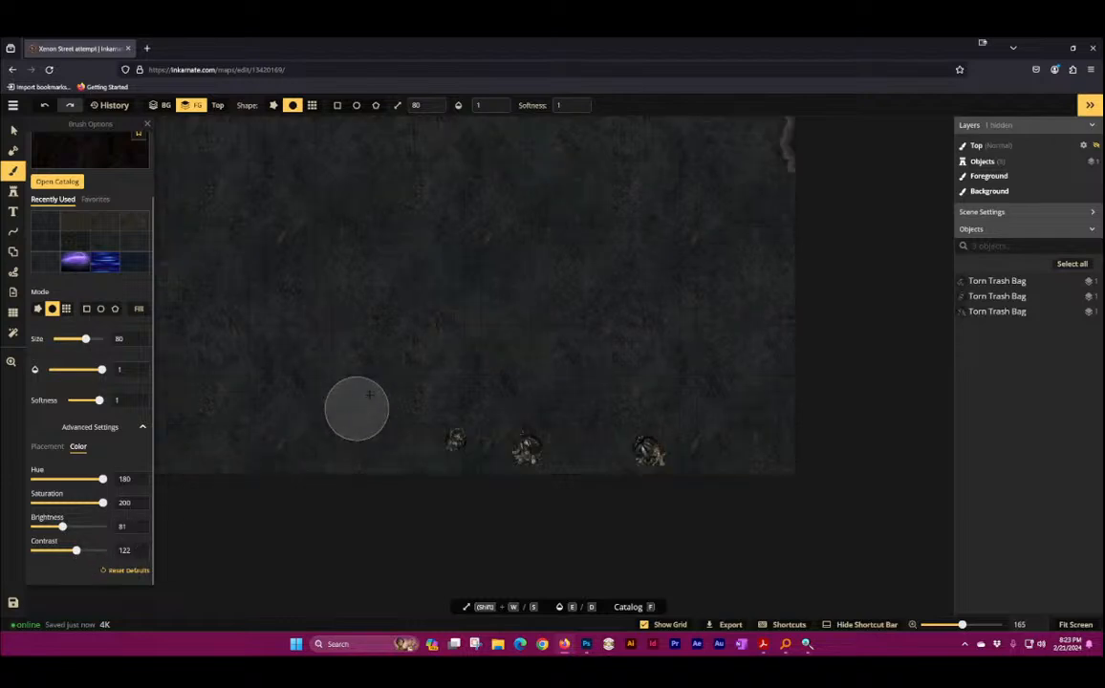
# Step: Cover the whole map's foreground with the recoloured asphalt using a rectangle shape, and return to the Select tool
pyautogui.scroll(2, 411, 335)
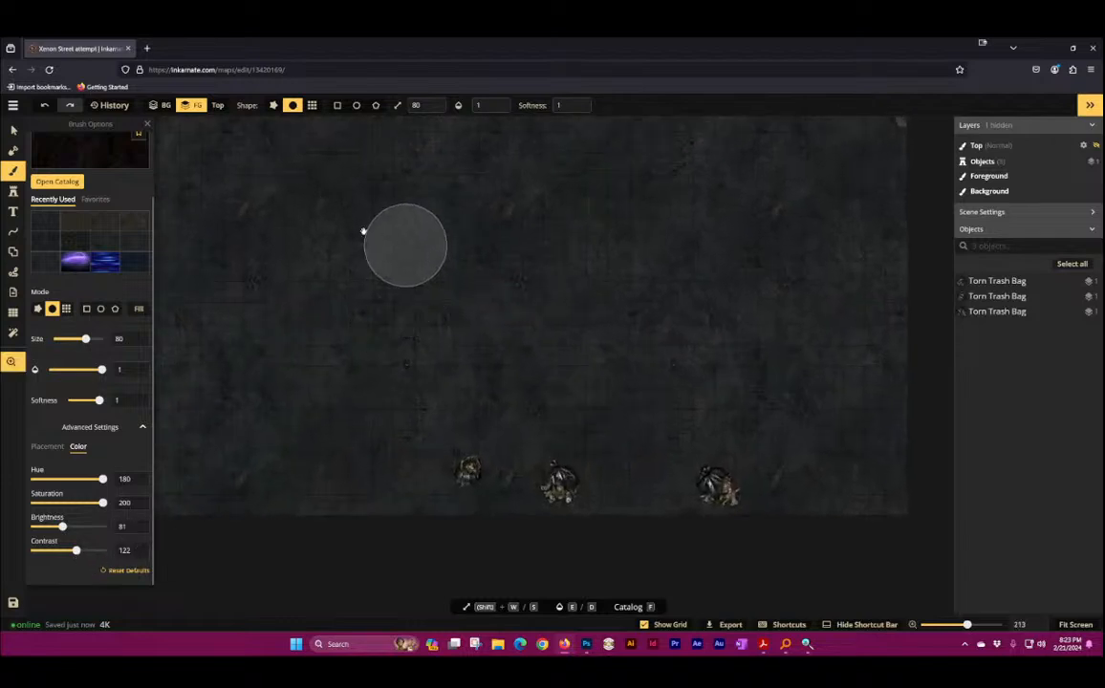
pyautogui.scroll(3, 459, 449)
pyautogui.scroll(-8, 509, 453)
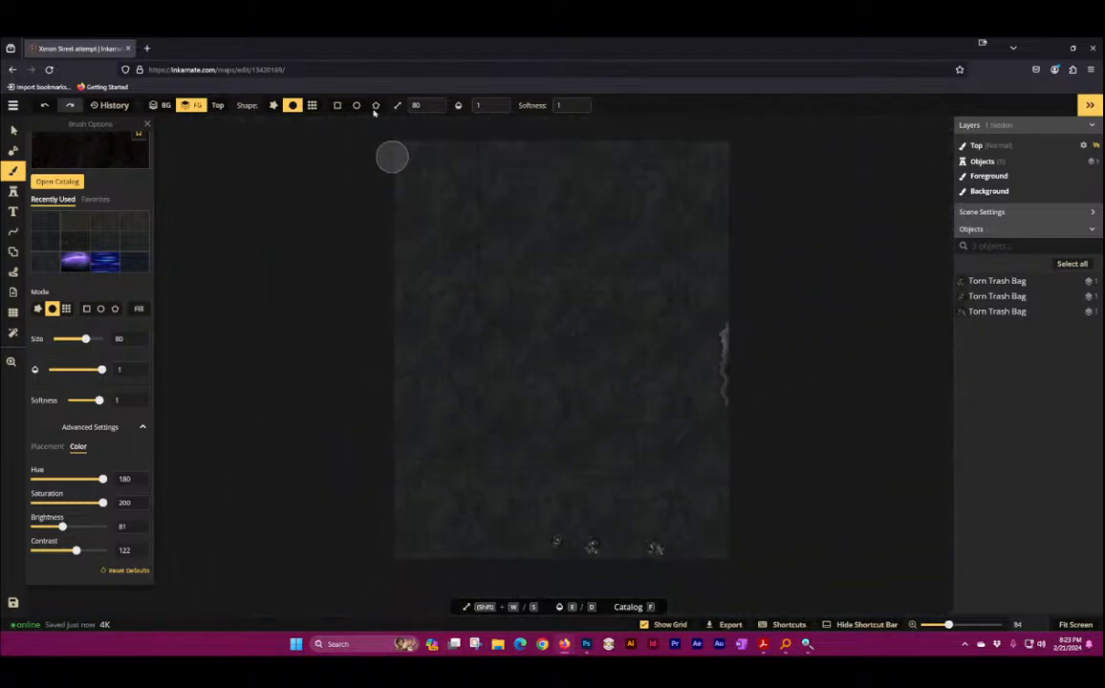
pyautogui.click(337, 107)
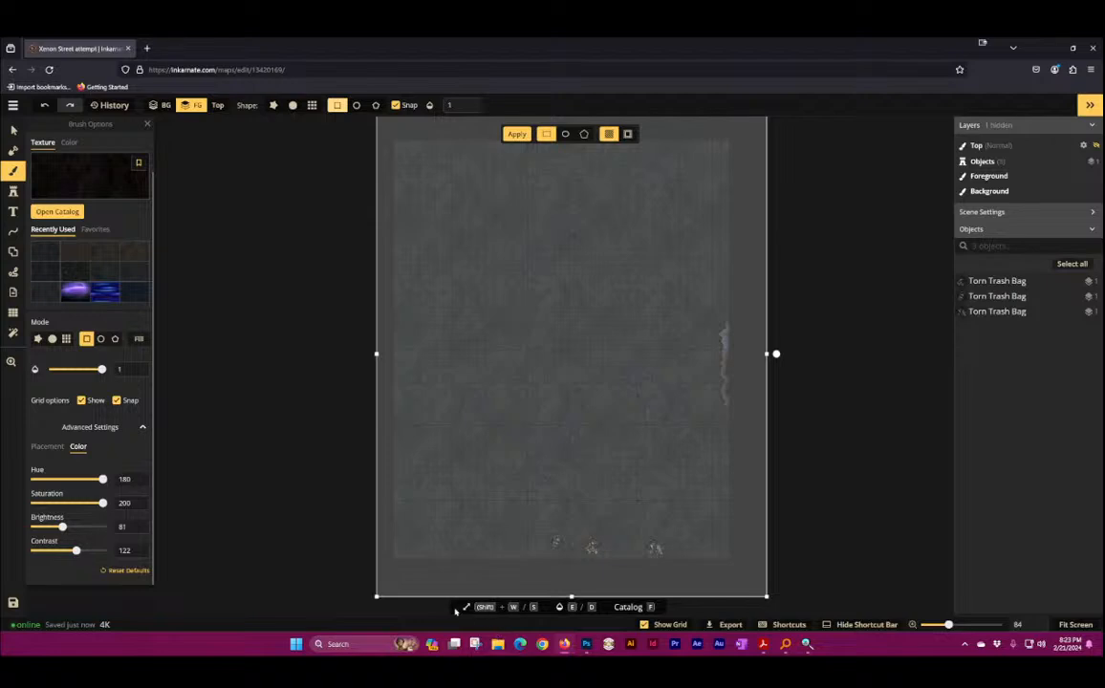
pyautogui.click(516, 134)
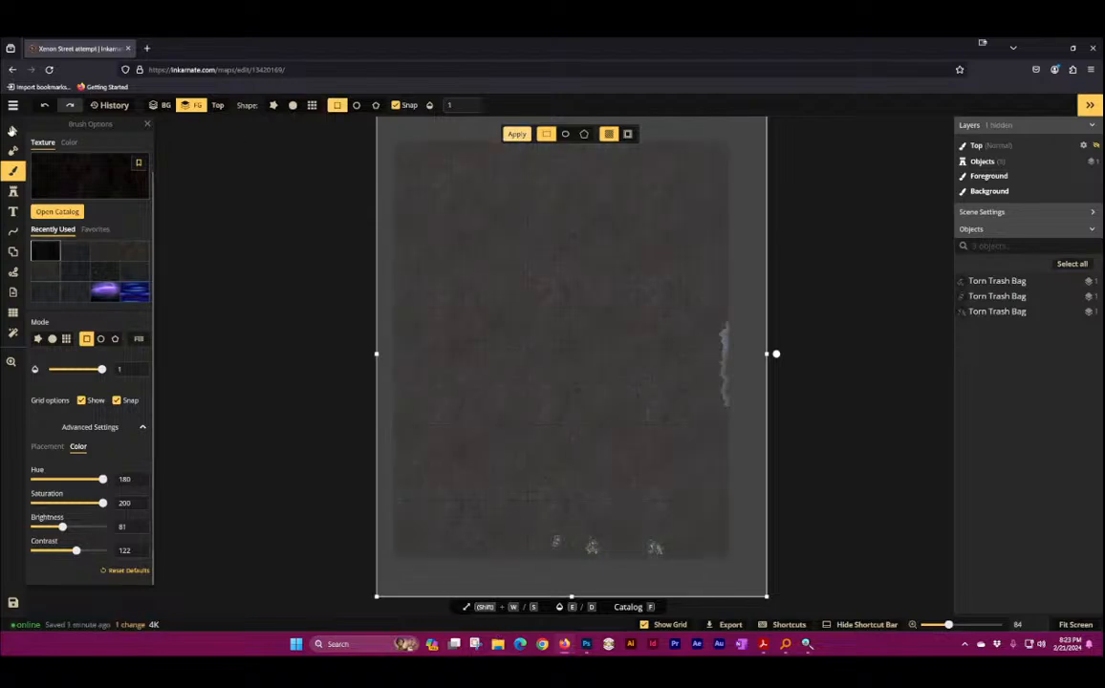
pyautogui.click(14, 130)
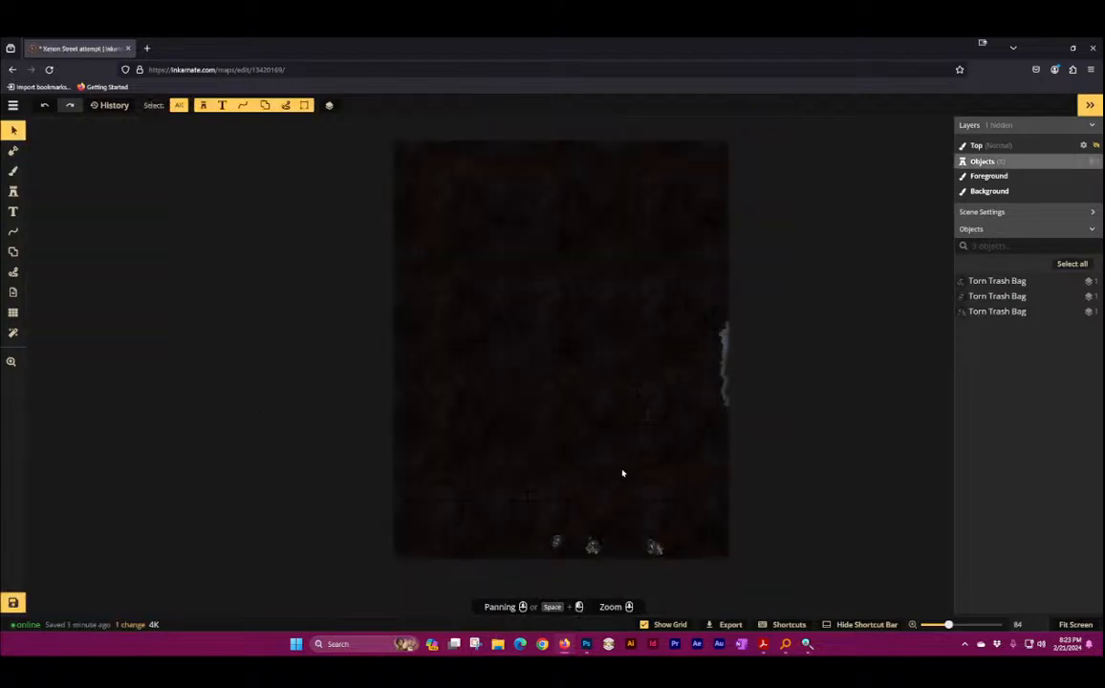
# Step: Switch to SCI Resource Viewer to compare the 35.p56 scene's ground colour, and return to the map in Inkarnate
pyautogui.scroll(2, 622, 473)
pyautogui.click(806, 644)
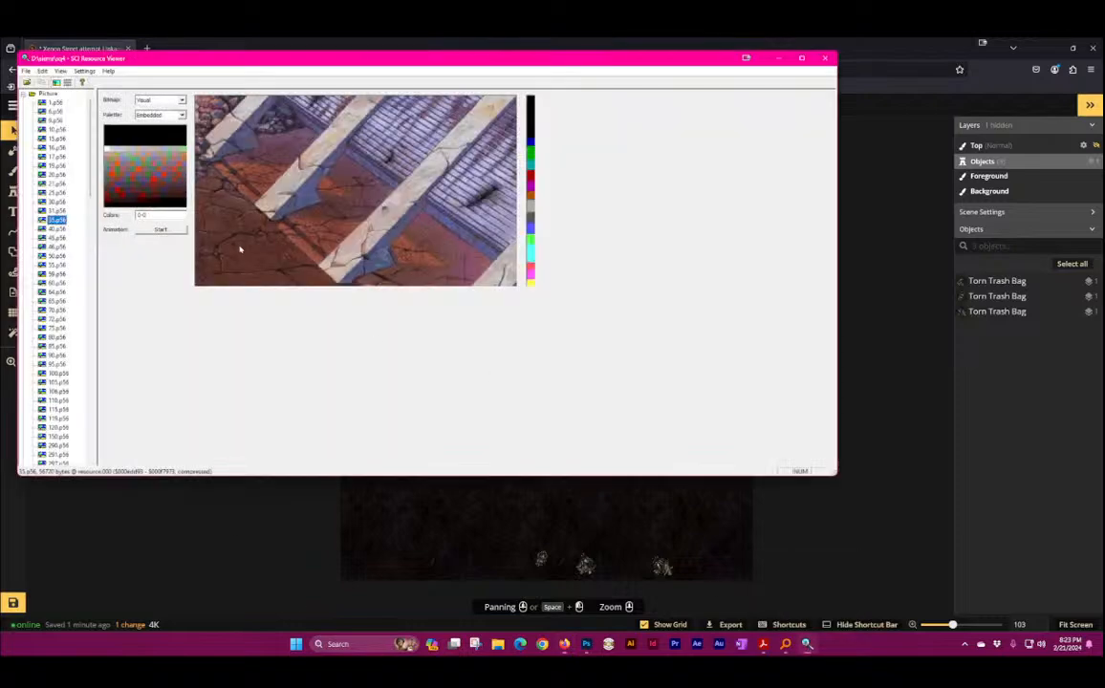
pyautogui.click(857, 41)
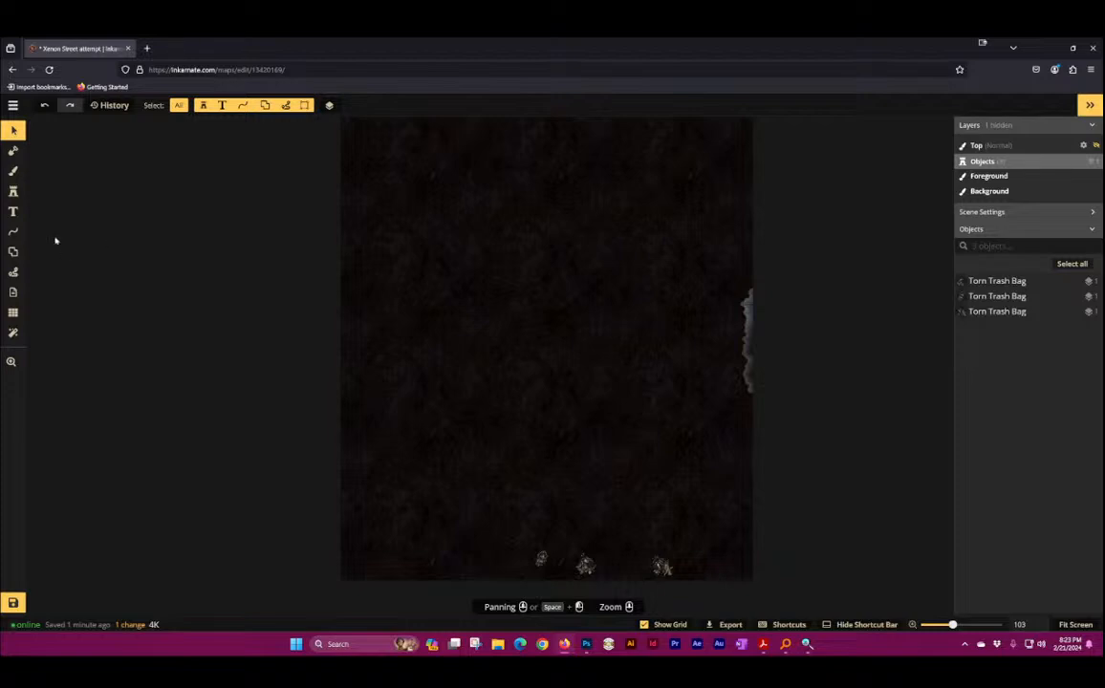
# Step: Choose the cracked reddish ground in the first row of the first Sci-Fi Battlemaps pack as the foreground brush texture
pyautogui.click(16, 191)
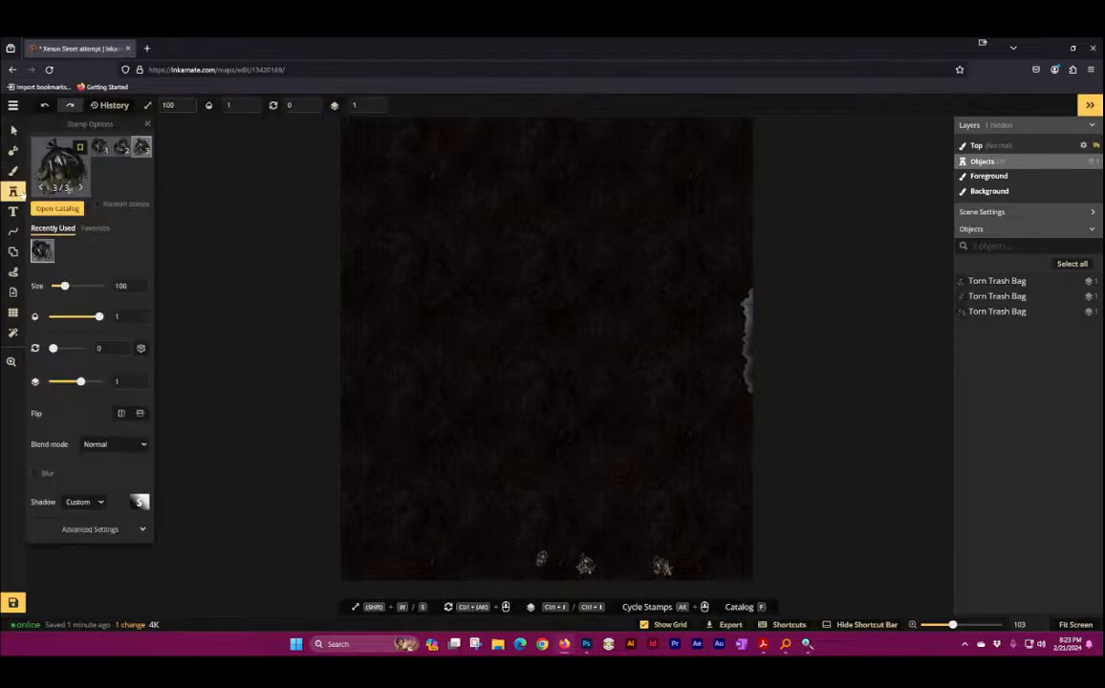
pyautogui.click(13, 170)
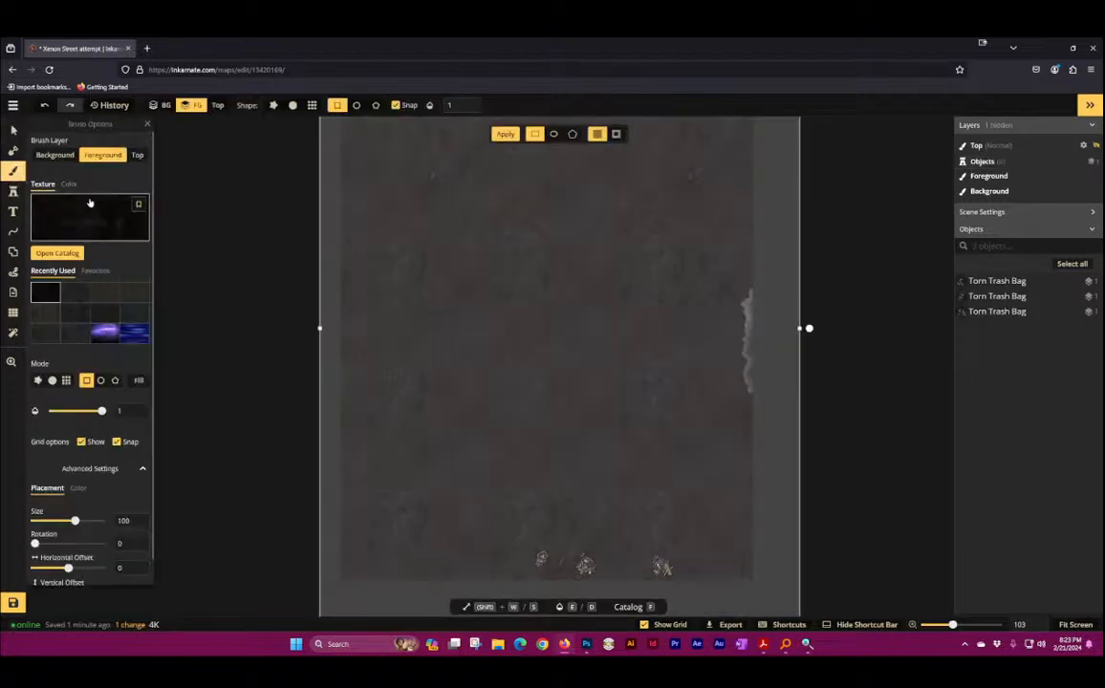
pyautogui.click(113, 220)
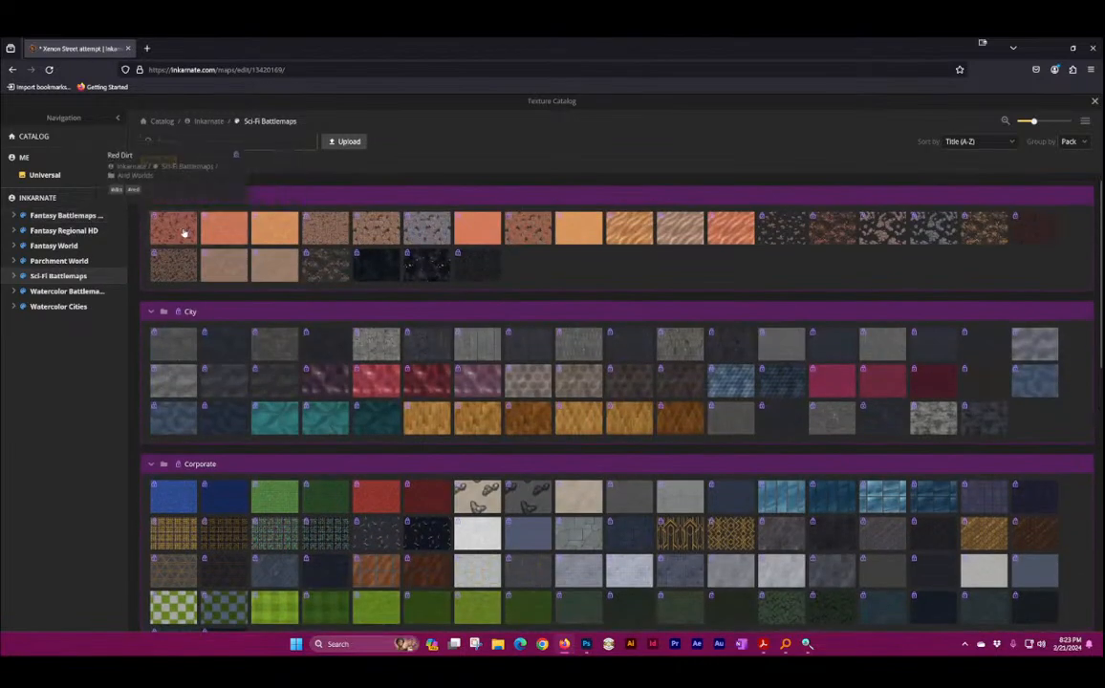
pyautogui.click(333, 232)
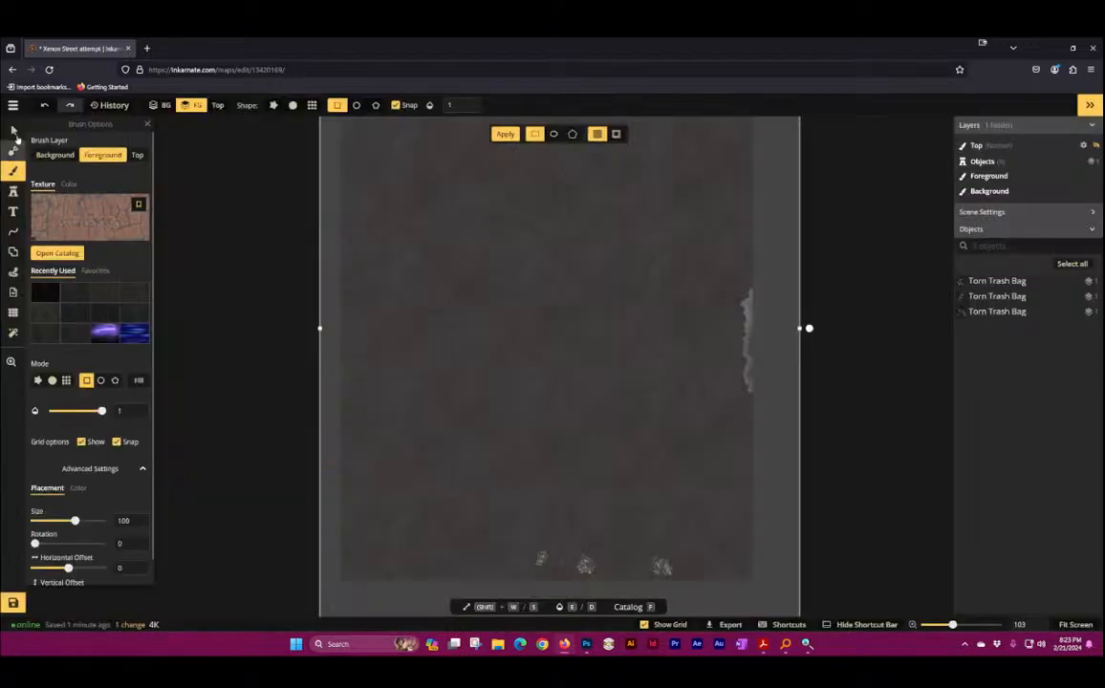
pyautogui.click(13, 131)
pyautogui.scroll(2, 511, 456)
pyautogui.moveTo(614, 365); pyautogui.dragTo(98, 185)
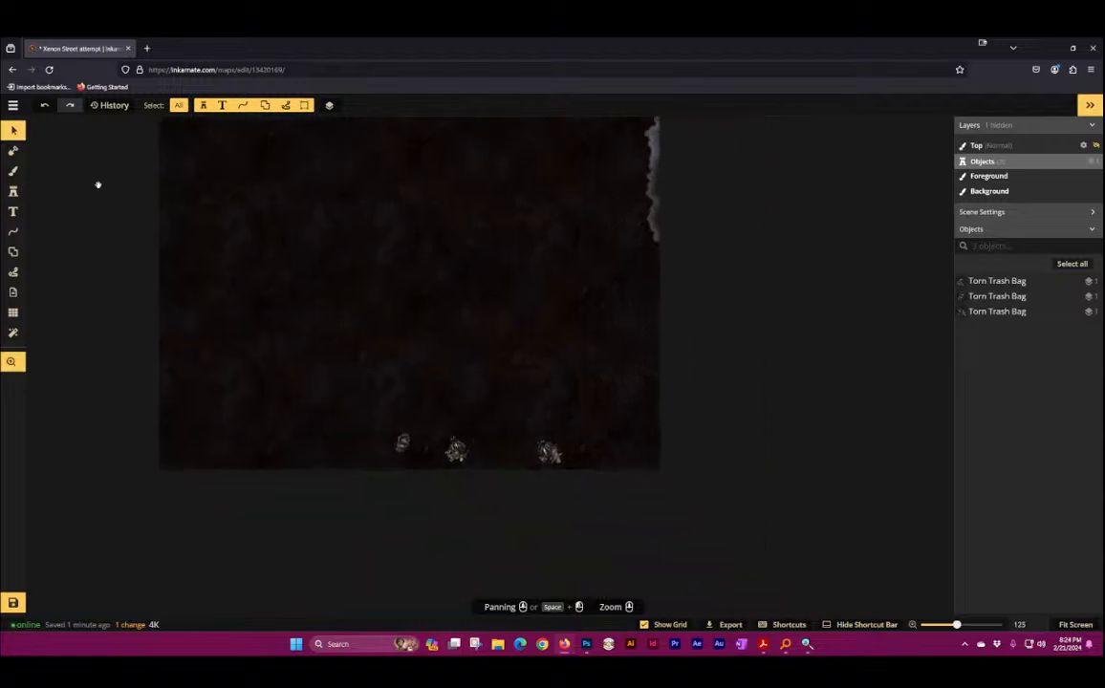
# Step: Set up a round brush for the cracked texture with hue 0, saturation 143, brightness 60, contrast 136 and opacity 0.37
pyautogui.click(13, 171)
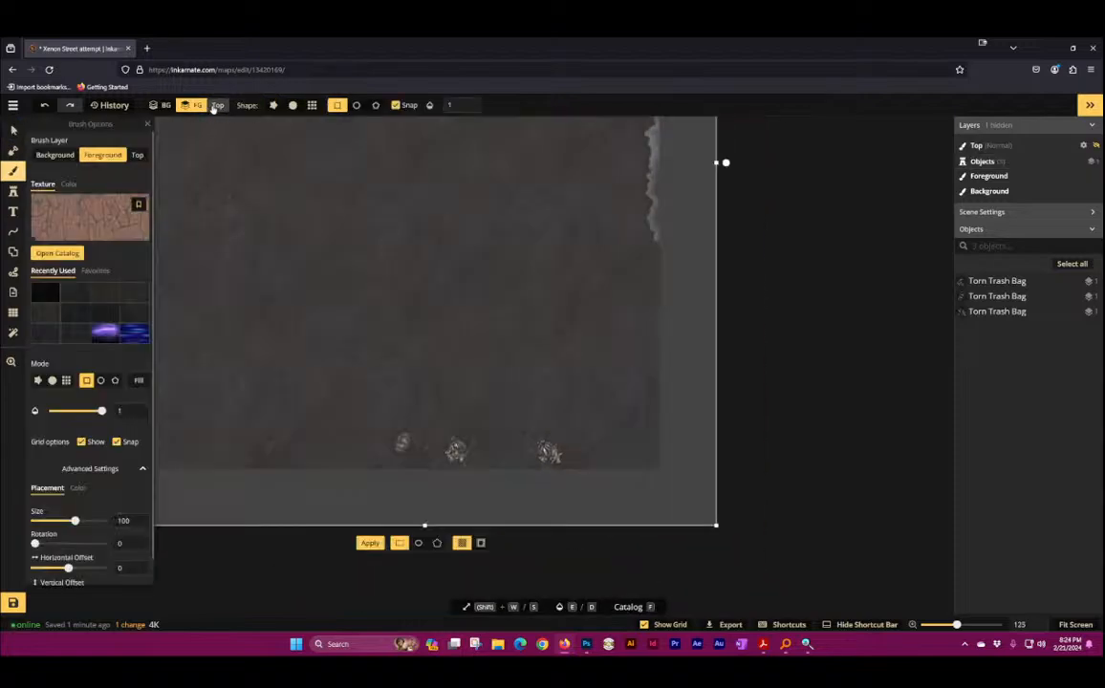
pyautogui.click(293, 105)
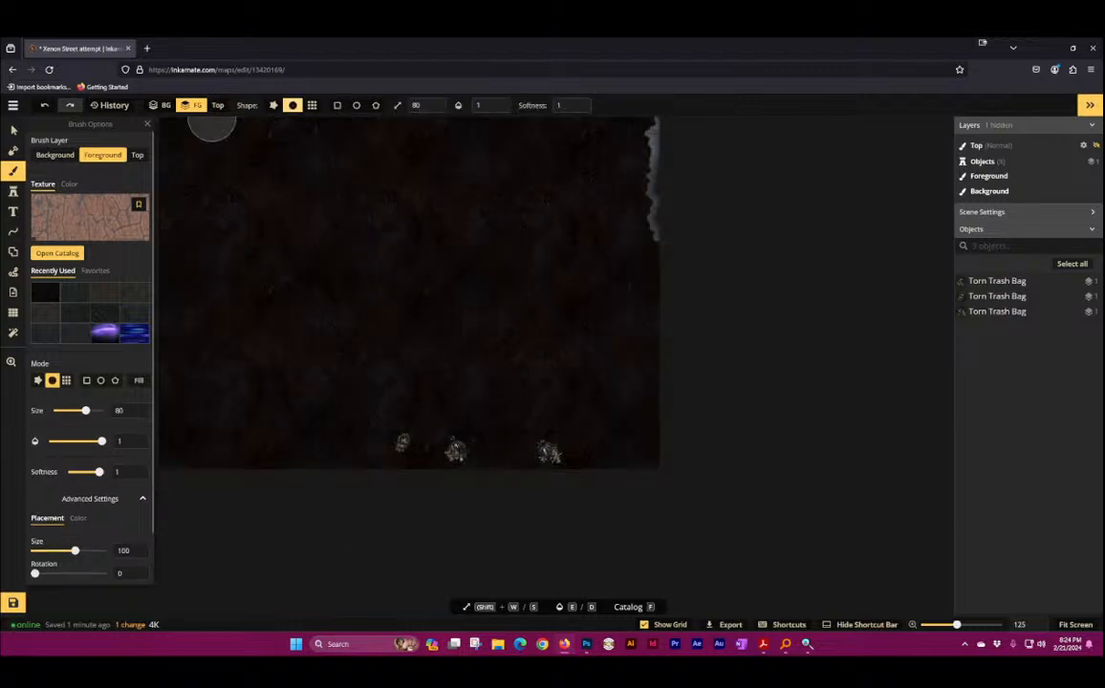
pyautogui.moveTo(260, 240)
pyautogui.mouseDown()
pyautogui.moveTo(381, 312)
pyautogui.moveTo(400, 280)
pyautogui.mouseUp()
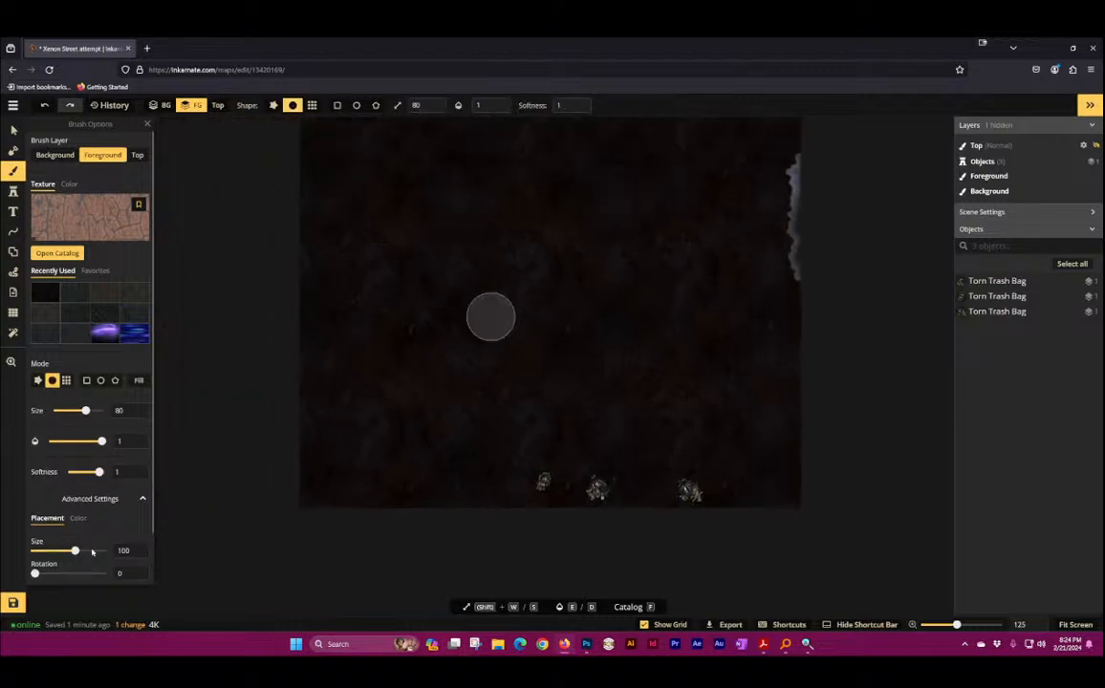
pyautogui.click(77, 517)
pyautogui.scroll(-2, 72, 507)
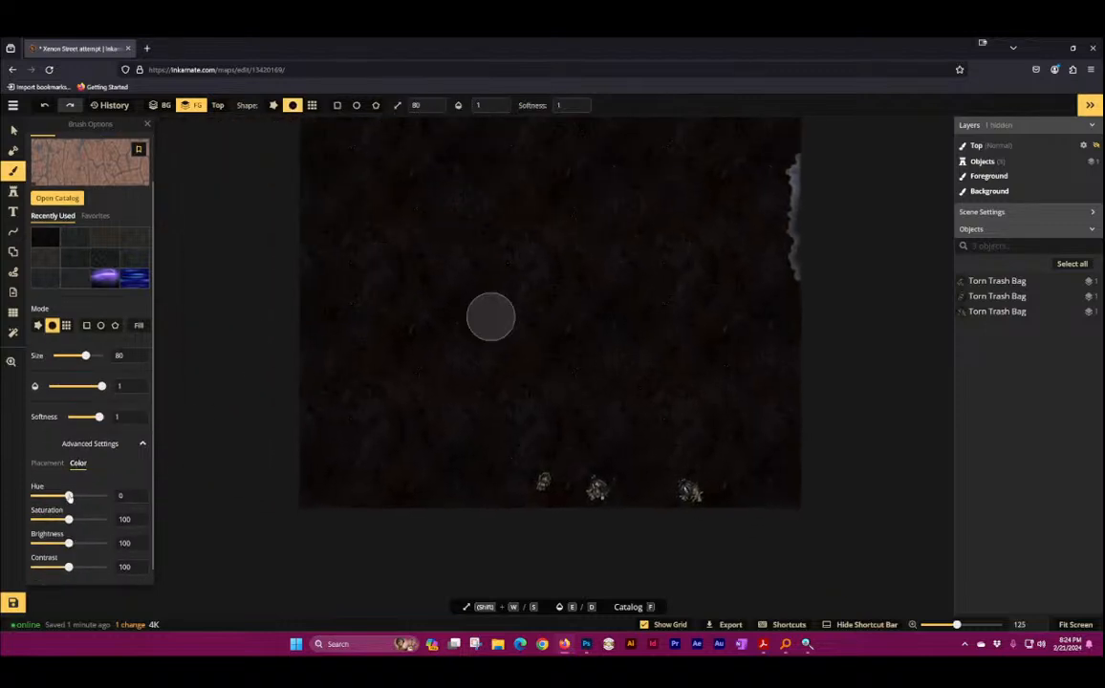
pyautogui.moveTo(70, 496); pyautogui.dragTo(63, 496)
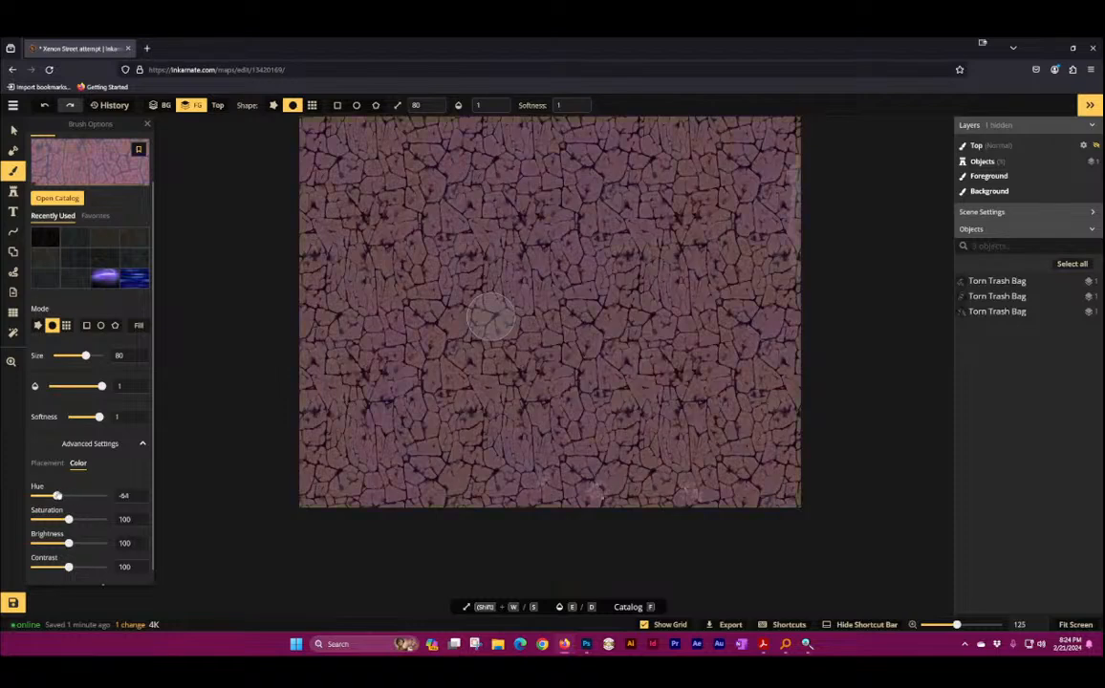
pyautogui.click(145, 496)
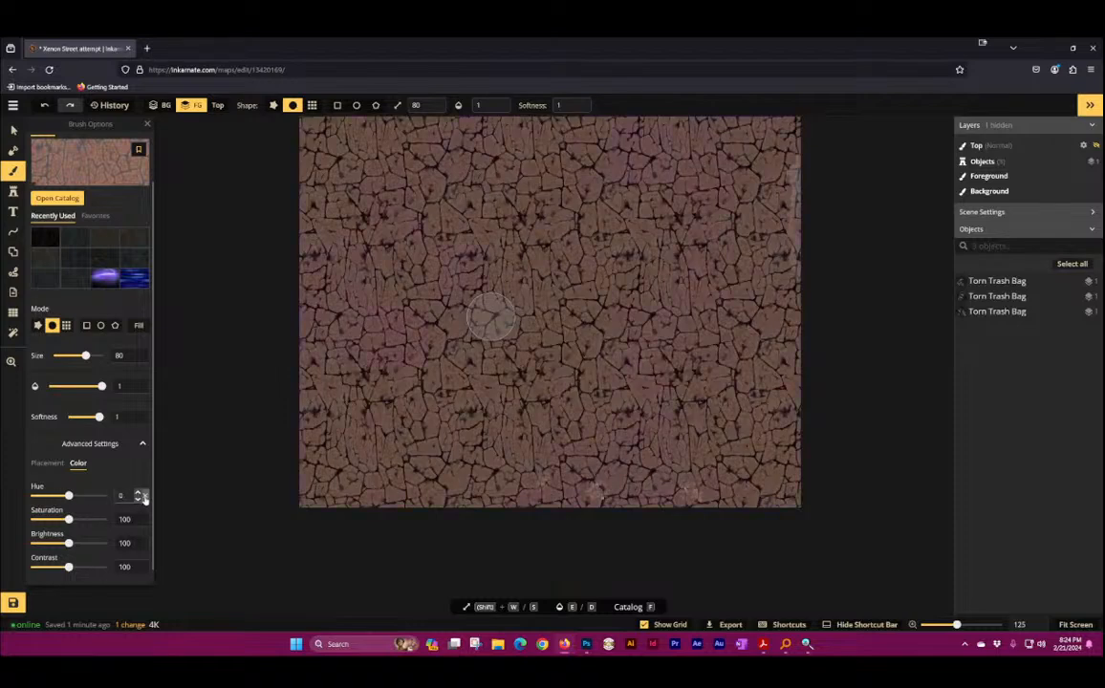
pyautogui.moveTo(76, 521)
pyautogui.mouseDown()
pyautogui.moveTo(53, 546)
pyautogui.moveTo(82, 570)
pyautogui.mouseUp()
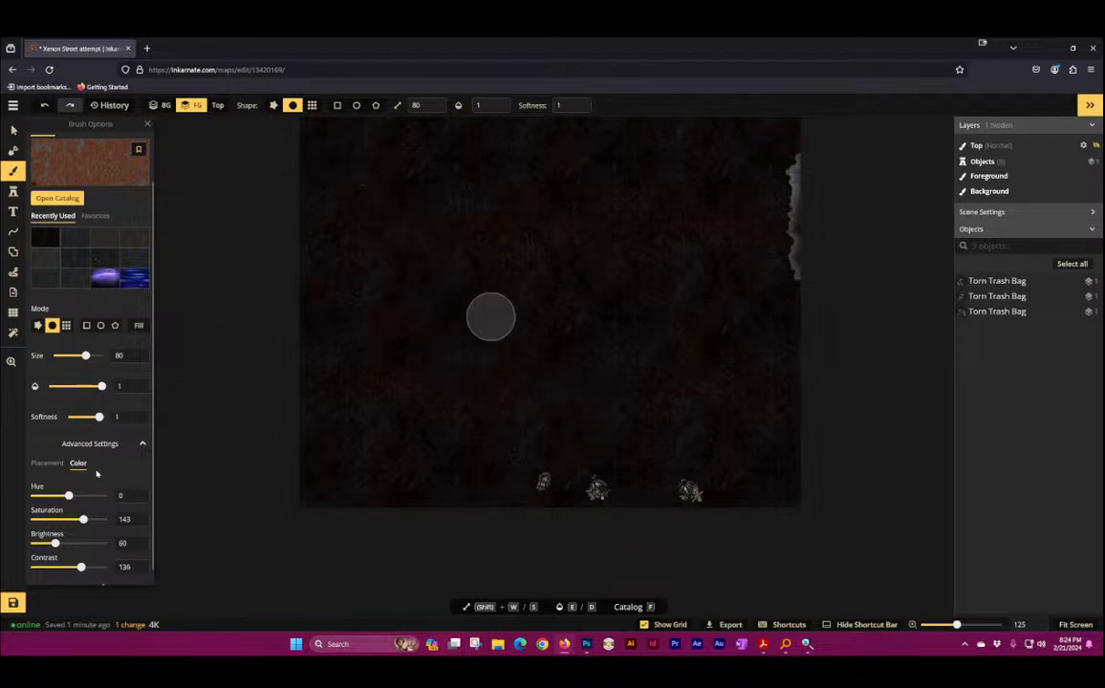
pyautogui.moveTo(98, 387); pyautogui.dragTo(76, 387)
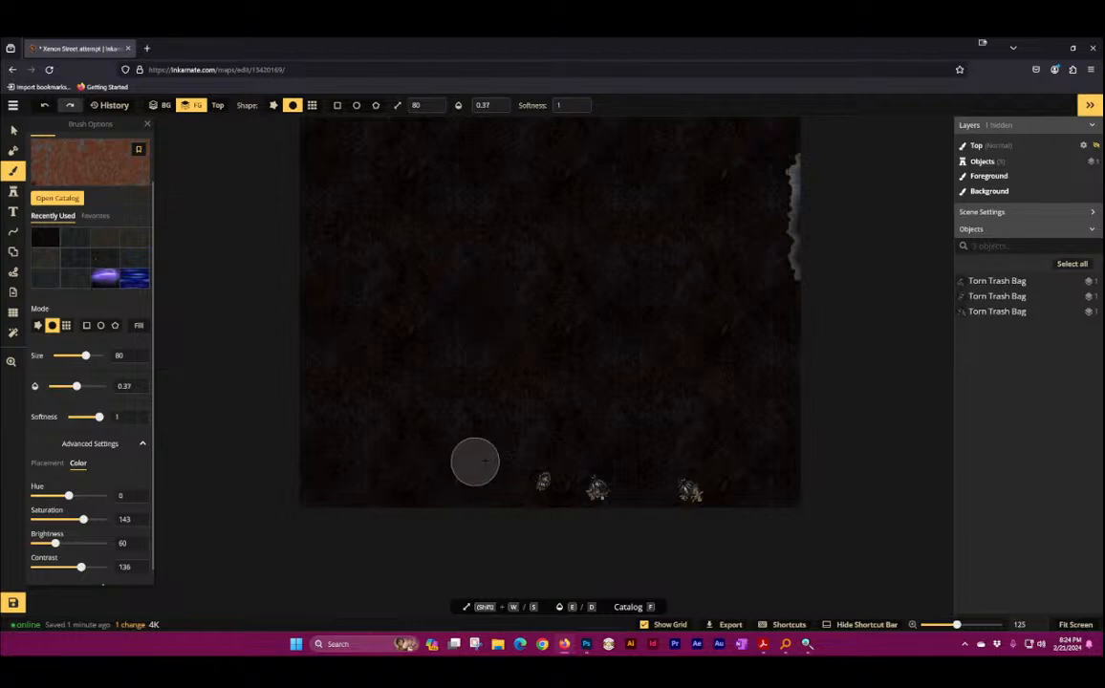
# Step: Try a cracked-texture brush stroke running up from the smallest trash bag, inspect it up close, and undo it
pyautogui.moveTo(487, 457)
pyautogui.mouseDown()
pyautogui.moveTo(519, 374)
pyautogui.moveTo(493, 521)
pyautogui.moveTo(500, 306)
pyautogui.moveTo(552, 583)
pyautogui.moveTo(566, 546)
pyautogui.moveTo(542, 266)
pyautogui.mouseUp()
pyautogui.scroll(4, 594, 526)
pyautogui.scroll(4, 608, 444)
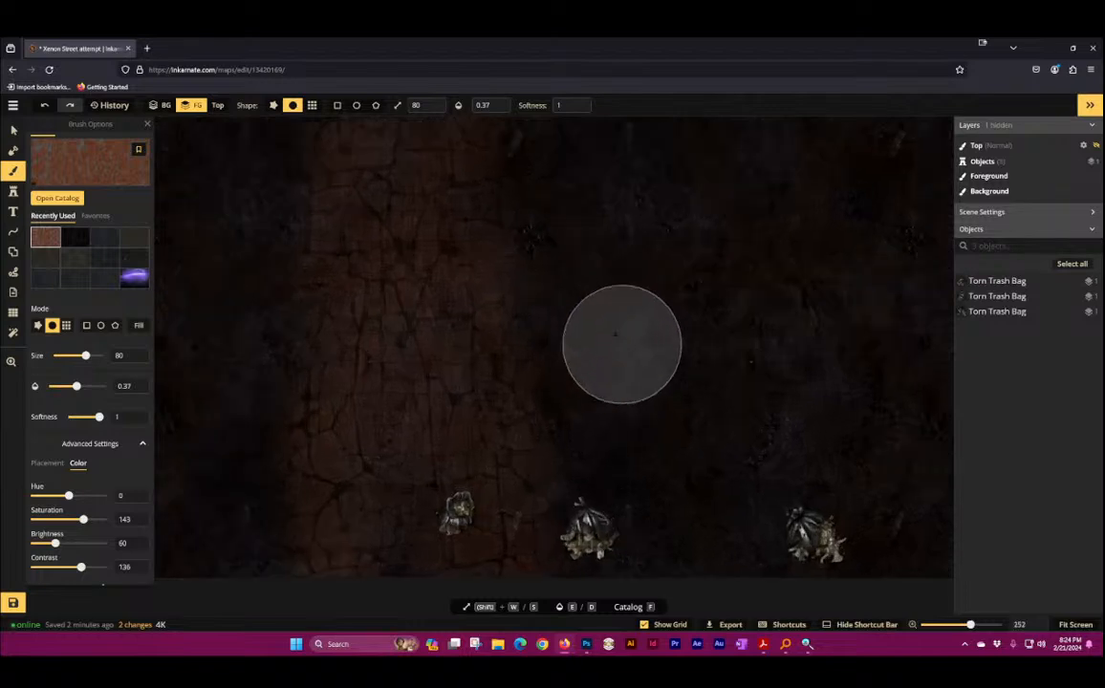
pyautogui.scroll(-2, 604, 340)
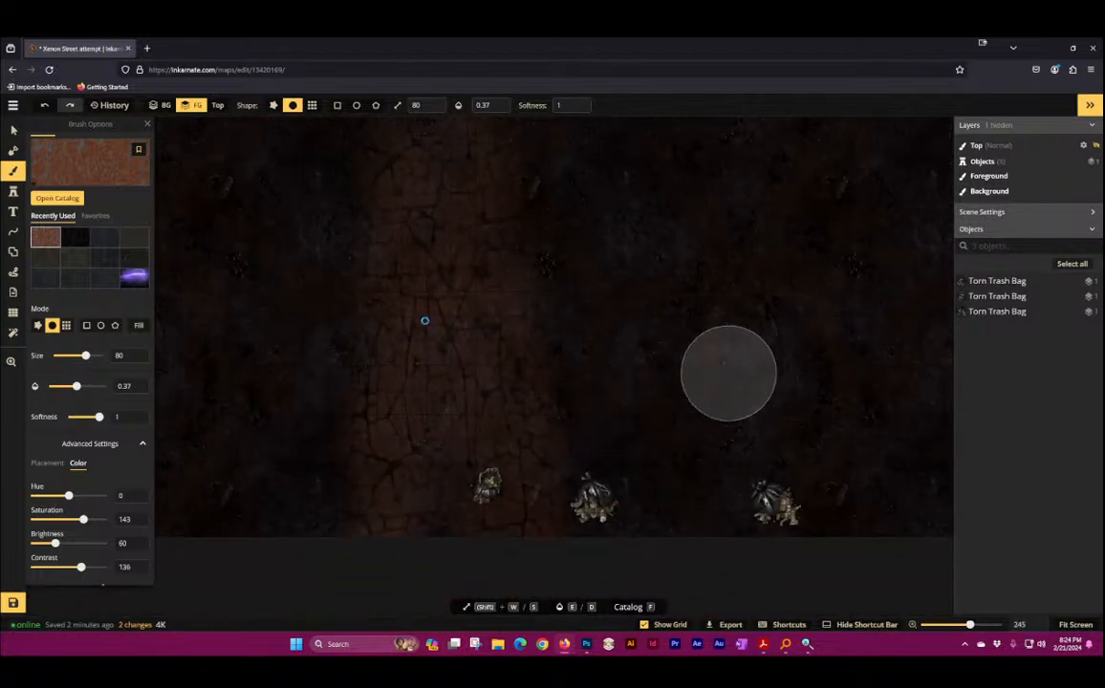
pyautogui.hotkey('ctrl', 'z')
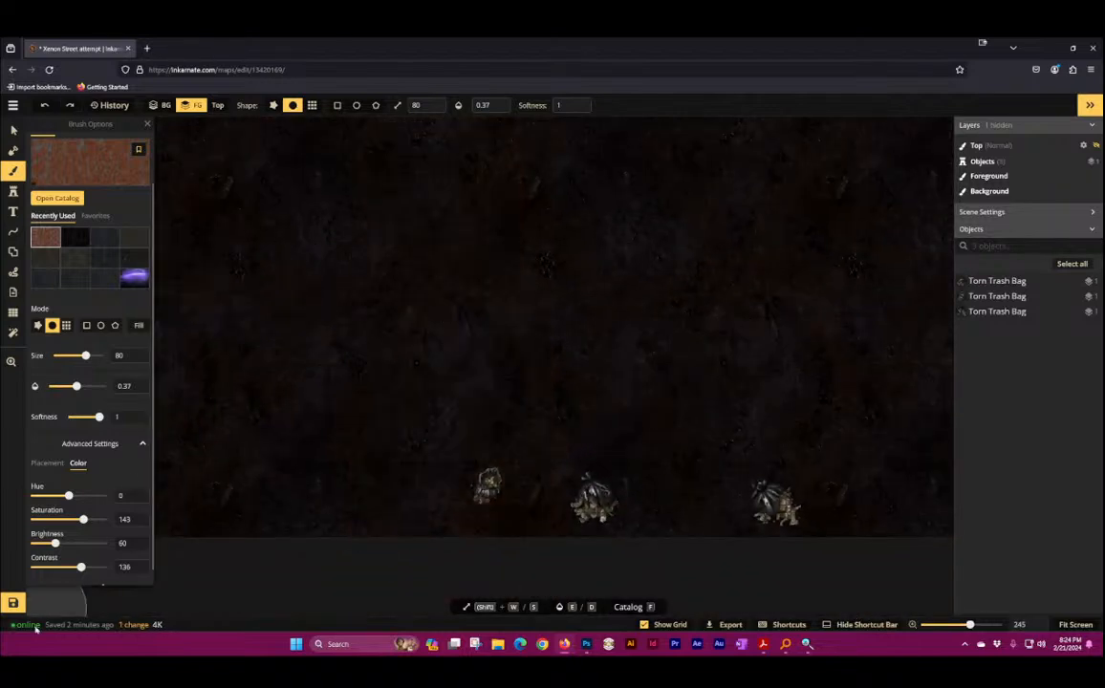
# Step: Save the map and look over the dark reddish ground from the map's far edge back to the trash bags
pyautogui.hotkey('ctrl', 's')
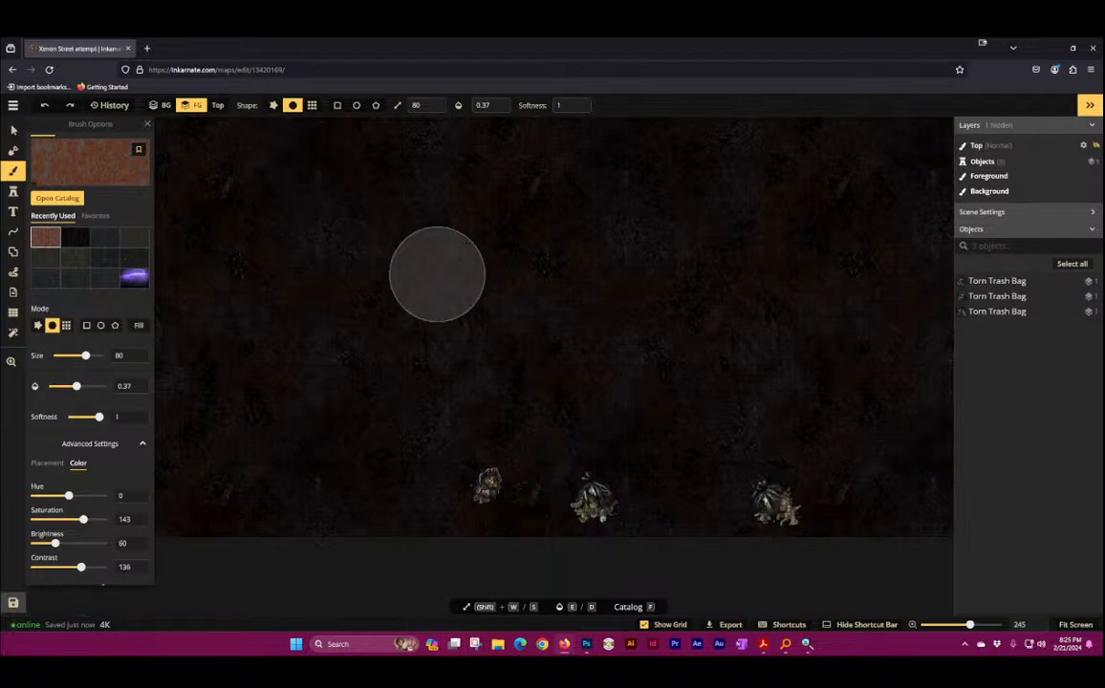
pyautogui.scroll(-5, 459, 268)
pyautogui.moveTo(580, 287); pyautogui.dragTo(550, 463)
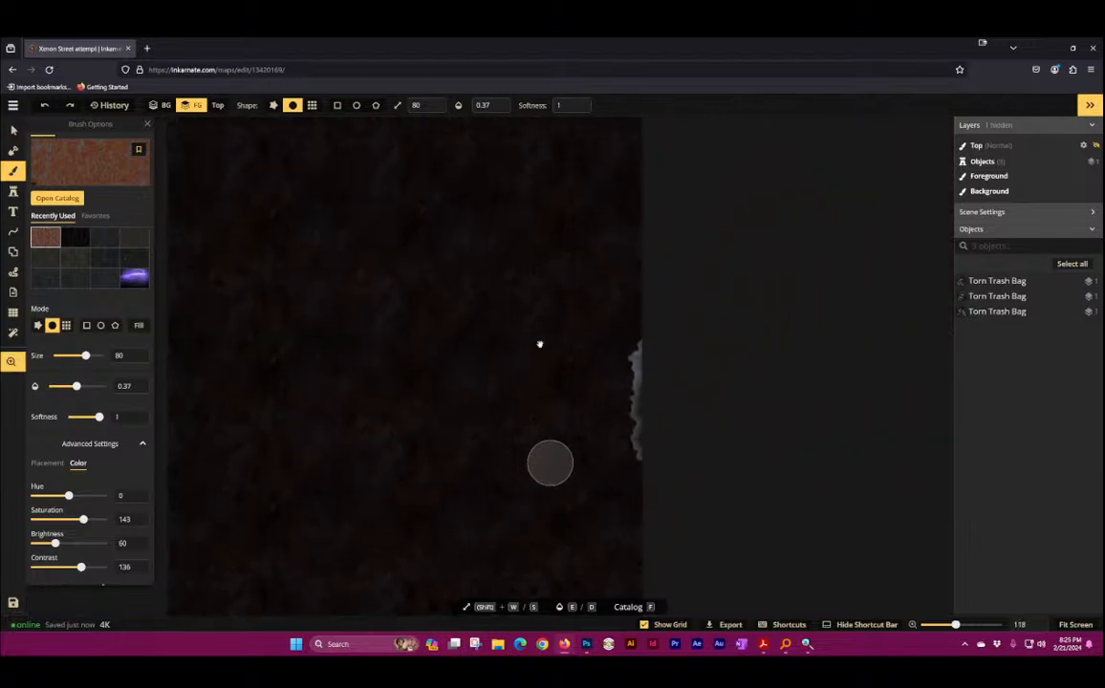
pyautogui.moveTo(516, 261)
pyautogui.mouseDown()
pyautogui.moveTo(548, 439)
pyautogui.moveTo(562, 455)
pyautogui.mouseUp()
pyautogui.press('space')
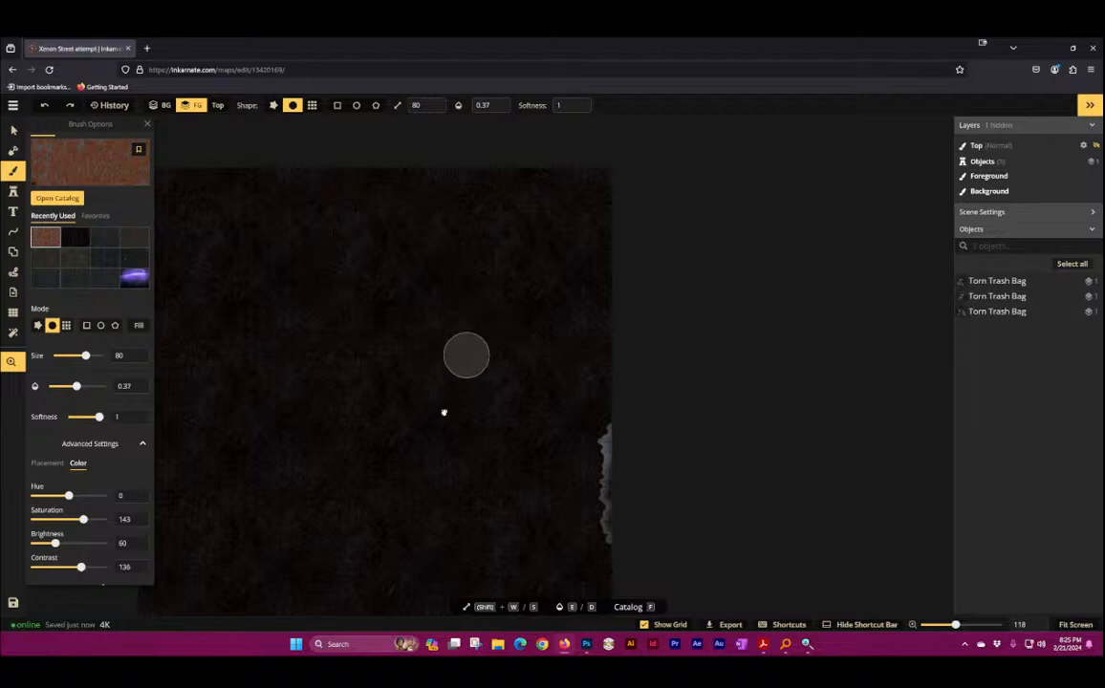
pyautogui.moveTo(430, 448); pyautogui.dragTo(503, 204)
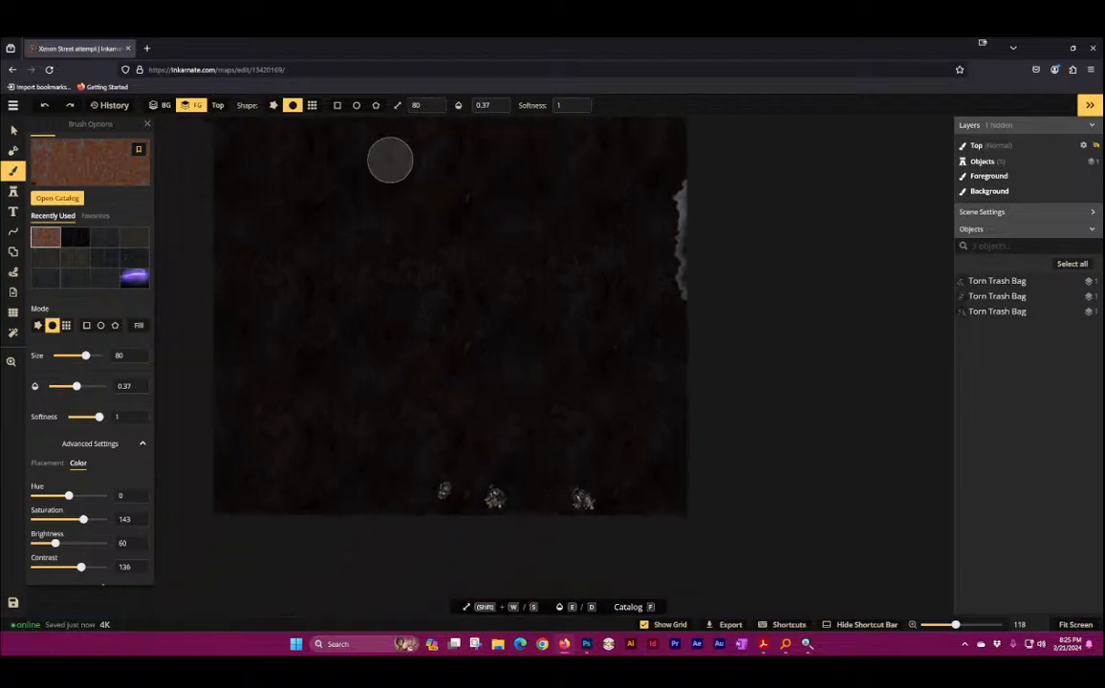
# Step: Search the Sci-Fi Battlemaps stamps for "junk" and choose the second junkyard vehicle group in the City pack
pyautogui.click(13, 194)
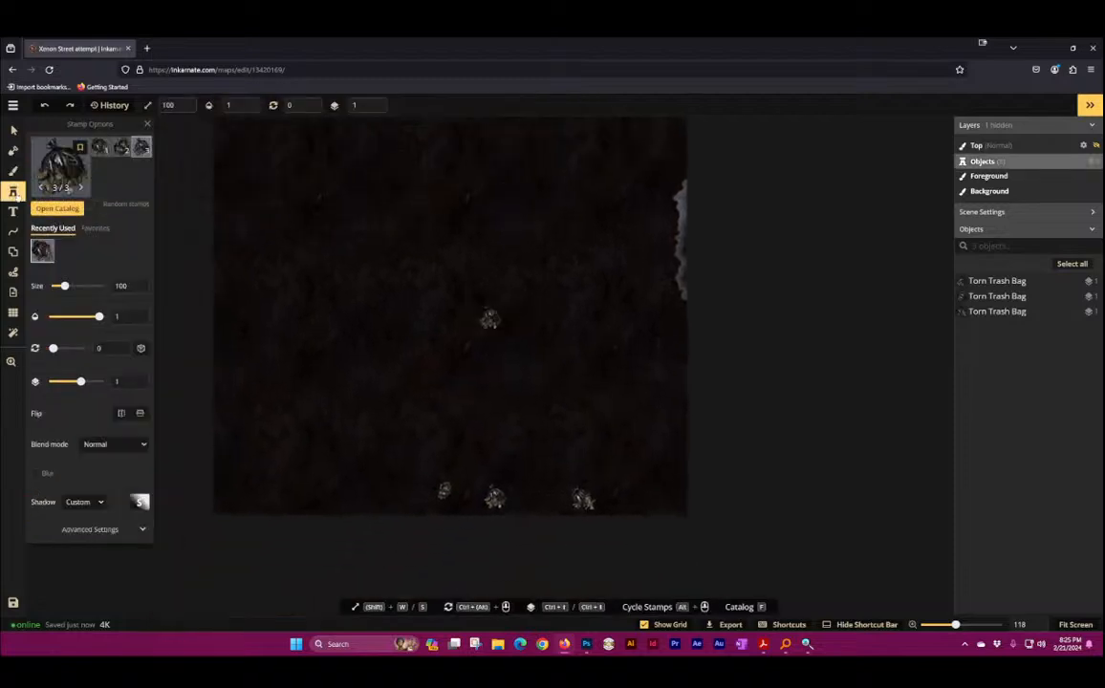
pyautogui.click(67, 168)
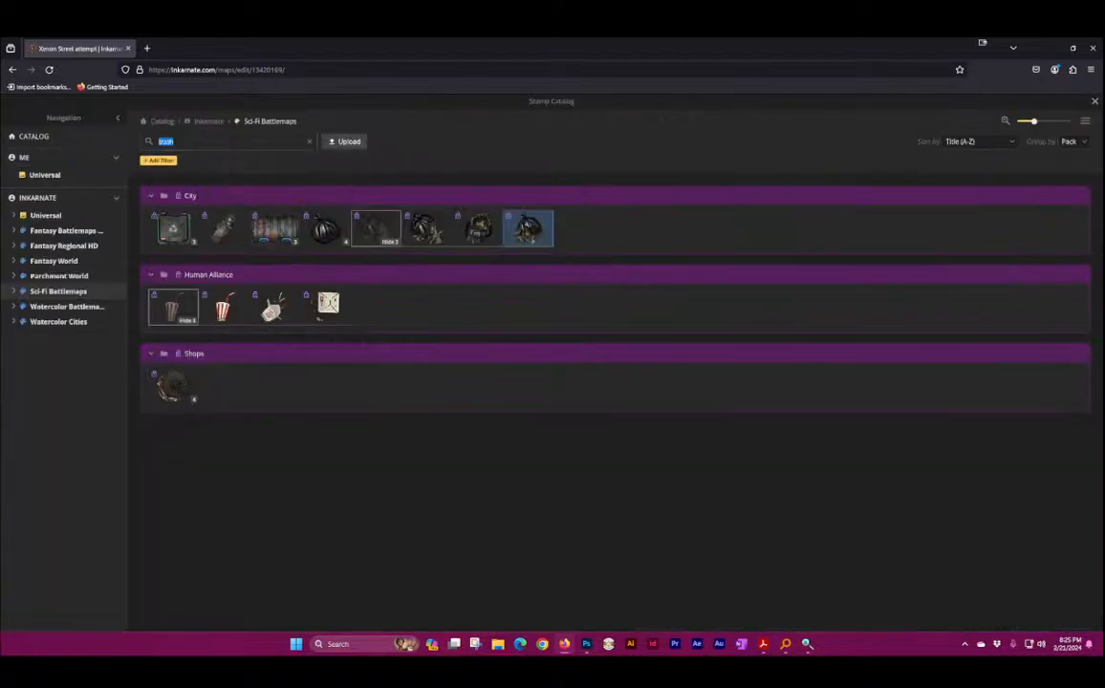
pyautogui.click(186, 400)
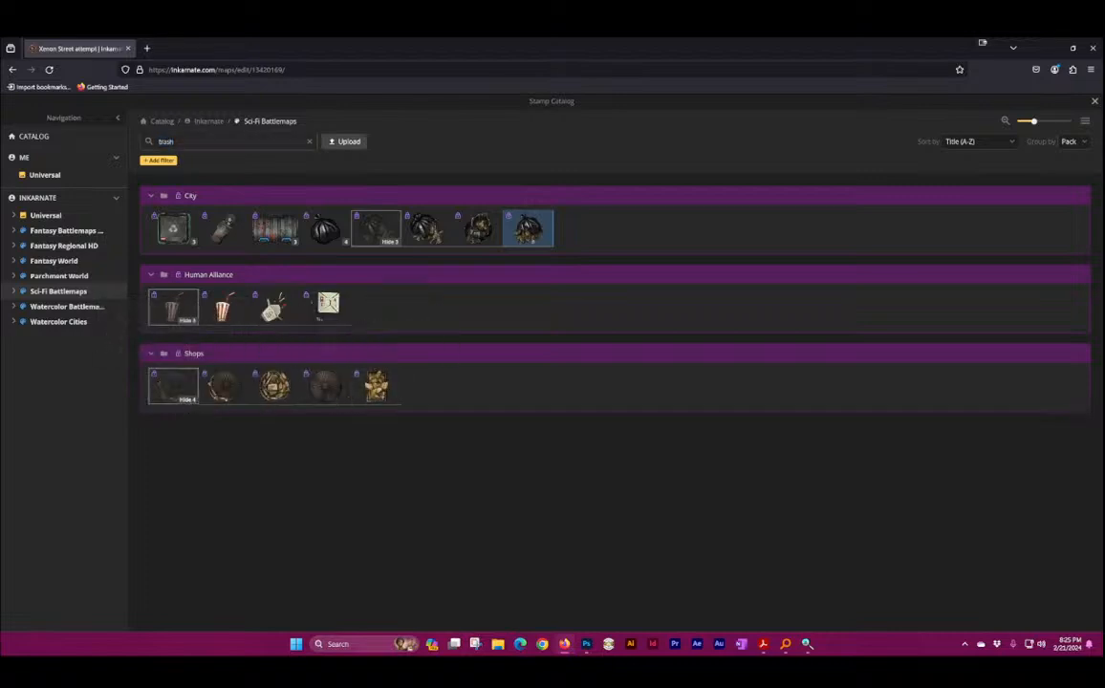
pyautogui.click(309, 142)
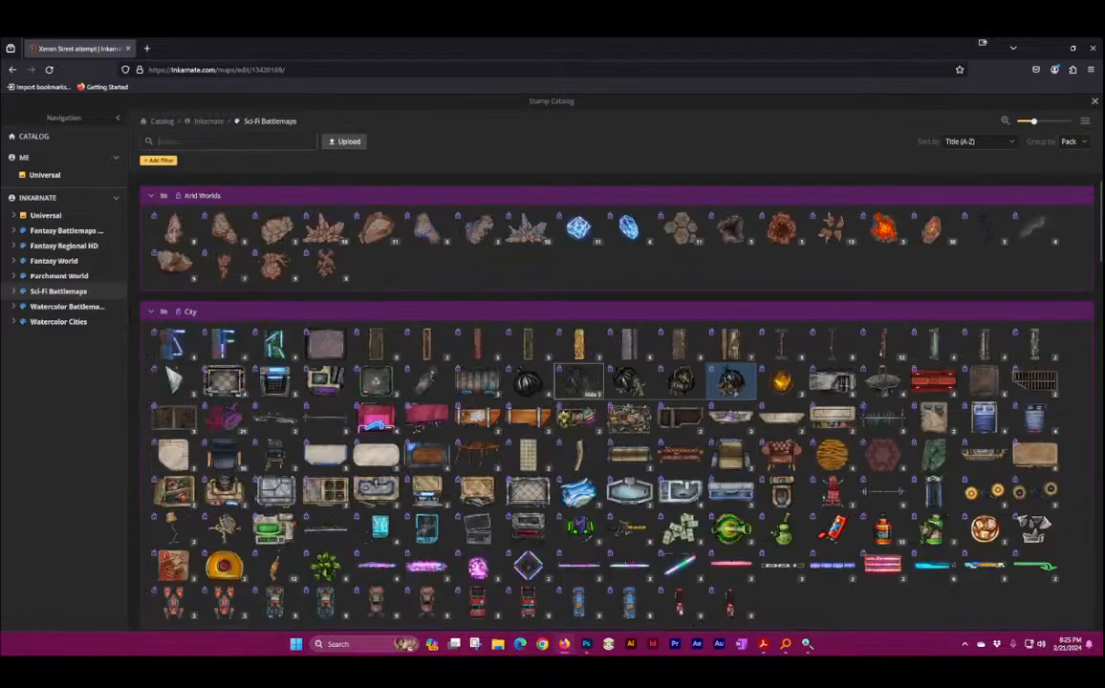
pyautogui.write('junk')
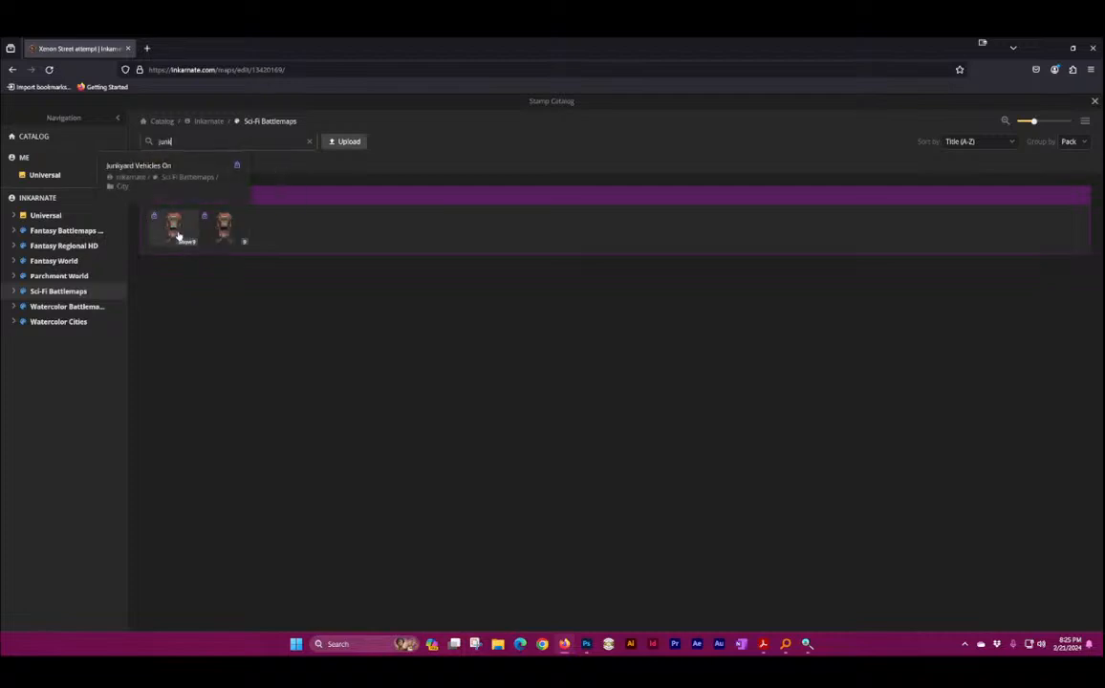
pyautogui.click(218, 229)
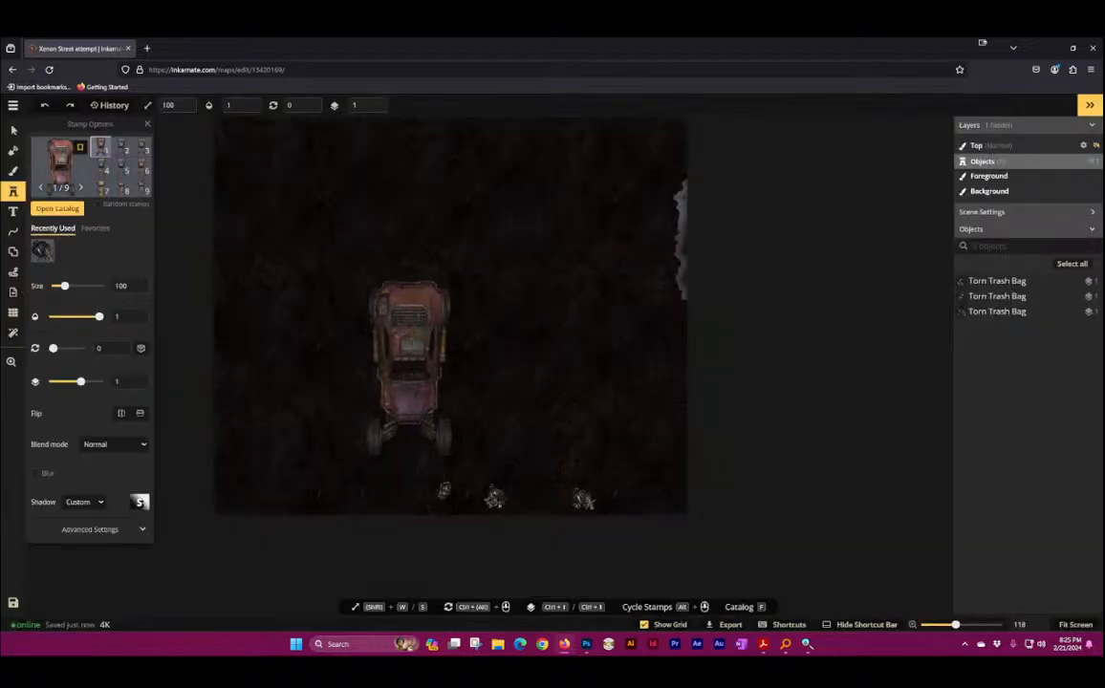
# Step: Pick the fifth junkyard buggy variant and place it at size 100 over the smallest trash bag near the map's lower edge
pyautogui.scroll(2, 445, 396)
pyautogui.scroll(3, 444, 397)
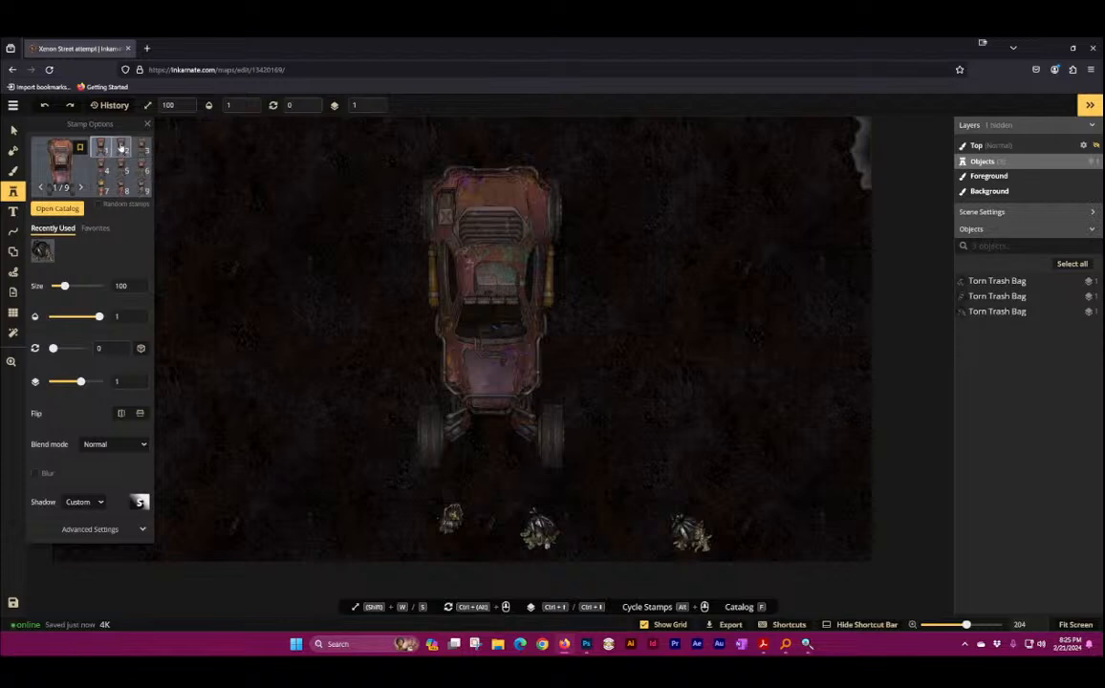
pyautogui.click(122, 167)
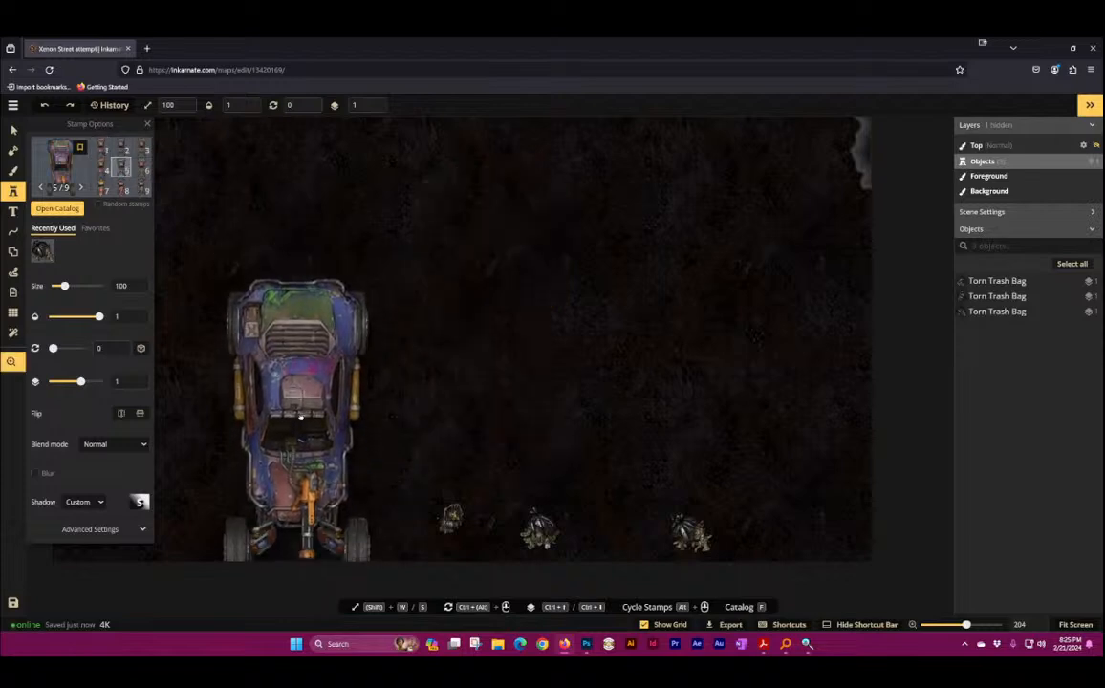
pyautogui.moveTo(280, 435); pyautogui.dragTo(371, 322)
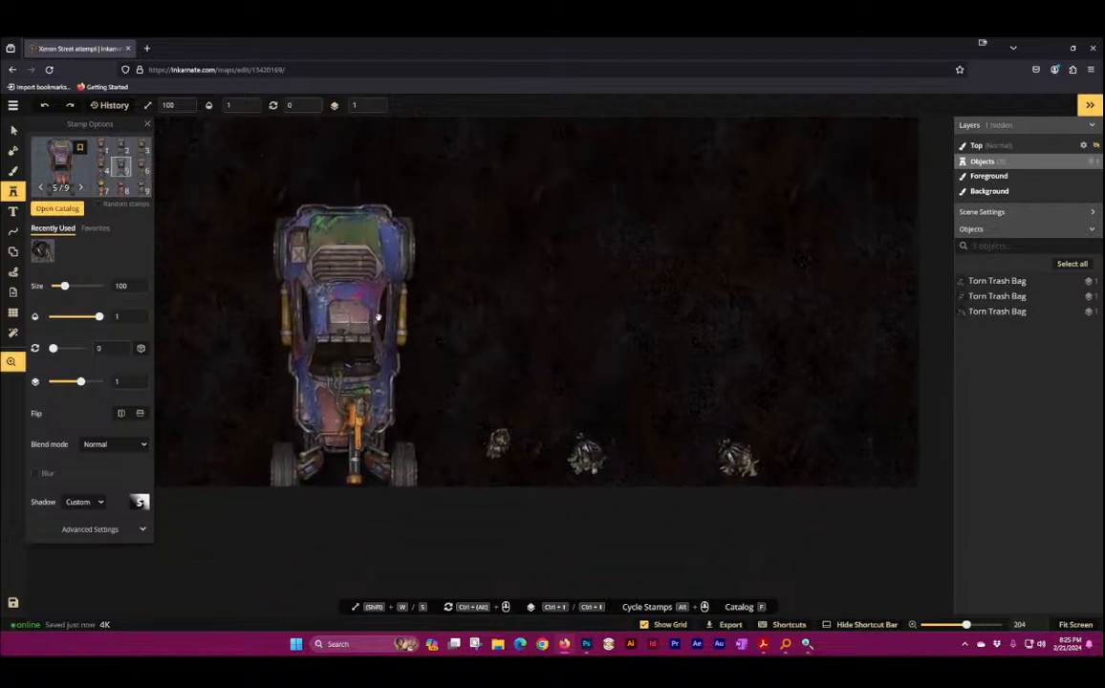
pyautogui.scroll(6, 521, 324)
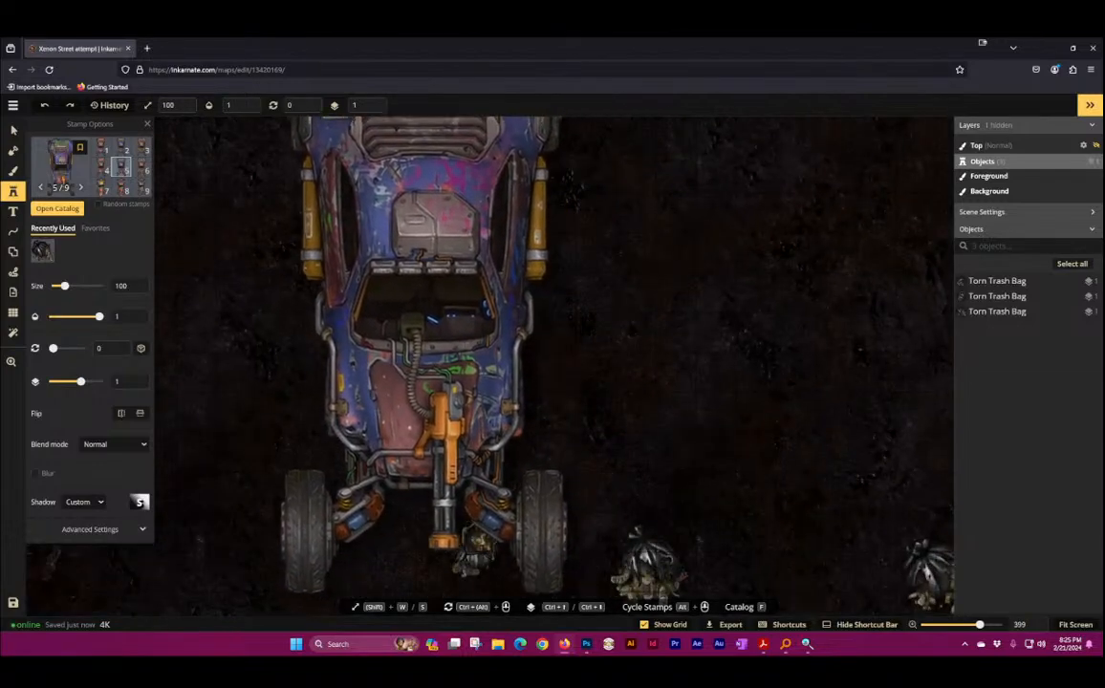
pyautogui.click(423, 356)
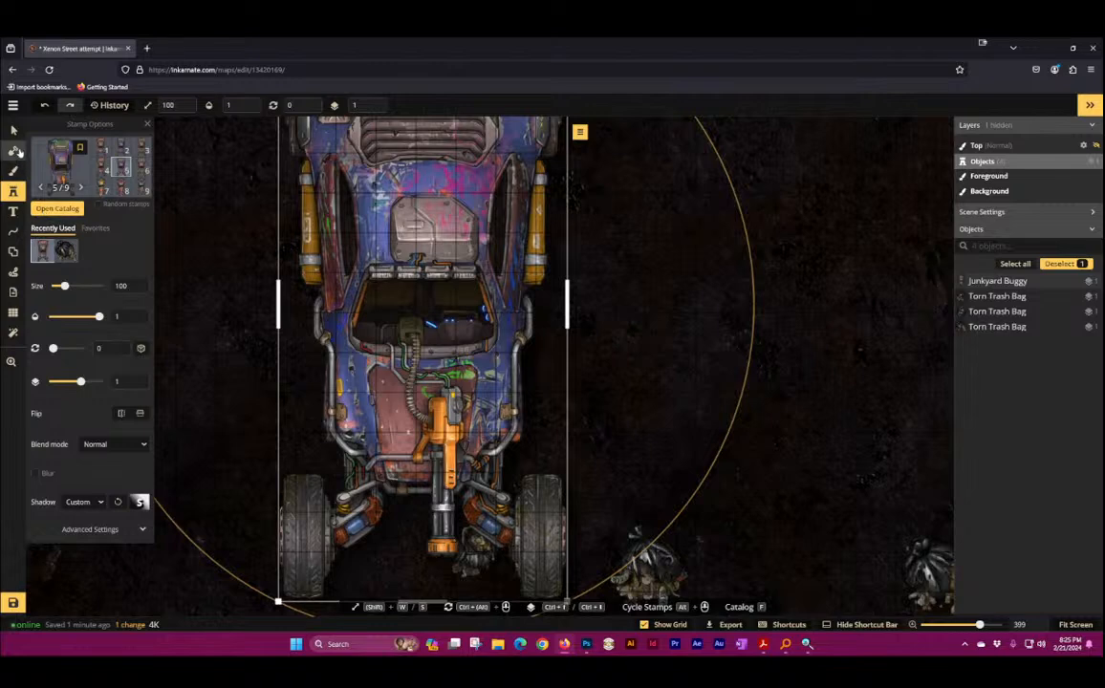
# Step: Try scaling the junkyard buggy down to size 86, check it against the grid and trash bags, and undo the resizing
pyautogui.click(15, 132)
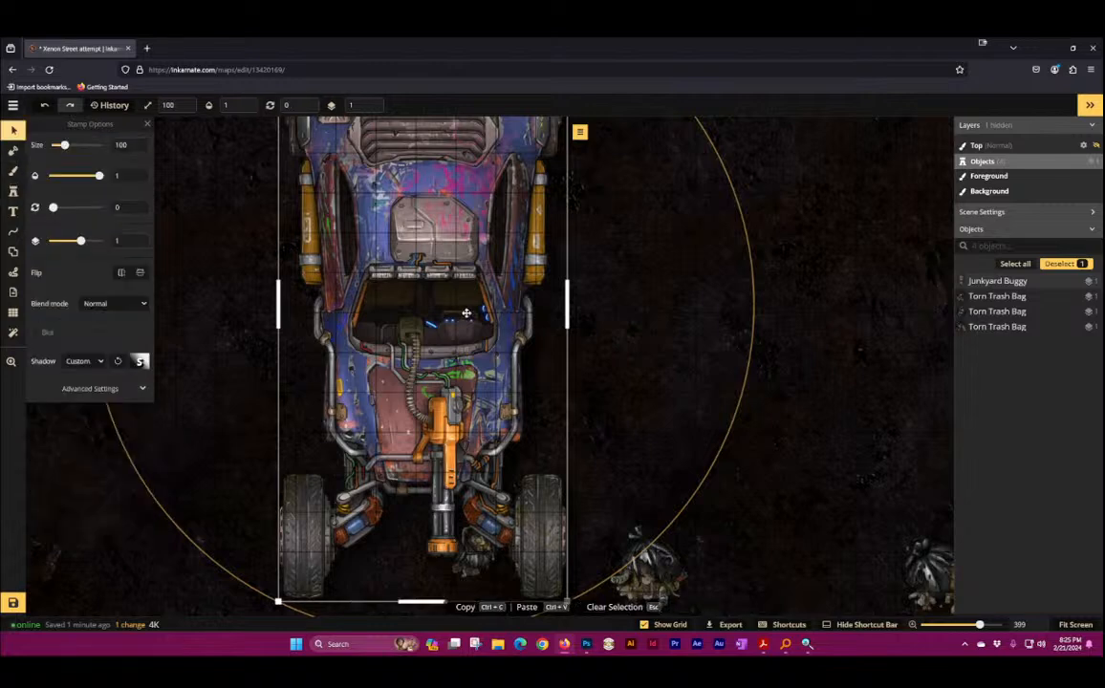
pyautogui.moveTo(411, 215); pyautogui.dragTo(380, 416)
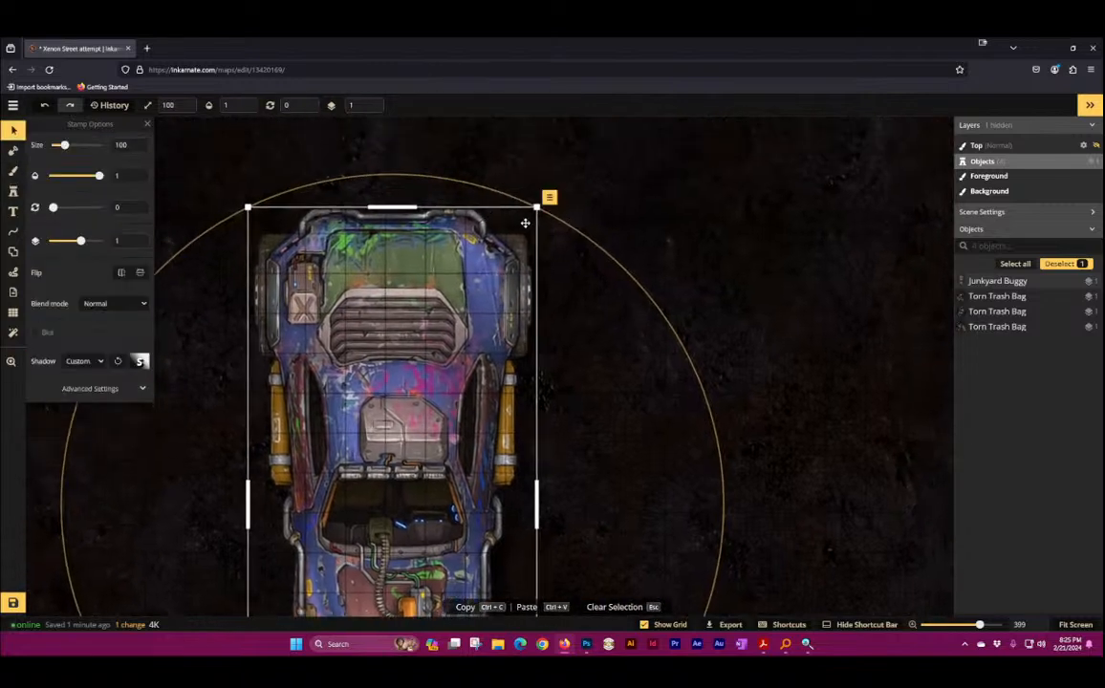
pyautogui.moveTo(537, 205); pyautogui.dragTo(468, 272)
pyautogui.moveTo(425, 380); pyautogui.dragTo(472, 83)
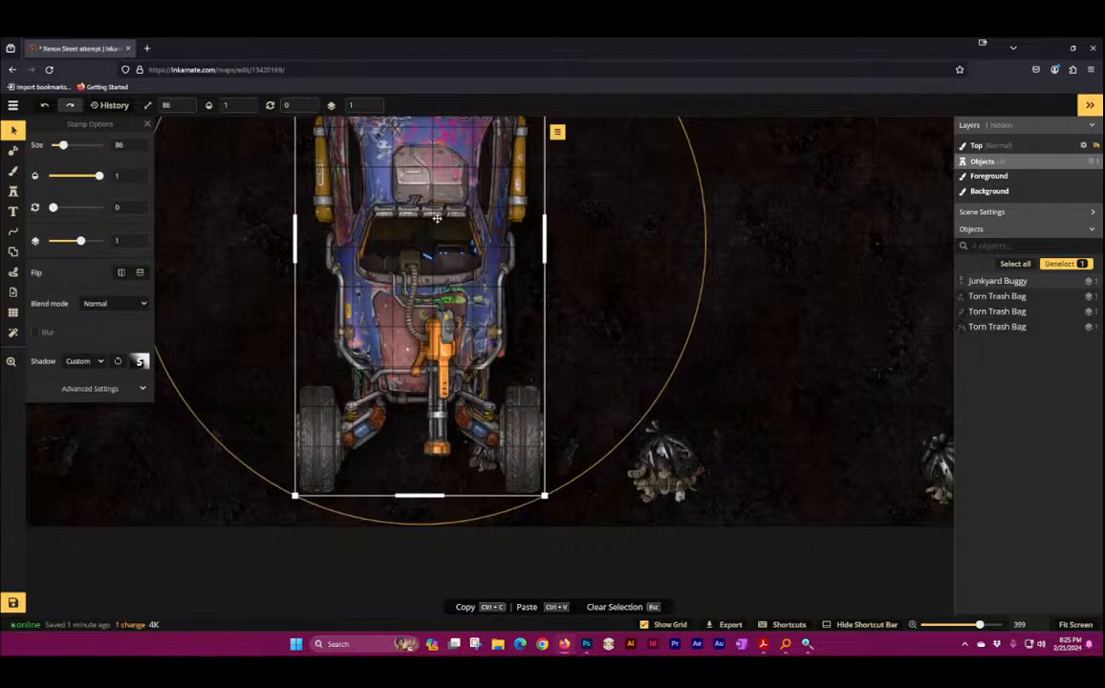
pyautogui.moveTo(472, 168); pyautogui.dragTo(467, 360)
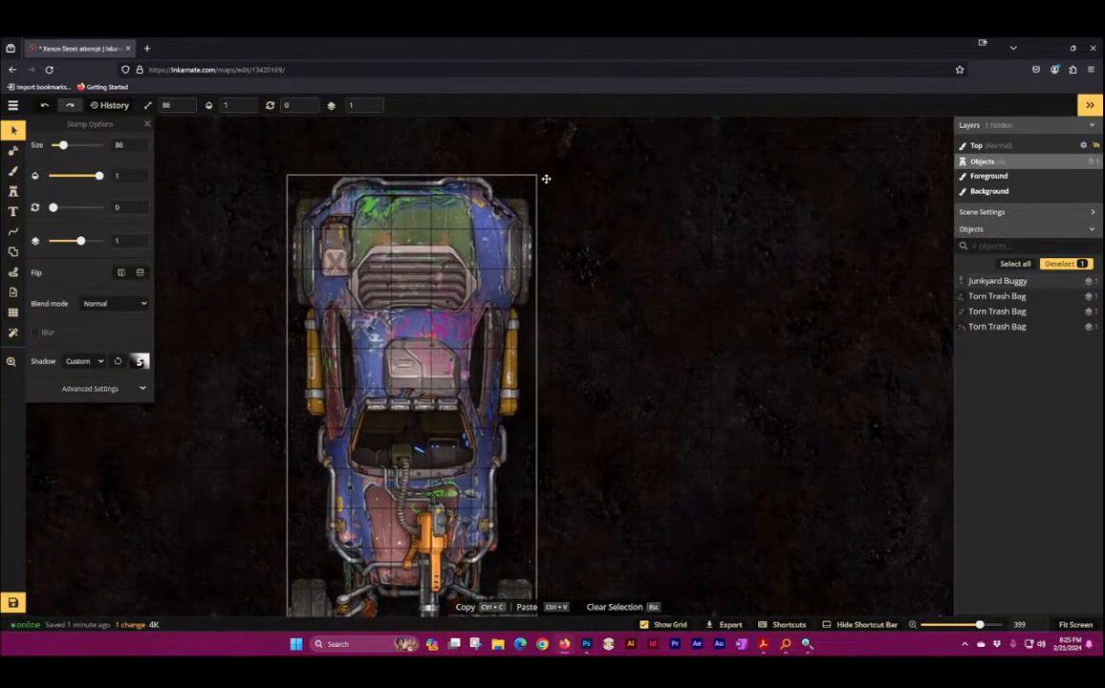
pyautogui.press('Delete')
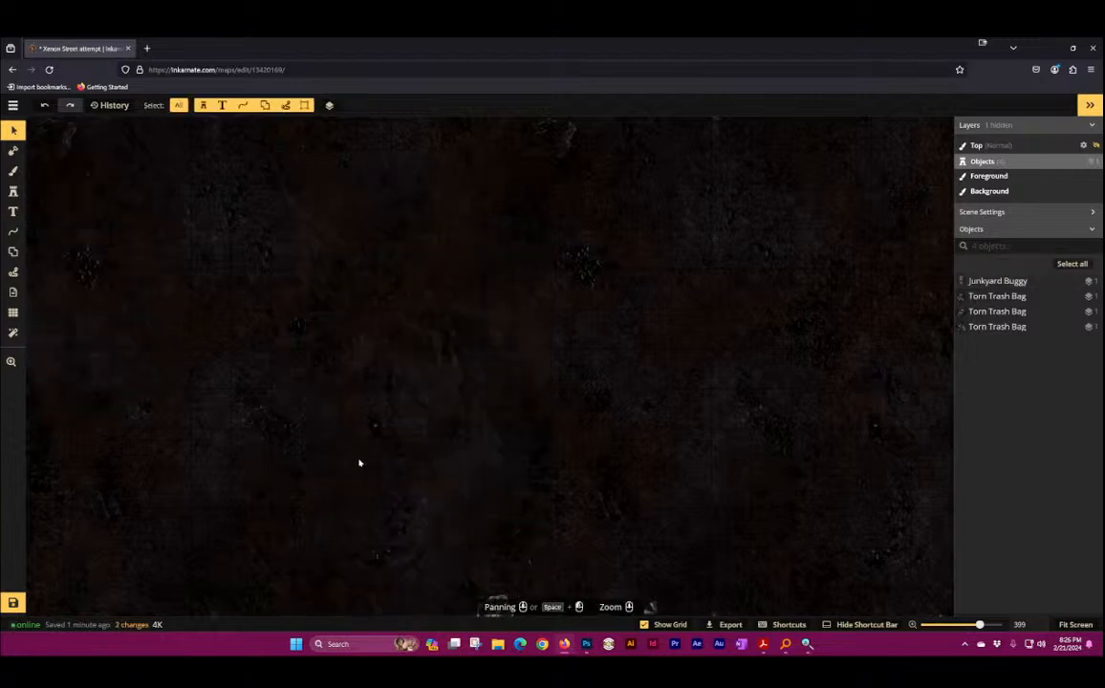
pyautogui.scroll(-3, 411, 340)
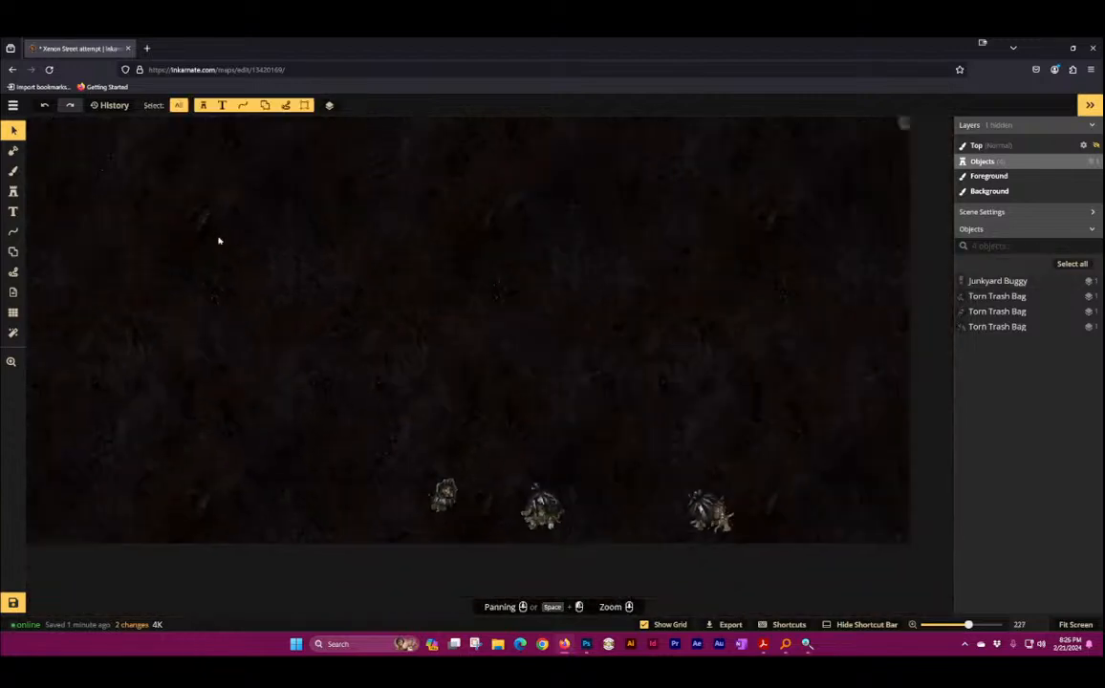
pyautogui.hotkey('ctrl', 'z')
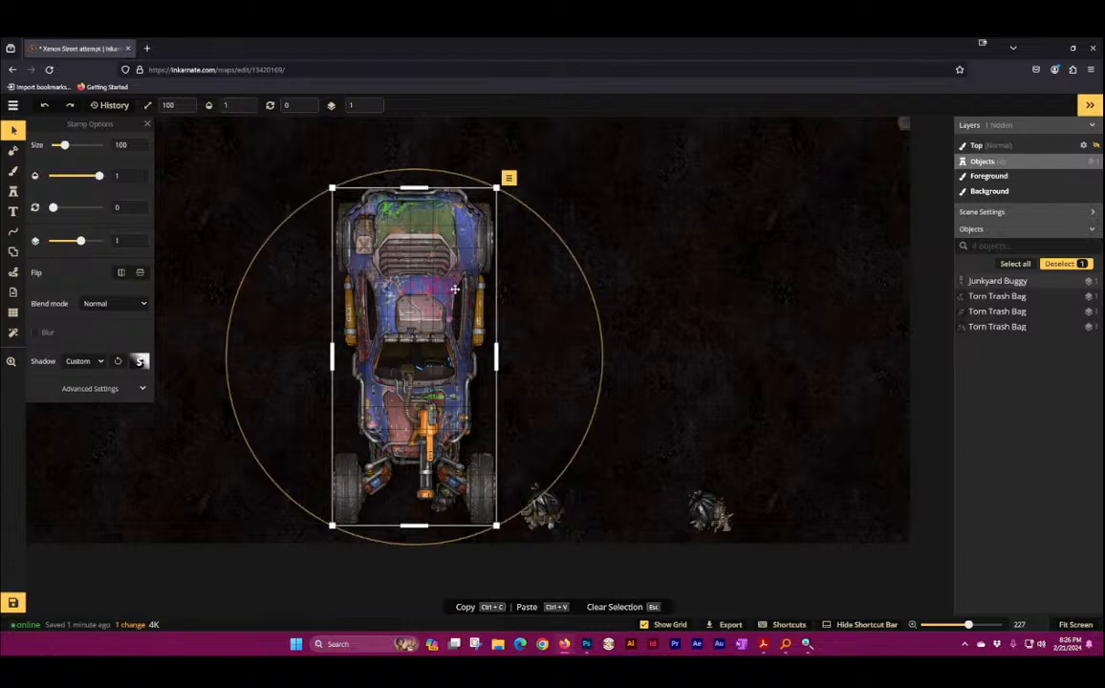
# Step: Scale the junkyard buggy down to size 69 in stages and nudge it into position on the grid
pyautogui.moveTo(482, 181); pyautogui.dragTo(441, 258)
pyautogui.moveTo(408, 372); pyautogui.dragTo(420, 372)
pyautogui.scroll(5, 421, 371)
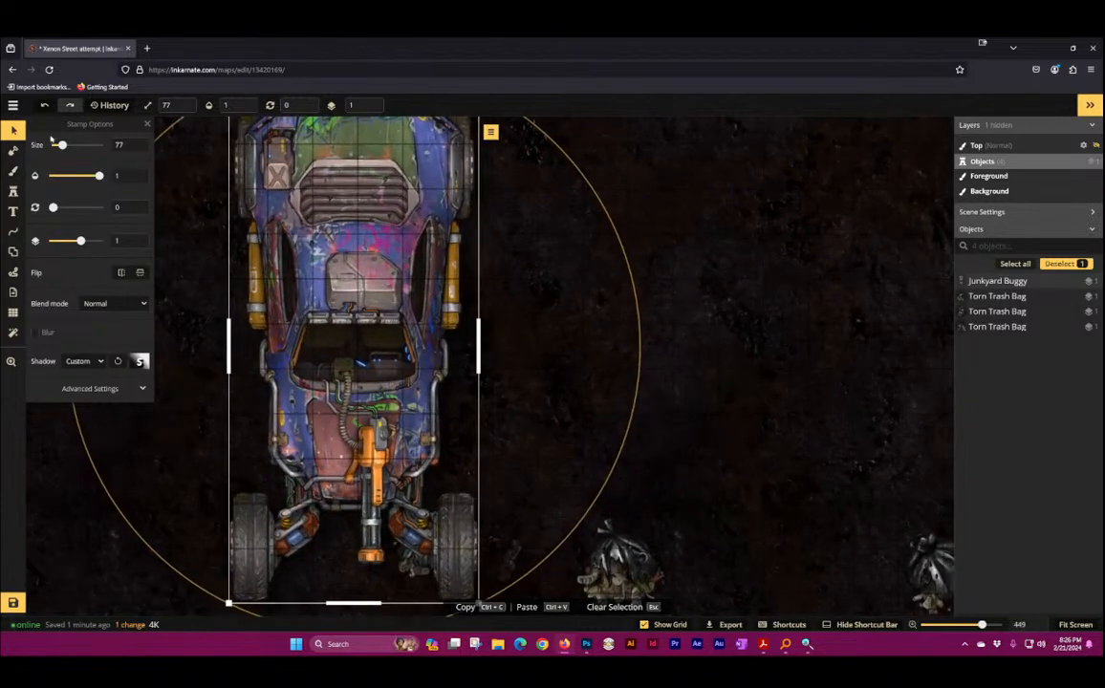
pyautogui.press('space')
pyautogui.moveTo(389, 213); pyautogui.dragTo(422, 288)
pyautogui.moveTo(510, 163); pyautogui.dragTo(476, 207)
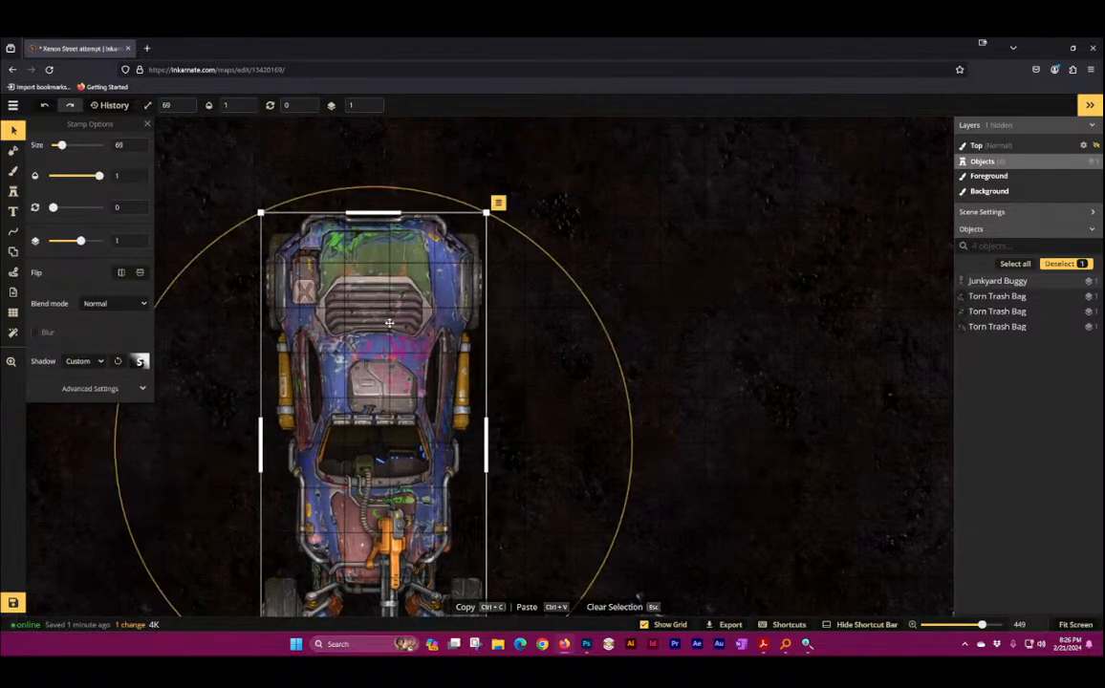
pyautogui.moveTo(390, 322); pyautogui.dragTo(399, 318)
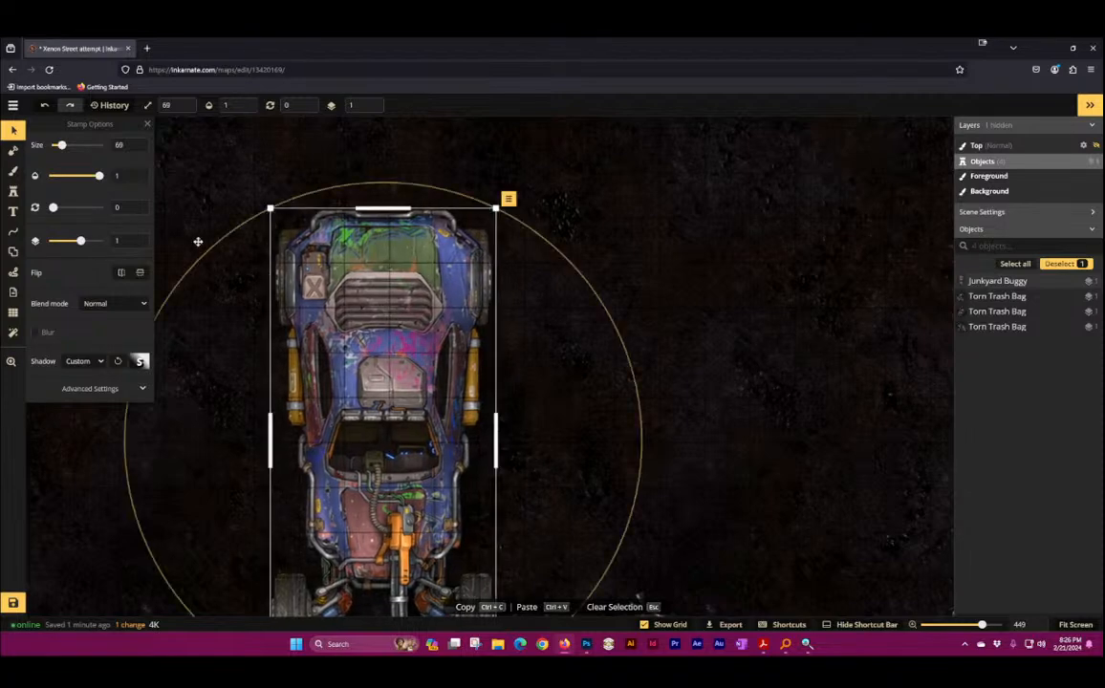
# Step: Reopen the stamp catalog, clear the junk search, and look through the vehicles in the City pack
pyautogui.click(14, 192)
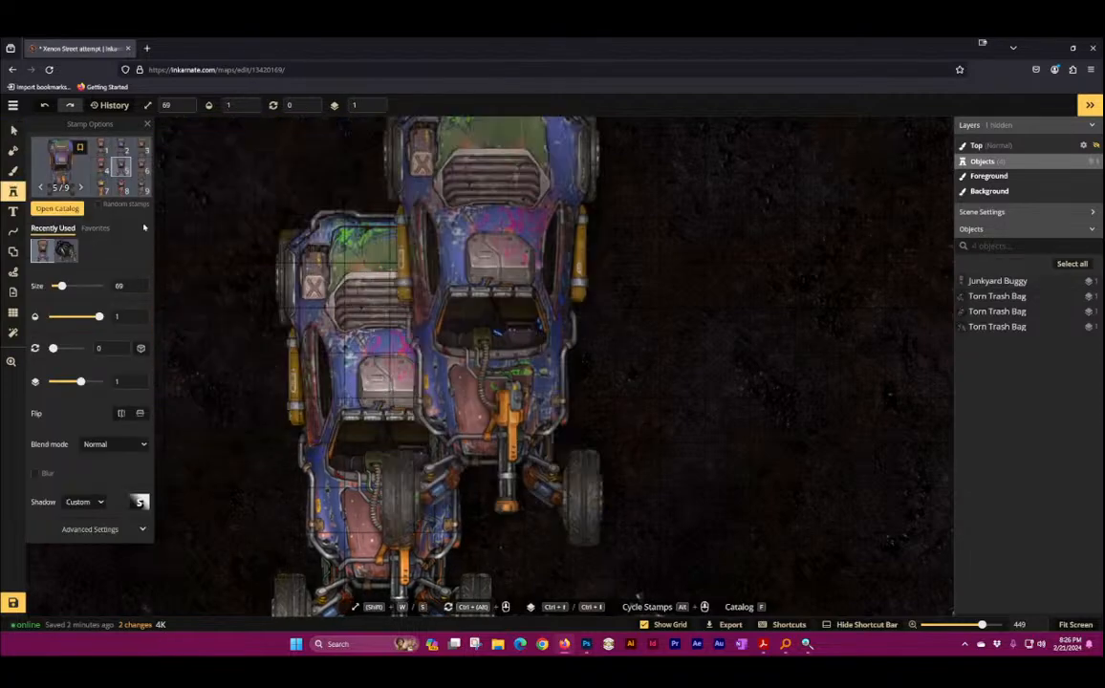
pyautogui.click(43, 154)
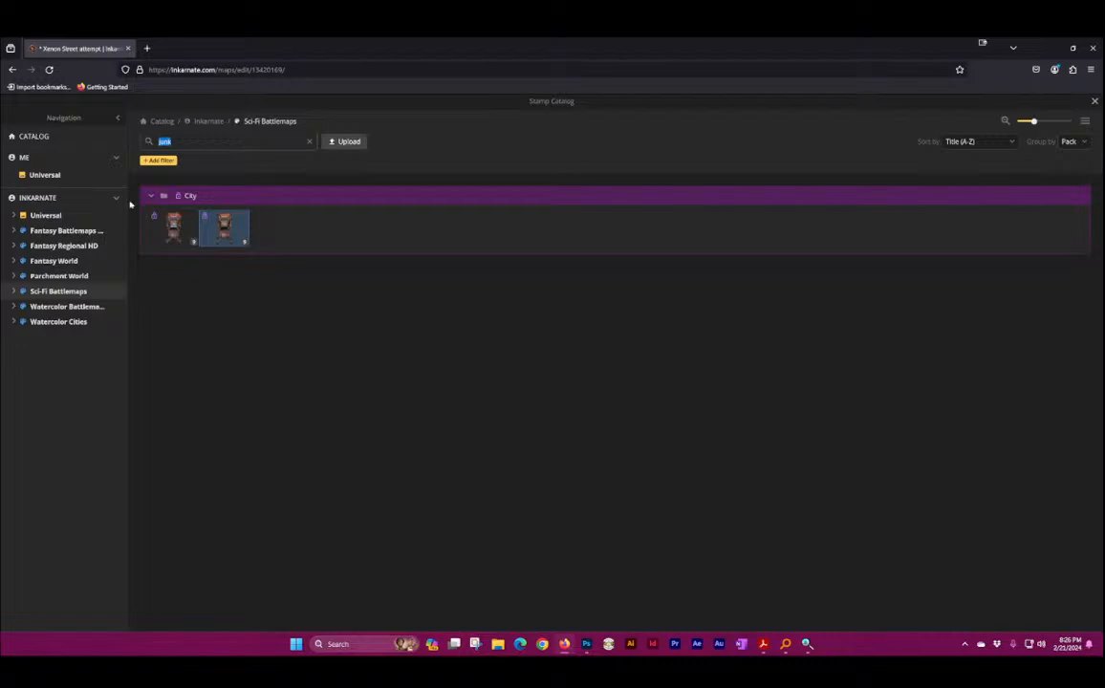
pyautogui.click(309, 141)
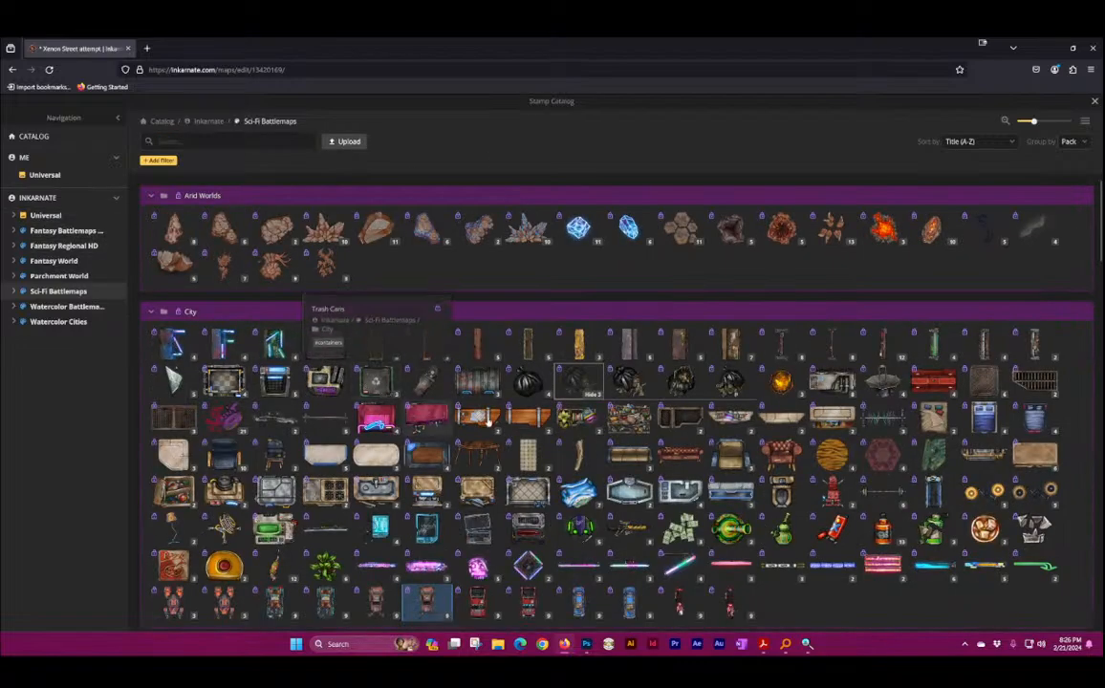
pyautogui.scroll(-3, 457, 428)
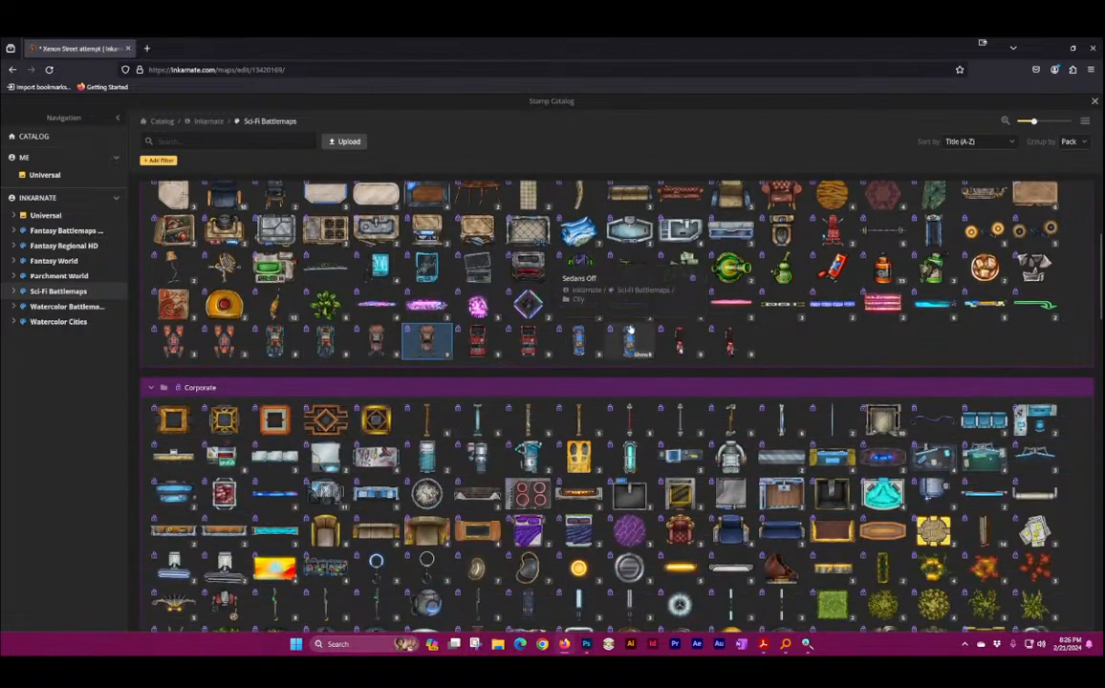
pyautogui.scroll(1, 340, 373)
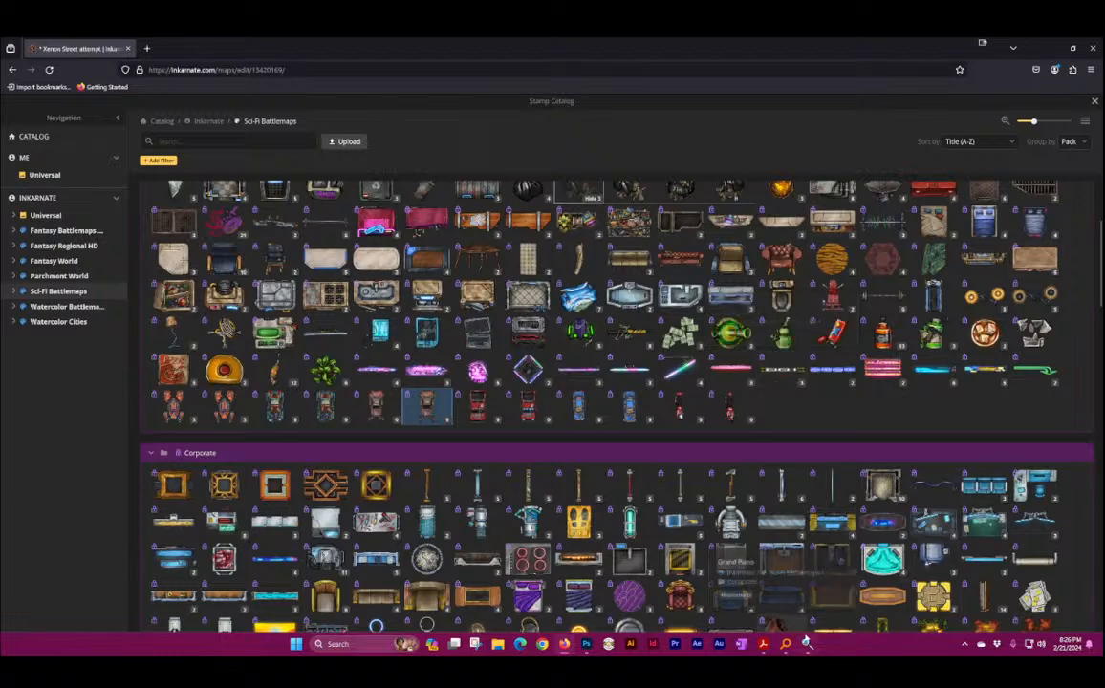
# Step: Switch to SCI Resource Viewer, examine the game street scenes from 30.p56 through 55.p56 for vehicle references, and return to the stamp catalog
pyautogui.click(784, 645)
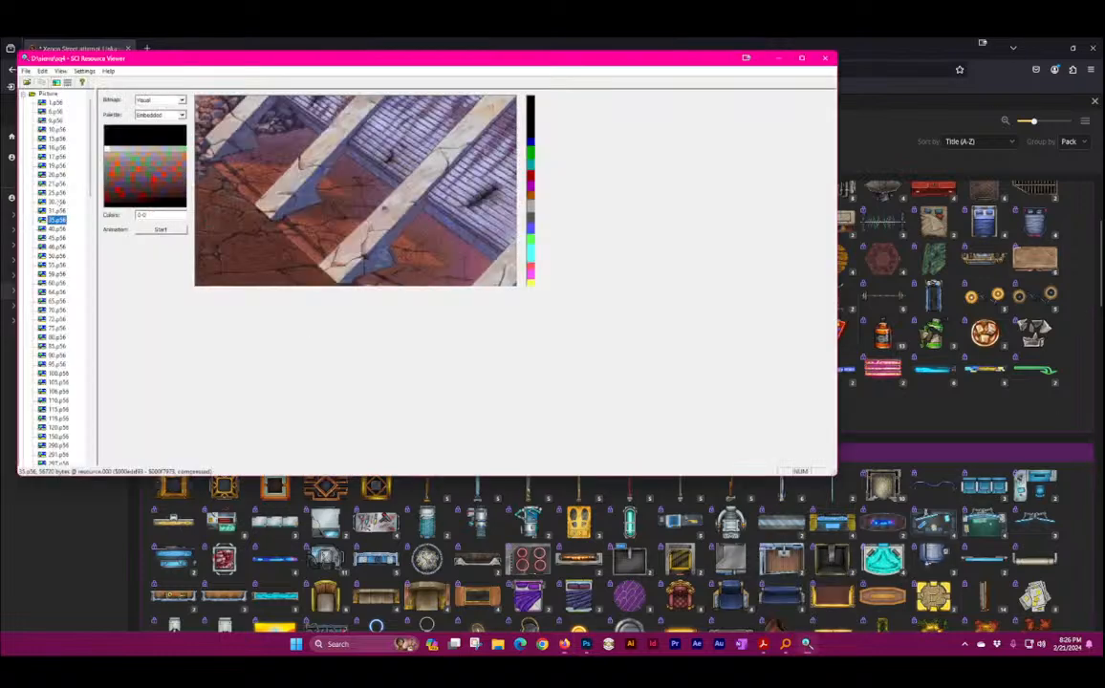
pyautogui.click(59, 201)
pyautogui.press('Down')
pyautogui.press('Down')
pyautogui.press('Down')
pyautogui.press('Down')
pyautogui.press('Down')
pyautogui.press('Down')
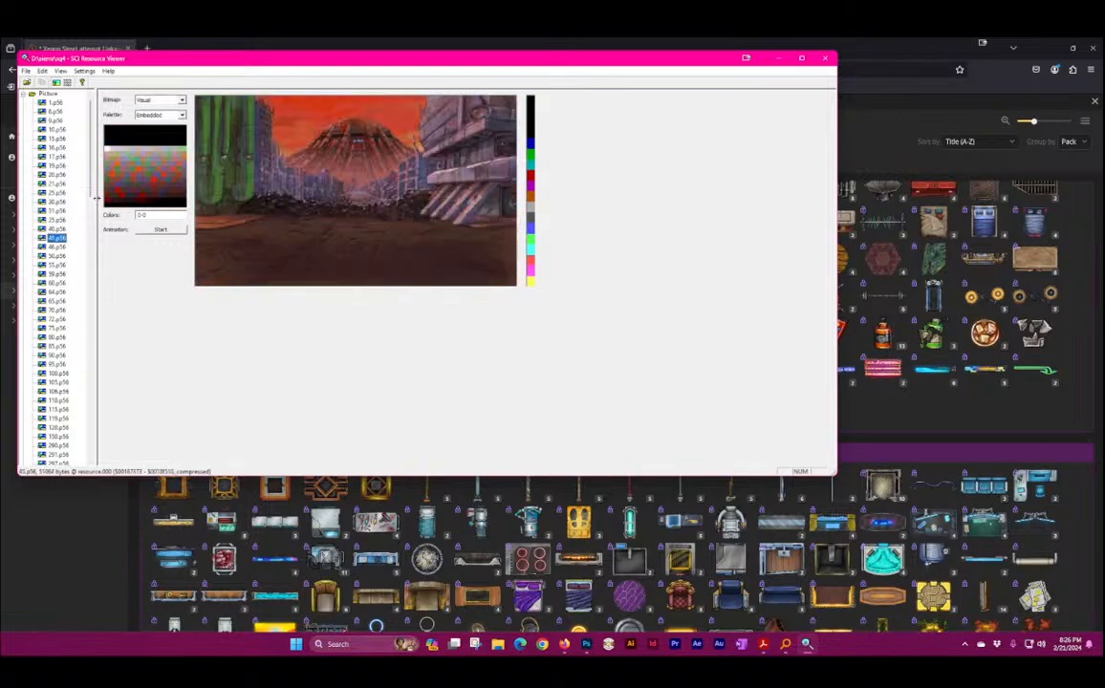
pyautogui.press('Down')
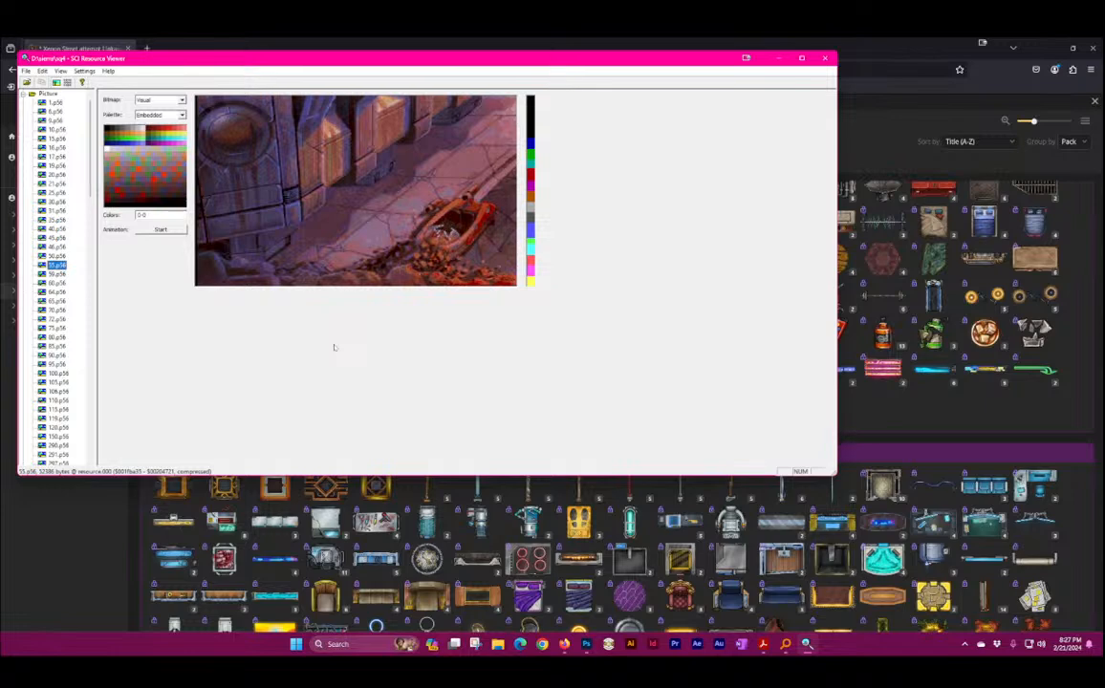
pyautogui.click(757, 40)
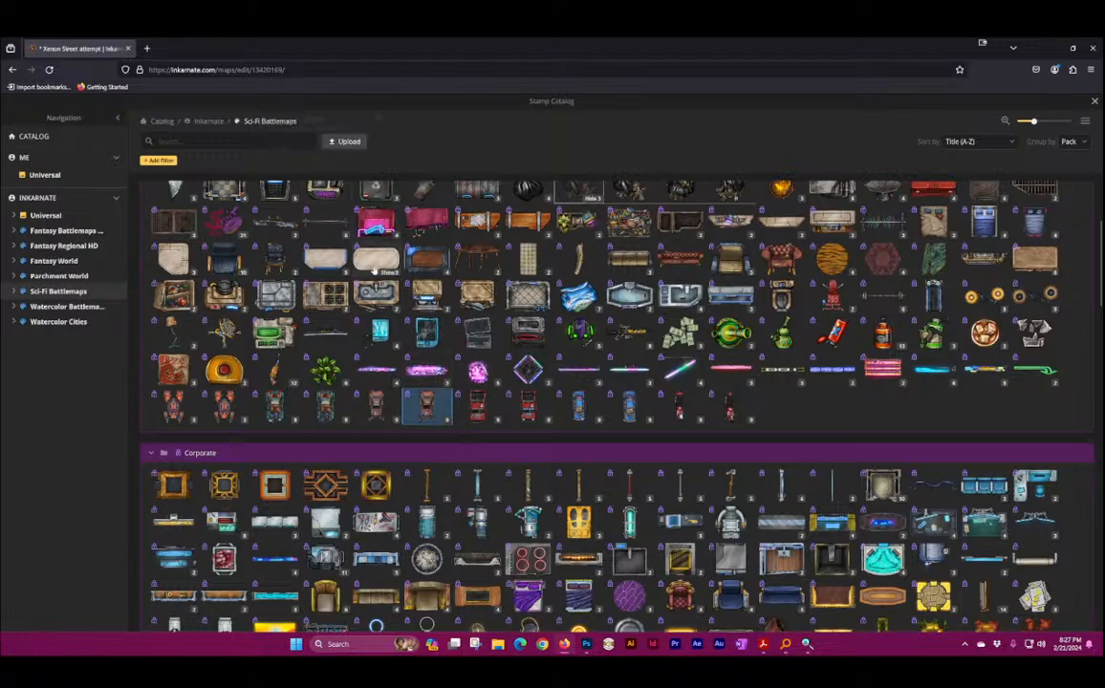
# Step: Choose the orange Flying Car from the City pack and place it at size 69, partly overlapping the junkyard buggy
pyautogui.scroll(2, 498, 409)
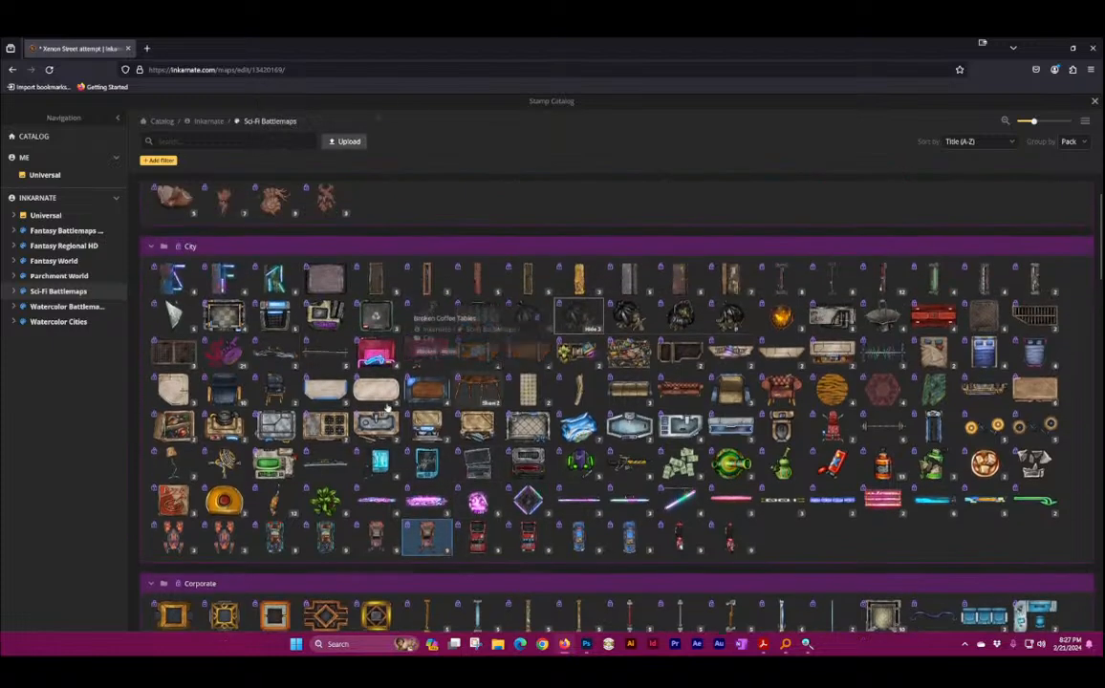
pyautogui.scroll(-4, 330, 339)
pyautogui.scroll(2, 266, 346)
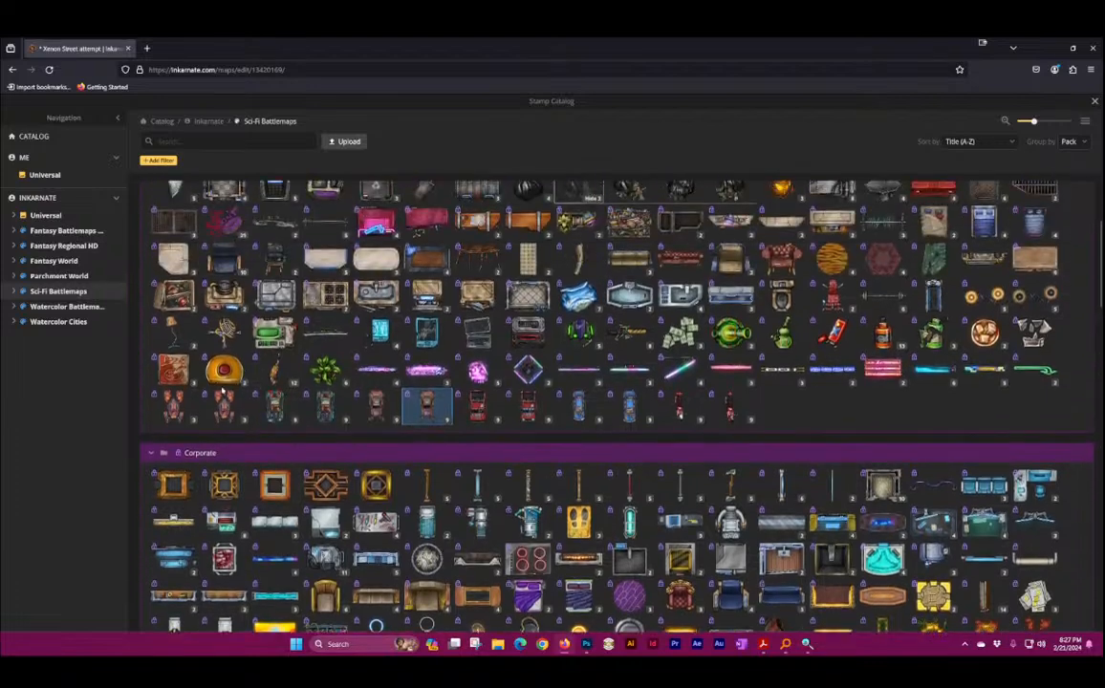
pyautogui.click(236, 420)
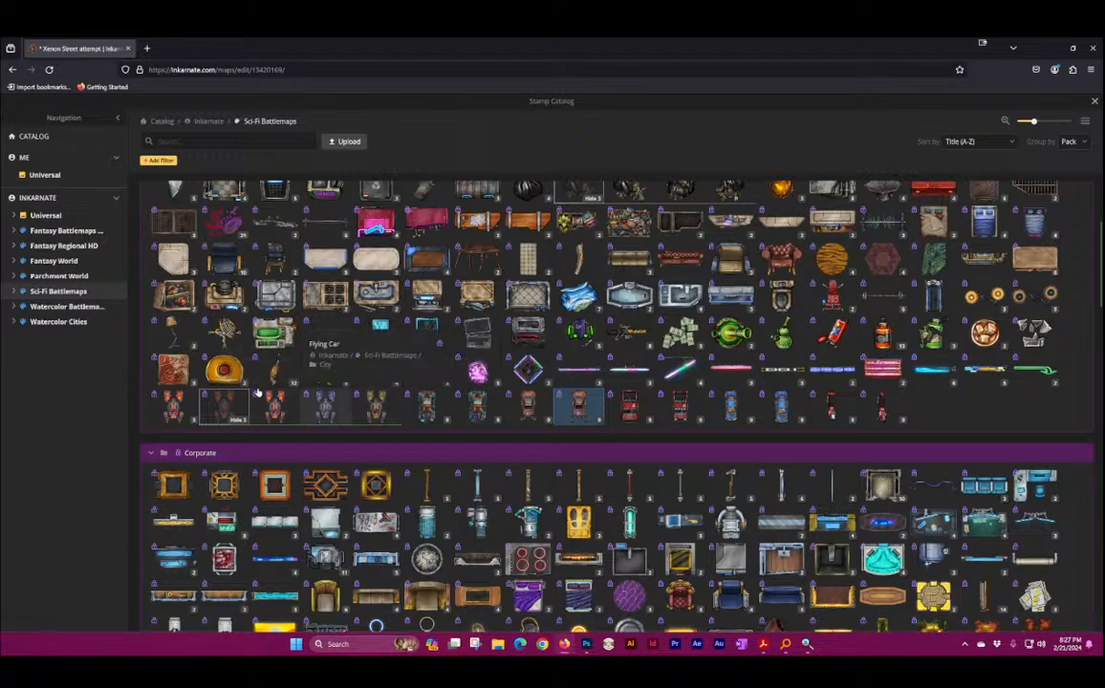
pyautogui.click(223, 406)
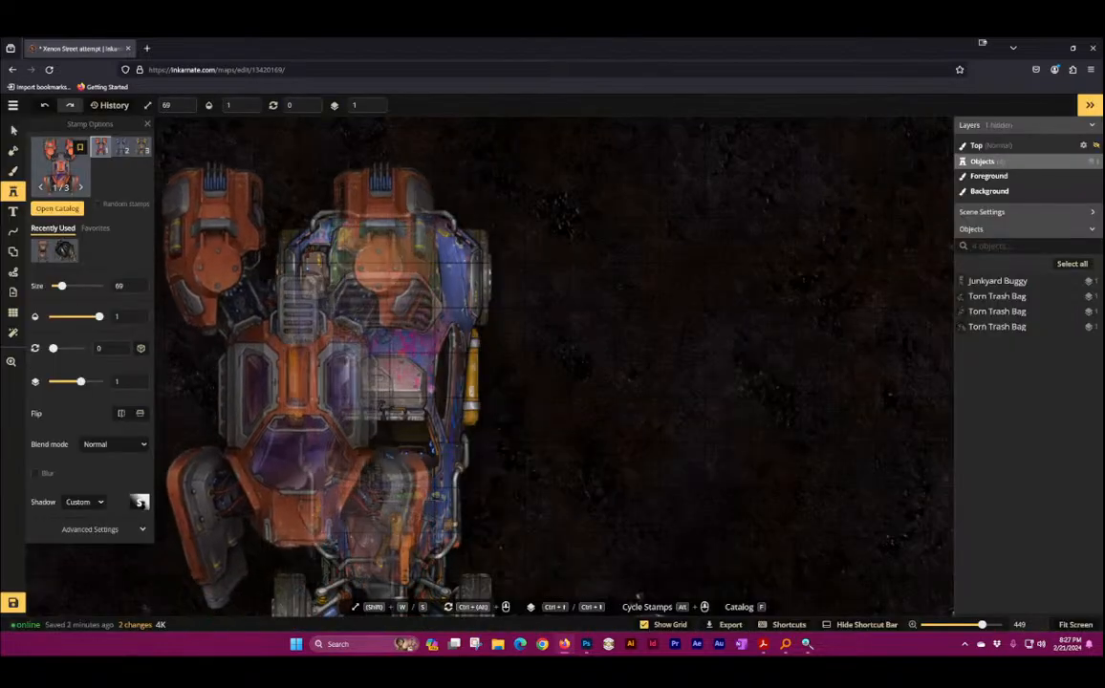
pyautogui.click(244, 379)
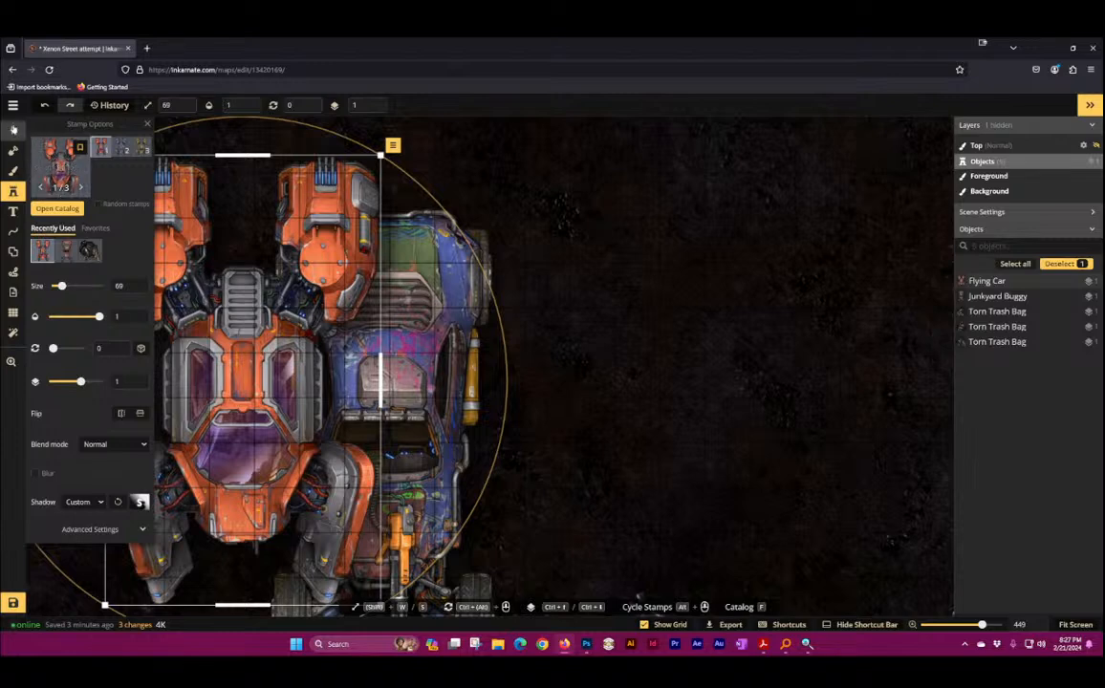
# Step: Move the flying car clear of the junkyard buggy and delete the buggy from the map
pyautogui.click(13, 129)
pyautogui.scroll(-4, 316, 316)
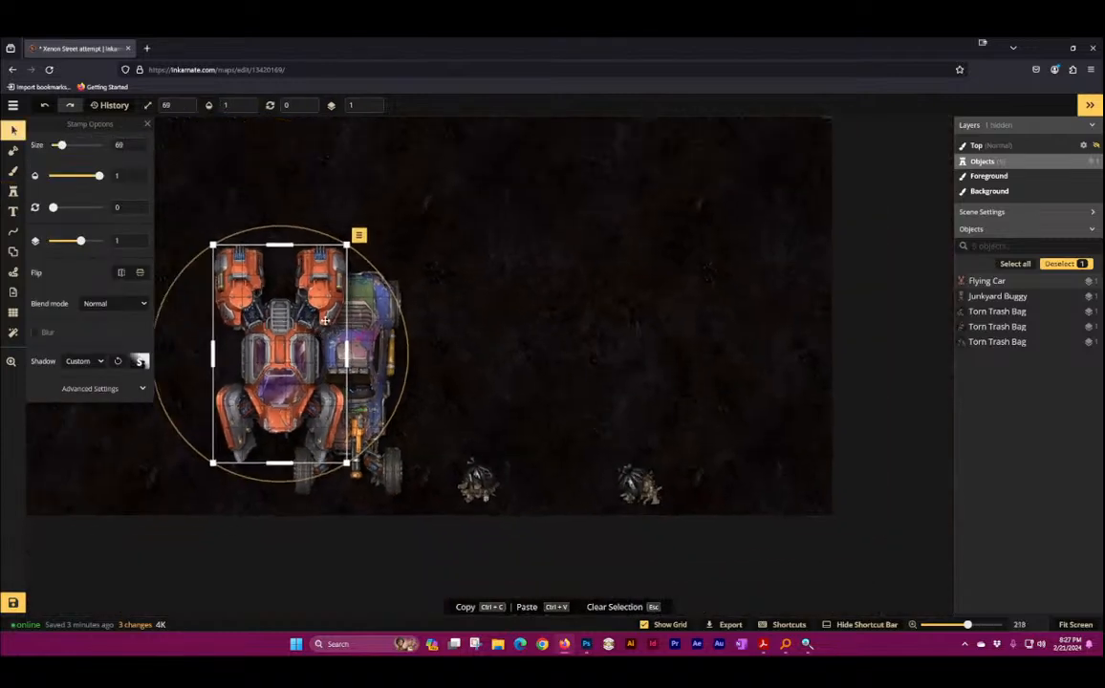
pyautogui.scroll(-2, 325, 320)
pyautogui.moveTo(301, 304); pyautogui.dragTo(609, 280)
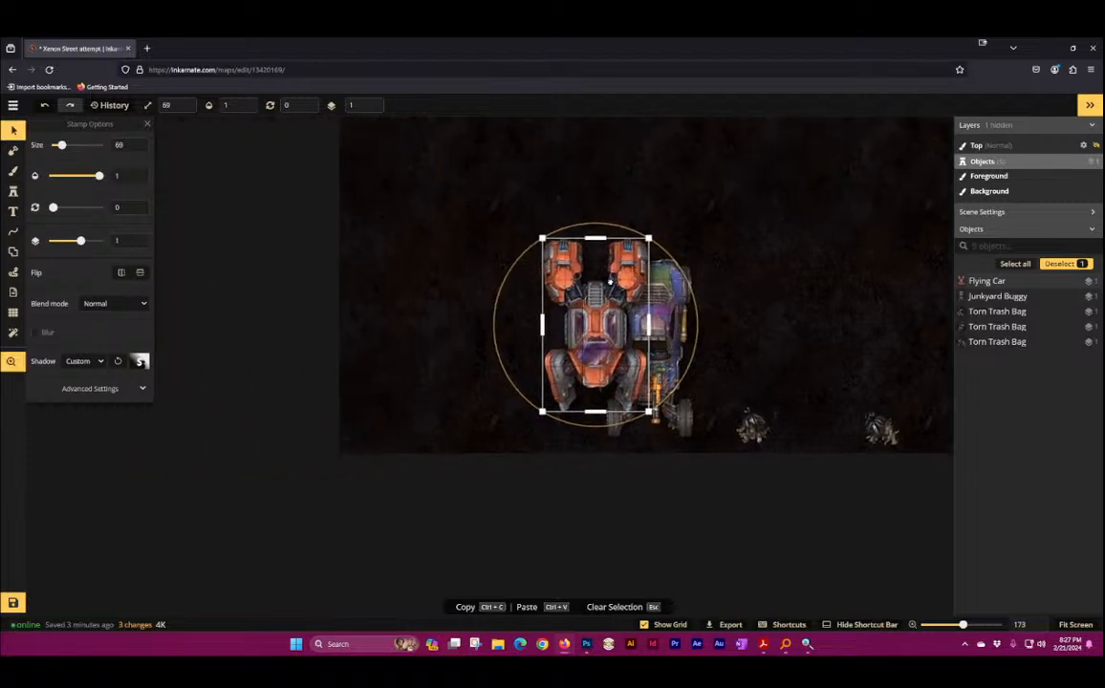
pyautogui.moveTo(587, 330); pyautogui.dragTo(443, 335)
pyautogui.click(641, 316)
pyautogui.press('Delete')
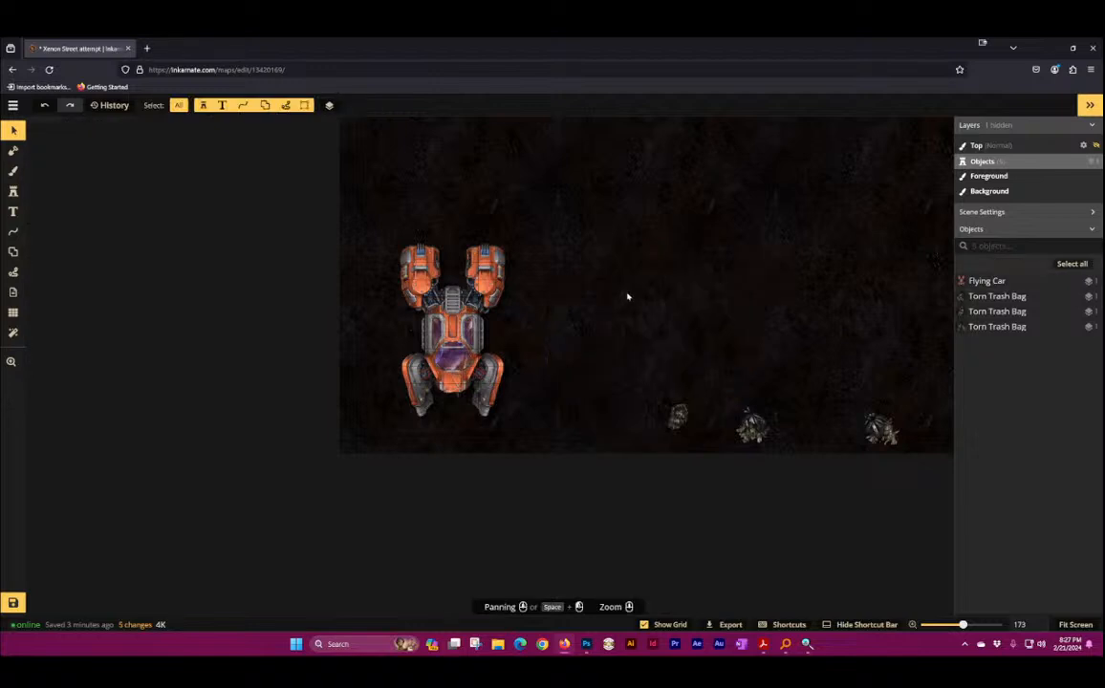
# Step: Scale the flying car down to size 35 and position it on the grid near the map's lower-left corner
pyautogui.click(492, 334)
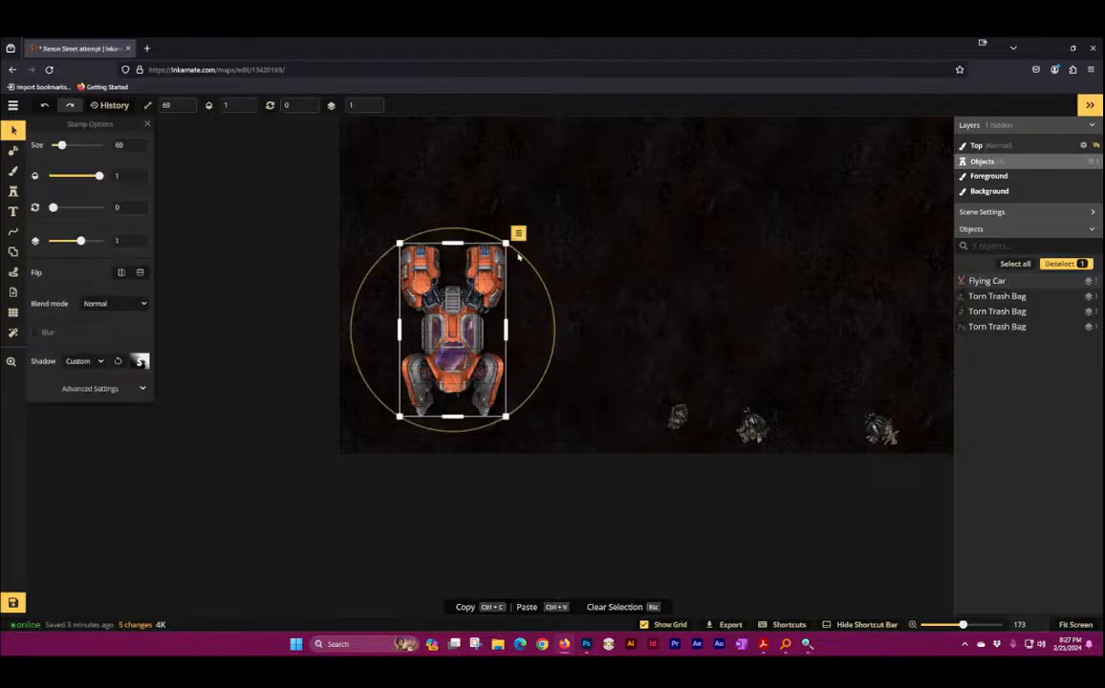
pyautogui.moveTo(504, 244); pyautogui.dragTo(424, 320)
pyautogui.scroll(2, 501, 384)
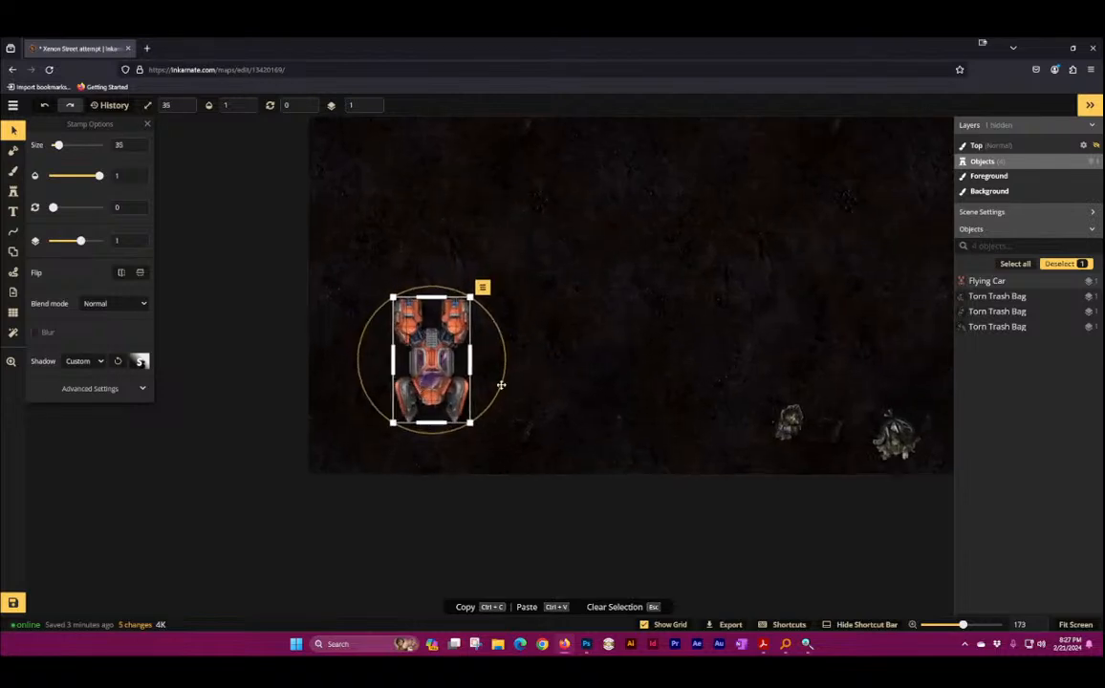
pyautogui.click(531, 474)
pyautogui.scroll(6, 504, 478)
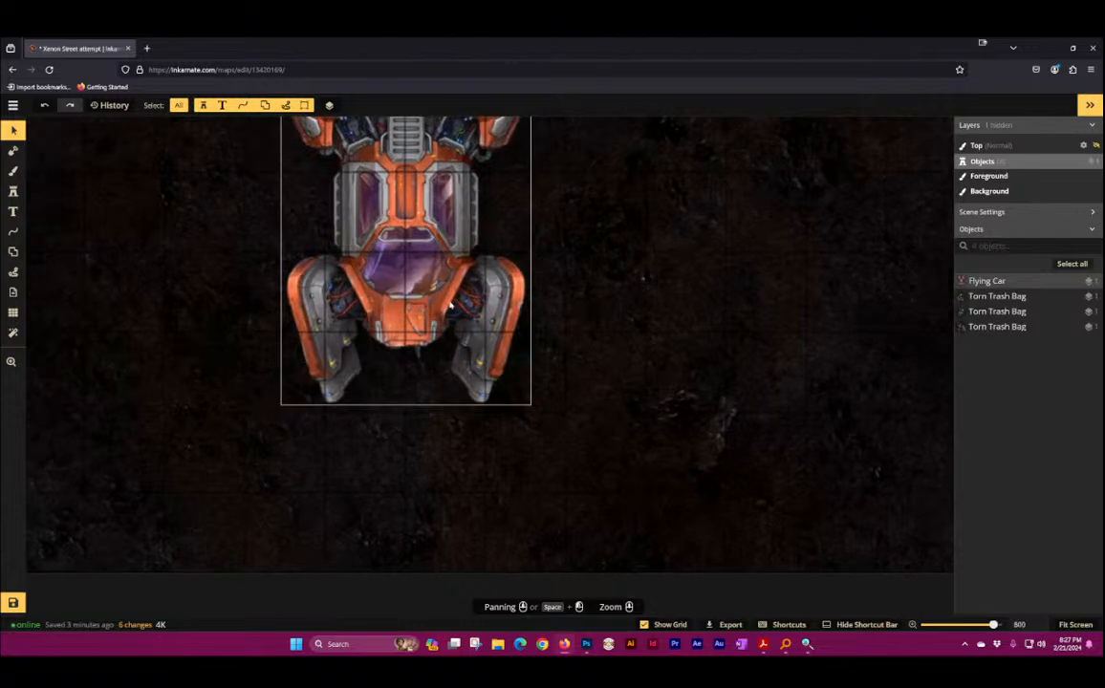
pyautogui.click(449, 198)
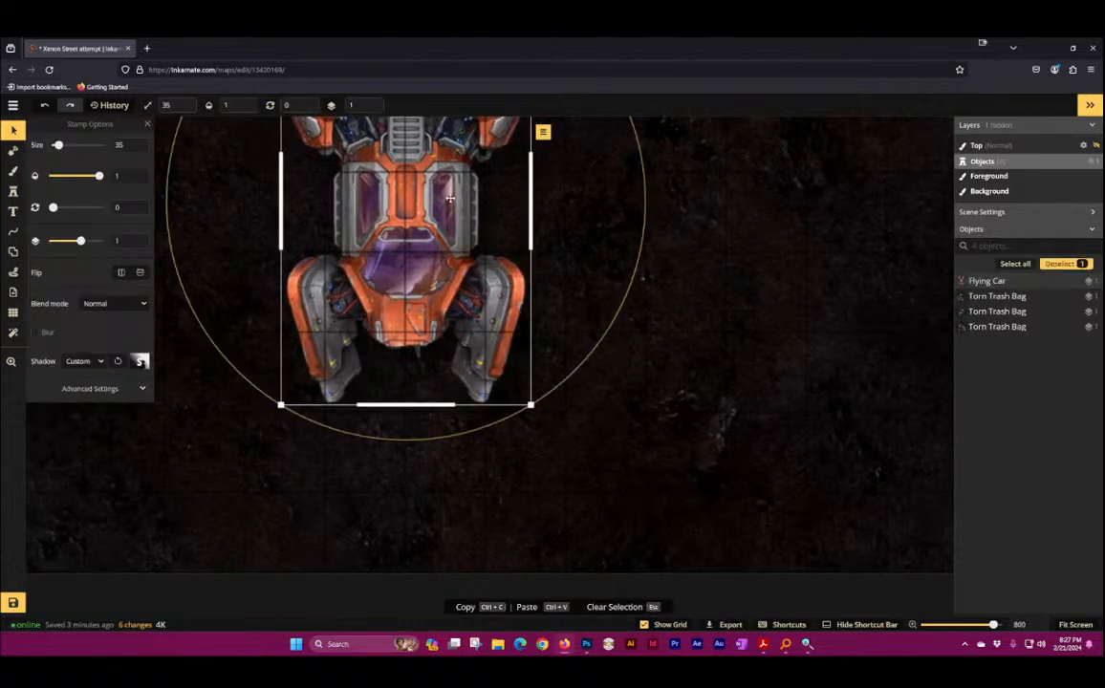
pyautogui.moveTo(443, 176); pyautogui.dragTo(408, 313)
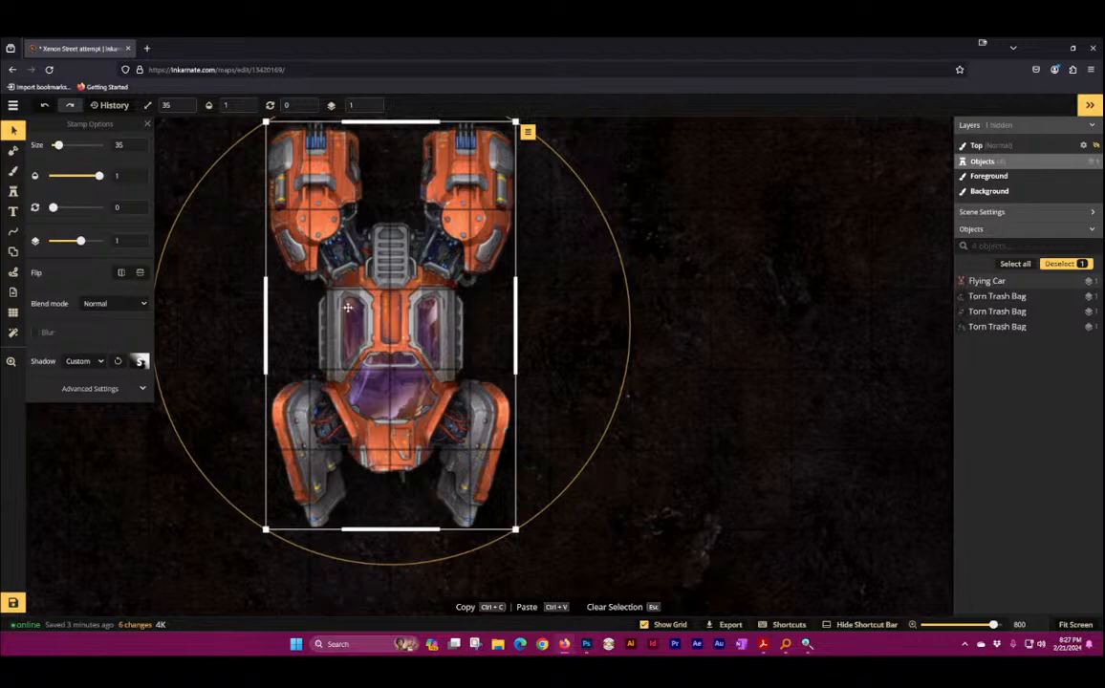
pyautogui.scroll(-5, 592, 365)
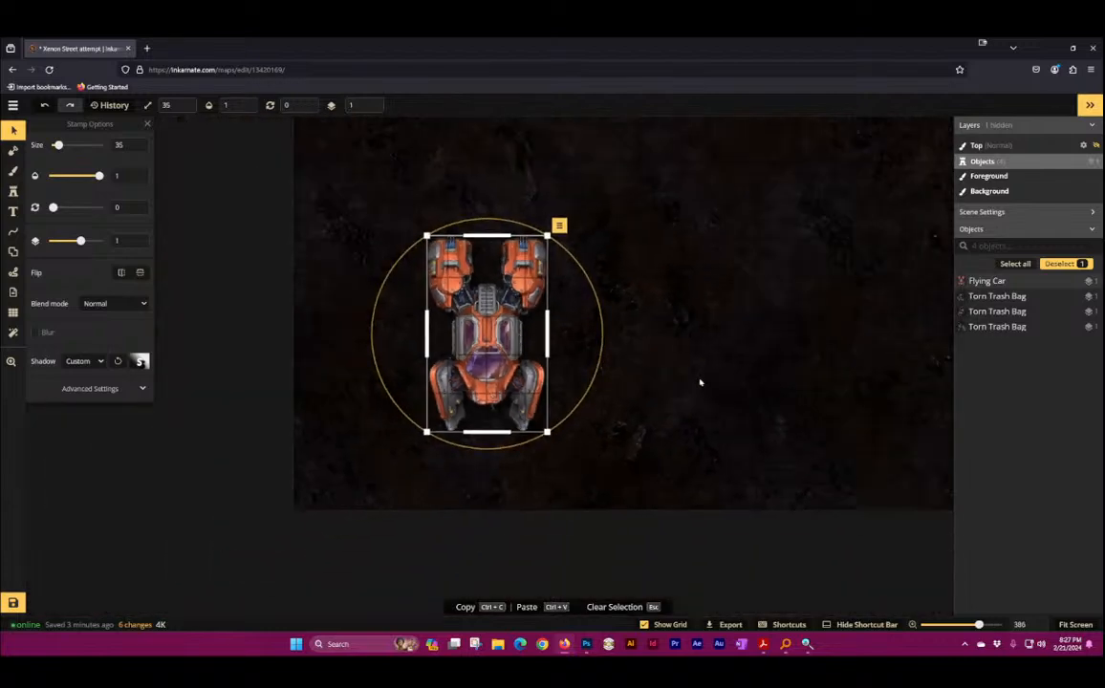
pyautogui.press('Escape')
# Step: Compare the flying car's scale with the torn trash bags and rotate the car to 11 degrees
pyautogui.moveTo(738, 359); pyautogui.dragTo(398, 257)
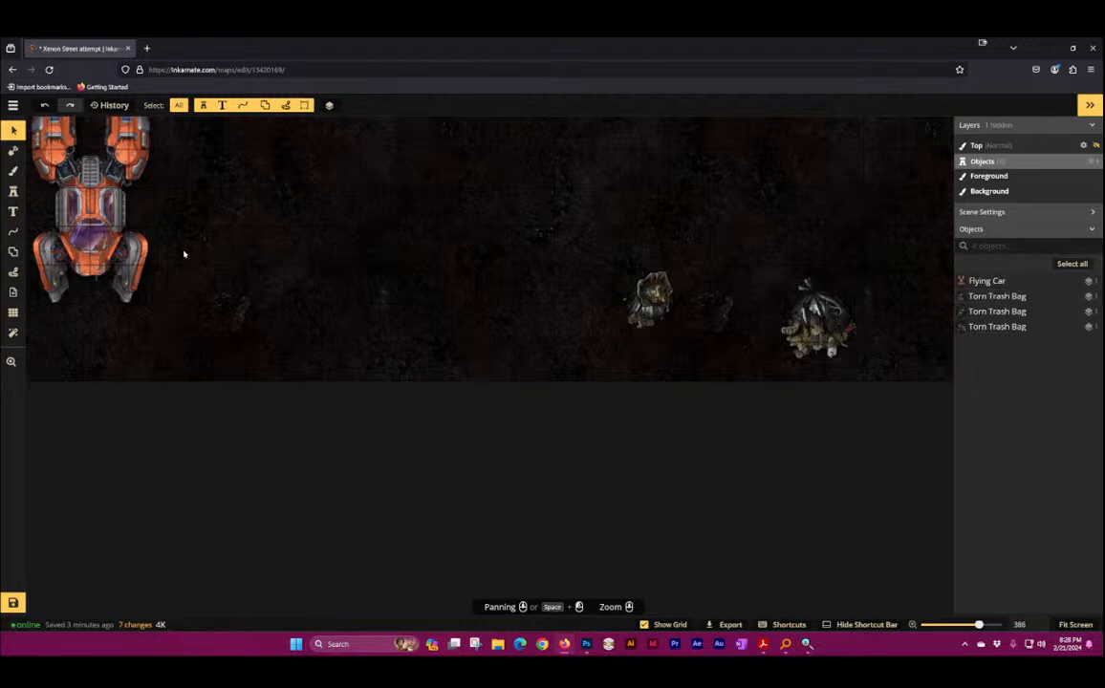
pyautogui.moveTo(302, 299); pyautogui.dragTo(515, 397)
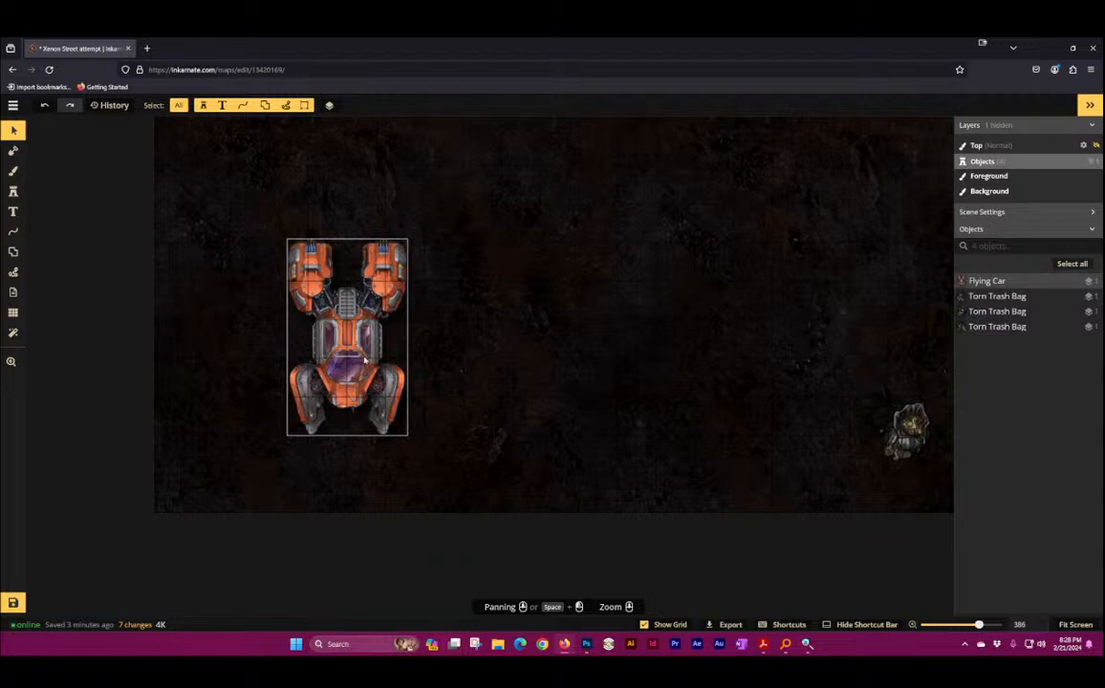
pyautogui.scroll(-5, 441, 320)
pyautogui.scroll(-2, 421, 268)
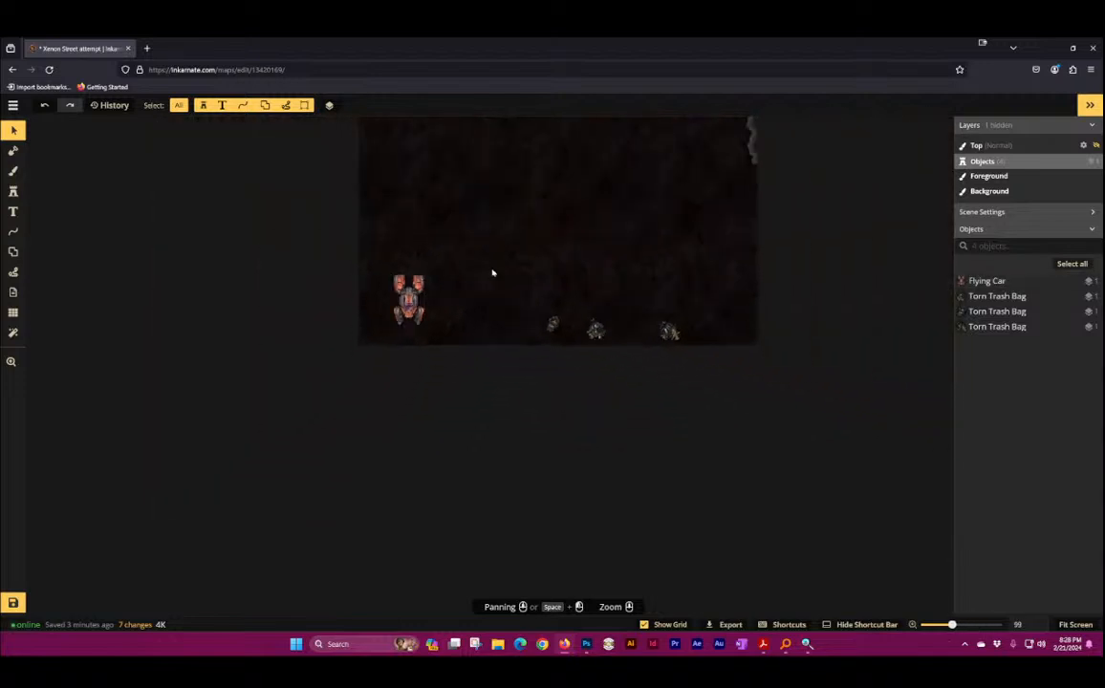
pyautogui.scroll(4, 439, 325)
pyautogui.click(359, 302)
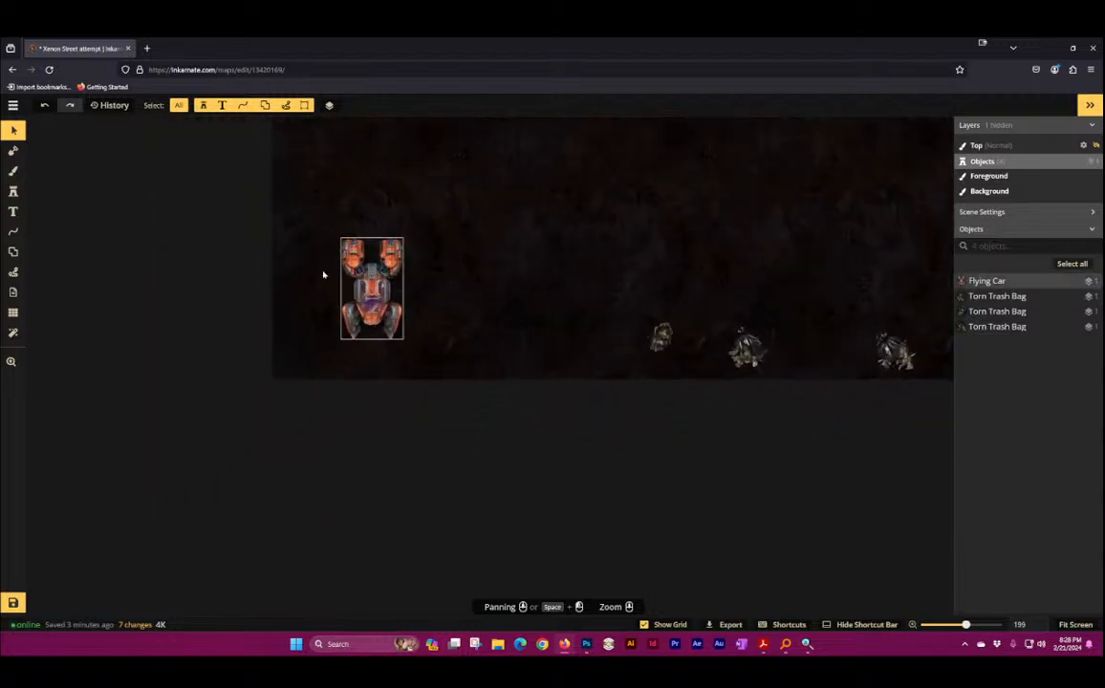
pyautogui.click(366, 300)
pyautogui.scroll(4, 368, 298)
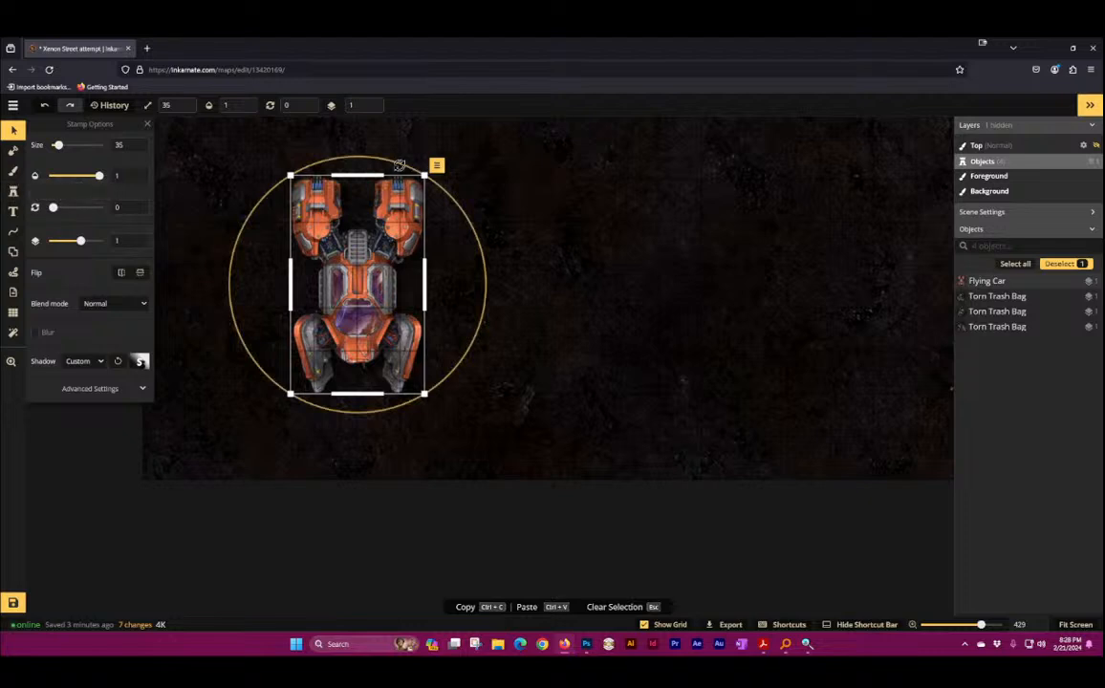
pyautogui.moveTo(420, 170); pyautogui.dragTo(429, 167)
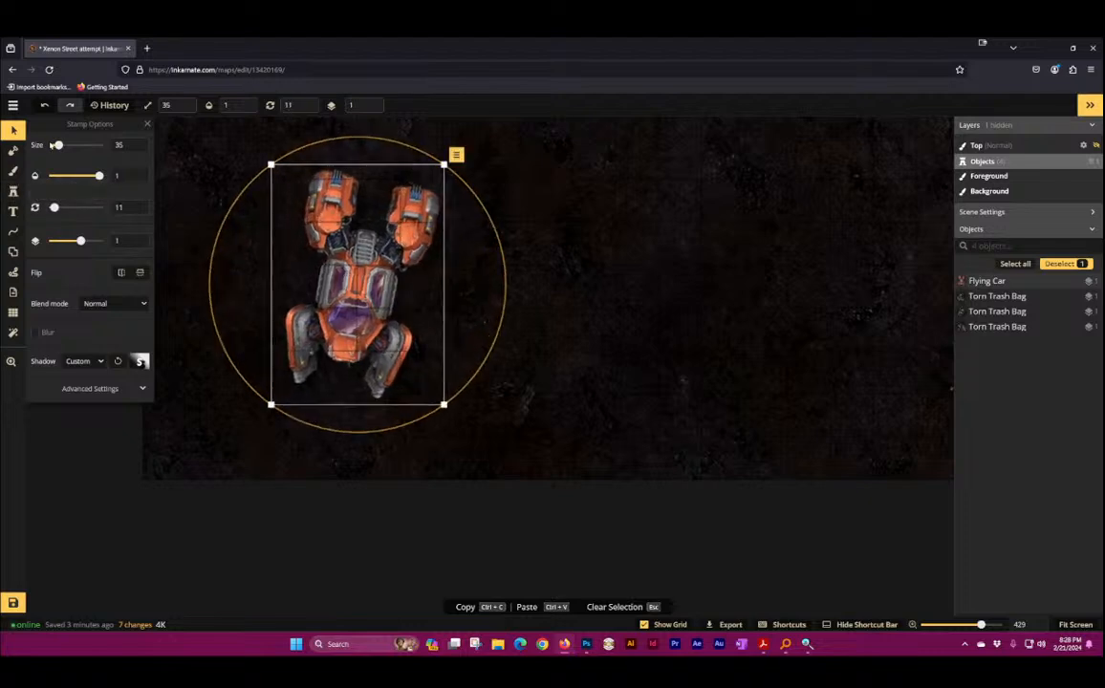
# Step: Load the Junkyard Vehicles Off stamp from the City pack and preview its variants beside the flying car, starting from variant 9
pyautogui.click(18, 191)
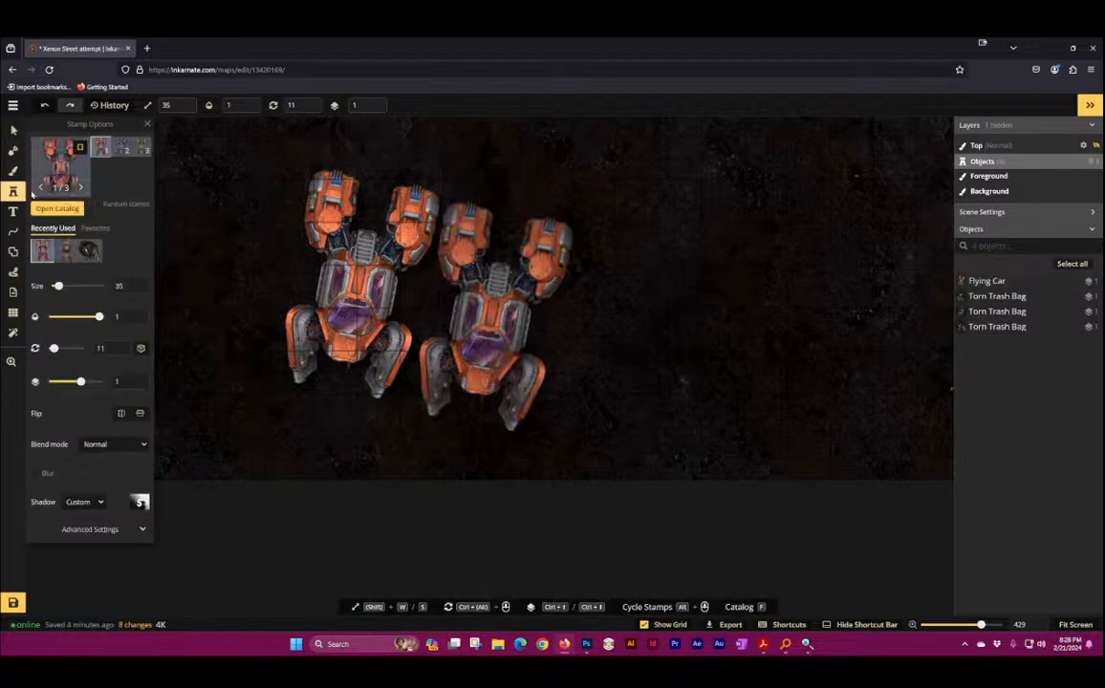
pyautogui.click(76, 169)
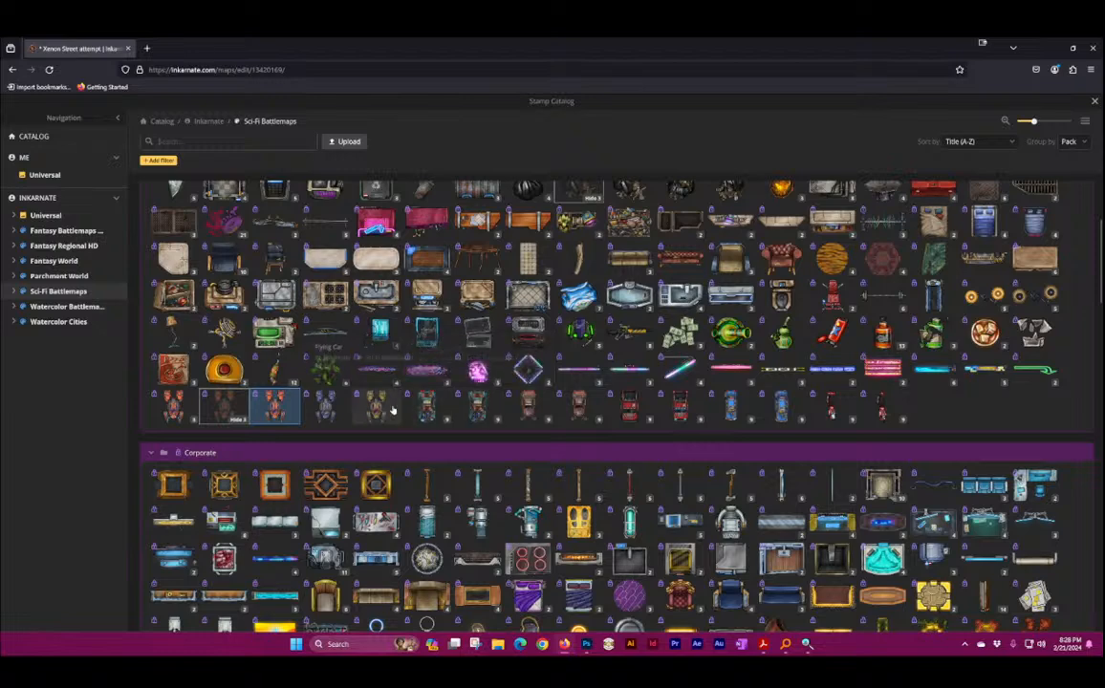
pyautogui.click(589, 422)
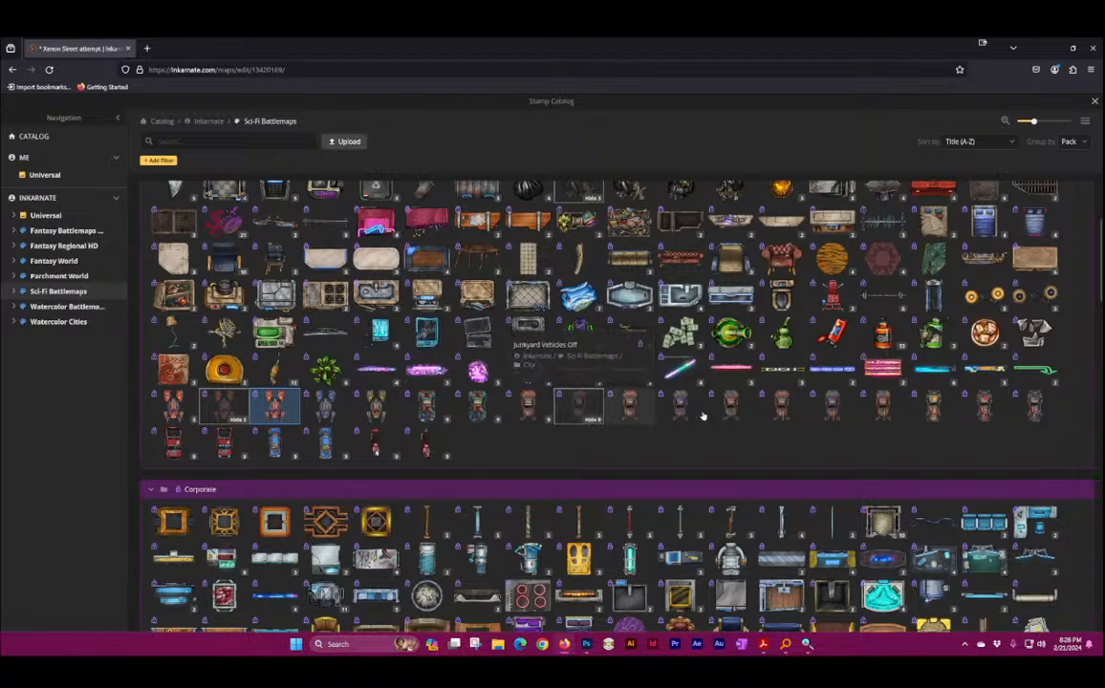
pyautogui.click(1043, 409)
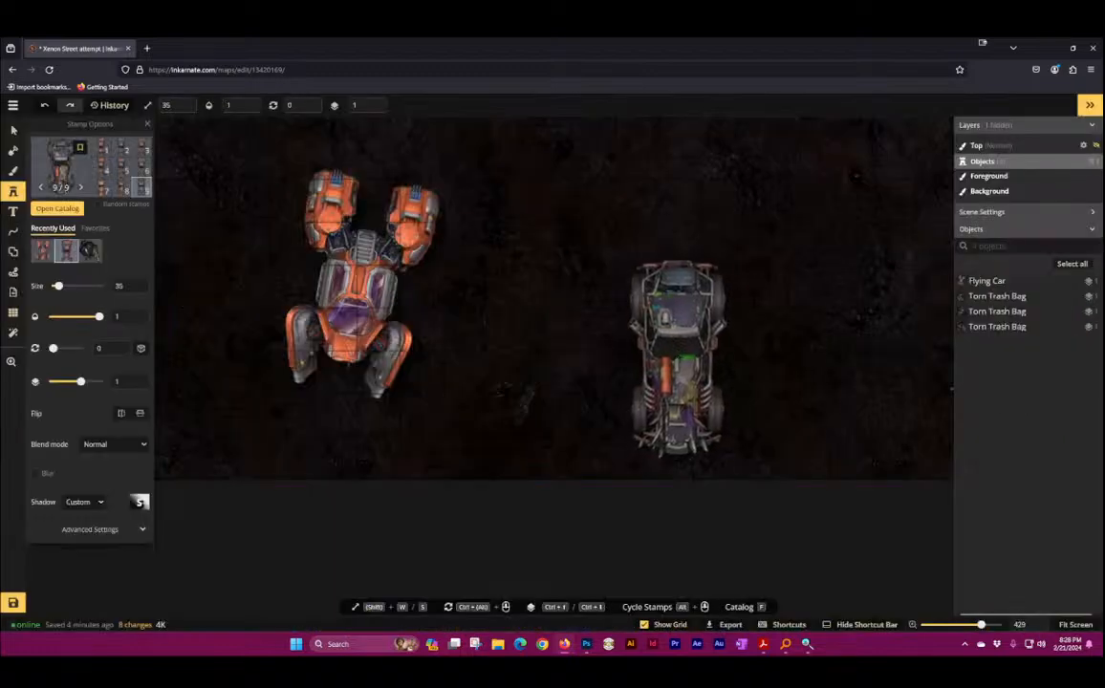
pyautogui.click(491, 315)
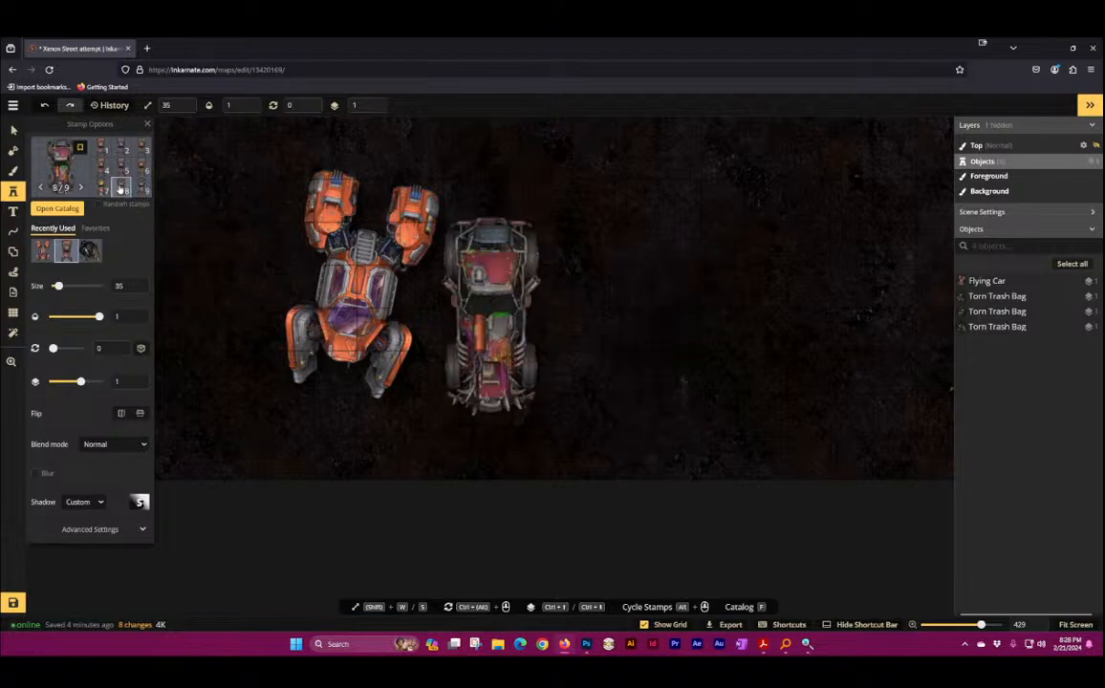
pyautogui.click(144, 169)
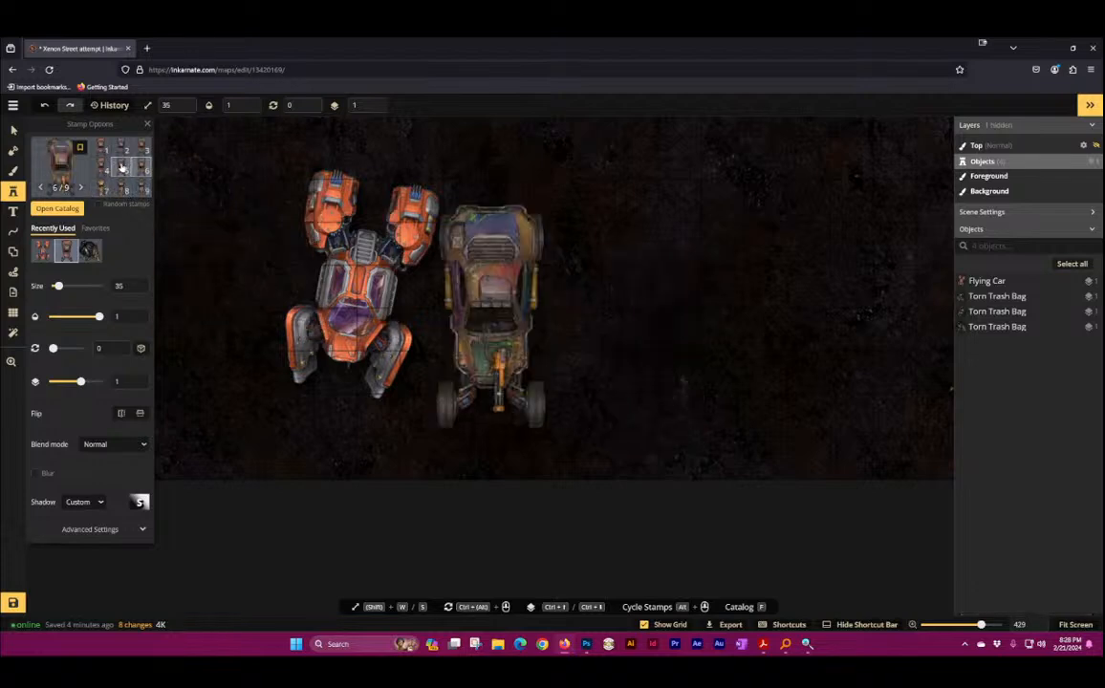
pyautogui.click(121, 168)
pyautogui.click(121, 148)
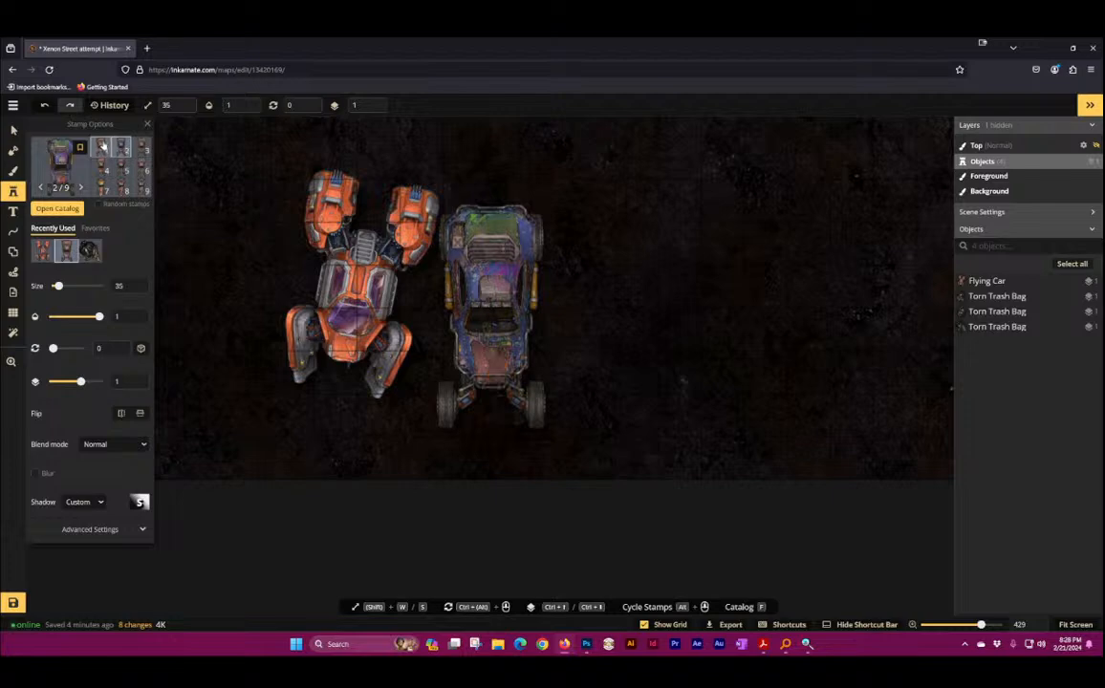
pyautogui.click(103, 148)
# Step: Choose the orange-red Sedan, variant 7, from the Corporate pack and place it at size 35 beside the flying car
pyautogui.click(59, 172)
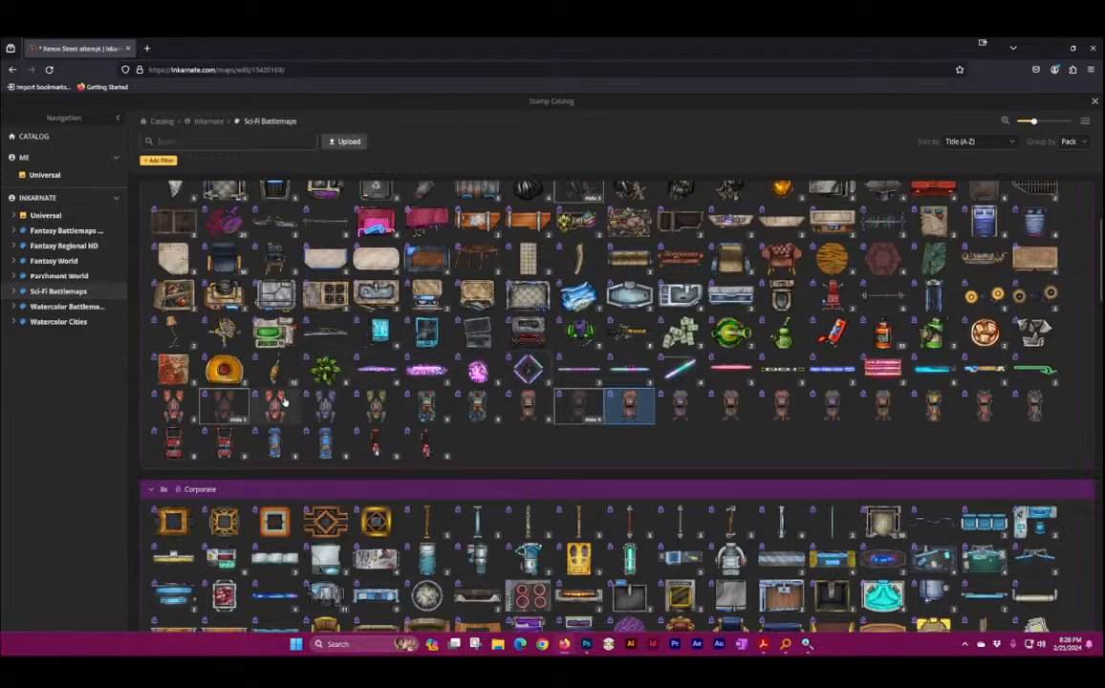
pyautogui.scroll(-1, 290, 414)
pyautogui.scroll(-2, 289, 414)
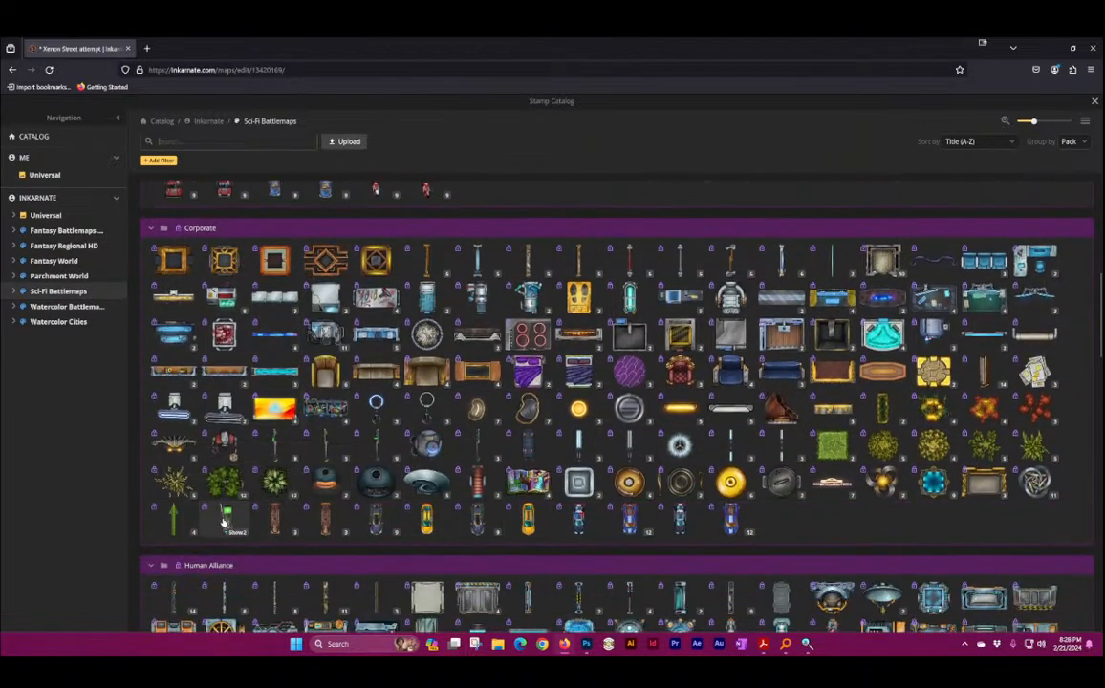
pyautogui.scroll(-2, 226, 521)
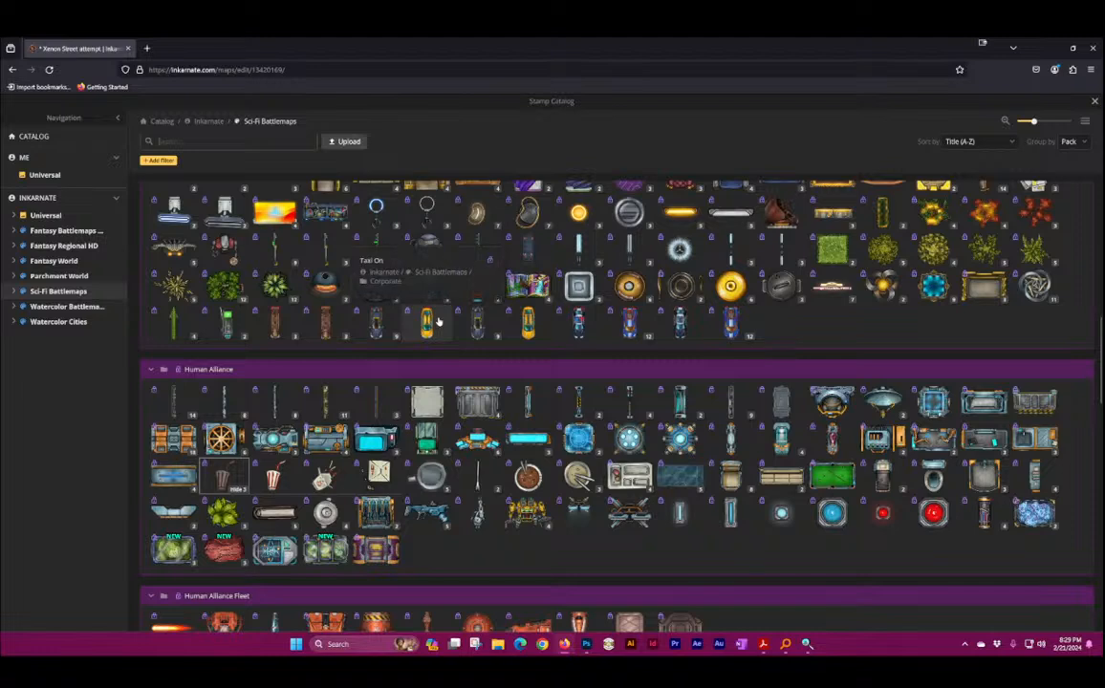
pyautogui.click(389, 338)
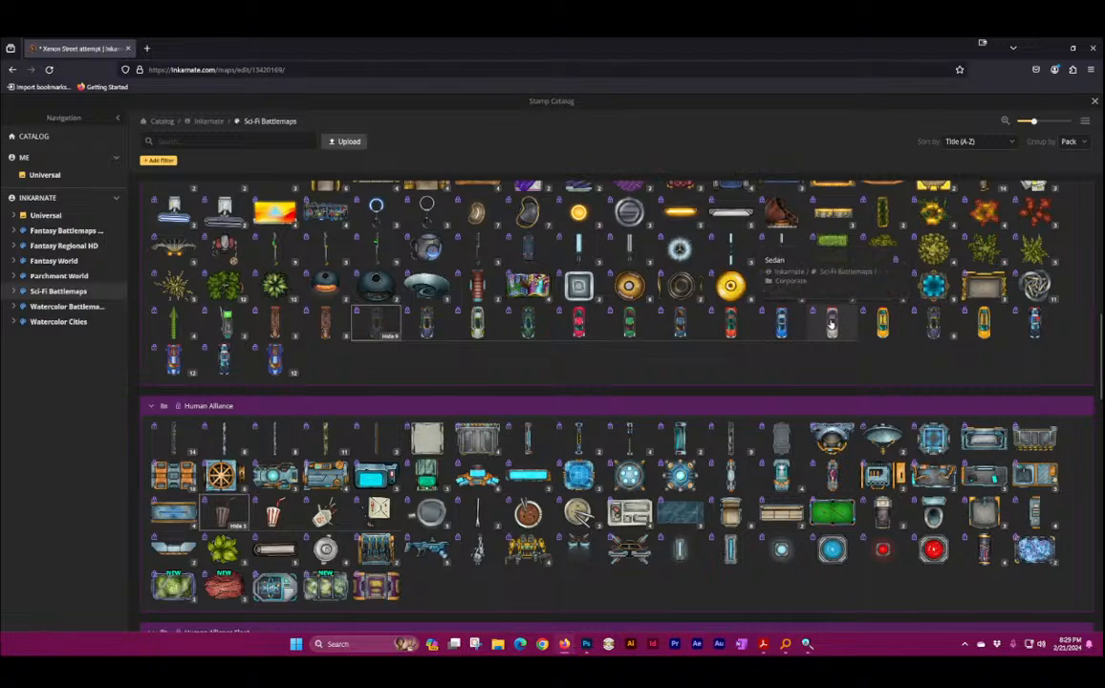
pyautogui.click(946, 336)
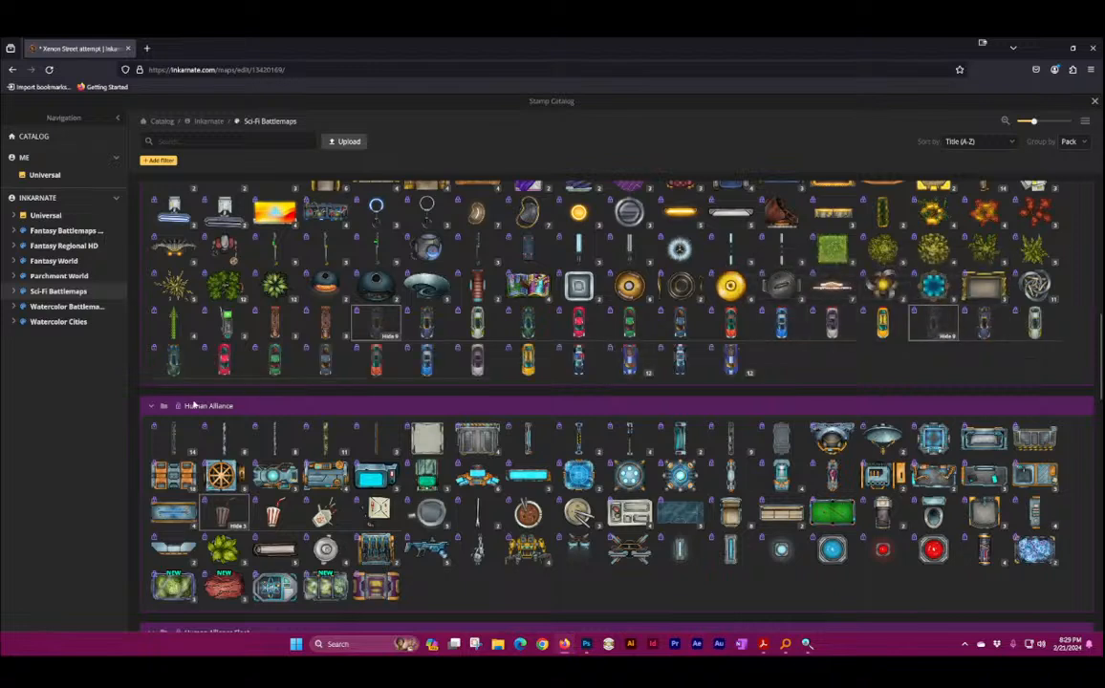
pyautogui.click(378, 361)
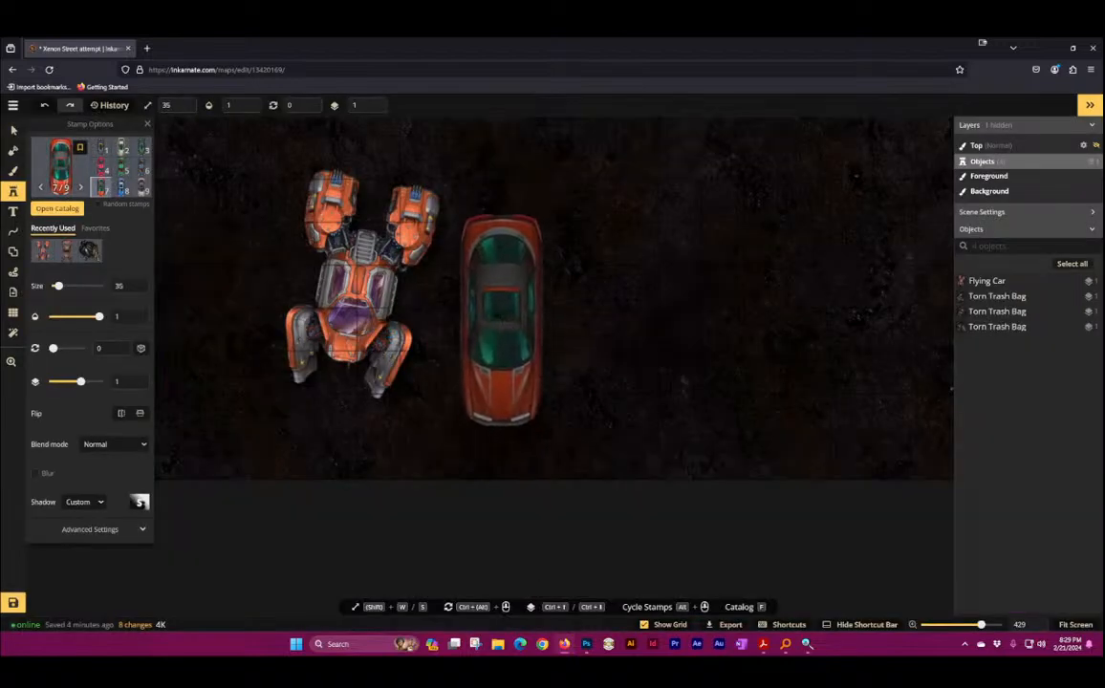
pyautogui.click(492, 309)
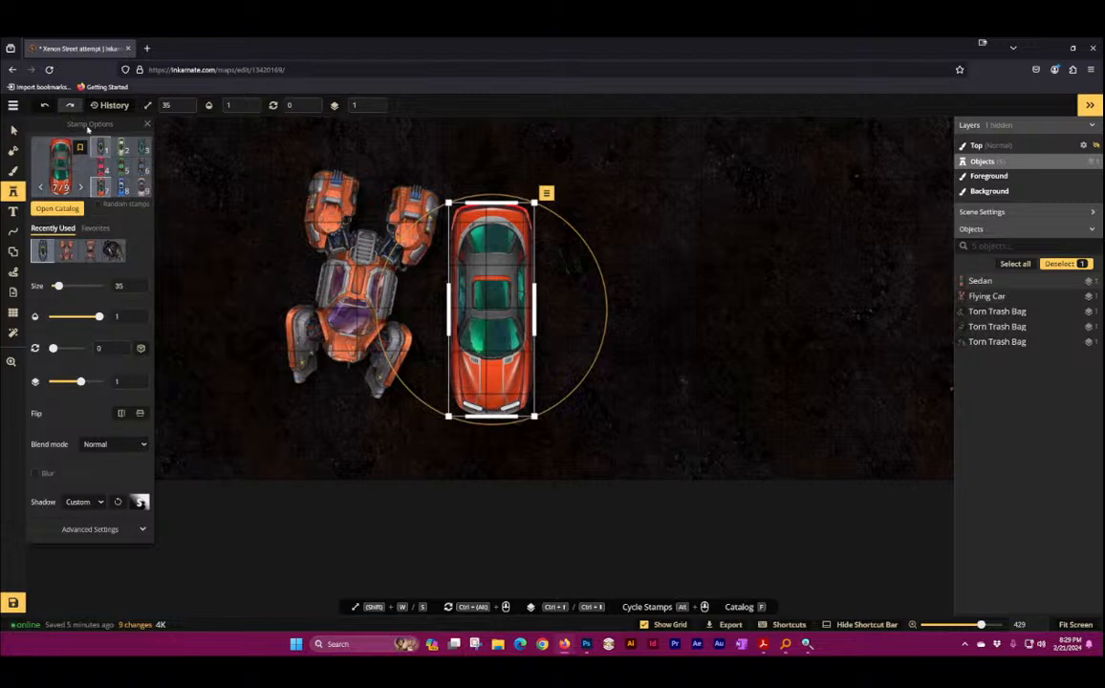
# Step: Delete the flying car from the map
pyautogui.click(14, 129)
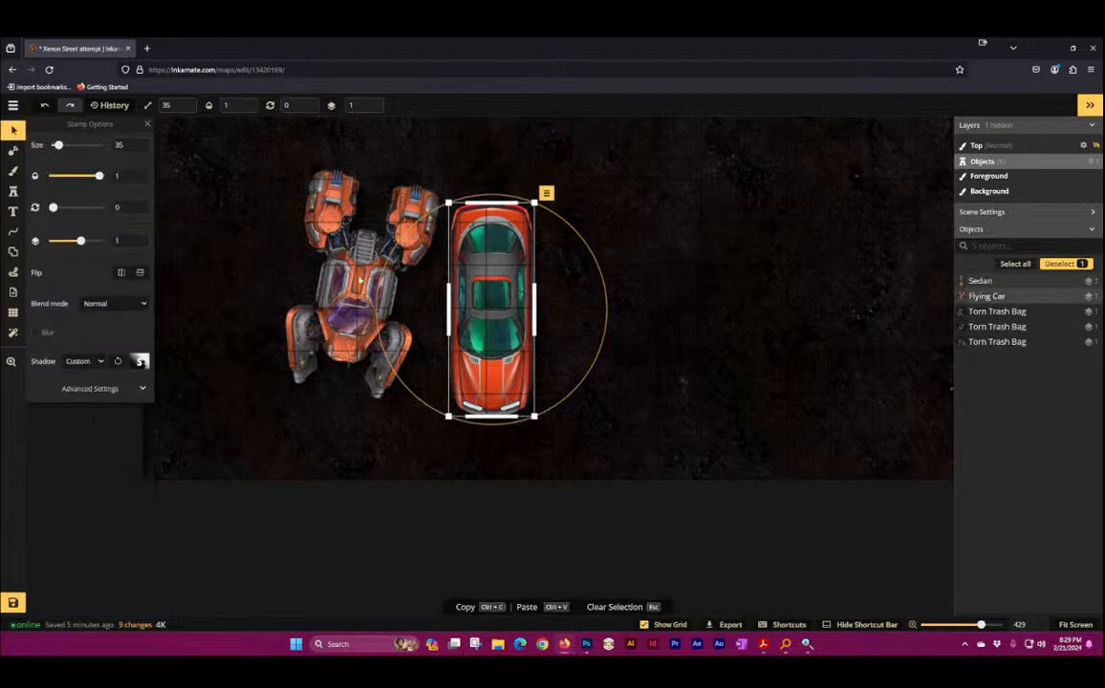
pyautogui.click(358, 282)
pyautogui.press('Delete')
# Step: Rotate the orange-red sedan to 13 degrees and shift it into the spot vacated by the flying car
pyautogui.click(465, 330)
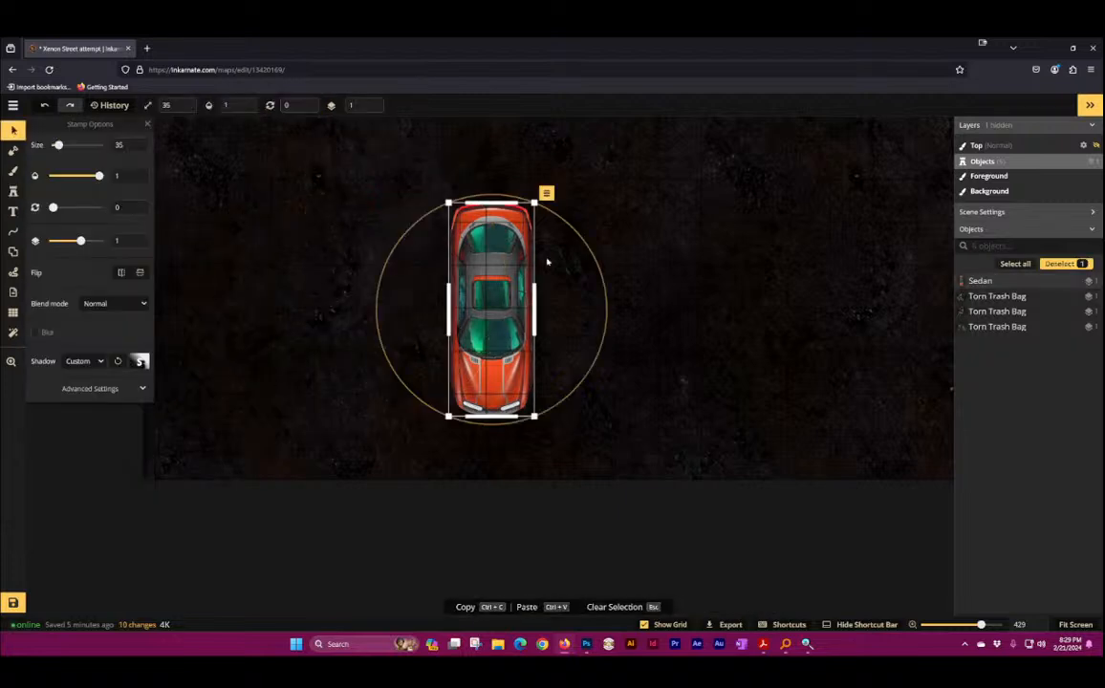
pyautogui.moveTo(557, 213); pyautogui.dragTo(562, 244)
pyautogui.moveTo(508, 306); pyautogui.dragTo(424, 302)
pyautogui.click(624, 296)
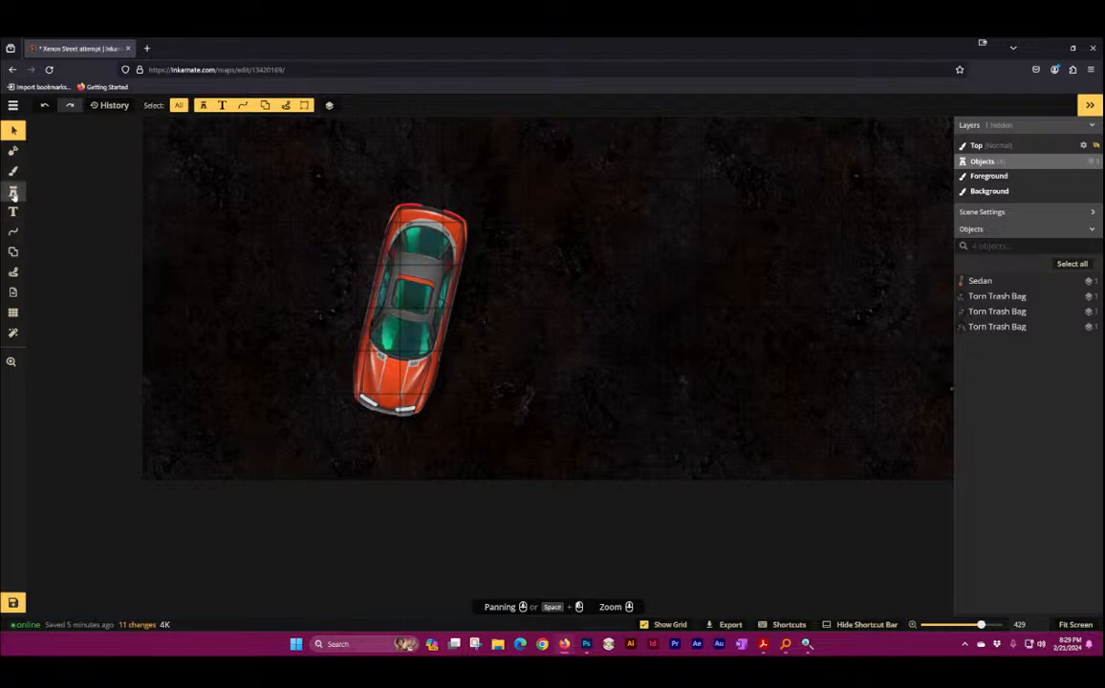
# Step: Browse the vehicle stamps in the Sci-Fi Battlemaps catalog and check the wrecked-car street picture 55.p56 in SCI Resource Viewer
pyautogui.click(13, 192)
pyautogui.click(507, 315)
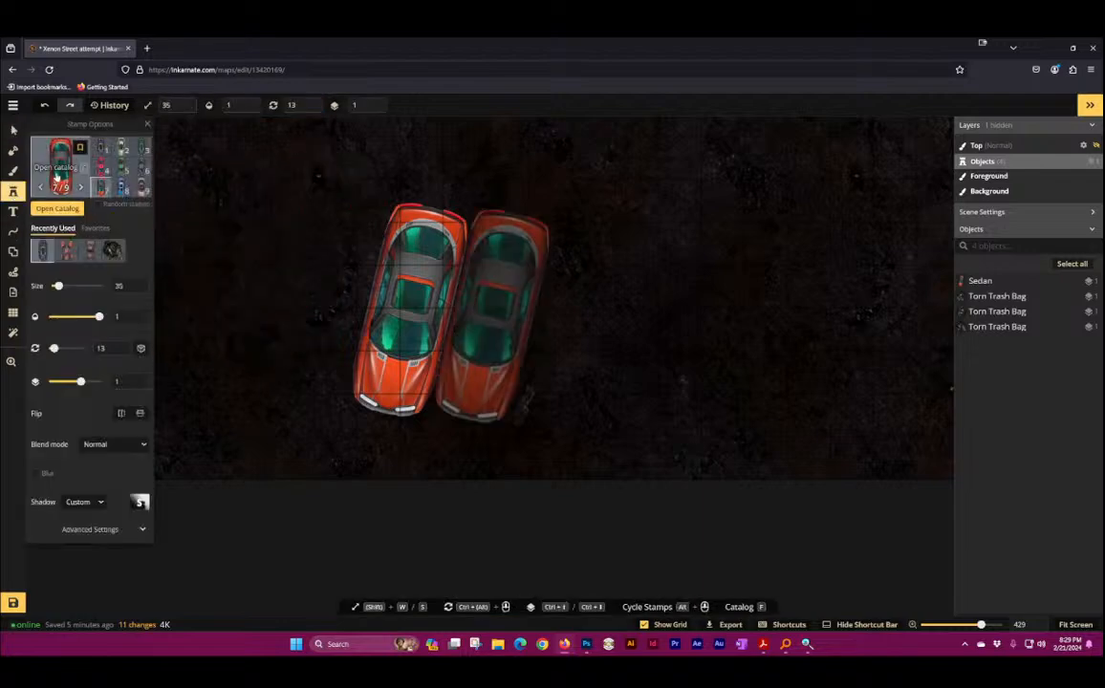
pyautogui.click(60, 164)
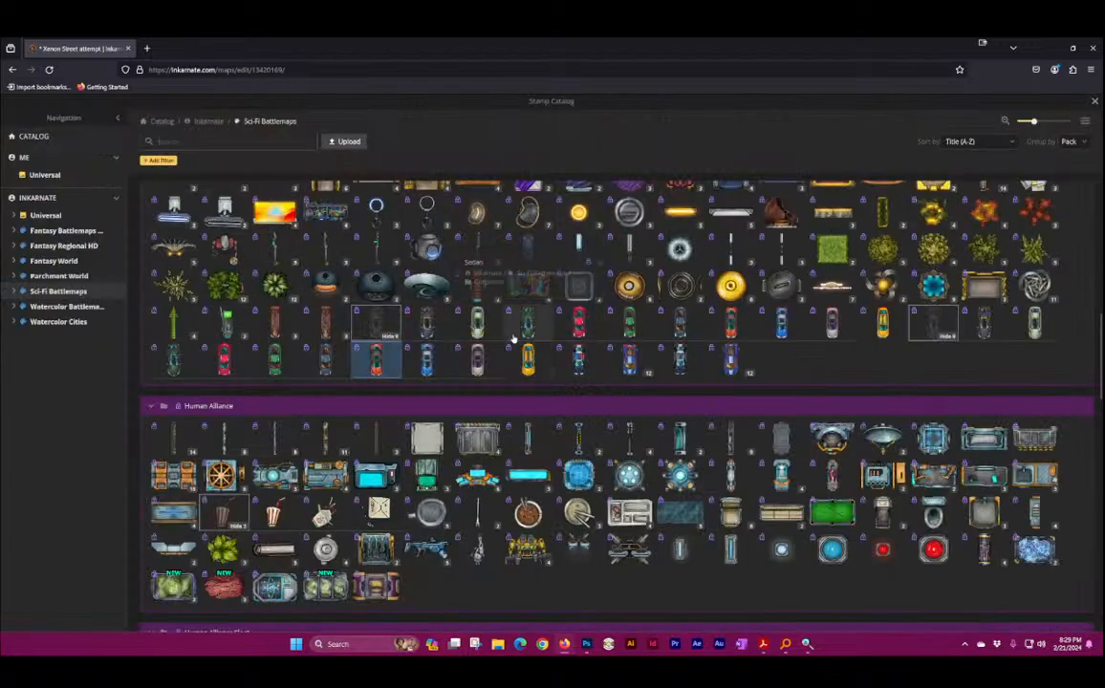
pyautogui.scroll(1, 478, 335)
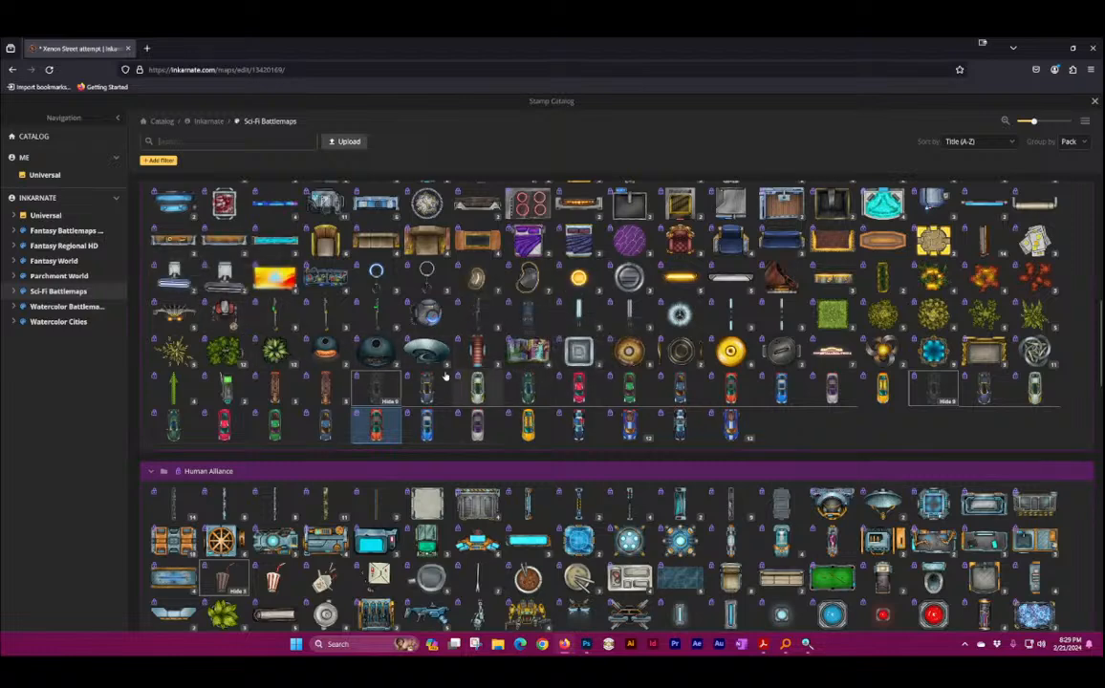
pyautogui.scroll(3, 603, 399)
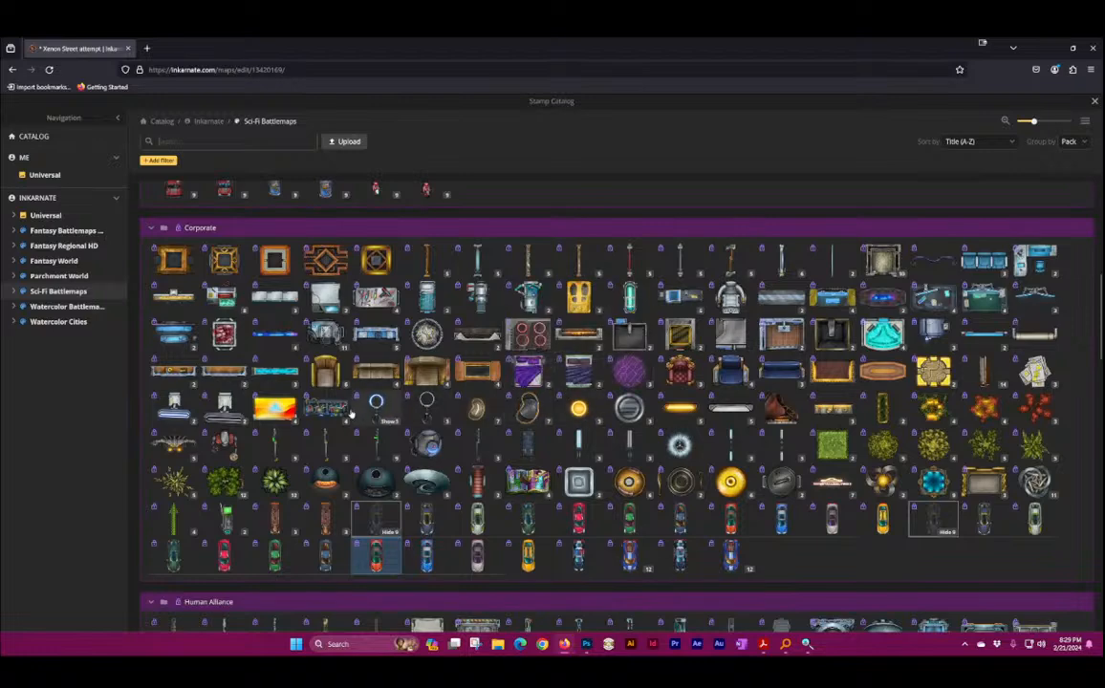
pyautogui.click(806, 644)
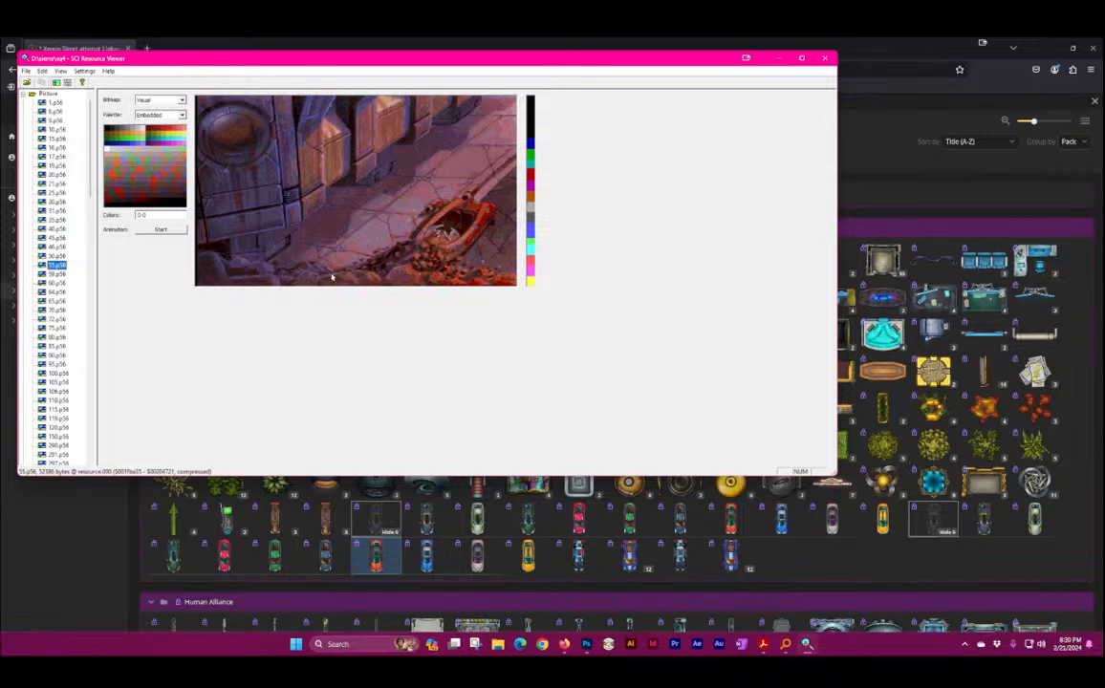
pyautogui.click(846, 45)
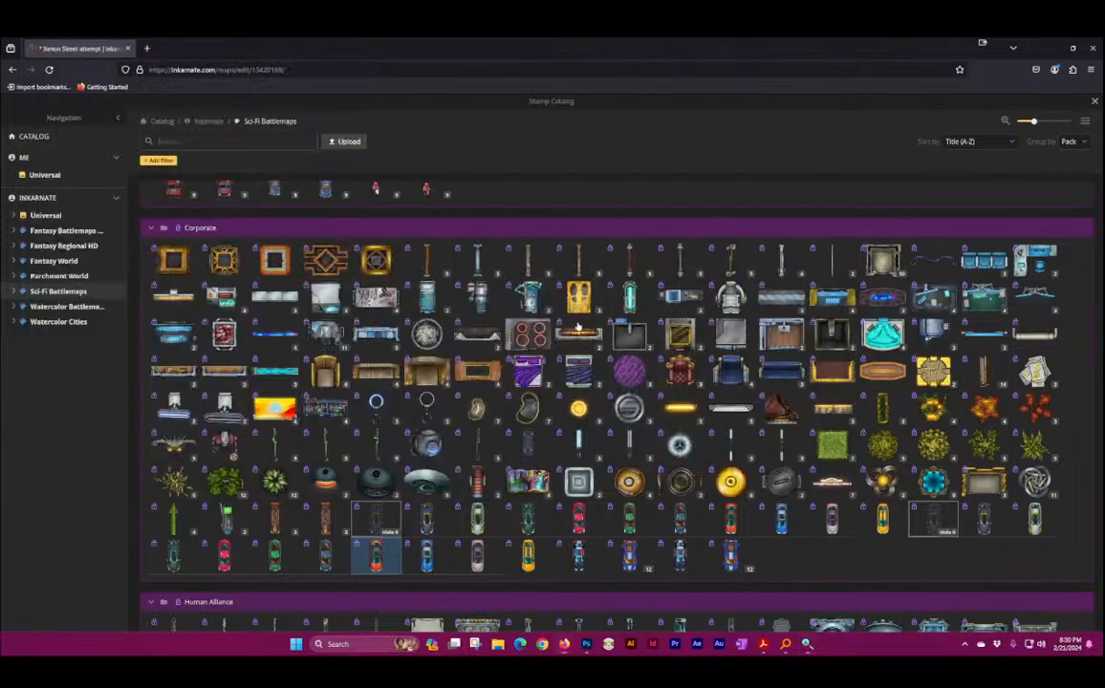
# Step: Search the Sci-Fi Battlemaps stamp catalog for "rubble" and clear the search again
pyautogui.scroll(15, 267, 217)
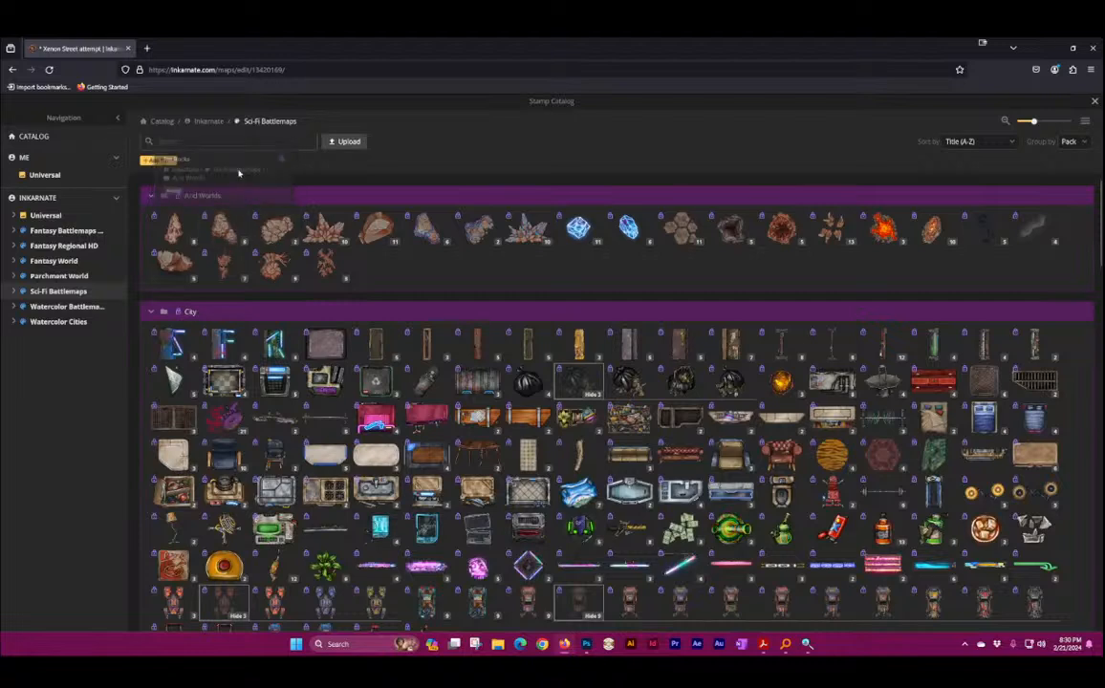
pyautogui.write('rubble')
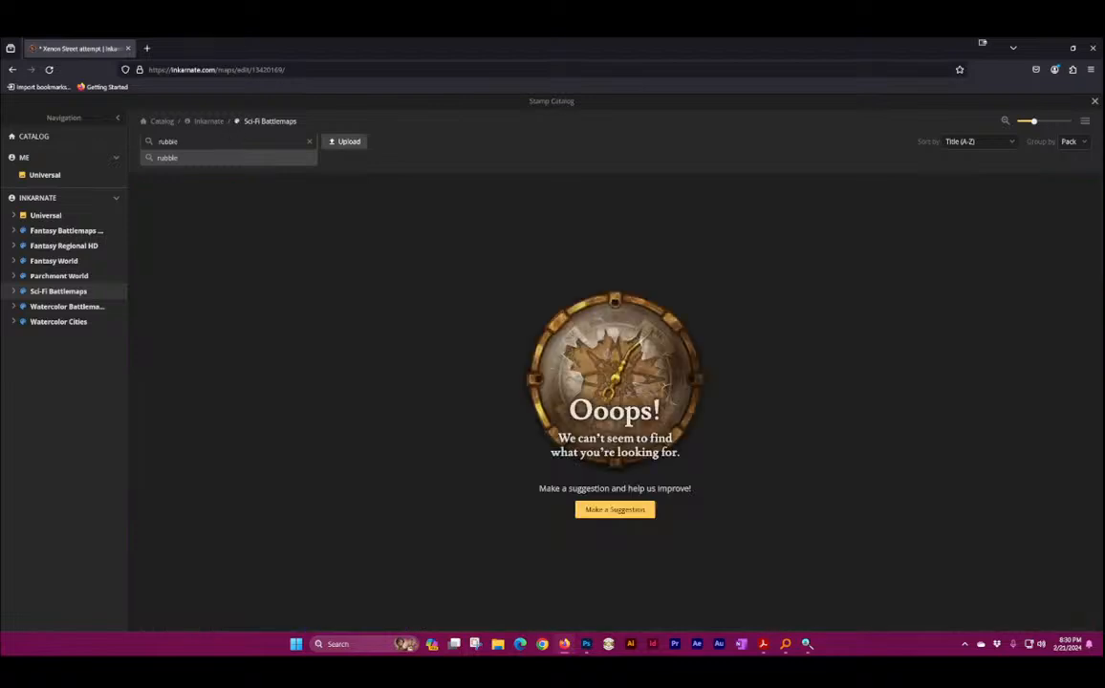
pyautogui.click(309, 142)
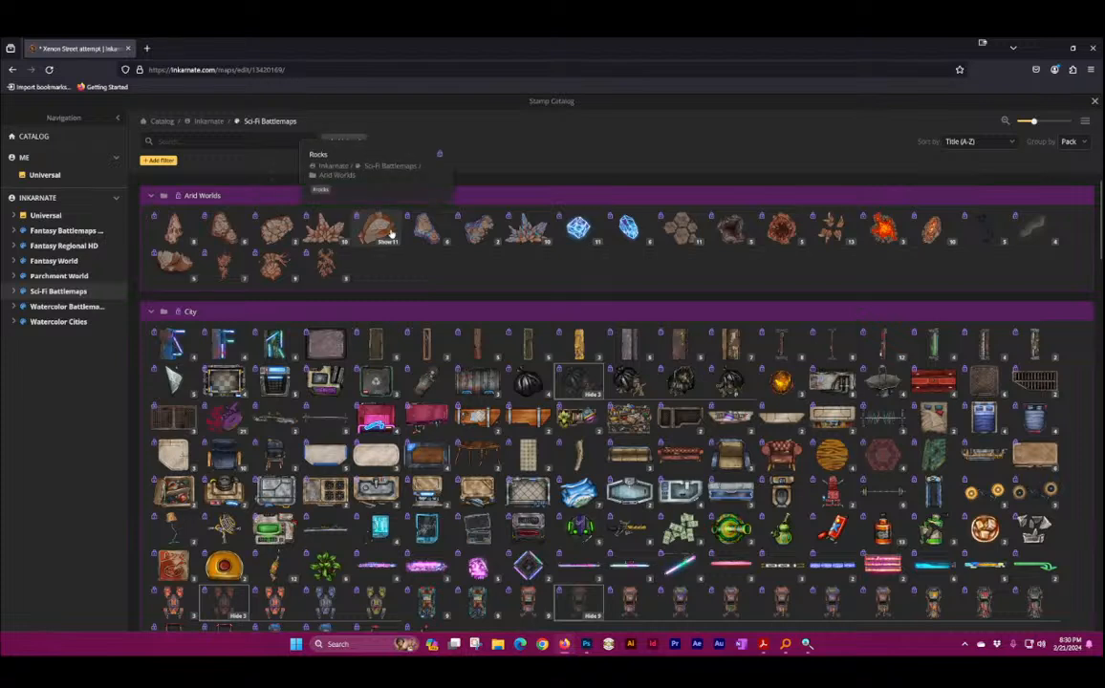
# Step: Choose the Big Rock stamp from the Arid Worlds pack and place variant 1 at size 35 near the sedan's front-left corner
pyautogui.click(219, 227)
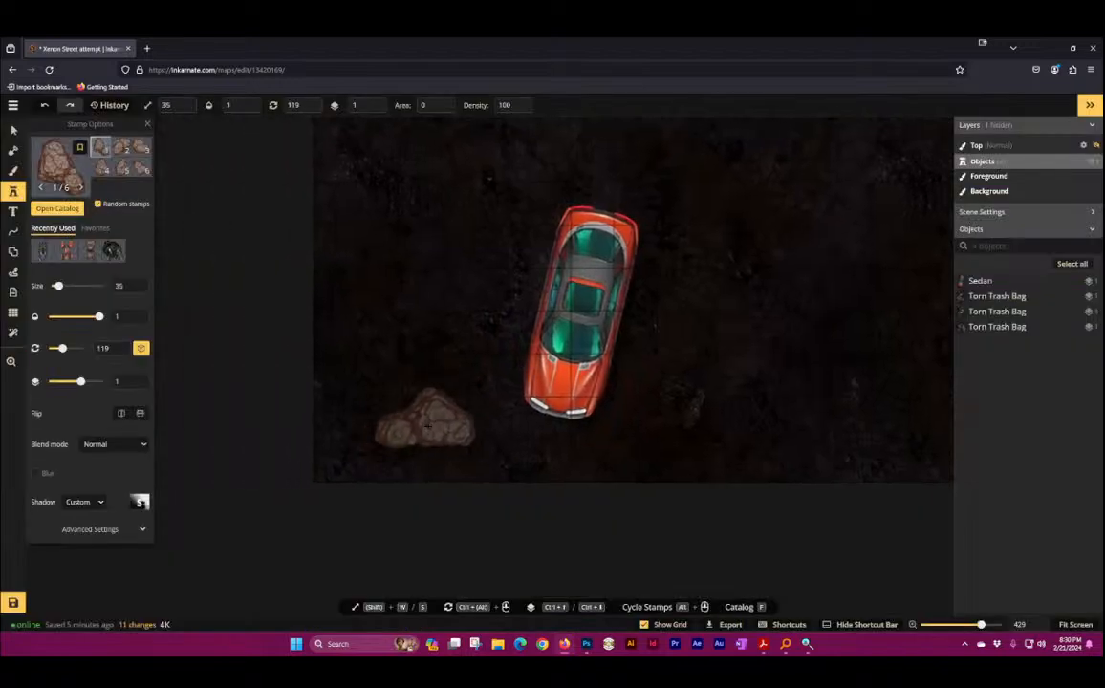
pyautogui.click(423, 417)
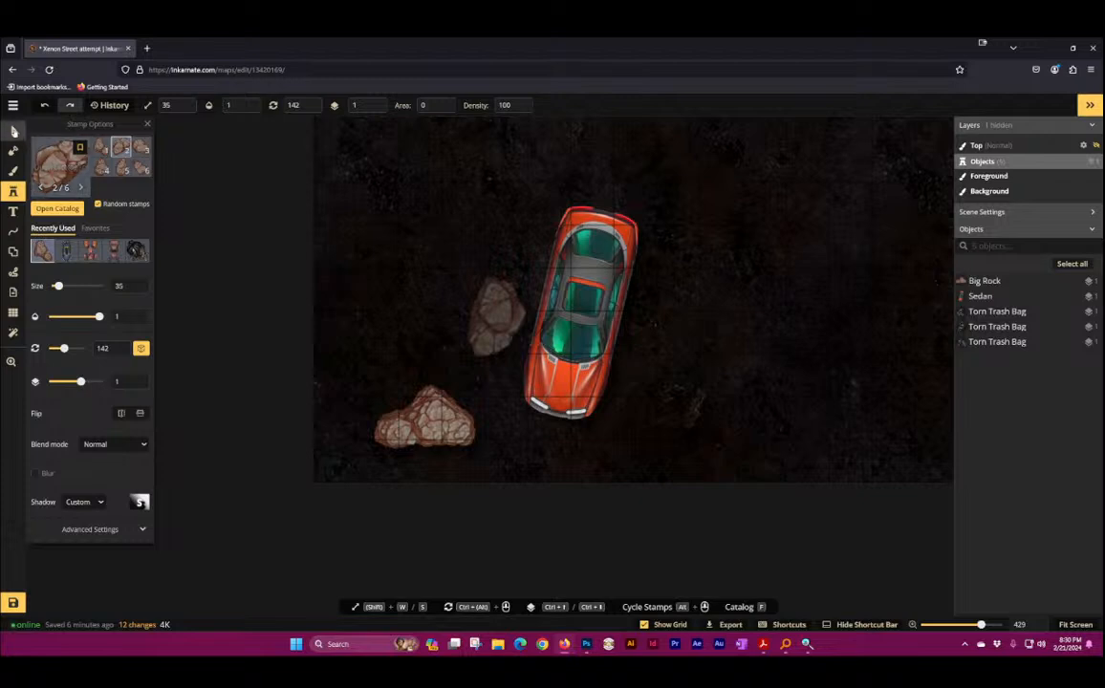
# Step: Recolour the placed Big Rock with saturation 151, brightness 49 and contrast 142, and rotate it to 72 degrees
pyautogui.click(14, 131)
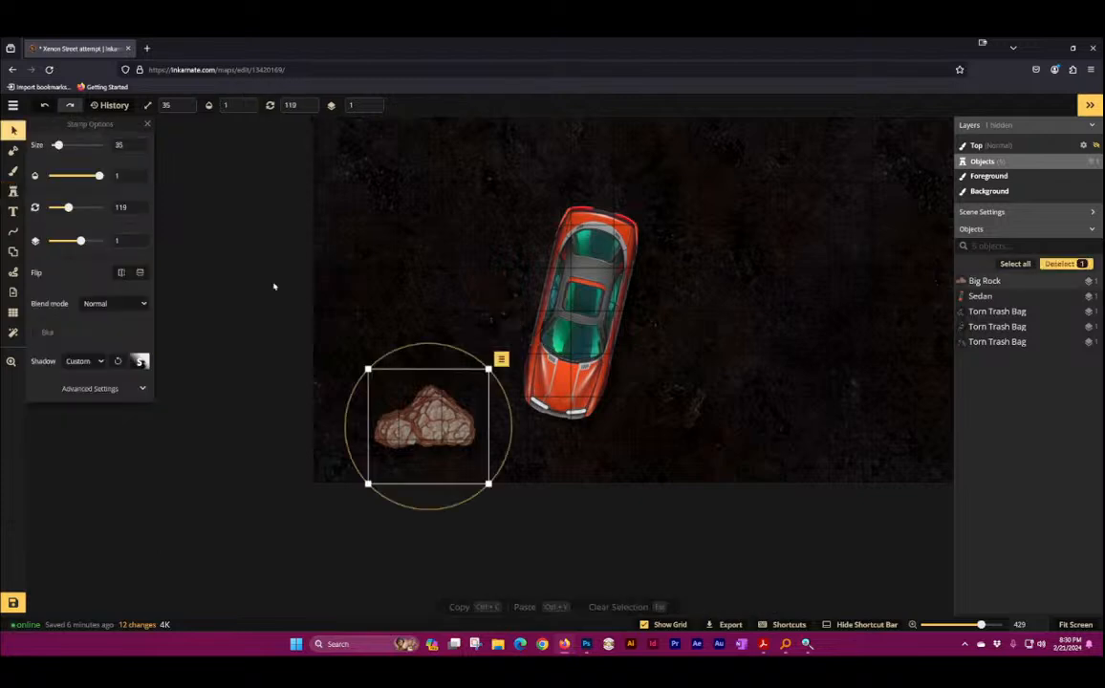
pyautogui.click(113, 392)
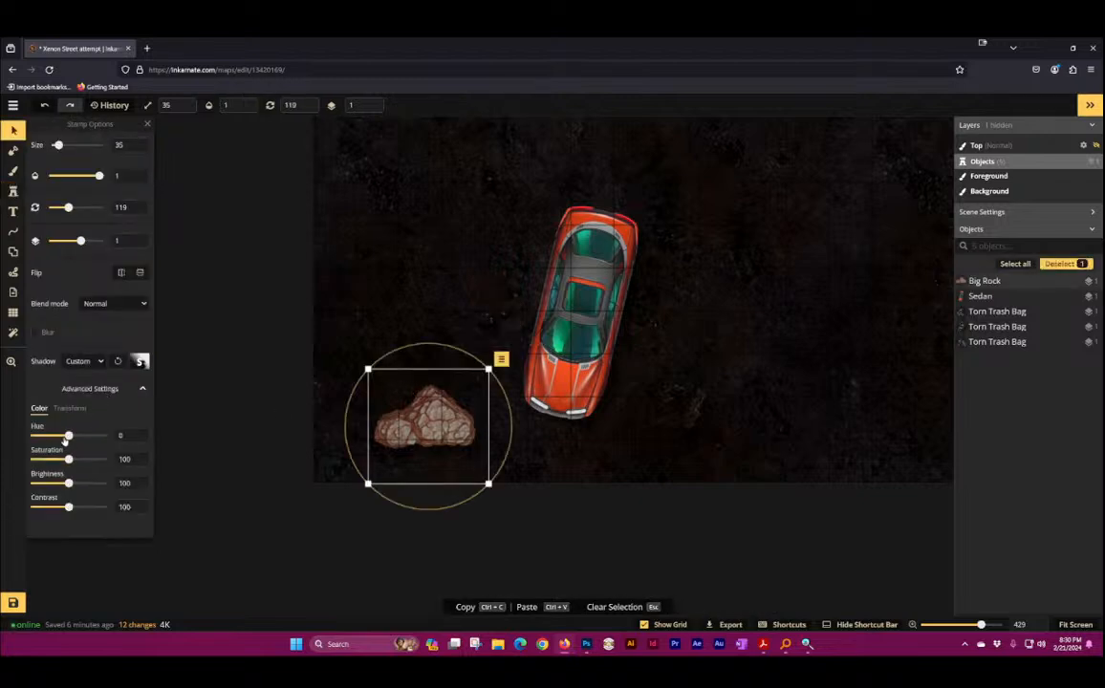
pyautogui.moveTo(65, 438)
pyautogui.mouseDown()
pyautogui.moveTo(54, 438)
pyautogui.moveTo(81, 438)
pyautogui.moveTo(69, 435)
pyautogui.mouseUp()
pyautogui.moveTo(71, 491); pyautogui.dragTo(89, 514)
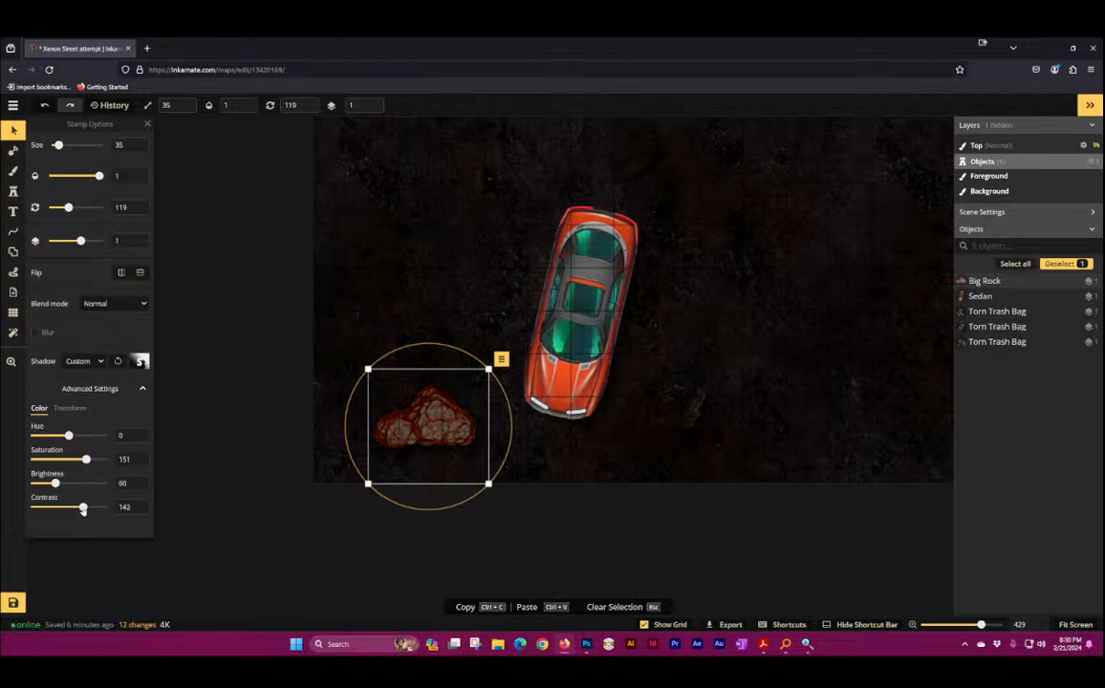
pyautogui.moveTo(63, 489); pyautogui.dragTo(53, 484)
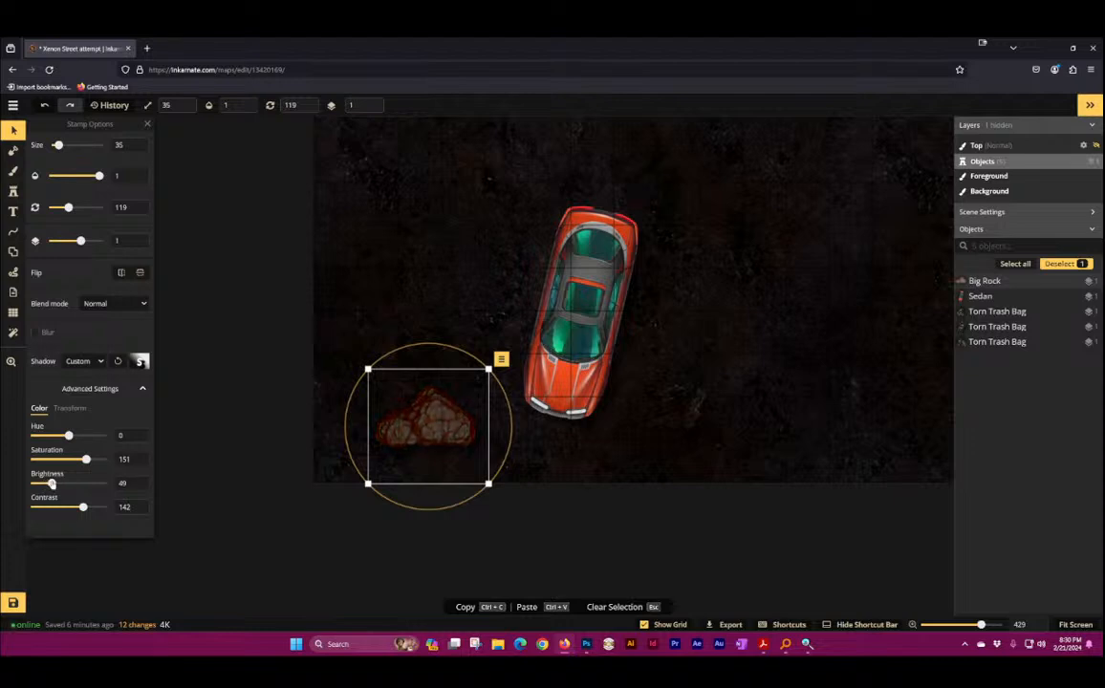
pyautogui.moveTo(384, 344); pyautogui.dragTo(325, 348)
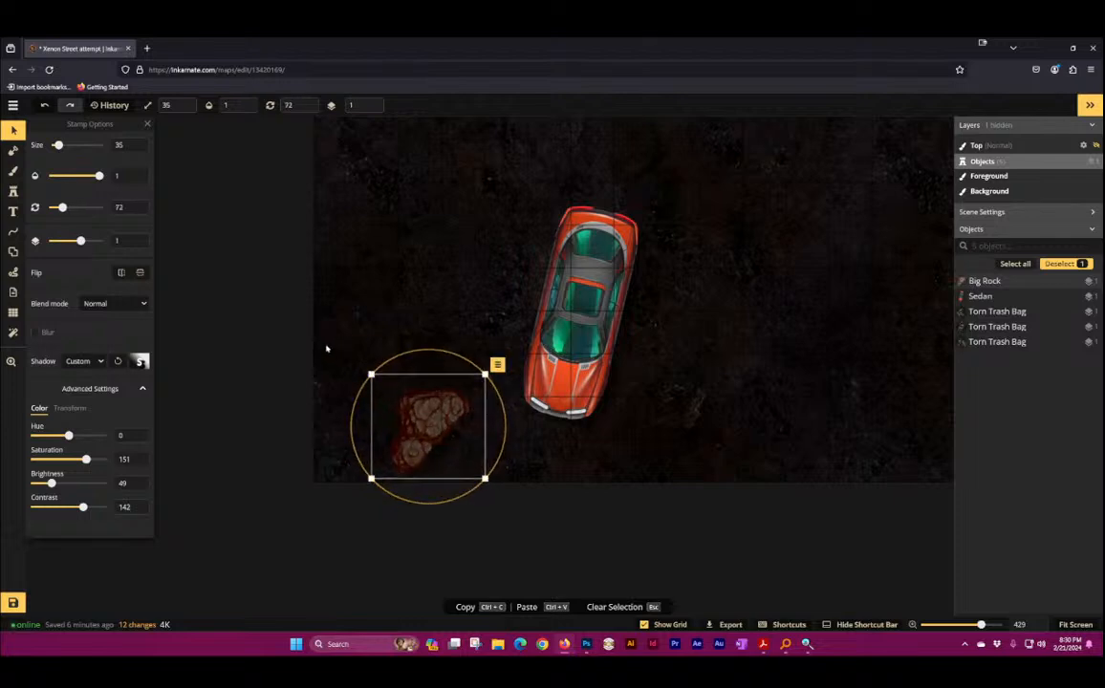
pyautogui.click(483, 246)
# Step: Tune the Big Rock's colour to hue 5, saturation 126, brightness 42 and contrast 130
pyautogui.click(408, 418)
pyautogui.moveTo(97, 460); pyautogui.dragTo(49, 485)
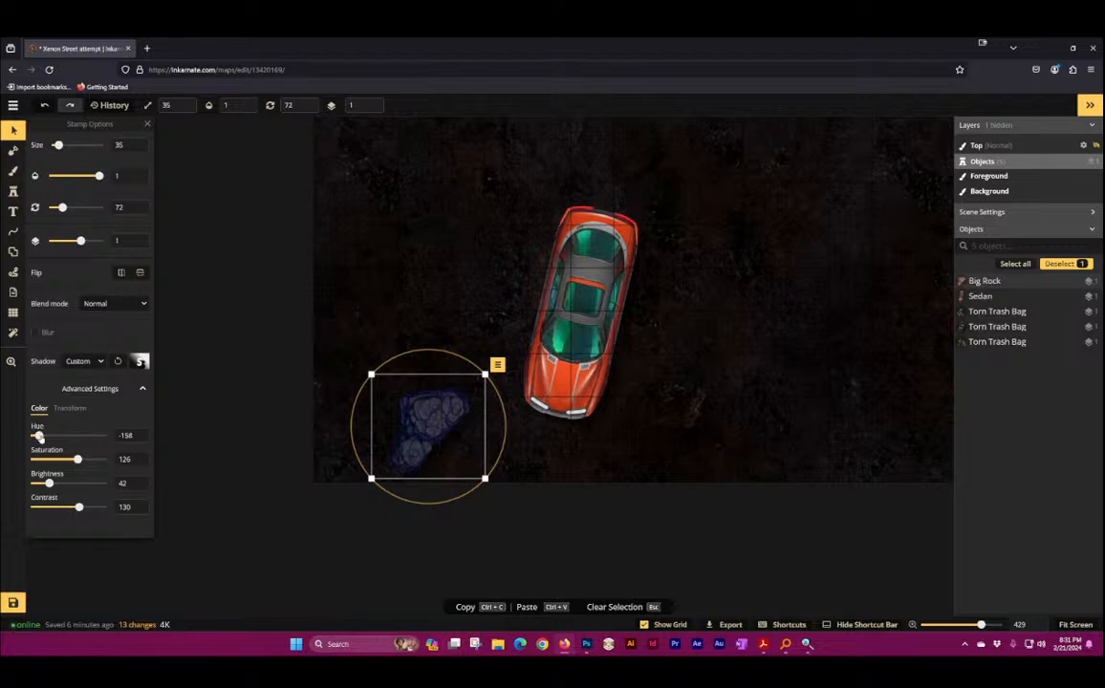
pyautogui.moveTo(38, 436); pyautogui.dragTo(101, 436)
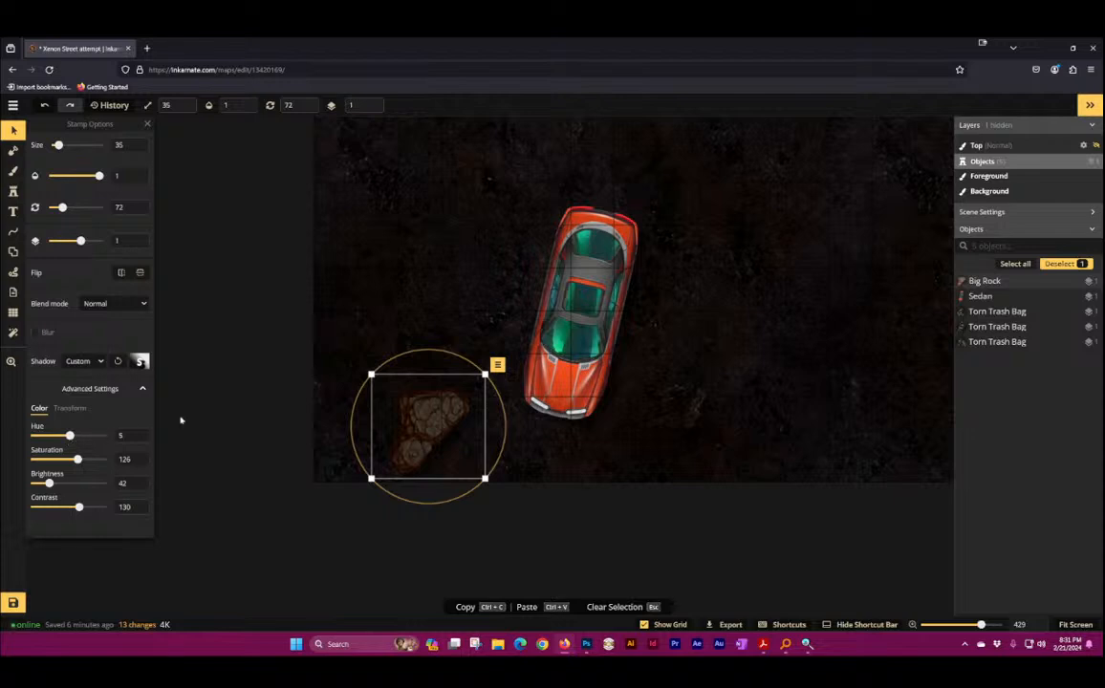
pyautogui.press('Escape')
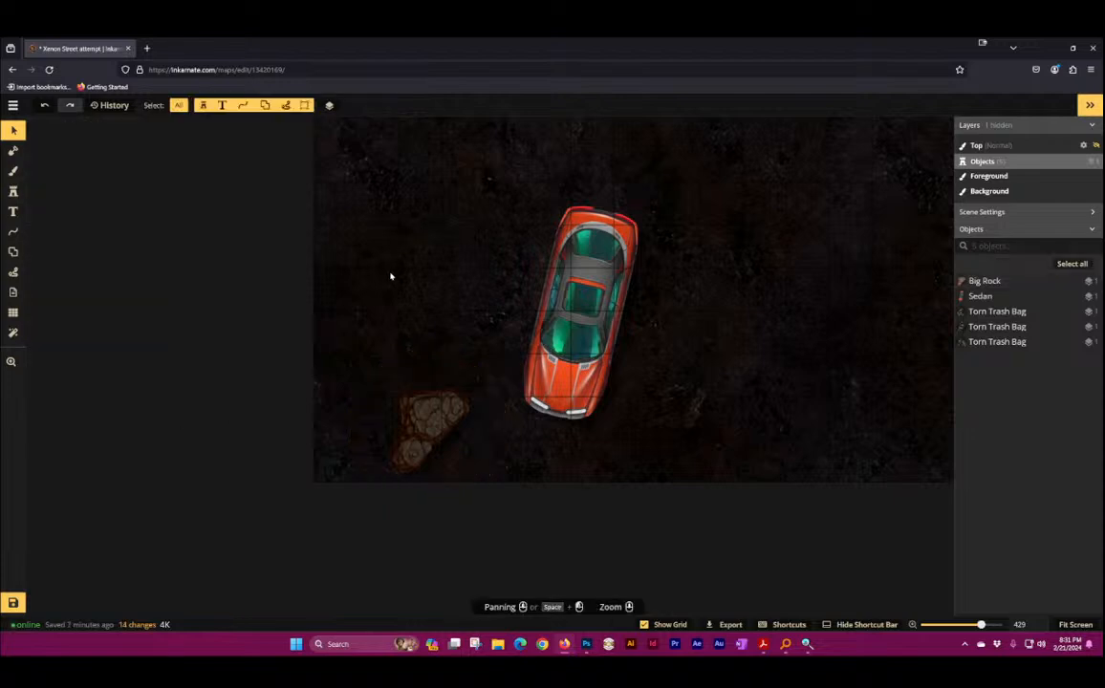
# Step: Place three more recoloured Big Rock stamps at size 35: left of the sedan, against the first rock, and by the sedan's front
pyautogui.click(12, 190)
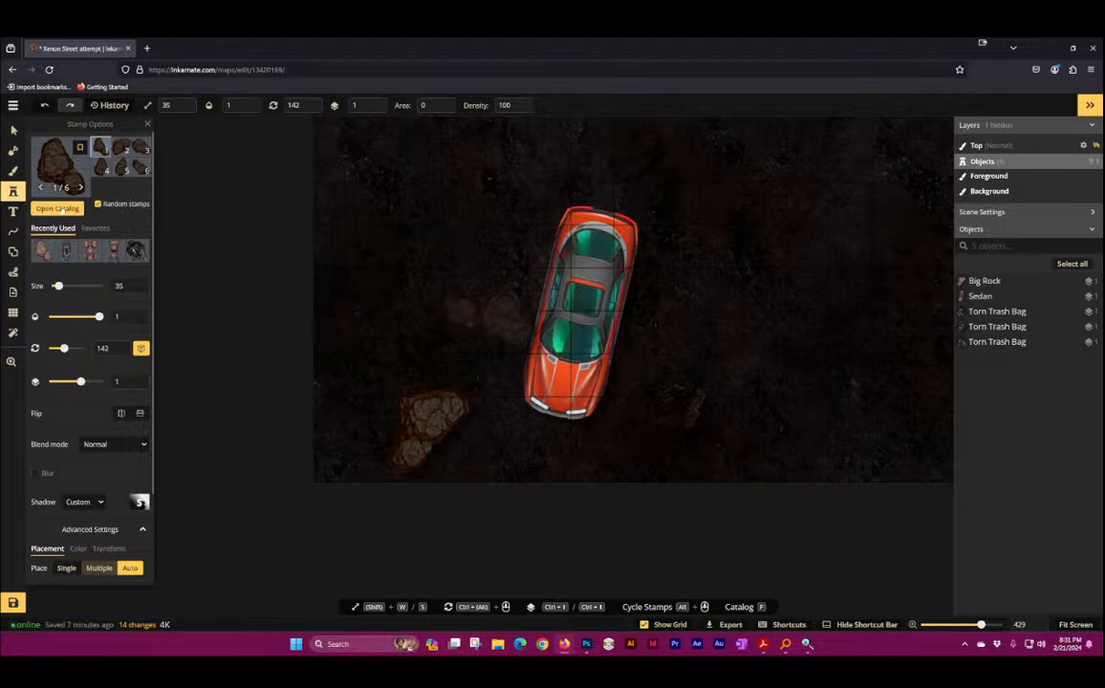
pyautogui.click(401, 303)
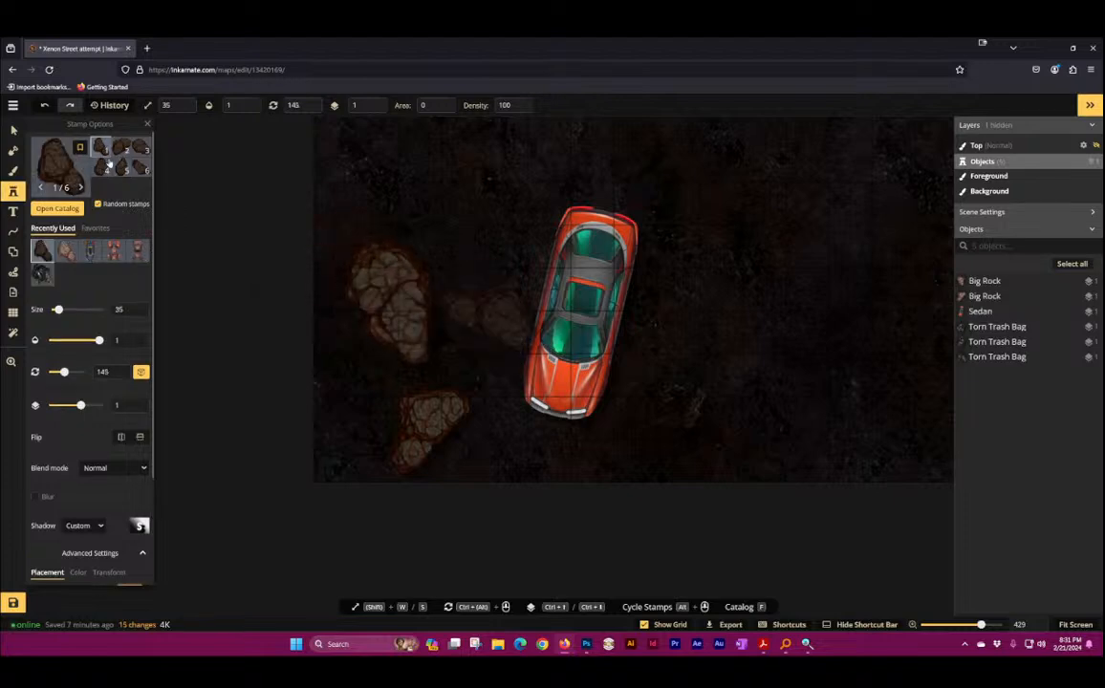
pyautogui.click(462, 447)
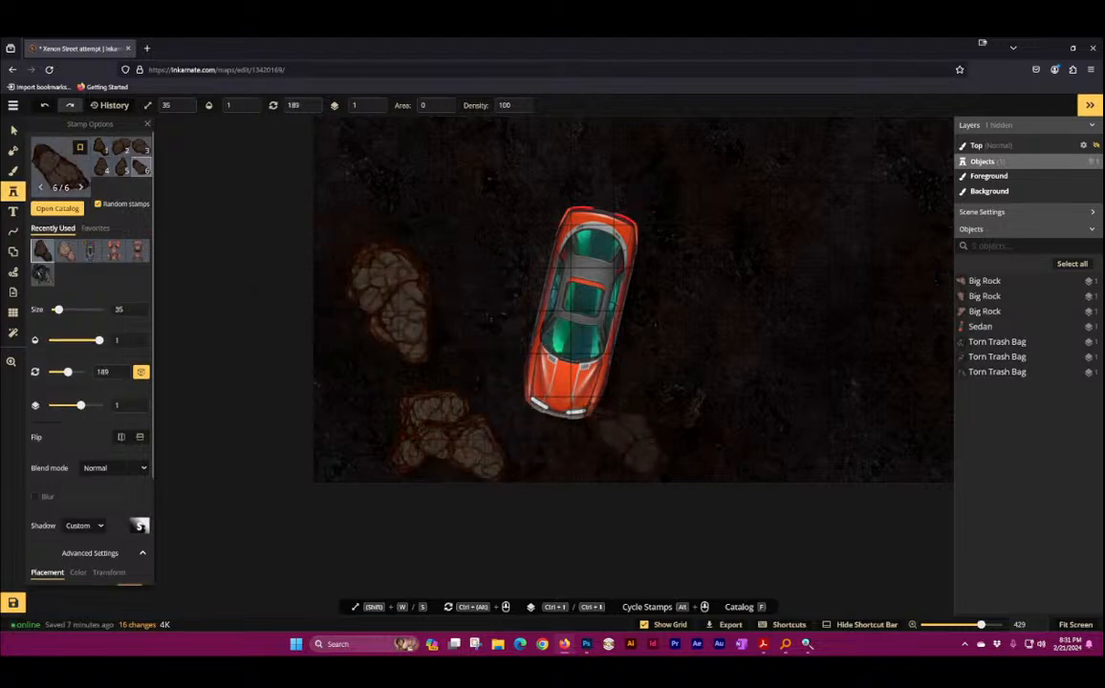
pyautogui.click(627, 442)
# Step: Choose the Rock stamp from the Arid Worlds pack and place variant 1 just above the large rock left of the sedan
pyautogui.click(50, 167)
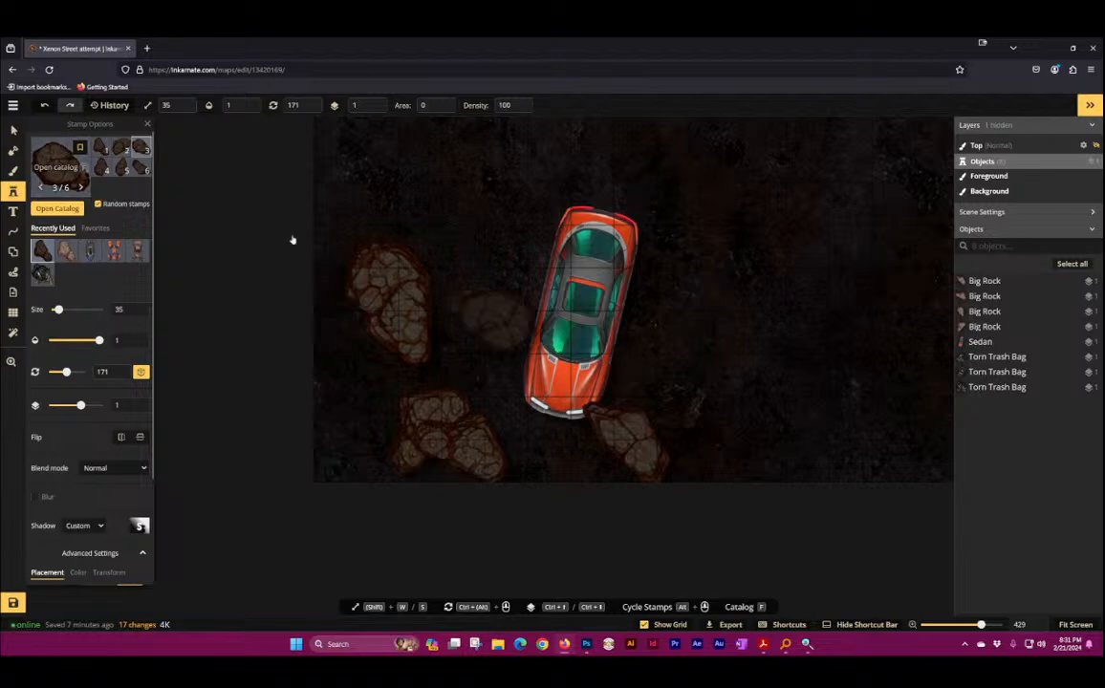
pyautogui.click(377, 231)
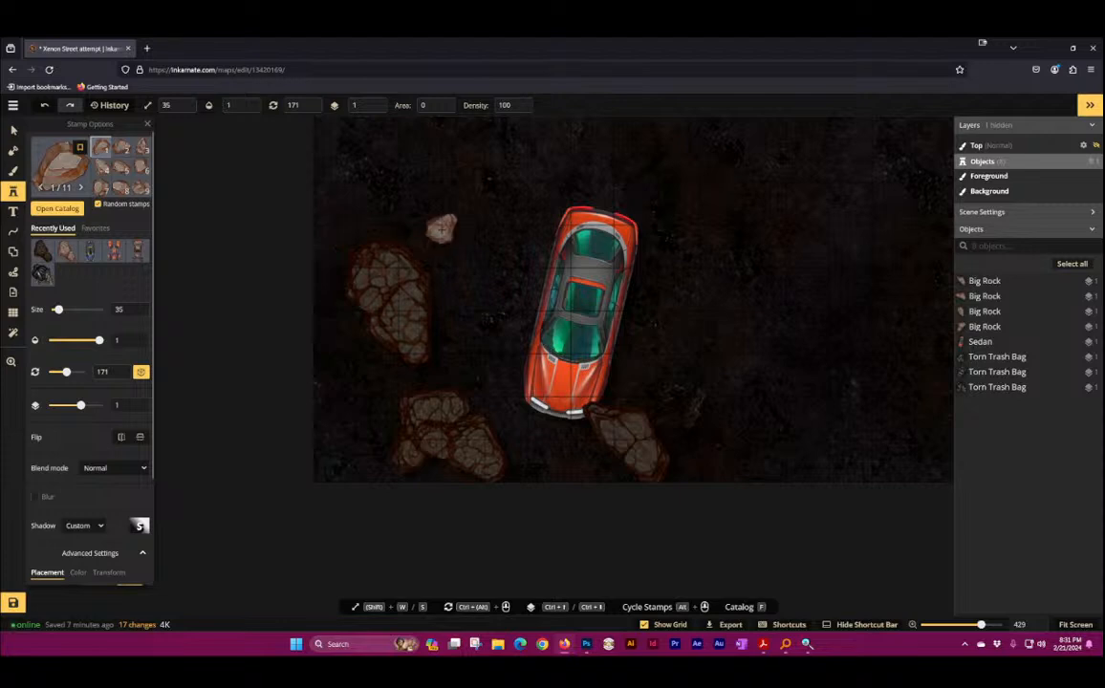
pyautogui.click(442, 227)
# Step: Move the small rock up near the sedan's rear and set its hue to 5 and saturation to 126, matching the big rocks
pyautogui.click(13, 132)
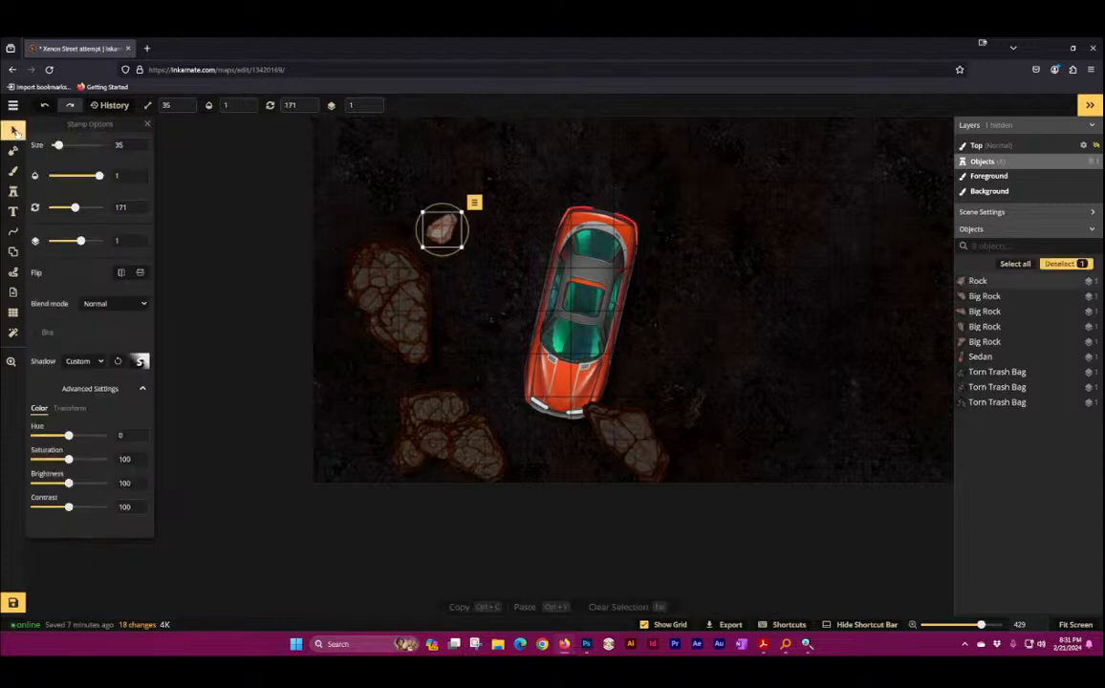
pyautogui.click(378, 302)
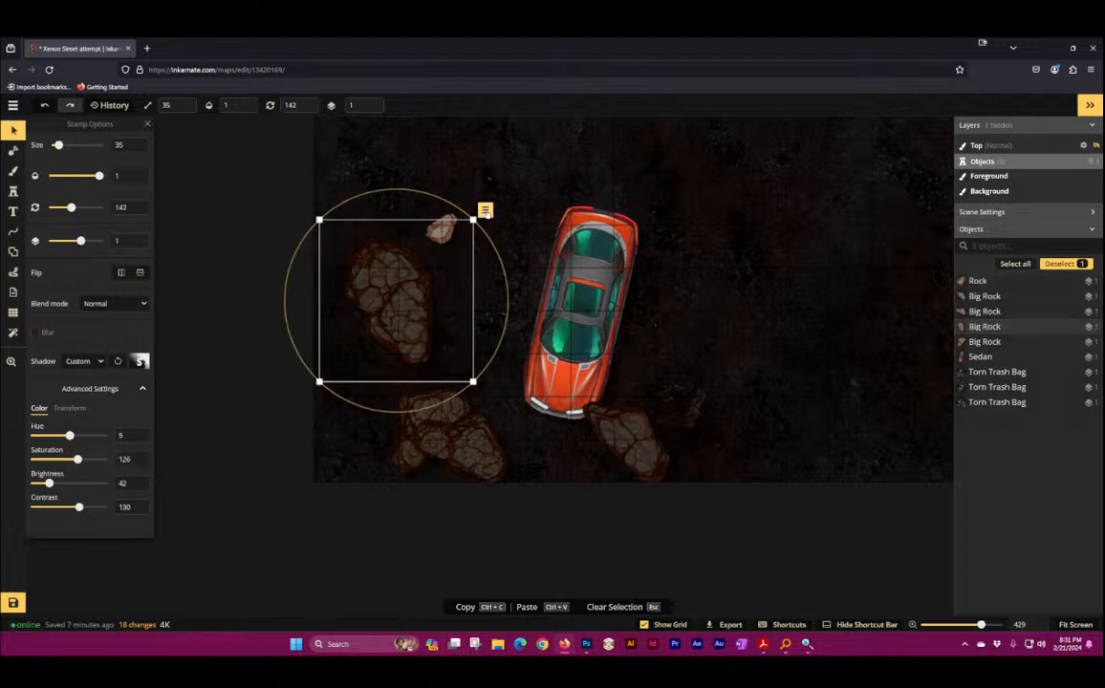
pyautogui.click(441, 229)
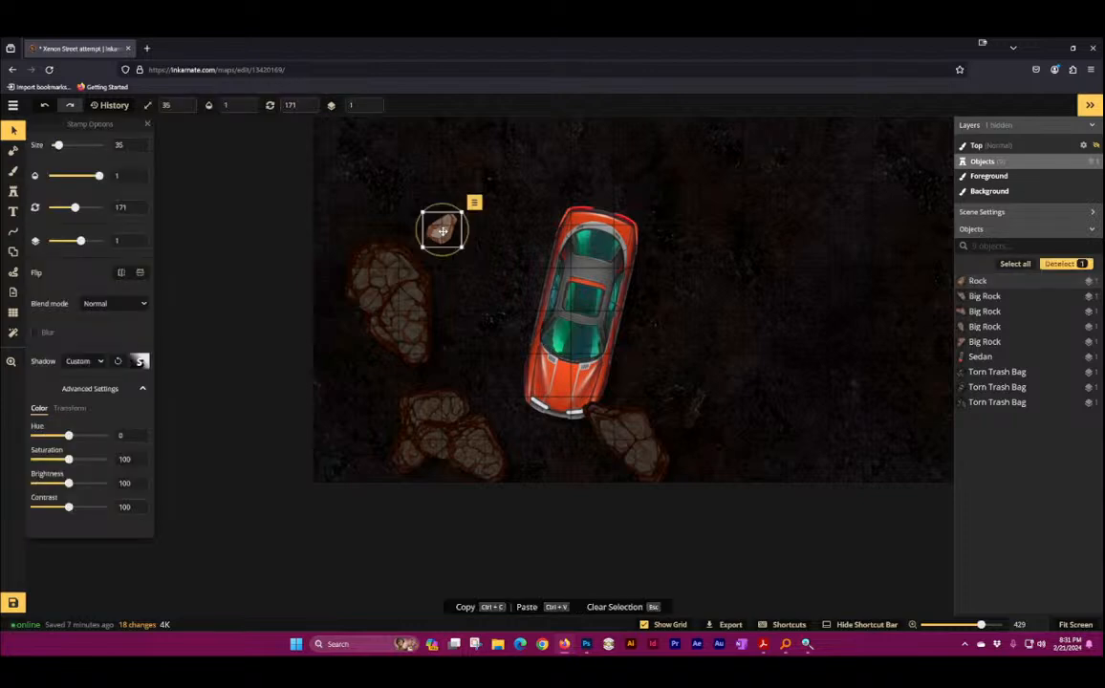
pyautogui.moveTo(442, 229); pyautogui.dragTo(498, 182)
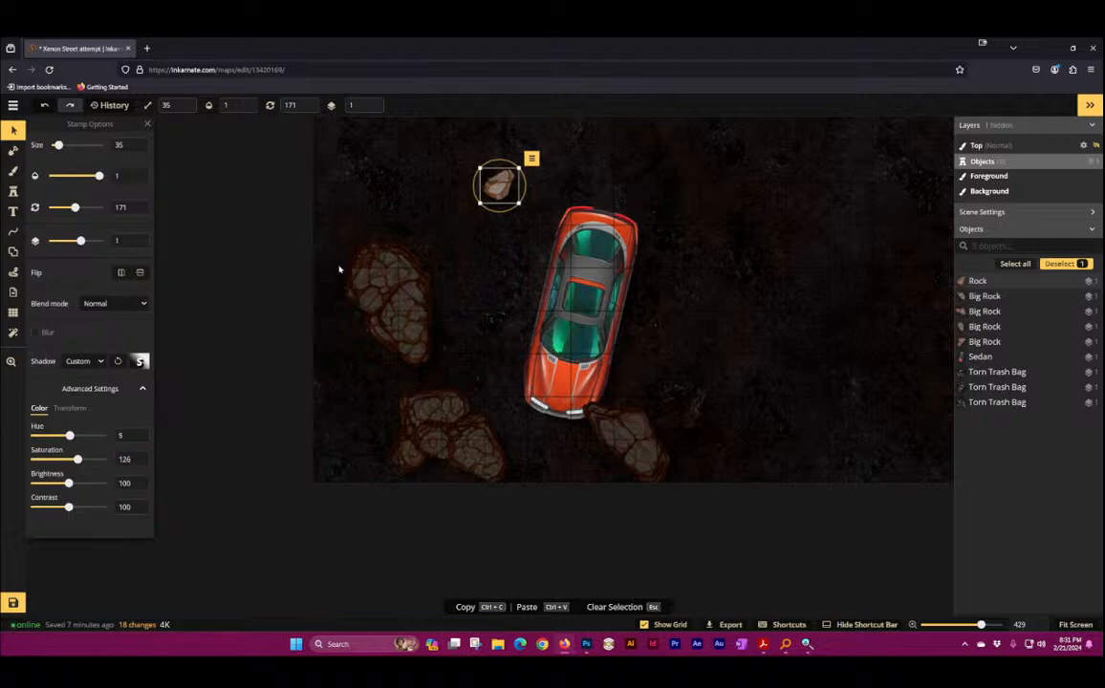
# Step: Set the small rock's brightness to 42 and contrast to 130 to match the big rocks
pyautogui.click(378, 291)
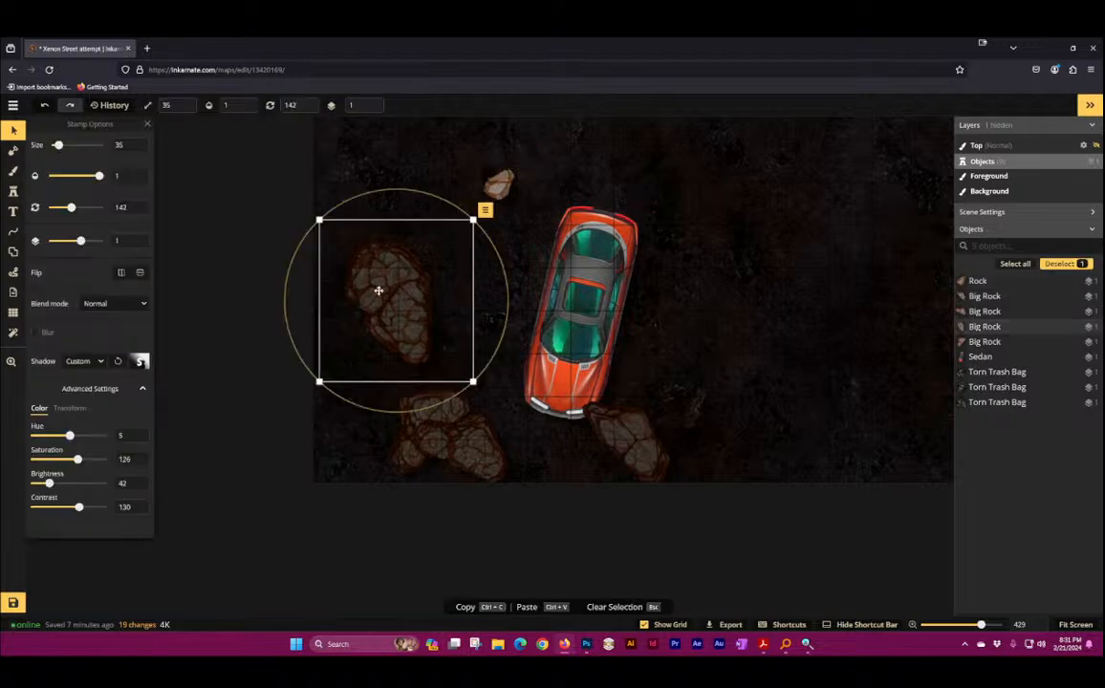
pyautogui.click(487, 190)
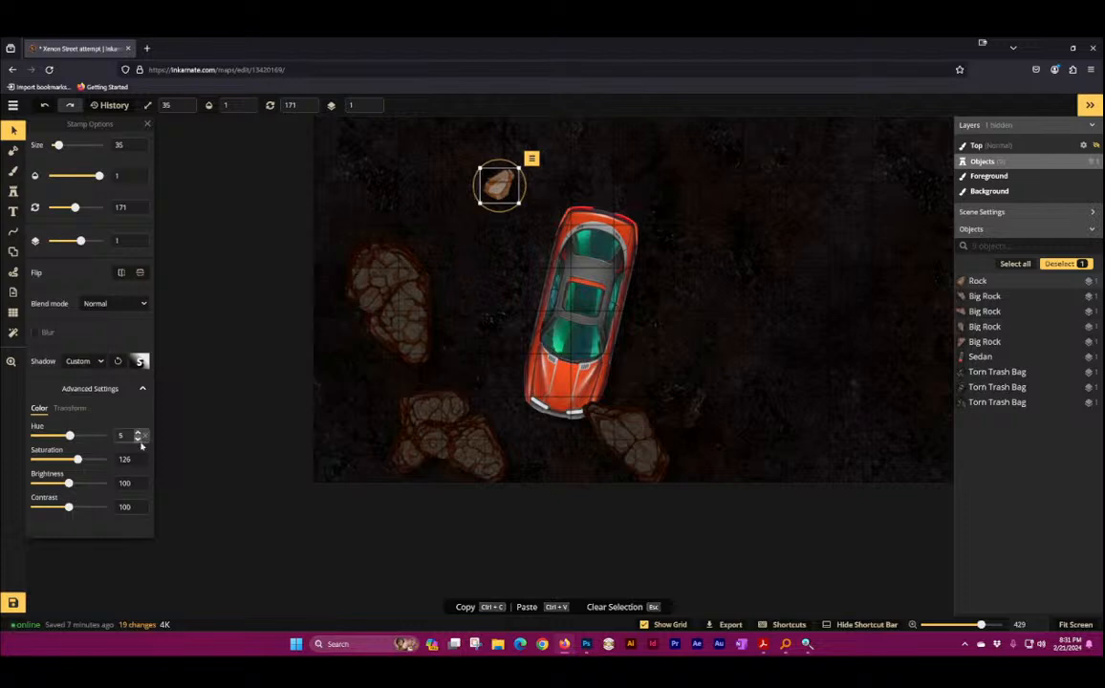
pyautogui.write('42')
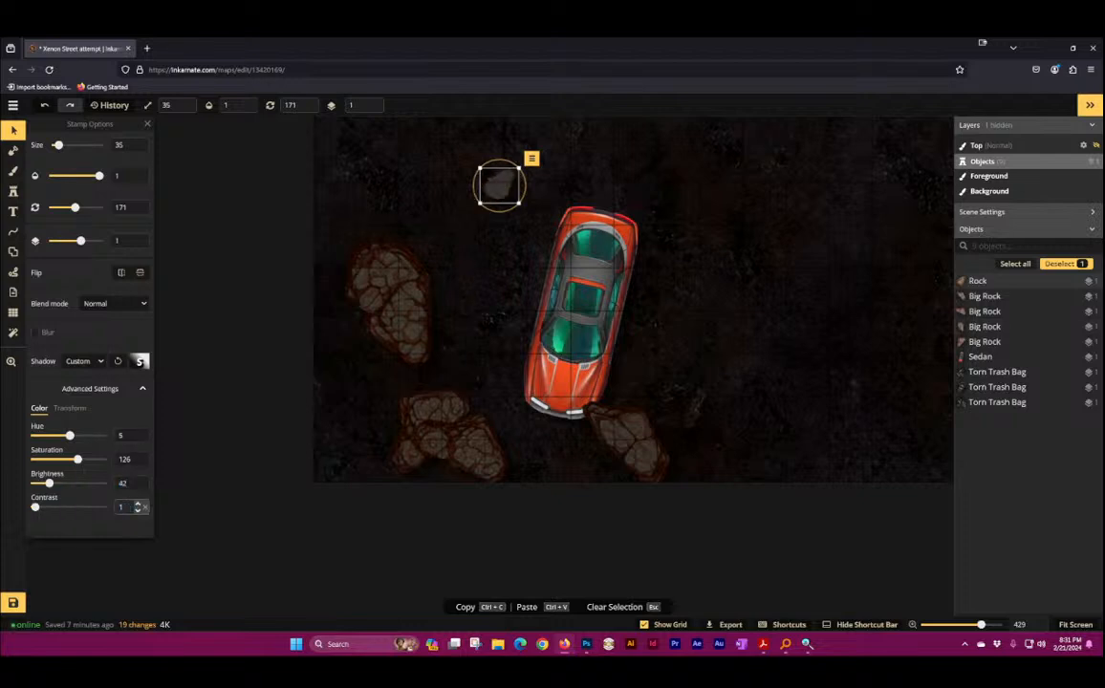
pyautogui.write('130')
pyautogui.click(461, 215)
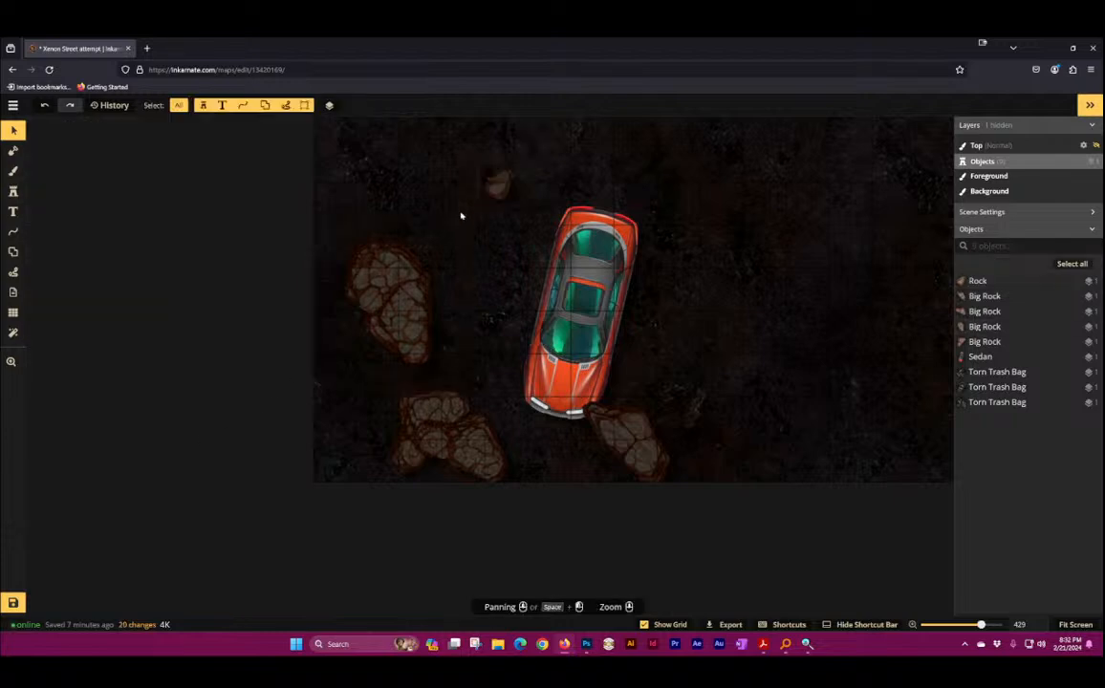
# Step: Place another small Rock stamp in the matching dark colour at size 35, just above the large rock left of the sedan
pyautogui.click(494, 186)
pyautogui.click(14, 191)
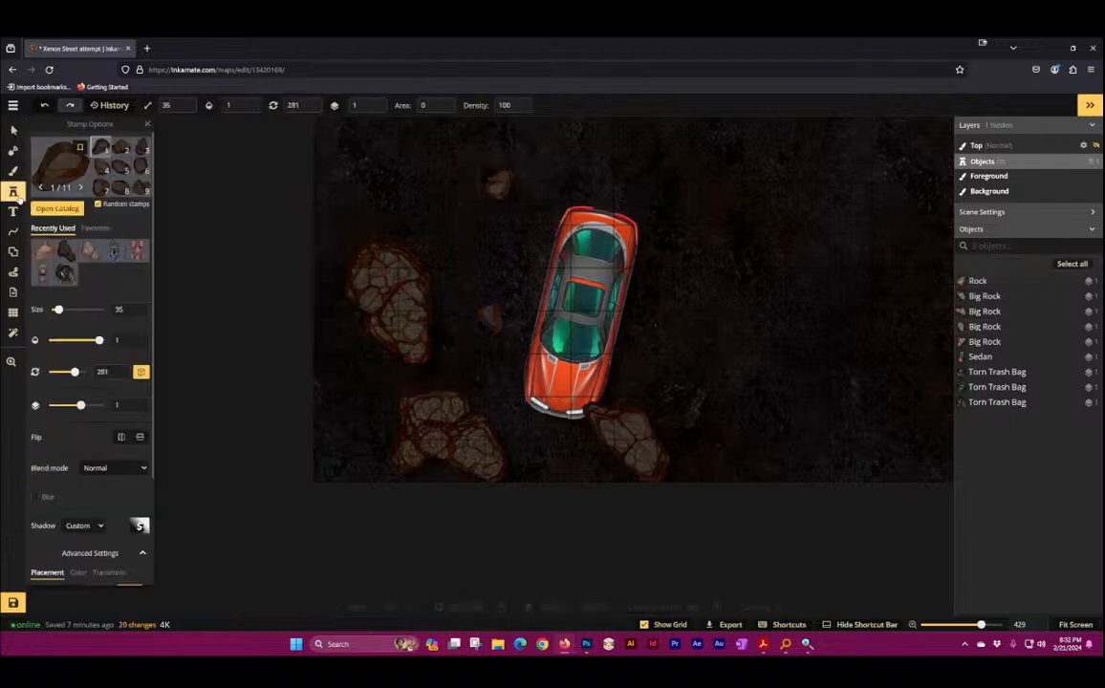
pyautogui.click(100, 187)
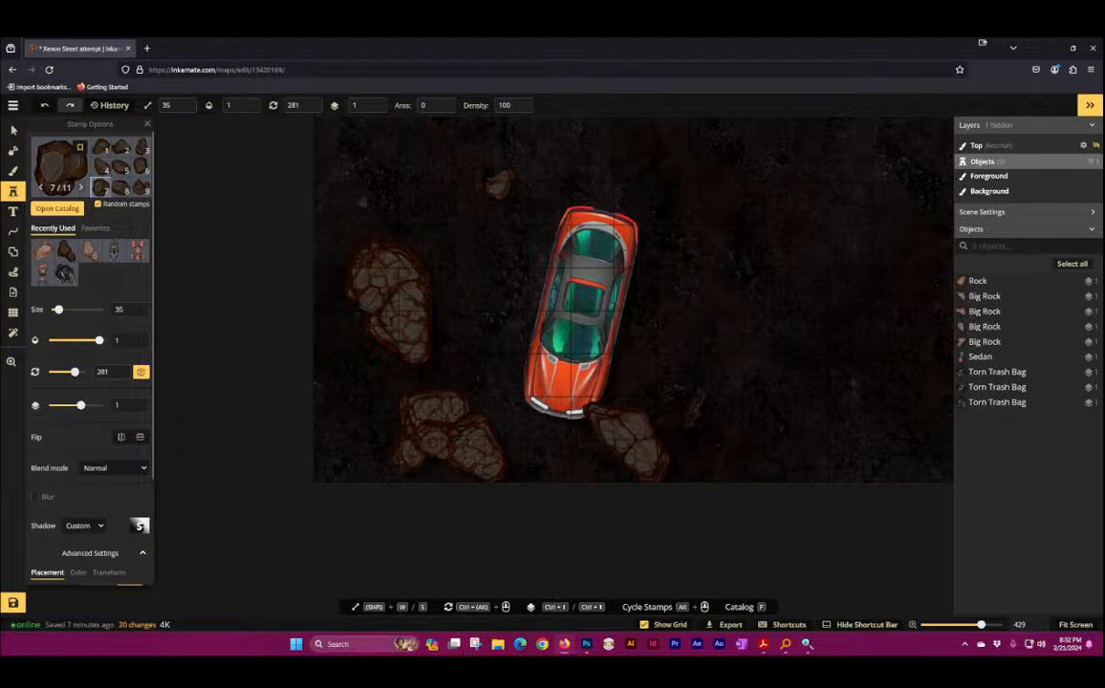
pyautogui.click(387, 227)
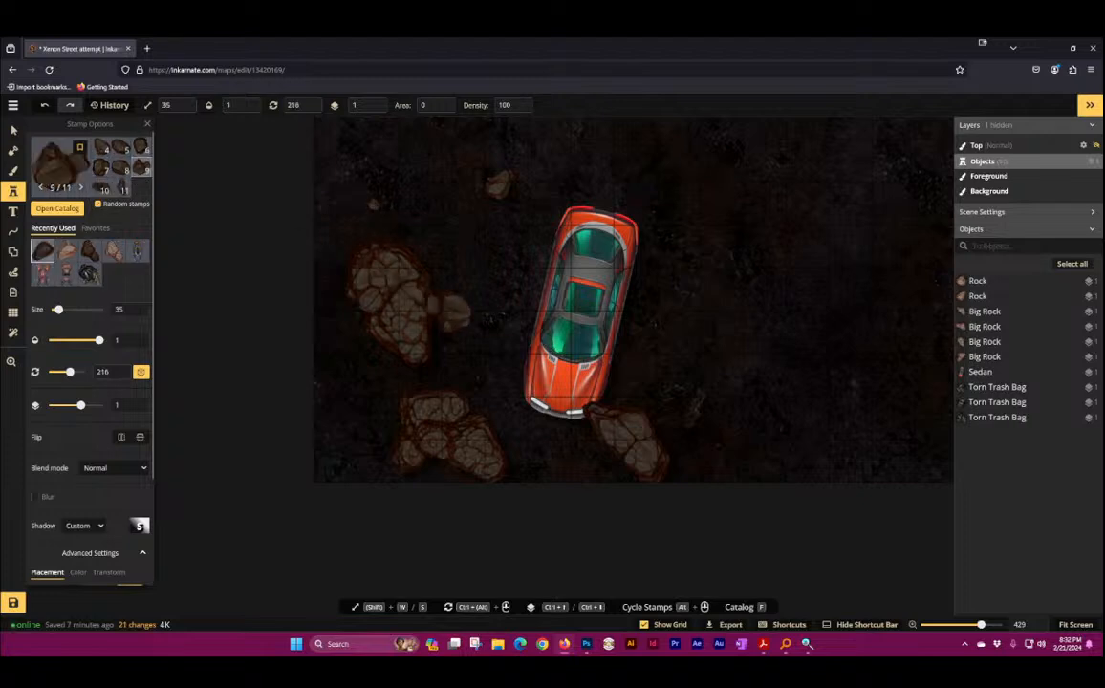
# Step: Scatter six more small random dark Rock stamps at size 35 between the large rock and the sedan and up towards the small rocks
pyautogui.click(452, 311)
pyautogui.click(482, 258)
pyautogui.click(492, 327)
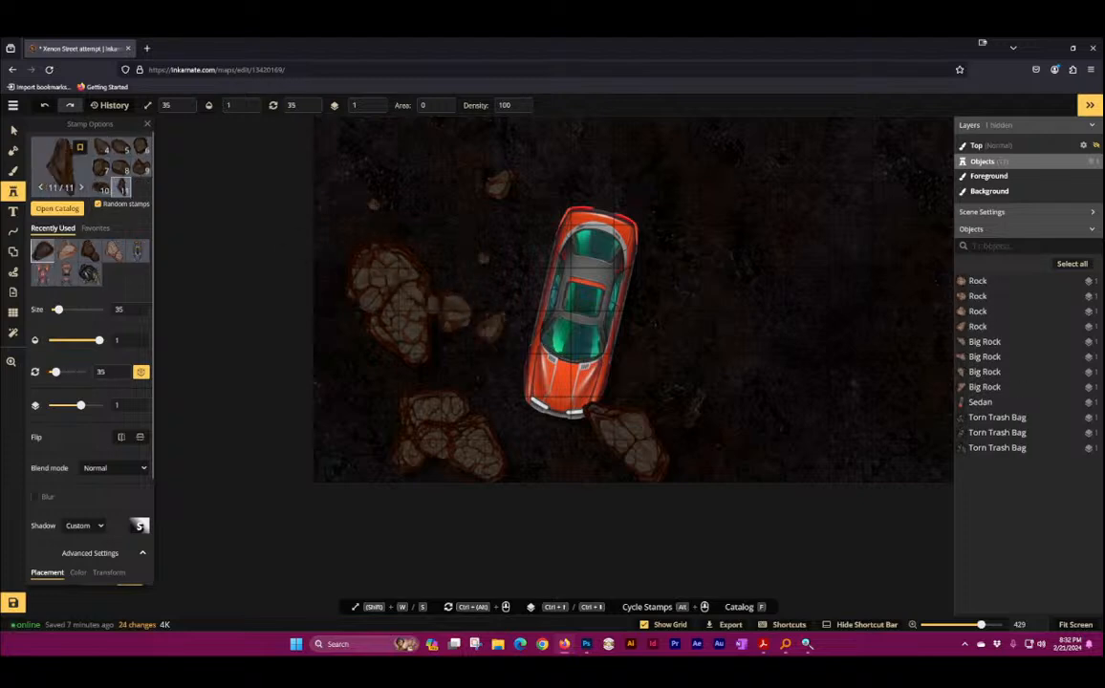
pyautogui.click(497, 238)
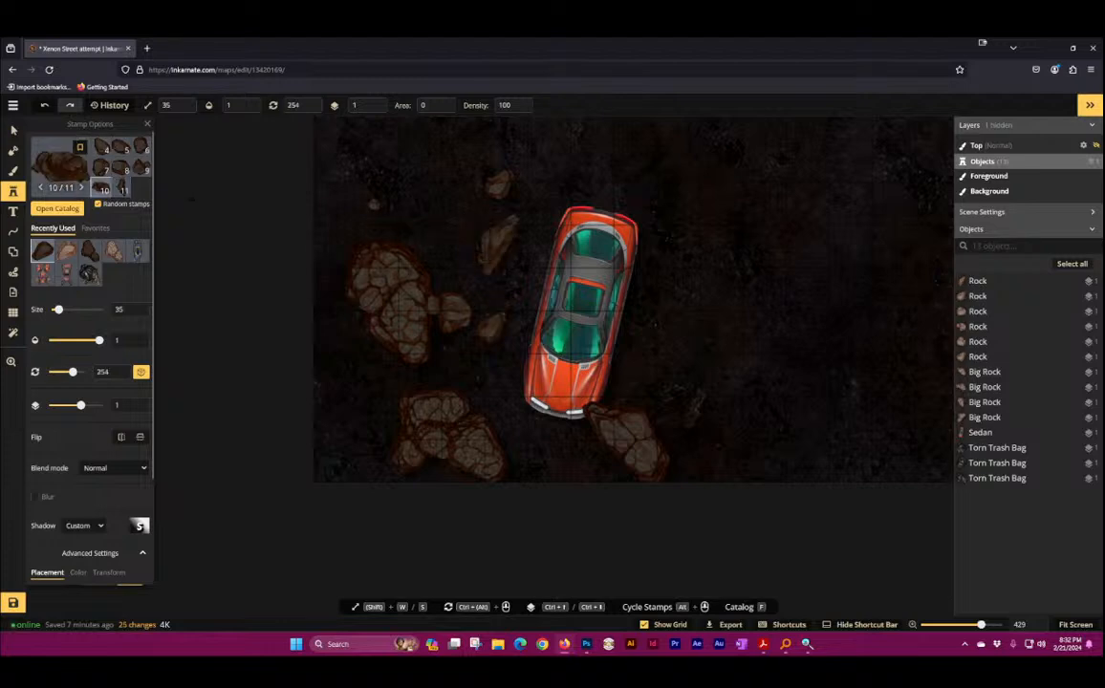
pyautogui.click(444, 220)
pyautogui.click(416, 164)
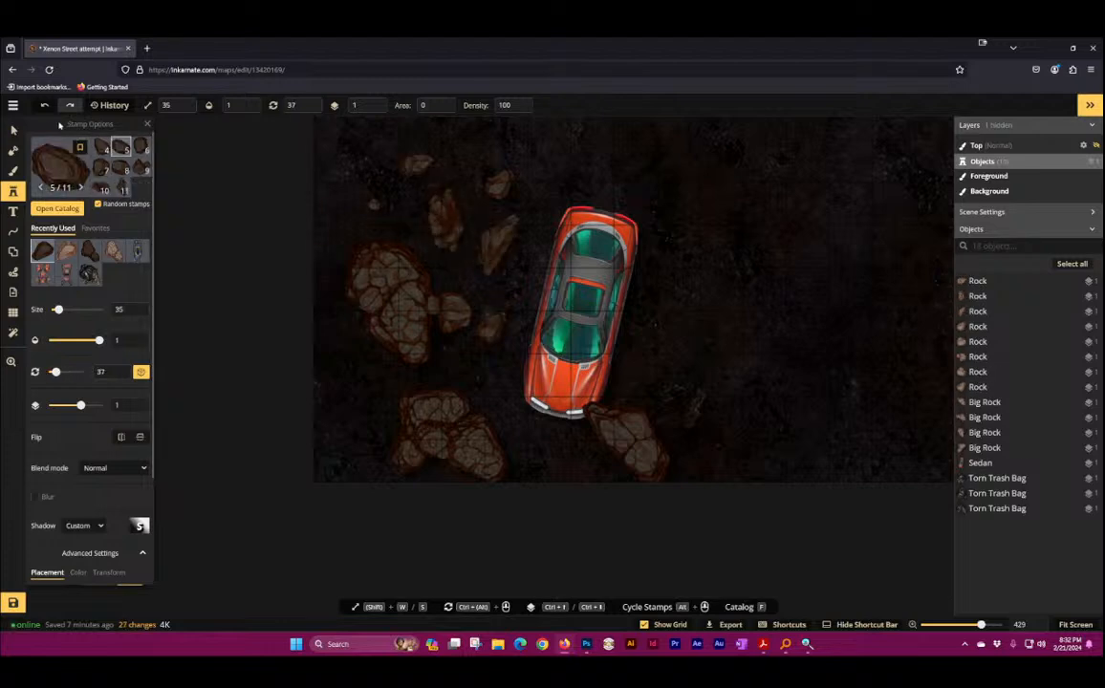
# Step: Darken the sedan by setting its saturation to 66, brightness to 55 and contrast to 119, and save the map
pyautogui.click(14, 129)
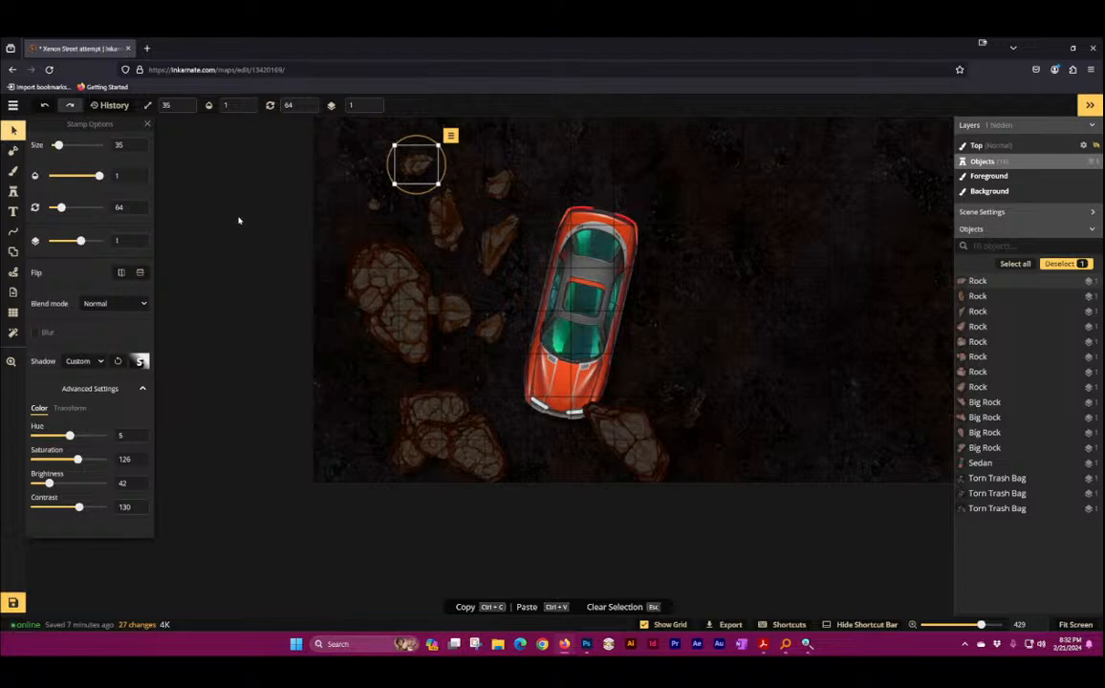
pyautogui.click(578, 310)
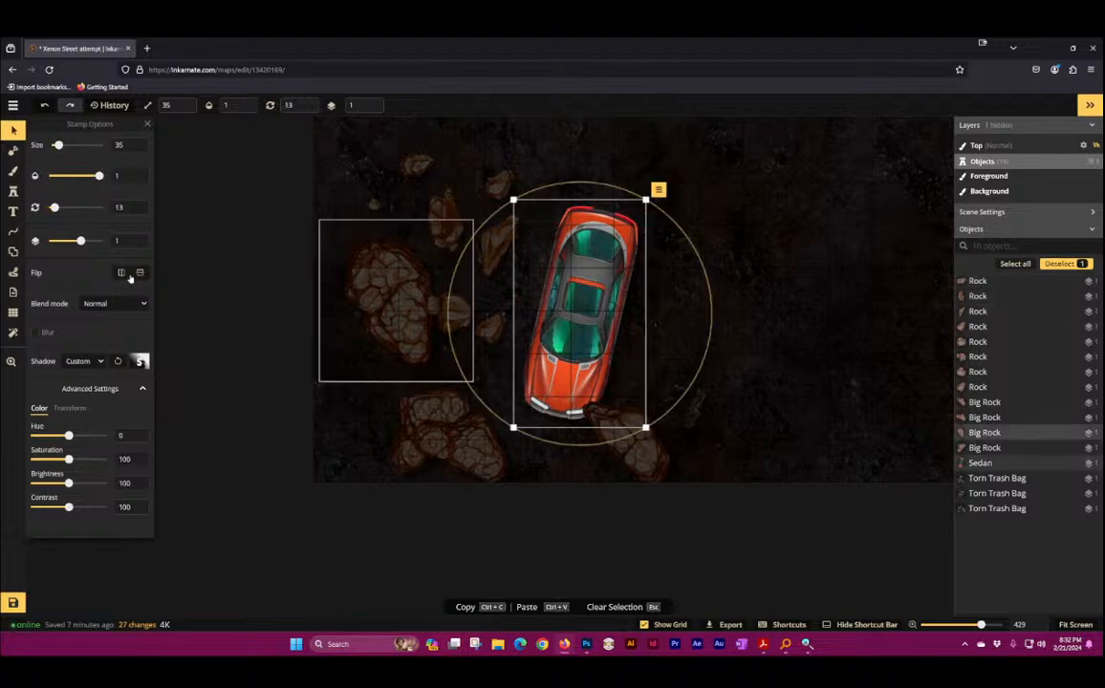
pyautogui.moveTo(69, 484); pyautogui.dragTo(78, 511)
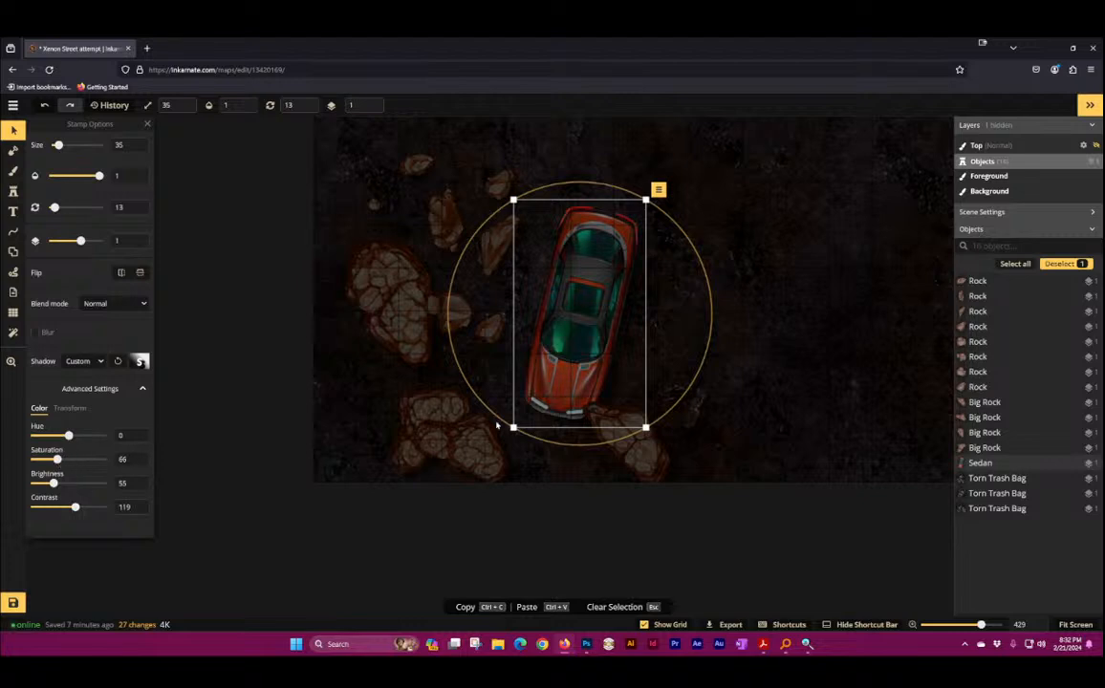
pyautogui.click(715, 334)
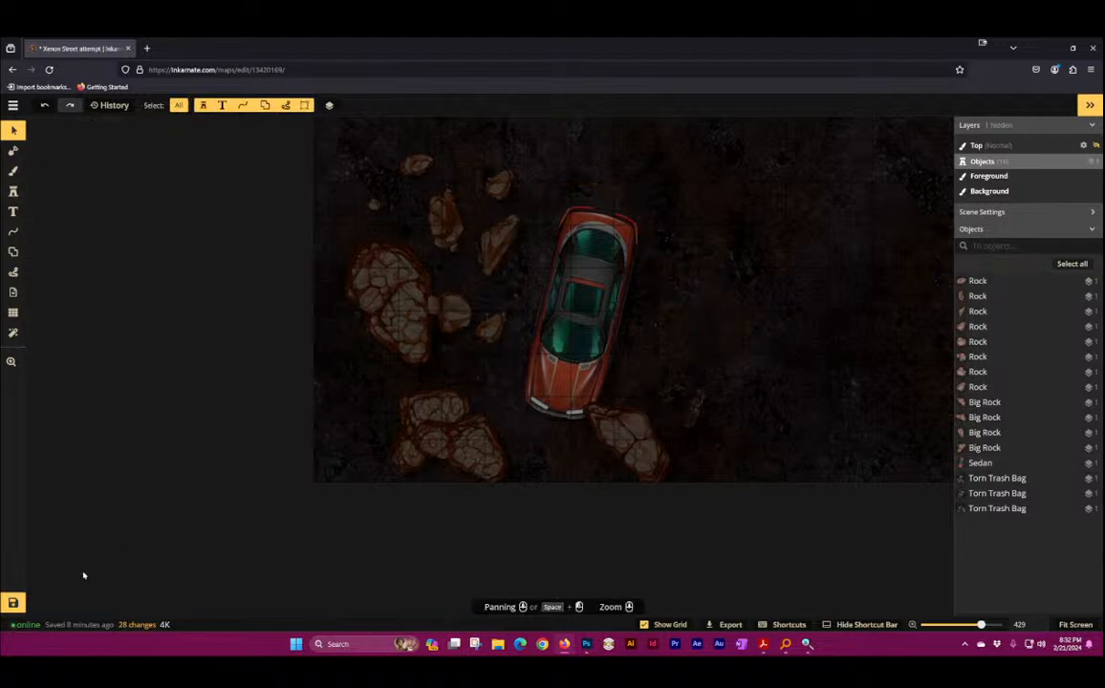
pyautogui.click(13, 602)
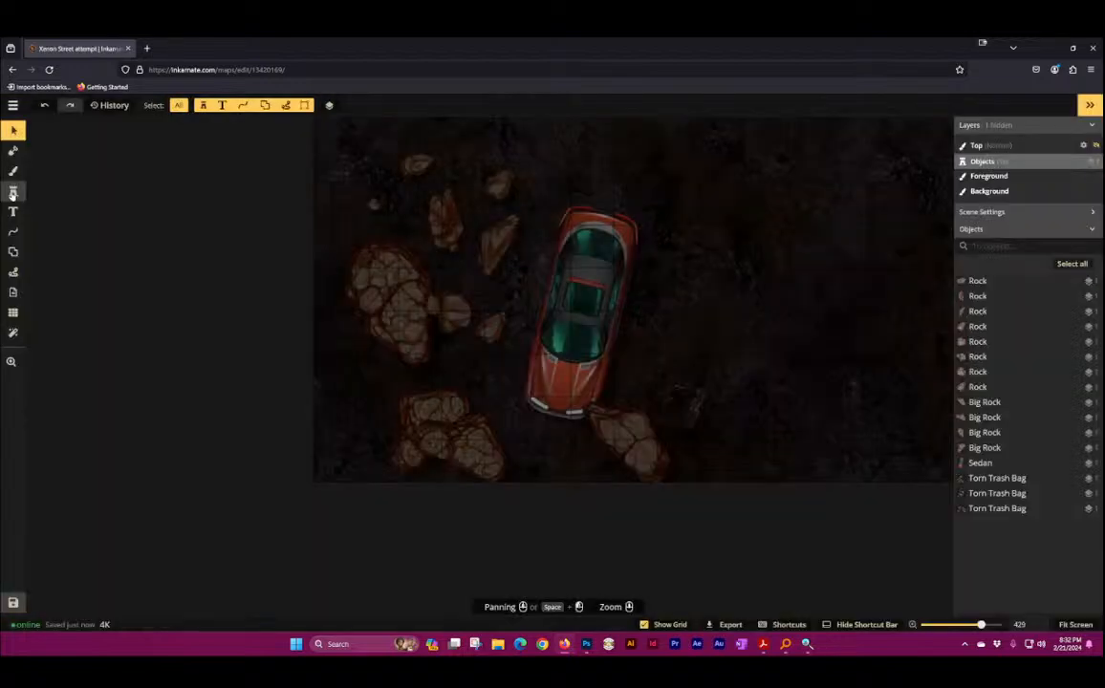
# Step: Choose the Rusty Wall stamp from the City pack and place variant 1 at size 100 along the map's left edge
pyautogui.click(13, 190)
pyautogui.click(55, 170)
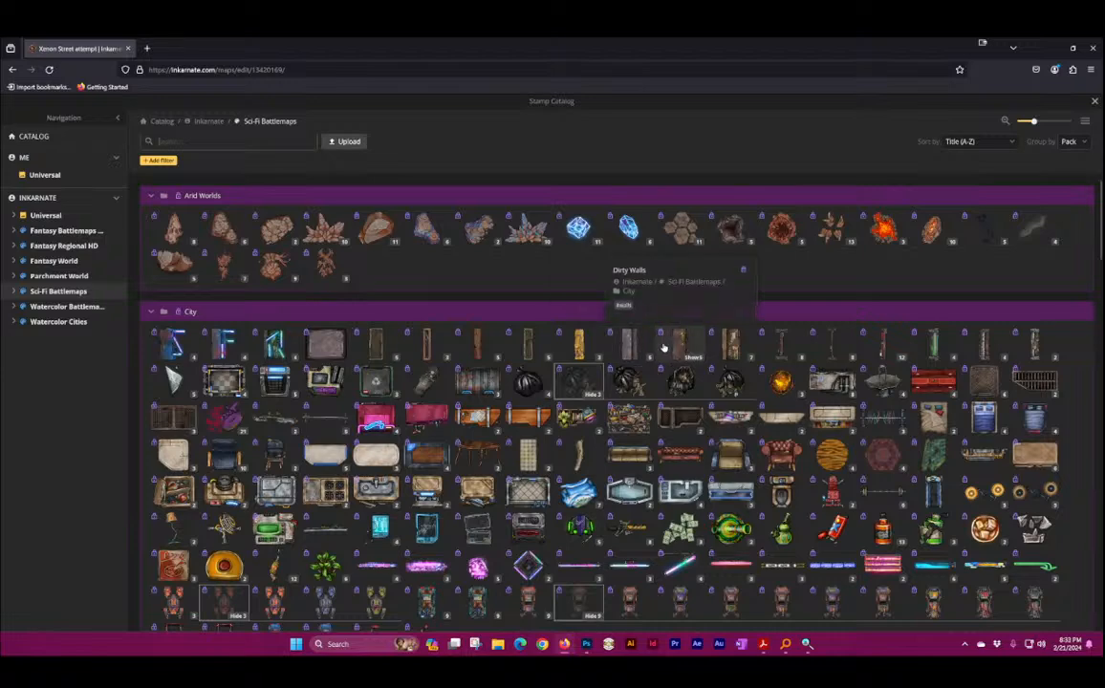
pyautogui.click(723, 350)
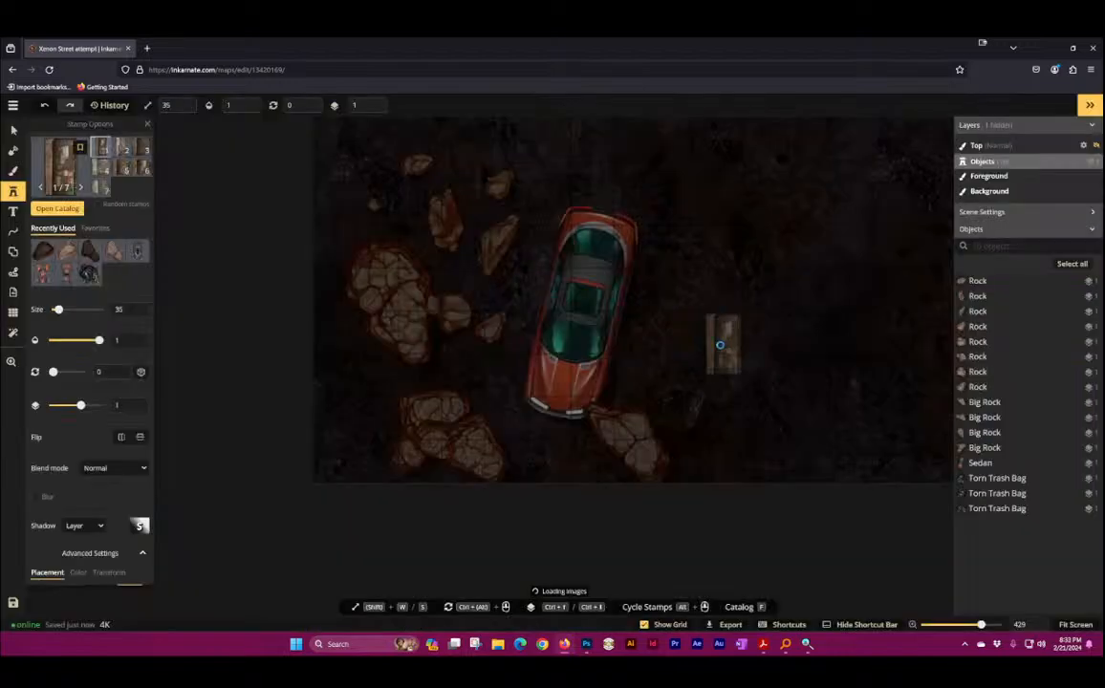
pyautogui.click(145, 312)
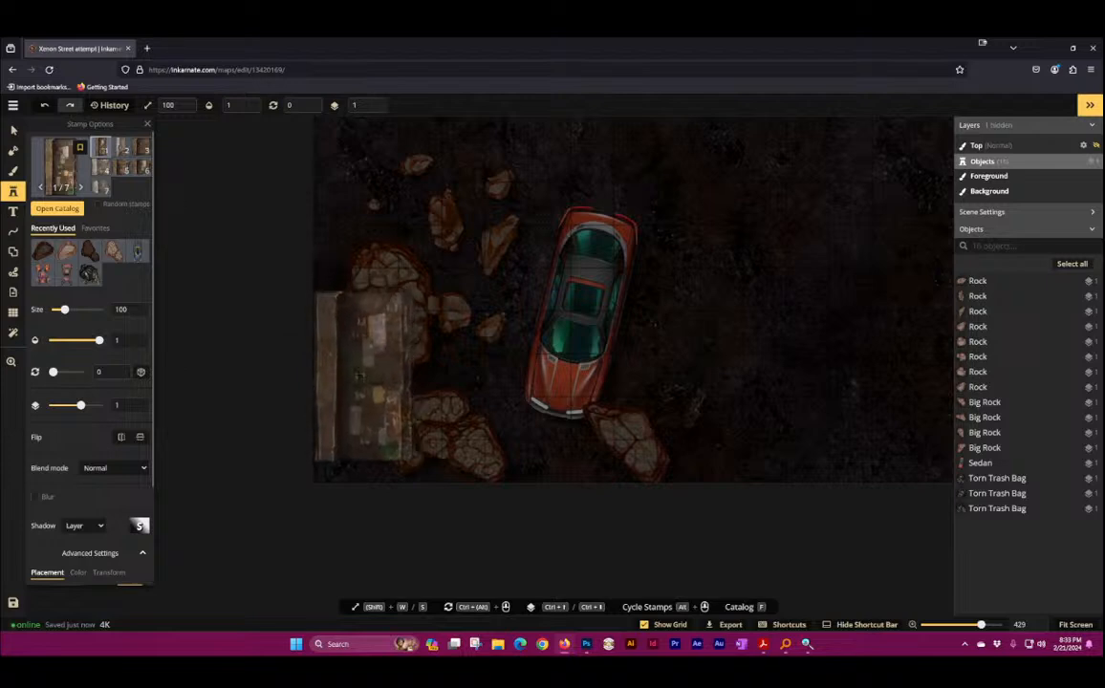
pyautogui.click(363, 342)
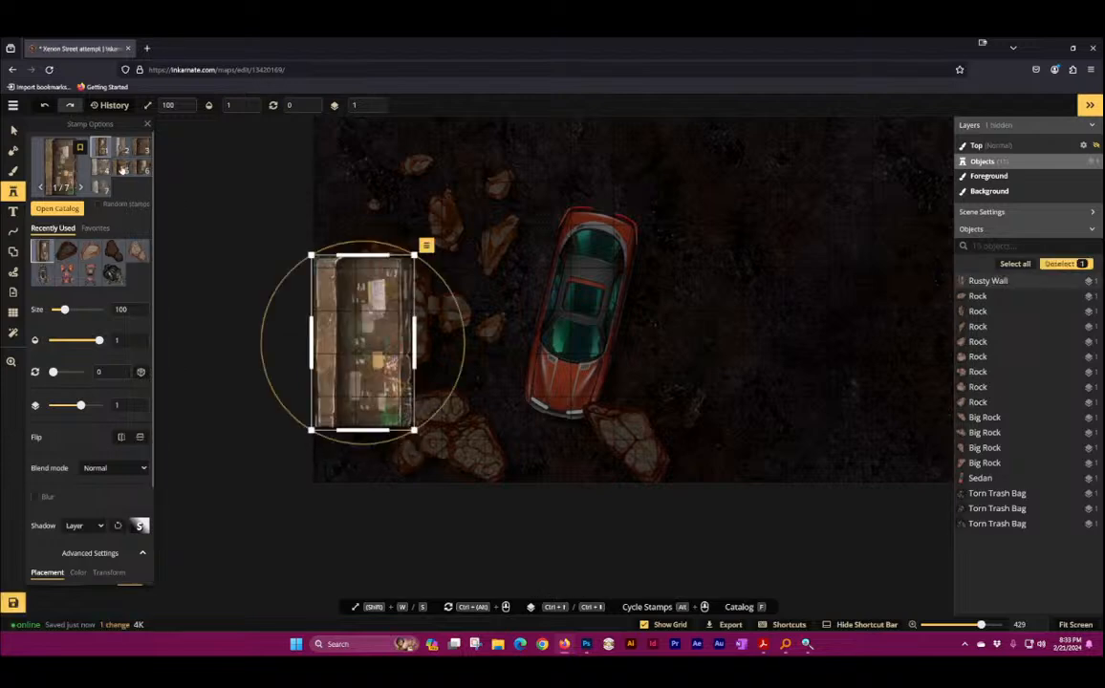
# Step: Extend the rusty wall upward with variant 2 and cover the joint between the two pieces with variant 6
pyautogui.moveTo(363, 202); pyautogui.dragTo(357, 401)
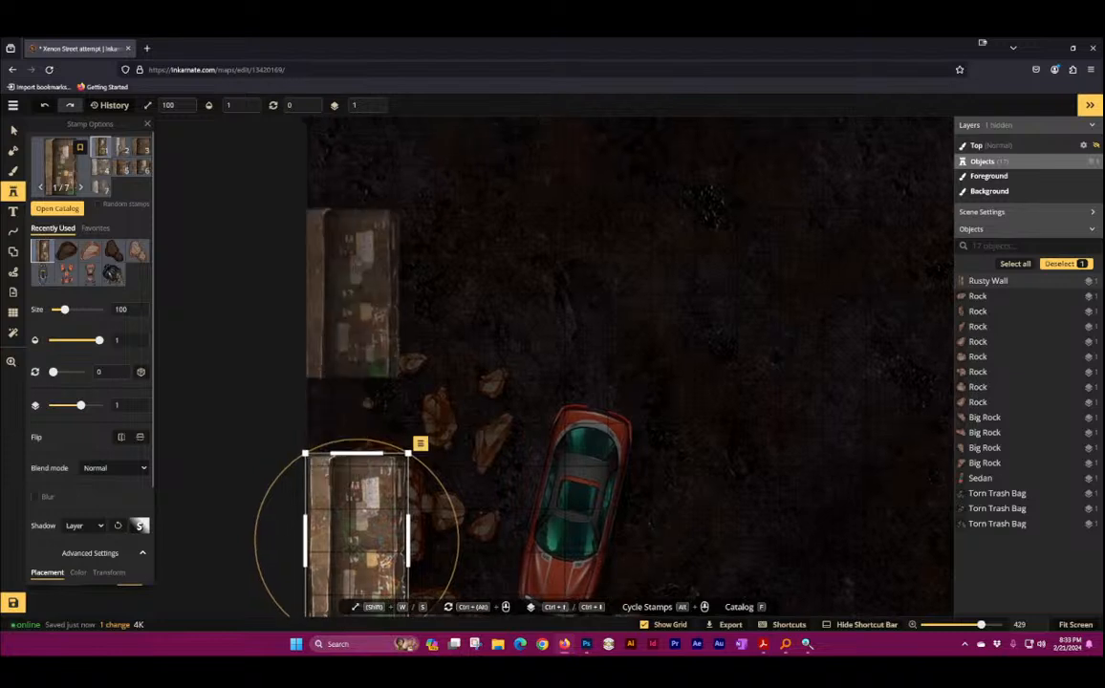
pyautogui.click(119, 150)
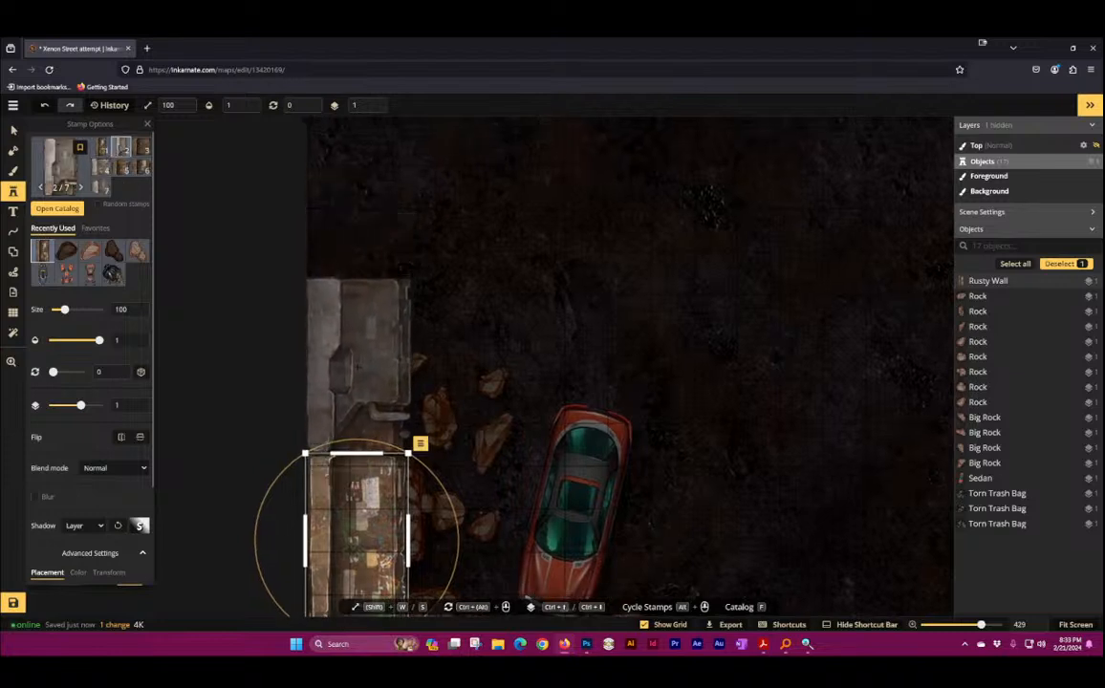
pyautogui.click(356, 535)
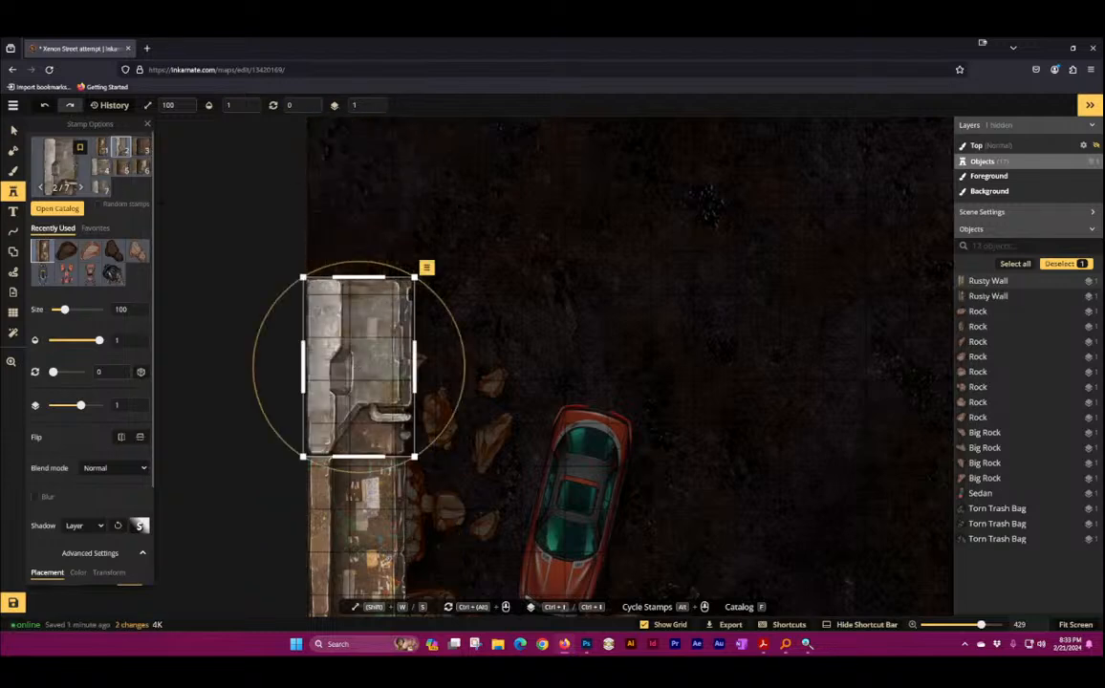
pyautogui.click(141, 170)
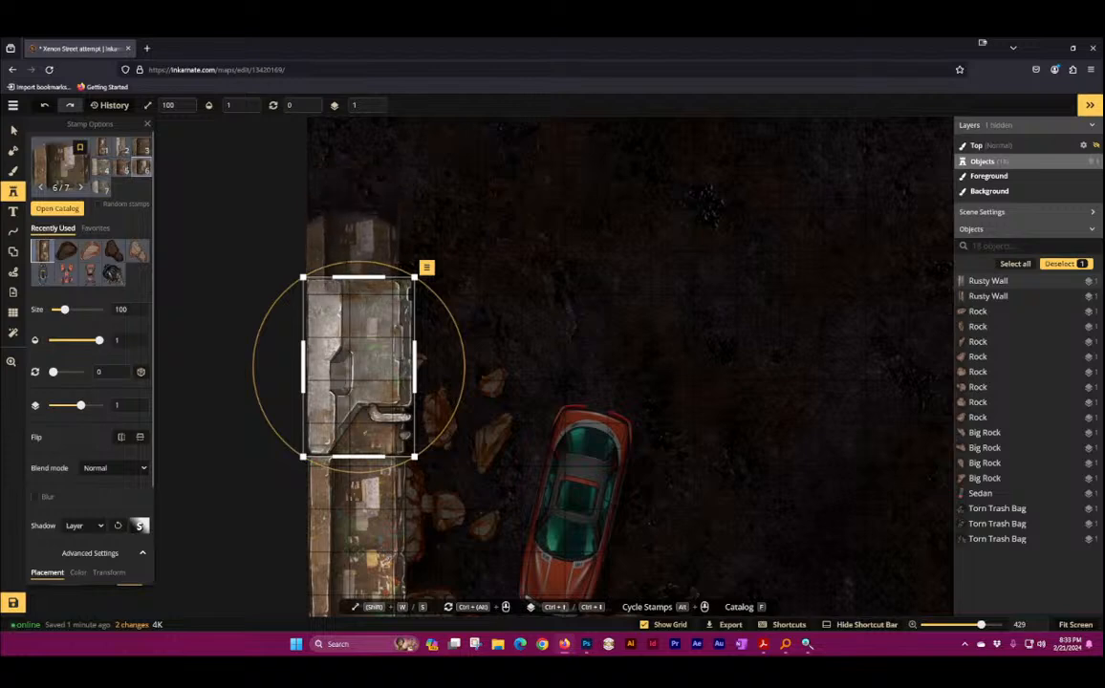
pyautogui.click(363, 438)
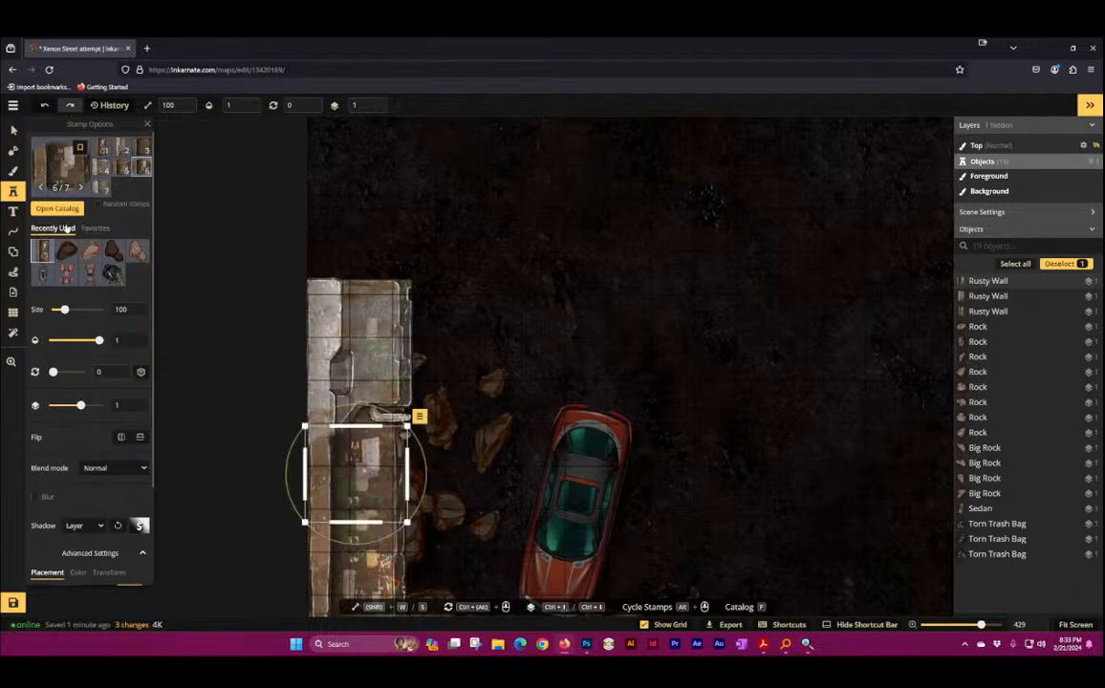
# Step: Place Rusty Wall variant 5 above the wall and move it down onto the lower wall section beside the large rock
pyautogui.click(122, 169)
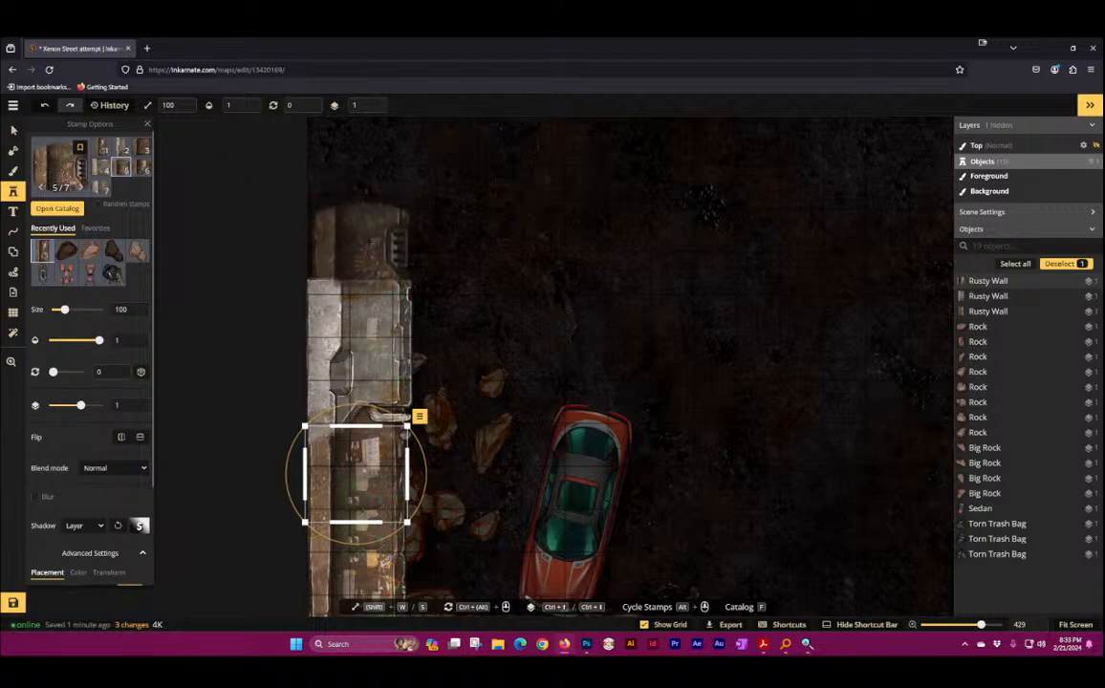
pyautogui.click(413, 222)
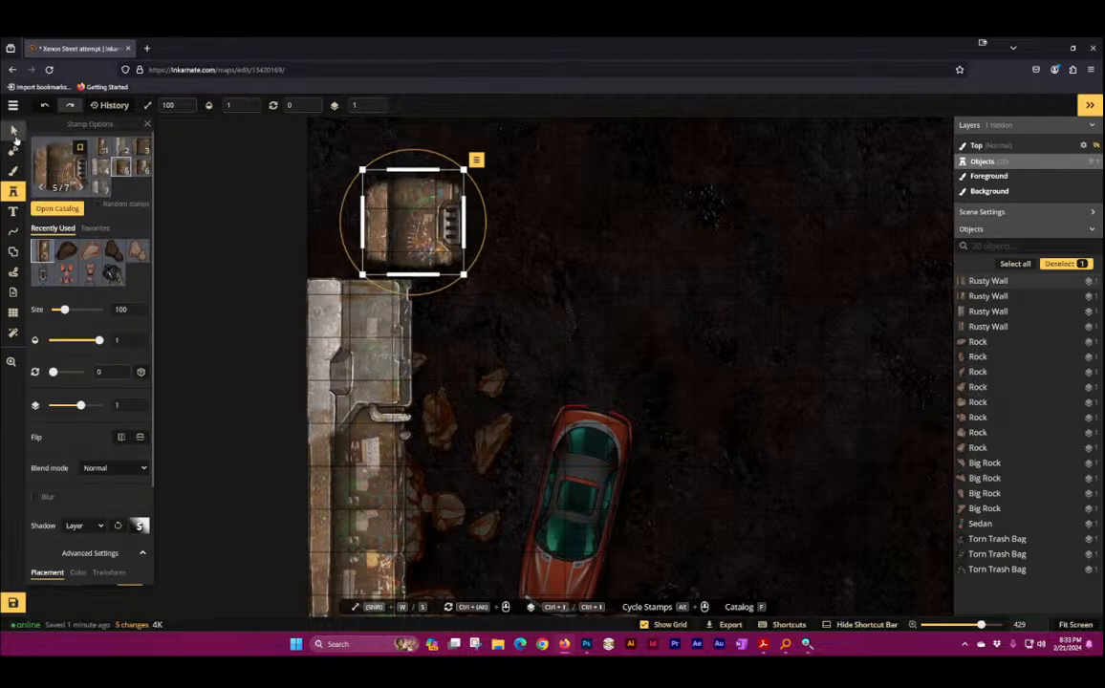
pyautogui.click(14, 129)
pyautogui.moveTo(445, 214); pyautogui.dragTo(383, 521)
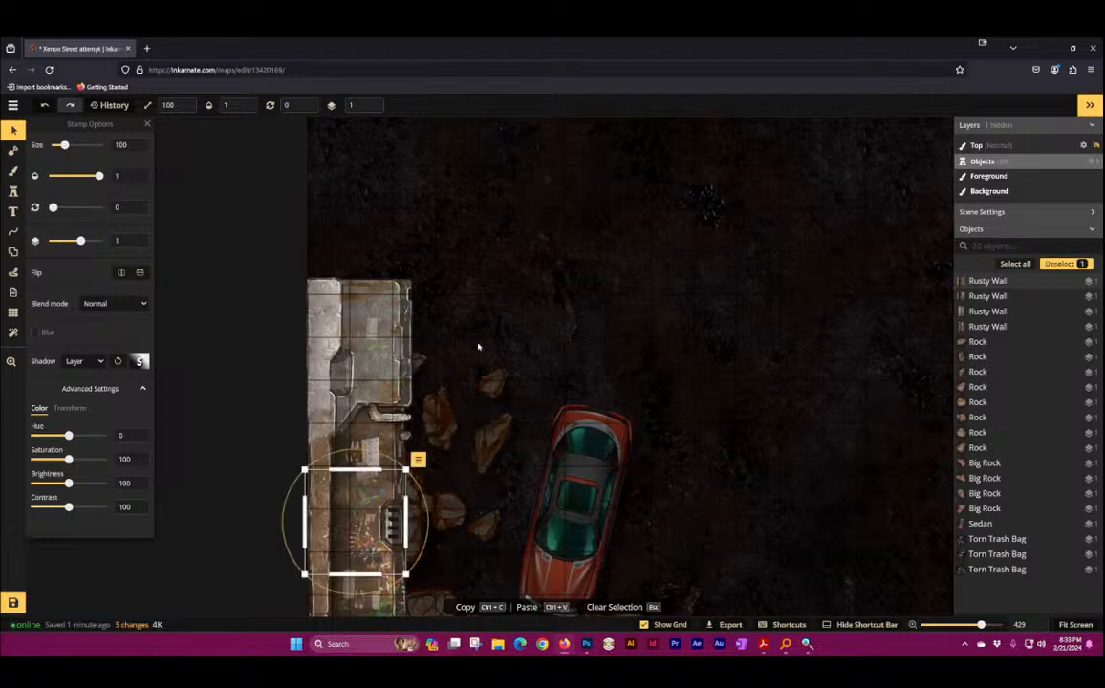
pyautogui.scroll(-5, 478, 346)
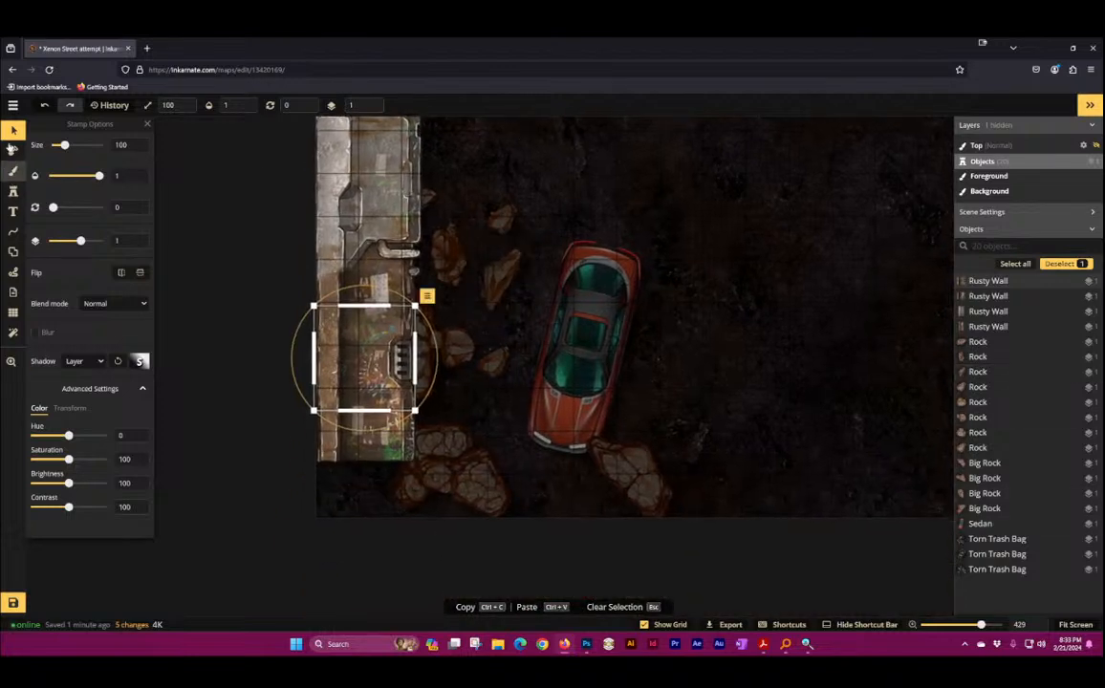
# Step: Choose the Dirty Wall stamp from the City pack and place variant 1 at size 100 just above the sedan's rear
pyautogui.click(13, 191)
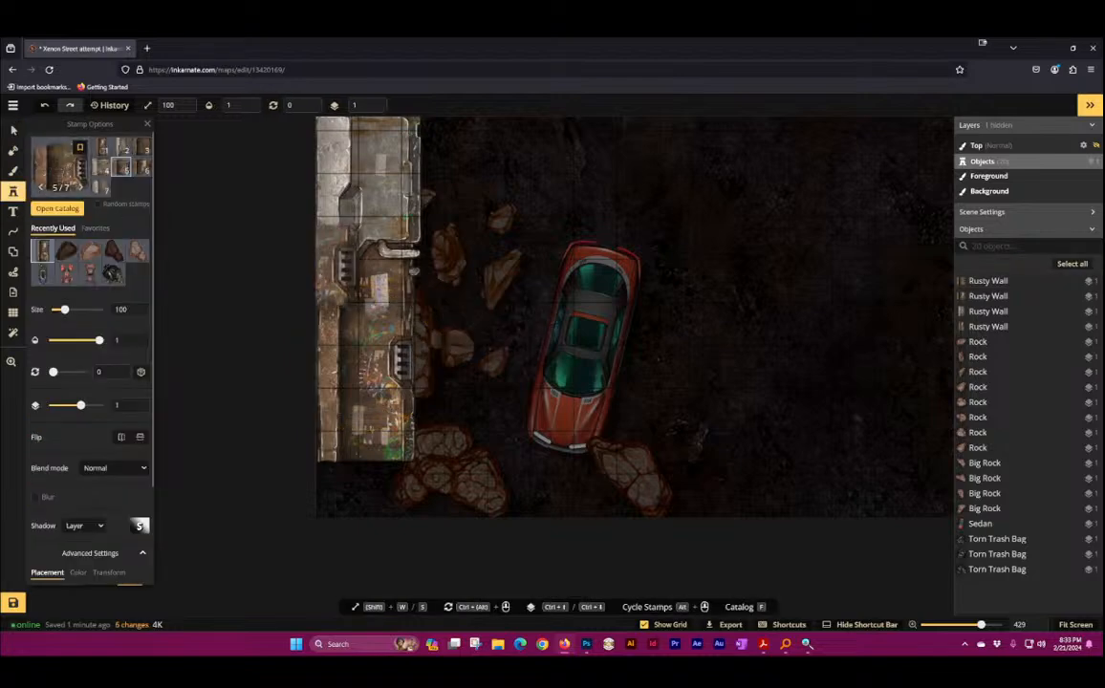
pyautogui.click(52, 151)
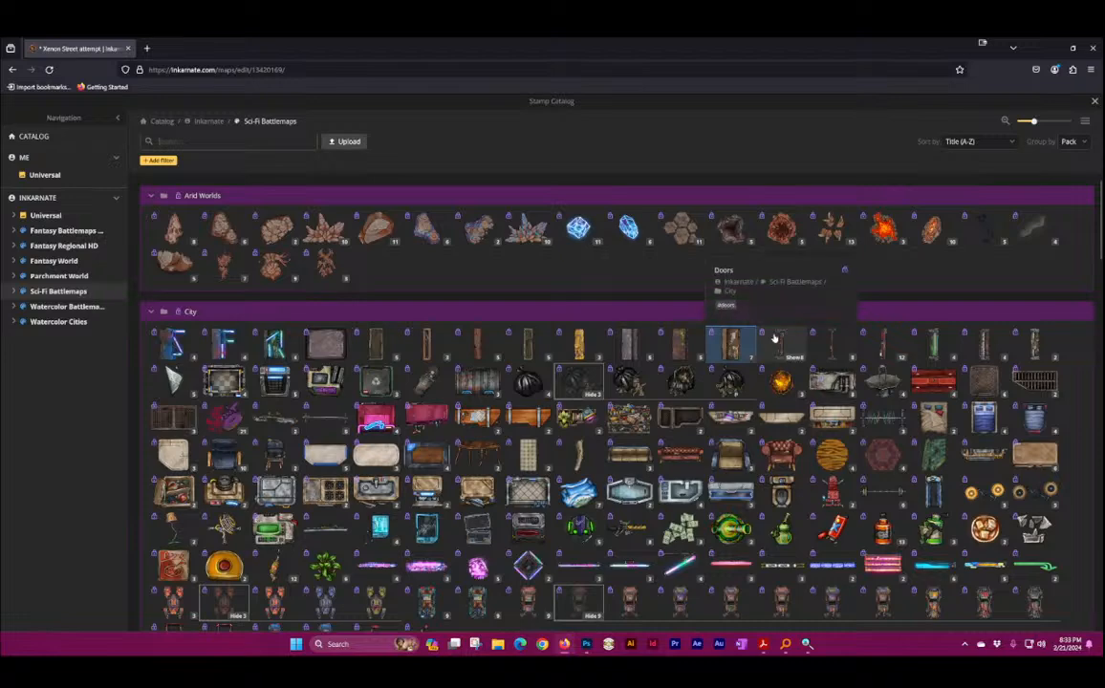
pyautogui.moveTo(681, 342)
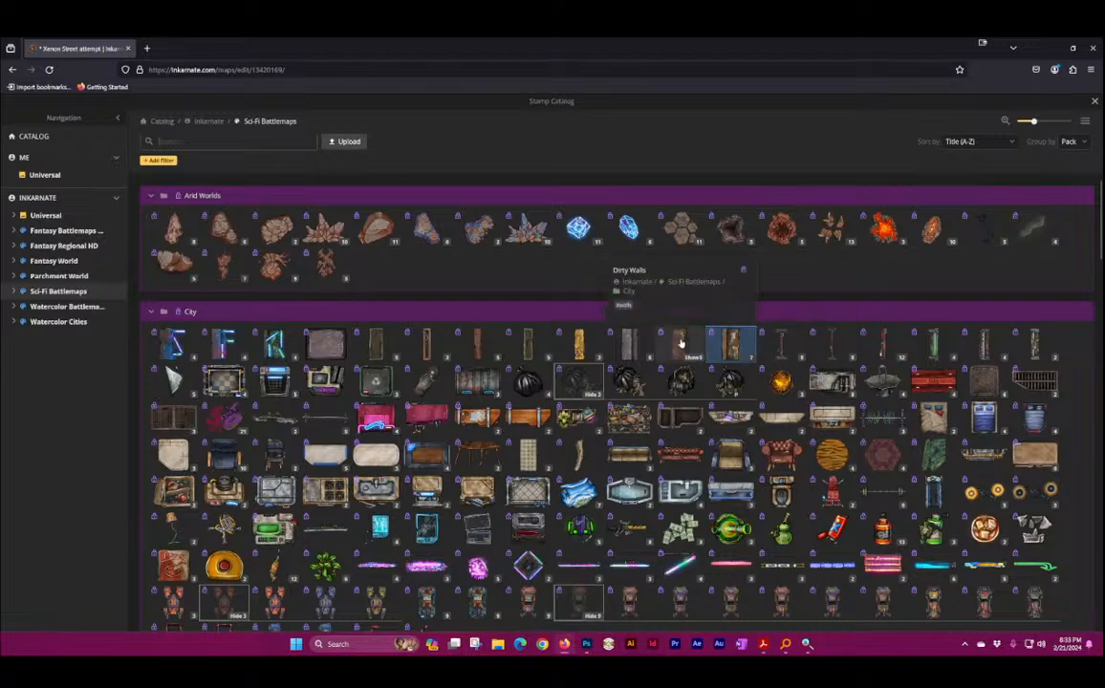
pyautogui.click(681, 342)
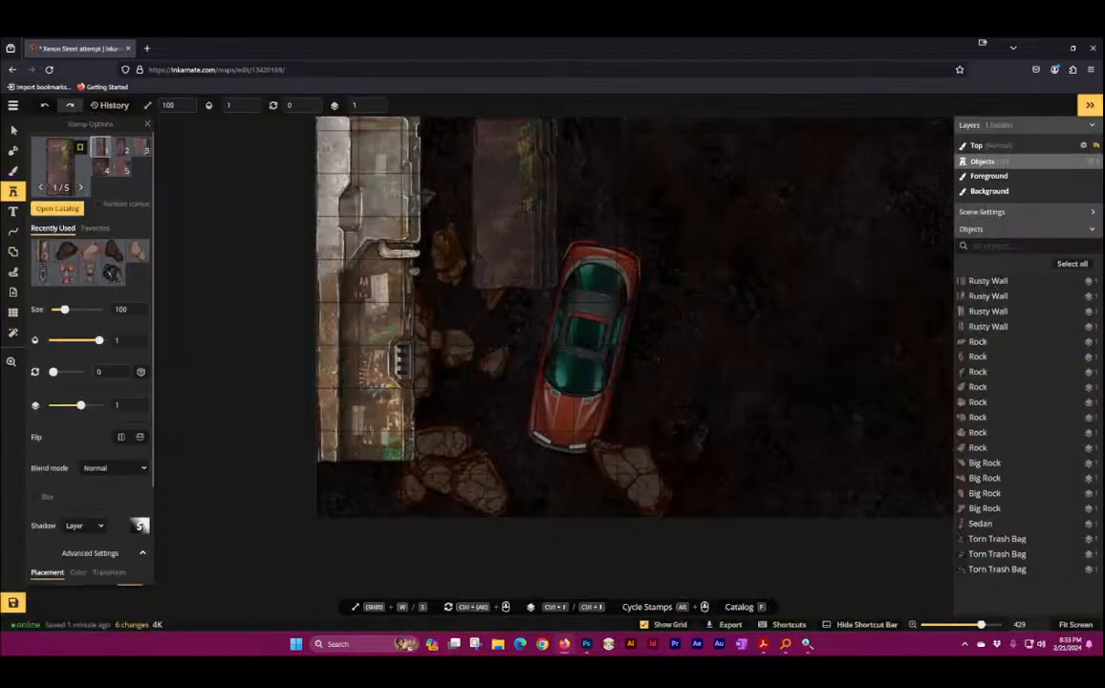
pyautogui.click(549, 212)
# Step: Place Dirty Wall variants 2 and 4 at size 100 in the open area above the first dirty wall piece
pyautogui.moveTo(439, 243); pyautogui.dragTo(300, 399)
pyautogui.click(124, 148)
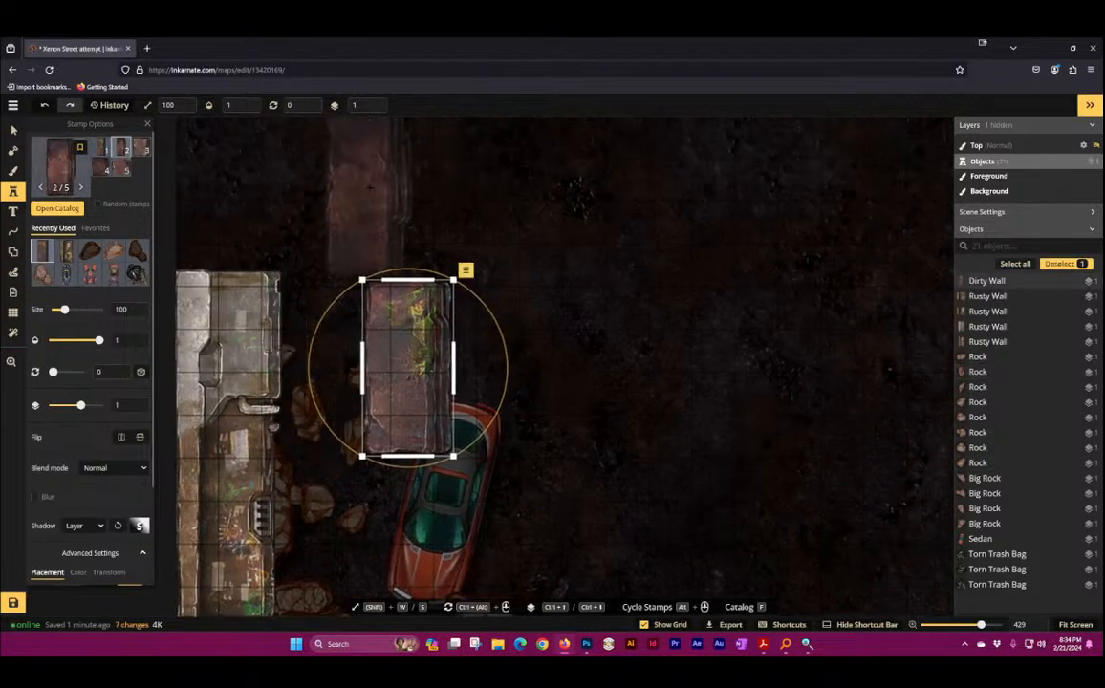
pyautogui.click(369, 190)
pyautogui.moveTo(561, 217); pyautogui.dragTo(592, 309)
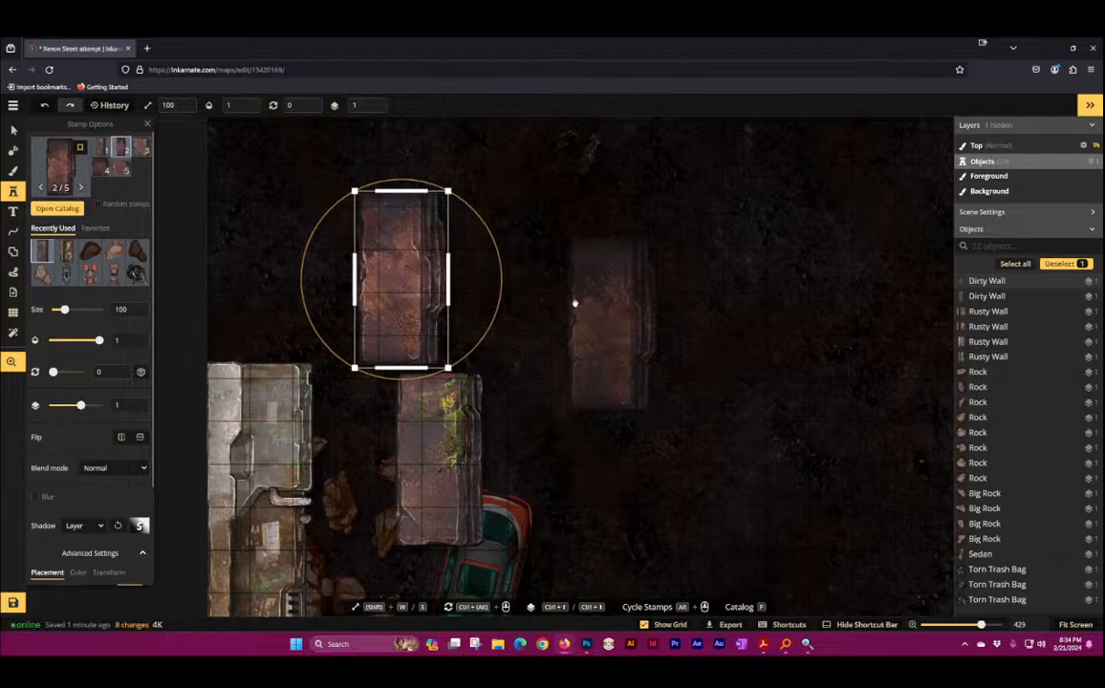
pyautogui.scroll(6, 460, 279)
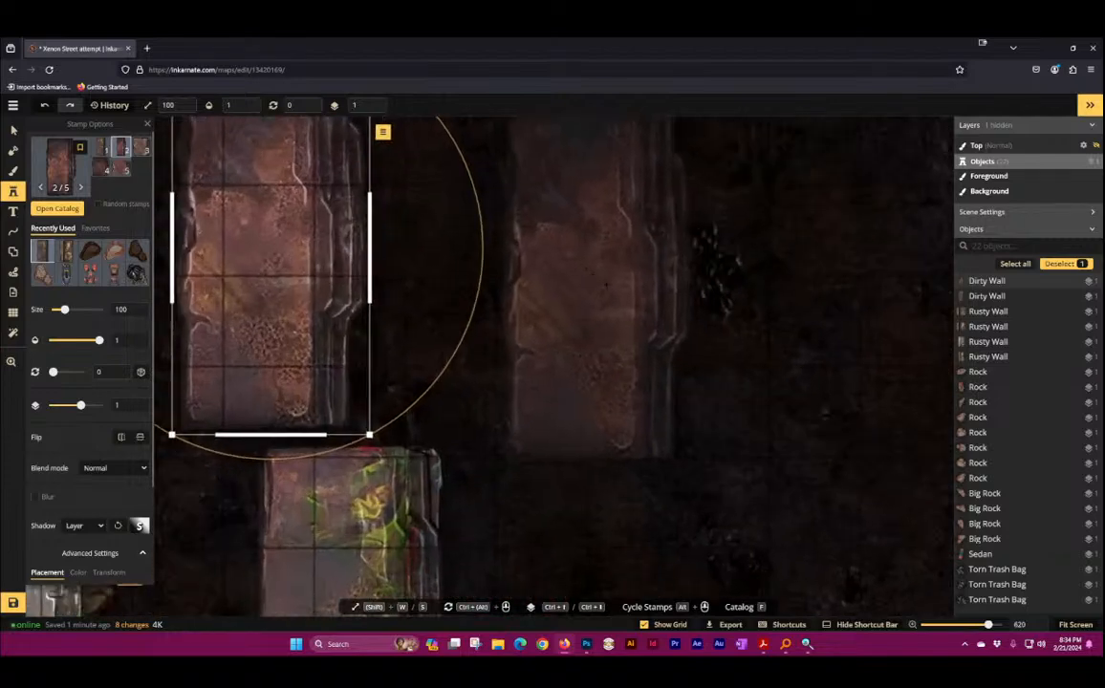
pyautogui.scroll(-3, 361, 266)
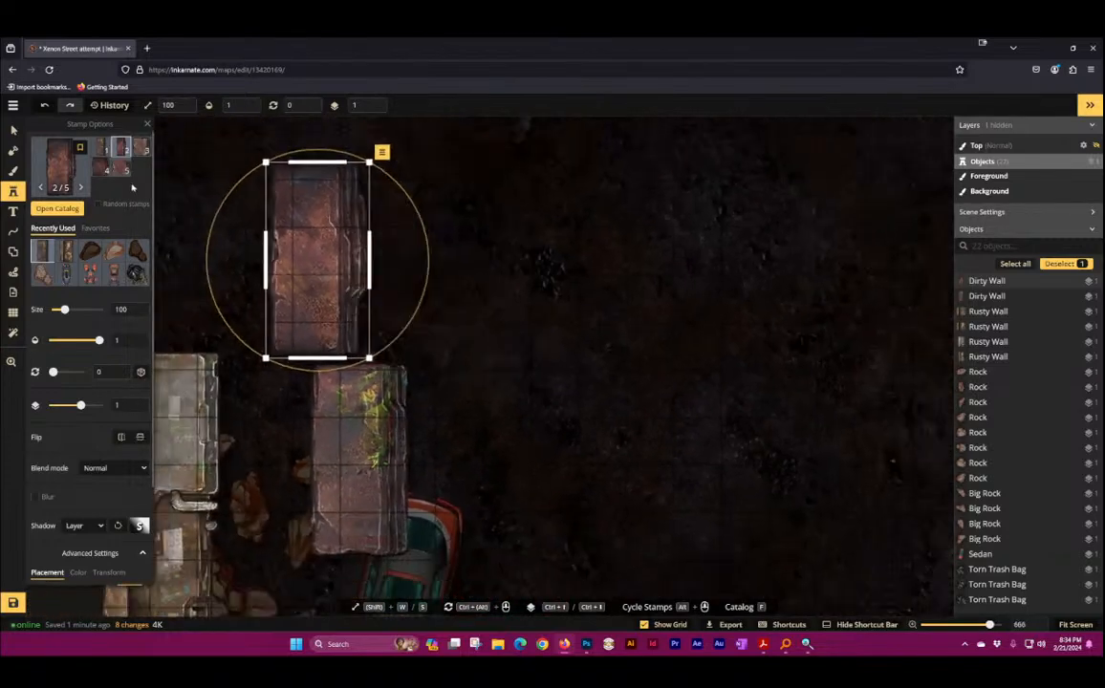
pyautogui.click(103, 169)
pyautogui.click(565, 281)
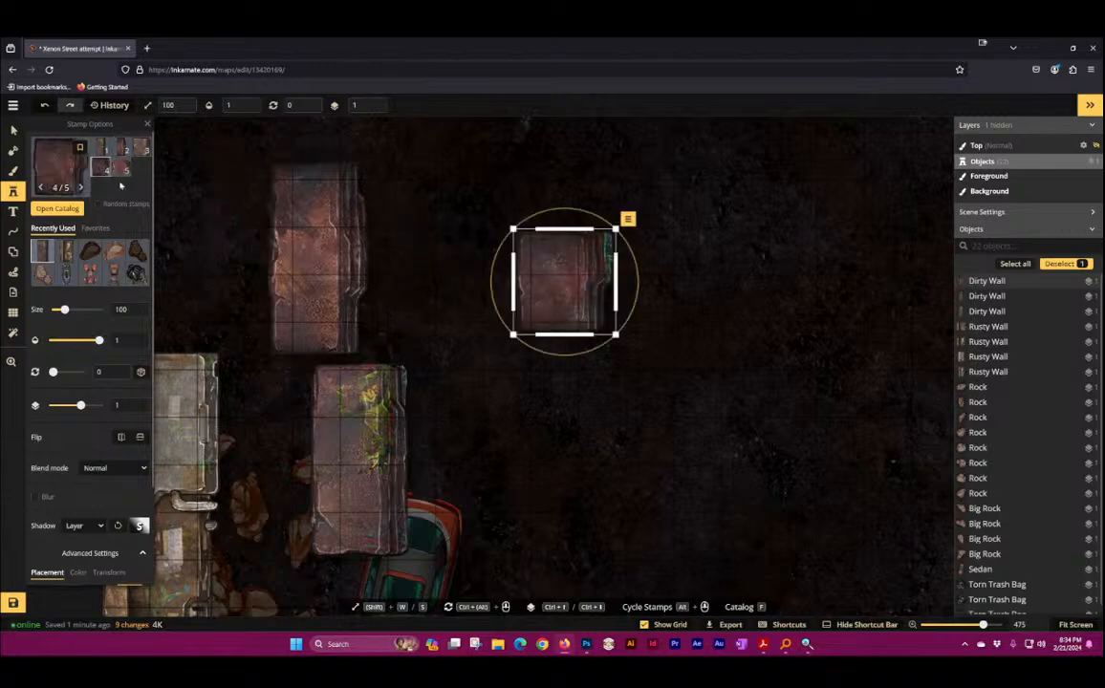
# Step: Choose the Metal Wall stamp from the City pack and place variants 1, 2 and 3 at size 100 beside the dirty wall pieces
pyautogui.click(60, 168)
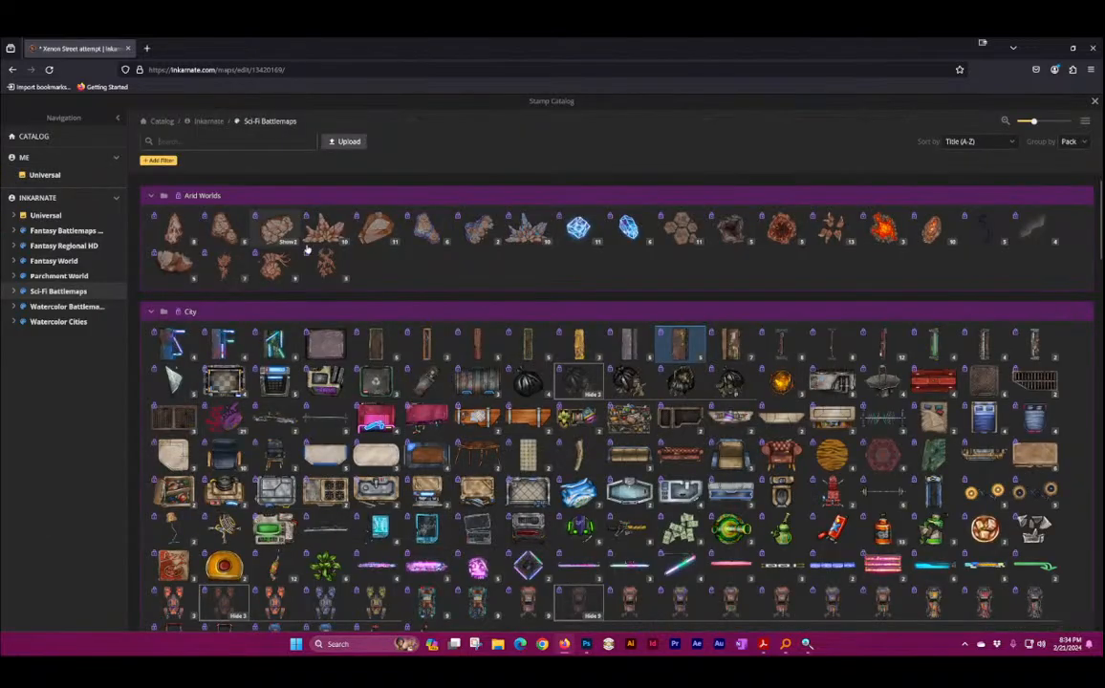
pyautogui.click(623, 342)
pyautogui.click(657, 417)
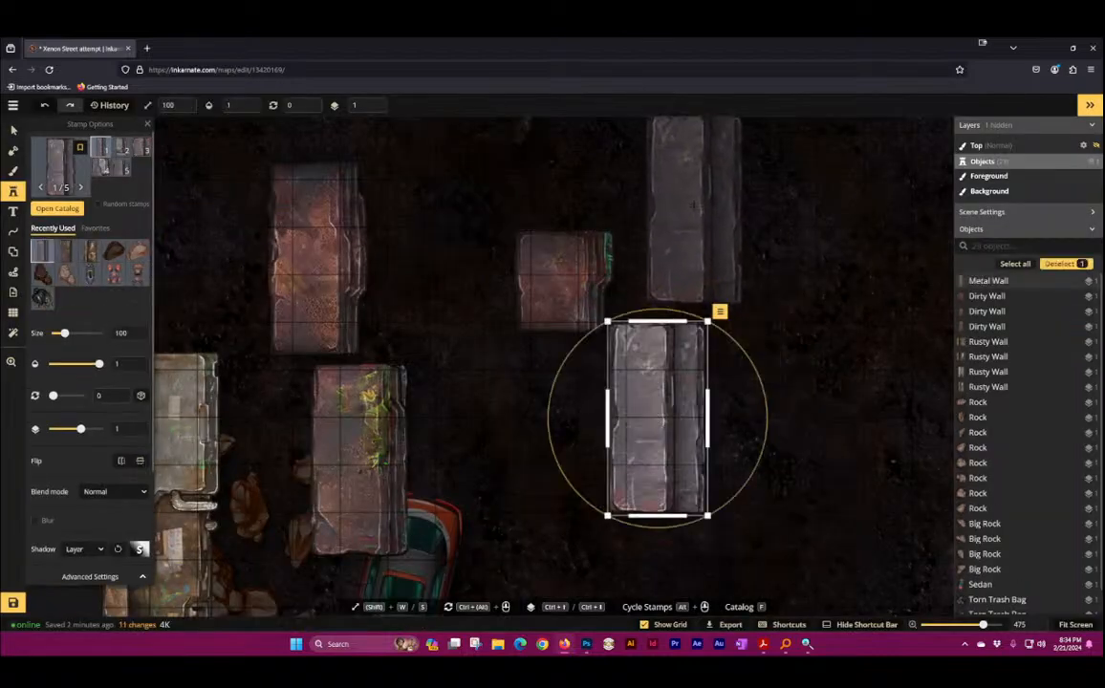
pyautogui.press('space')
pyautogui.moveTo(710, 262); pyautogui.dragTo(582, 305)
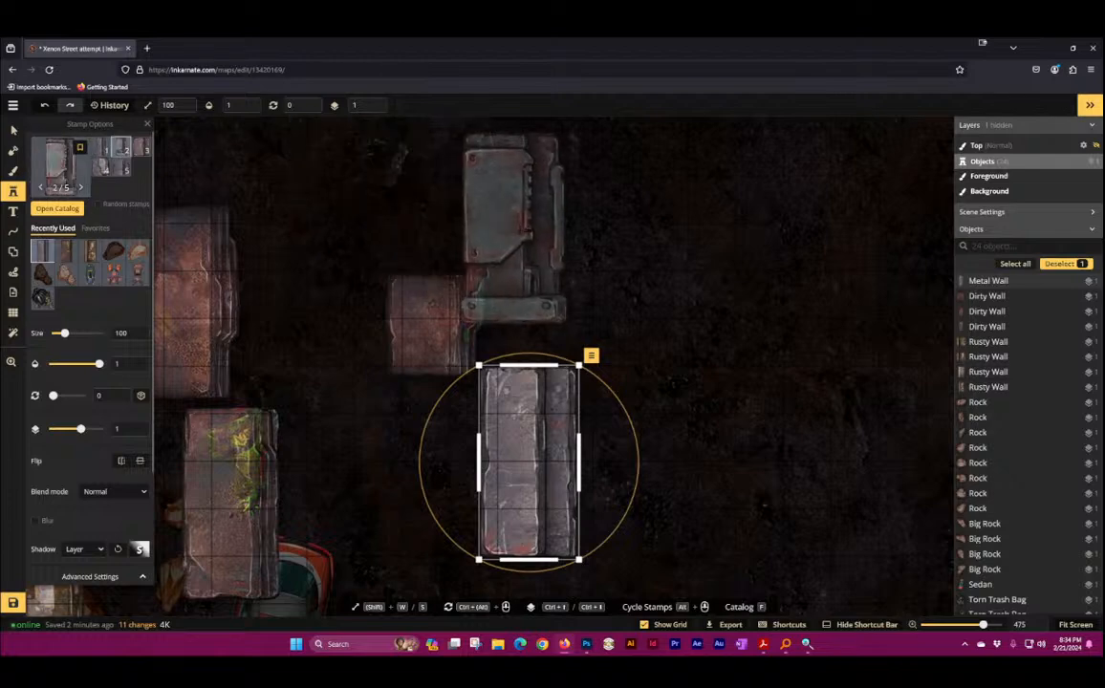
pyautogui.click(564, 228)
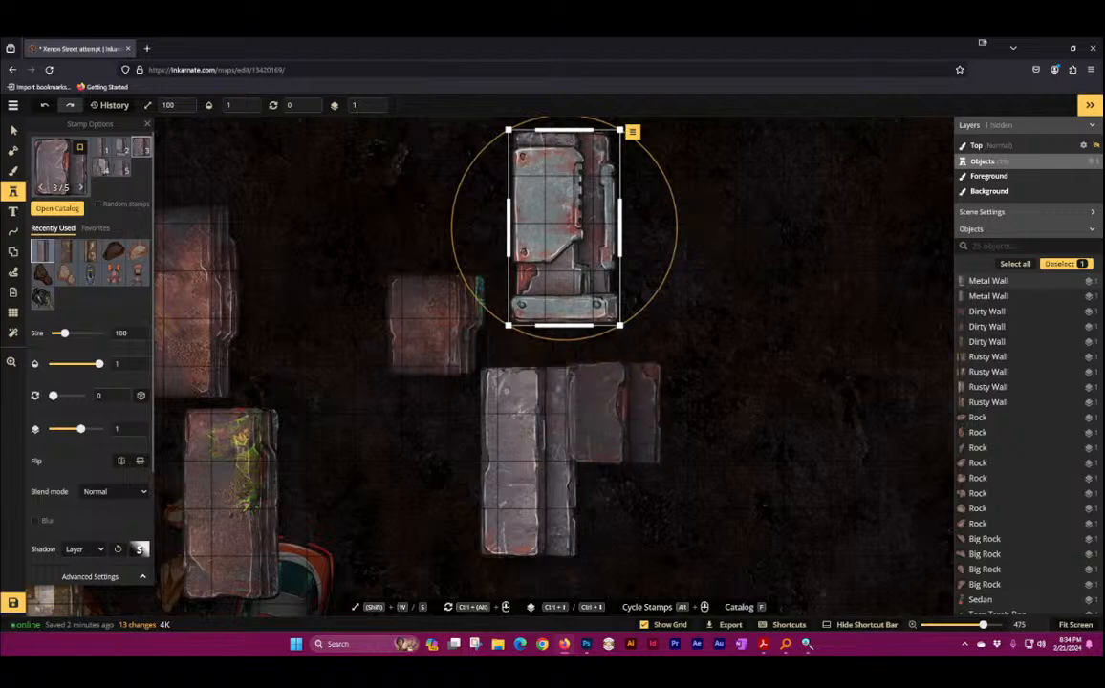
pyautogui.click(654, 429)
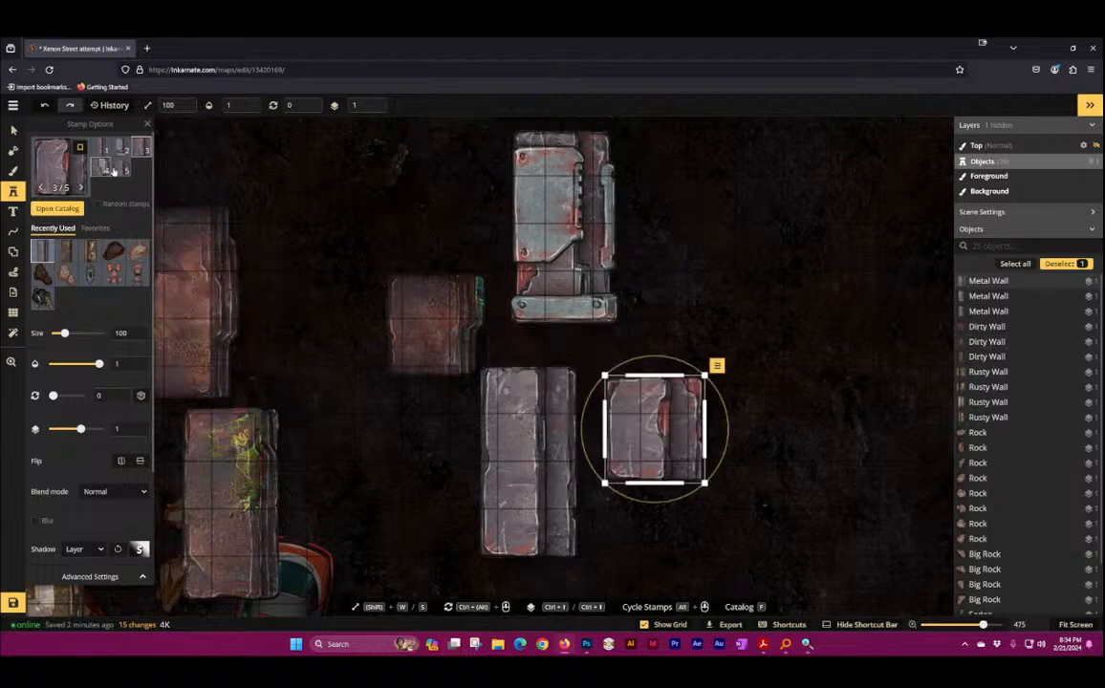
# Step: Place Metal Wall variant 5 at size 100 beside the long metal wall piece, on the side facing the mossy dirty wall
pyautogui.click(107, 168)
pyautogui.click(411, 480)
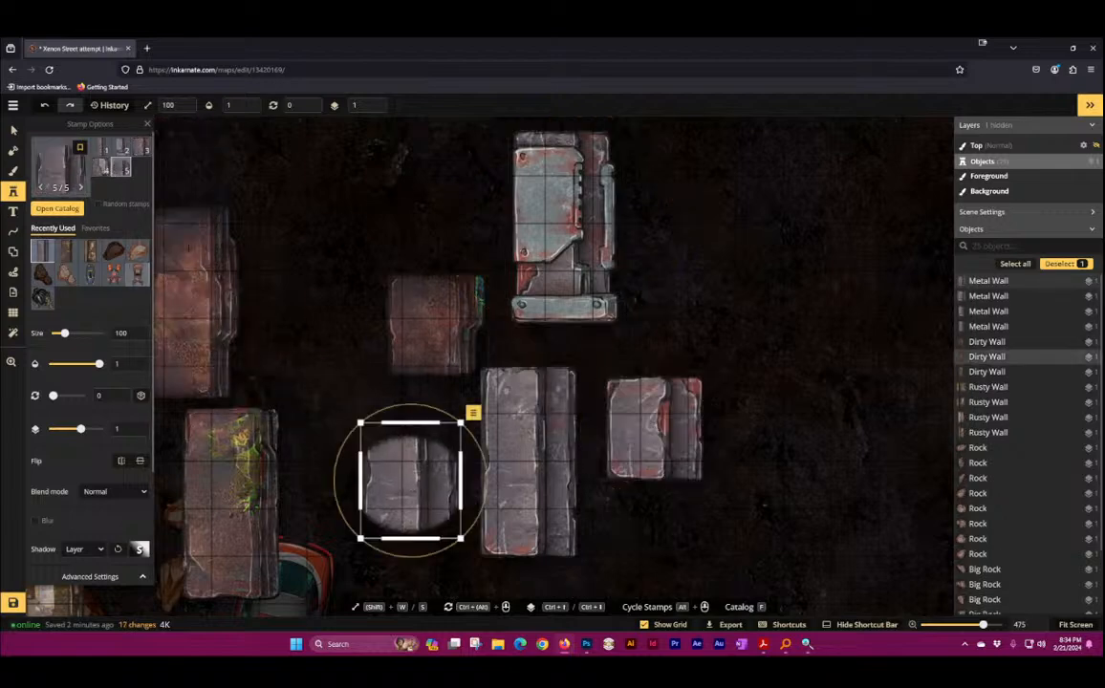
# Step: Move the big rock out from under the rusty wall into the gap beside the orange sedan
pyautogui.click(14, 129)
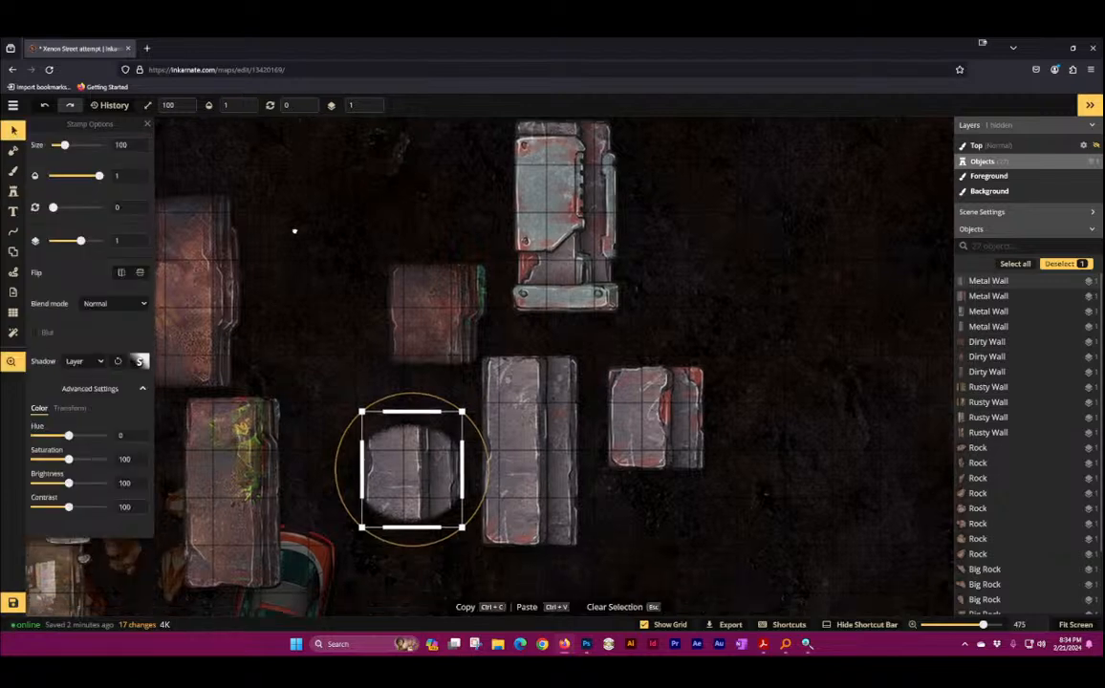
pyautogui.moveTo(295, 232); pyautogui.dragTo(484, 119)
pyautogui.moveTo(177, 172); pyautogui.dragTo(128, 423)
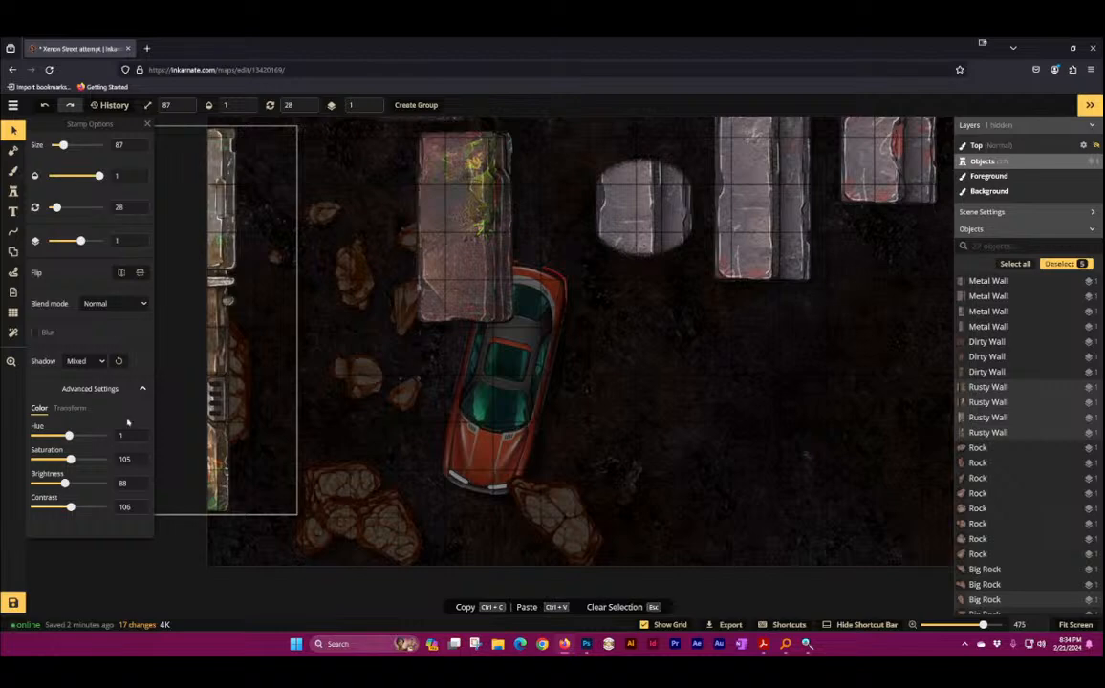
pyautogui.click(237, 396)
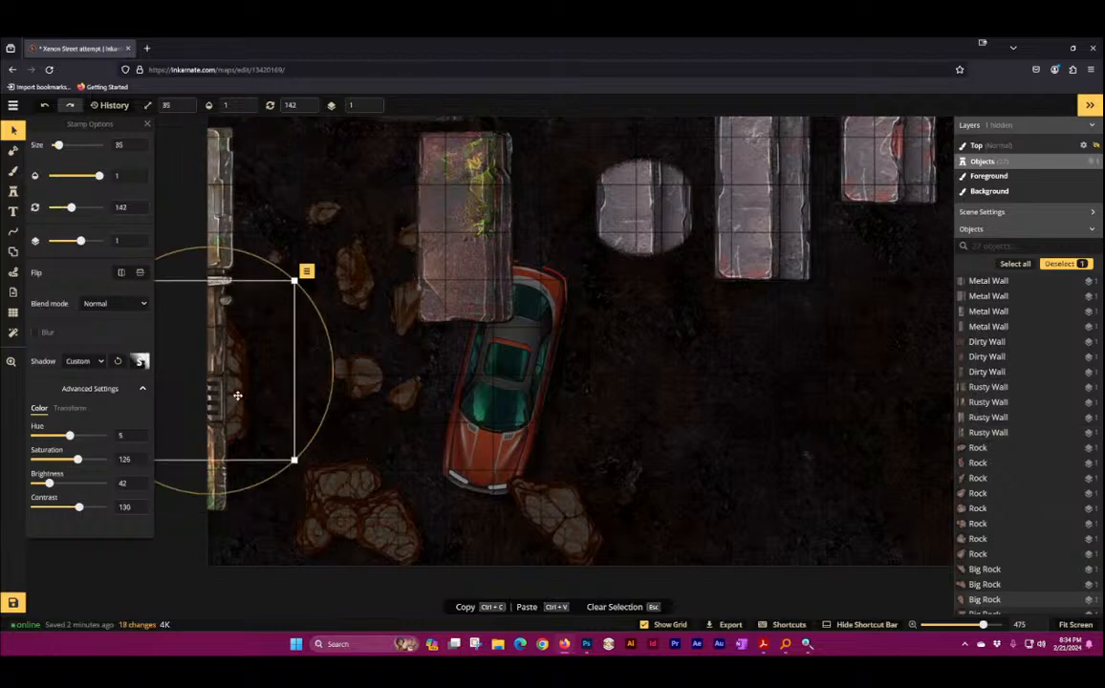
pyautogui.moveTo(237, 395); pyautogui.dragTo(392, 398)
# Step: Select all the rusty wall pieces along the map's western edge and move them together onto the open ground east of the metal walls
pyautogui.scroll(-3, 242, 300)
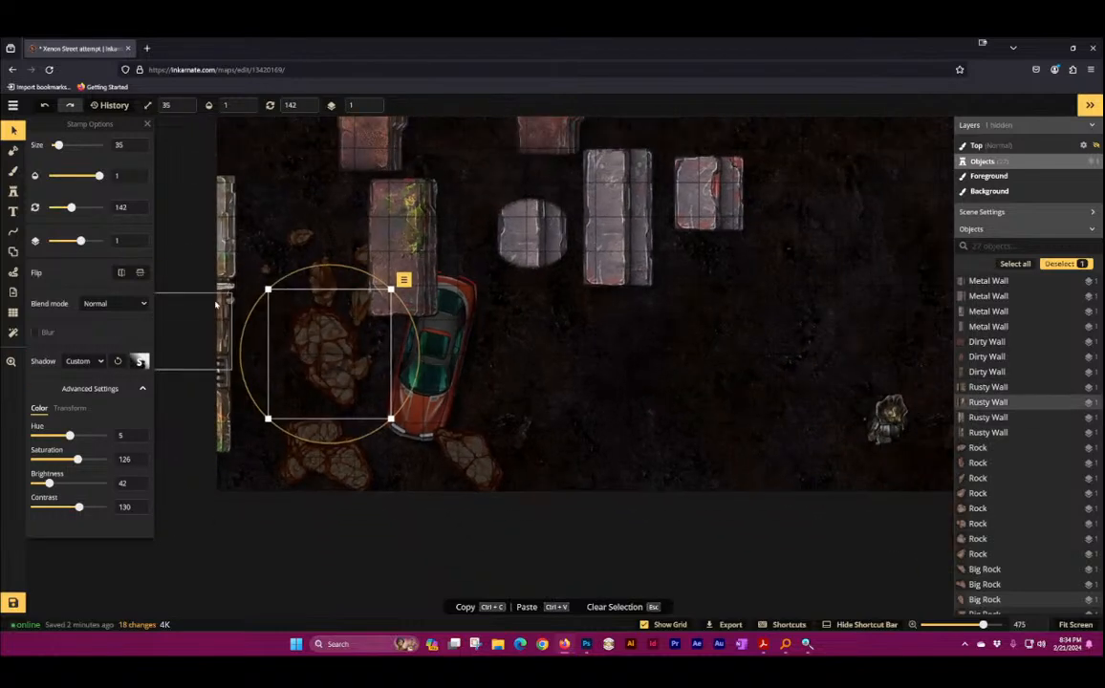
pyautogui.moveTo(219, 163); pyautogui.dragTo(320, 168)
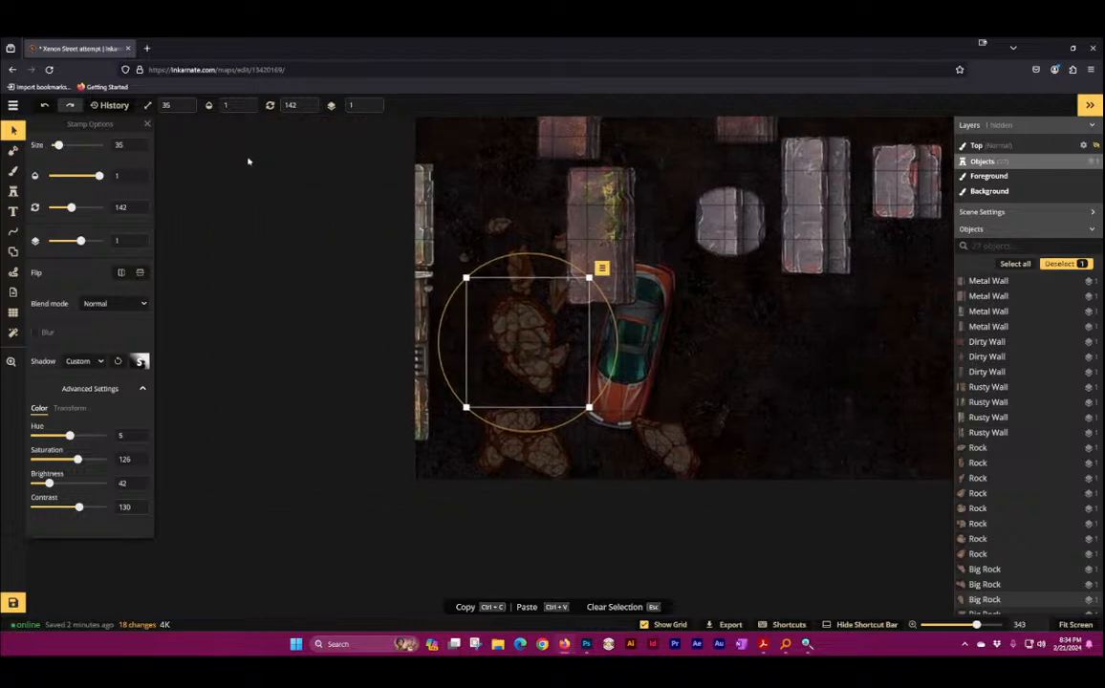
pyautogui.moveTo(254, 155); pyautogui.dragTo(428, 472)
pyautogui.moveTo(377, 373); pyautogui.dragTo(697, 244)
pyautogui.scroll(-3, 557, 254)
pyautogui.click(534, 309)
pyautogui.scroll(-1, 534, 308)
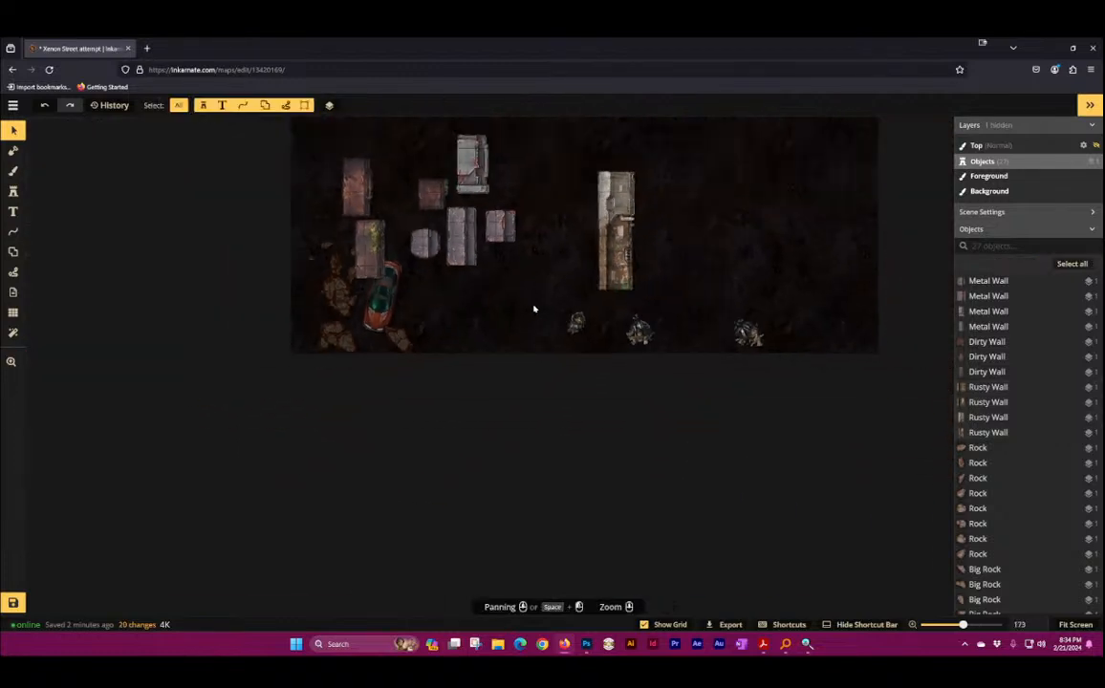
# Step: Save the map and dismiss the notification
pyautogui.moveTo(523, 331); pyautogui.dragTo(553, 510)
pyautogui.scroll(1, 534, 417)
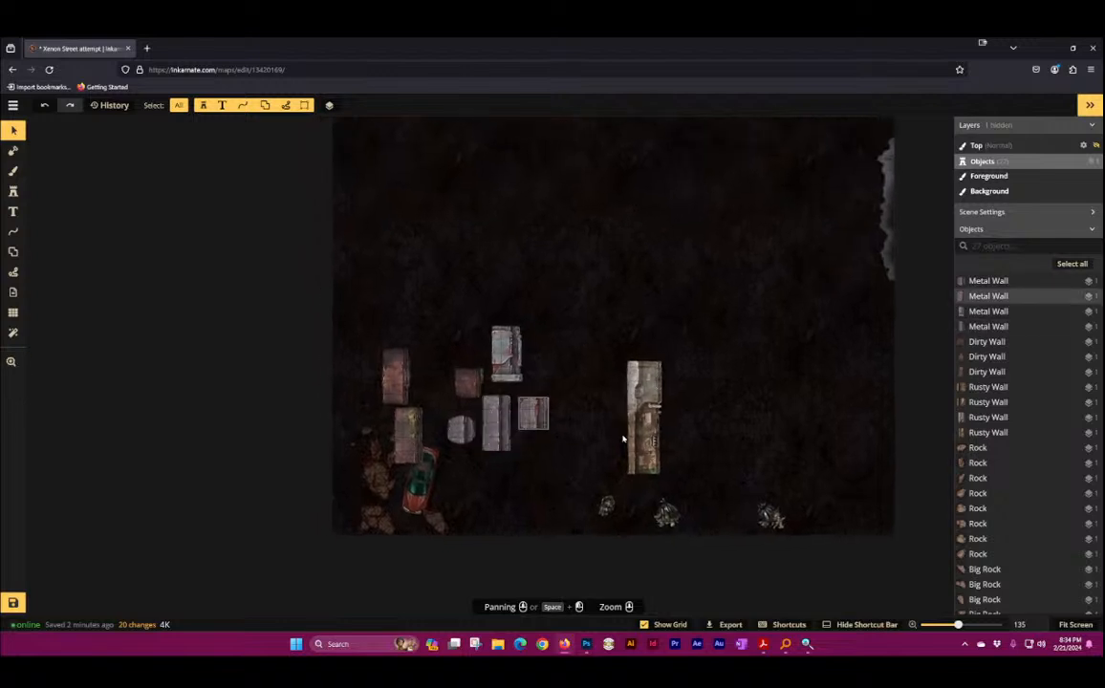
pyautogui.scroll(1, 622, 439)
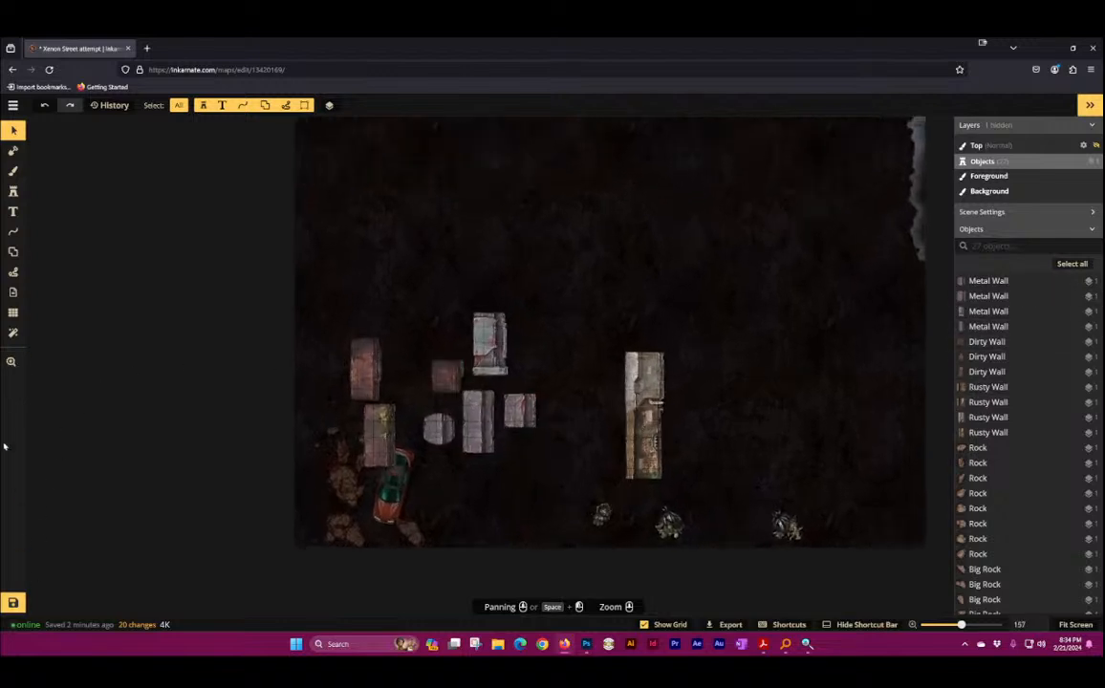
pyautogui.click(13, 603)
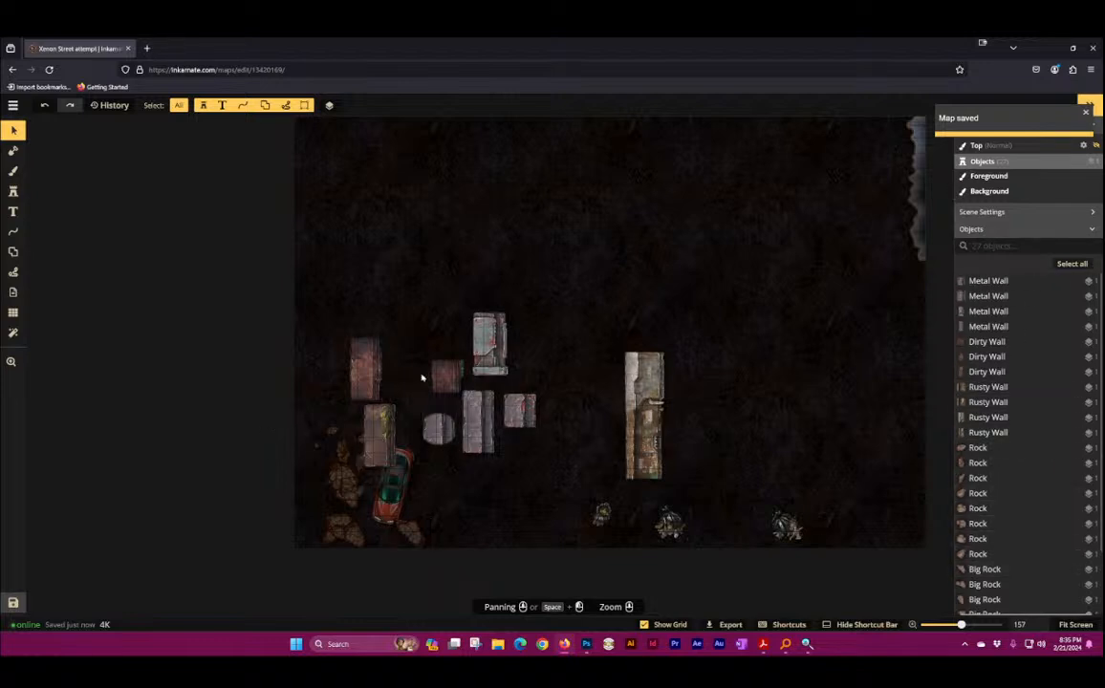
pyautogui.click(1086, 113)
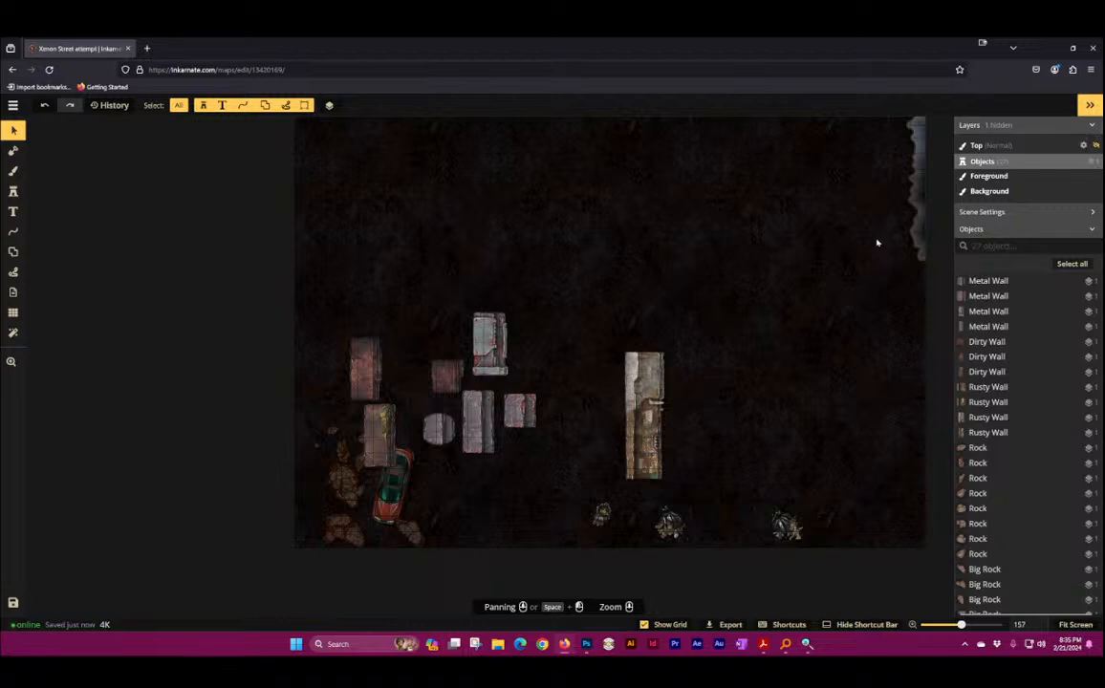
# Step: Move the assembled rusty wall pieces to the northwest part of the map, above the other wall pieces, and deselect them
pyautogui.moveTo(636, 387); pyautogui.dragTo(433, 201)
pyautogui.click(534, 208)
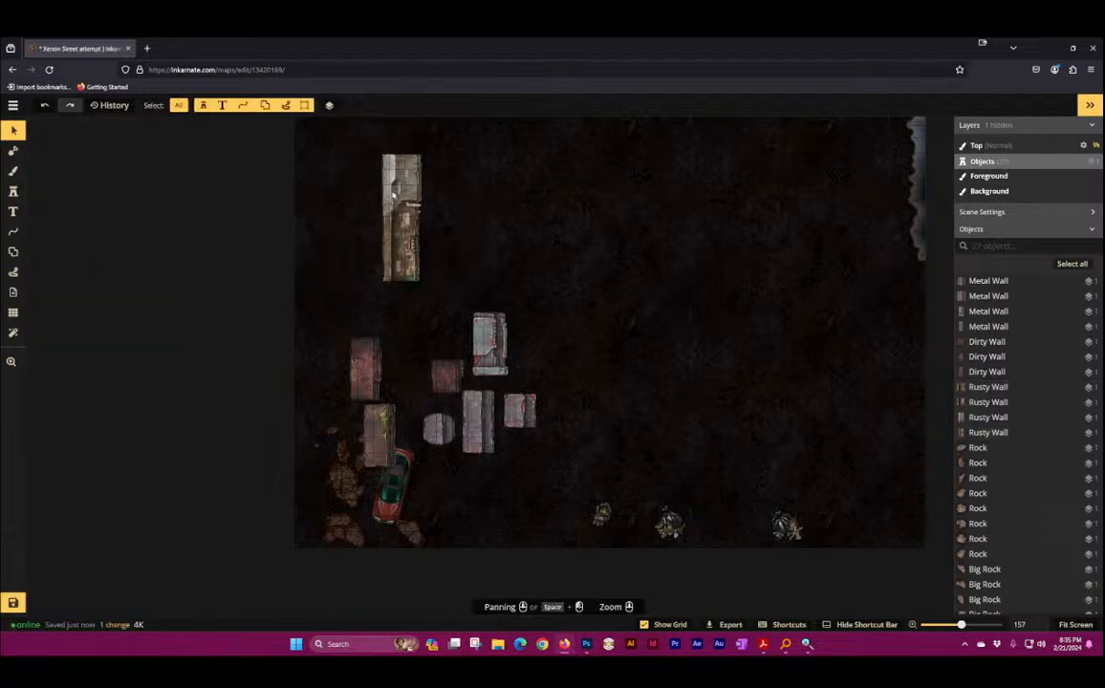
pyautogui.click(12, 105)
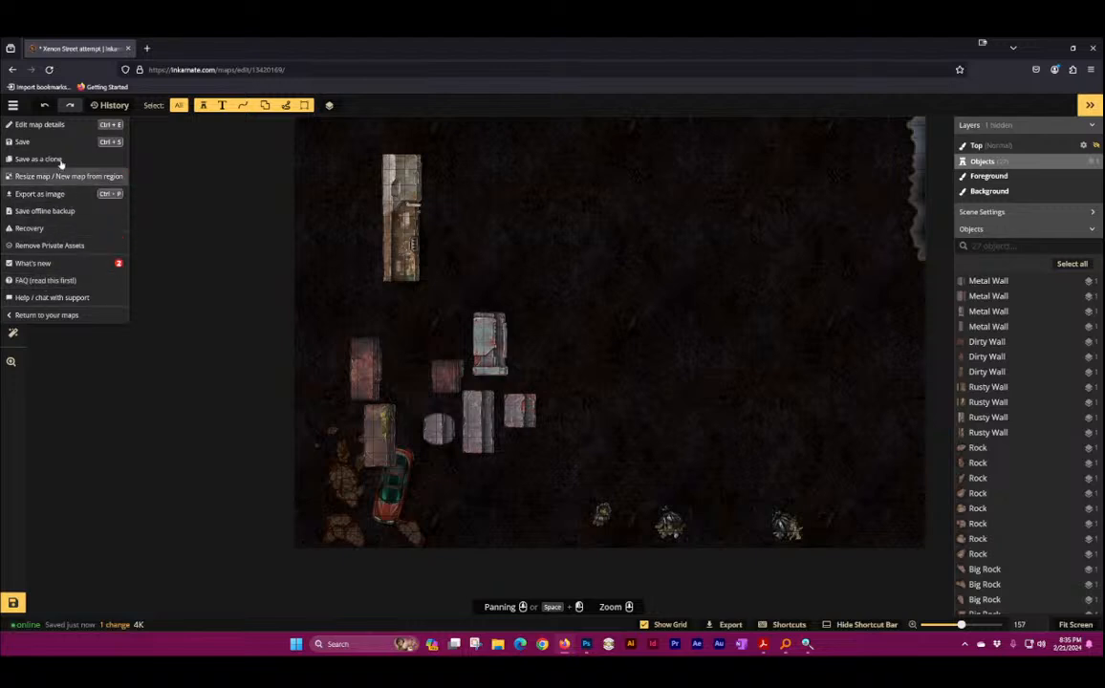
pyautogui.click(40, 124)
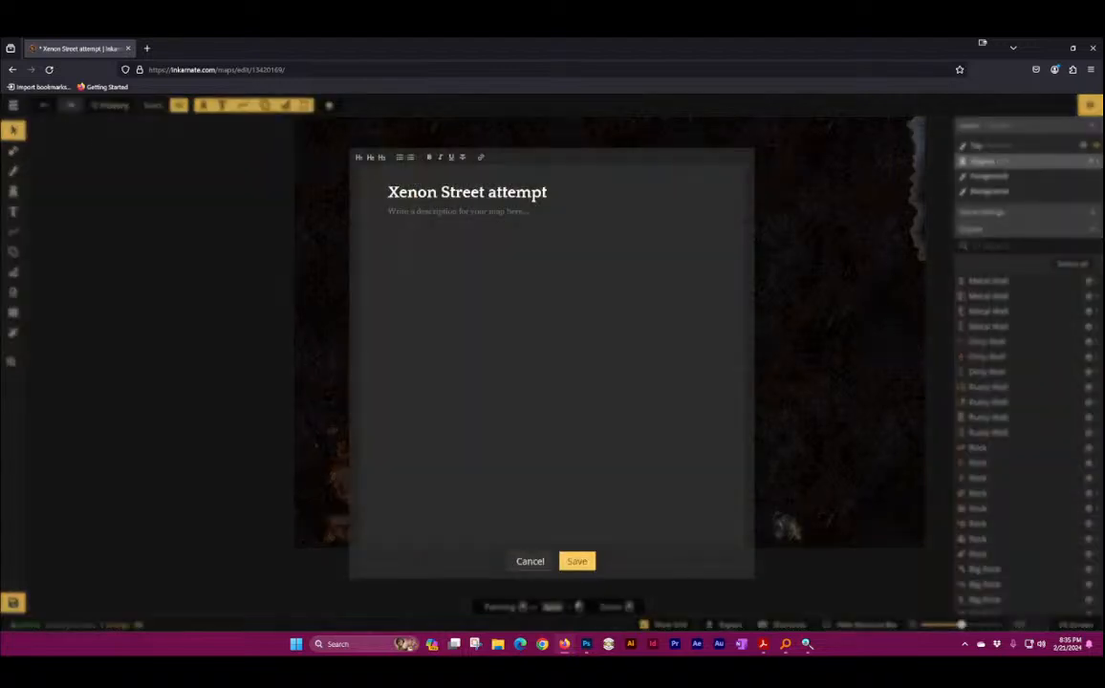
pyautogui.click(526, 561)
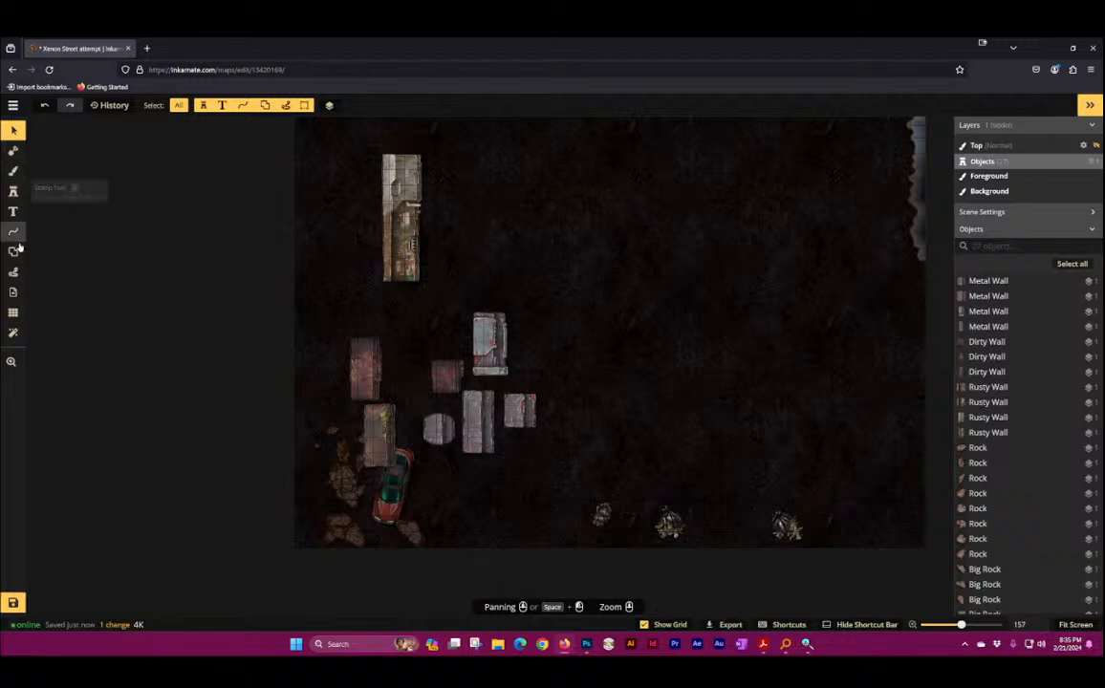
pyautogui.click(12, 105)
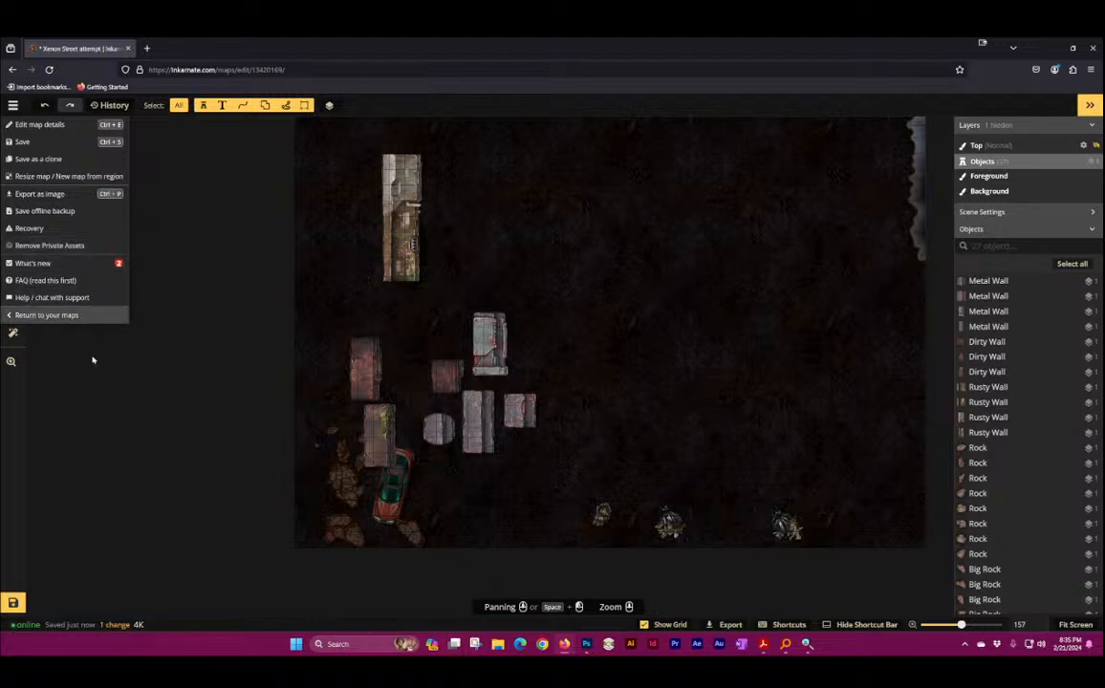
pyautogui.click(191, 358)
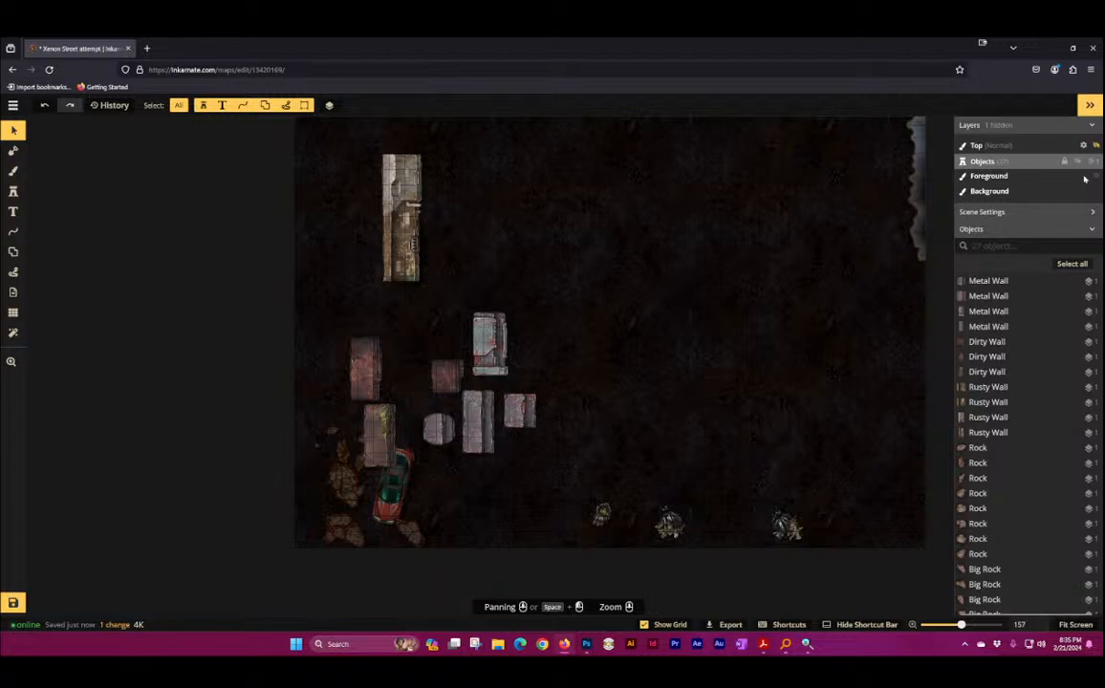
pyautogui.click(983, 211)
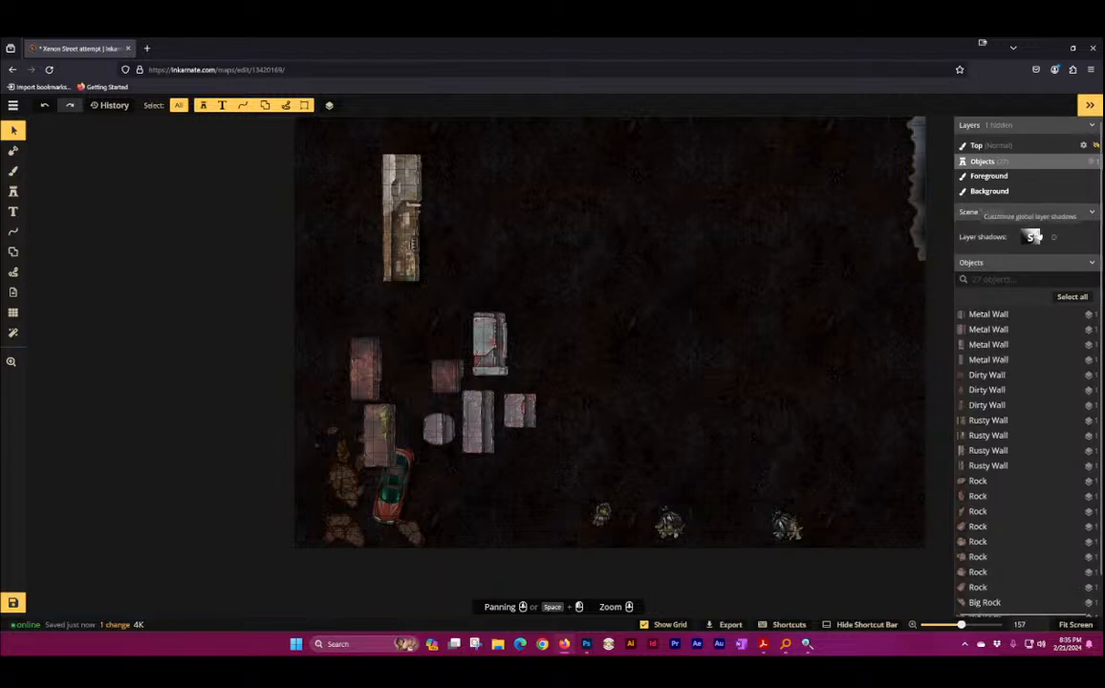
pyautogui.click(1091, 213)
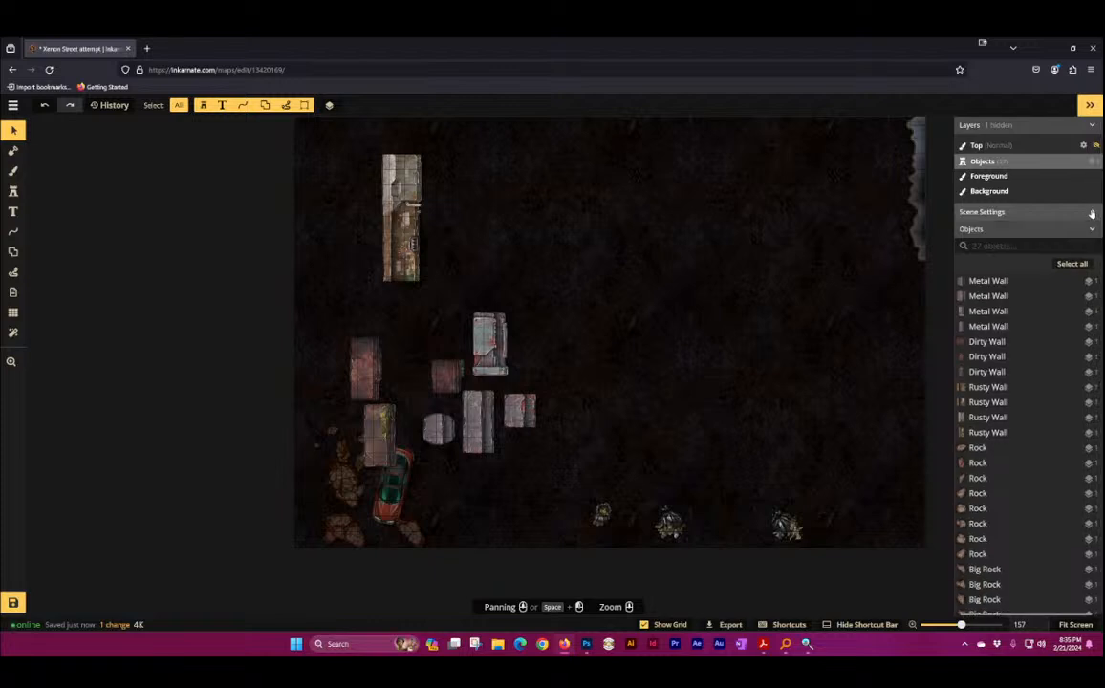
pyautogui.click(1084, 146)
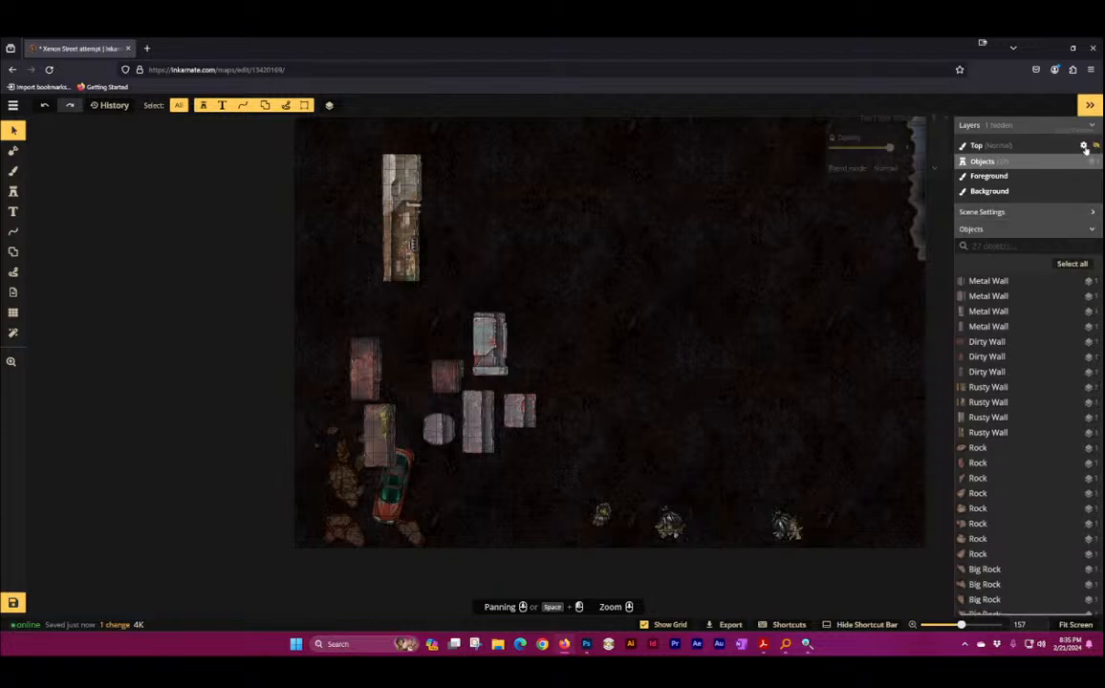
pyautogui.click(946, 119)
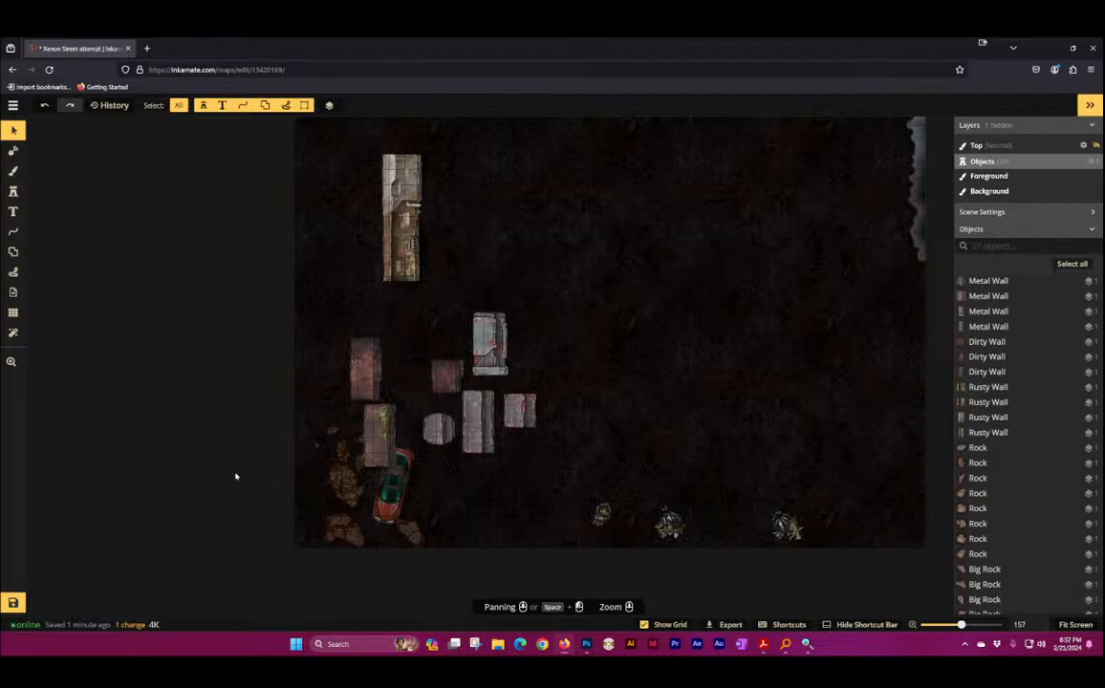
# Step: Move the moss-stained dirty wall stamp away from the red car to just above the neighbouring reddish wall
pyautogui.click(372, 430)
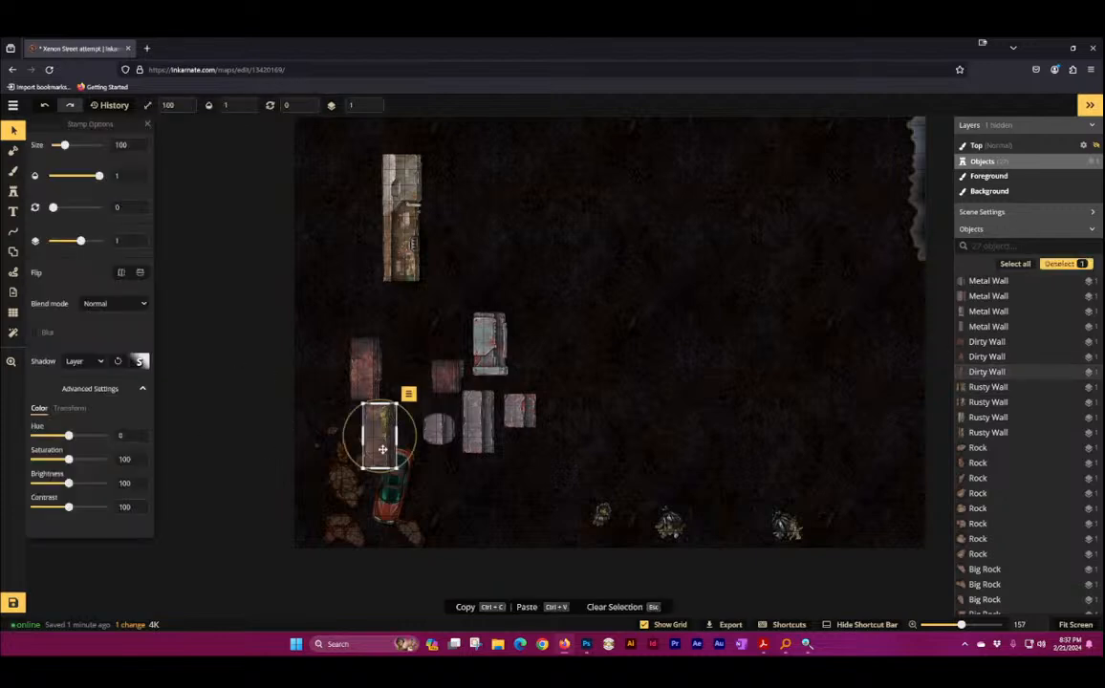
pyautogui.moveTo(372, 430); pyautogui.dragTo(355, 288)
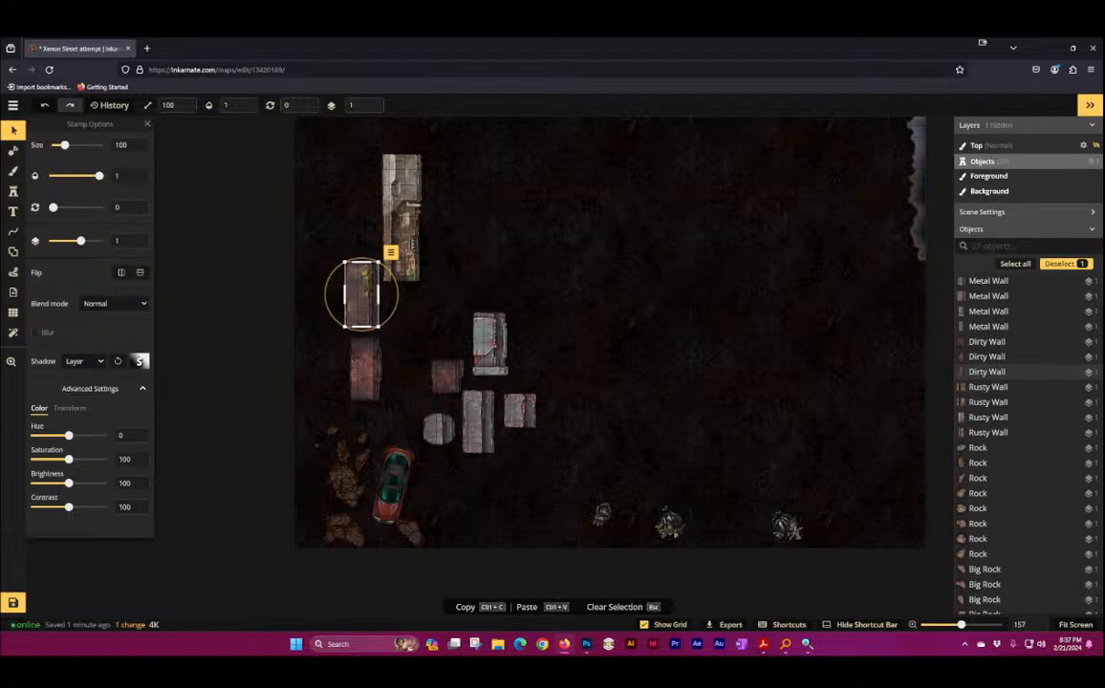
# Step: Choose the yellow Mecha Suit and parts stamp from the Human Alliance set of the Sci-Fi Battlemaps stamp catalog
pyautogui.click(13, 190)
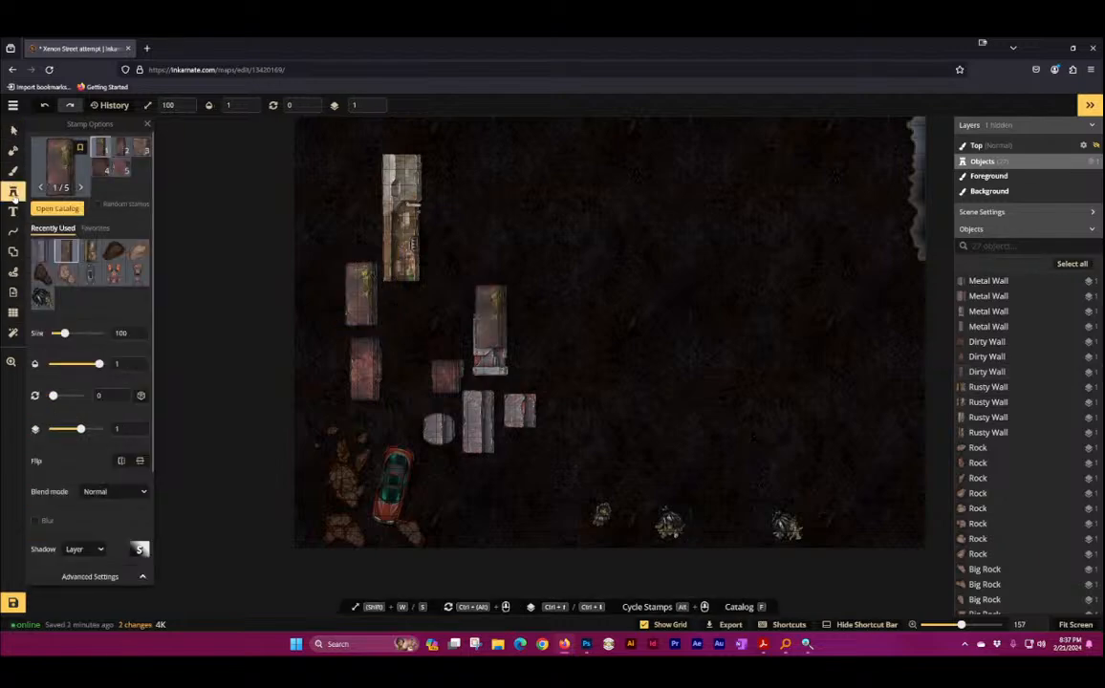
pyautogui.click(55, 163)
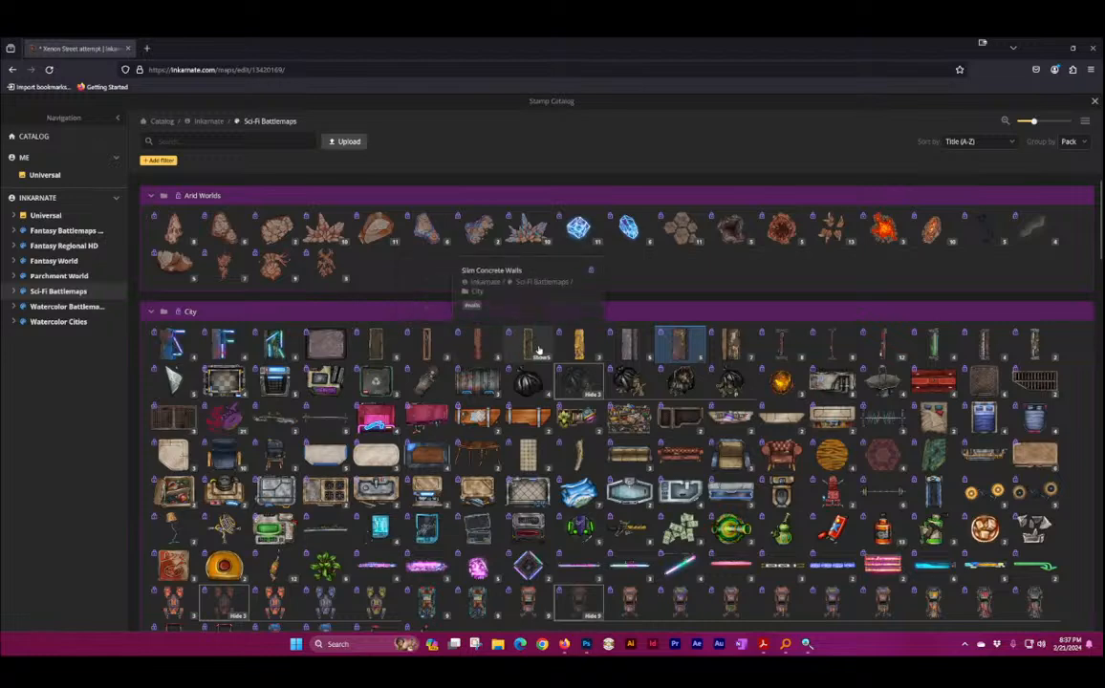
pyautogui.scroll(-2, 401, 363)
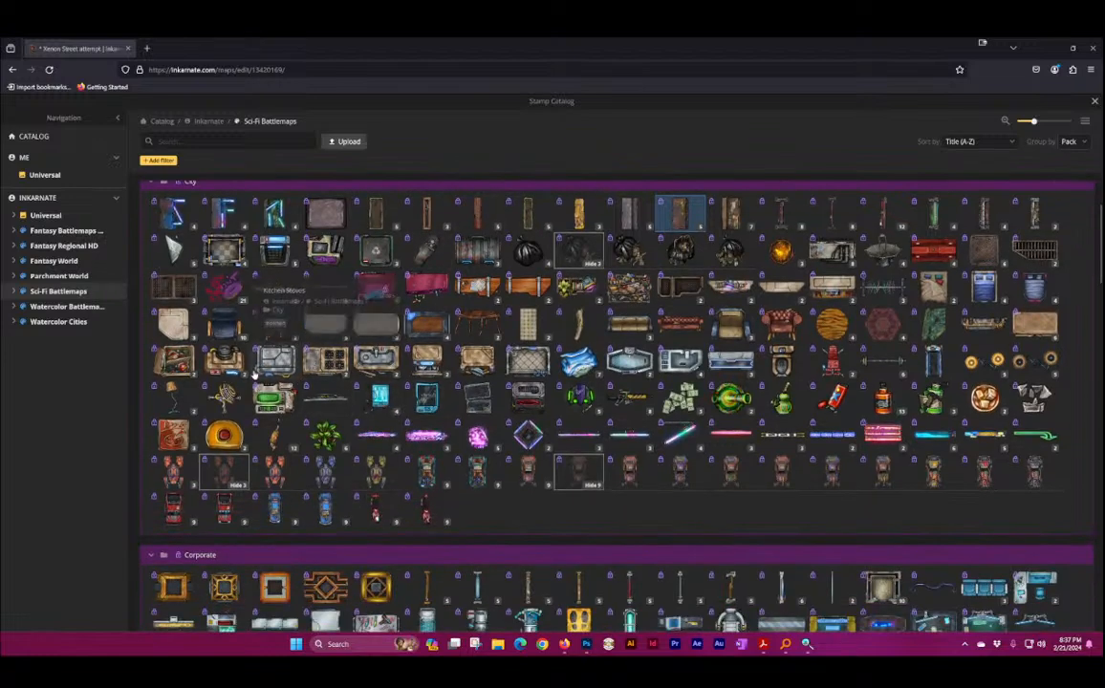
pyautogui.scroll(-2, 254, 372)
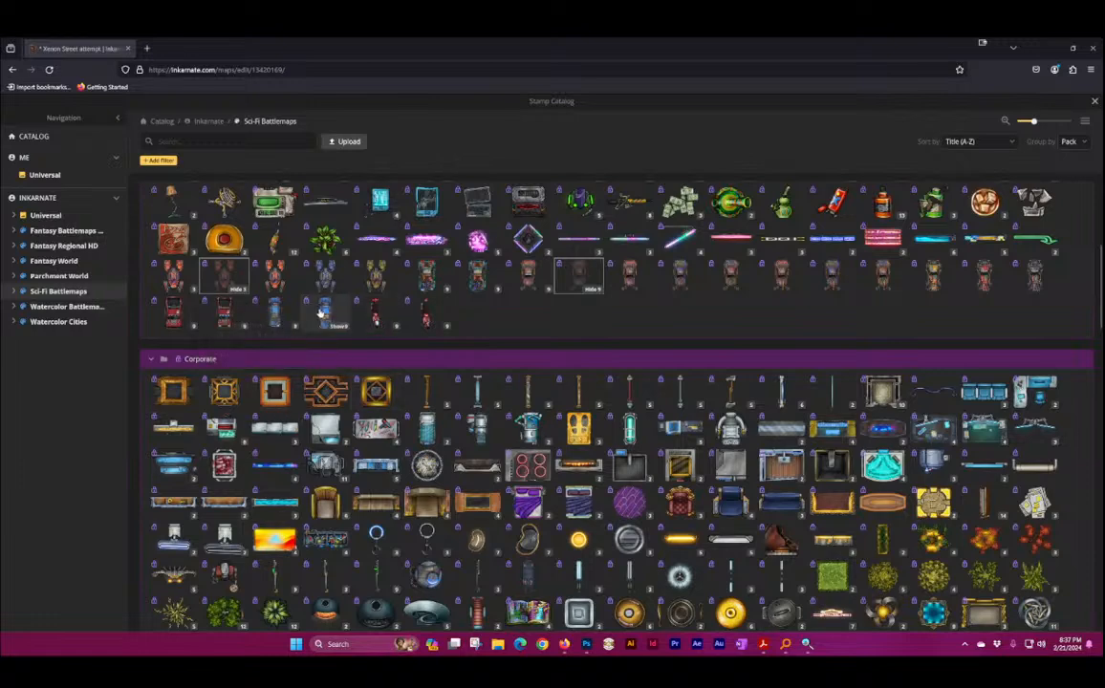
pyautogui.scroll(1, 406, 311)
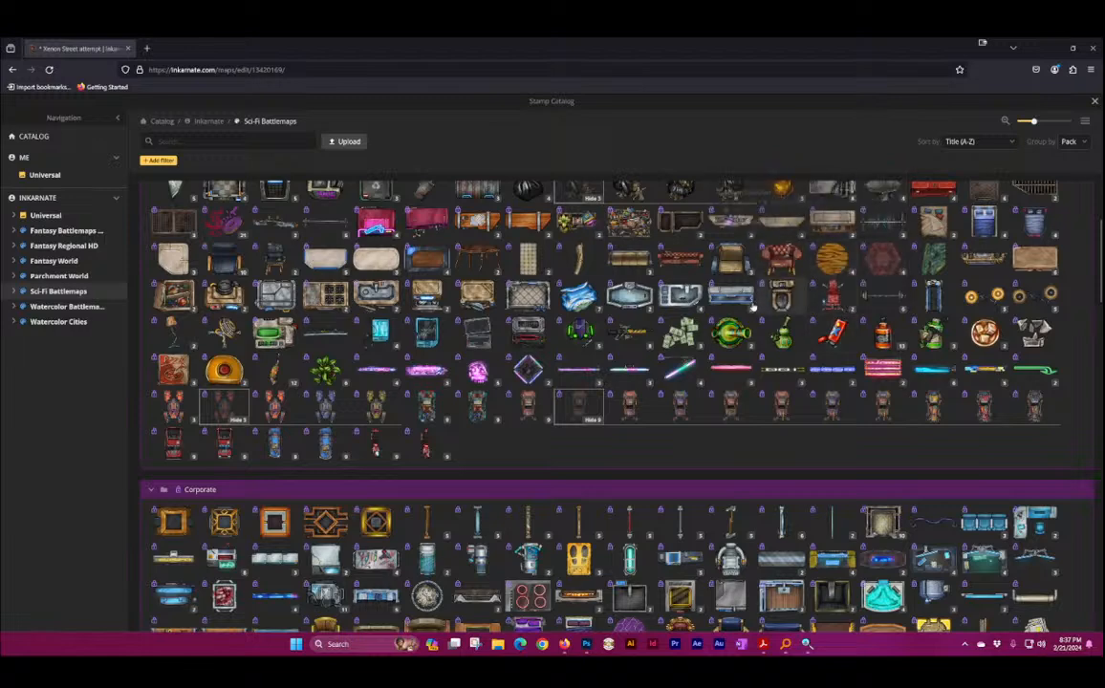
pyautogui.scroll(-2, 621, 316)
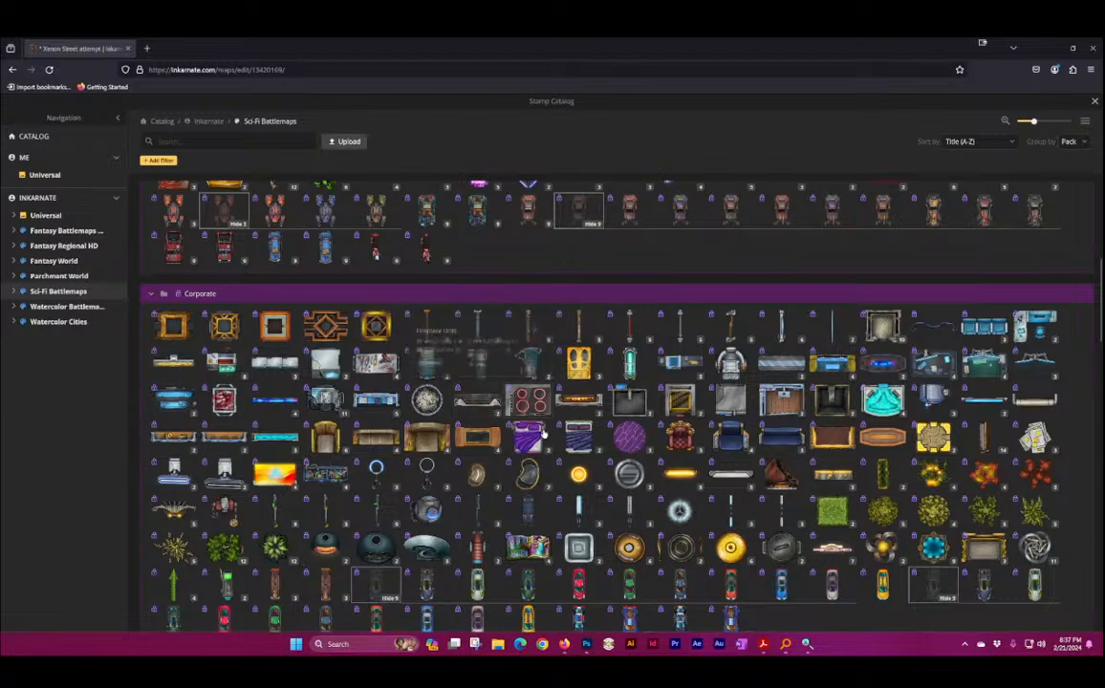
pyautogui.scroll(-2, 543, 433)
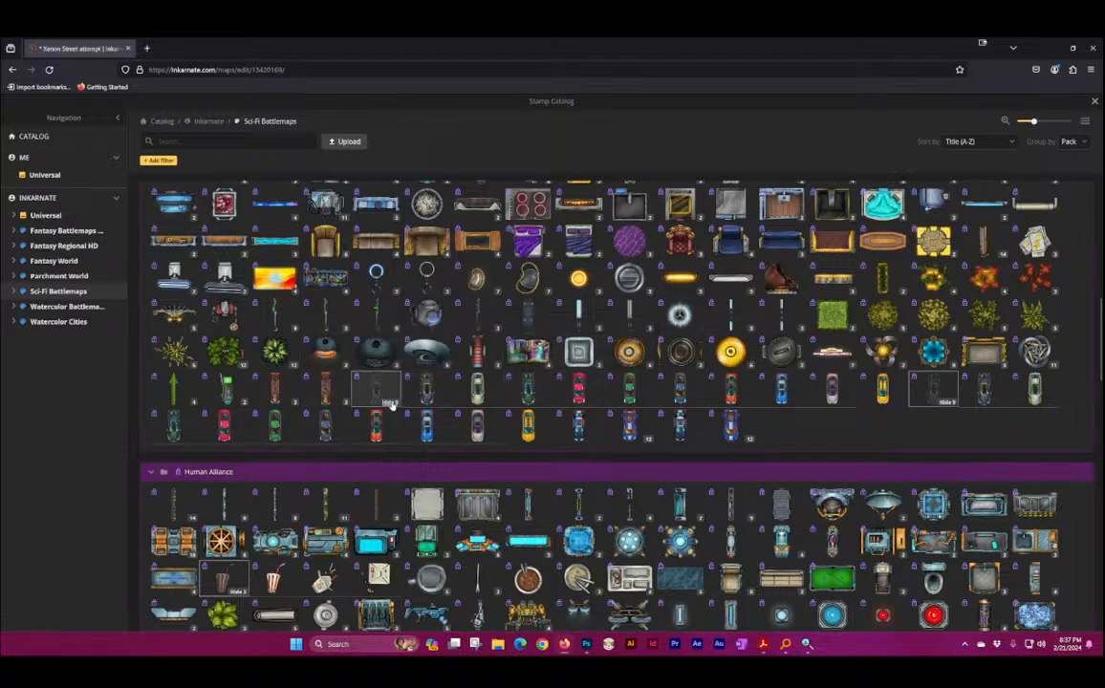
pyautogui.scroll(-3, 581, 364)
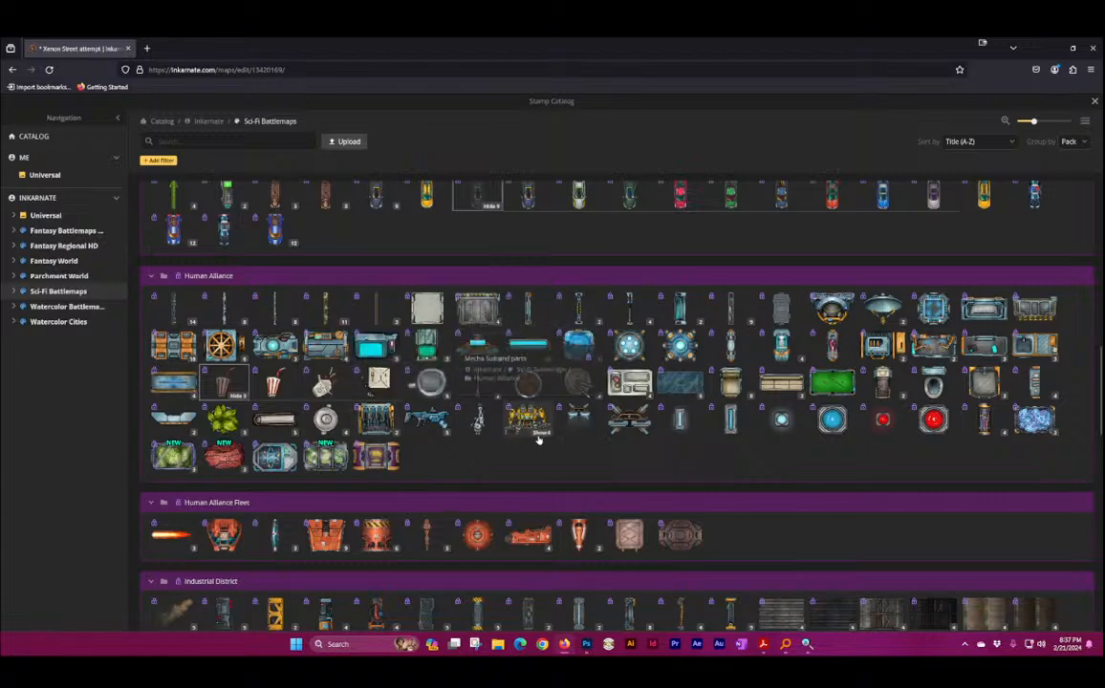
pyautogui.click(527, 417)
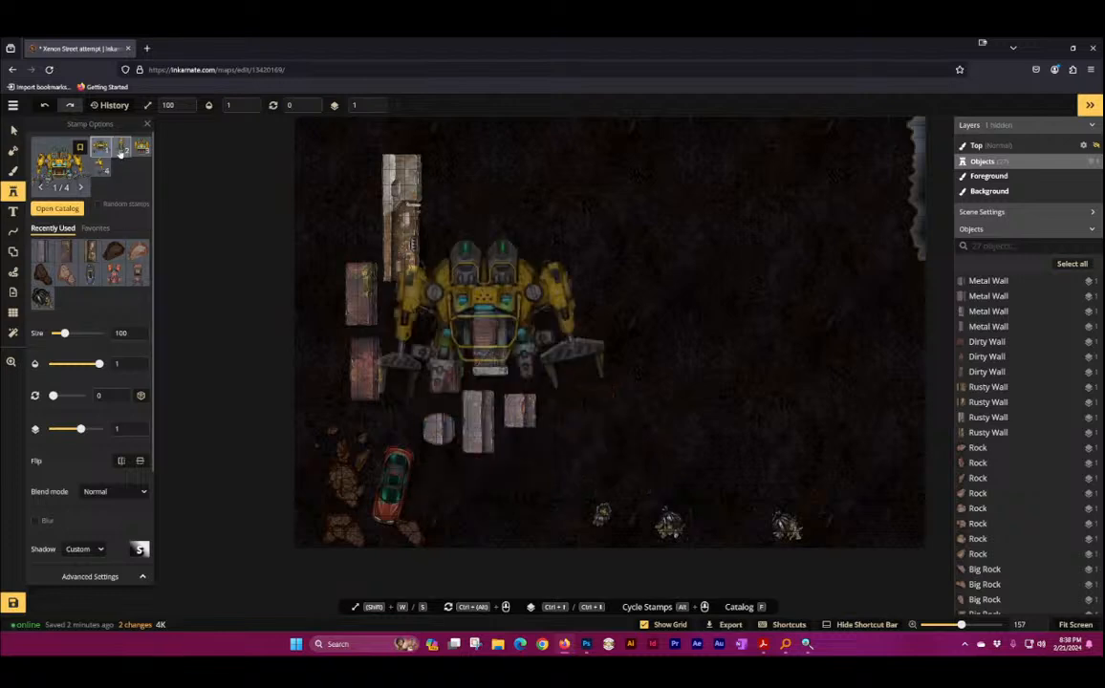
# Step: Preview the second, fourth and third variants of the mecha stamp over the wall pieces on the map
pyautogui.click(120, 147)
pyautogui.scroll(1, 491, 346)
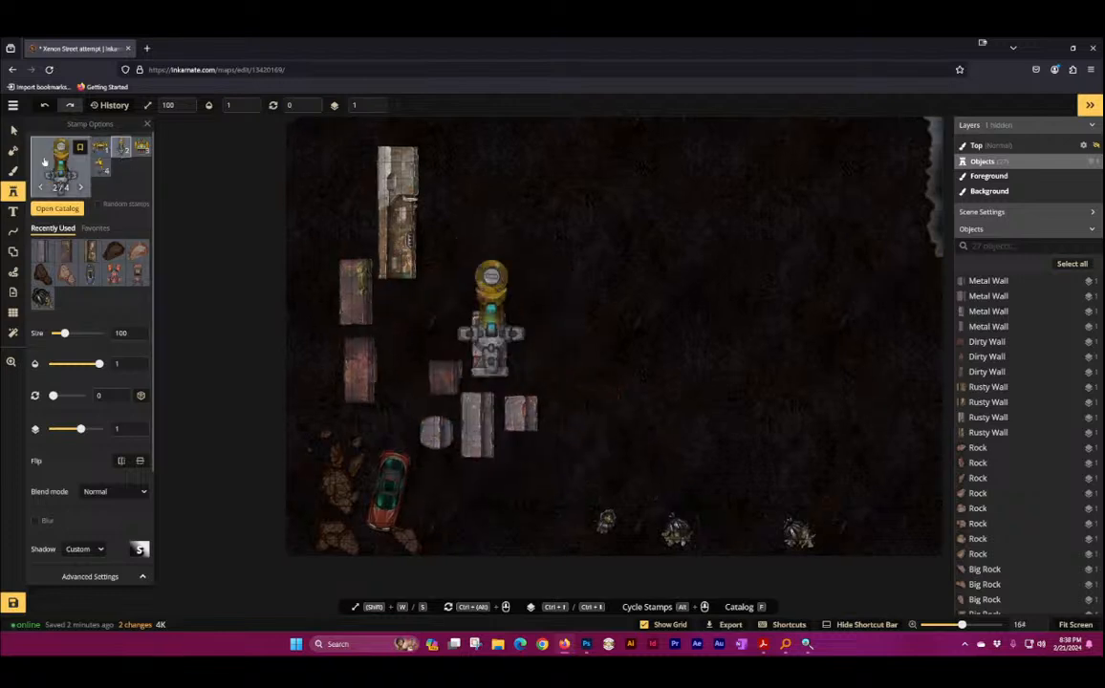
pyautogui.click(102, 169)
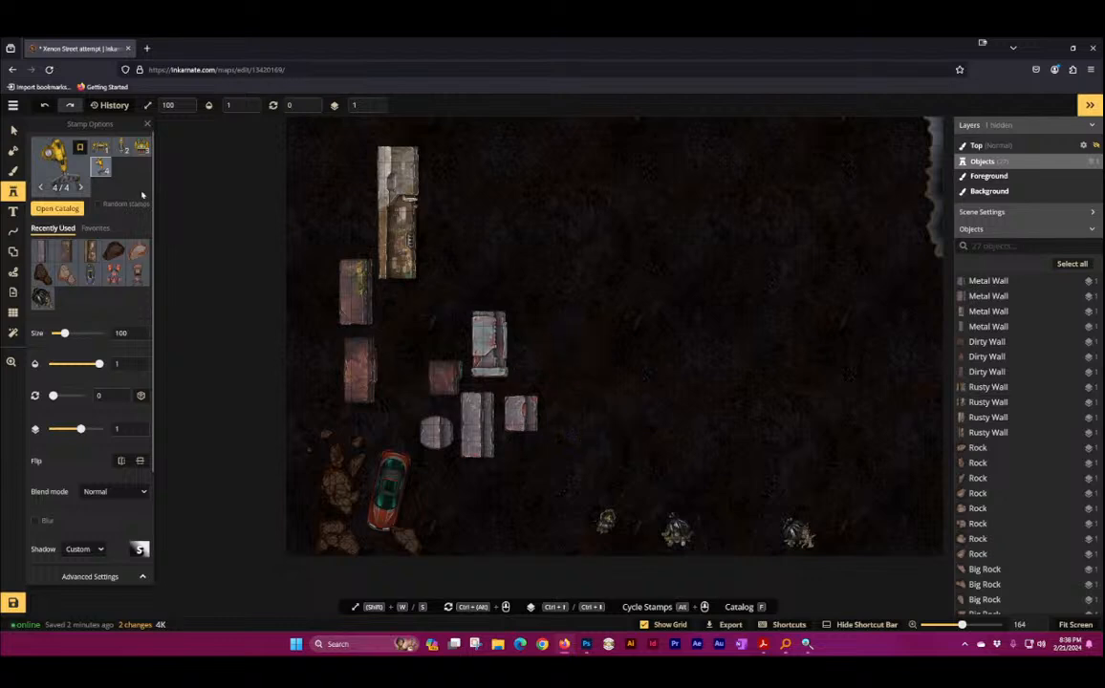
pyautogui.click(142, 148)
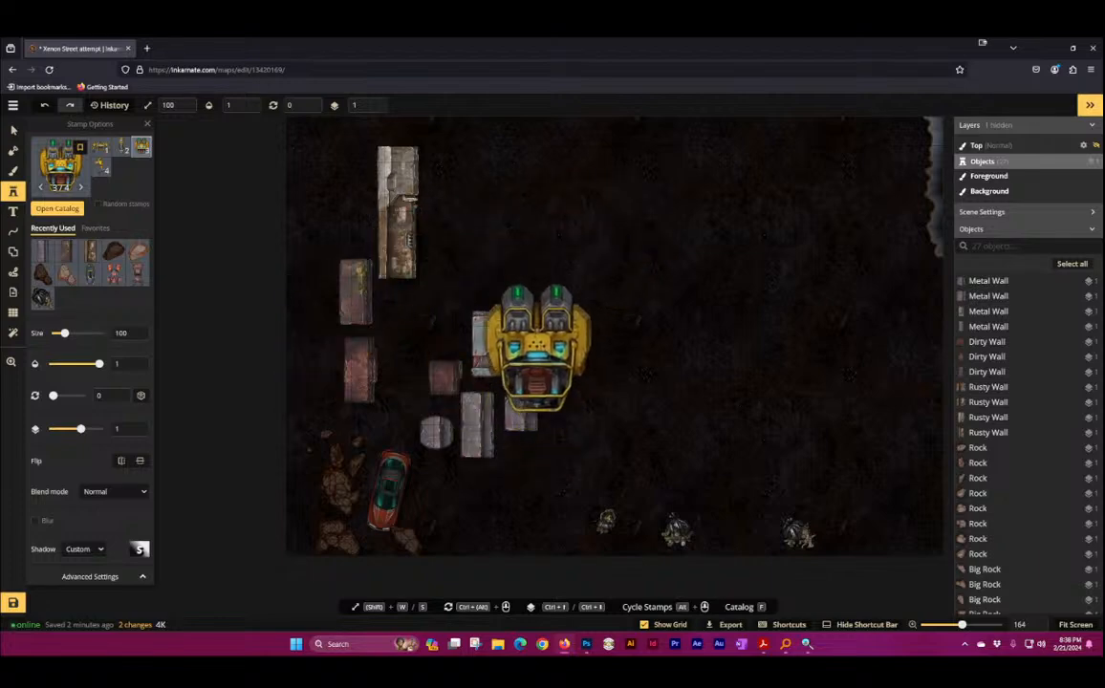
pyautogui.click(490, 314)
# Step: Look through the Human Alliance, Corporate and City stamps in the Sci-Fi Battlemaps catalog for another wreckage object
pyautogui.click(51, 163)
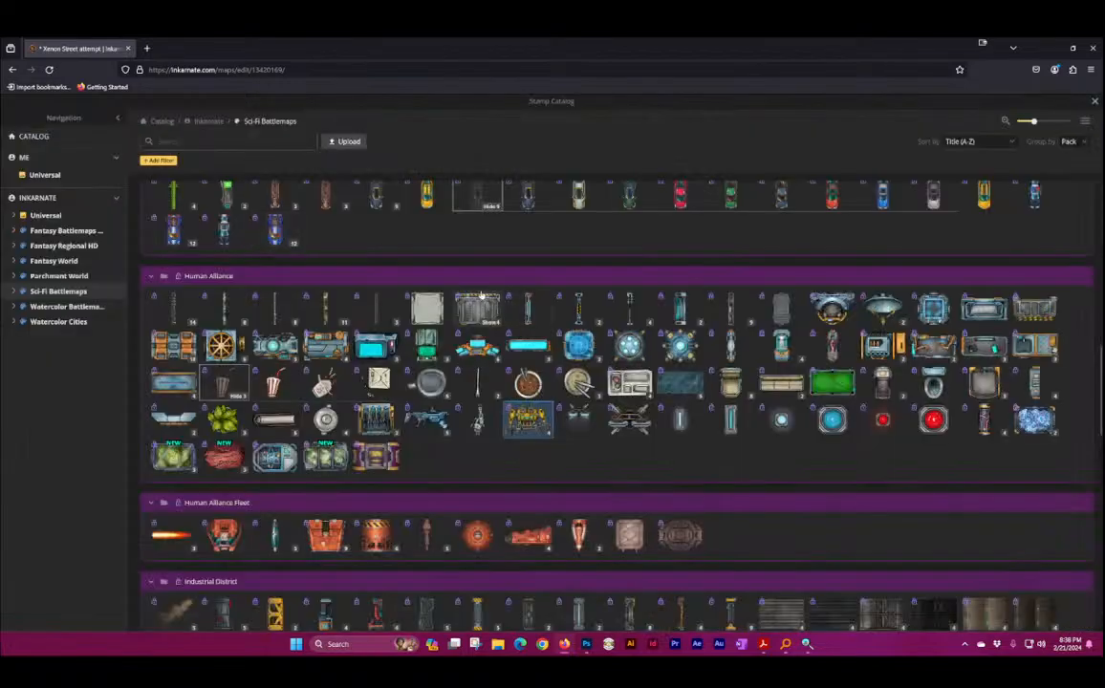
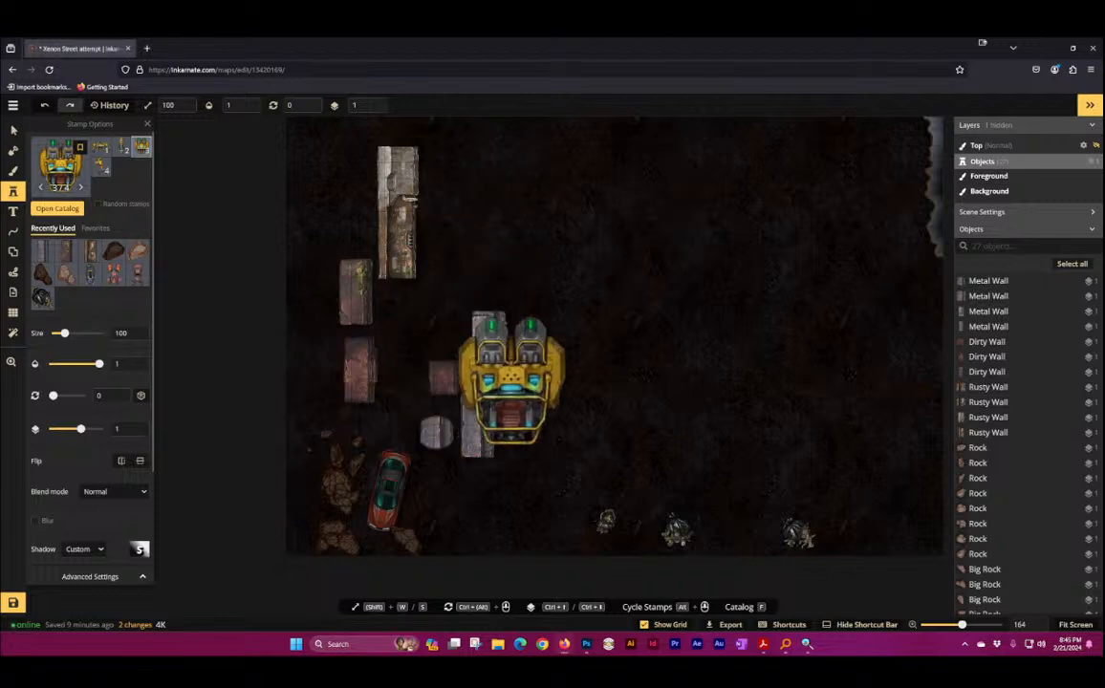
pyautogui.click(74, 155)
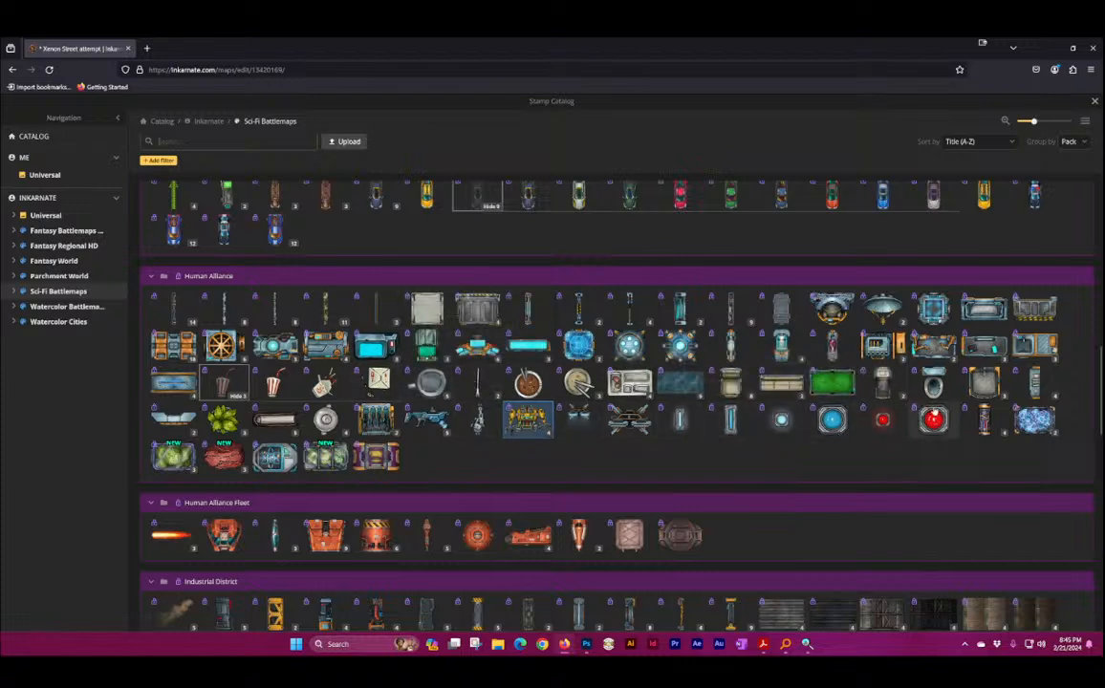
pyautogui.scroll(-1, 632, 388)
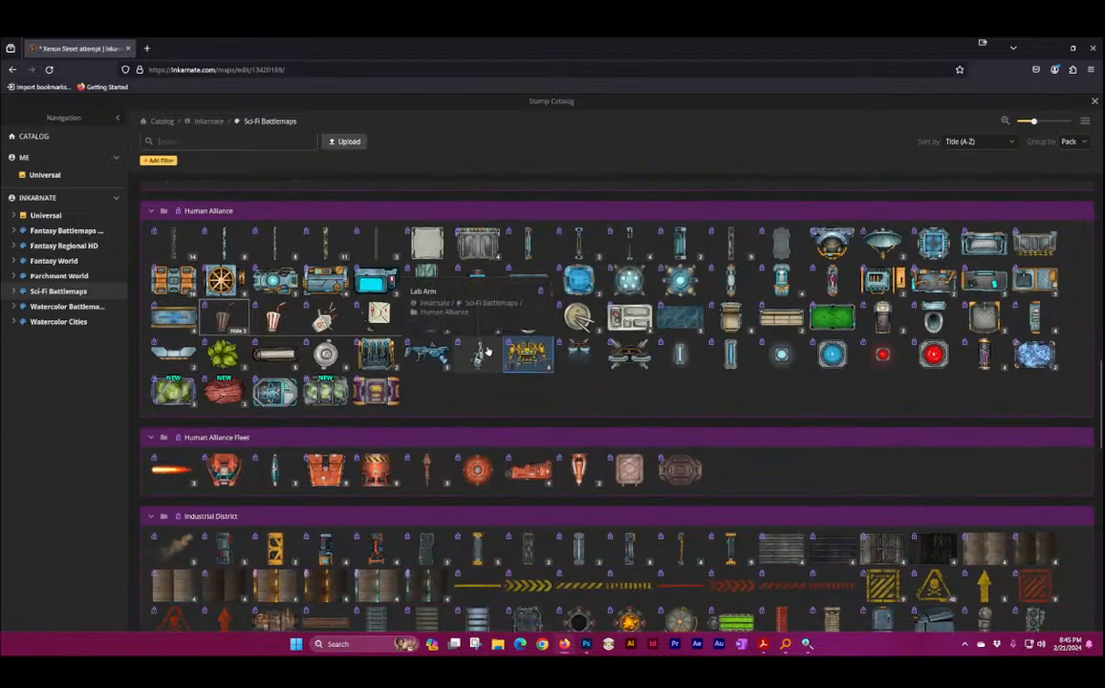
pyautogui.scroll(2, 670, 400)
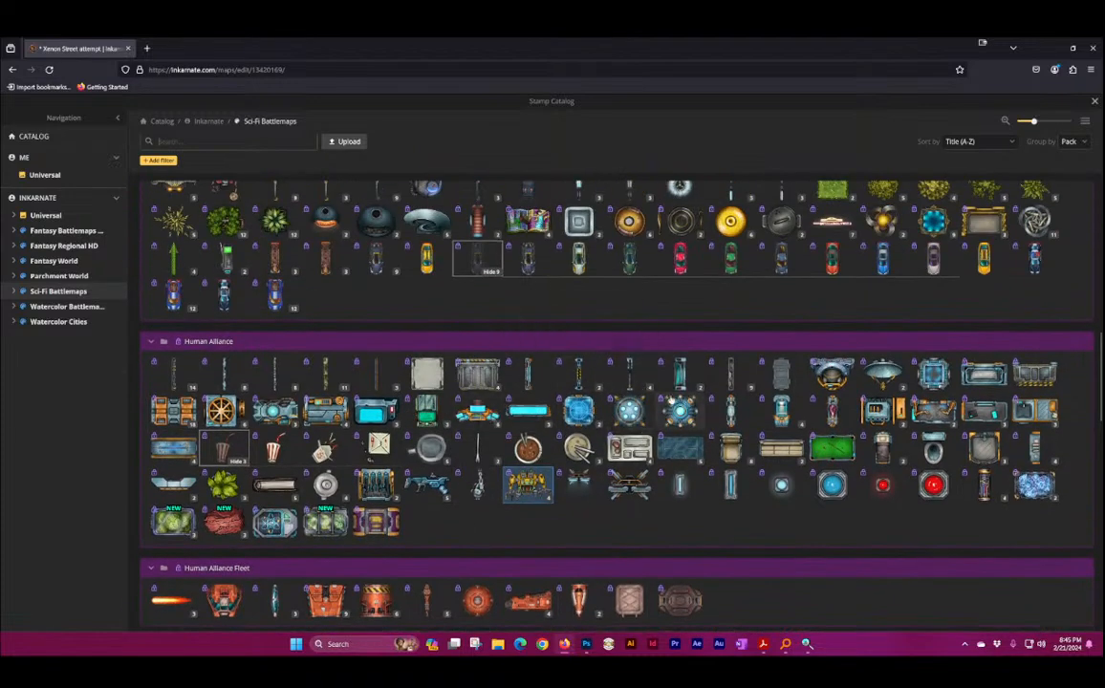
pyautogui.scroll(2, 670, 401)
pyautogui.scroll(1, 670, 401)
pyautogui.scroll(1, 669, 400)
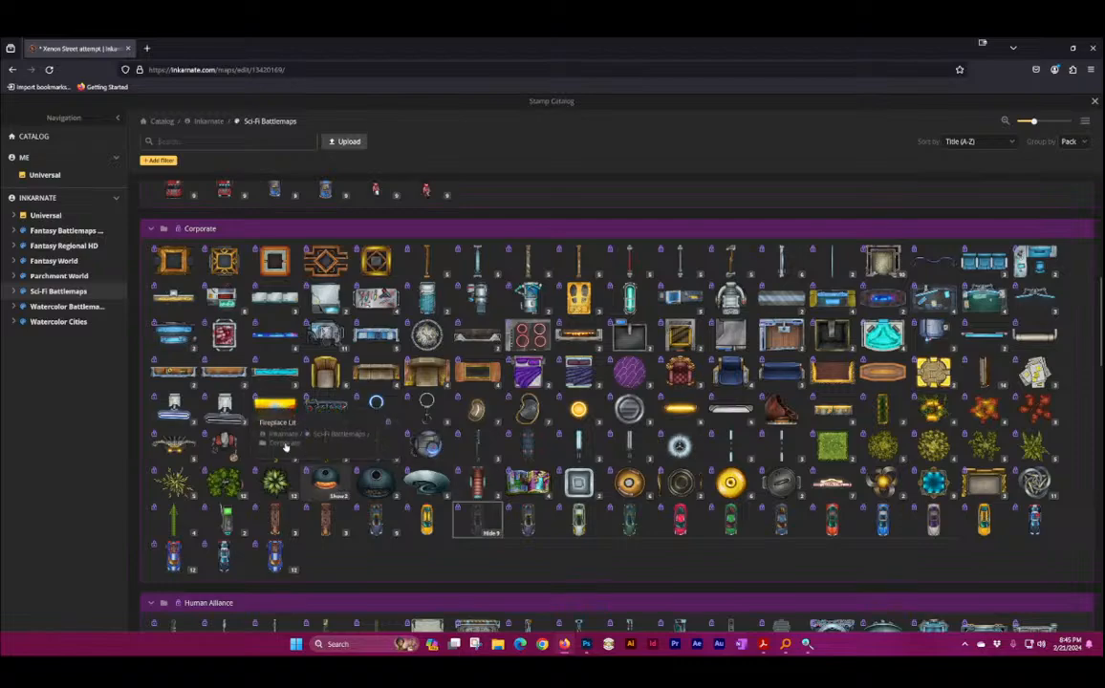
pyautogui.scroll(7, 225, 345)
pyautogui.scroll(-4, 772, 409)
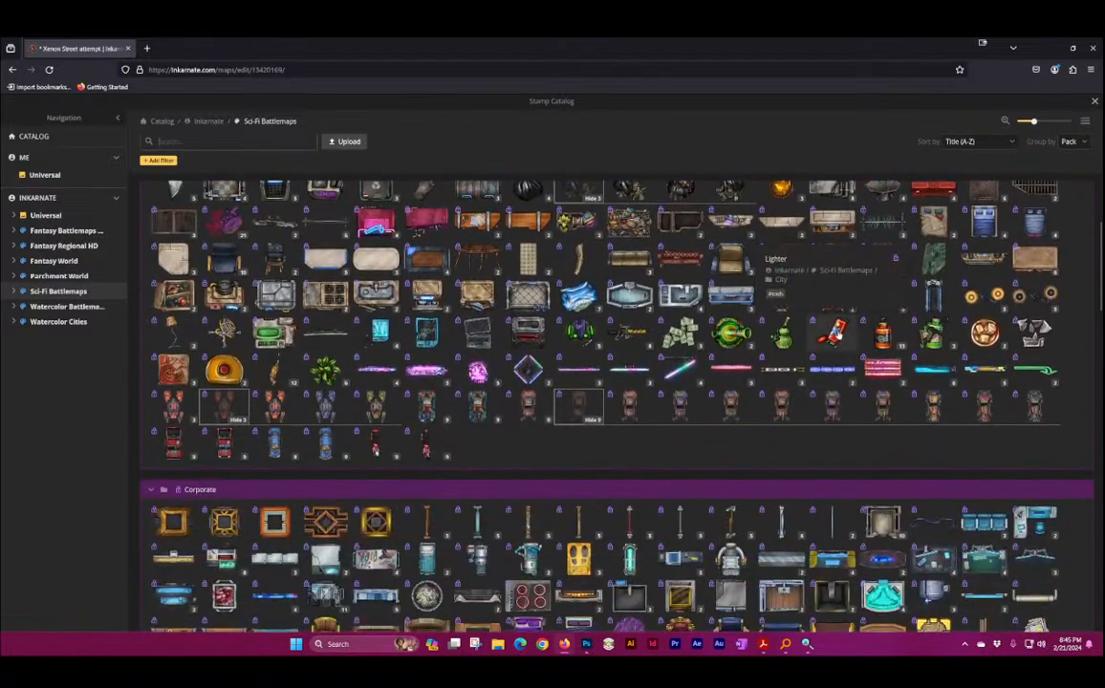
pyautogui.scroll(-1, 440, 389)
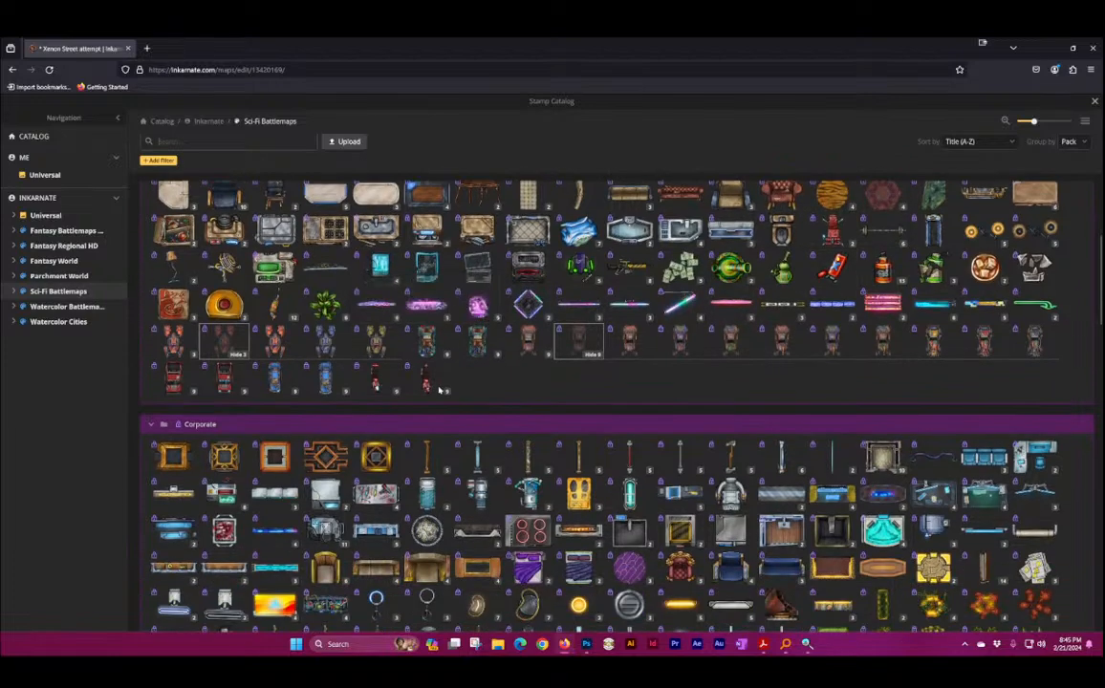
pyautogui.scroll(3, 440, 389)
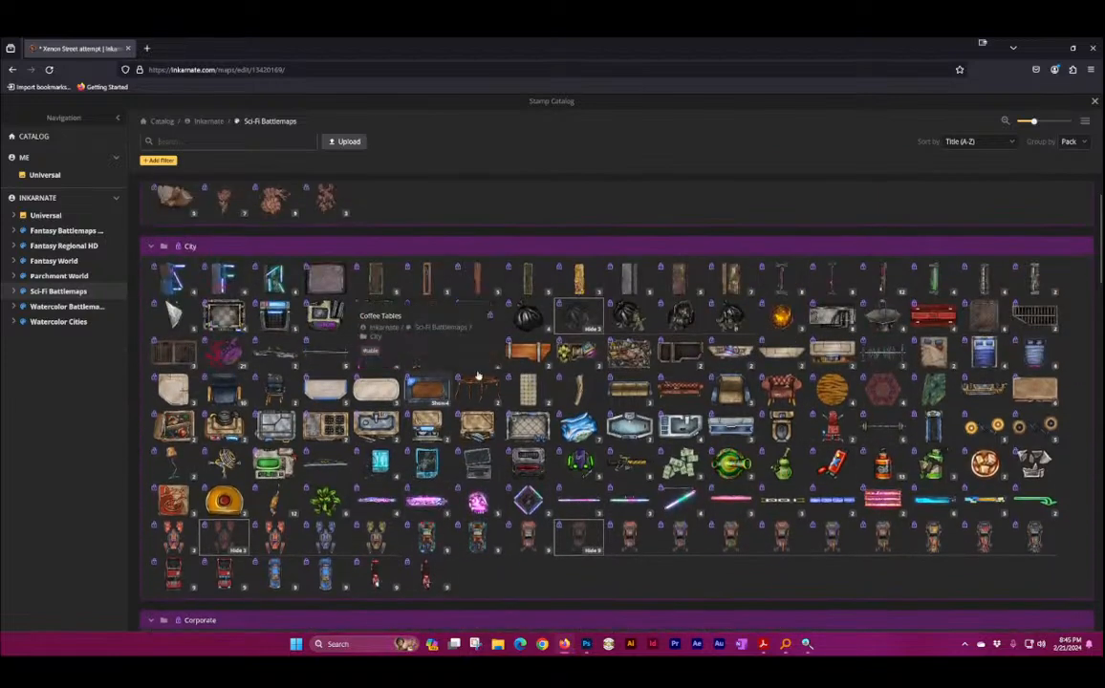
pyautogui.scroll(1, 702, 358)
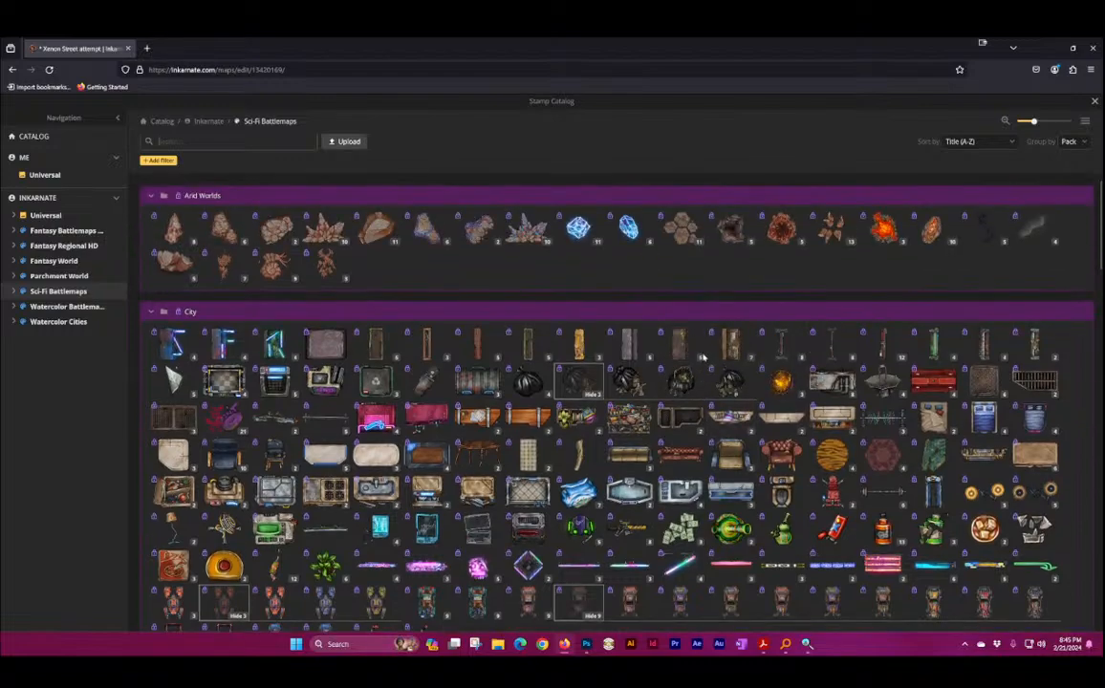
# Step: Place the fourth engine variant, Exhaust Nozzle, from the Human Alliance Fleet set beside the red car at size 23
pyautogui.scroll(-15, 593, 325)
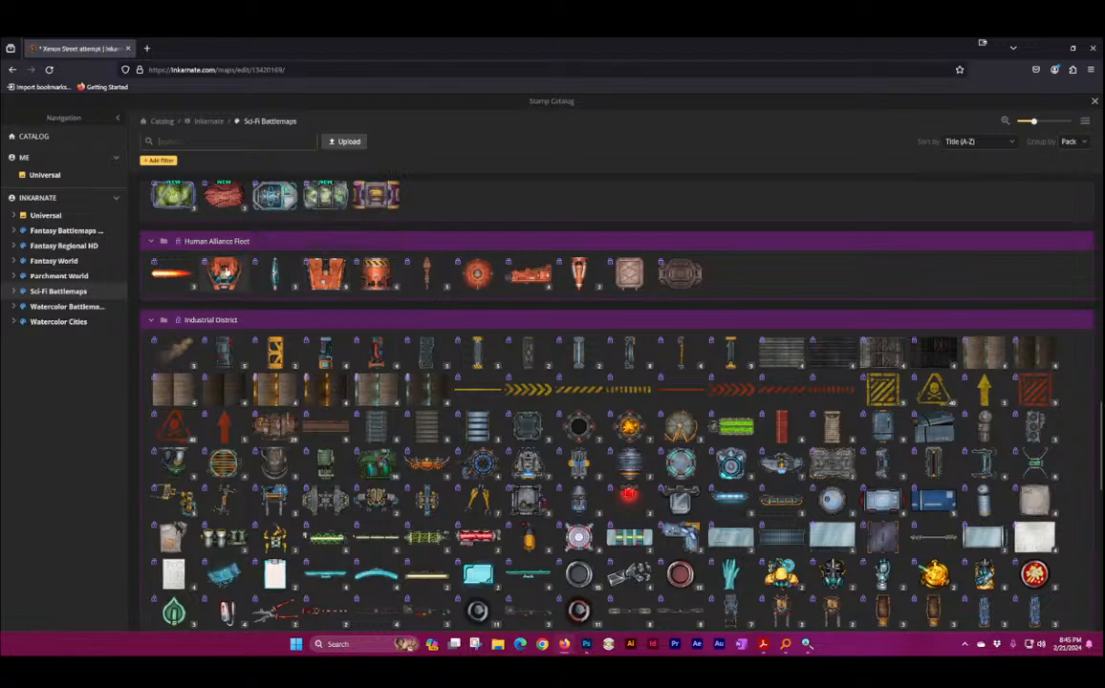
pyautogui.click(388, 285)
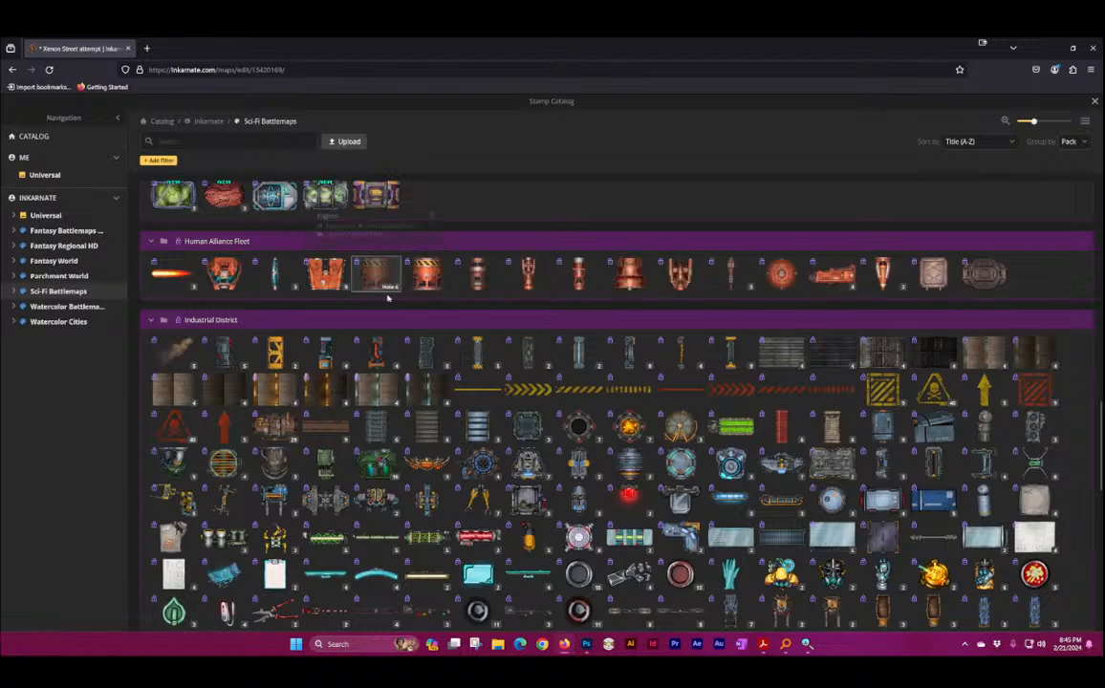
pyautogui.click(578, 278)
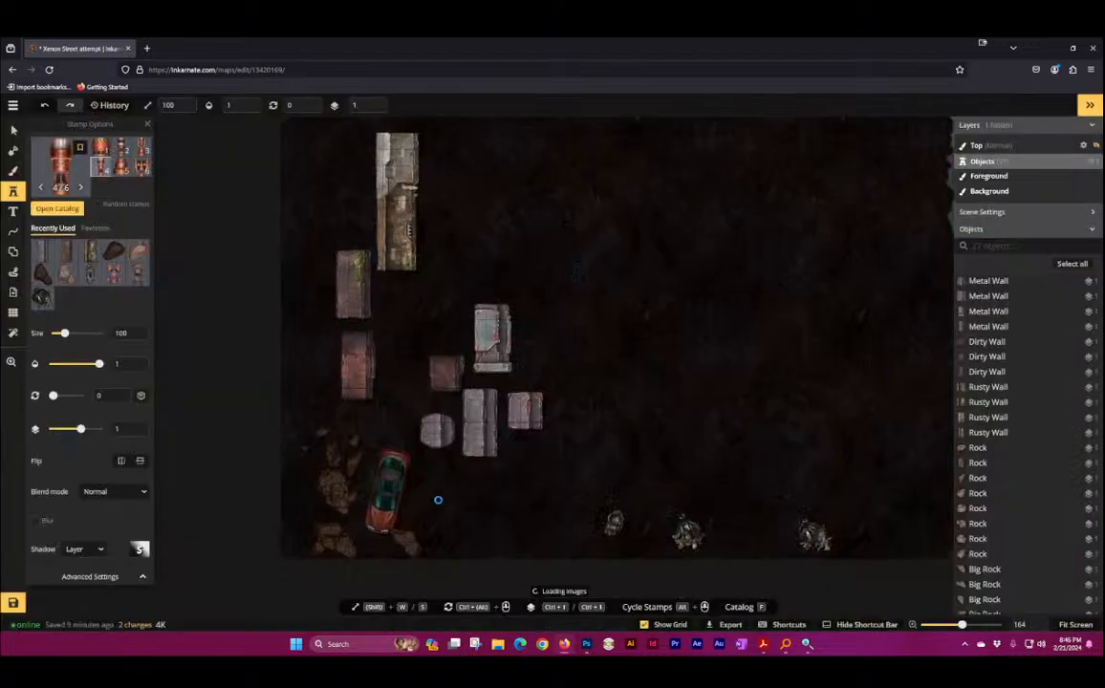
pyautogui.scroll(5, 439, 501)
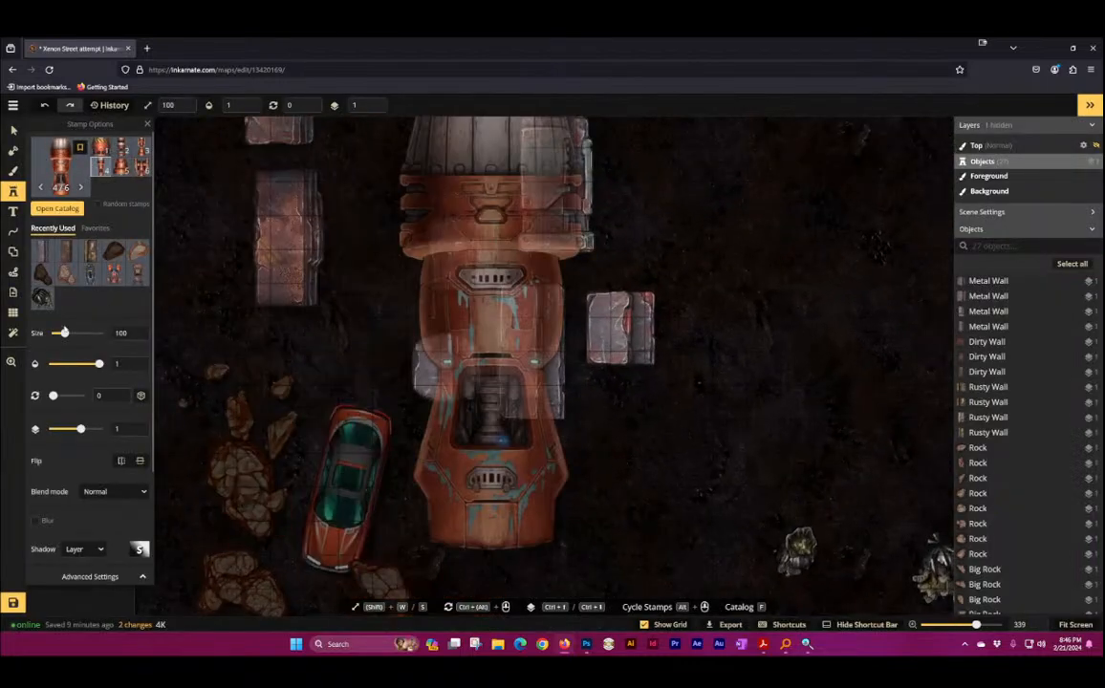
pyautogui.moveTo(60, 334); pyautogui.dragTo(59, 338)
pyautogui.click(433, 461)
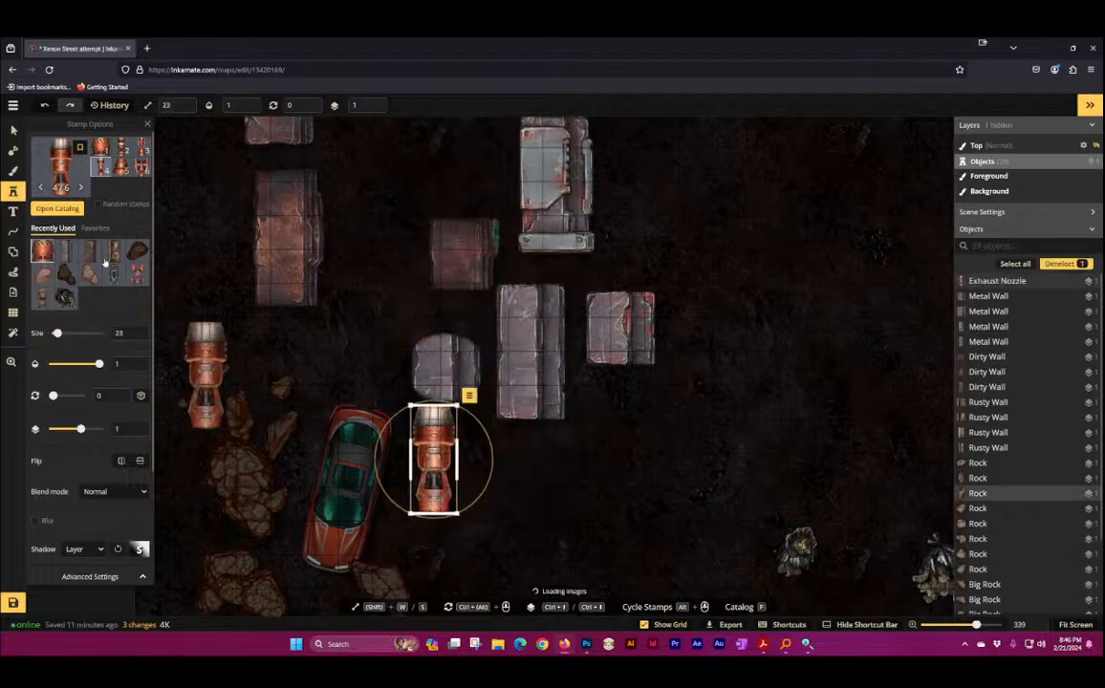
# Step: Shrink the placed exhaust nozzle to size 14, rotate it to 15 degrees and set it against the red car's side
pyautogui.click(14, 129)
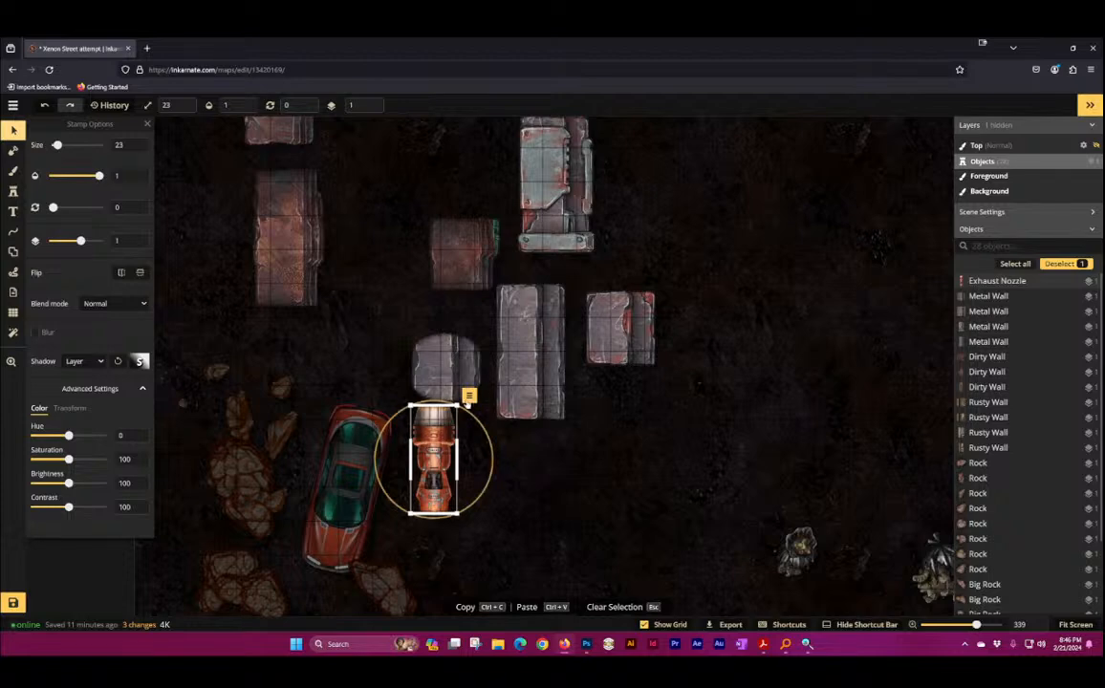
pyautogui.moveTo(456, 406); pyautogui.dragTo(392, 449)
# Step: Match the exhaust nozzle's colour to the red car's settings: saturation 66, brightness 55 and contrast 119
pyautogui.click(339, 488)
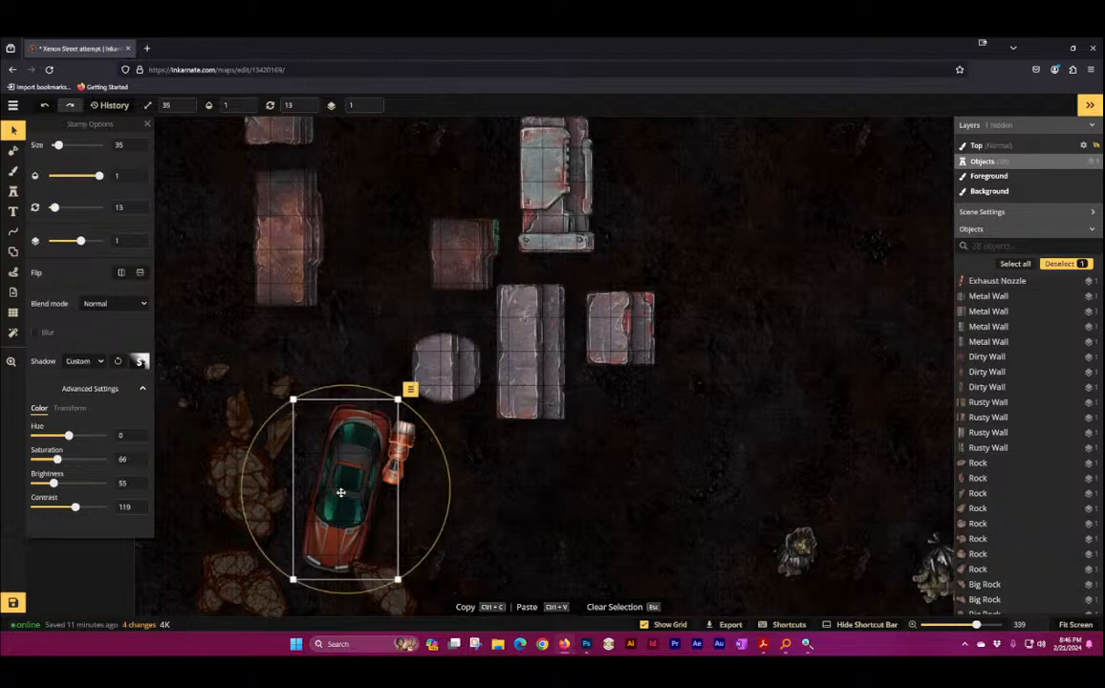
pyautogui.click(399, 449)
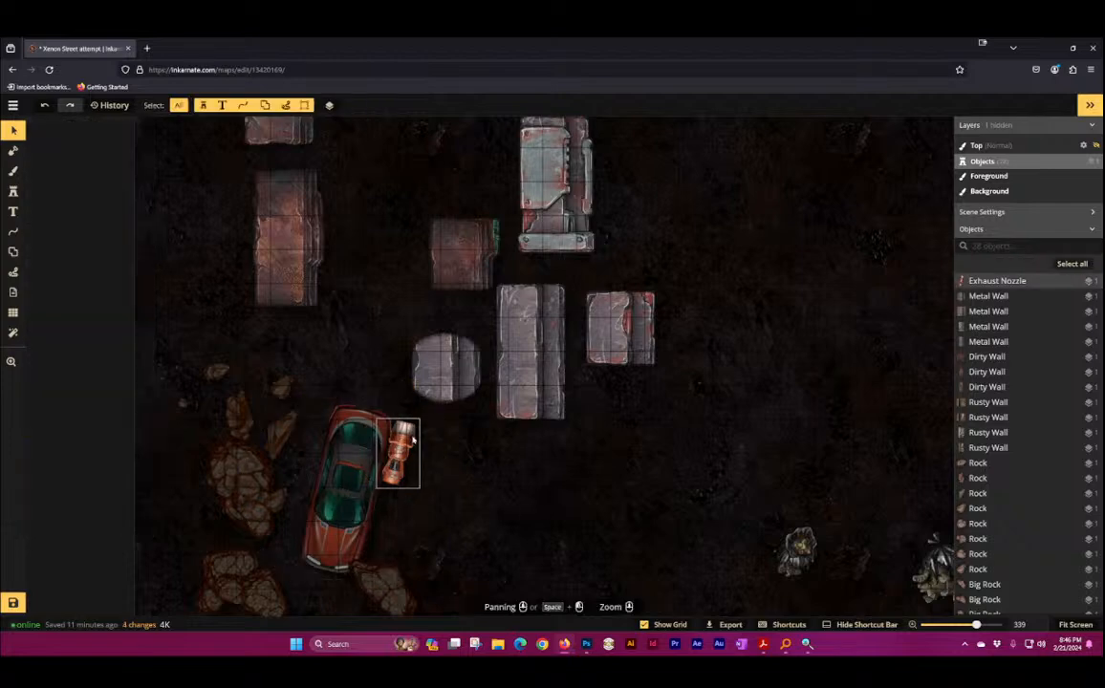
pyautogui.doubleClick(144, 459)
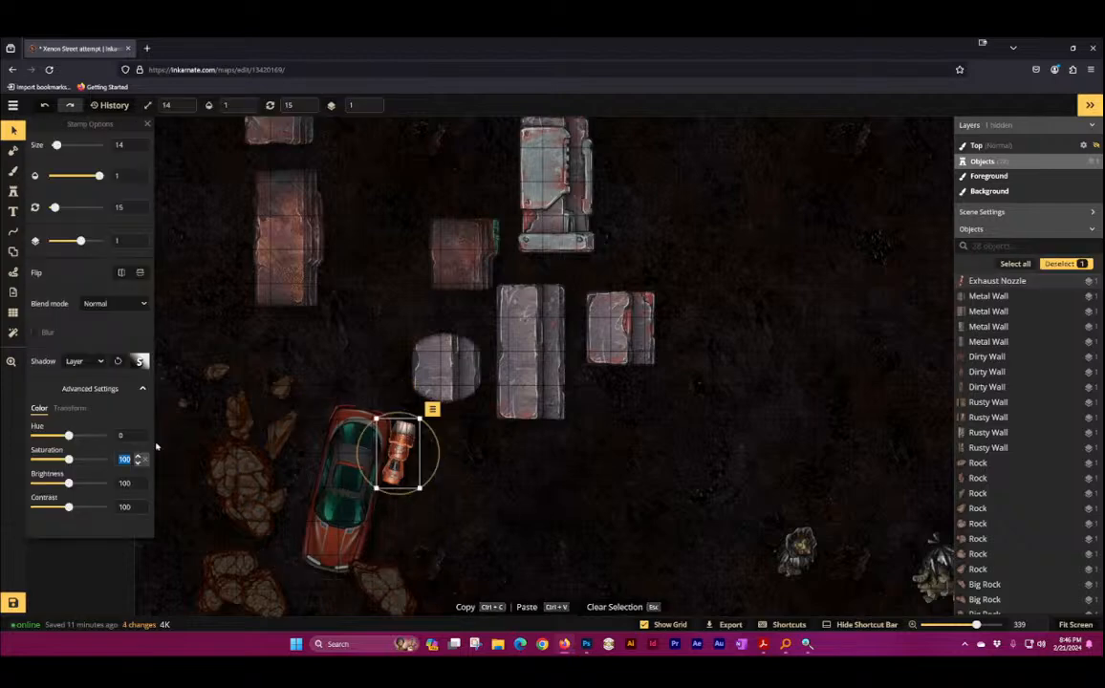
pyautogui.write('66')
pyautogui.doubleClick(143, 484)
pyautogui.write('55')
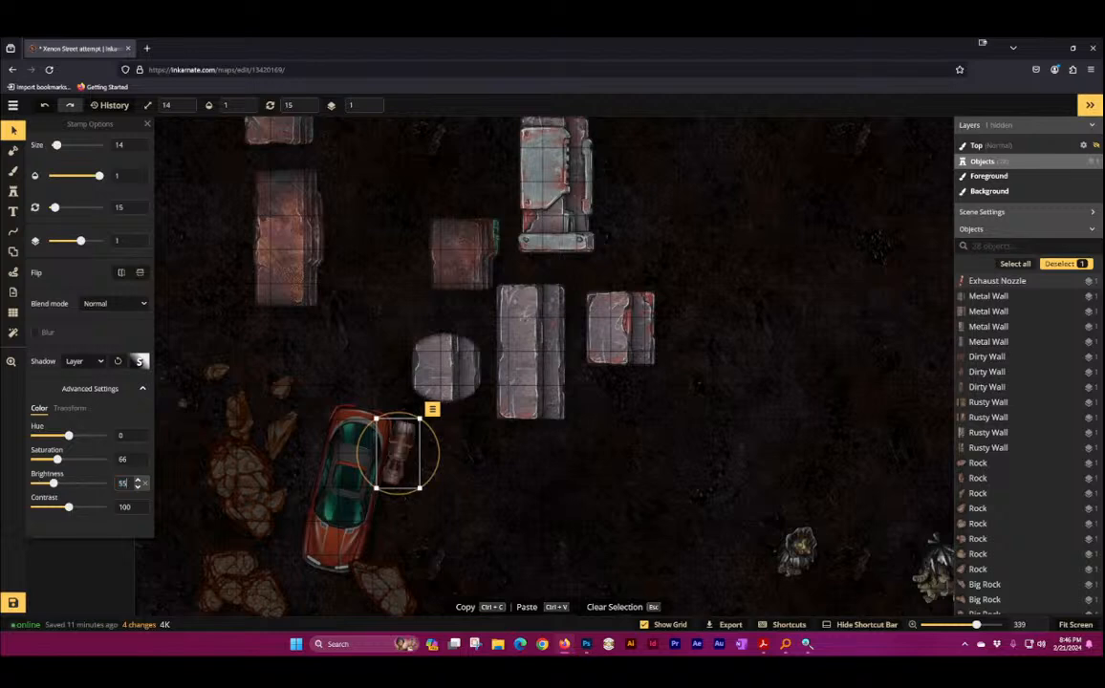
pyautogui.doubleClick(143, 507)
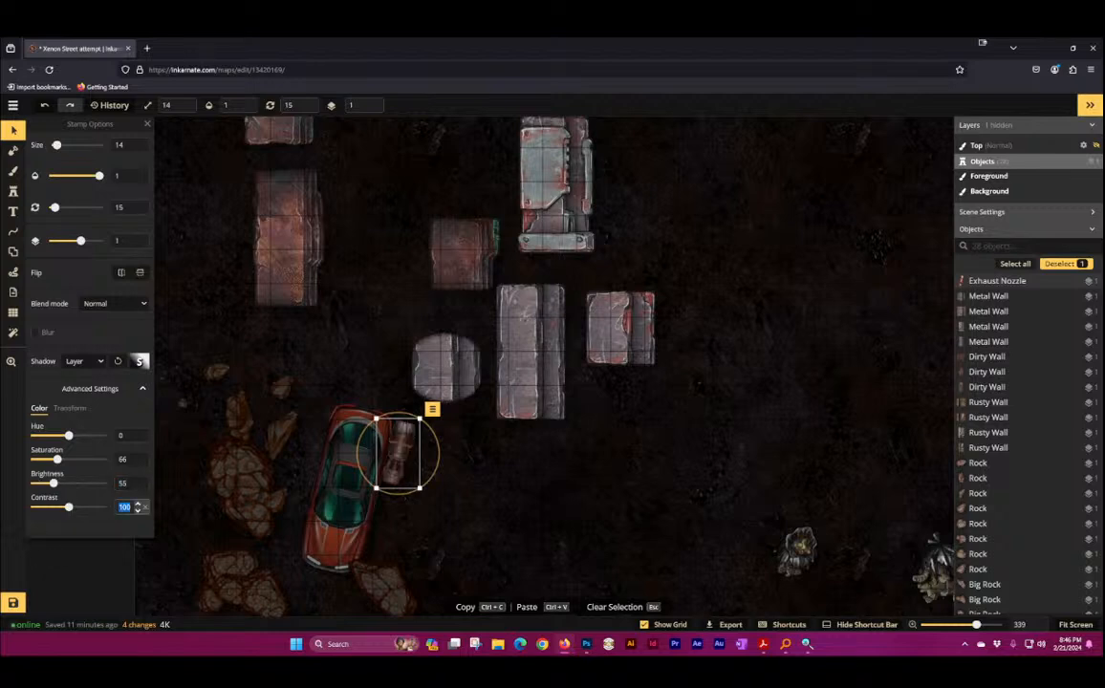
pyautogui.write('115')
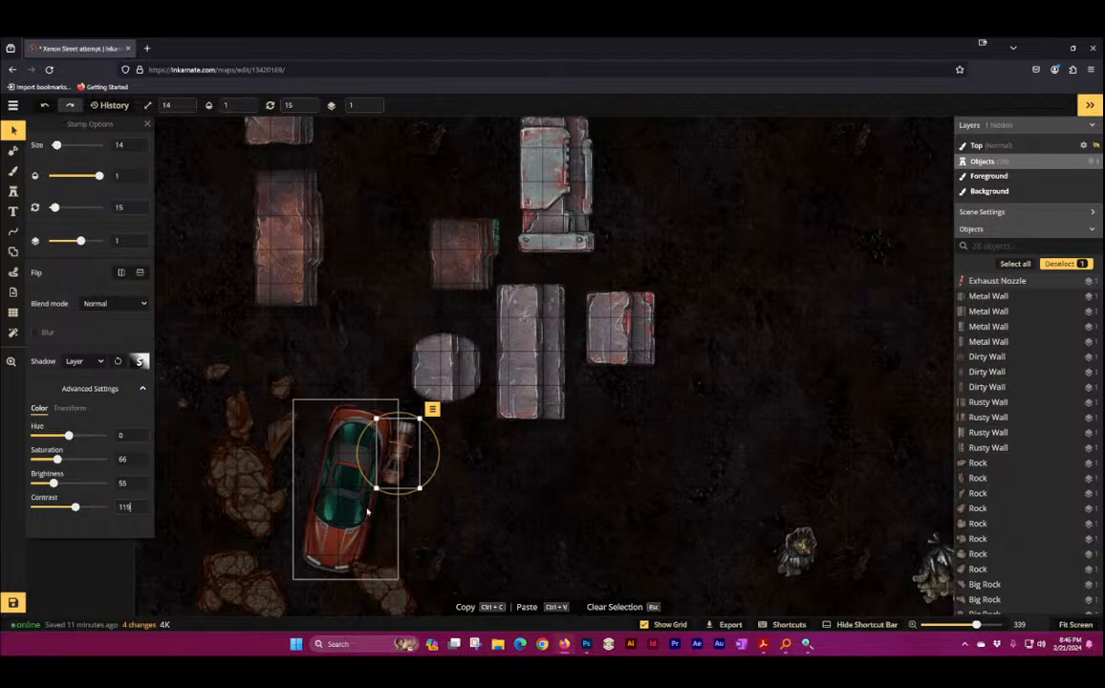
pyautogui.click(514, 505)
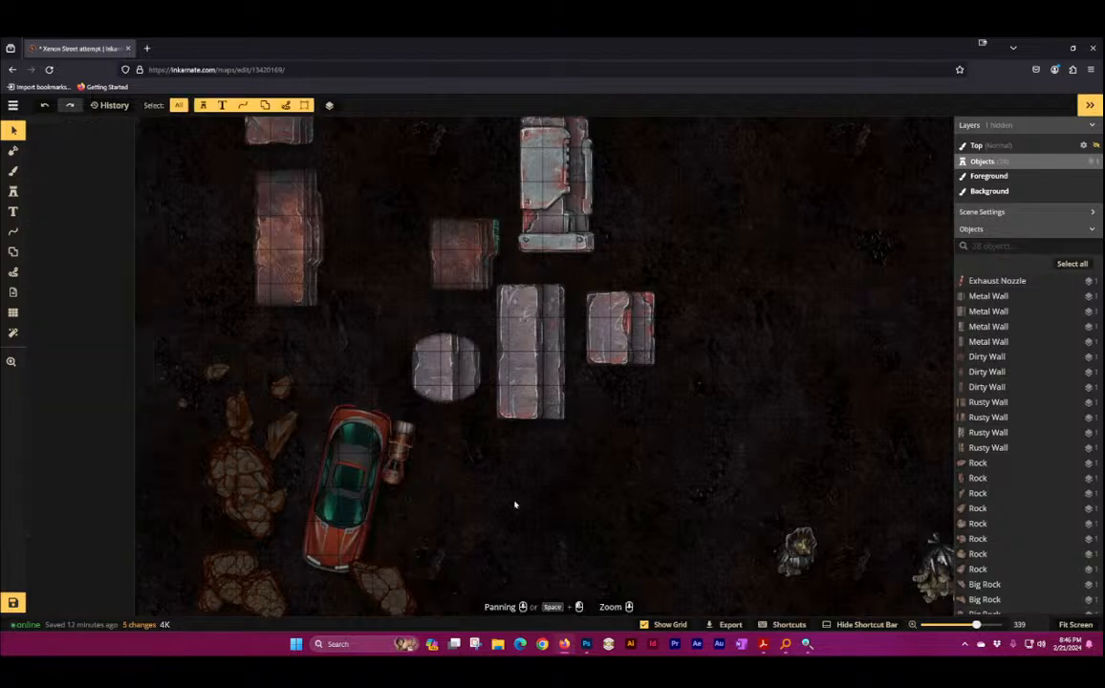
# Step: Raise the exhaust nozzle's saturation to 94 so it fits the red car better
pyautogui.click(411, 454)
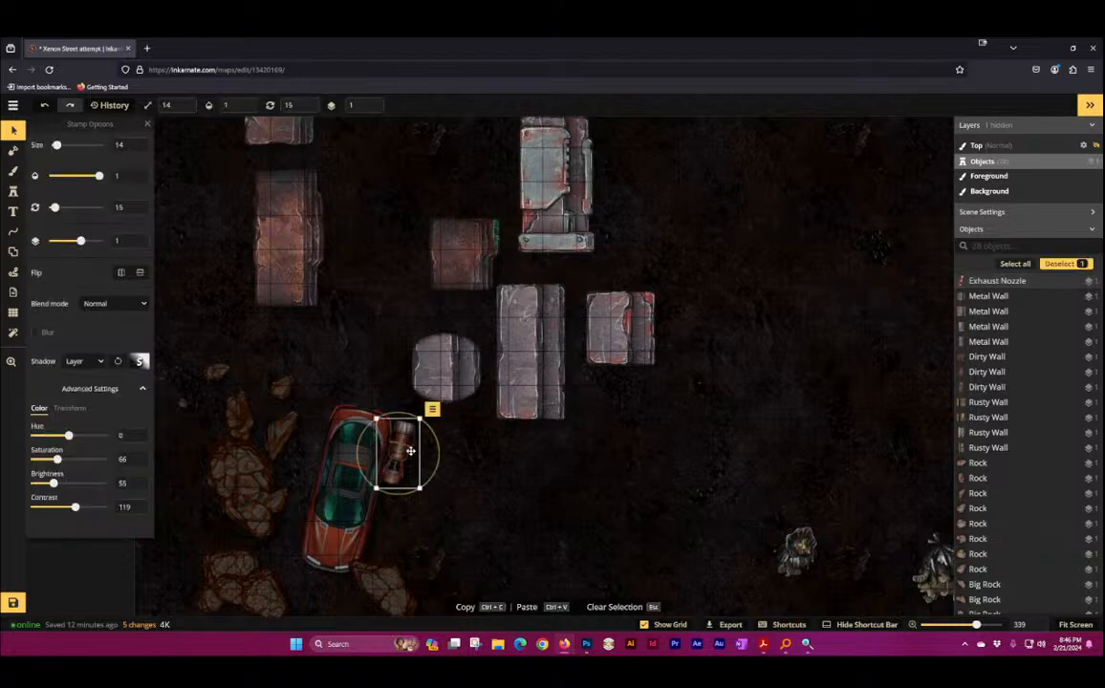
pyautogui.click(540, 493)
pyautogui.click(407, 464)
pyautogui.click(501, 474)
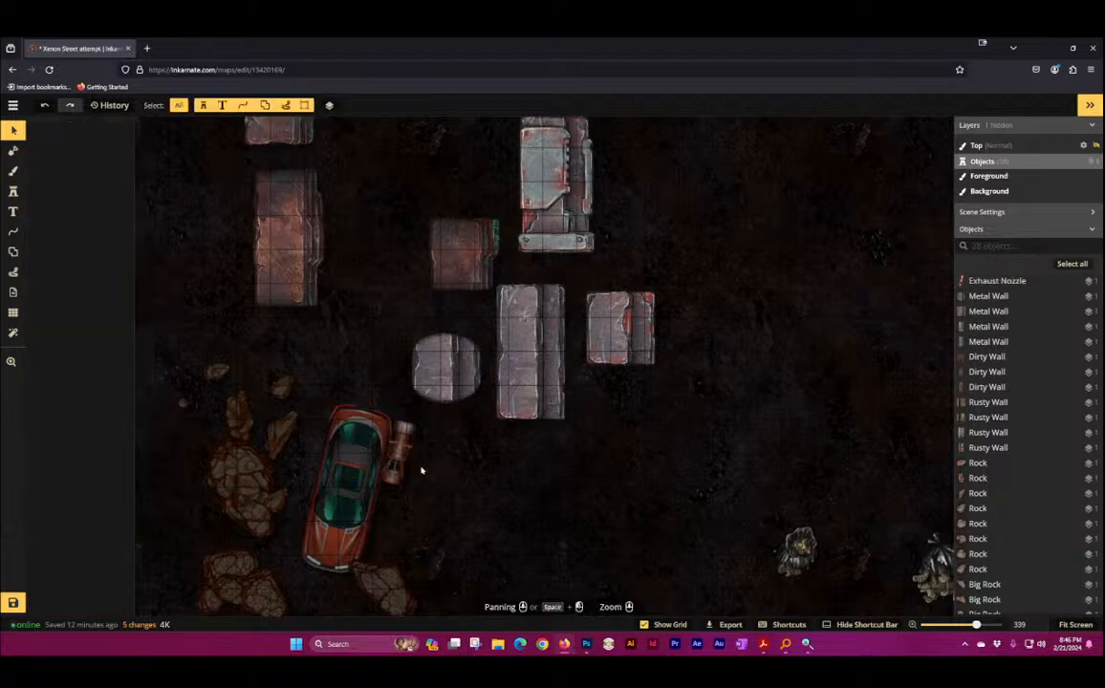
pyautogui.click(402, 457)
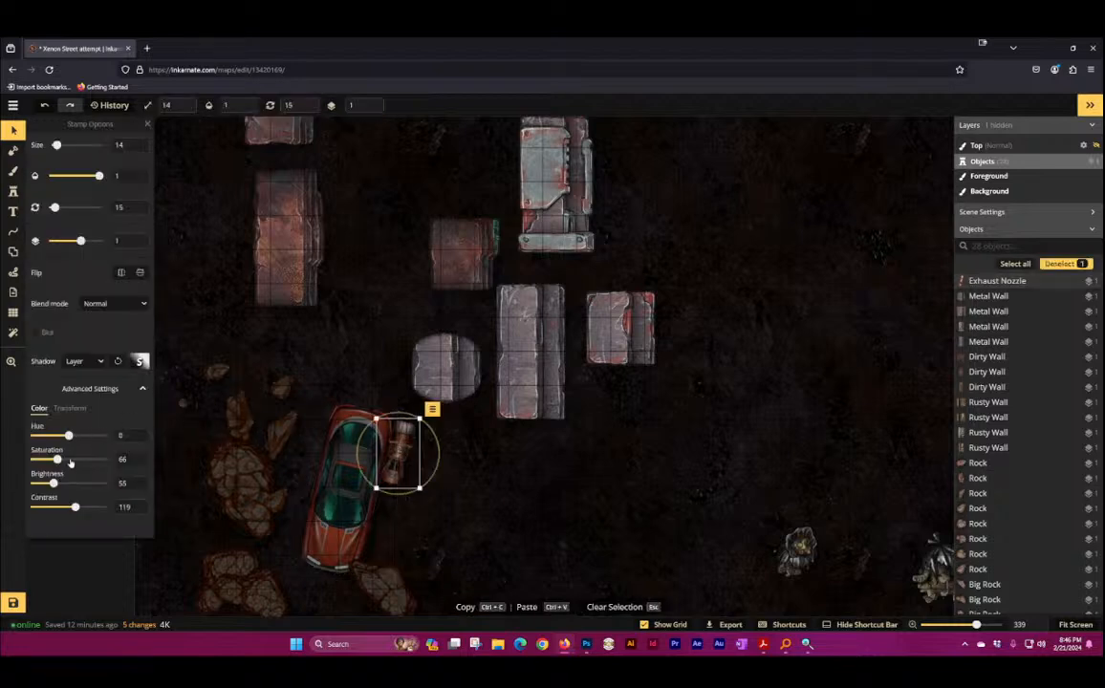
pyautogui.moveTo(56, 460); pyautogui.dragTo(68, 462)
pyautogui.click(561, 552)
# Step: Duplicate the exhaust nozzle and place the copy at the red car's rear corner, on the rock side
pyautogui.click(396, 447)
pyautogui.hotkey('ctrl', 'v')
pyautogui.moveTo(388, 436); pyautogui.dragTo(316, 424)
# Step: Check the wrecked car picture in SCI Resource Viewer, and move the original nozzle onto the car's rear beside the copy
pyautogui.moveTo(784, 646)
pyautogui.click(783, 593)
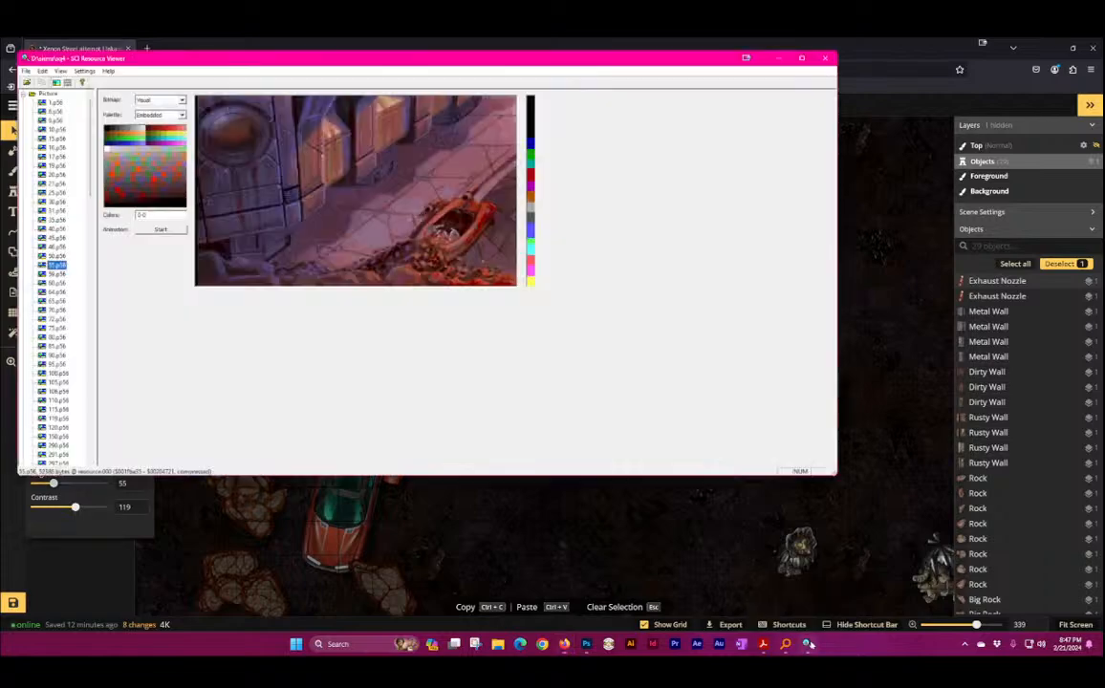
pyautogui.click(512, 40)
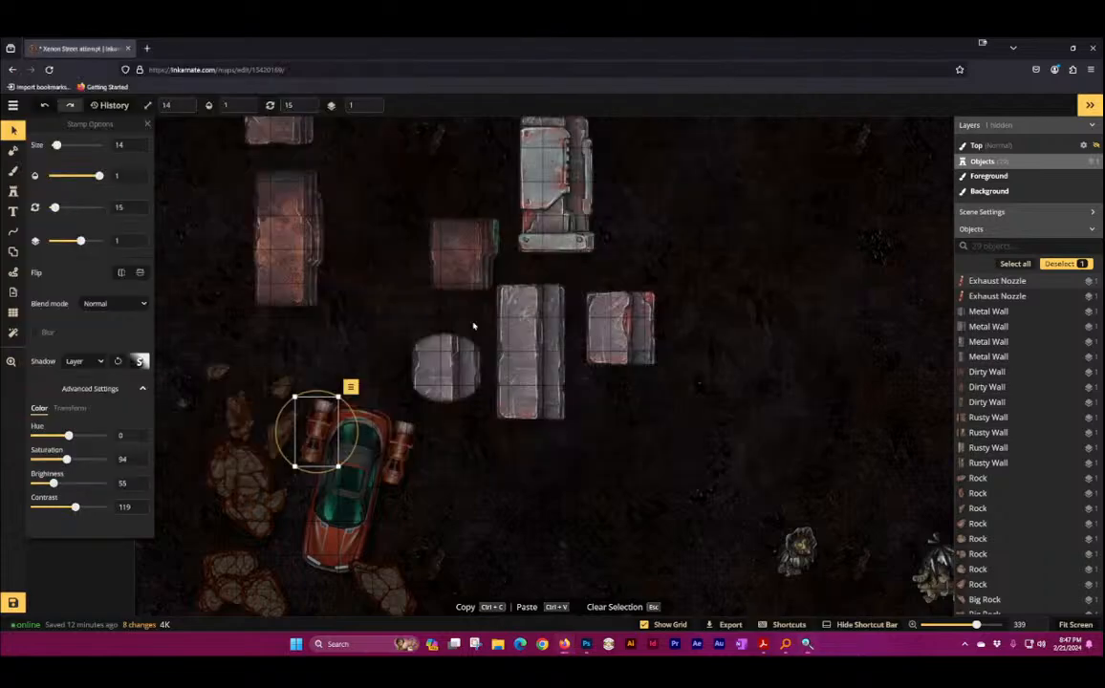
pyautogui.click(399, 442)
pyautogui.moveTo(398, 442); pyautogui.dragTo(362, 419)
pyautogui.click(547, 522)
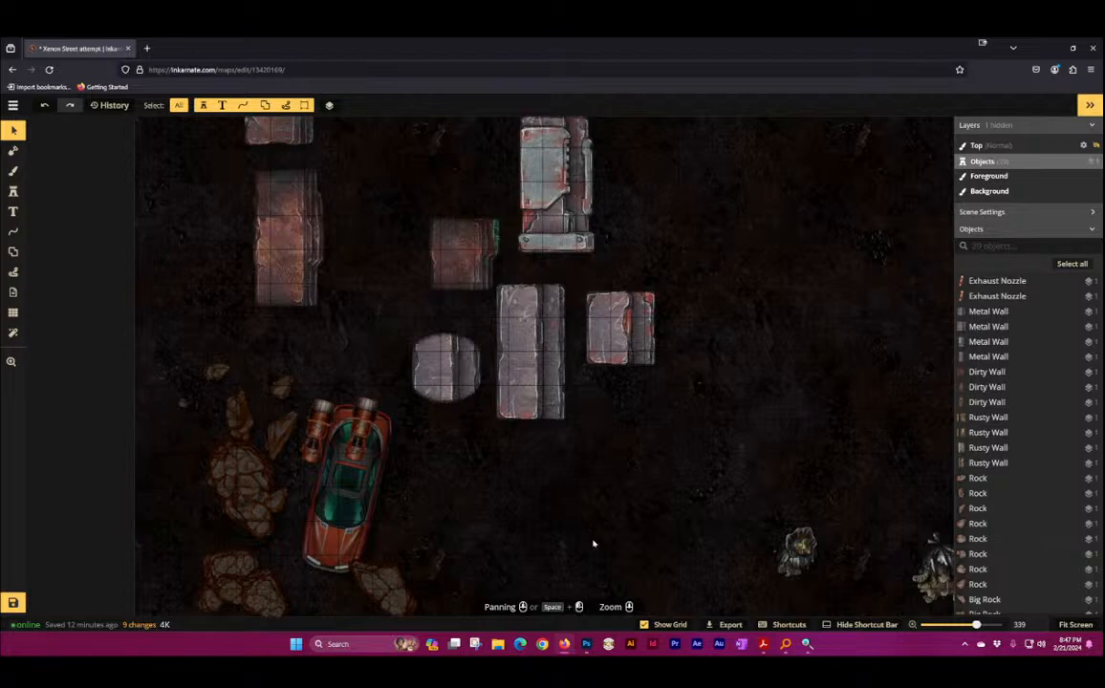
# Step: Look through the City, Corporate, Human Alliance and Industrial District stamps in the Sci-Fi Battlemaps catalog for another street object
pyautogui.click(13, 191)
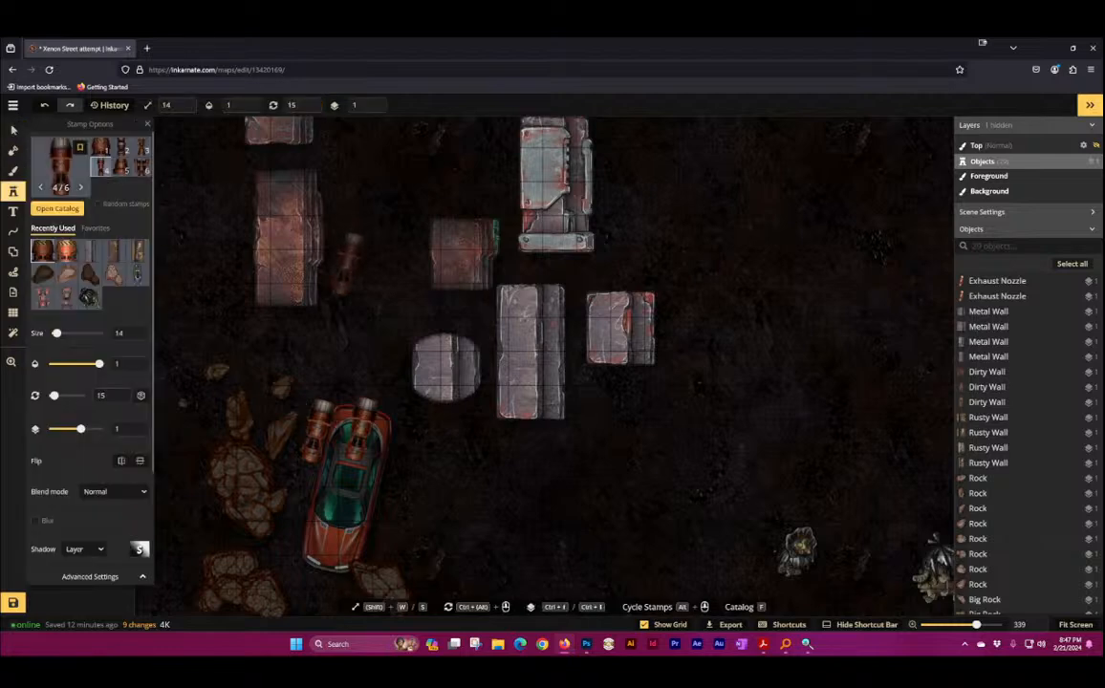
pyautogui.click(72, 167)
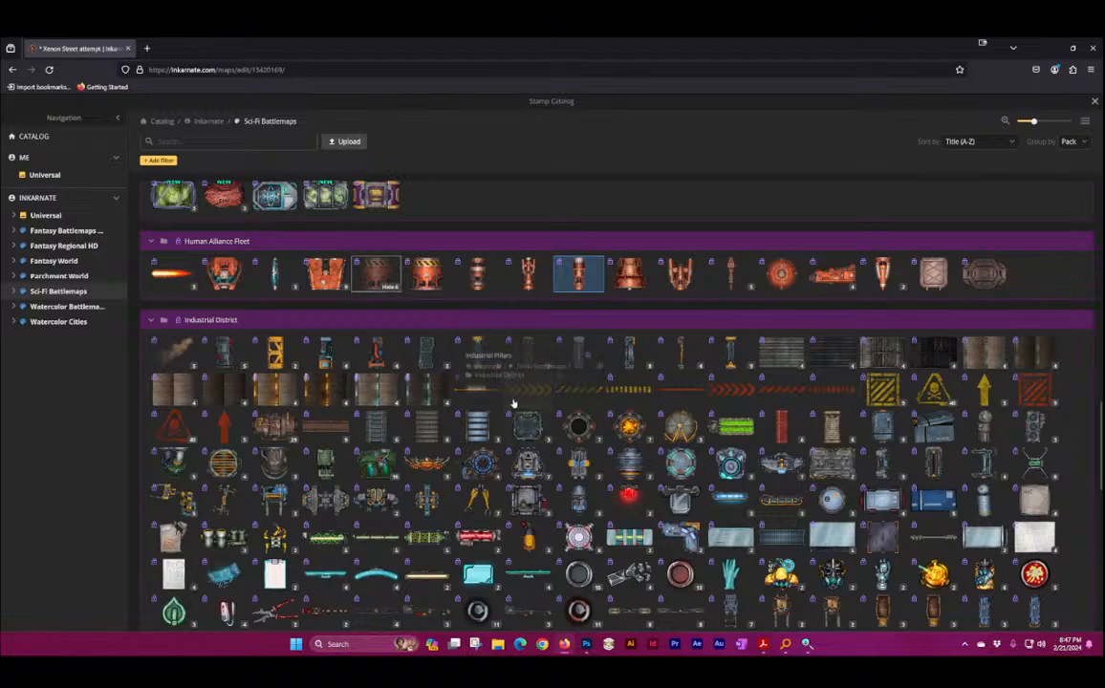
pyautogui.scroll(10, 513, 404)
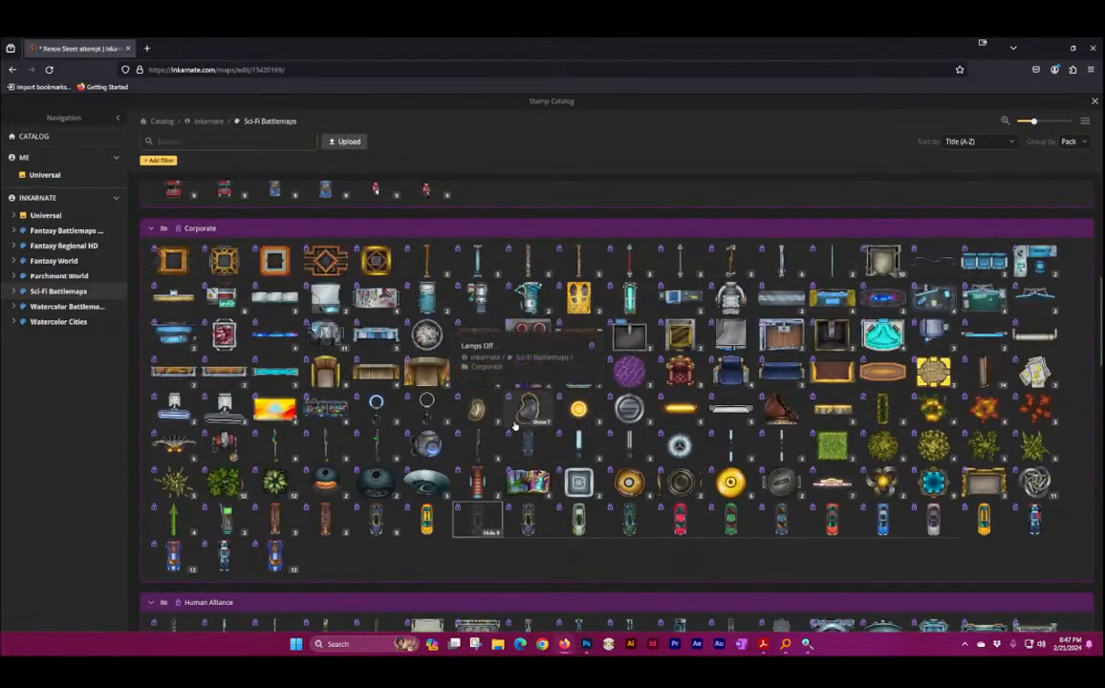
pyautogui.scroll(3, 494, 401)
pyautogui.scroll(7, 494, 400)
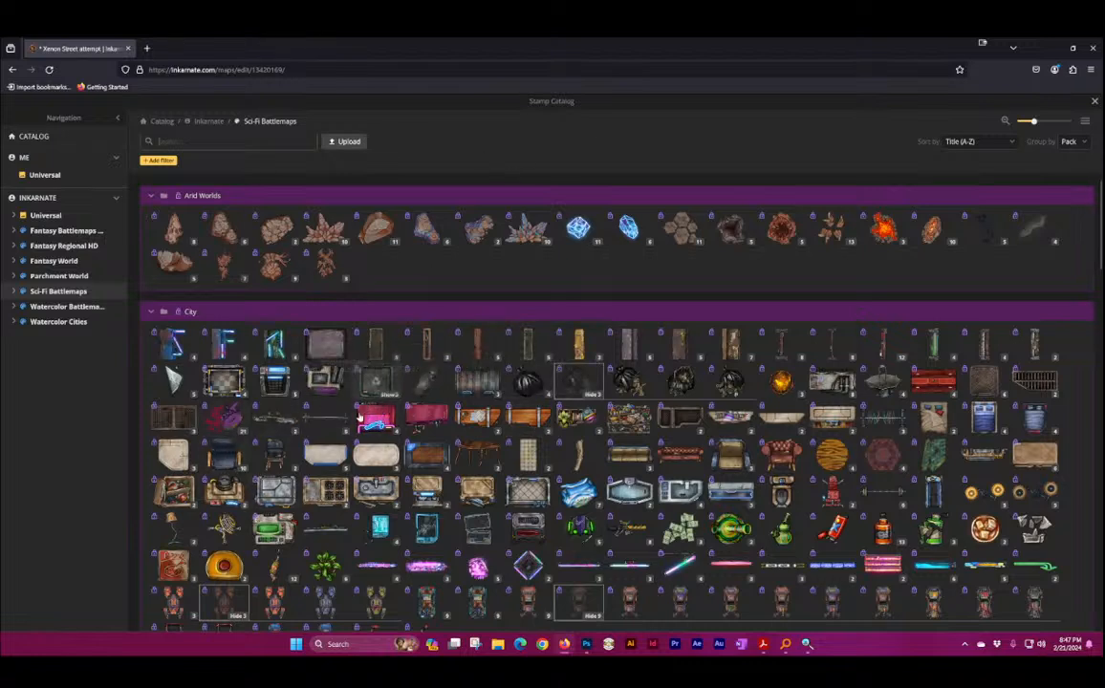
pyautogui.scroll(-3, 361, 413)
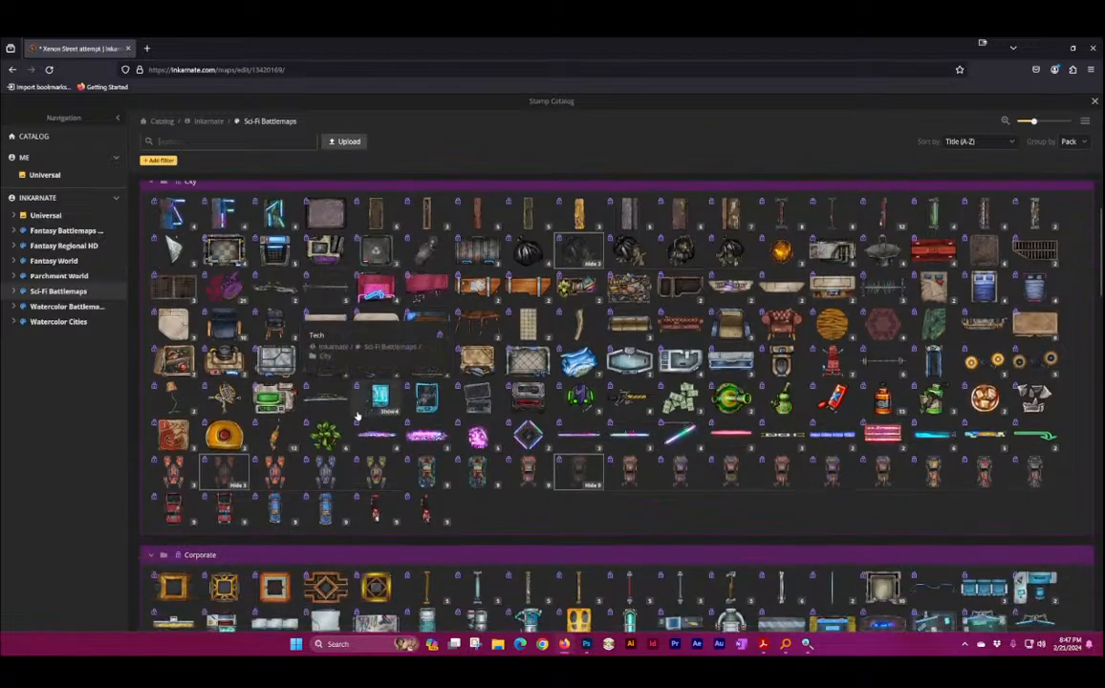
pyautogui.scroll(-4, 375, 371)
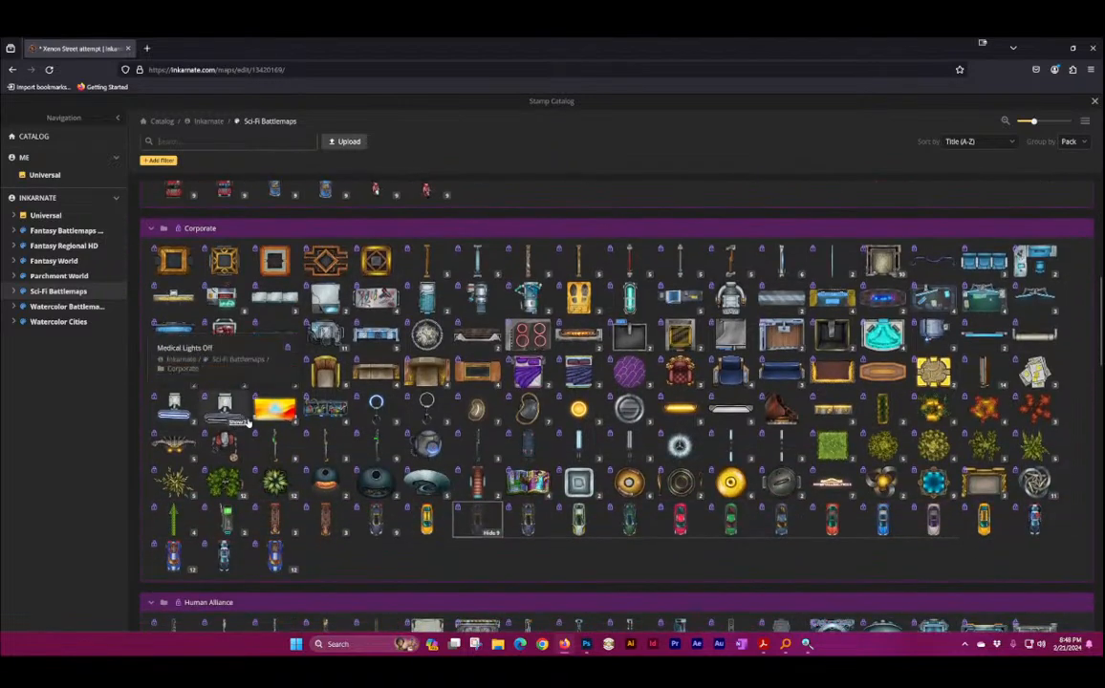
pyautogui.scroll(-8, 576, 470)
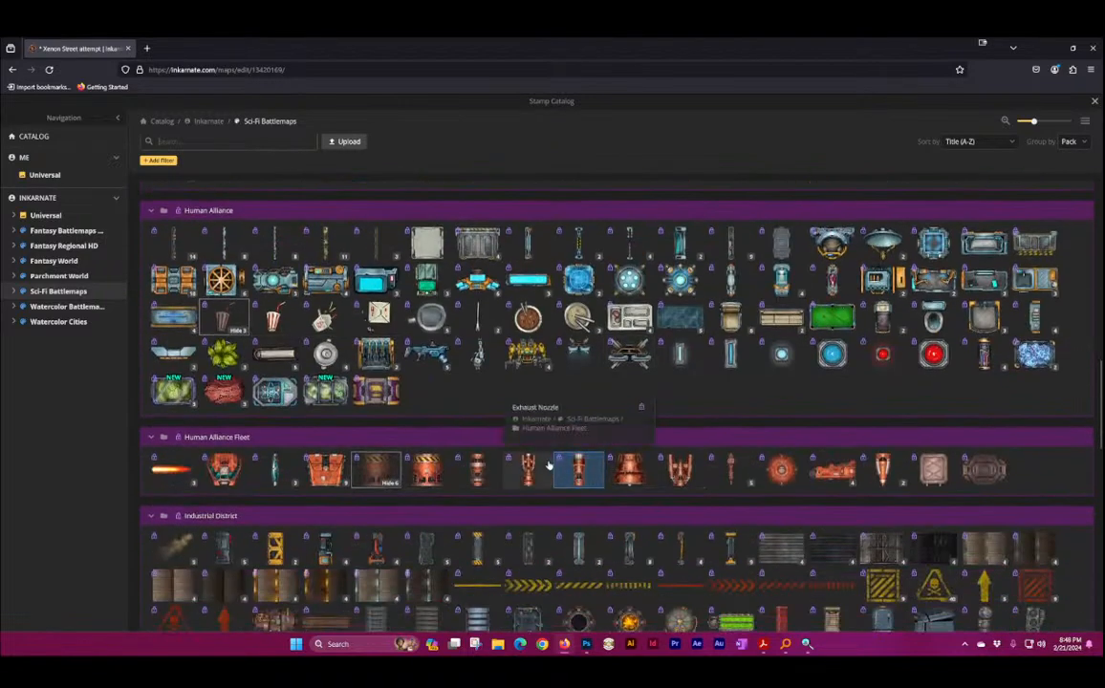
pyautogui.scroll(-5, 384, 460)
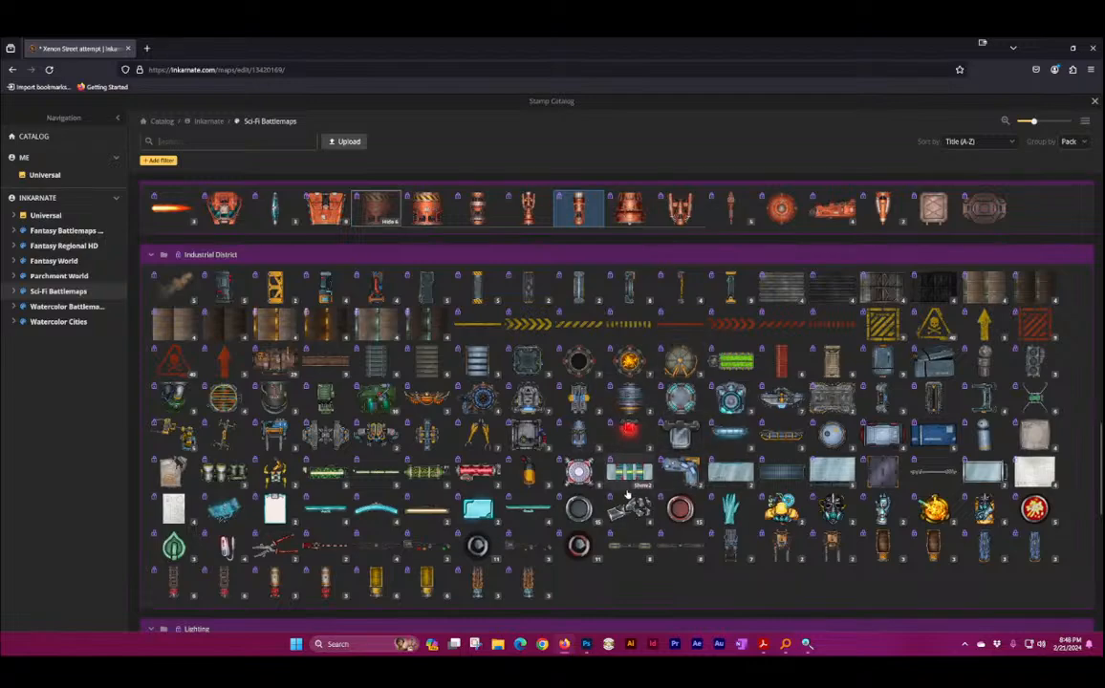
pyautogui.scroll(-10, 430, 392)
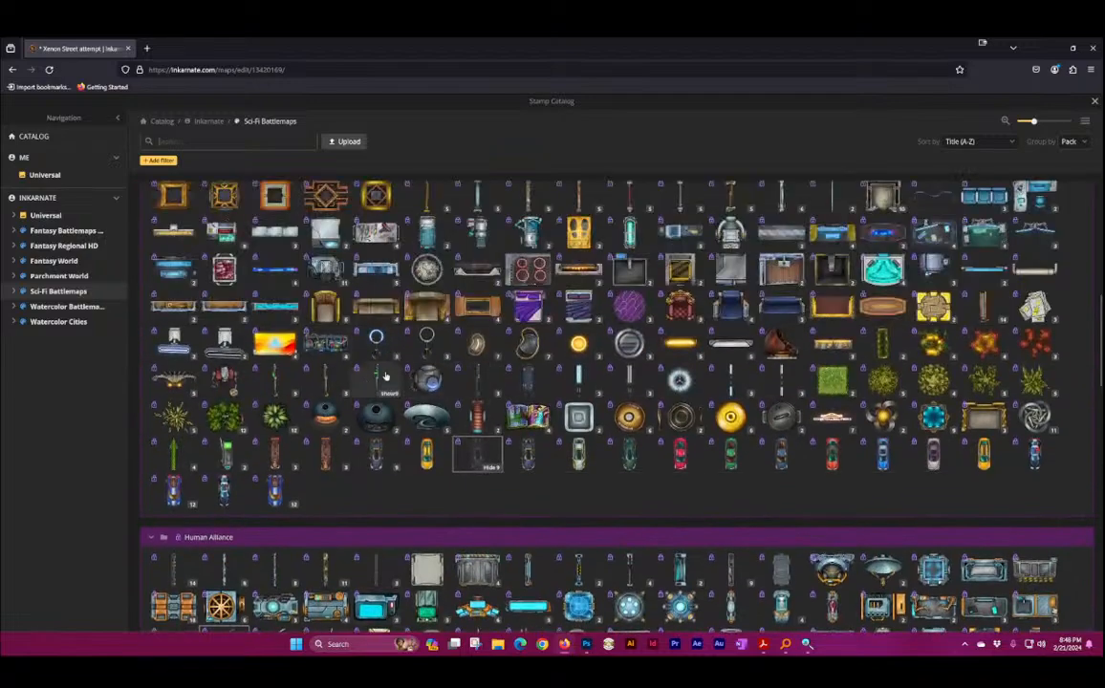
pyautogui.scroll(3, 385, 375)
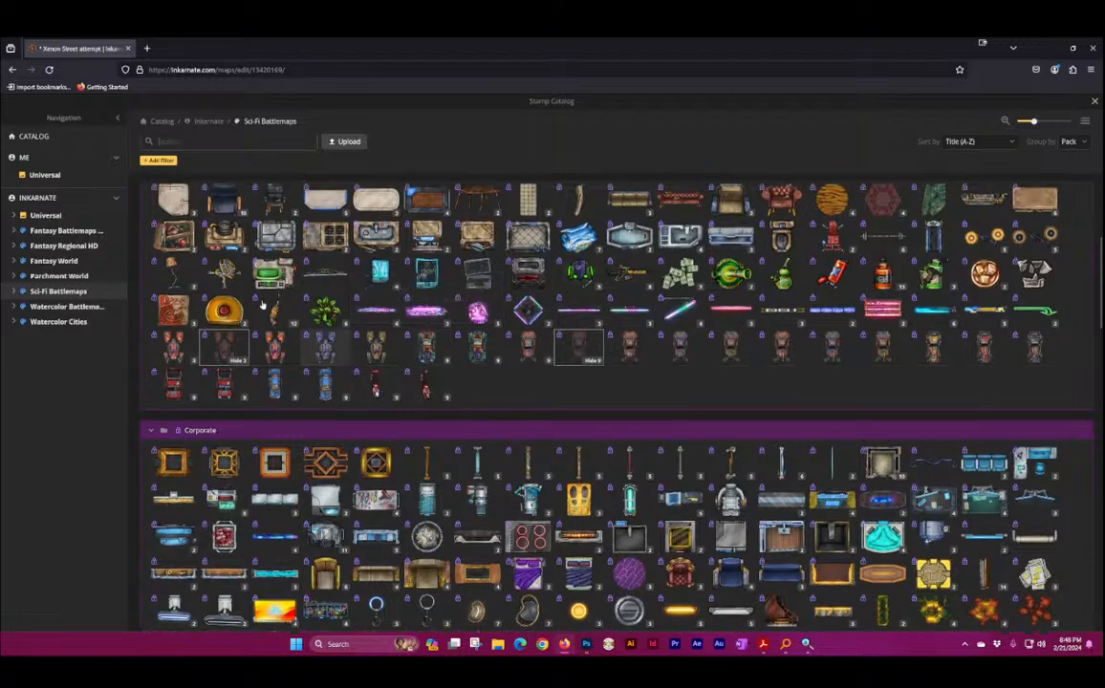
pyautogui.scroll(2, 261, 304)
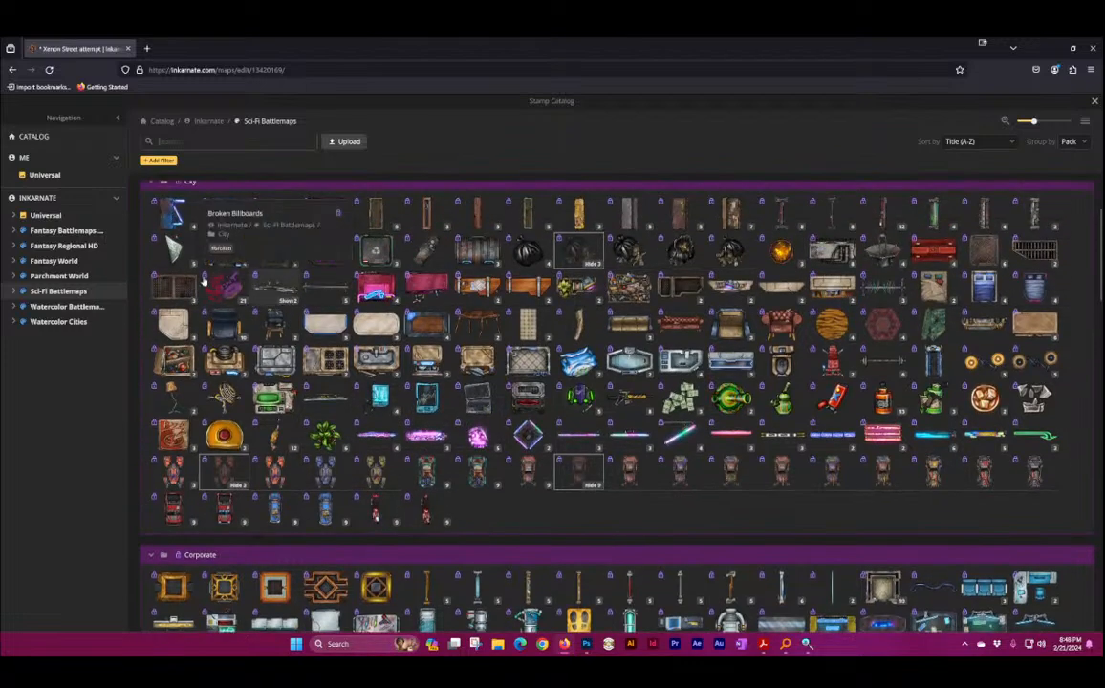
pyautogui.scroll(1, 361, 297)
pyautogui.scroll(1, 361, 298)
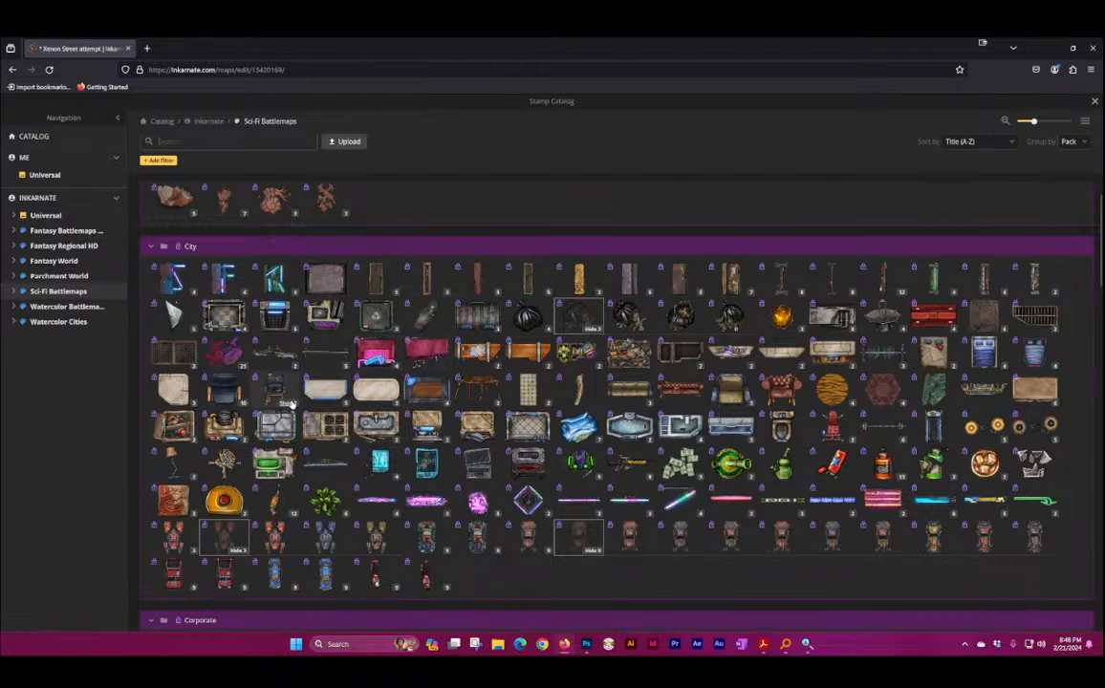
pyautogui.scroll(2, 401, 345)
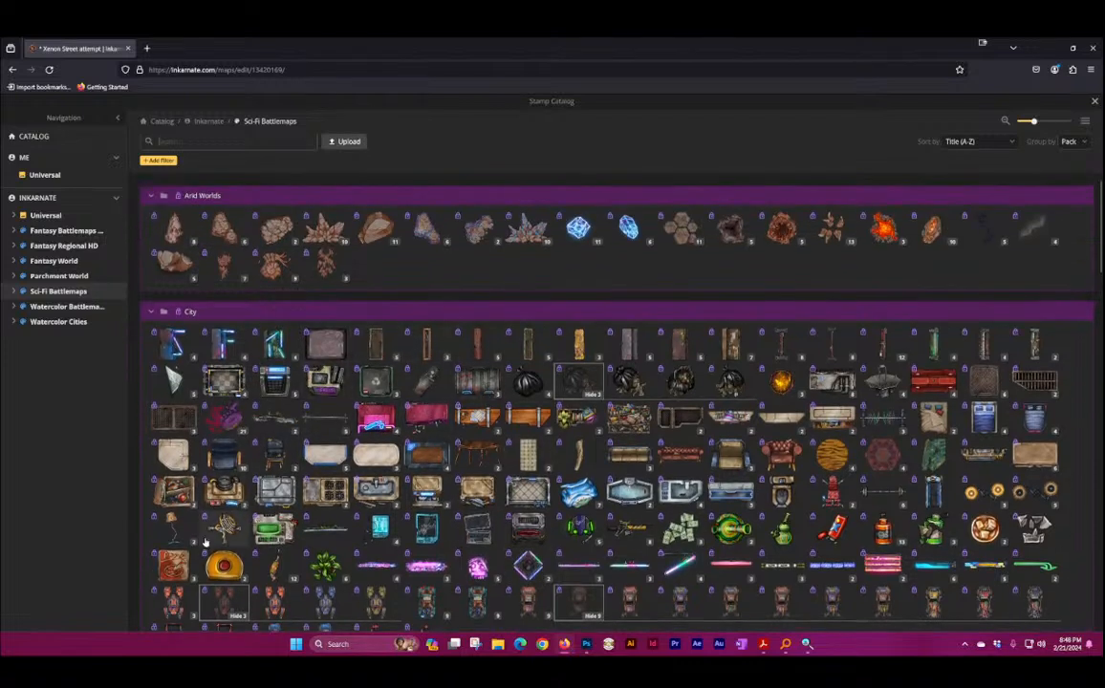
# Step: Choose the Pizza stamp from the City set and place the closed box at size 29 on the empty ground near the map's lower edge
pyautogui.scroll(-2, 172, 492)
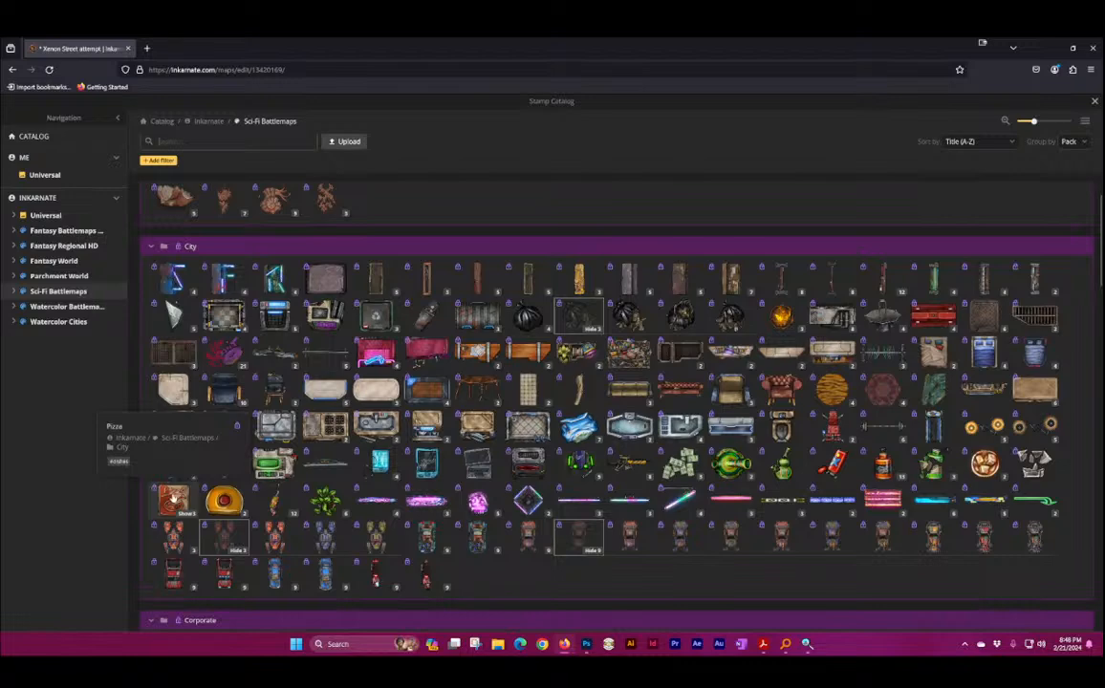
pyautogui.click(172, 495)
pyautogui.scroll(-3, 395, 241)
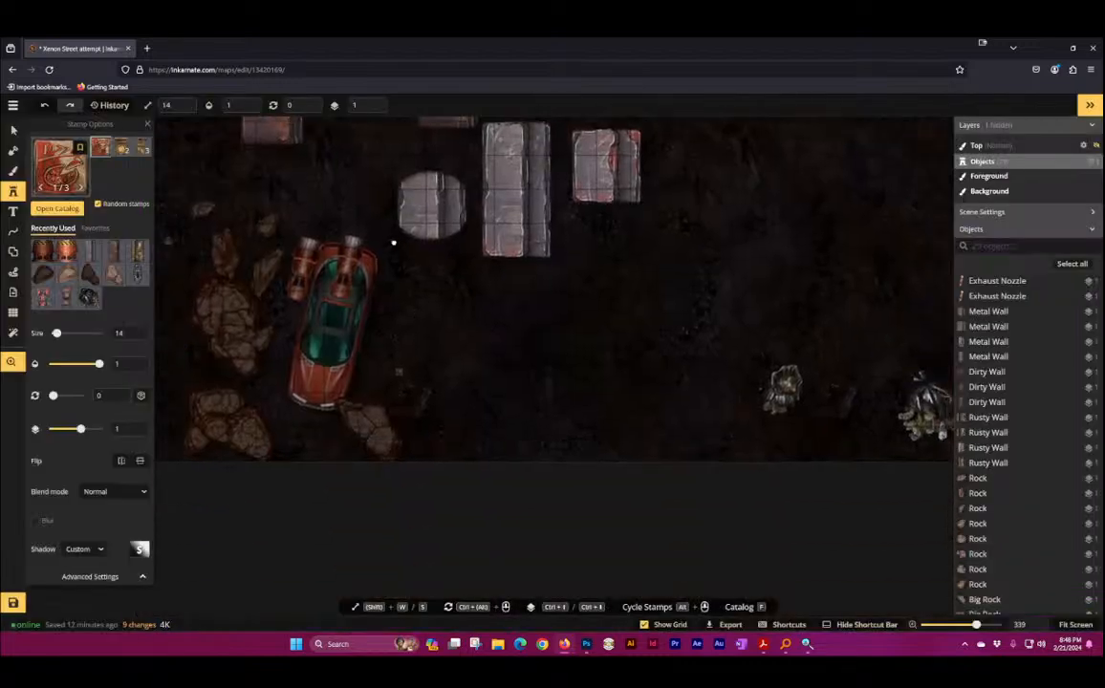
pyautogui.scroll(3, 610, 279)
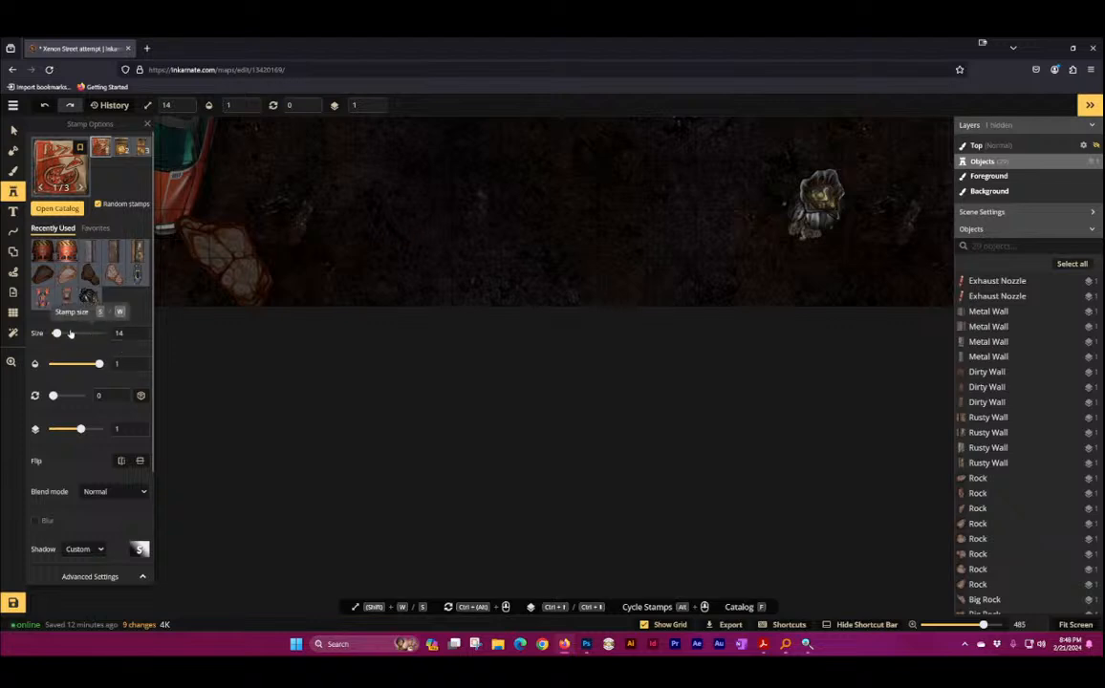
pyautogui.moveTo(58, 334); pyautogui.dragTo(59, 335)
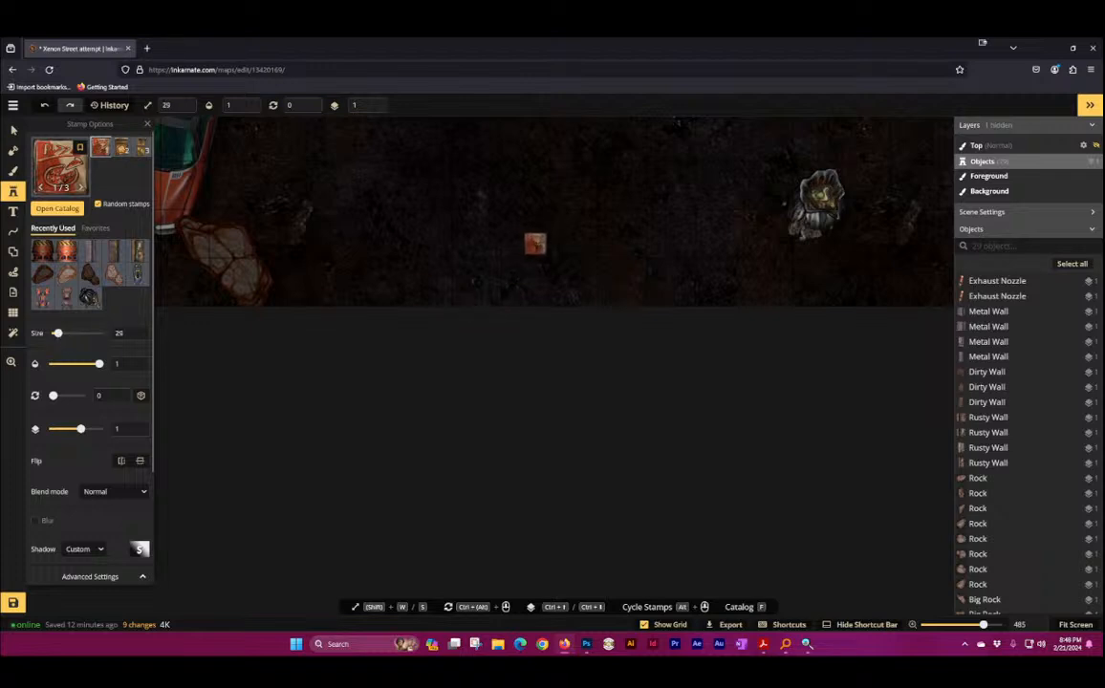
pyautogui.click(536, 246)
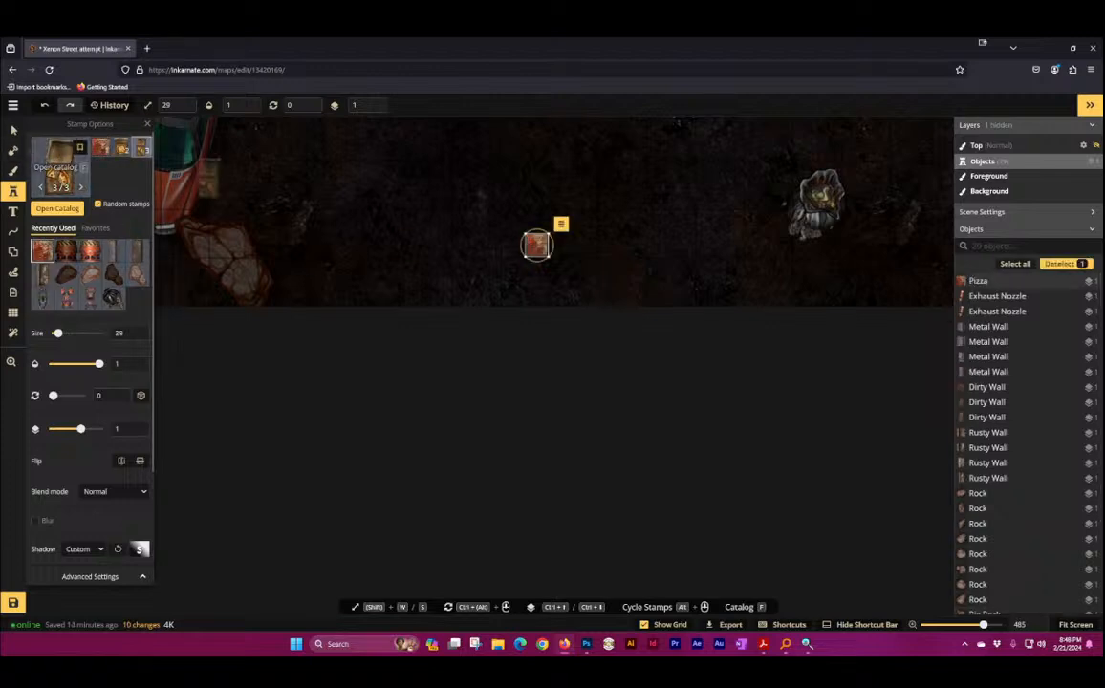
# Step: Place the Unfinished Pizza box at size 29 between the two trash piles, rotated to 65 degrees
pyautogui.scroll(3, 773, 238)
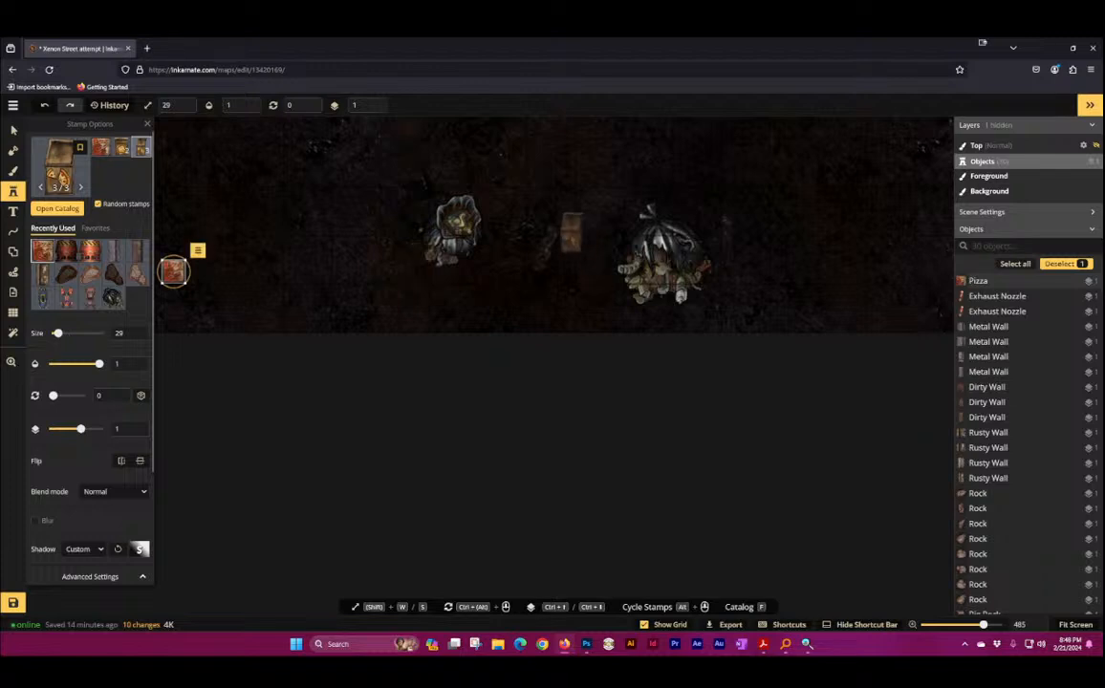
pyautogui.click(545, 229)
pyautogui.moveTo(562, 216); pyautogui.dragTo(584, 251)
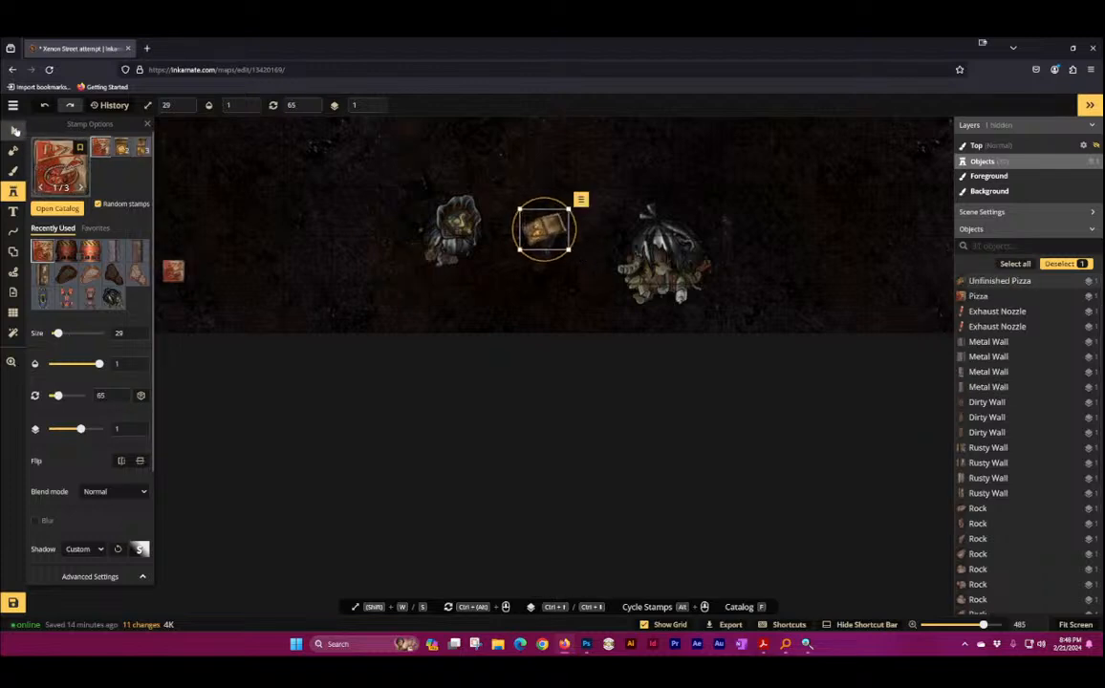
pyautogui.click(14, 129)
pyautogui.click(182, 244)
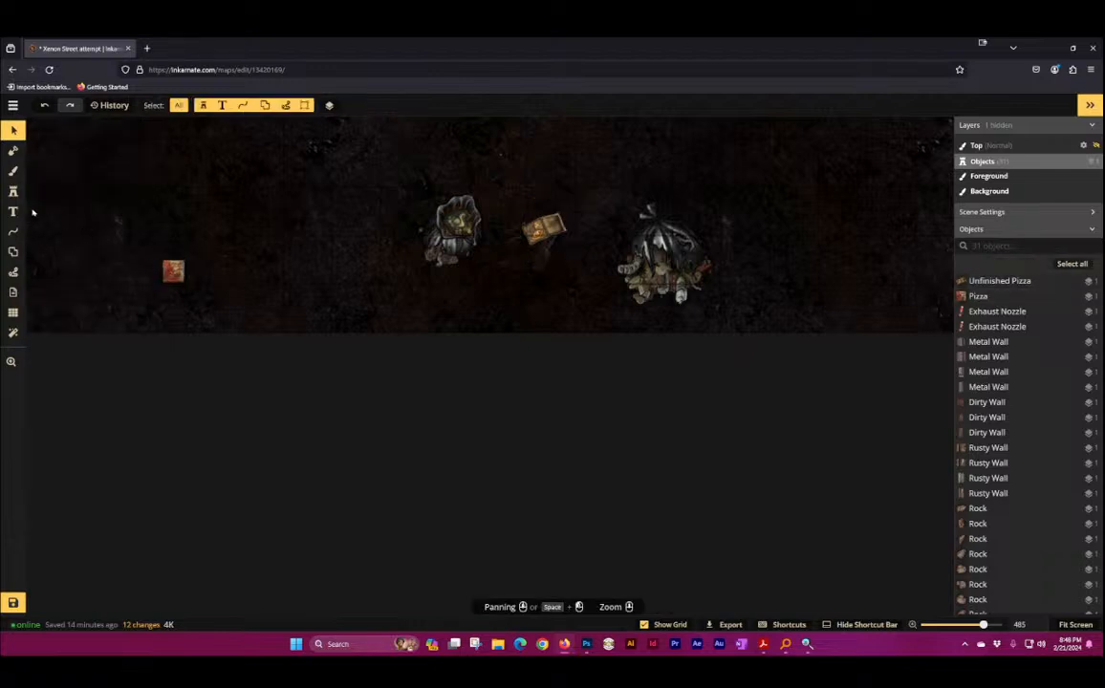
# Step: Look through the game's background pictures from 59.p56 onward in SCI Resource Viewer for a street scene to use as reference
pyautogui.click(808, 644)
pyautogui.click(54, 275)
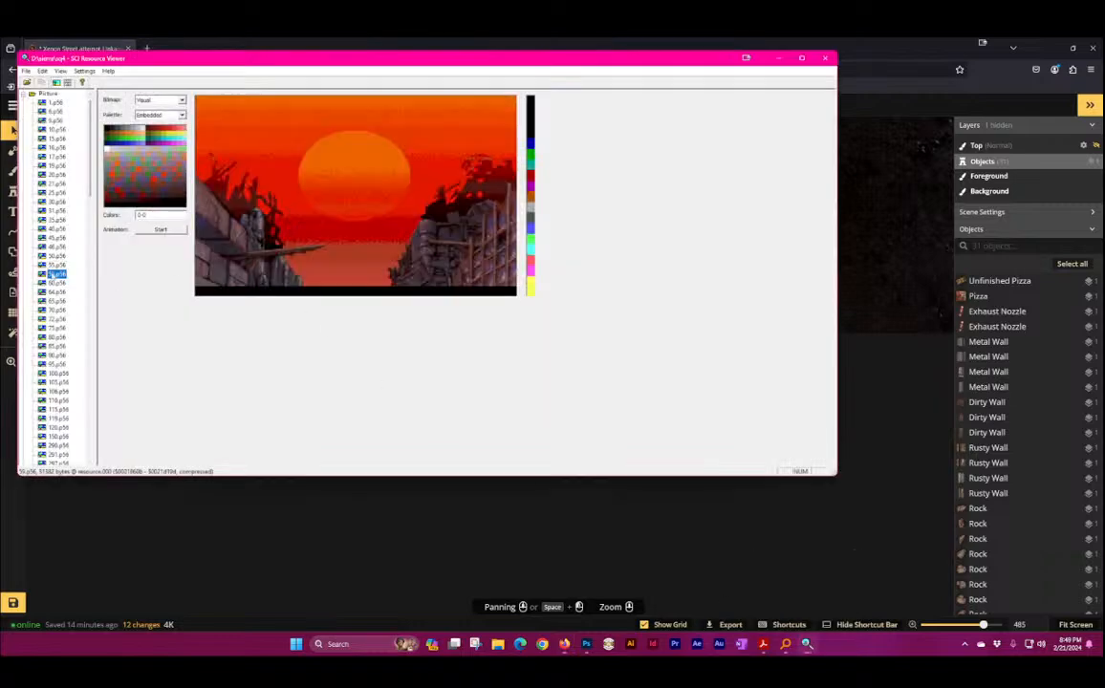
pyautogui.press('Down')
pyautogui.press('Down')
pyautogui.press('Down')
pyautogui.press('Down')
pyautogui.press('Down')
pyautogui.press('Down')
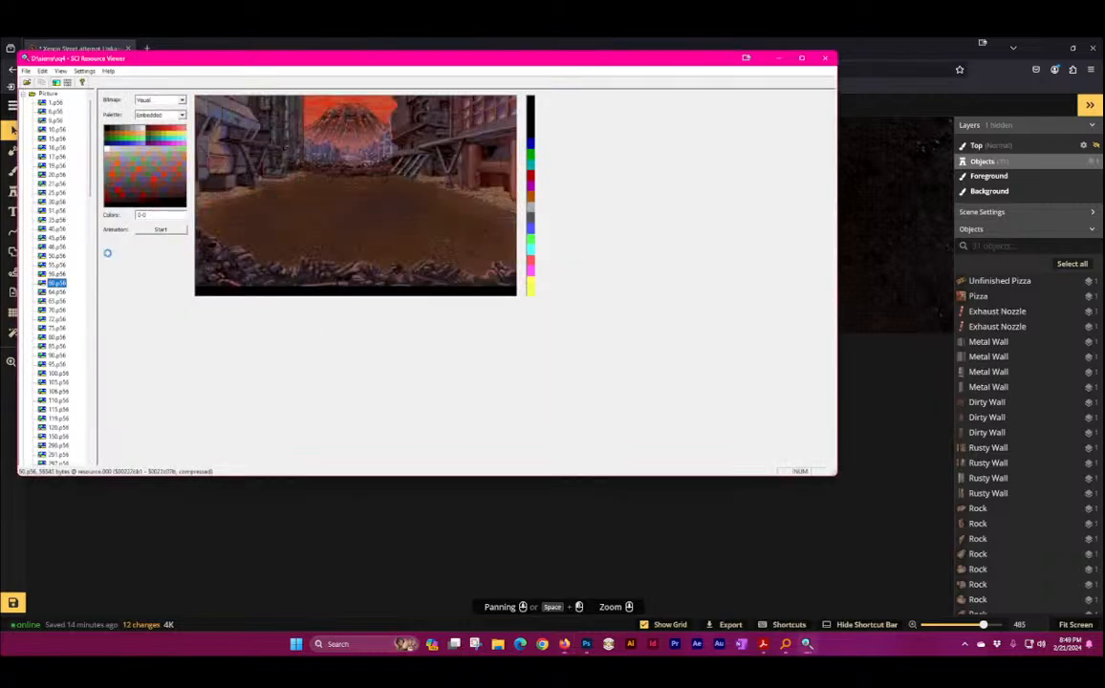
pyautogui.press('Up')
pyautogui.press('Up')
pyautogui.press('Up')
pyautogui.press('Up')
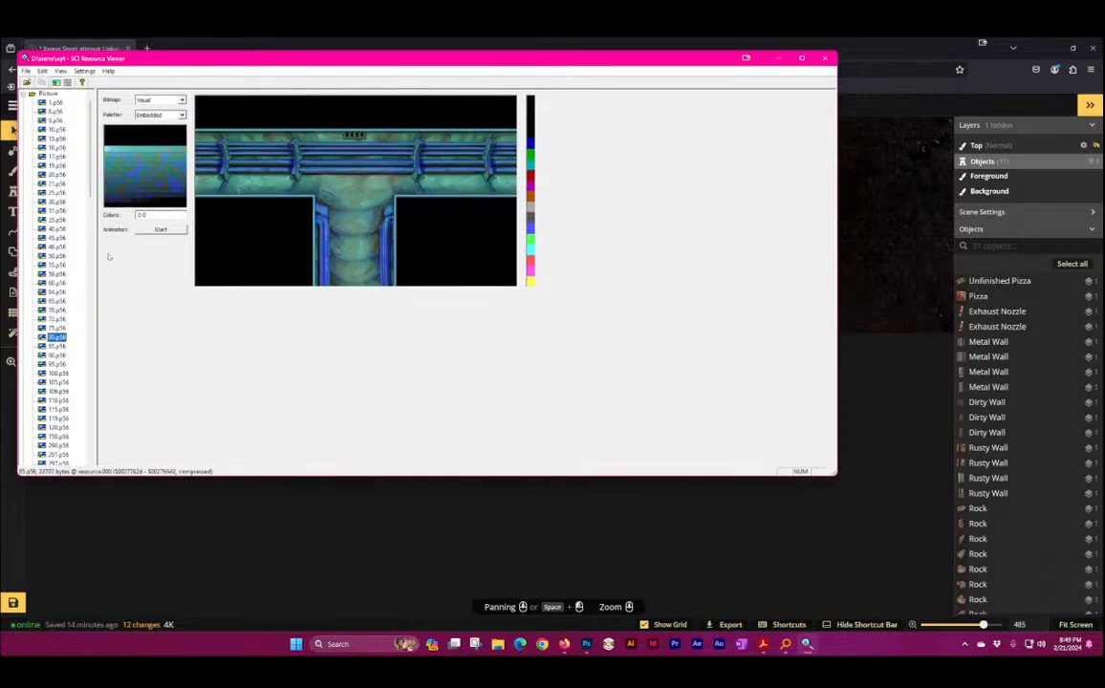
pyautogui.press('Up')
pyautogui.press('Up')
pyautogui.press('Up')
pyautogui.press('Up')
pyautogui.press('Up')
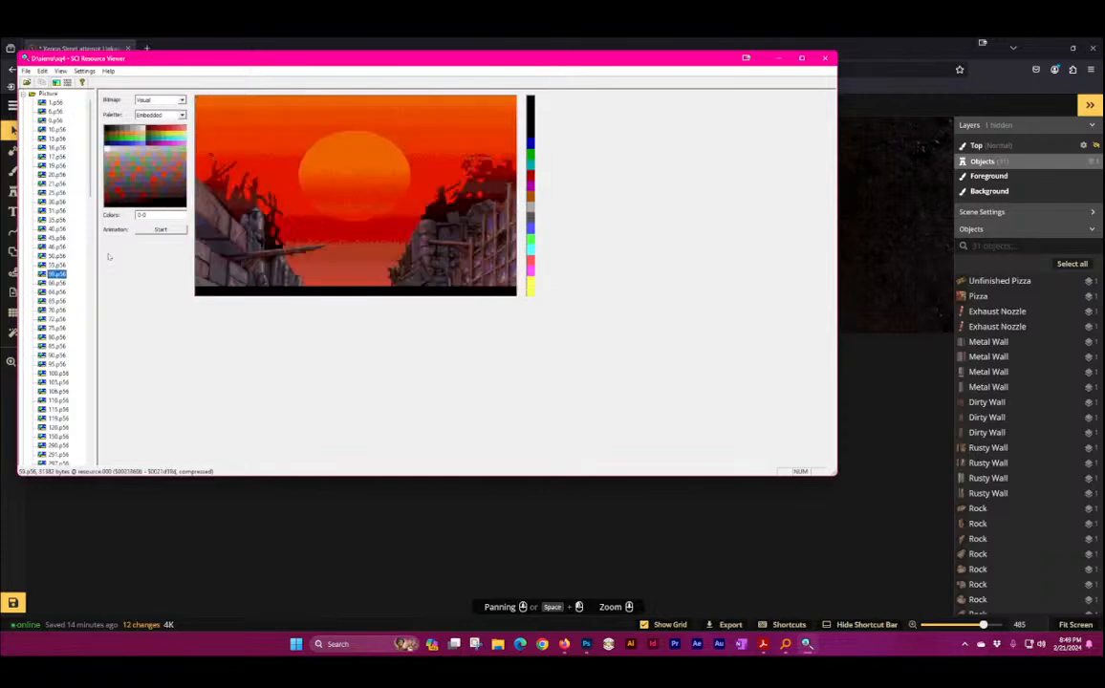
# Step: Choose picture 40.p56 and save it as the bitmap Pic40-v.bmp in the Sierra stuff folder
pyautogui.press('Up')
pyautogui.press('Up')
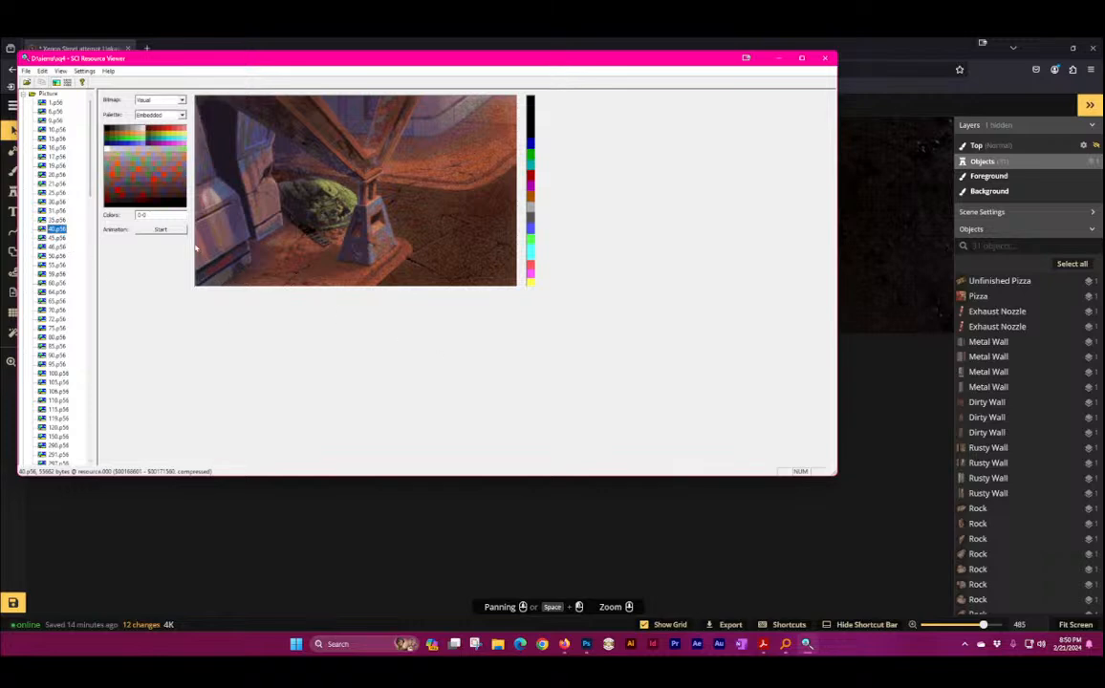
pyautogui.click(26, 71)
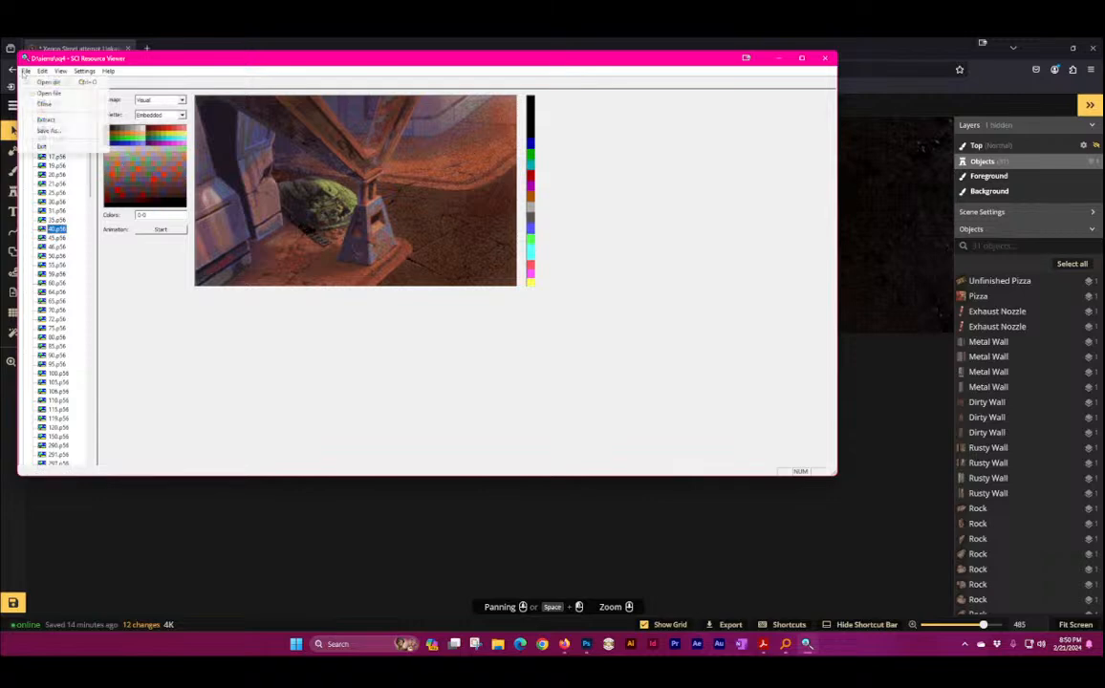
pyautogui.moveTo(42, 71)
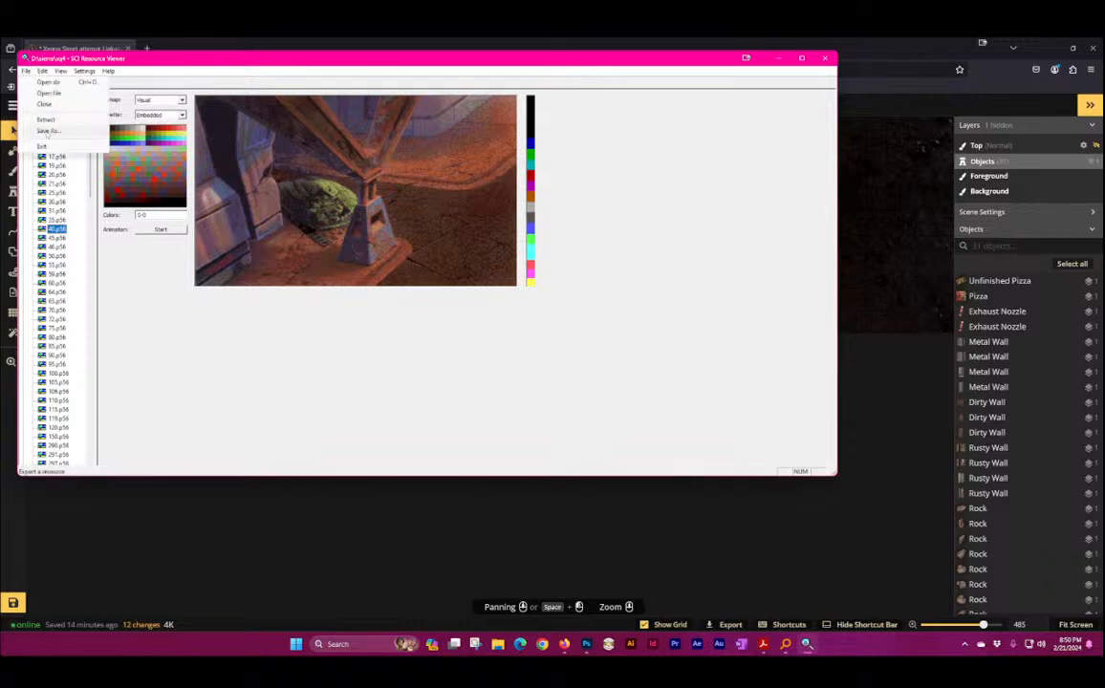
pyautogui.click(48, 131)
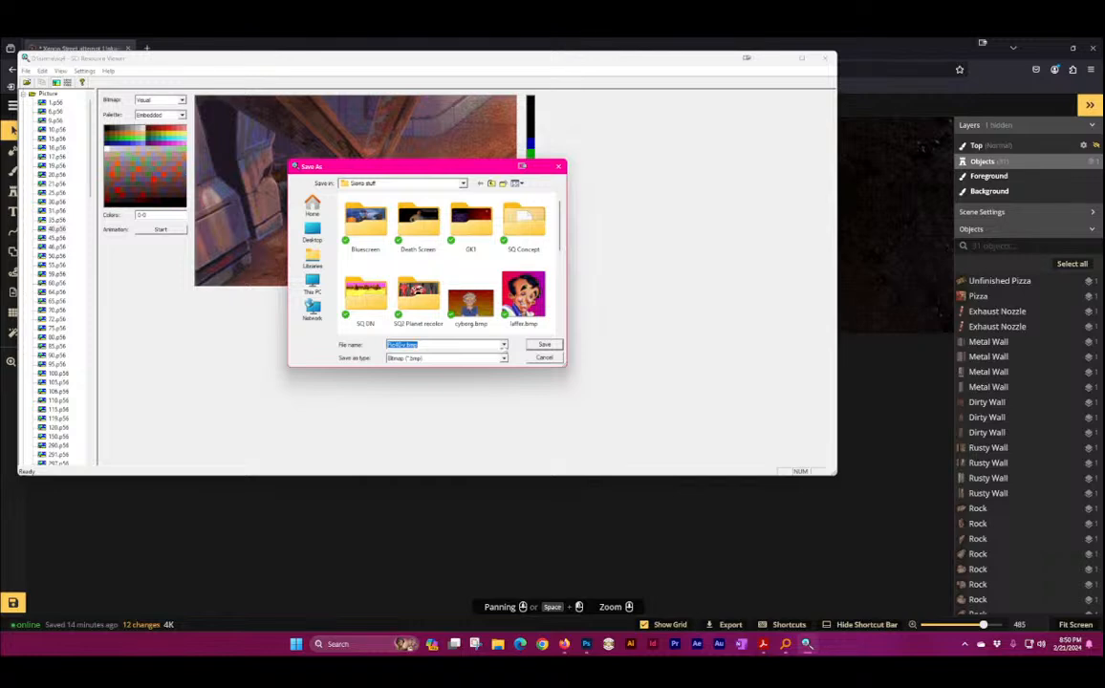
pyautogui.click(542, 346)
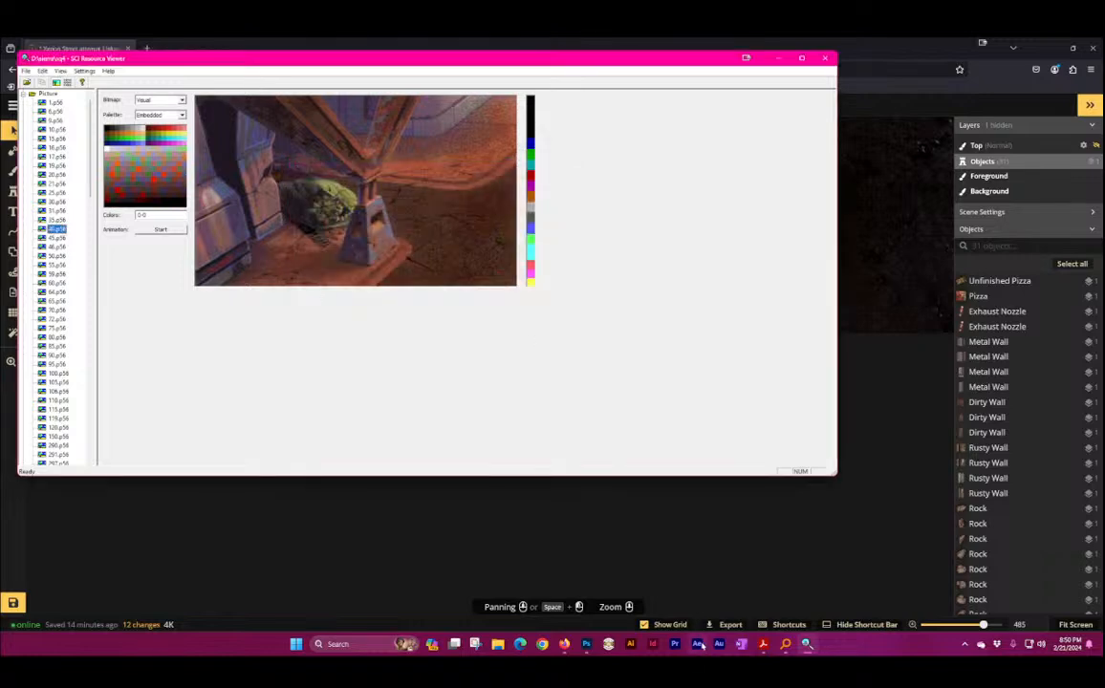
# Step: Switch to Photoshop and open Pic40-v.bmp from the Sierra stuff folder on the Desktop
pyautogui.click(589, 648)
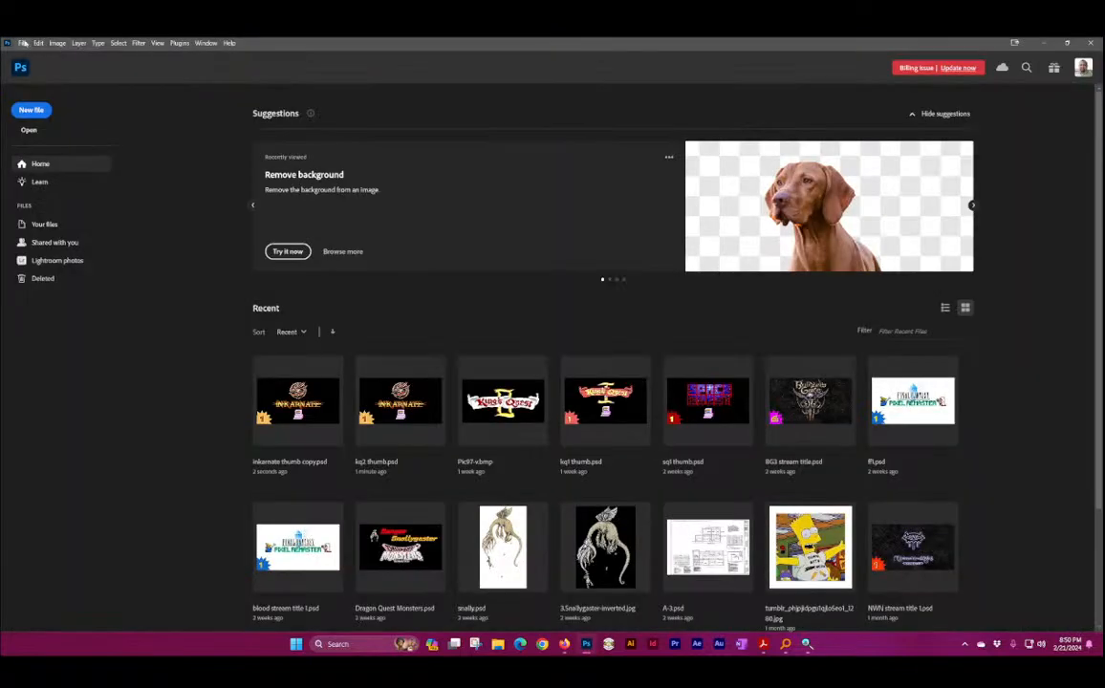
pyautogui.click(22, 43)
pyautogui.click(33, 64)
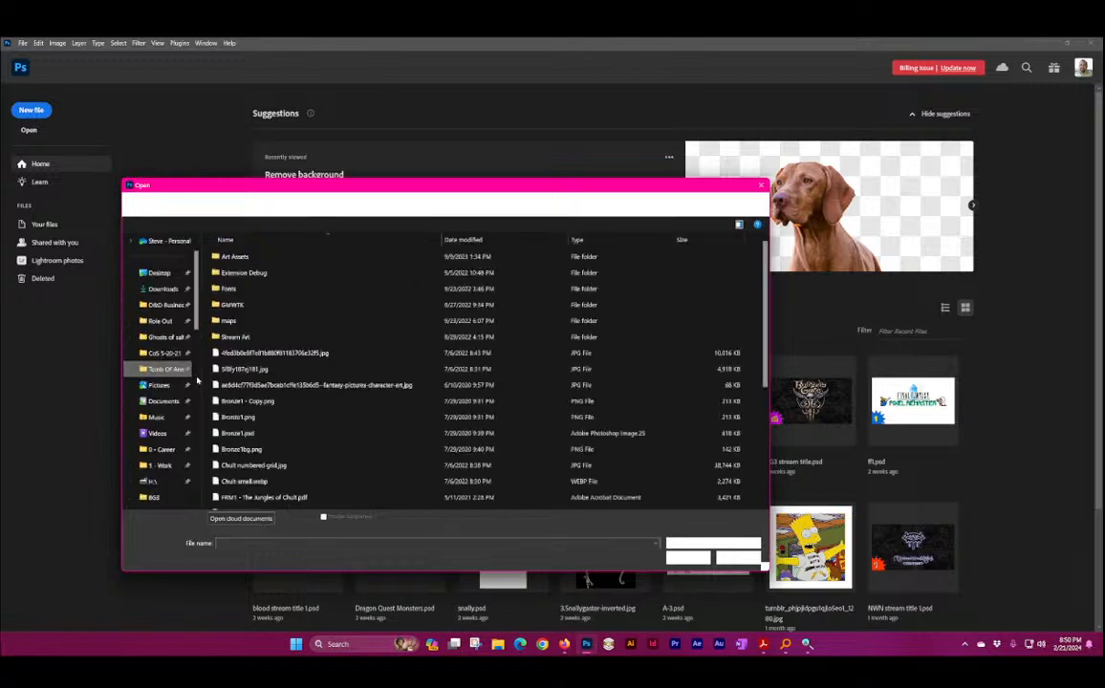
pyautogui.click(159, 275)
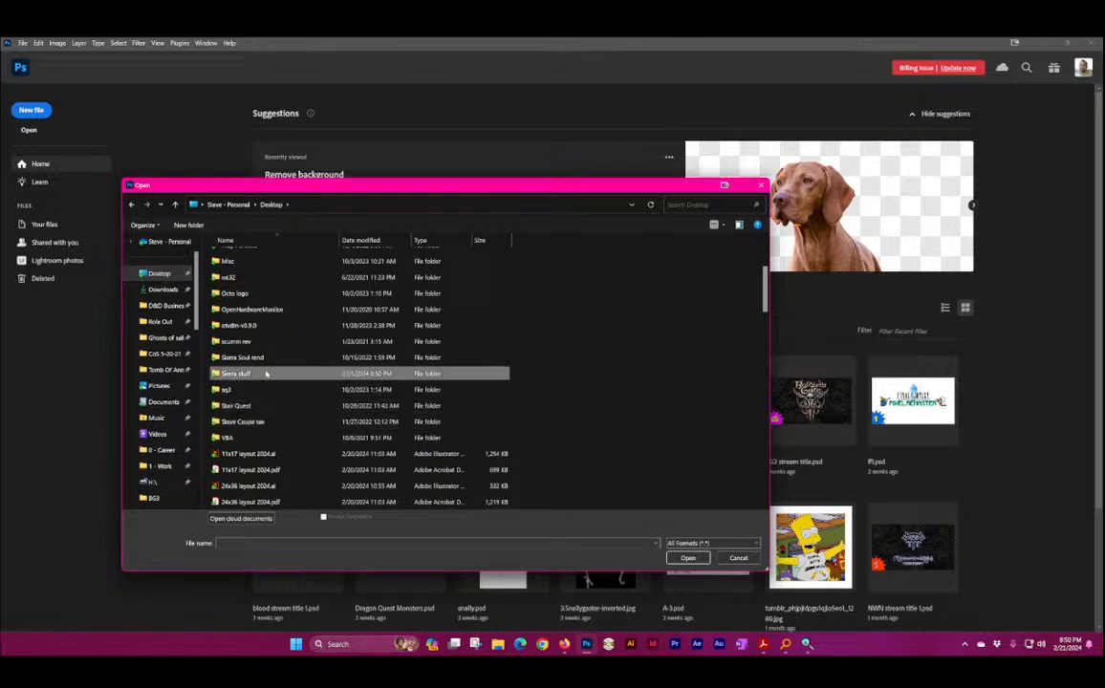
pyautogui.doubleClick(263, 376)
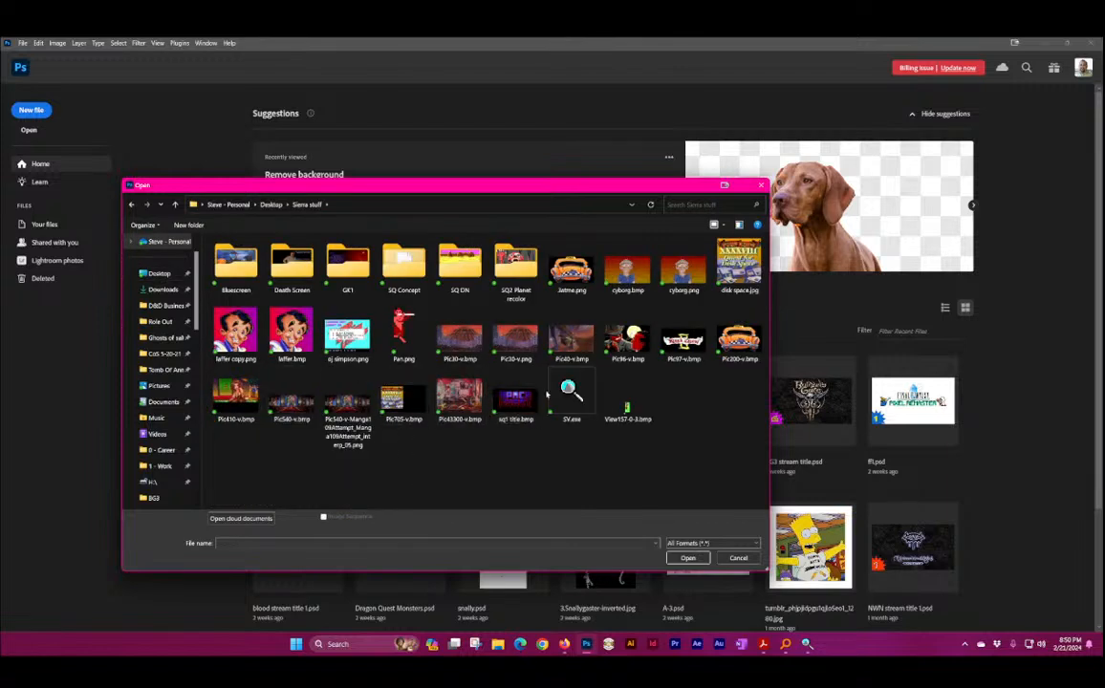
pyautogui.doubleClick(513, 339)
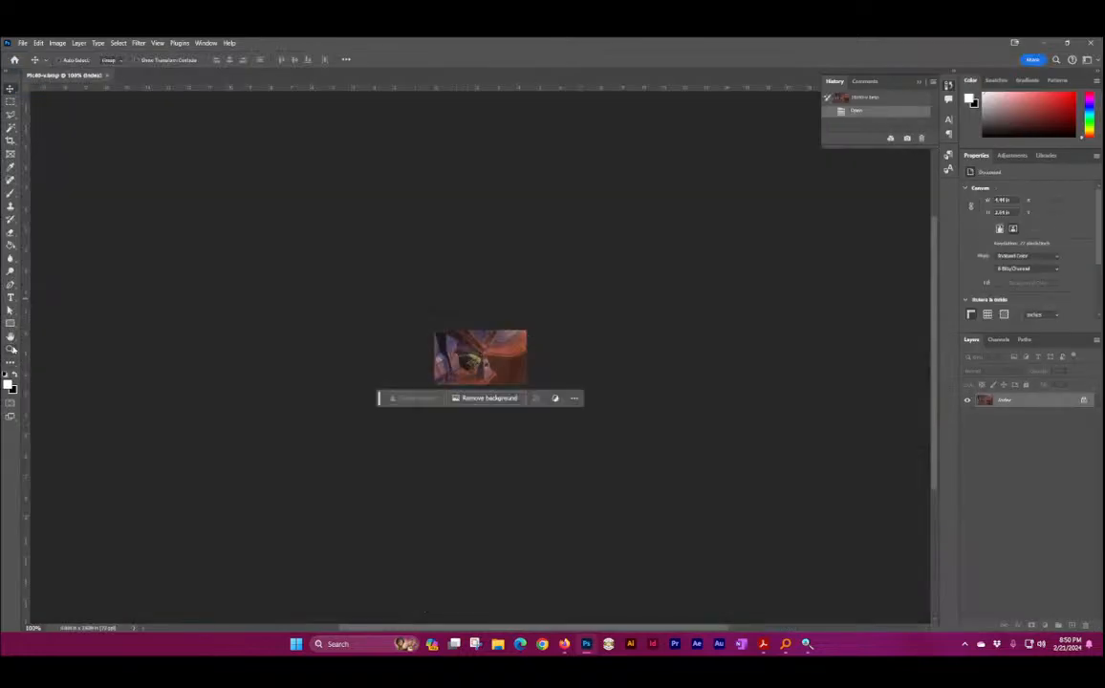
# Step: Examine the red lettering on the building's base up close, and look over the surrounding wall, green plant and pillar
pyautogui.click(11, 350)
pyautogui.click(464, 373)
pyautogui.moveTo(459, 373); pyautogui.dragTo(359, 349)
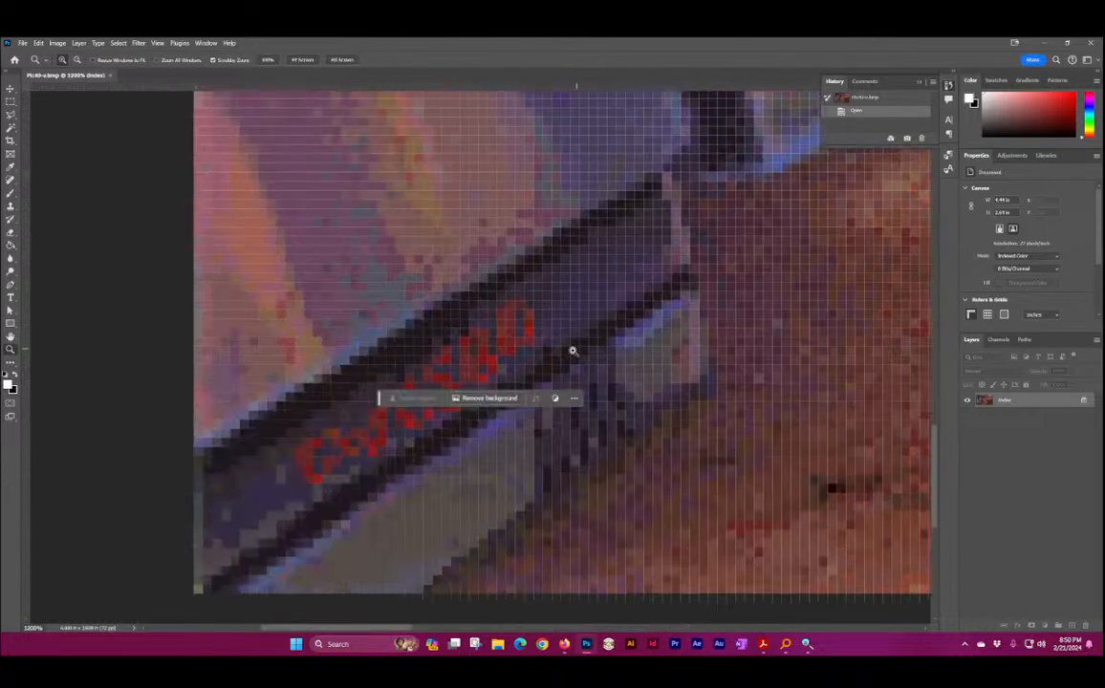
pyautogui.moveTo(592, 276); pyautogui.dragTo(498, 254)
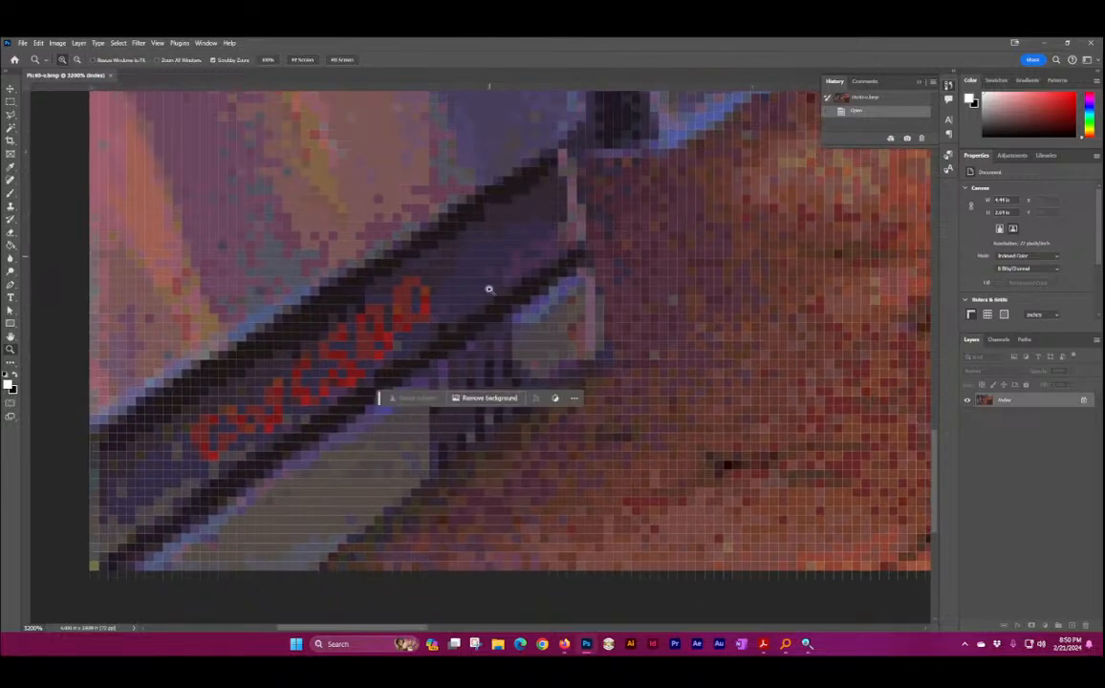
pyautogui.keyDown('alt'); pyautogui.click(612, 277); pyautogui.keyUp('alt')
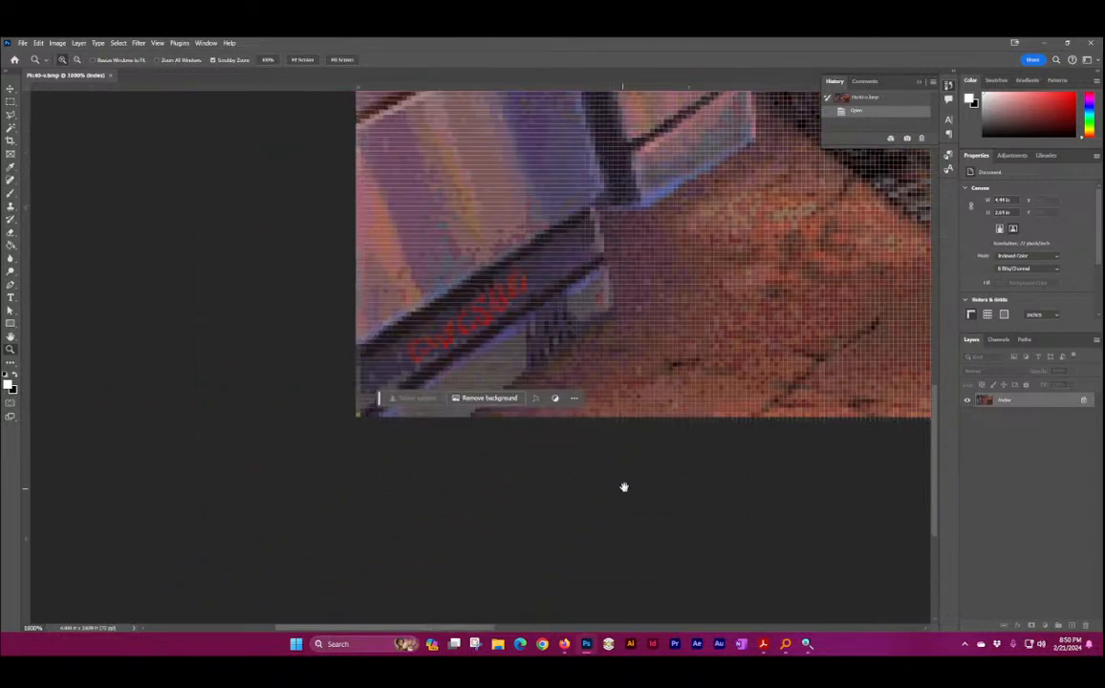
pyautogui.moveTo(624, 485); pyautogui.dragTo(583, 507)
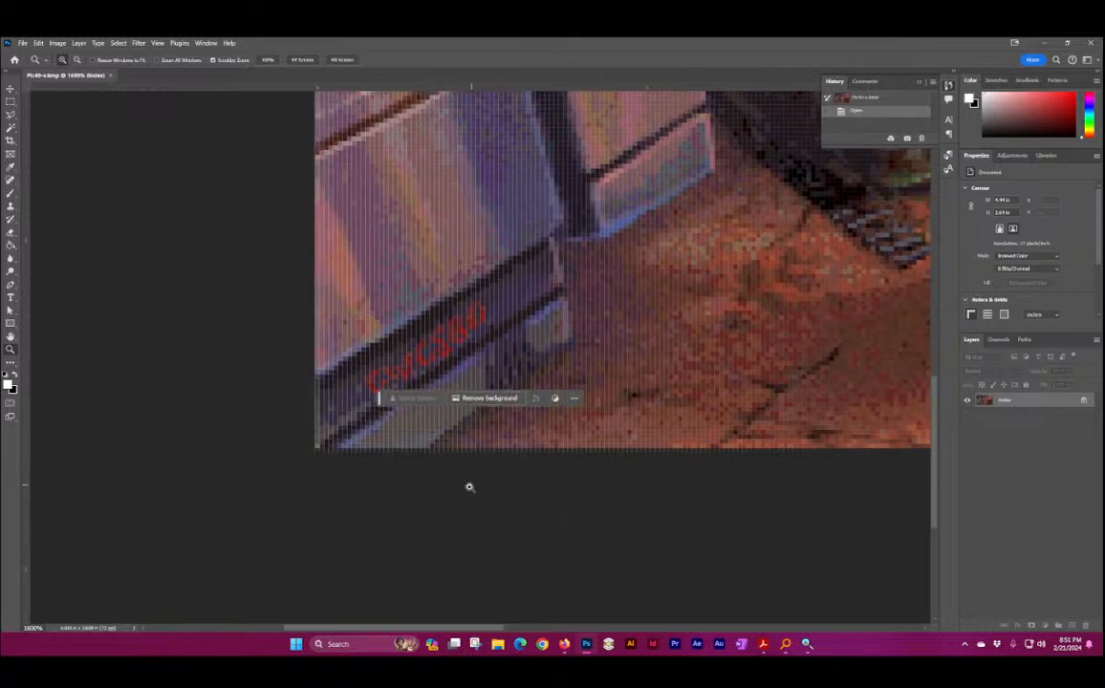
pyautogui.moveTo(501, 504); pyautogui.dragTo(449, 526)
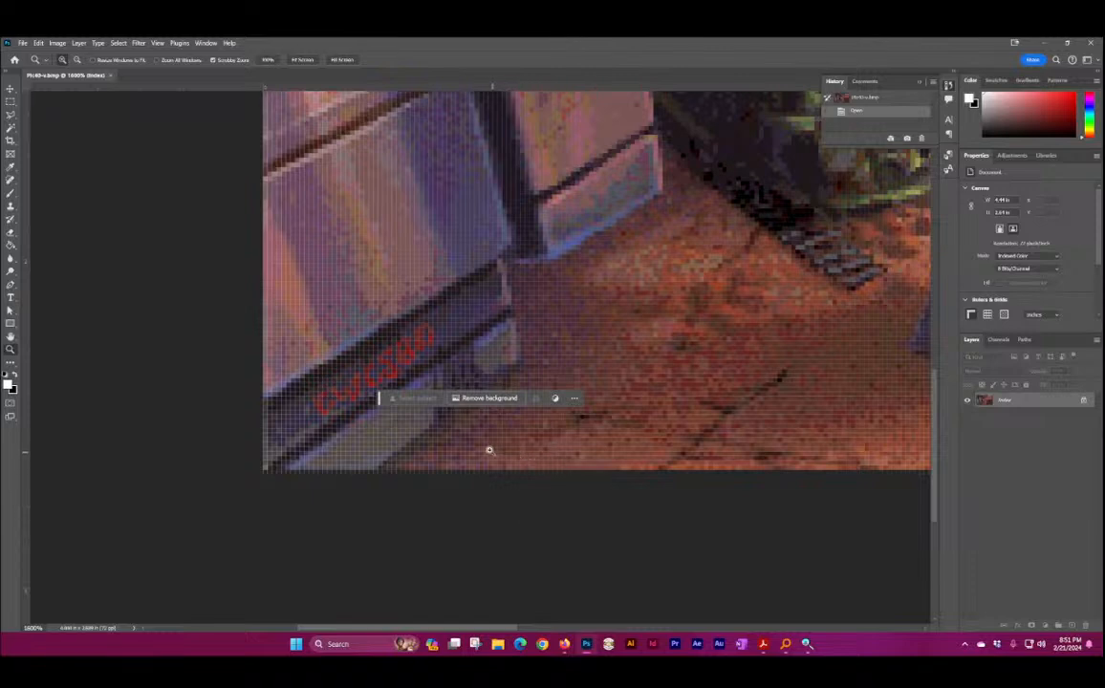
pyautogui.keyDown('alt'); pyautogui.click(526, 287); pyautogui.keyUp('alt')
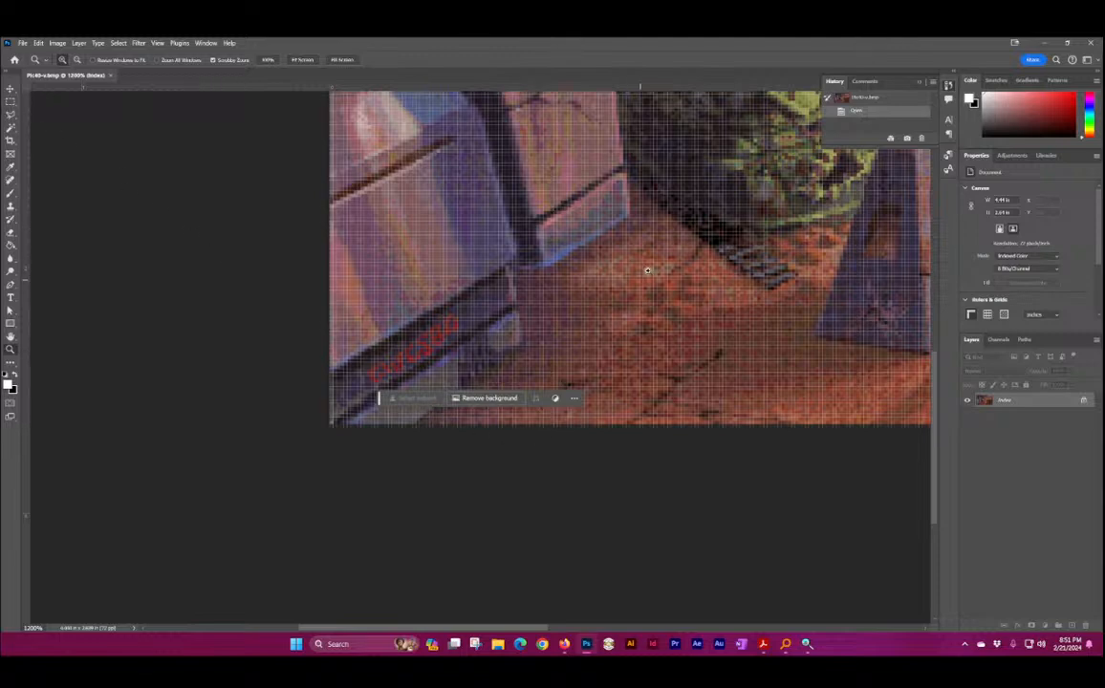
pyautogui.click(502, 347)
pyautogui.moveTo(476, 398); pyautogui.dragTo(449, 447)
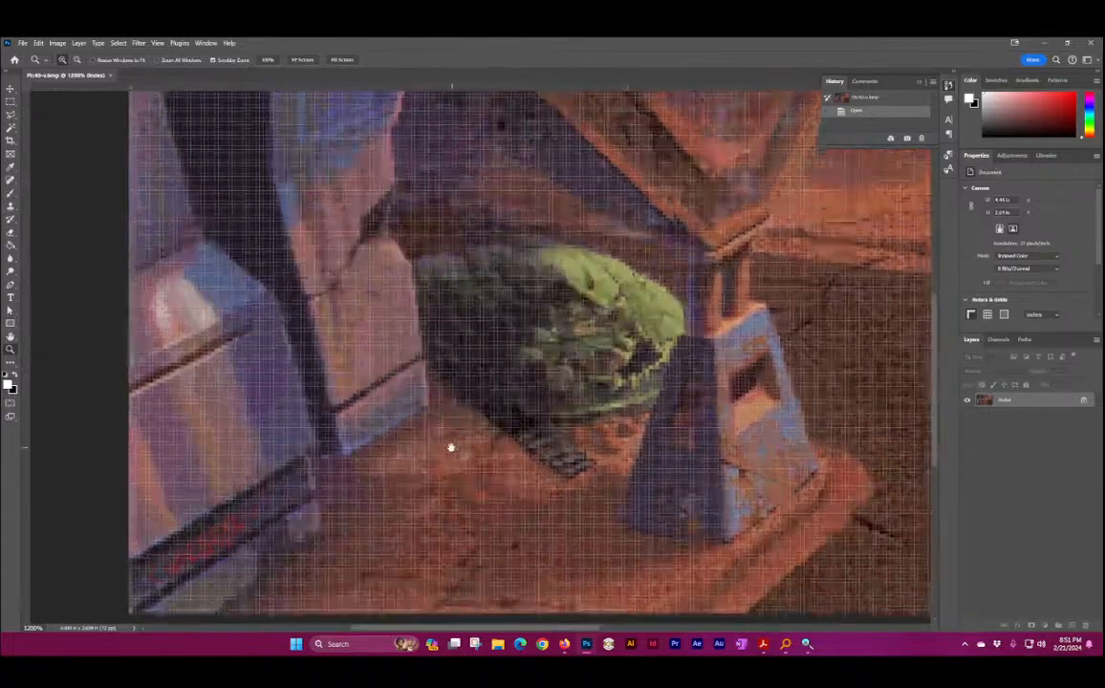
pyautogui.keyDown('alt'); pyautogui.click(449, 433); pyautogui.keyUp('alt')
pyautogui.moveTo(516, 460); pyautogui.dragTo(501, 415)
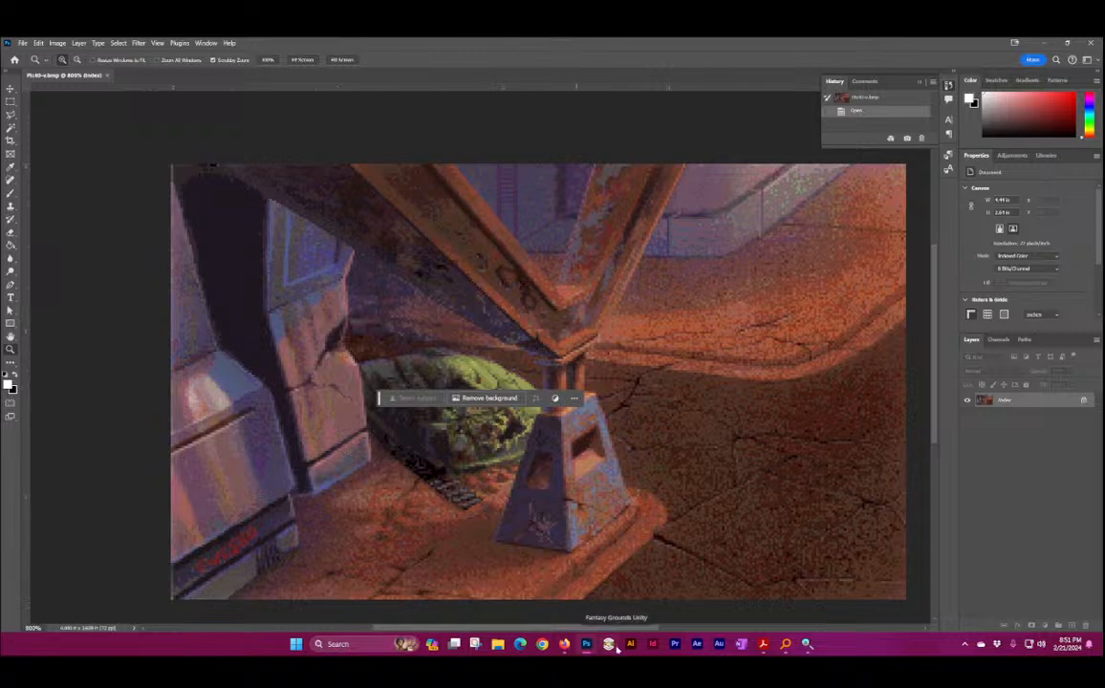
pyautogui.click(807, 646)
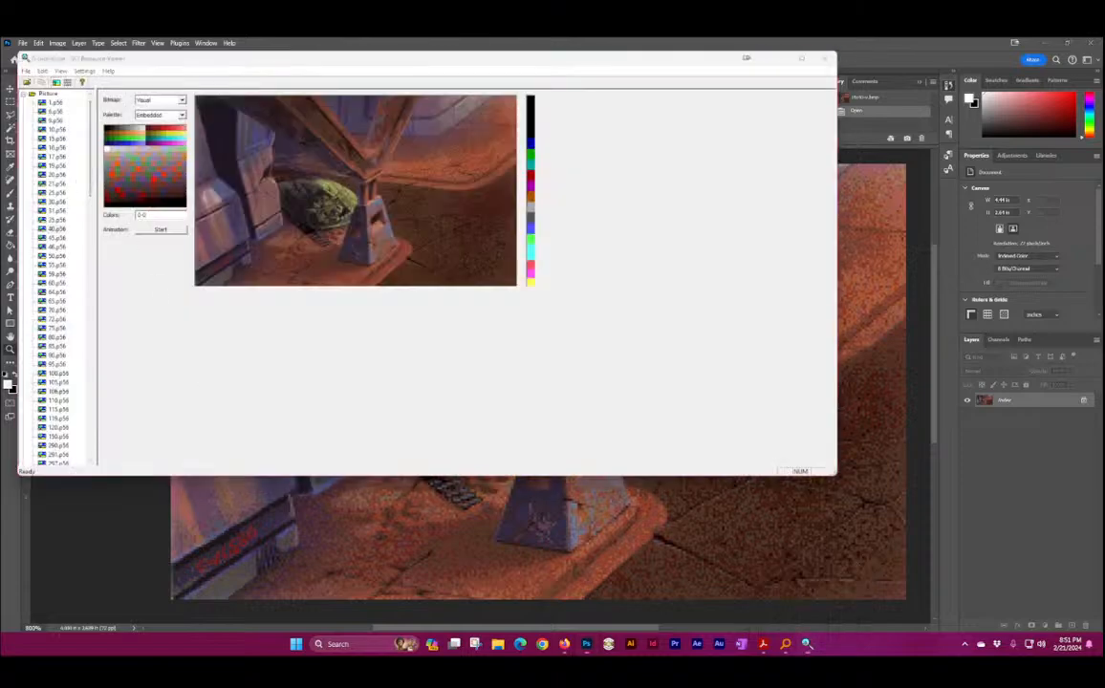
pyautogui.press('super+d')
pyautogui.press('super+d')
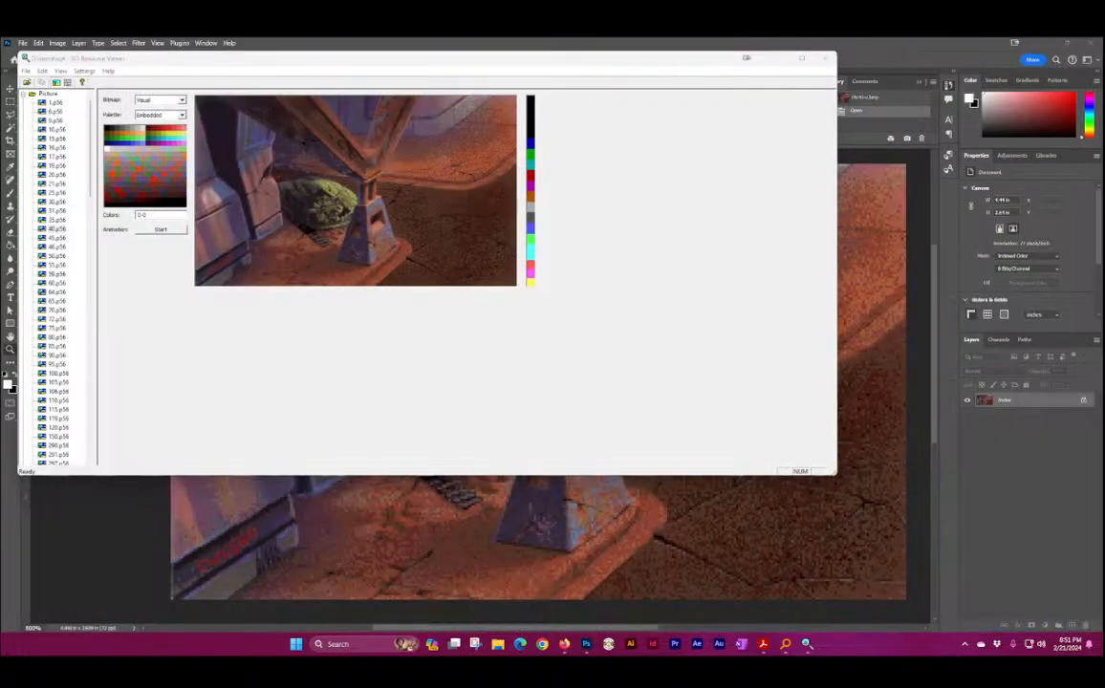
# Step: Switch to Chrome, go to spacequest.net in a maximized window, and open the Space Quest 4 credits
pyautogui.click(542, 644)
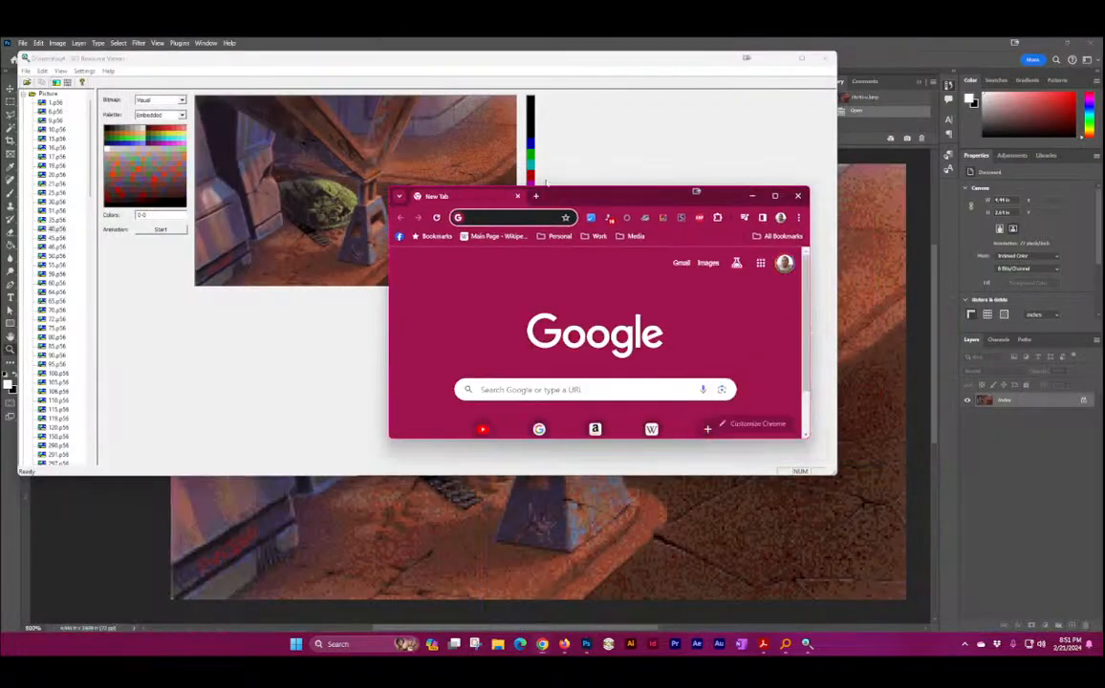
pyautogui.write('spacequest.net')
pyautogui.press('Return')
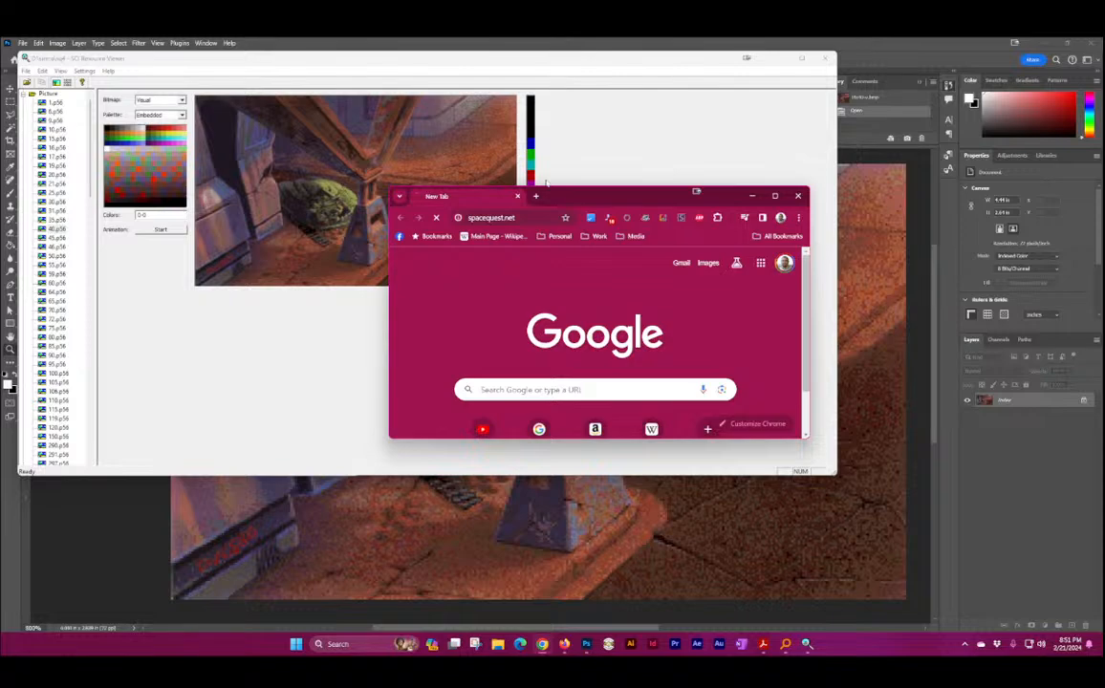
pyautogui.click(774, 197)
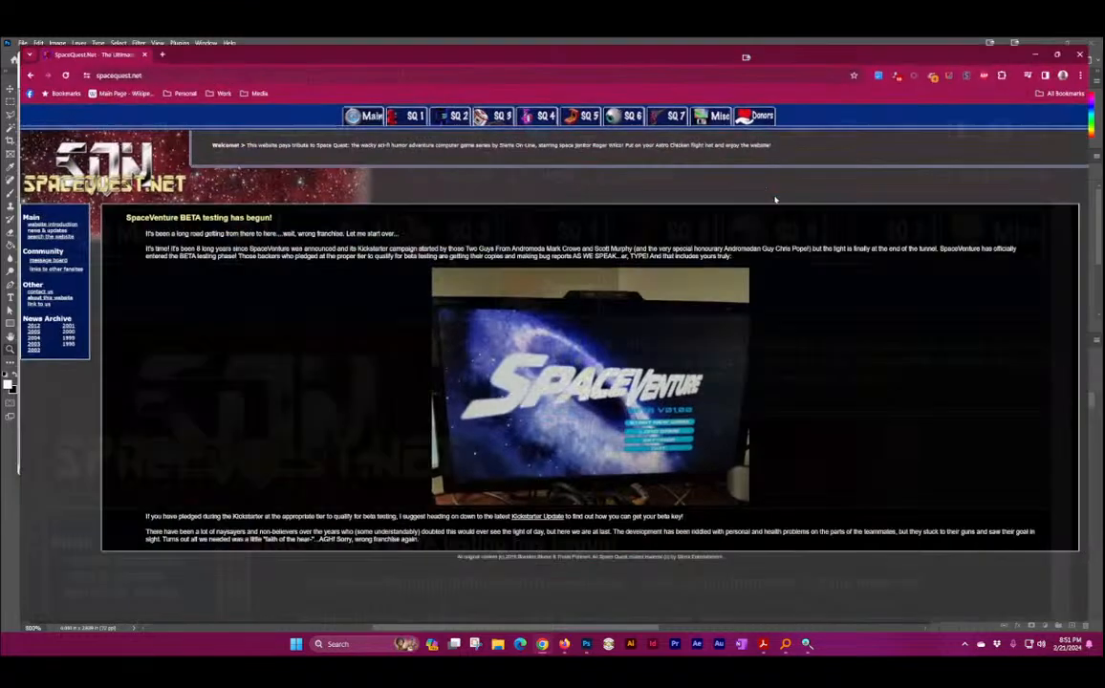
pyautogui.click(506, 125)
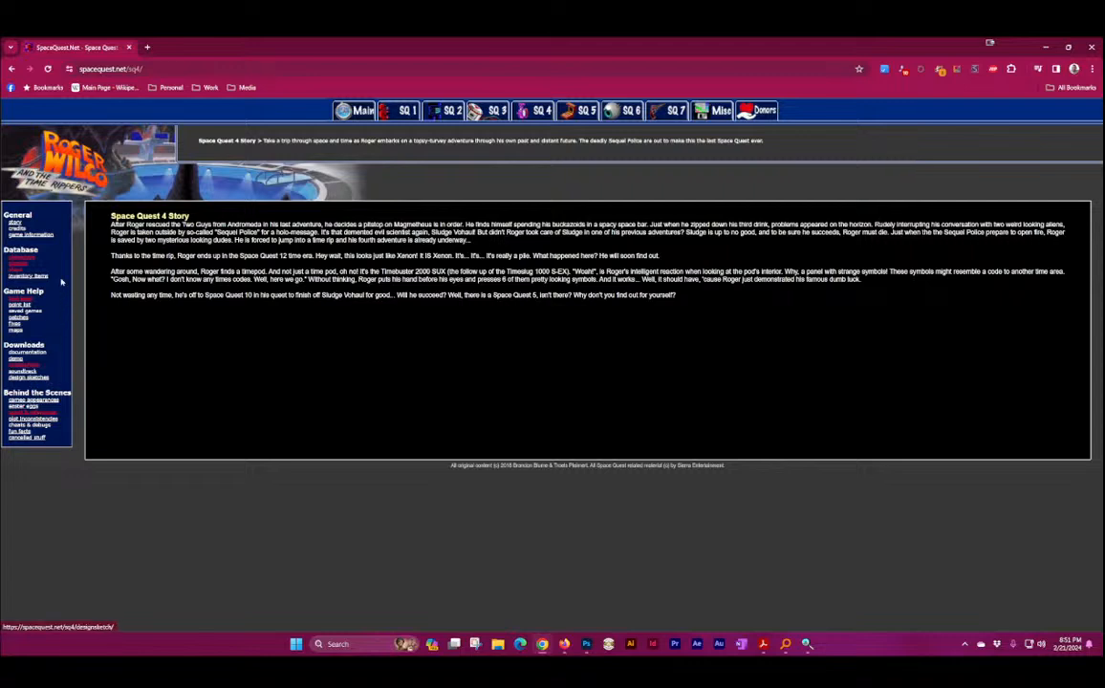
pyautogui.click(16, 228)
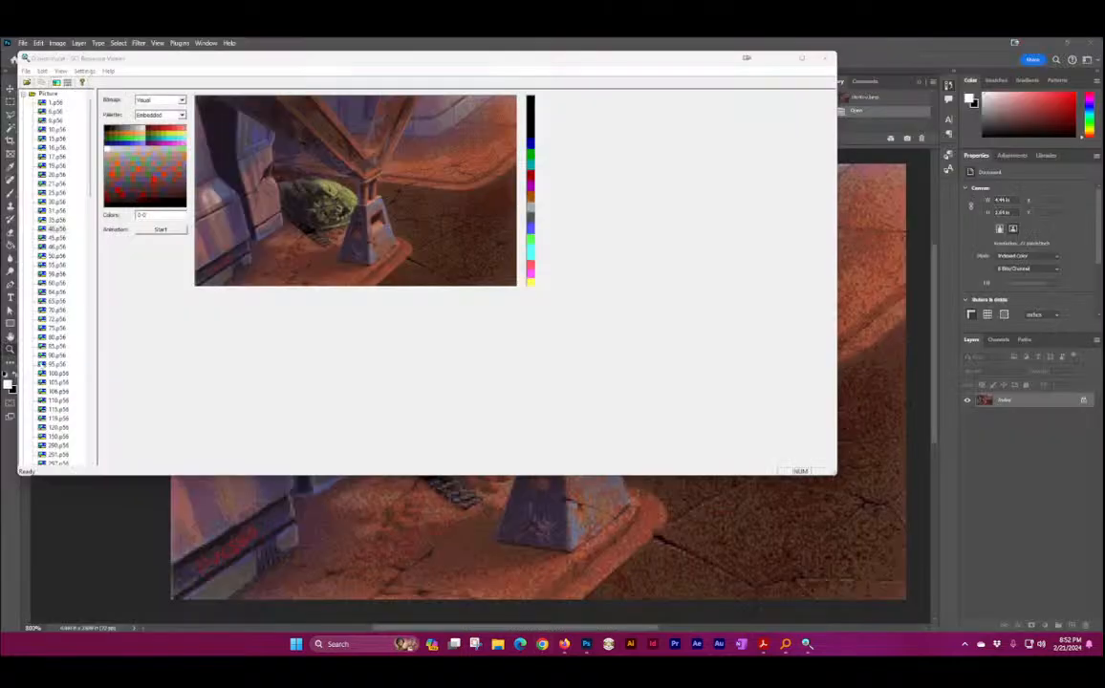
# Step: Return to Photoshop, hide the pixel grid on Pic40-v.bmp, and inspect the red lettering on the building's base
pyautogui.click(809, 41)
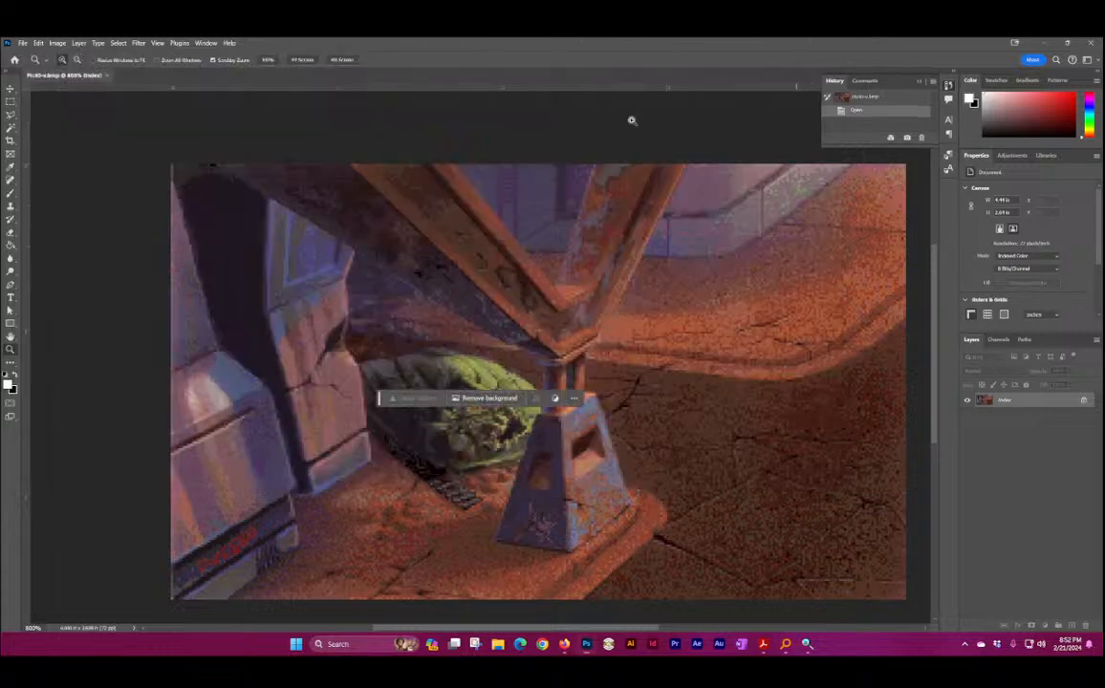
pyautogui.click(244, 558)
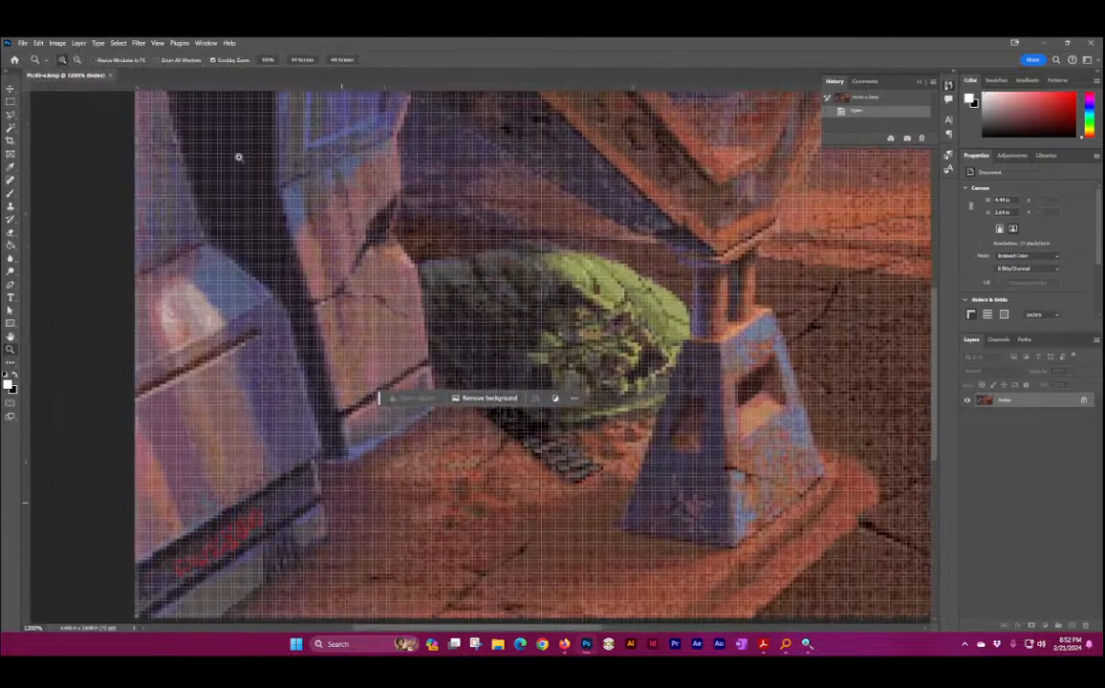
pyautogui.click(157, 43)
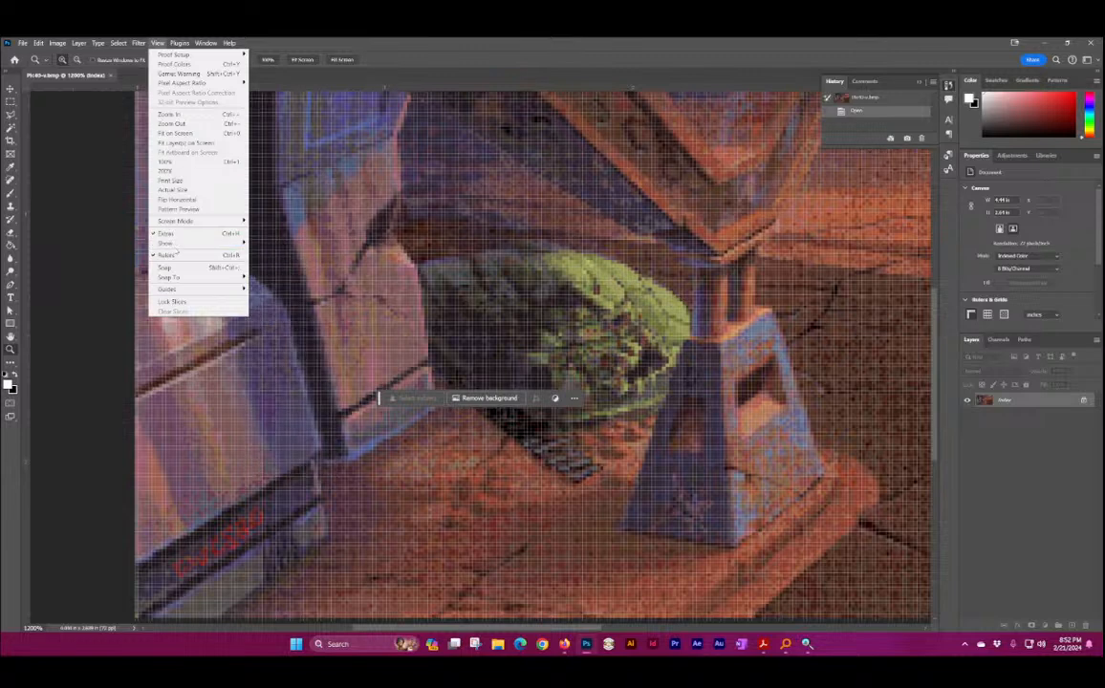
pyautogui.moveTo(187, 245)
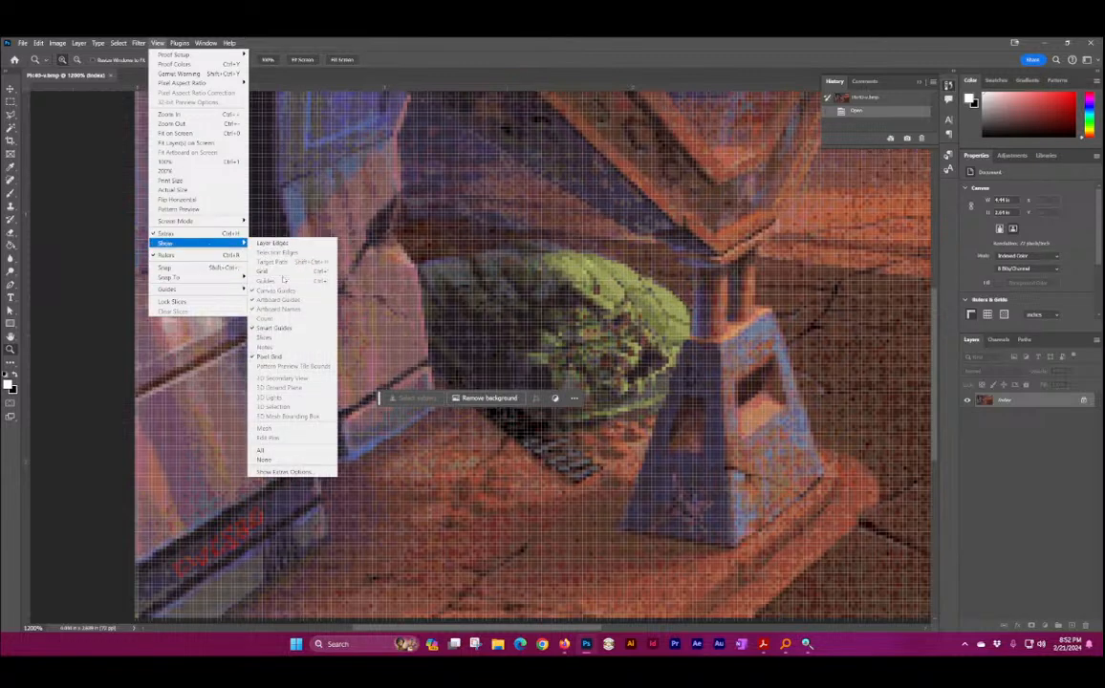
pyautogui.click(271, 357)
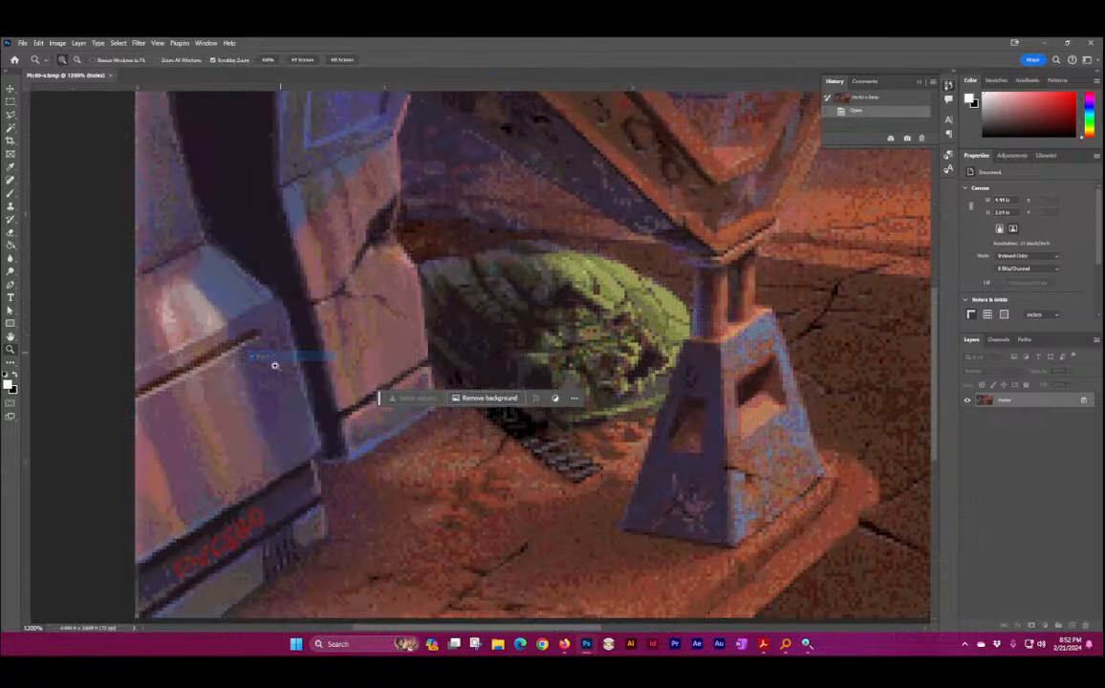
pyautogui.click(251, 569)
pyautogui.moveTo(313, 485); pyautogui.dragTo(409, 377)
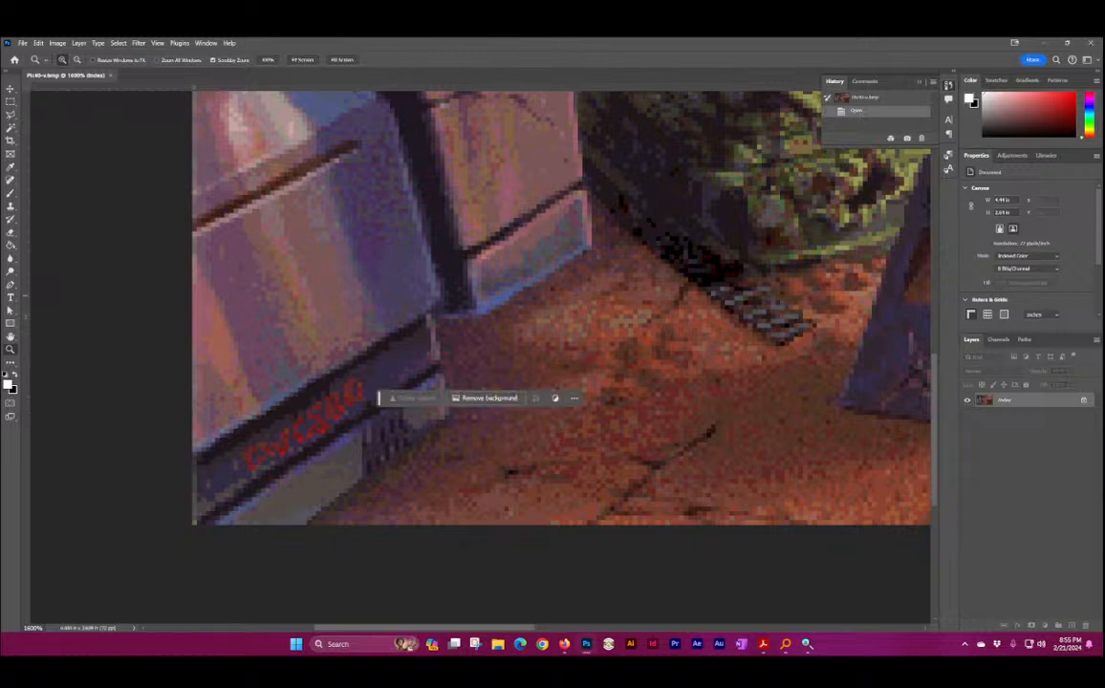
# Step: Close Pic40-v.bmp in Photoshop and return to the Xenon Street map in Inkarnate
pyautogui.click(112, 76)
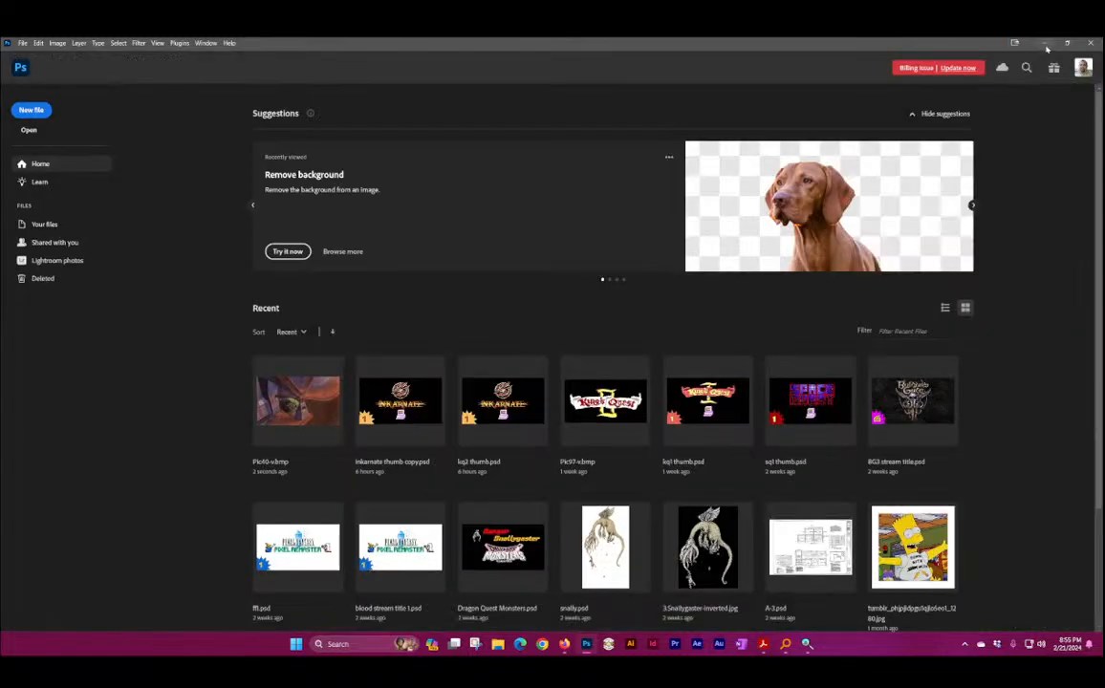
pyautogui.click(1045, 45)
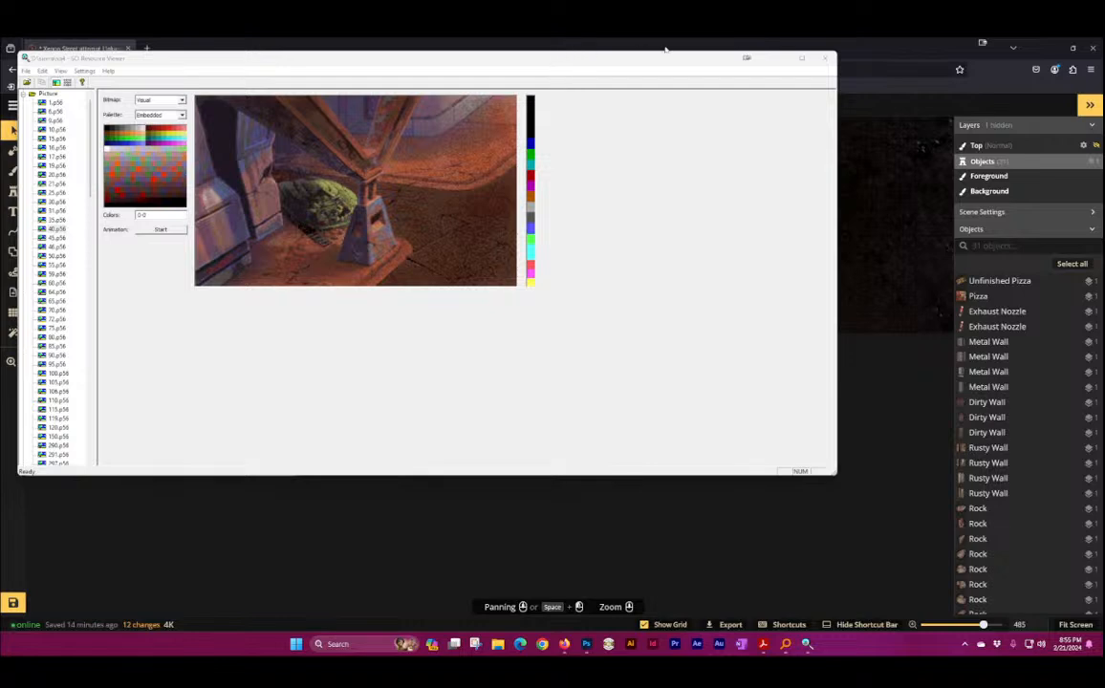
pyautogui.click(888, 41)
# Step: Move the two lower-left big rocks together under the wrecked car's nose, rotating one of them to 332 degrees
pyautogui.moveTo(279, 197); pyautogui.dragTo(745, 415)
pyautogui.scroll(-5, 338, 320)
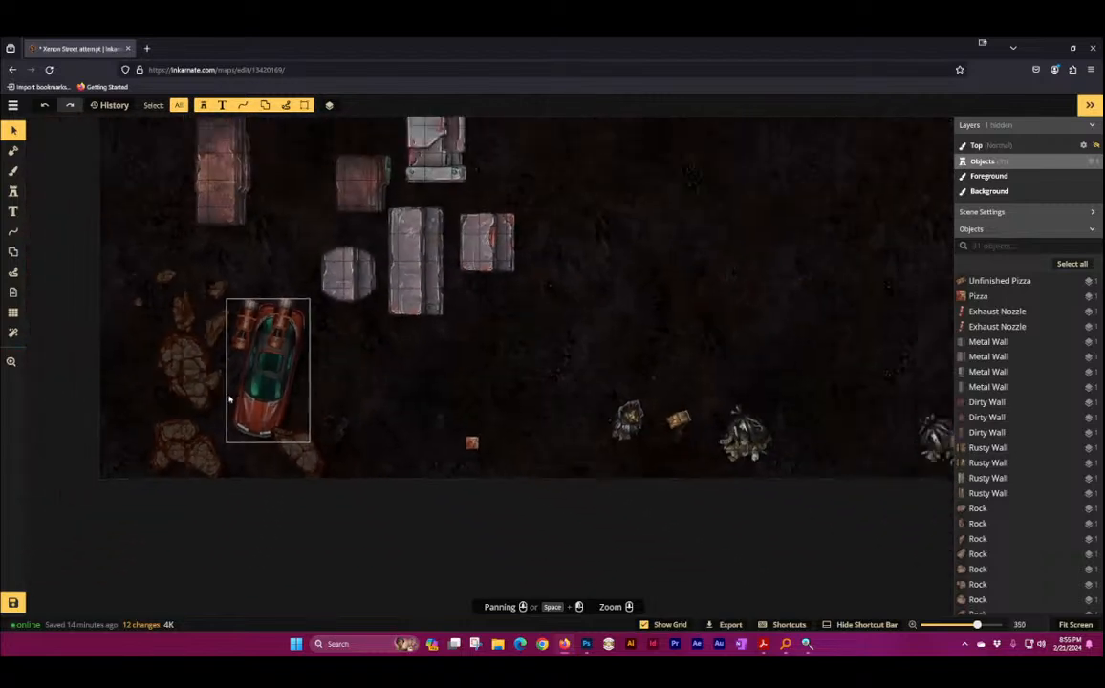
pyautogui.moveTo(109, 344); pyautogui.dragTo(226, 270)
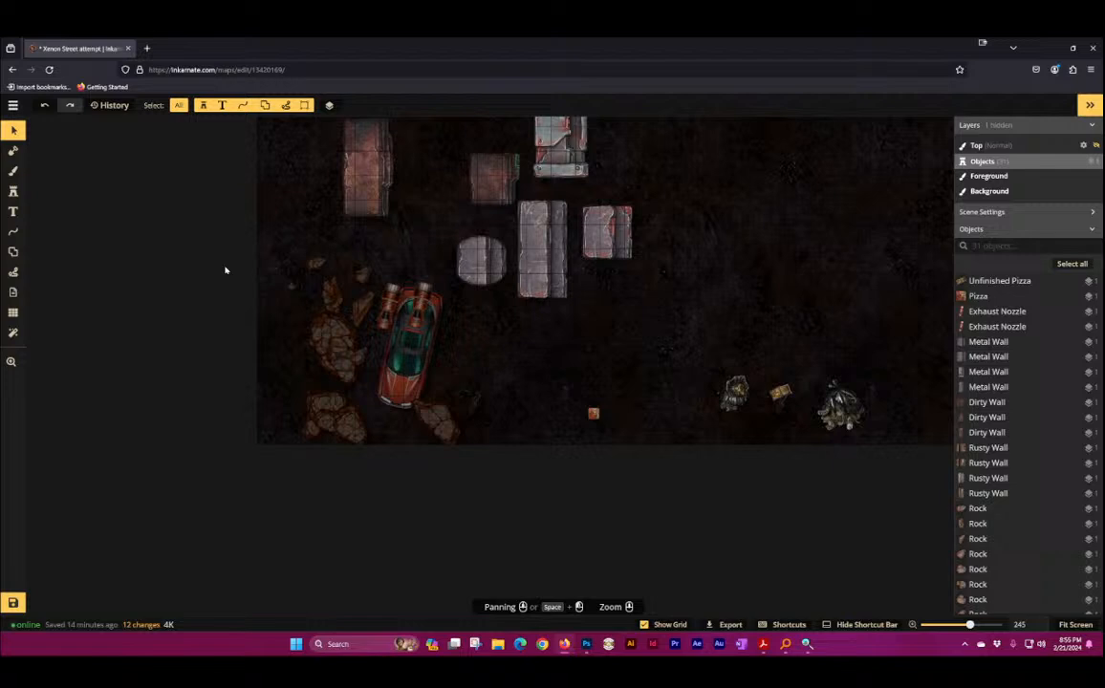
pyautogui.click(342, 416)
pyautogui.moveTo(344, 417)
pyautogui.mouseDown()
pyautogui.moveTo(387, 424)
pyautogui.moveTo(367, 444)
pyautogui.moveTo(359, 421)
pyautogui.moveTo(339, 419)
pyautogui.mouseUp()
pyautogui.click(275, 391)
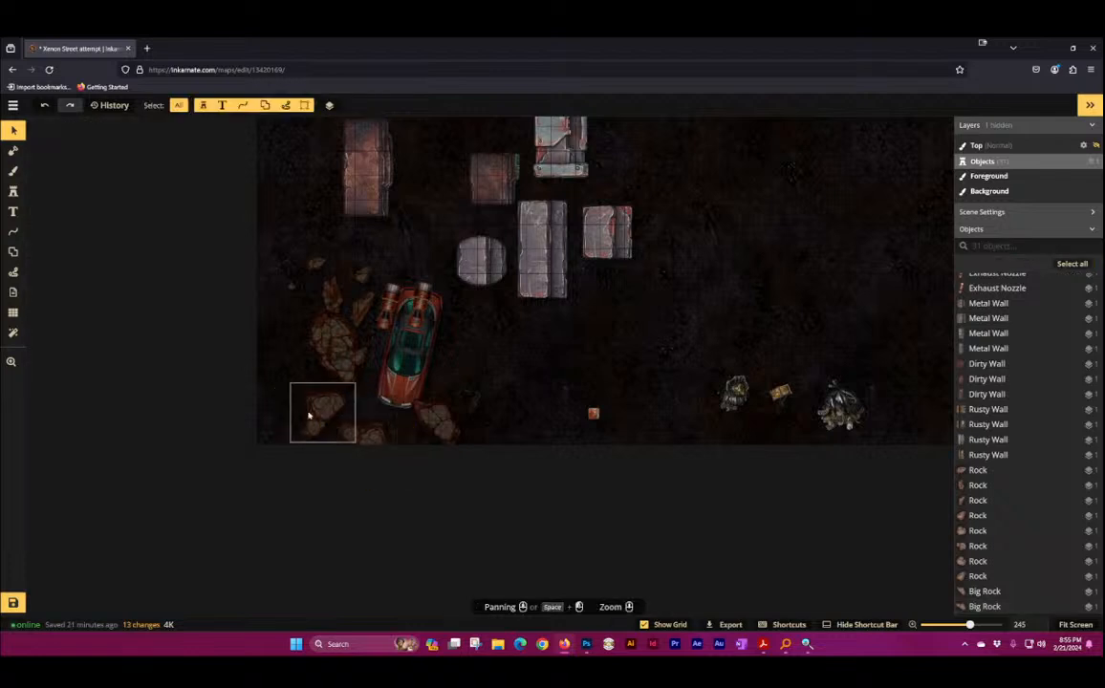
pyautogui.click(313, 417)
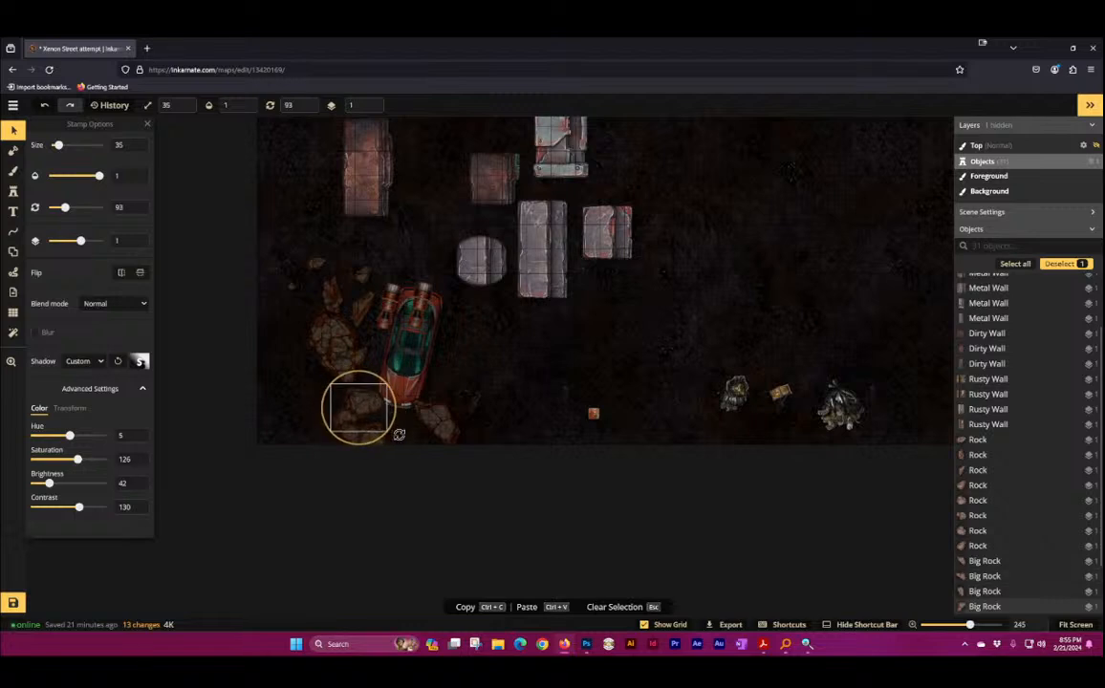
pyautogui.moveTo(398, 434); pyautogui.dragTo(362, 386)
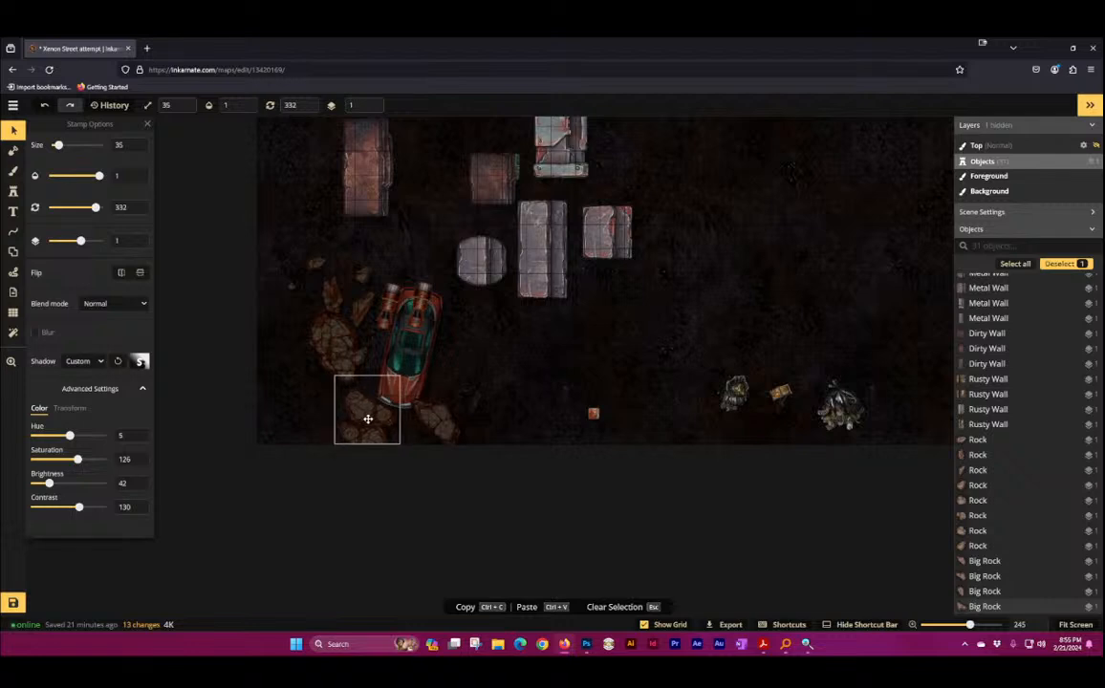
# Step: Move the big rock from beside the car to the map's lower edge, just below the car's nose
pyautogui.click(337, 347)
pyautogui.moveTo(338, 343); pyautogui.dragTo(451, 456)
pyautogui.click(458, 436)
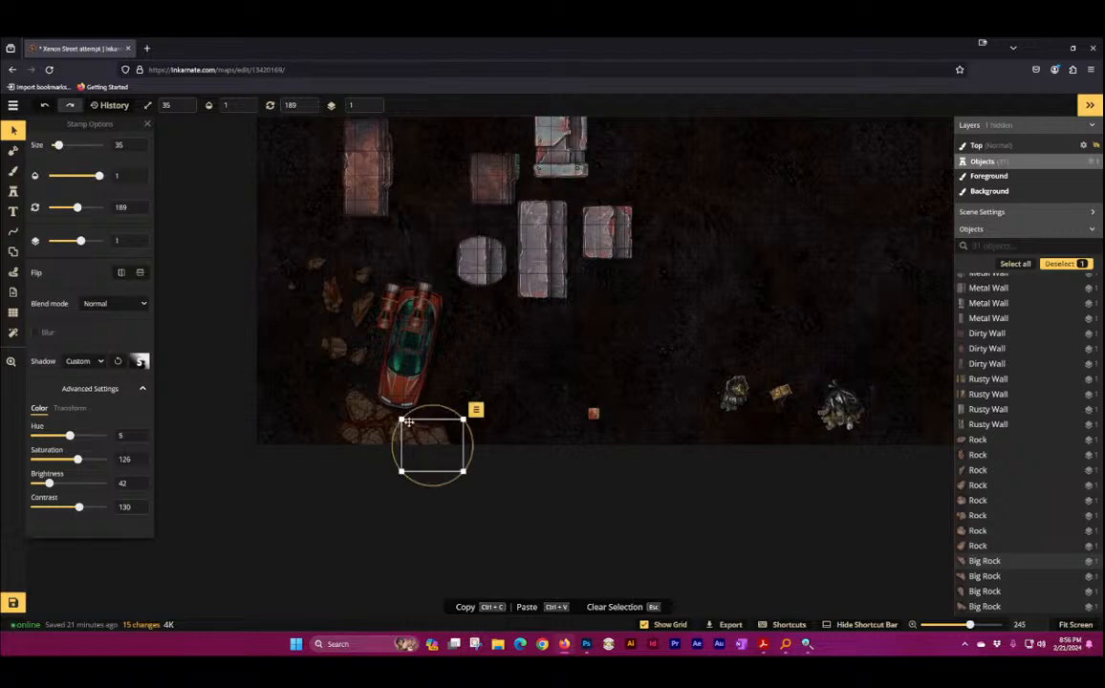
# Step: Move the small rocks left beside the car down onto the left side of the rubble pile
pyautogui.moveTo(338, 307); pyautogui.dragTo(371, 436)
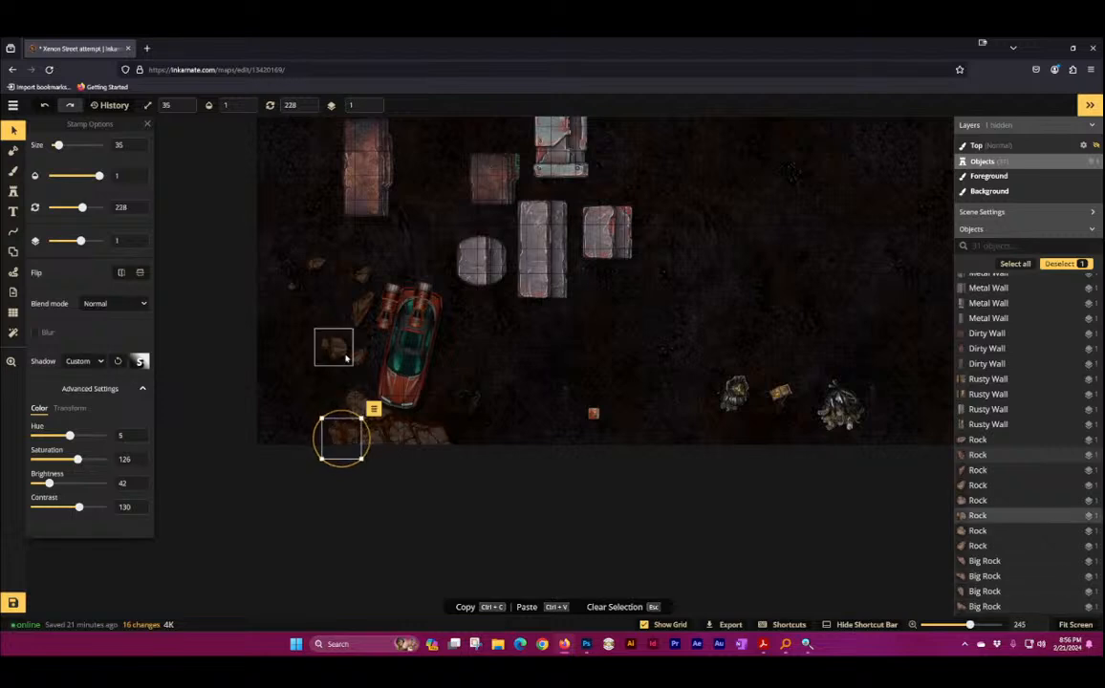
pyautogui.moveTo(339, 354); pyautogui.dragTo(346, 415)
pyautogui.click(358, 357)
pyautogui.click(358, 359)
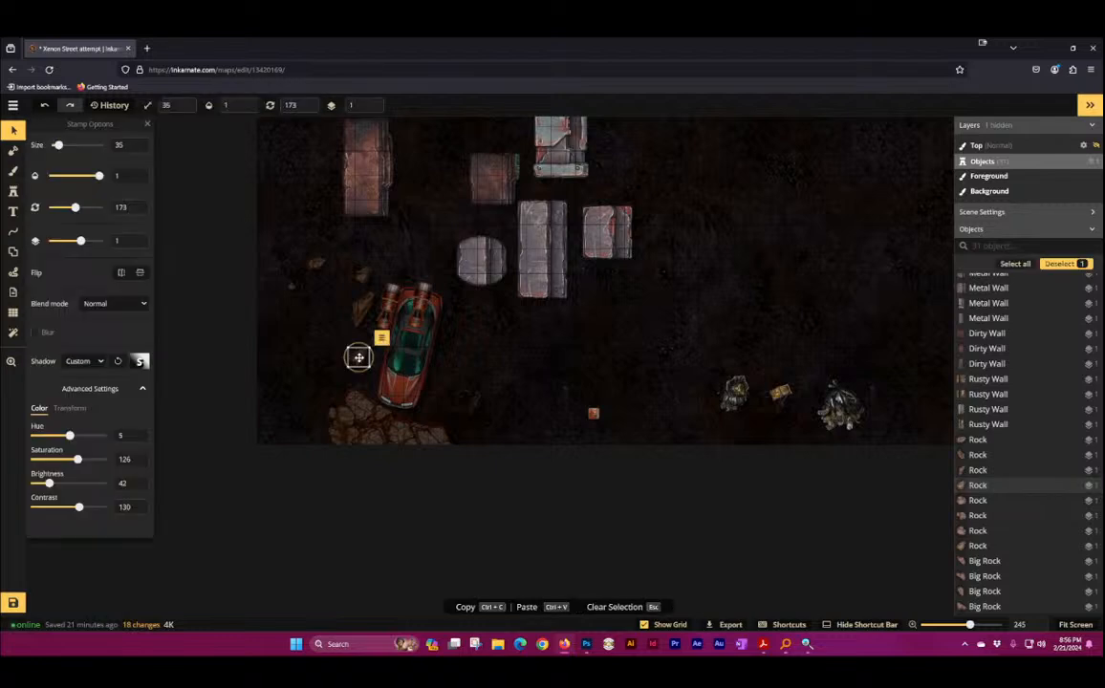
pyautogui.moveTo(359, 359); pyautogui.dragTo(346, 421)
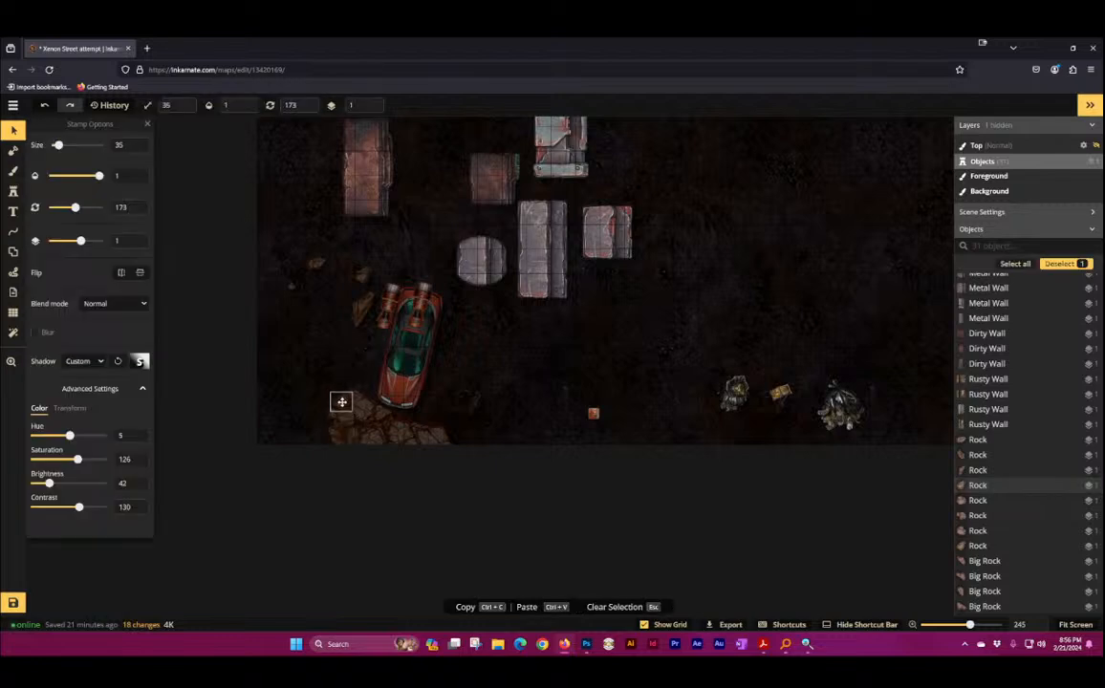
# Step: Move the elongated rock near the car's rear and the rocks farther left to the rubble pile's left edge
pyautogui.click(362, 306)
pyautogui.moveTo(369, 318); pyautogui.dragTo(326, 432)
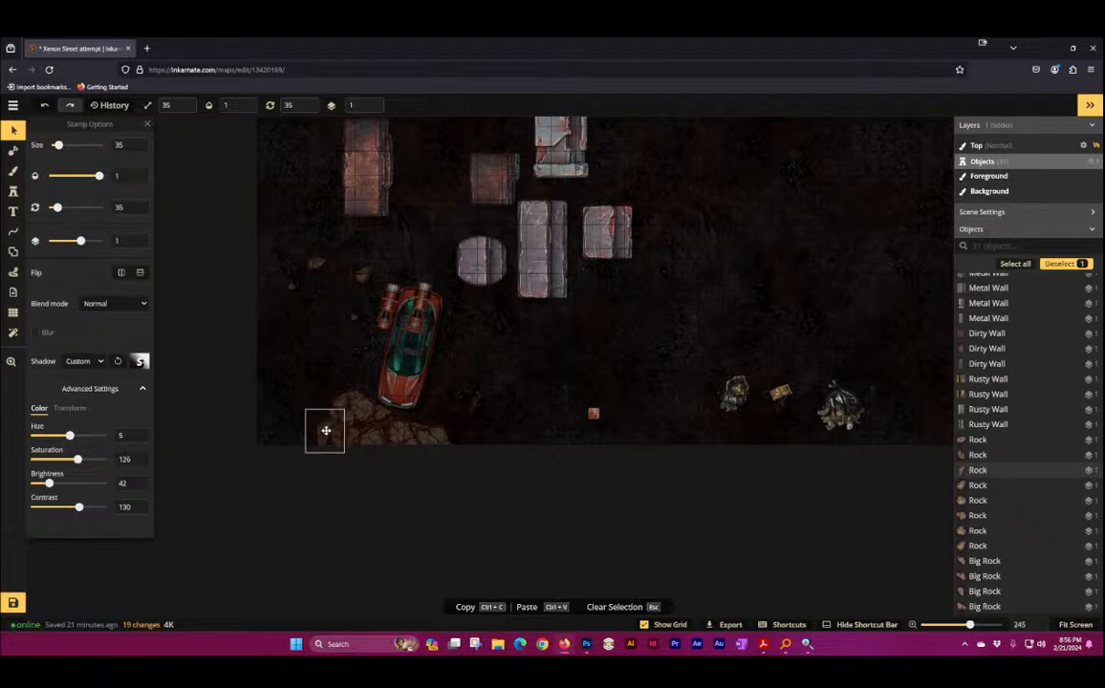
pyautogui.click(333, 382)
pyautogui.moveTo(224, 214); pyautogui.dragTo(310, 424)
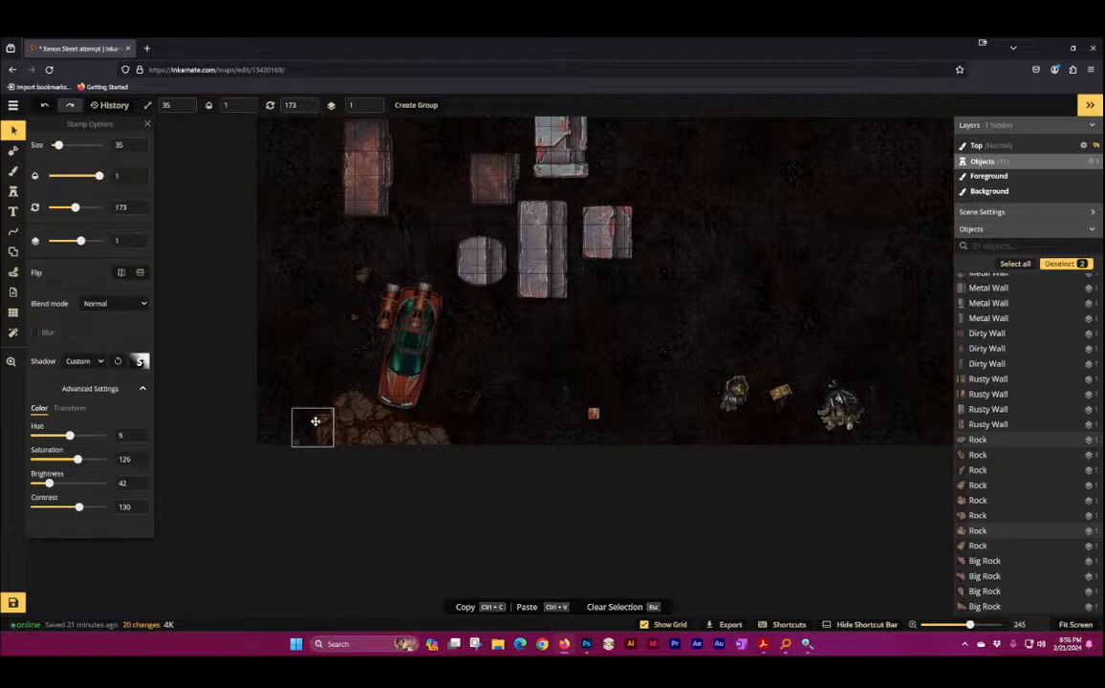
# Step: Move the remaining loose rocks and pebbles onto the rubble pile and around the wrecked car's nose
pyautogui.moveTo(327, 253); pyautogui.dragTo(366, 348)
pyautogui.moveTo(356, 299); pyautogui.dragTo(432, 405)
pyautogui.click(340, 363)
pyautogui.scroll(5, 432, 405)
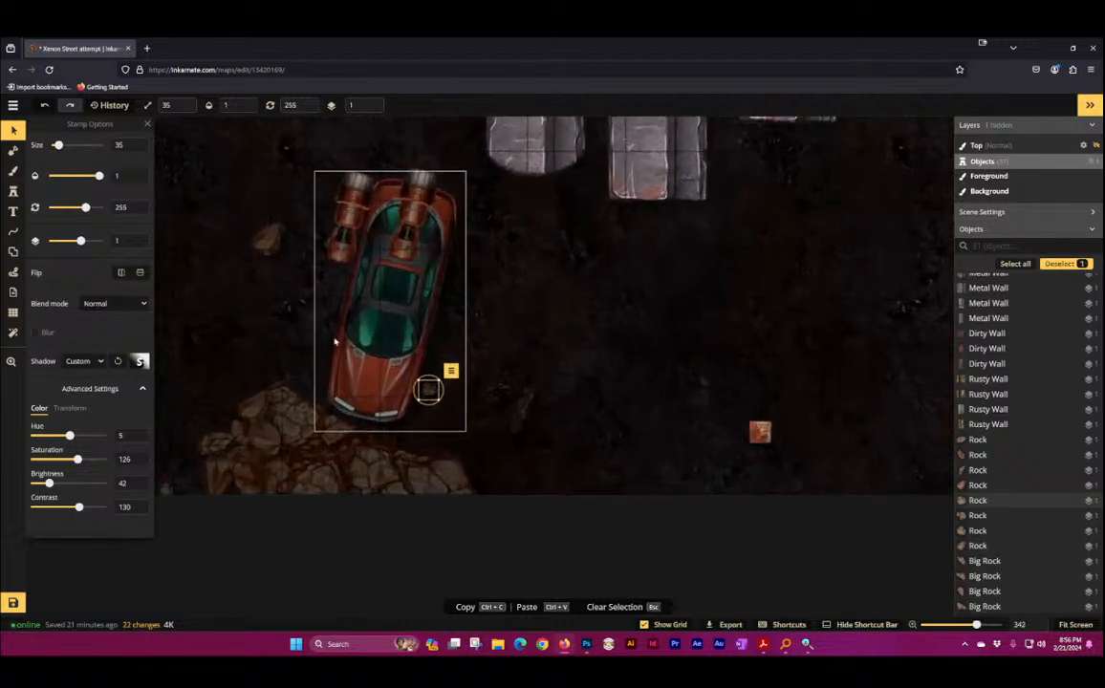
pyautogui.moveTo(247, 242); pyautogui.dragTo(390, 440)
pyautogui.click(429, 390)
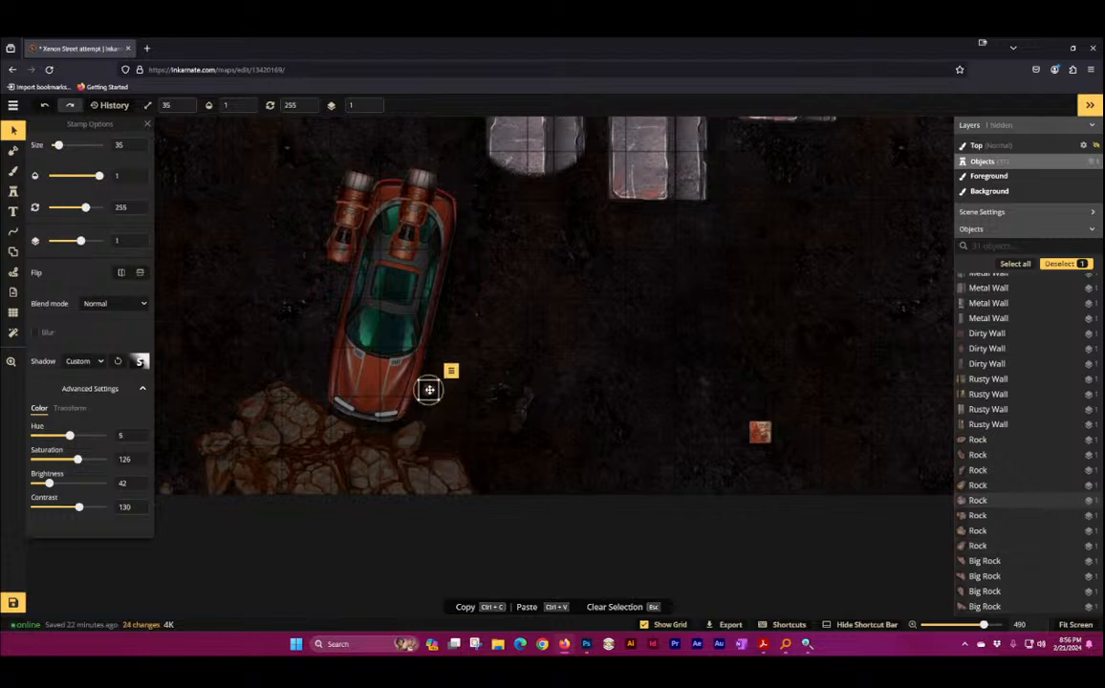
pyautogui.moveTo(433, 393)
pyautogui.mouseDown()
pyautogui.moveTo(423, 431)
pyautogui.moveTo(438, 454)
pyautogui.moveTo(437, 405)
pyautogui.mouseUp()
pyautogui.moveTo(172, 493); pyautogui.dragTo(339, 395)
pyautogui.click(167, 489)
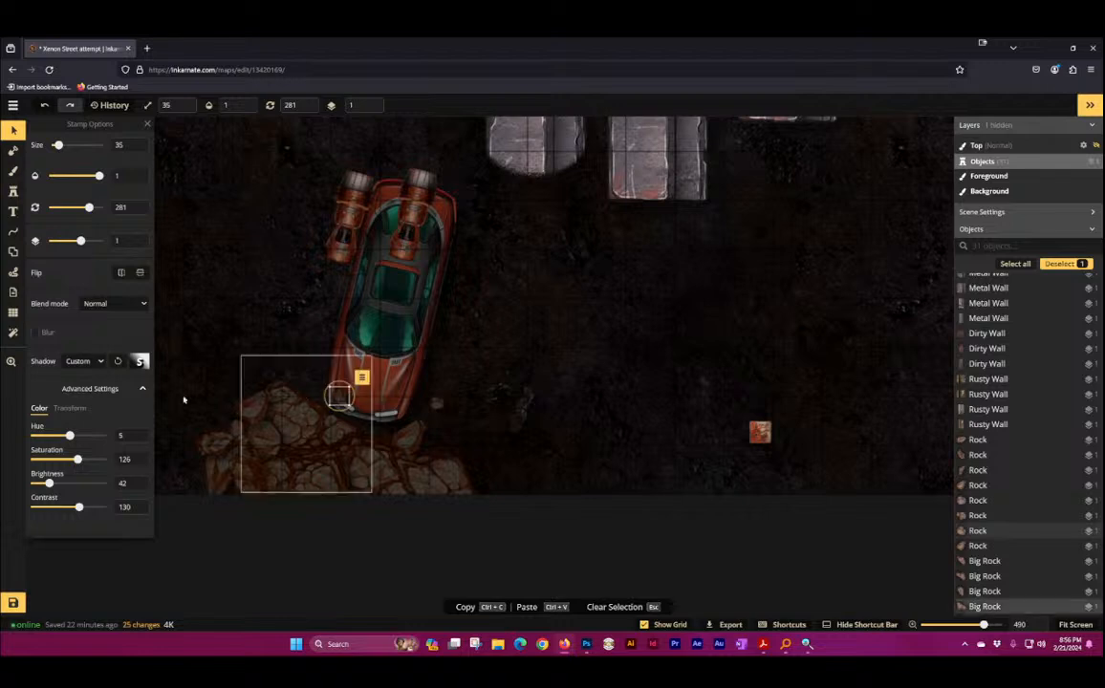
pyautogui.click(285, 307)
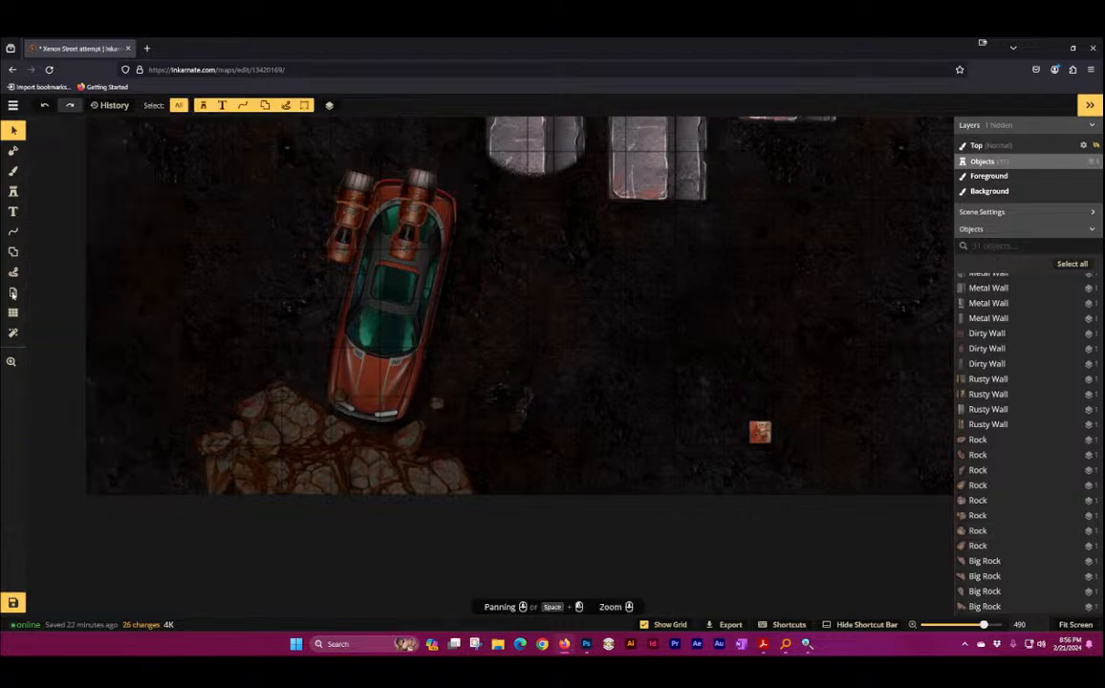
# Step: Place several randomized Rock stamps of size 35 over the wrecked car's nose and the top of the rubble pile
pyautogui.click(12, 191)
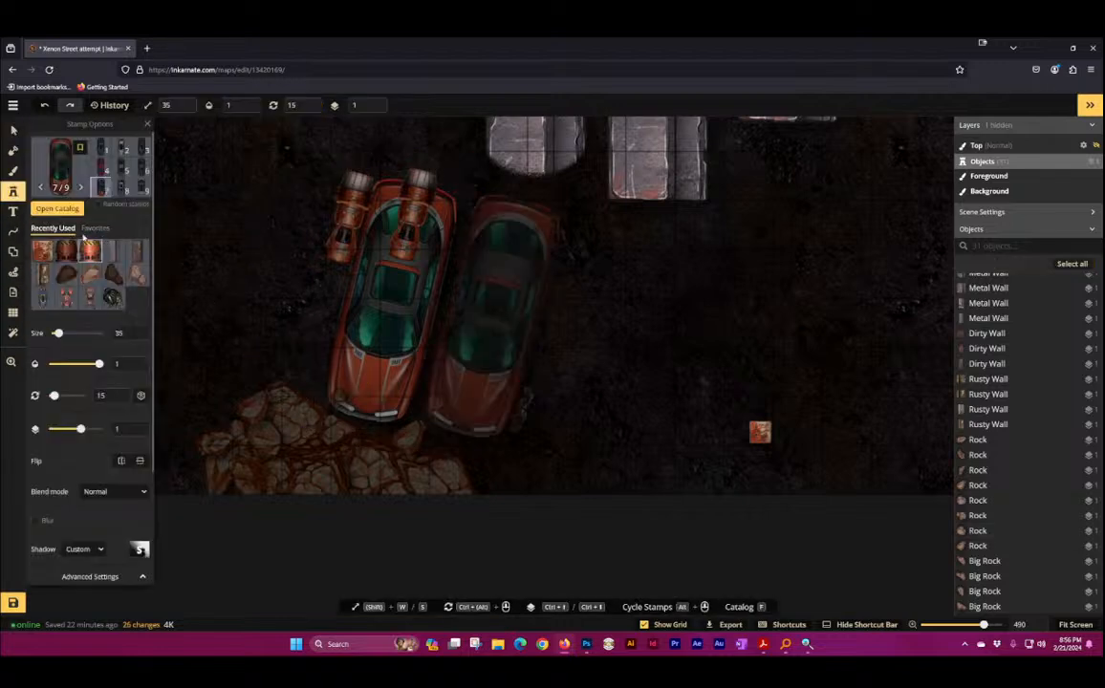
pyautogui.click(67, 275)
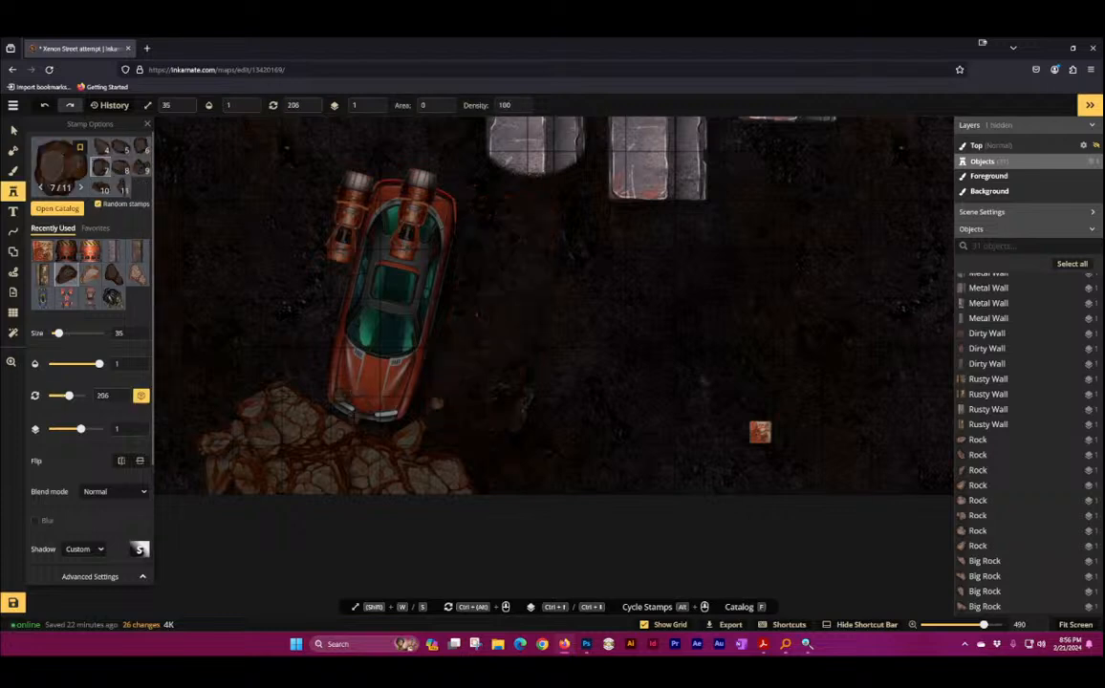
pyautogui.click(759, 432)
pyautogui.click(297, 351)
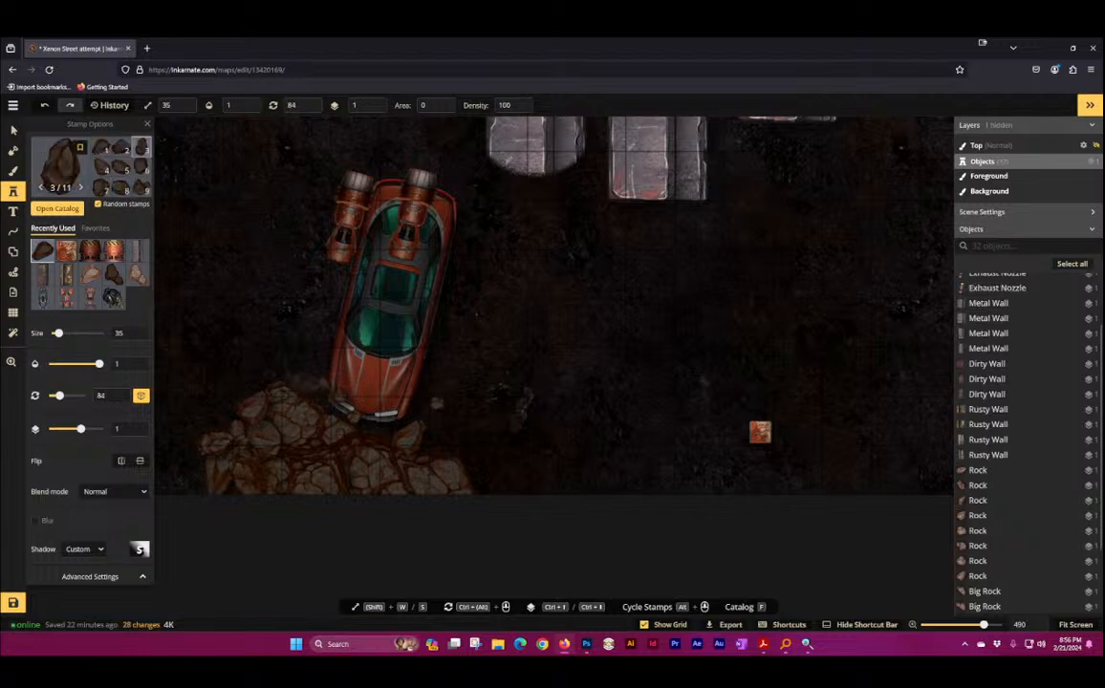
pyautogui.click(354, 379)
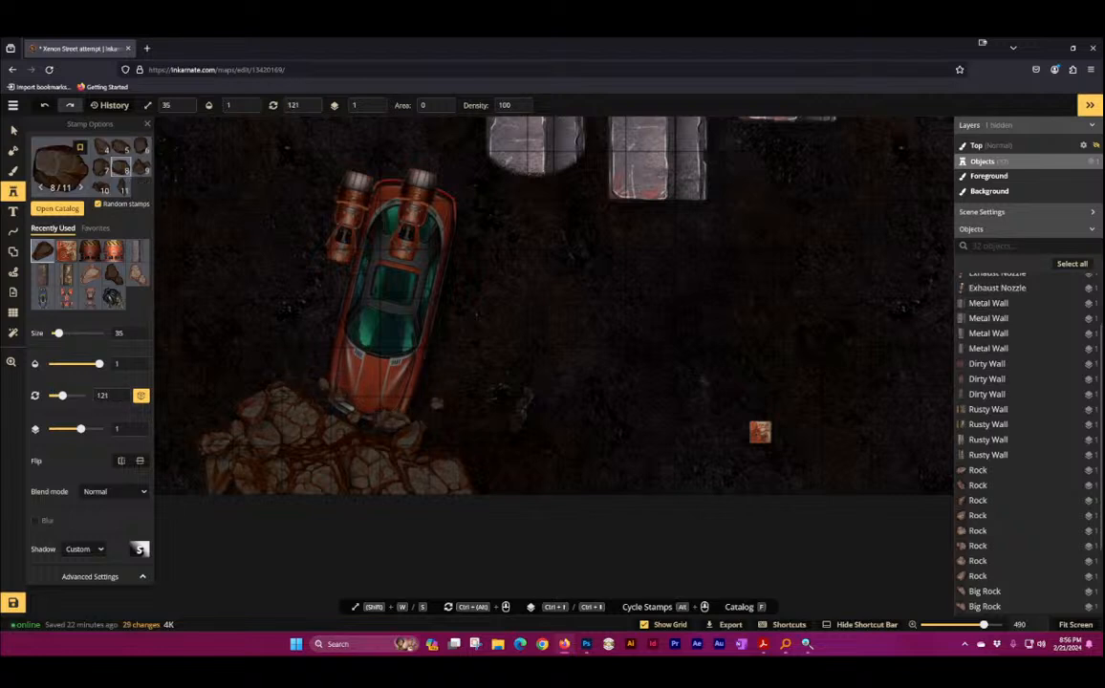
pyautogui.click(336, 399)
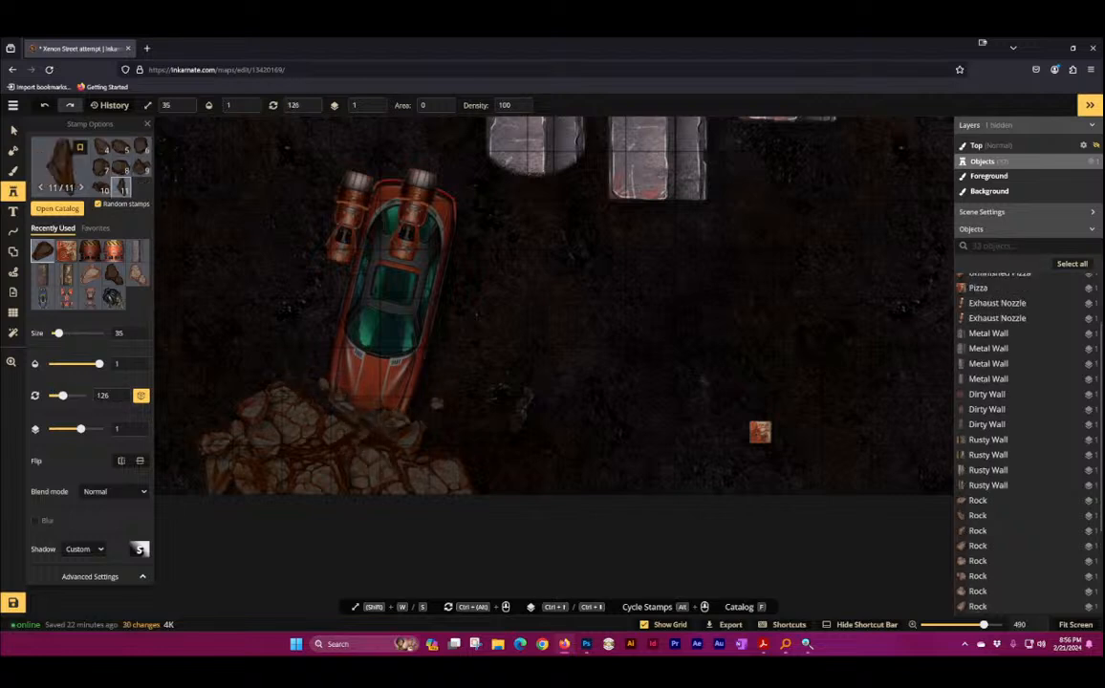
pyautogui.click(339, 385)
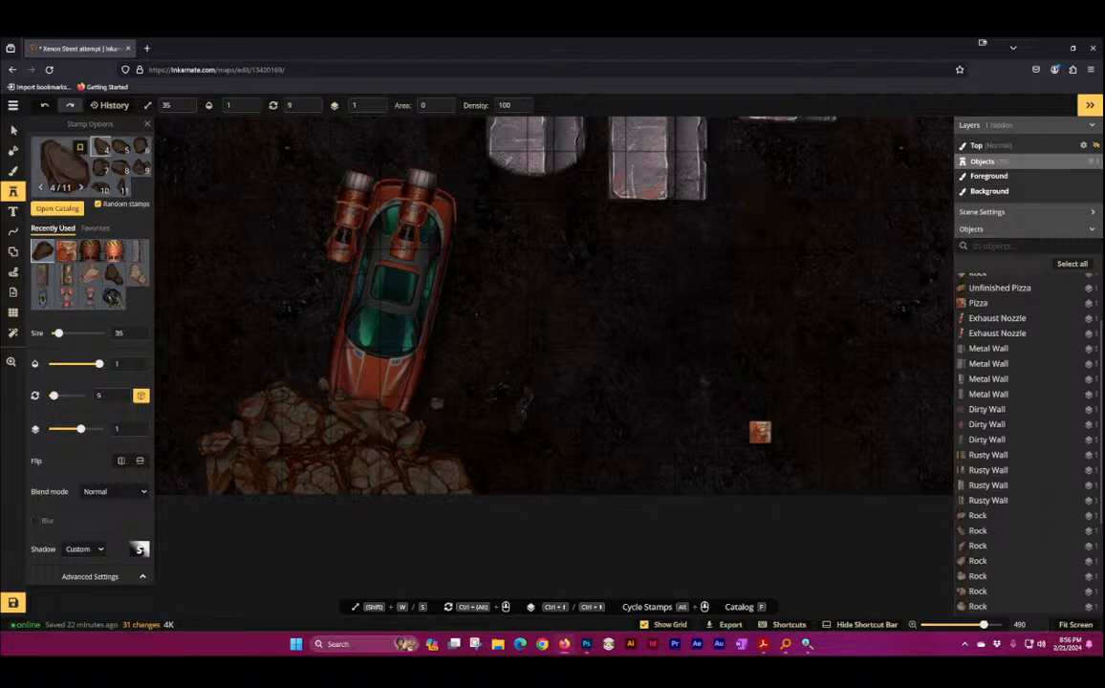
# Step: Switch to SCI Resource Viewer, browse the Space Quest 4 pictures around 50.p56, and examine the rubble and wreckage in 55.p56
pyautogui.click(807, 644)
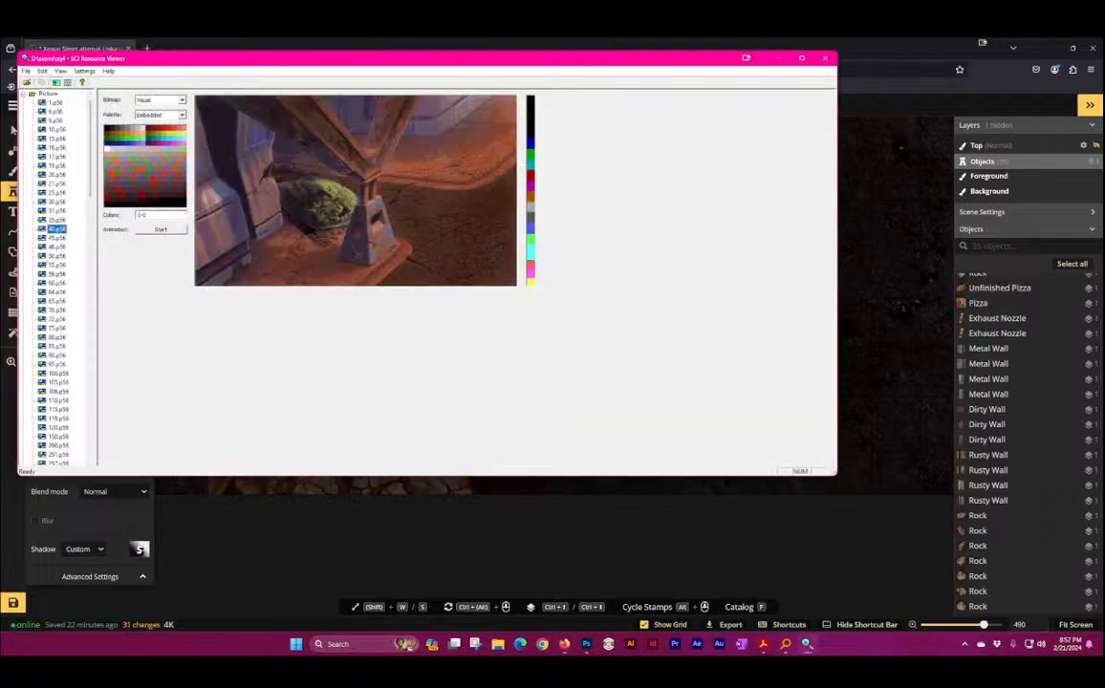
pyautogui.click(56, 256)
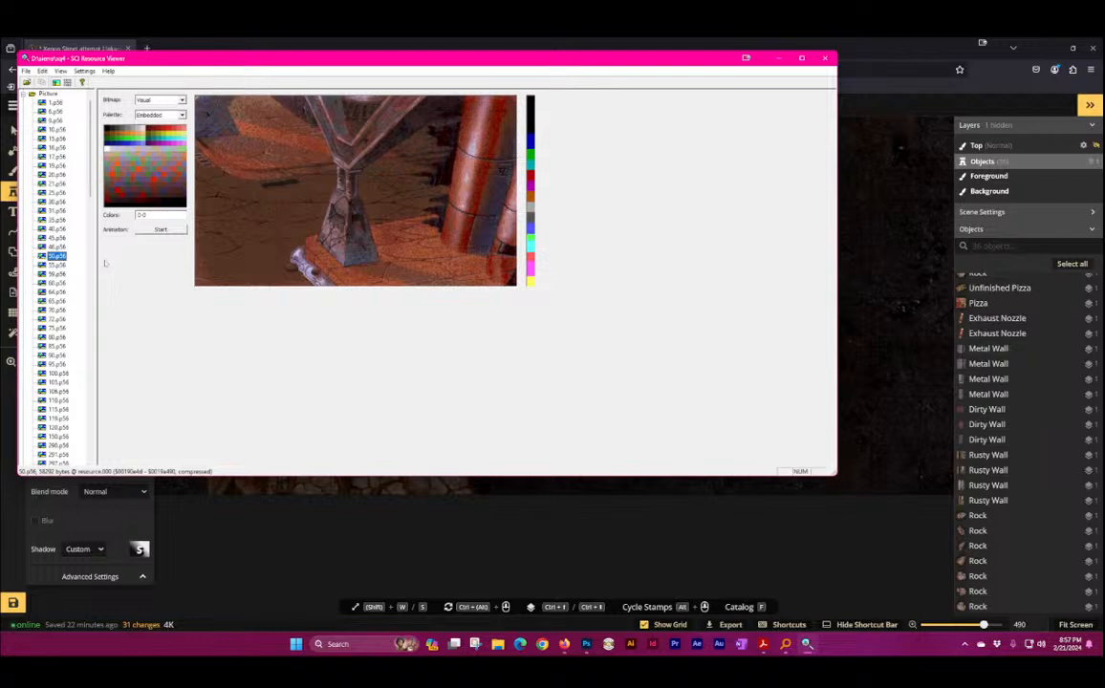
pyautogui.press('Up')
pyautogui.press('Up')
pyautogui.press('Up')
pyautogui.press('Up')
pyautogui.press('Up')
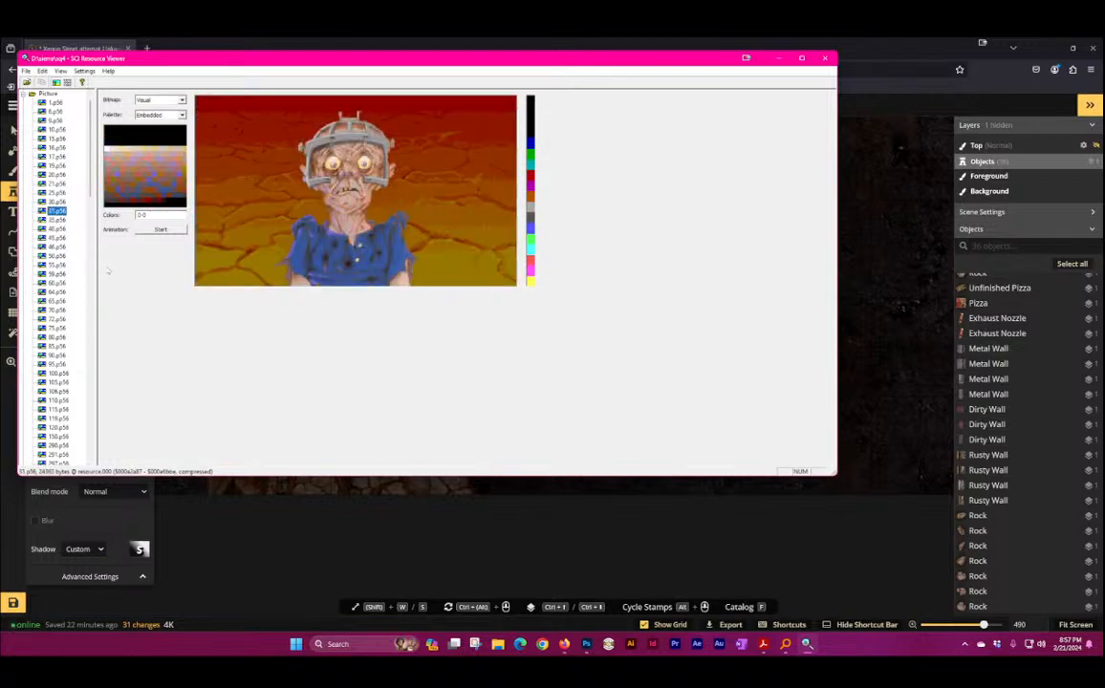
pyautogui.press('Up')
pyautogui.press('Up')
pyautogui.press('Up')
pyautogui.press('Down')
pyautogui.press('Down')
pyautogui.press('Down')
pyautogui.press('Down')
pyautogui.press('Down')
pyautogui.press('Down')
pyautogui.press('Down')
pyautogui.press('Down')
pyautogui.press('Down')
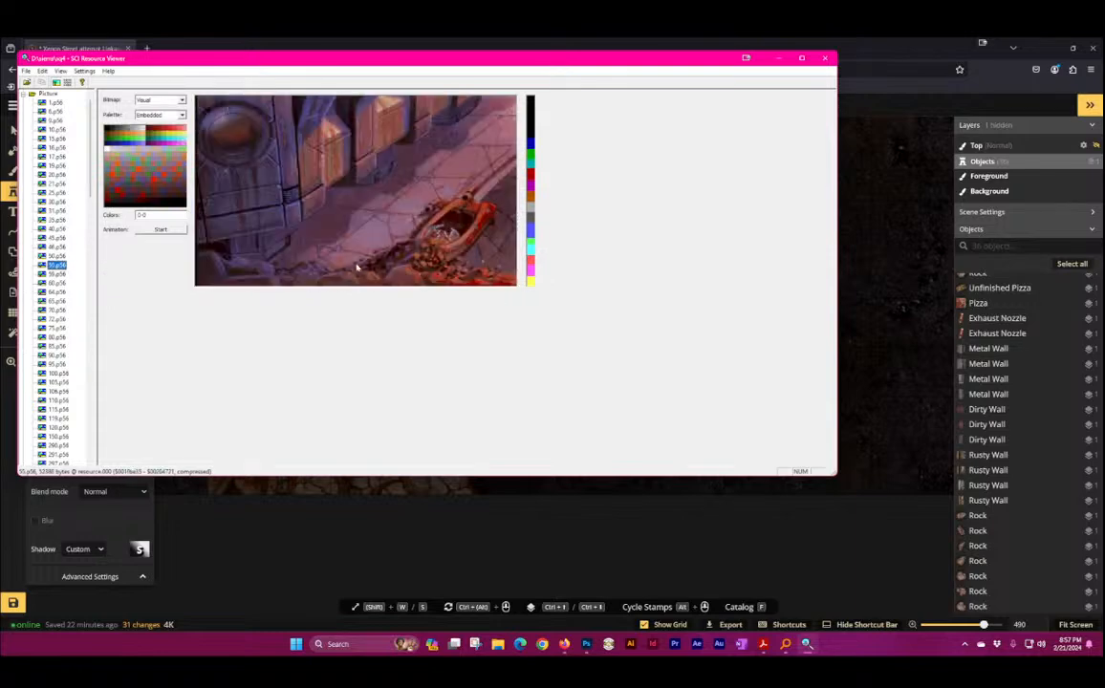
# Step: Return to Inkarnate and extend the rubble with randomized Big Rock stamps of size 35 along the map's lower edge on both sides of the car
pyautogui.click(848, 41)
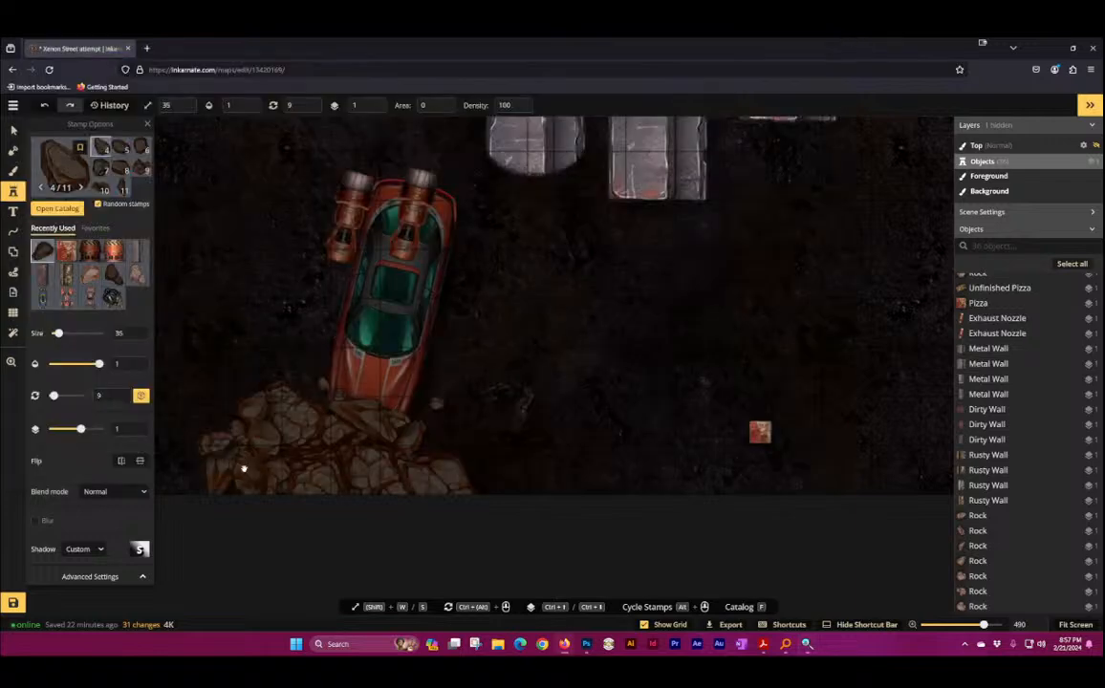
pyautogui.moveTo(243, 468); pyautogui.dragTo(504, 442)
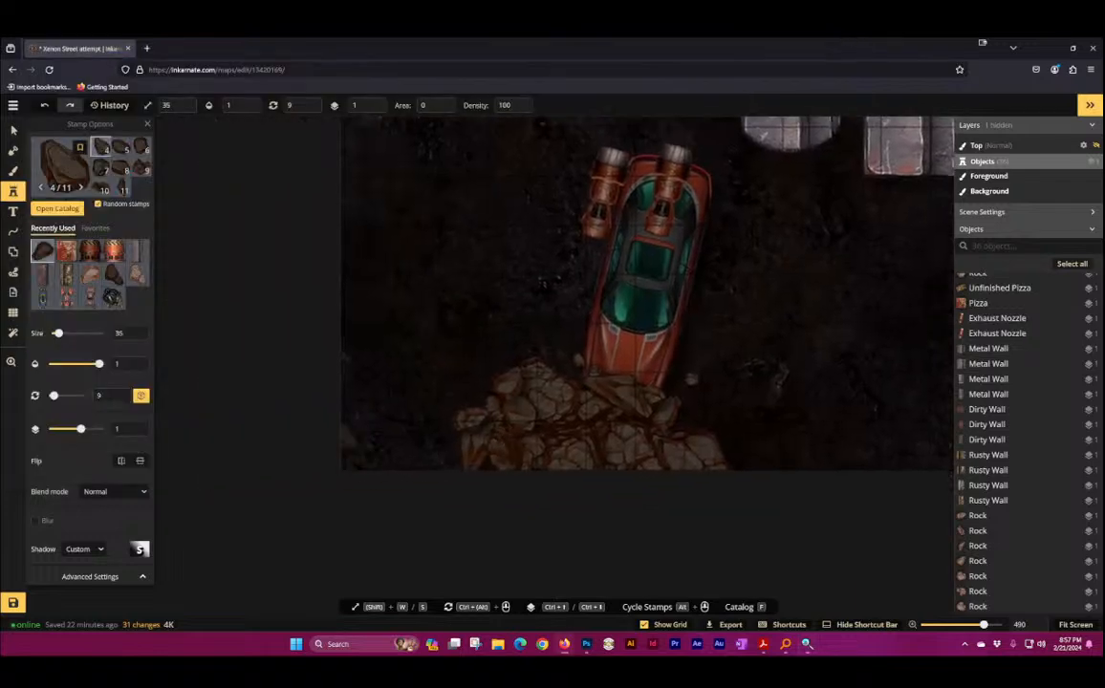
pyautogui.click(113, 274)
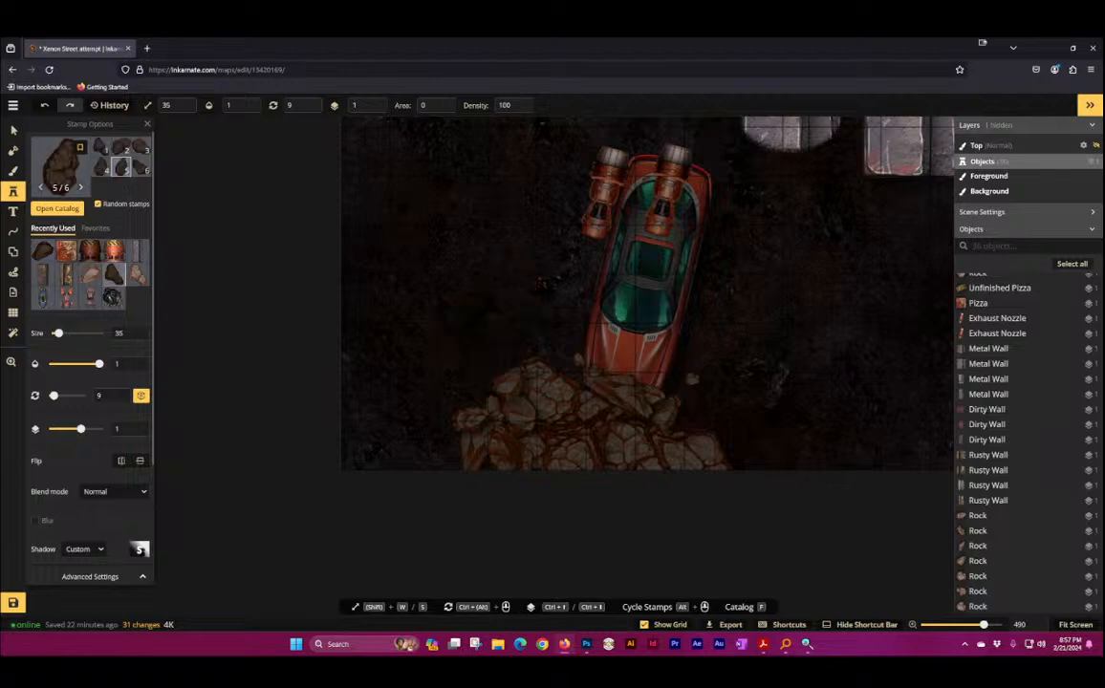
pyautogui.click(384, 413)
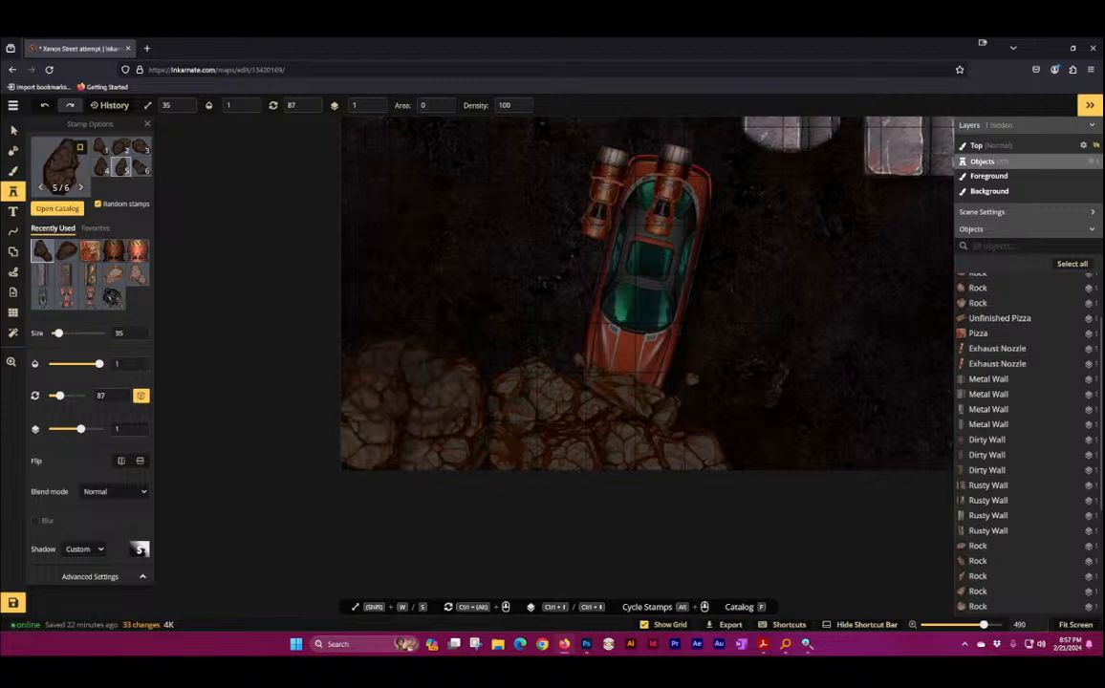
pyautogui.click(406, 383)
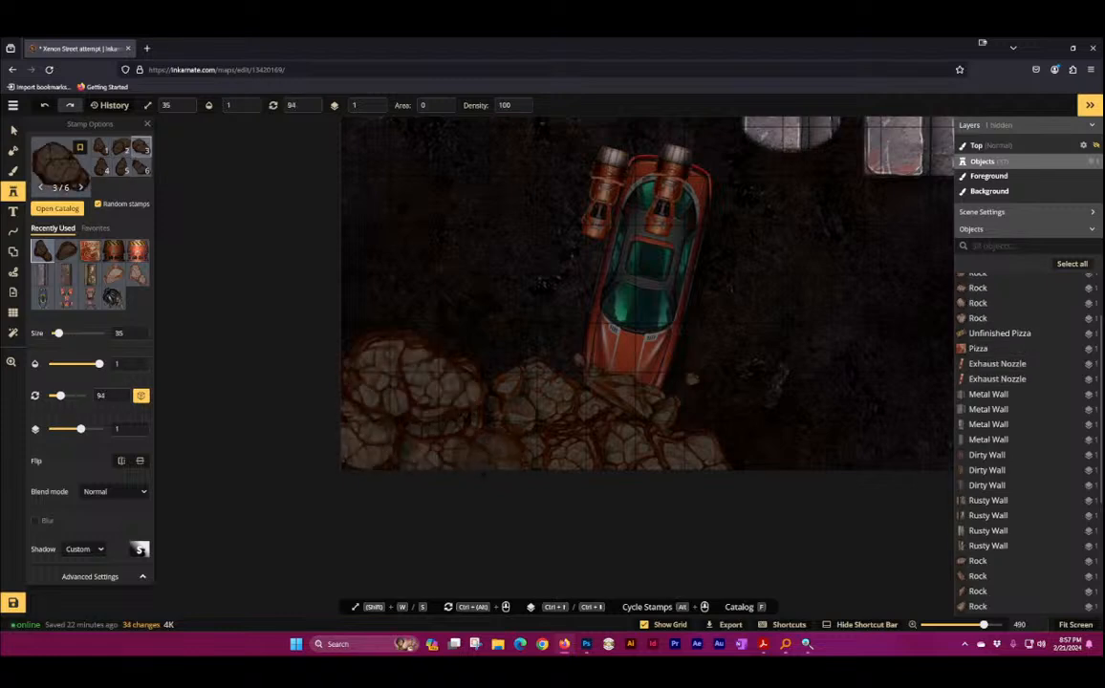
pyautogui.click(435, 409)
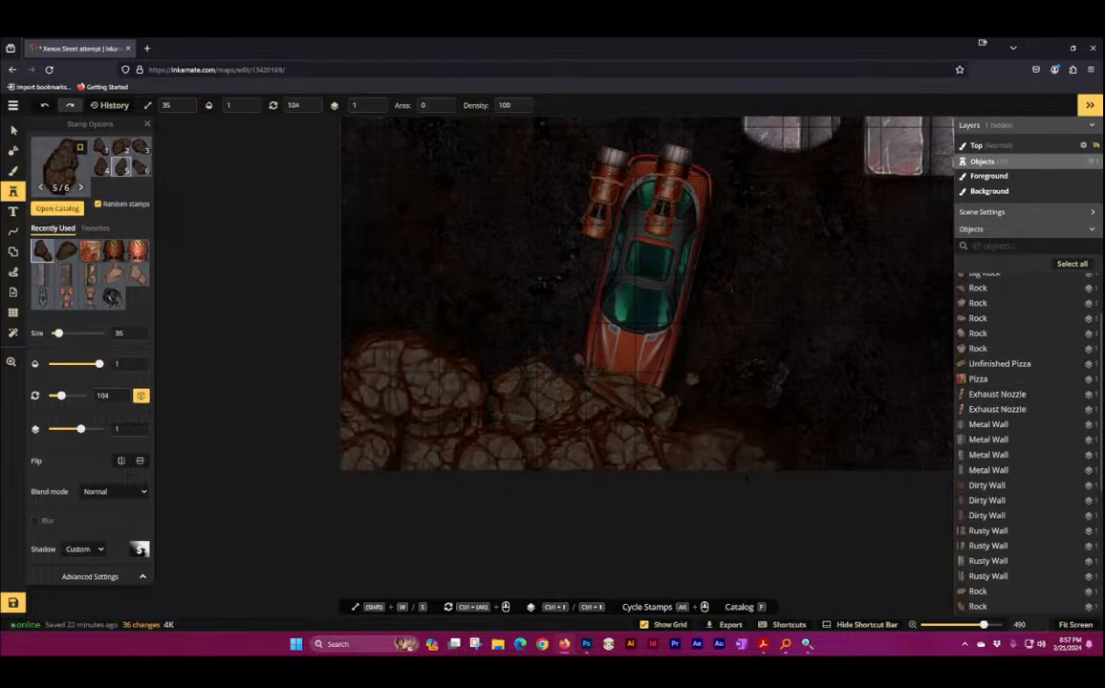
pyautogui.click(759, 453)
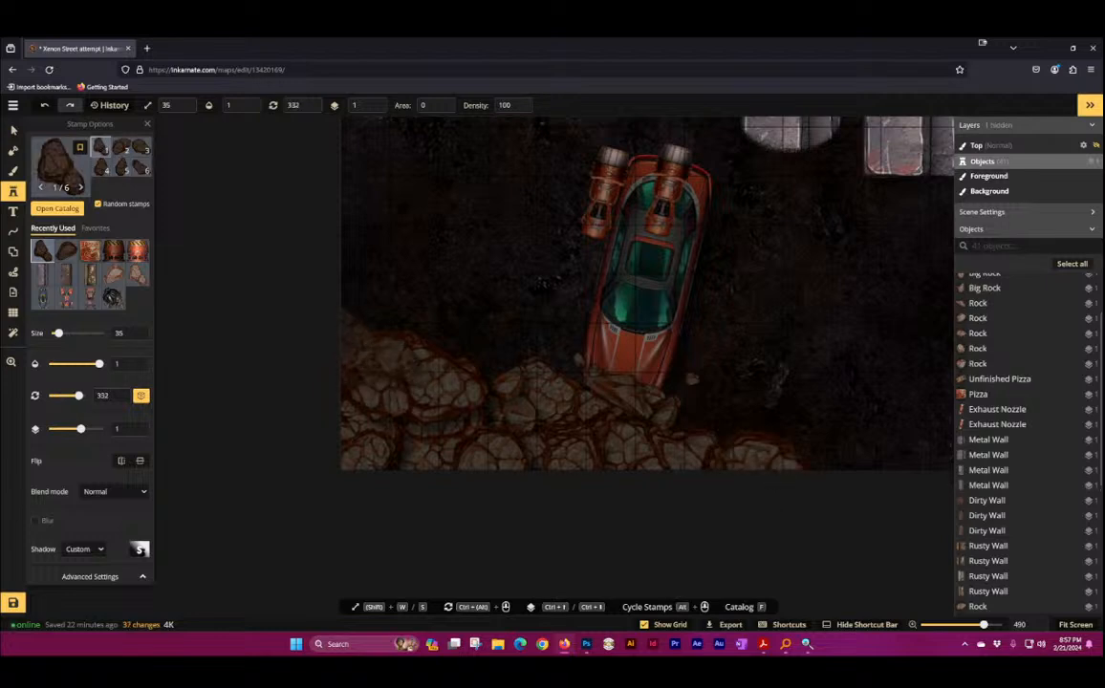
pyautogui.press('space')
pyautogui.moveTo(620, 418); pyautogui.dragTo(466, 412)
pyautogui.scroll(-5, 465, 412)
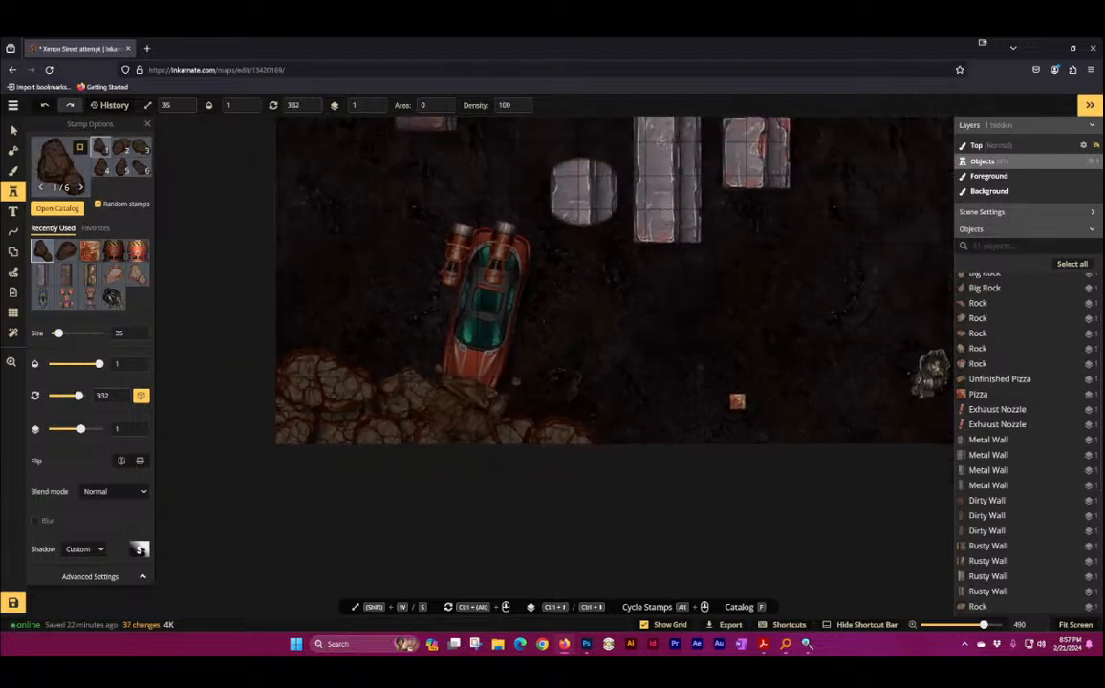
# Step: Select the wrecked car together with its two exhaust nozzles and move them up clear of the rubble pile
pyautogui.click(15, 130)
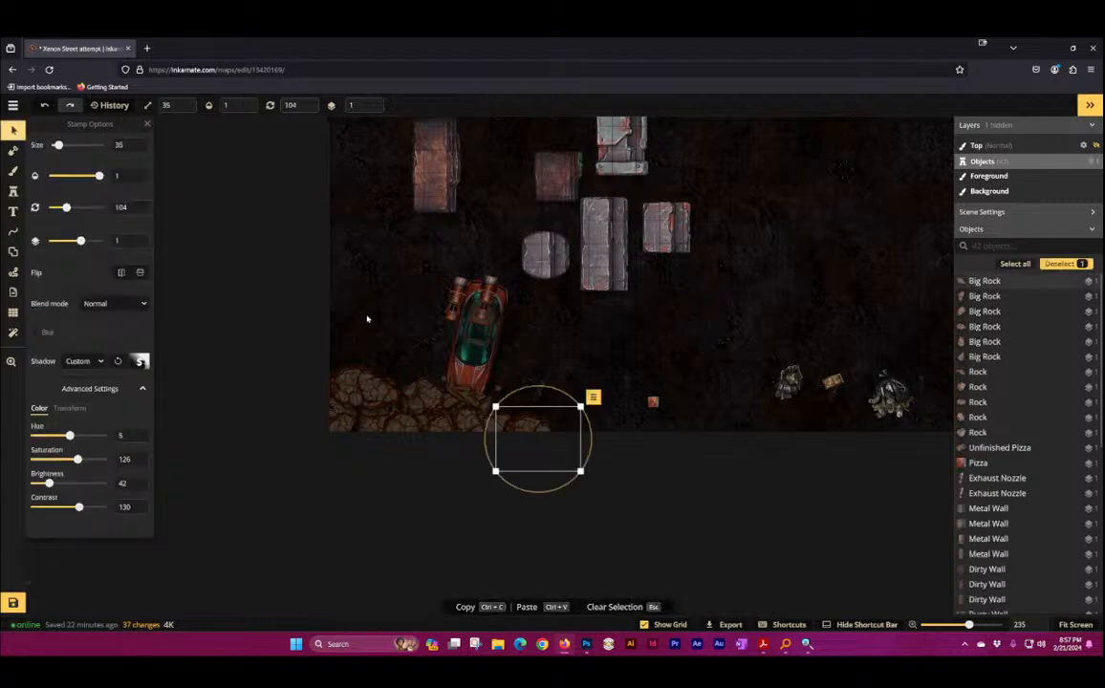
pyautogui.moveTo(378, 248); pyautogui.dragTo(464, 366)
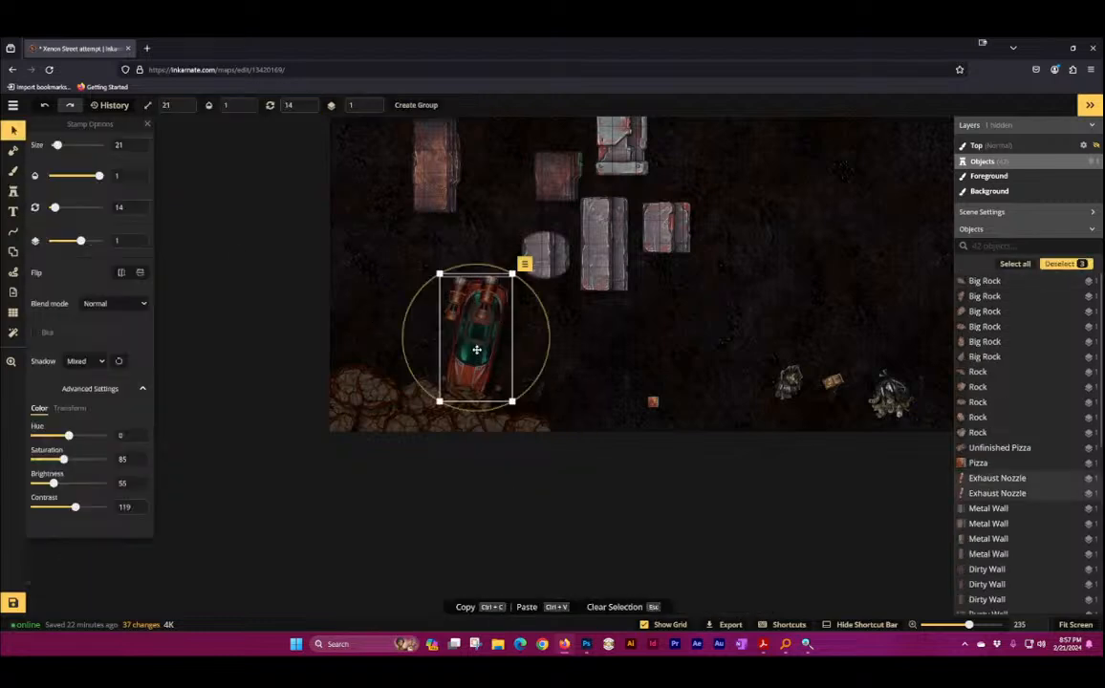
pyautogui.moveTo(477, 319); pyautogui.dragTo(481, 310)
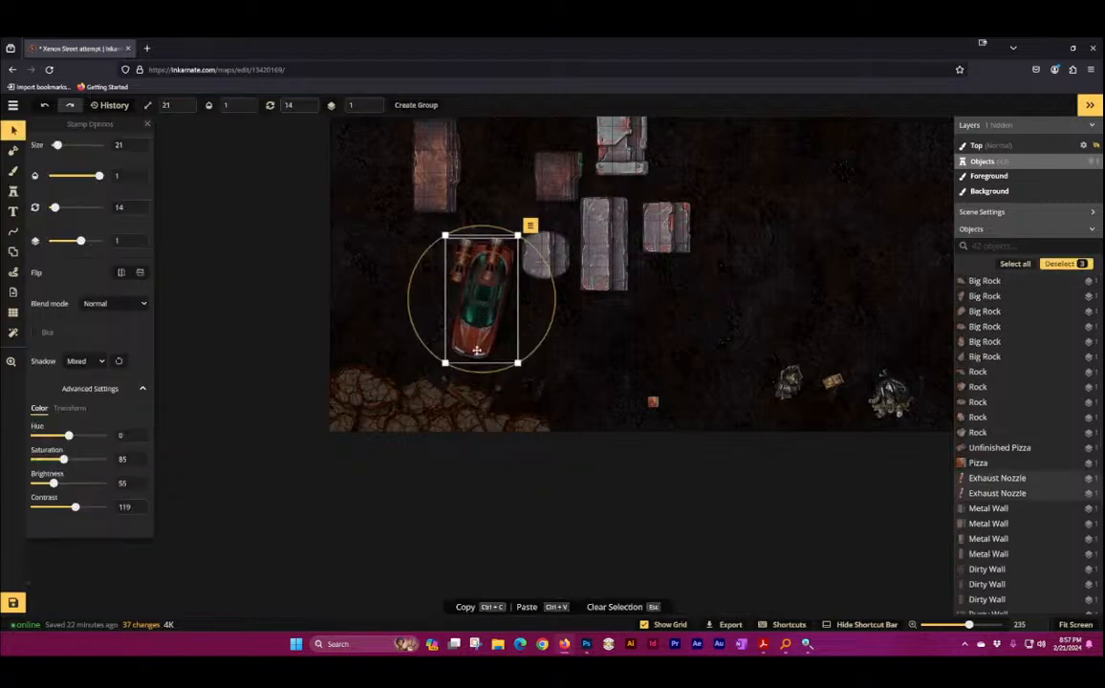
pyautogui.click(565, 354)
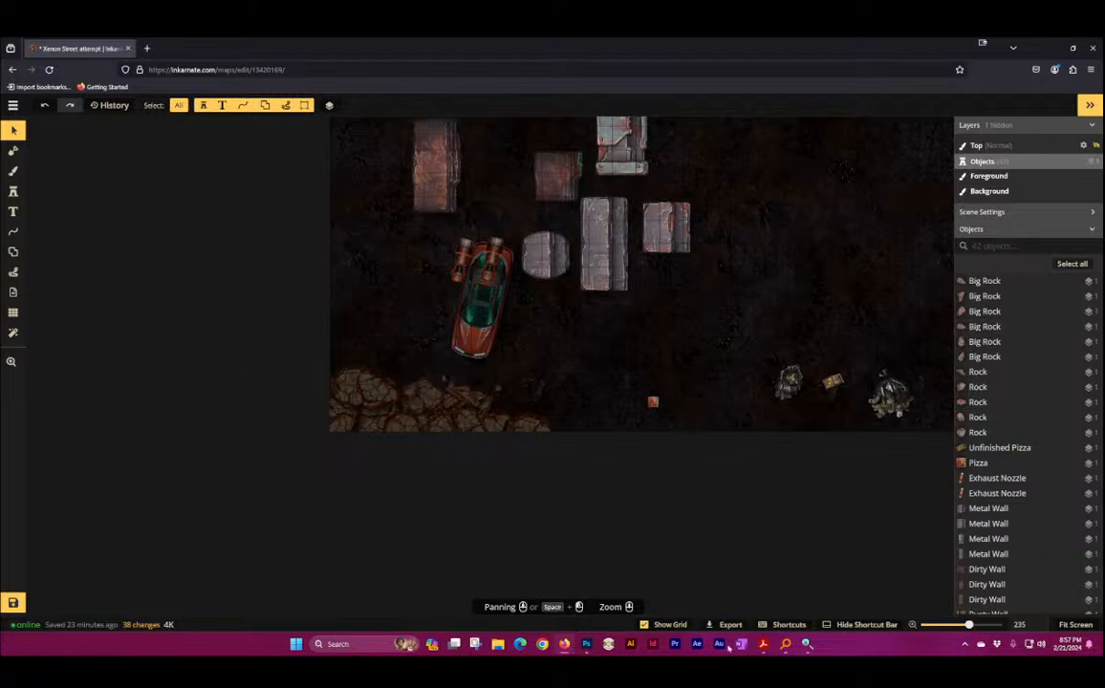
# Step: Check the crashed vehicle in 55.p56 in SCI Resource Viewer, and back in Inkarnate move the rubble's upper-left Big Rock to its right end
pyautogui.moveTo(784, 643)
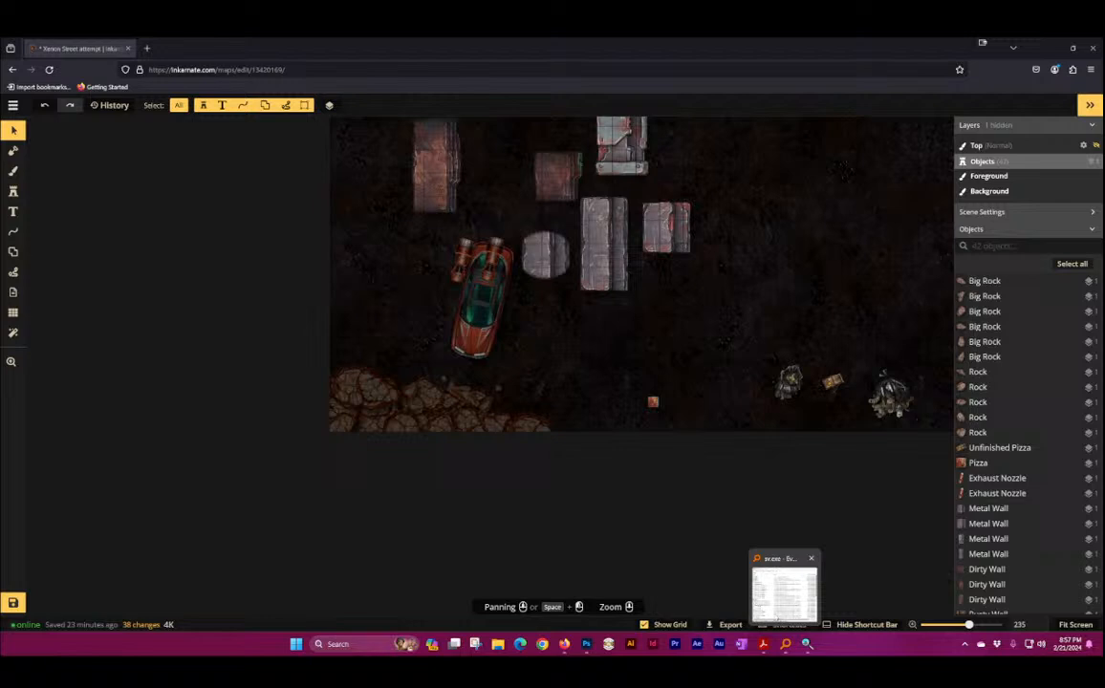
pyautogui.click(807, 643)
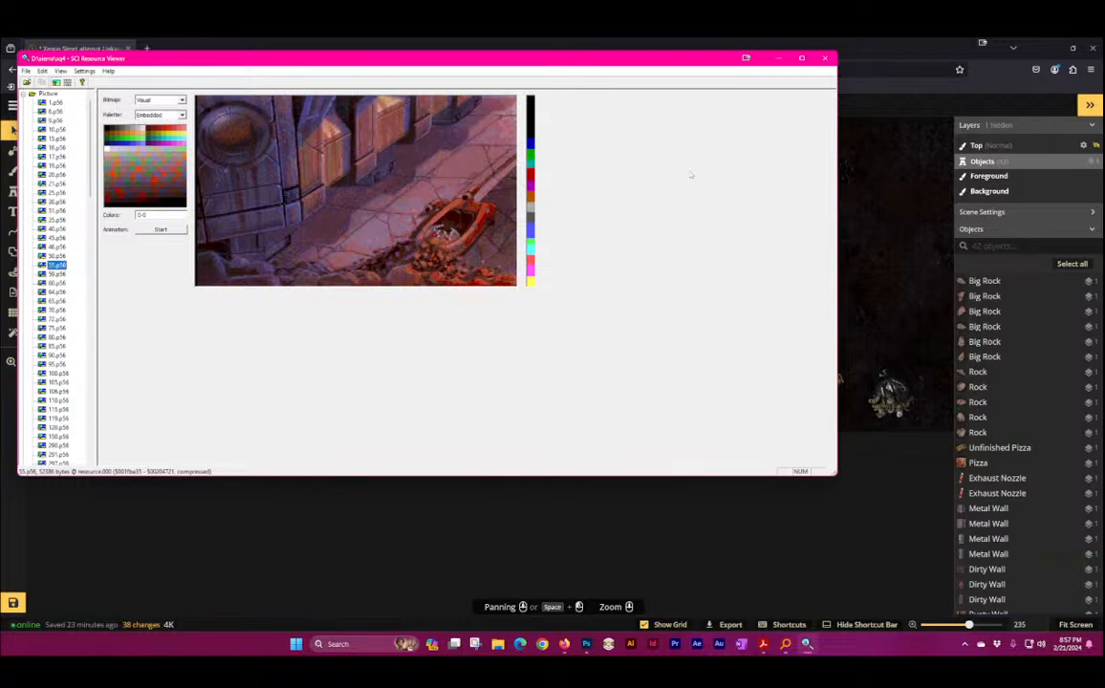
pyautogui.click(676, 39)
pyautogui.click(369, 387)
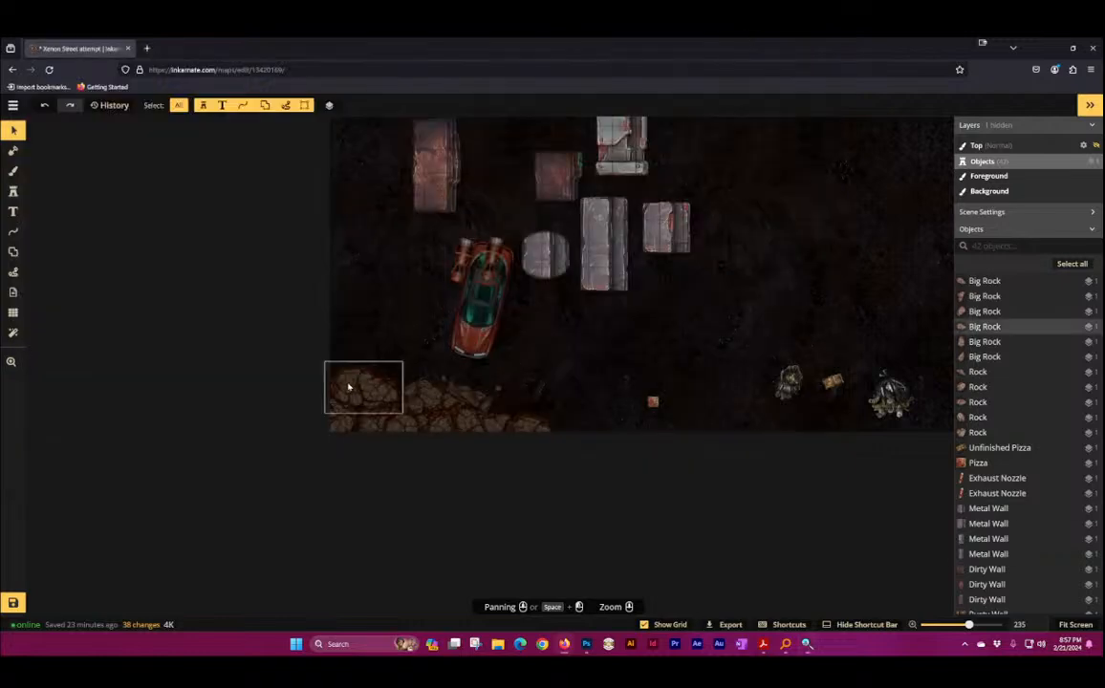
pyautogui.moveTo(369, 387); pyautogui.dragTo(575, 434)
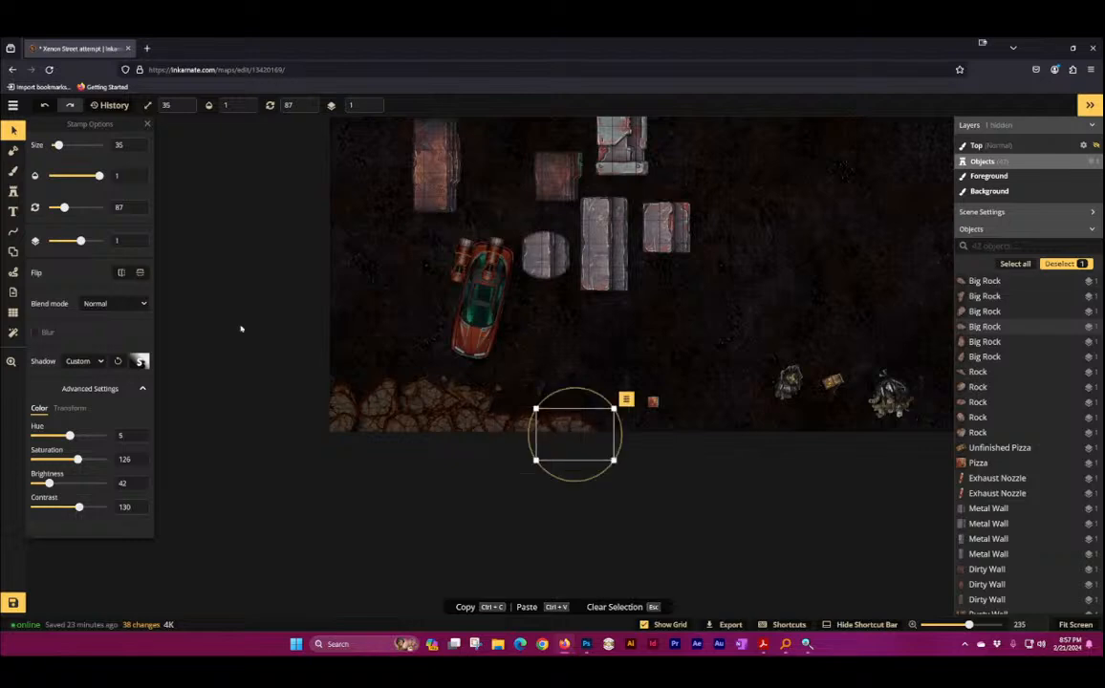
# Step: Fill the gap between the car's nose and the rubble with randomized Rock stamps of size 35, overlapping the front bumper
pyautogui.click(13, 191)
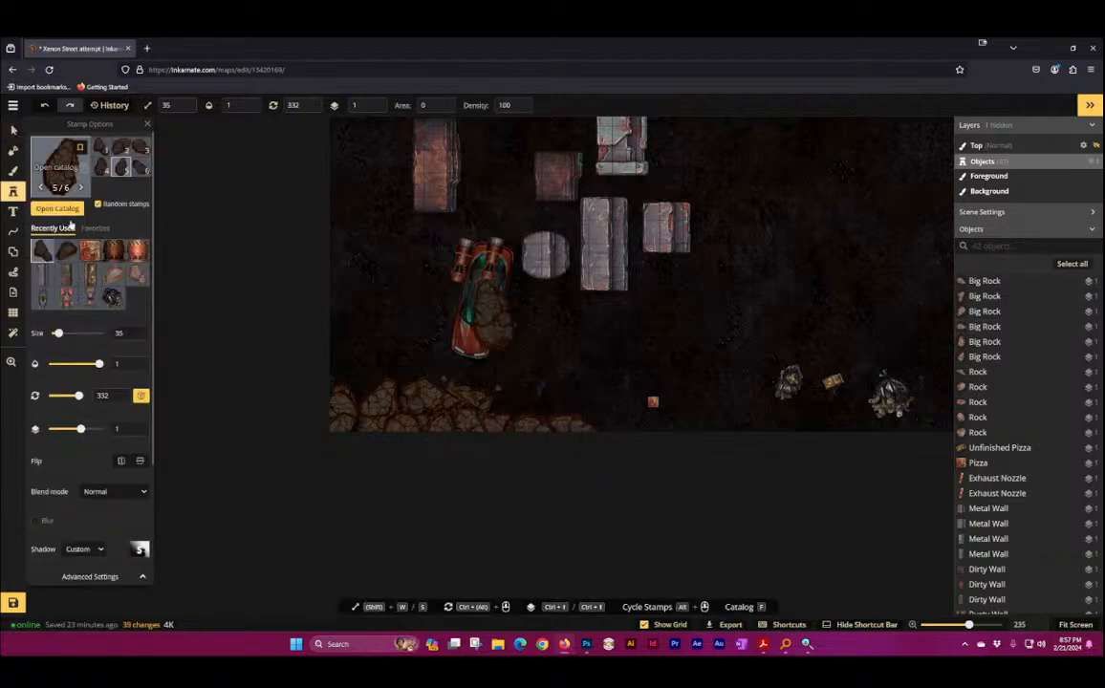
pyautogui.click(491, 327)
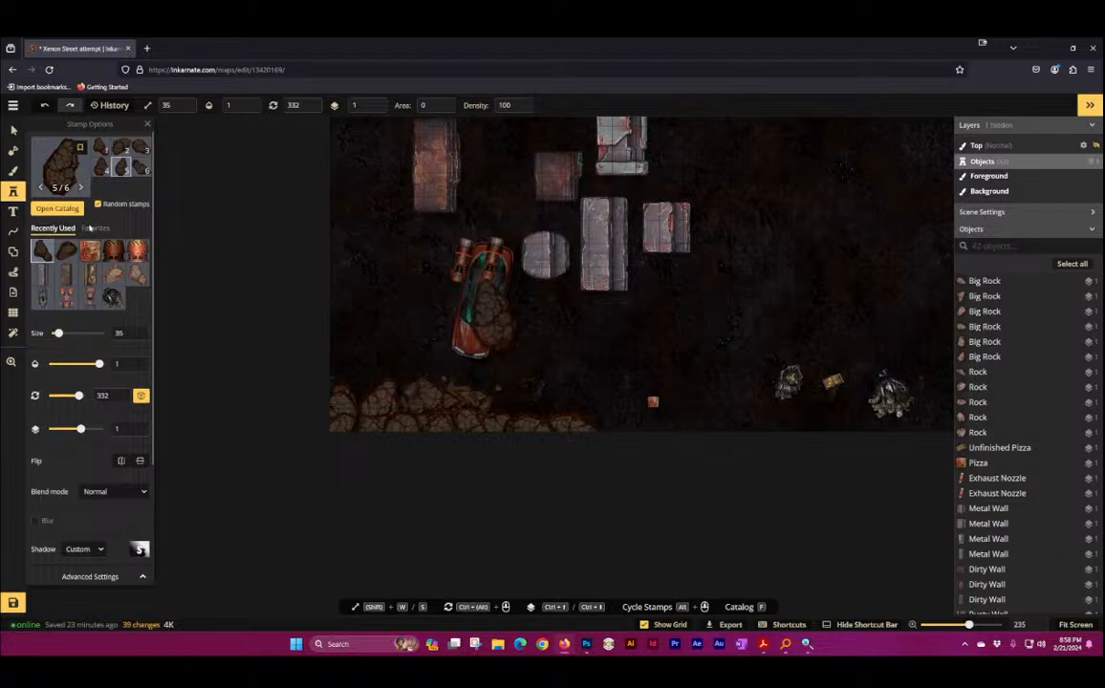
pyautogui.click(68, 252)
pyautogui.click(480, 369)
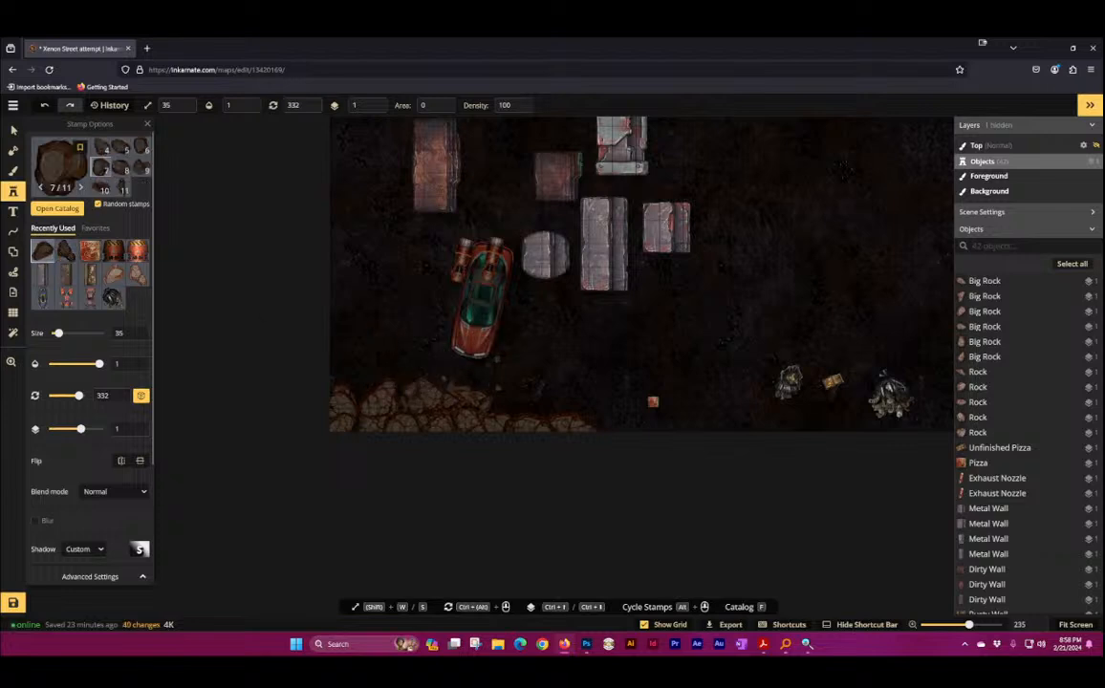
pyautogui.click(444, 357)
pyautogui.click(458, 367)
pyautogui.click(458, 370)
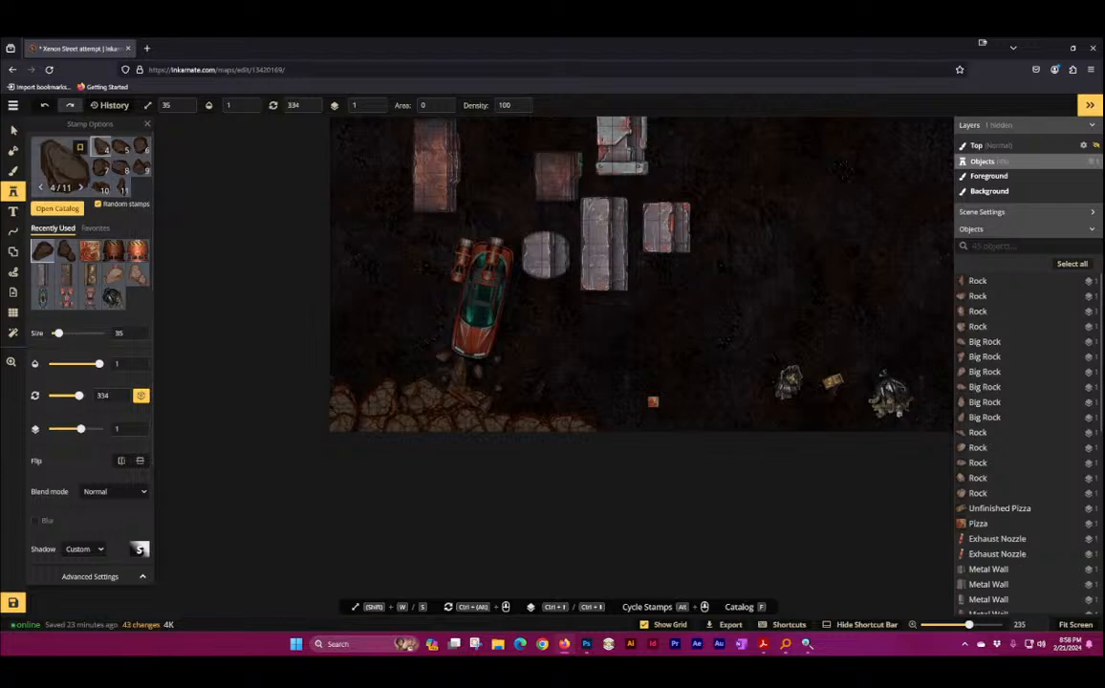
pyautogui.click(439, 367)
pyautogui.click(434, 382)
pyautogui.click(444, 387)
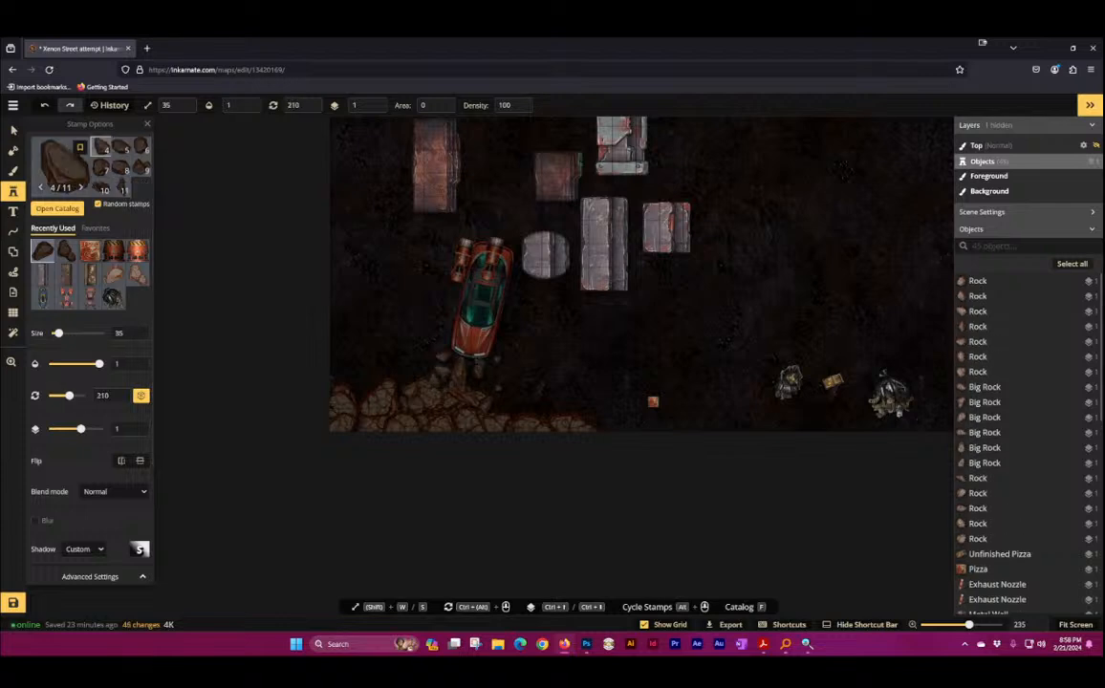
pyautogui.click(480, 369)
pyautogui.click(444, 360)
pyautogui.click(491, 359)
pyautogui.click(478, 369)
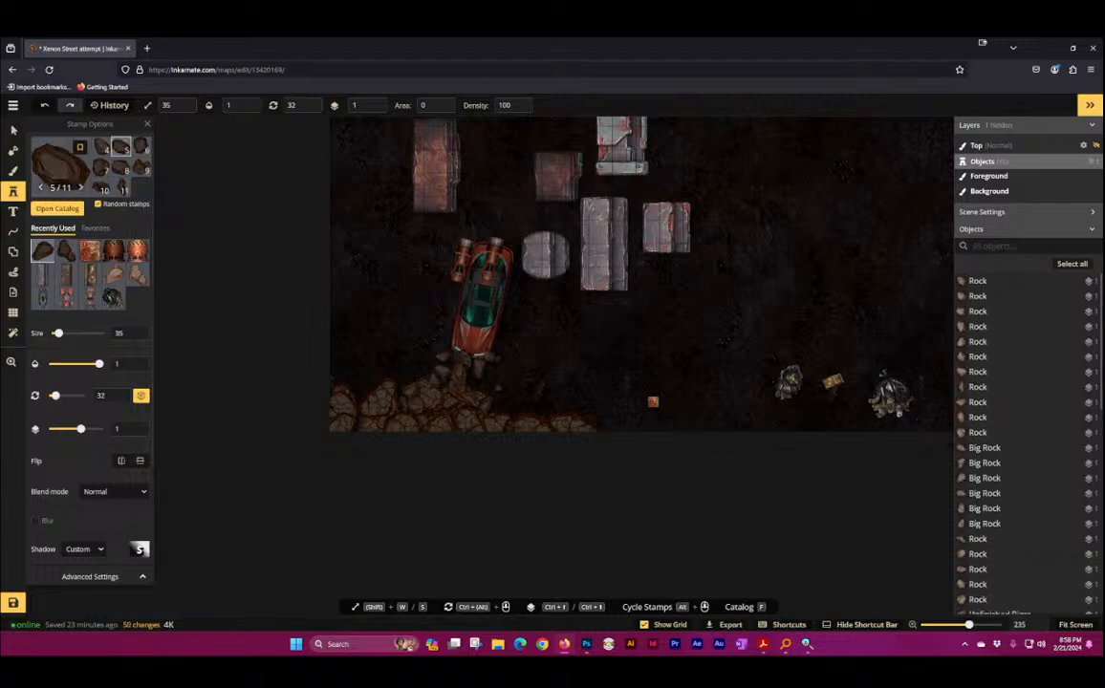
pyautogui.click(445, 362)
pyautogui.click(427, 367)
pyautogui.click(477, 354)
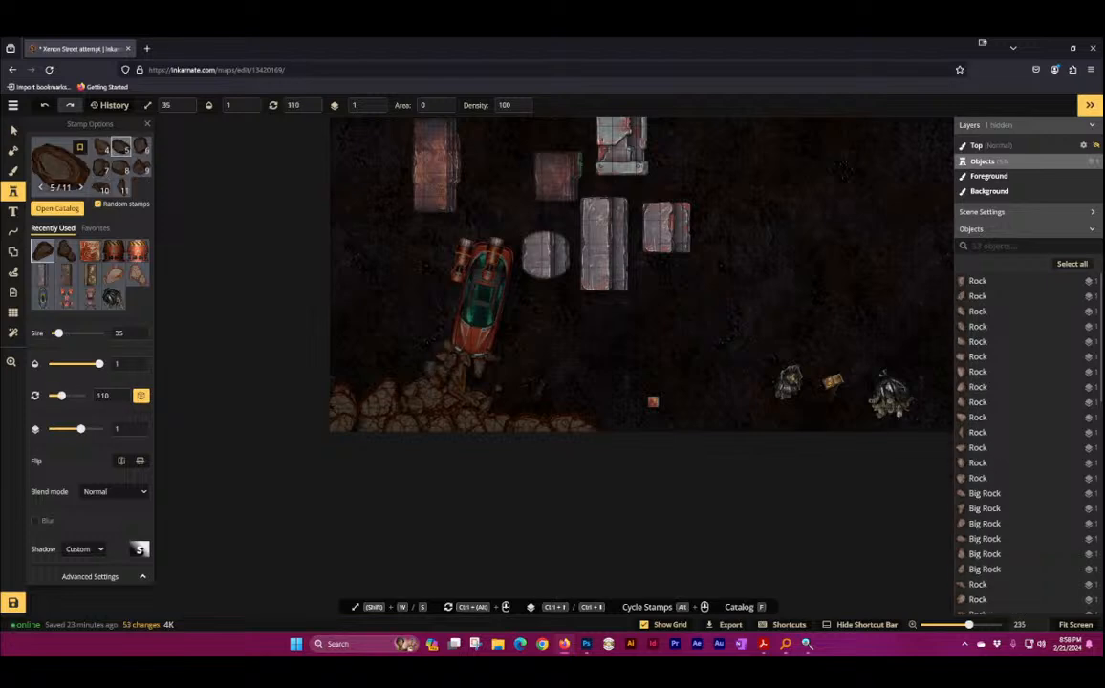
pyautogui.click(470, 358)
pyautogui.click(448, 339)
pyautogui.click(434, 342)
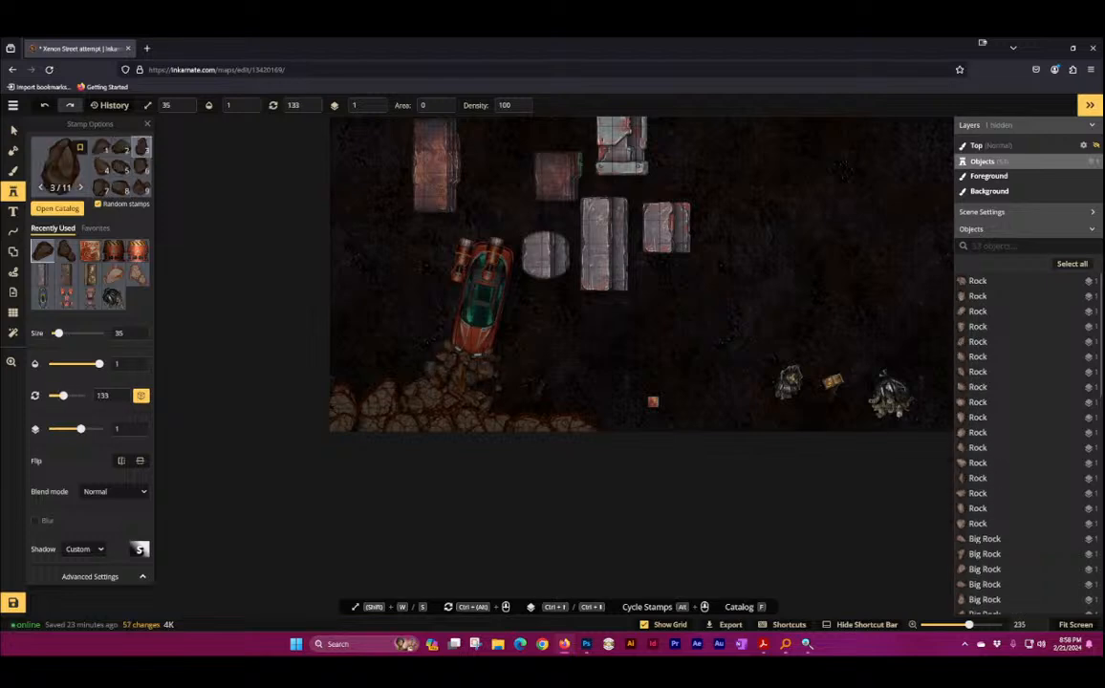
# Step: Thicken the right flank of the rubble pile with randomized Rock stamps of size 35, from the car's nose to the lower boulders
pyautogui.click(485, 388)
pyautogui.click(486, 383)
pyautogui.click(495, 387)
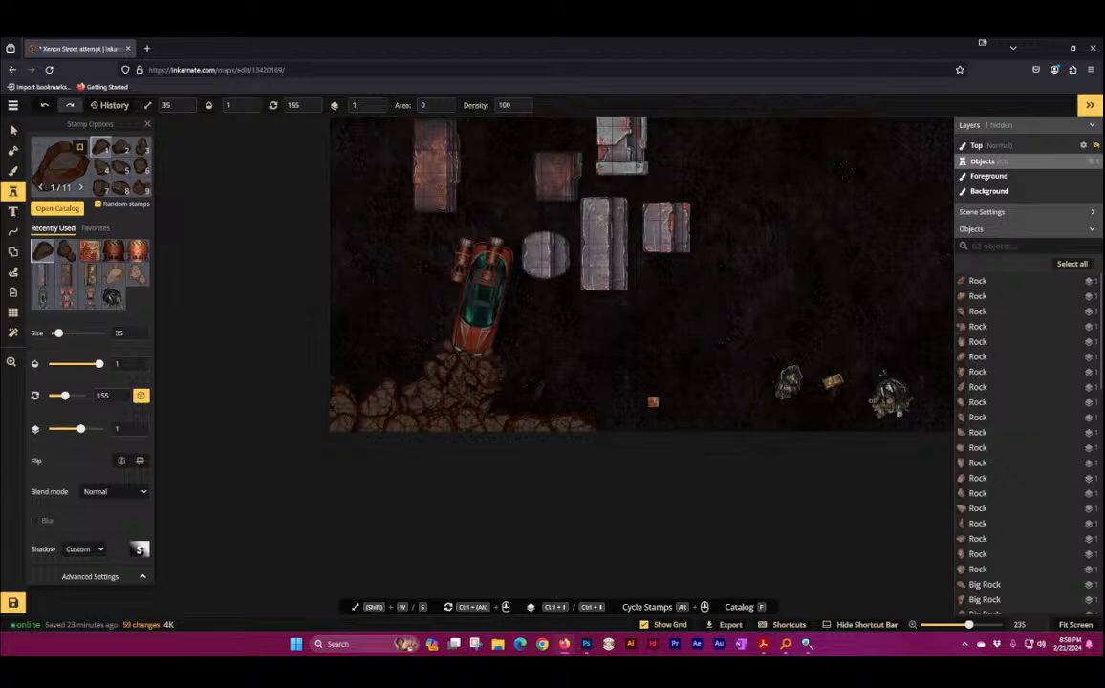
pyautogui.click(496, 369)
pyautogui.click(501, 408)
pyautogui.click(511, 404)
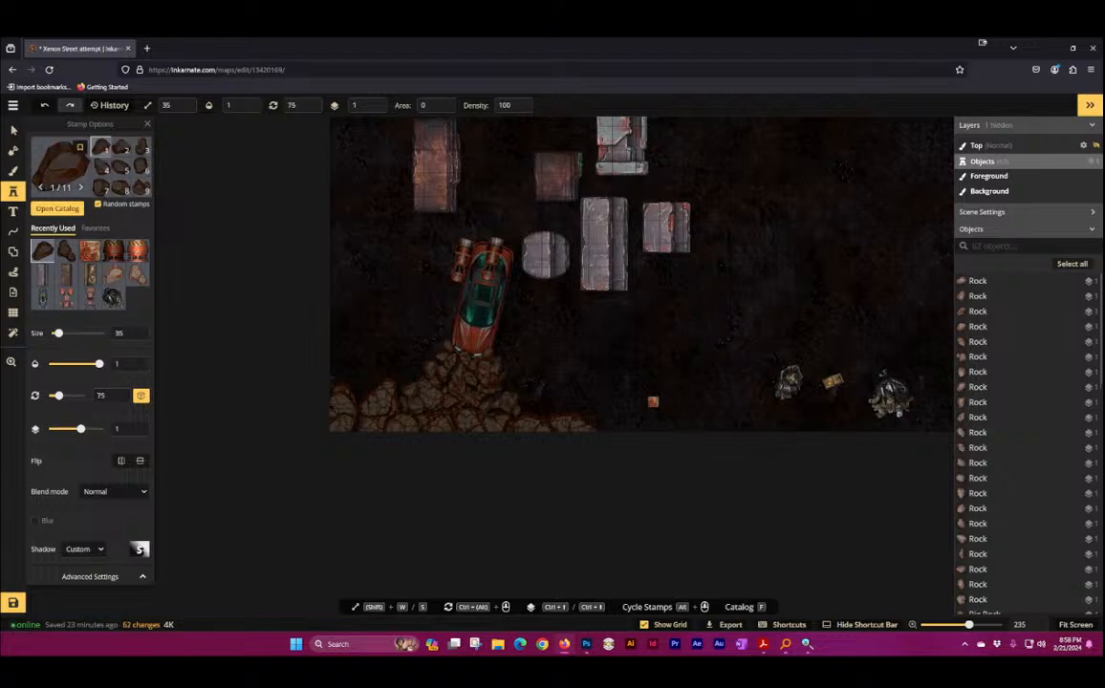
pyautogui.click(498, 395)
pyautogui.click(498, 411)
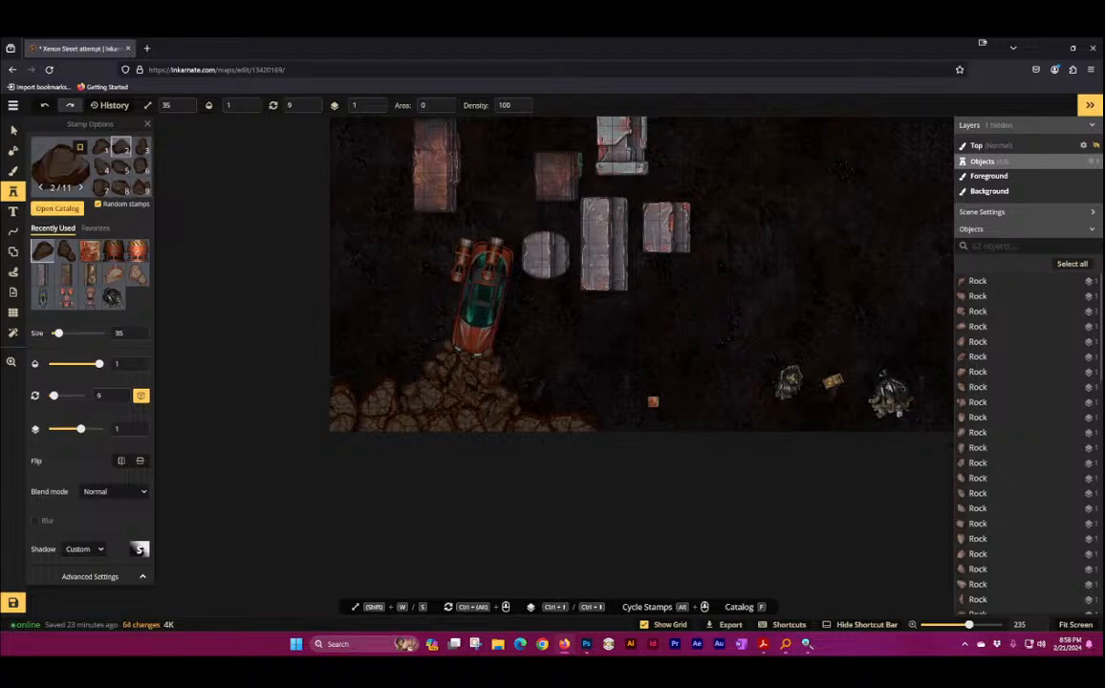
pyautogui.click(506, 413)
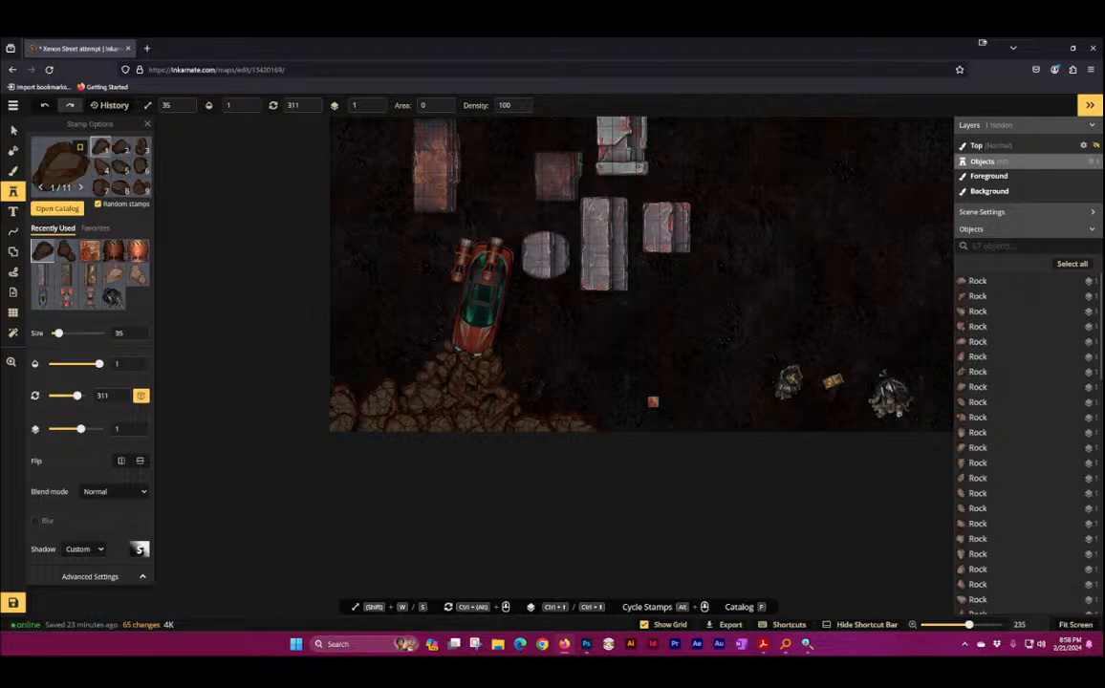
# Step: Add a few more randomized Rock stamps along the front edge of the car to bury its nose
pyautogui.scroll(5, 472, 354)
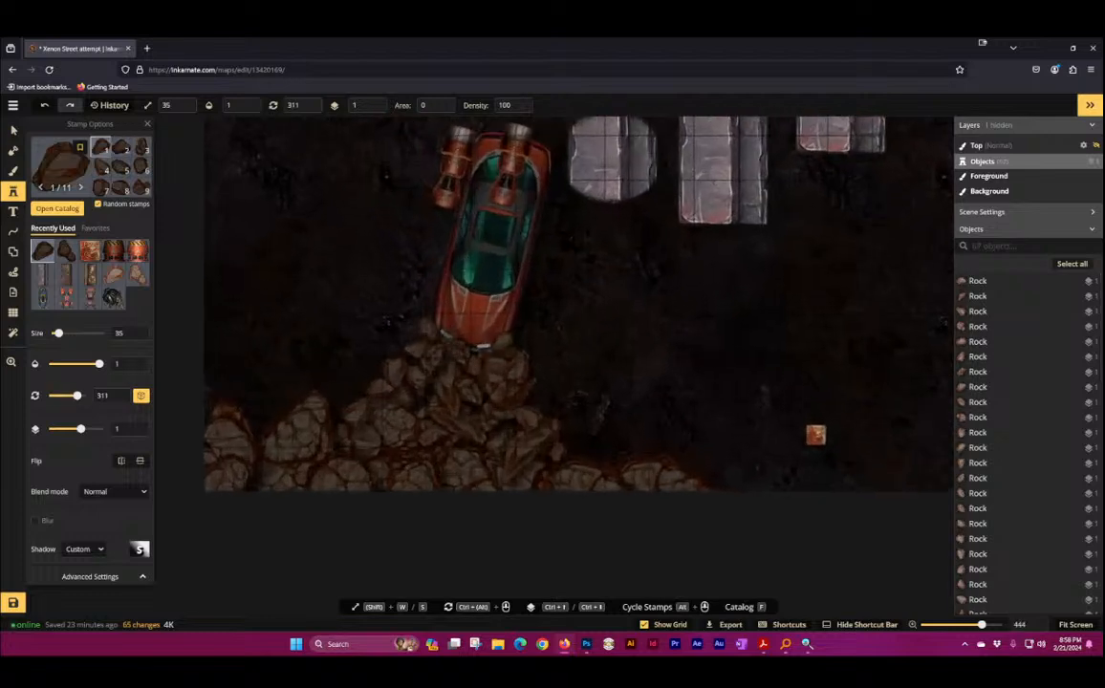
pyautogui.click(404, 310)
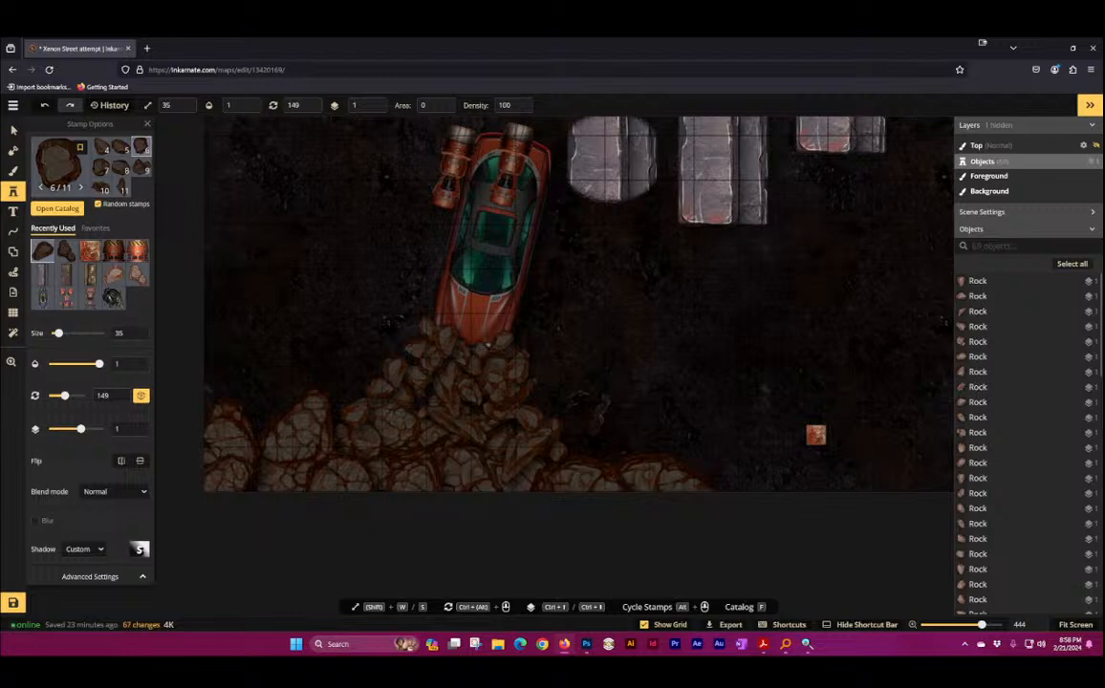
pyautogui.scroll(-3, 814, 434)
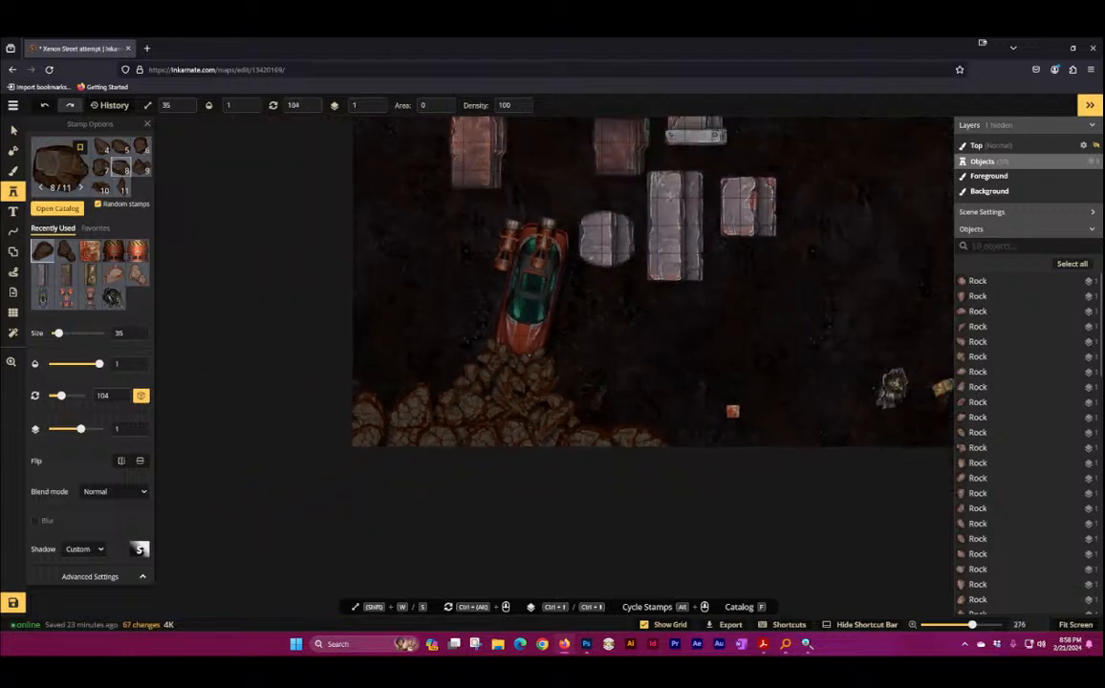
pyautogui.press('space')
pyautogui.moveTo(619, 329); pyautogui.dragTo(539, 367)
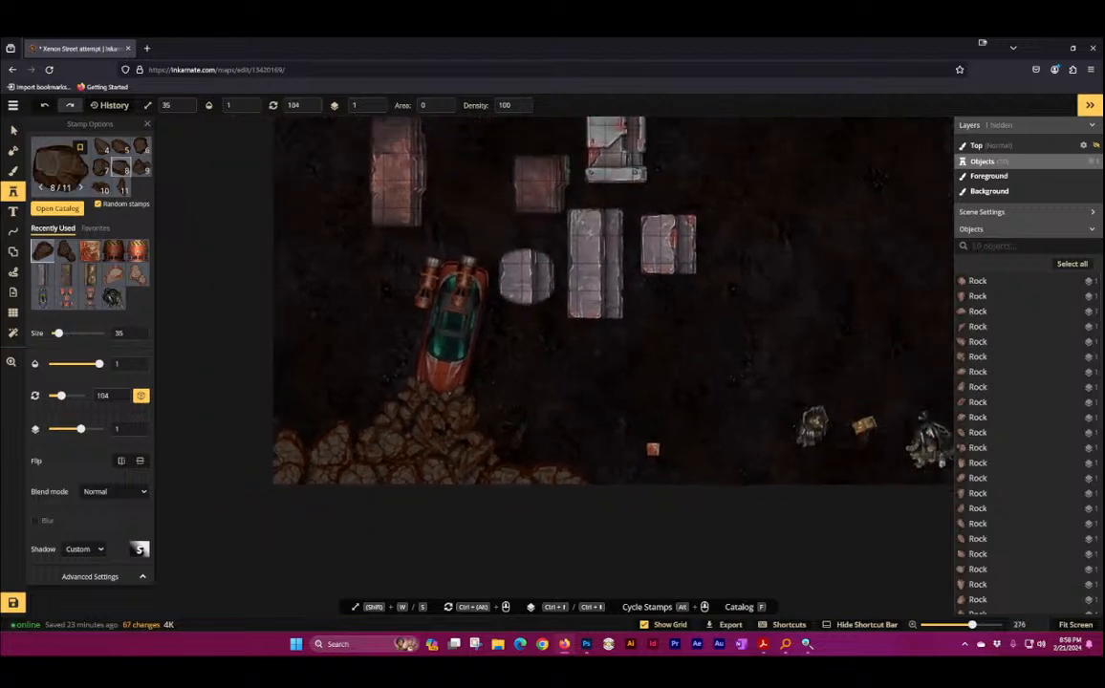
pyautogui.scroll(3, 447, 348)
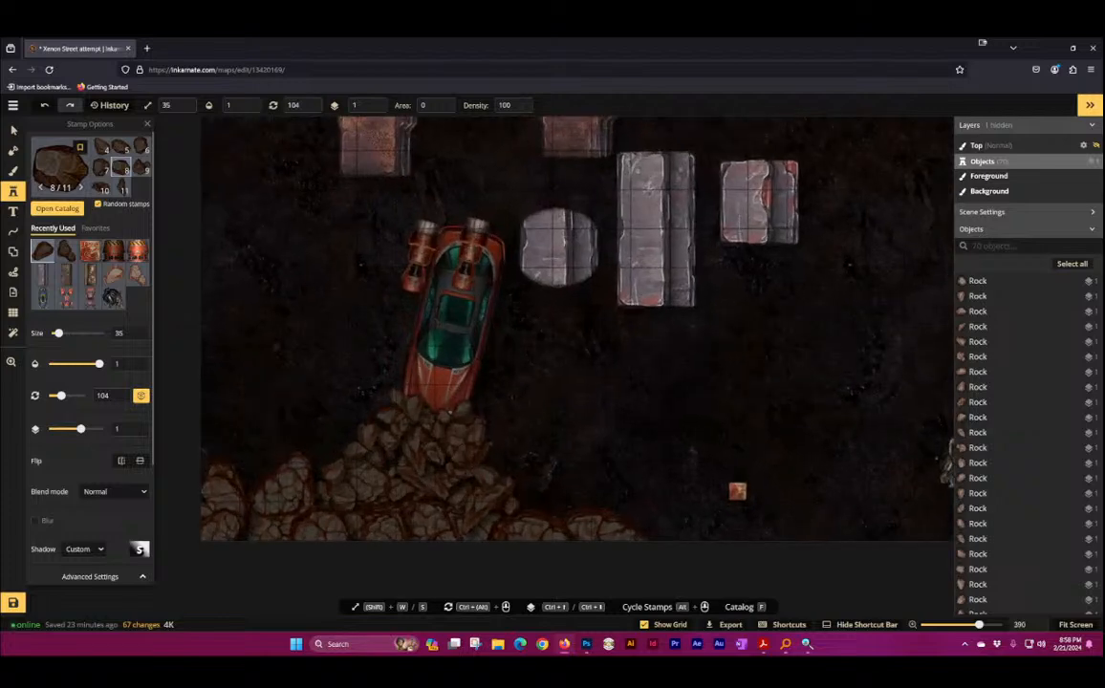
pyautogui.scroll(-3, 346, 361)
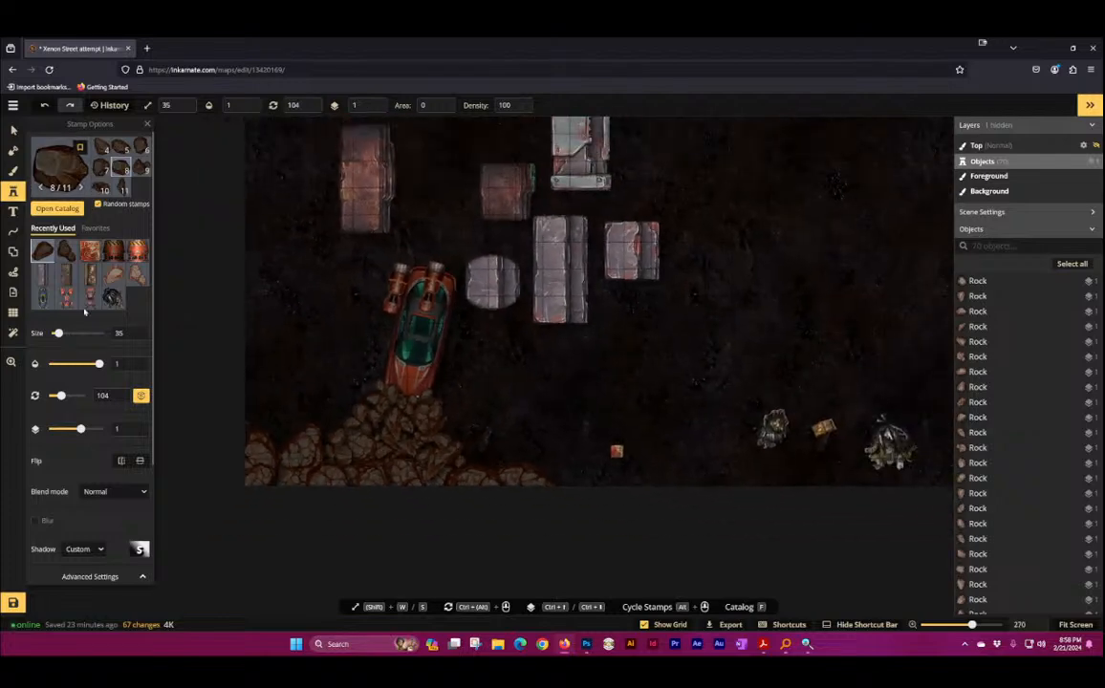
# Step: Place a Broken Metal Bookshelf stamp of size 35 between the pizza and the trash near the map's lower edge, rotated to 30
pyautogui.press('f')
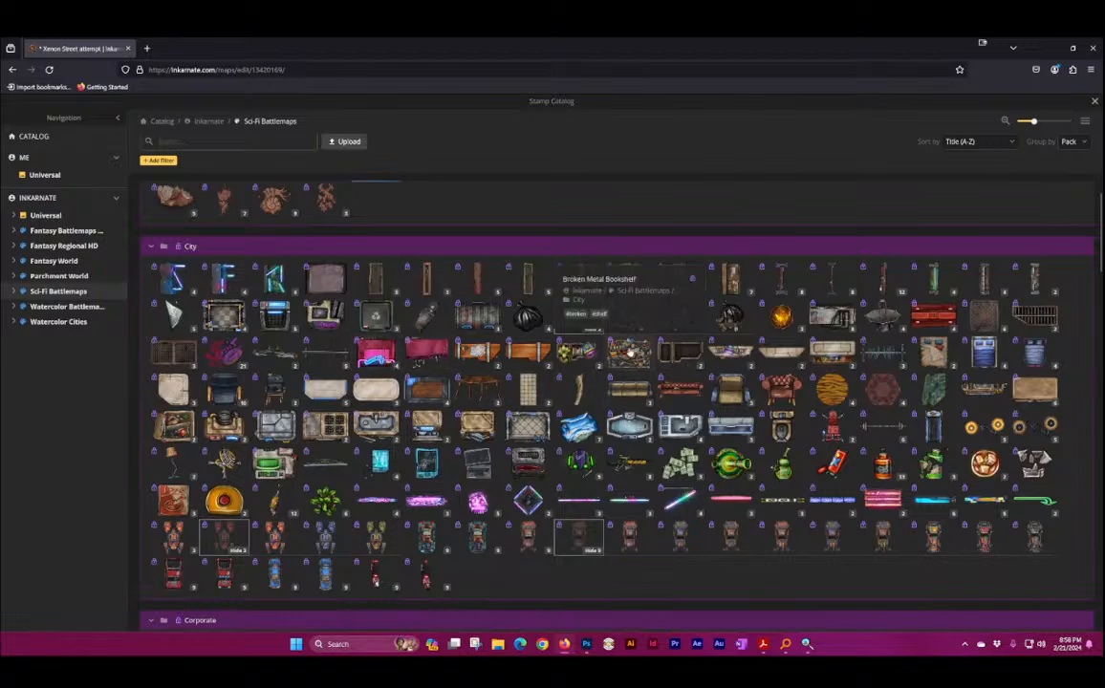
pyautogui.click(632, 351)
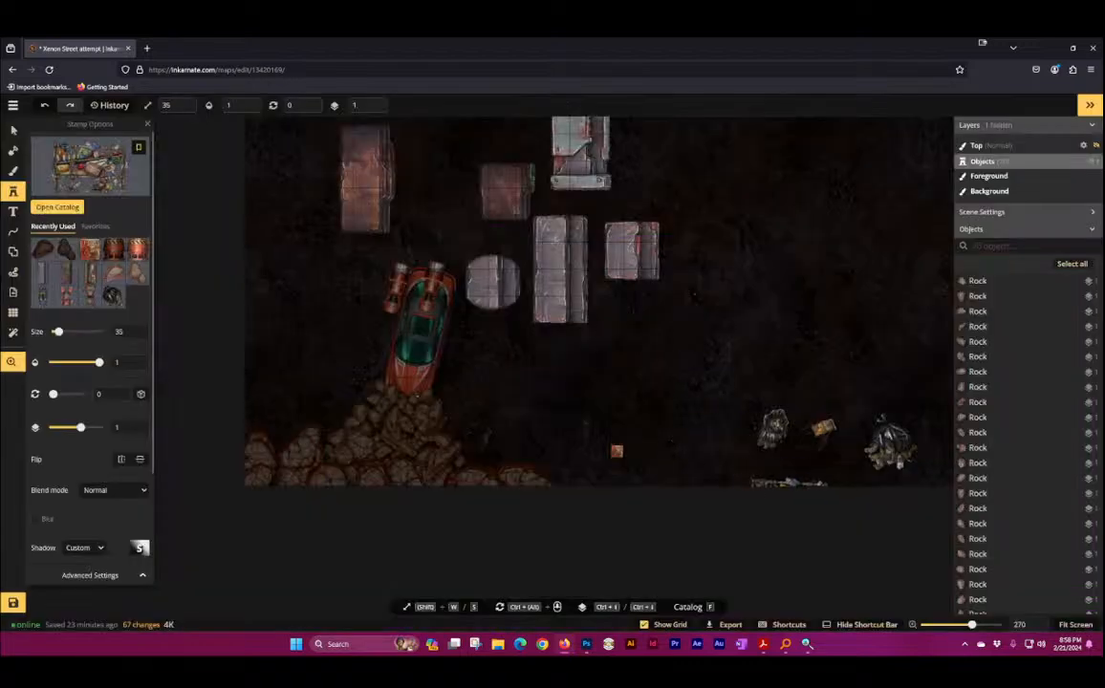
pyautogui.moveTo(663, 438); pyautogui.dragTo(459, 353)
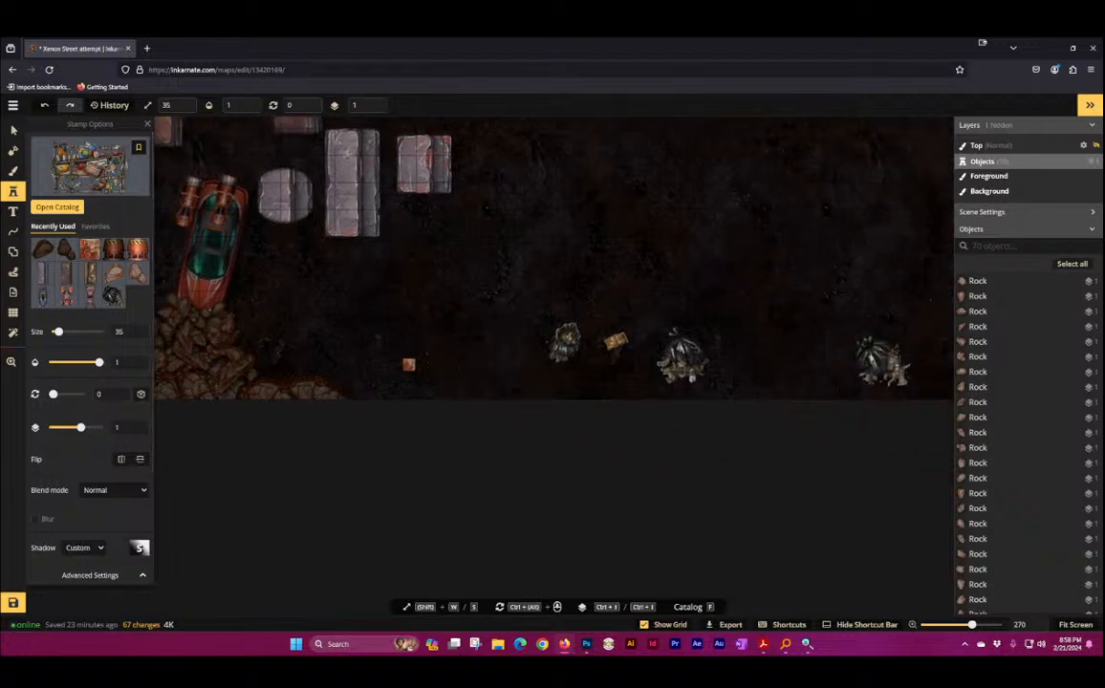
pyautogui.click(508, 373)
pyautogui.moveTo(561, 378); pyautogui.dragTo(553, 405)
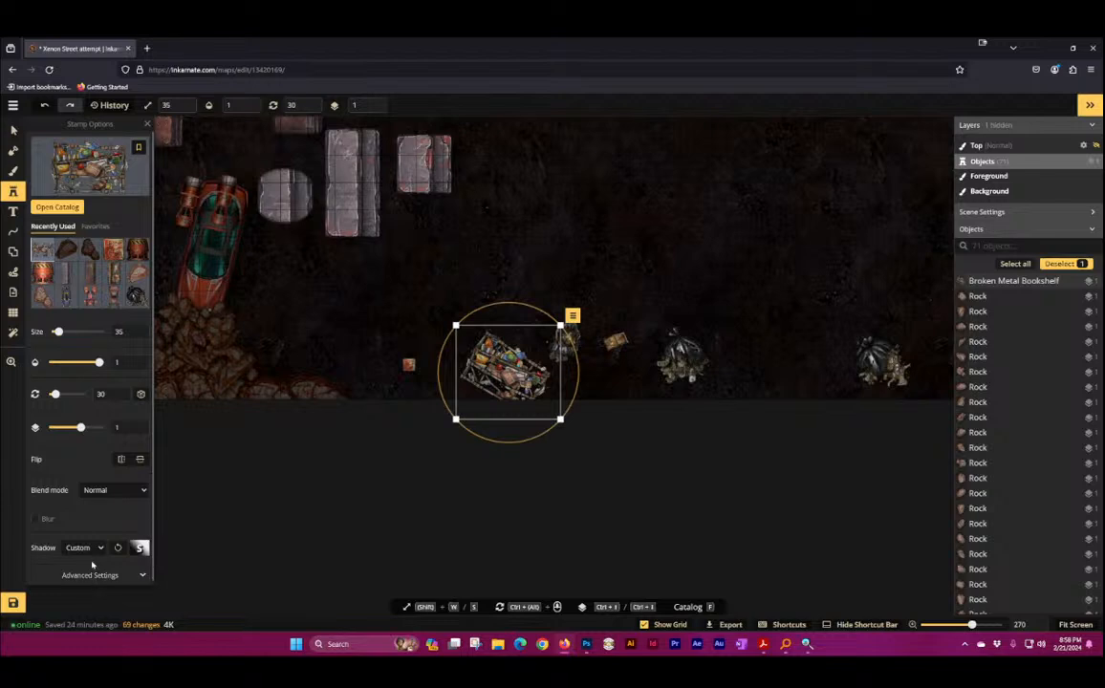
# Step: Set the broken bookshelf's saturation to 124, brightness to 78 and contrast to 128, and deselect it
pyautogui.scroll(-1, 105, 528)
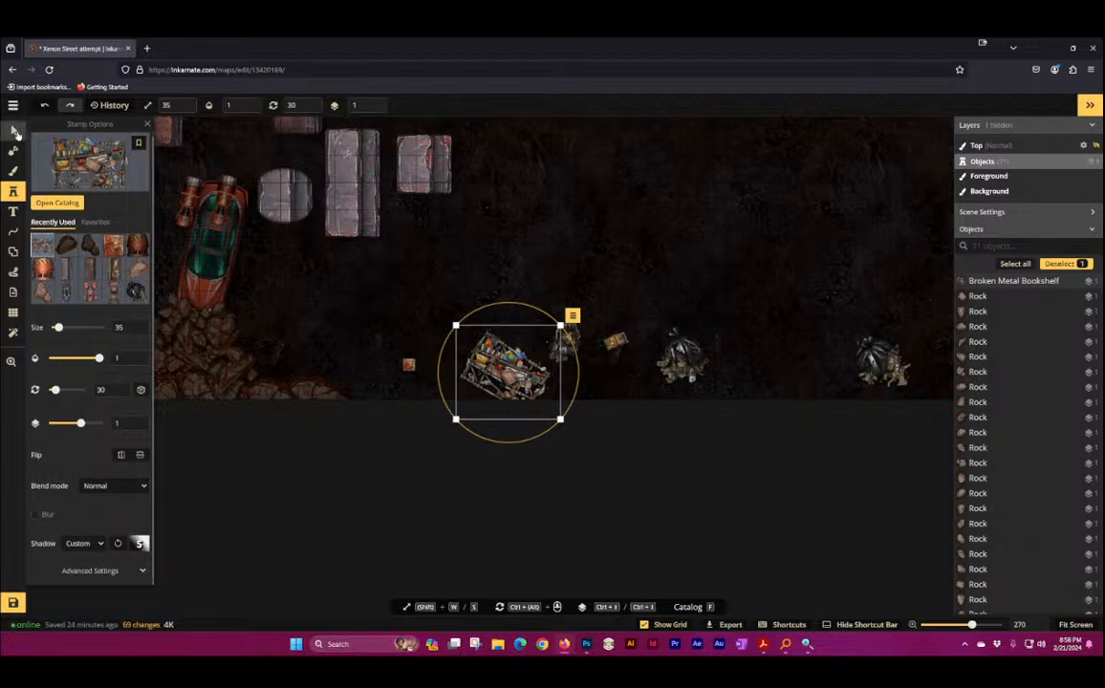
pyautogui.click(13, 129)
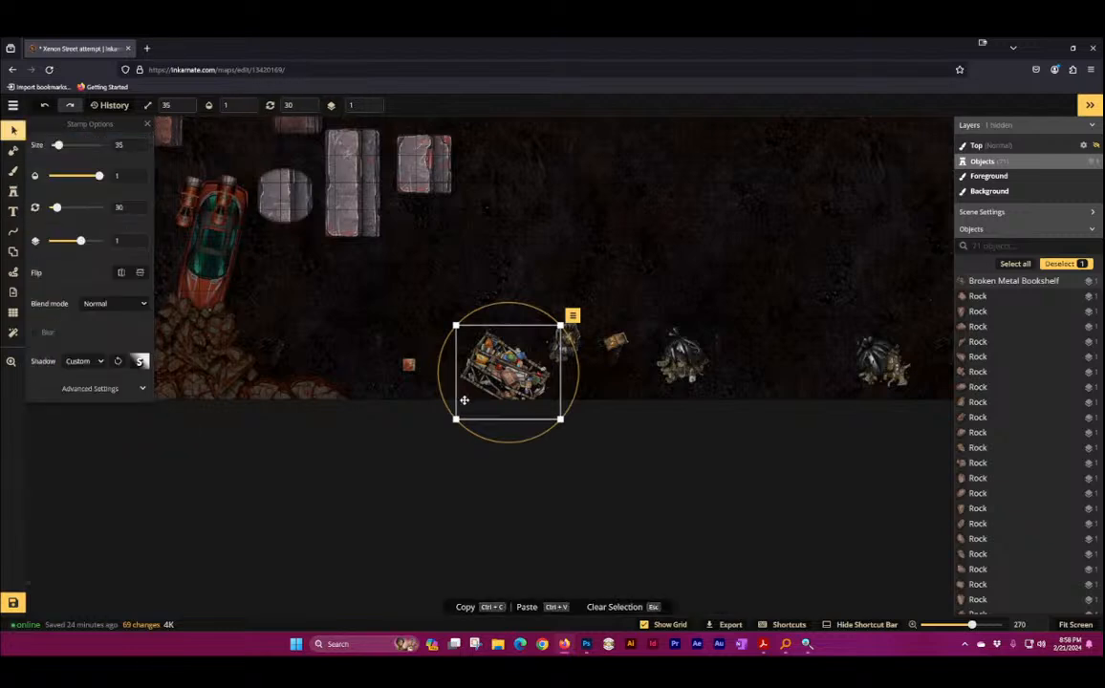
pyautogui.click(115, 388)
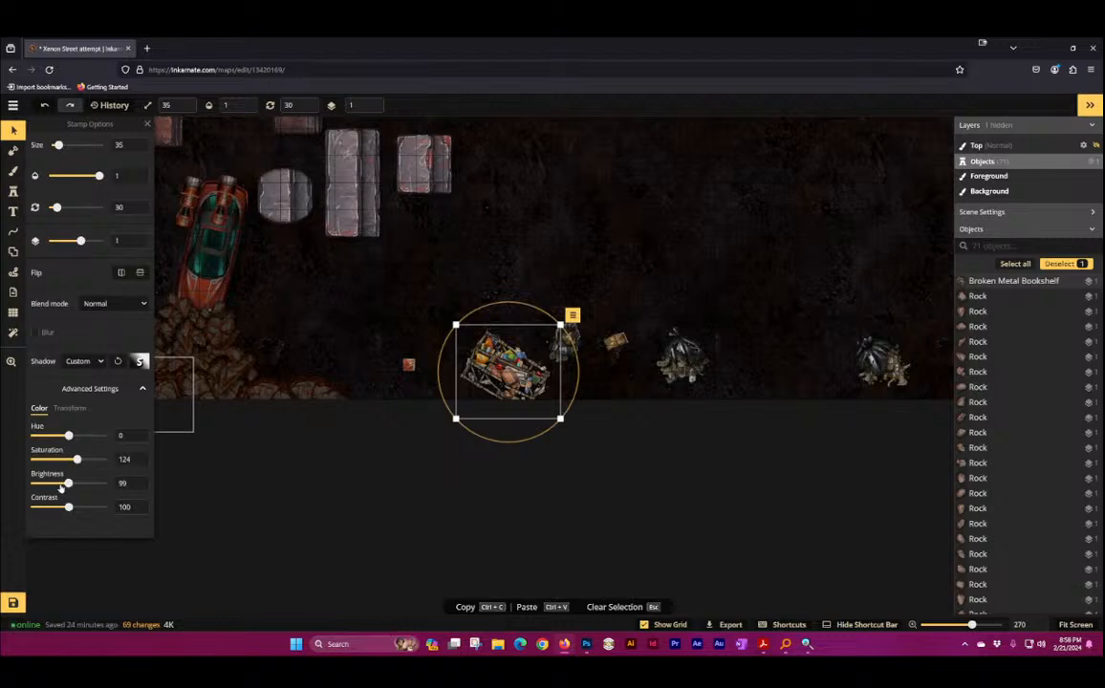
pyautogui.click(60, 486)
pyautogui.moveTo(81, 507); pyautogui.dragTo(83, 508)
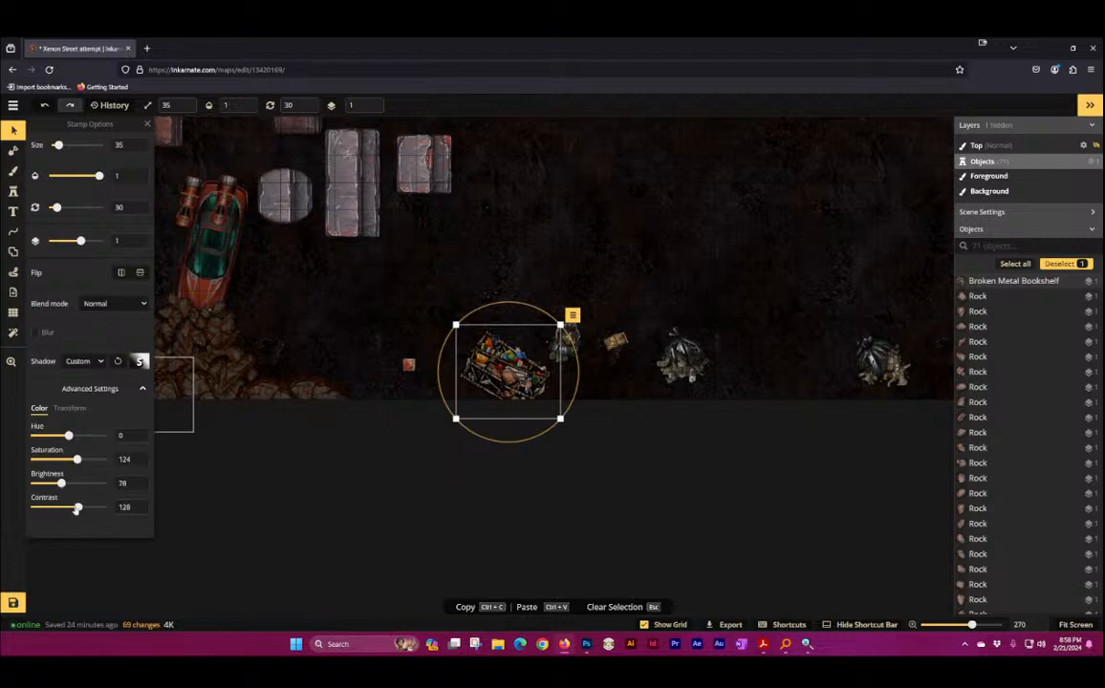
pyautogui.click(620, 191)
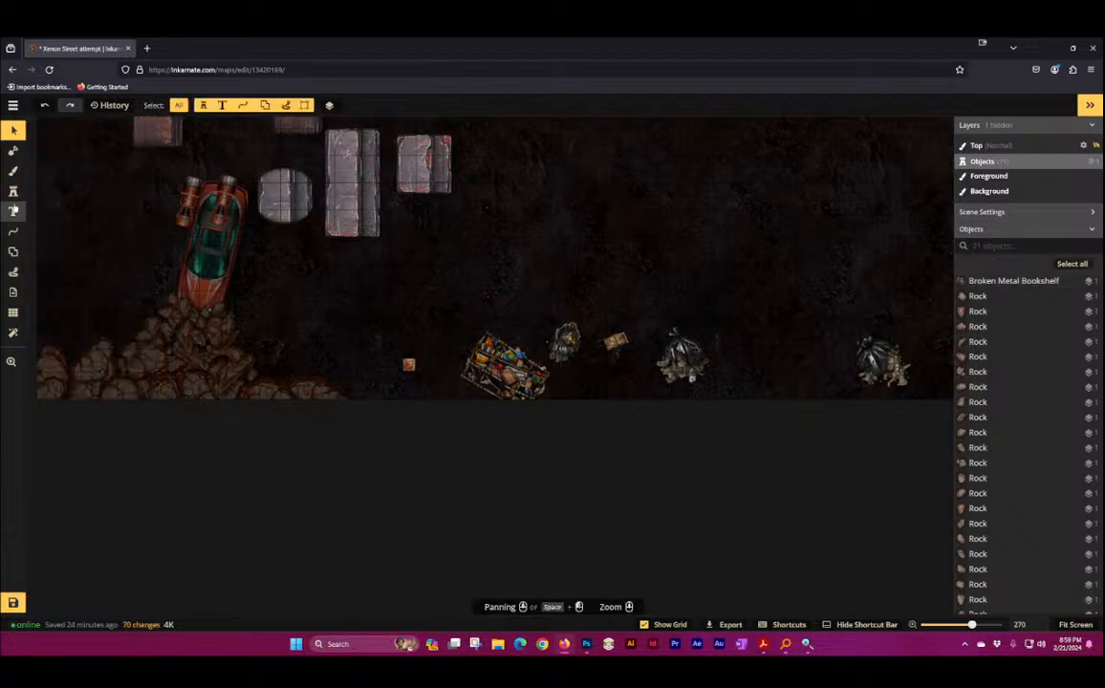
# Step: Place both Broken Kitchen Cabinet stamp variants at size 35 between the two right-hand trash bags near the map's lower edge
pyautogui.click(13, 191)
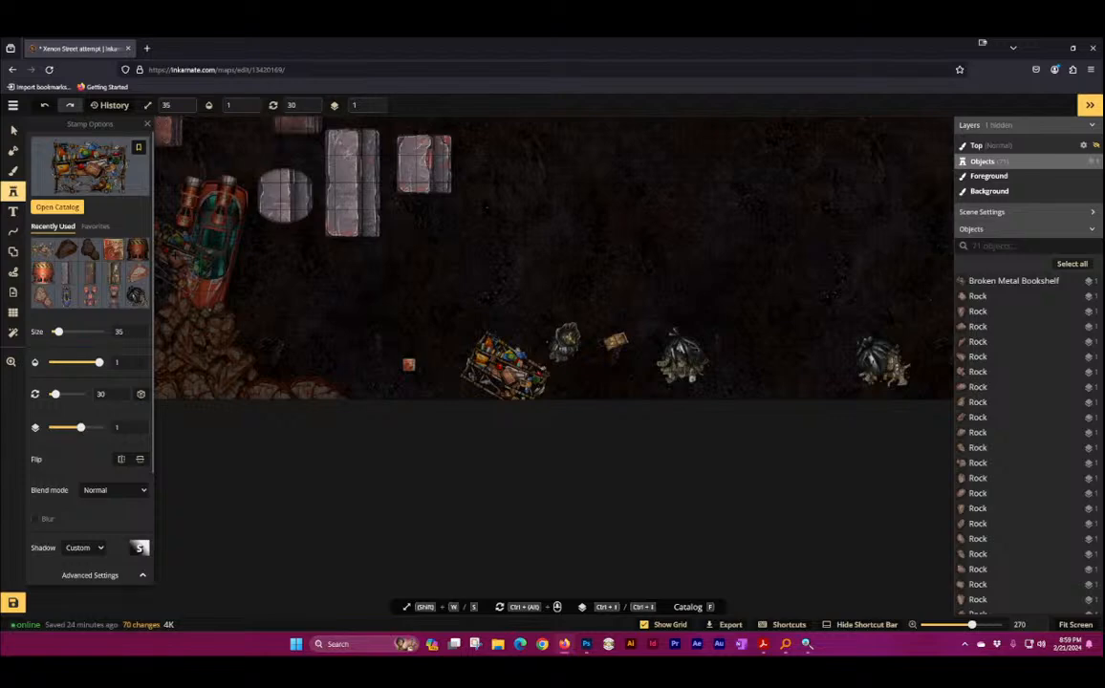
pyautogui.click(91, 167)
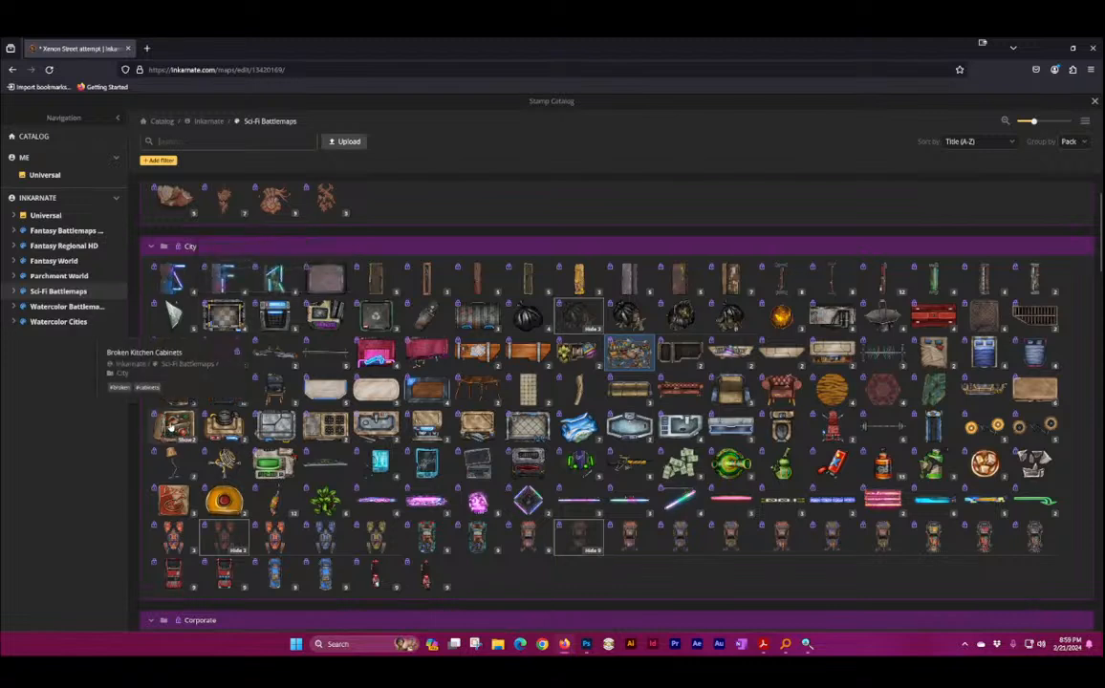
pyautogui.click(174, 422)
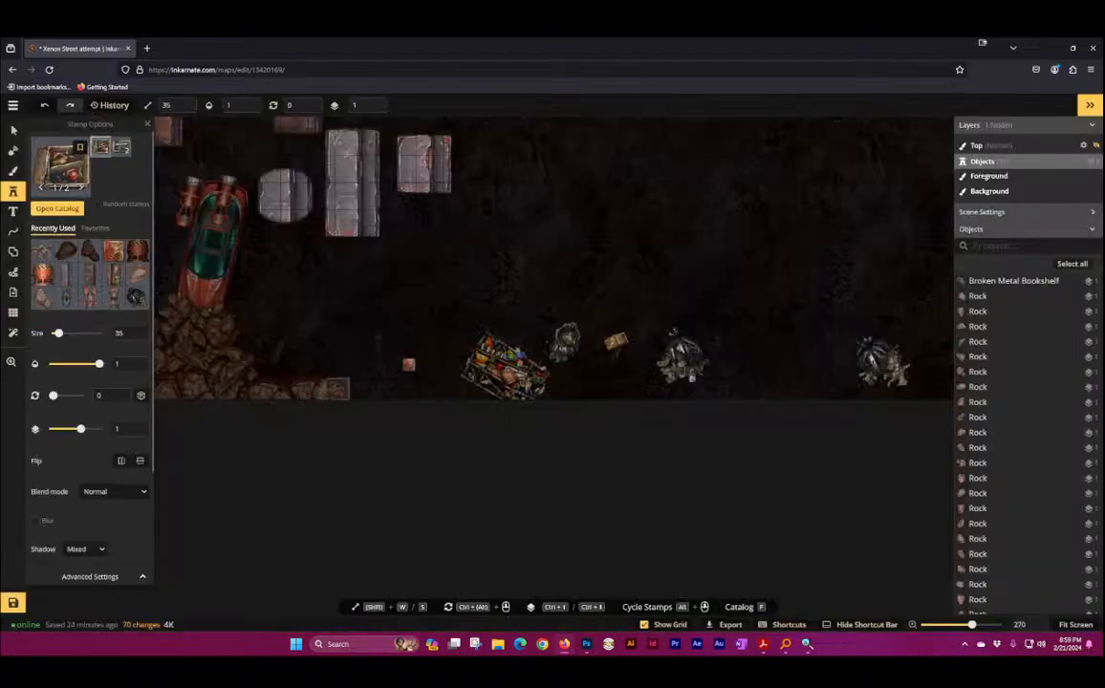
pyautogui.click(746, 322)
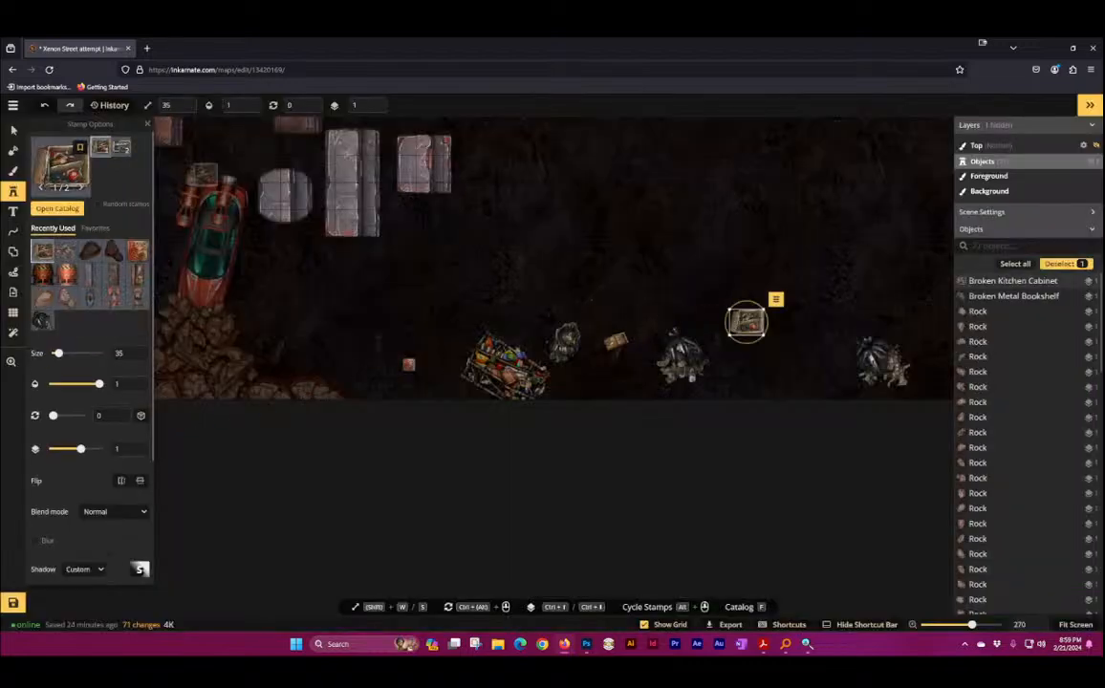
pyautogui.click(772, 370)
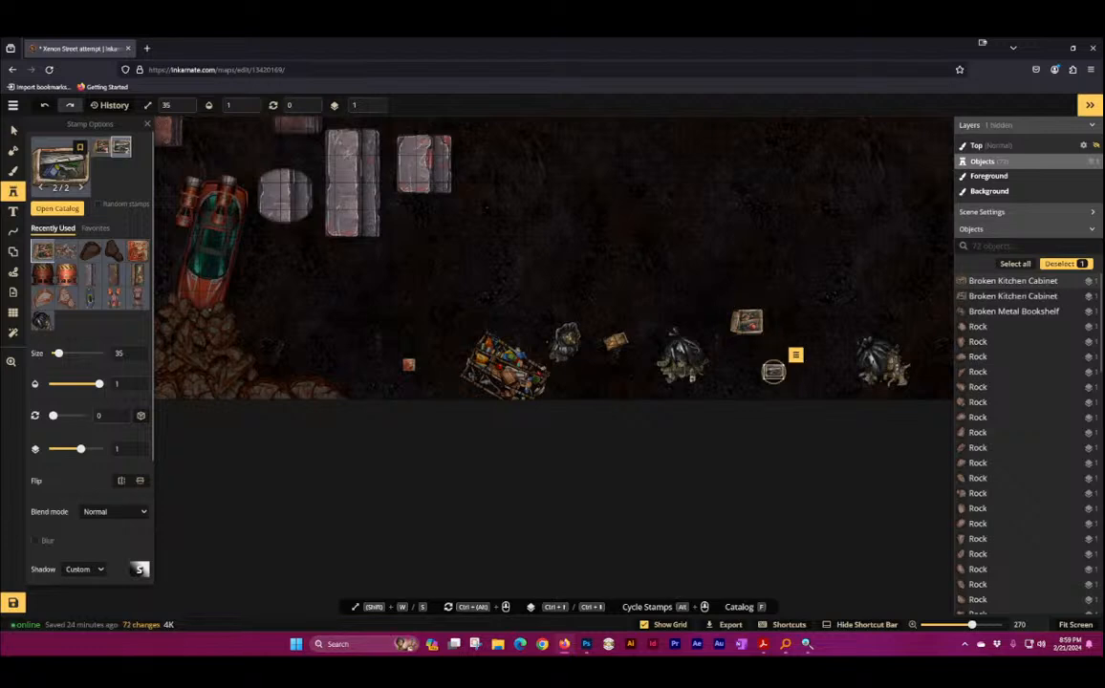
pyautogui.scroll(3, 736, 365)
pyautogui.scroll(5, 822, 358)
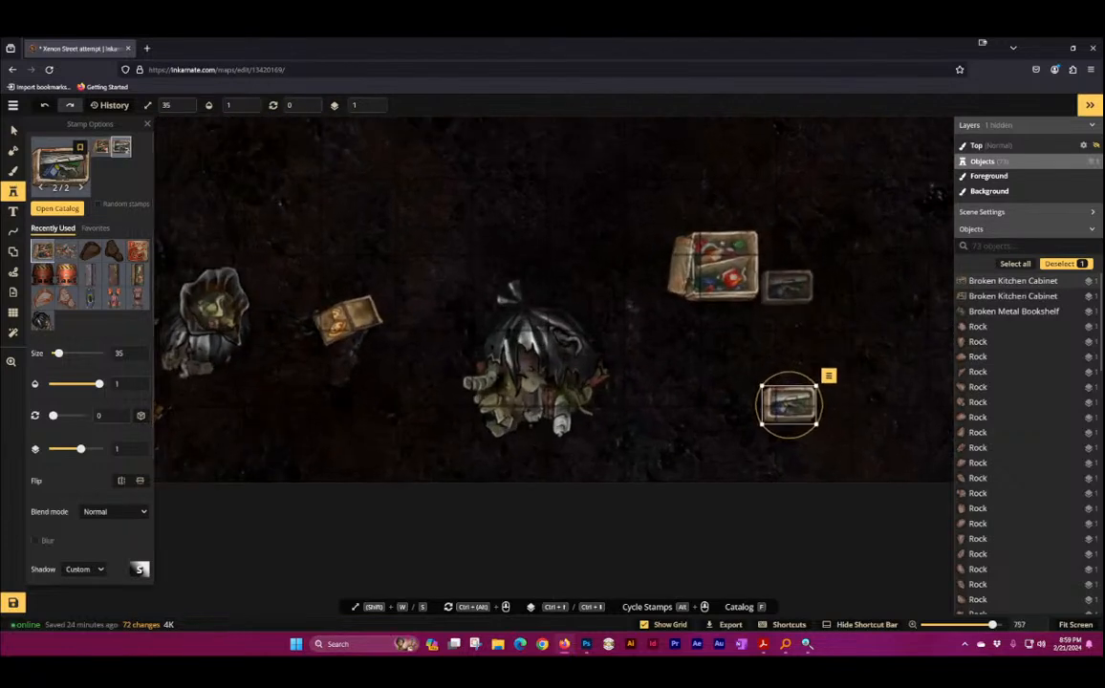
# Step: Place two randomized Broken Billboard stamps of size 35 side by side above the pizza box and the middle trash bag
pyautogui.click(59, 168)
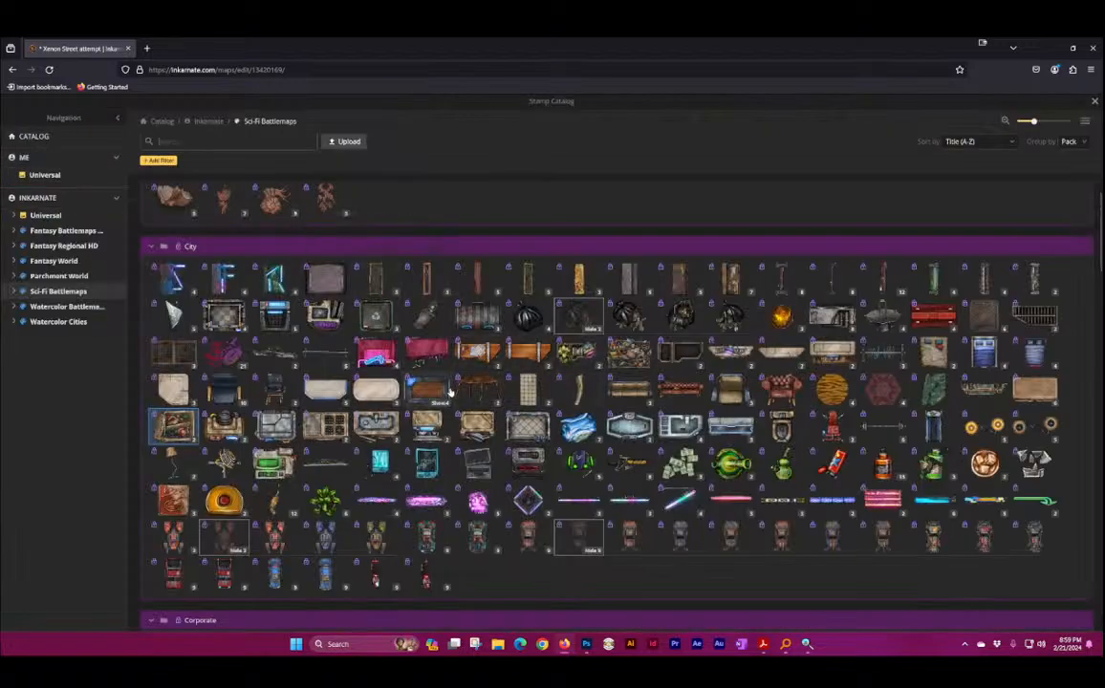
pyautogui.click(277, 360)
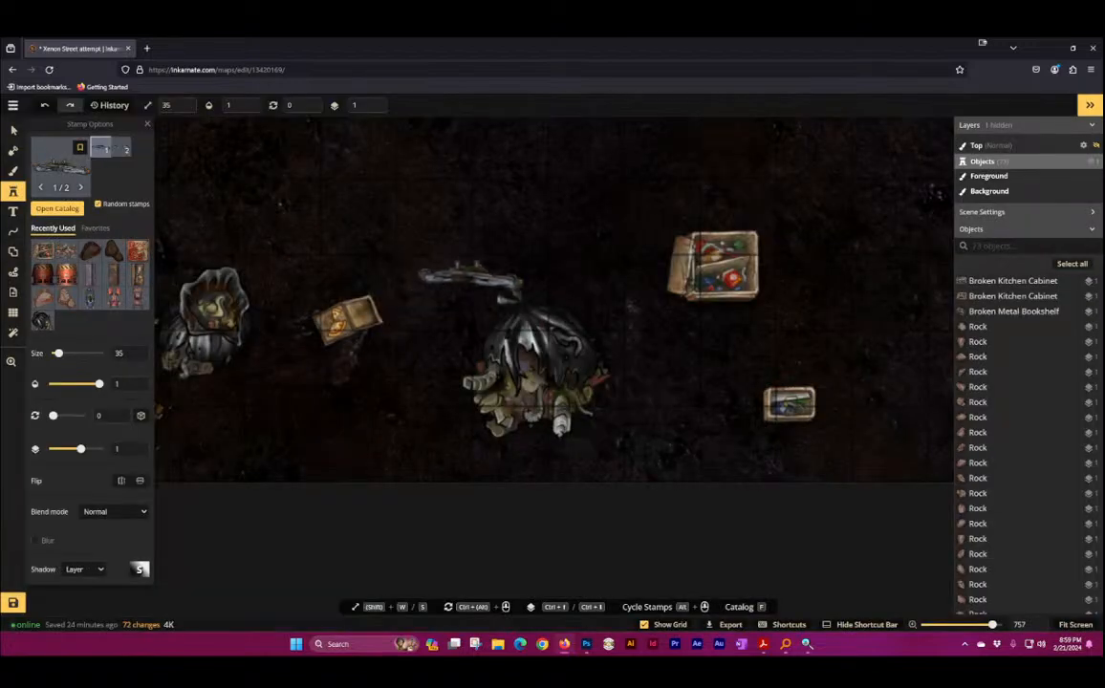
pyautogui.click(363, 227)
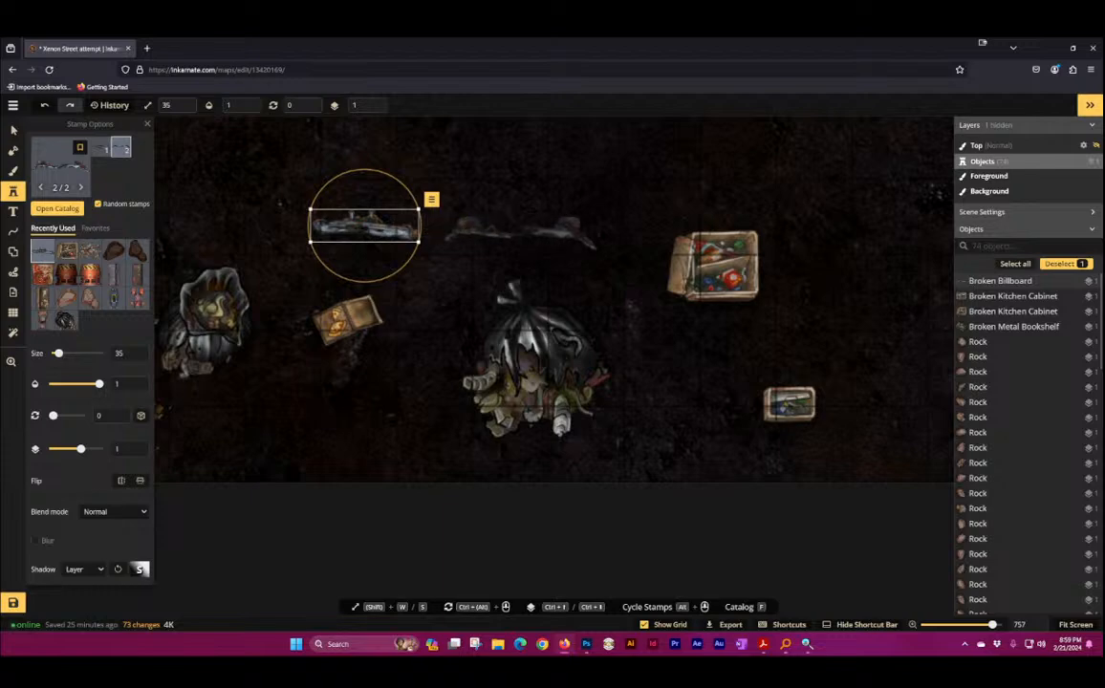
pyautogui.click(521, 234)
# Step: Place the rectangular Grate stamp variant at size 35 on the street to the right of the last trash bag
pyautogui.click(54, 168)
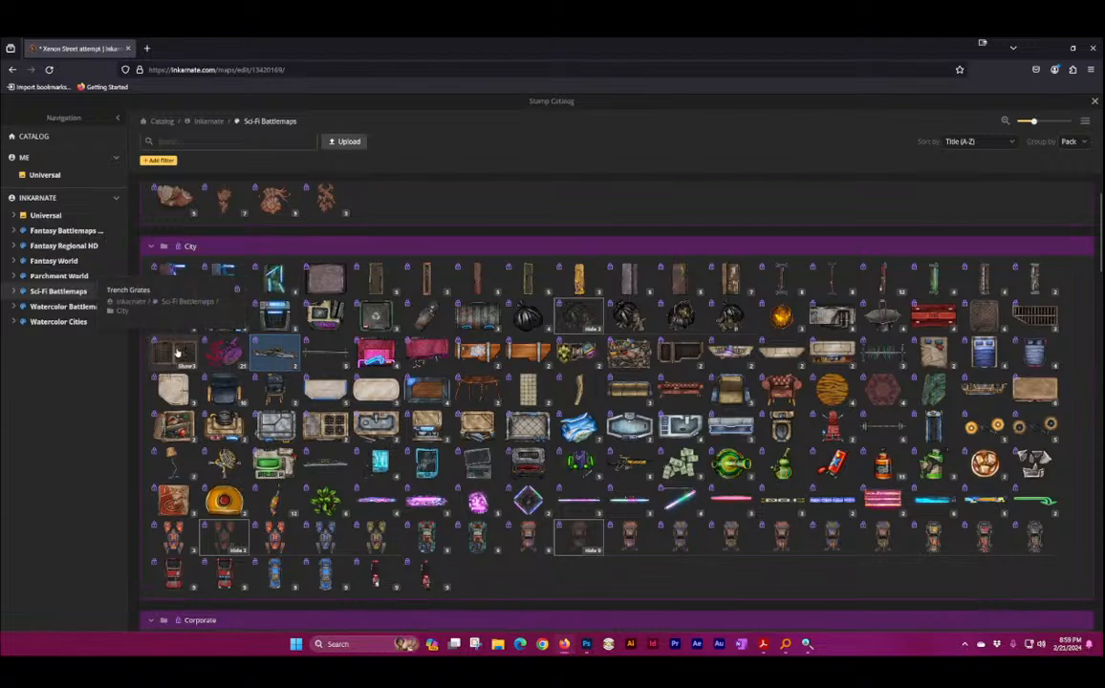
pyautogui.click(1045, 329)
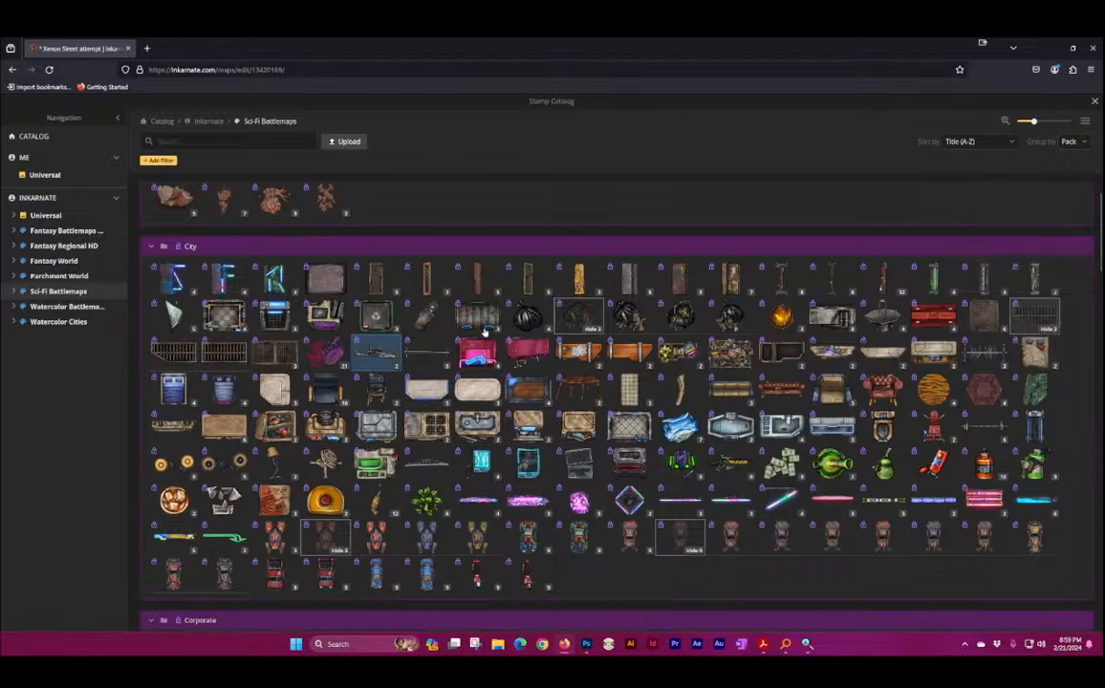
pyautogui.click(222, 352)
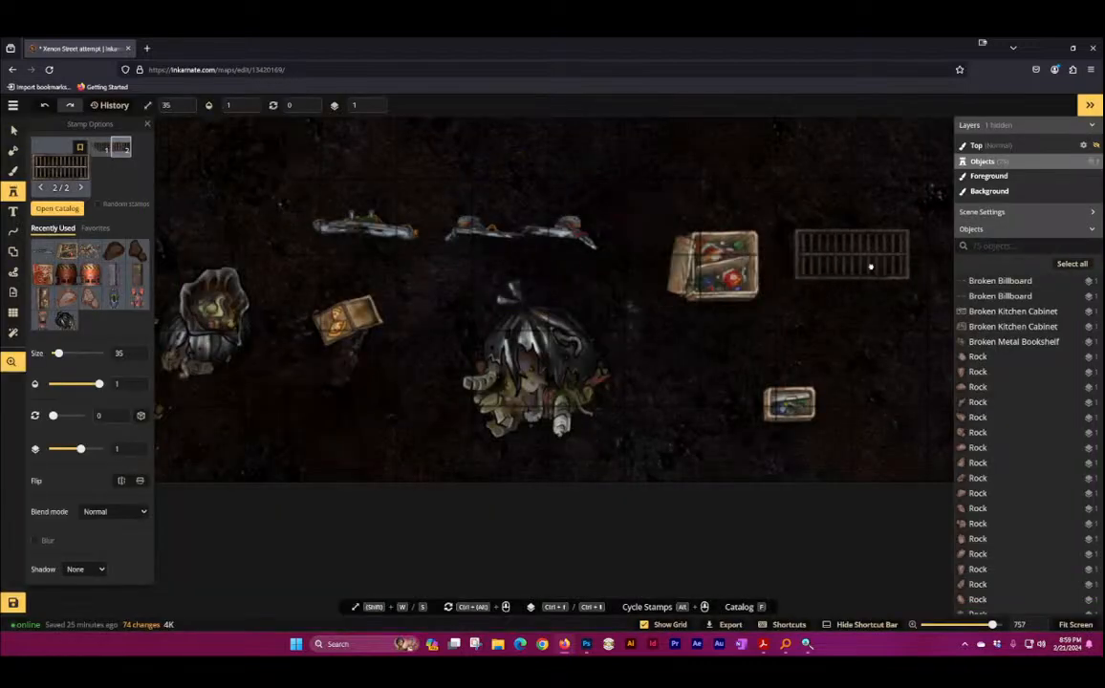
pyautogui.moveTo(870, 265); pyautogui.dragTo(167, 285)
pyautogui.click(43, 319)
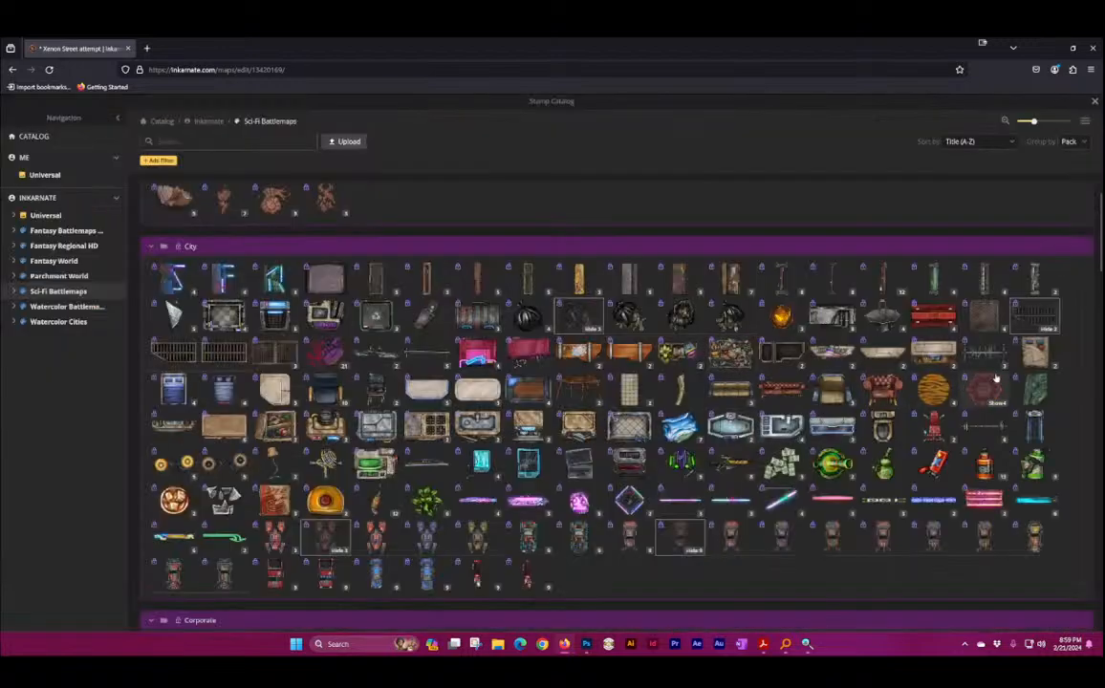
pyautogui.click(1045, 326)
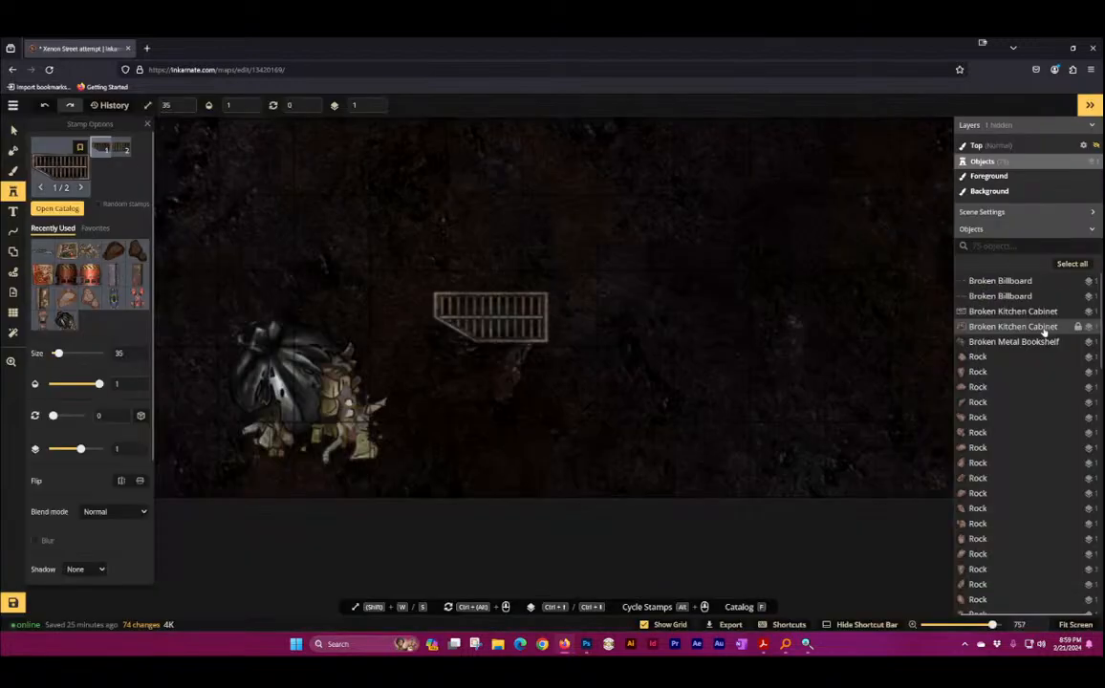
pyautogui.click(120, 144)
pyautogui.click(669, 304)
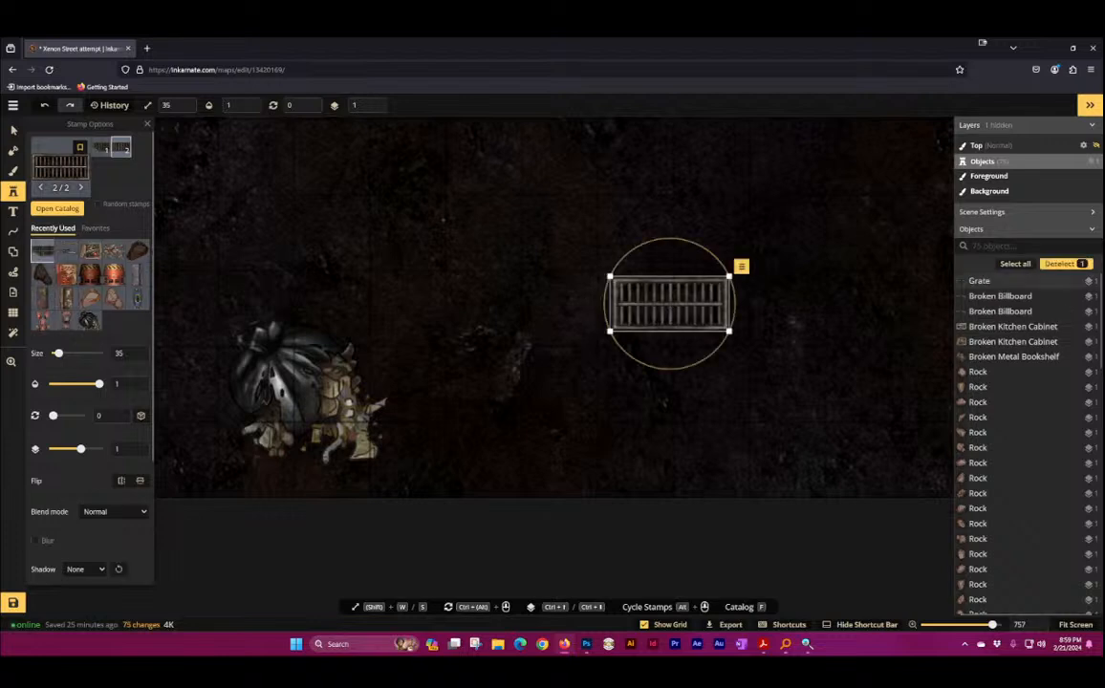
# Step: Rotate the grate to 90 and move it closer to the map's right edge
pyautogui.click(13, 129)
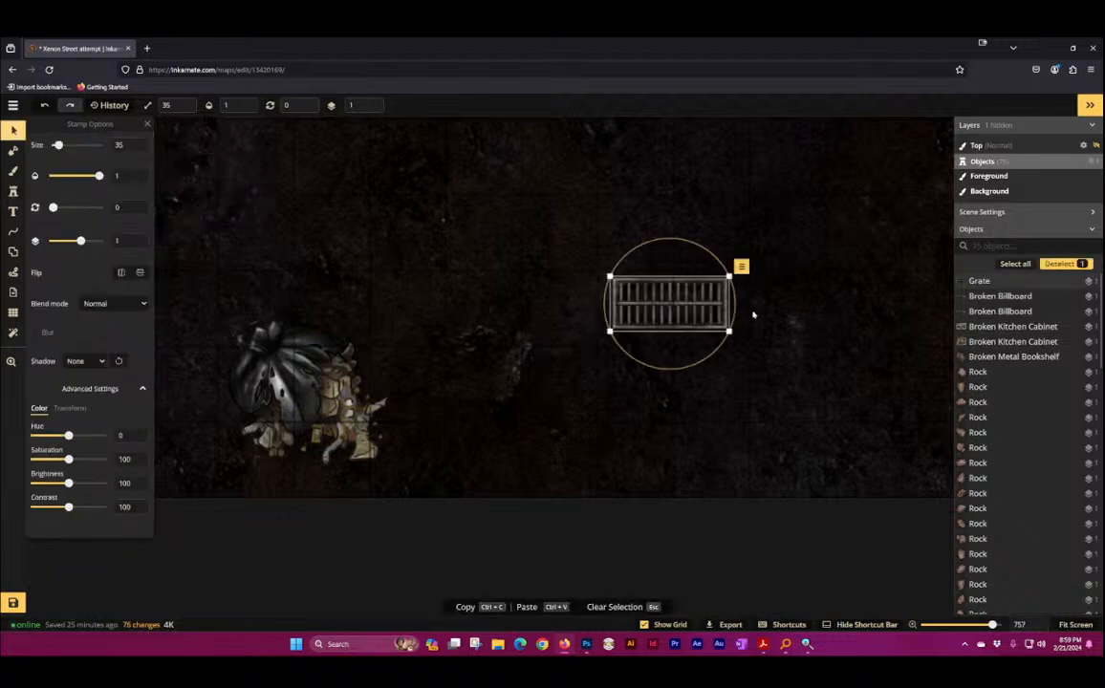
pyautogui.moveTo(743, 308)
pyautogui.mouseDown()
pyautogui.moveTo(688, 394)
pyautogui.moveTo(721, 364)
pyautogui.moveTo(749, 304)
pyautogui.mouseUp()
pyautogui.moveTo(672, 307)
pyautogui.mouseDown()
pyautogui.moveTo(659, 313)
pyautogui.moveTo(676, 307)
pyautogui.mouseUp()
pyautogui.moveTo(816, 323); pyautogui.dragTo(439, 348)
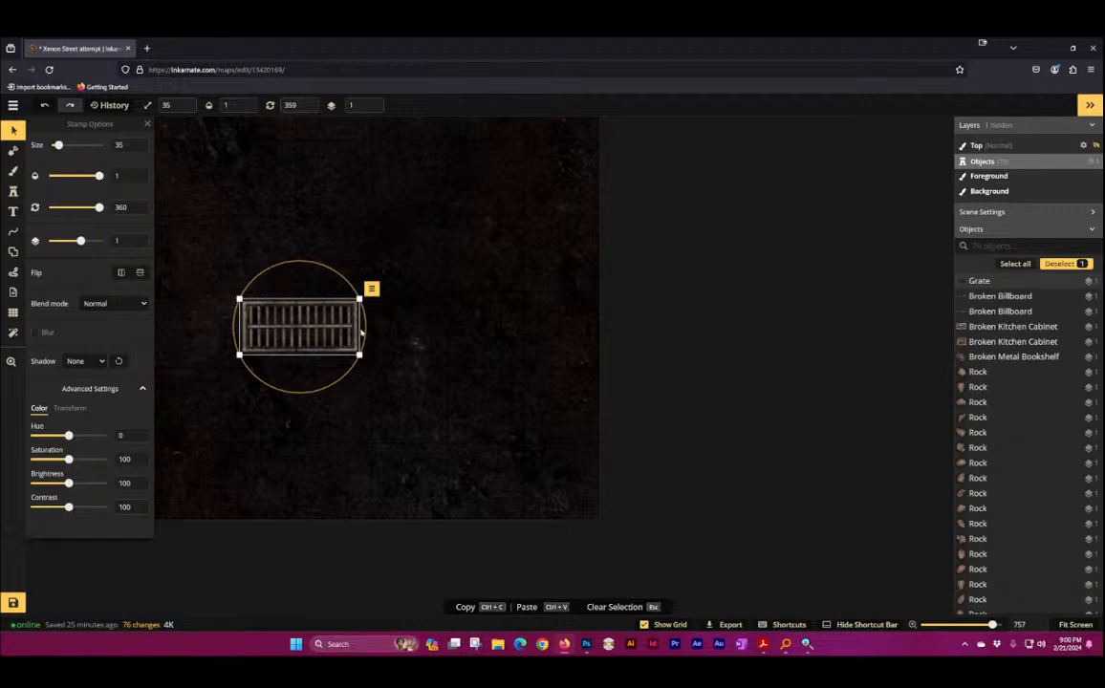
pyautogui.moveTo(365, 326); pyautogui.dragTo(299, 409)
pyautogui.moveTo(303, 333); pyautogui.dragTo(425, 351)
# Step: Shift the upright grate up, away from the map's lower edge and slightly inward from its right edge
pyautogui.scroll(-5, 304, 279)
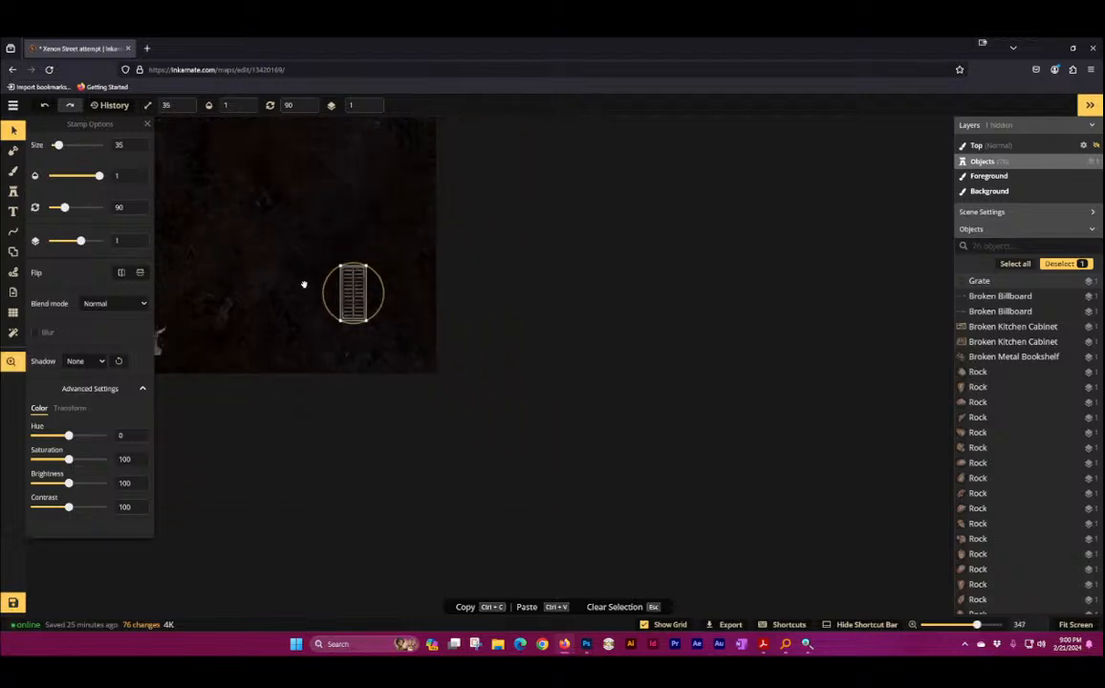
pyautogui.moveTo(303, 284); pyautogui.dragTo(639, 271)
pyautogui.moveTo(346, 191); pyautogui.dragTo(719, 263)
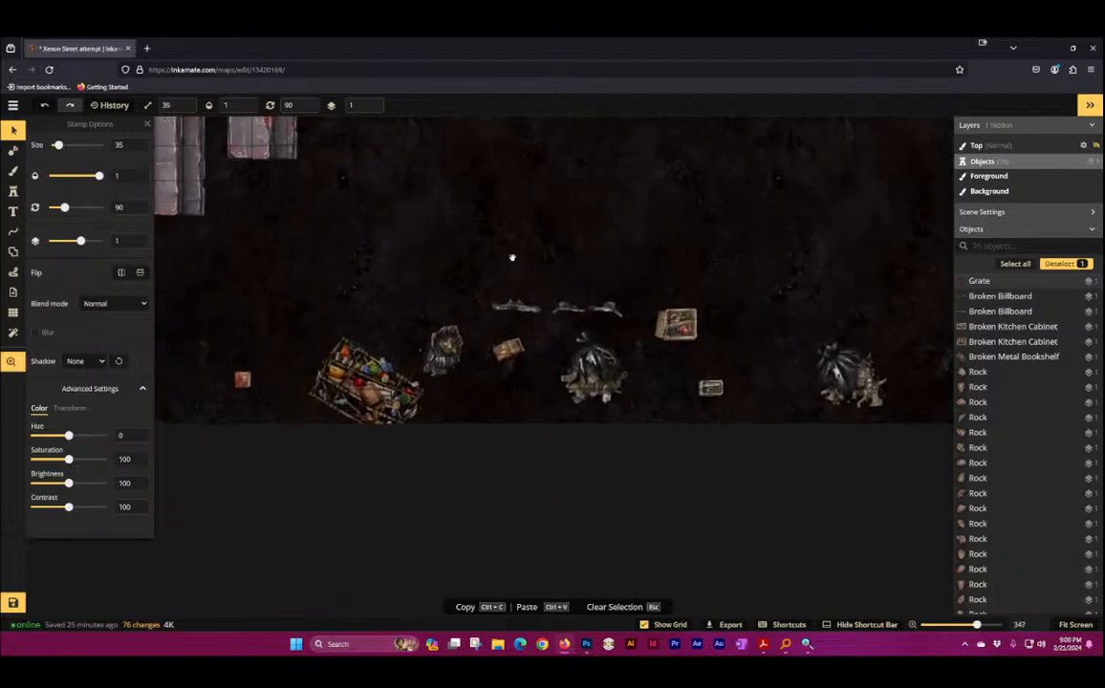
pyautogui.moveTo(502, 260); pyautogui.dragTo(755, 284)
pyautogui.moveTo(579, 338); pyautogui.dragTo(575, 398)
pyautogui.moveTo(704, 332); pyautogui.dragTo(243, 360)
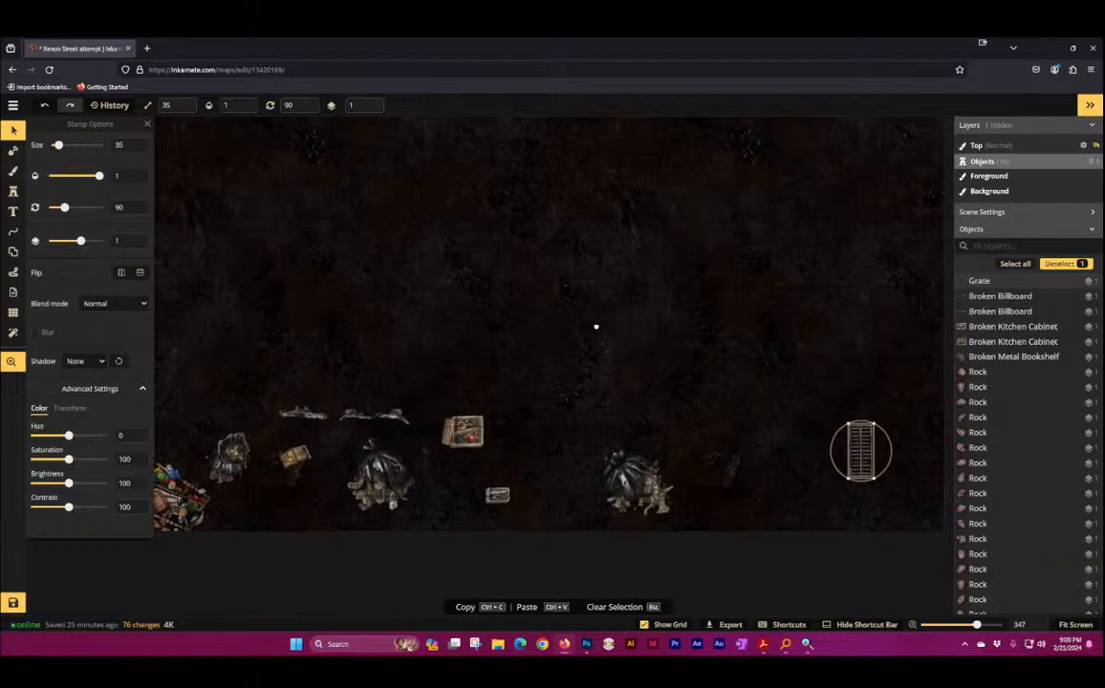
pyautogui.moveTo(685, 367); pyautogui.dragTo(763, 371)
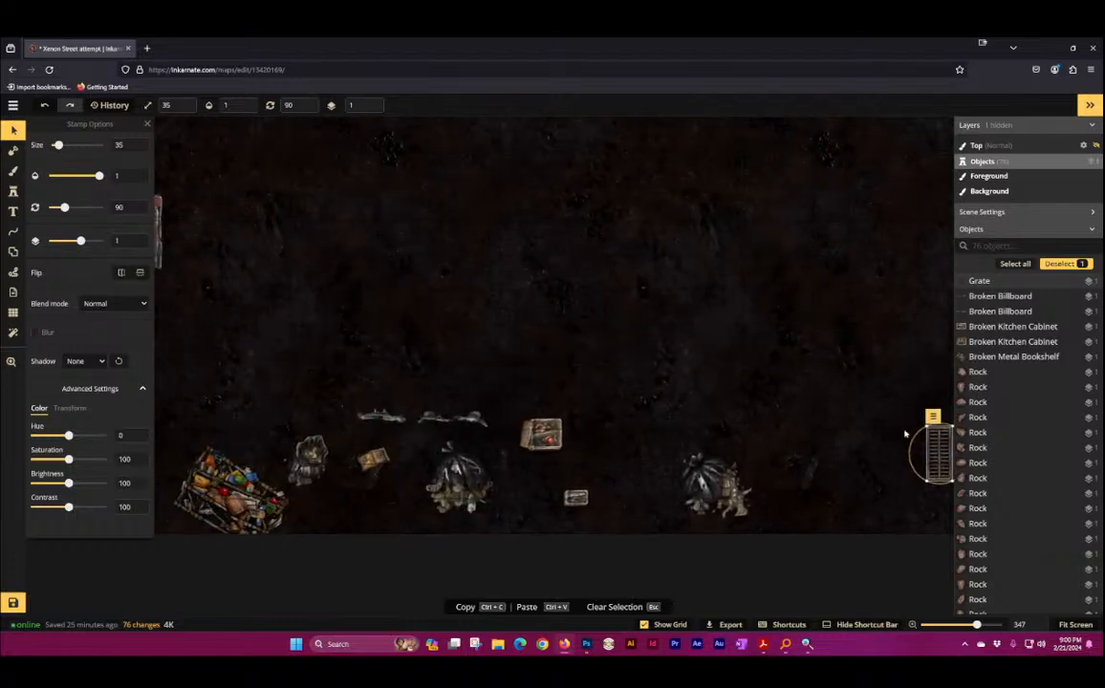
pyautogui.moveTo(932, 440); pyautogui.dragTo(907, 354)
pyautogui.moveTo(454, 308); pyautogui.dragTo(389, 288)
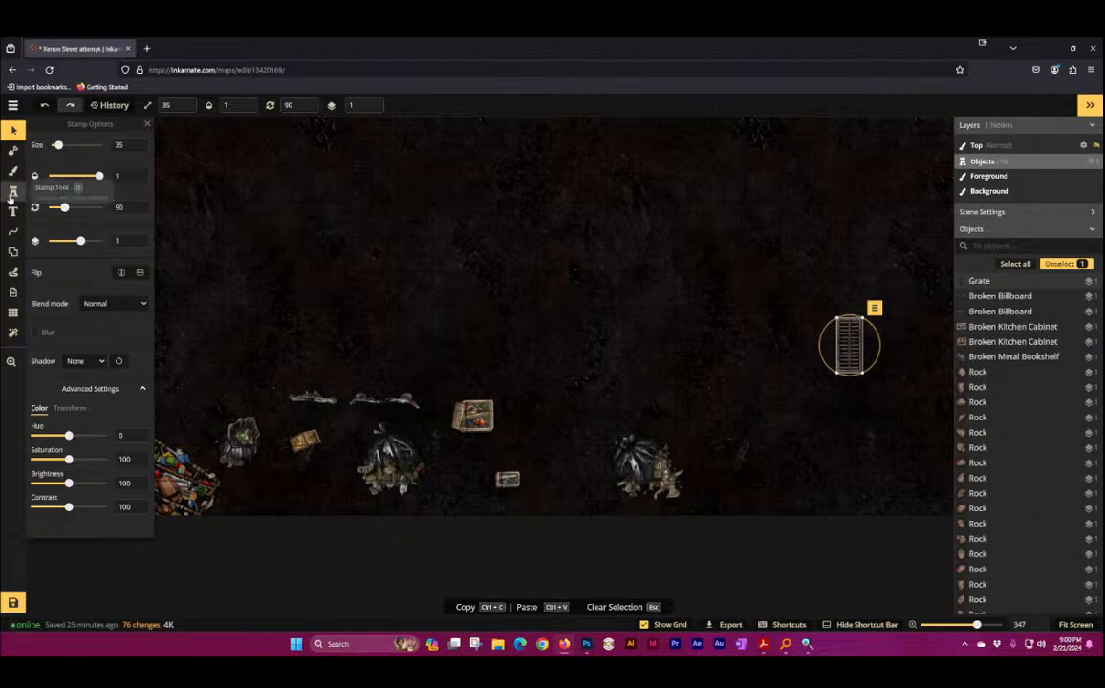
# Step: Check the crashed-car reference picture, then place a randomized Broken Street Barrier stamp of size 35 beside the right-hand trash bag
pyautogui.click(807, 643)
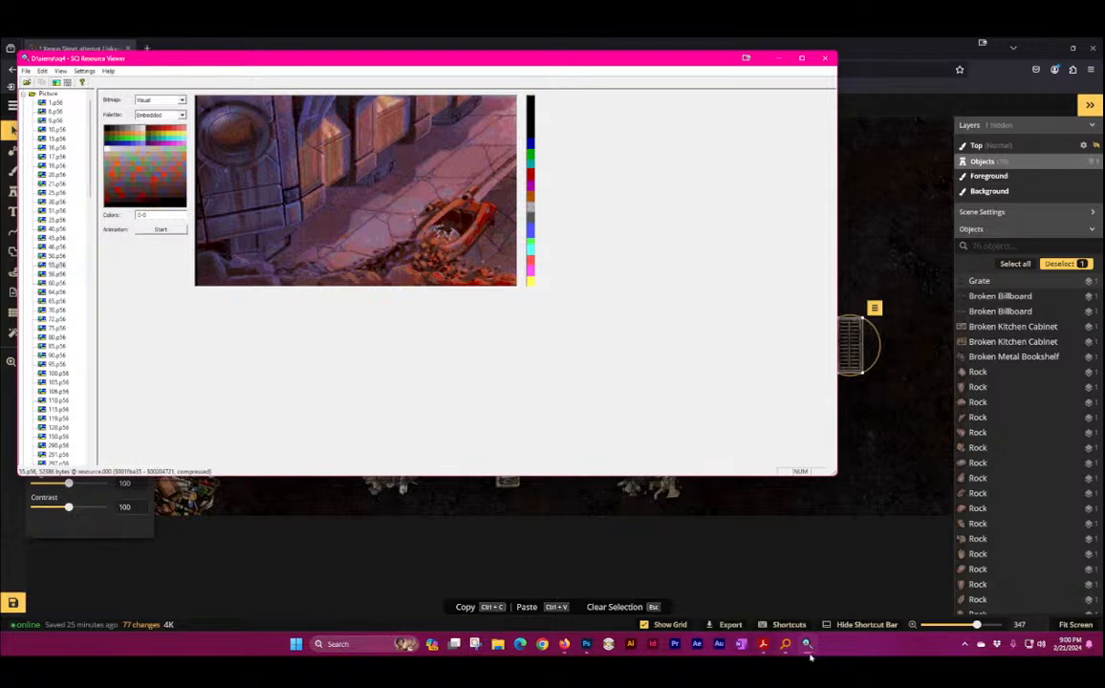
pyautogui.click(723, 586)
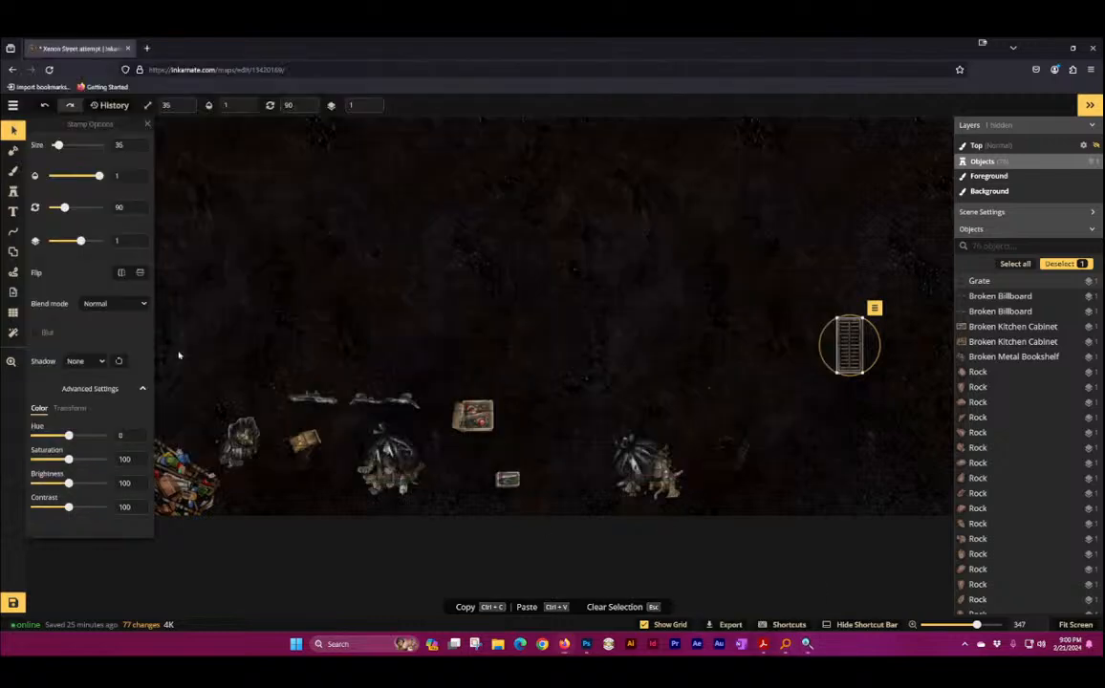
pyautogui.click(13, 192)
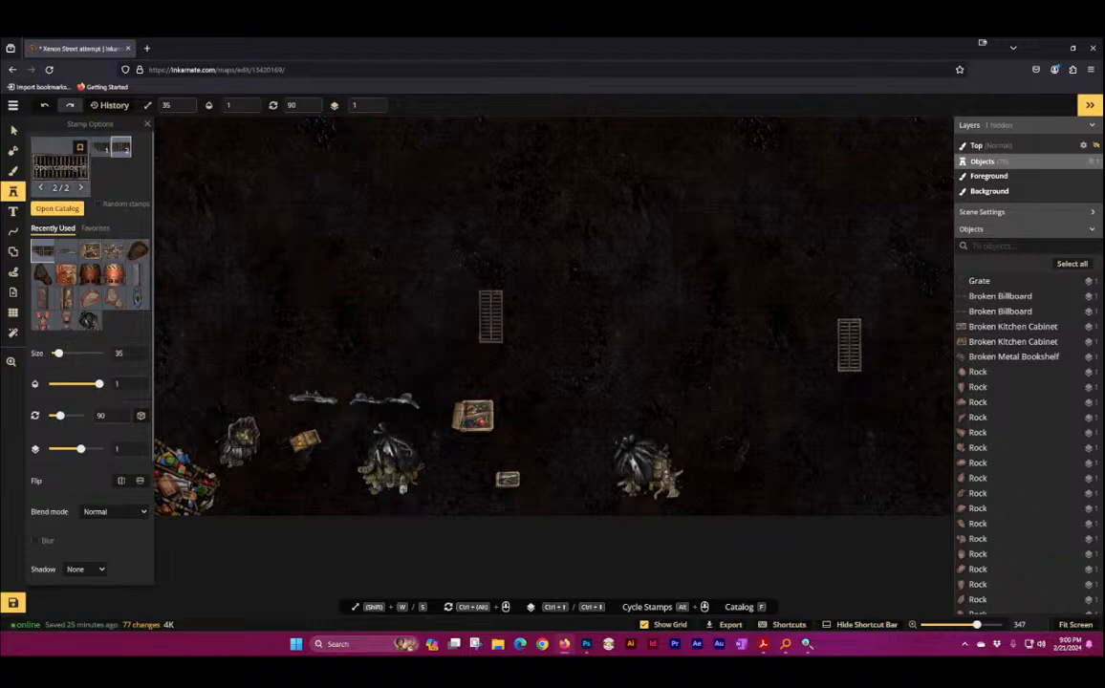
pyautogui.press('f')
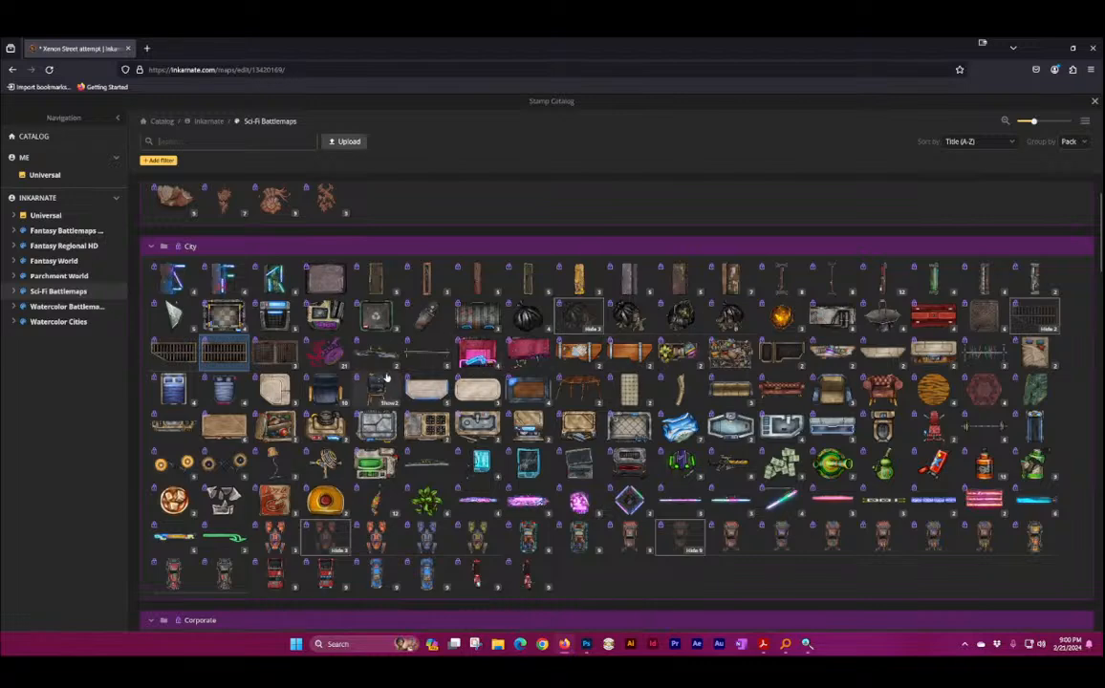
pyautogui.click(440, 366)
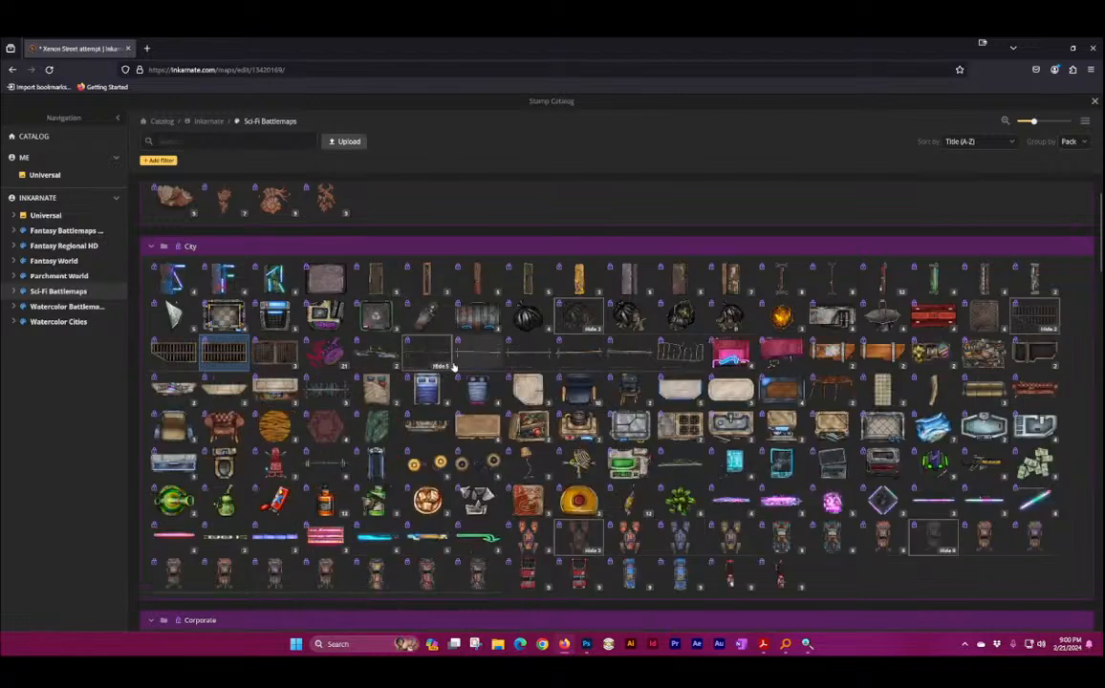
pyautogui.click(679, 354)
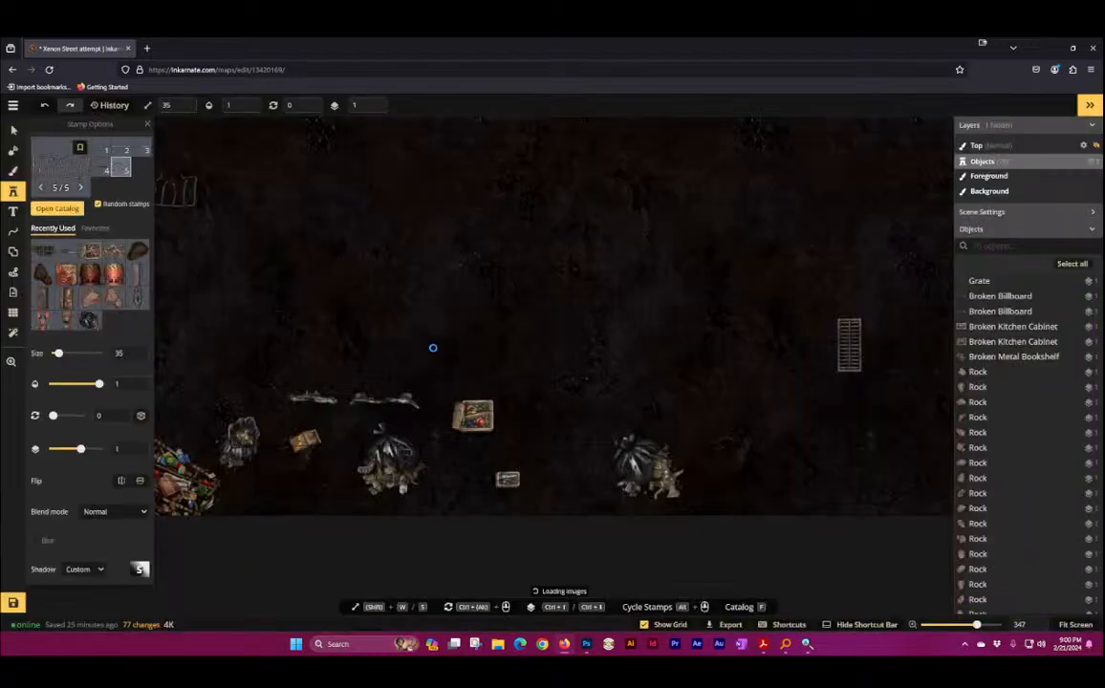
pyautogui.click(578, 421)
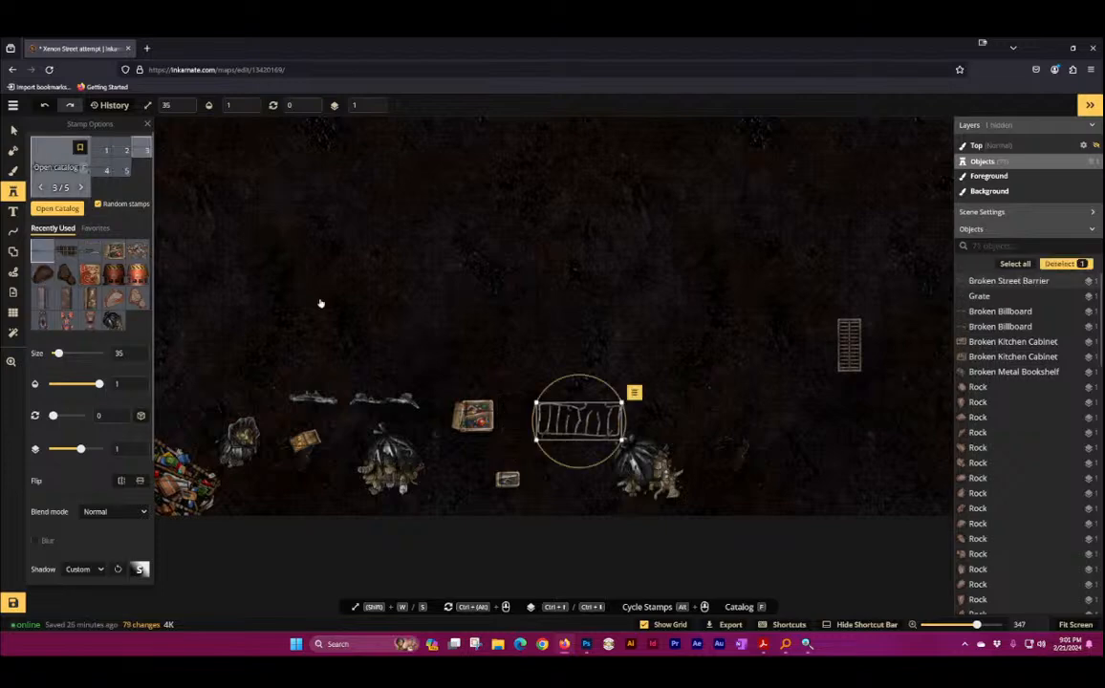
# Step: Look through the Space Quest 4 pictures from 46.p56 to 60.p56 in SCI Resource Viewer for street debris ideas
pyautogui.press('f')
pyautogui.click(807, 645)
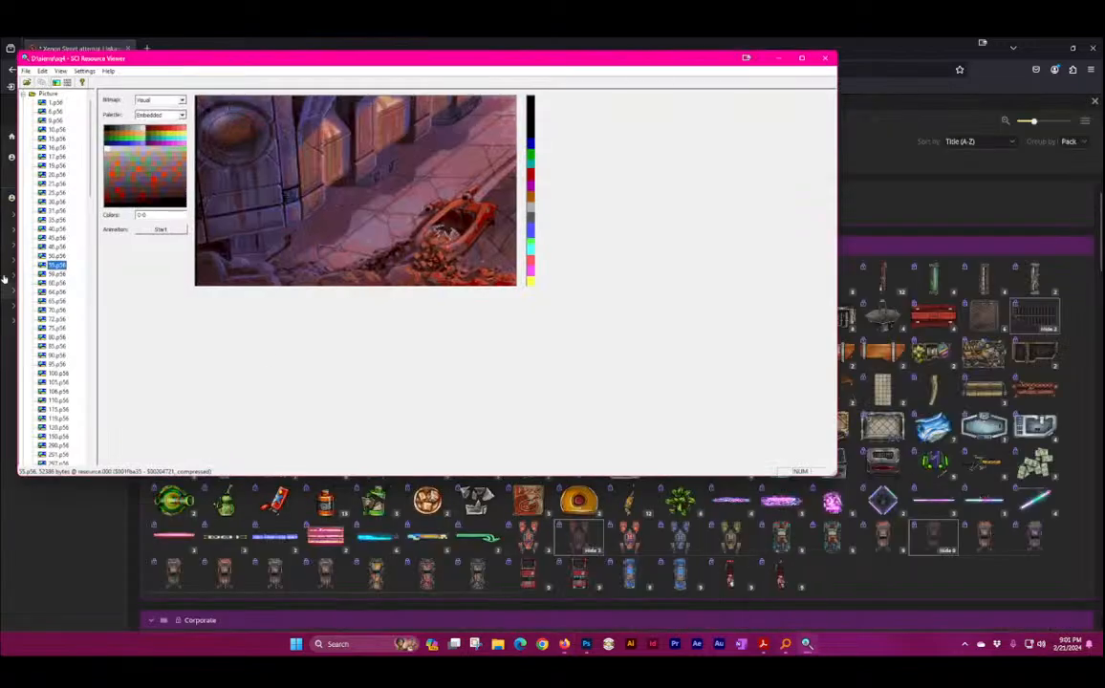
pyautogui.click(53, 247)
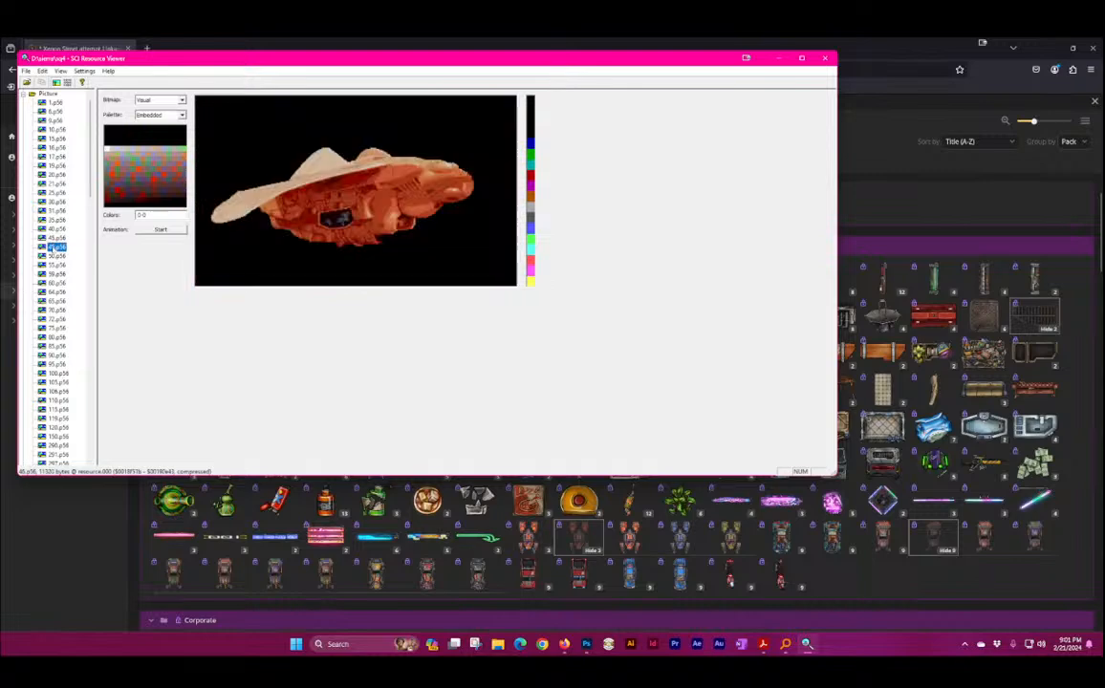
pyautogui.press('Down')
pyautogui.press('Down')
pyautogui.press('Down')
pyautogui.press('Down')
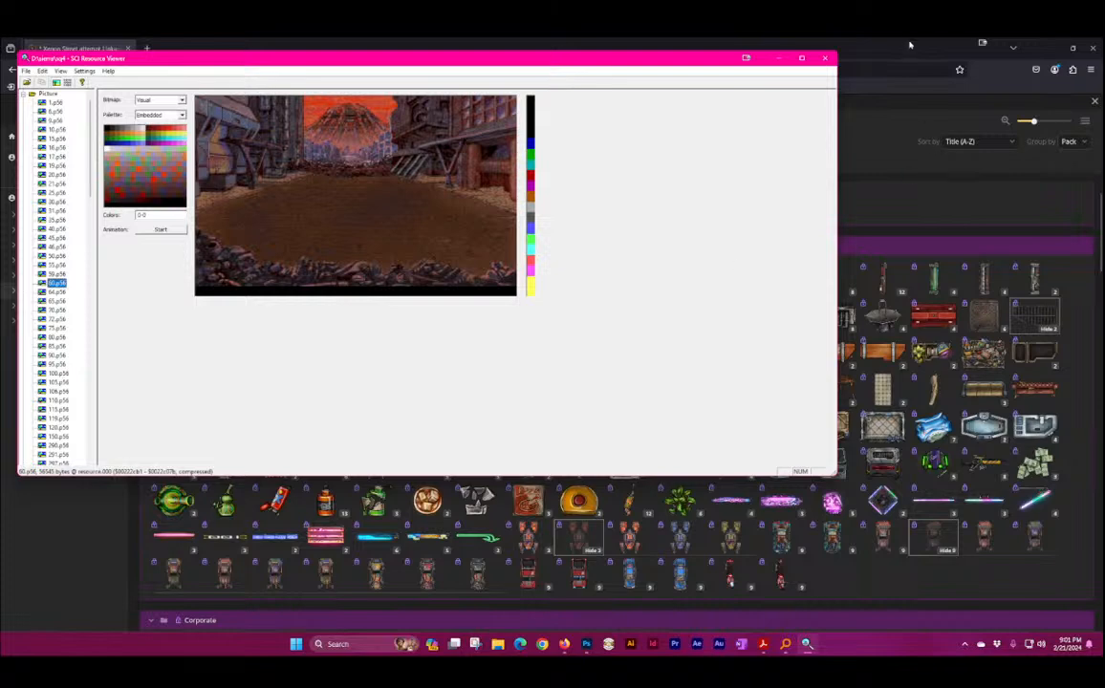
pyautogui.click(868, 42)
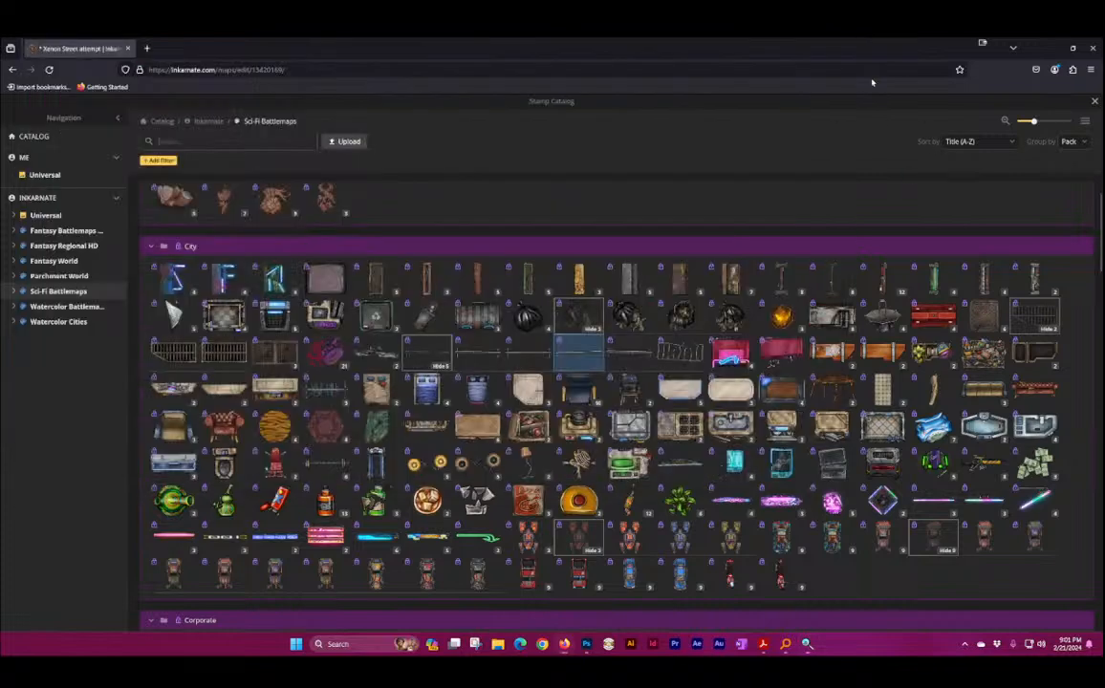
# Step: Place the four-fan Roof AC Unit stamp at size 35 between the last trash bag and the grate, by the map's lower edge
pyautogui.click(837, 321)
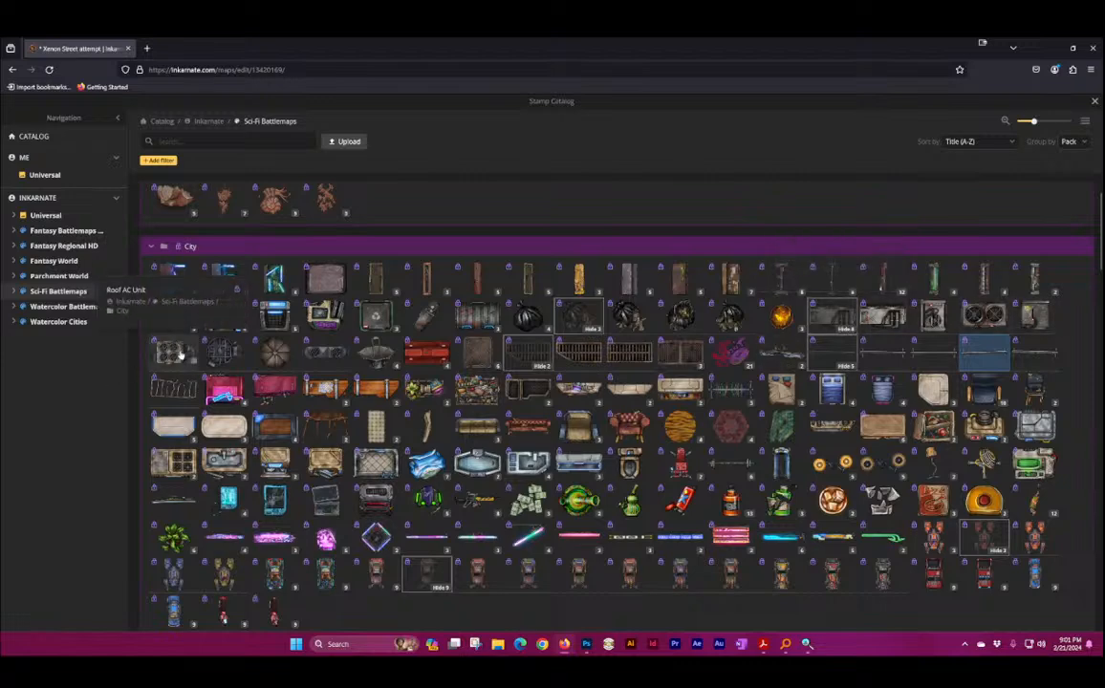
pyautogui.click(174, 353)
pyautogui.click(774, 468)
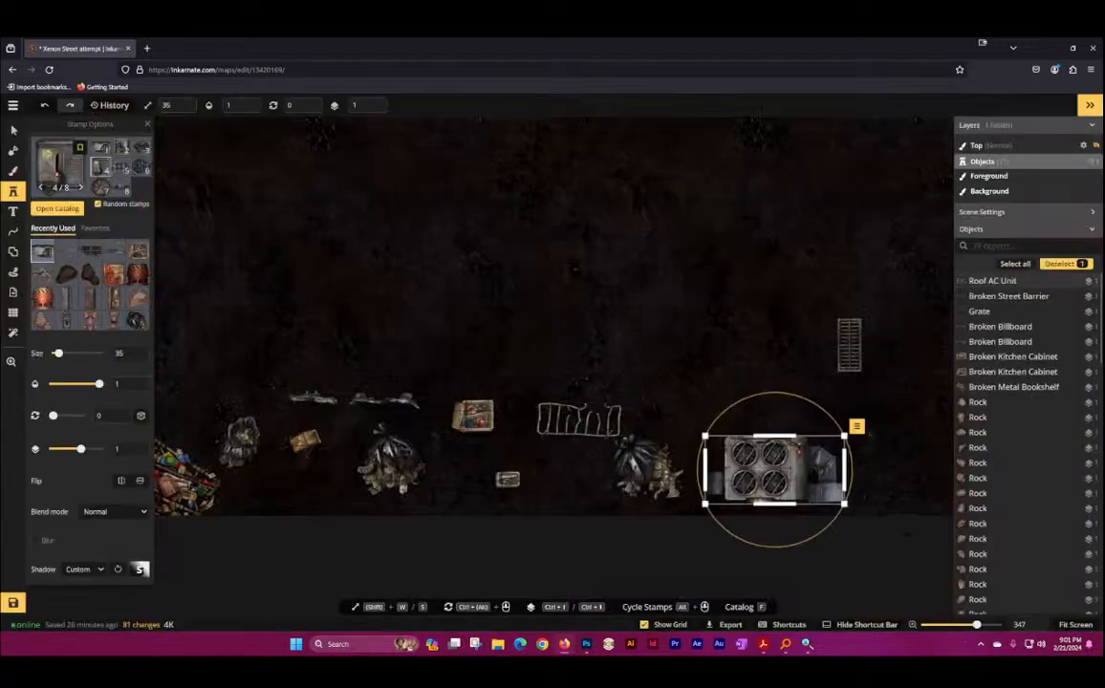
# Step: Delete the four-fan Roof AC Unit between the last trash bag and the grate
pyautogui.scroll(5, 795, 468)
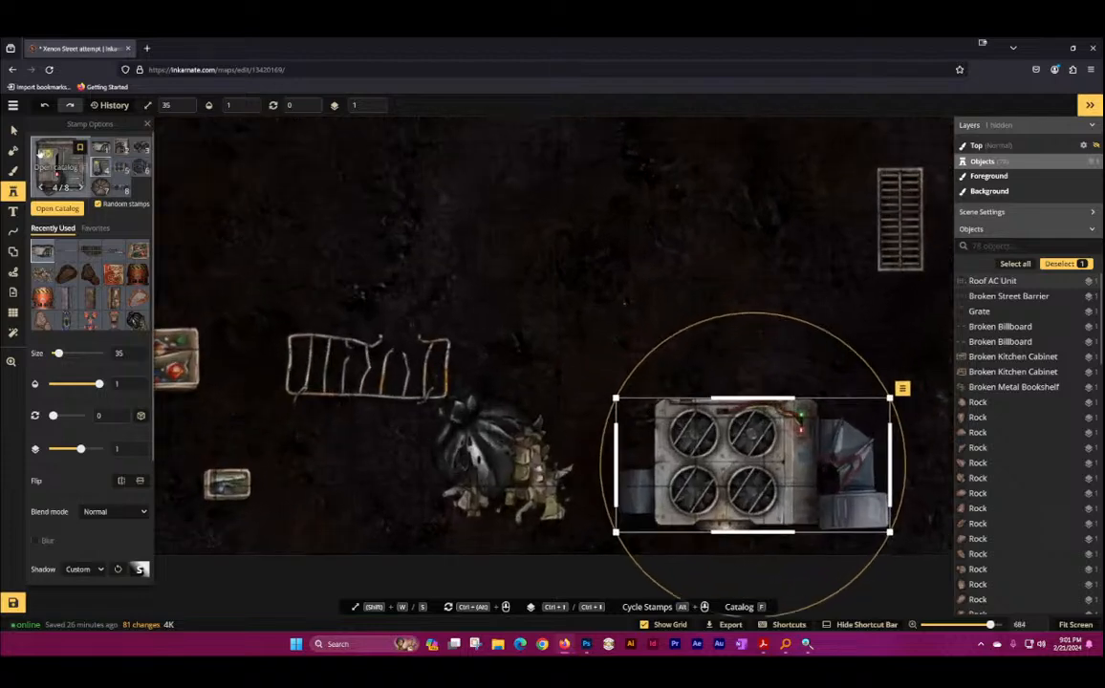
pyautogui.click(13, 133)
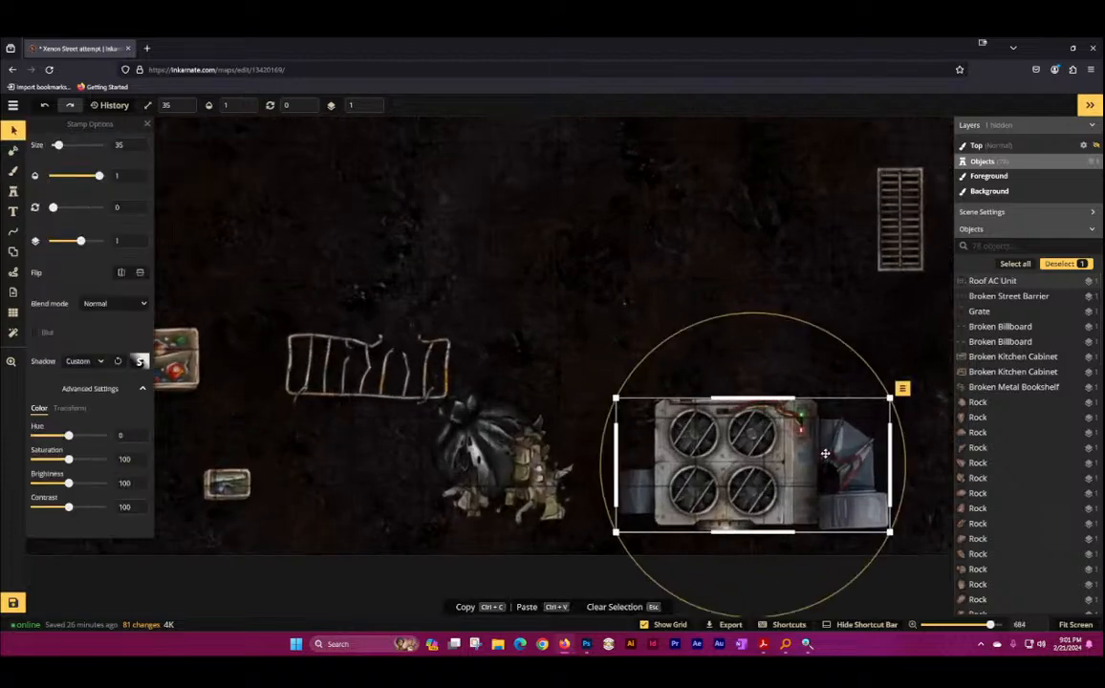
pyautogui.press('Delete')
# Step: Place a Broken Laptop stamp of size 35 just right of the last trash bag
pyautogui.click(12, 190)
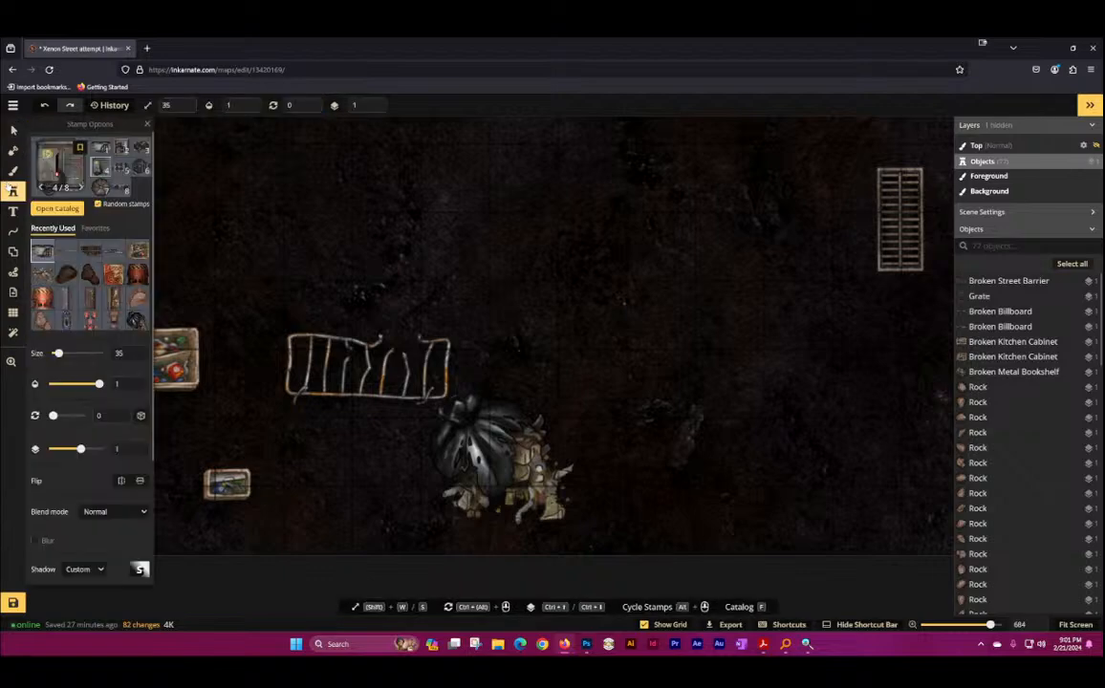
pyautogui.click(81, 169)
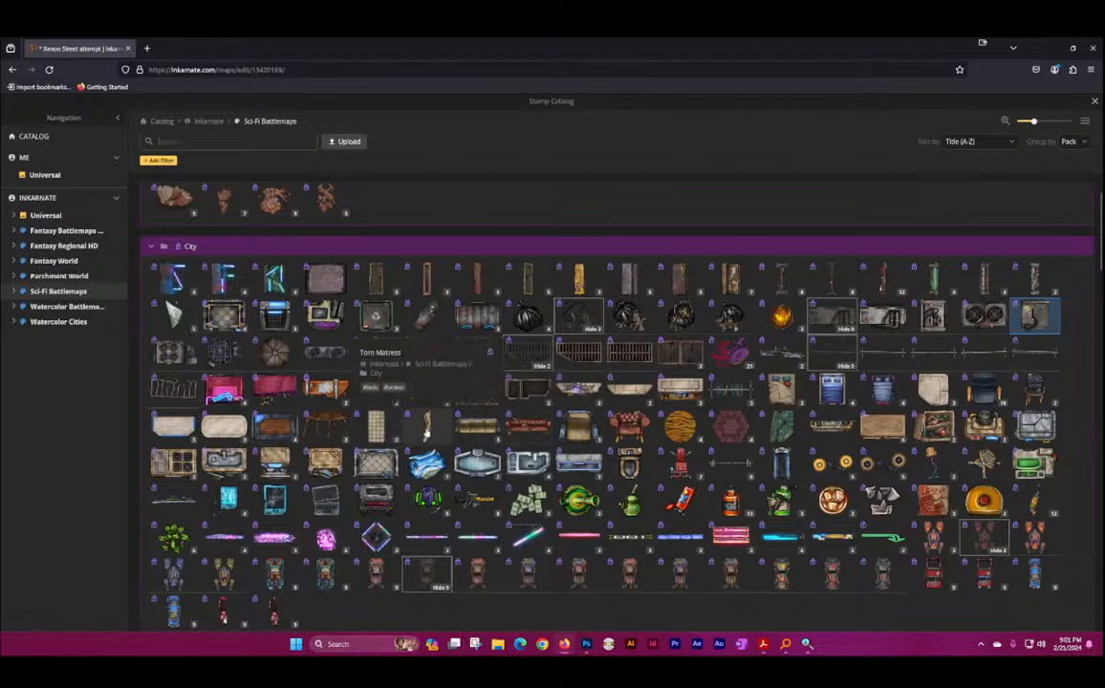
pyautogui.click(323, 498)
pyautogui.click(626, 413)
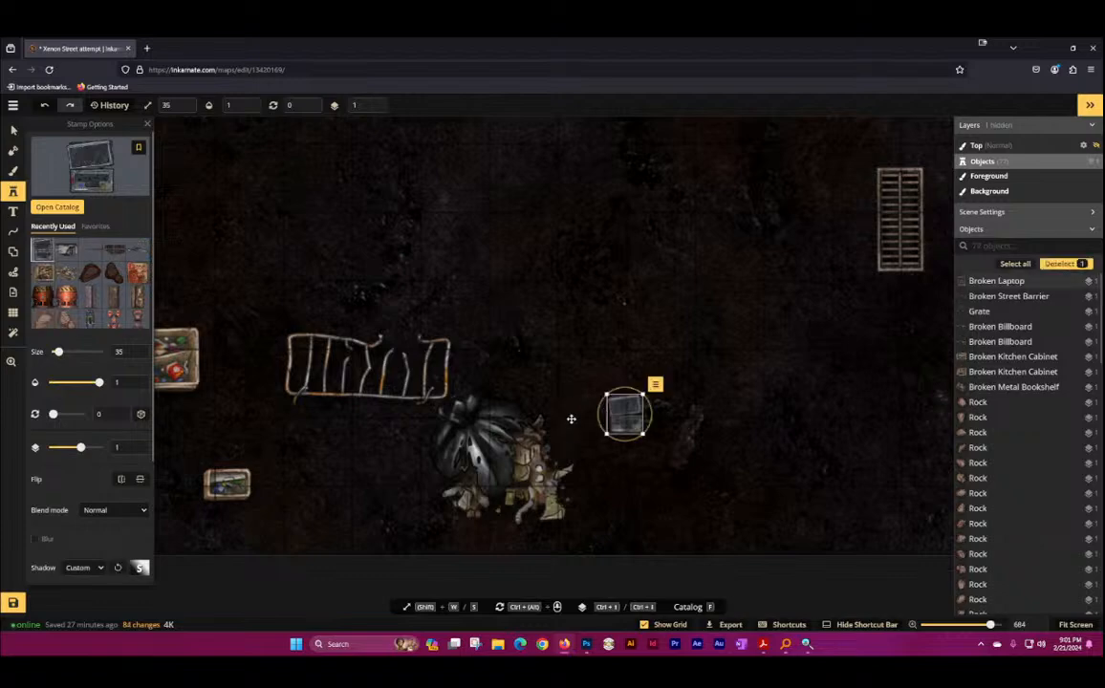
# Step: Place a Broken Tablet stamp of size 35 above the last trash bag, beyond the right end of the broken street barrier
pyautogui.click(98, 184)
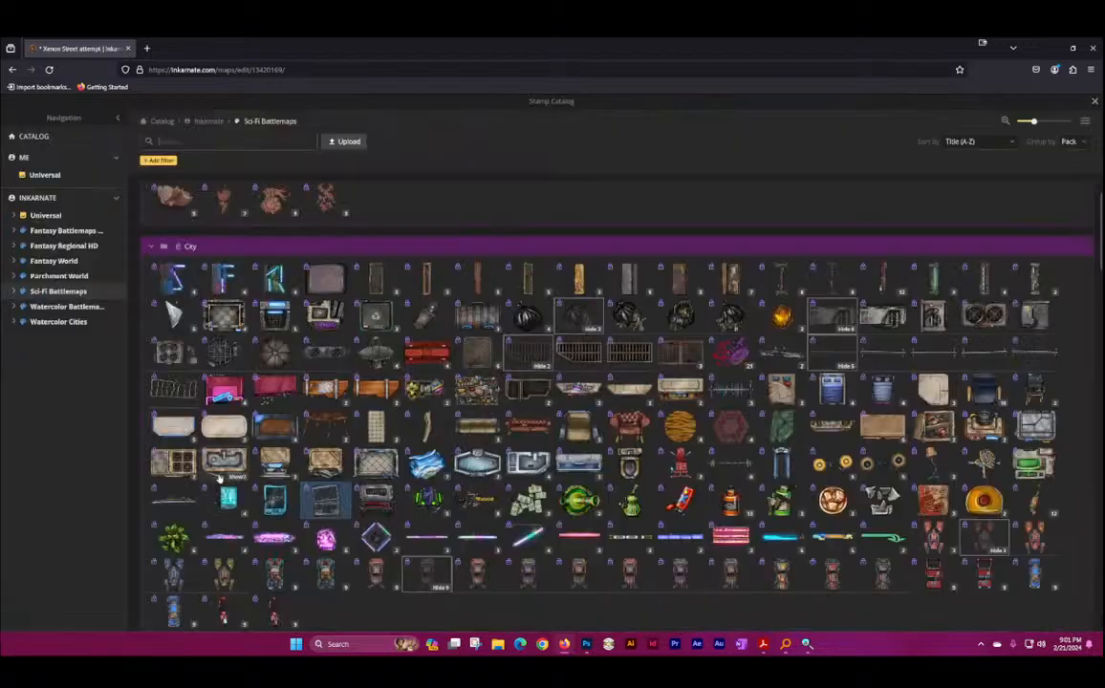
pyautogui.click(273, 496)
pyautogui.click(490, 323)
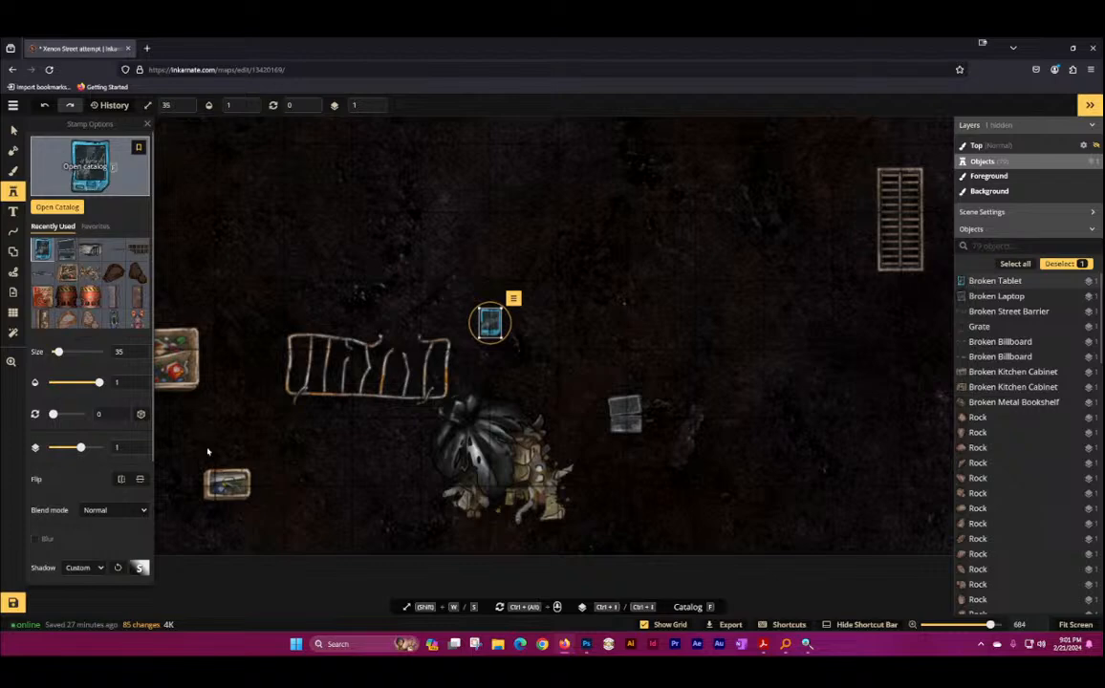
# Step: Place both Broken Coffee Table variants at size 35: the blue one right of the laptop, the brown one above the street barrier's left end
pyautogui.press('f')
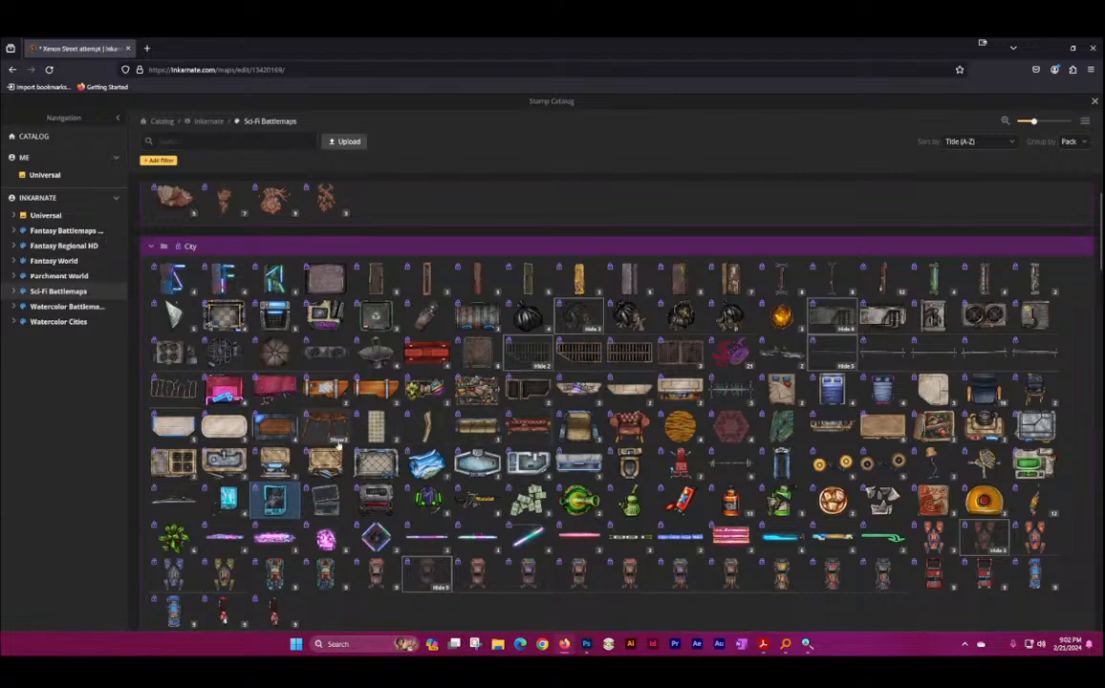
pyautogui.click(336, 439)
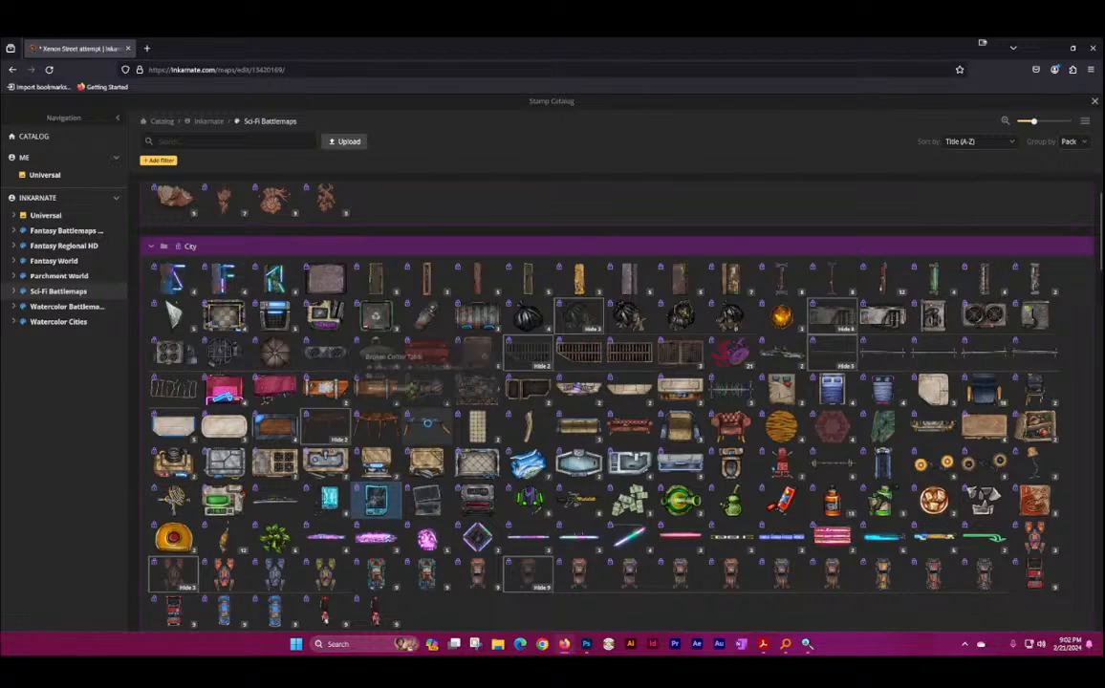
pyautogui.click(426, 427)
pyautogui.click(747, 373)
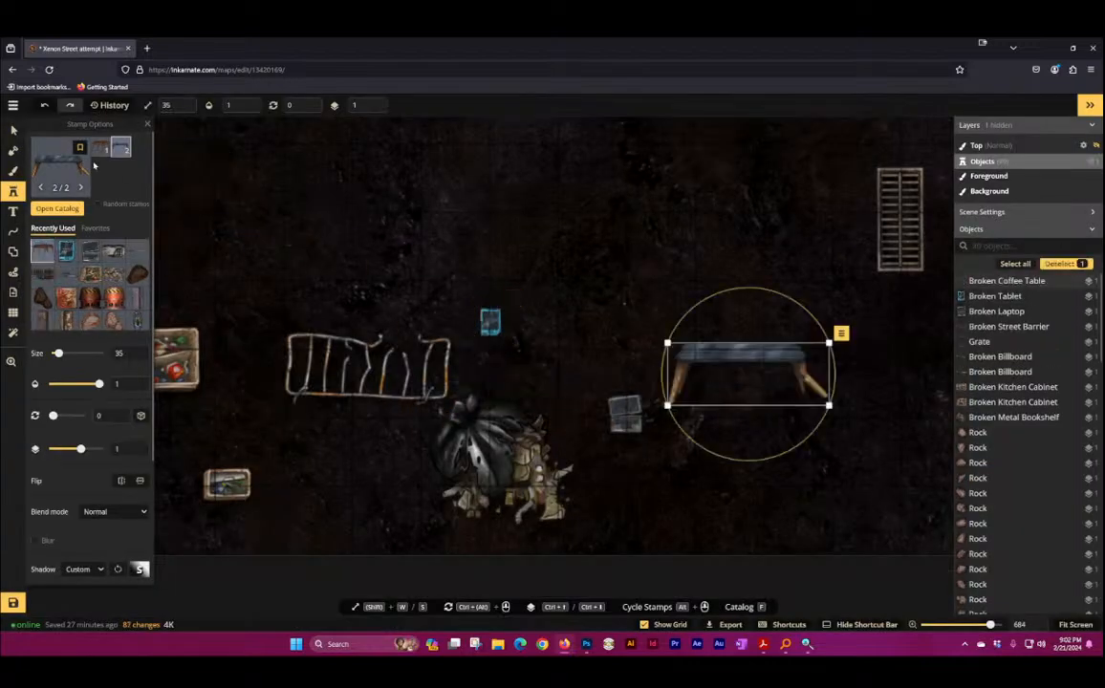
pyautogui.click(256, 318)
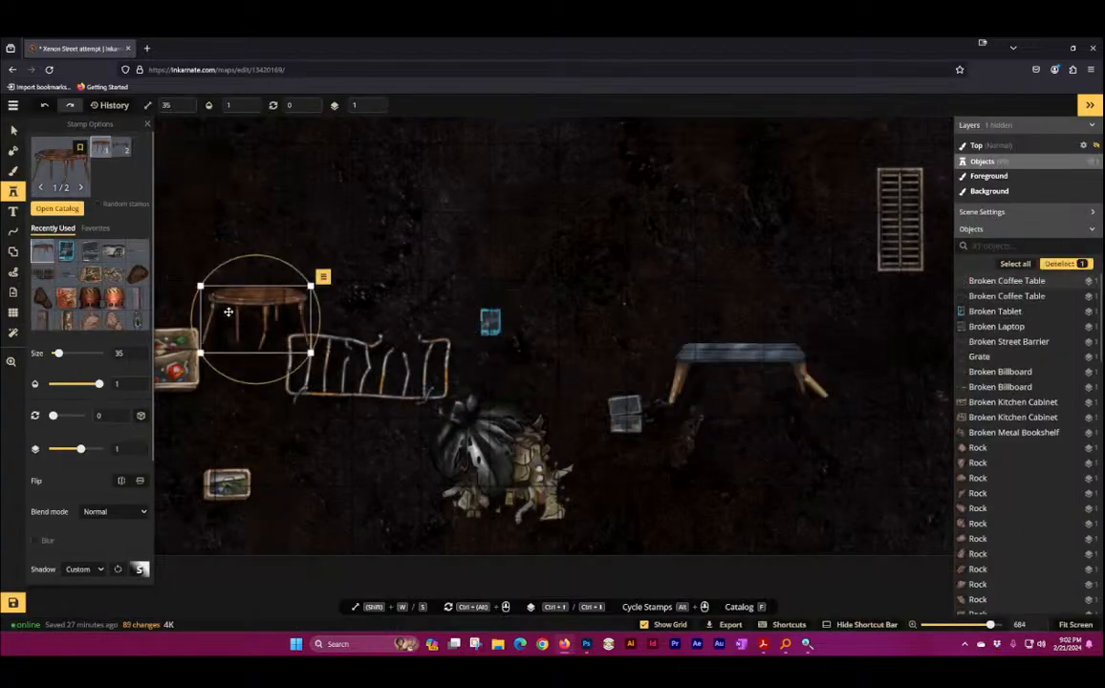
# Step: Place a Broken Parking Meter stamp of size 35 above the street barrier, between the brown coffee table and the tablet
pyautogui.click(59, 163)
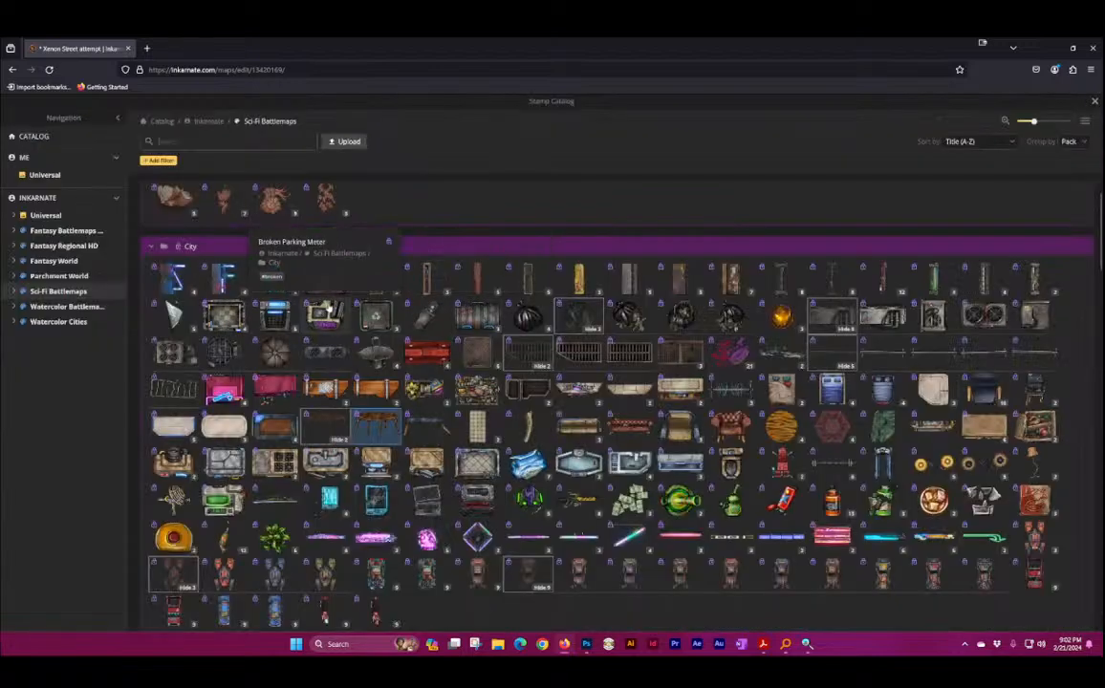
pyautogui.click(333, 312)
pyautogui.click(397, 287)
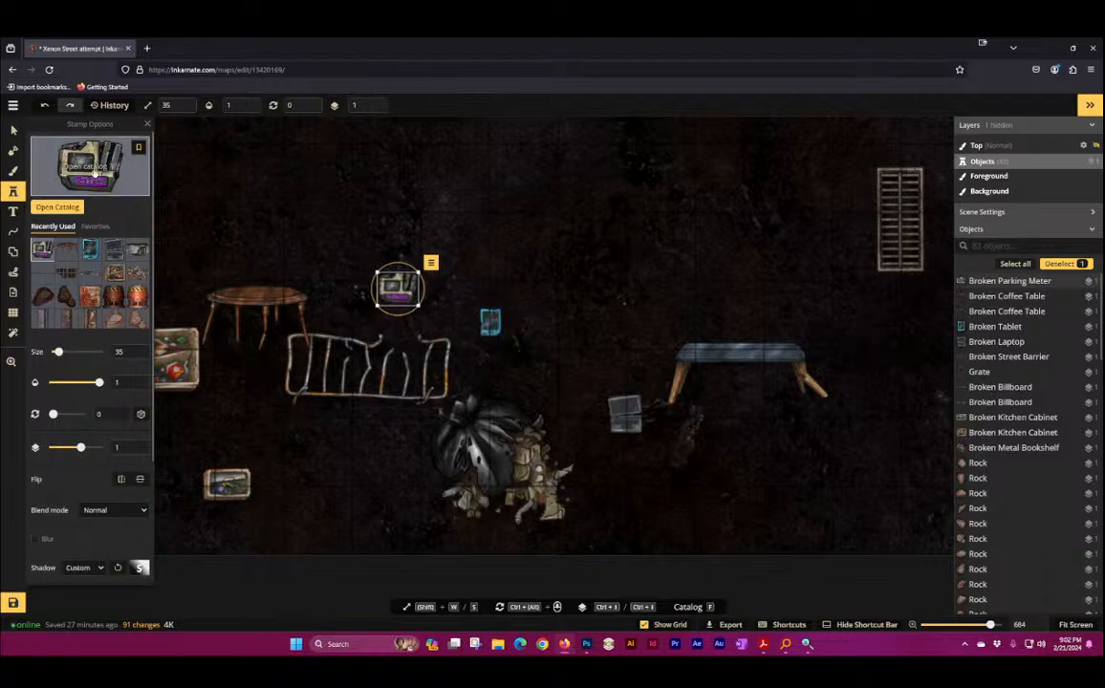
pyautogui.click(100, 176)
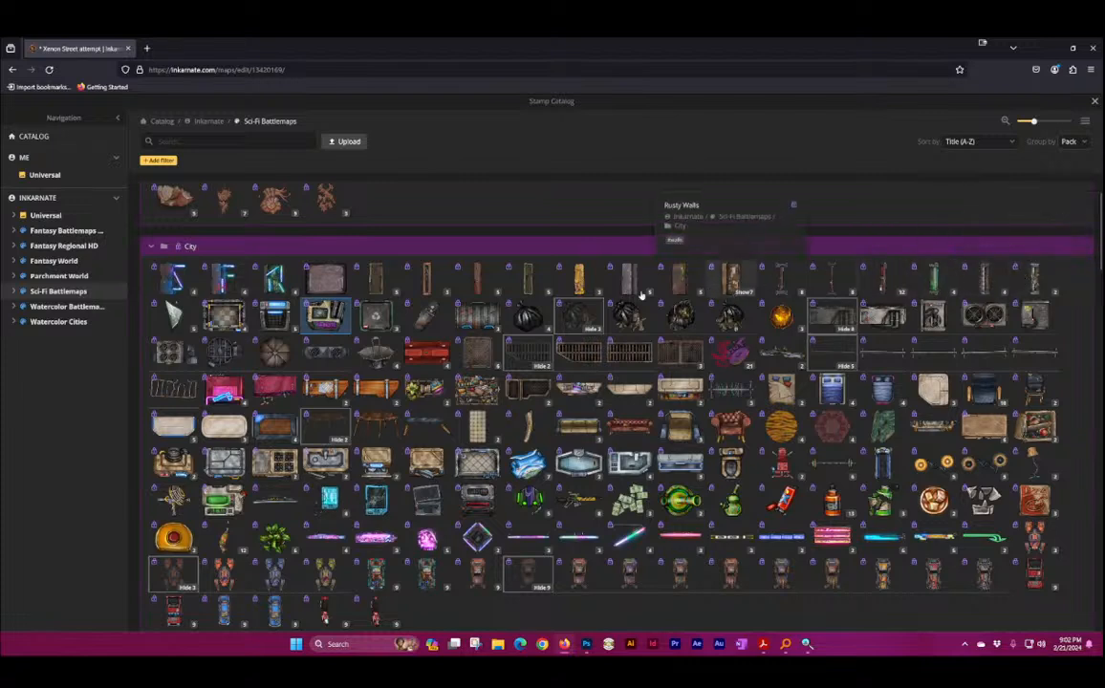
pyautogui.scroll(-3, 398, 387)
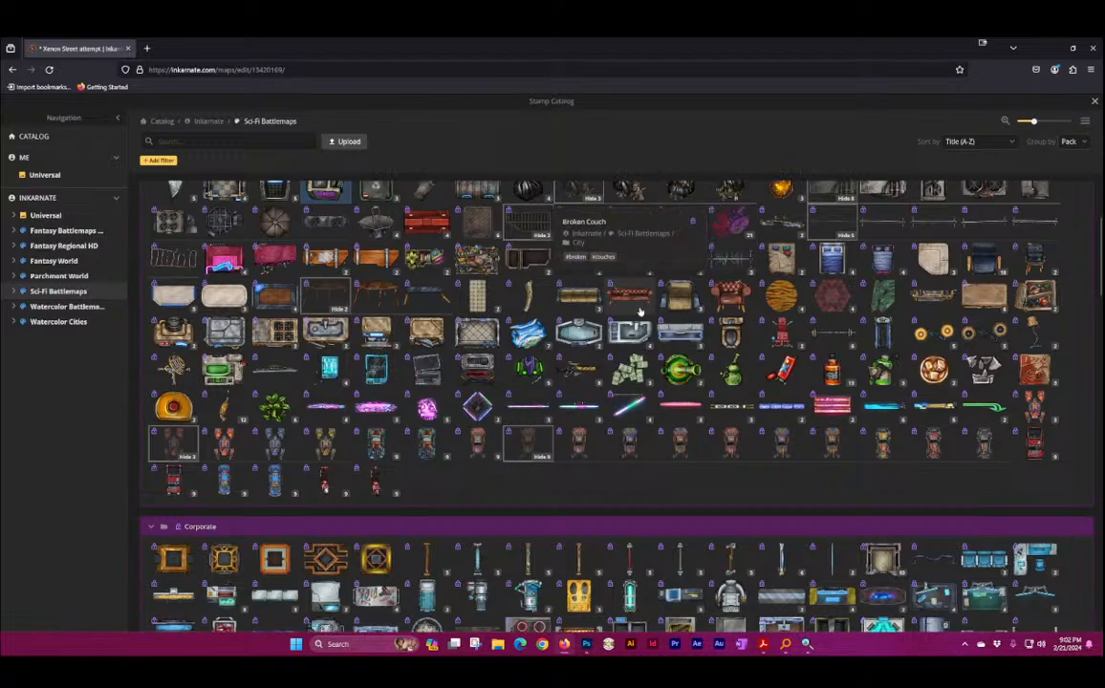
pyautogui.click(634, 297)
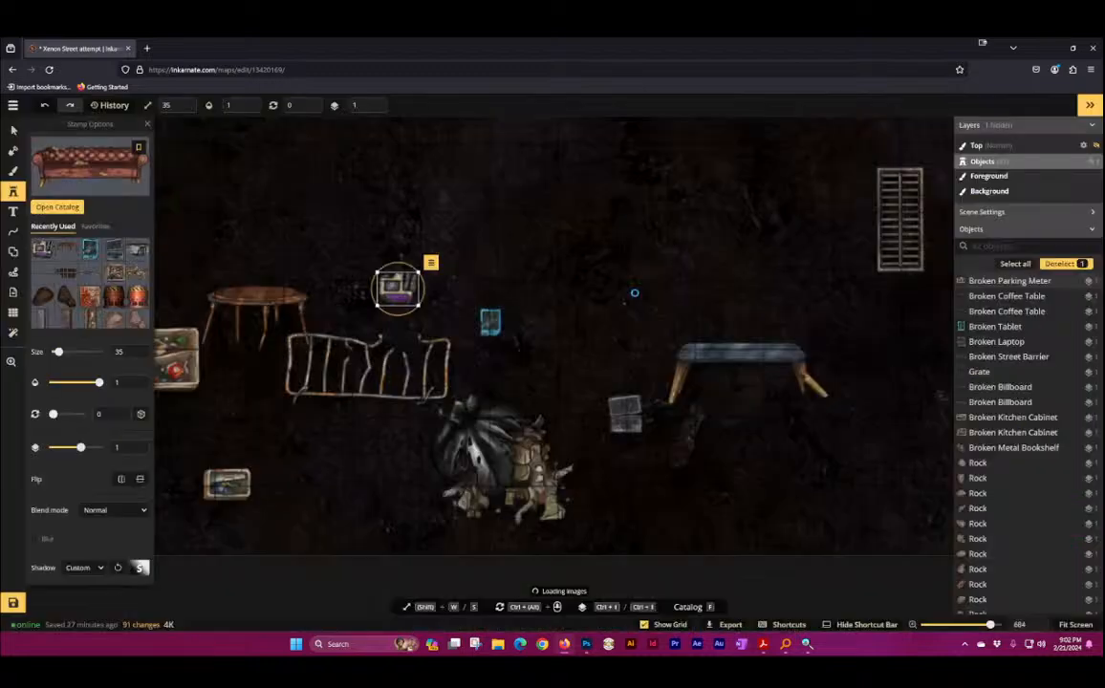
# Step: Place the green Torn Rug stamp at size 35 between the broken tablet and the blue coffee table
pyautogui.click(80, 166)
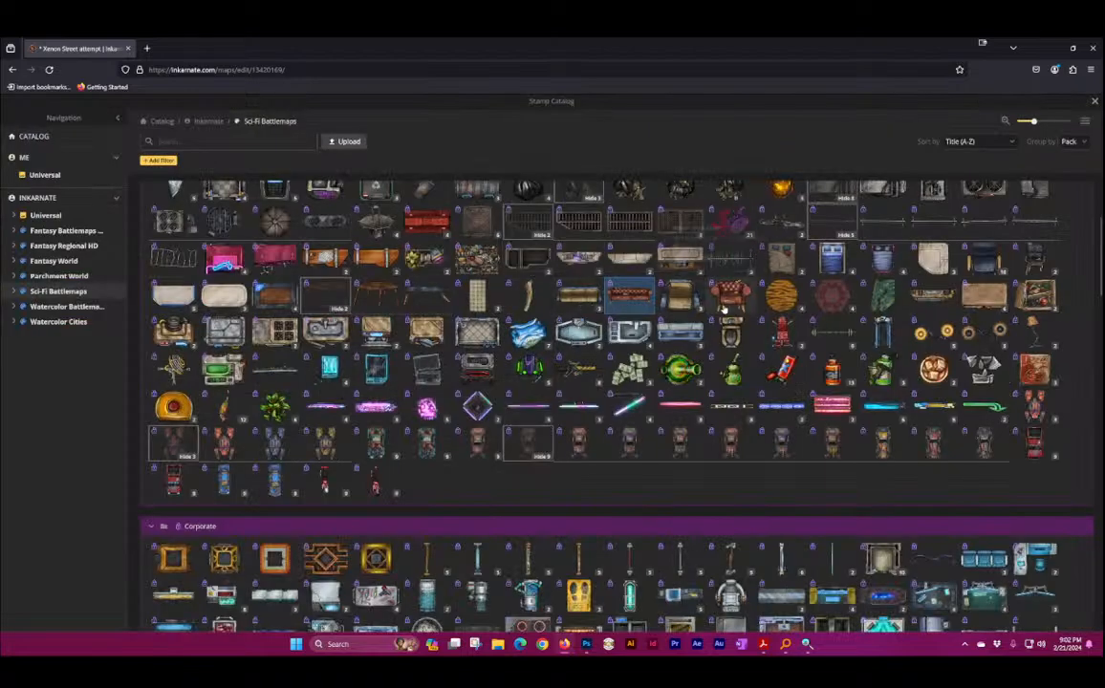
pyautogui.click(886, 303)
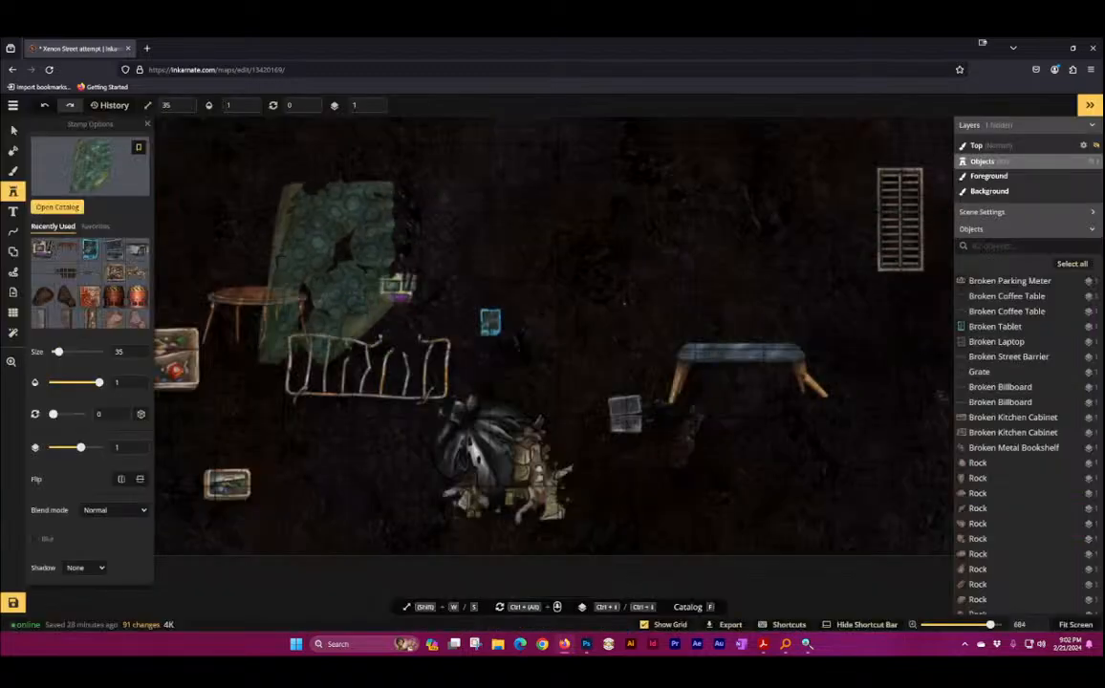
pyautogui.click(583, 308)
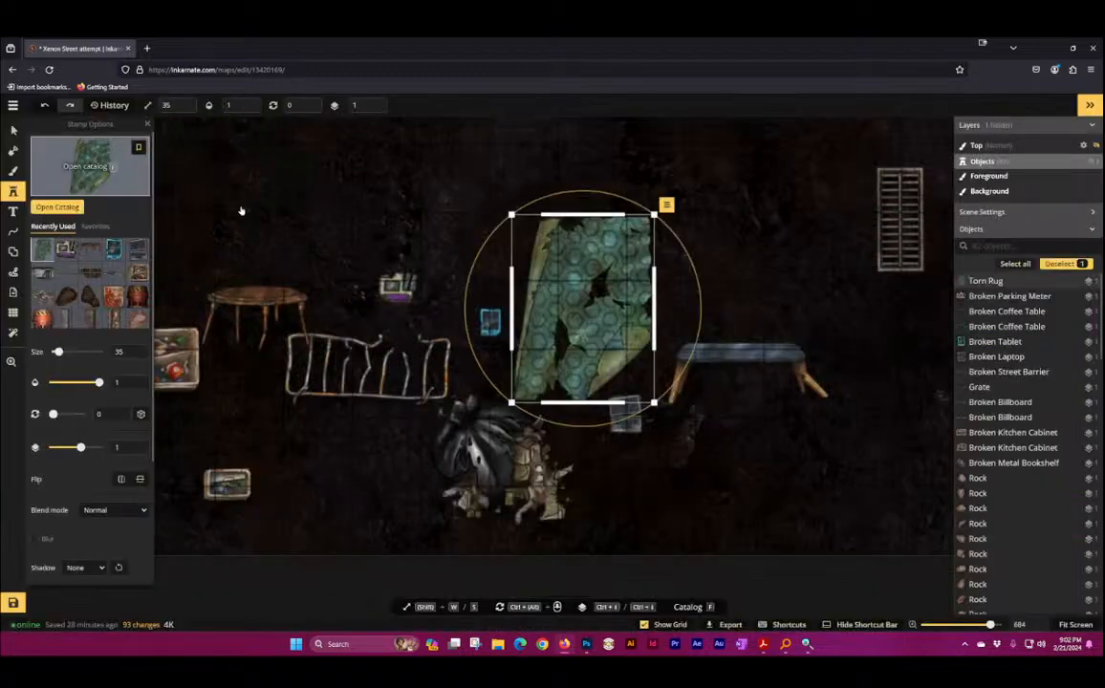
# Step: Place a Broken Tumbler stamp of size 35 on the open ground below the blue coffee table
pyautogui.press('f')
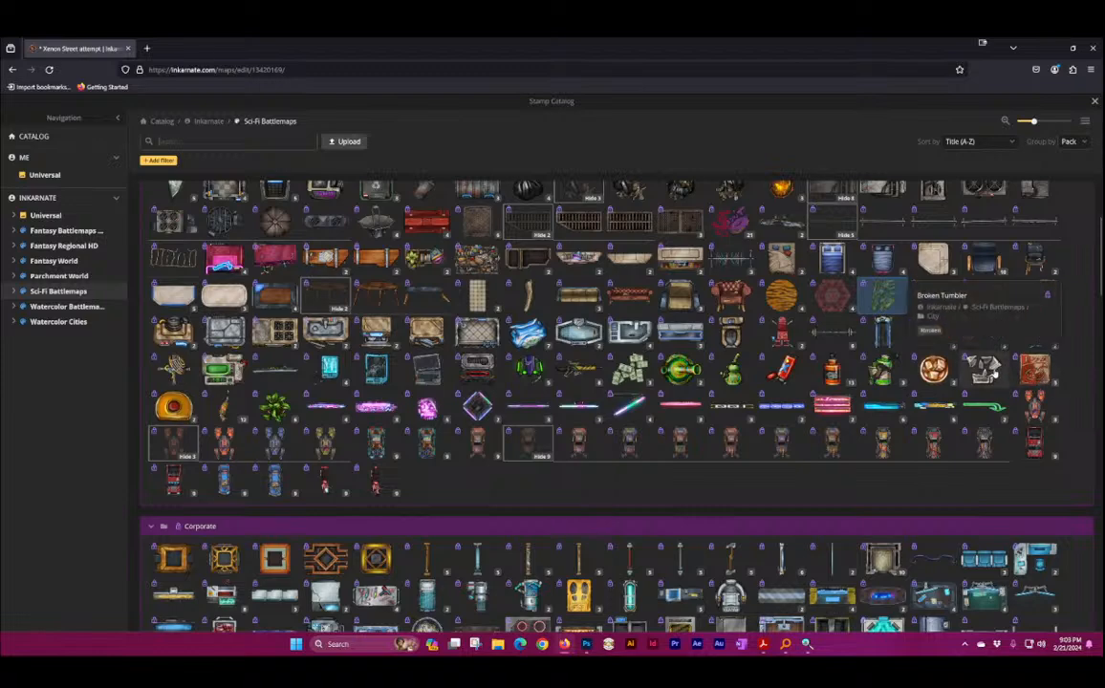
pyautogui.click(882, 296)
pyautogui.click(746, 469)
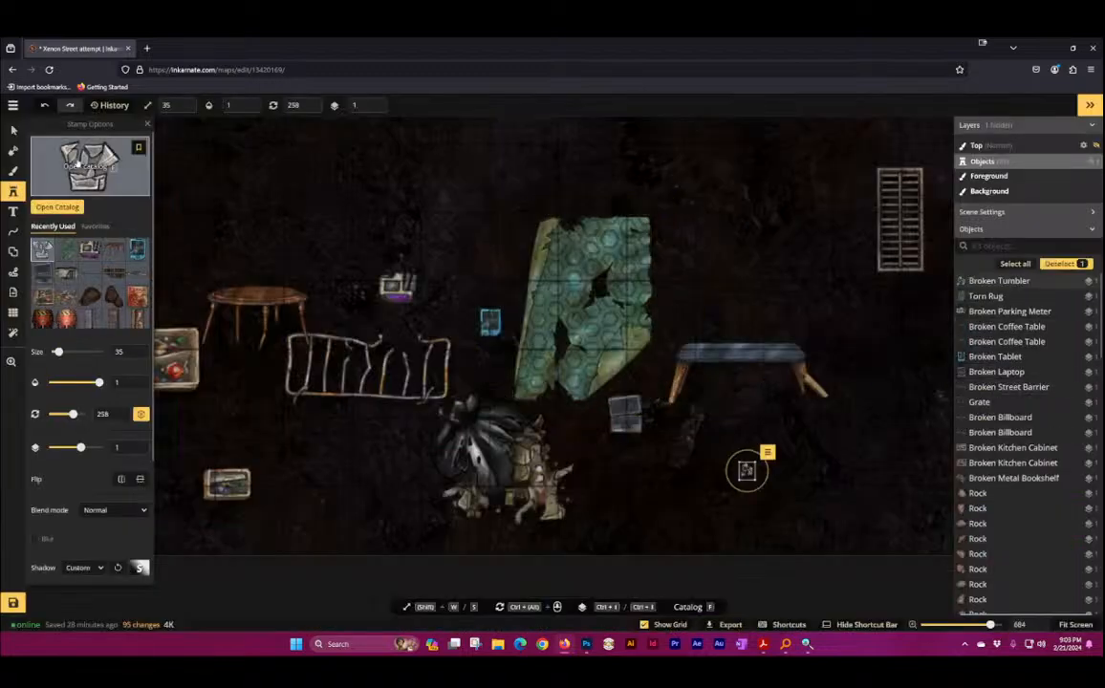
# Step: Place the three Broken Booze Bottle variants, green, orange and brown, at size 35 above the blue coffee table, between the rug and the grate
pyautogui.press('f')
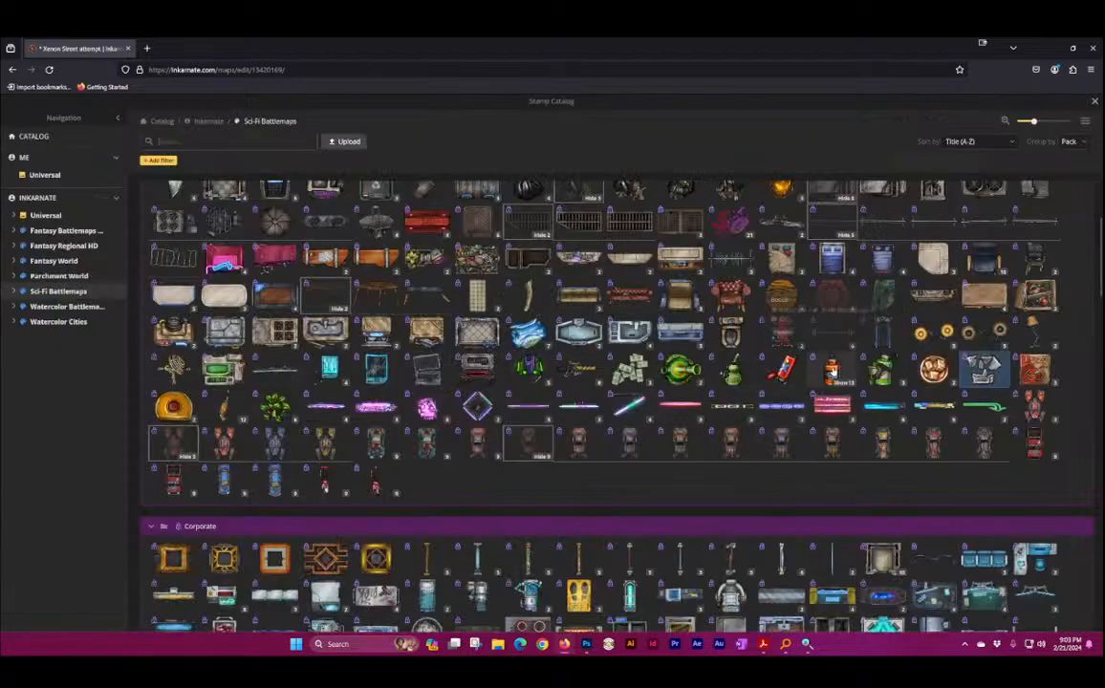
pyautogui.click(874, 367)
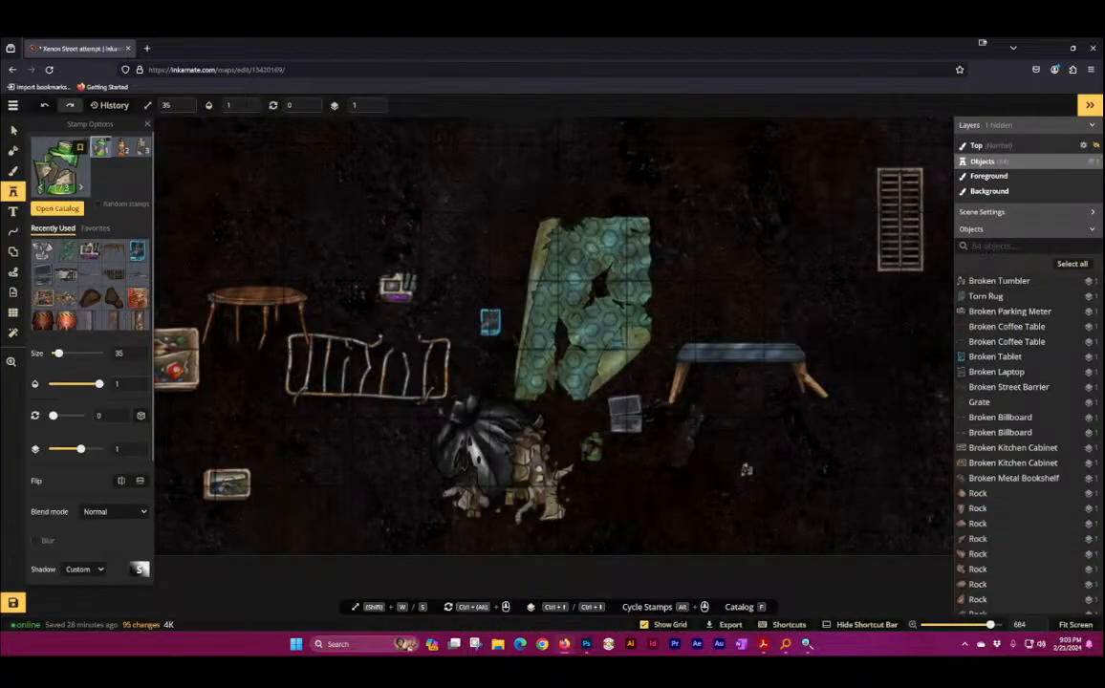
pyautogui.click(731, 251)
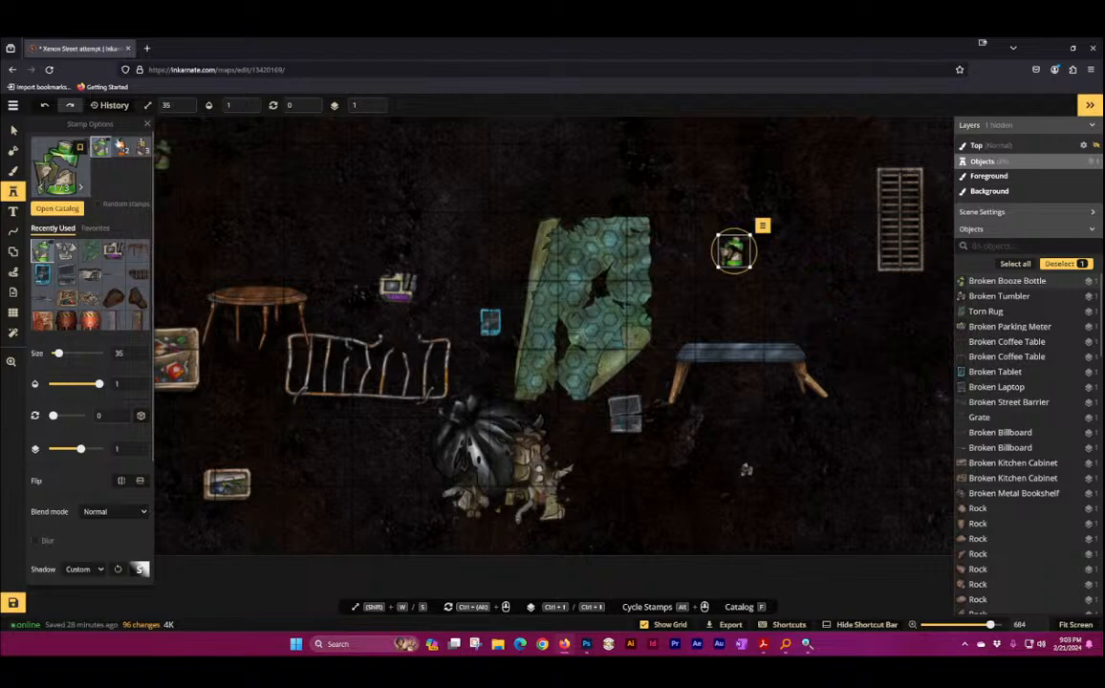
pyautogui.click(122, 146)
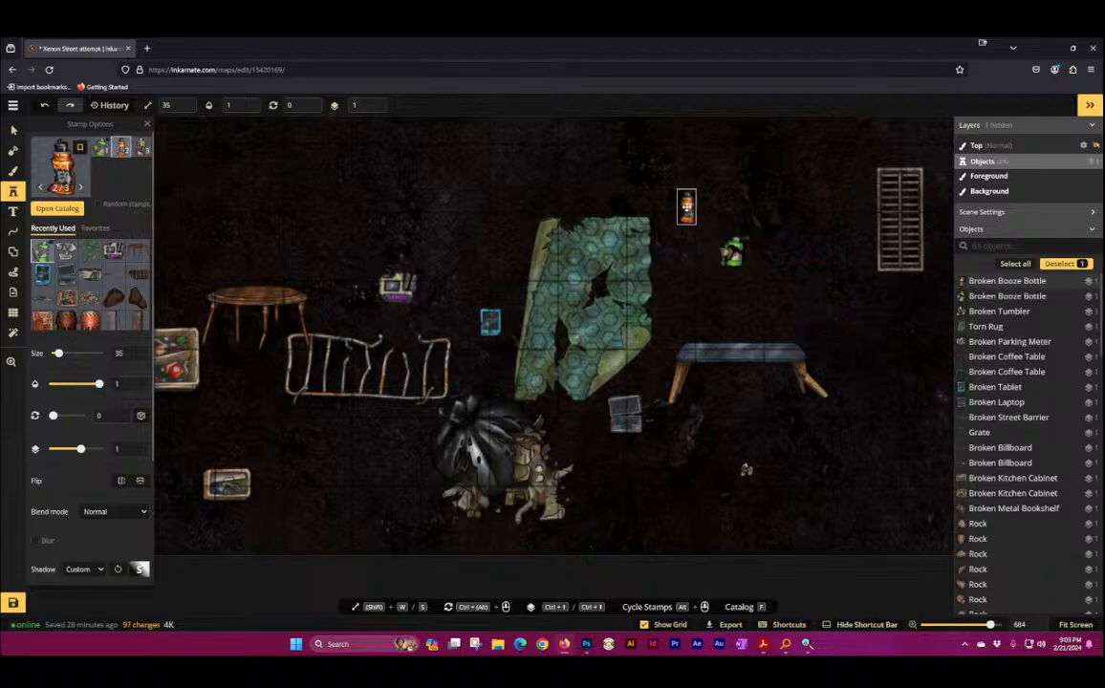
pyautogui.click(686, 206)
pyautogui.click(142, 147)
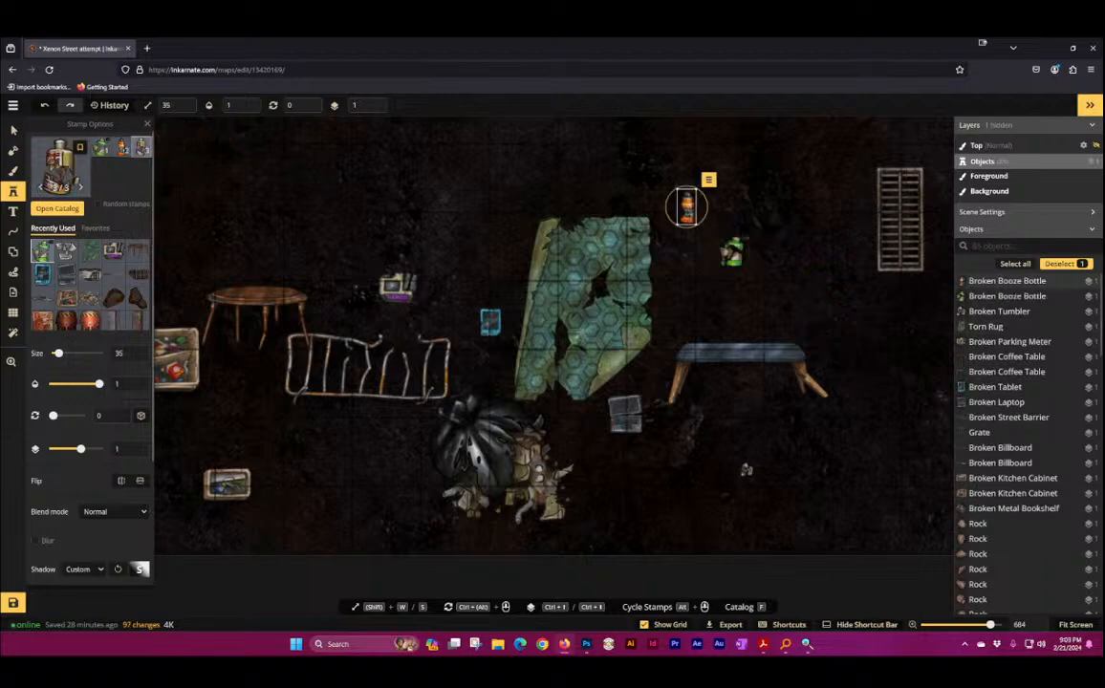
pyautogui.click(800, 242)
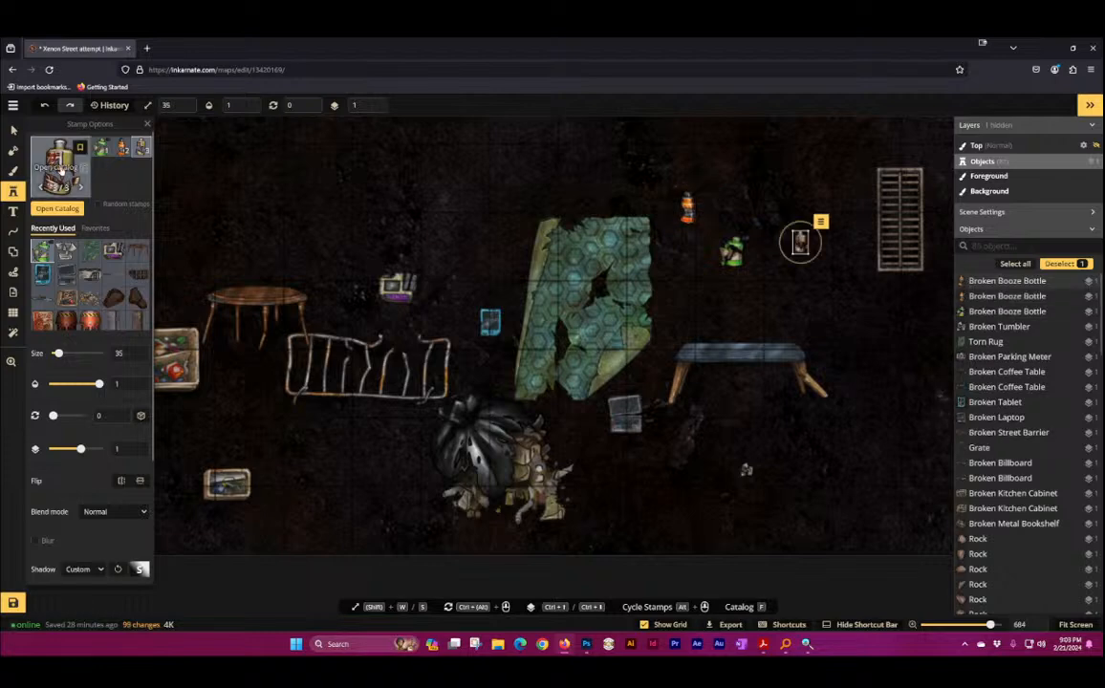
# Step: Browse the Sci-Fi Battlemaps stamp catalog from City through Corporate and Human Alliance to Industrial District for more broken or debris stamps
pyautogui.press('f')
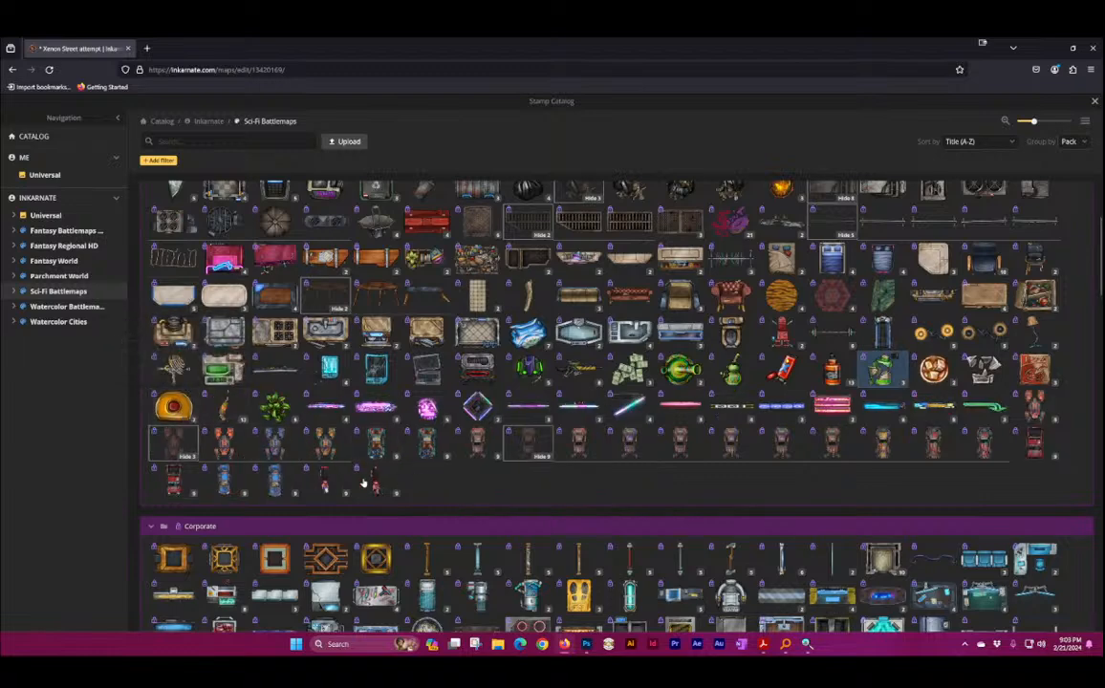
pyautogui.click(344, 483)
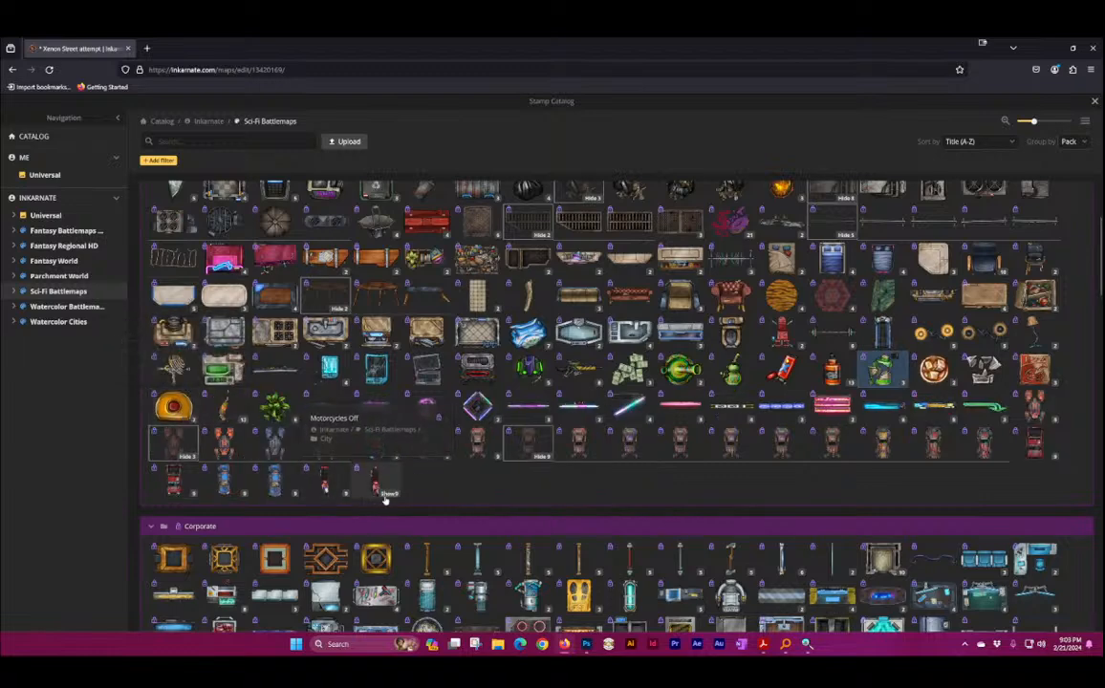
pyautogui.click(386, 494)
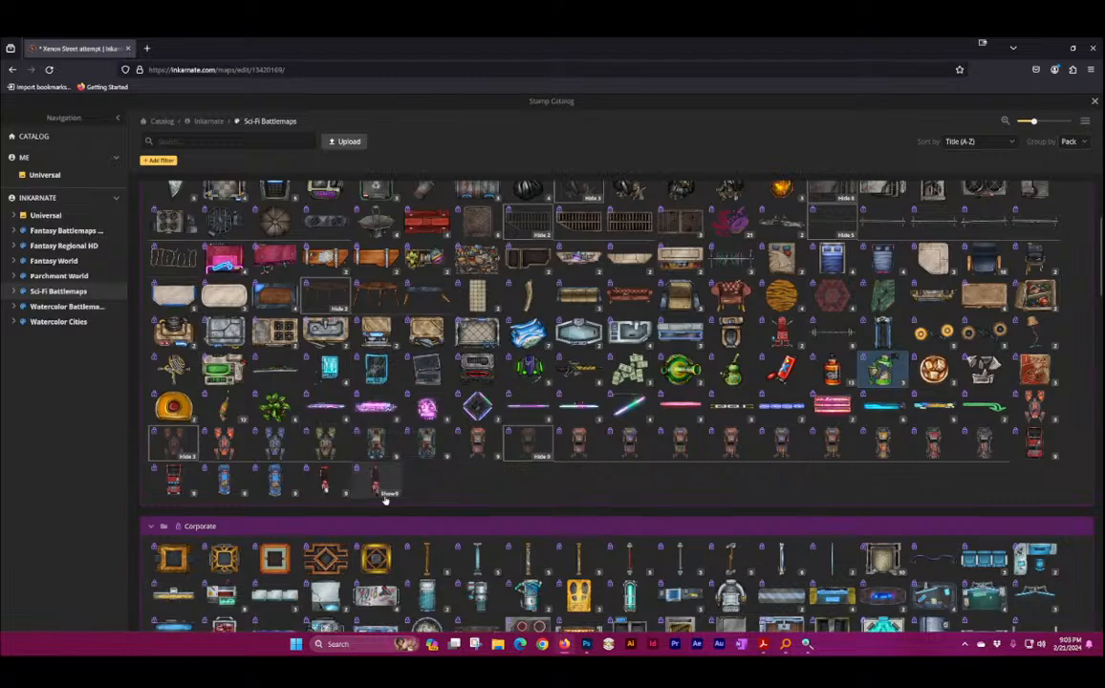
pyautogui.scroll(4, 465, 413)
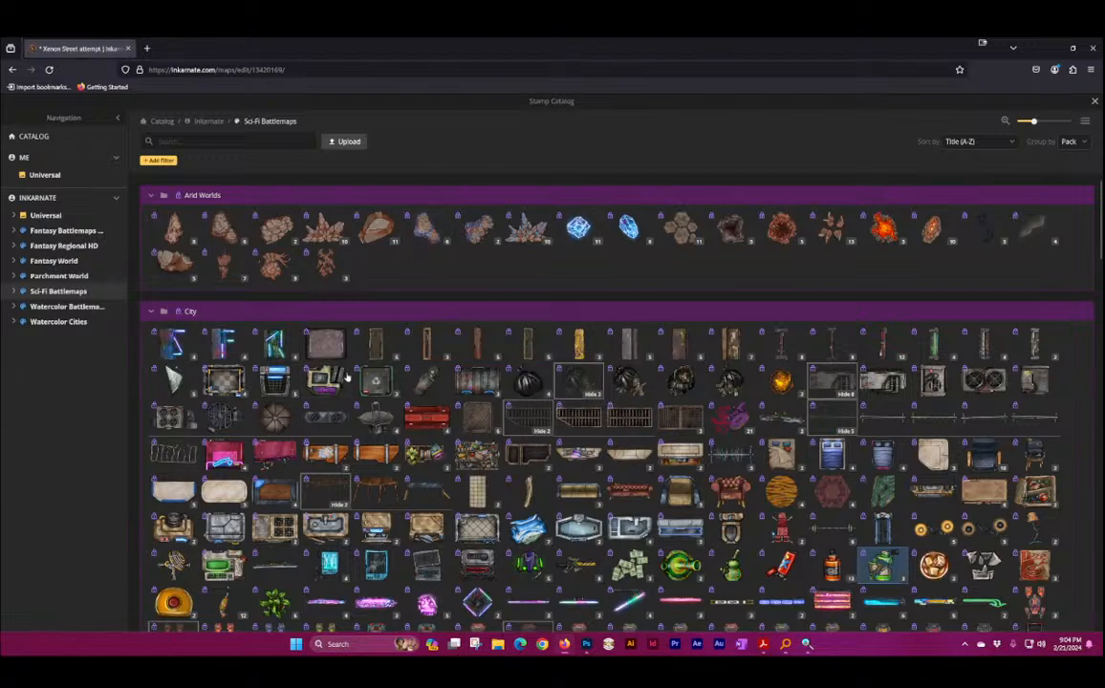
pyautogui.scroll(-2, 409, 530)
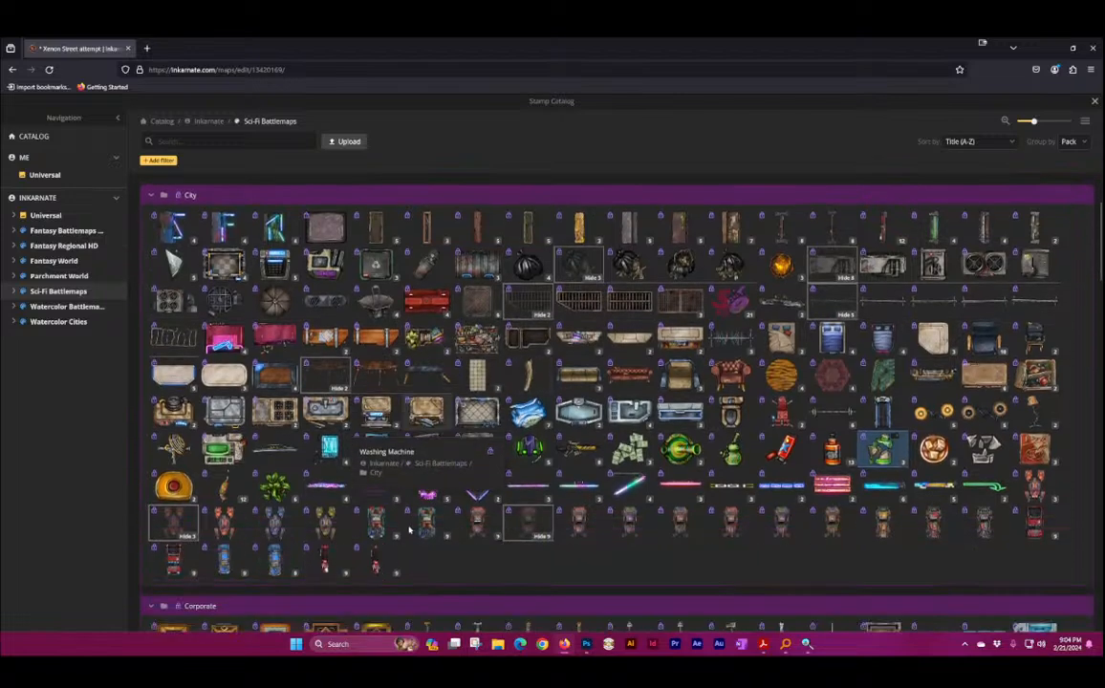
pyautogui.scroll(-2, 409, 529)
pyautogui.scroll(-3, 409, 529)
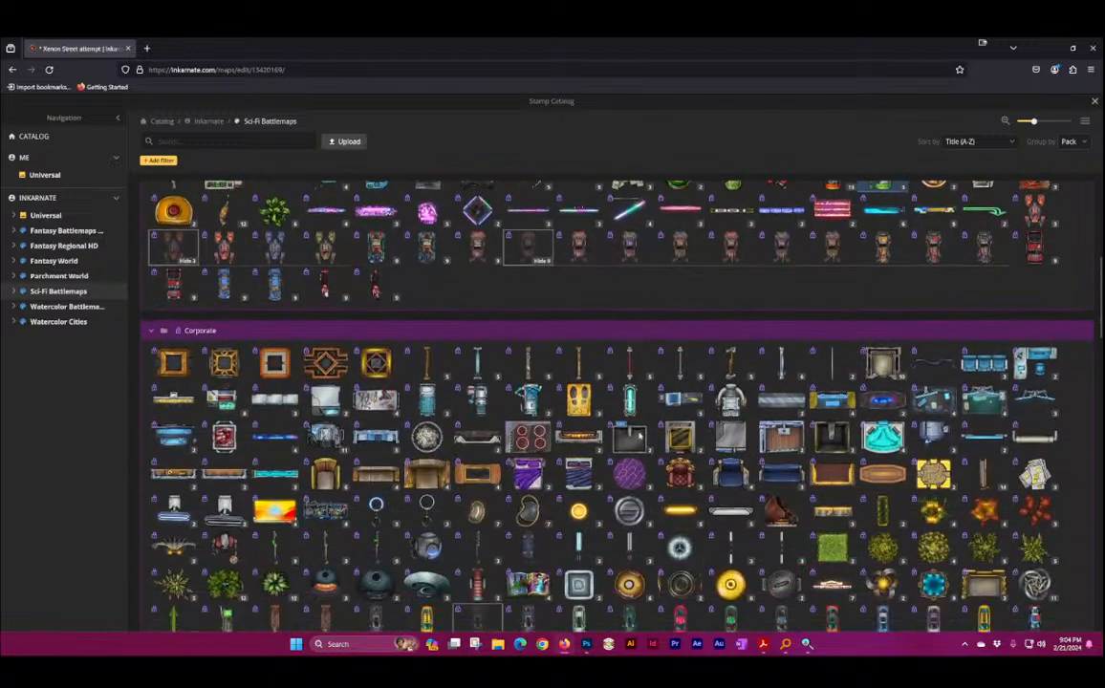
pyautogui.scroll(-5, 672, 450)
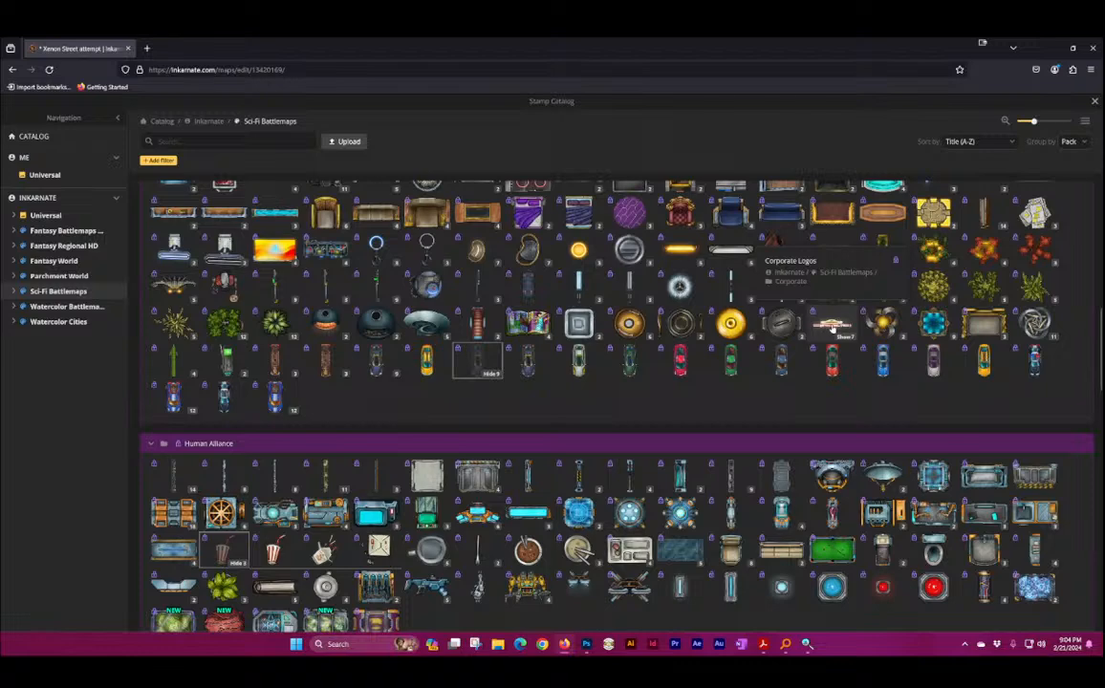
pyautogui.scroll(3, 803, 315)
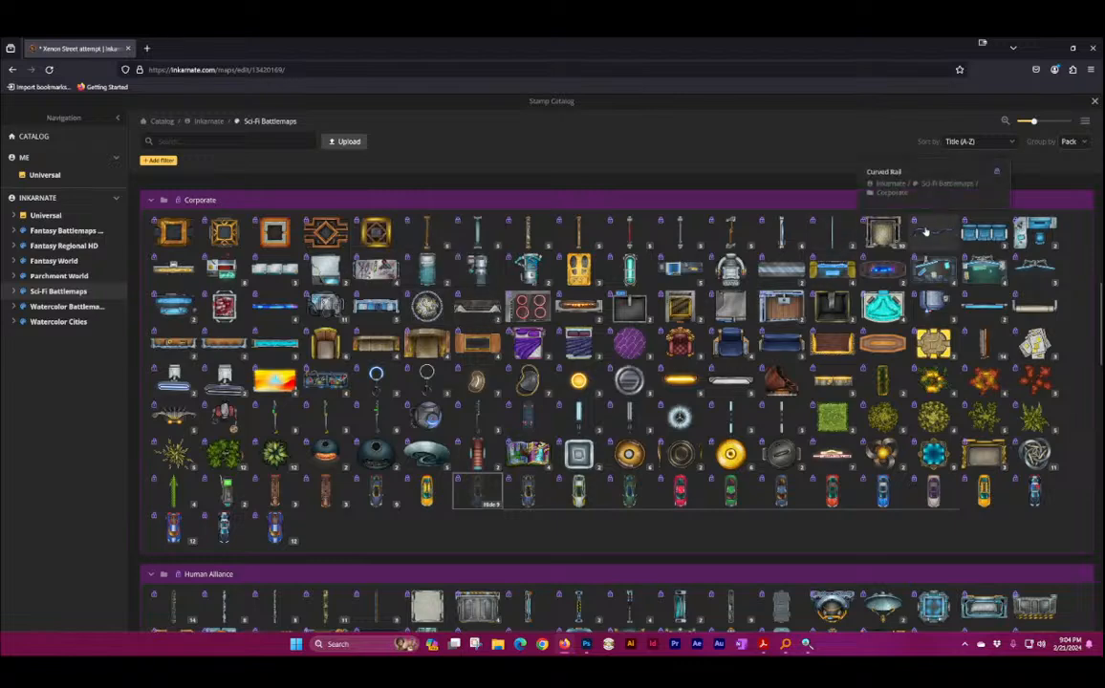
pyautogui.scroll(-3, 578, 421)
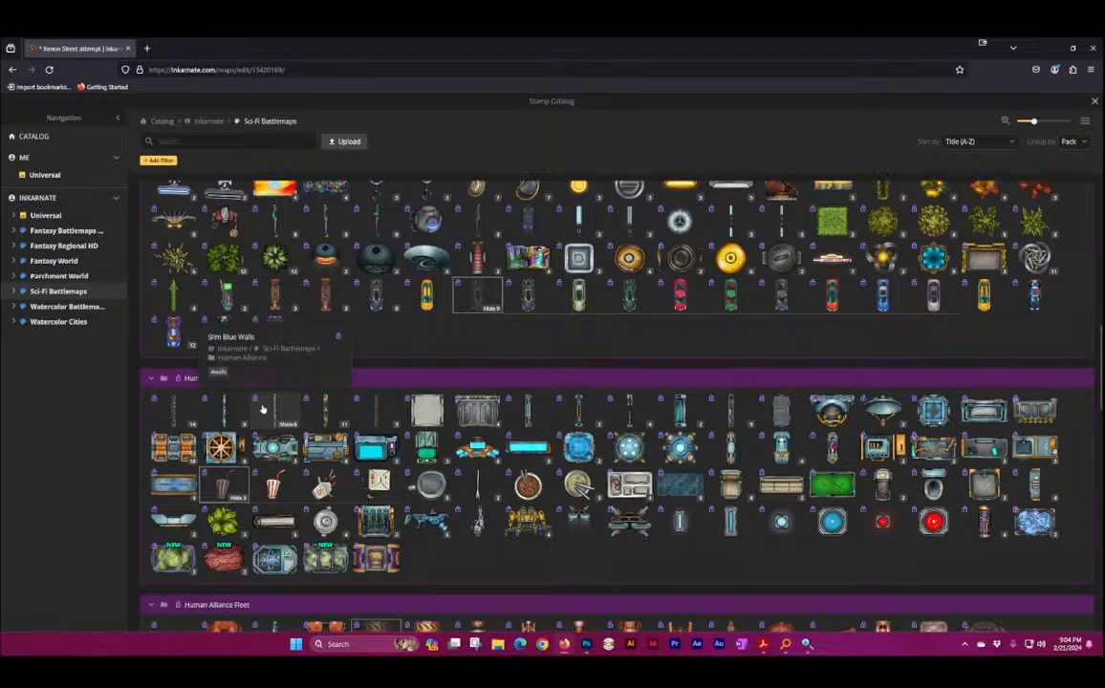
pyautogui.scroll(-4, 545, 489)
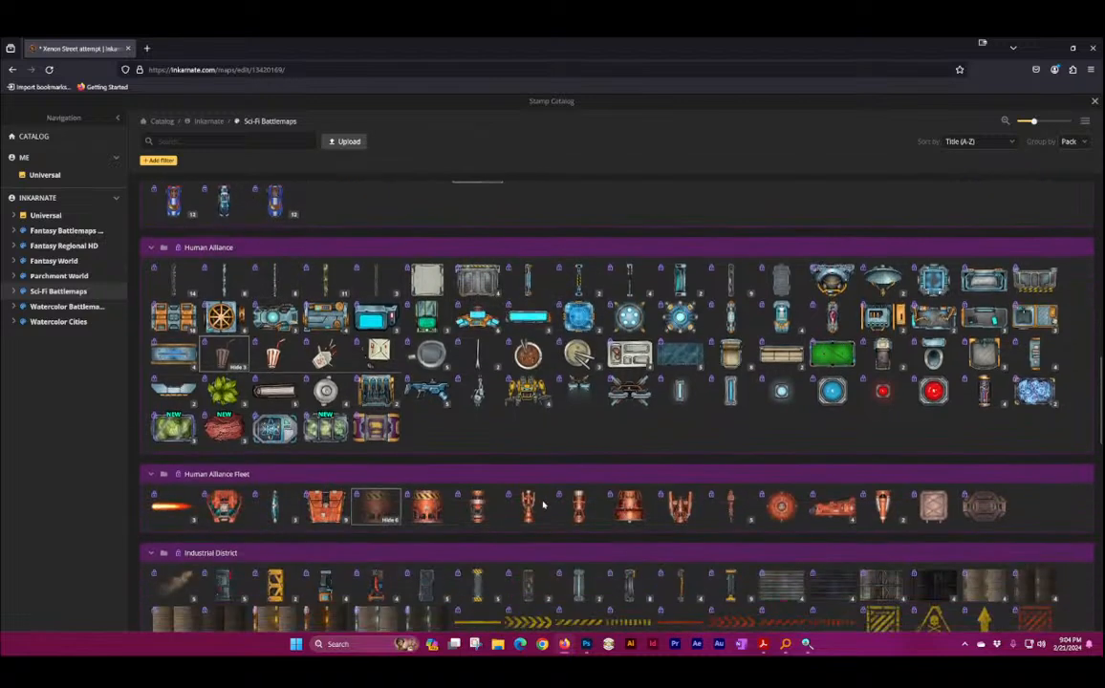
pyautogui.scroll(-3, 552, 473)
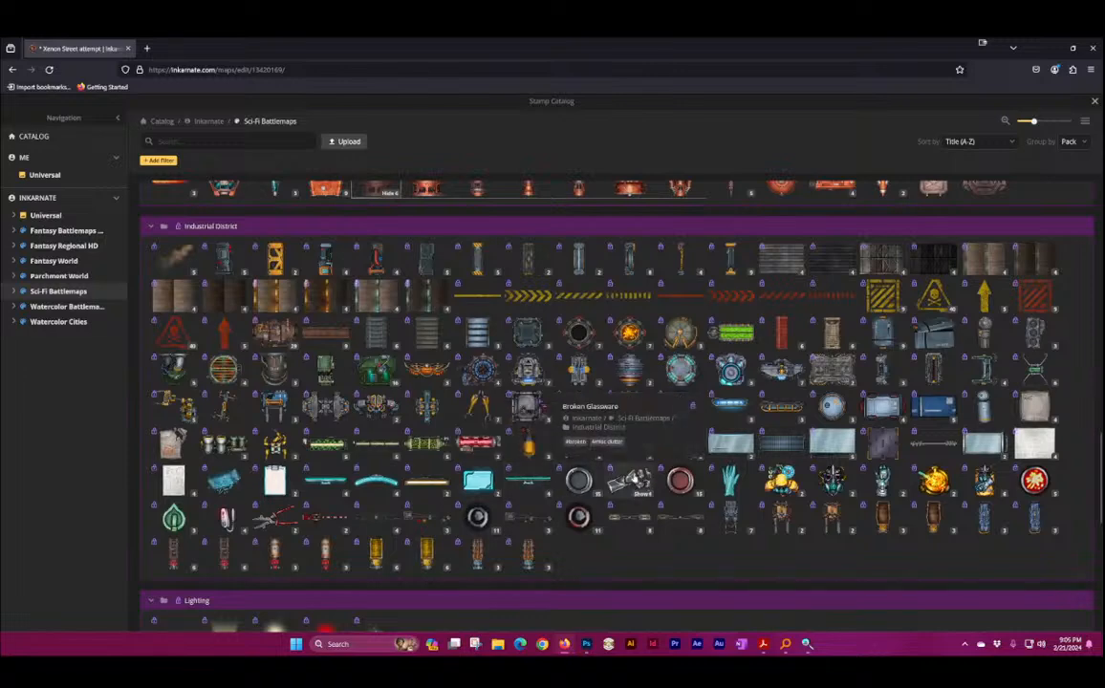
# Step: Scatter five Broken Glassware stamps of size 35 in mixed variants and random rotations around the tumbler below the blue coffee table
pyautogui.click(625, 484)
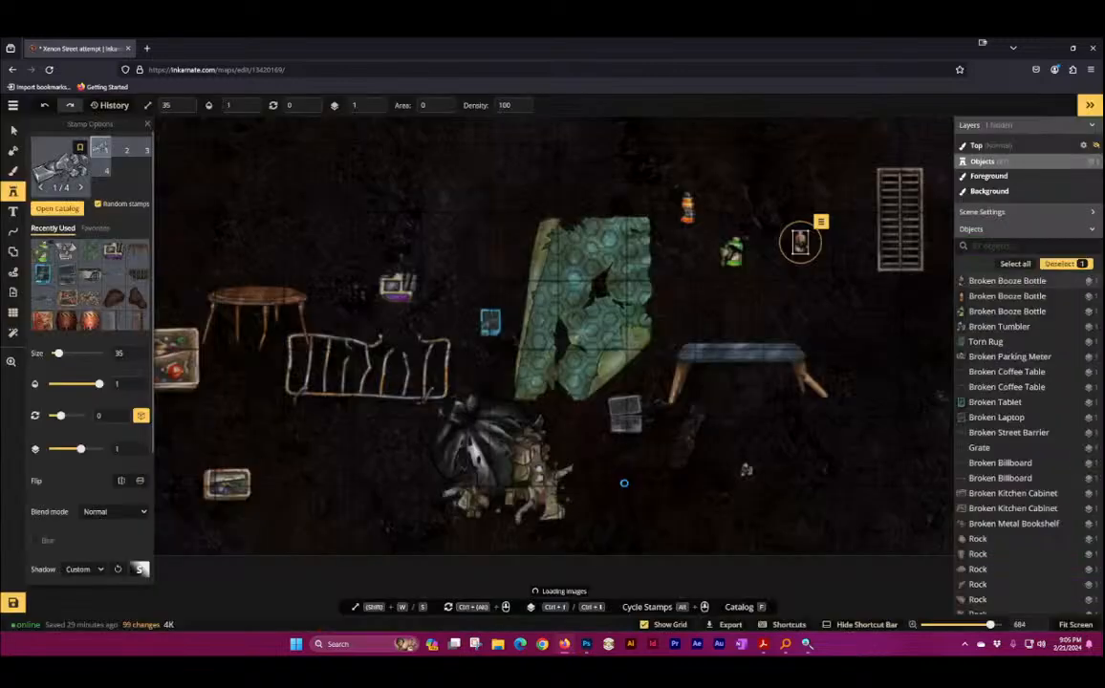
pyautogui.click(660, 485)
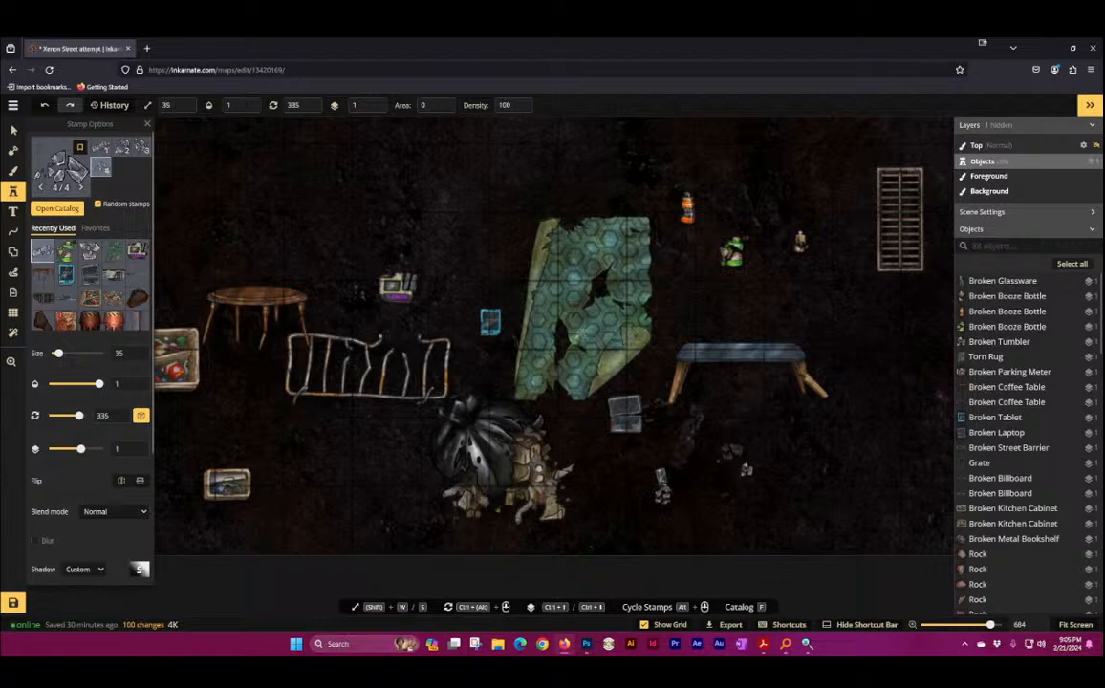
pyautogui.click(734, 438)
pyautogui.click(750, 432)
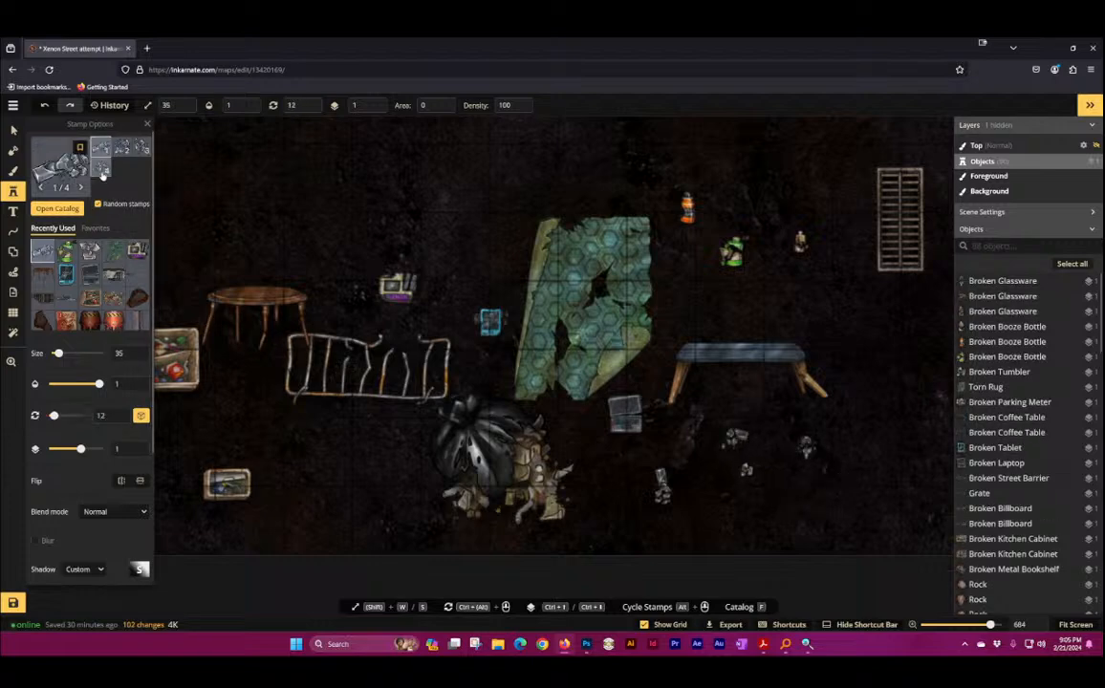
pyautogui.click(102, 171)
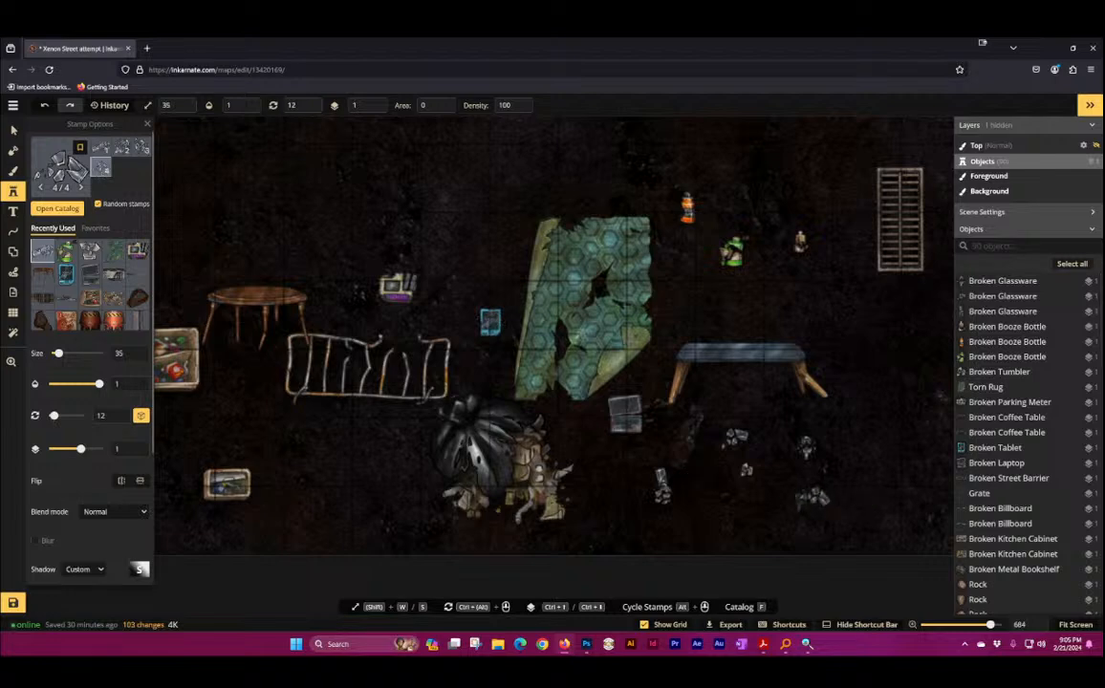
pyautogui.click(813, 496)
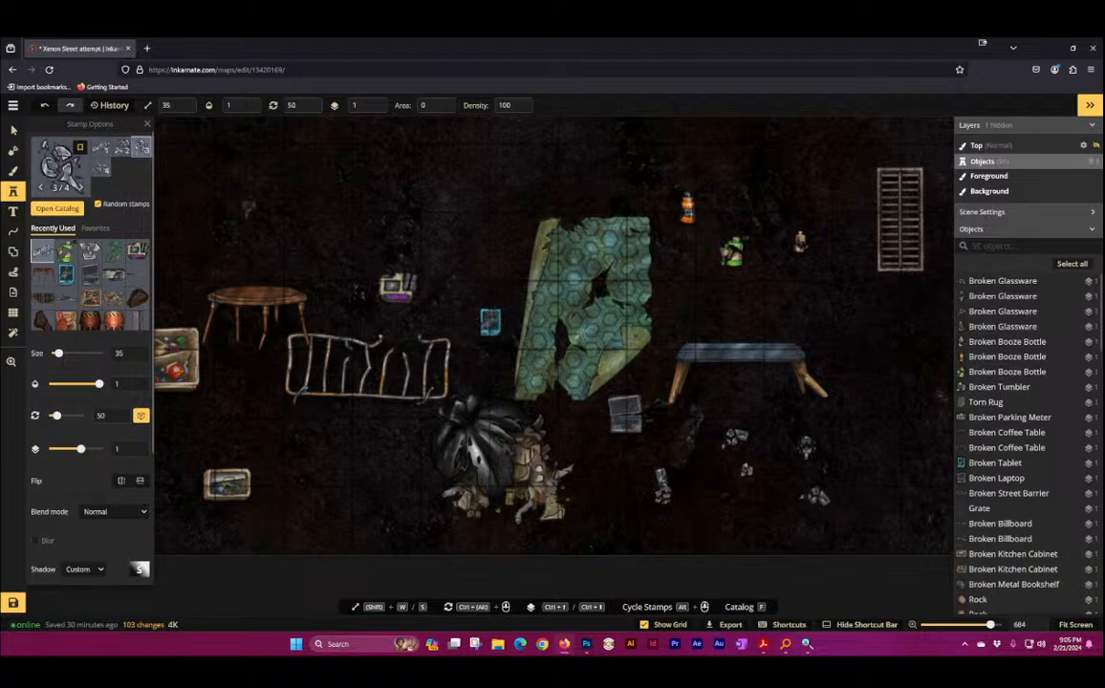
pyautogui.click(854, 458)
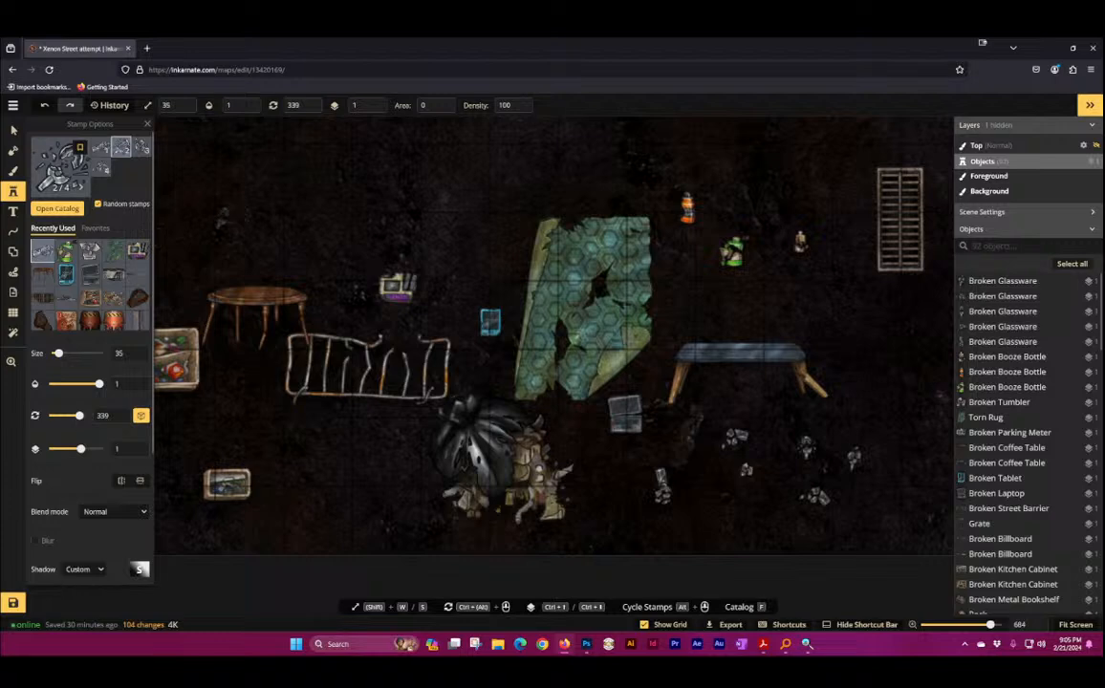
# Step: Place a Broken Lab Monitor beside the black garbage bag and a Torn Package below the brown coffee table, both at size 35
pyautogui.click(54, 151)
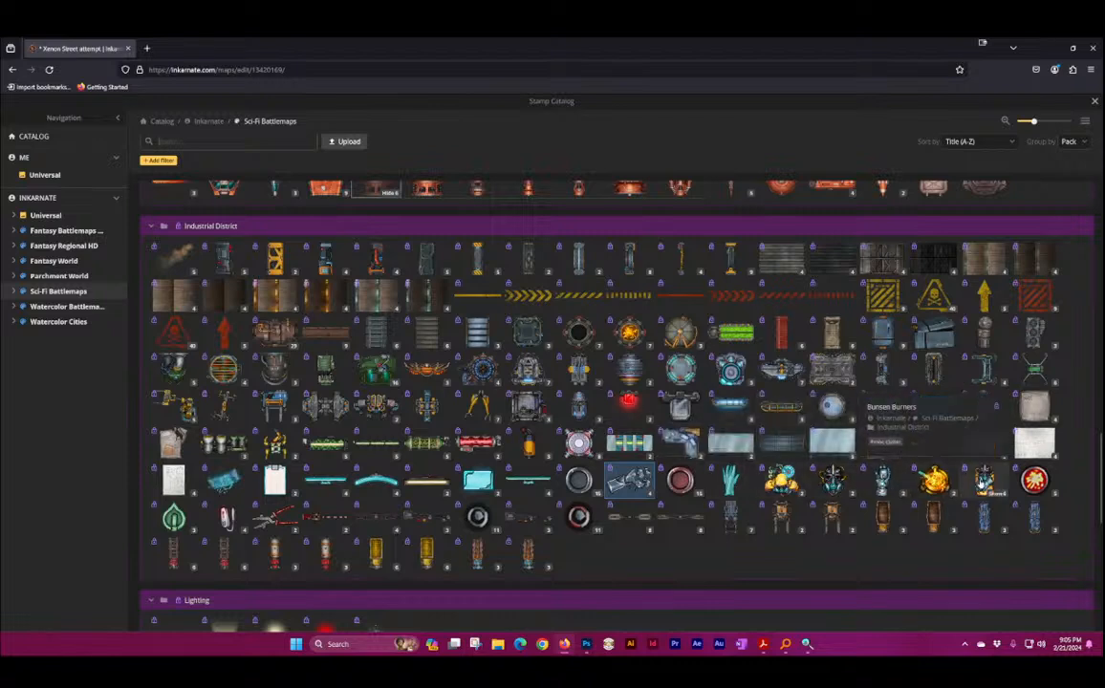
pyautogui.click(222, 480)
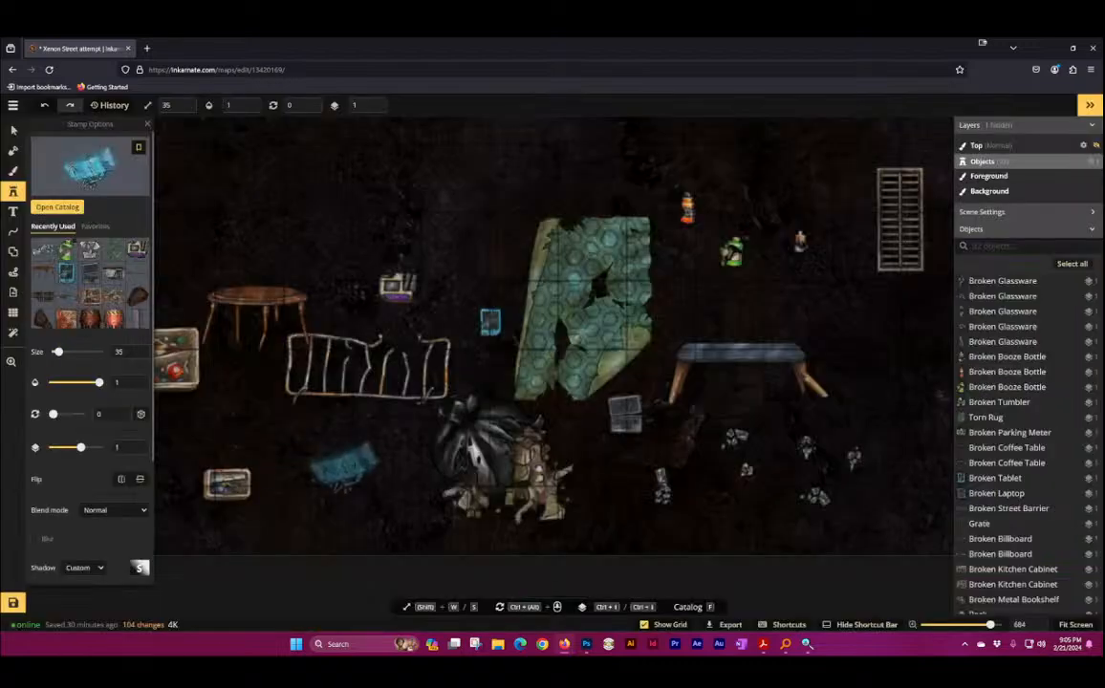
pyautogui.click(334, 469)
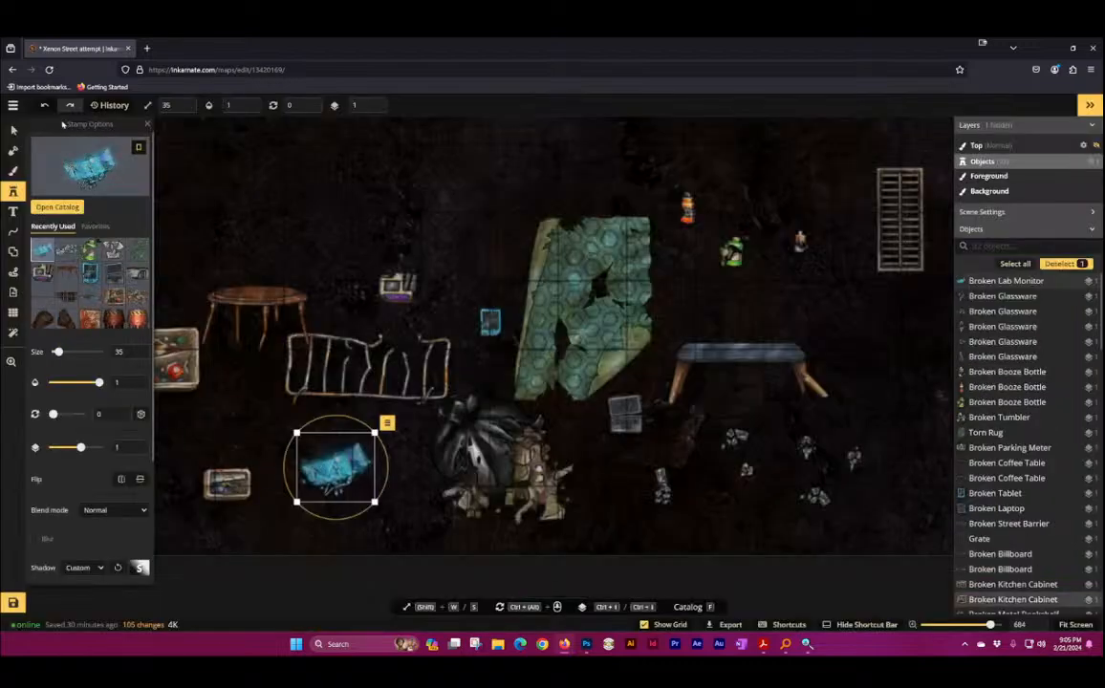
pyautogui.click(63, 162)
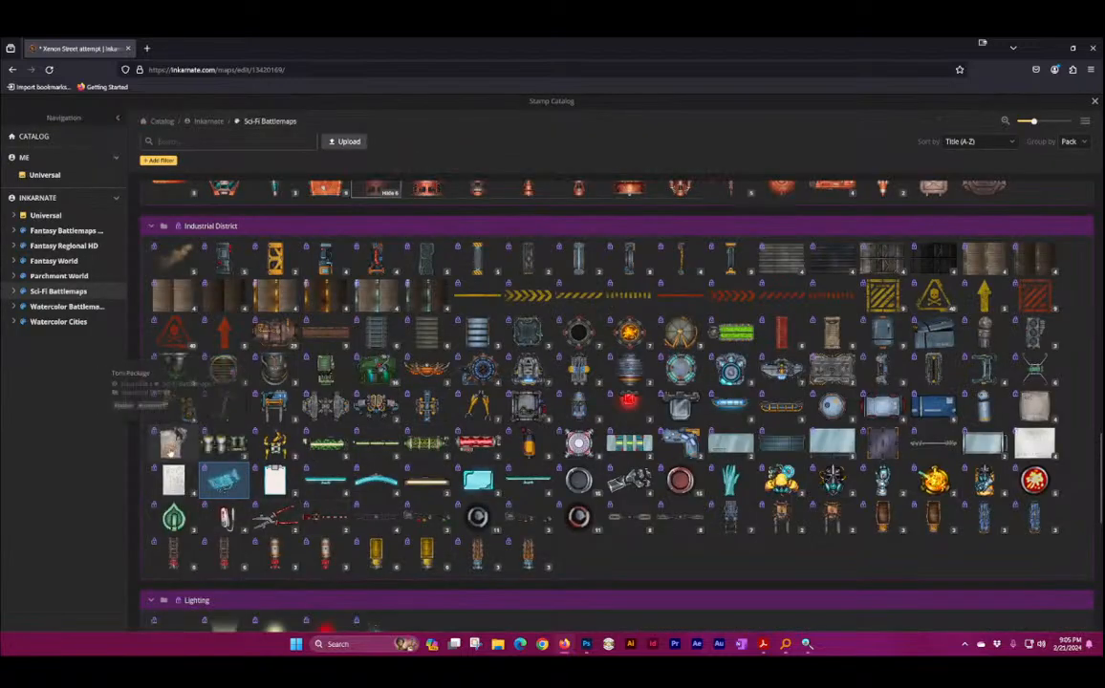
pyautogui.click(175, 444)
pyautogui.click(220, 416)
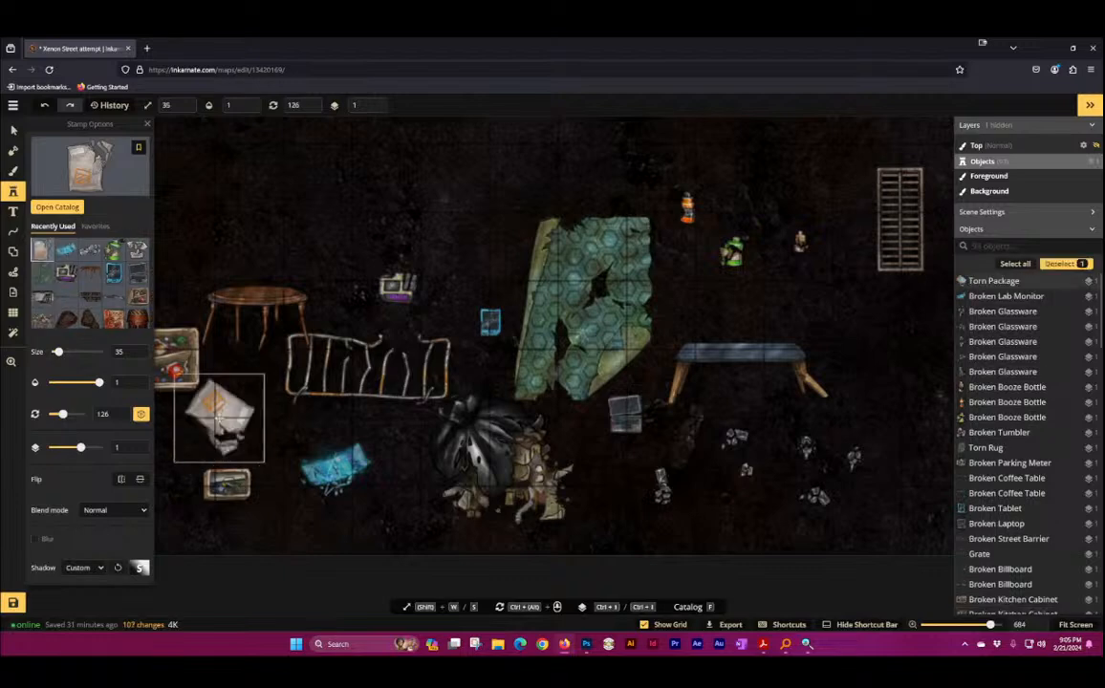
# Step: Place two trash-filled Trash Can variants of size 35, a square one above the parking meter and a round one above the brown coffee table
pyautogui.click(78, 151)
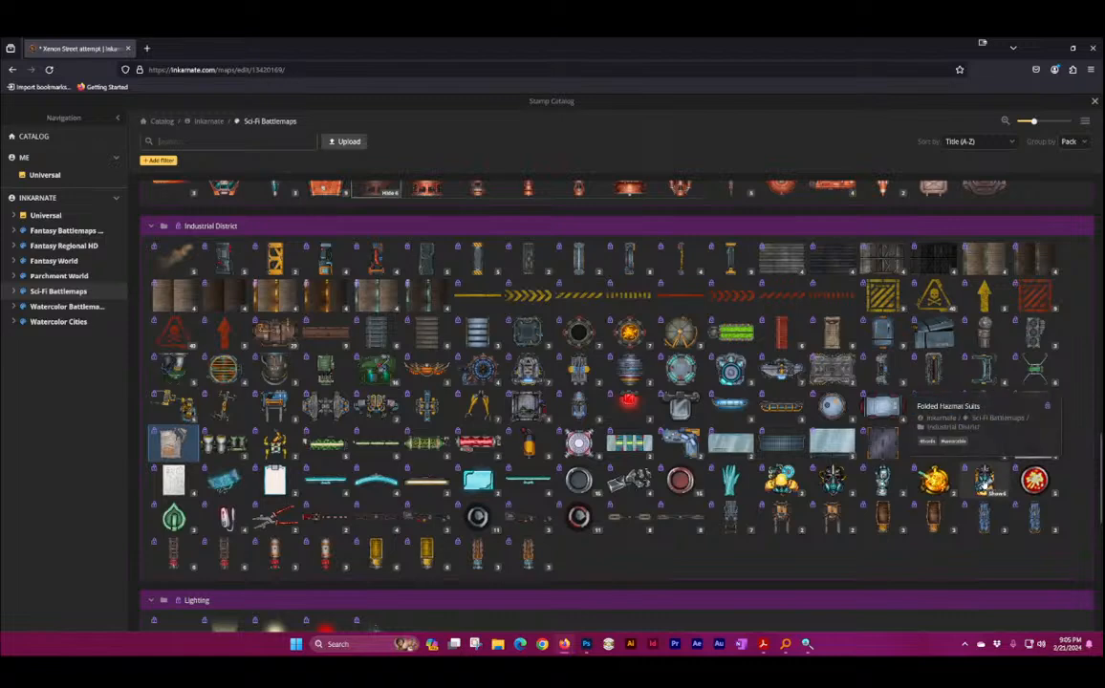
pyautogui.scroll(-5, 885, 436)
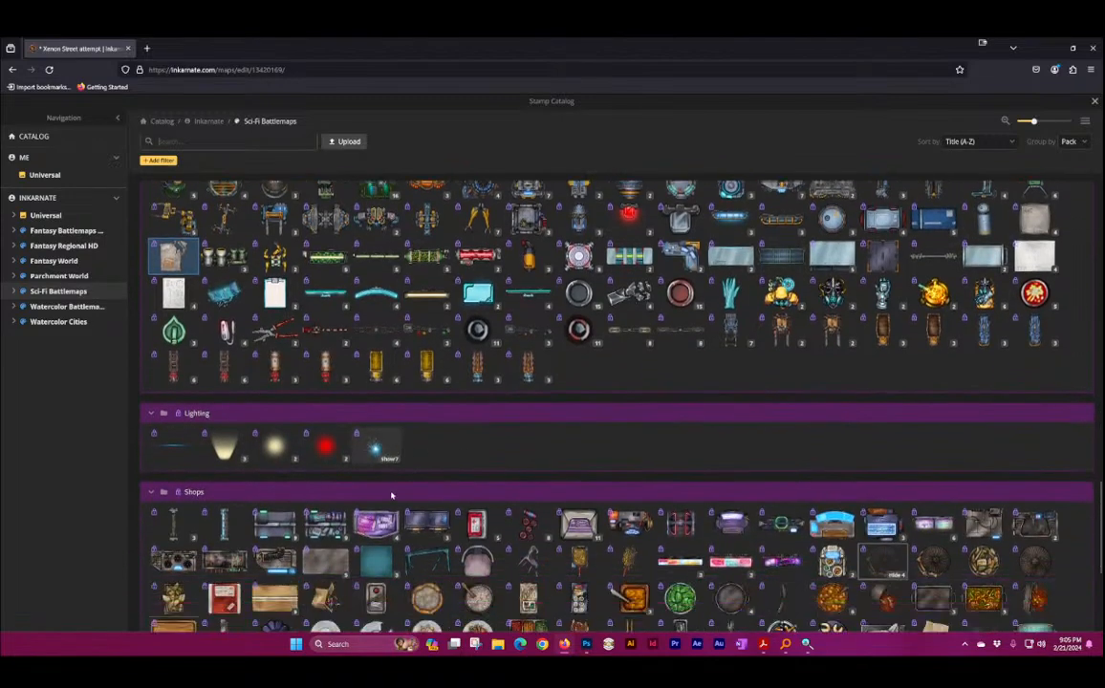
pyautogui.scroll(-2, 984, 305)
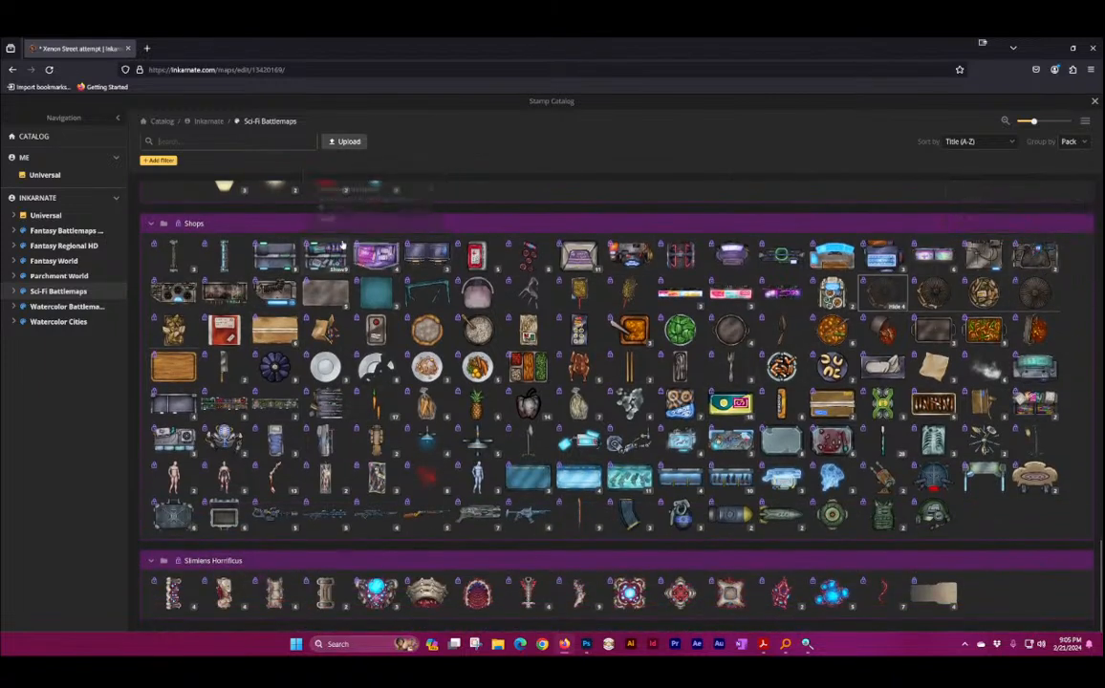
pyautogui.click(174, 339)
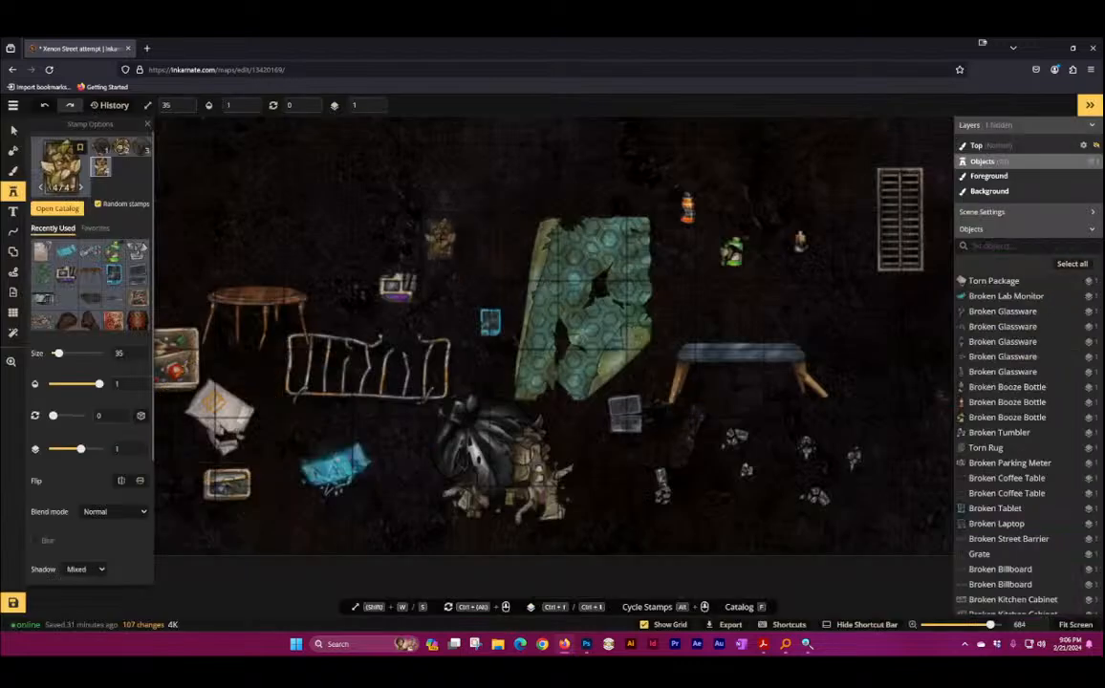
pyautogui.click(439, 239)
pyautogui.click(308, 205)
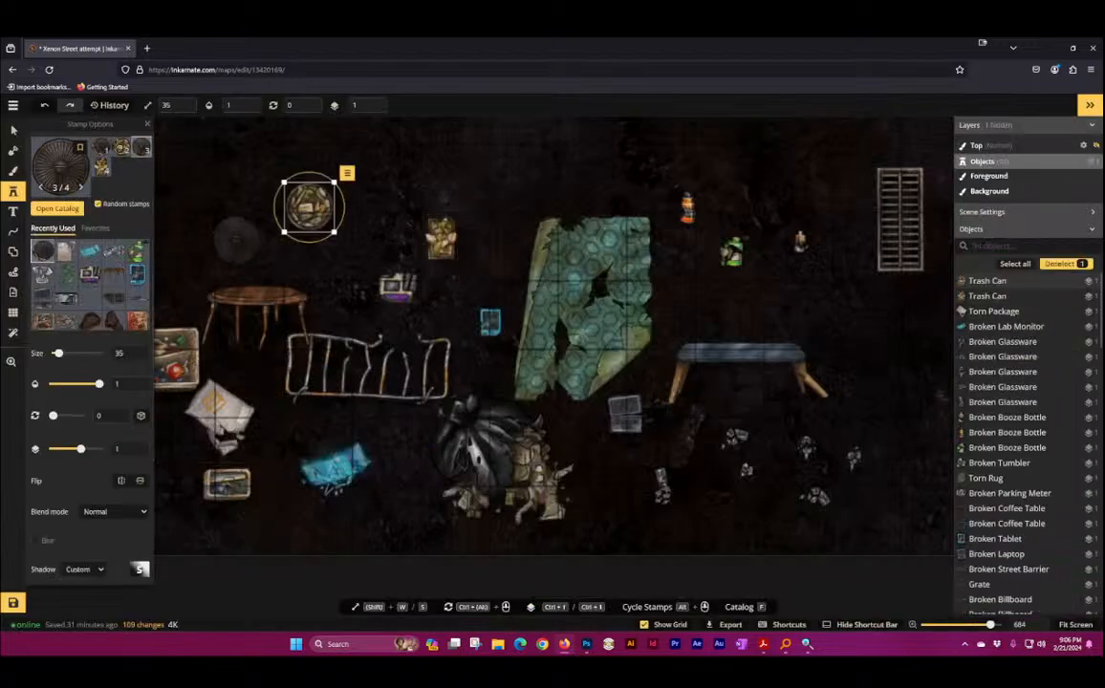
pyautogui.click(57, 164)
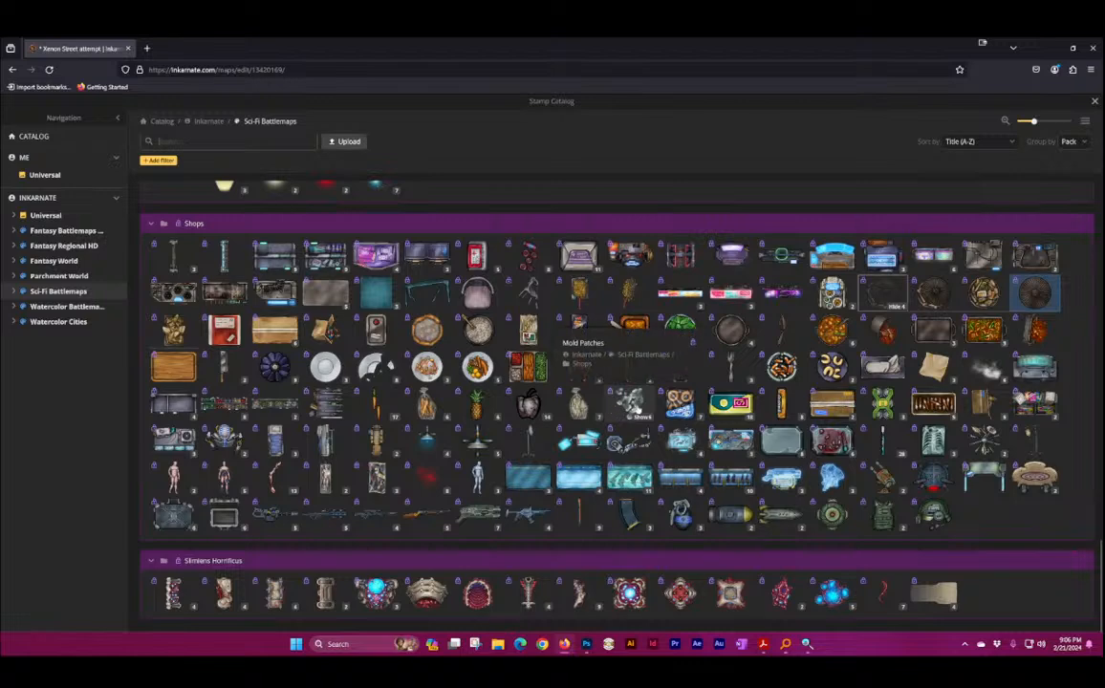
pyautogui.click(629, 403)
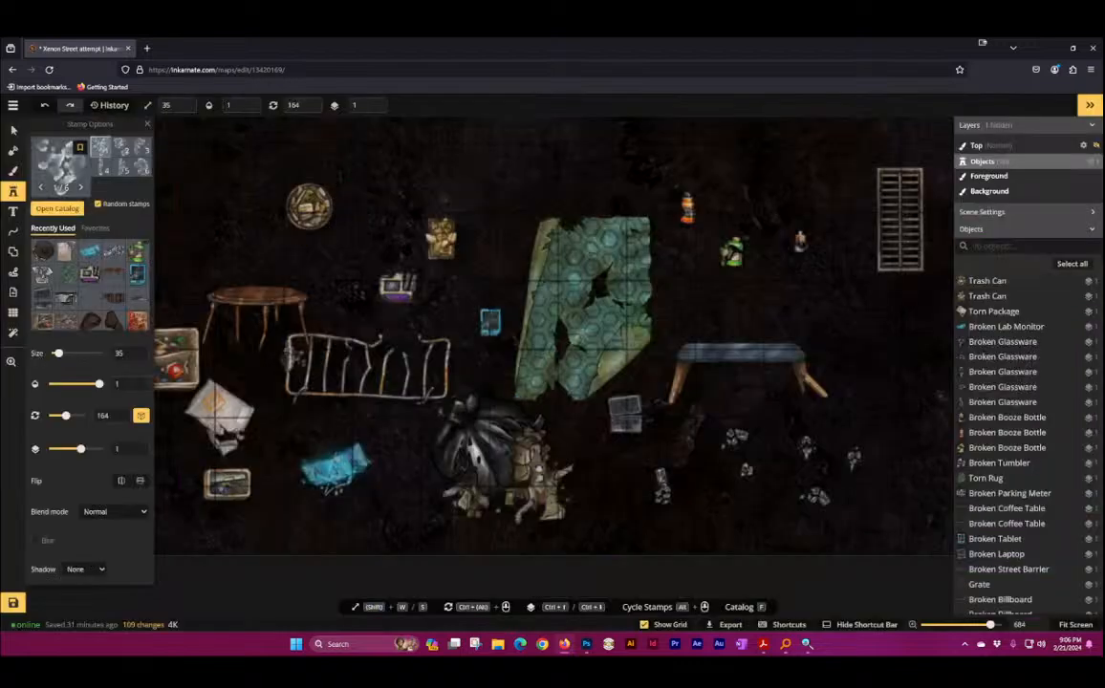
pyautogui.click(208, 199)
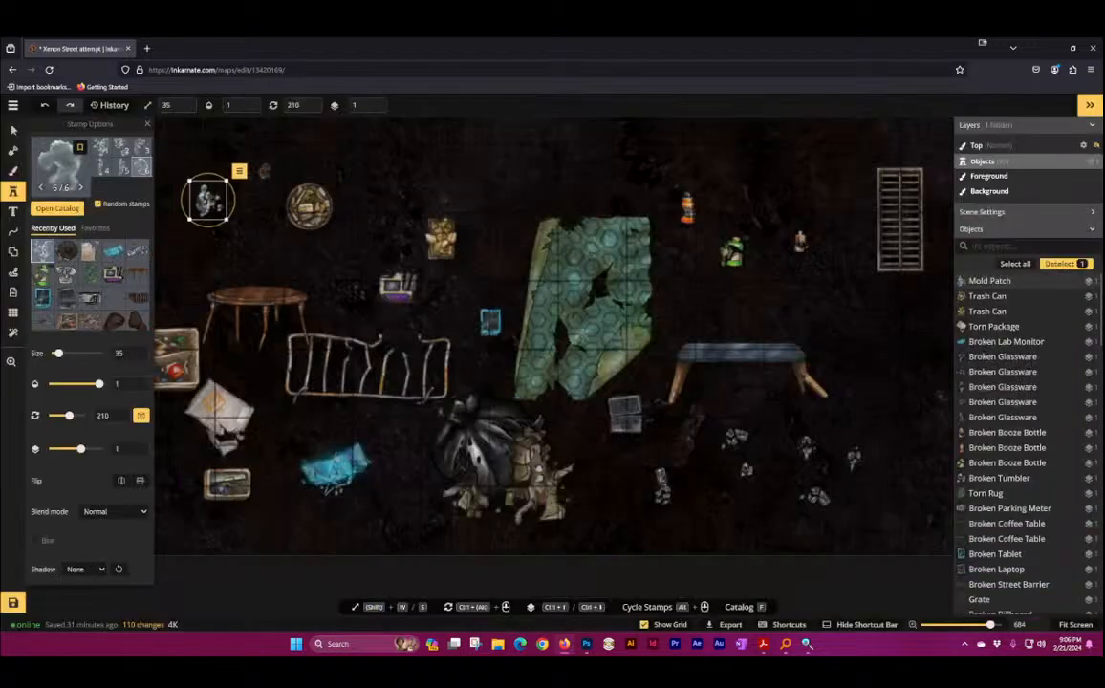
pyautogui.press('v')
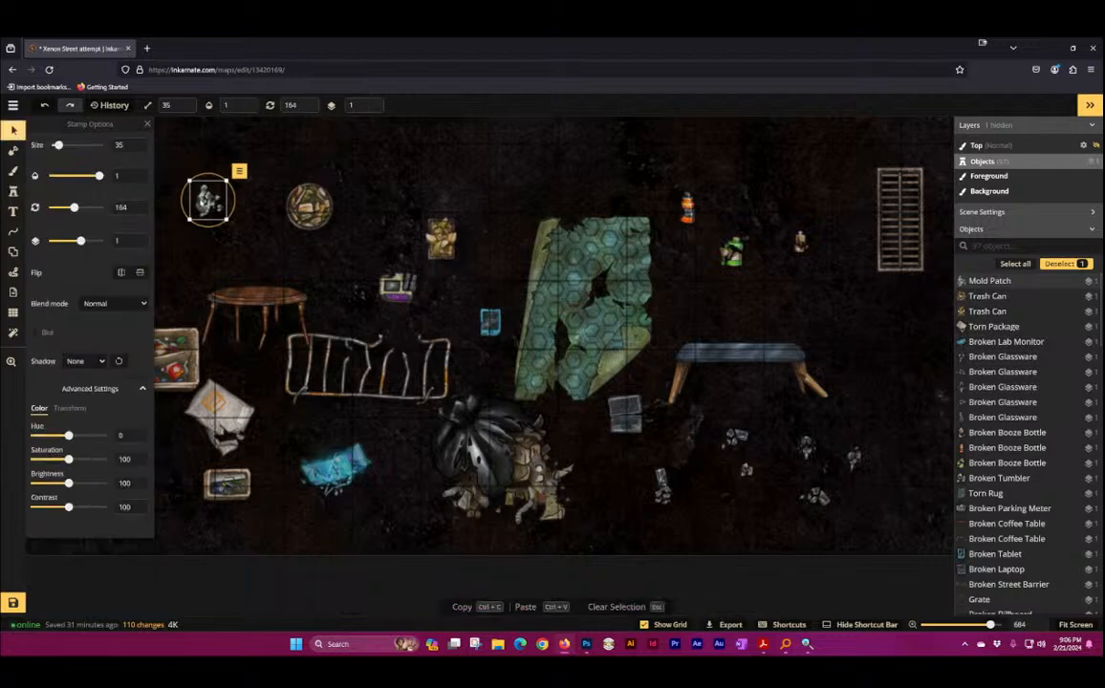
pyautogui.press('Delete')
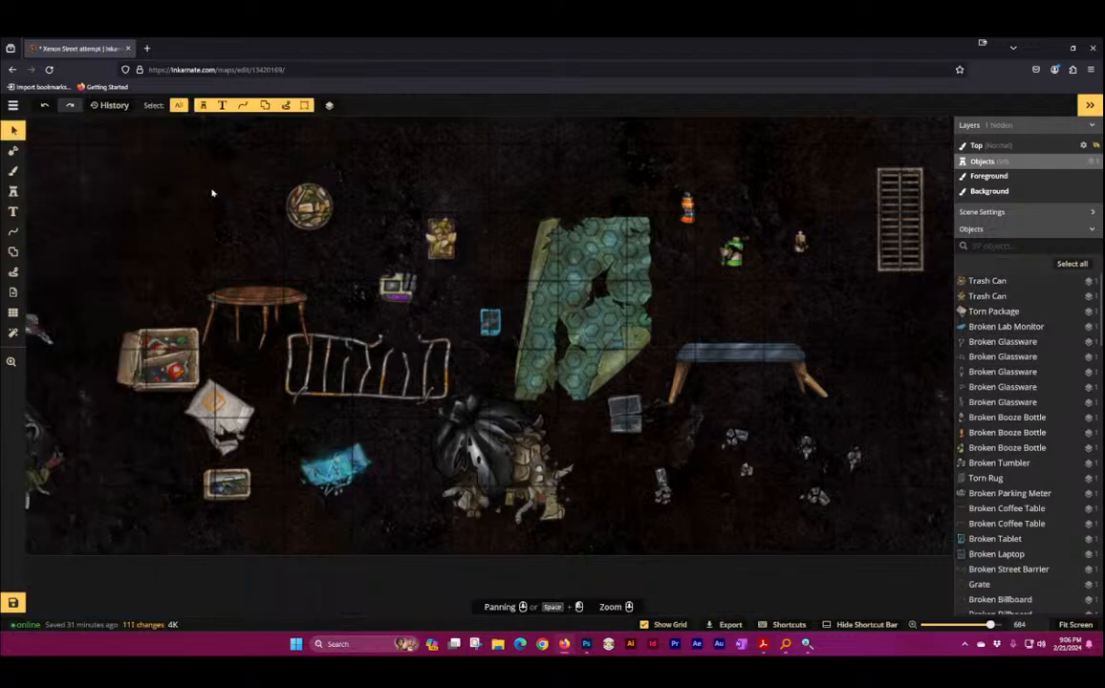
# Step: Place a Shattered Plate stamp of size 35 among the broken glassware, just below the blue coffee table
pyautogui.click(14, 190)
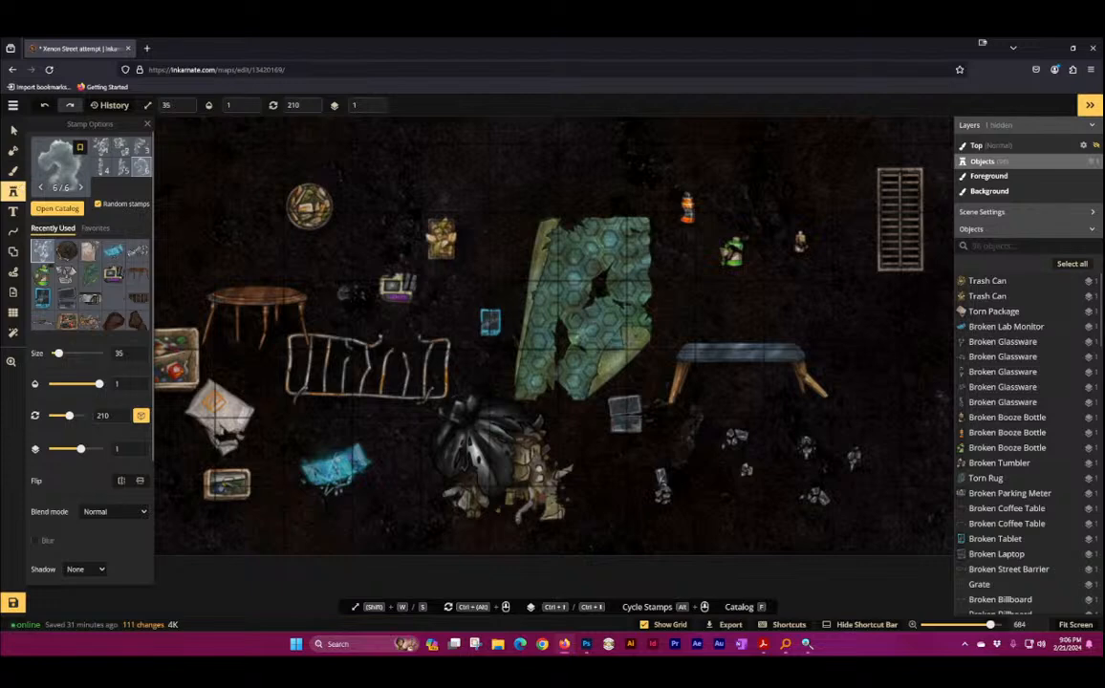
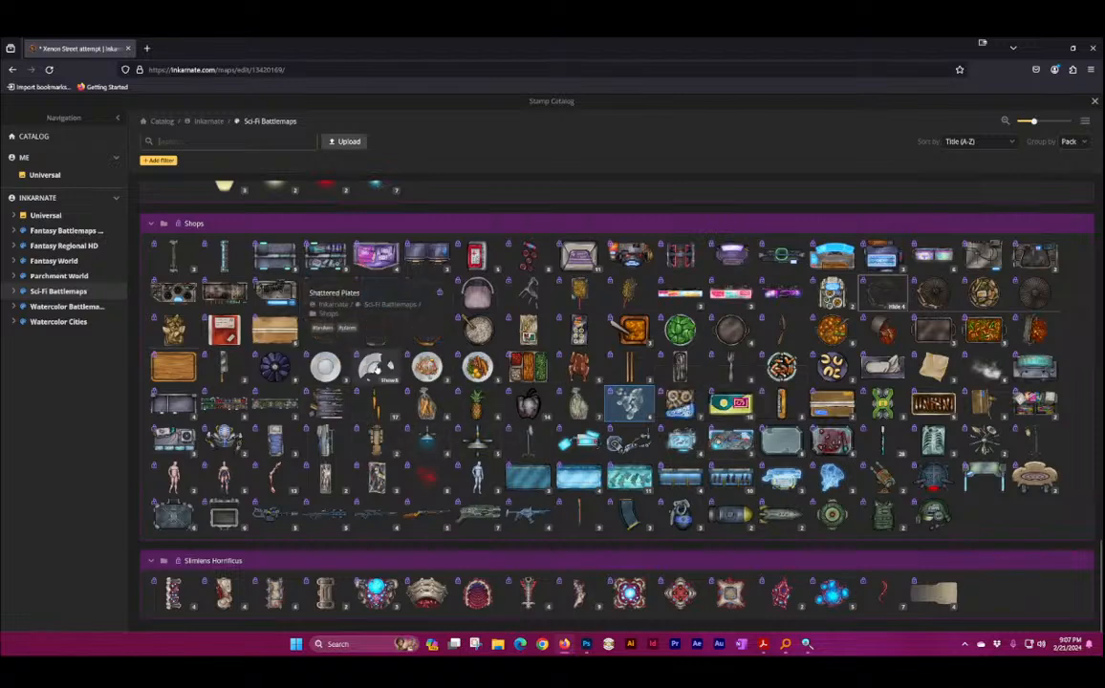
pyautogui.click(377, 366)
pyautogui.click(667, 447)
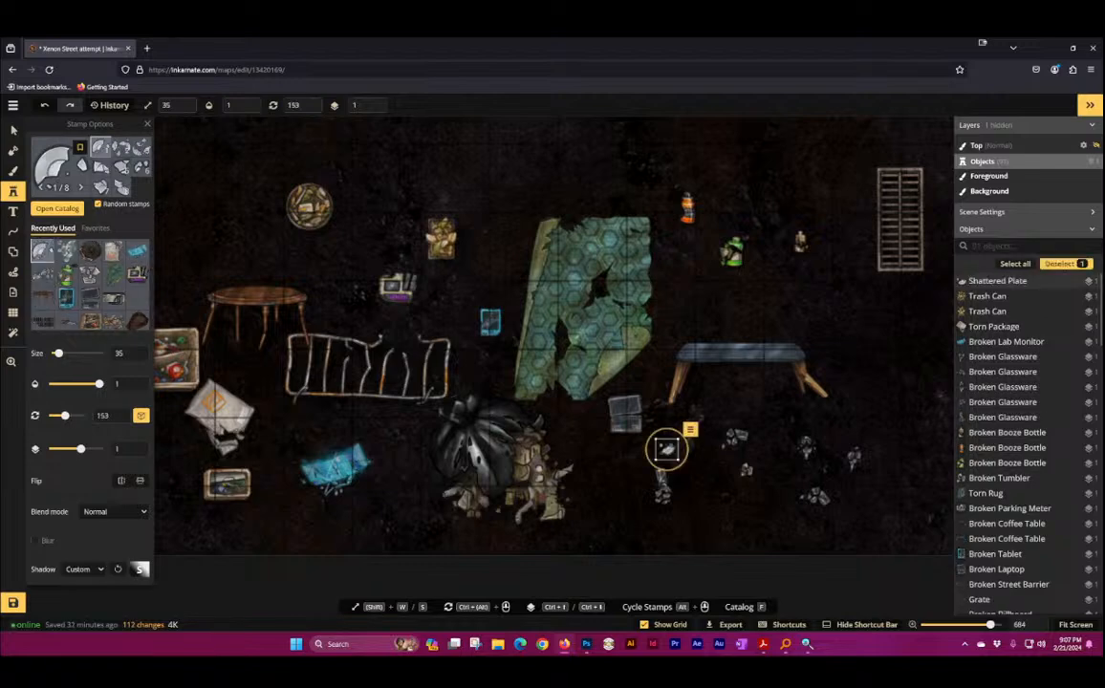
# Step: Place two more Shattered Plate stamps below the blue coffee table and a Broken Cardboard Box beside the brown coffee table, all at size 35
pyautogui.click(734, 394)
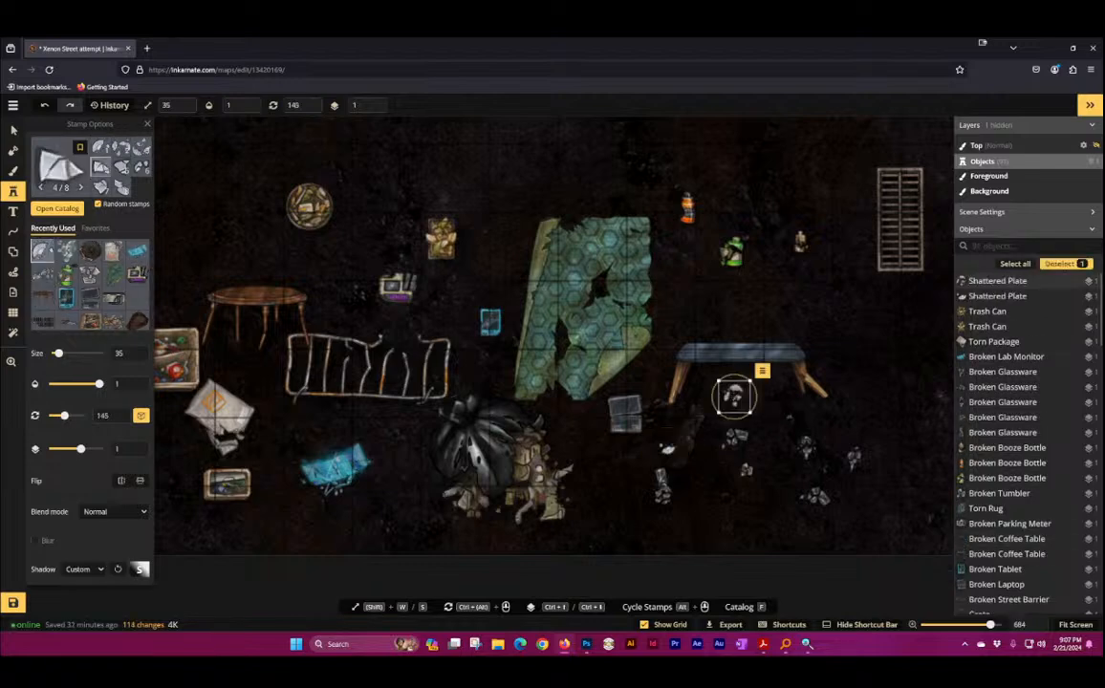
pyautogui.click(734, 395)
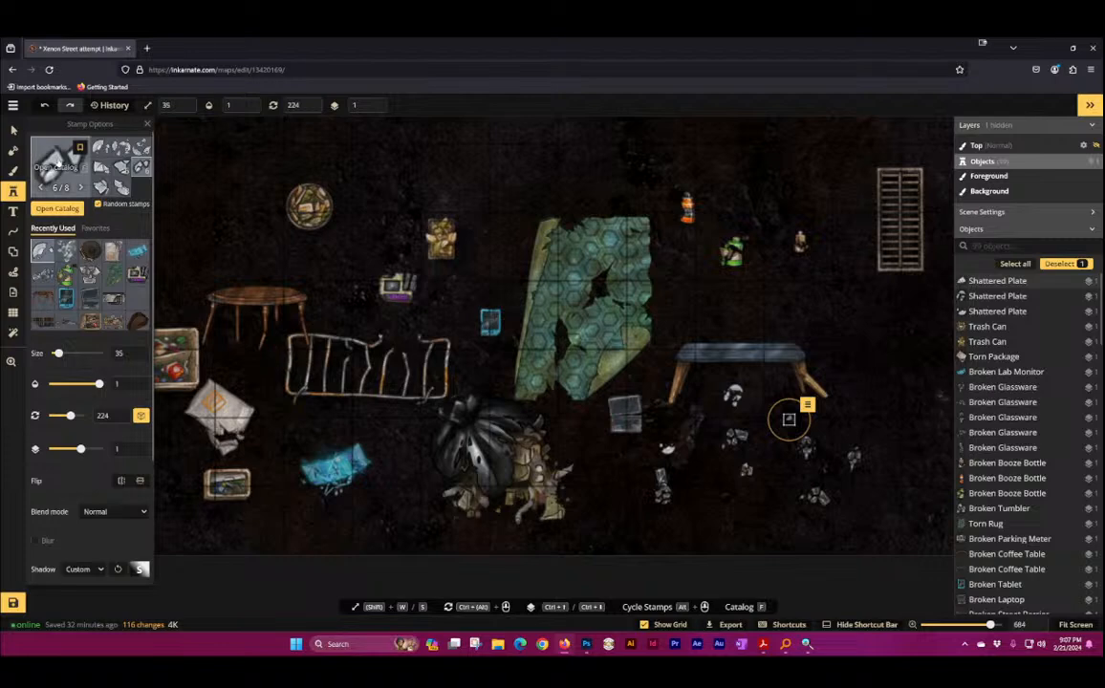
pyautogui.press('f')
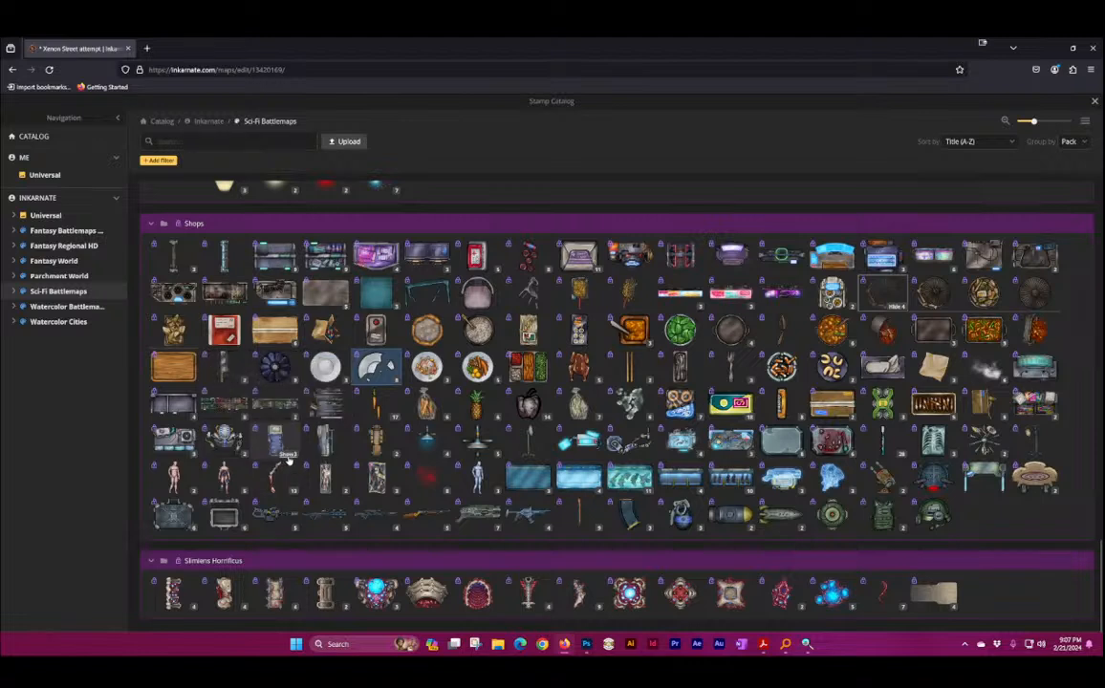
pyautogui.click(289, 456)
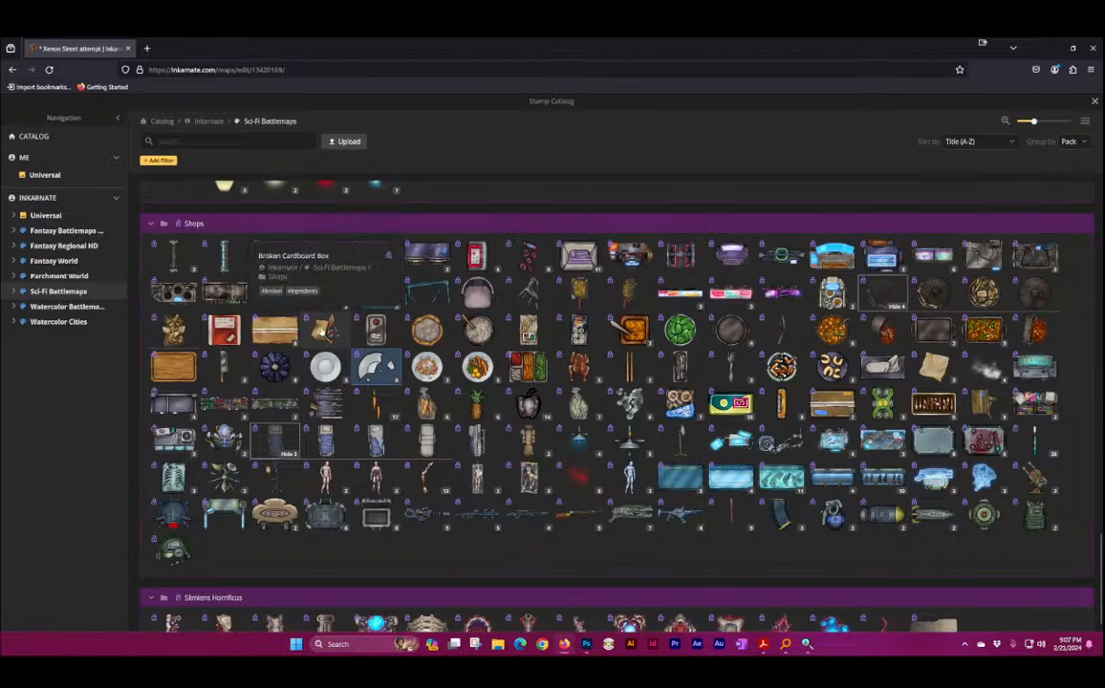
pyautogui.click(291, 300)
pyautogui.click(330, 276)
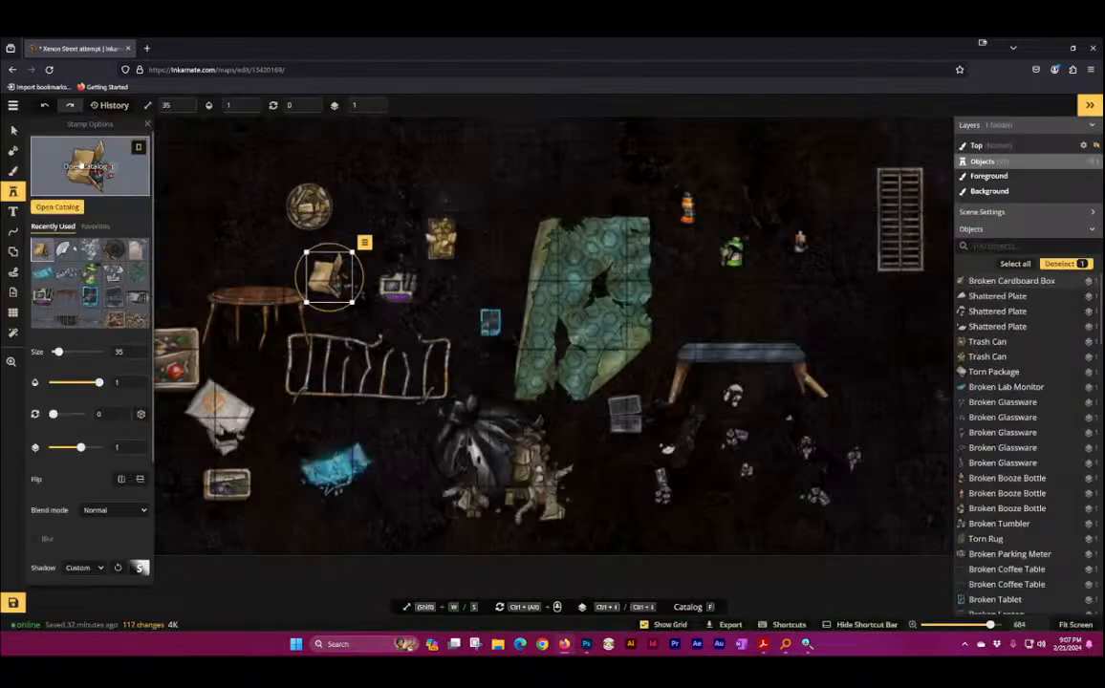
# Step: Place a Broken Plastic Table beside the blue coffee table and a Broken Pan beside the square trash can, both at size 35
pyautogui.press('f')
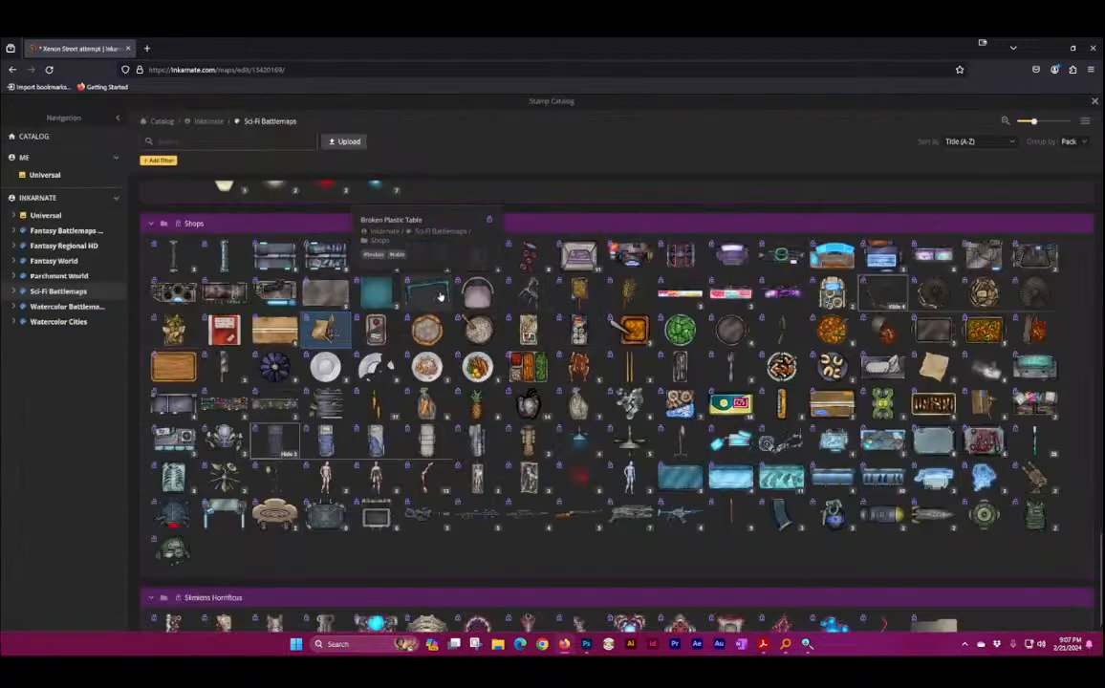
pyautogui.click(439, 298)
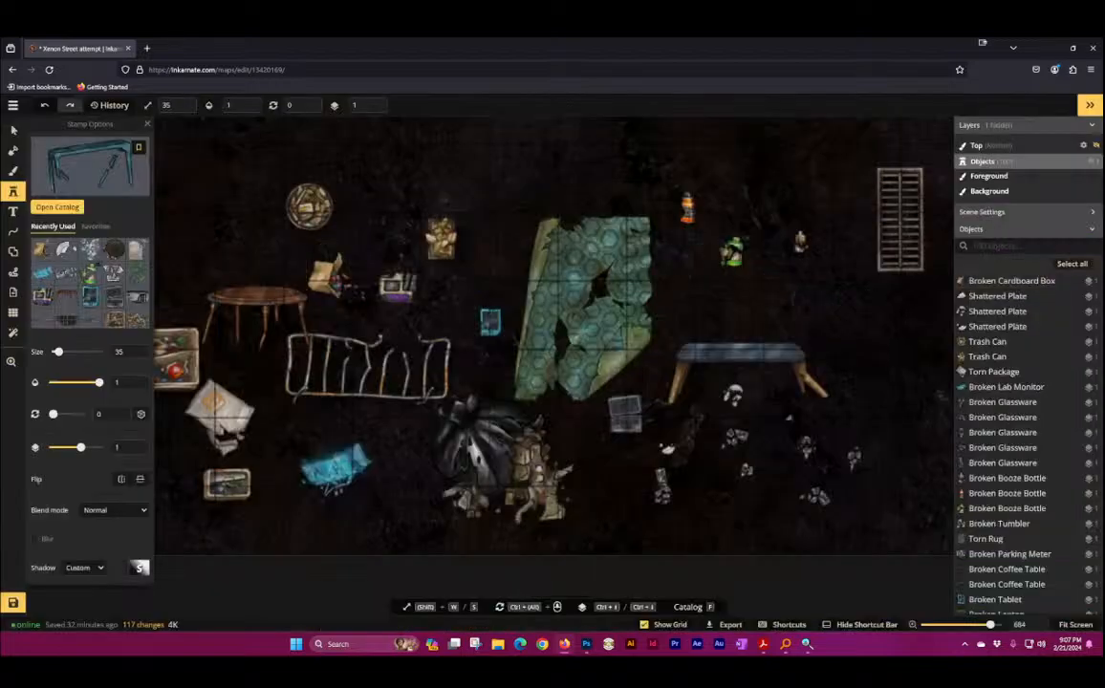
pyautogui.press('f')
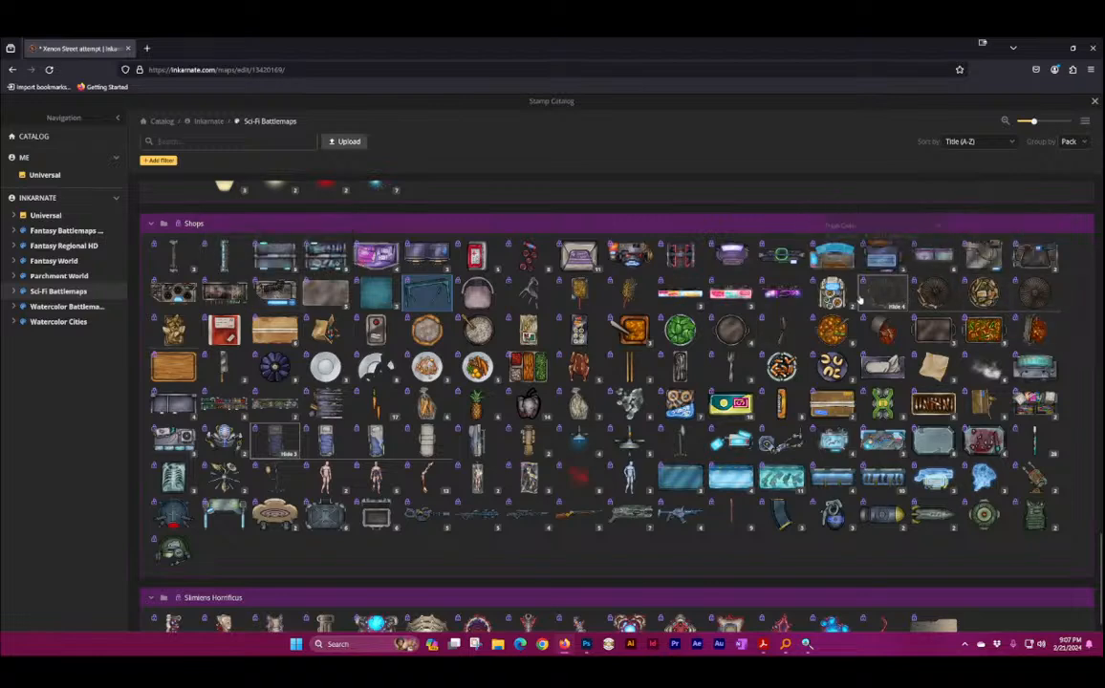
pyautogui.click(895, 308)
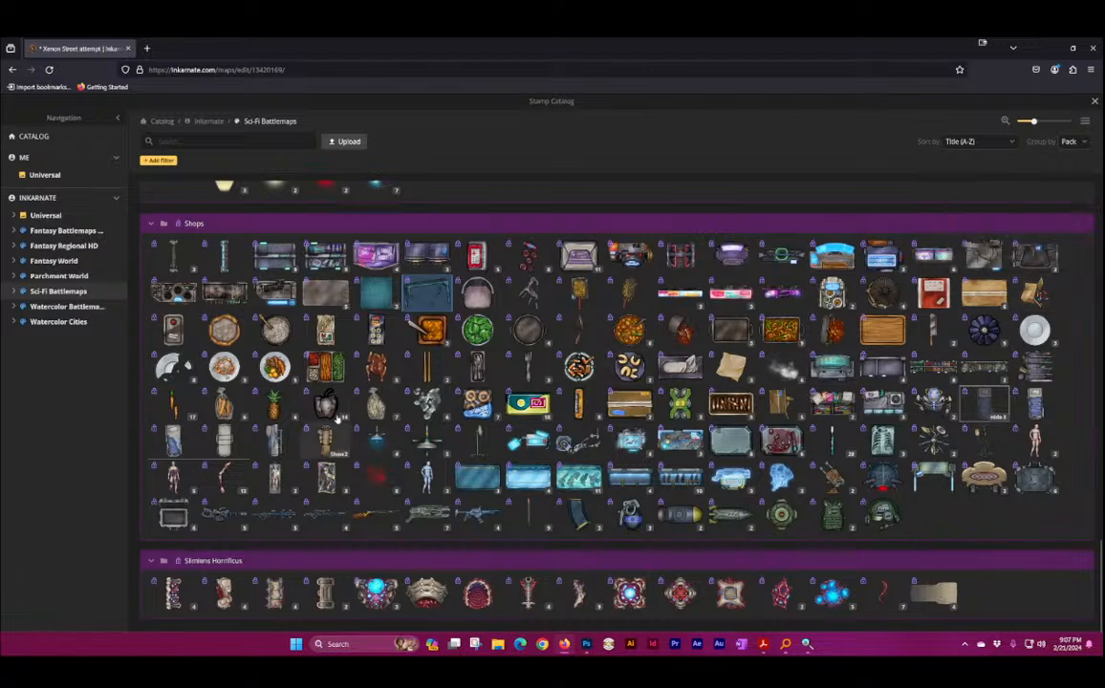
pyautogui.click(580, 334)
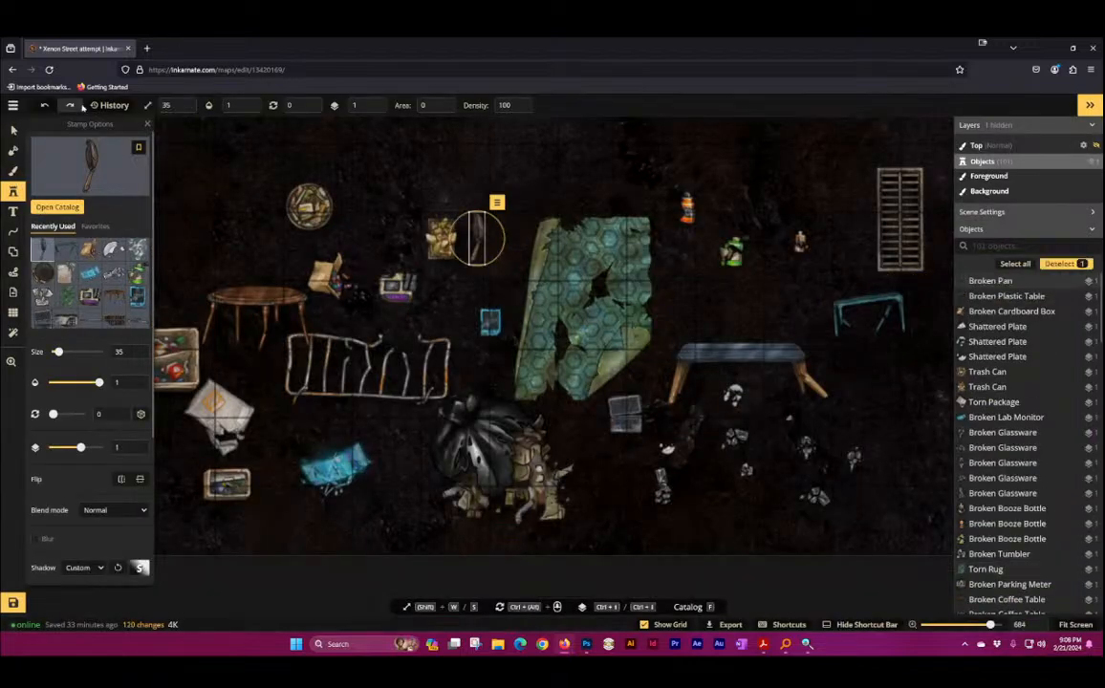
# Step: Place a Broken Plastic Chair above the torn rug and a Broken Deep Fryer stamp beside the round trash can, both at size 35
pyautogui.press('f')
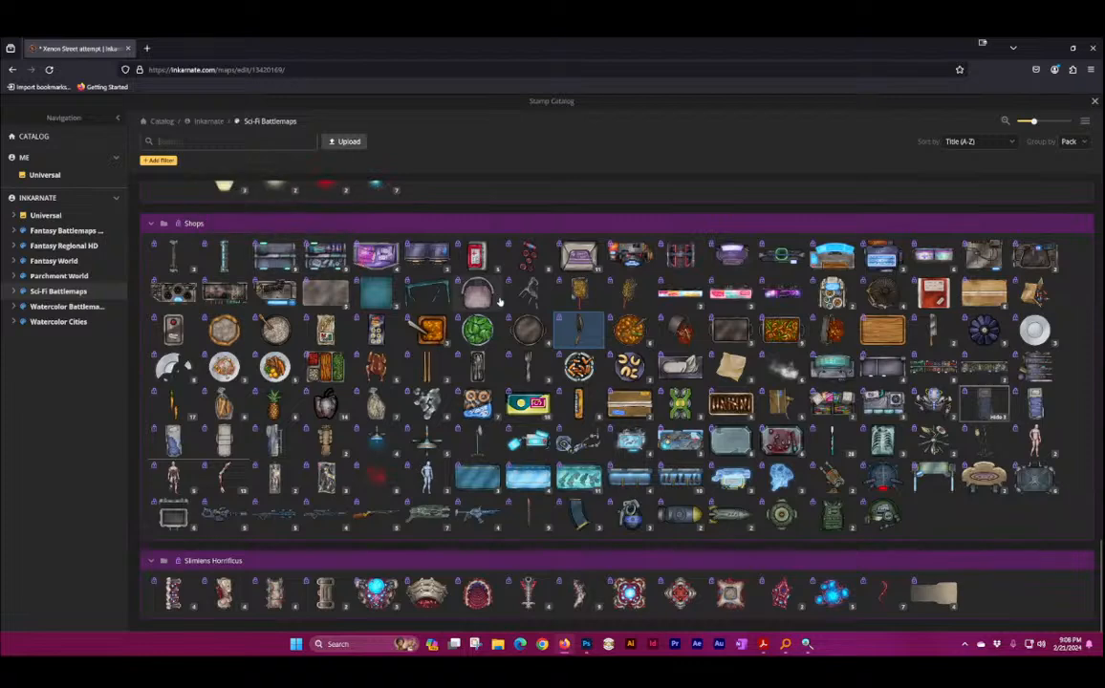
pyautogui.click(570, 293)
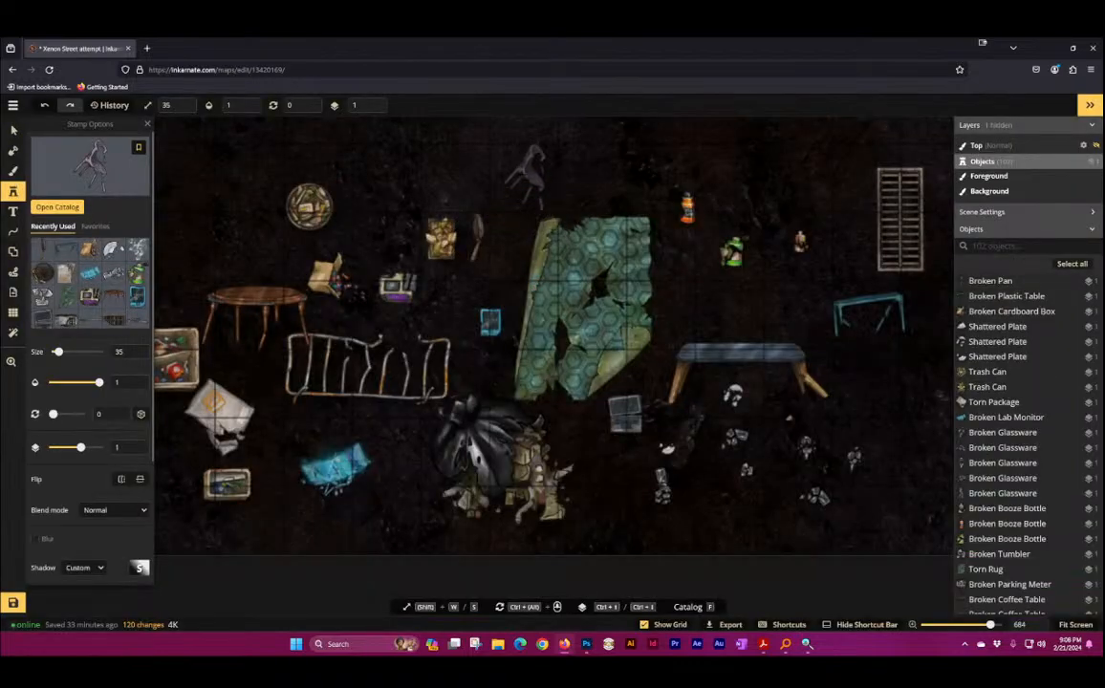
pyautogui.click(523, 172)
pyautogui.click(135, 187)
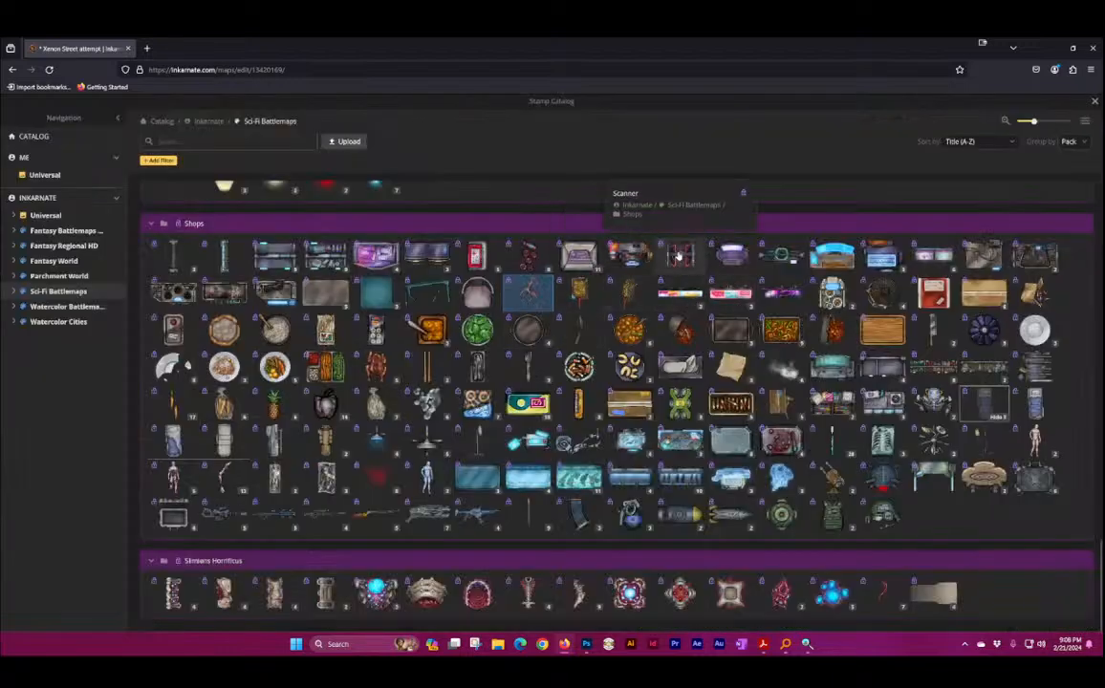
pyautogui.click(578, 288)
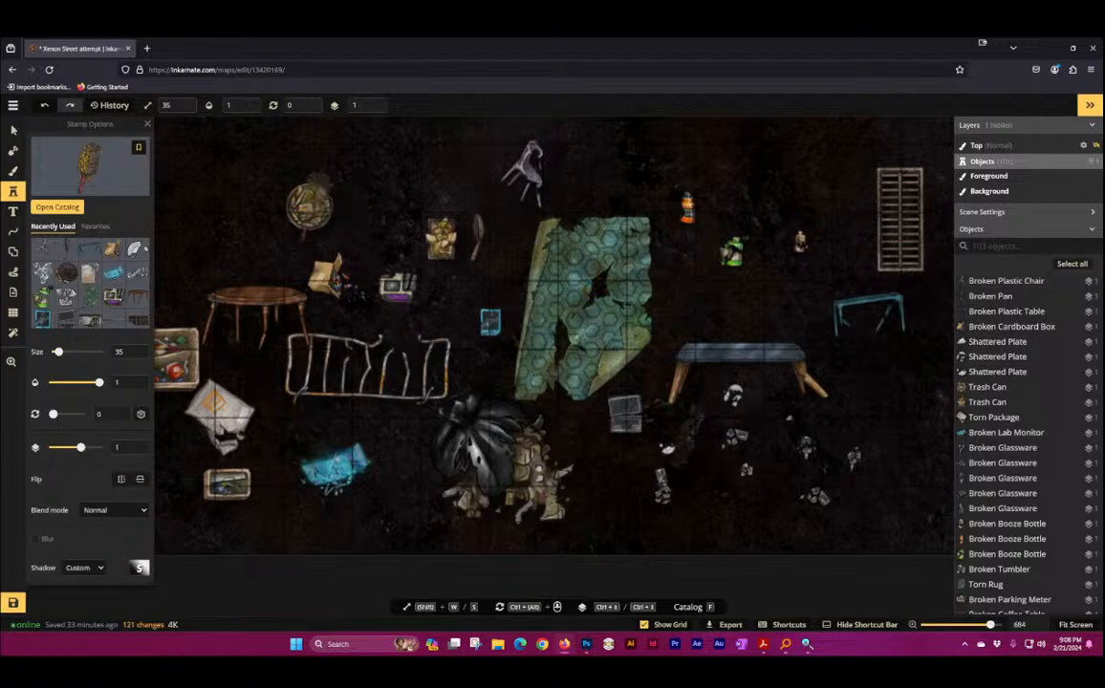
pyautogui.click(391, 191)
# Step: Place a Broken IV Pole stamp of size 35 between the green booze bottle and the small bottle next to it
pyautogui.click(115, 170)
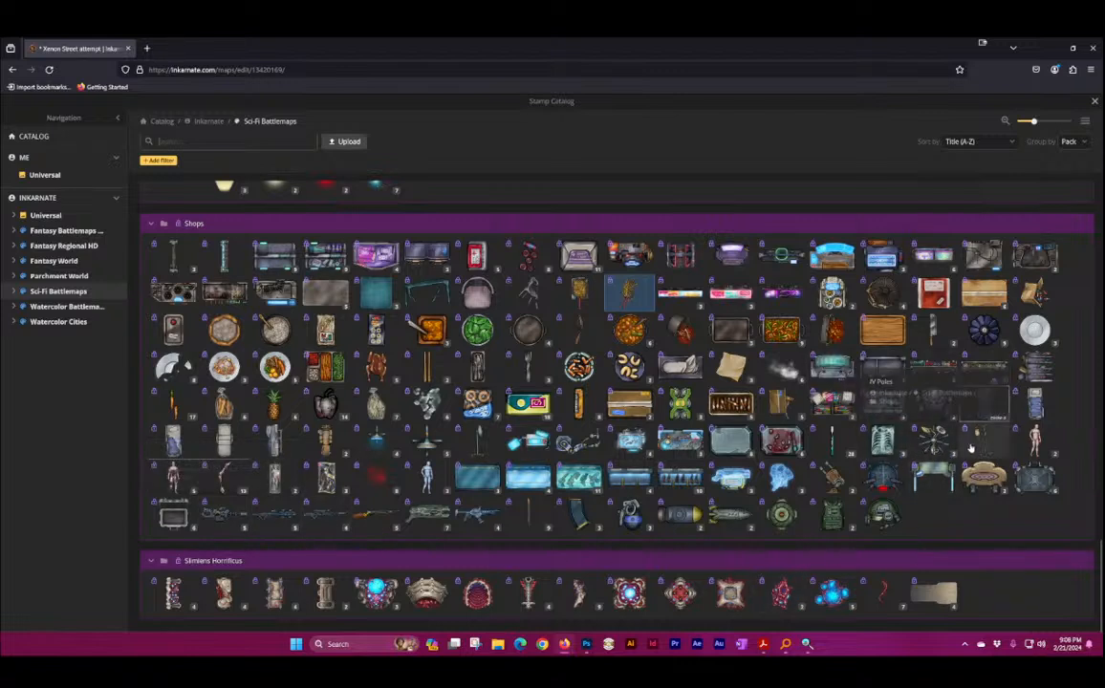
pyautogui.scroll(1, 970, 448)
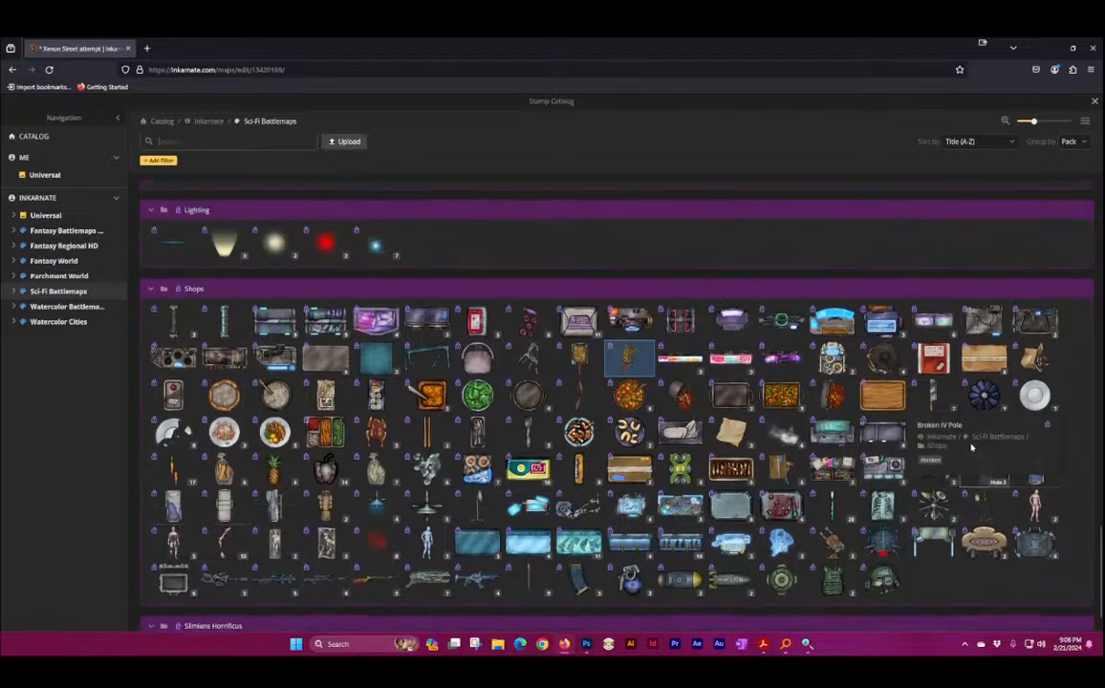
pyautogui.click(992, 519)
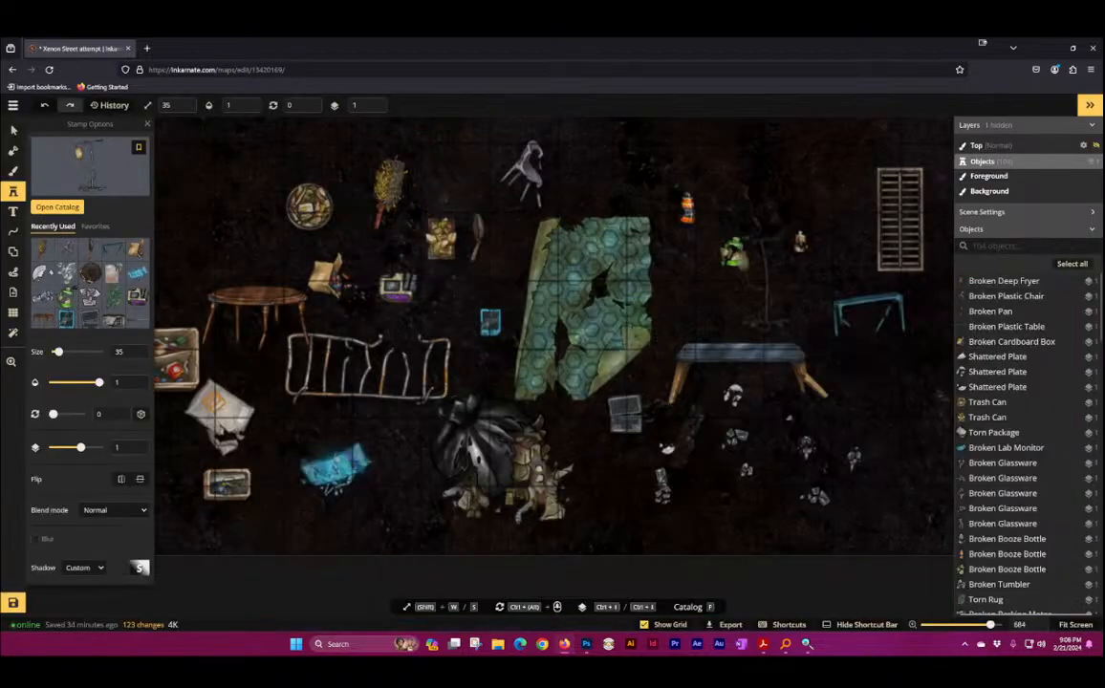
pyautogui.click(777, 246)
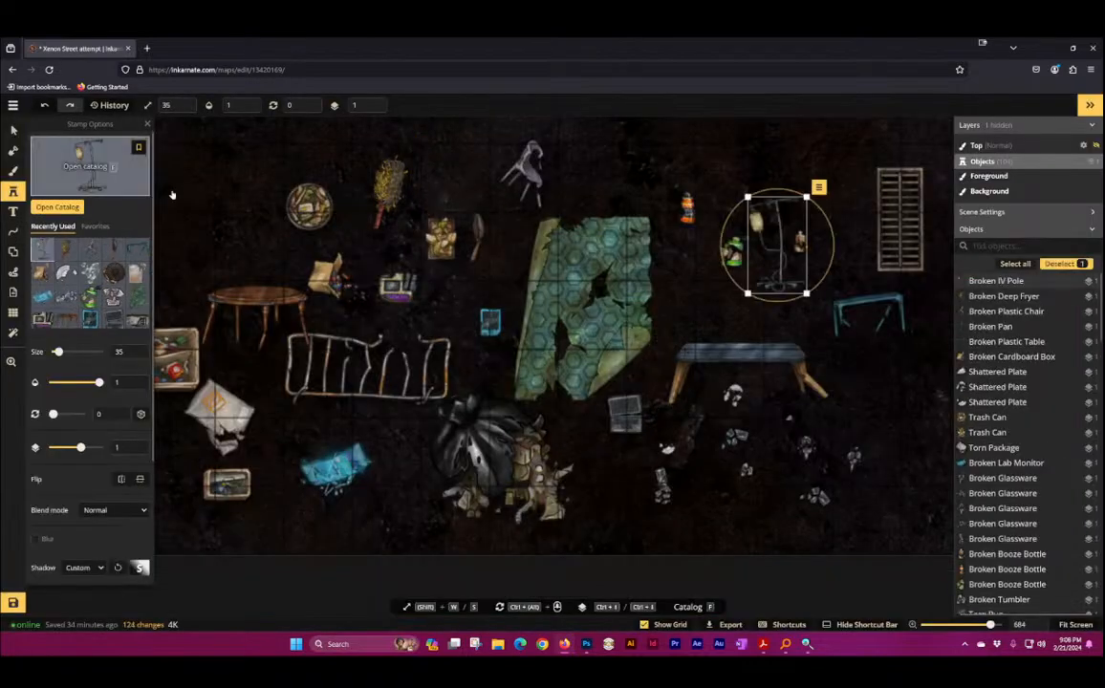
# Step: Place a Fallen Trash Can from the City pack at size 35 beside the broken glassware, near the map's lower right corner
pyautogui.press('f')
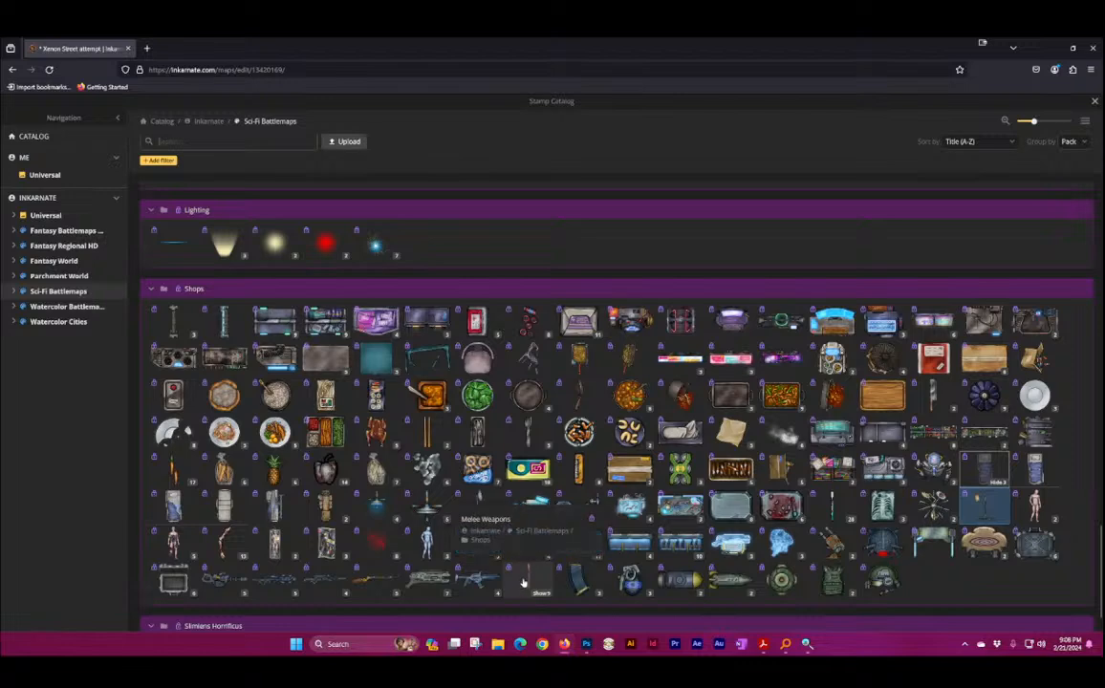
pyautogui.scroll(3, 407, 500)
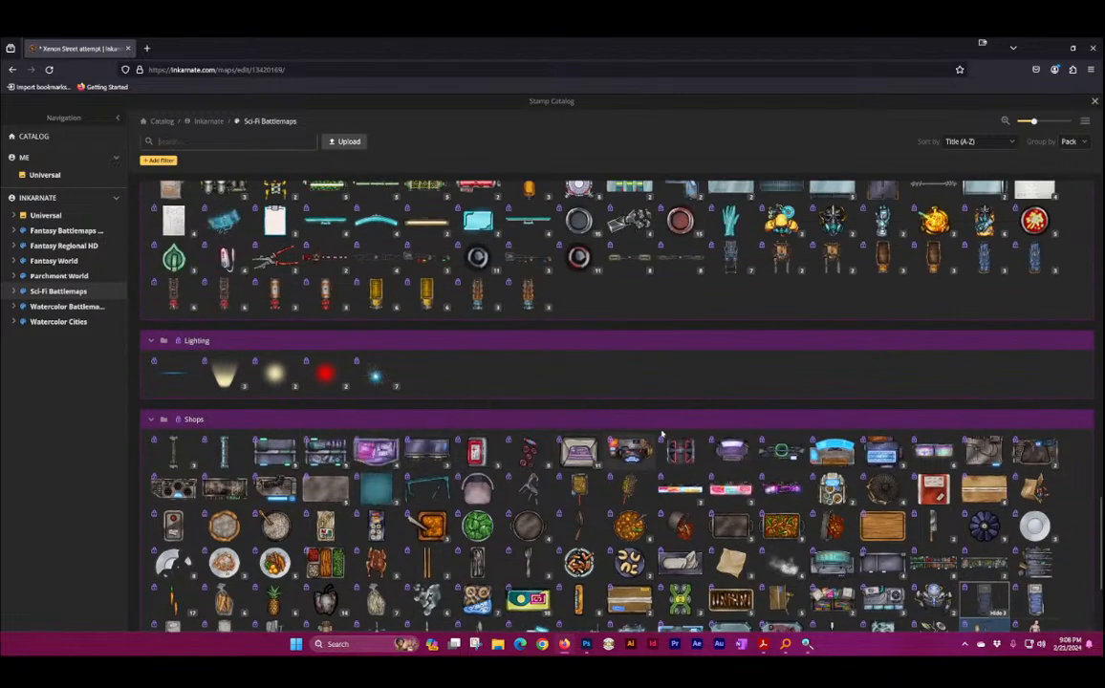
pyautogui.scroll(3, 655, 437)
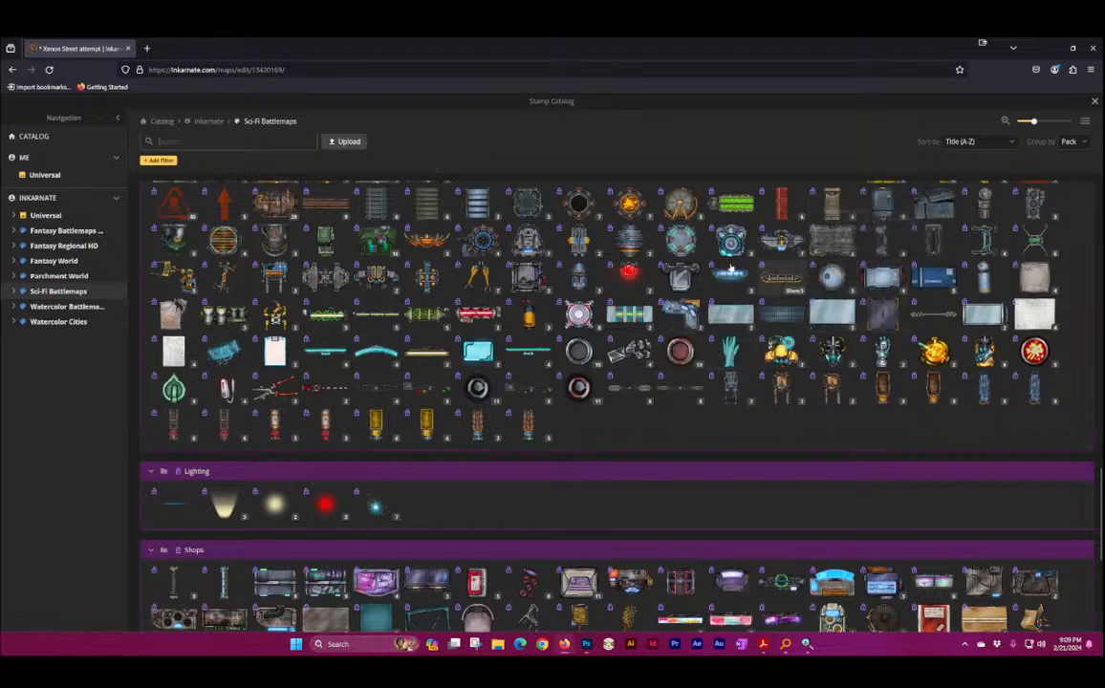
pyautogui.scroll(2, 519, 383)
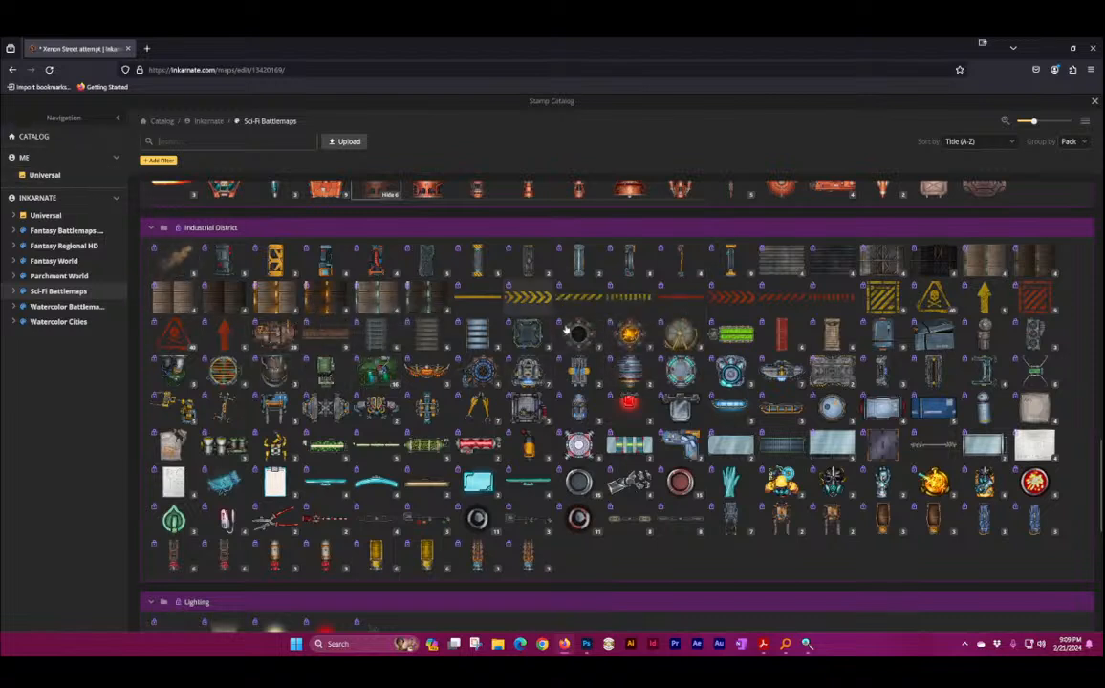
pyautogui.scroll(1, 564, 335)
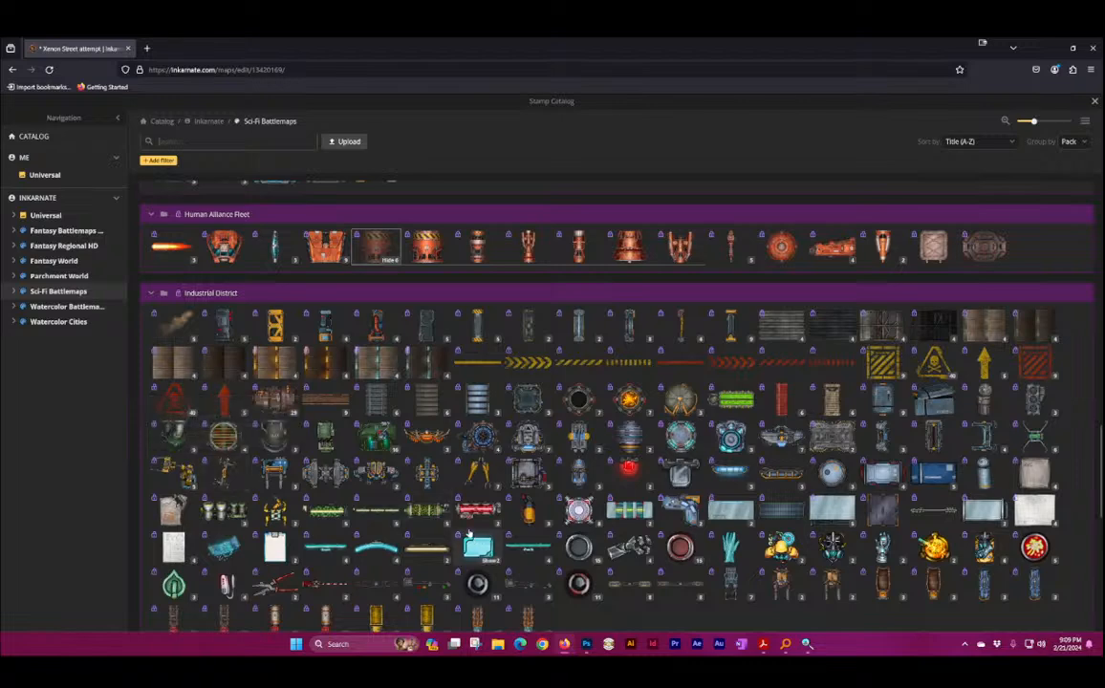
pyautogui.scroll(3, 571, 485)
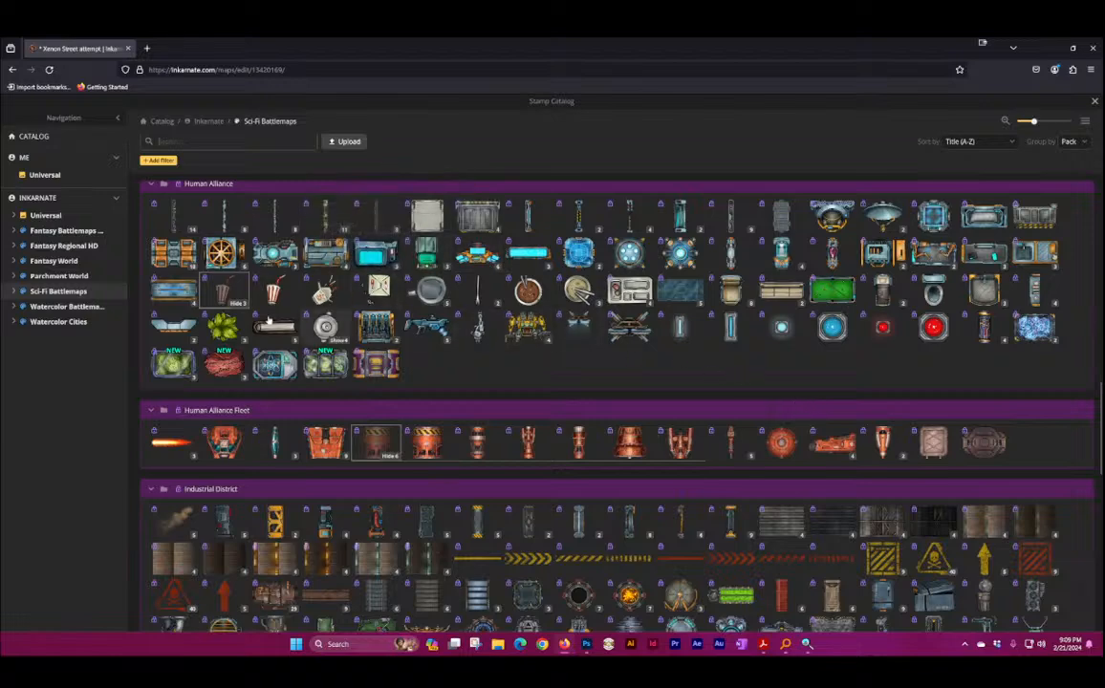
pyautogui.scroll(3, 579, 347)
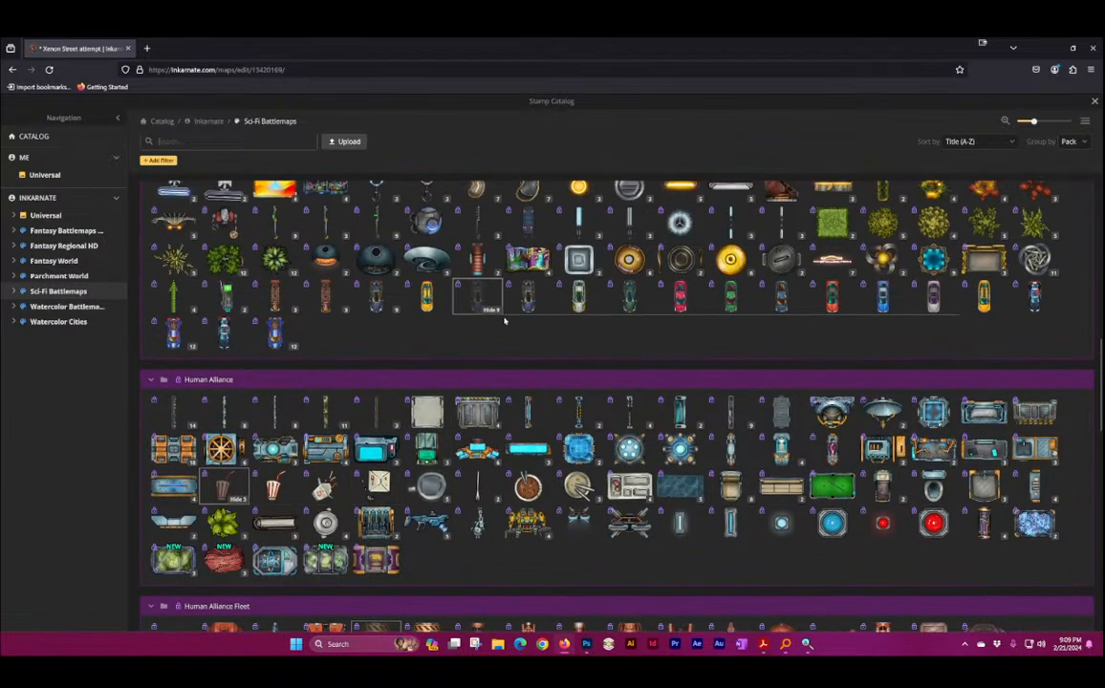
pyautogui.scroll(3, 353, 332)
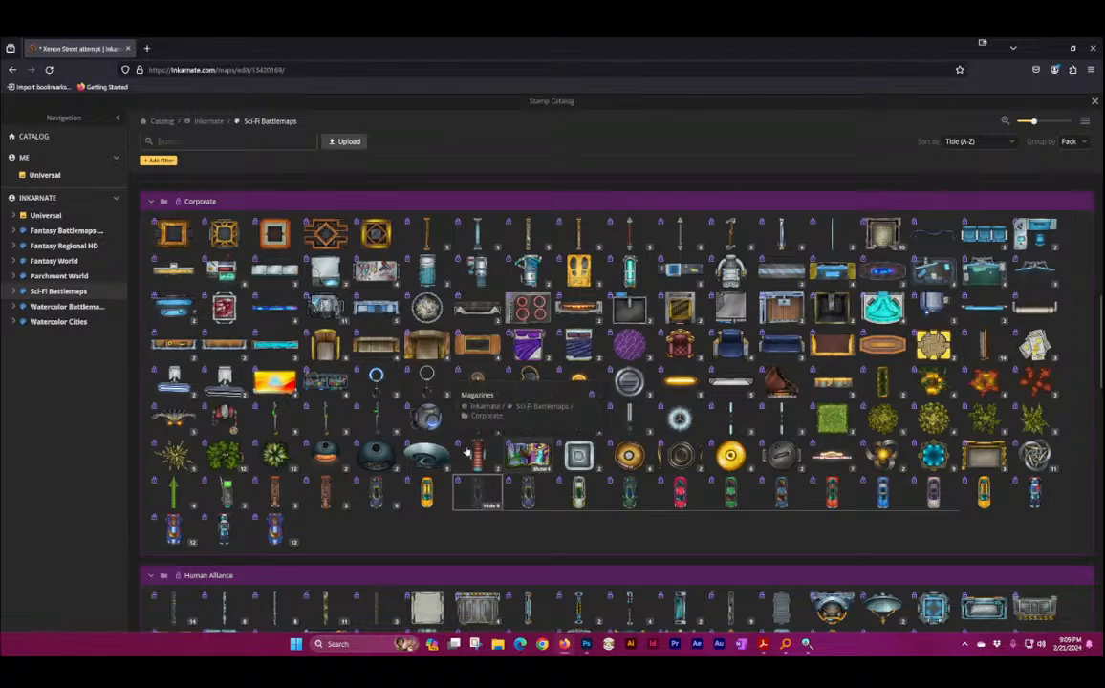
pyautogui.scroll(3, 478, 420)
pyautogui.scroll(2, 506, 436)
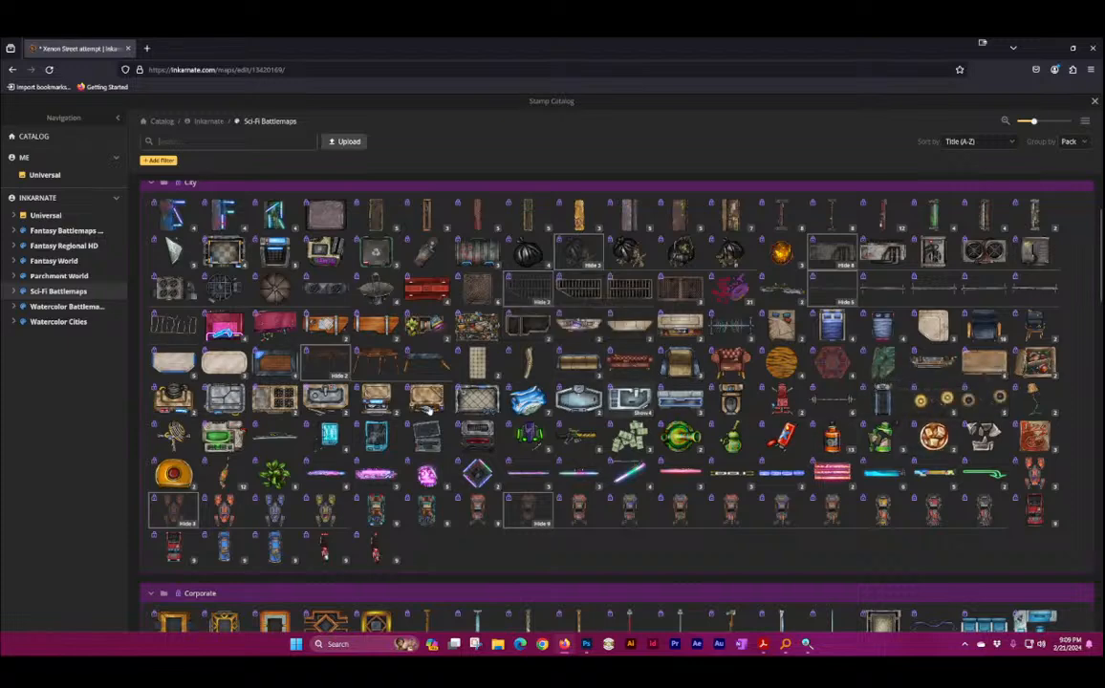
pyautogui.scroll(2, 165, 267)
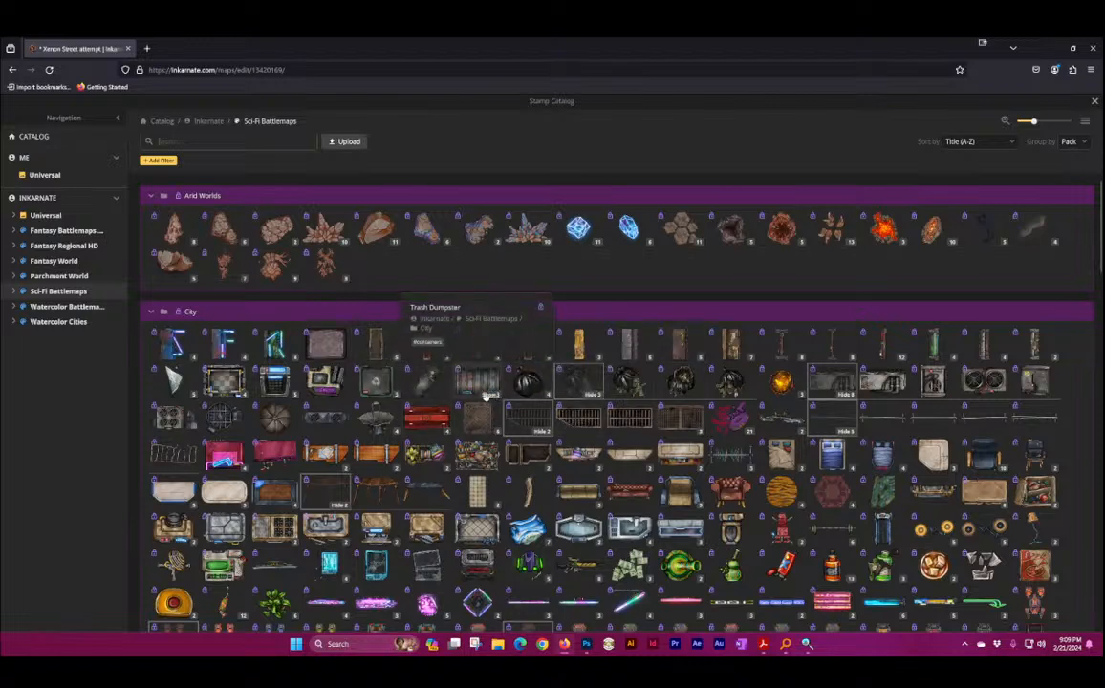
pyautogui.click(426, 382)
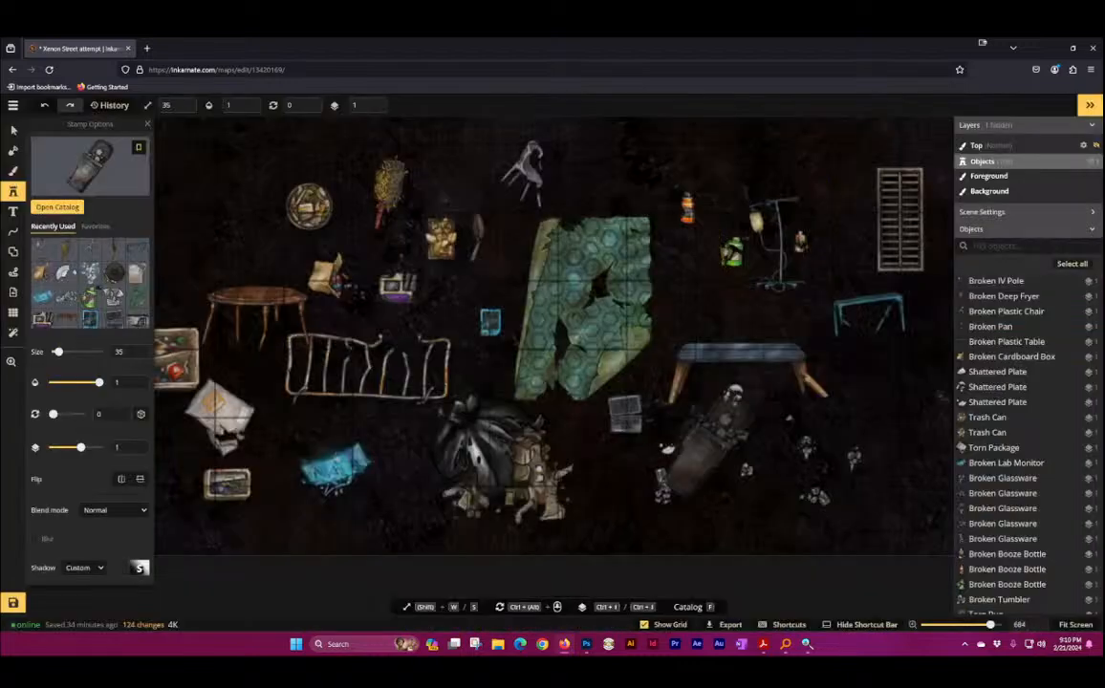
pyautogui.click(898, 451)
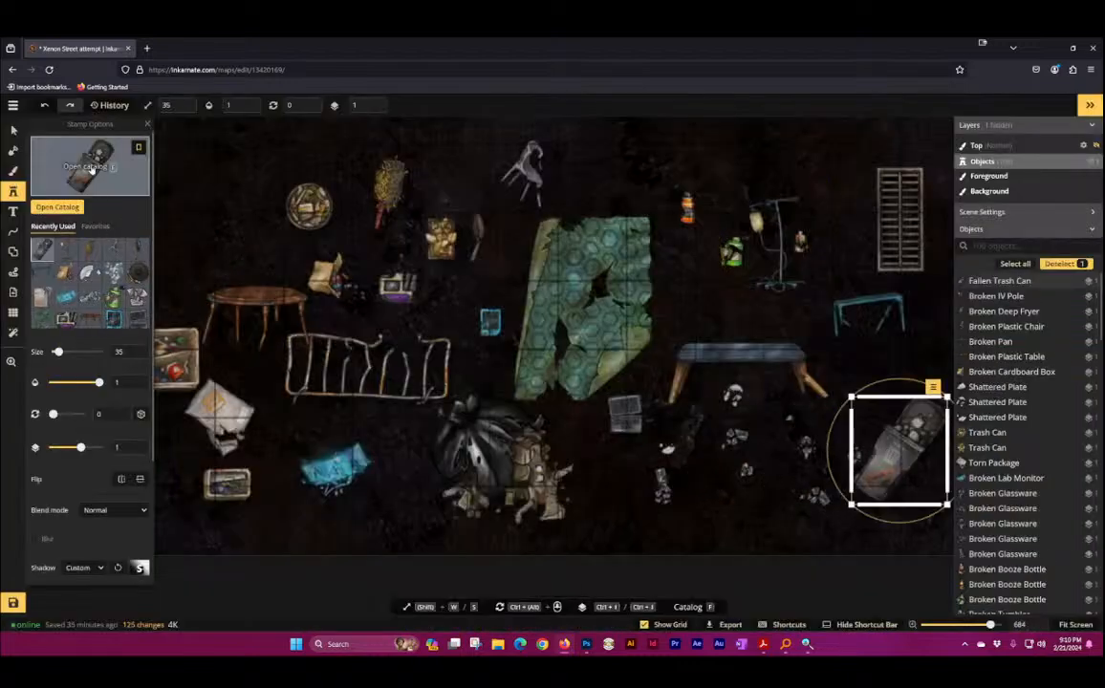
pyautogui.press('f')
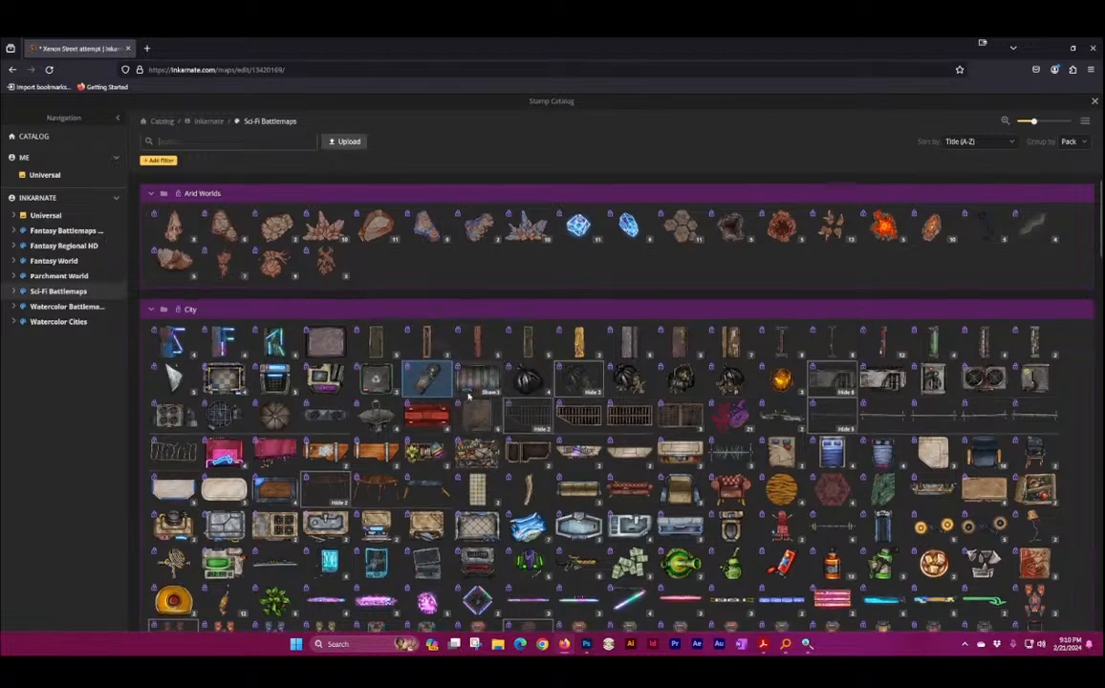
pyautogui.scroll(-3, 470, 399)
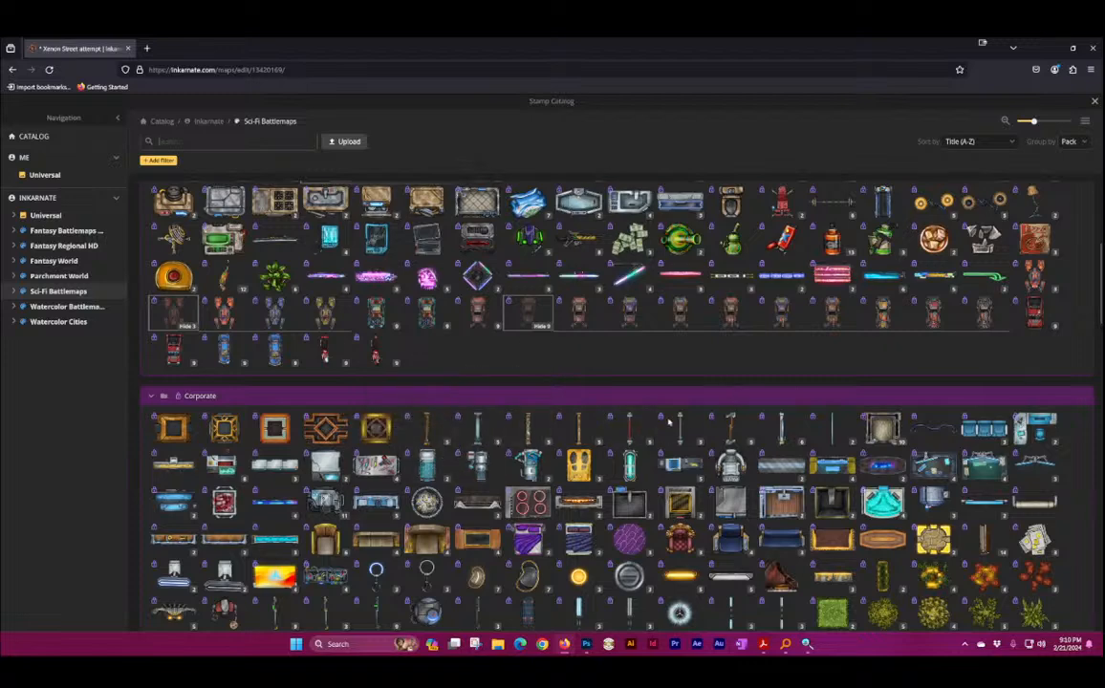
pyautogui.scroll(-3, 411, 481)
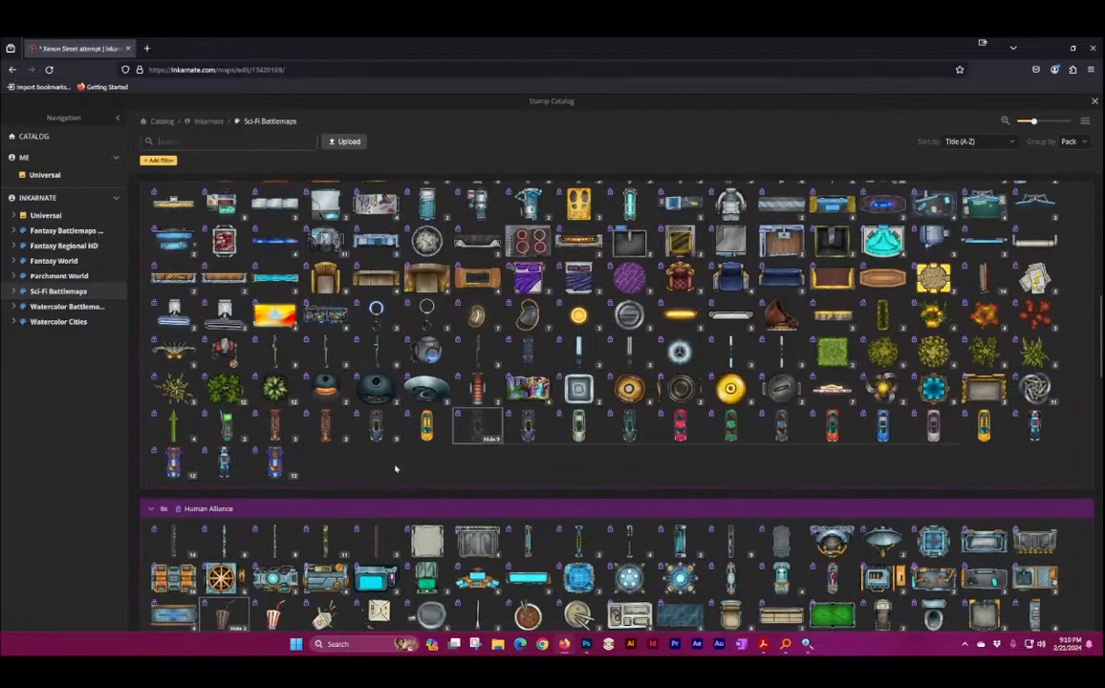
pyautogui.click(1093, 103)
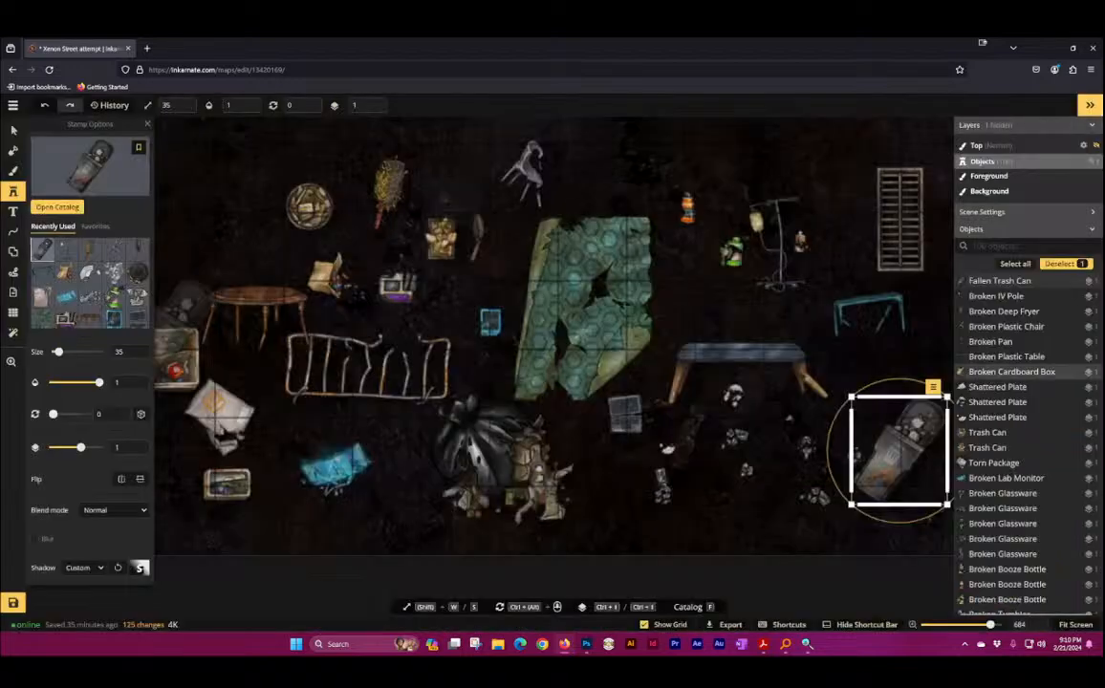
# Step: Place another plated Metal Wall, variant 2, at size 100 and rotation 0 beside the rusty Dirty Wall above the crashed car
pyautogui.scroll(-4, 320, 335)
pyautogui.click(14, 130)
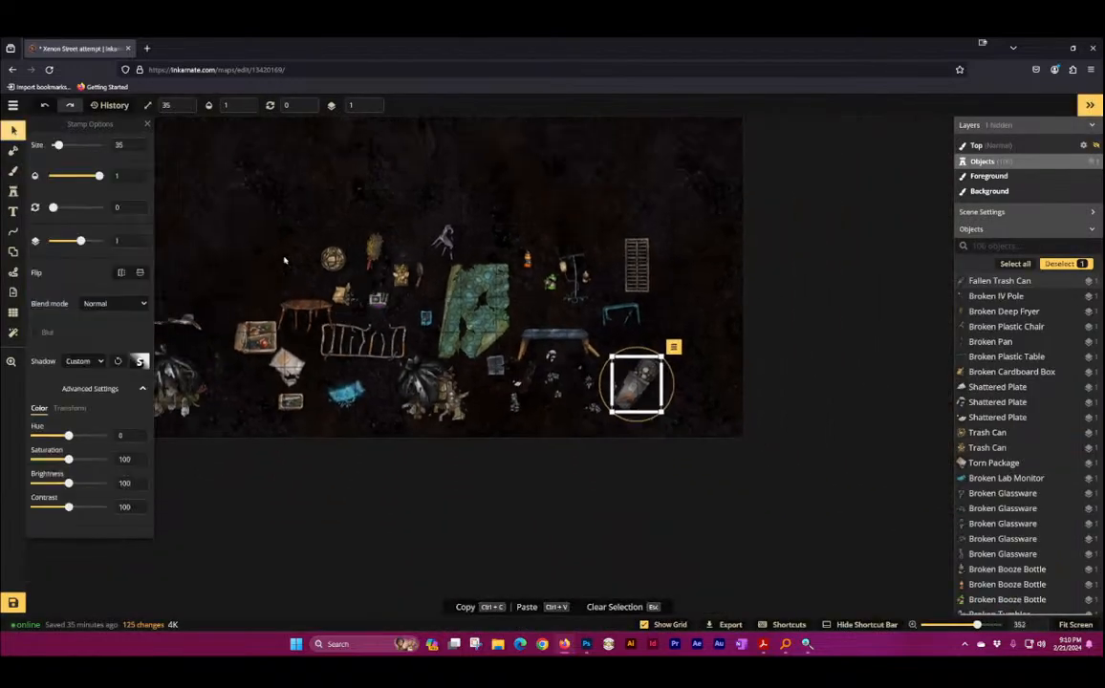
pyautogui.moveTo(300, 257); pyautogui.dragTo(851, 287)
pyautogui.moveTo(332, 307); pyautogui.dragTo(642, 505)
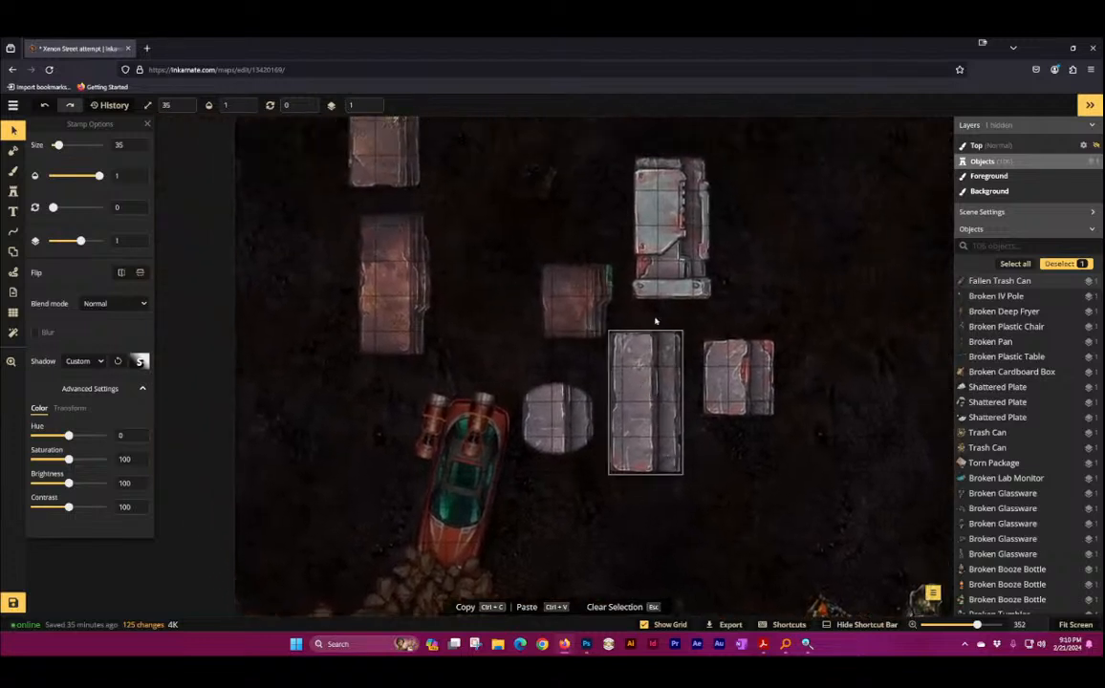
pyautogui.click(662, 249)
pyautogui.click(14, 190)
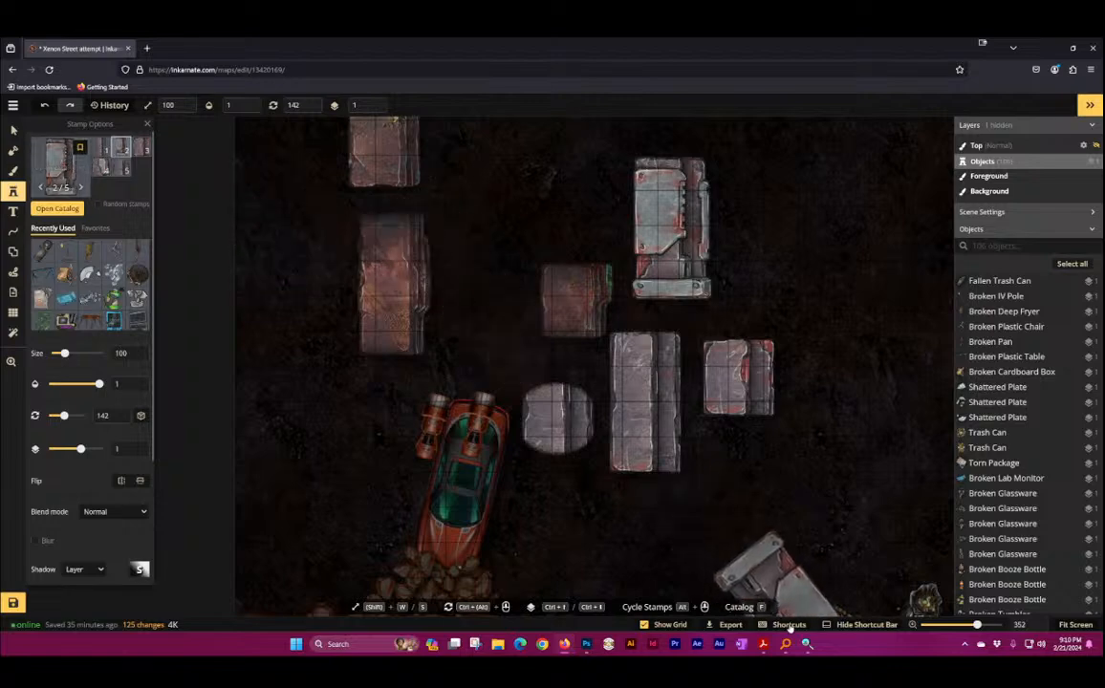
pyautogui.click(490, 315)
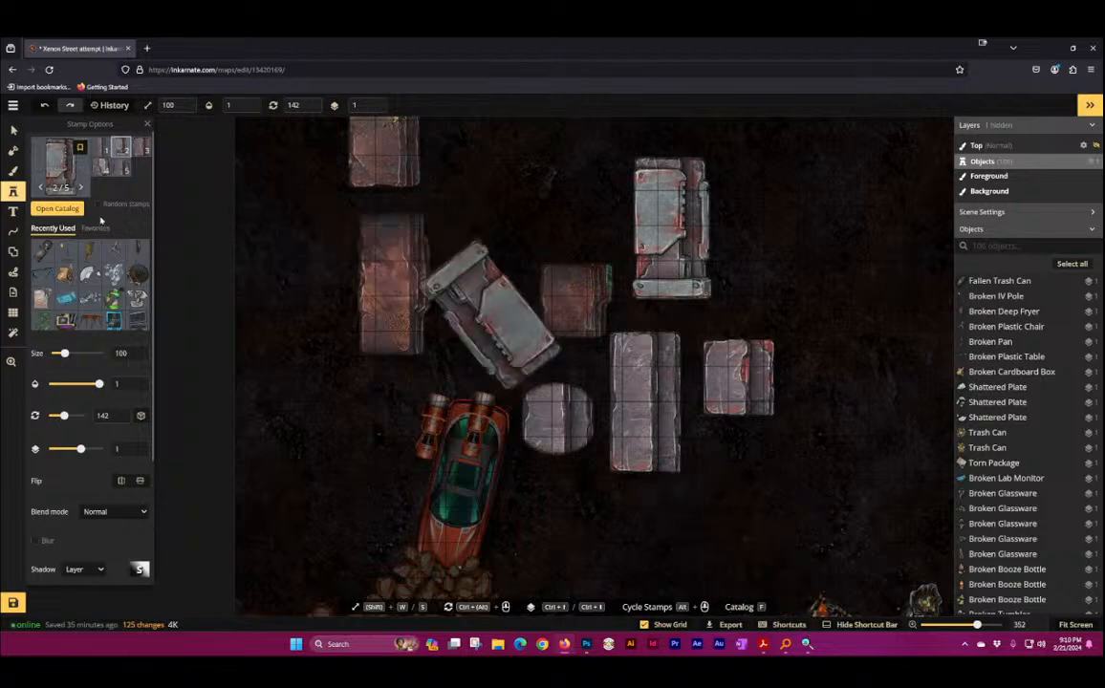
pyautogui.click(316, 107)
pyautogui.click(313, 296)
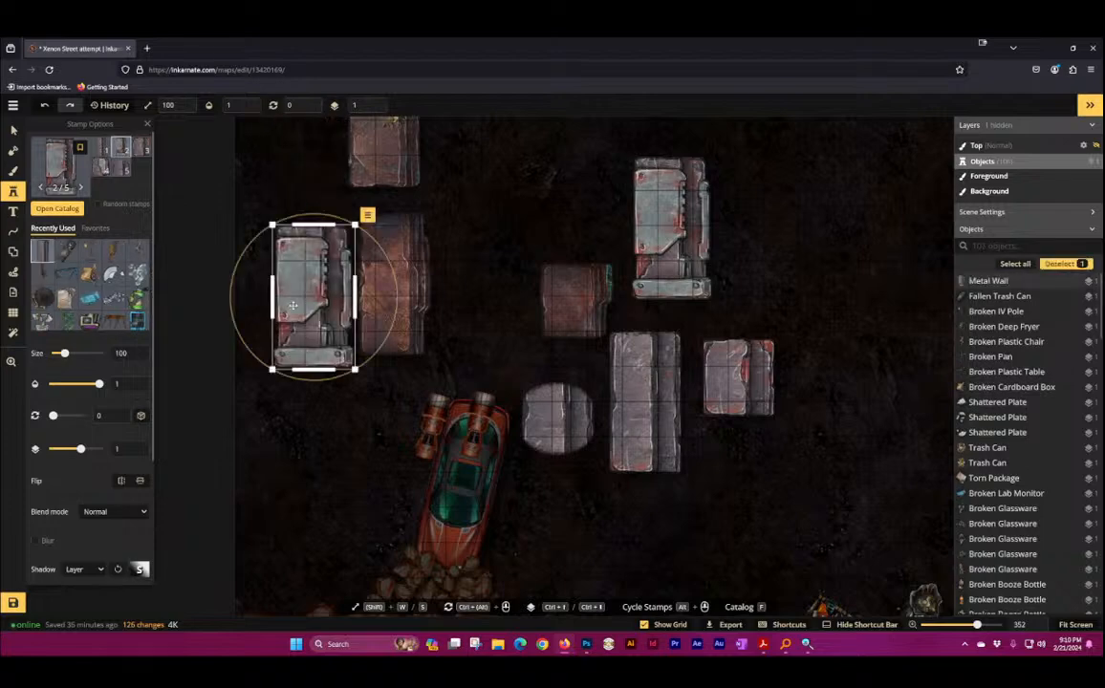
# Step: Place Metal Wall variant 3 at size 100 in the open space between the mossy wall and the original plated wall
pyautogui.click(141, 151)
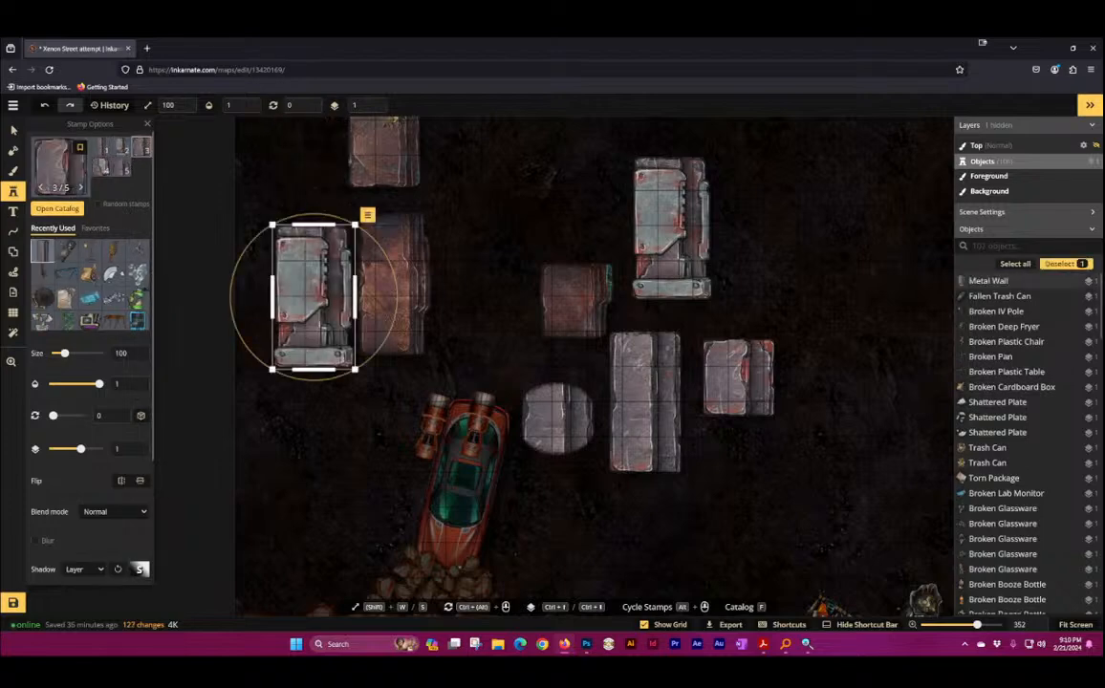
pyautogui.moveTo(513, 197); pyautogui.dragTo(546, 378)
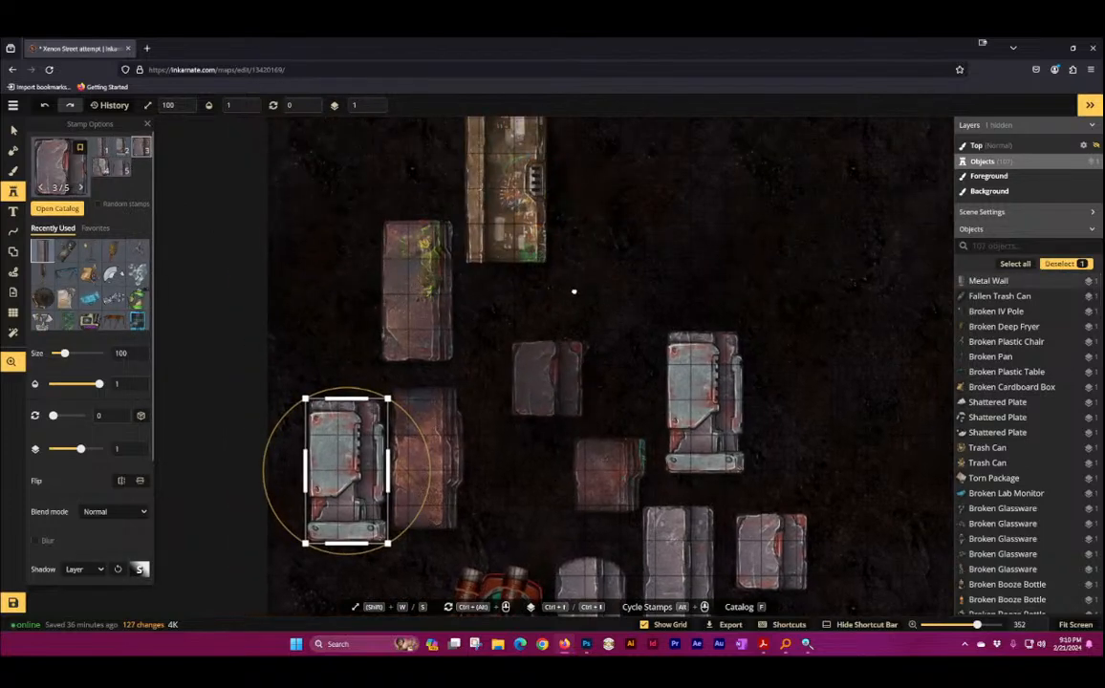
pyautogui.moveTo(574, 291); pyautogui.dragTo(544, 254)
pyautogui.click(545, 308)
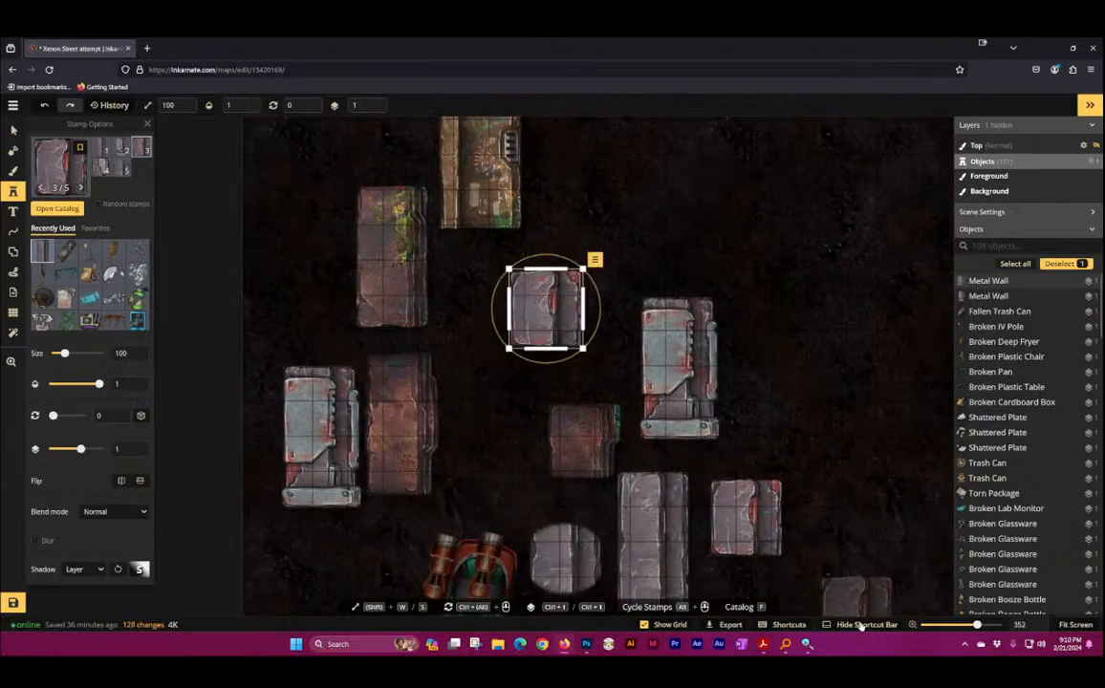
# Step: Switch to SCI Resource Viewer, review pictures 55.p56 to 72.p56 for the street walls and crashed car, and return to the Inkarnate map
pyautogui.click(809, 645)
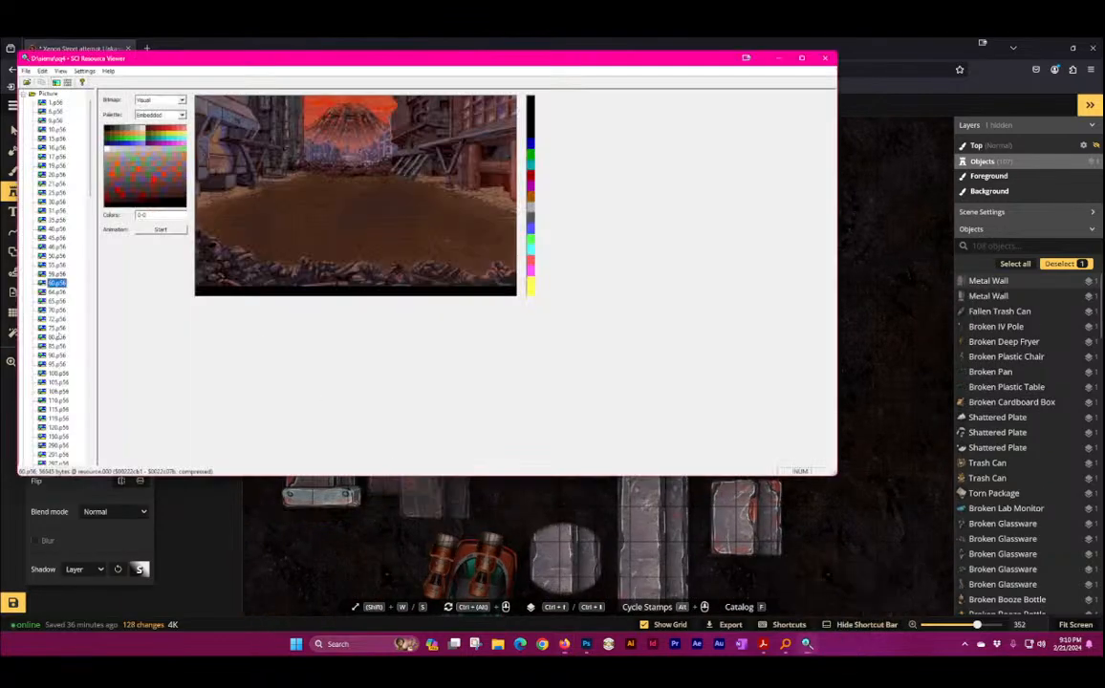
pyautogui.click(55, 291)
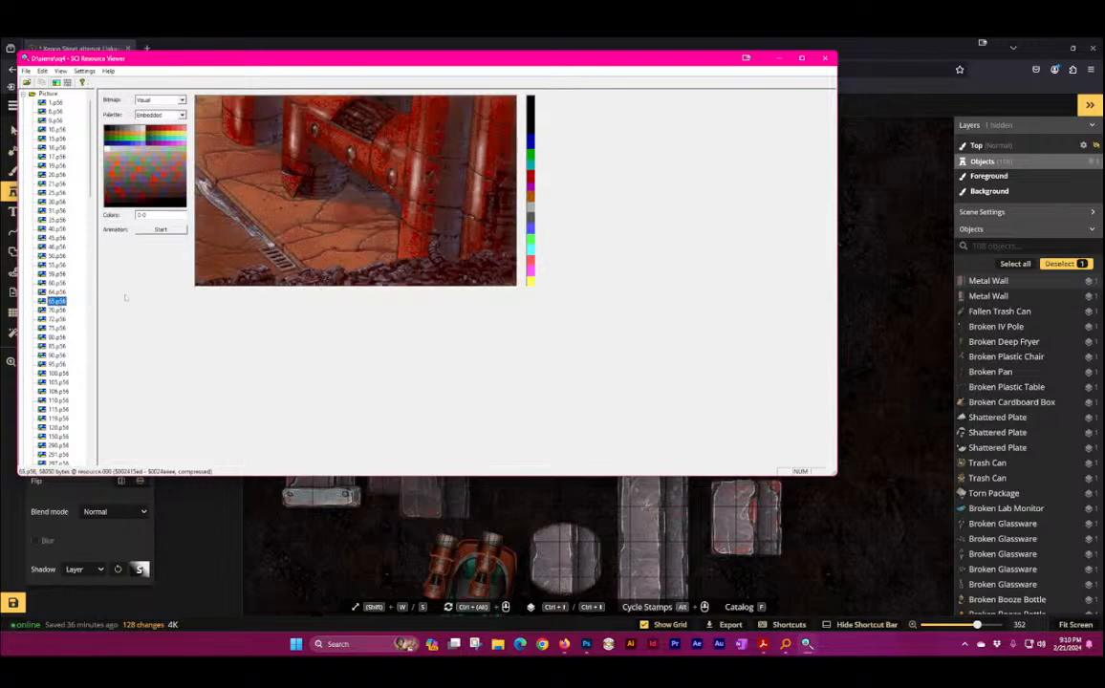
pyautogui.press('Up')
pyautogui.press('Up')
pyautogui.press('Up')
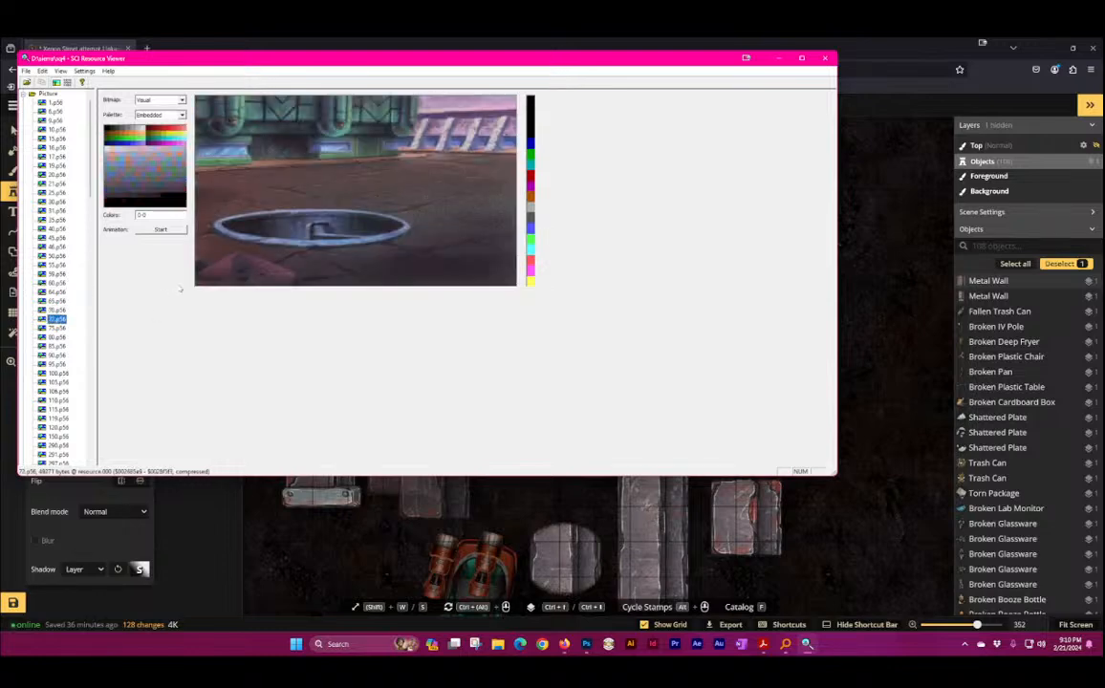
pyautogui.press('Up')
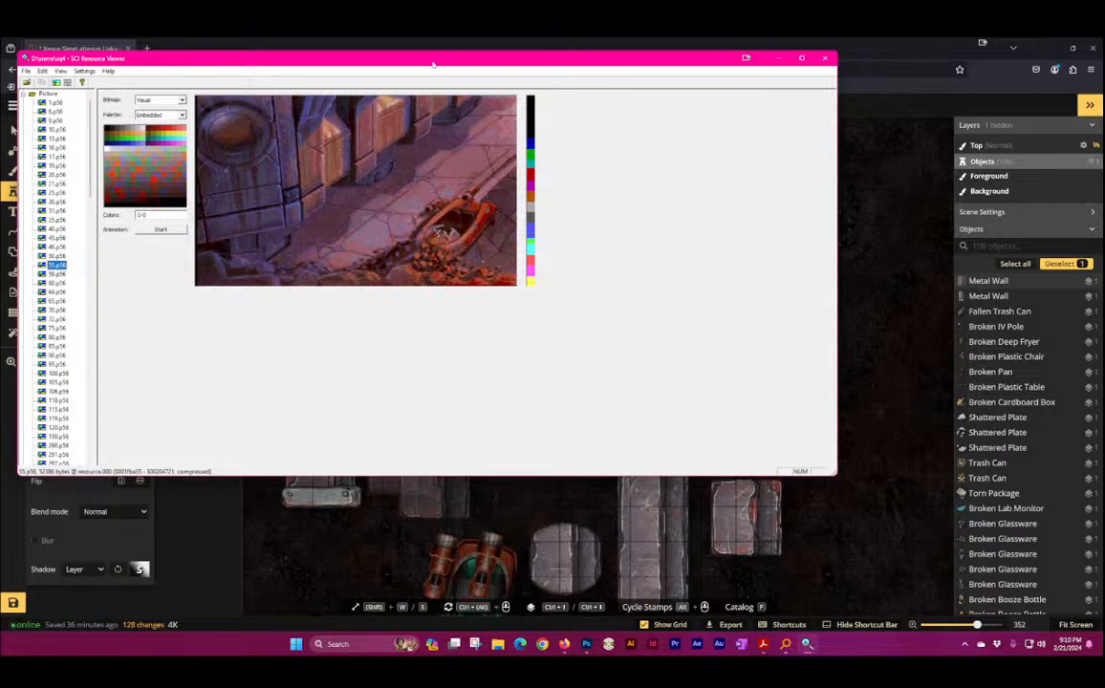
pyautogui.doubleClick(844, 44)
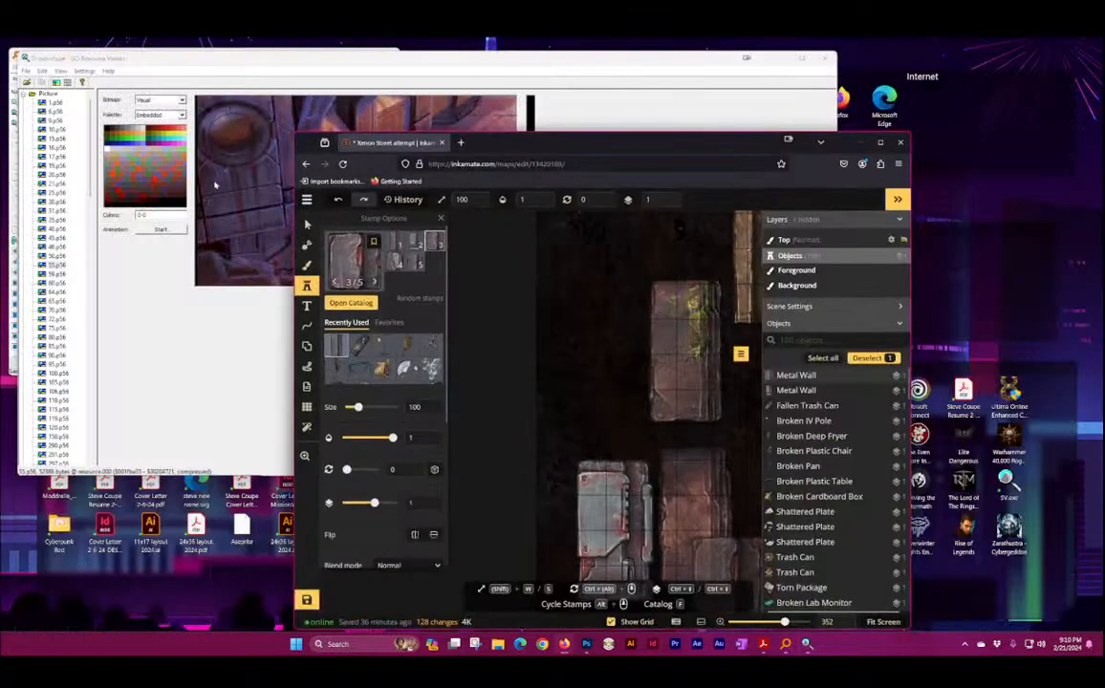
pyautogui.click(880, 142)
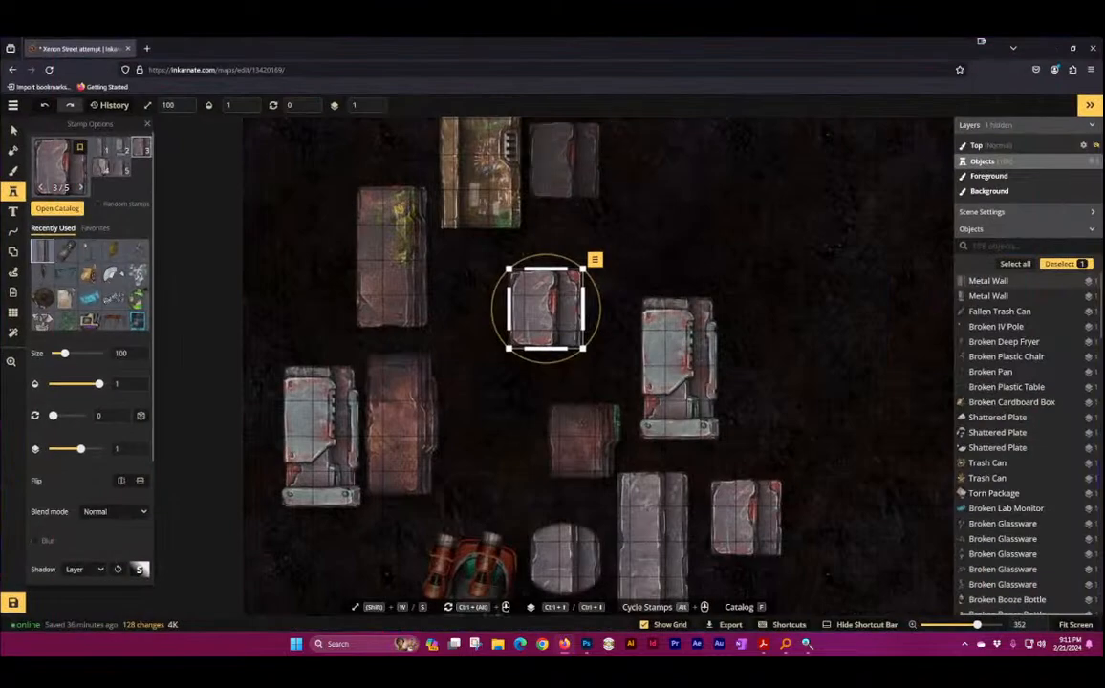
# Step: Move the original plated Metal Wall to the map's left edge, level with the crashed car
pyautogui.click(11, 131)
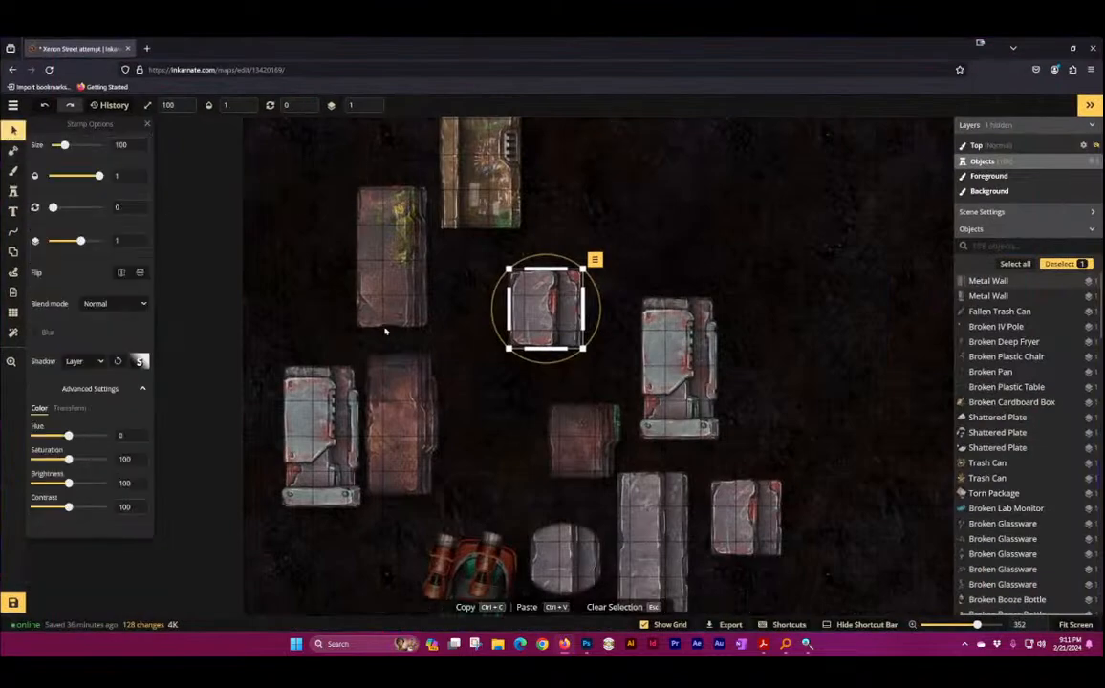
pyautogui.click(243, 355)
pyautogui.click(403, 422)
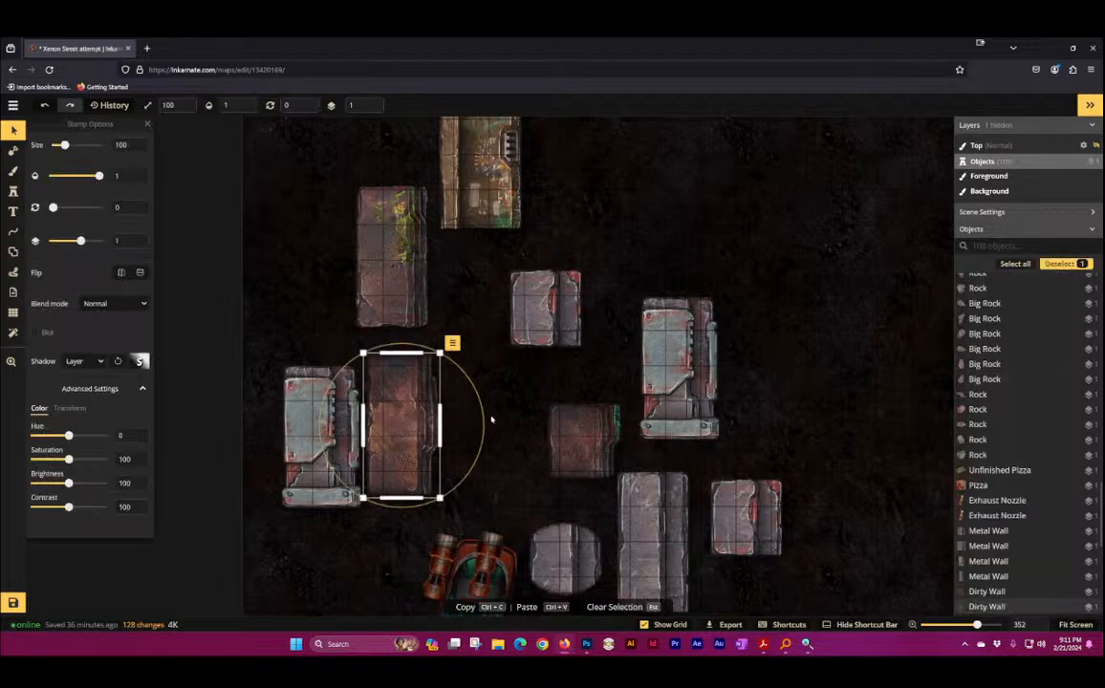
pyautogui.scroll(-3, 463, 286)
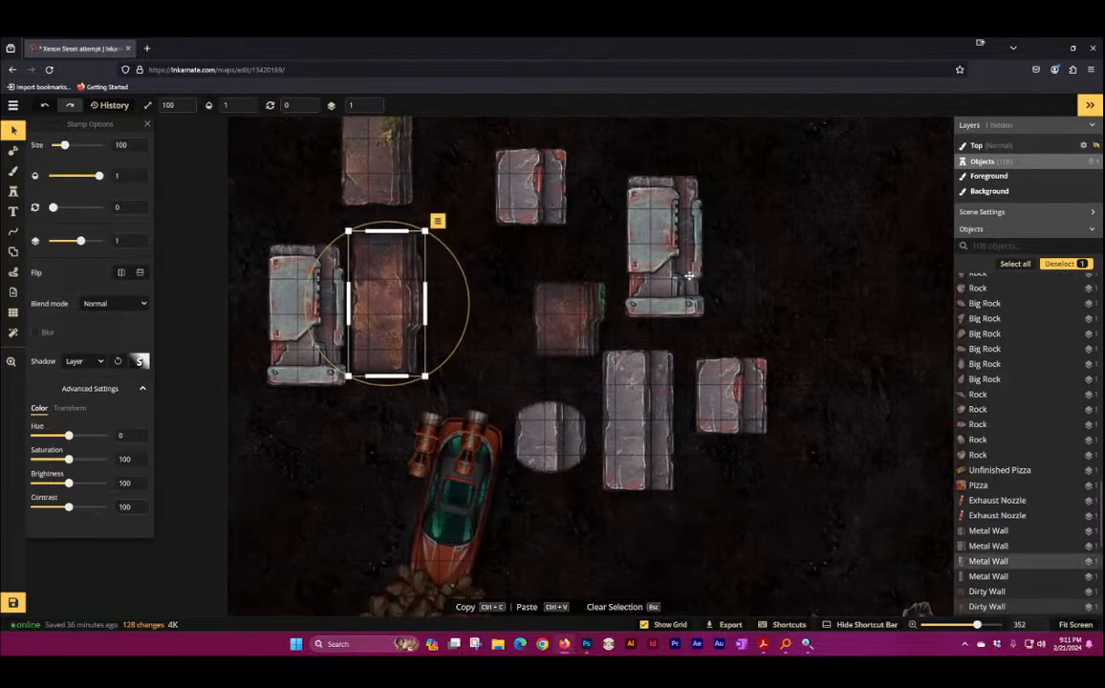
pyautogui.click(702, 290)
pyautogui.moveTo(702, 289); pyautogui.dragTo(290, 580)
# Step: Stack the long plain Metal Wall above the plated one at the left edge, and move the spare plated wall to the open ground far right
pyautogui.click(647, 432)
pyautogui.moveTo(647, 432); pyautogui.dragTo(273, 421)
pyautogui.click(313, 305)
pyautogui.moveTo(312, 306); pyautogui.dragTo(842, 215)
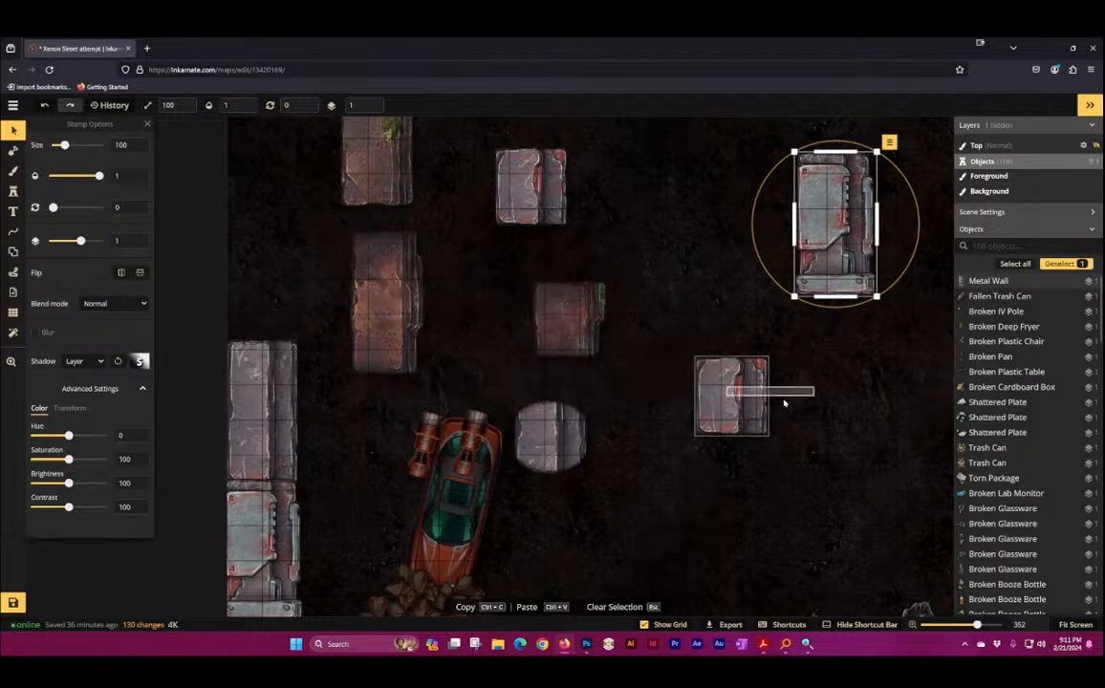
# Step: Move the short Metal Wall with the red streak onto the upper end of the left-edge wall and save the map
pyautogui.click(741, 409)
pyautogui.moveTo(741, 409); pyautogui.dragTo(276, 322)
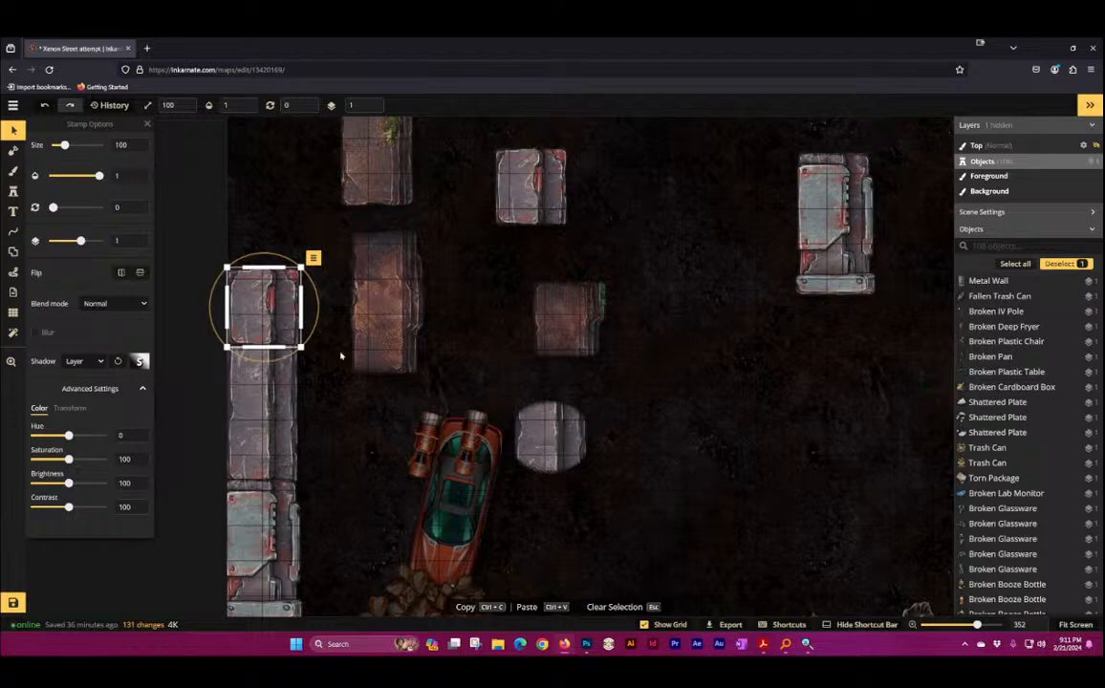
pyautogui.click(317, 461)
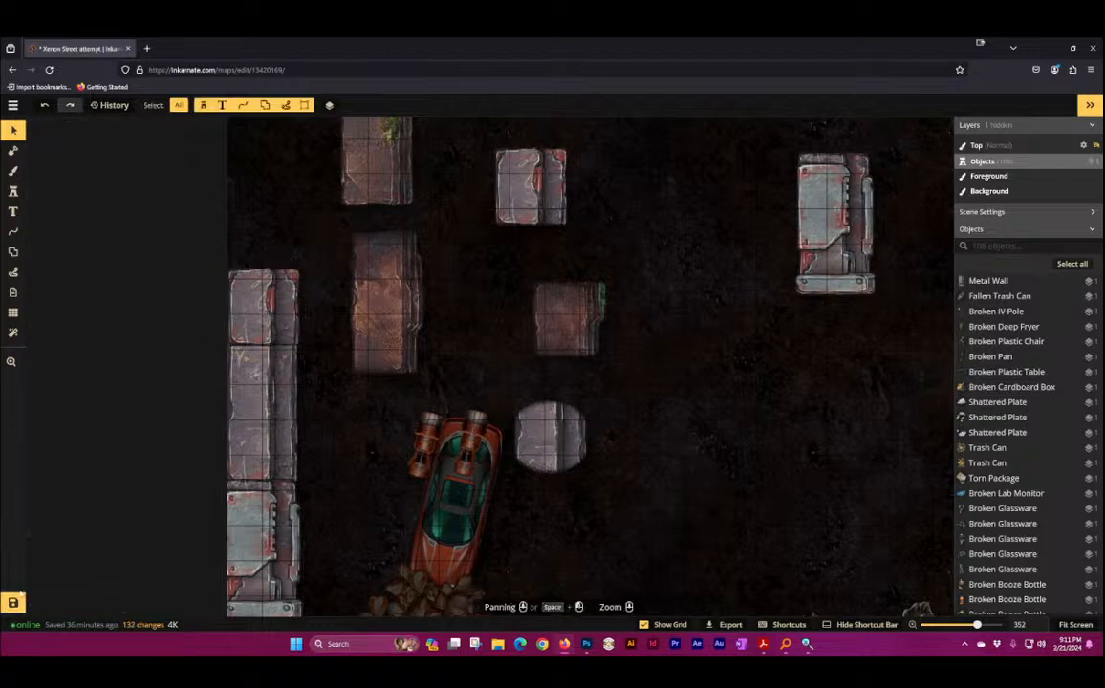
pyautogui.hotkey('ctrl', 's')
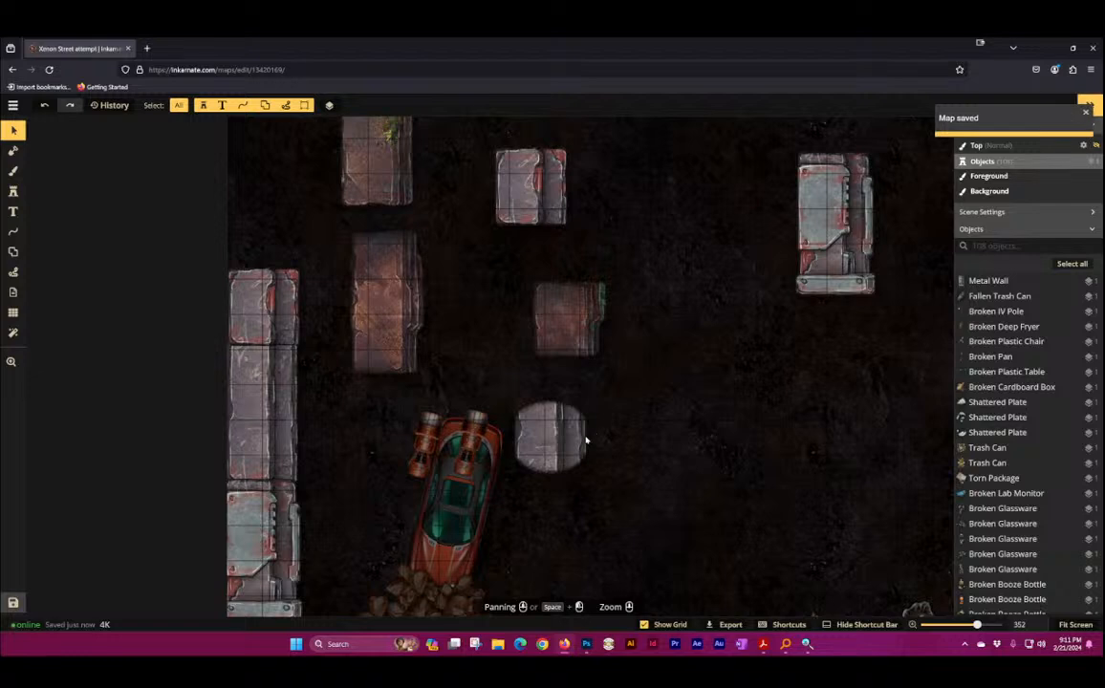
# Step: Move the rounded Metal Wall piece over the seam between the short and long plain walls at the left edge
pyautogui.click(586, 441)
pyautogui.moveTo(560, 438); pyautogui.dragTo(274, 364)
pyautogui.click(337, 411)
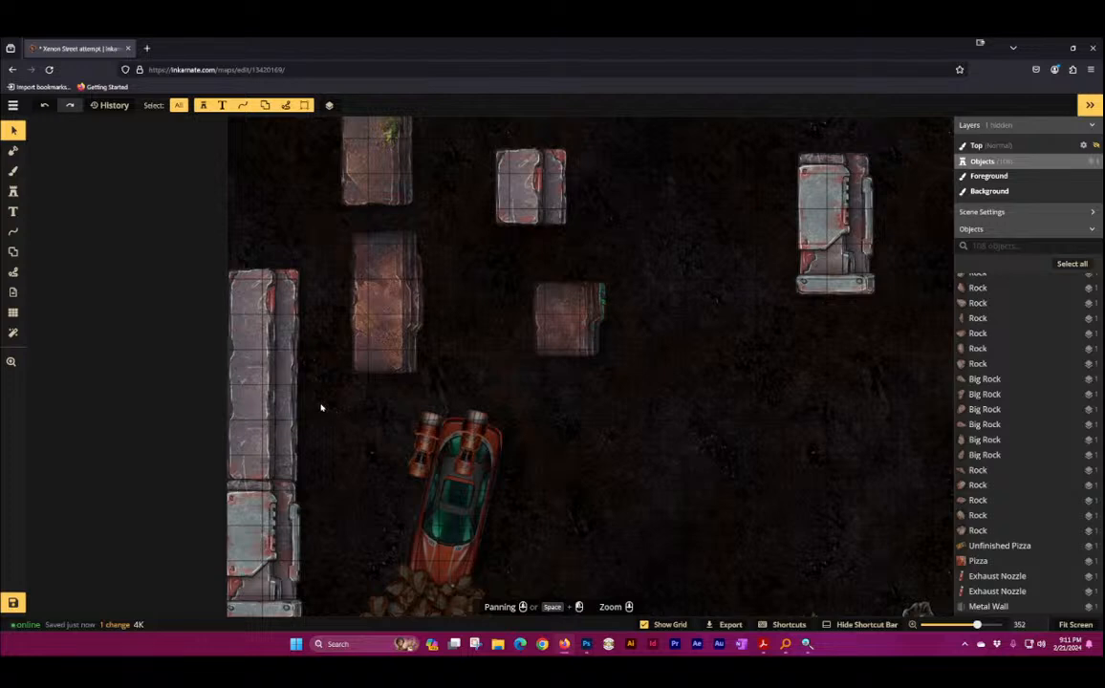
# Step: Duplicate the rounded Metal Wall piece and position the copy over the seam between the long plain wall and the plated wall
pyautogui.click(241, 374)
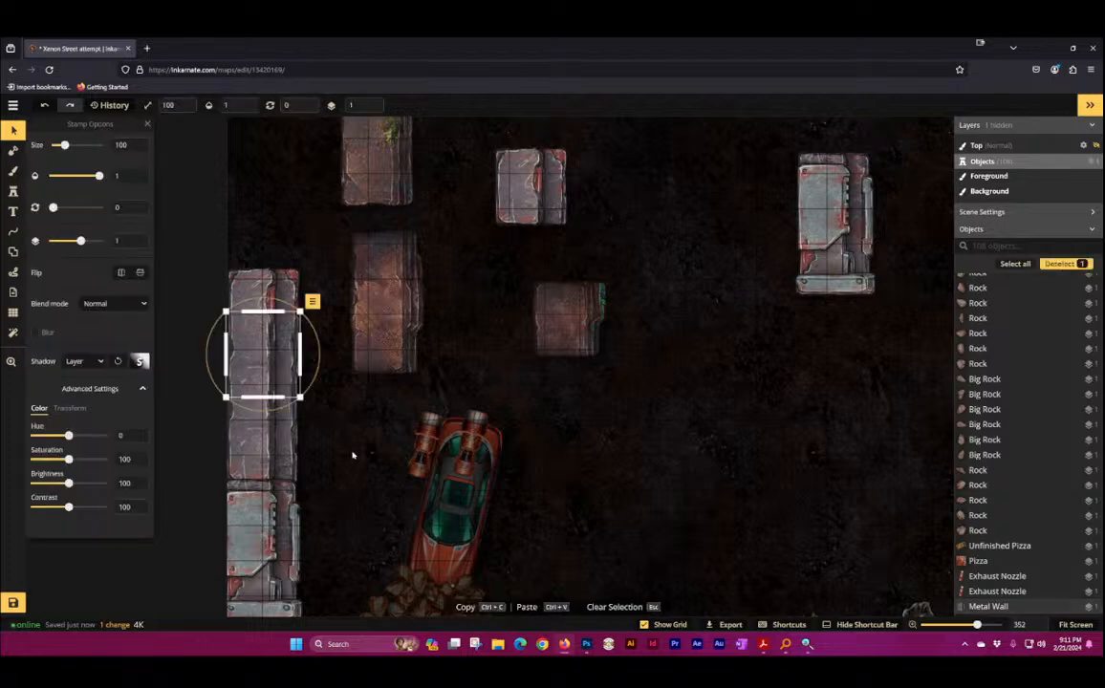
pyautogui.hotkey('ctrl', 'c')
pyautogui.hotkey('ctrl', 'v')
pyautogui.moveTo(372, 463); pyautogui.dragTo(278, 476)
pyautogui.click(352, 461)
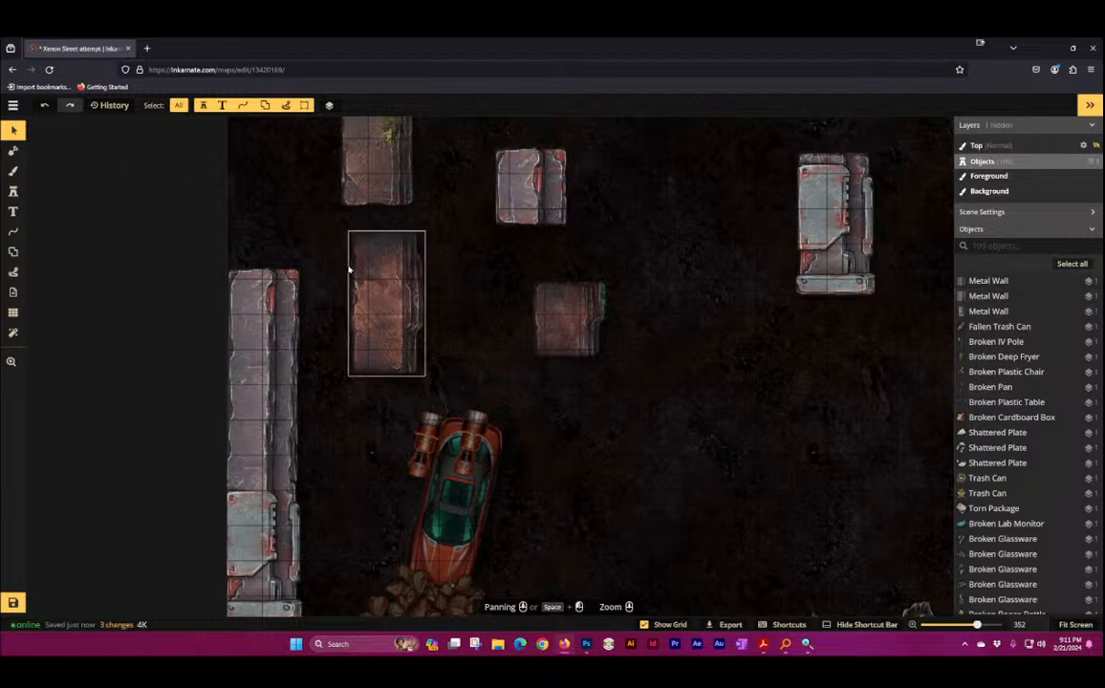
# Step: Place Metal Wall variant 4 at size 100 on the upper end of the left-edge wall
pyautogui.click(13, 196)
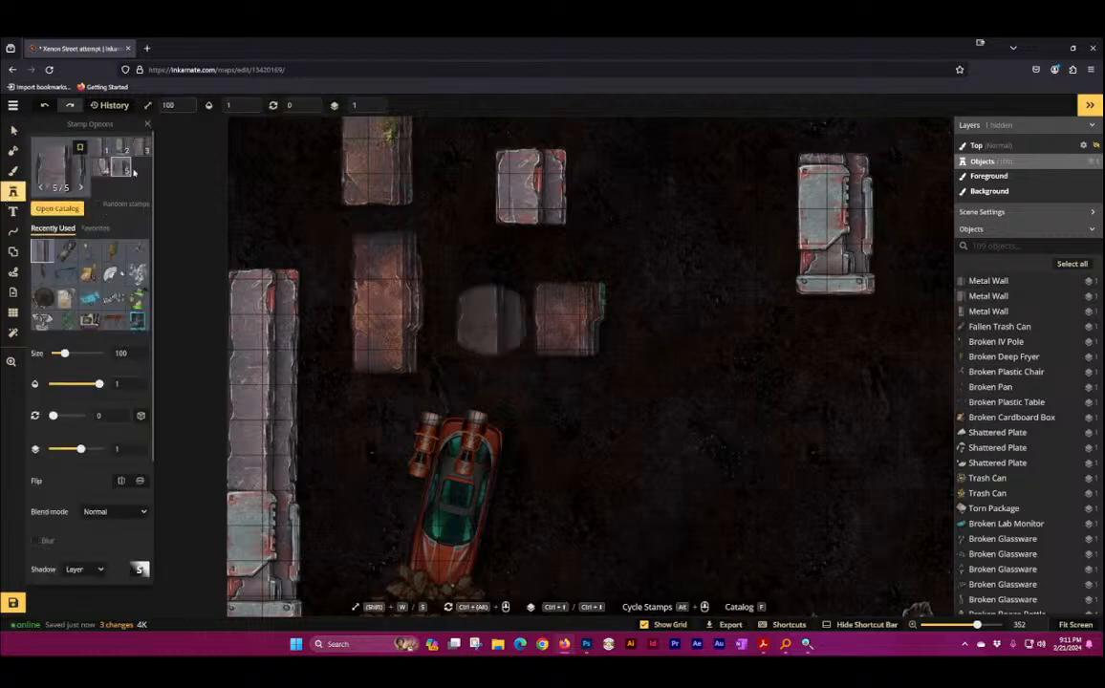
pyautogui.click(100, 169)
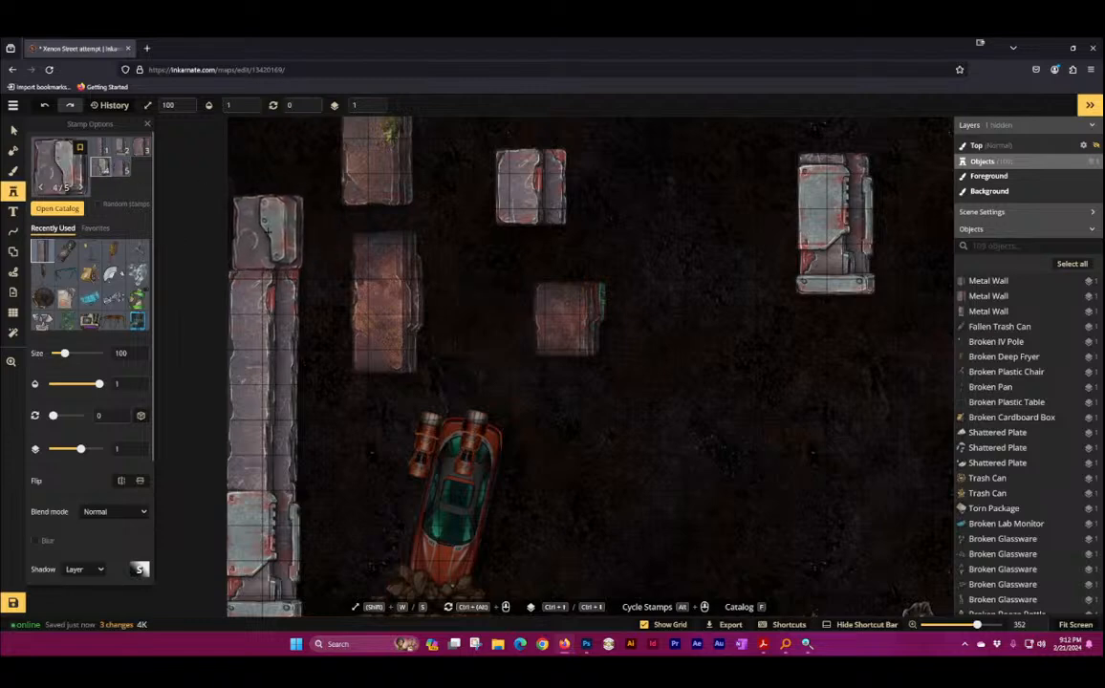
pyautogui.click(265, 230)
pyautogui.scroll(5, 266, 230)
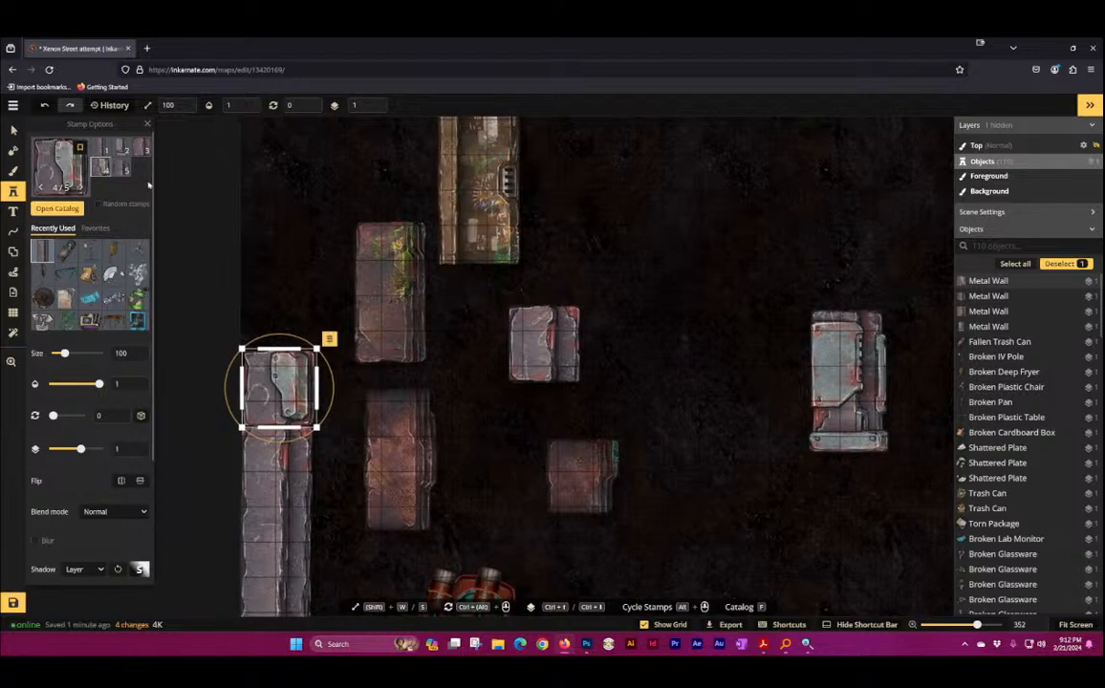
# Step: Place the long plain Metal Wall, variant 1, at size 100 along the left edge, leaving a gap above the patched wall piece
pyautogui.click(117, 151)
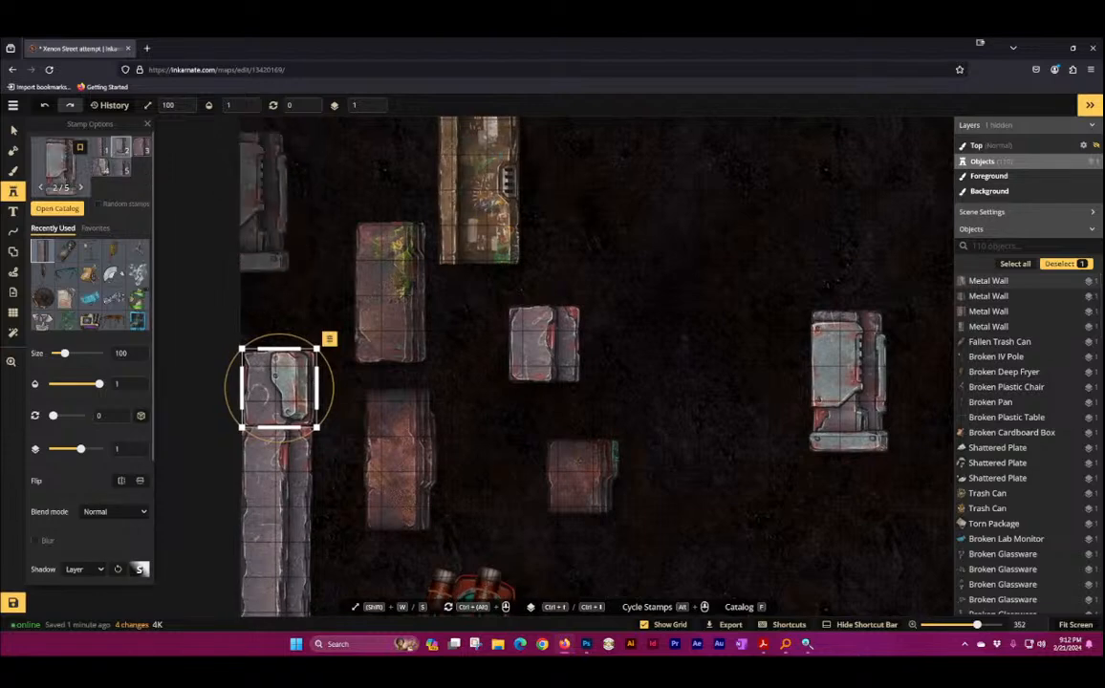
pyautogui.moveTo(288, 243); pyautogui.dragTo(284, 194)
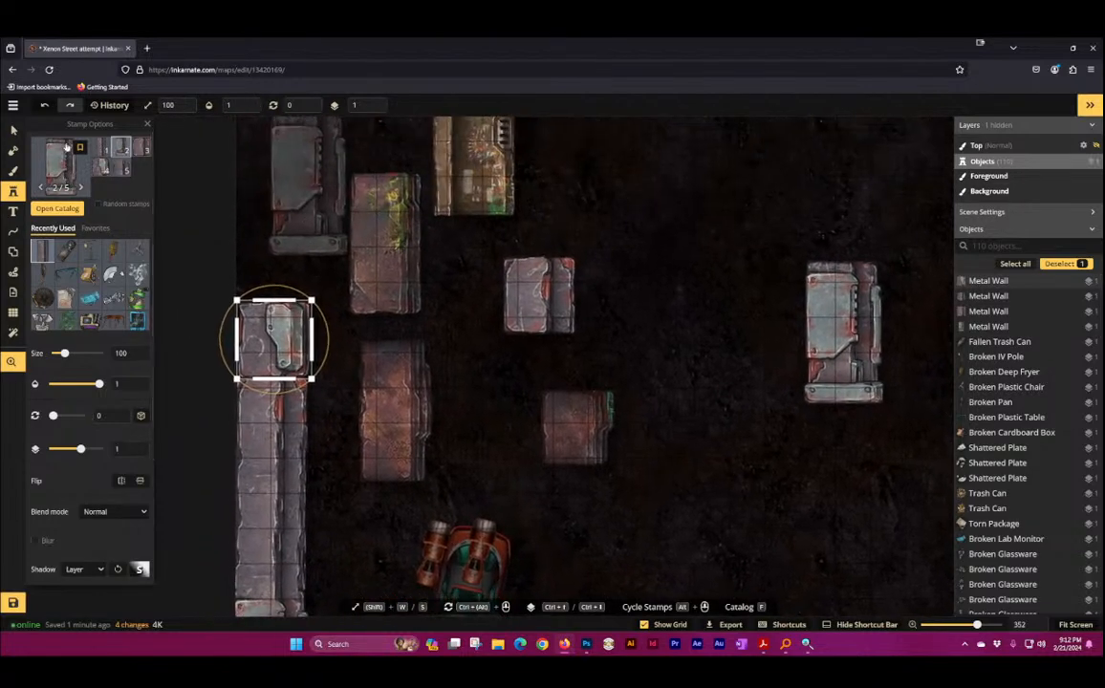
pyautogui.click(102, 146)
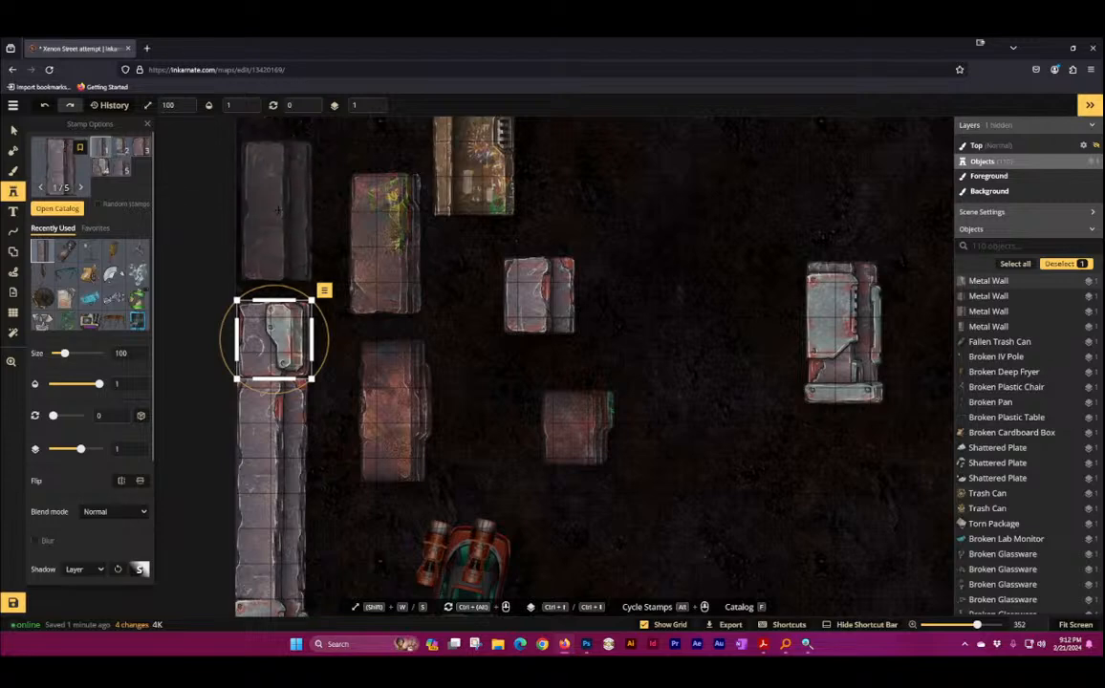
pyautogui.click(274, 339)
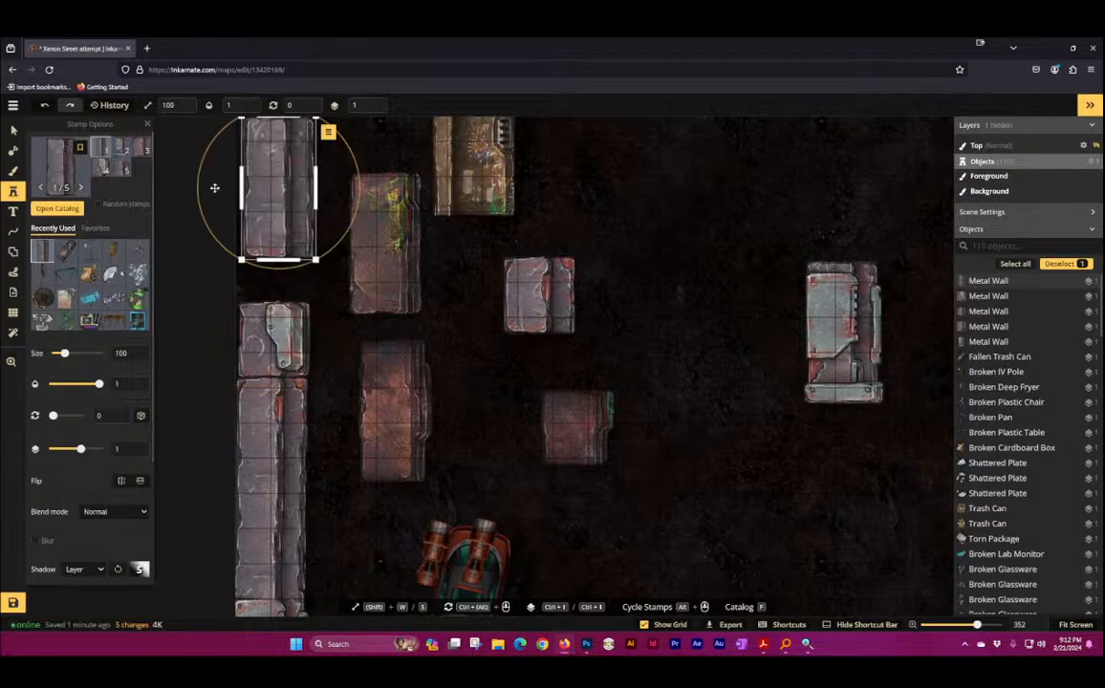
# Step: Place another Metal Wall variant 4 at size 100 between the rusty Dirty Wall and the loose short Metal Wall
pyautogui.click(140, 148)
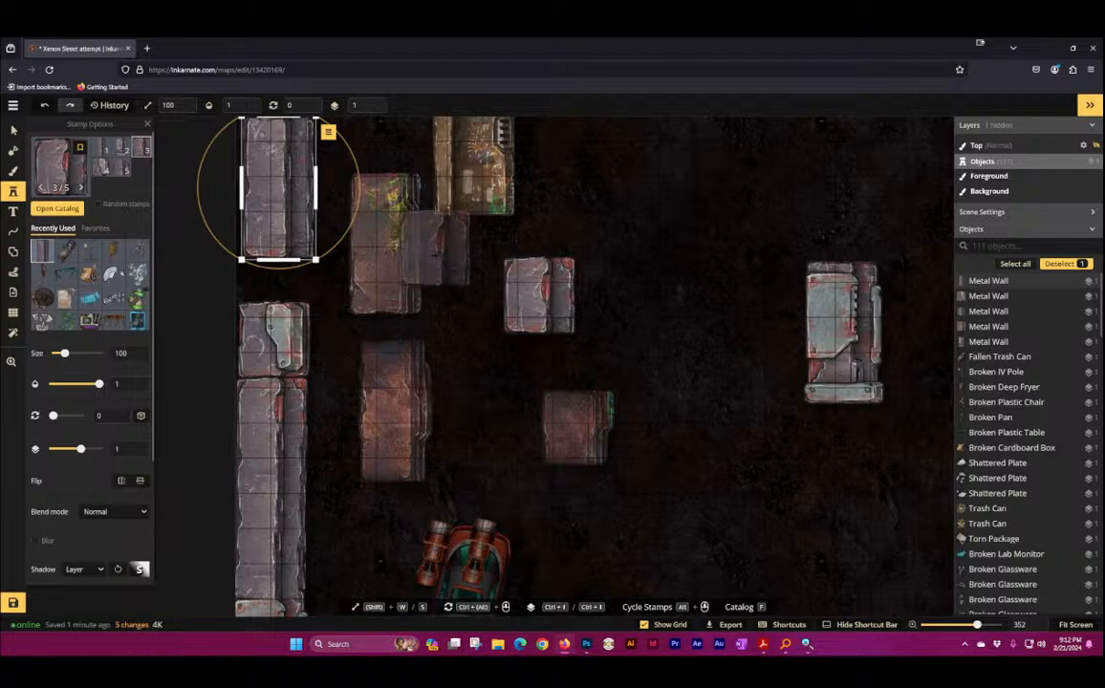
pyautogui.click(100, 168)
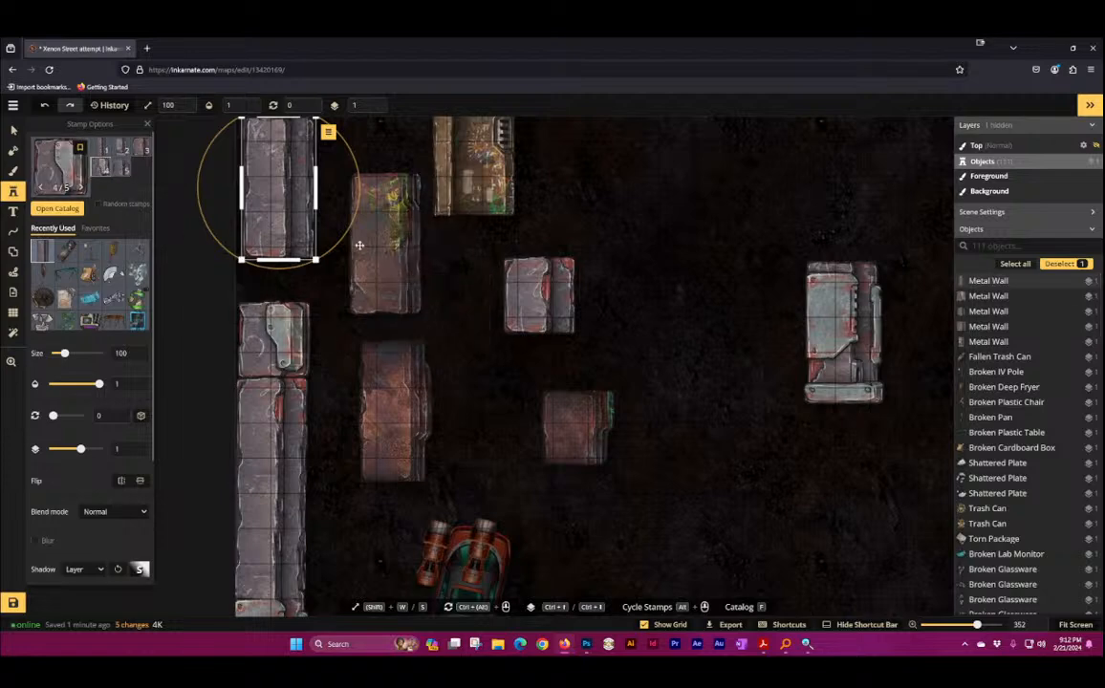
pyautogui.click(457, 318)
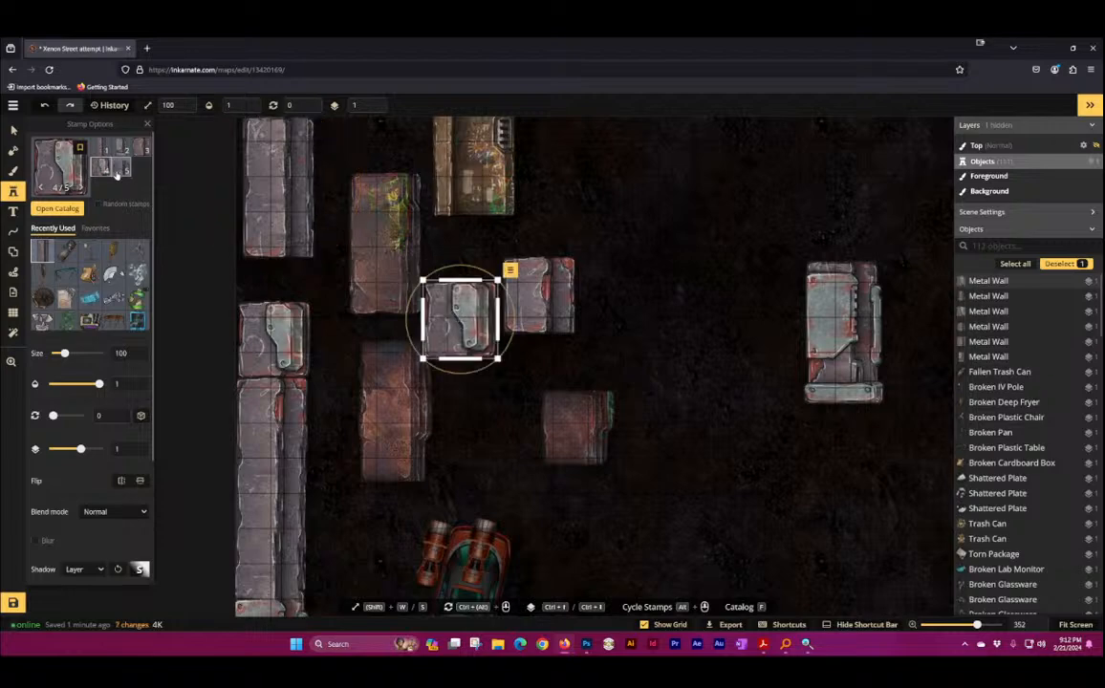
# Step: Place Metal Wall variant 5 at size 100 on the left-edge wall directly below the patched piece and nudge it into alignment
pyautogui.click(120, 168)
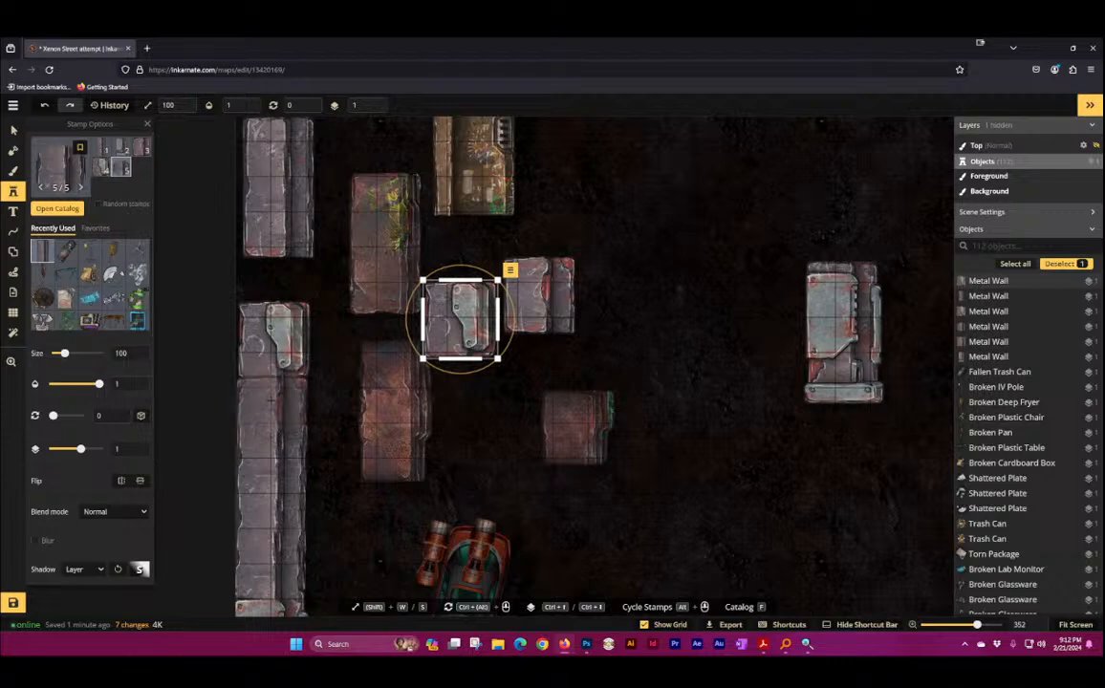
pyautogui.click(269, 401)
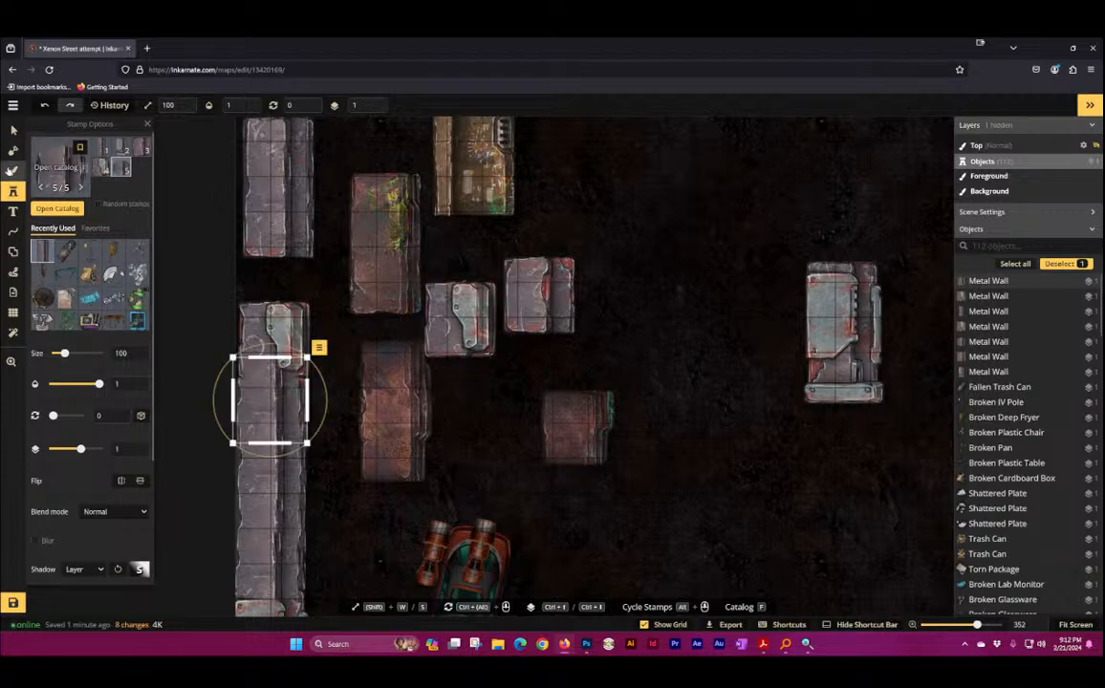
pyautogui.click(12, 132)
pyautogui.click(337, 493)
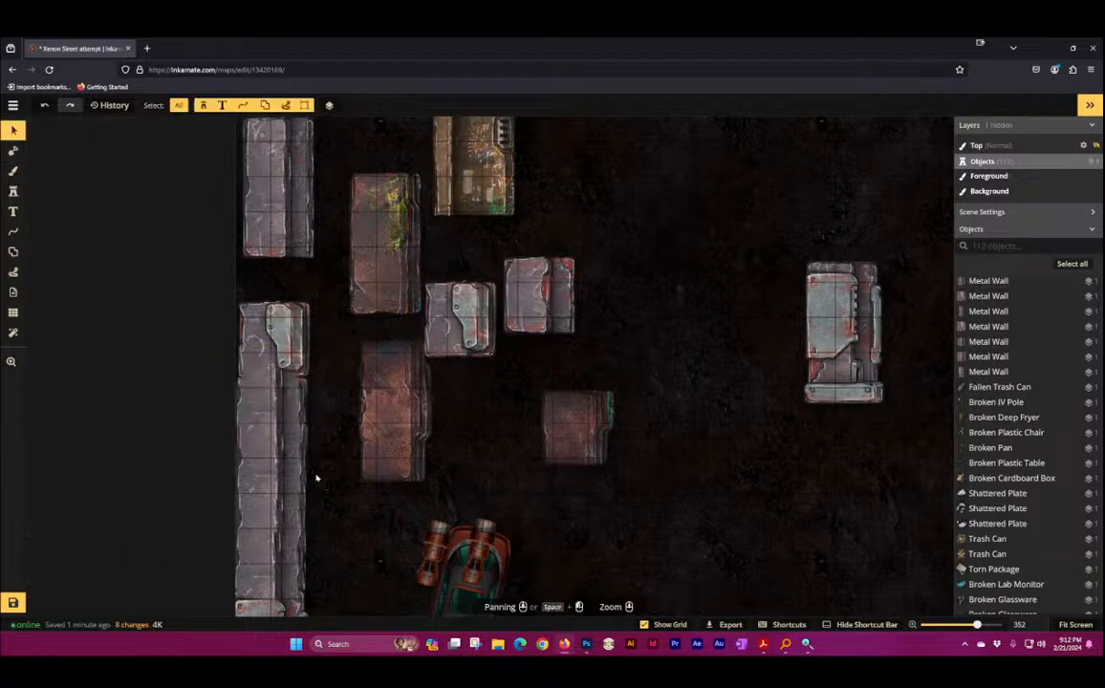
pyautogui.click(266, 408)
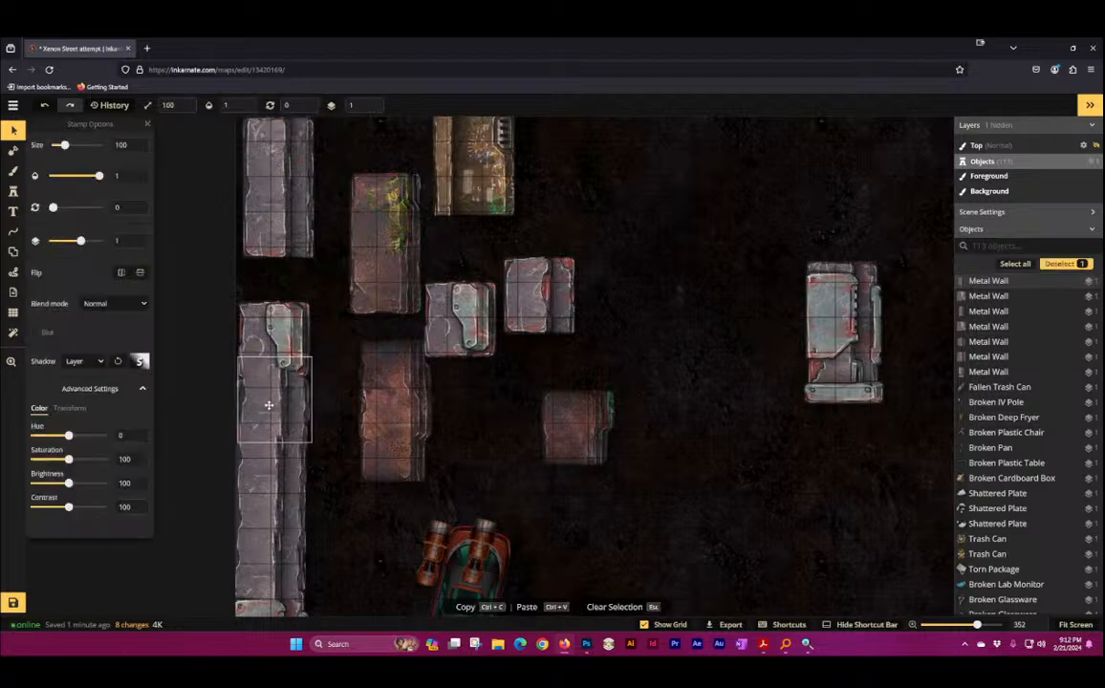
pyautogui.moveTo(265, 405); pyautogui.dragTo(265, 403)
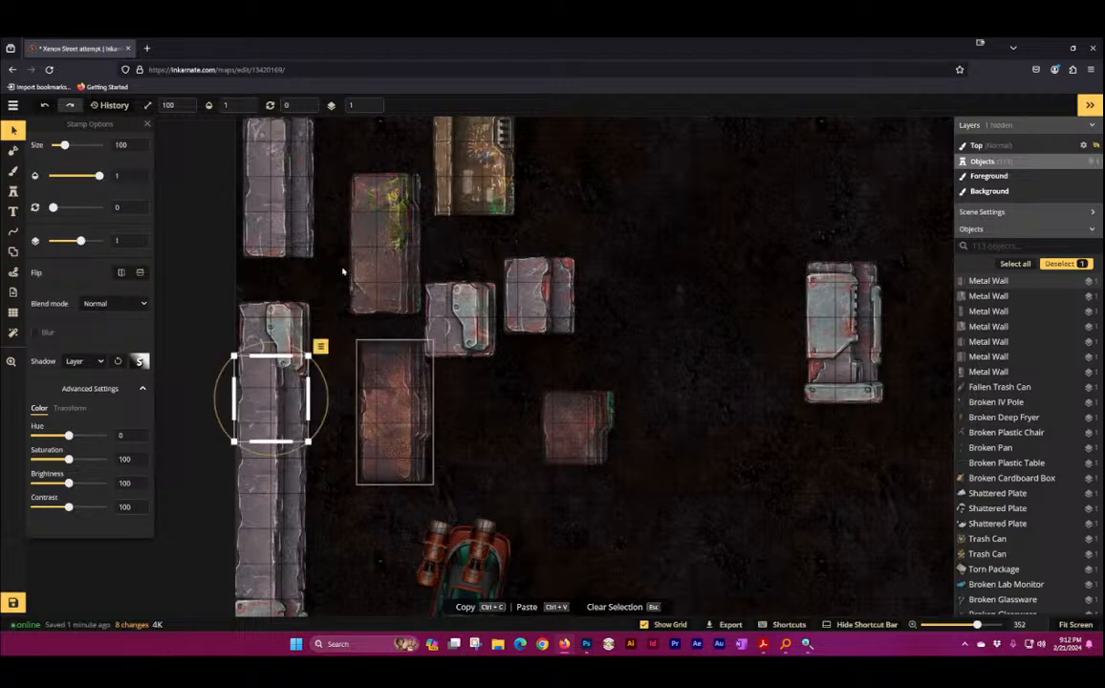
# Step: Switch to SCI Resource Viewer to compare the wall layout with the crashed-car street picture 55.p56, and return to the map
pyautogui.click(323, 252)
pyautogui.click(261, 219)
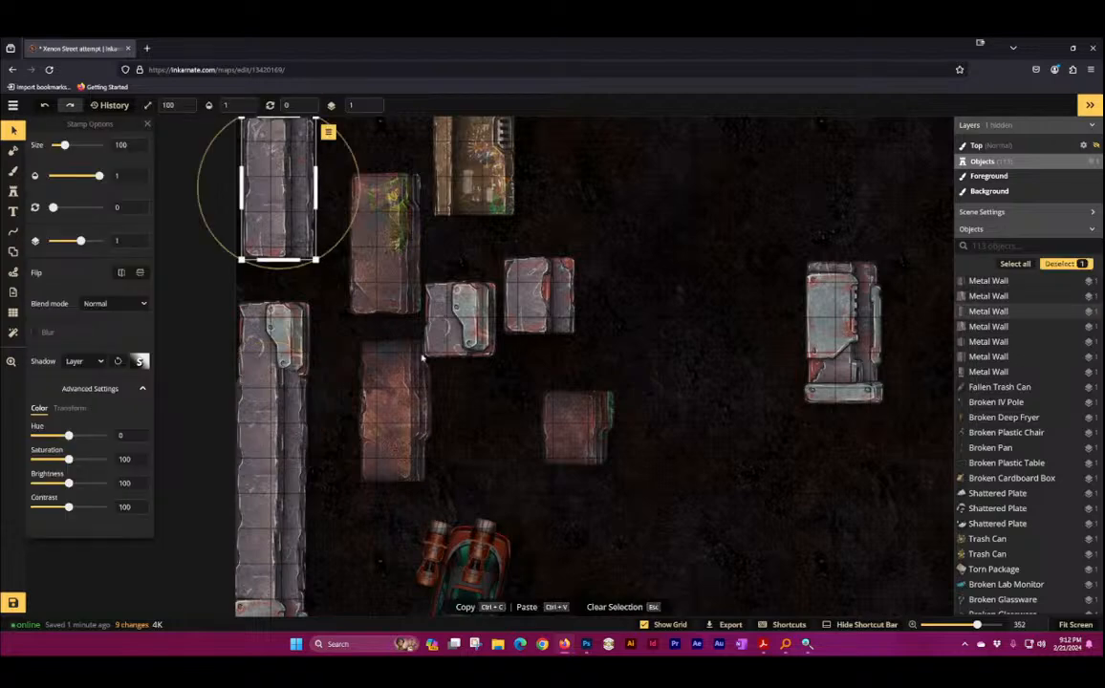
pyautogui.click(568, 380)
pyautogui.scroll(-1, 561, 379)
pyautogui.scroll(-1, 492, 428)
pyautogui.moveTo(544, 503); pyautogui.dragTo(393, 480)
pyautogui.click(807, 644)
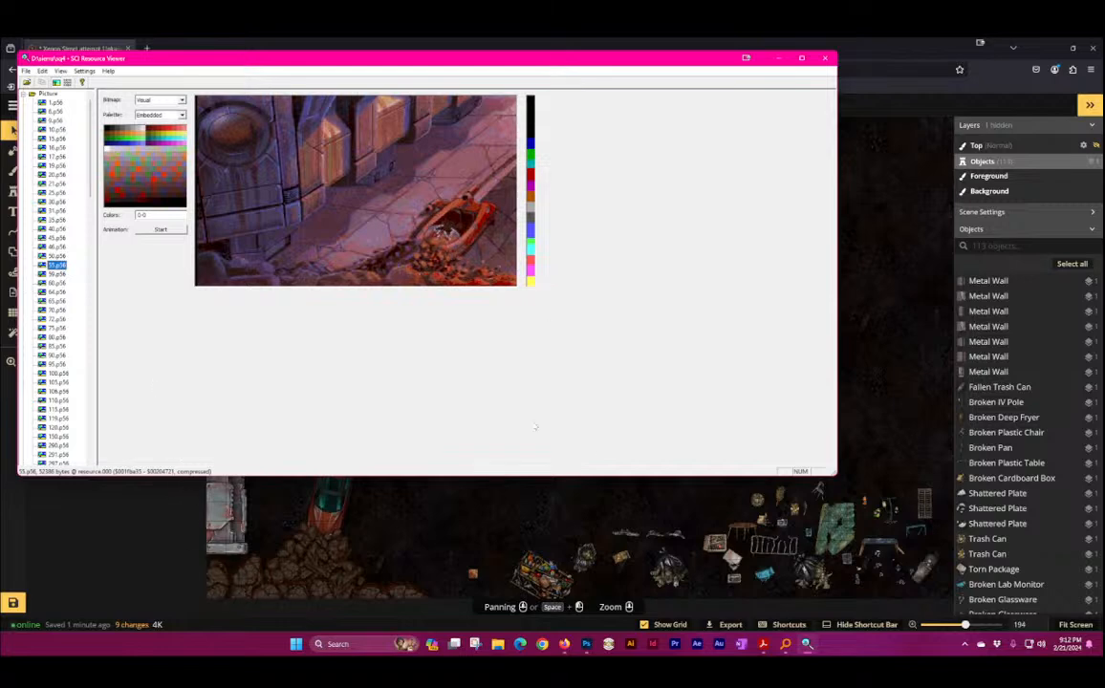
pyautogui.click(870, 45)
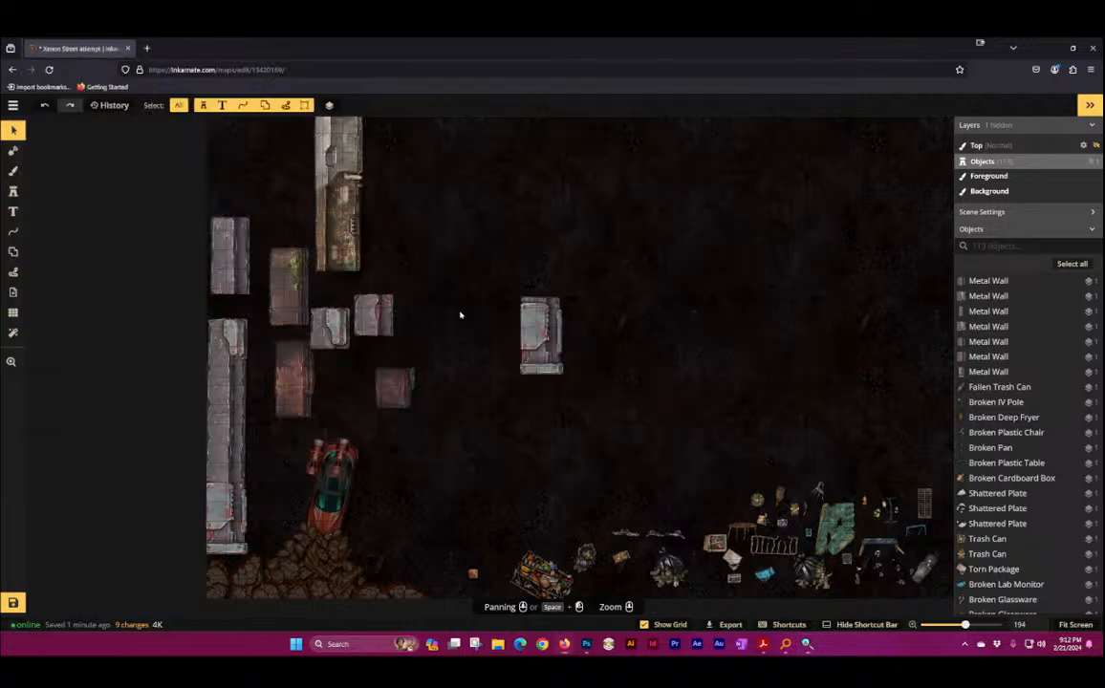
# Step: Review the whole map, and browse the neighbouring Space Quest 4 pictures from 50.p56 back to 40.p56 in SCI Resource Viewer
pyautogui.click(536, 352)
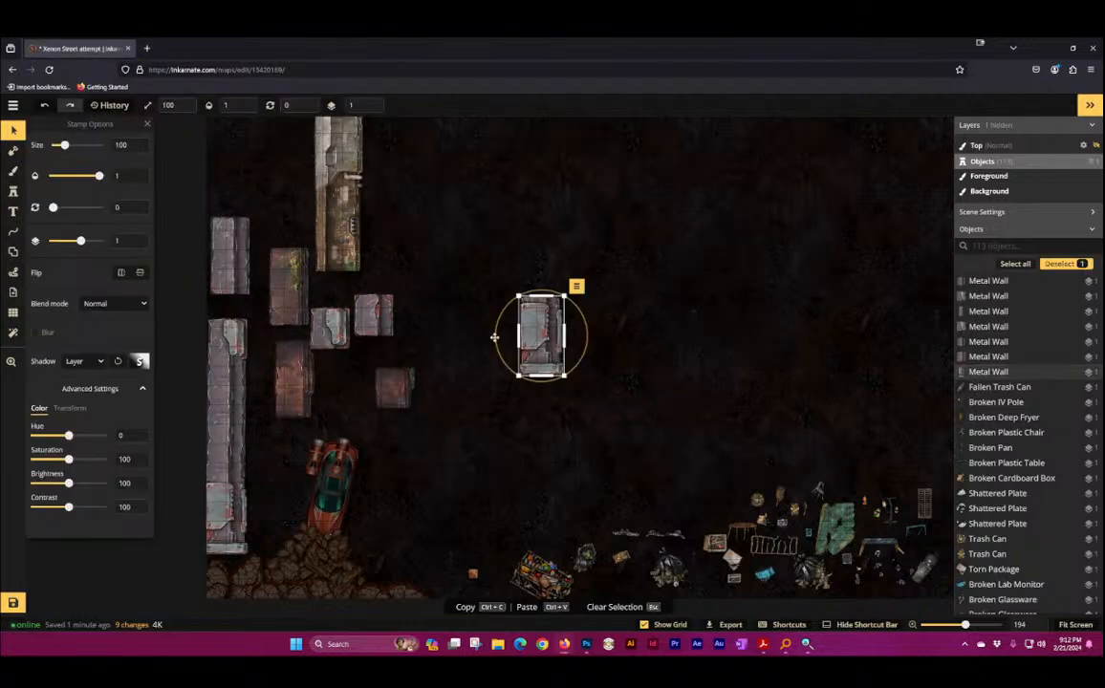
pyautogui.scroll(-8, 494, 338)
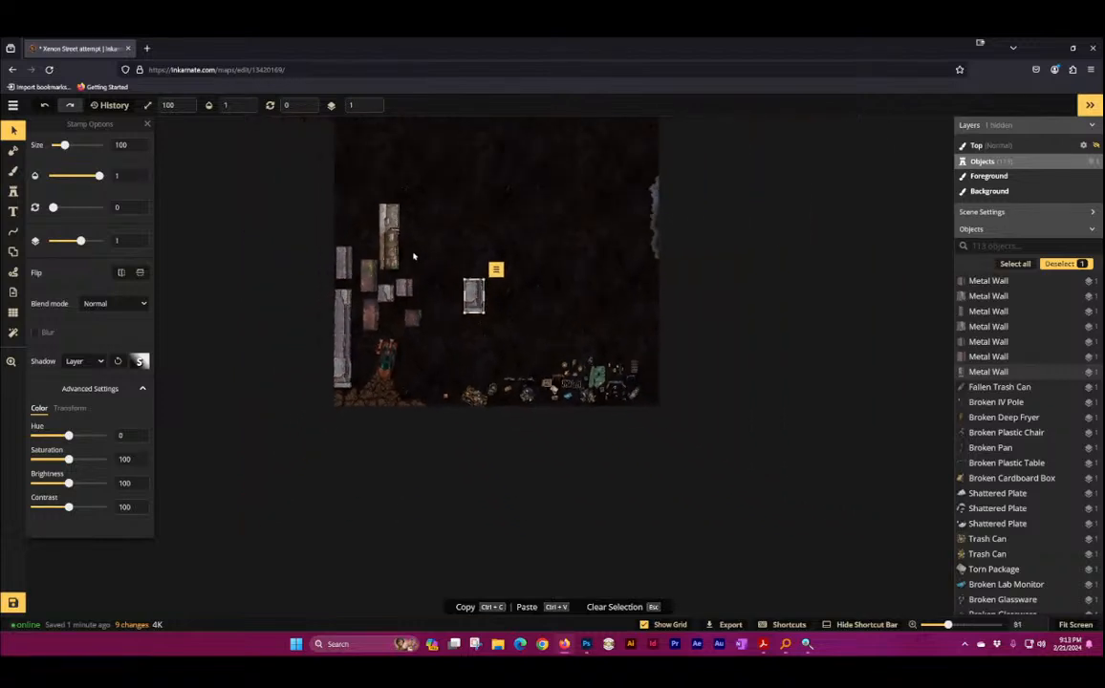
pyautogui.scroll(2, 412, 256)
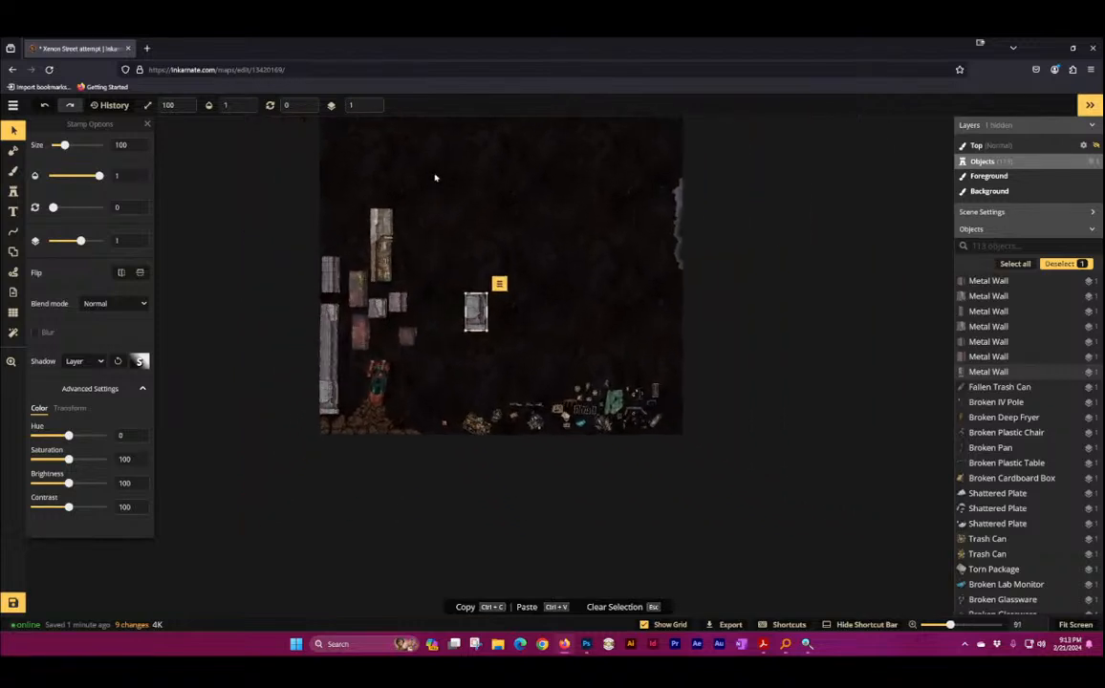
pyautogui.moveTo(747, 654)
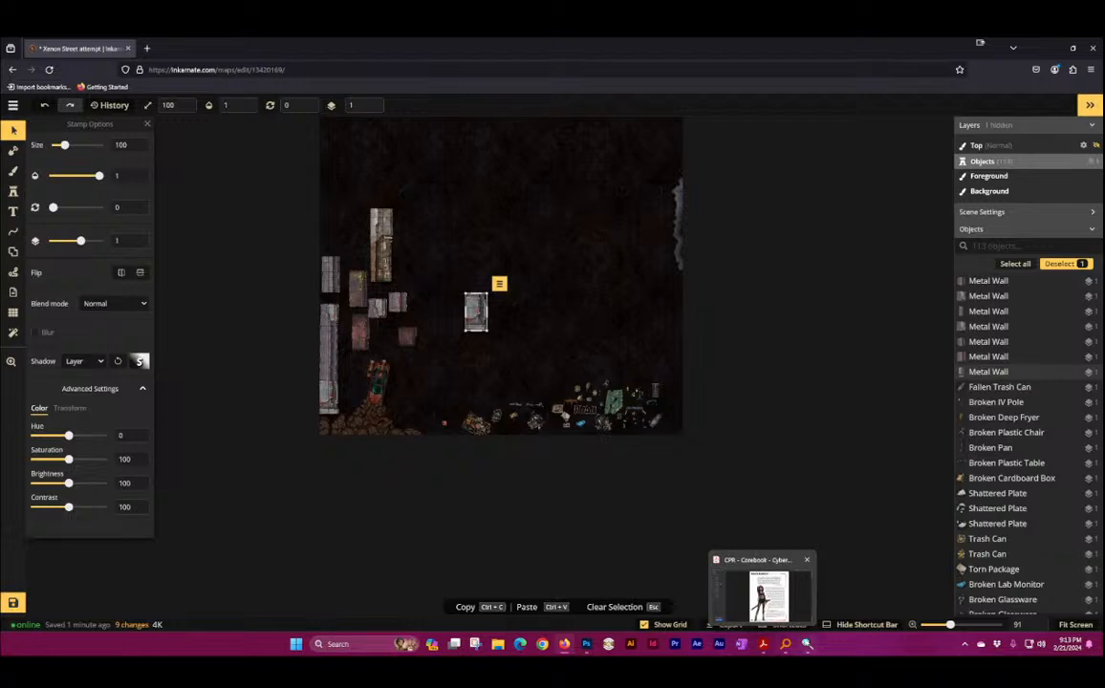
pyautogui.click(808, 646)
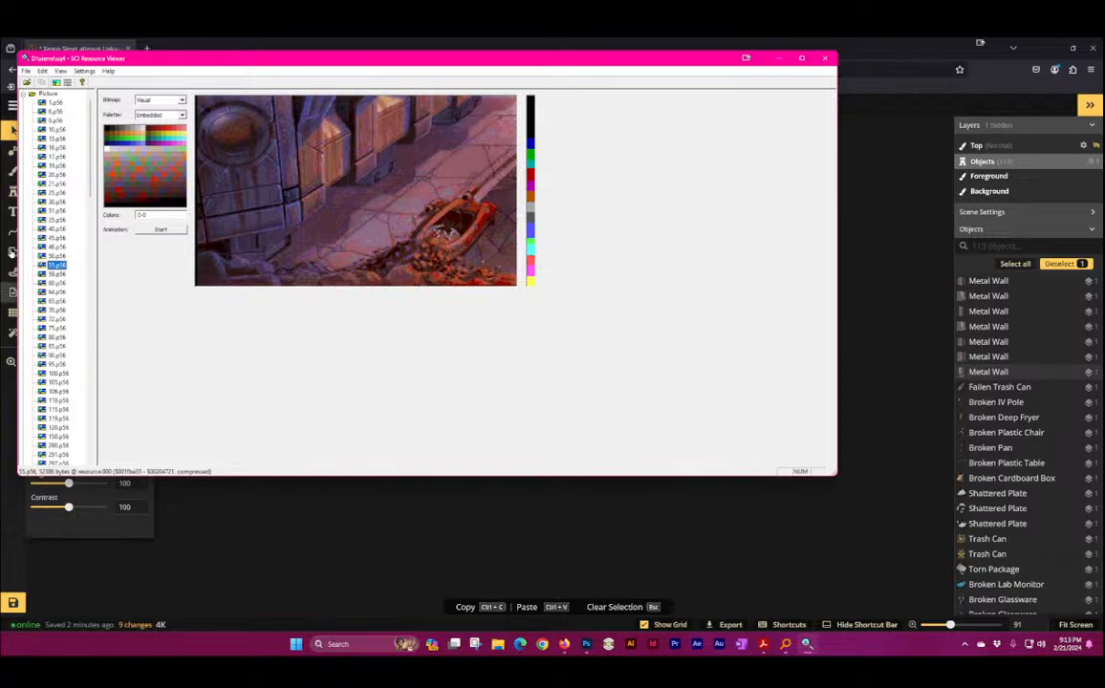
pyautogui.click(50, 257)
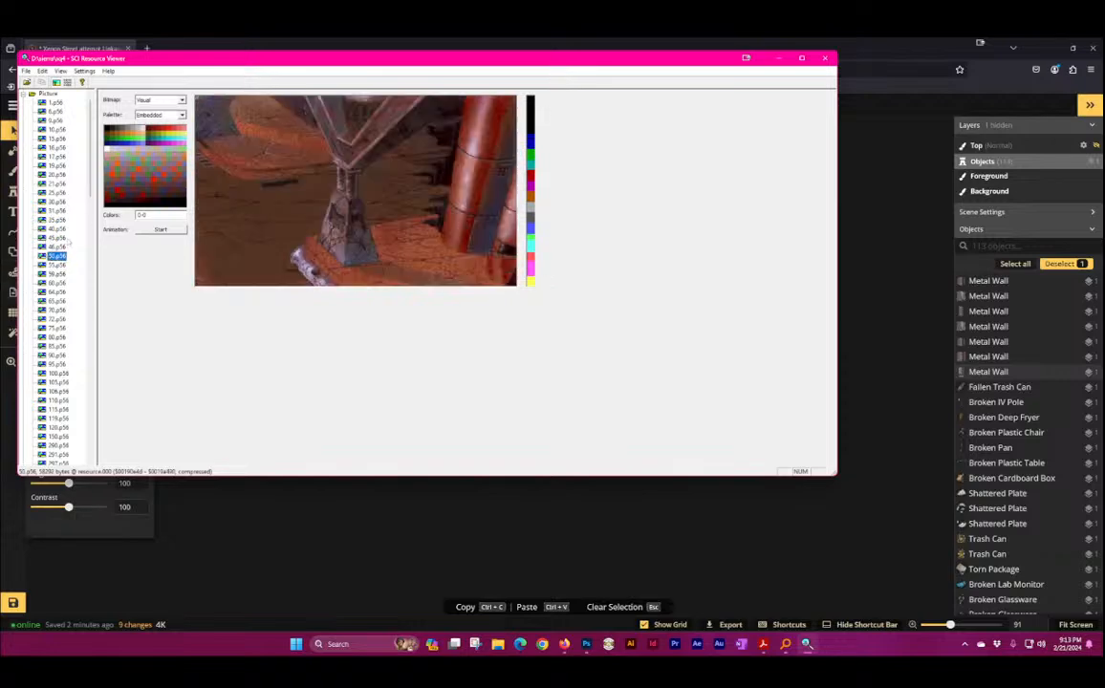
pyautogui.press('Up')
pyautogui.press('Up')
pyautogui.press('Up')
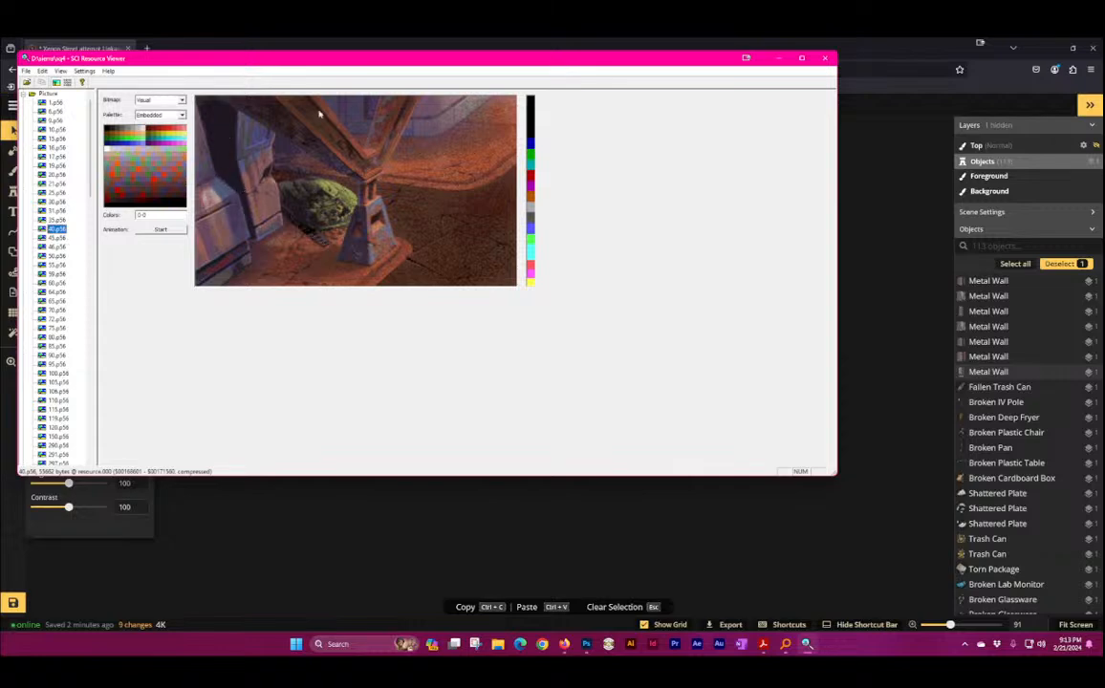
pyautogui.click(404, 41)
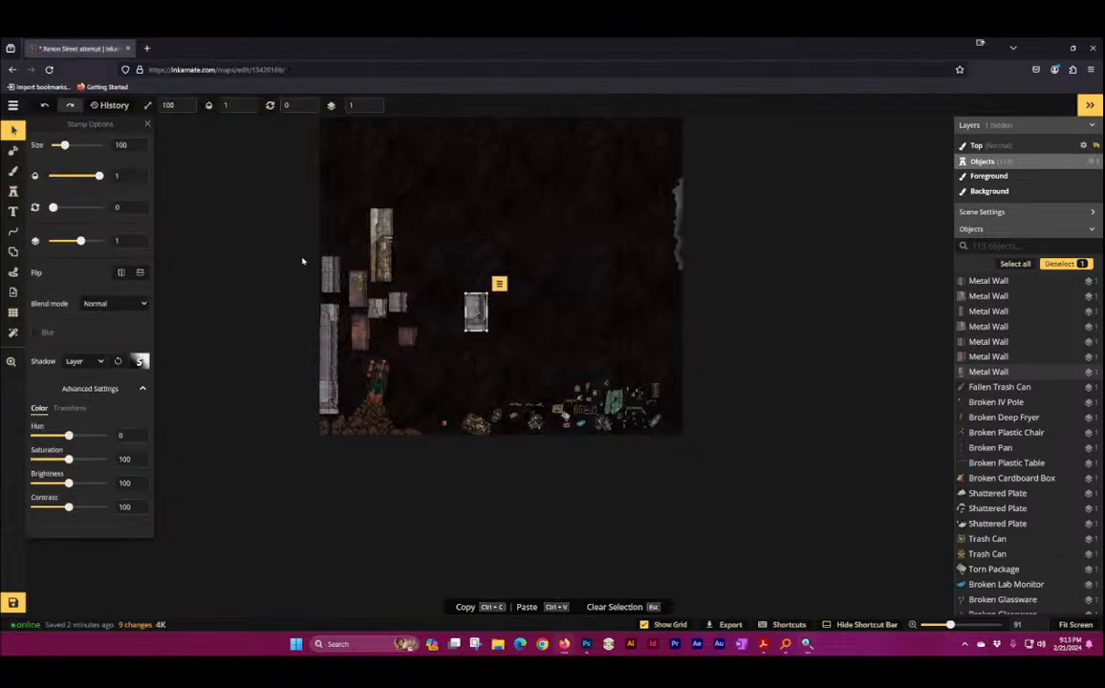
# Step: Rotate the loose plated Metal Wall to 270 degrees and place it across the upper end of the left-edge wall
pyautogui.moveTo(343, 161)
pyautogui.mouseDown()
pyautogui.moveTo(318, 459)
pyautogui.moveTo(323, 204)
pyautogui.moveTo(356, 149)
pyautogui.mouseUp()
pyautogui.scroll(5, 363, 239)
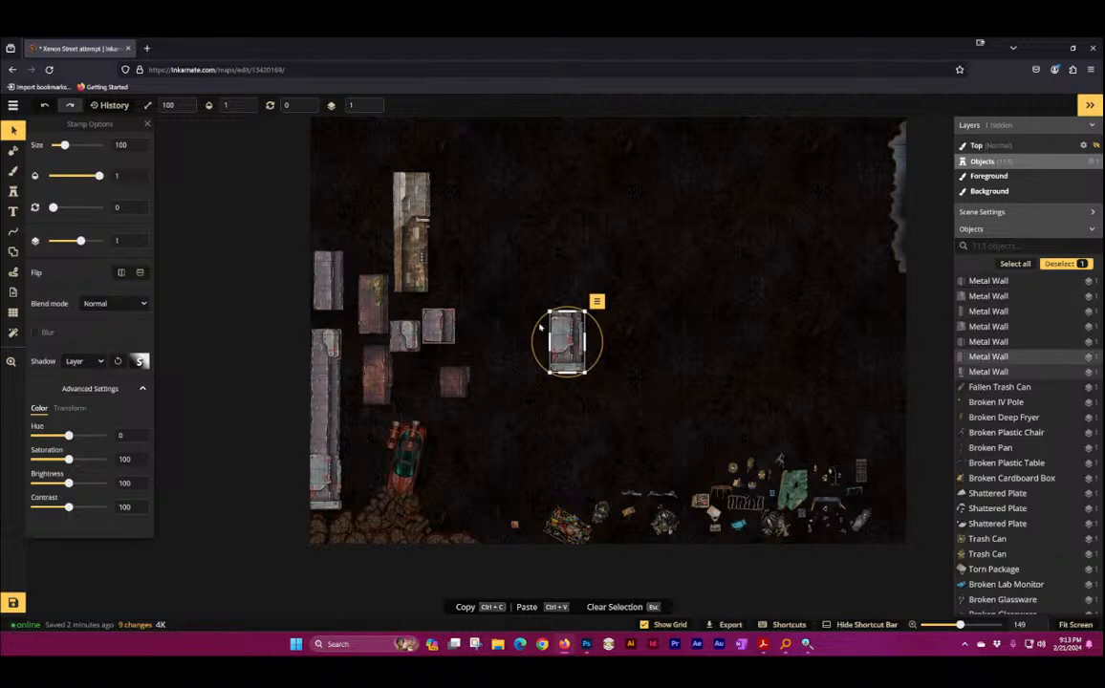
pyautogui.click(567, 348)
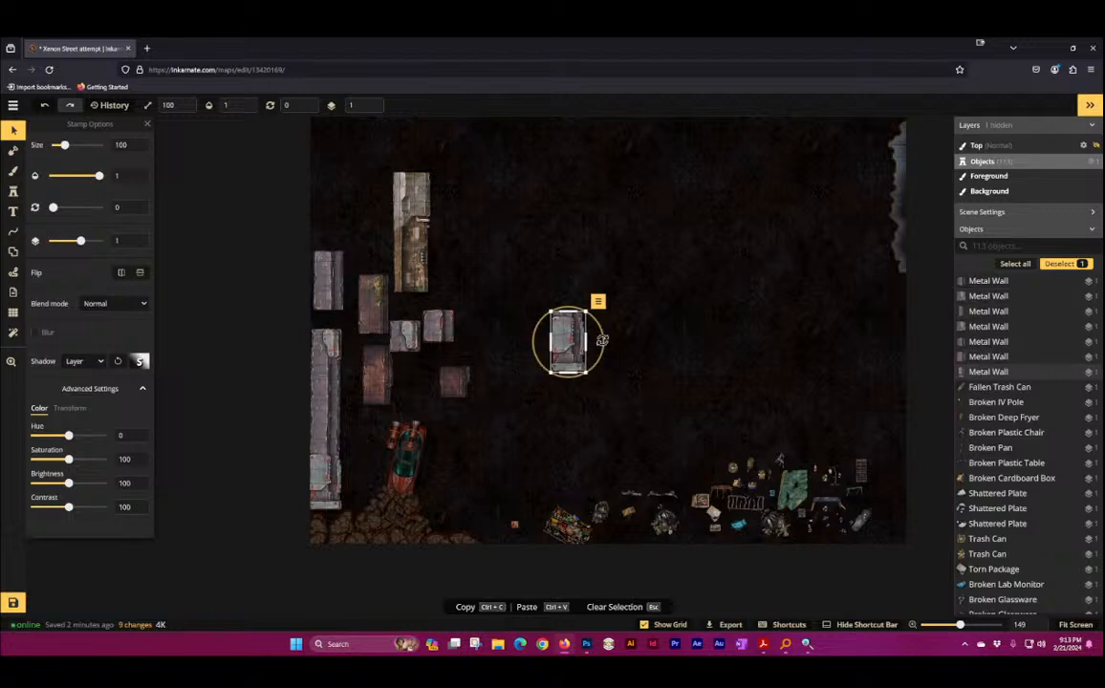
pyautogui.moveTo(602, 340); pyautogui.dragTo(563, 287)
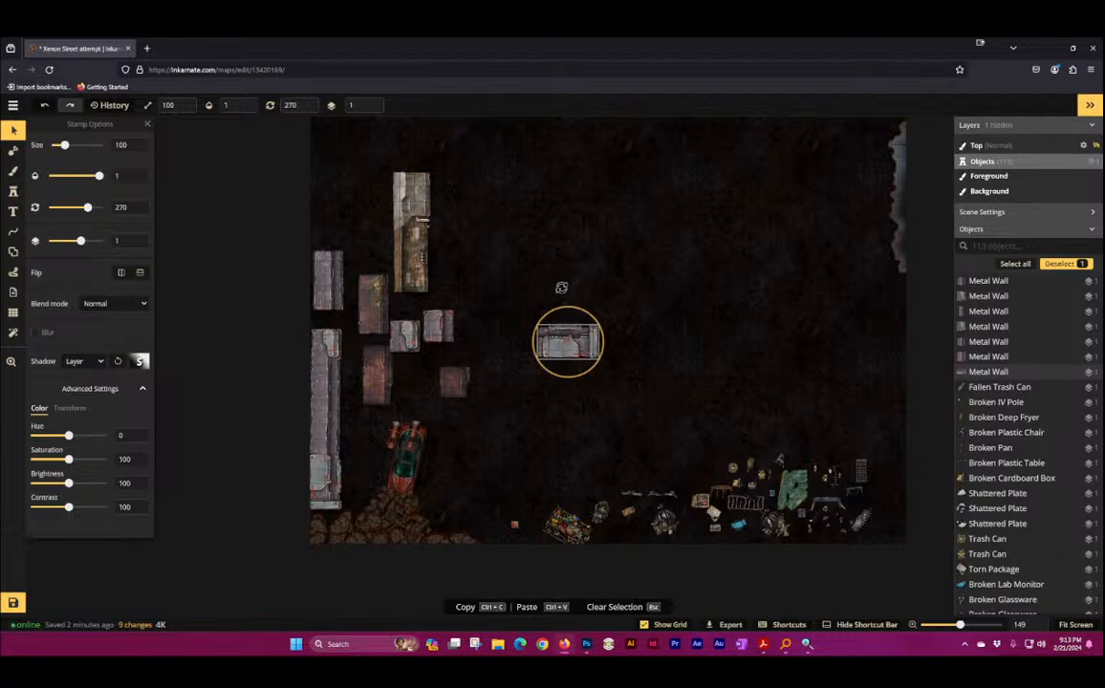
pyautogui.moveTo(576, 350); pyautogui.dragTo(327, 243)
# Step: Move the rotated plated wall and the plain wall beneath it down together to close the gap above the patched piece
pyautogui.scroll(1, 532, 314)
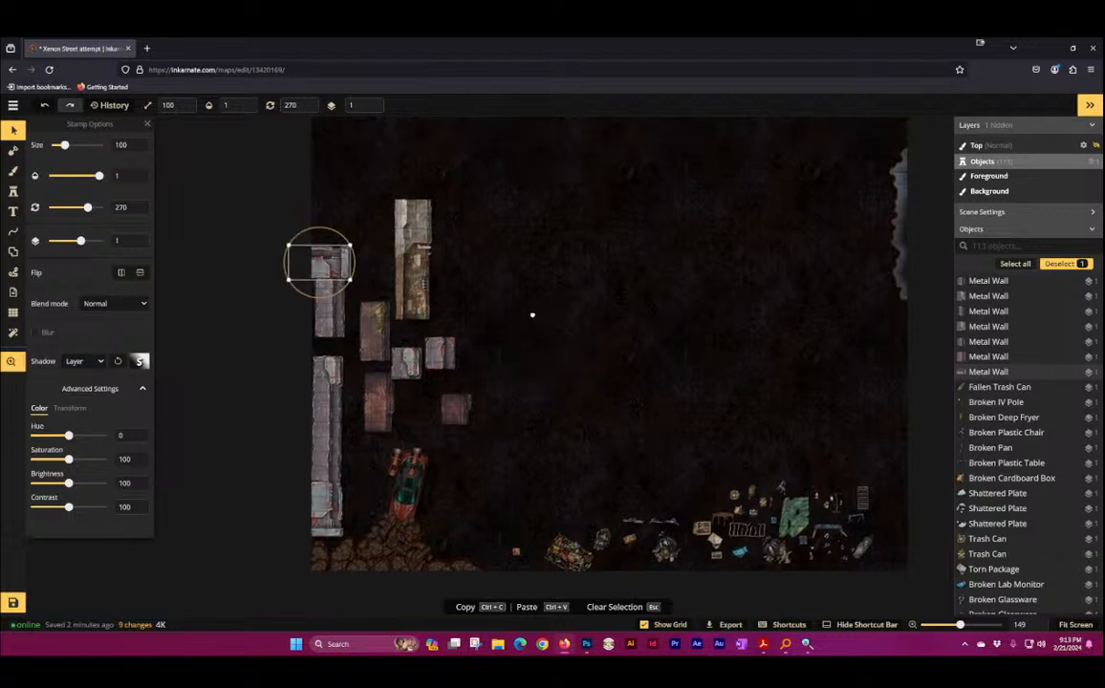
pyautogui.moveTo(268, 220); pyautogui.dragTo(332, 328)
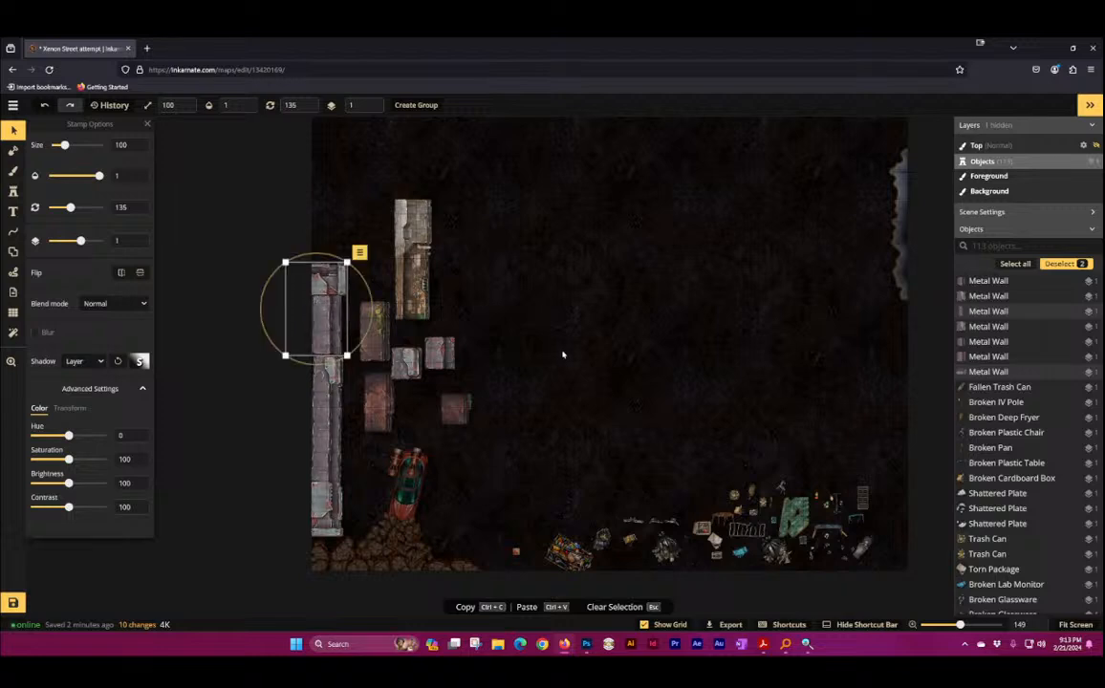
pyautogui.press('Escape')
pyautogui.scroll(3, 314, 315)
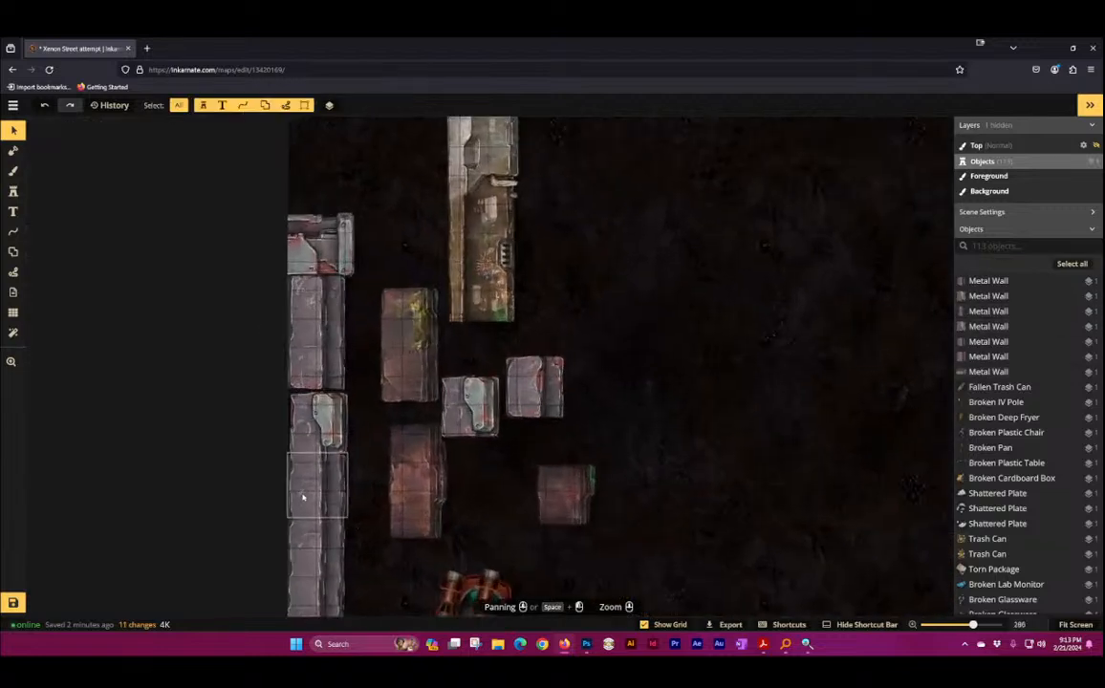
pyautogui.click(310, 481)
pyautogui.hotkey('ctrl', 'c')
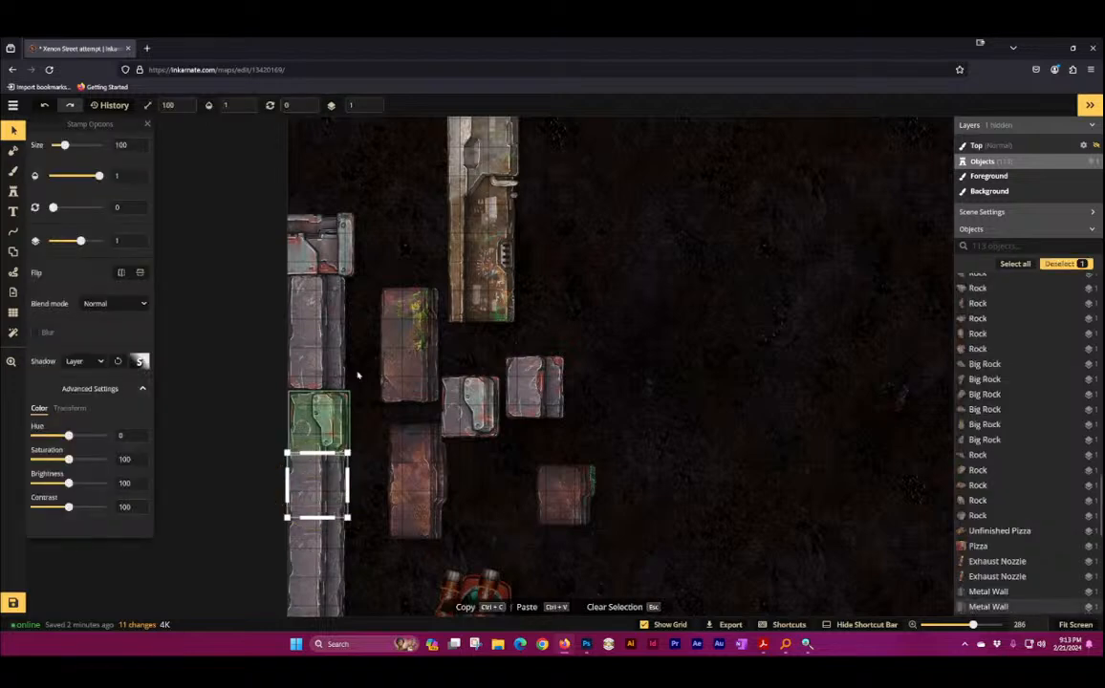
pyautogui.hotkey('ctrl', 'v')
pyautogui.moveTo(364, 363); pyautogui.dragTo(355, 345)
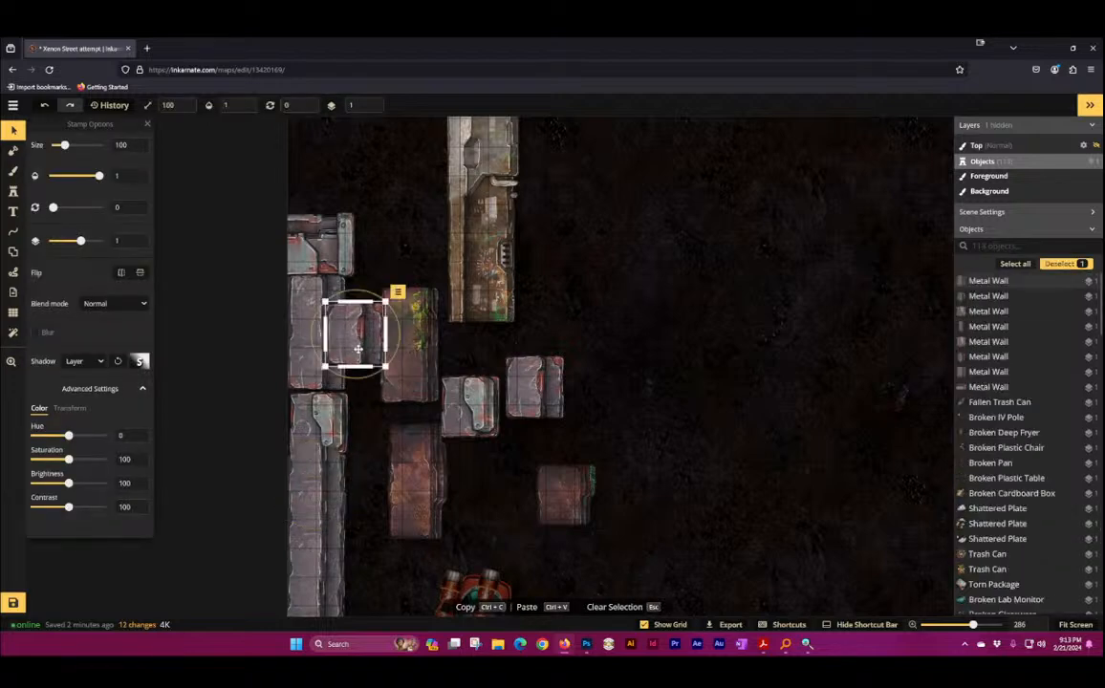
pyautogui.press('Delete')
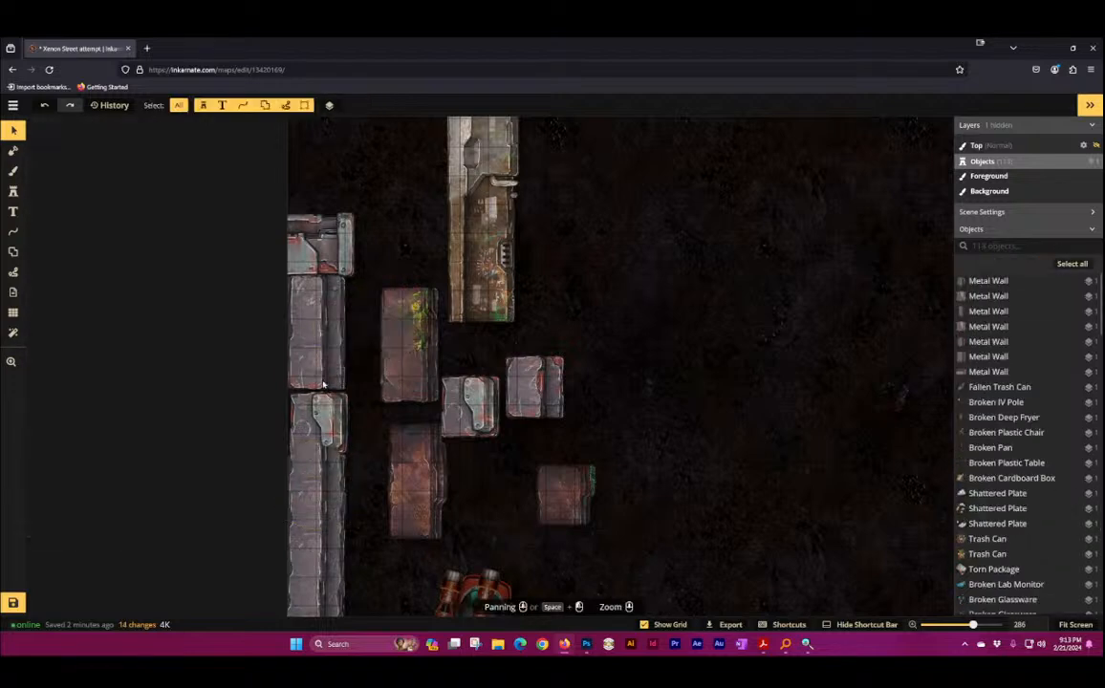
pyautogui.click(318, 487)
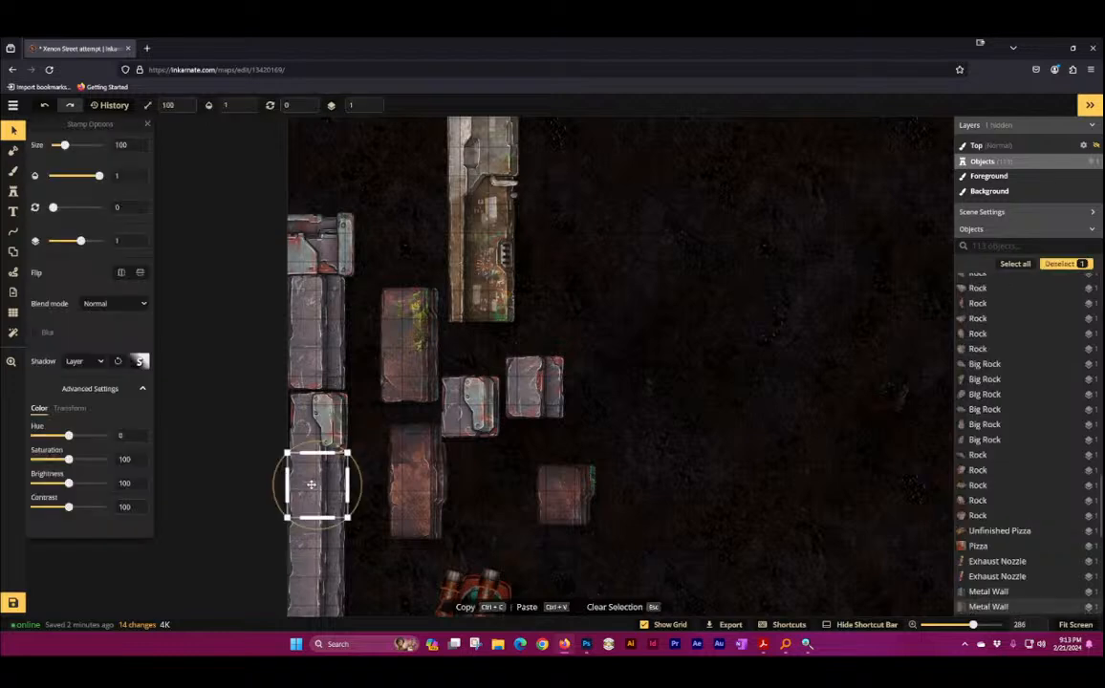
pyautogui.moveTo(310, 484); pyautogui.dragTo(379, 275)
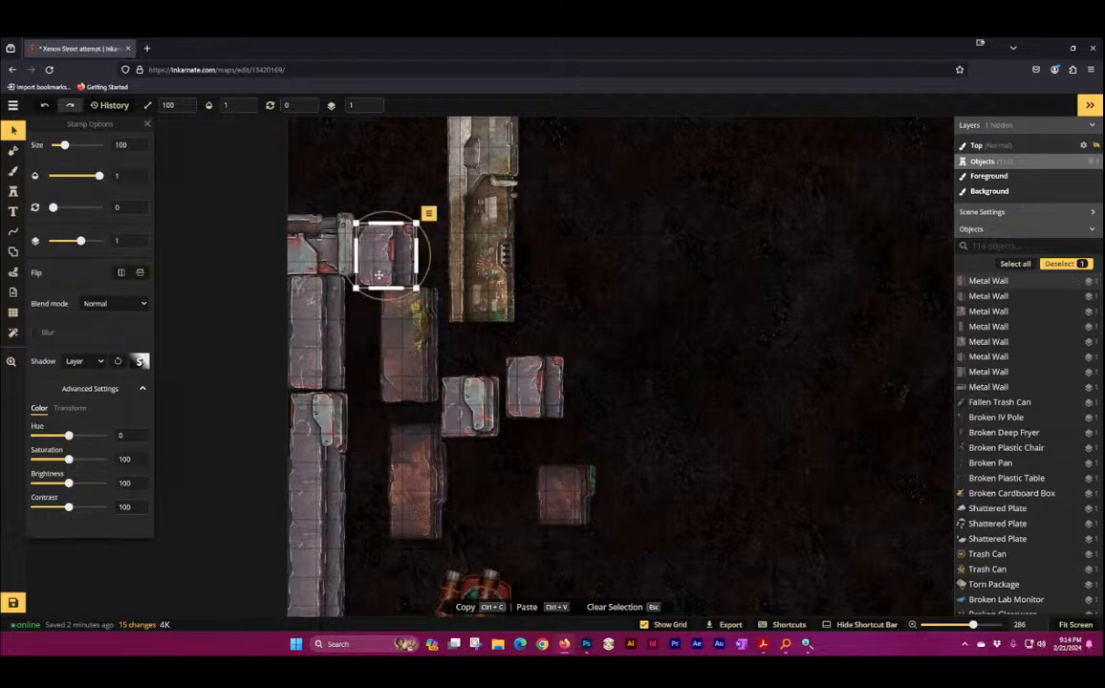
pyautogui.press('Delete')
# Step: Duplicate the short metal wall segment of the west wall and place the copy on empty ground beside the wall's upper end
pyautogui.click(302, 449)
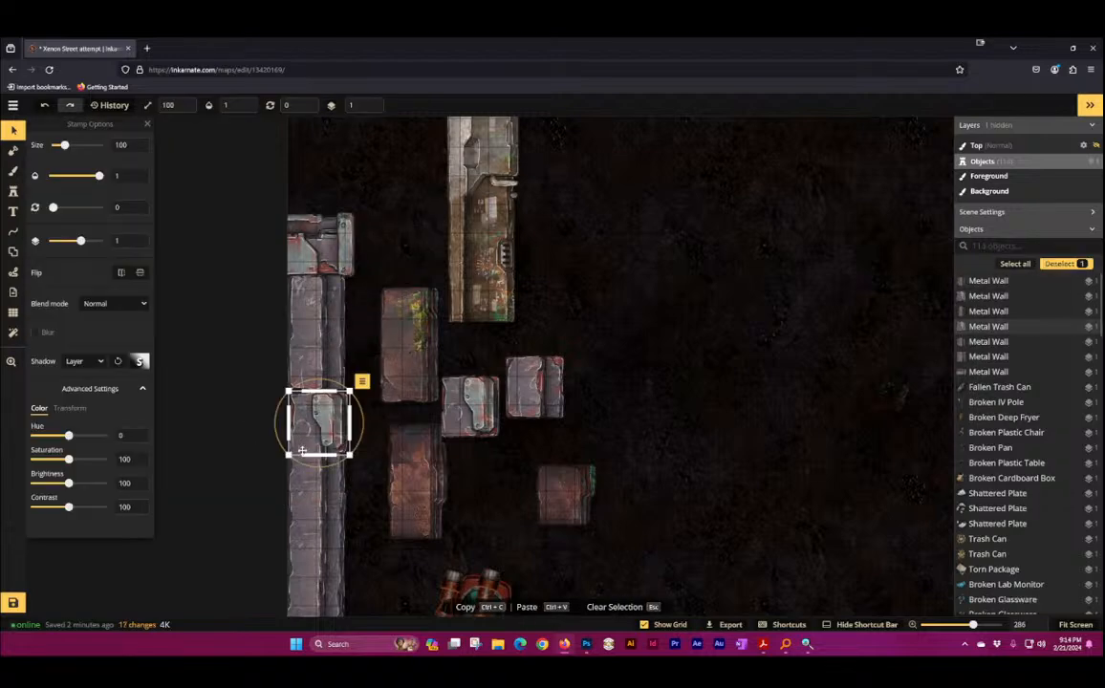
pyautogui.click(312, 460)
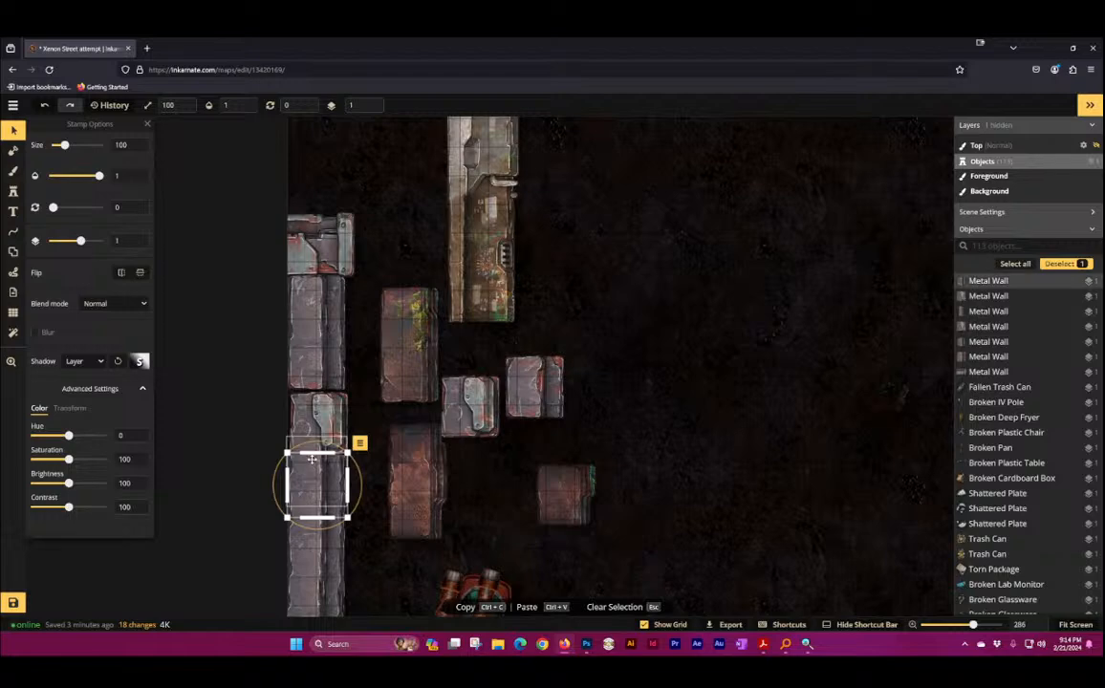
pyautogui.press('Up')
pyautogui.hotkey('ctrl', 'c')
pyautogui.hotkey('ctrl', 'v')
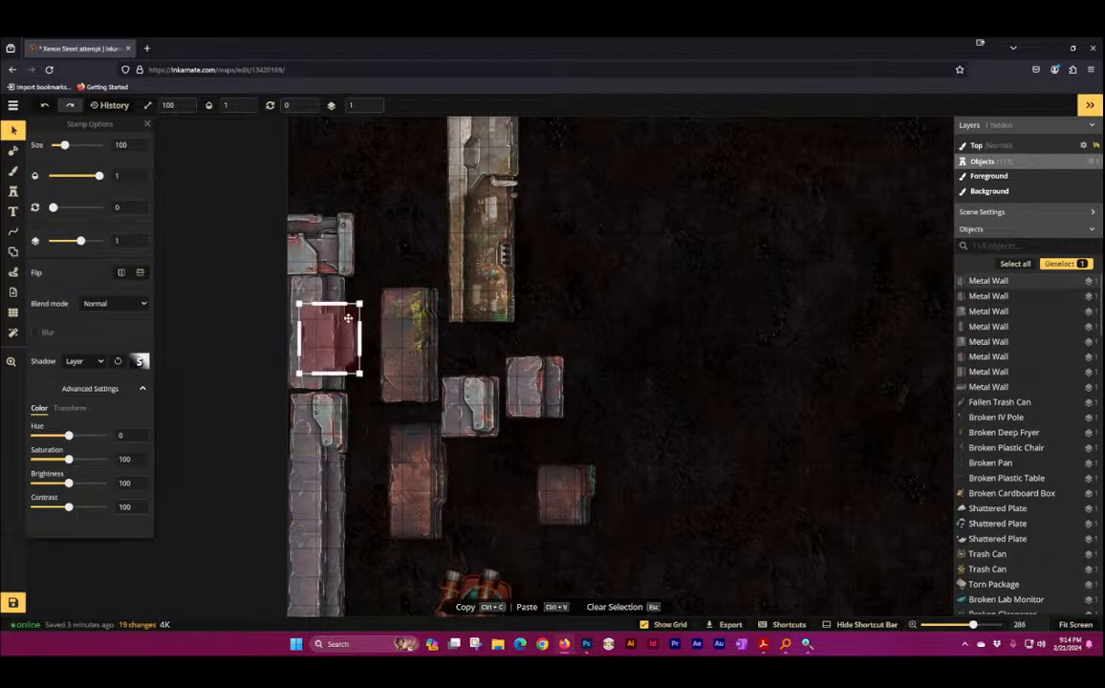
pyautogui.moveTo(333, 348); pyautogui.dragTo(331, 254)
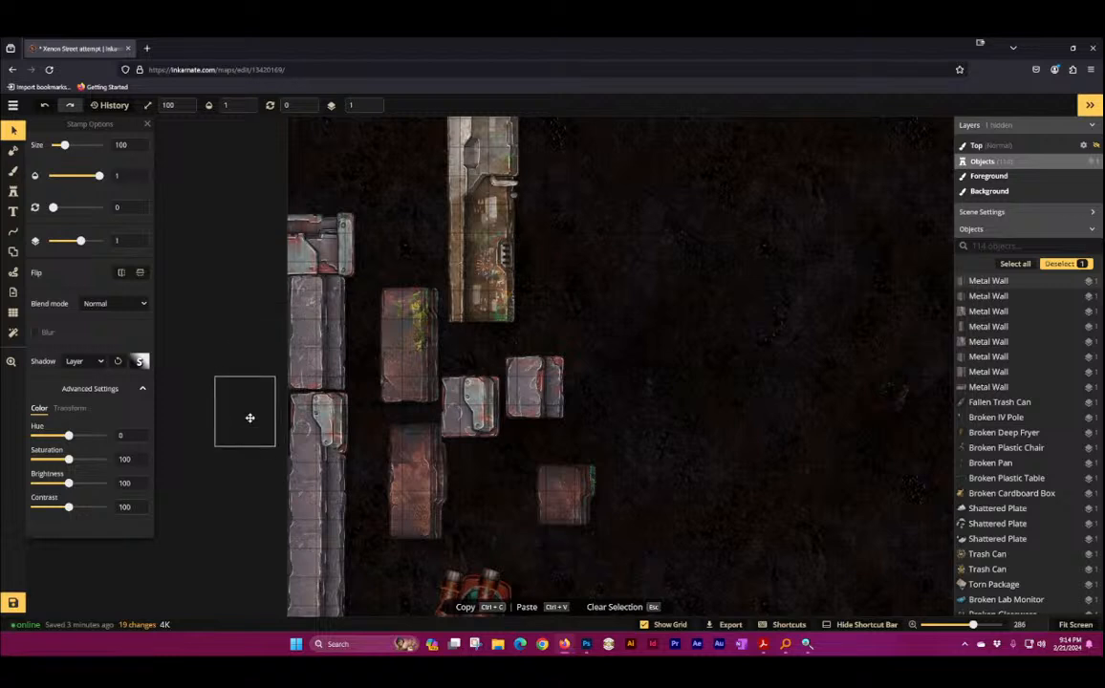
pyautogui.moveTo(289, 409); pyautogui.dragTo(389, 188)
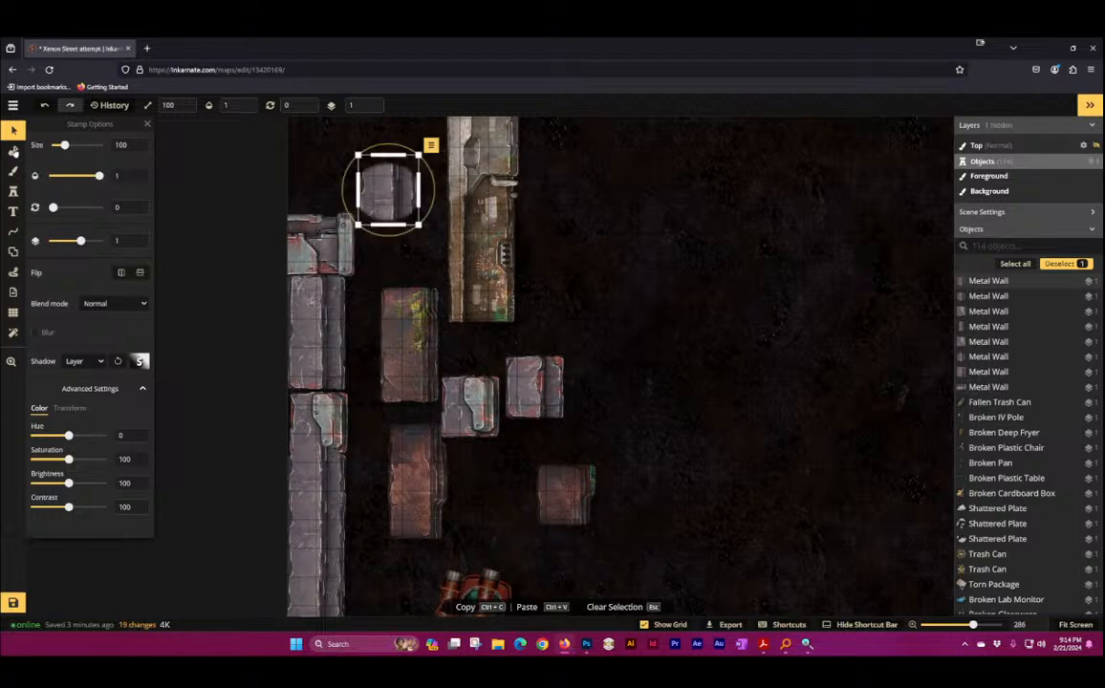
# Step: Hide the stamp options and shift the upper long metal wall segment slightly down against the wall below it
pyautogui.click(11, 129)
pyautogui.click(319, 354)
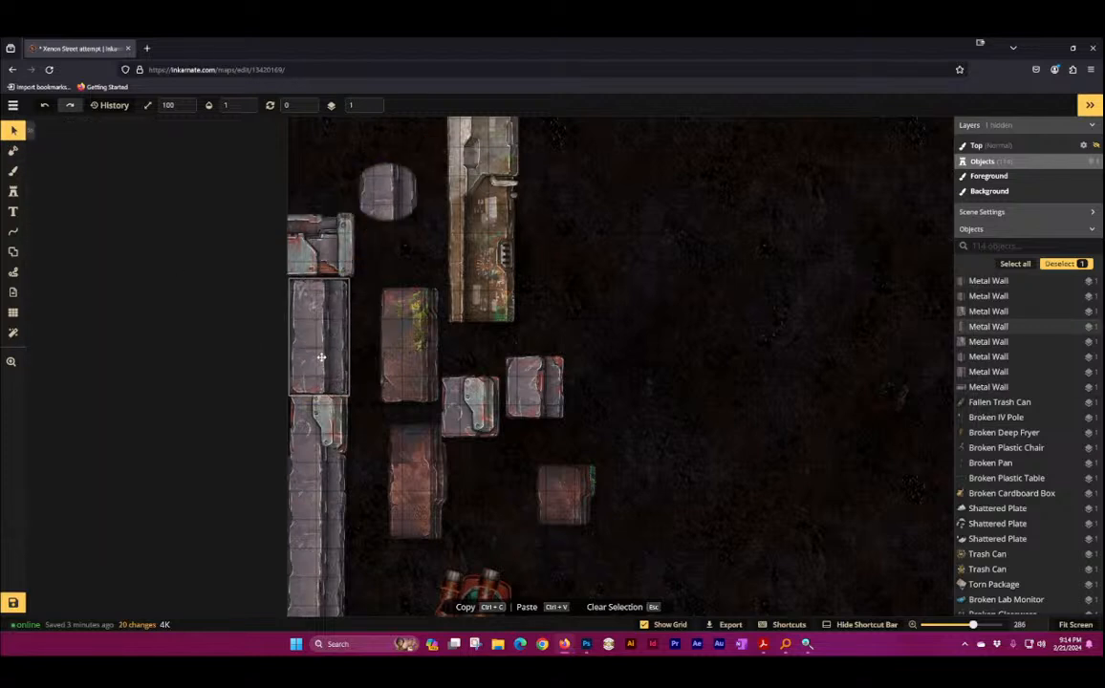
pyautogui.moveTo(320, 357); pyautogui.dragTo(326, 350)
pyautogui.click(397, 230)
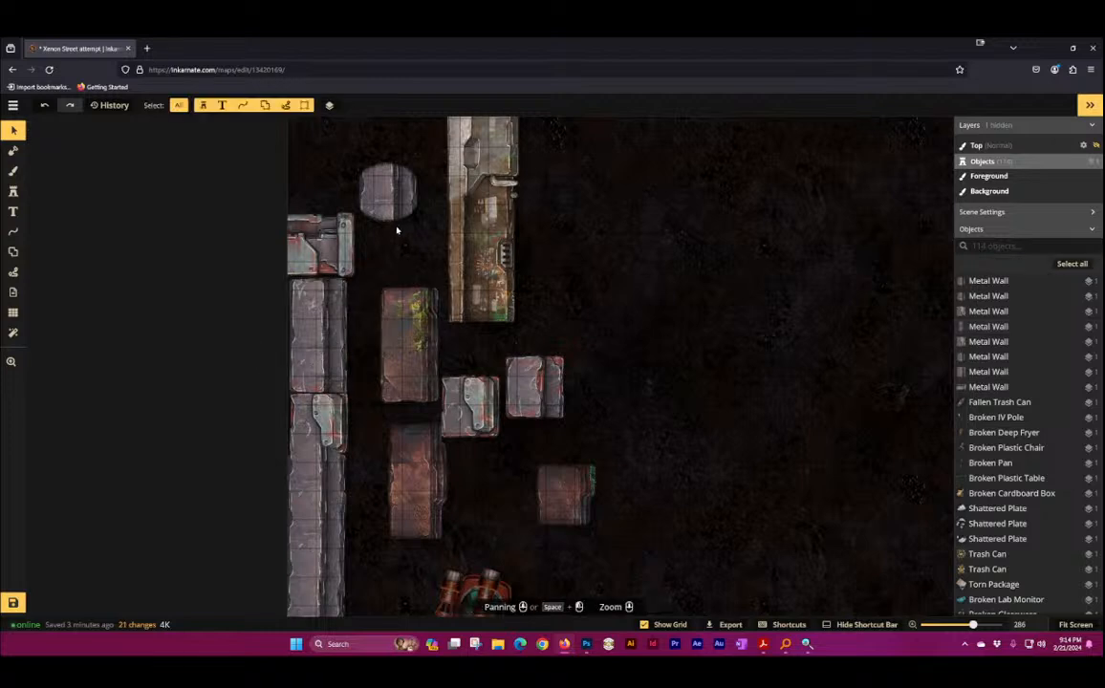
# Step: Move the wall's upper end piece down onto the long segment and set its layer to 2
pyautogui.click(319, 241)
pyautogui.moveTo(321, 241); pyautogui.dragTo(320, 244)
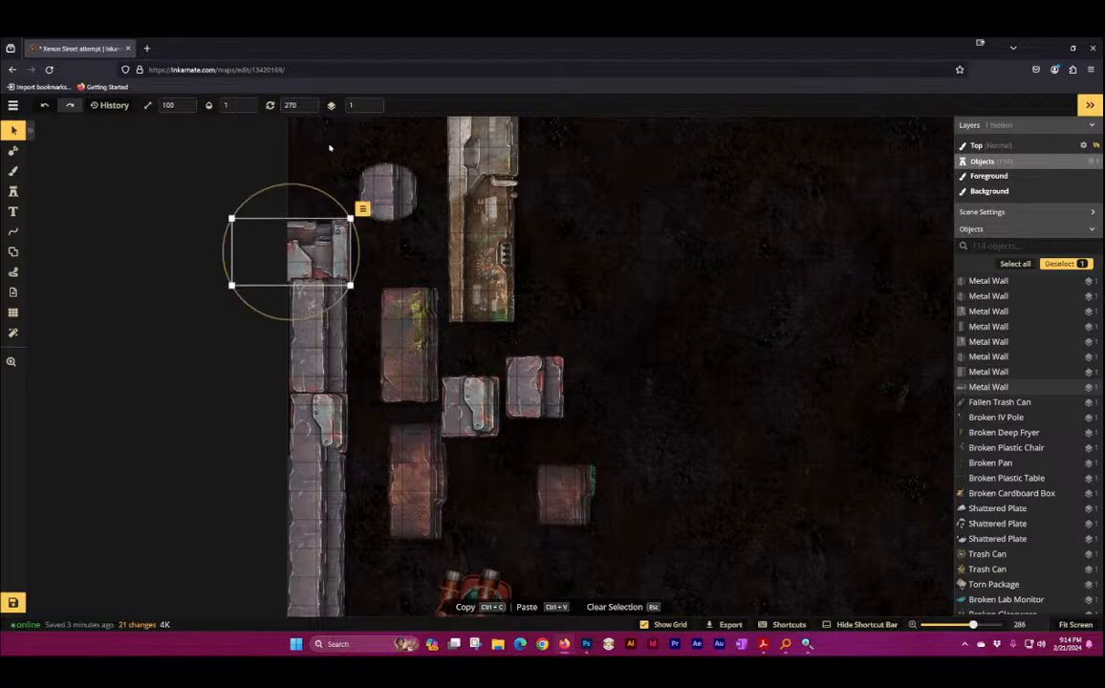
pyautogui.click(372, 103)
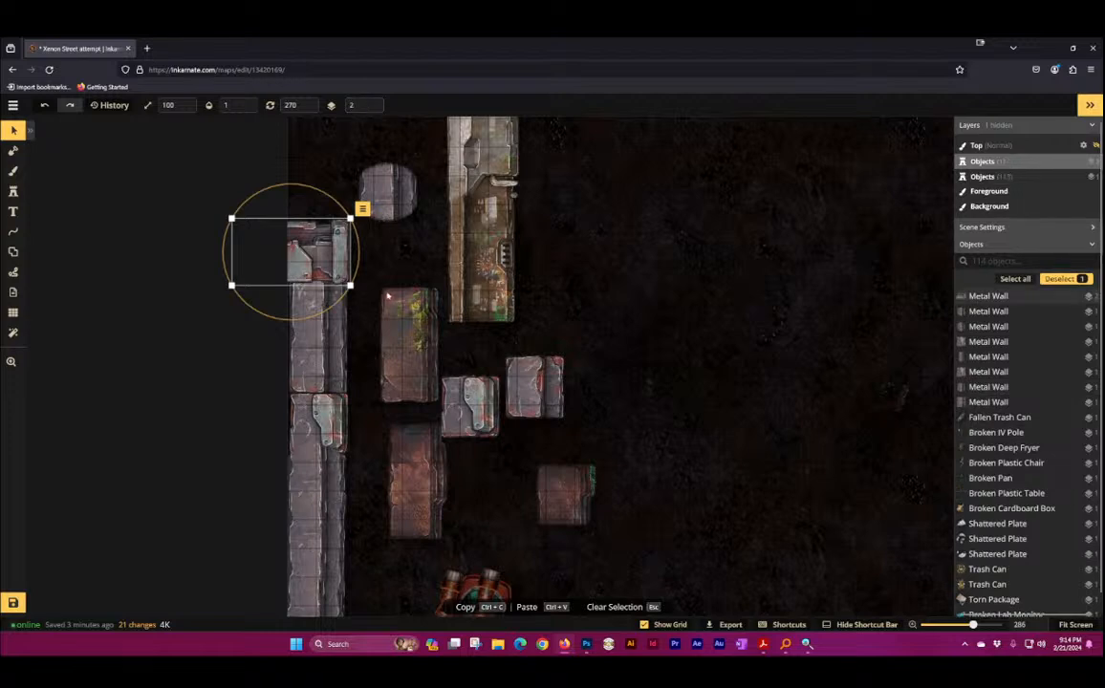
pyautogui.click(393, 255)
# Step: Shift the long wall segment slightly down under the end piece and set its layer to 0
pyautogui.moveTo(312, 336); pyautogui.dragTo(319, 341)
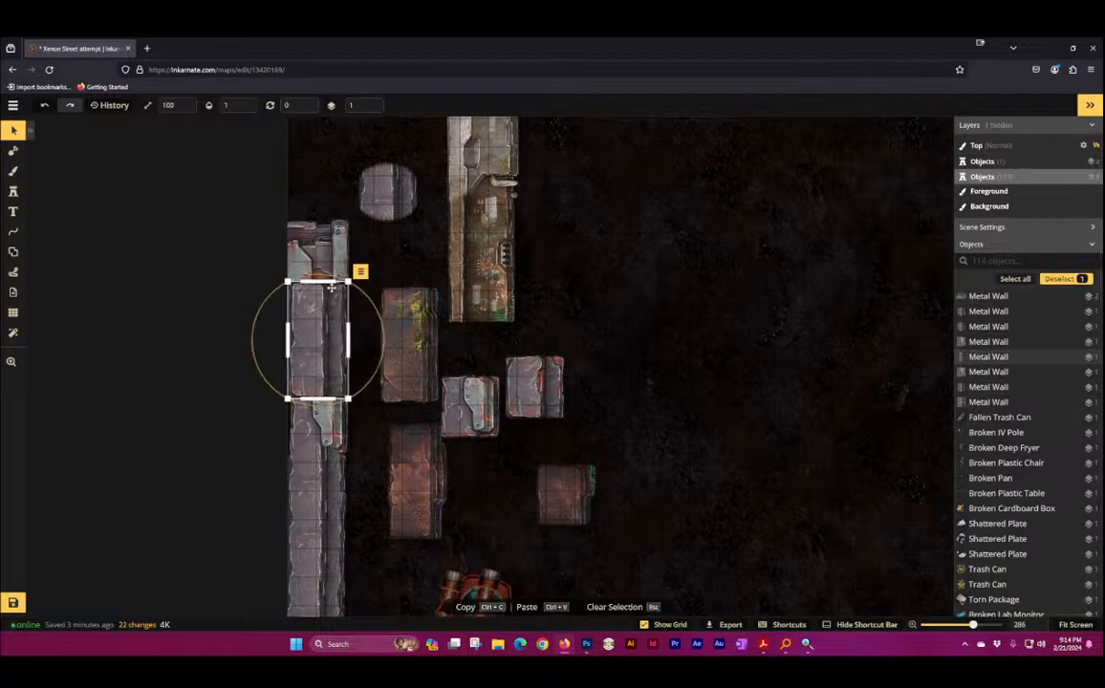
pyautogui.click(373, 111)
pyautogui.click(409, 279)
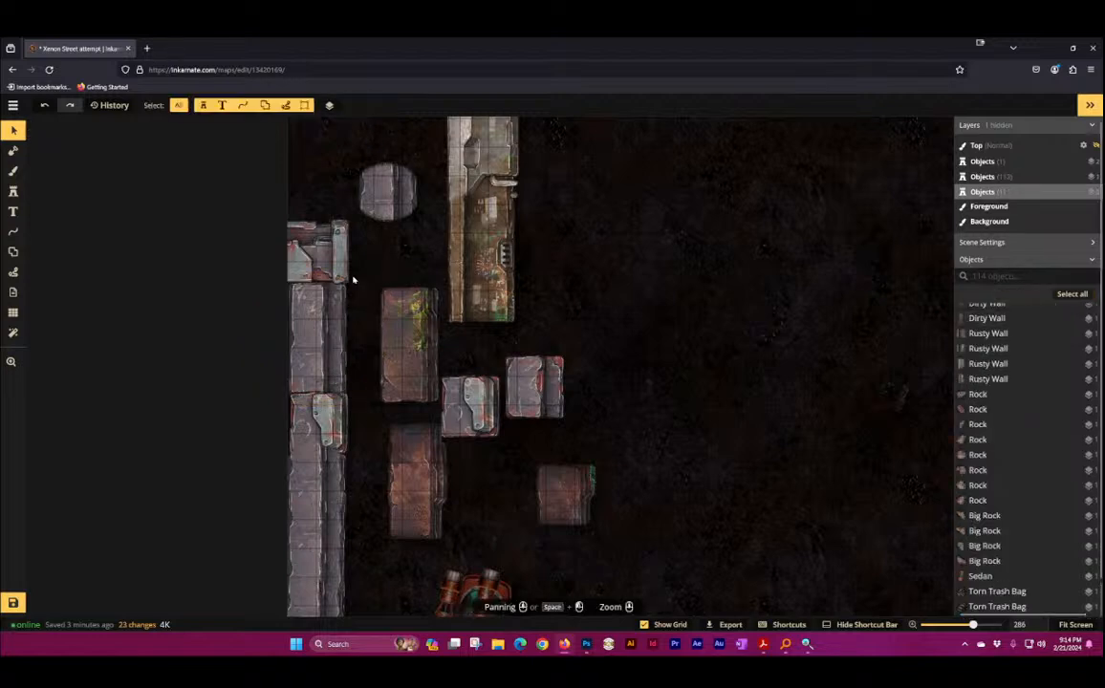
# Step: Move the spare rounded metal wall piece onto the west wall, over the lower half of the long segment
pyautogui.scroll(-3, 413, 263)
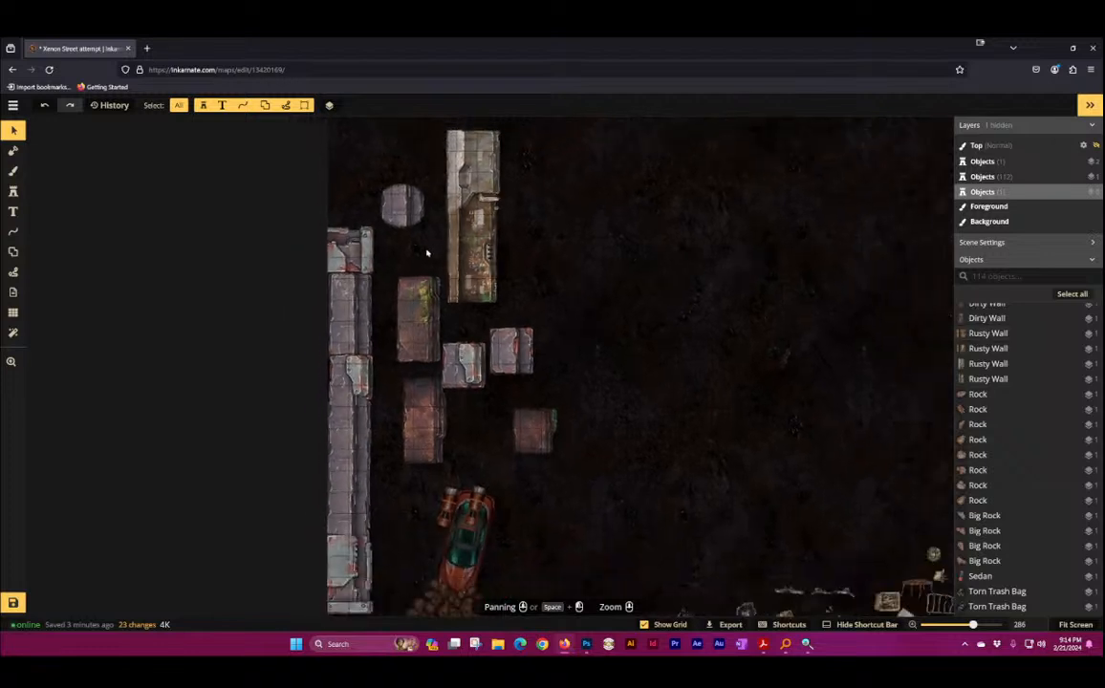
pyautogui.moveTo(411, 203); pyautogui.dragTo(358, 334)
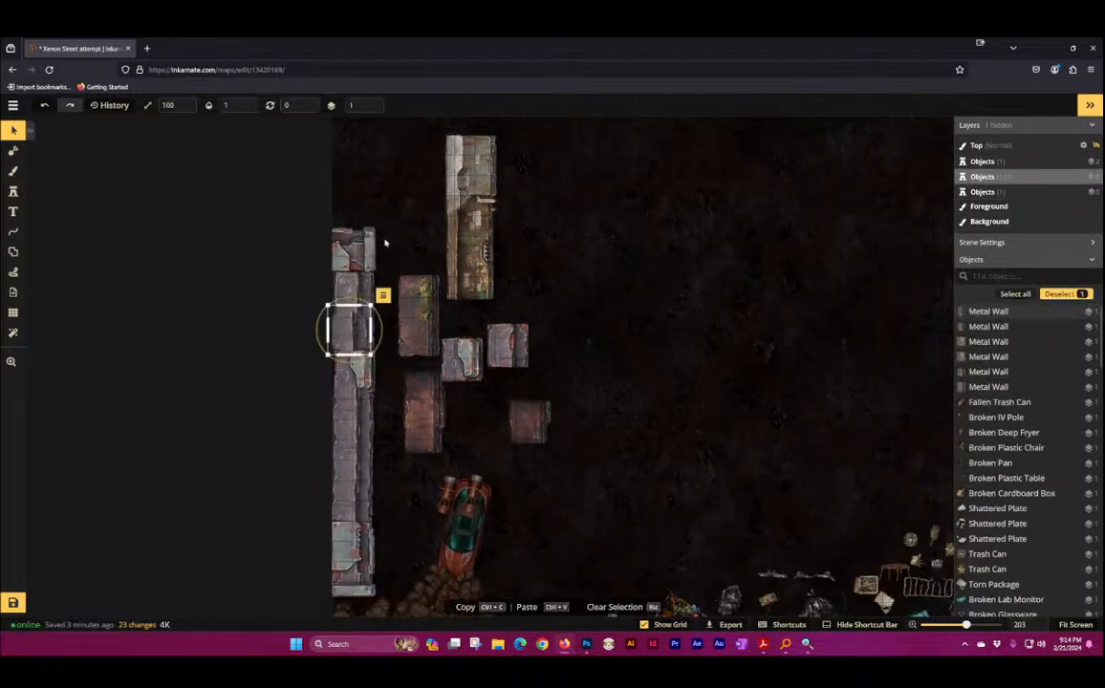
pyautogui.scroll(2, 428, 255)
pyautogui.click(398, 245)
pyautogui.scroll(1, 404, 258)
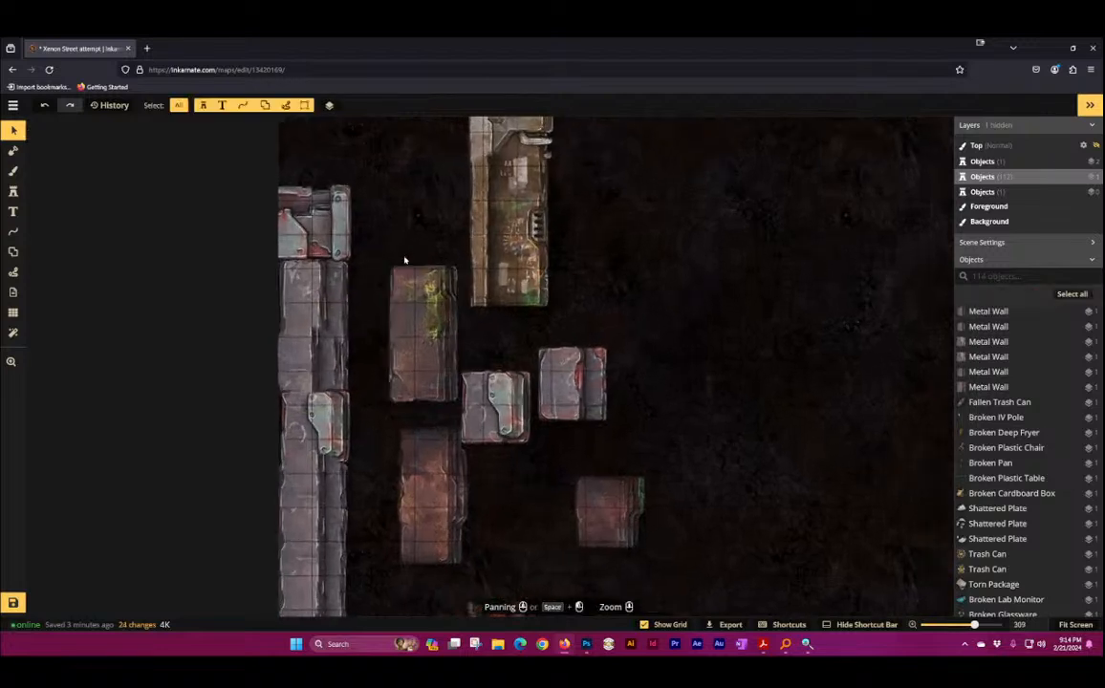
# Step: Nudge the rounded wall piece right until its edges line up with the rest of the wall
pyautogui.click(334, 349)
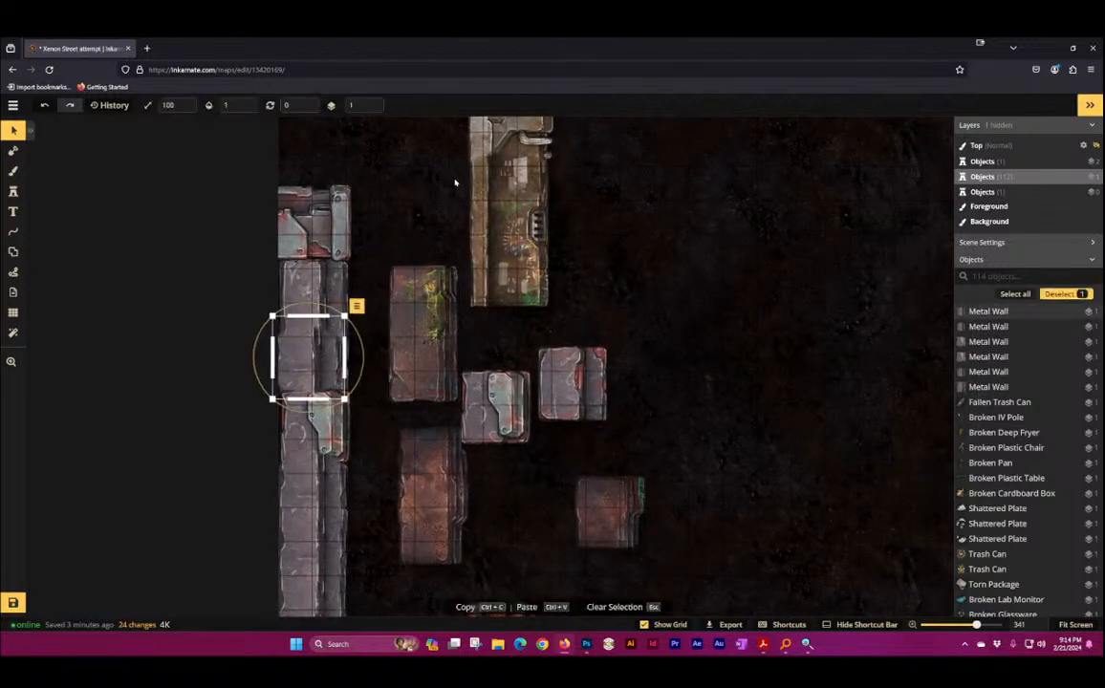
pyautogui.press('Right')
pyautogui.press('Right')
pyautogui.press('Right')
pyautogui.press('Right')
pyautogui.press('Right')
pyautogui.press('Right')
pyautogui.press('Right')
pyautogui.press('Right')
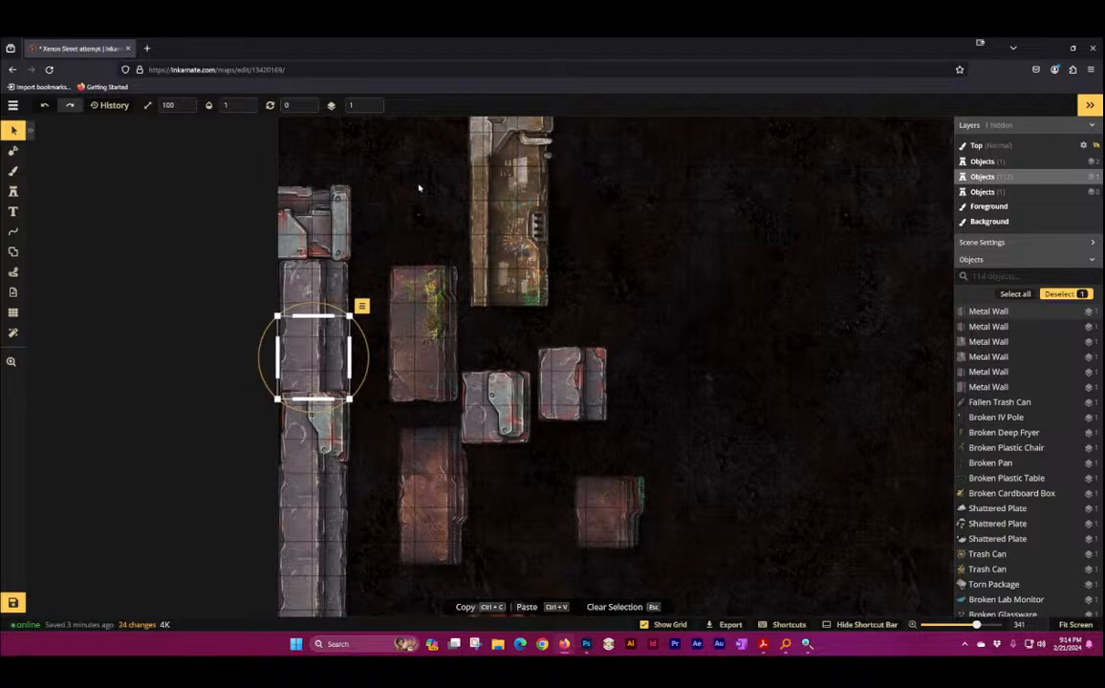
pyautogui.click(382, 171)
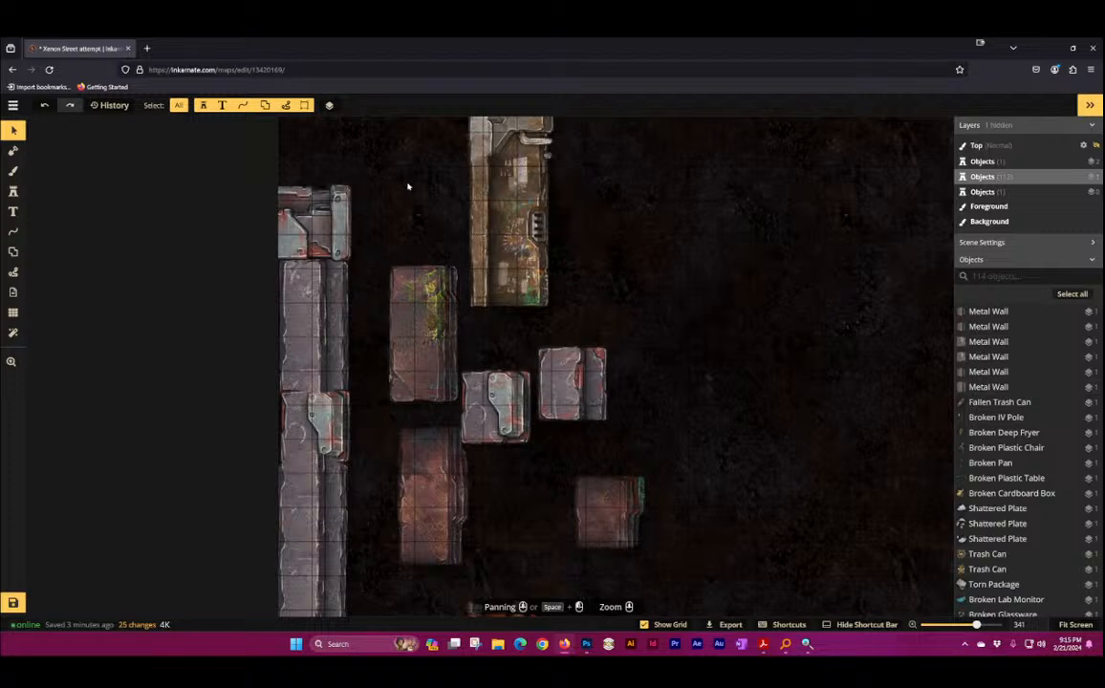
# Step: Switch to SCI Resource Viewer to check the reference picture 40.p56, and return to the Inkarnate map
pyautogui.scroll(-6, 396, 180)
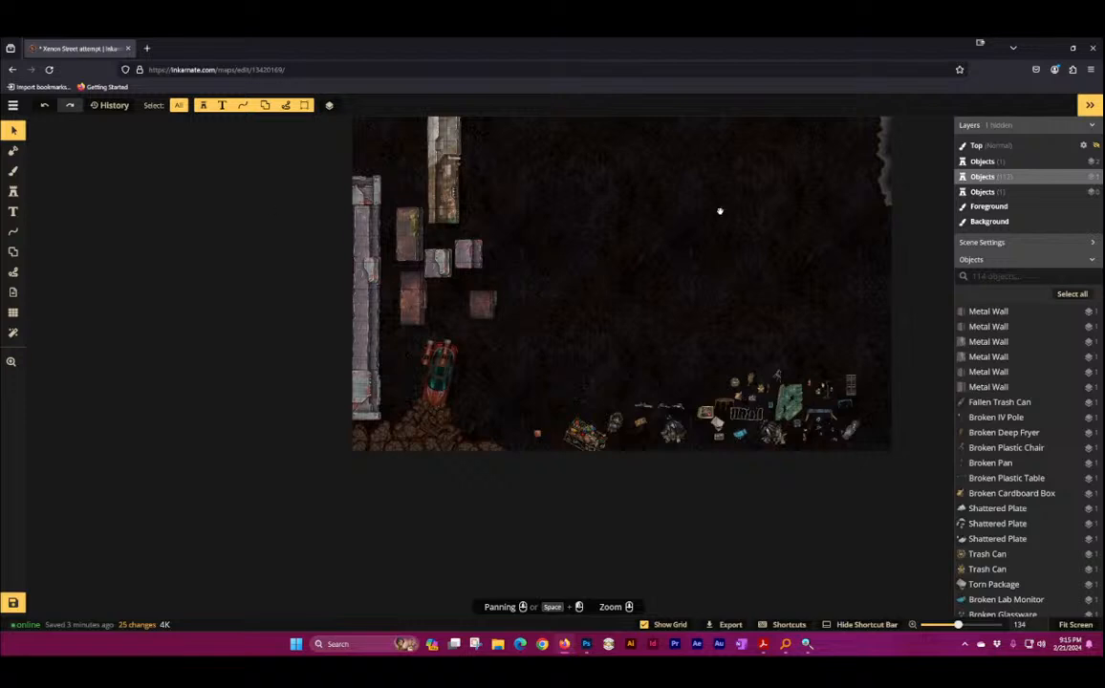
pyautogui.moveTo(720, 211); pyautogui.dragTo(606, 259)
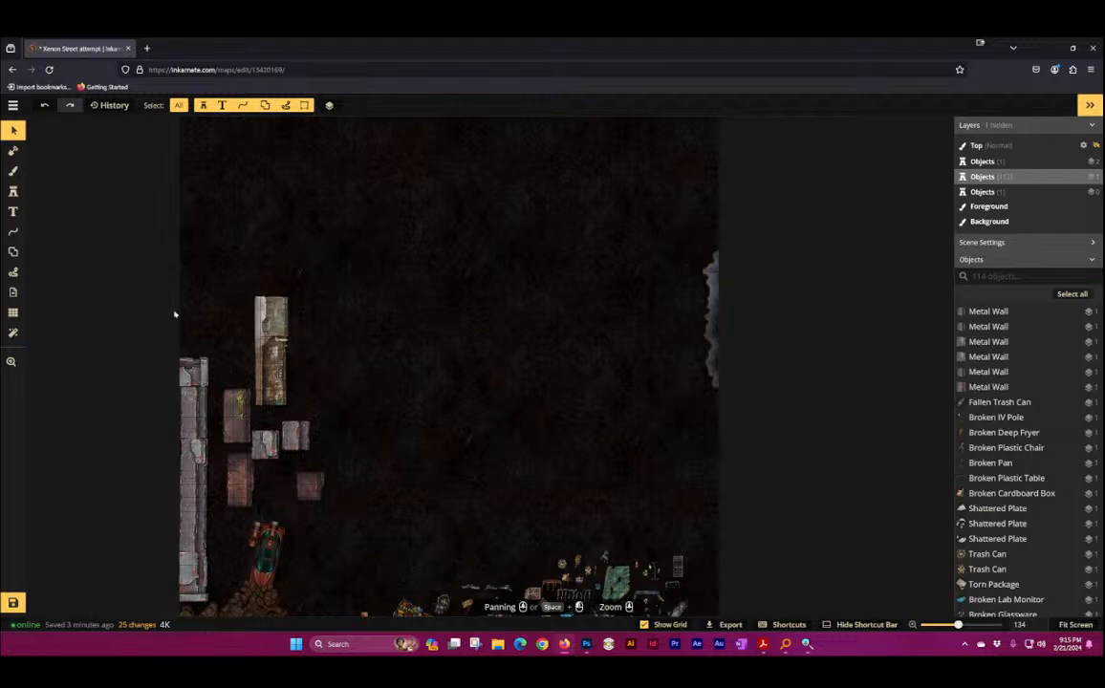
pyautogui.scroll(3, 274, 354)
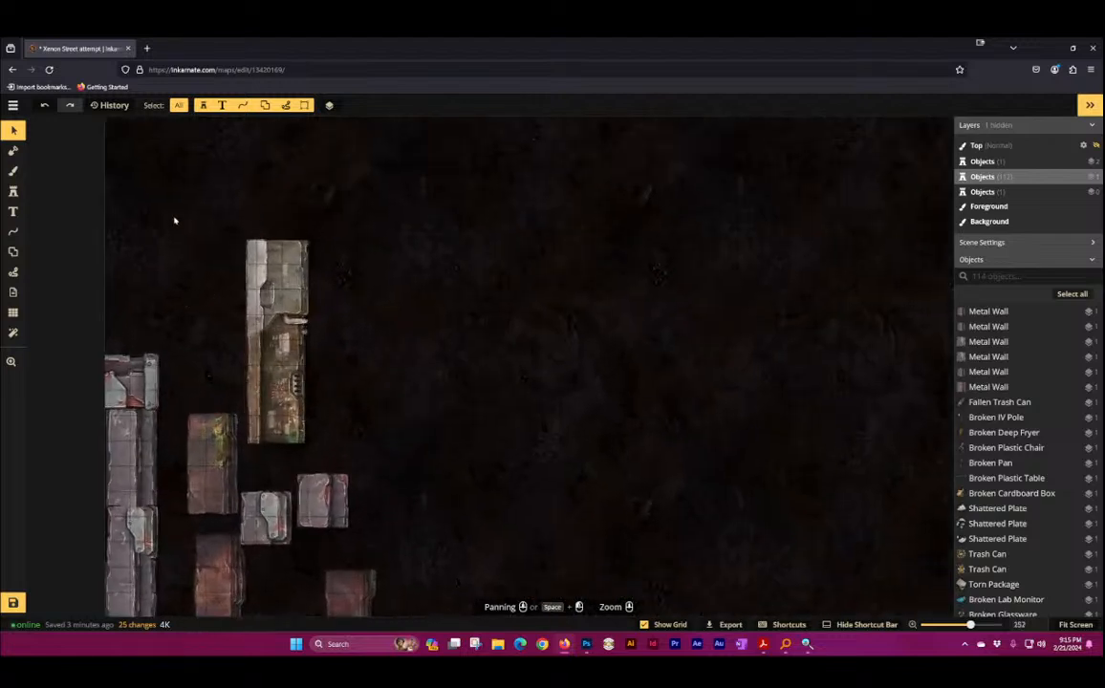
pyautogui.click(807, 643)
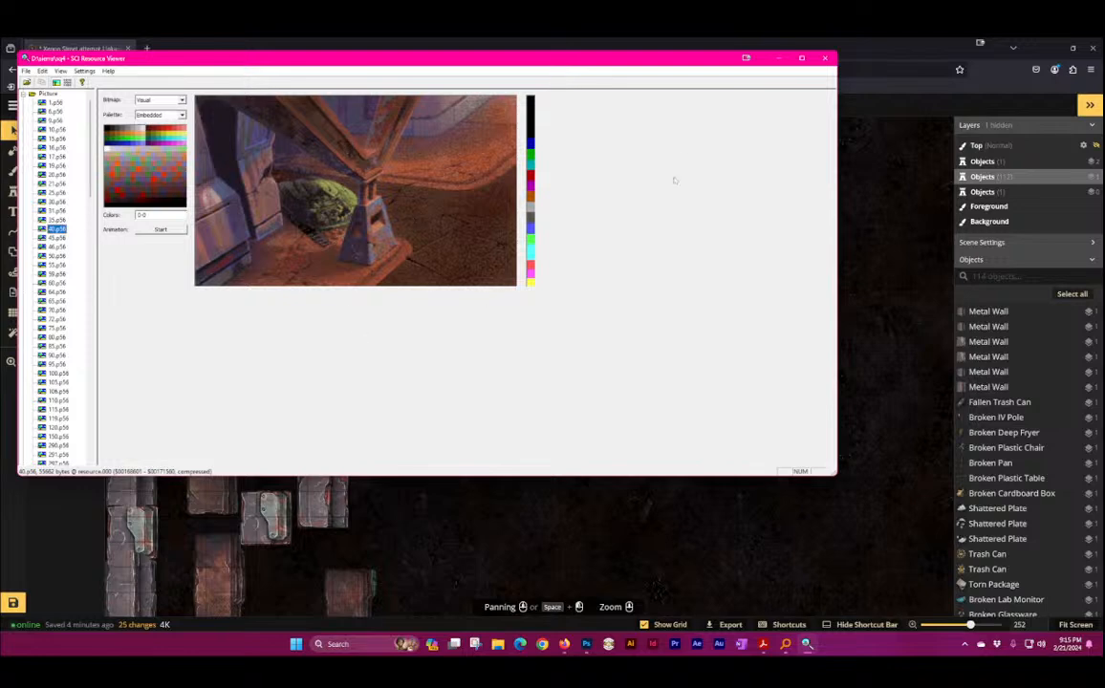
pyautogui.click(878, 242)
# Step: Move the loose wall pieces east, away from the finished wall, and pull the uppermost dirty wall segment off the stack
pyautogui.moveTo(378, 445); pyautogui.dragTo(530, 200)
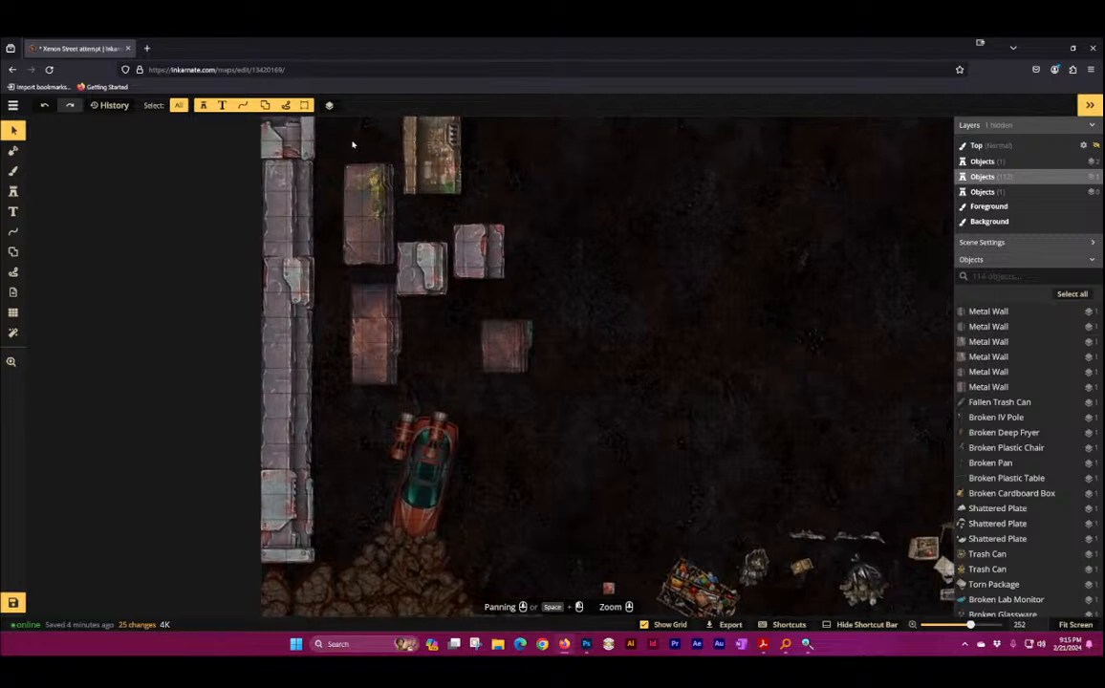
pyautogui.moveTo(345, 137); pyautogui.dragTo(823, 314)
pyautogui.press('space')
pyautogui.moveTo(486, 257); pyautogui.dragTo(358, 241)
pyautogui.moveTo(345, 190); pyautogui.dragTo(495, 359)
pyautogui.moveTo(442, 273); pyautogui.dragTo(615, 166)
pyautogui.click(732, 191)
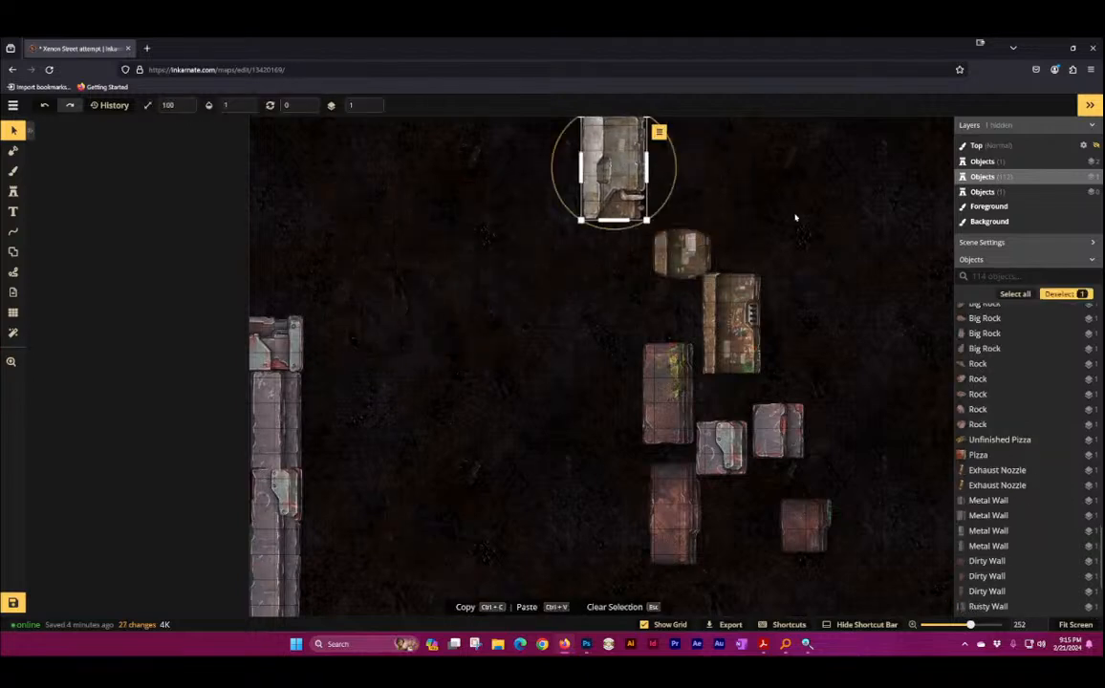
pyautogui.click(508, 264)
# Step: Choose the 29-piece crane parts stamp set from the Industrial District section of the Sci-Fi Battlemaps stamp catalog
pyautogui.moveTo(539, 320); pyautogui.dragTo(559, 214)
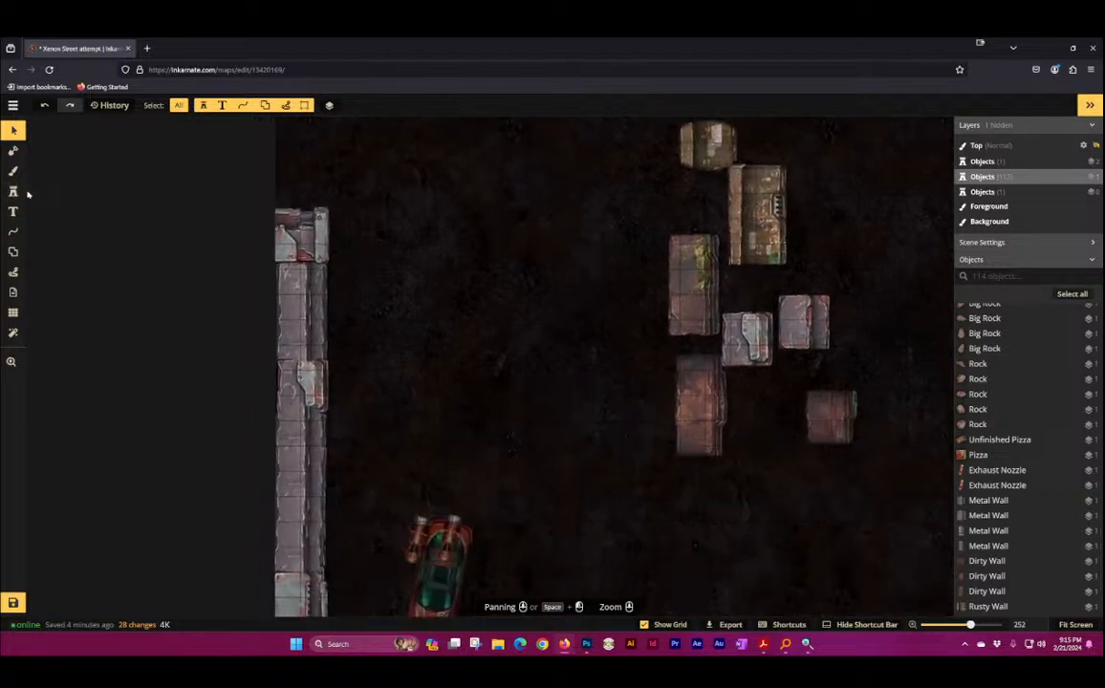
pyautogui.click(13, 191)
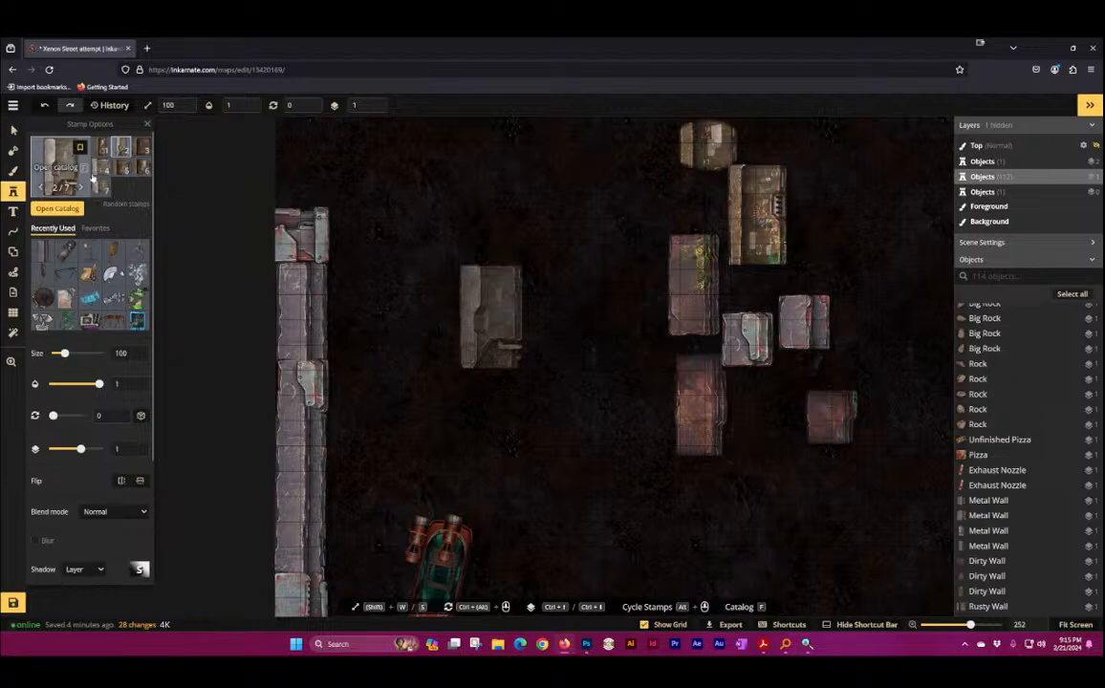
pyautogui.click(91, 170)
pyautogui.scroll(-3, 387, 451)
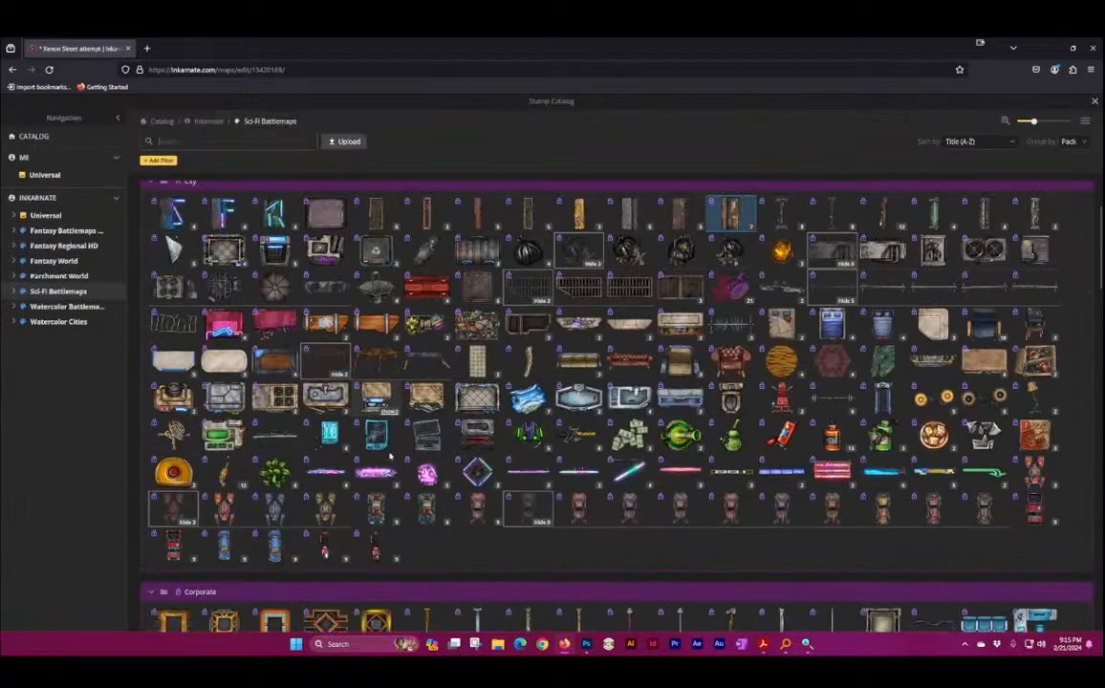
pyautogui.scroll(1, 389, 456)
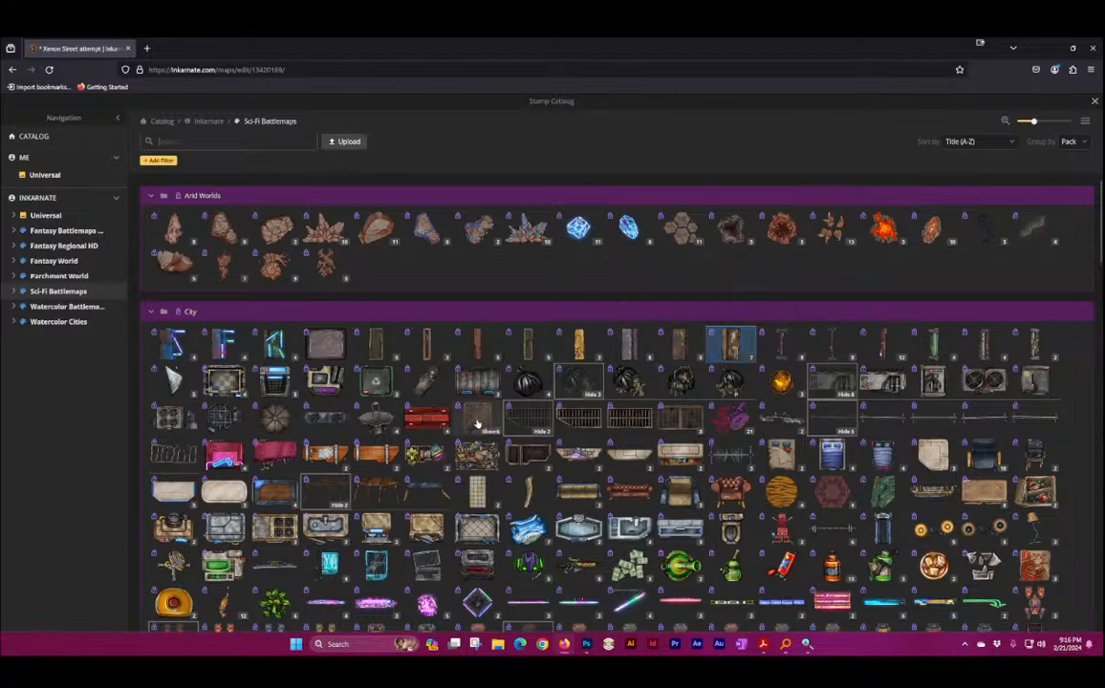
pyautogui.scroll(-3, 476, 421)
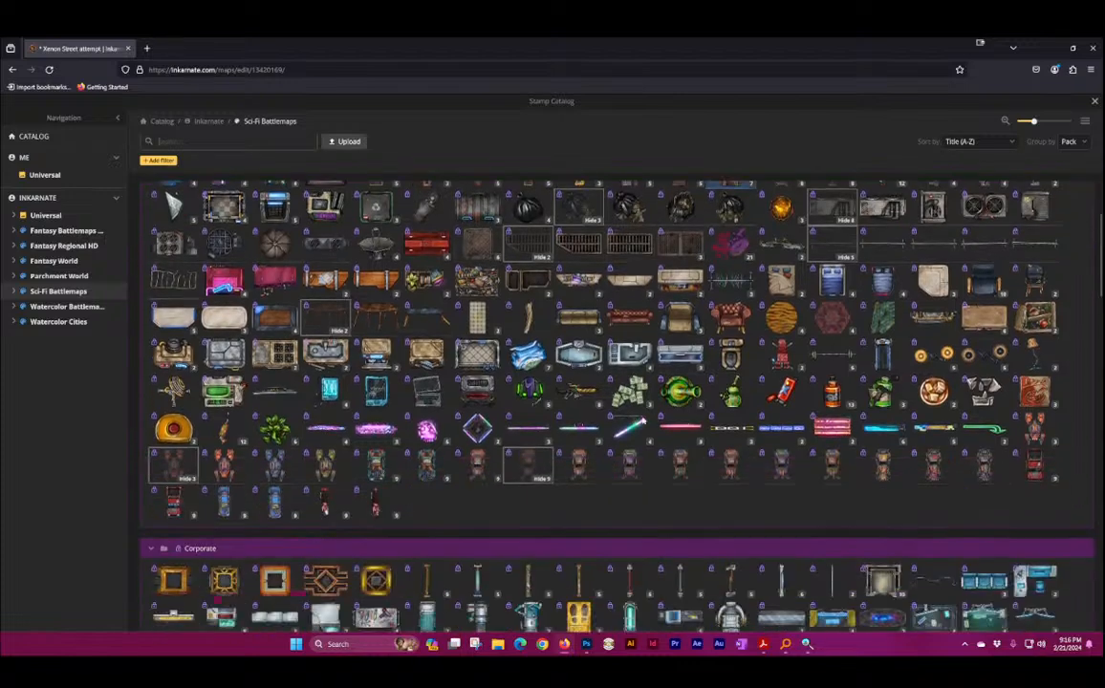
pyautogui.scroll(-3, 407, 456)
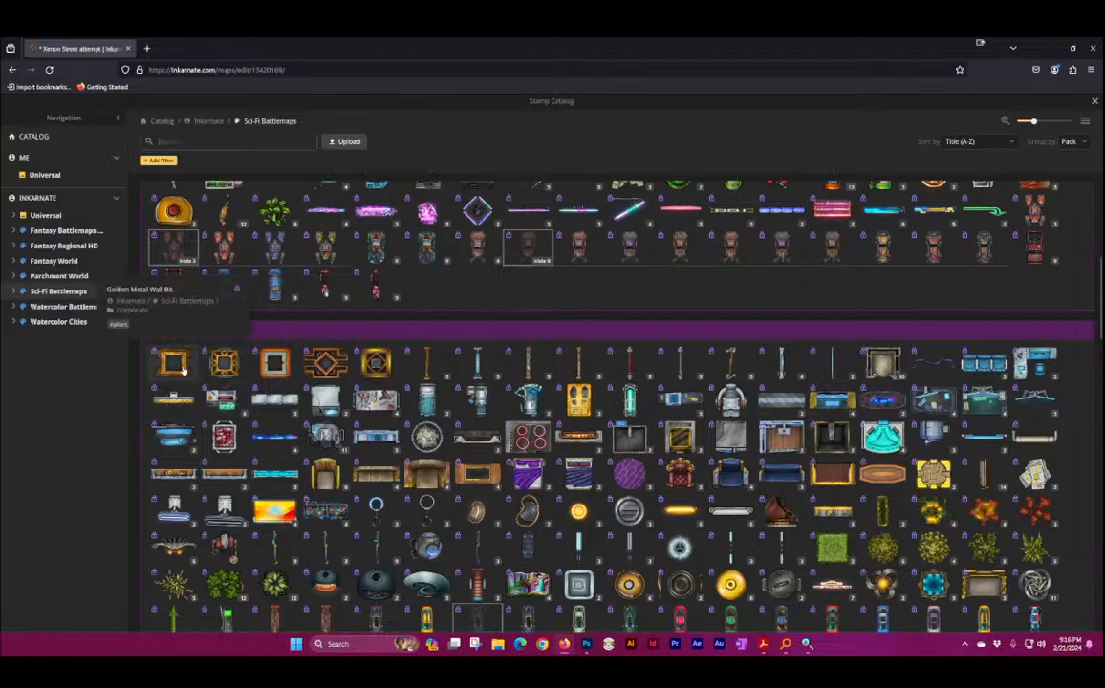
pyautogui.scroll(-5, 186, 367)
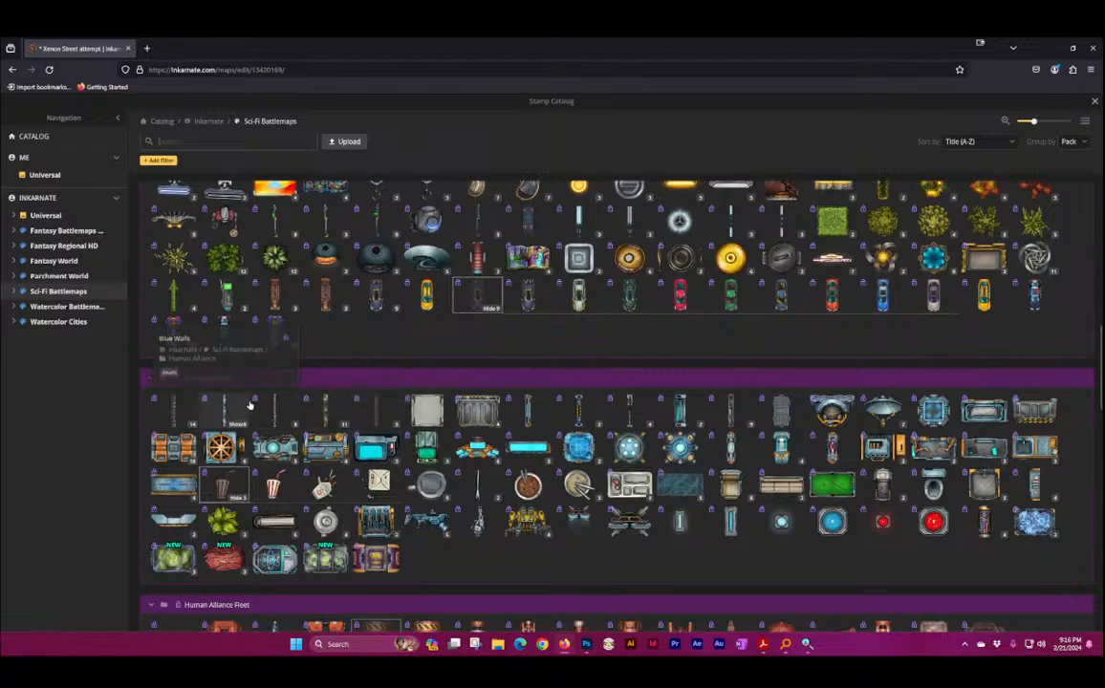
pyautogui.scroll(-3, 249, 406)
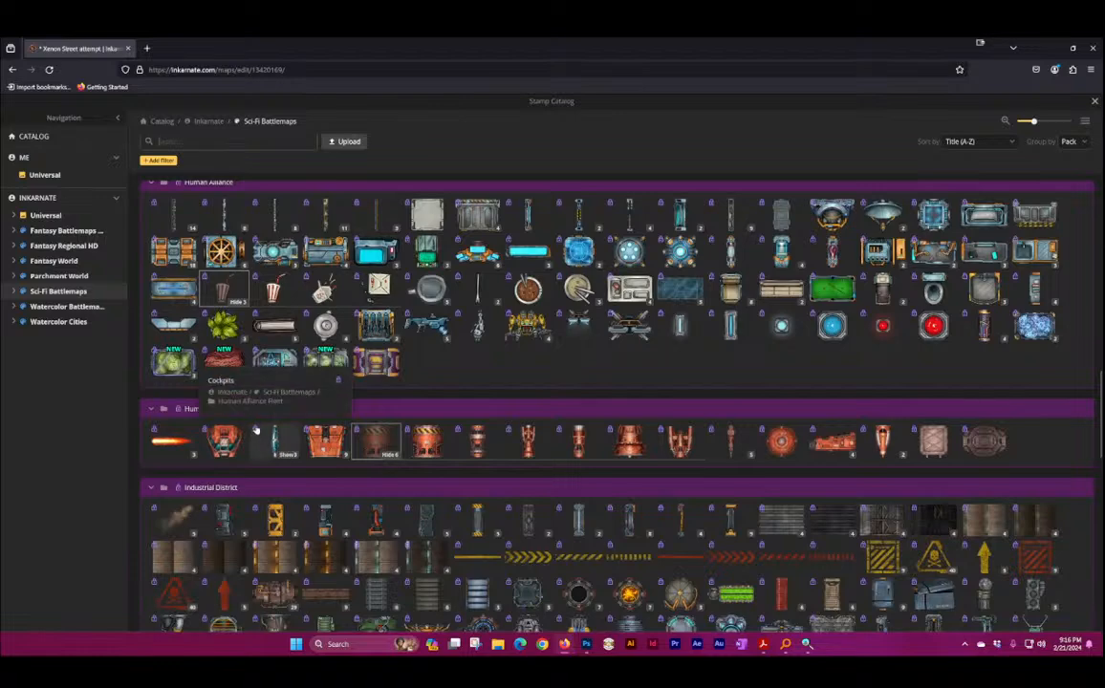
pyautogui.scroll(-1, 379, 535)
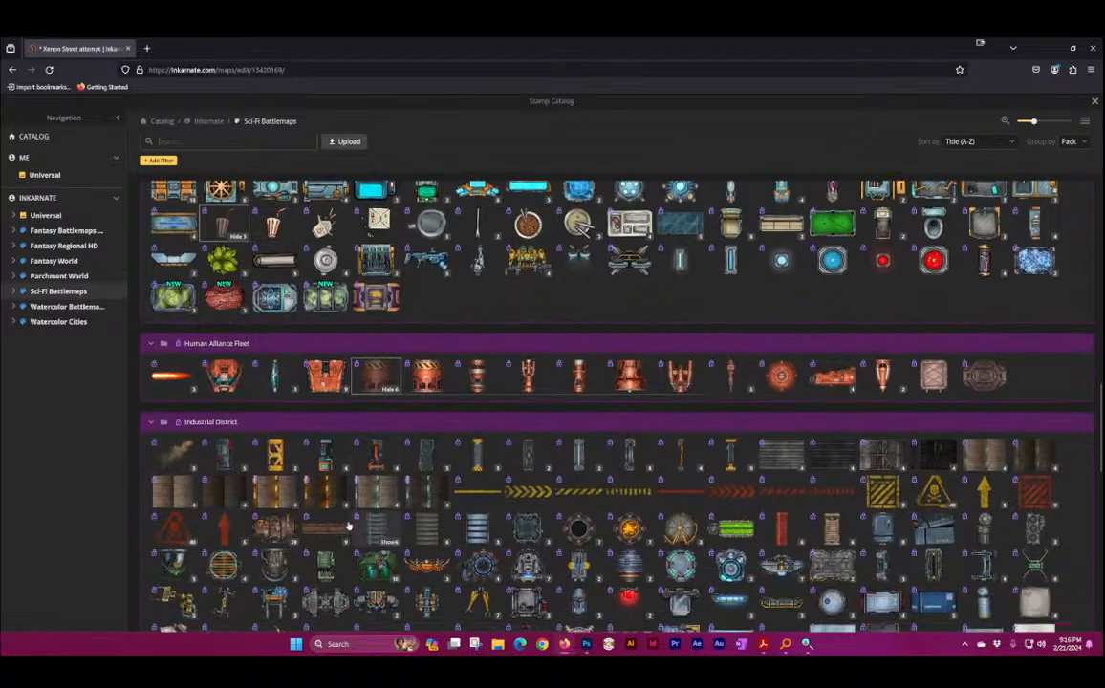
pyautogui.scroll(-2, 349, 526)
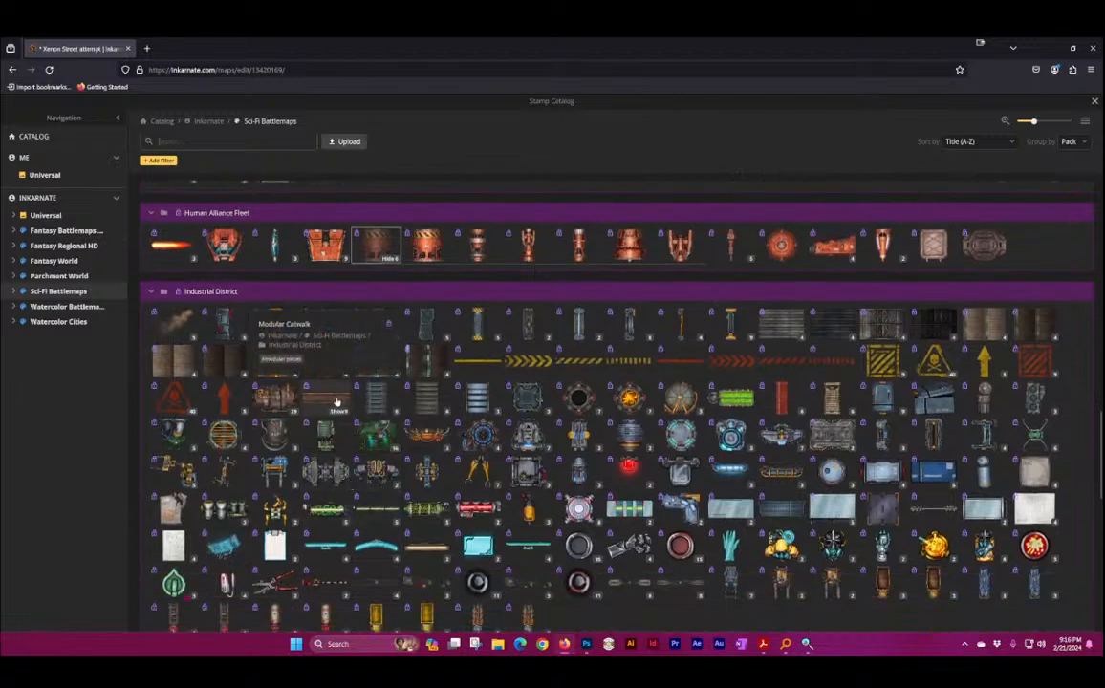
pyautogui.click(285, 399)
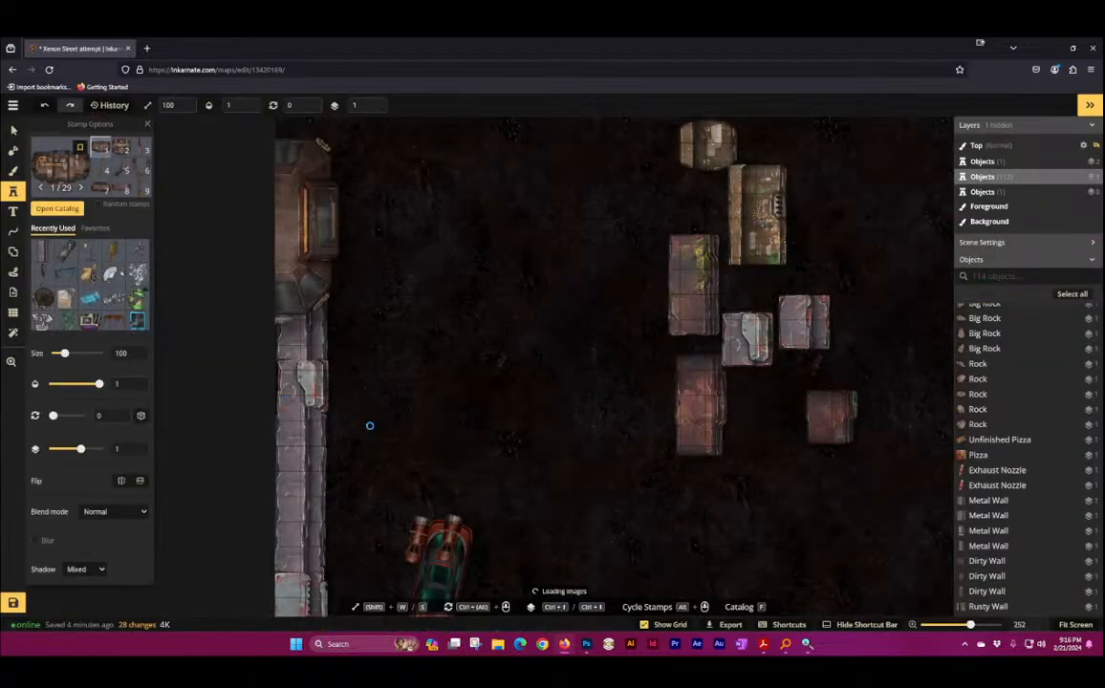
# Step: Preview crane stamp variants 7, 8, 9 and 10 over the map to compare their shapes and sizes
pyautogui.click(102, 187)
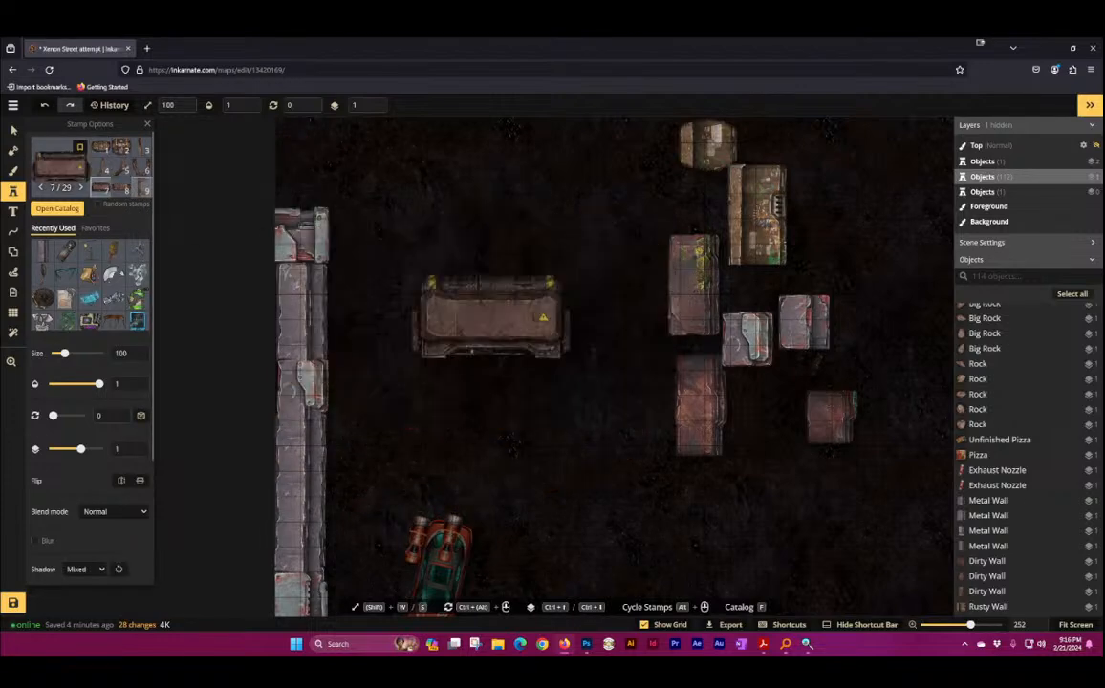
pyautogui.click(124, 187)
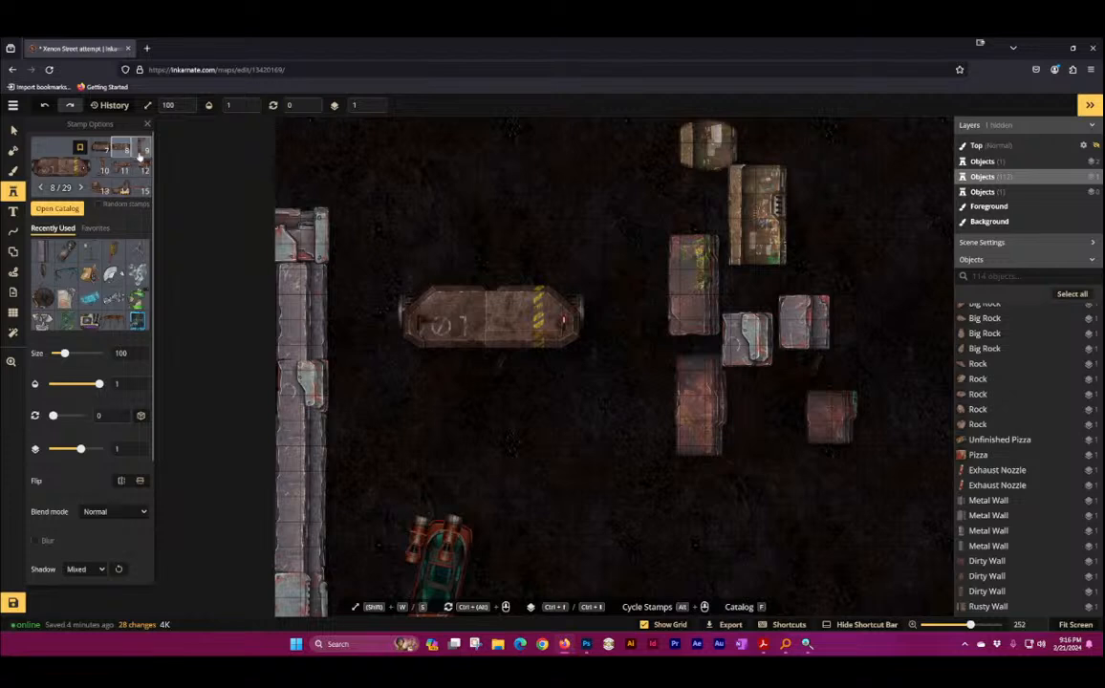
pyautogui.click(140, 151)
pyautogui.scroll(-2, 503, 296)
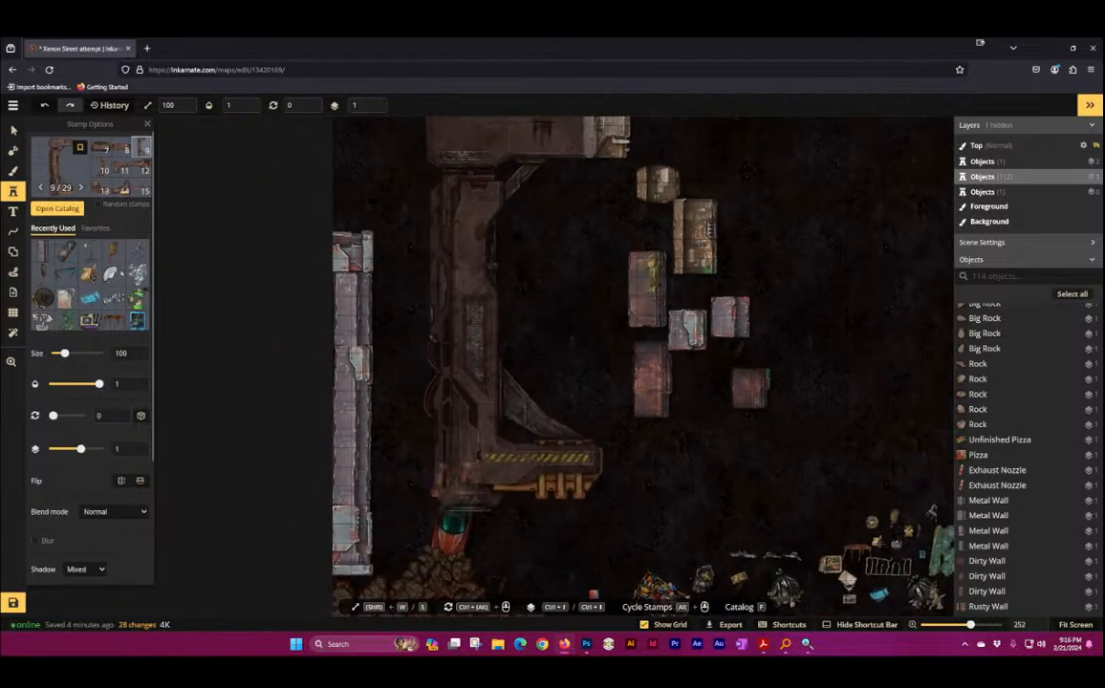
pyautogui.scroll(-2, 471, 299)
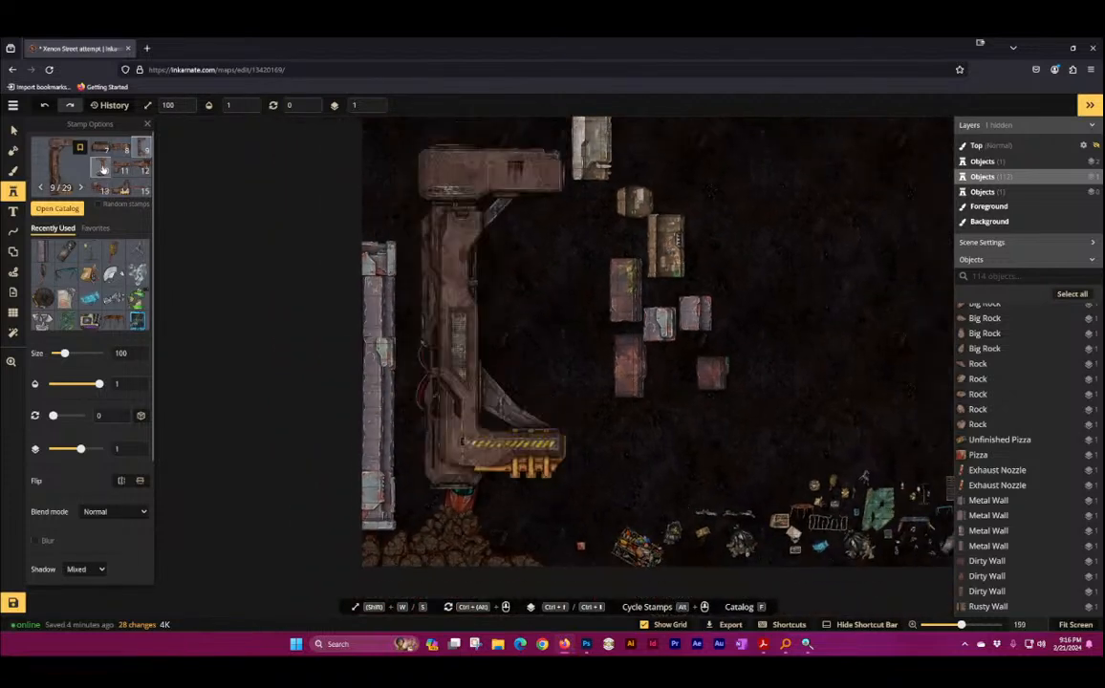
pyautogui.click(102, 168)
pyautogui.scroll(2, 509, 296)
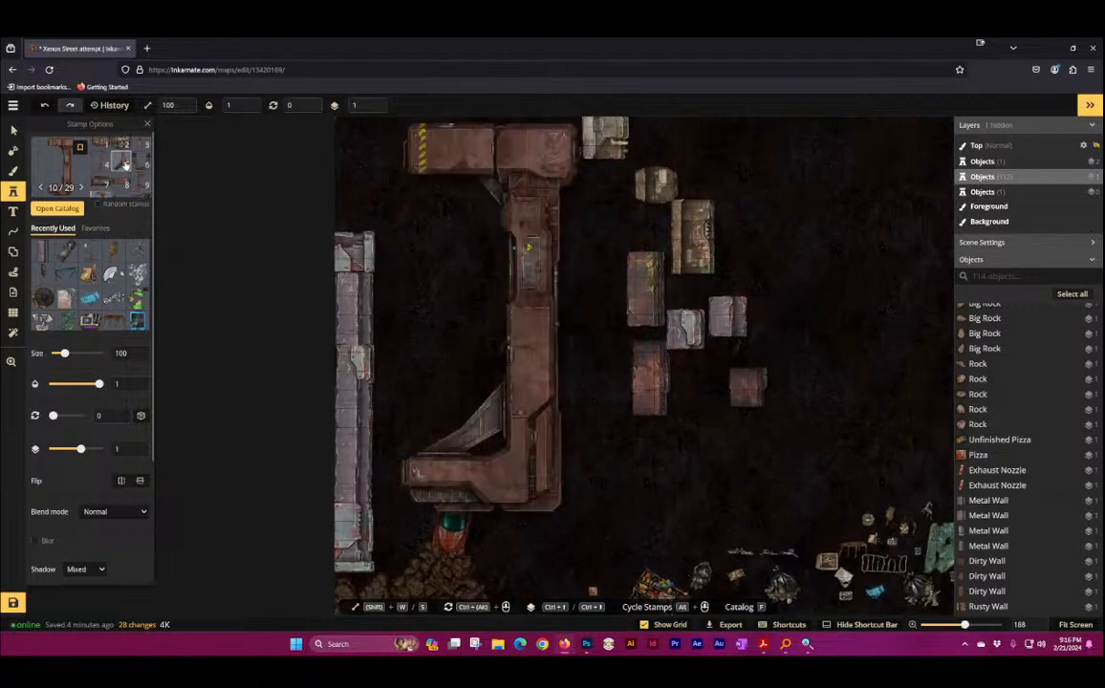
# Step: Place crane leg variants 5 and 3 near the west wall and variant 4 east of the loose wall pieces
pyautogui.click(122, 164)
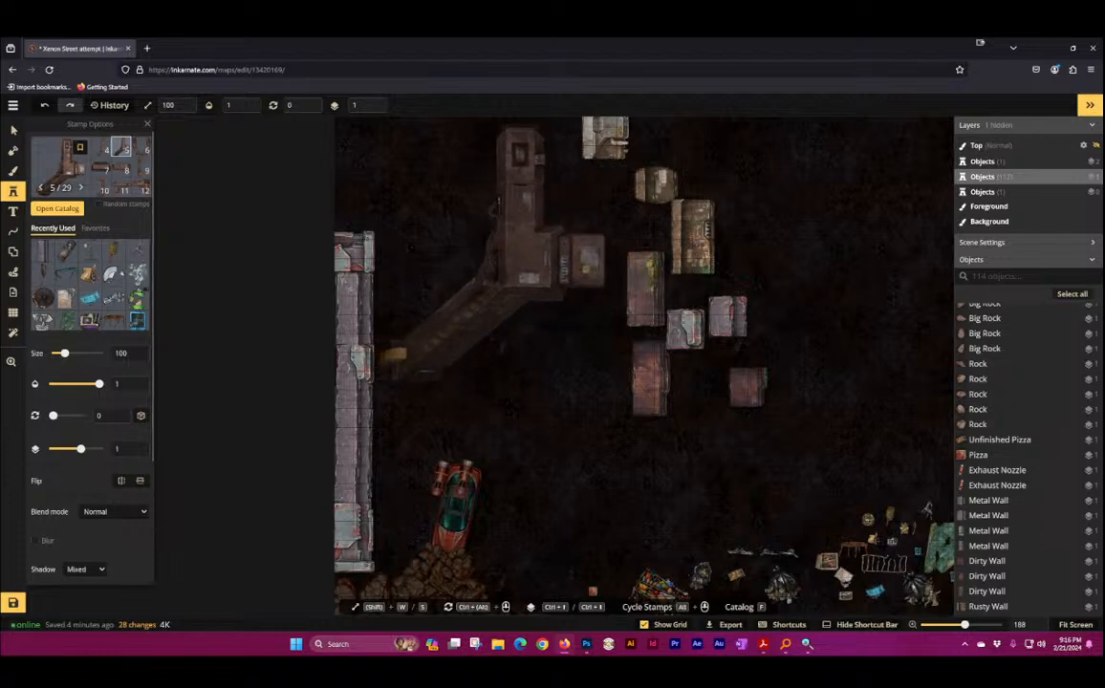
pyautogui.click(500, 243)
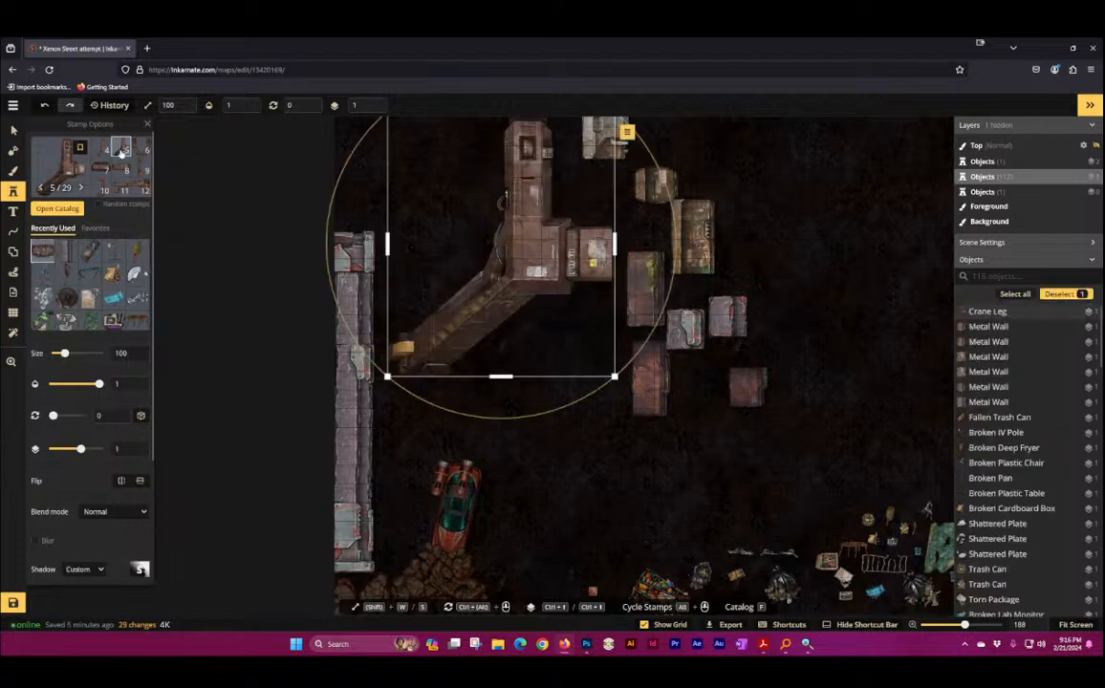
pyautogui.click(143, 149)
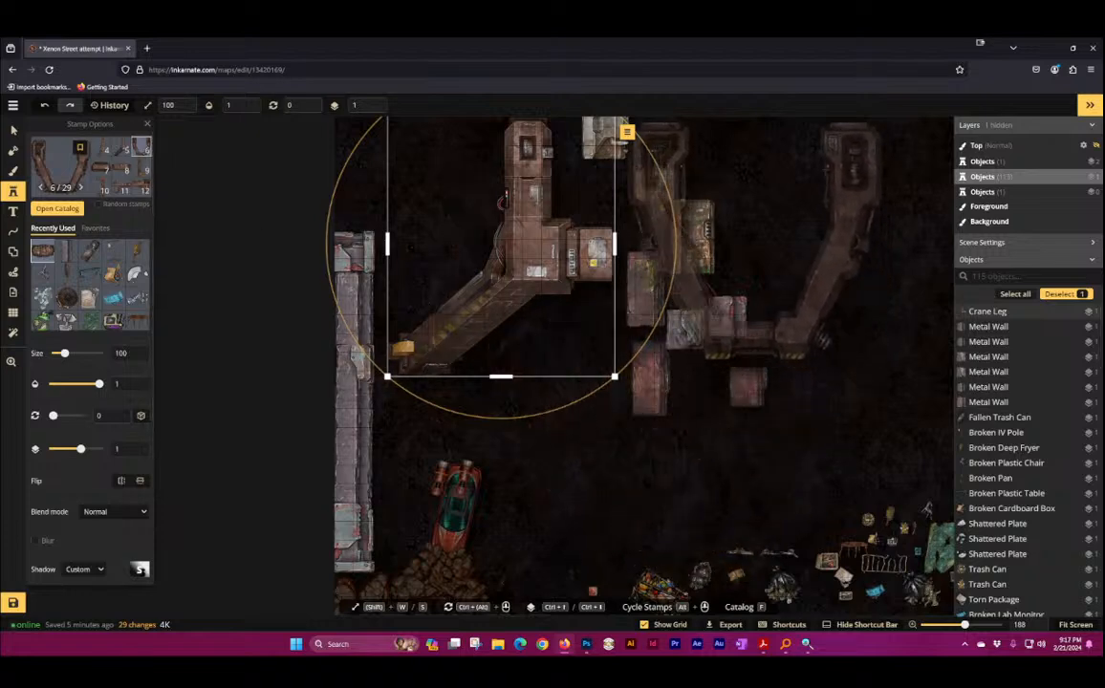
pyautogui.click(105, 149)
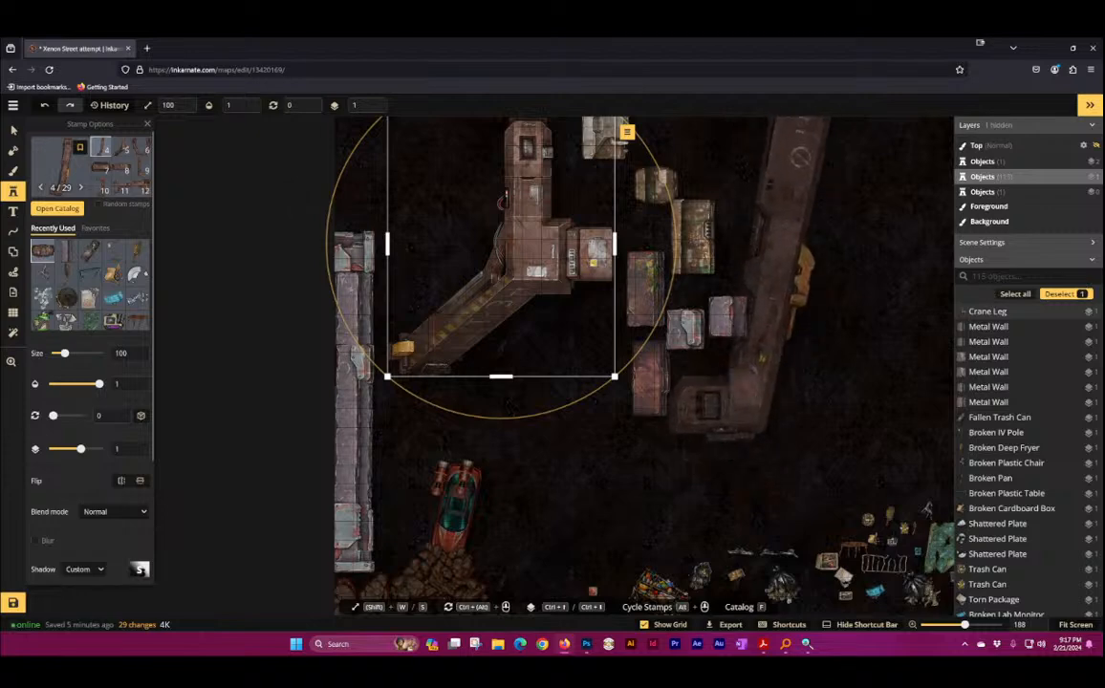
pyautogui.scroll(-5, 501, 247)
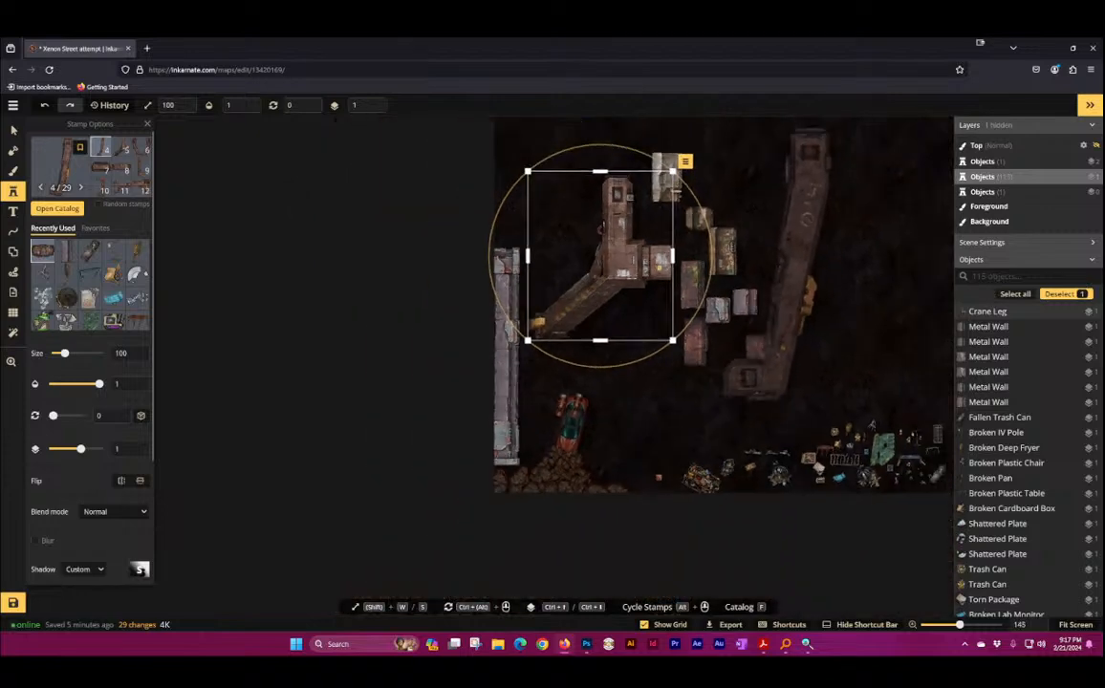
pyautogui.moveTo(621, 305); pyautogui.dragTo(562, 311)
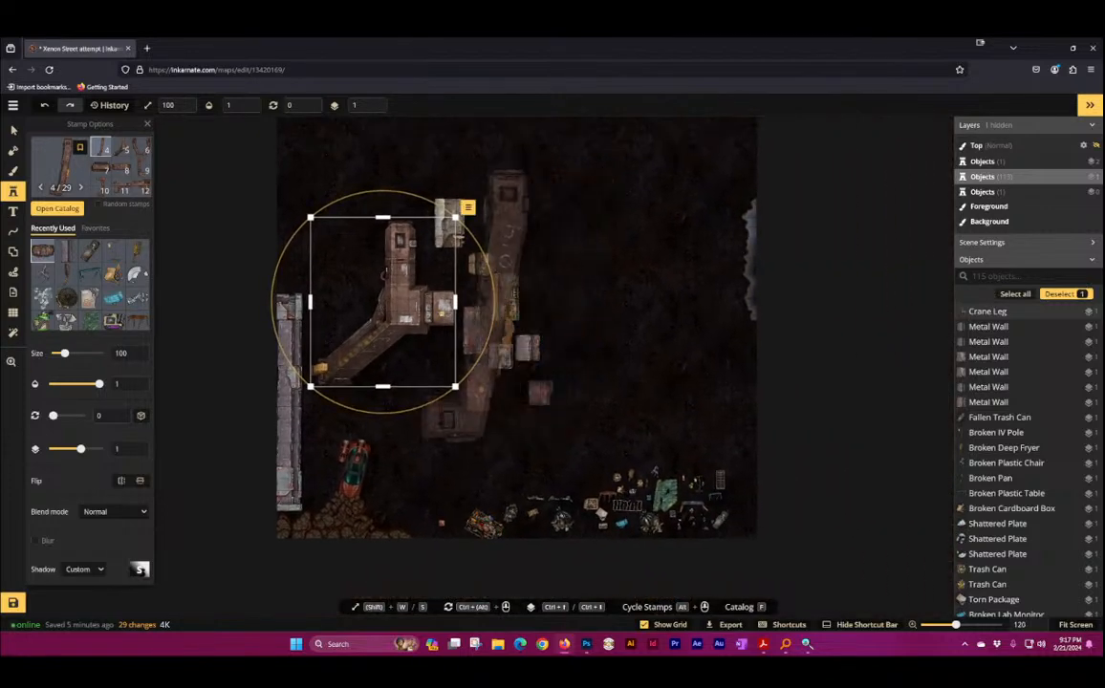
pyautogui.click(583, 292)
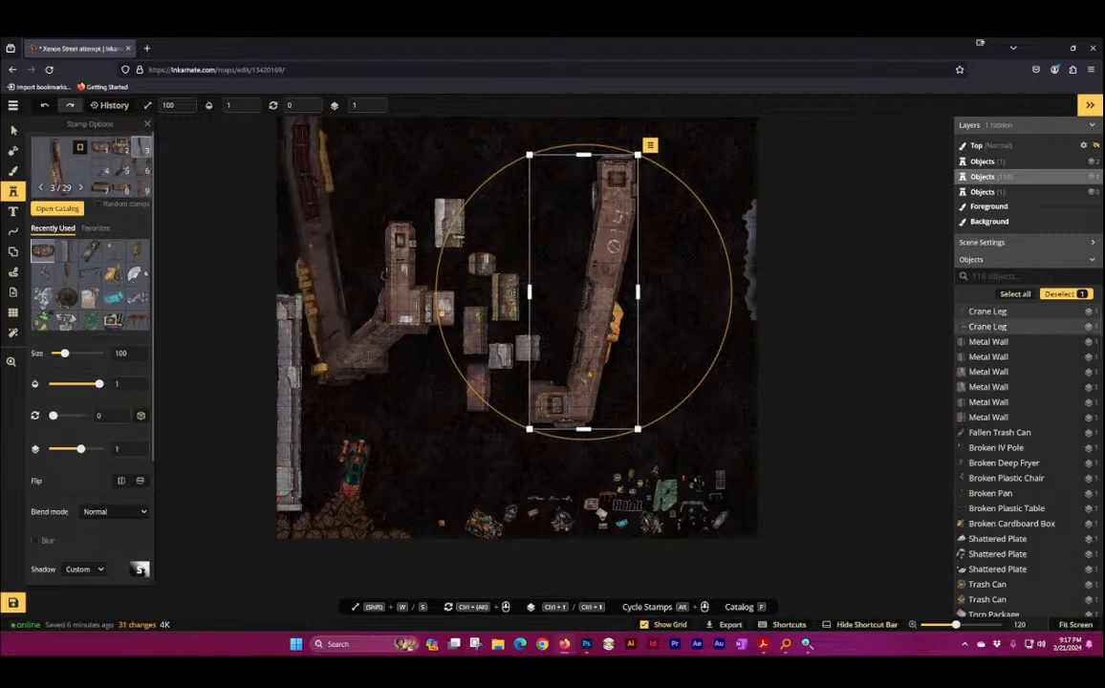
pyautogui.click(363, 272)
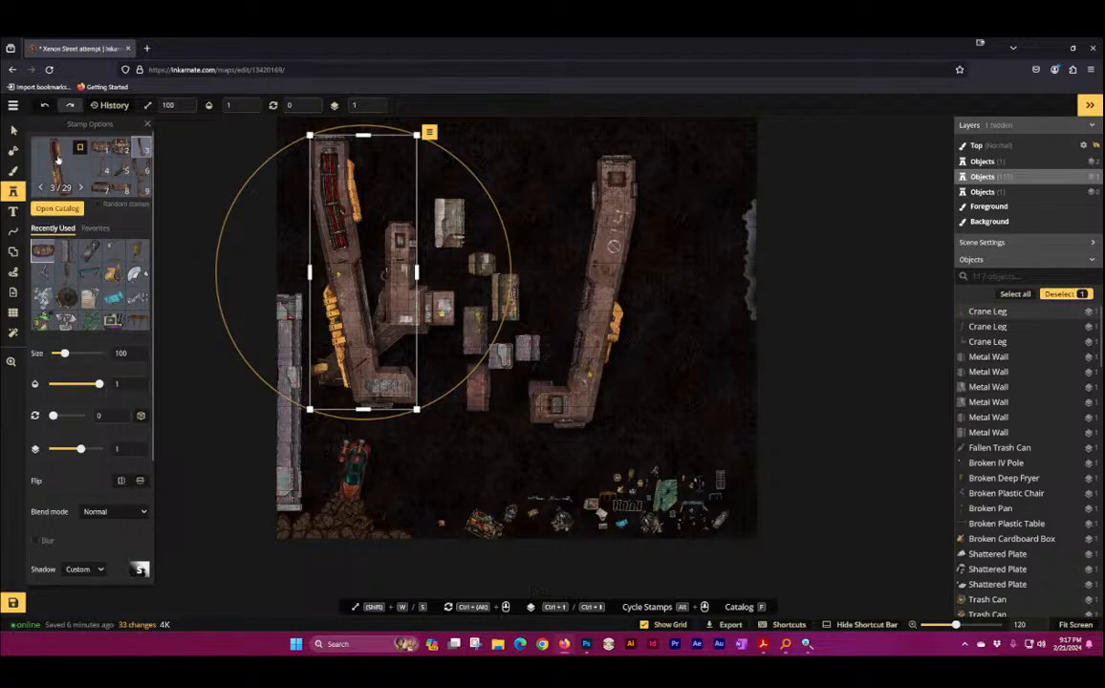
# Step: Delete the easternmost crane leg and the forked crane leg, keeping only the one with yellow pipes and red grating
pyautogui.click(13, 129)
pyautogui.click(612, 239)
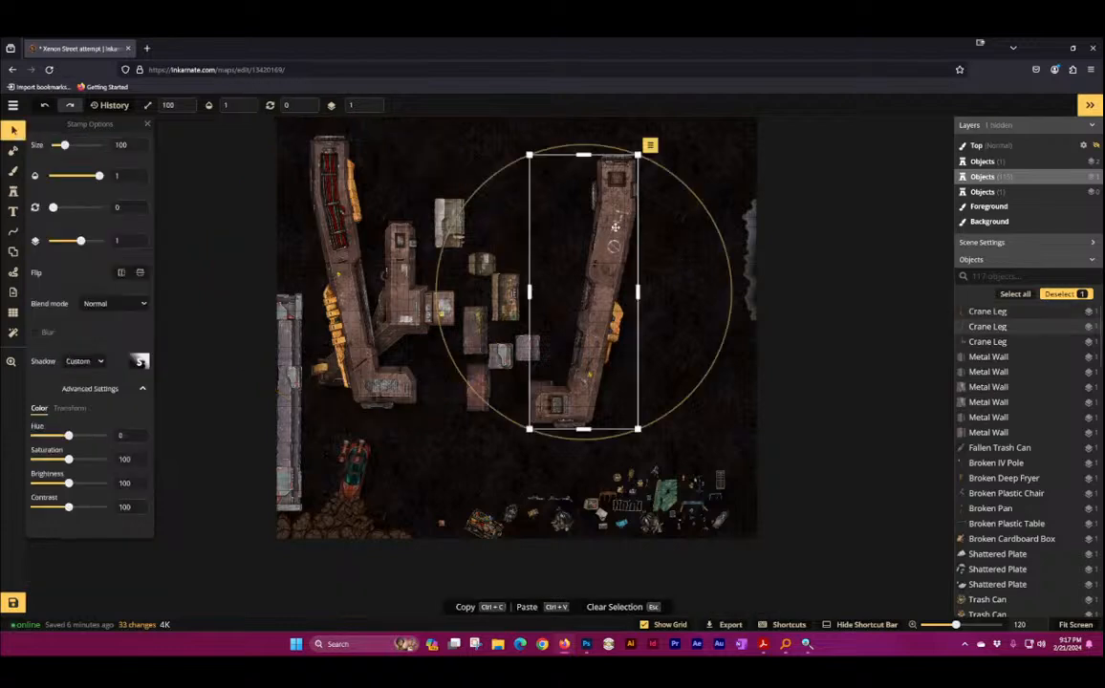
pyautogui.press('Delete')
pyautogui.click(372, 282)
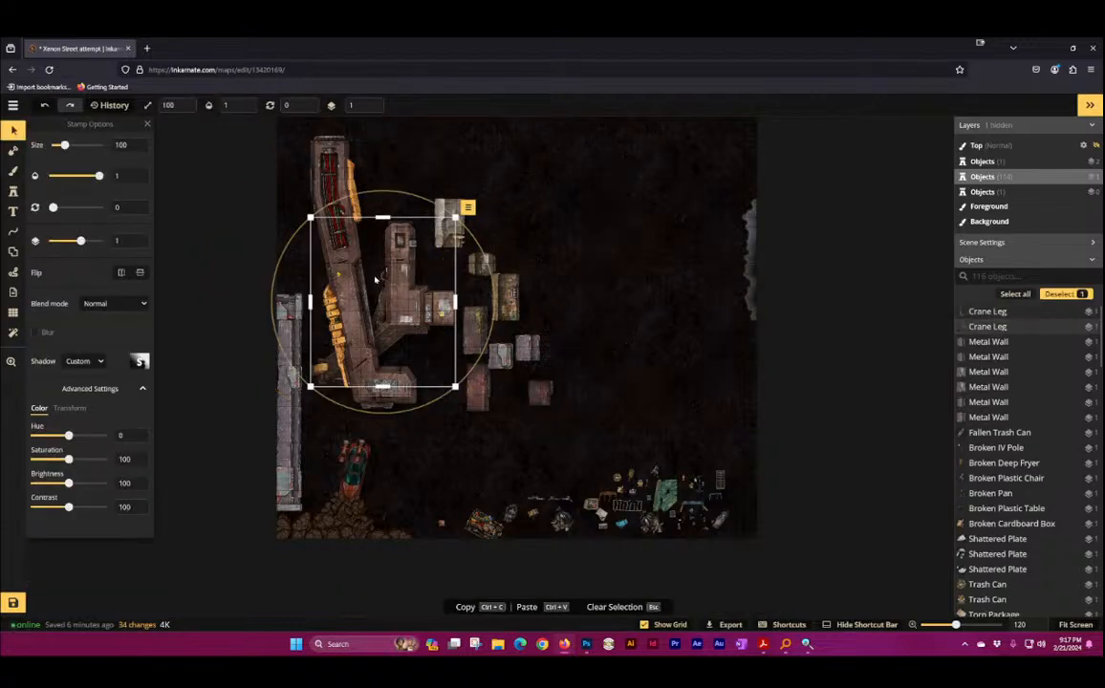
pyautogui.press('Delete')
# Step: Shrink the remaining crane leg to size 35 and shift it slightly east, between the west wall and the loose wall pieces
pyautogui.click(373, 172)
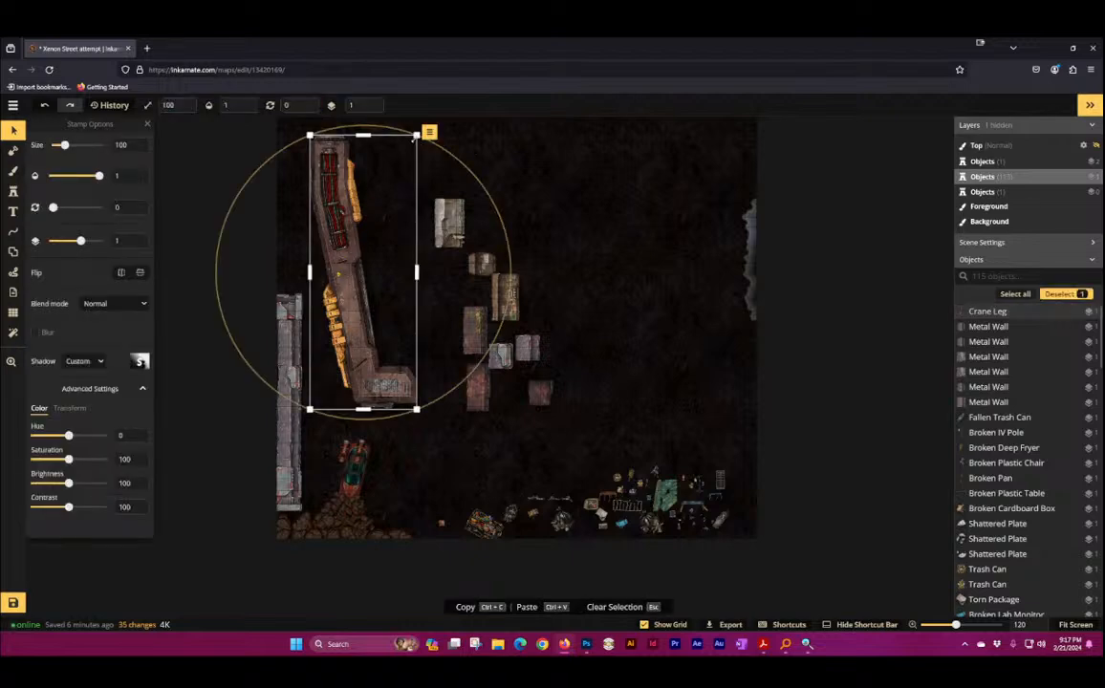
pyautogui.moveTo(415, 135); pyautogui.dragTo(338, 314)
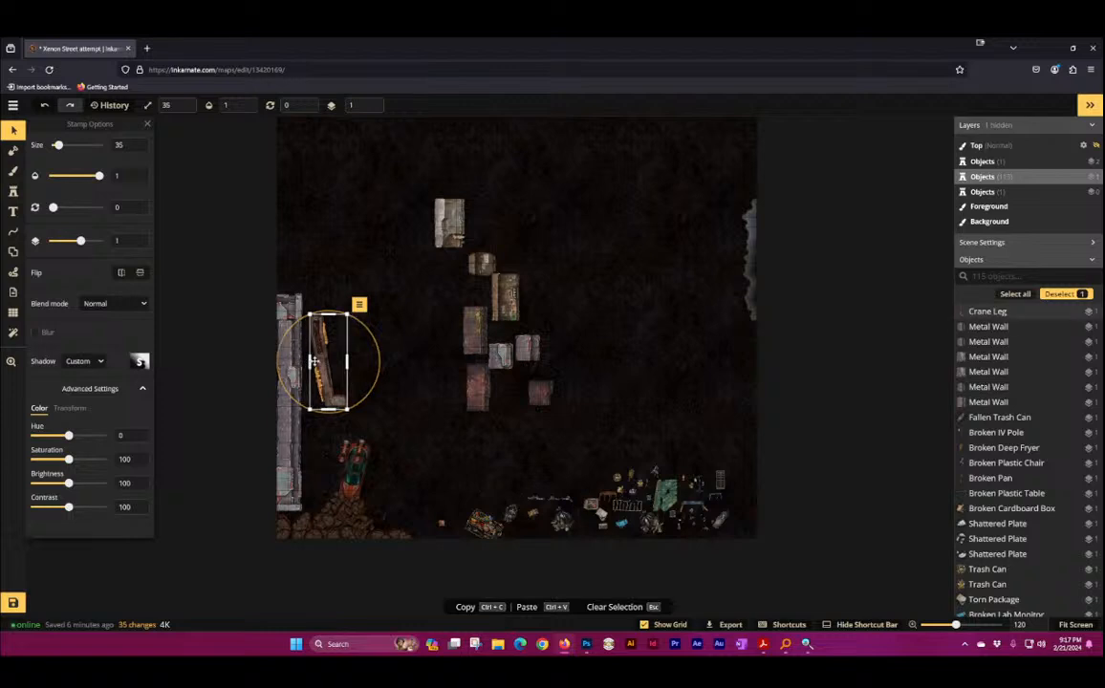
pyautogui.moveTo(337, 363); pyautogui.dragTo(343, 361)
pyautogui.click(372, 242)
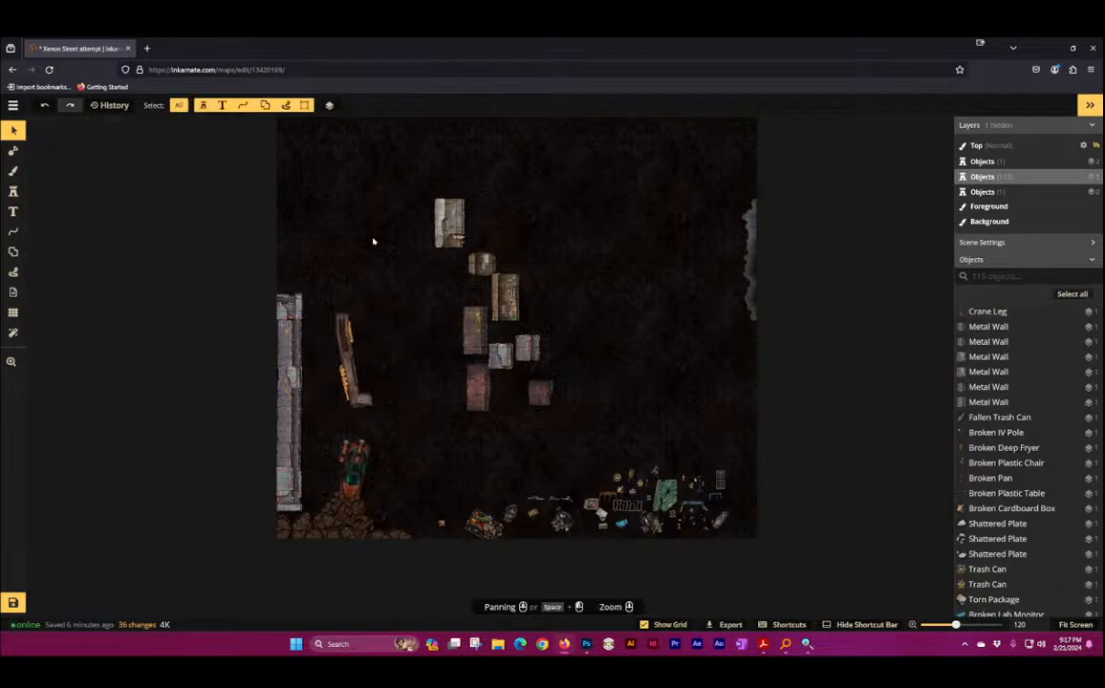
# Step: Place crane leg variant 4 at size 35 directly north of the first crane leg
pyautogui.scroll(2, 375, 286)
pyautogui.click(13, 190)
pyautogui.scroll(4, 331, 304)
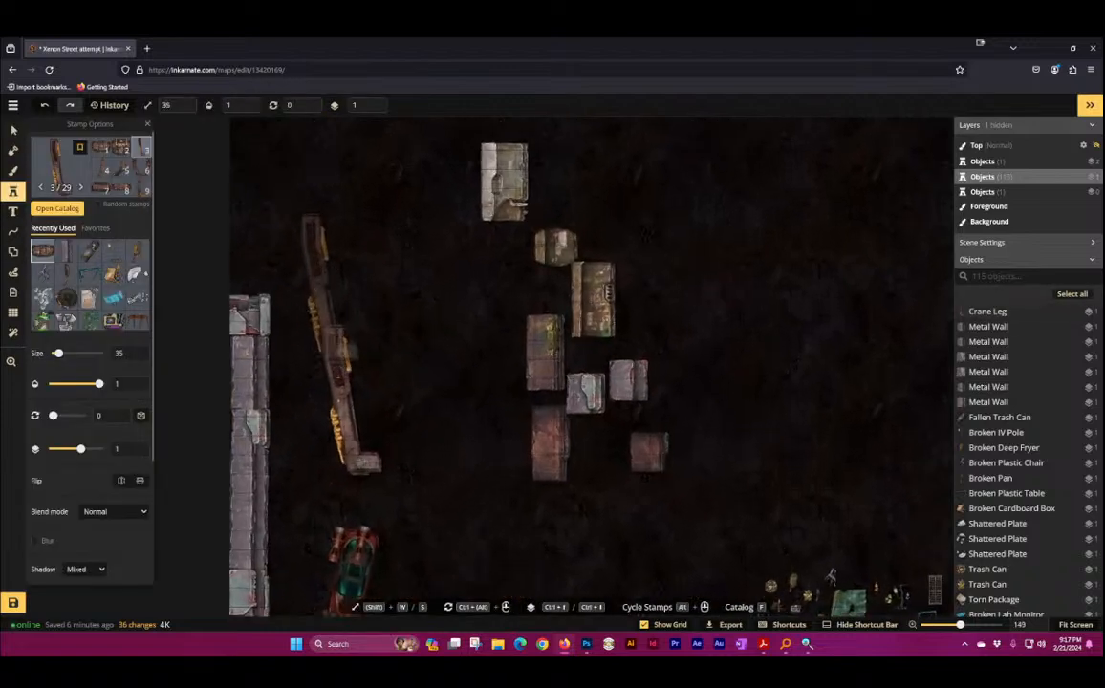
pyautogui.click(103, 168)
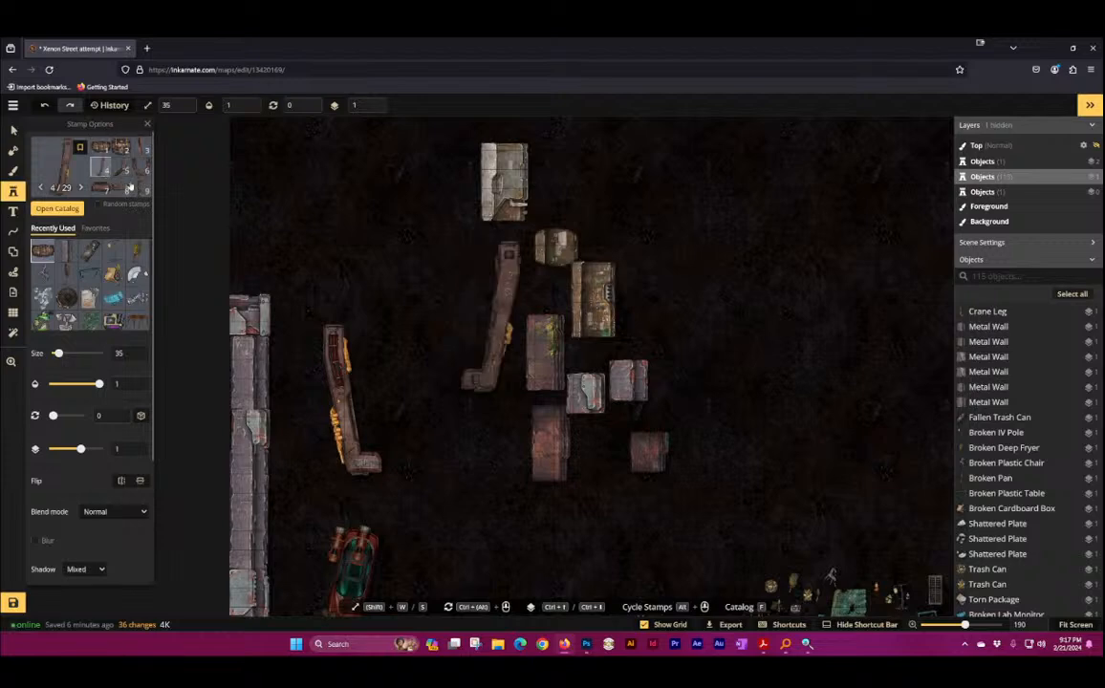
pyautogui.click(358, 246)
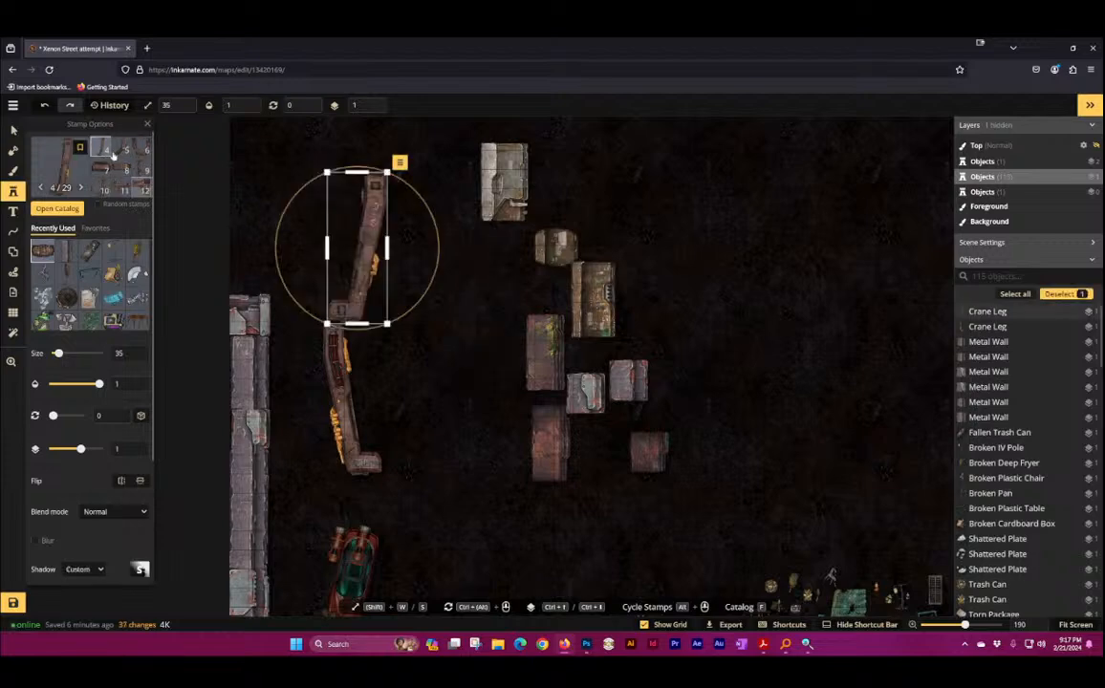
# Step: Rotate the new crane leg about half a turn and align it with the lower leg to form one continuous arch
pyautogui.click(13, 131)
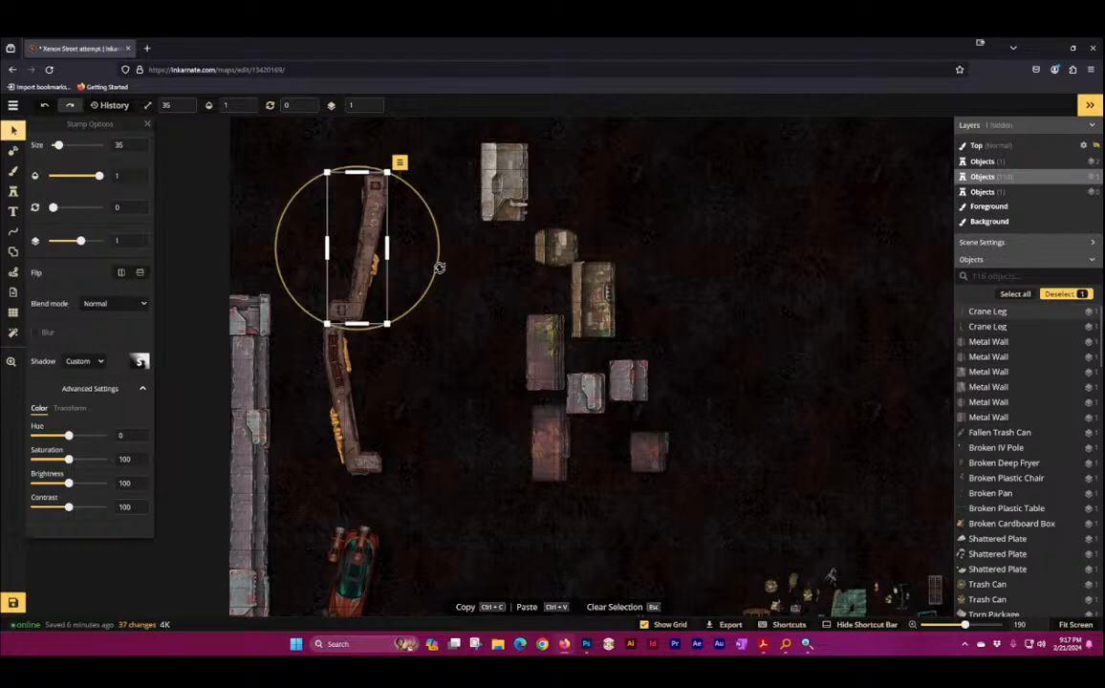
pyautogui.moveTo(439, 269); pyautogui.dragTo(152, 180)
pyautogui.moveTo(342, 253); pyautogui.dragTo(337, 259)
pyautogui.click(486, 545)
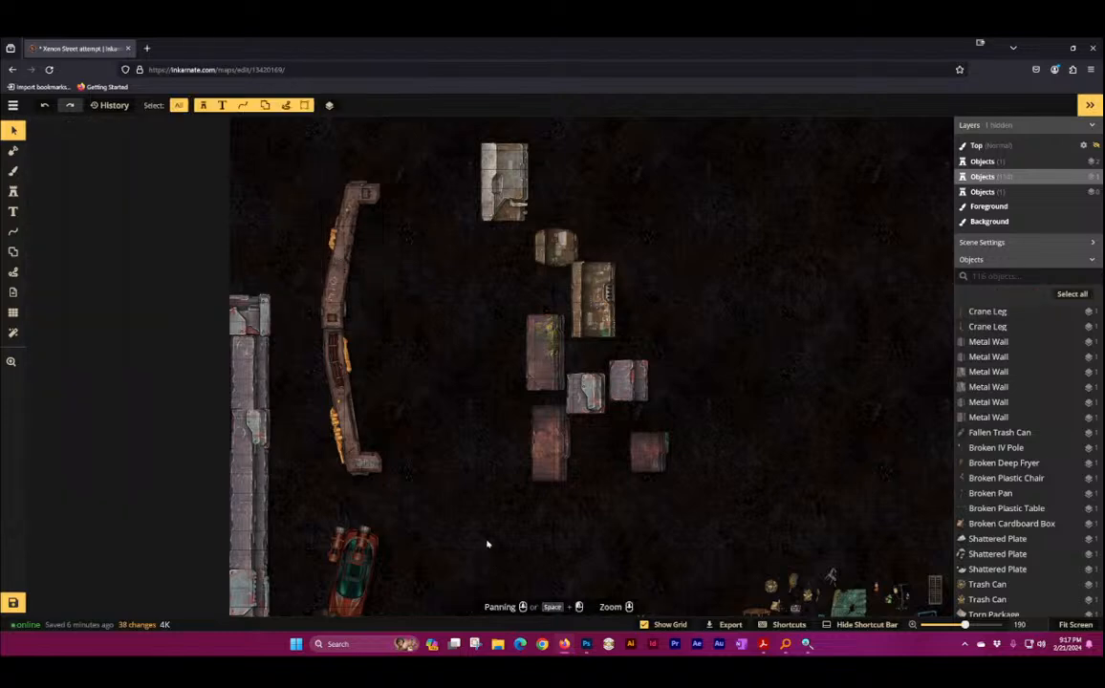
# Step: Check the reference picture in SCI Resource Viewer and place an Industrial Pillar stamp at size 86 east of the crane legs
pyautogui.click(805, 643)
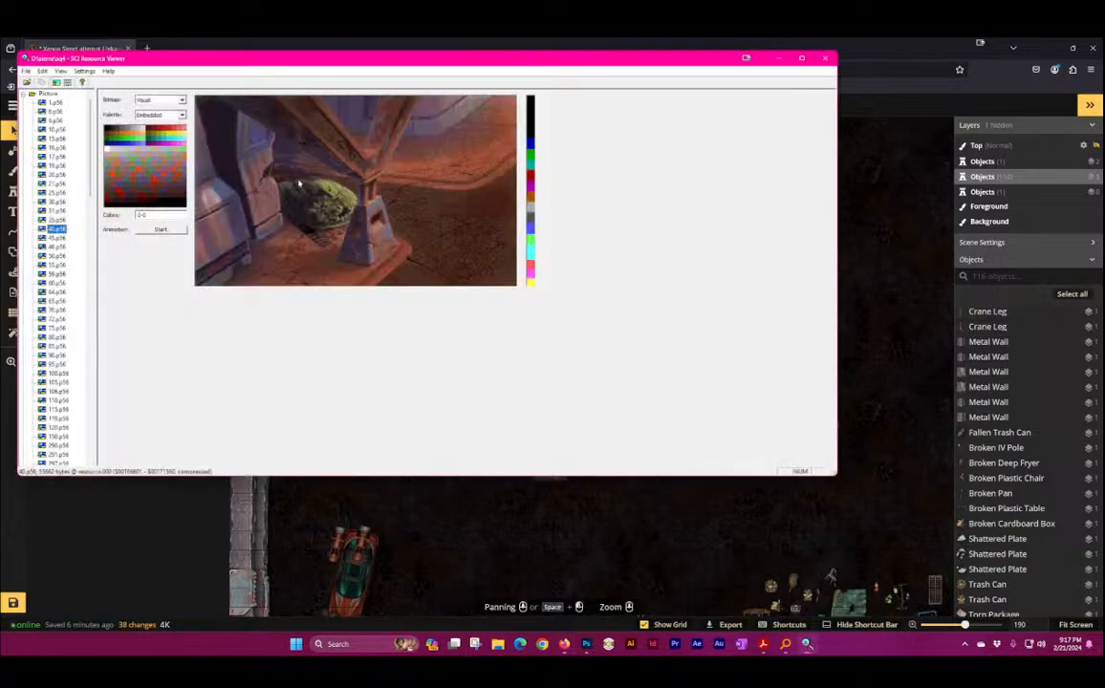
pyautogui.click(529, 546)
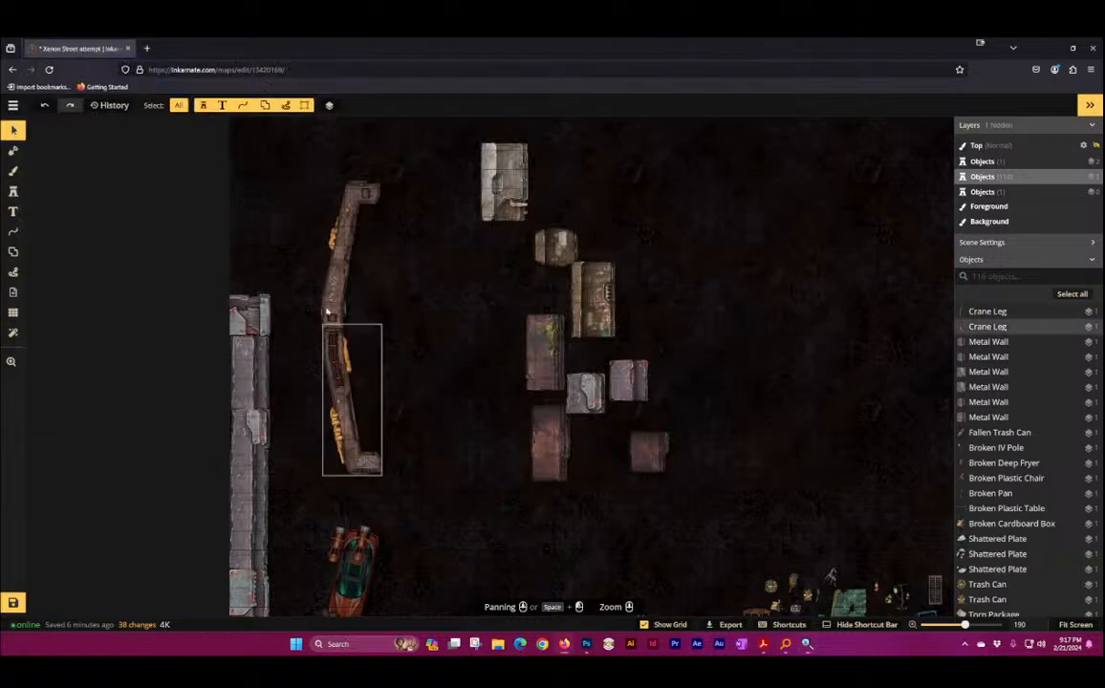
pyautogui.click(14, 191)
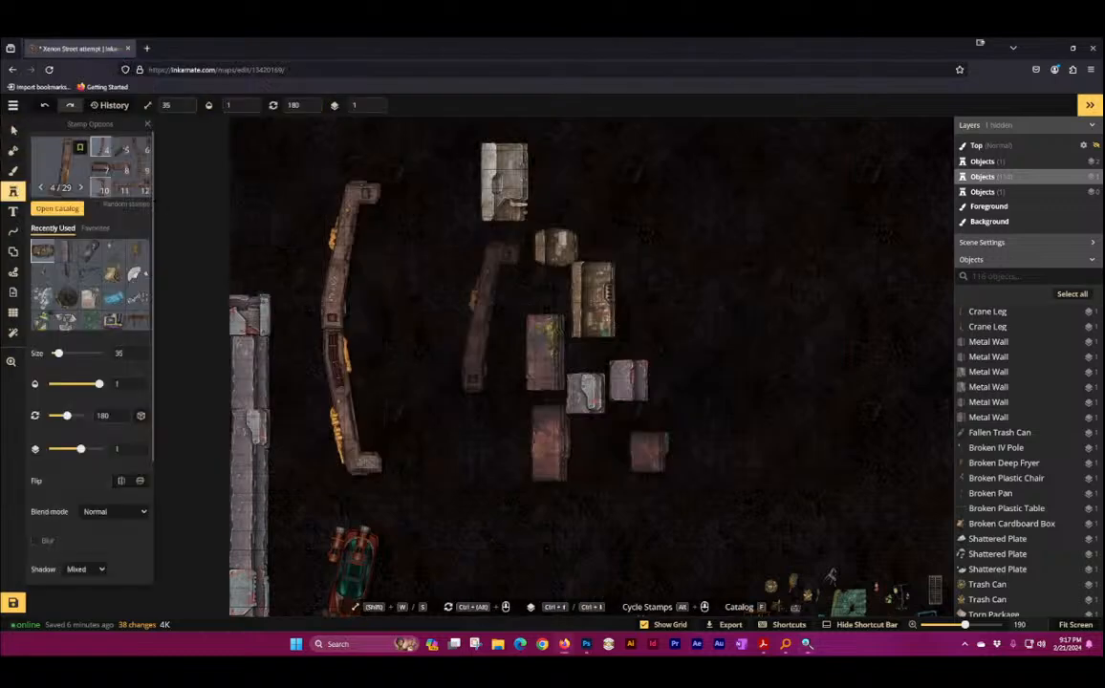
pyautogui.click(50, 152)
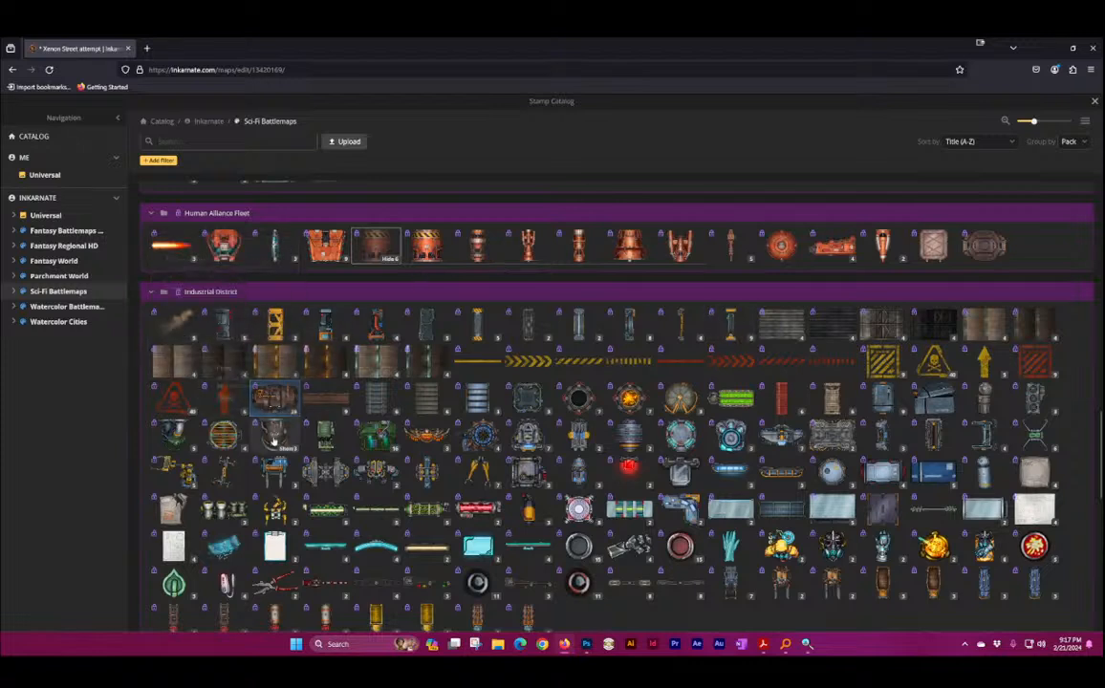
pyautogui.click(526, 400)
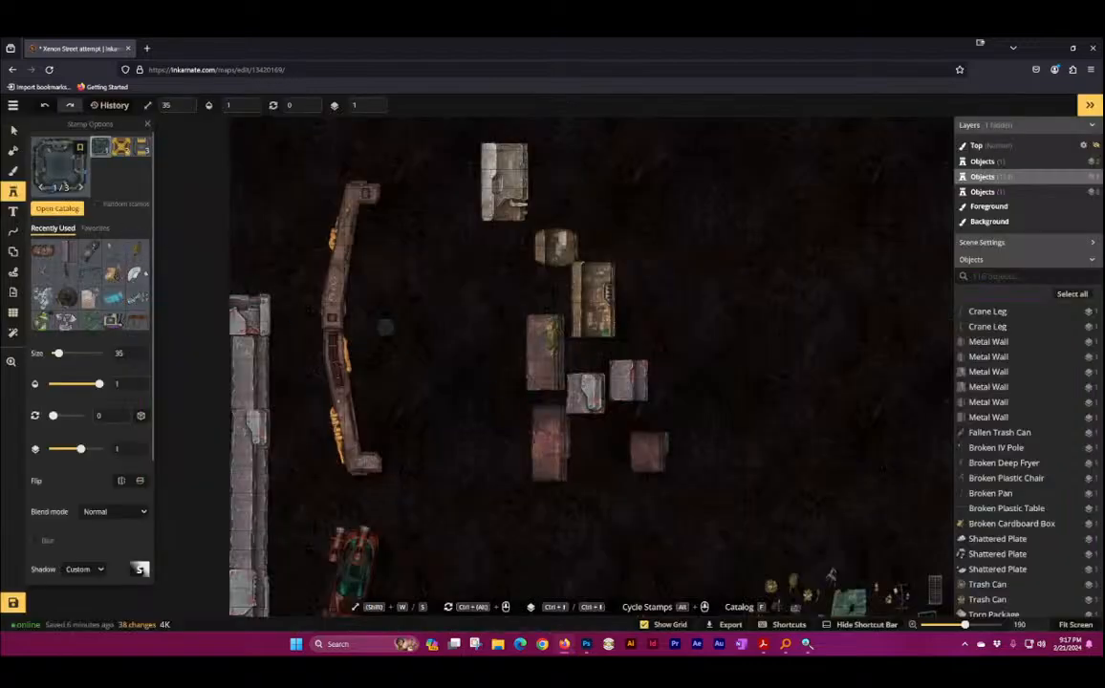
pyautogui.scroll(5, 384, 328)
pyautogui.click(356, 335)
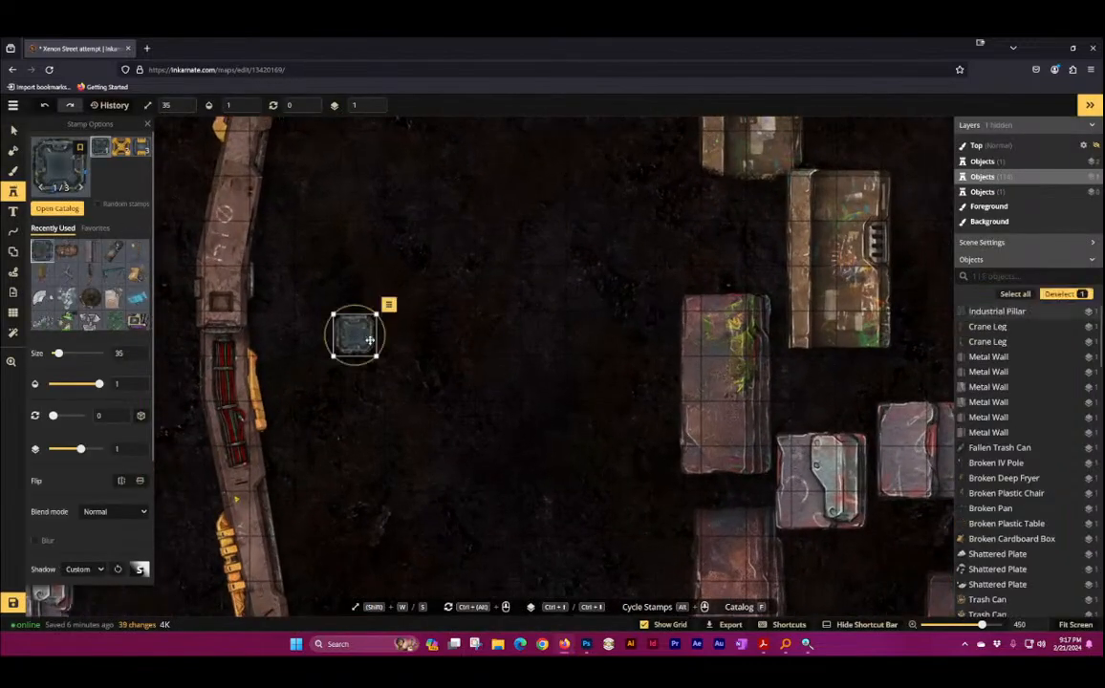
pyautogui.moveTo(378, 314); pyautogui.dragTo(417, 233)
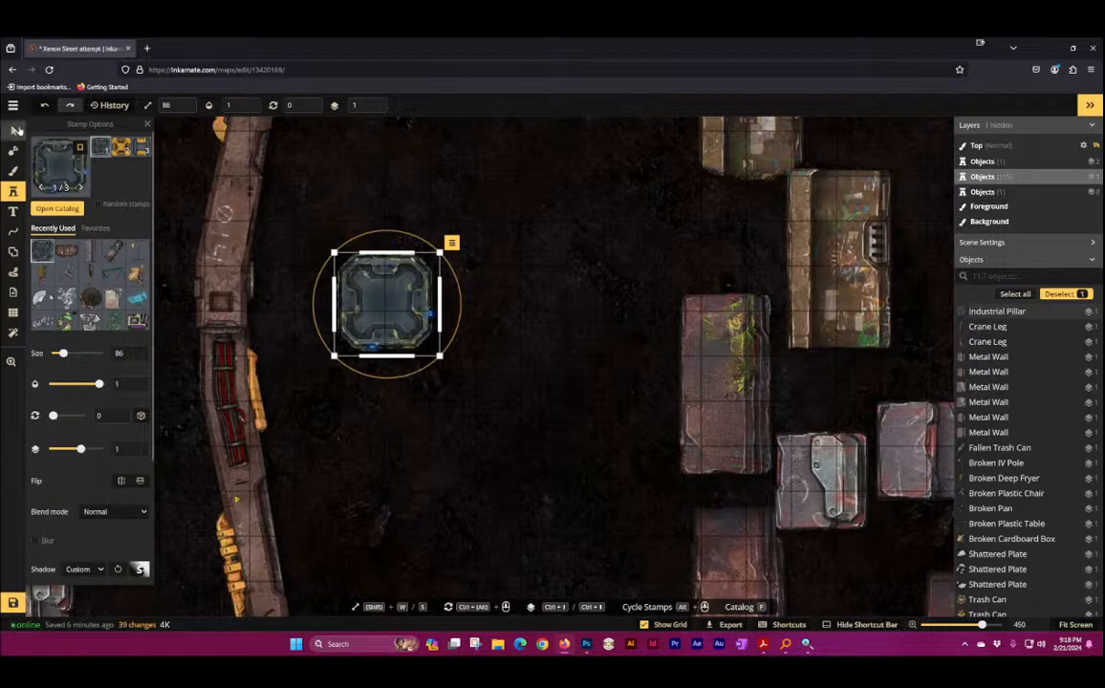
# Step: Move the industrial pillar onto the joint between the two crane legs and set its layer to 0
pyautogui.click(13, 128)
pyautogui.moveTo(392, 306); pyautogui.dragTo(230, 314)
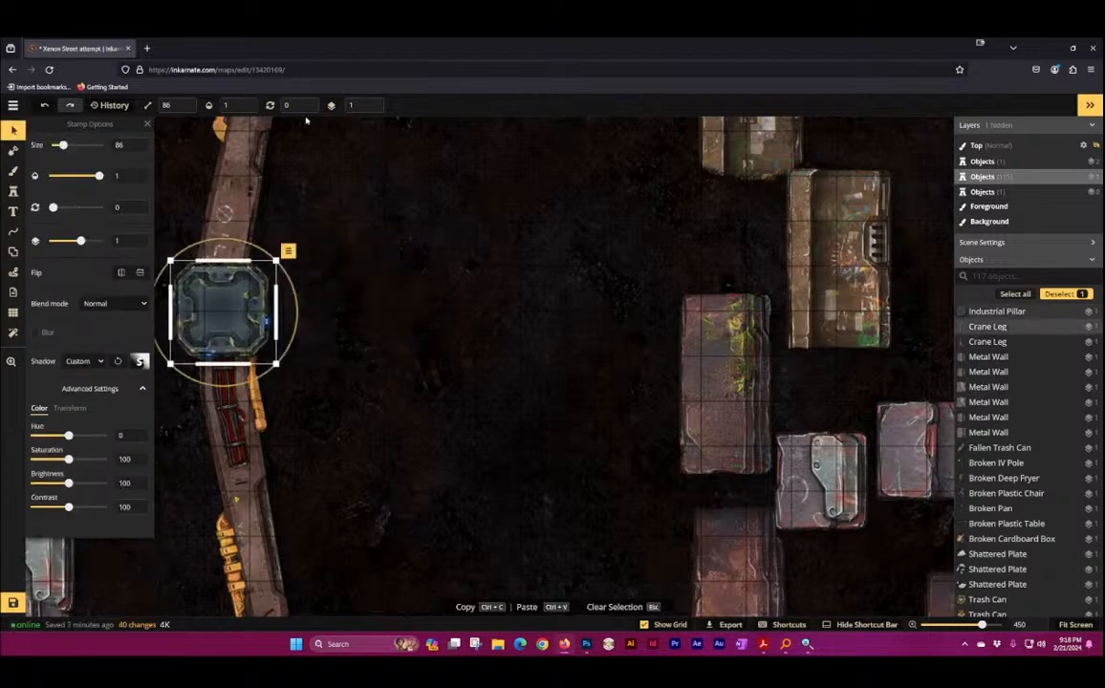
pyautogui.click(372, 109)
pyautogui.click(419, 321)
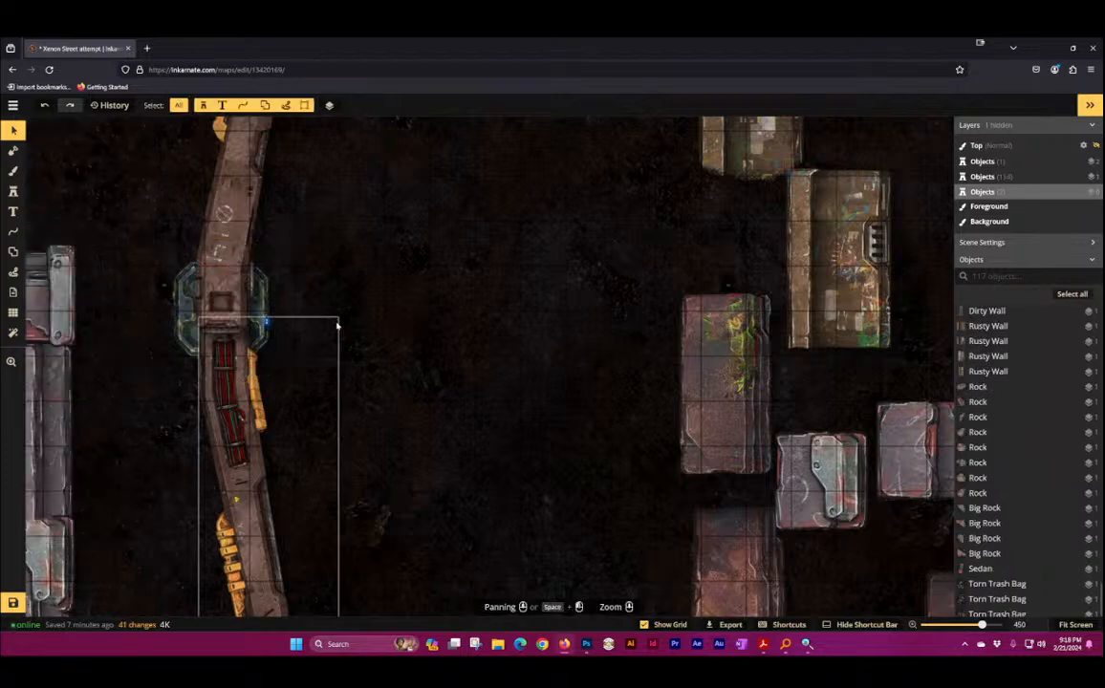
# Step: Set the opacity of both crane legs to 0.5
pyautogui.click(217, 280)
pyautogui.click(251, 197)
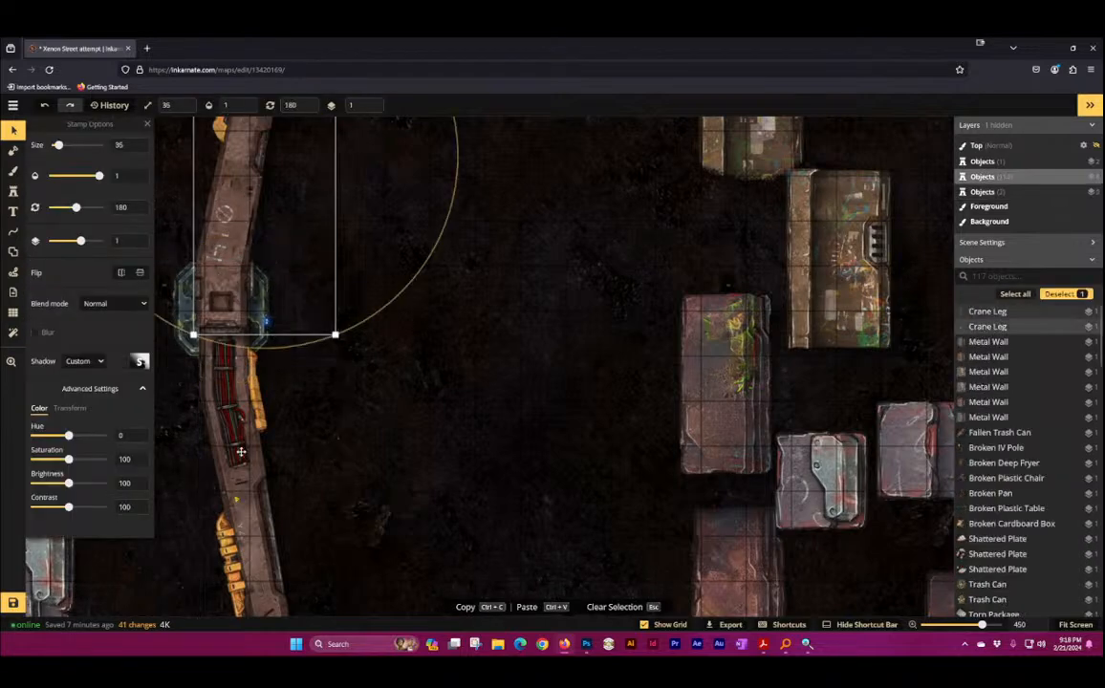
pyautogui.click(212, 405)
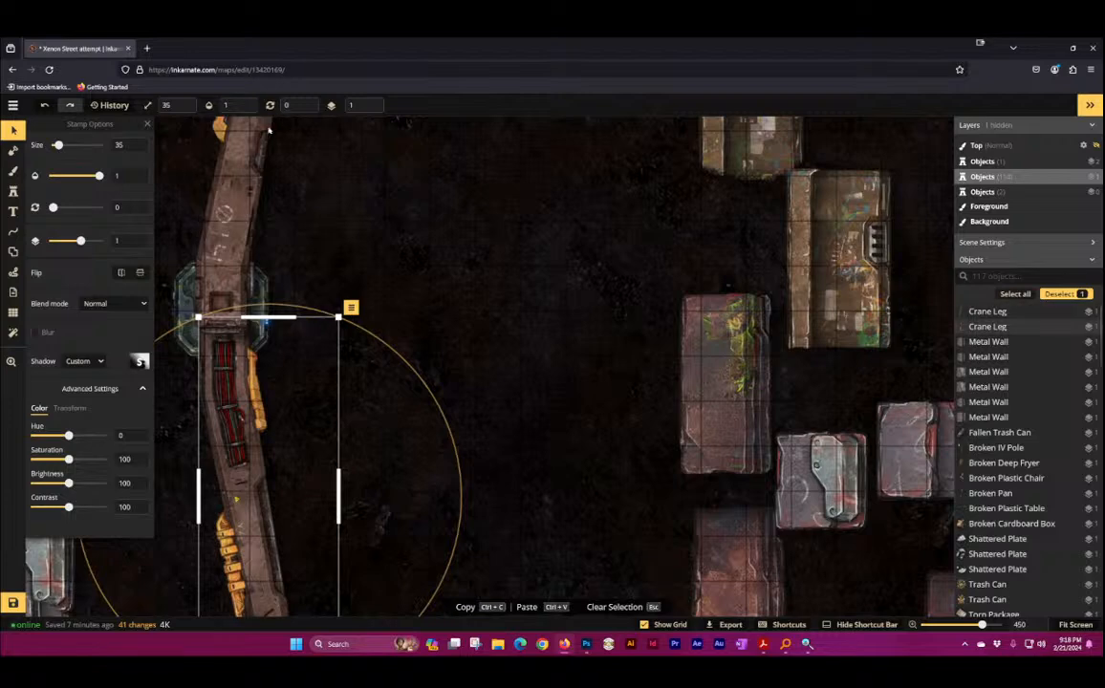
pyautogui.click(230, 180)
pyautogui.keyDown('shift'); pyautogui.click(244, 392); pyautogui.keyUp('shift')
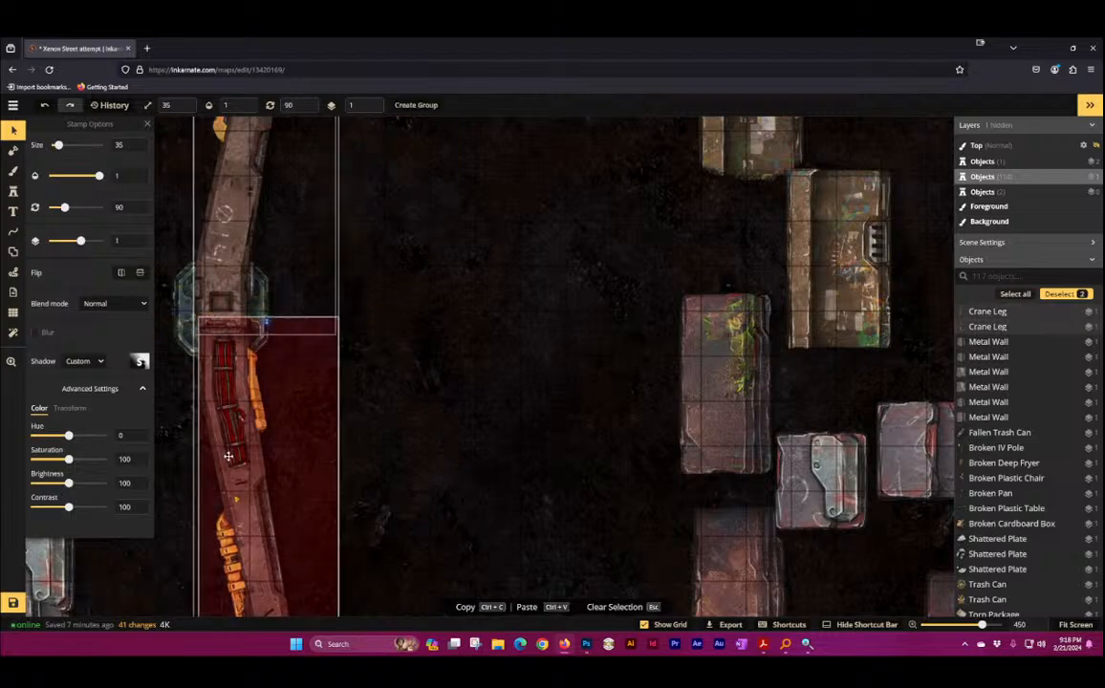
pyautogui.click(247, 111)
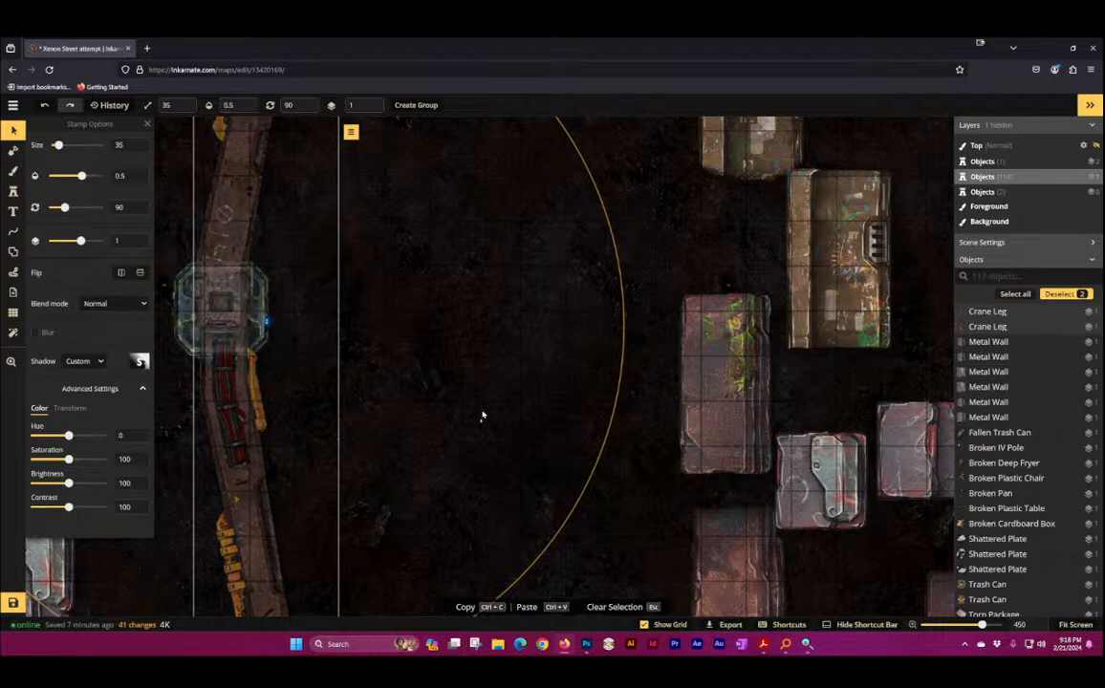
pyautogui.click(437, 374)
# Step: Nudge the lower and upper crane legs slightly so their joint lines up with the centre of the industrial pillar
pyautogui.scroll(-4, 438, 373)
pyautogui.scroll(6, 353, 301)
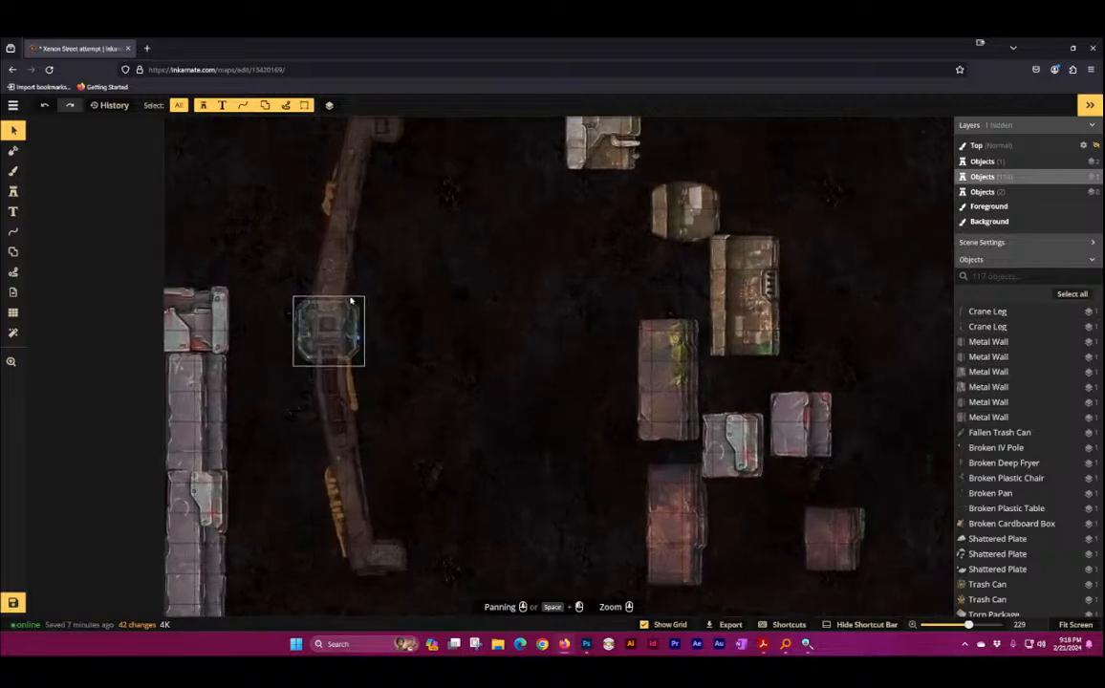
pyautogui.click(298, 478)
pyautogui.moveTo(323, 475)
pyautogui.mouseDown()
pyautogui.moveTo(320, 489)
pyautogui.moveTo(321, 468)
pyautogui.mouseUp()
pyautogui.click(599, 344)
pyautogui.click(323, 265)
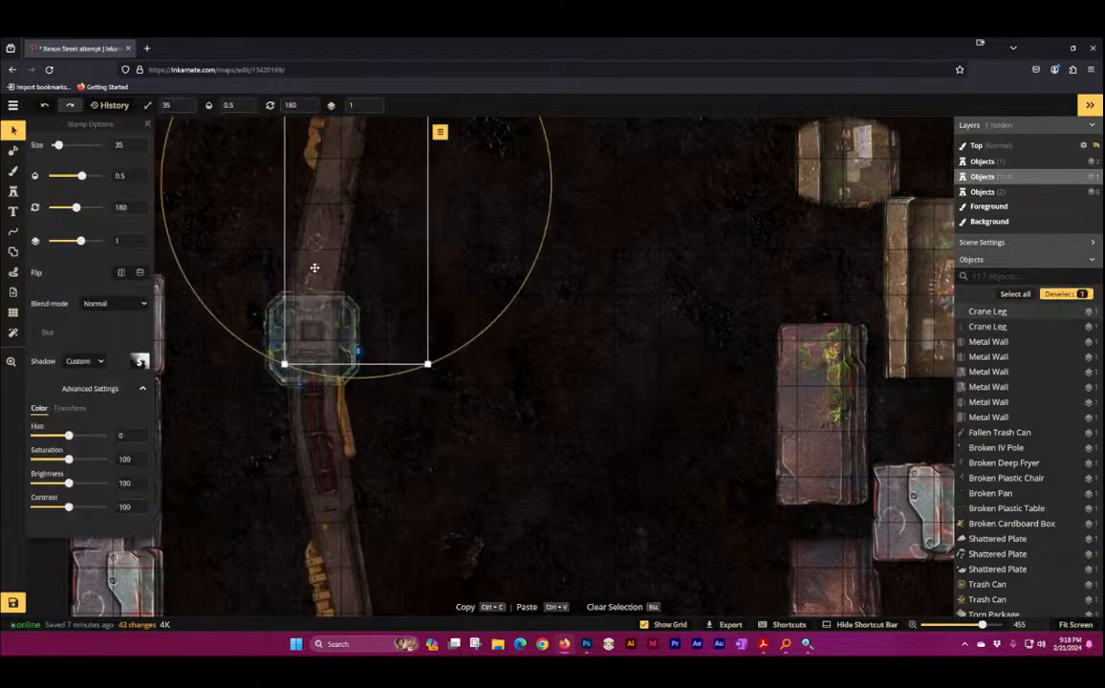
pyautogui.moveTo(315, 265); pyautogui.dragTo(320, 265)
pyautogui.click(552, 390)
# Step: Save the map
pyautogui.scroll(-2, 563, 413)
pyautogui.scroll(-3, 562, 413)
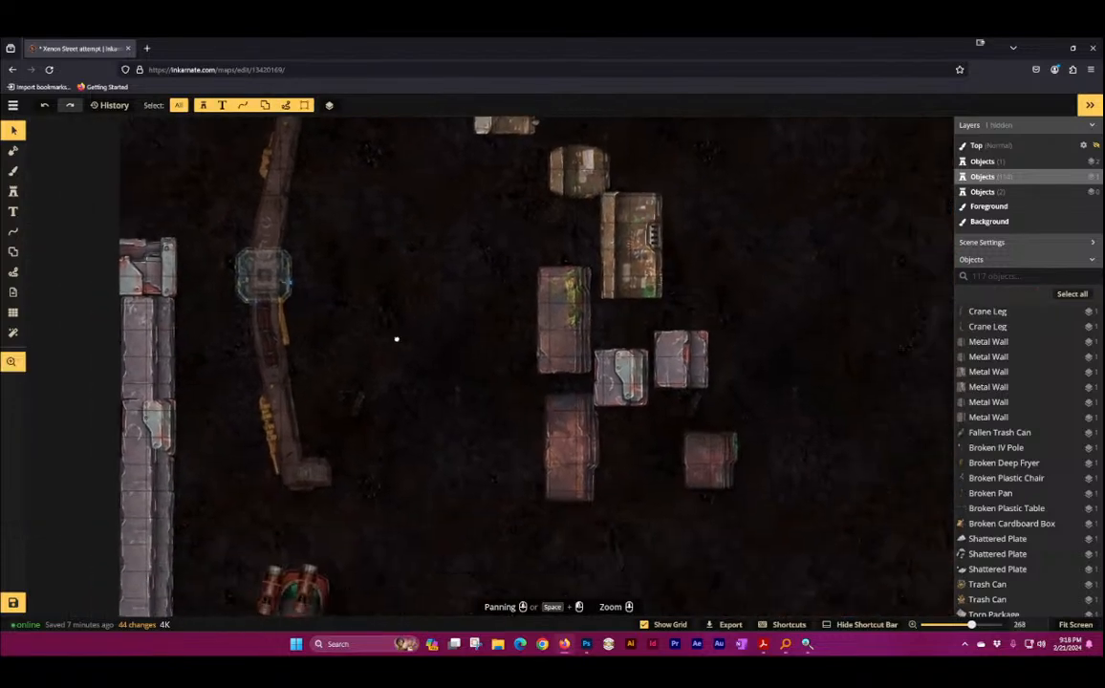
pyautogui.scroll(1, 291, 302)
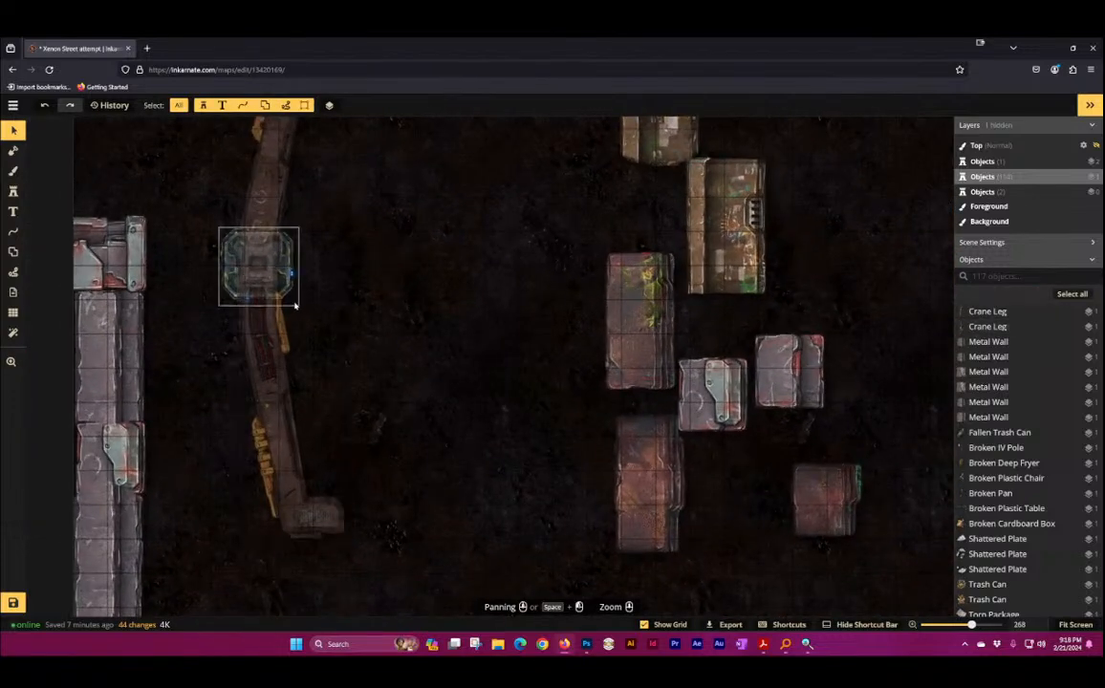
pyautogui.scroll(-2, 473, 298)
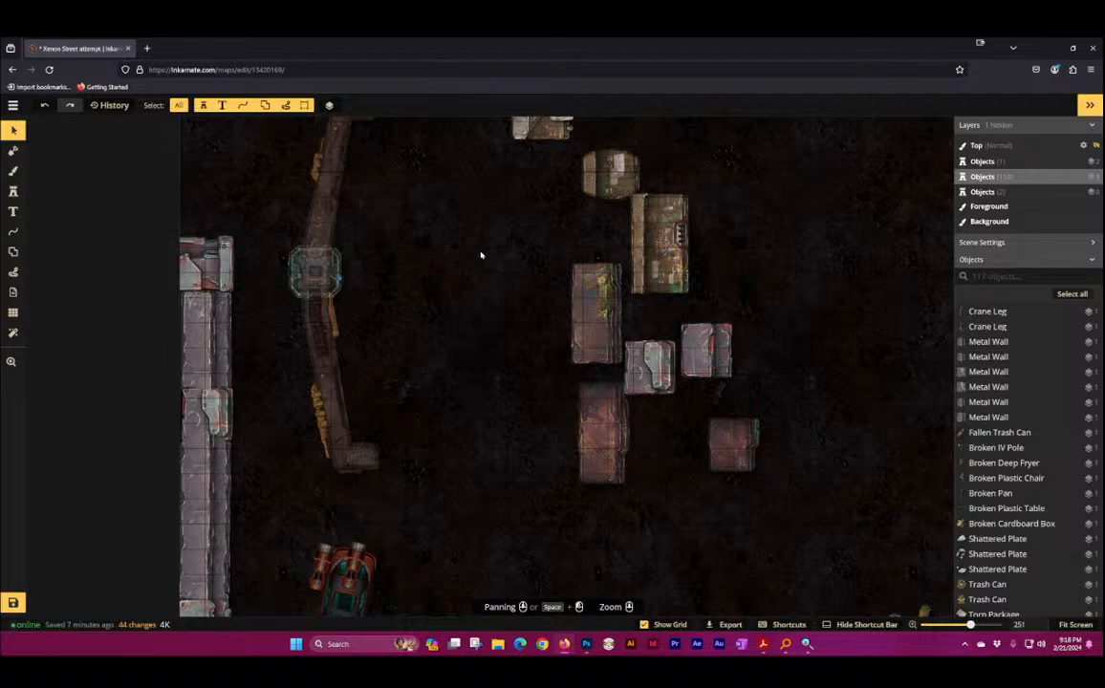
pyautogui.scroll(4, 383, 287)
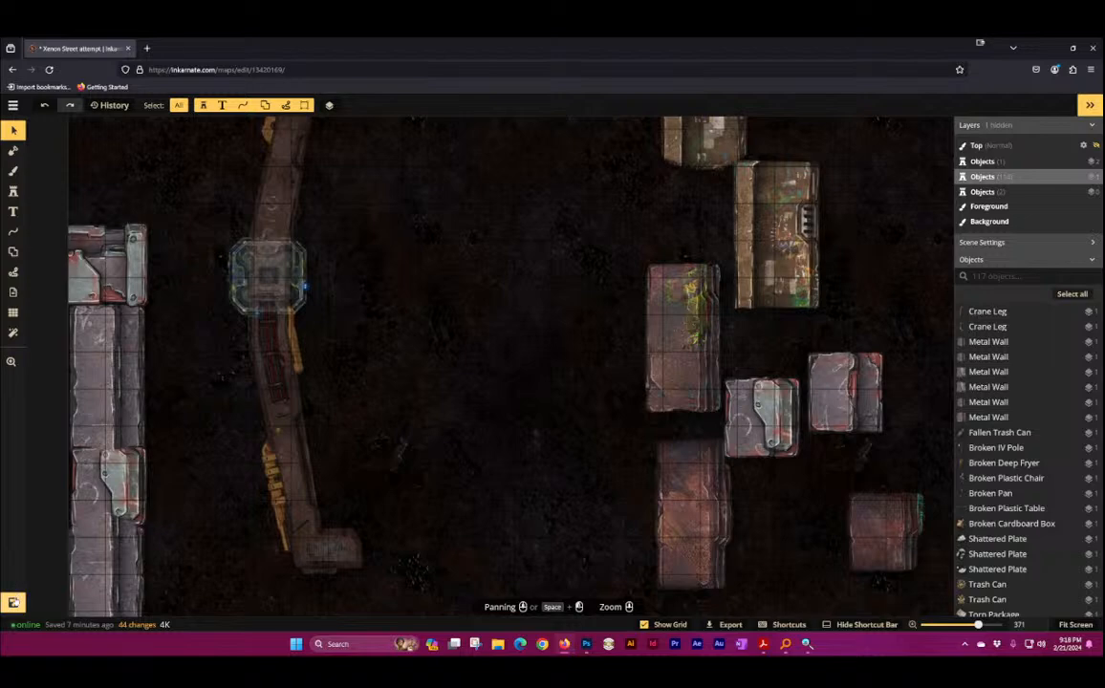
pyautogui.hotkey('ctrl', 's')
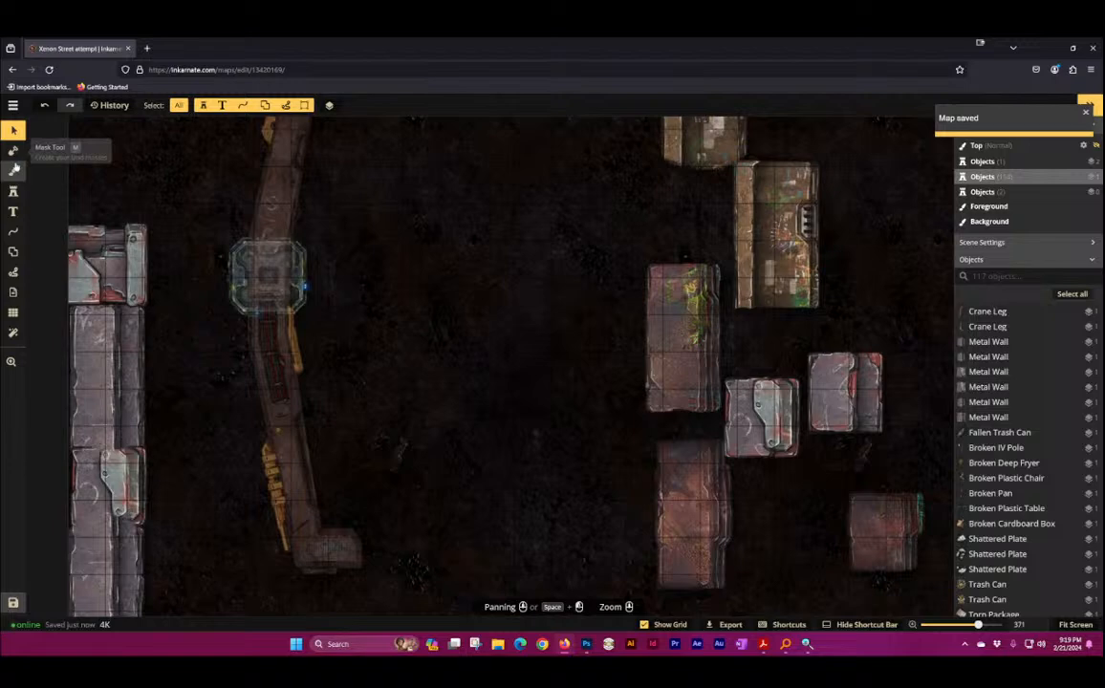
# Step: Set up a grid-shaped foreground brush with a dark texture from the Sci-Fi Battlemaps Industrial District pack
pyautogui.click(13, 150)
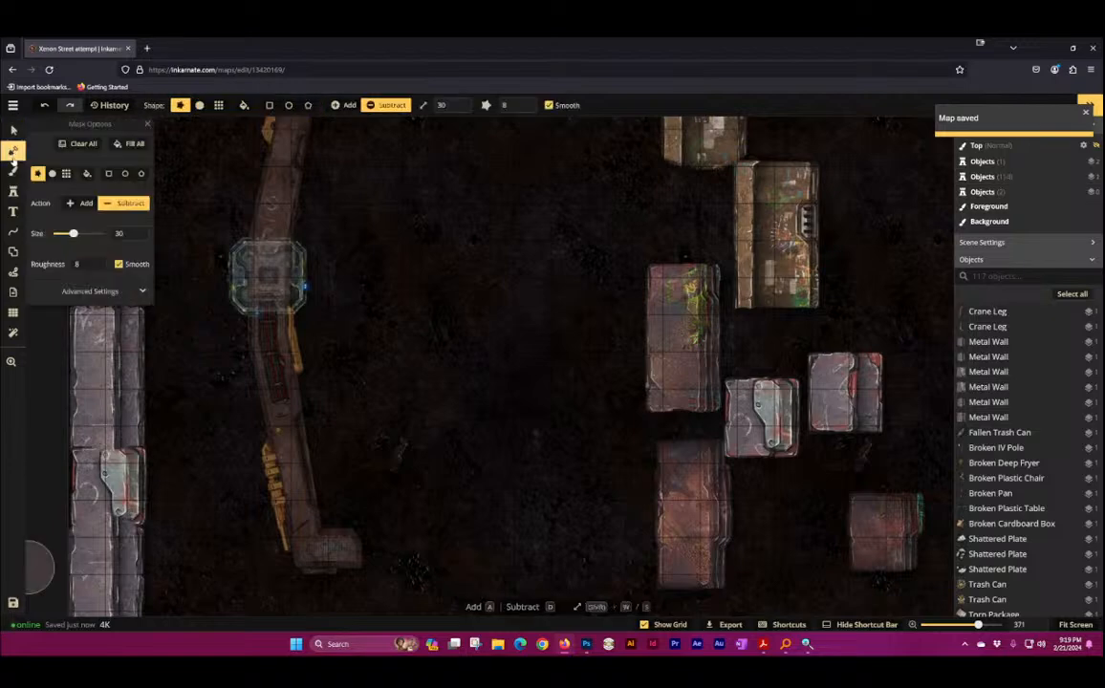
pyautogui.click(13, 170)
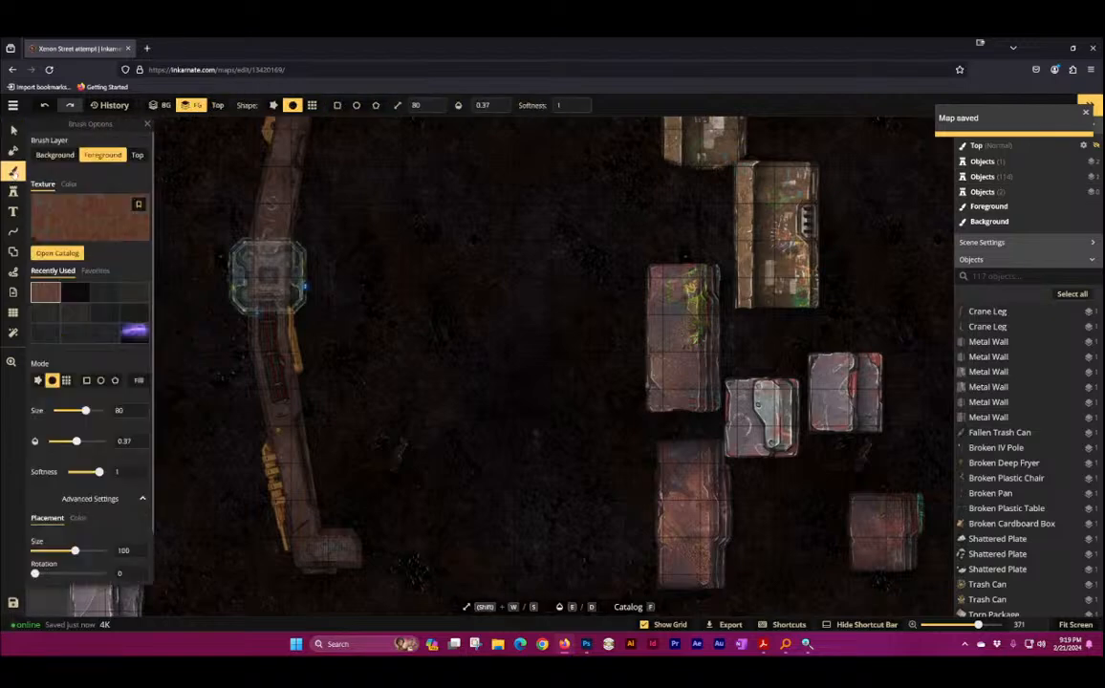
pyautogui.click(67, 201)
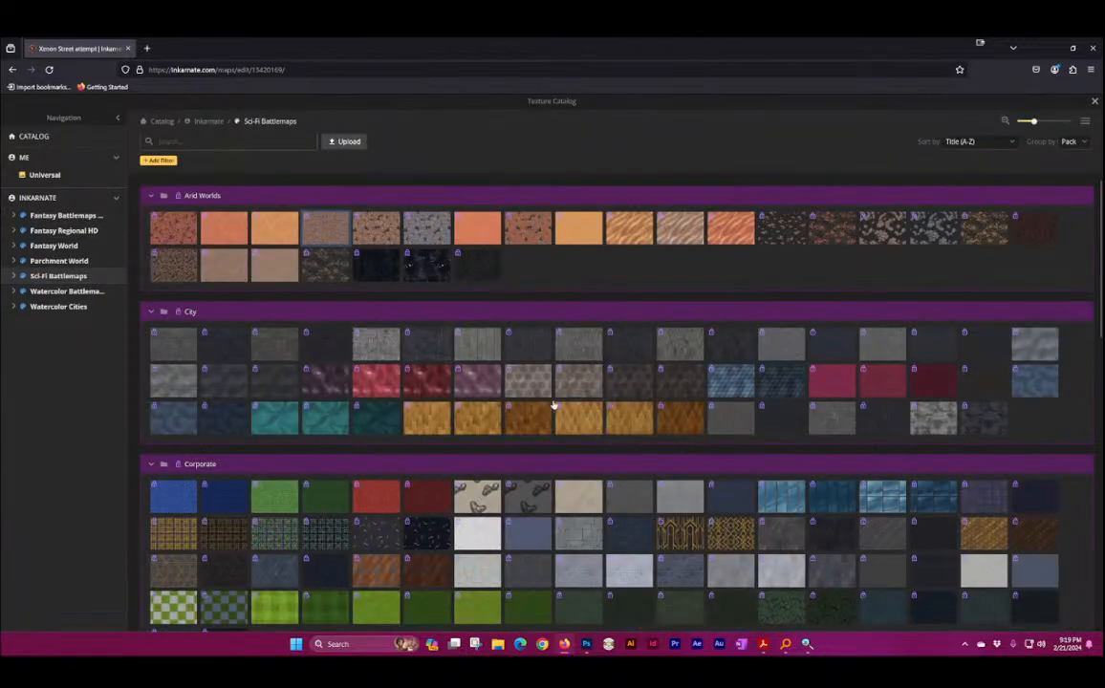
pyautogui.scroll(-15, 611, 467)
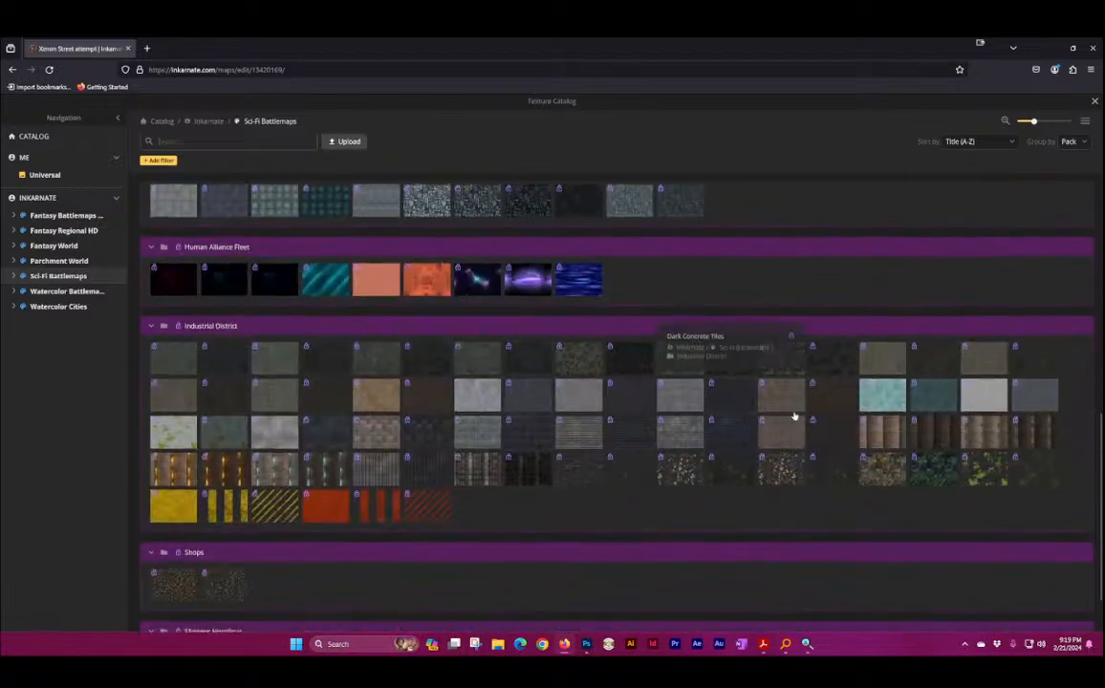
pyautogui.click(946, 363)
pyautogui.scroll(4, 334, 397)
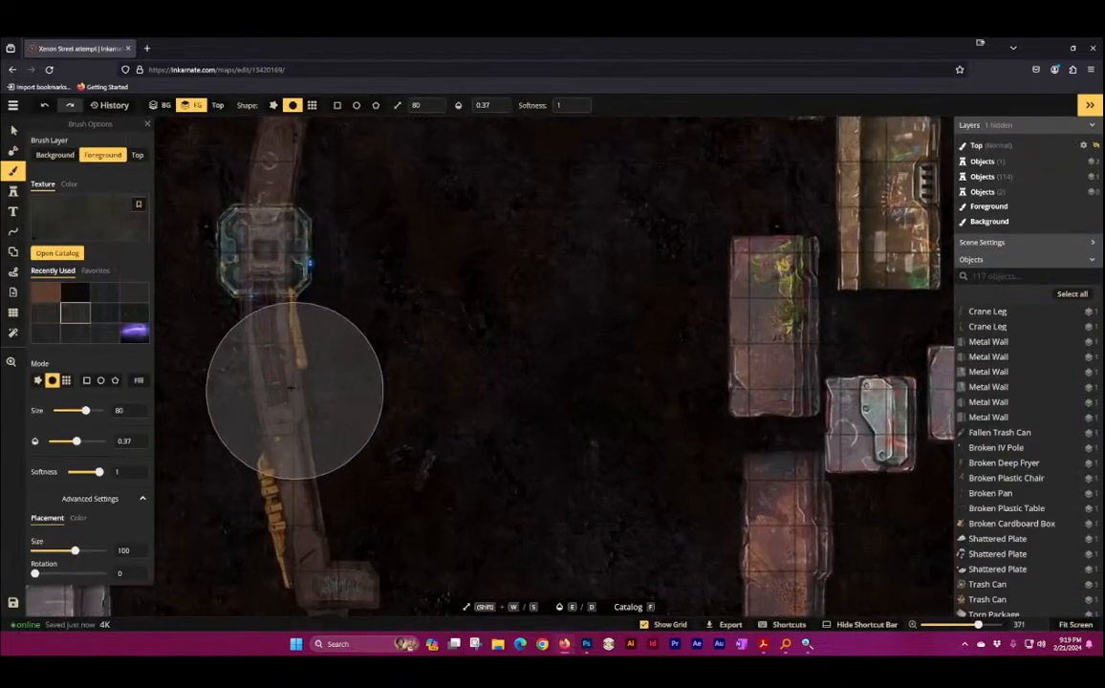
pyautogui.click(312, 105)
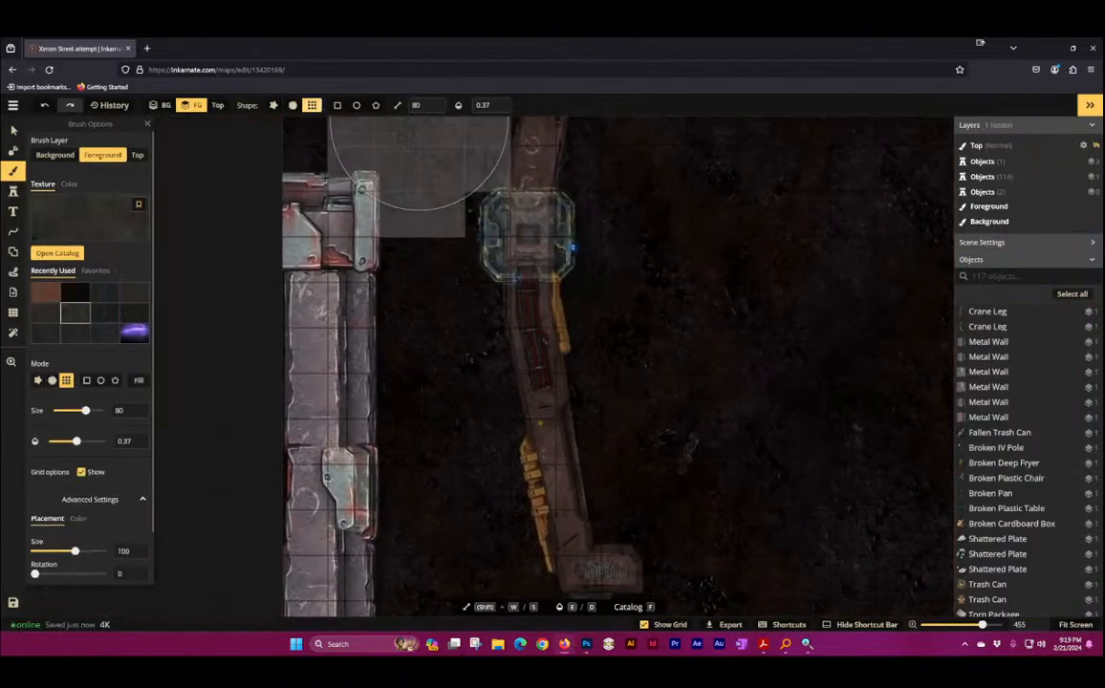
# Step: Reduce the grid brush size to 51
pyautogui.press('s')
pyautogui.press('s')
pyautogui.press('s')
pyautogui.press('s')
pyautogui.press('s')
pyautogui.press('s')
pyautogui.press('s')
pyautogui.press('s')
pyautogui.press('s')
pyautogui.press('s')
pyautogui.press('s')
pyautogui.press('s')
pyautogui.press('s')
pyautogui.press('s')
pyautogui.press('s')
pyautogui.press('s')
pyautogui.press('s')
pyautogui.press('s')
pyautogui.press('s')
pyautogui.press('s')
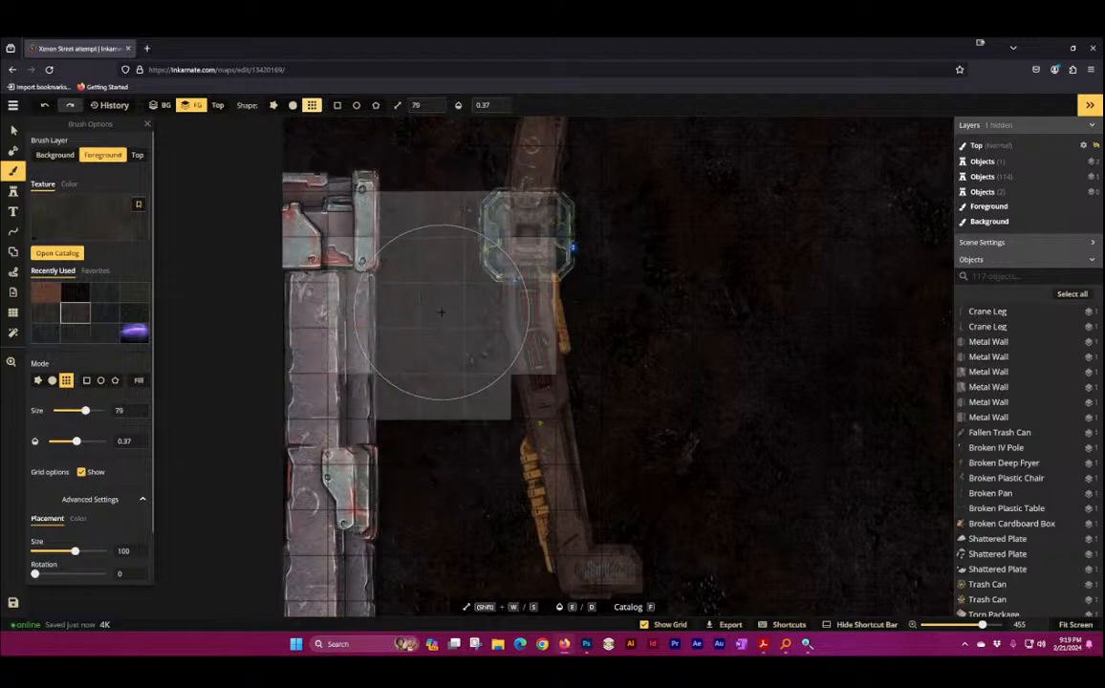
# Step: Try painting a patch of the dark texture between the west wall and the lower crane leg, and undo it
pyautogui.moveTo(436, 375)
pyautogui.mouseDown()
pyautogui.moveTo(437, 529)
pyautogui.moveTo(474, 496)
pyautogui.moveTo(477, 370)
pyautogui.moveTo(461, 326)
pyautogui.moveTo(318, 326)
pyautogui.moveTo(490, 316)
pyautogui.mouseUp()
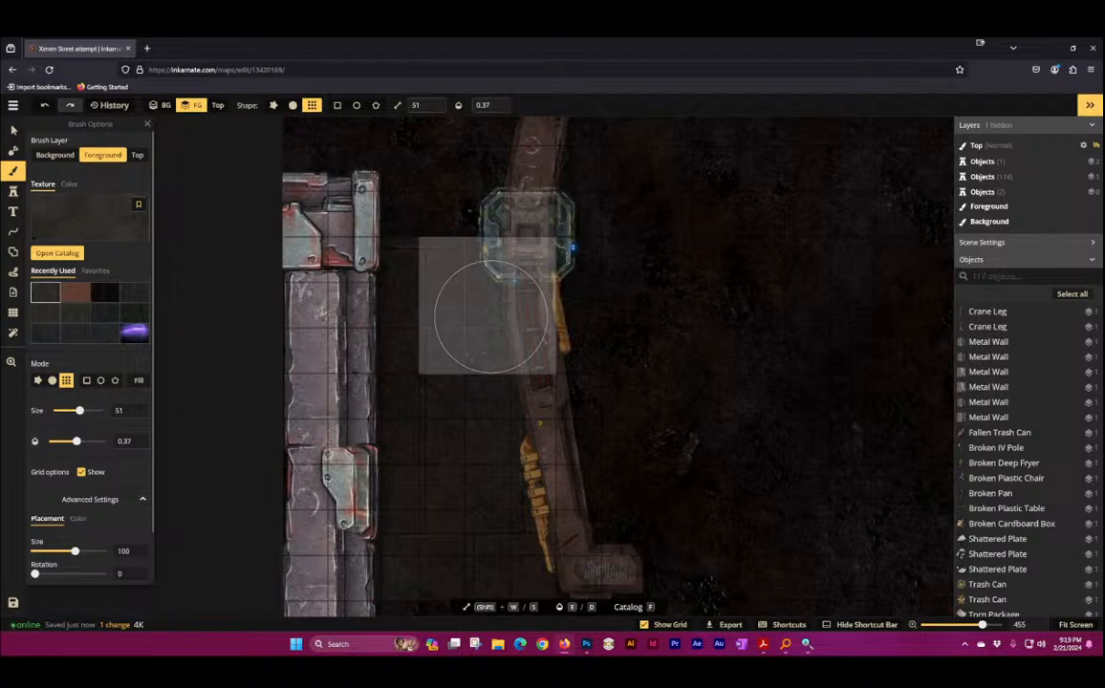
pyautogui.hotkey('ctrl', 'z')
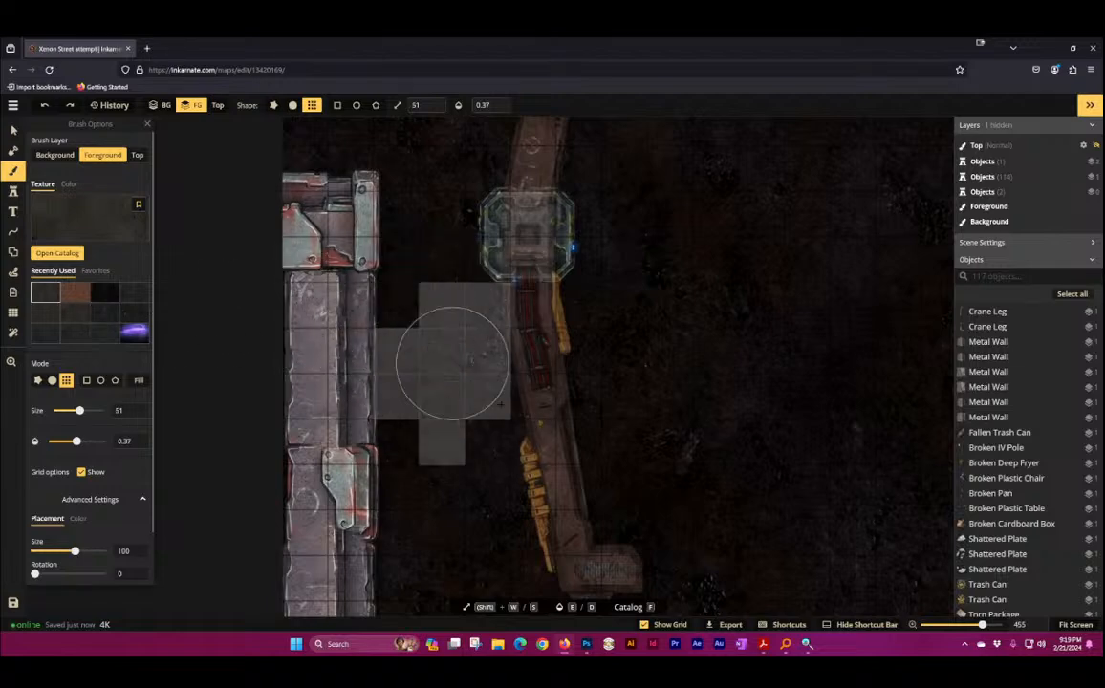
# Step: Look over the ground along the west wall down to the red car, and compare it with the reference picture in SCI Resource Viewer
pyautogui.press('space')
pyautogui.moveTo(500, 426)
pyautogui.mouseDown()
pyautogui.moveTo(414, 276)
pyautogui.moveTo(369, 141)
pyautogui.mouseUp()
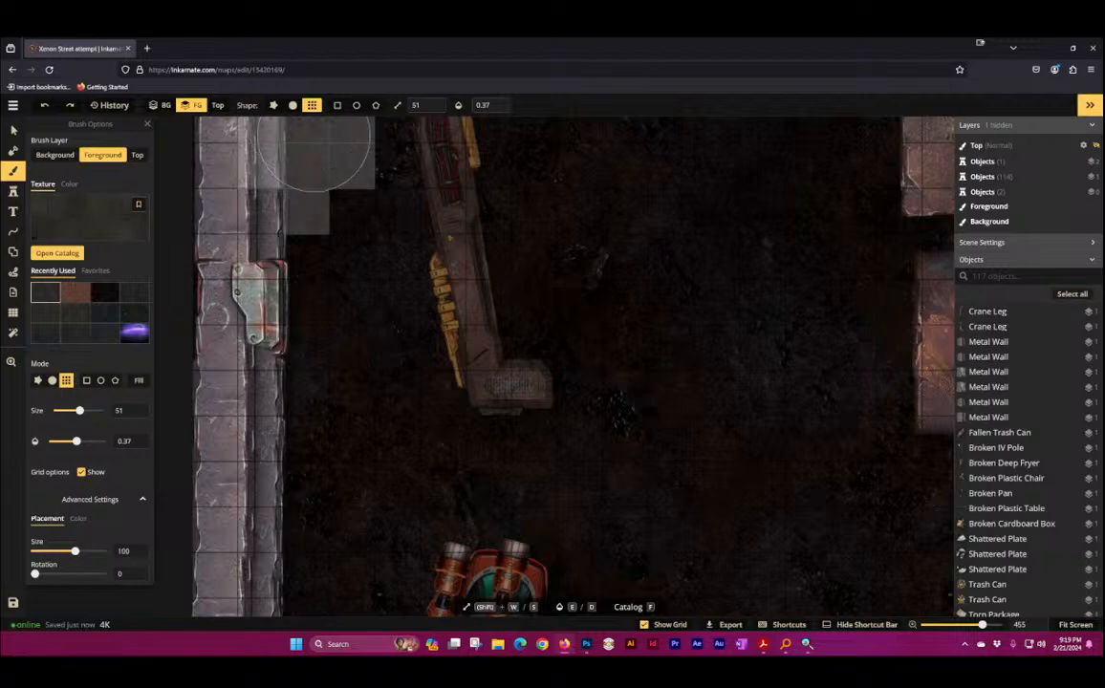
pyautogui.press('space')
pyautogui.moveTo(370, 531); pyautogui.dragTo(327, 222)
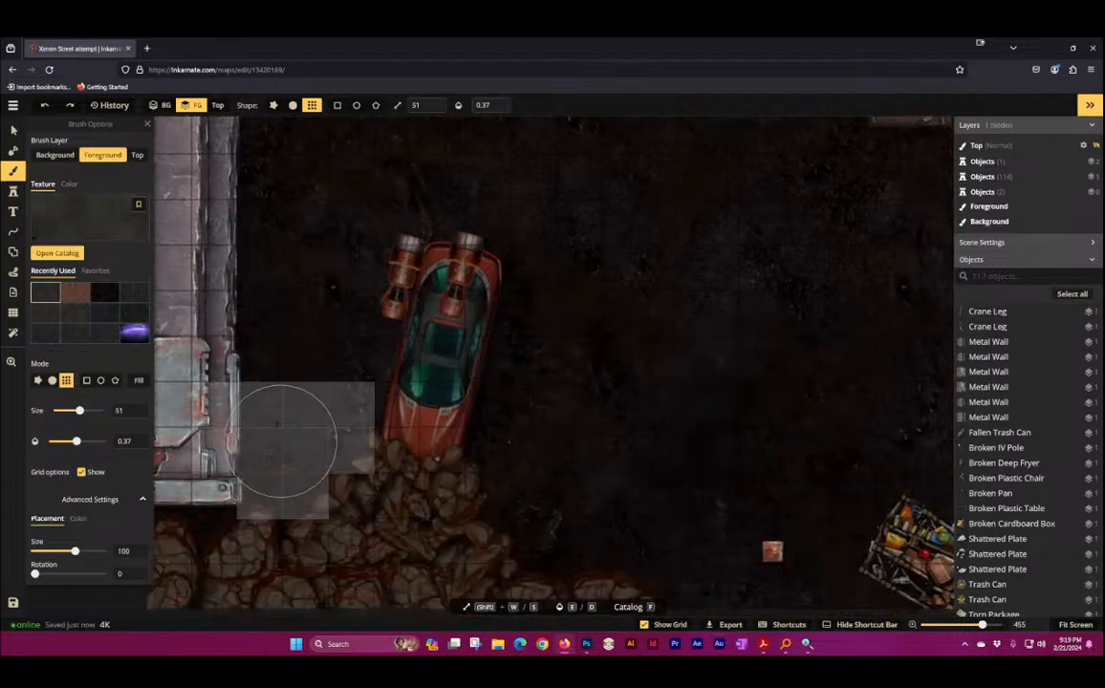
pyautogui.press('space')
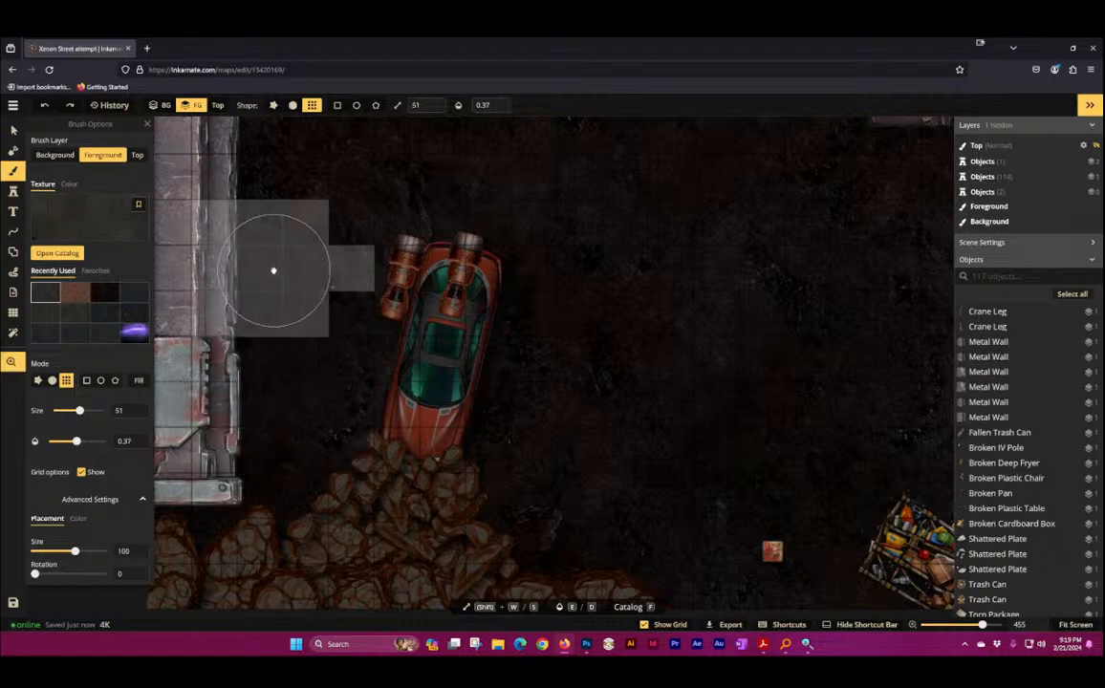
pyautogui.click(805, 644)
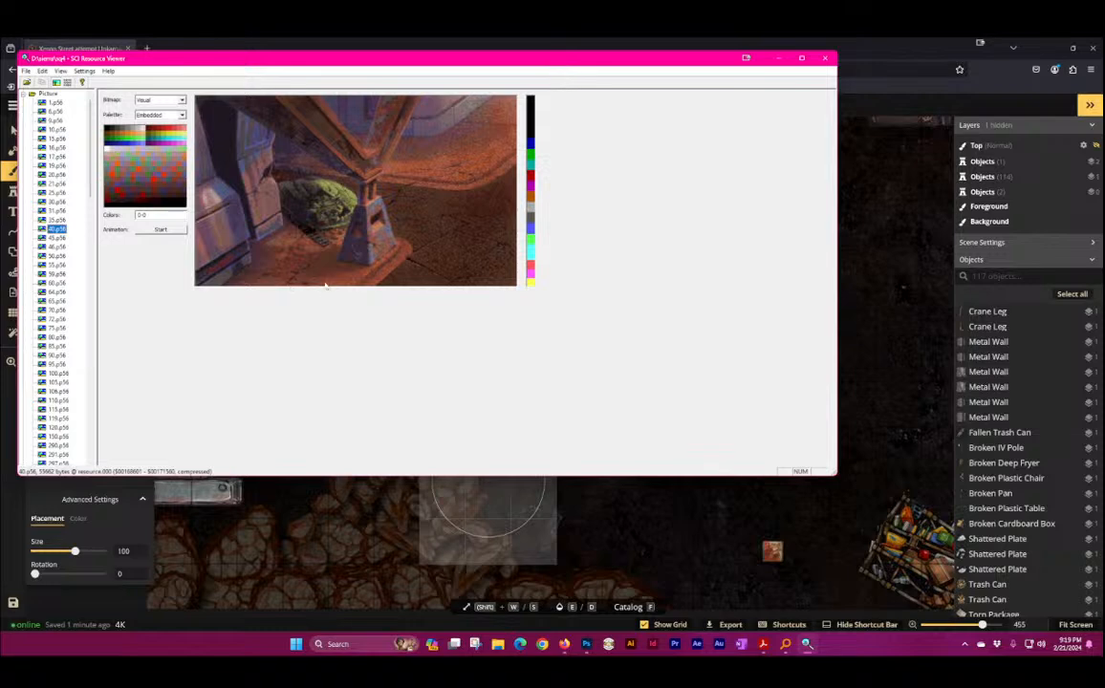
pyautogui.click(559, 44)
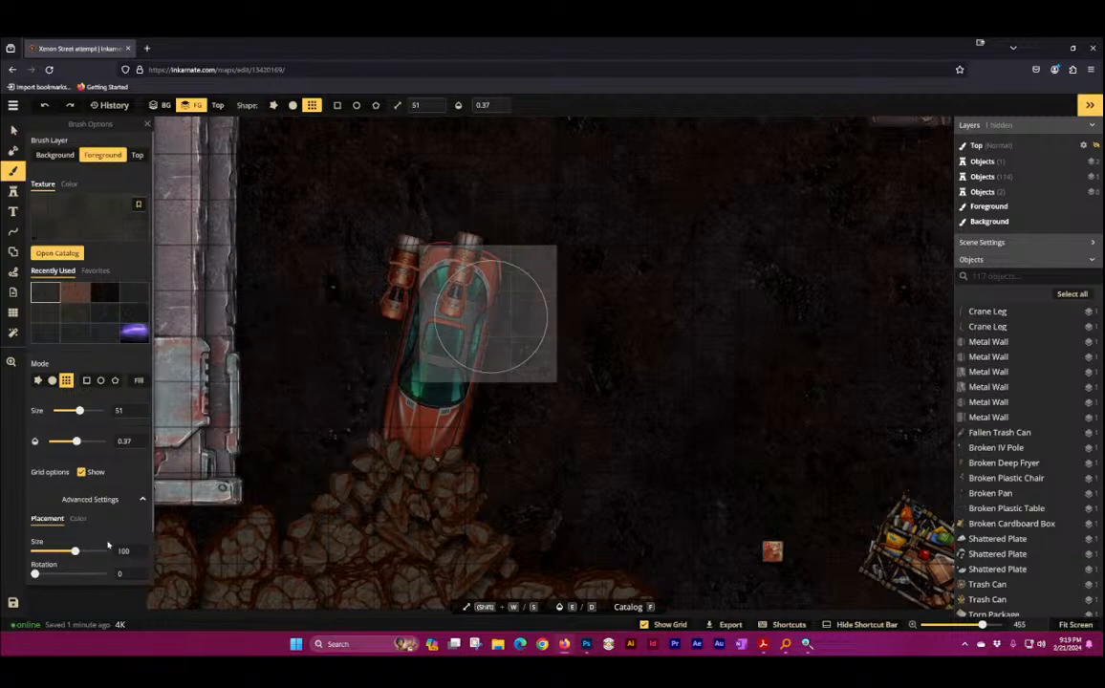
# Step: Tint the foreground brush texture with hue -81, saturation 153, brightness 82 and contrast 124, at full opacity
pyautogui.click(79, 519)
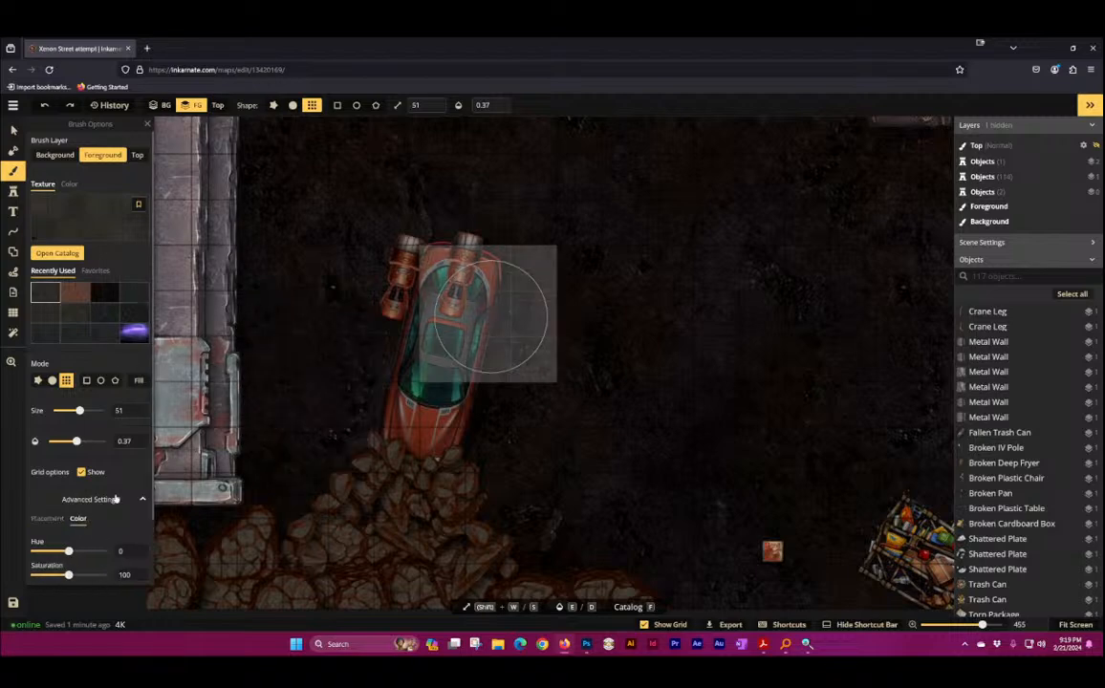
pyautogui.scroll(-1, 105, 506)
pyautogui.click(78, 481)
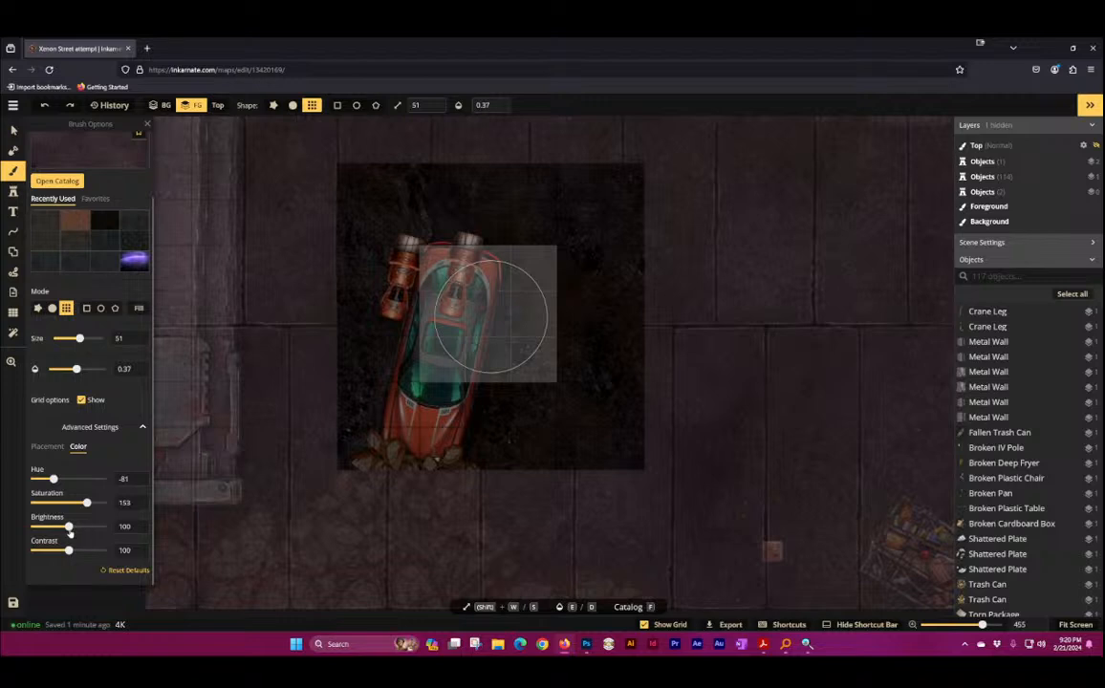
pyautogui.moveTo(70, 528)
pyautogui.mouseDown()
pyautogui.moveTo(83, 533)
pyautogui.moveTo(63, 526)
pyautogui.moveTo(92, 570)
pyautogui.moveTo(75, 554)
pyautogui.mouseUp()
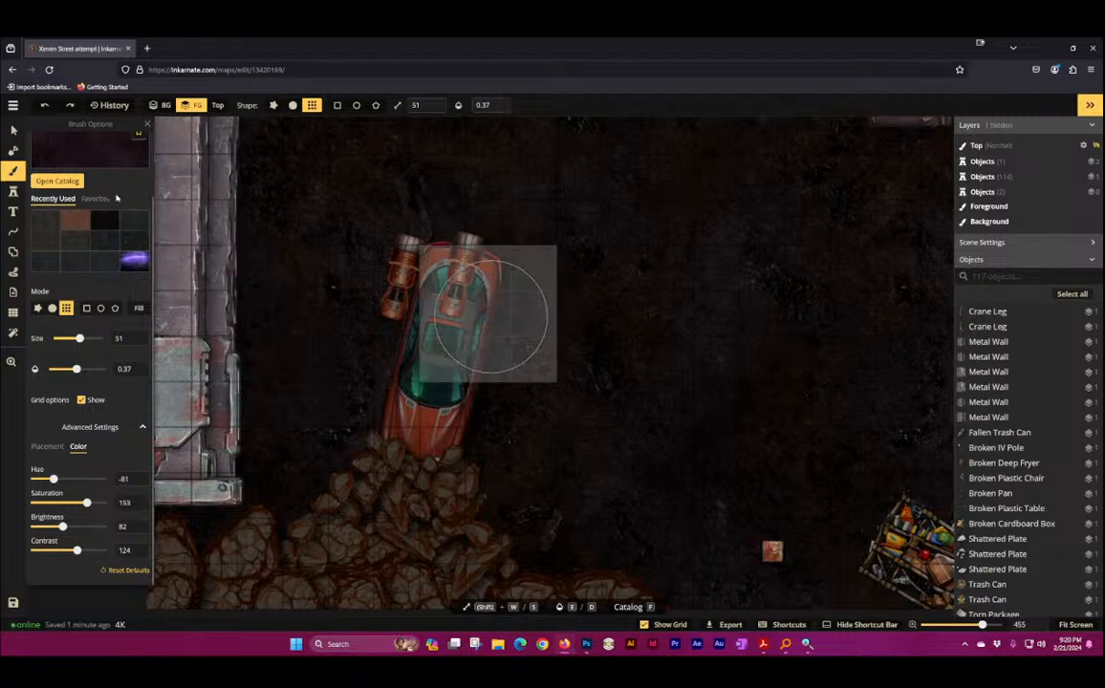
pyautogui.scroll(3, 278, 306)
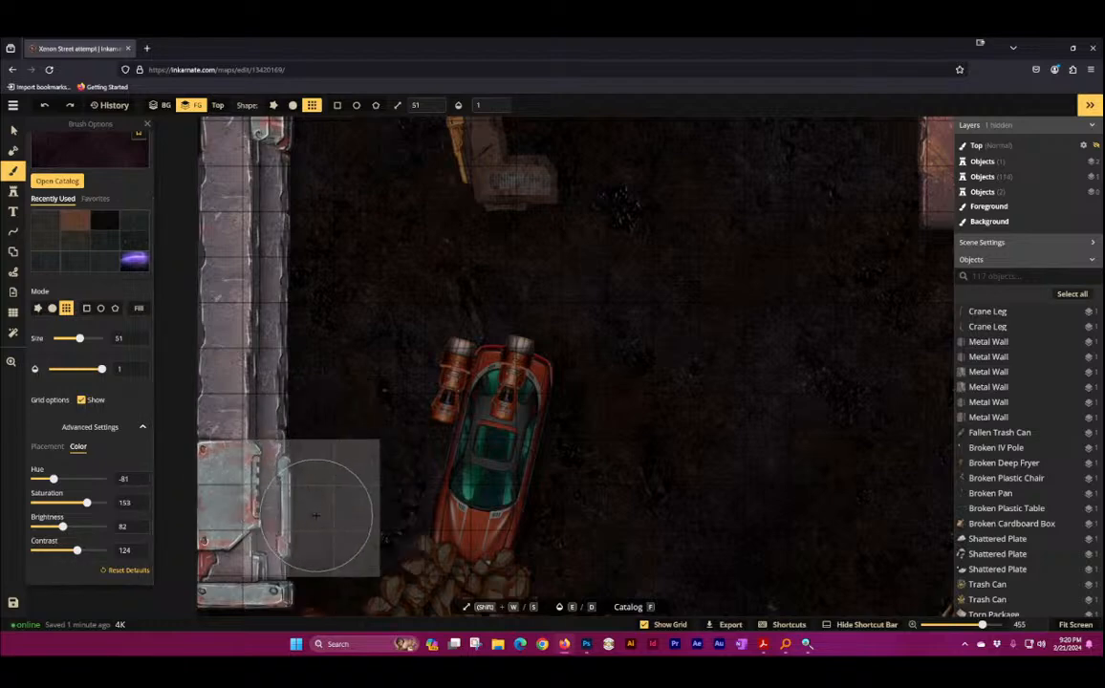
# Step: Paint a purple-tinted floor strip along the west wall's east side, from the rubble up past the wall's north end
pyautogui.moveTo(353, 516)
pyautogui.mouseDown()
pyautogui.moveTo(349, 528)
pyautogui.moveTo(333, 320)
pyautogui.mouseUp()
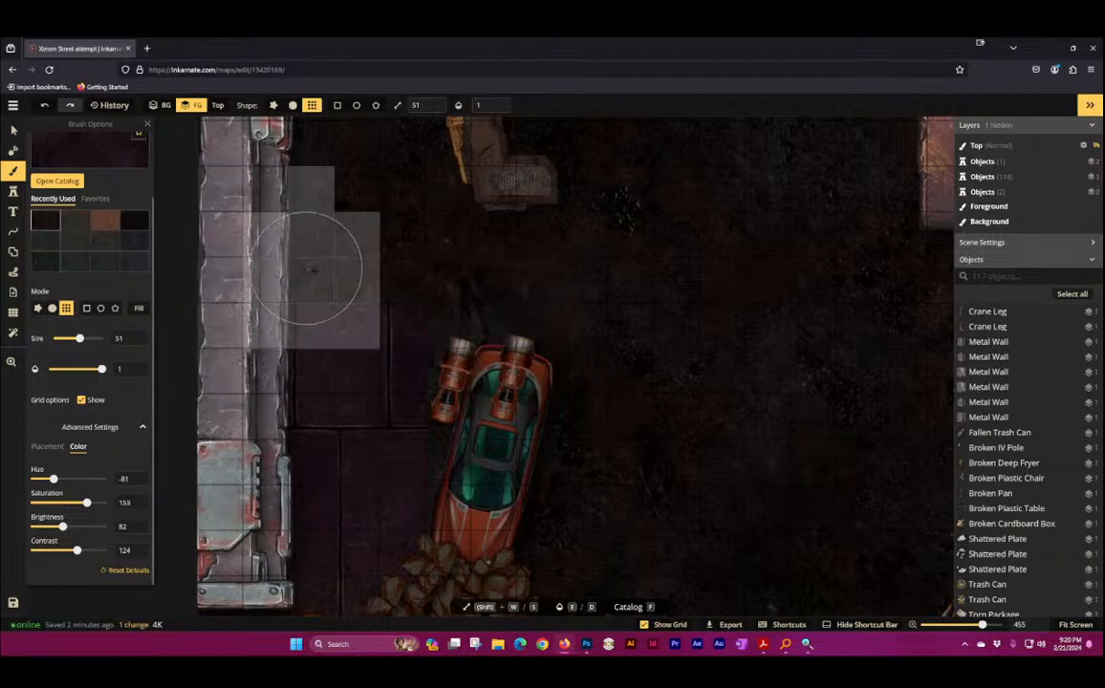
pyautogui.click(339, 269)
pyautogui.press('space')
pyautogui.moveTo(316, 253); pyautogui.dragTo(302, 449)
pyautogui.moveTo(338, 371)
pyautogui.mouseDown()
pyautogui.moveTo(332, 226)
pyautogui.moveTo(347, 449)
pyautogui.moveTo(347, 246)
pyautogui.moveTo(341, 492)
pyautogui.mouseUp()
pyautogui.press('space')
pyautogui.press('space')
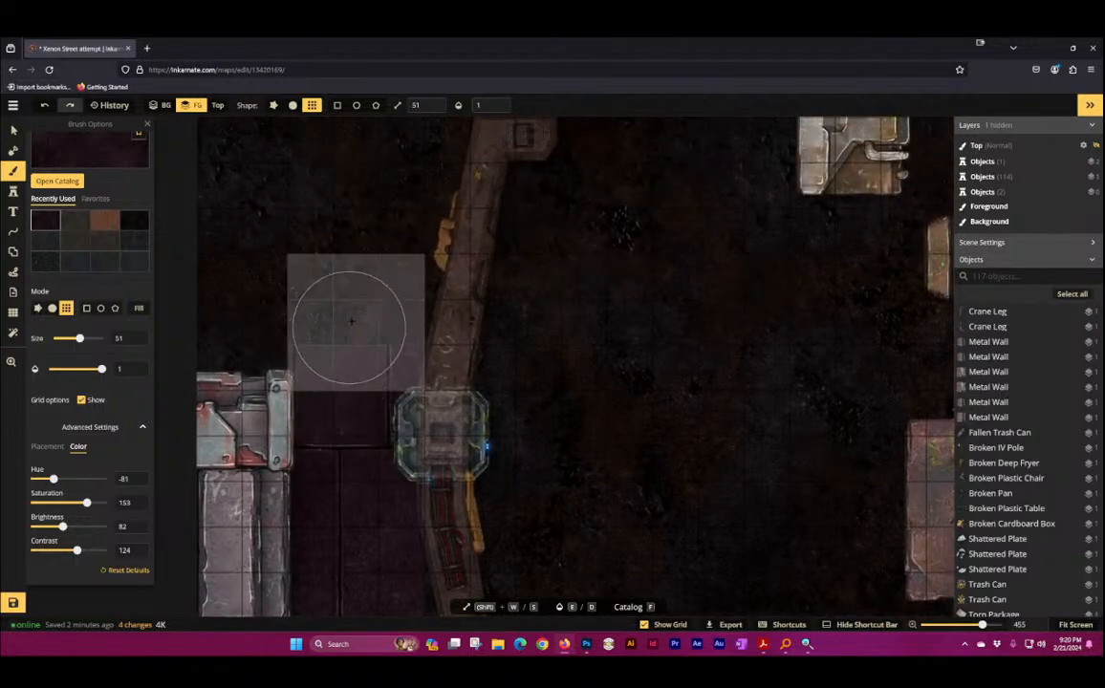
pyautogui.click(261, 311)
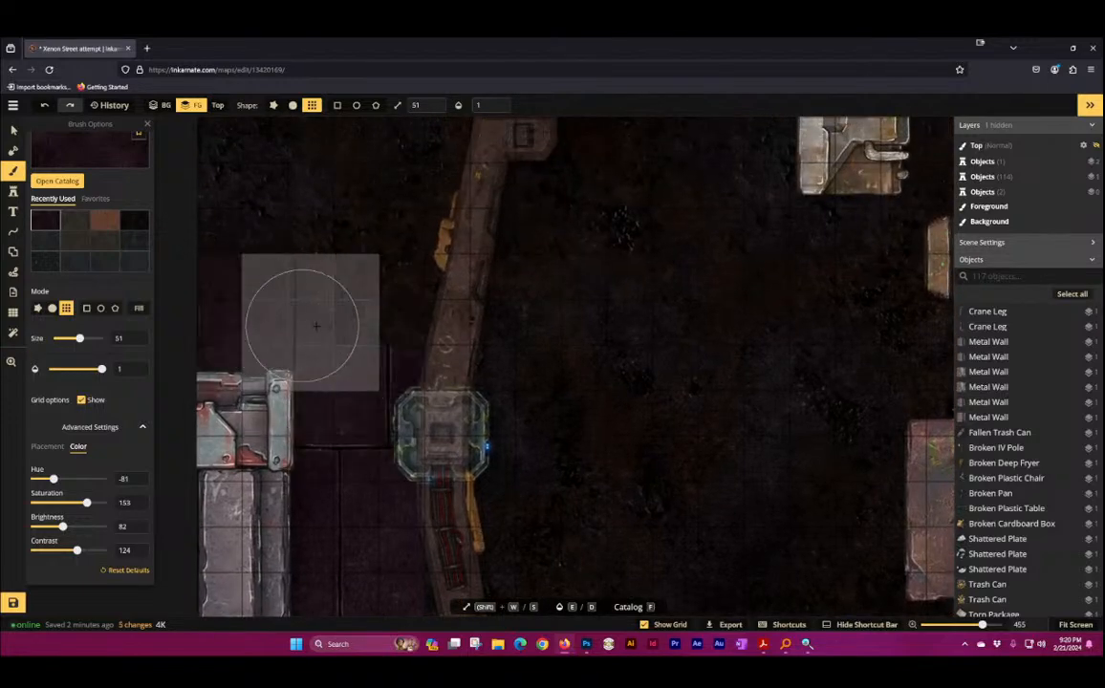
pyautogui.click(344, 321)
# Step: Move both crane legs and their pillar slightly west together, checking the arch's placement against the reference picture
pyautogui.press('space')
pyautogui.moveTo(587, 521); pyautogui.dragTo(550, 137)
pyautogui.scroll(-6, 564, 231)
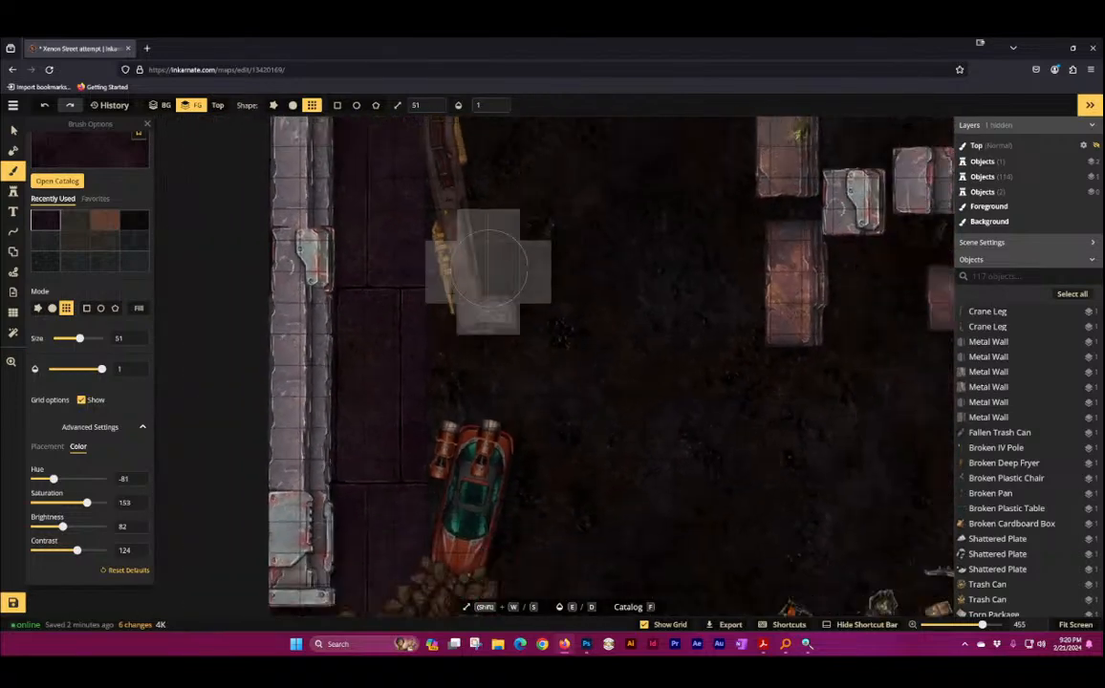
pyautogui.press('space')
pyautogui.moveTo(562, 234); pyautogui.dragTo(560, 415)
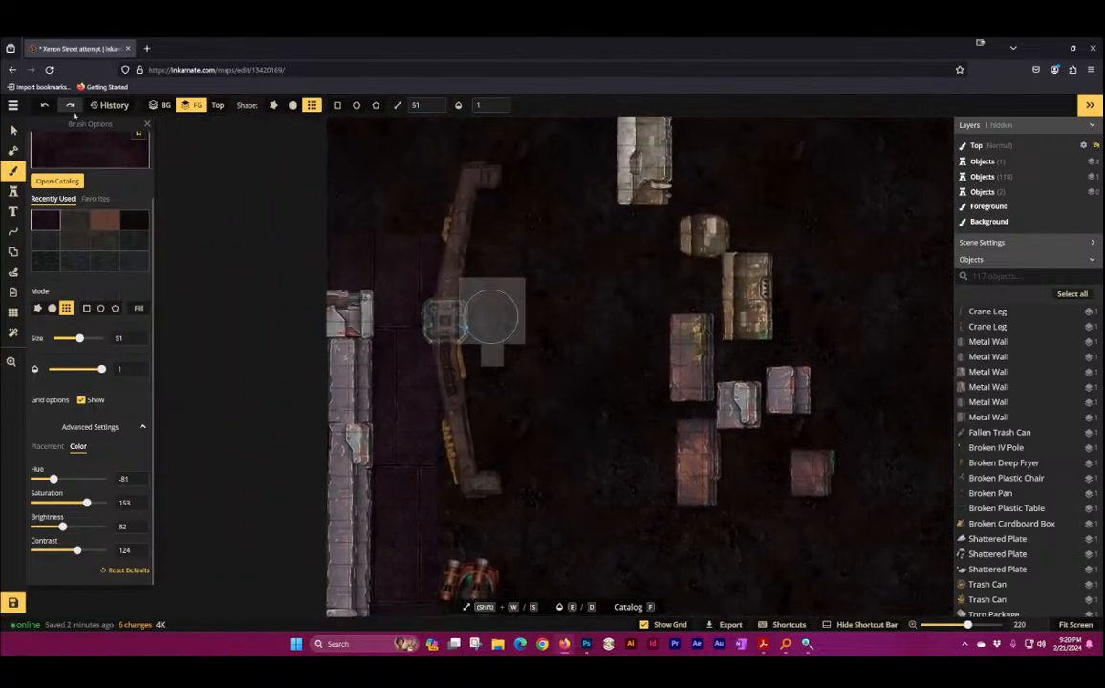
pyautogui.click(12, 132)
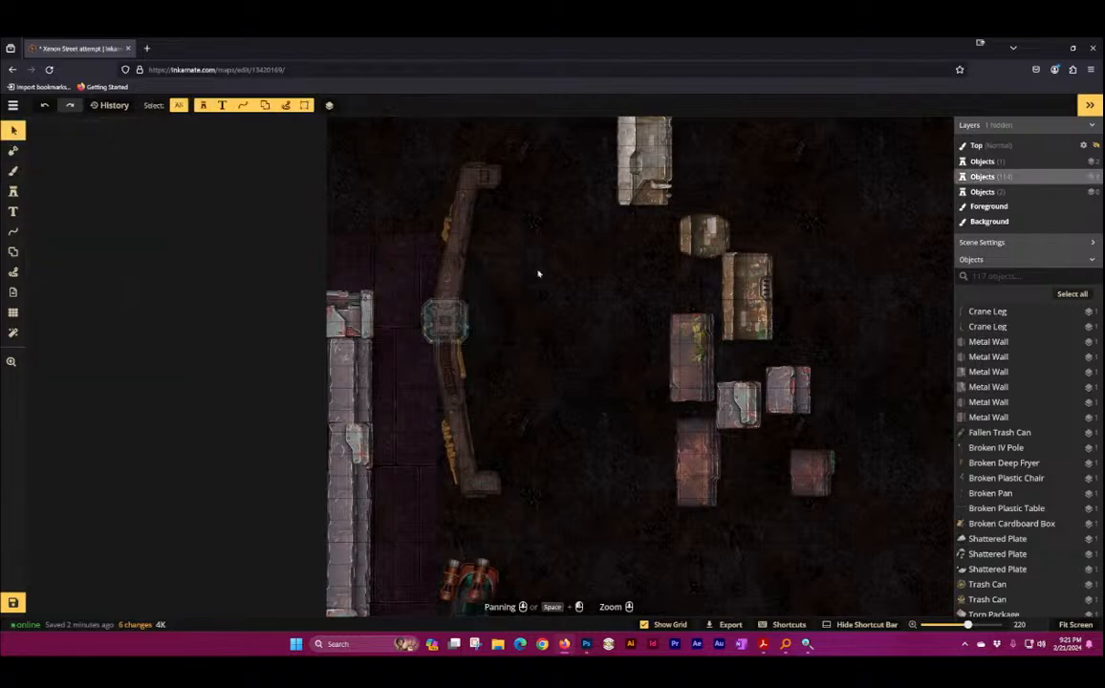
pyautogui.moveTo(550, 236); pyautogui.dragTo(445, 395)
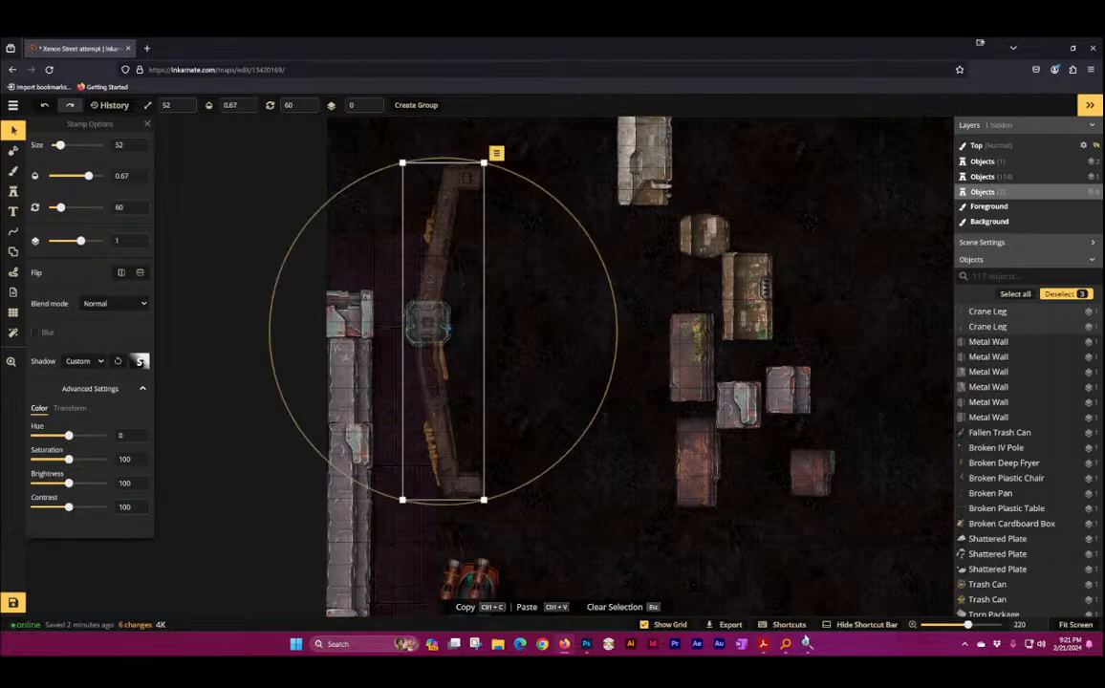
pyautogui.click(808, 646)
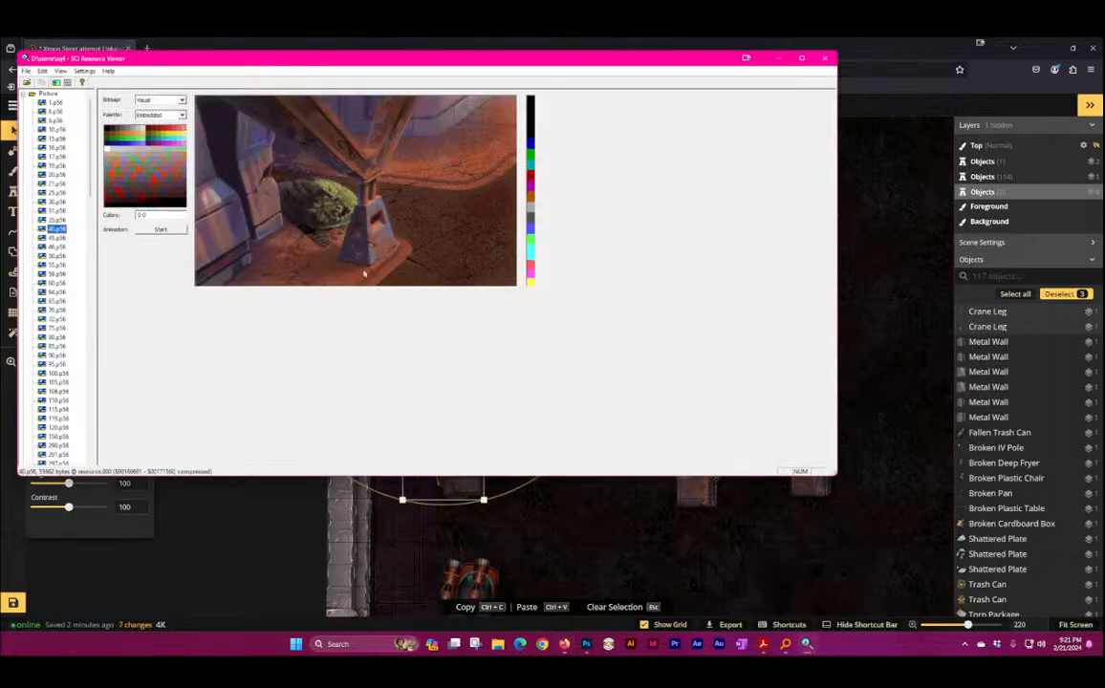
pyautogui.click(890, 40)
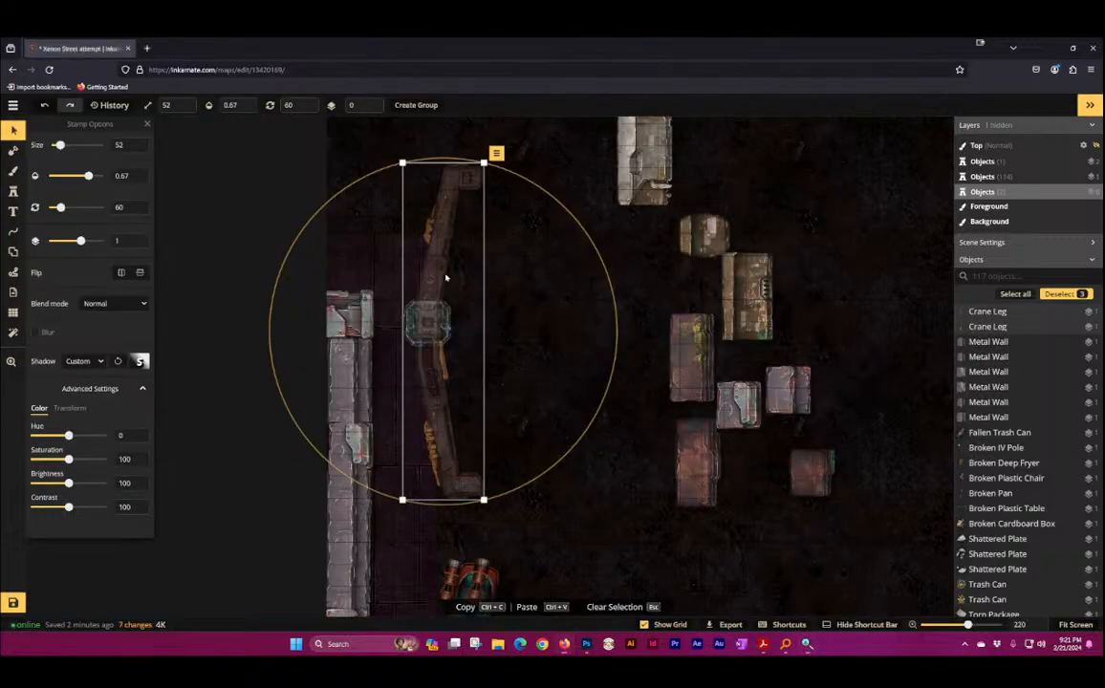
pyautogui.scroll(3, 440, 172)
pyautogui.moveTo(436, 392); pyautogui.dragTo(421, 298)
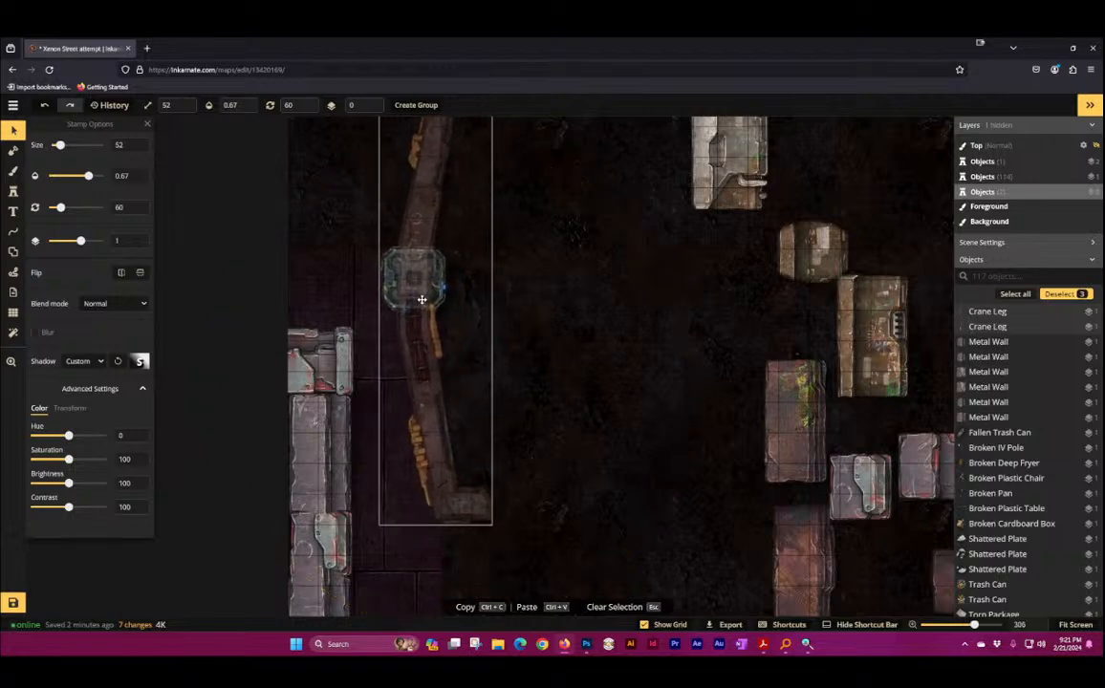
pyautogui.click(681, 504)
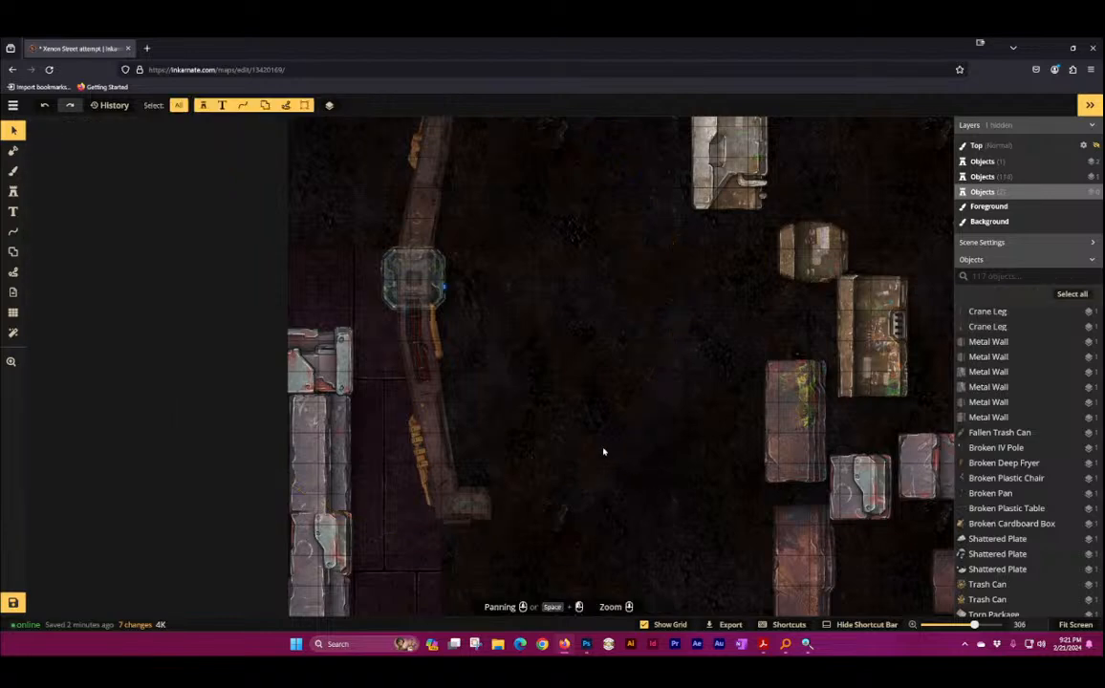
# Step: Examine the purple strip beside the red car and compare it with picture 55.p56 in SCI Resource Viewer
pyautogui.scroll(3, 482, 308)
pyautogui.scroll(-4, 491, 307)
pyautogui.moveTo(547, 386); pyautogui.dragTo(531, 166)
pyautogui.scroll(4, 353, 311)
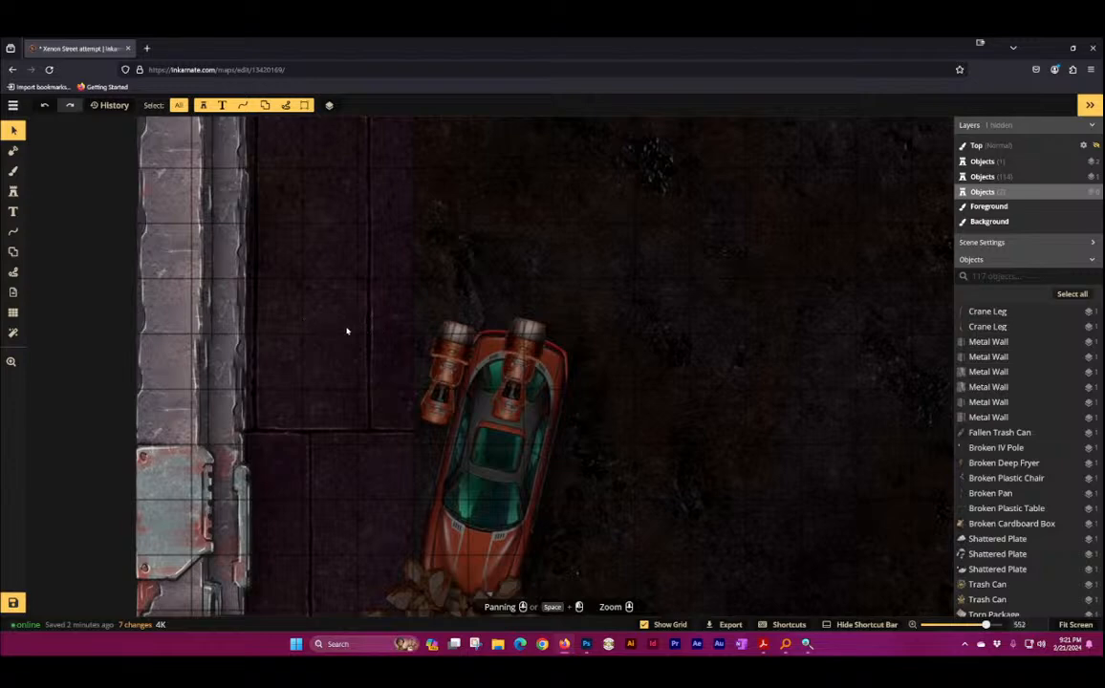
pyautogui.scroll(-6, 688, 365)
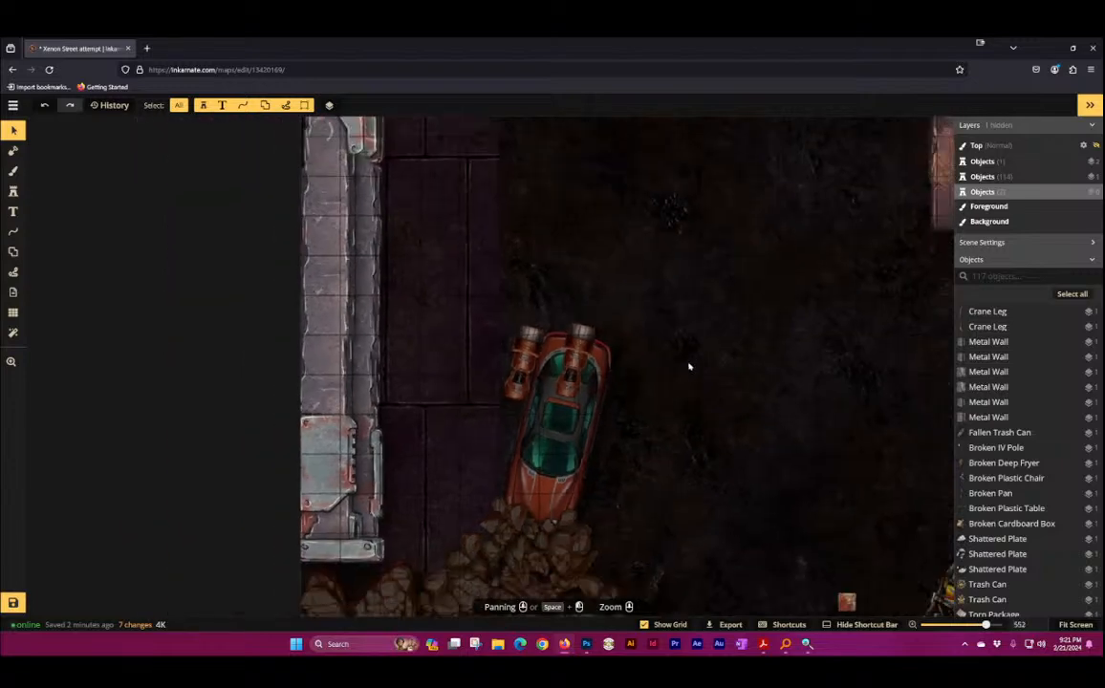
pyautogui.click(808, 644)
pyautogui.press('Down')
pyautogui.press('Down')
pyautogui.press('Down')
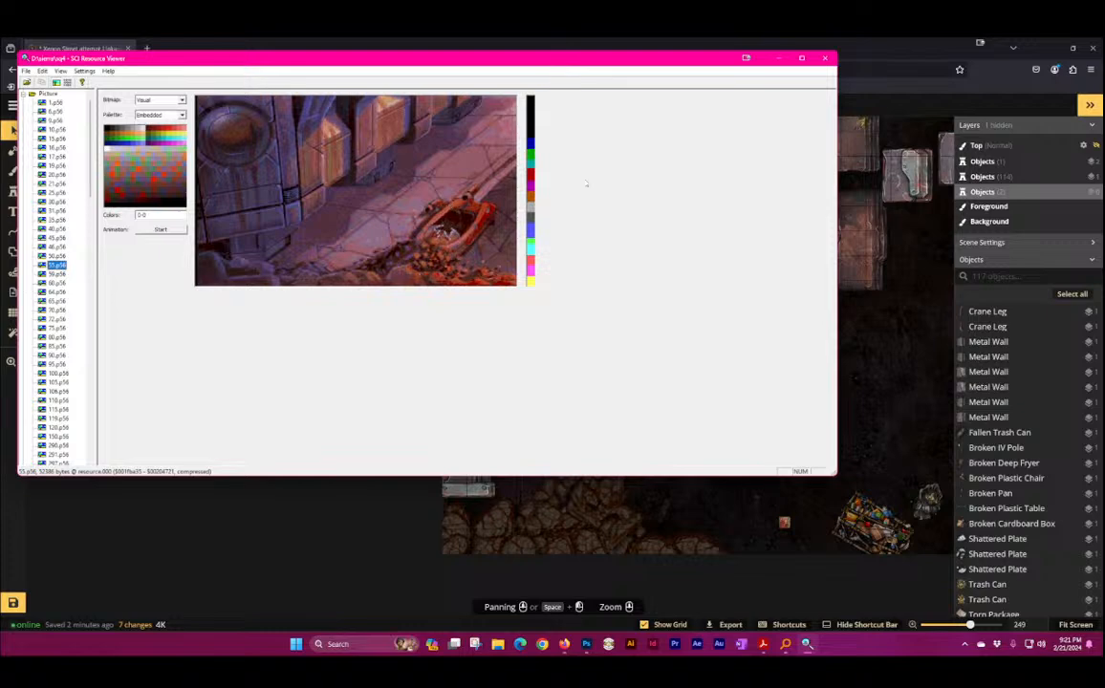
pyautogui.click(845, 41)
pyautogui.scroll(2, 531, 333)
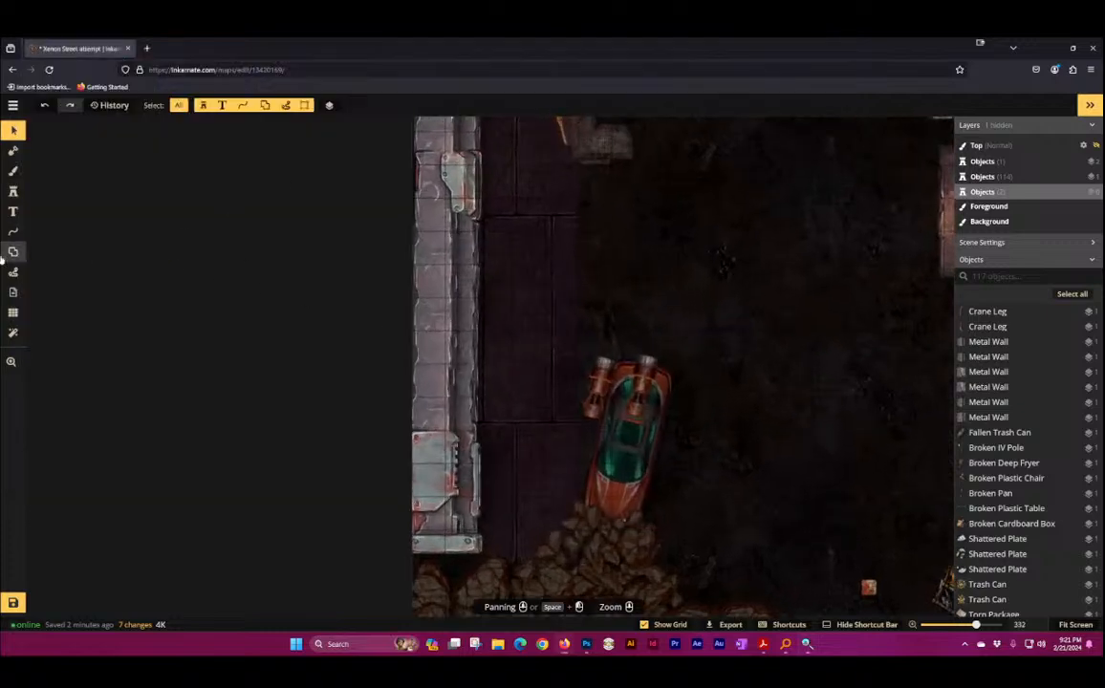
# Step: Choose another dark paving texture from the Industrial District pack for the foreground brush, try it along the west wall, and undo the stroke
pyautogui.click(14, 190)
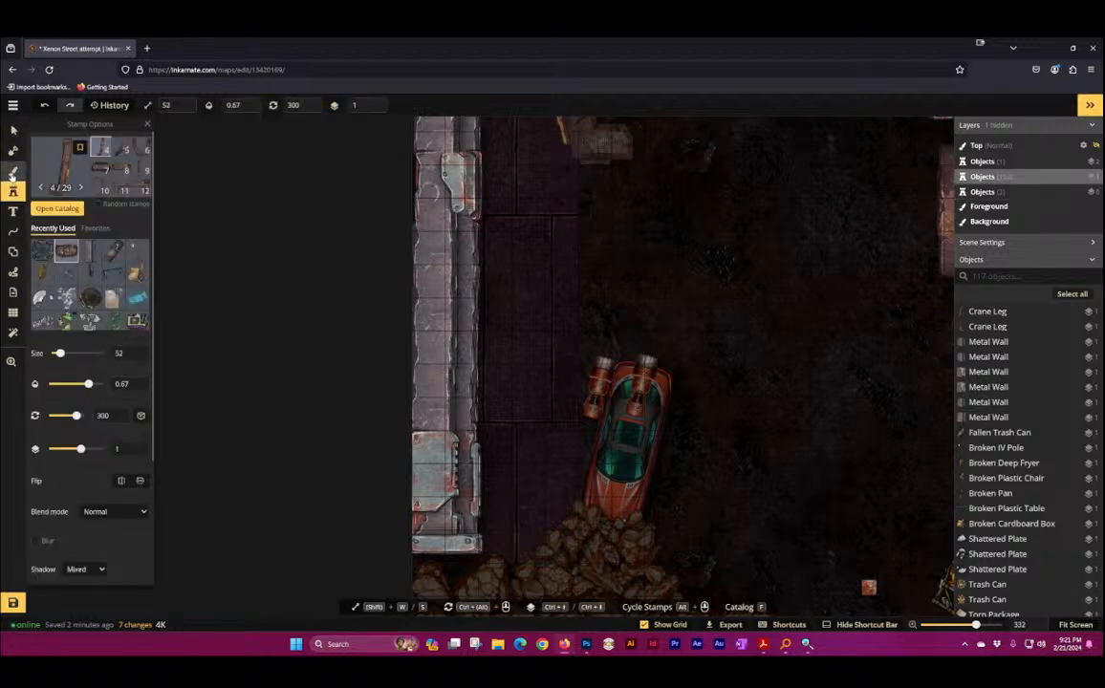
pyautogui.click(12, 172)
pyautogui.click(74, 218)
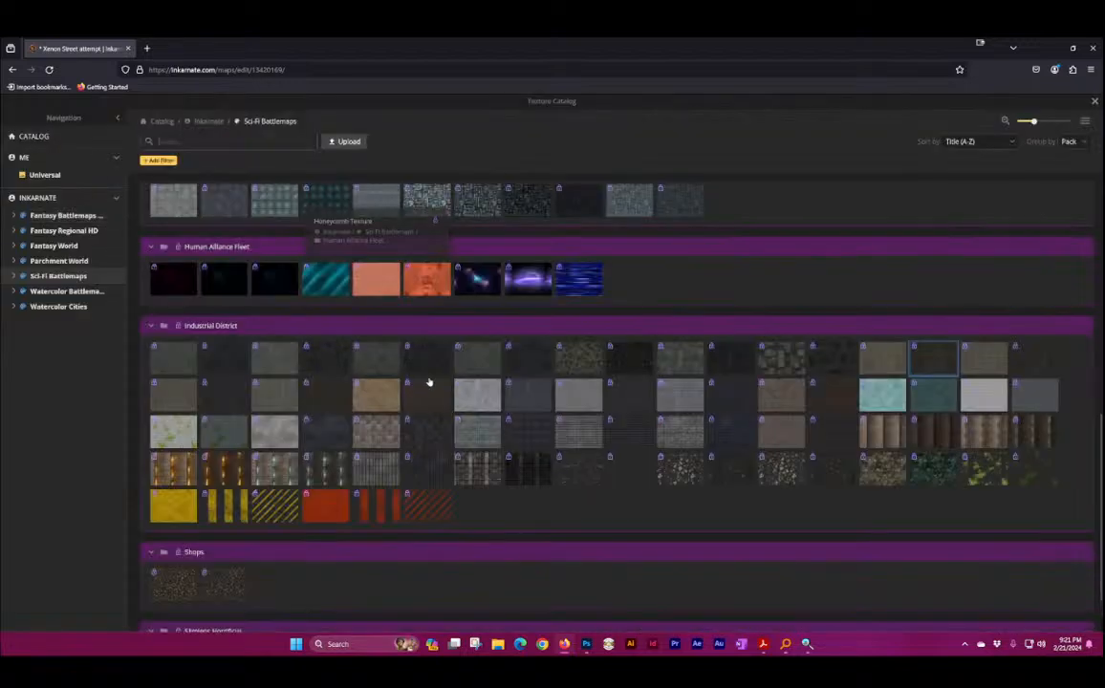
pyautogui.moveTo(985, 366)
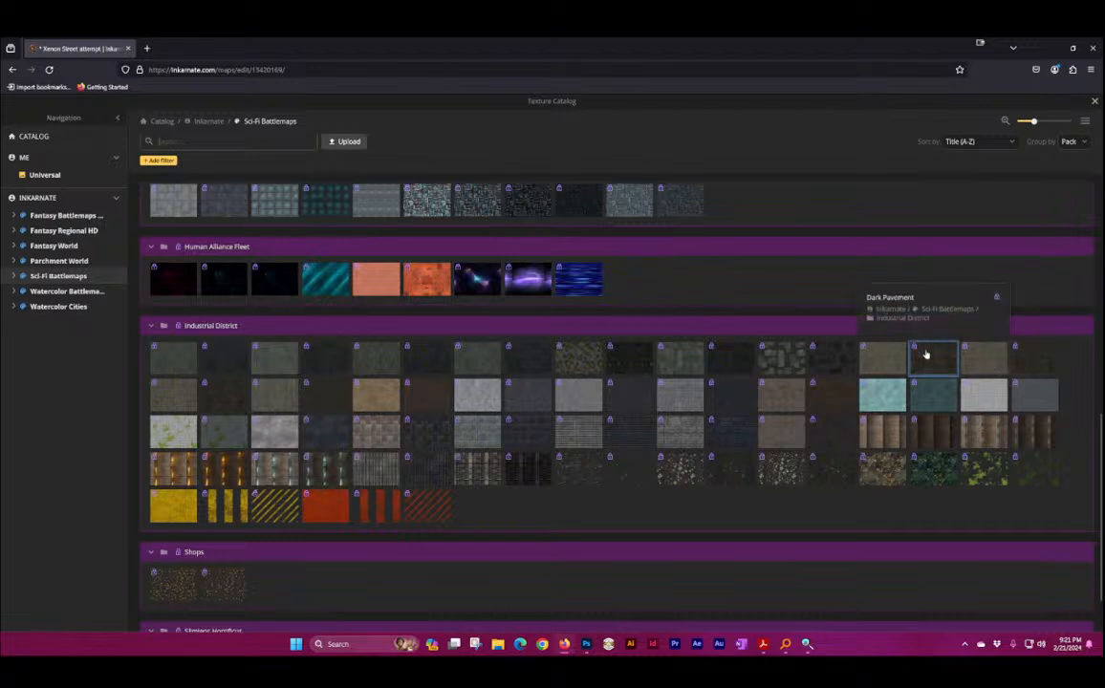
pyautogui.click(226, 394)
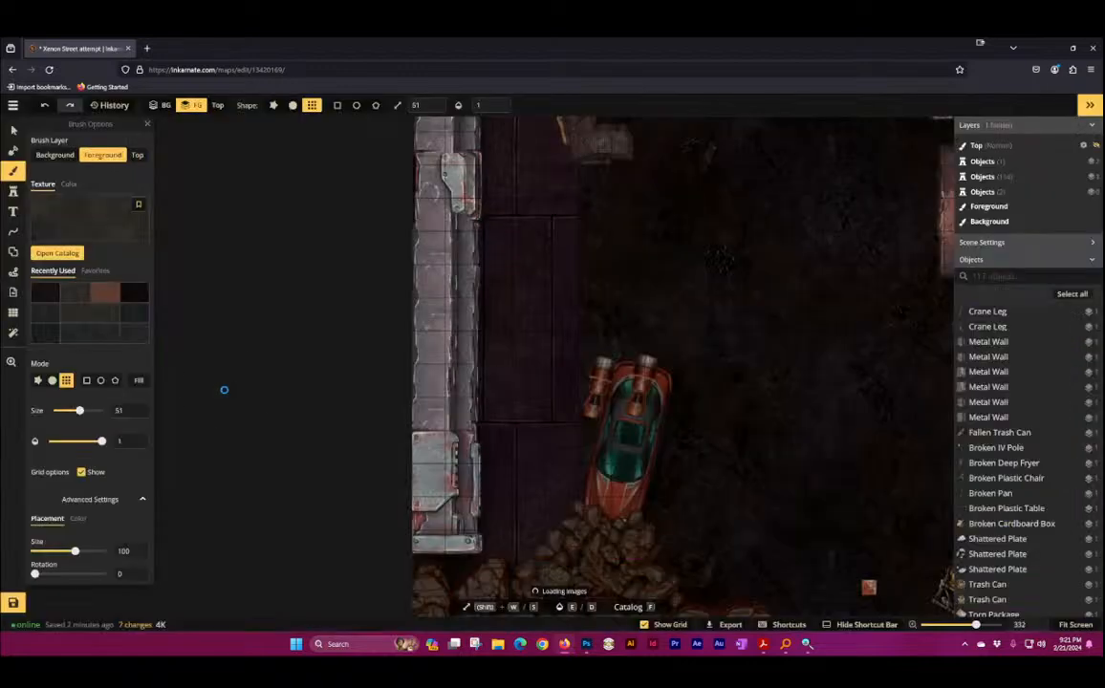
pyautogui.moveTo(517, 394); pyautogui.dragTo(497, 200)
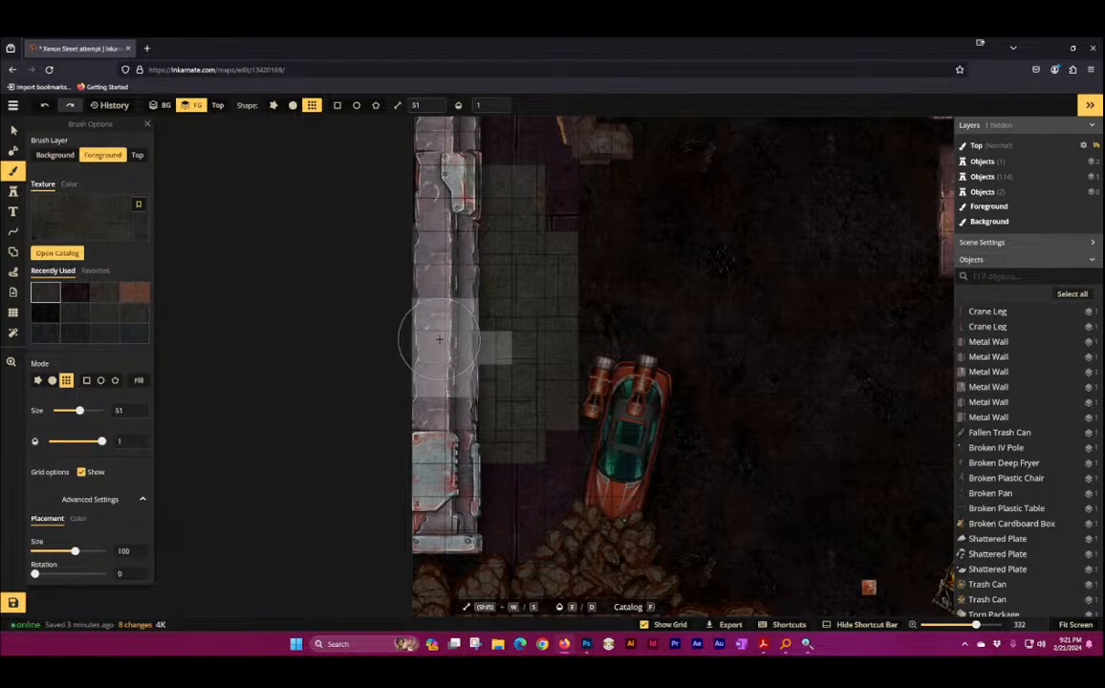
pyautogui.hotkey('ctrl', 'z')
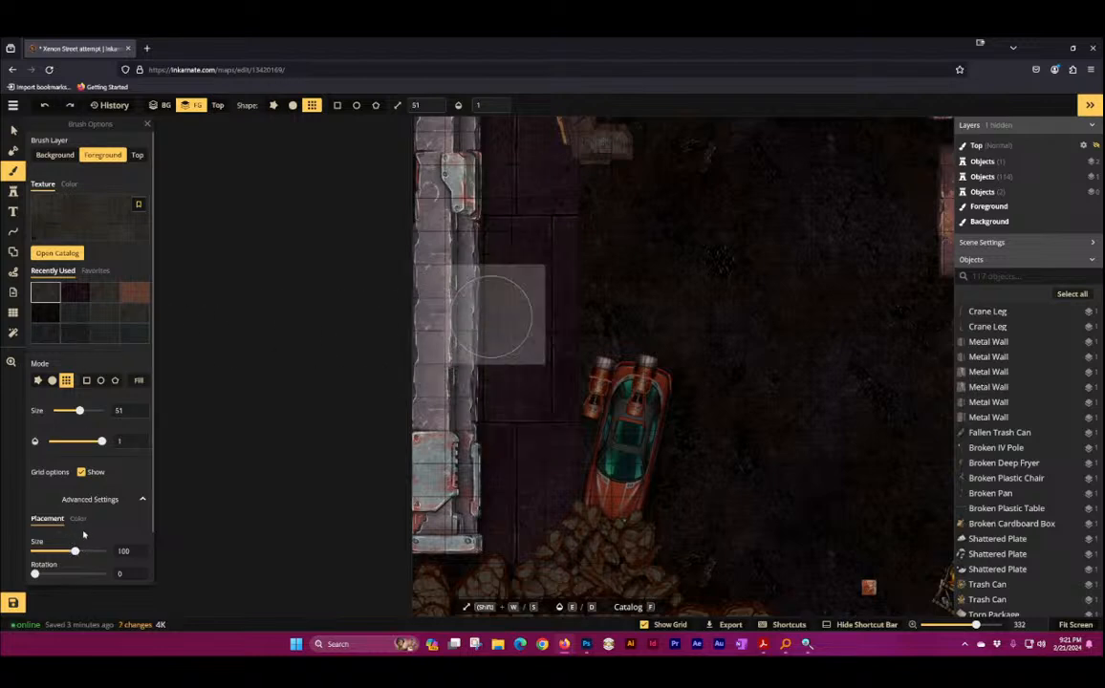
# Step: Tint the new paving texture with hue -38, saturation 134, brightness 97 and contrast 131
pyautogui.scroll(-1, 95, 497)
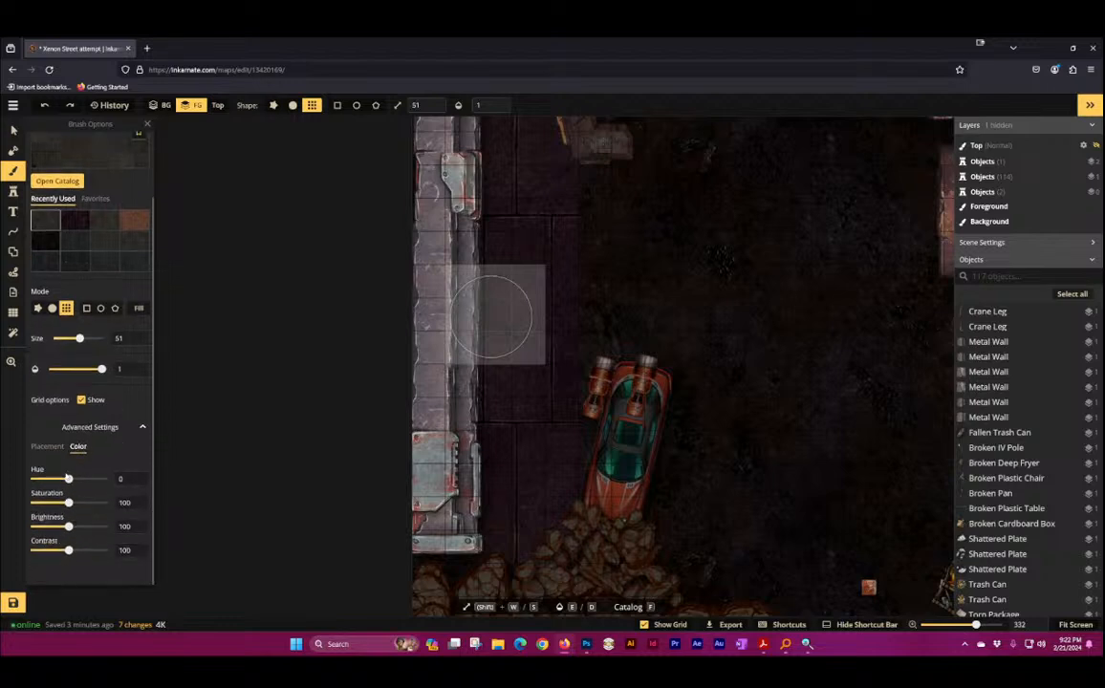
pyautogui.moveTo(68, 479); pyautogui.dragTo(64, 479)
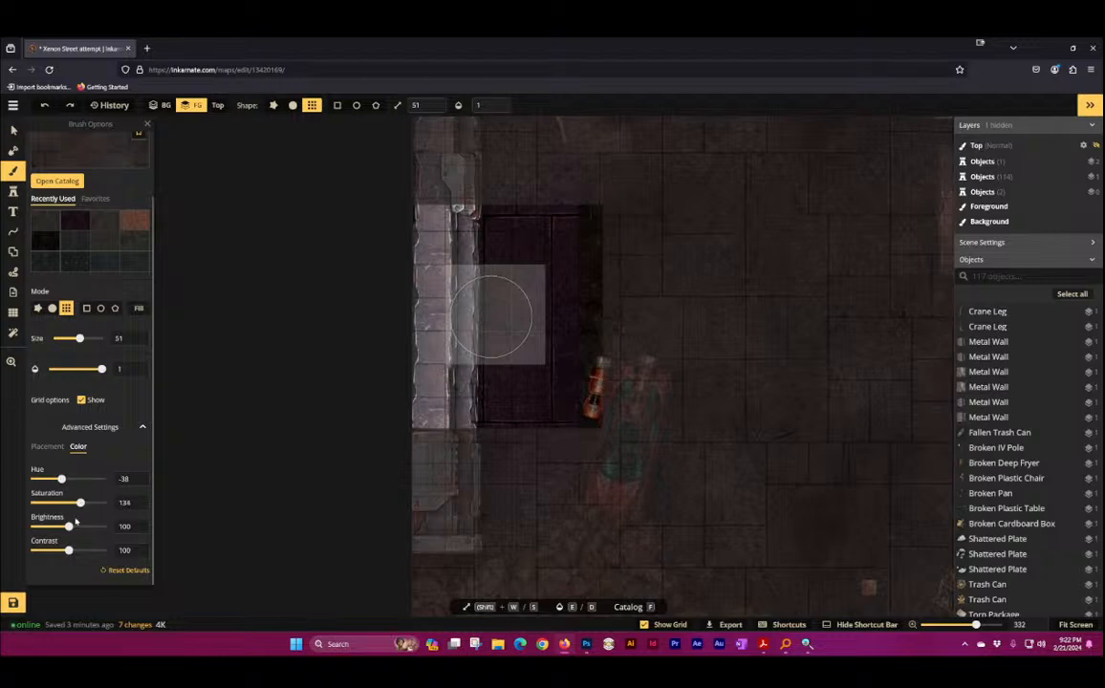
pyautogui.moveTo(68, 526); pyautogui.dragTo(79, 551)
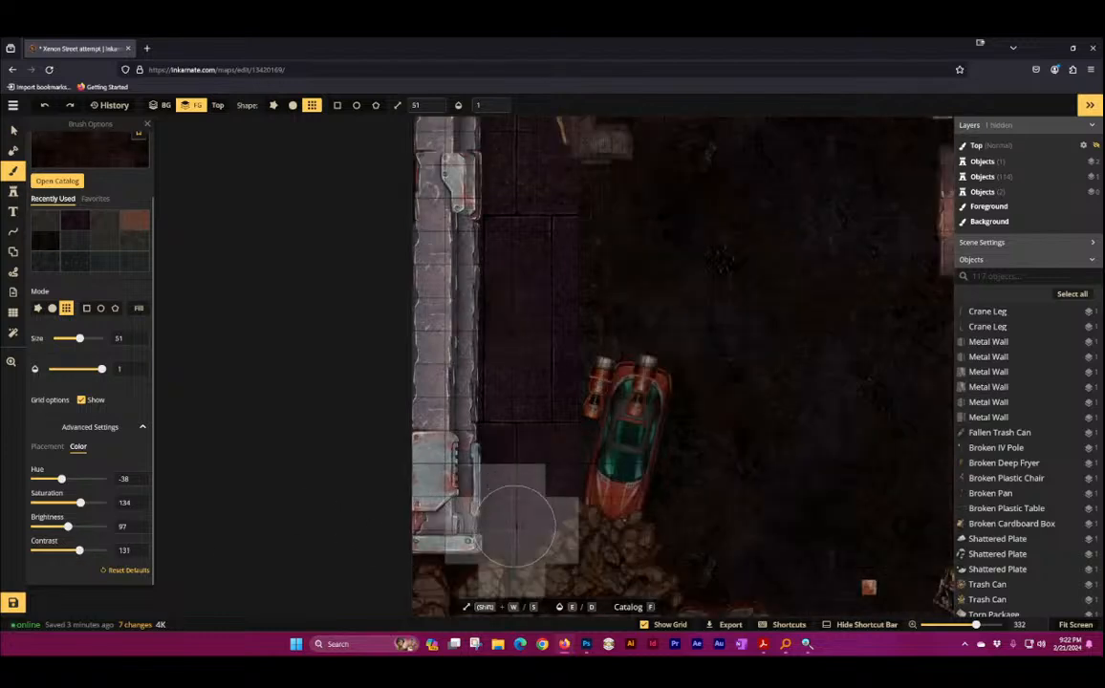
# Step: Paint the reddish-brown paving over the purple strip, from the rubble along the west wall up to the crane pillar
pyautogui.hotkey('ctrl', 'z')
pyautogui.moveTo(512, 467)
pyautogui.mouseDown()
pyautogui.moveTo(507, 217)
pyautogui.moveTo(473, 455)
pyautogui.moveTo(493, 424)
pyautogui.mouseUp()
pyautogui.press('space')
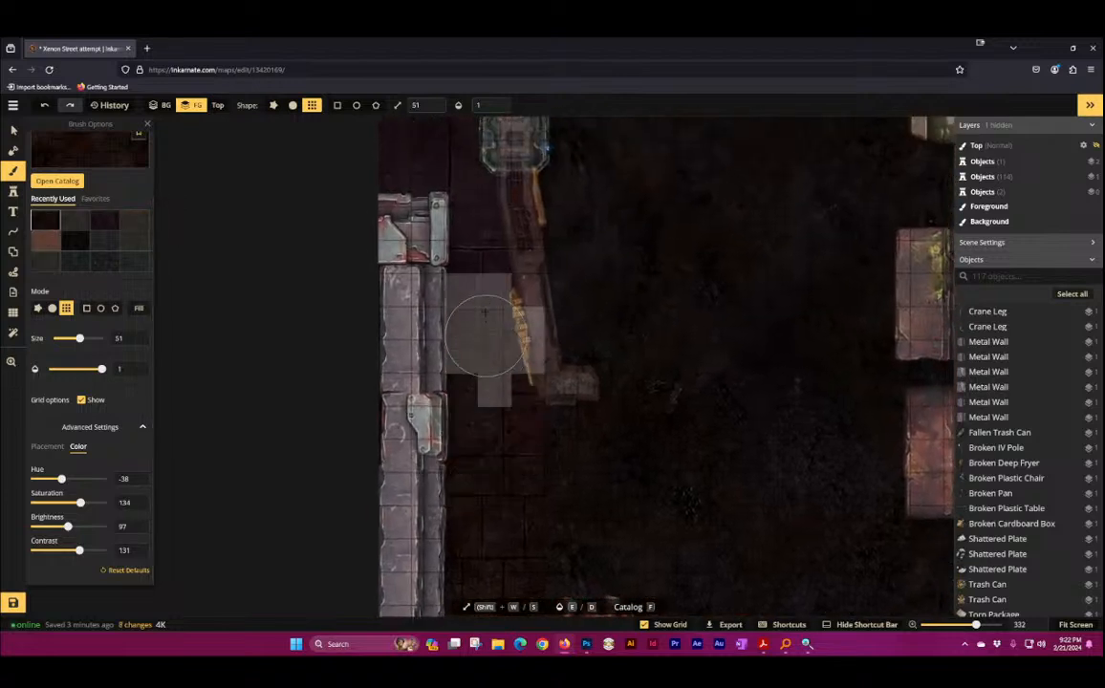
pyautogui.moveTo(432, 177)
pyautogui.mouseDown()
pyautogui.moveTo(454, 388)
pyautogui.moveTo(443, 357)
pyautogui.moveTo(415, 352)
pyautogui.mouseUp()
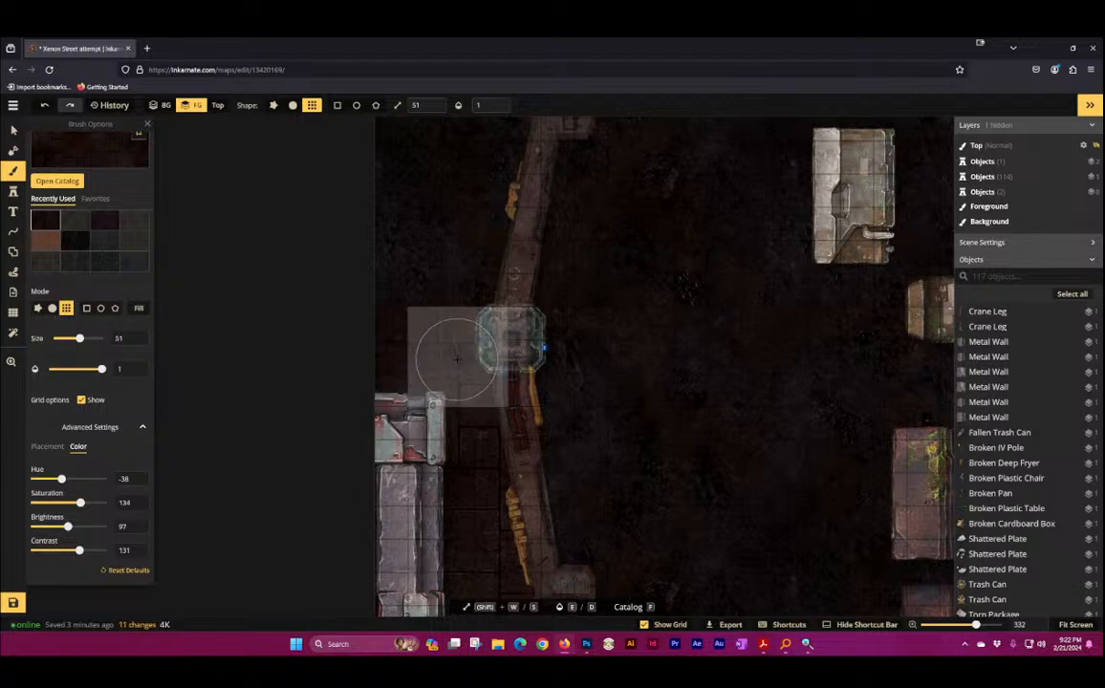
# Step: Paint the reddish-brown paving under the crane arch and down past the red car to the rubble
pyautogui.moveTo(462, 419)
pyautogui.mouseDown()
pyautogui.moveTo(418, 228)
pyautogui.moveTo(440, 353)
pyautogui.mouseUp()
pyautogui.click(450, 286)
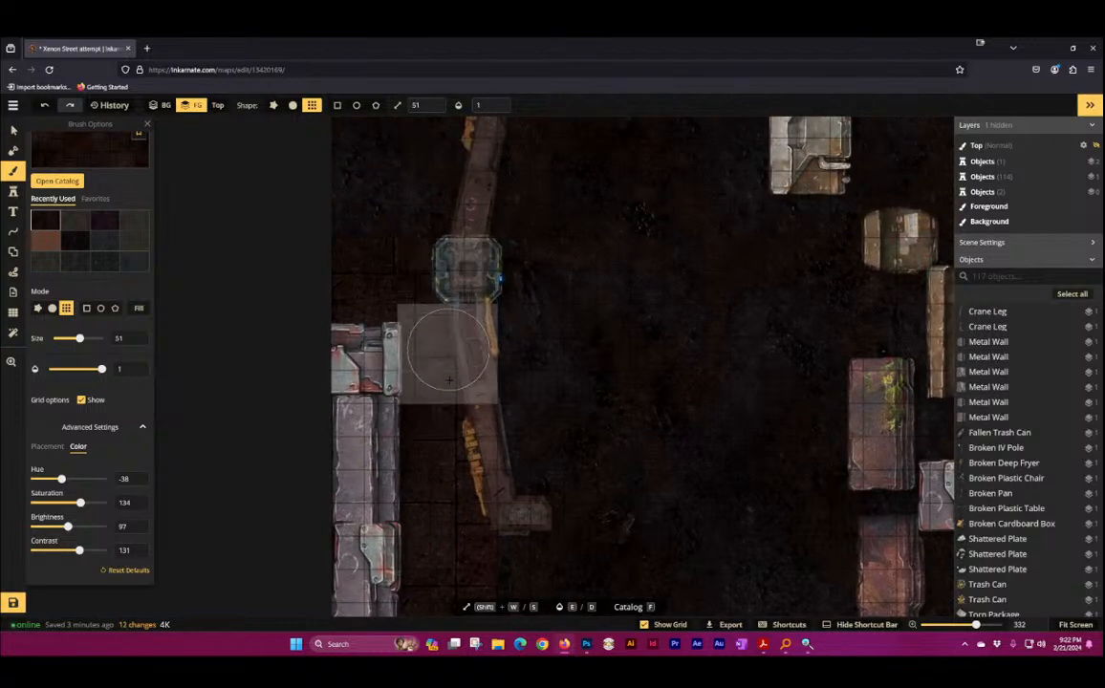
pyautogui.click(448, 418)
pyautogui.moveTo(446, 420)
pyautogui.mouseDown()
pyautogui.moveTo(399, 239)
pyautogui.moveTo(398, 175)
pyautogui.mouseUp()
pyautogui.moveTo(424, 466)
pyautogui.mouseDown()
pyautogui.moveTo(415, 333)
pyautogui.moveTo(365, 239)
pyautogui.mouseUp()
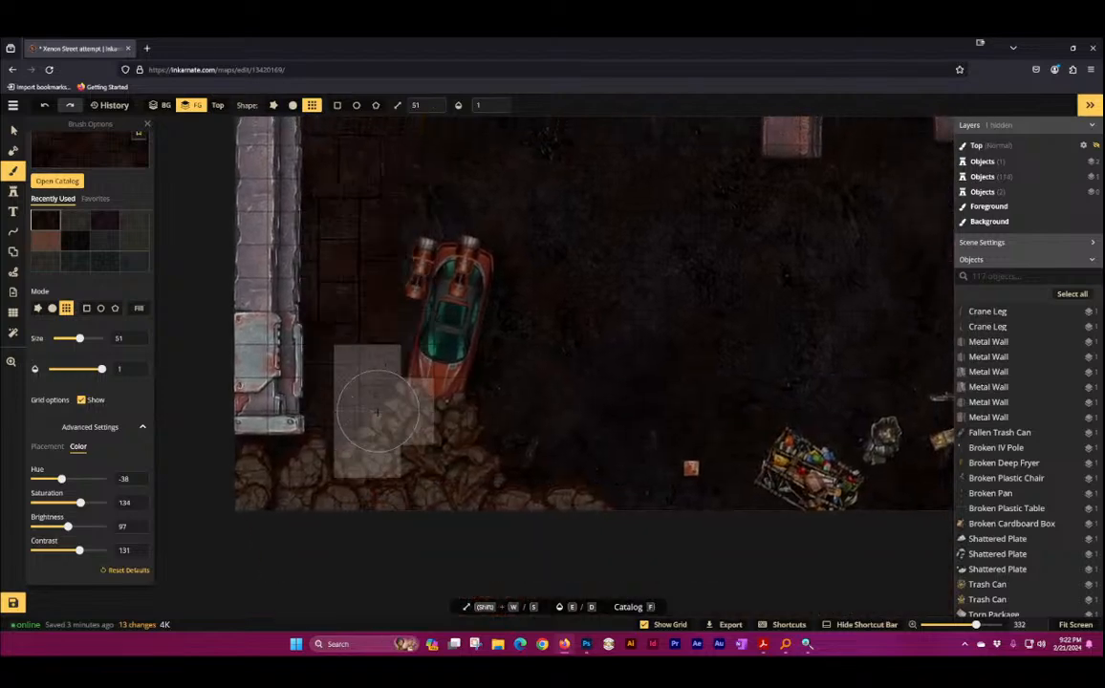
pyautogui.click(376, 485)
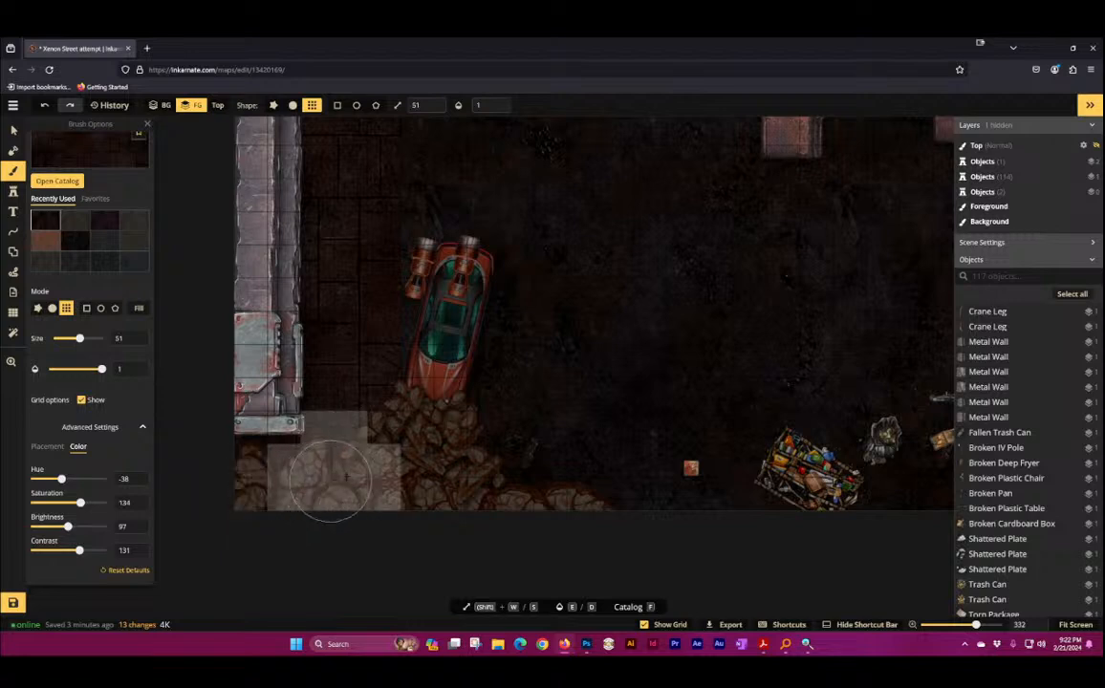
# Step: Fill out the paving strip from the red car back up to the crane pillar, undoing one stroke near the pillar
pyautogui.click(367, 374)
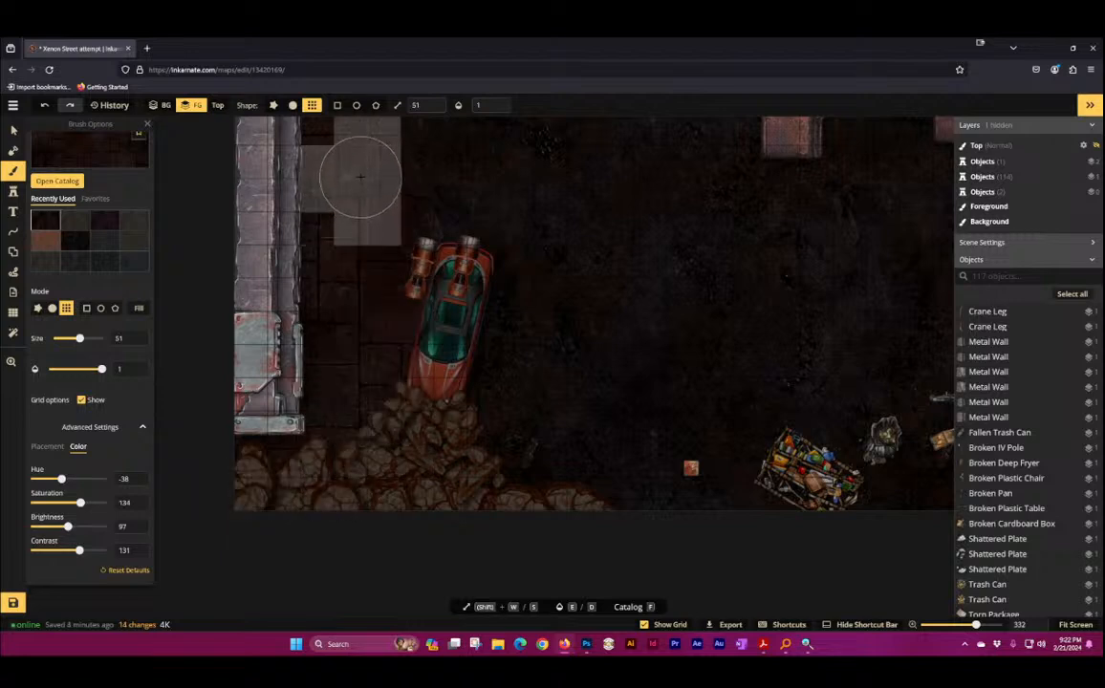
pyautogui.moveTo(367, 239); pyautogui.dragTo(362, 481)
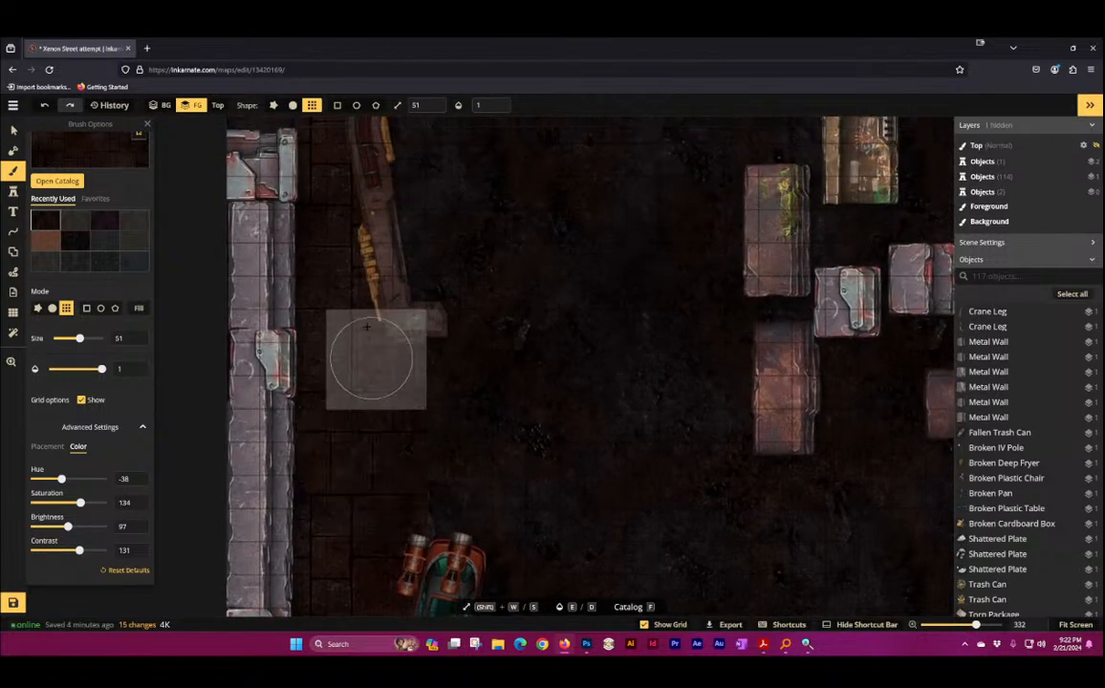
pyautogui.click(363, 181)
pyautogui.moveTo(353, 194); pyautogui.dragTo(360, 406)
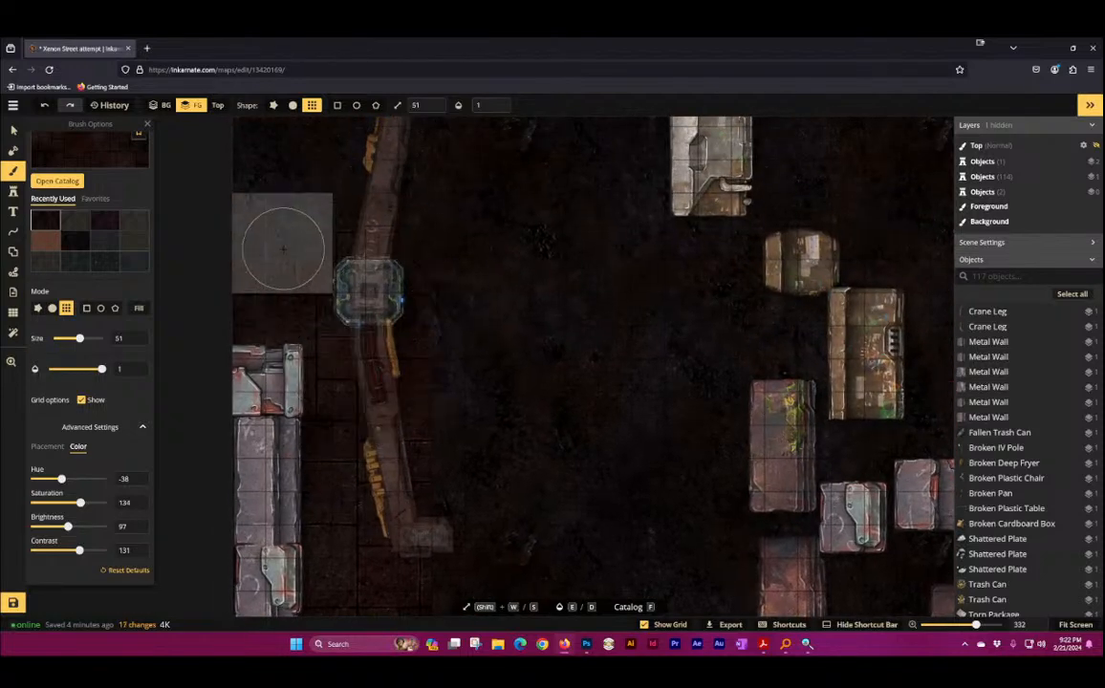
pyautogui.hotkey('ctrl', 'z')
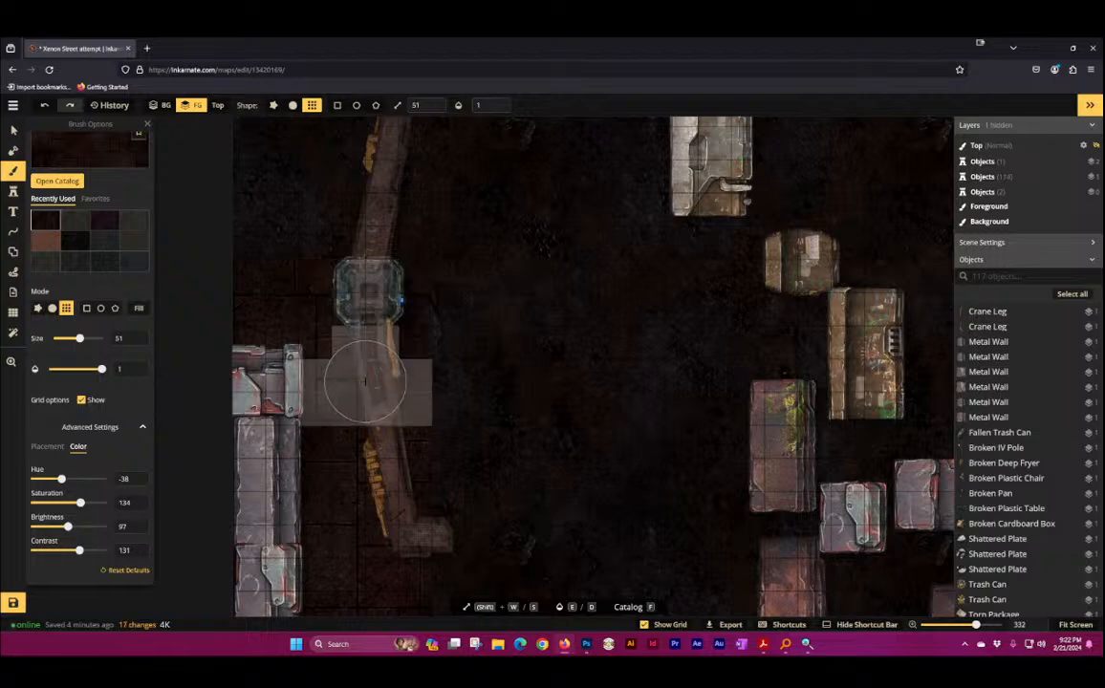
pyautogui.click(364, 382)
# Step: Select both crane legs with their central metal pillar and move the arch slightly east, away from the west wall
pyautogui.click(10, 131)
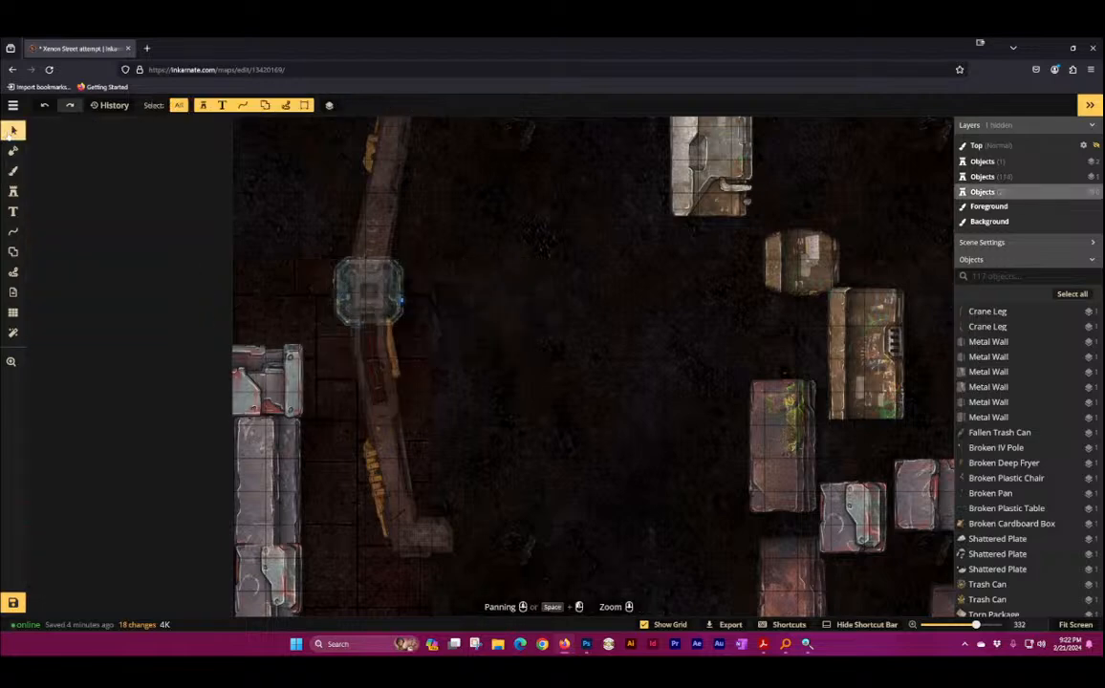
pyautogui.moveTo(297, 216); pyautogui.dragTo(421, 369)
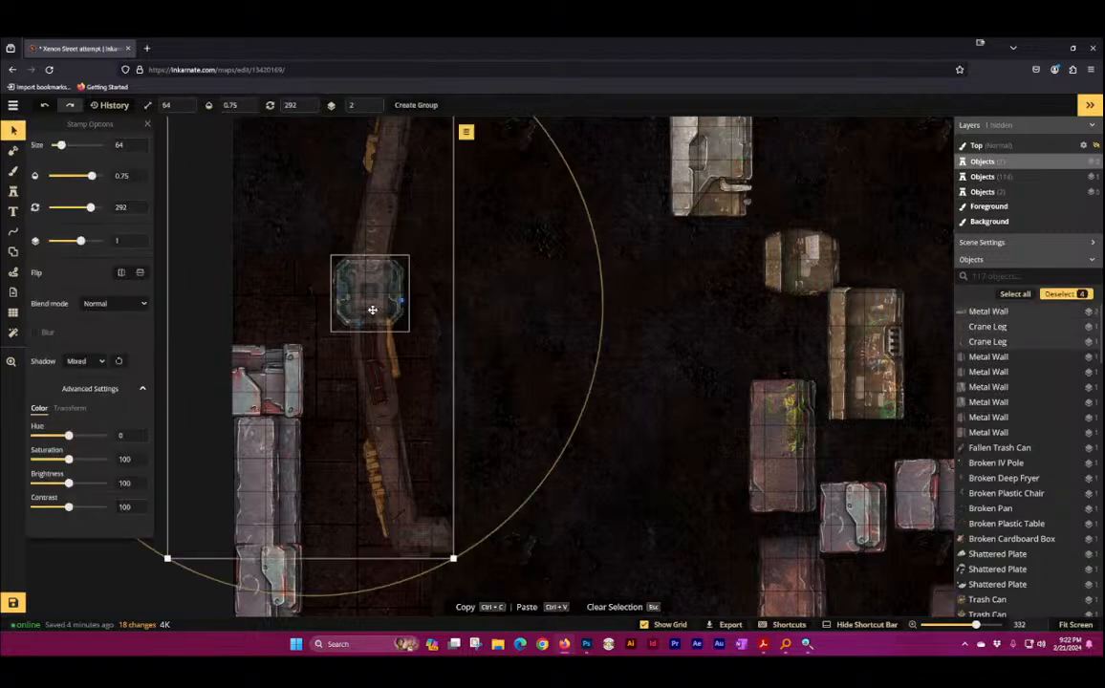
pyautogui.moveTo(373, 307)
pyautogui.mouseDown()
pyautogui.moveTo(576, 345)
pyautogui.moveTo(405, 300)
pyautogui.moveTo(413, 299)
pyautogui.moveTo(376, 306)
pyautogui.moveTo(389, 333)
pyautogui.moveTo(408, 326)
pyautogui.moveTo(393, 301)
pyautogui.mouseUp()
pyautogui.click(500, 243)
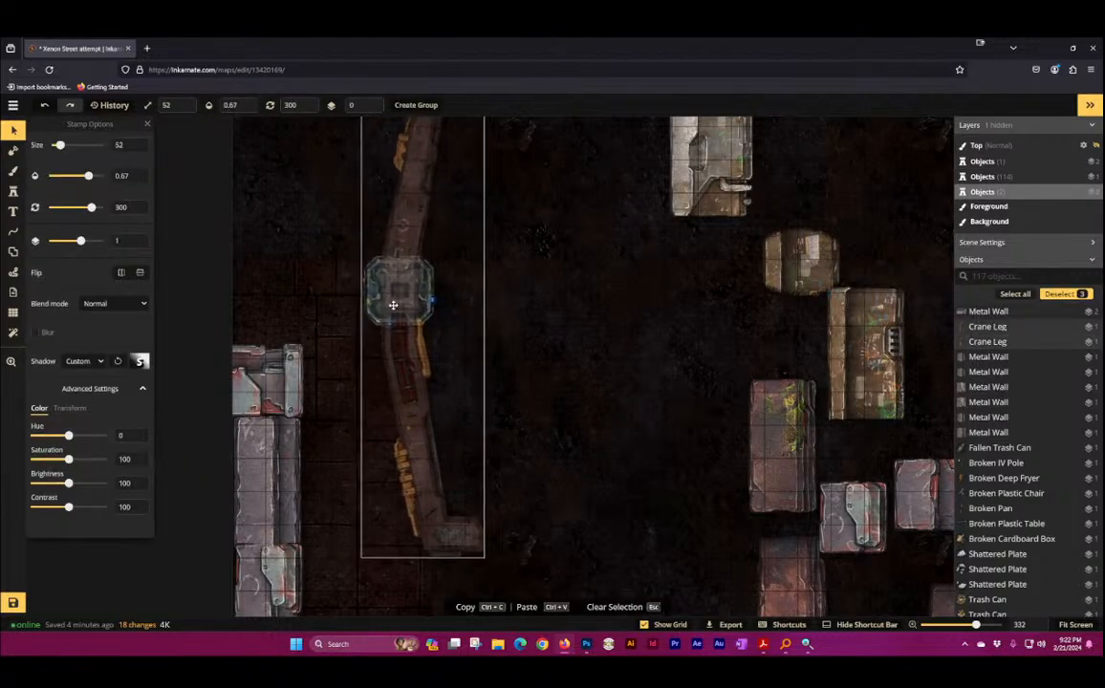
pyautogui.click(609, 460)
# Step: Check the moved arch and the paving beside the red car, and save the map
pyautogui.scroll(-5, 538, 422)
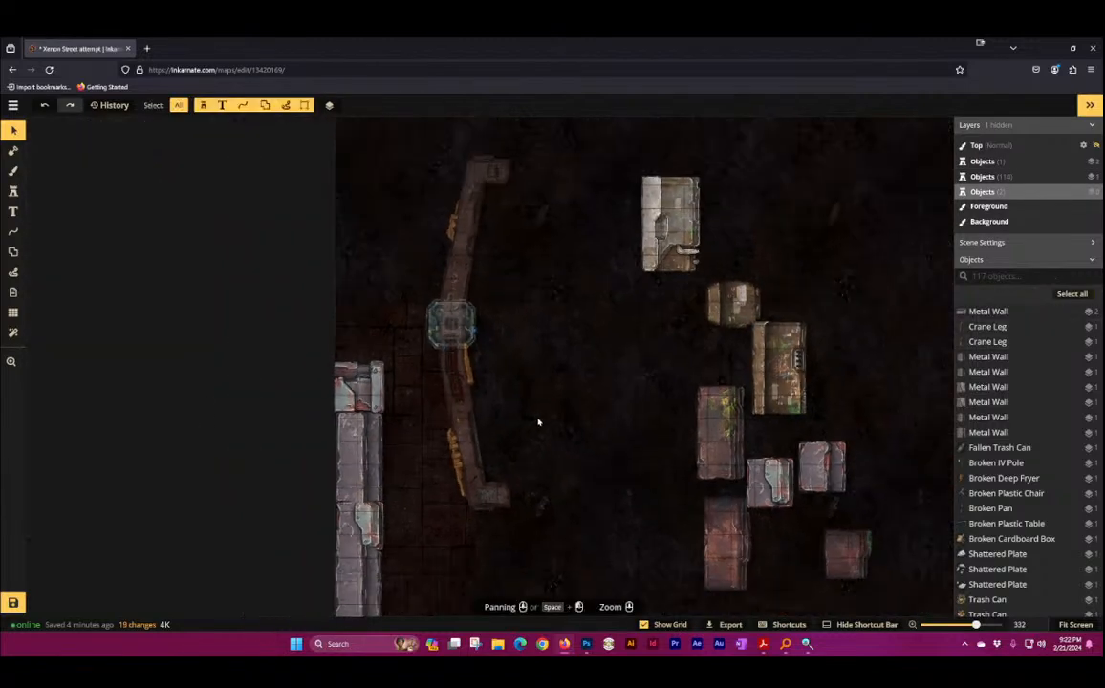
pyautogui.moveTo(522, 452); pyautogui.dragTo(411, 416)
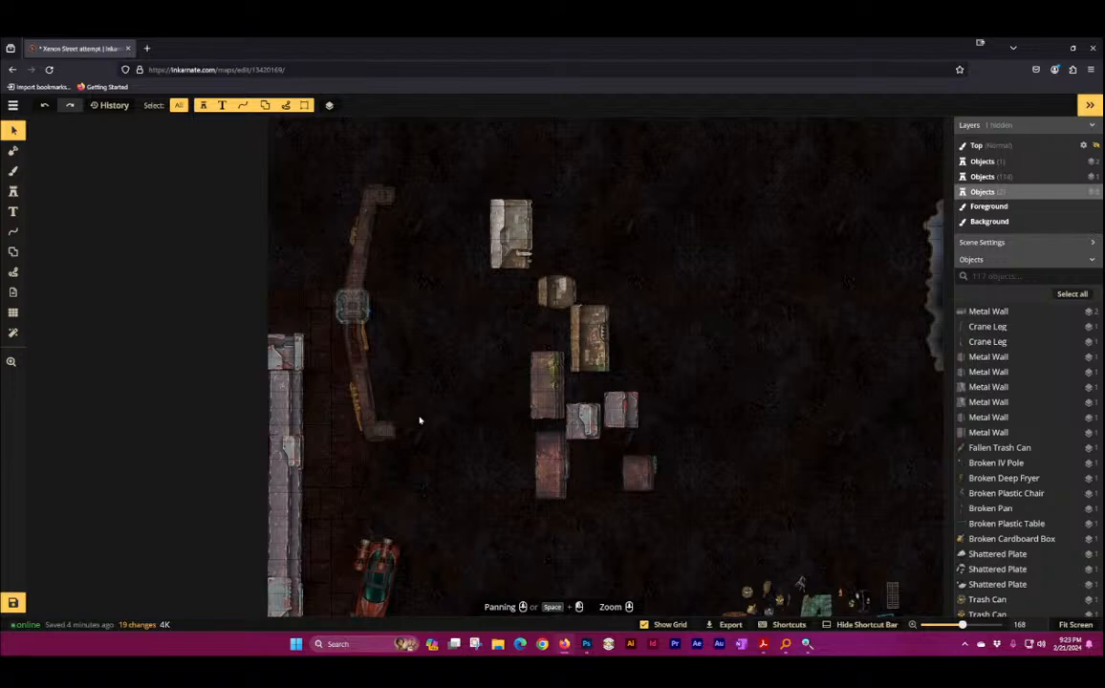
pyautogui.moveTo(468, 456); pyautogui.dragTo(496, 362)
pyautogui.scroll(4, 380, 414)
pyautogui.scroll(6, 401, 403)
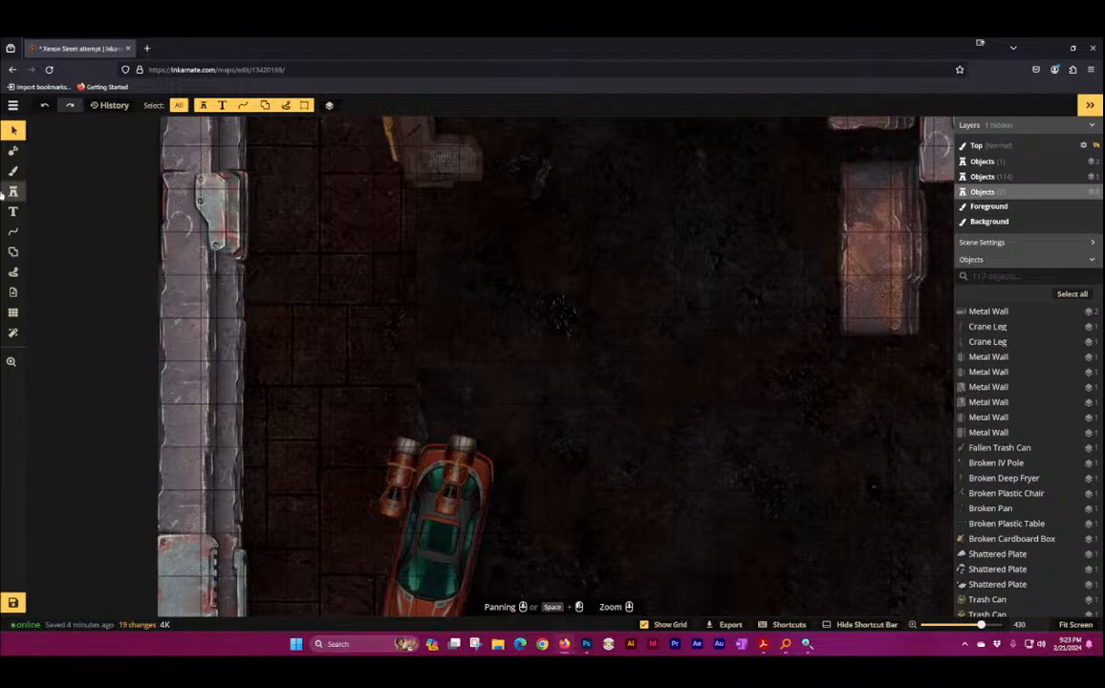
pyautogui.click(13, 603)
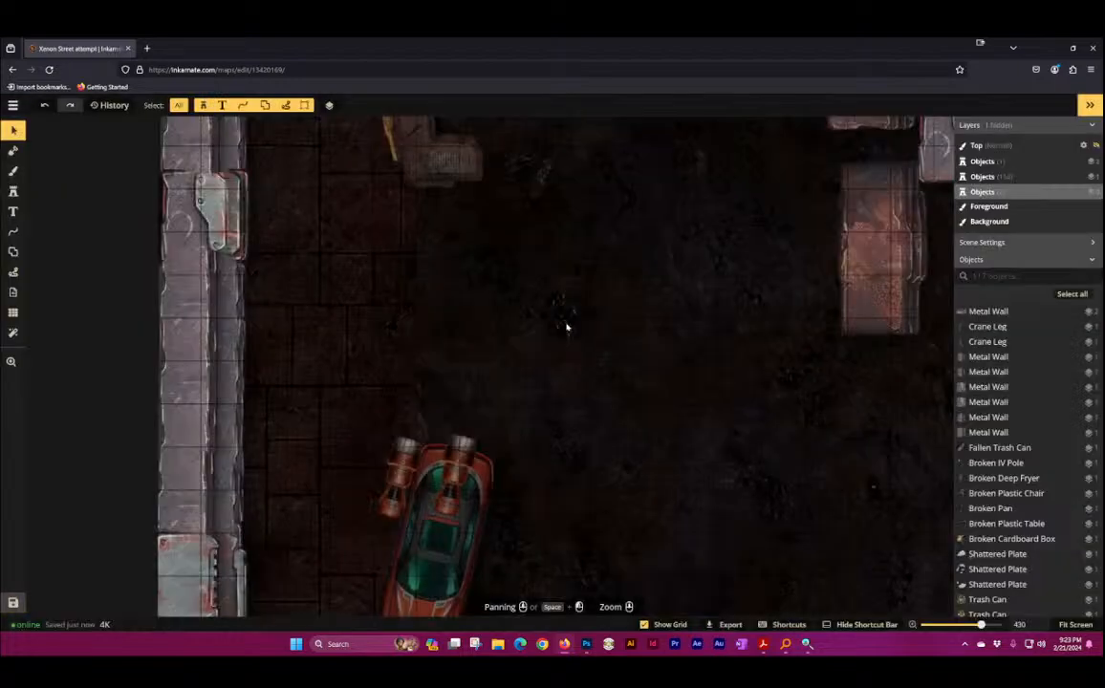
# Step: Paint the reddish-brown paving with the foreground brush over the map's northwest corner, above the crane arch
pyautogui.scroll(-4, 585, 277)
pyautogui.scroll(-4, 573, 278)
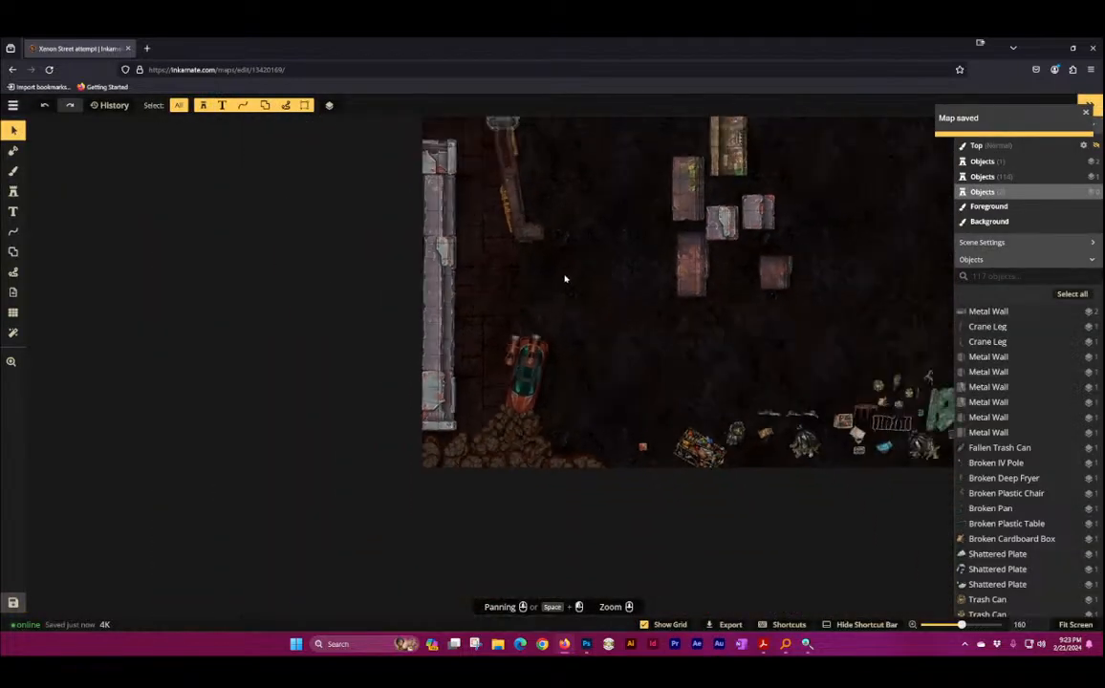
pyautogui.moveTo(597, 251); pyautogui.dragTo(444, 551)
pyautogui.scroll(5, 305, 382)
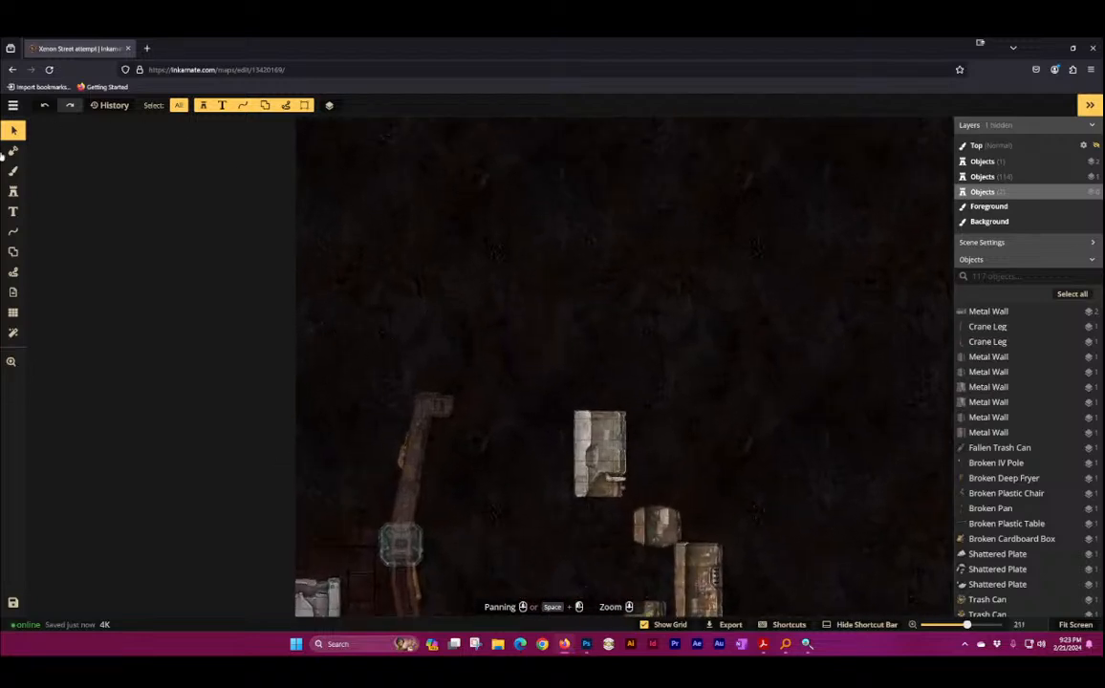
pyautogui.click(14, 169)
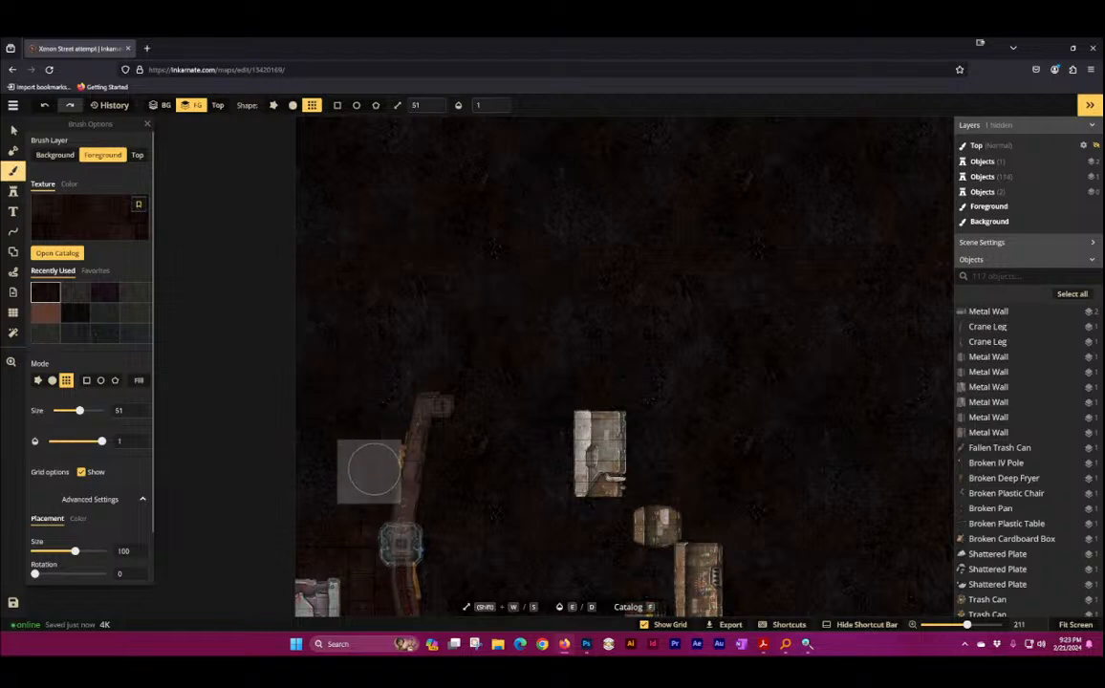
pyautogui.moveTo(382, 538); pyautogui.dragTo(375, 247)
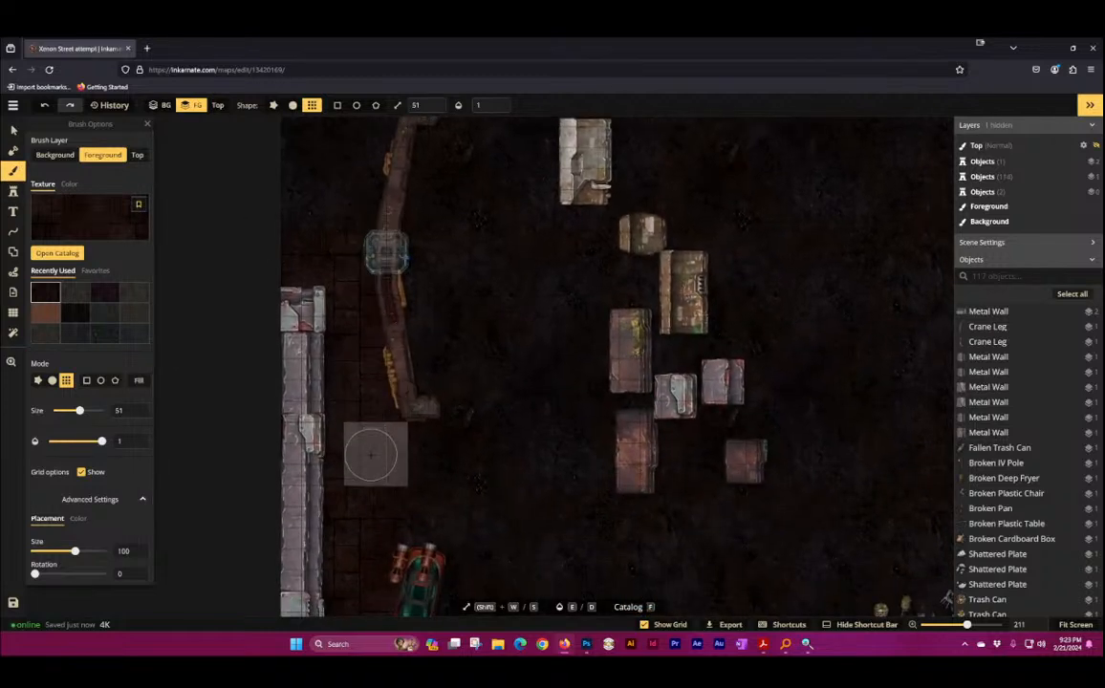
pyautogui.press('space')
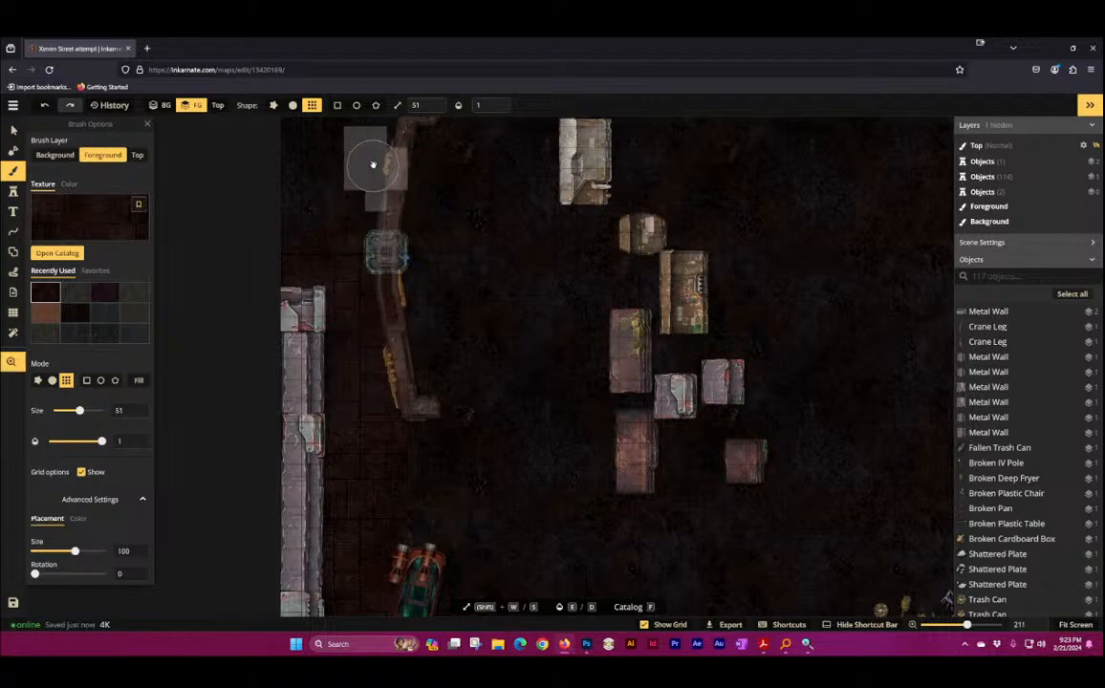
pyautogui.moveTo(373, 164); pyautogui.dragTo(358, 546)
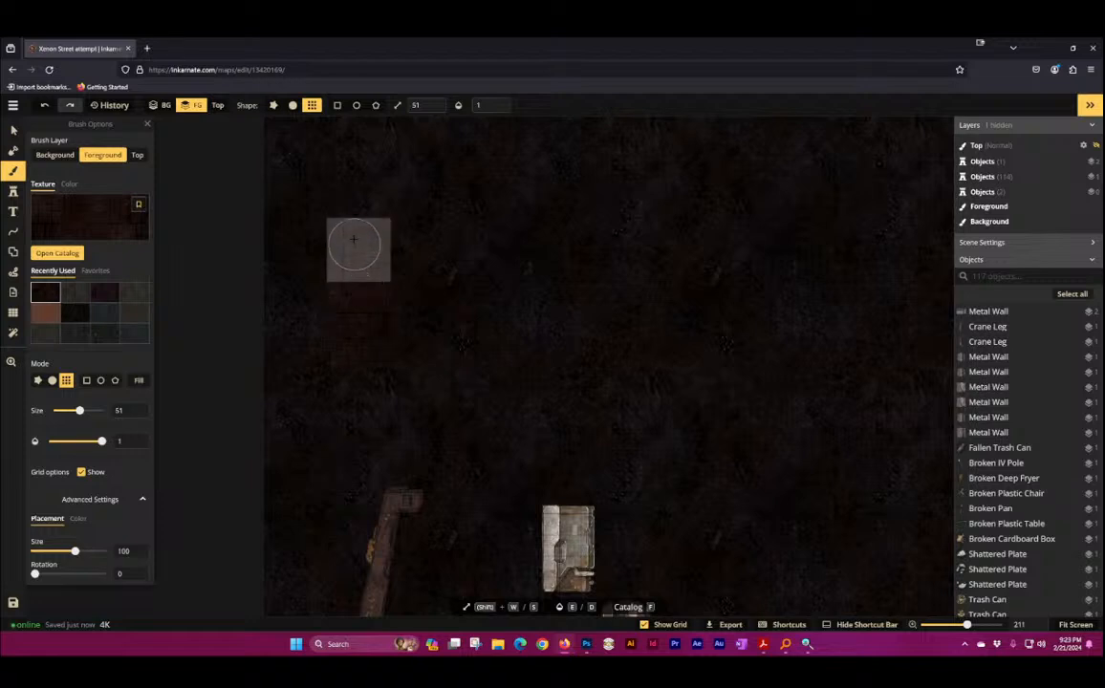
pyautogui.moveTo(285, 176)
pyautogui.mouseDown()
pyautogui.moveTo(328, 210)
pyautogui.moveTo(345, 209)
pyautogui.moveTo(348, 177)
pyautogui.moveTo(342, 405)
pyautogui.mouseUp()
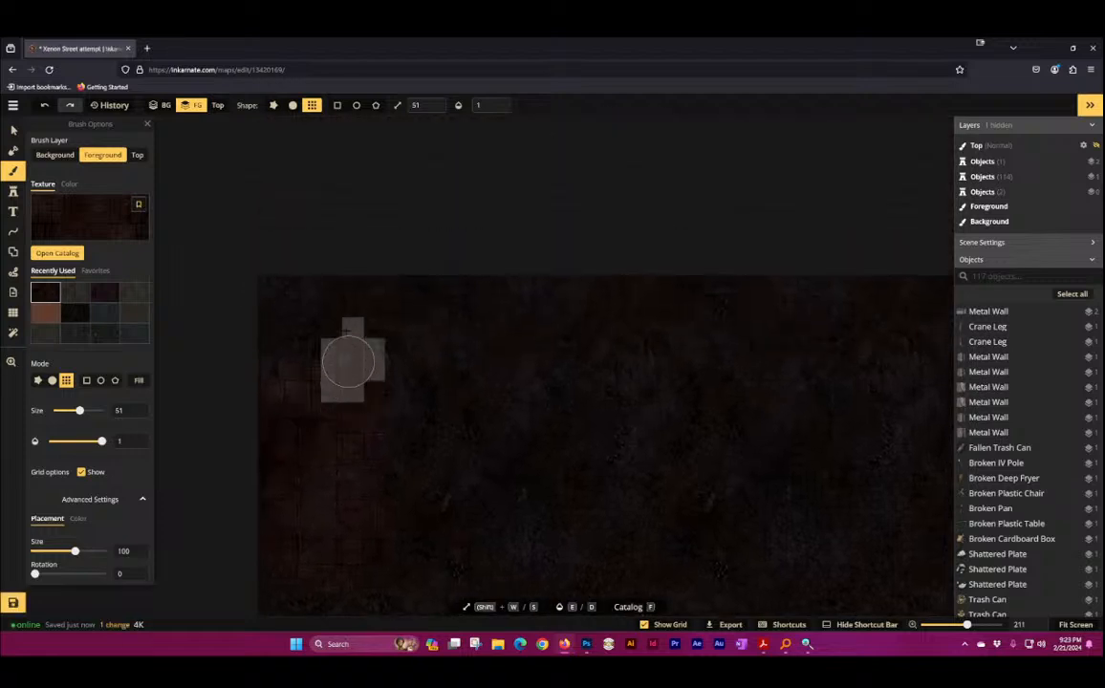
pyautogui.moveTo(348, 362)
pyautogui.mouseDown()
pyautogui.moveTo(340, 268)
pyautogui.moveTo(251, 250)
pyautogui.mouseUp()
pyautogui.moveTo(344, 471)
pyautogui.mouseDown()
pyautogui.moveTo(315, 337)
pyautogui.moveTo(214, 182)
pyautogui.mouseUp()
# Step: Paint patches of the same paving along the east edge beside the jagged blue wall
pyautogui.moveTo(347, 308); pyautogui.dragTo(562, 212)
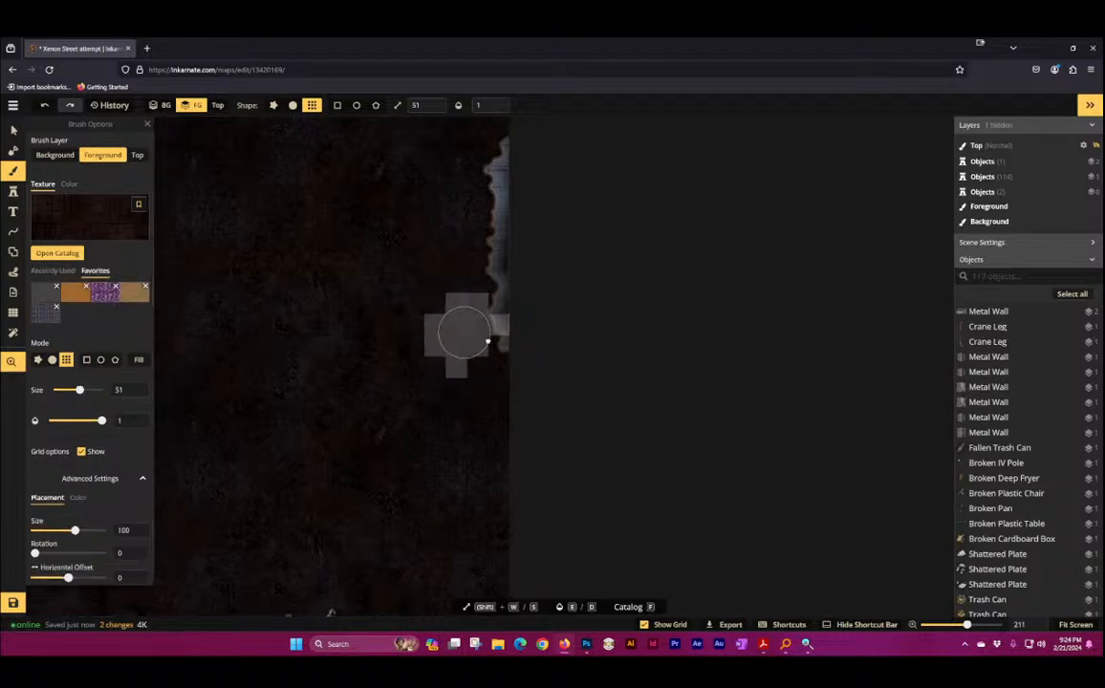
pyautogui.moveTo(466, 333); pyautogui.dragTo(811, 369)
pyautogui.scroll(-3, 629, 394)
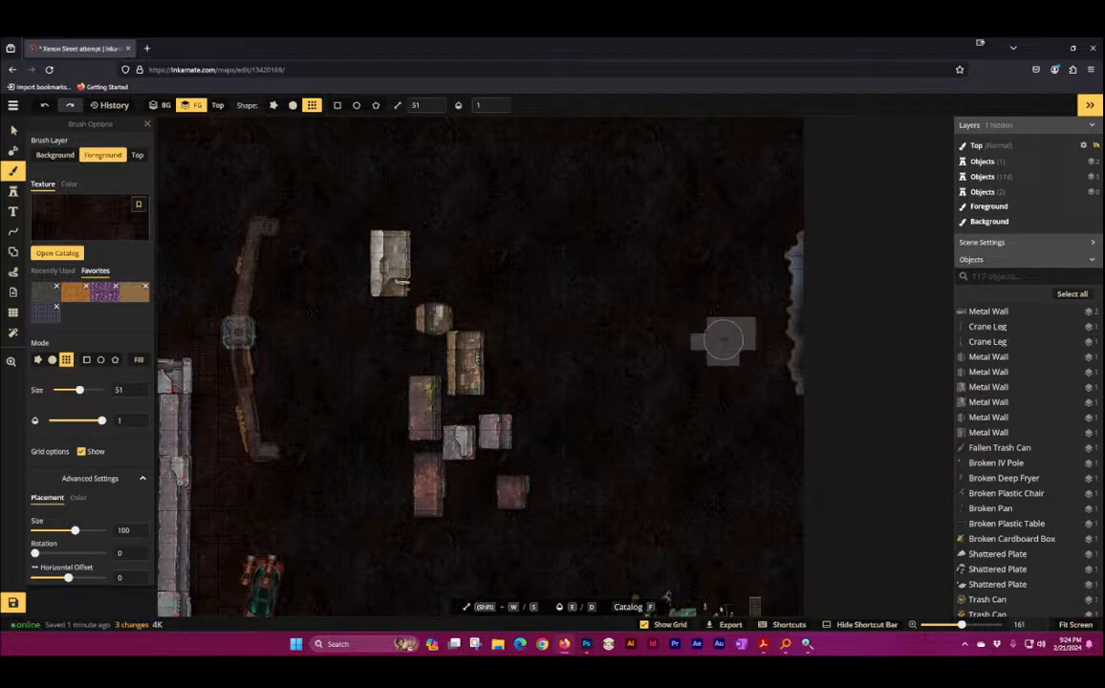
pyautogui.moveTo(764, 332)
pyautogui.mouseDown()
pyautogui.moveTo(808, 347)
pyautogui.moveTo(790, 381)
pyautogui.mouseUp()
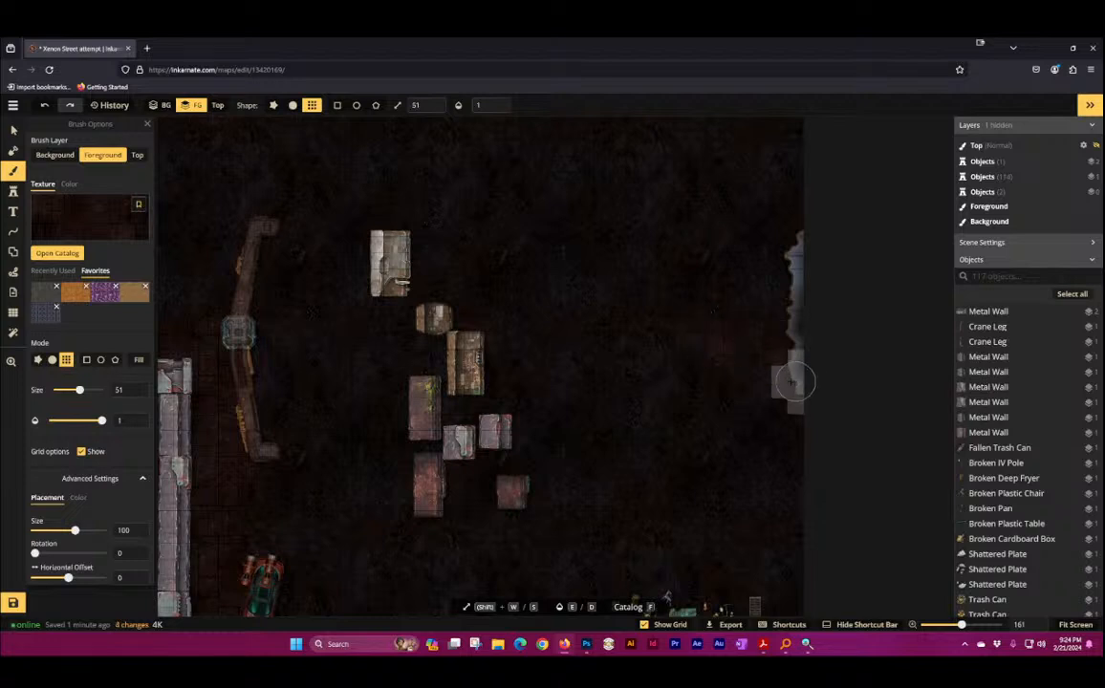
pyautogui.press('space')
pyautogui.moveTo(679, 339)
pyautogui.mouseDown()
pyautogui.moveTo(666, 466)
pyautogui.moveTo(733, 558)
pyautogui.mouseUp()
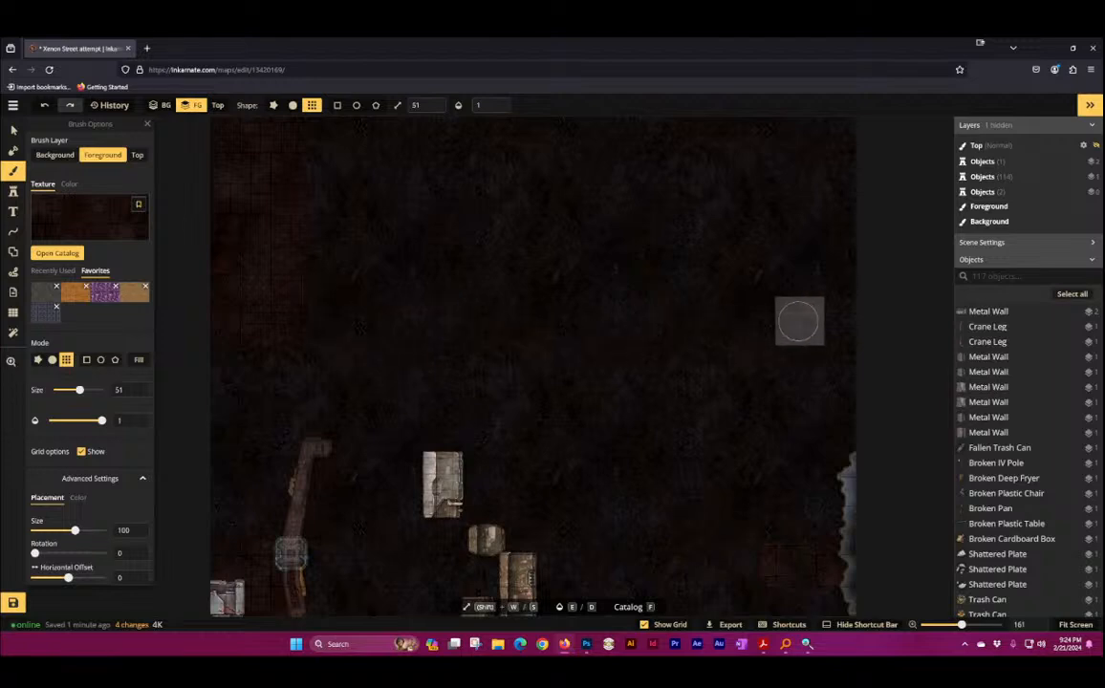
# Step: Paint the reddish-brown paving over the map's northeast corner down to the level of the northwest patch, undoing one stroke
pyautogui.hotkey('ctrl', 'z')
pyautogui.moveTo(787, 318)
pyautogui.mouseDown()
pyautogui.moveTo(790, 200)
pyautogui.moveTo(833, 258)
pyautogui.moveTo(843, 255)
pyautogui.mouseUp()
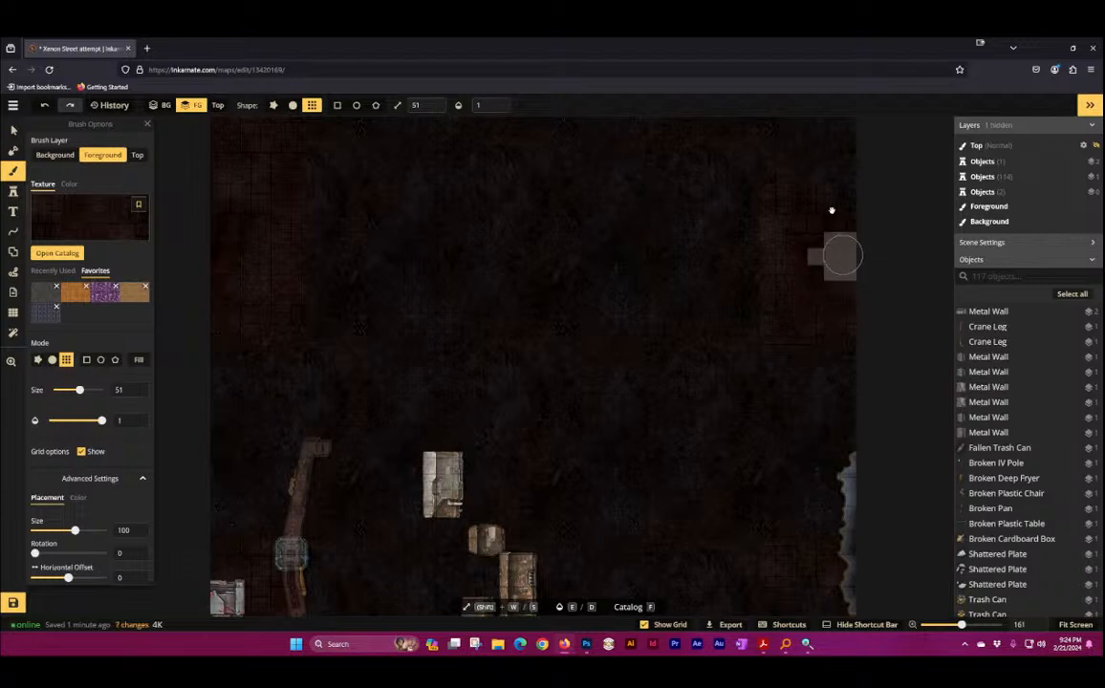
pyautogui.moveTo(831, 210); pyautogui.dragTo(804, 348)
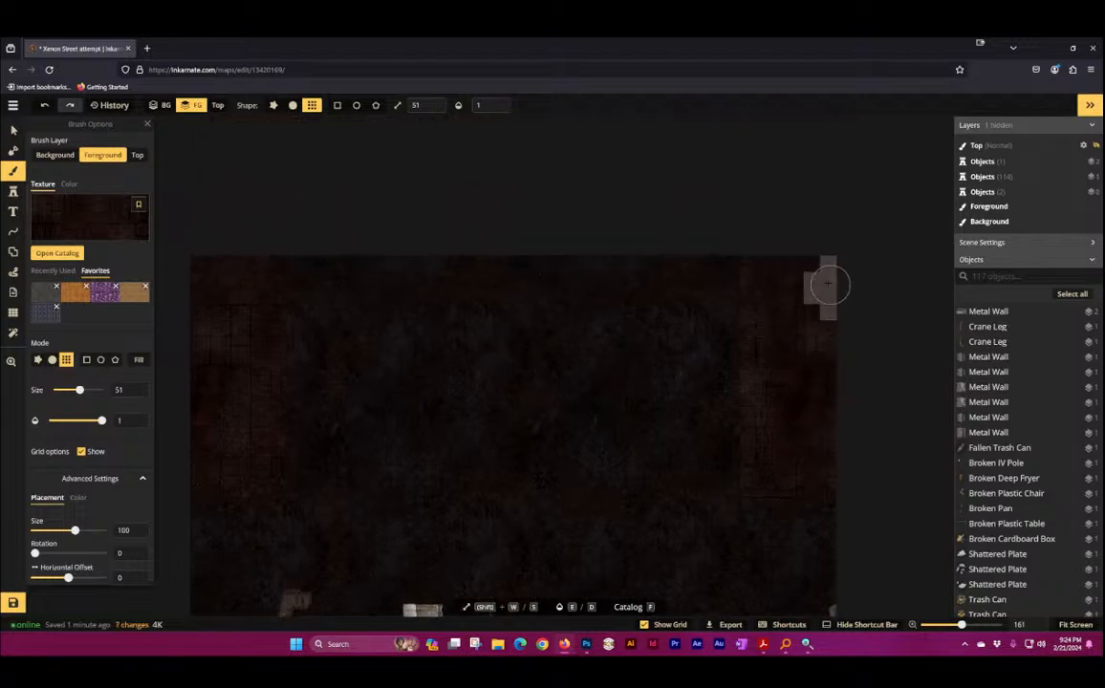
pyautogui.scroll(-3, 779, 338)
pyautogui.moveTo(602, 491)
pyautogui.mouseDown()
pyautogui.moveTo(577, 192)
pyautogui.moveTo(592, 349)
pyautogui.moveTo(661, 396)
pyautogui.mouseUp()
pyautogui.scroll(5, 521, 430)
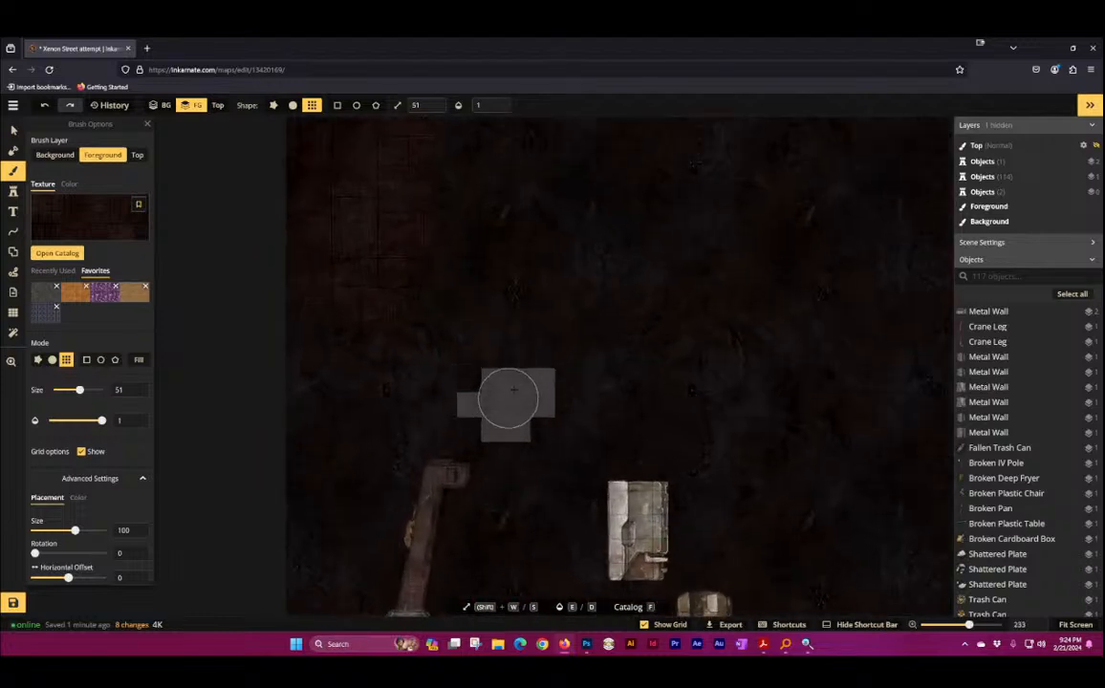
# Step: Paint a paving strip along the east edge beside and below the jagged blue wall, and save the map
pyautogui.moveTo(820, 410); pyautogui.dragTo(195, 429)
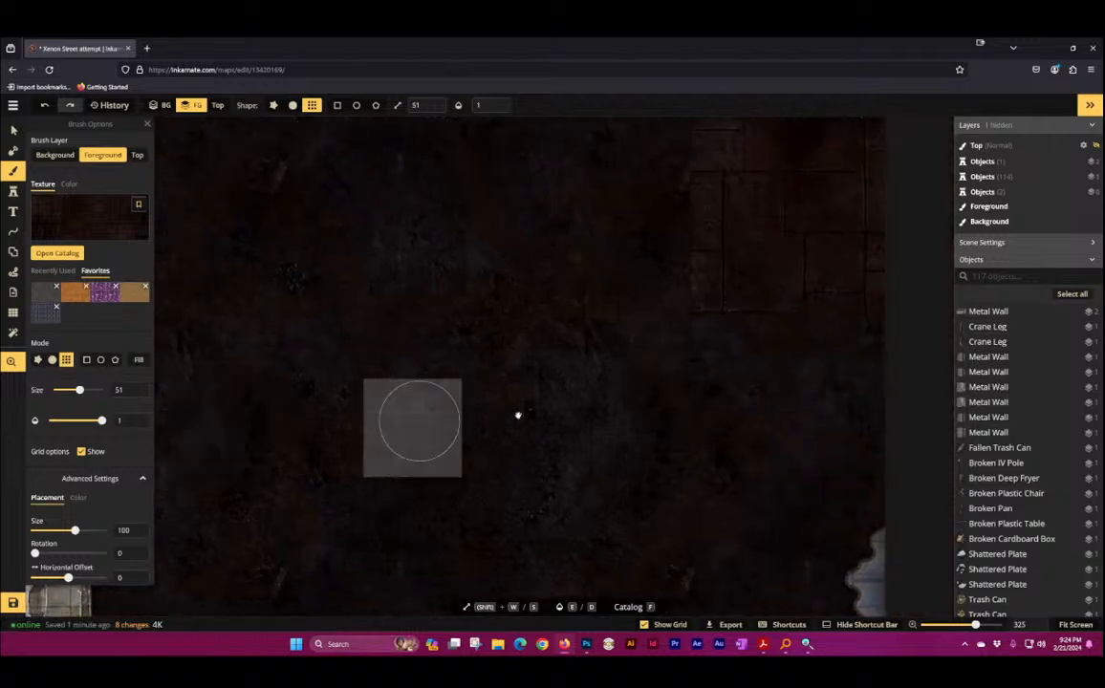
pyautogui.moveTo(422, 398); pyautogui.dragTo(654, 412)
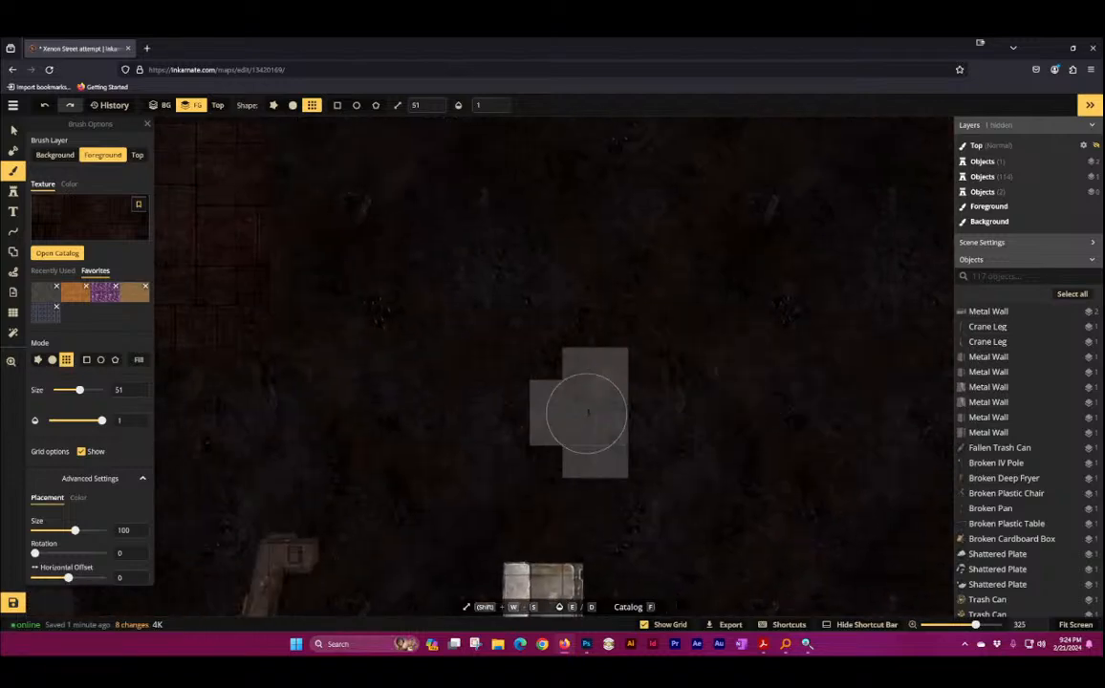
pyautogui.scroll(-4, 582, 424)
pyautogui.moveTo(694, 510); pyautogui.dragTo(475, 252)
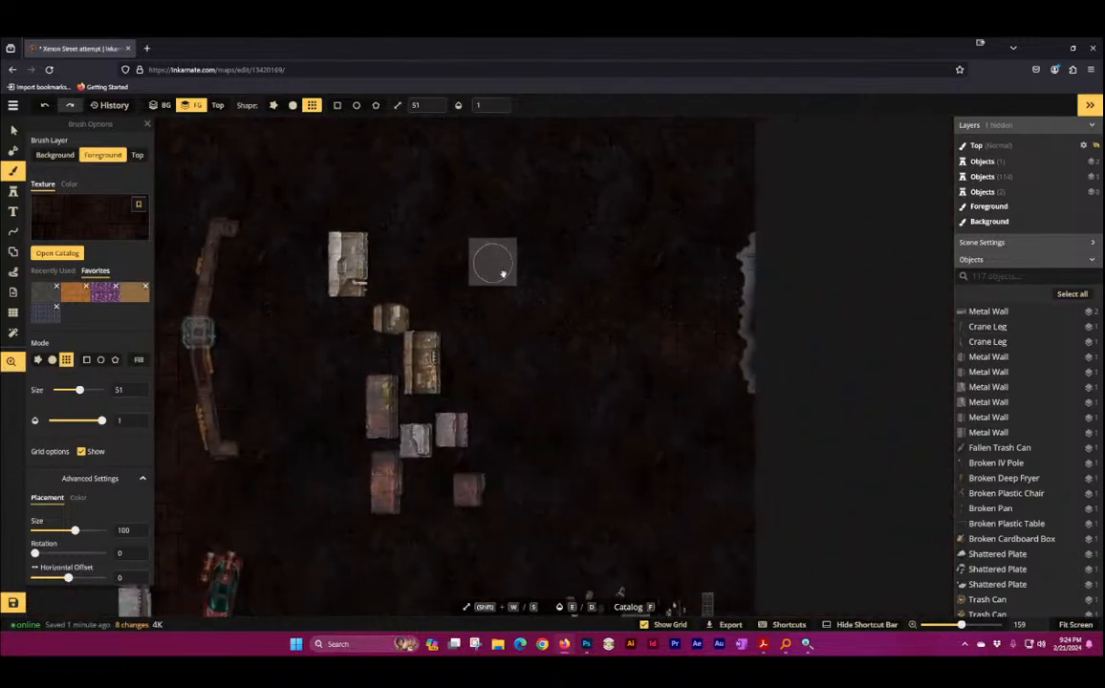
pyautogui.moveTo(658, 446); pyautogui.dragTo(540, 180)
pyautogui.moveTo(581, 331); pyautogui.dragTo(767, 347)
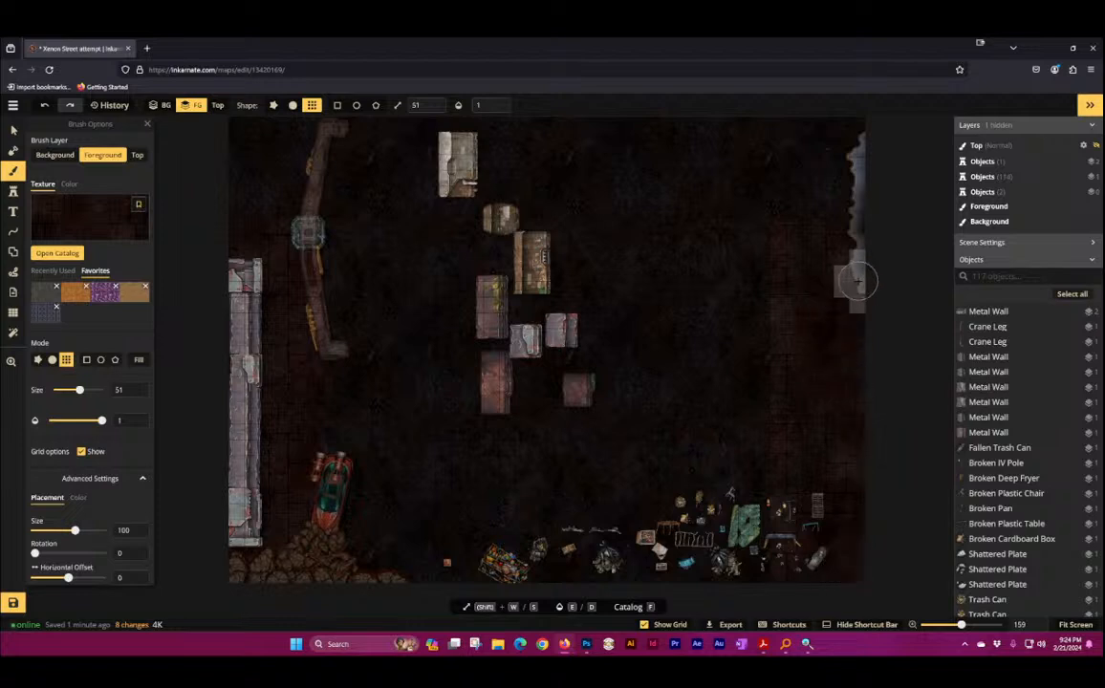
pyautogui.moveTo(832, 298); pyautogui.dragTo(799, 477)
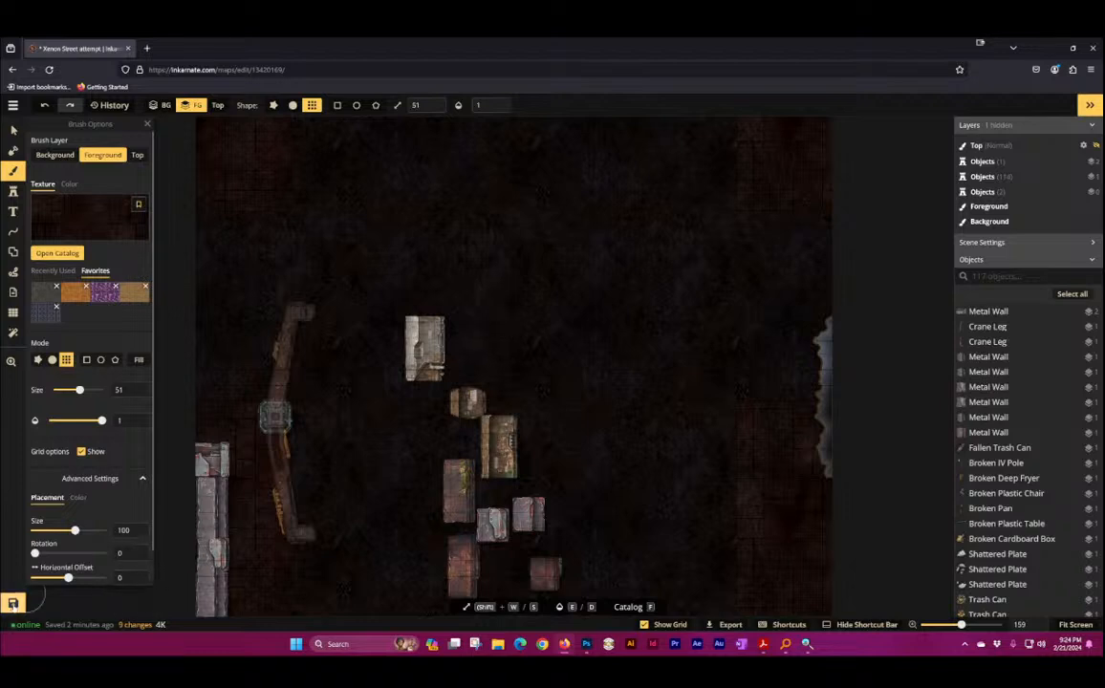
pyautogui.hotkey('ctrl', 's')
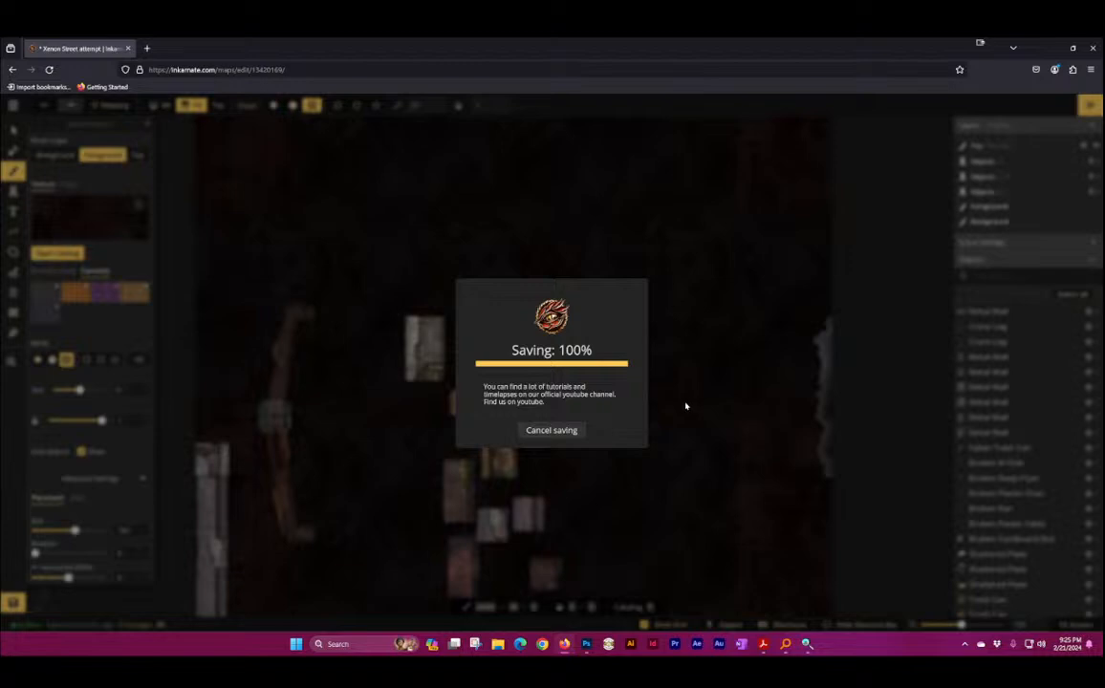
pyautogui.scroll(-3, 613, 341)
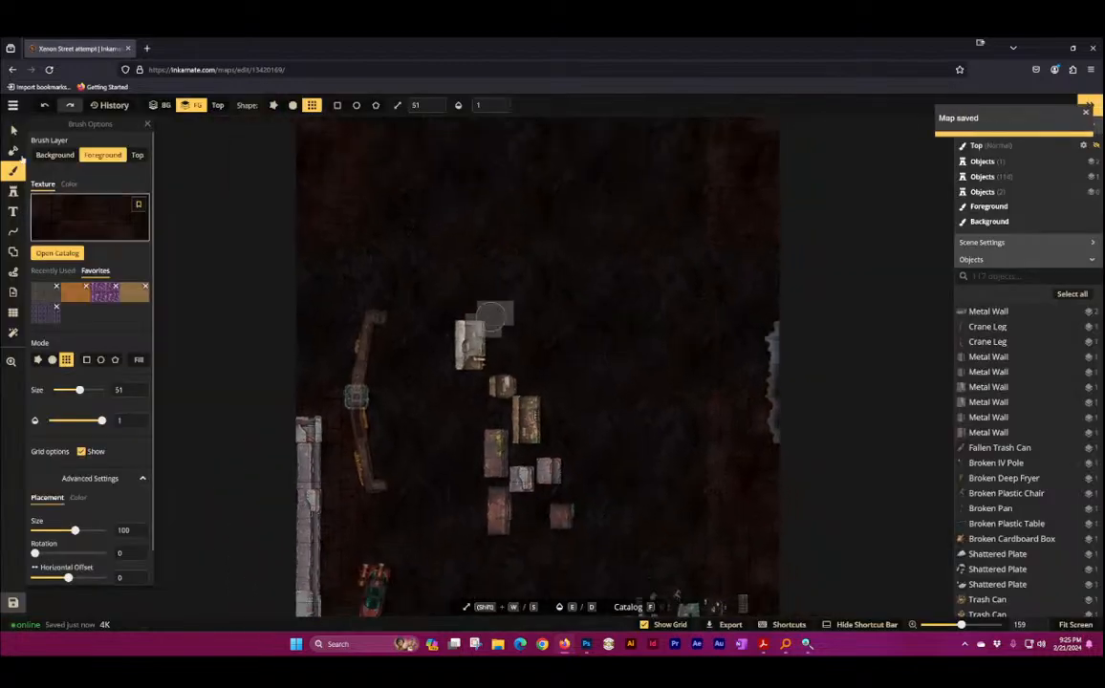
# Step: Subtract the foreground mask along the east edge above the jagged blue strip, up to the northeast paving, with a size 30 brush
pyautogui.click(13, 150)
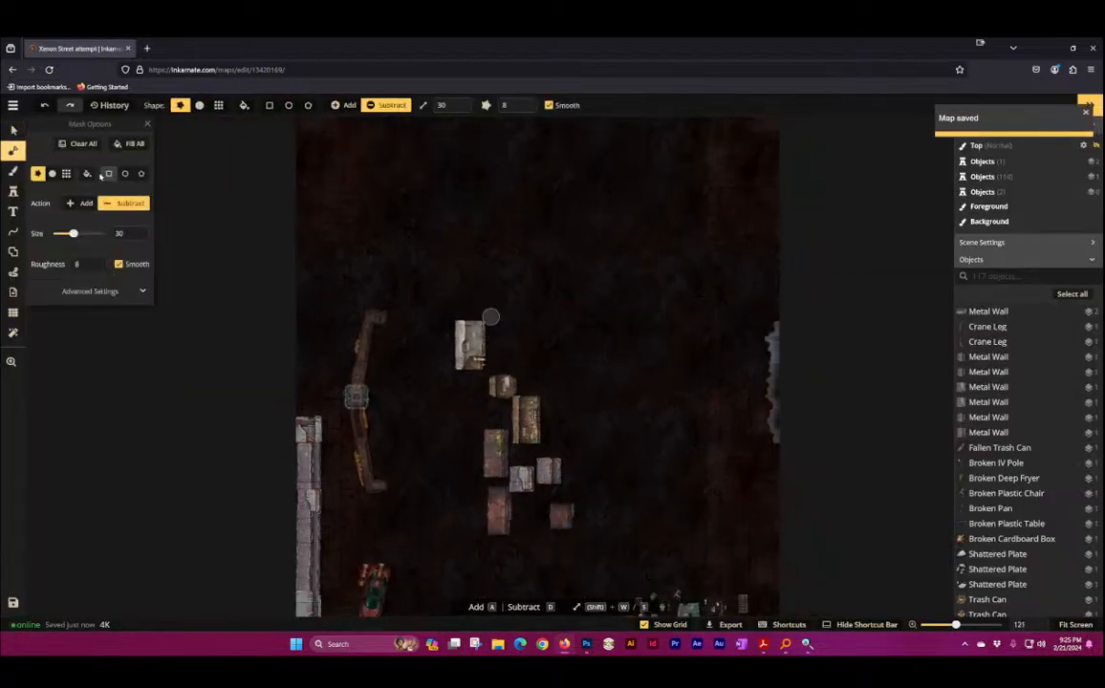
pyautogui.scroll(5, 812, 320)
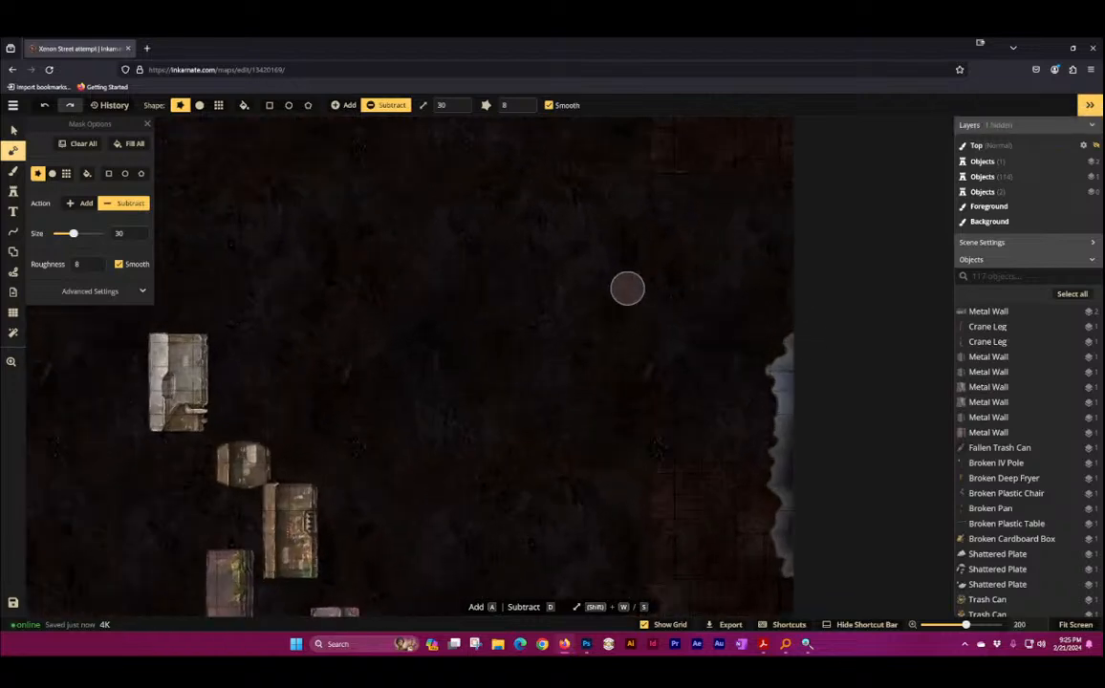
pyautogui.scroll(2, 627, 289)
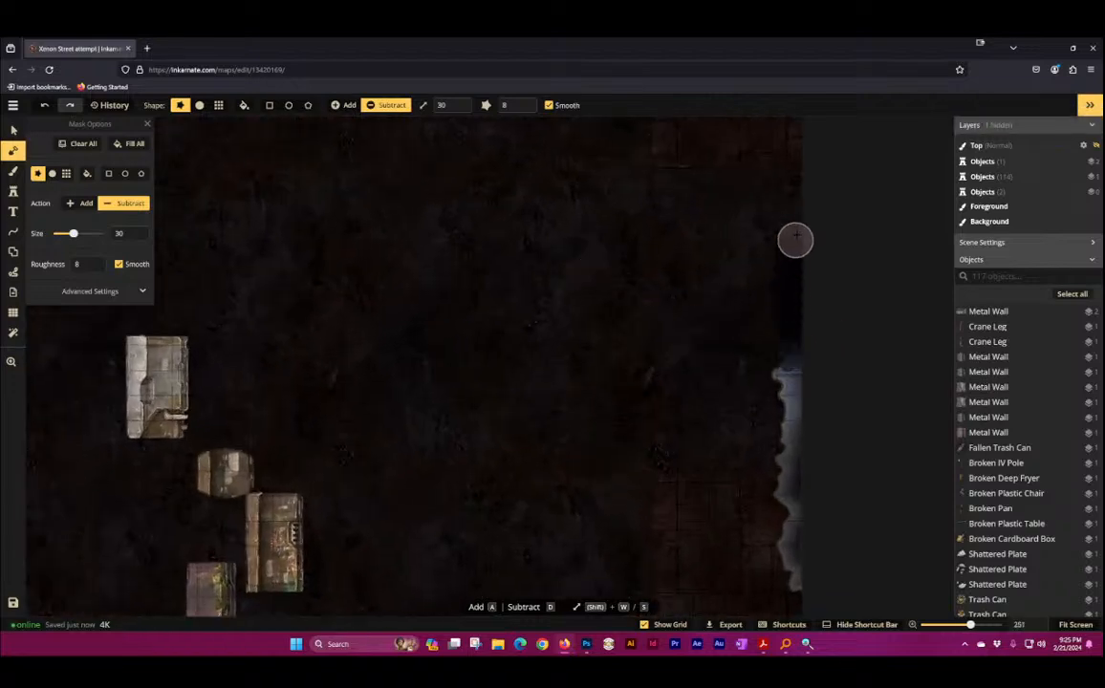
pyautogui.moveTo(800, 186); pyautogui.dragTo(799, 365)
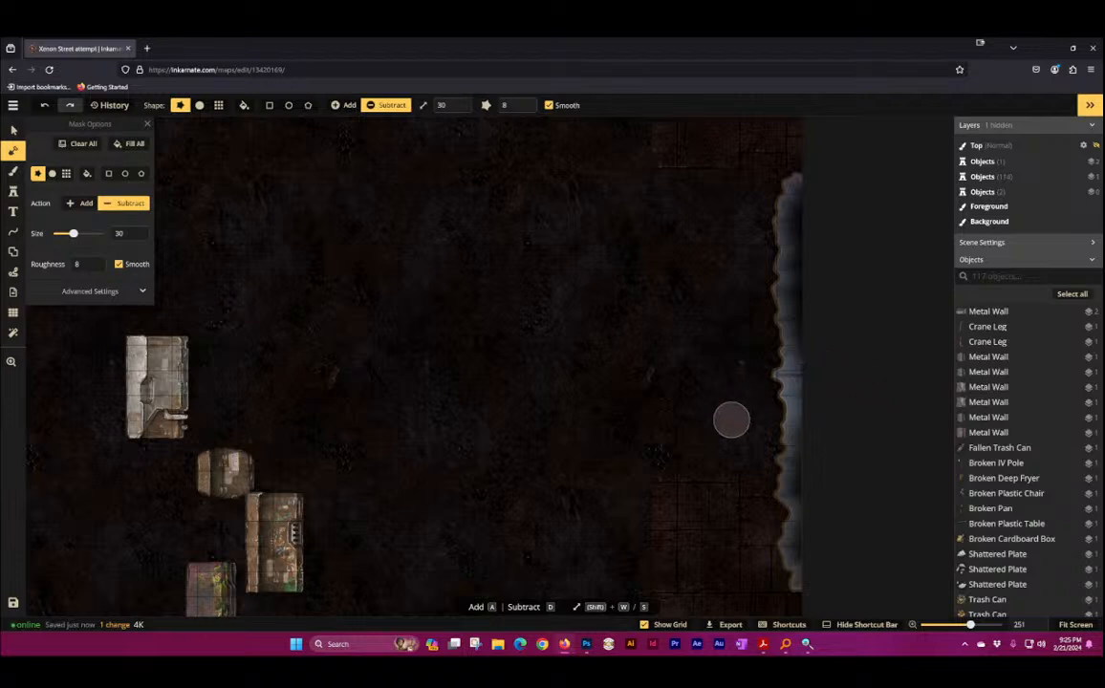
# Step: Add foreground mask with a size 100 brush over the lower end and upper tip of the blue strip on the east edge
pyautogui.click(343, 105)
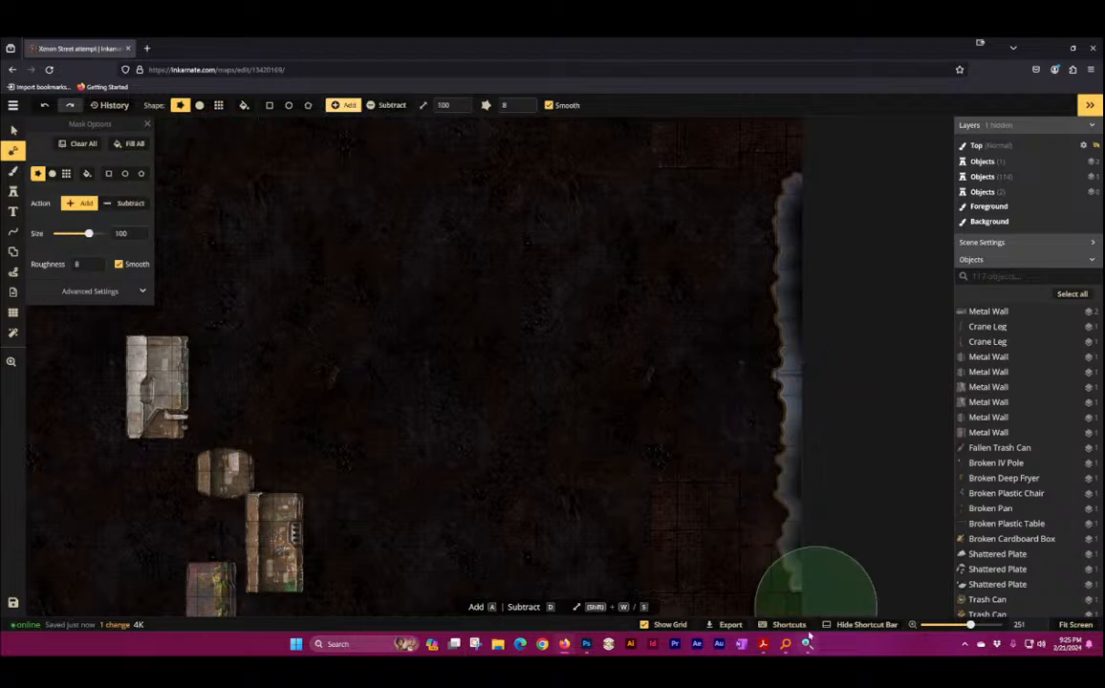
pyautogui.moveTo(809, 545)
pyautogui.mouseDown()
pyautogui.moveTo(823, 530)
pyautogui.moveTo(798, 516)
pyautogui.moveTo(783, 524)
pyautogui.moveTo(750, 489)
pyautogui.moveTo(770, 554)
pyautogui.mouseUp()
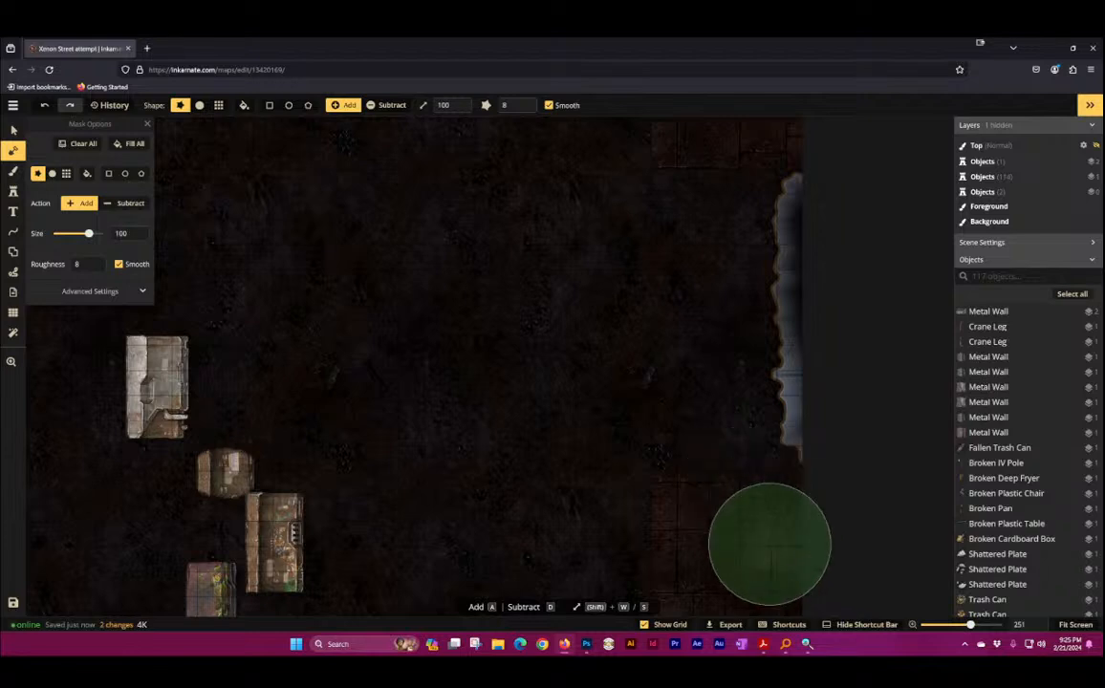
pyautogui.moveTo(848, 219); pyautogui.dragTo(712, 292)
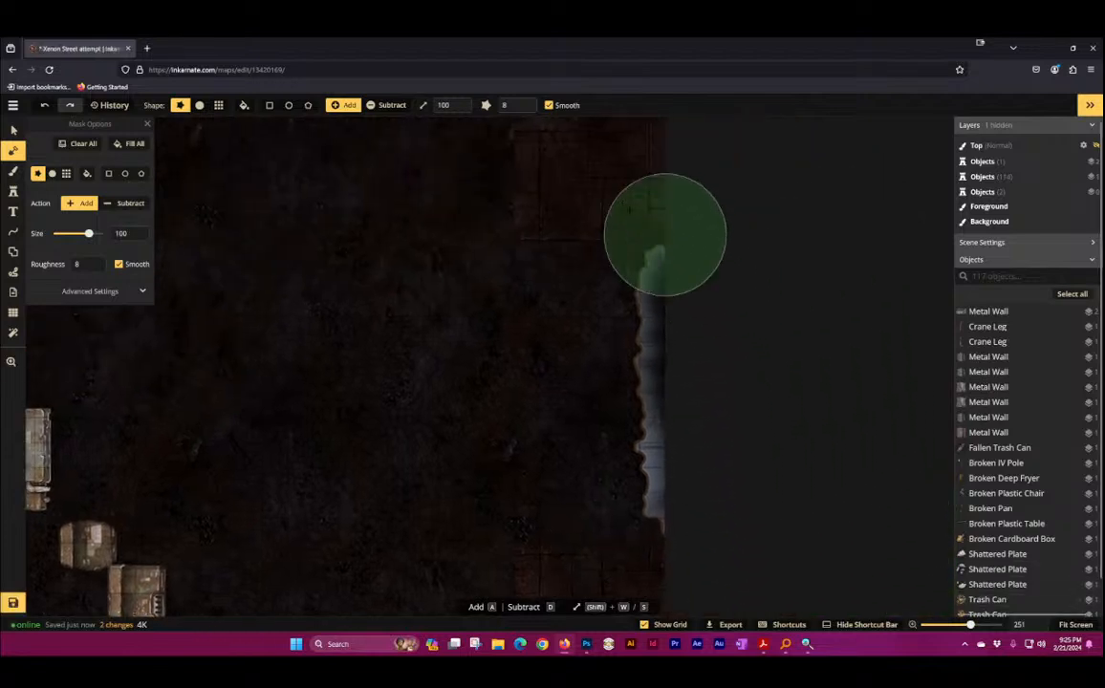
pyautogui.moveTo(621, 200); pyautogui.dragTo(629, 204)
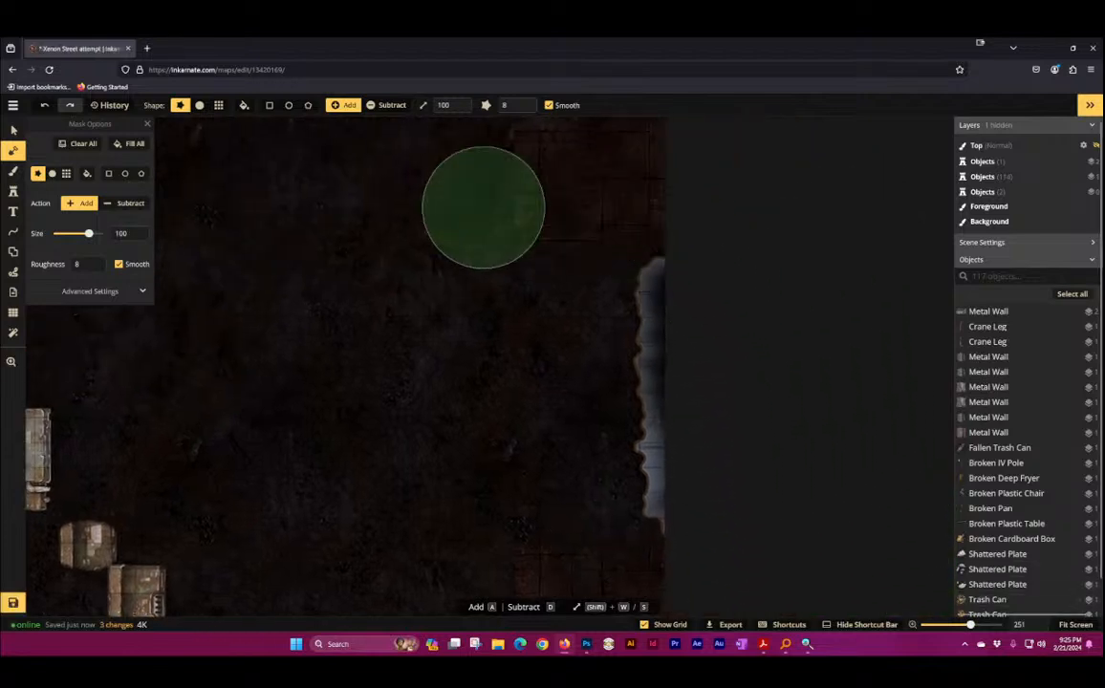
# Step: Turn off the mask's stroke, outline, ripples and outer shadow effects, and toggle its inner shadows off and on again
pyautogui.click(113, 293)
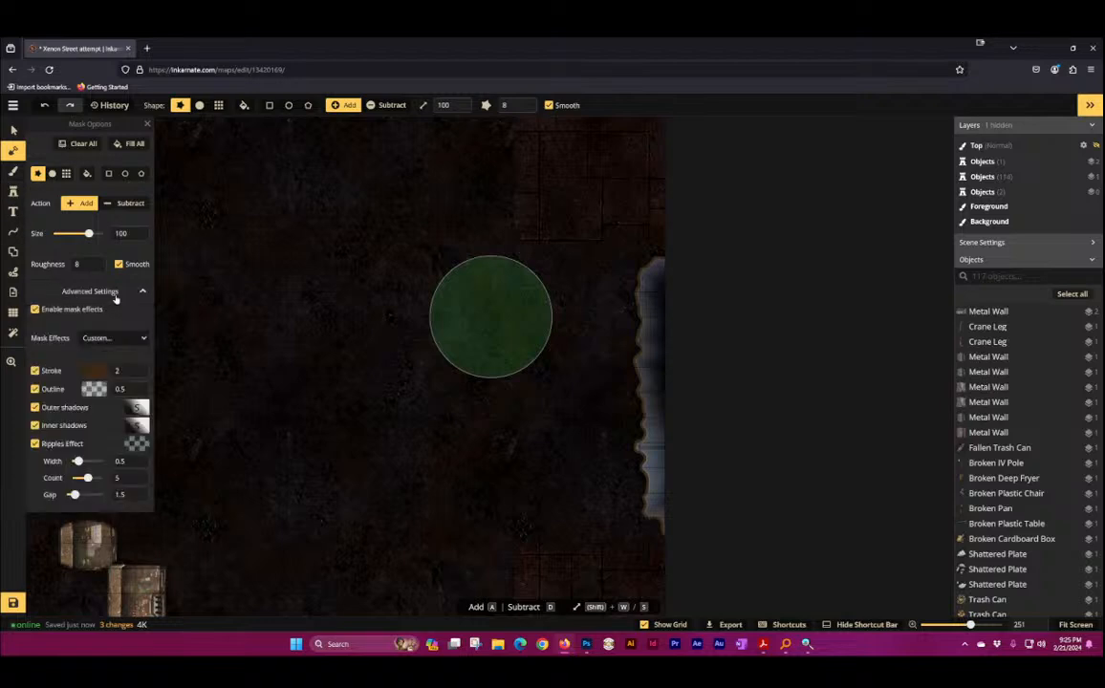
pyautogui.click(36, 389)
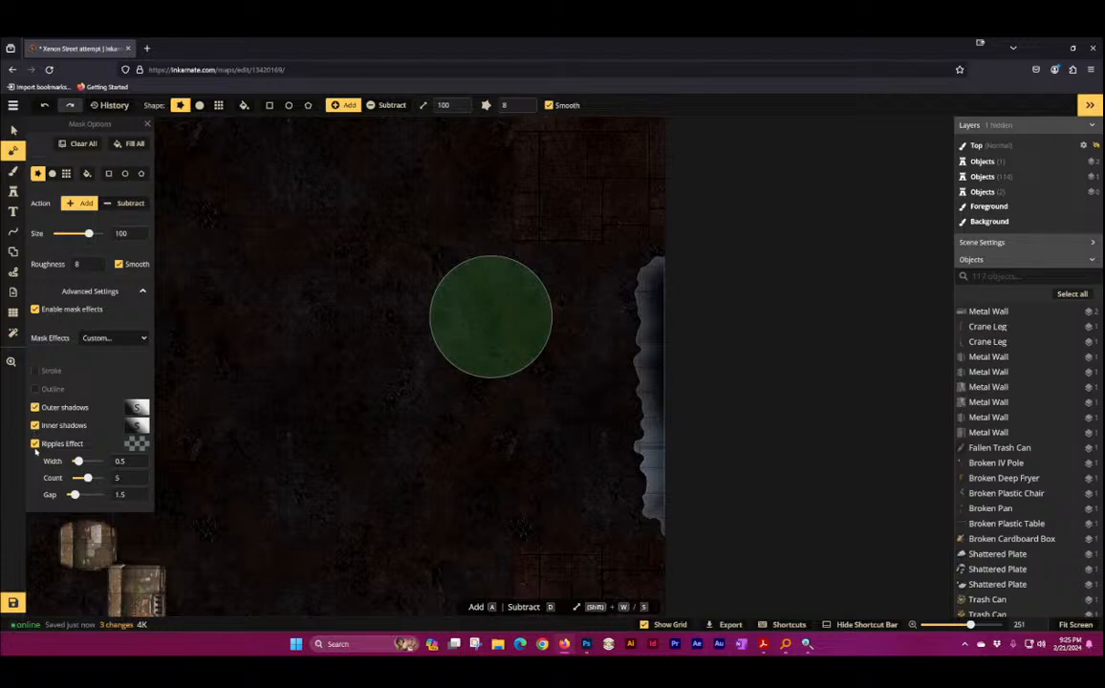
pyautogui.click(35, 443)
pyautogui.click(35, 407)
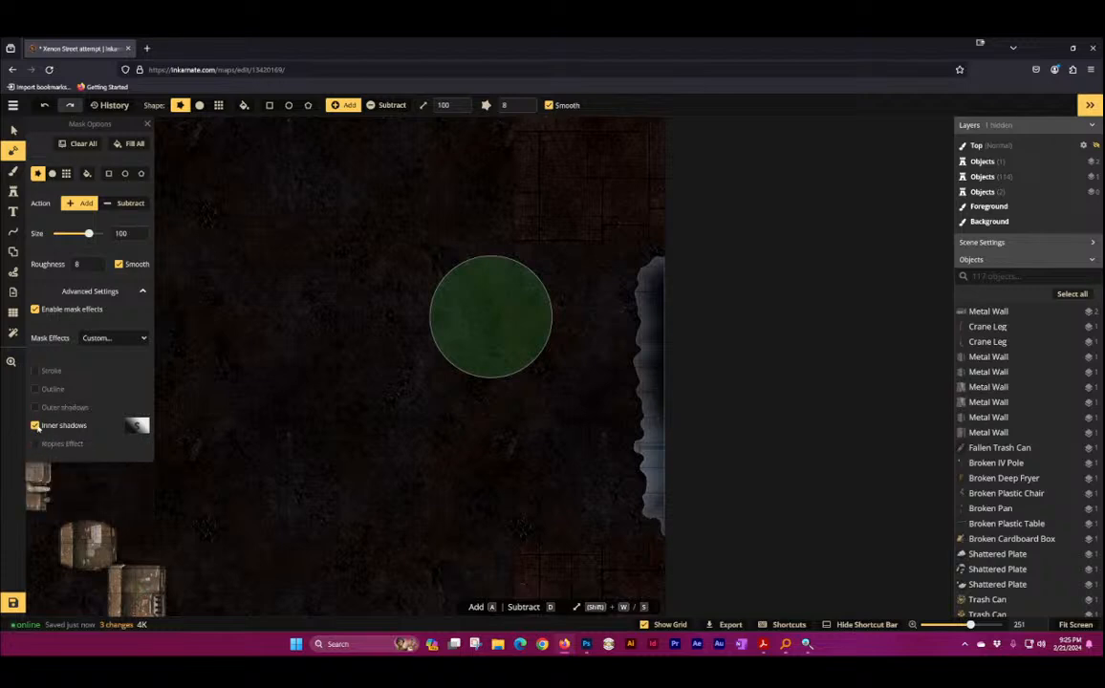
pyautogui.click(36, 425)
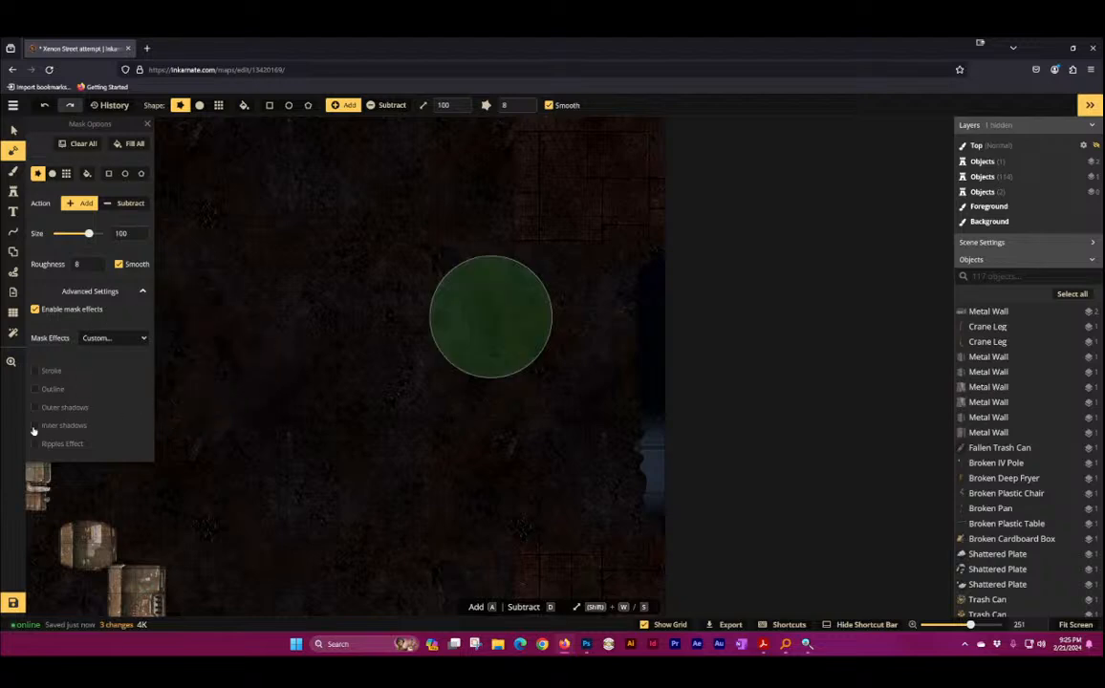
pyautogui.click(34, 425)
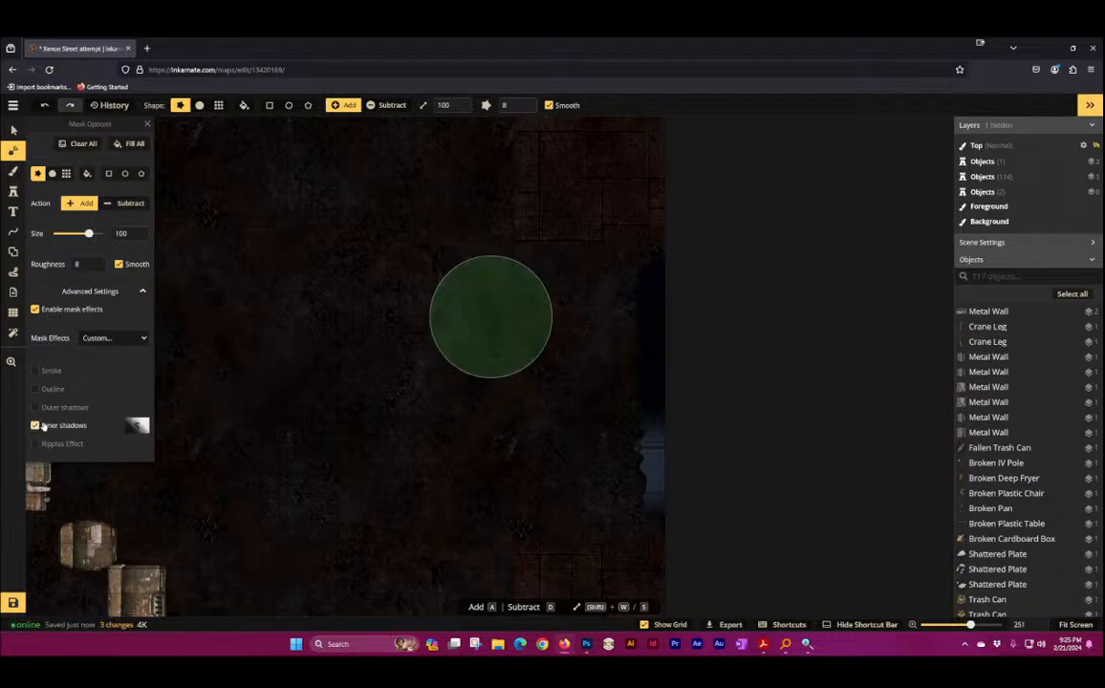
pyautogui.scroll(5, 659, 449)
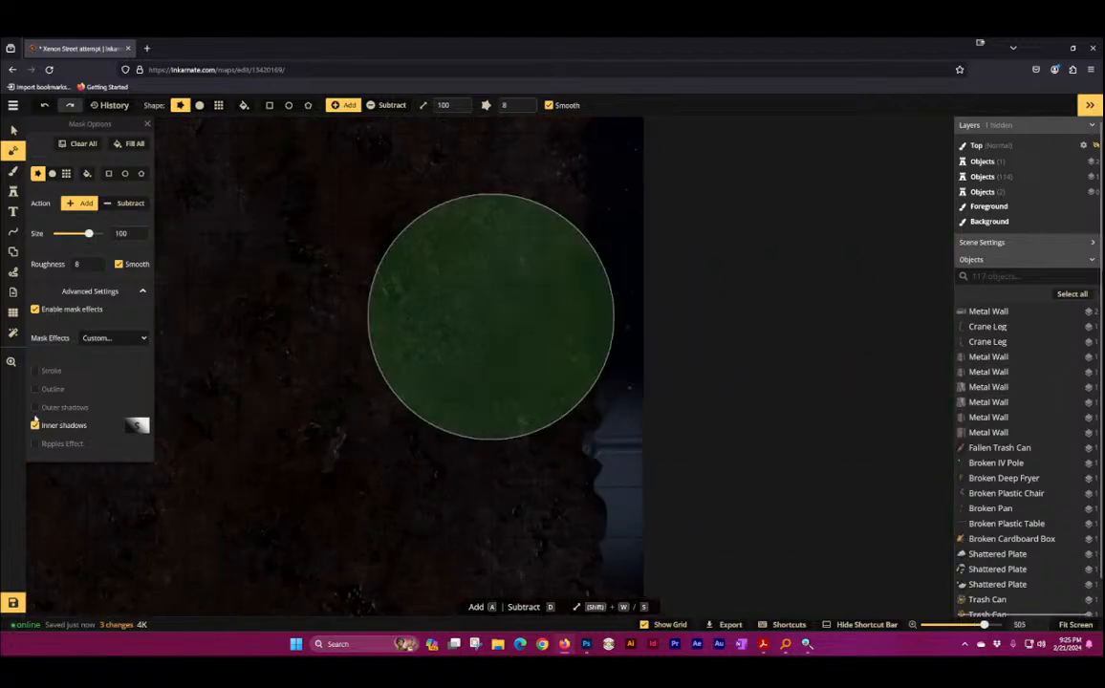
# Step: Enable the mask's outer shadows with near-black colour 060000, distance 0.7 and intensity 0.78
pyautogui.click(36, 408)
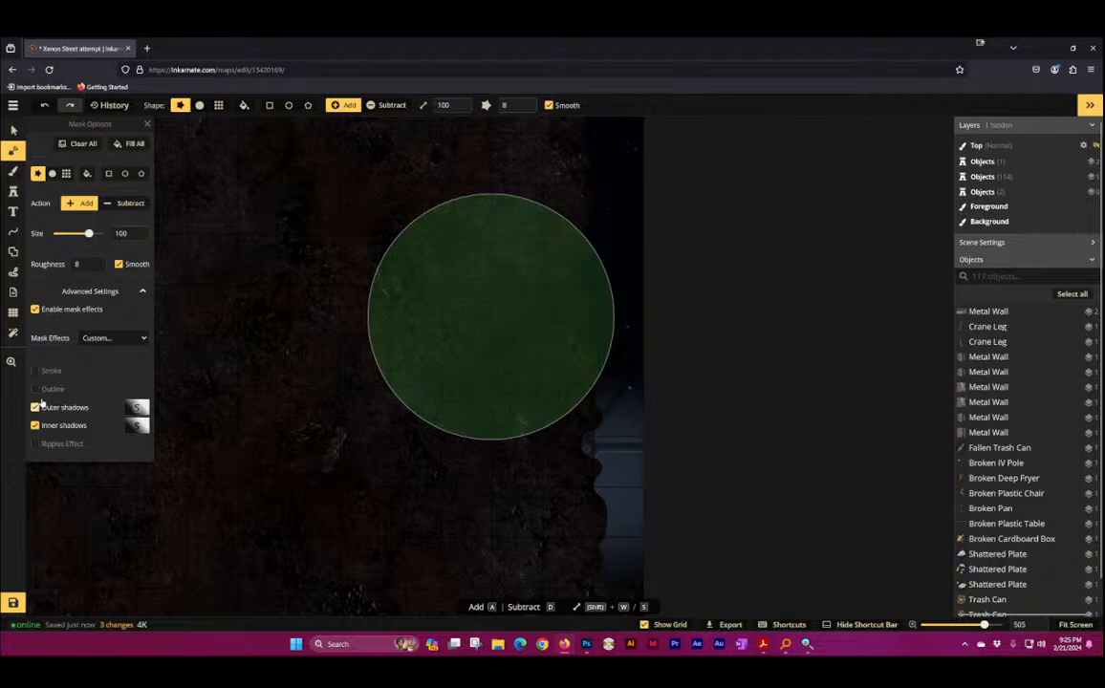
pyautogui.click(137, 407)
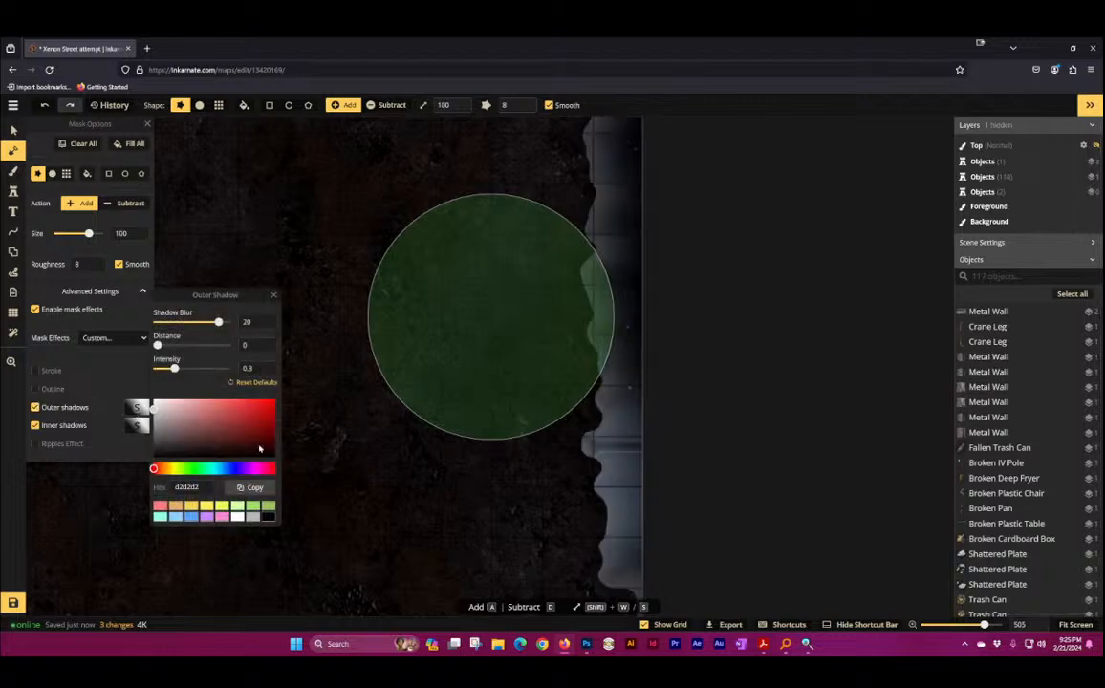
pyautogui.moveTo(248, 448); pyautogui.dragTo(274, 457)
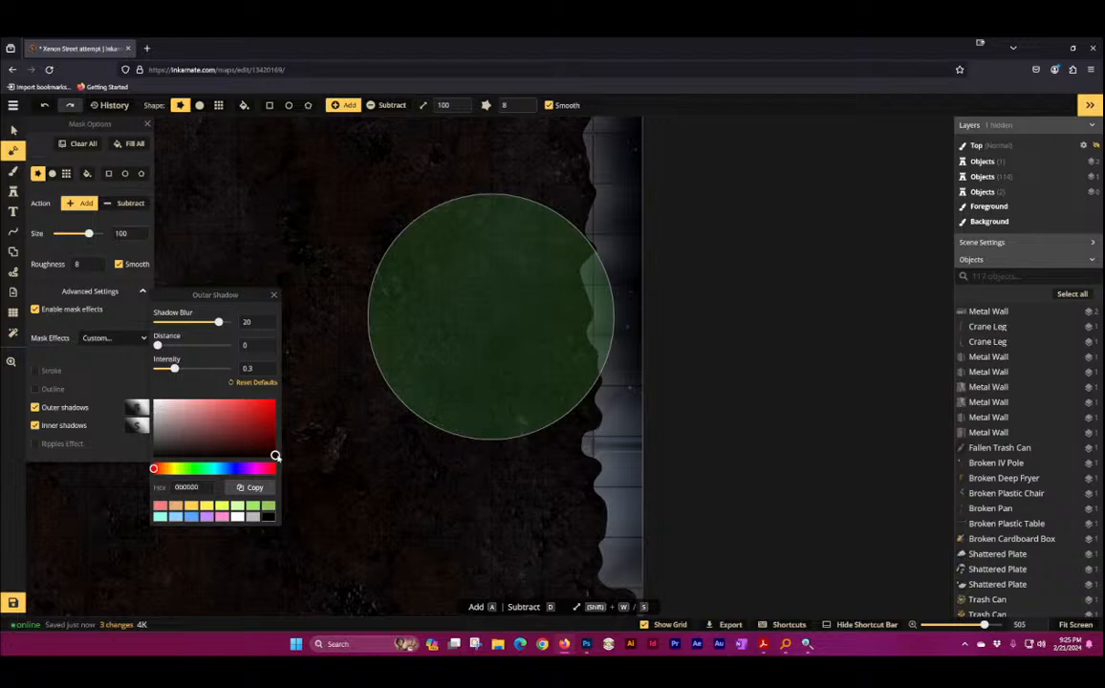
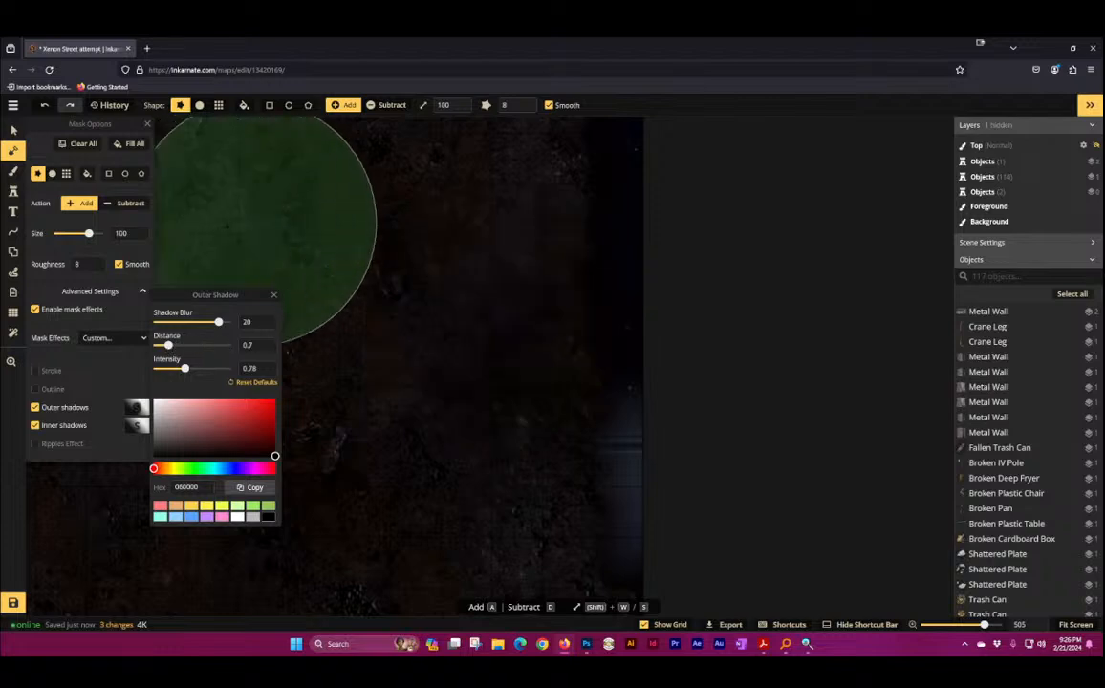
# Step: Choose the dark blue texture from the Arid Worlds pack of the Sci-Fi Battlemaps catalog for the brush
pyautogui.scroll(-2, 545, 234)
pyautogui.scroll(-2, 554, 249)
pyautogui.moveTo(436, 205); pyautogui.dragTo(400, 310)
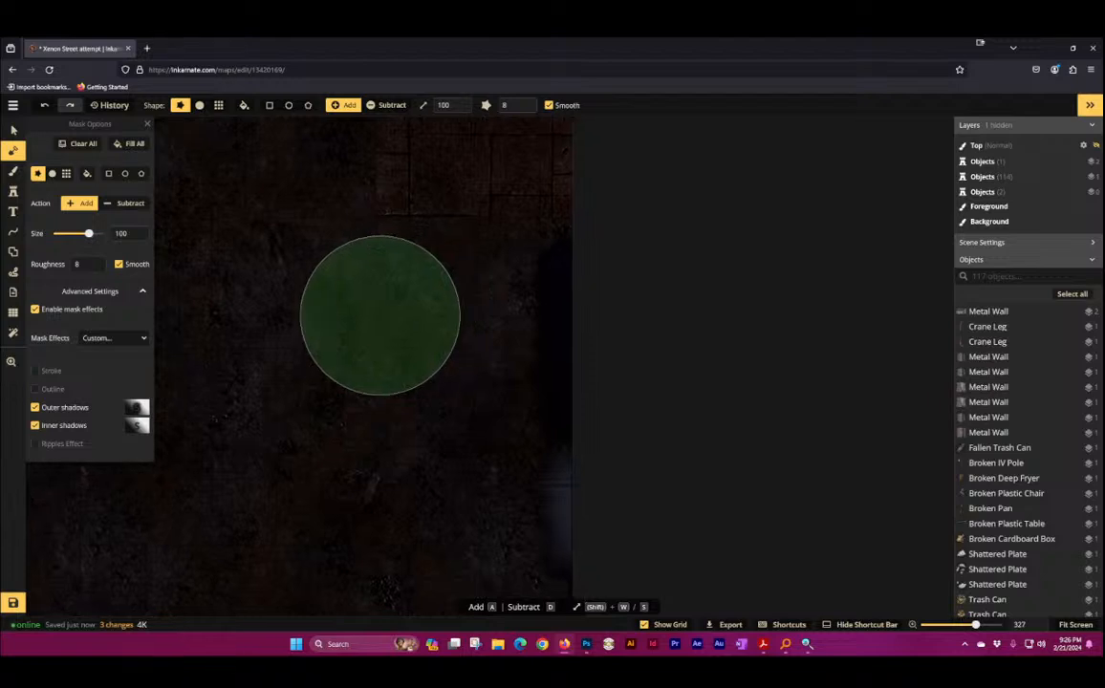
pyautogui.click(13, 190)
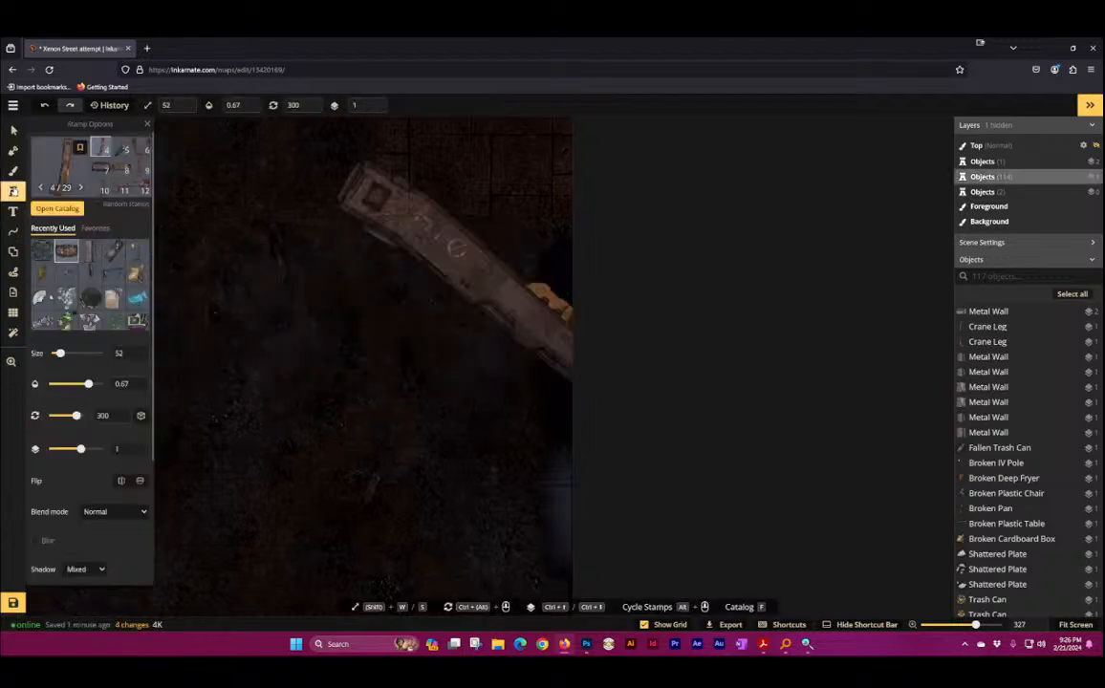
pyautogui.click(14, 170)
pyautogui.click(86, 218)
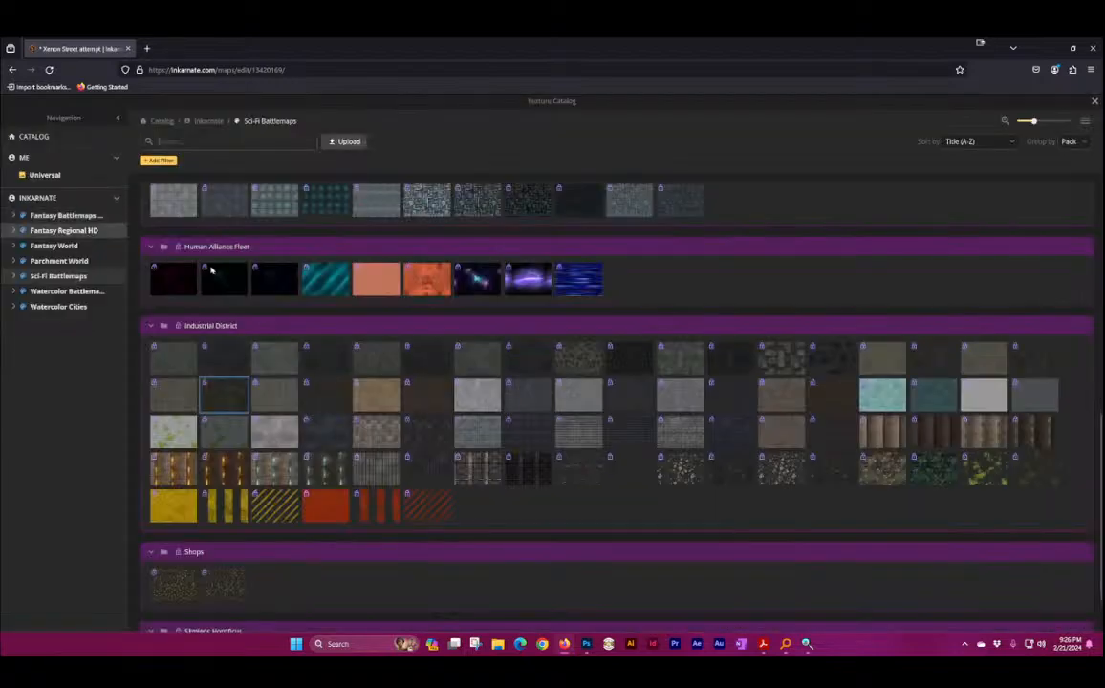
pyautogui.scroll(15, 417, 435)
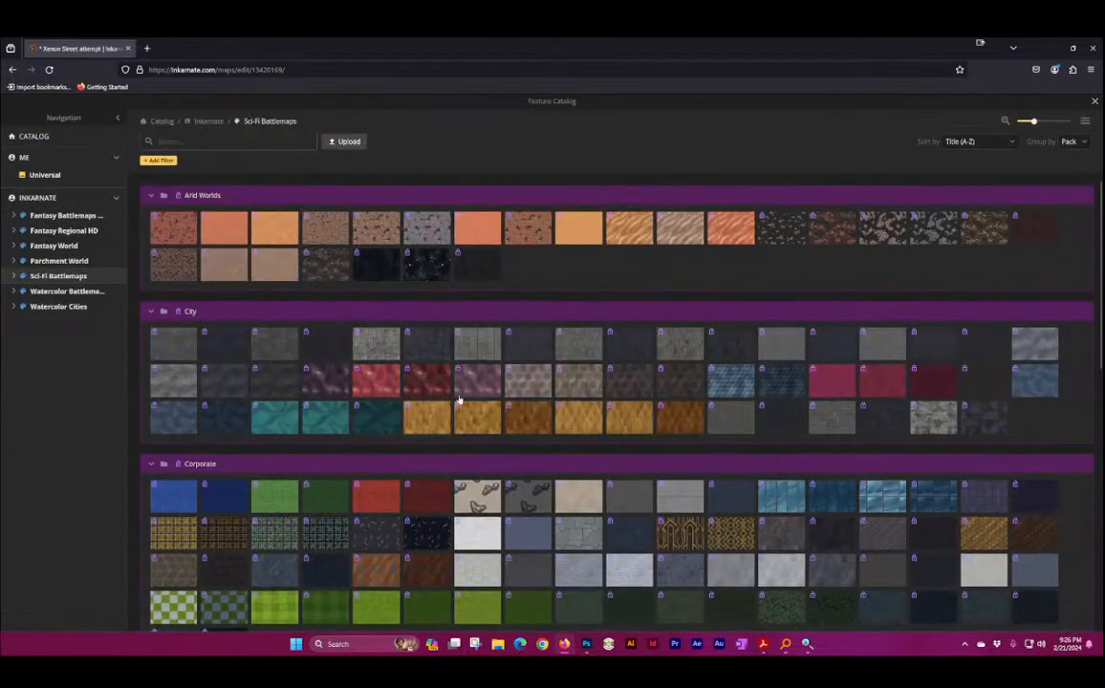
pyautogui.click(386, 273)
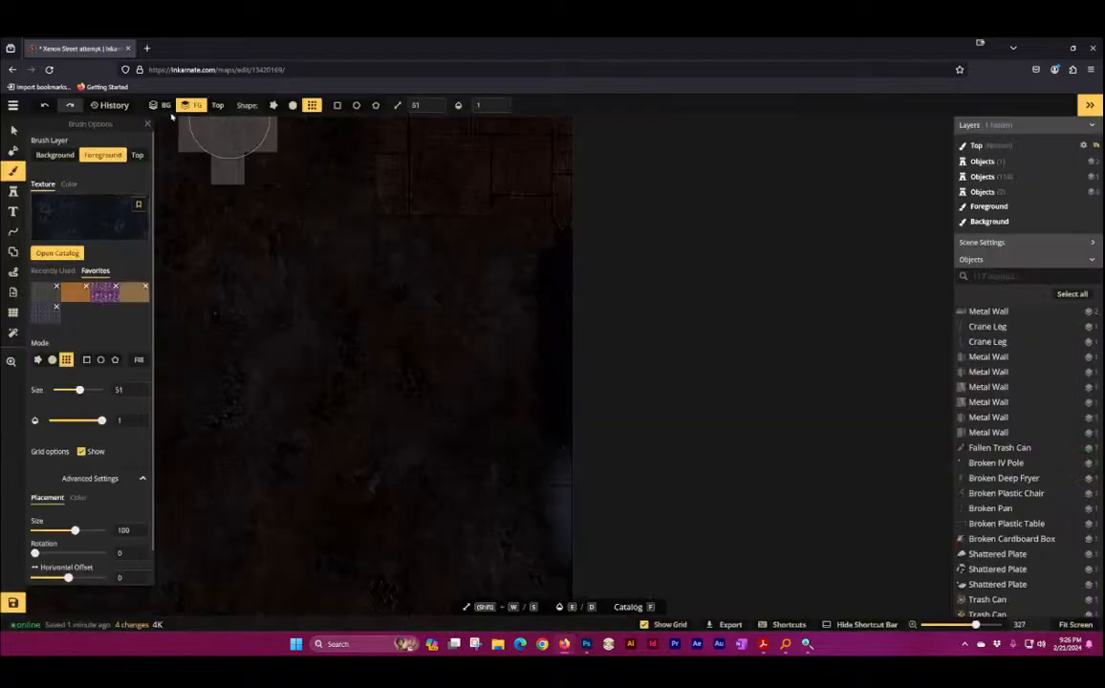
# Step: Paint the dark blue texture on the background layer in the east edge opening with a round brush of size 51
pyautogui.click(161, 106)
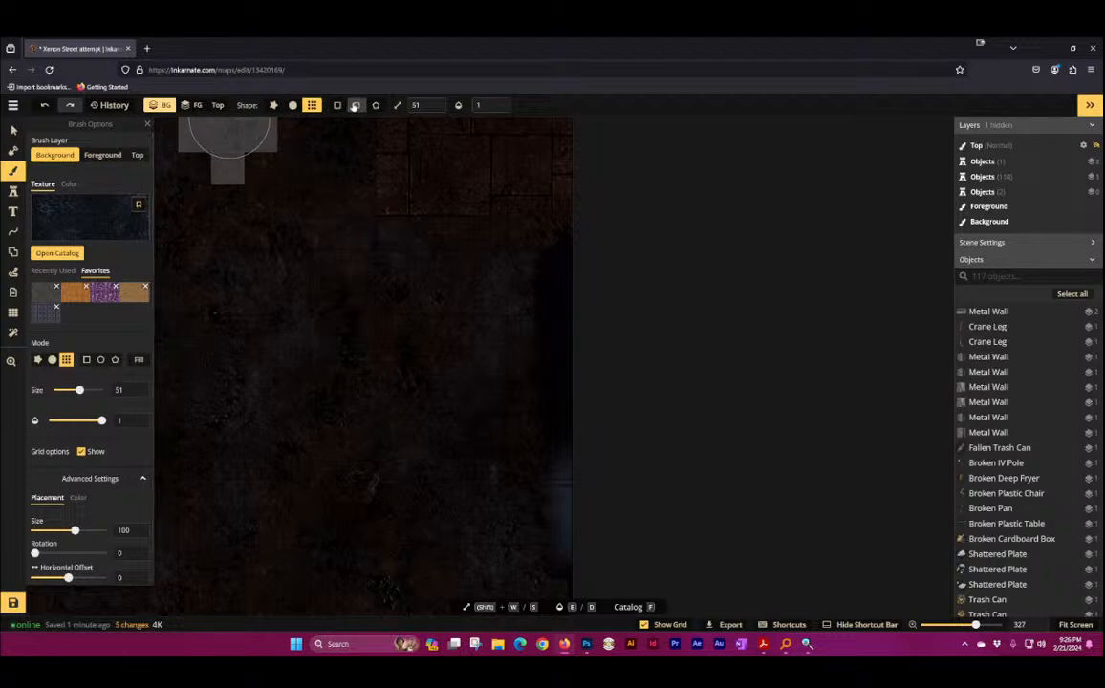
pyautogui.click(292, 105)
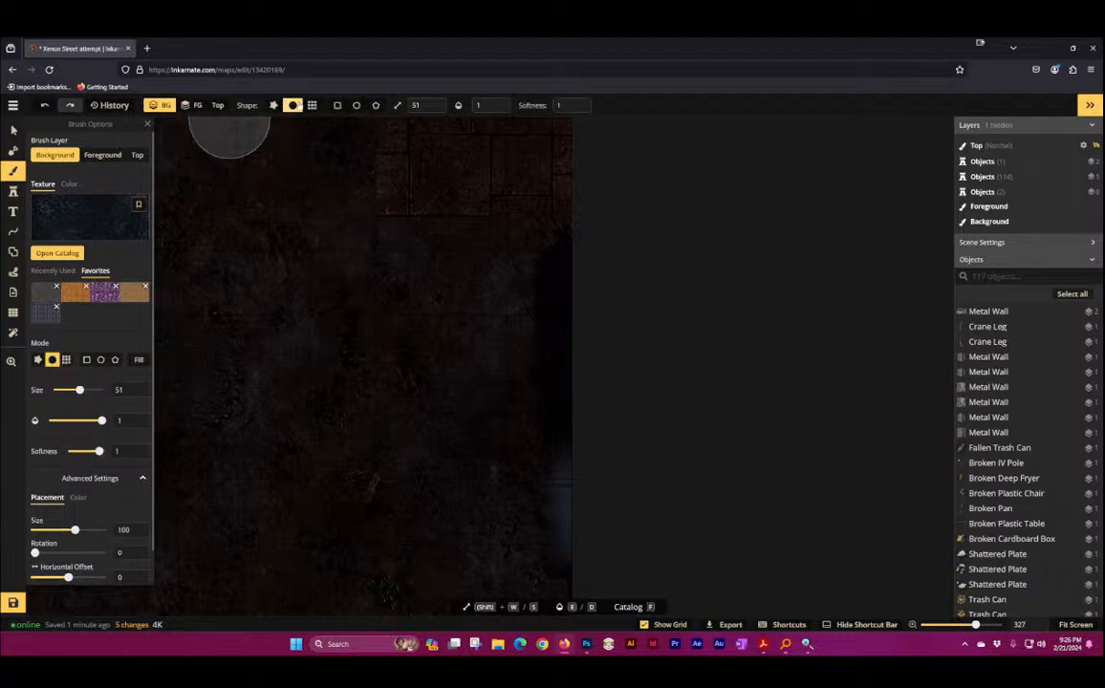
pyautogui.moveTo(574, 529)
pyautogui.mouseDown()
pyautogui.moveTo(530, 279)
pyautogui.moveTo(546, 473)
pyautogui.moveTo(566, 217)
pyautogui.moveTo(574, 570)
pyautogui.moveTo(550, 298)
pyautogui.mouseUp()
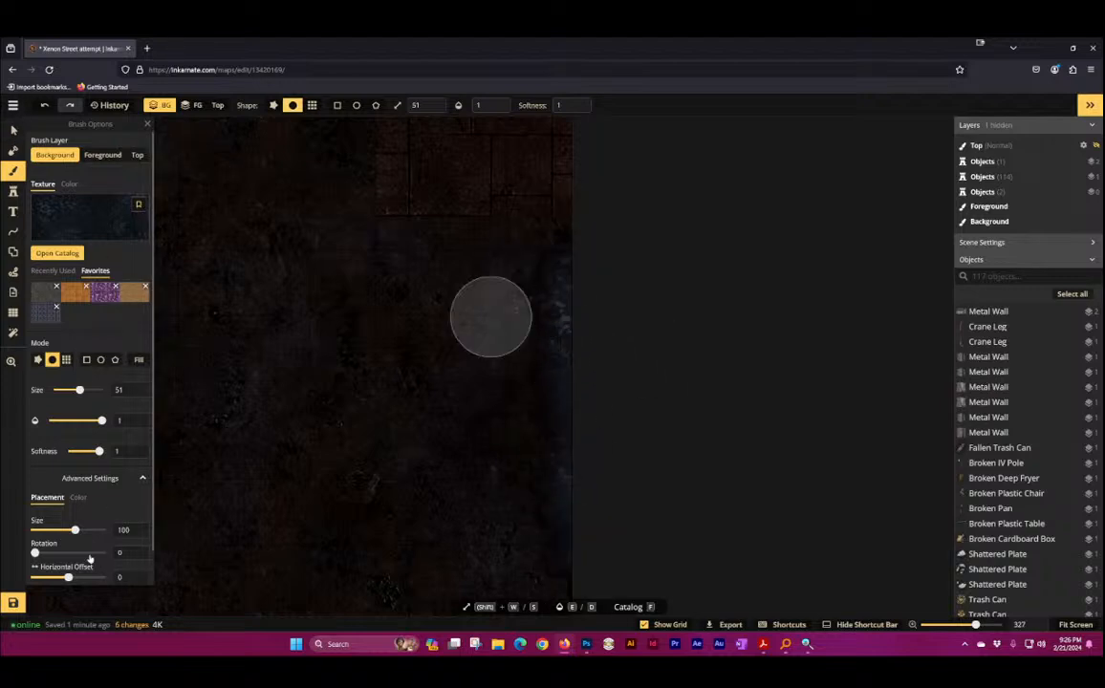
# Step: Set the brush texture's saturation to 0, brightness to 36 and contrast to 160, and paint the east edge opening black
pyautogui.scroll(-1, 109, 500)
pyautogui.click(79, 462)
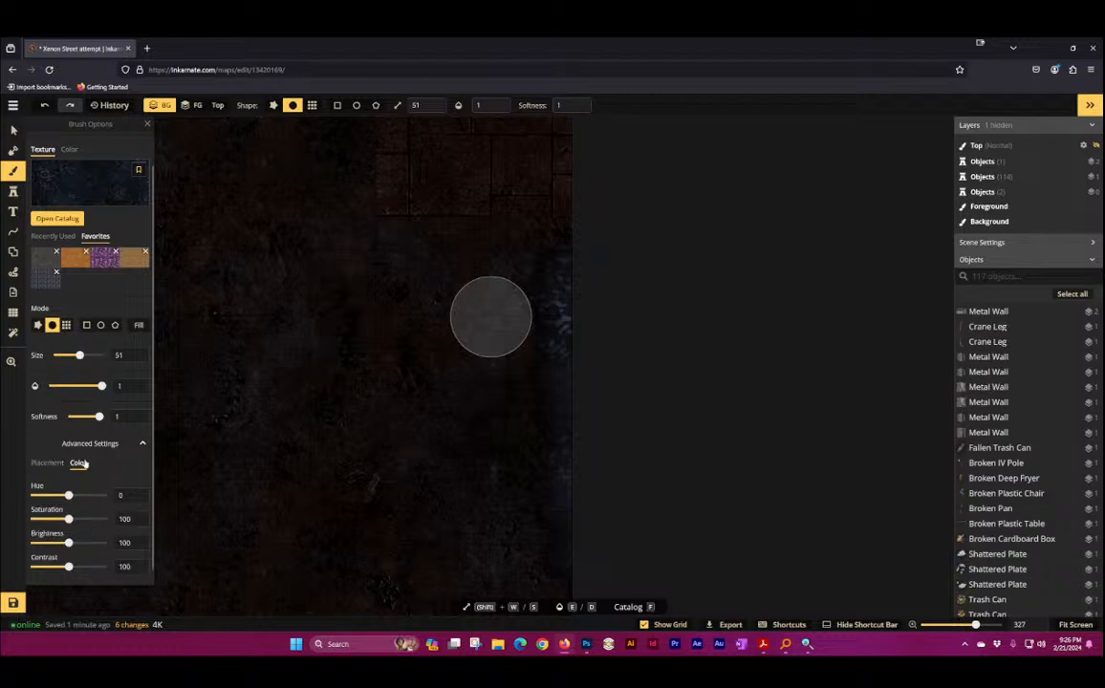
pyautogui.moveTo(69, 543); pyautogui.dragTo(89, 568)
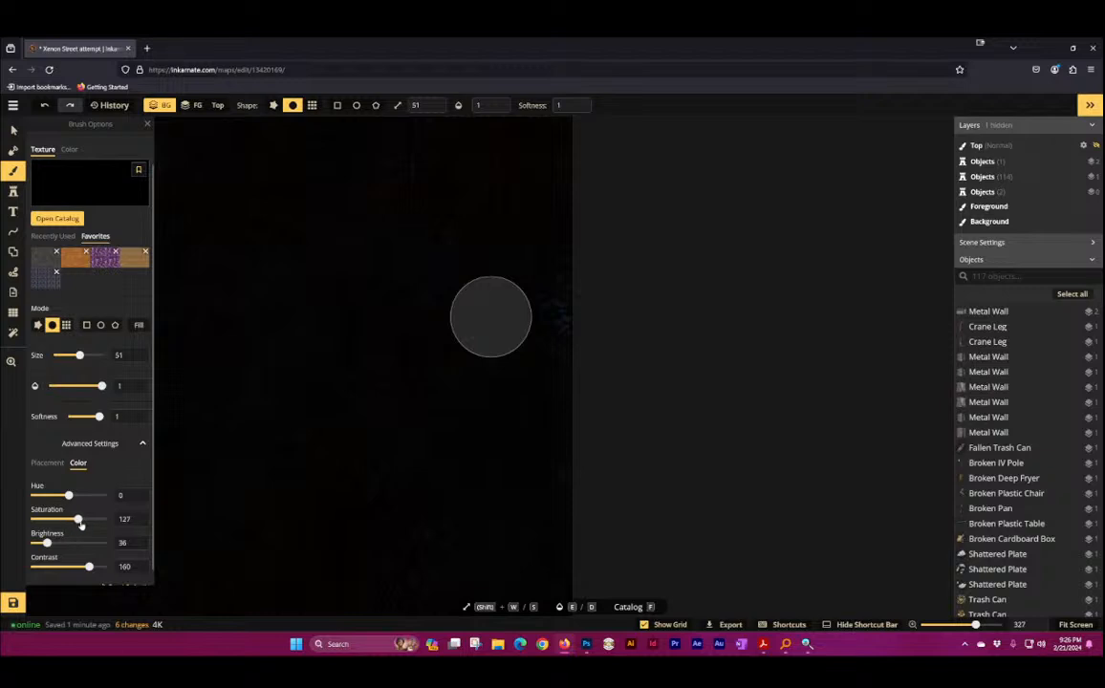
pyautogui.moveTo(93, 520)
pyautogui.mouseDown()
pyautogui.moveTo(53, 519)
pyautogui.moveTo(100, 519)
pyautogui.mouseUp()
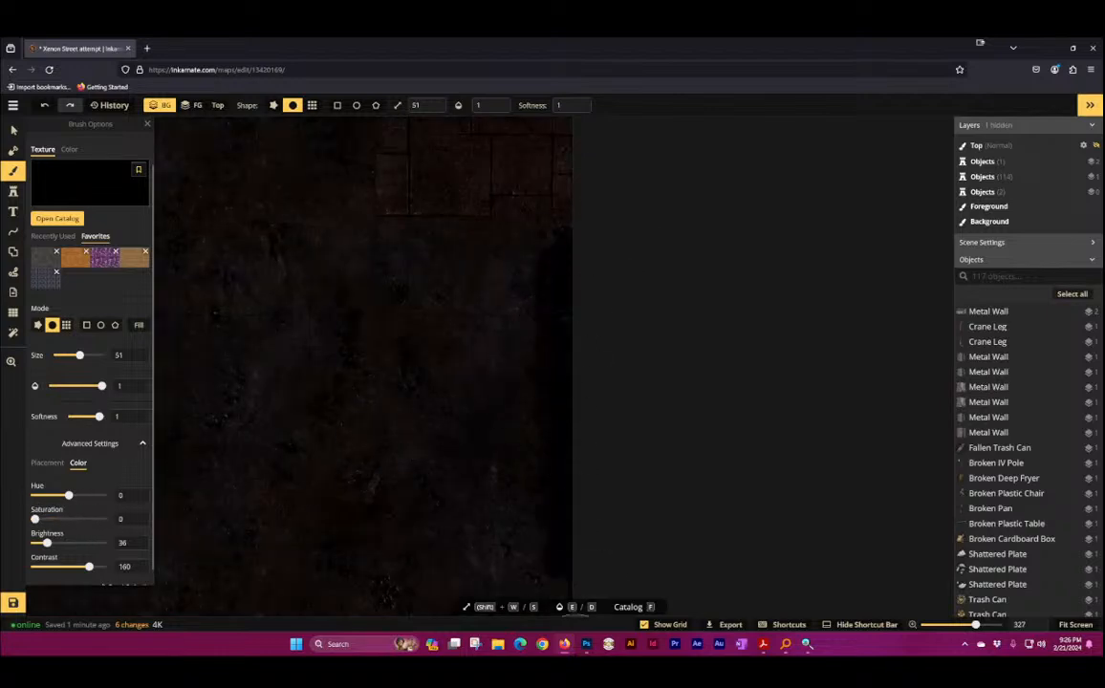
# Step: Copy the metal grate lying among the debris near the map's southeast corner
pyautogui.scroll(-2, 572, 409)
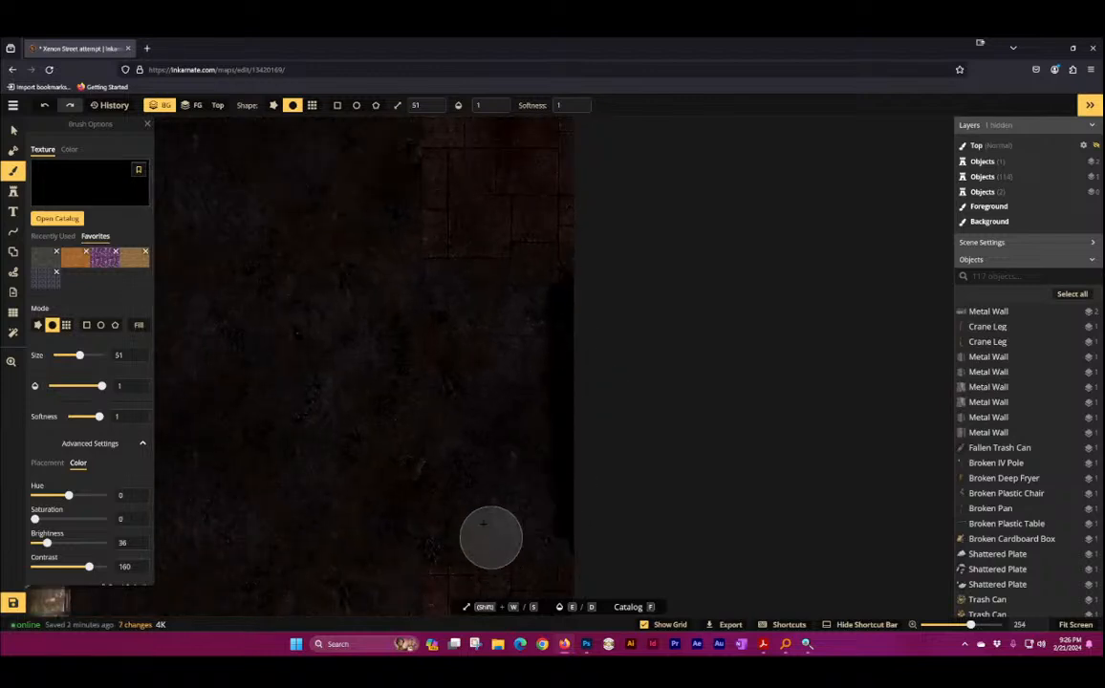
pyautogui.scroll(-4, 490, 537)
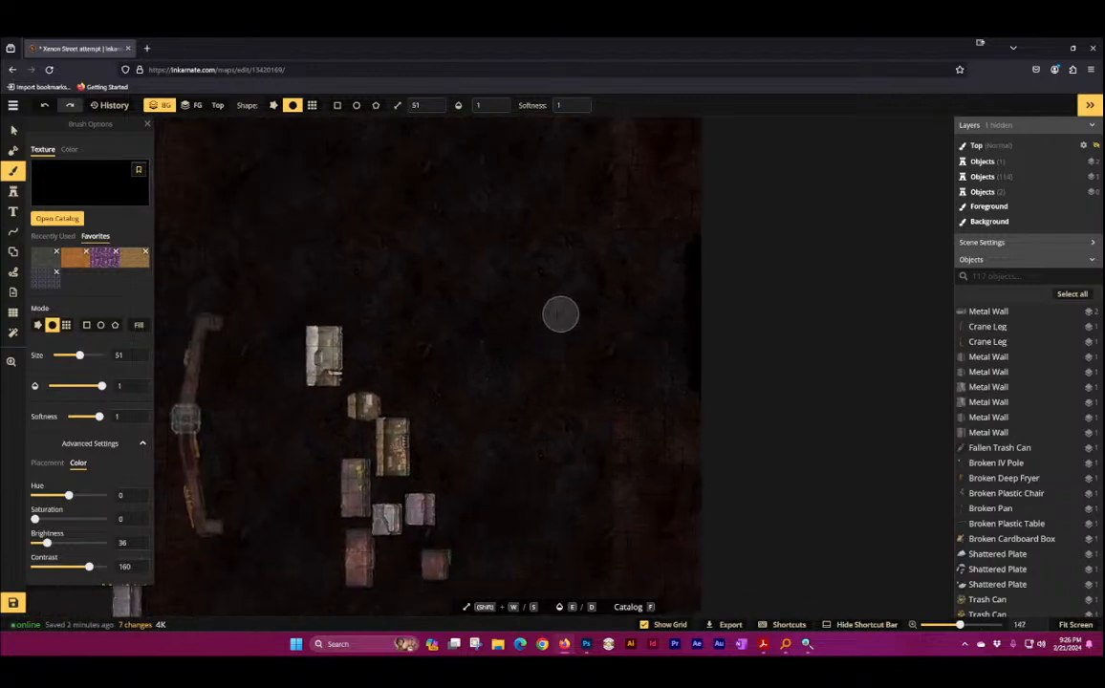
pyautogui.scroll(-2, 536, 315)
pyautogui.press('v')
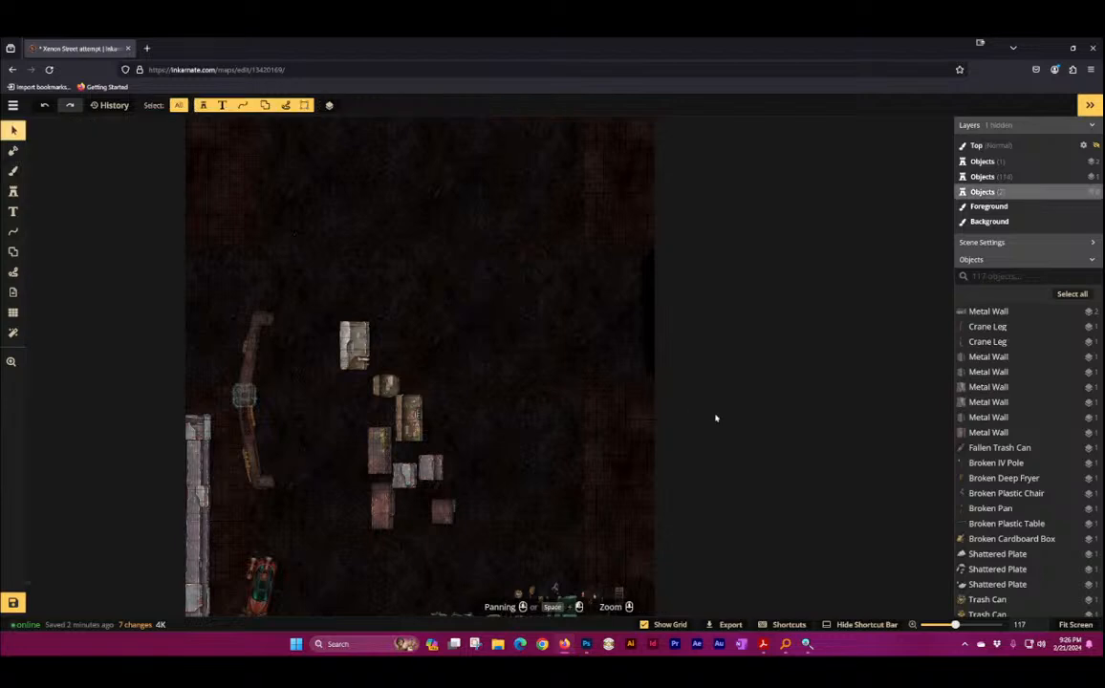
pyautogui.scroll(2, 635, 340)
pyautogui.moveTo(550, 222); pyautogui.dragTo(464, 264)
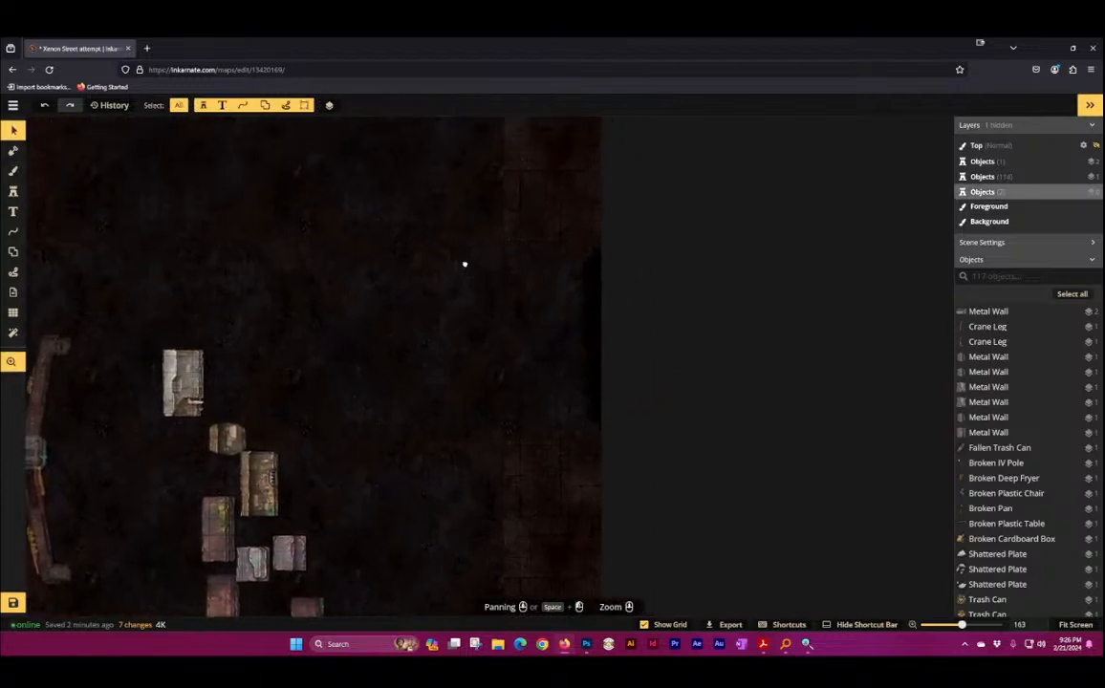
pyautogui.moveTo(459, 612); pyautogui.dragTo(399, 437)
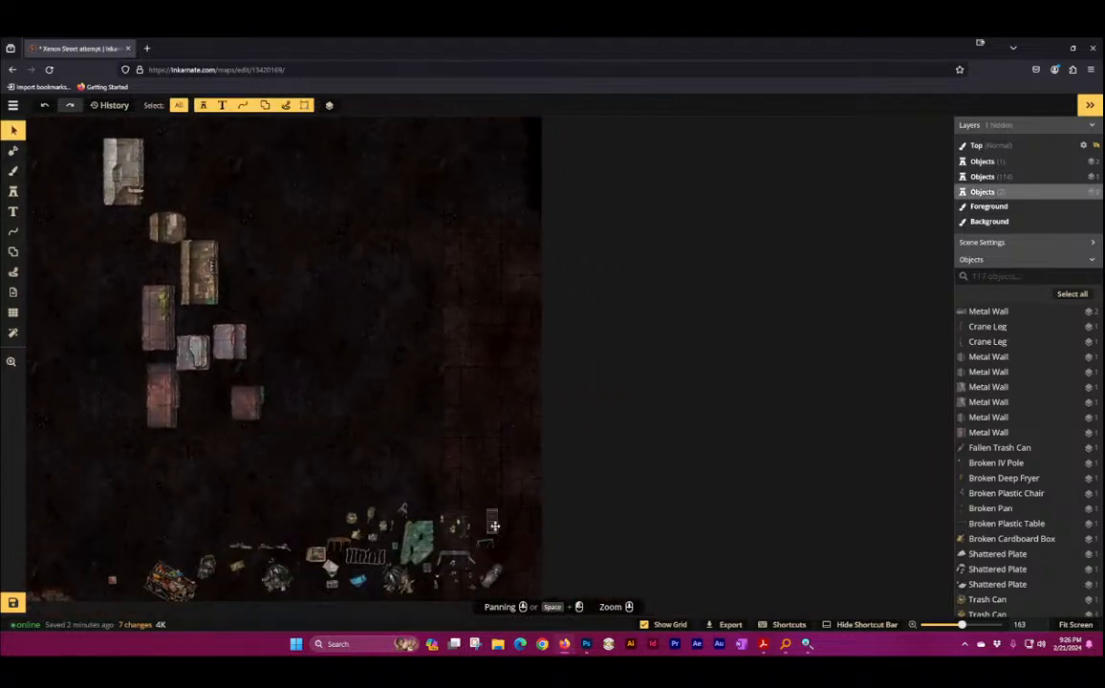
pyautogui.click(494, 525)
# Step: Paste the grate along the south edge of the northeast sidewalk's southwest corner, rotated to 180
pyautogui.scroll(3, 484, 194)
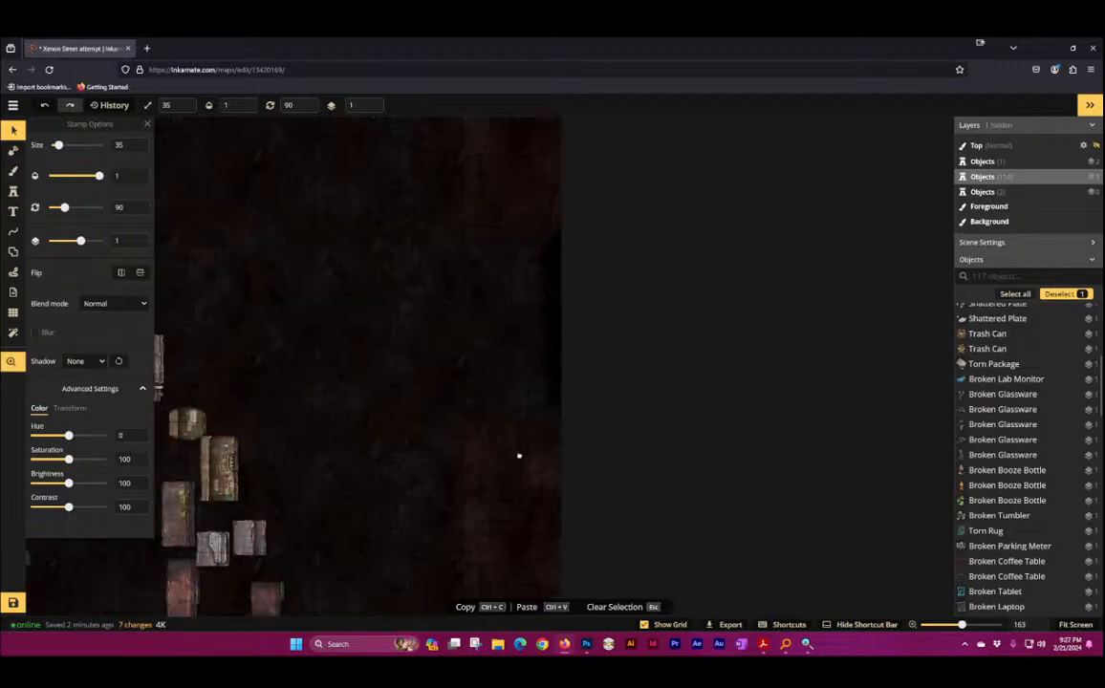
pyautogui.scroll(2, 525, 324)
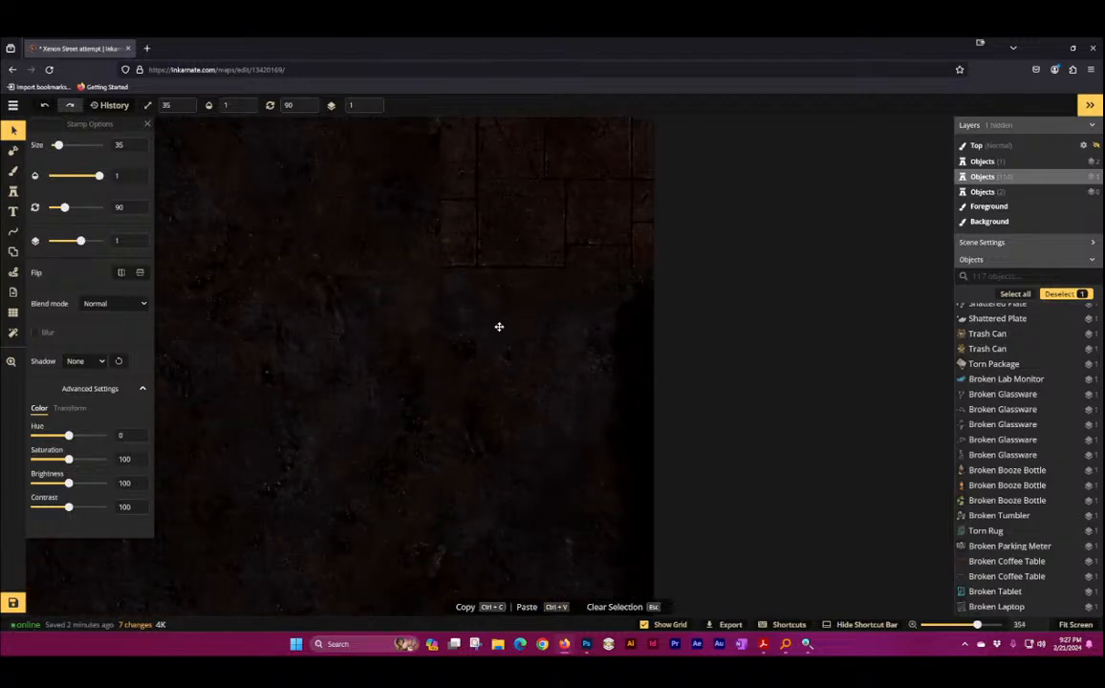
pyautogui.click(509, 319)
pyautogui.moveTo(538, 311); pyautogui.dragTo(538, 387)
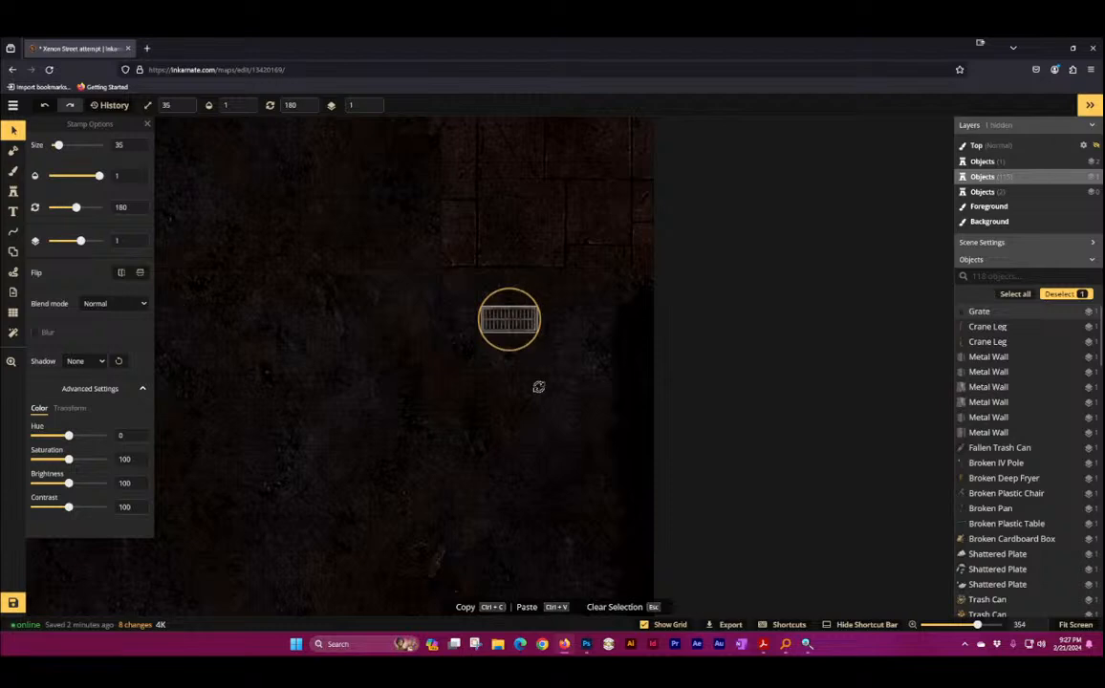
pyautogui.moveTo(505, 323); pyautogui.dragTo(476, 290)
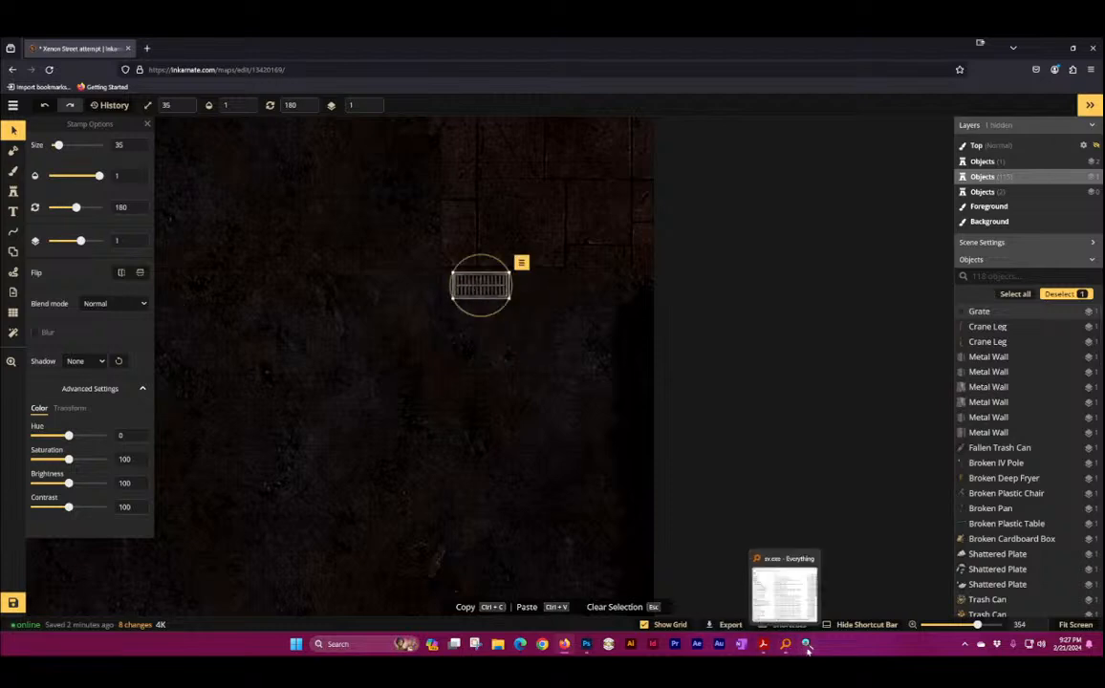
# Step: Switch to SCI Resource Viewer, examine the street pictures around 50.p56 to 70.p56 as reference, and return to the map
pyautogui.click(763, 643)
pyautogui.click(52, 275)
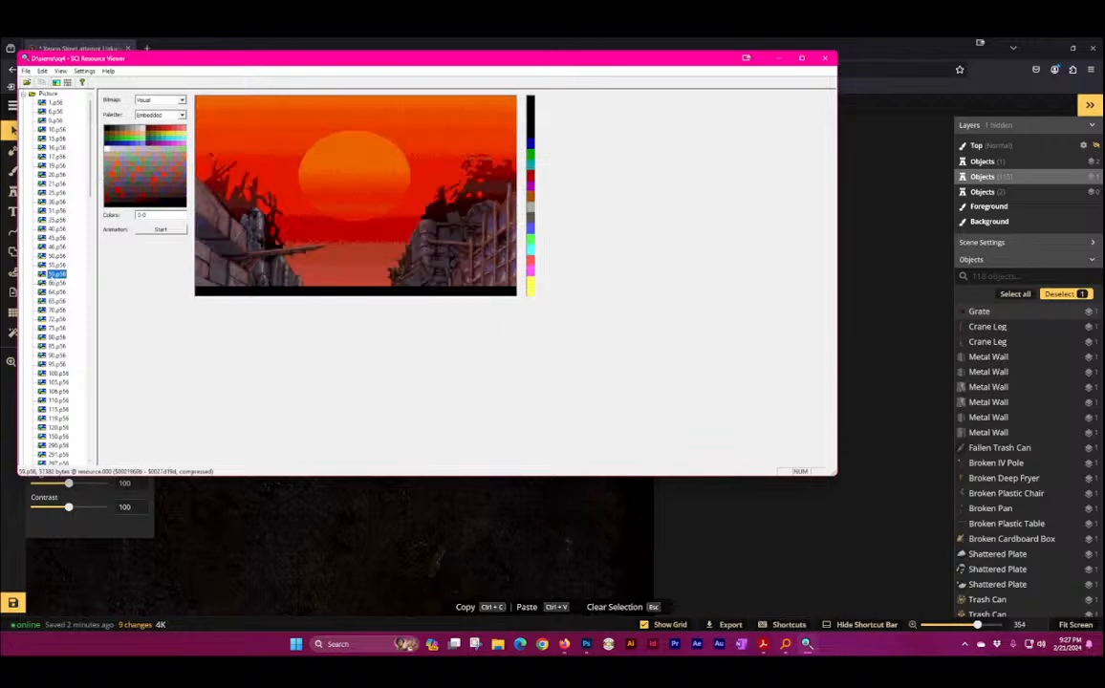
pyautogui.press('Down')
pyautogui.press('Down')
pyautogui.press('Down')
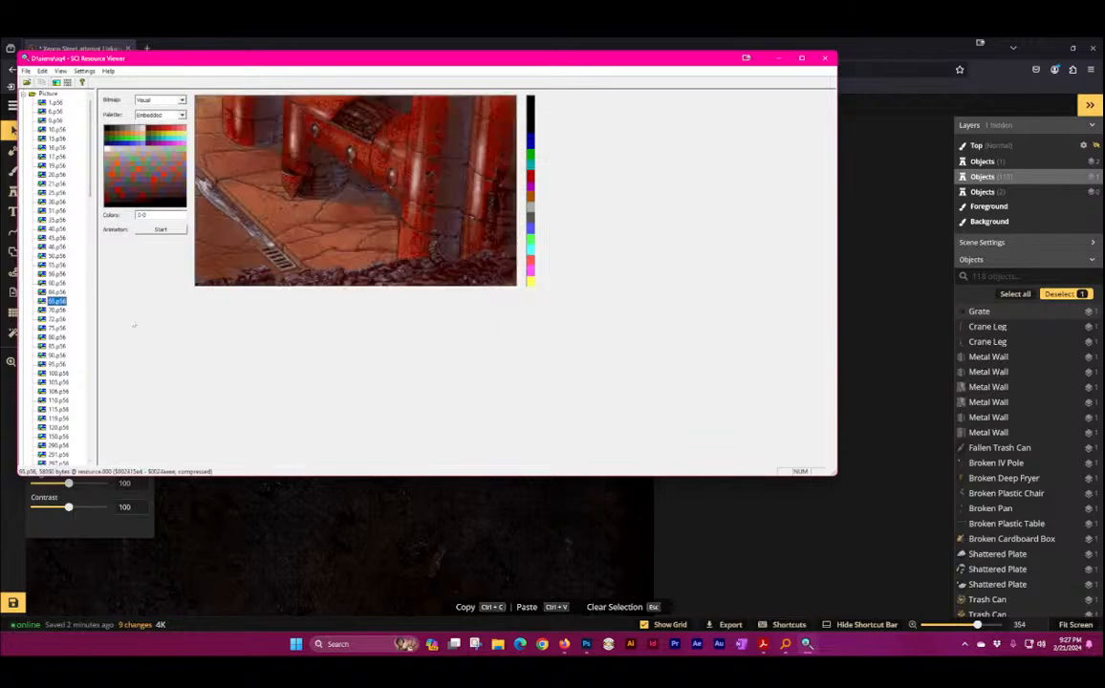
pyautogui.press('Up')
pyautogui.press('Up')
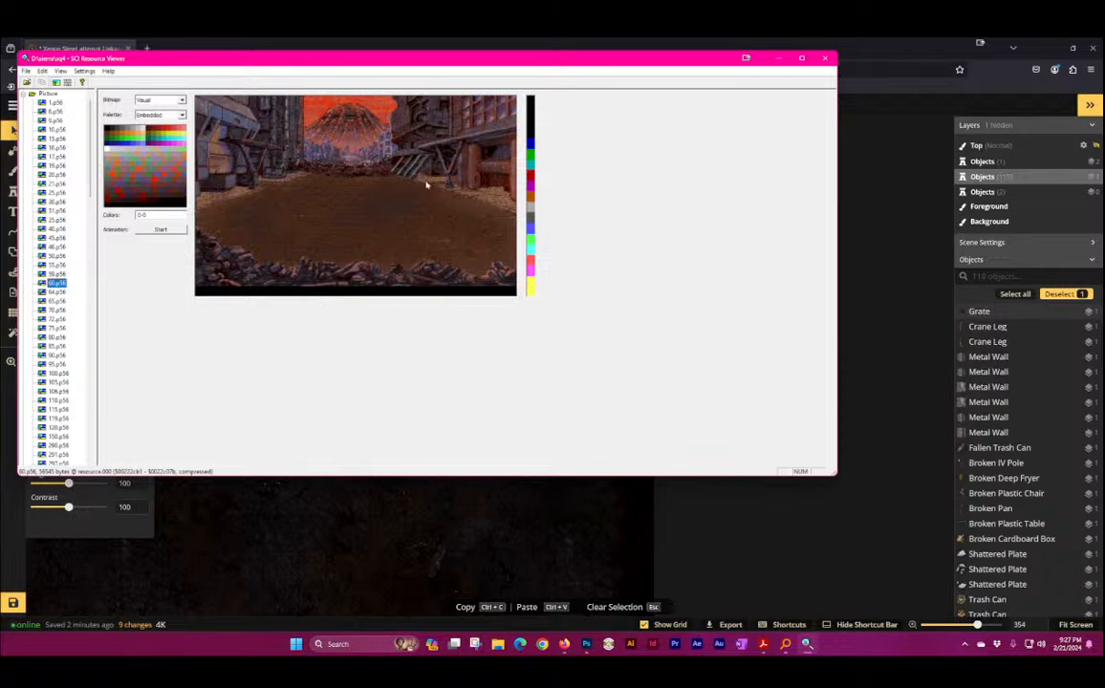
pyautogui.press('Up')
pyautogui.press('Up')
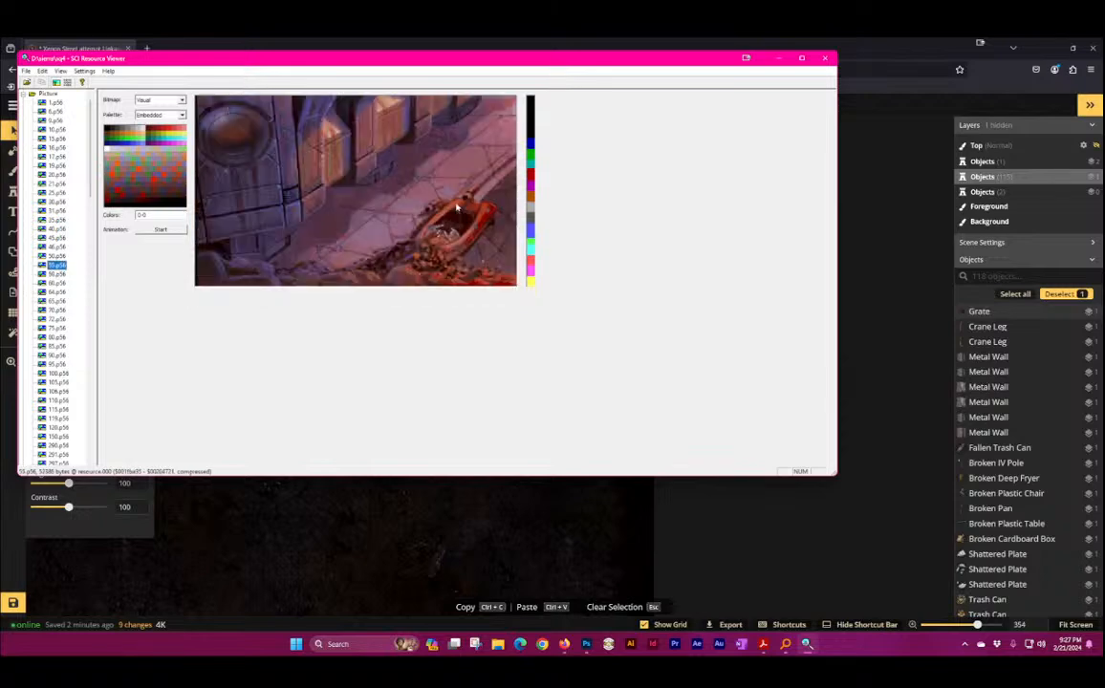
pyautogui.press('Down')
pyautogui.press('Down')
pyautogui.press('Down')
pyautogui.press('Down')
pyautogui.press('Up')
pyautogui.press('Up')
pyautogui.press('Up')
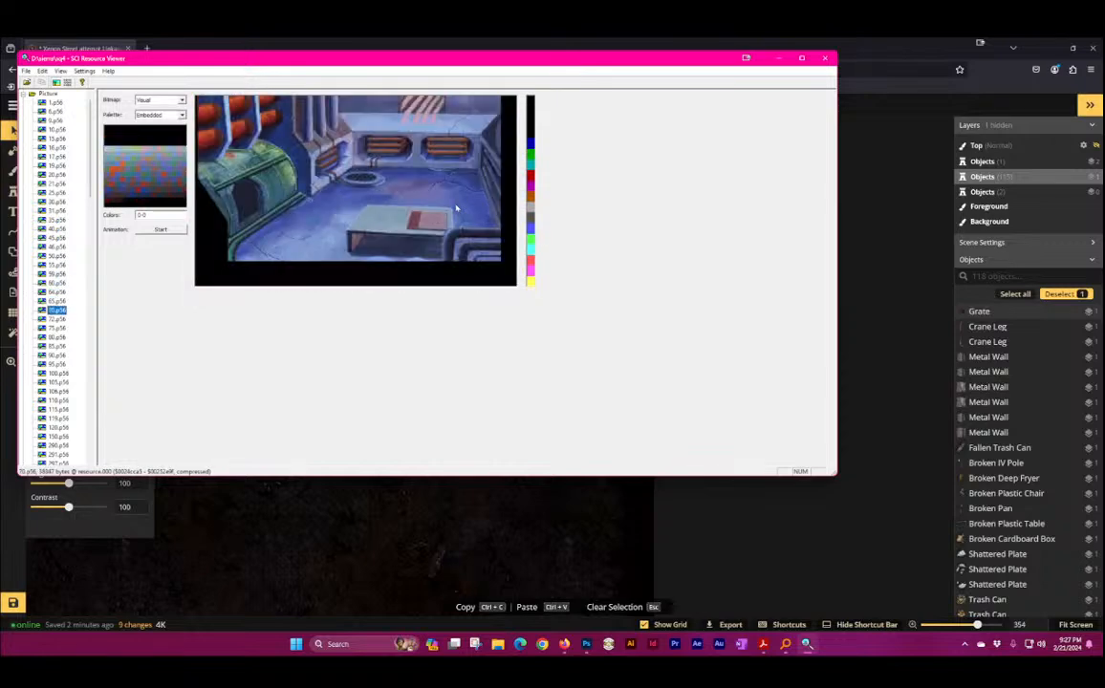
pyautogui.press('Up')
pyautogui.press('Up')
pyautogui.press('Up')
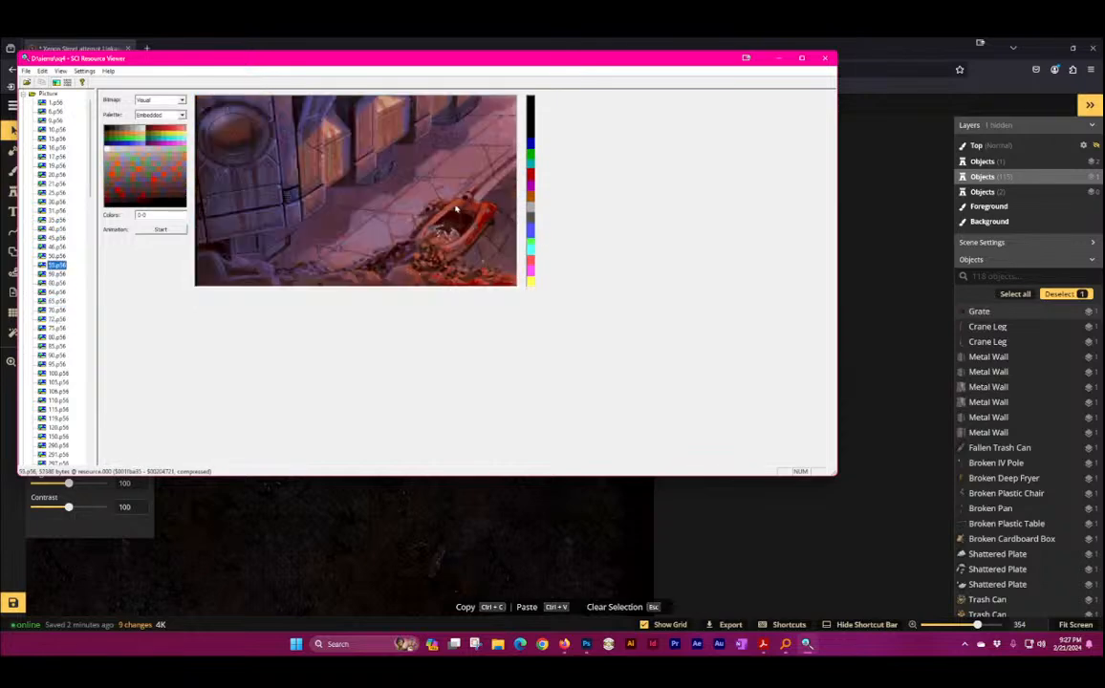
pyautogui.press('Down')
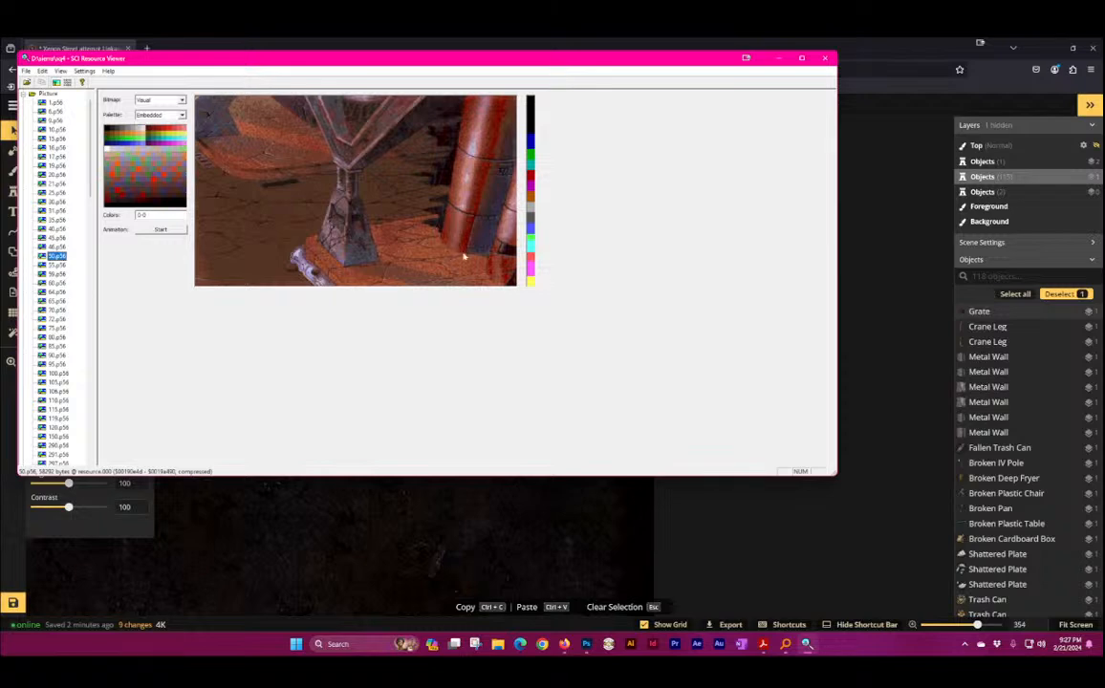
pyautogui.click(837, 41)
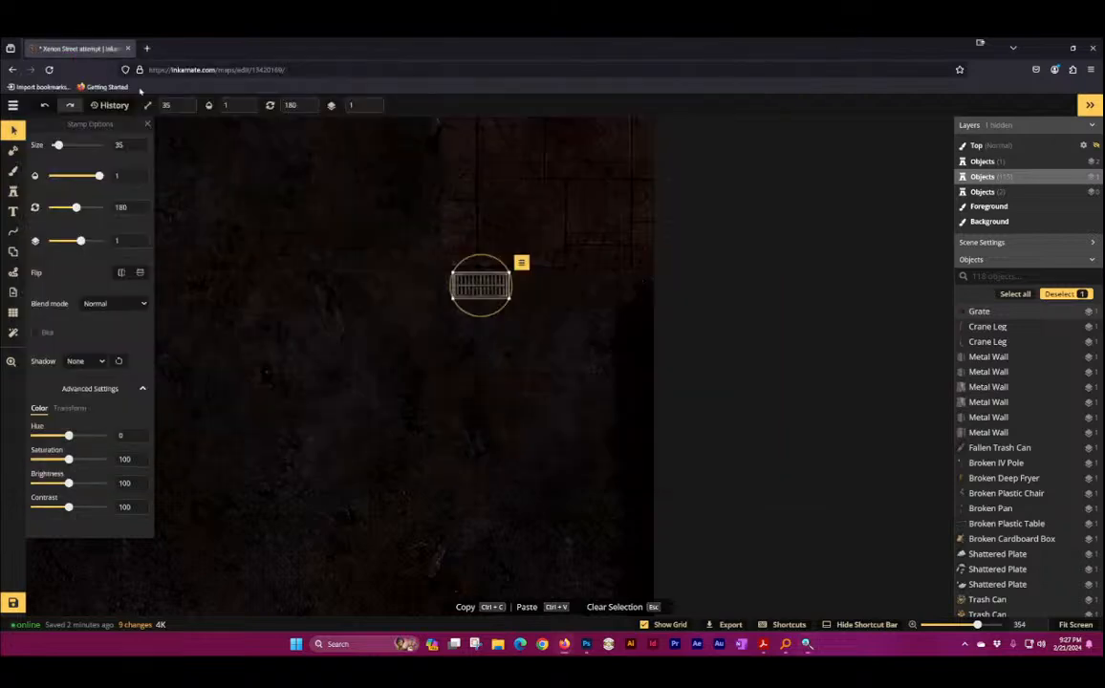
# Step: Add a second copy of the grate along the northeast sidewalk's west edge, turned by 90 degrees
pyautogui.click(13, 130)
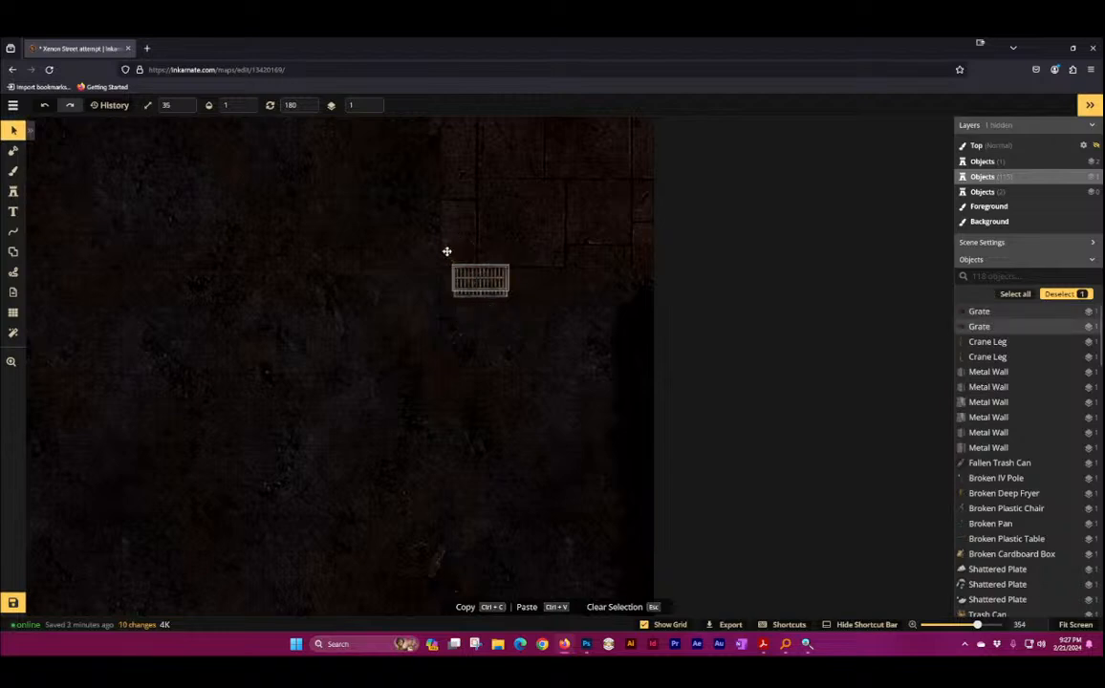
pyautogui.hotkey('ctrl', 'v')
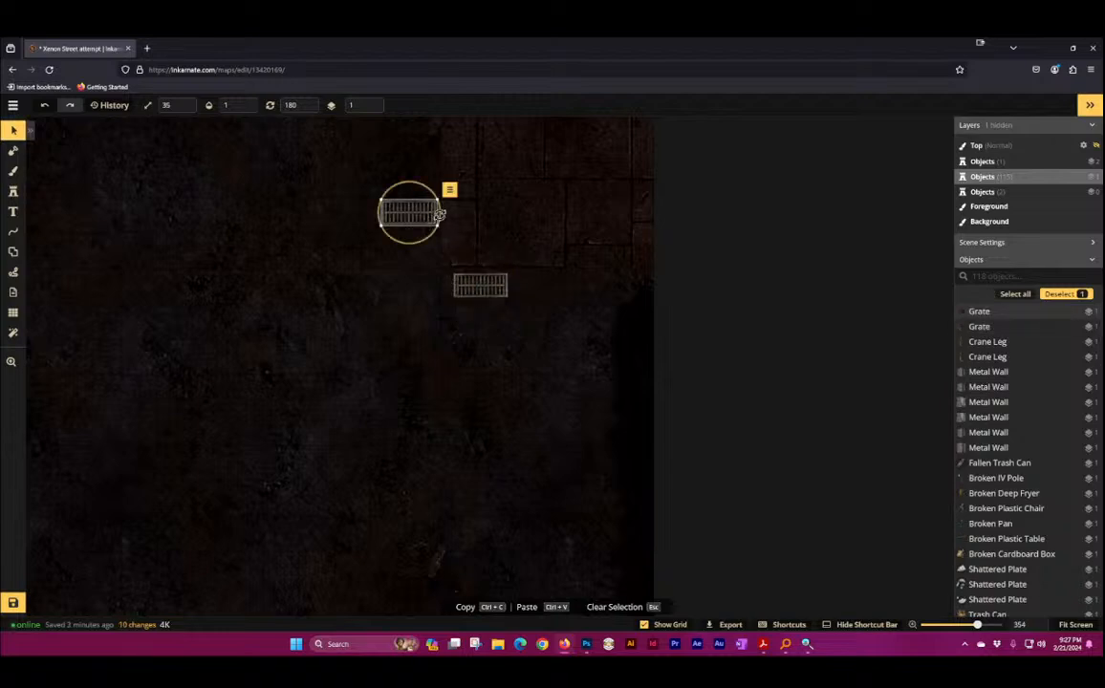
pyautogui.moveTo(438, 215); pyautogui.dragTo(418, 227)
pyautogui.click(613, 220)
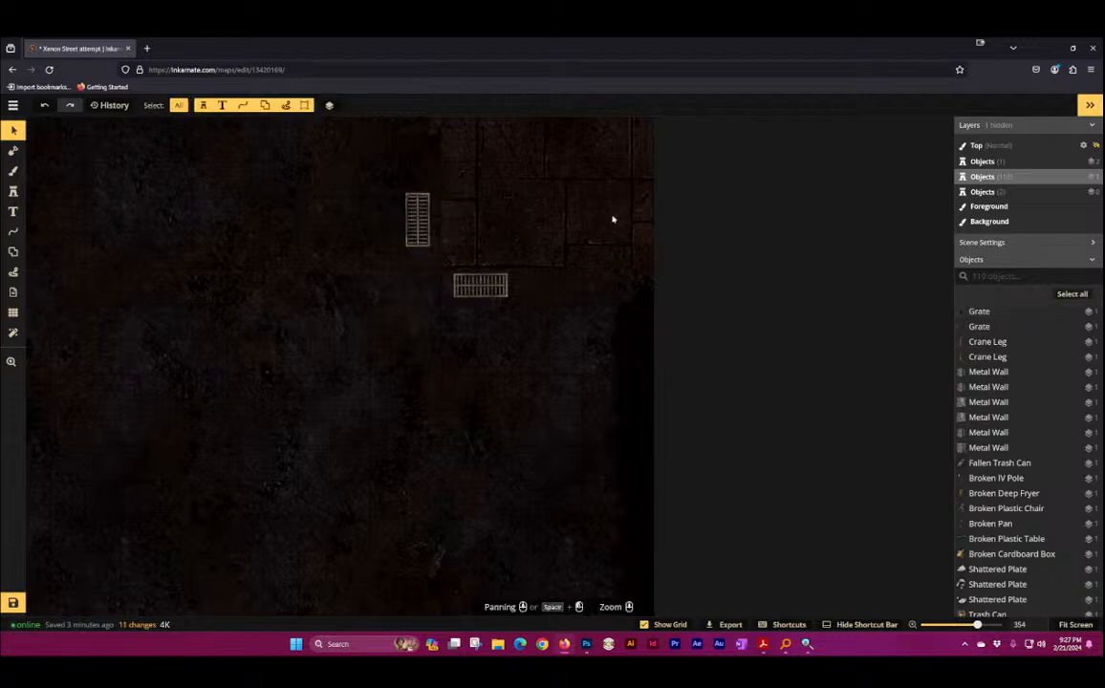
# Step: Turn the whole west crane-leg arch, with its centre piece, by 180 degrees and shift it slightly on the west sidewalk
pyautogui.scroll(-3, 574, 182)
pyautogui.moveTo(554, 144); pyautogui.dragTo(772, 190)
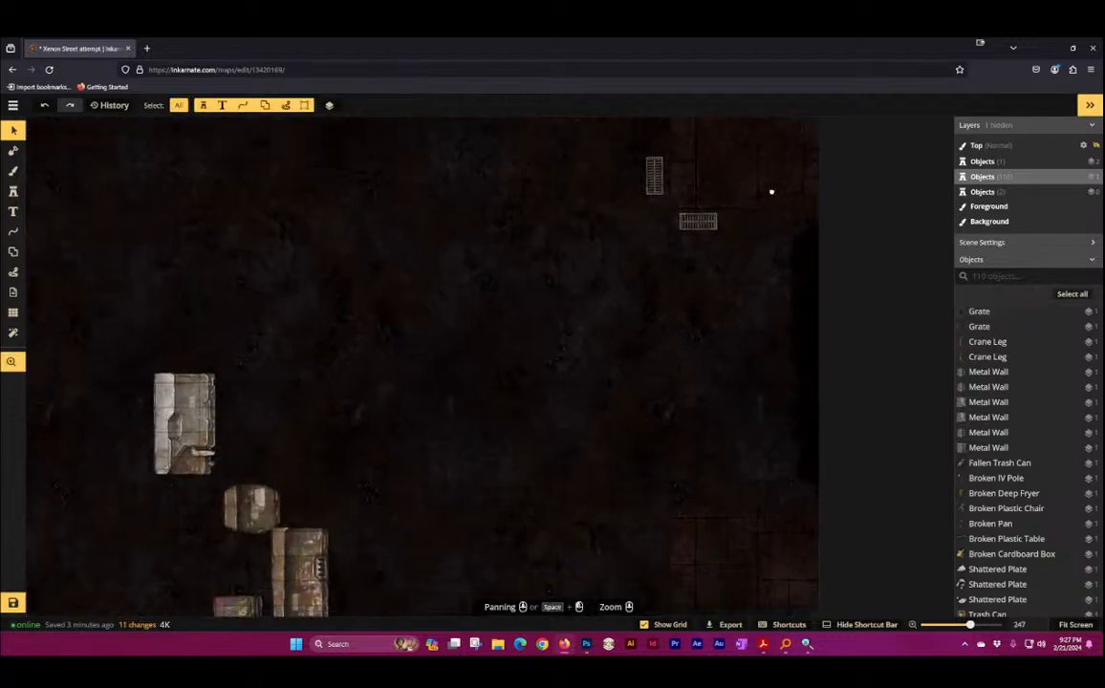
pyautogui.scroll(-2, 387, 314)
pyautogui.moveTo(438, 231); pyautogui.dragTo(587, 195)
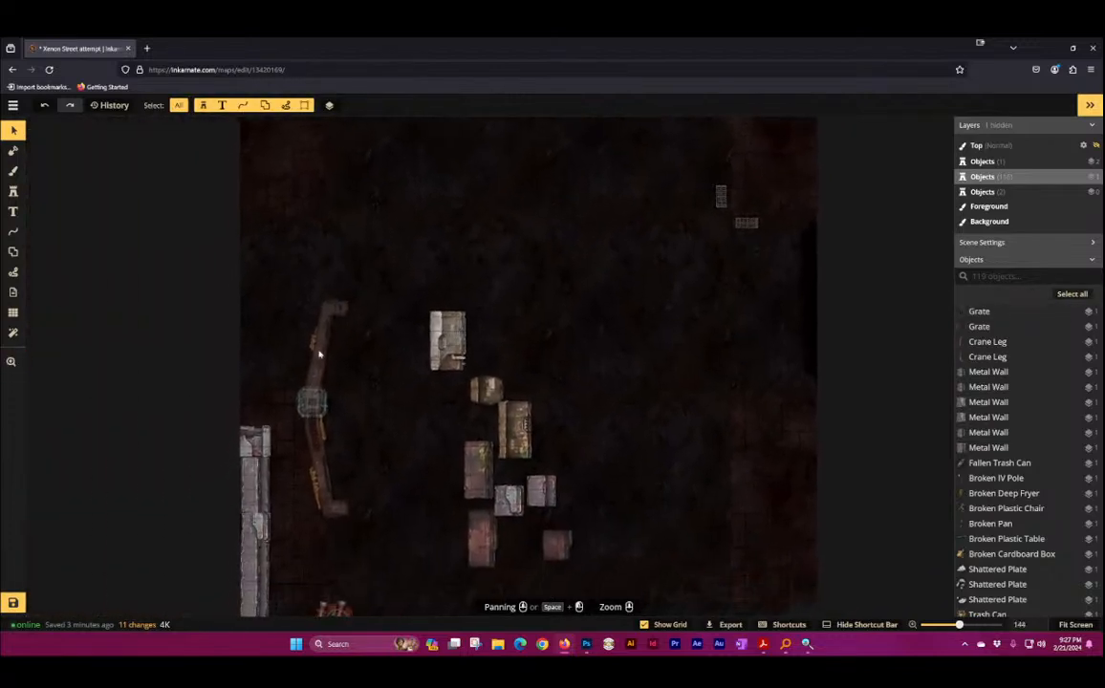
pyautogui.click(308, 413)
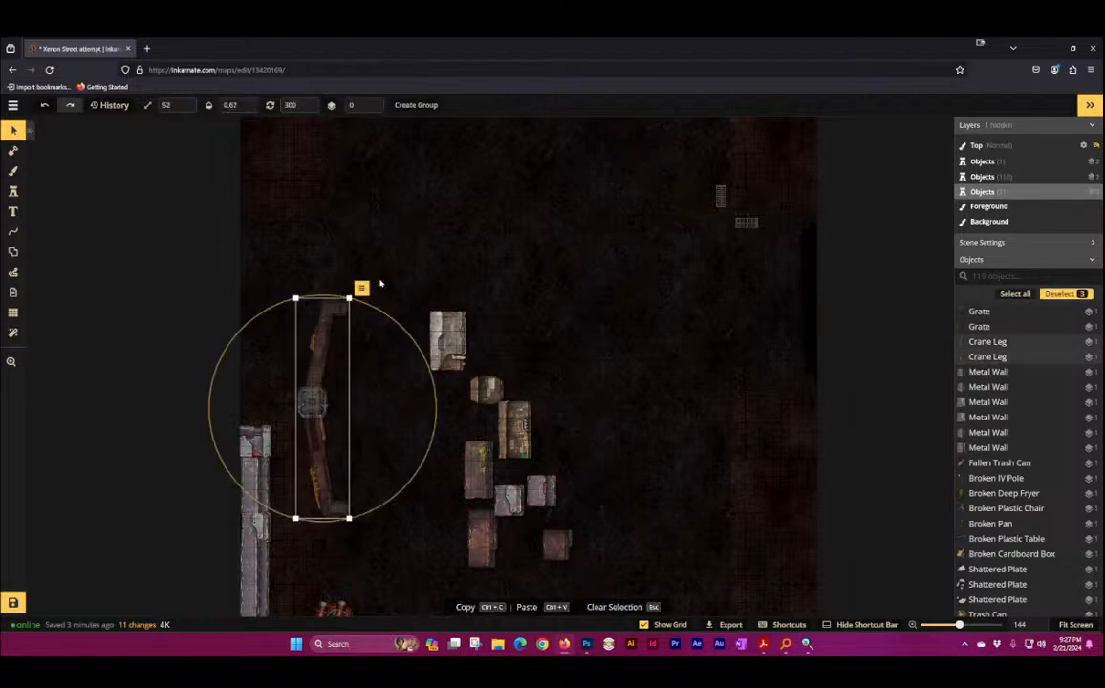
pyautogui.moveTo(383, 313); pyautogui.dragTo(246, 494)
pyautogui.moveTo(328, 408)
pyautogui.mouseDown()
pyautogui.moveTo(290, 400)
pyautogui.moveTo(313, 404)
pyautogui.mouseUp()
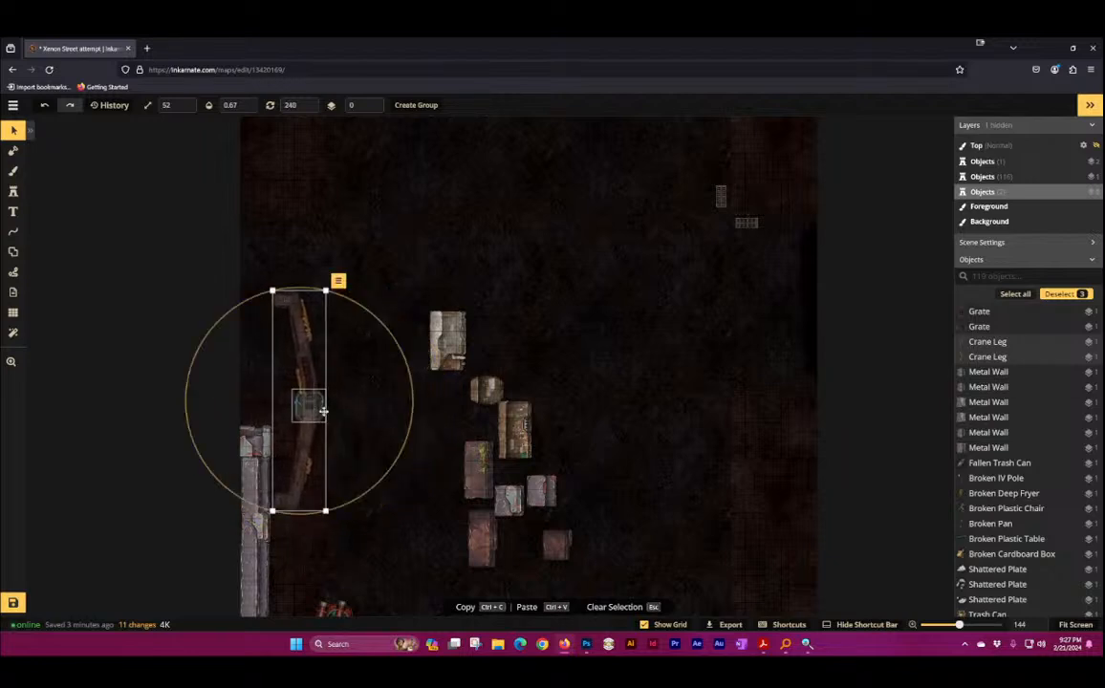
# Step: Paste a copy of the crane-leg arch near the east edge opening, turned by 180 degrees to face the west arch
pyautogui.hotkey('ctrl', 'v')
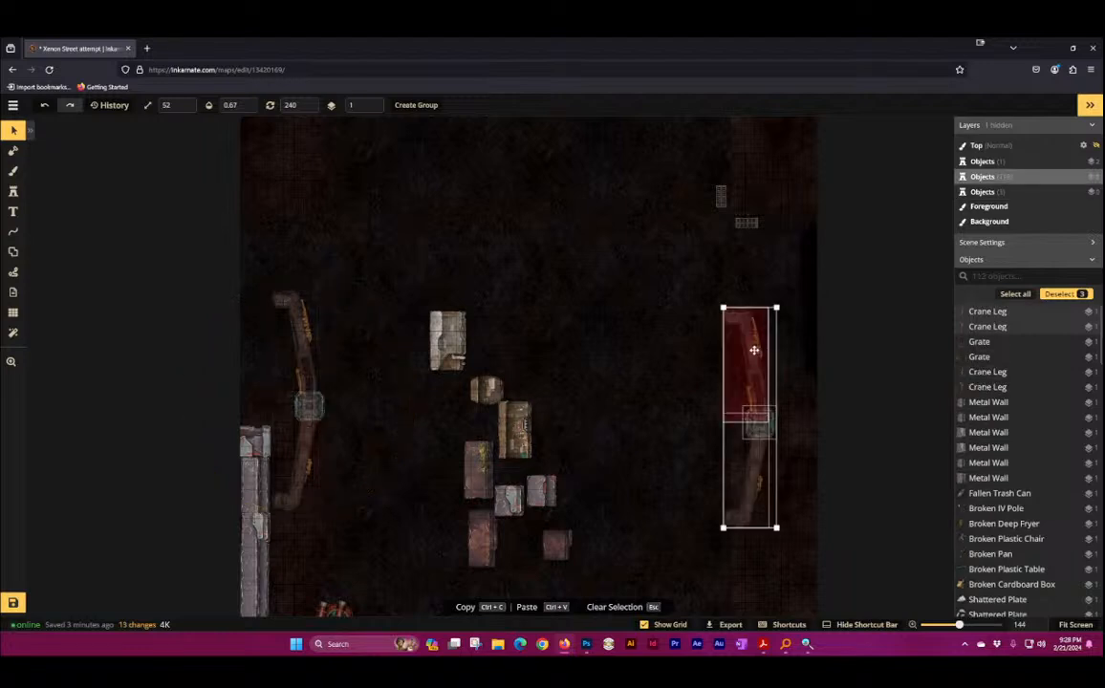
pyautogui.moveTo(850, 363); pyautogui.dragTo(608, 504)
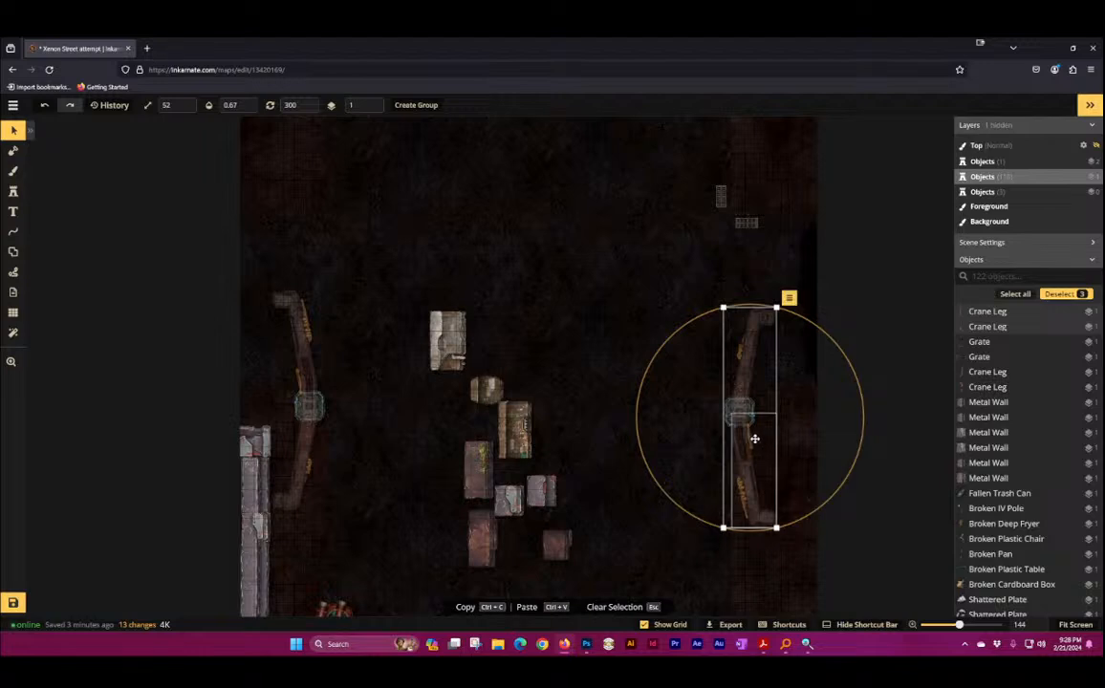
pyautogui.moveTo(752, 422)
pyautogui.mouseDown()
pyautogui.moveTo(488, 393)
pyautogui.moveTo(332, 412)
pyautogui.moveTo(723, 420)
pyautogui.moveTo(732, 403)
pyautogui.moveTo(754, 414)
pyautogui.mouseUp()
pyautogui.press('Escape')
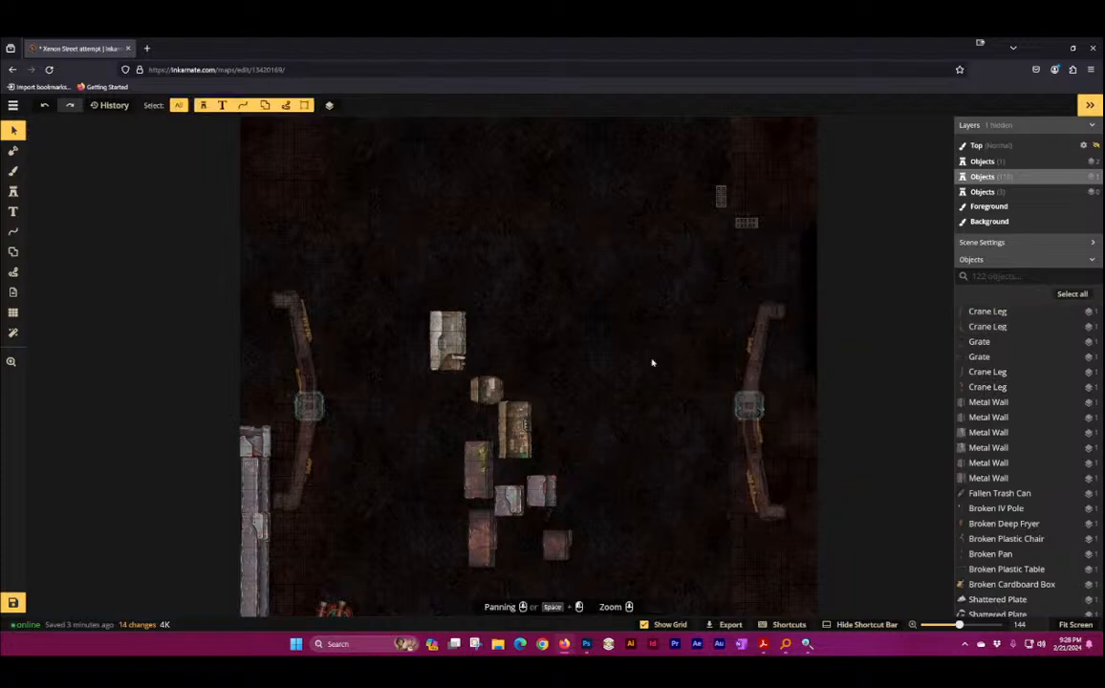
pyautogui.moveTo(649, 353); pyautogui.dragTo(437, 234)
pyautogui.scroll(3, 490, 244)
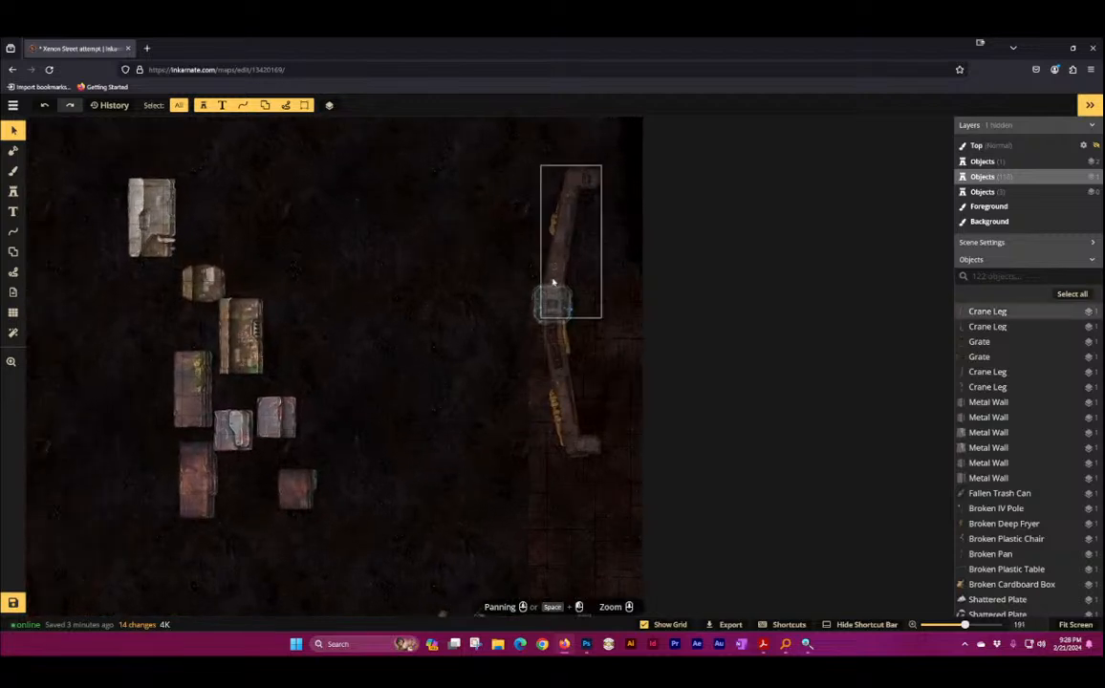
pyautogui.click(552, 289)
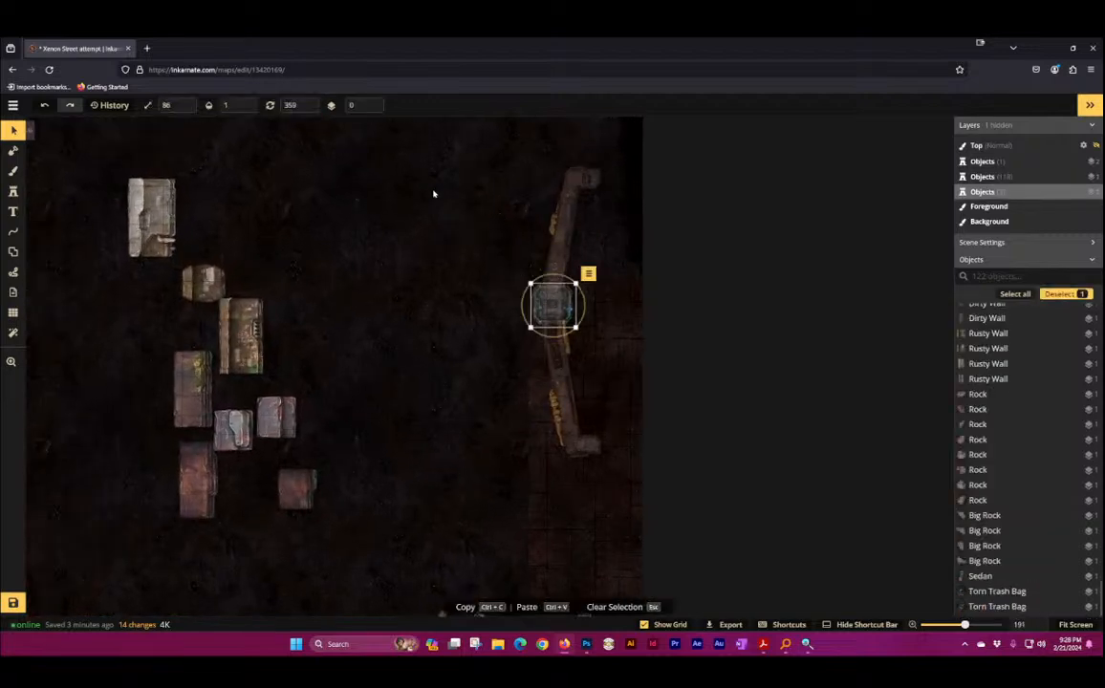
pyautogui.moveTo(425, 215); pyautogui.dragTo(603, 439)
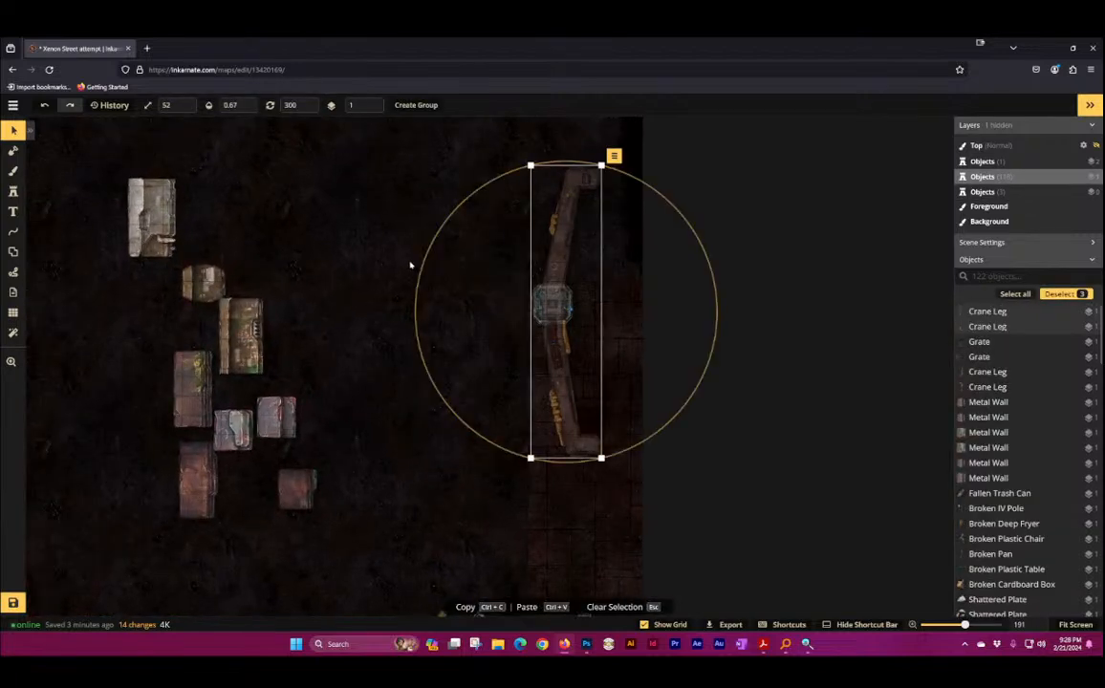
pyautogui.press('Escape')
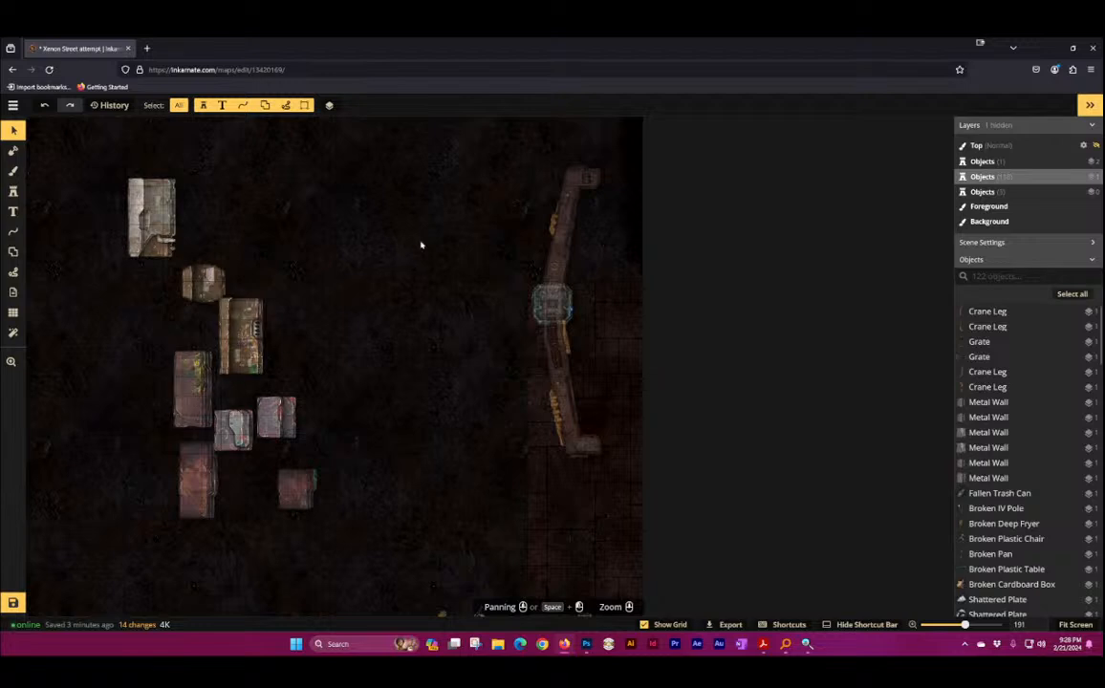
pyautogui.moveTo(406, 236); pyautogui.dragTo(611, 298)
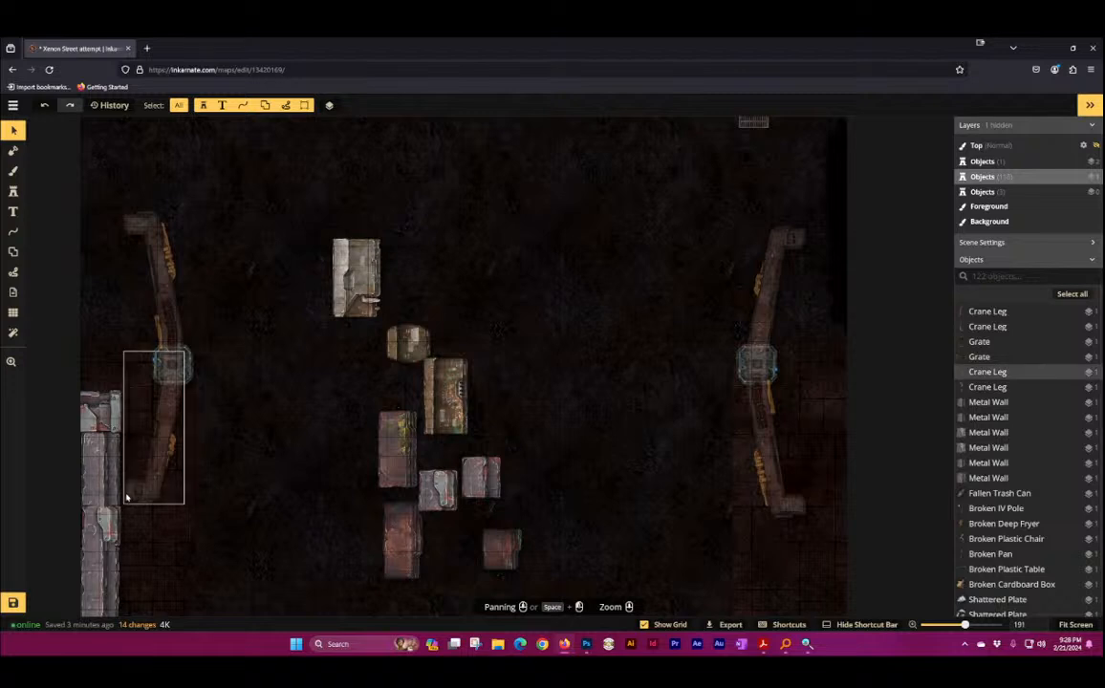
pyautogui.click(781, 501)
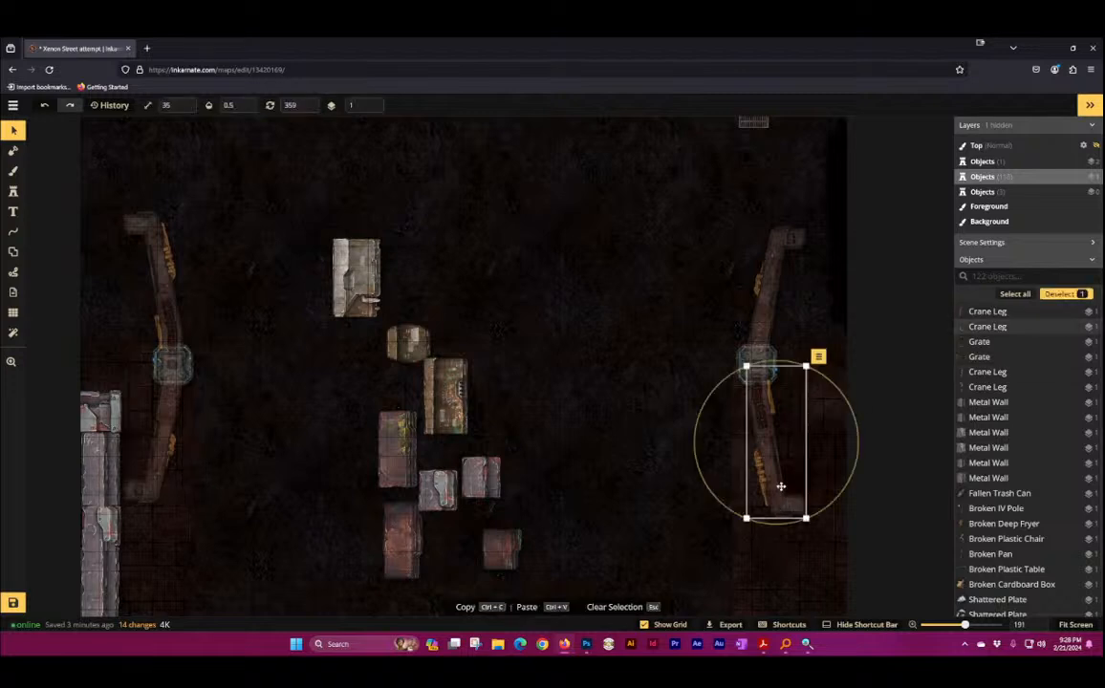
pyautogui.click(777, 272)
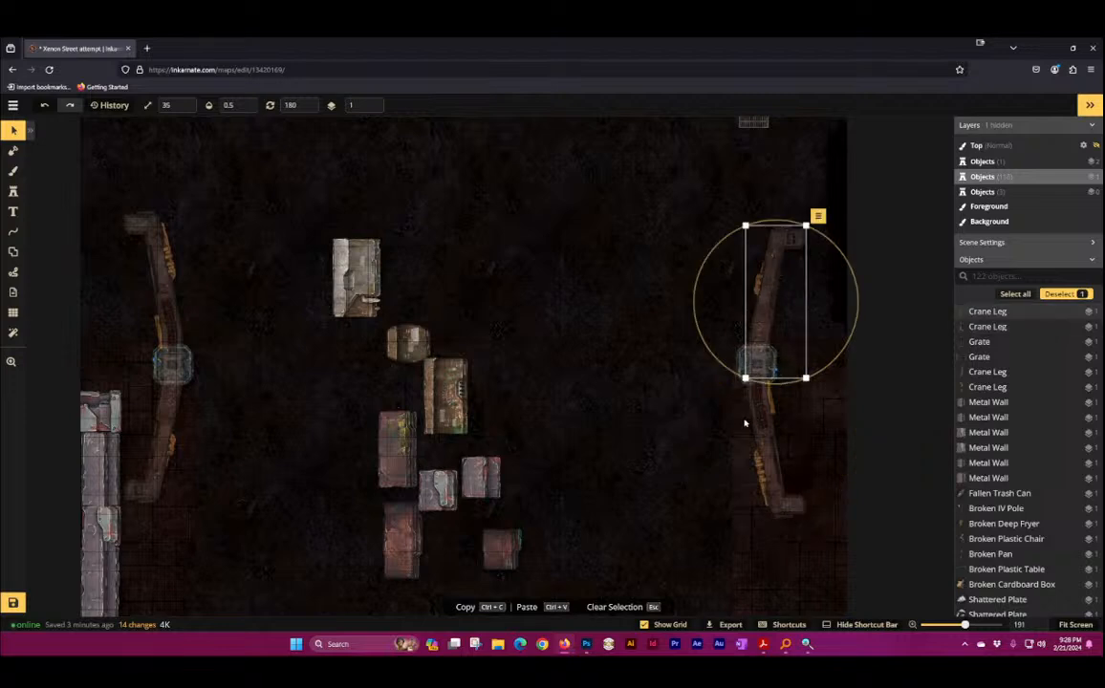
pyautogui.click(765, 447)
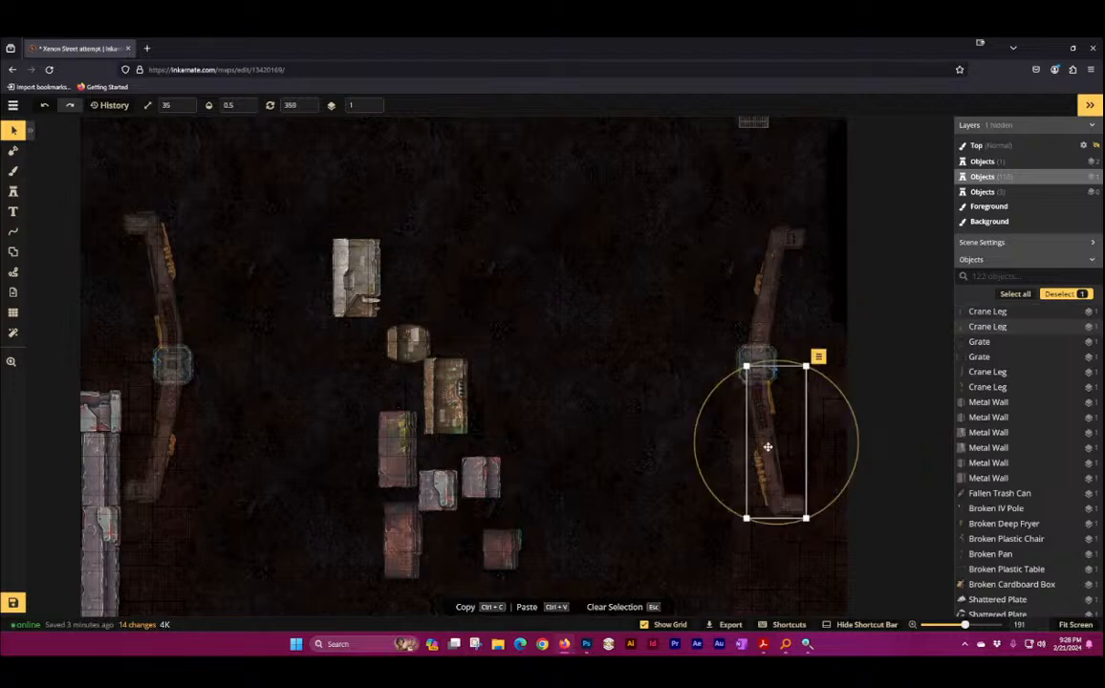
pyautogui.click(767, 281)
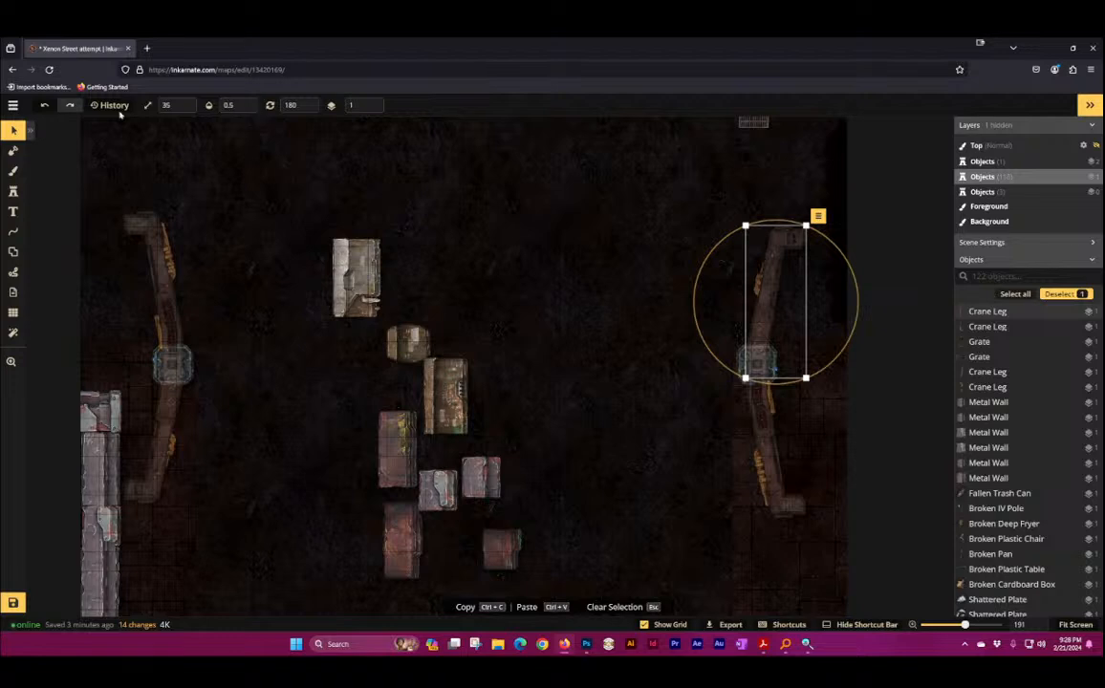
pyautogui.click(13, 190)
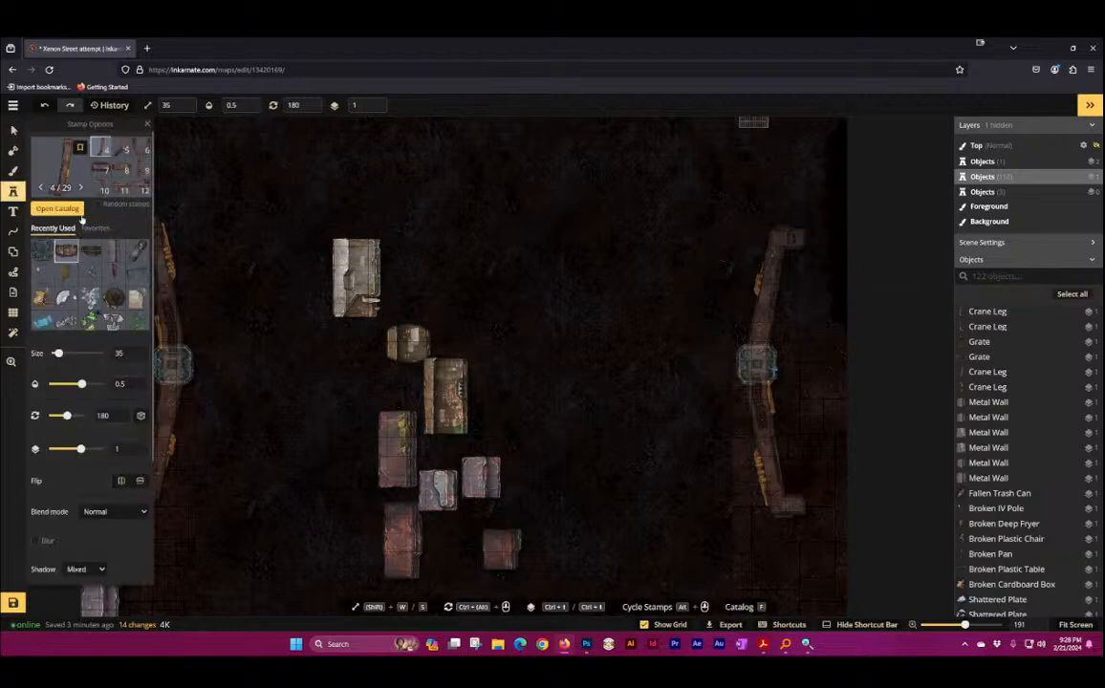
pyautogui.click(140, 480)
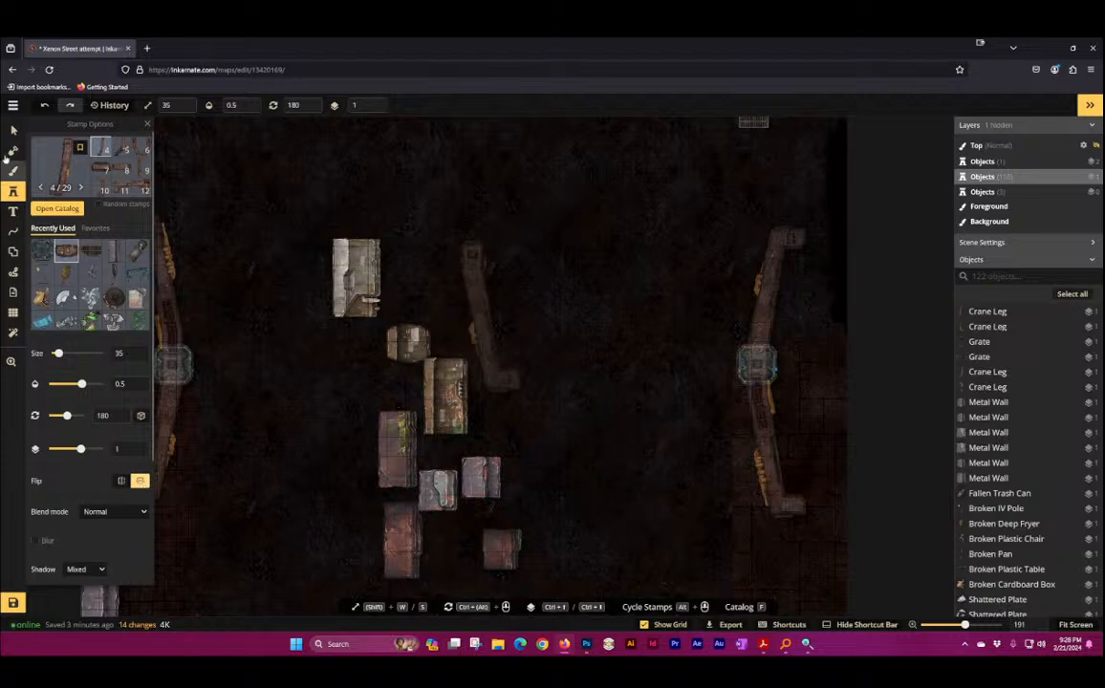
# Step: Flip the upper and lower legs of the east crane-leg arch vertically
pyautogui.click(13, 130)
pyautogui.click(772, 308)
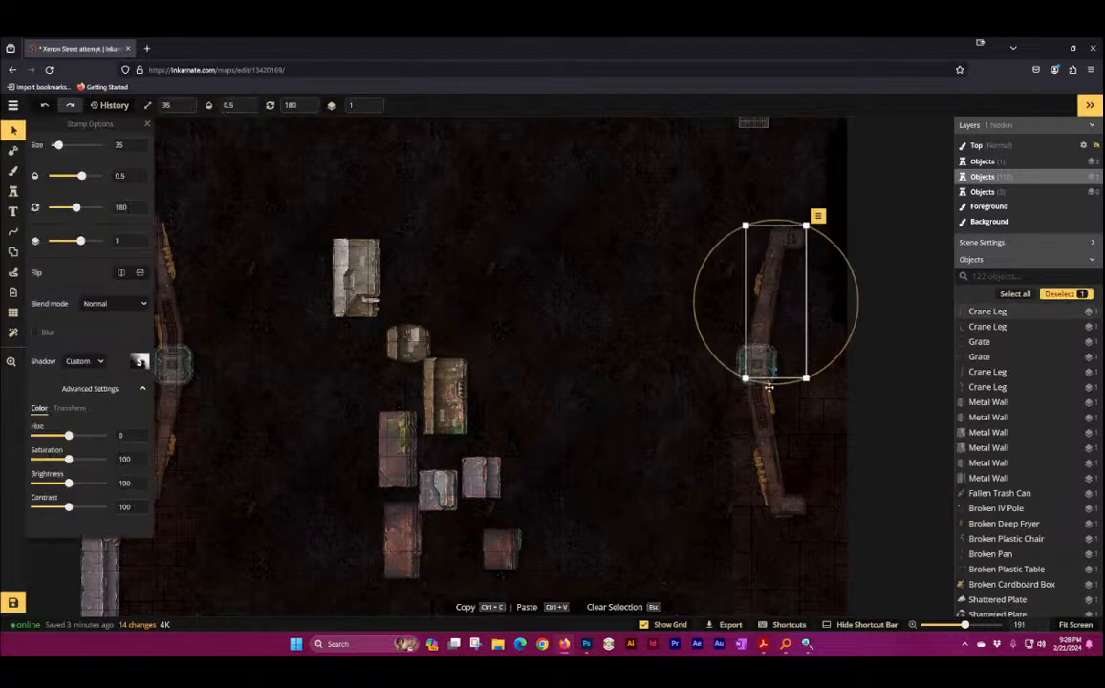
pyautogui.click(139, 272)
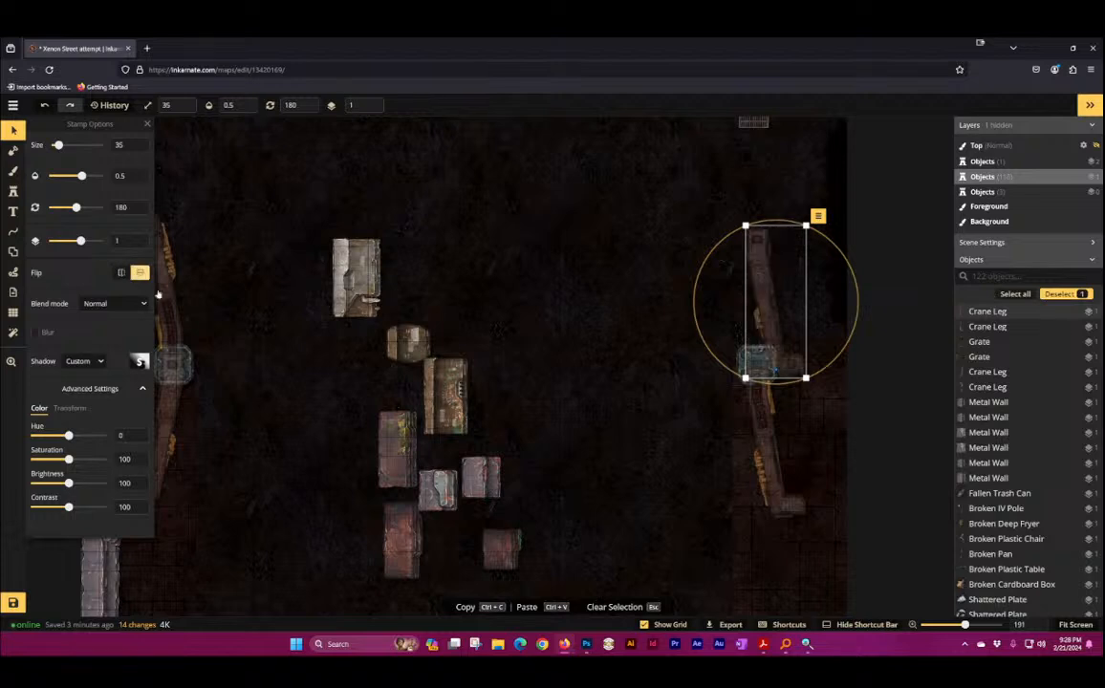
pyautogui.click(140, 272)
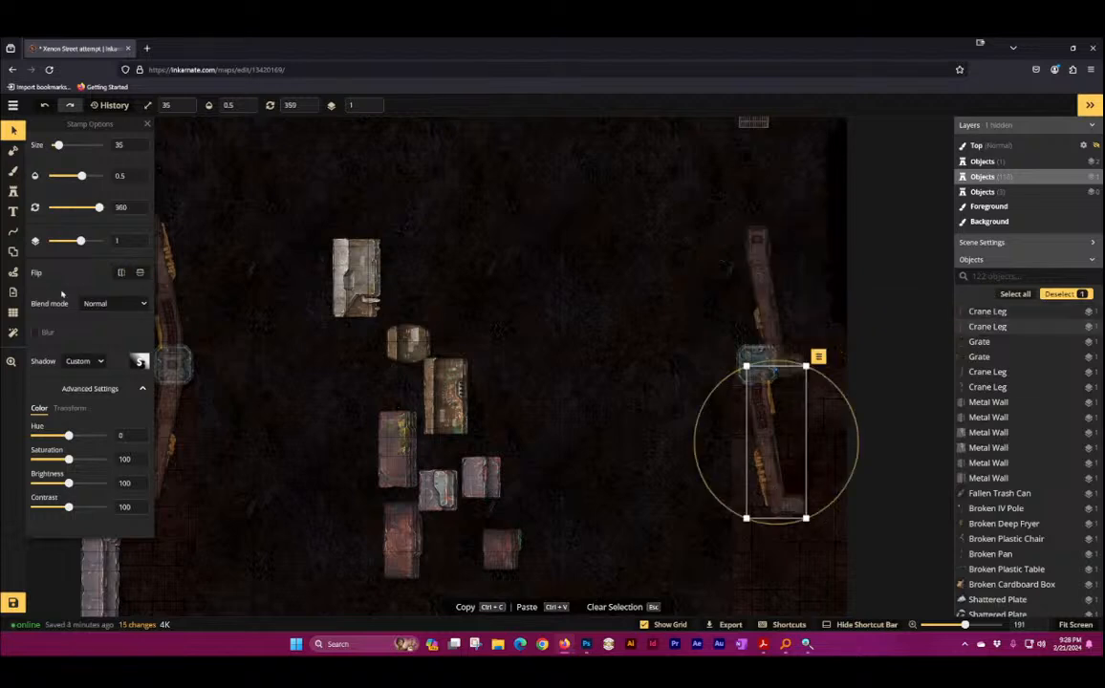
pyautogui.click(140, 273)
# Step: Swap the two flipped legs of the east arch, joining each to the centre piece so the arch mirrors the west one
pyautogui.moveTo(773, 464); pyautogui.dragTo(759, 319)
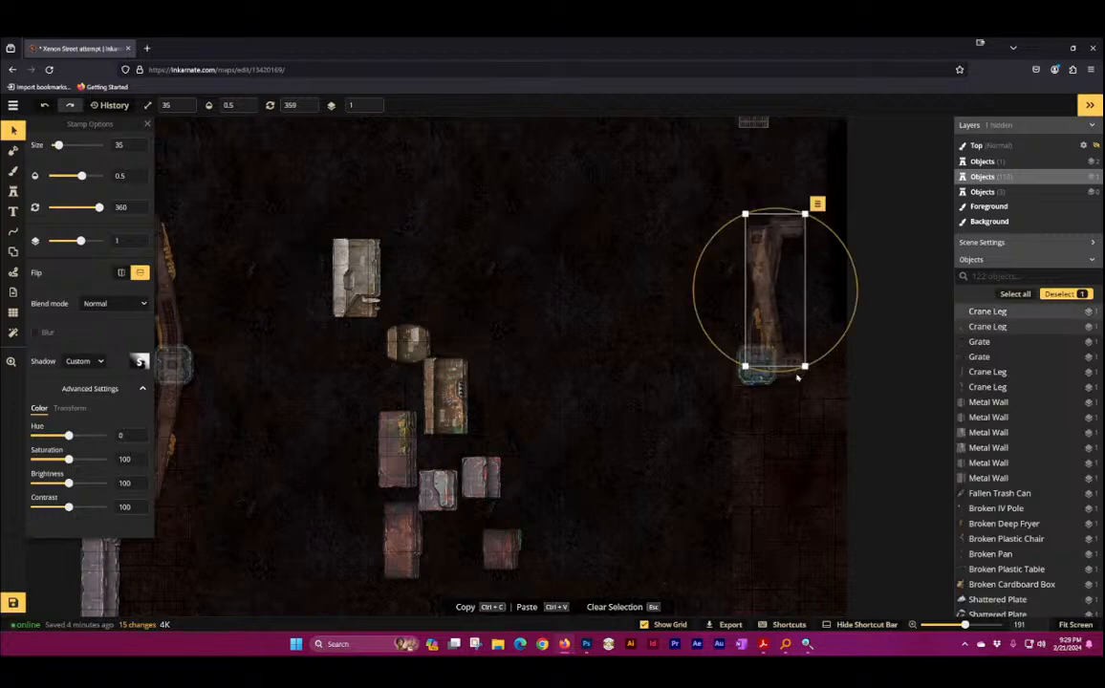
pyautogui.moveTo(788, 366); pyautogui.dragTo(789, 491)
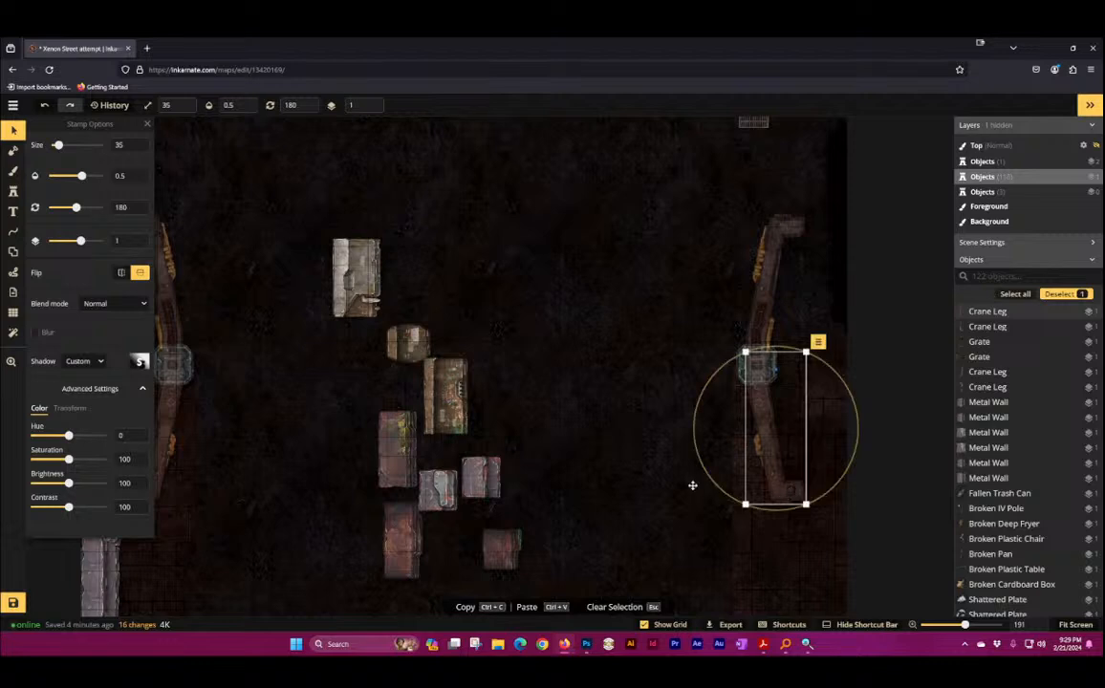
pyautogui.scroll(-3, 573, 304)
pyautogui.click(606, 251)
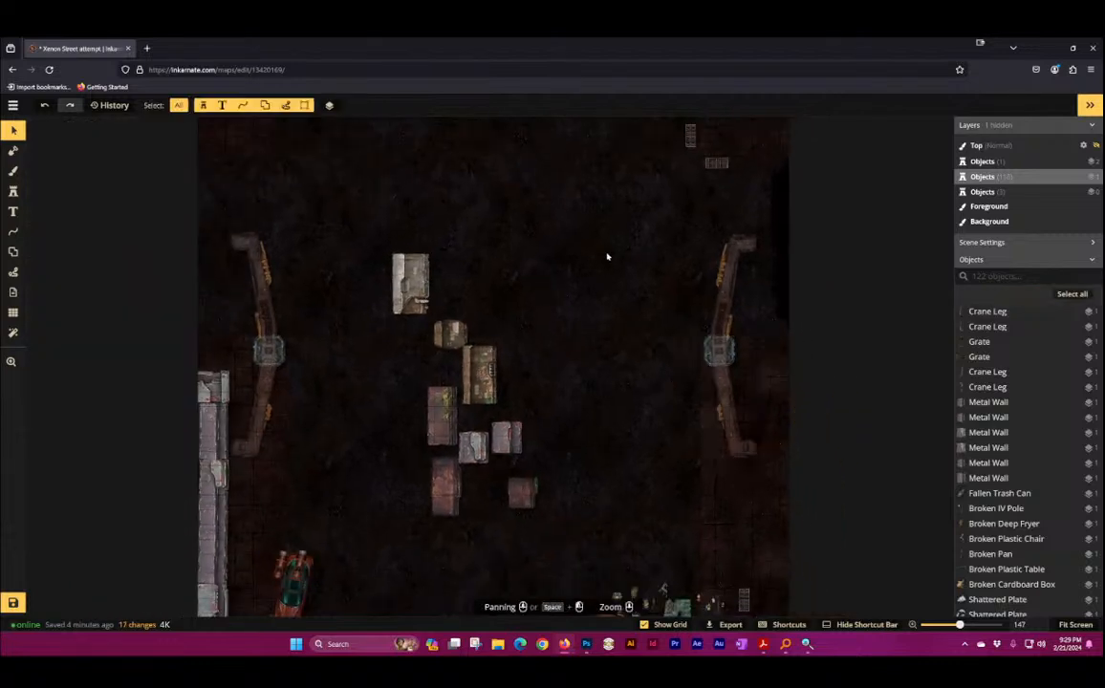
# Step: Fine-tune the position of the east arch's upper leg and save the map
pyautogui.moveTo(649, 229); pyautogui.dragTo(716, 270)
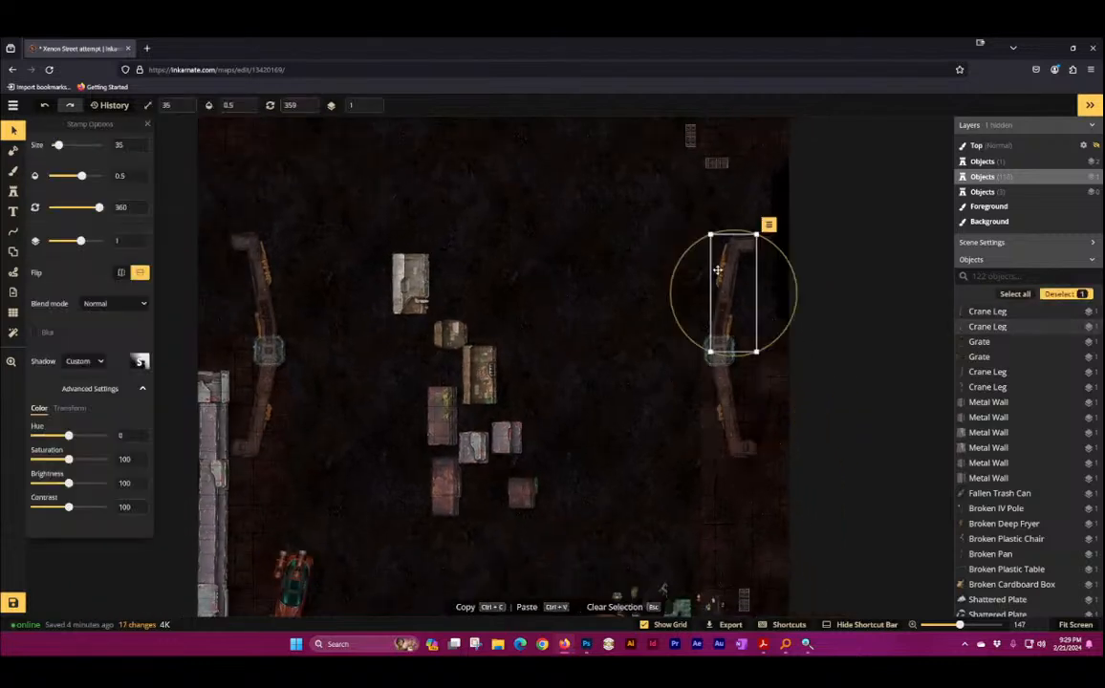
pyautogui.press('Escape')
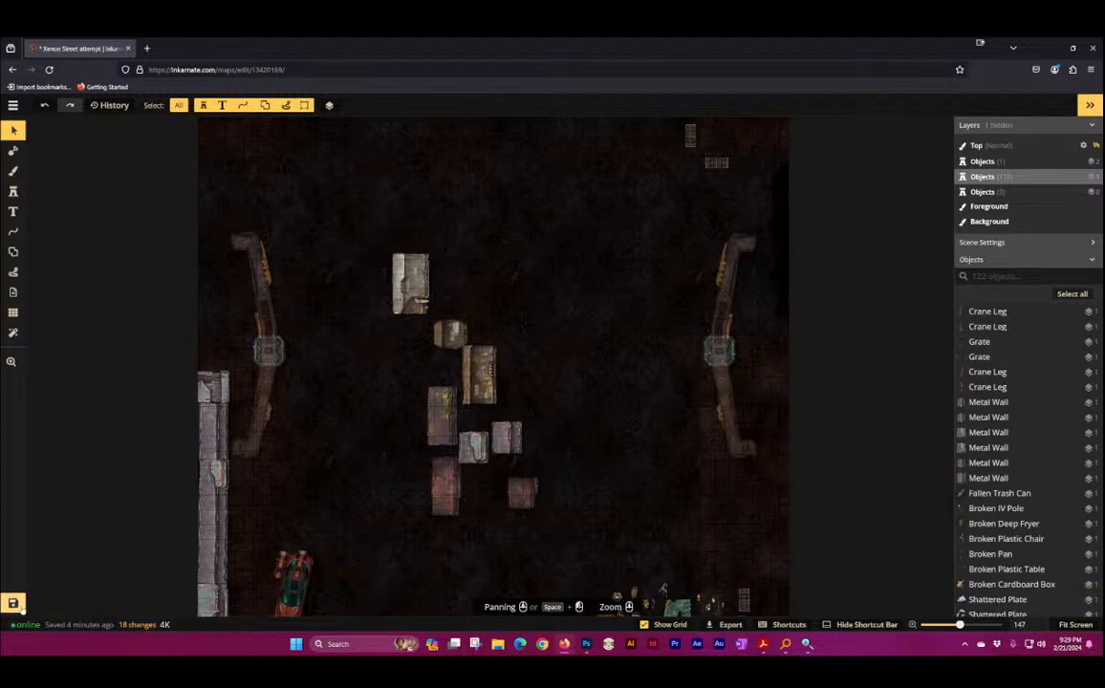
pyautogui.click(18, 605)
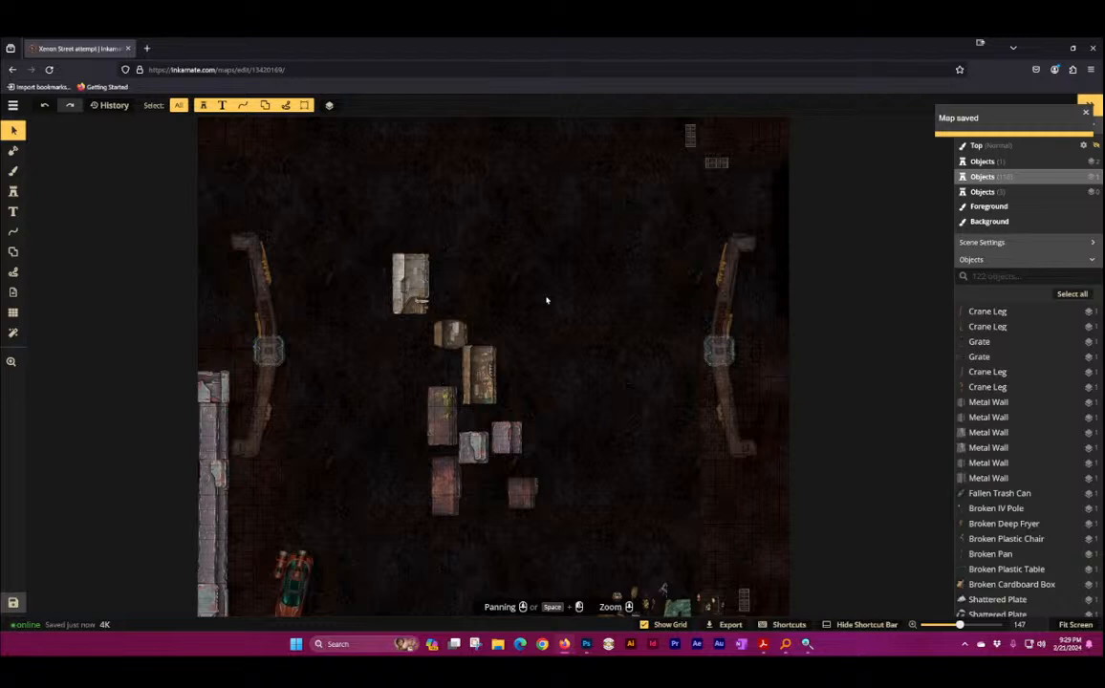
# Step: Browse the Industrial District pack of the Sci-Fi Battlemaps stamps and choose the blue Heavy Forklift
pyautogui.scroll(-4, 547, 301)
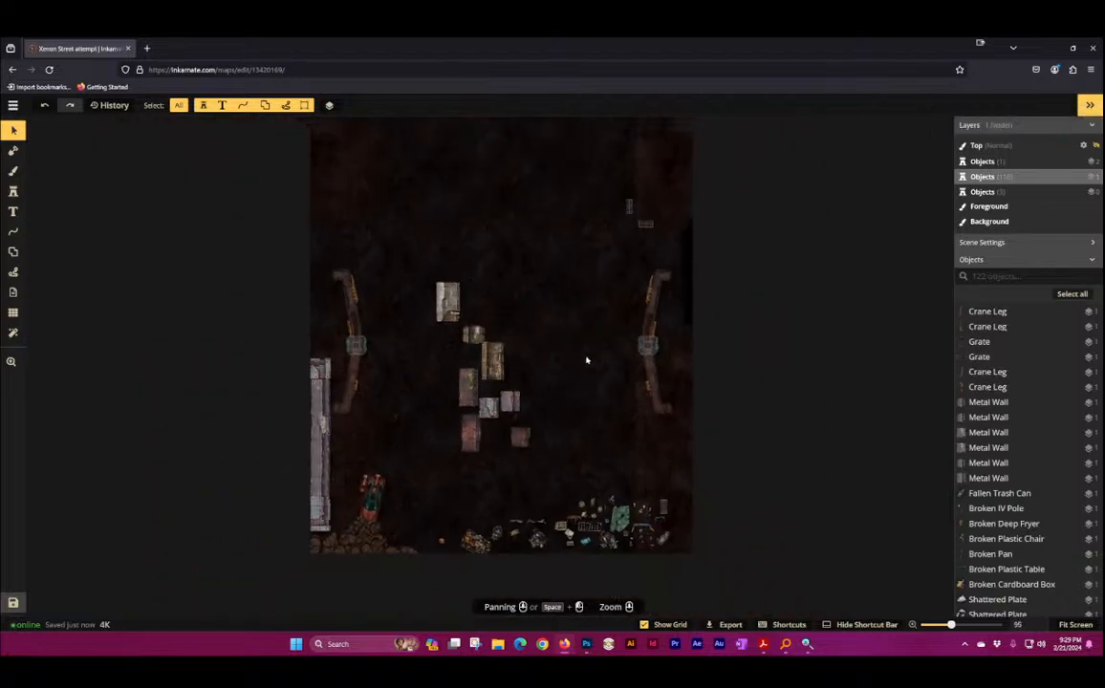
pyautogui.scroll(1, 594, 262)
pyautogui.scroll(2, 497, 234)
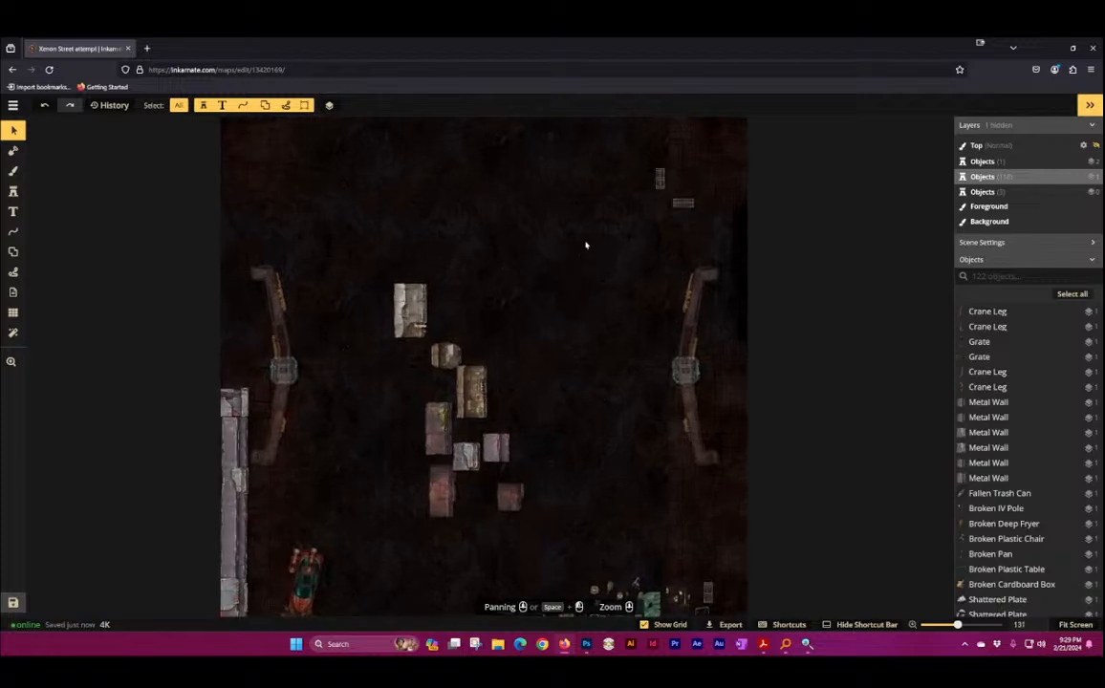
pyautogui.click(13, 190)
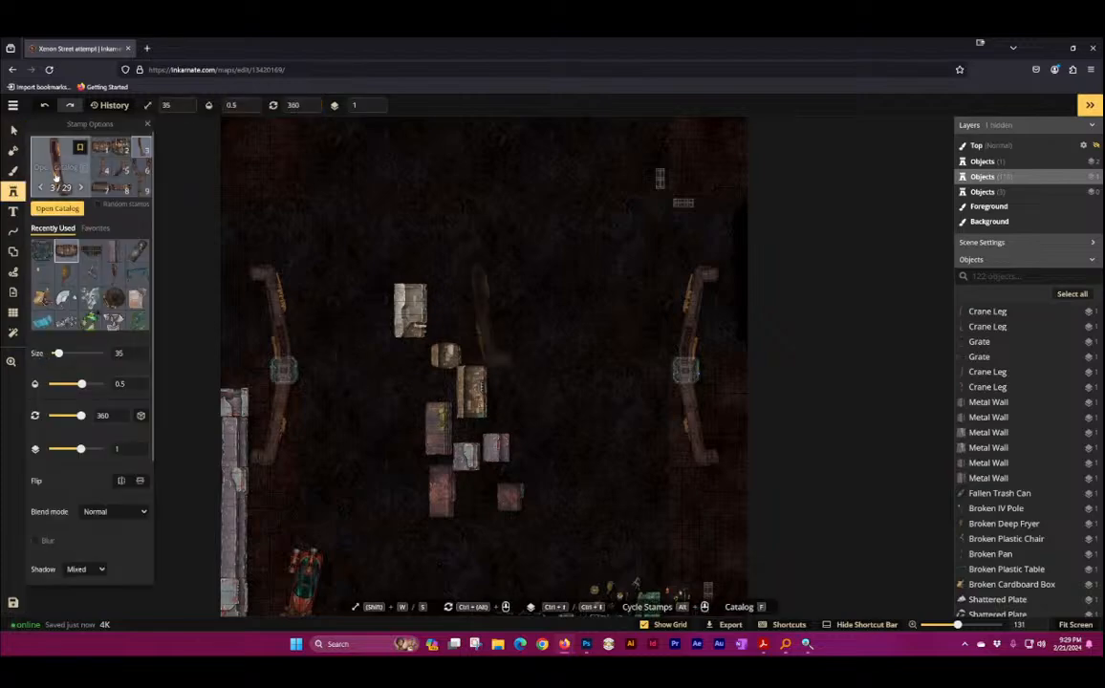
pyautogui.press('f')
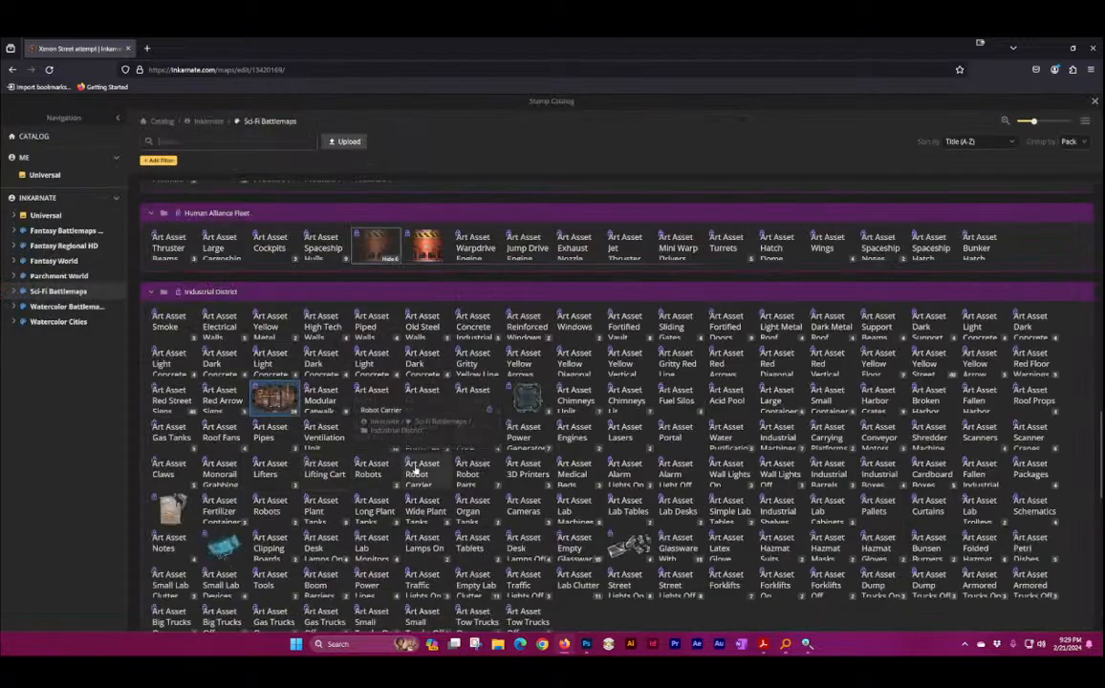
pyautogui.scroll(-3, 578, 524)
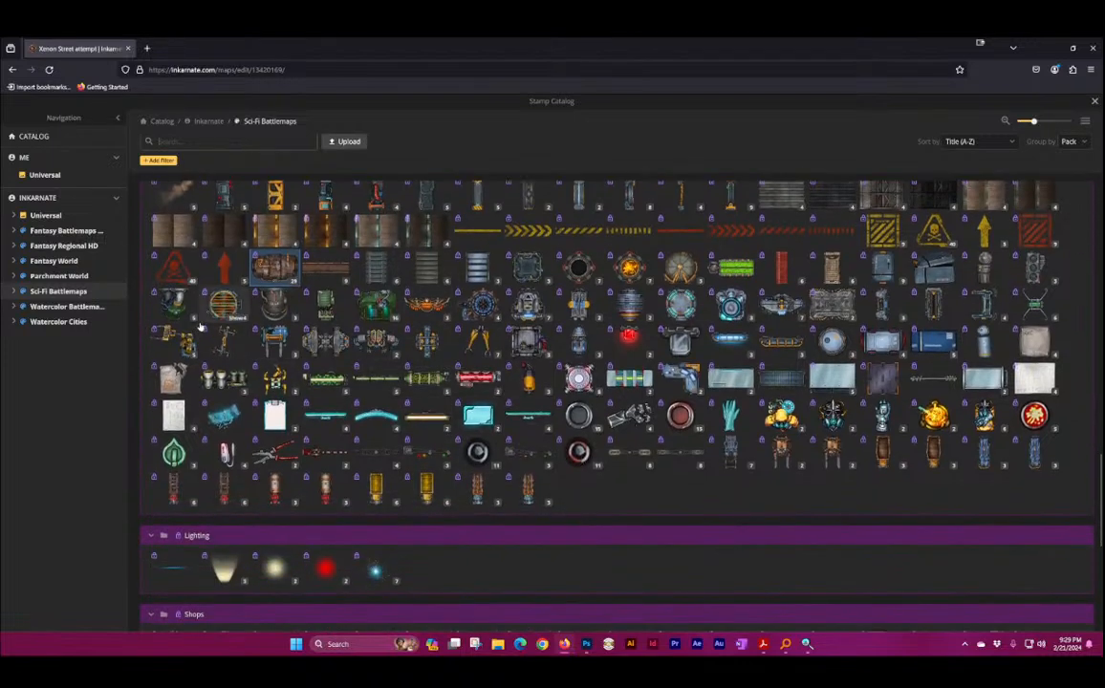
pyautogui.scroll(1, 339, 306)
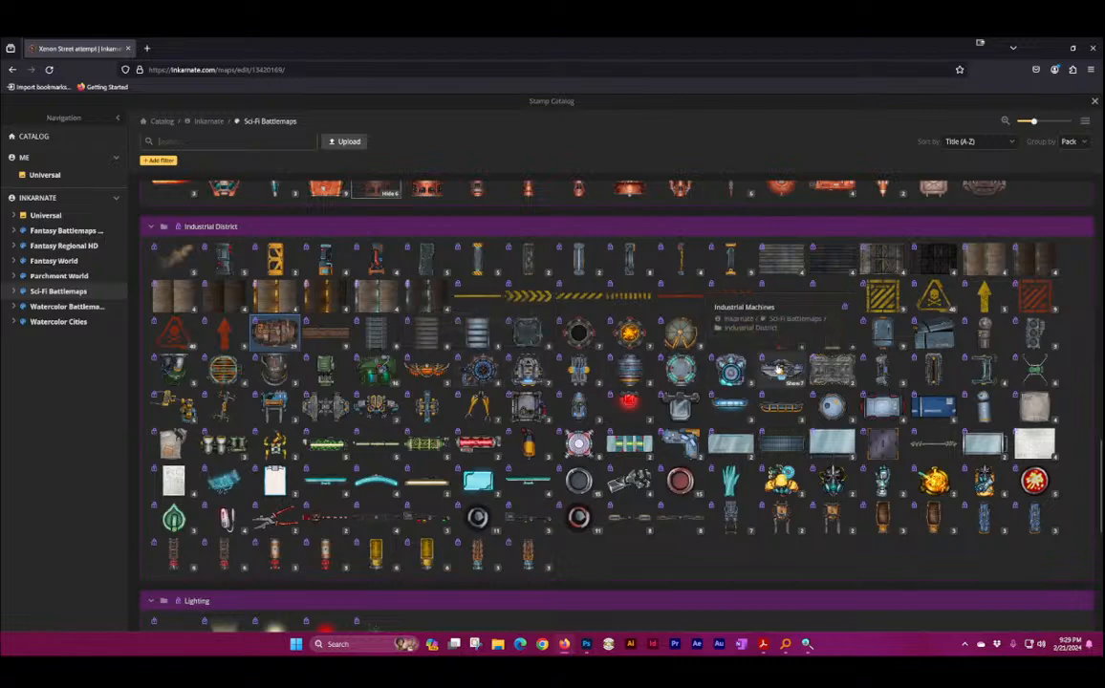
pyautogui.click(794, 383)
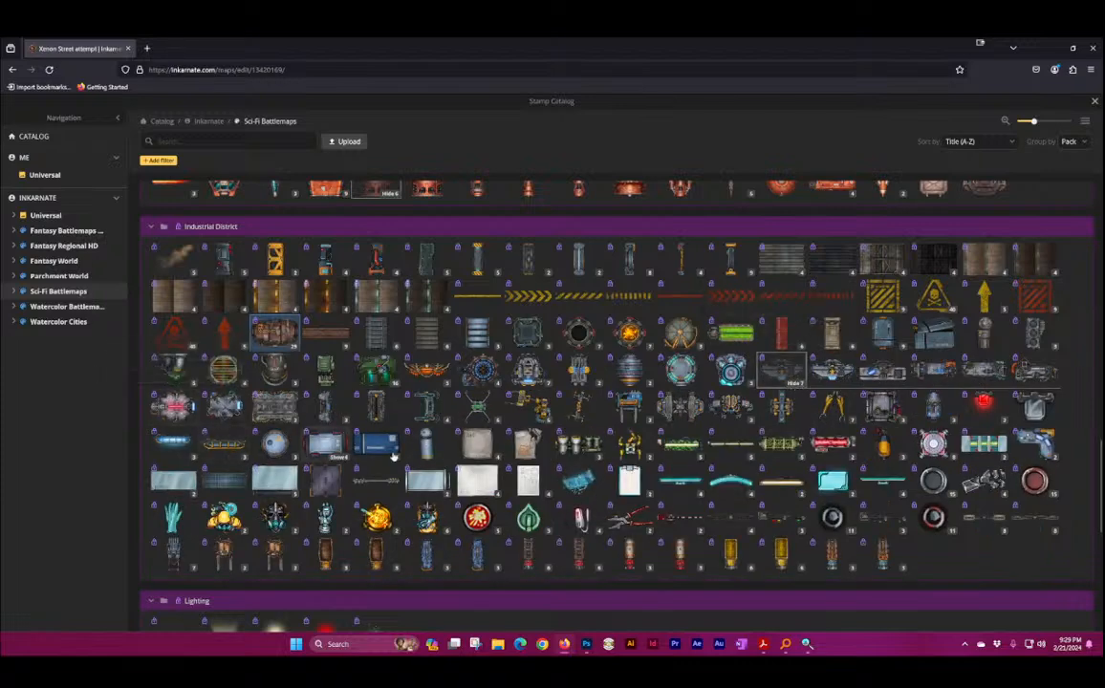
pyautogui.scroll(-3, 933, 355)
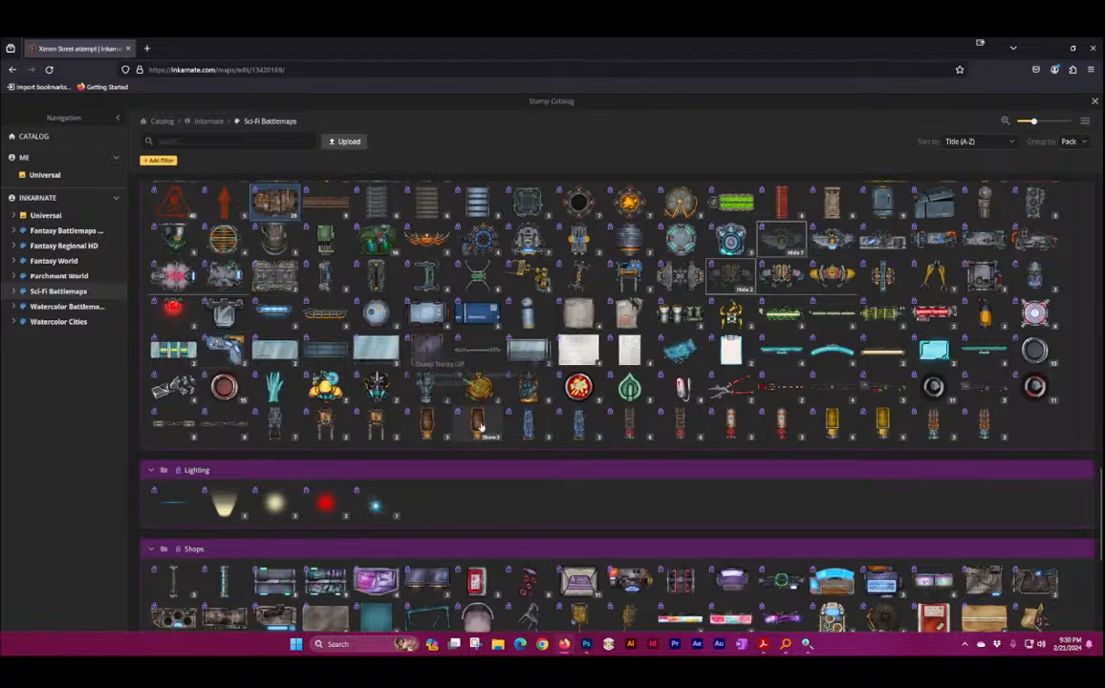
pyautogui.scroll(-2, 481, 432)
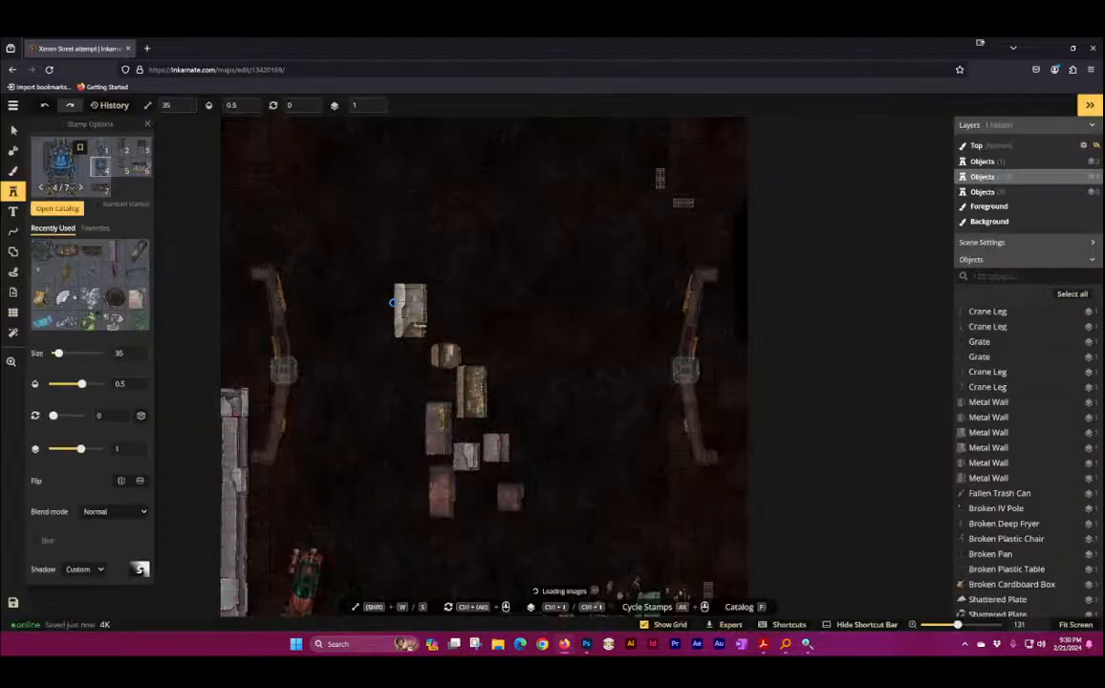
# Step: Place the Heavy Forklift between the west arch and the ruined metal pieces, with one Lift stamp above it and a different Lift below
pyautogui.click(536, 302)
pyautogui.scroll(2, 368, 325)
pyautogui.scroll(2, 373, 340)
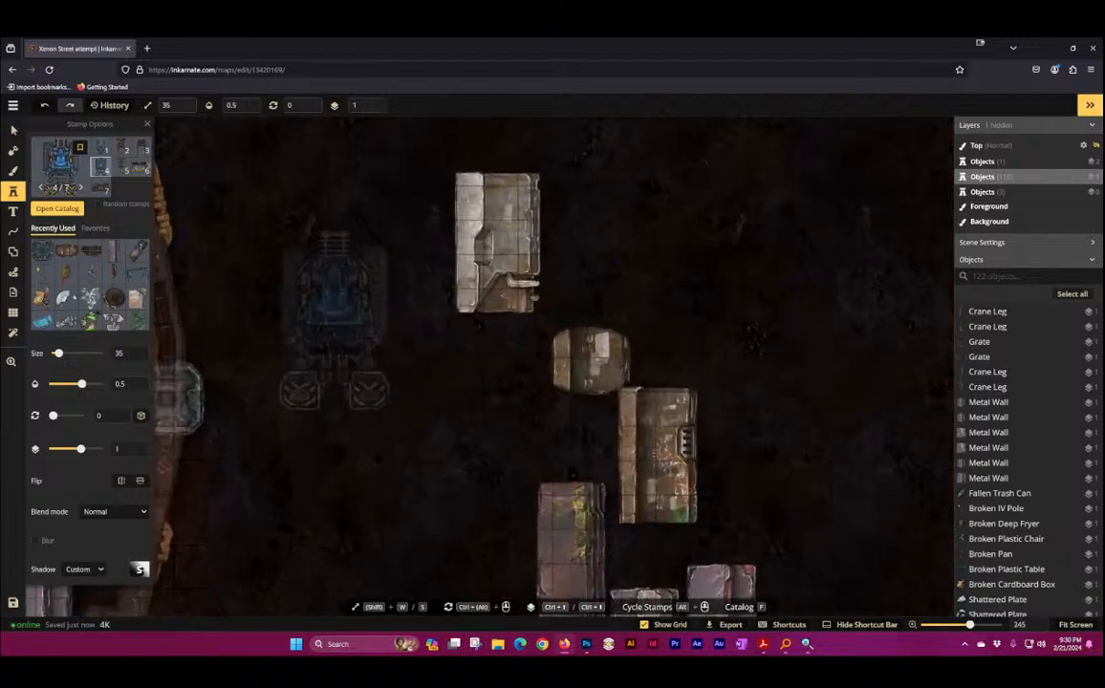
pyautogui.click(335, 325)
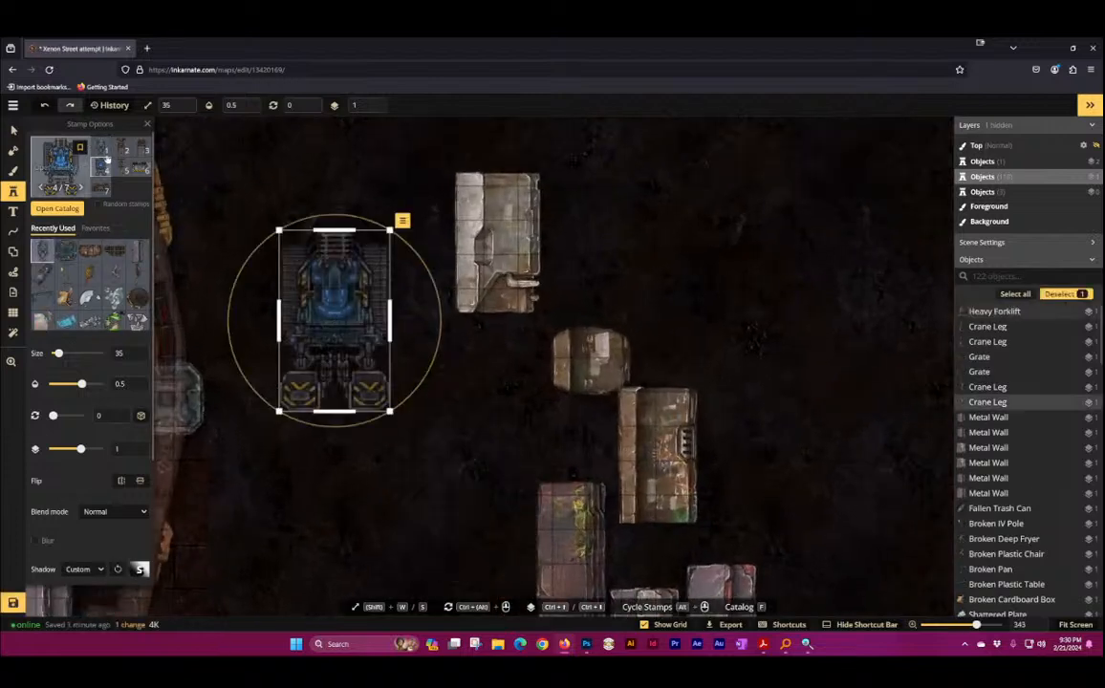
pyautogui.click(103, 187)
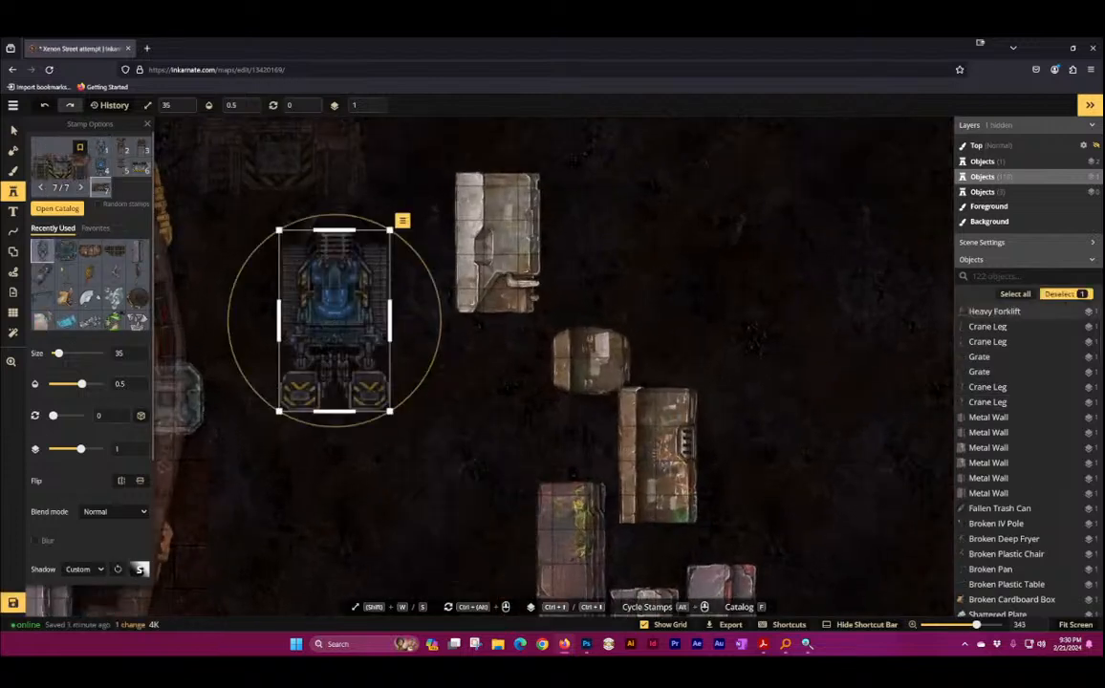
pyautogui.click(317, 164)
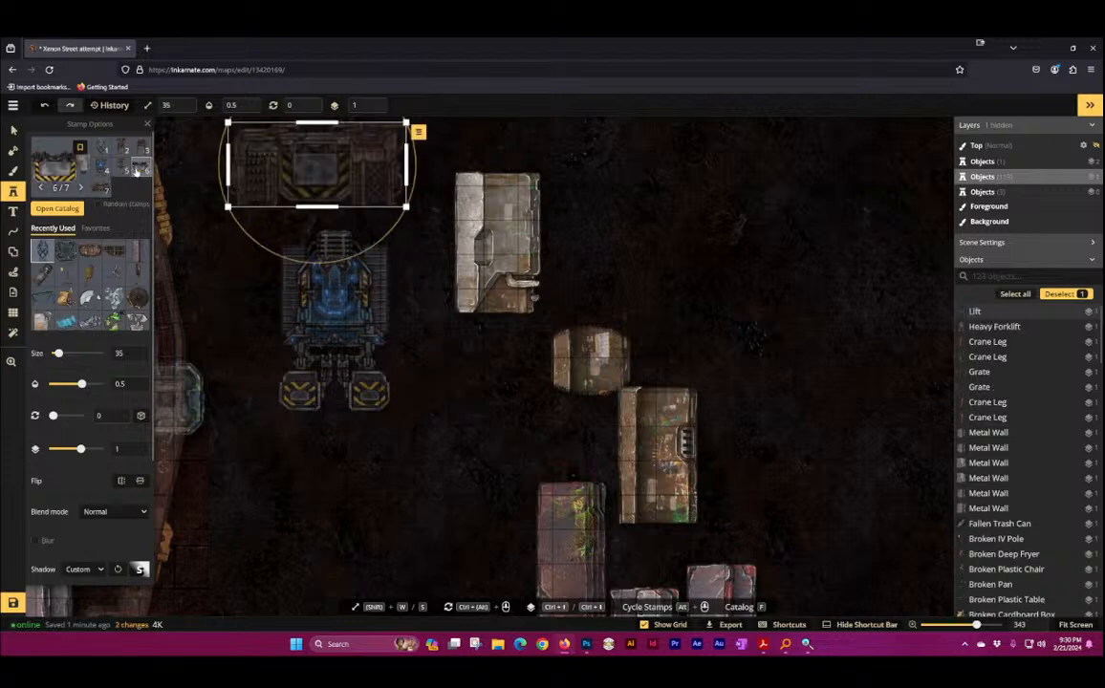
pyautogui.click(344, 468)
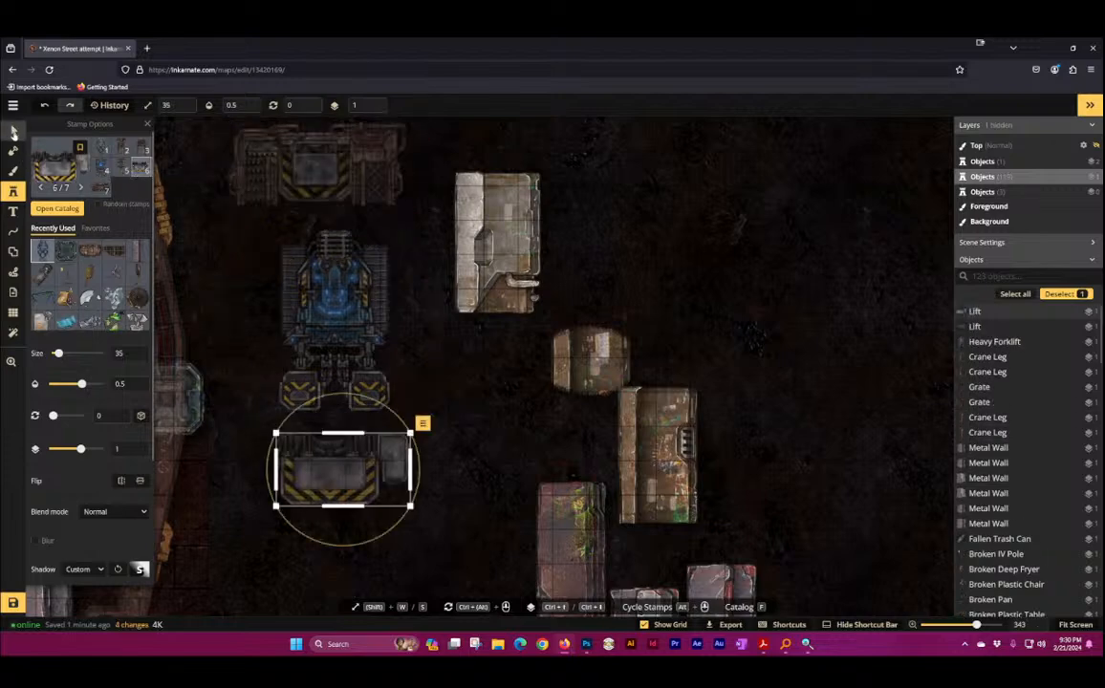
# Step: Delete the Heavy Forklift and both Lift stamps from the street
pyautogui.click(13, 128)
pyautogui.click(348, 575)
pyautogui.moveTo(348, 575); pyautogui.dragTo(301, 173)
pyautogui.press('Delete')
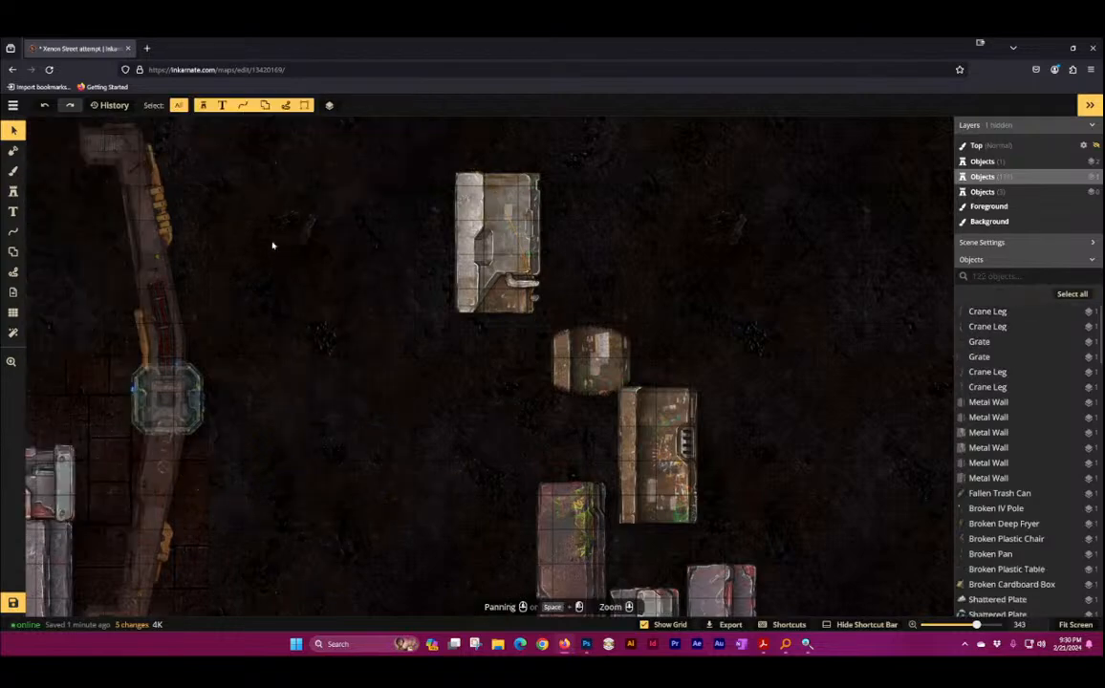
# Step: Place a grey Armored Truck from the Industrial District pack west of the ruined metal pieces and a blue one east of them
pyautogui.click(14, 190)
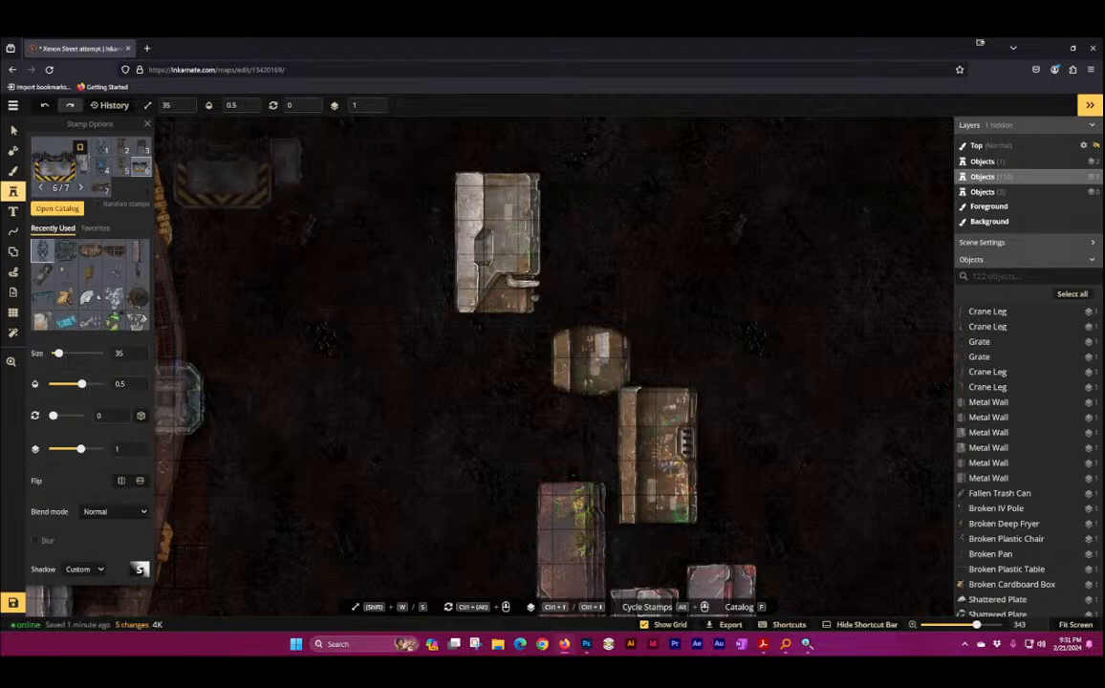
pyautogui.click(46, 175)
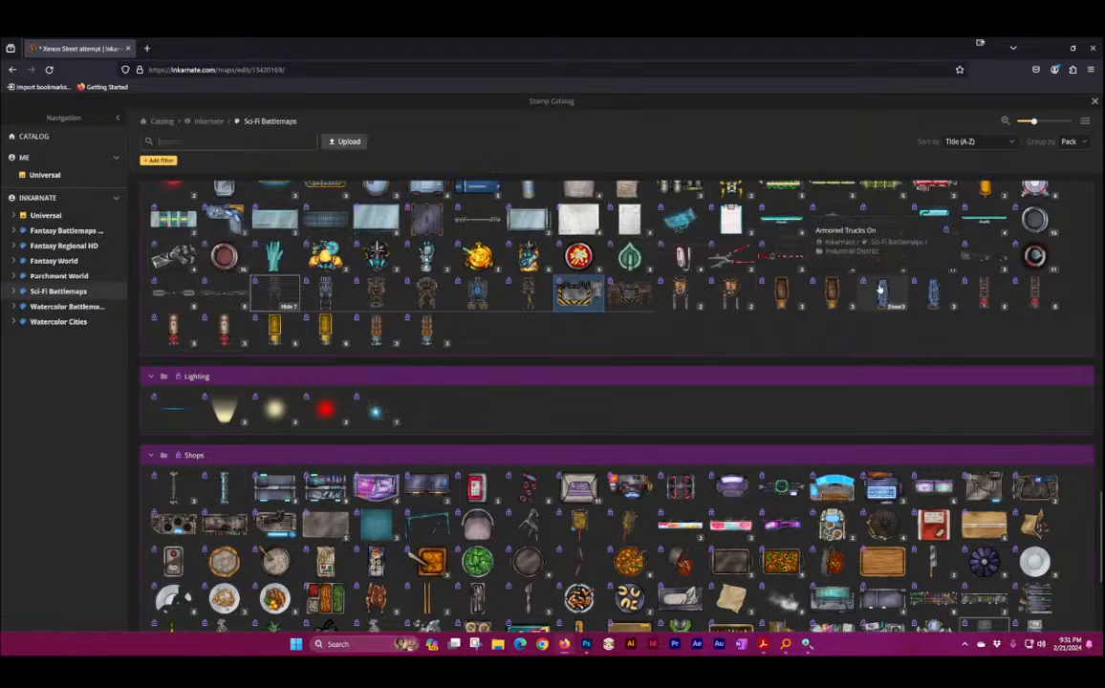
pyautogui.click(945, 308)
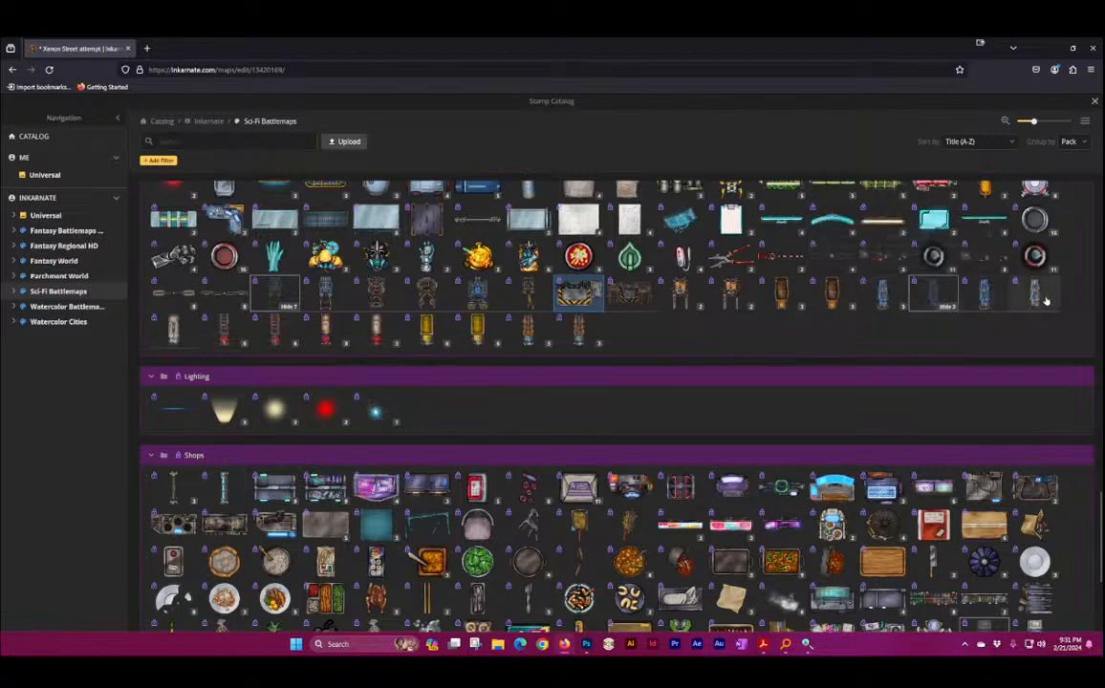
pyautogui.click(173, 329)
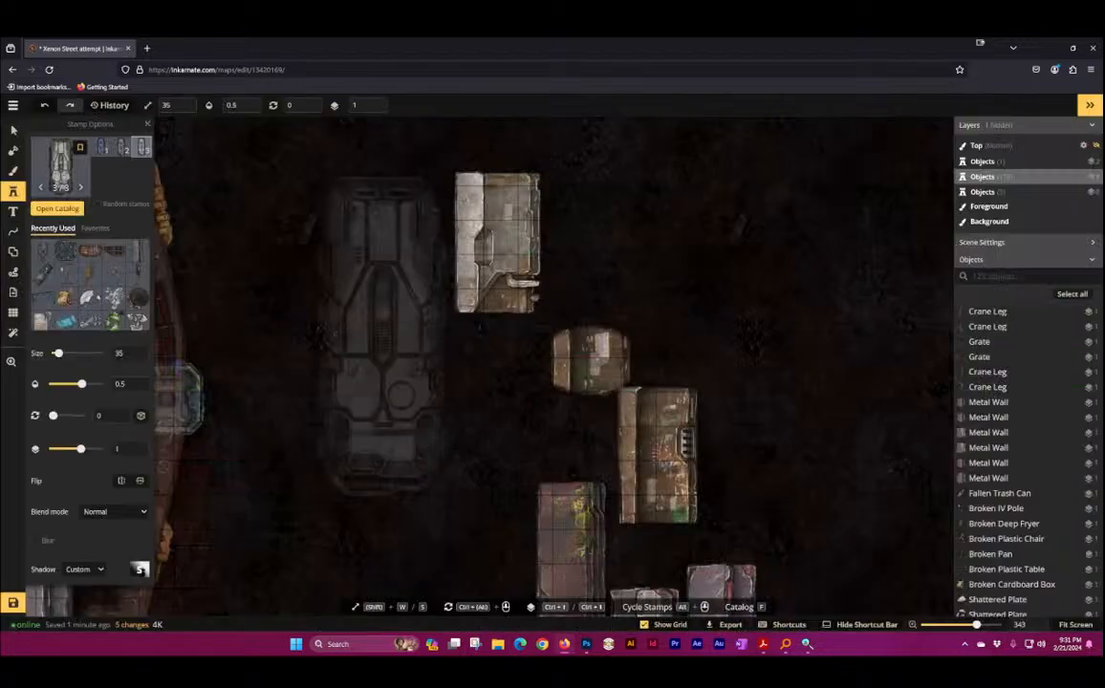
pyautogui.click(346, 371)
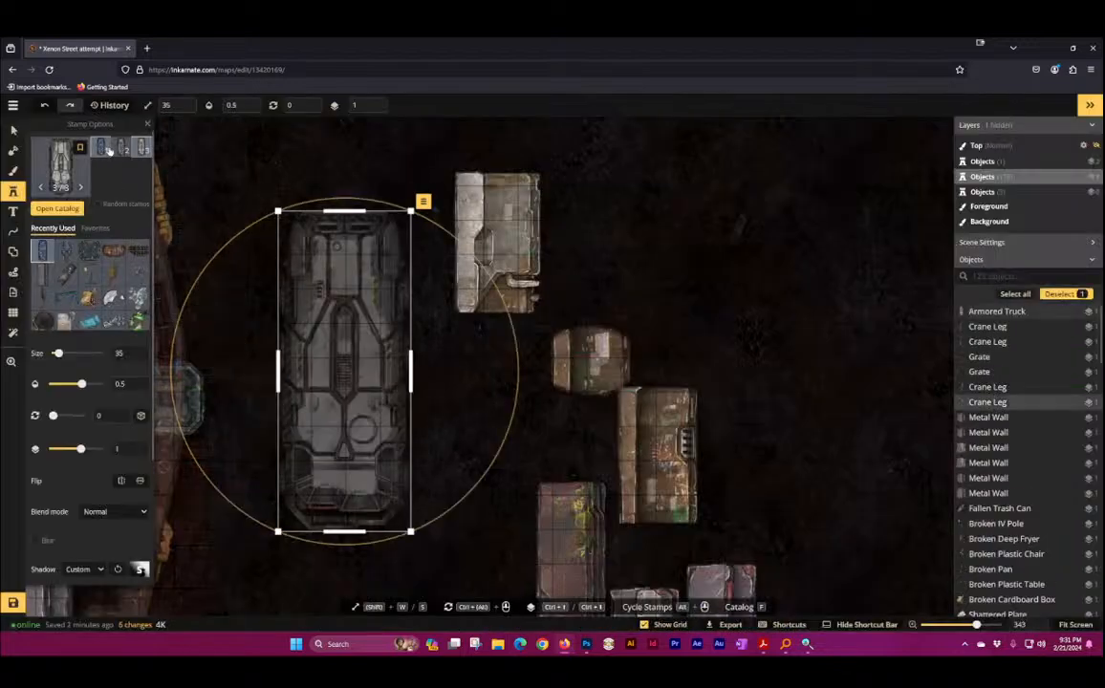
pyautogui.click(100, 145)
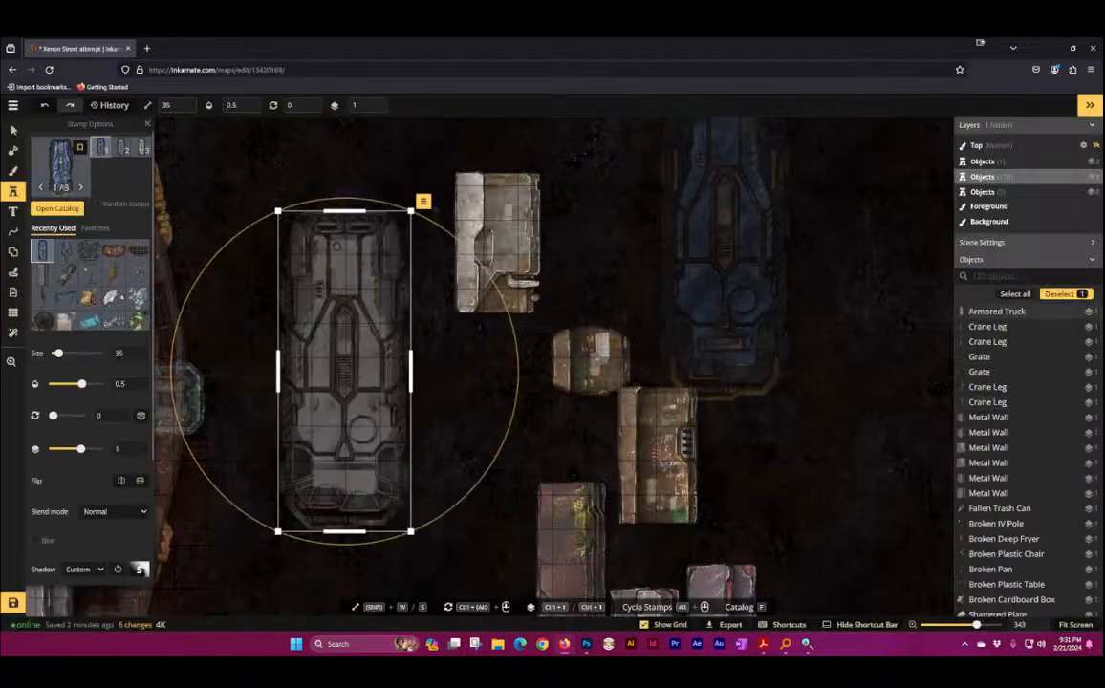
pyautogui.click(772, 272)
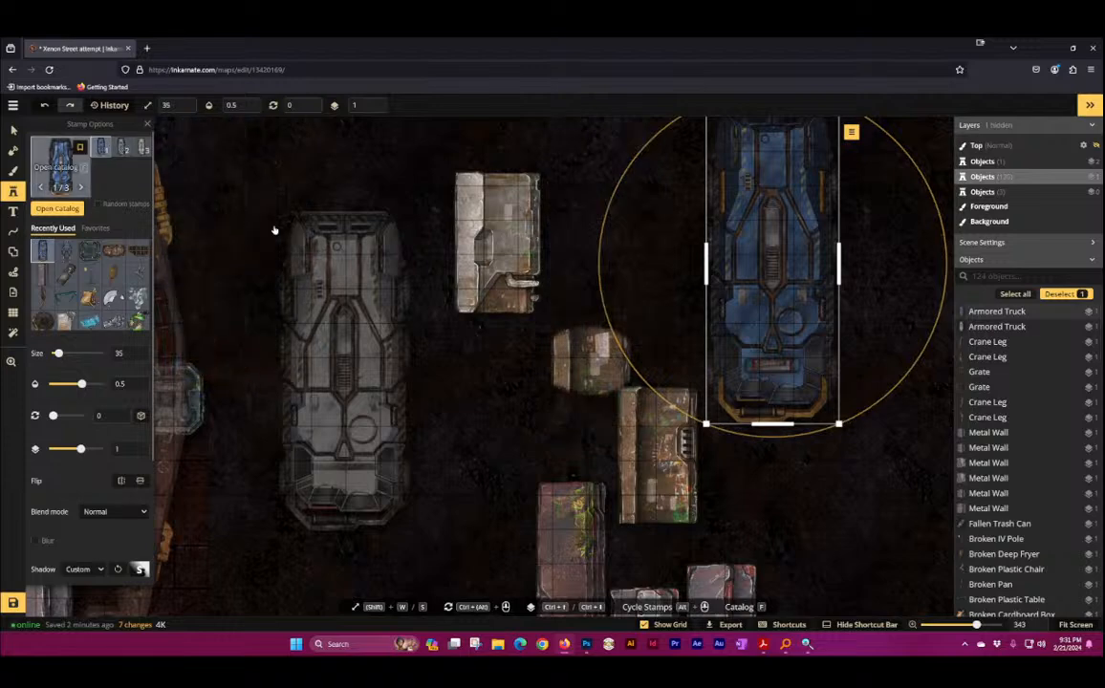
# Step: Browse the Sci-Fi Battlemaps stamps and choose the white Sports Car with the red body centre from the Corporate pack
pyautogui.press('f')
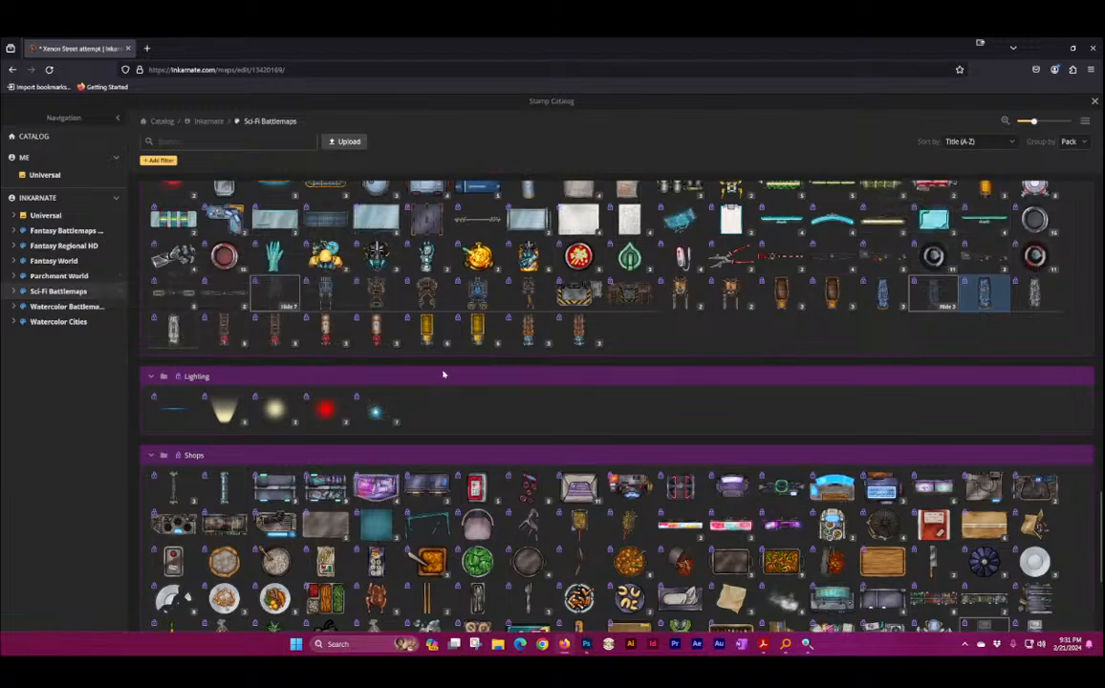
pyautogui.scroll(-3, 426, 373)
pyautogui.scroll(-2, 440, 325)
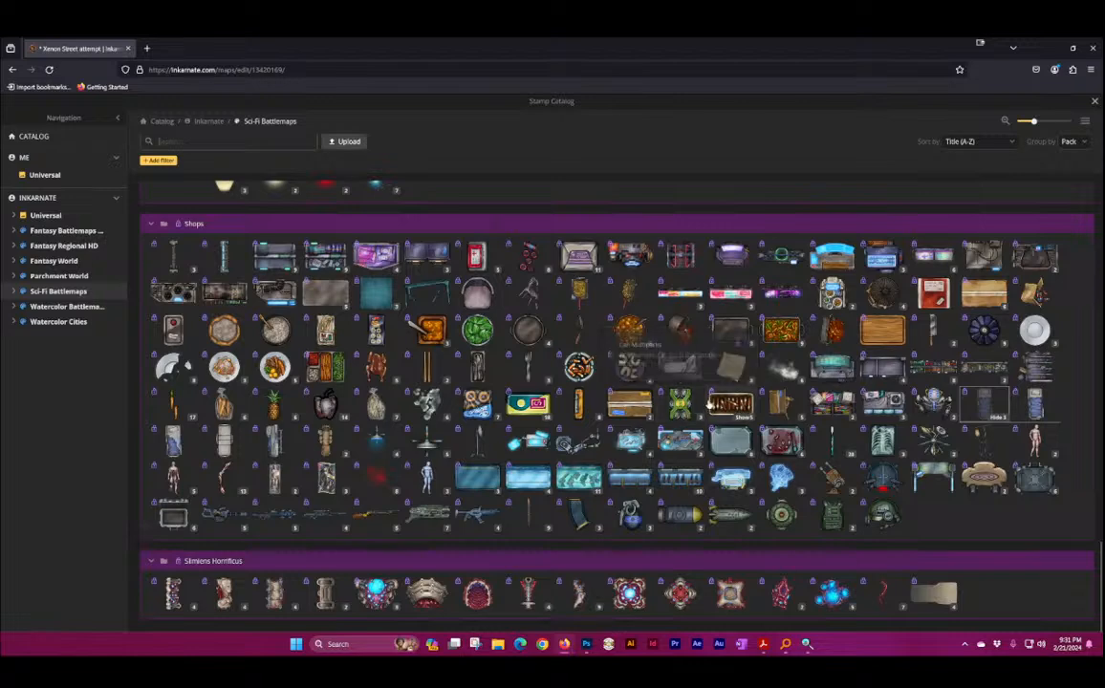
pyautogui.scroll(10, 683, 396)
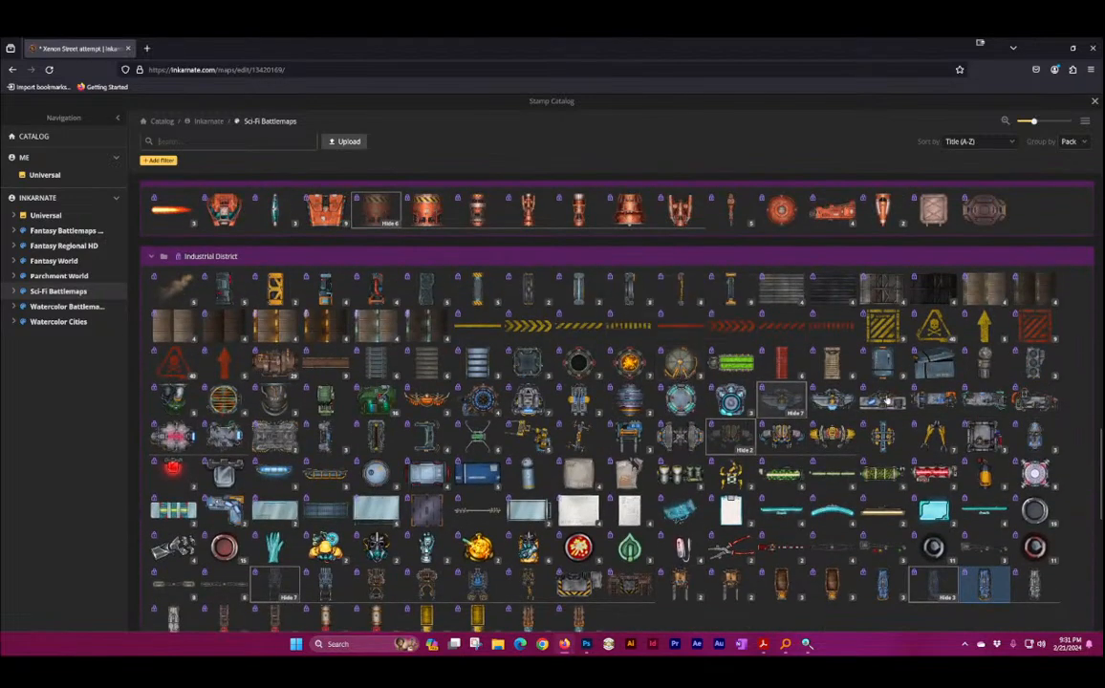
pyautogui.scroll(1, 925, 387)
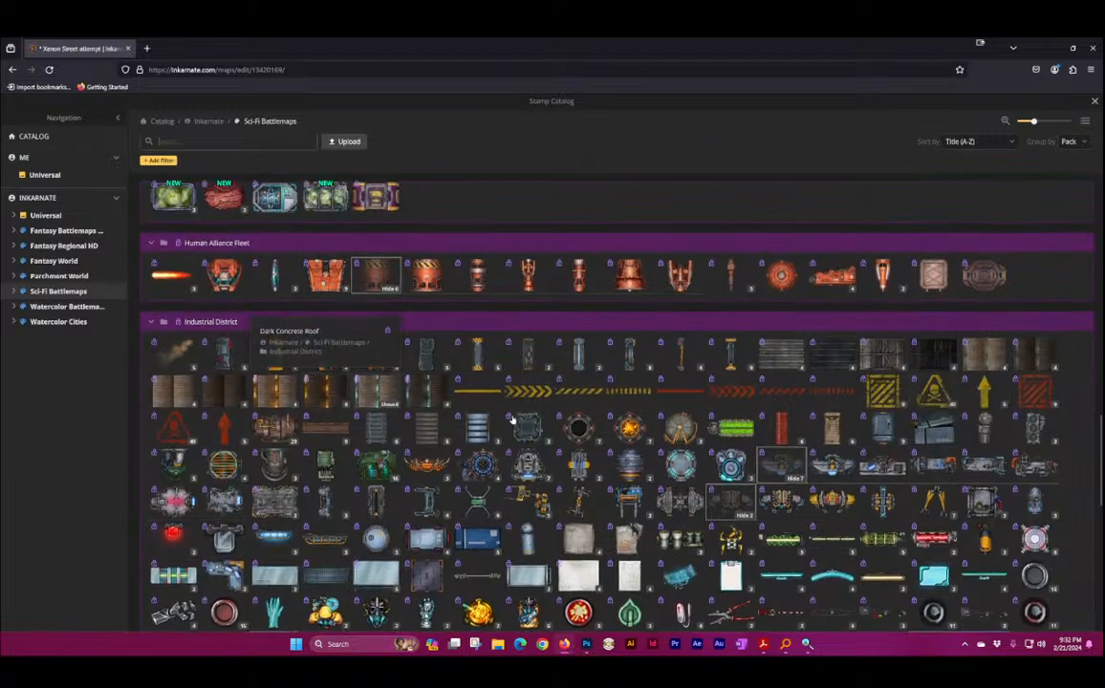
pyautogui.scroll(3, 514, 413)
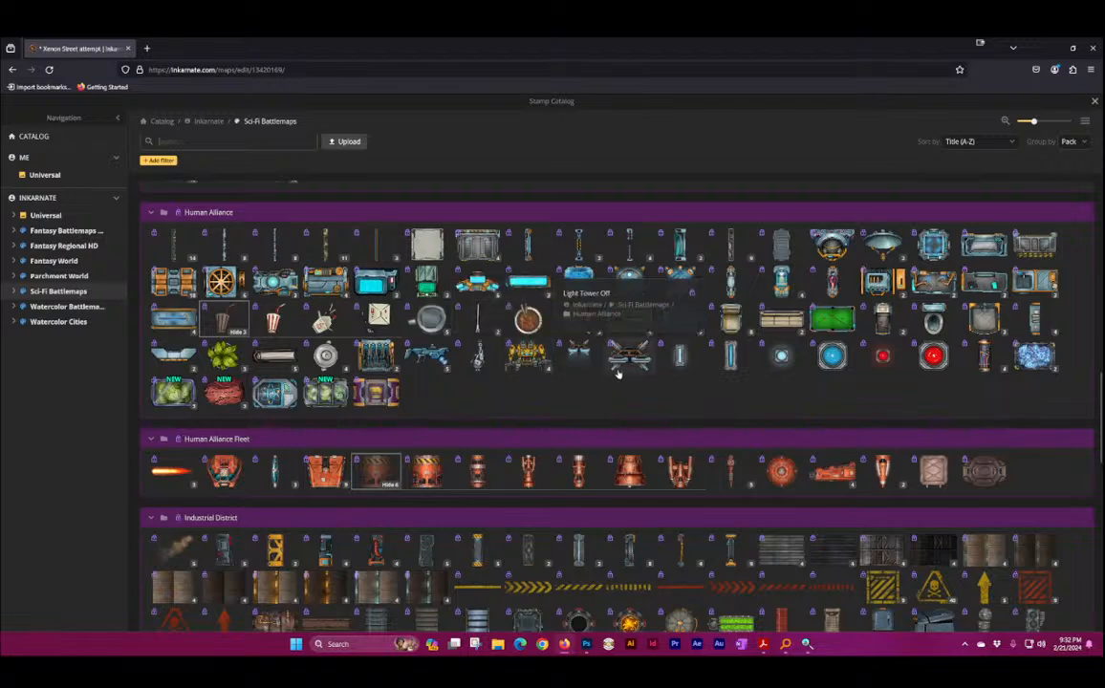
pyautogui.scroll(3, 592, 375)
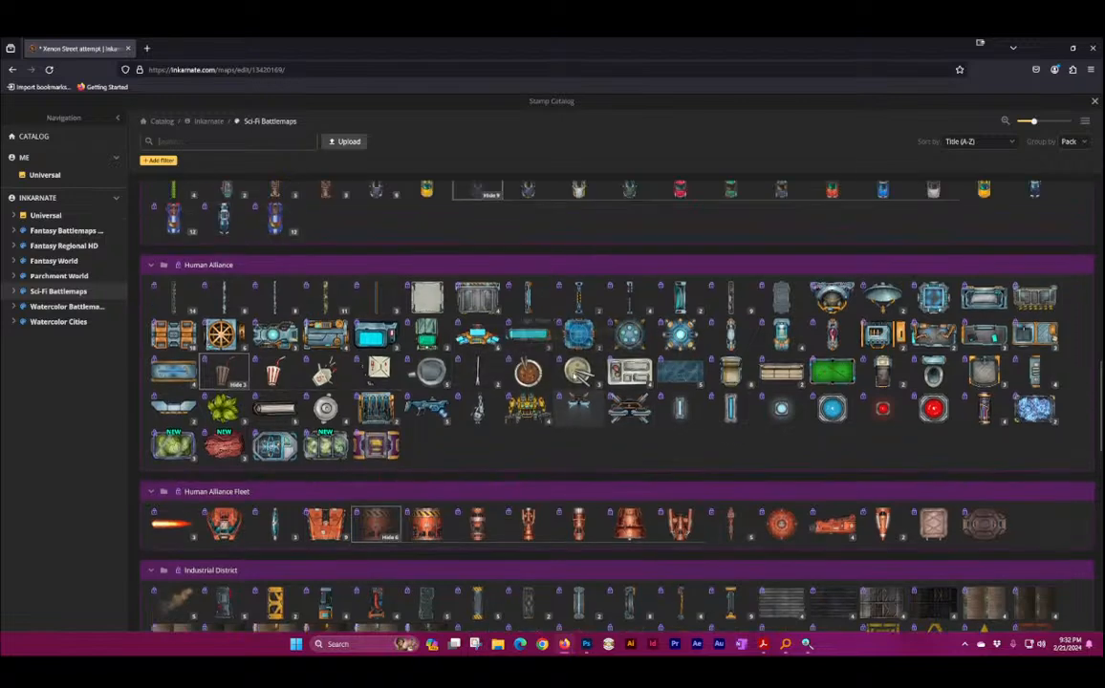
pyautogui.scroll(3, 574, 375)
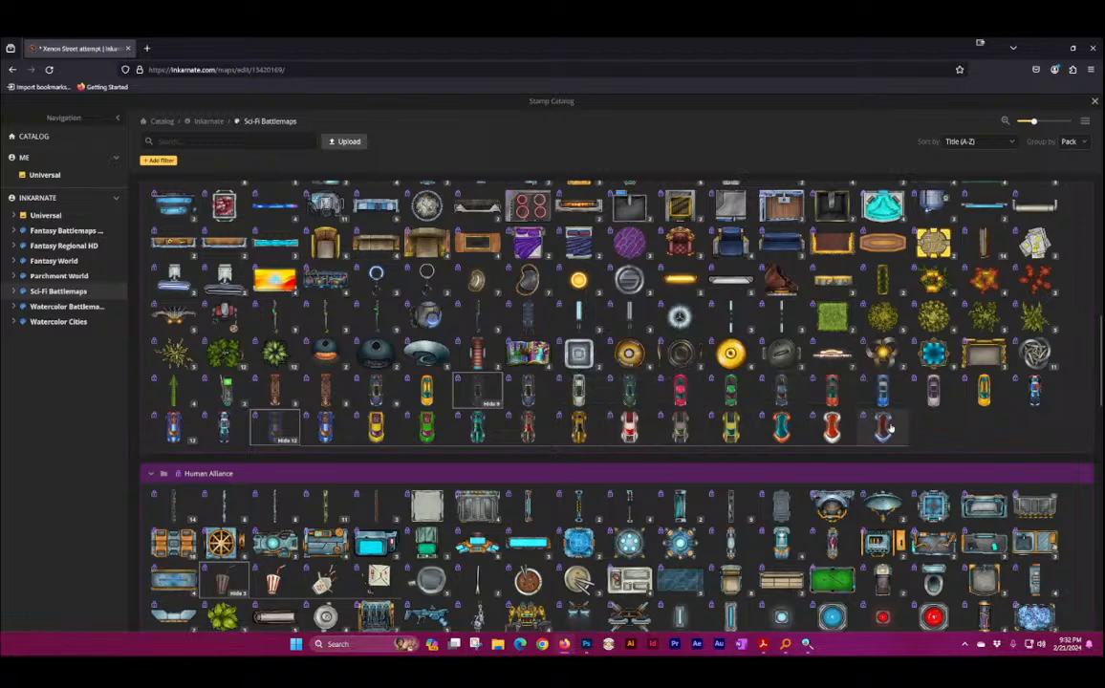
pyautogui.click(832, 425)
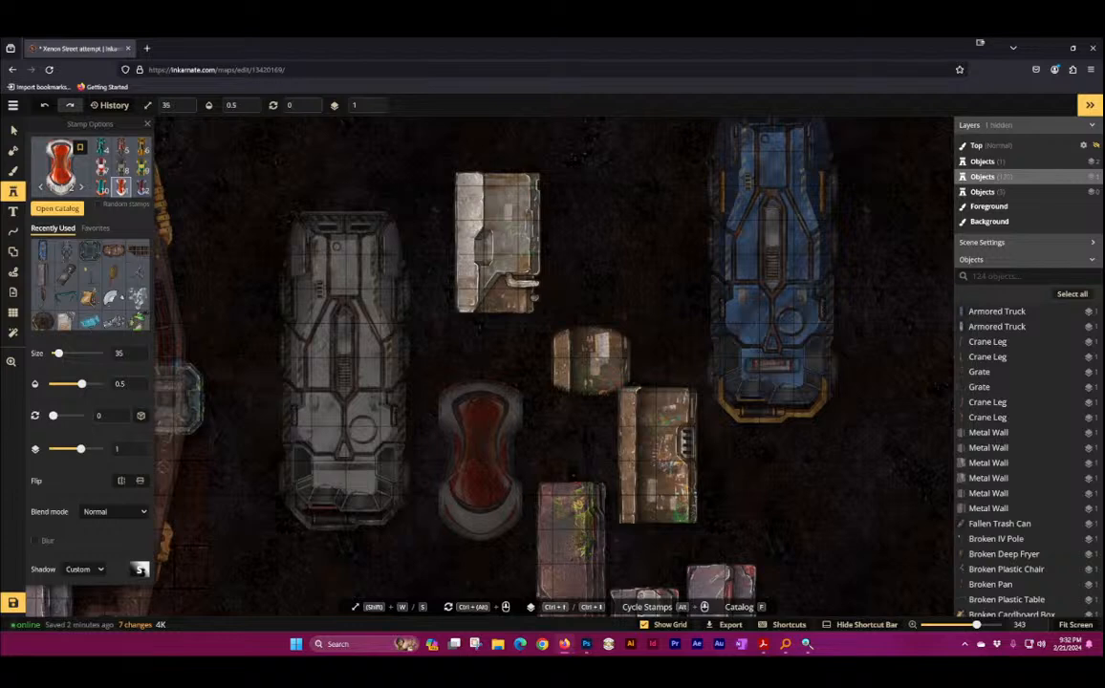
# Step: Place three different Sports Car variants, two red-and-white and one dark red, beside the crashed car near the southwest rubble
pyautogui.scroll(-5, 301, 449)
pyautogui.moveTo(295, 445); pyautogui.dragTo(418, 129)
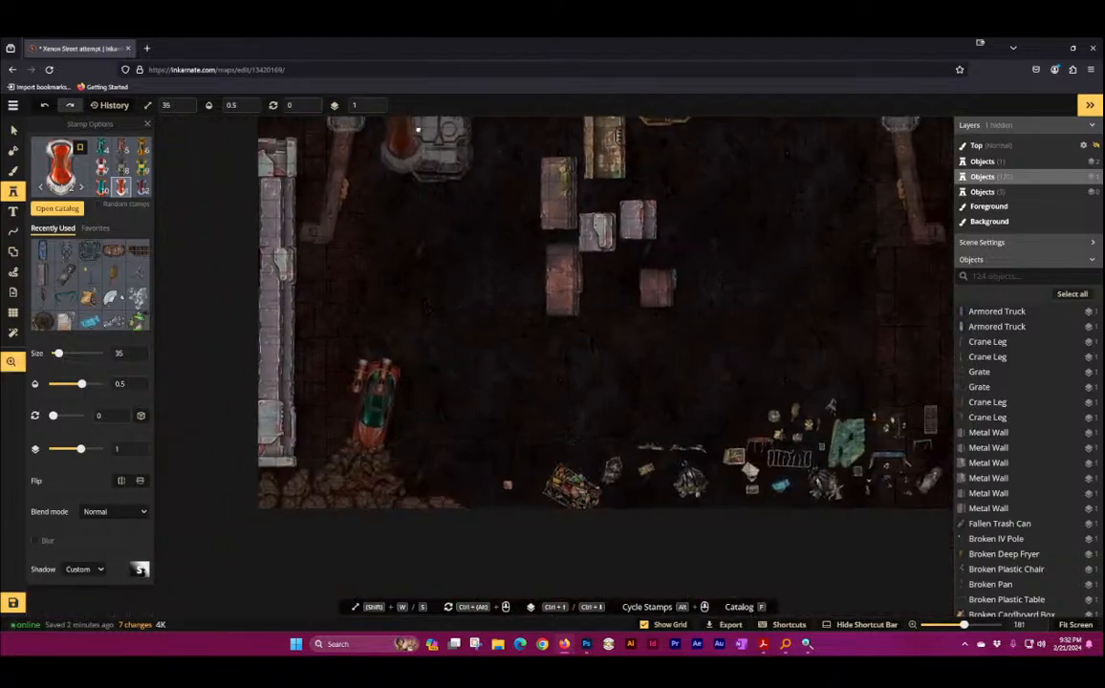
pyautogui.scroll(5, 449, 416)
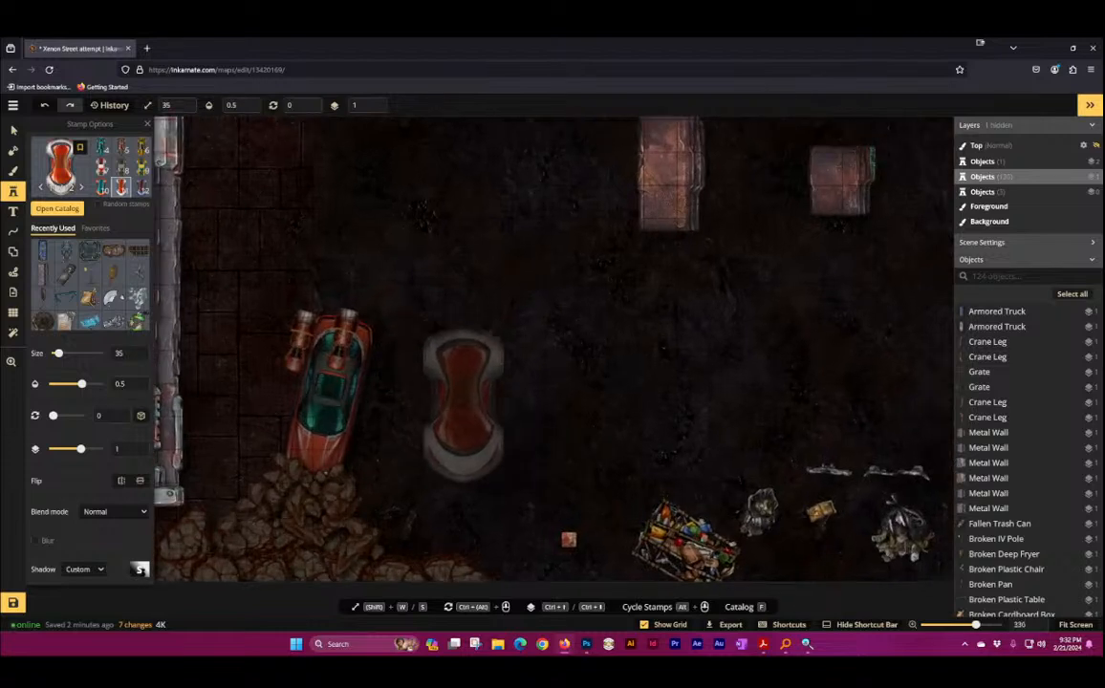
pyautogui.click(462, 406)
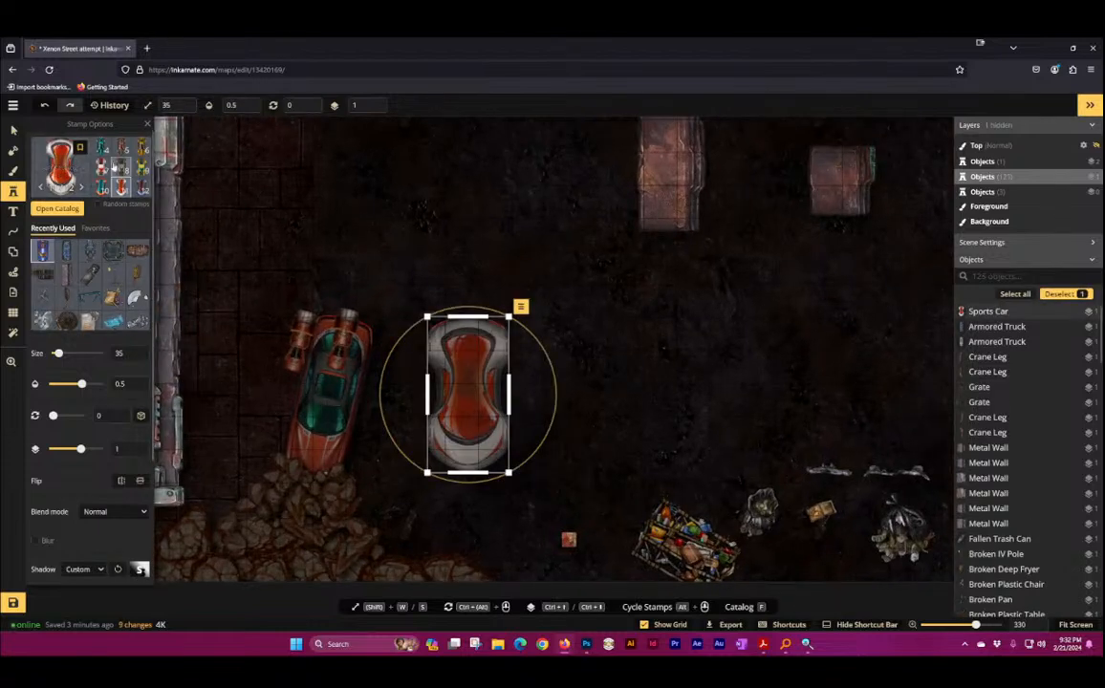
pyautogui.click(102, 167)
pyautogui.click(644, 387)
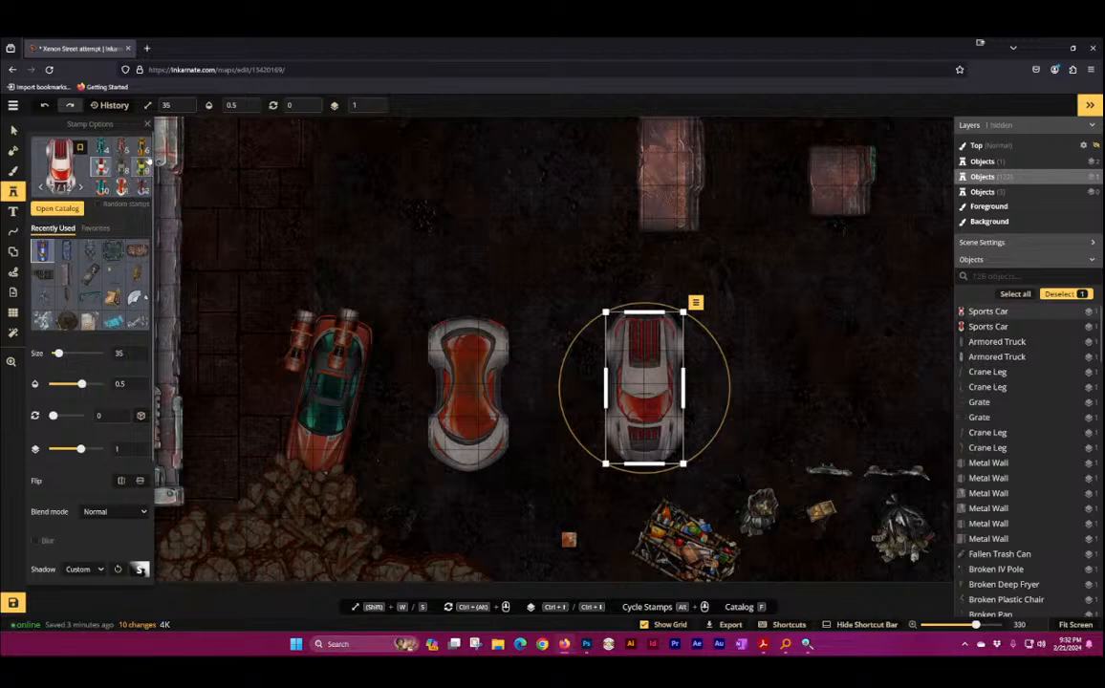
pyautogui.click(120, 149)
pyautogui.click(466, 253)
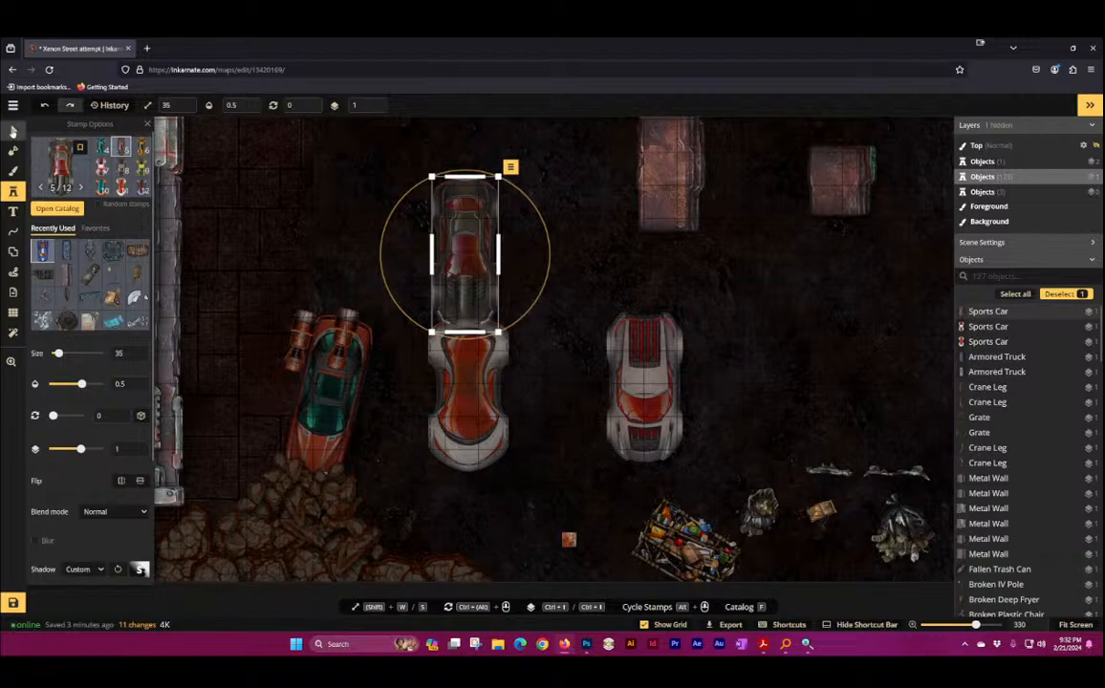
# Step: Delete all three Sports Car stamps beside the crashed car
pyautogui.click(12, 131)
pyautogui.moveTo(584, 238); pyautogui.dragTo(495, 449)
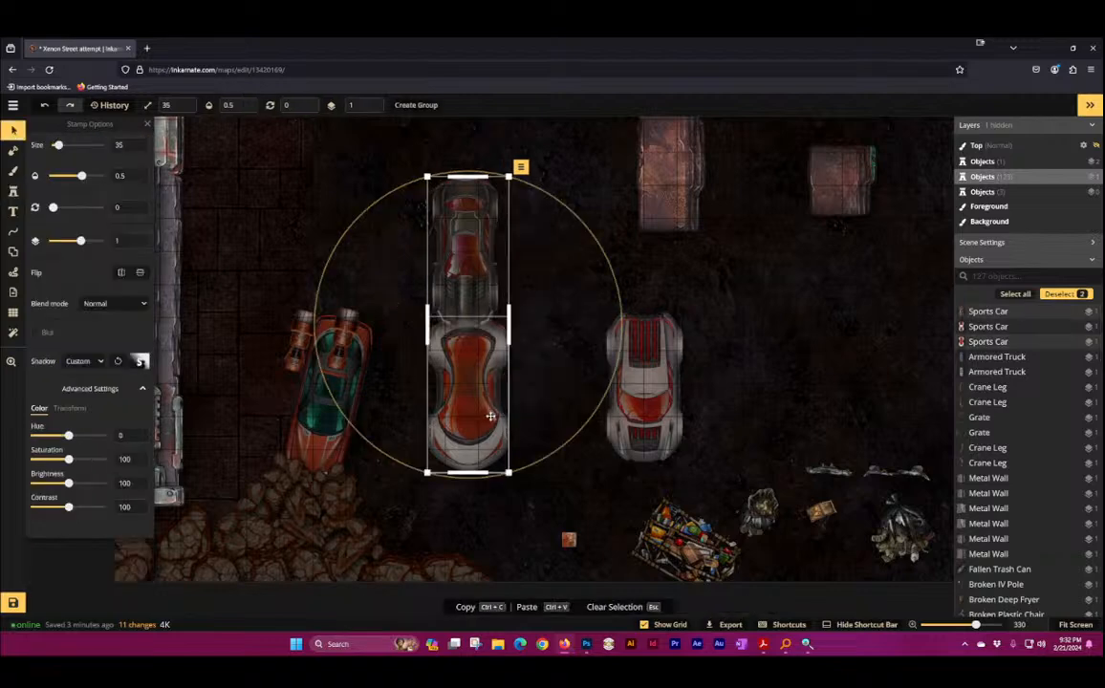
pyautogui.press('Delete')
pyautogui.click(626, 383)
pyautogui.press('Delete')
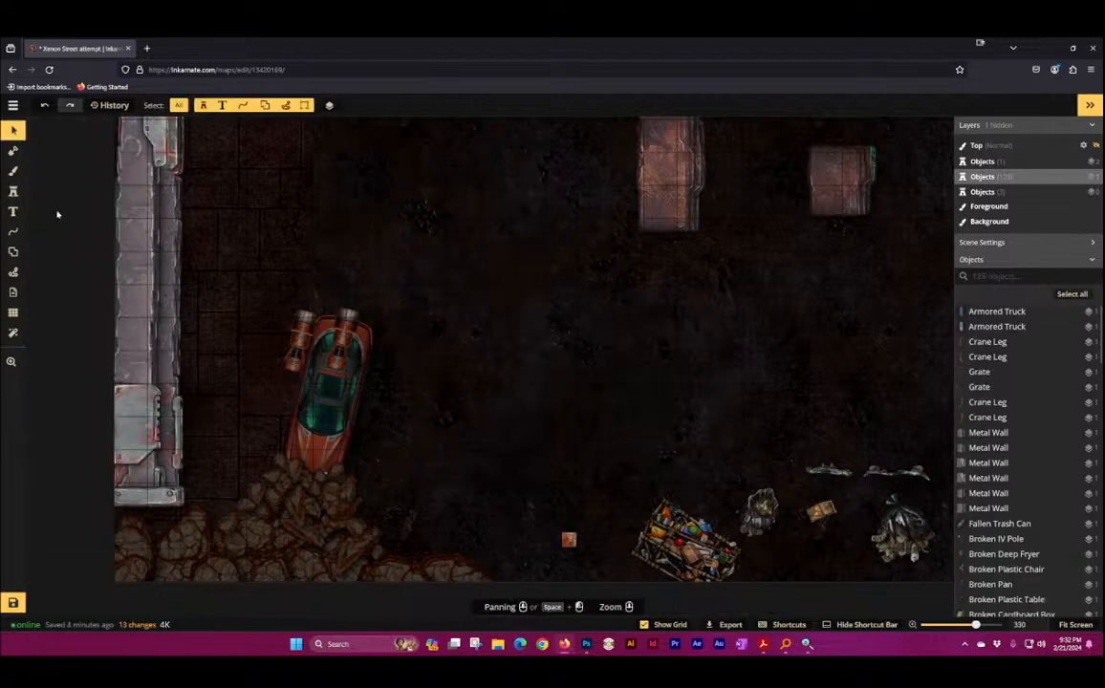
# Step: Reopen the stamp catalog and expand the Trucks On stamps in the City pack
pyautogui.click(13, 191)
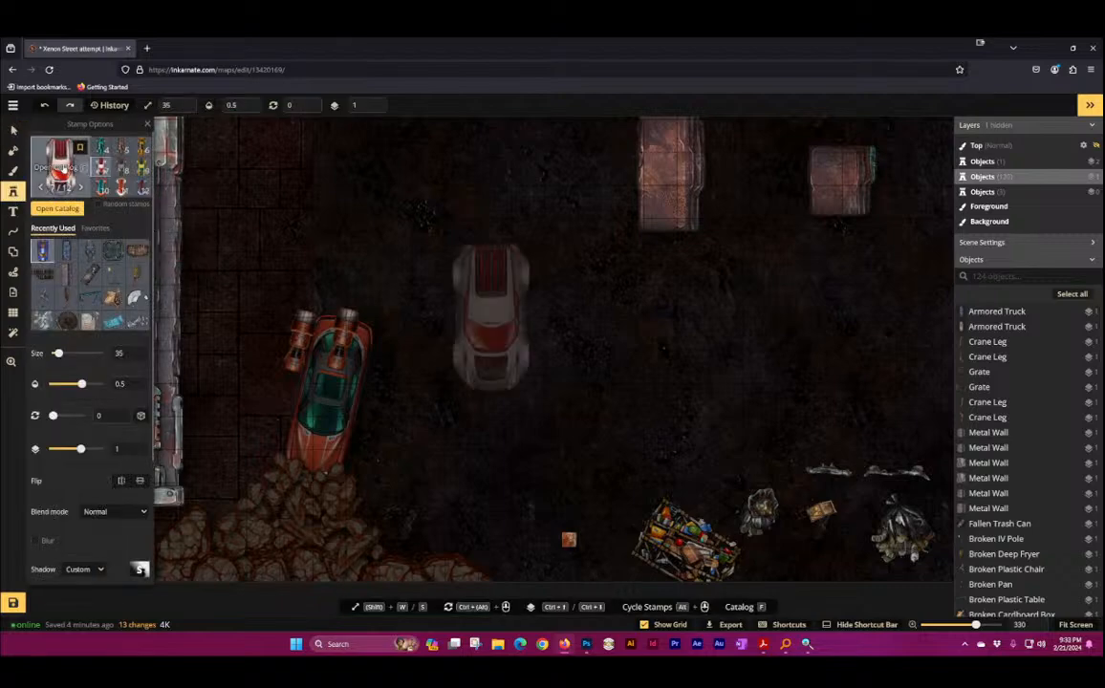
pyautogui.press('f')
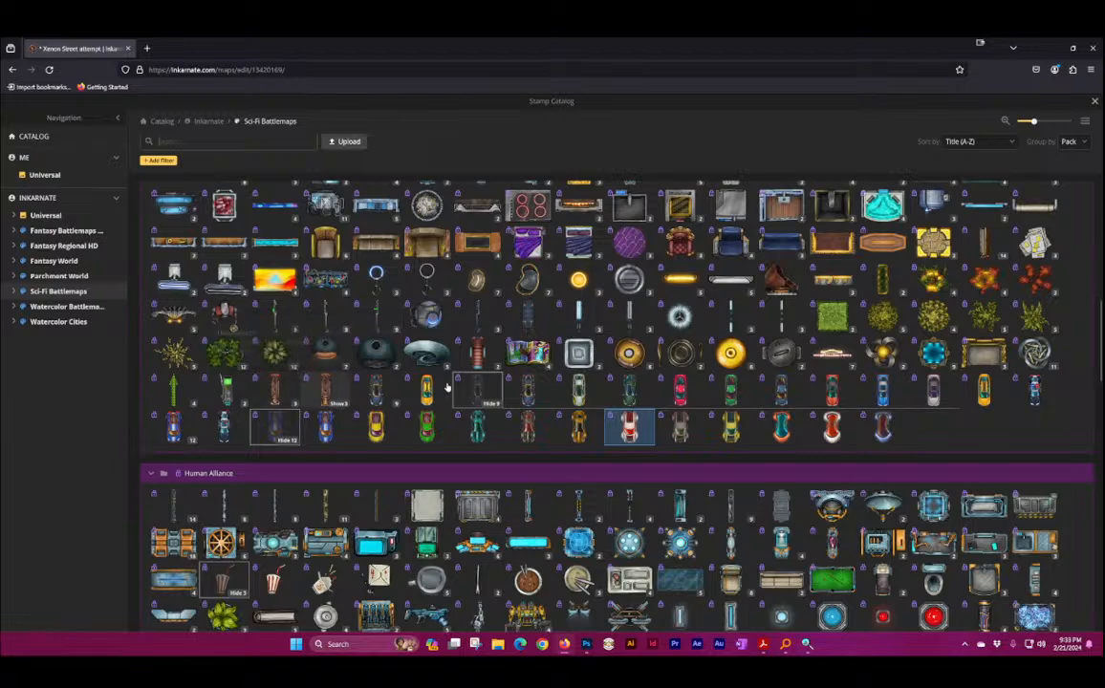
pyautogui.scroll(3, 328, 460)
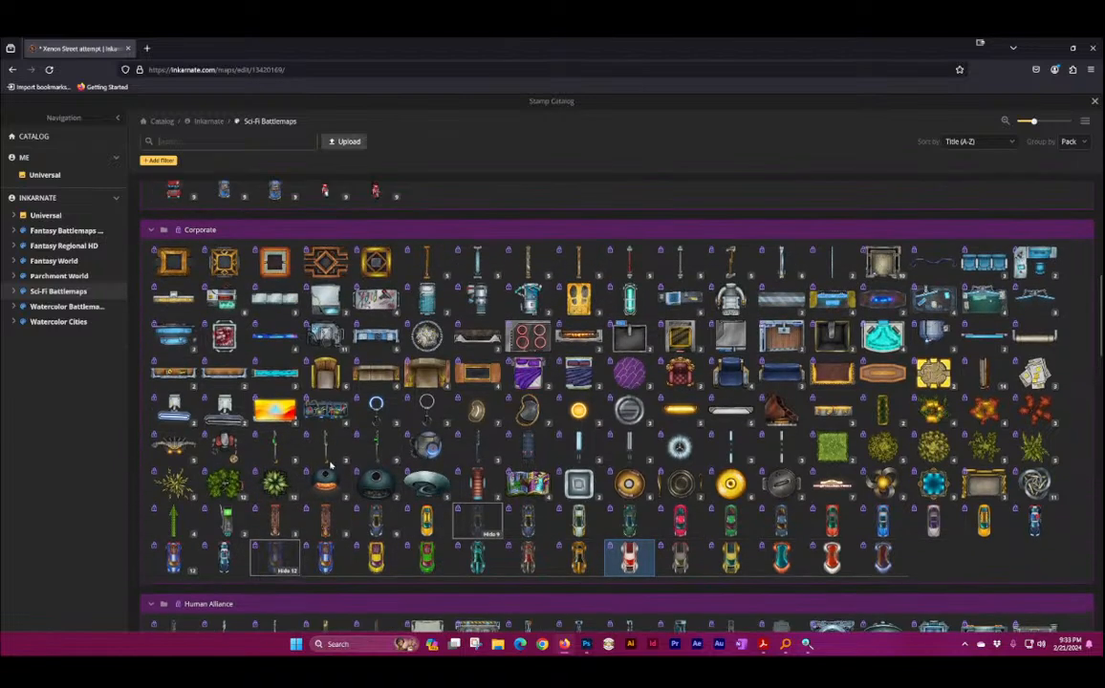
pyautogui.scroll(6, 305, 452)
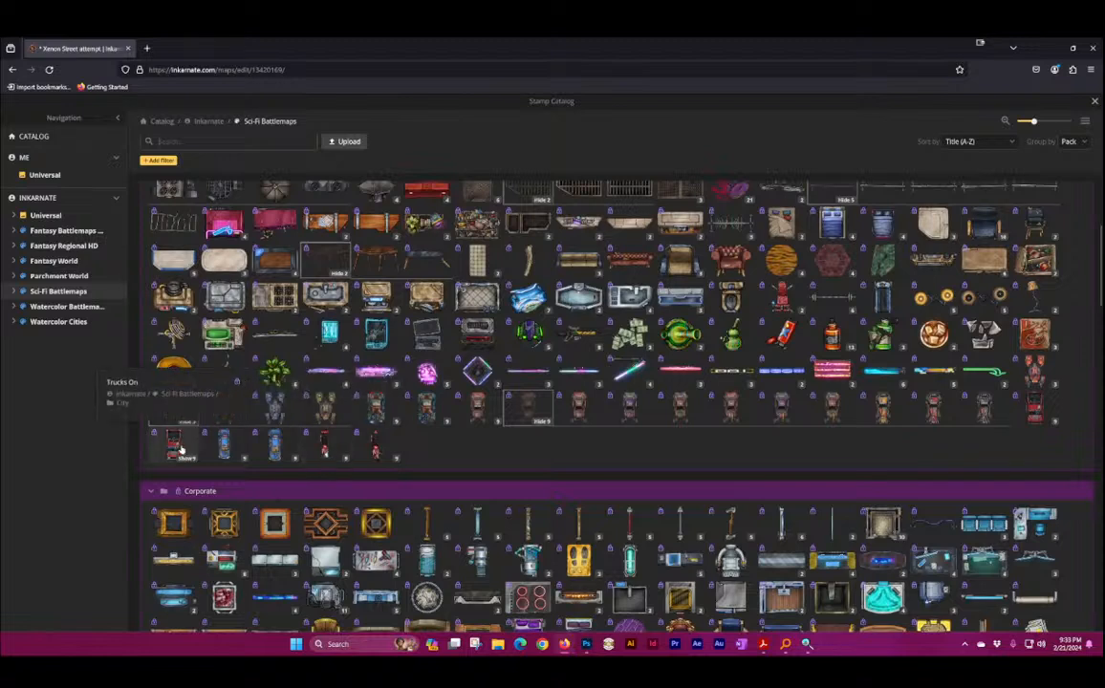
pyautogui.click(1046, 421)
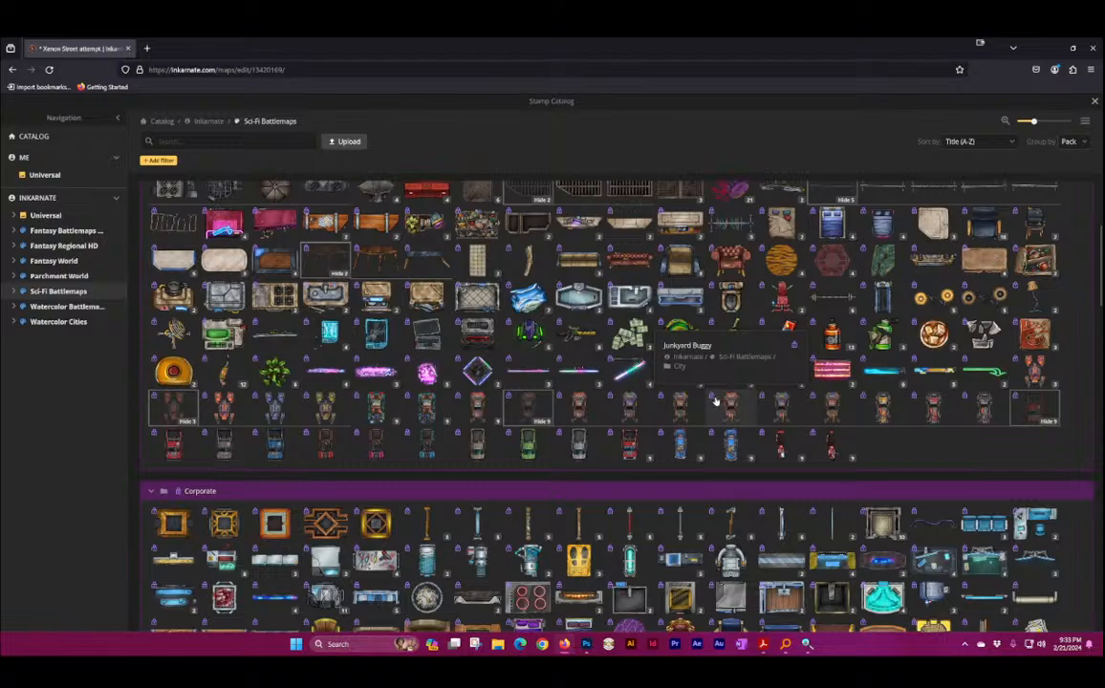
# Step: Look through the City, Corporate, Human Alliance and Industrial District packs in the Sci-Fi Battlemaps stamp catalog
pyautogui.scroll(3, 703, 391)
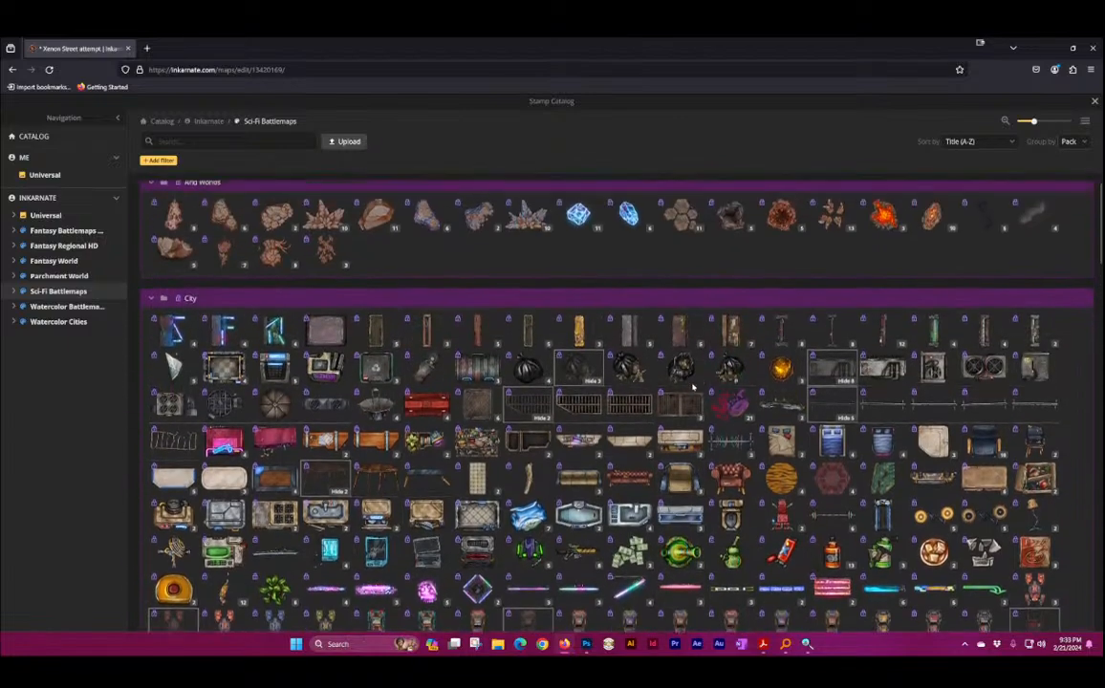
pyautogui.scroll(-5, 621, 344)
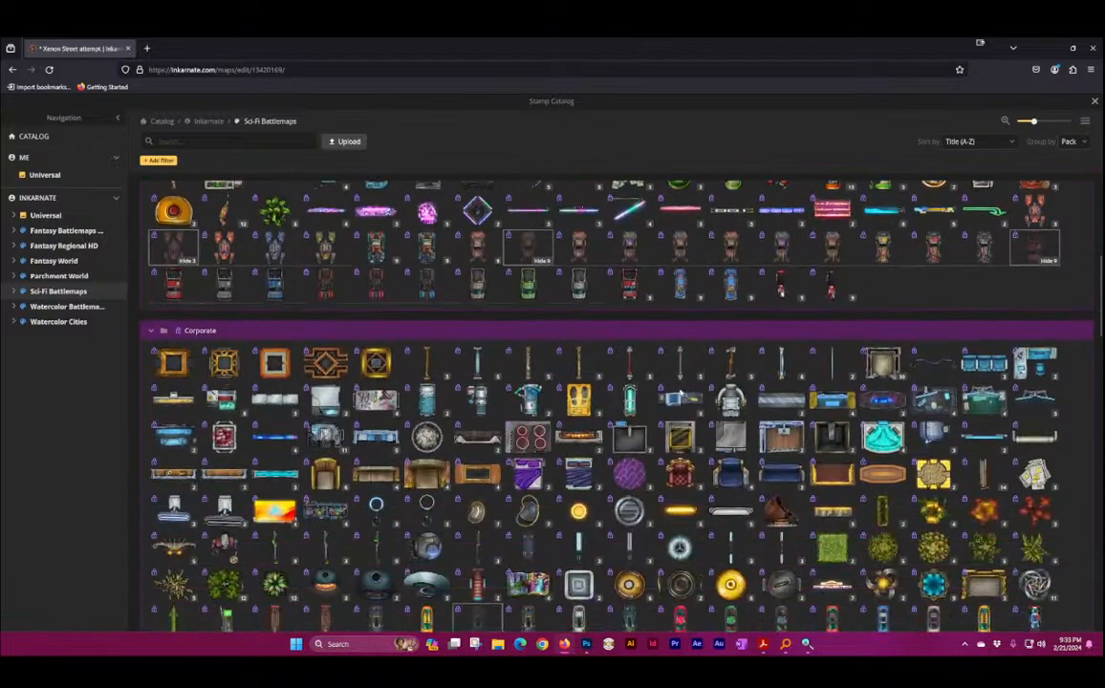
pyautogui.scroll(-10, 639, 394)
pyautogui.scroll(-5, 638, 394)
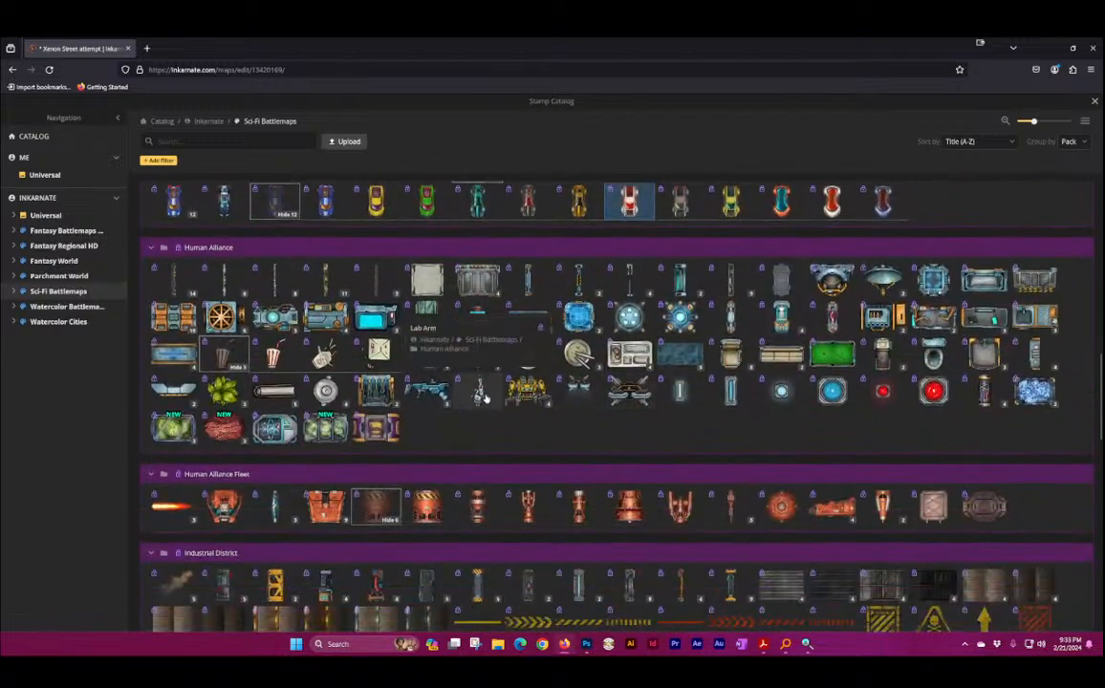
pyautogui.scroll(-4, 454, 401)
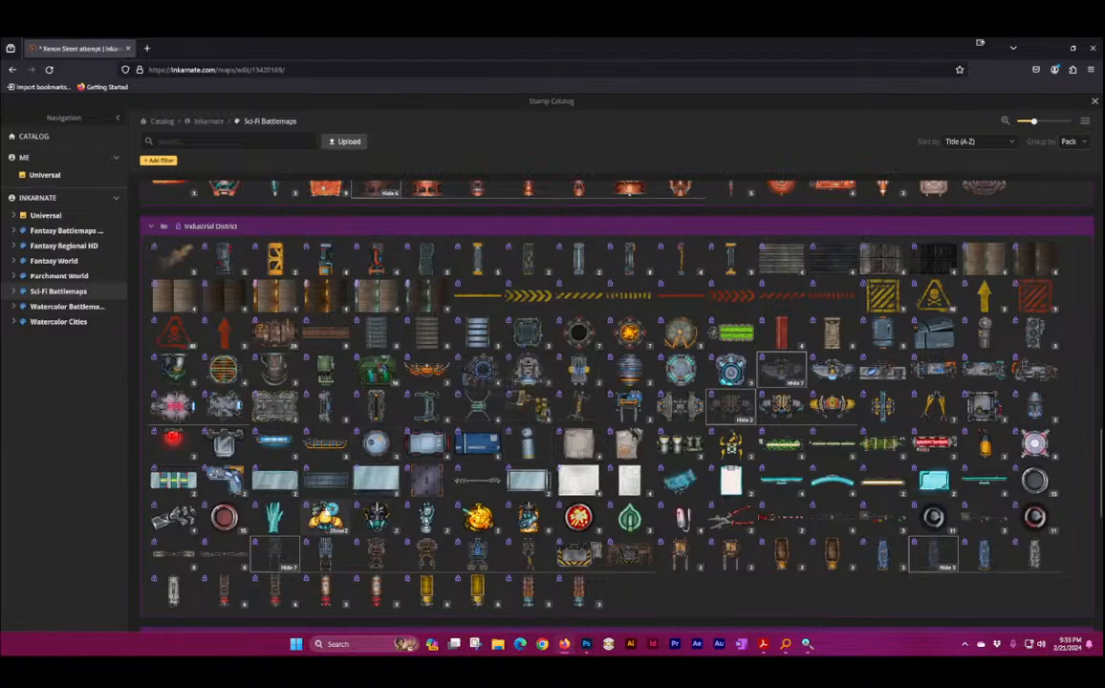
pyautogui.scroll(3, 366, 467)
pyautogui.scroll(2, 366, 467)
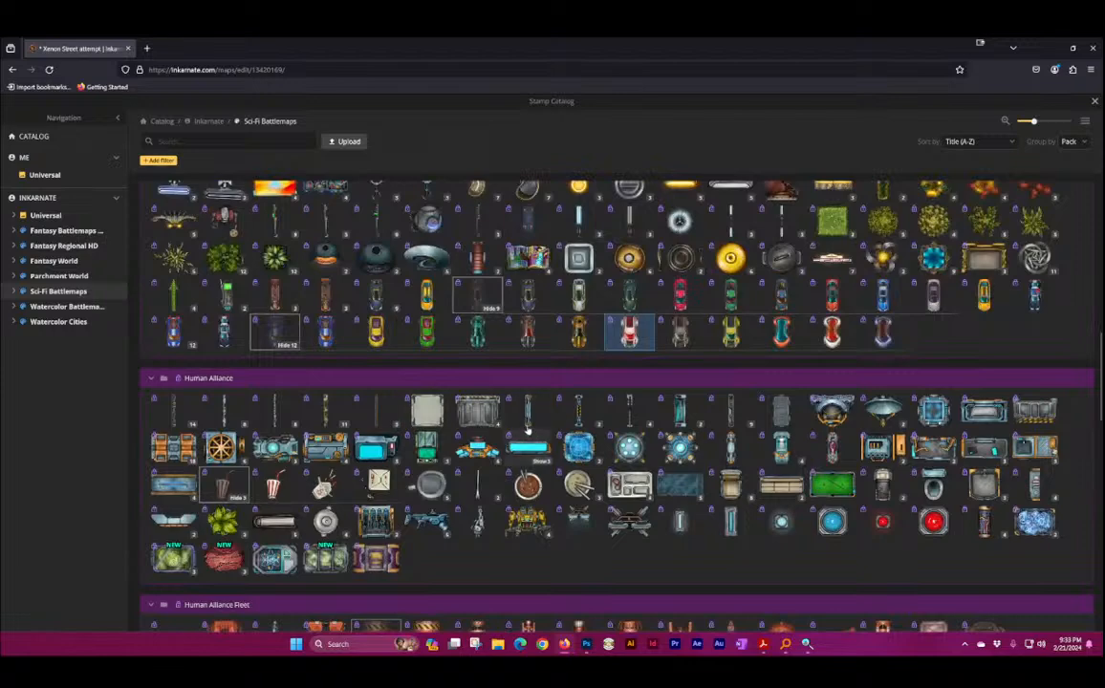
pyautogui.scroll(2, 526, 432)
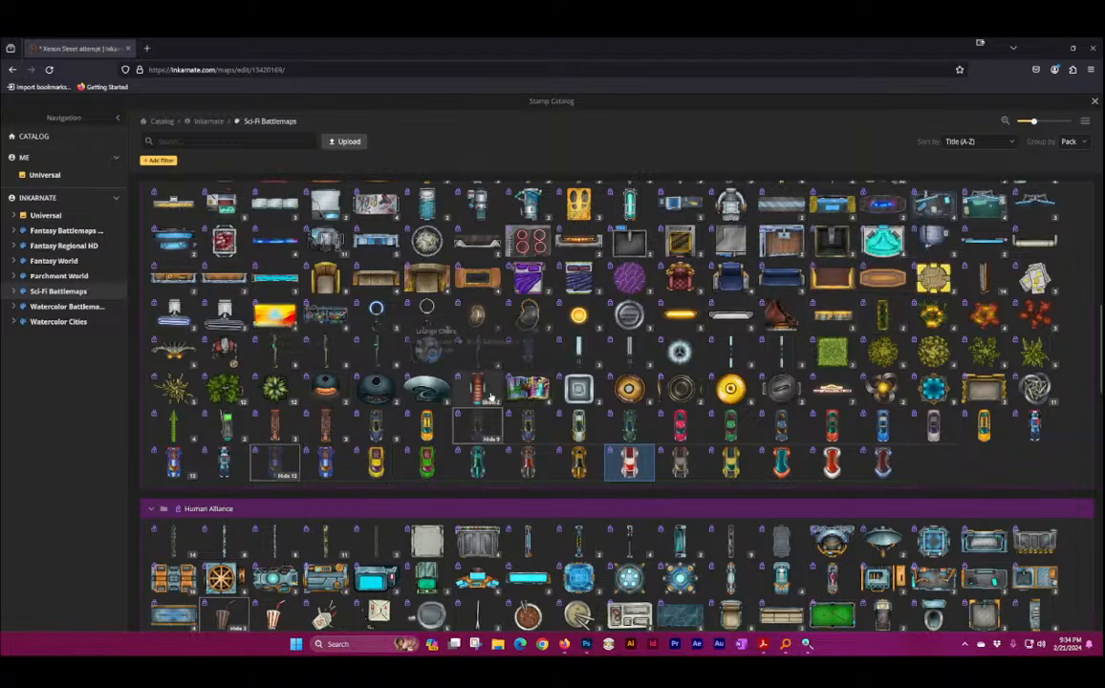
pyautogui.scroll(1, 480, 406)
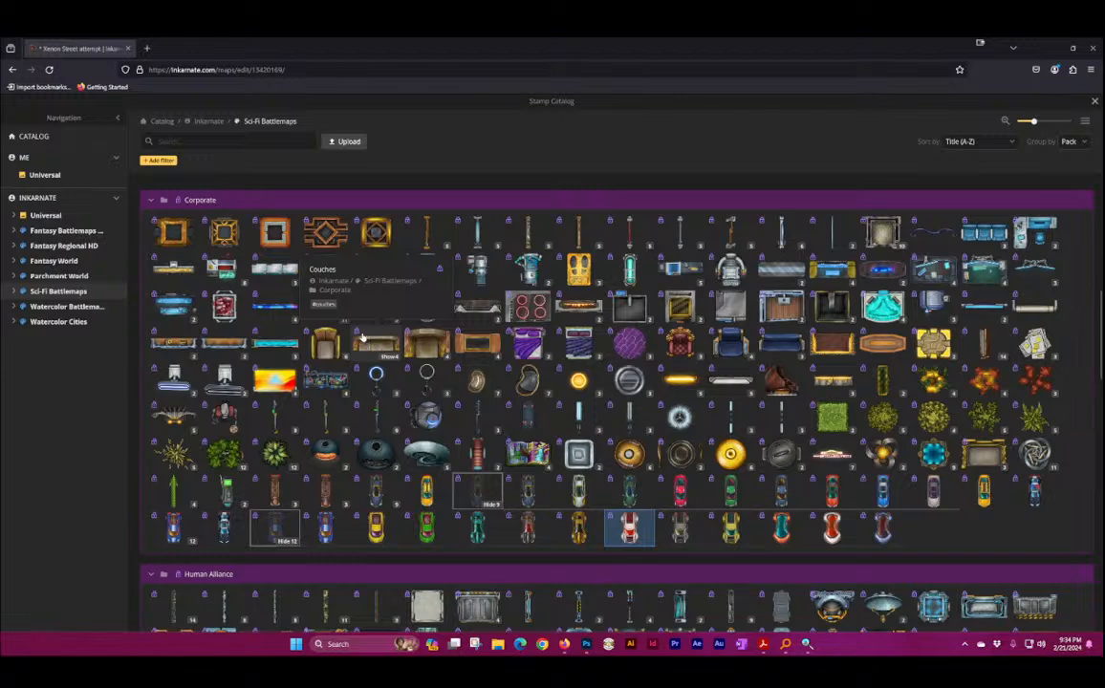
pyautogui.scroll(5, 484, 332)
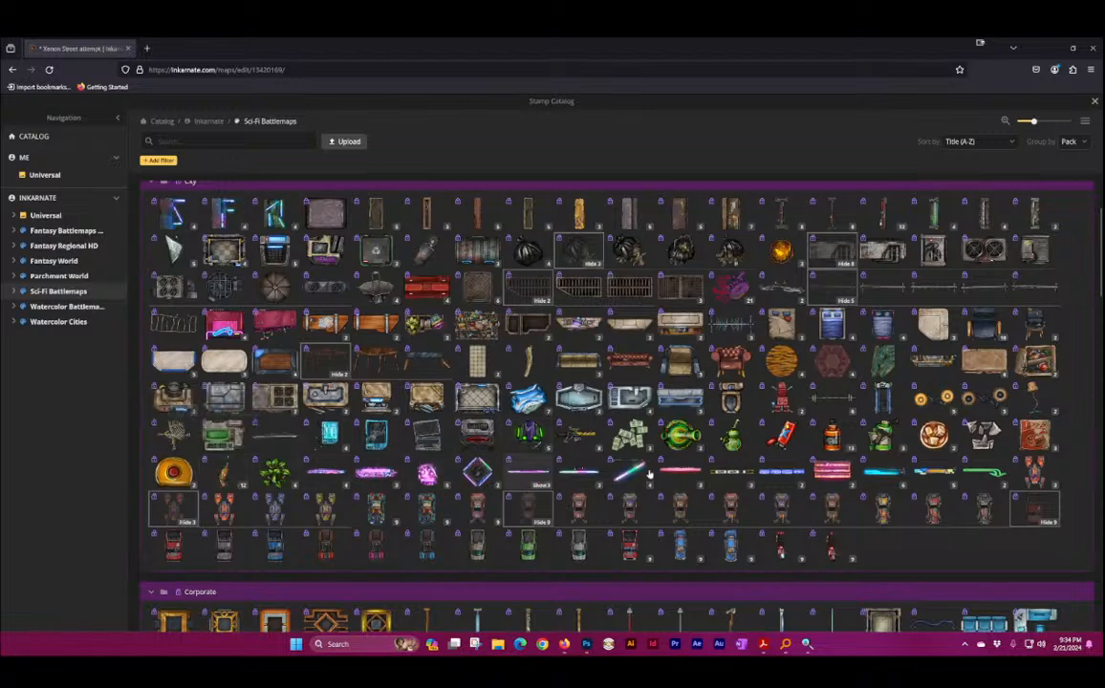
pyautogui.scroll(2, 612, 450)
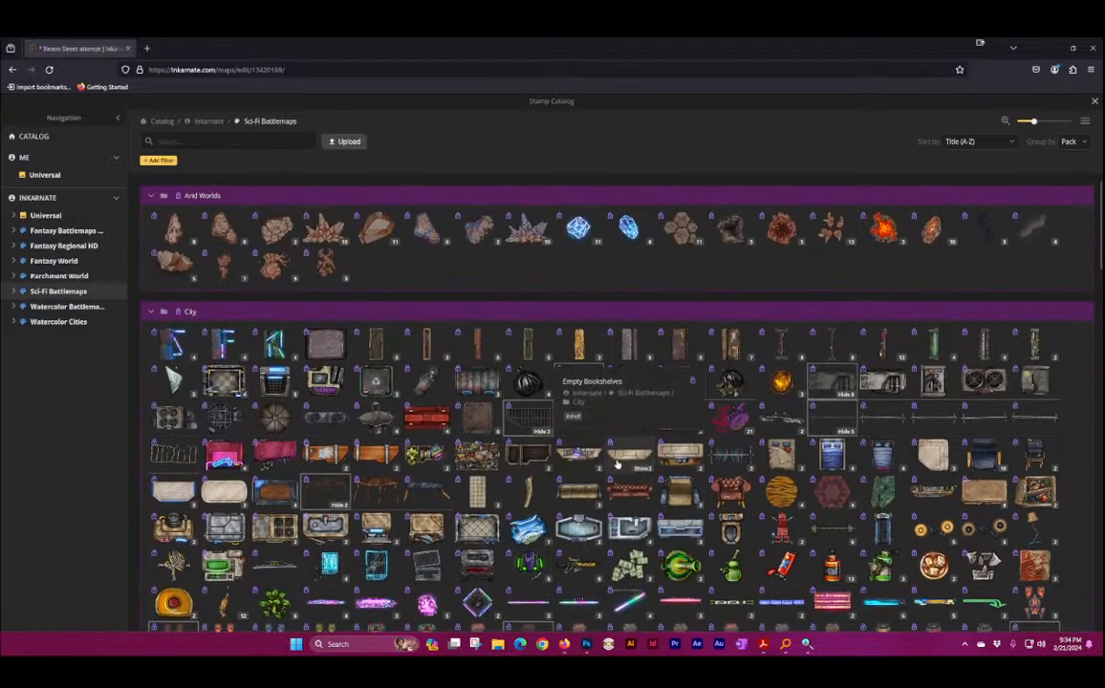
# Step: Examine the Sci-Fi Battlemaps packs from City down to Slimiens Horrificus, returning to the Industrial District stamps
pyautogui.scroll(-4, 607, 460)
pyautogui.scroll(-4, 600, 454)
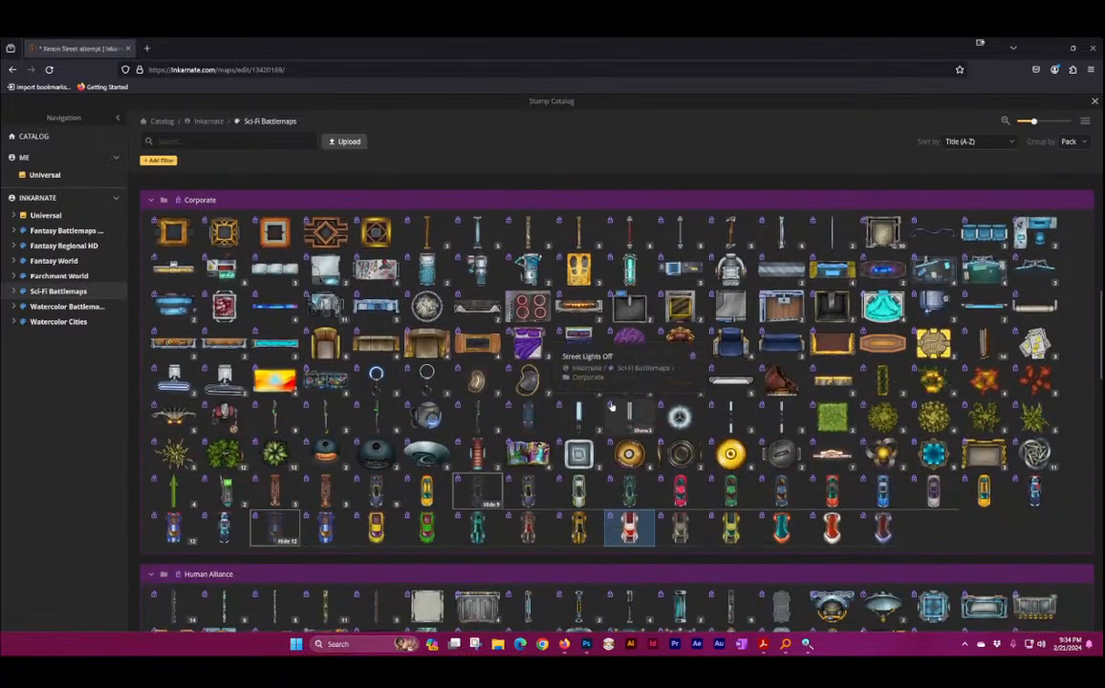
pyautogui.scroll(-4, 619, 437)
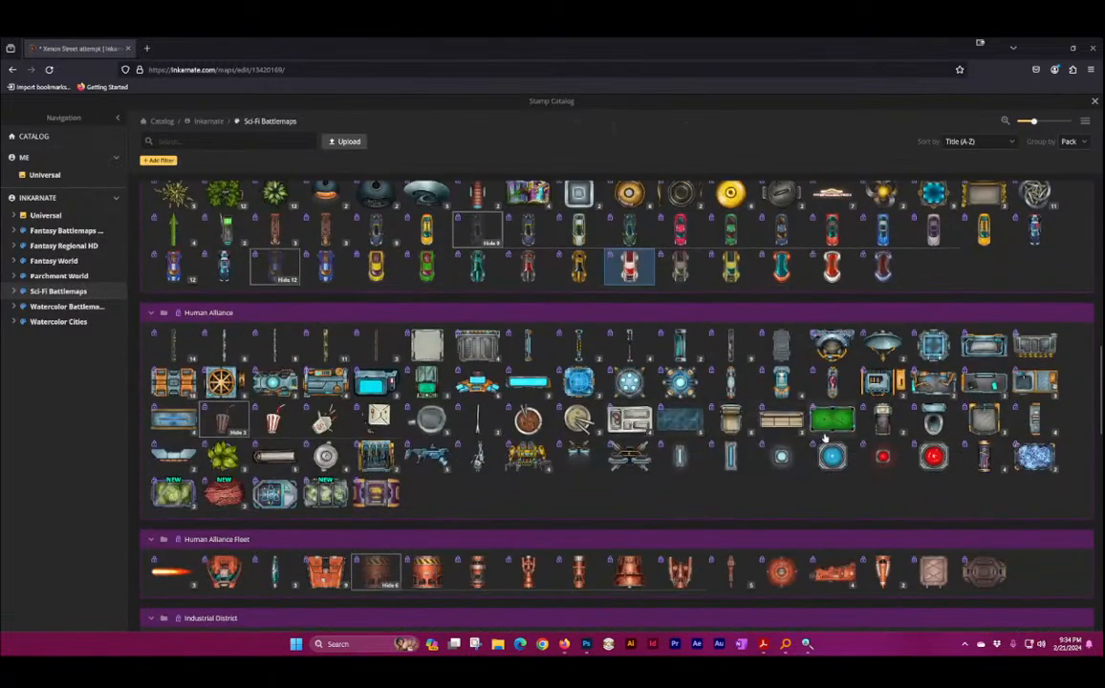
pyautogui.scroll(-4, 477, 399)
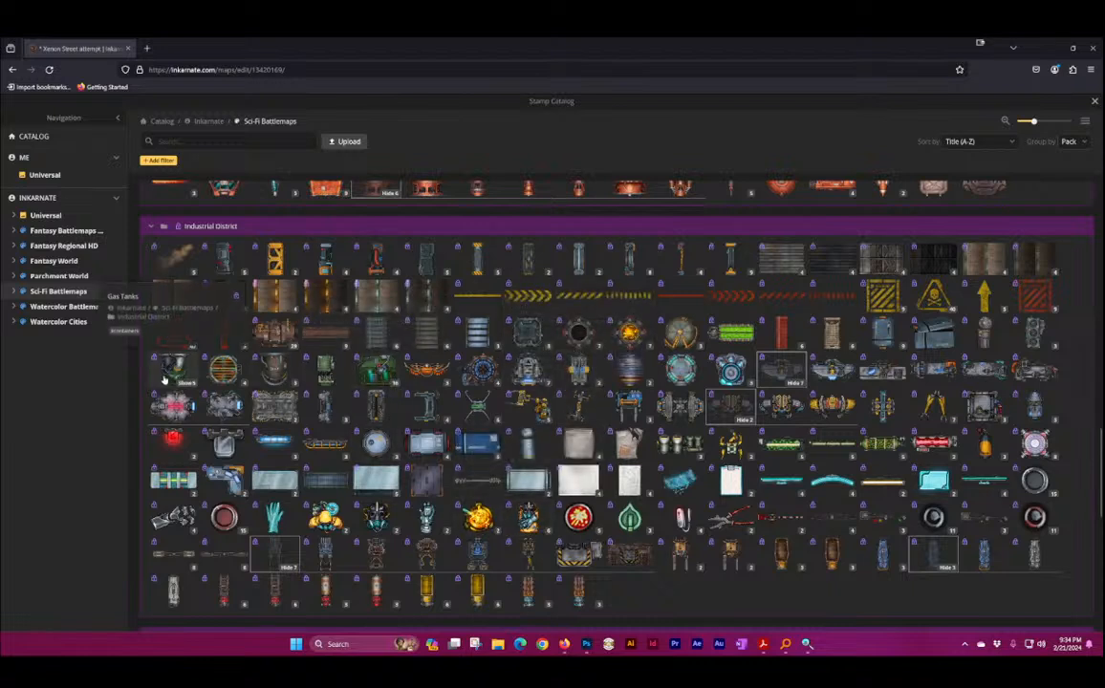
pyautogui.scroll(-5, 649, 510)
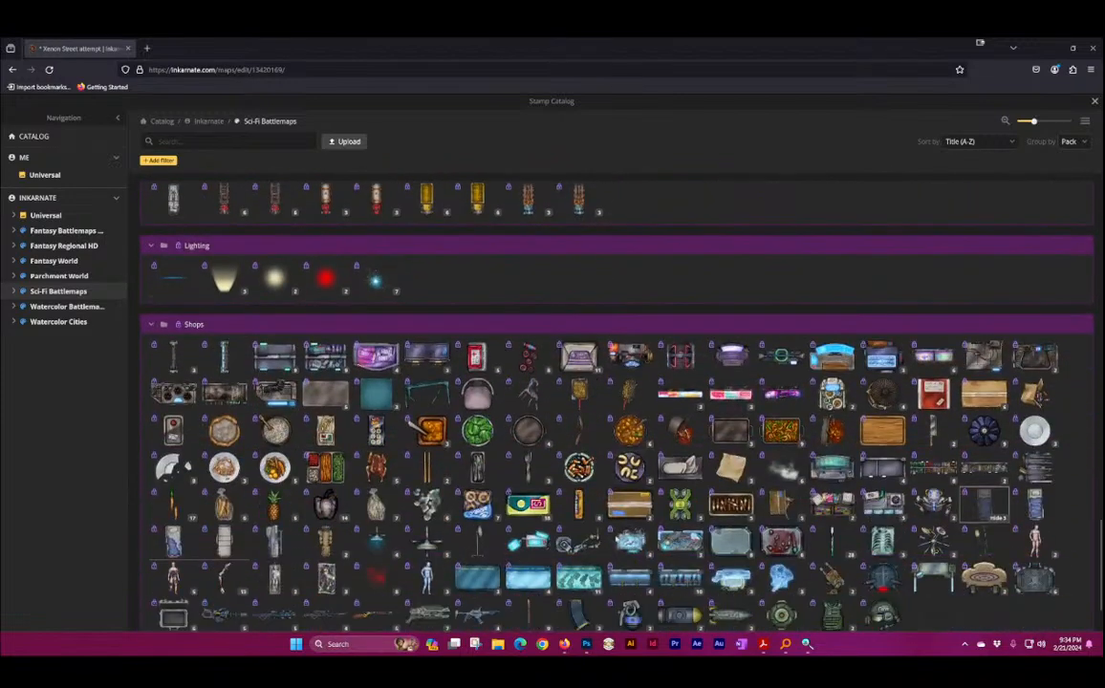
pyautogui.scroll(1, 525, 478)
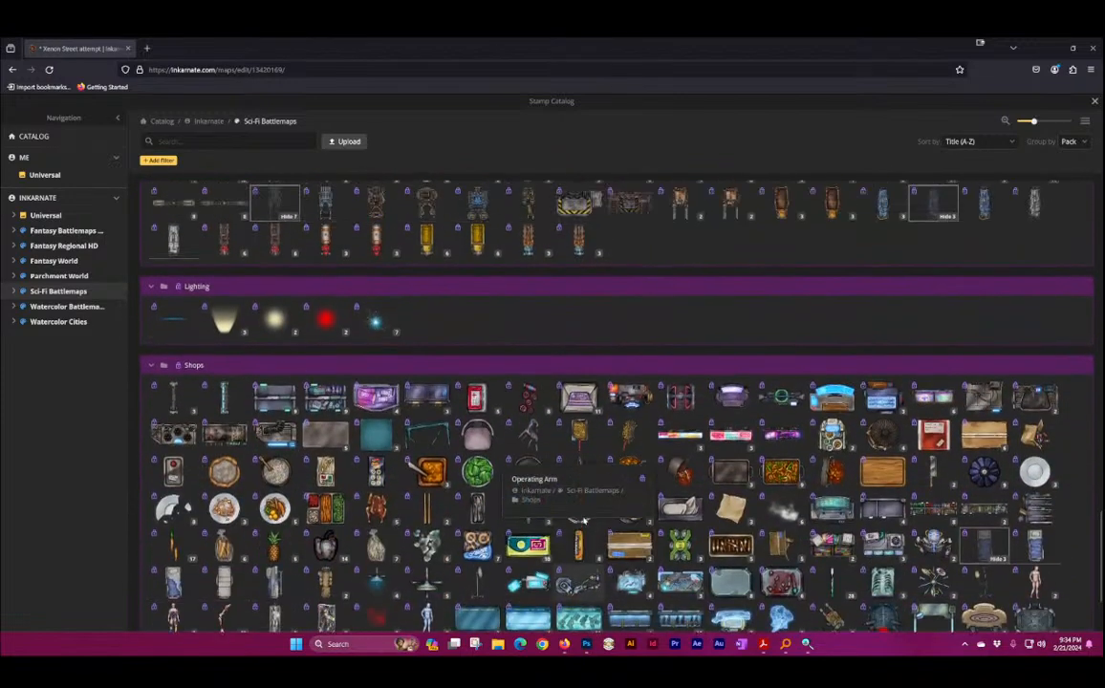
pyautogui.scroll(-3, 579, 524)
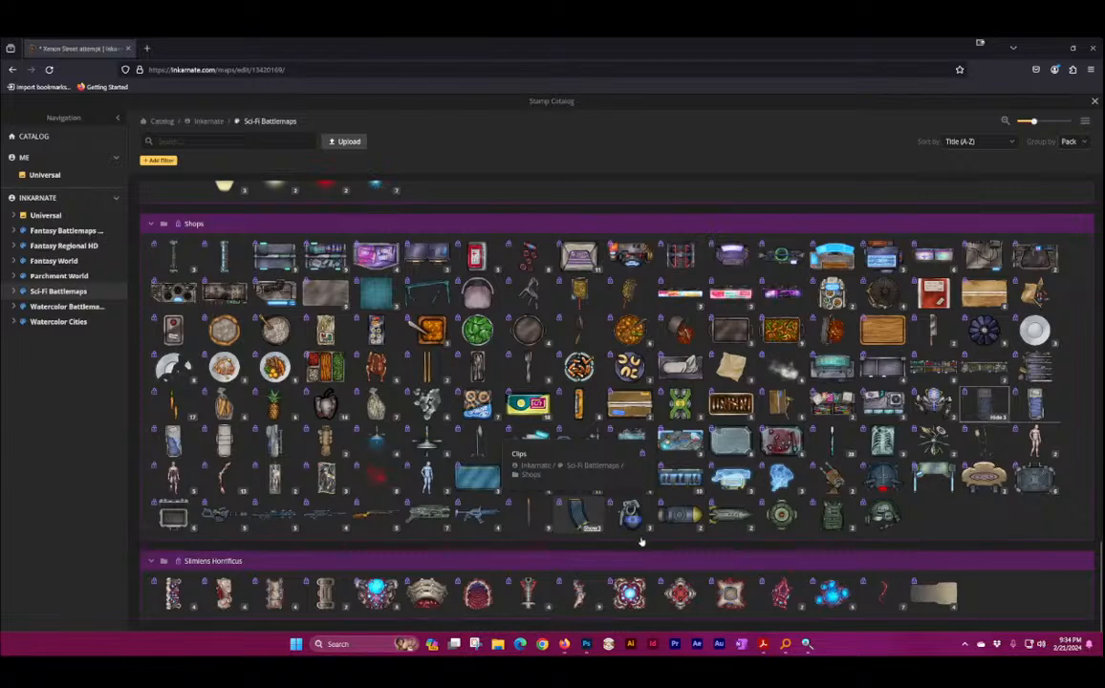
pyautogui.scroll(1, 638, 544)
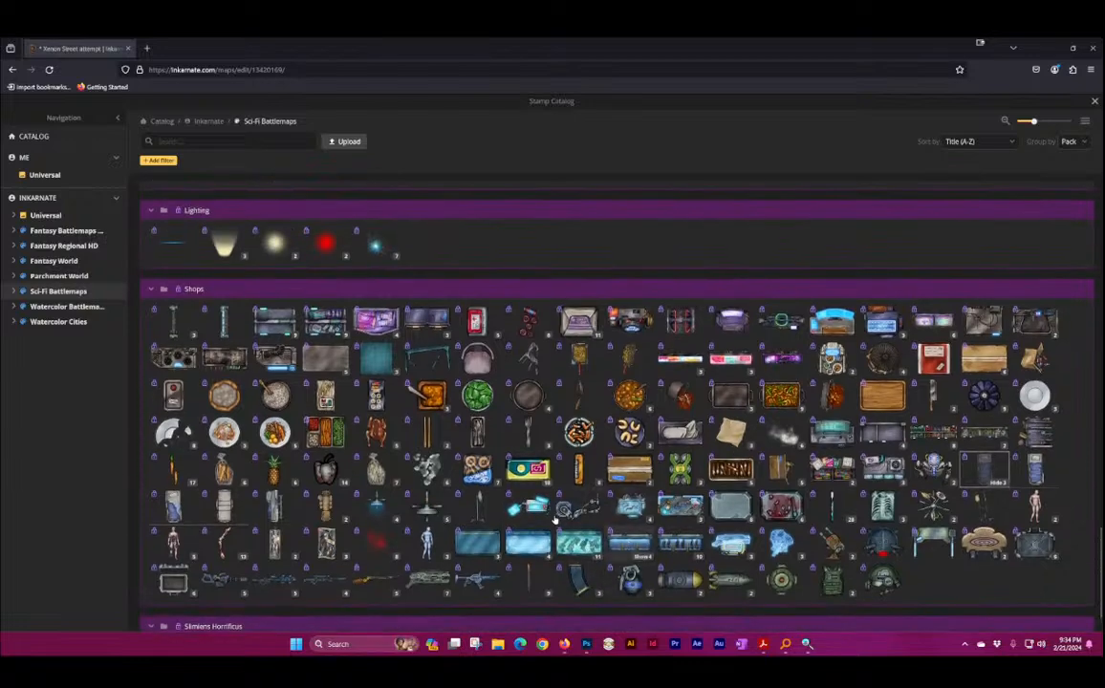
pyautogui.scroll(3, 509, 502)
pyautogui.scroll(2, 487, 508)
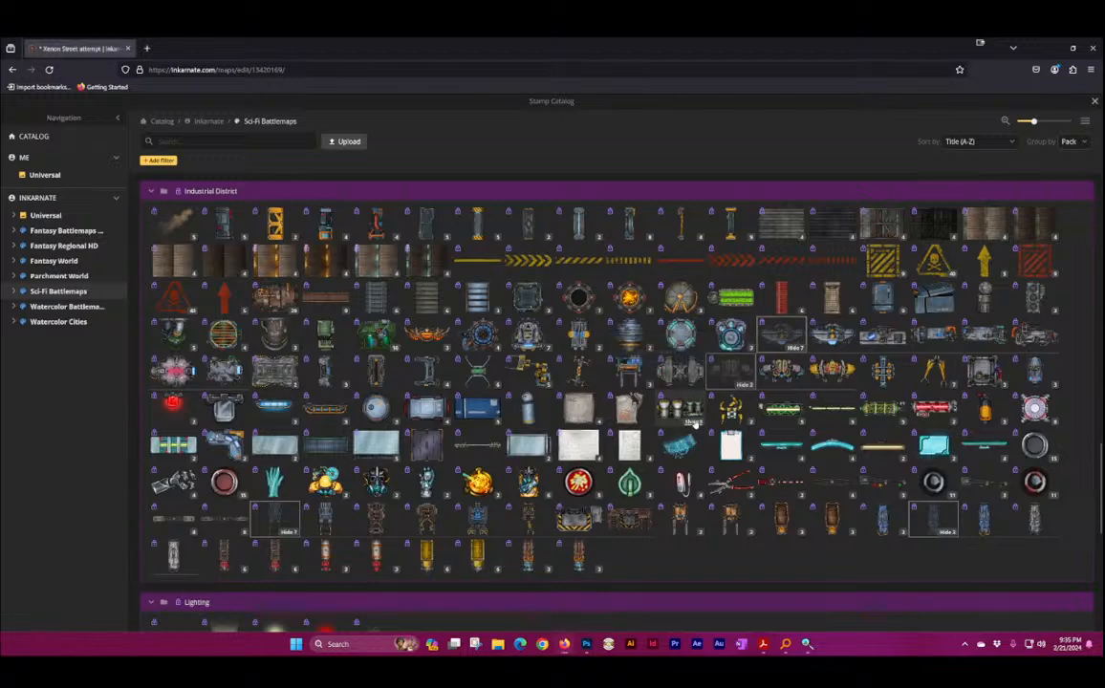
# Step: Expand the Wall Props stamps in the Industrial District pack and choose the green wall prop
pyautogui.click(694, 424)
pyautogui.click(695, 425)
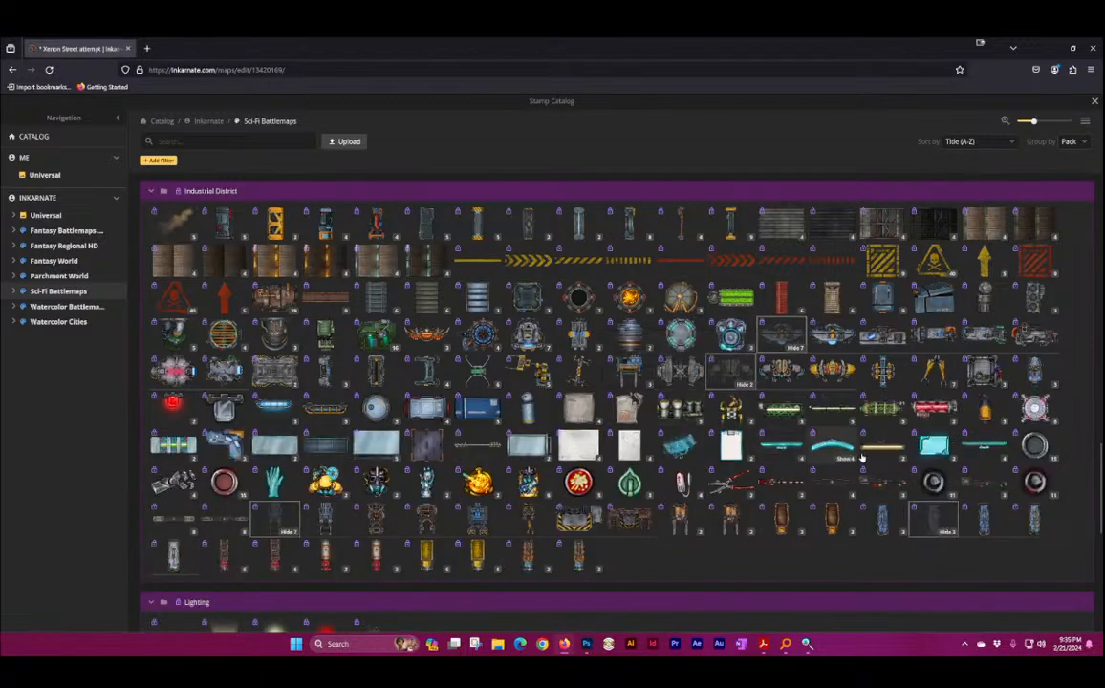
pyautogui.click(836, 402)
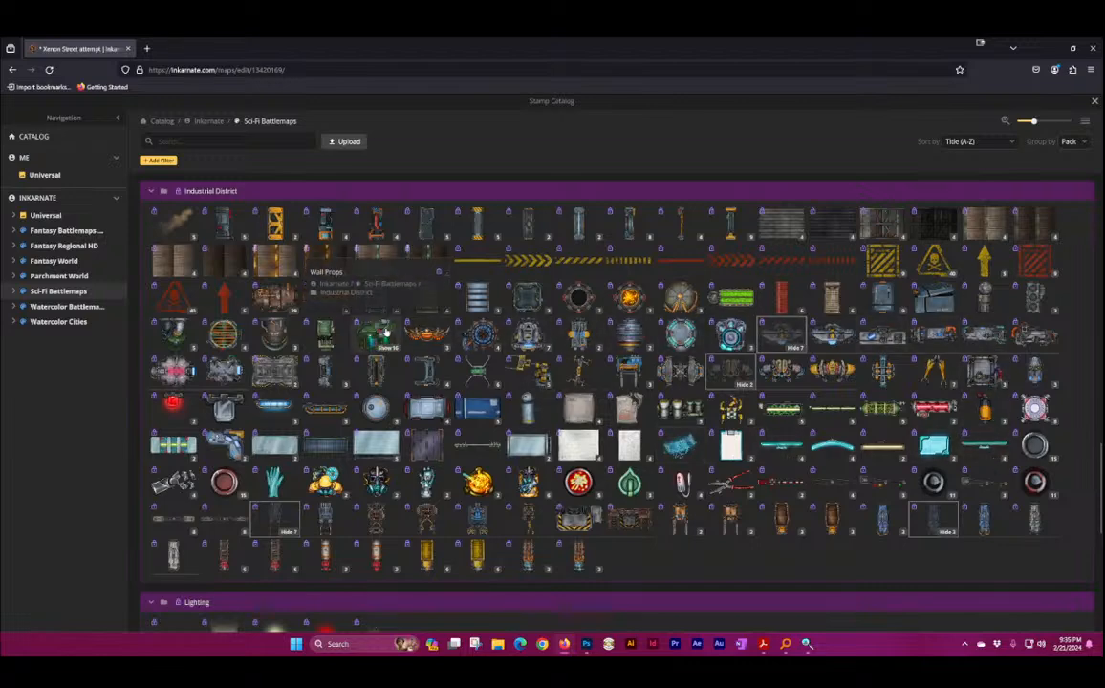
pyautogui.click(390, 361)
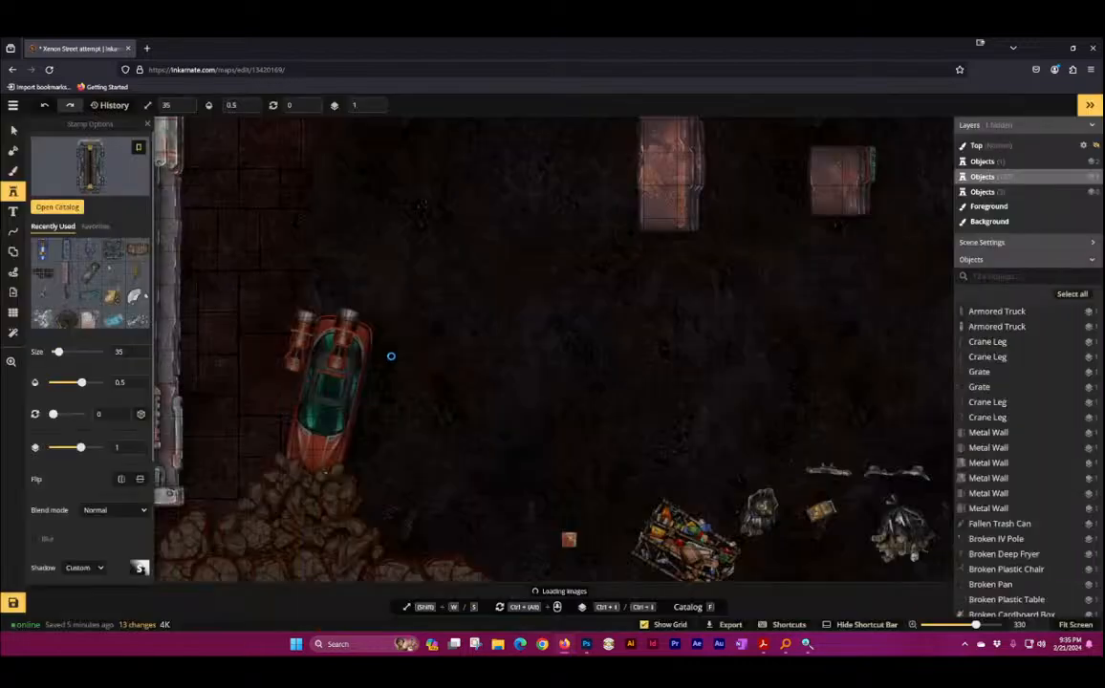
pyautogui.click(91, 177)
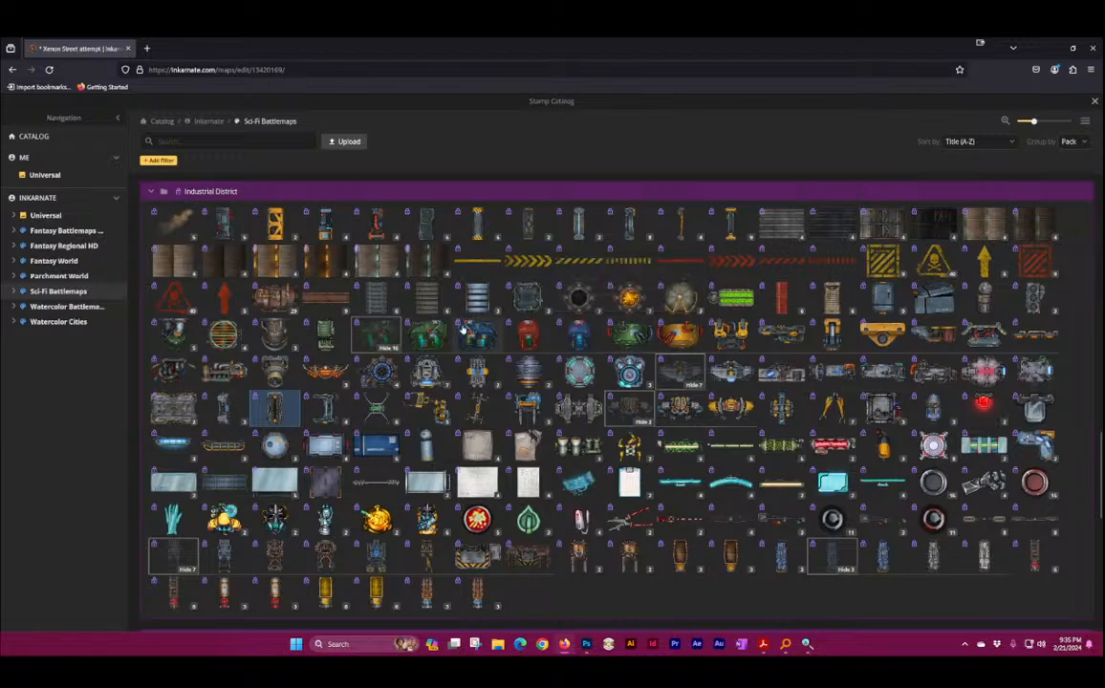
pyautogui.click(379, 334)
# Step: Place the green wall prop at size 35 between the crane leg and the large armored truck
pyautogui.scroll(3, 289, 291)
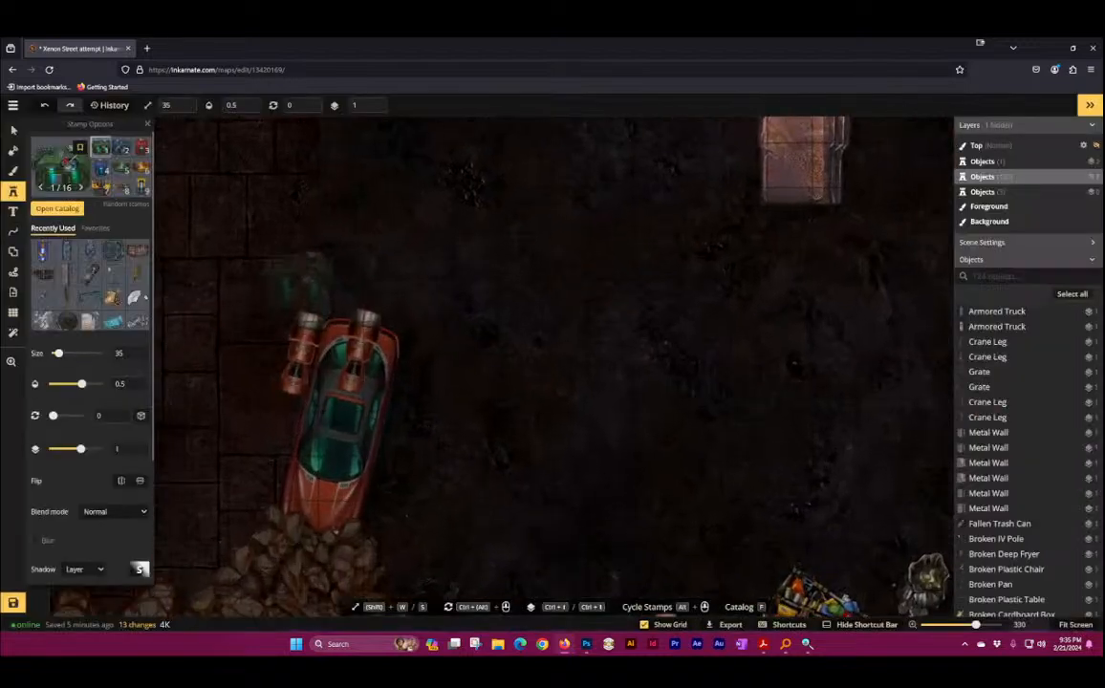
pyautogui.scroll(-3, 414, 206)
pyautogui.press('space')
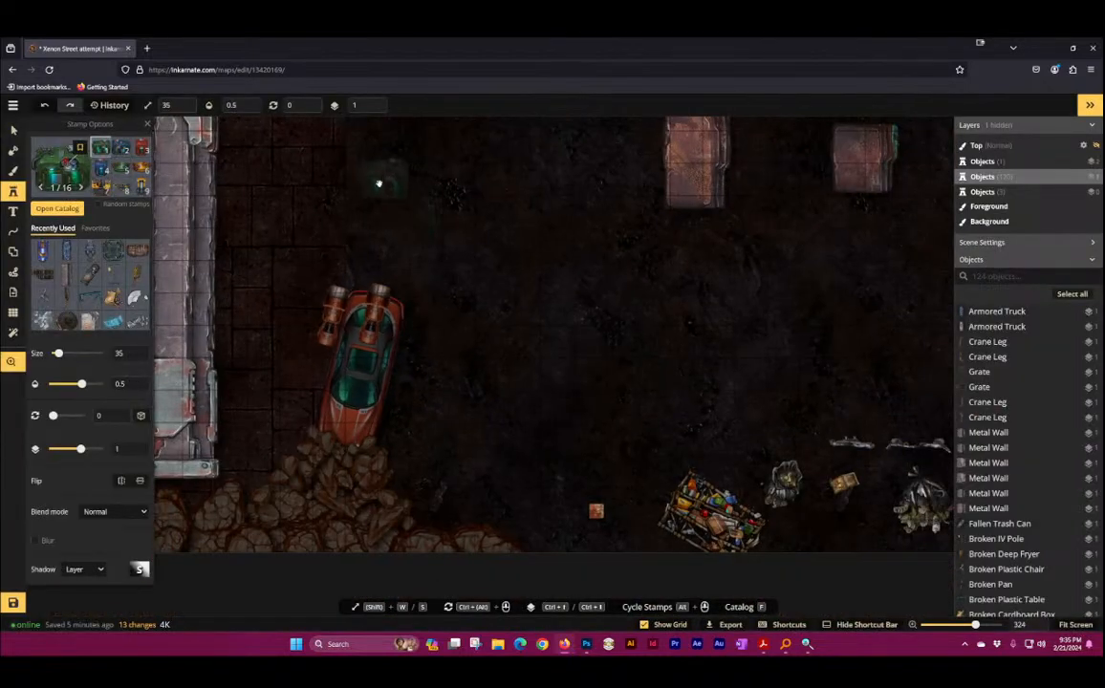
pyautogui.moveTo(378, 183); pyautogui.dragTo(519, 463)
pyautogui.moveTo(520, 345); pyautogui.dragTo(520, 502)
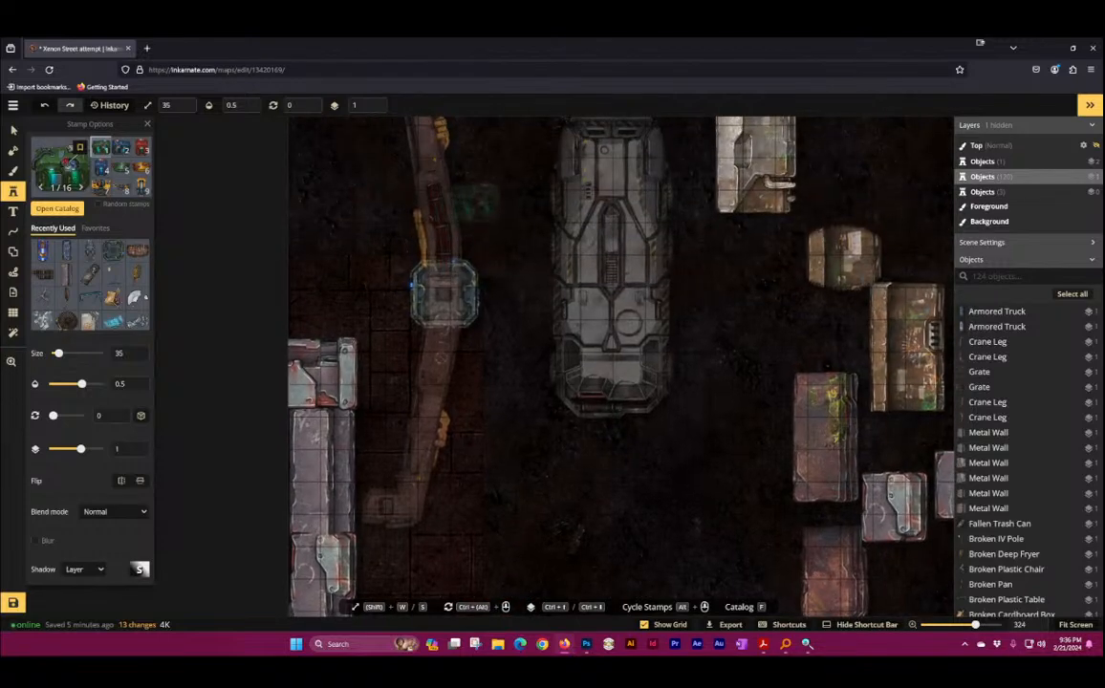
pyautogui.click(504, 202)
pyautogui.scroll(4, 504, 202)
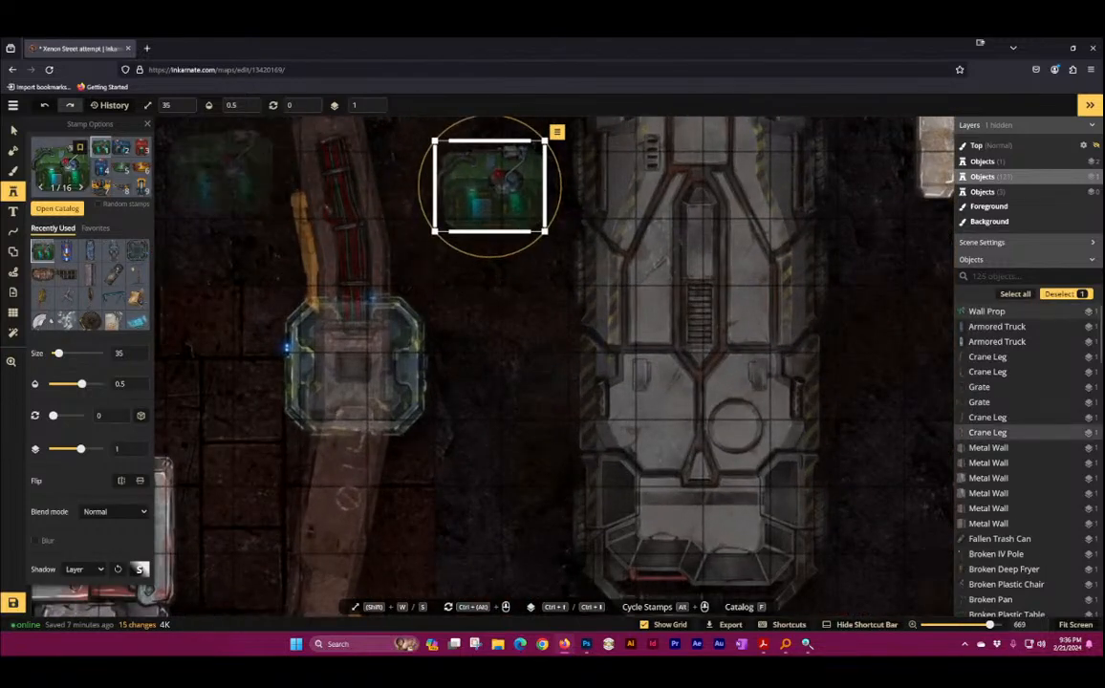
# Step: Delete the green wall prop between the crane leg and the armored truck
pyautogui.press('v')
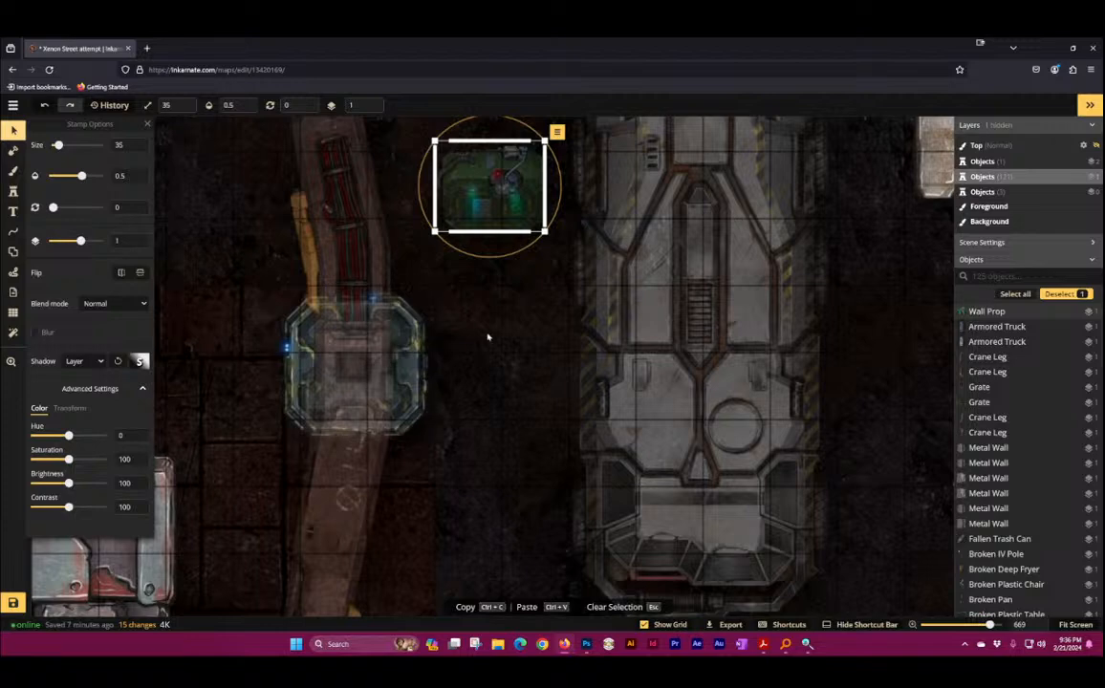
pyautogui.click(489, 336)
pyautogui.click(493, 218)
pyautogui.press('Delete')
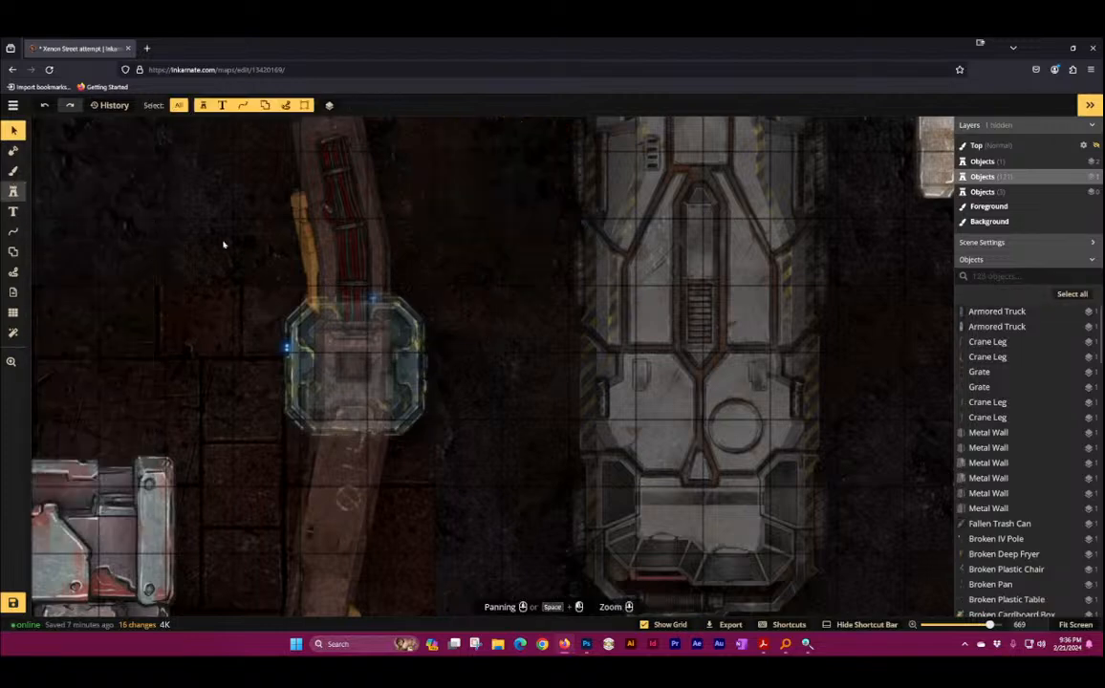
# Step: Place Wall Props variants 14 (loose pipes) and 12 between the crane leg and the armored truck
pyautogui.click(13, 193)
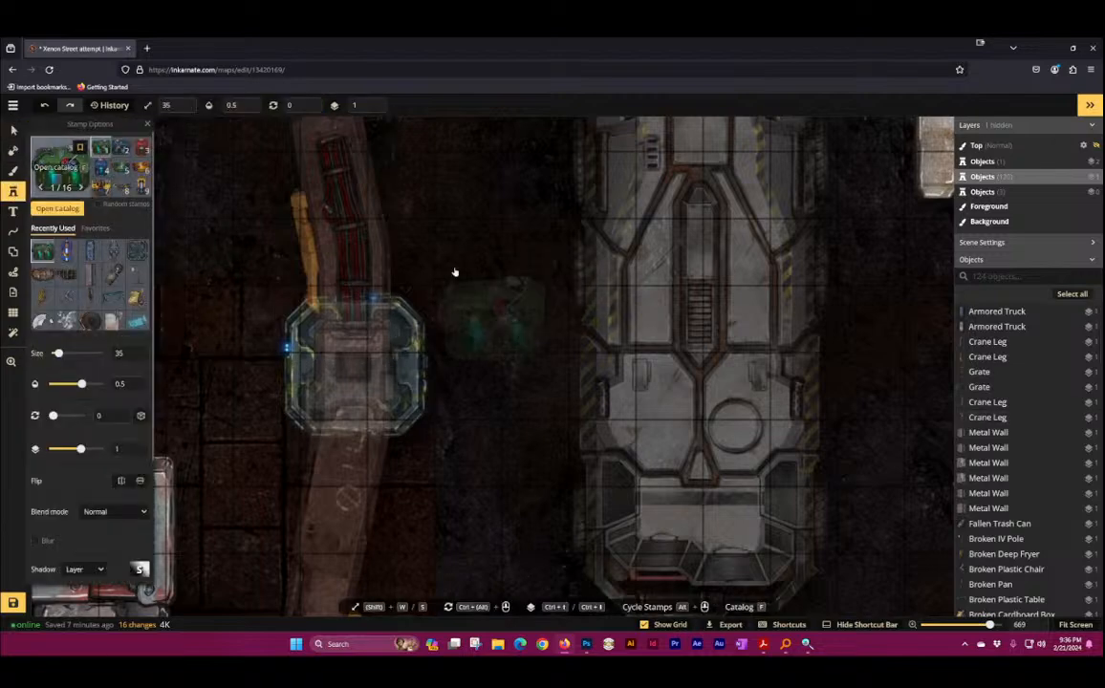
pyautogui.press('f')
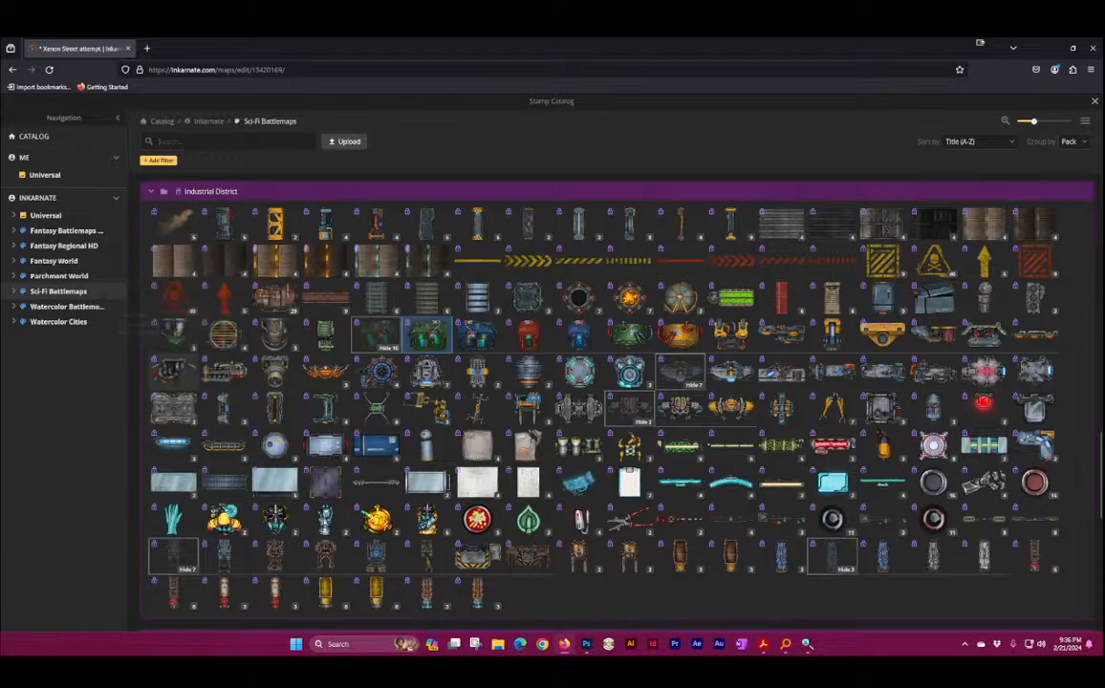
pyautogui.click(428, 334)
pyautogui.click(501, 323)
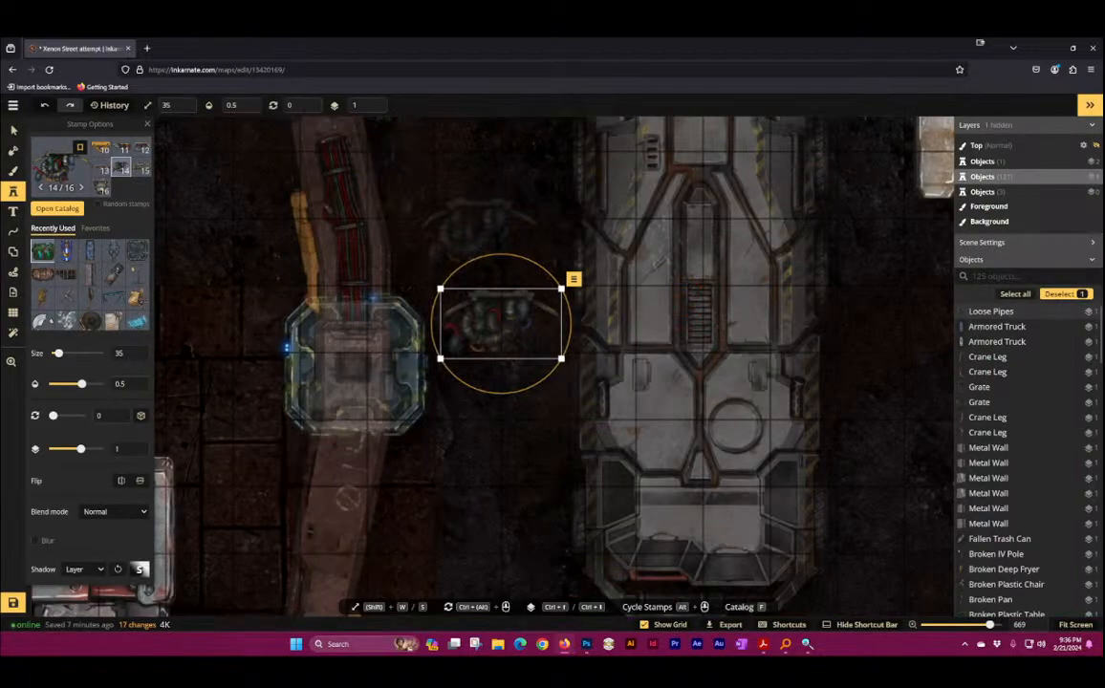
pyautogui.click(141, 150)
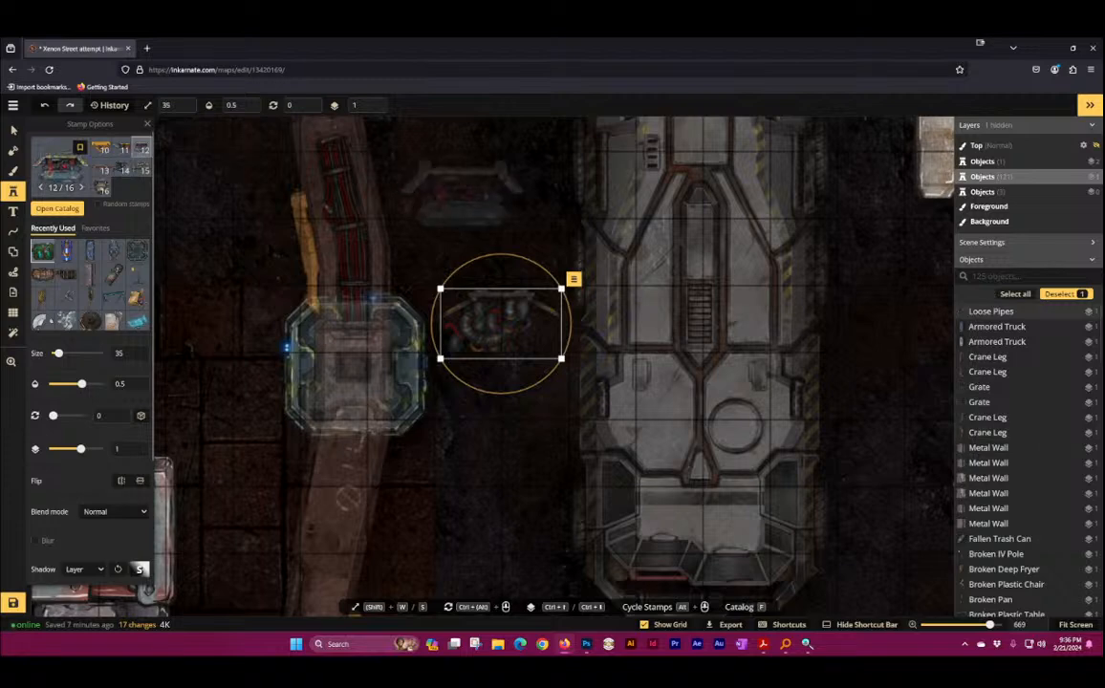
pyautogui.click(463, 196)
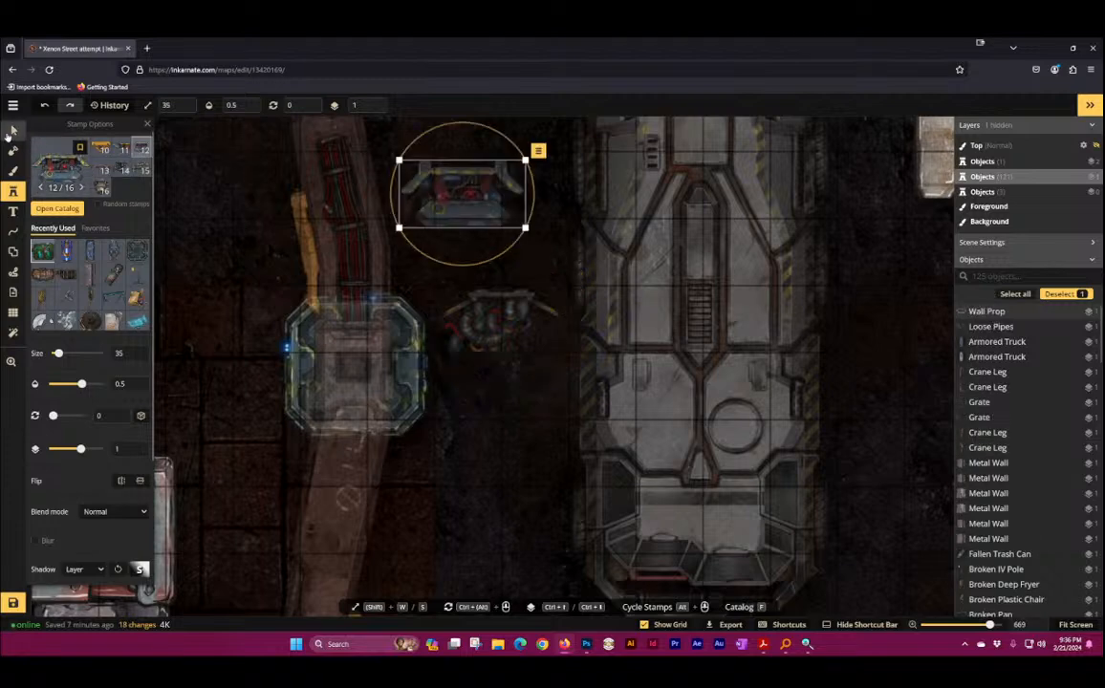
# Step: Delete the loose pipes and wall prop beside the crane leg, and return to the Stamp tool
pyautogui.click(12, 129)
pyautogui.click(501, 390)
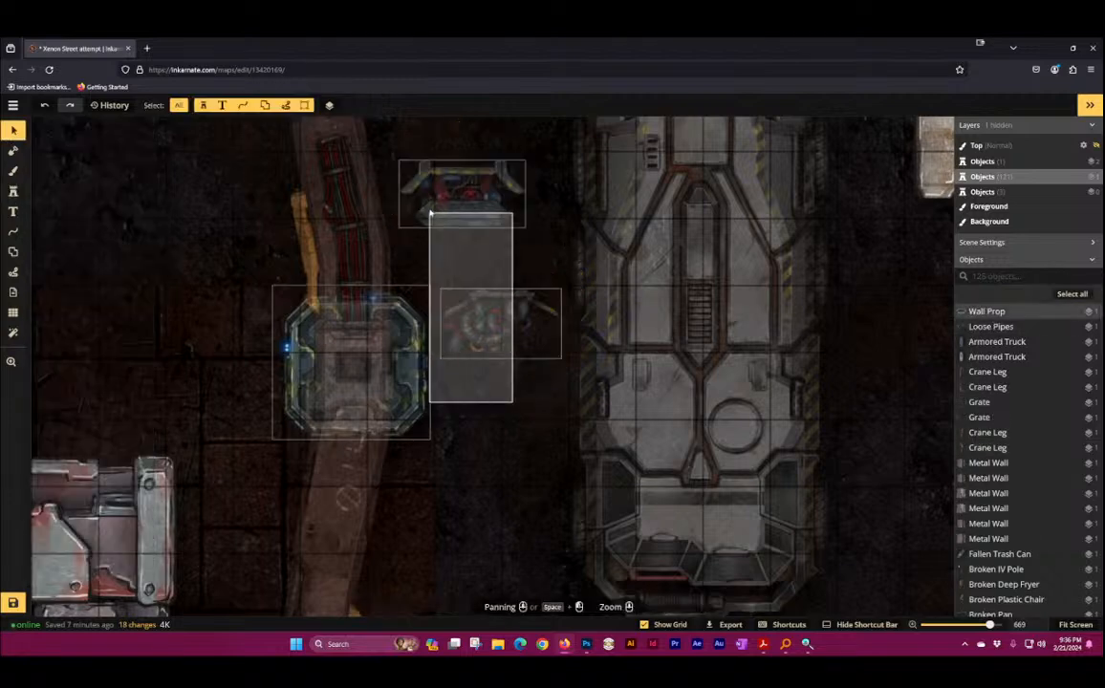
pyautogui.click(430, 214)
pyautogui.press('Delete')
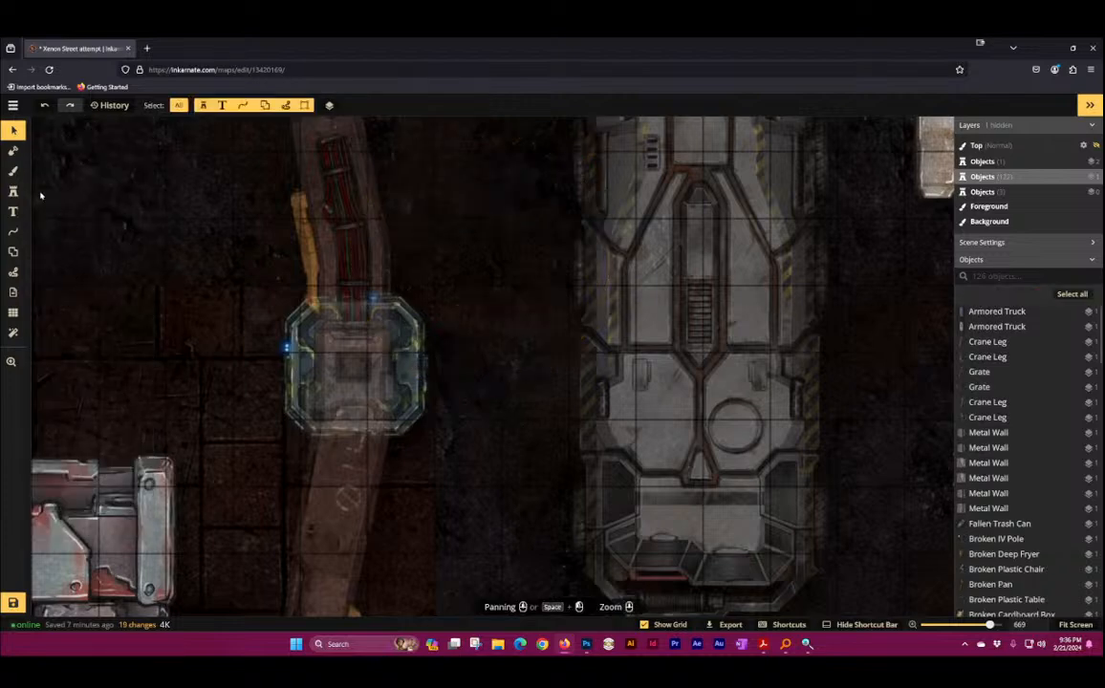
pyautogui.click(14, 192)
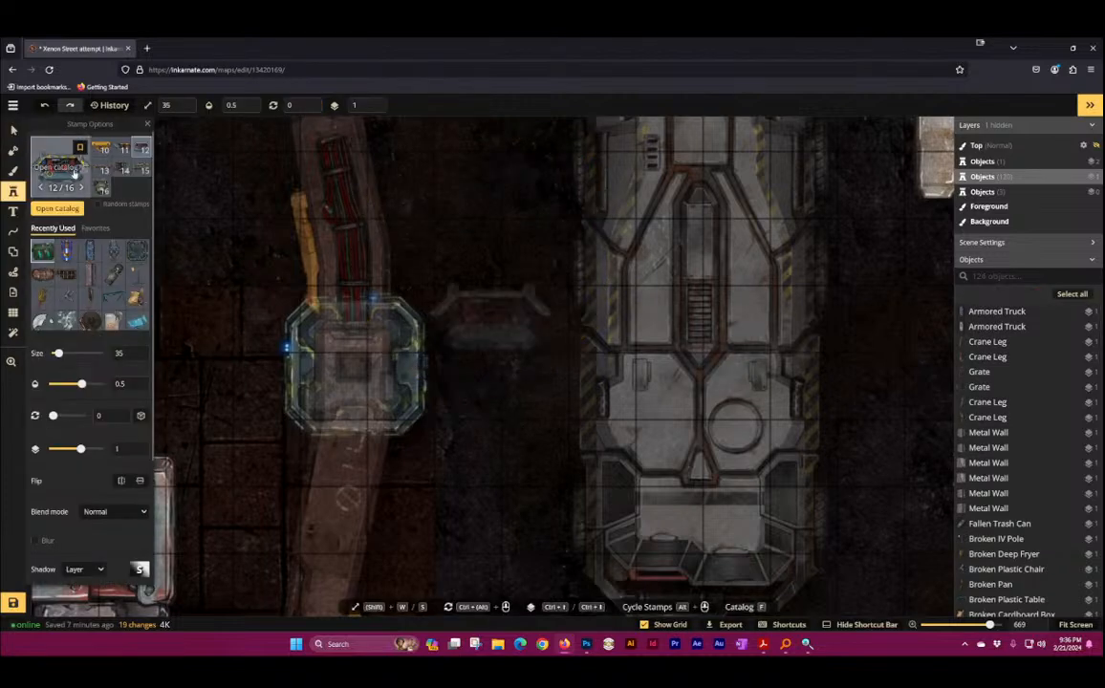
# Step: Examine the Sci-Fi Battlemaps stamp catalog from the Industrial District pack up to the City pack, expanding the Trash Cans variants
pyautogui.press('f')
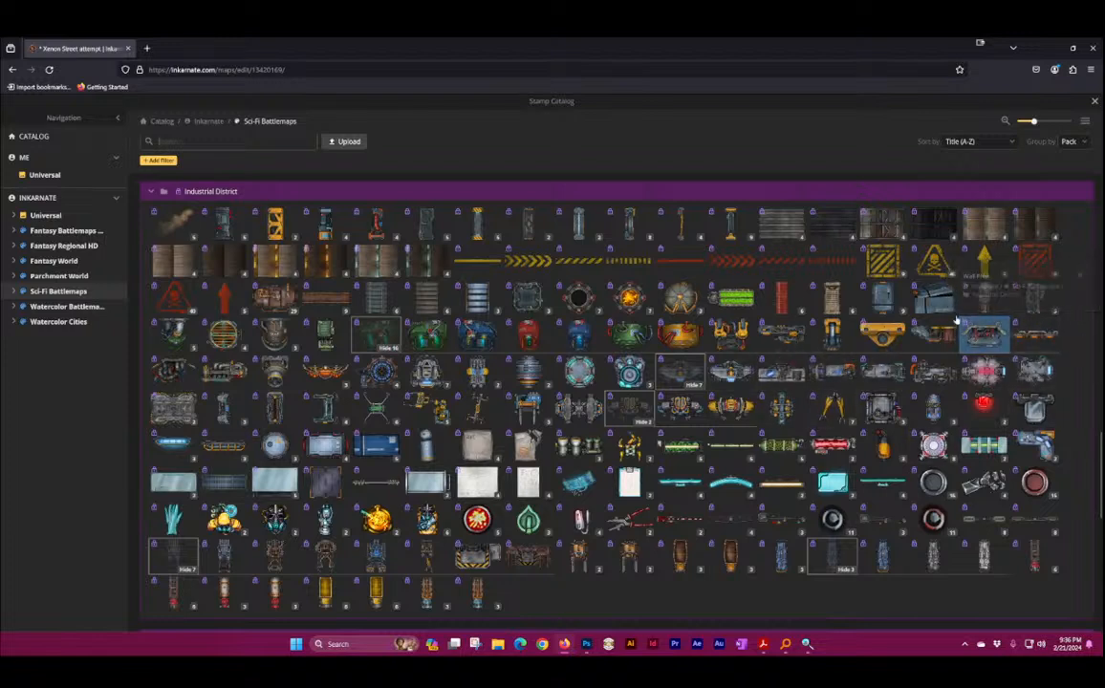
pyautogui.click(387, 421)
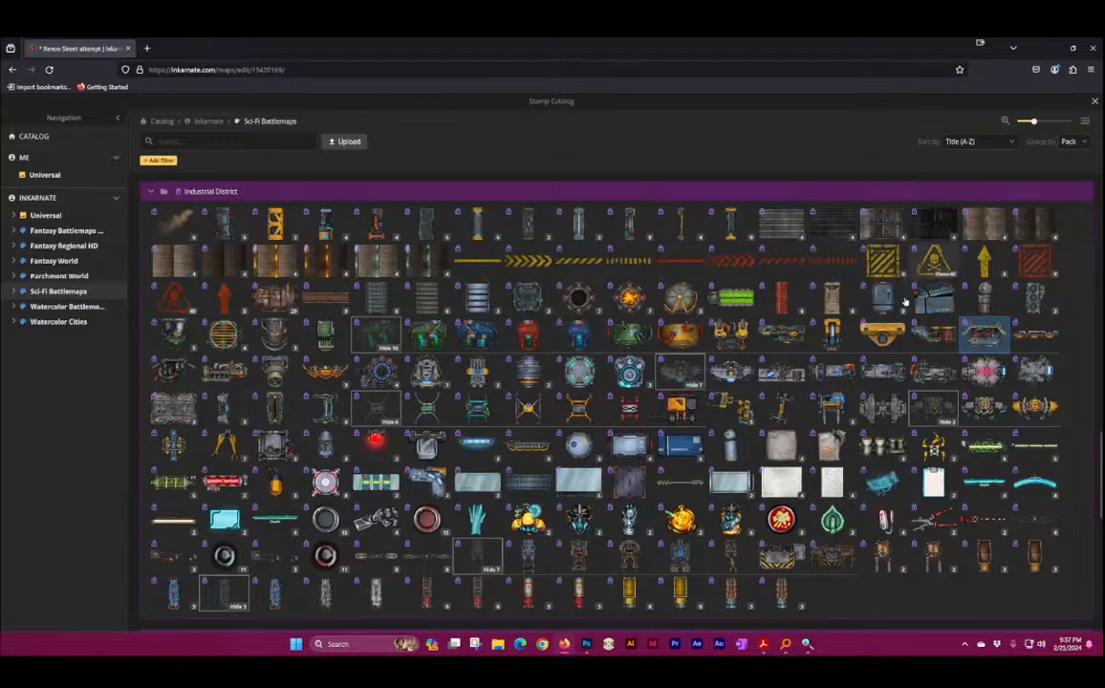
pyautogui.scroll(-10, 688, 383)
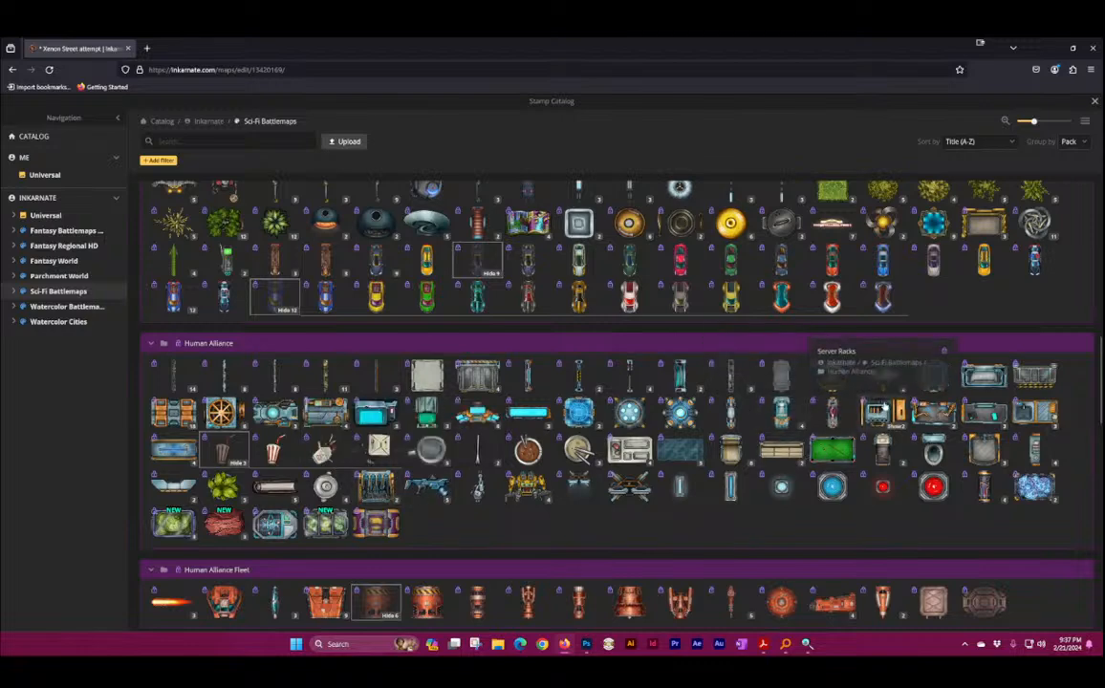
pyautogui.scroll(2, 941, 430)
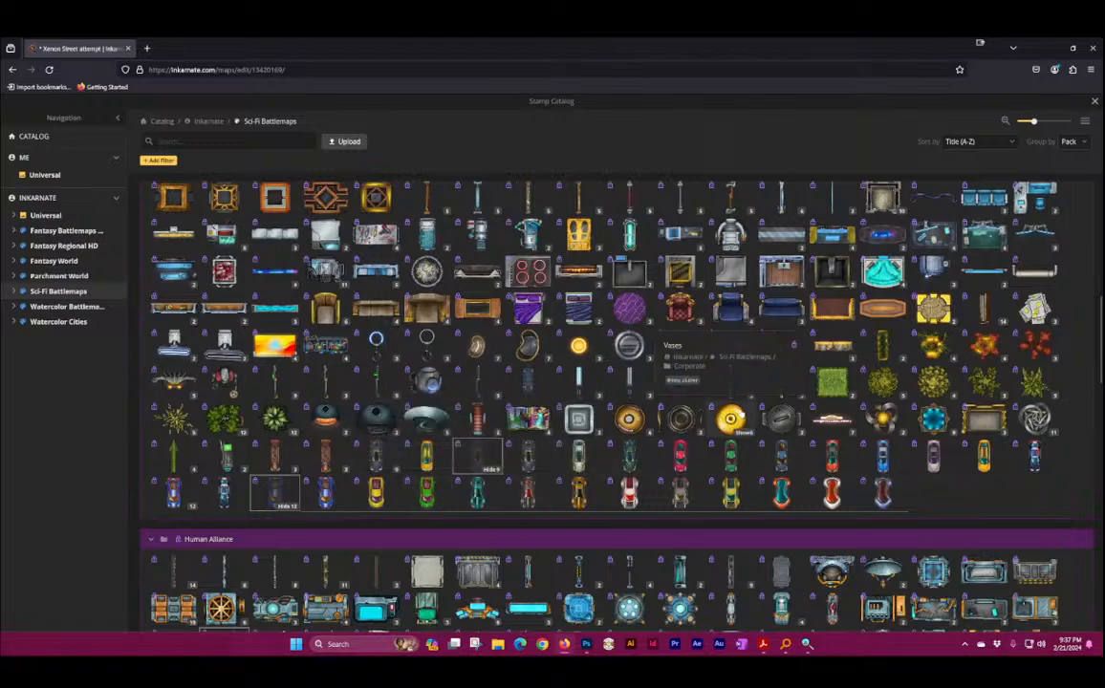
pyautogui.scroll(5, 653, 378)
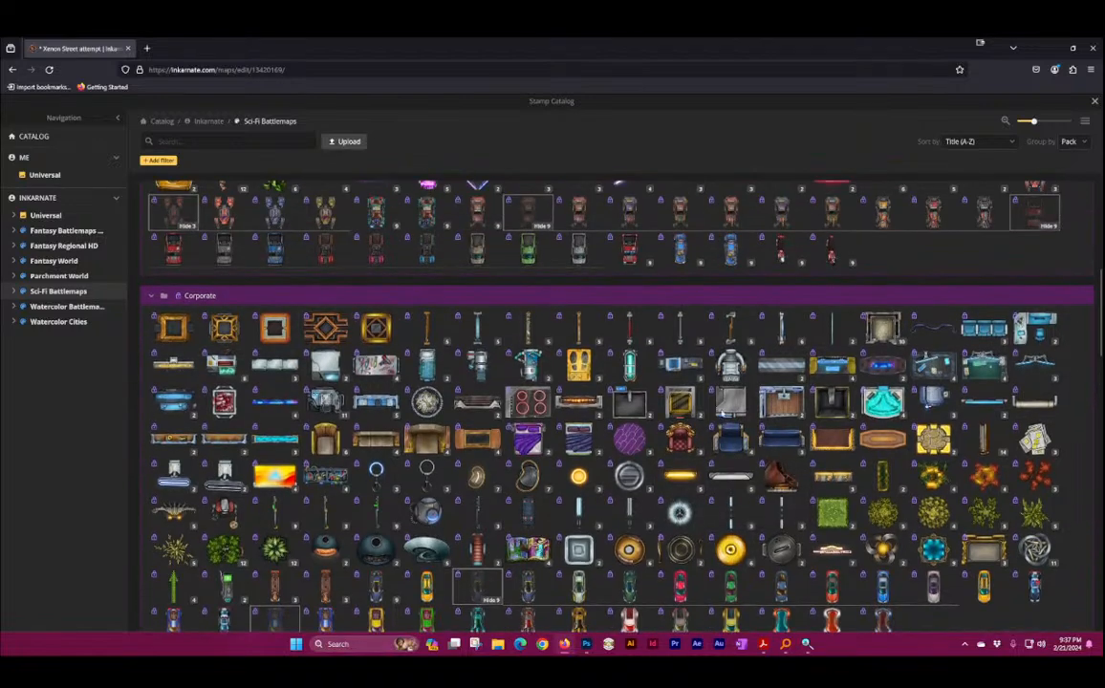
pyautogui.scroll(3, 602, 422)
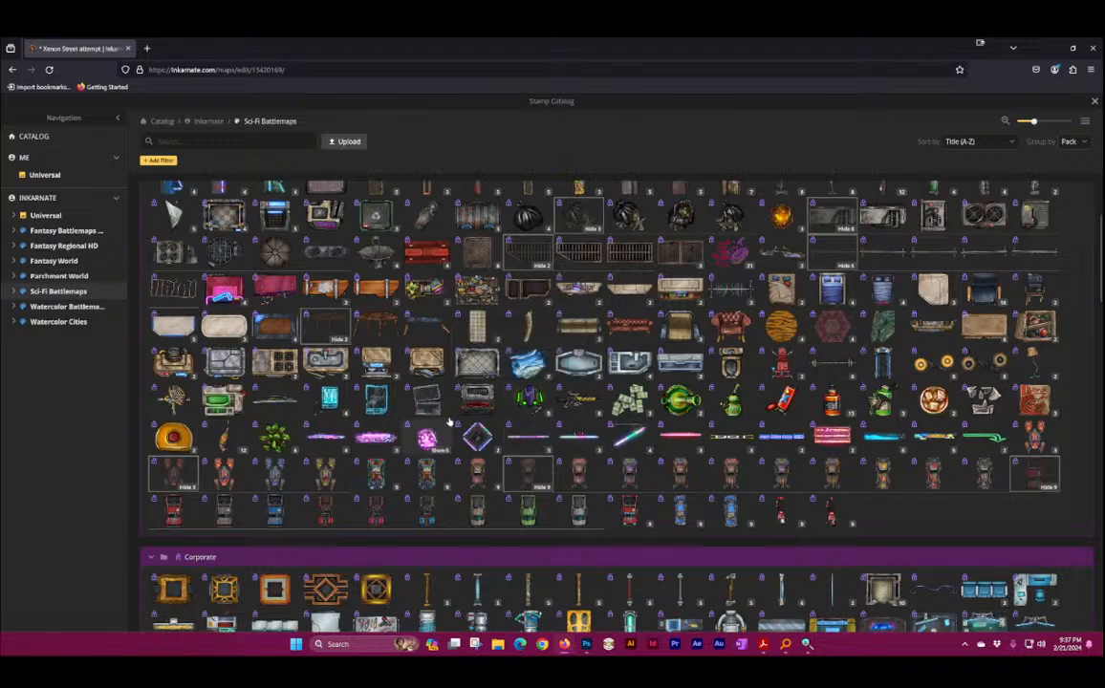
pyautogui.scroll(3, 482, 405)
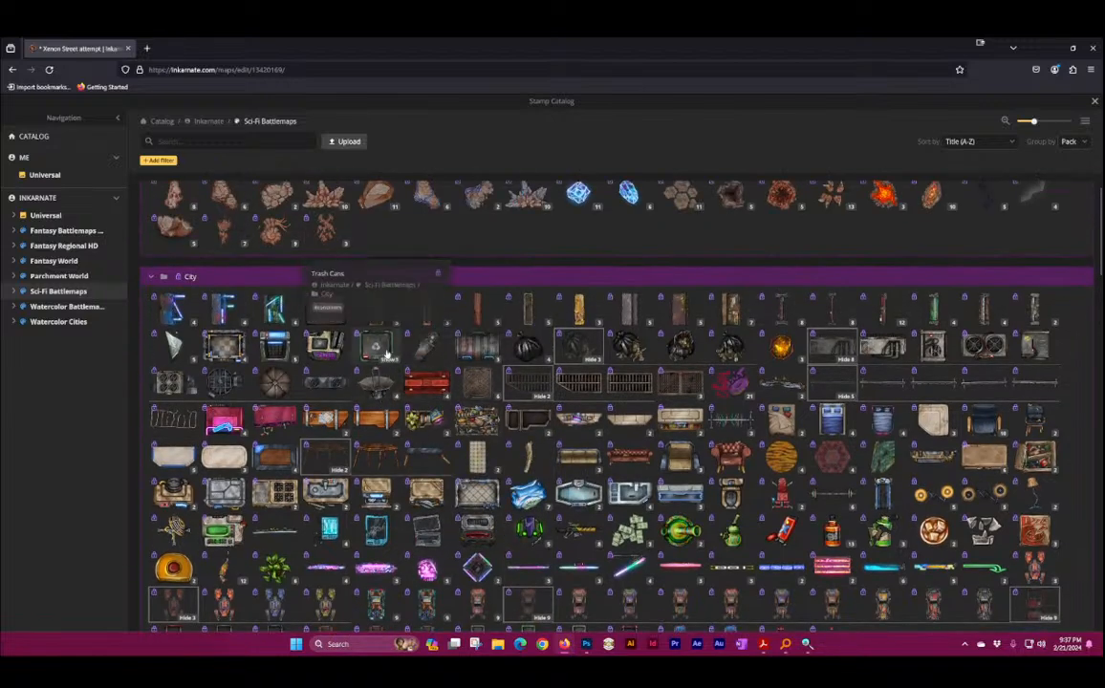
pyautogui.click(391, 366)
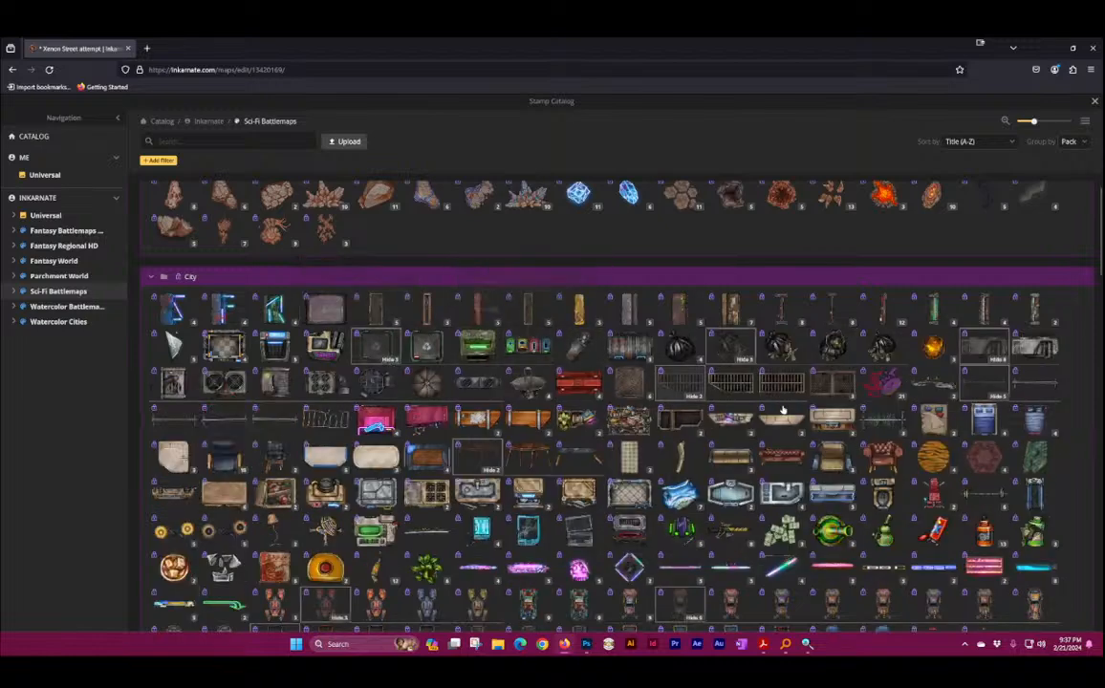
pyautogui.scroll(1, 831, 347)
# Step: Look through the catalog packs from Corporate down to Shops and Slimiens Horrificus for further props
pyautogui.scroll(-10, 581, 422)
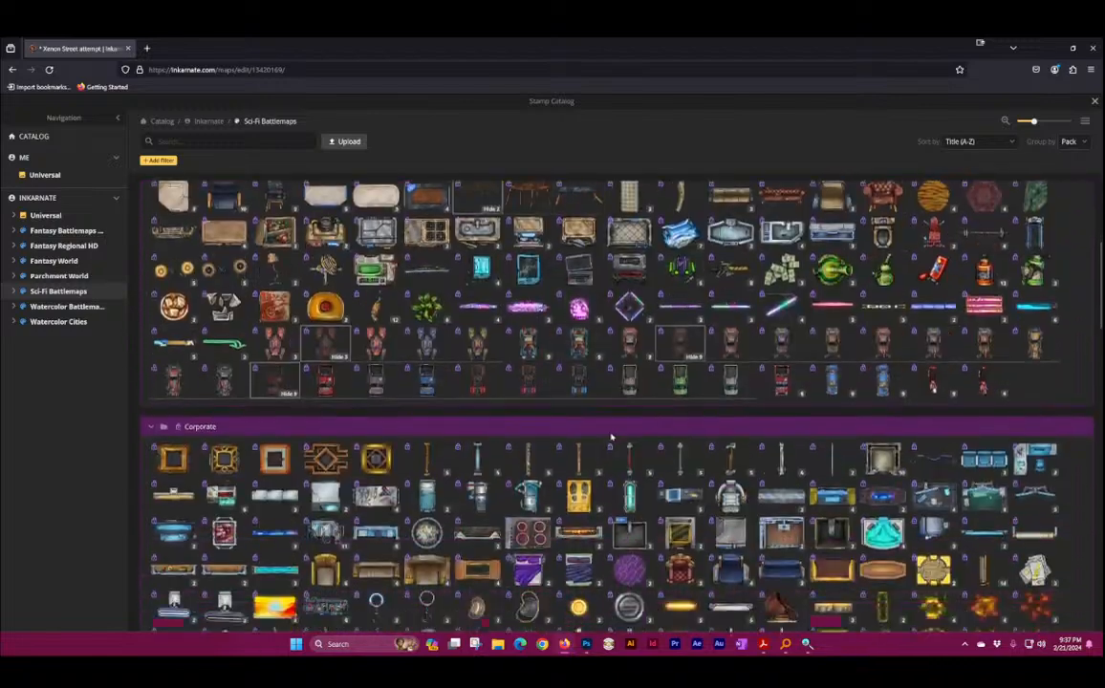
pyautogui.scroll(-3, 613, 396)
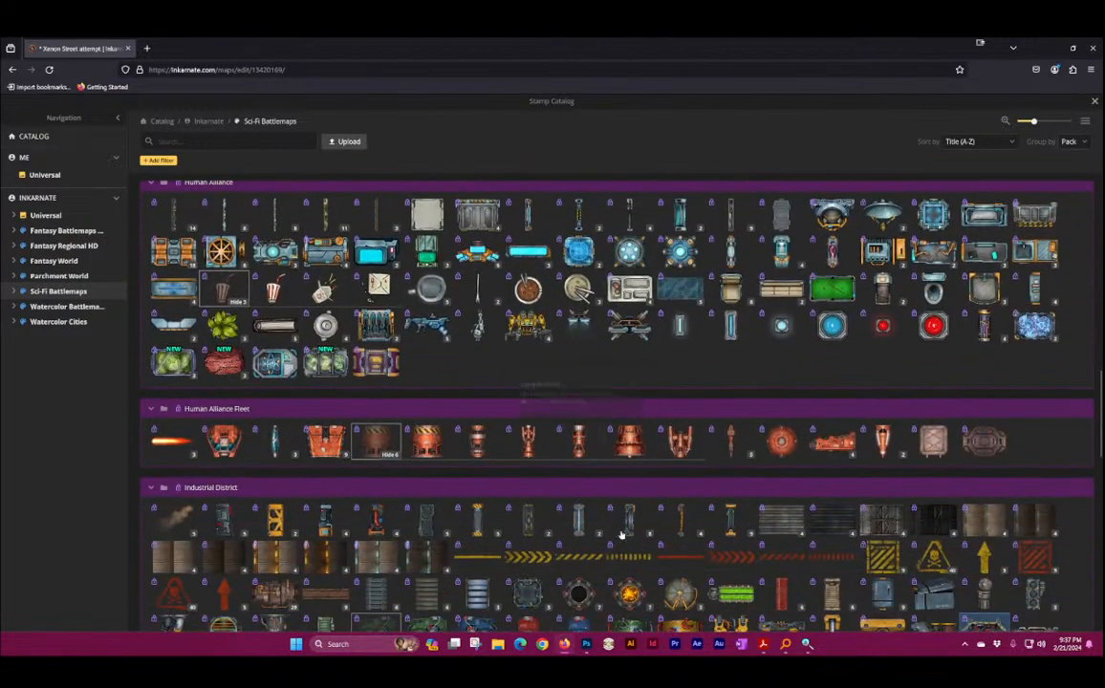
pyautogui.scroll(-6, 639, 461)
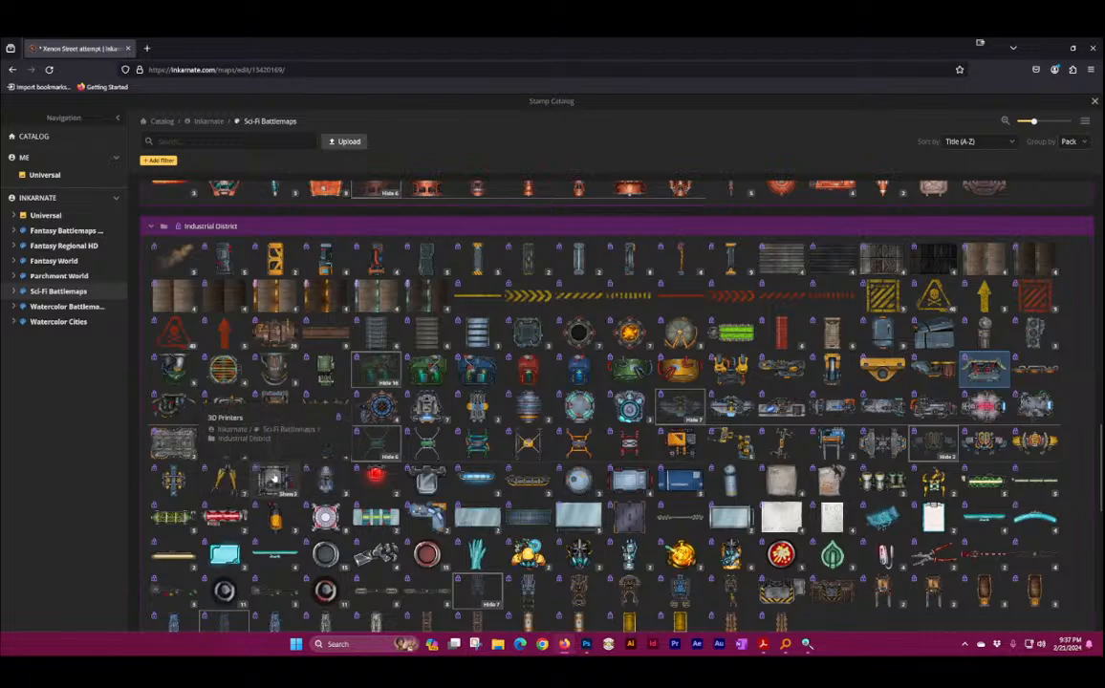
pyautogui.scroll(-2, 289, 480)
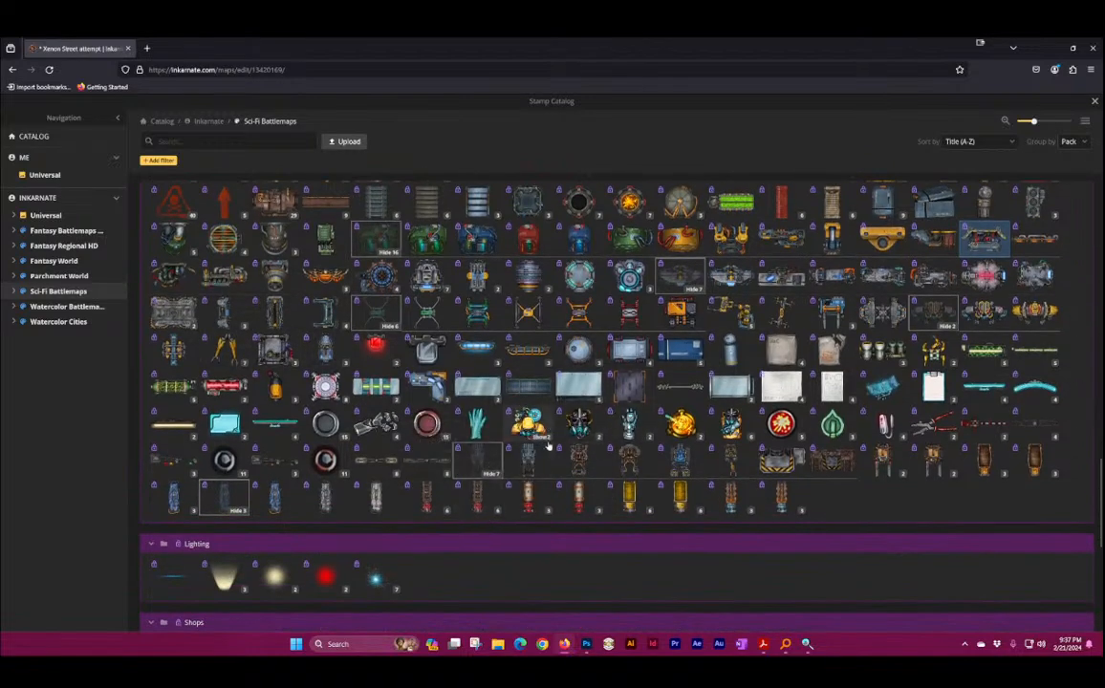
pyautogui.scroll(-6, 573, 455)
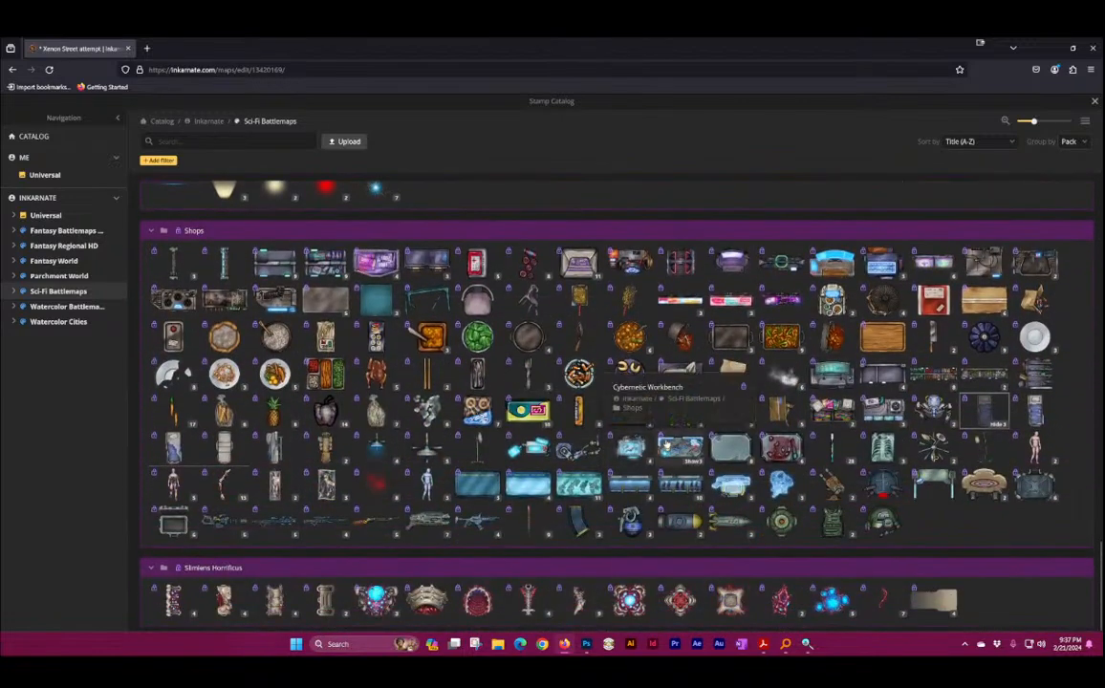
pyautogui.scroll(-1, 667, 443)
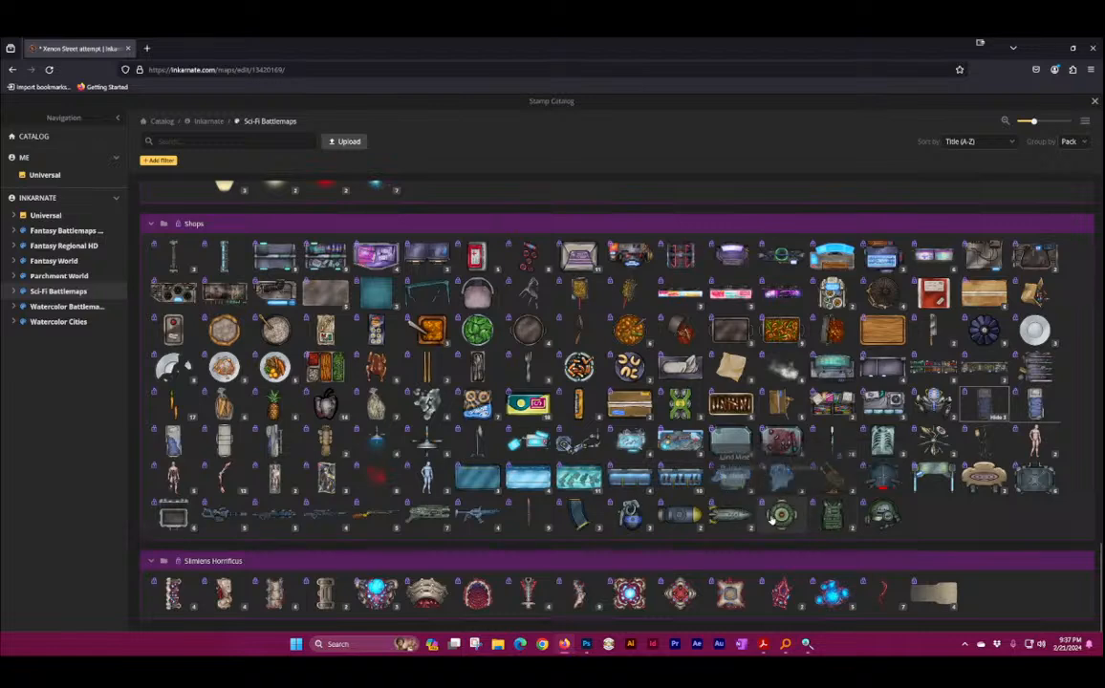
# Step: Review the catalog packs back up to Arid Worlds for suitable props, and close the catalog without choosing a stamp
pyautogui.scroll(2, 503, 525)
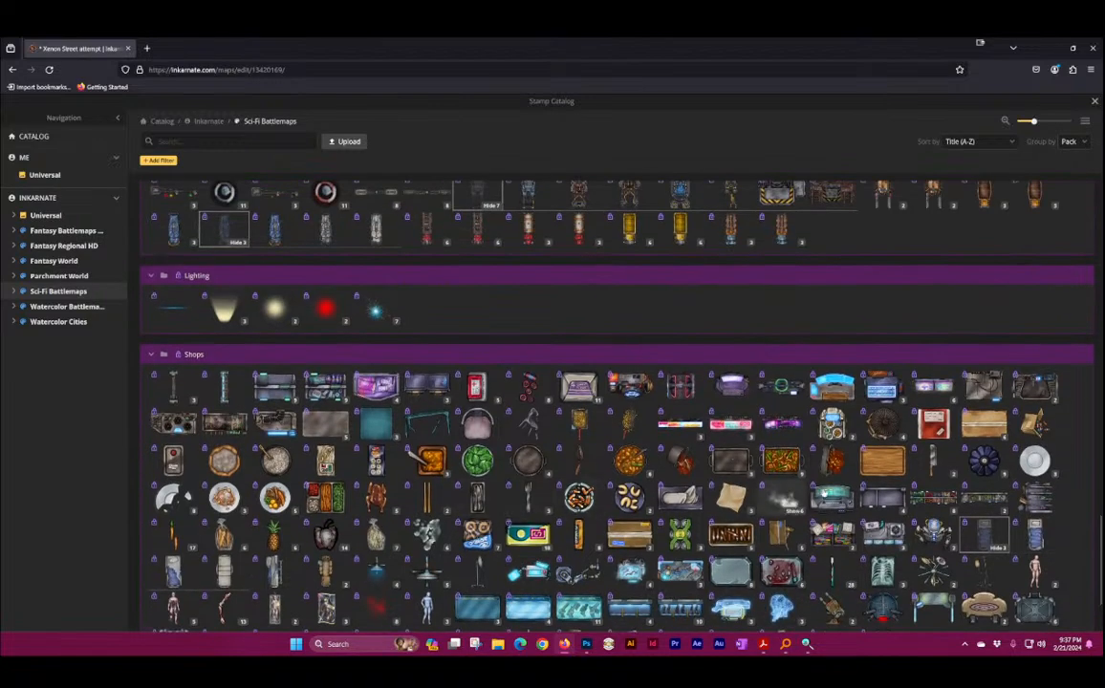
pyautogui.scroll(3, 935, 400)
pyautogui.scroll(3, 934, 400)
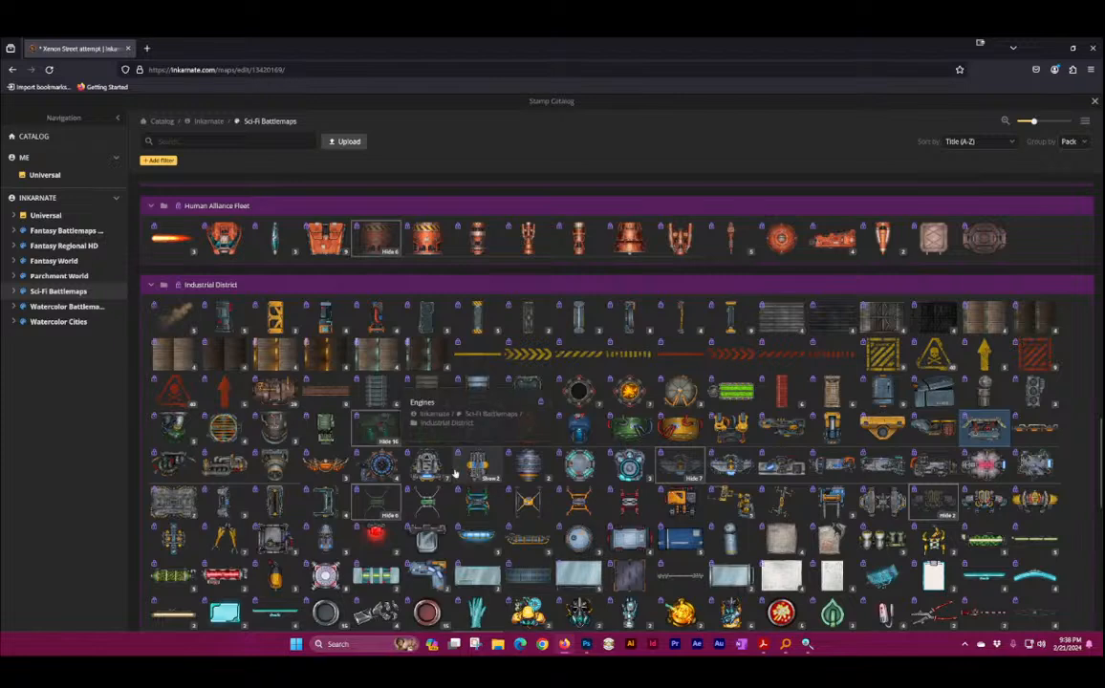
pyautogui.scroll(4, 509, 486)
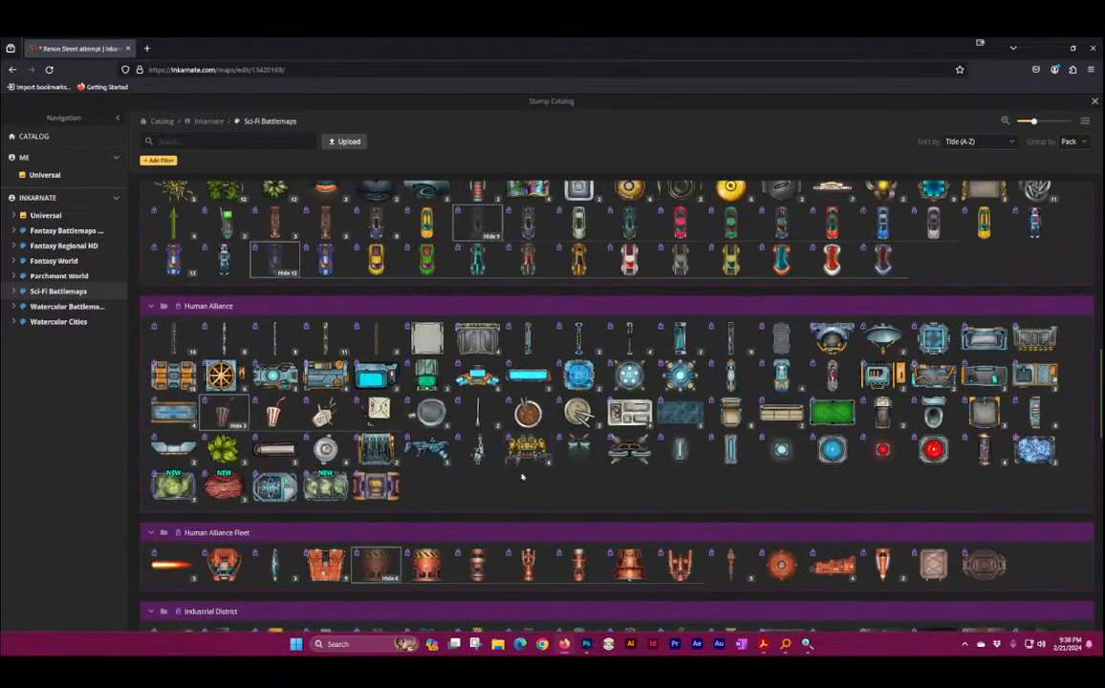
pyautogui.scroll(2, 392, 430)
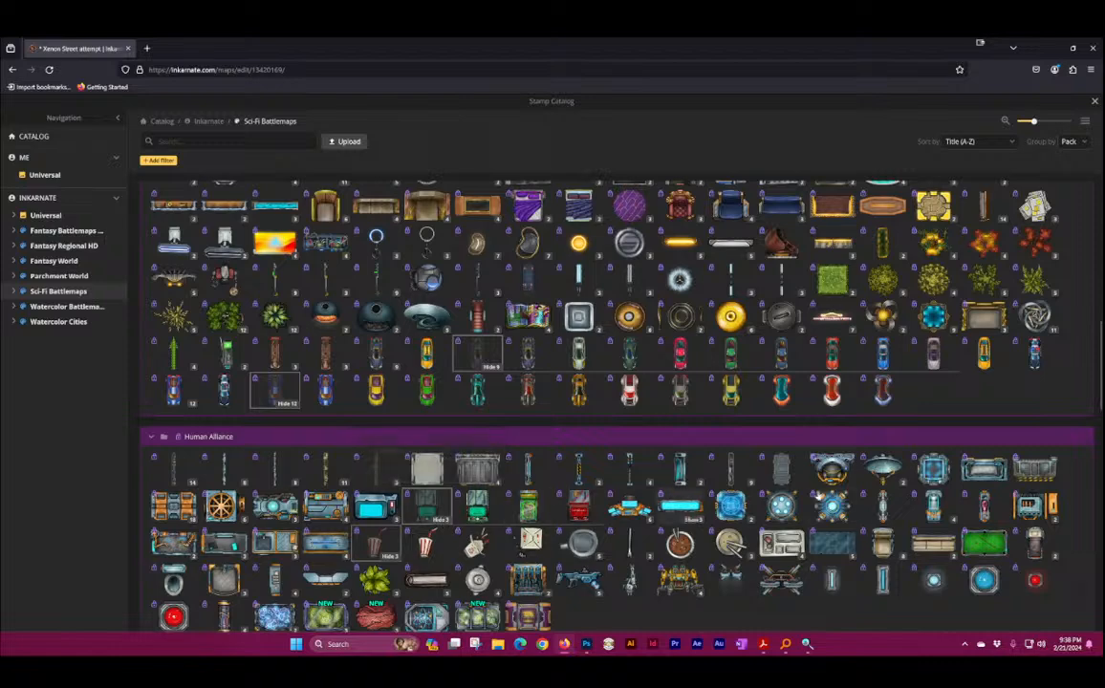
pyautogui.scroll(1, 790, 487)
pyautogui.scroll(2, 737, 488)
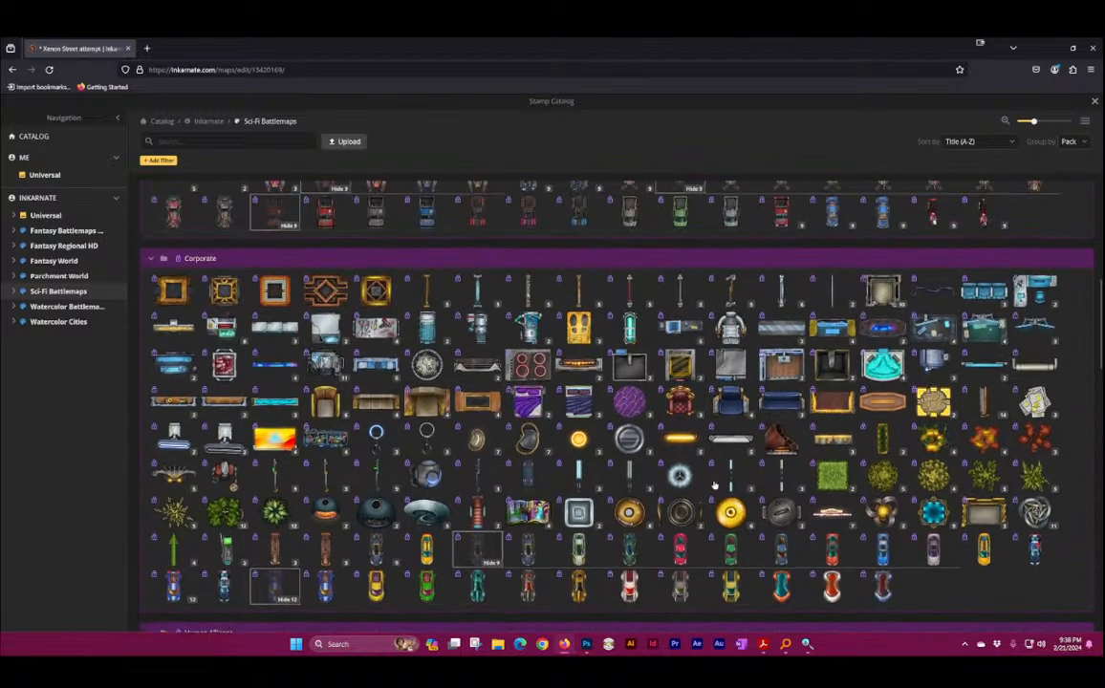
pyautogui.scroll(3, 709, 485)
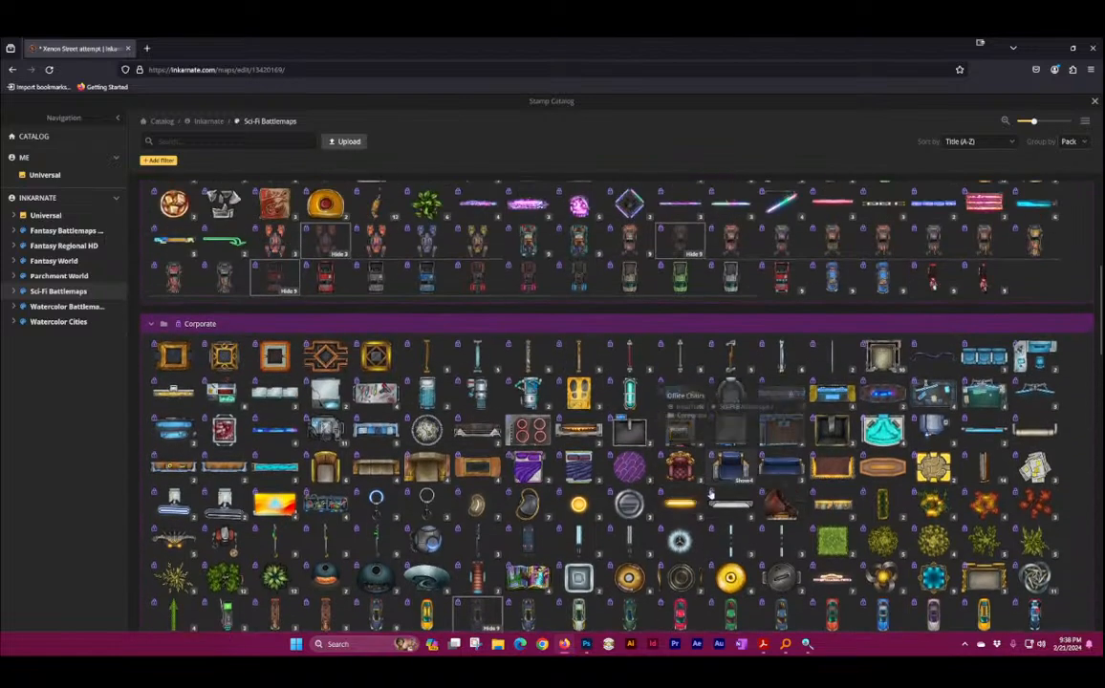
pyautogui.scroll(1, 617, 487)
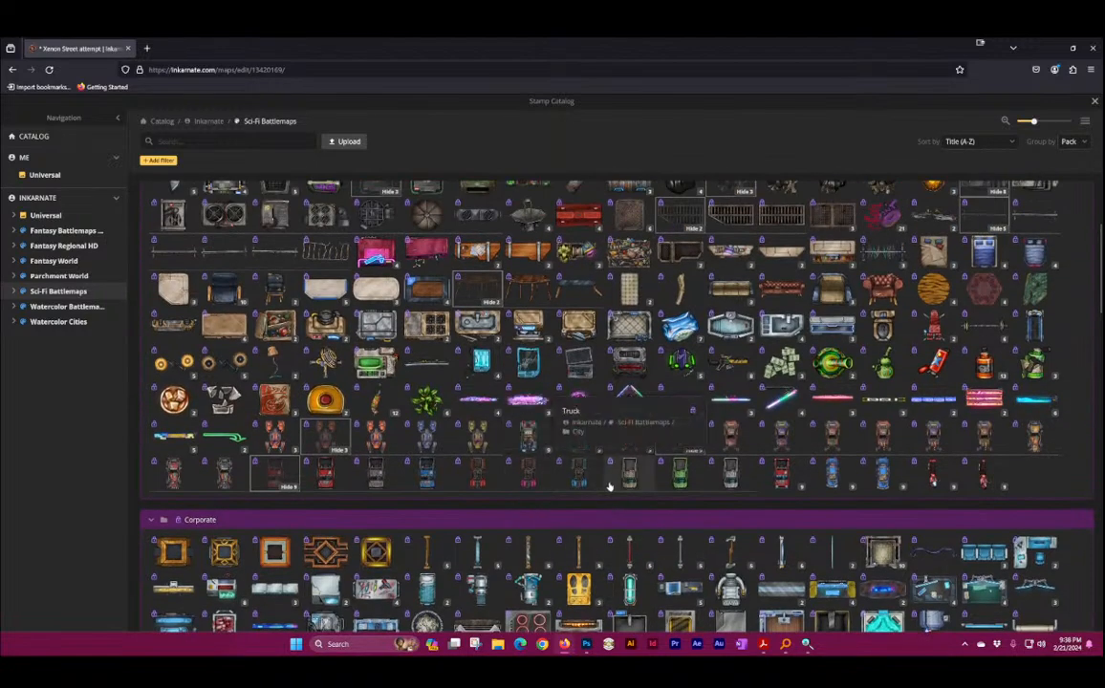
pyautogui.scroll(3, 610, 480)
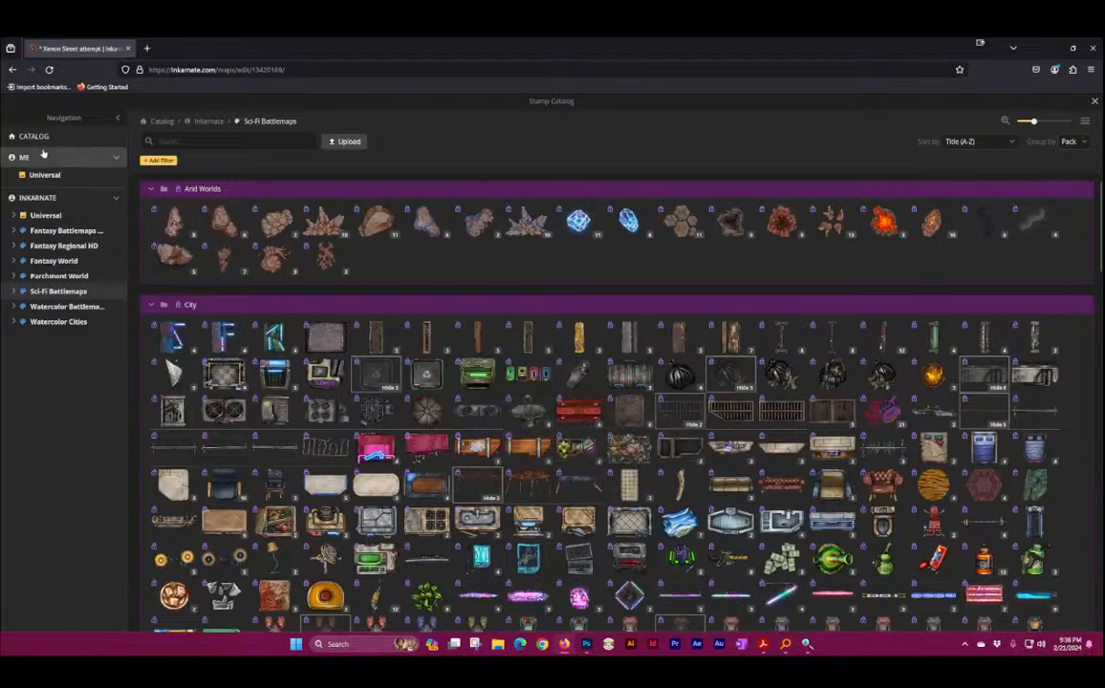
pyautogui.click(1094, 100)
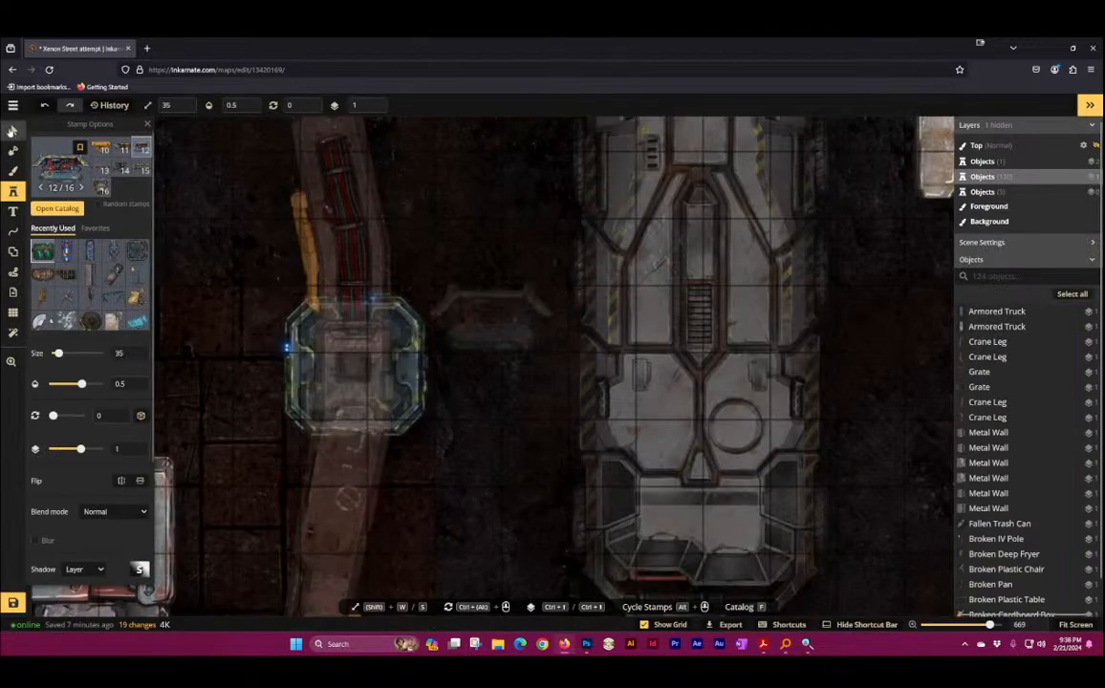
# Step: Set the opacity of the white armored truck to 1
pyautogui.click(14, 131)
pyautogui.scroll(-5, 548, 301)
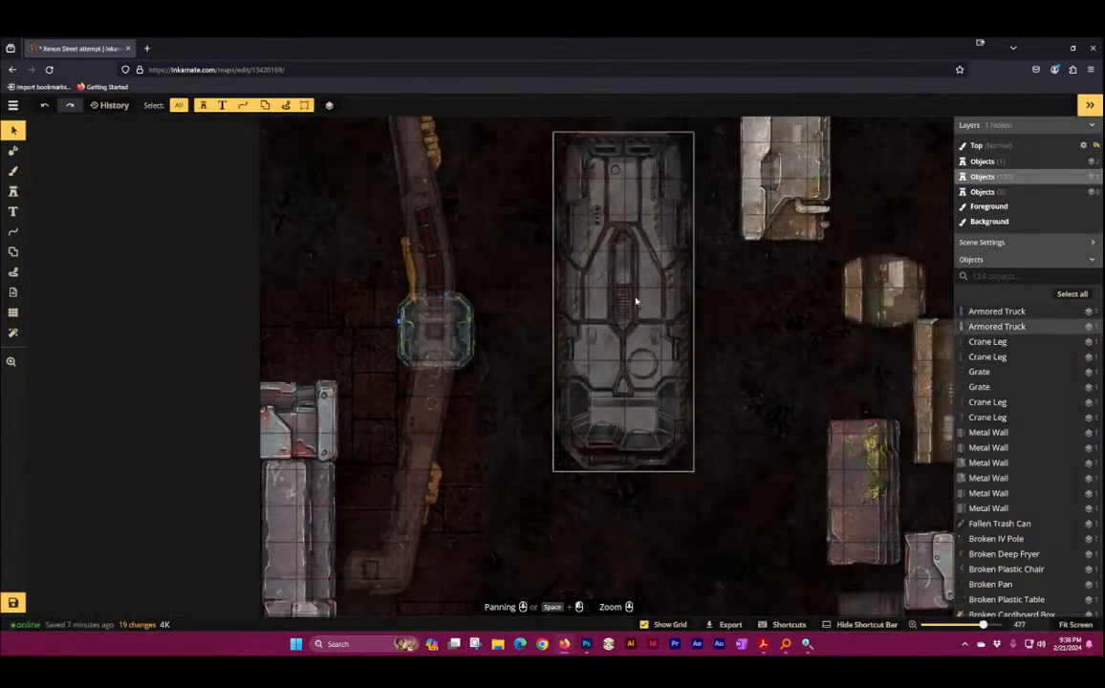
pyautogui.click(631, 298)
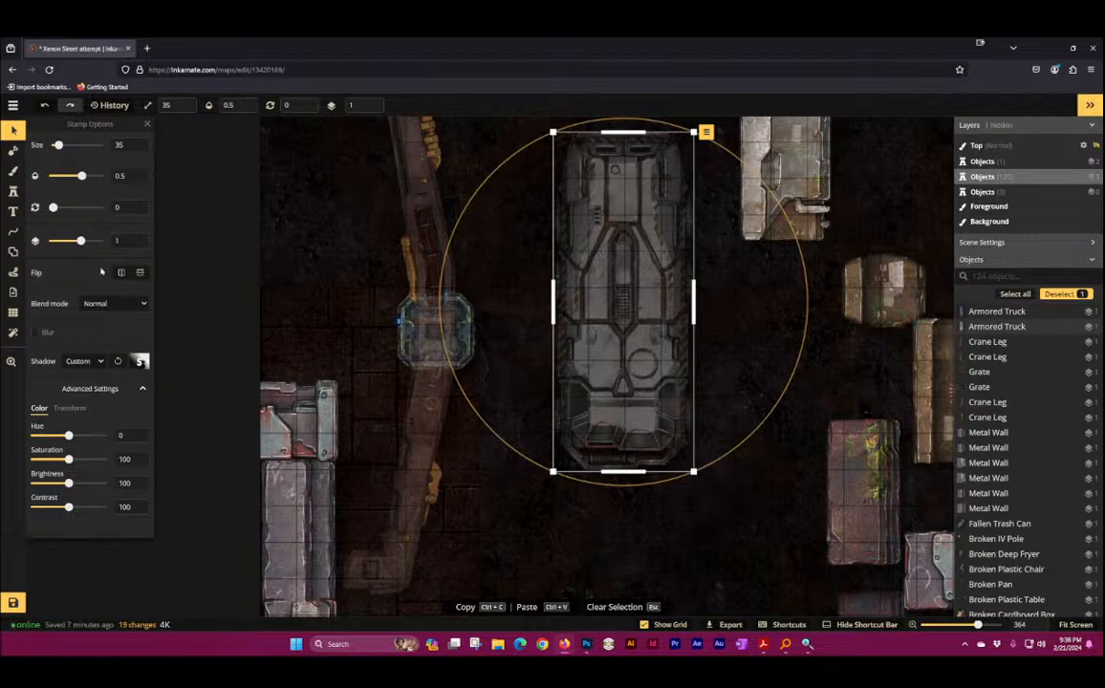
pyautogui.moveTo(81, 174); pyautogui.dragTo(134, 175)
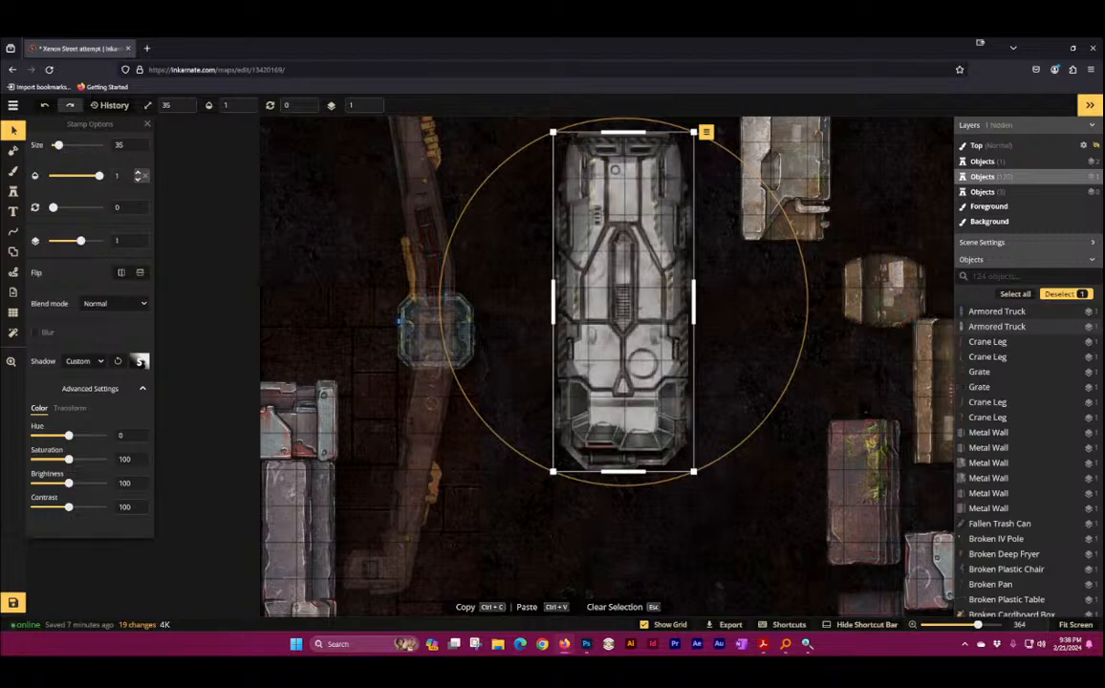
pyautogui.click(613, 513)
# Step: Raise the blue armored truck to full opacity
pyautogui.moveTo(703, 332); pyautogui.dragTo(593, 452)
pyautogui.moveTo(872, 321); pyautogui.dragTo(664, 395)
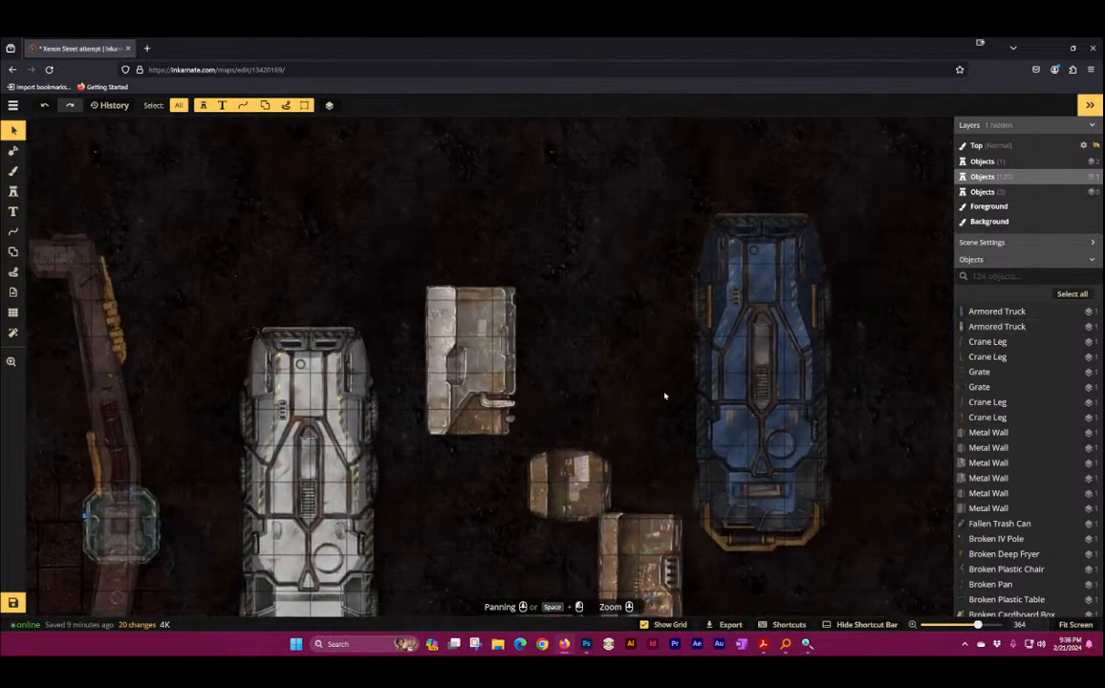
pyautogui.click(697, 388)
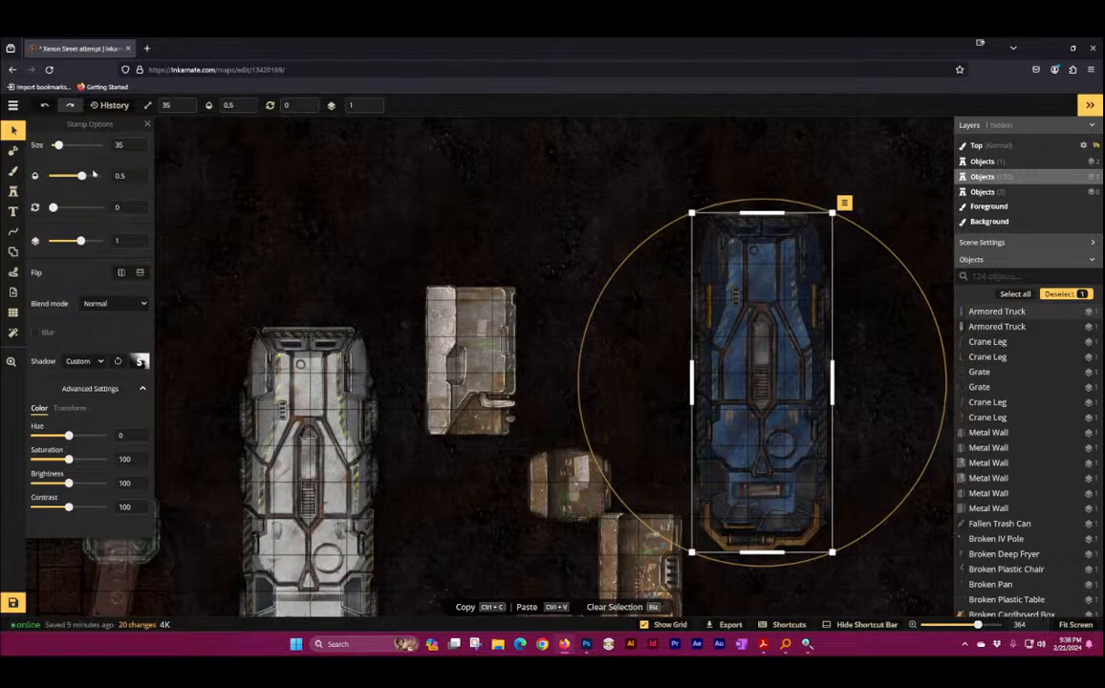
pyautogui.click(516, 206)
pyautogui.scroll(-3, 604, 312)
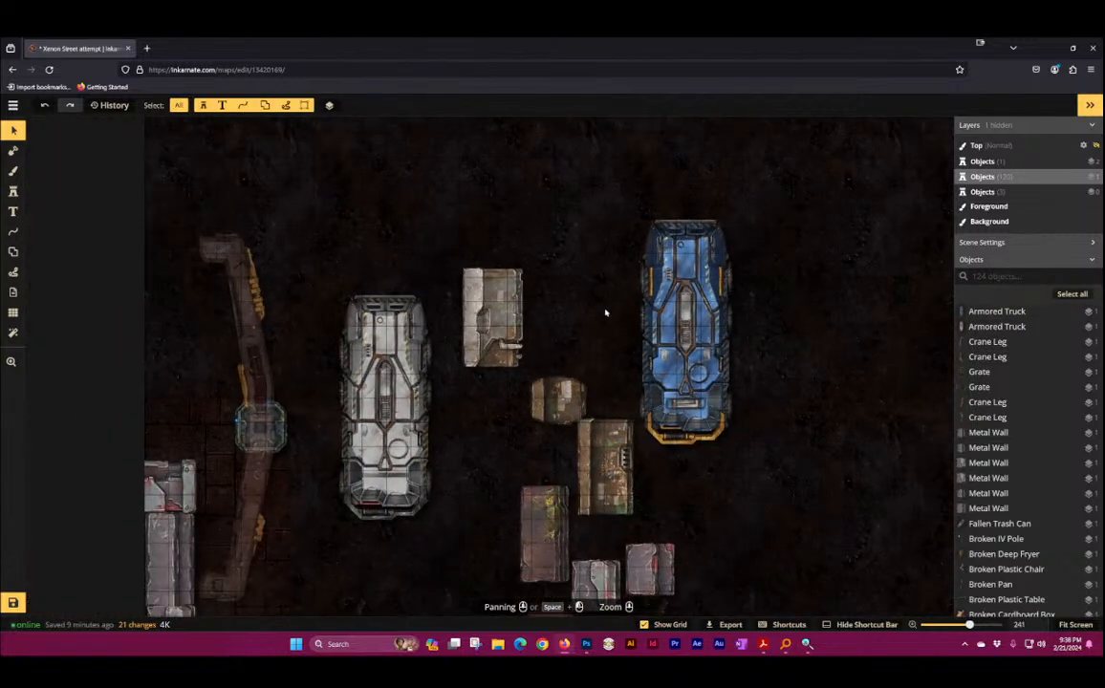
# Step: Select the column of metal walls along the map's left edge and nudge it slightly outward to the left
pyautogui.scroll(-2, 604, 313)
pyautogui.moveTo(439, 499); pyautogui.dragTo(515, 138)
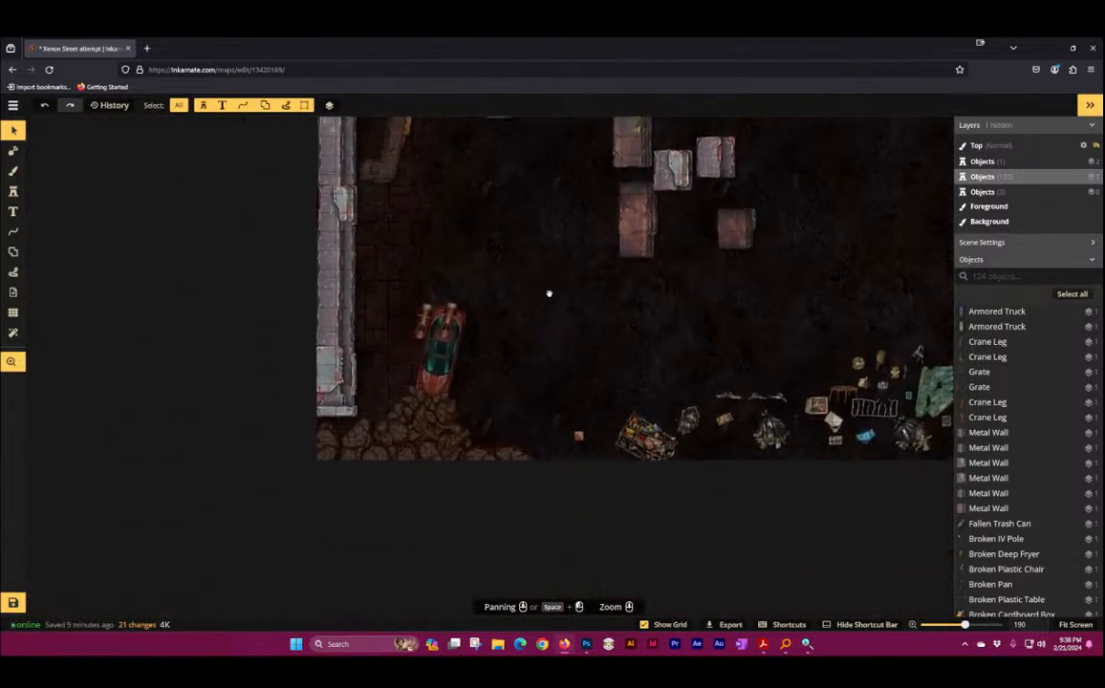
pyautogui.moveTo(549, 293); pyautogui.dragTo(572, 387)
pyautogui.moveTo(267, 146); pyautogui.dragTo(349, 490)
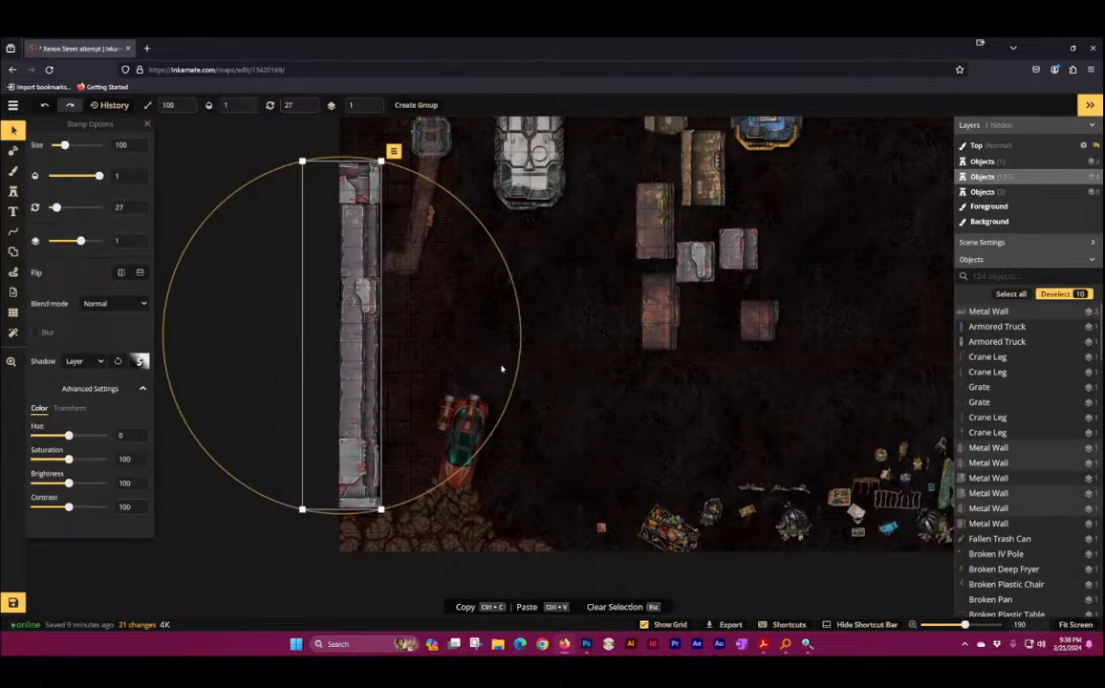
pyautogui.click(342, 289)
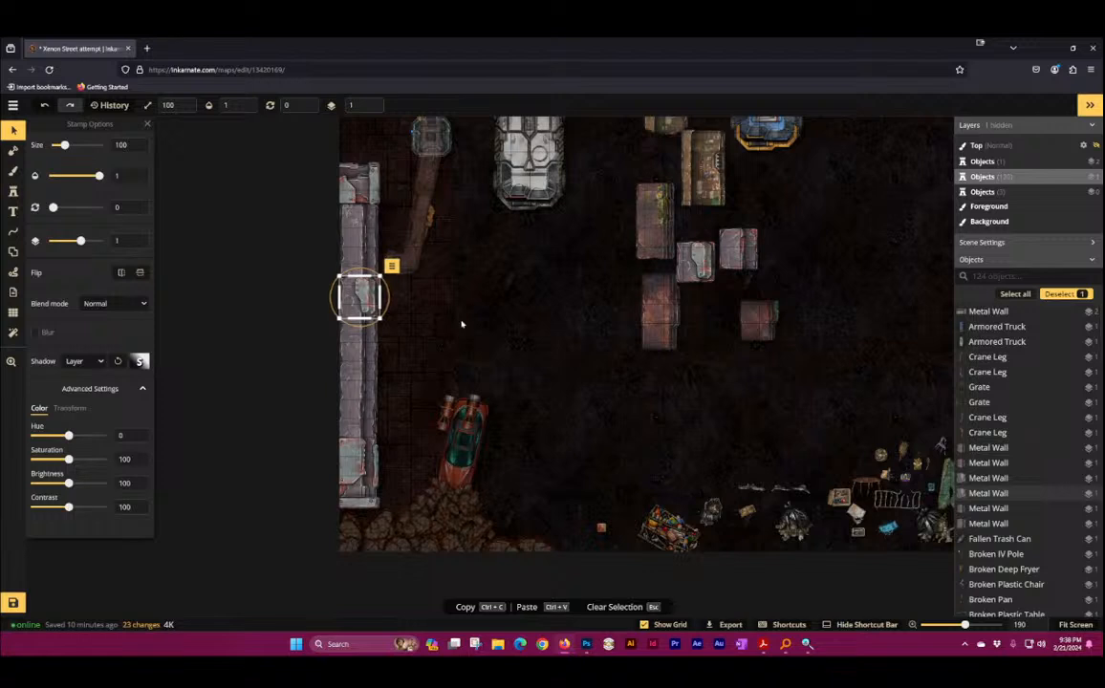
pyautogui.moveTo(233, 170); pyautogui.dragTo(367, 489)
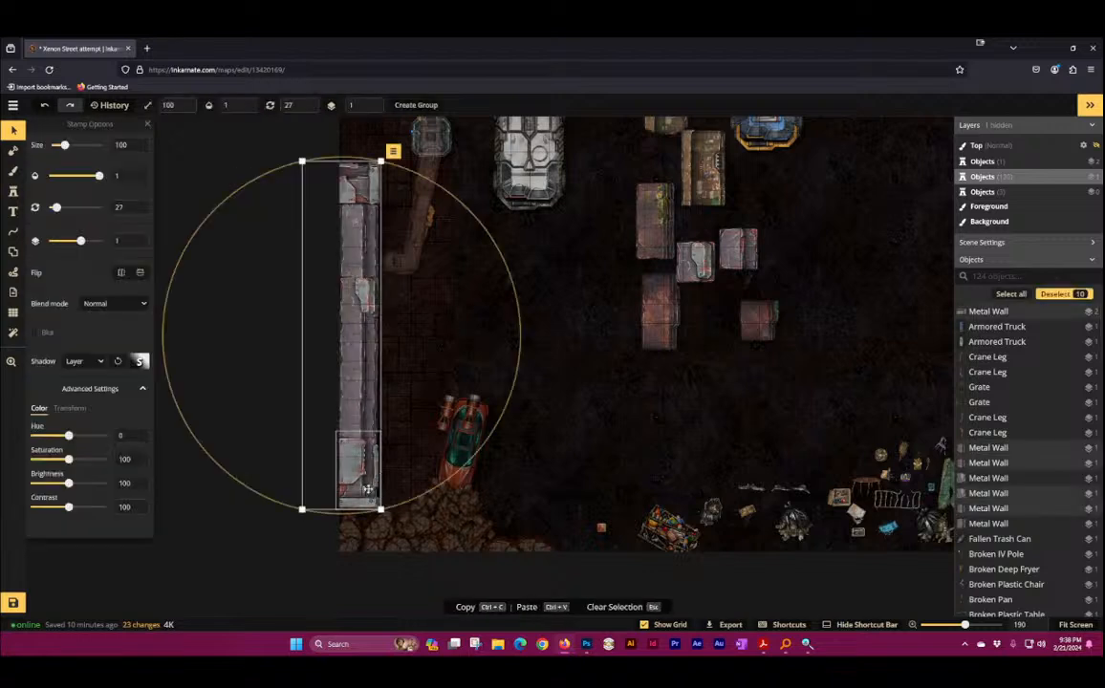
pyautogui.press('Left')
pyautogui.press('Left')
pyautogui.press('Left')
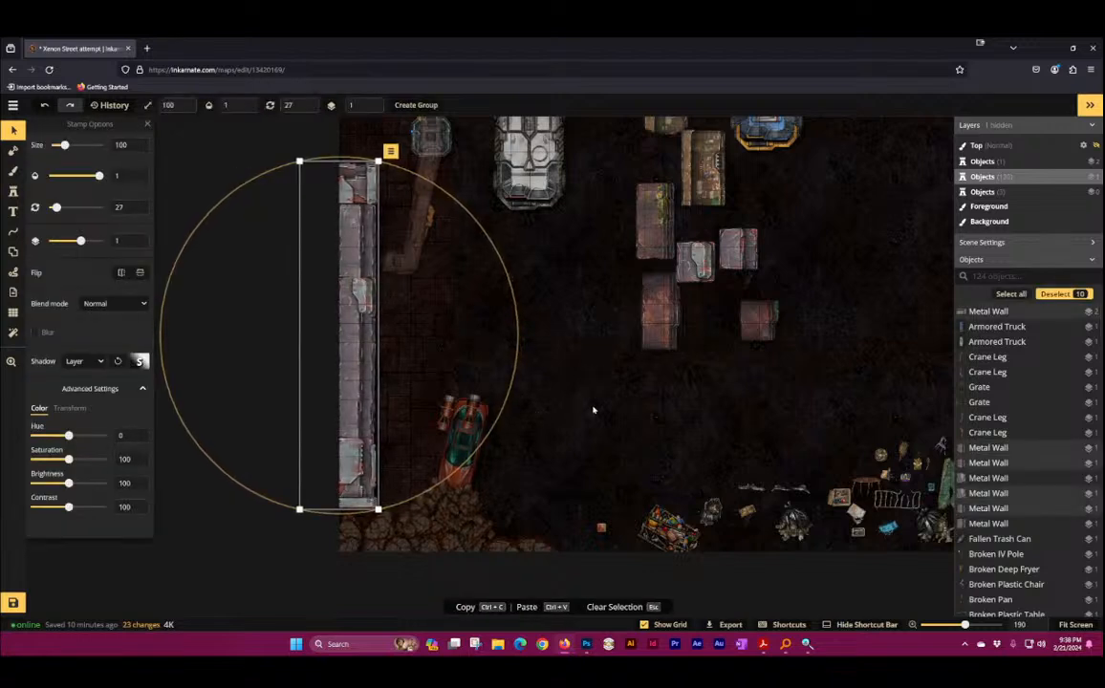
pyautogui.press('Escape')
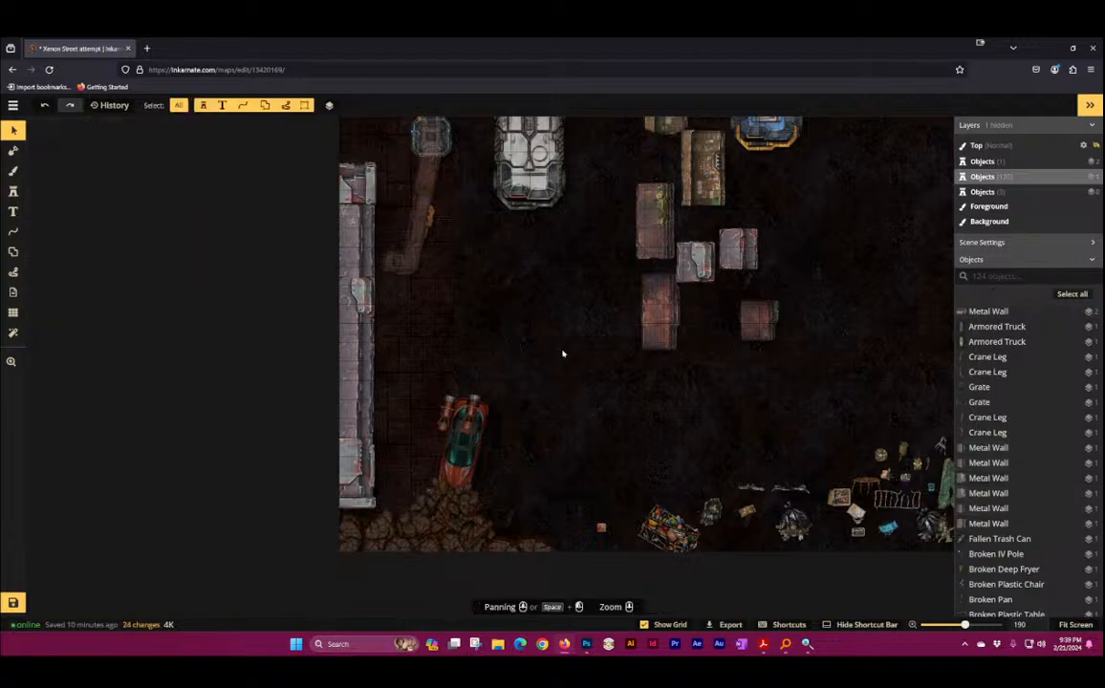
# Step: Survey the street layout from the debris along the lower edge up to the empty road beyond the armored trucks
pyautogui.scroll(-3, 574, 360)
pyautogui.press('space')
pyautogui.moveTo(708, 364); pyautogui.dragTo(536, 361)
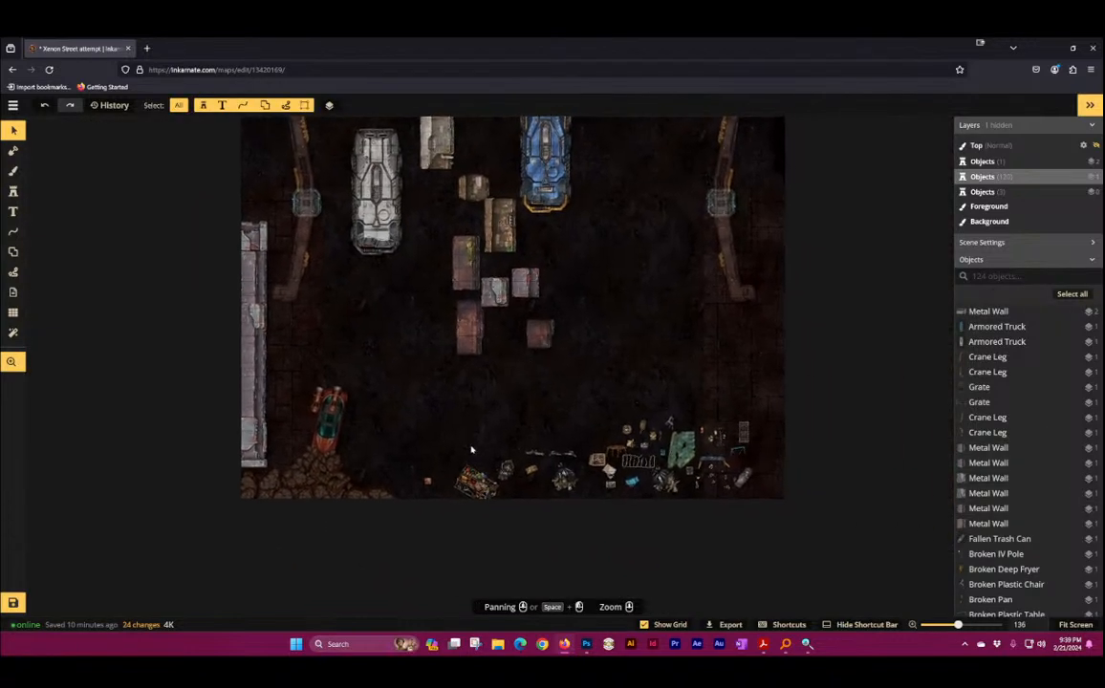
pyautogui.scroll(2, 513, 501)
pyautogui.moveTo(389, 403); pyautogui.dragTo(302, 443)
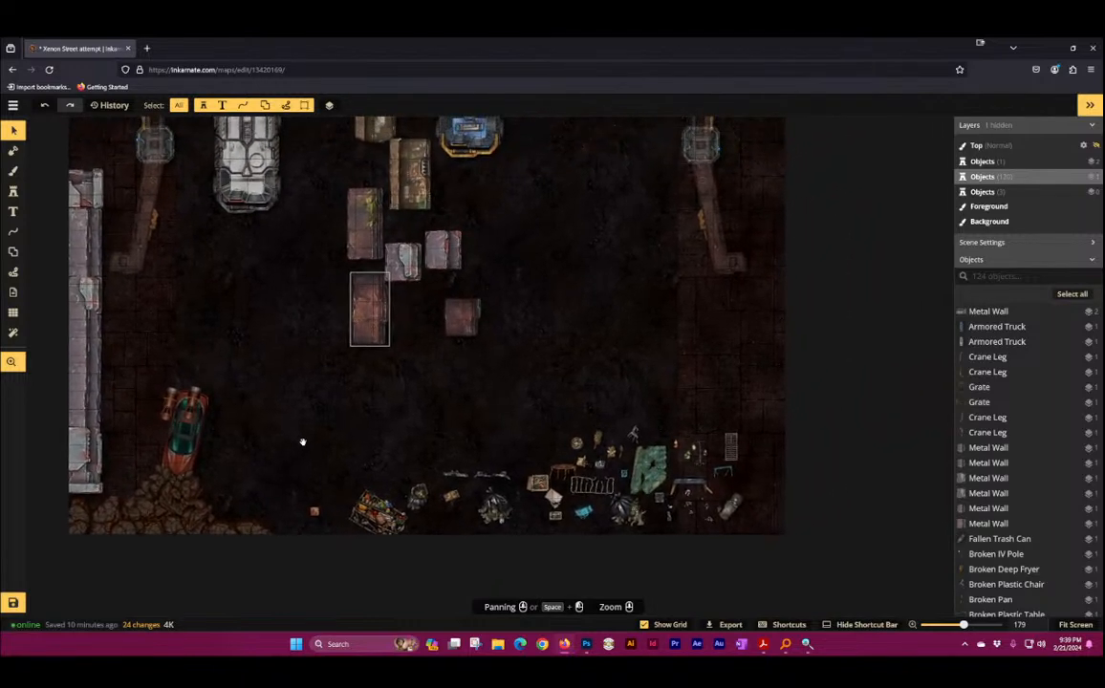
pyautogui.moveTo(480, 258); pyautogui.dragTo(512, 444)
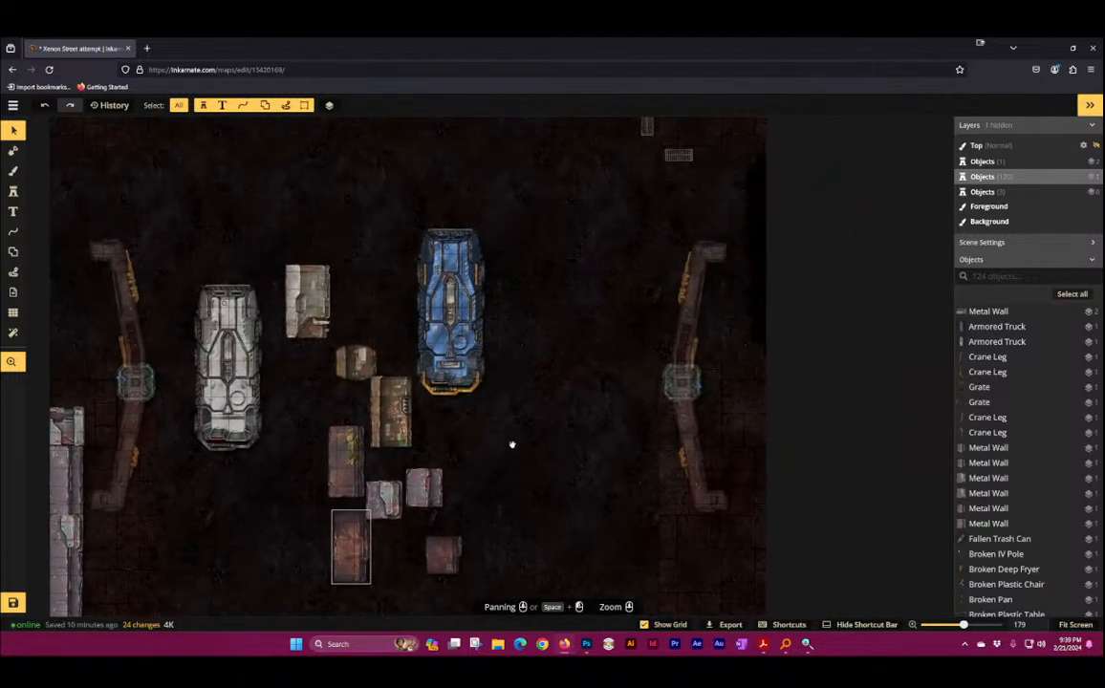
pyautogui.moveTo(482, 232); pyautogui.dragTo(434, 436)
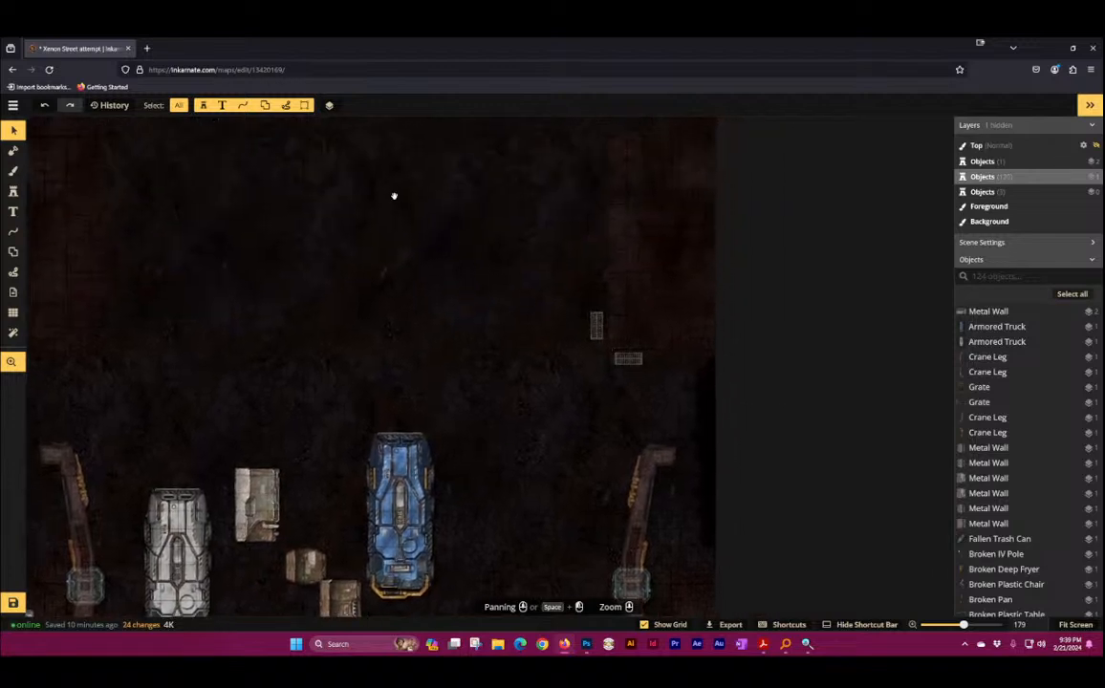
pyautogui.moveTo(394, 195); pyautogui.dragTo(464, 122)
pyautogui.moveTo(261, 295); pyautogui.dragTo(332, 193)
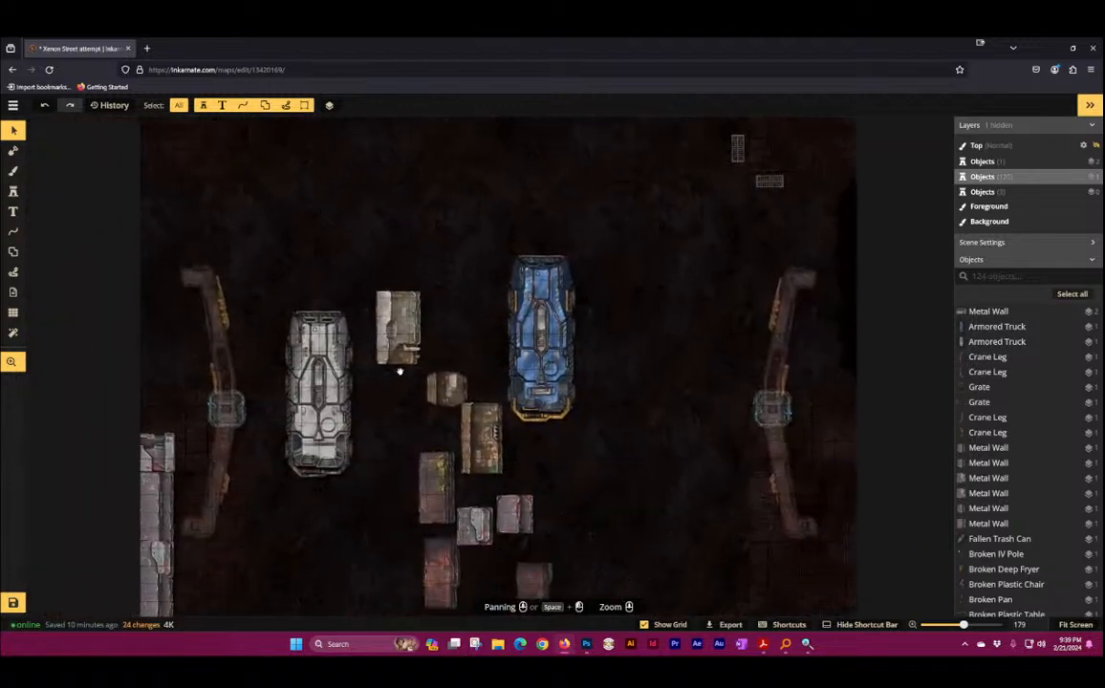
# Step: Move the white armored truck straight up the street so its front sits higher than the blue truck's, and deselect it
pyautogui.click(316, 436)
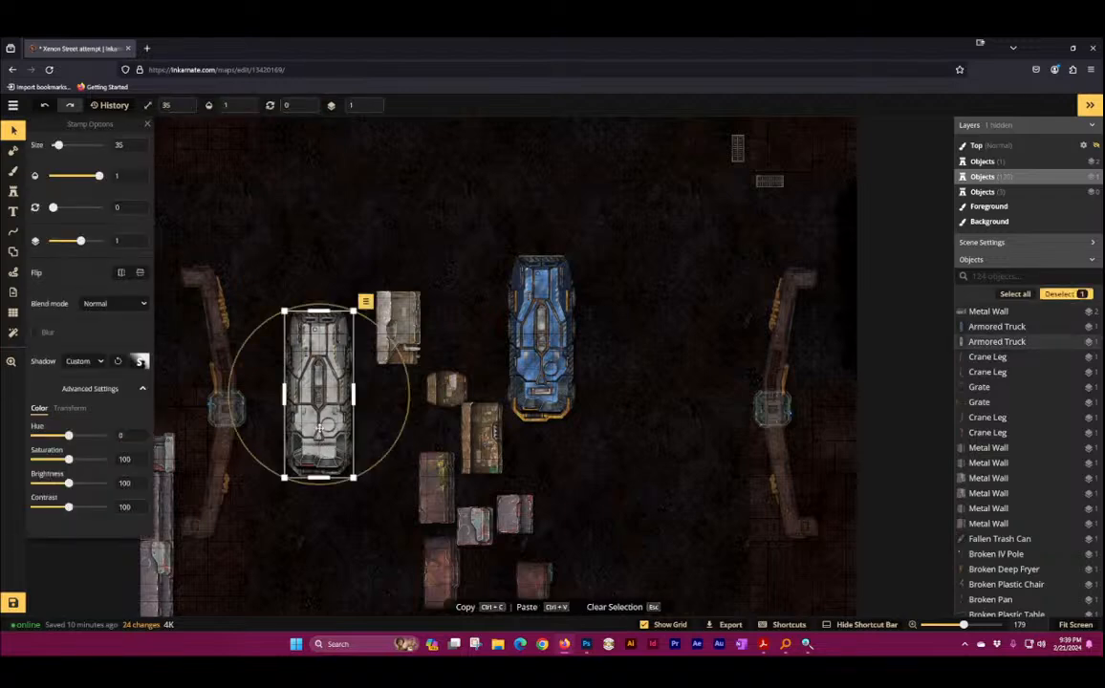
pyautogui.moveTo(321, 428); pyautogui.dragTo(314, 301)
pyautogui.click(301, 446)
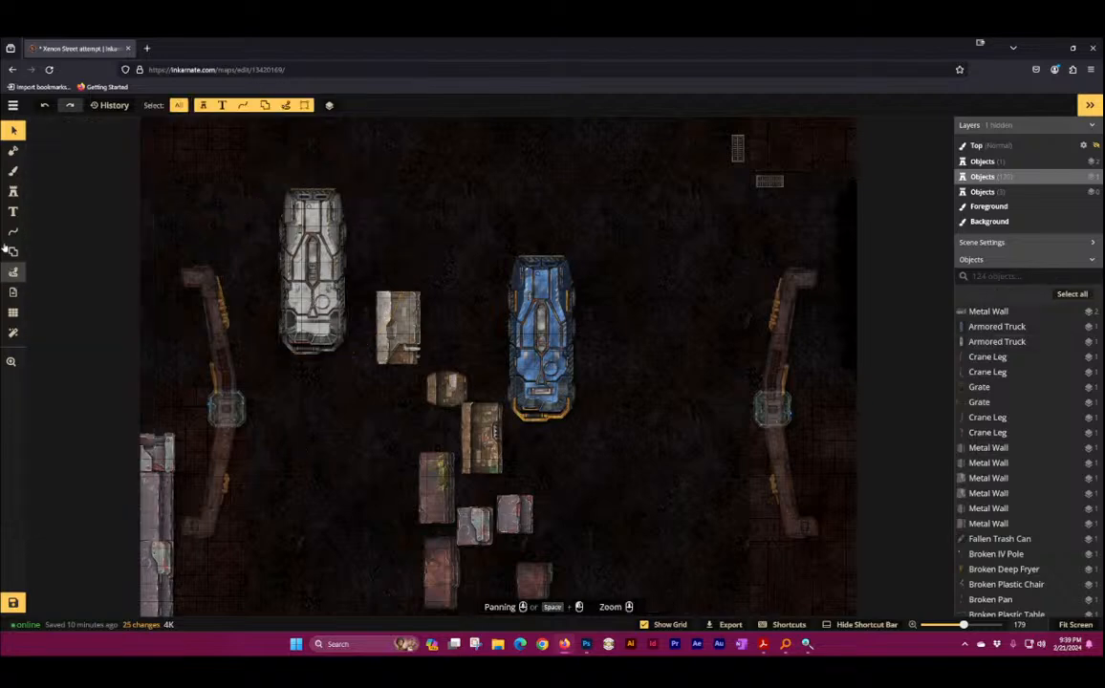
# Step: Browse the Sci-Fi Battlemaps stamp catalog from Arid Worlds down through the Corporate and Human Alliance packs to Industrial District
pyautogui.click(9, 177)
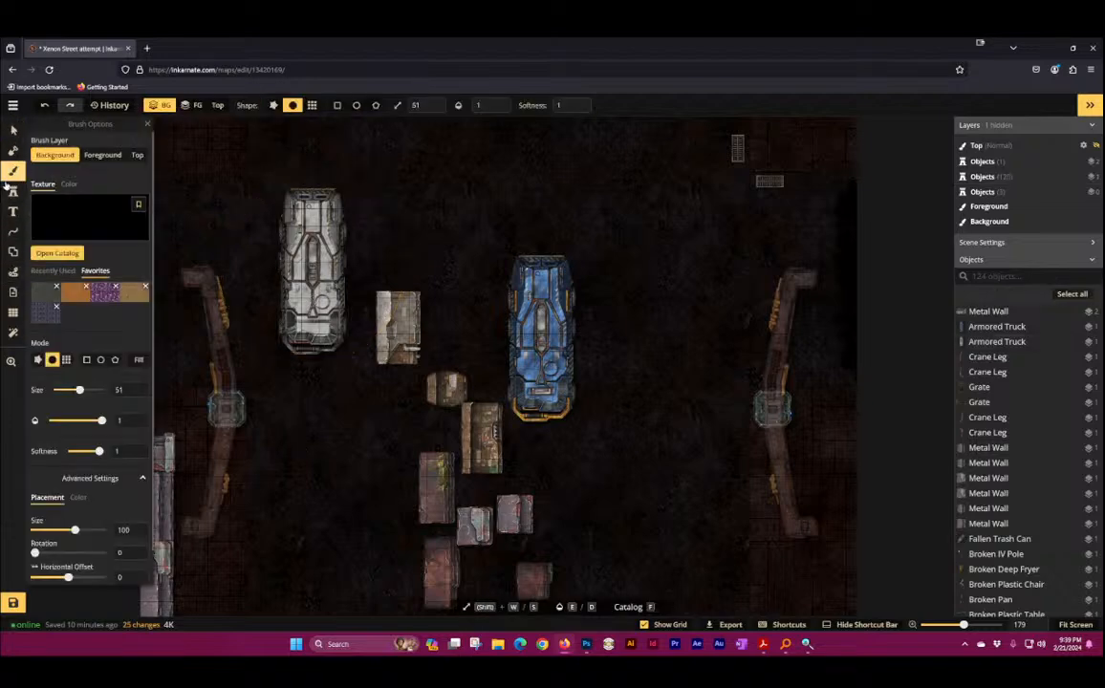
pyautogui.click(12, 189)
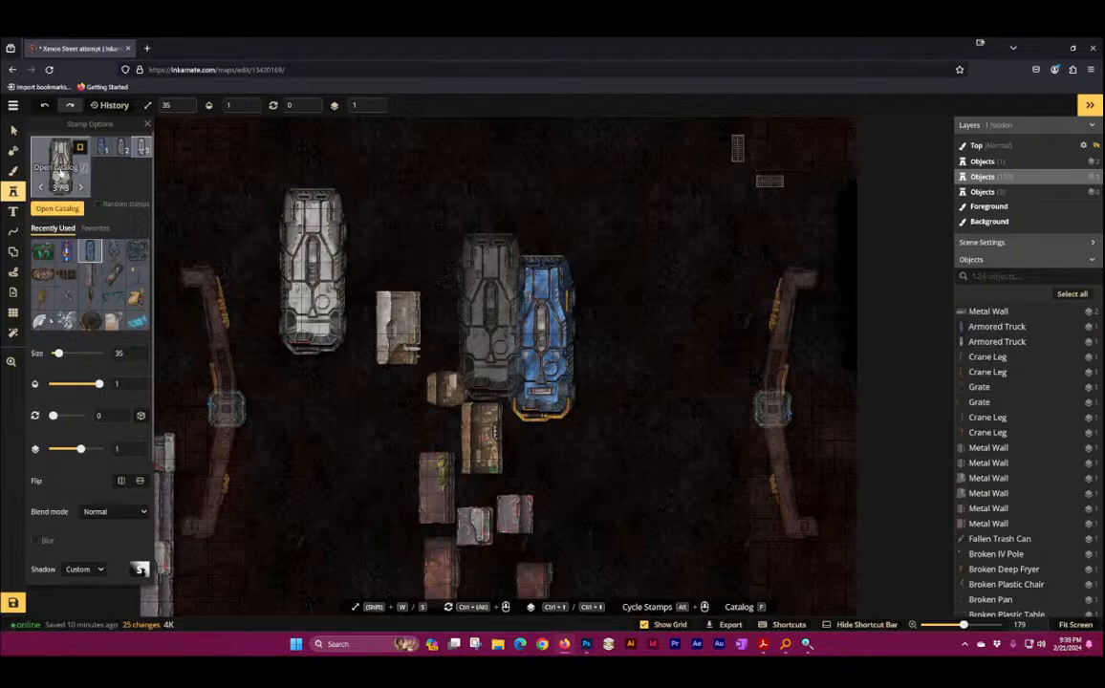
pyautogui.click(59, 172)
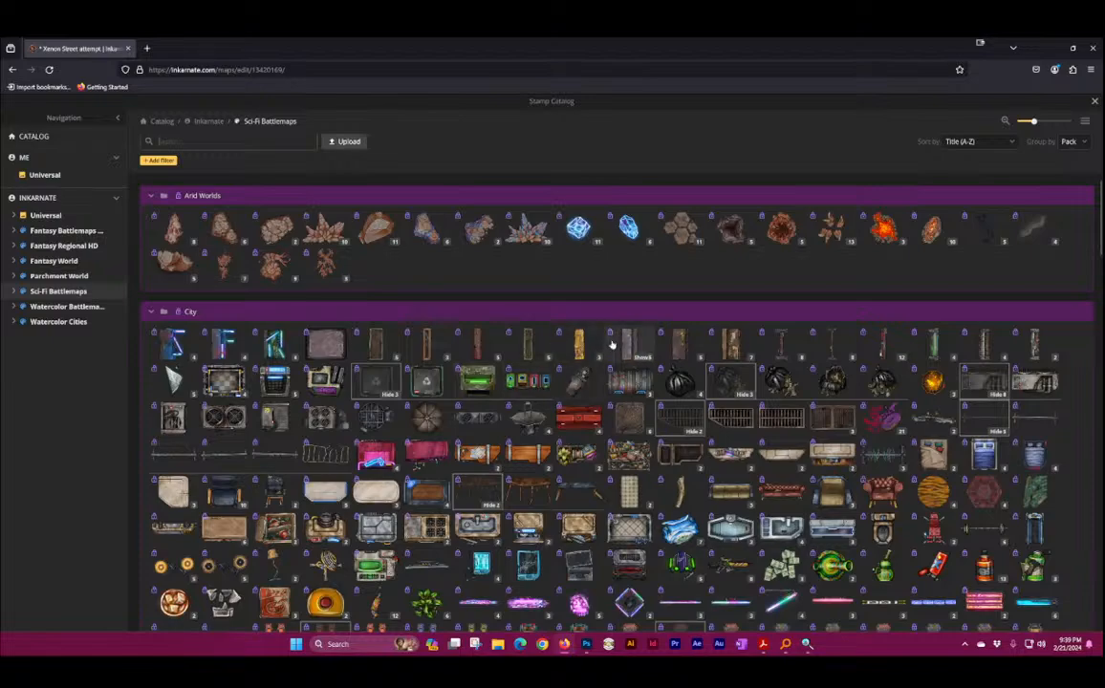
pyautogui.scroll(-6, 761, 361)
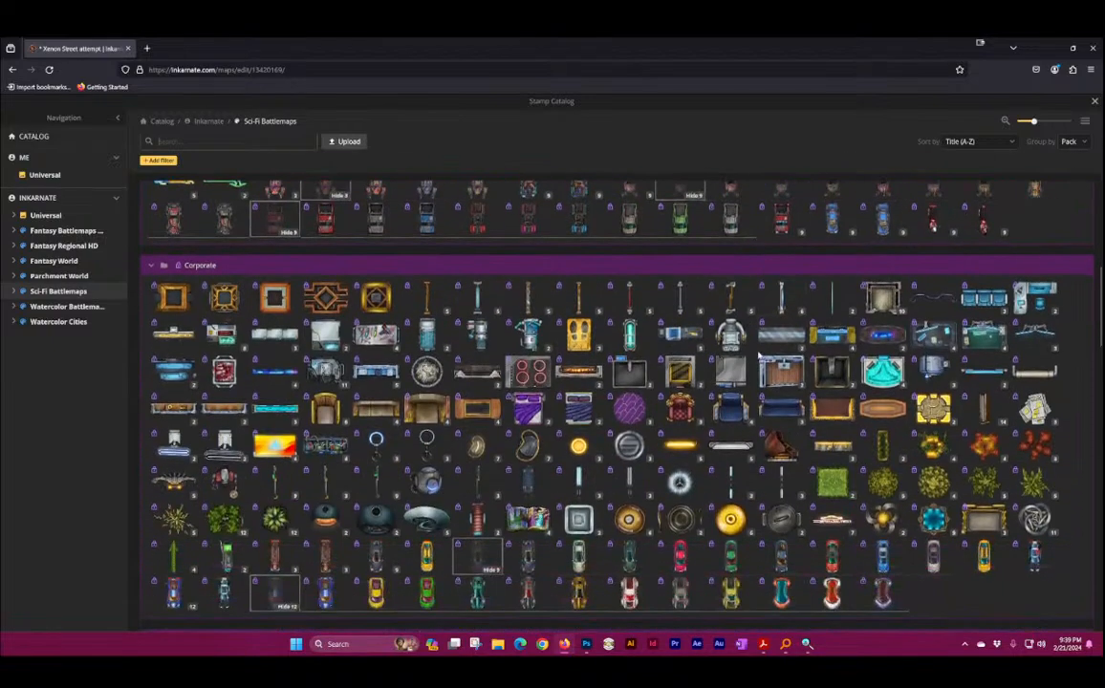
pyautogui.scroll(-2, 454, 382)
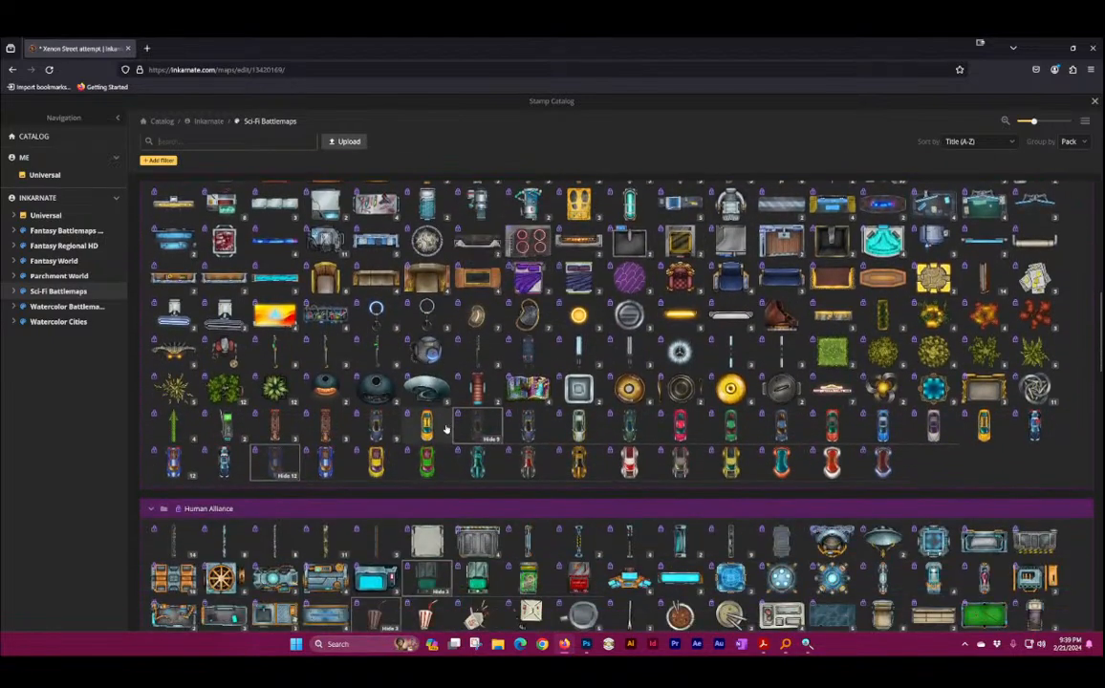
pyautogui.scroll(-5, 445, 429)
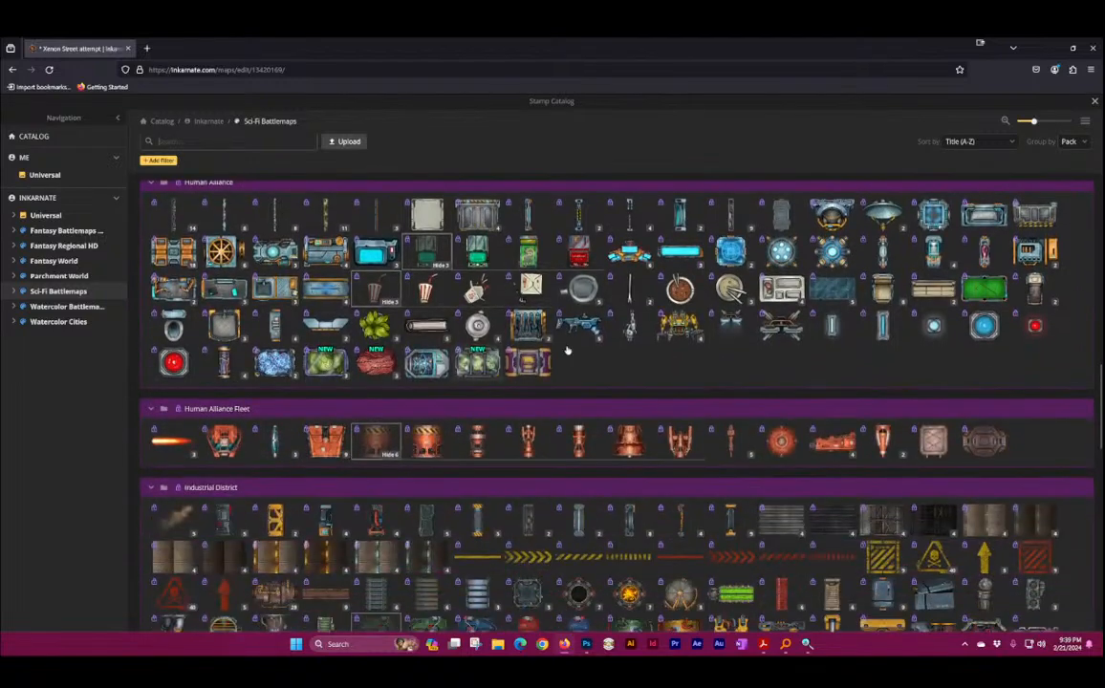